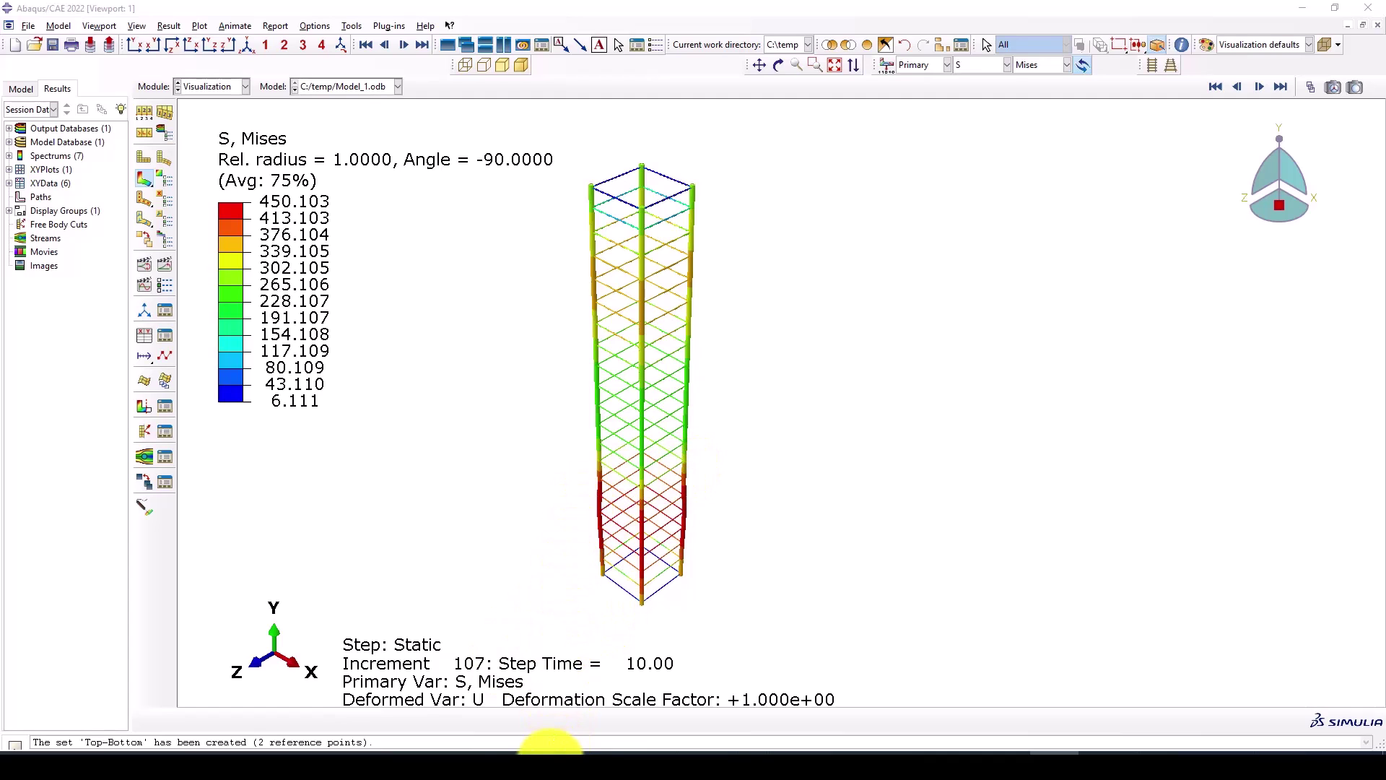
# Switch to the Excel workbook and examine the force-displacement chart and the Du and Fu values.
pyautogui.click(479, 767)
pyautogui.moveTo(617, 265); pyautogui.dragTo(611, 267)
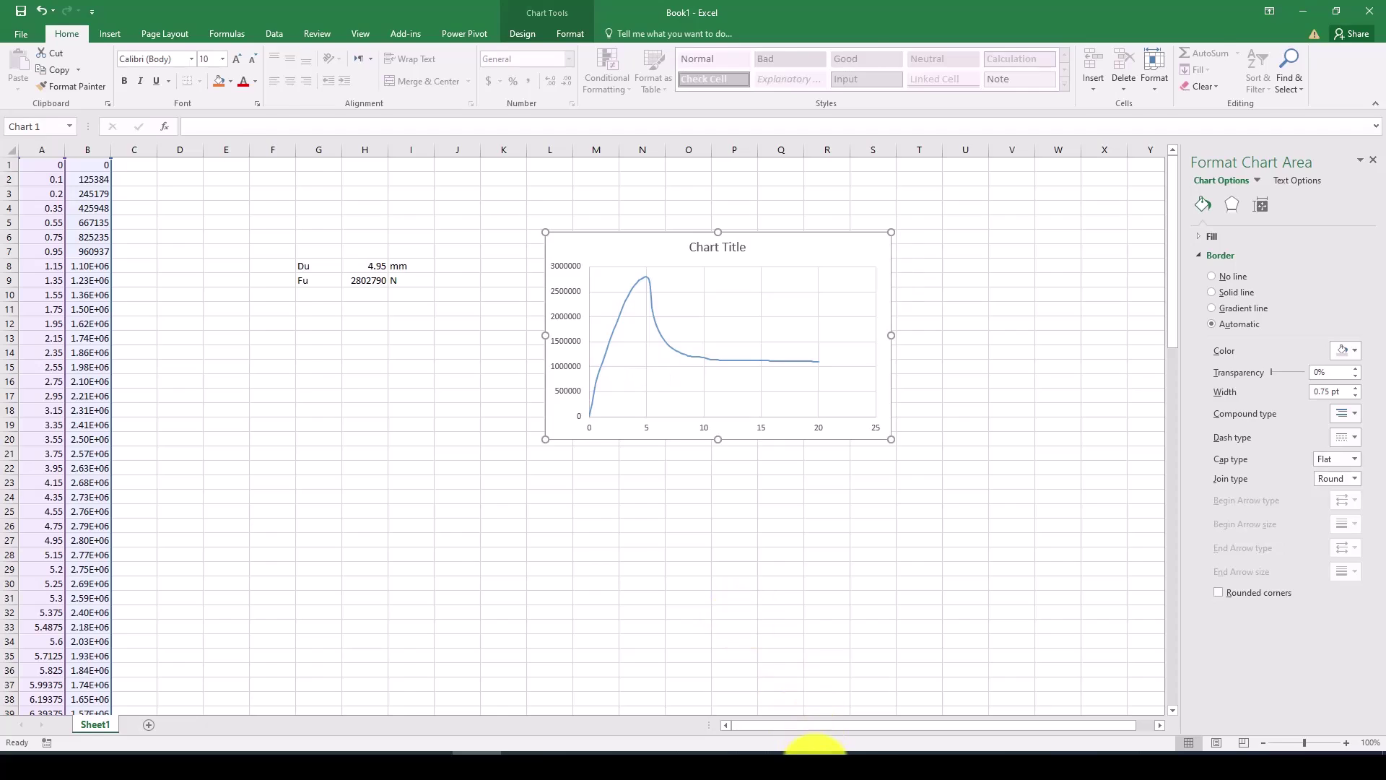
pyautogui.click(809, 765)
pyautogui.click(813, 759)
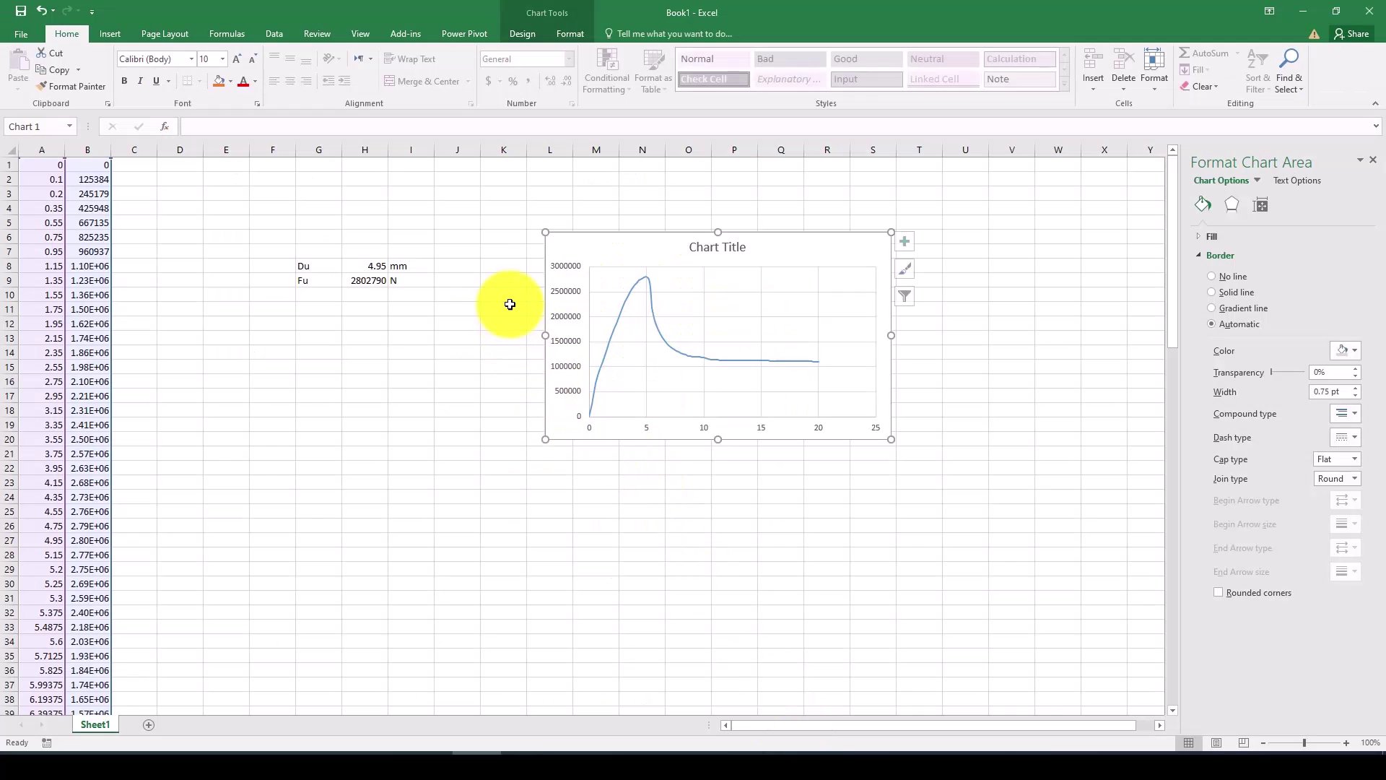
pyautogui.moveTo(585, 247); pyautogui.dragTo(573, 244)
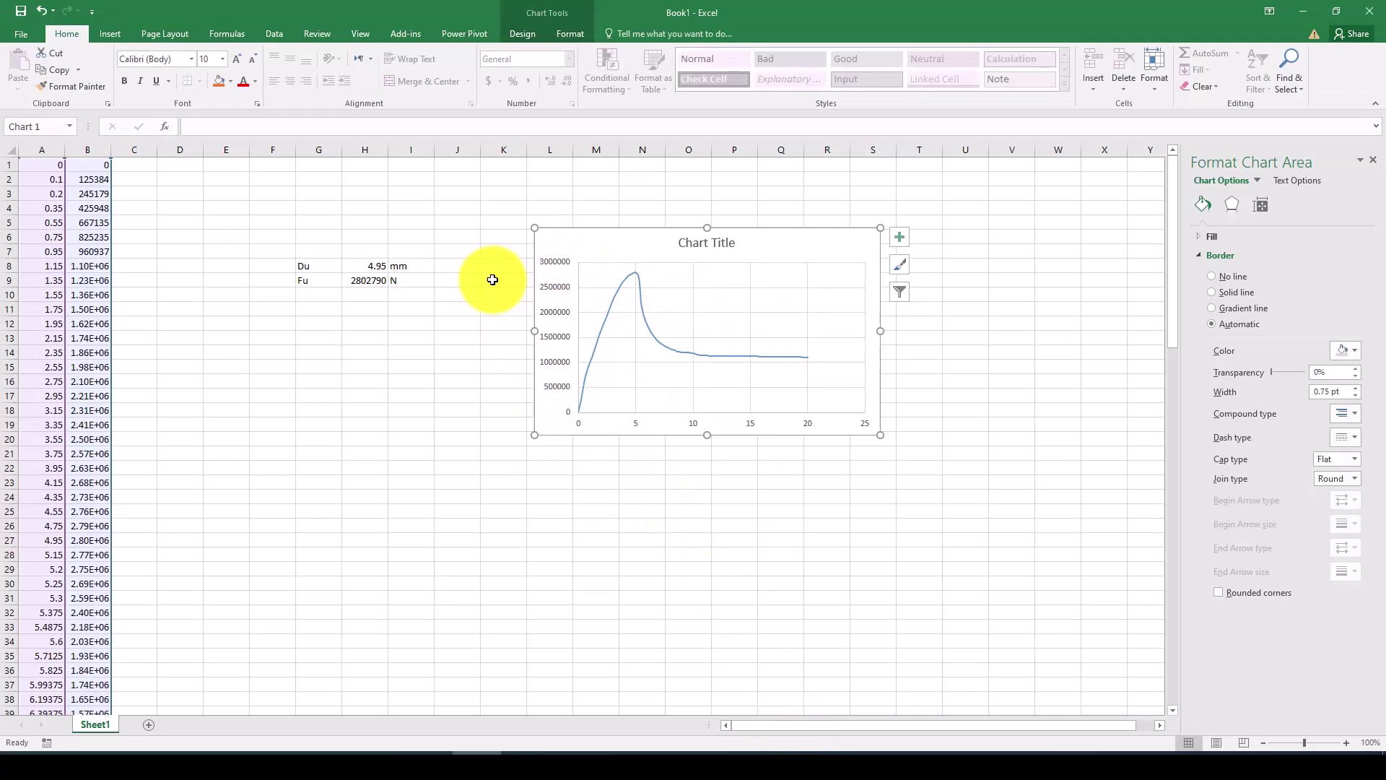
pyautogui.click(370, 282)
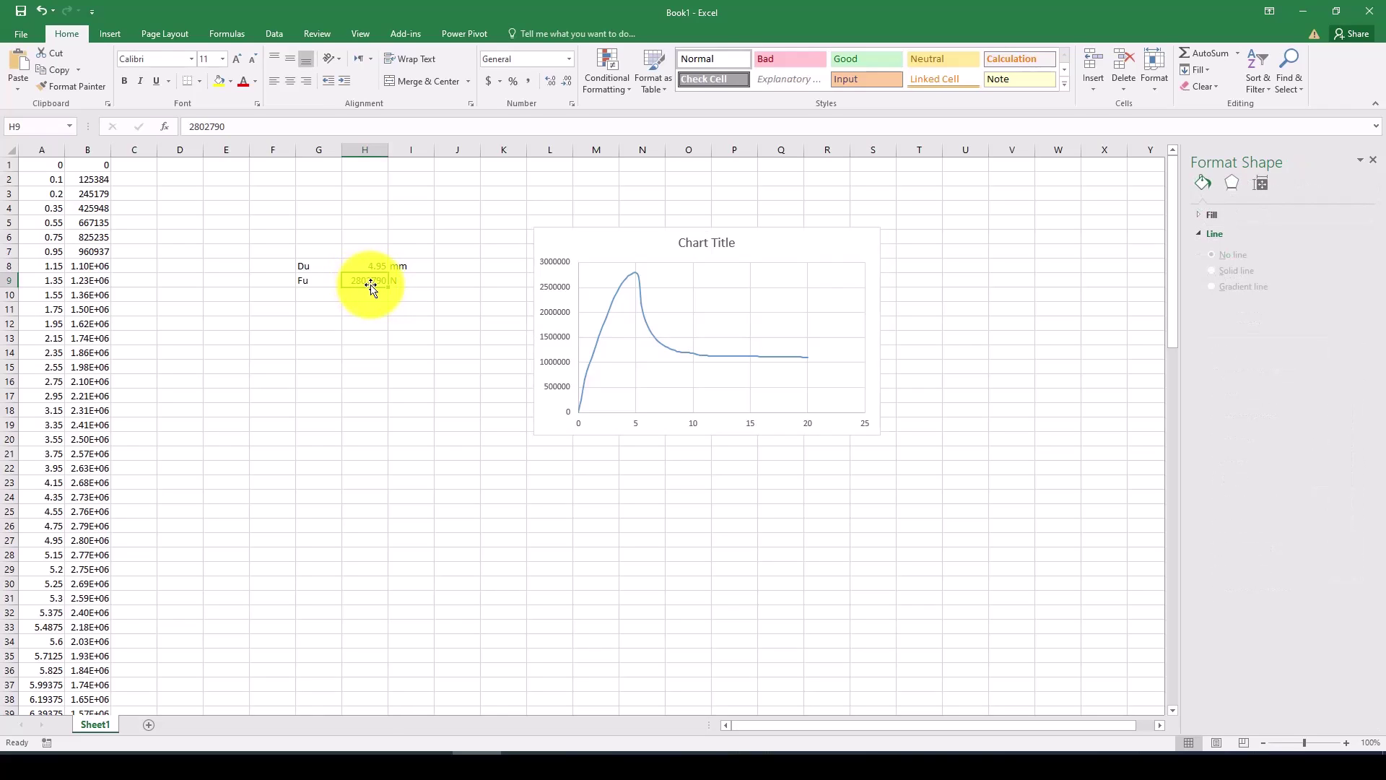
pyautogui.click(357, 273)
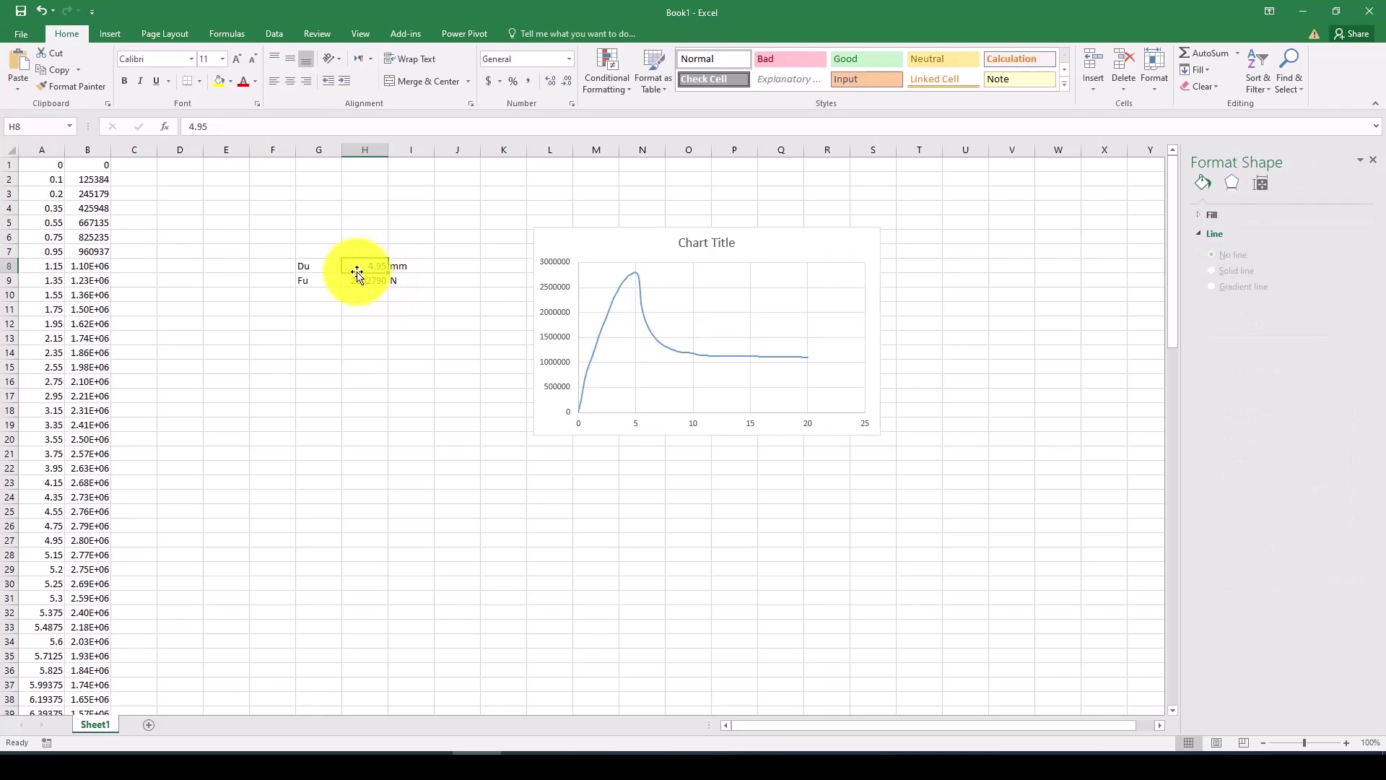
pyautogui.click(362, 280)
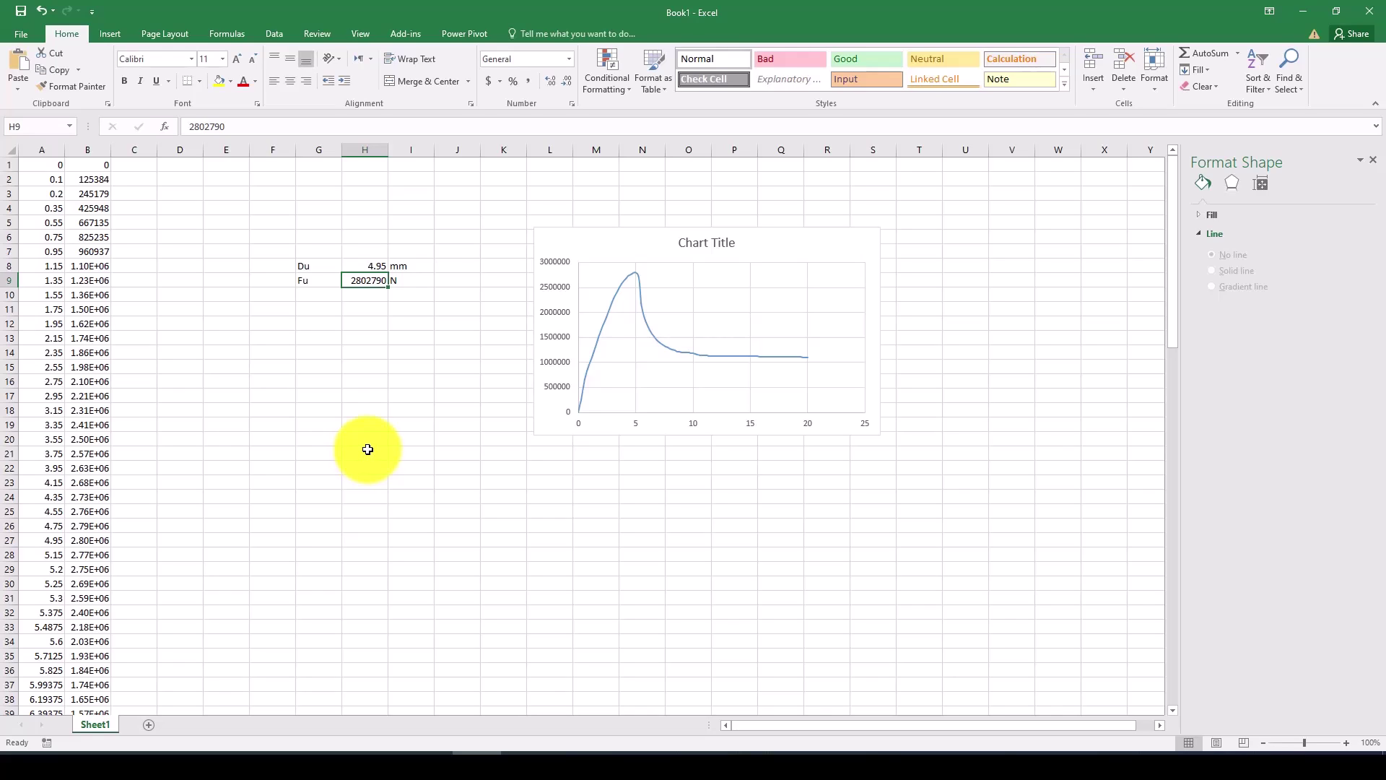
# Switch back to Abaqus/CAE and copy Model-1 to a new model named Model-2.
pyautogui.click(808, 764)
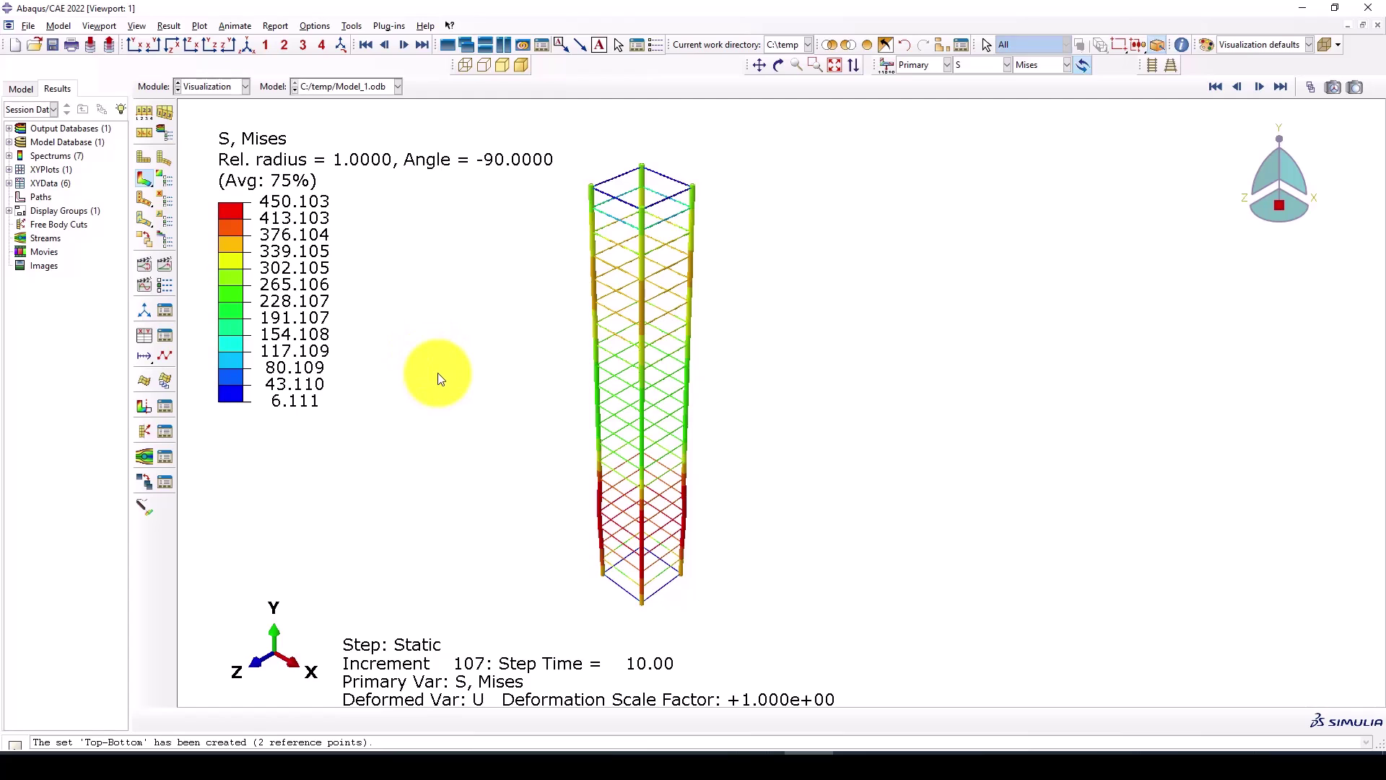
pyautogui.click(20, 88)
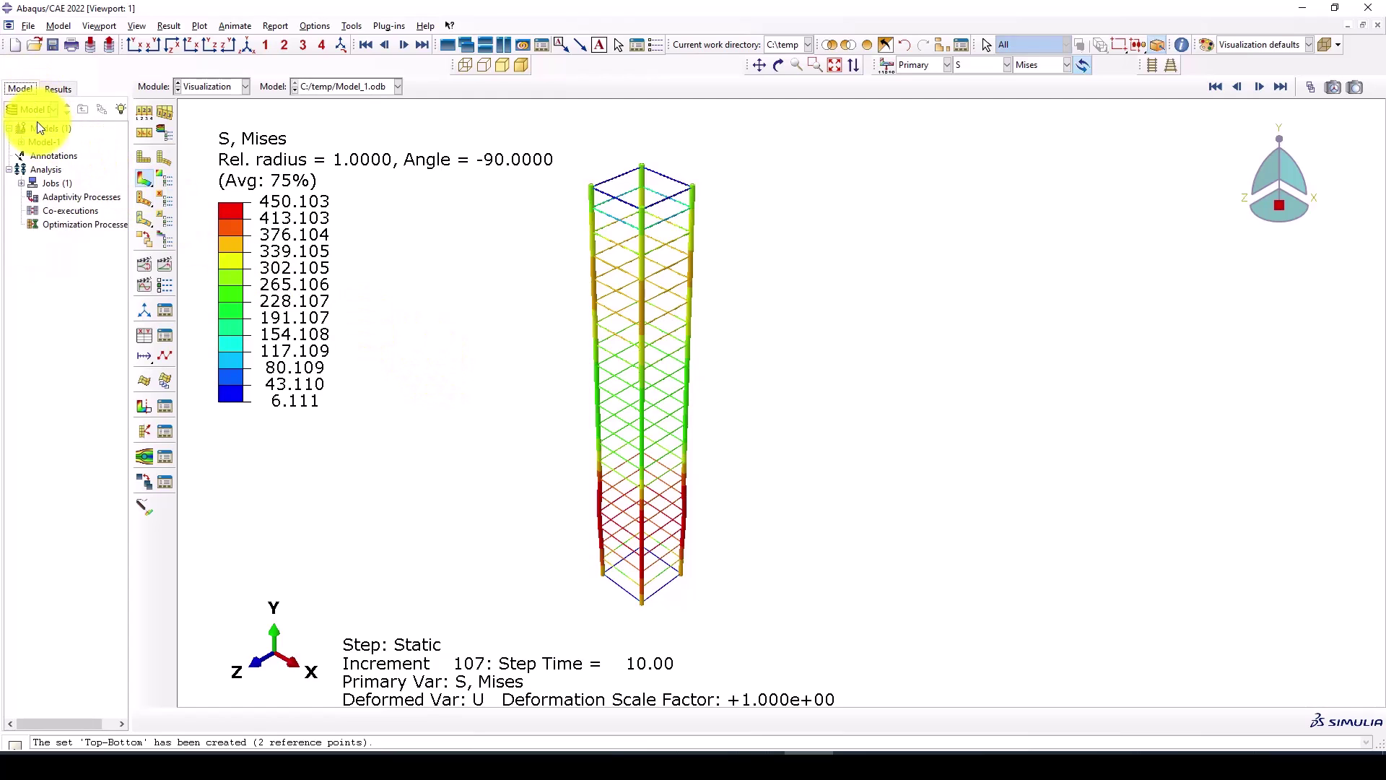
pyautogui.rightClick(36, 144)
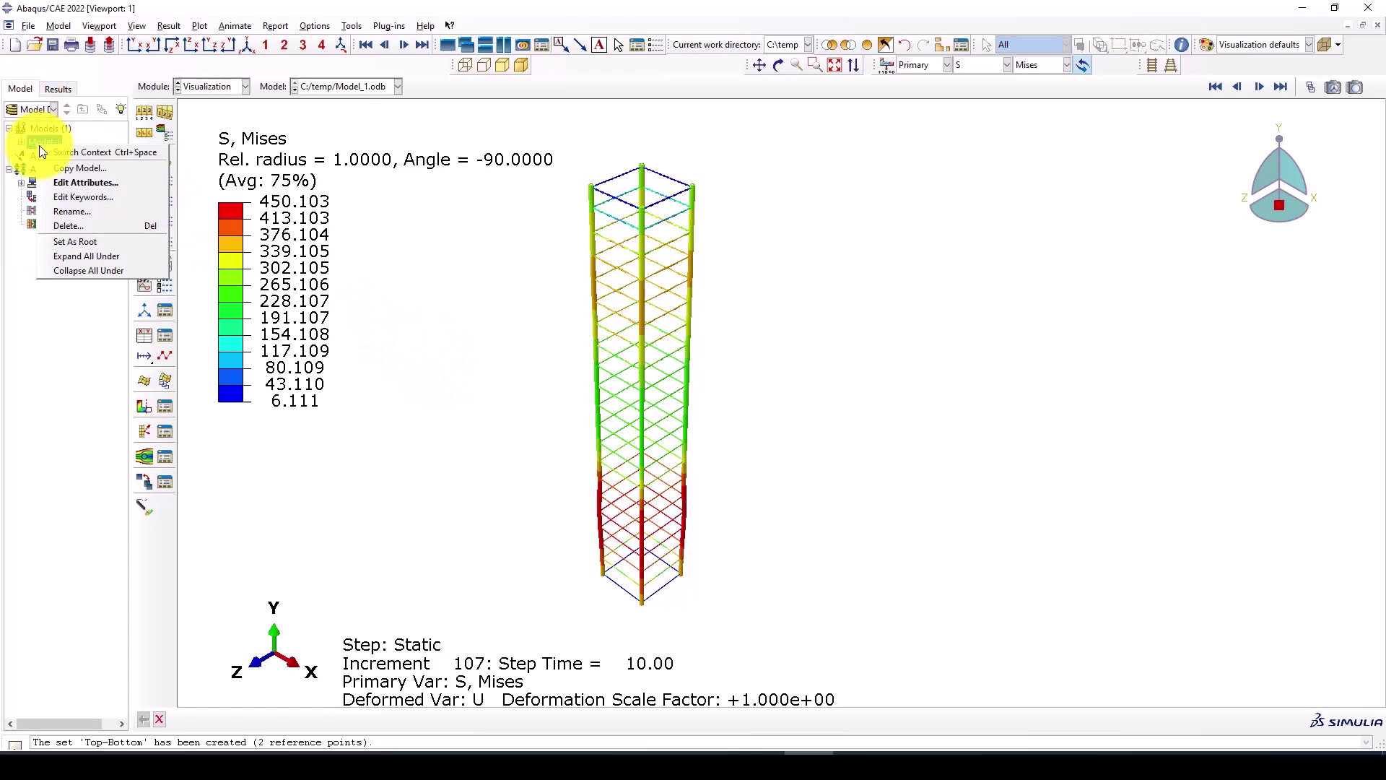
pyautogui.click(73, 168)
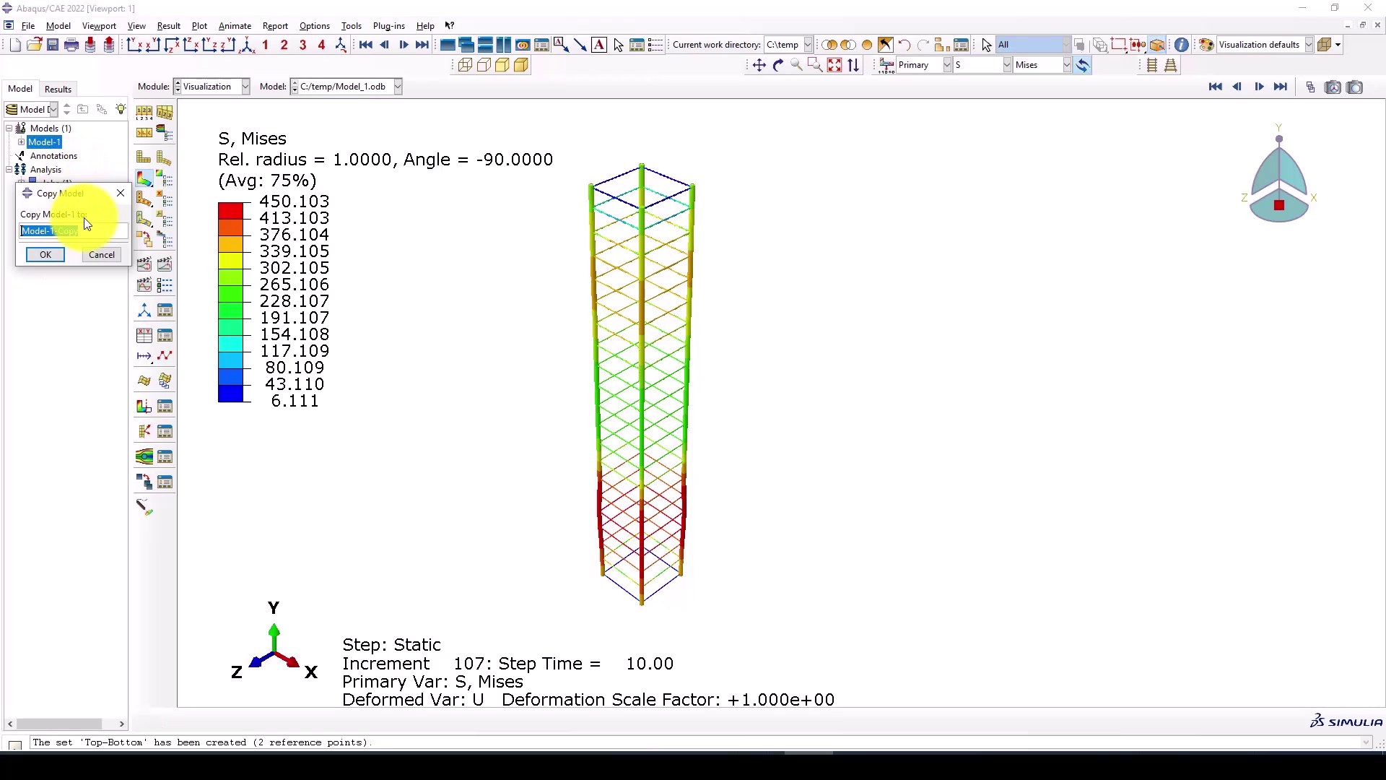
pyautogui.moveTo(94, 230); pyautogui.dragTo(48, 231)
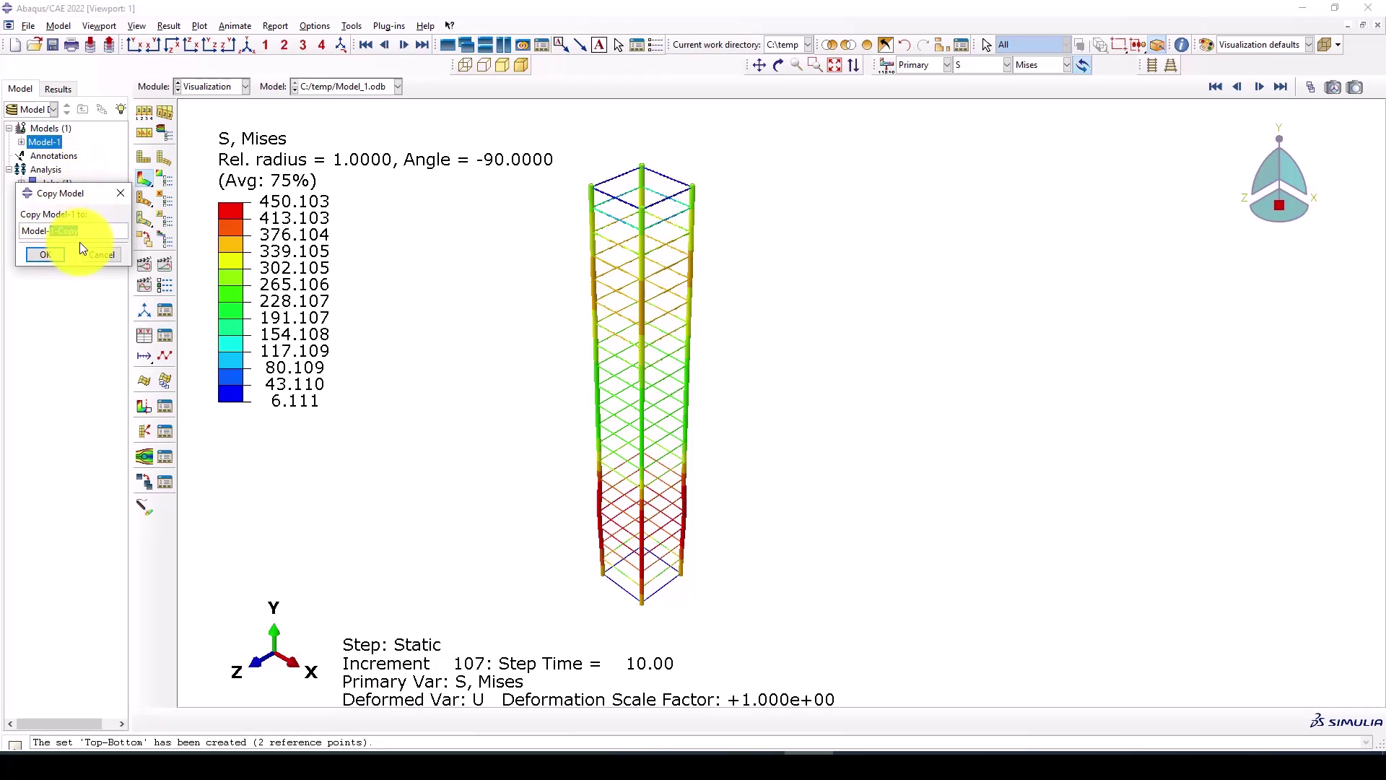
pyautogui.write('2')
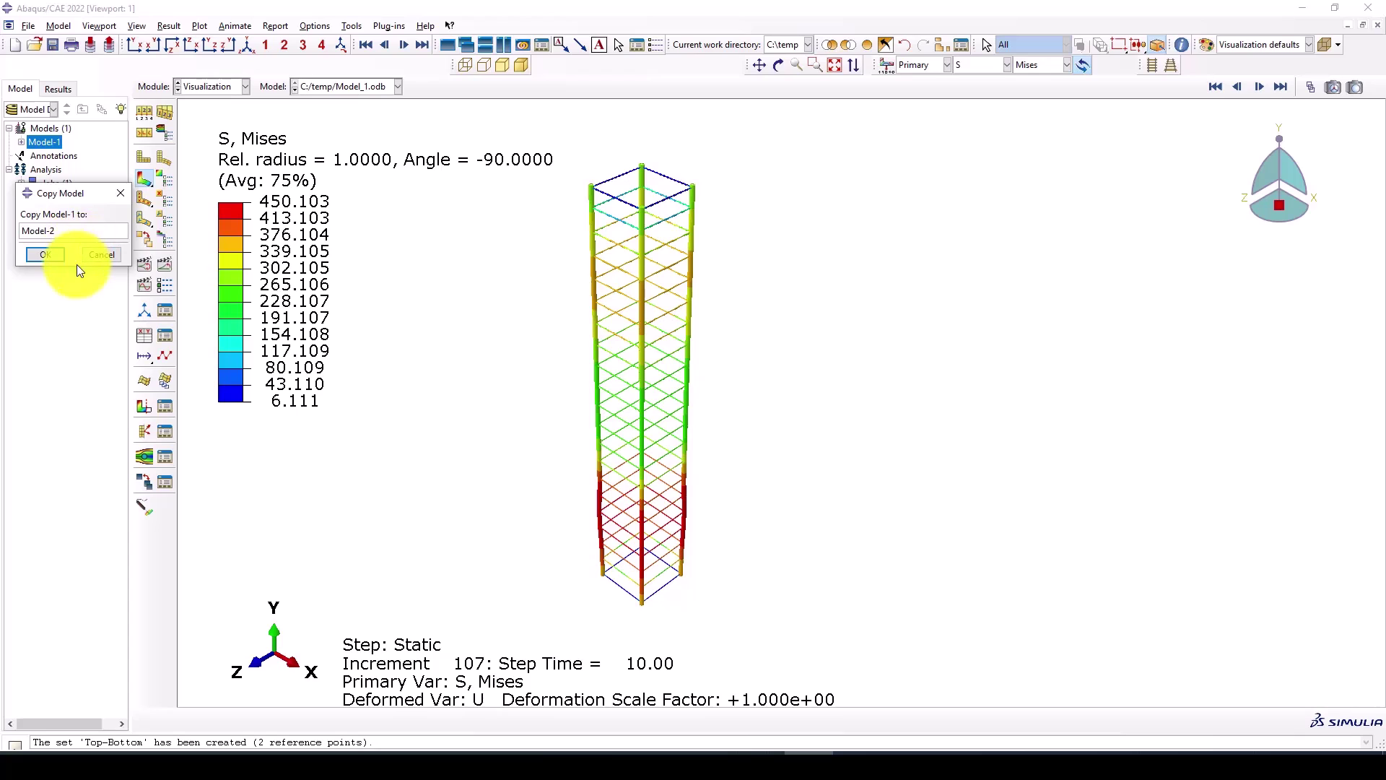
pyautogui.click(45, 254)
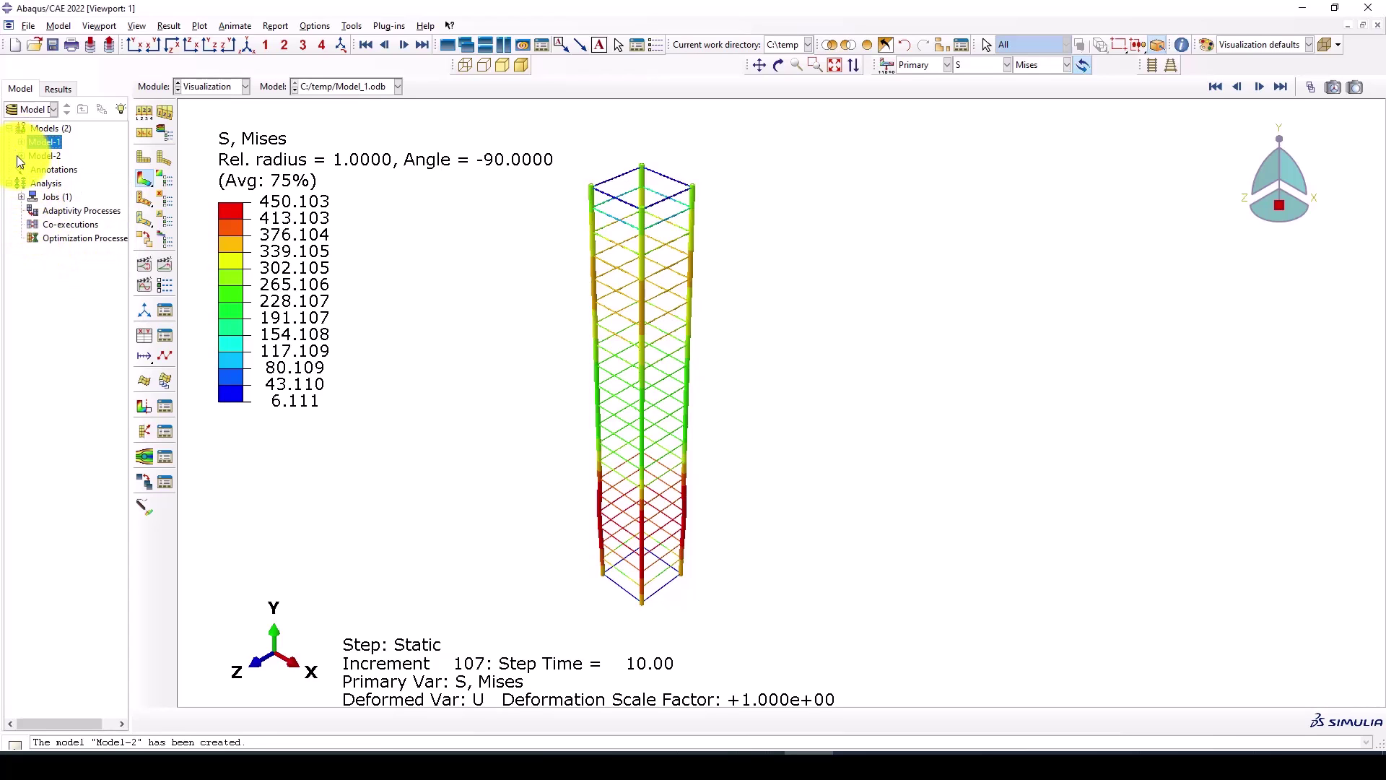
# Delete the Static step from Model-2, including the objects that depend on it.
pyautogui.click(21, 156)
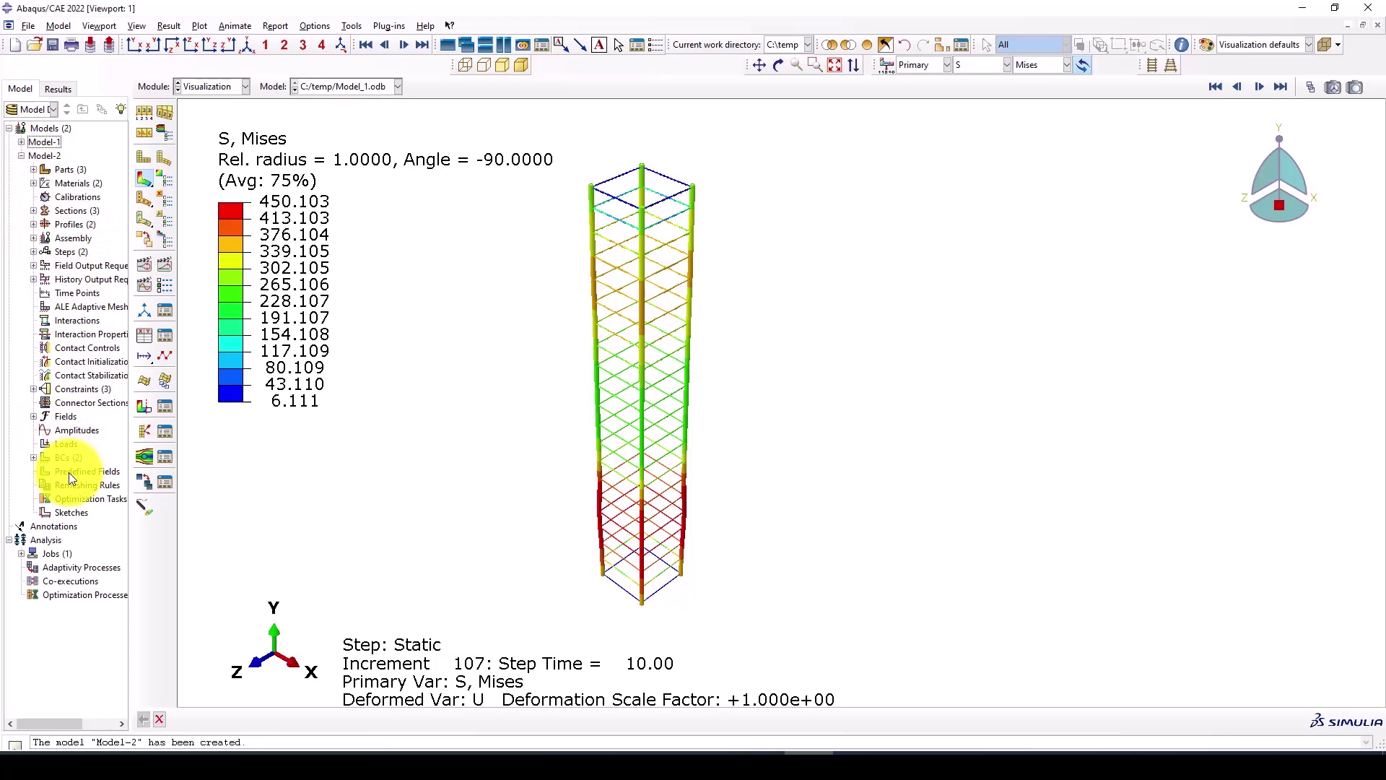
pyautogui.click(33, 251)
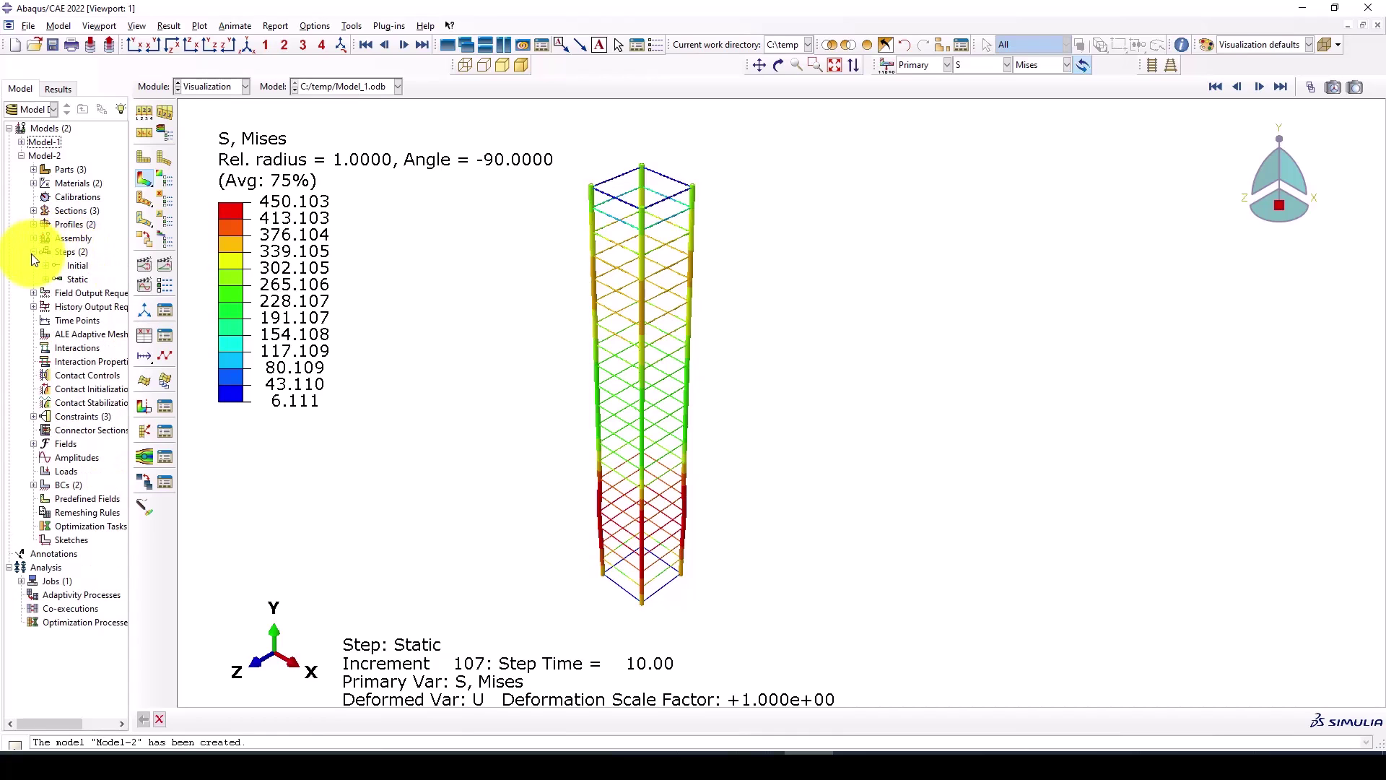
pyautogui.rightClick(75, 279)
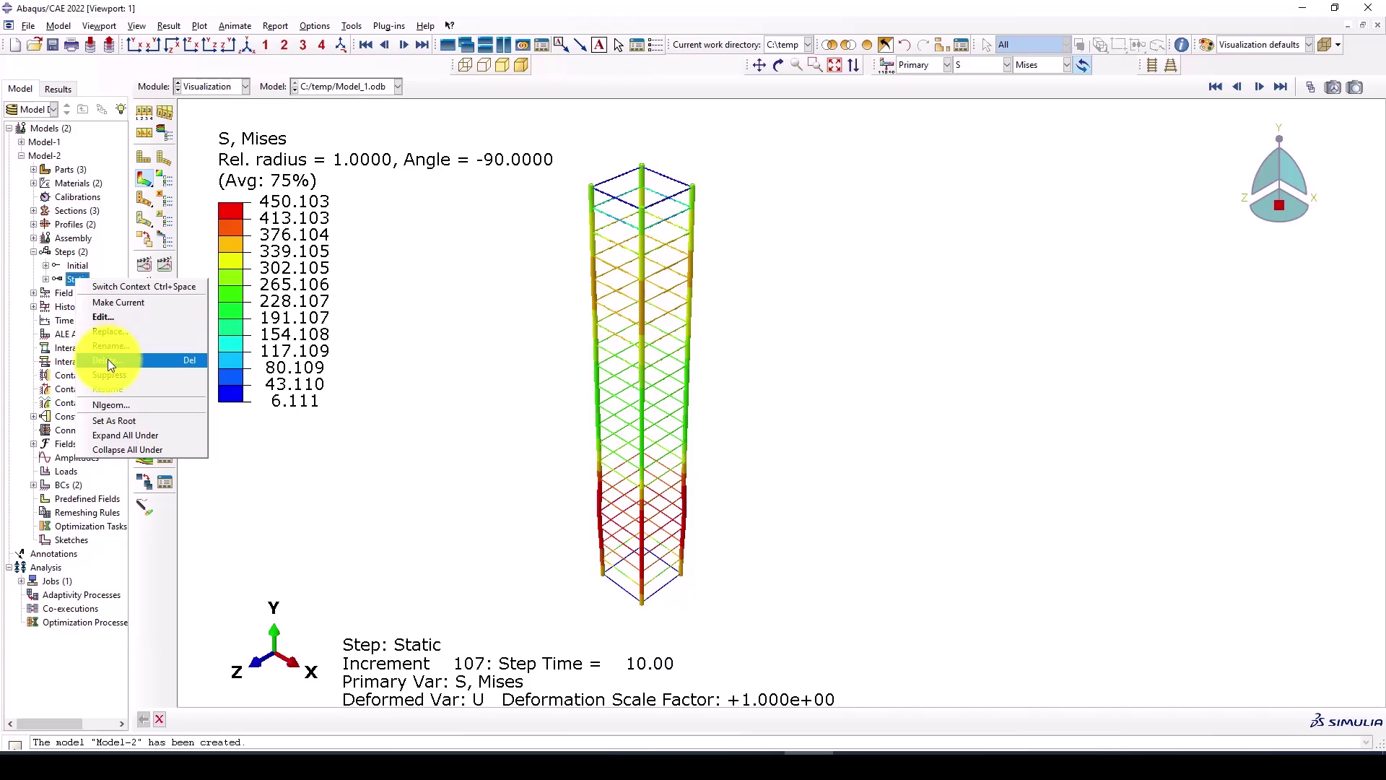
pyautogui.hotkey('ctrl', 'space')
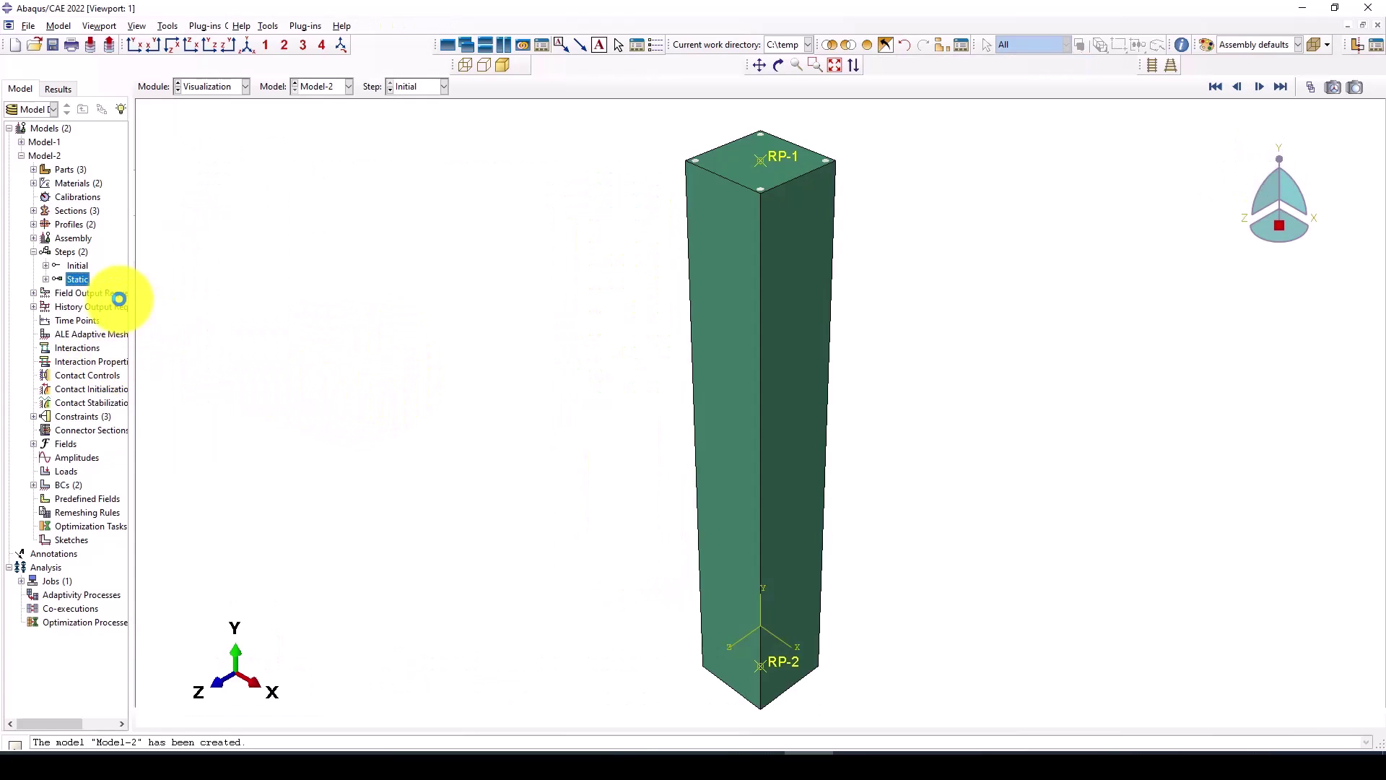
pyautogui.press('Delete')
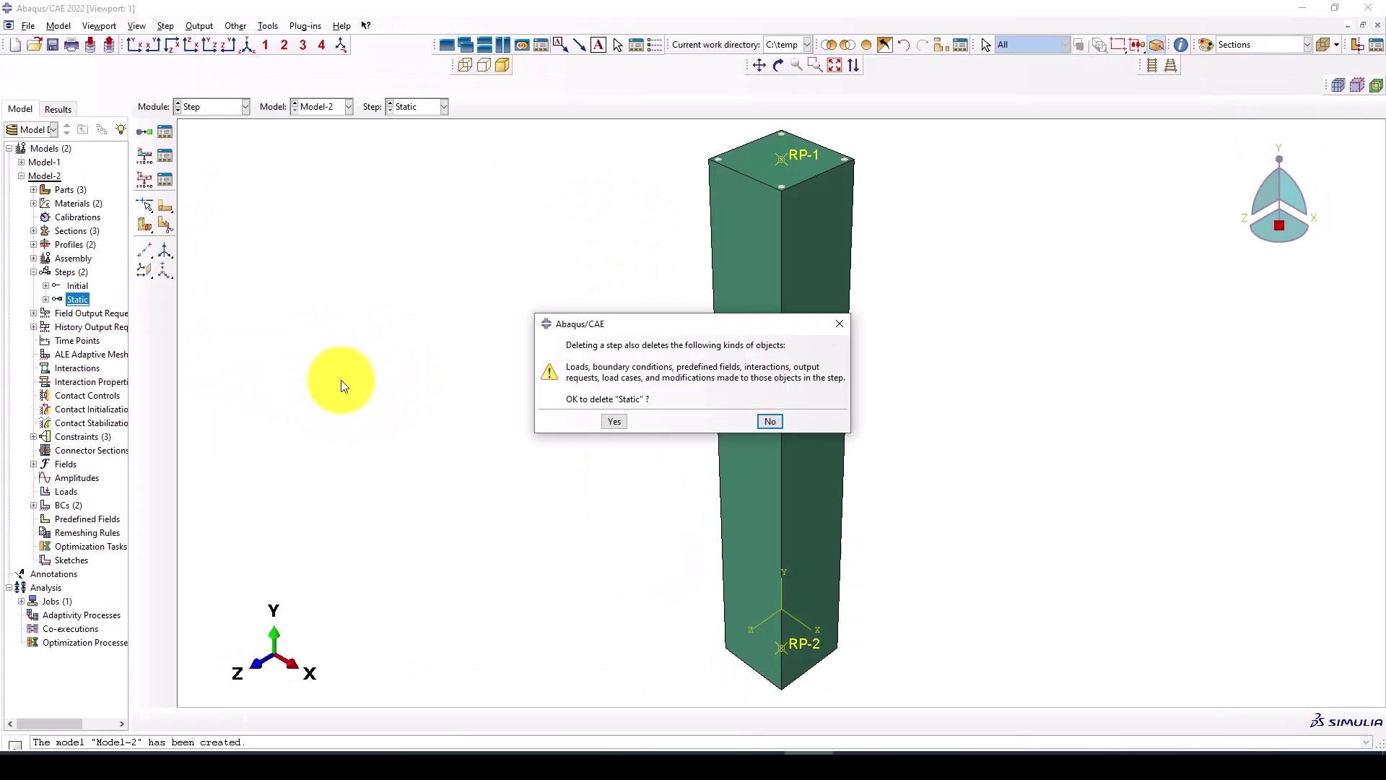
pyautogui.click(605, 423)
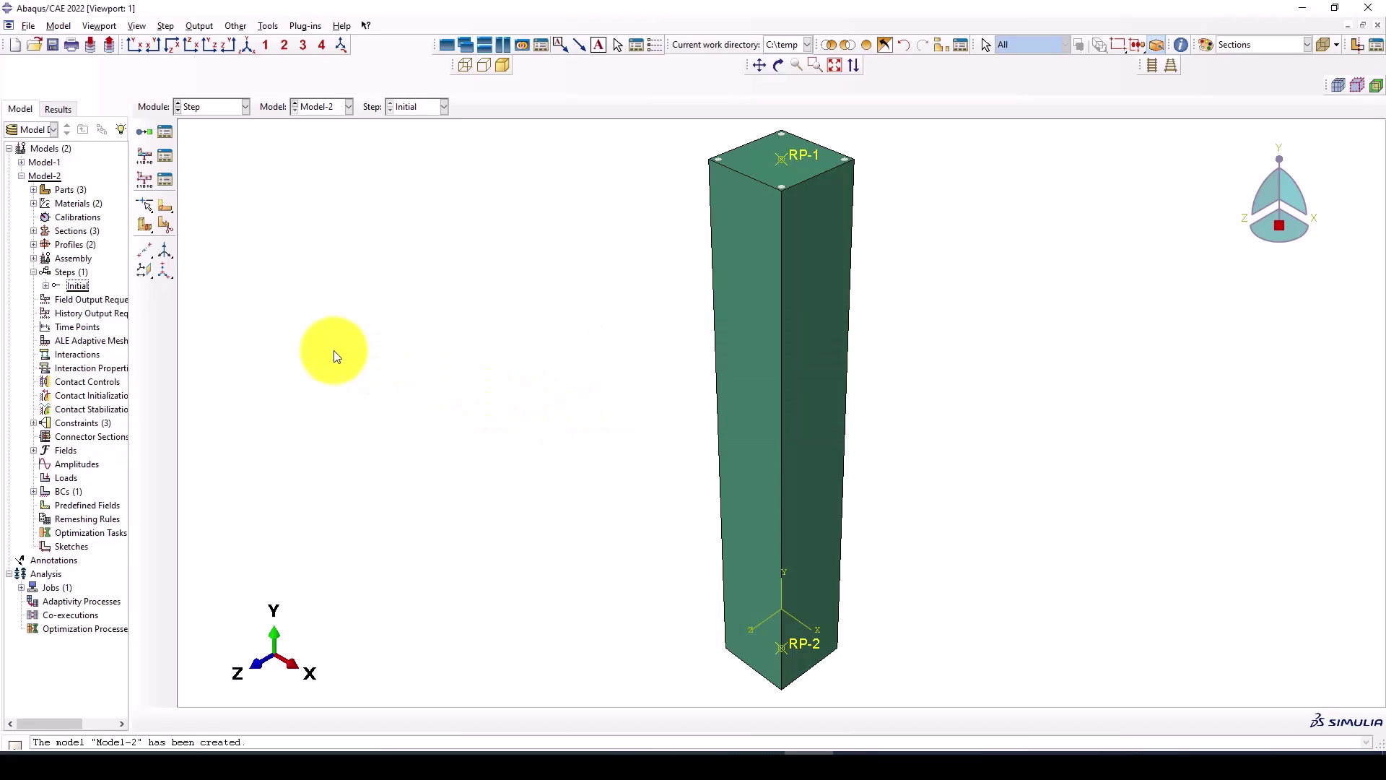
# Create a Dynamic, Explicit step named Dynamic after the Initial step in Model-2.
pyautogui.click(74, 286)
pyautogui.click(166, 132)
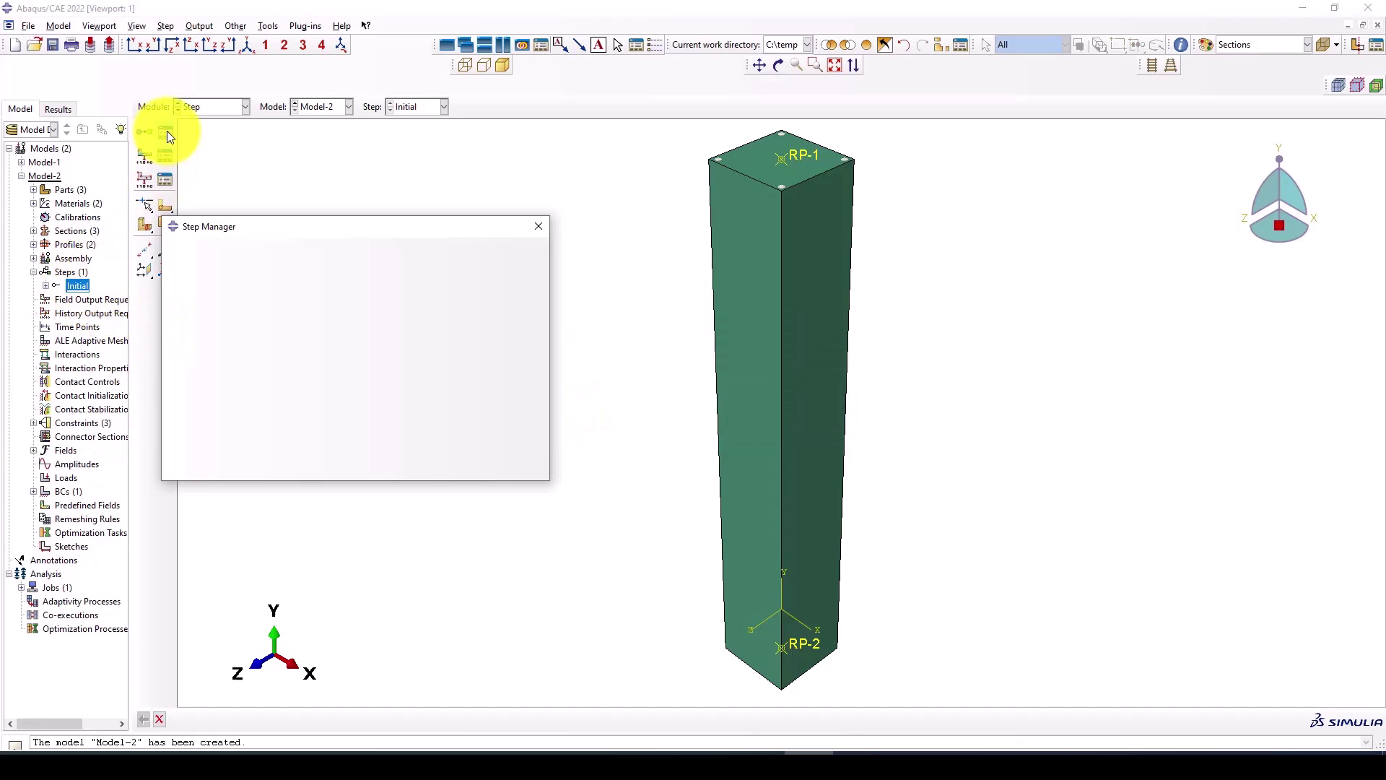
pyautogui.click(191, 471)
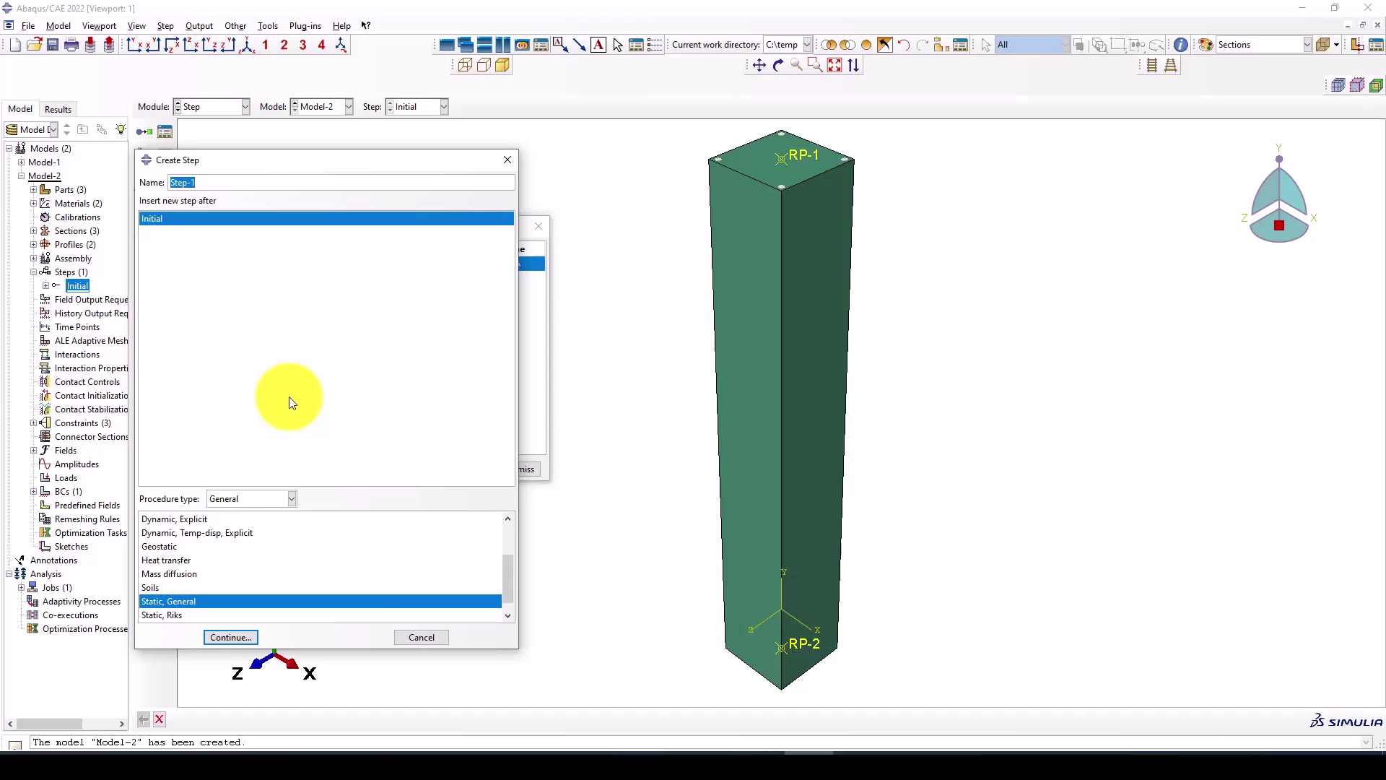
pyautogui.write('Dynamic')
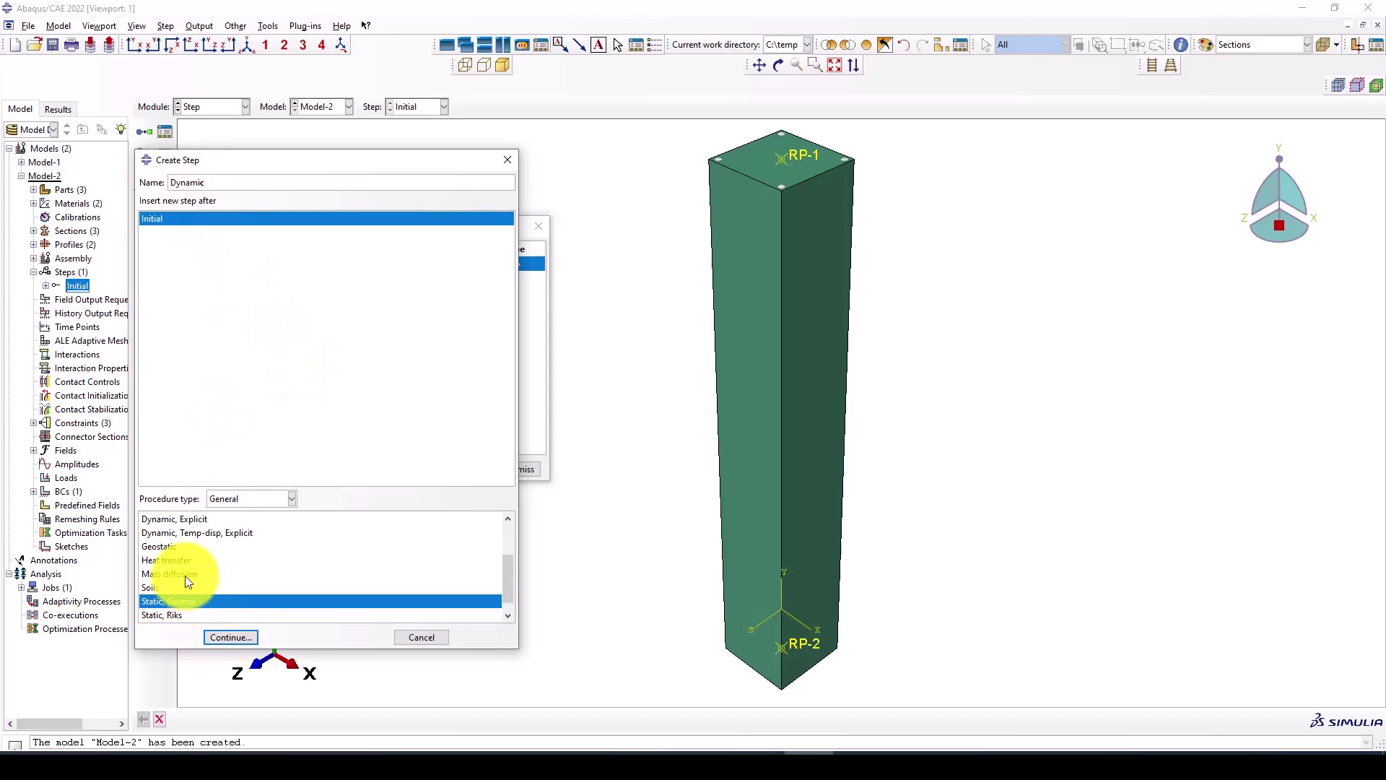
pyautogui.click(180, 518)
pyautogui.click(227, 639)
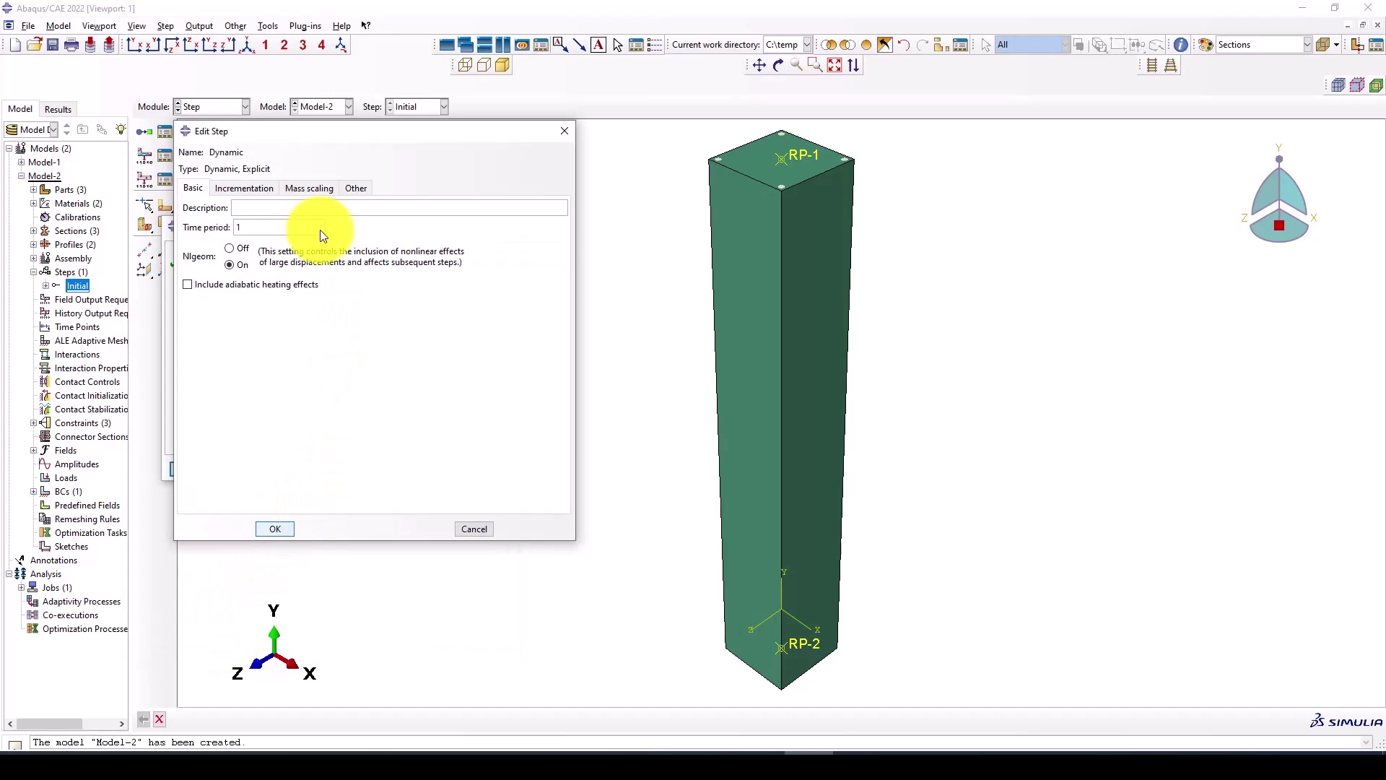
# Set the Dynamic step's time period to 2.5, keep automatic incrementation and save the step.
pyautogui.doubleClick(237, 228)
pyautogui.click(477, 751)
pyautogui.doubleClick(238, 228)
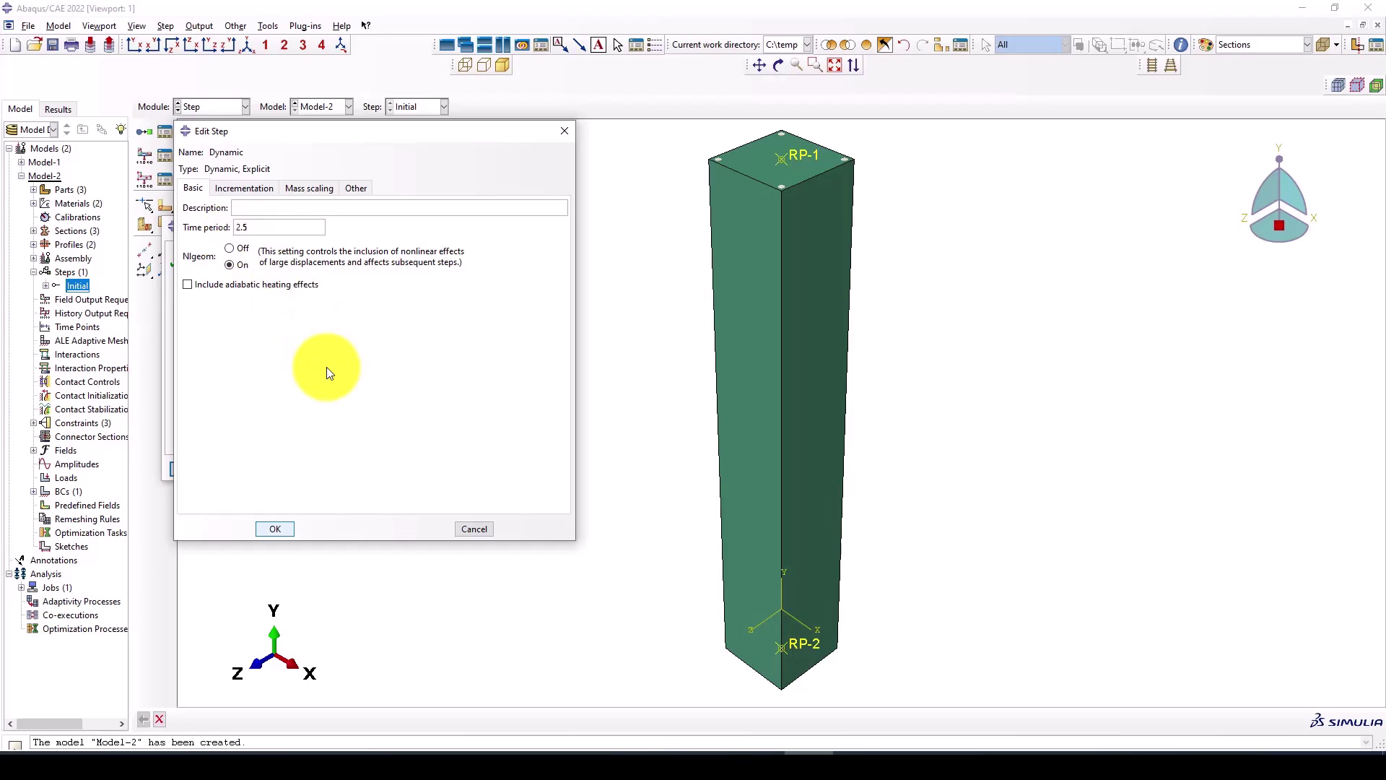
pyautogui.click(267, 188)
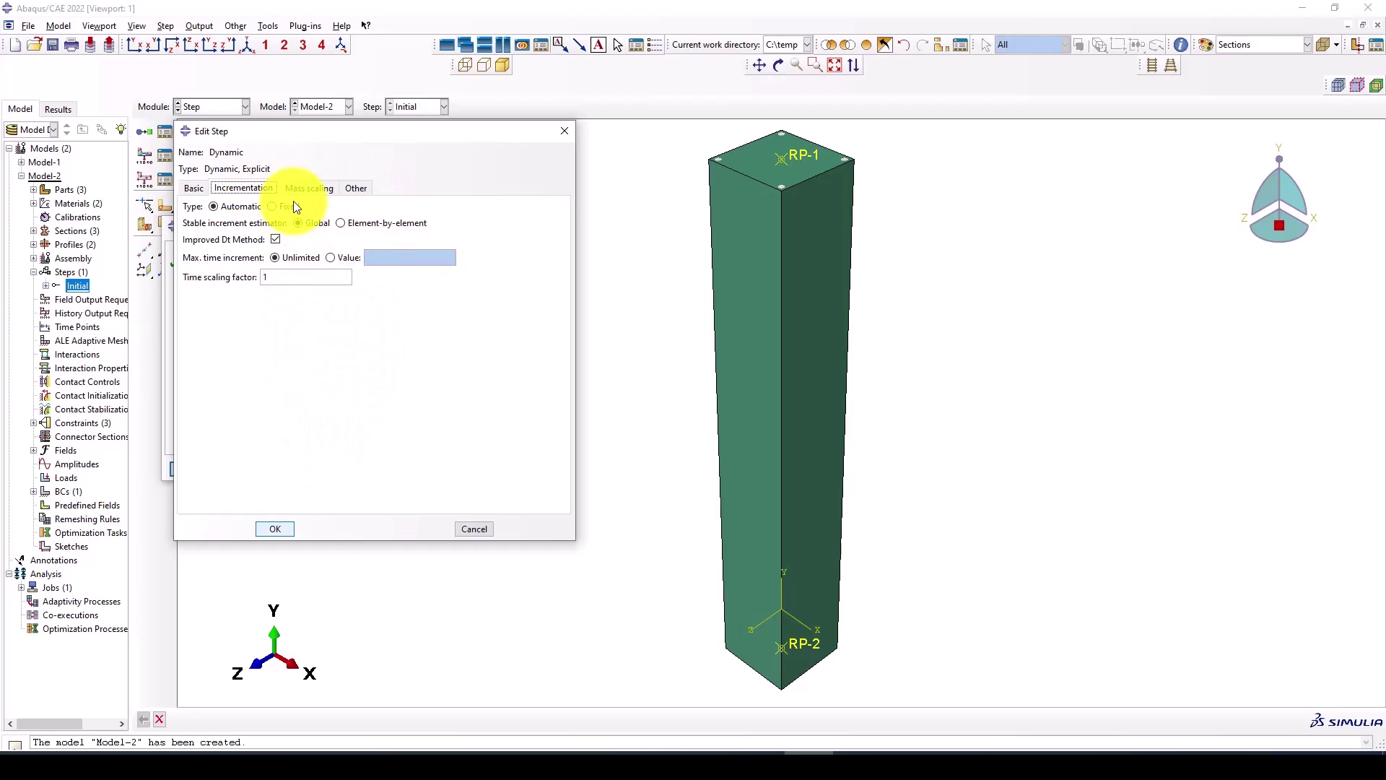
pyautogui.click(273, 529)
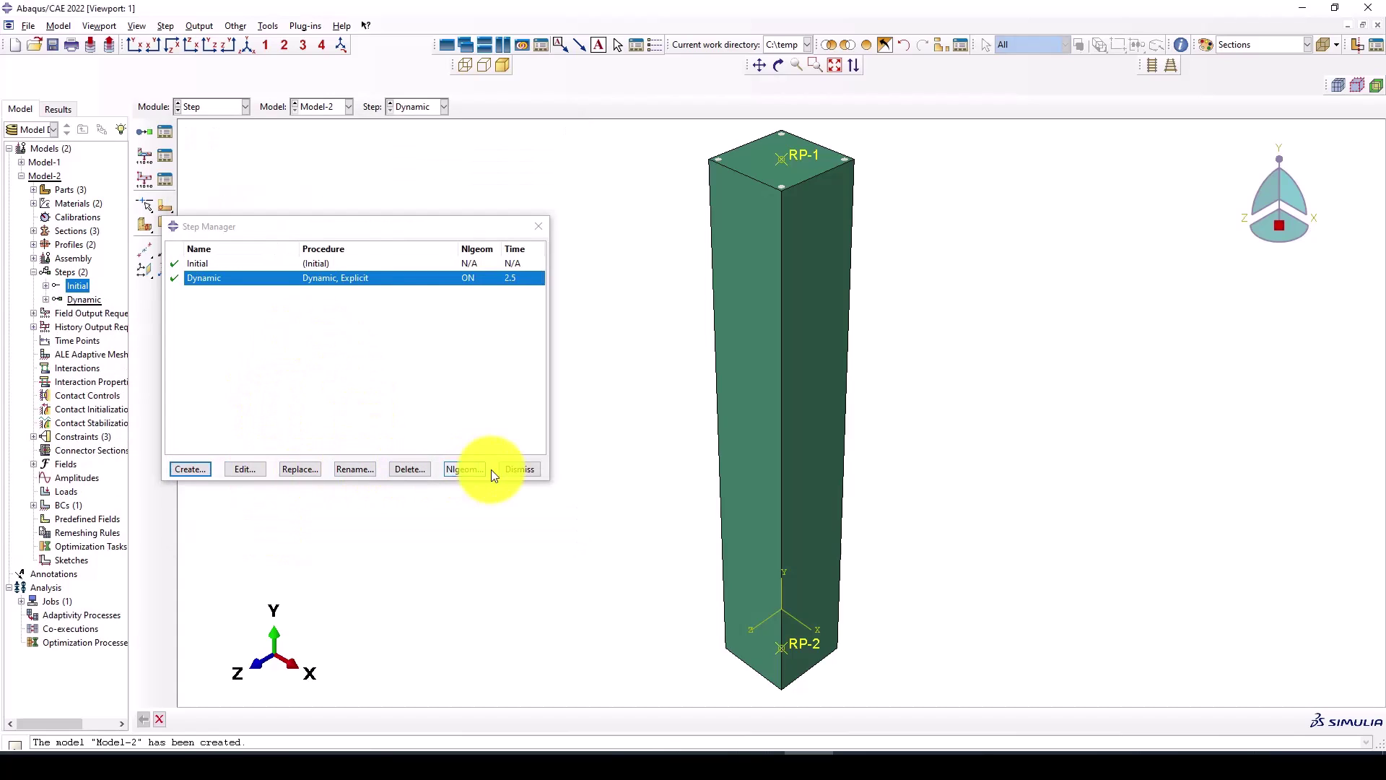
pyautogui.click(502, 470)
# Edit field output request F-Output-1 to include the DAMAGEC compressive damage and DAMAGET tensile damage variables.
pyautogui.click(166, 154)
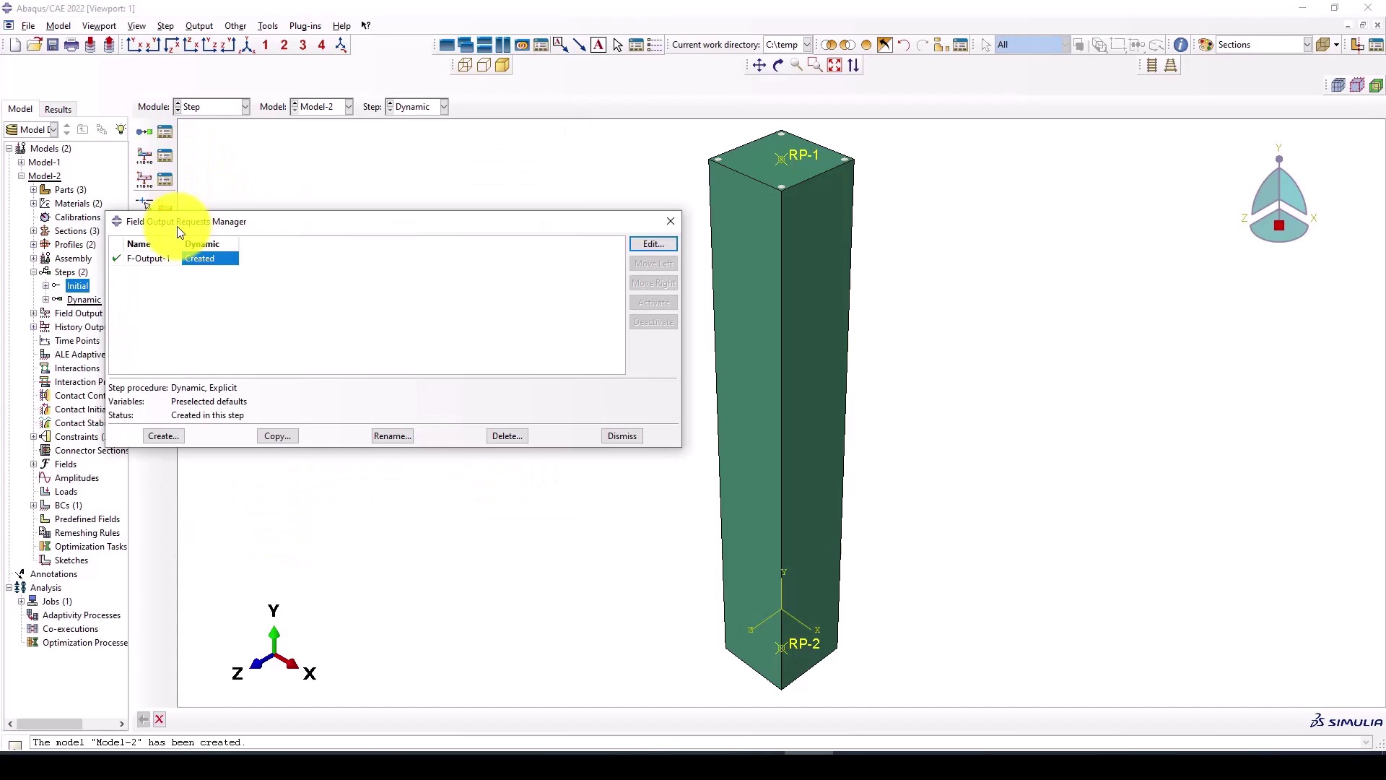
pyautogui.click(647, 247)
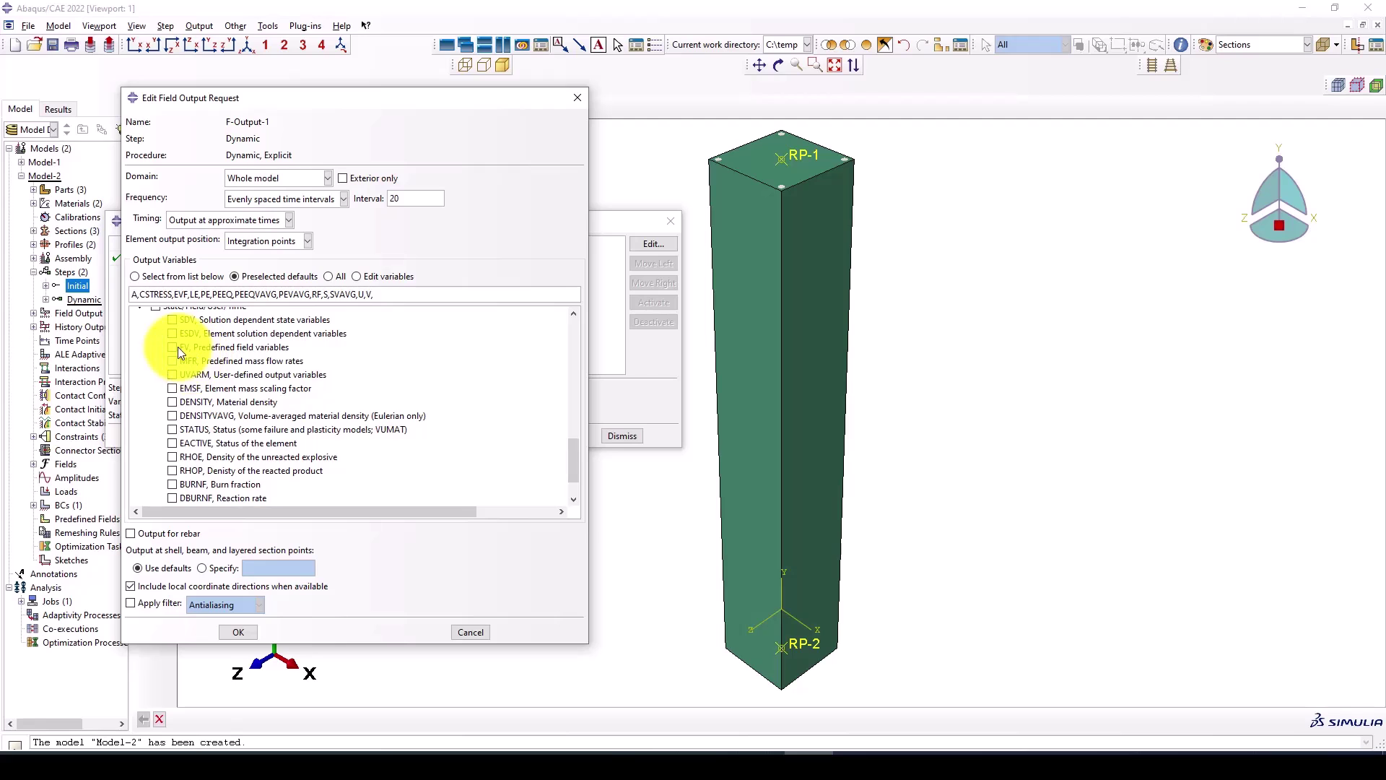
pyautogui.scroll(5, 178, 347)
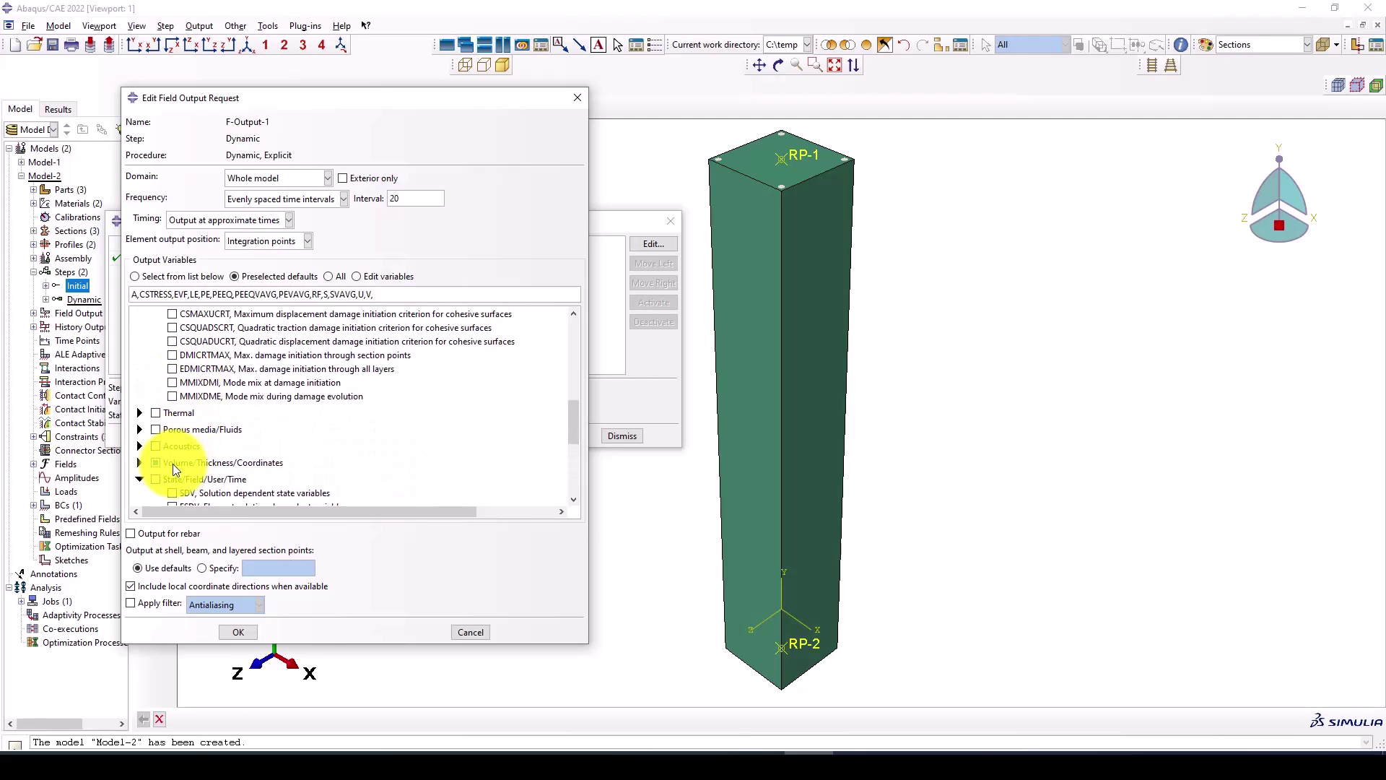
pyautogui.scroll(8, 184, 405)
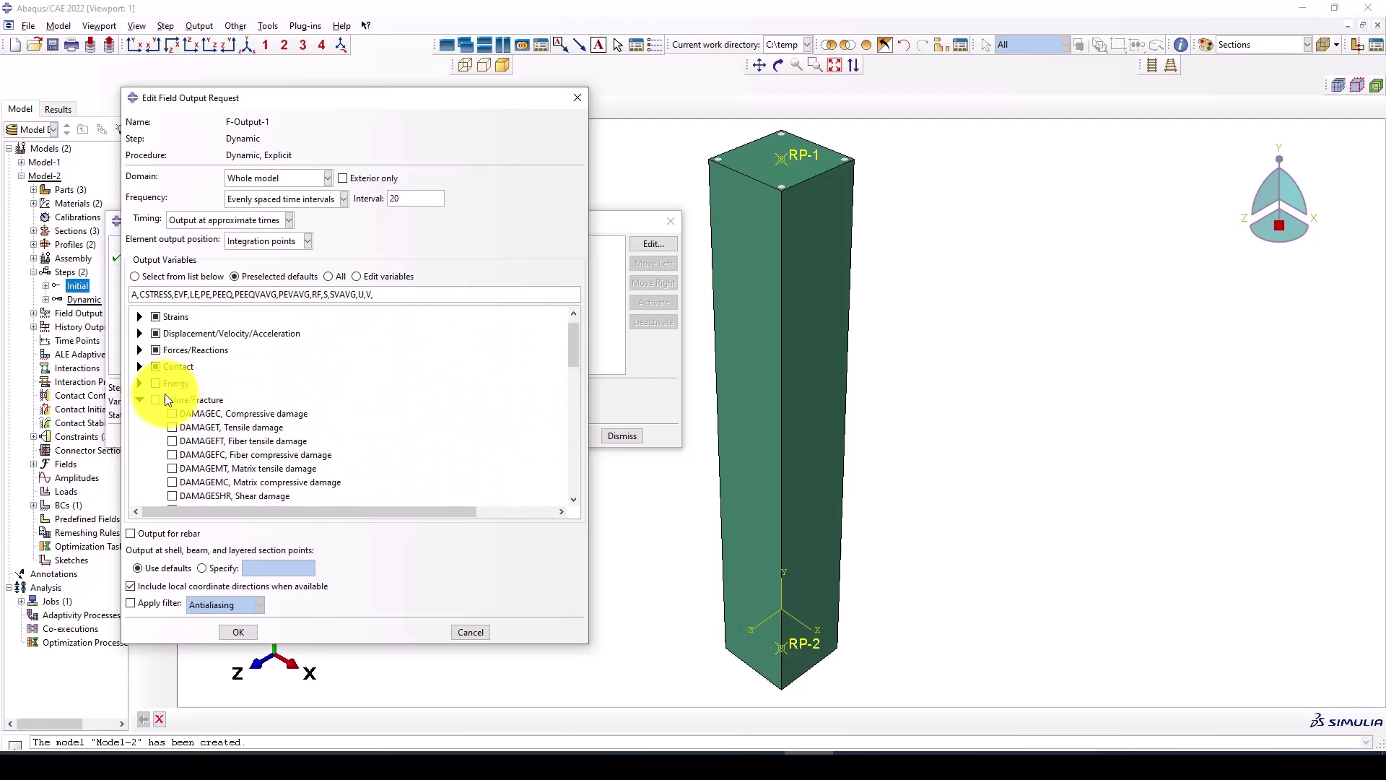
pyautogui.click(173, 413)
pyautogui.click(172, 427)
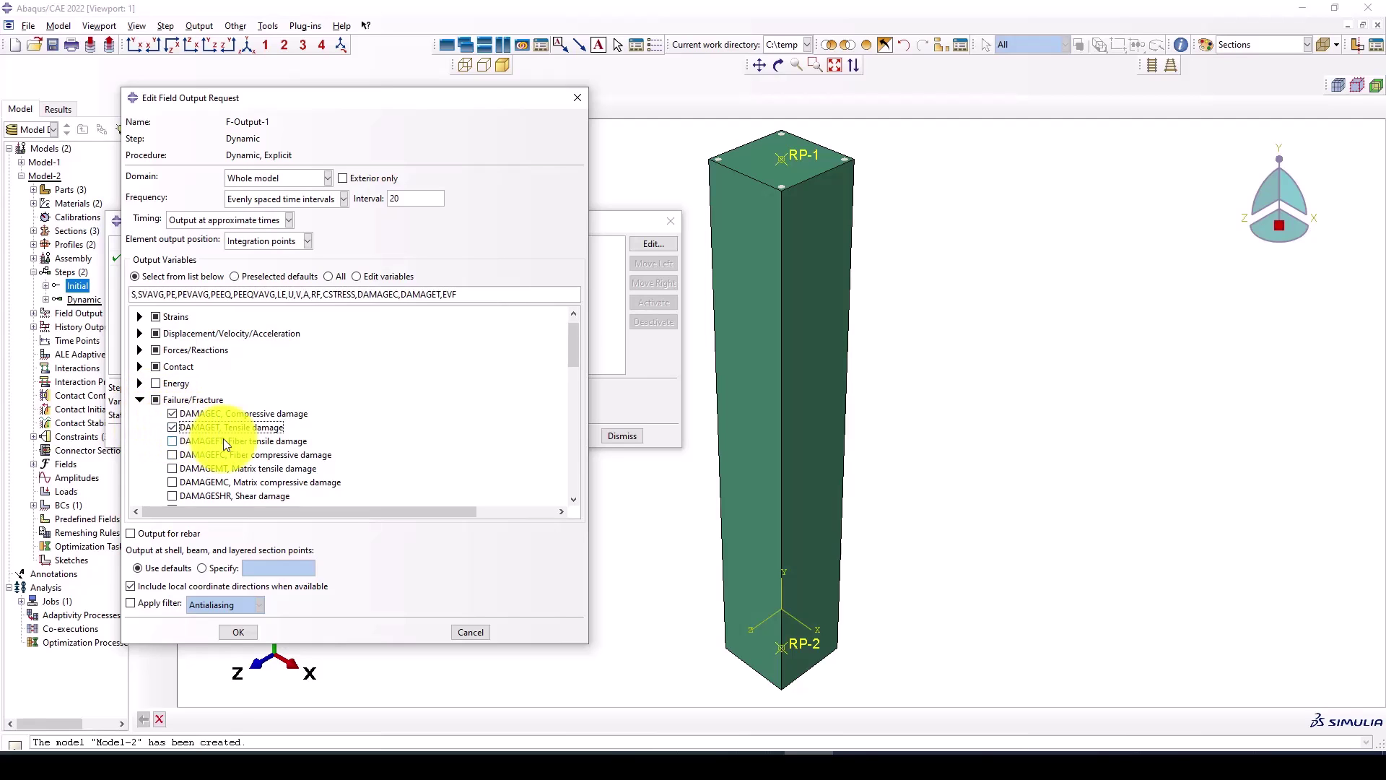
# Add the STATUS variable from the State/Field/User/Time group to F-Output-1 and save the request.
pyautogui.scroll(-4, 296, 406)
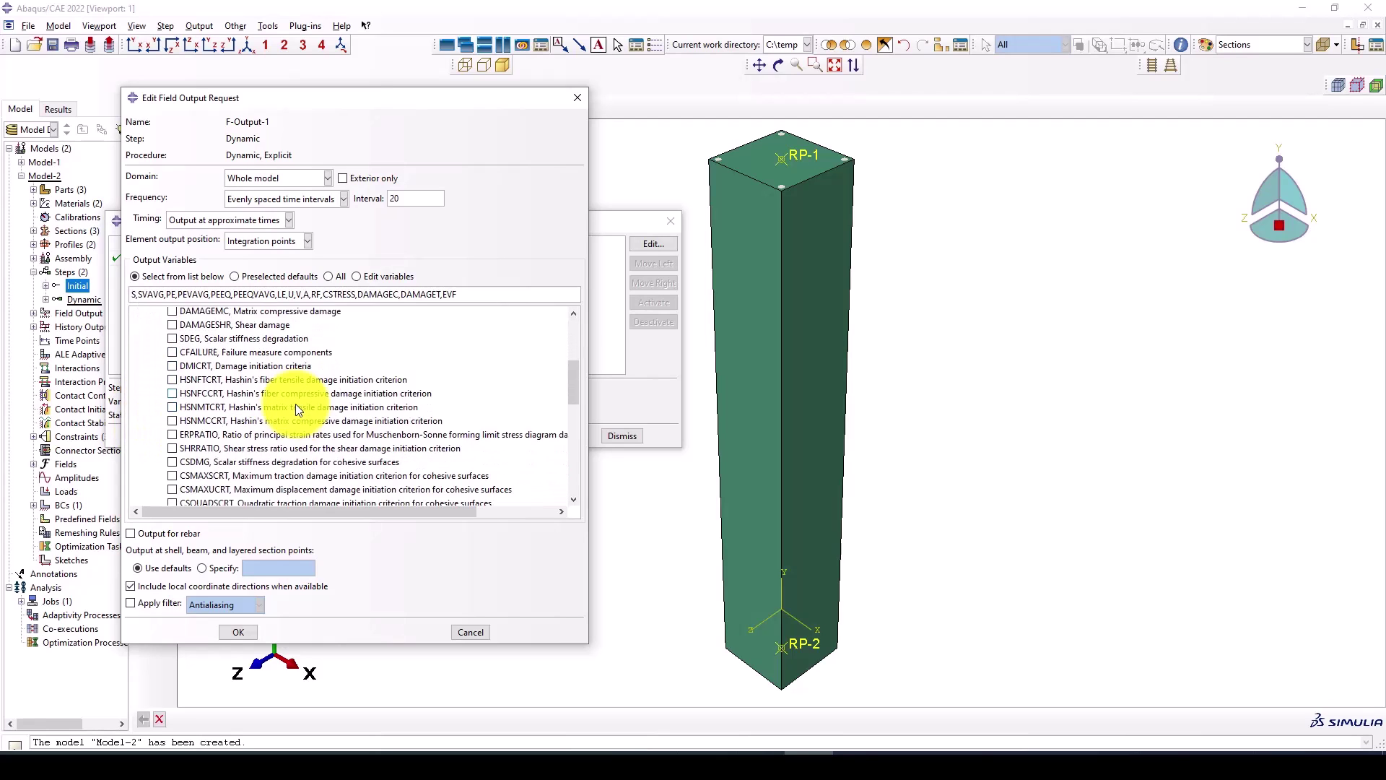
pyautogui.scroll(-8, 296, 406)
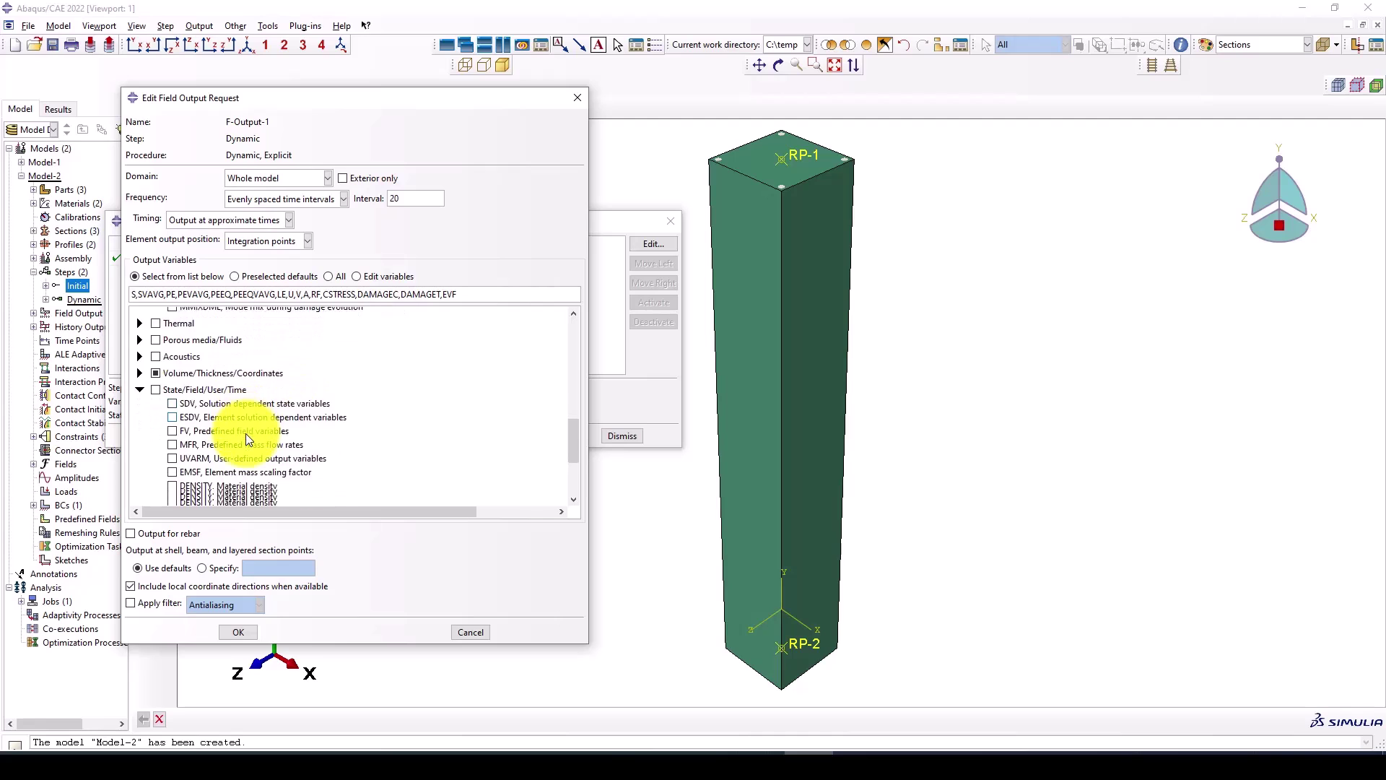
pyautogui.scroll(-2, 249, 434)
pyautogui.click(173, 430)
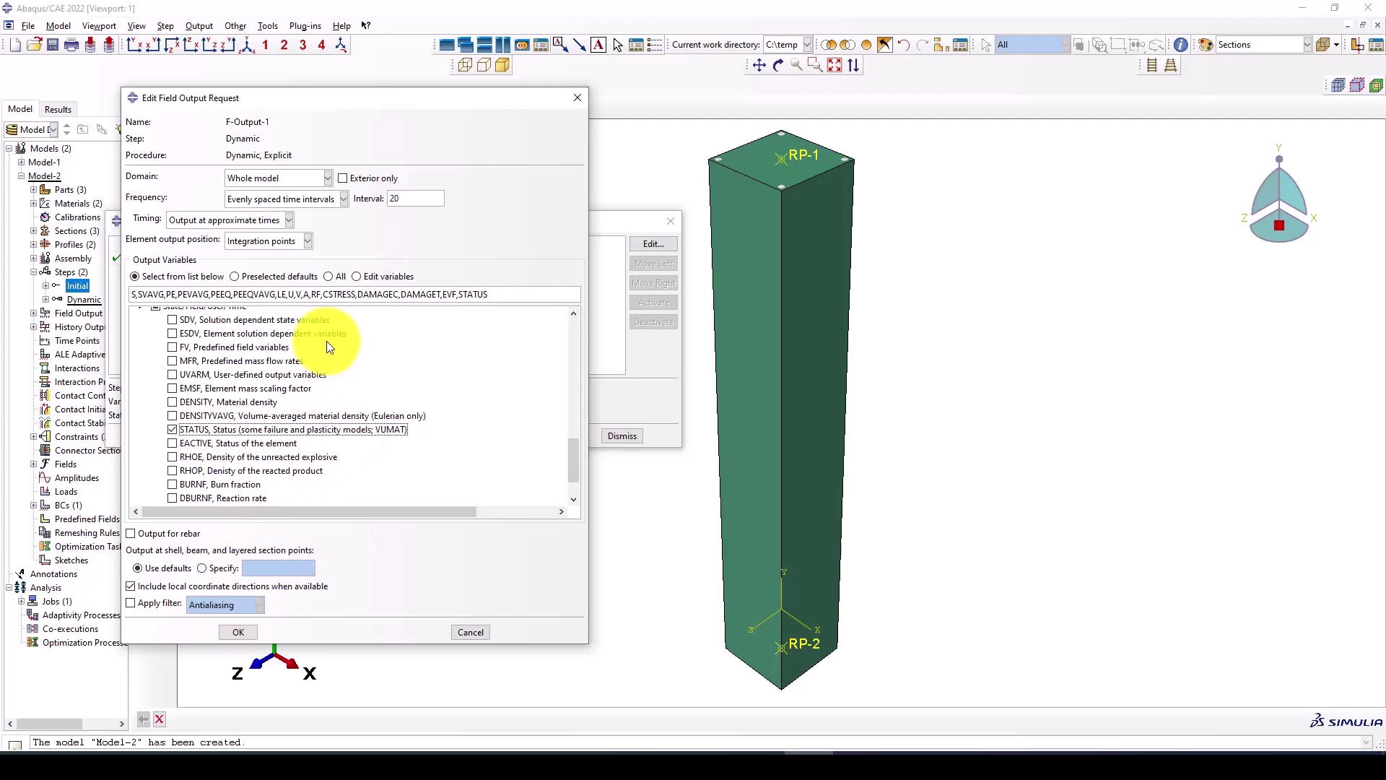
pyautogui.click(237, 632)
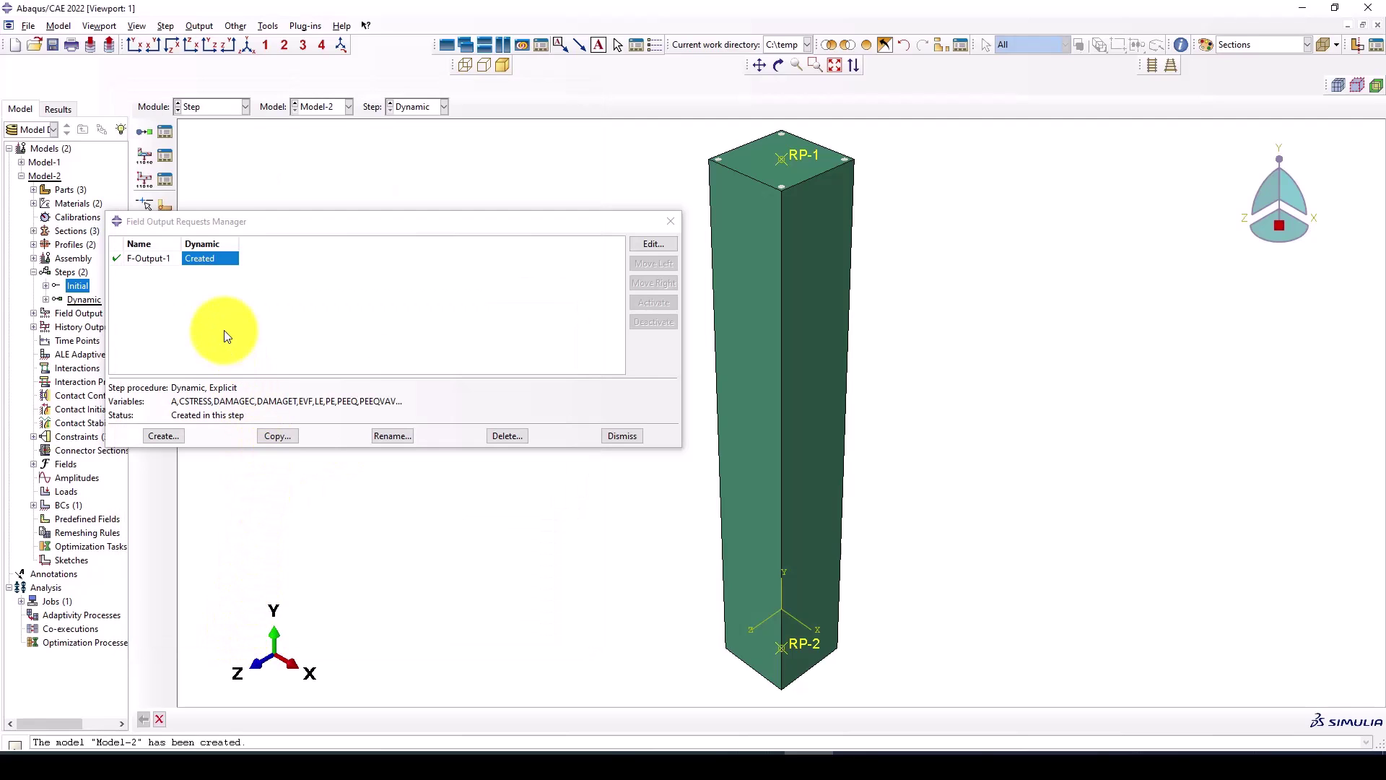
# Close the field output requests manager and open the manager for history output requests.
pyautogui.click(669, 222)
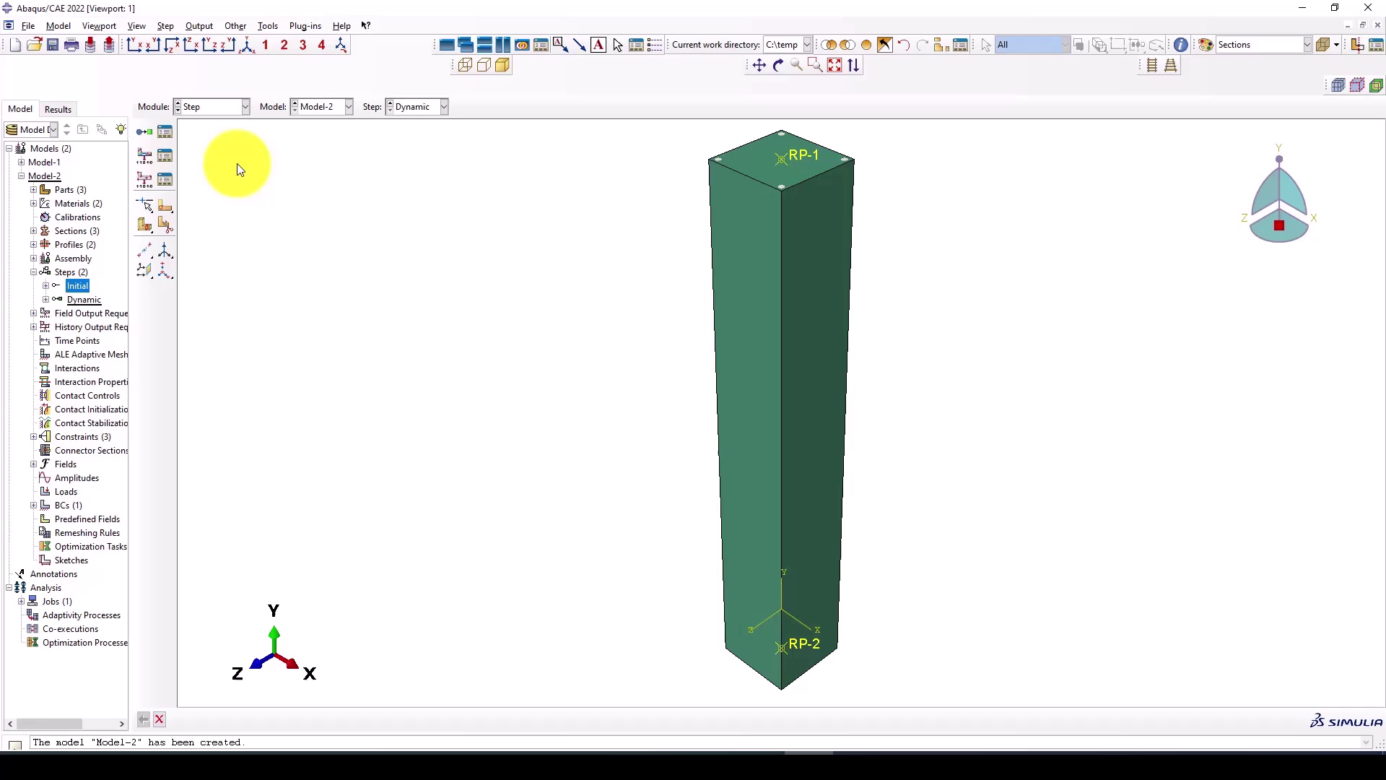
pyautogui.click(163, 179)
pyautogui.scroll(-3, 774, 260)
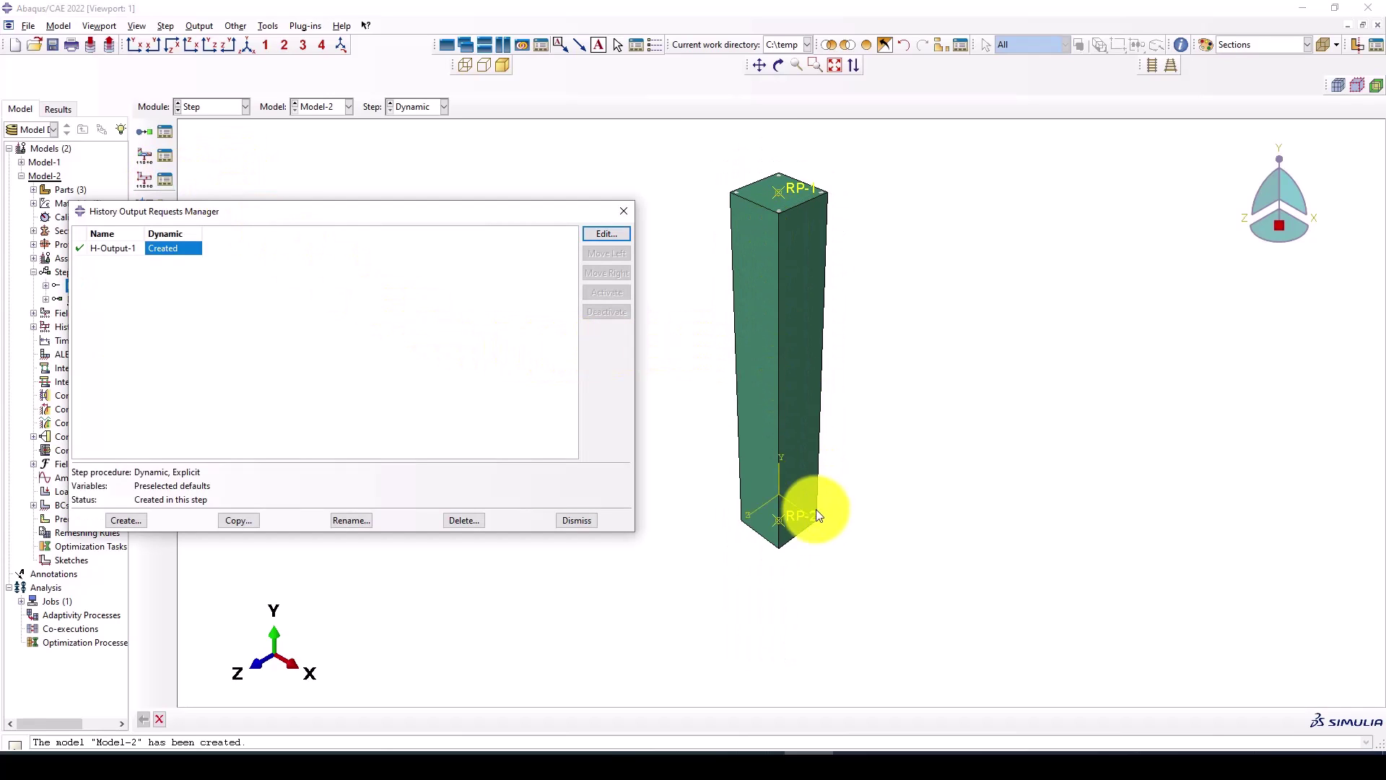
pyautogui.scroll(1, 767, 502)
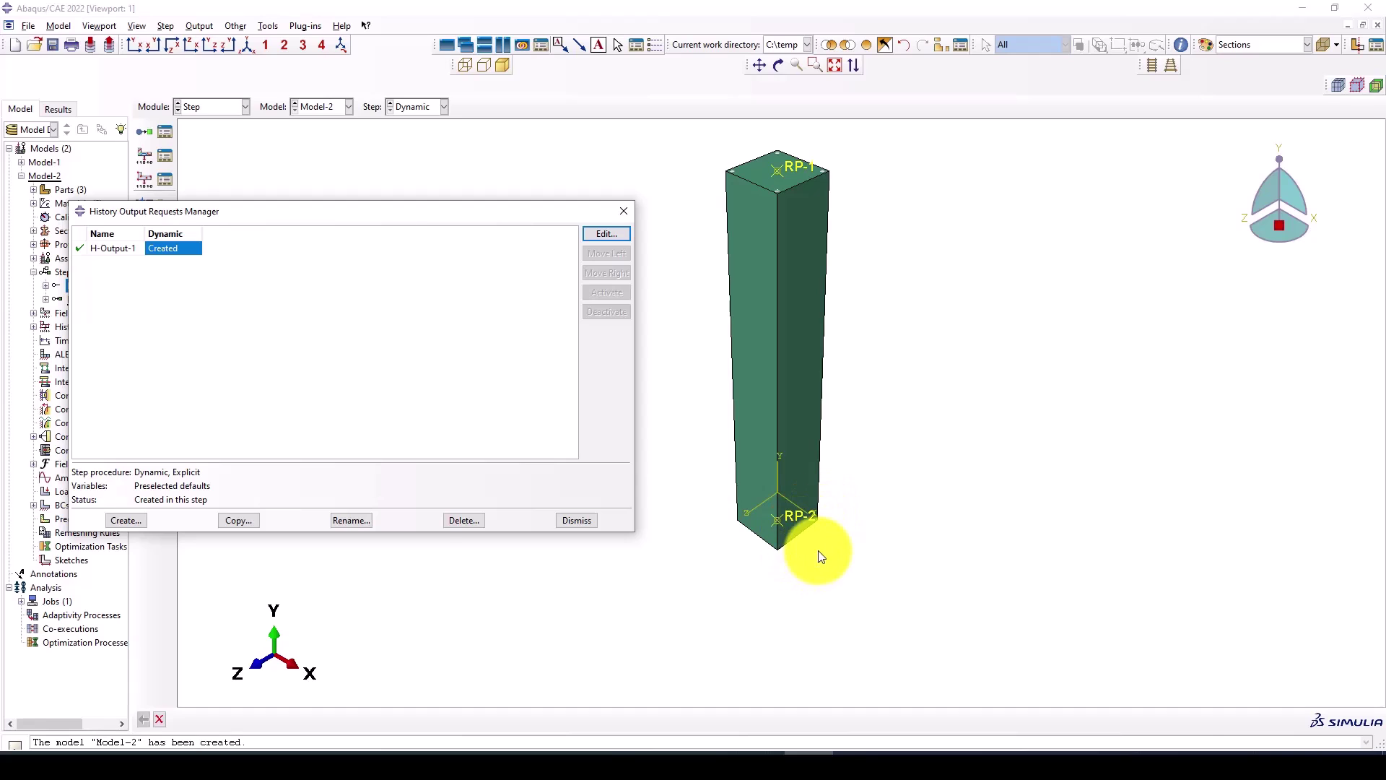
# Create a geometry set named RF containing reference point RP-2 at the column's base.
pyautogui.click(266, 29)
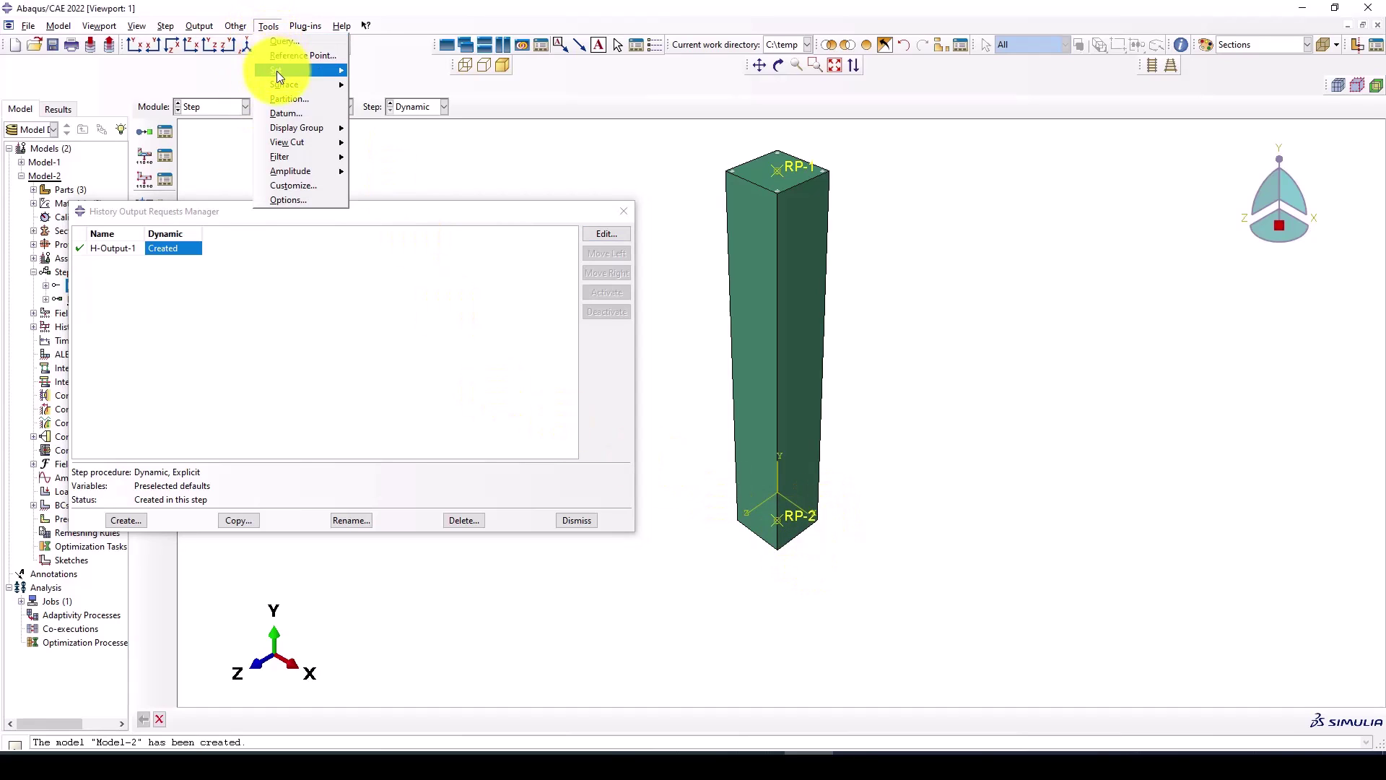
pyautogui.moveTo(278, 70)
pyautogui.moveTo(374, 102)
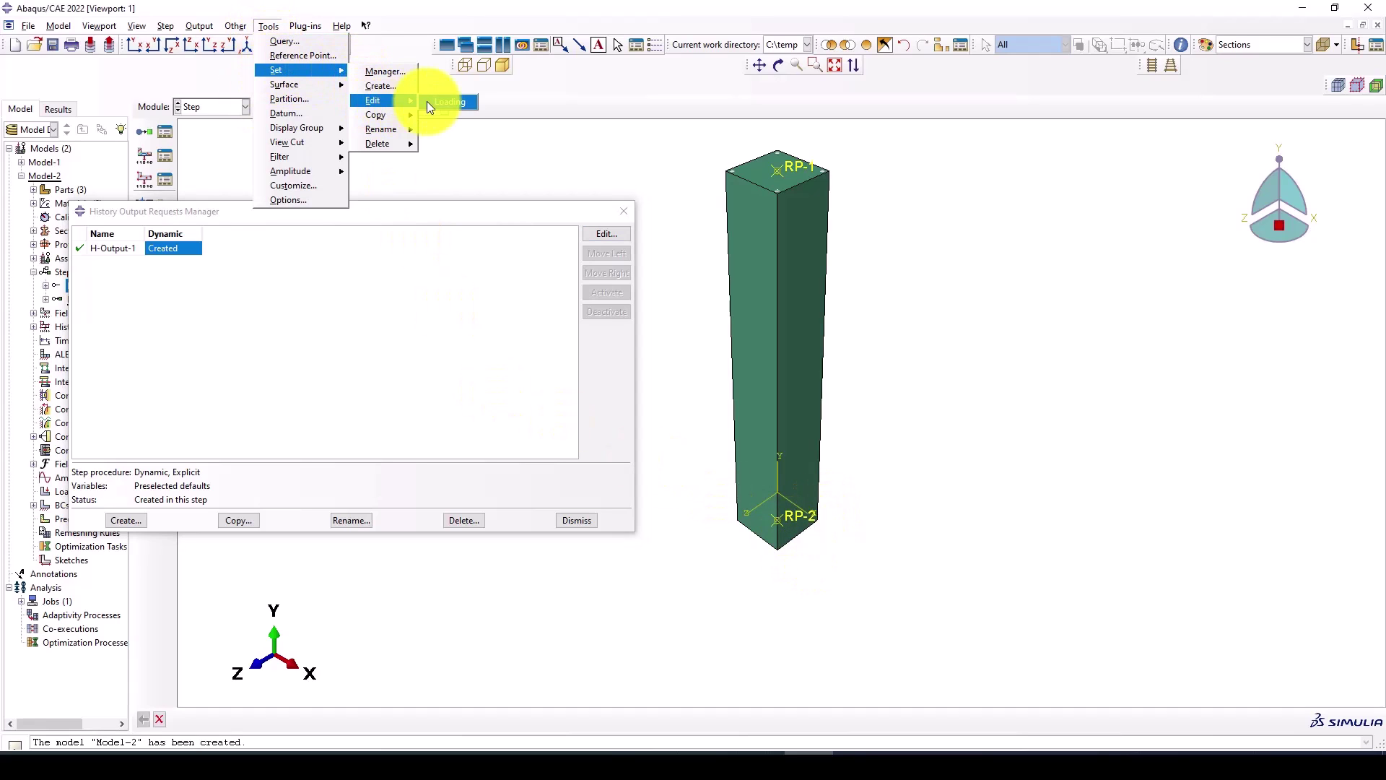
pyautogui.click(379, 86)
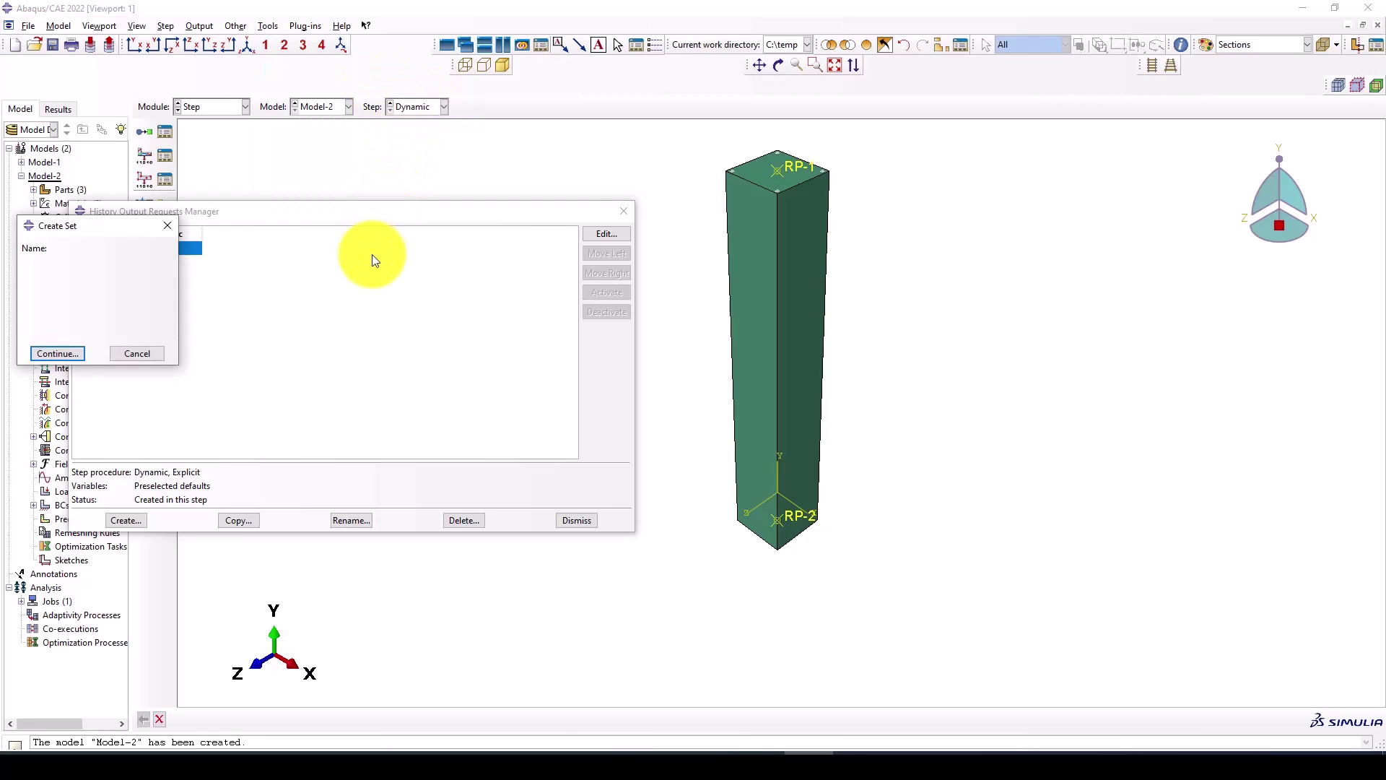
pyautogui.write('R')
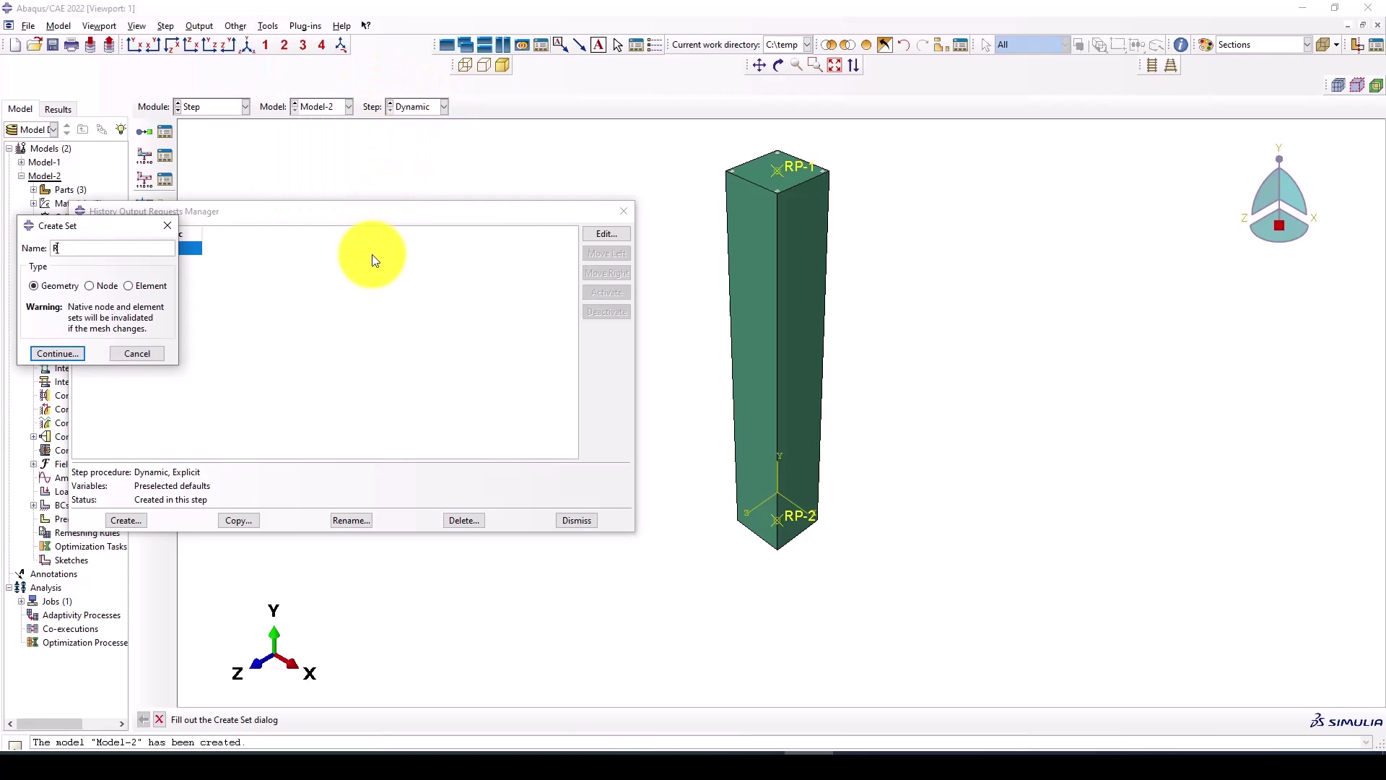
pyautogui.write('P')
pyautogui.click(58, 354)
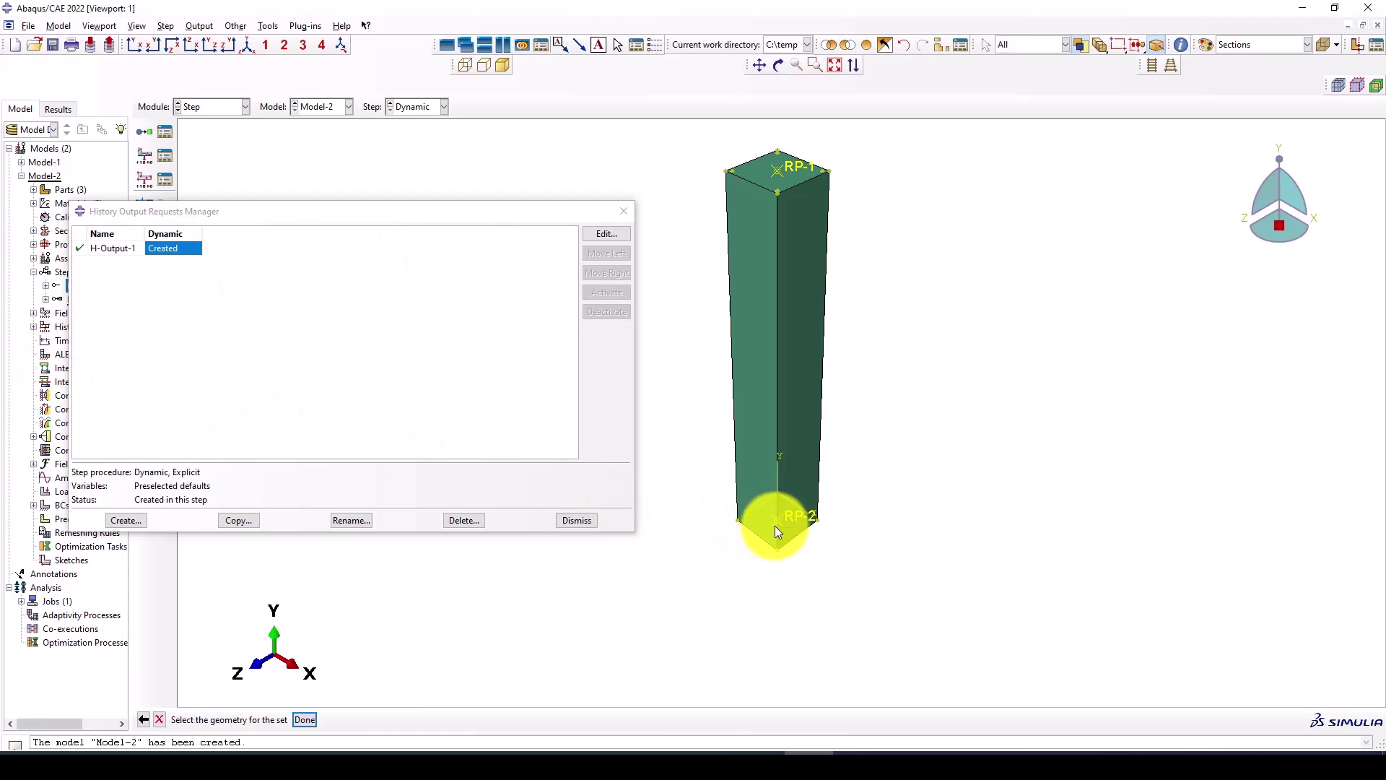
pyautogui.middleClick(653, 600)
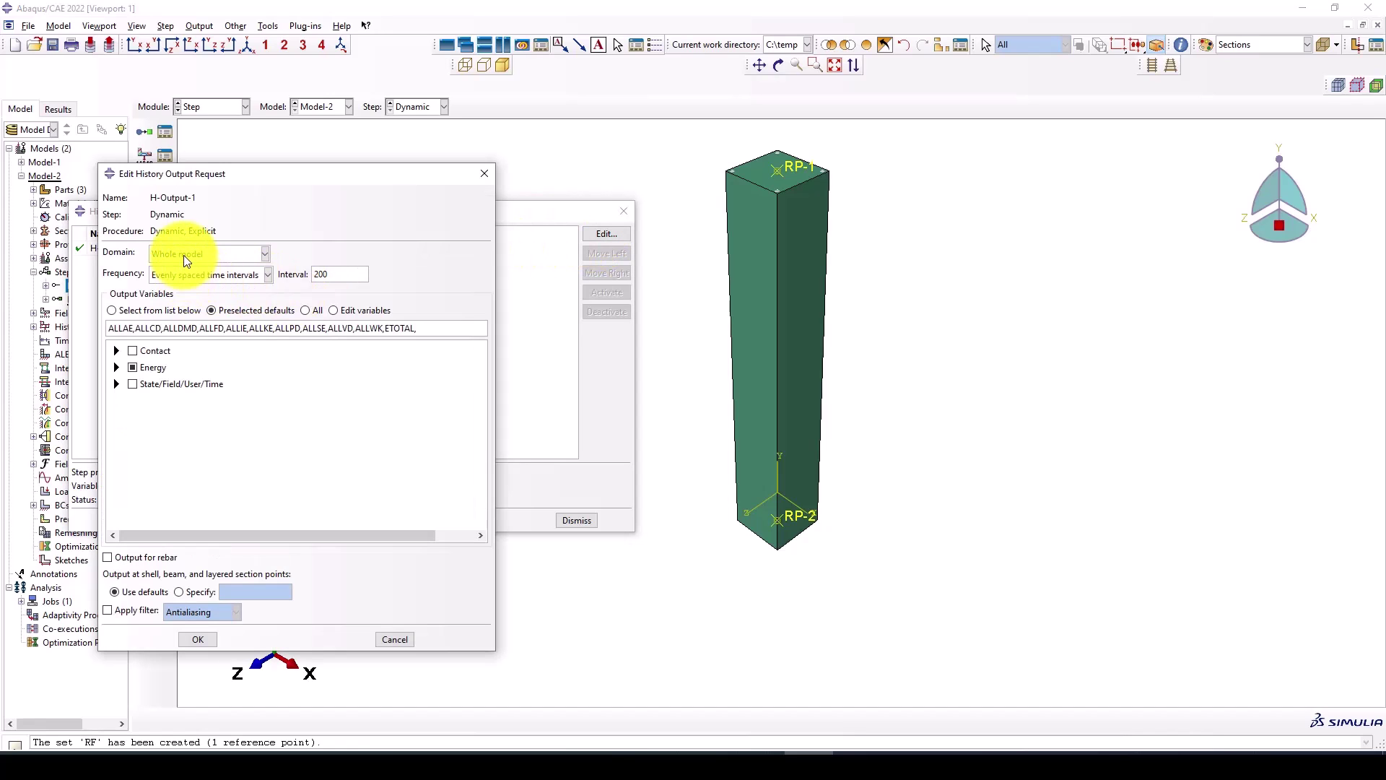
# Edit history output request H-Output-1 so its domain is the set Loading.
pyautogui.click(184, 254)
pyautogui.click(177, 281)
pyautogui.click(366, 257)
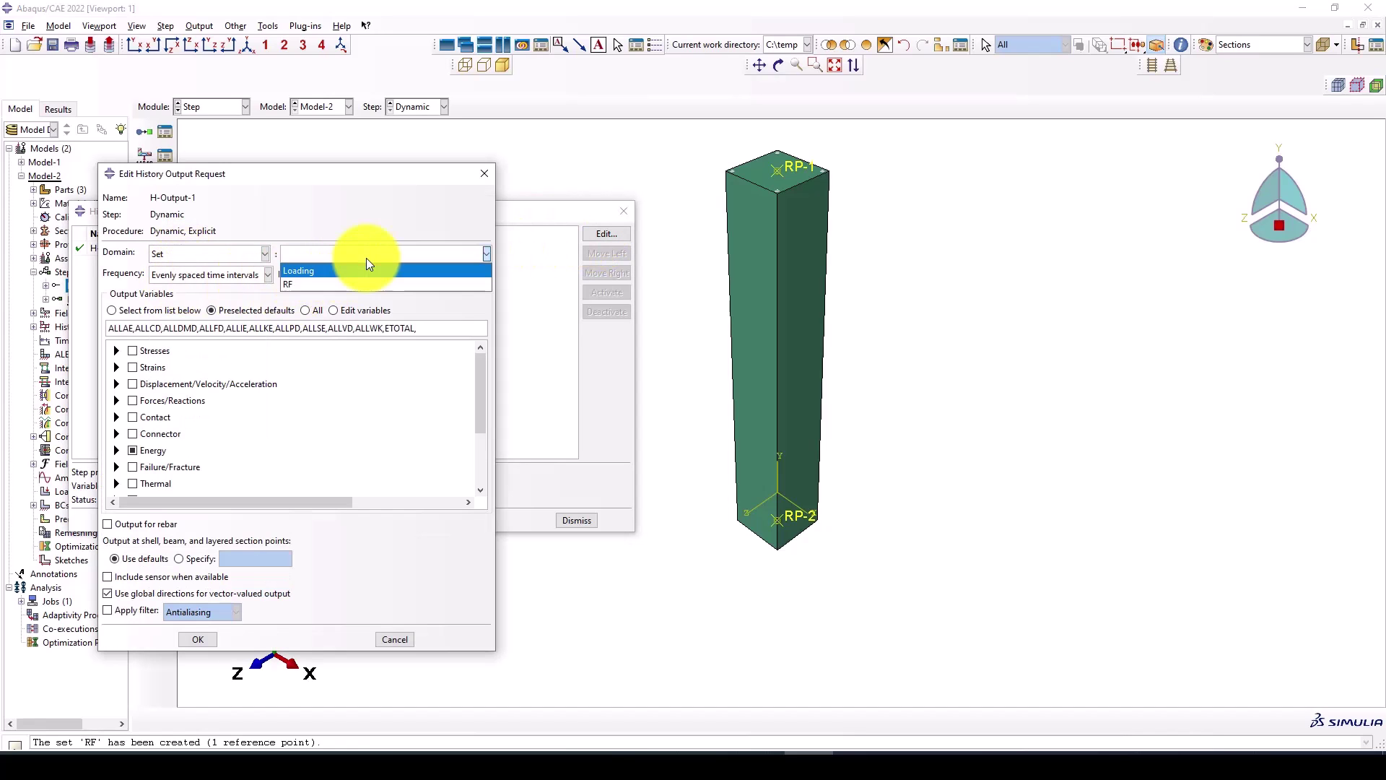
pyautogui.click(310, 273)
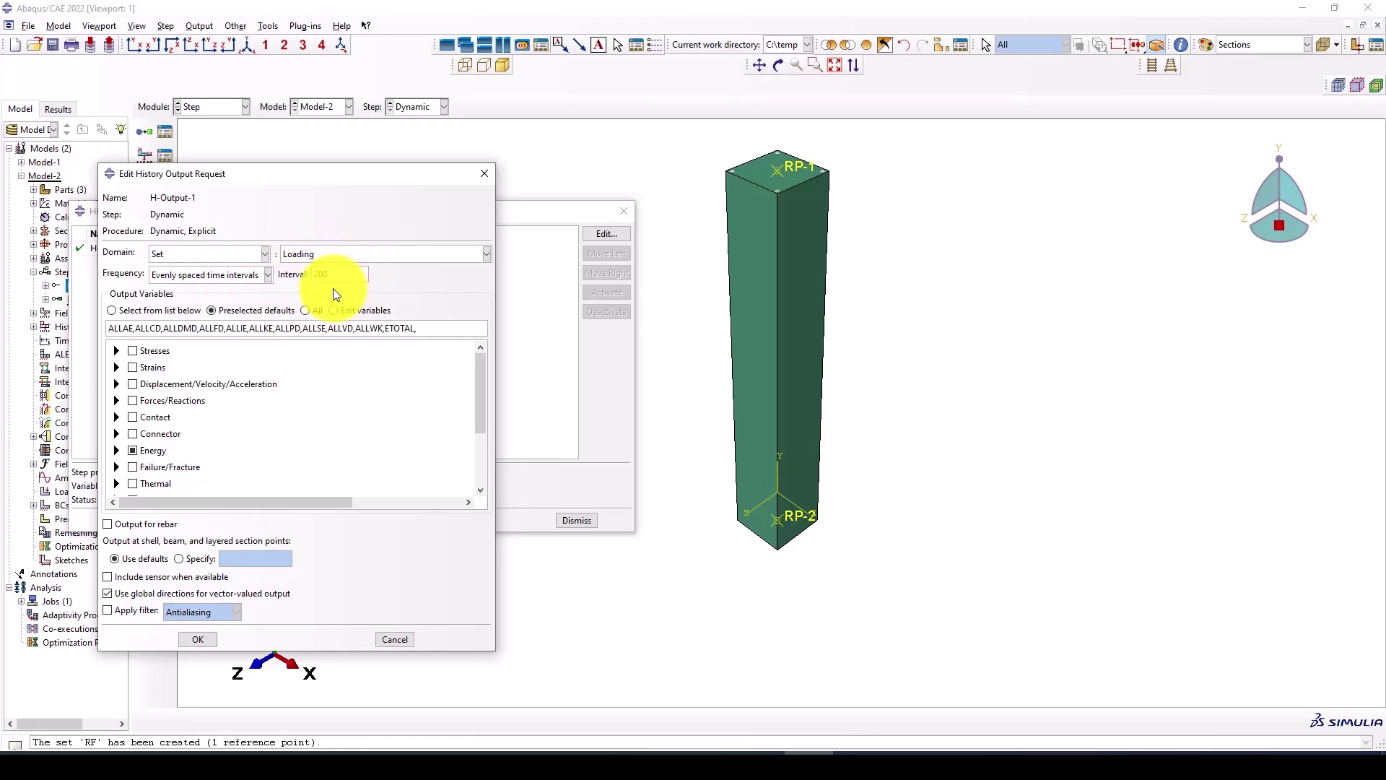
pyautogui.doubleClick(315, 275)
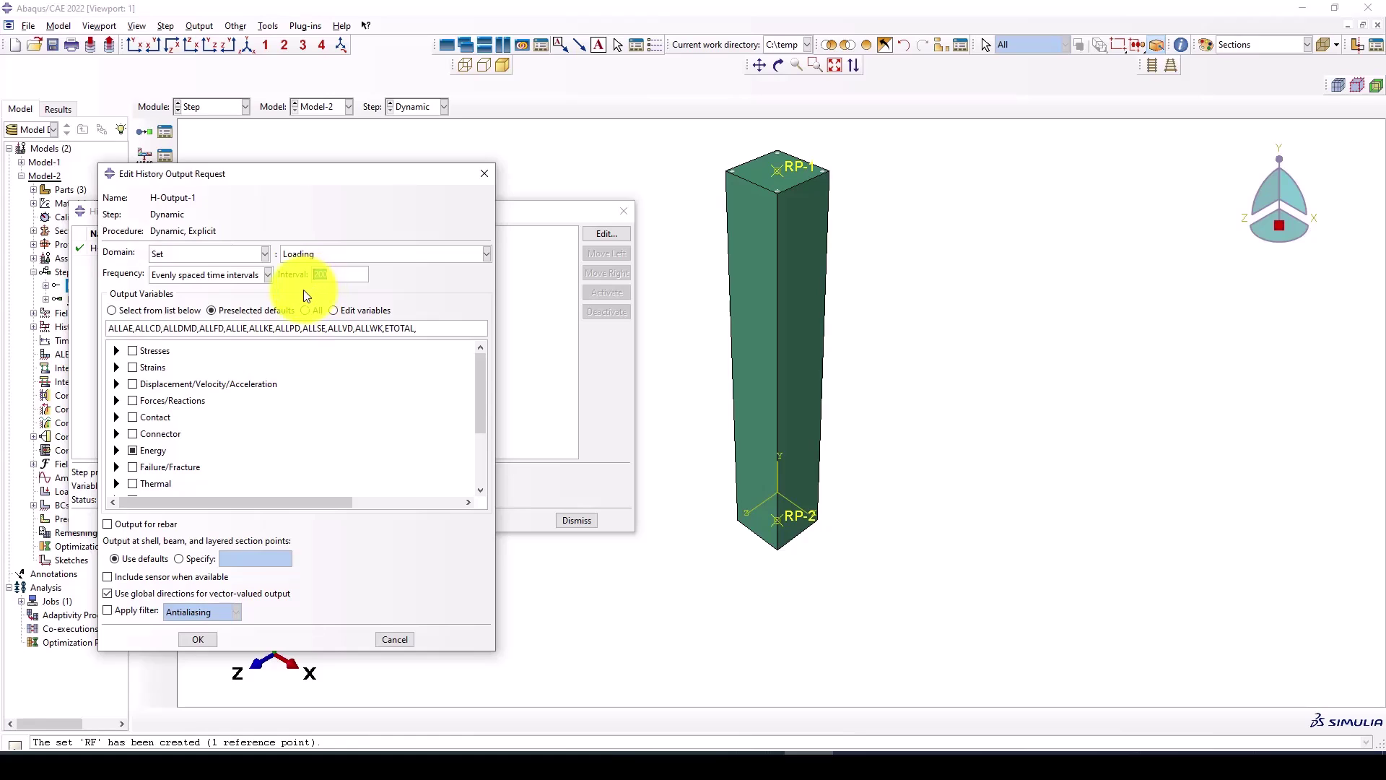
# Replace H-Output-1's preselected energy variables with the displacement component U2 only.
pyautogui.click(132, 450)
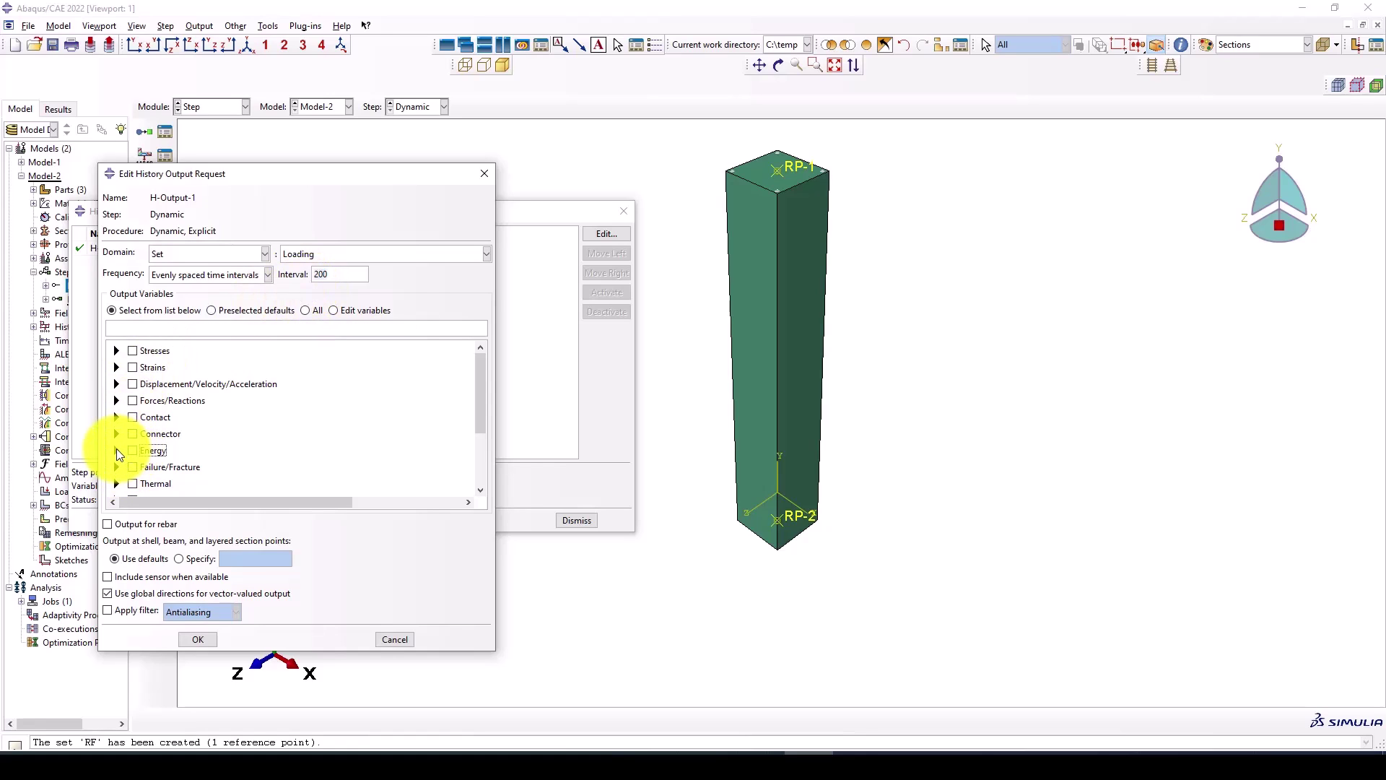
pyautogui.click(116, 383)
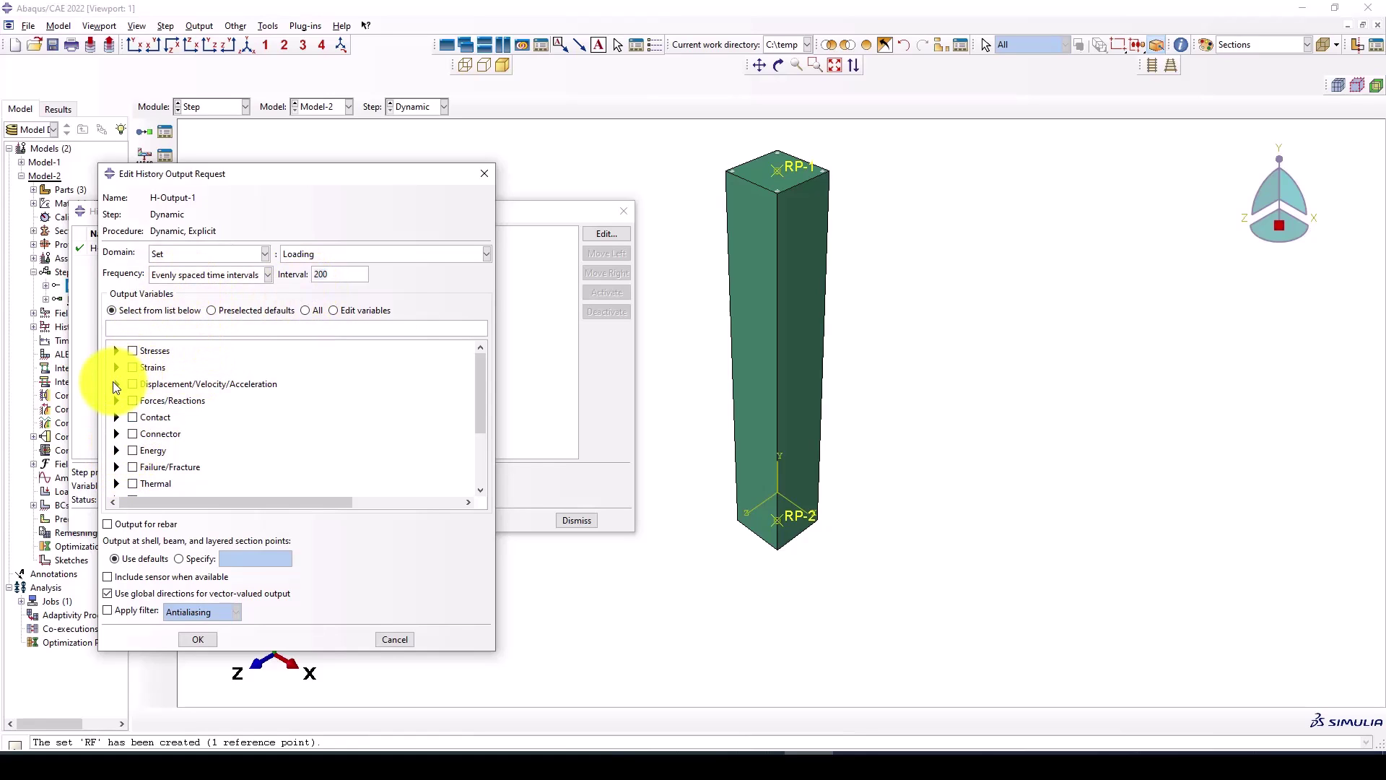
pyautogui.click(135, 397)
pyautogui.click(166, 425)
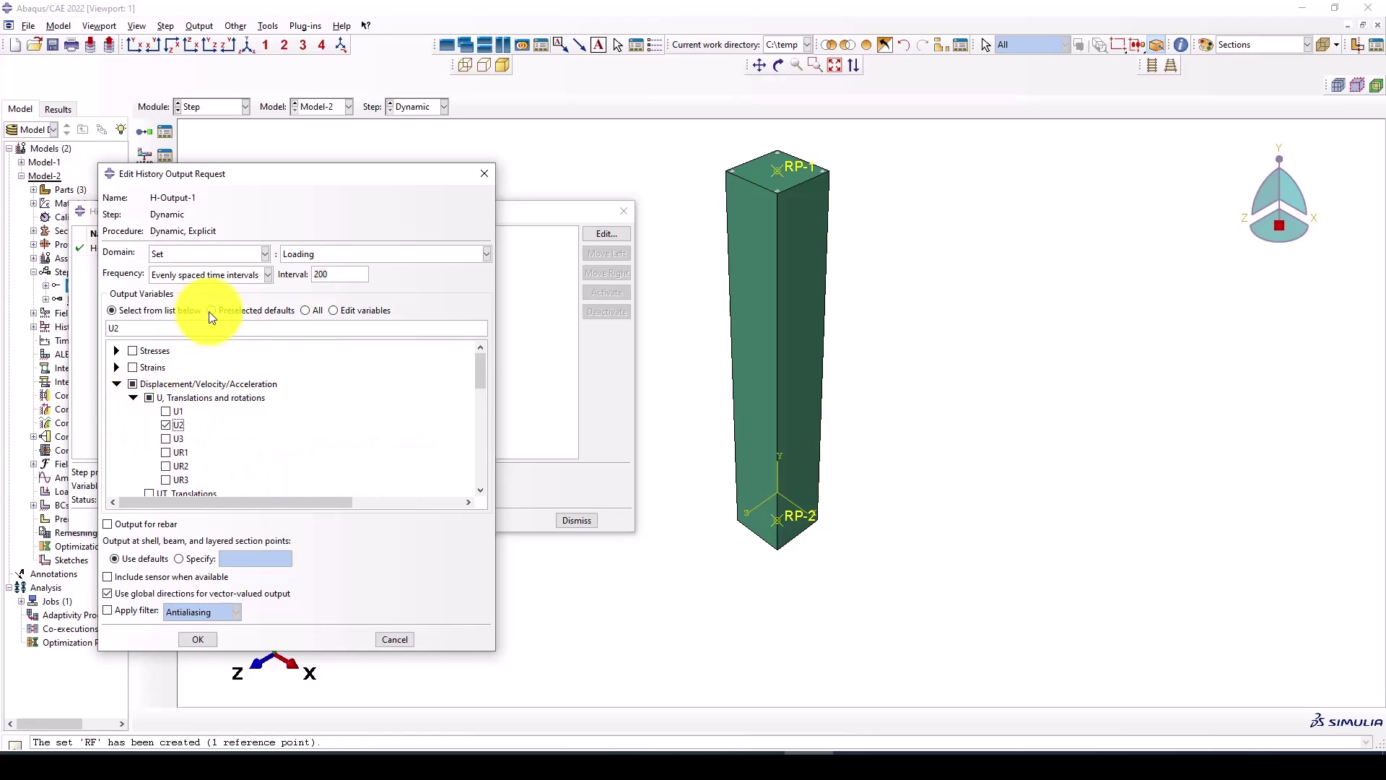
# Set H-Output-1's output frequency to every 0.1 units of time and save the request.
pyautogui.click(188, 275)
pyautogui.click(189, 319)
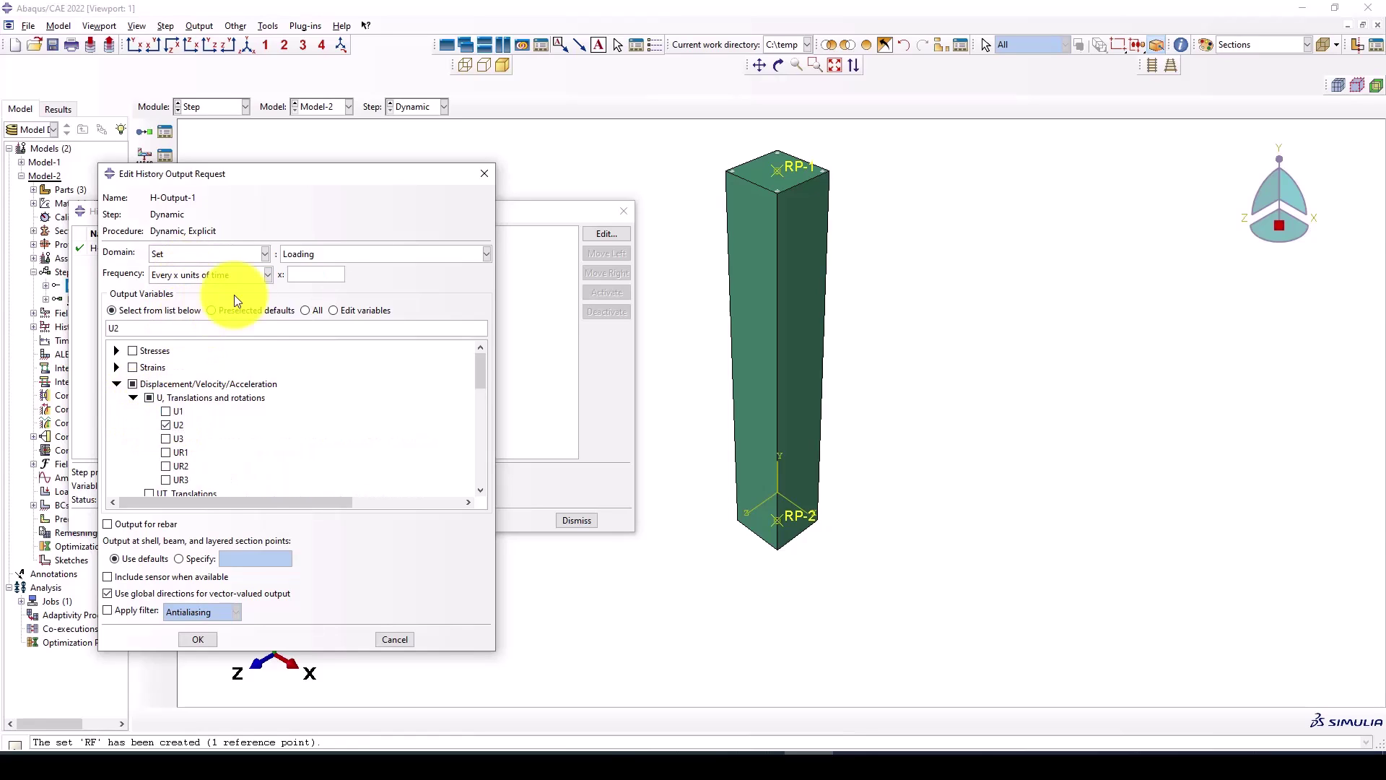
pyautogui.click(299, 277)
pyautogui.write('0')
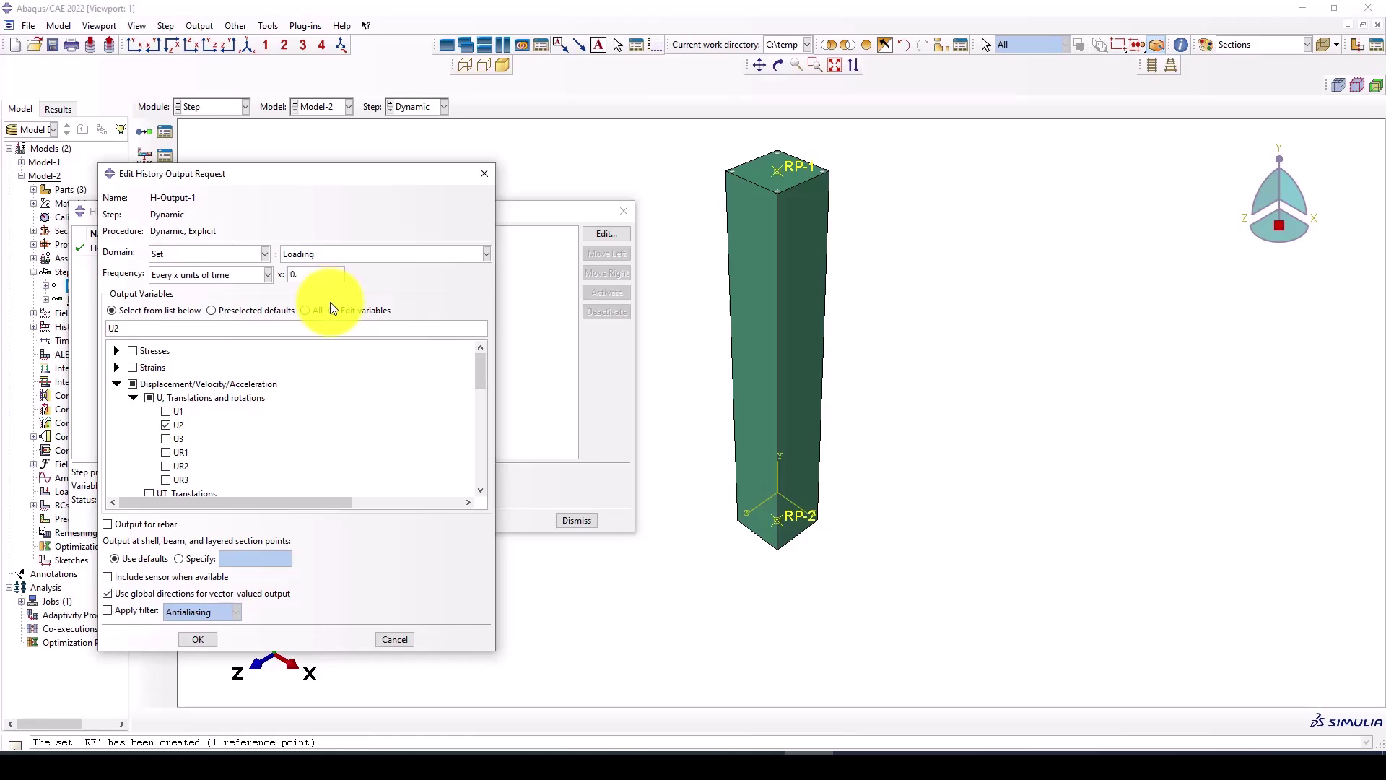
pyautogui.write('.1')
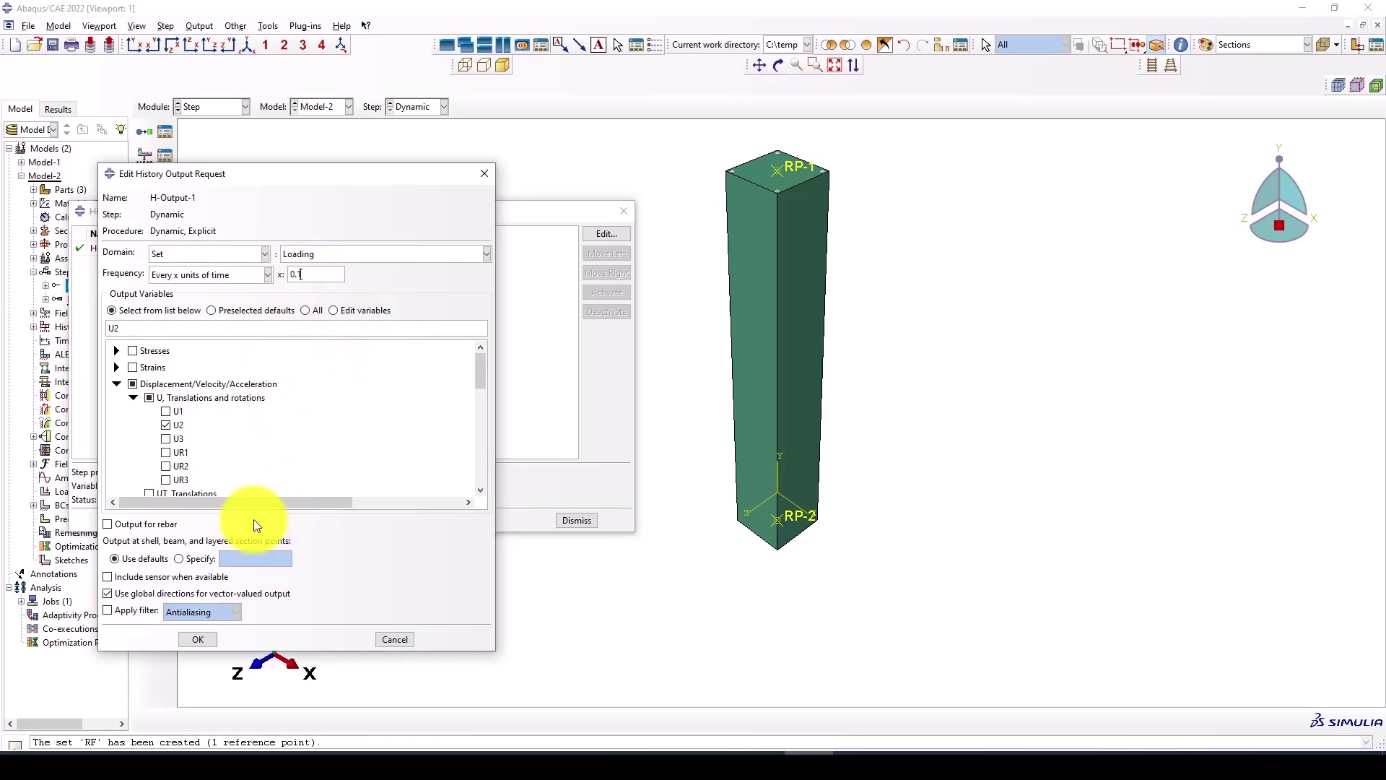
pyautogui.click(196, 639)
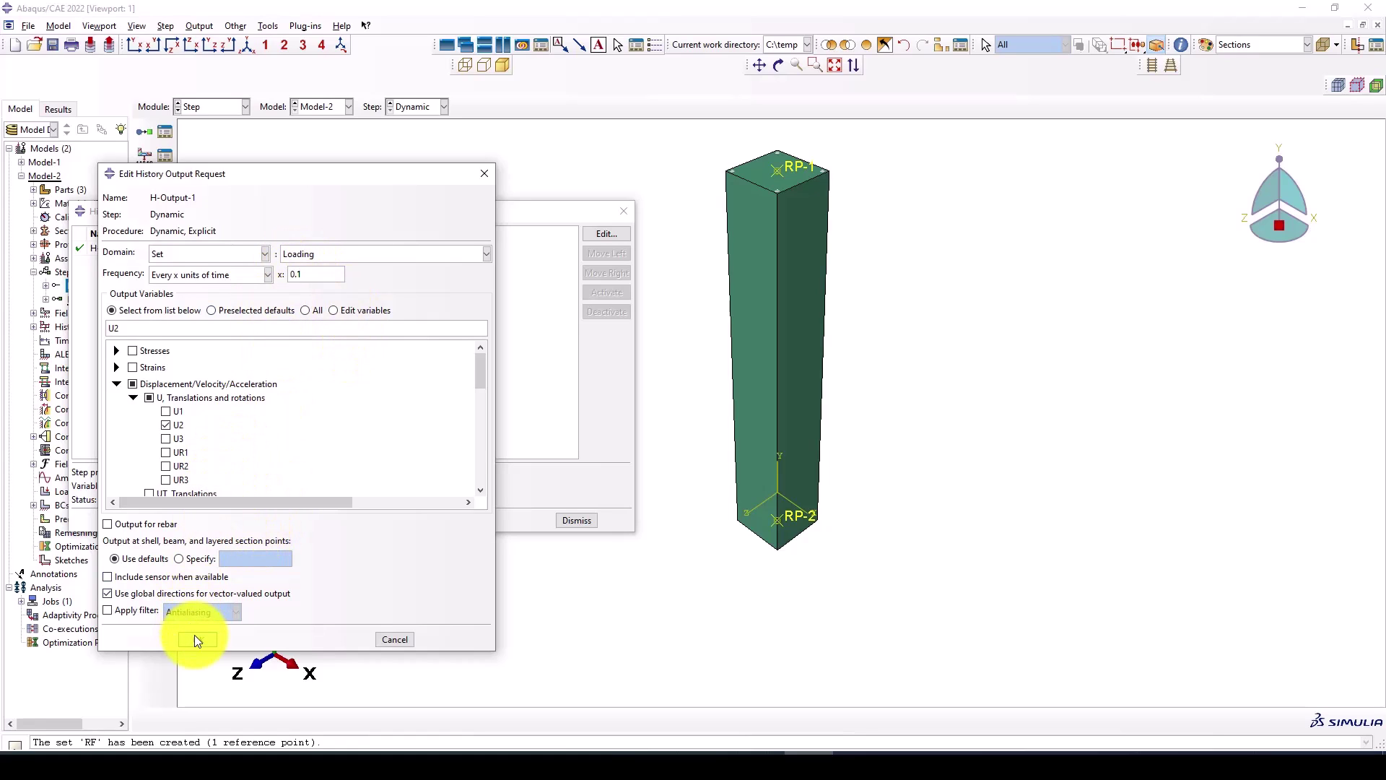
# Create a history output request named RF in the Dynamic step with the set RF as its domain.
pyautogui.click(126, 520)
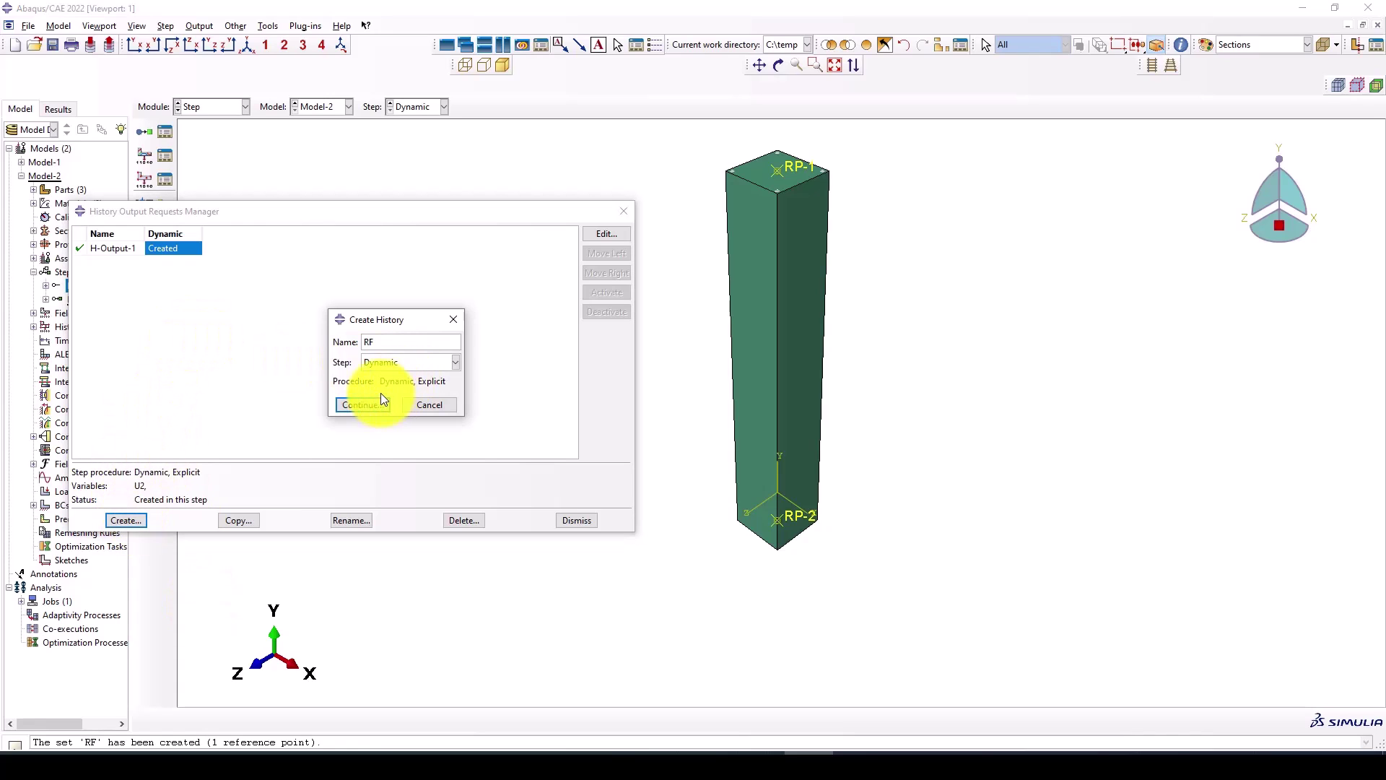
pyautogui.click(353, 404)
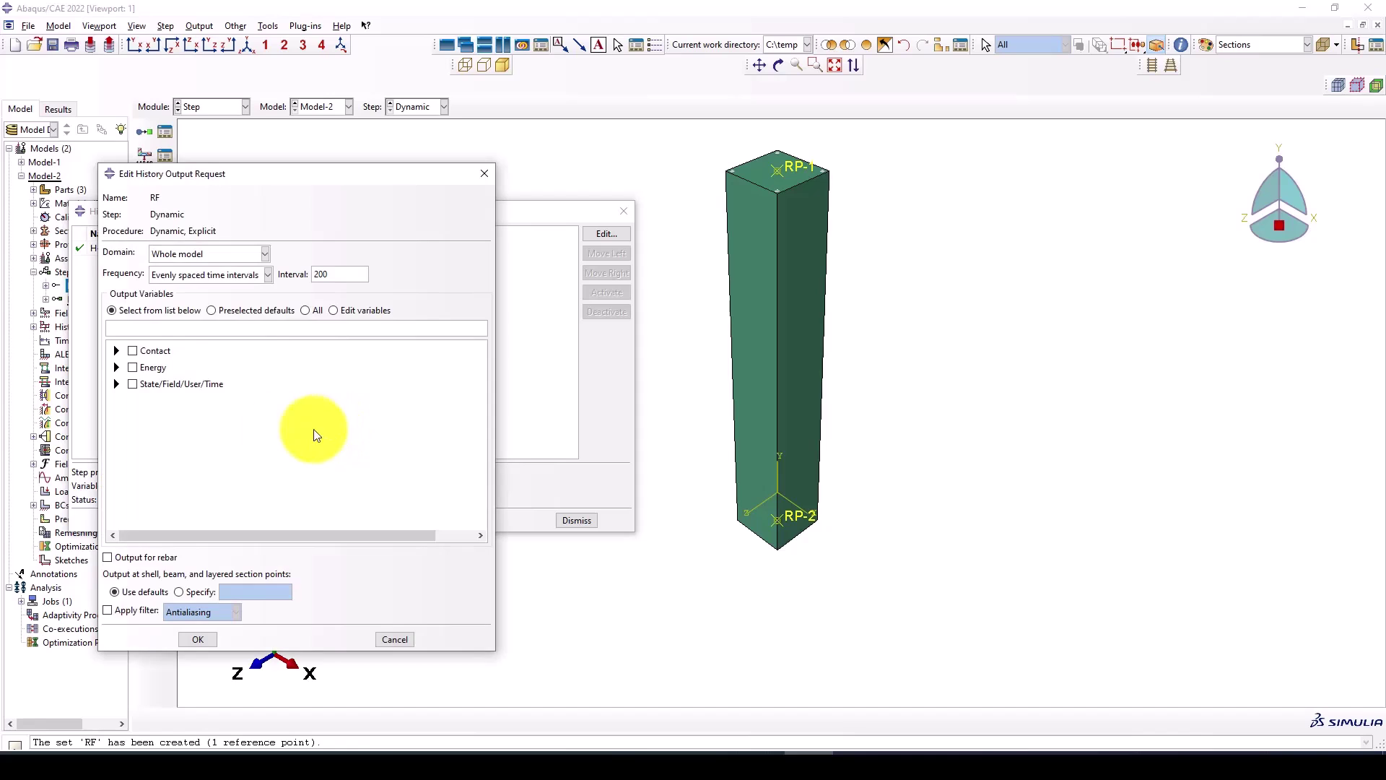
pyautogui.click(194, 255)
pyautogui.click(189, 285)
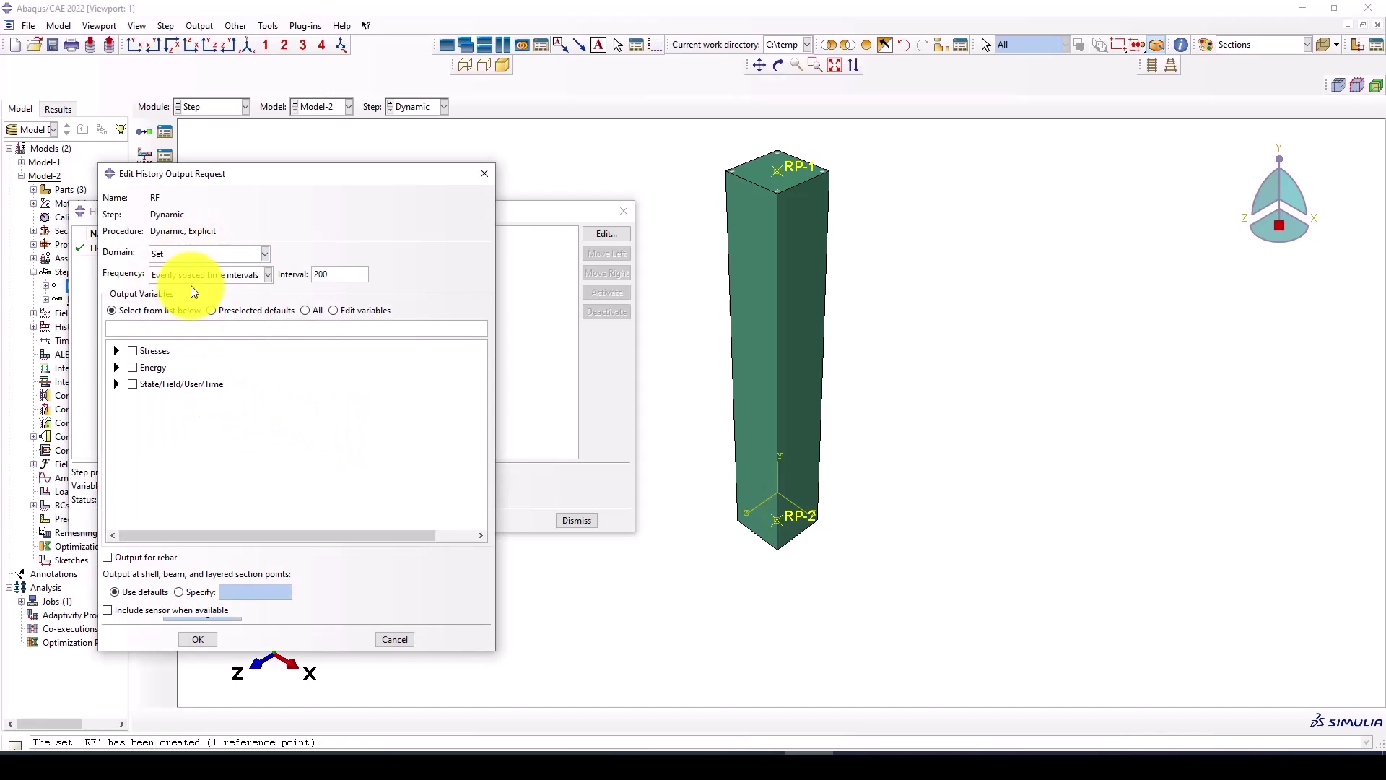
pyautogui.click(315, 255)
pyautogui.click(310, 283)
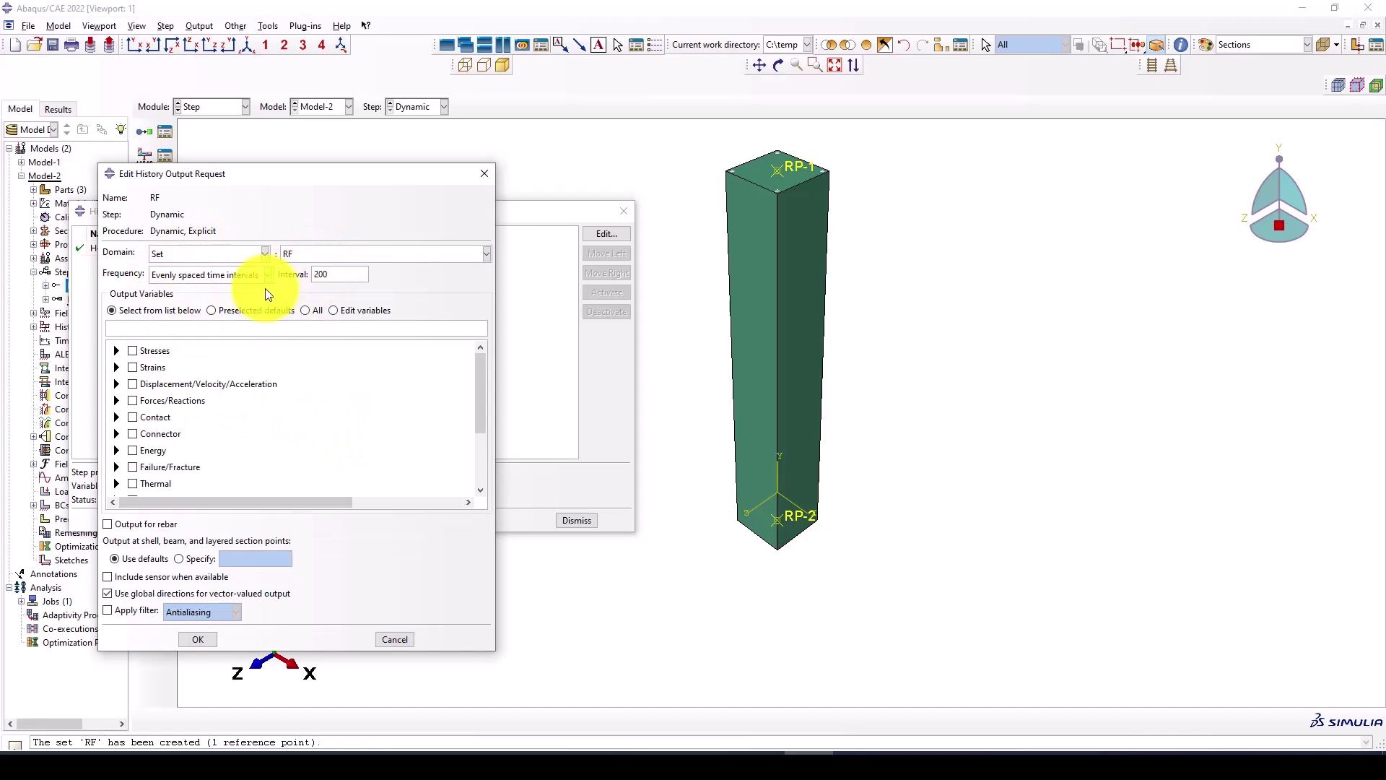
# Select the reaction force component RF2 from the Forces/Reactions group for the RF history request.
pyautogui.click(116, 384)
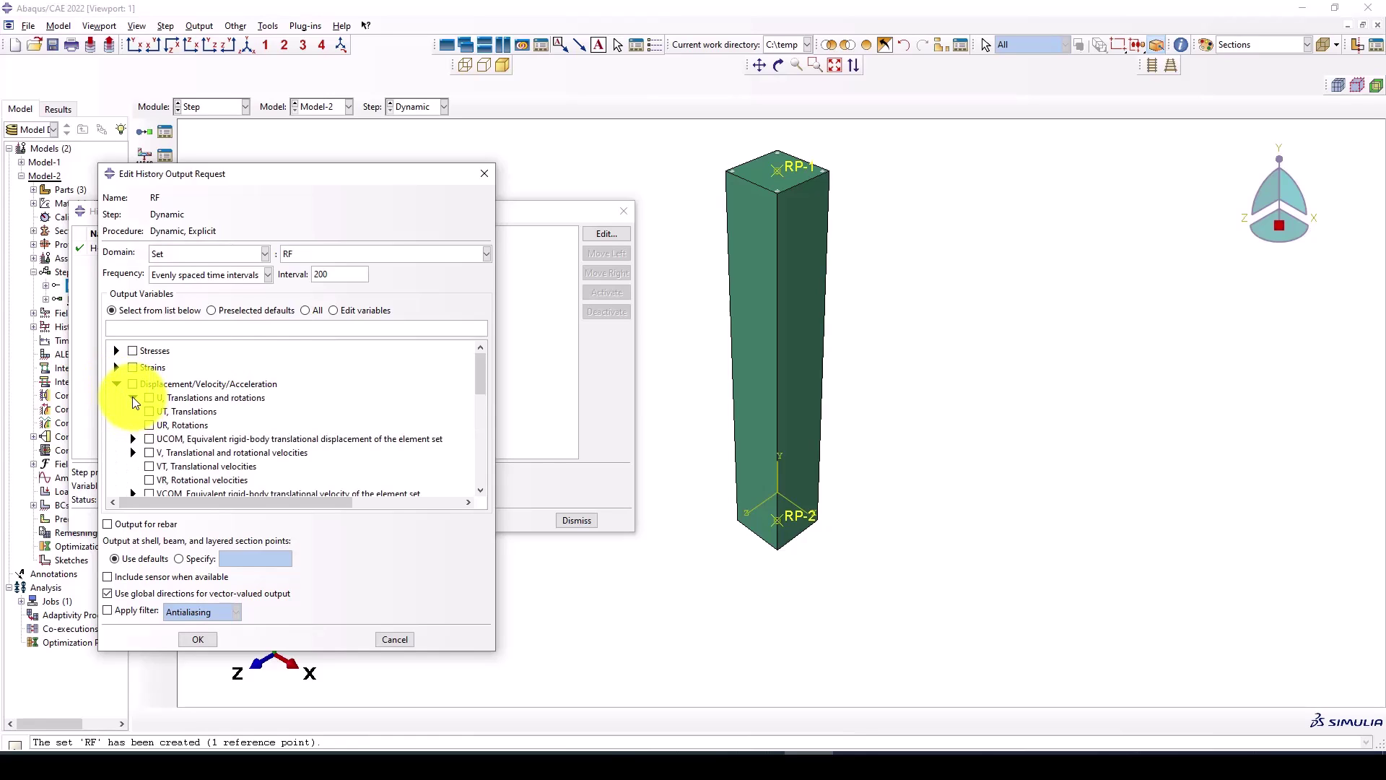
pyautogui.click(133, 397)
pyautogui.click(116, 384)
pyautogui.click(116, 400)
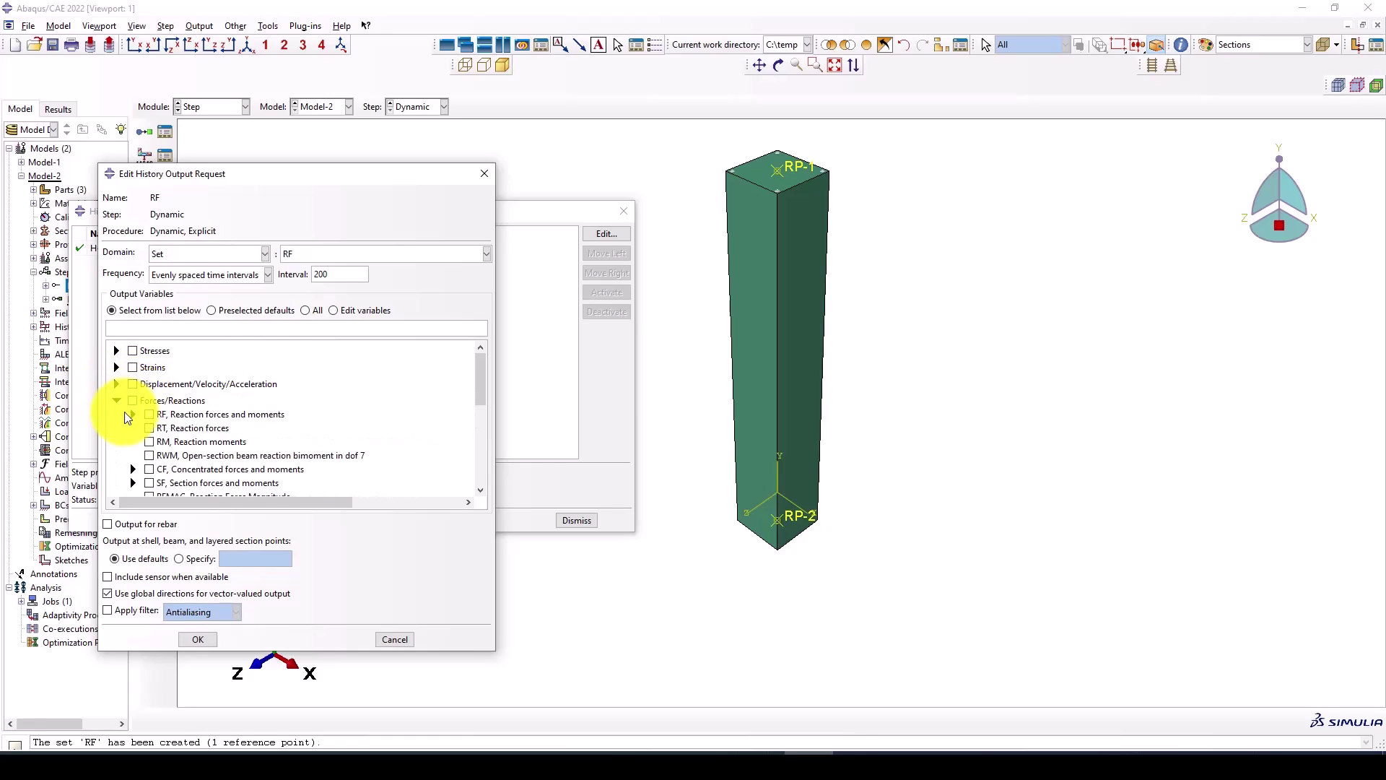
pyautogui.click(133, 414)
pyautogui.click(170, 441)
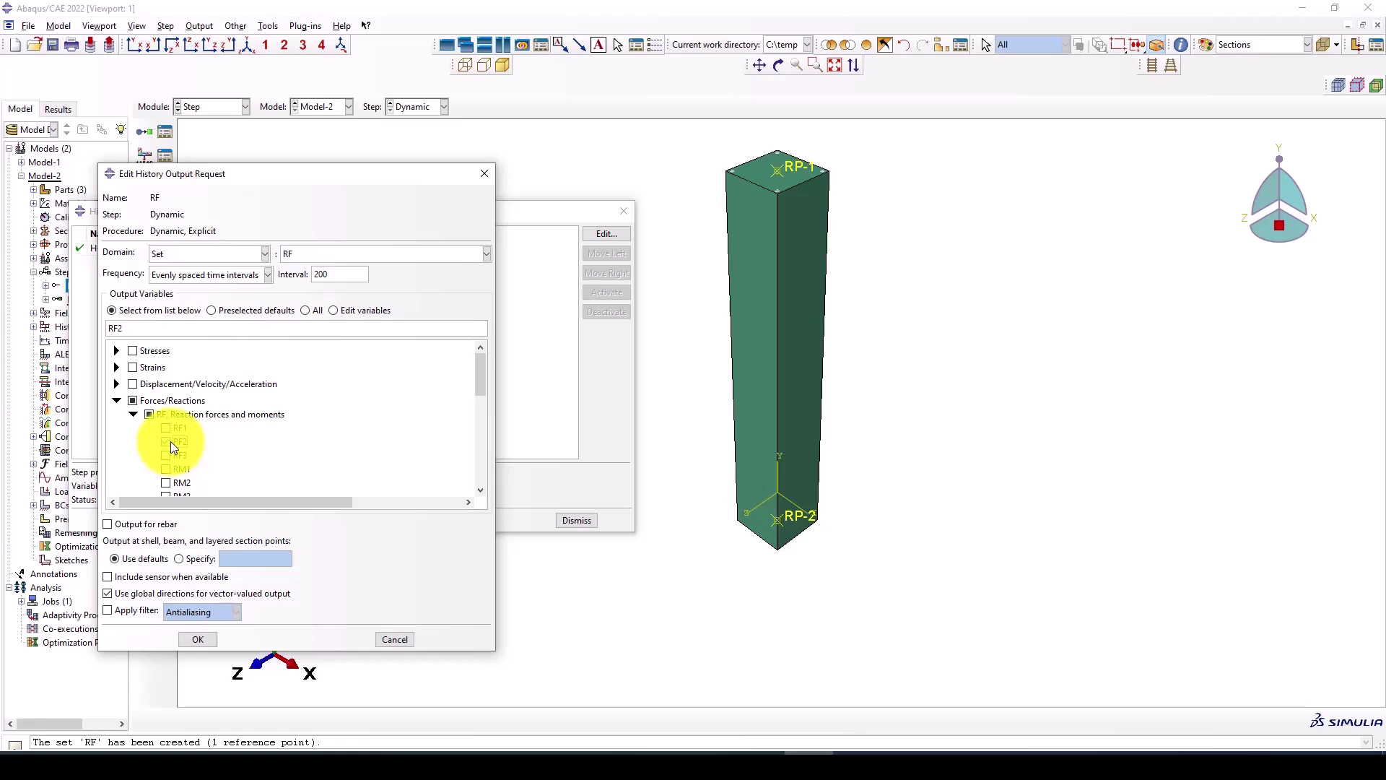
# Set the RF request's output frequency to every 0.1 units of time and save it.
pyautogui.click(224, 275)
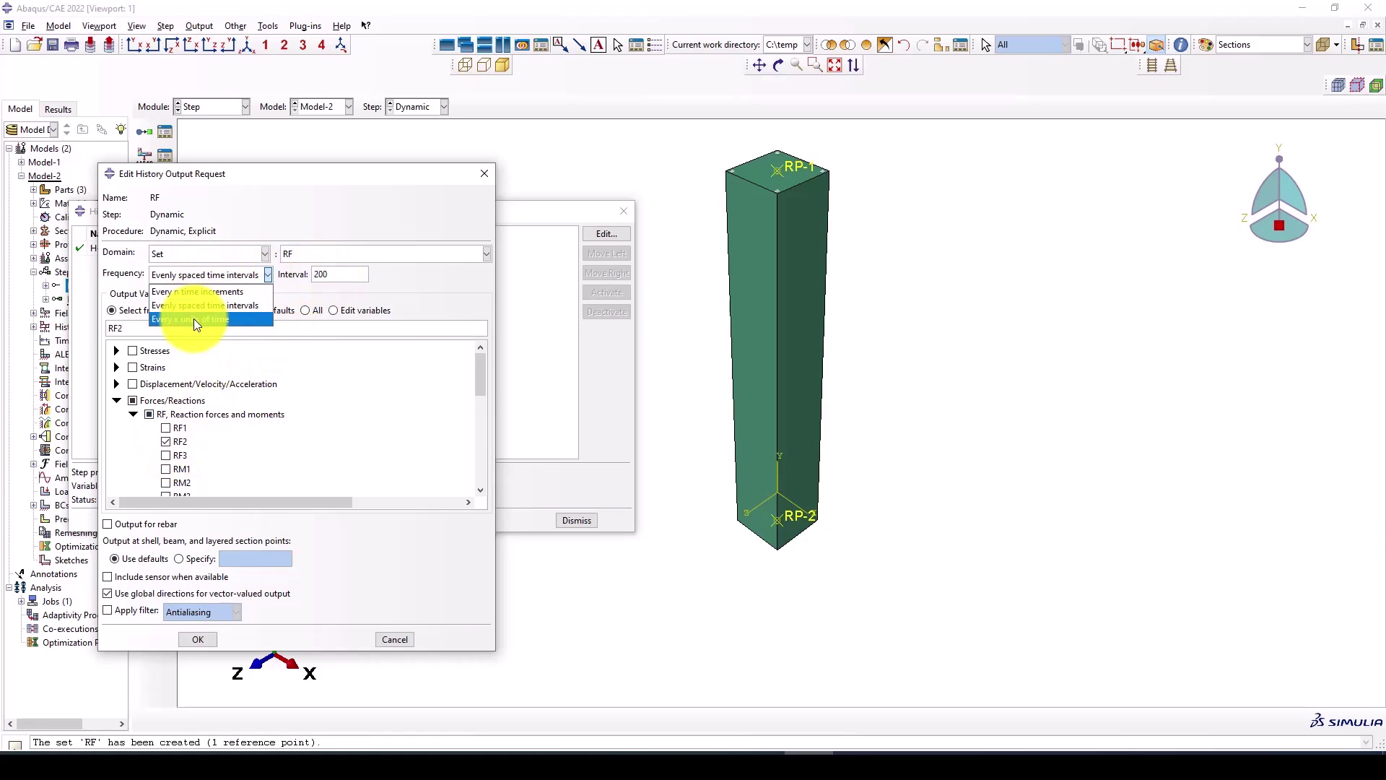
pyautogui.click(206, 320)
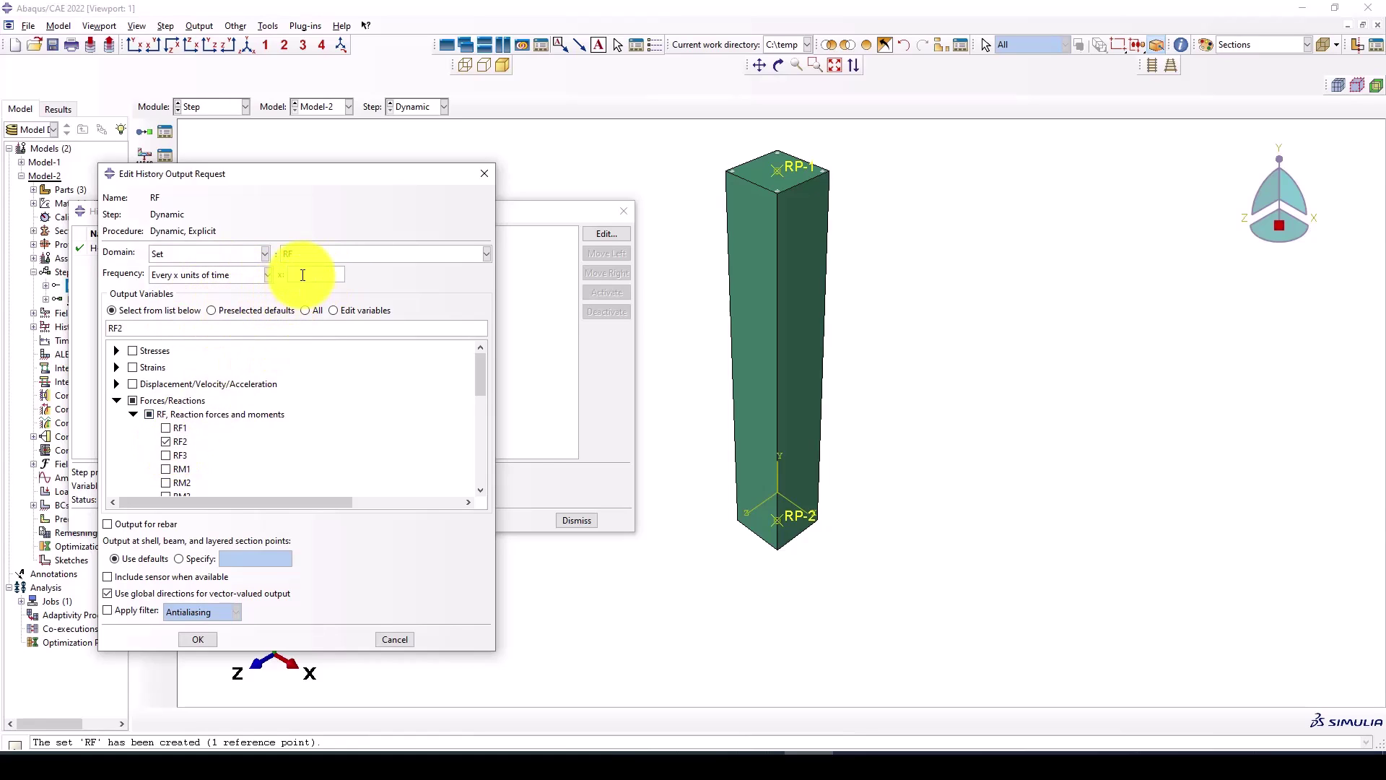
pyautogui.click(302, 275)
pyautogui.write('0.1')
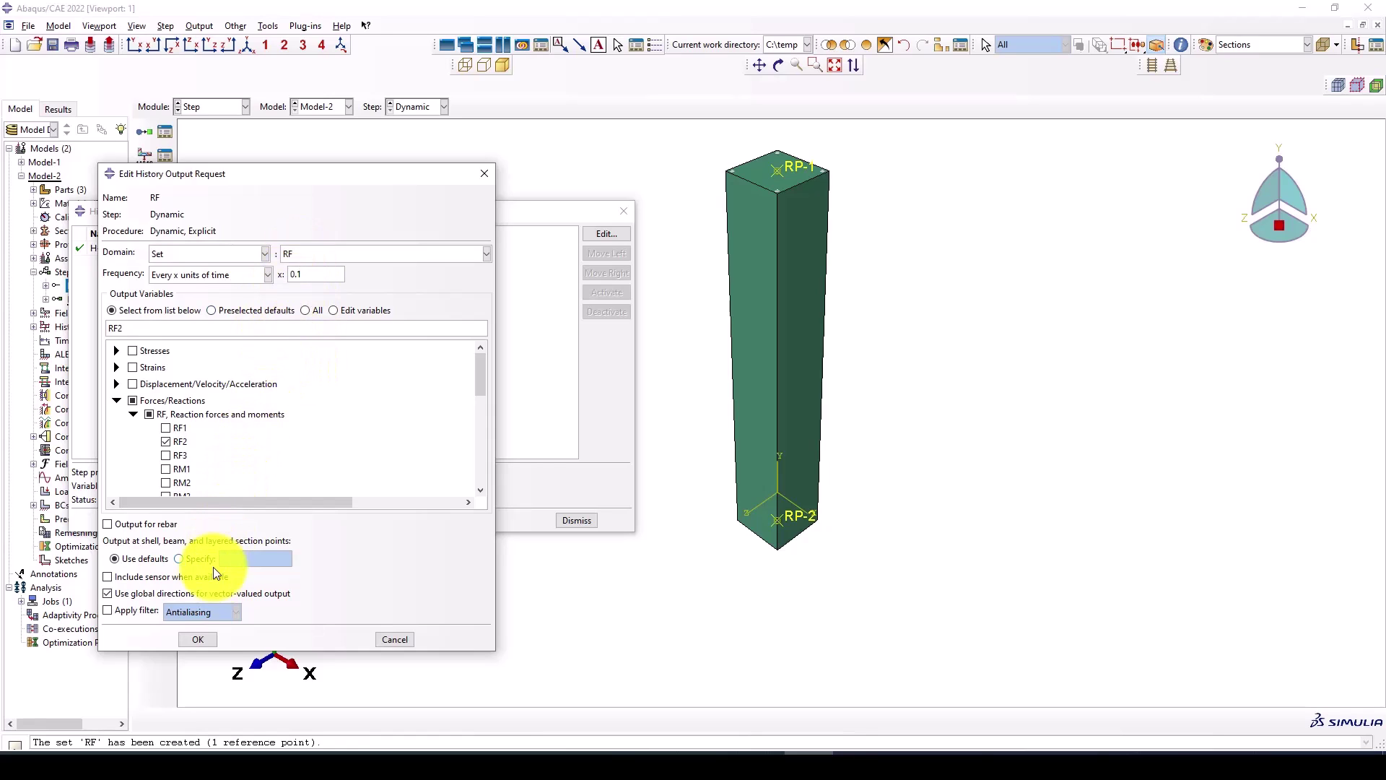
pyautogui.click(207, 635)
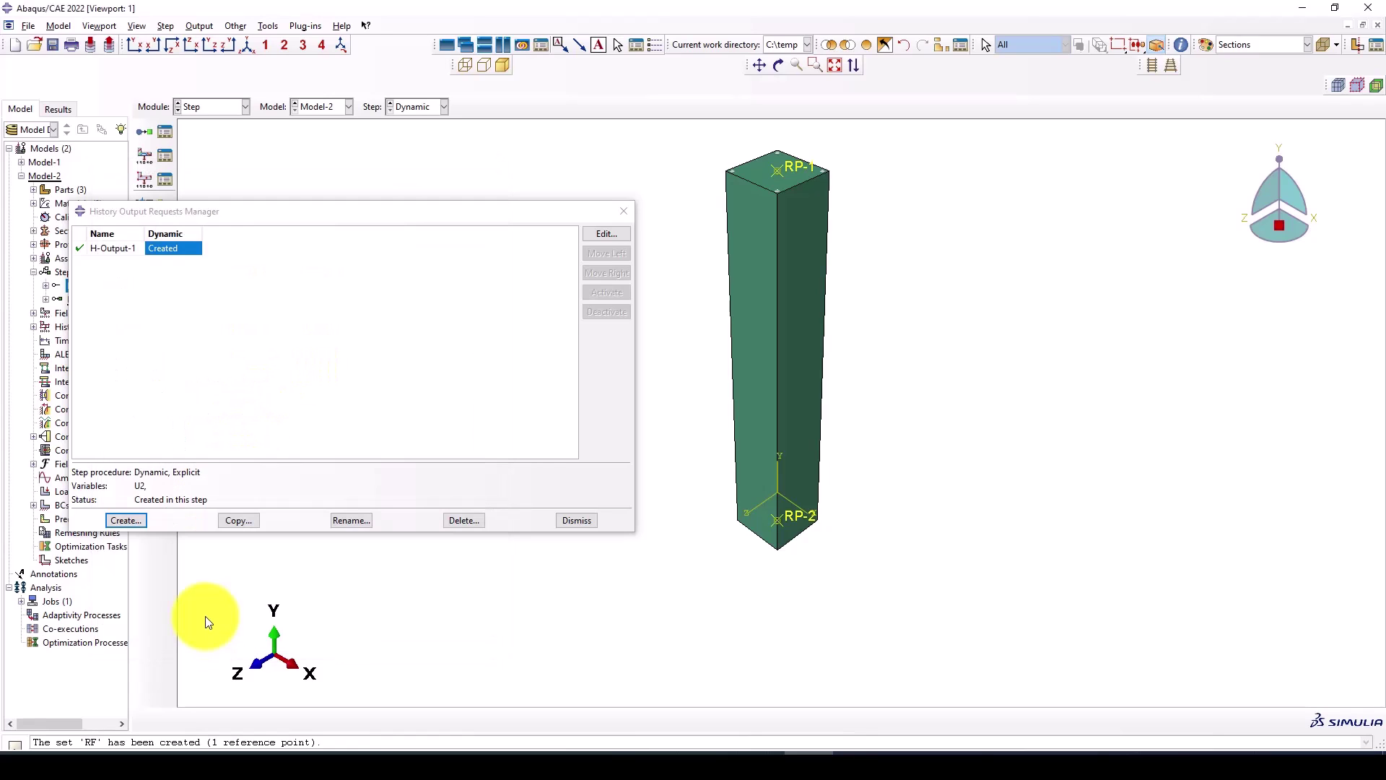
# Rename history output request H-Output-1 to U2 and close the requests manager.
pyautogui.click(114, 248)
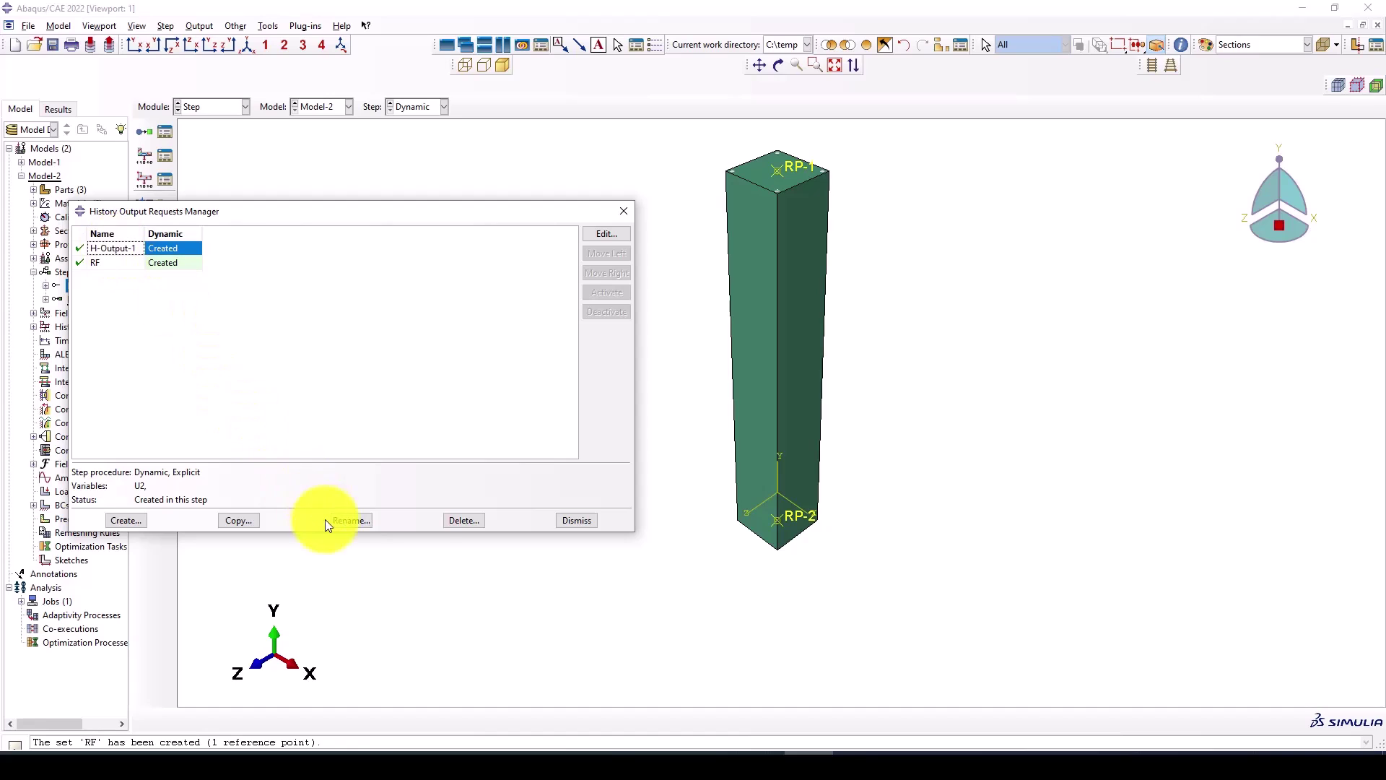
pyautogui.click(351, 521)
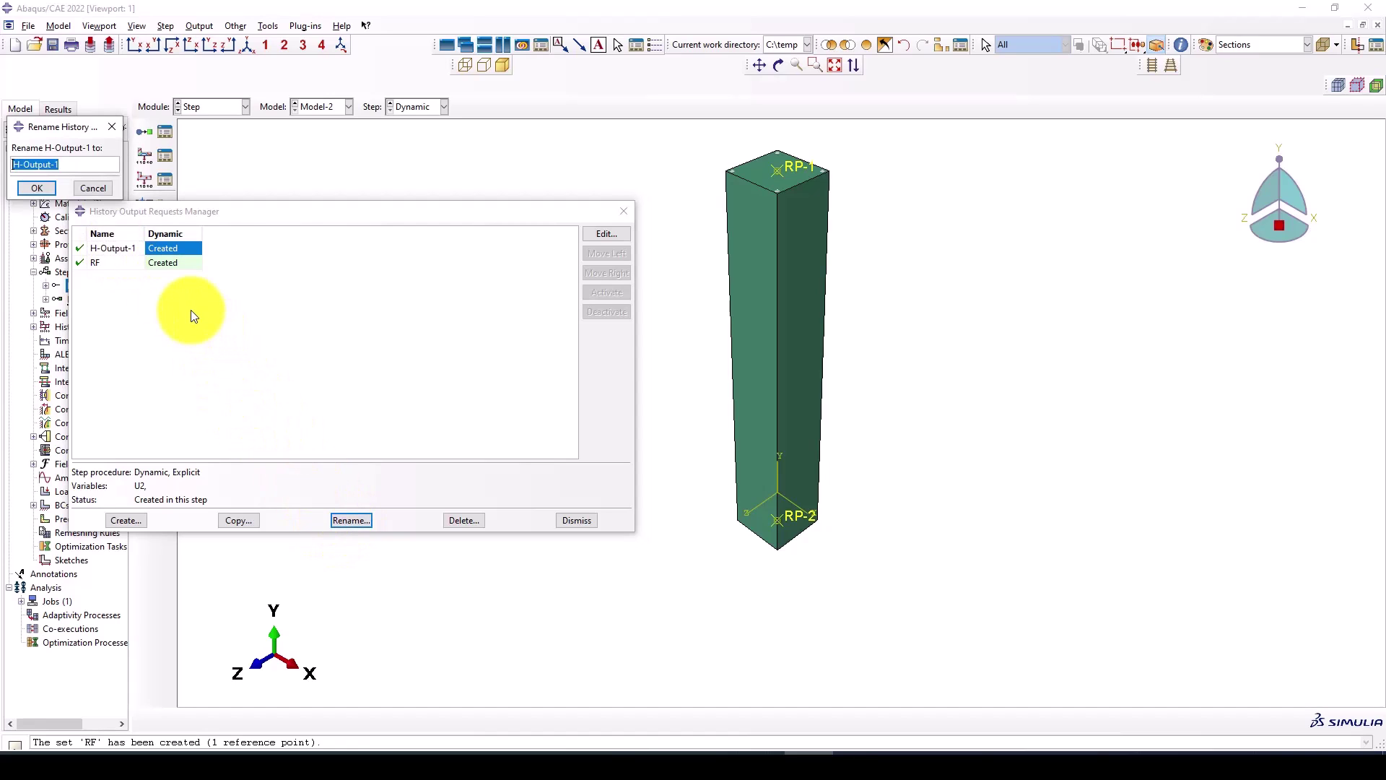
pyautogui.write('U2')
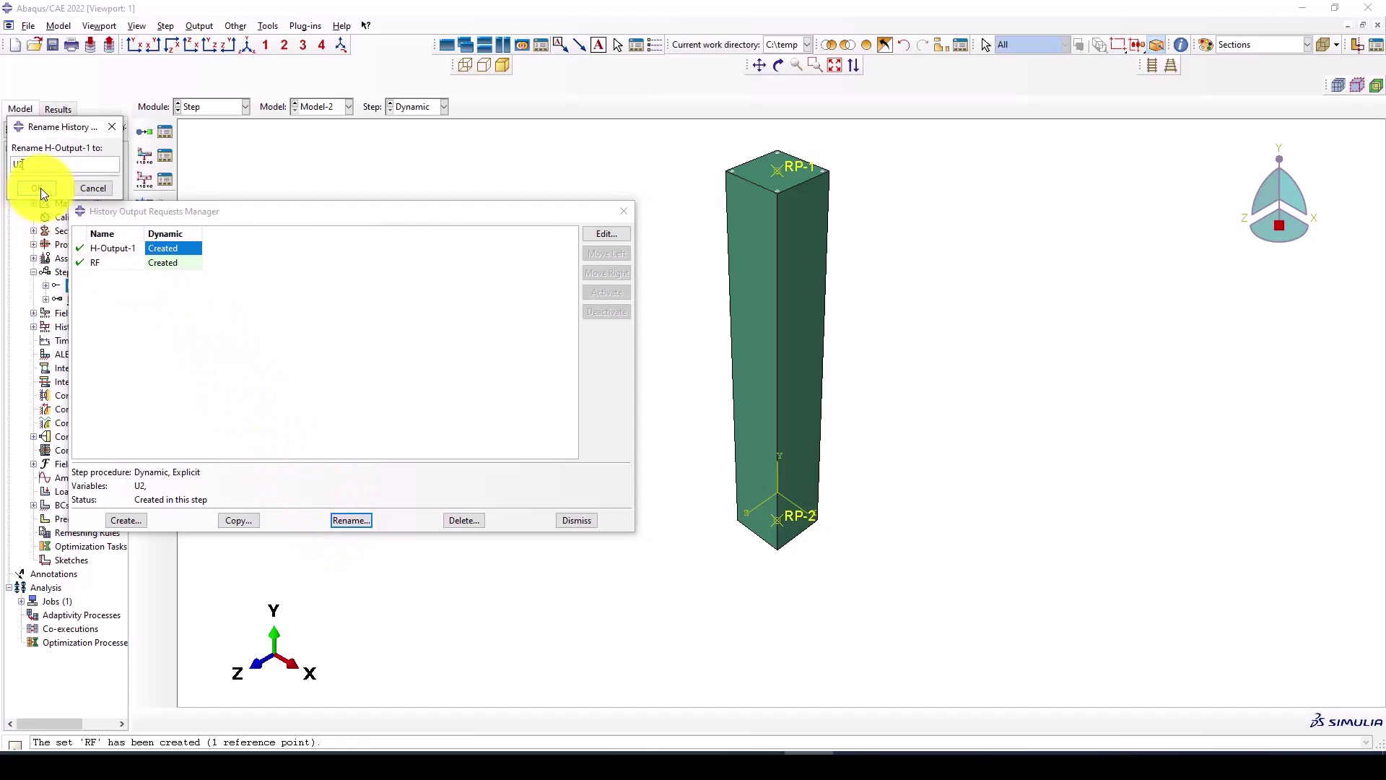
pyautogui.click(37, 187)
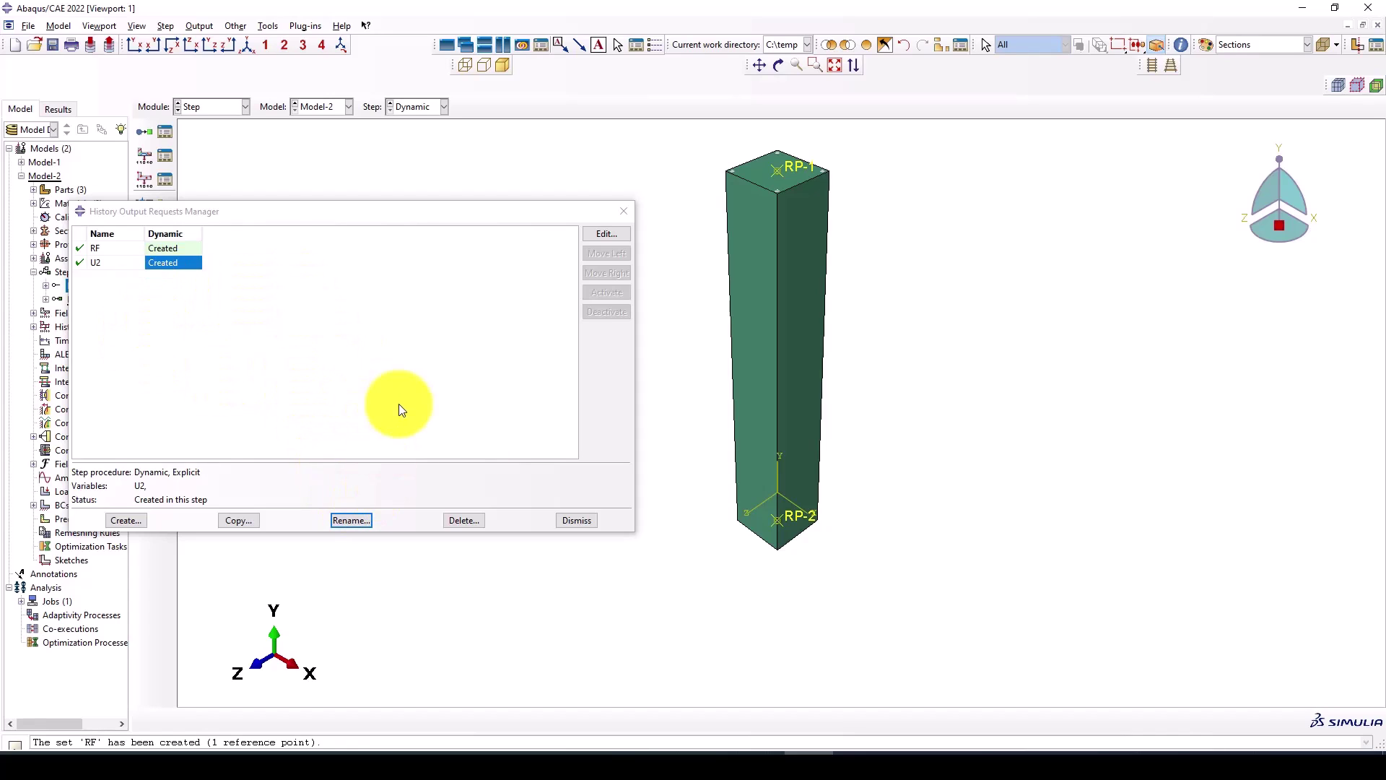
pyautogui.click(570, 519)
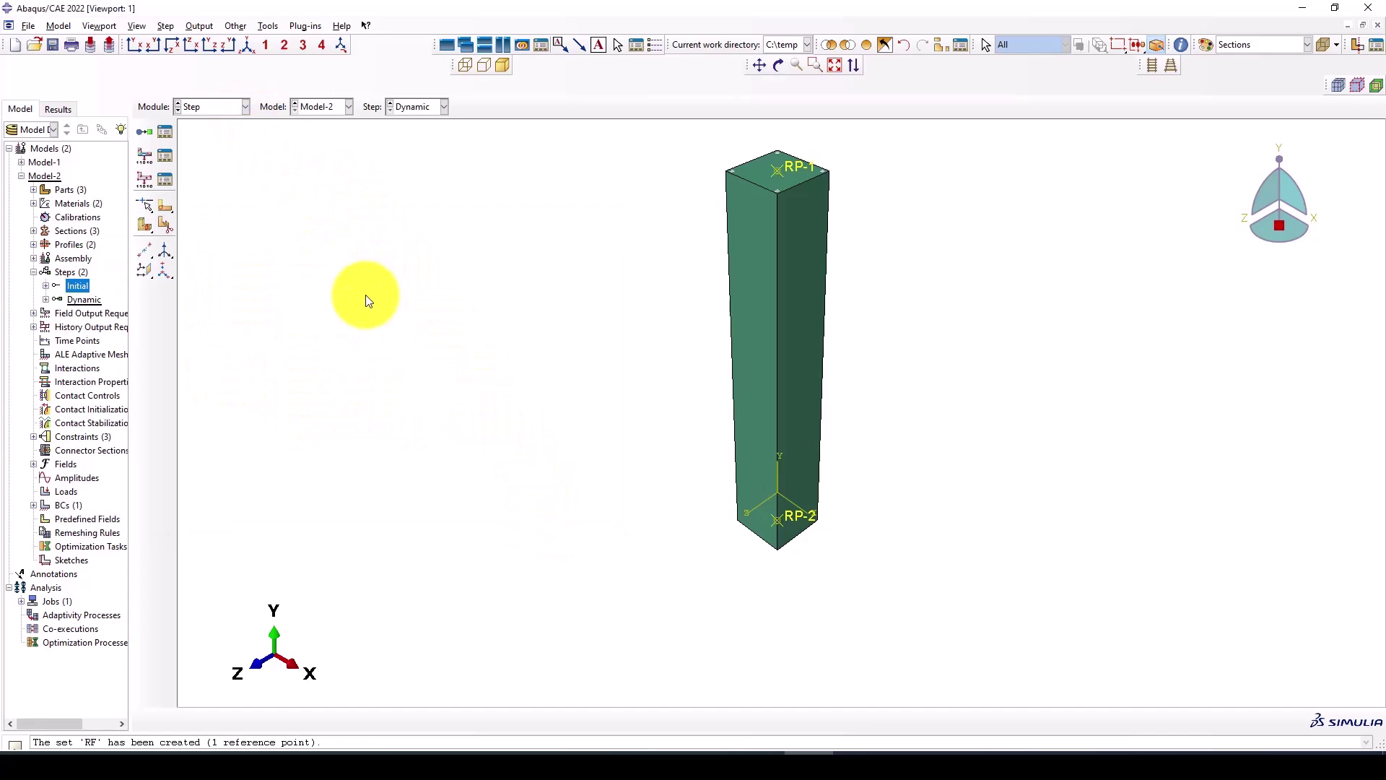
# Switch to the Load module and review the existing boundary conditions of Model-2.
pyautogui.click(197, 109)
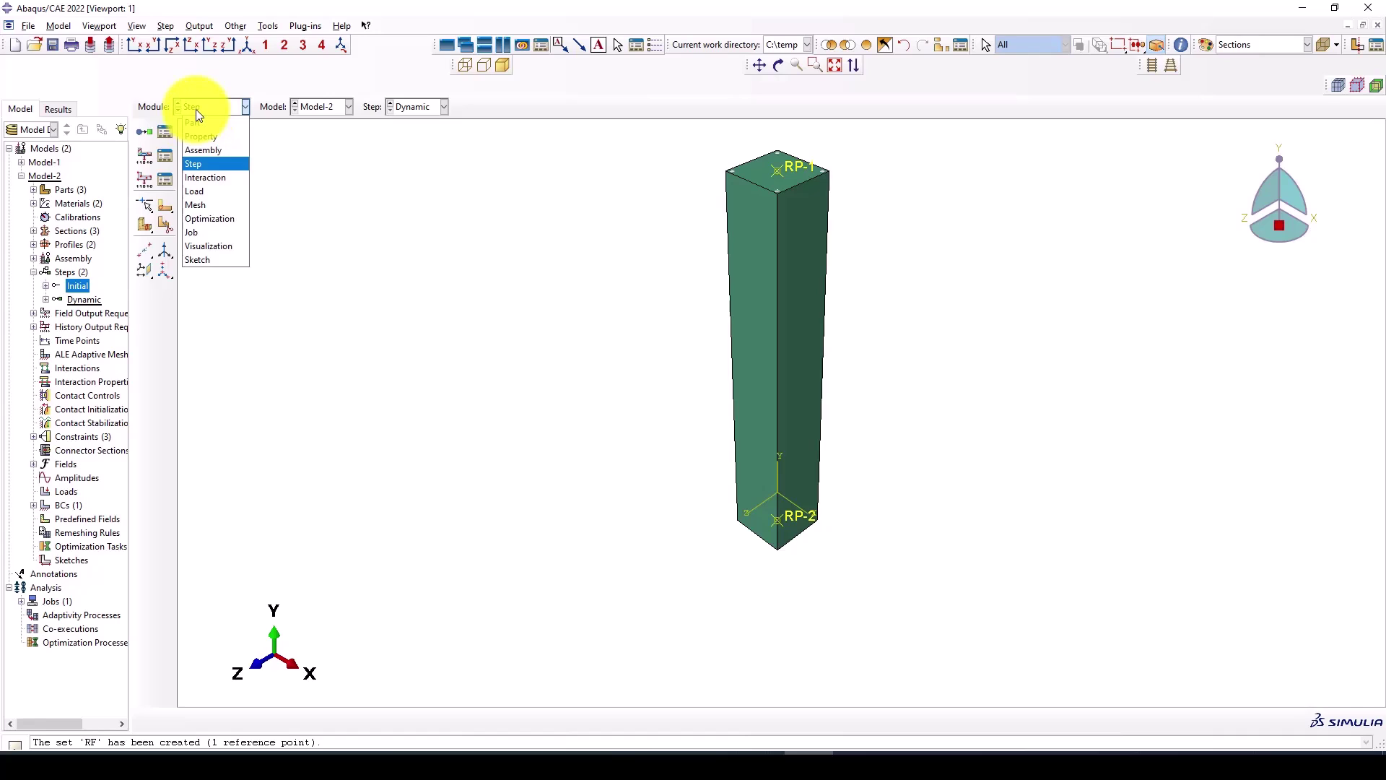
pyautogui.click(213, 192)
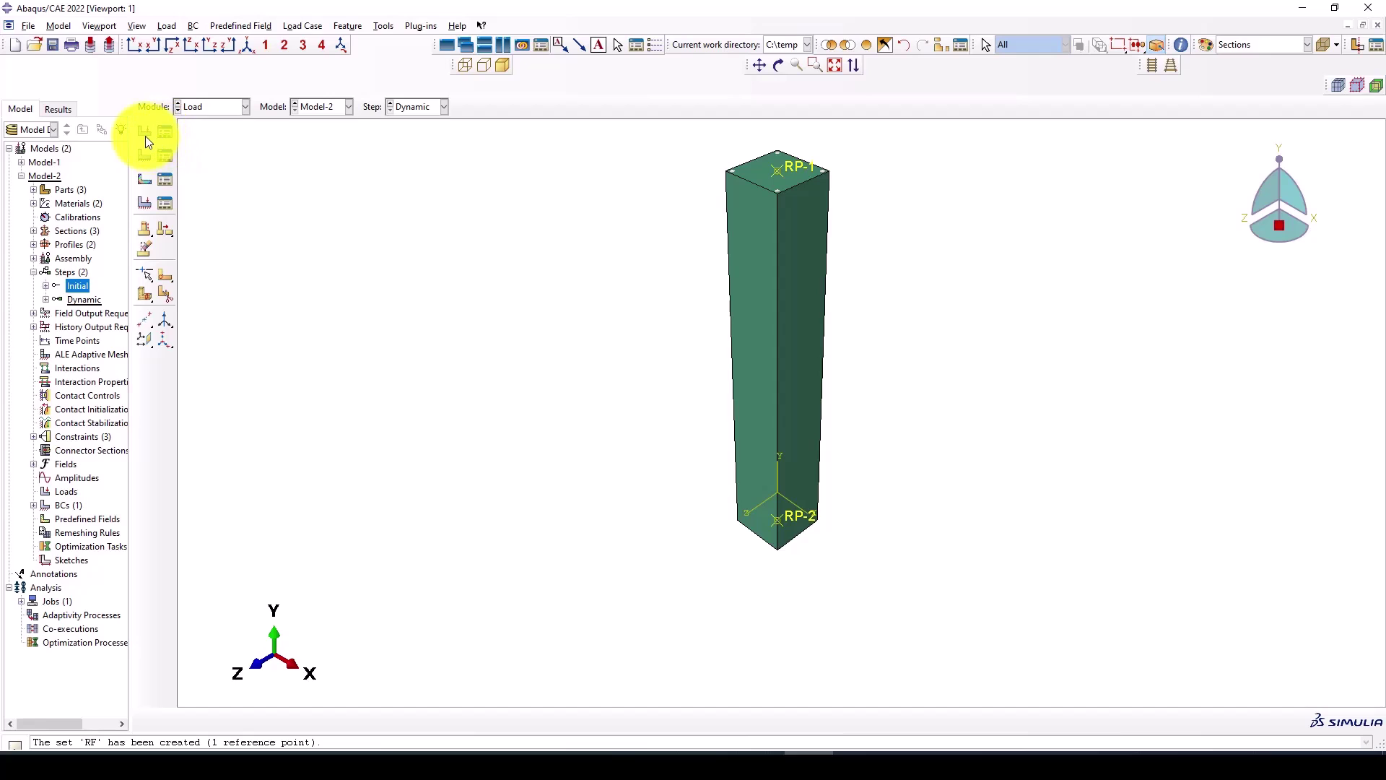
pyautogui.click(166, 155)
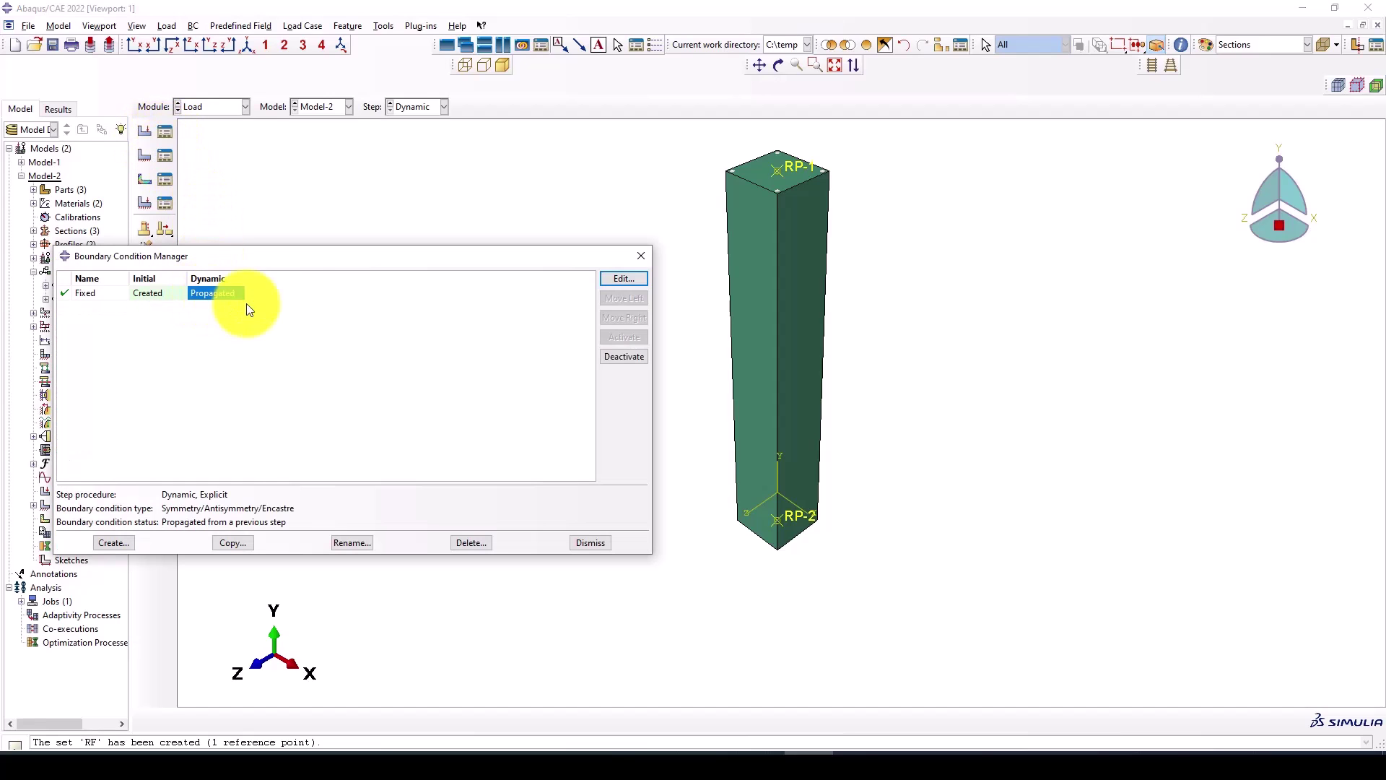
pyautogui.click(638, 257)
# Create a concentrated force load named C-Load in the Dynamic step, applied to the set Loading.
pyautogui.click(145, 132)
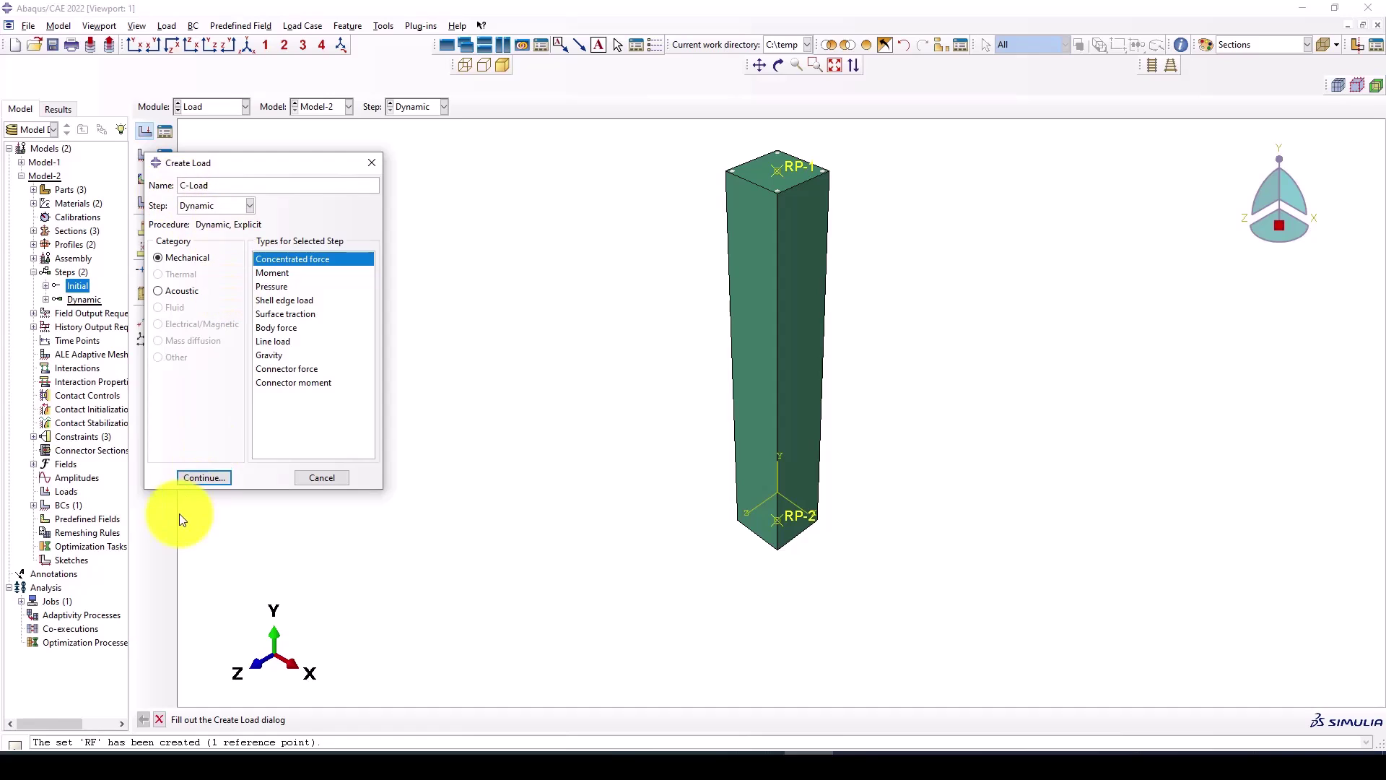
pyautogui.click(202, 477)
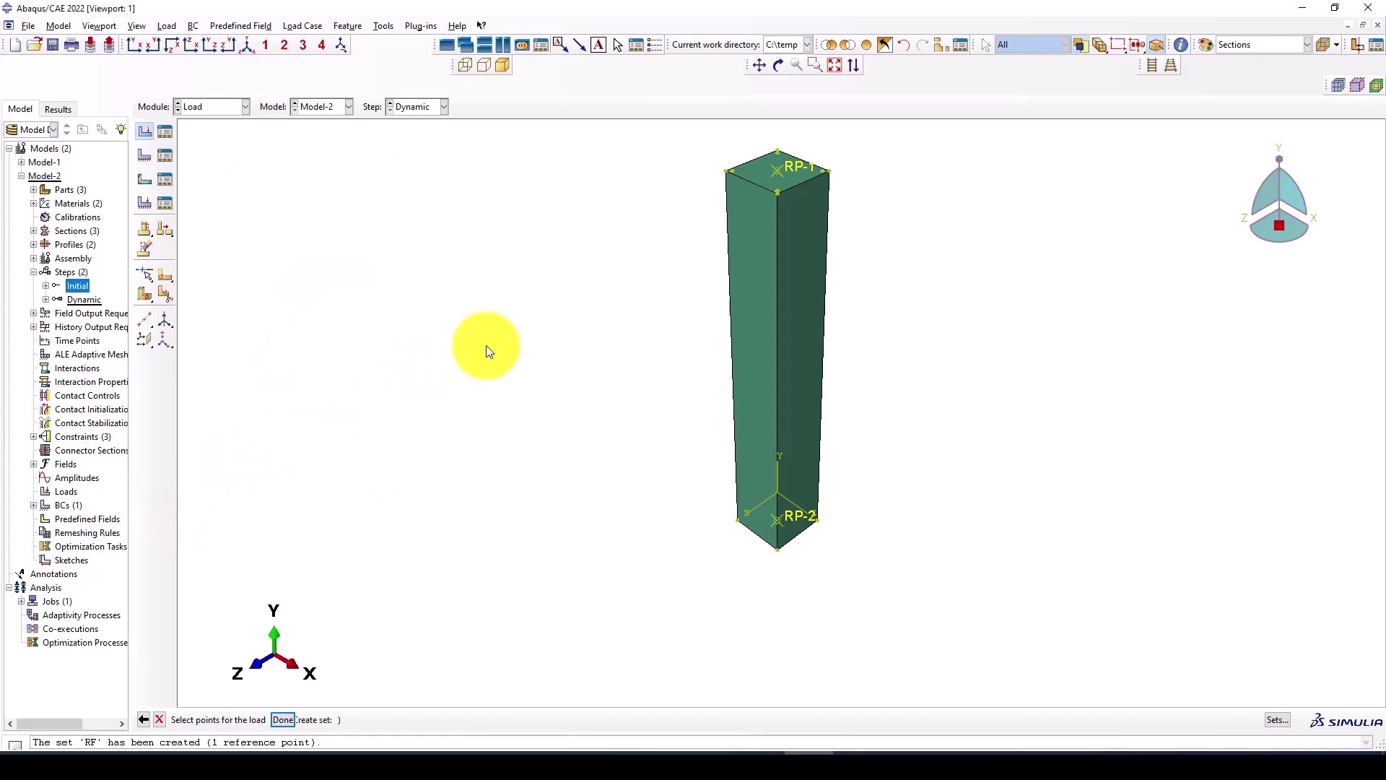
pyautogui.click(1261, 718)
pyautogui.click(226, 252)
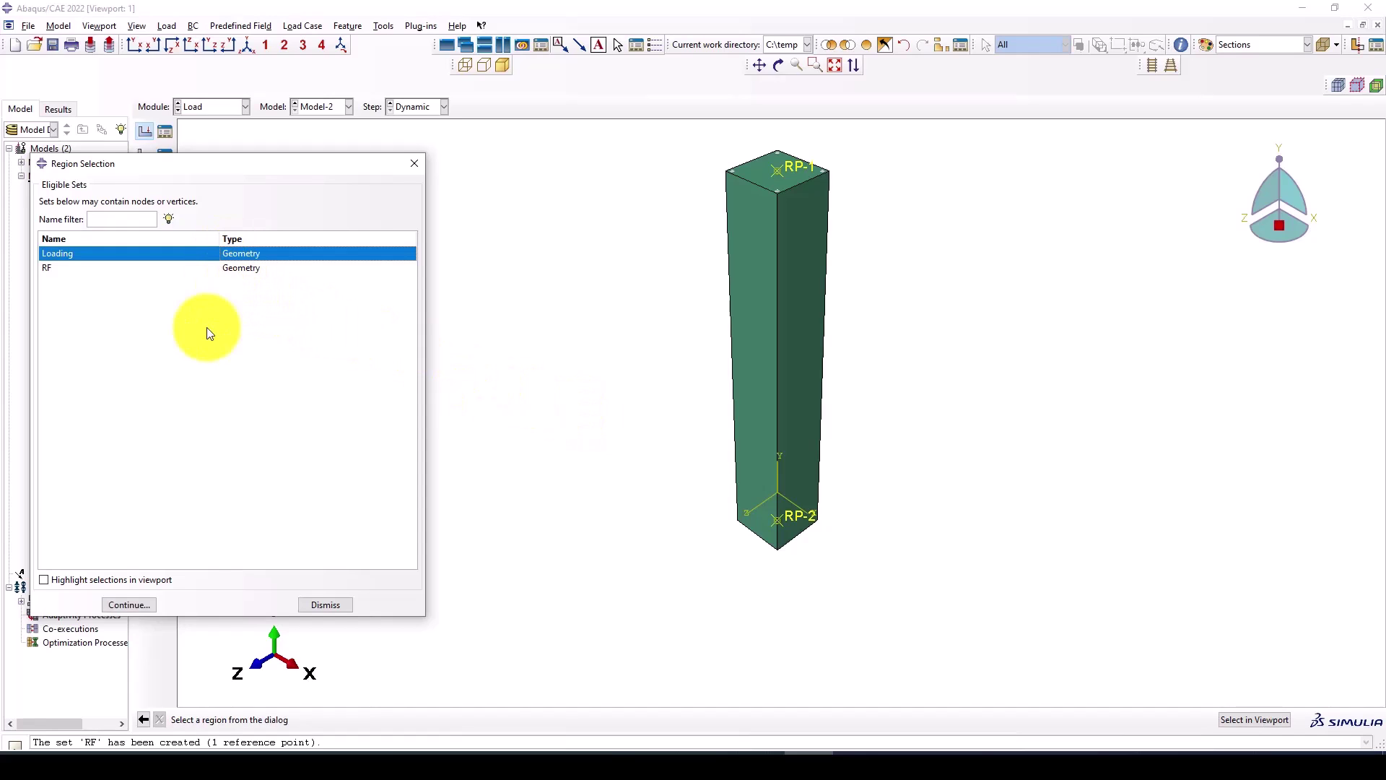
pyautogui.click(128, 604)
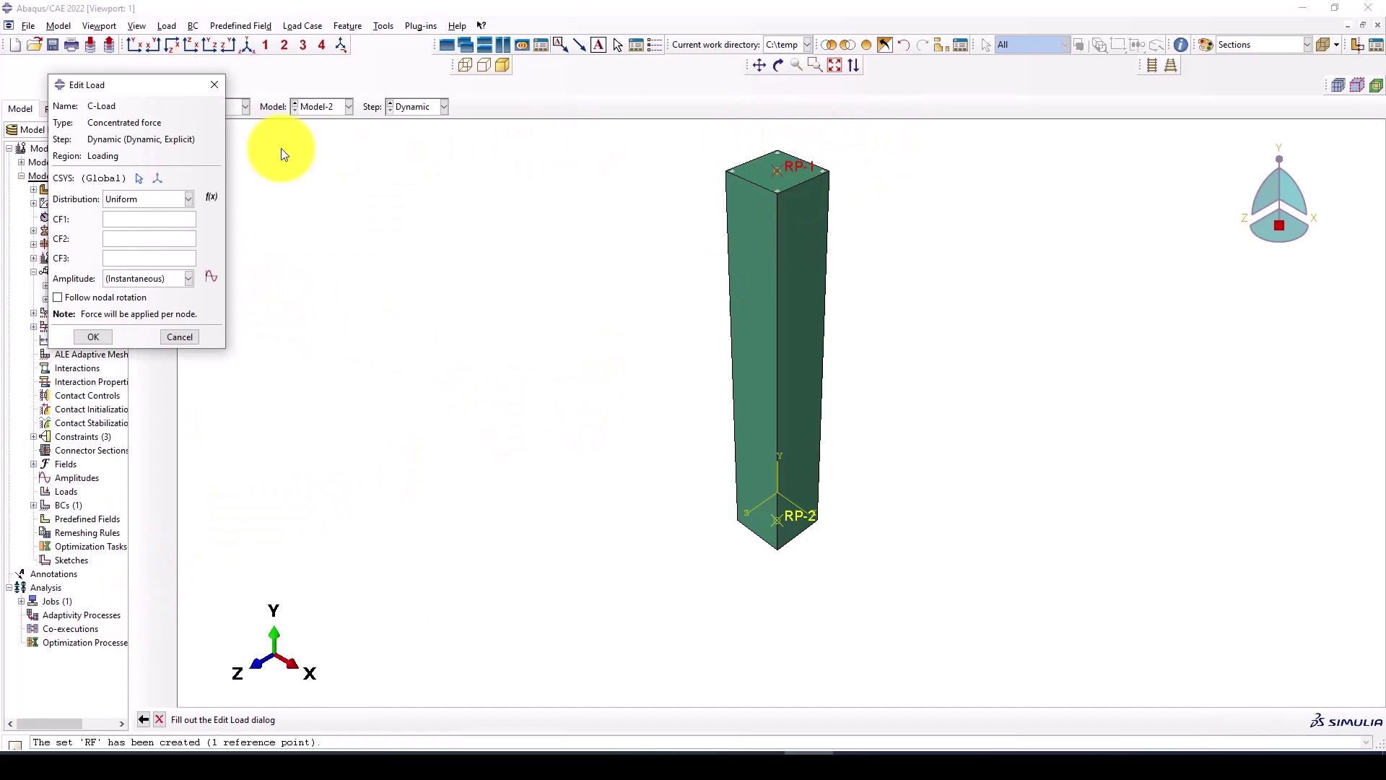
# Copy the Fu force value from the Excel sheet and enter it as a negative CF2 of -2802790 for C-Load.
pyautogui.click(116, 239)
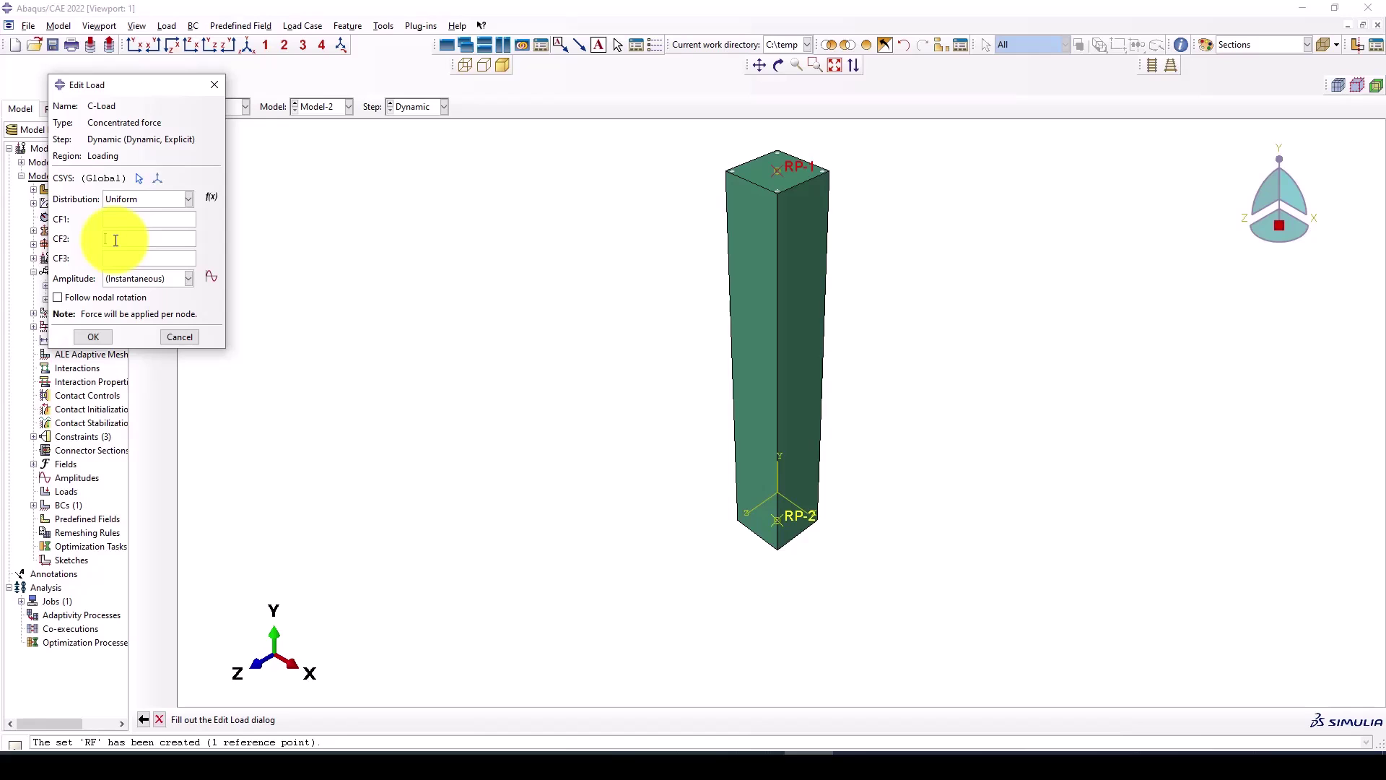
pyautogui.click(466, 753)
pyautogui.click(365, 281)
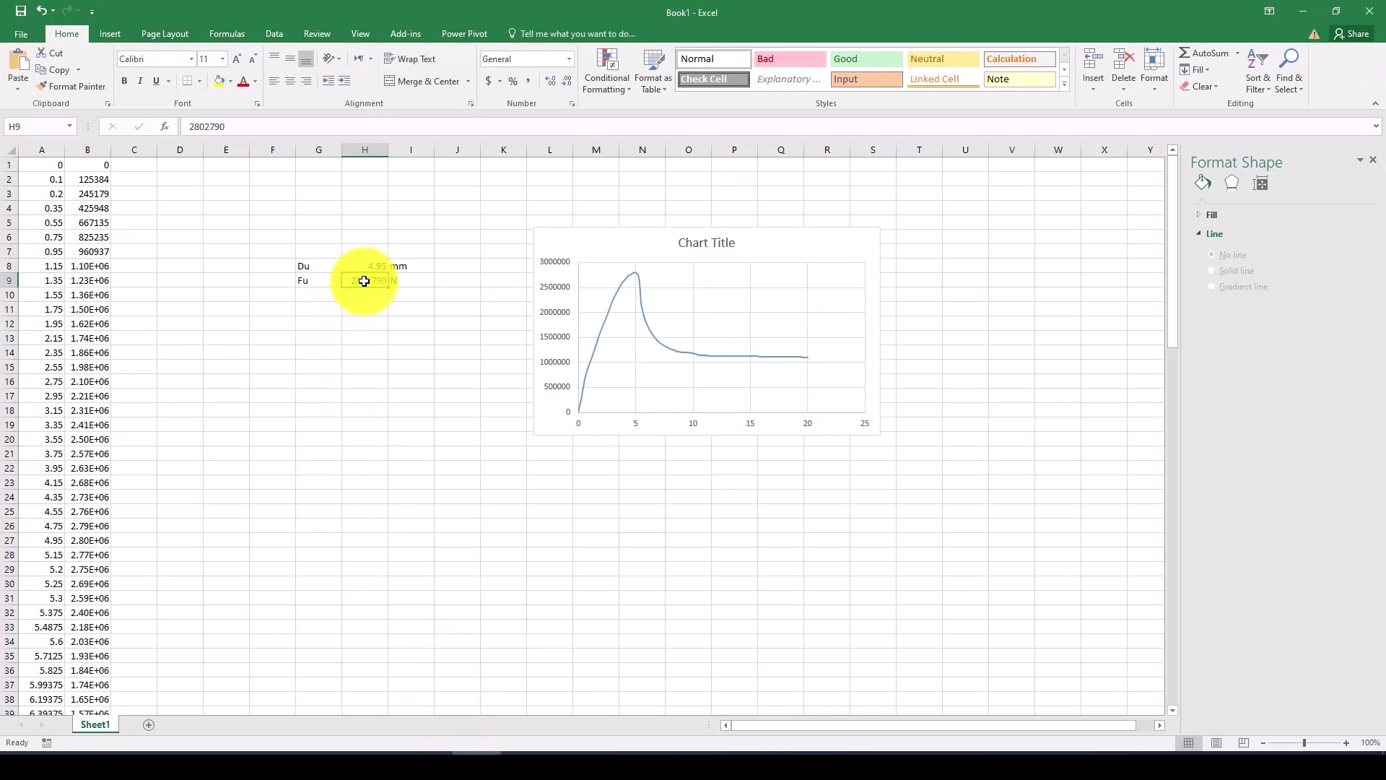
pyautogui.hotkey('ctrl', 'c')
pyautogui.moveTo(946, 758)
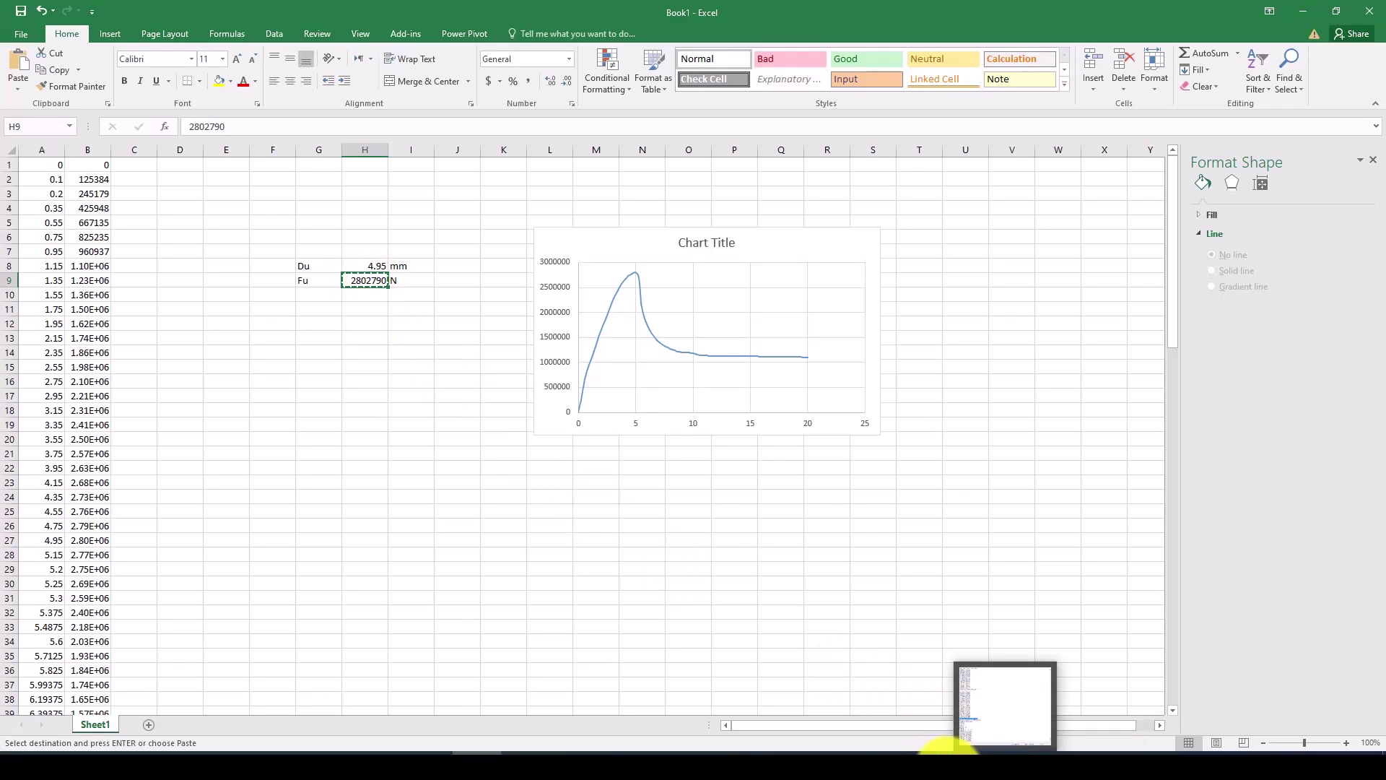
pyautogui.click(804, 753)
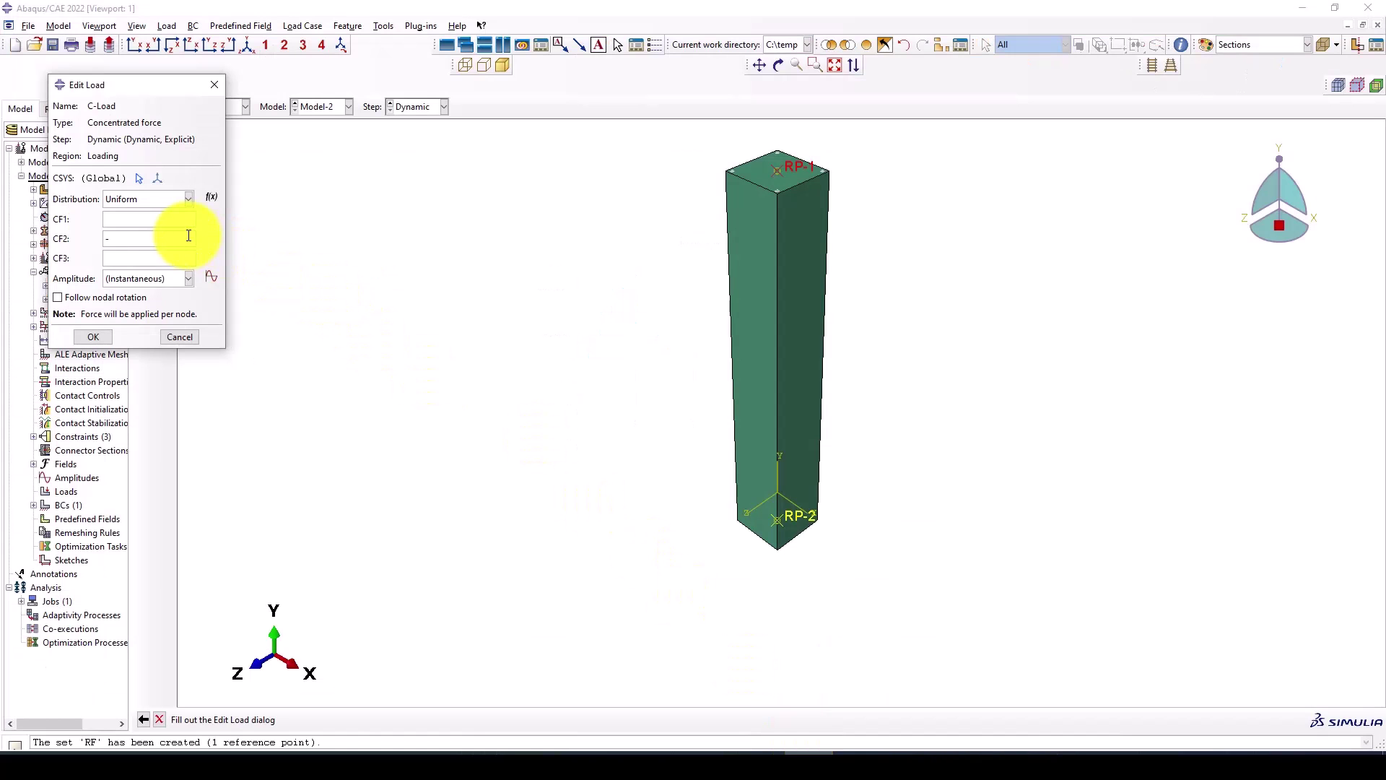
pyautogui.hotkey('ctrl', 'v')
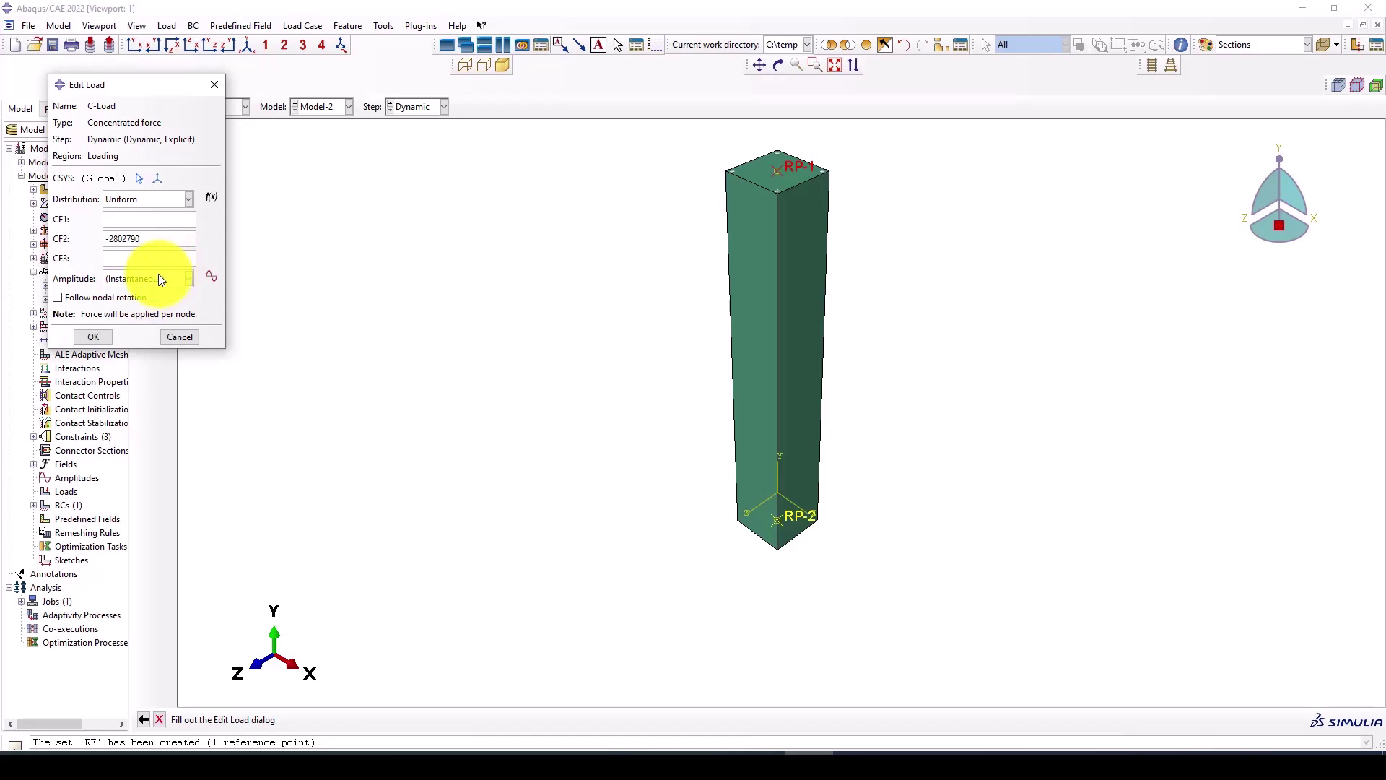
# Create a tabular amplitude for the load, with time 0 and amplitude 0 in the first row.
pyautogui.click(206, 276)
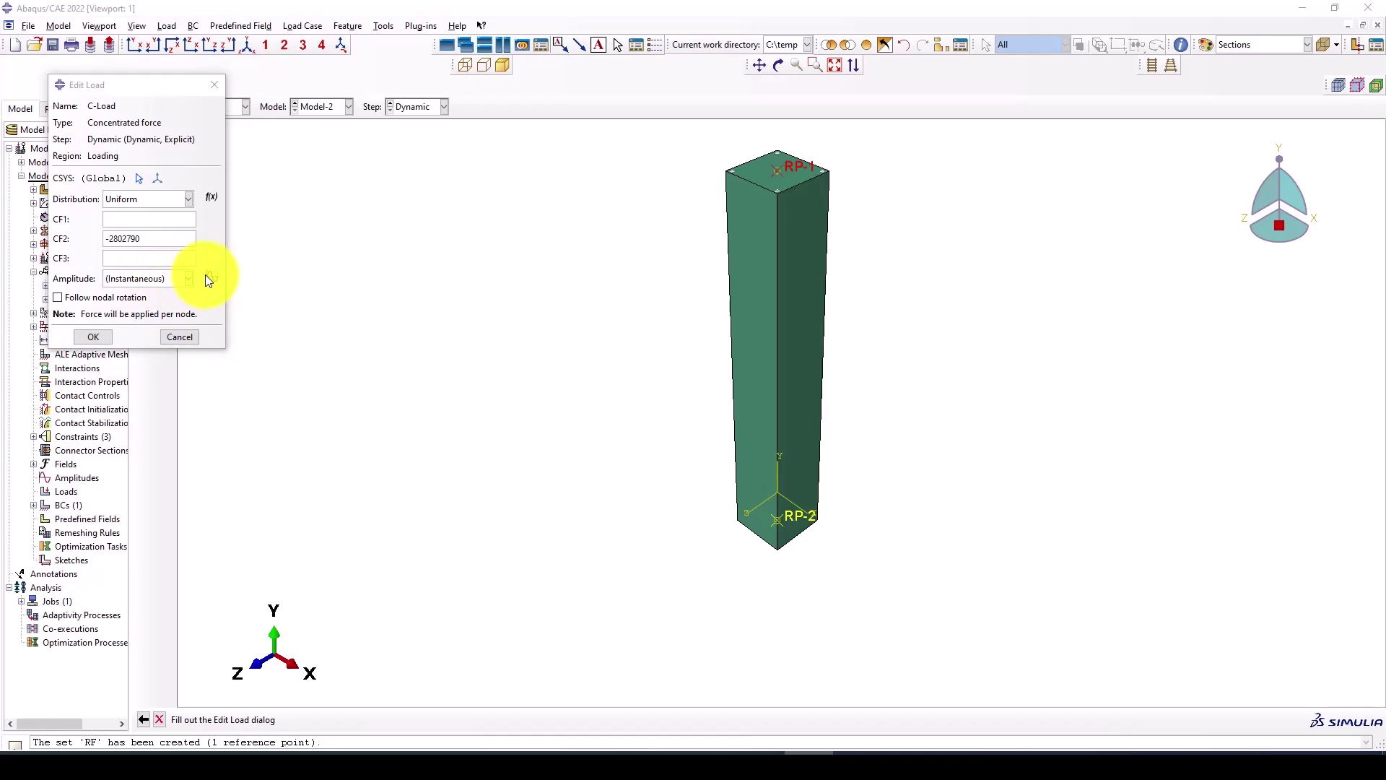
pyautogui.click(476, 462)
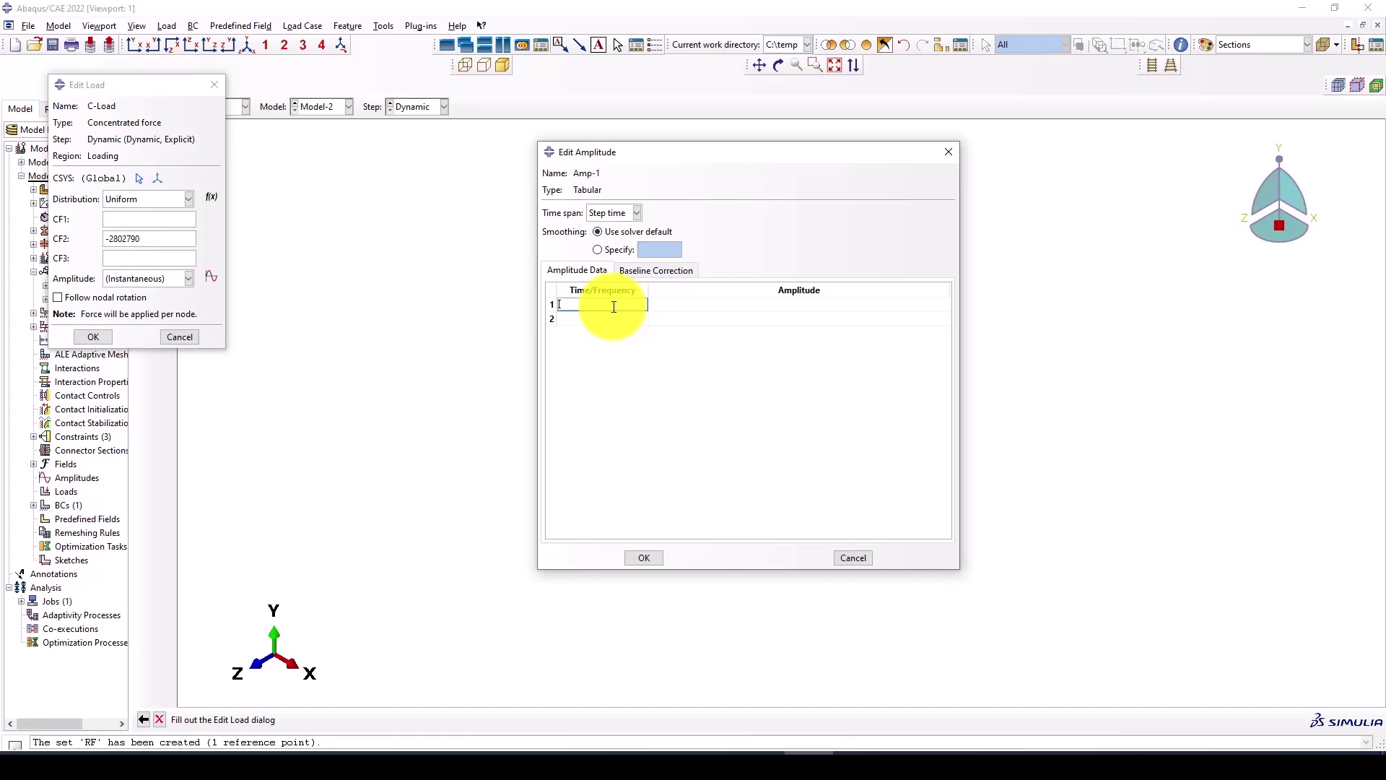
pyautogui.write('0')
pyautogui.click(679, 290)
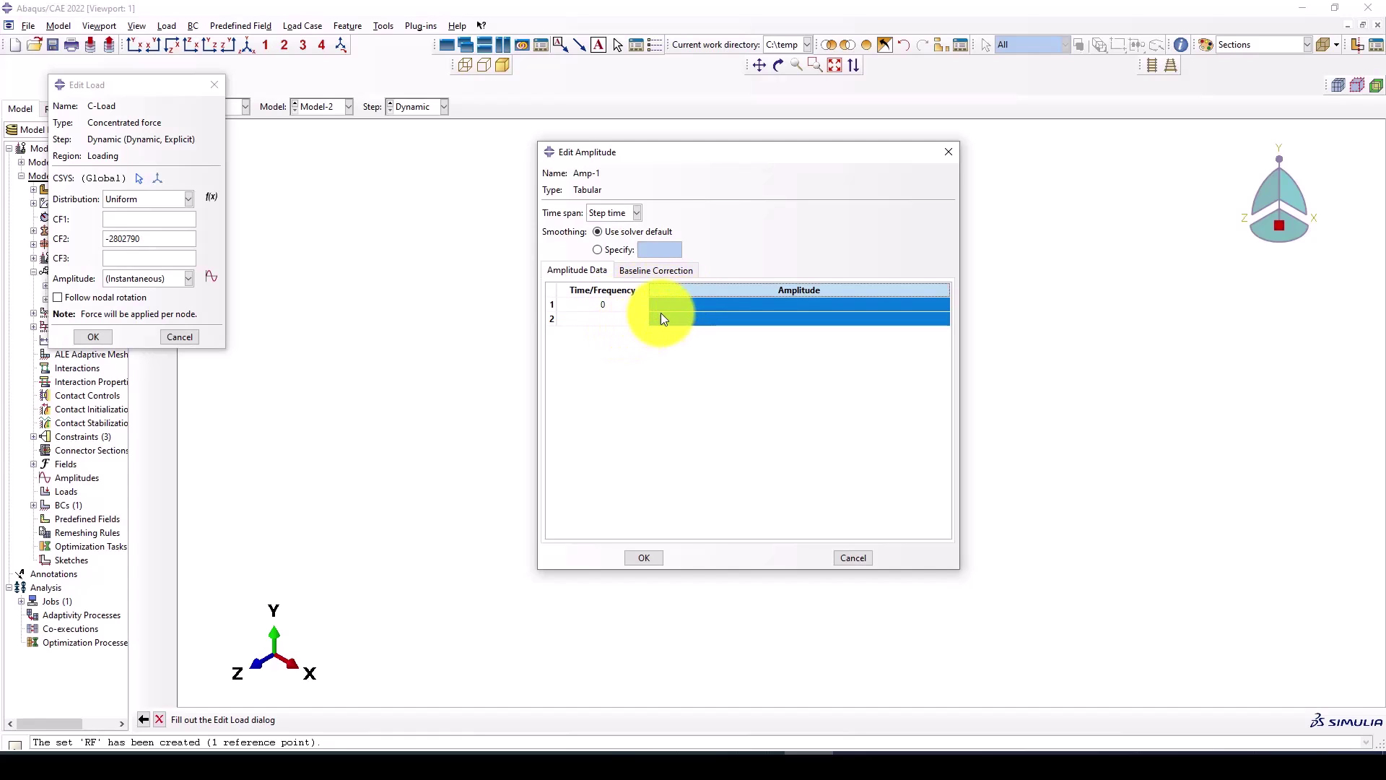
pyautogui.write('0')
# Add three more empty rows to the end of the amplitude data table.
pyautogui.click(616, 318)
pyautogui.rightClick(616, 318)
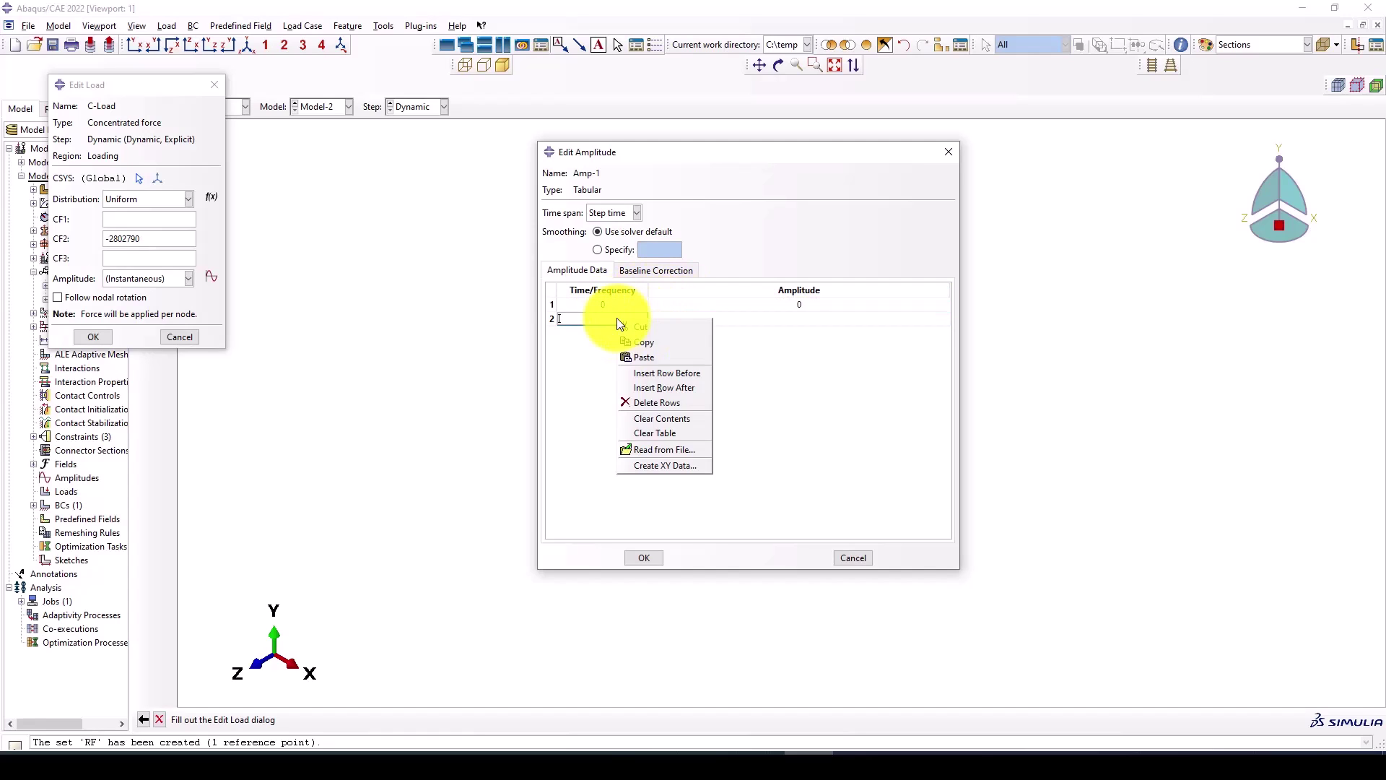
pyautogui.click(644, 387)
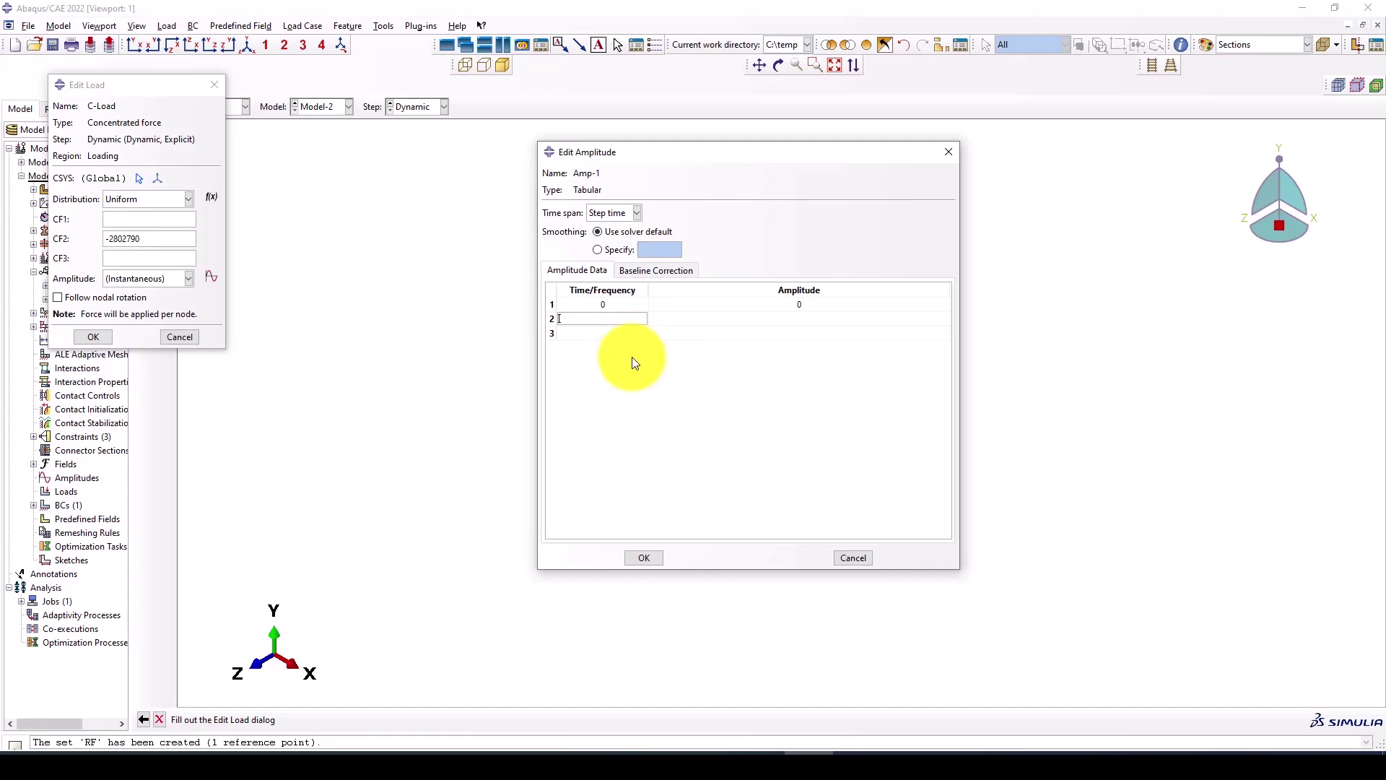
pyautogui.click(615, 330)
pyautogui.rightClick(616, 329)
pyautogui.click(642, 395)
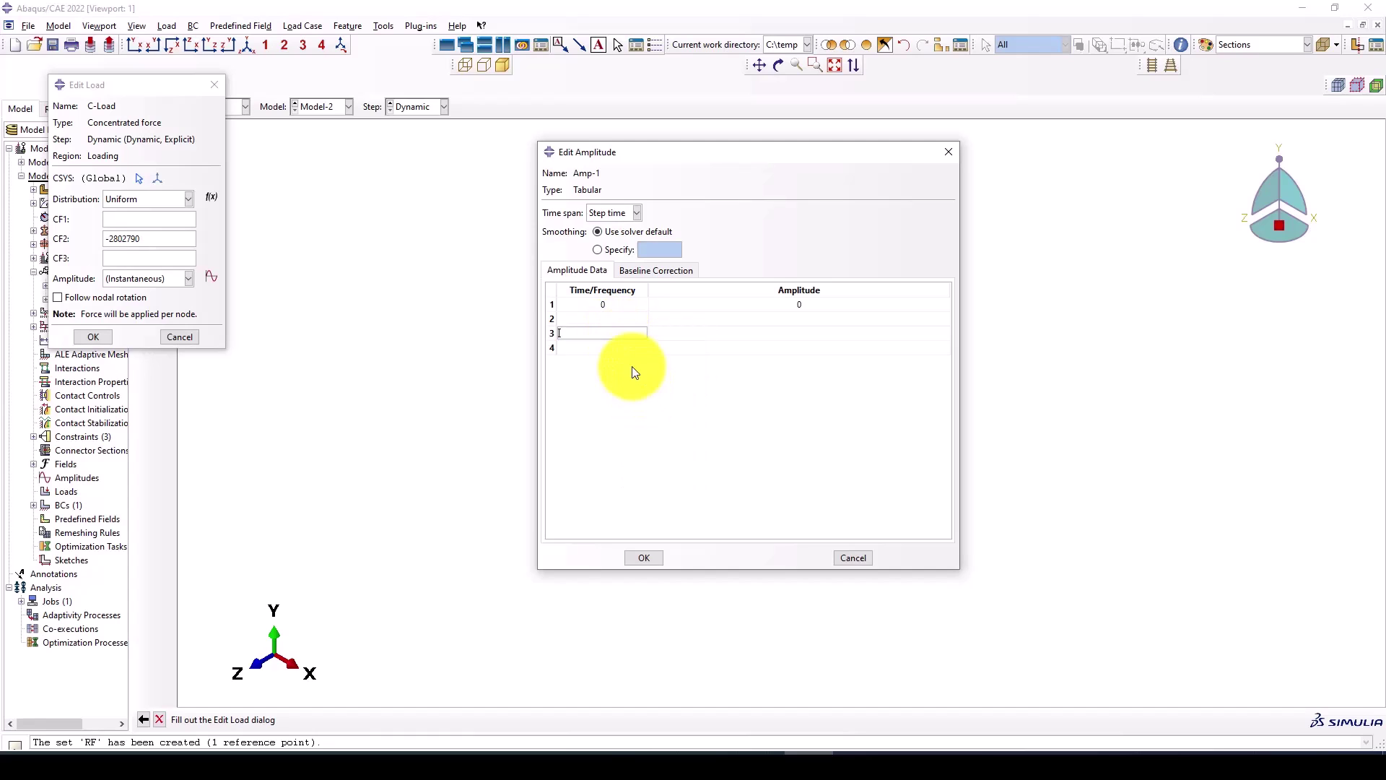
pyautogui.click(621, 348)
pyautogui.rightClick(621, 350)
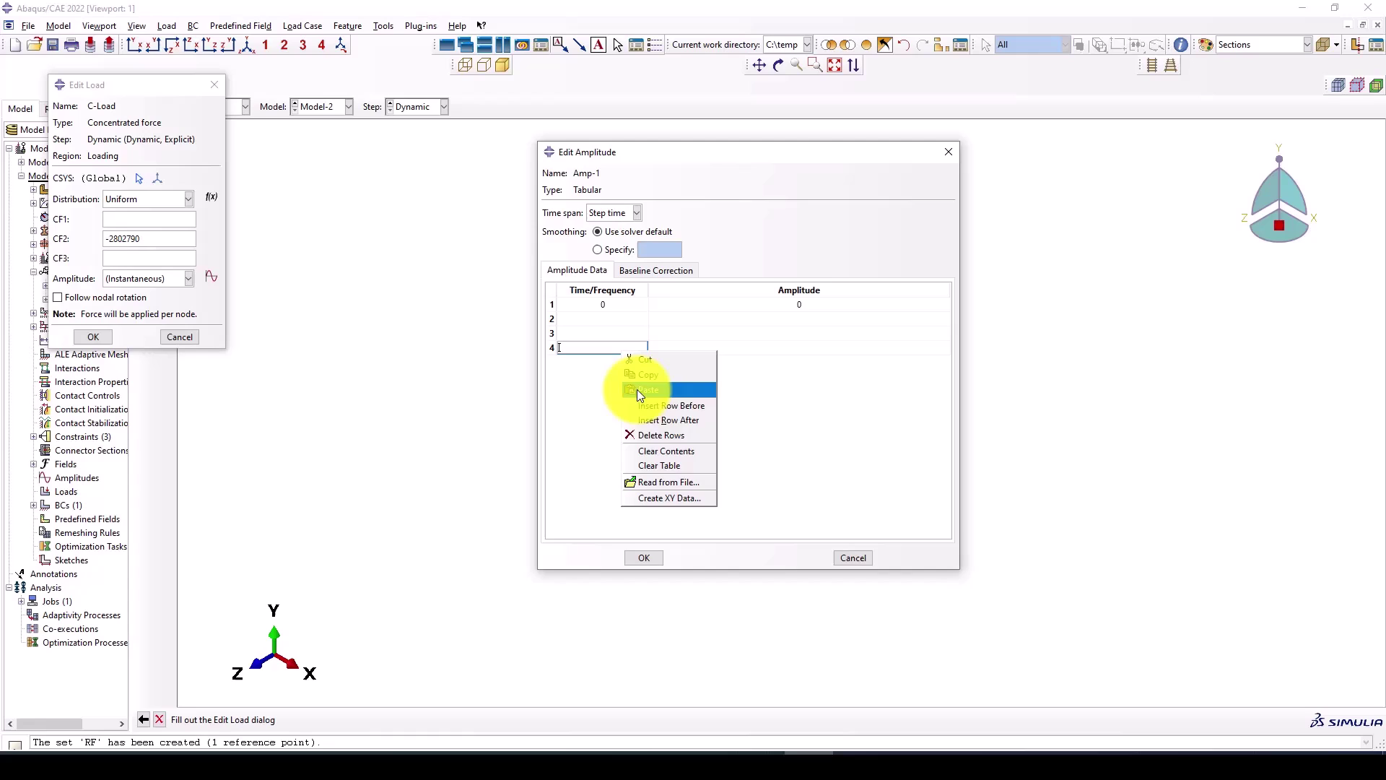
pyautogui.click(647, 424)
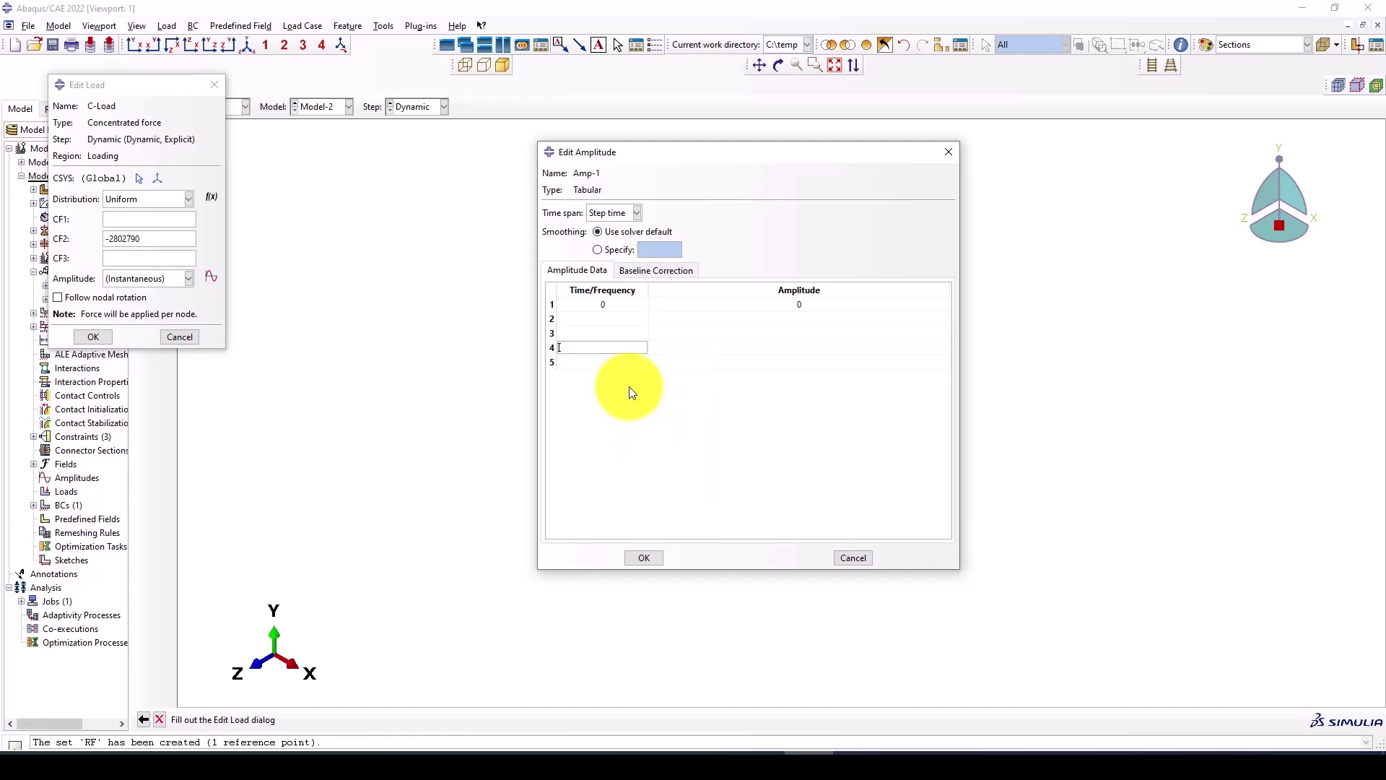
# Fill the time column from row 2 with 0.5, 1, 1.5, 2 and 2.5, adding a sixth row for the last value.
pyautogui.click(609, 318)
pyautogui.write('0.5')
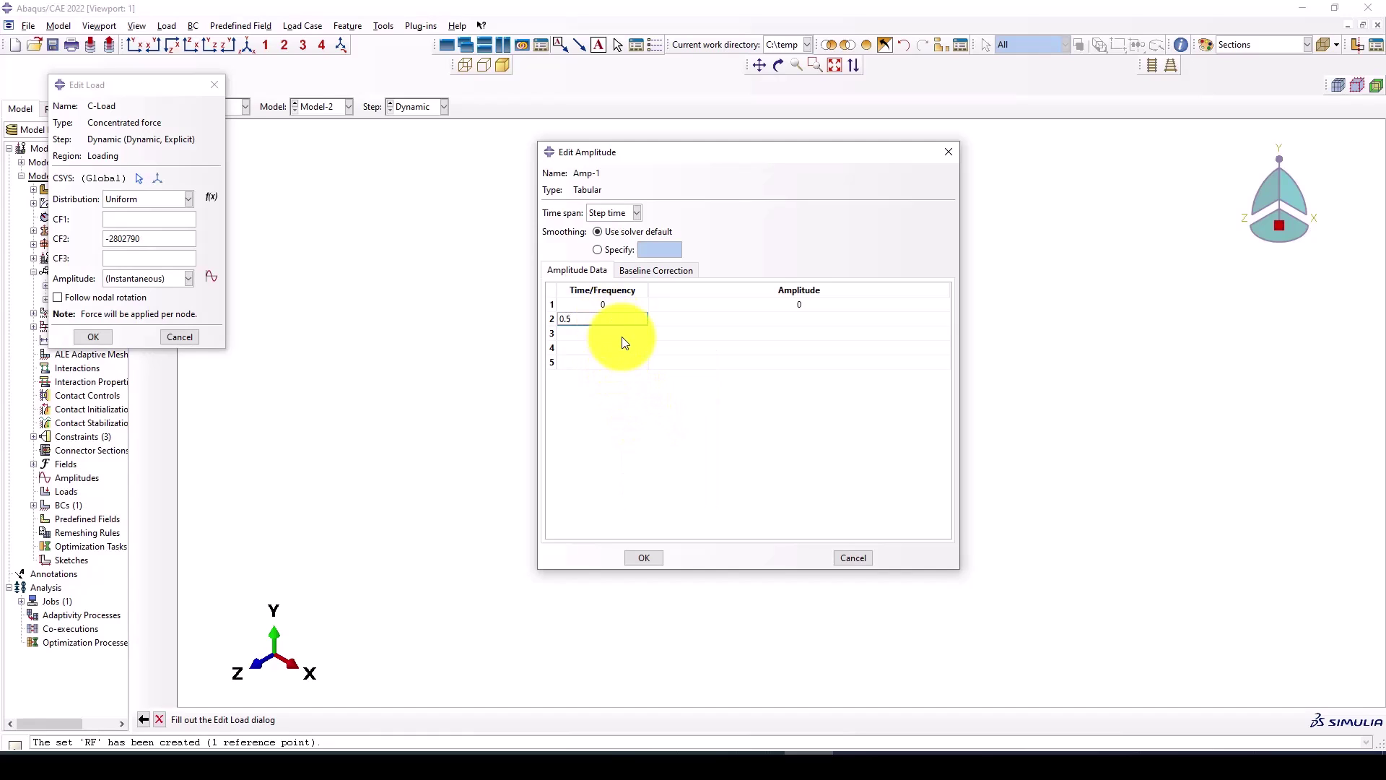
pyautogui.click(622, 337)
pyautogui.write('1')
pyautogui.click(620, 346)
pyautogui.write('1.5')
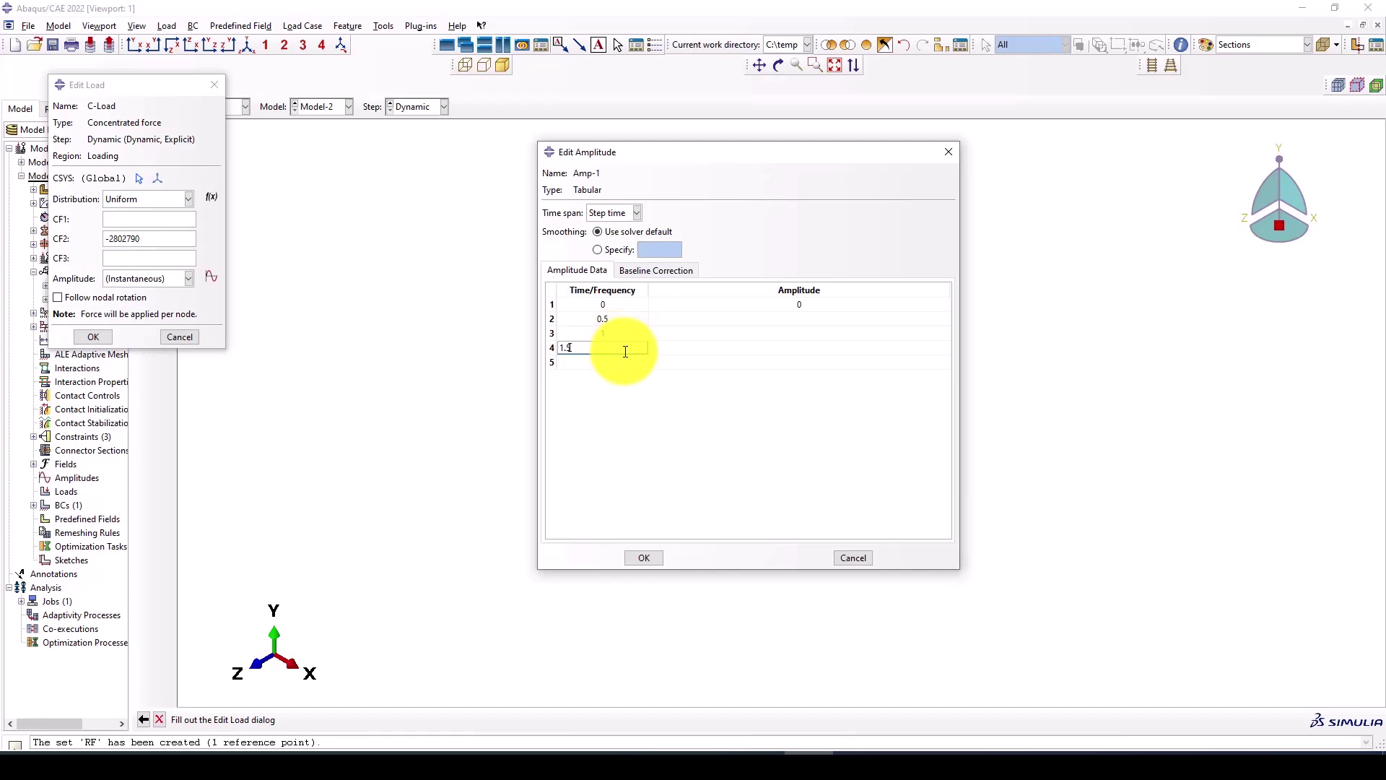
pyautogui.click(631, 359)
pyautogui.rightClick(631, 358)
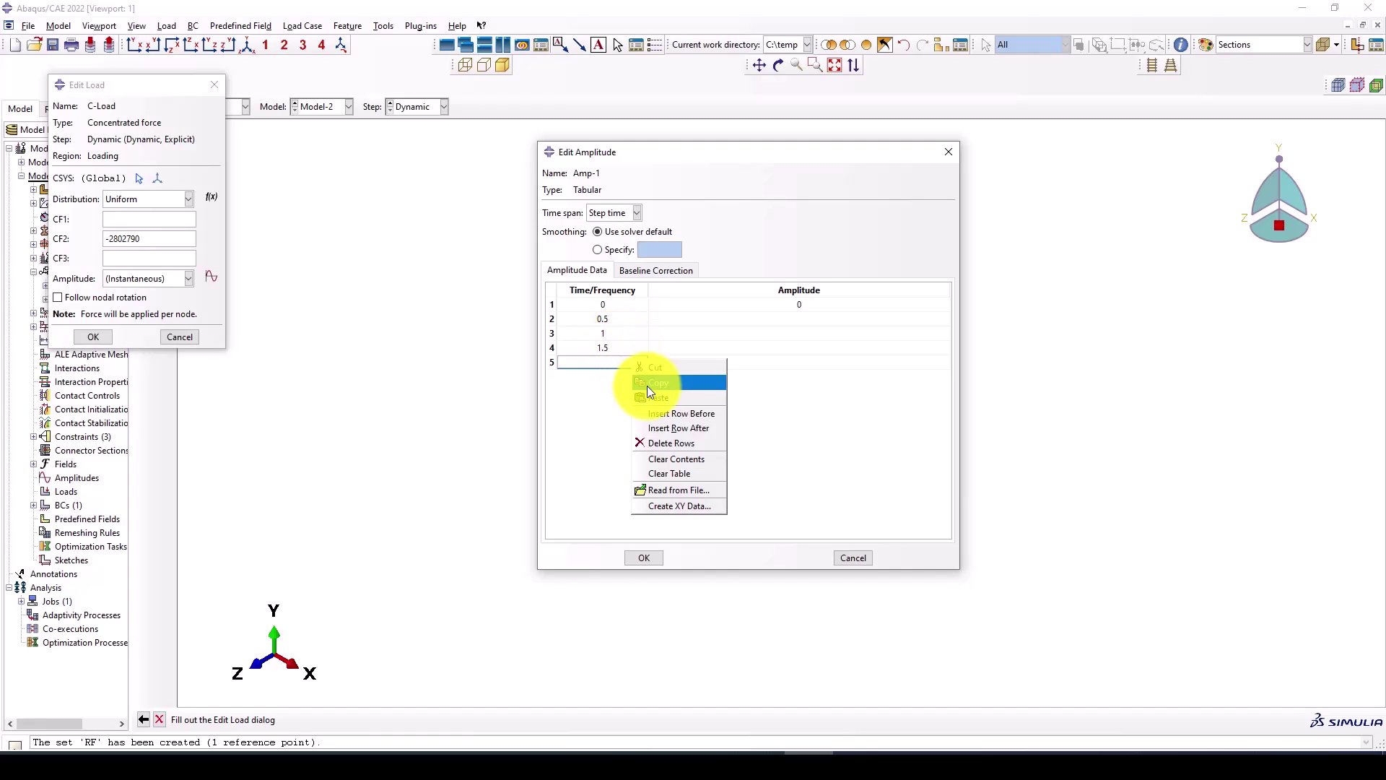
pyautogui.click(665, 423)
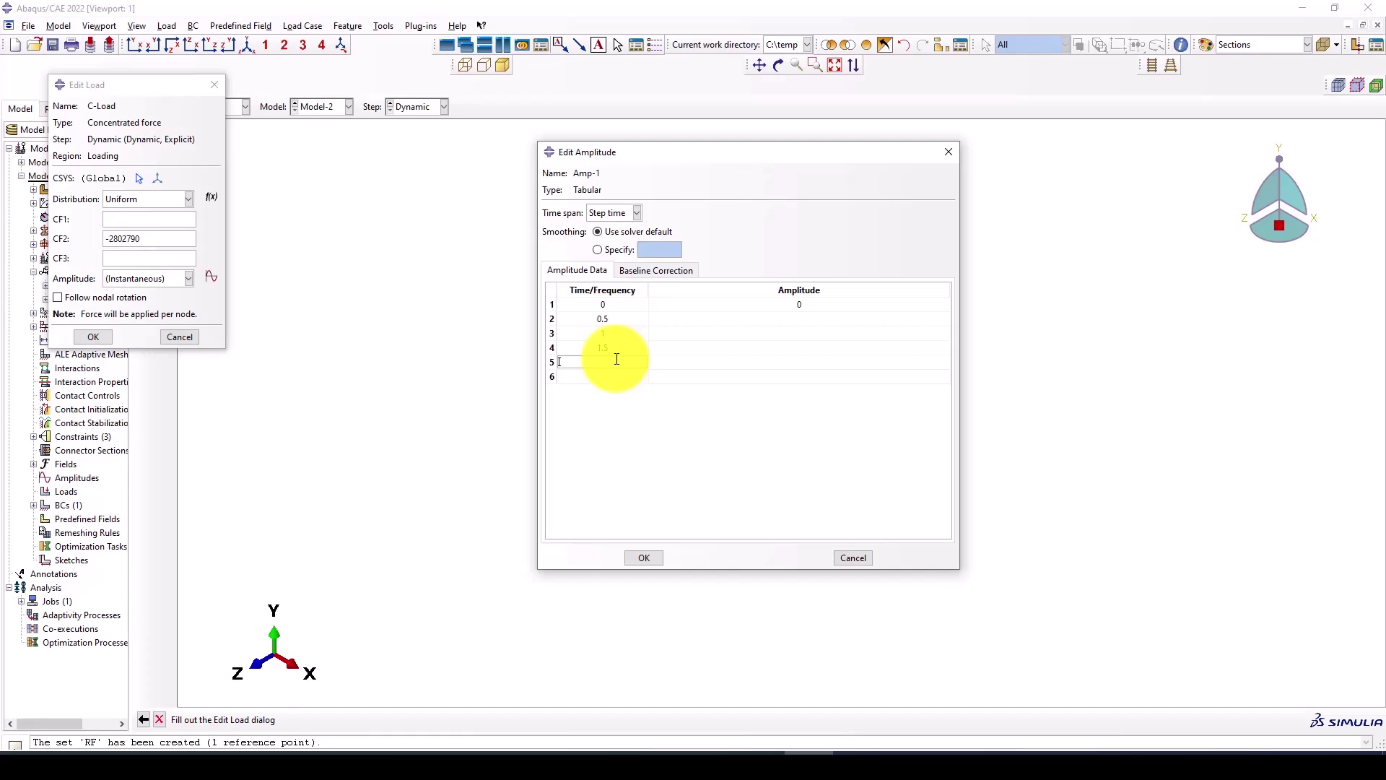
pyautogui.write('2')
pyautogui.click(613, 375)
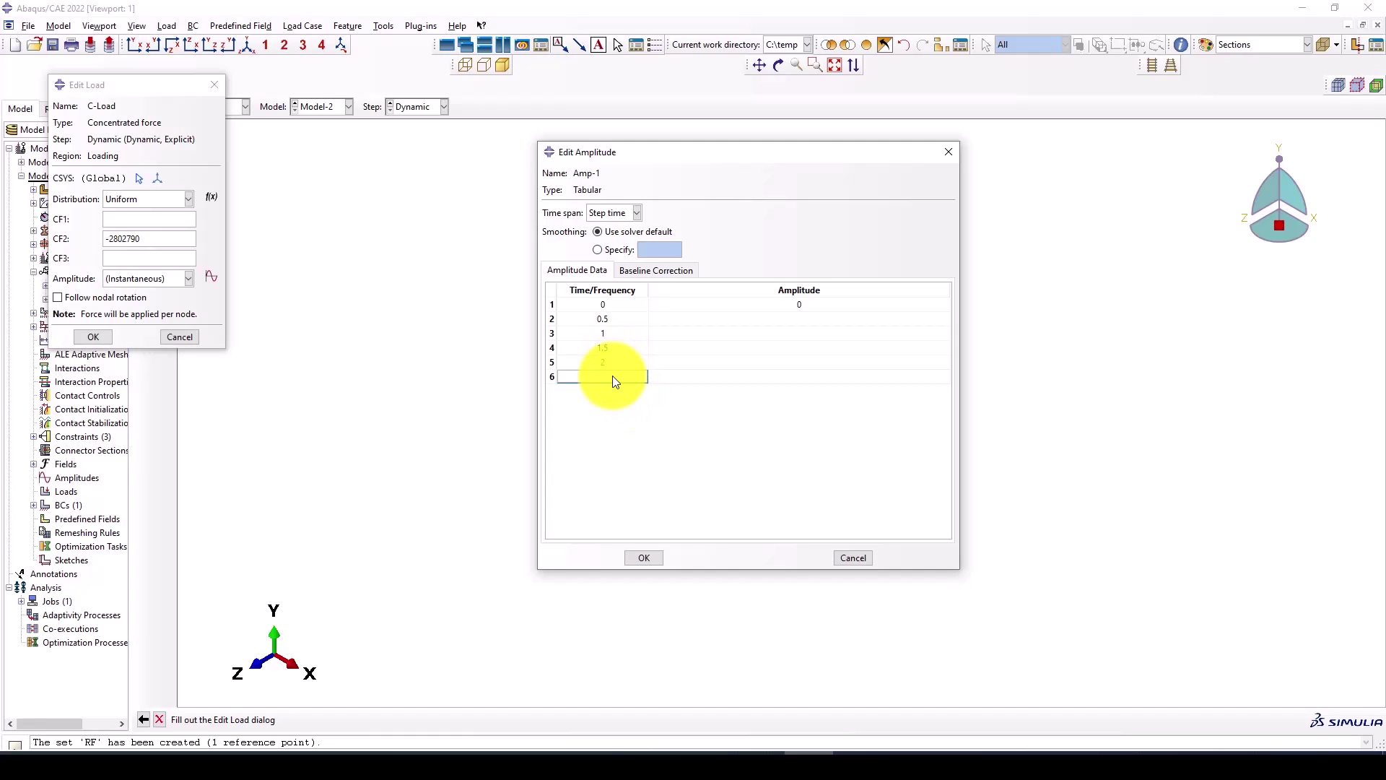
pyautogui.write('2.5')
# Enter the amplitude values 0.2, 0.4, 0.6, 0.8 and 1 for times 0.5 to 2.5.
pyautogui.click(751, 320)
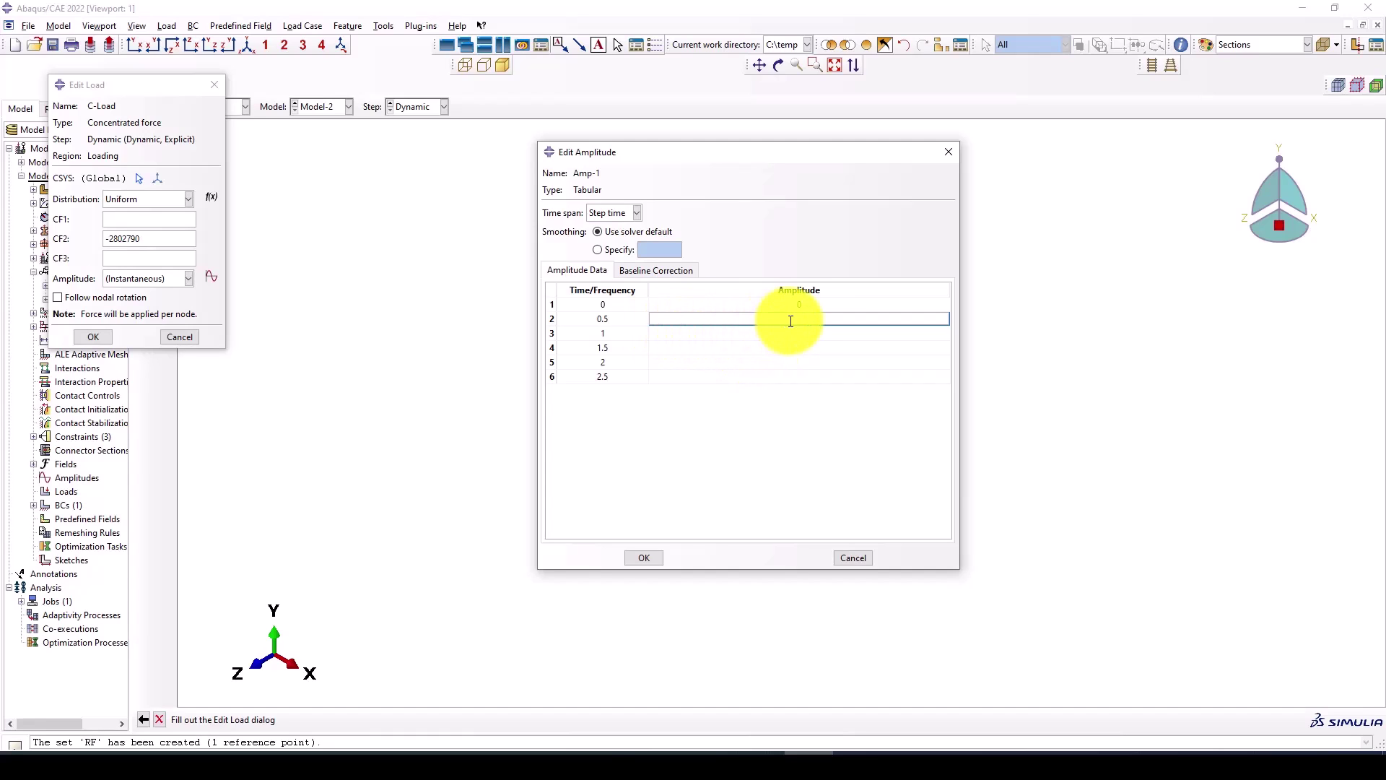
pyautogui.write('0.2')
pyautogui.click(785, 329)
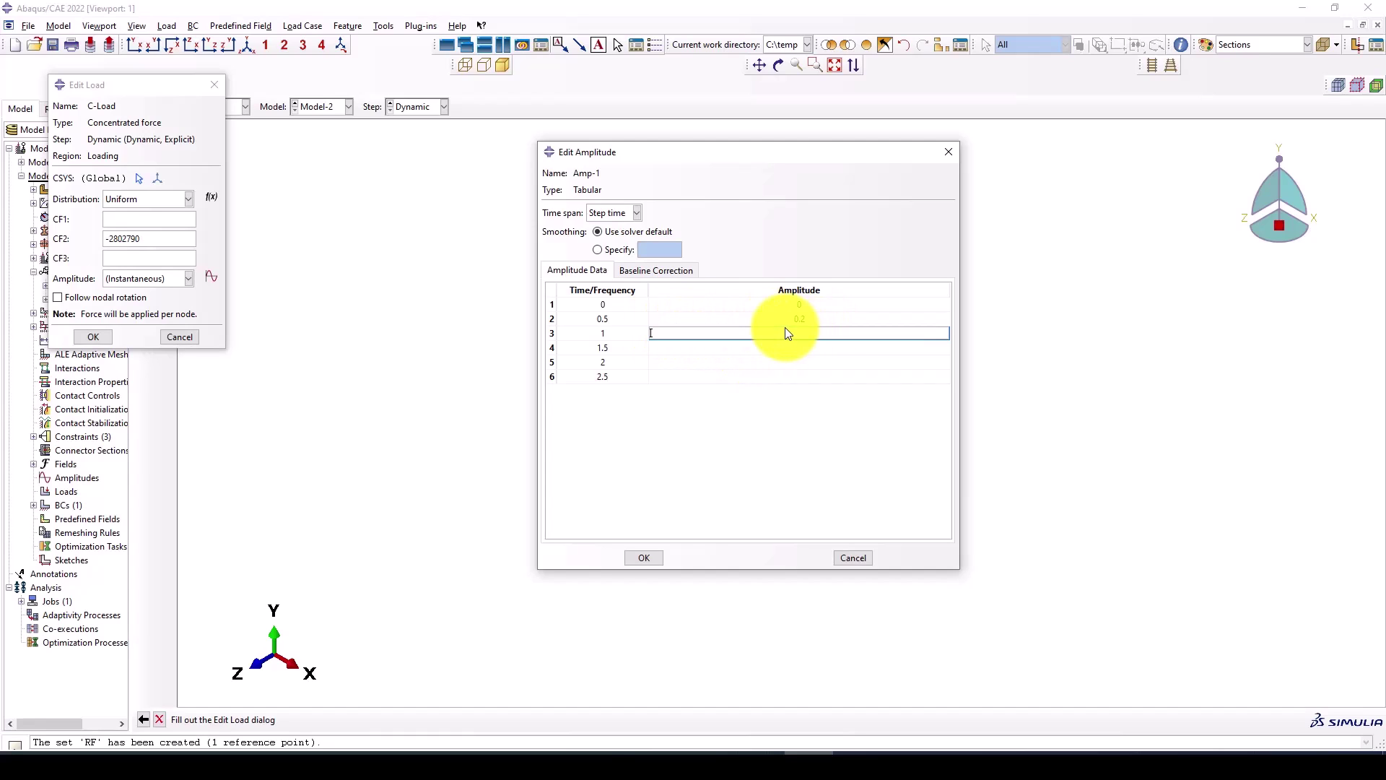
pyautogui.write('0.4')
pyautogui.click(796, 349)
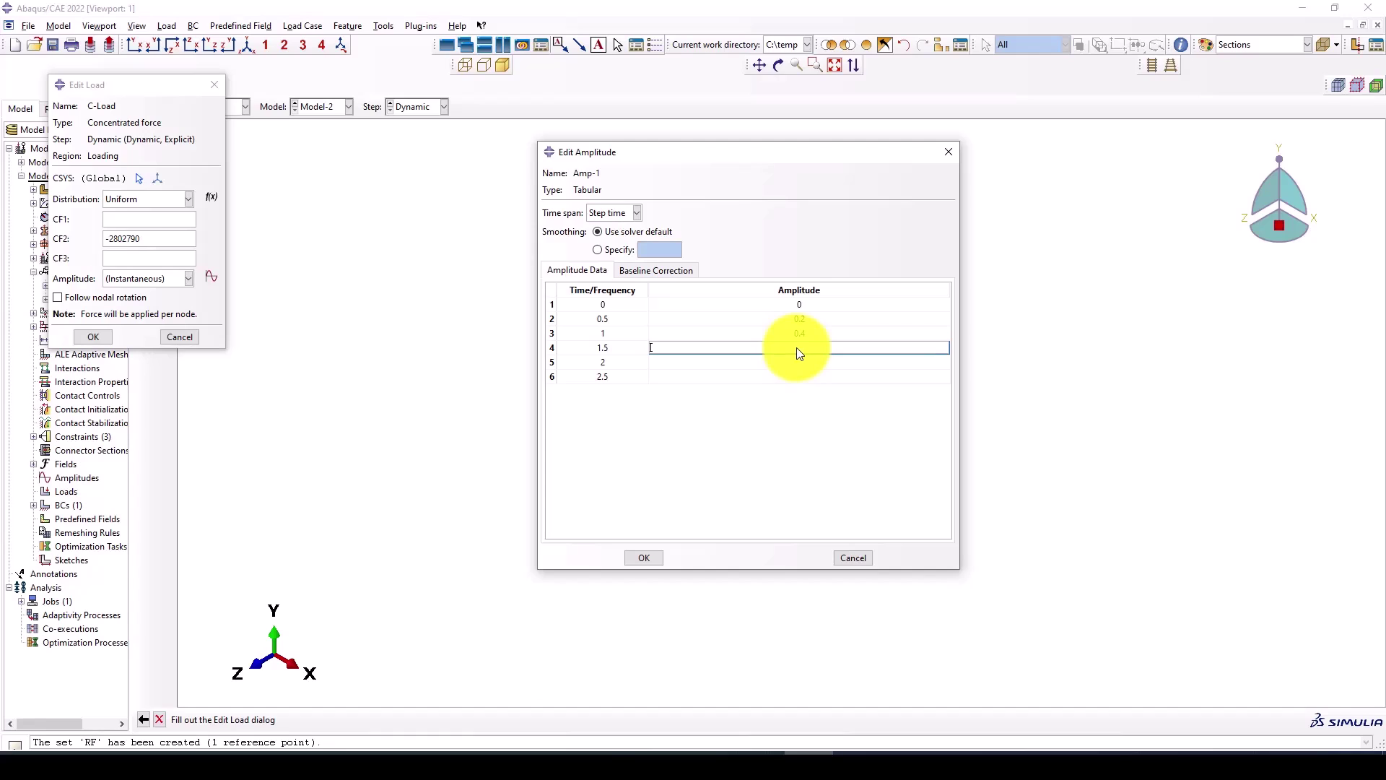
pyautogui.write('0.6')
pyautogui.click(797, 363)
pyautogui.write('0.')
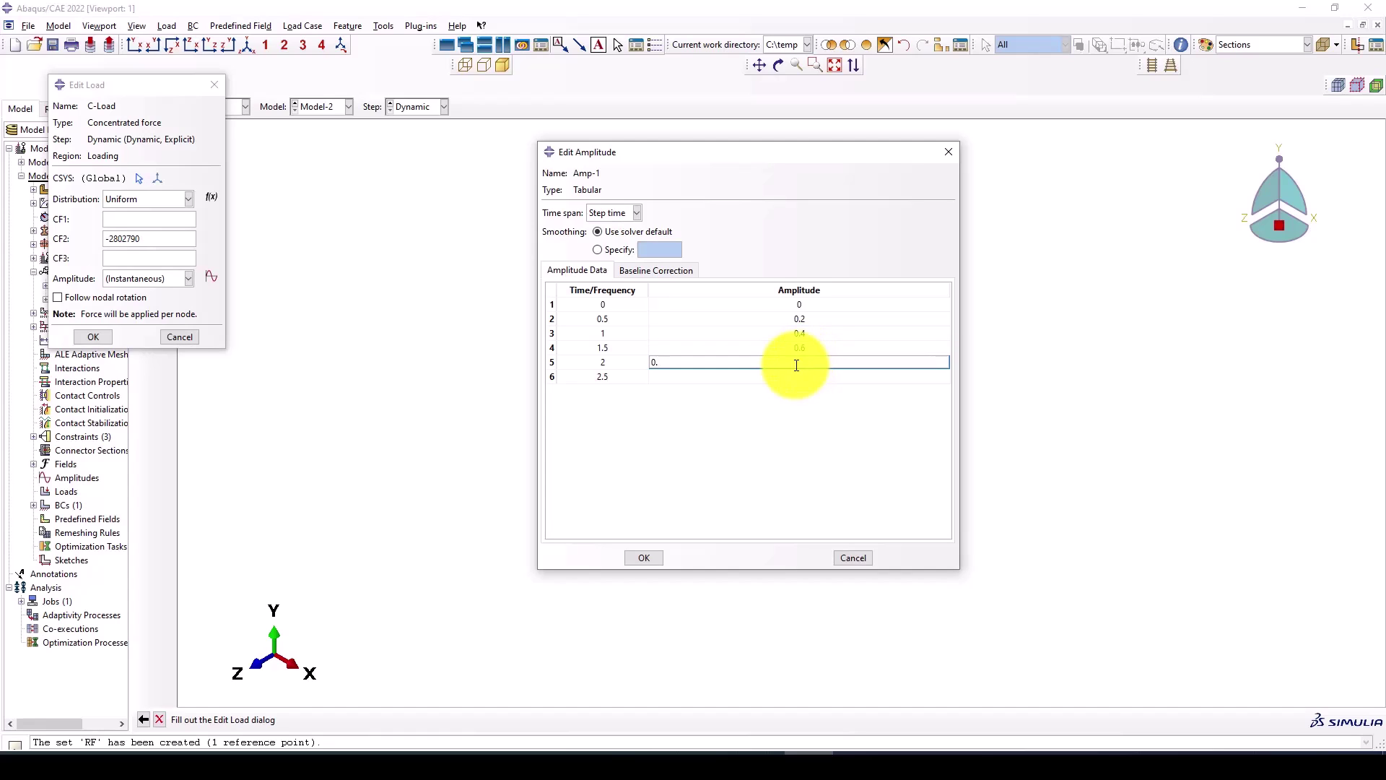
pyautogui.write('8')
pyautogui.click(803, 374)
pyautogui.write('1')
pyautogui.click(809, 417)
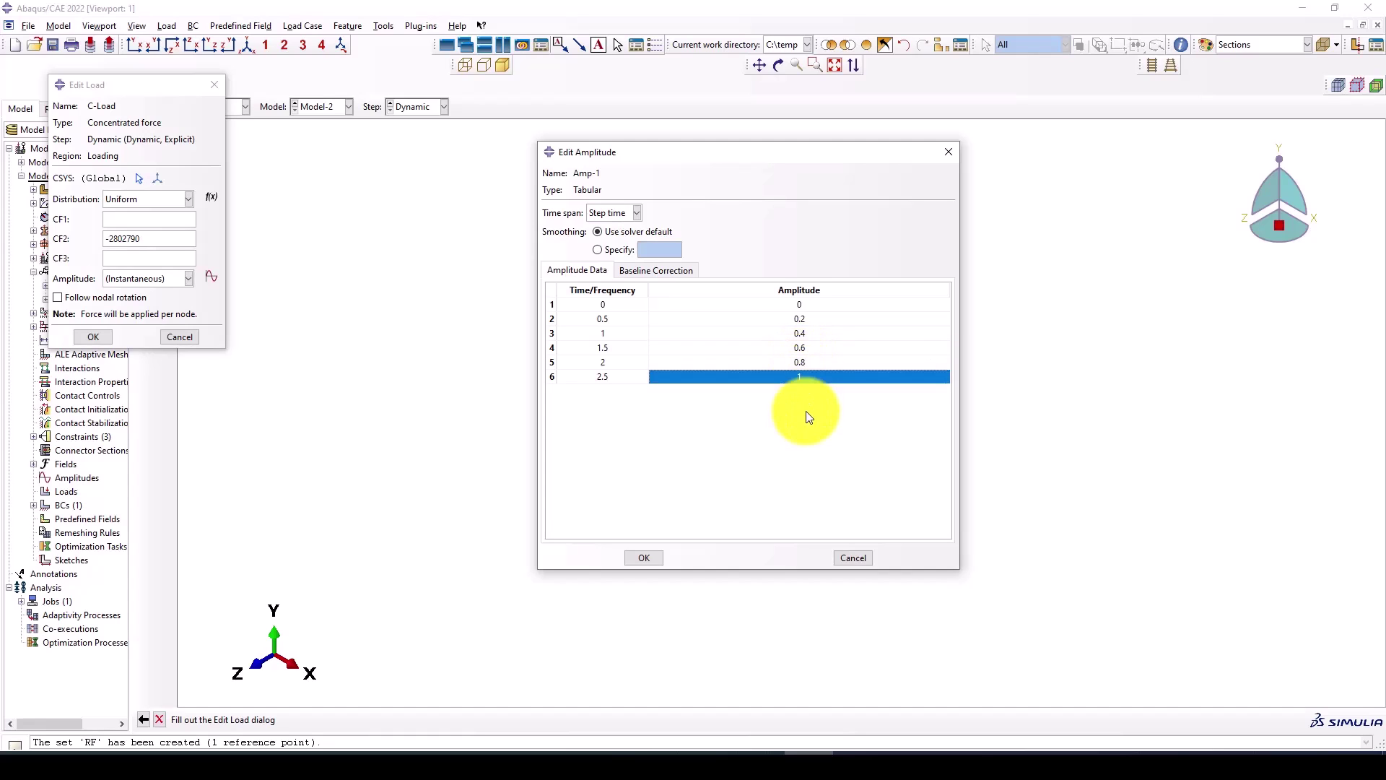
# Save the C-Load concentrated force and the tabular amplitude.
pyautogui.click(595, 378)
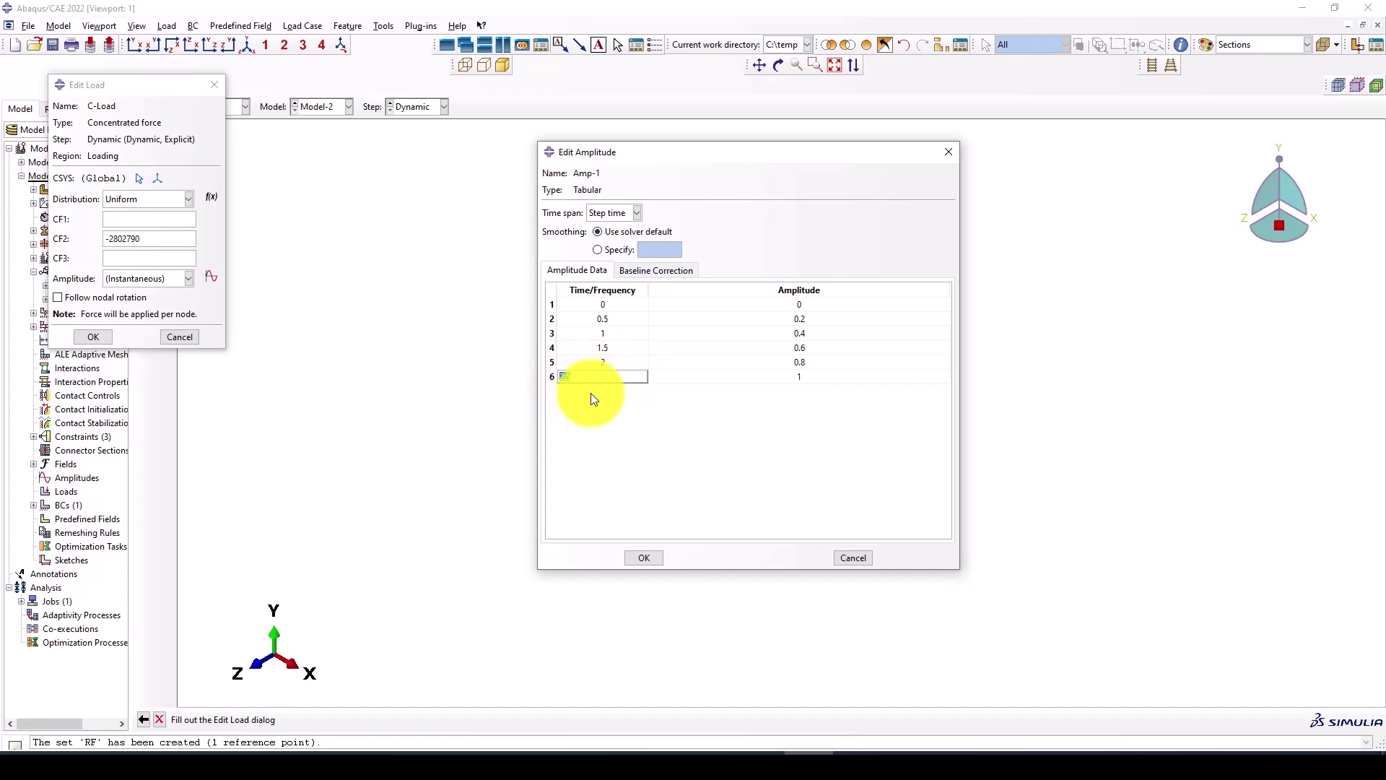
pyautogui.click(700, 403)
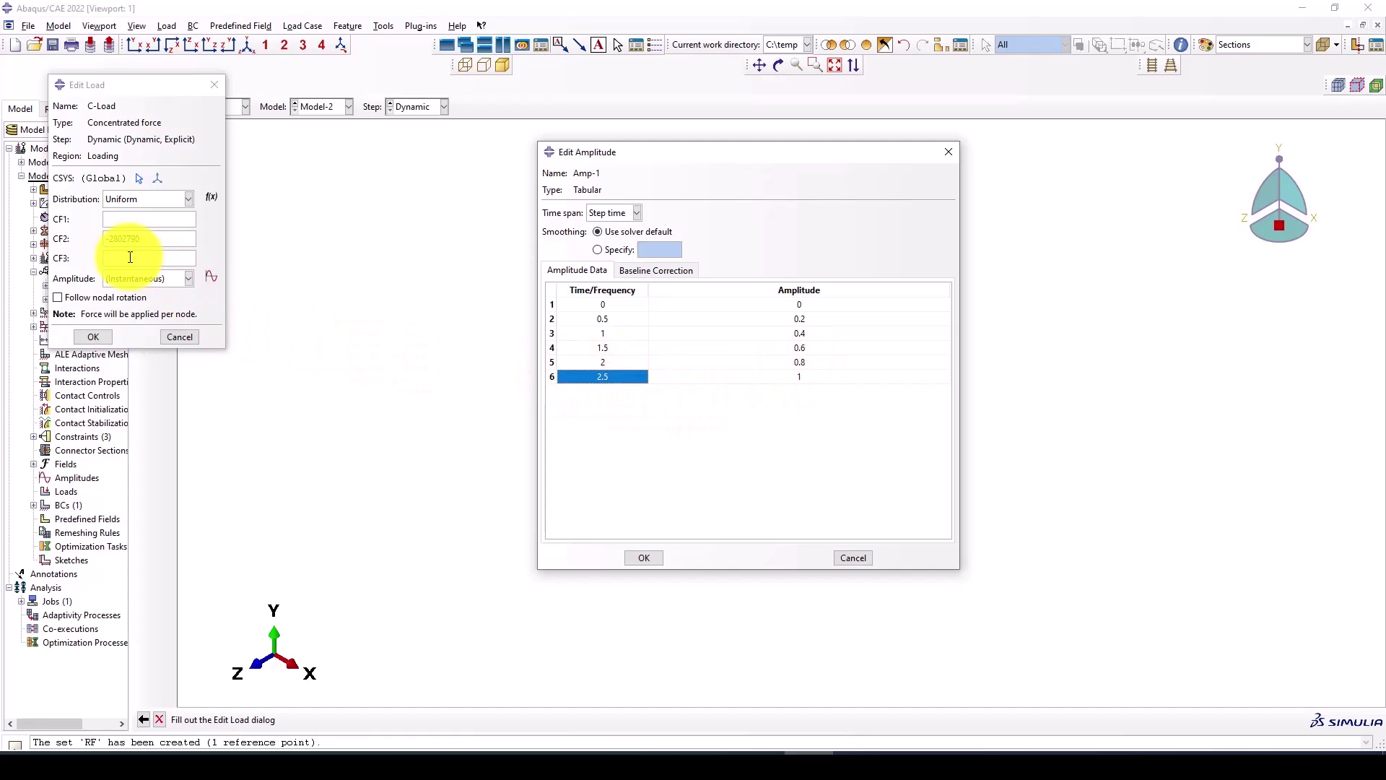
pyautogui.click(101, 337)
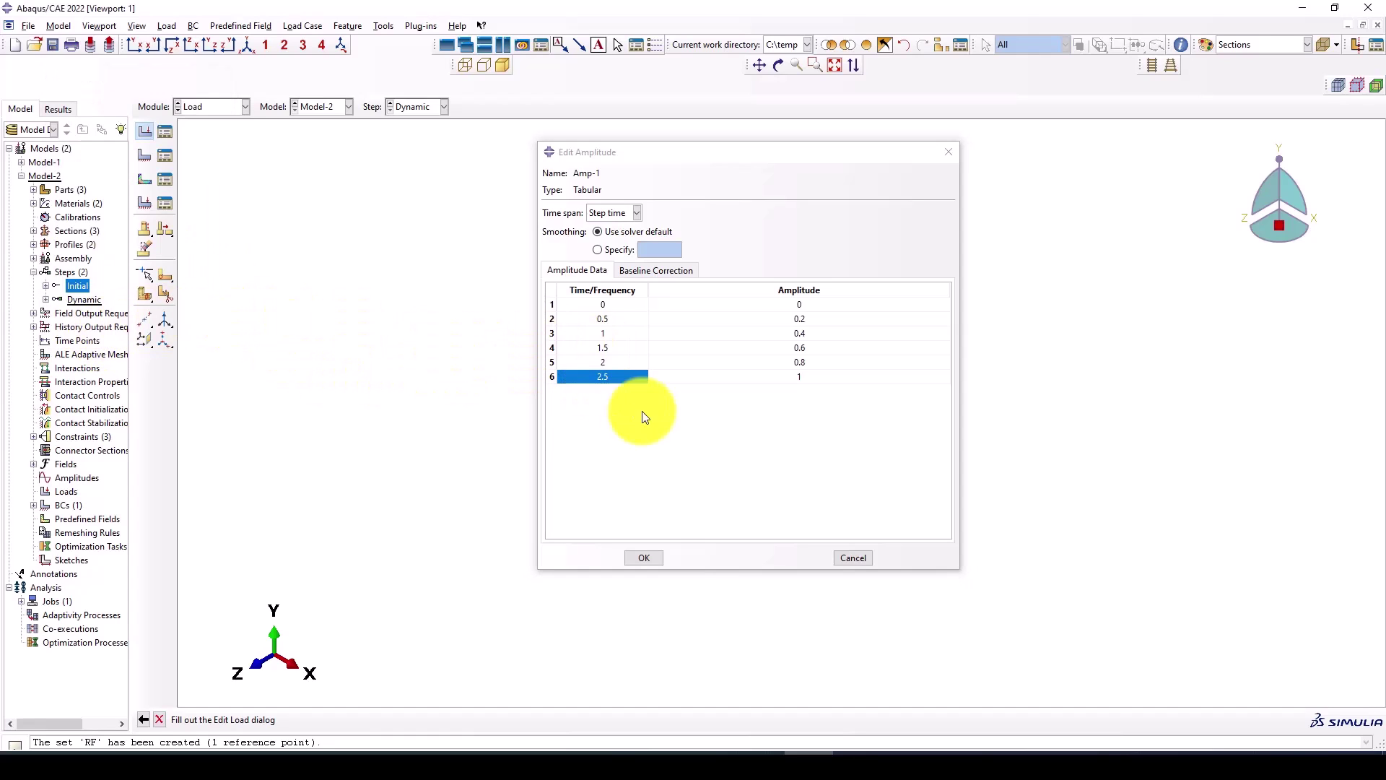
pyautogui.click(644, 558)
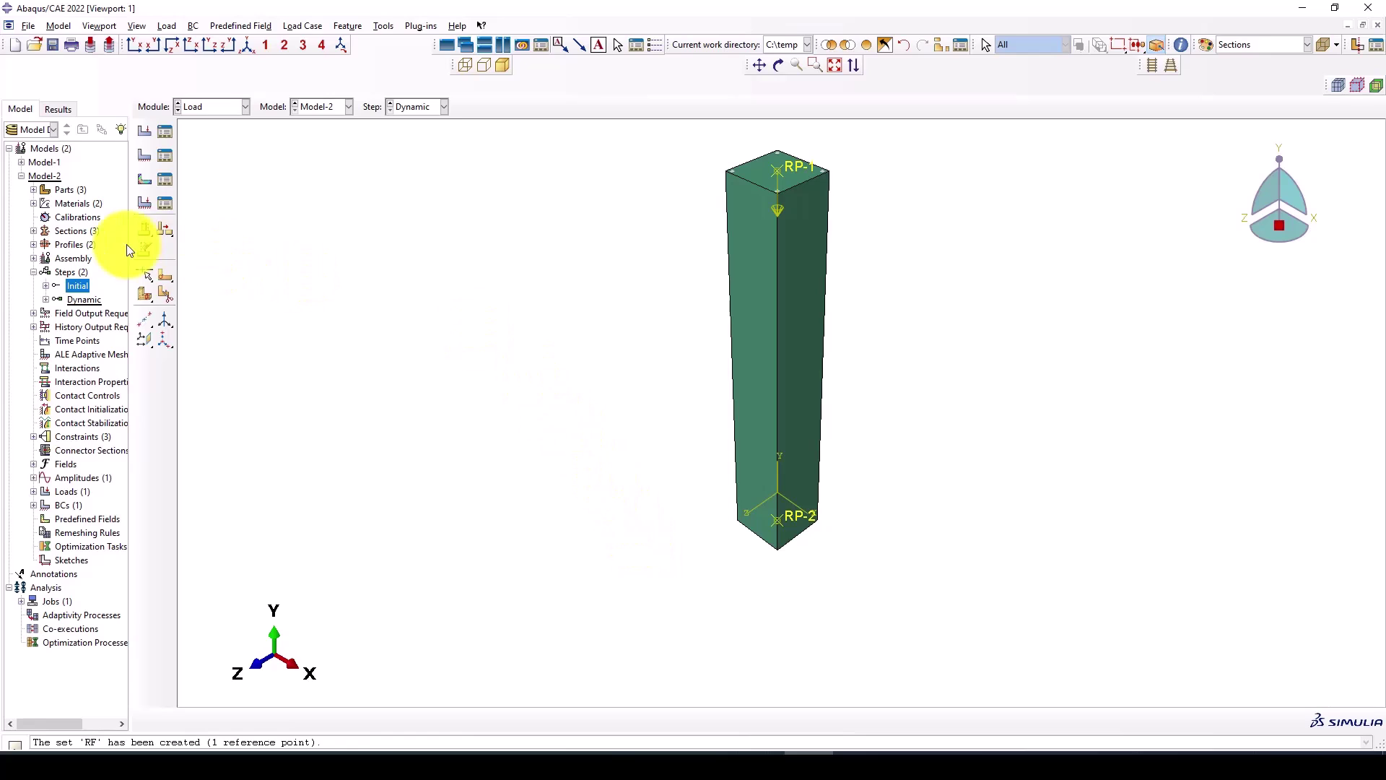
# Assign the Amp-1 amplitude to the C-Load concentrated force.
pyautogui.click(165, 133)
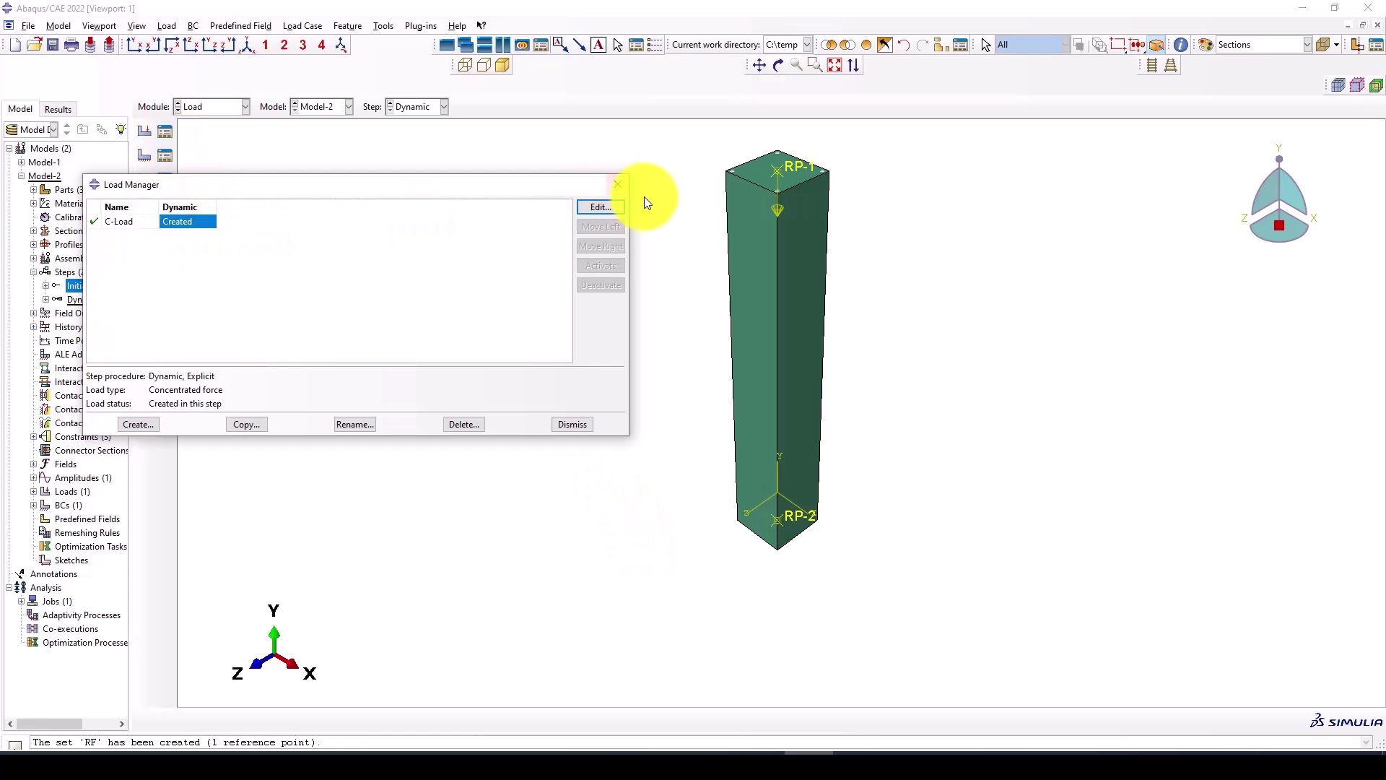
pyautogui.click(600, 207)
pyautogui.click(141, 280)
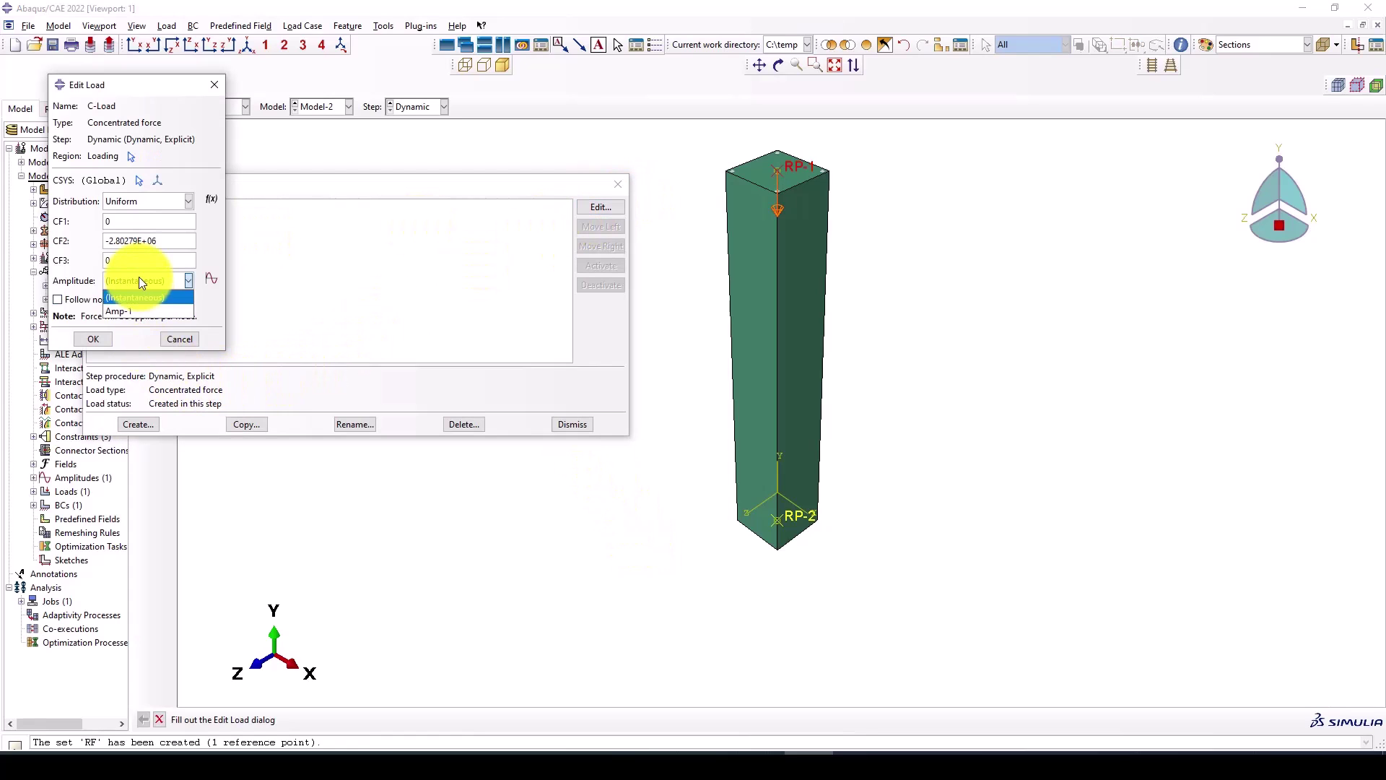
pyautogui.click(128, 310)
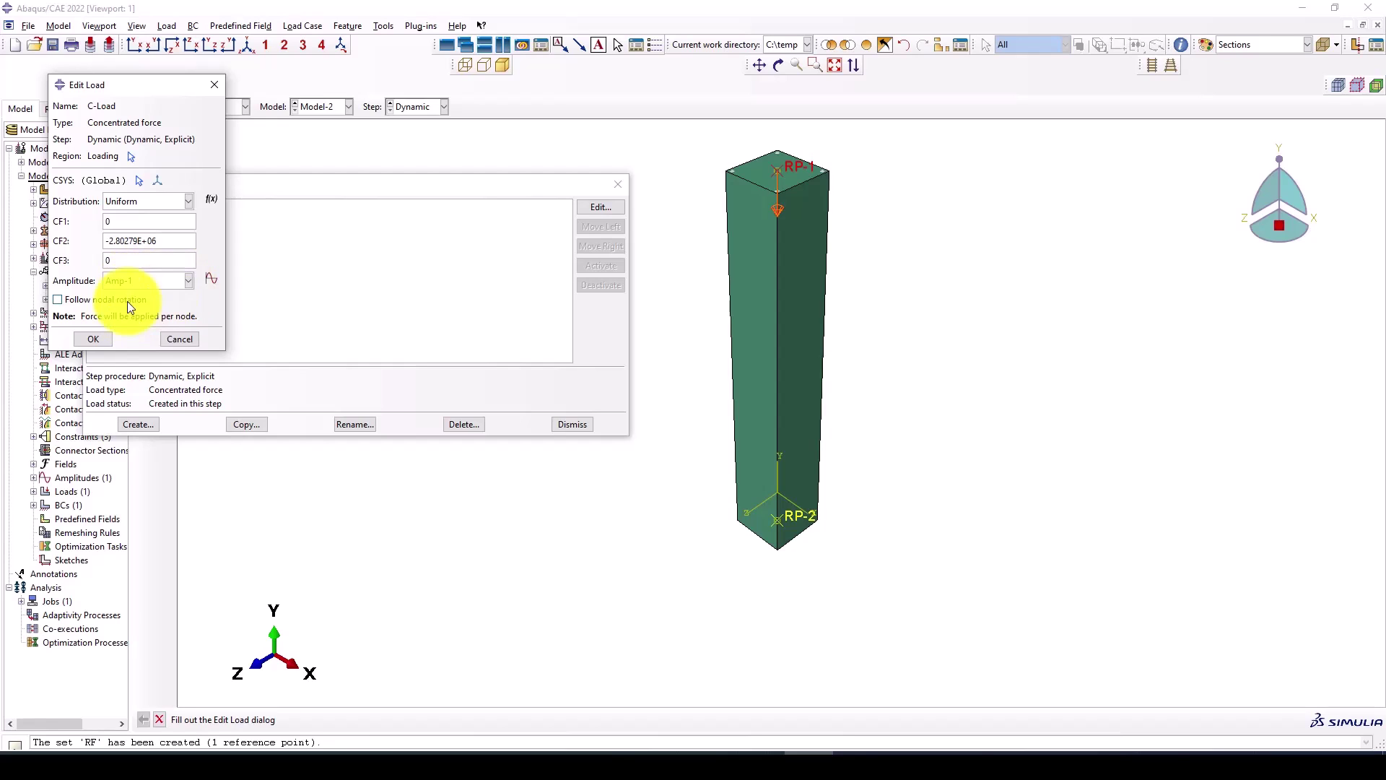
pyautogui.click(102, 336)
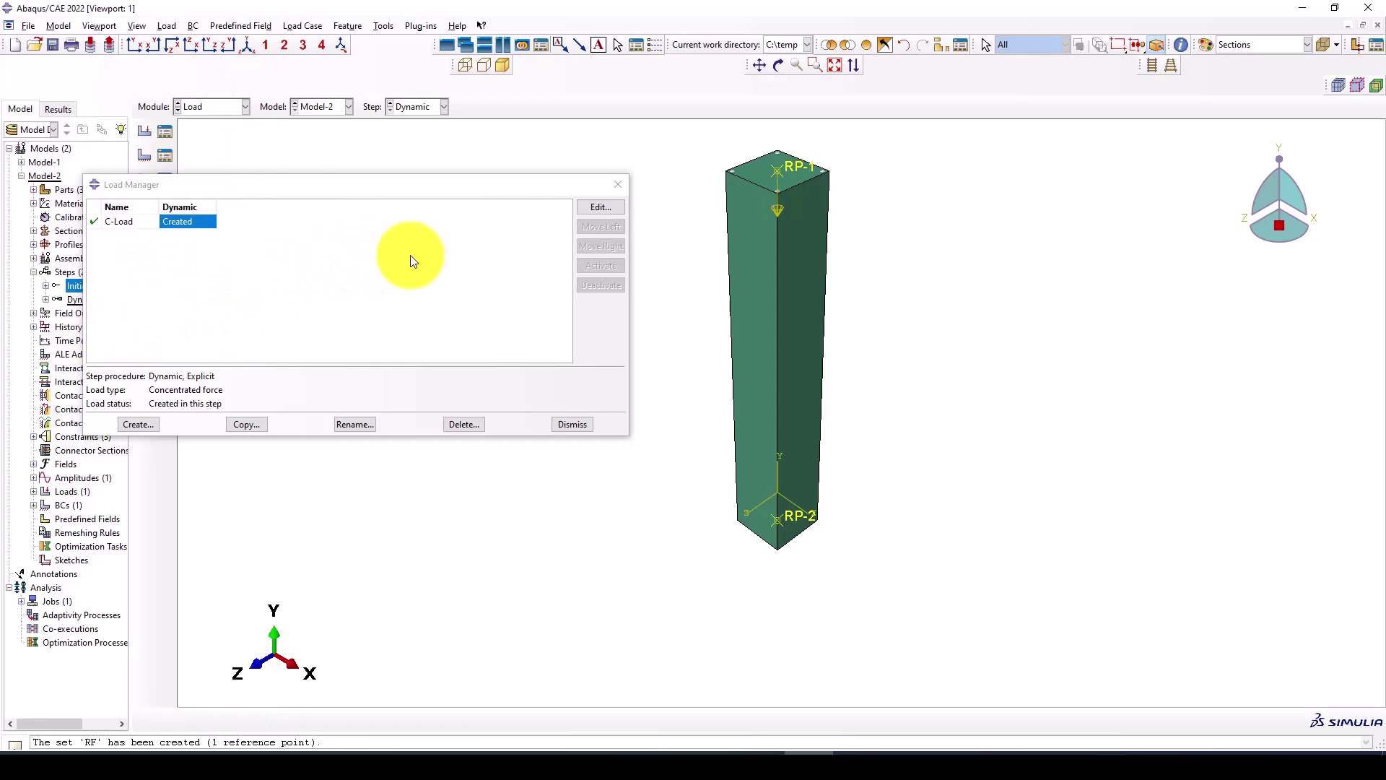
pyautogui.click(620, 184)
# Review the definition of the Fixed boundary condition in the Initial step.
pyautogui.click(216, 107)
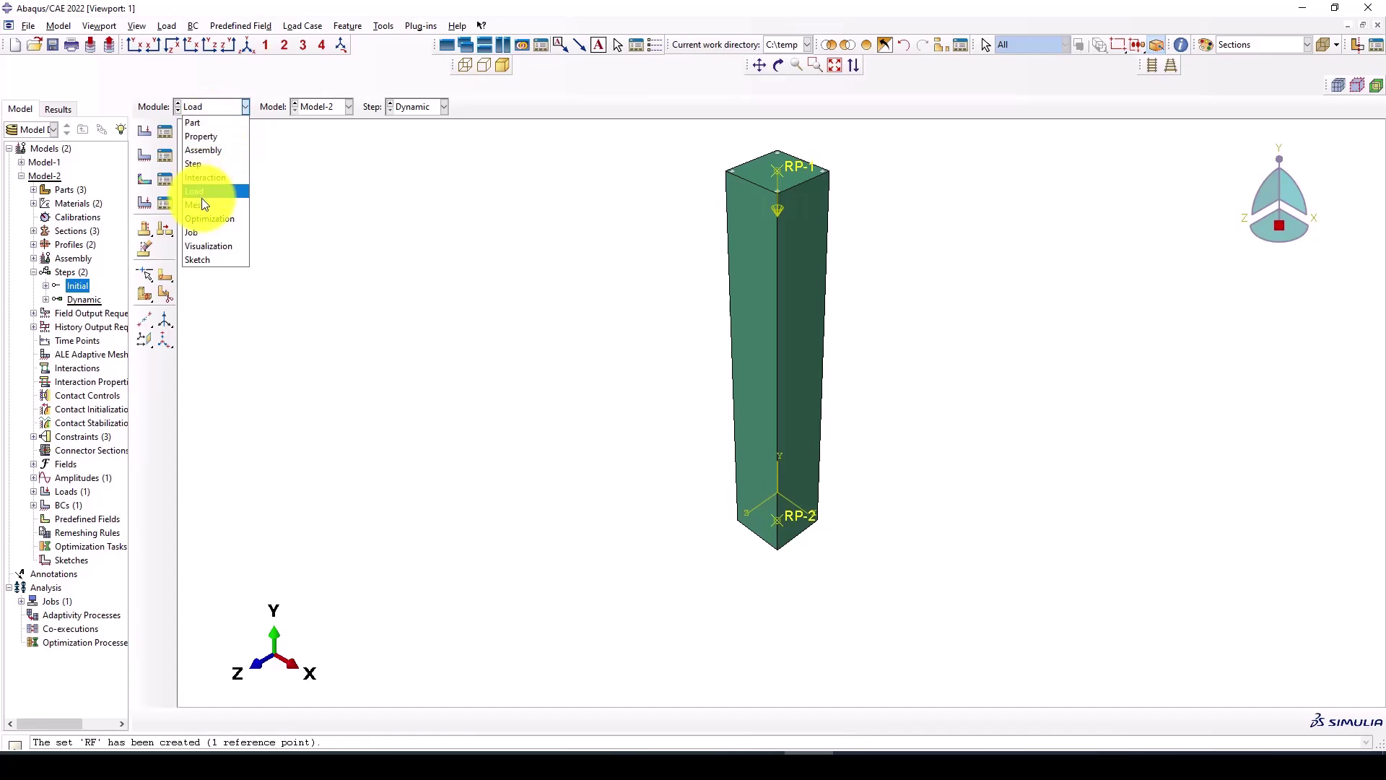
pyautogui.click(166, 159)
pyautogui.click(164, 154)
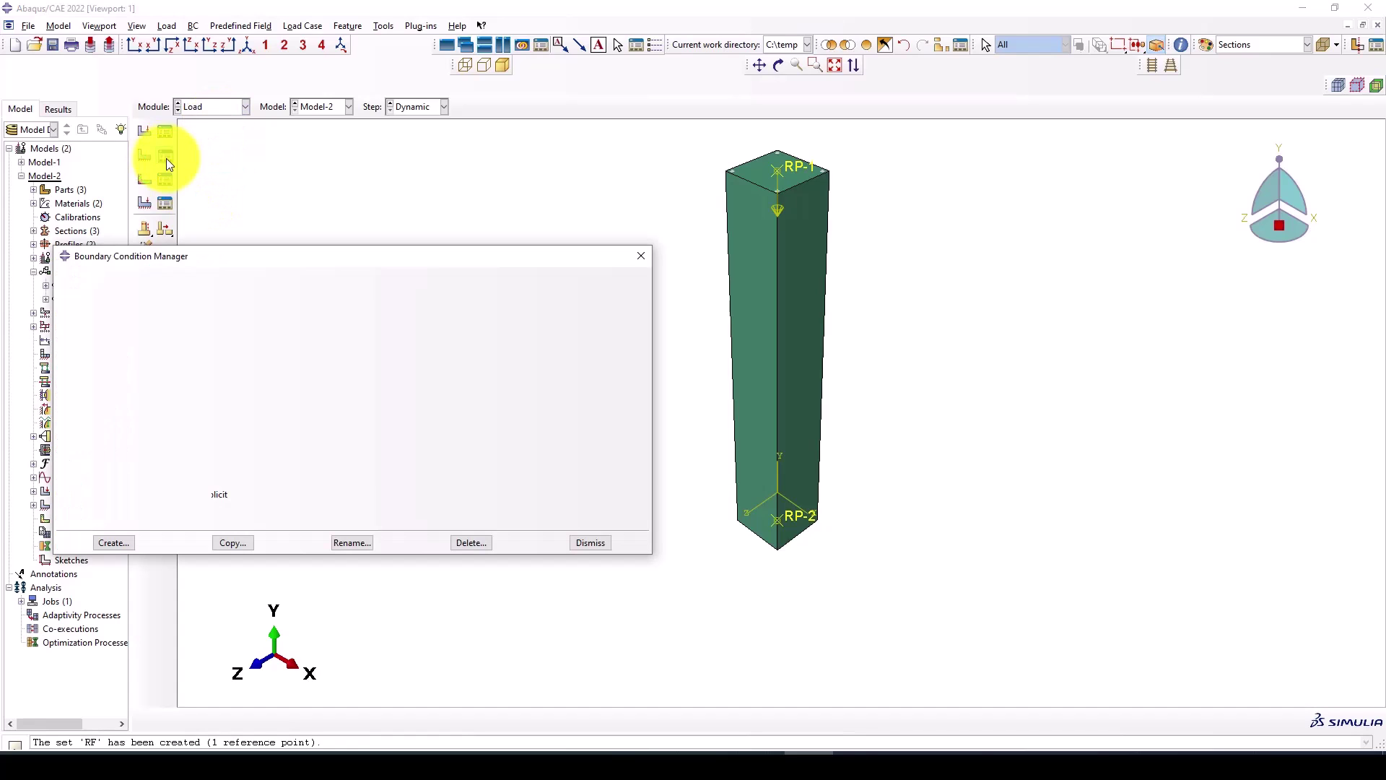
pyautogui.click(148, 293)
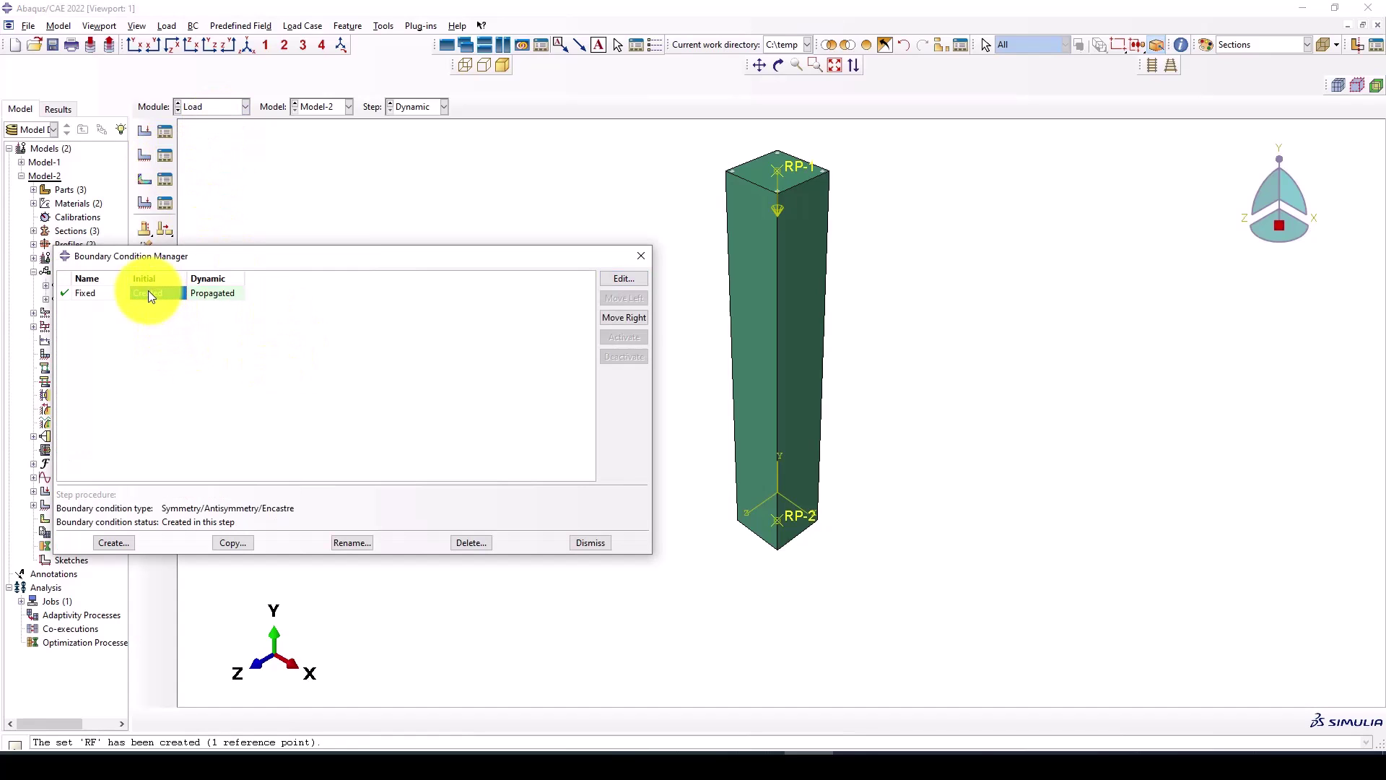
pyautogui.click(624, 278)
pyautogui.click(236, 110)
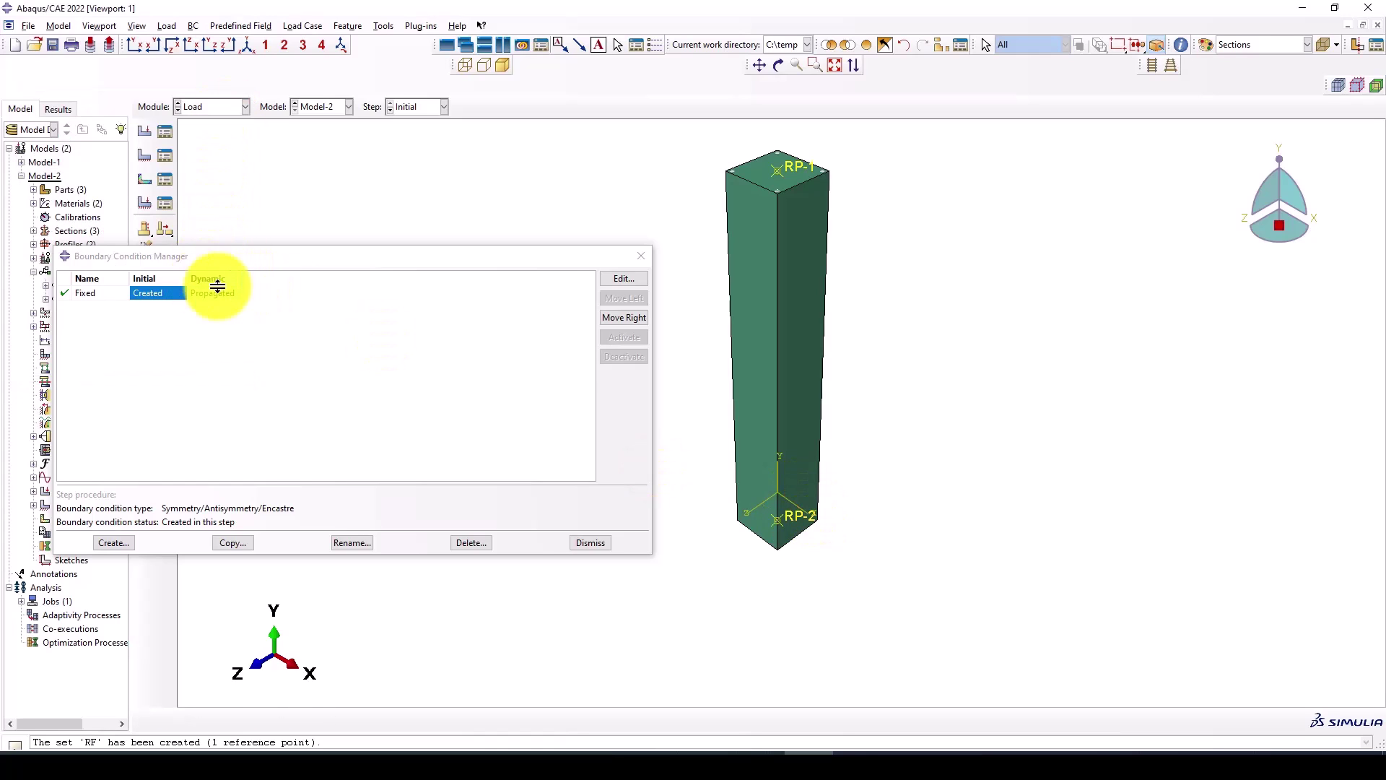
pyautogui.click(640, 256)
pyautogui.click(159, 154)
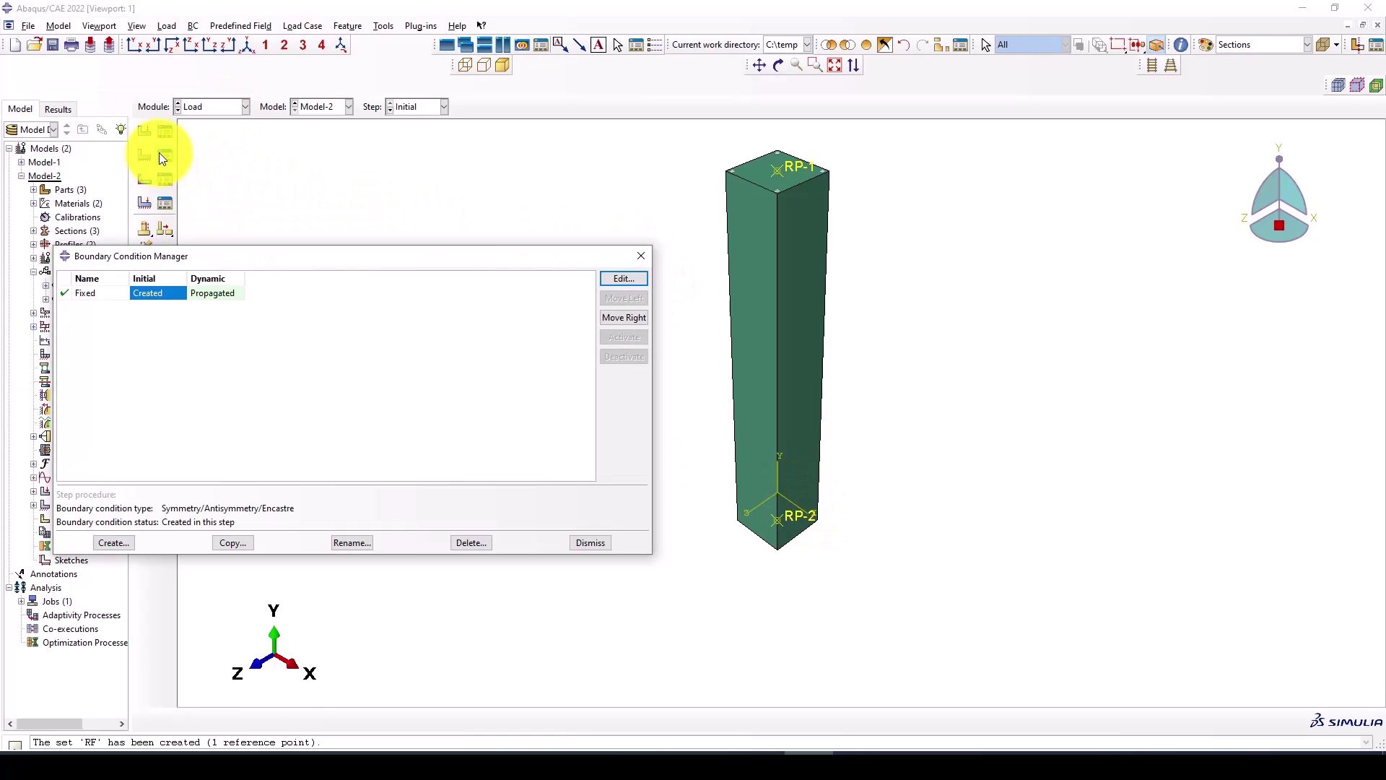
pyautogui.click(640, 256)
# Switch to meshing at part level and assign the L-Rebar part linear beam elements from the Explicit library.
pyautogui.click(211, 109)
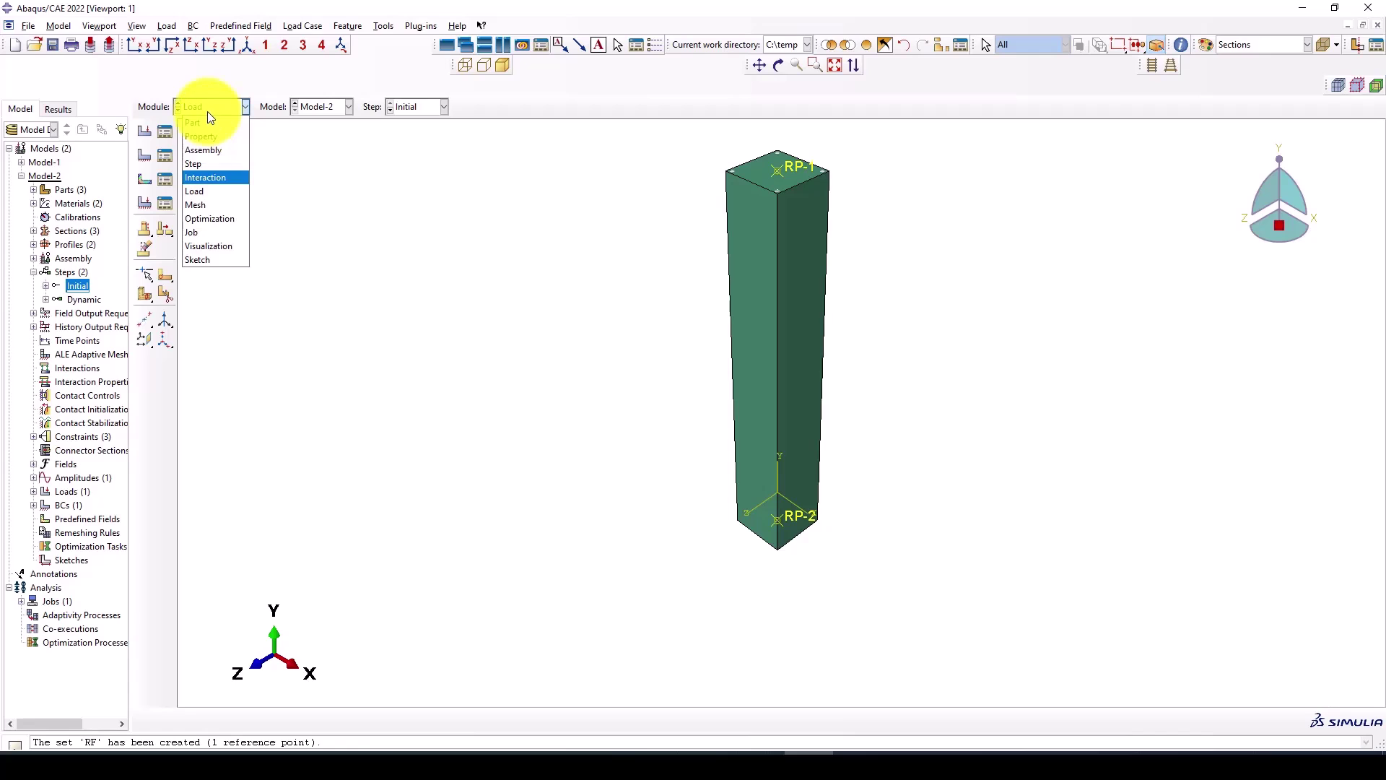
pyautogui.click(208, 206)
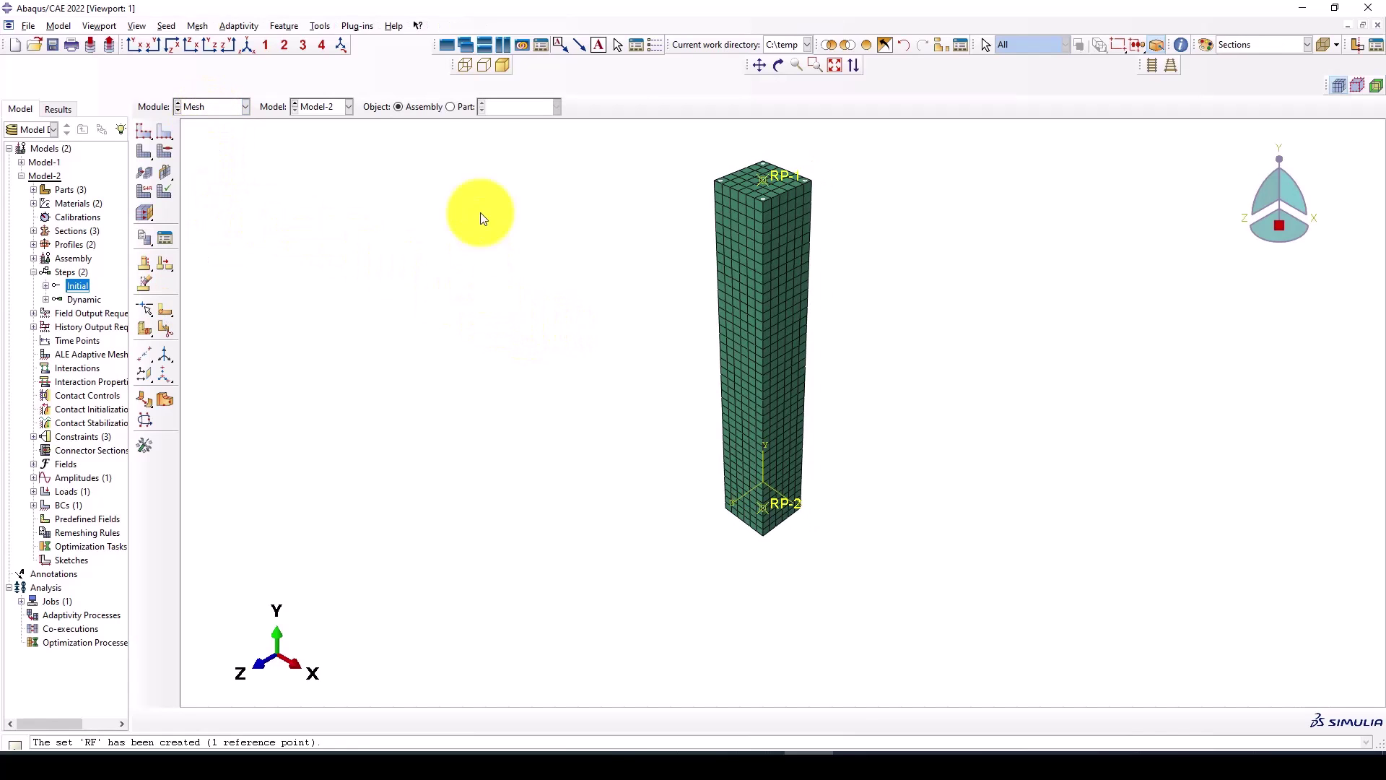
pyautogui.click(450, 107)
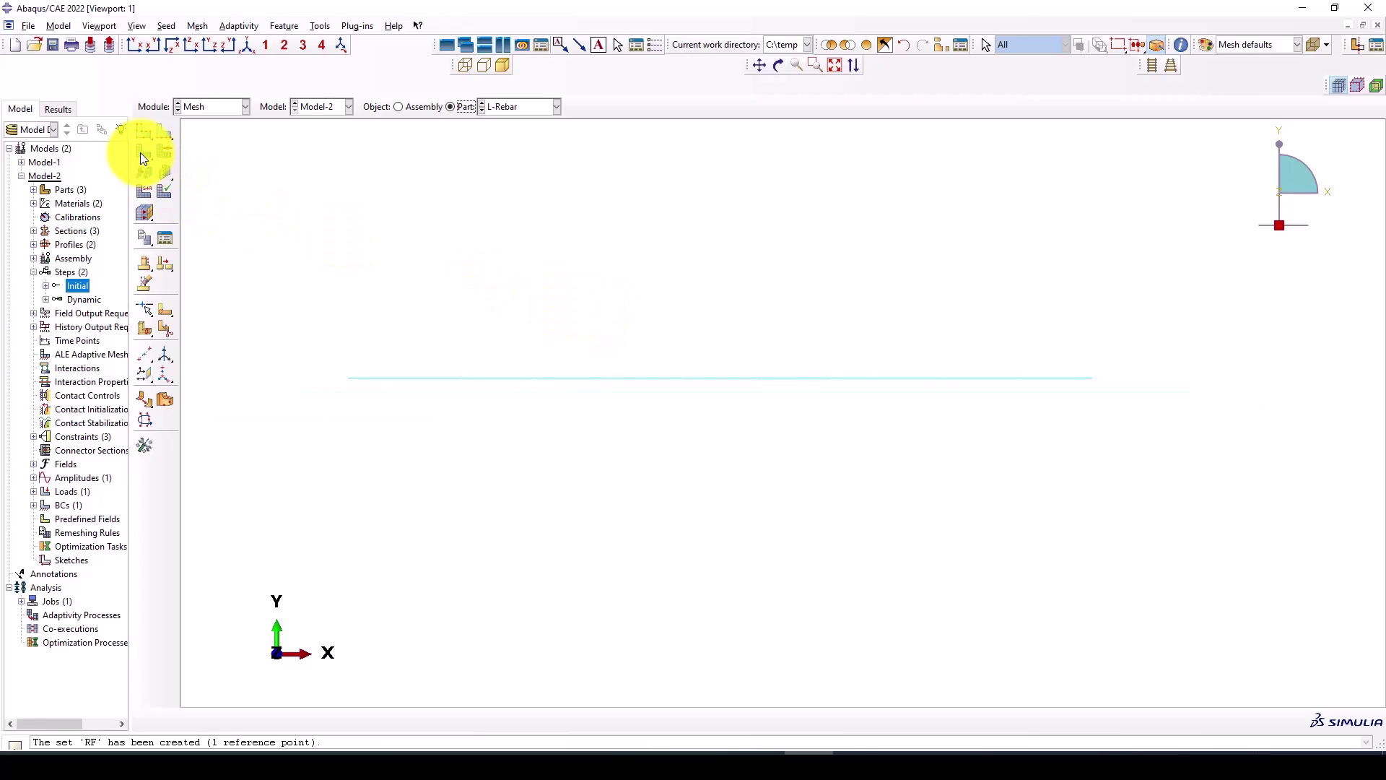
pyautogui.click(142, 191)
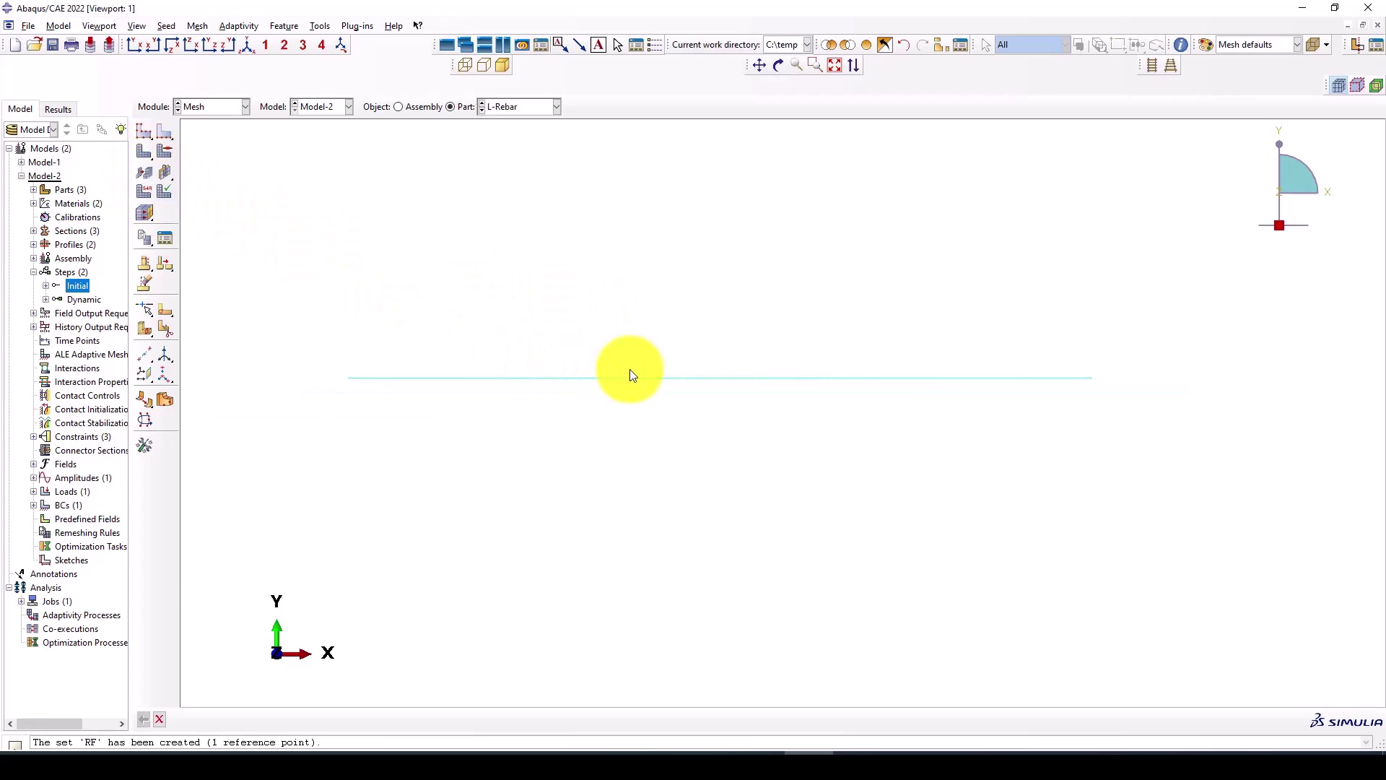
pyautogui.click(628, 375)
pyautogui.click(232, 247)
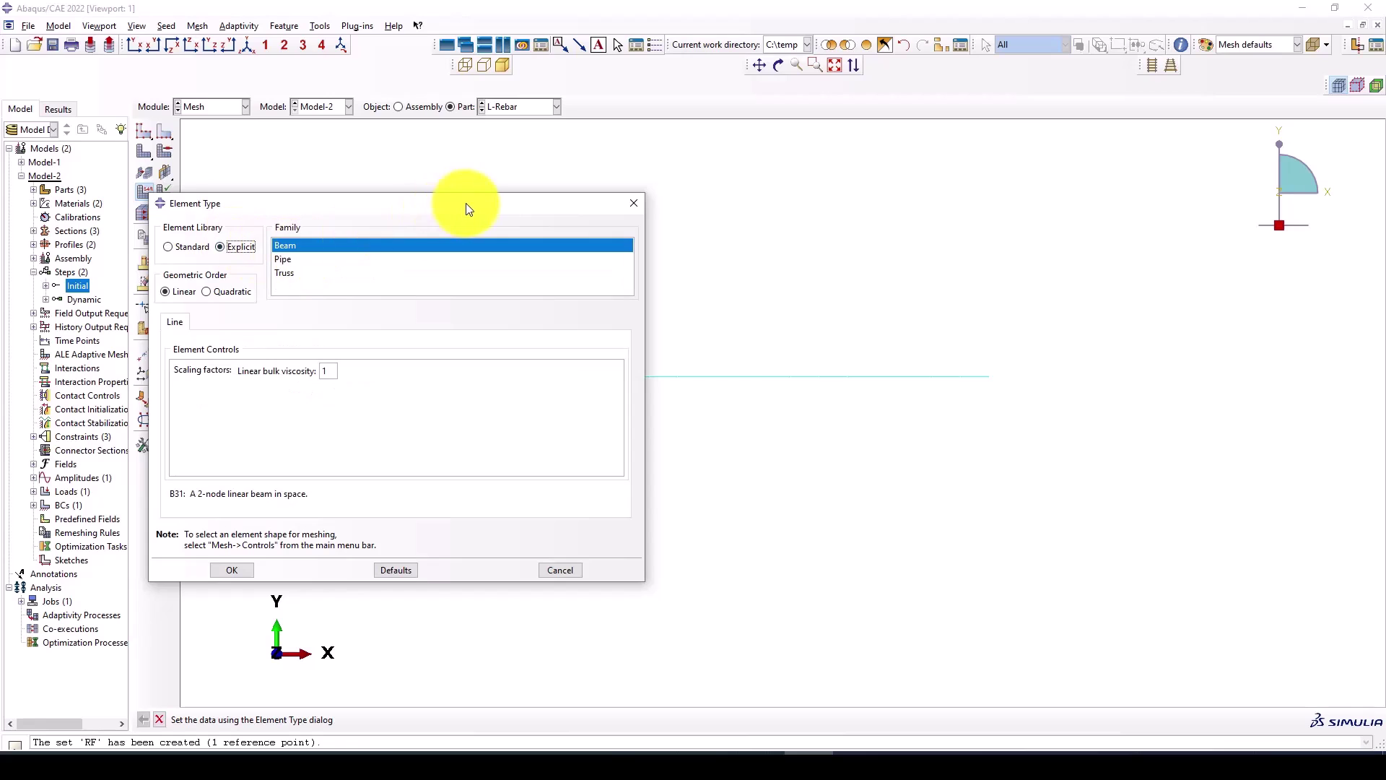
pyautogui.moveTo(466, 202); pyautogui.dragTo(309, 198)
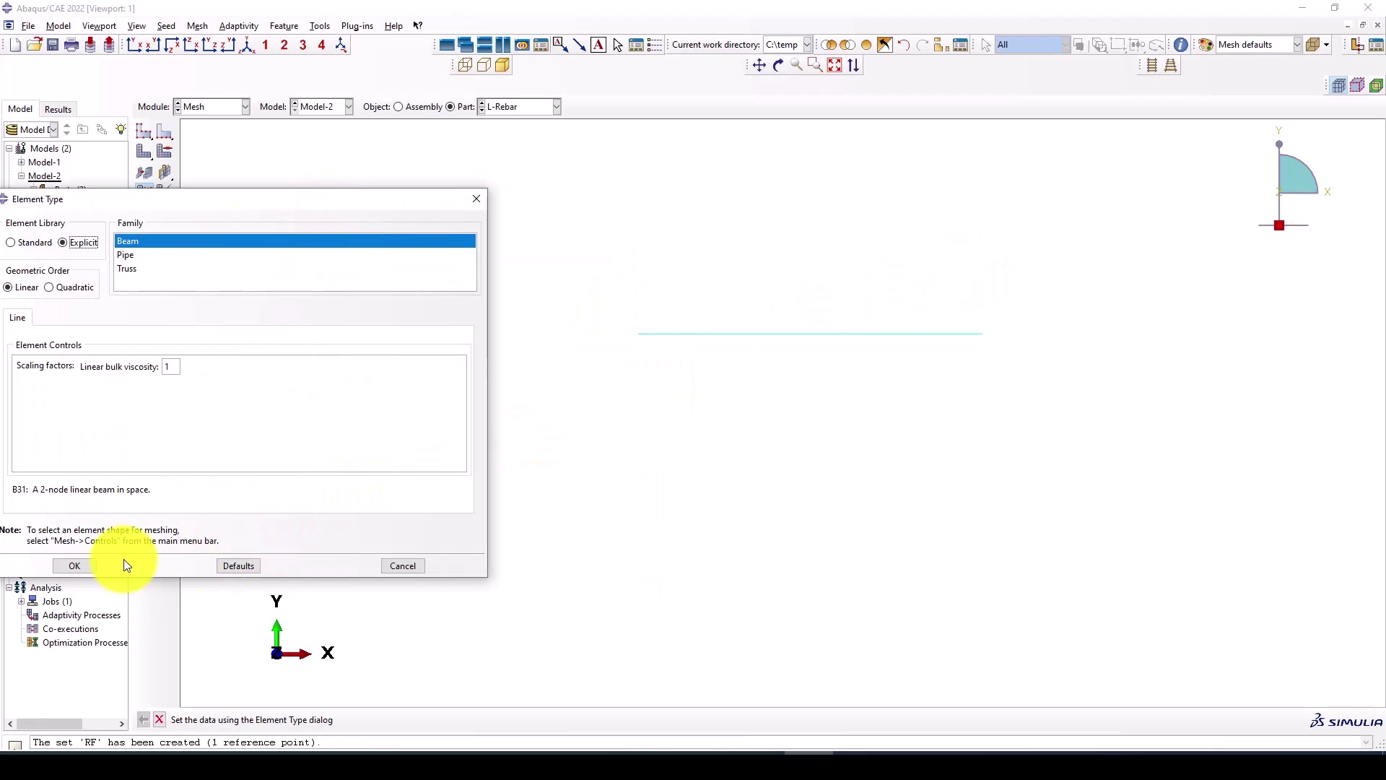
pyautogui.click(75, 565)
# Change the element library of the Coulmn_30X30 part to Explicit, keeping the linear 3D Stress family.
pyautogui.click(503, 108)
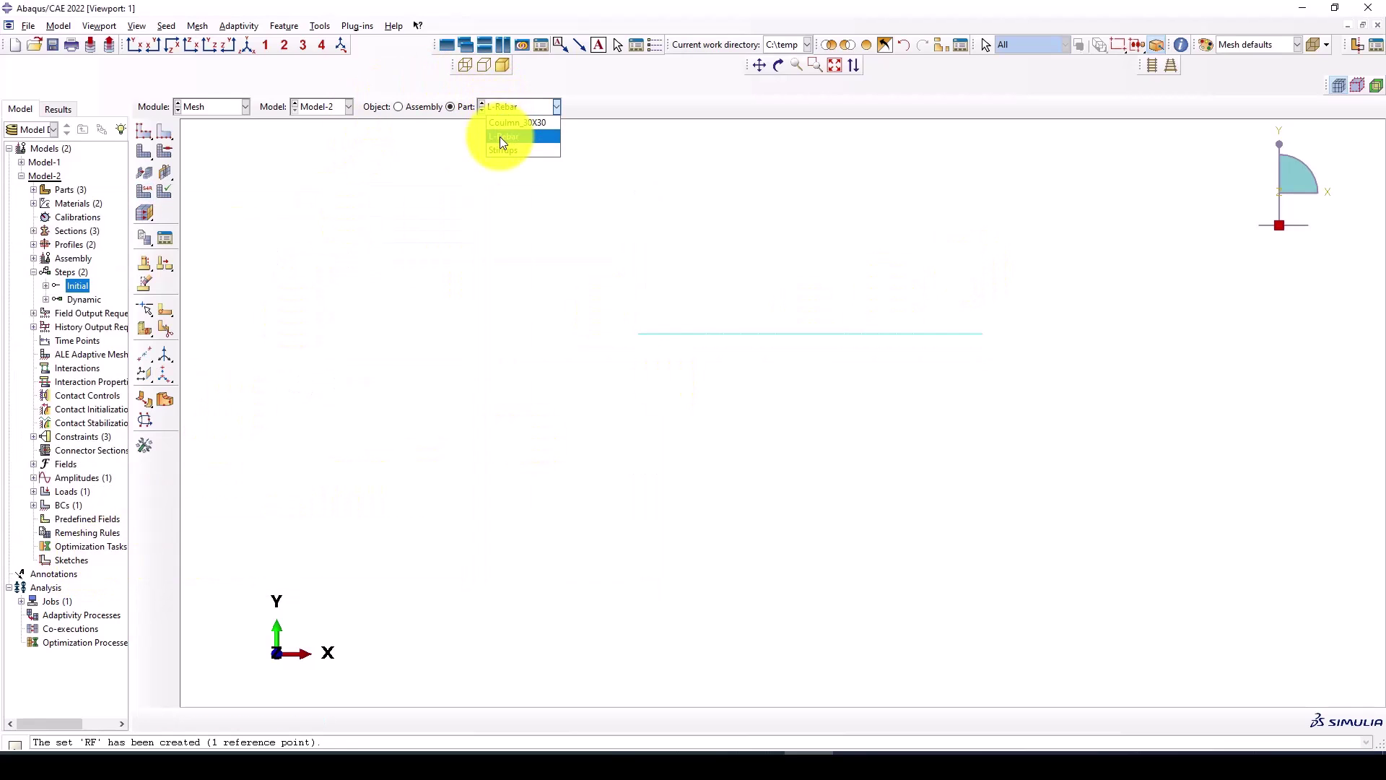
pyautogui.click(504, 124)
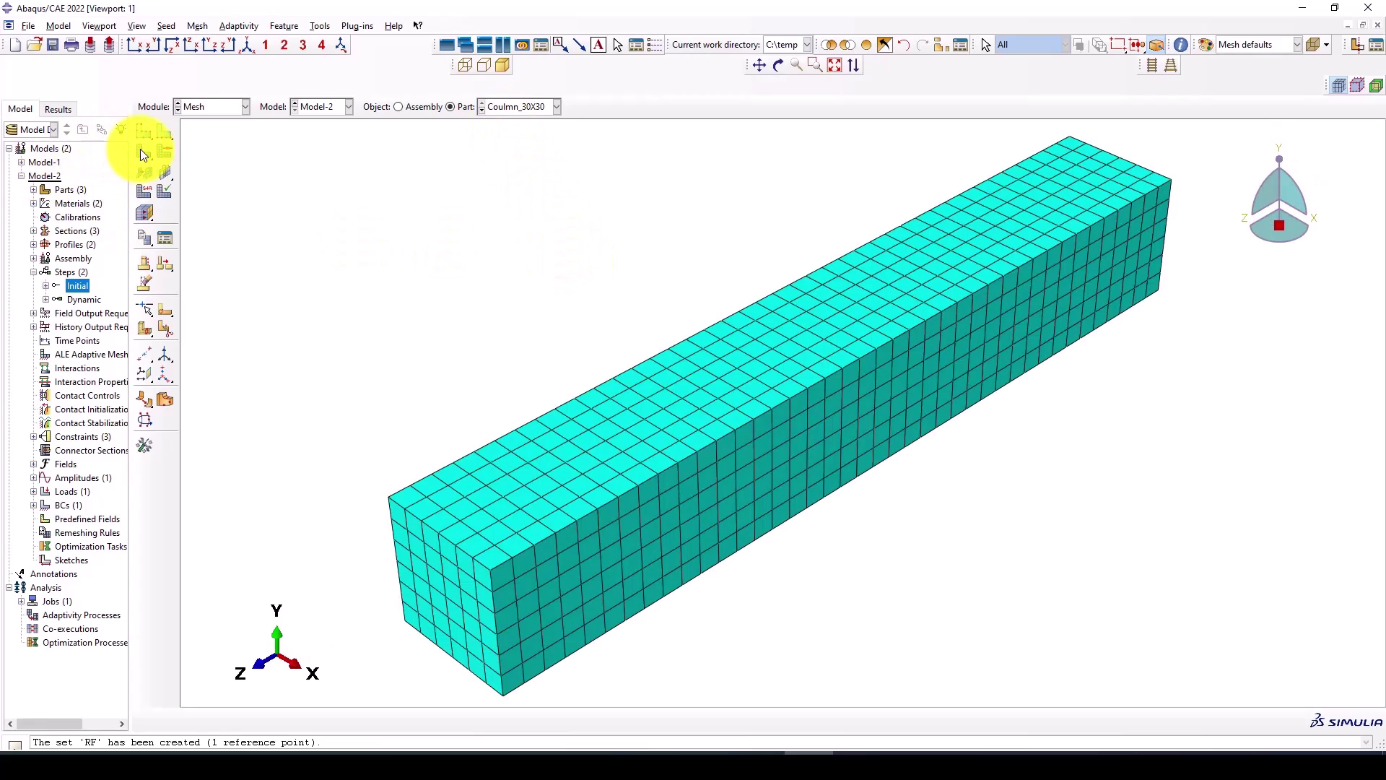
pyautogui.click(141, 186)
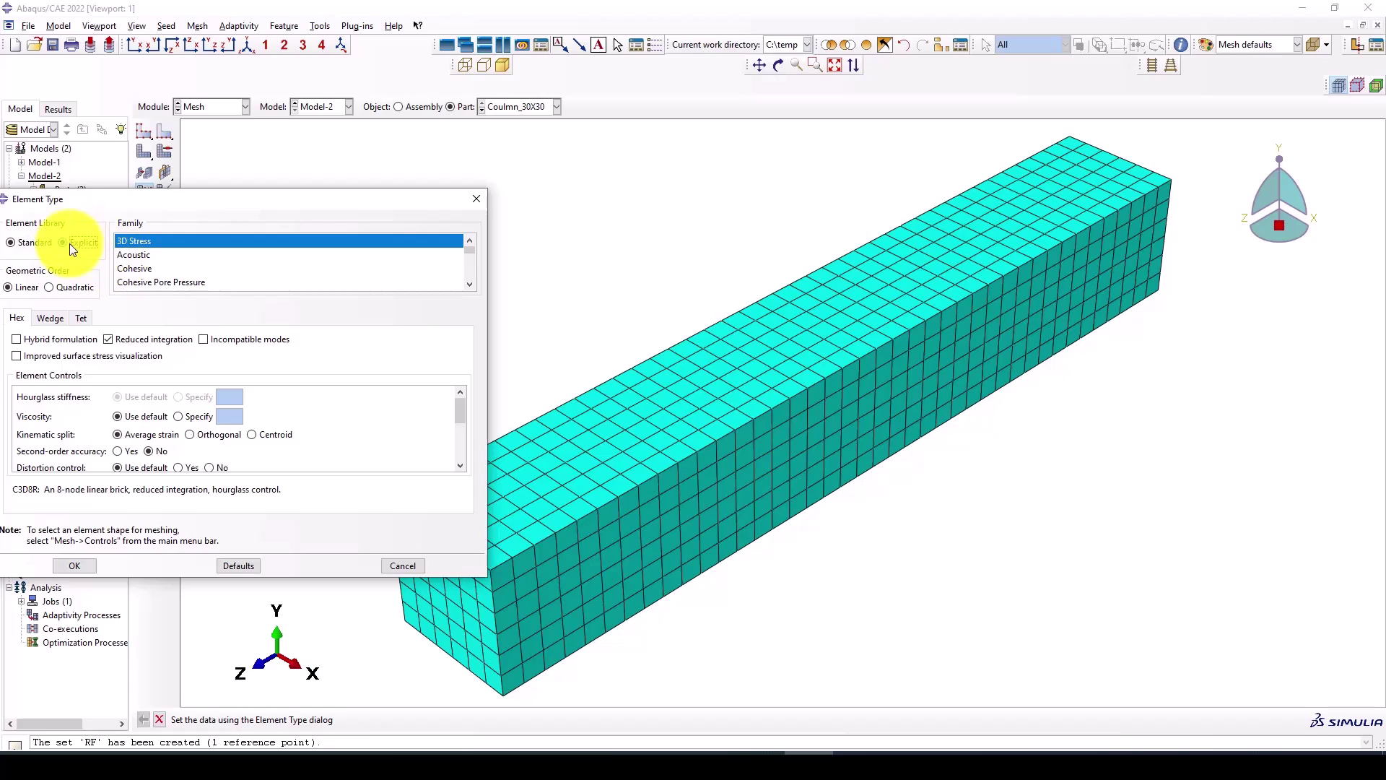
pyautogui.click(73, 249)
pyautogui.click(75, 565)
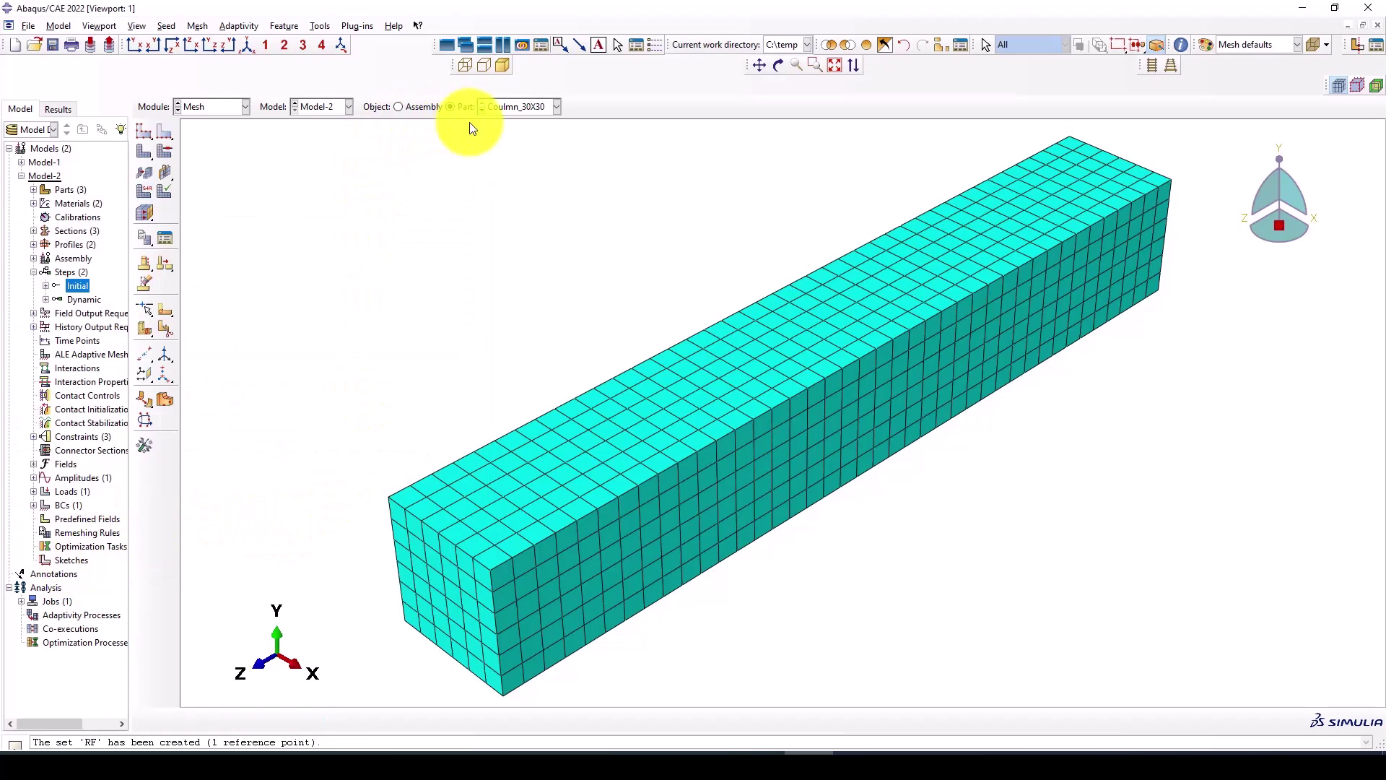
# Turn on element deletion in the element controls of the Coulmn_30X30 part.
pyautogui.click(142, 186)
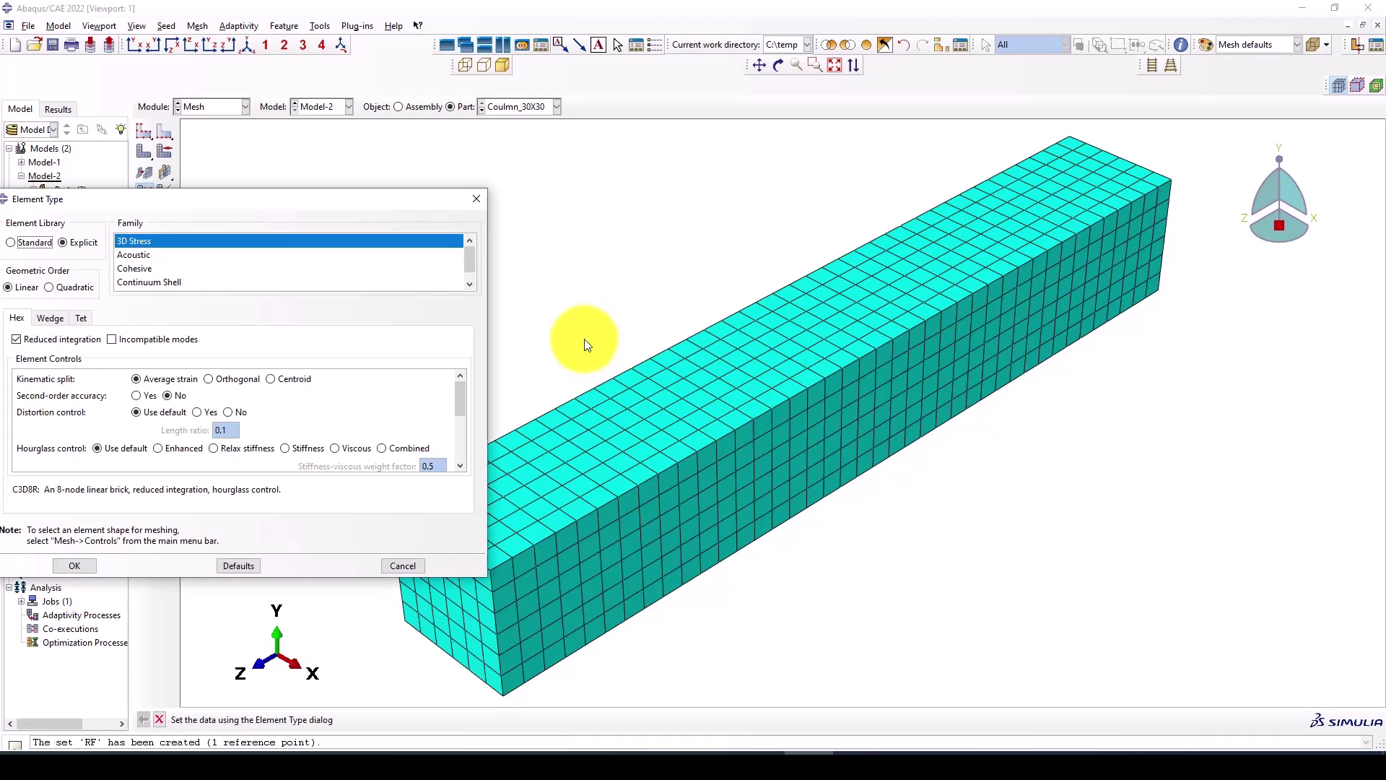
pyautogui.scroll(-2, 899, 342)
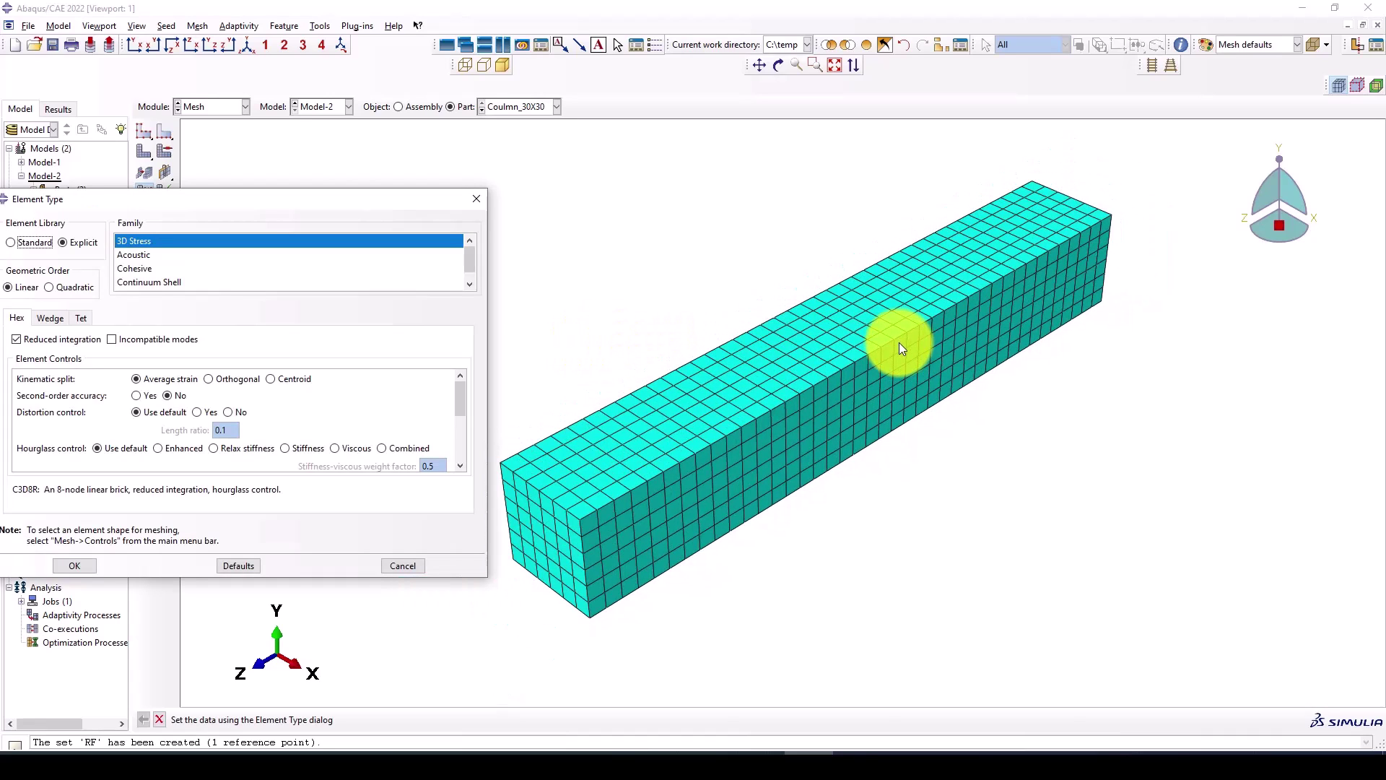
pyautogui.moveTo(381, 198); pyautogui.dragTo(508, 199)
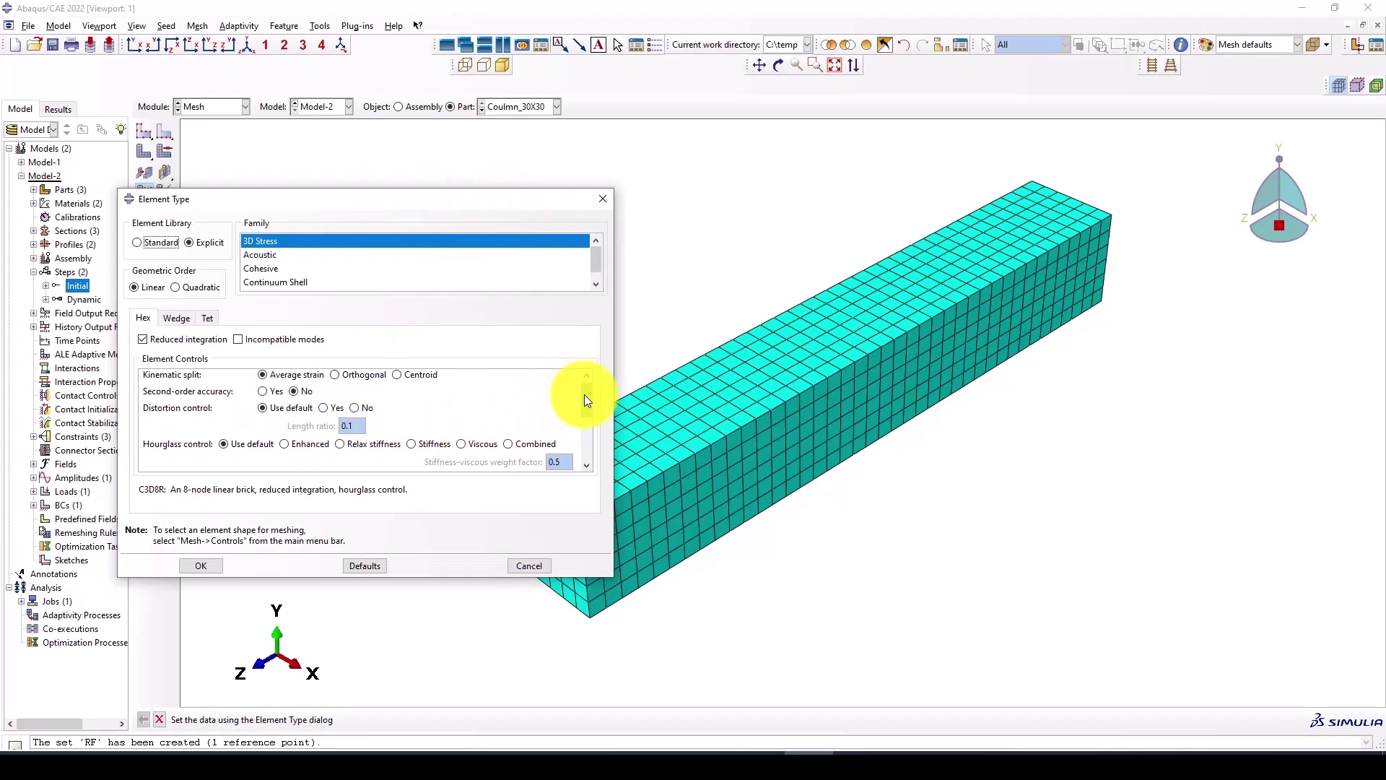
pyautogui.moveTo(584, 395); pyautogui.dragTo(579, 431)
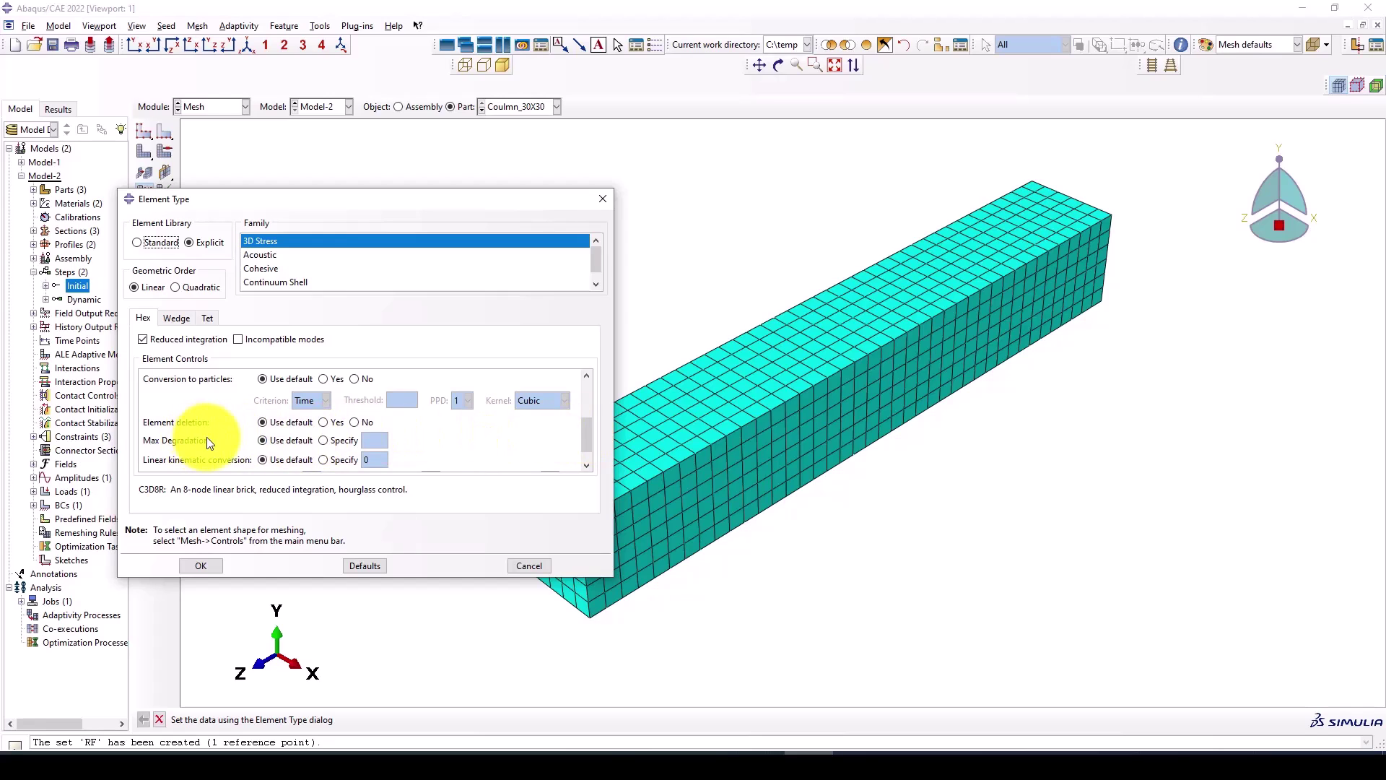
pyautogui.click(322, 422)
pyautogui.click(212, 565)
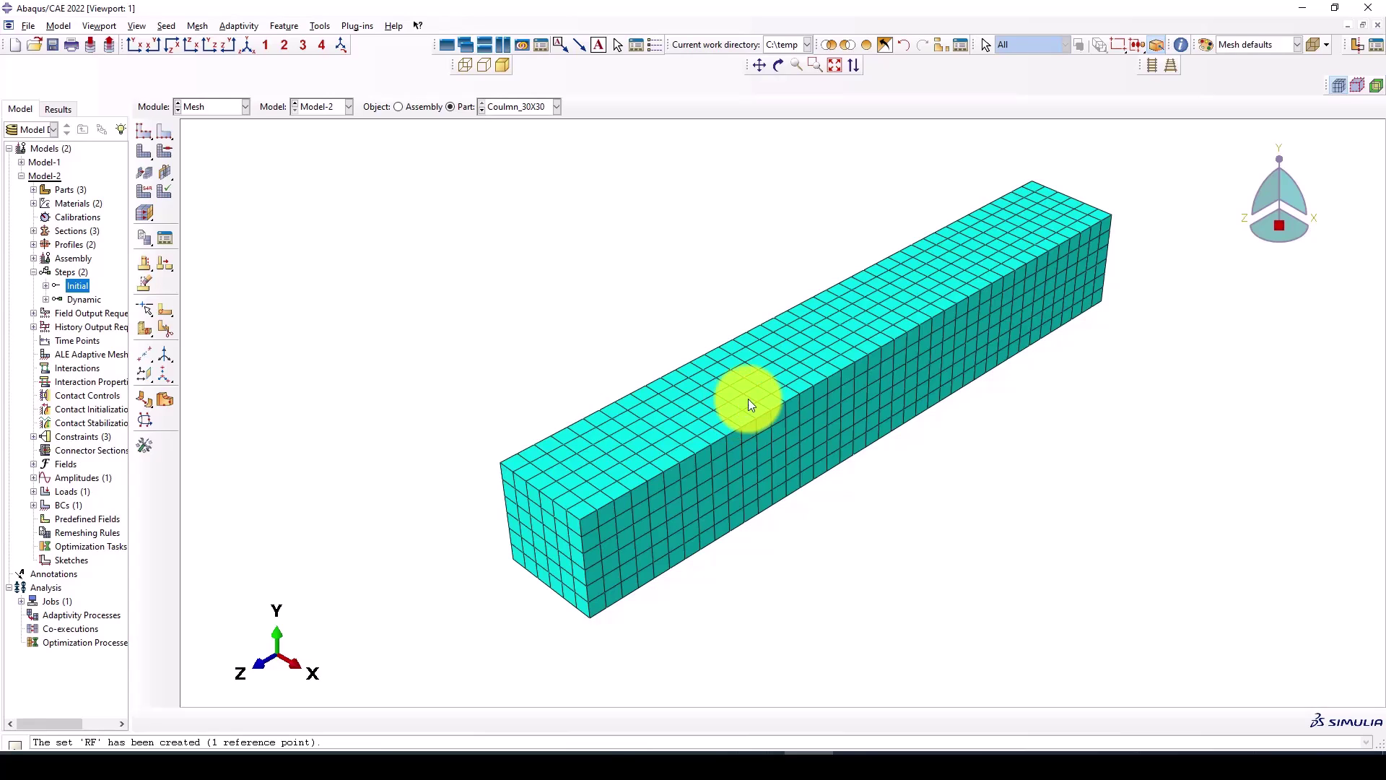
# Assign Explicit library linear beam elements to all edges of the Stirrups part.
pyautogui.click(551, 109)
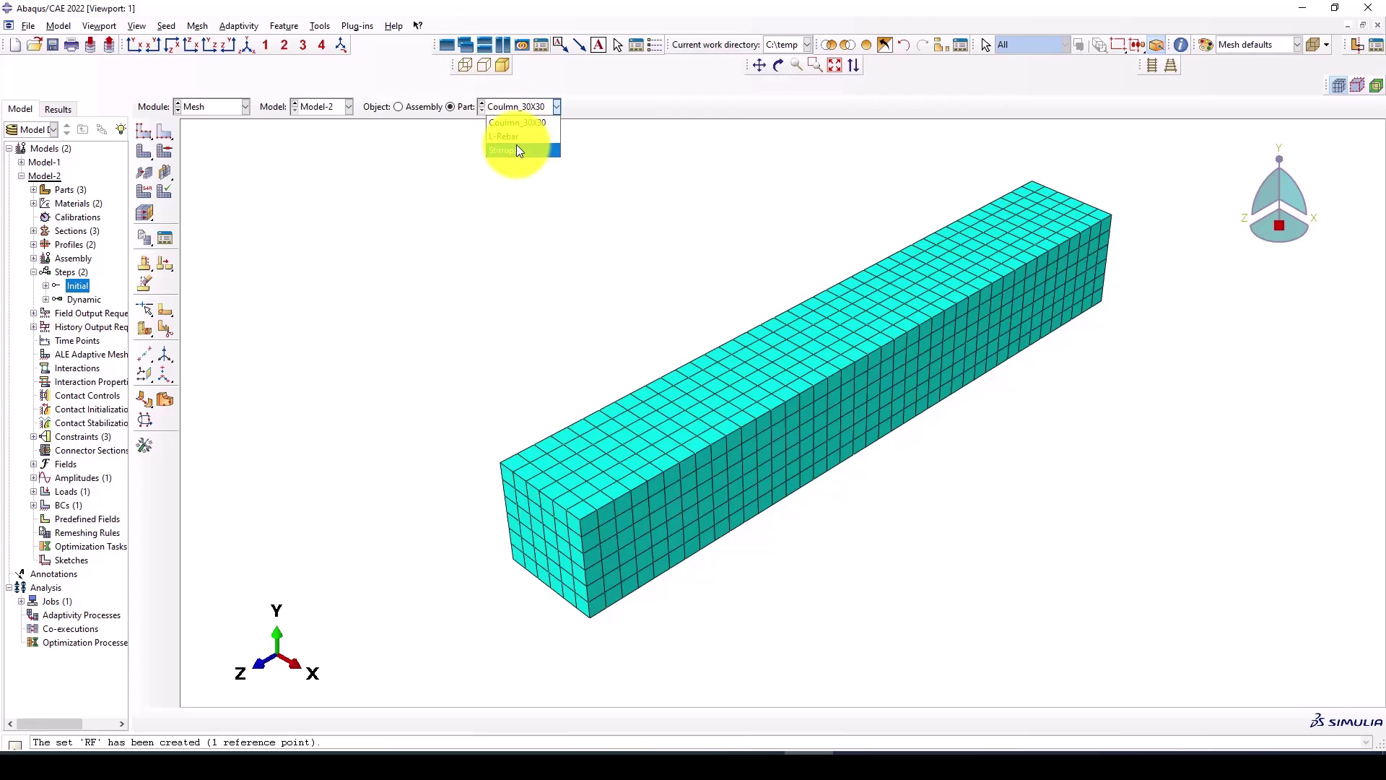
pyautogui.click(517, 145)
pyautogui.click(143, 192)
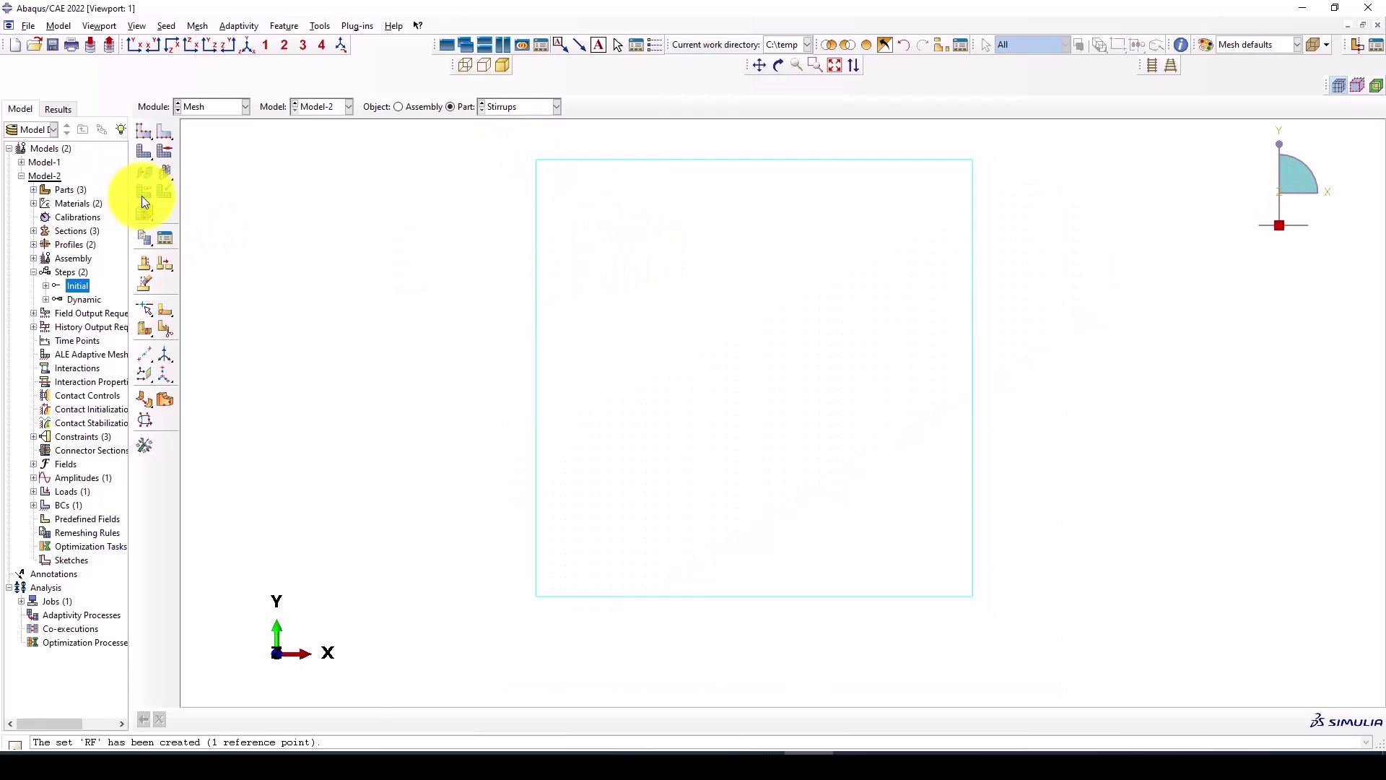
pyautogui.moveTo(453, 154); pyautogui.dragTo(886, 548)
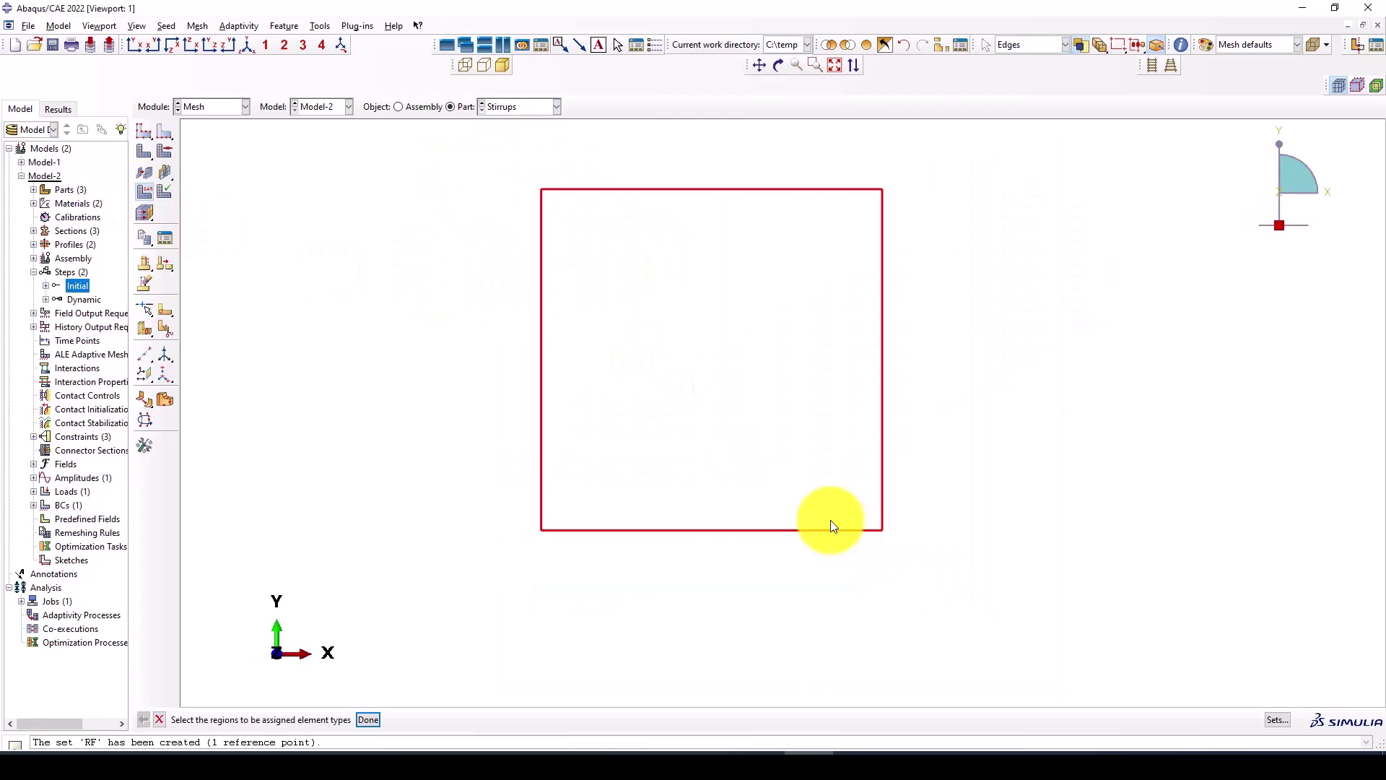
pyautogui.middleClick(763, 483)
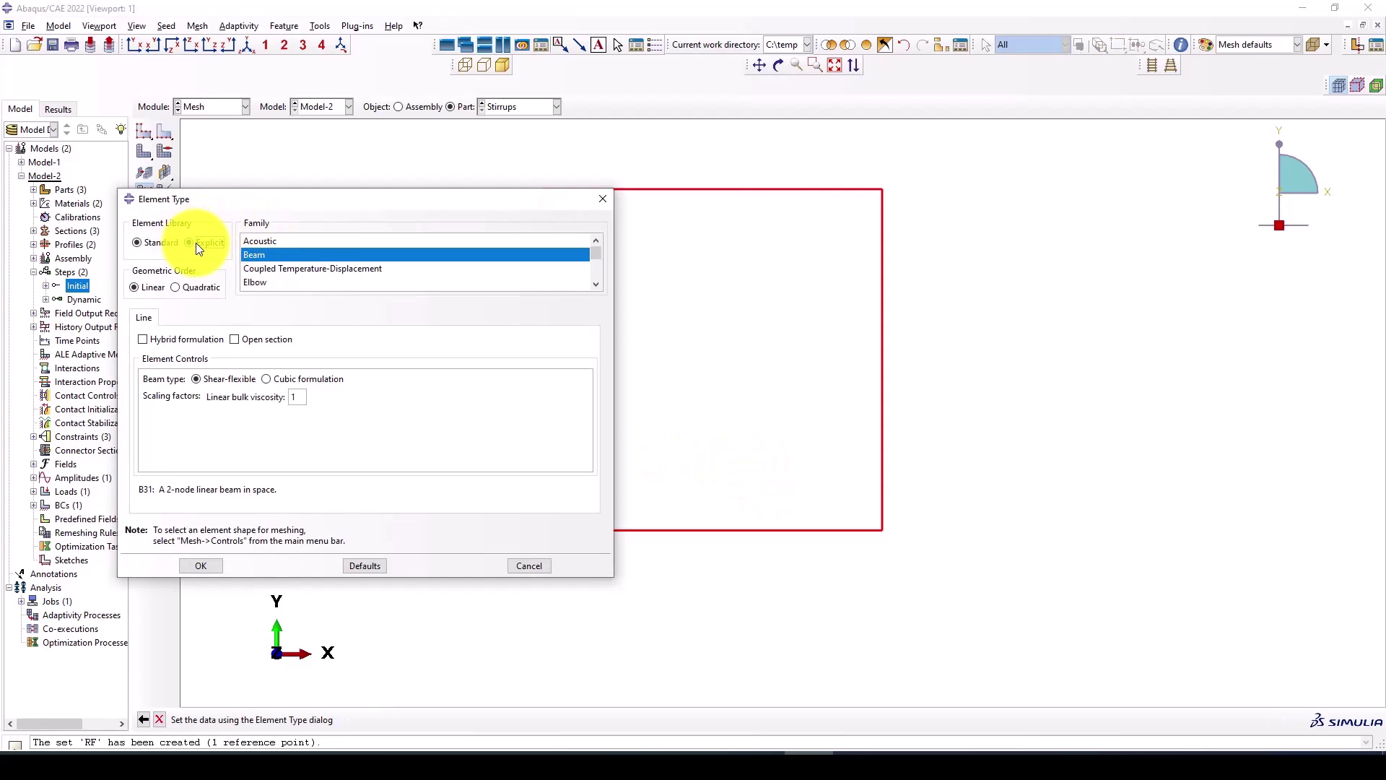
pyautogui.click(198, 244)
pyautogui.click(203, 566)
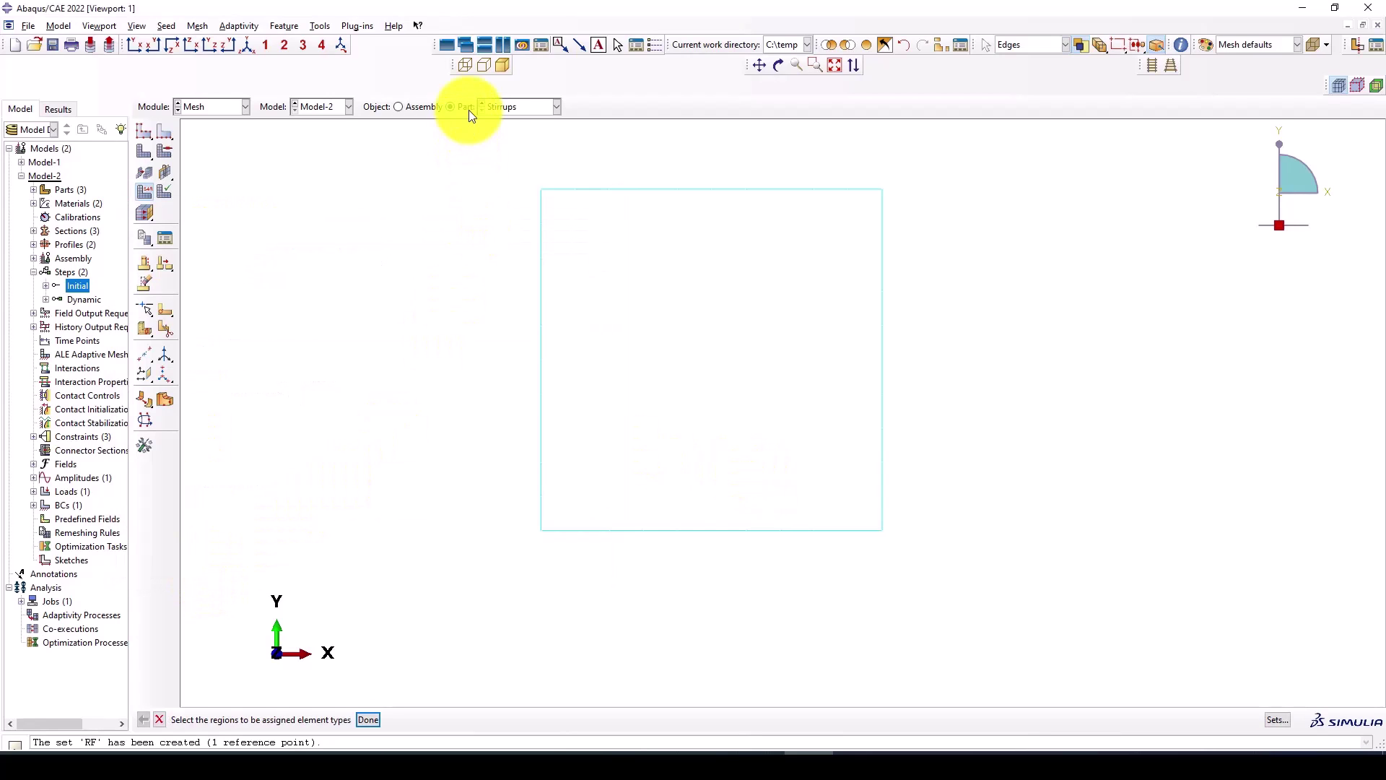
# Switch to the Job module and move the Job Manager lower to clear space.
pyautogui.click(222, 106)
pyautogui.click(207, 240)
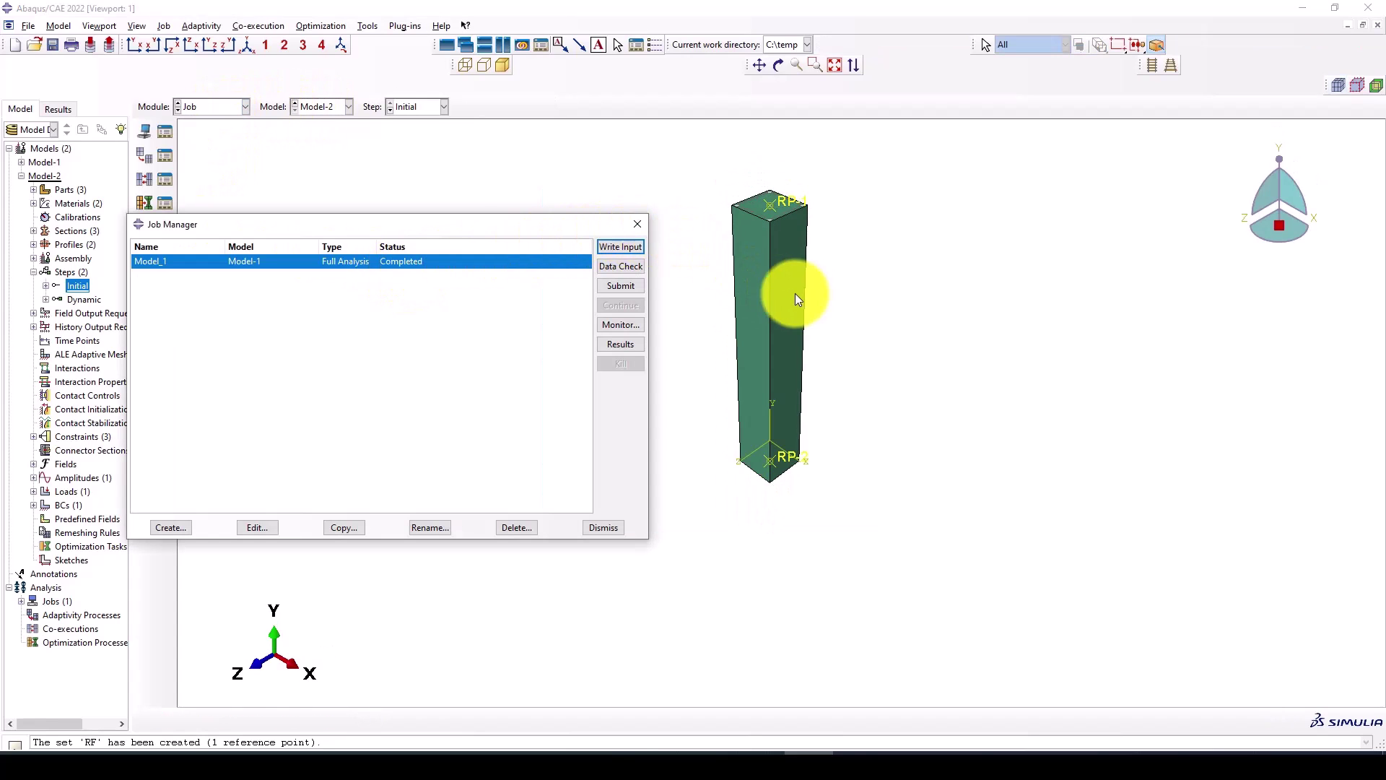
pyautogui.moveTo(540, 229); pyautogui.dragTo(582, 329)
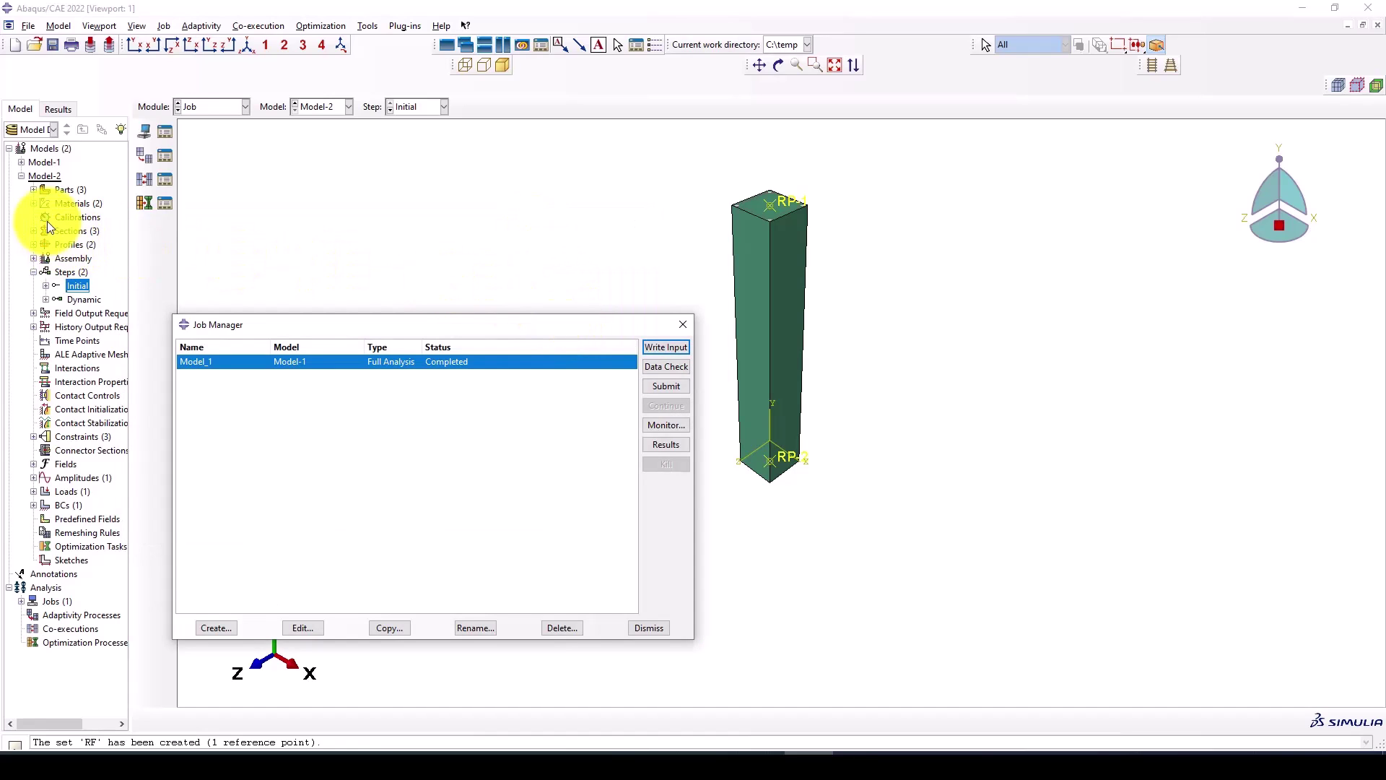
# Open the keyword editor for Model-2, then reposition and enlarge its window.
pyautogui.click(21, 177)
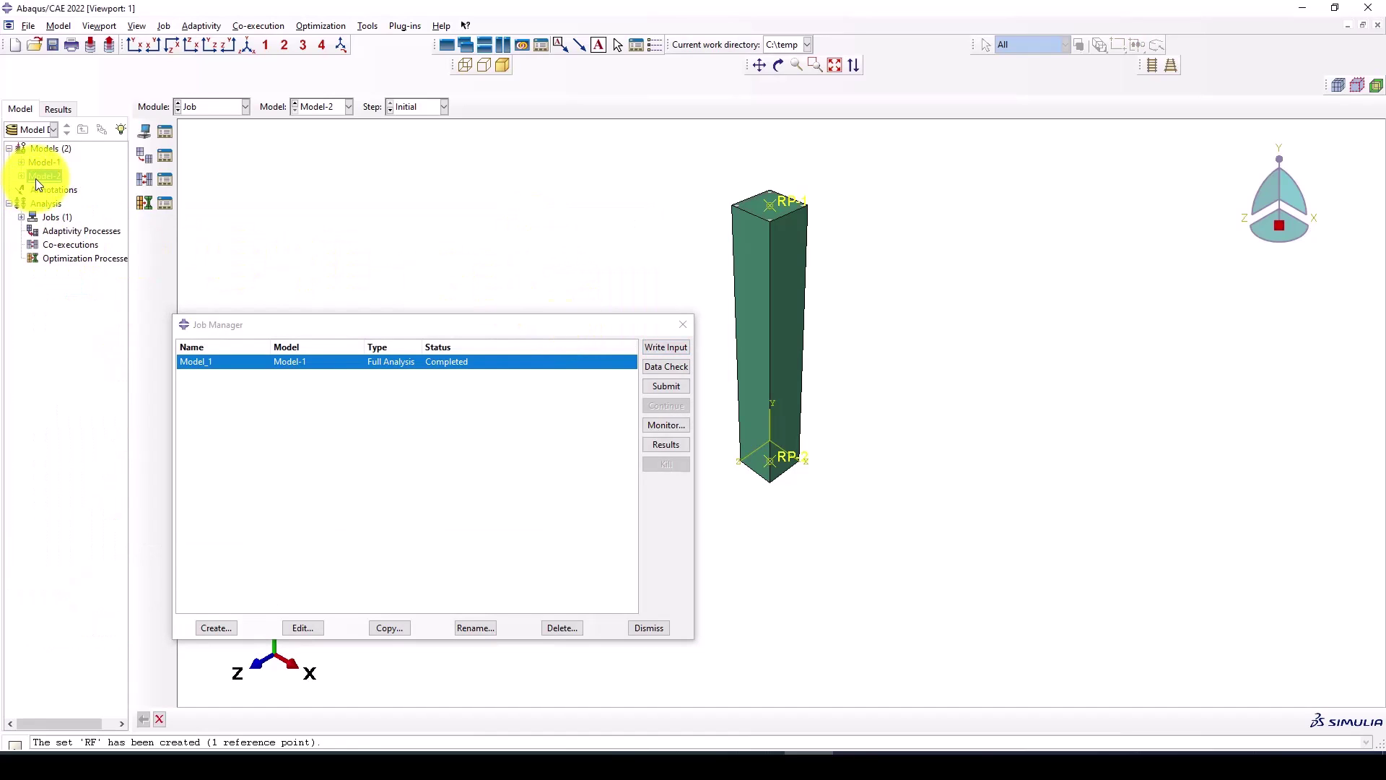
pyautogui.rightClick(36, 179)
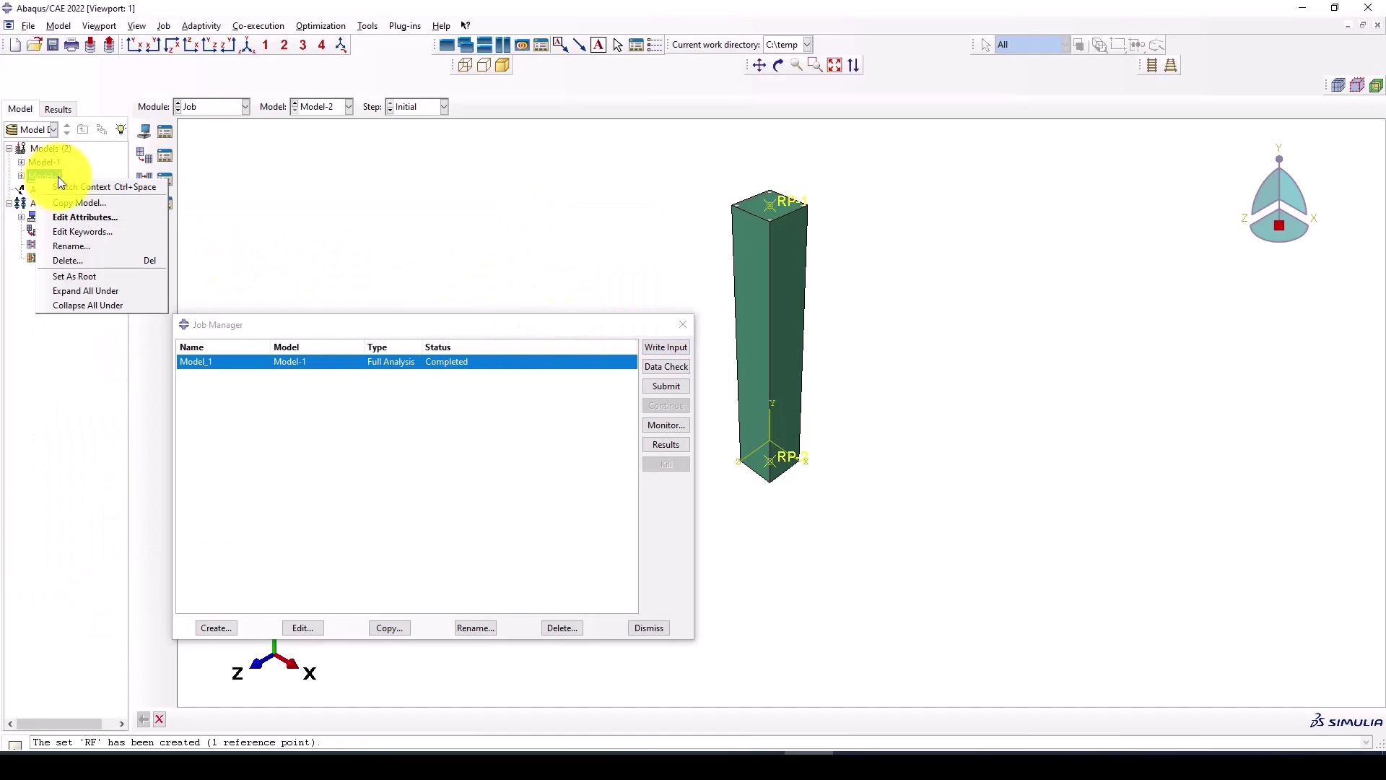
pyautogui.click(71, 231)
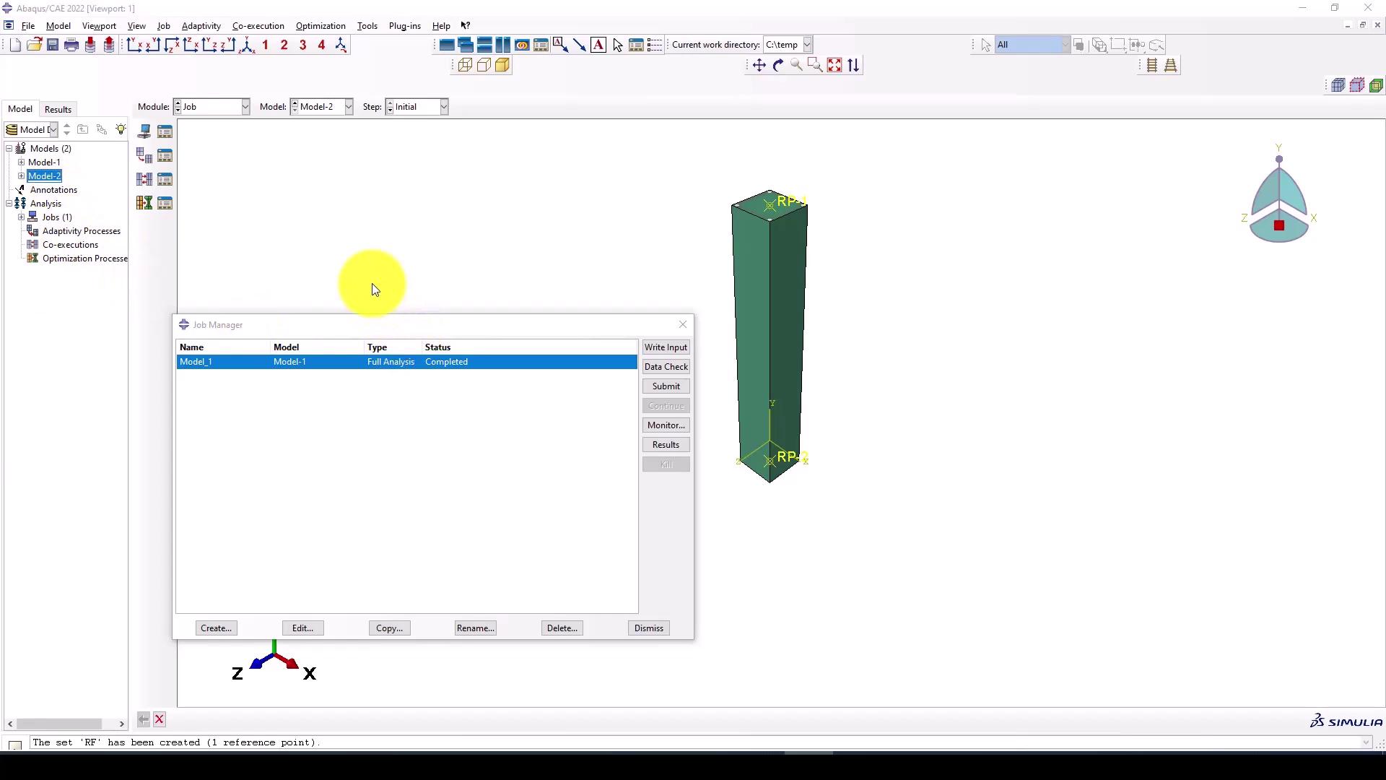
pyautogui.moveTo(311, 132); pyautogui.dragTo(570, 210)
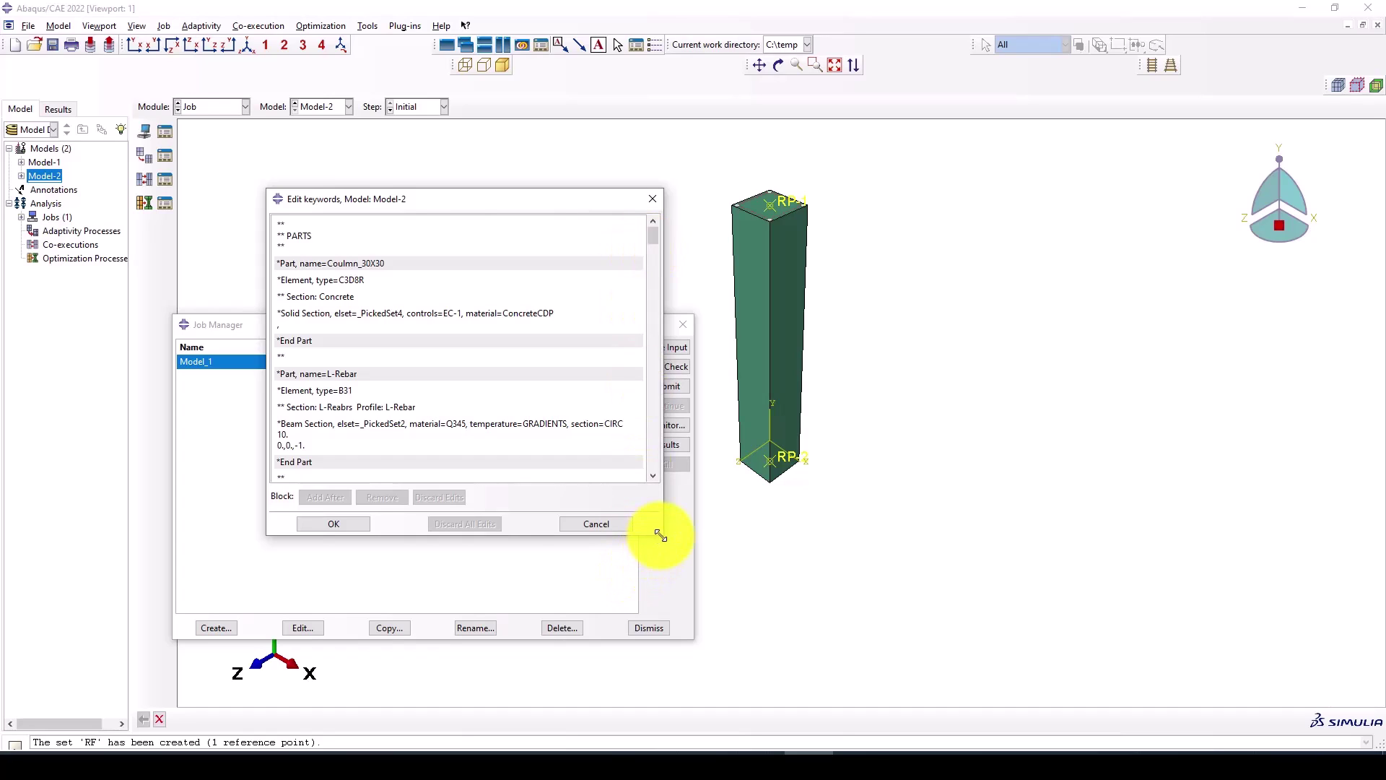
pyautogui.moveTo(659, 535); pyautogui.dragTo(734, 610)
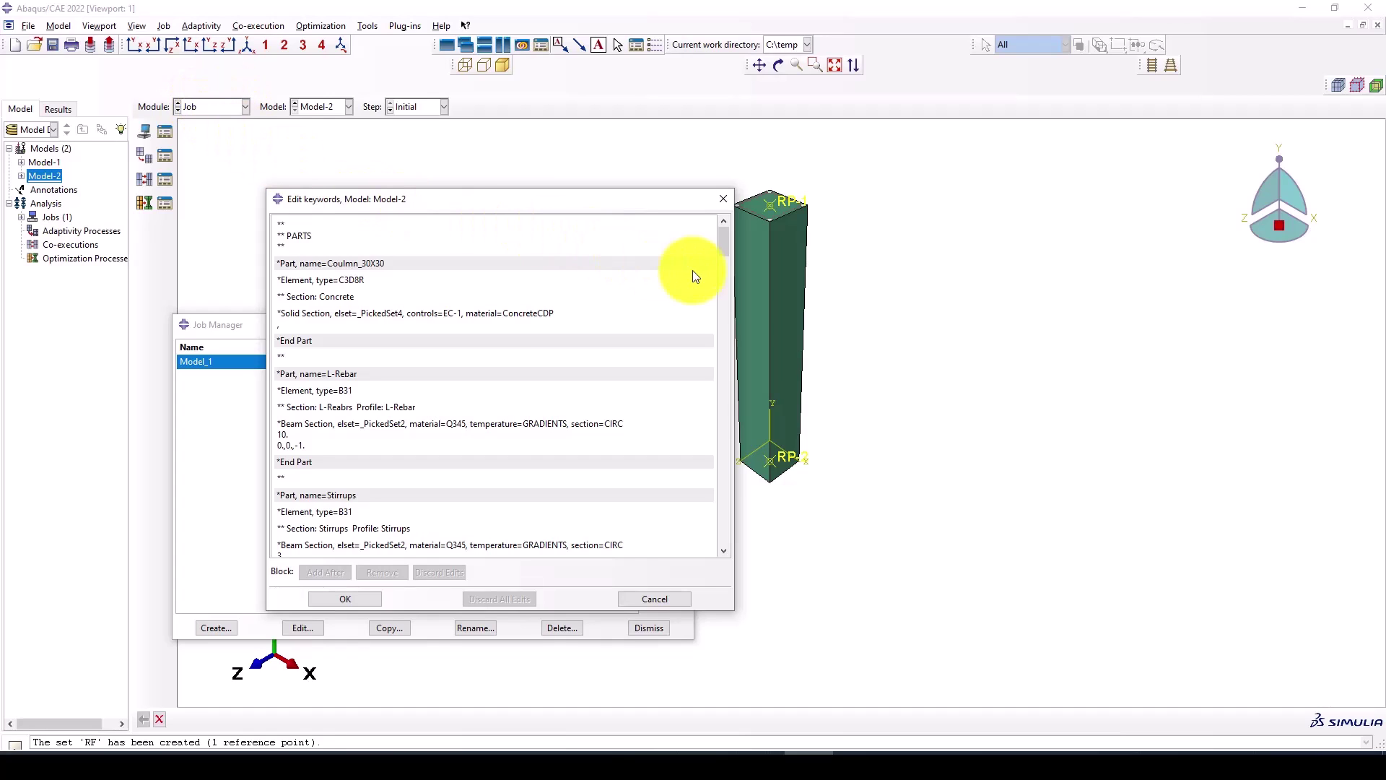
# Examine the concrete material's compression hardening, tension stiffening, compression damage and tension damage keyword blocks.
pyautogui.moveTo(723, 252); pyautogui.dragTo(715, 437)
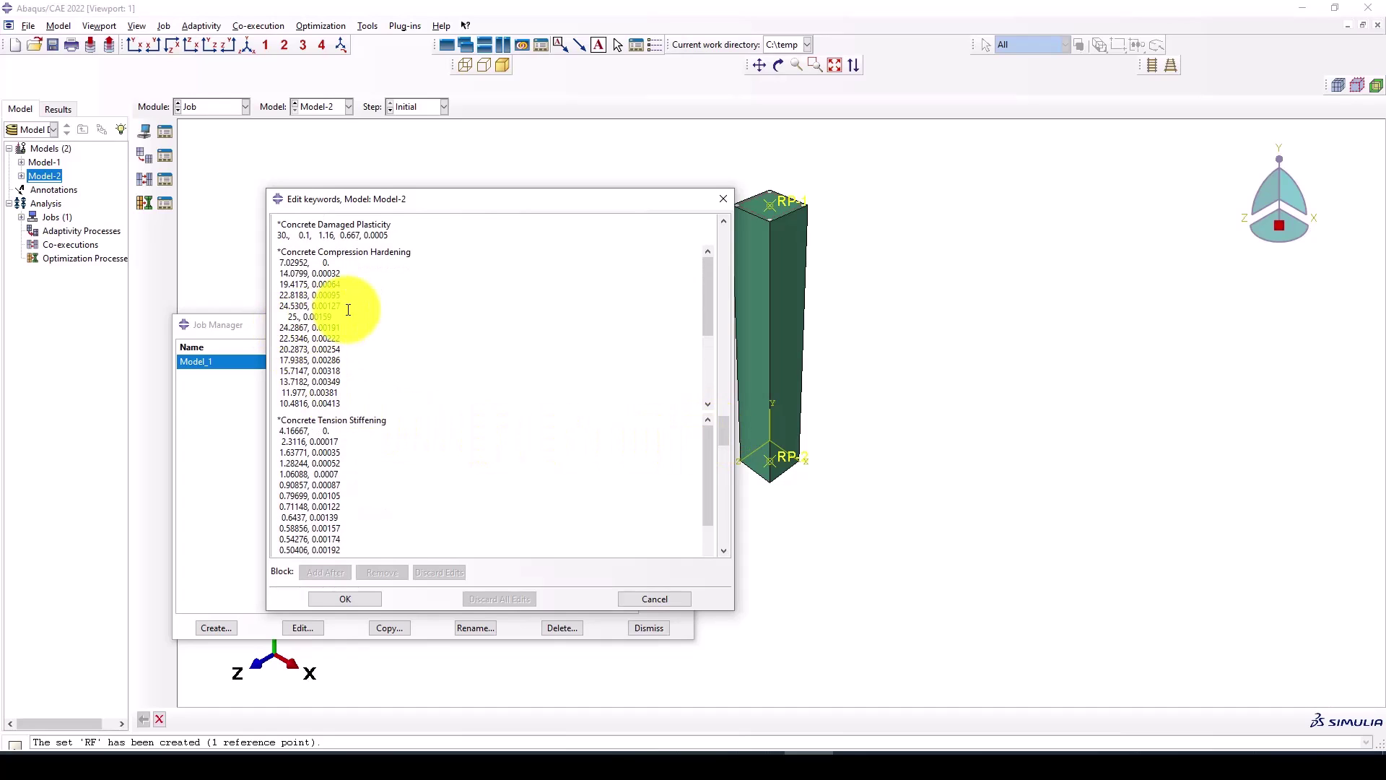
pyautogui.scroll(1, 360, 317)
pyautogui.scroll(1, 357, 312)
pyautogui.scroll(-4, 386, 367)
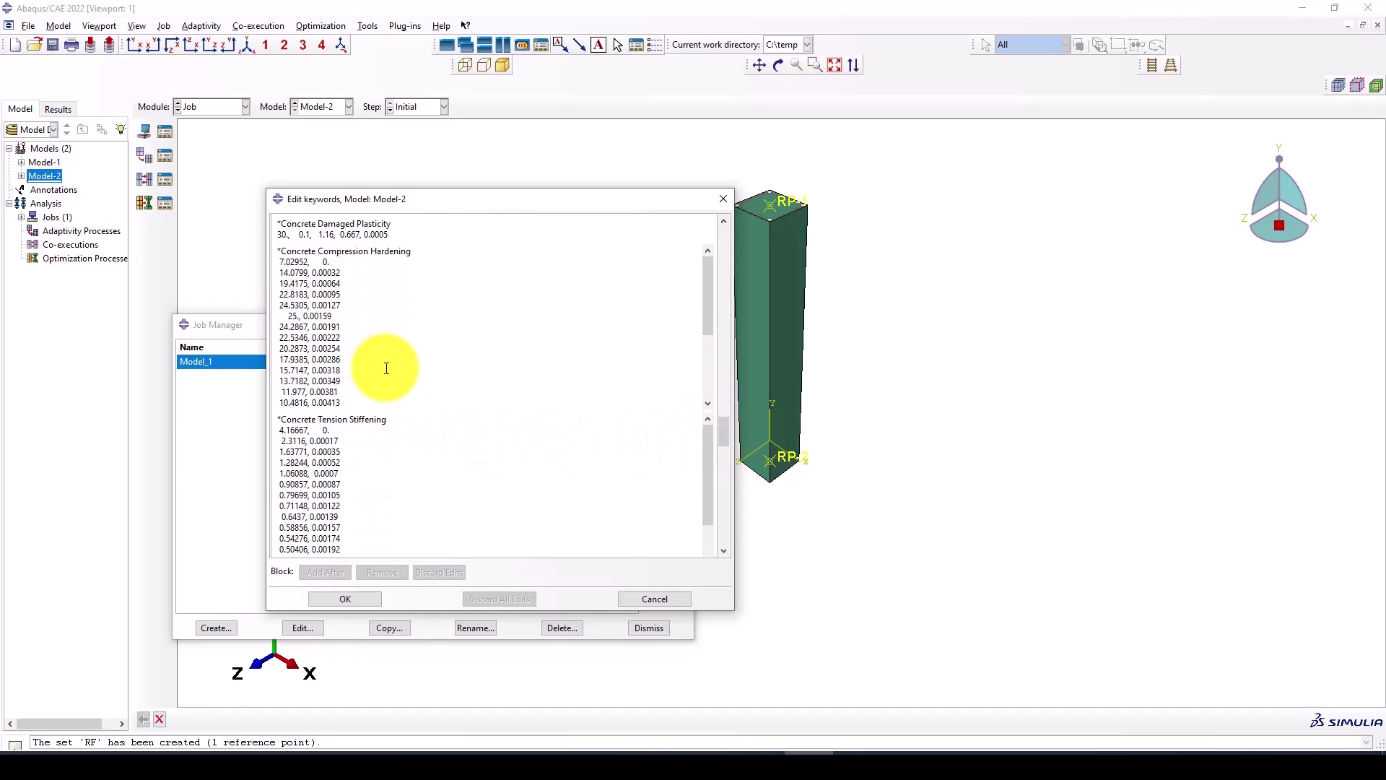
pyautogui.scroll(-2, 386, 368)
pyautogui.scroll(-2, 388, 365)
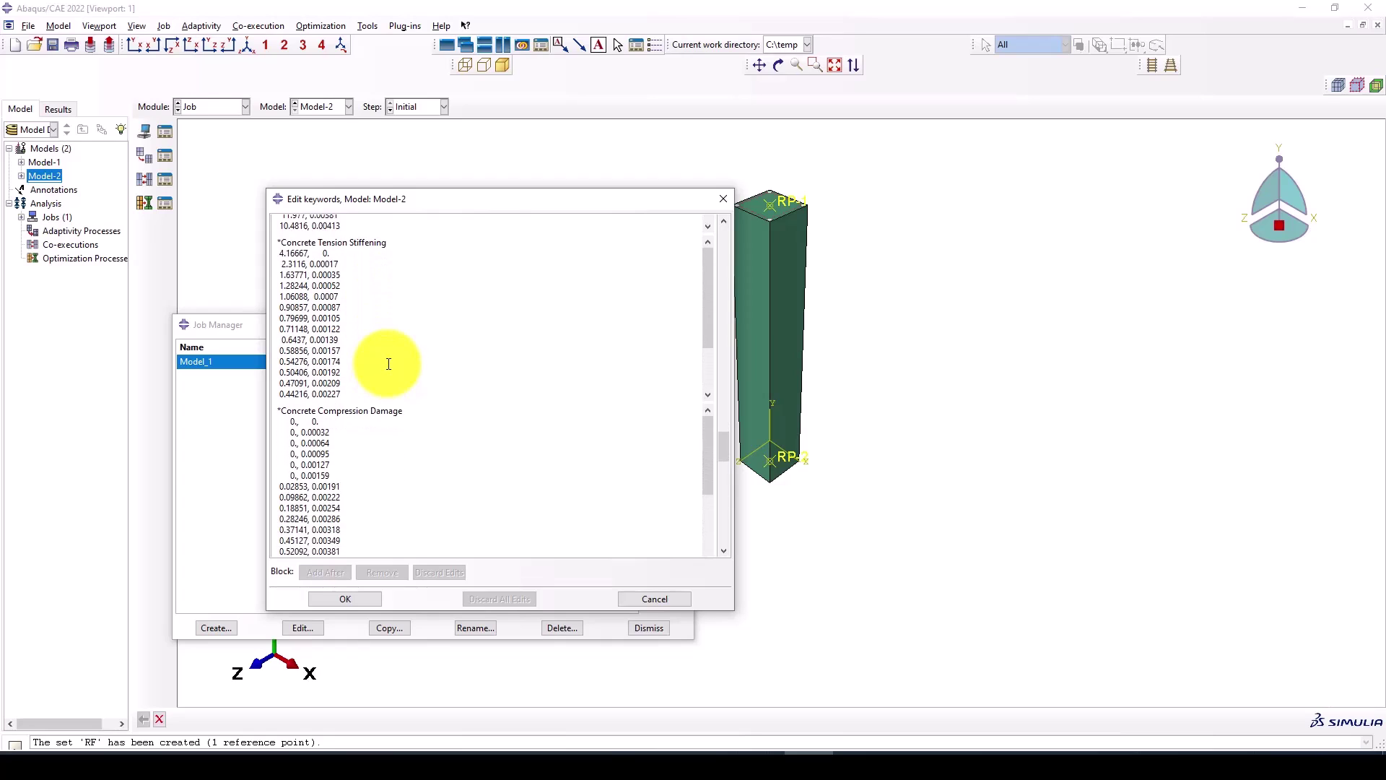
pyautogui.scroll(-2, 383, 376)
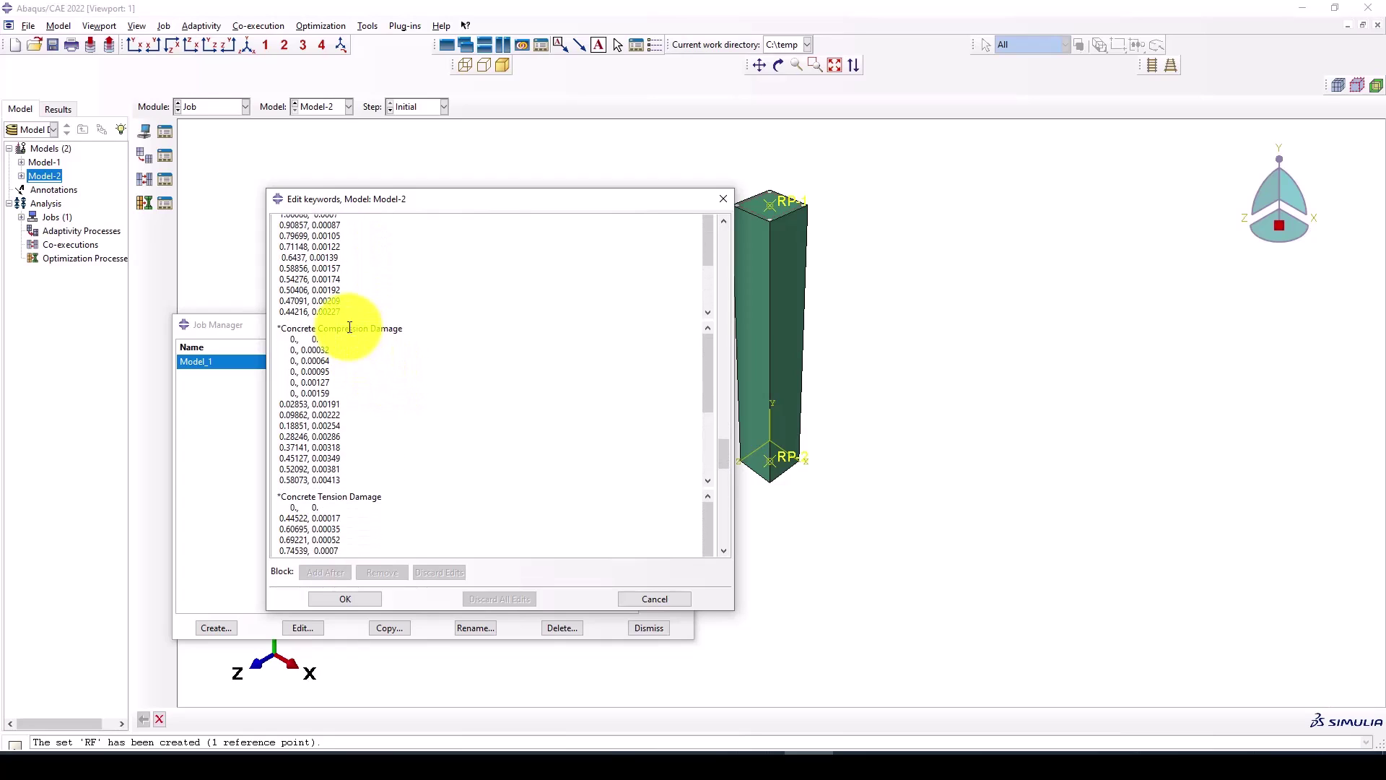
pyautogui.scroll(-5, 402, 391)
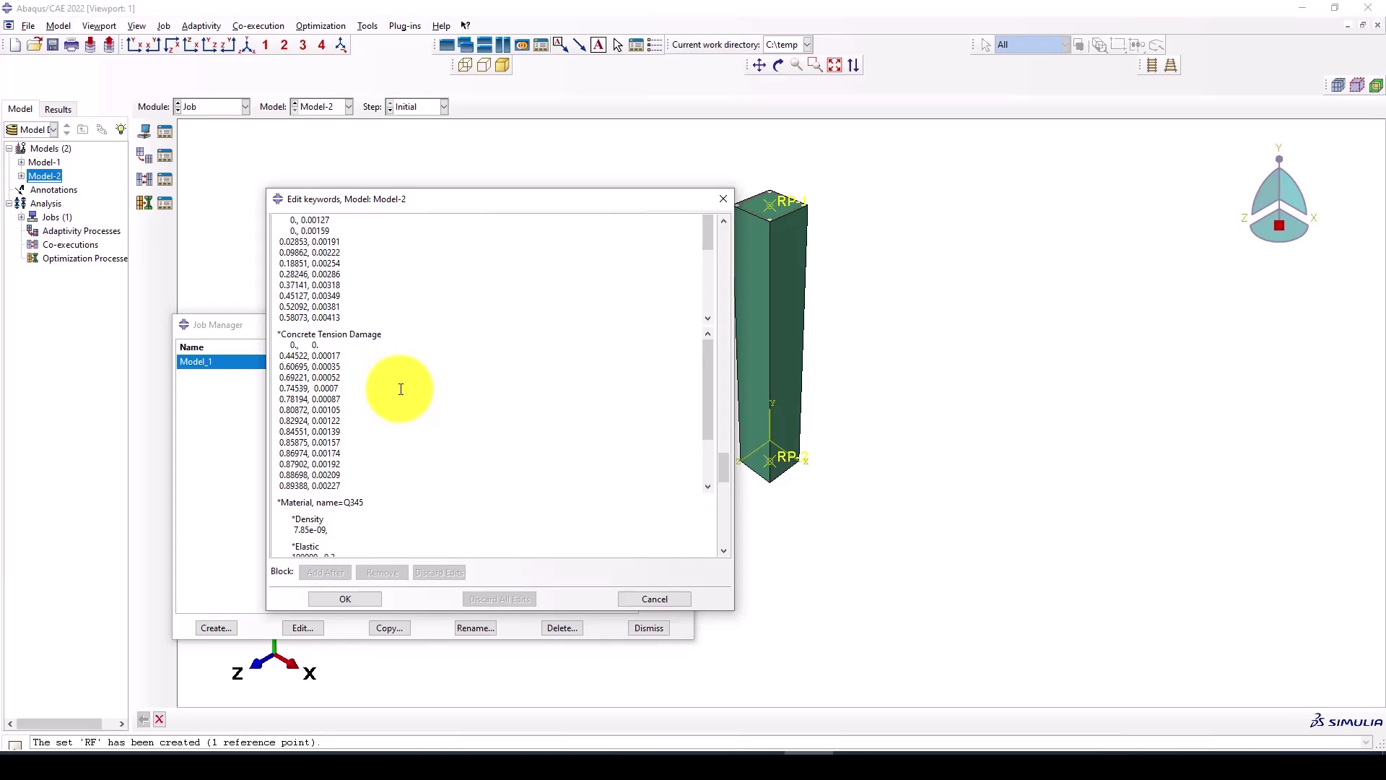
pyautogui.scroll(-1, 401, 389)
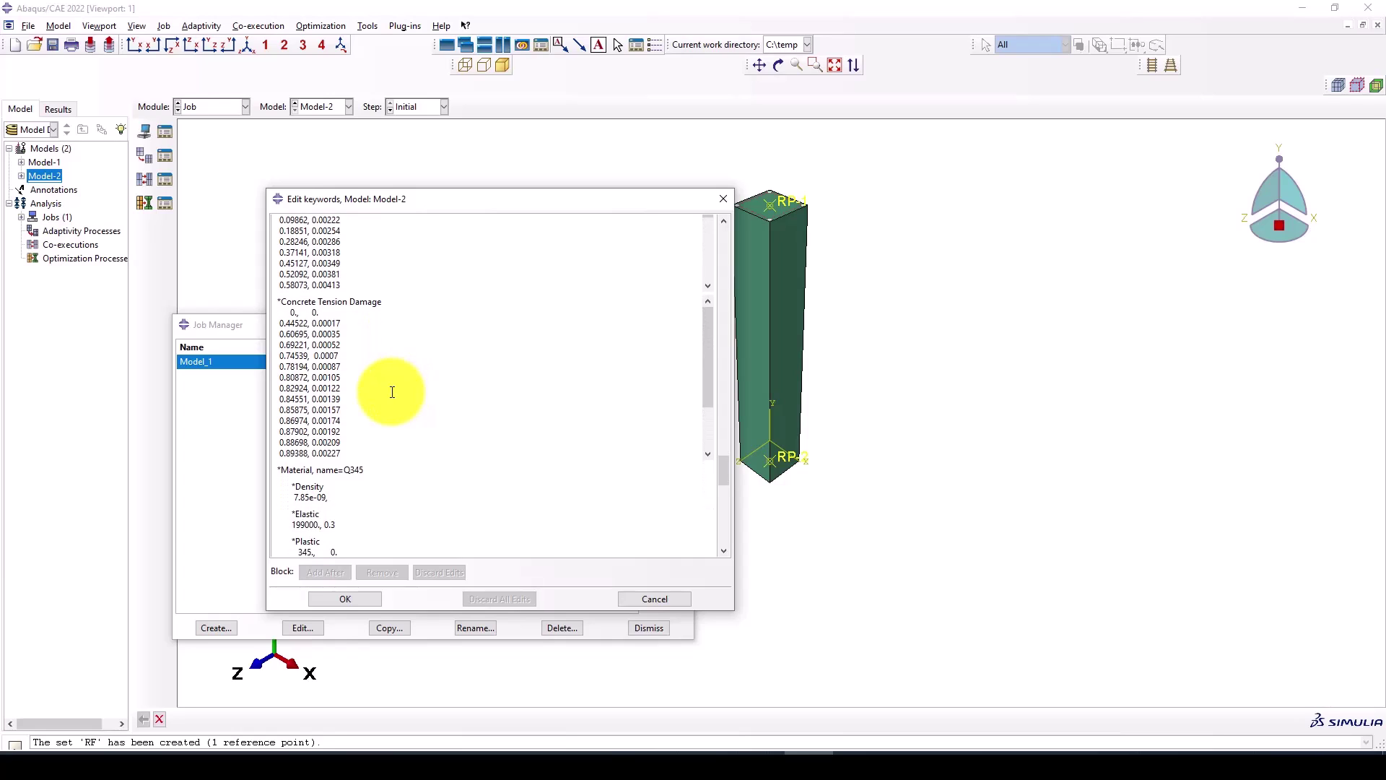
# Add the keyword line "*Concrete Failure, type=Stain" directly after the Concrete Tension Damage data, before material Q345.
pyautogui.click(286, 466)
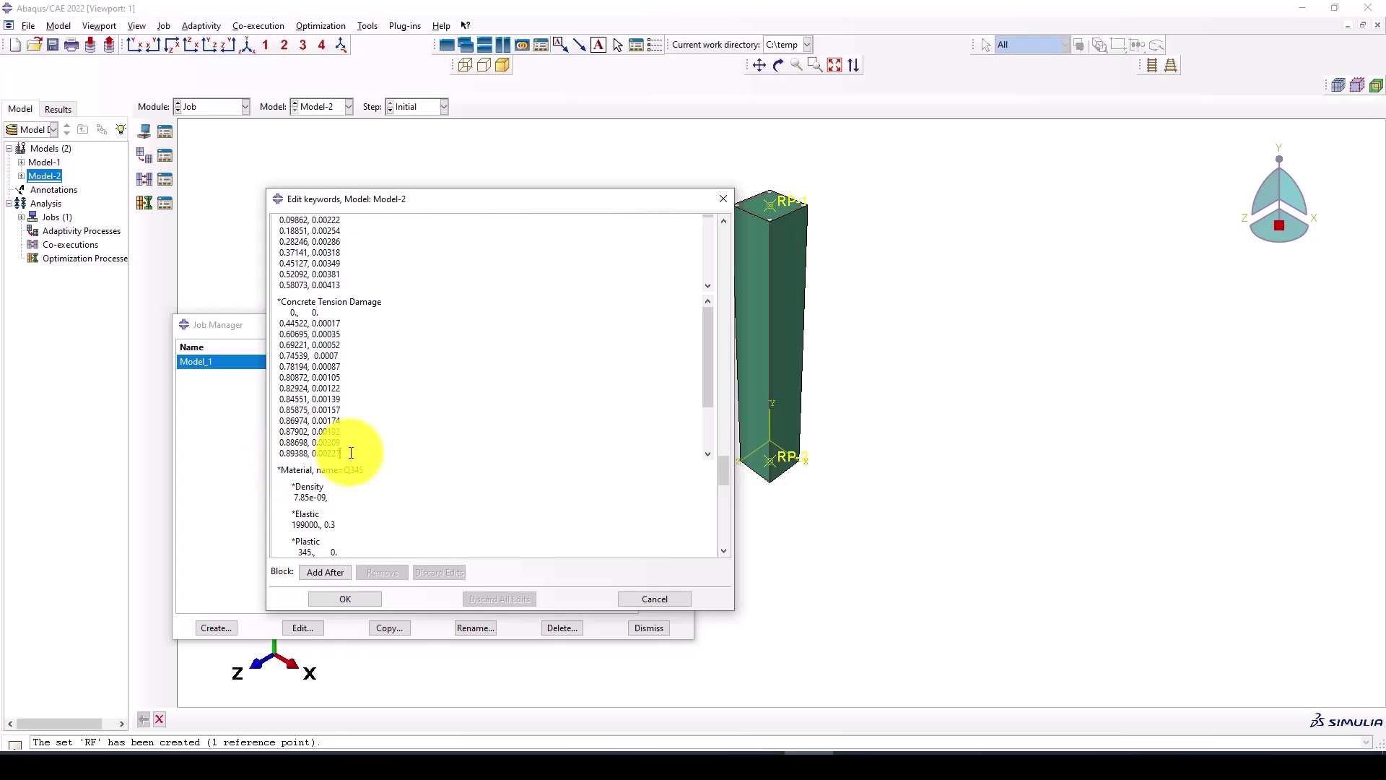
pyautogui.moveTo(708, 383); pyautogui.dragTo(704, 431)
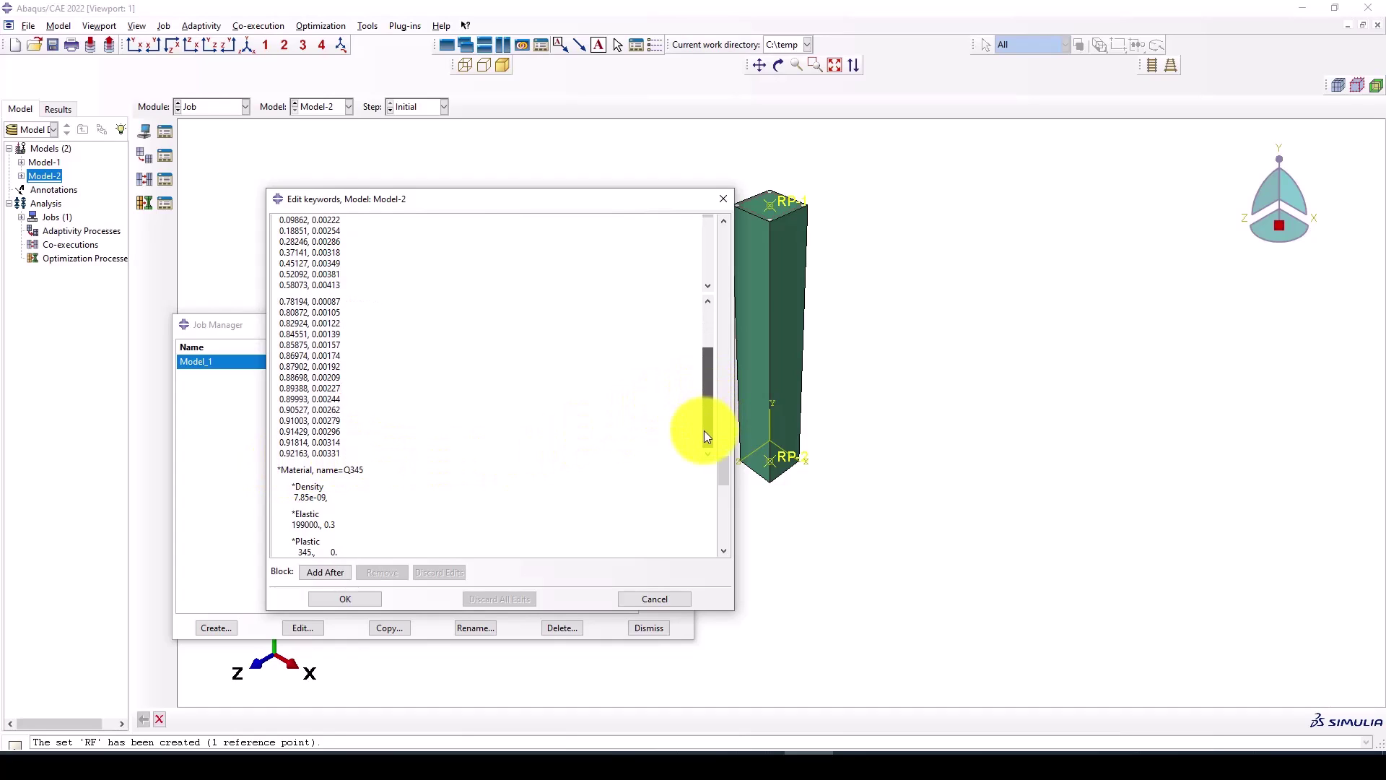
pyautogui.click(350, 455)
pyautogui.press('Return')
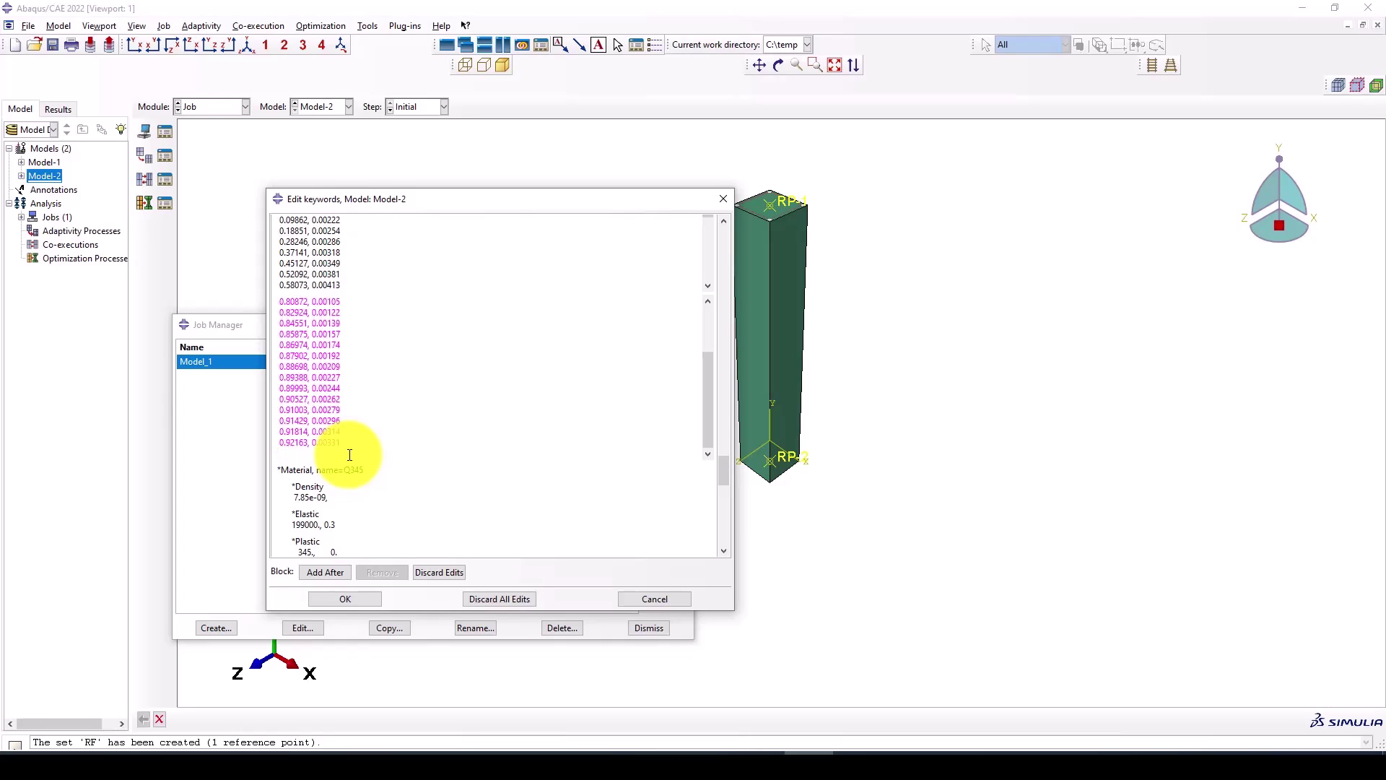
pyautogui.write('0')
pyautogui.write('Concrete Failure, type=Strain')
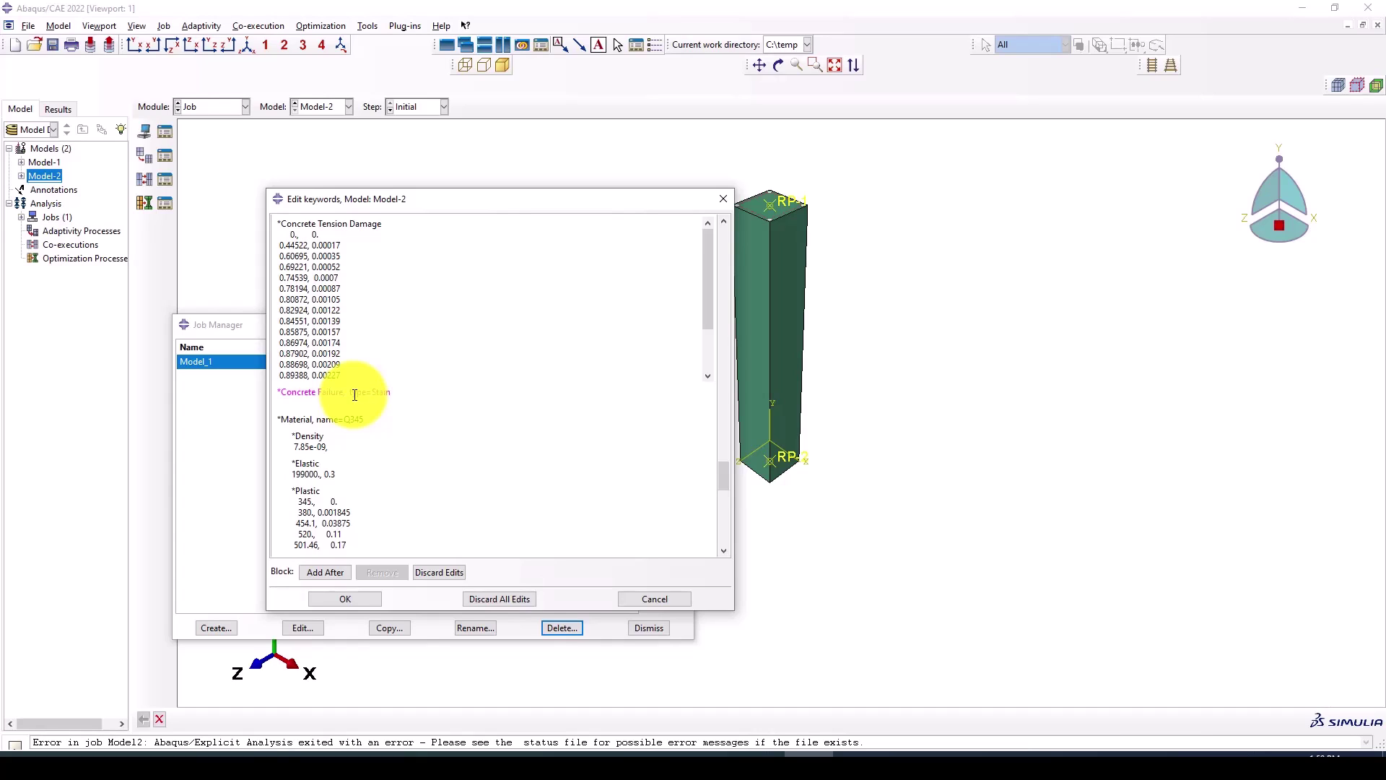
# Start the Concrete Failure data line with 0.00331, copied from the last strain of the tension damage table, followed by a comma.
pyautogui.press('Return')
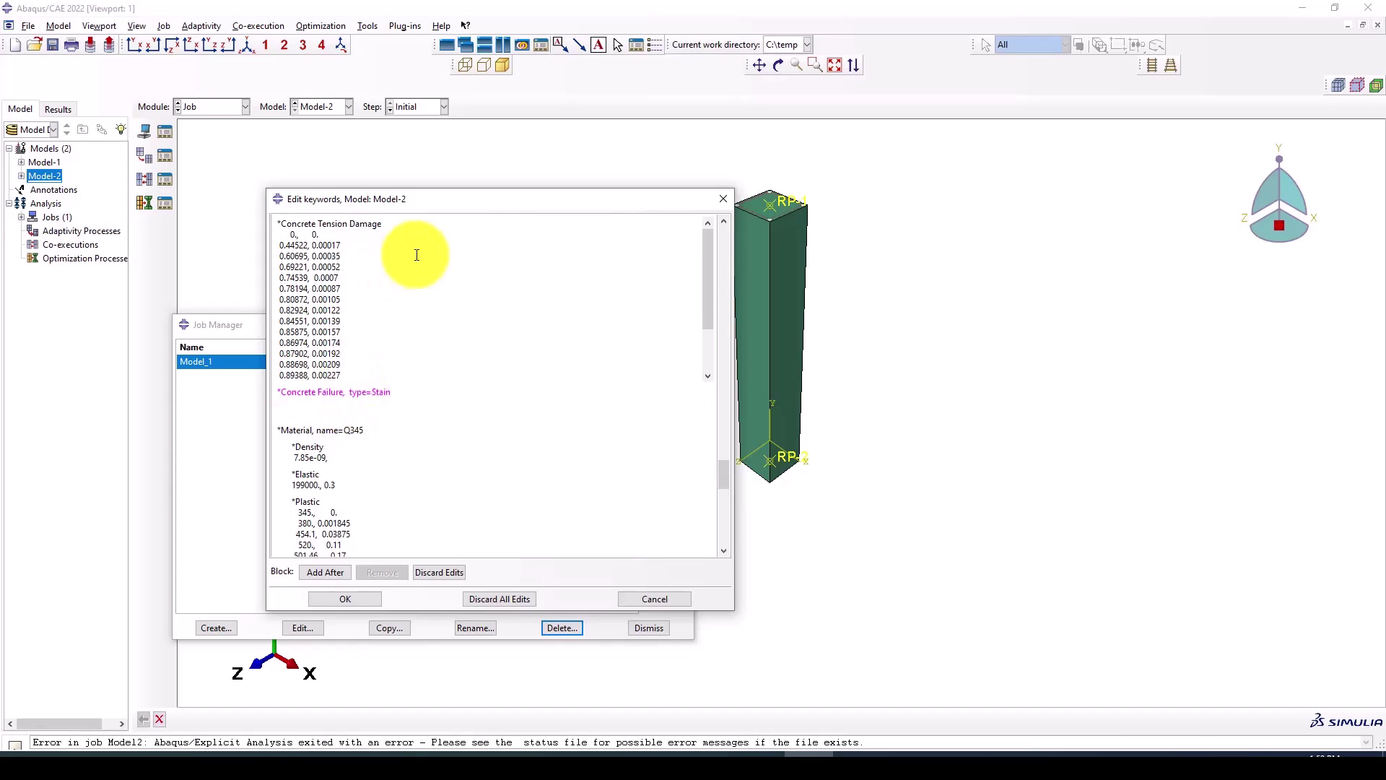
pyautogui.moveTo(710, 289); pyautogui.dragTo(712, 349)
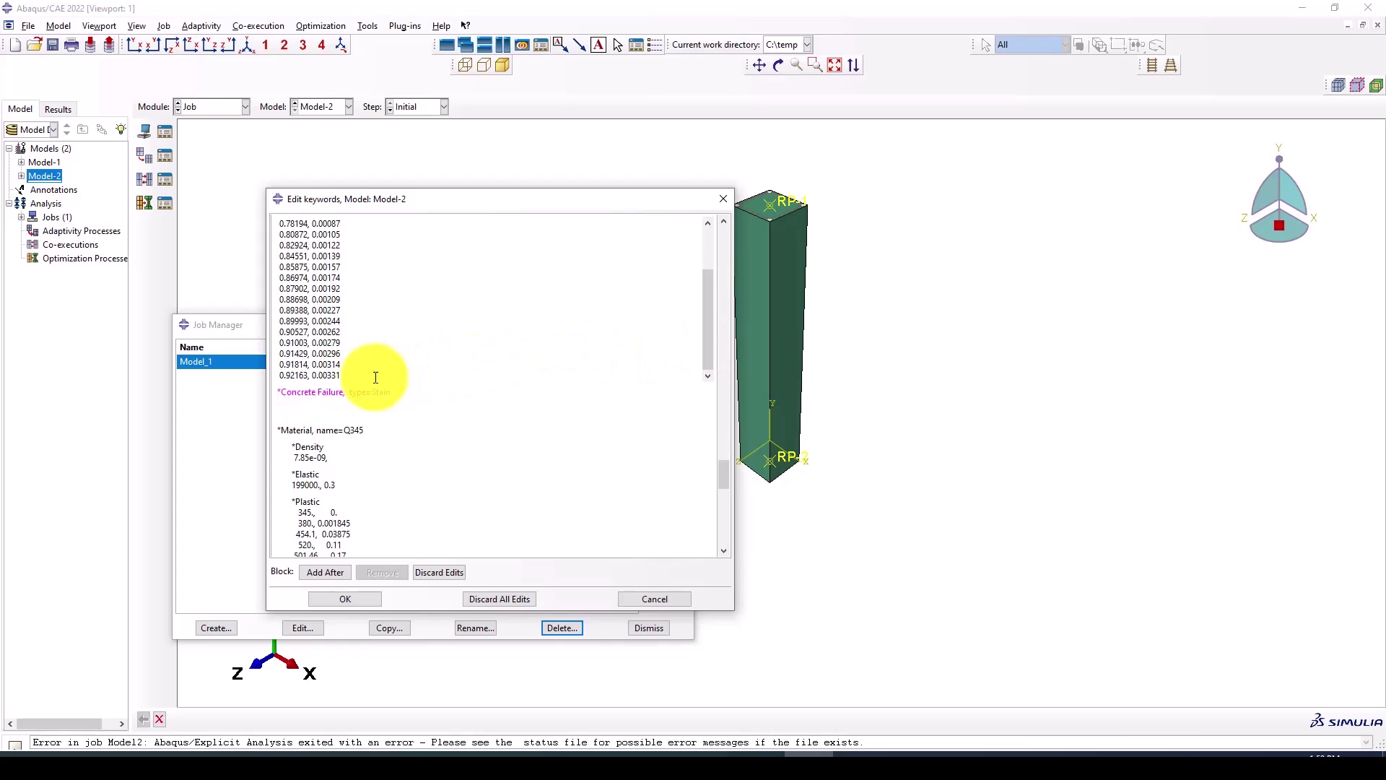
pyautogui.moveTo(350, 377); pyautogui.dragTo(312, 377)
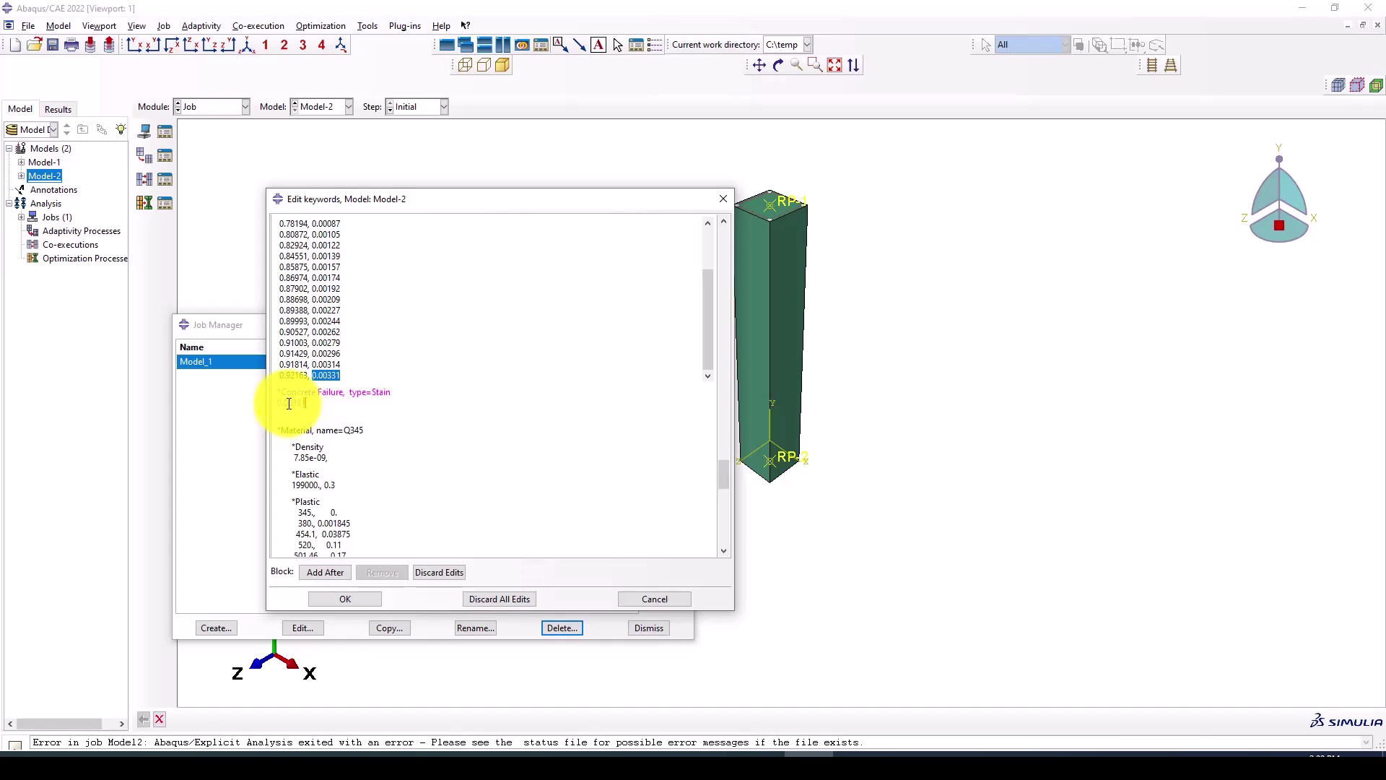
pyautogui.write(',')
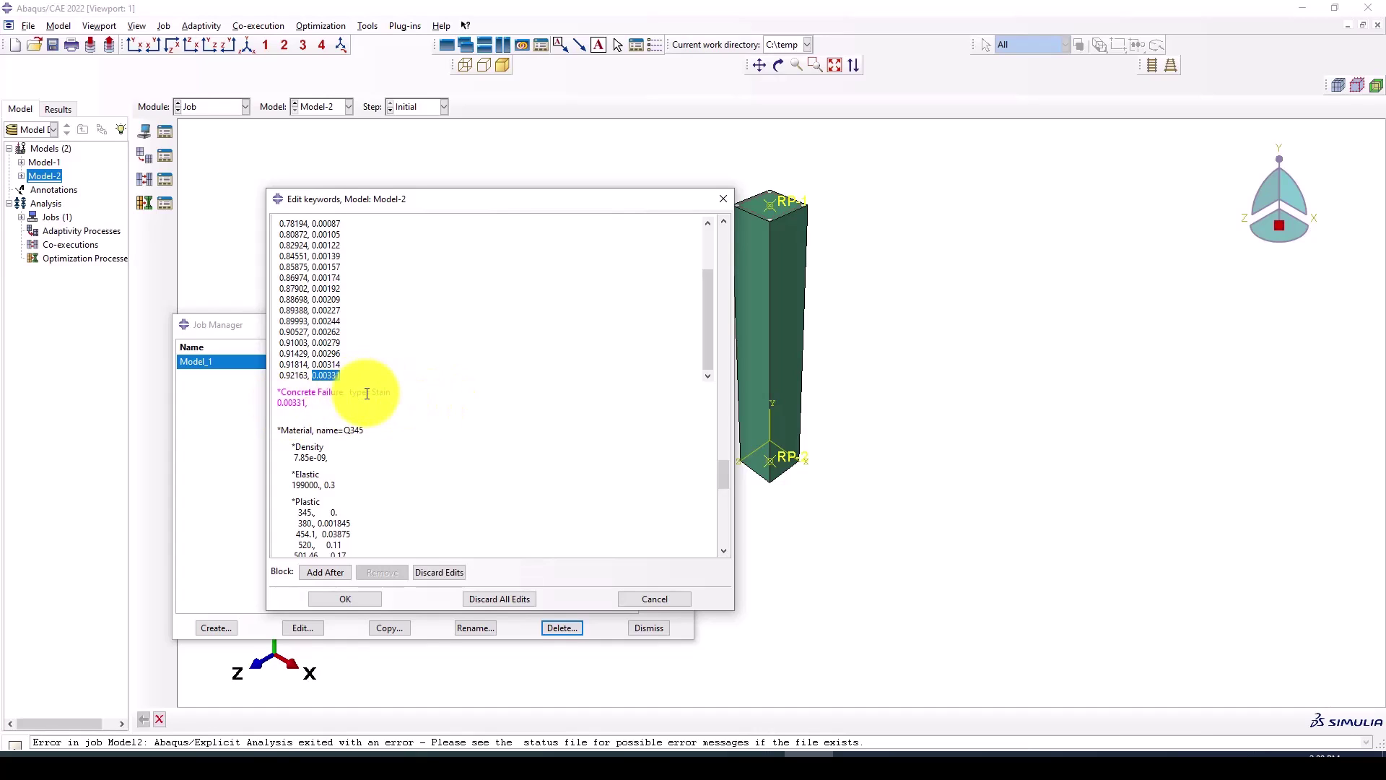
# Add the last compression damage strain, 0.00794, as the second value of the Concrete Failure data line.
pyautogui.scroll(5, 359, 311)
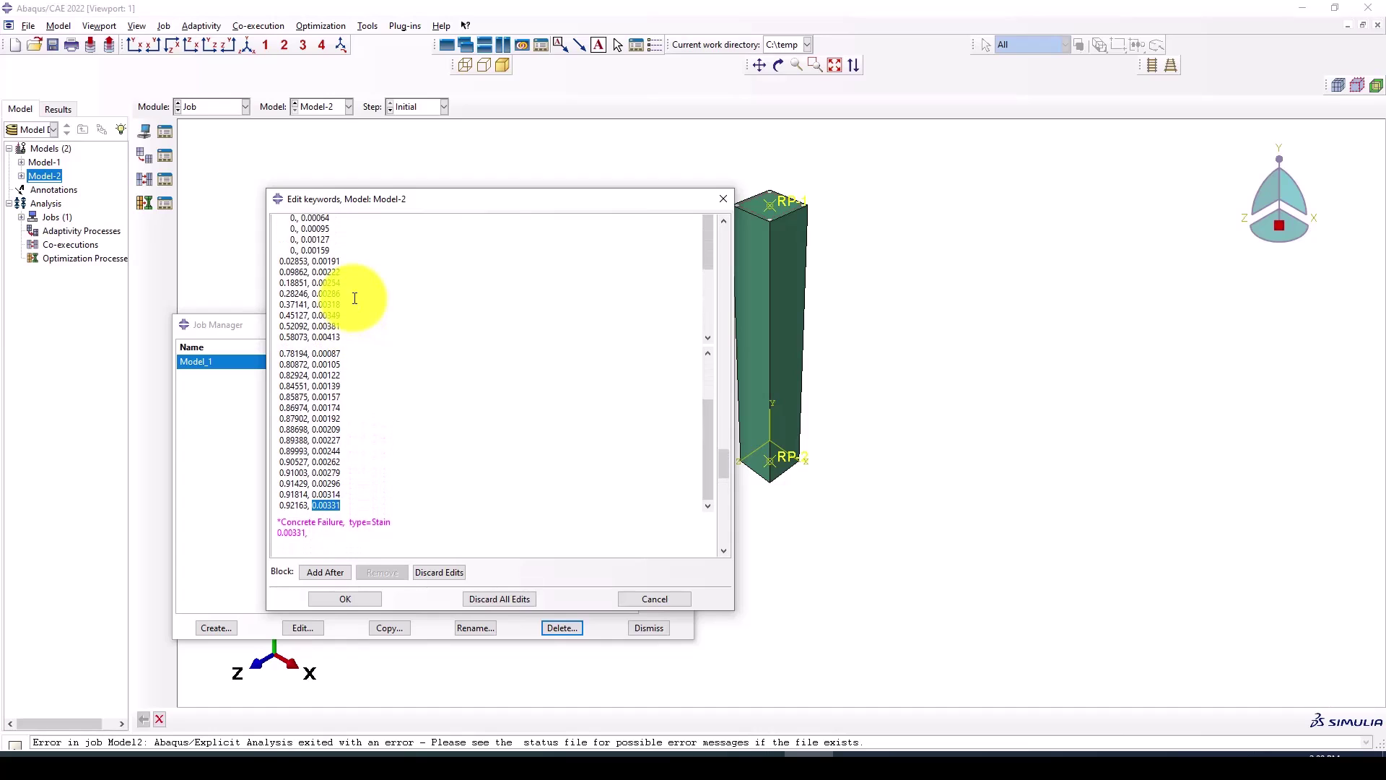
pyautogui.moveTo(708, 258); pyautogui.dragTo(699, 331)
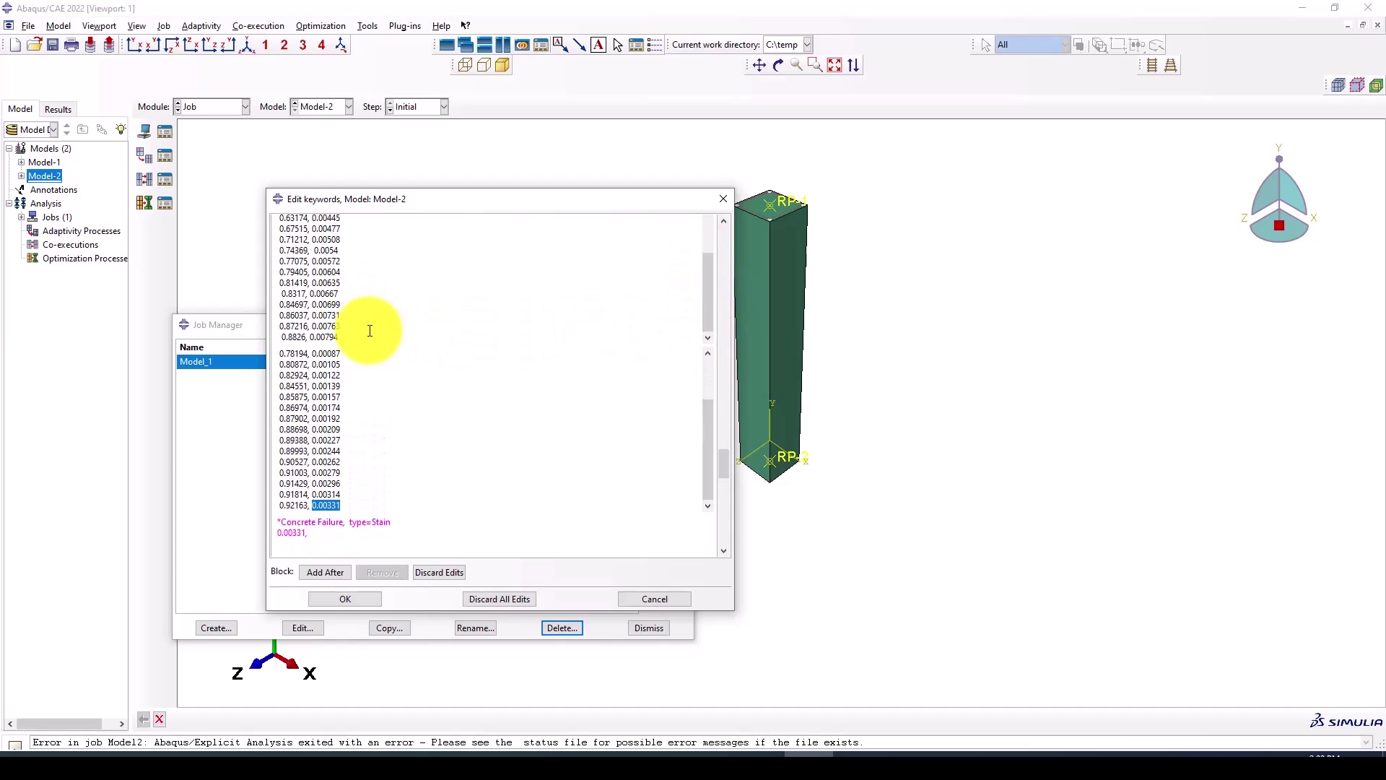
pyautogui.doubleClick(318, 338)
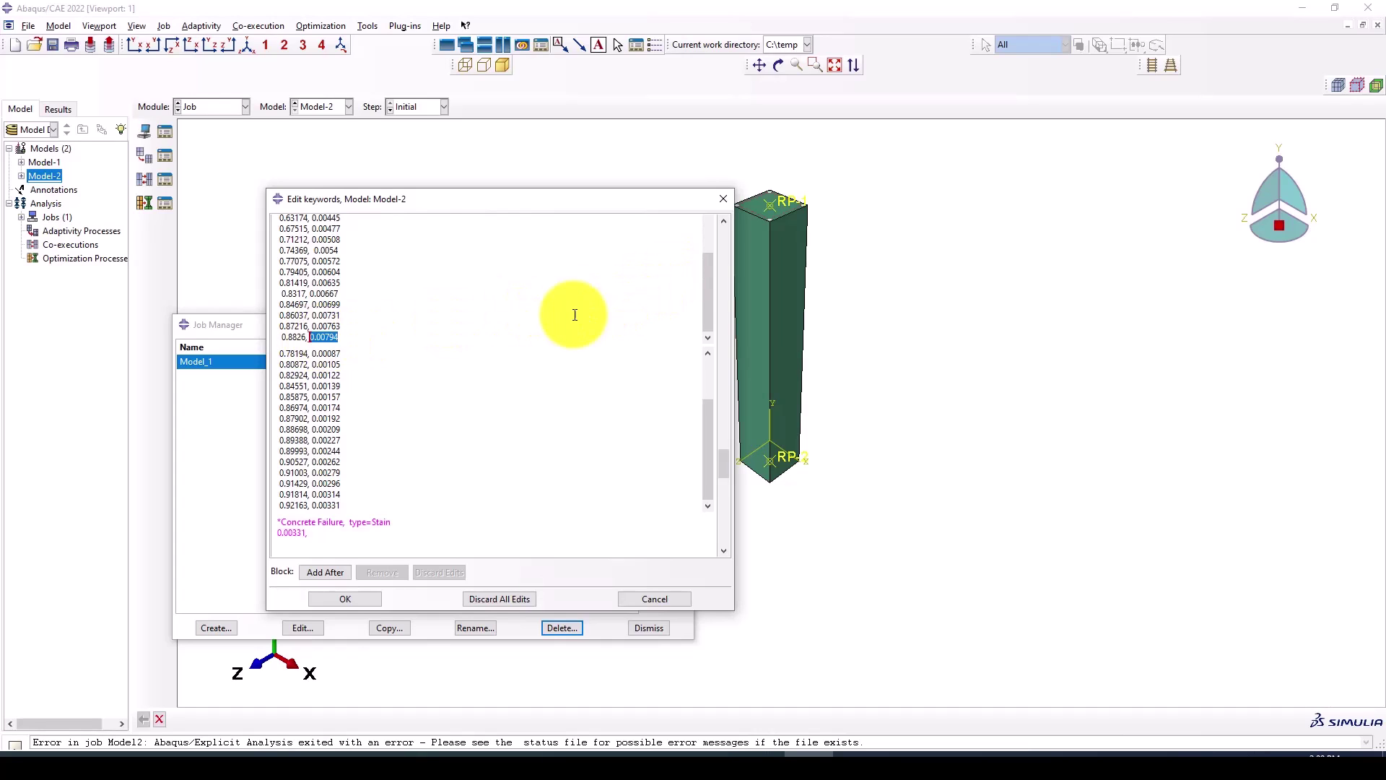
pyautogui.scroll(2, 535, 314)
pyautogui.scroll(4, 336, 274)
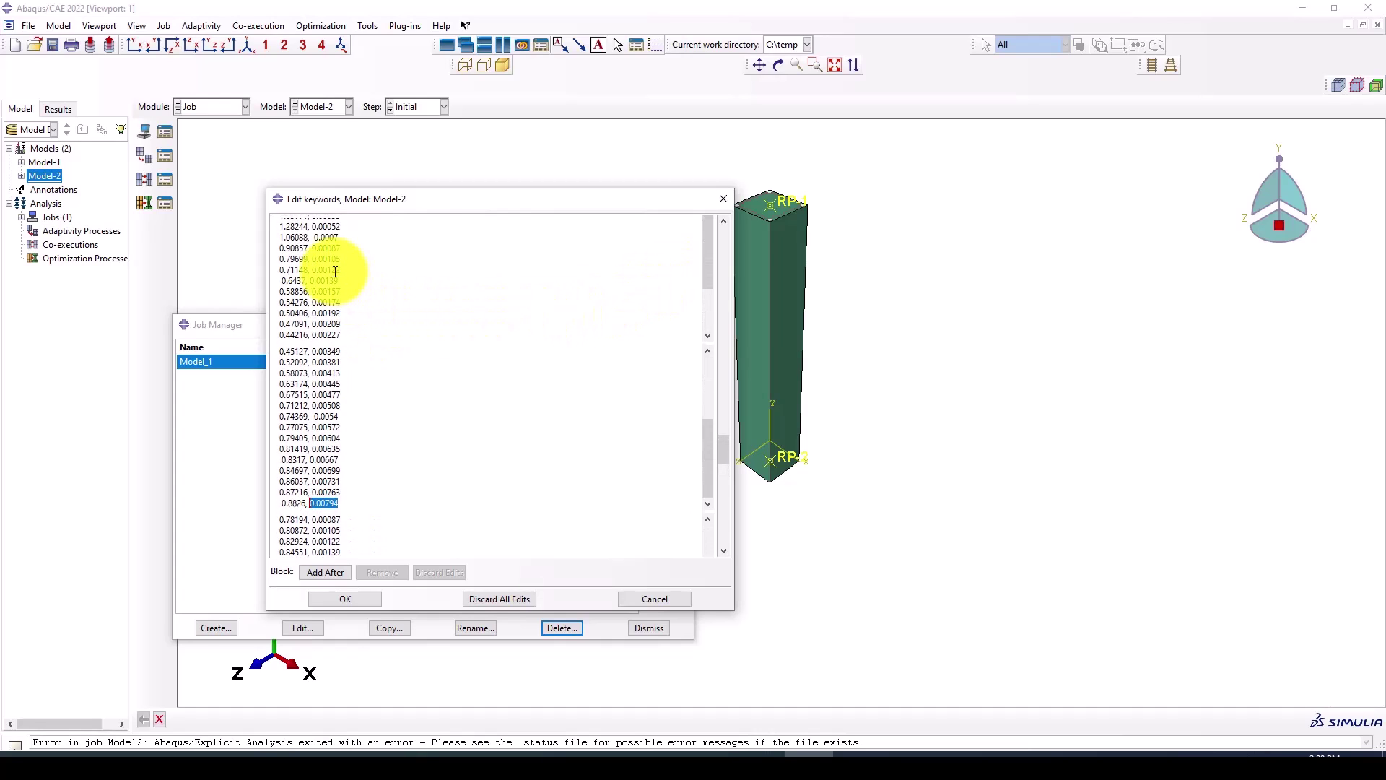
pyautogui.scroll(2, 338, 267)
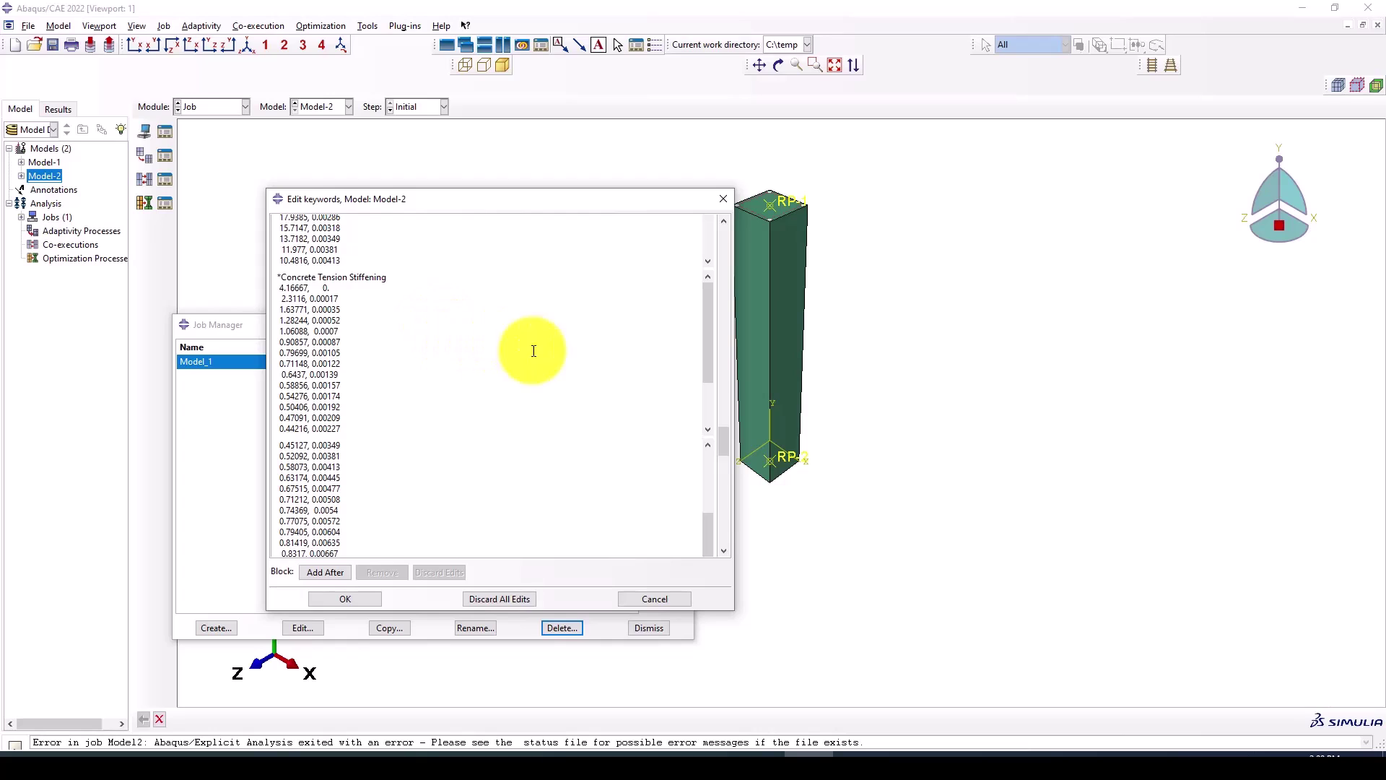
pyautogui.scroll(-2, 549, 458)
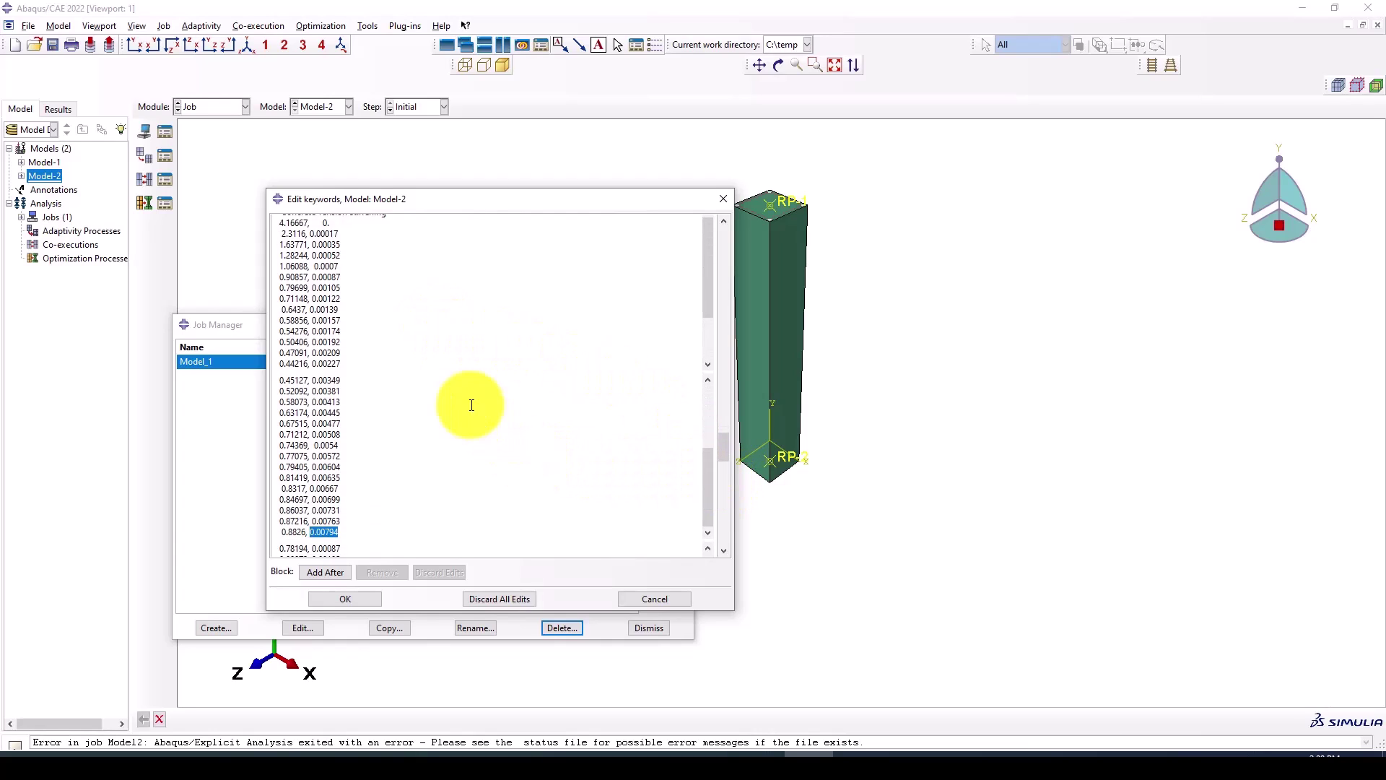
pyautogui.moveTo(708, 293); pyautogui.dragTo(704, 359)
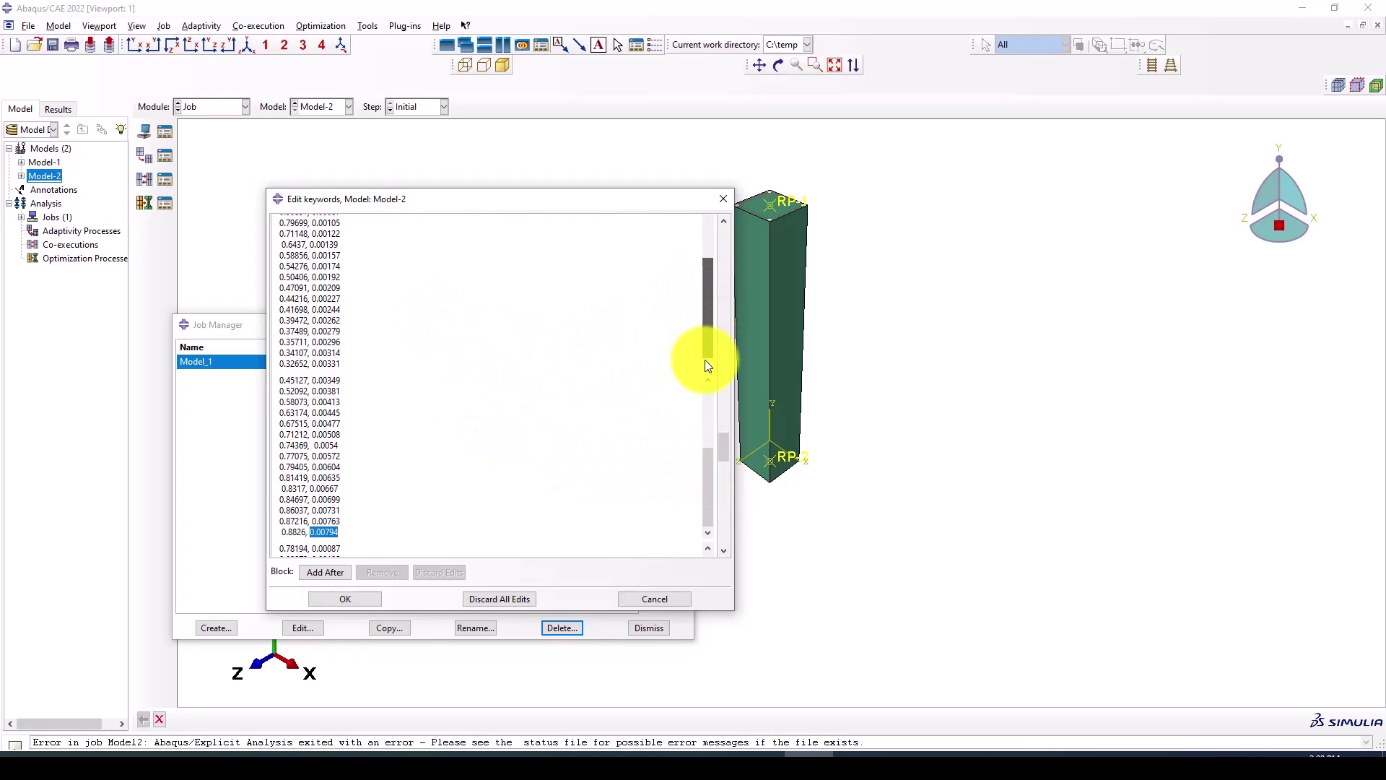
pyautogui.scroll(-7, 381, 470)
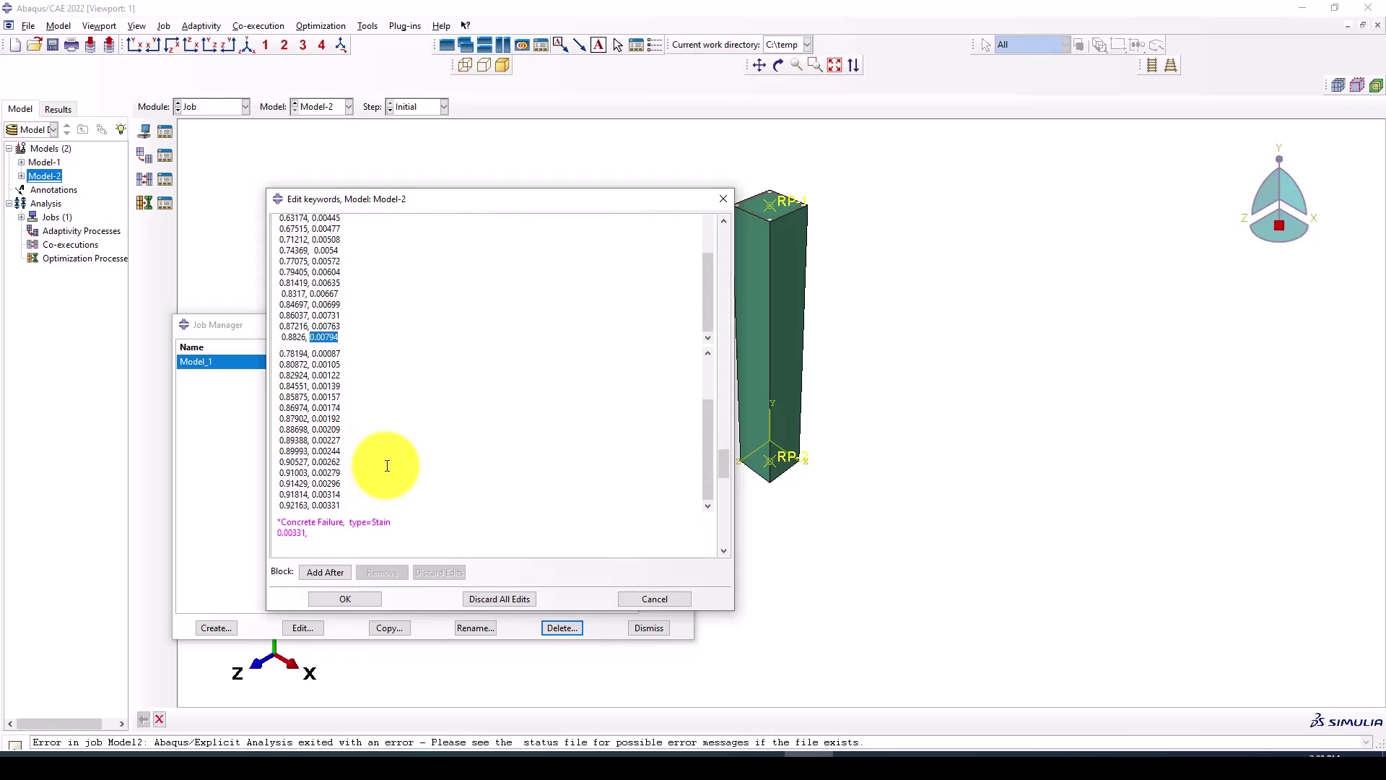
pyautogui.scroll(-2, 387, 462)
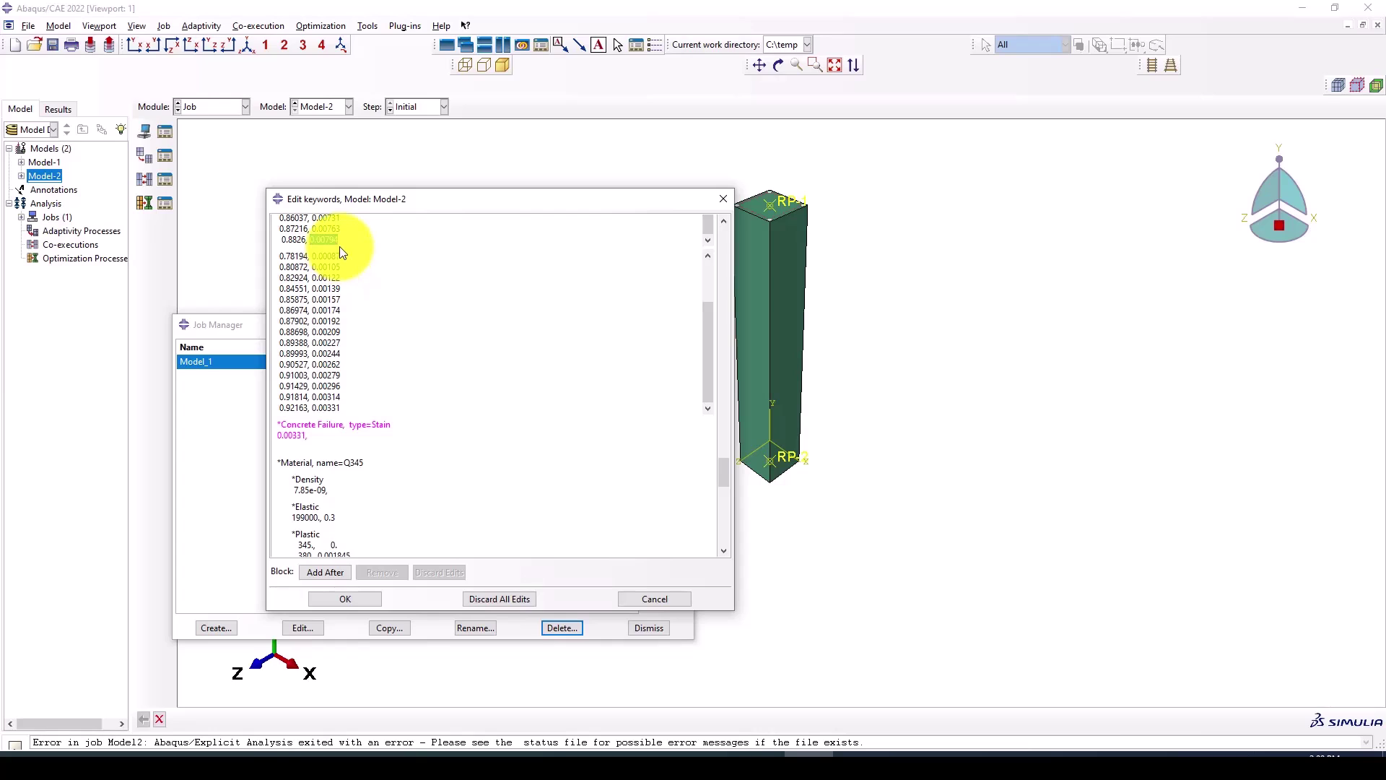
pyautogui.click(312, 435)
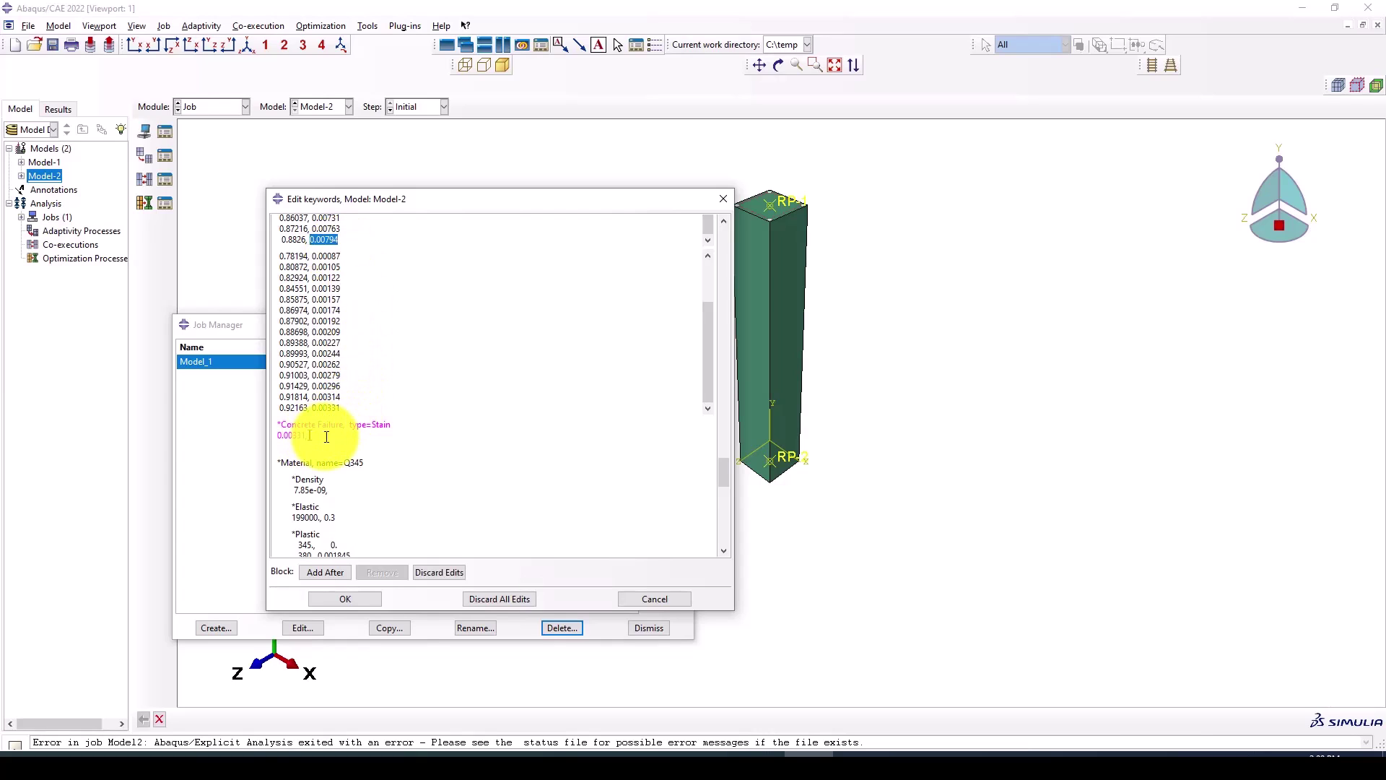
pyautogui.write('0.00794')
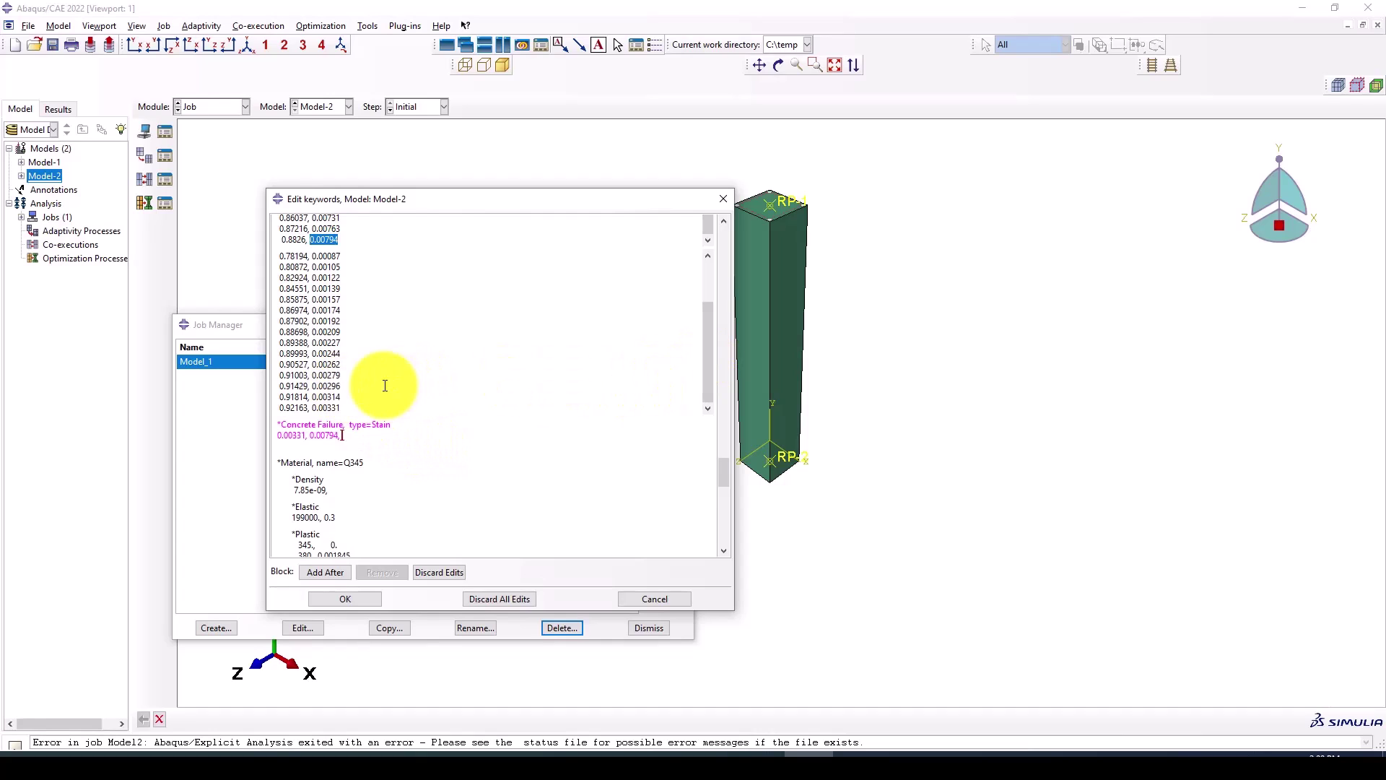
# Copy the last tension damage value, 0.92163, into the Concrete Failure data line as its third value.
pyautogui.moveTo(309, 408); pyautogui.dragTo(282, 409)
pyautogui.hotkey('ctrl', 'c')
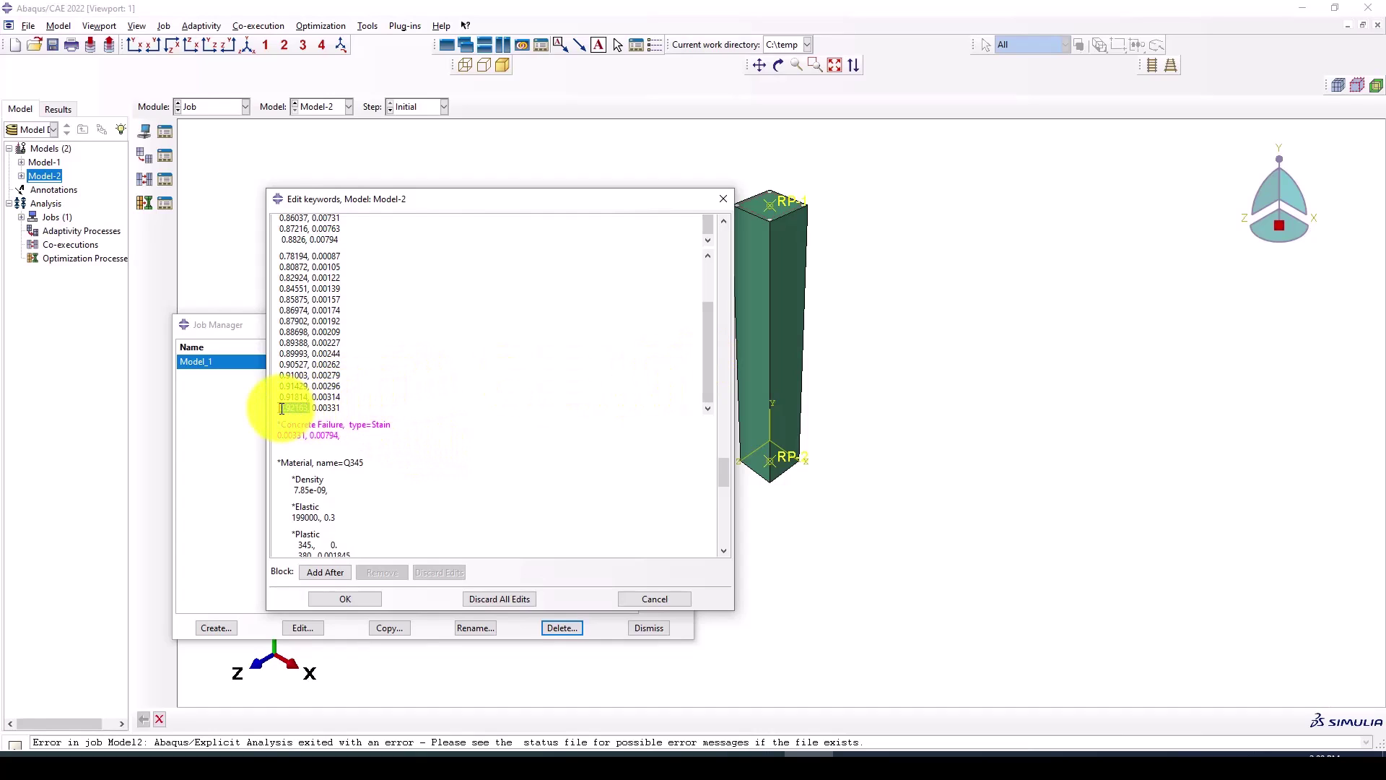
pyautogui.click(343, 435)
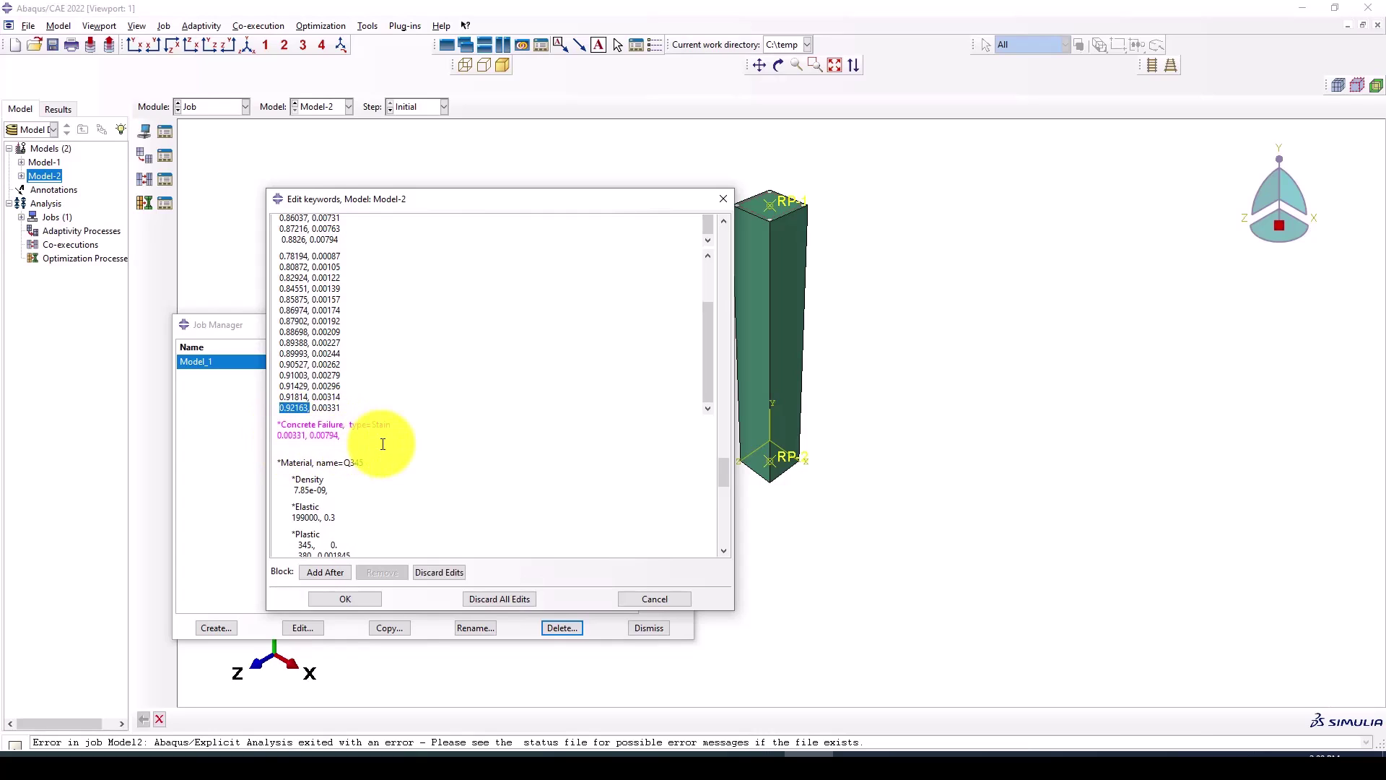
pyautogui.hotkey('ctrl', 'v')
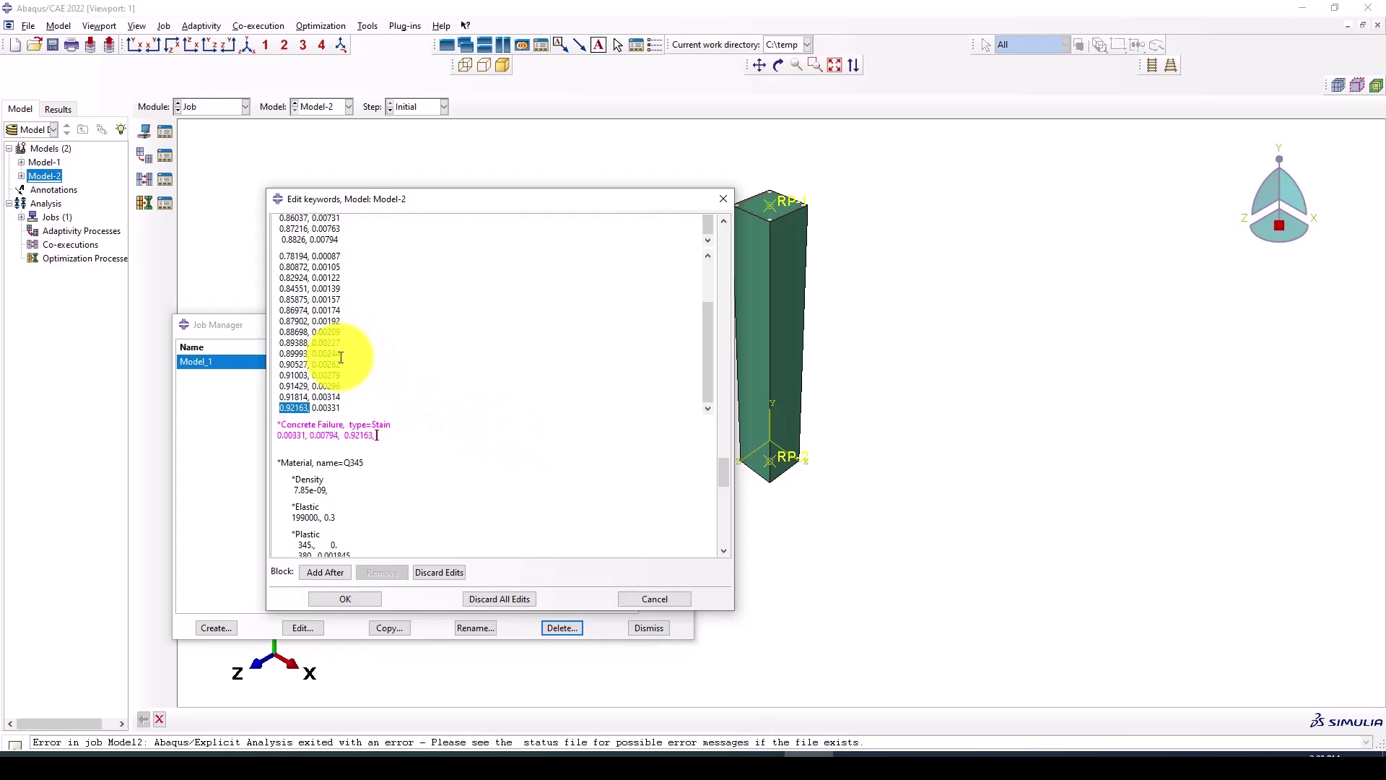
# Add the last compression damage value, 0.8826, as the fourth Concrete Failure value and accept the keyword edits.
pyautogui.scroll(2, 340, 347)
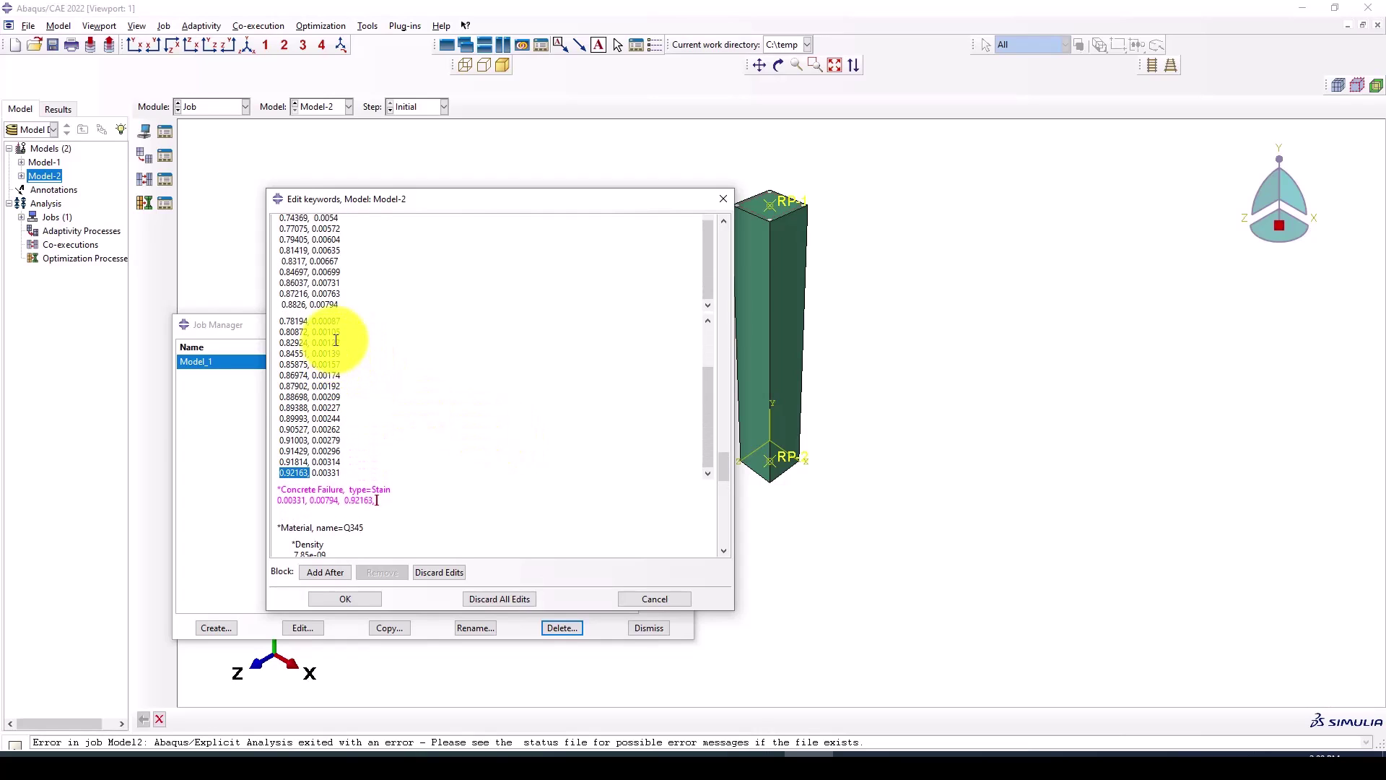
pyautogui.doubleClick(293, 304)
pyautogui.hotkey('ctrl', 'c')
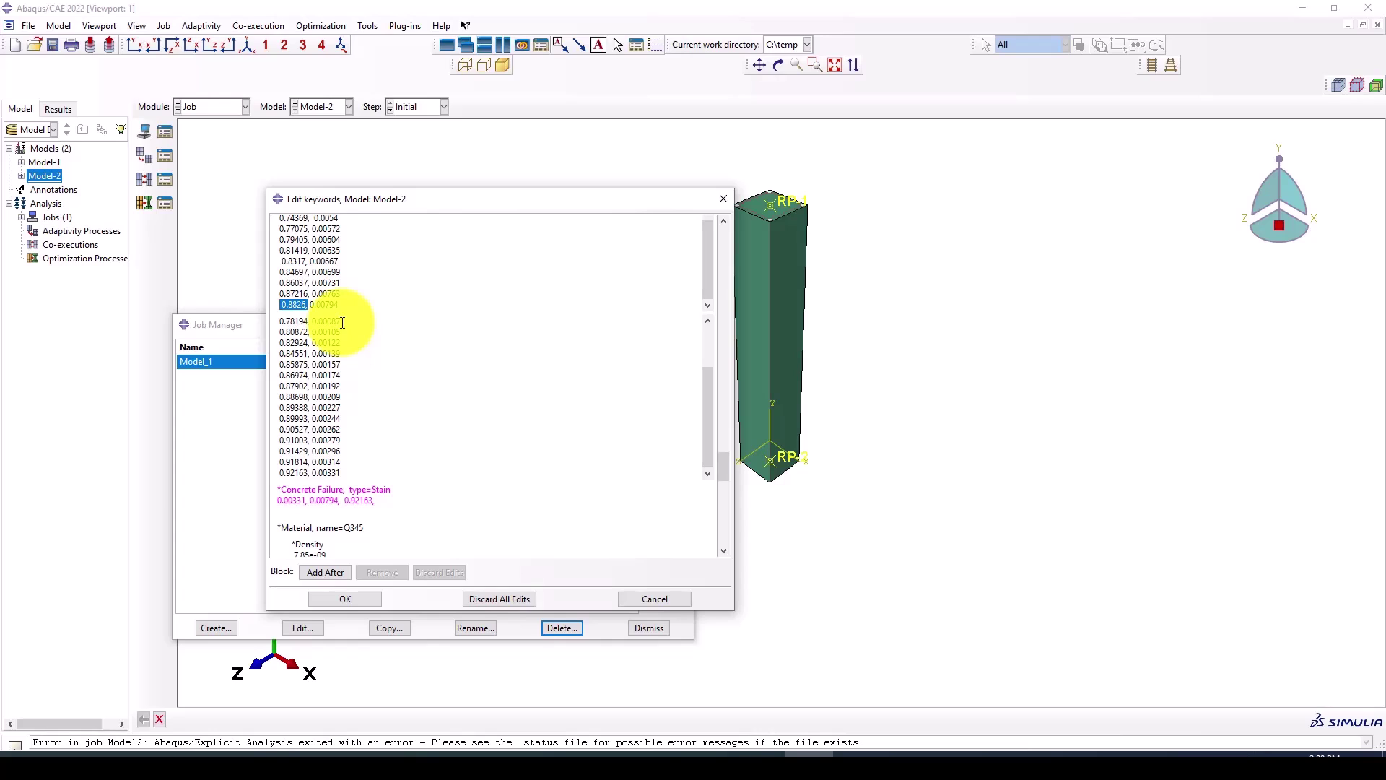
pyautogui.click(397, 498)
pyautogui.hotkey('ctrl', 'v')
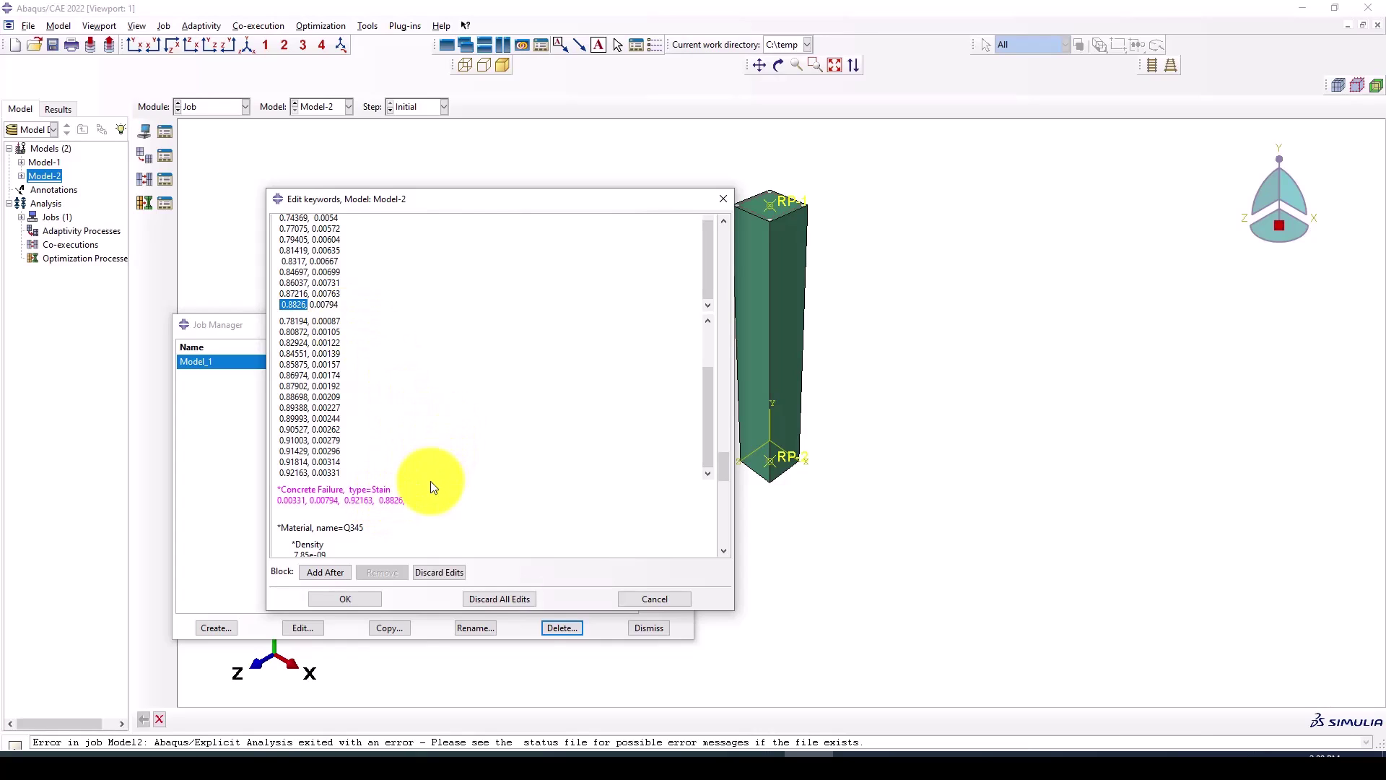
pyautogui.press('BackSpace')
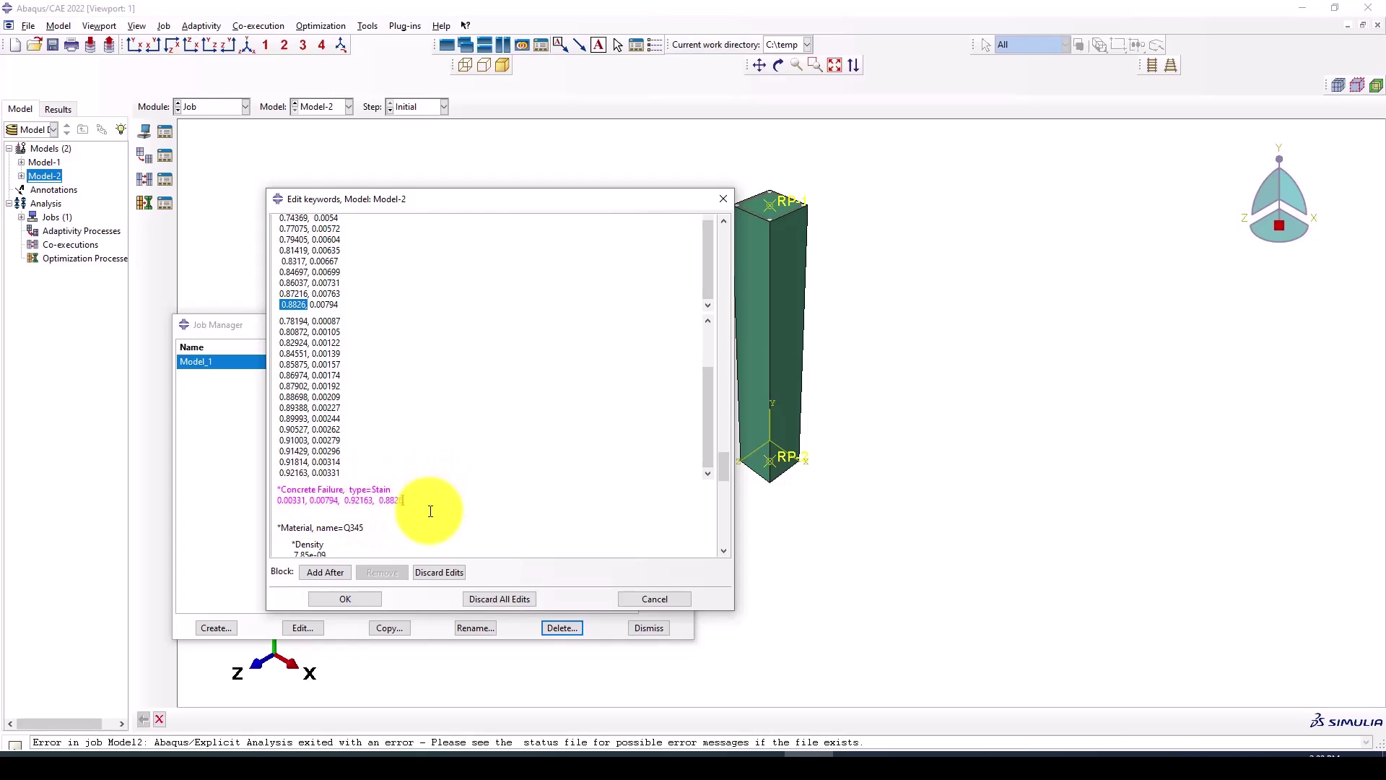
pyautogui.moveTo(289, 499); pyautogui.dragTo(412, 498)
pyautogui.click(408, 500)
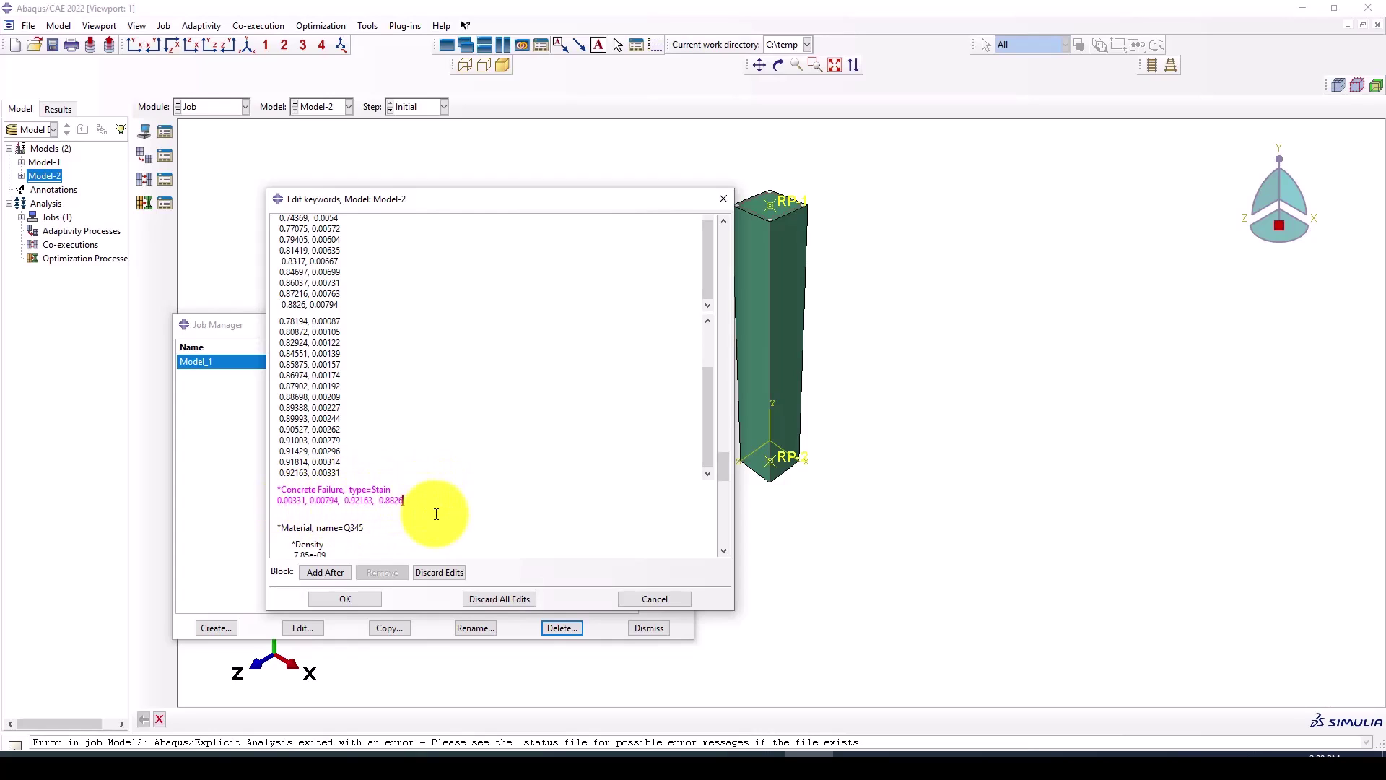
pyautogui.click(357, 598)
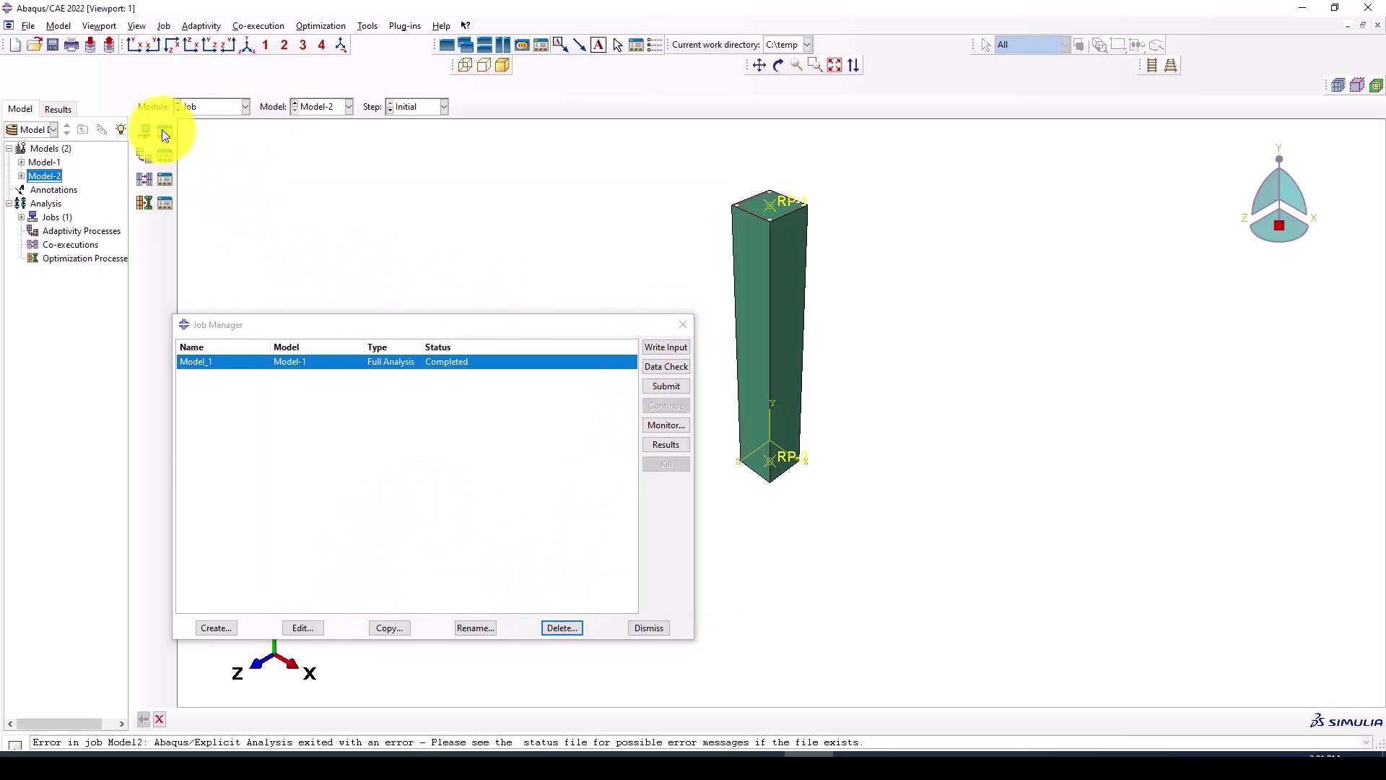
# Create a full analysis job named Model2 from Model-2, keeping the default job settings.
pyautogui.moveTo(525, 324); pyautogui.dragTo(543, 281)
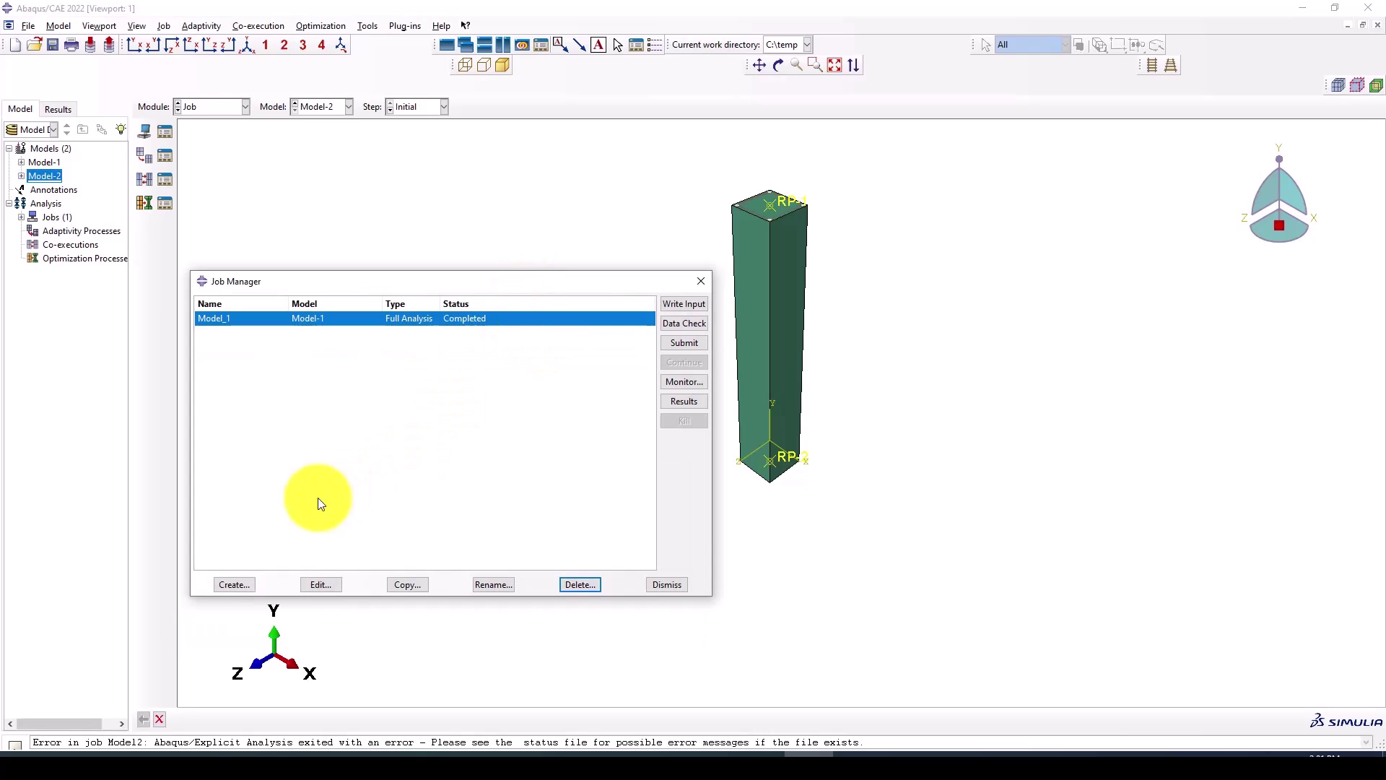
pyautogui.click(231, 584)
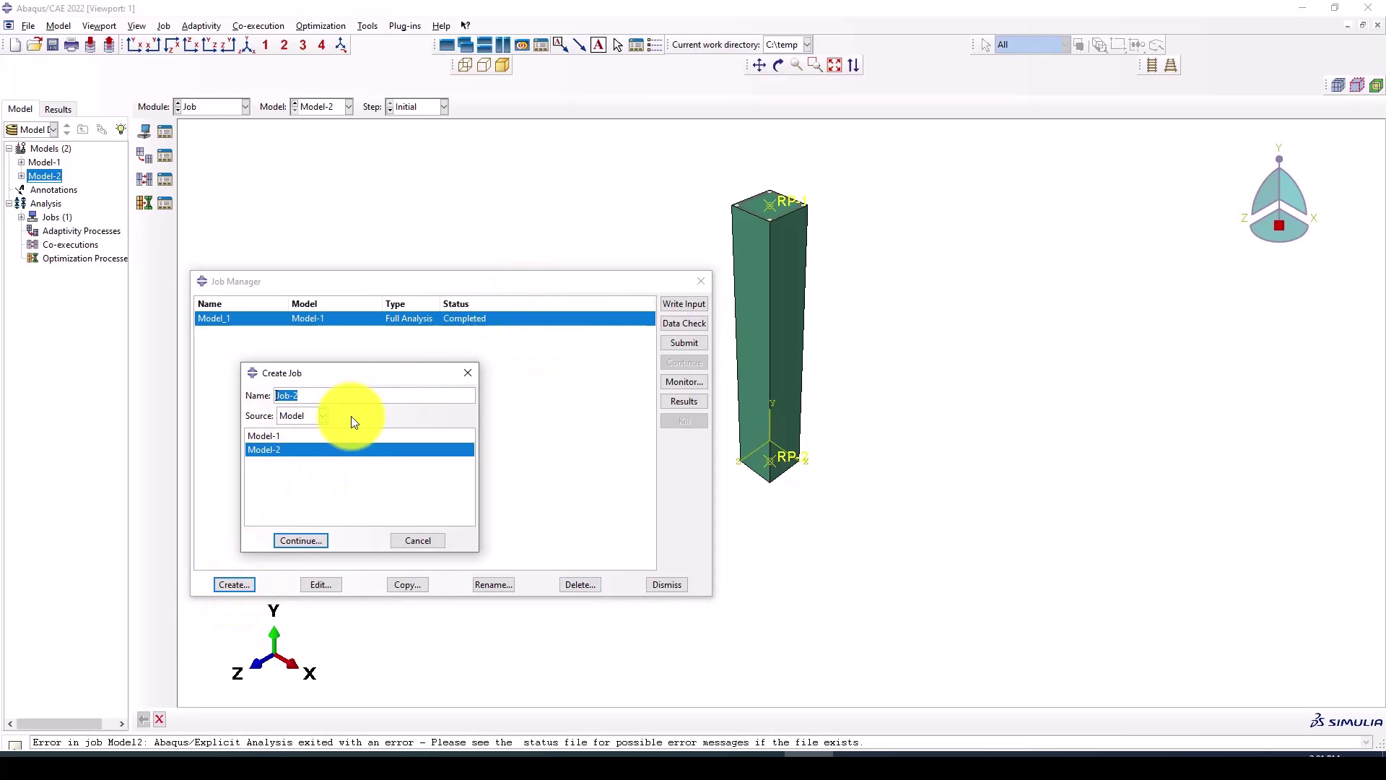
pyautogui.write('Model2')
pyautogui.click(309, 539)
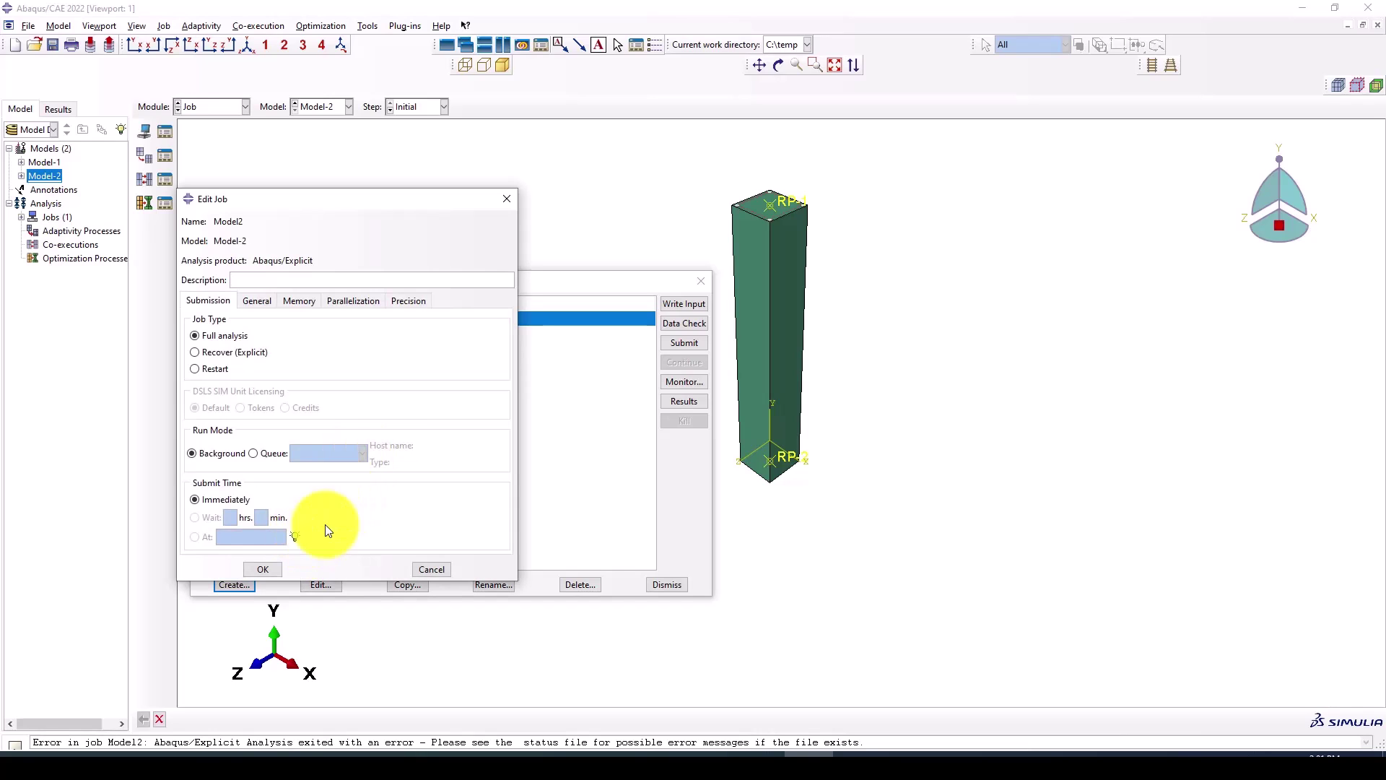
pyautogui.click(264, 571)
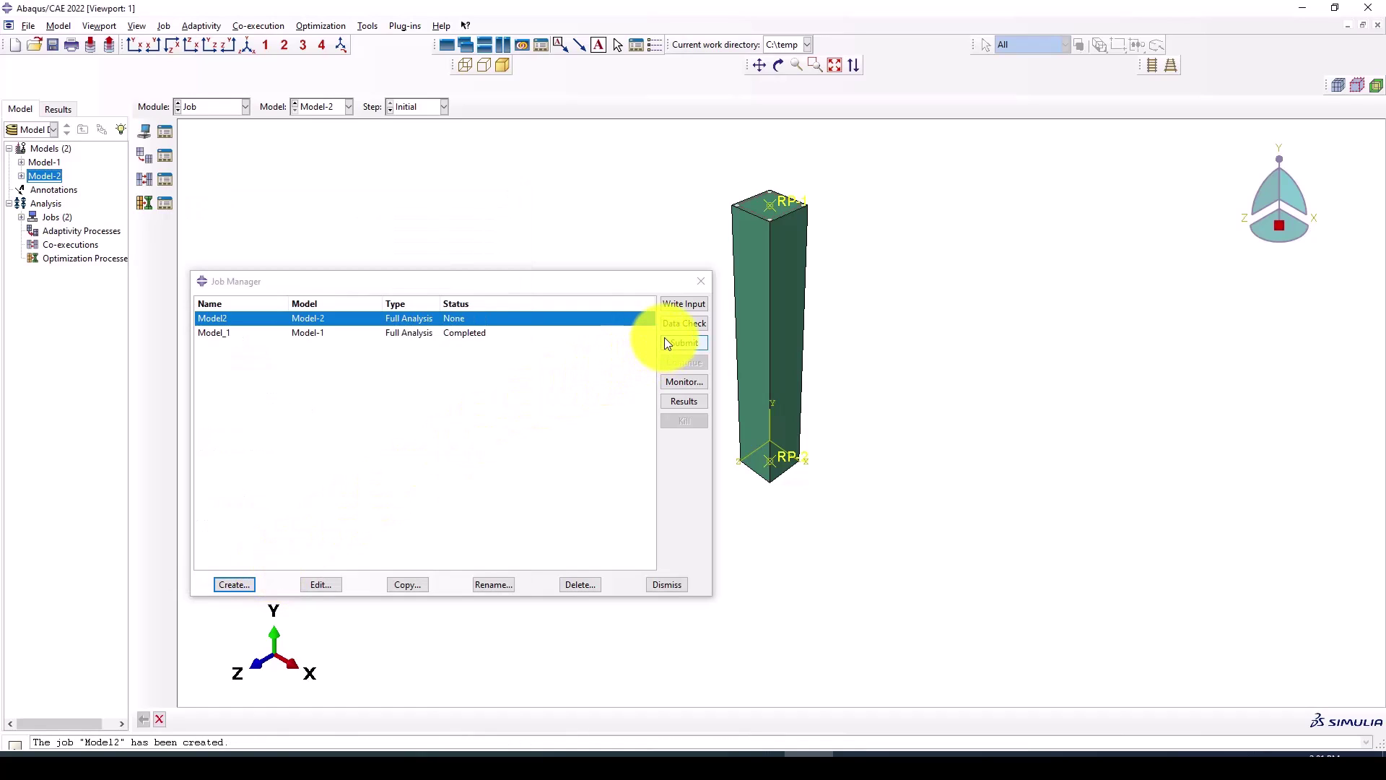
# Submit job Model2, overwriting the existing job files, and inspect the errors listed in its monitor.
pyautogui.click(683, 343)
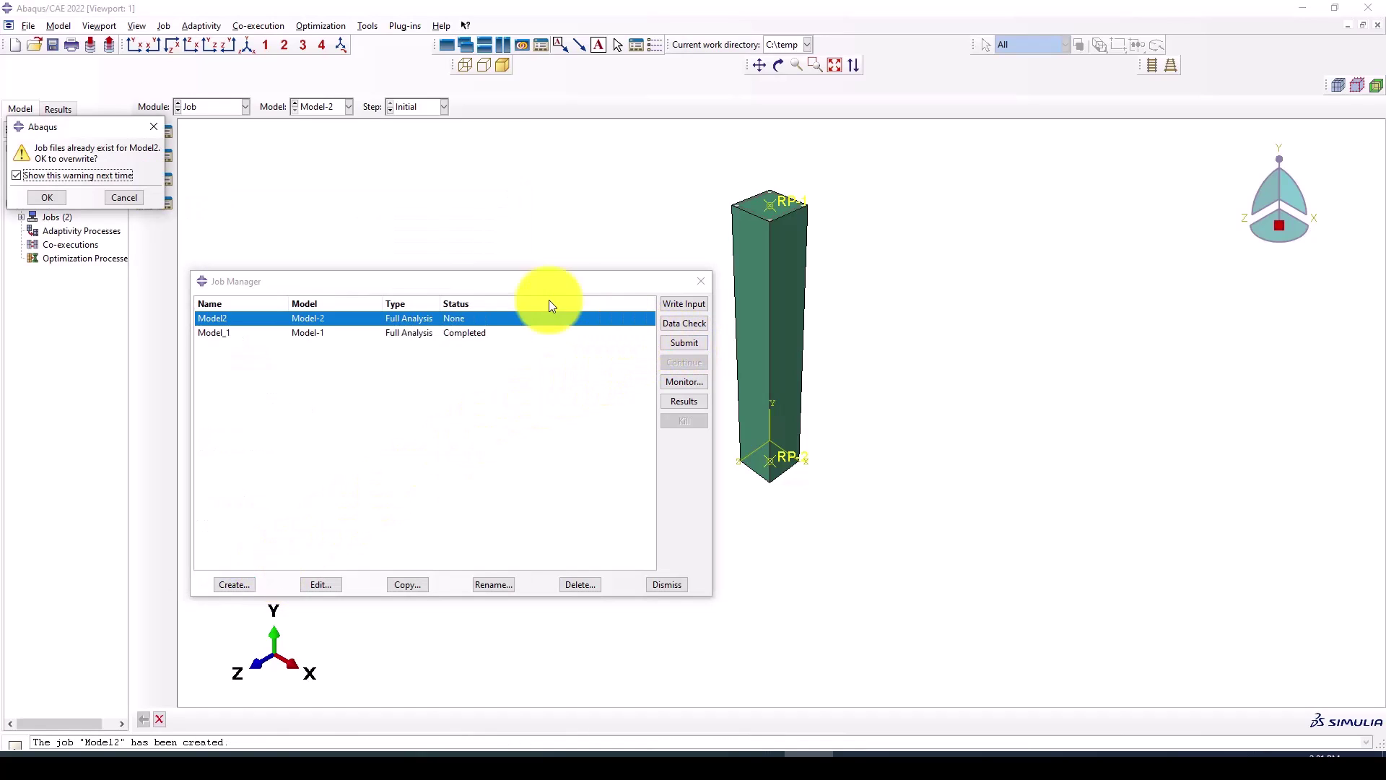
pyautogui.click(46, 199)
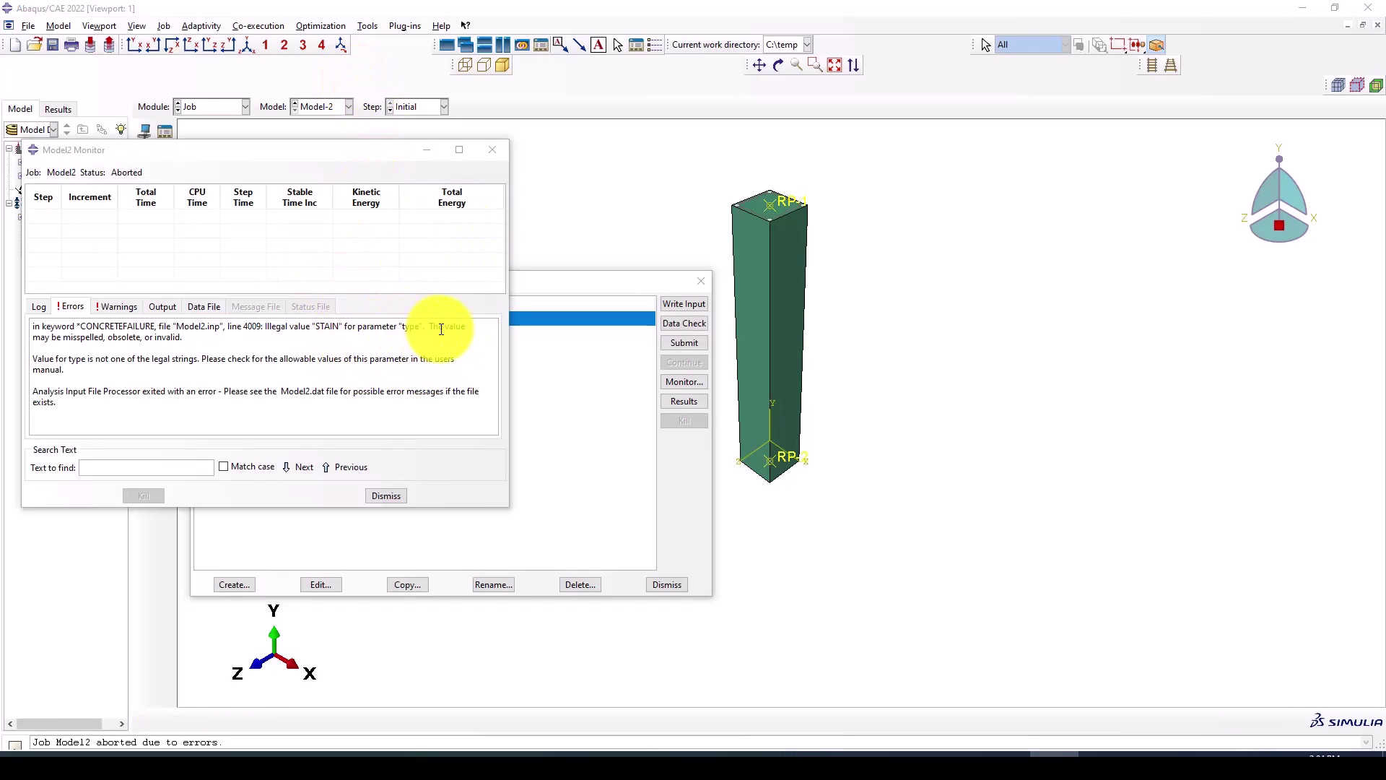
pyautogui.doubleClick(341, 328)
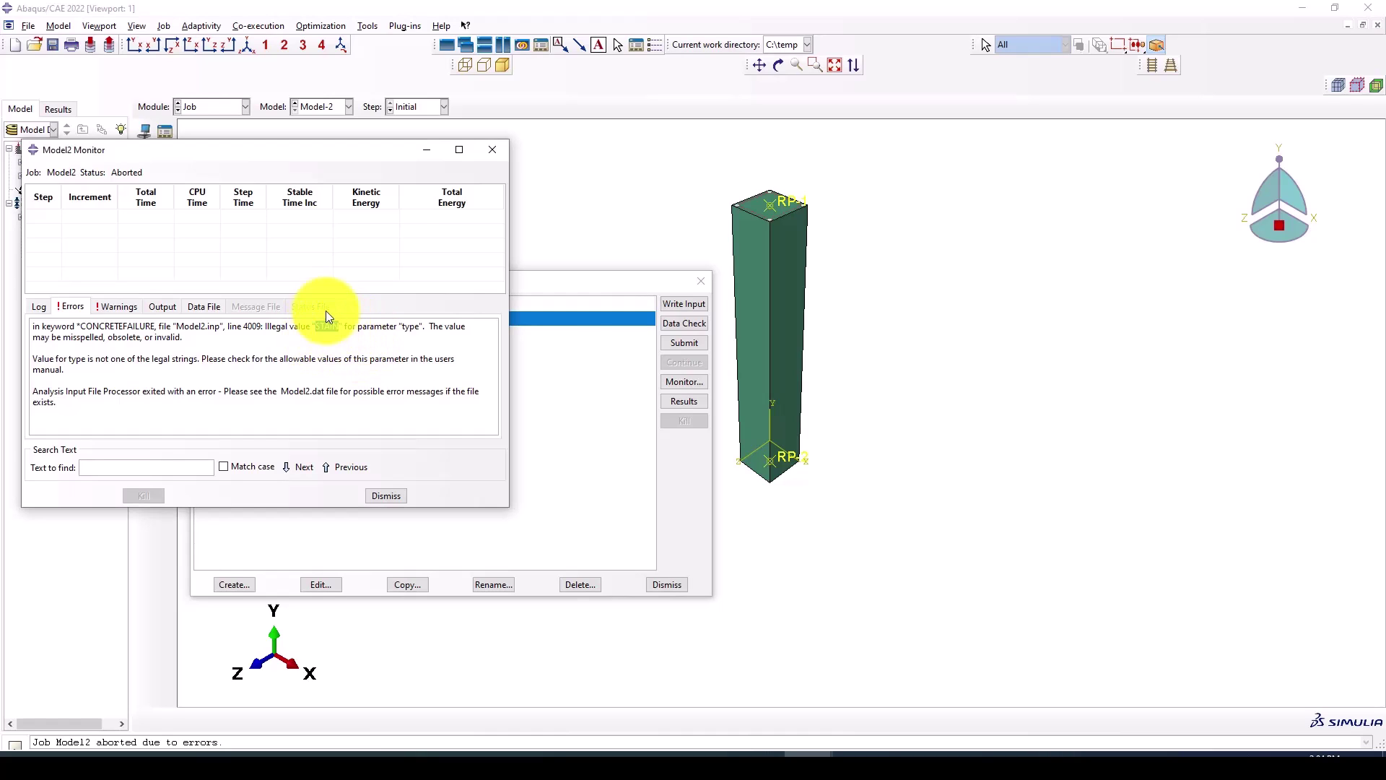
pyautogui.click(427, 149)
# Correct the Concrete Failure type to Strain in Model-2's keywords and accept the edit.
pyautogui.rightClick(46, 175)
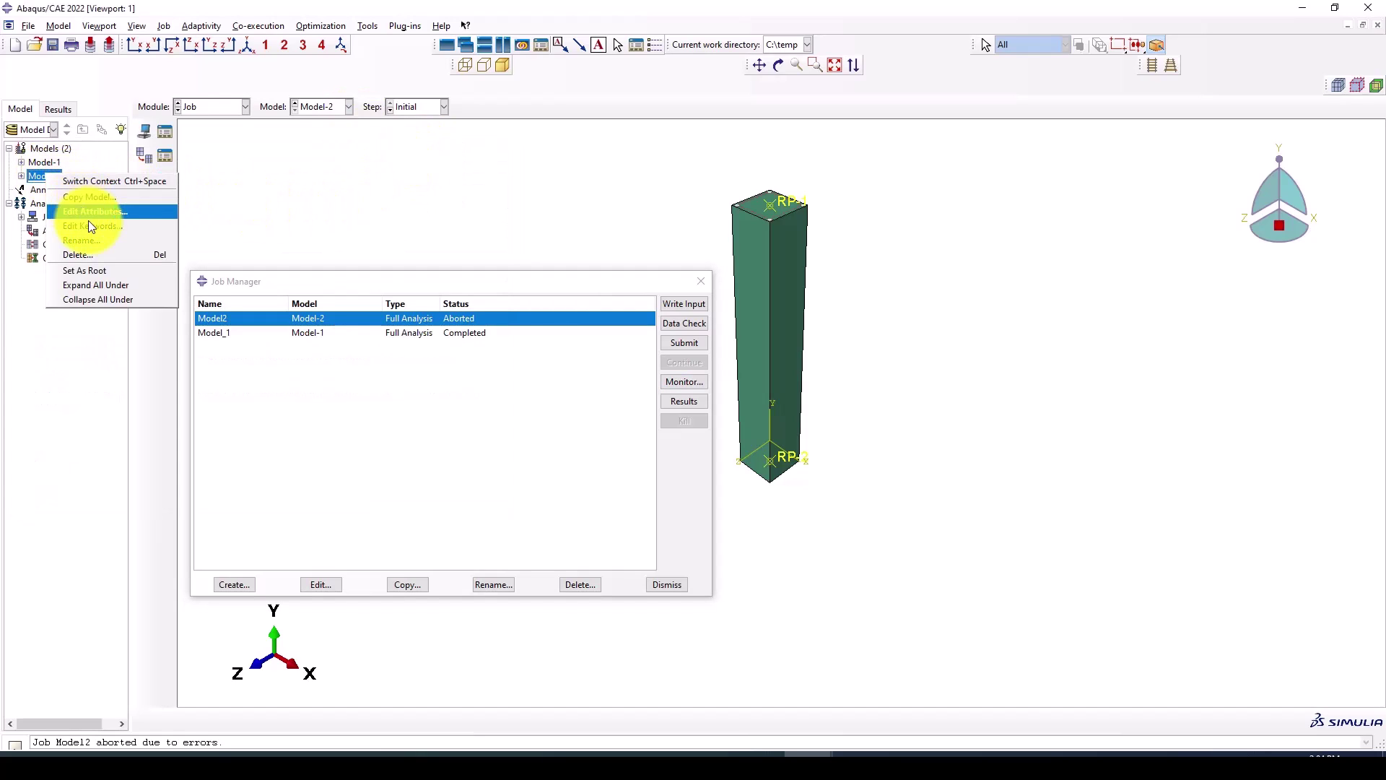
pyautogui.click(110, 226)
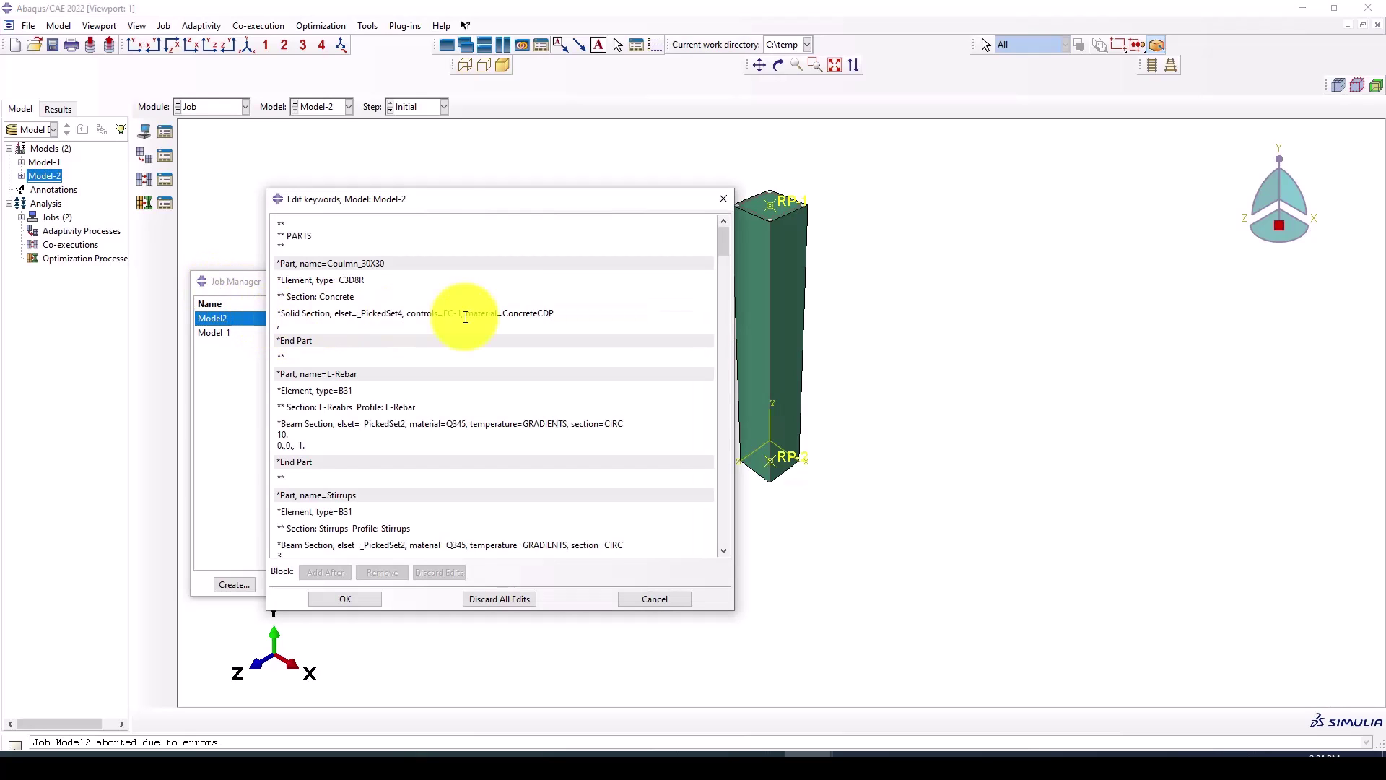
pyautogui.moveTo(721, 250); pyautogui.dragTo(720, 487)
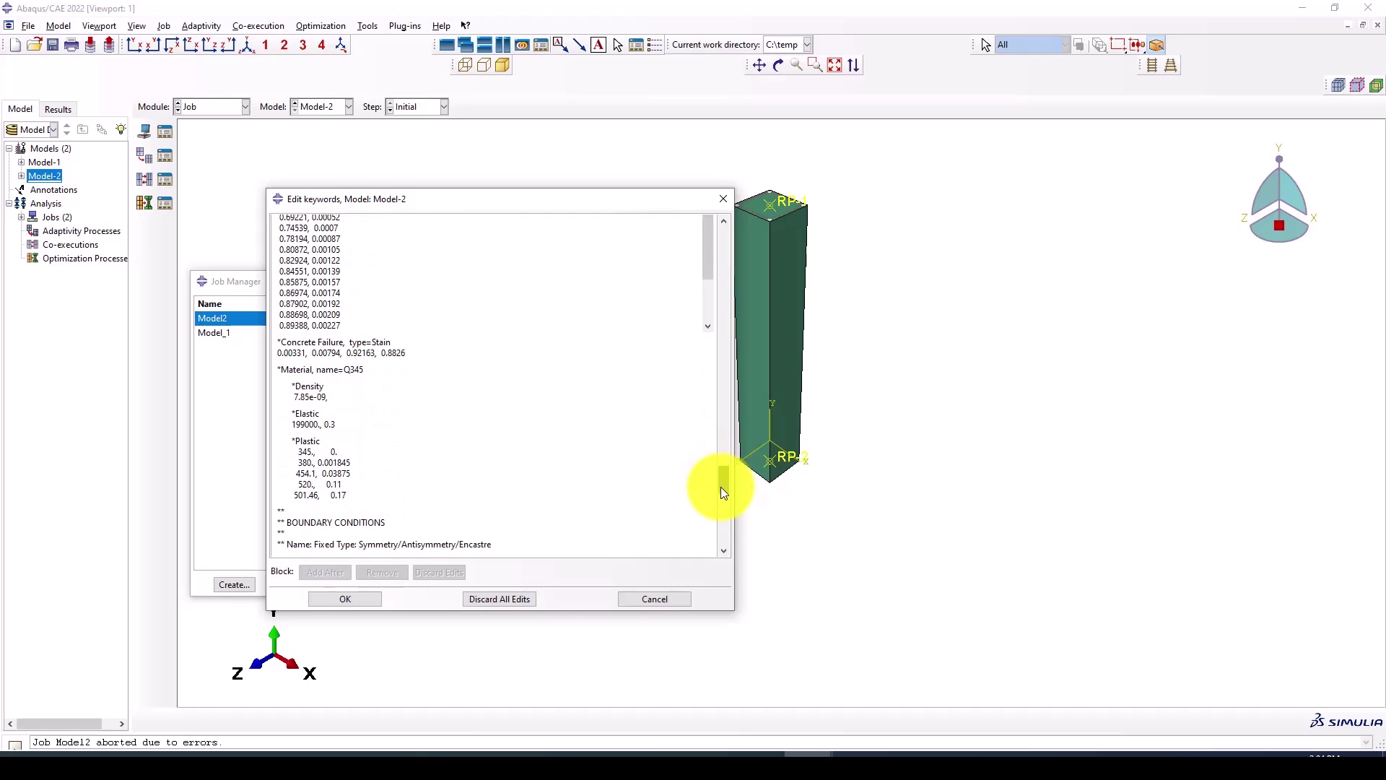
pyautogui.click(379, 343)
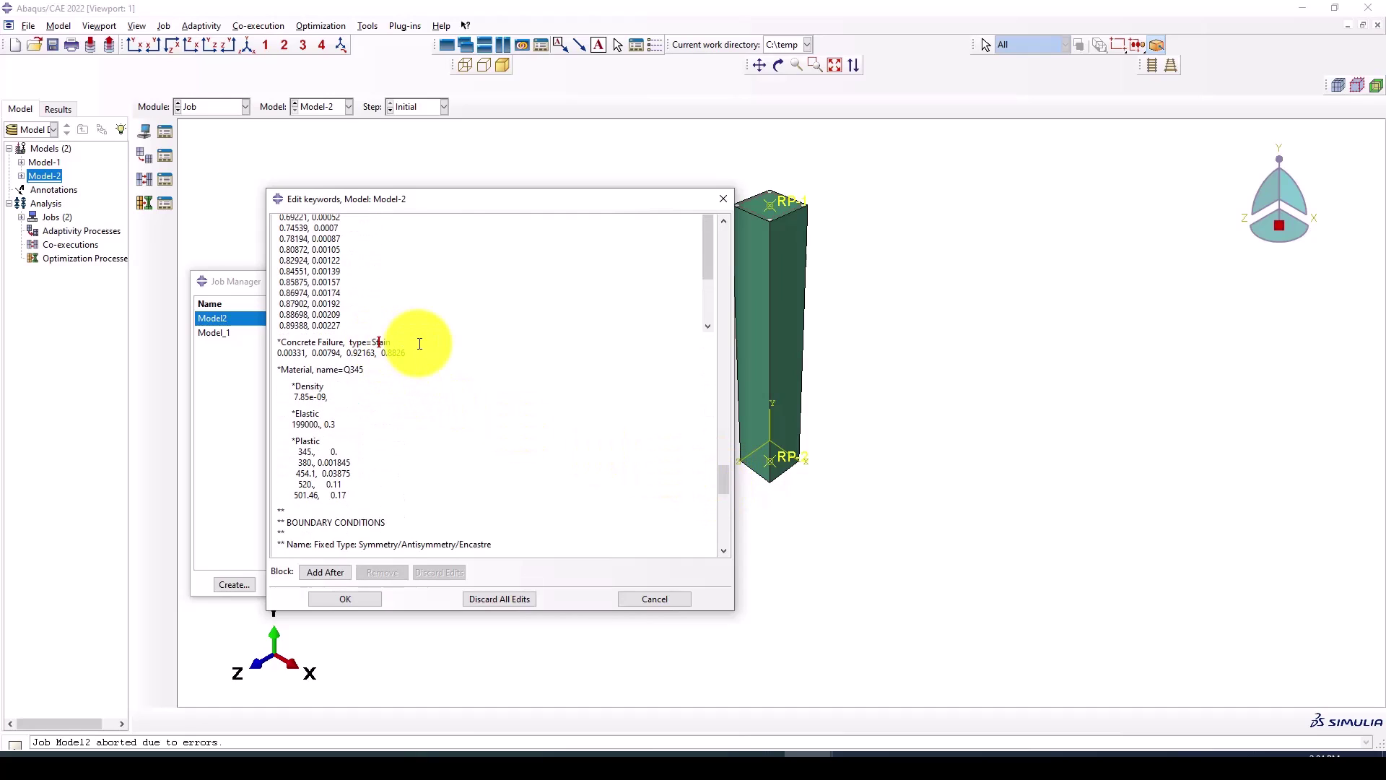
pyautogui.write('r')
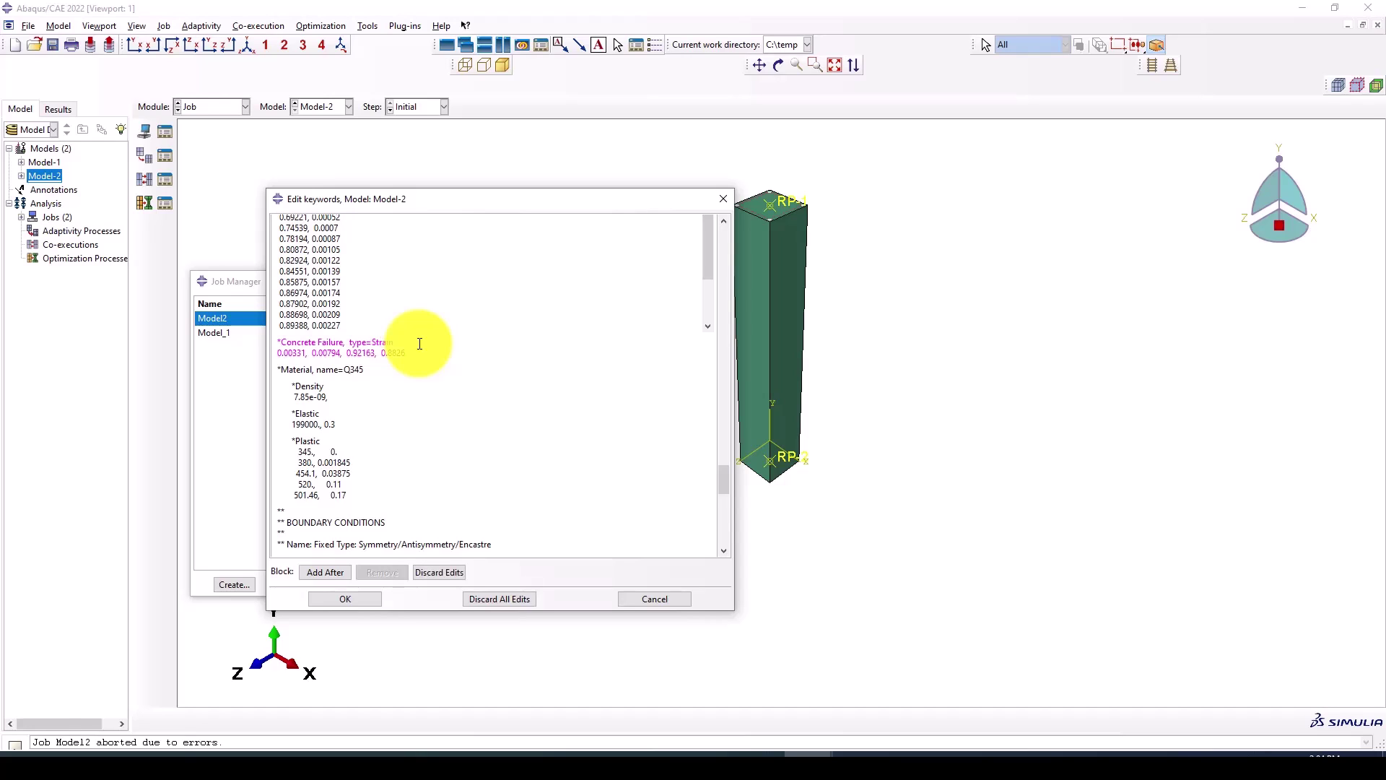
pyautogui.click(341, 600)
# Resubmit job Model2, overwriting its existing files, and follow the run in the job monitor until it ends.
pyautogui.click(681, 344)
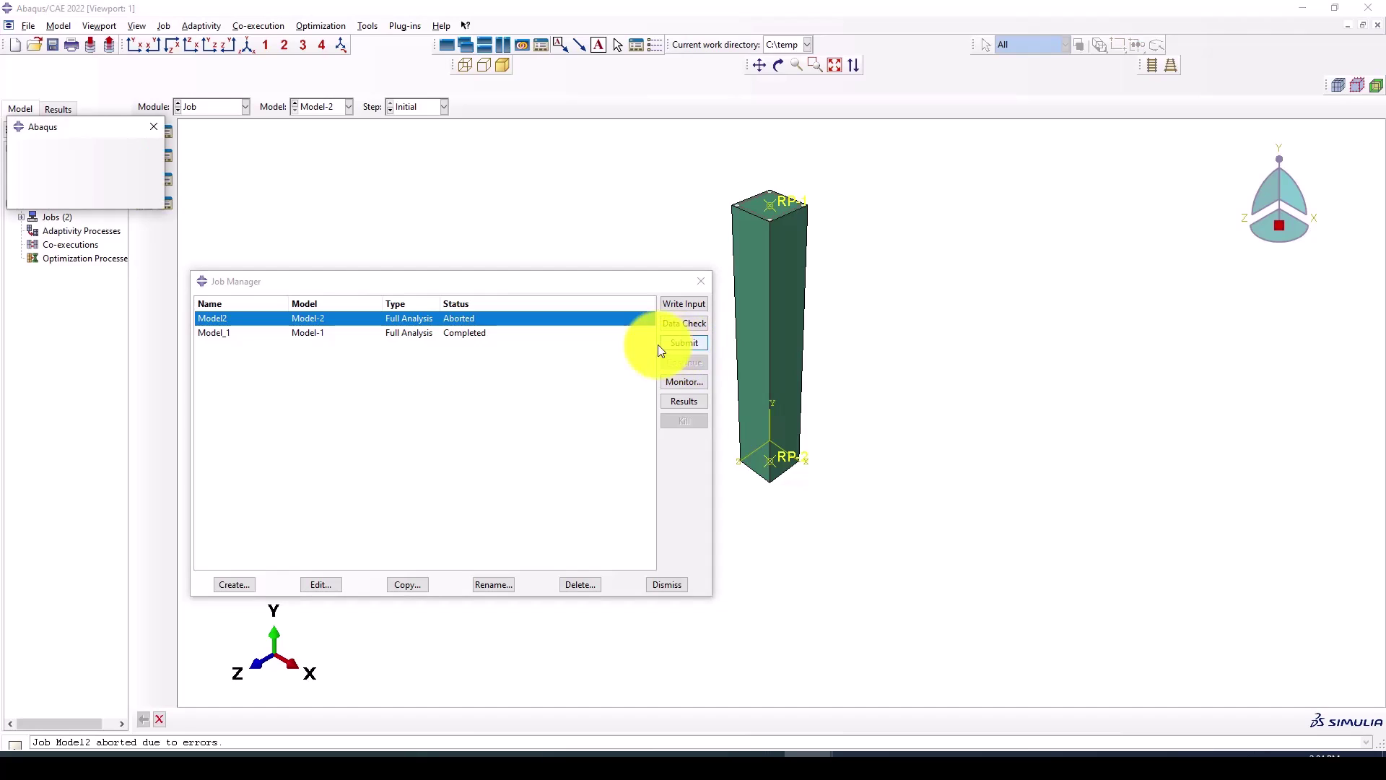
pyautogui.click(50, 201)
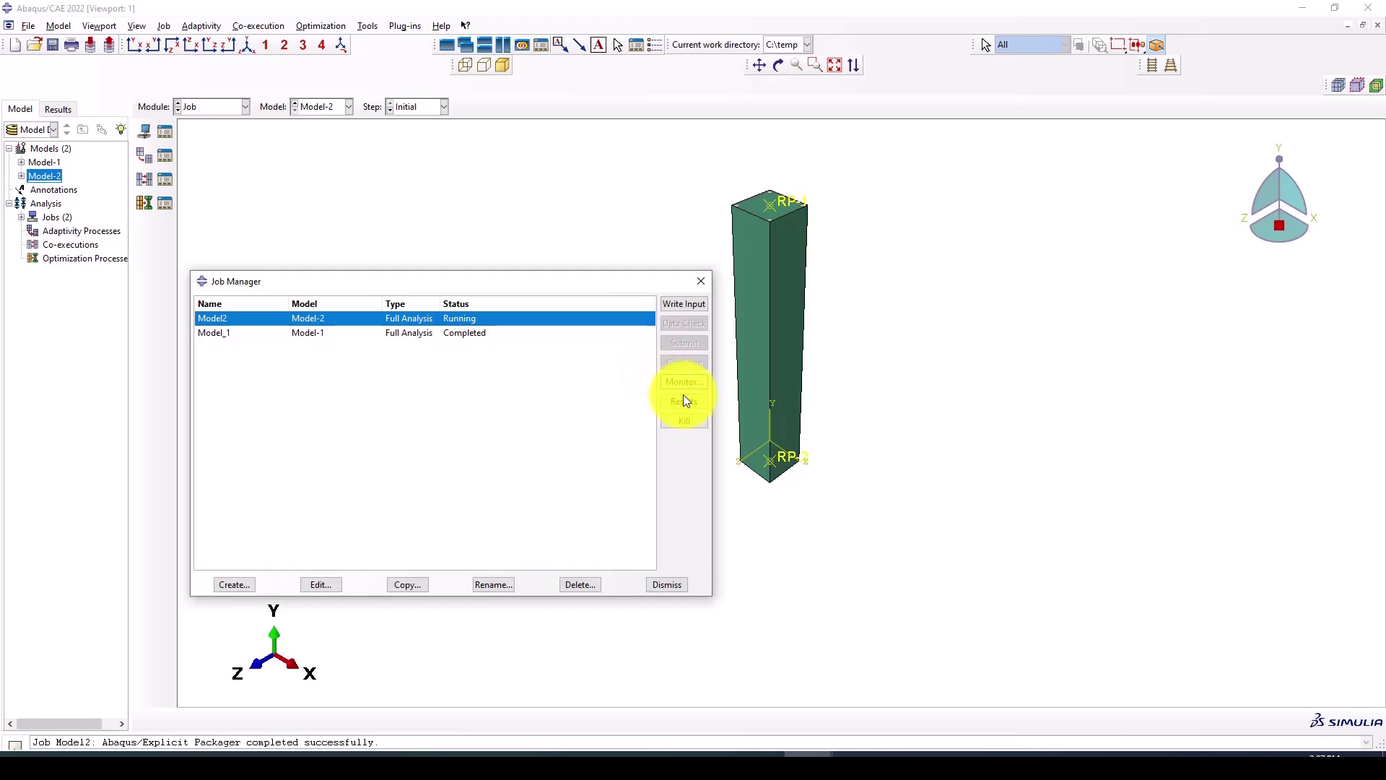
pyautogui.moveTo(802, 751)
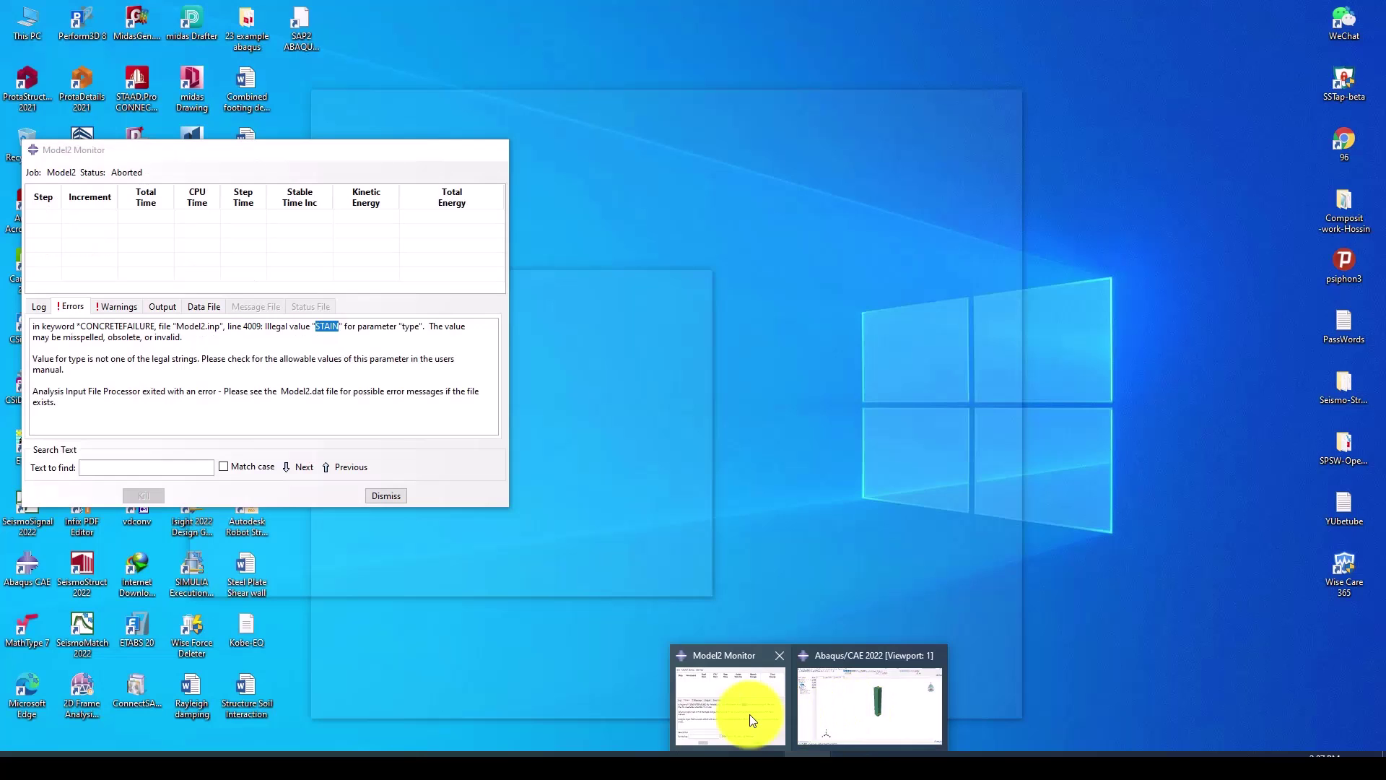
pyautogui.click(750, 713)
pyautogui.click(328, 206)
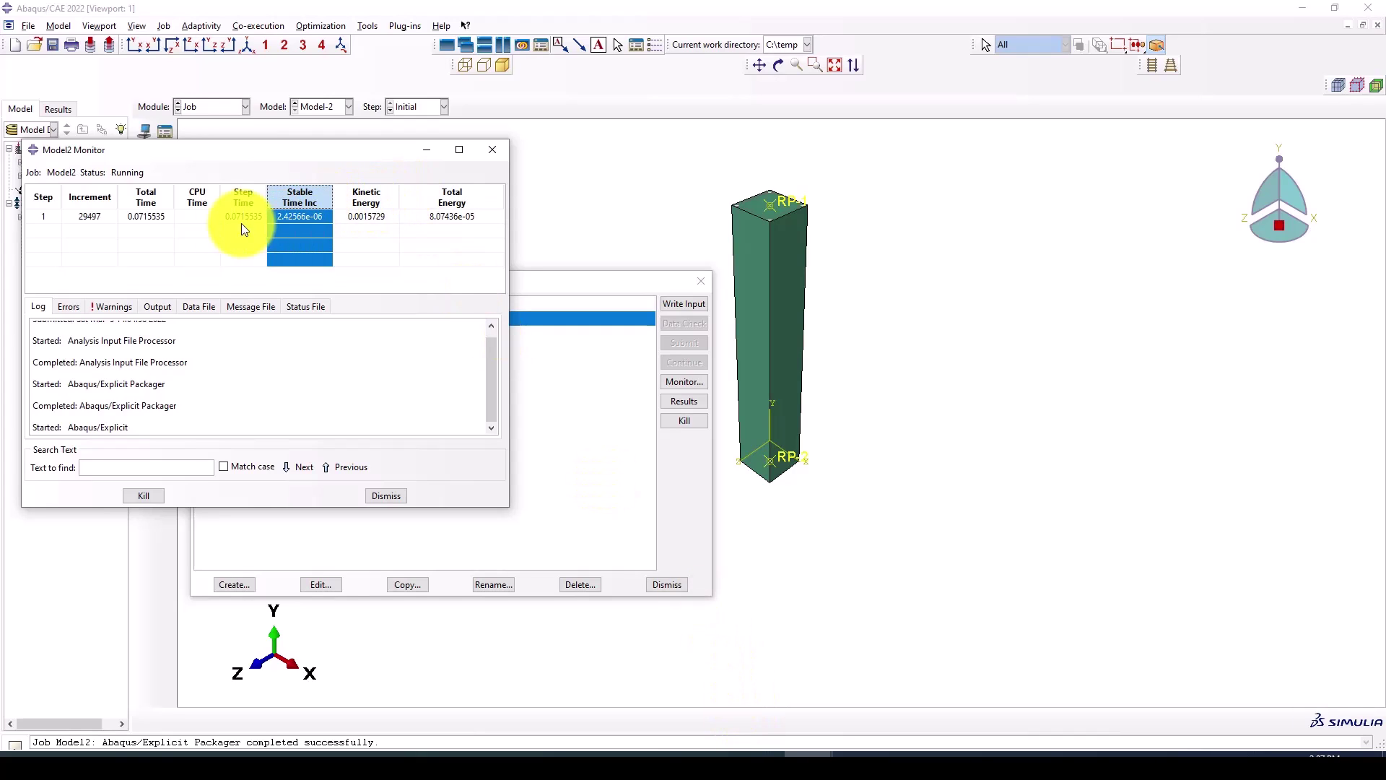
pyautogui.click(147, 216)
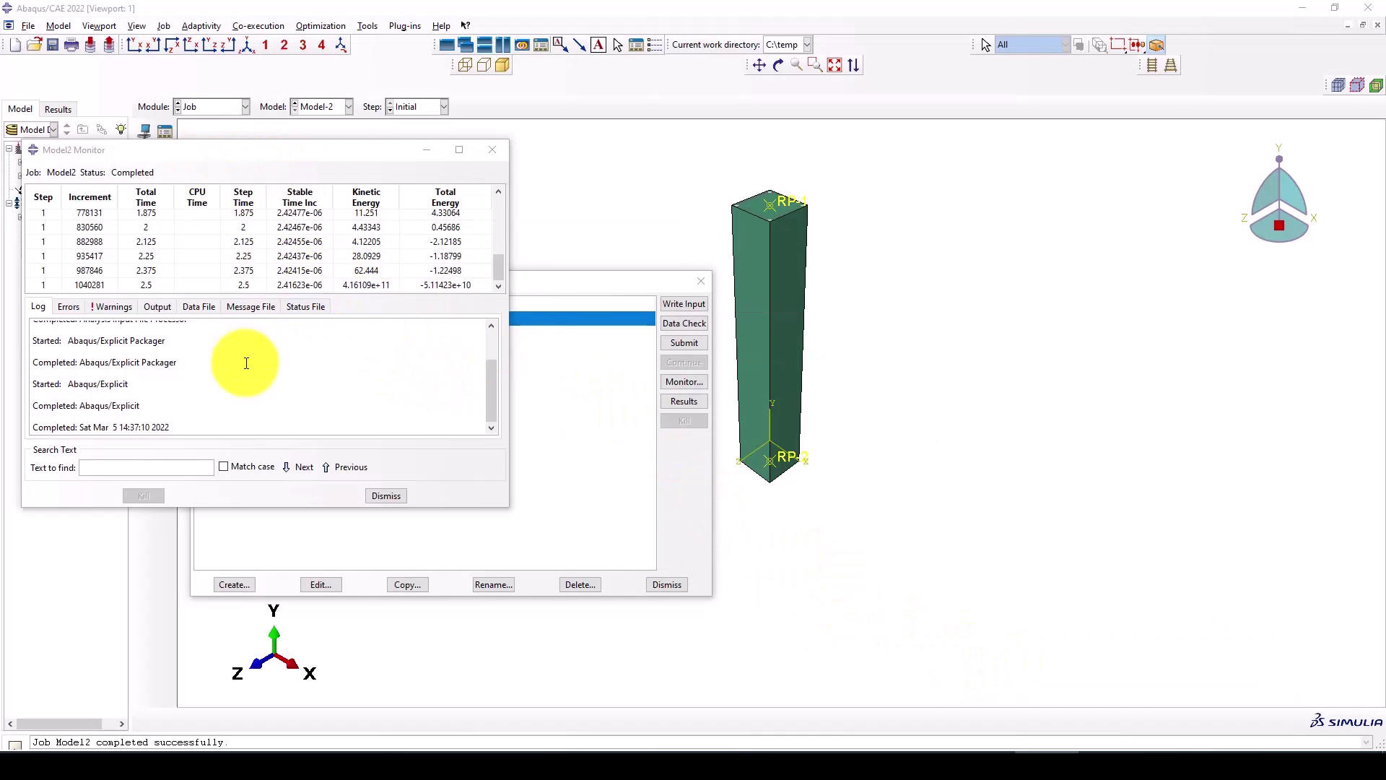
pyautogui.click(385, 496)
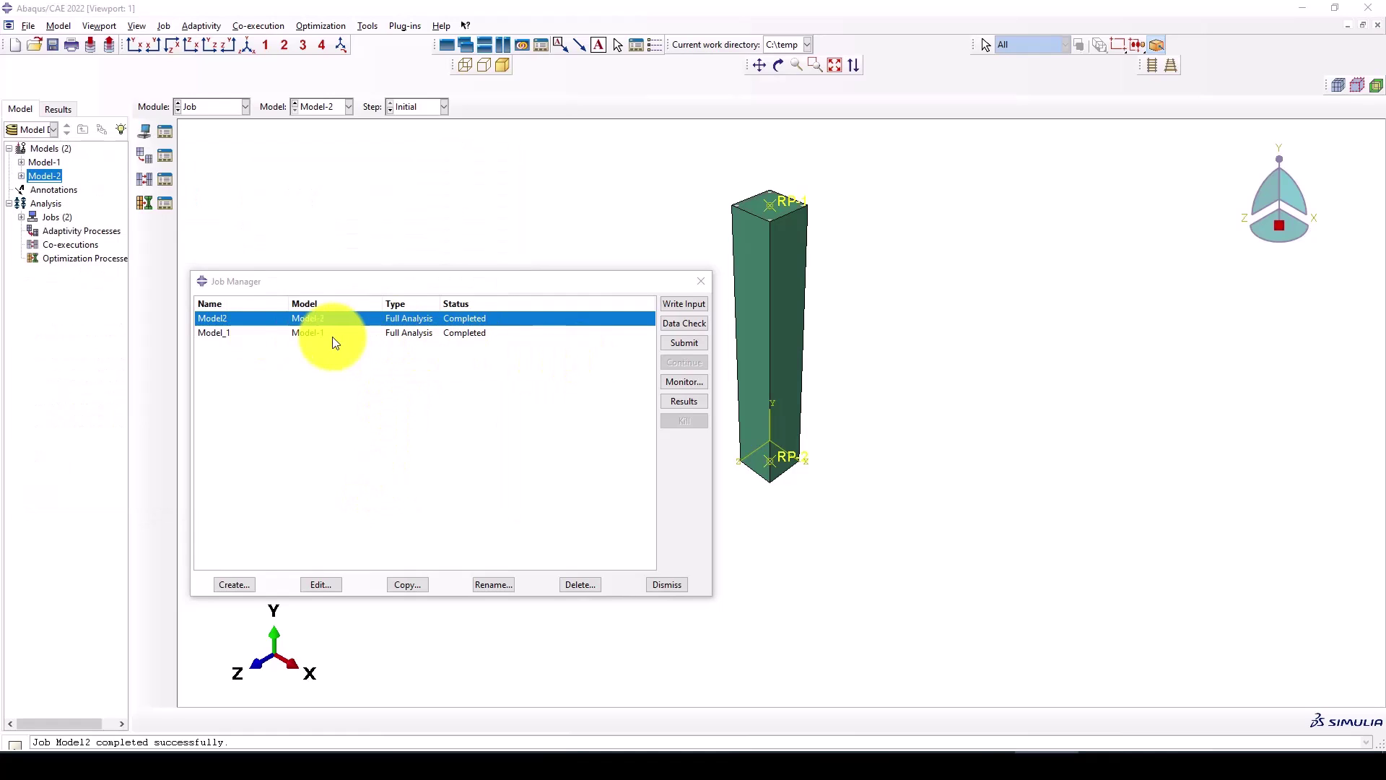
# Open the Model2 results, plot the S, Mises contours on the deformed shape and examine the column at step time 2.500.
pyautogui.click(682, 402)
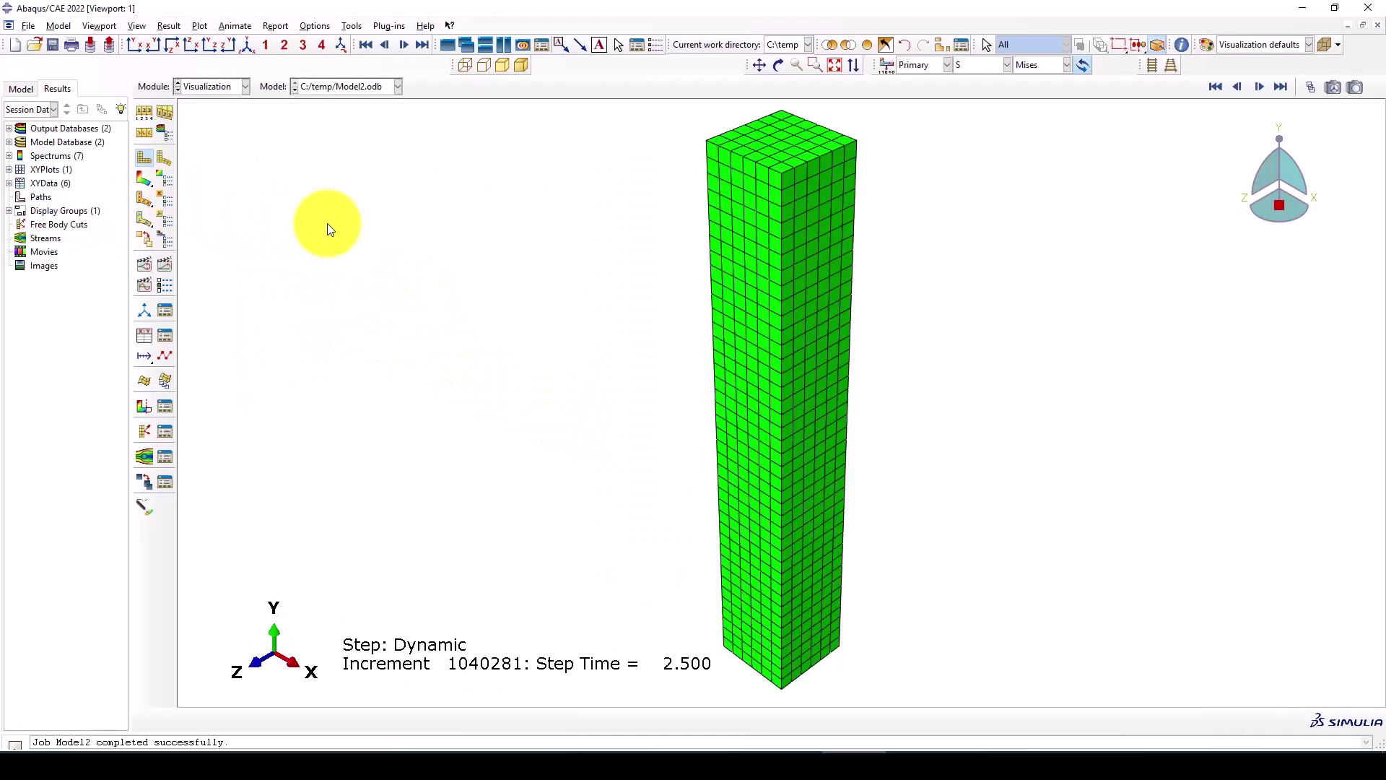
pyautogui.click(140, 182)
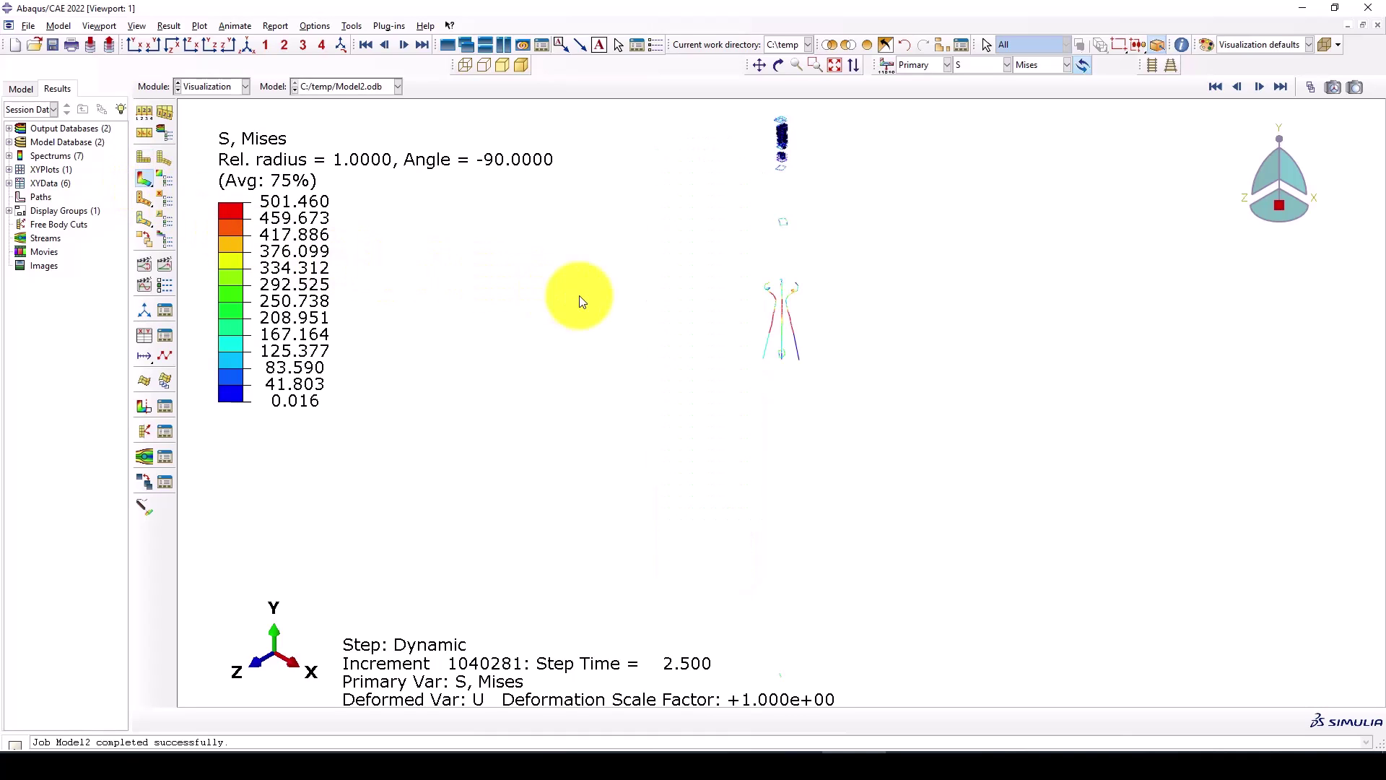
pyautogui.scroll(-2, 549, 426)
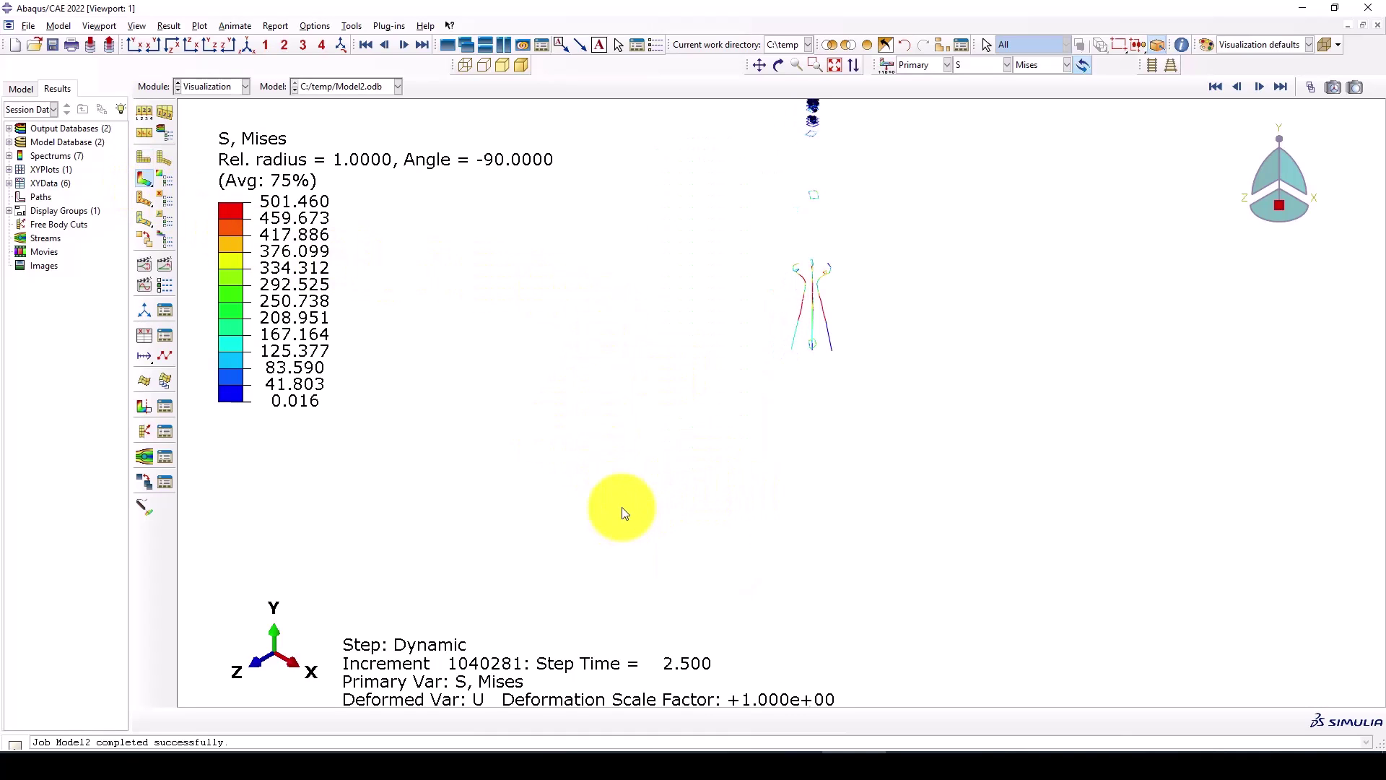
pyautogui.scroll(2, 756, 372)
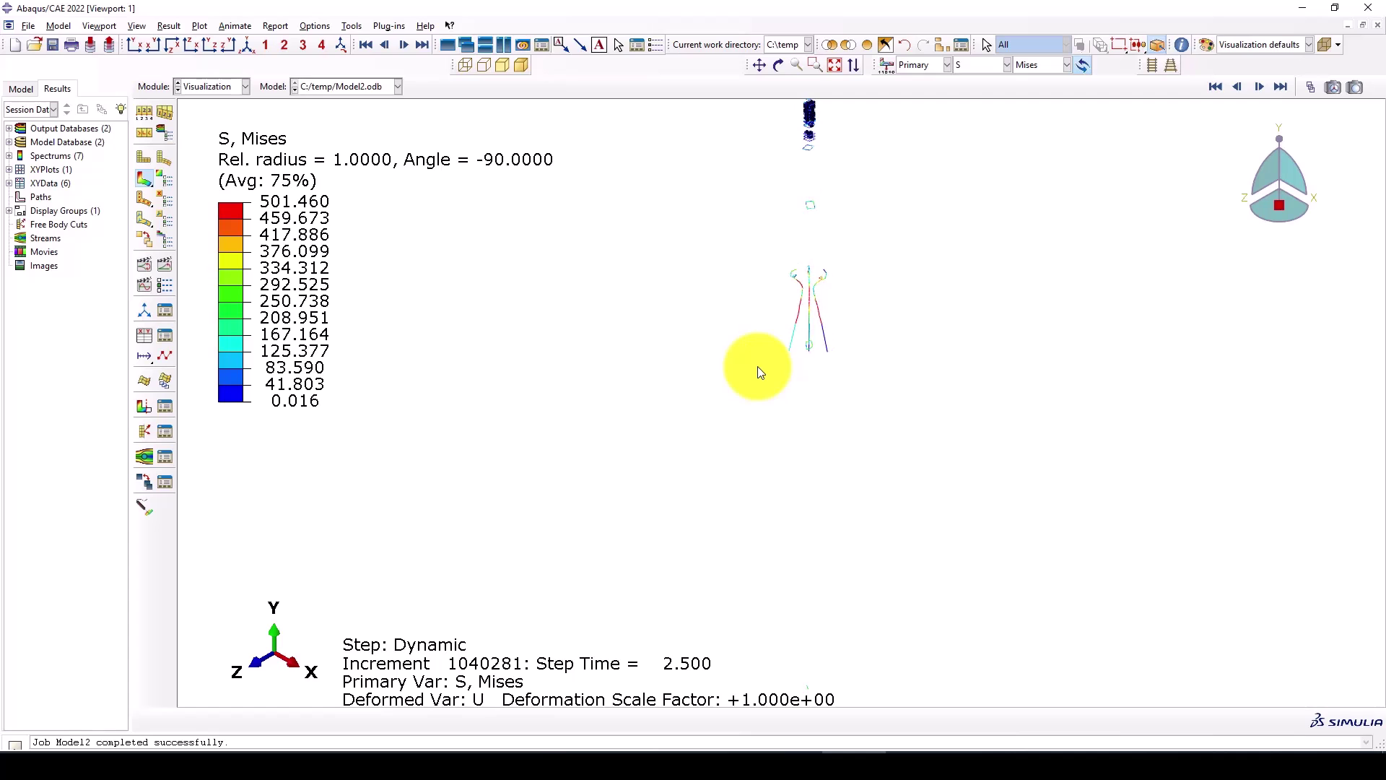
pyautogui.scroll(-6, 799, 160)
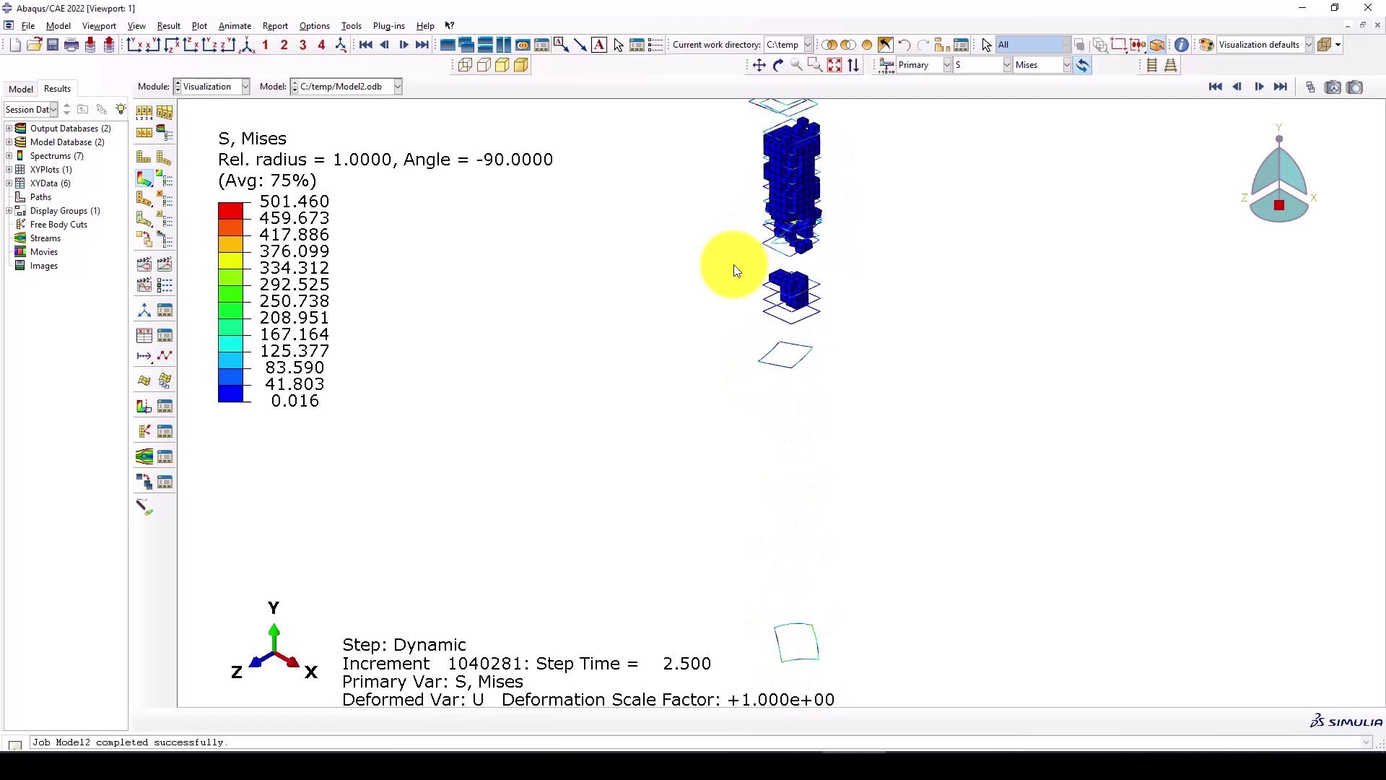
pyautogui.scroll(3, 717, 302)
pyautogui.scroll(-1, 779, 221)
pyautogui.scroll(-5, 778, 221)
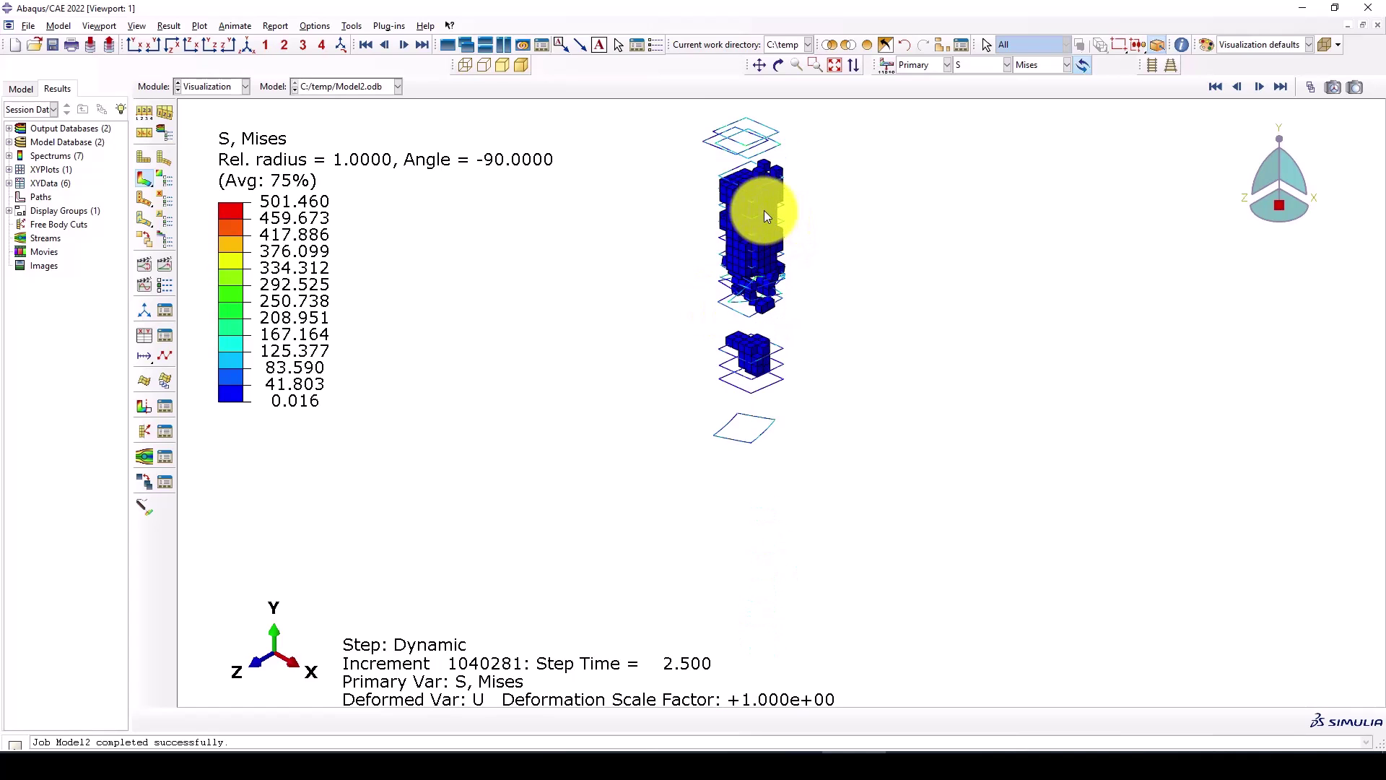
pyautogui.scroll(5, 745, 271)
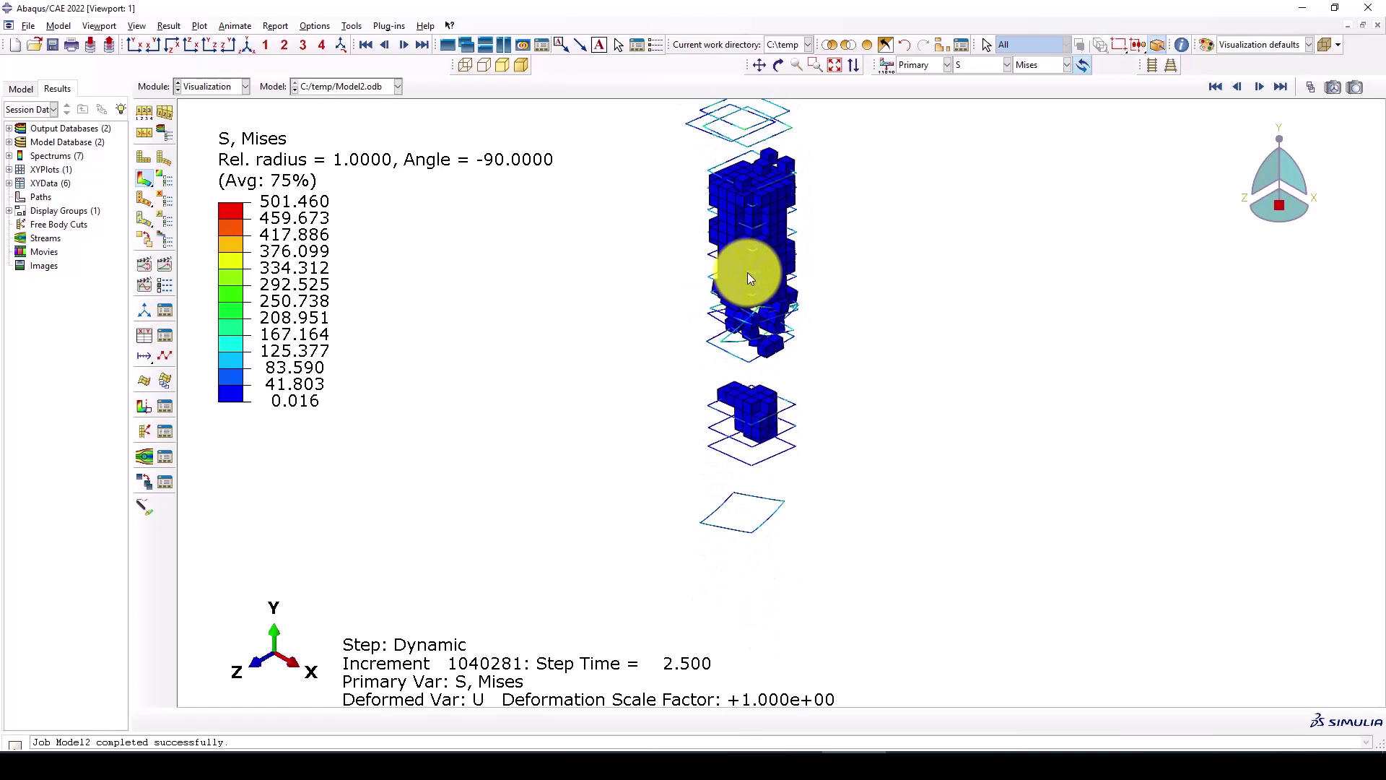
# Play the time-history animation of the Mises stress, stop it, and display frame 19 of the Dynamic step.
pyautogui.click(166, 268)
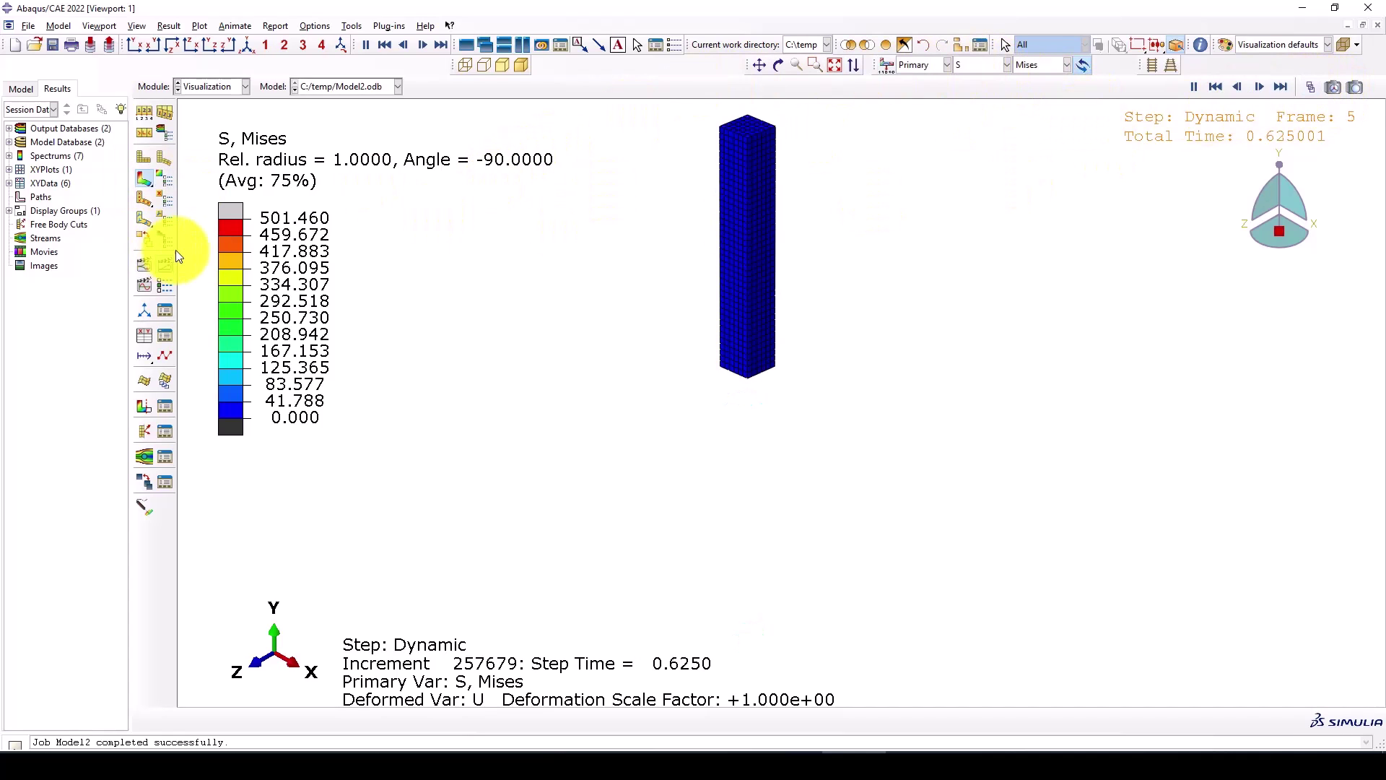
pyautogui.click(163, 272)
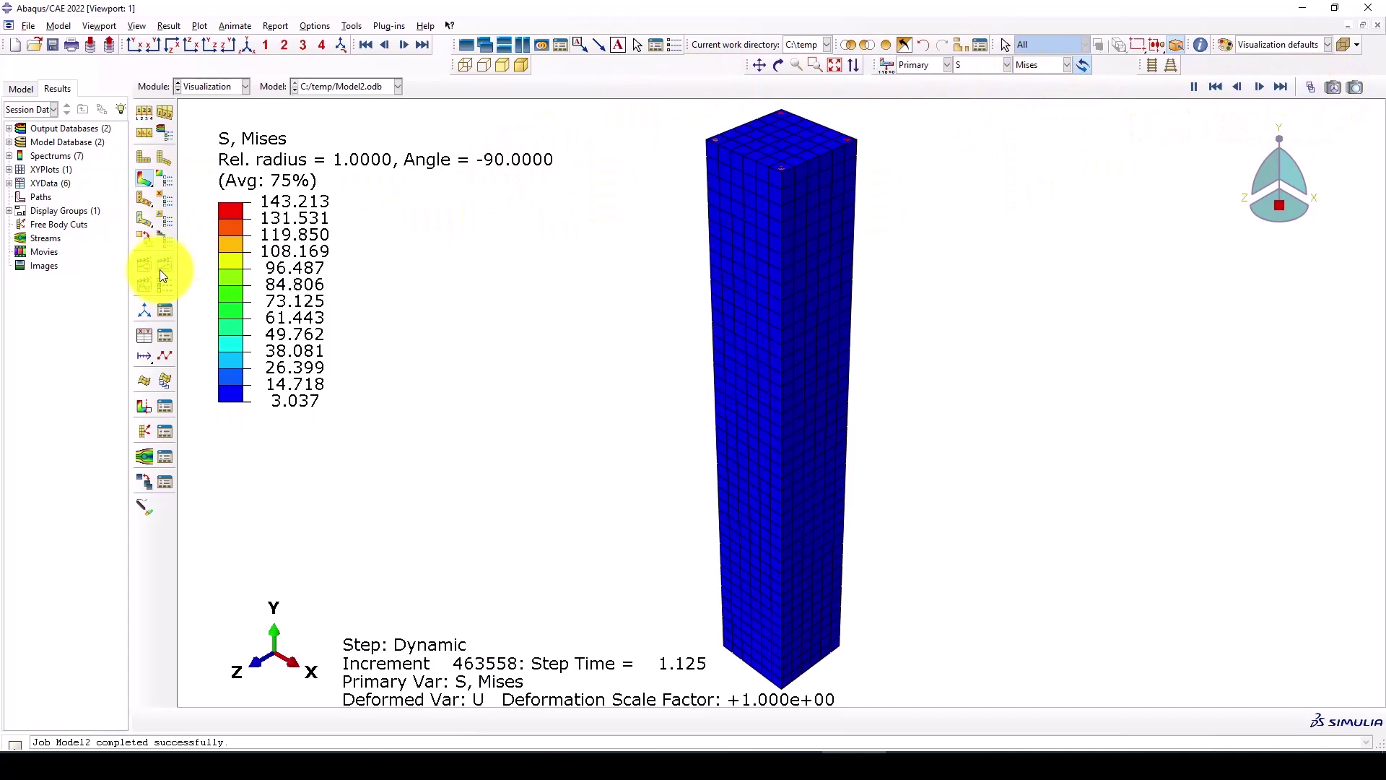
pyautogui.click(1312, 88)
pyautogui.moveTo(197, 342); pyautogui.dragTo(262, 343)
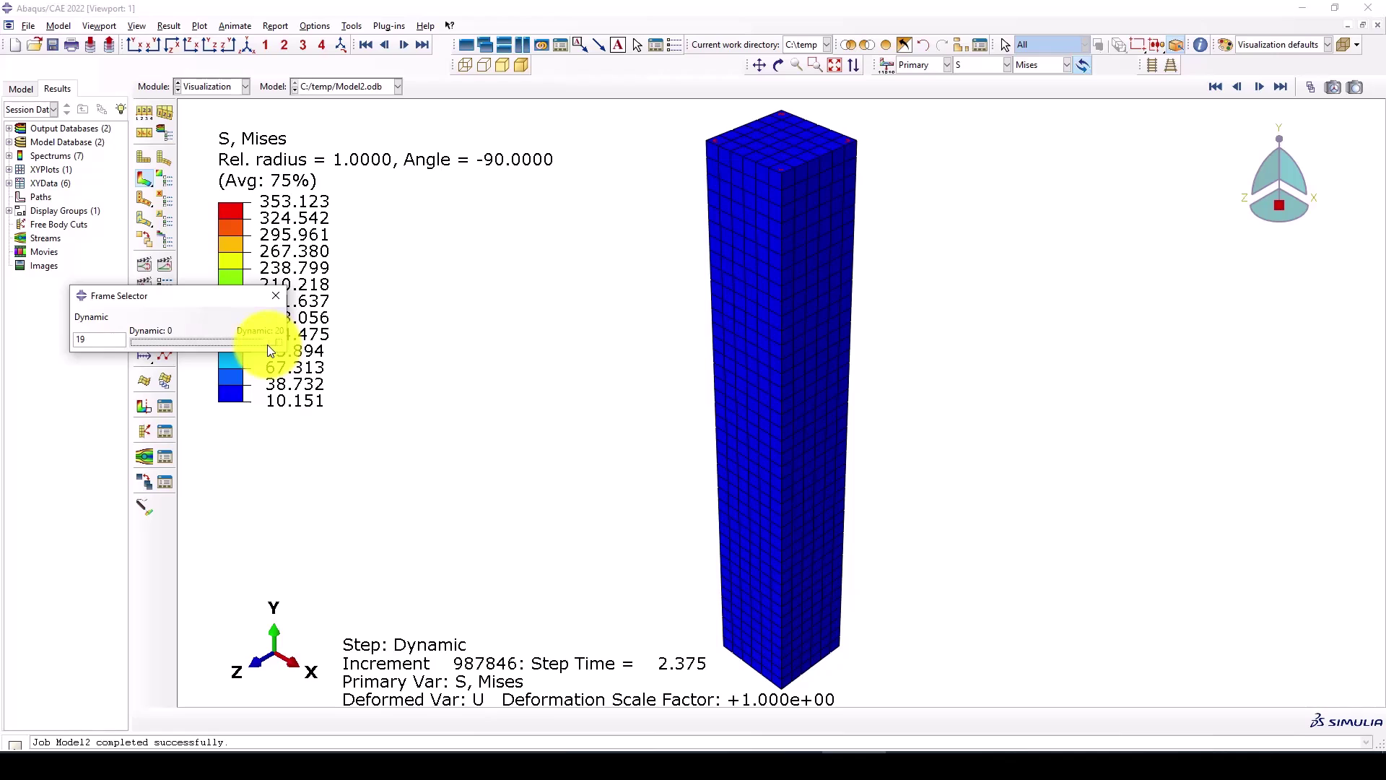
pyautogui.click(279, 296)
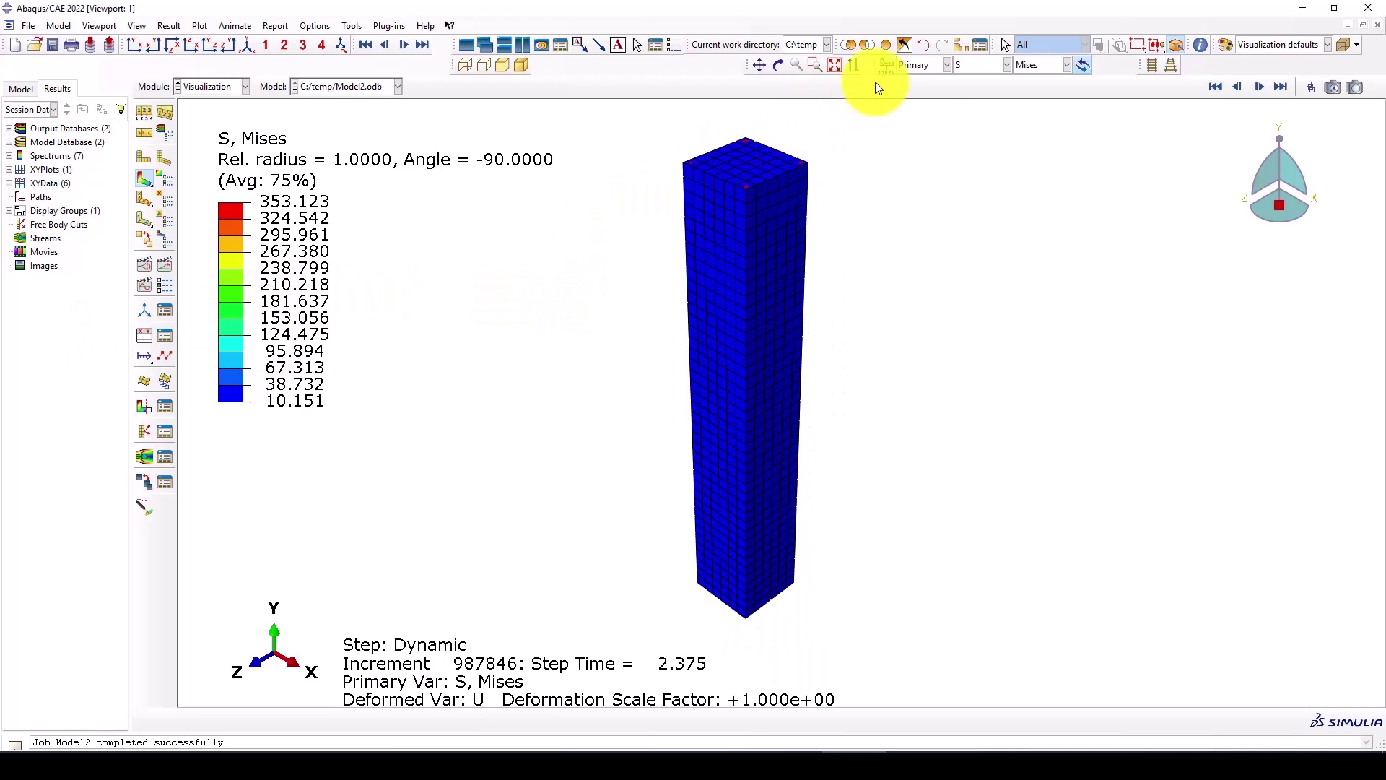
# Display the last frame of the Dynamic step at step time 2.500 and examine the Mises stress on the remaining column elements and reinforcement.
pyautogui.click(977, 65)
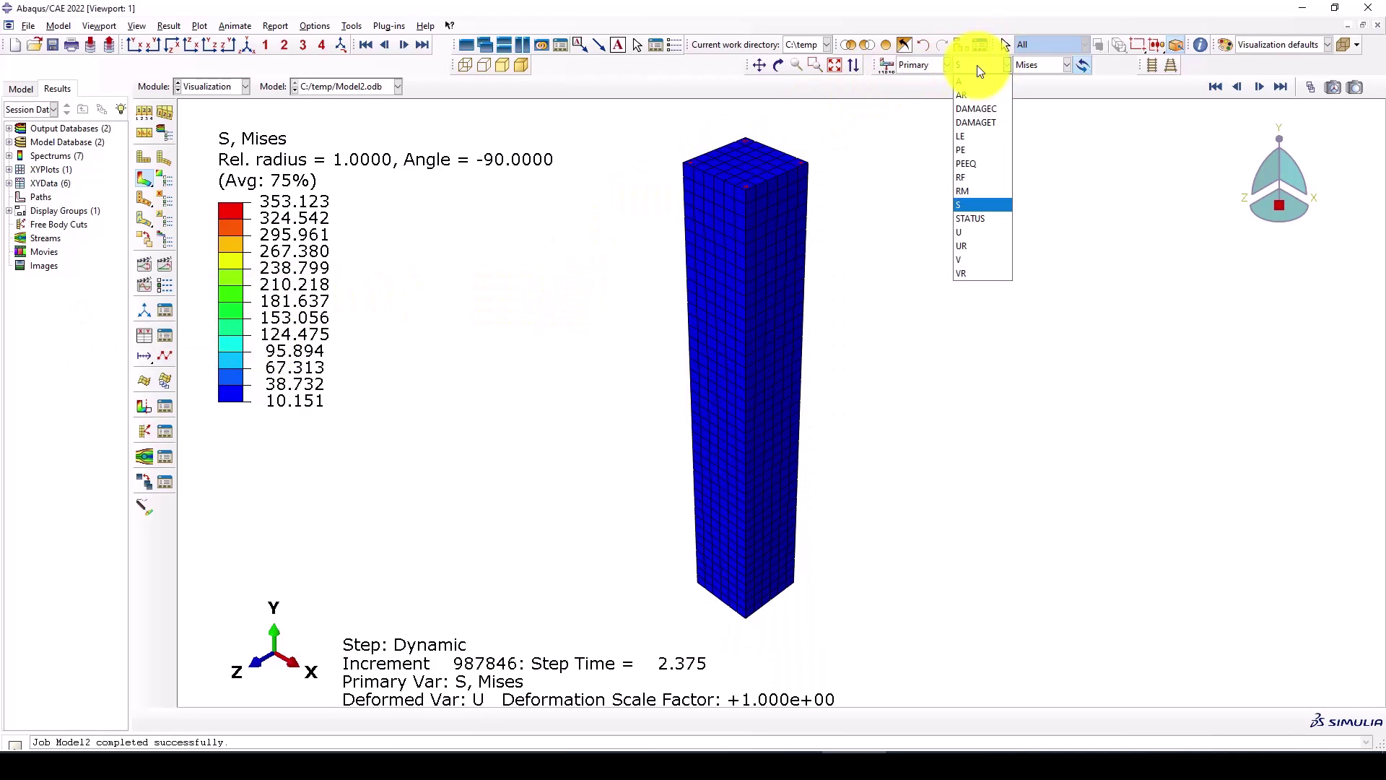
pyautogui.click(577, 269)
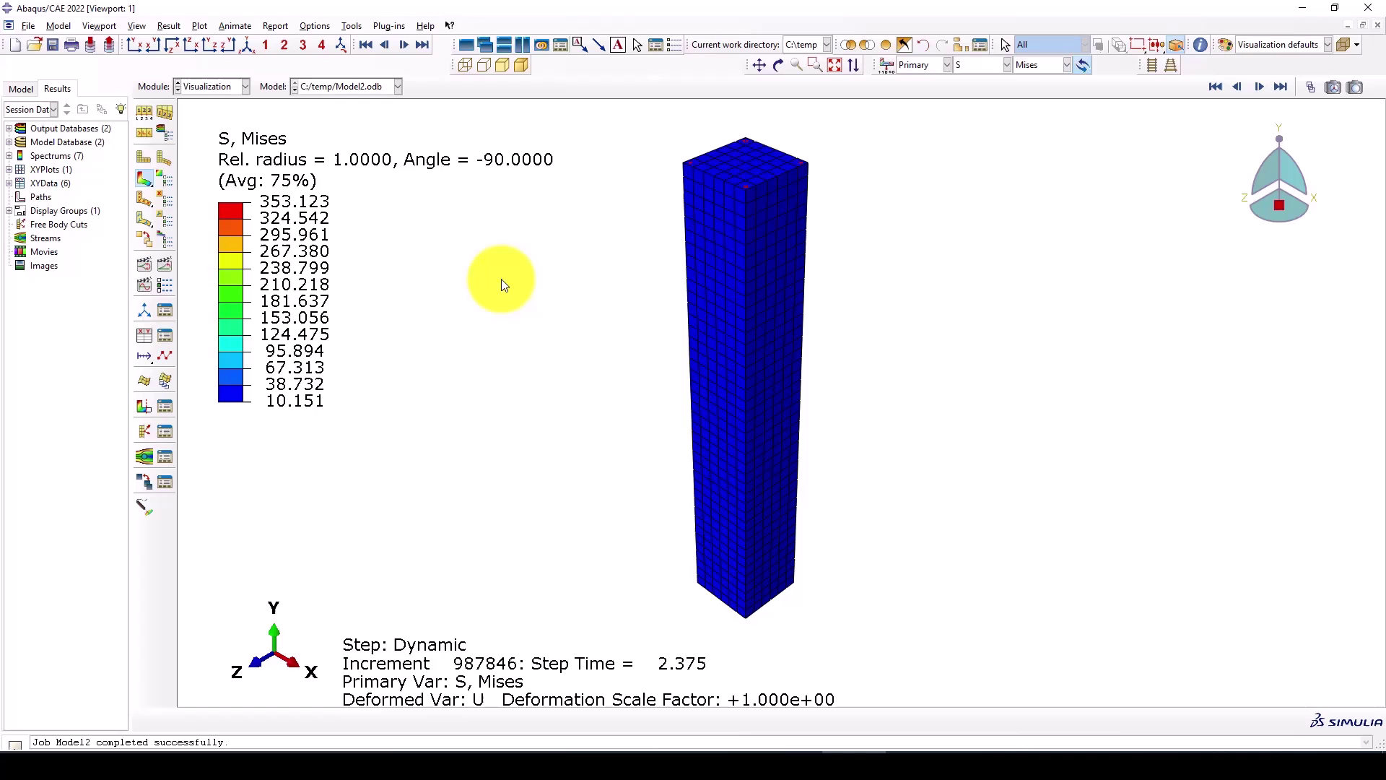
pyautogui.click(1282, 87)
pyautogui.scroll(1, 711, 361)
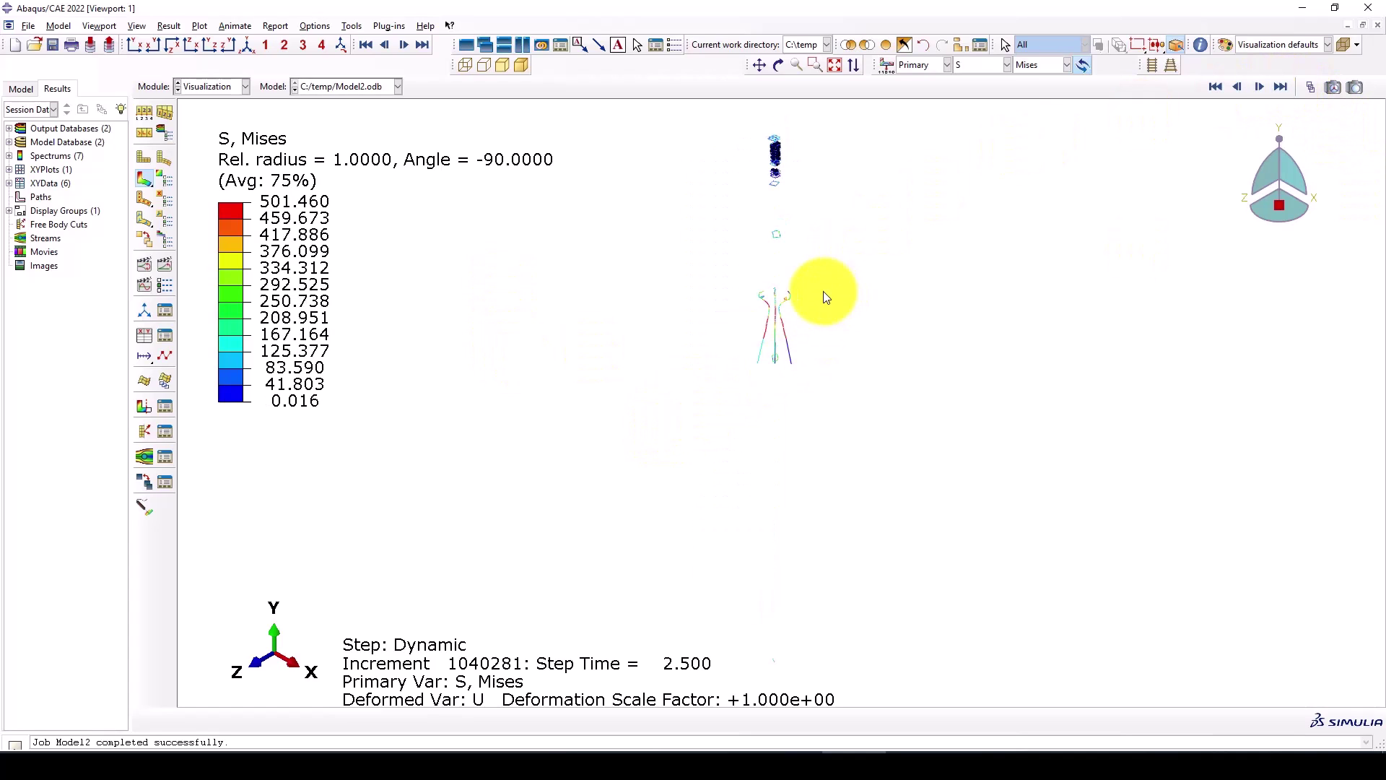
pyautogui.scroll(-2, 808, 288)
pyautogui.scroll(2, 747, 289)
pyautogui.scroll(-2, 769, 155)
pyautogui.scroll(-2, 756, 145)
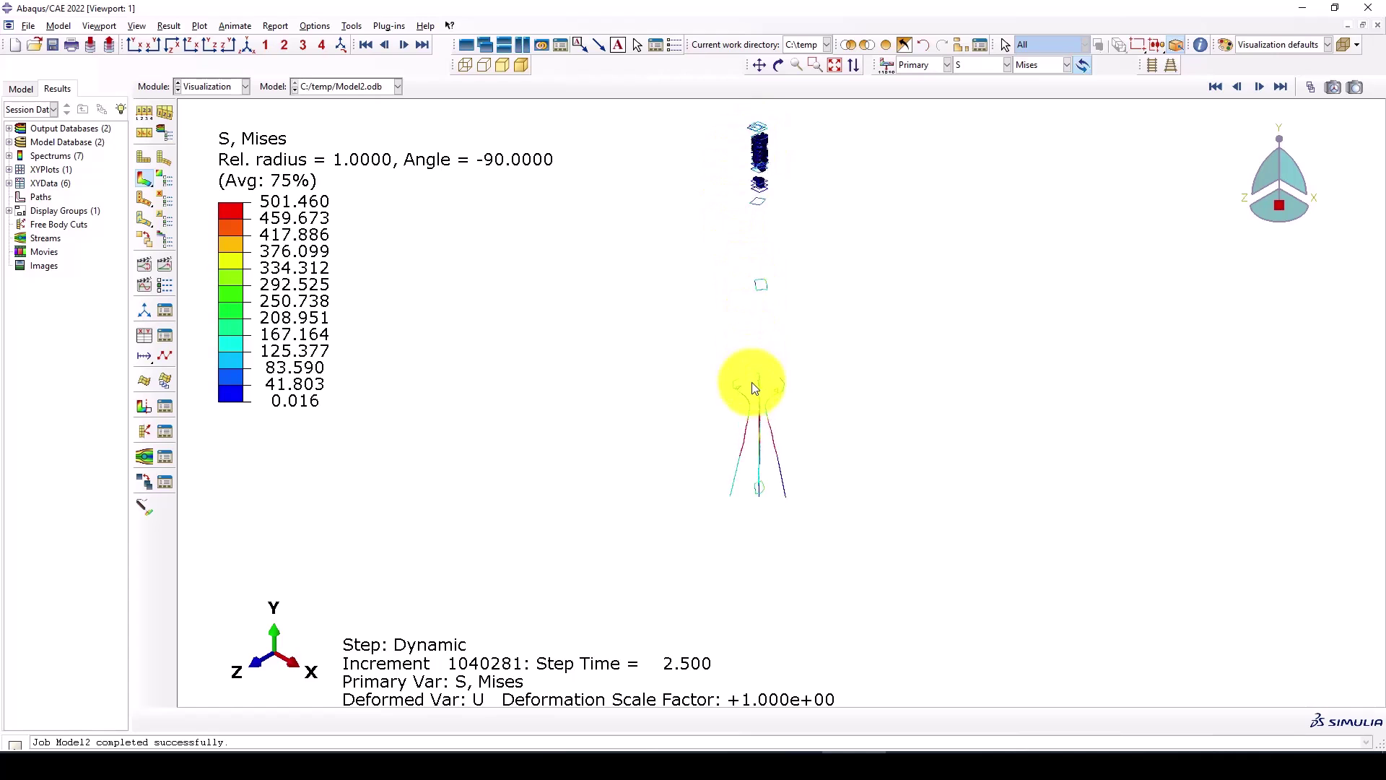
pyautogui.scroll(-2, 751, 405)
pyautogui.scroll(3, 664, 454)
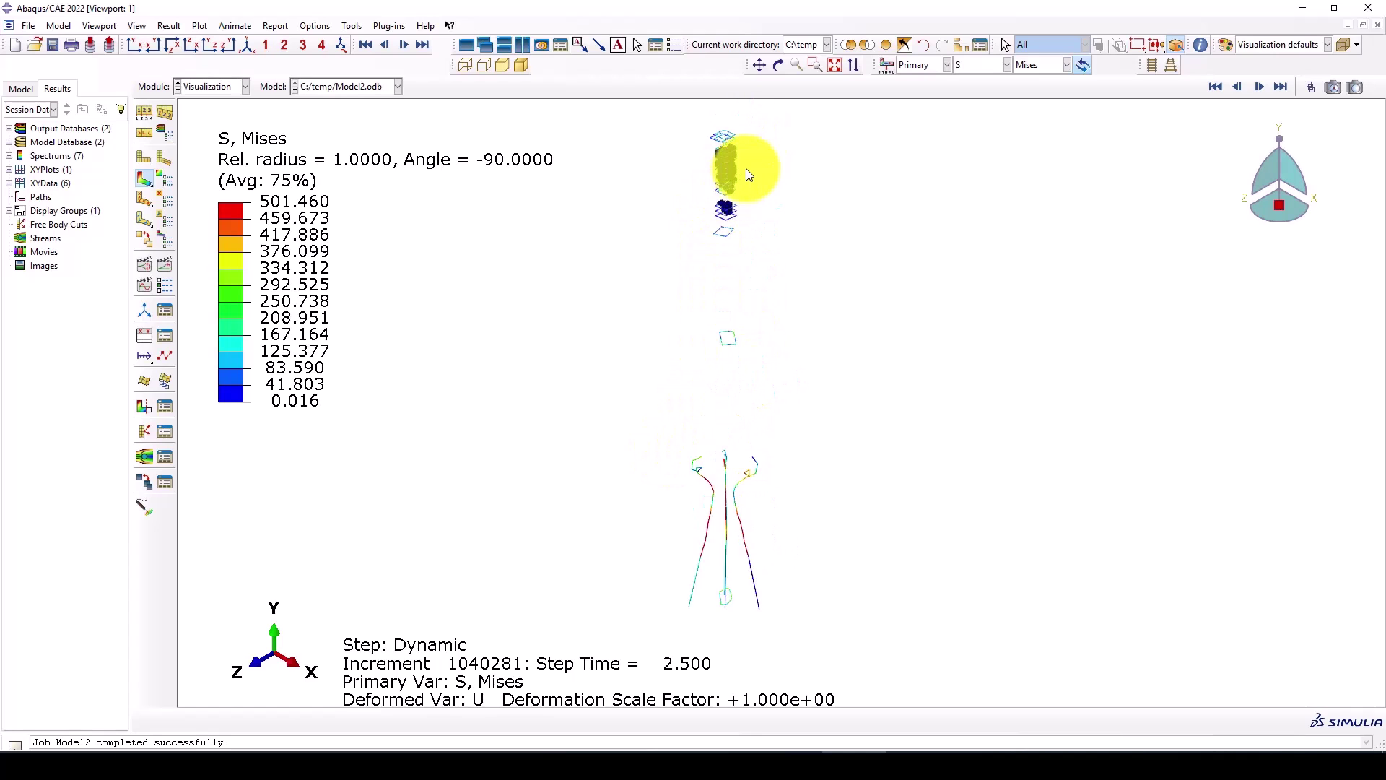
pyautogui.scroll(-2, 722, 122)
pyautogui.scroll(-2, 726, 181)
pyautogui.scroll(-2, 707, 217)
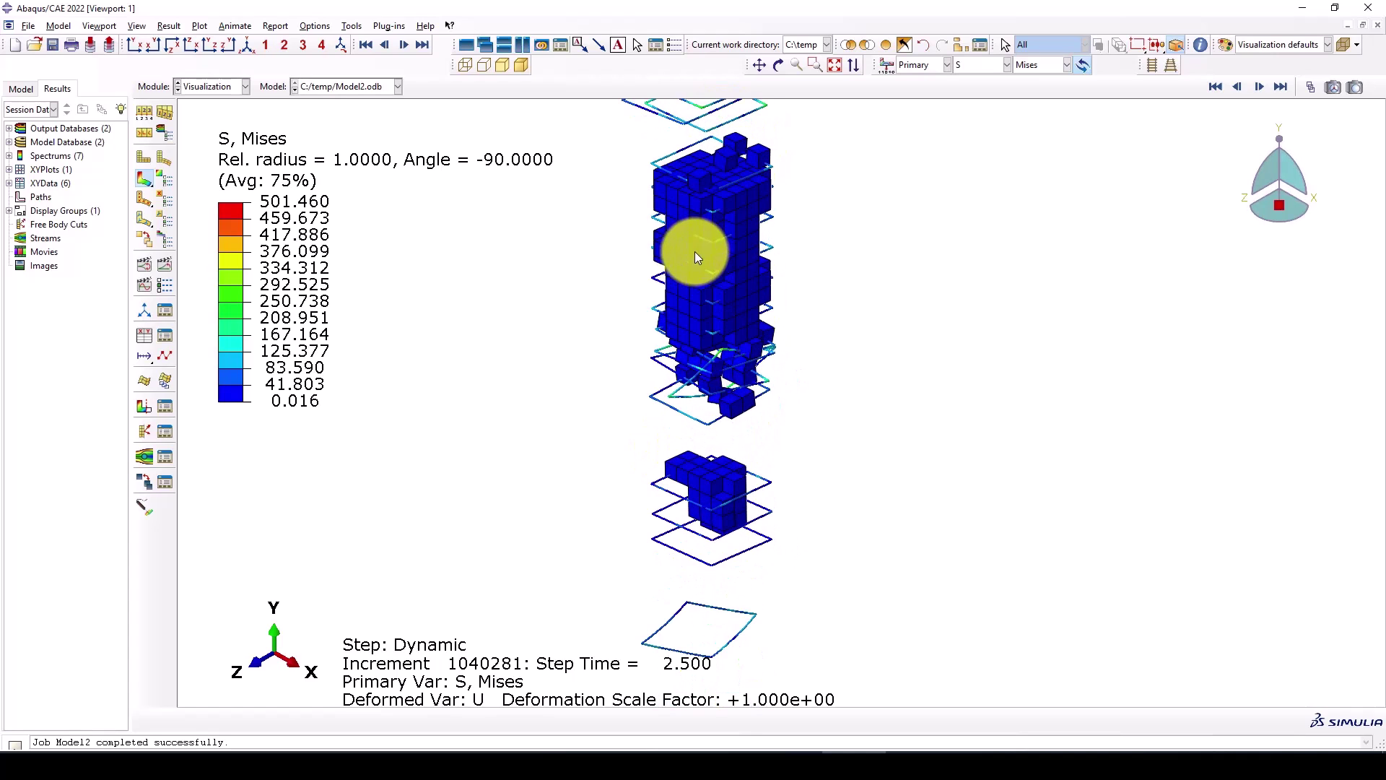
pyautogui.scroll(3, 628, 334)
pyautogui.scroll(-3, 714, 224)
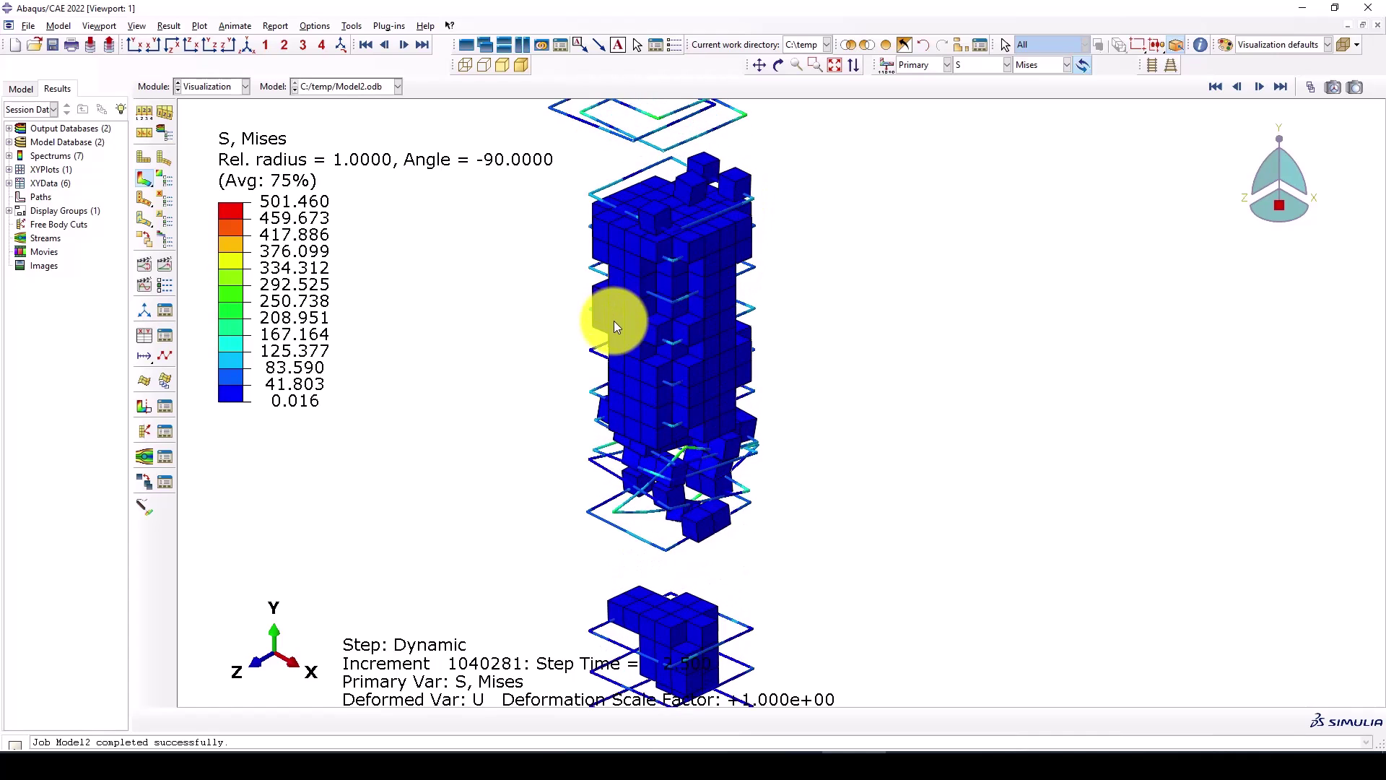
pyautogui.scroll(-1, 643, 329)
pyautogui.scroll(-1, 681, 390)
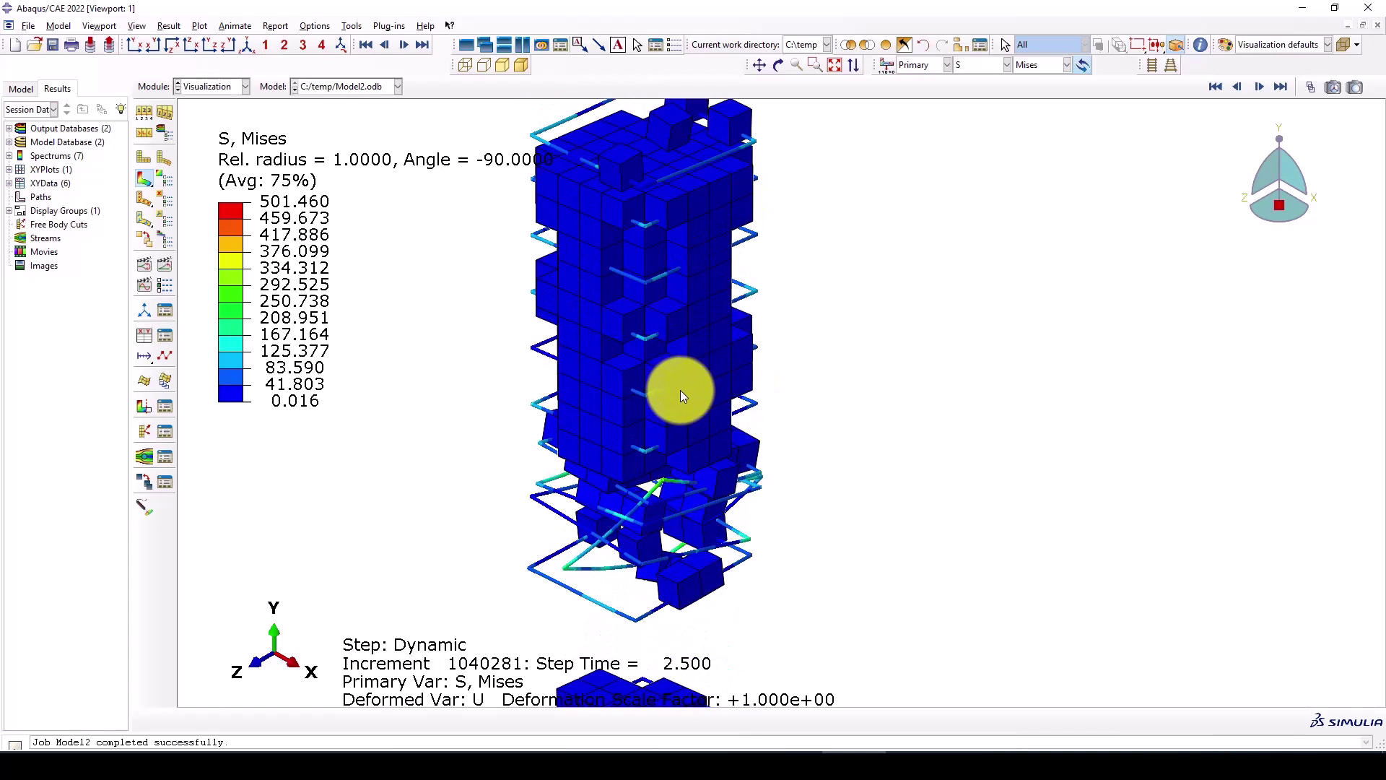
pyautogui.scroll(2, 660, 385)
pyautogui.scroll(1, 650, 404)
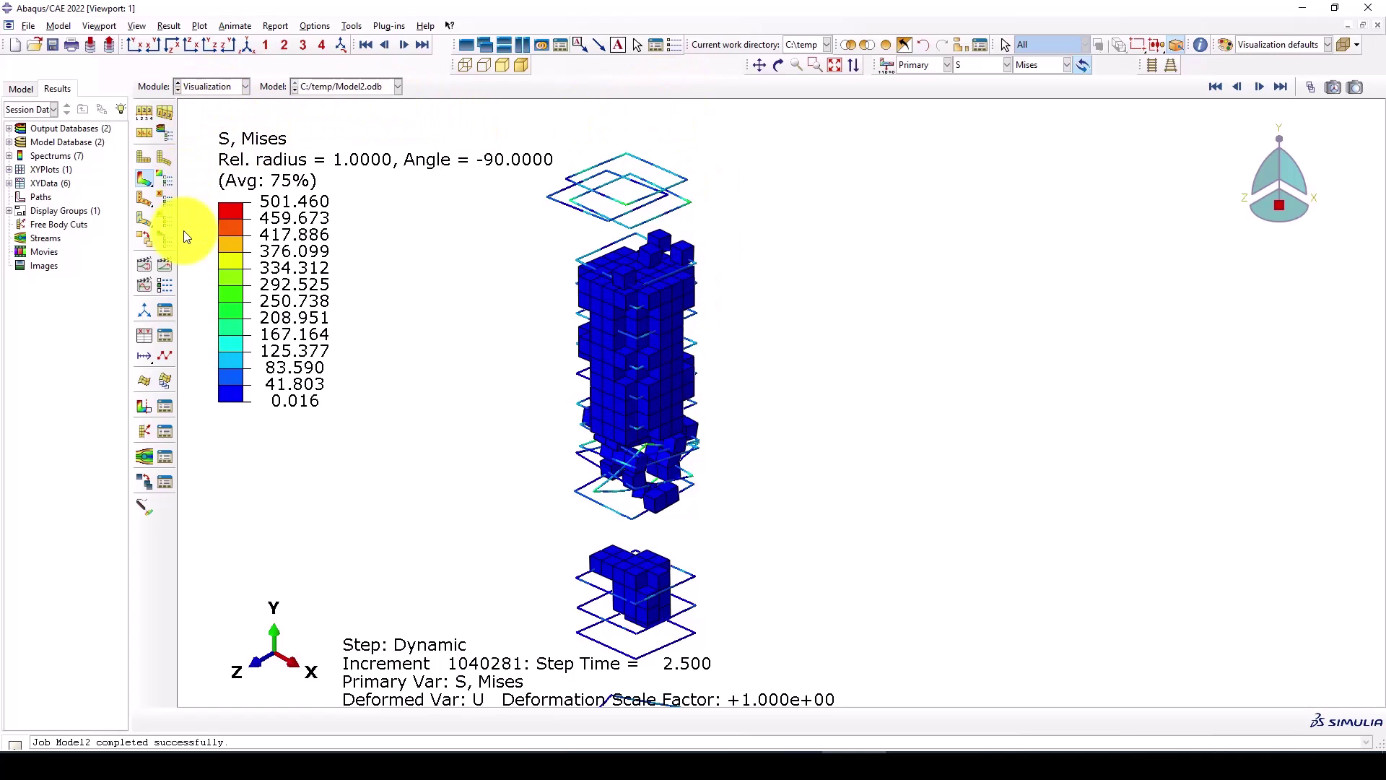
# Delete the old RF2 and U2 curves of NSET LOADING from the session's XY data, keeping FD.
pyautogui.click(165, 334)
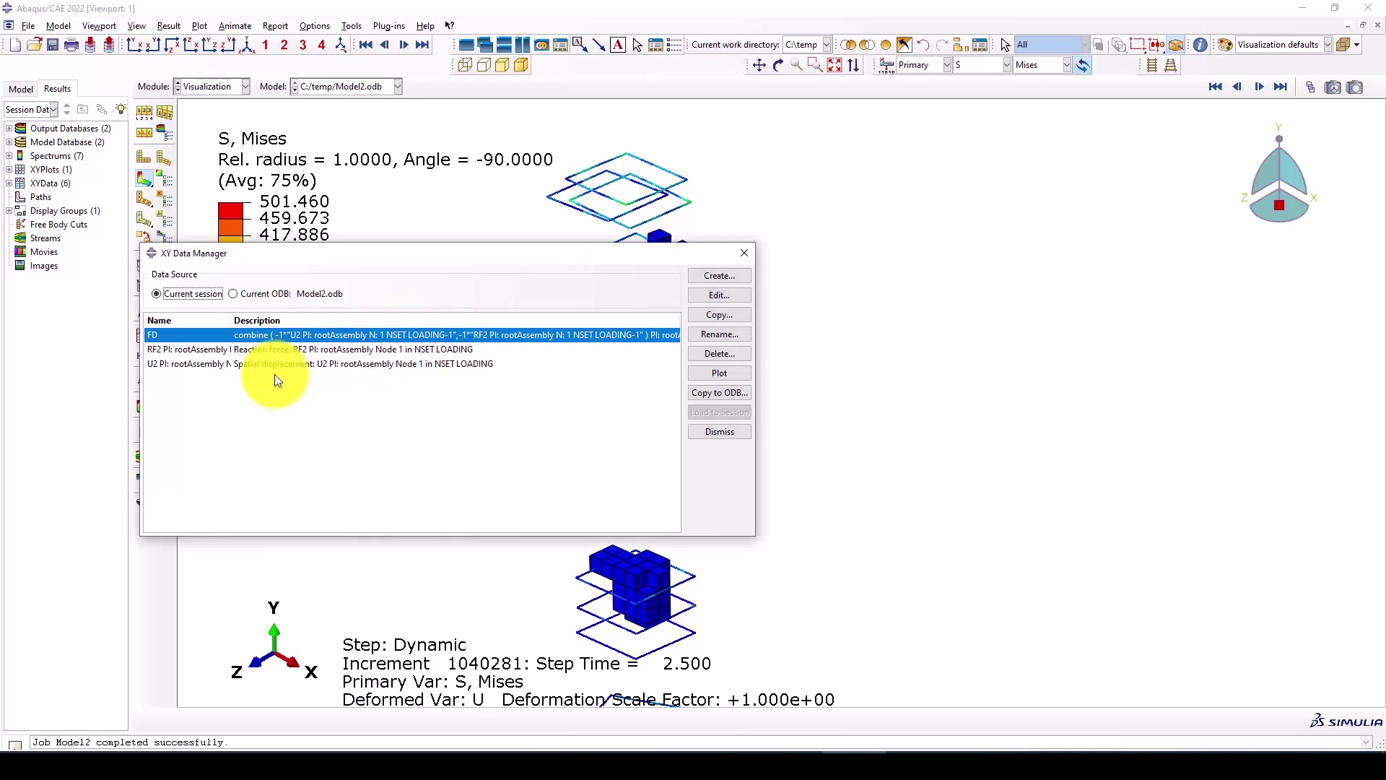
pyautogui.moveTo(279, 352); pyautogui.dragTo(276, 362)
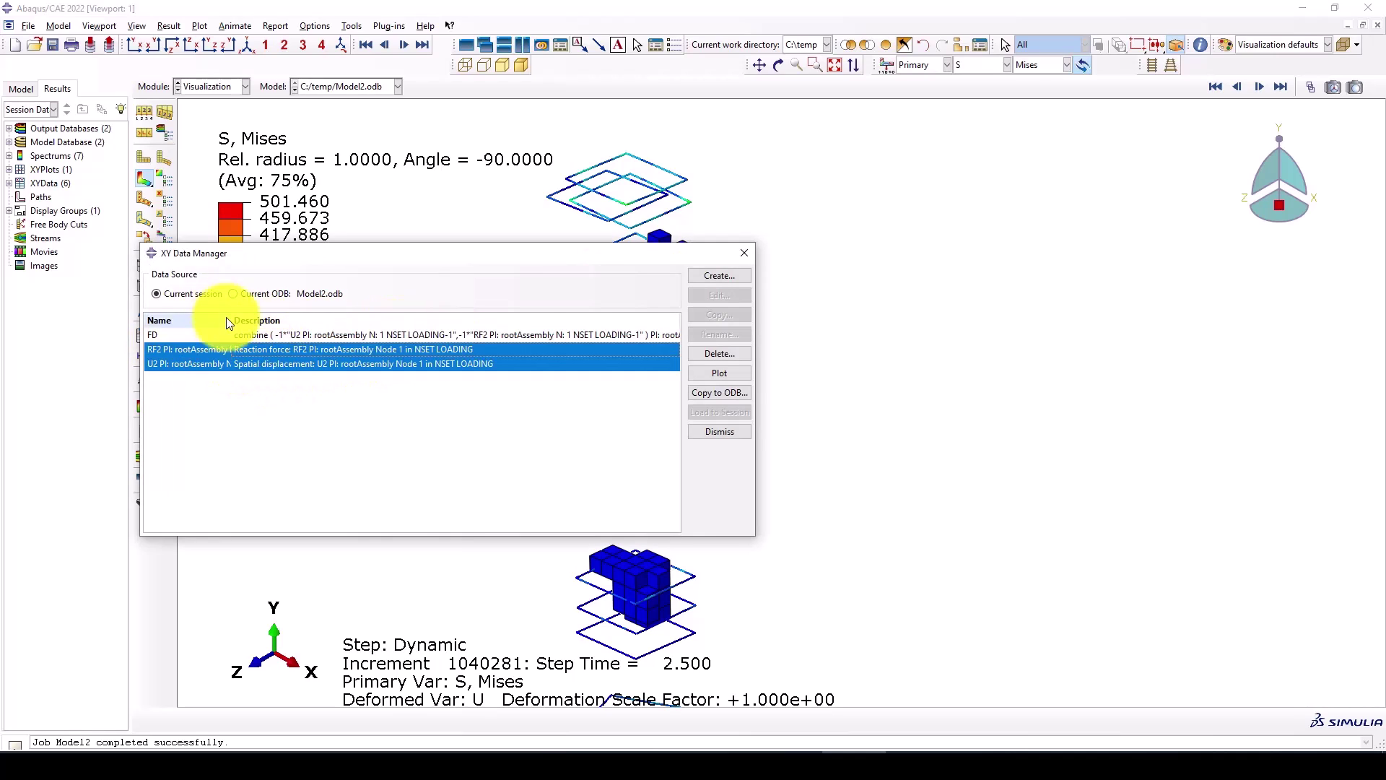
pyautogui.click(722, 354)
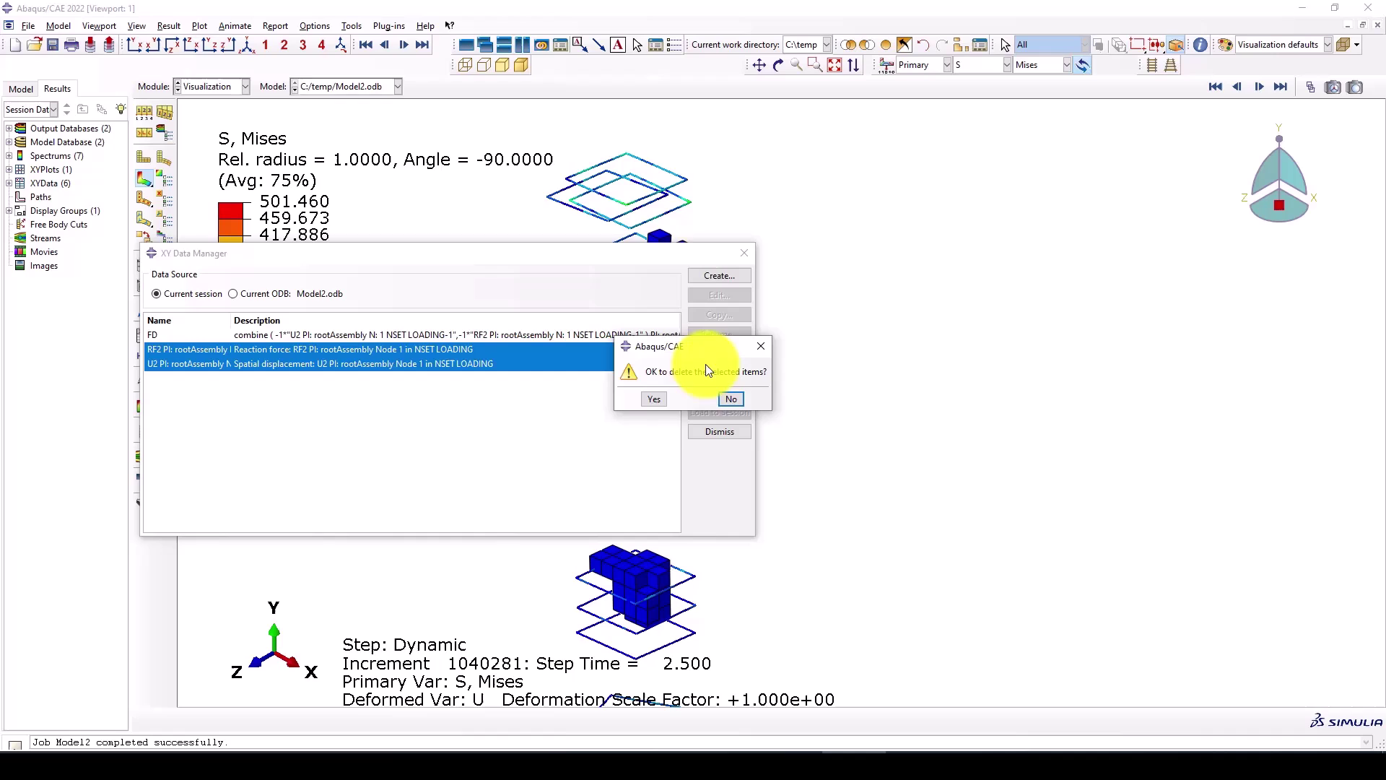
pyautogui.click(653, 399)
# Create XY data from the ODB history output for RF2 in NSET RF and U2 in NSET LOADING, saved as is and plotted.
pyautogui.click(719, 276)
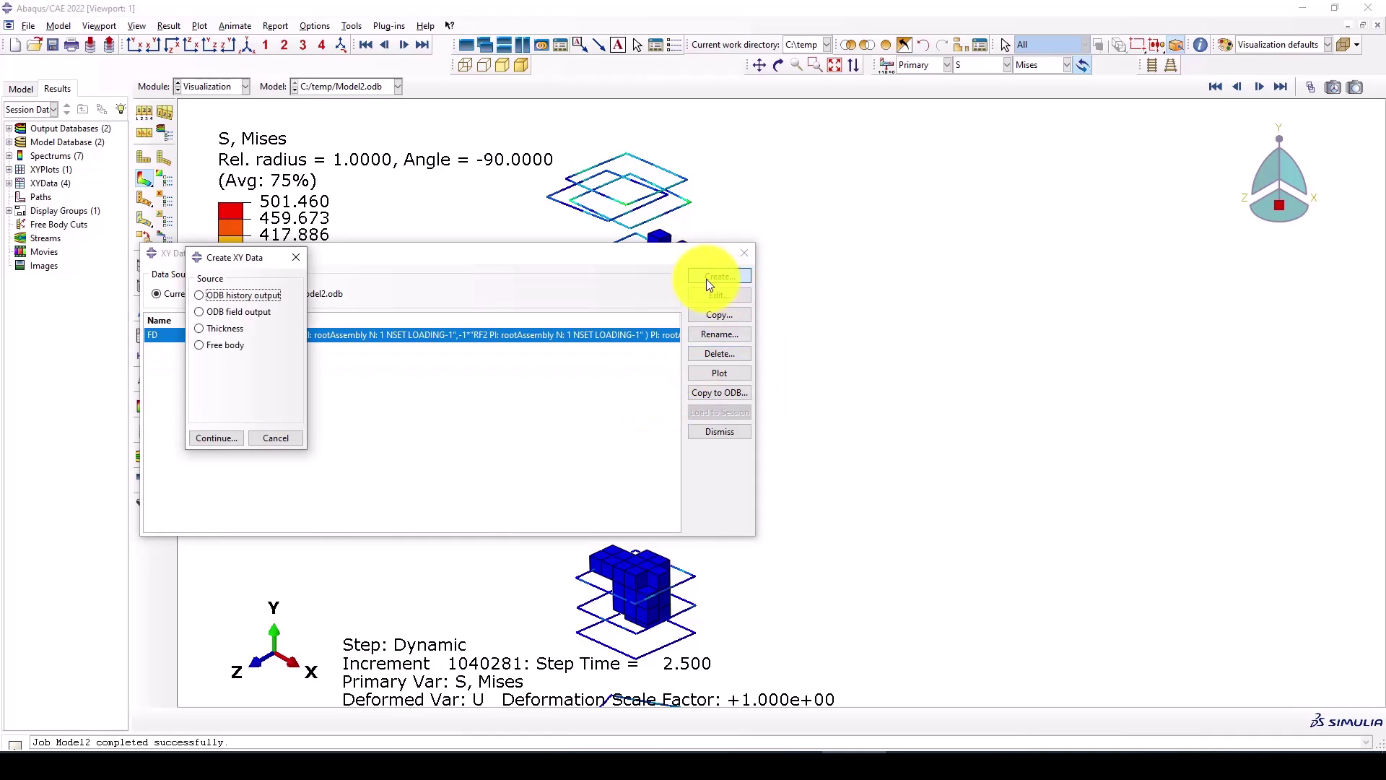
pyautogui.click(224, 434)
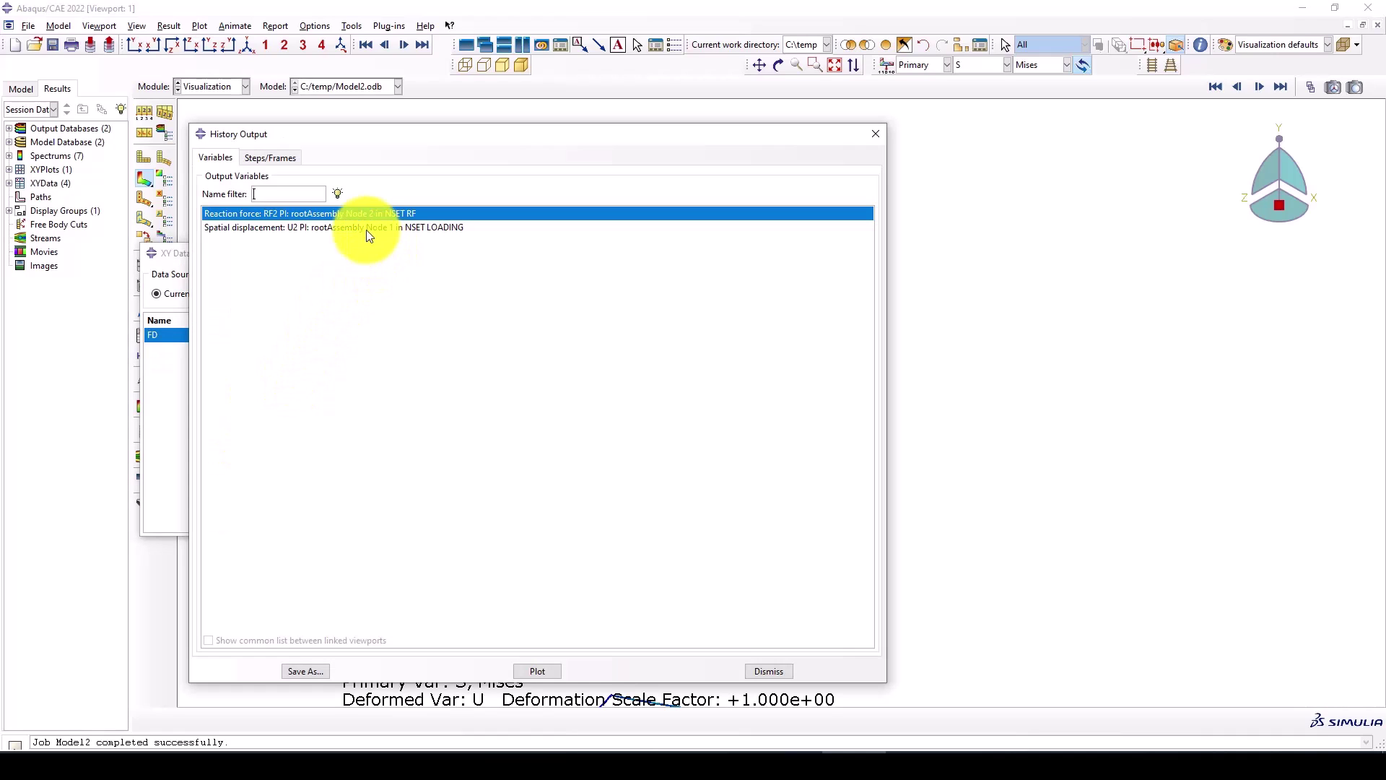
pyautogui.keyDown('shift'); pyautogui.click(346, 227); pyautogui.keyUp('shift')
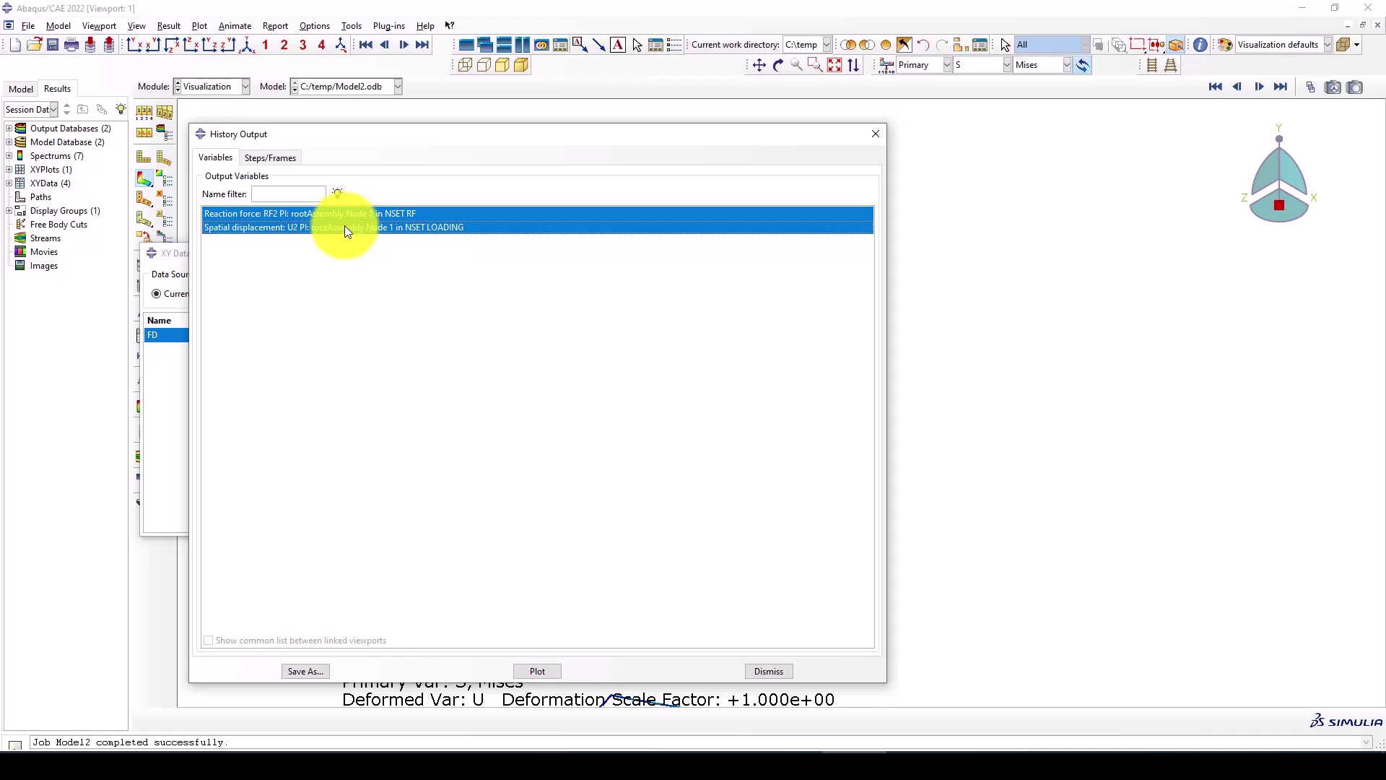
pyautogui.click(318, 670)
pyautogui.click(491, 541)
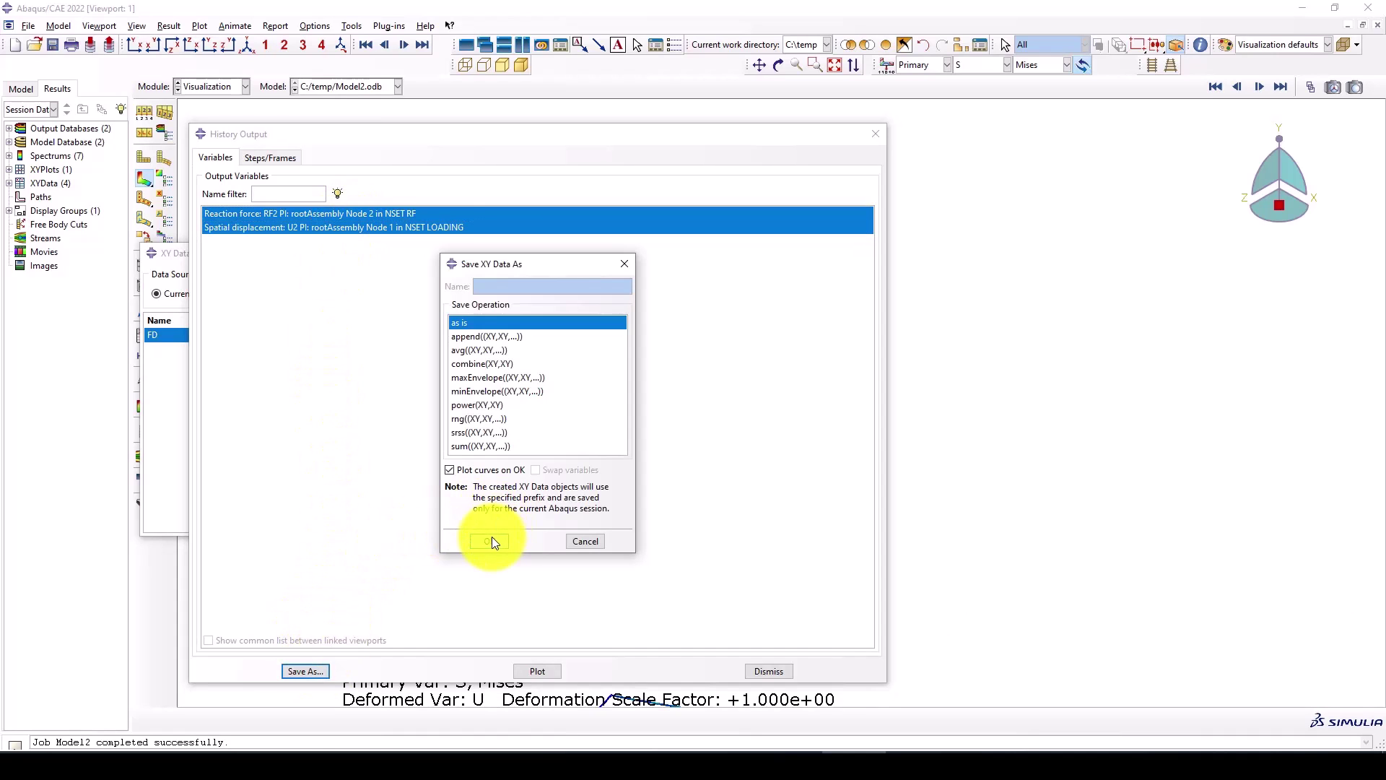
pyautogui.click(875, 134)
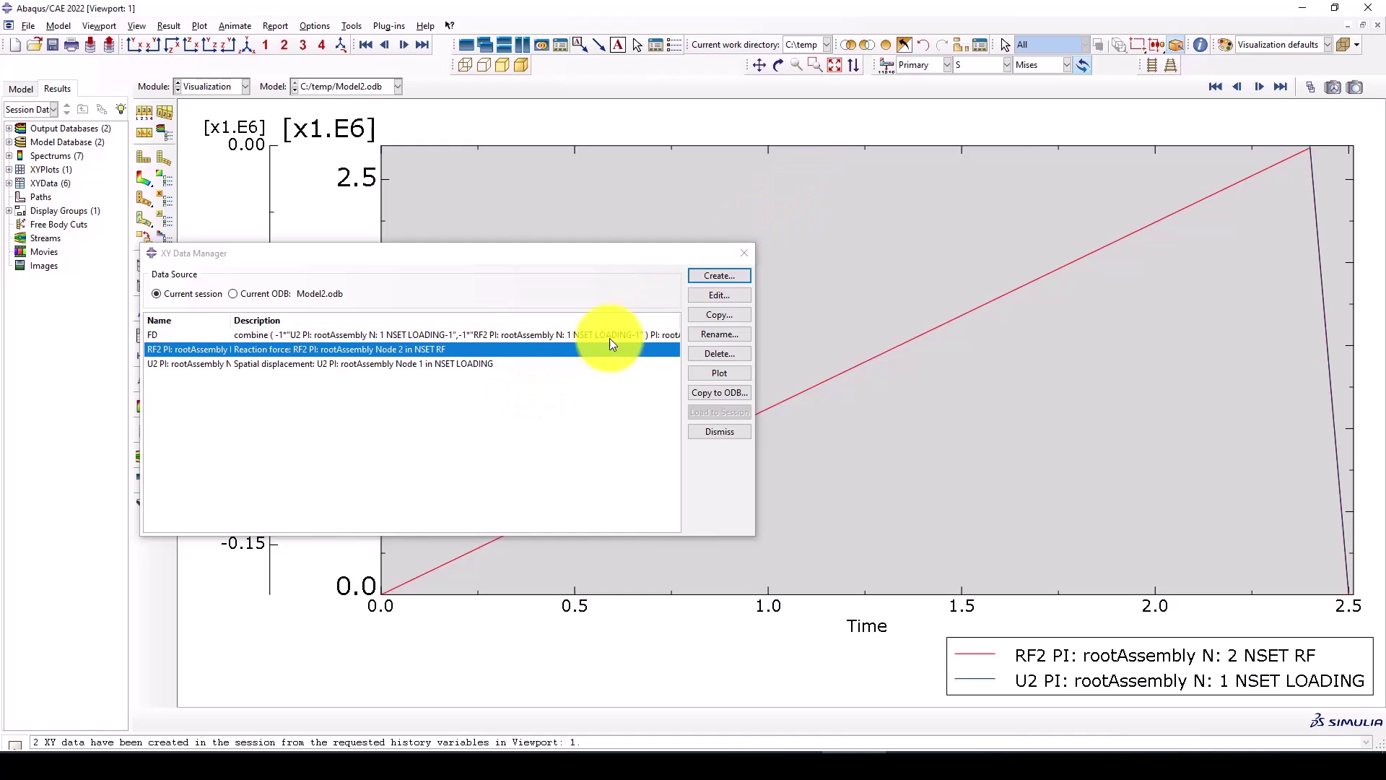
pyautogui.click(748, 252)
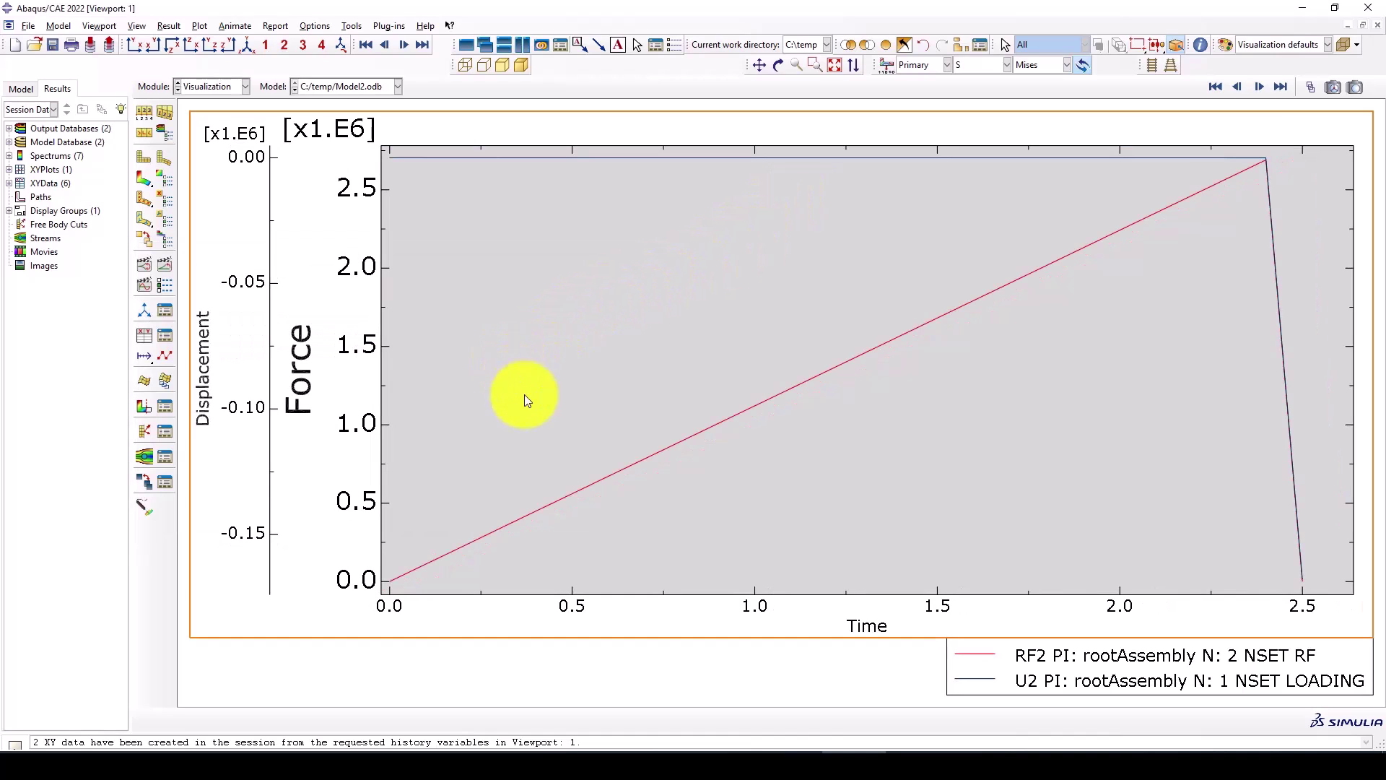
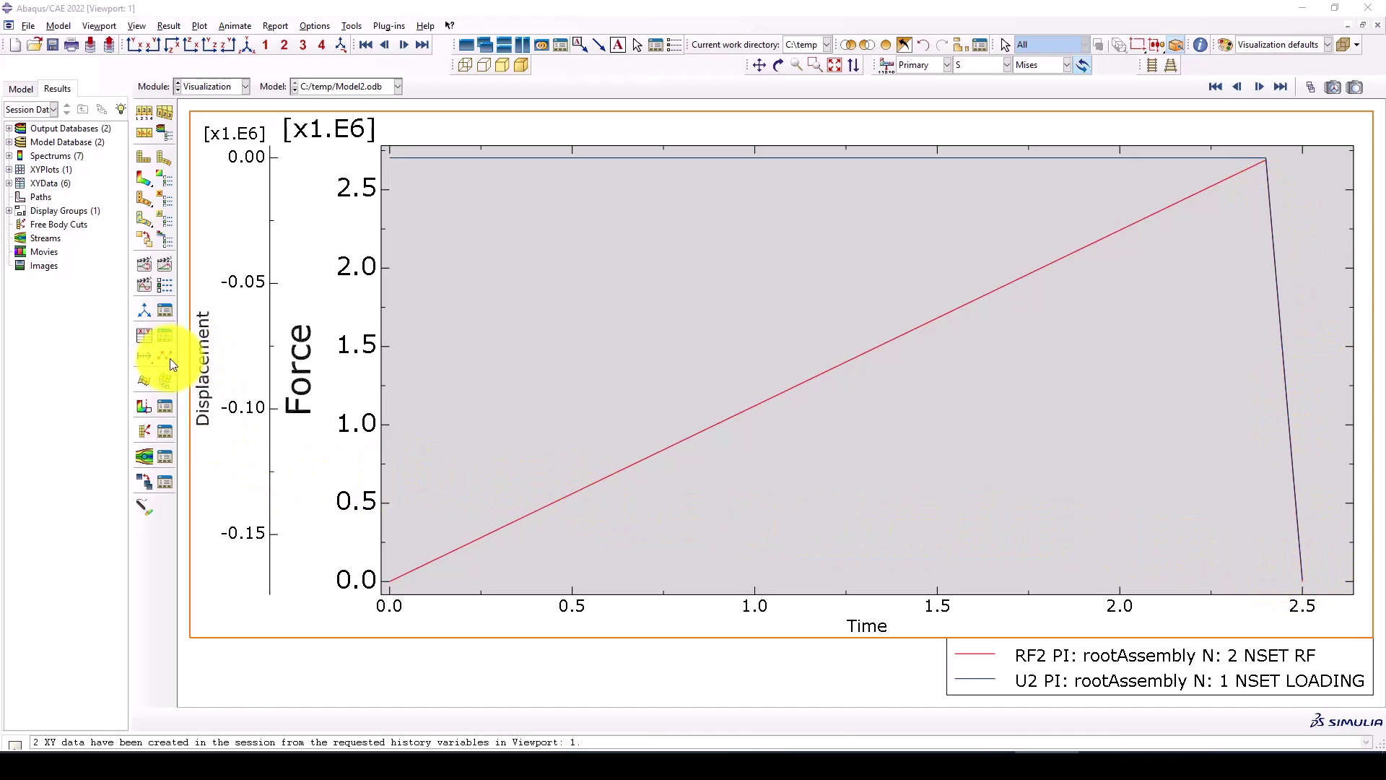
# Operate on XY data to build a combine expression of -1 times U2 in NSET LOADING with RF2 in NSET RF.
pyautogui.click(162, 334)
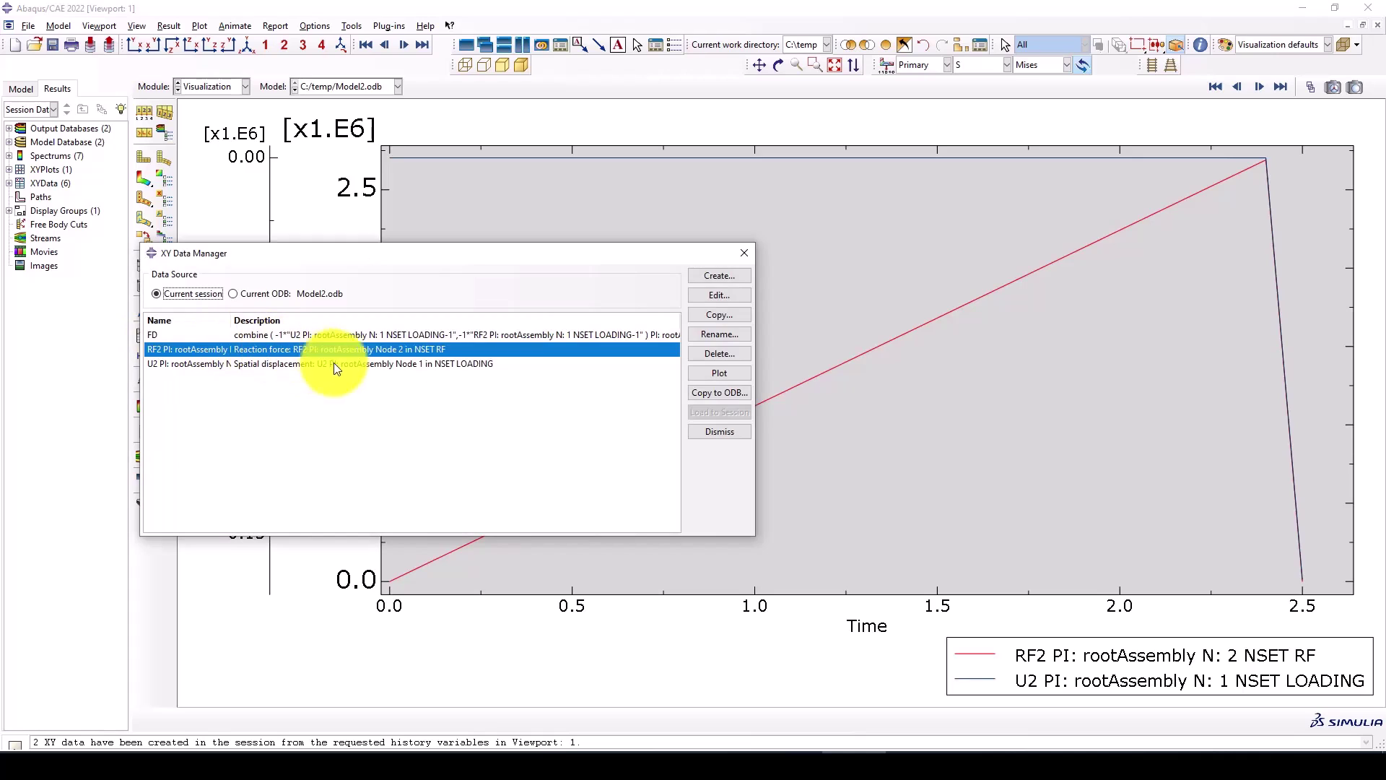
pyautogui.click(719, 276)
pyautogui.click(222, 363)
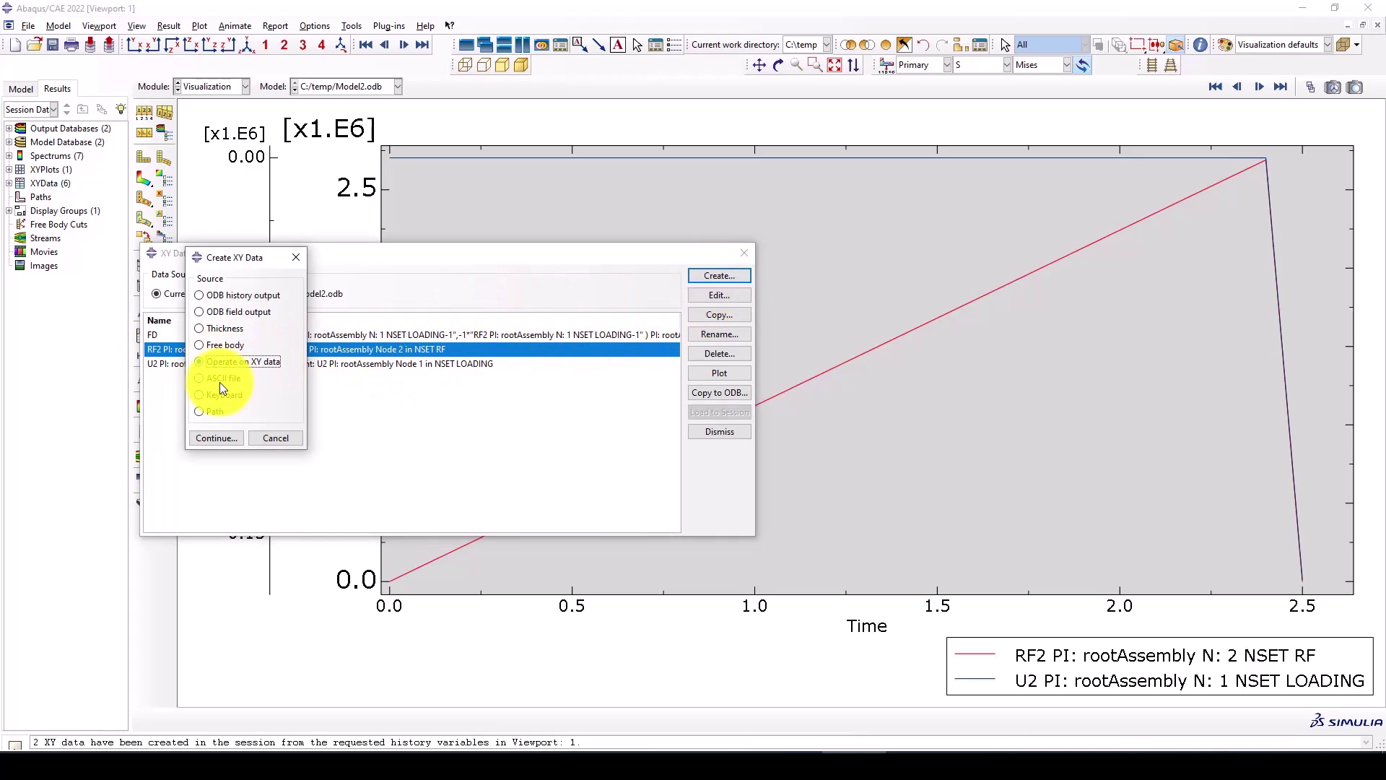
pyautogui.click(229, 436)
pyautogui.scroll(-2, 815, 469)
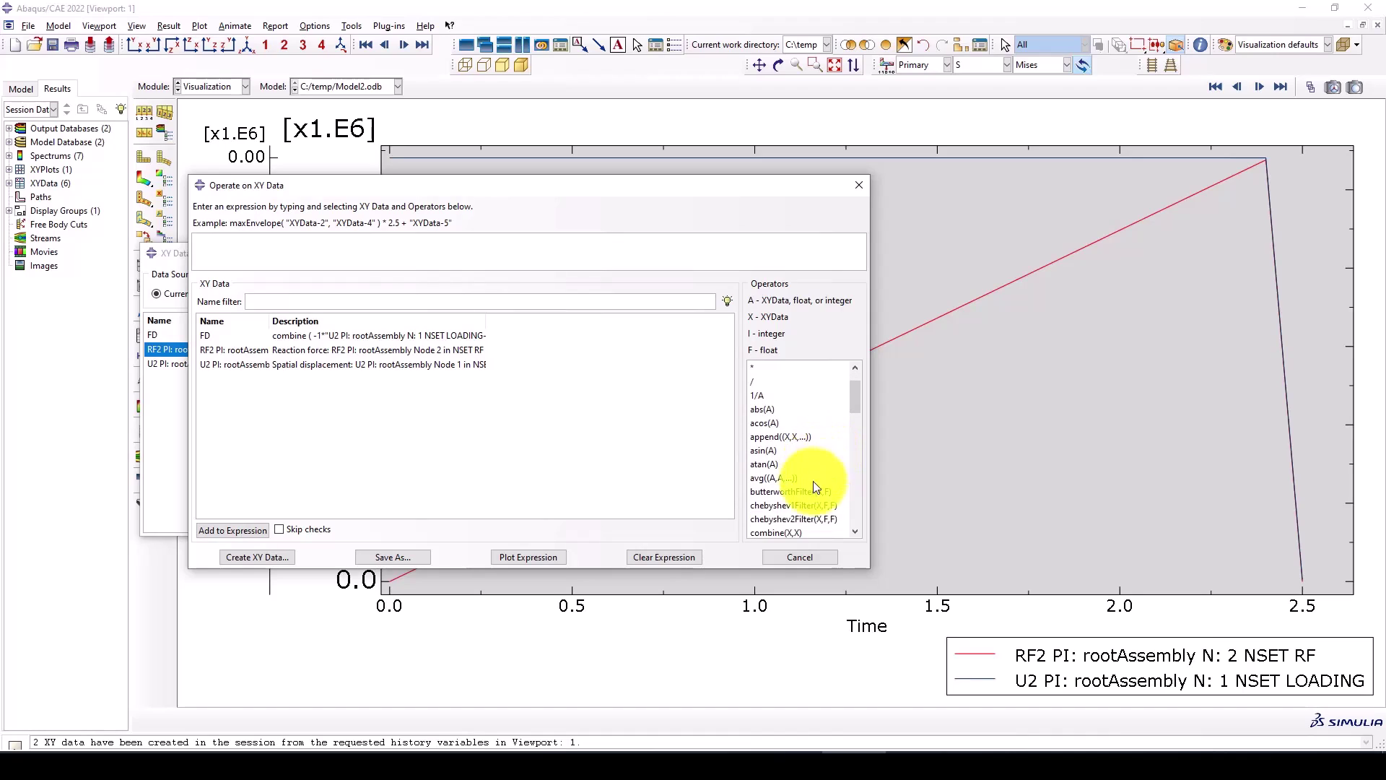
pyautogui.click(775, 530)
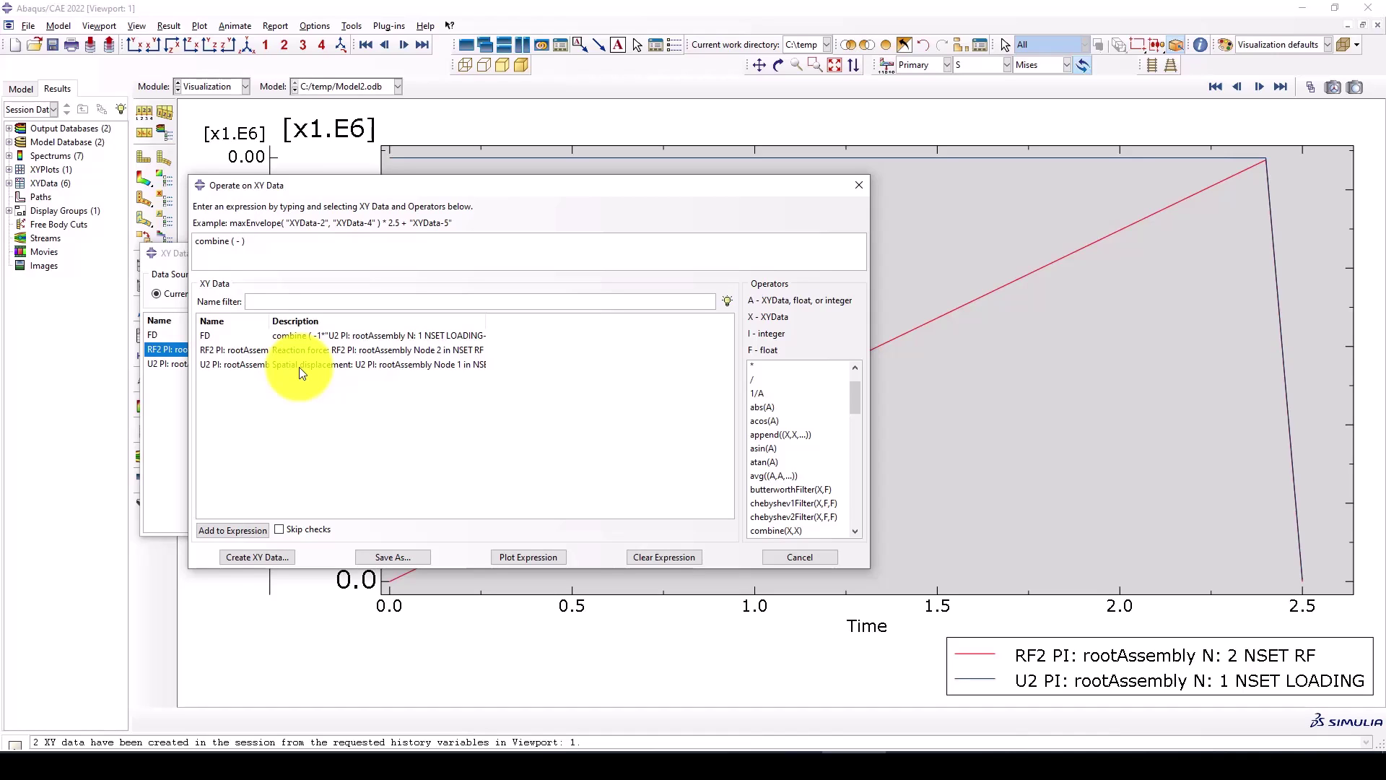
pyautogui.write('-1 *')
pyautogui.click(318, 365)
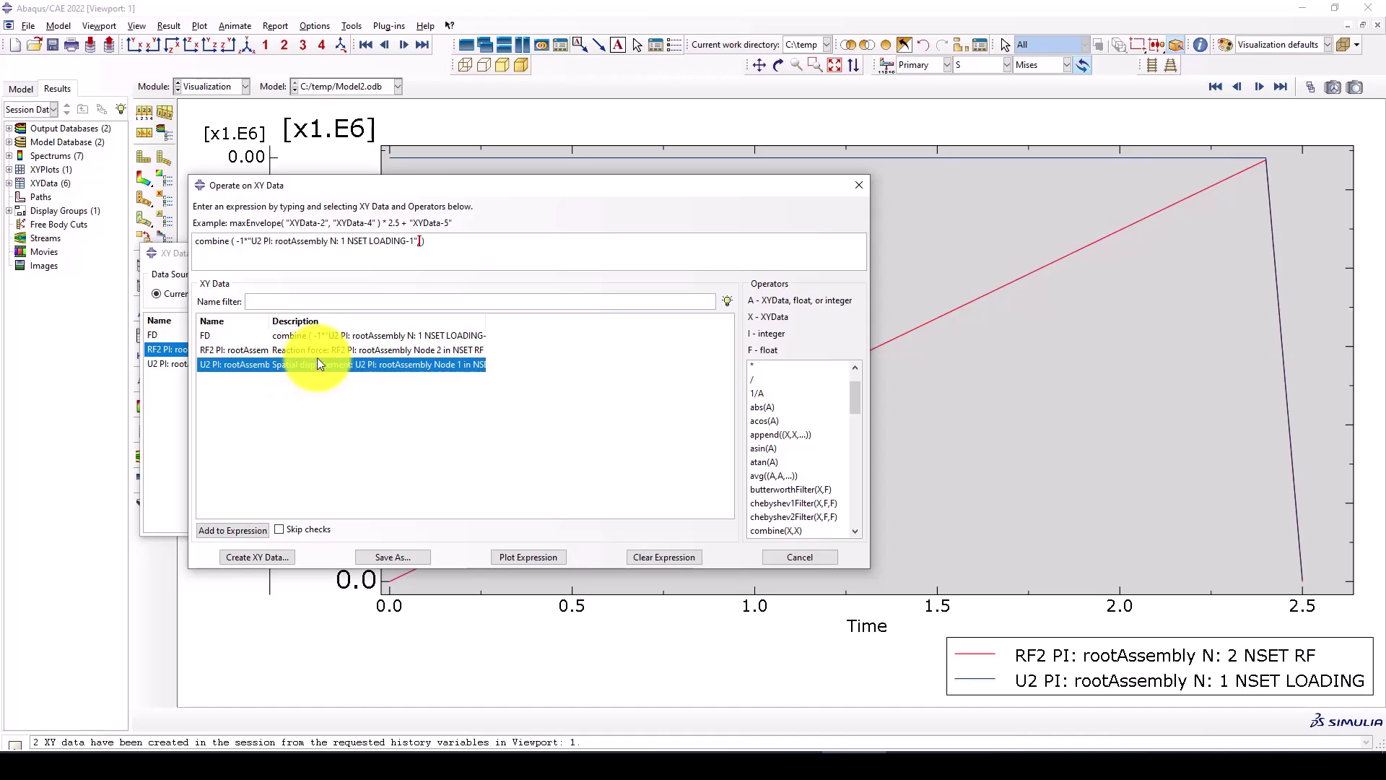
pyautogui.click(315, 352)
# Save the combined force-displacement data as FD2 and leave the expression editor.
pyautogui.click(402, 557)
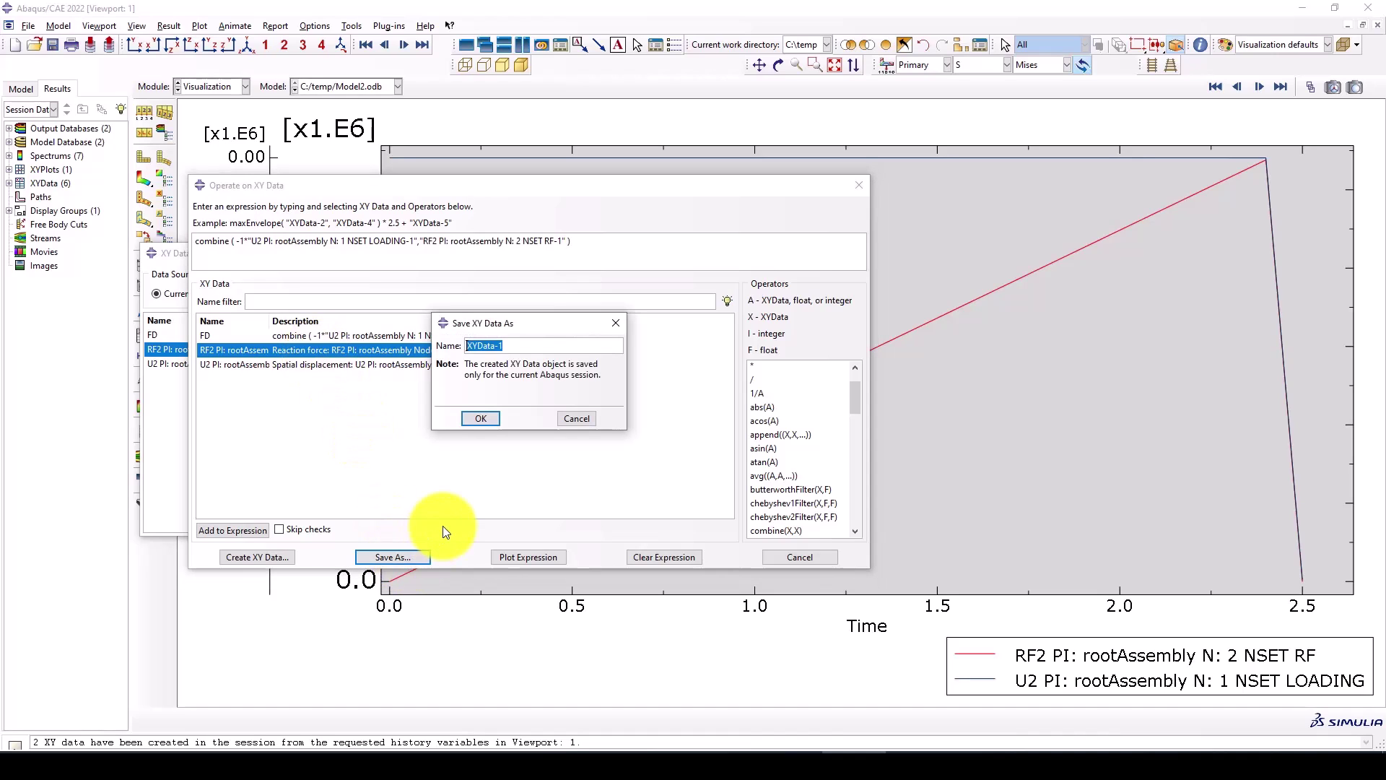
pyautogui.write('FD2')
pyautogui.click(476, 418)
pyautogui.click(806, 559)
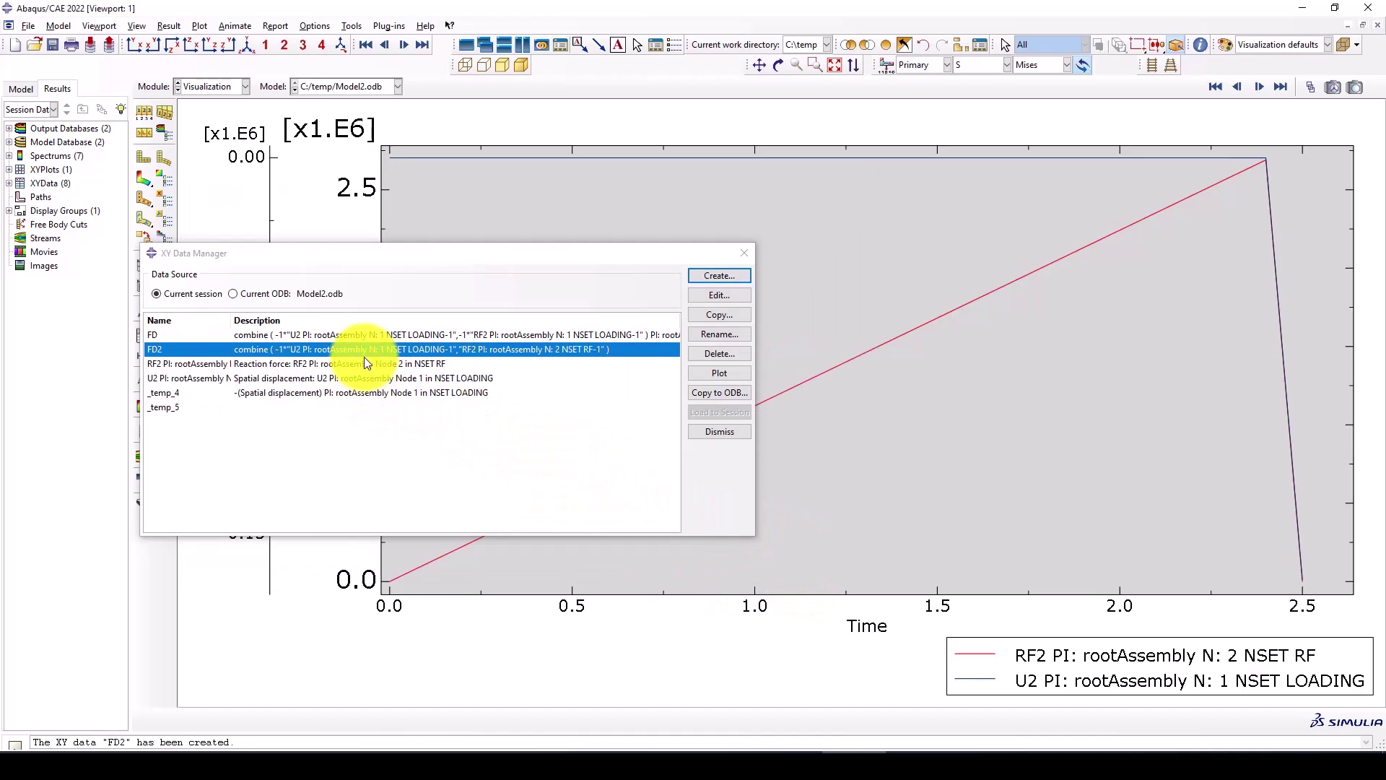
# Plot the FD and FD2 curves together and compare their force-displacement responses.
pyautogui.moveTo(369, 336); pyautogui.dragTo(370, 345)
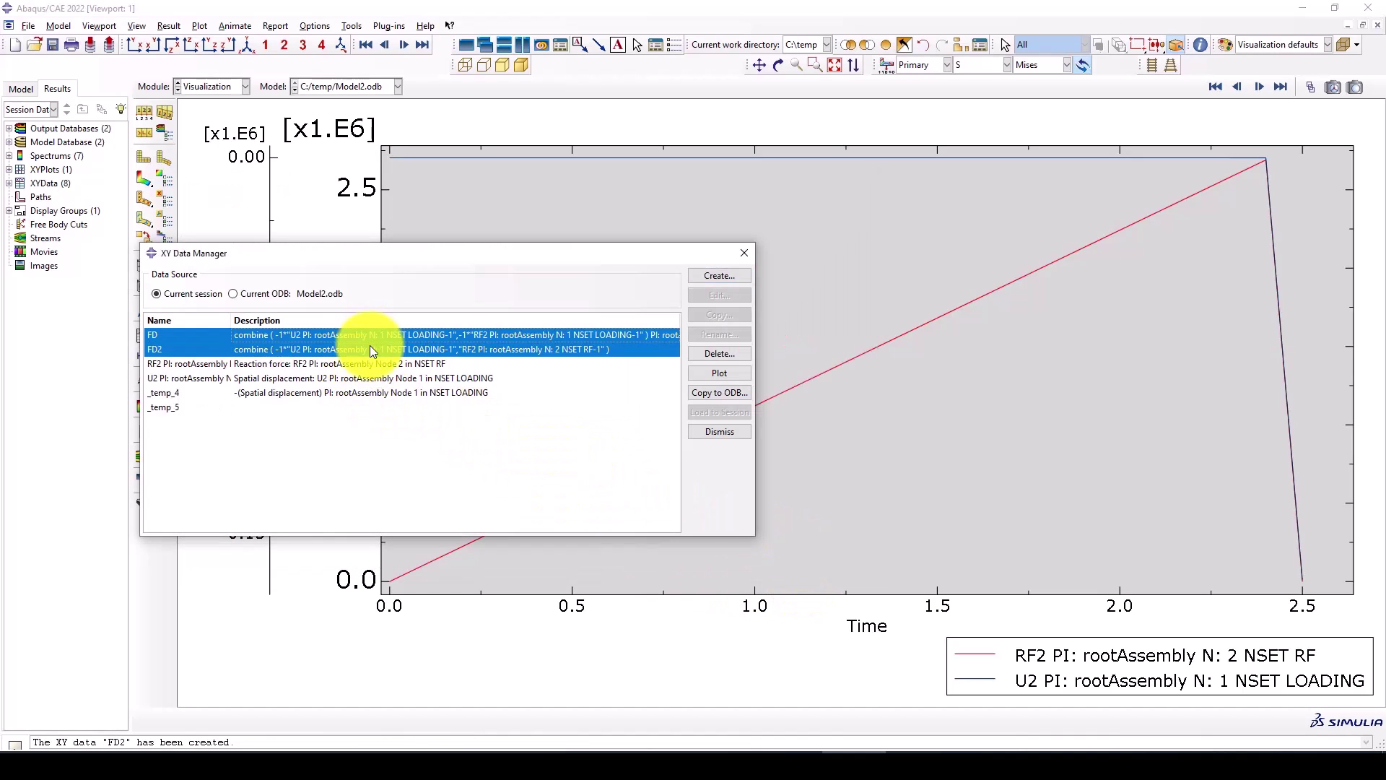
pyautogui.click(731, 373)
pyautogui.click(745, 254)
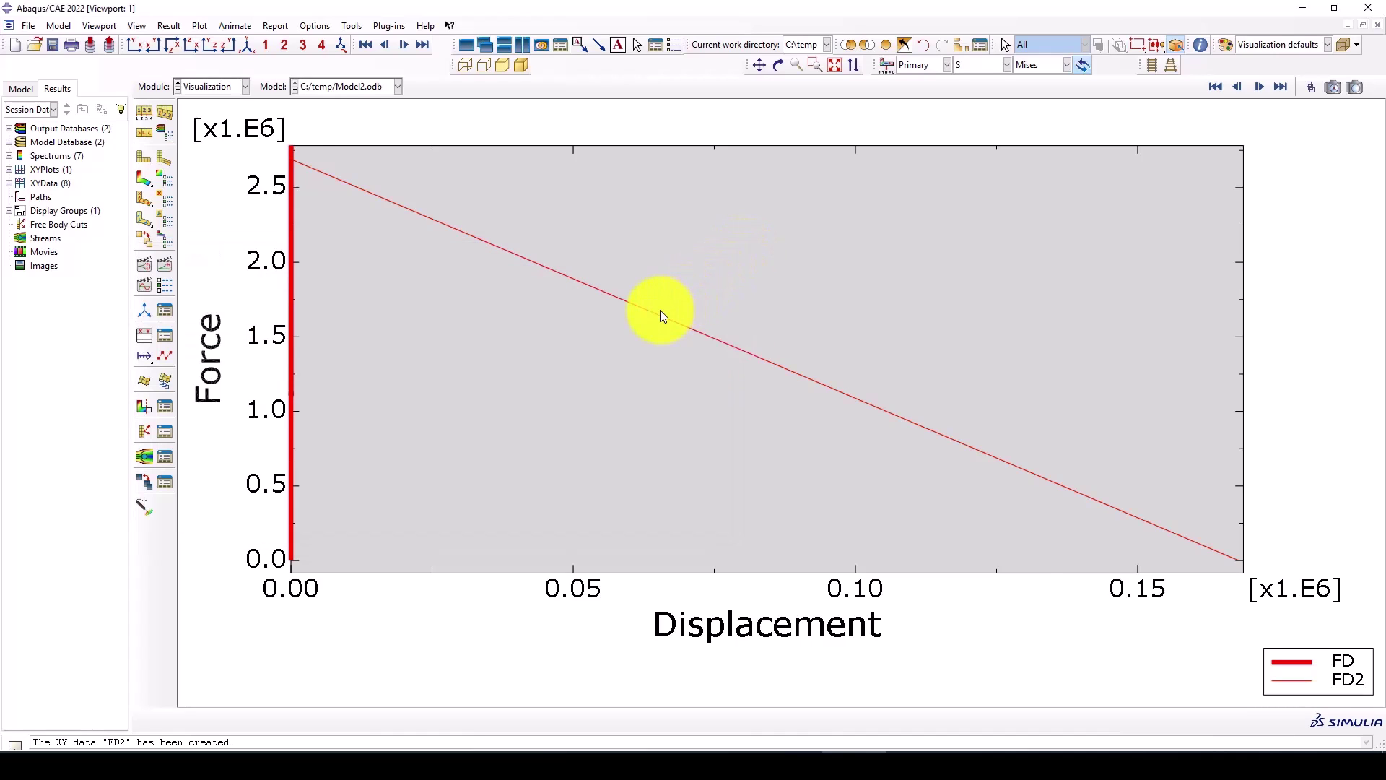
pyautogui.scroll(3, 349, 457)
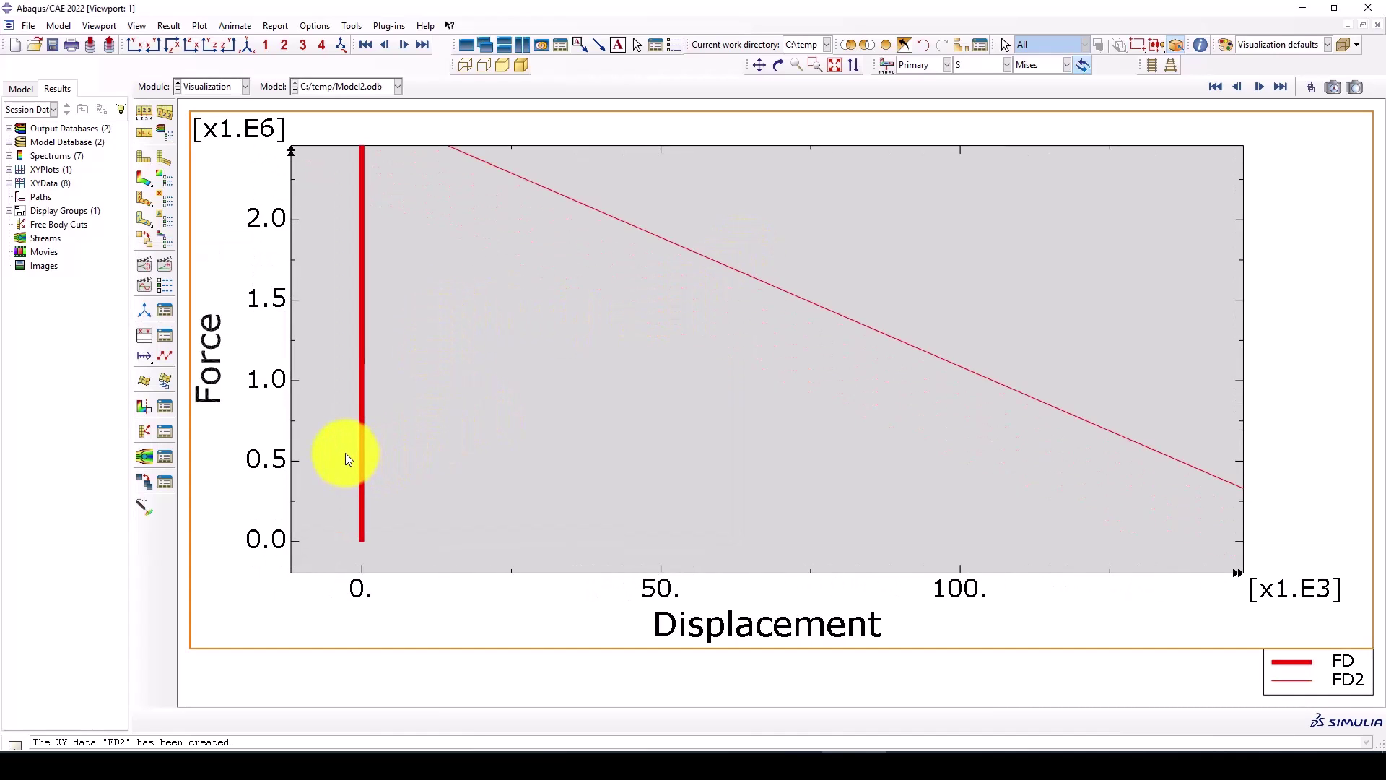
pyautogui.scroll(-2, 345, 452)
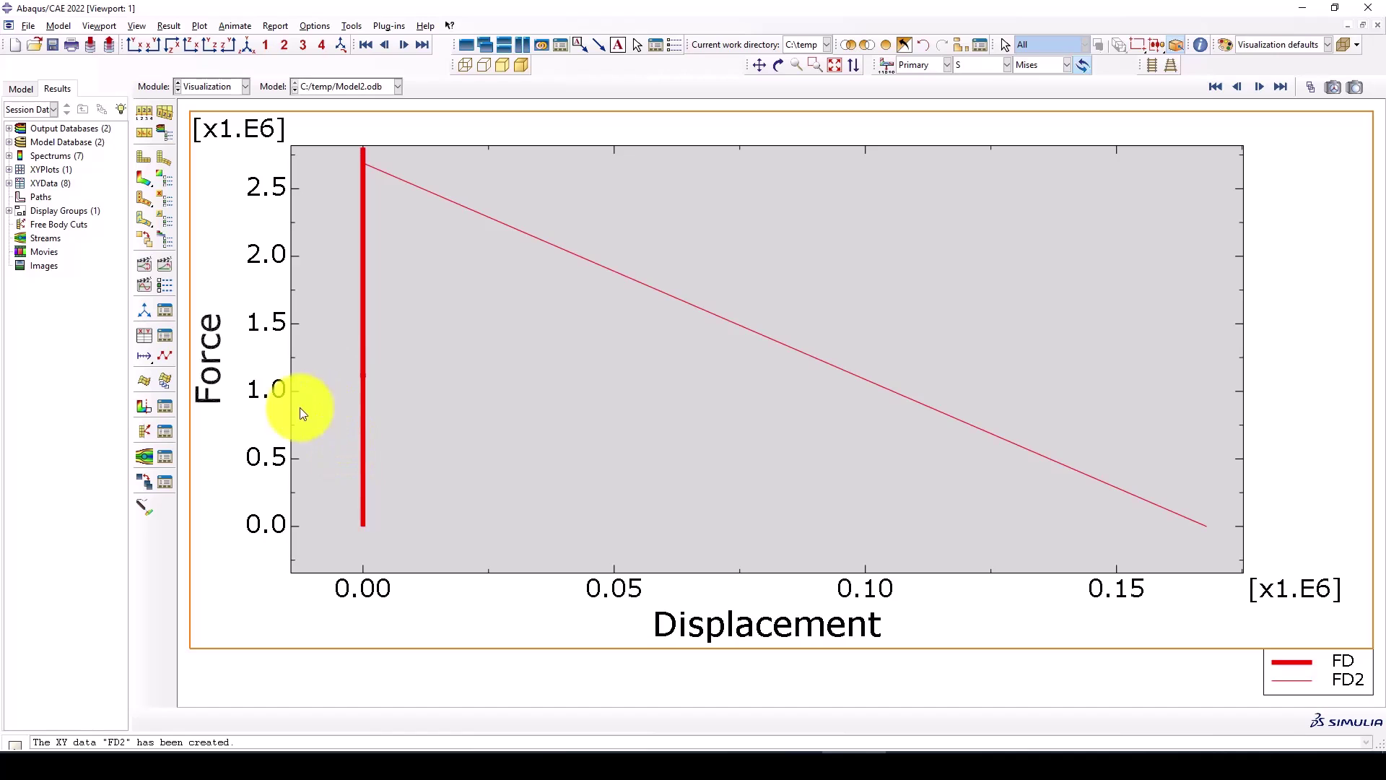
# Plot only the FD2 curve and close the XY Data Manager.
pyautogui.click(156, 331)
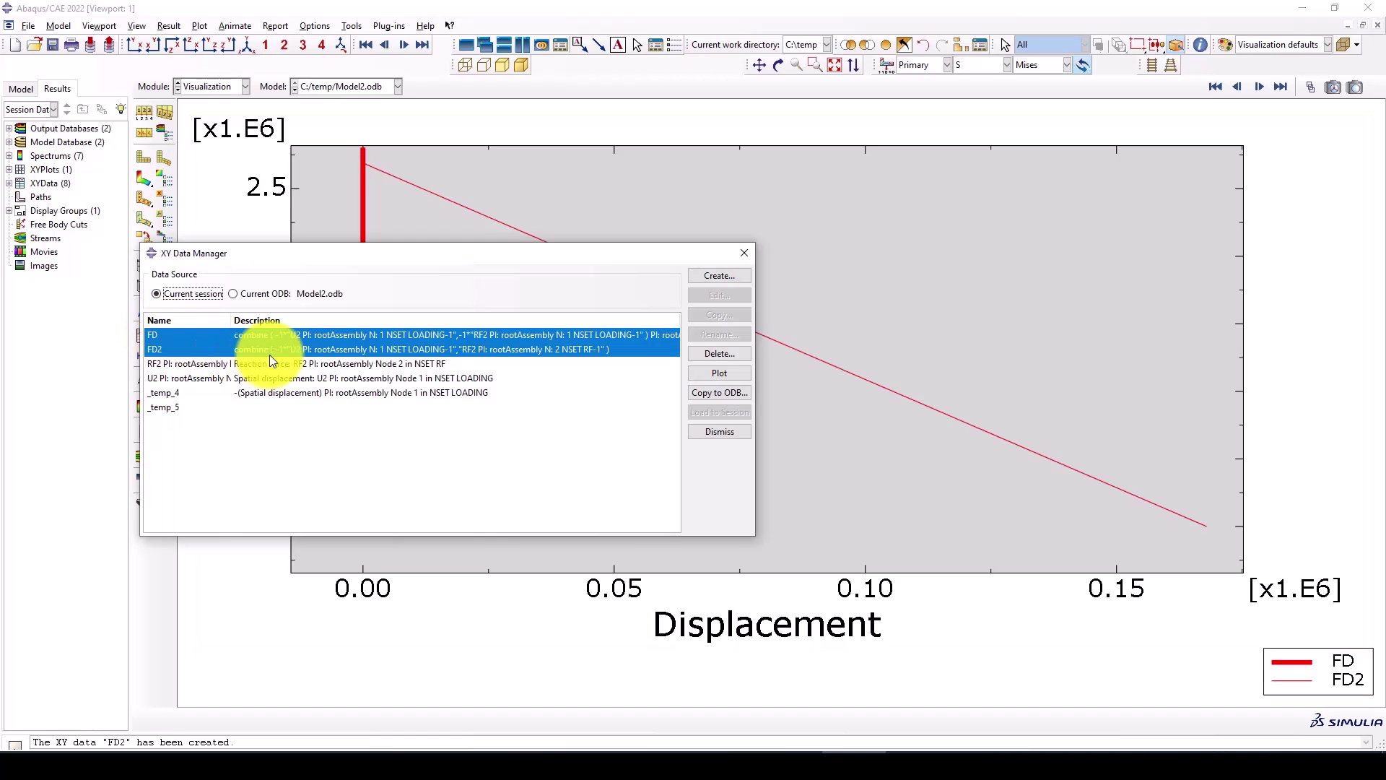
pyautogui.click(365, 349)
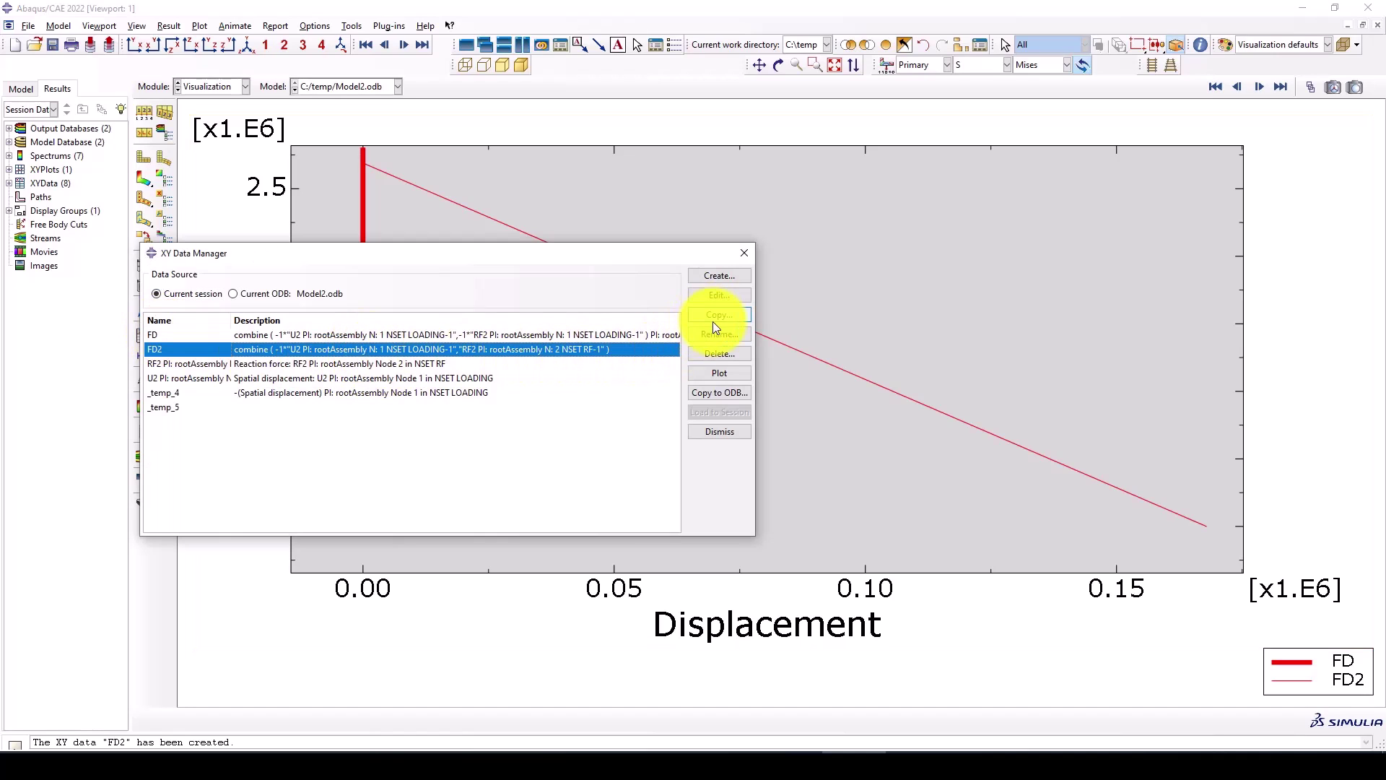
pyautogui.click(719, 374)
pyautogui.click(745, 253)
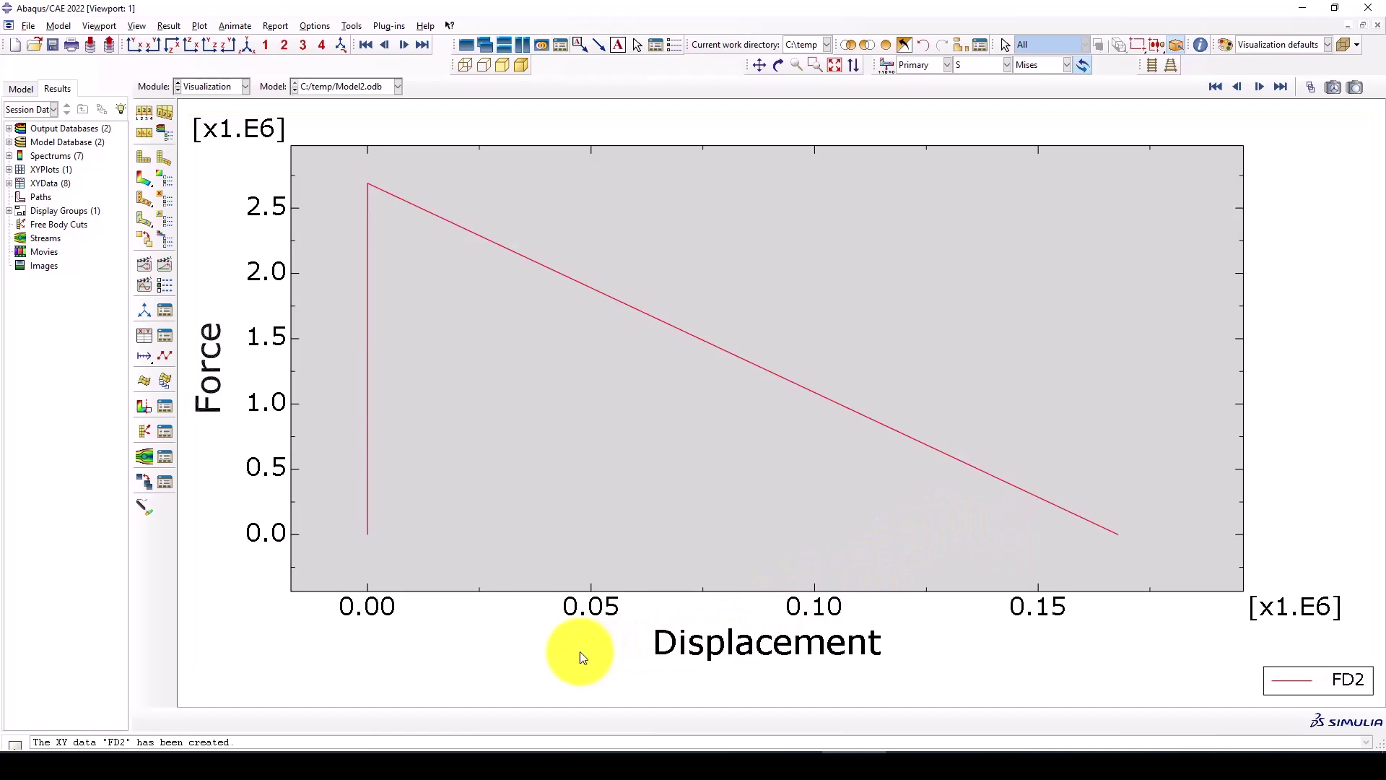
# Examine the displacement and force values of the FD2 data, including its final row, and close the data editor.
pyautogui.hotkey('alt', 'Tab')
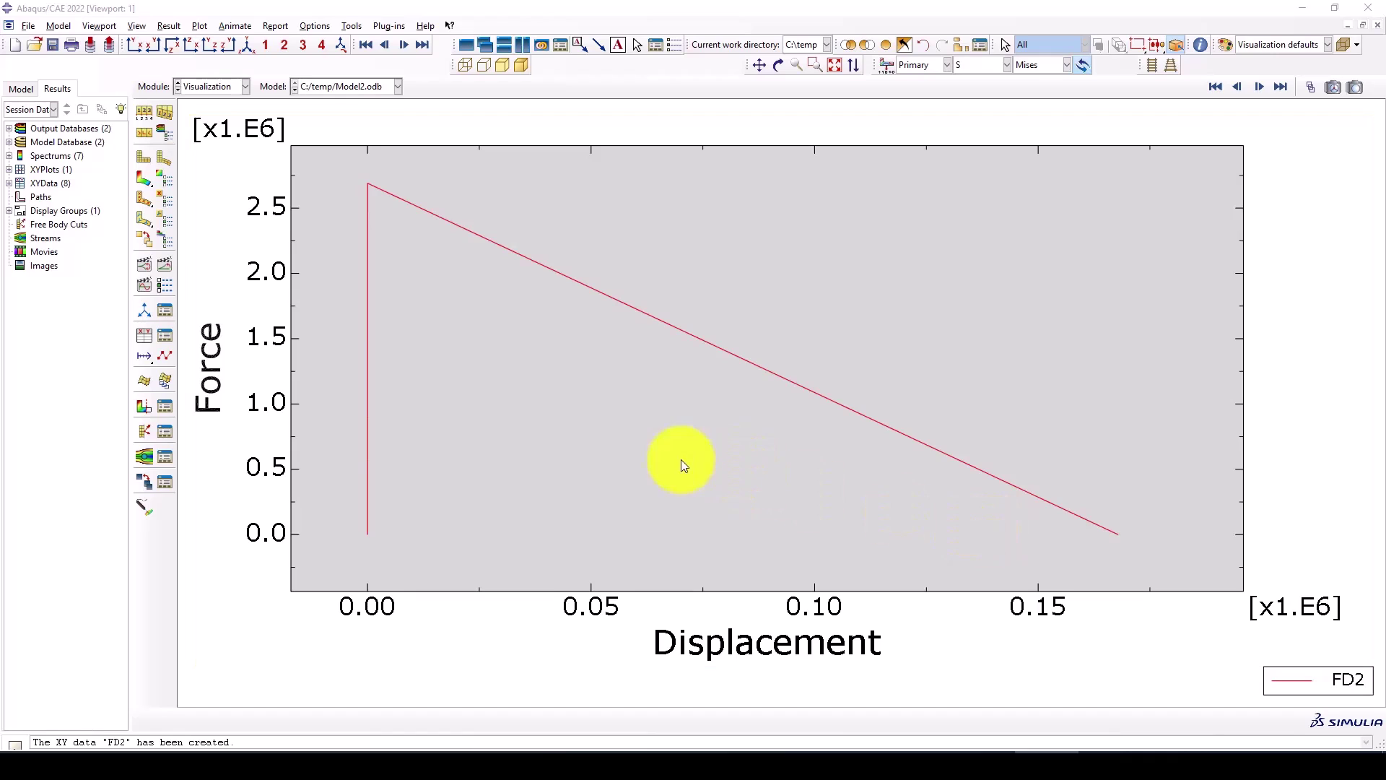
pyautogui.click(164, 336)
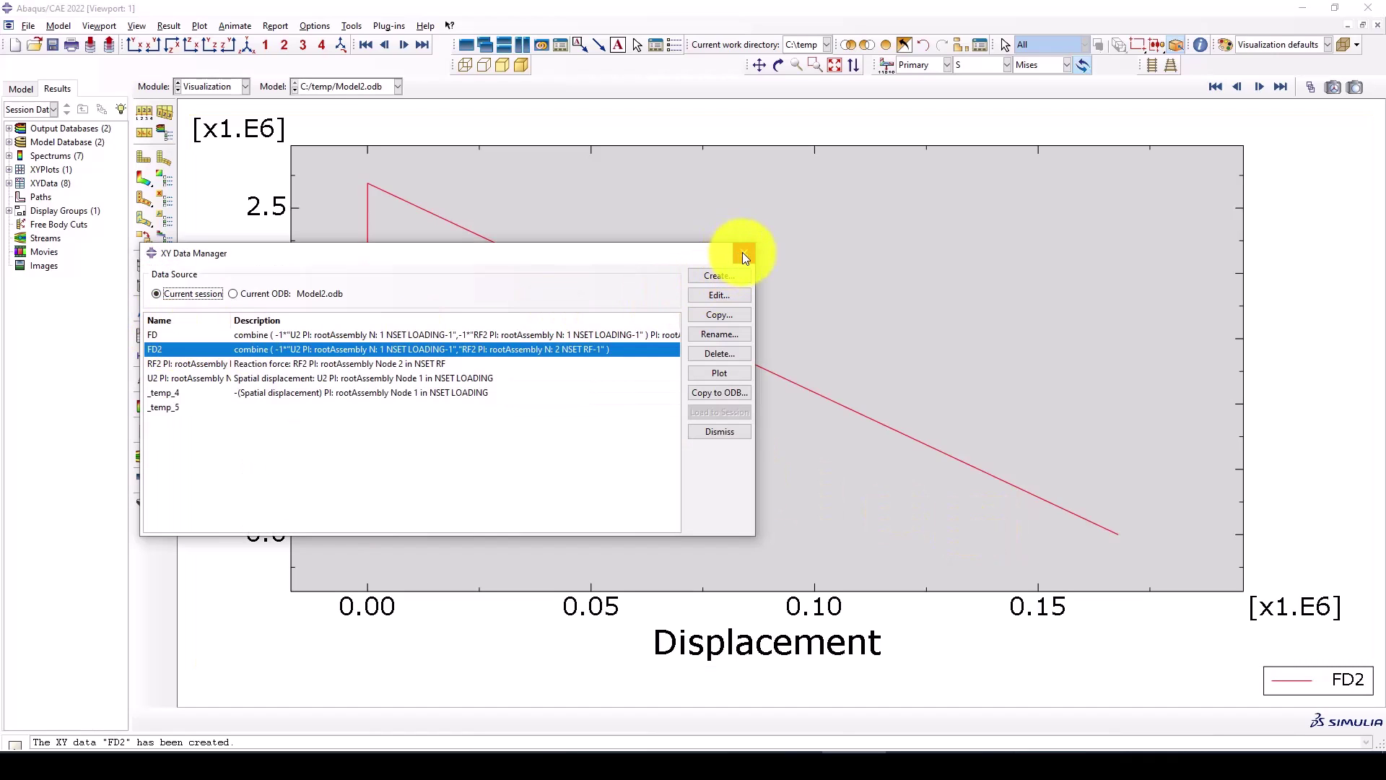
pyautogui.click(708, 294)
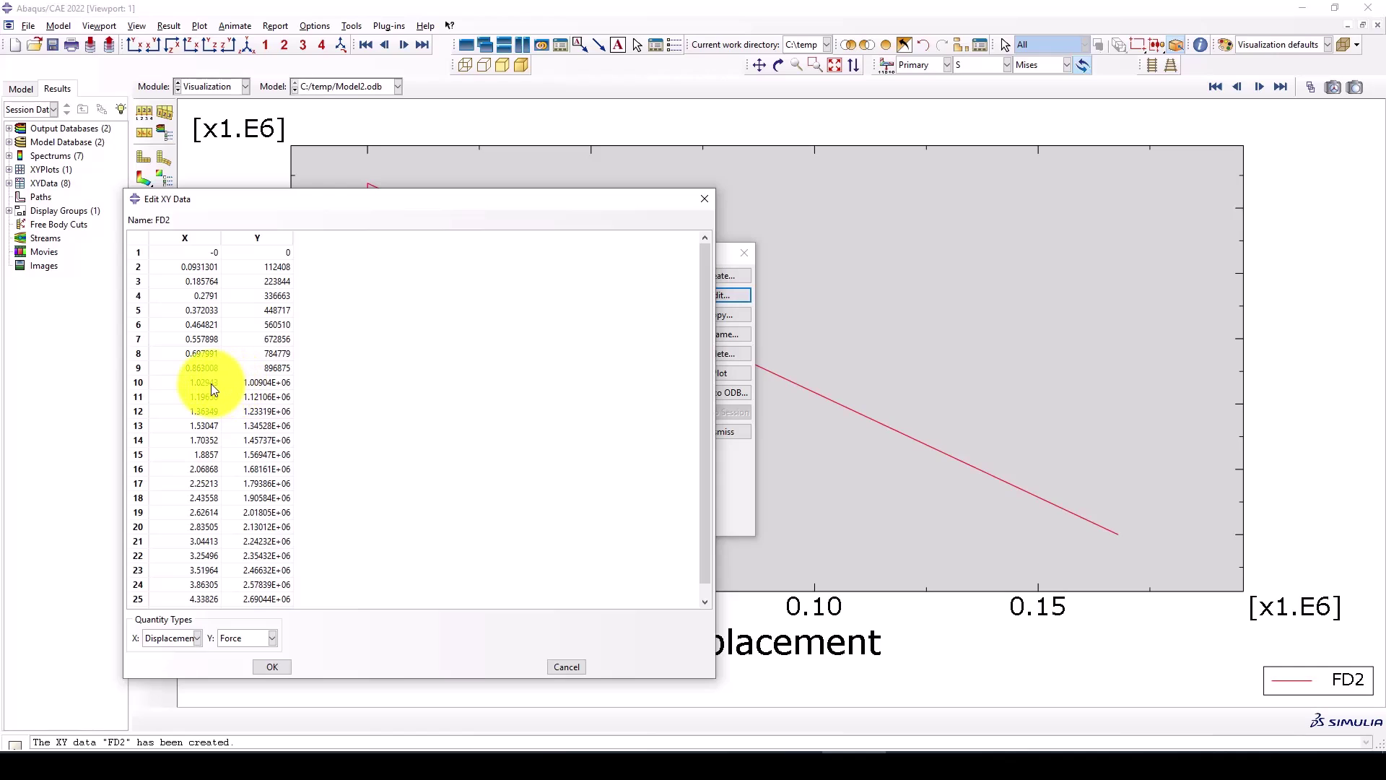
pyautogui.doubleClick(188, 383)
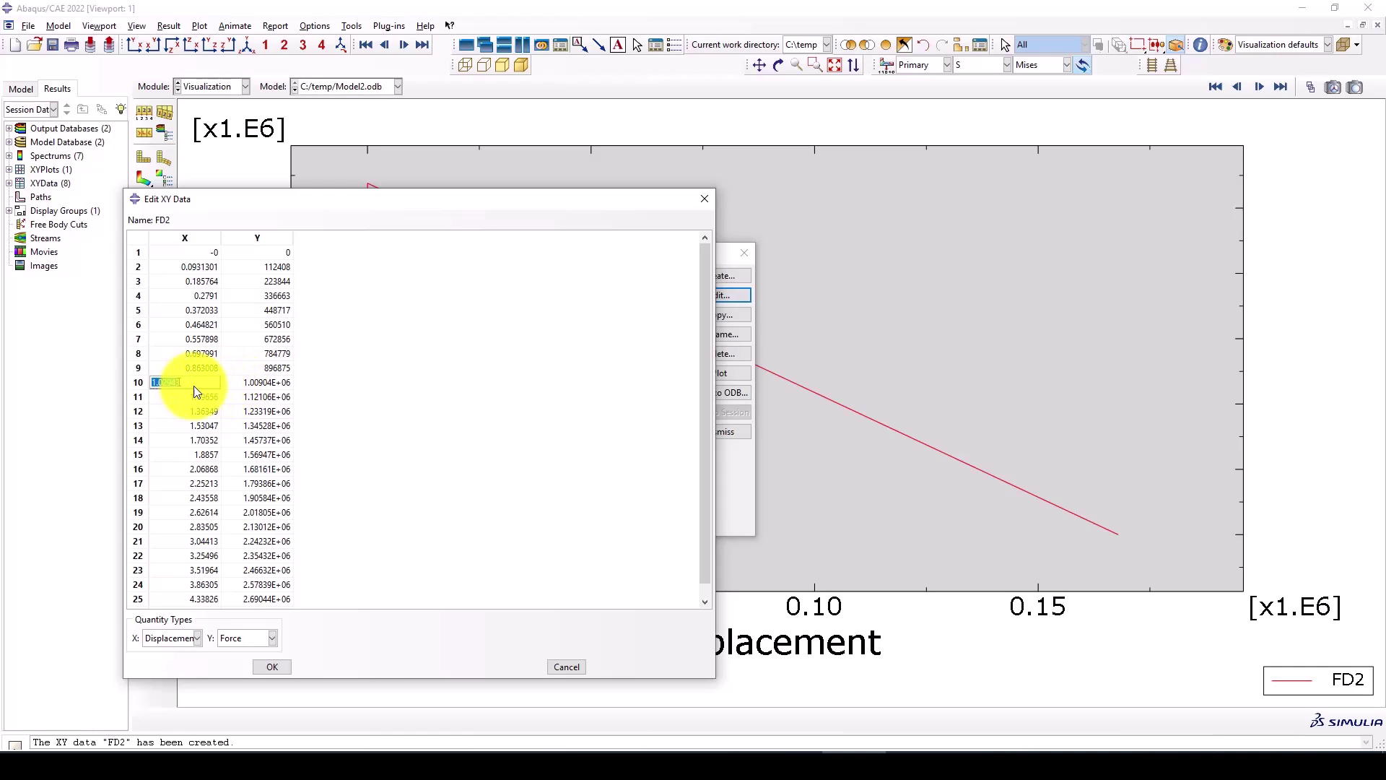
pyautogui.scroll(-1, 208, 432)
pyautogui.doubleClick(211, 412)
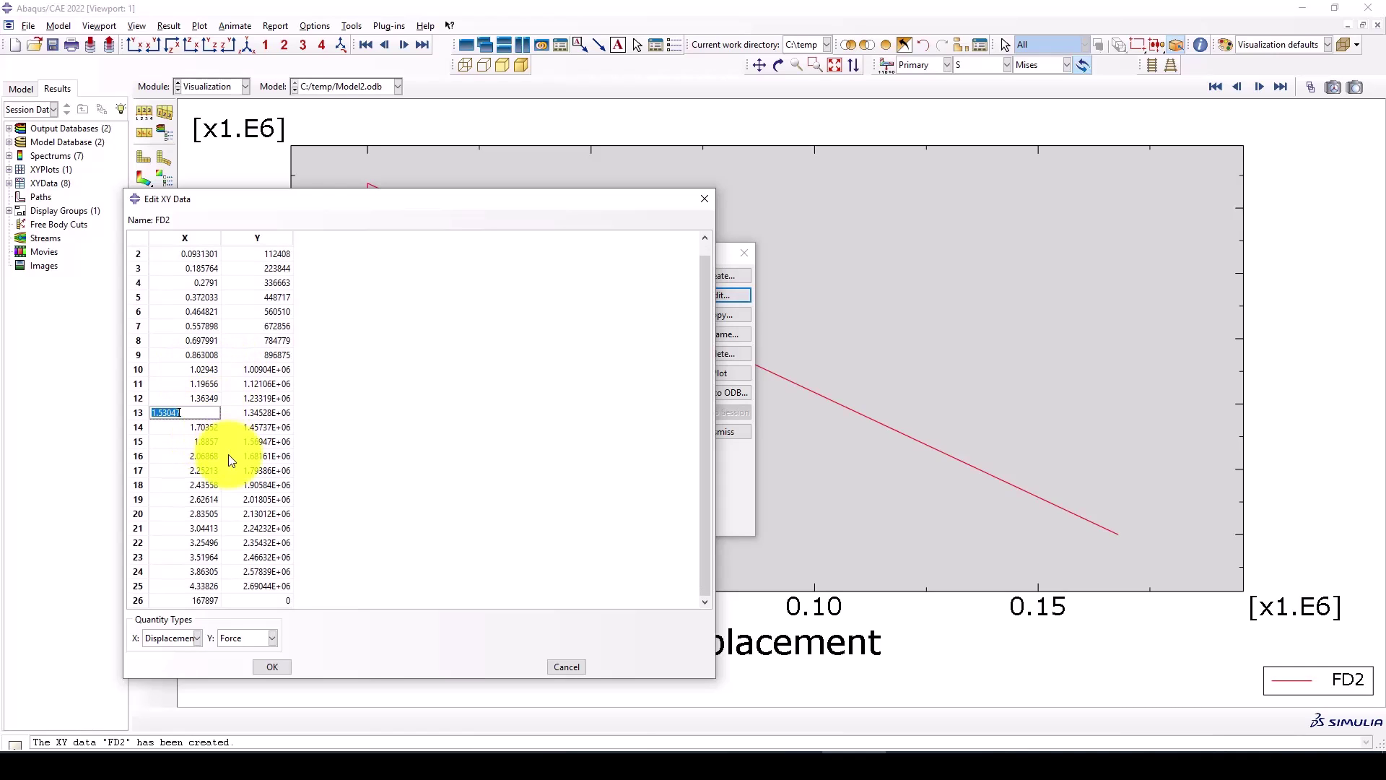
pyautogui.doubleClick(284, 599)
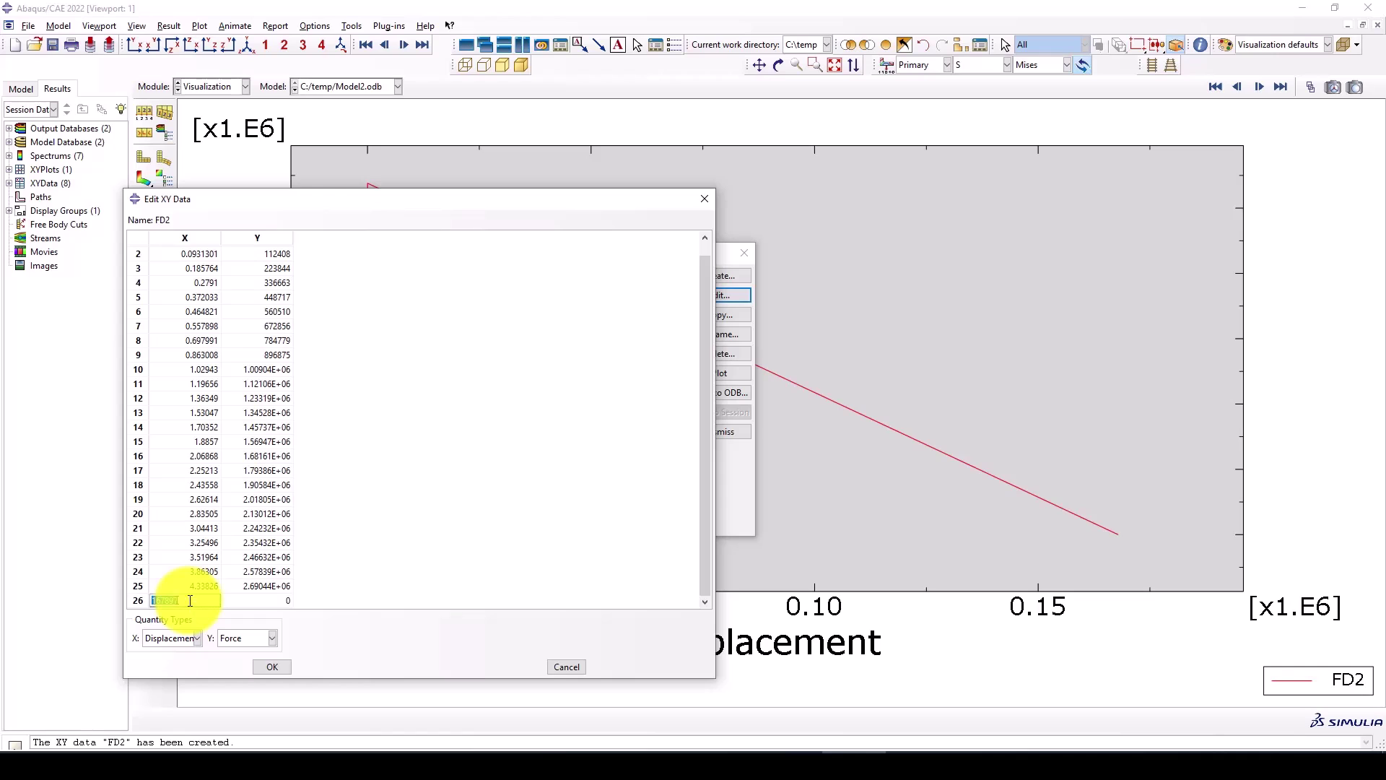
pyautogui.click(705, 199)
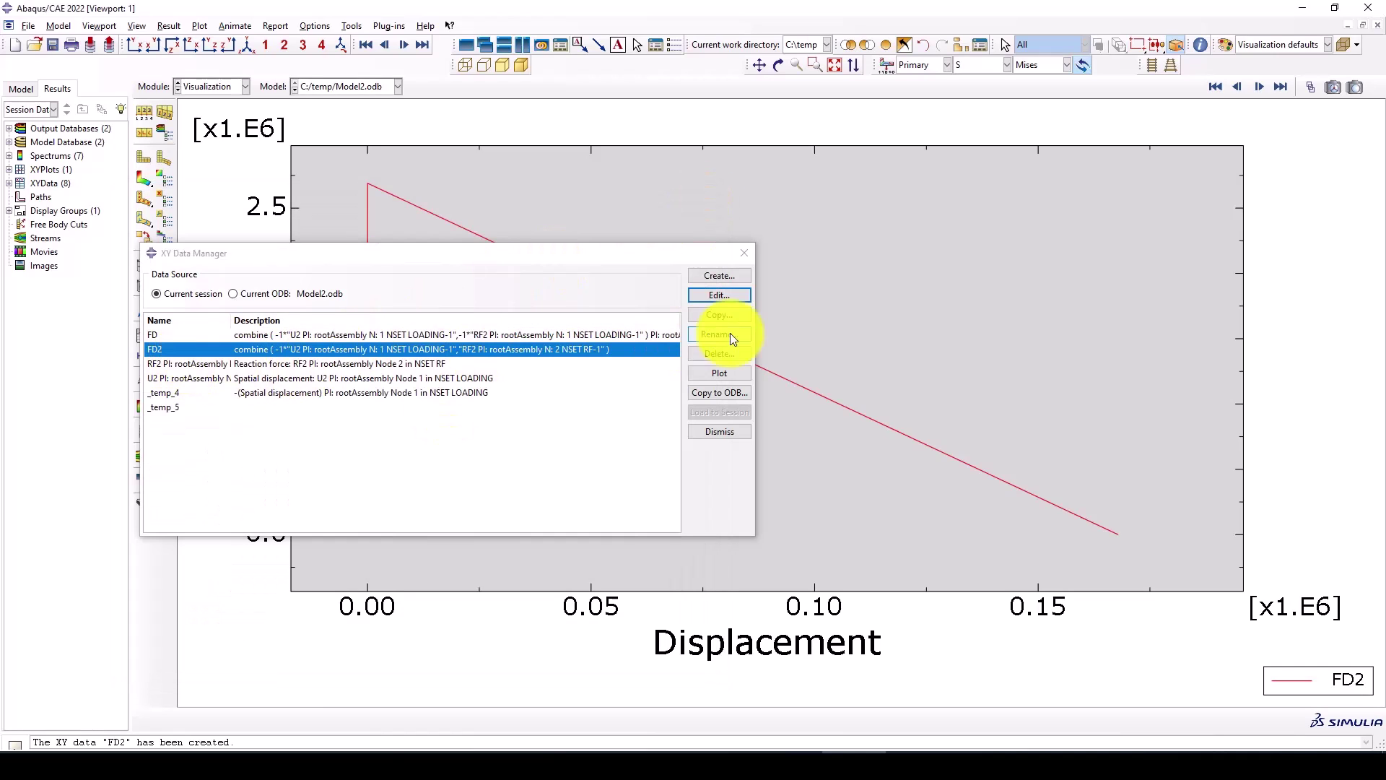
# Reopen the FD2 data for editing and copy its X and Y values from rows 1 to 25.
pyautogui.click(720, 296)
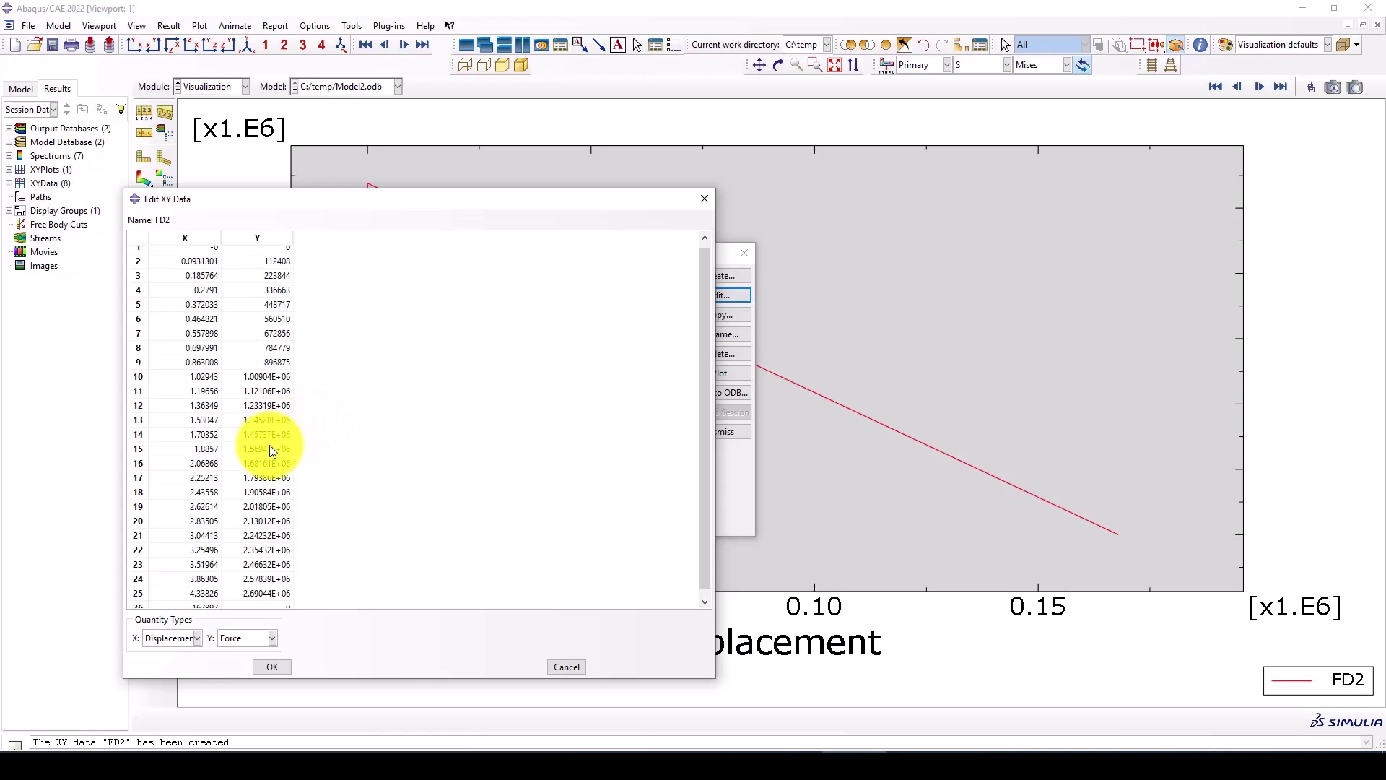
pyautogui.scroll(-1, 238, 451)
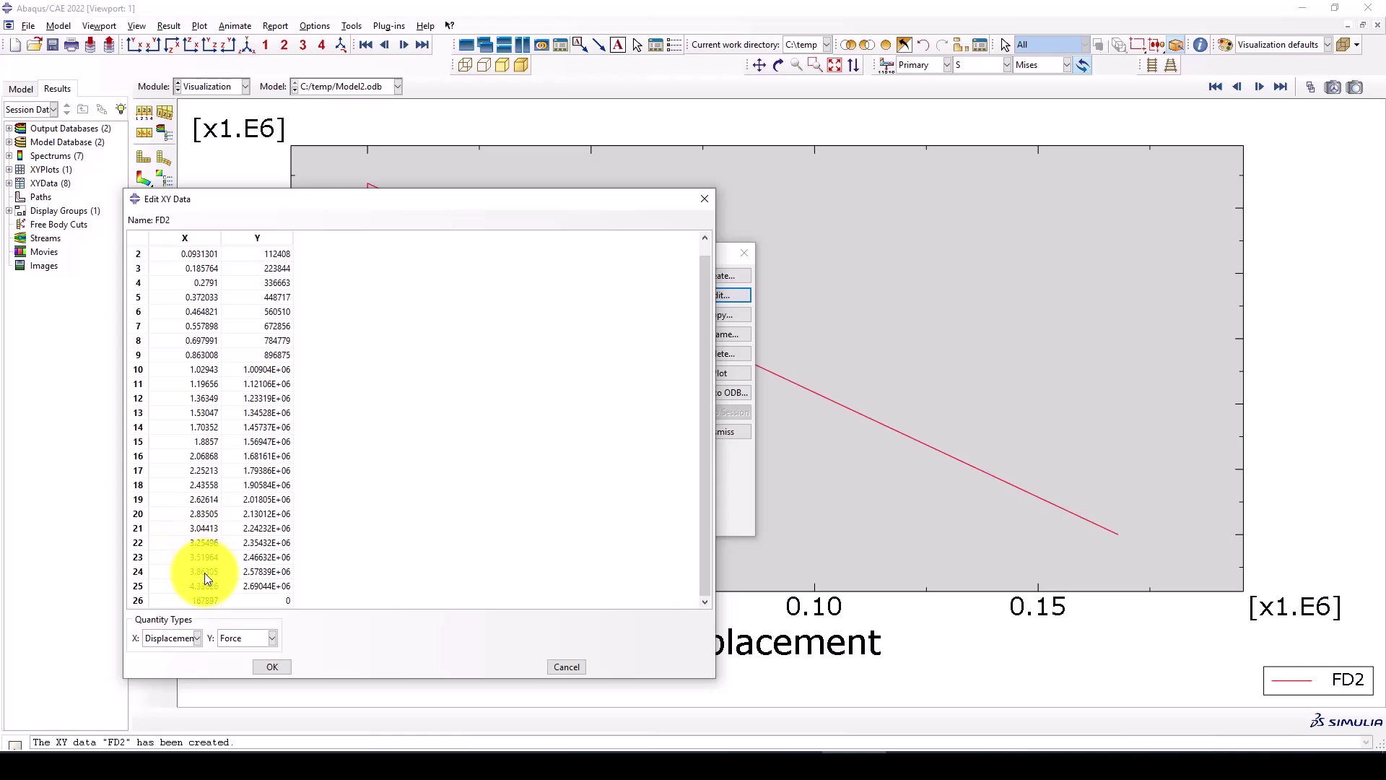
pyautogui.scroll(1, 199, 585)
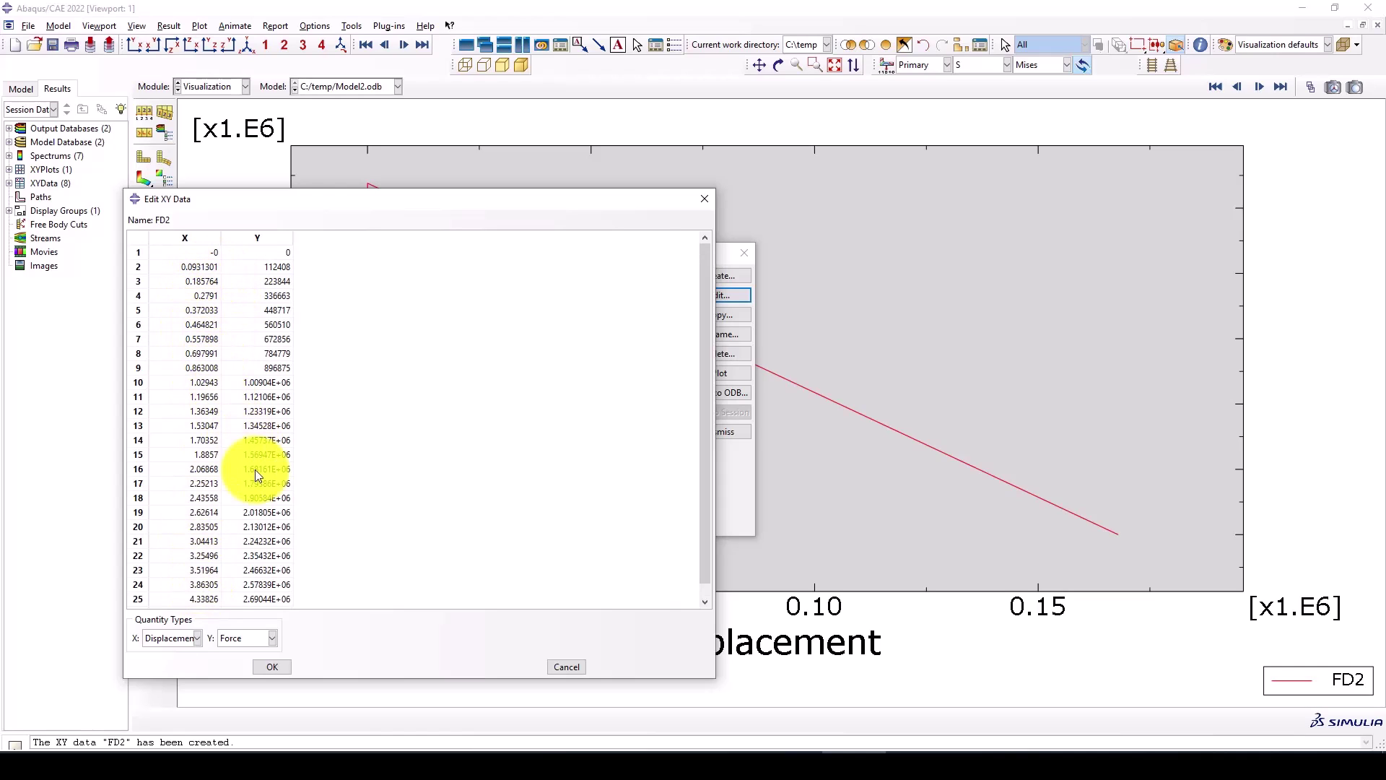
pyautogui.scroll(-1, 250, 514)
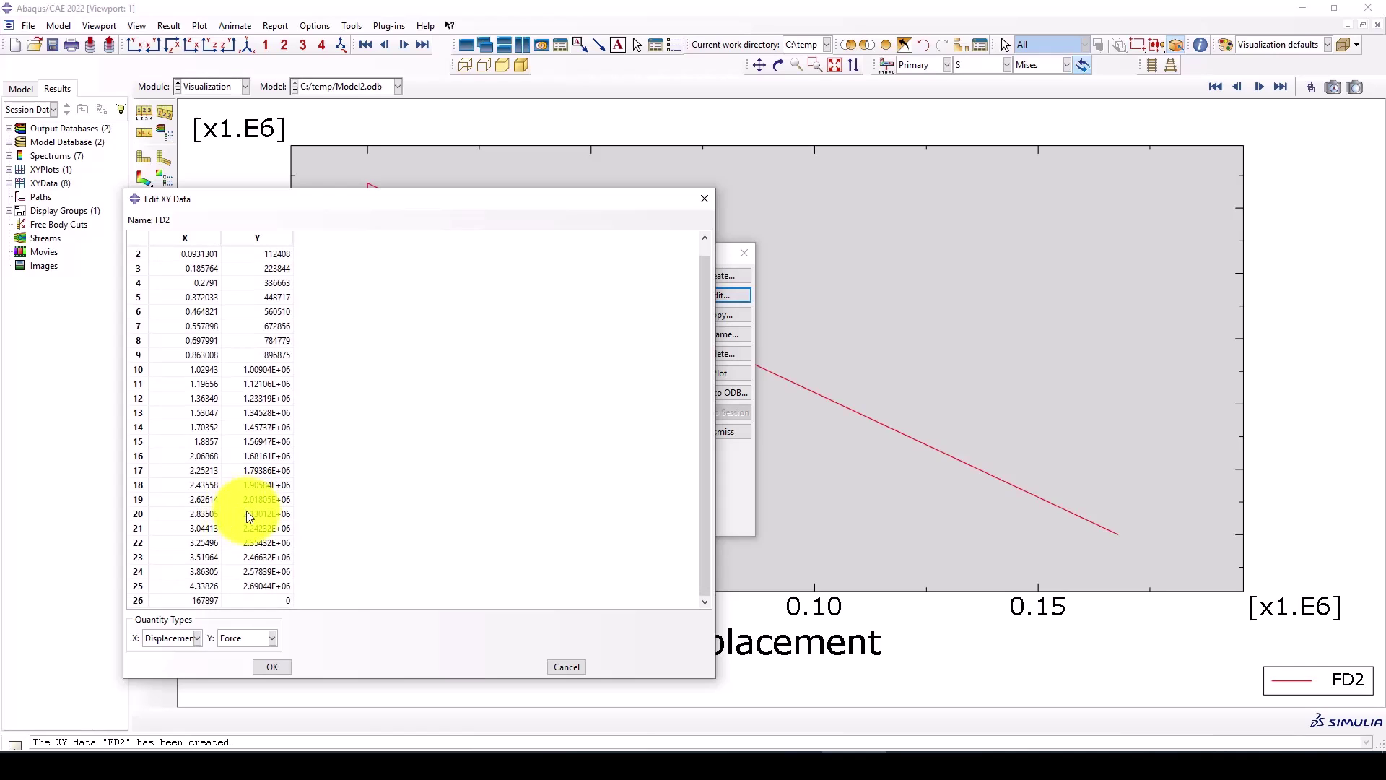
pyautogui.doubleClick(250, 600)
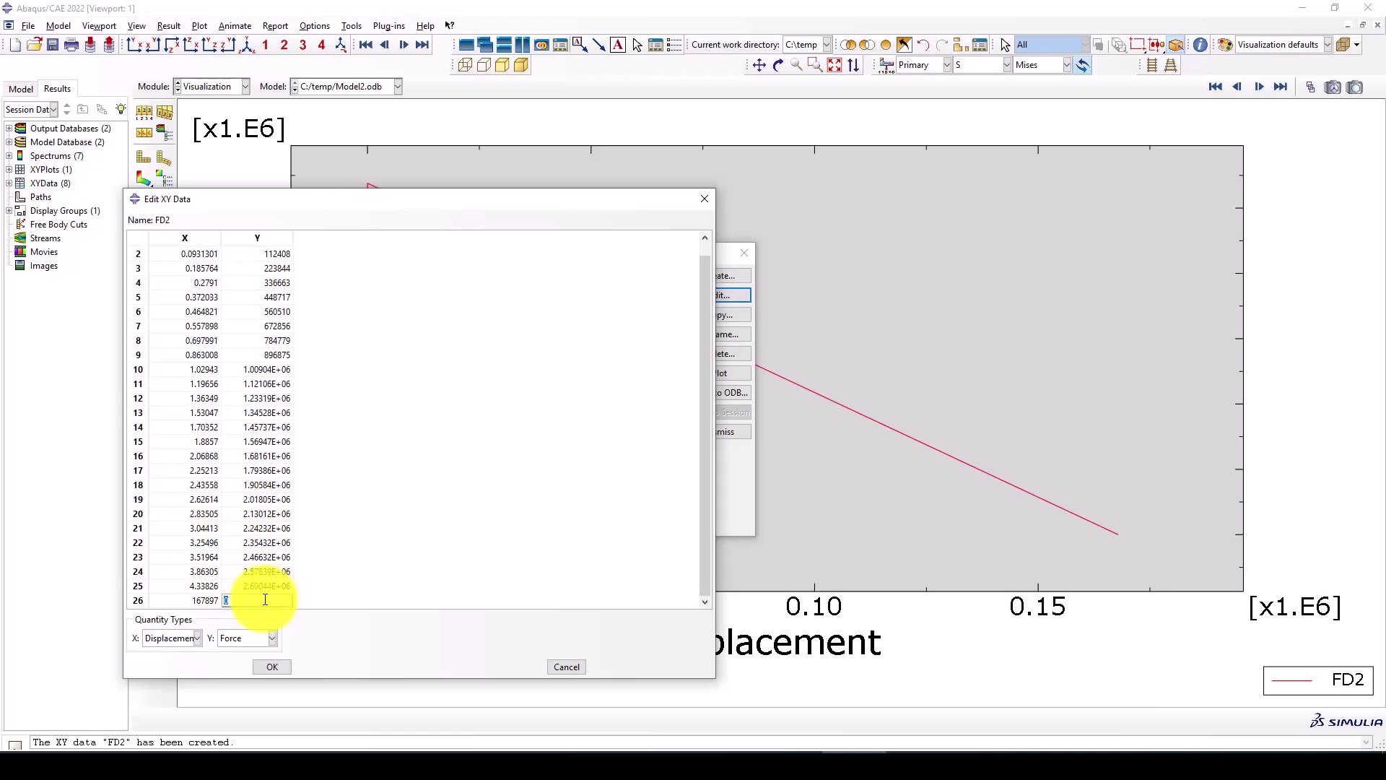
pyautogui.moveTo(188, 599); pyautogui.dragTo(291, 244)
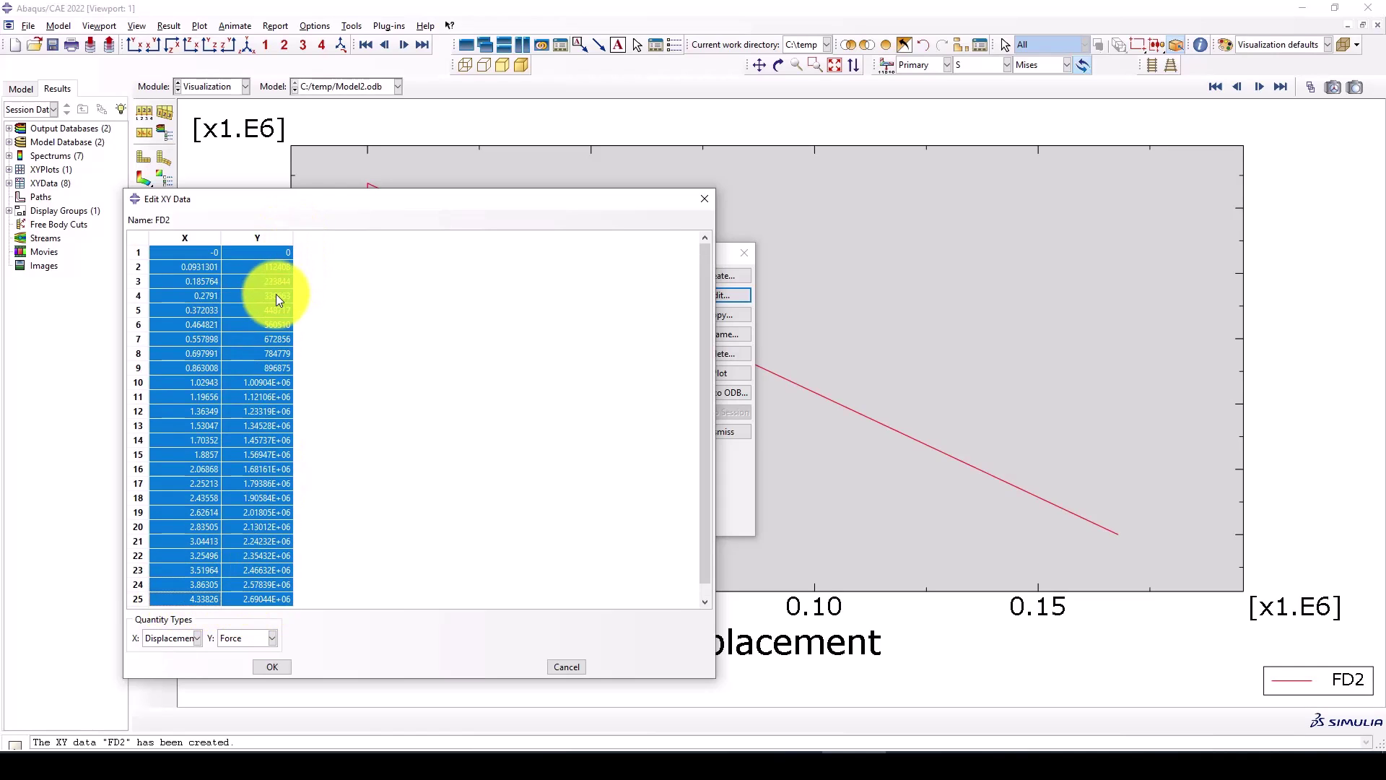
pyautogui.rightClick(211, 262)
pyautogui.click(230, 287)
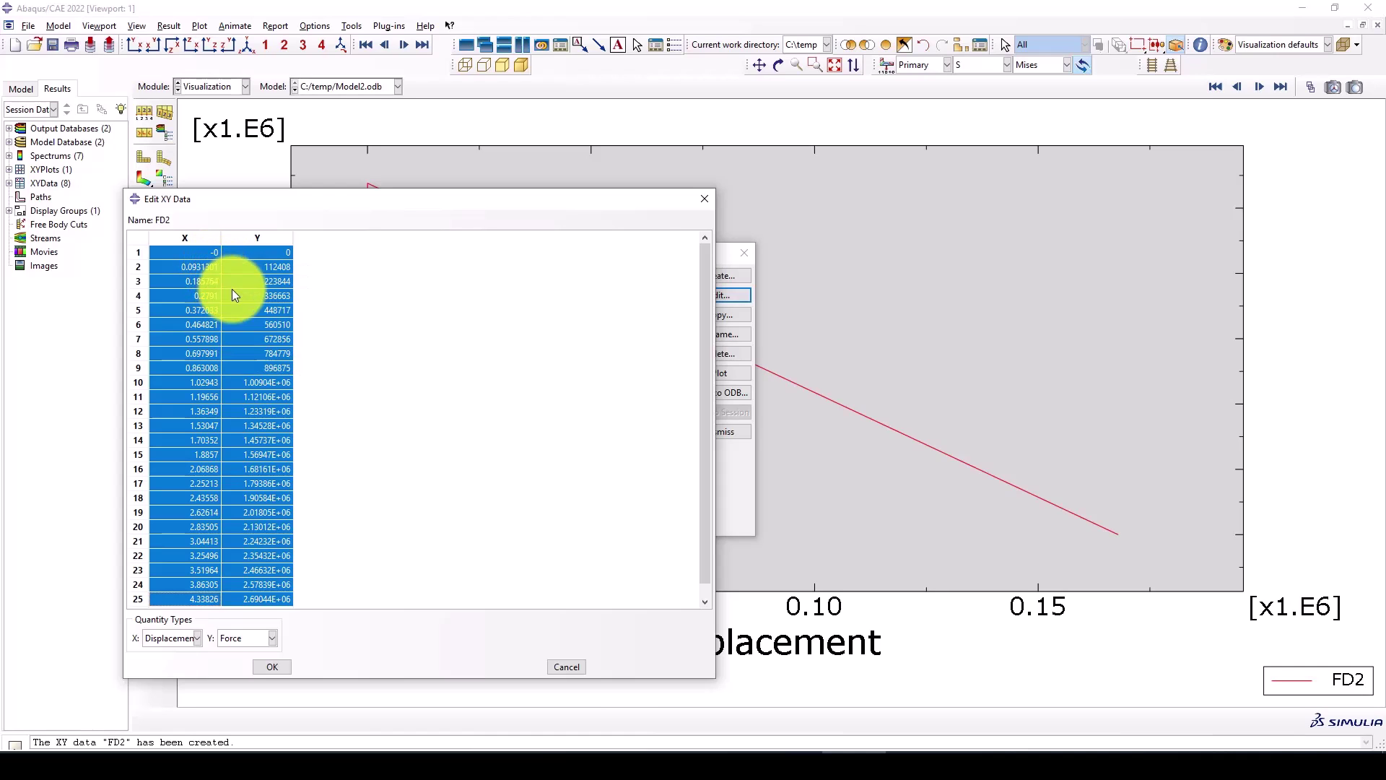
# Switch to the Book1 workbook in Excel and paste the copied FD2 values starting at cell D1.
pyautogui.click(489, 734)
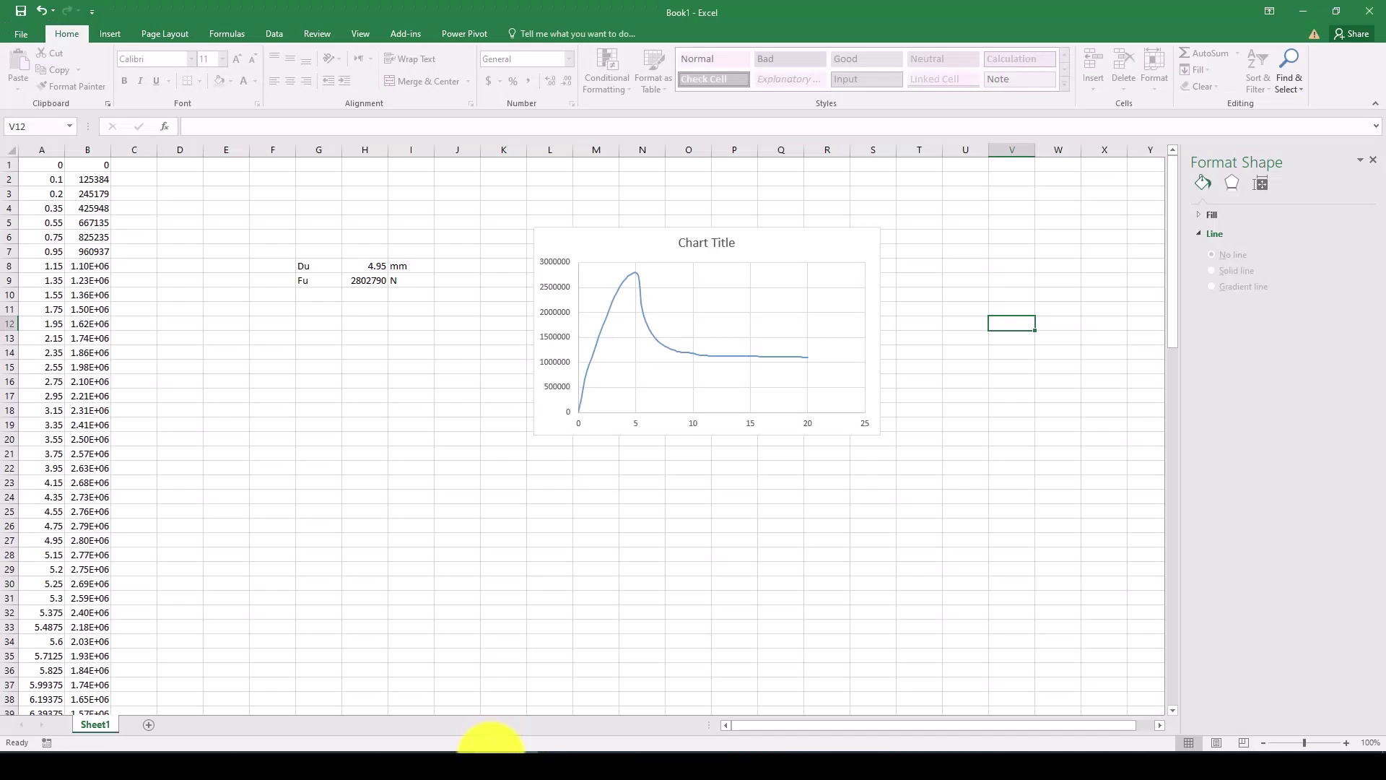
pyautogui.click(189, 168)
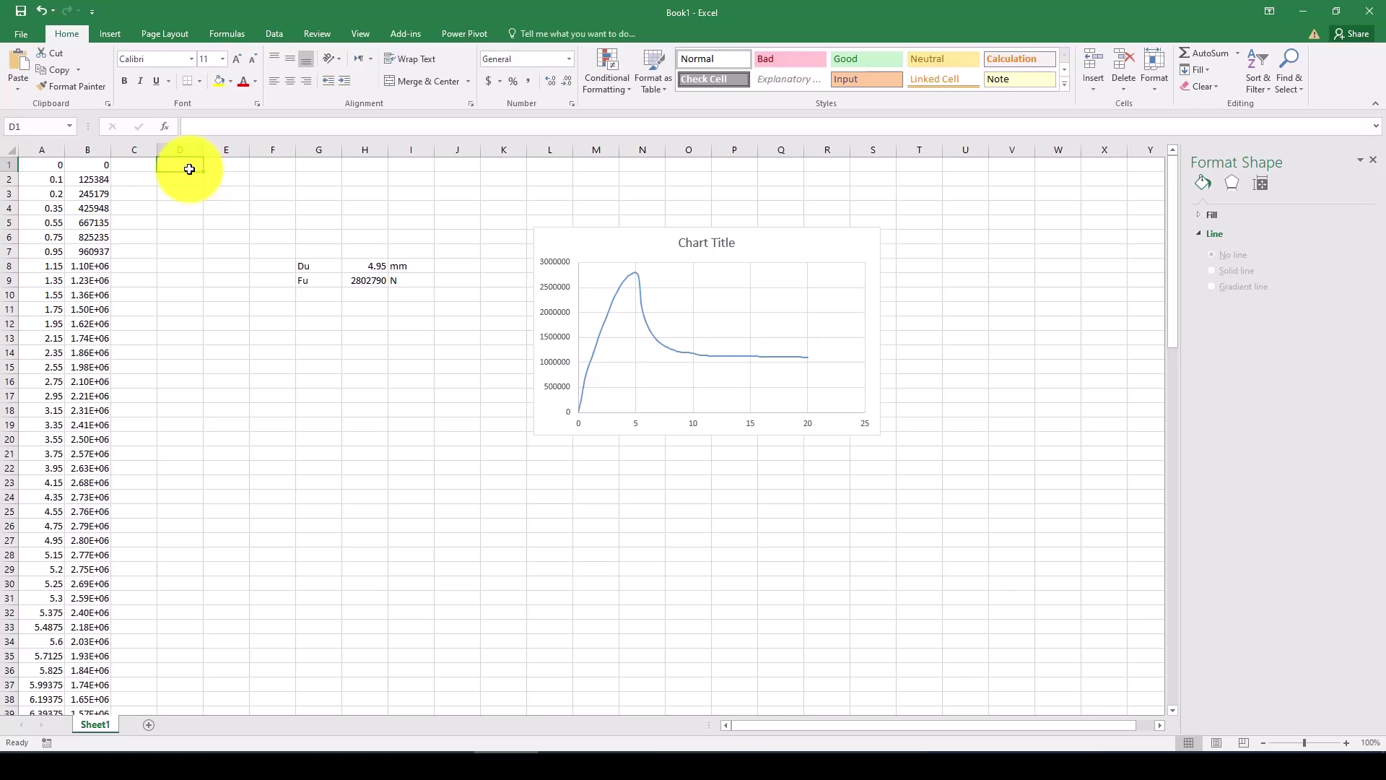
pyautogui.hotkey('ctrl', 'v')
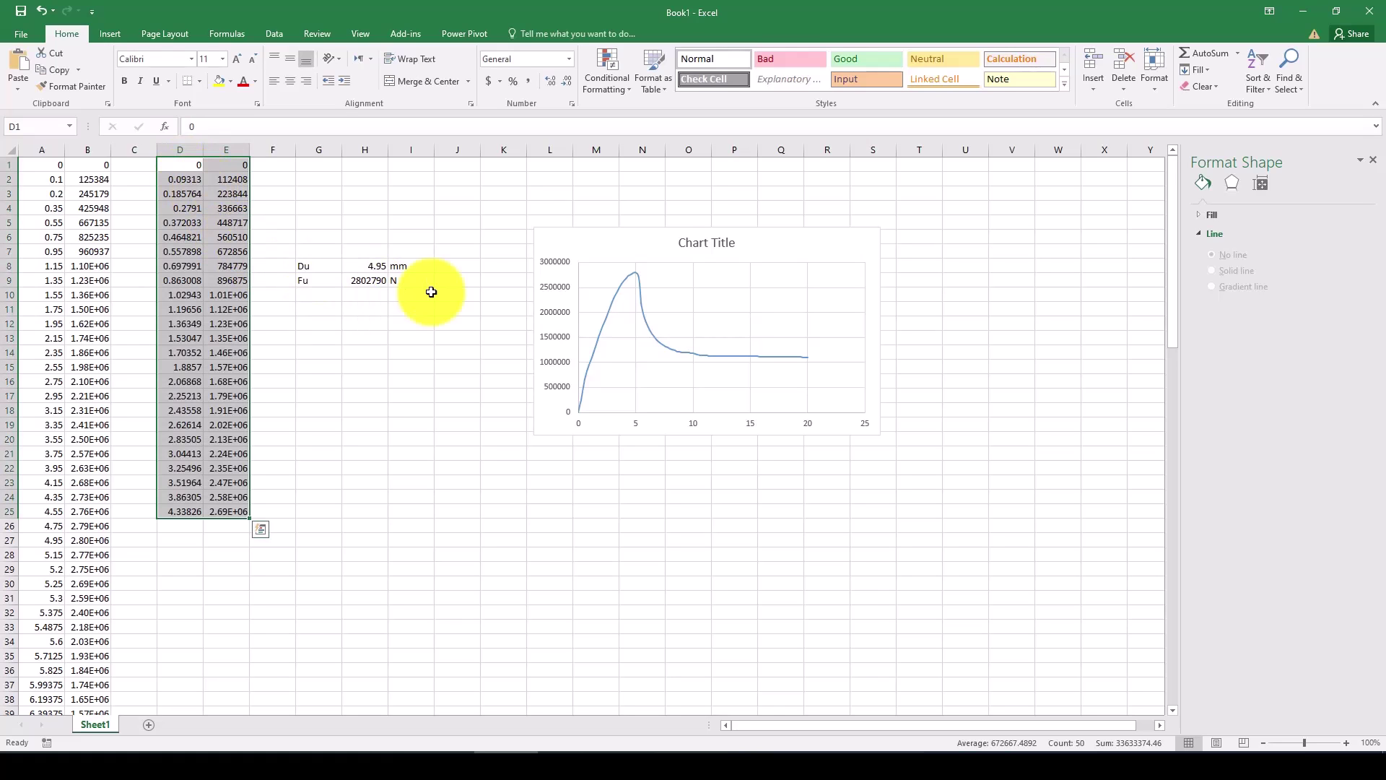
# Shift the chart slightly away from the data and rename its existing series as FD1.
pyautogui.moveTo(587, 252); pyautogui.dragTo(622, 217)
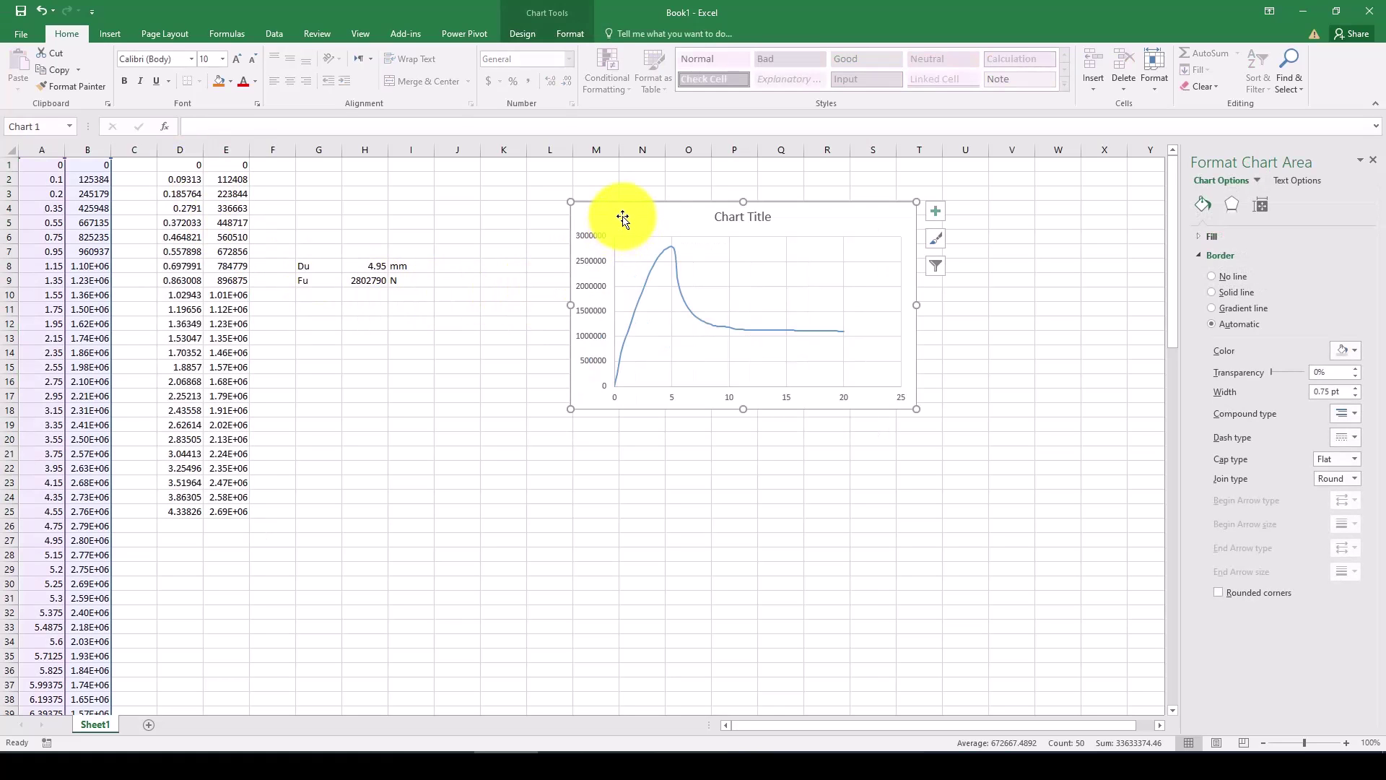
pyautogui.rightClick(622, 216)
pyautogui.click(665, 373)
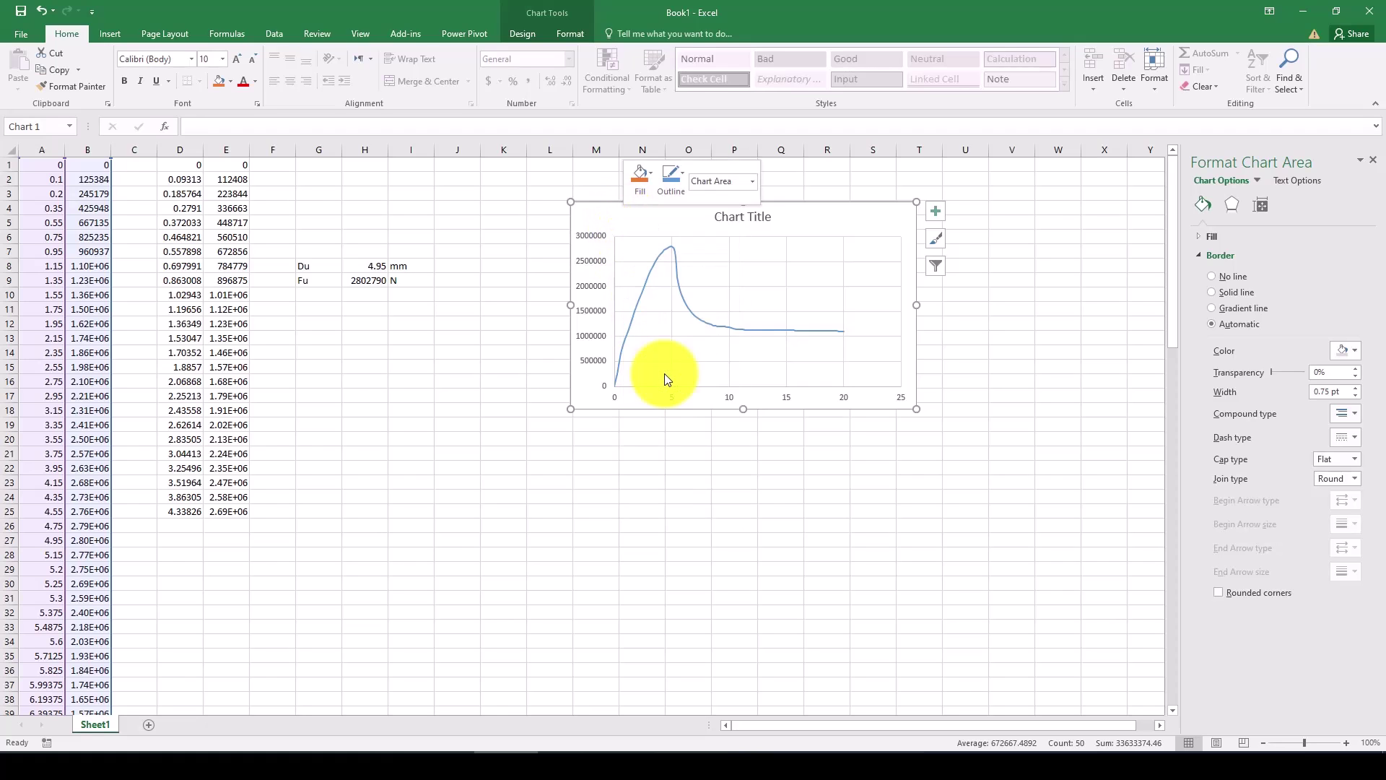
pyautogui.click(462, 351)
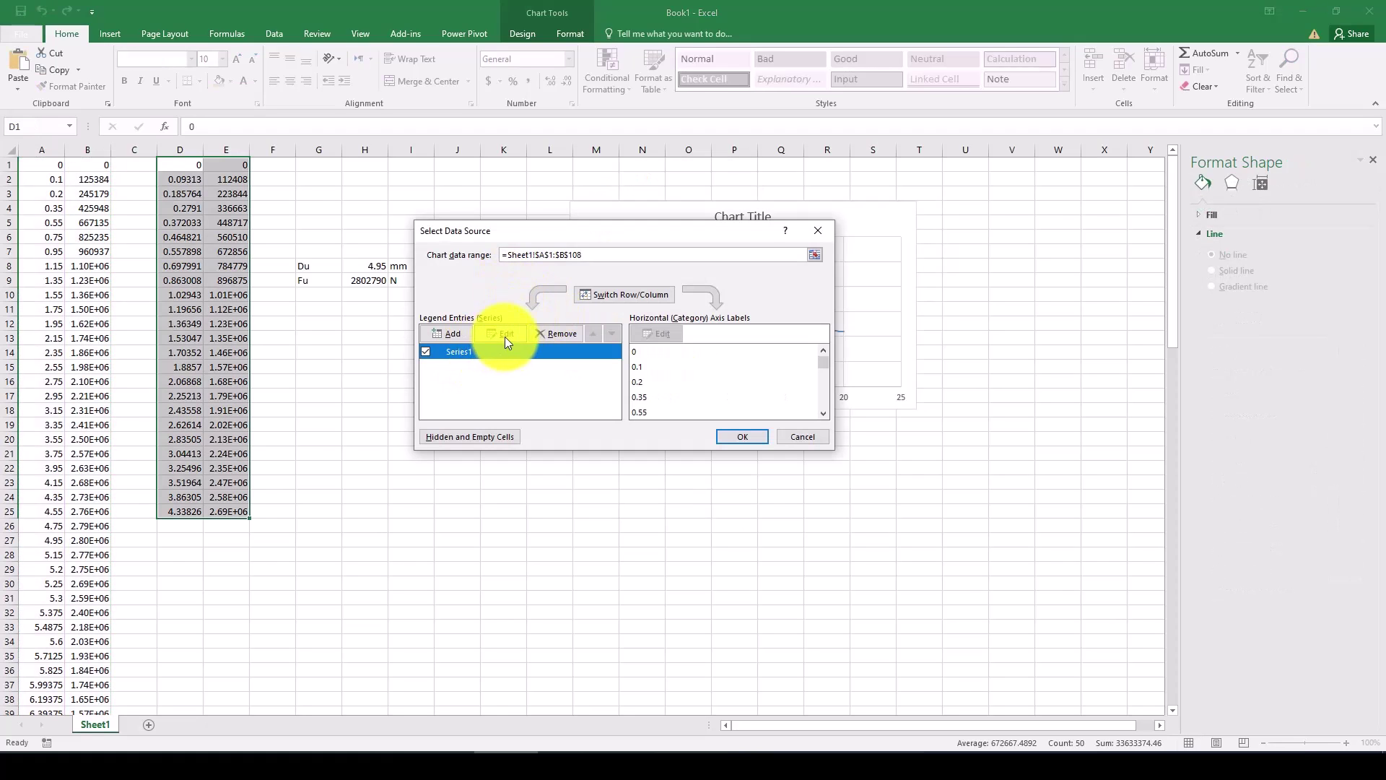
pyautogui.click(503, 334)
pyautogui.write('D')
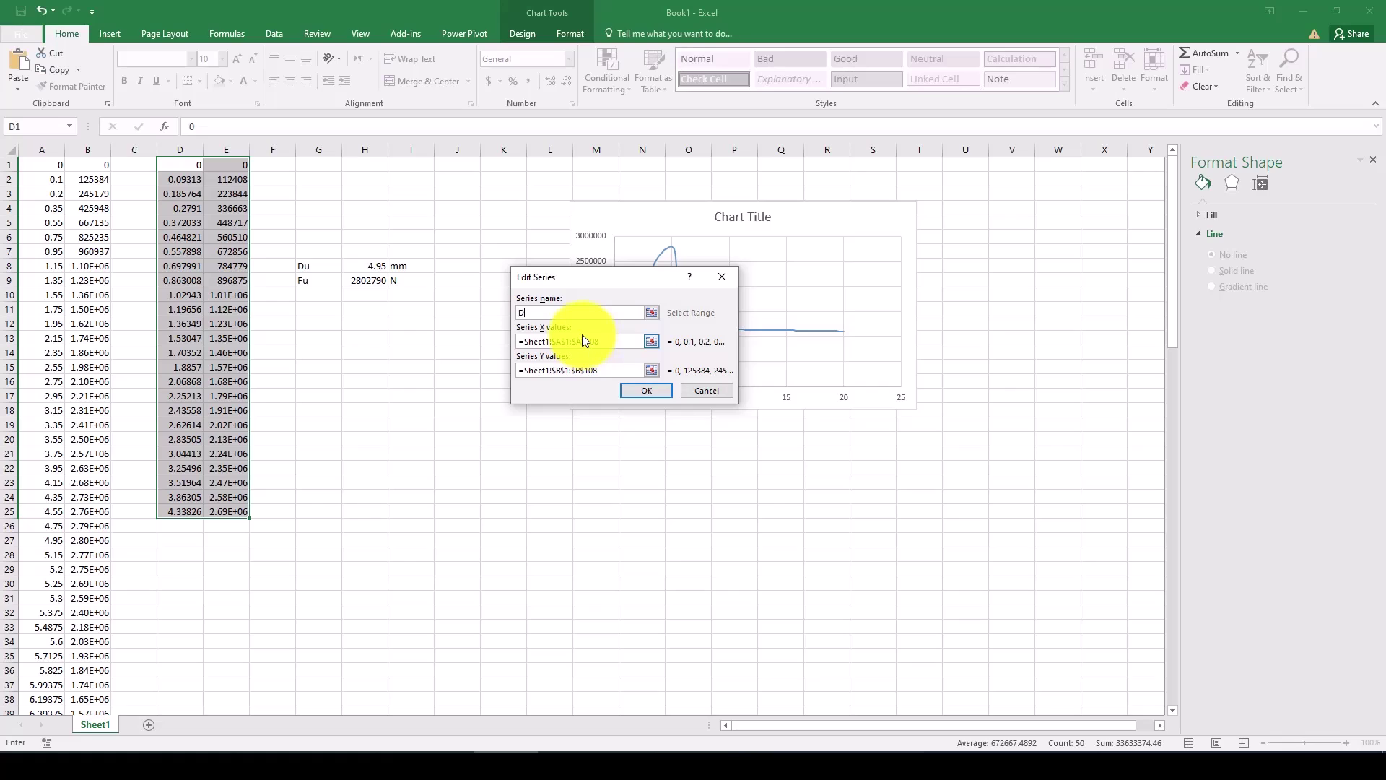
pyautogui.press('BackSpace')
pyautogui.write('FD')
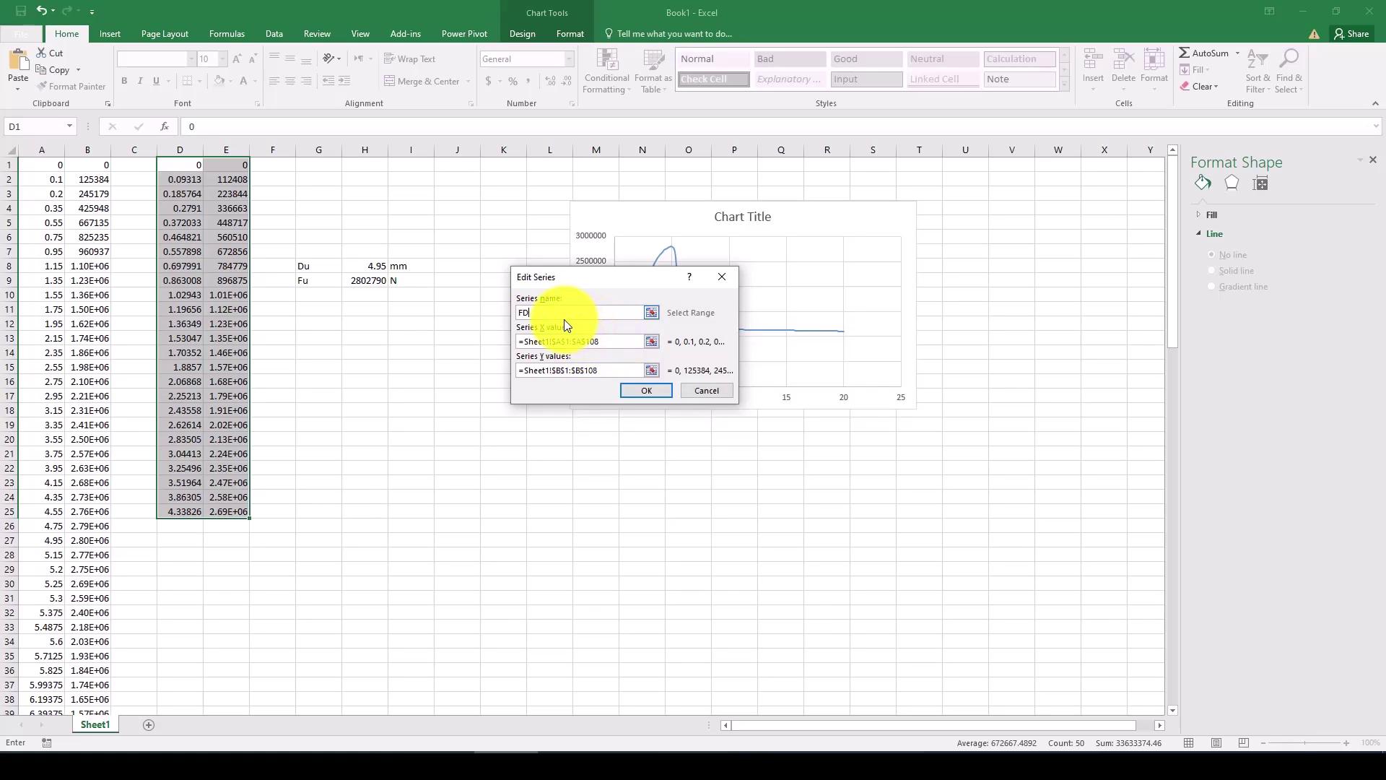
pyautogui.write('1')
pyautogui.click(652, 388)
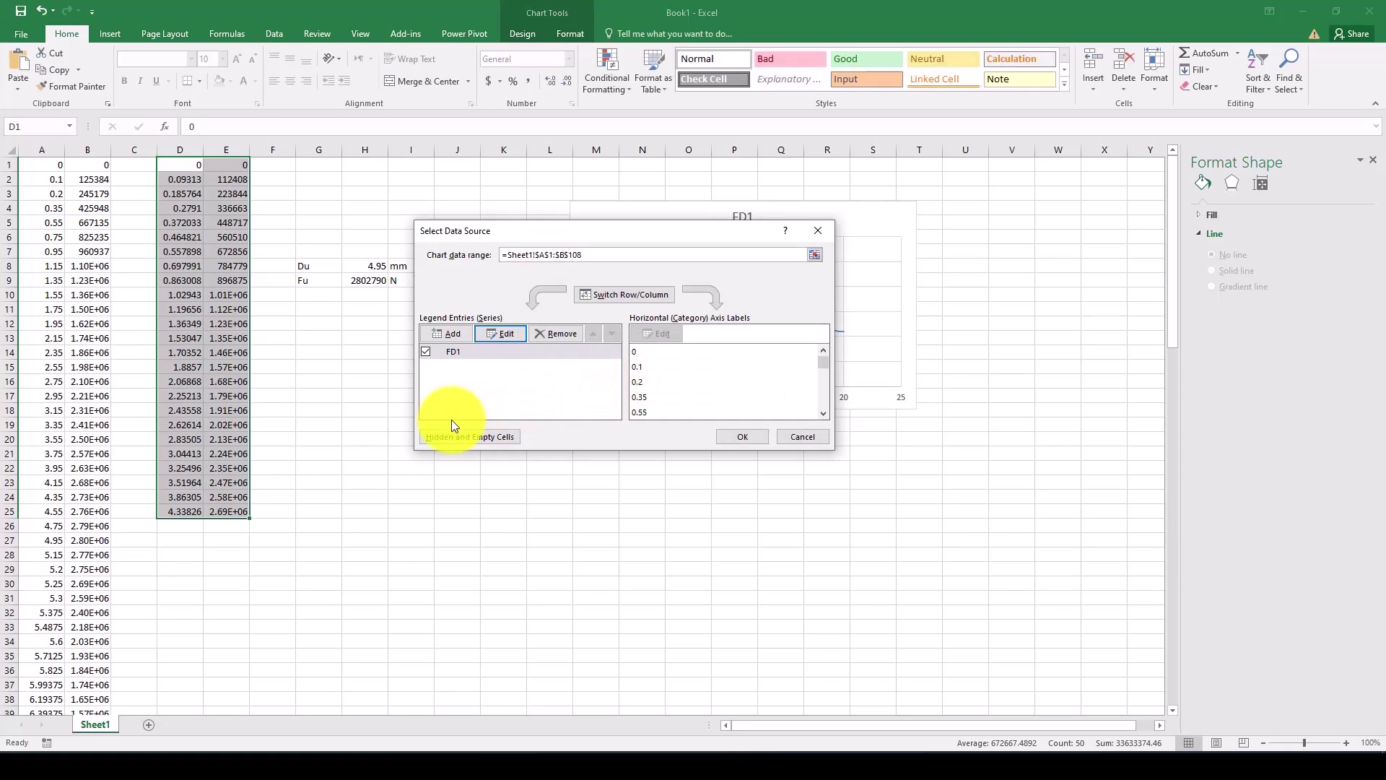
# Add a second chart series with X values from D1:D25 and Y values from E1:E25.
pyautogui.click(454, 334)
pyautogui.click(582, 342)
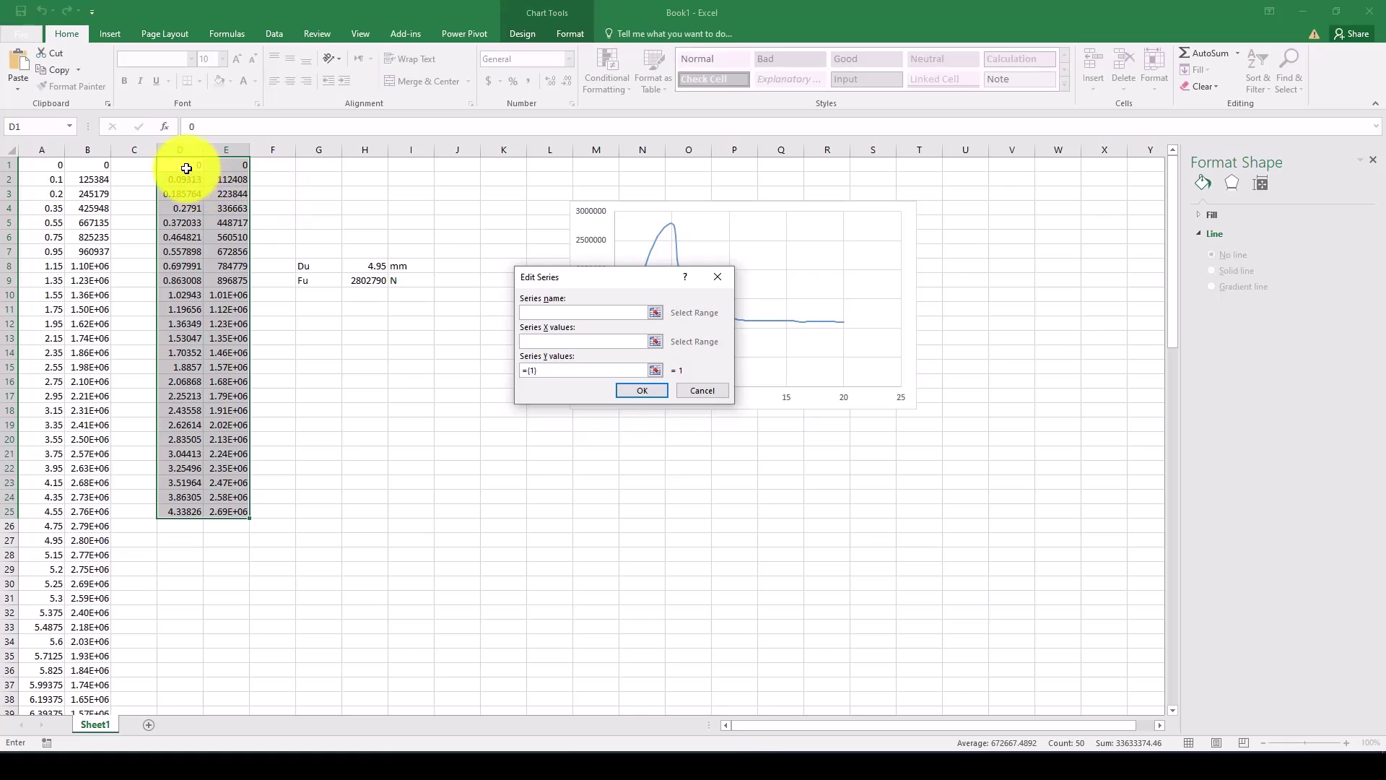
pyautogui.moveTo(184, 166); pyautogui.dragTo(185, 512)
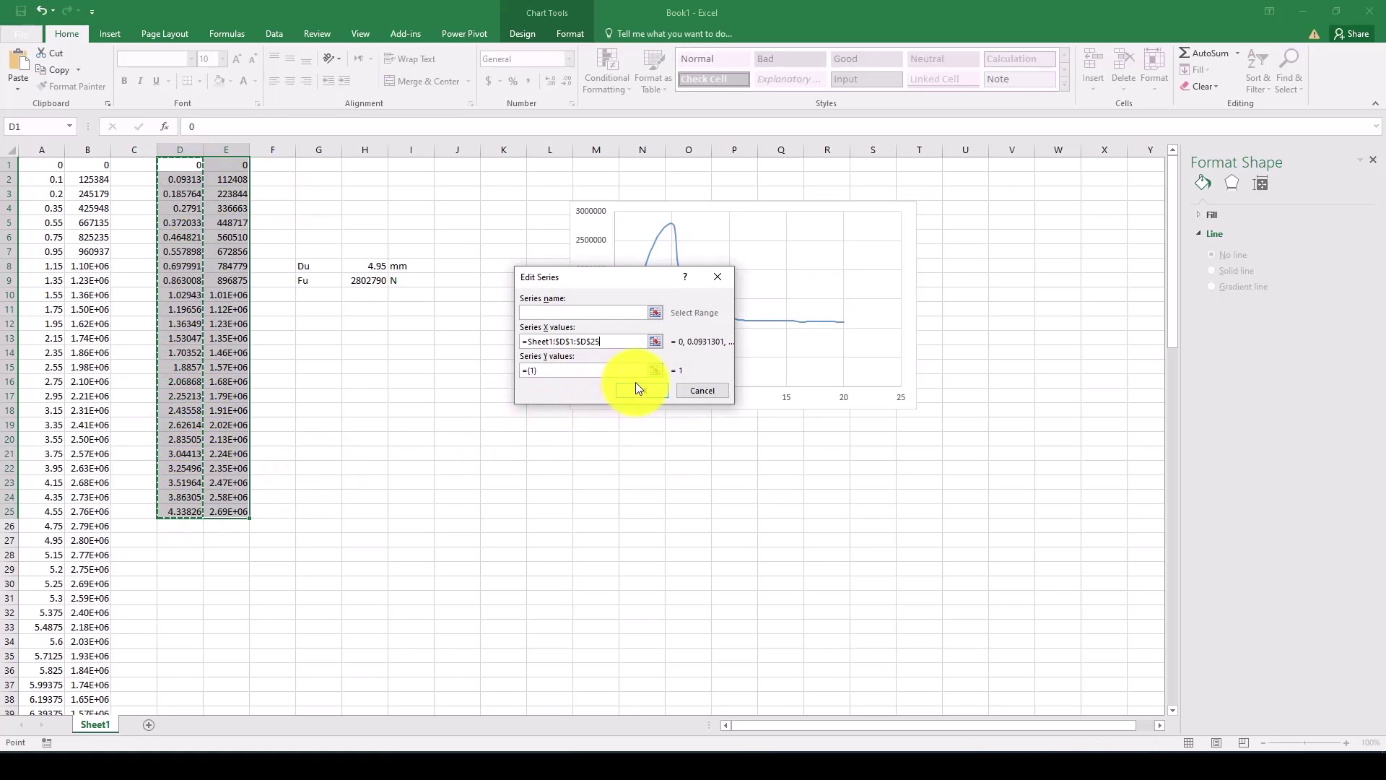
pyautogui.click(617, 369)
pyautogui.moveTo(542, 373); pyautogui.dragTo(497, 371)
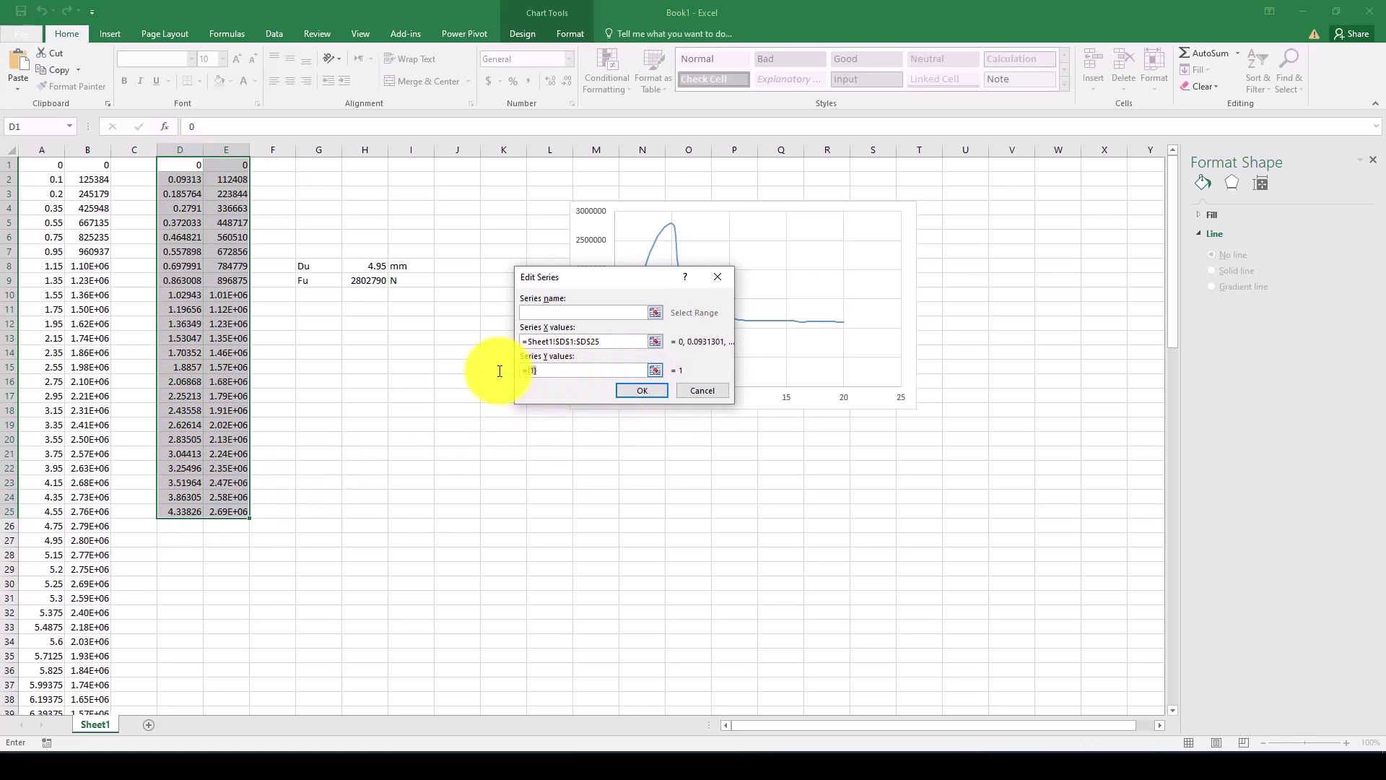
pyautogui.moveTo(229, 166); pyautogui.dragTo(226, 511)
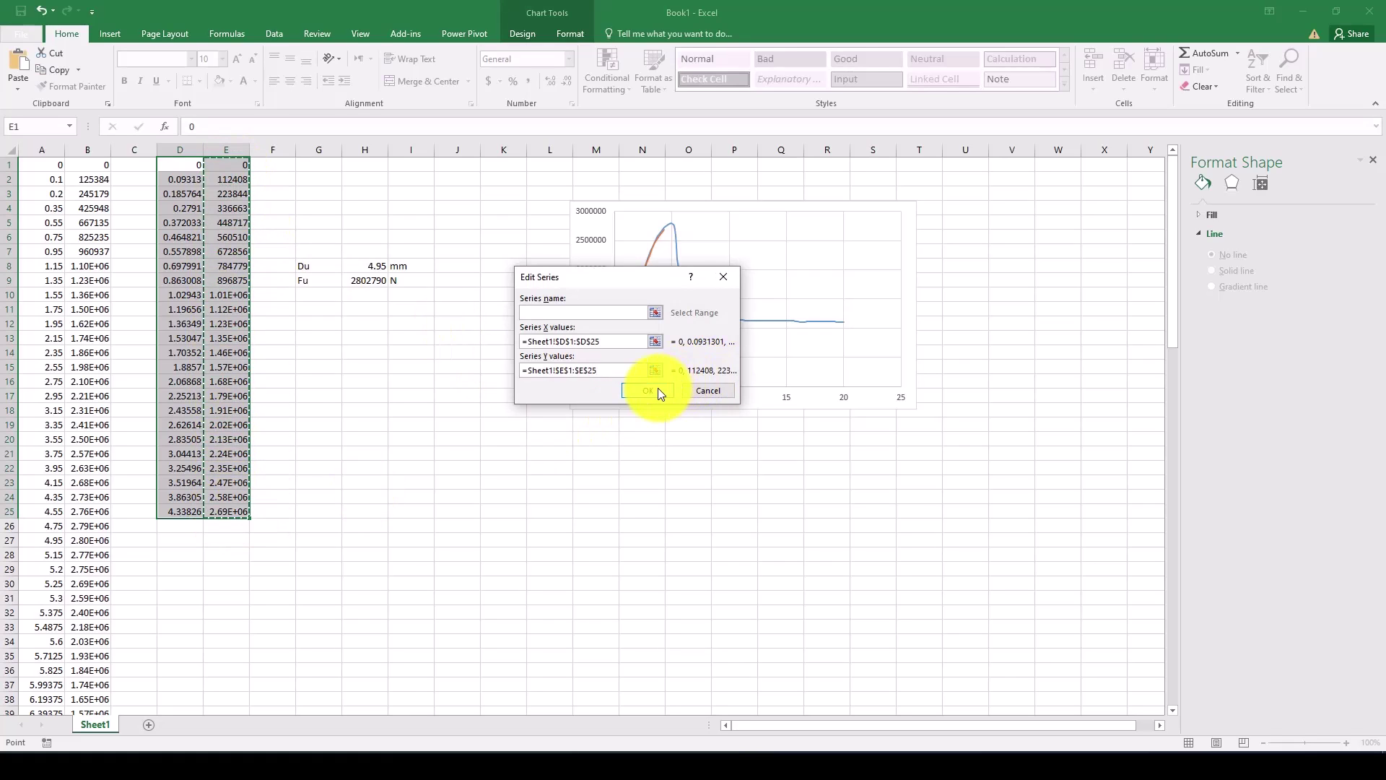
pyautogui.click(647, 390)
pyautogui.click(742, 436)
# Reposition and enlarge the force-displacement chart, and compare the two curves near their peaks.
pyautogui.click(749, 223)
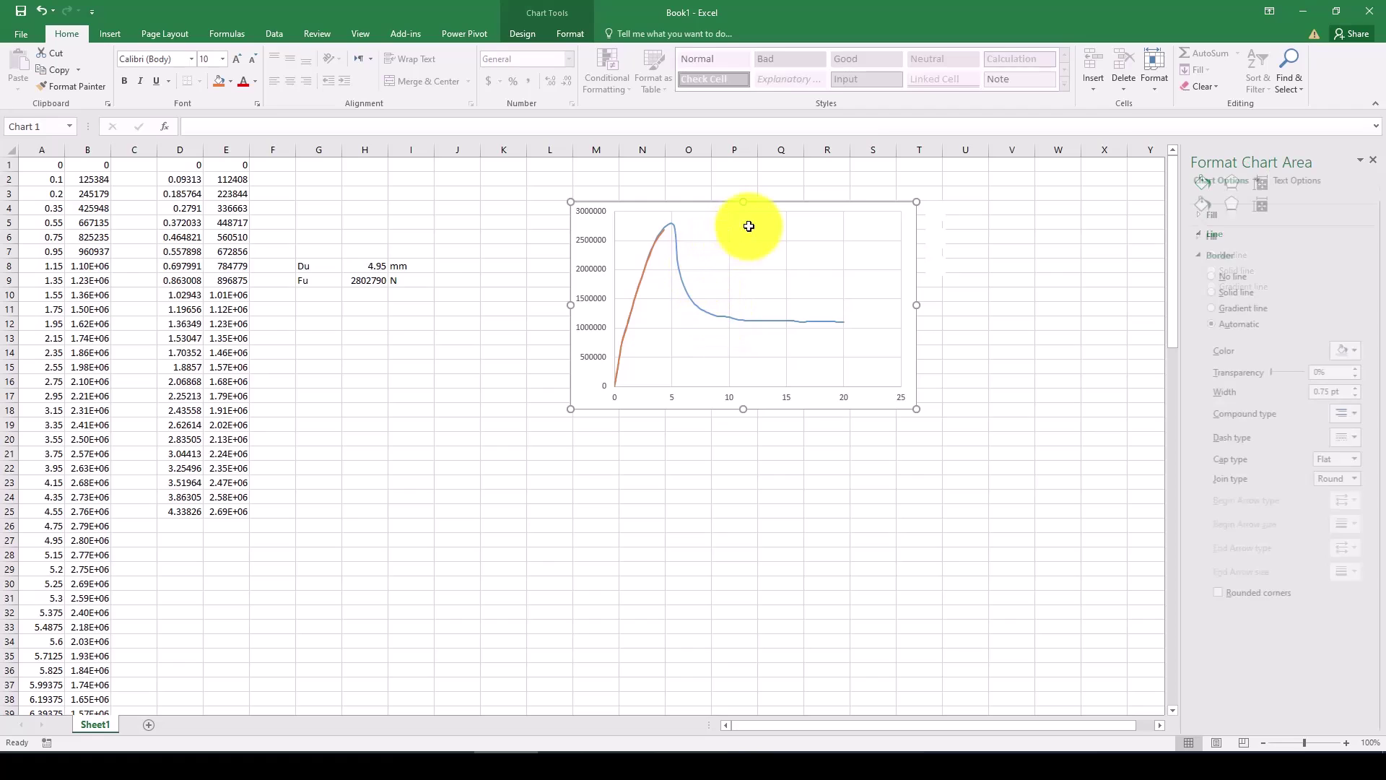
pyautogui.moveTo(835, 205); pyautogui.dragTo(792, 224)
pyautogui.moveTo(873, 428); pyautogui.dragTo(1029, 532)
pyautogui.moveTo(1011, 226); pyautogui.dragTo(974, 228)
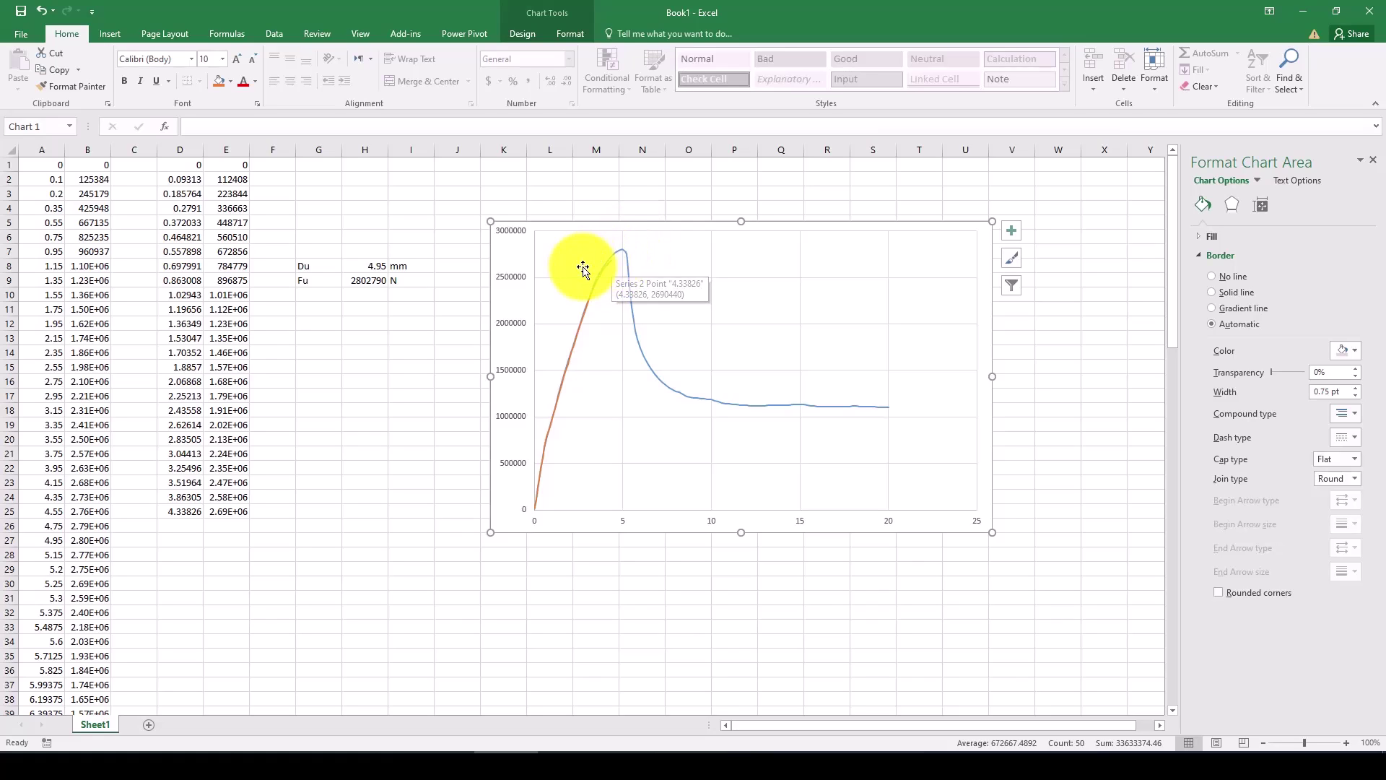
pyautogui.moveTo(611, 250)
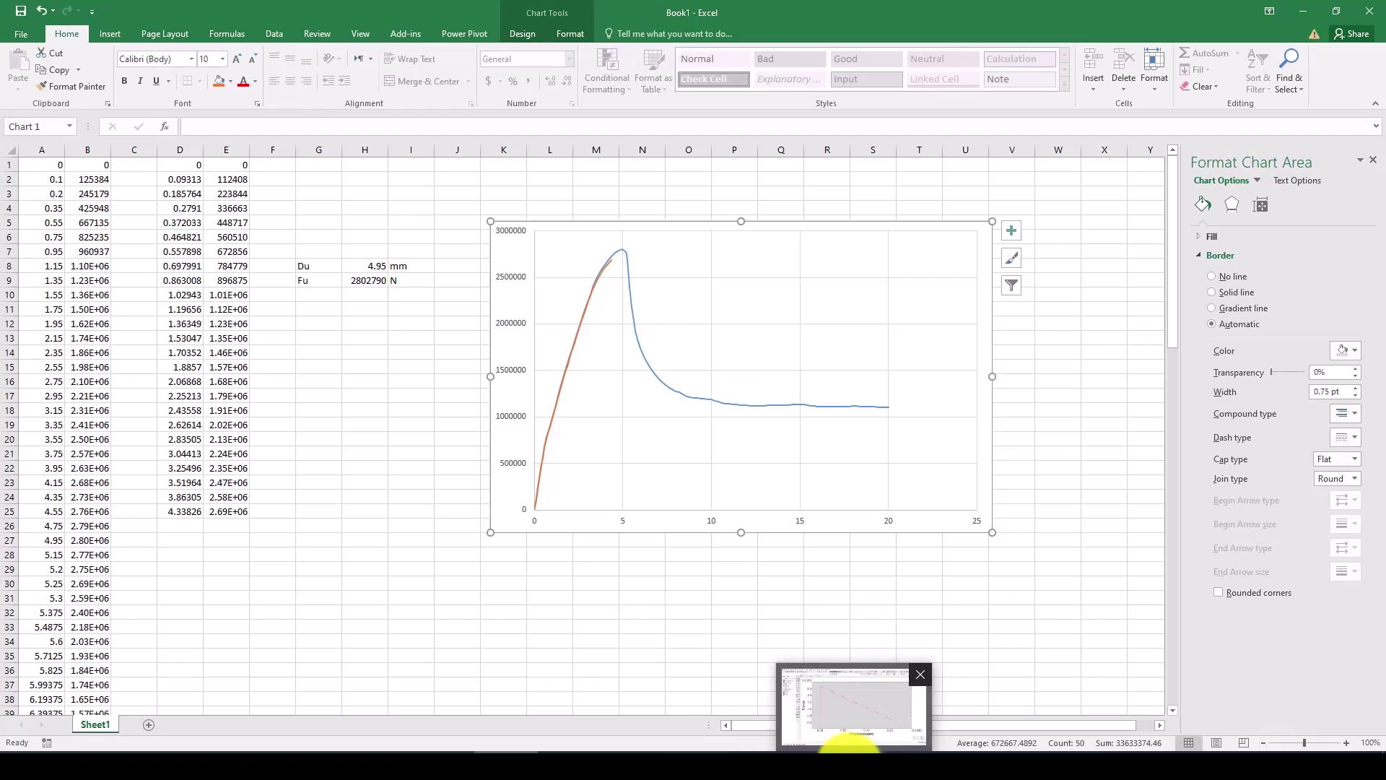
# Switch back to Abaqus/CAE and close the FD2 data editor and the XY Data Manager.
pyautogui.click(822, 735)
pyautogui.click(704, 199)
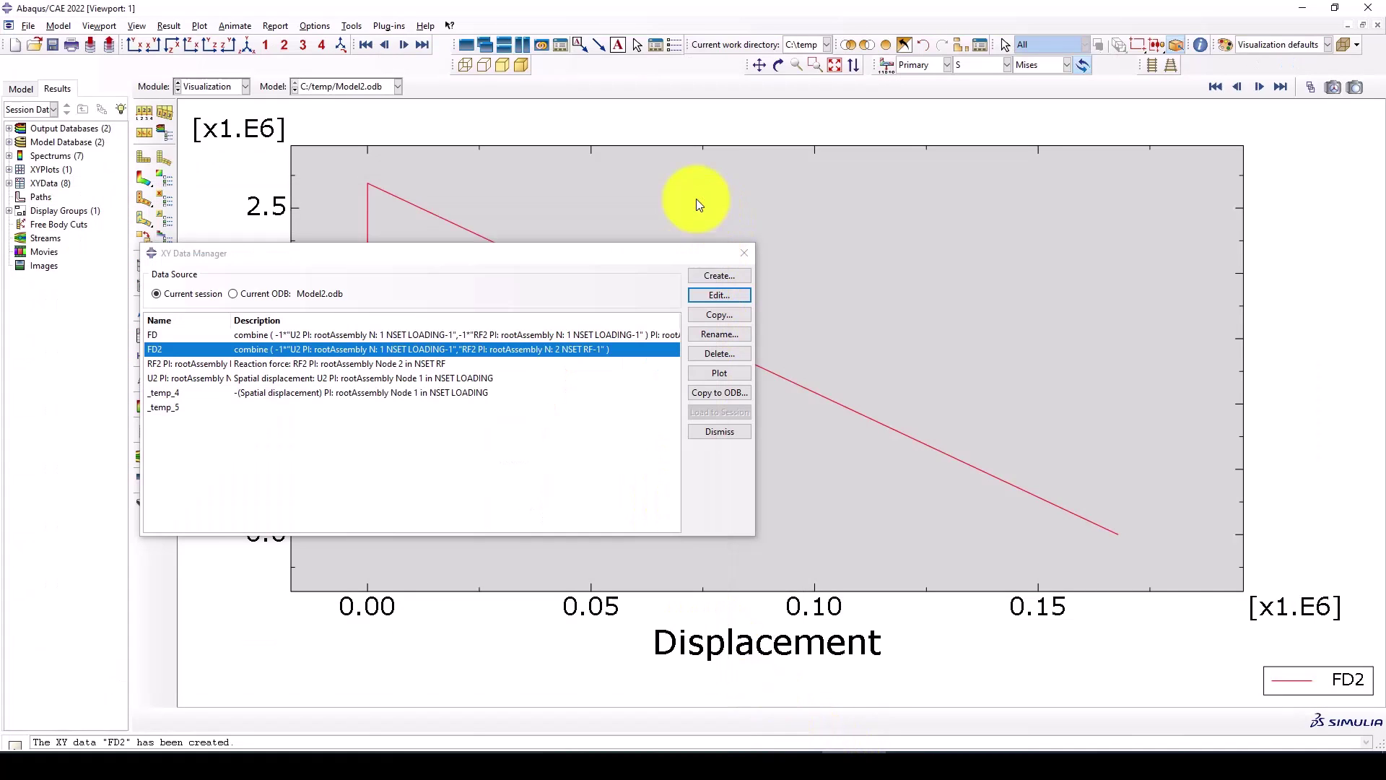
pyautogui.click(744, 253)
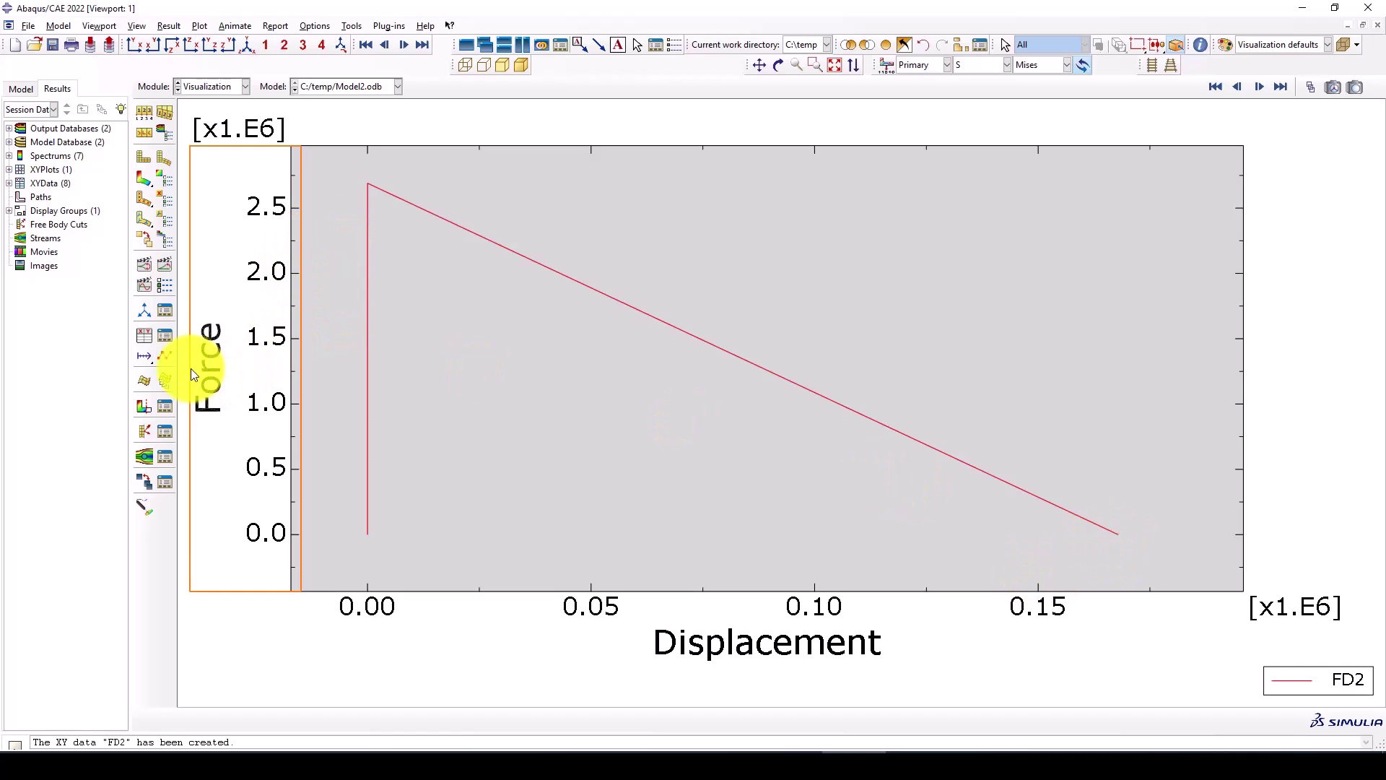
# Display the Mises stress contour on the deformed column and set a uniform deformation scale factor of 1.
pyautogui.click(162, 271)
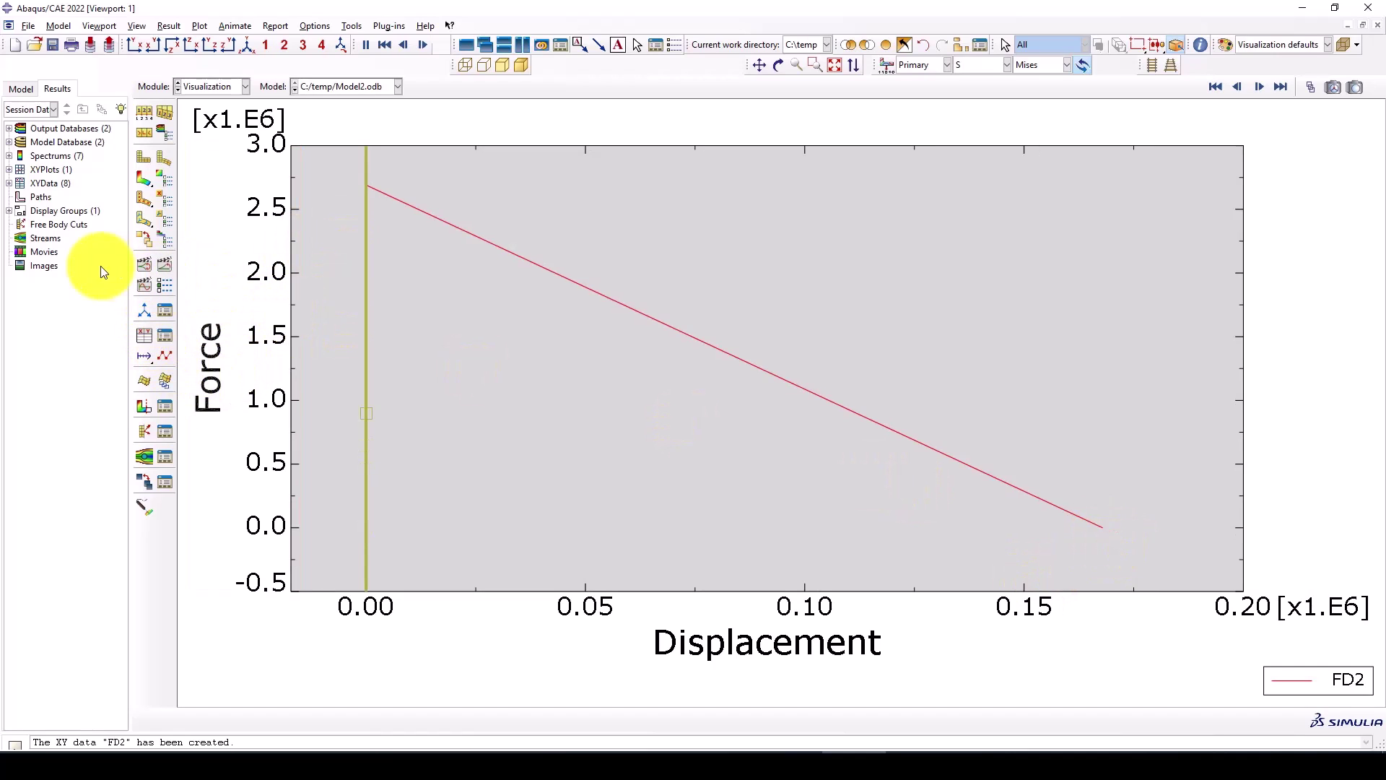
pyautogui.click(141, 182)
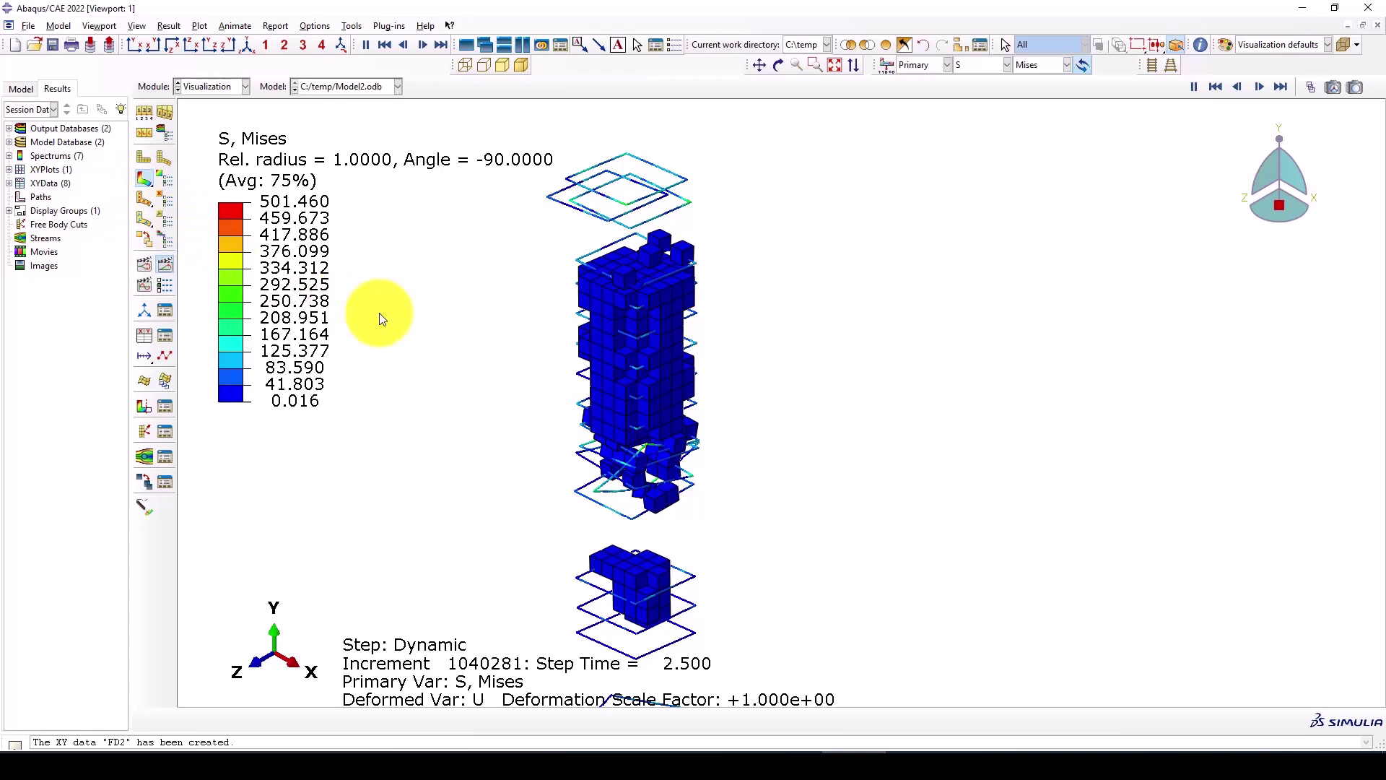
pyautogui.click(318, 26)
pyautogui.press('Escape')
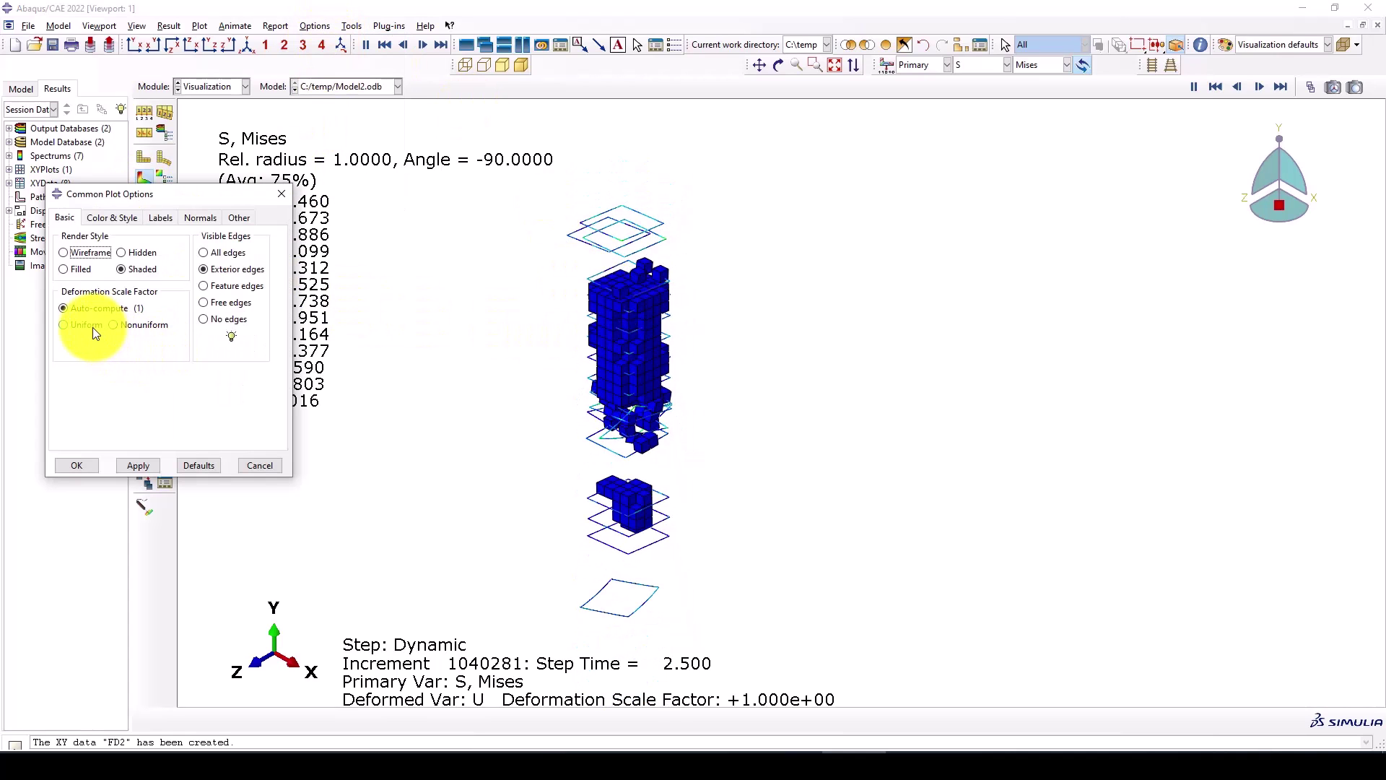
pyautogui.click(89, 326)
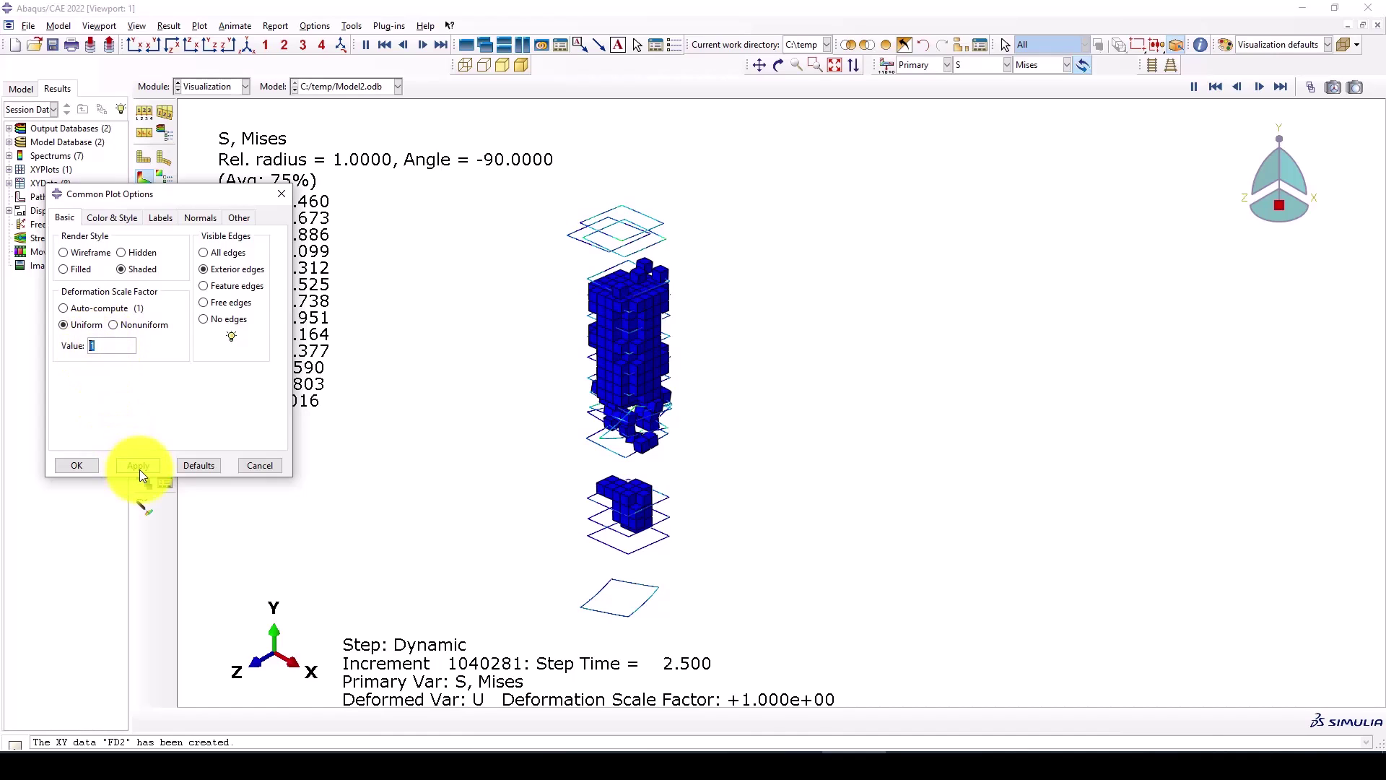
pyautogui.click(76, 465)
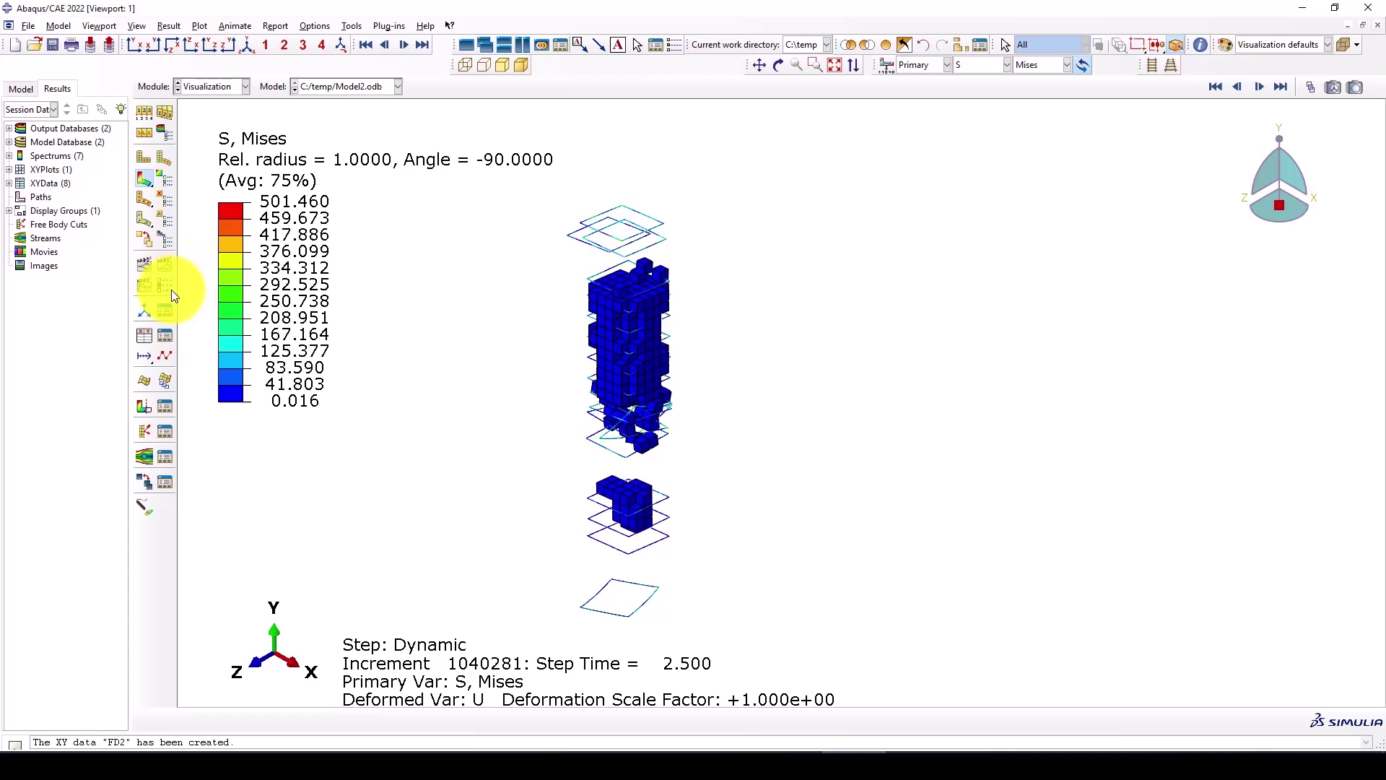
# Play the Mises stress time-history animation and compare the column's state between the last two output frames.
pyautogui.click(167, 263)
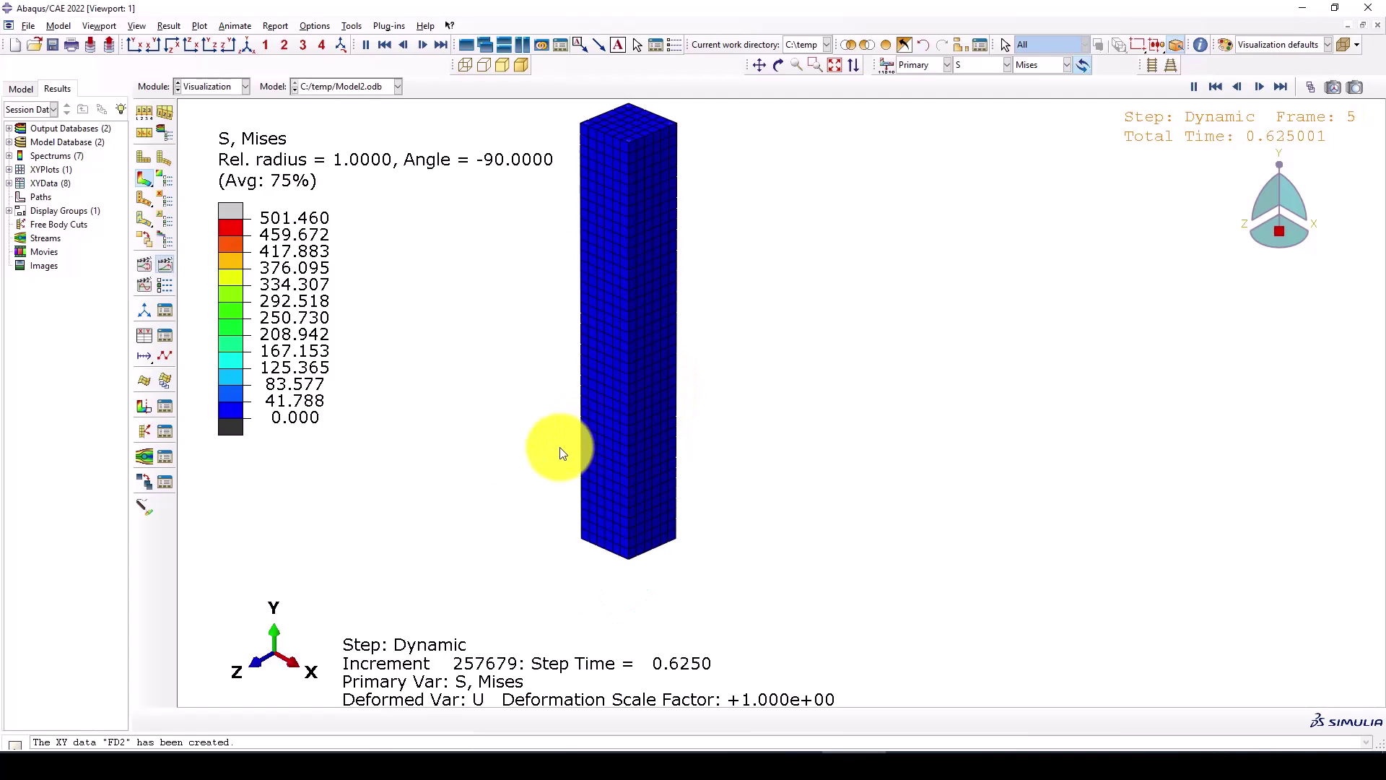
pyautogui.click(166, 267)
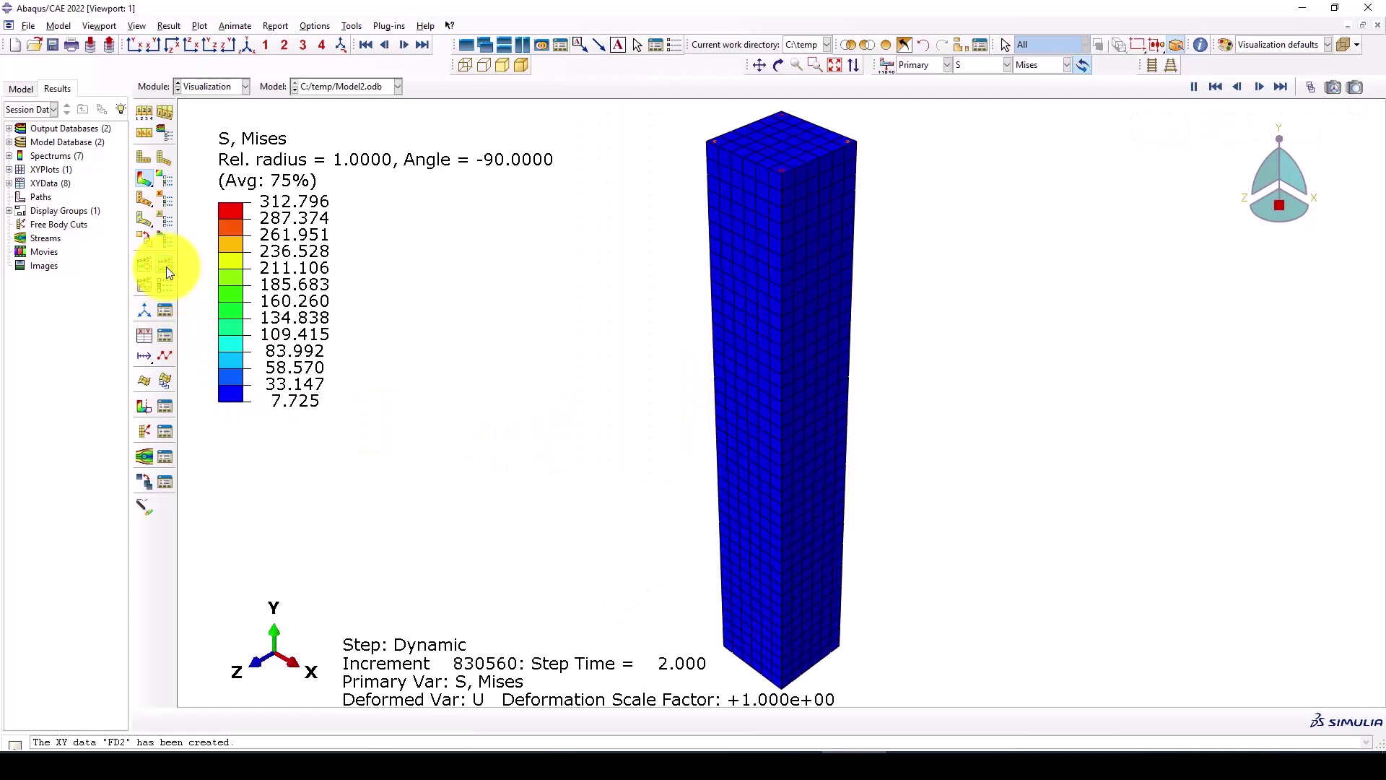
pyautogui.click(1280, 86)
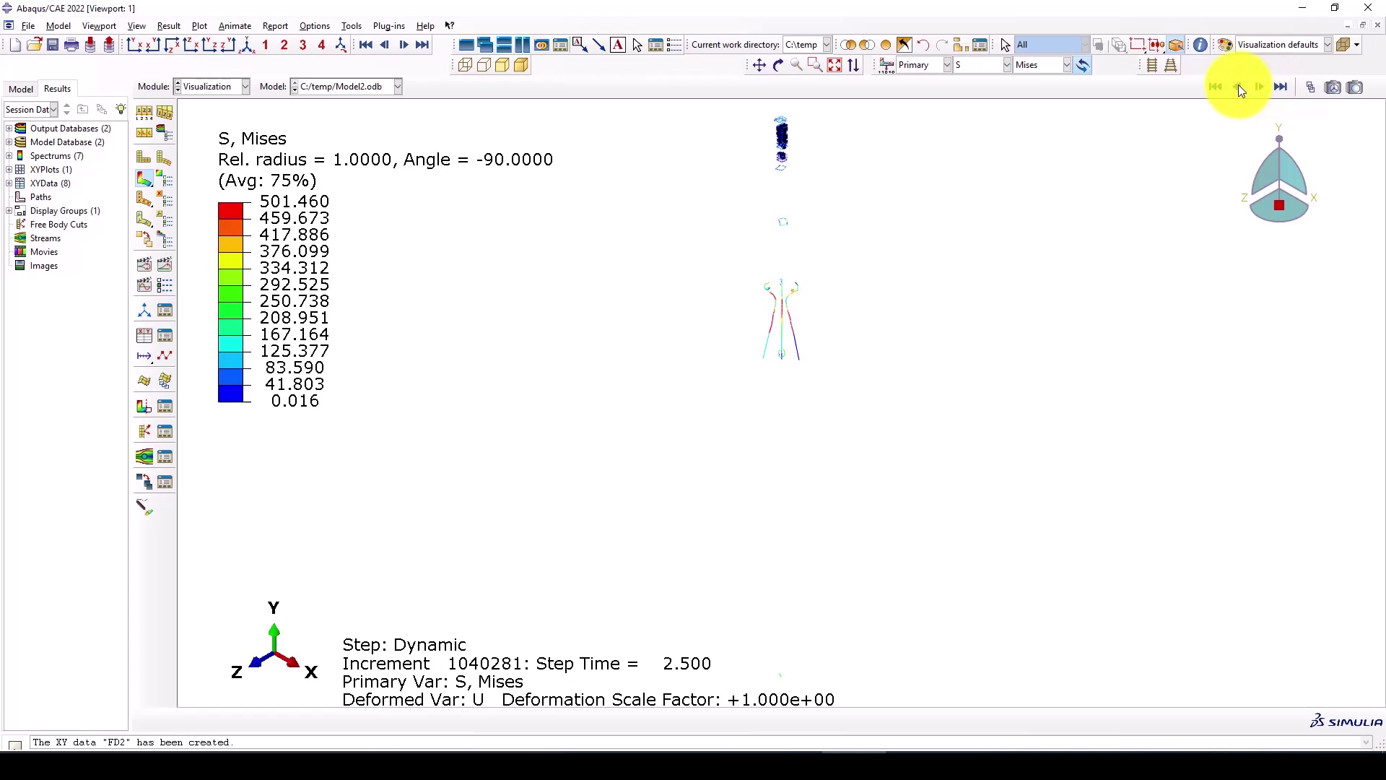
pyautogui.click(1237, 87)
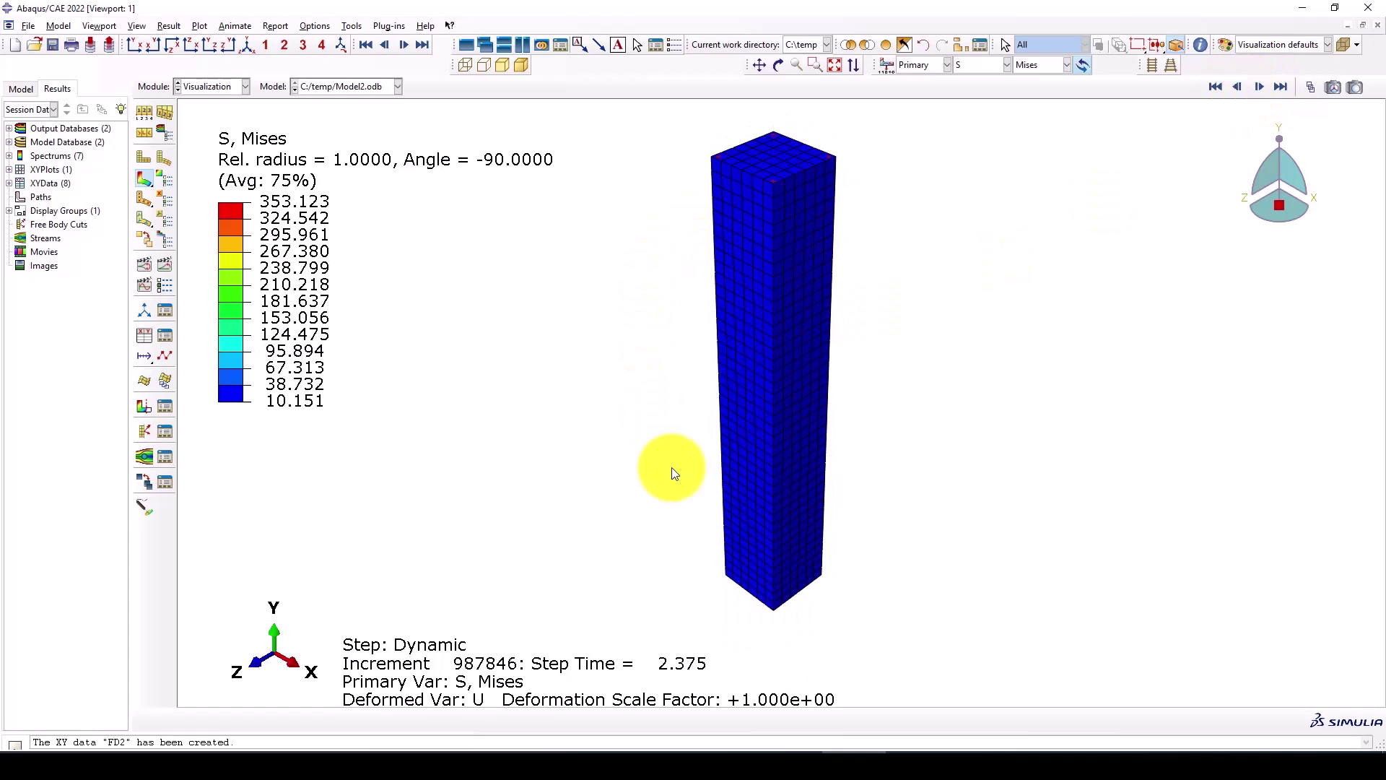
pyautogui.click(1262, 89)
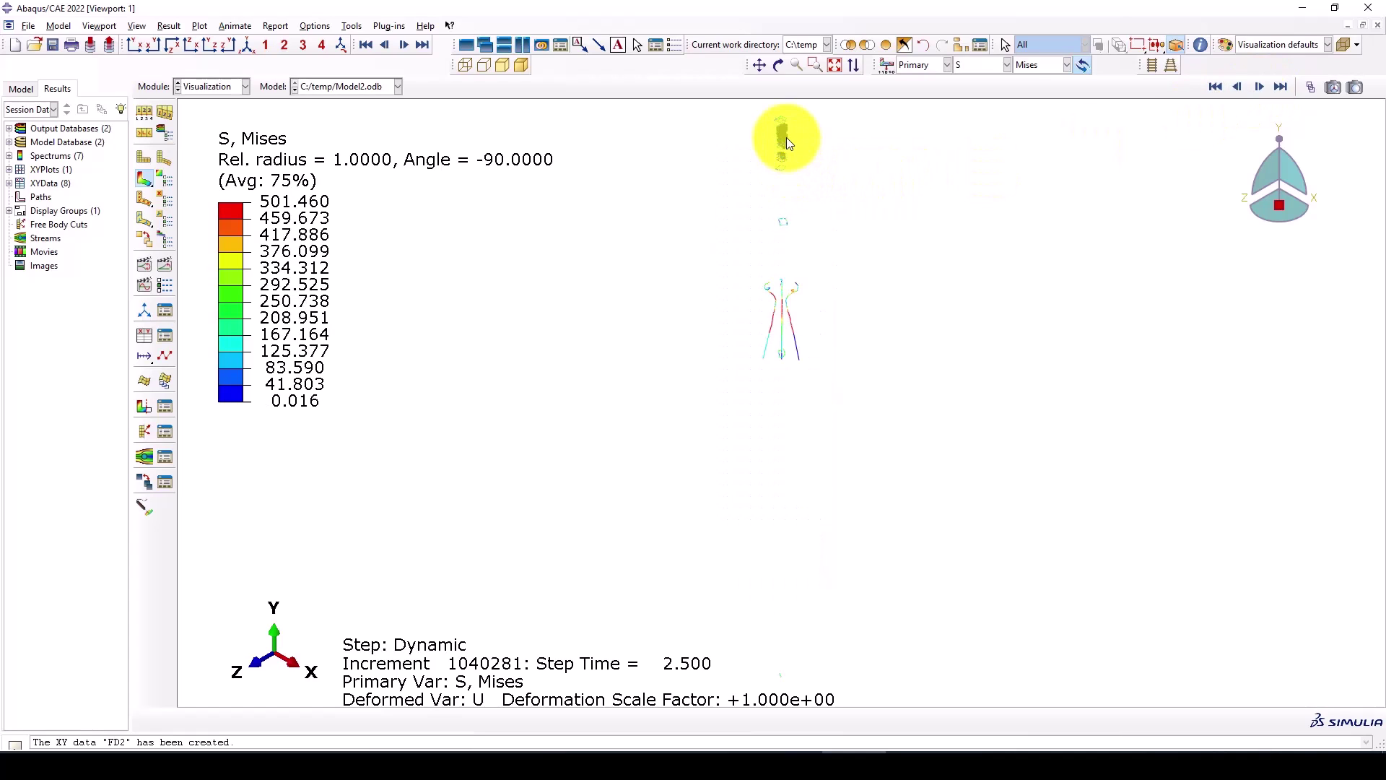
pyautogui.scroll(-5, 785, 129)
pyautogui.scroll(-2, 770, 162)
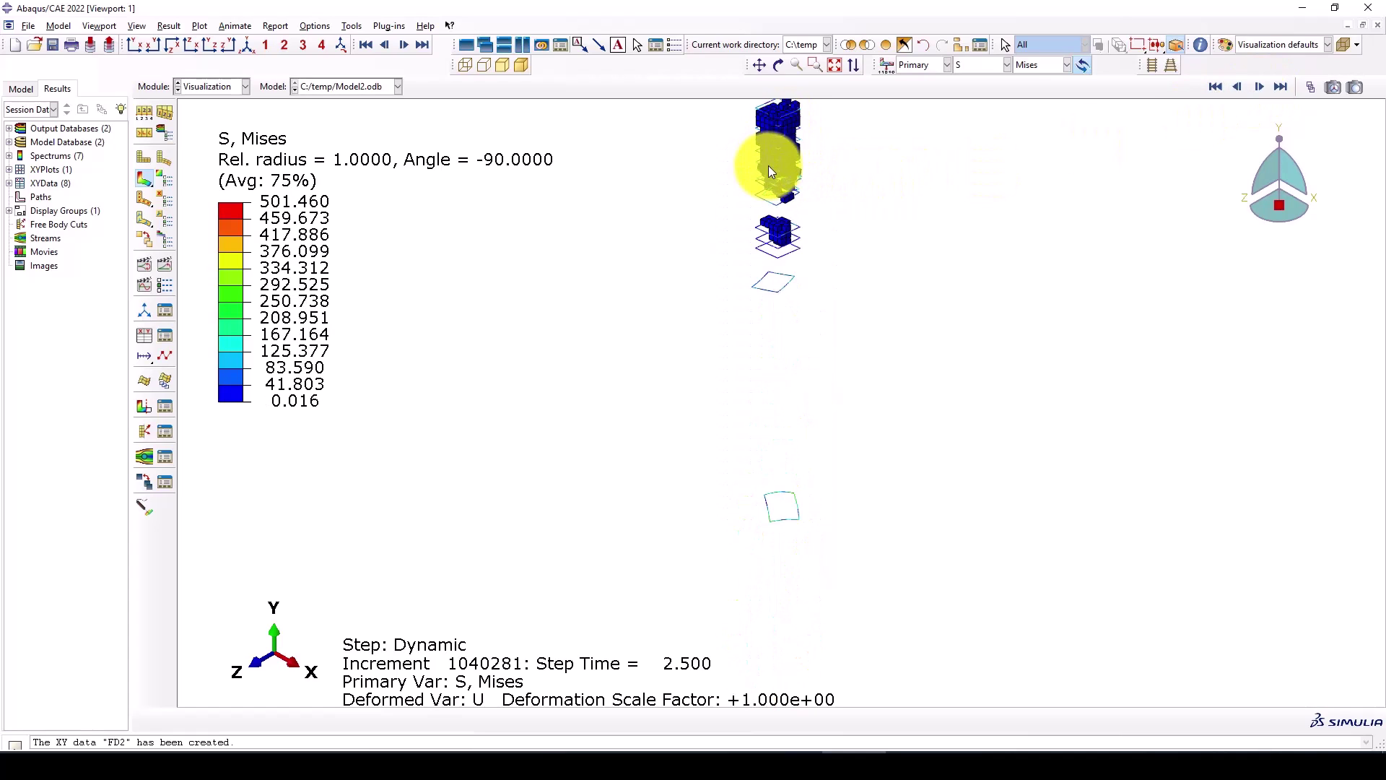
pyautogui.scroll(2, 659, 335)
pyautogui.scroll(-4, 764, 252)
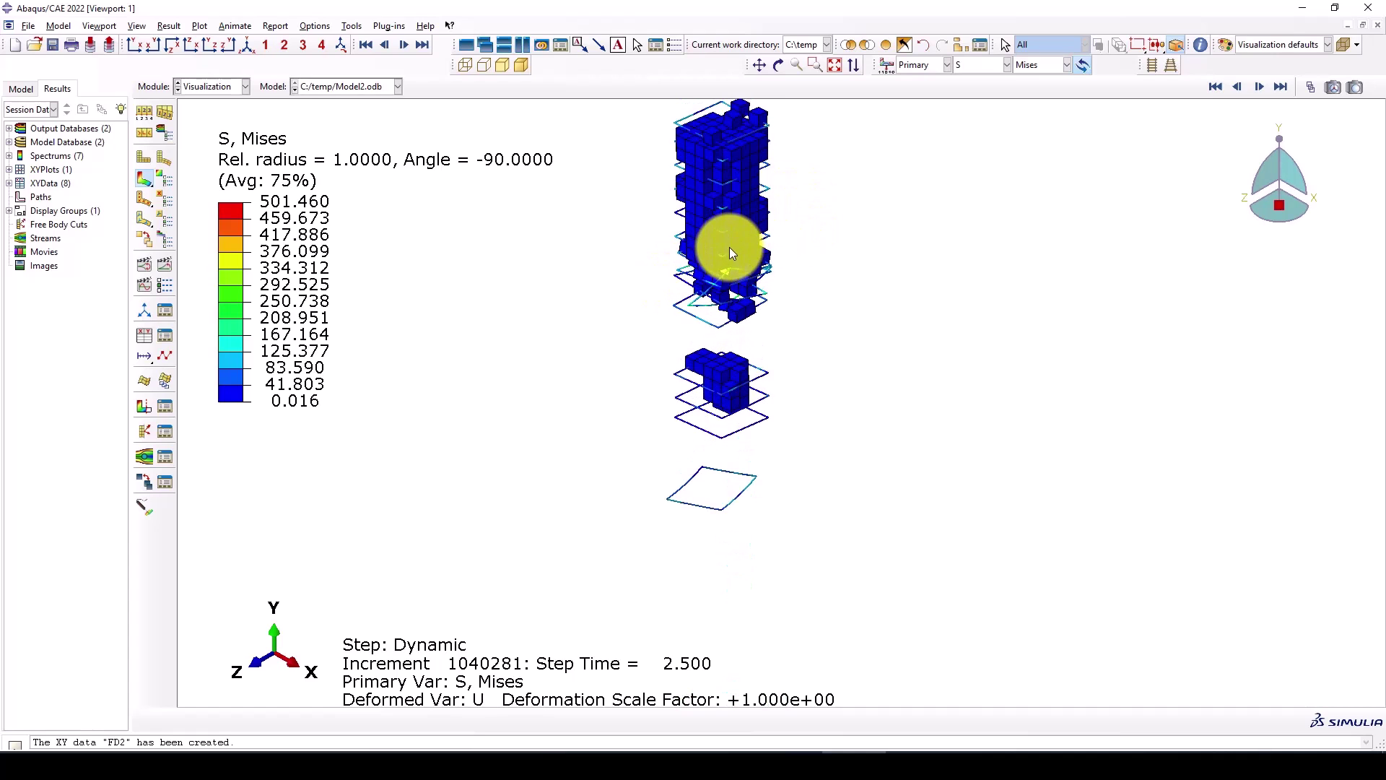
pyautogui.scroll(4, 729, 246)
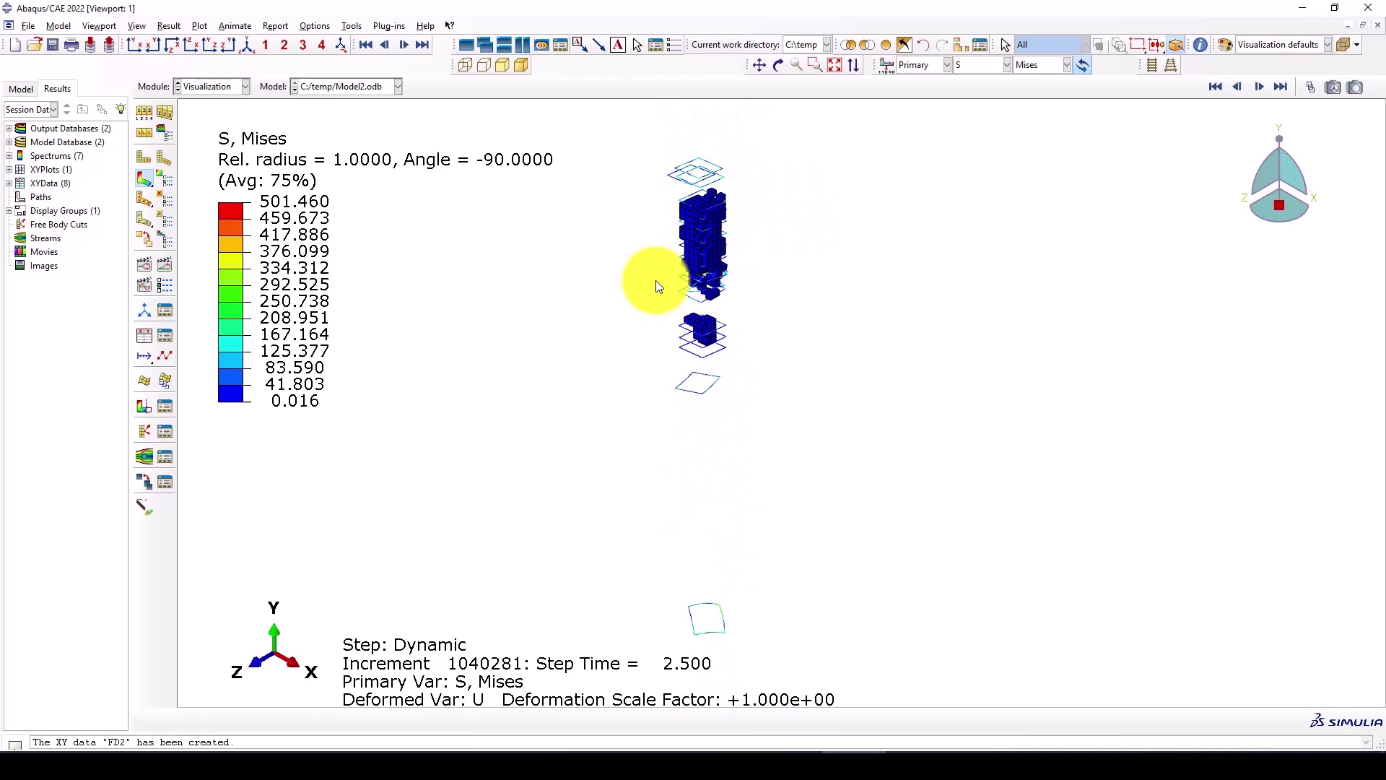
# Set Model-2's field output request F-Output-1 to evenly spaced time intervals with an interval of 200.
pyautogui.click(212, 87)
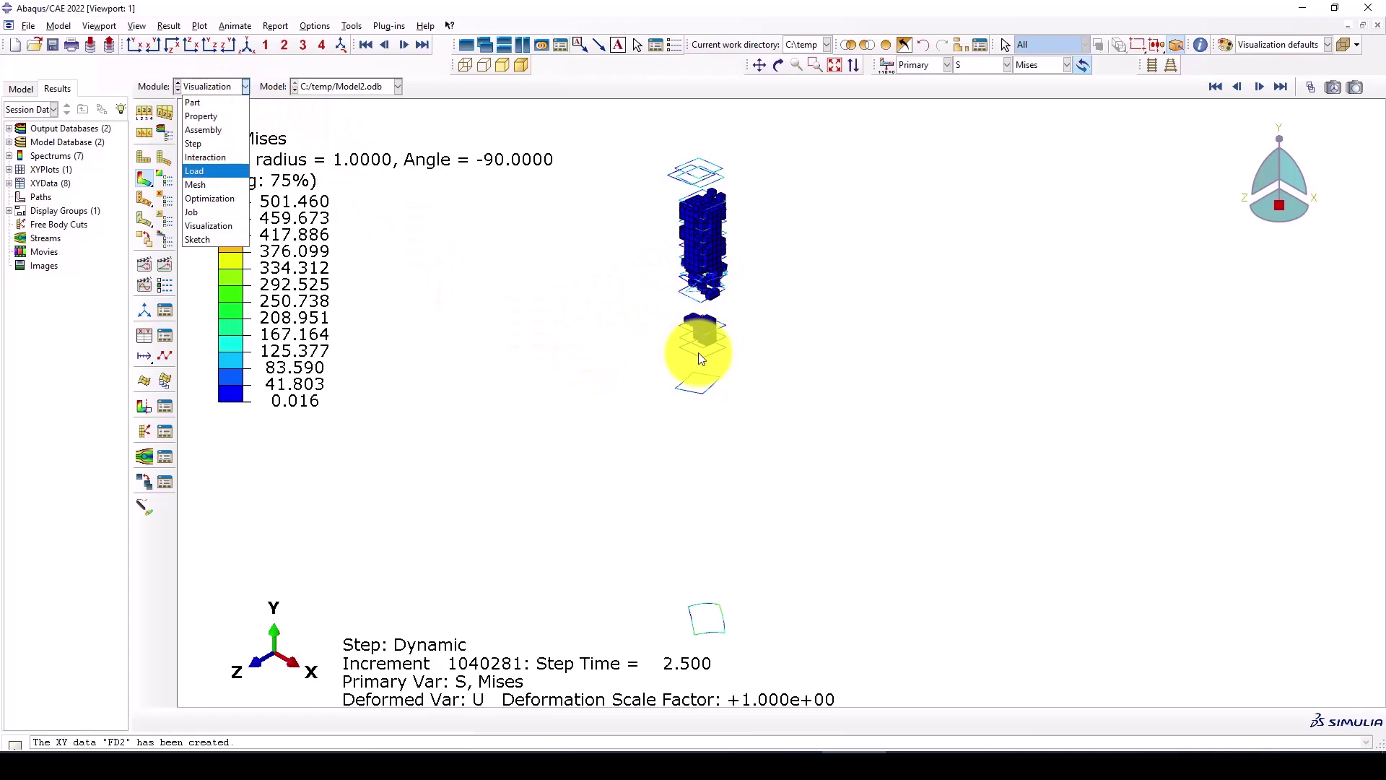
pyautogui.click(215, 147)
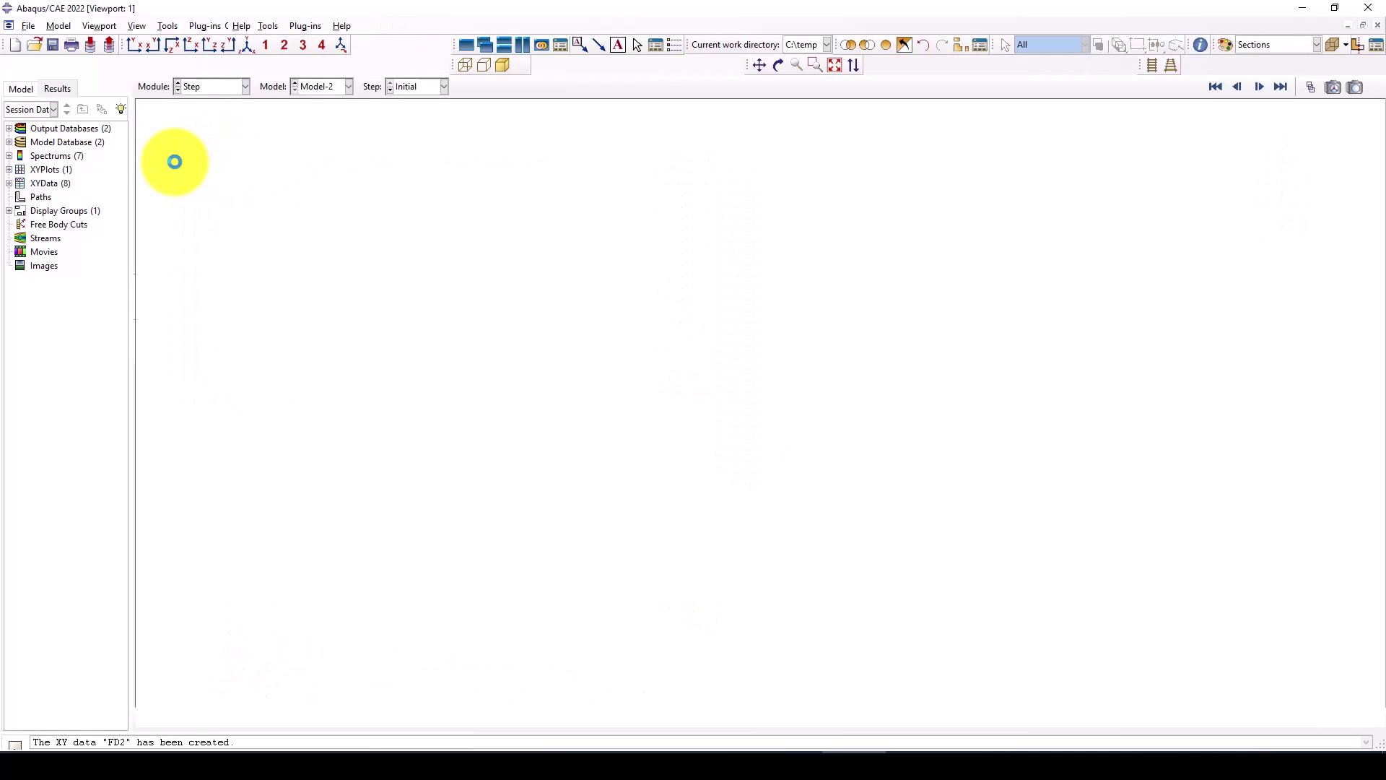
pyautogui.click(165, 155)
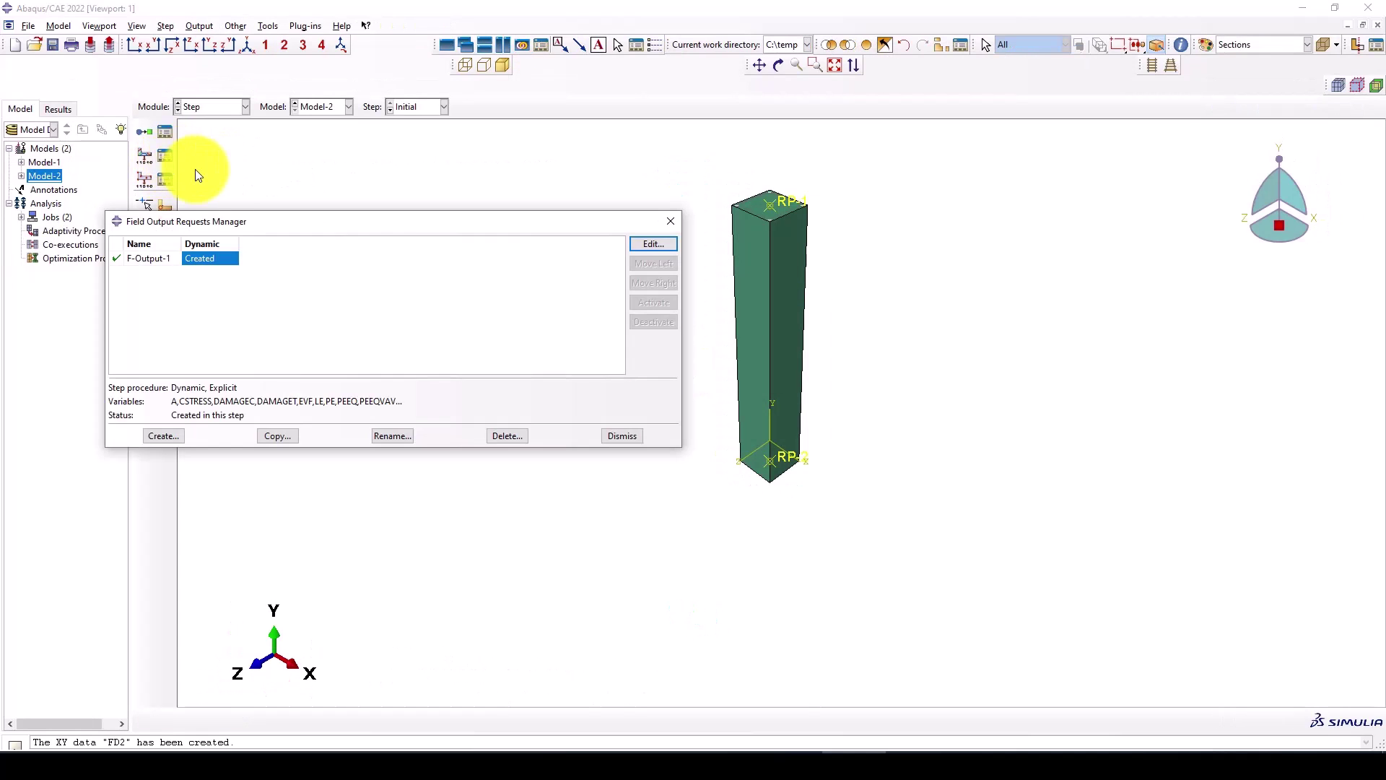
pyautogui.click(646, 247)
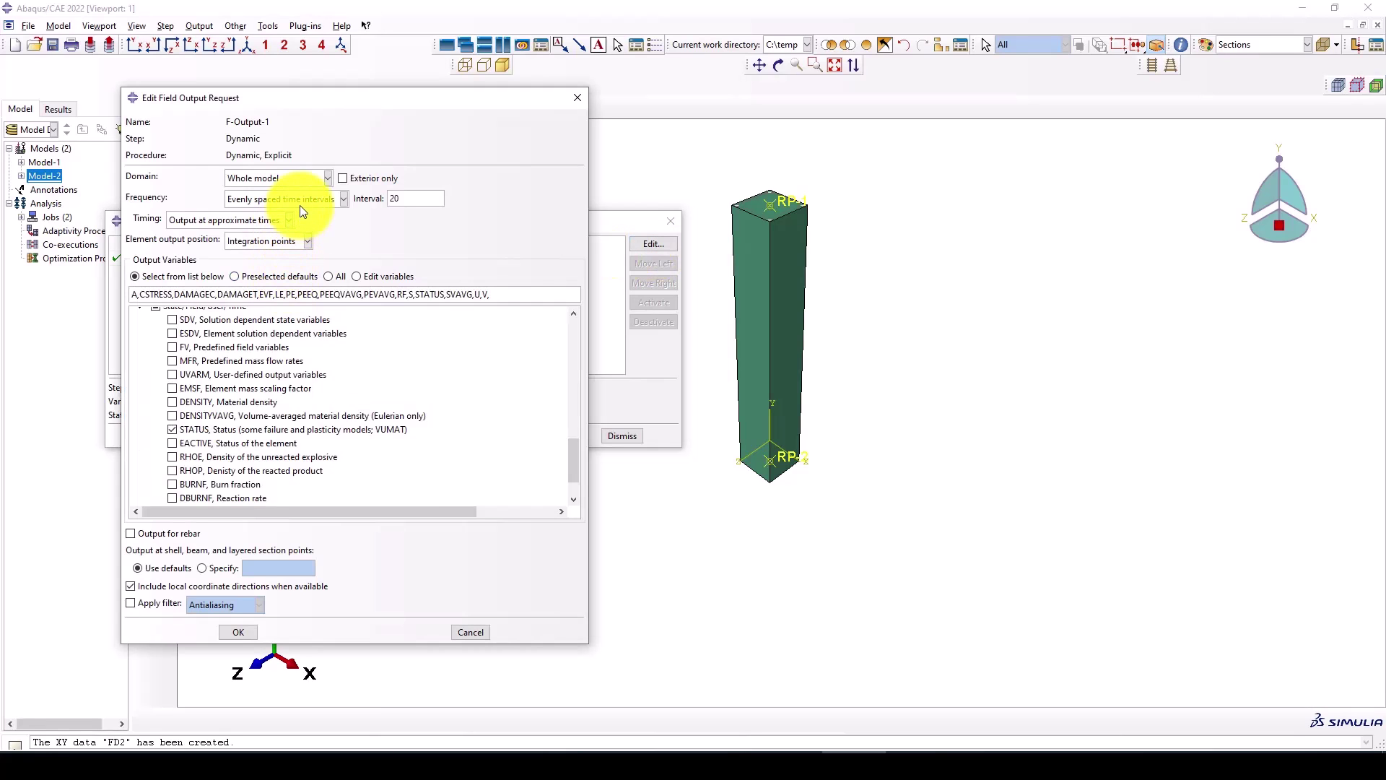
pyautogui.click(283, 198)
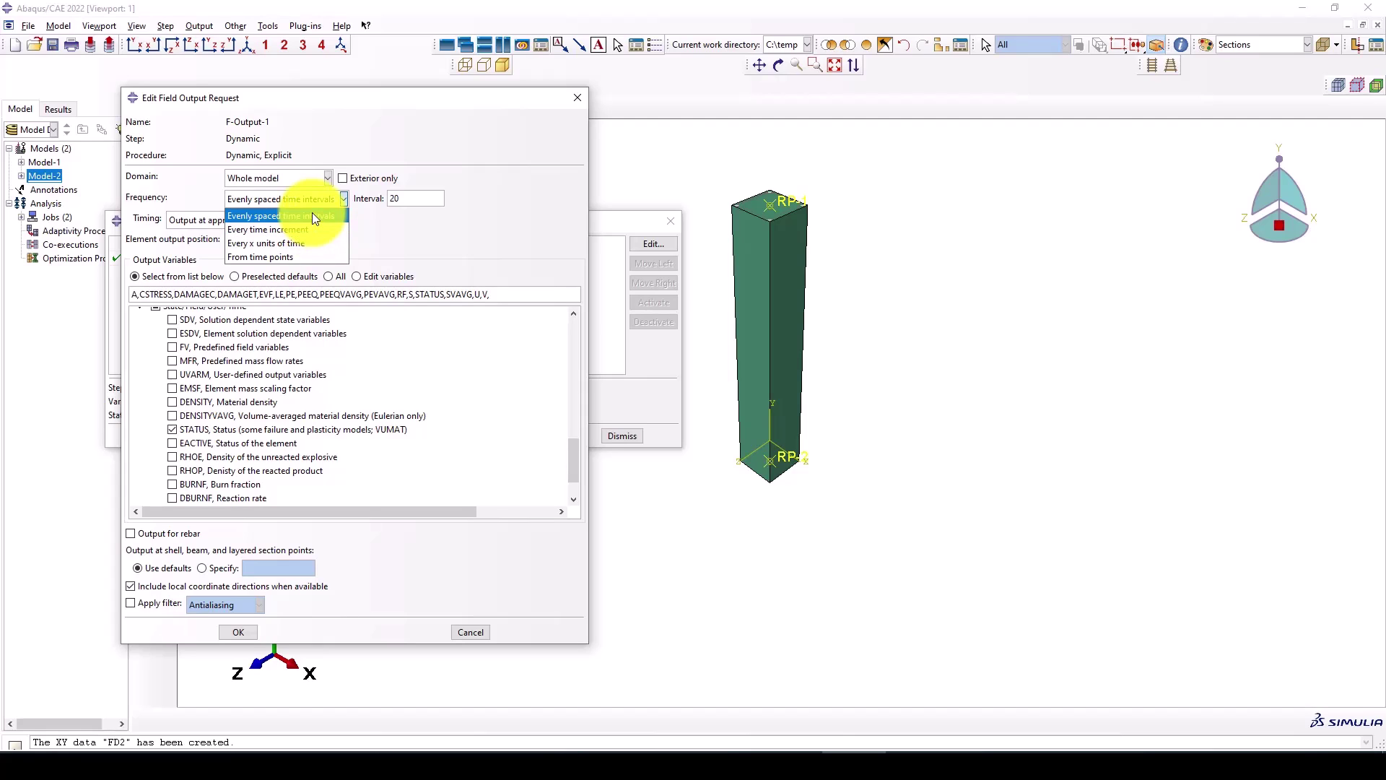
pyautogui.click(313, 215)
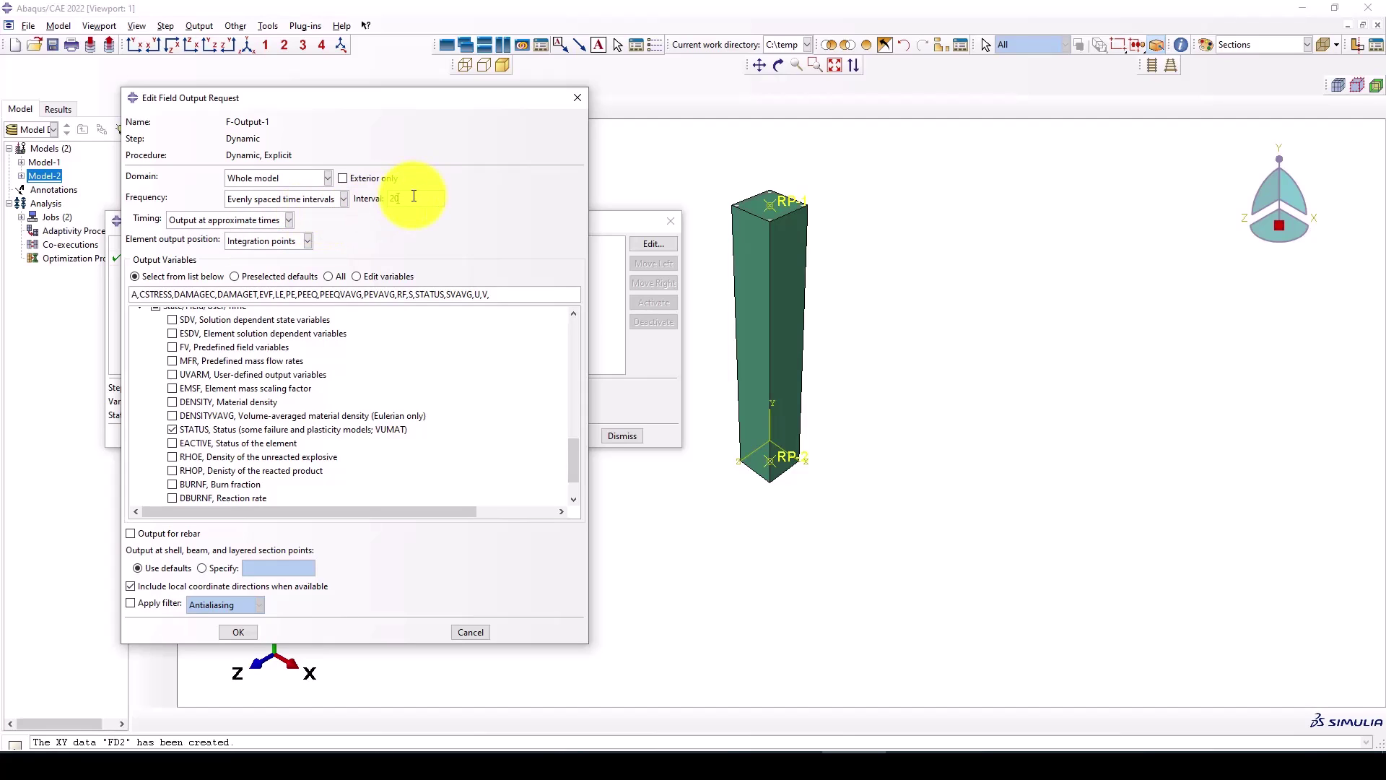
pyautogui.write('0')
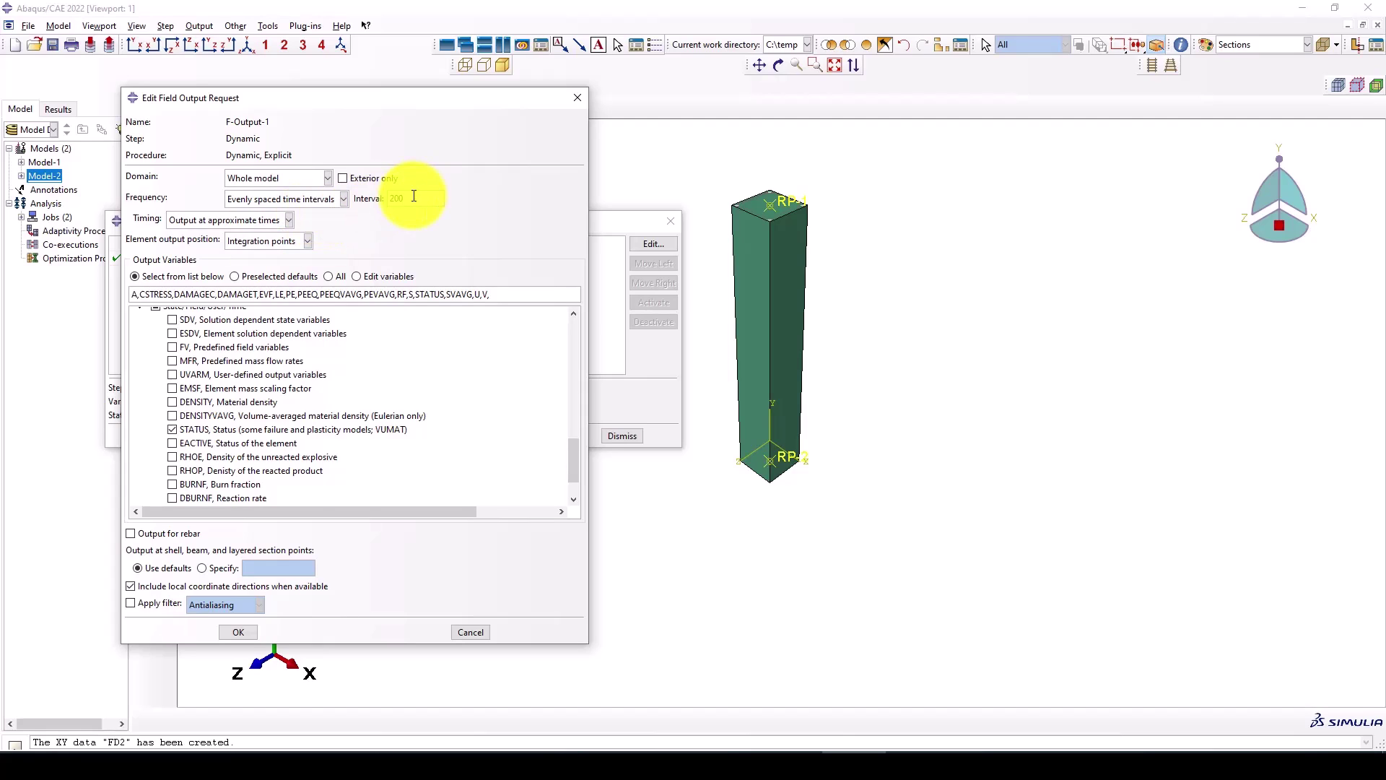
pyautogui.click(234, 633)
pyautogui.click(674, 221)
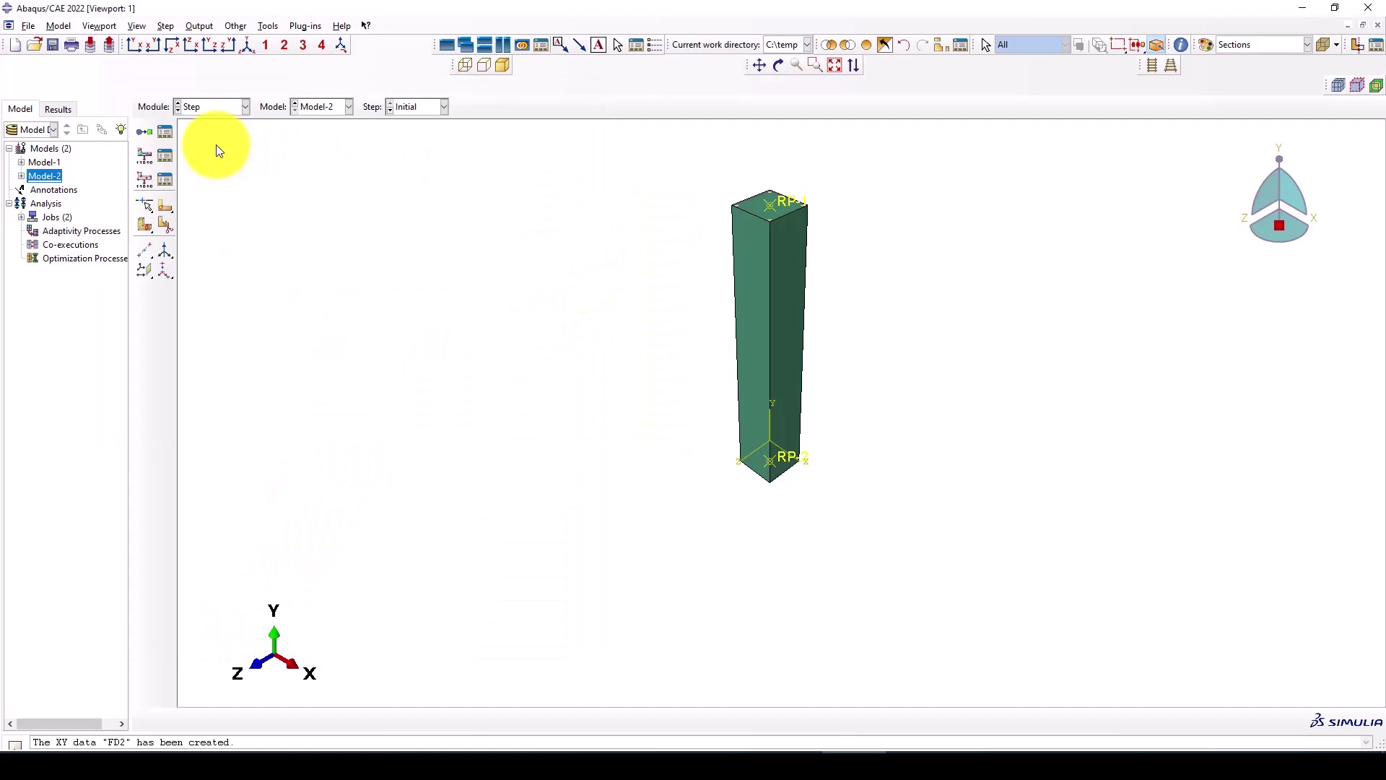
# Set the RF history output request's frequency to evenly spaced time intervals with an interval of 200.
pyautogui.click(163, 177)
pyautogui.click(193, 262)
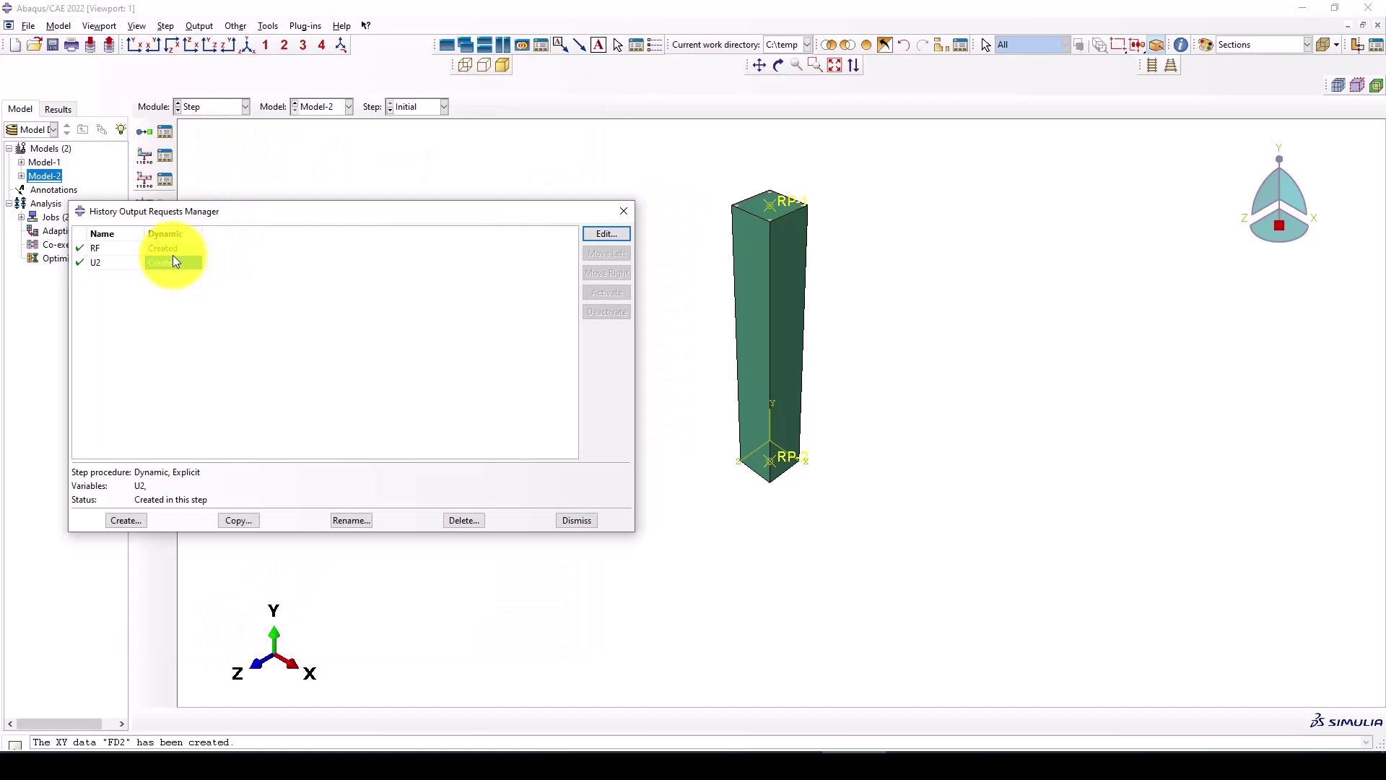
pyautogui.click(170, 250)
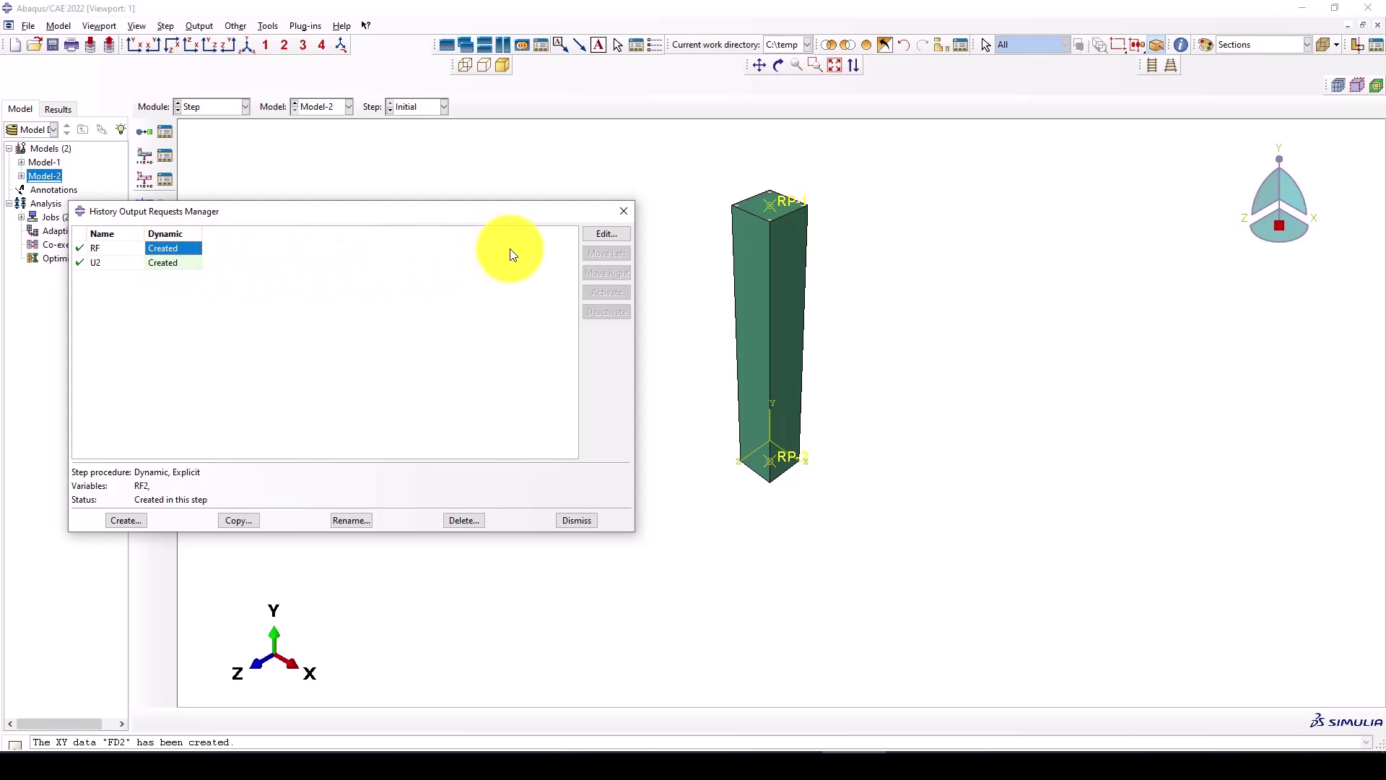
pyautogui.click(608, 234)
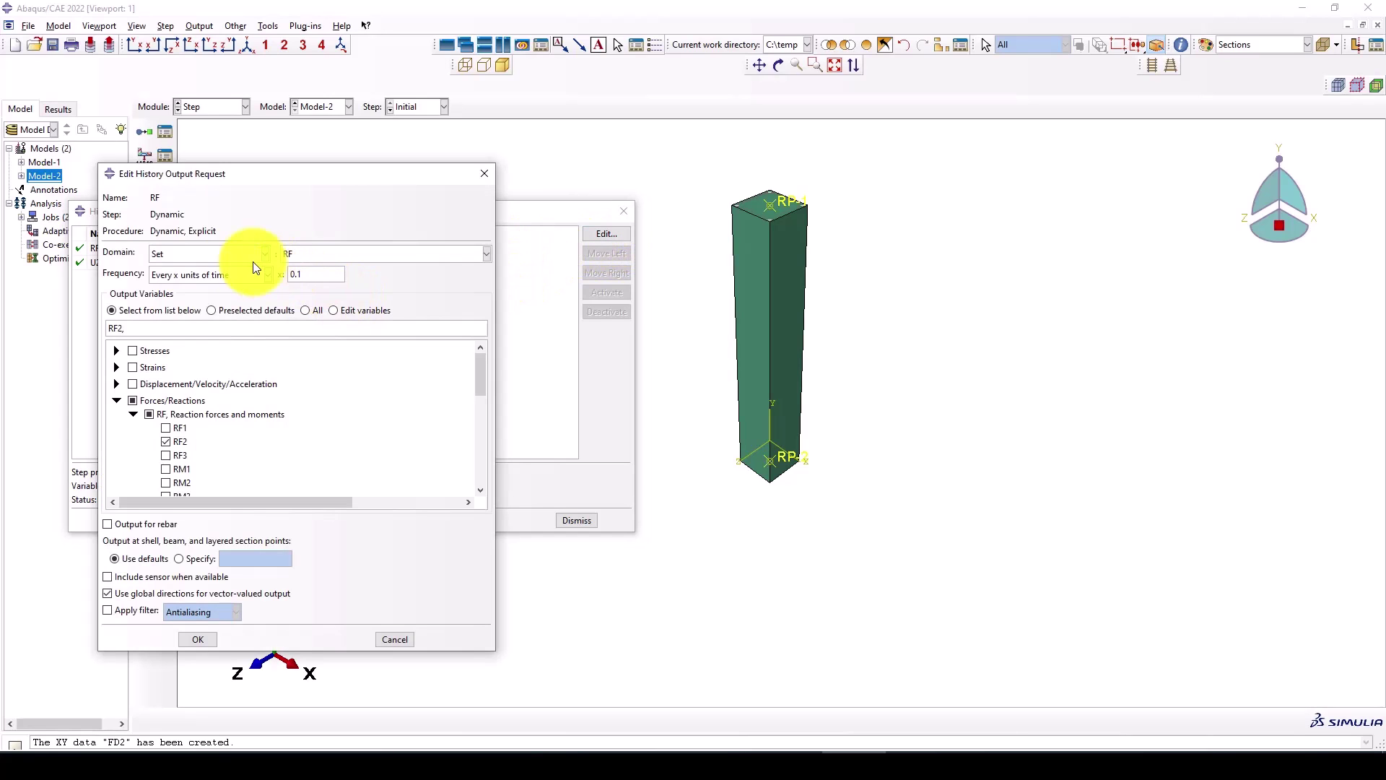
pyautogui.click(212, 275)
pyautogui.click(208, 296)
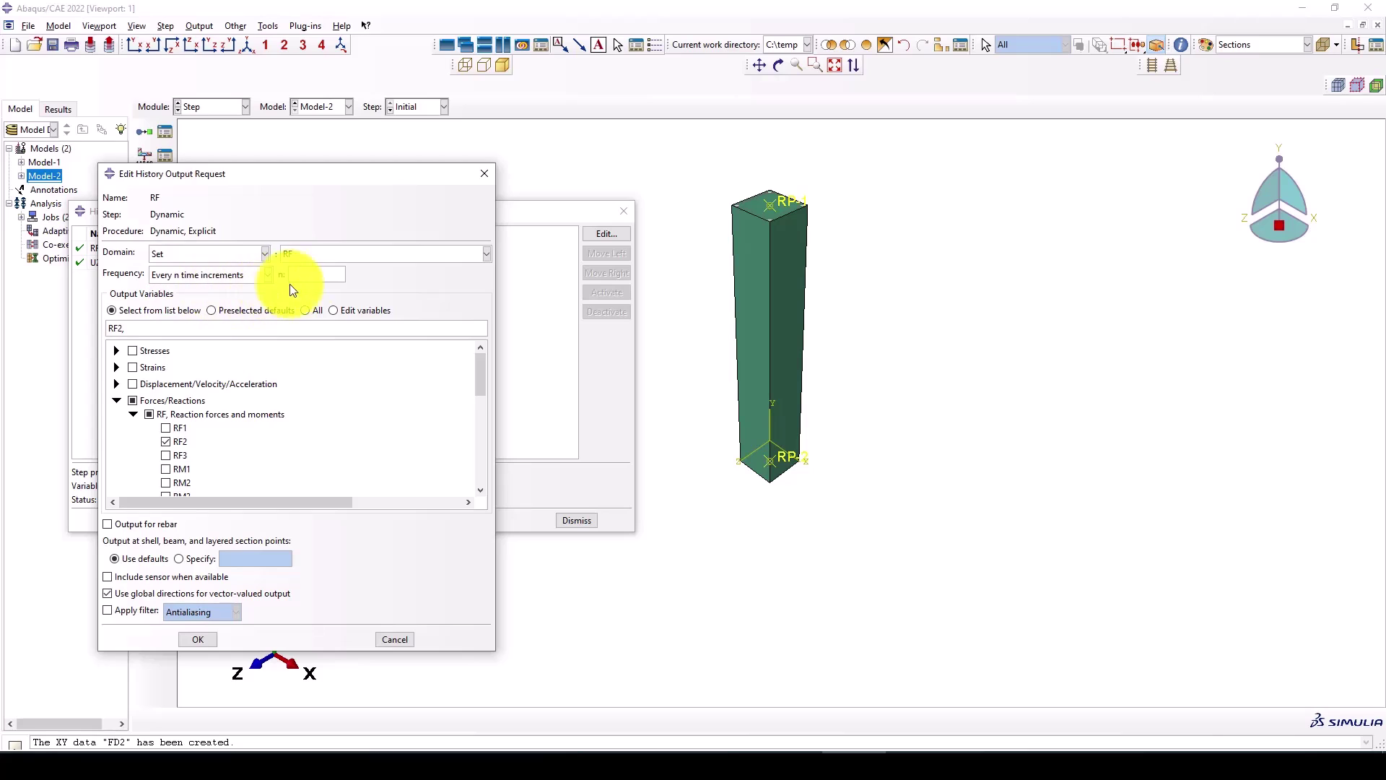
pyautogui.click(209, 276)
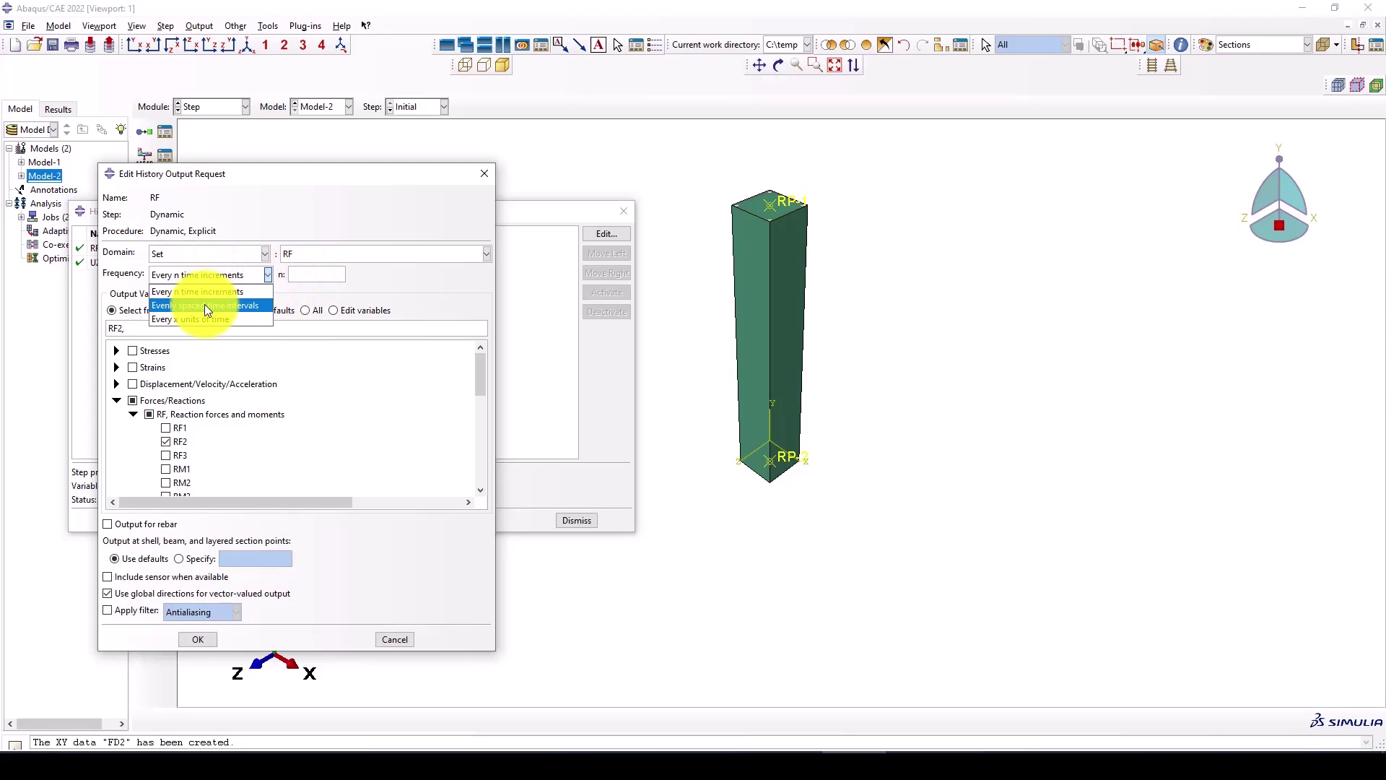
pyautogui.click(205, 305)
pyautogui.click(328, 276)
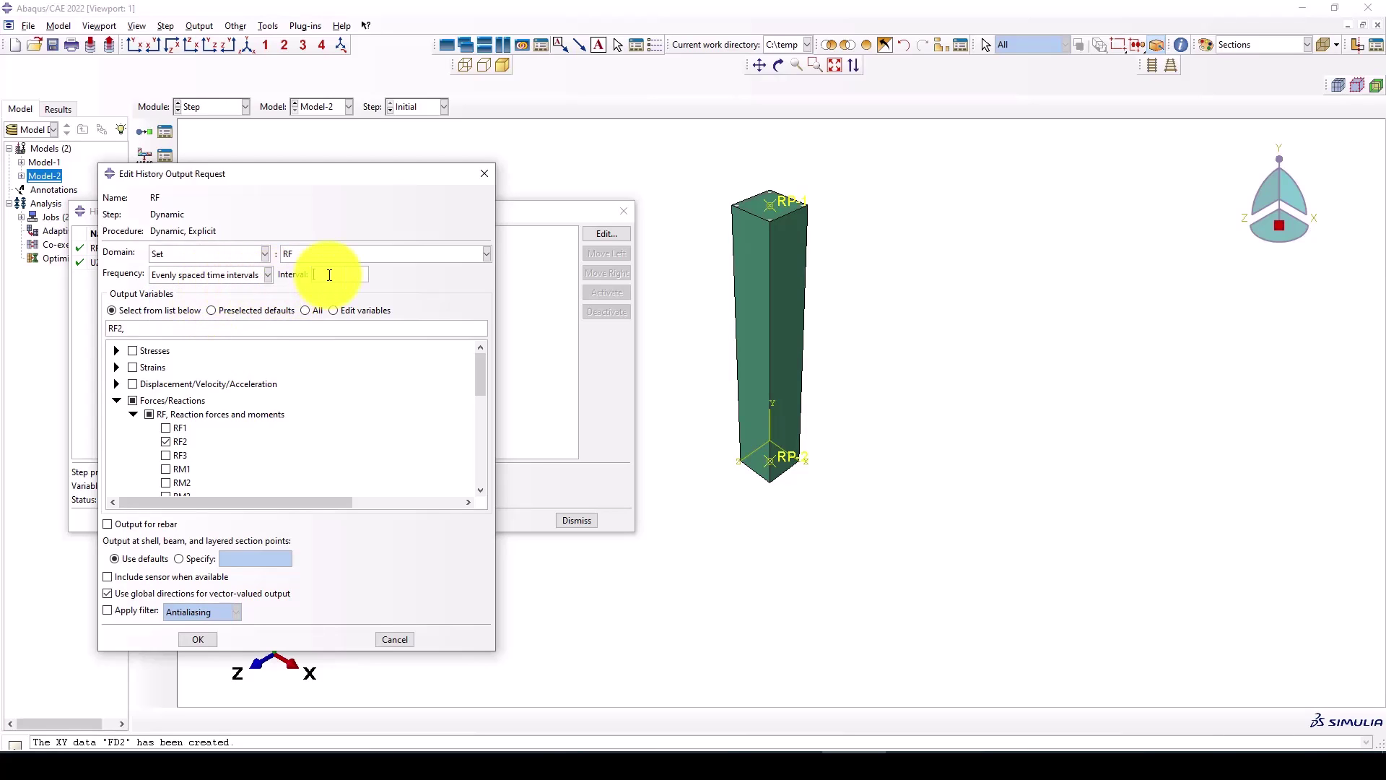
pyautogui.write('200')
pyautogui.click(197, 639)
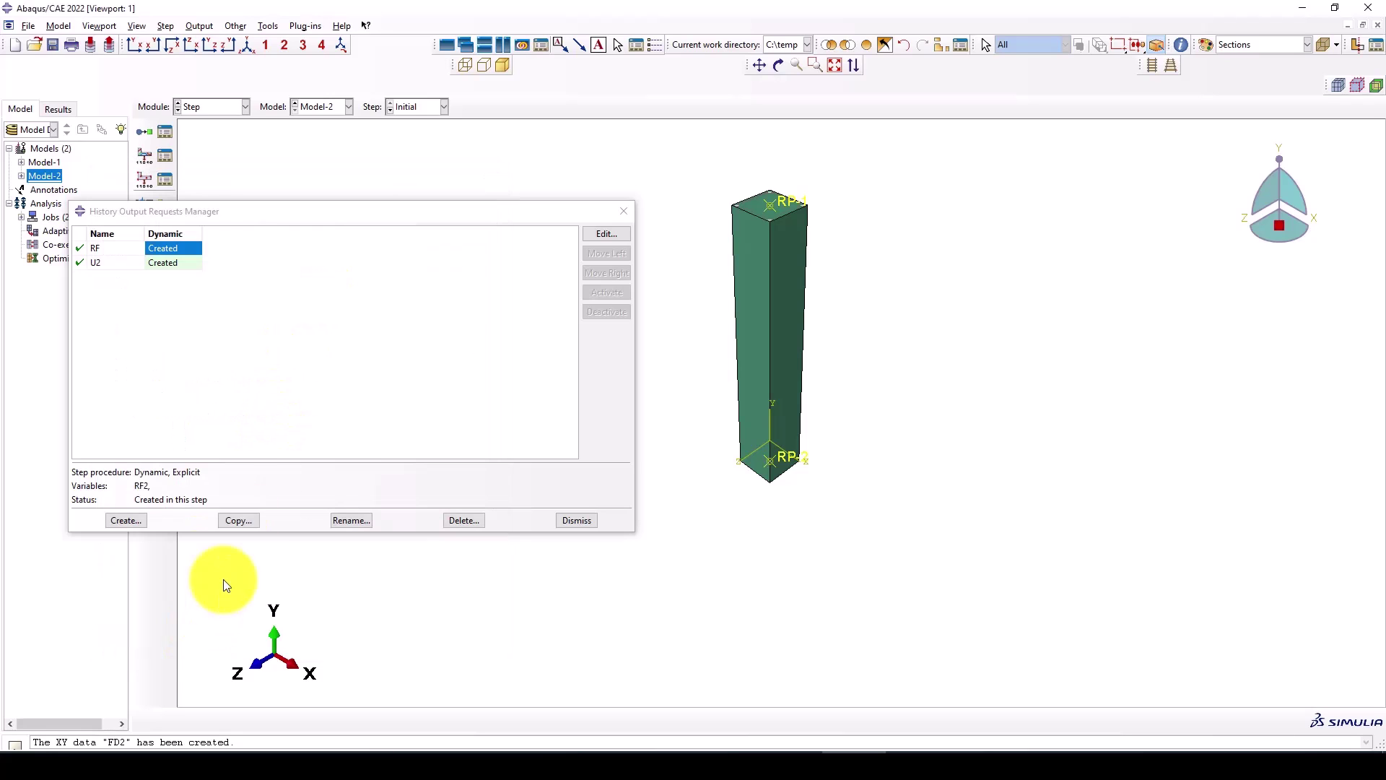
# Set the U2 history output request's frequency to evenly spaced time intervals with an interval of 200, and close the request manager.
pyautogui.click(176, 263)
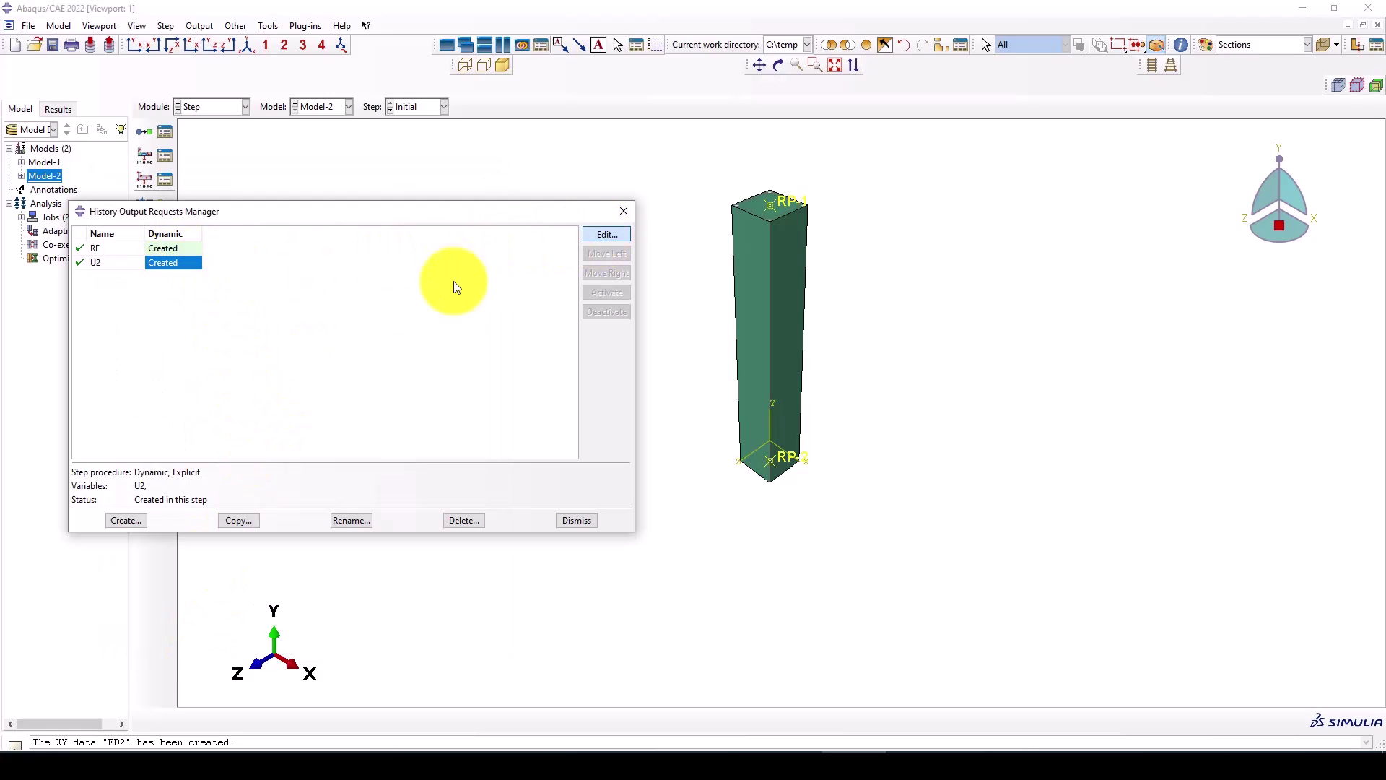
pyautogui.doubleClick(181, 264)
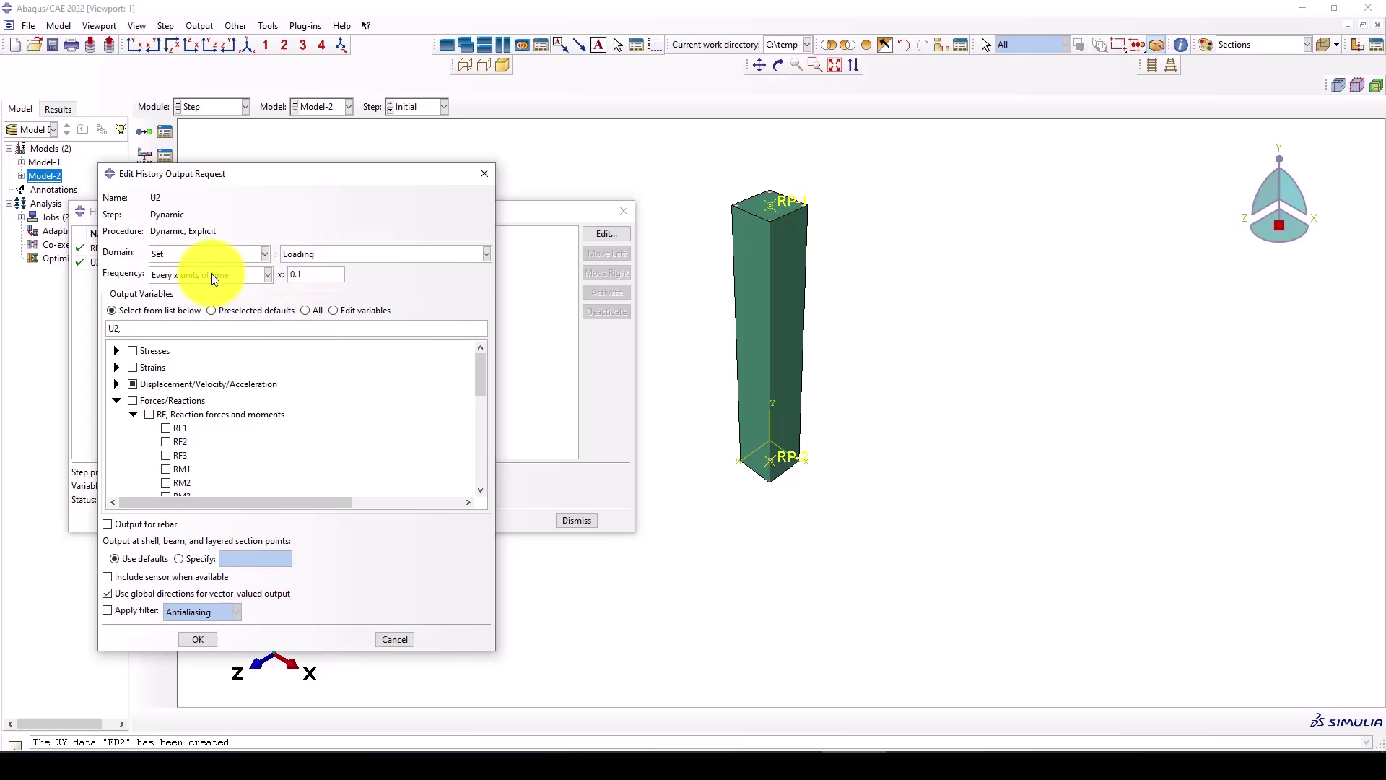
pyautogui.click(211, 275)
pyautogui.click(209, 305)
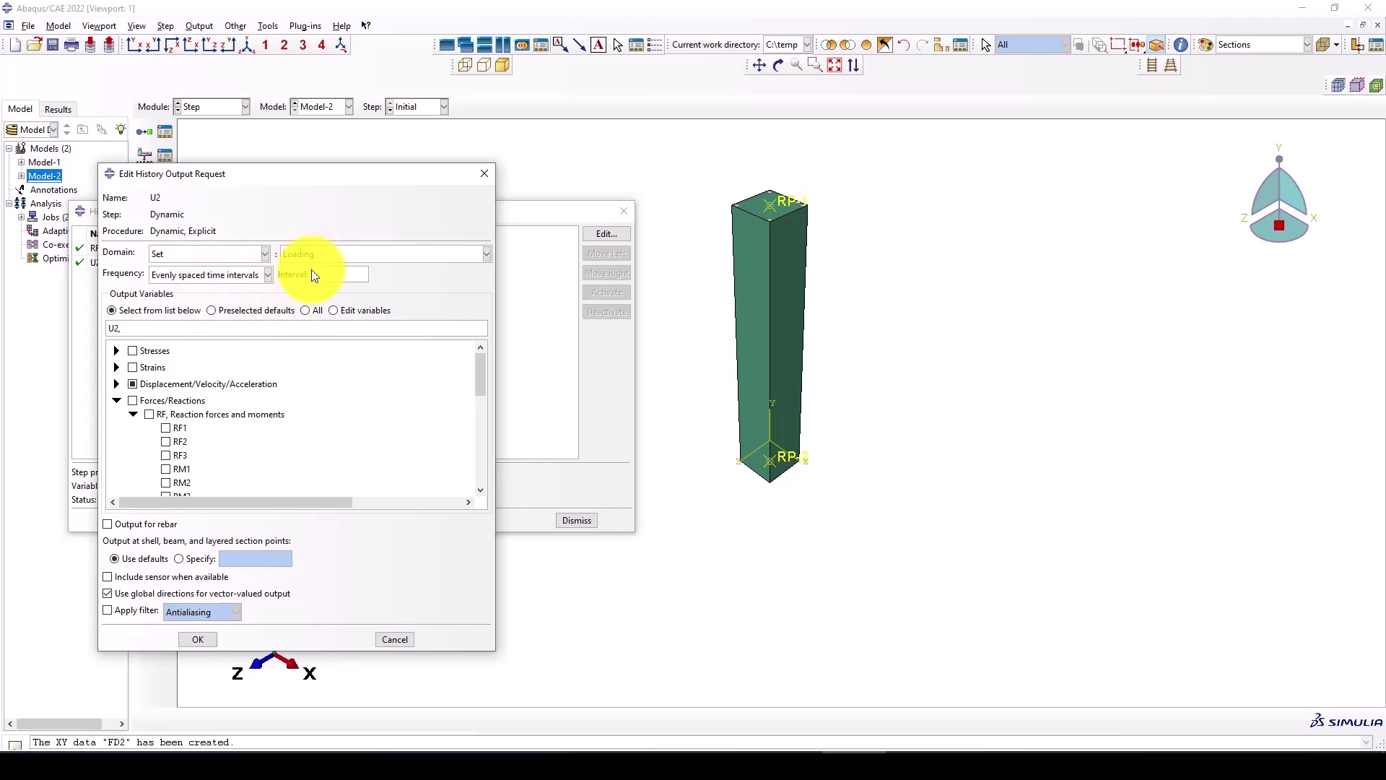
pyautogui.doubleClick(318, 274)
pyautogui.write('200')
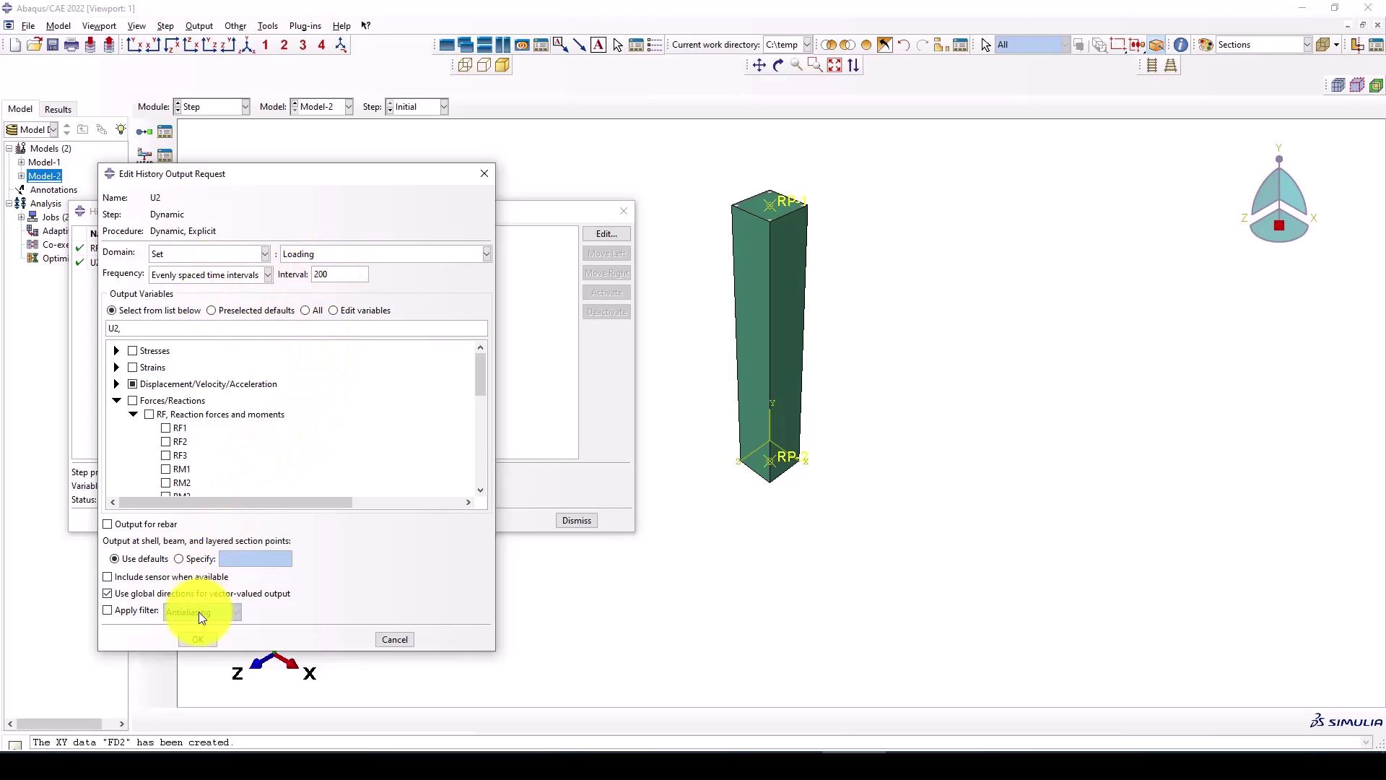
pyautogui.click(196, 639)
pyautogui.click(576, 520)
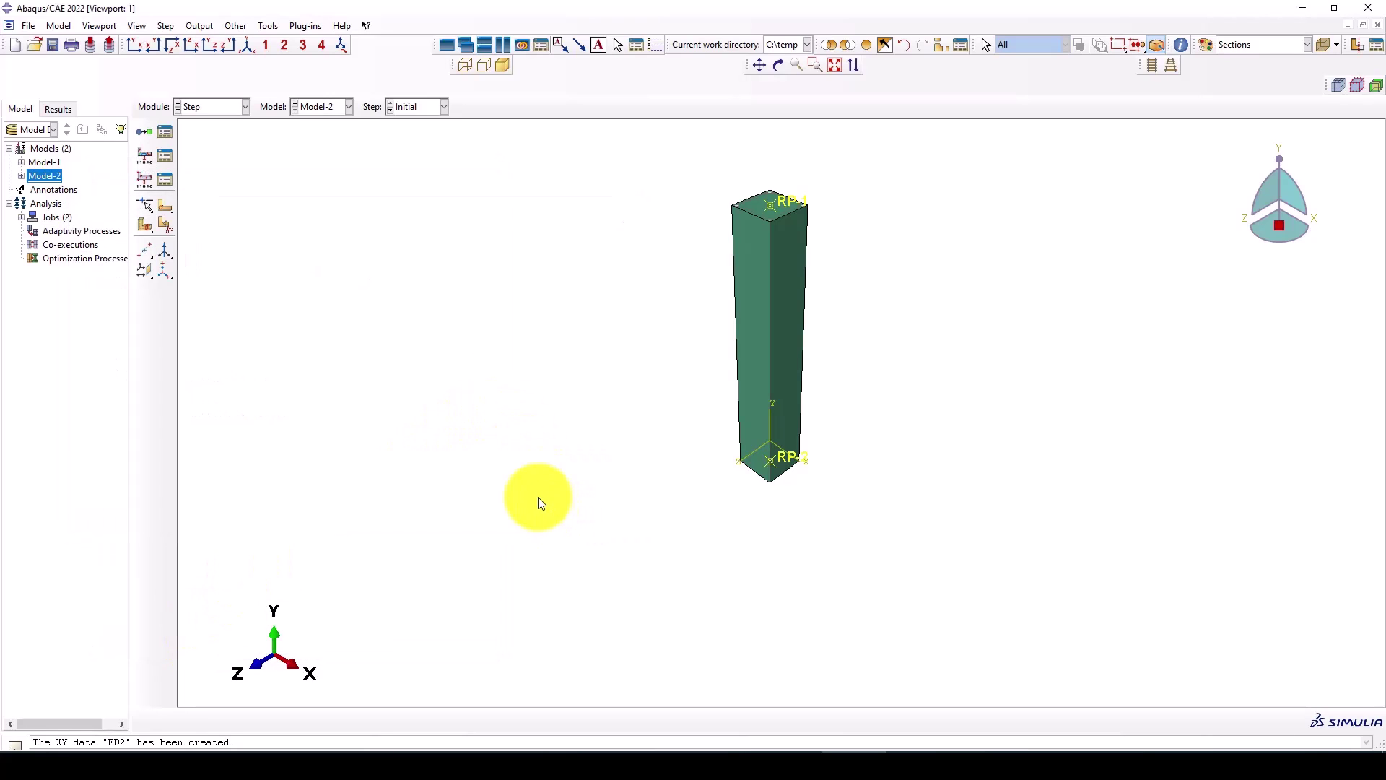
# Open the Job Manager in the Job module and move it clear of the column model.
pyautogui.click(197, 110)
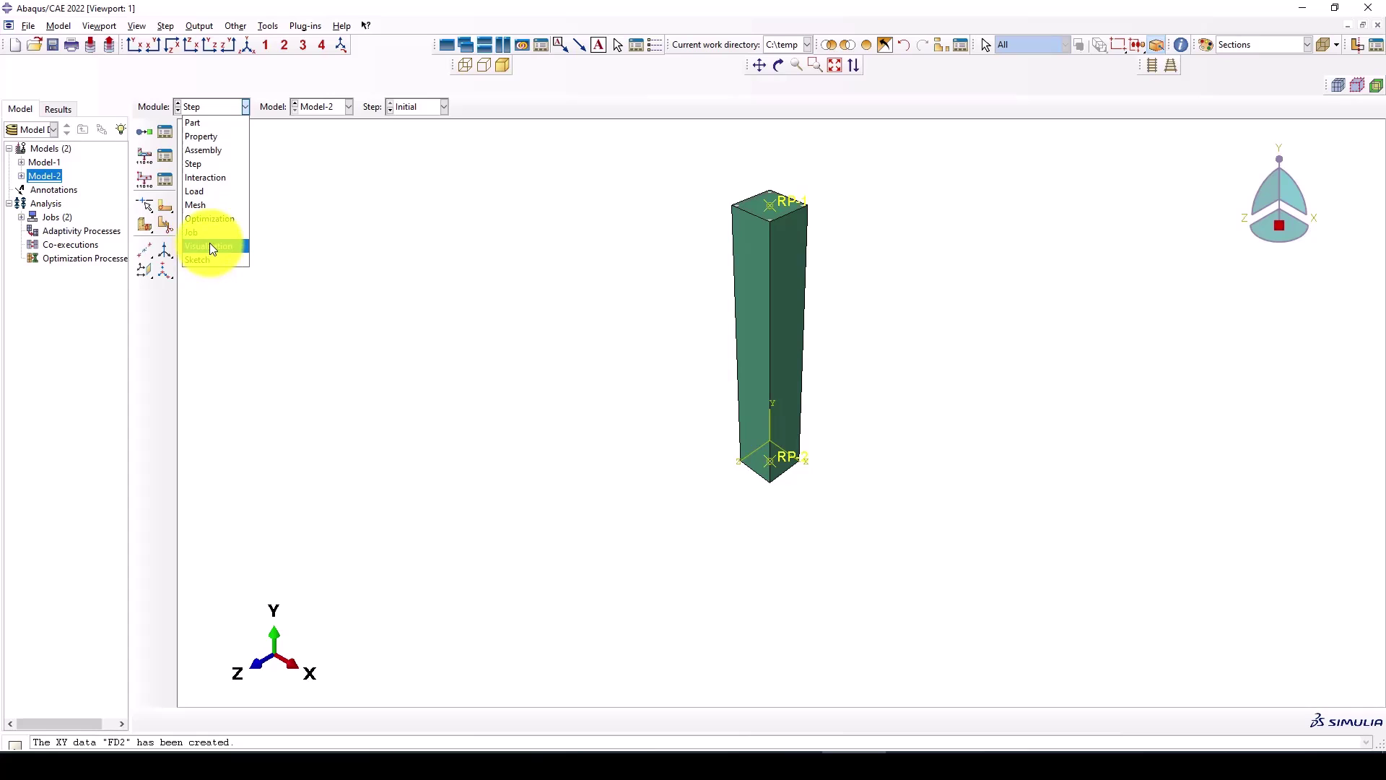
pyautogui.click(209, 232)
pyautogui.click(165, 132)
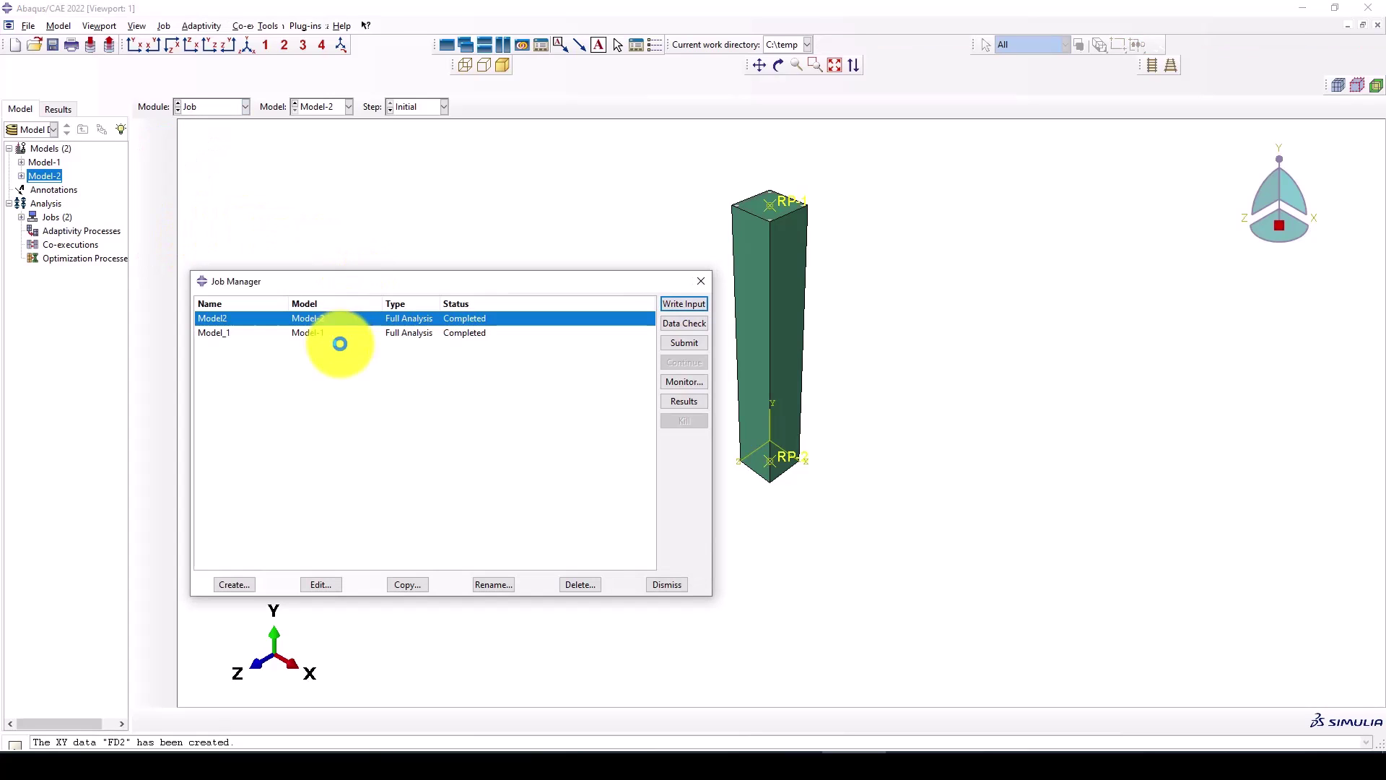
pyautogui.scroll(3, 856, 249)
pyautogui.scroll(-3, 800, 292)
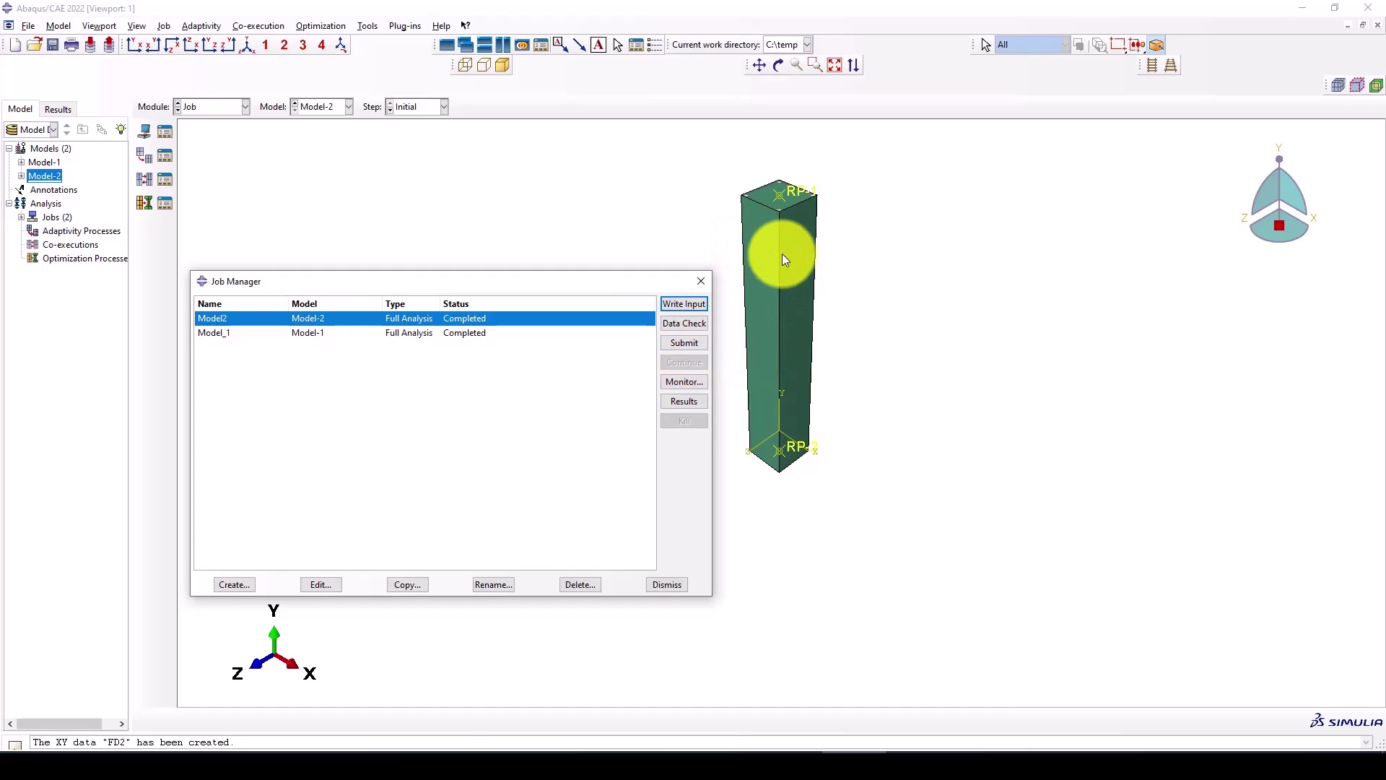
pyautogui.scroll(-2, 803, 193)
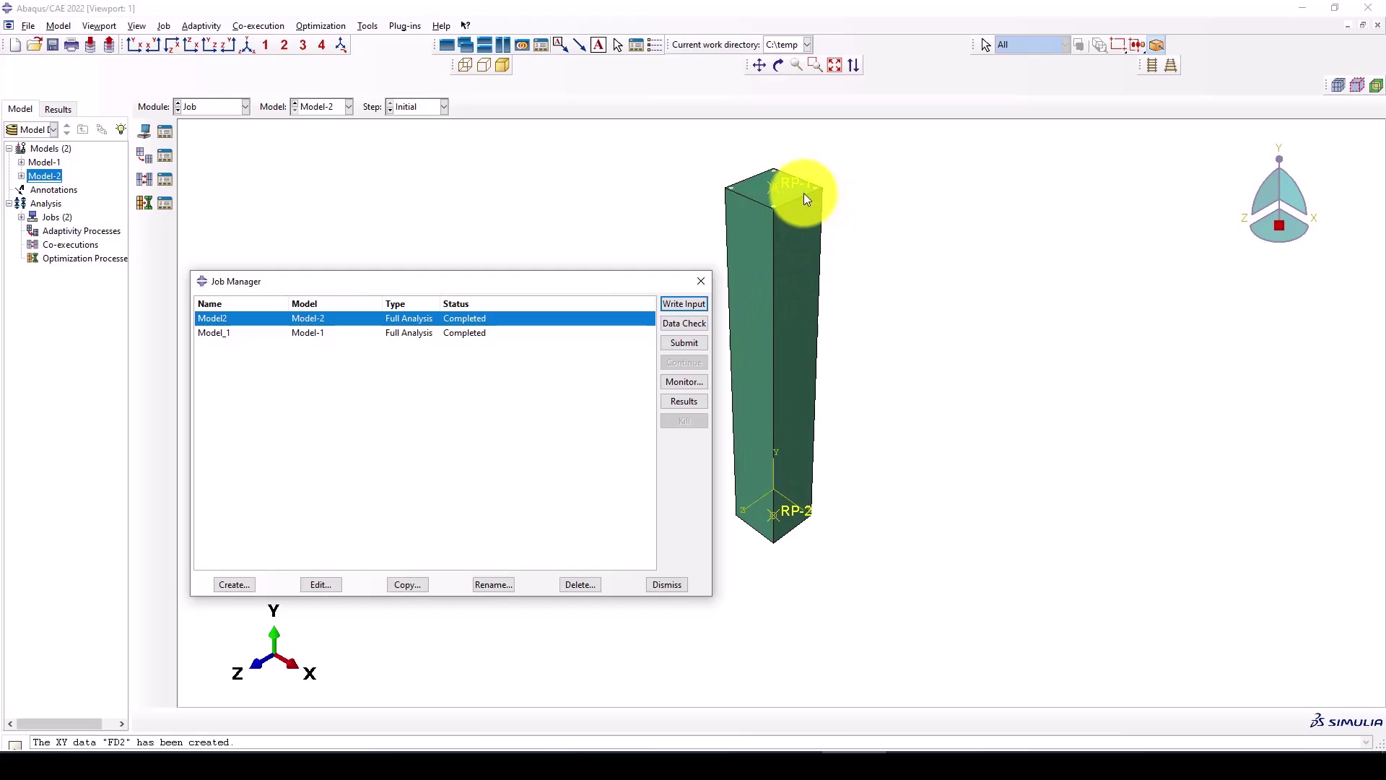
pyautogui.scroll(-2, 732, 219)
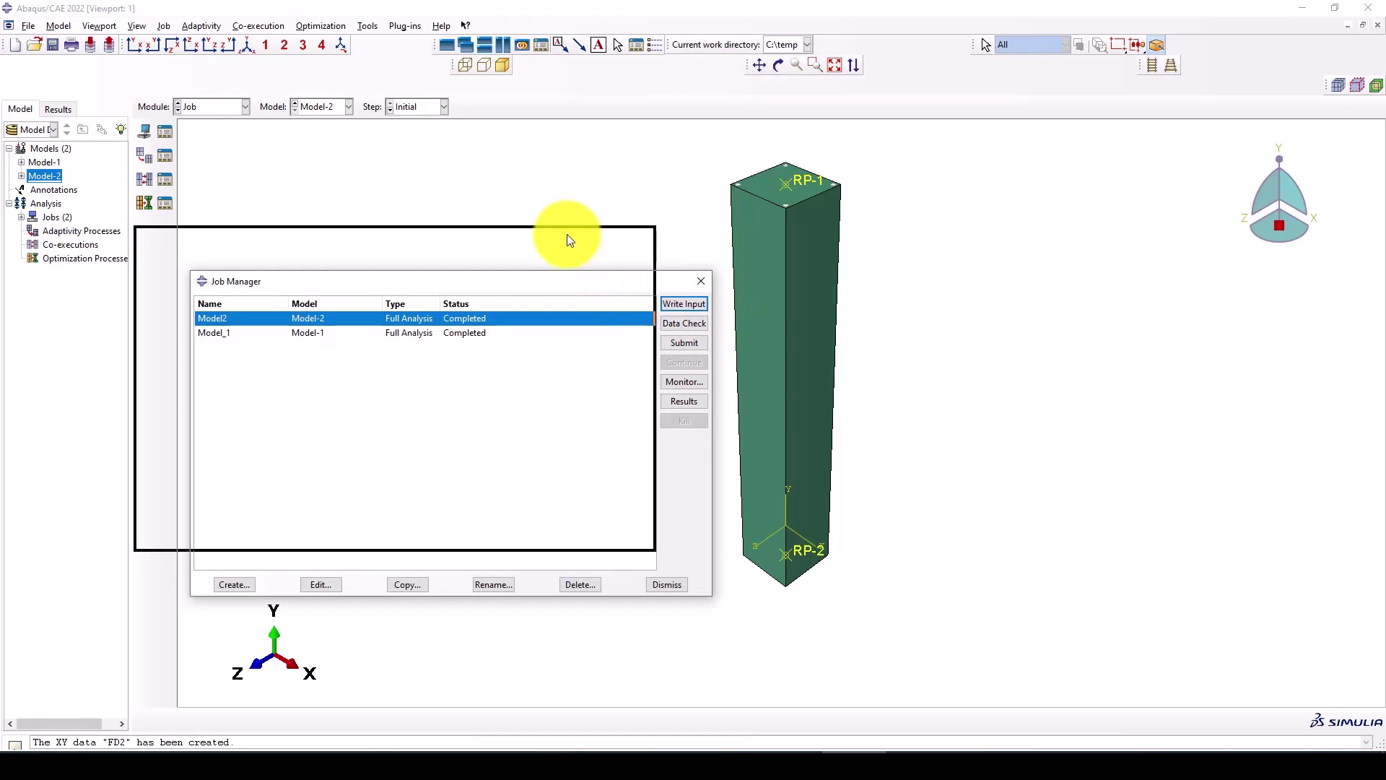
pyautogui.moveTo(566, 234); pyautogui.dragTo(562, 230)
pyautogui.scroll(3, 796, 280)
pyautogui.scroll(-2, 743, 318)
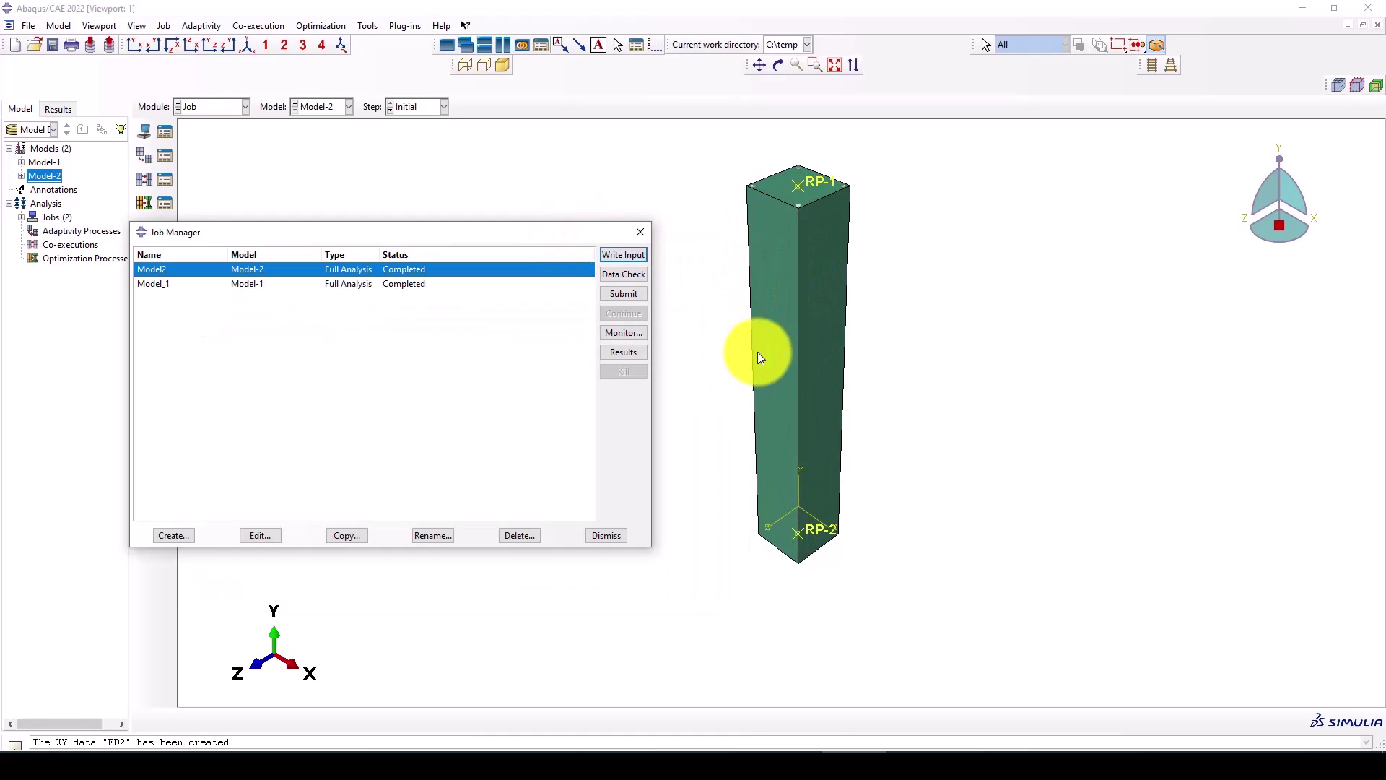
# Switch to Excel and examine where the second model's force-displacement curve ends relative to the first model's peak.
pyautogui.click(503, 731)
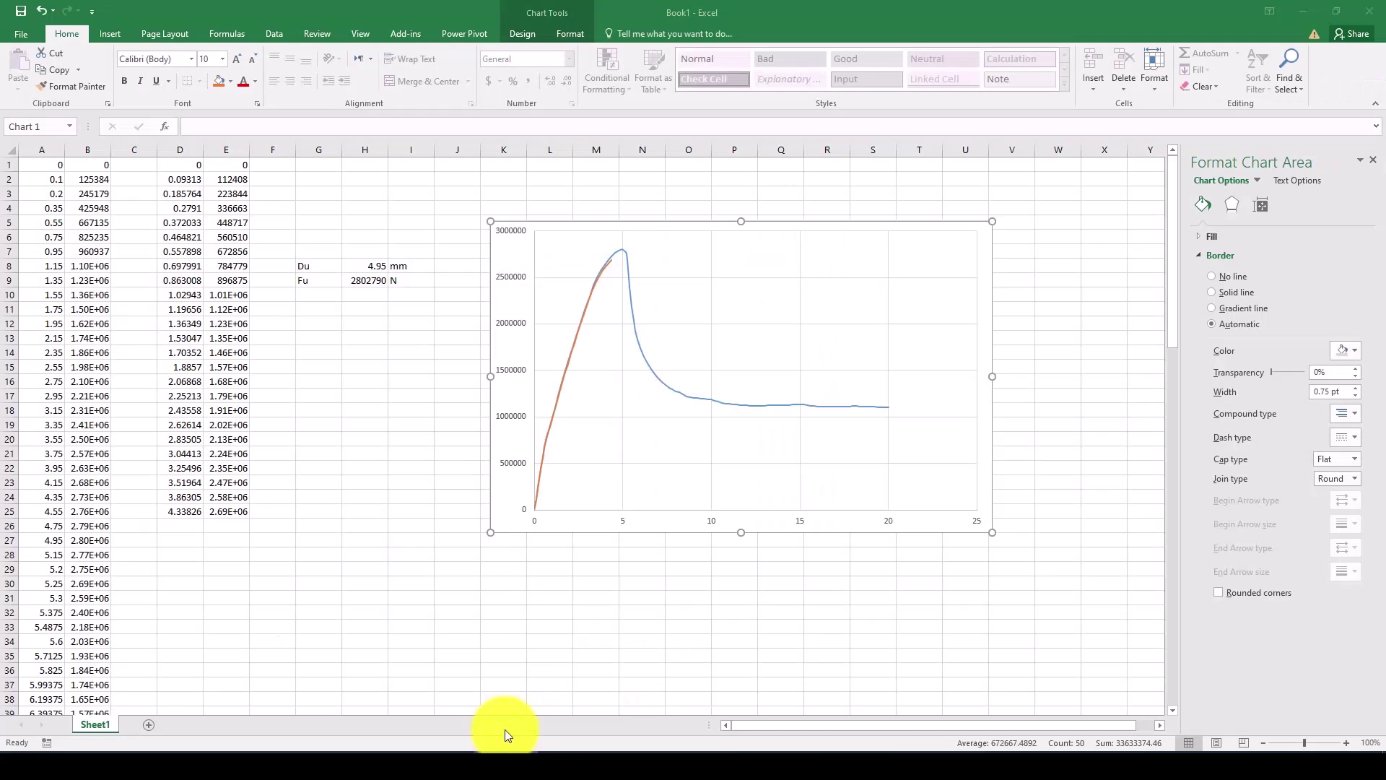
pyautogui.click(612, 262)
pyautogui.click(611, 268)
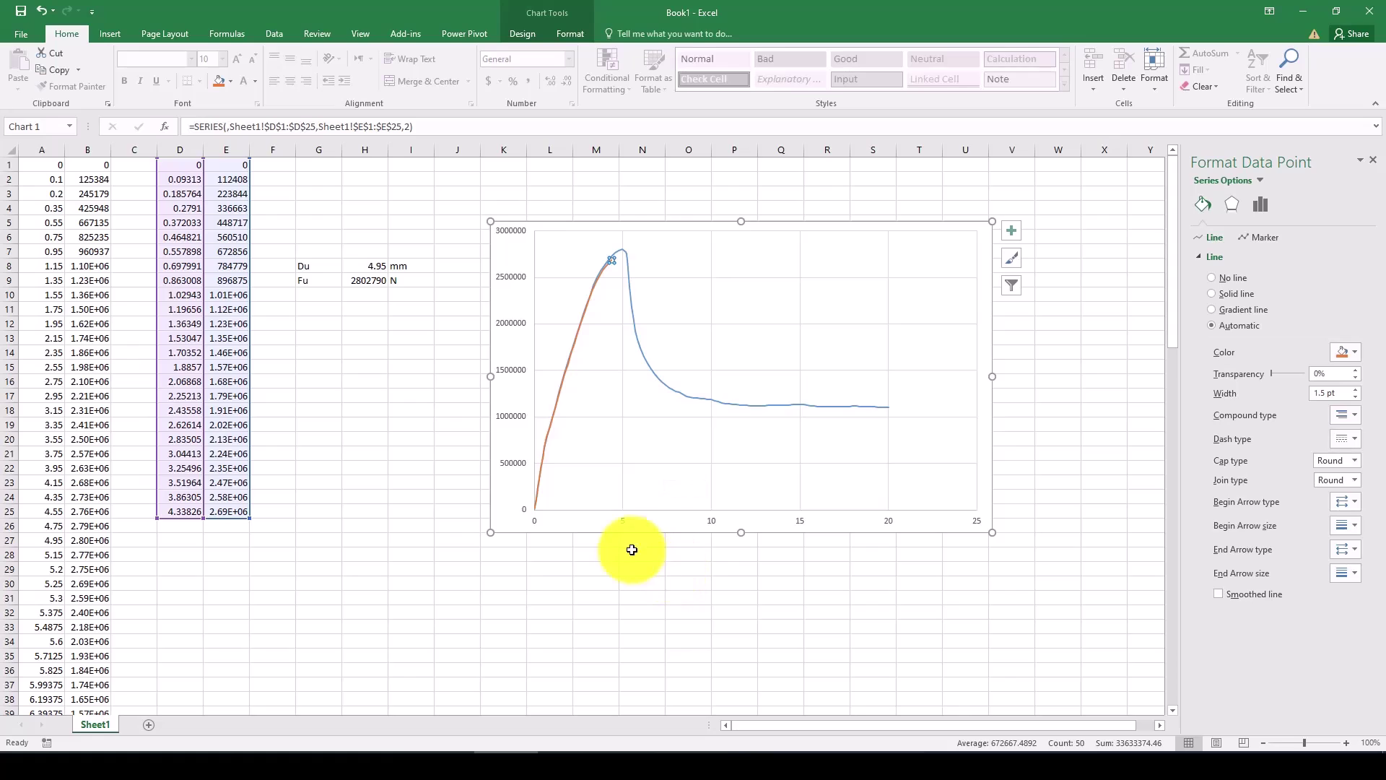
pyautogui.click(578, 525)
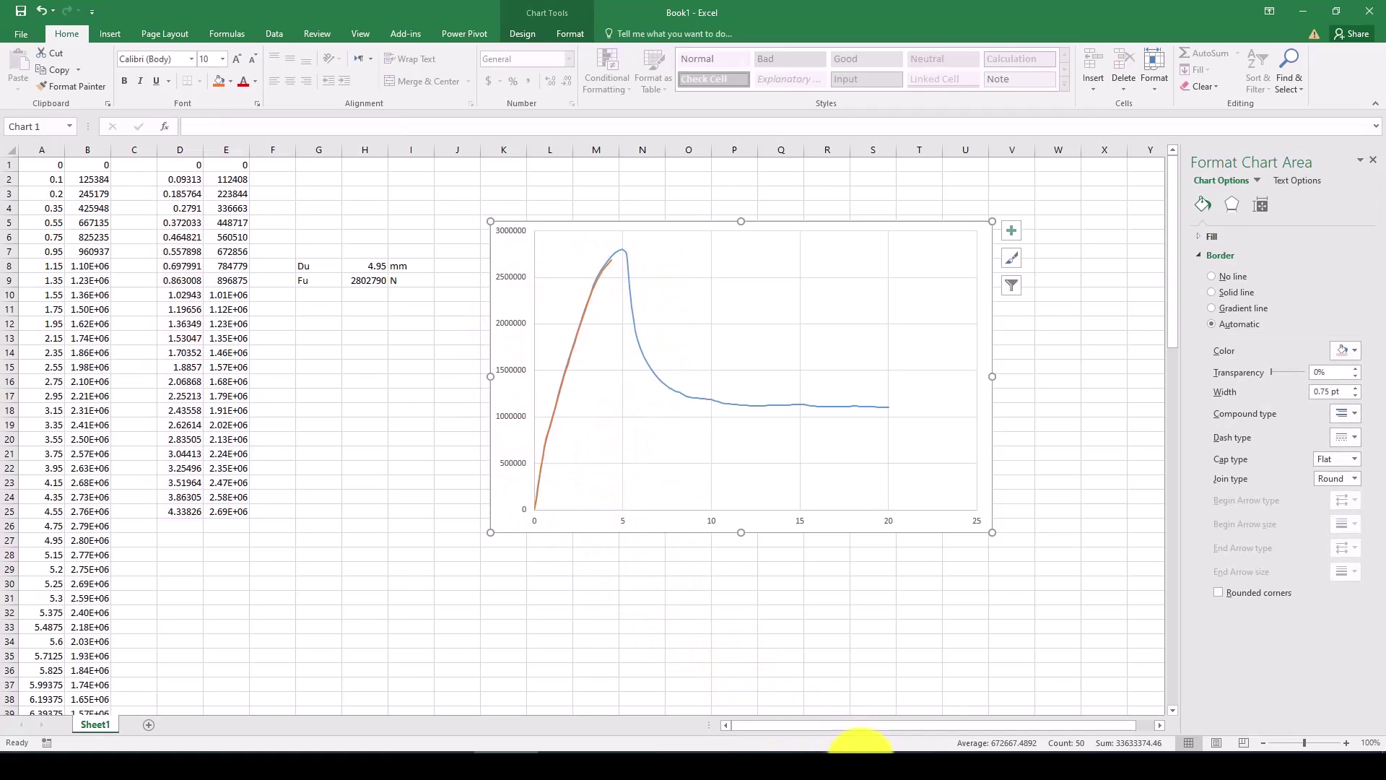
pyautogui.click(861, 755)
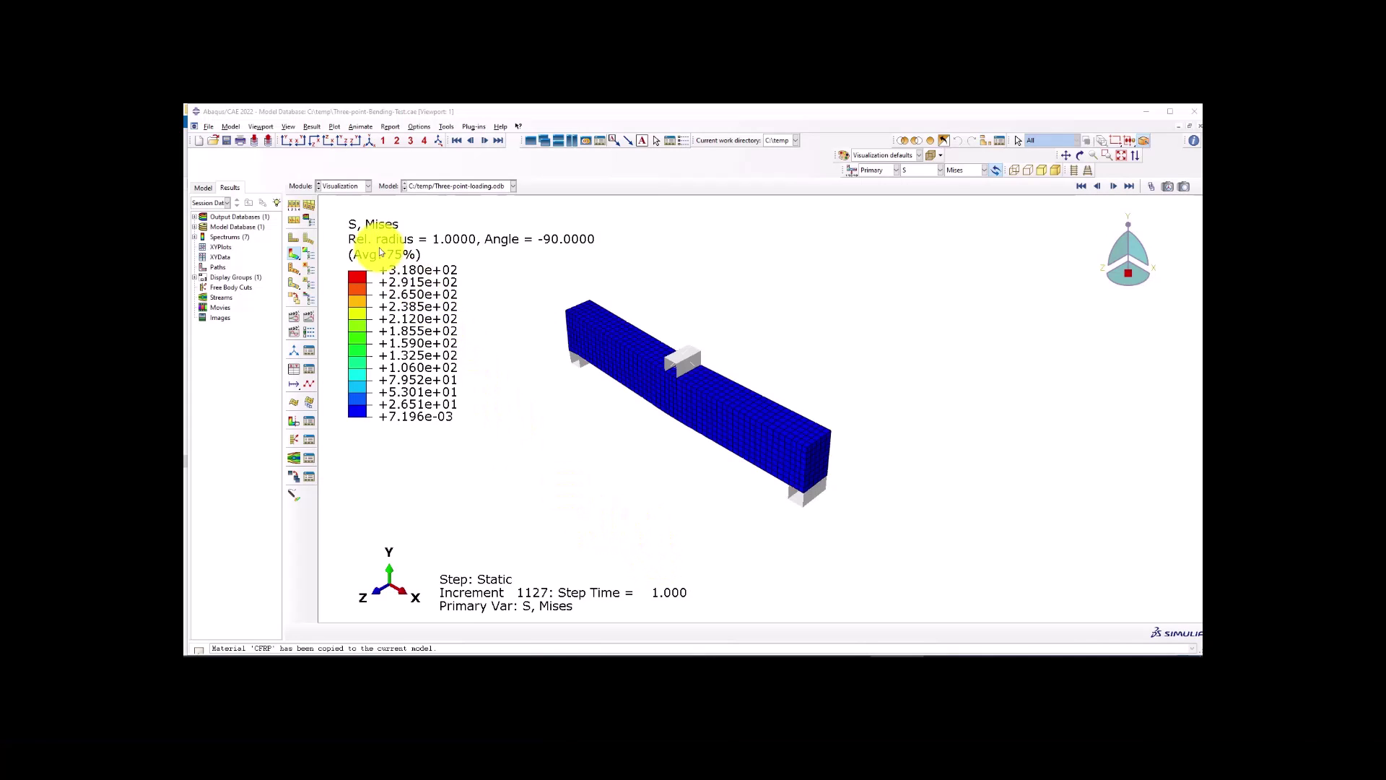
# Switch to the Abaqus three-point bending results and plot the RF2, U1 and U2 history outputs from the output database.
pyautogui.moveTo(365, 218)
pyautogui.mouseDown()
pyautogui.moveTo(486, 331)
pyautogui.moveTo(780, 526)
pyautogui.moveTo(953, 528)
pyautogui.moveTo(928, 532)
pyautogui.mouseUp()
pyautogui.keyDown('ctrl'); pyautogui.keyDown('alt'); pyautogui.moveTo(686, 420); pyautogui.dragTo(668, 396); pyautogui.keyUp('alt'); pyautogui.keyUp('ctrl')
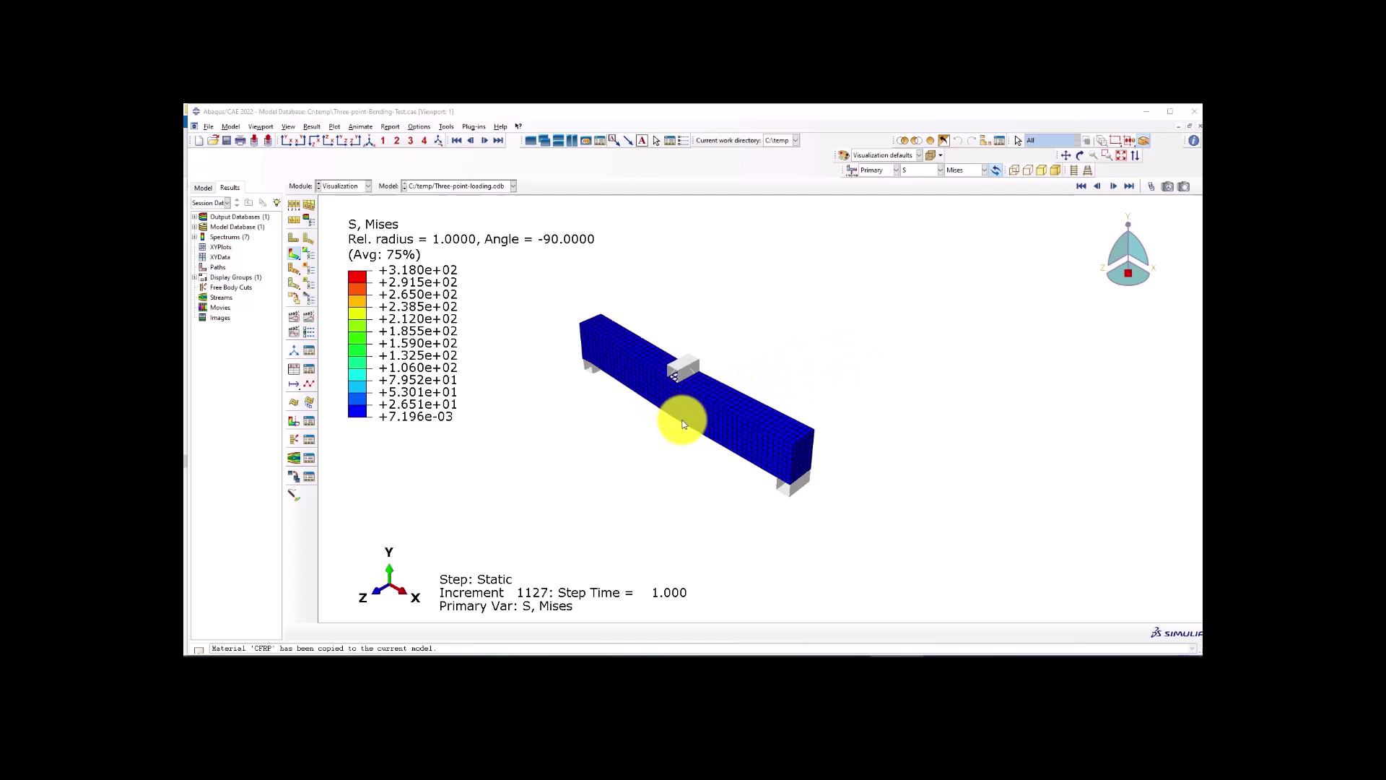
pyautogui.scroll(2, 683, 425)
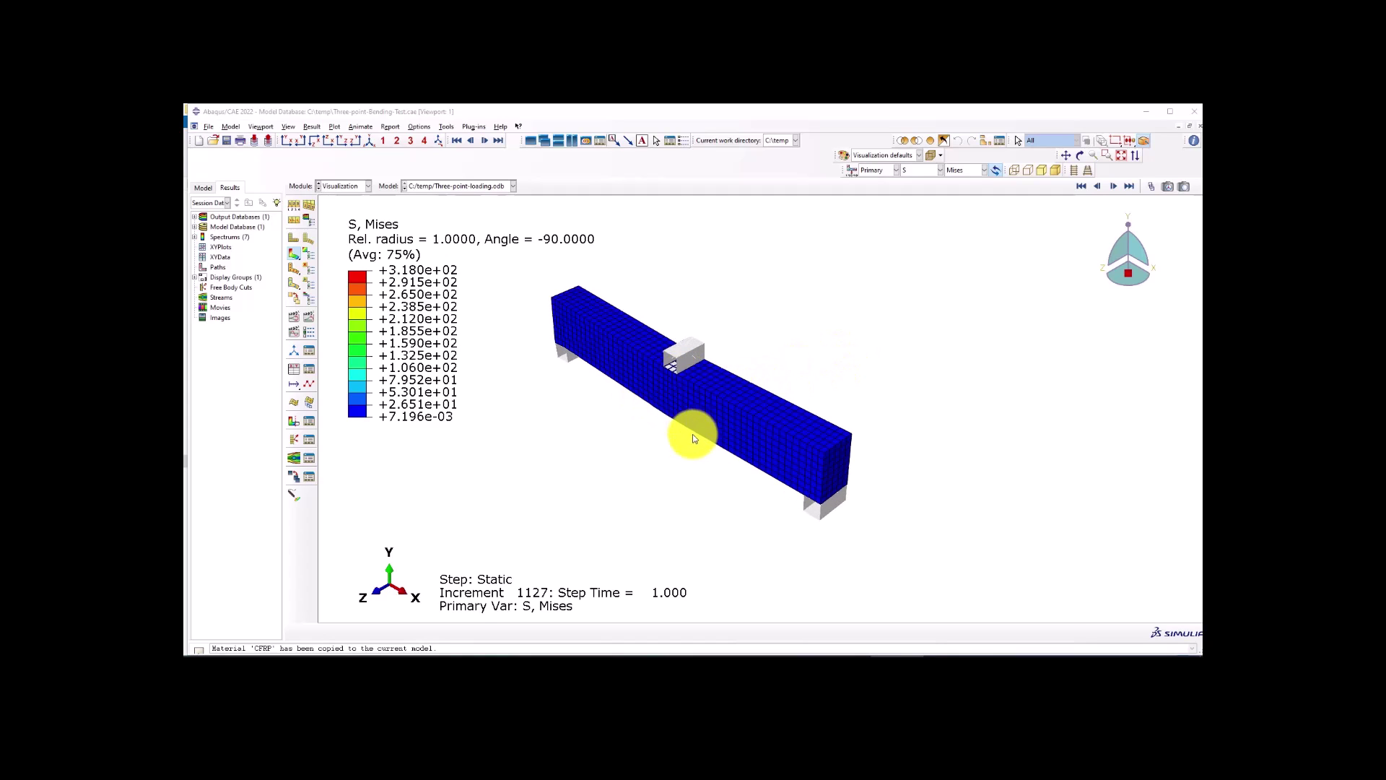
pyautogui.click(307, 372)
pyautogui.click(776, 260)
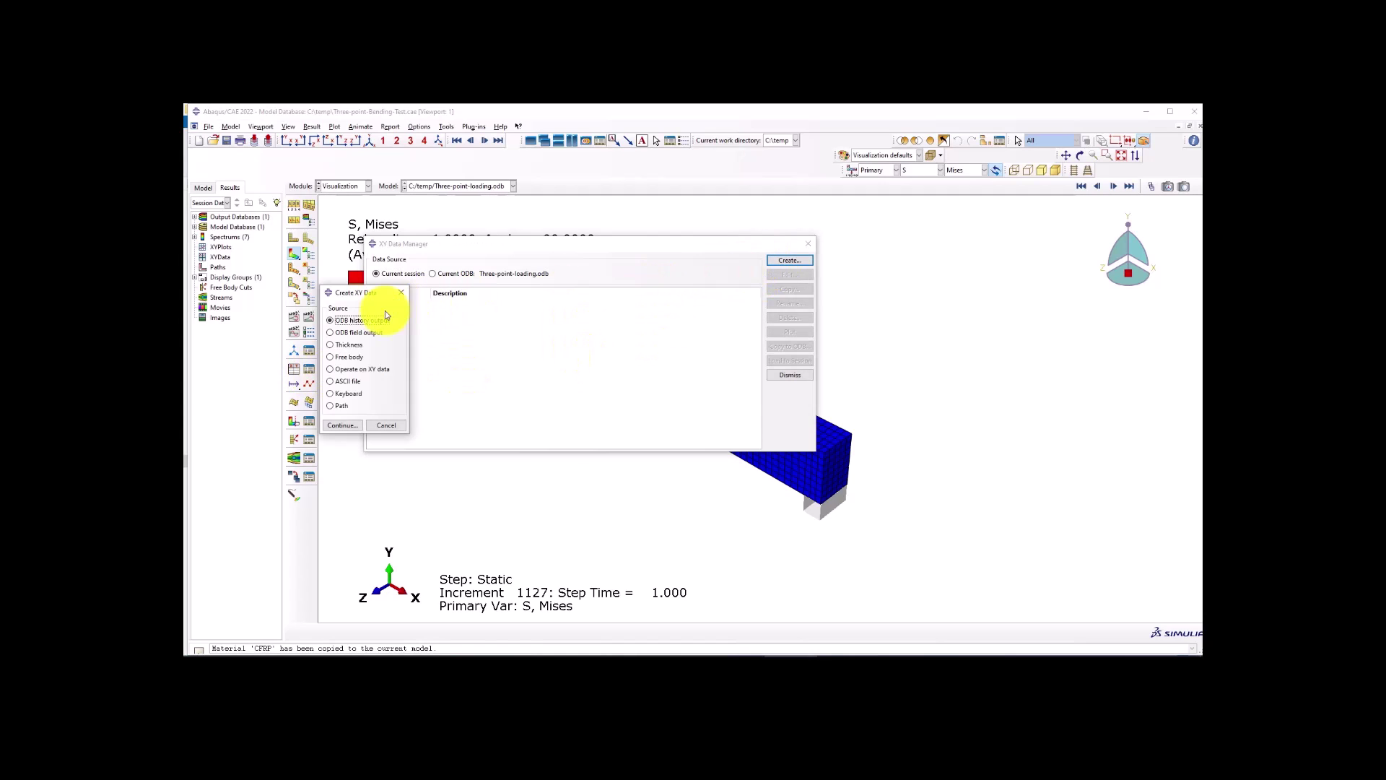
pyautogui.click(348, 427)
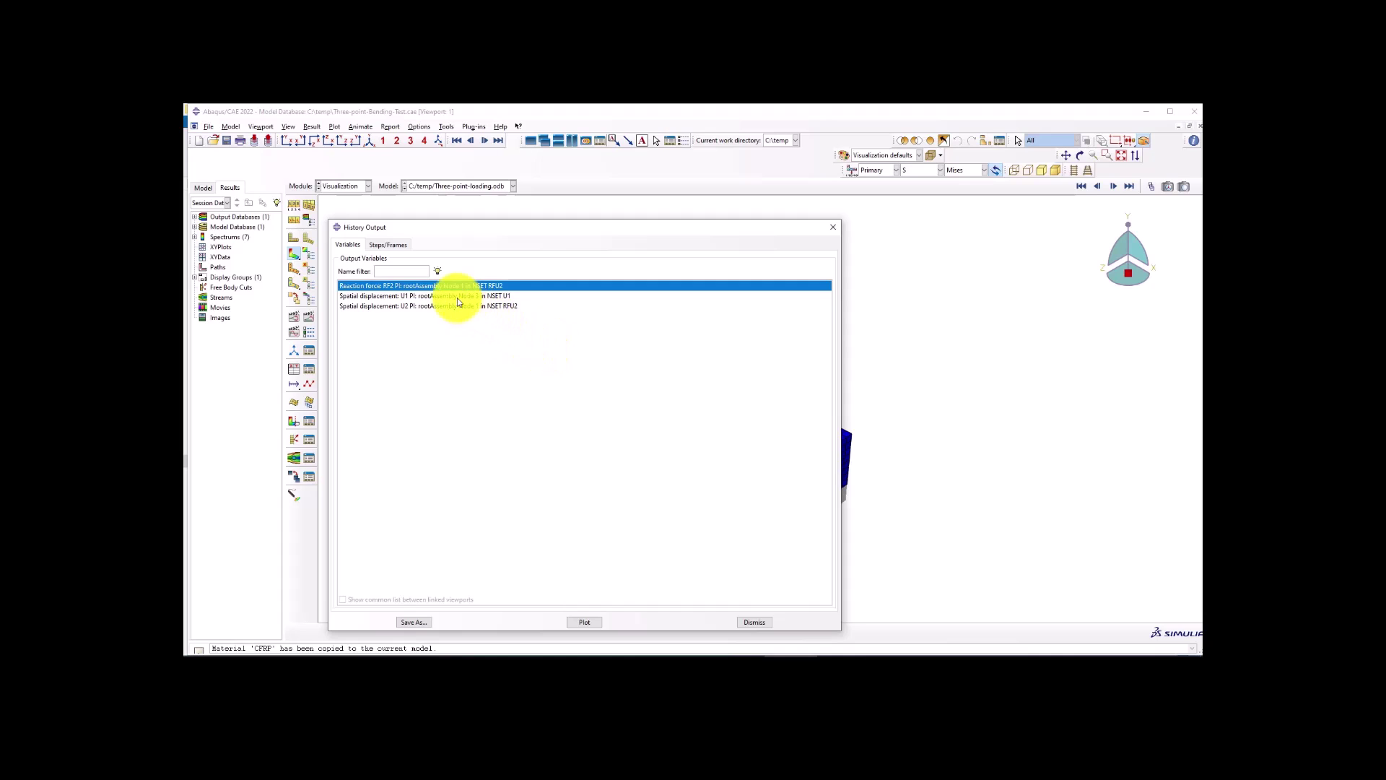
pyautogui.moveTo(448, 288); pyautogui.dragTo(453, 306)
pyautogui.click(576, 625)
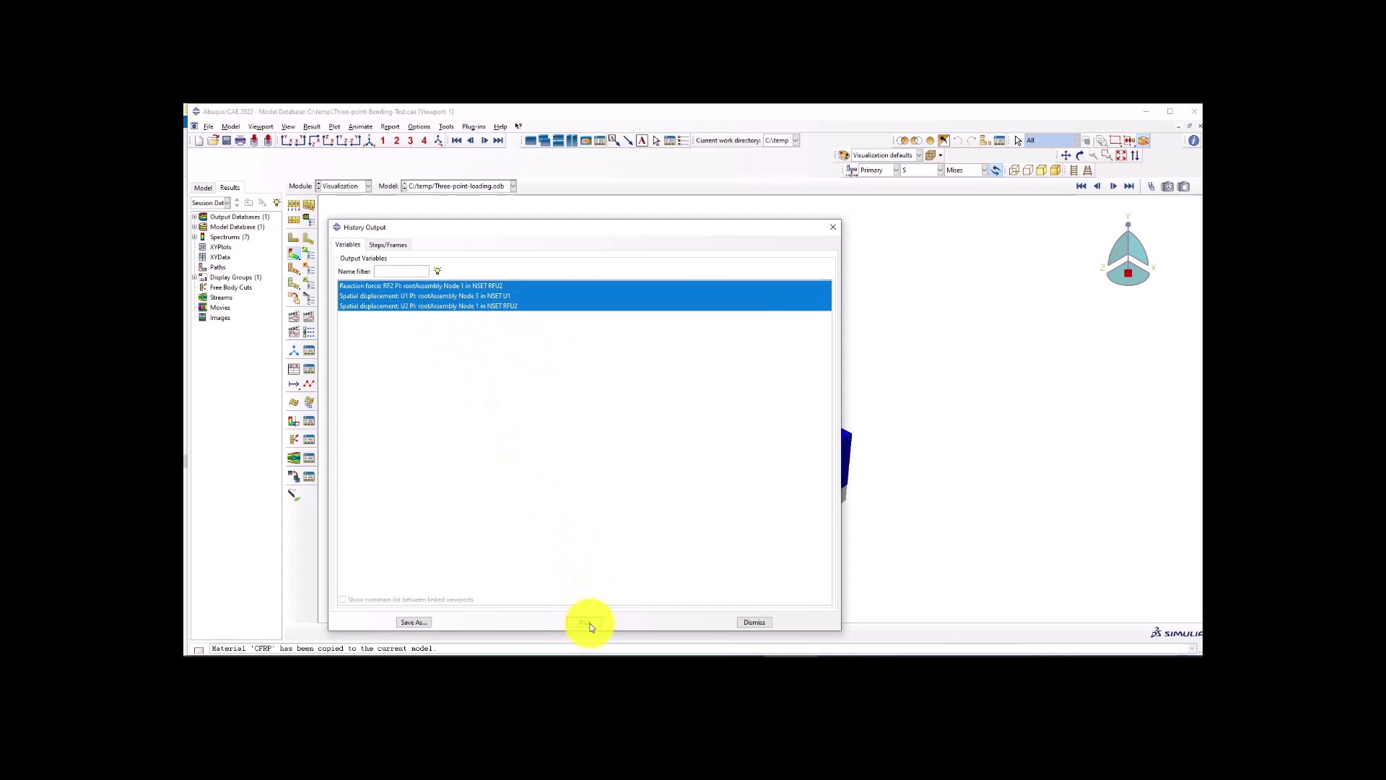
pyautogui.click(832, 228)
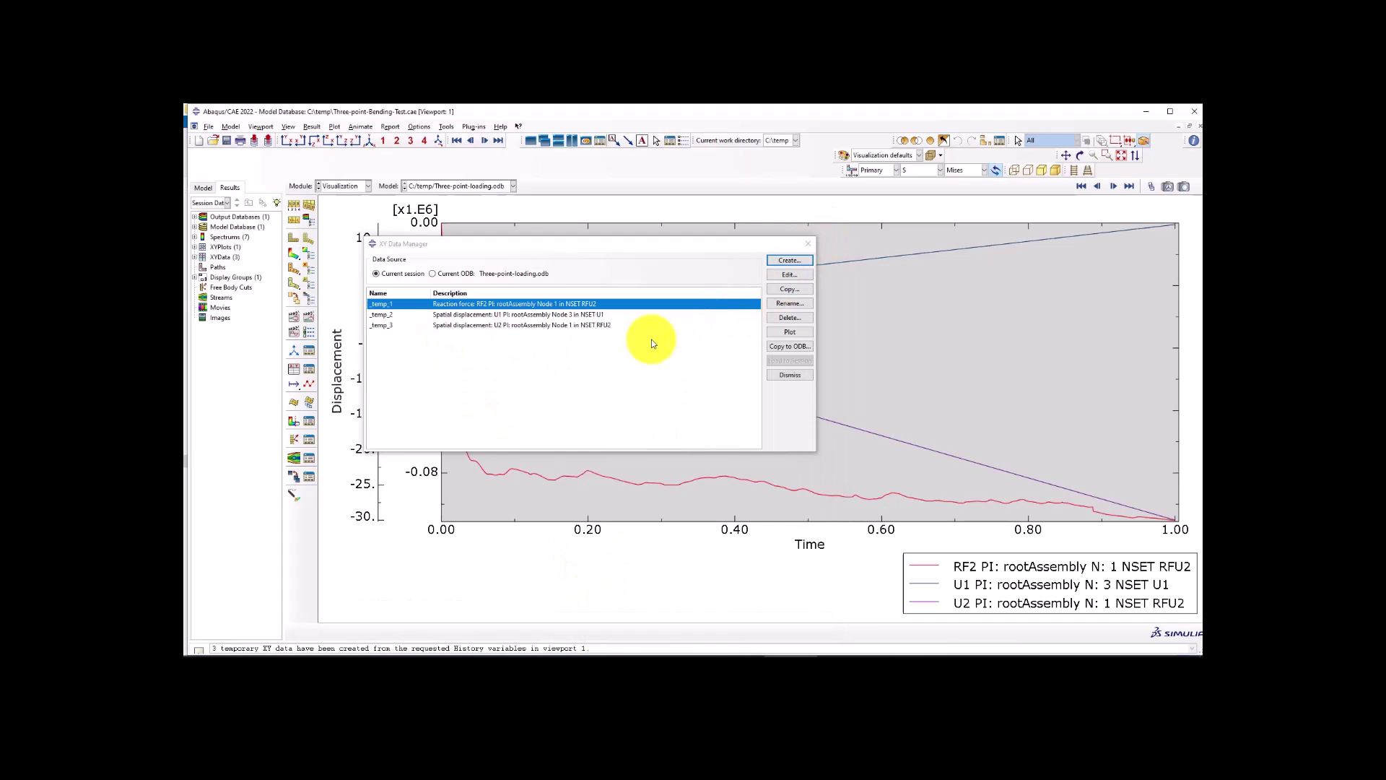
# Build an XY data expression combining the U2 displacement and the RF2 reaction force, each multiplied by -1.
pyautogui.click(795, 260)
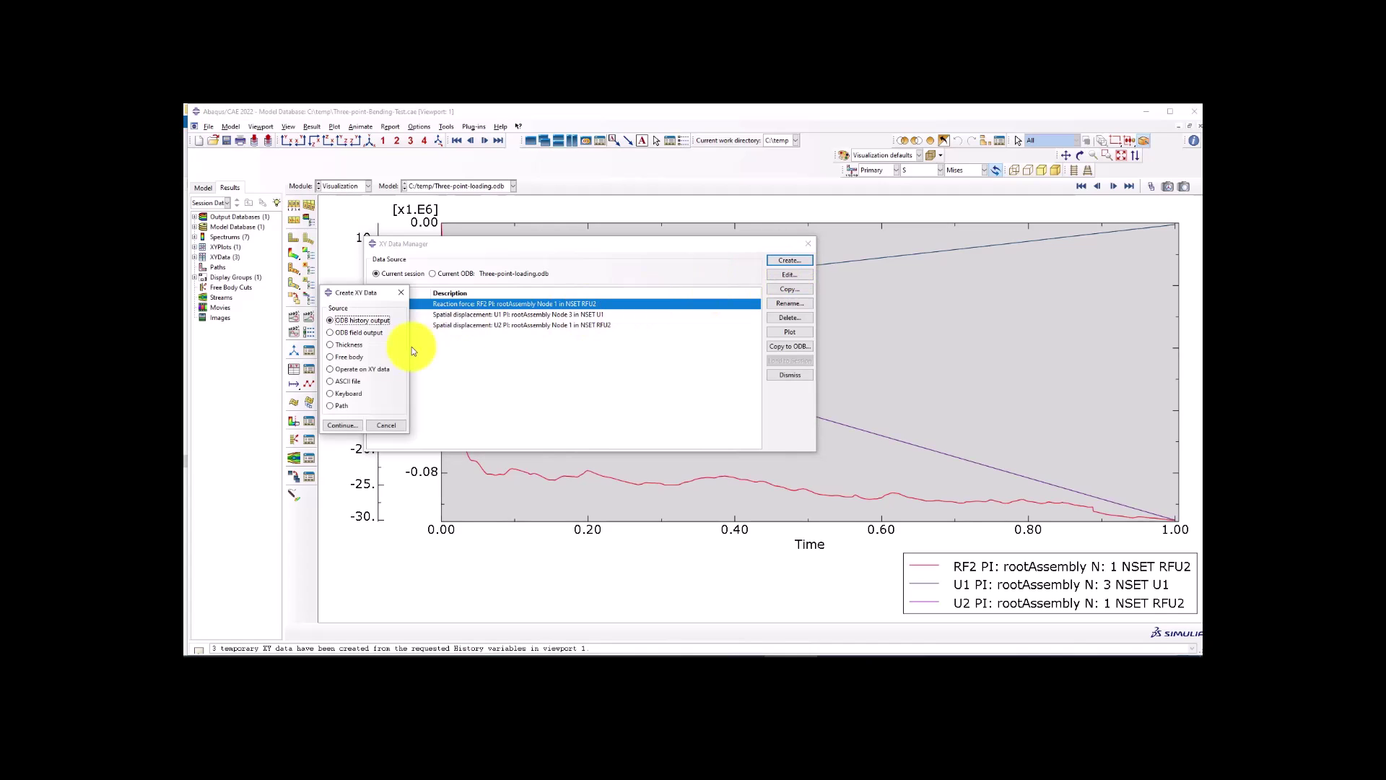
pyautogui.click(355, 370)
pyautogui.click(343, 426)
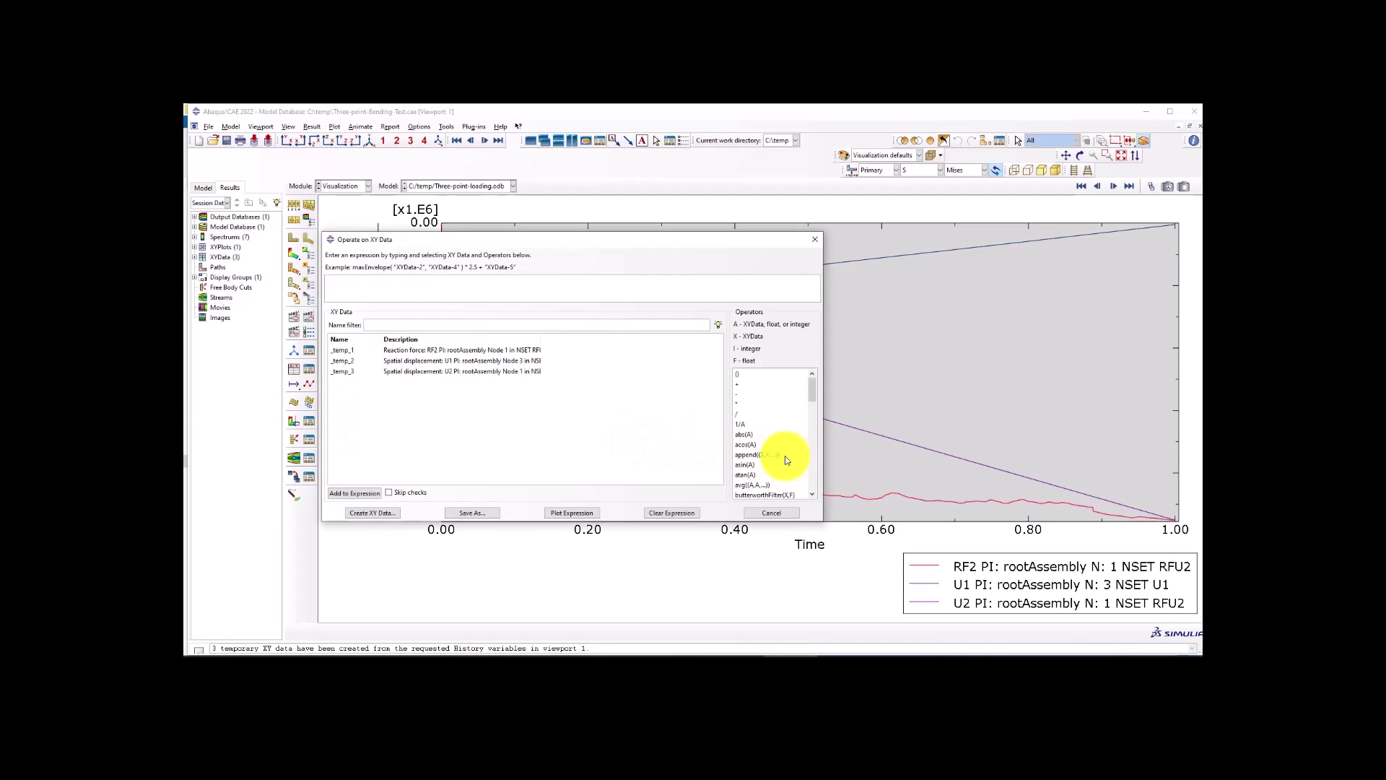
pyautogui.click(754, 436)
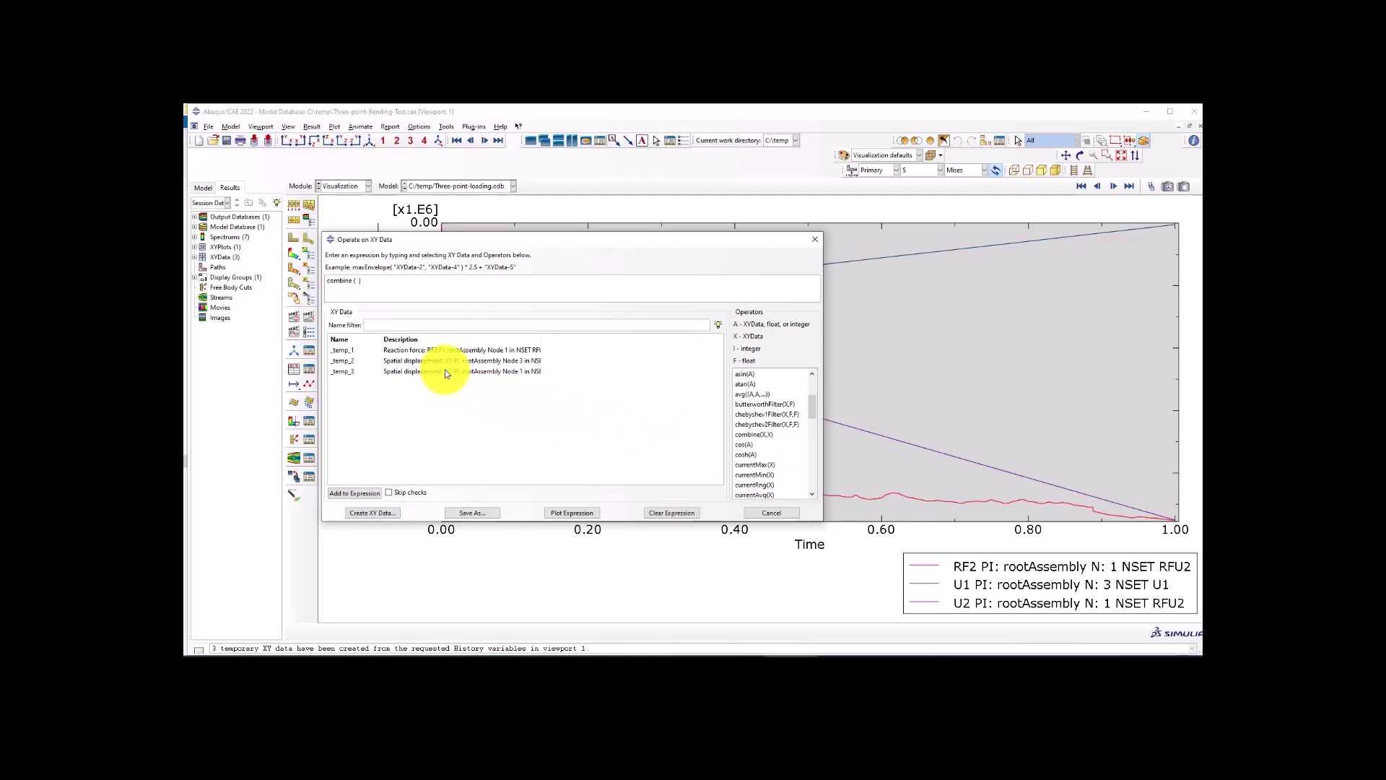
pyautogui.write('-1*')
pyautogui.click(455, 373)
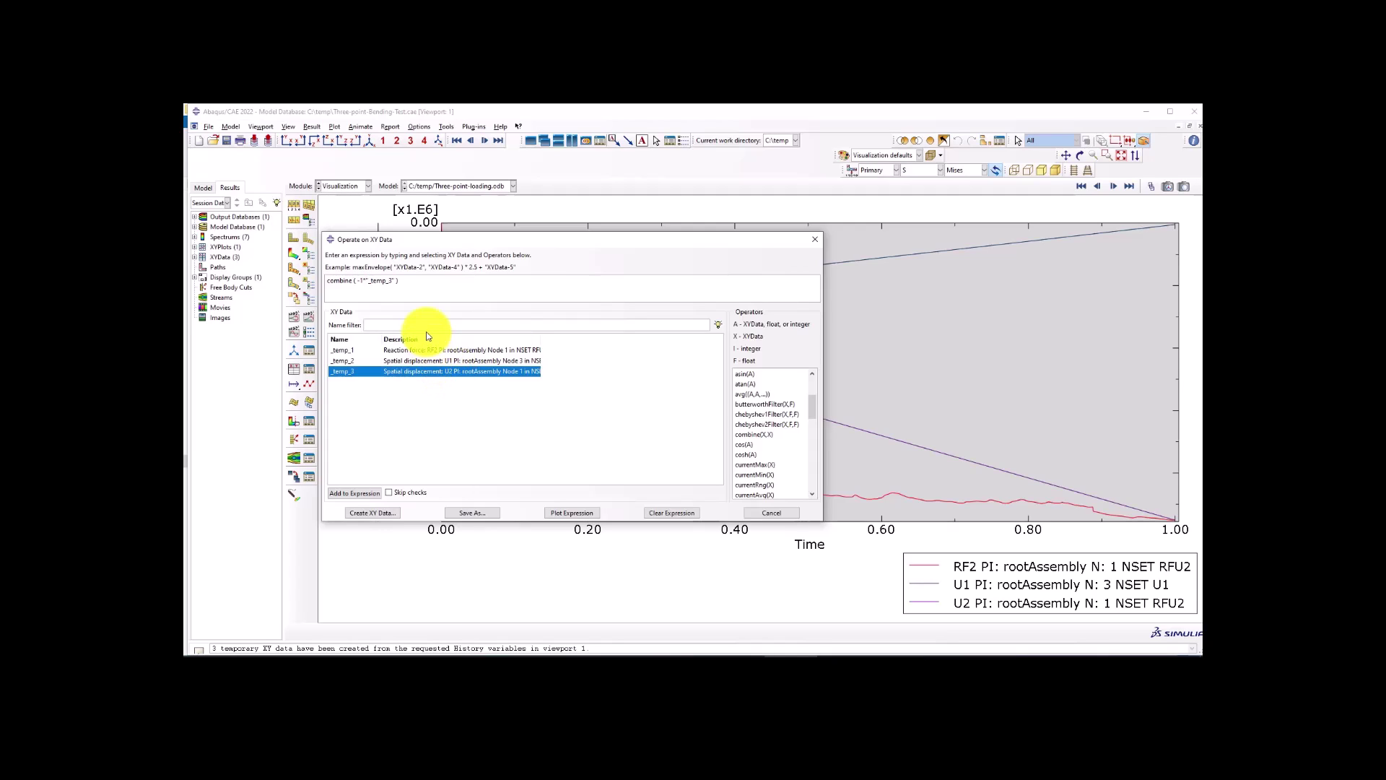
pyautogui.write(',-1')
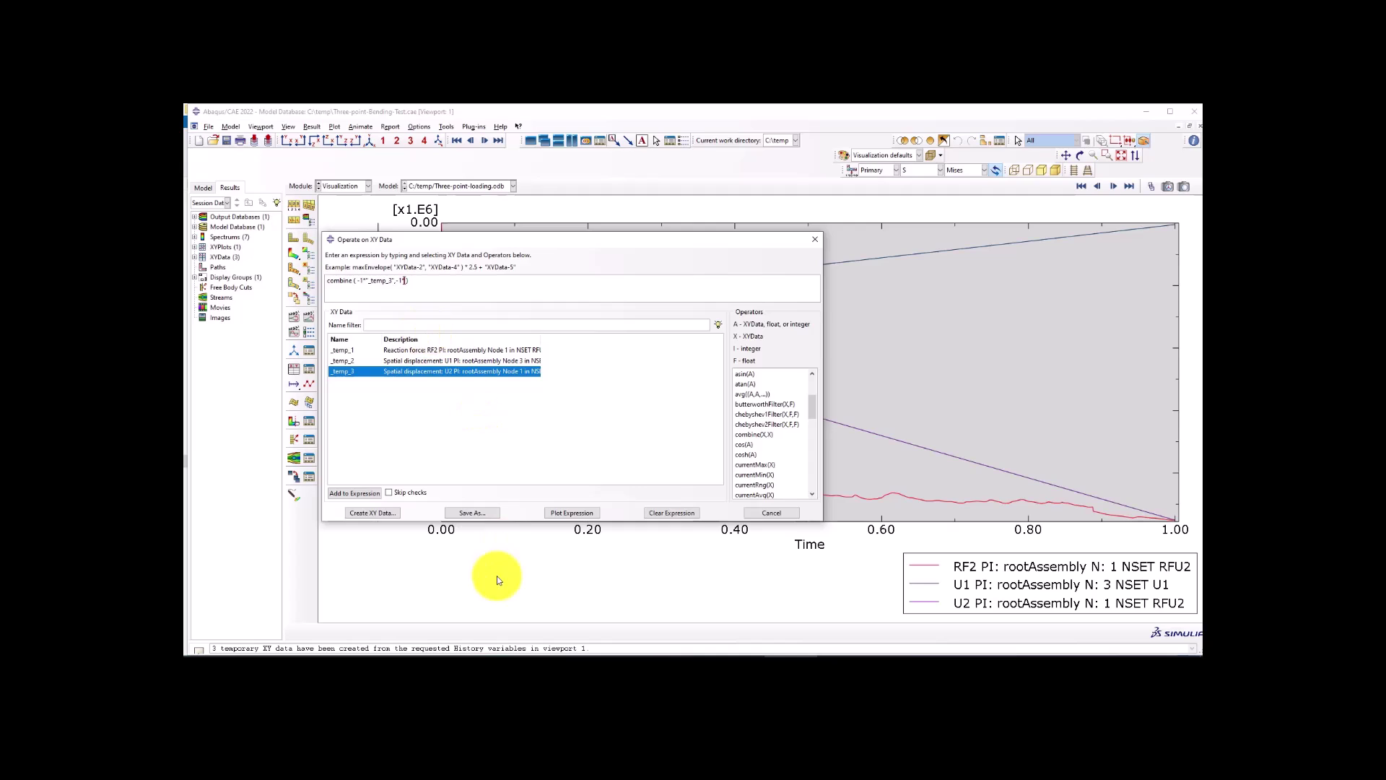
pyautogui.write('*')
pyautogui.click(457, 350)
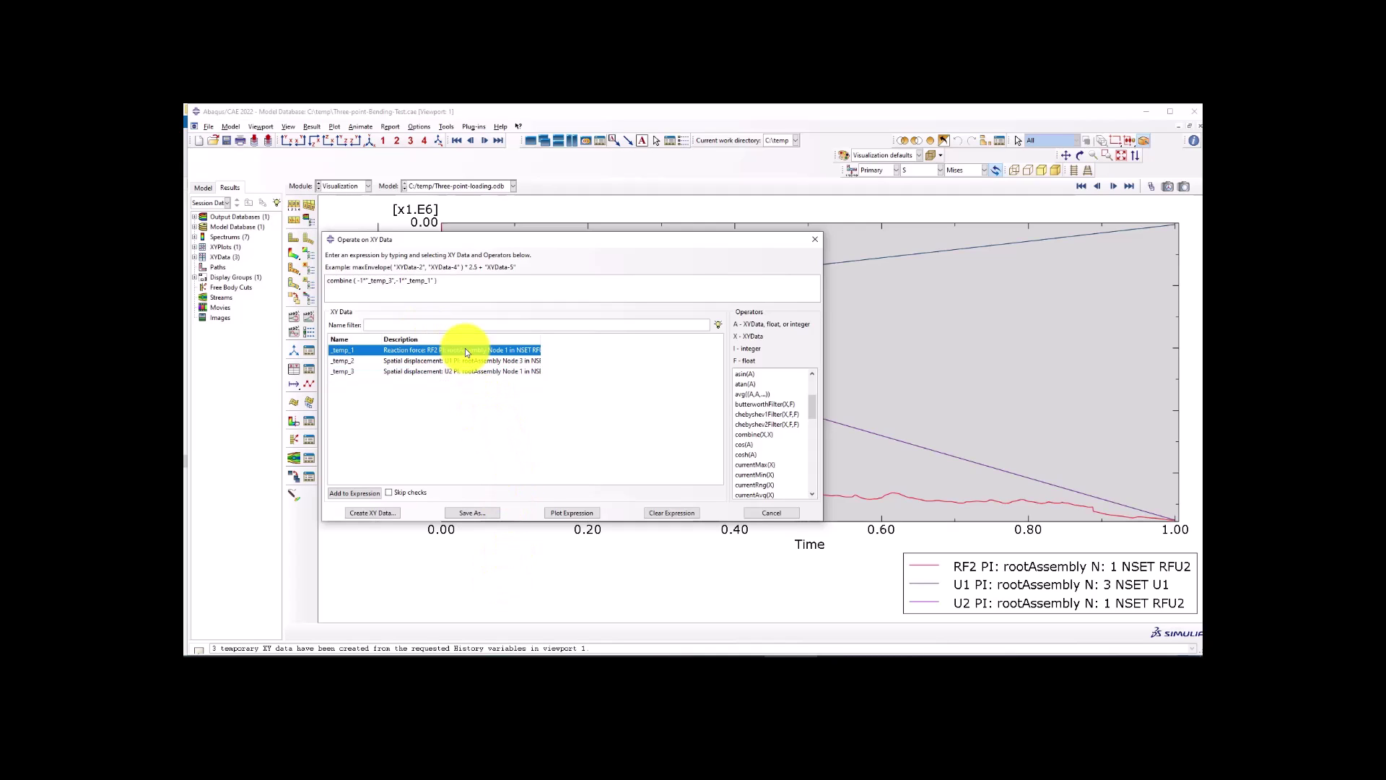
# Save the combined XY data as FD and plot it as the beam's force-displacement curve.
pyautogui.click(462, 515)
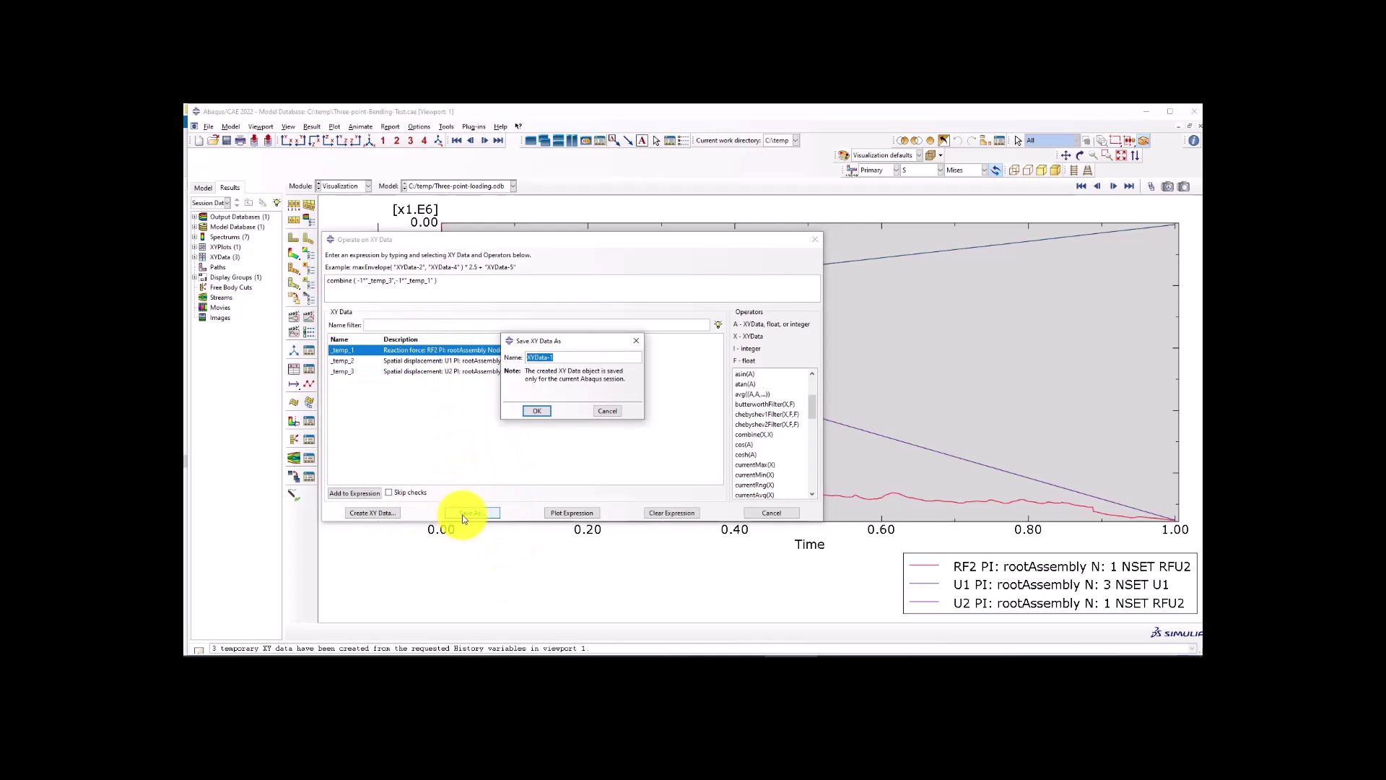
pyautogui.write('DFD')
pyautogui.click(536, 410)
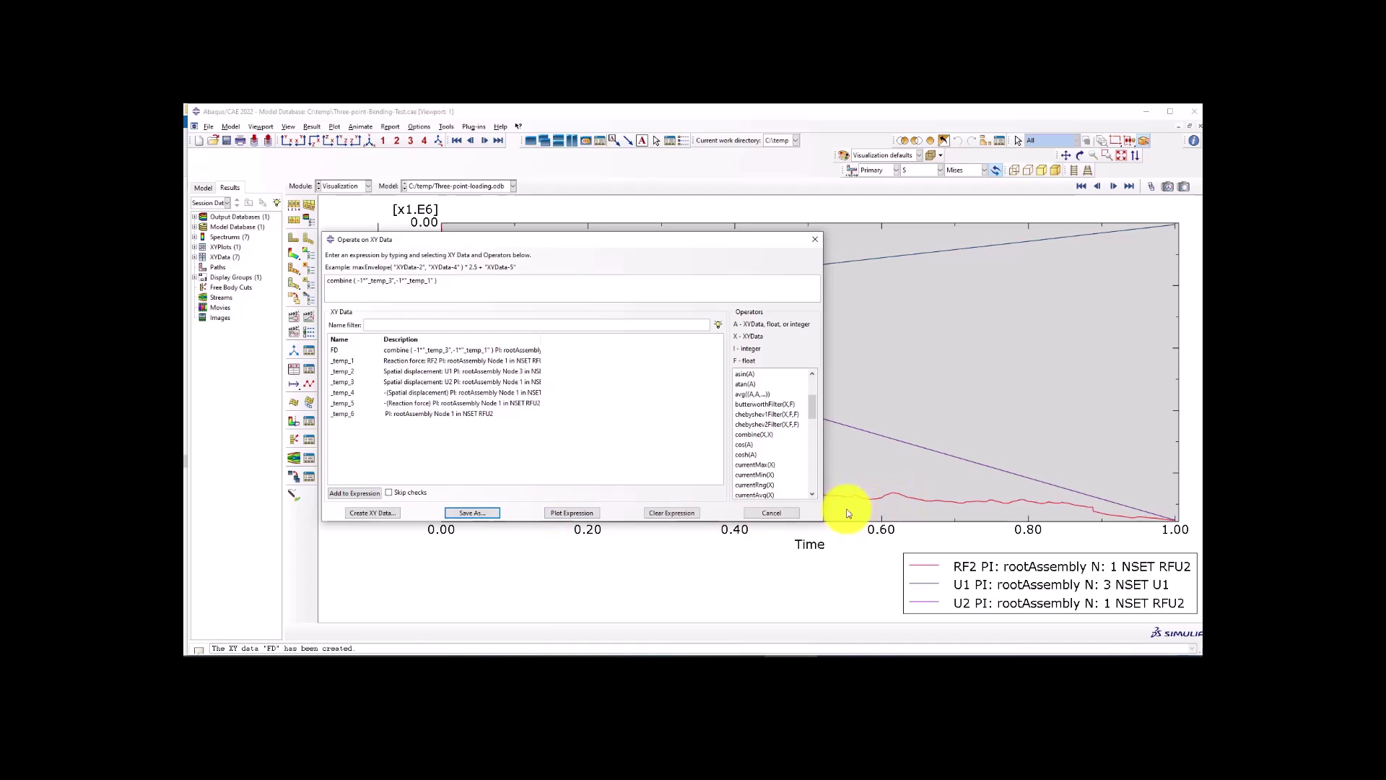
pyautogui.click(779, 513)
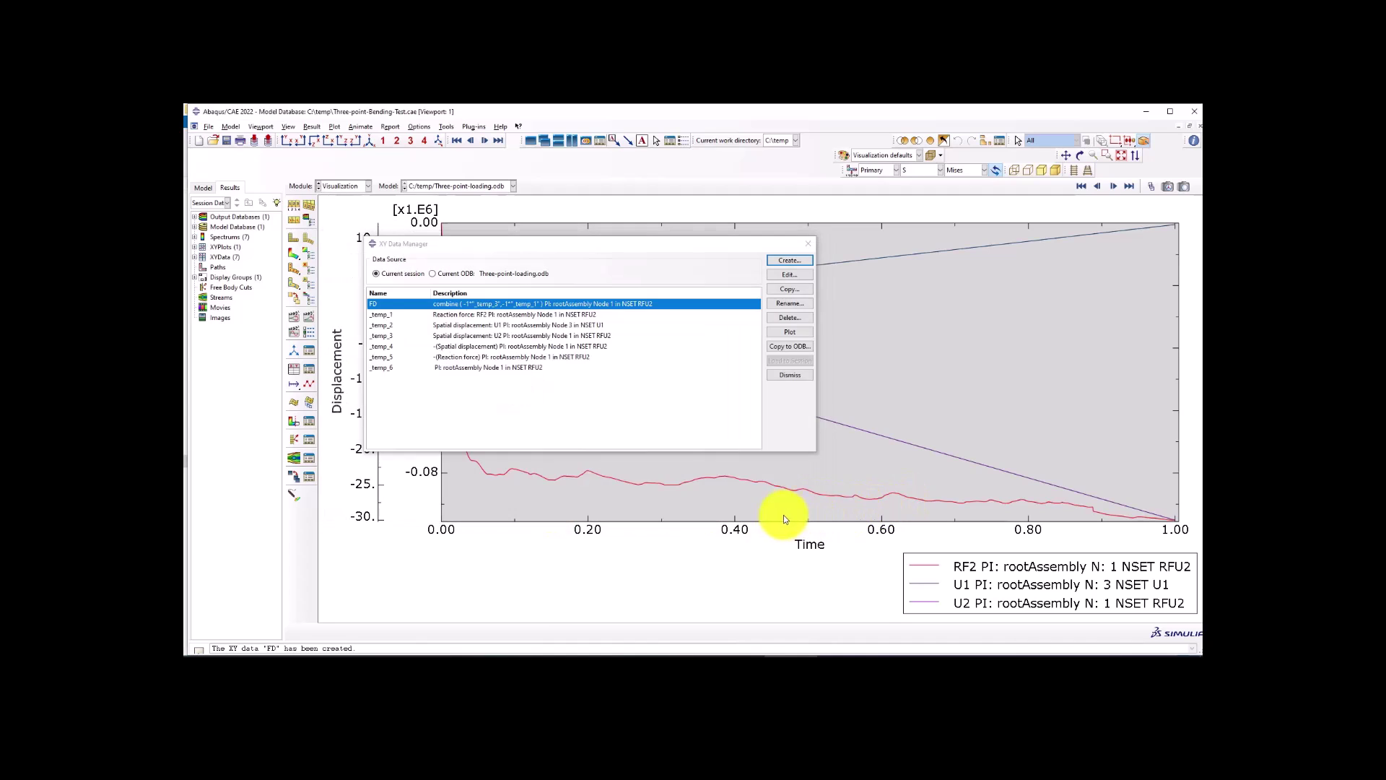
pyautogui.click(787, 334)
pyautogui.click(808, 244)
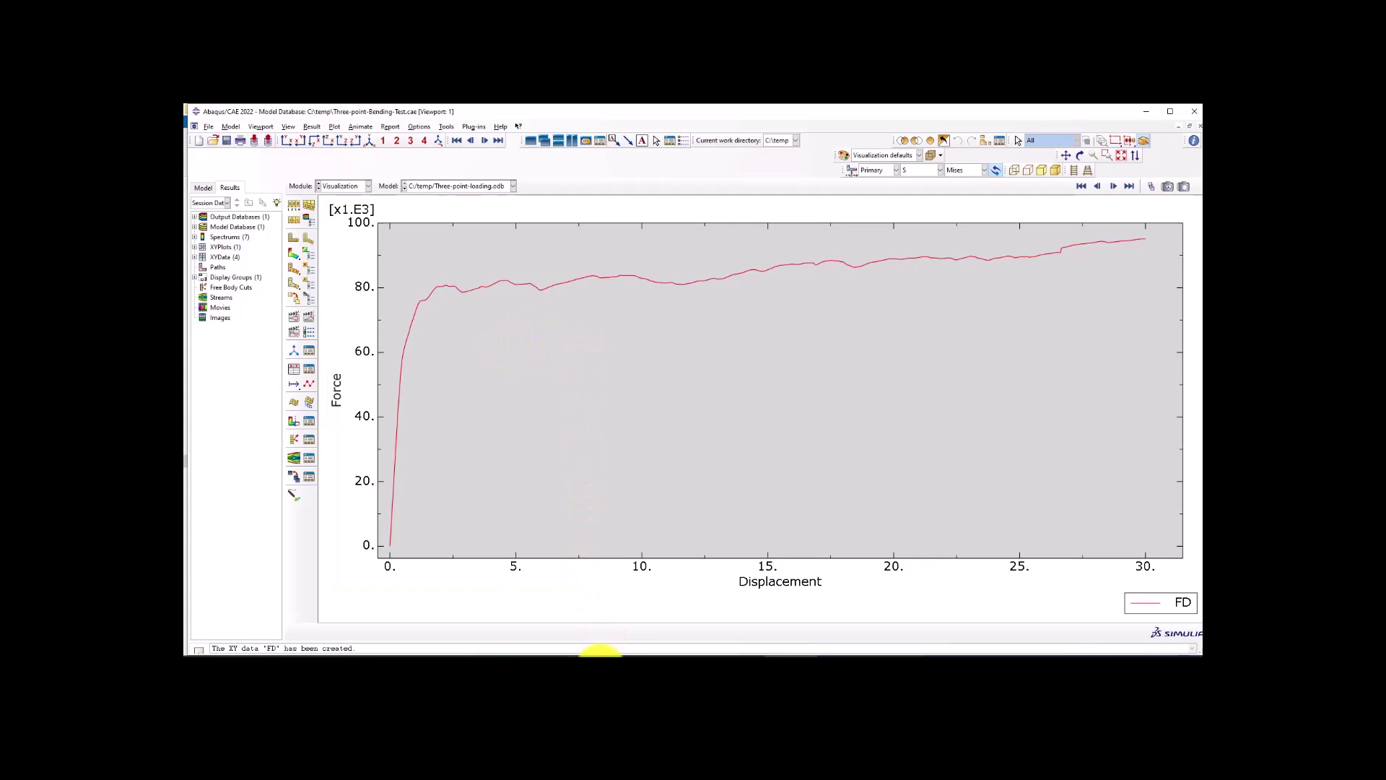
# Switch to the Excel workbook 5.1 Material property and highlight the first CFRP property table, cells A1:H14.
pyautogui.click(599, 666)
pyautogui.click(601, 387)
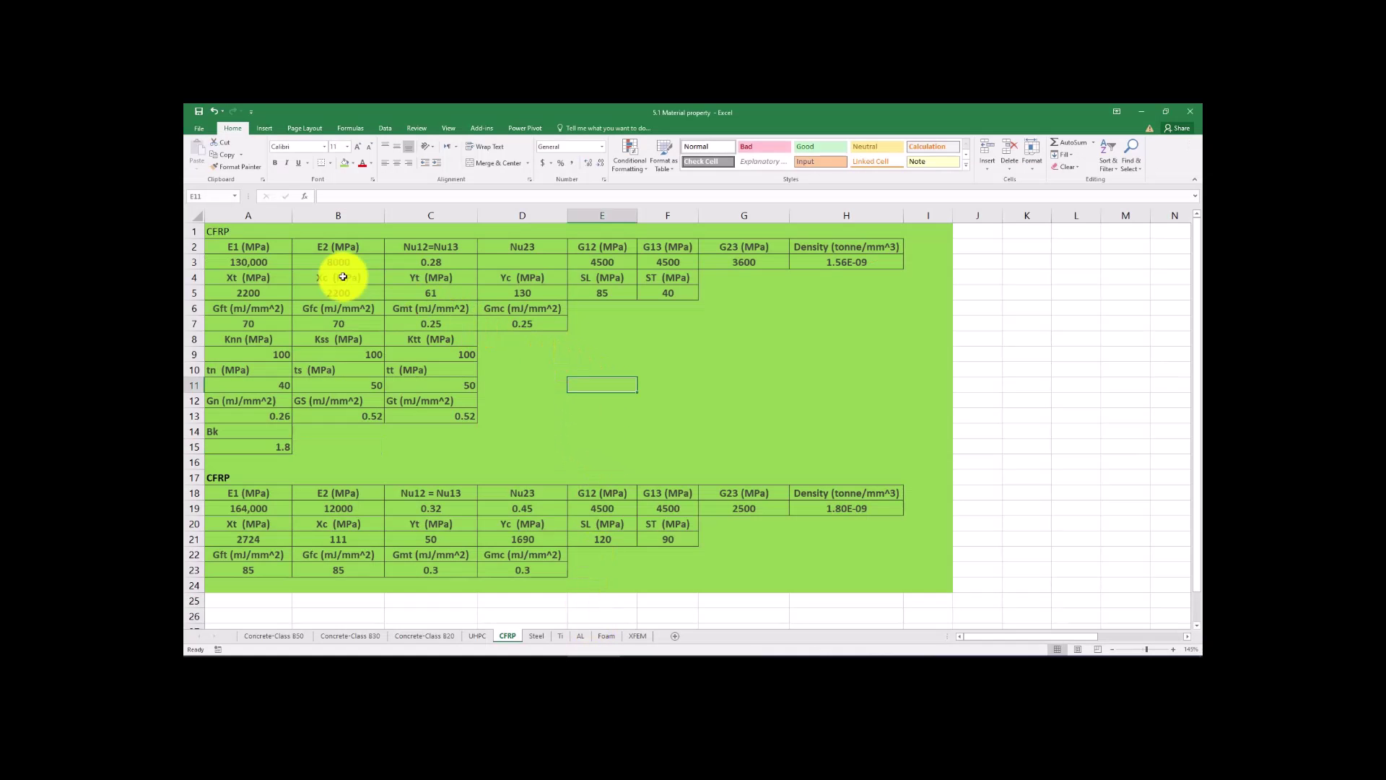
pyautogui.moveTo(220, 231); pyautogui.dragTo(876, 427)
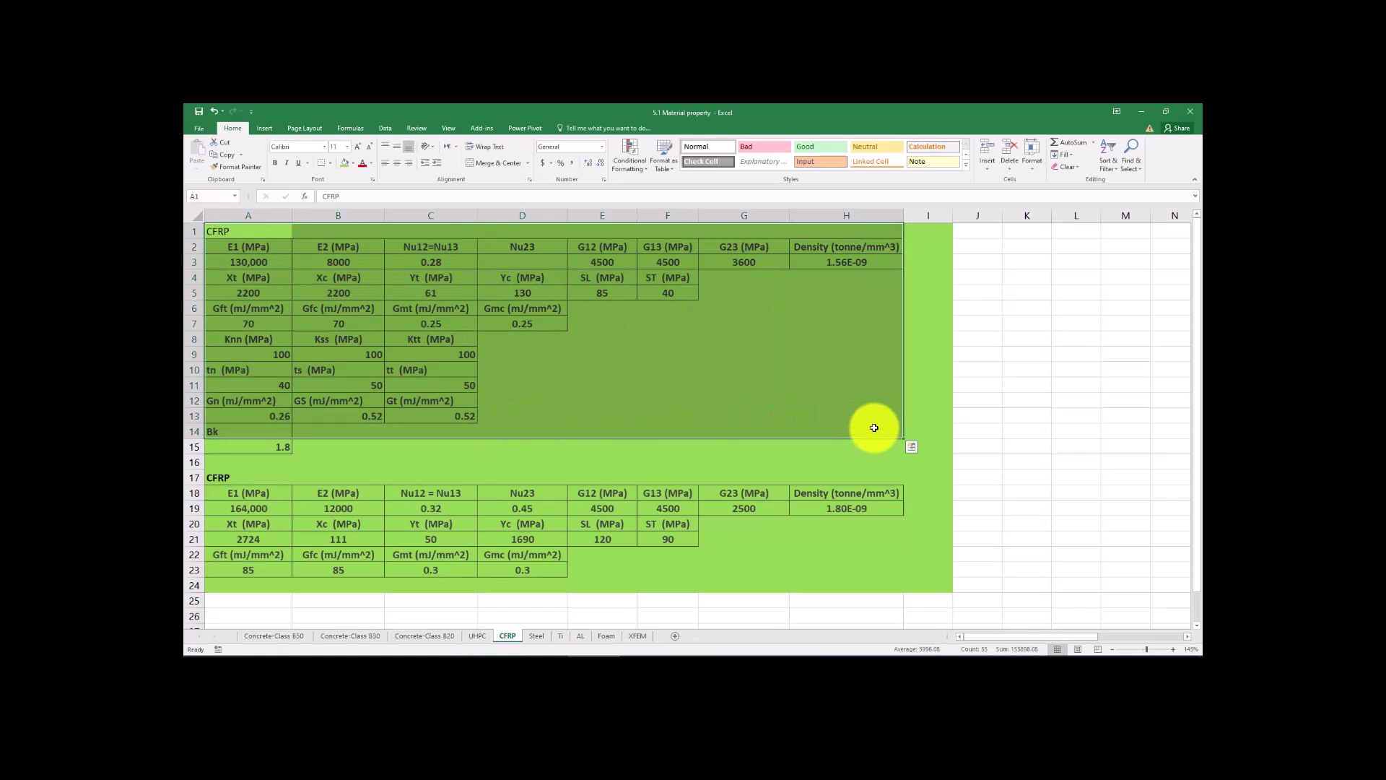
# Enter 0.146mm in cell J8 and 8 in cell K8 of the CFRP sheet.
pyautogui.click(982, 336)
pyautogui.write('0.1')
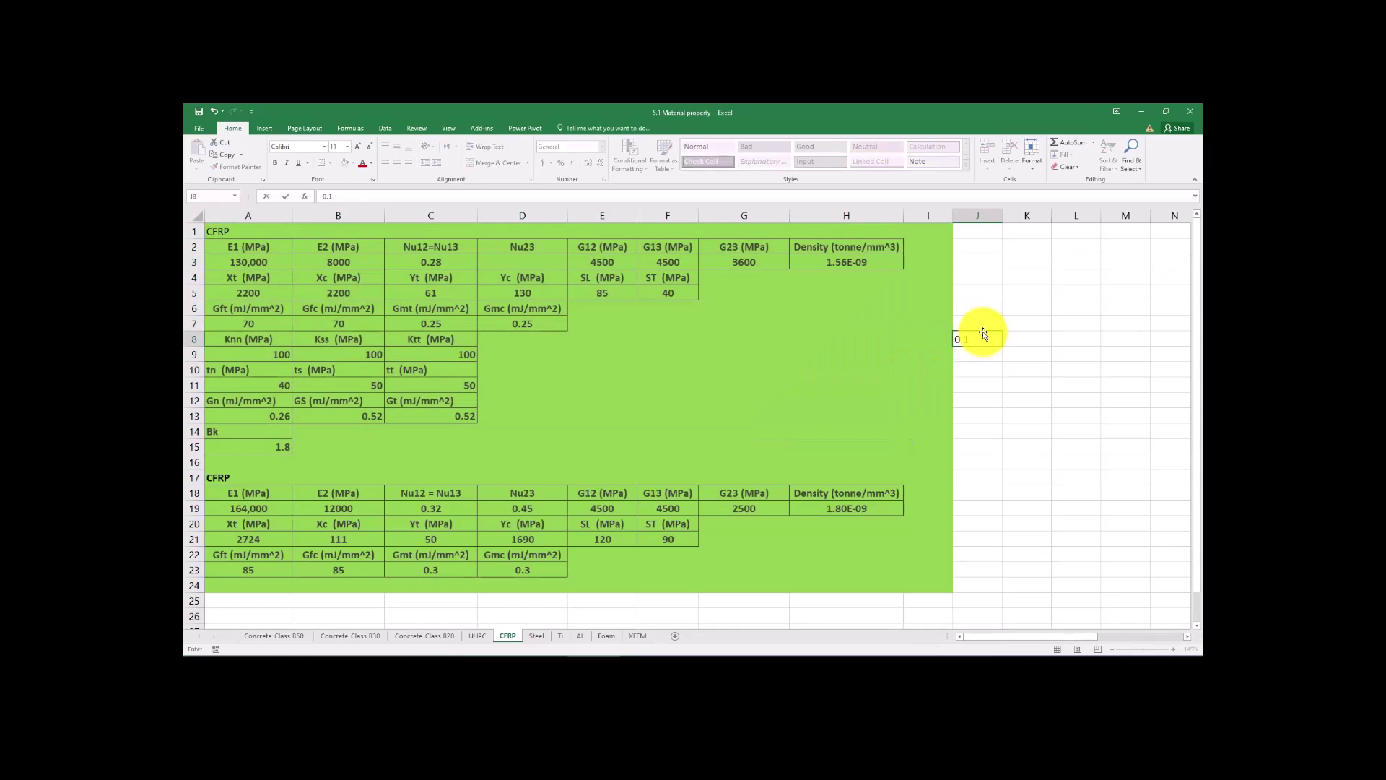
pyautogui.write('46mm')
pyautogui.click(1022, 338)
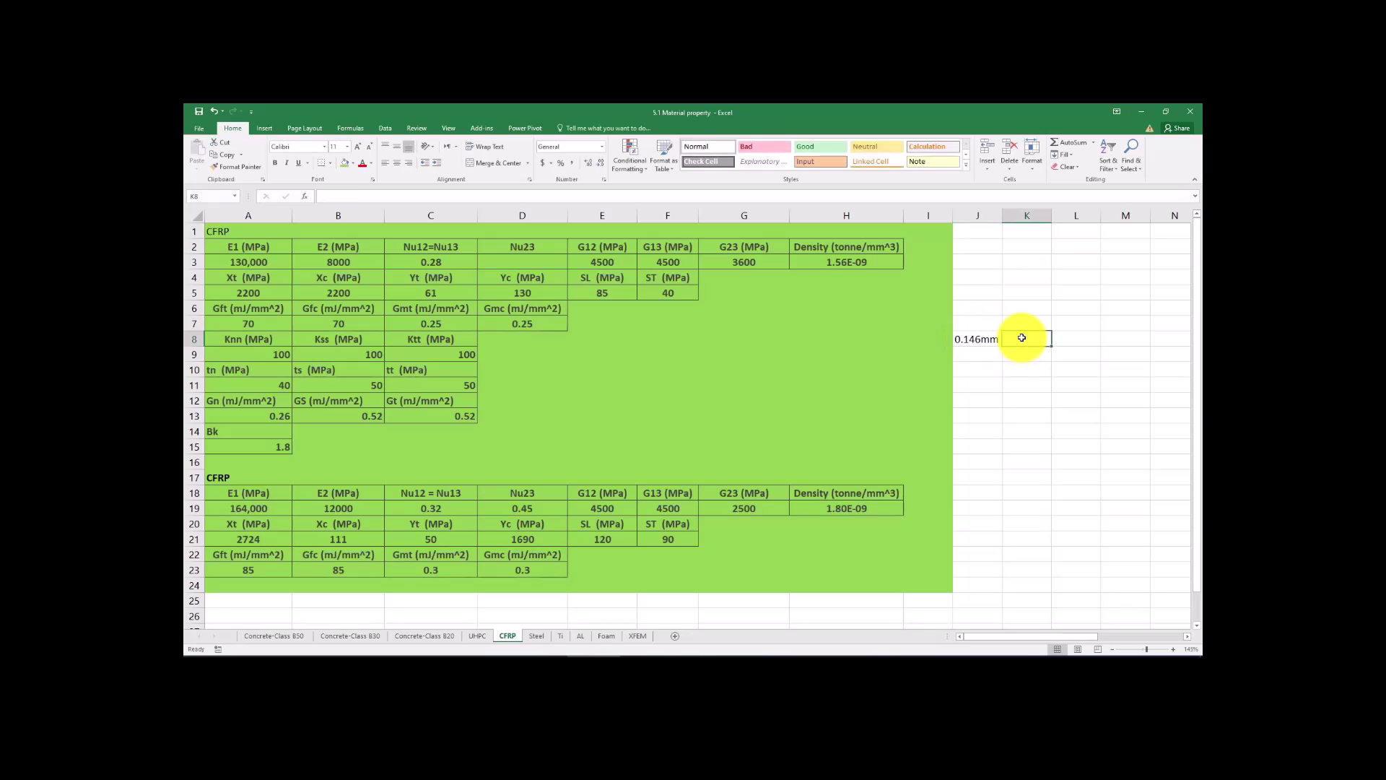
pyautogui.write('8')
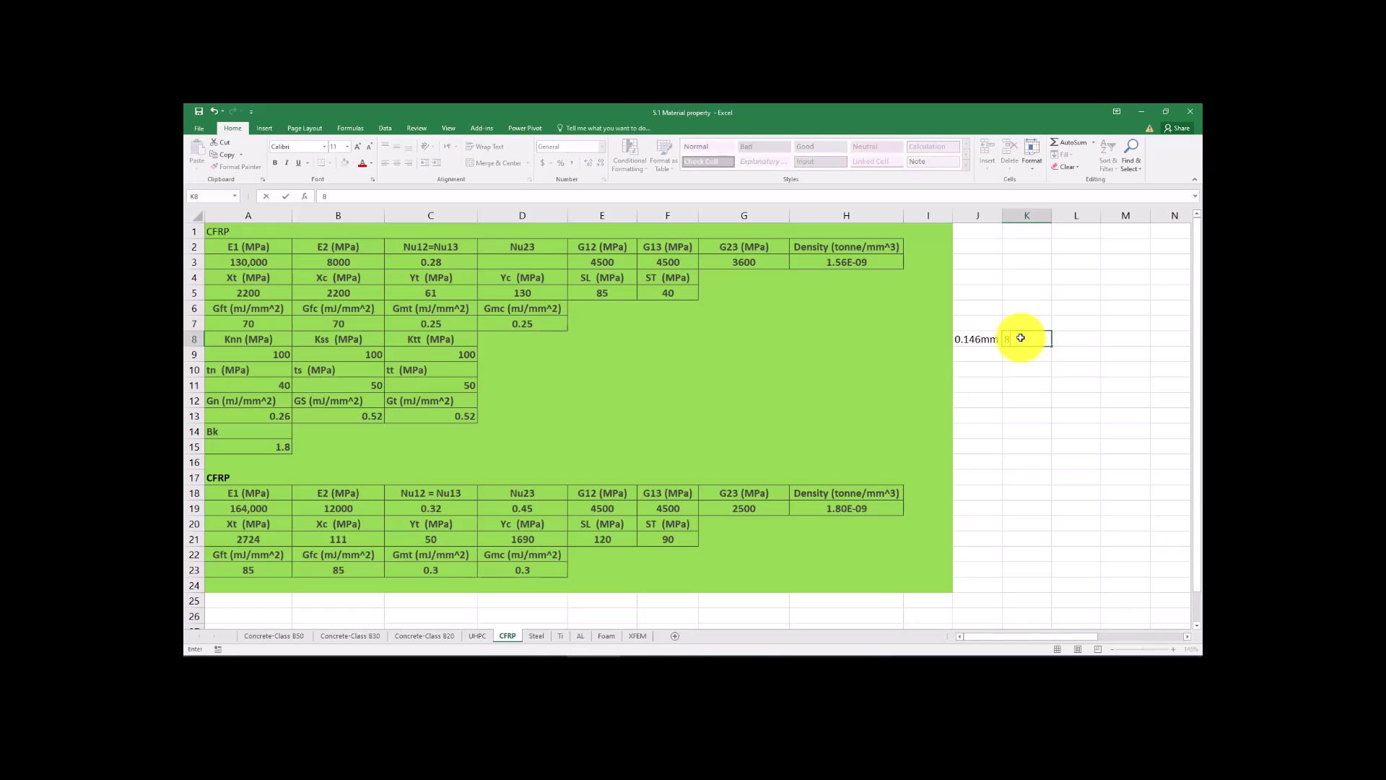
# Calculate the total in cell L8 with the formula =K8*0.146 and check its result.
pyautogui.doubleClick(1070, 338)
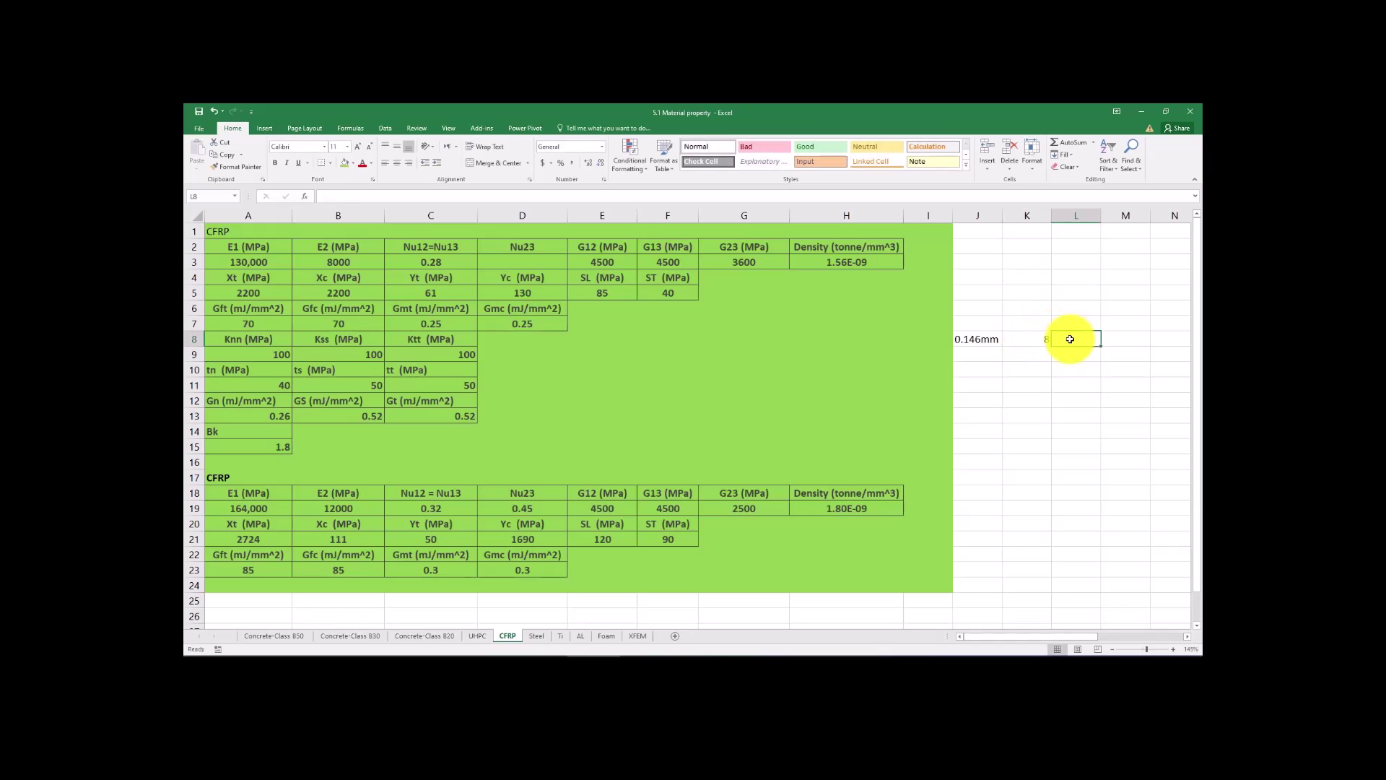
pyautogui.write('=')
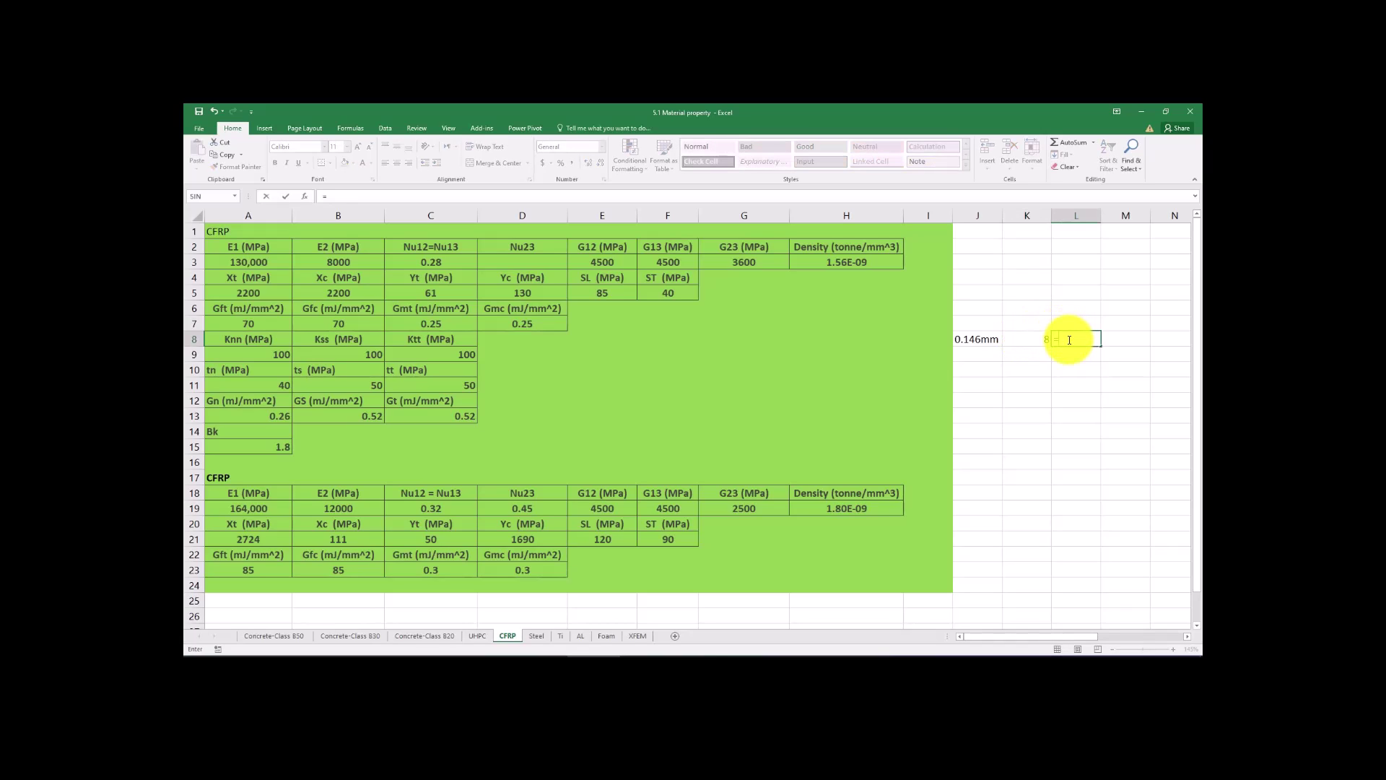
pyautogui.click(1038, 338)
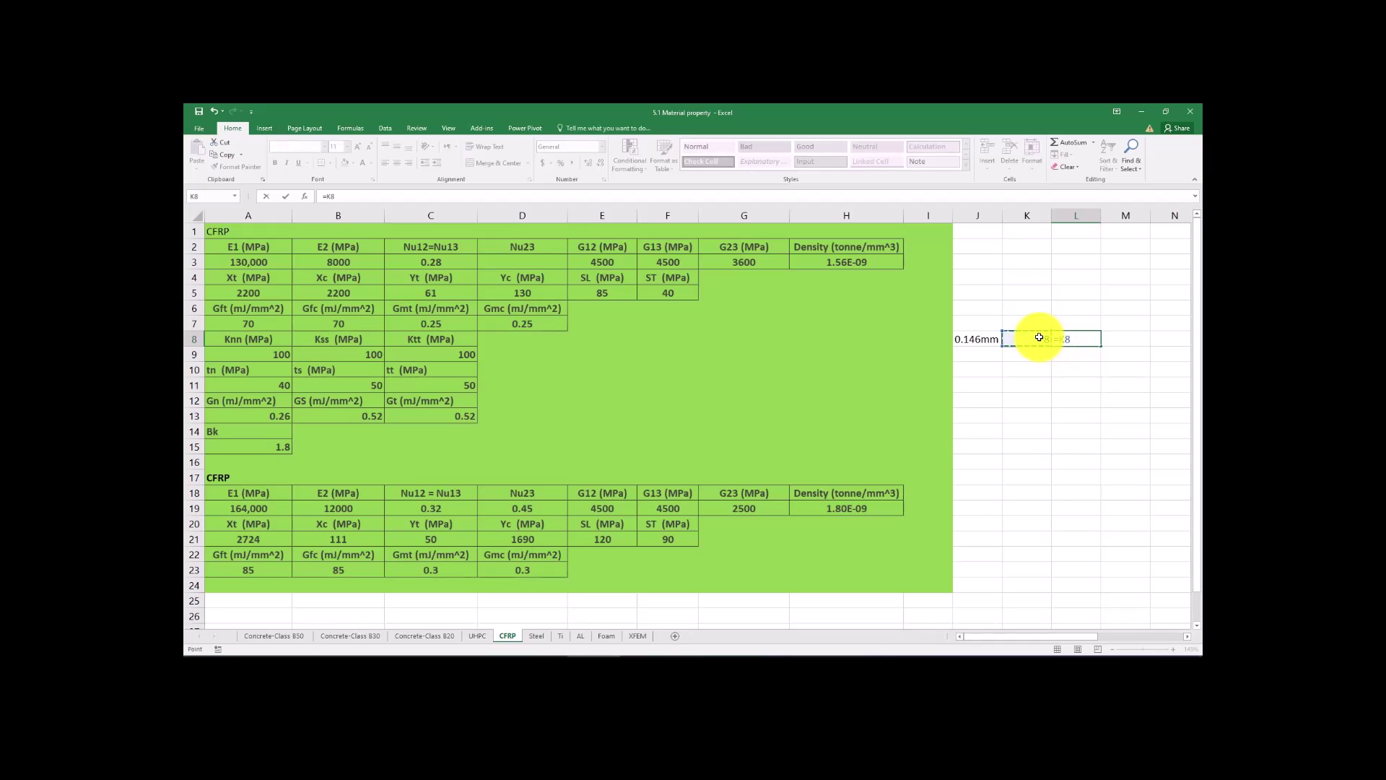
pyautogui.write('*0.146')
pyautogui.press('Return')
pyautogui.click(1087, 341)
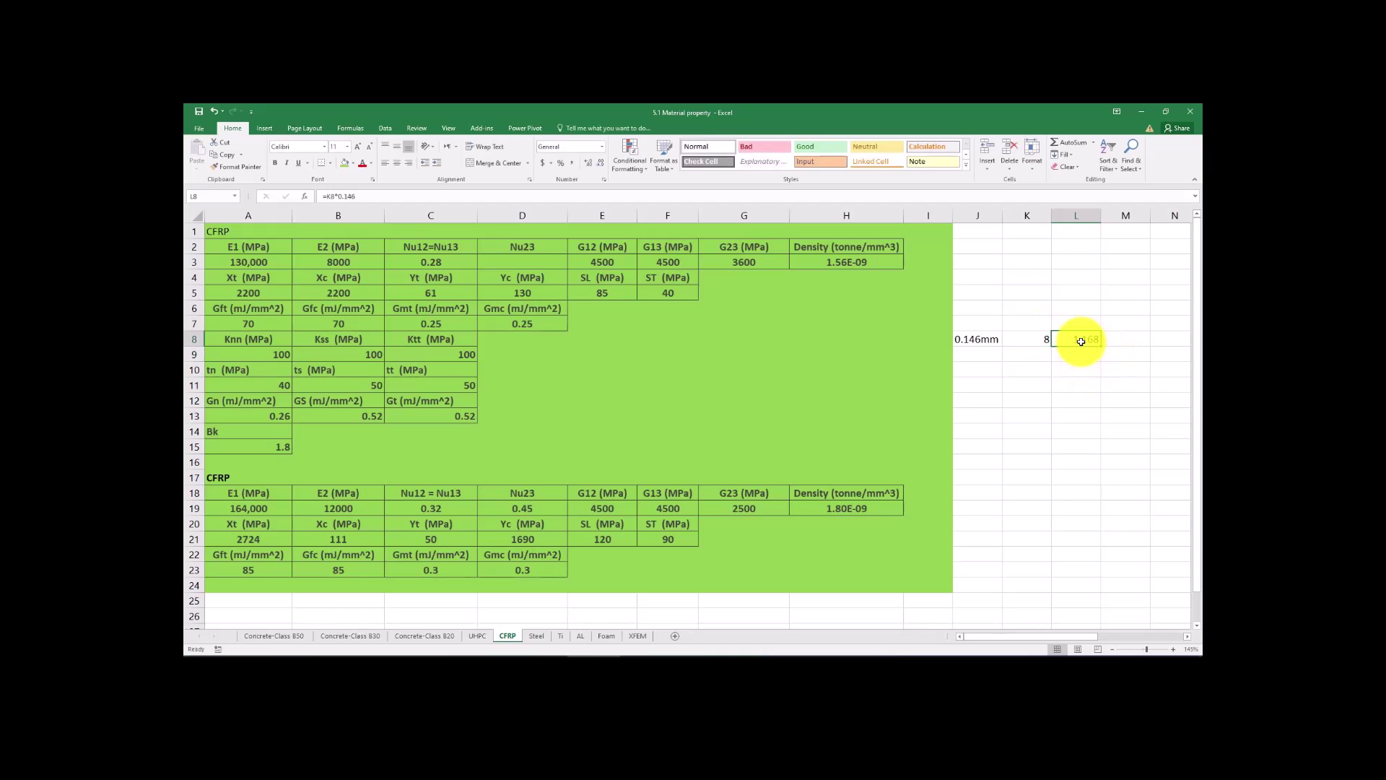
pyautogui.moveTo(1102, 218); pyautogui.dragTo(1106, 218)
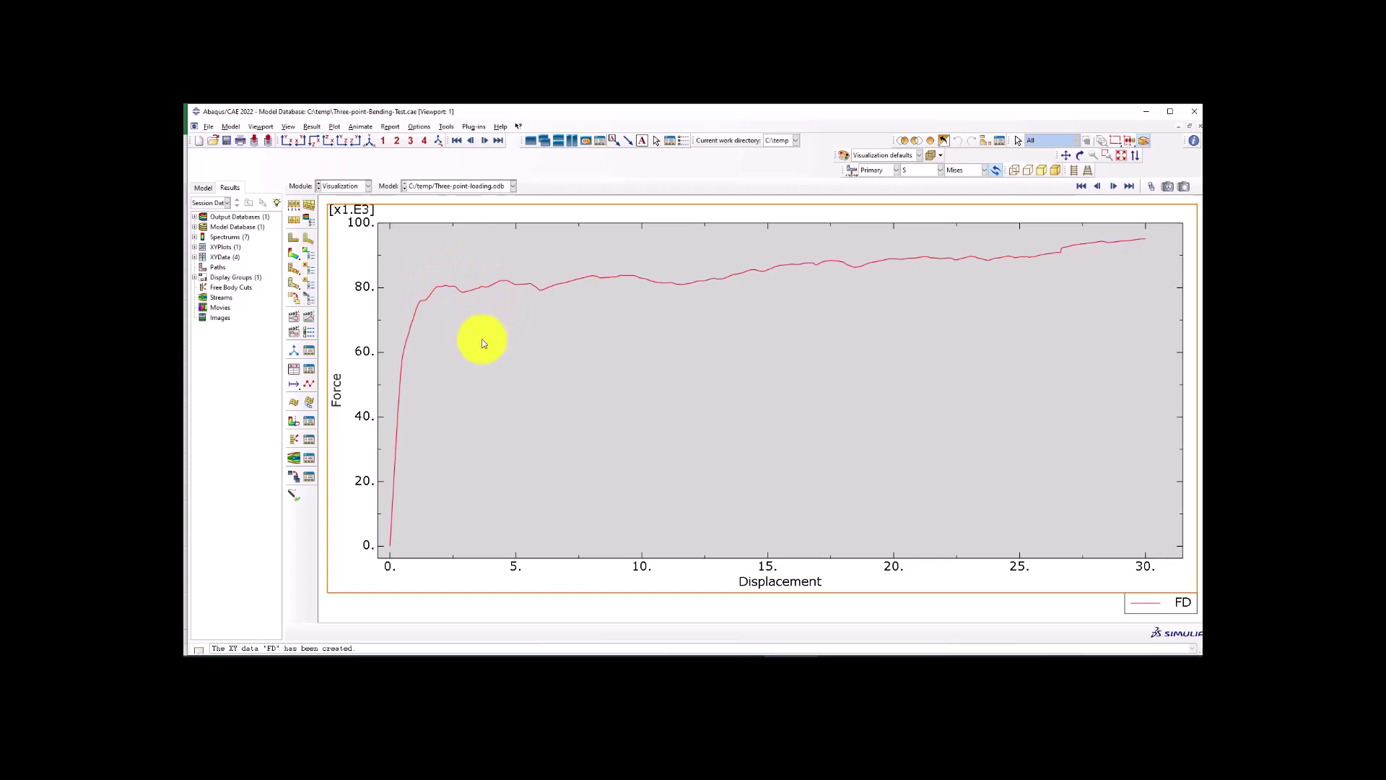
# In Abaqus/CAE, view the bending model's stress contours, and examine the C-Beam, bar, Stirrups and Support parts in the Part module.
pyautogui.click(292, 257)
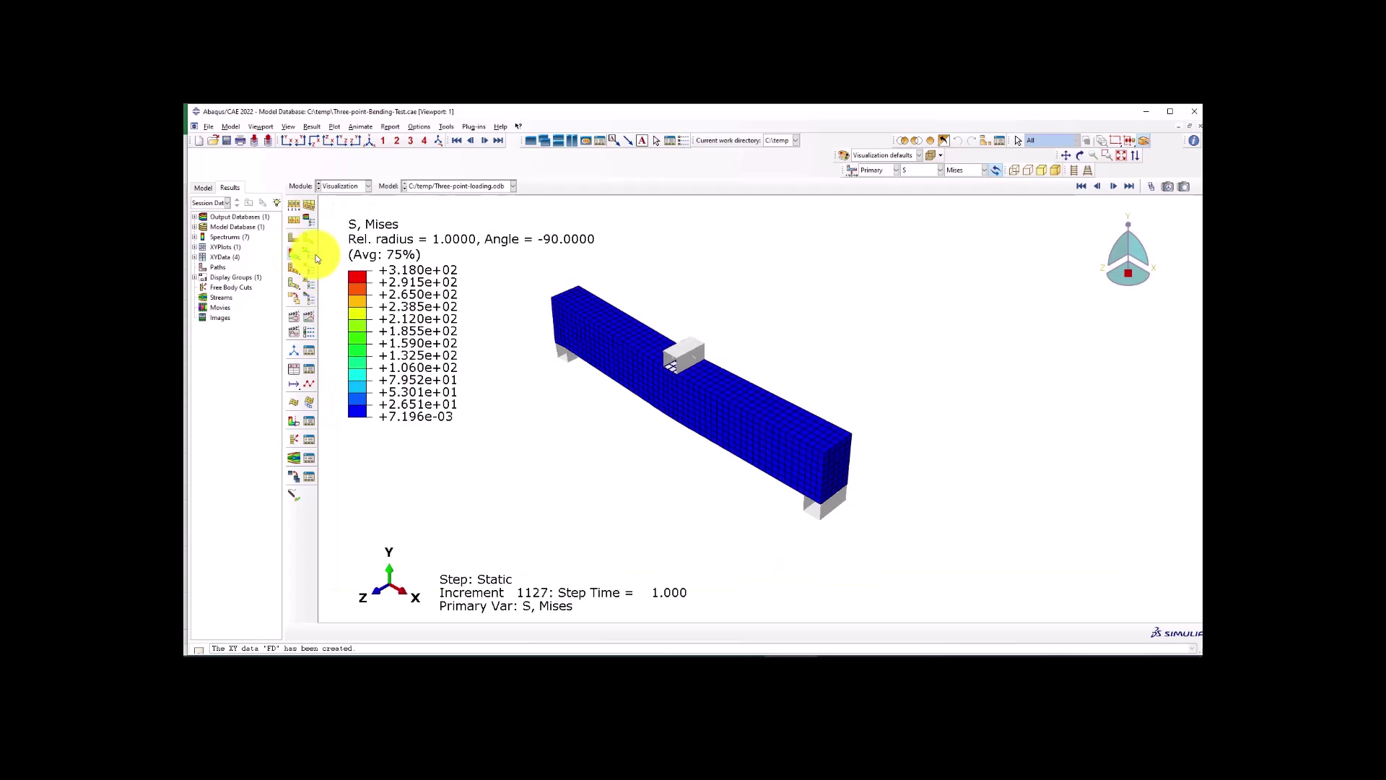
pyautogui.click(344, 186)
pyautogui.click(341, 198)
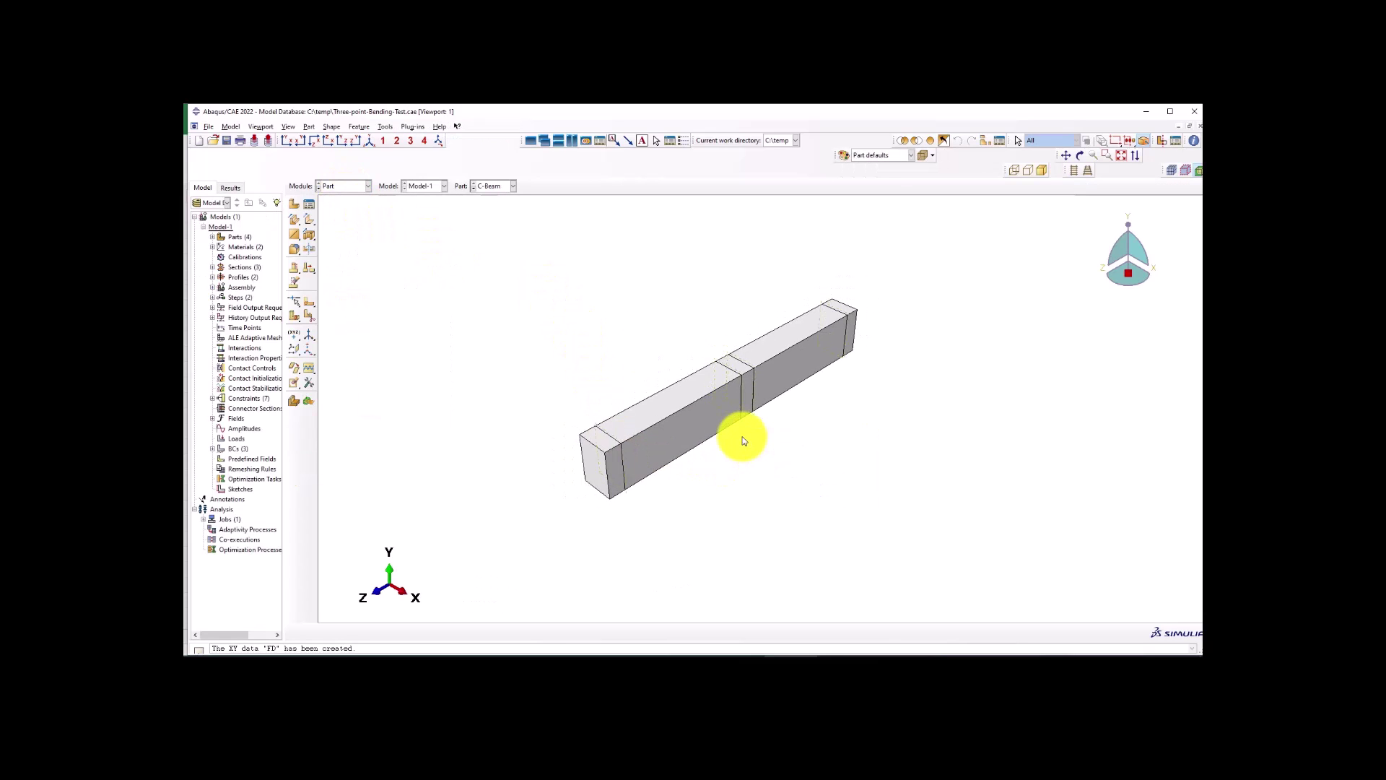
pyautogui.click(494, 187)
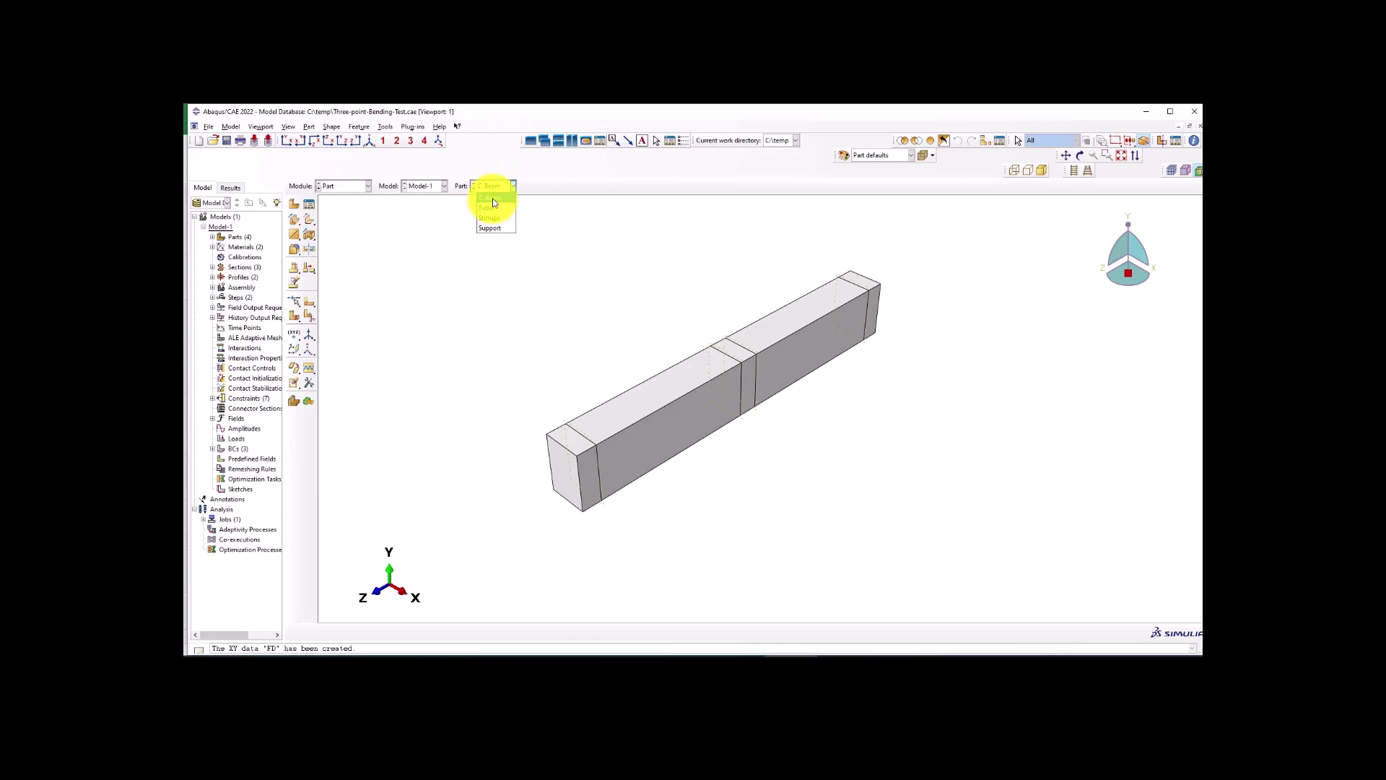
pyautogui.click(485, 208)
pyautogui.click(493, 186)
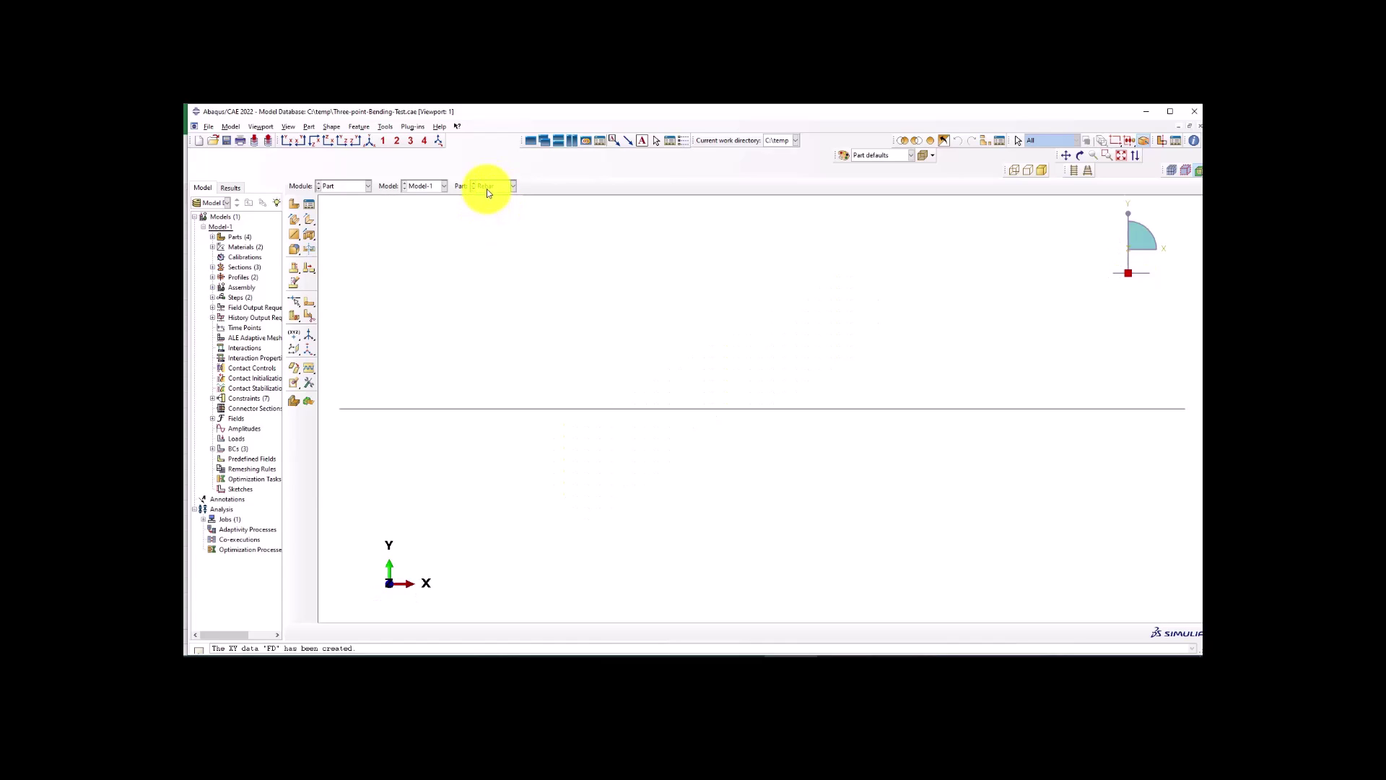
pyautogui.click(494, 186)
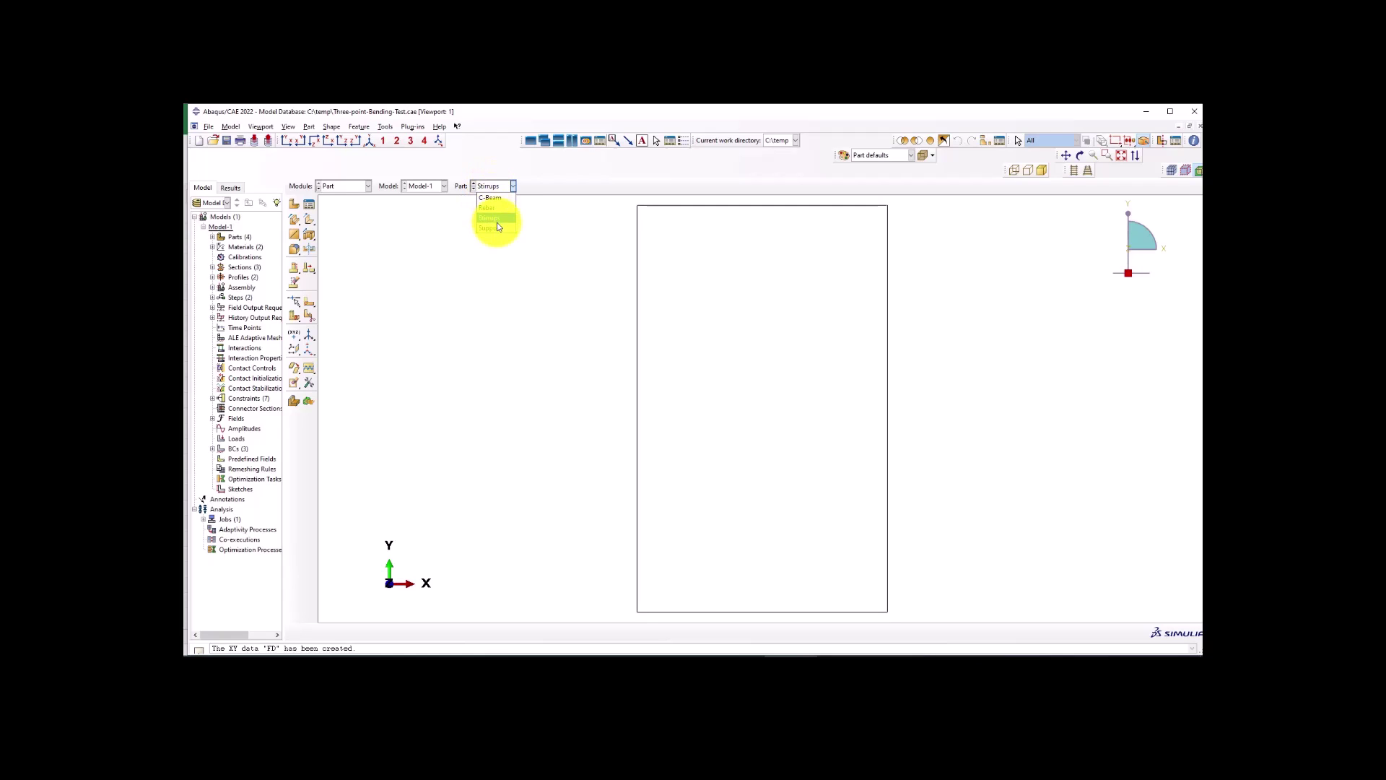
pyautogui.click(496, 228)
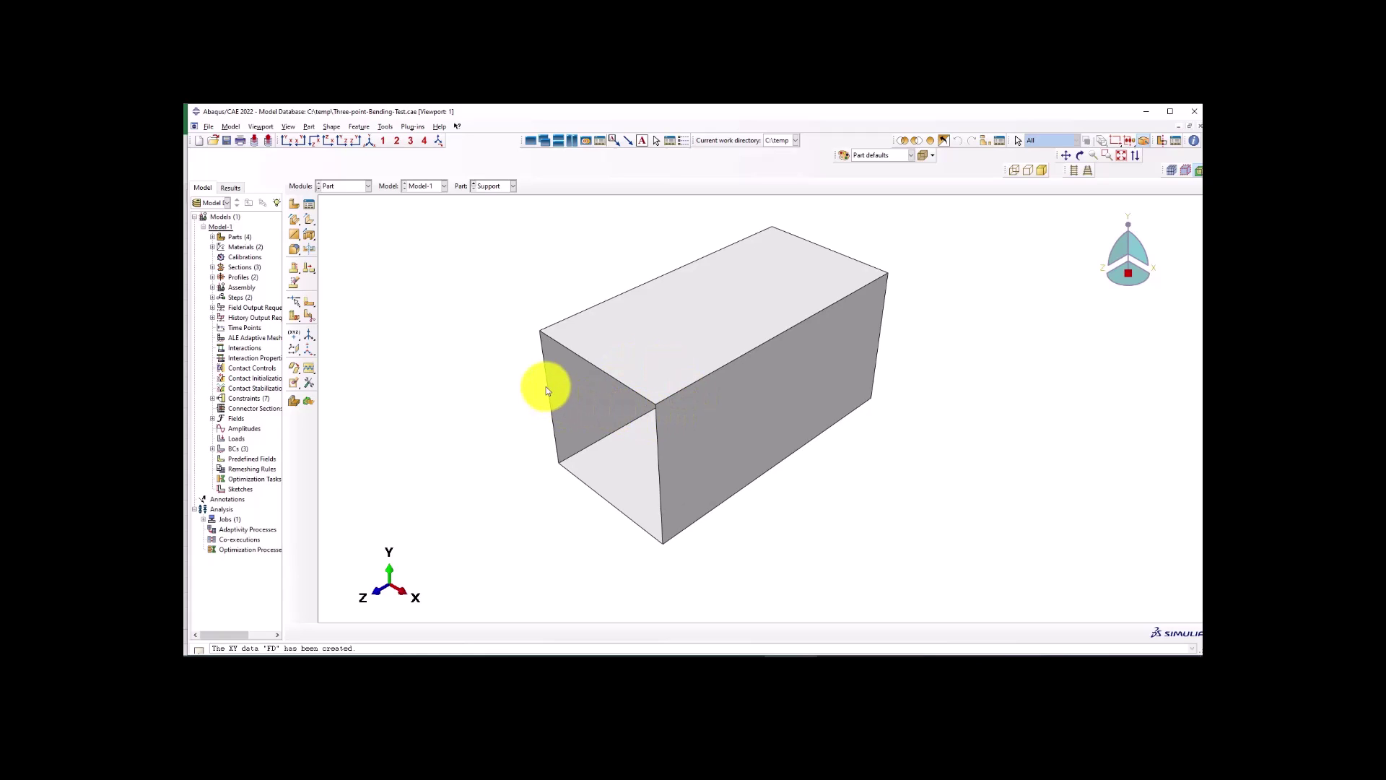
# Create a 3D deformable part named CFRP with an extruded shell as its base feature.
pyautogui.click(294, 204)
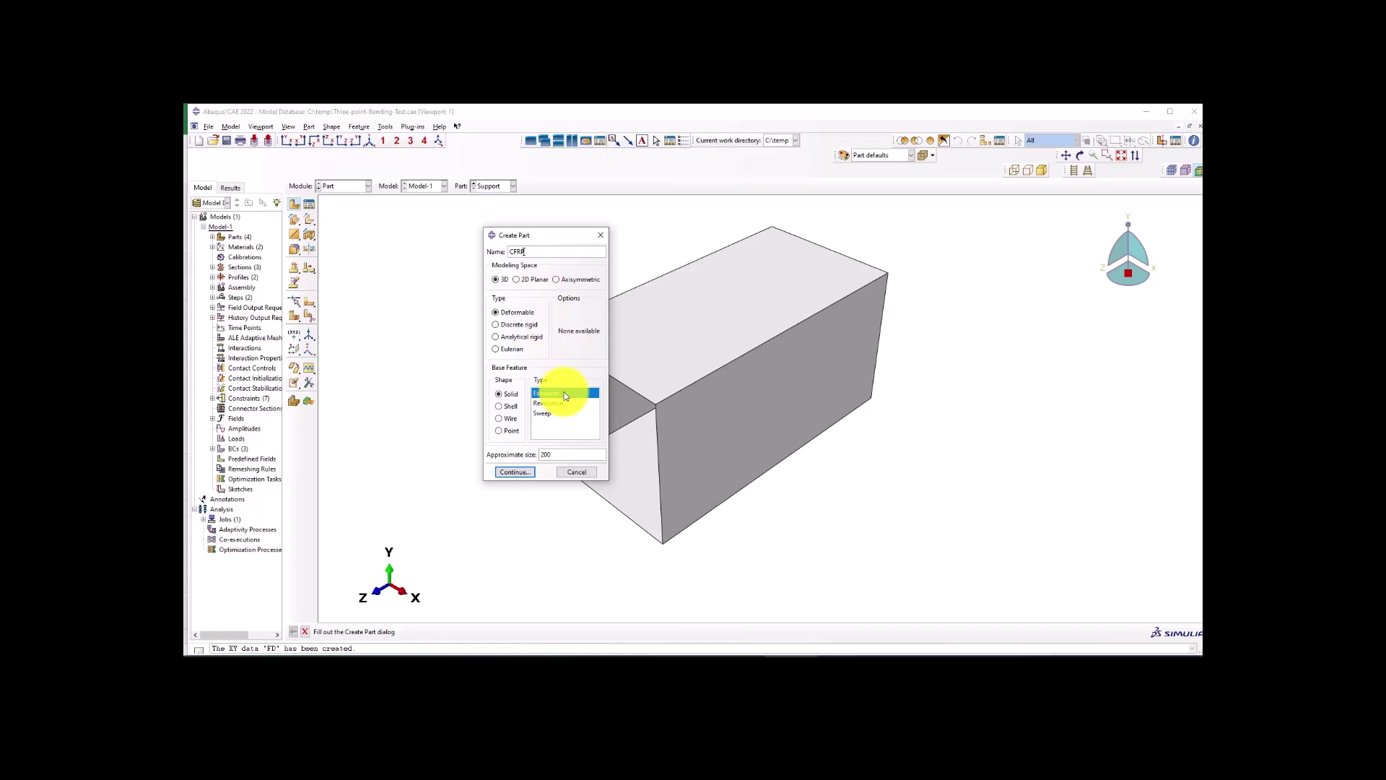
pyautogui.click(505, 408)
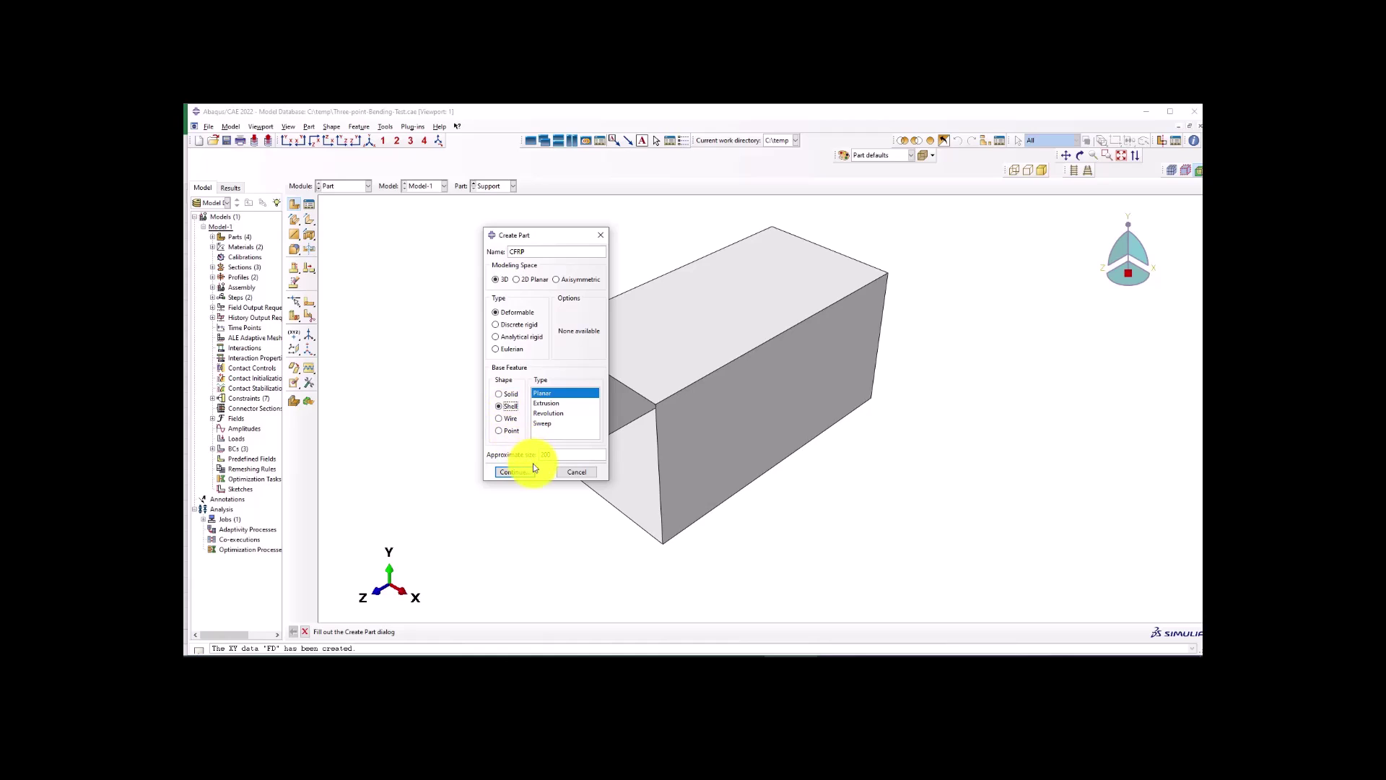
pyautogui.click(567, 456)
pyautogui.click(547, 403)
pyautogui.click(514, 473)
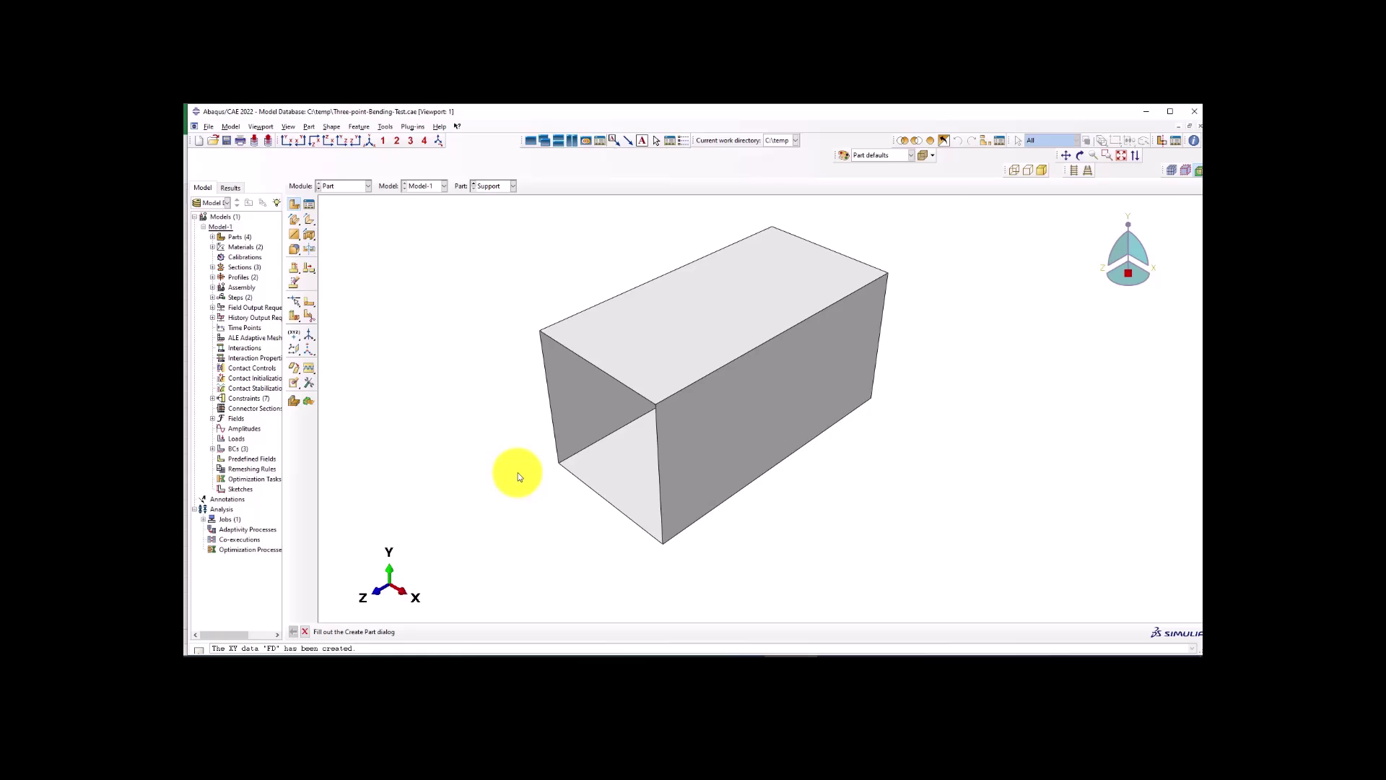
# Sketch the CFRP section as a rectangle centred on the origin, with its upper opposite corner at (100, 150).
pyautogui.click(310, 220)
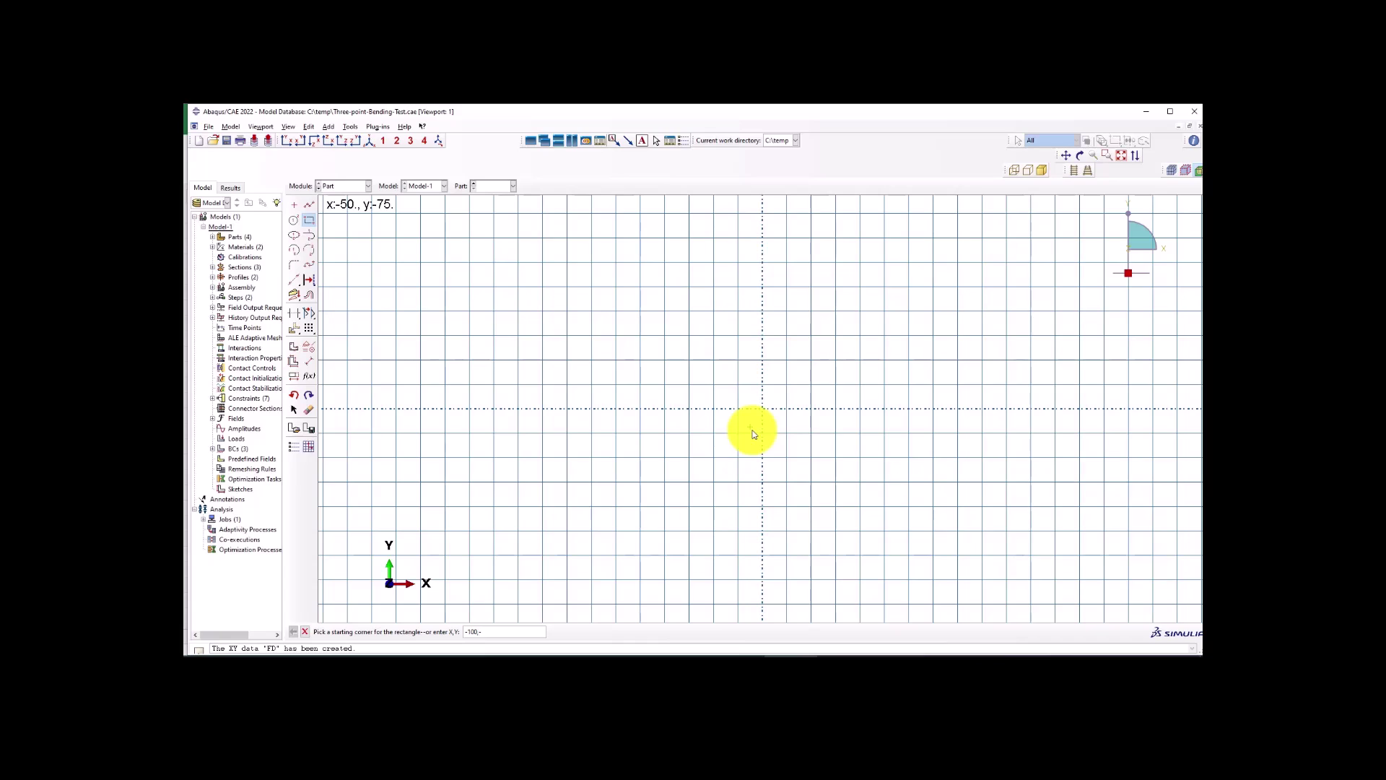
pyautogui.click(752, 433)
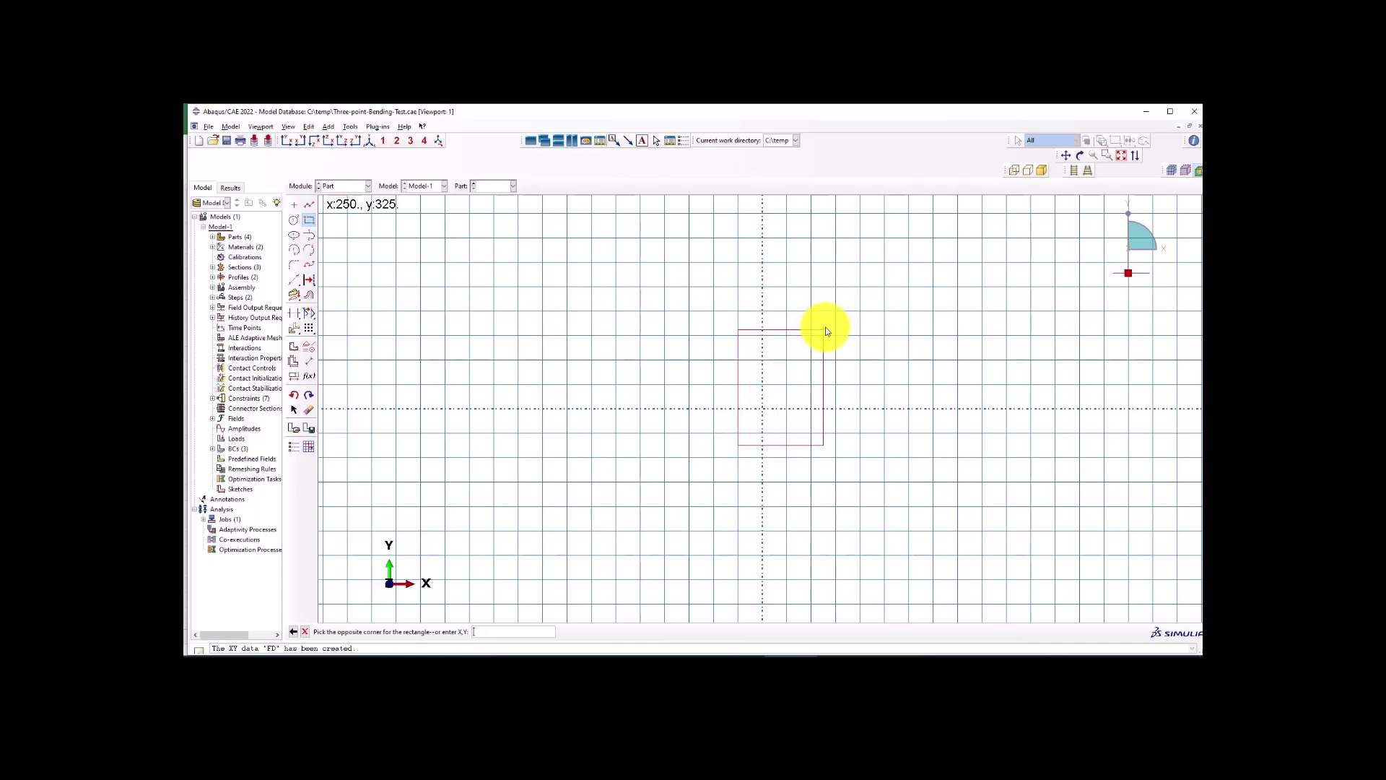
pyautogui.write('100,150')
pyautogui.press('Return')
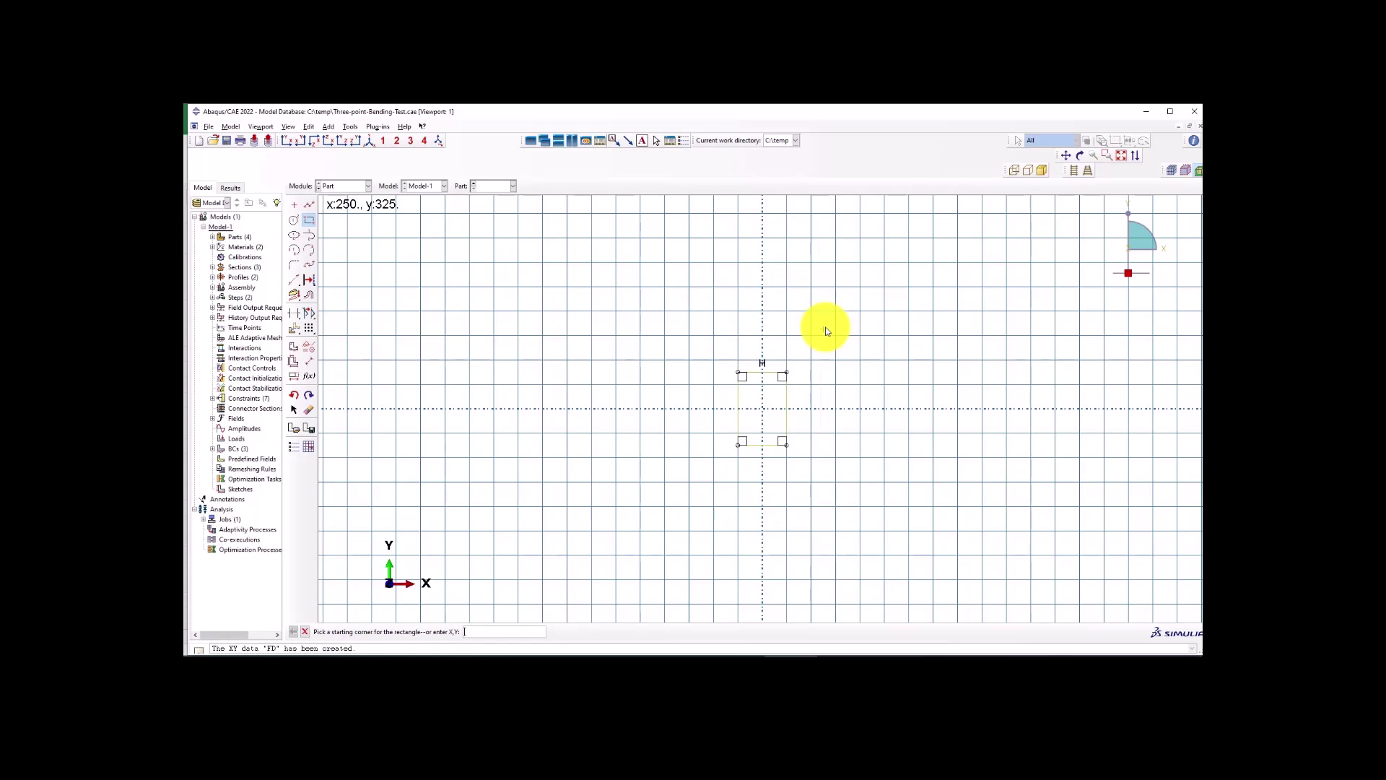
pyautogui.scroll(2, 811, 405)
pyautogui.scroll(1, 811, 406)
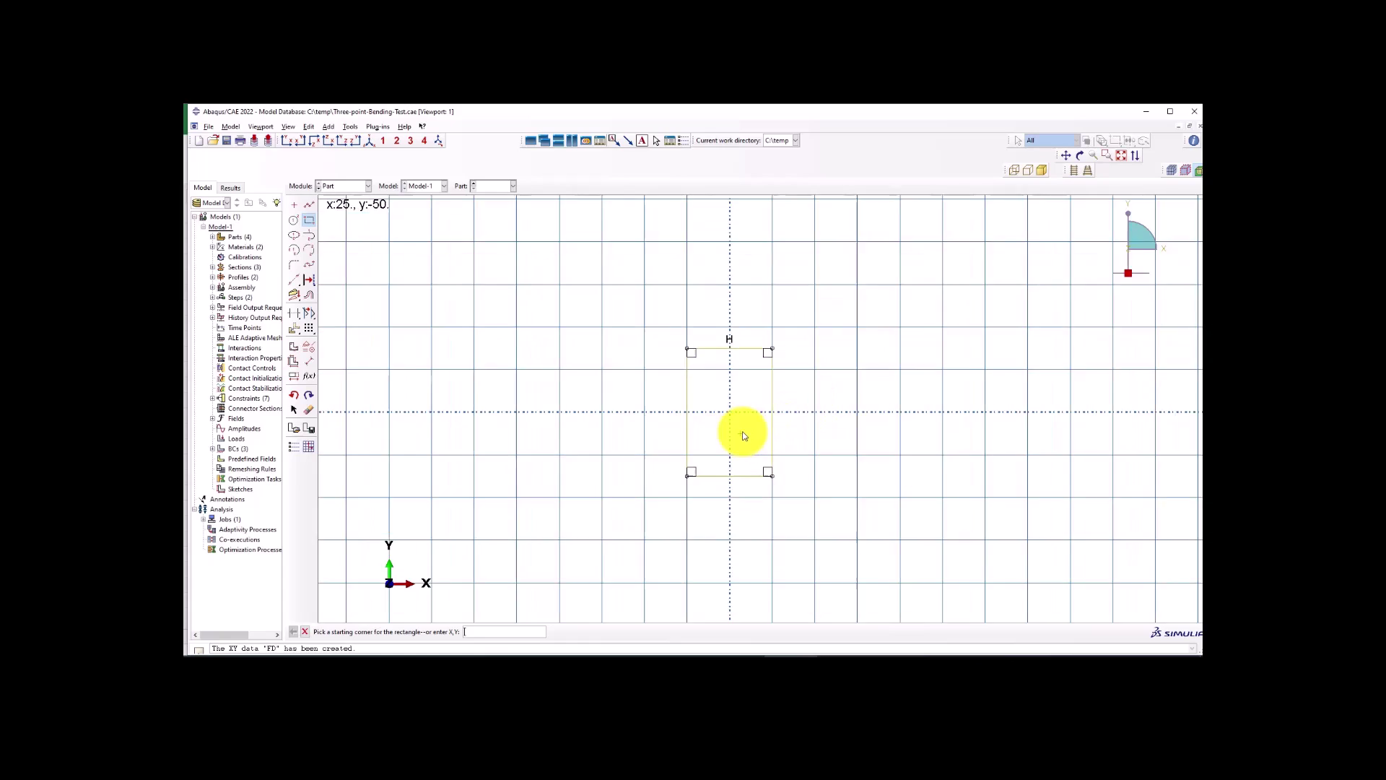
pyautogui.press('Escape')
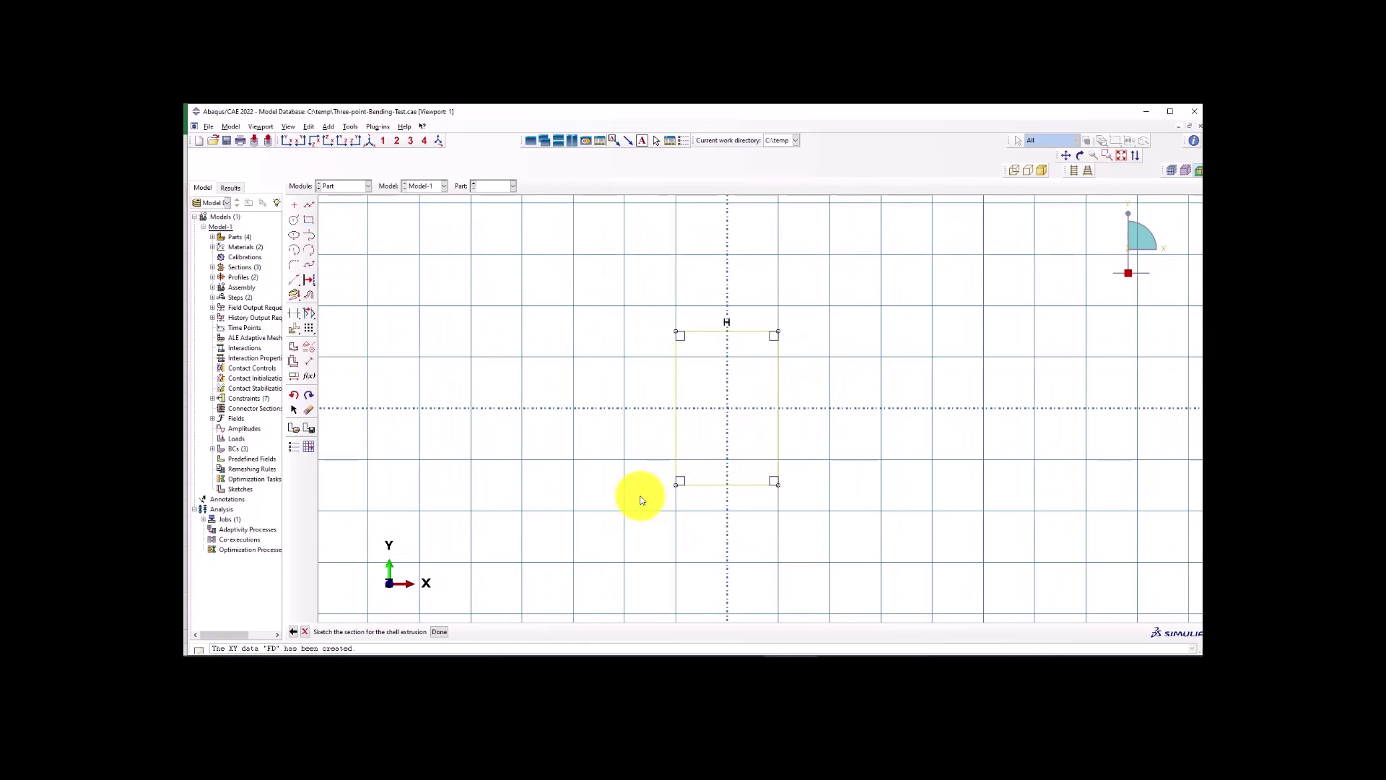
# Finish the section sketch and extrude the CFRP shell to a depth of 2000.
pyautogui.middleClick(619, 481)
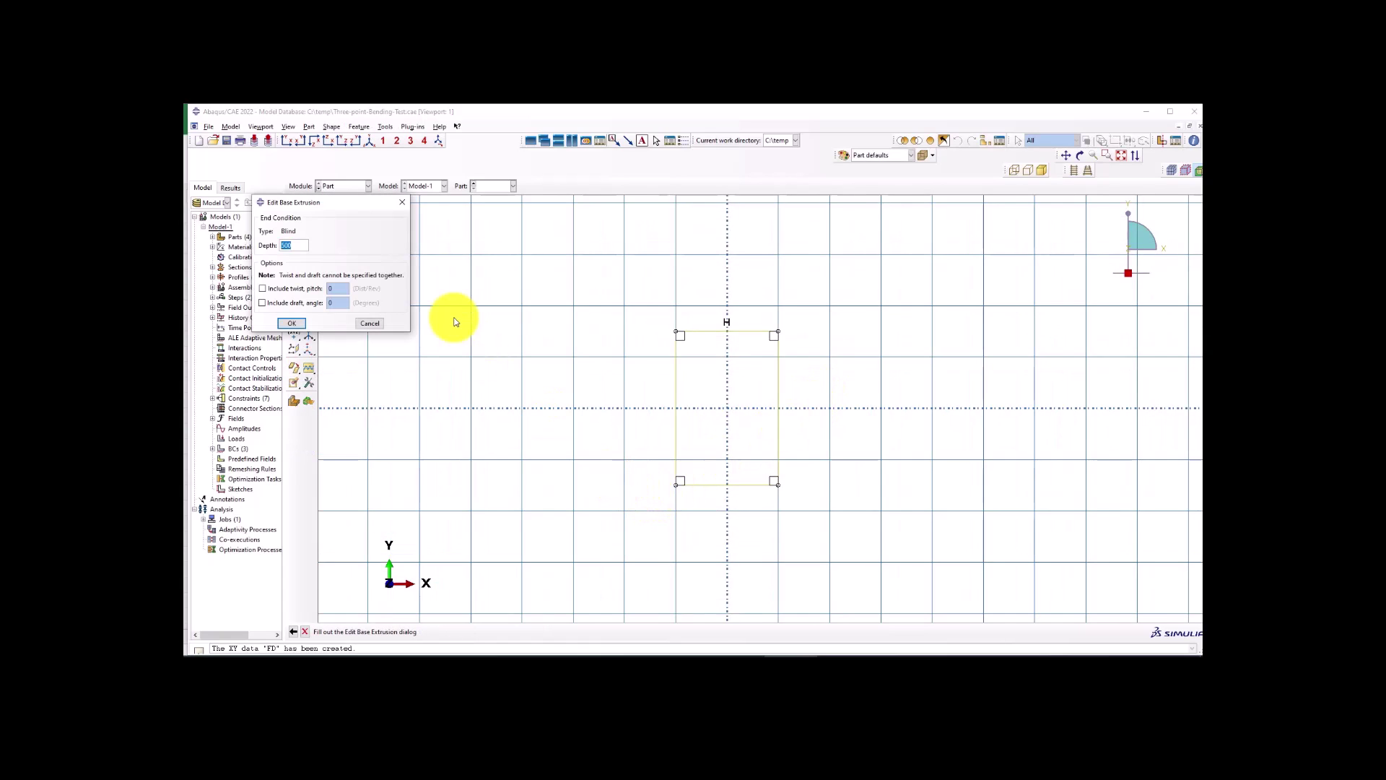
pyautogui.write('2000')
pyautogui.click(296, 323)
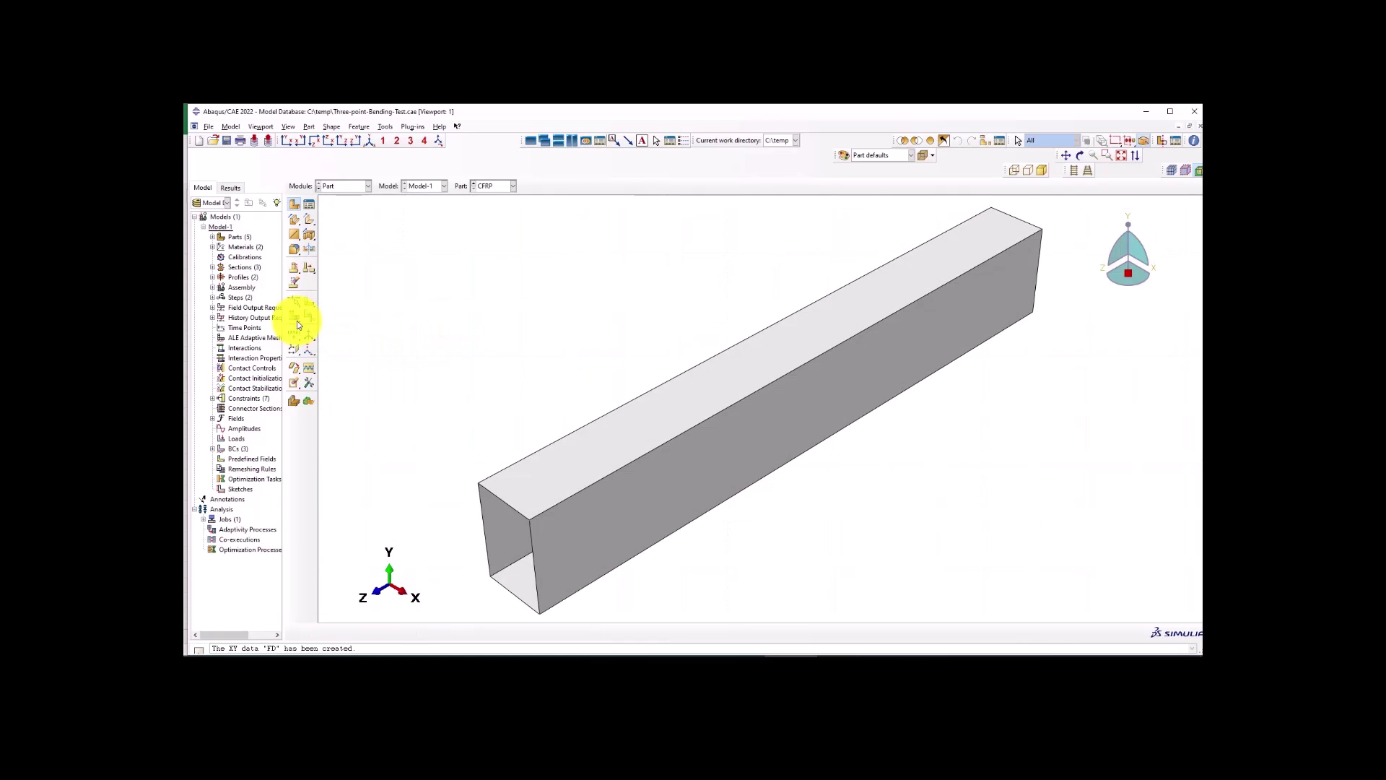
pyautogui.scroll(-1, 587, 386)
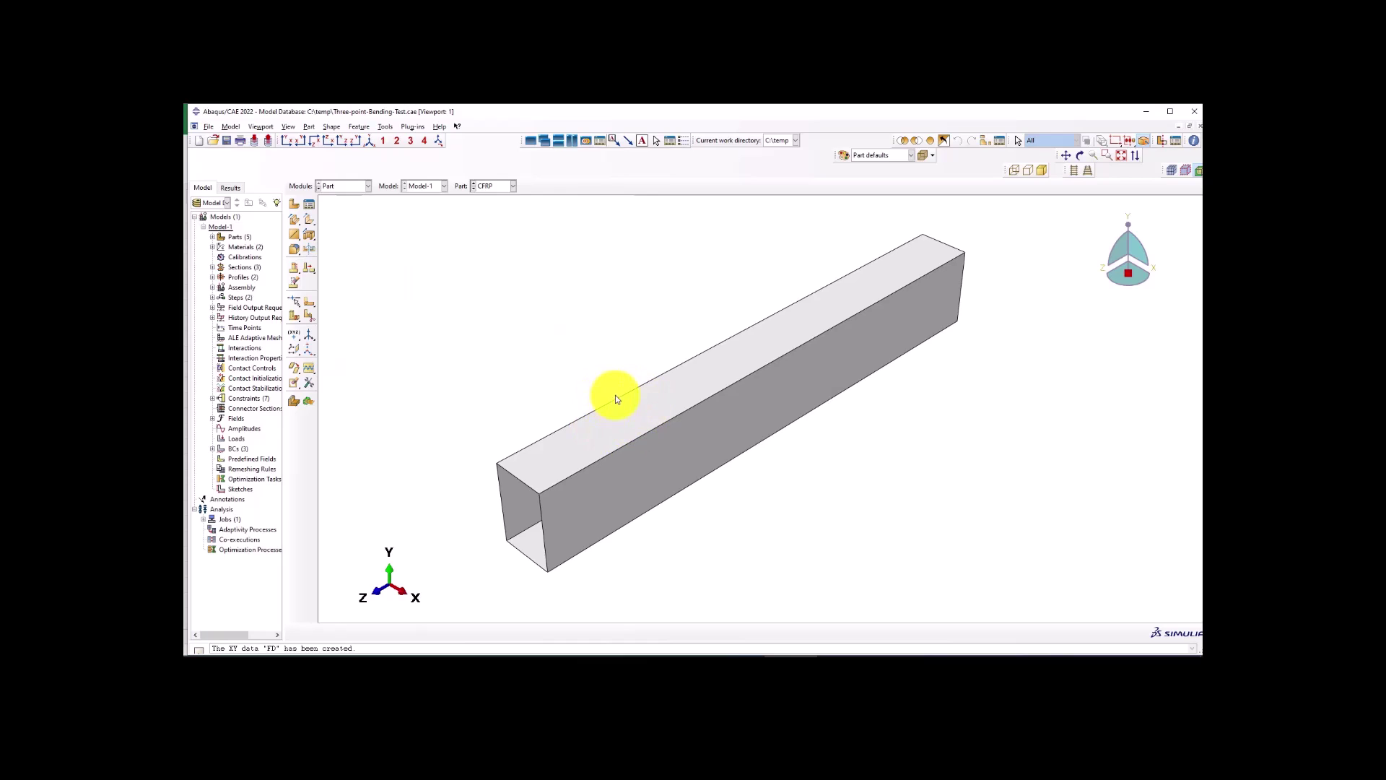
pyautogui.scroll(-2, 613, 493)
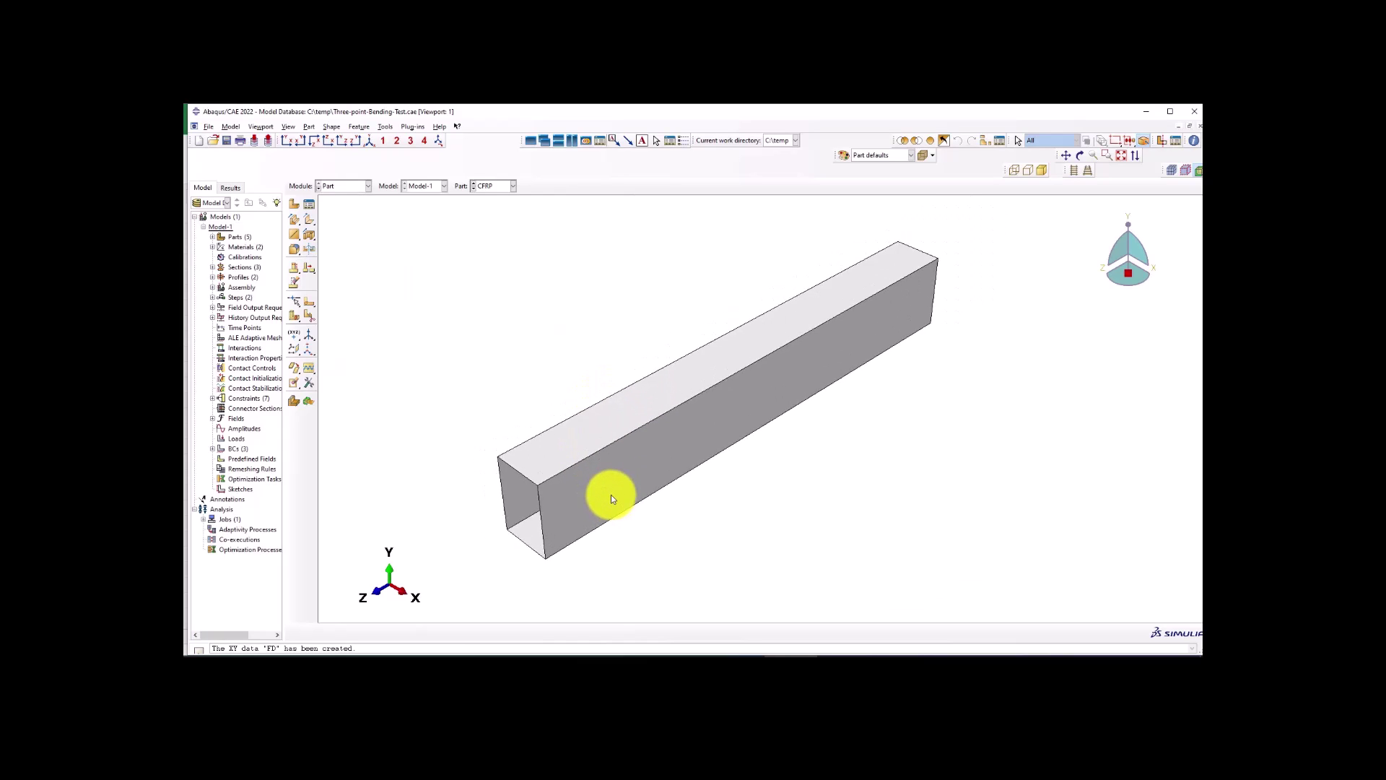
pyautogui.scroll(-1, 611, 496)
# Switch to the Property module and open the Material Manager.
pyautogui.click(345, 186)
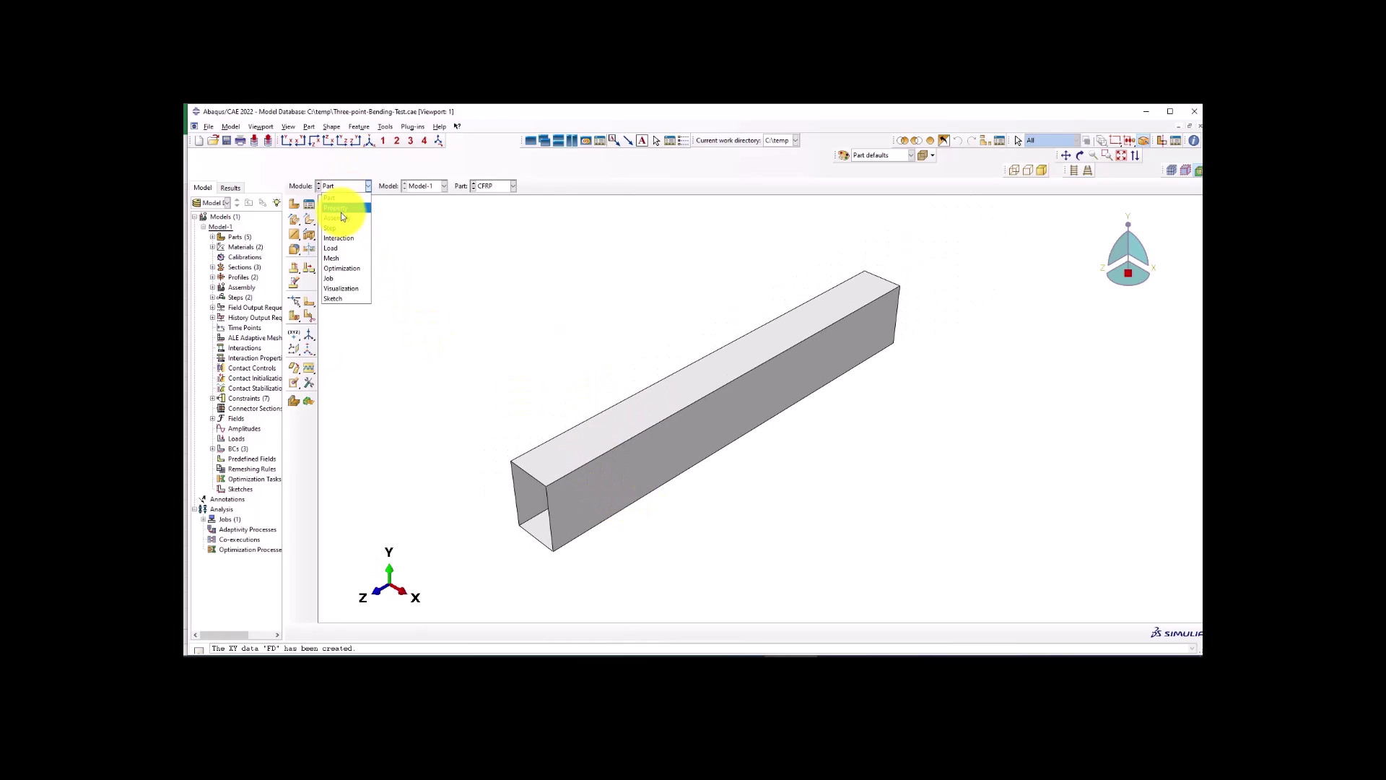
pyautogui.click(342, 210)
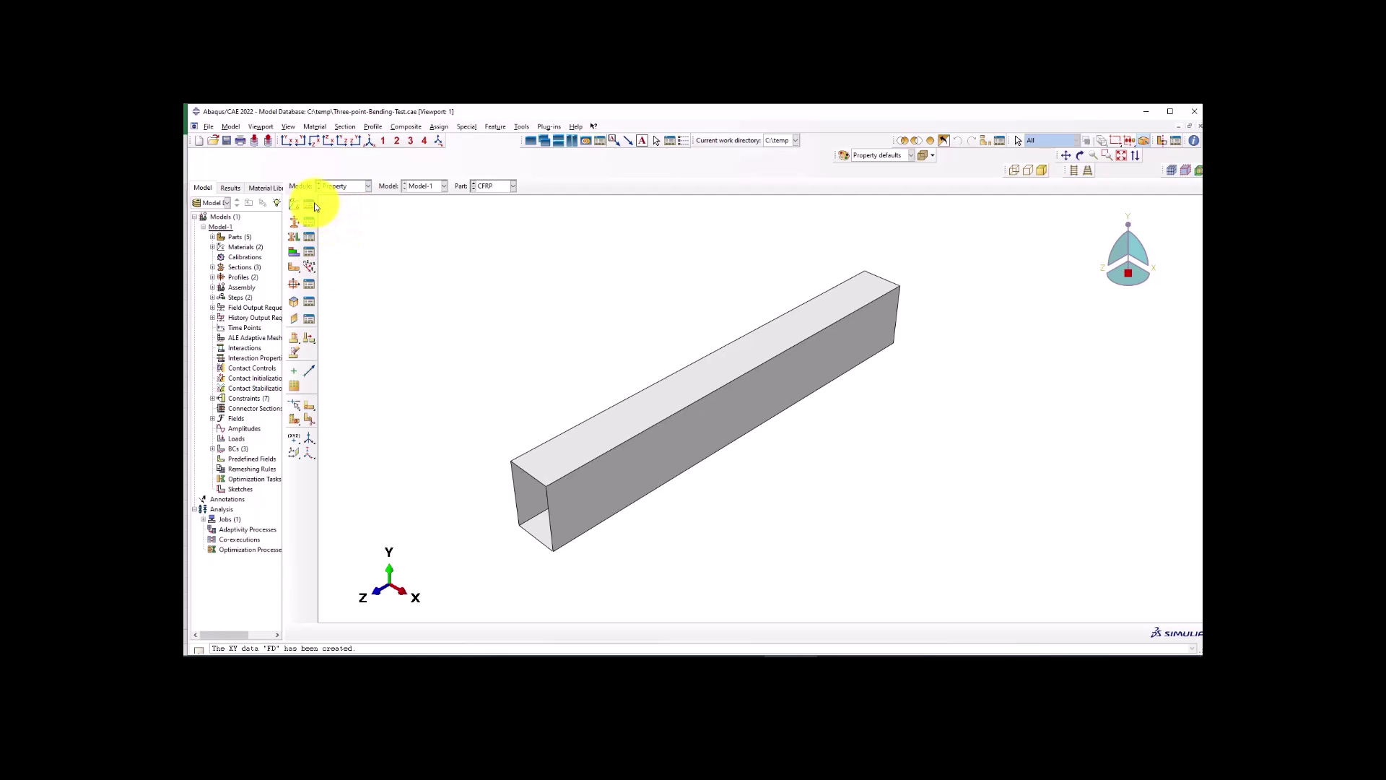
pyautogui.click(311, 206)
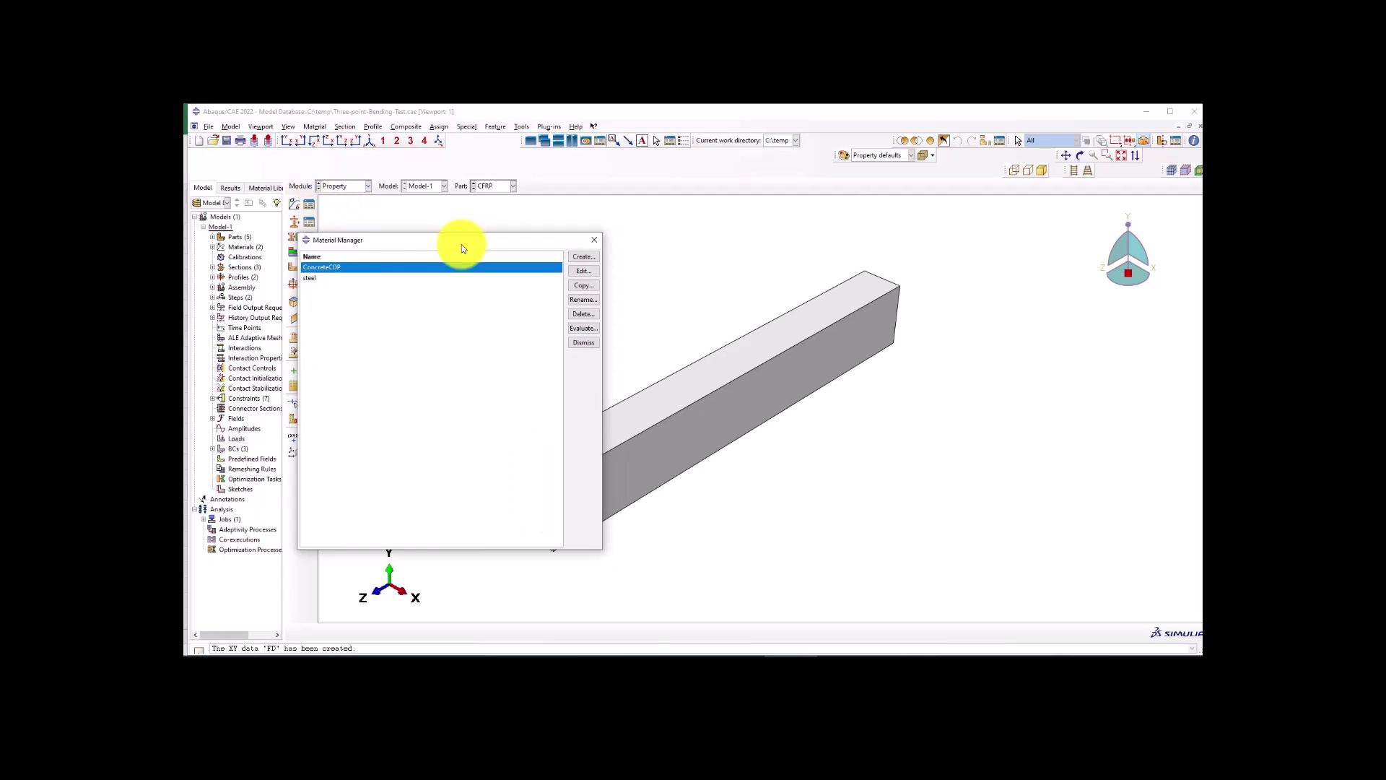
pyautogui.moveTo(463, 248); pyautogui.dragTo(525, 251)
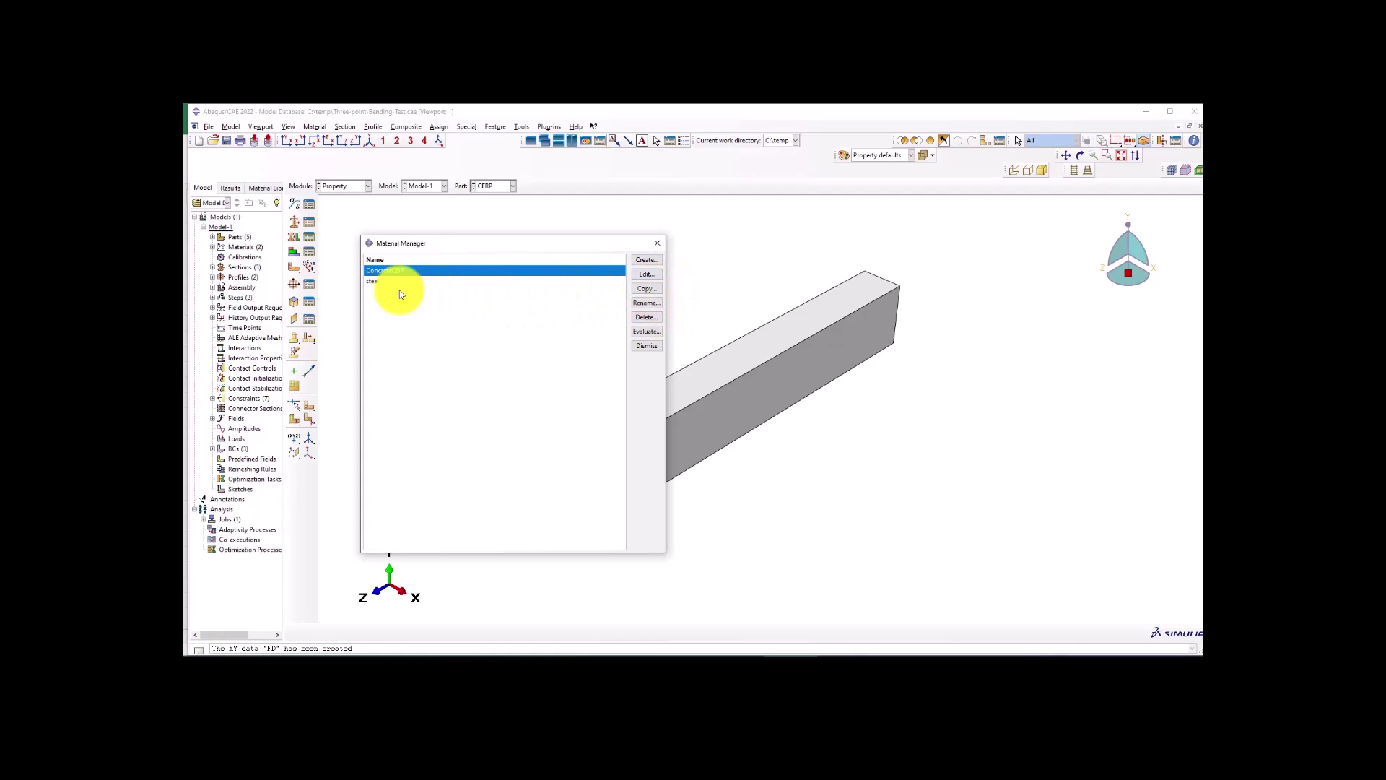
# Examine the steel material's density and plastic stress-strain data, and close its definition without changes.
pyautogui.click(379, 281)
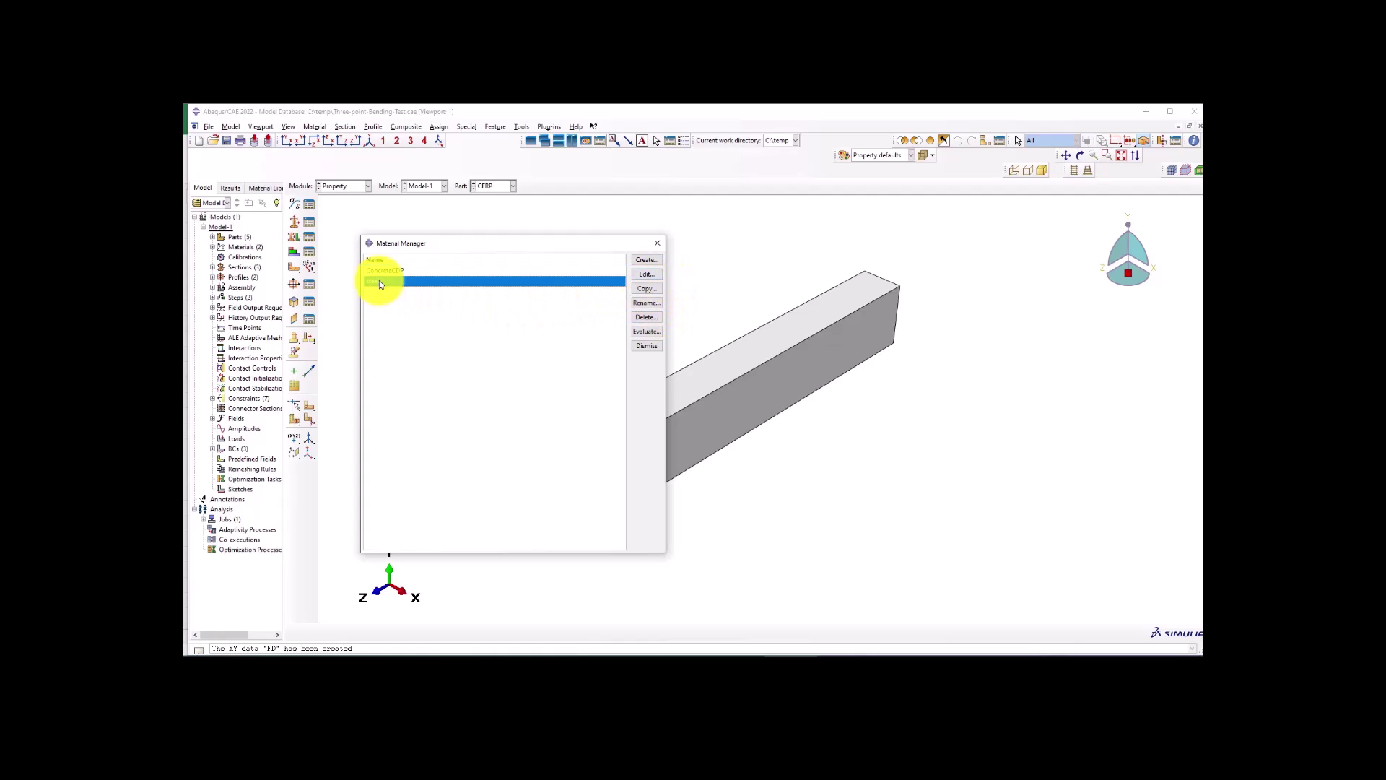
pyautogui.click(645, 272)
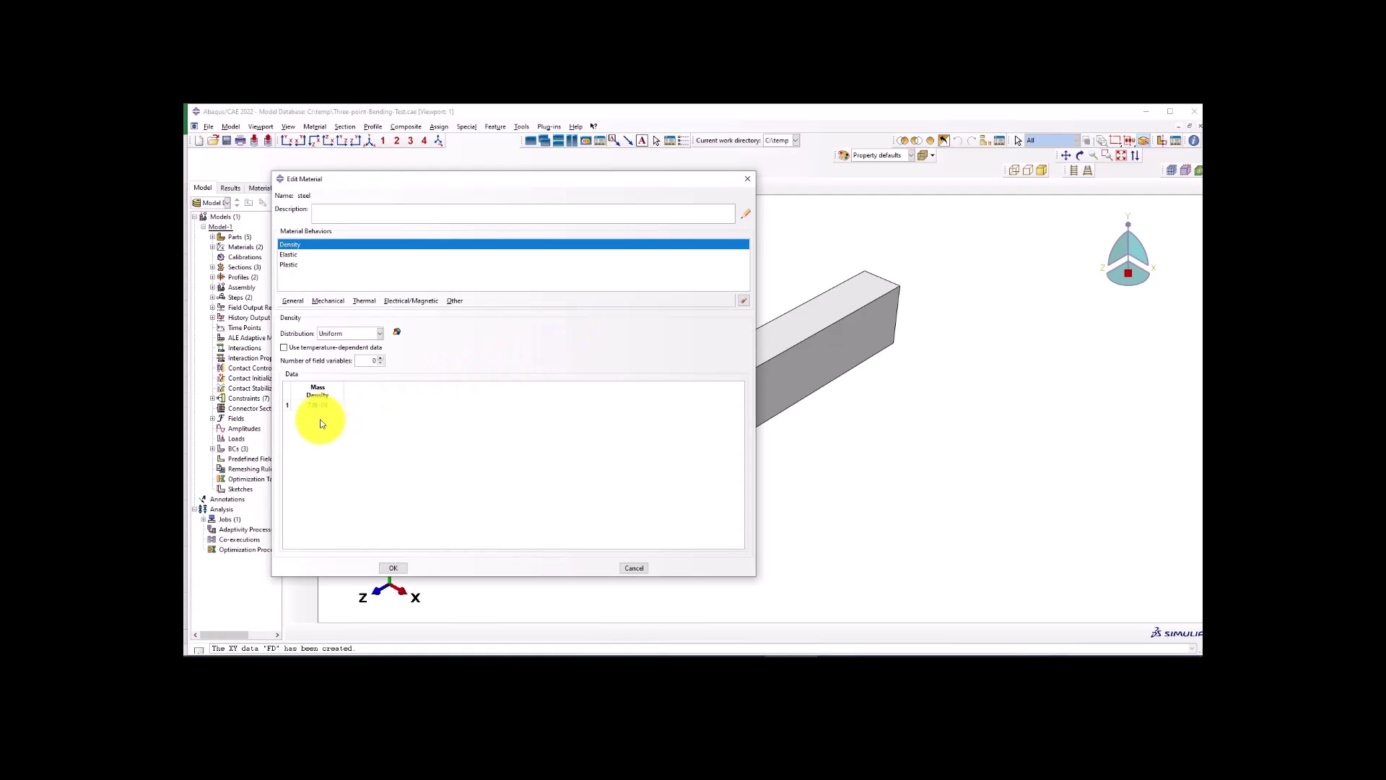
pyautogui.click(288, 264)
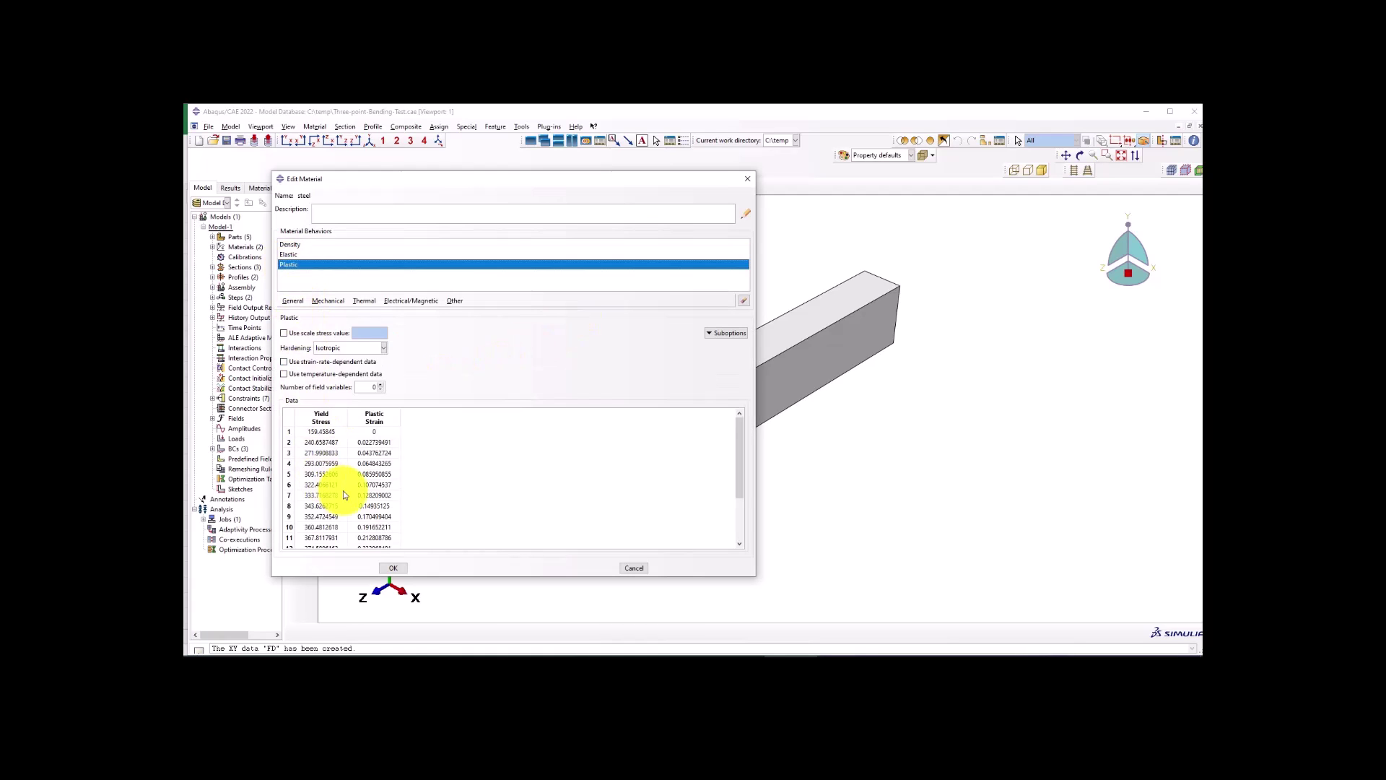
pyautogui.scroll(-3, 344, 494)
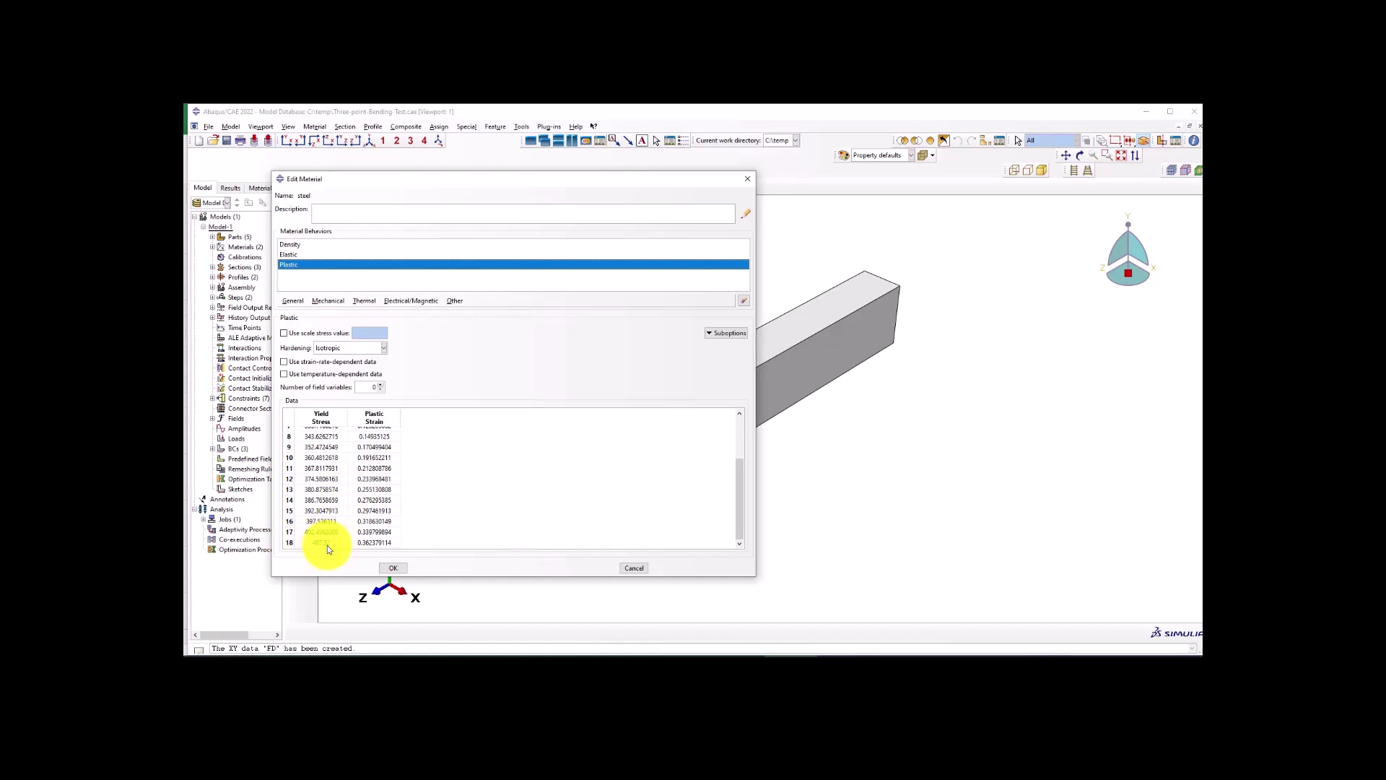
pyautogui.click(751, 181)
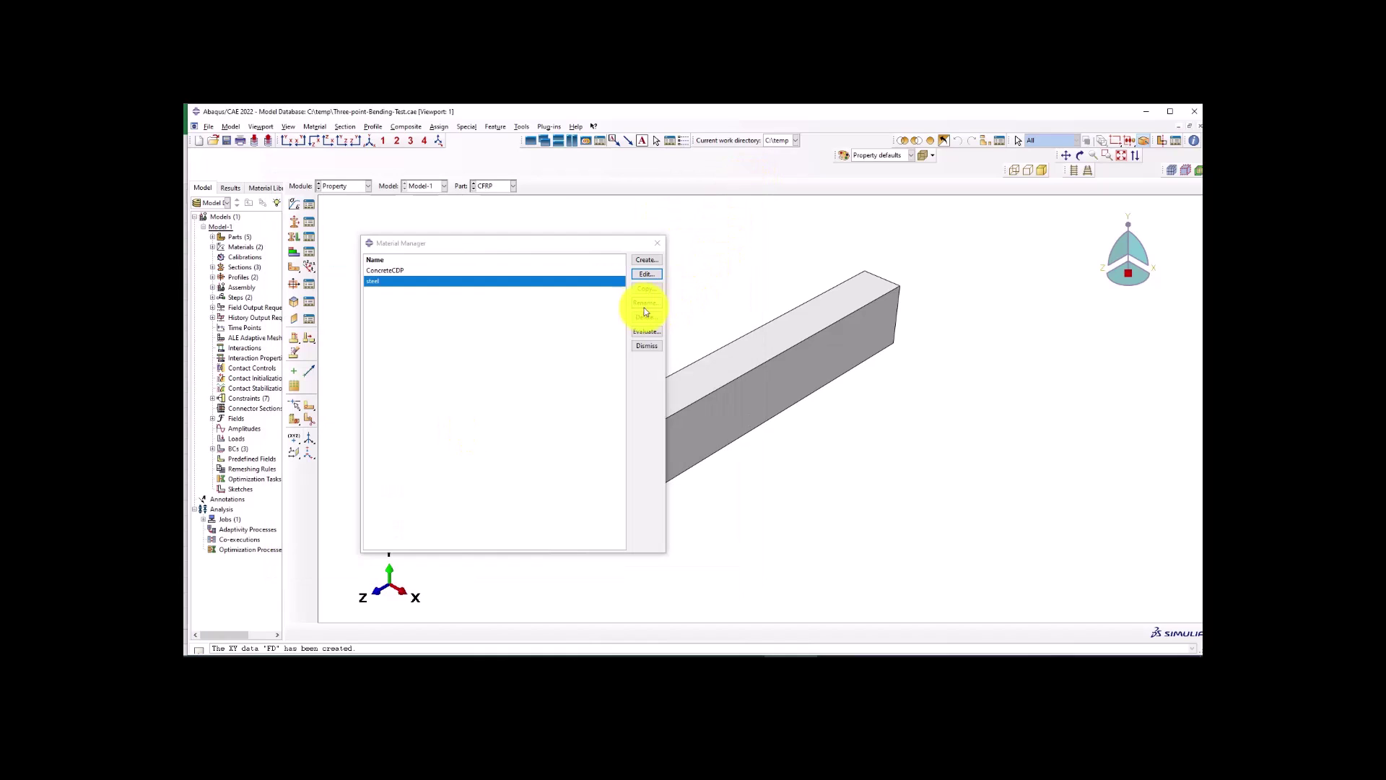
# Copy the CFRP material from the CFRP.lib material library into Model-1 and reopen the Material Manager.
pyautogui.click(657, 243)
pyautogui.click(263, 188)
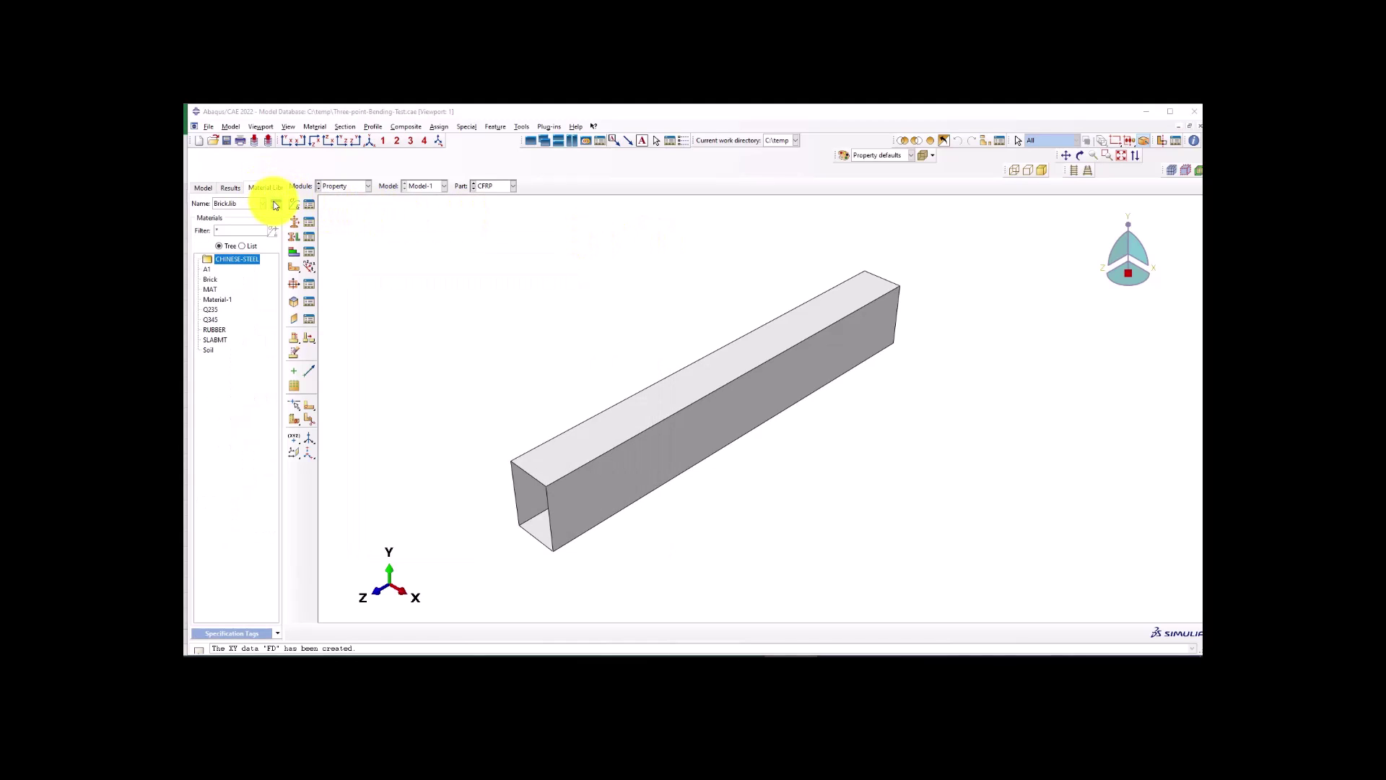
pyautogui.click(275, 203)
pyautogui.click(276, 200)
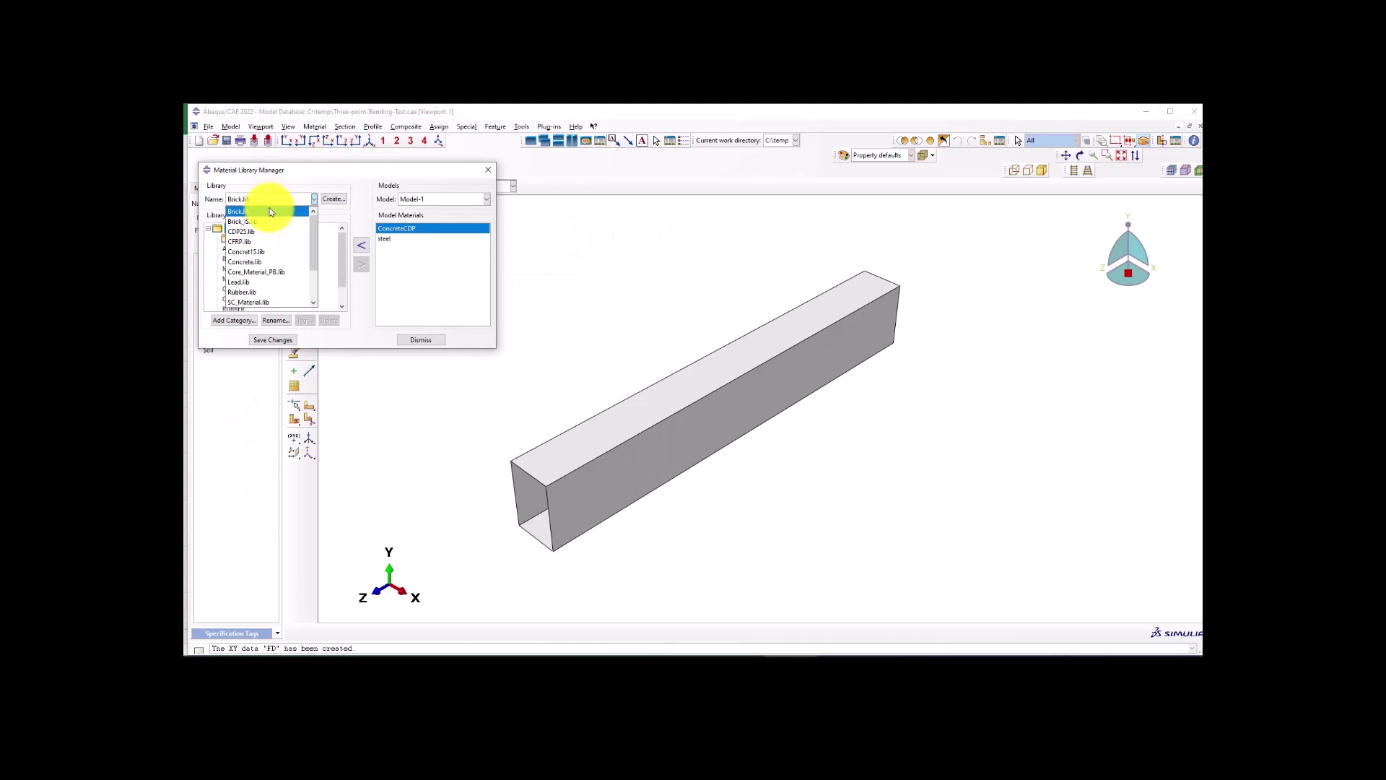
pyautogui.click(240, 235)
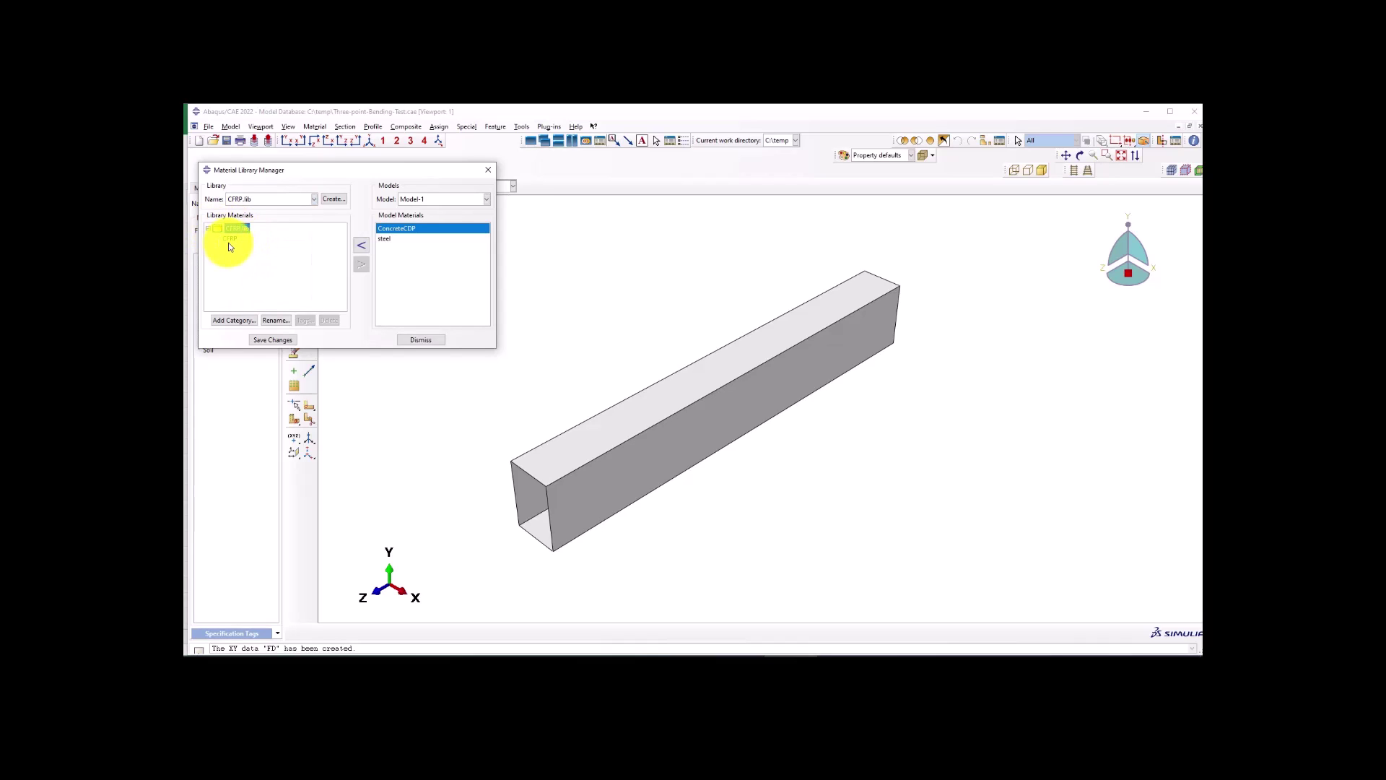
pyautogui.click(228, 240)
pyautogui.click(361, 265)
pyautogui.click(419, 336)
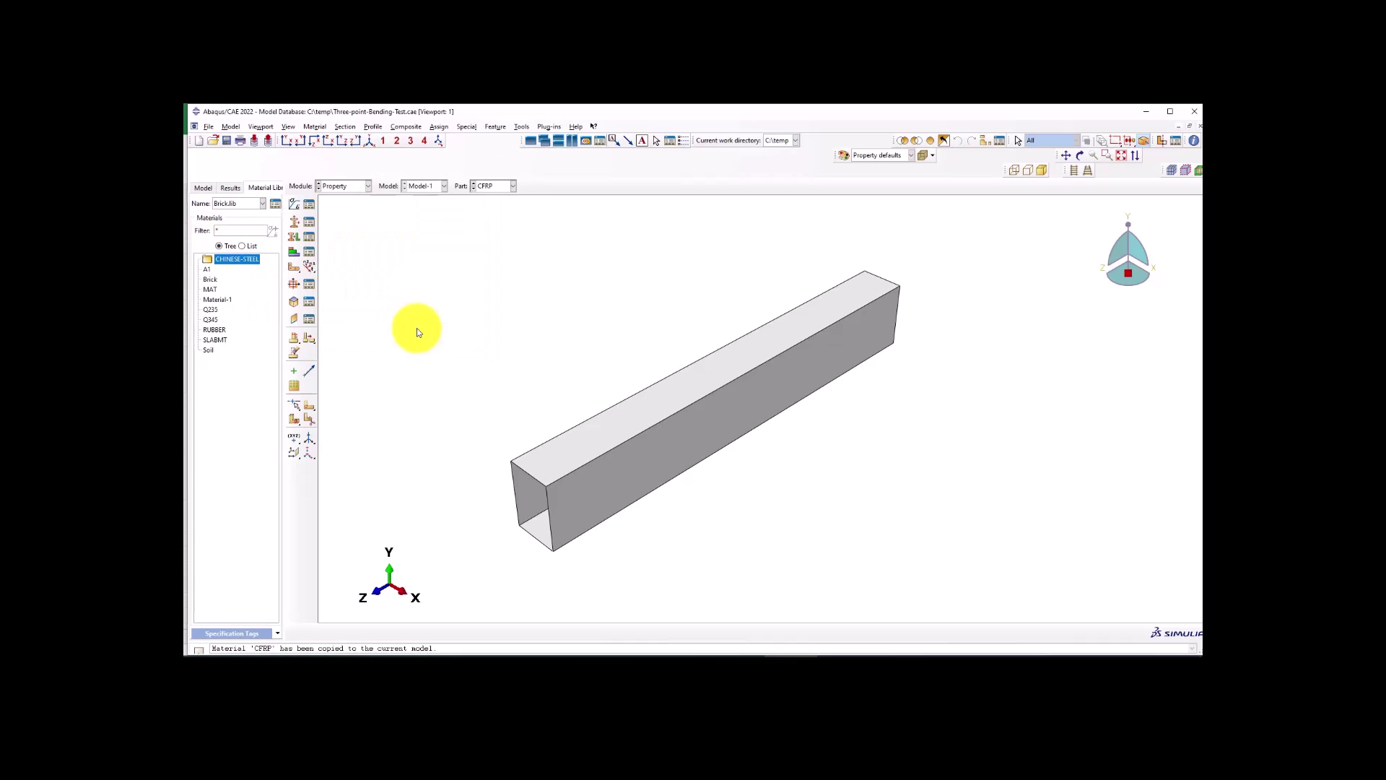
pyautogui.click(309, 207)
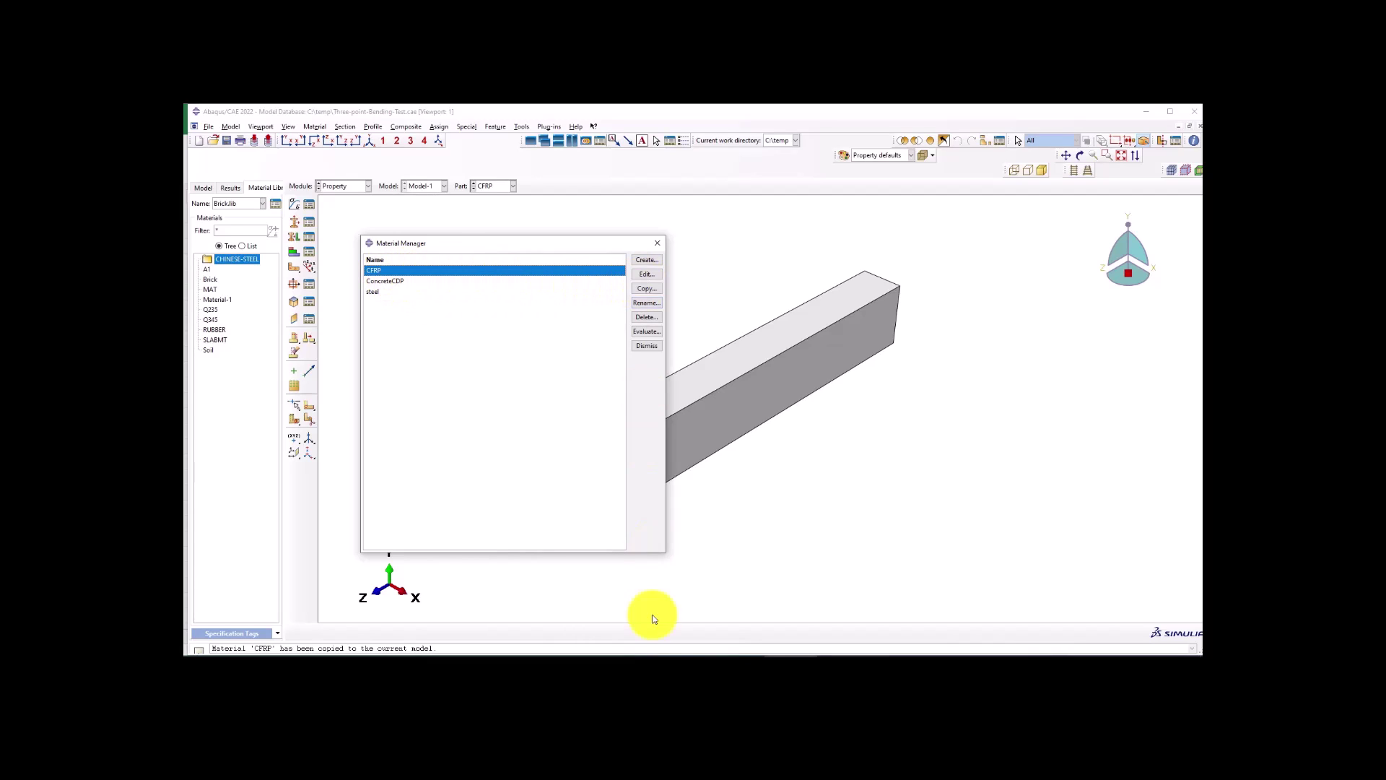
# Switch to the Excel material property workbook and examine the CFRP sheet's first property set and the ply thickness beside it.
pyautogui.moveTo(636, 654)
pyautogui.click(599, 619)
pyautogui.click(519, 383)
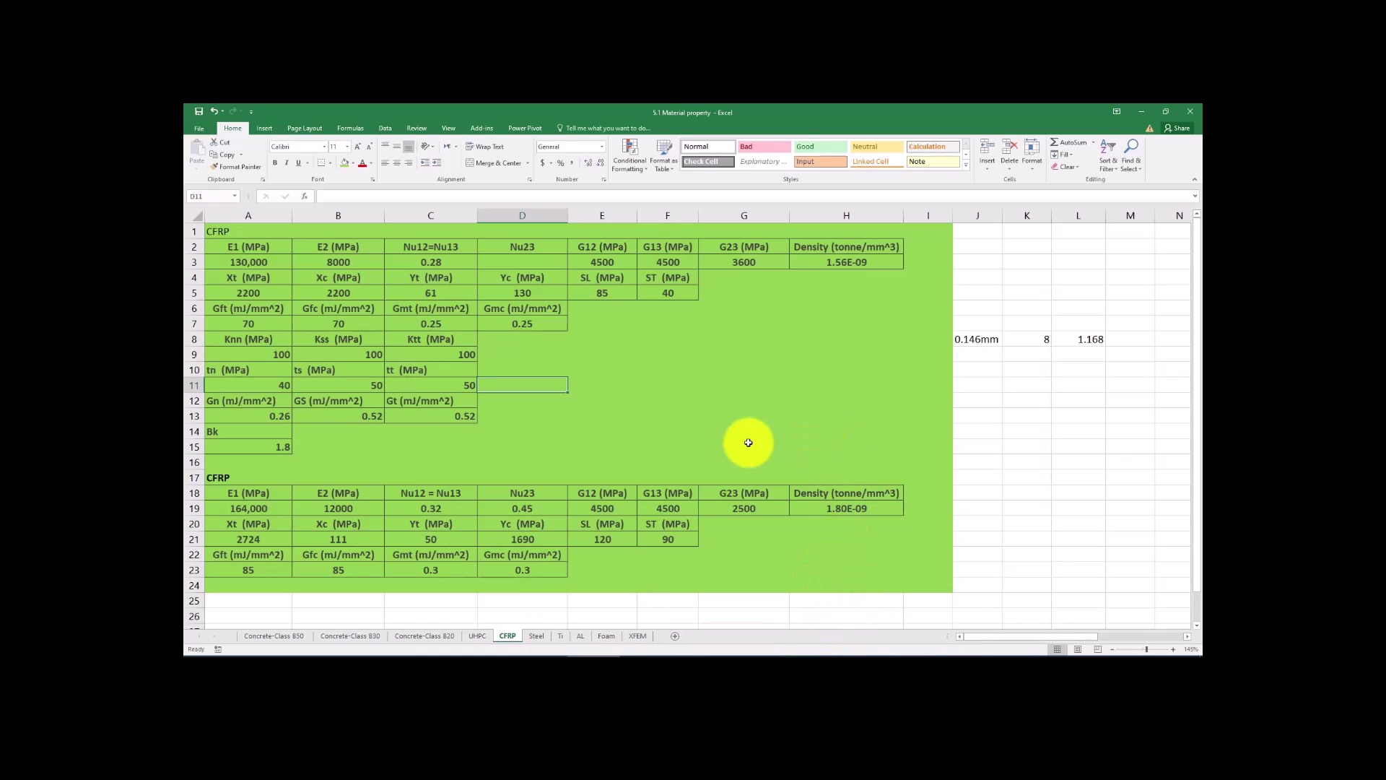
pyautogui.click(400, 339)
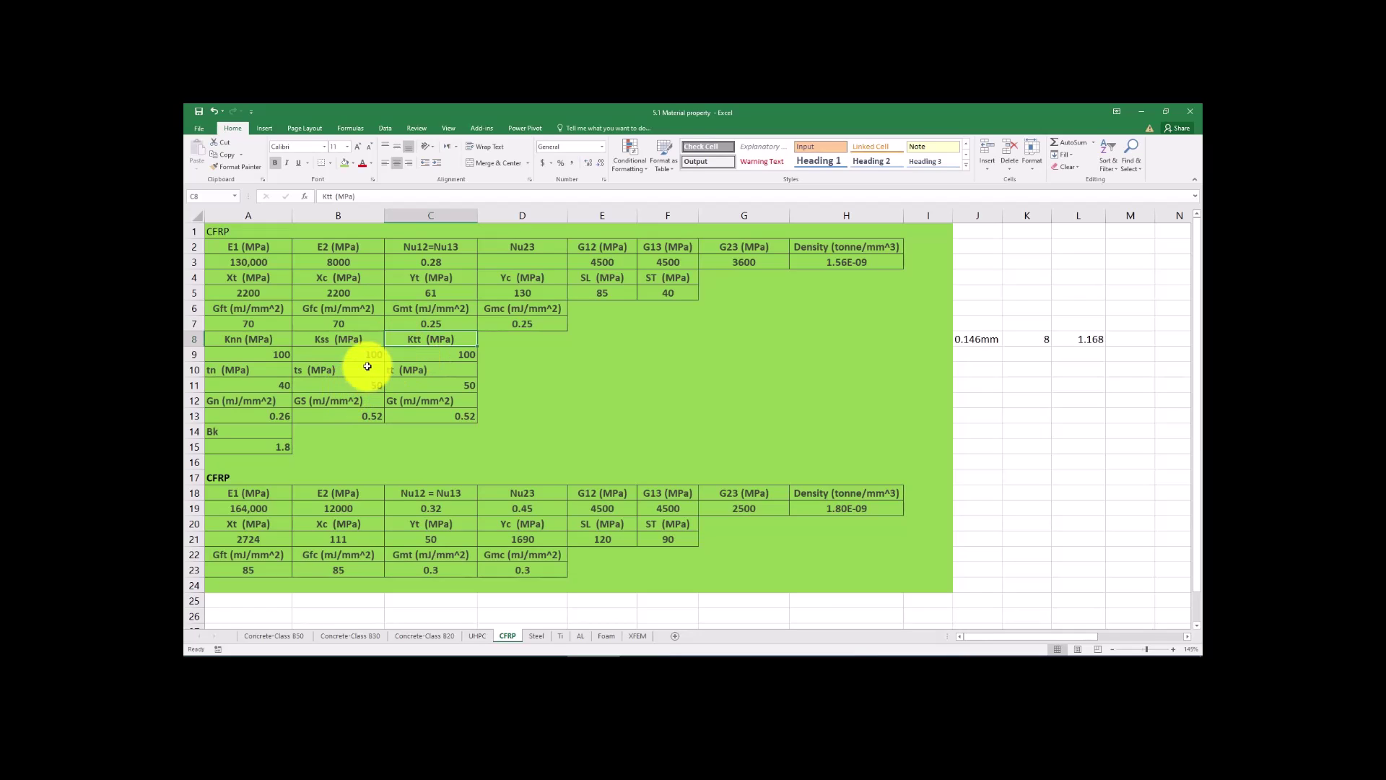
pyautogui.click(340, 339)
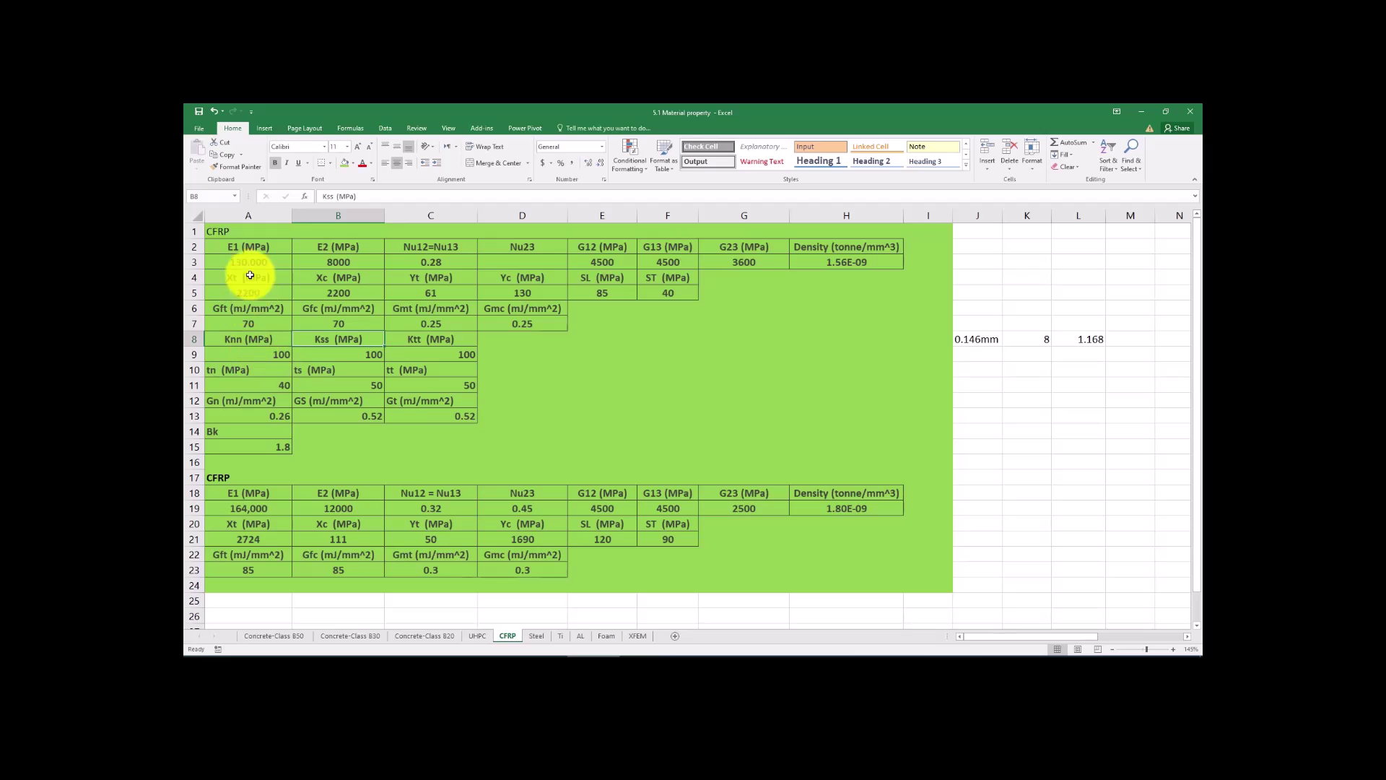
pyautogui.moveTo(214, 232); pyautogui.dragTo(845, 330)
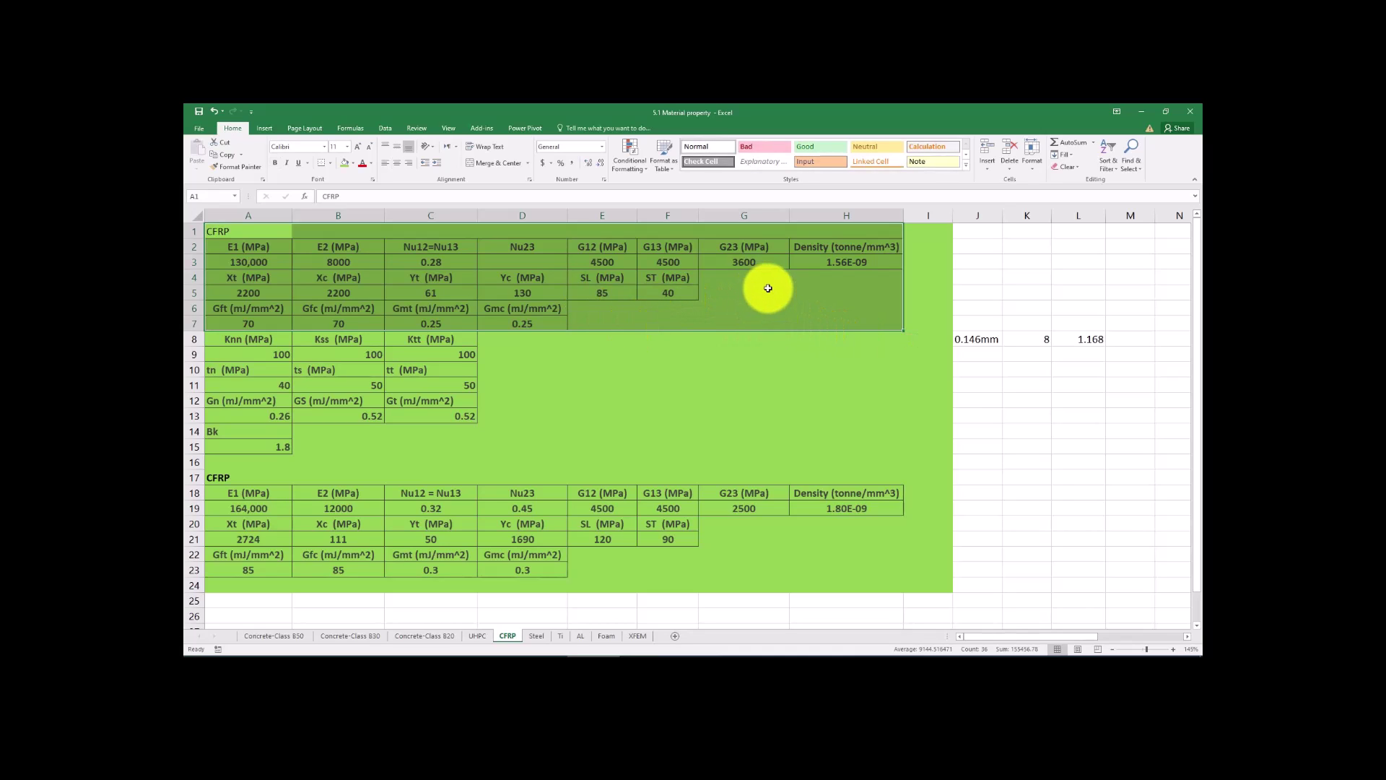
pyautogui.click(971, 341)
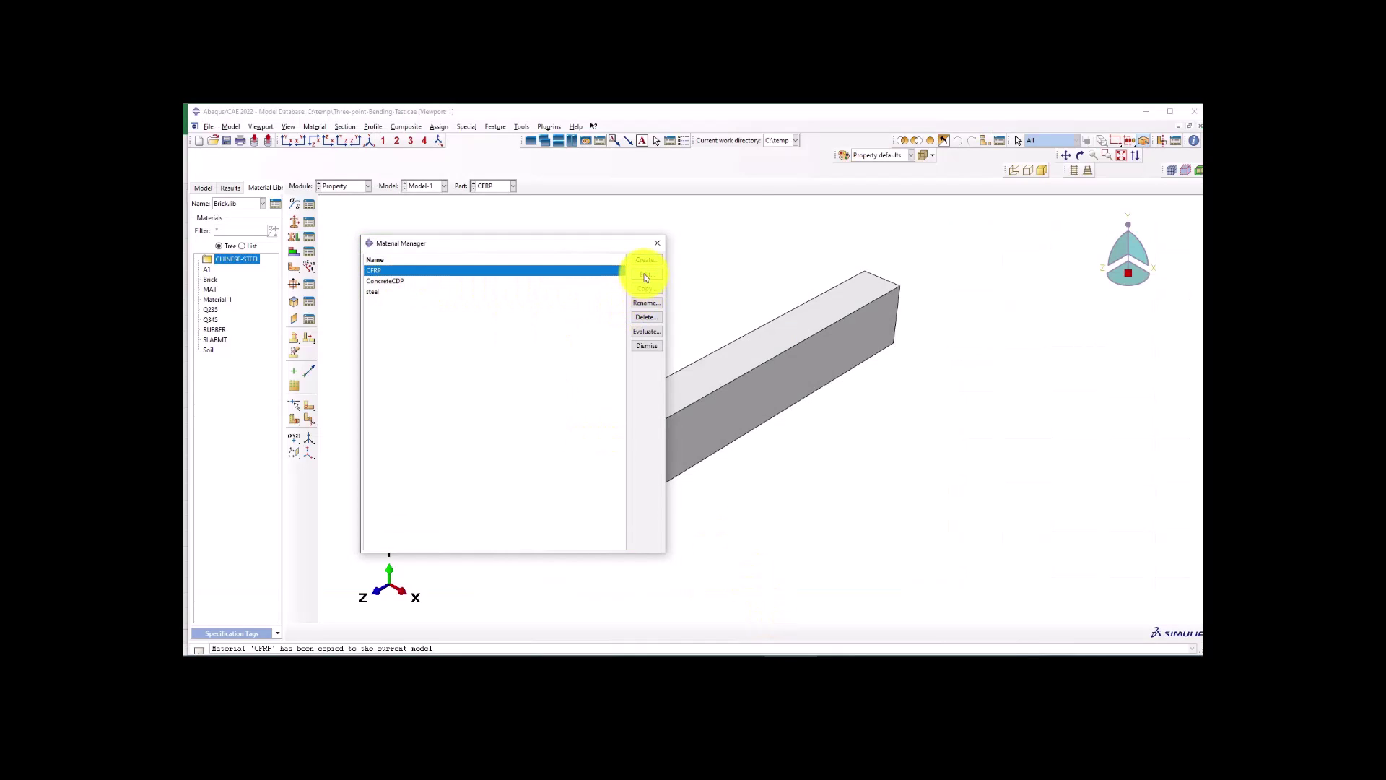
# Switch back to Abaqus and examine the CFRP material's Hashin damage, lamina elastic and density definitions.
pyautogui.click(643, 274)
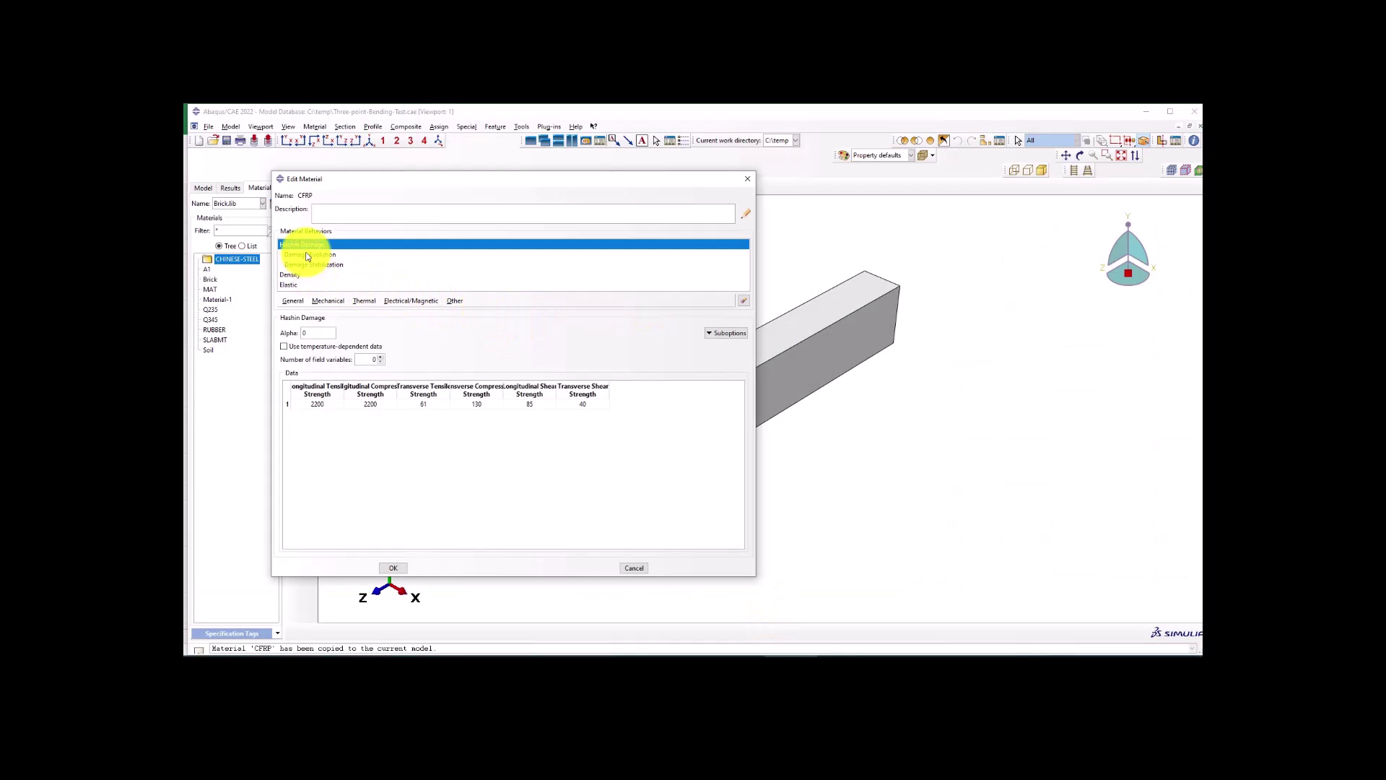
pyautogui.click(336, 303)
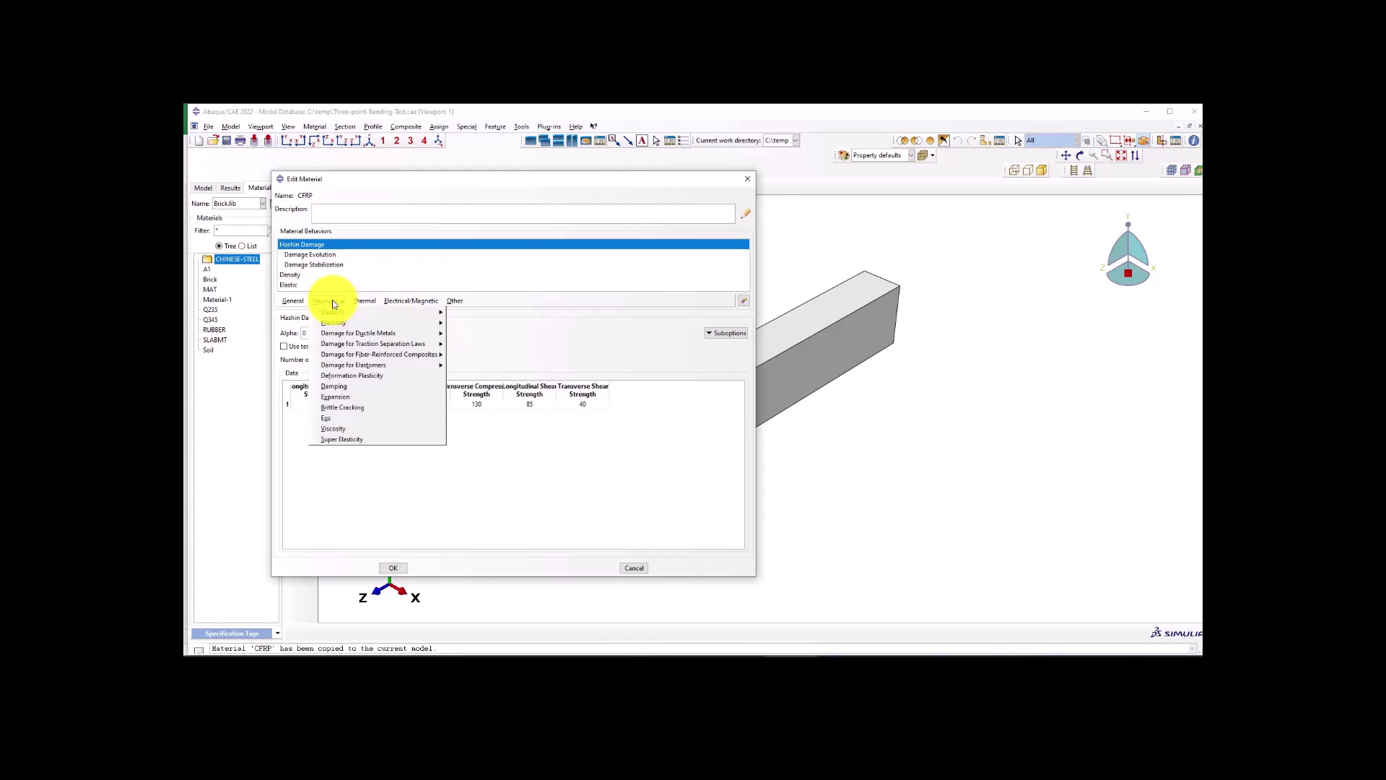
pyautogui.moveTo(345, 358)
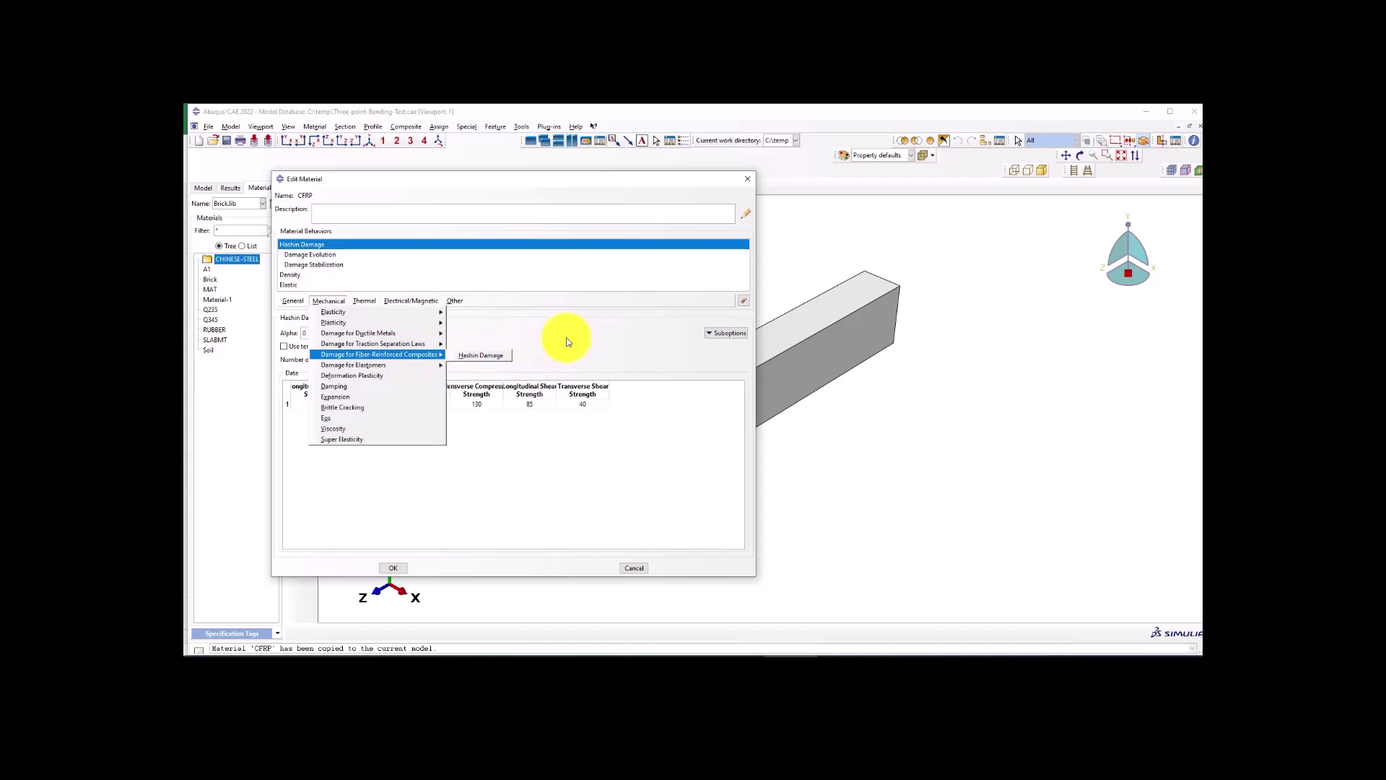
pyautogui.click(466, 357)
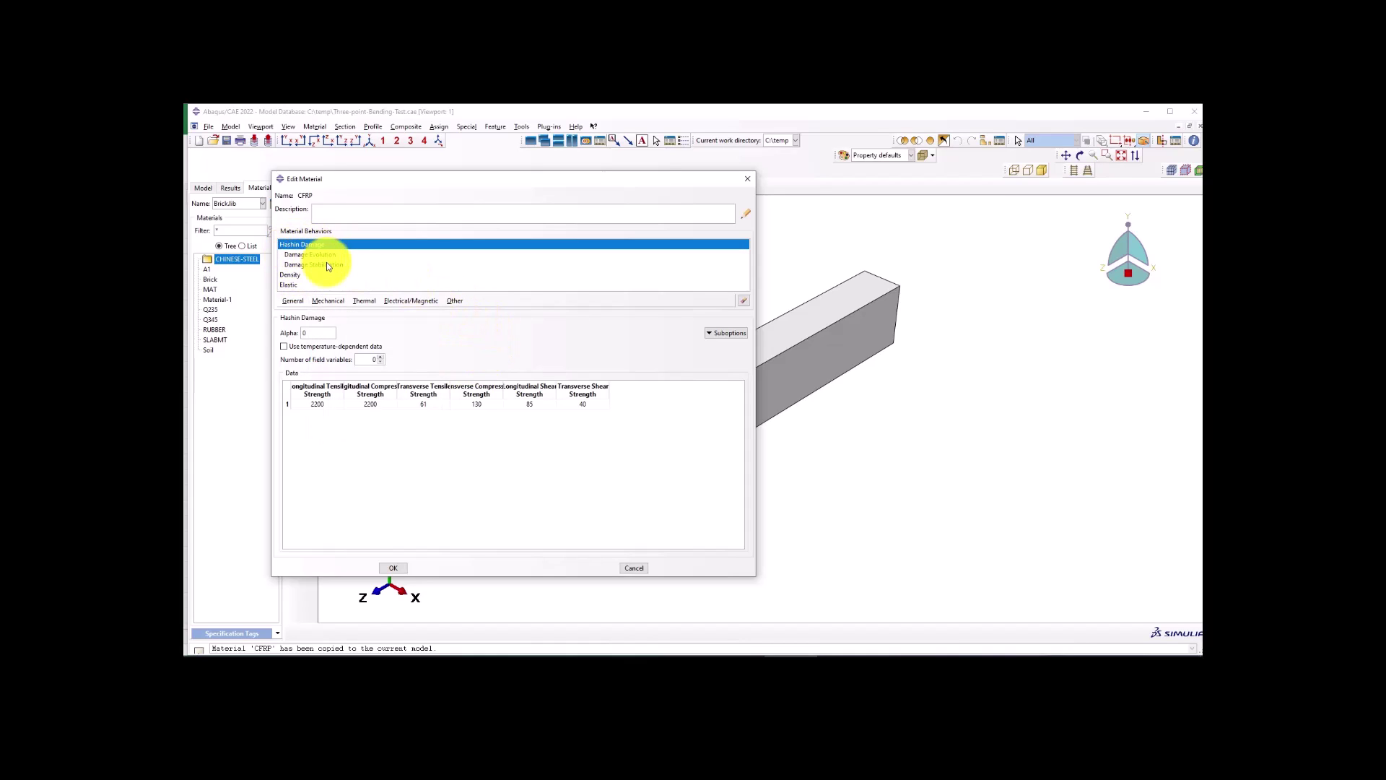
pyautogui.click(288, 284)
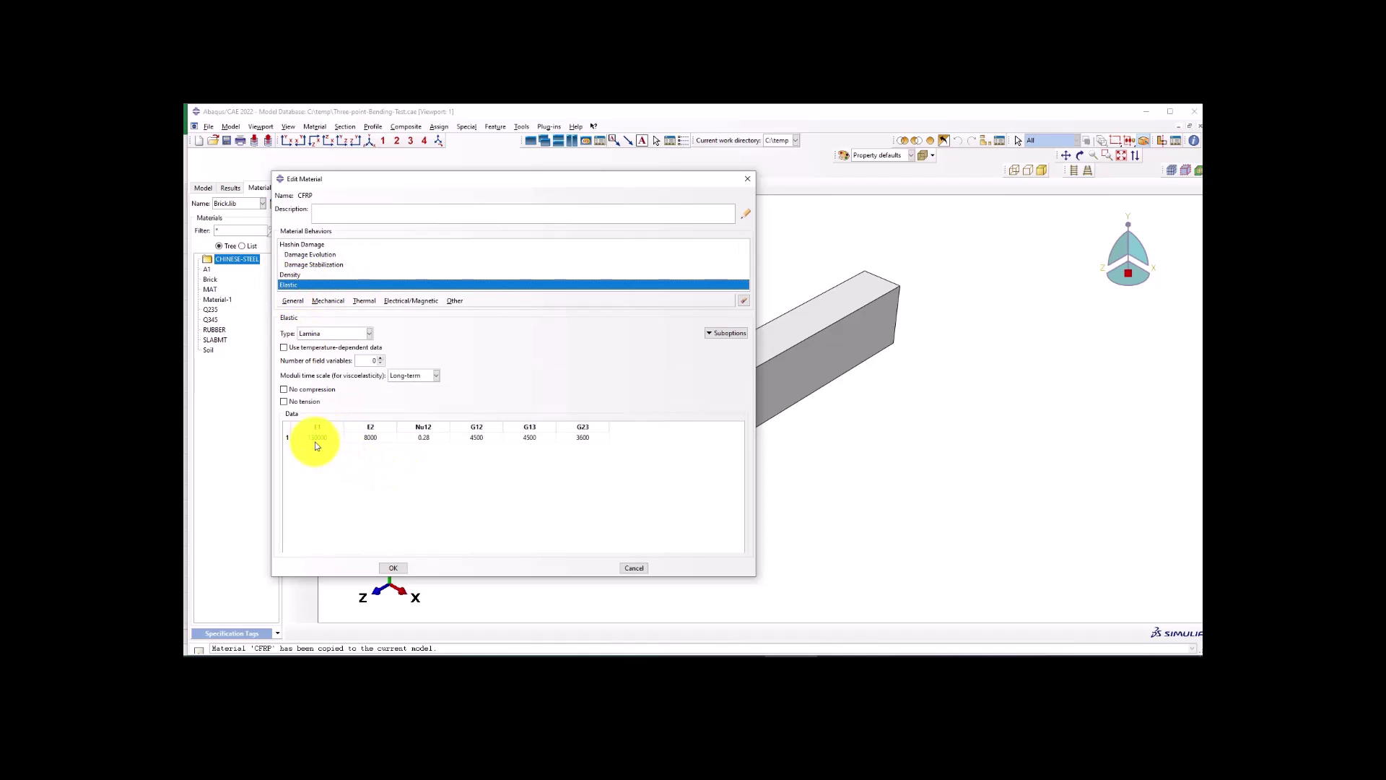
pyautogui.click(329, 334)
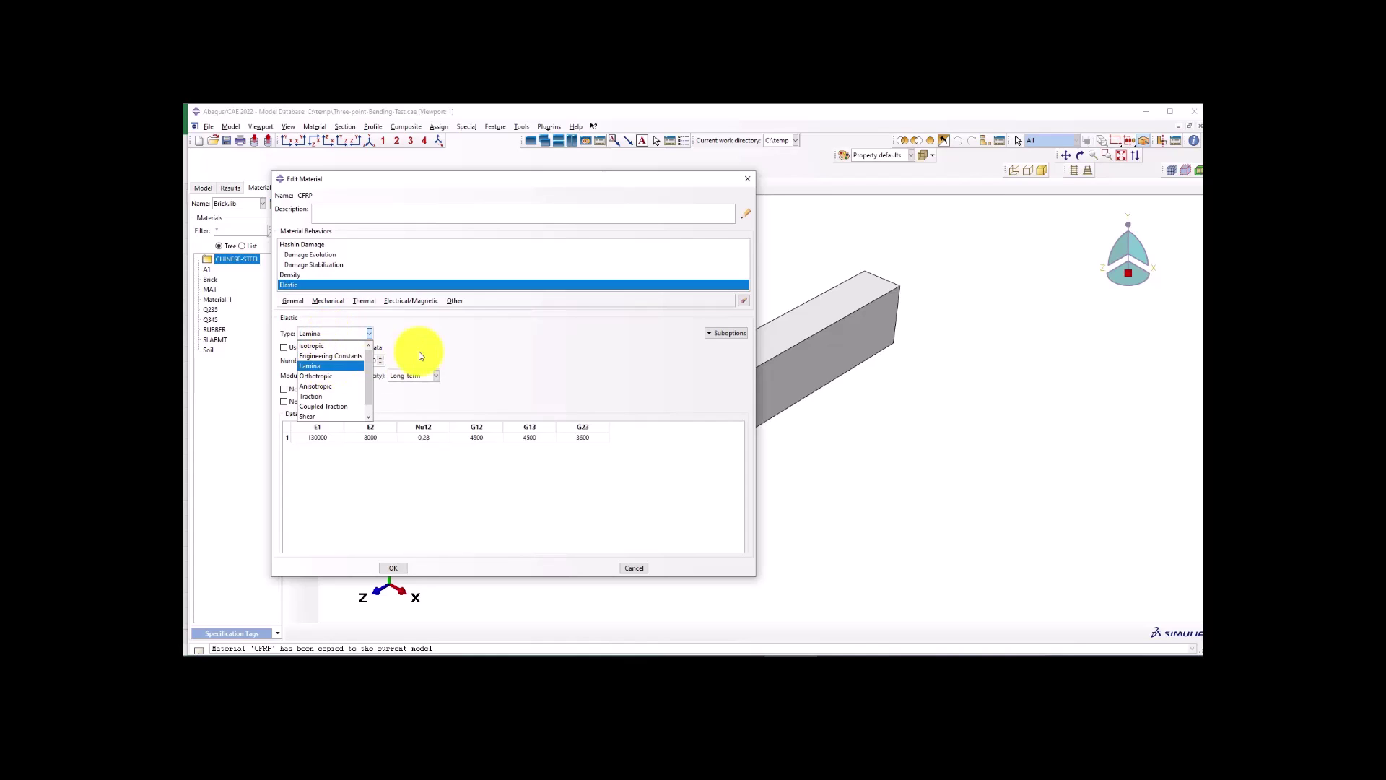
pyautogui.click(395, 340)
pyautogui.click(289, 275)
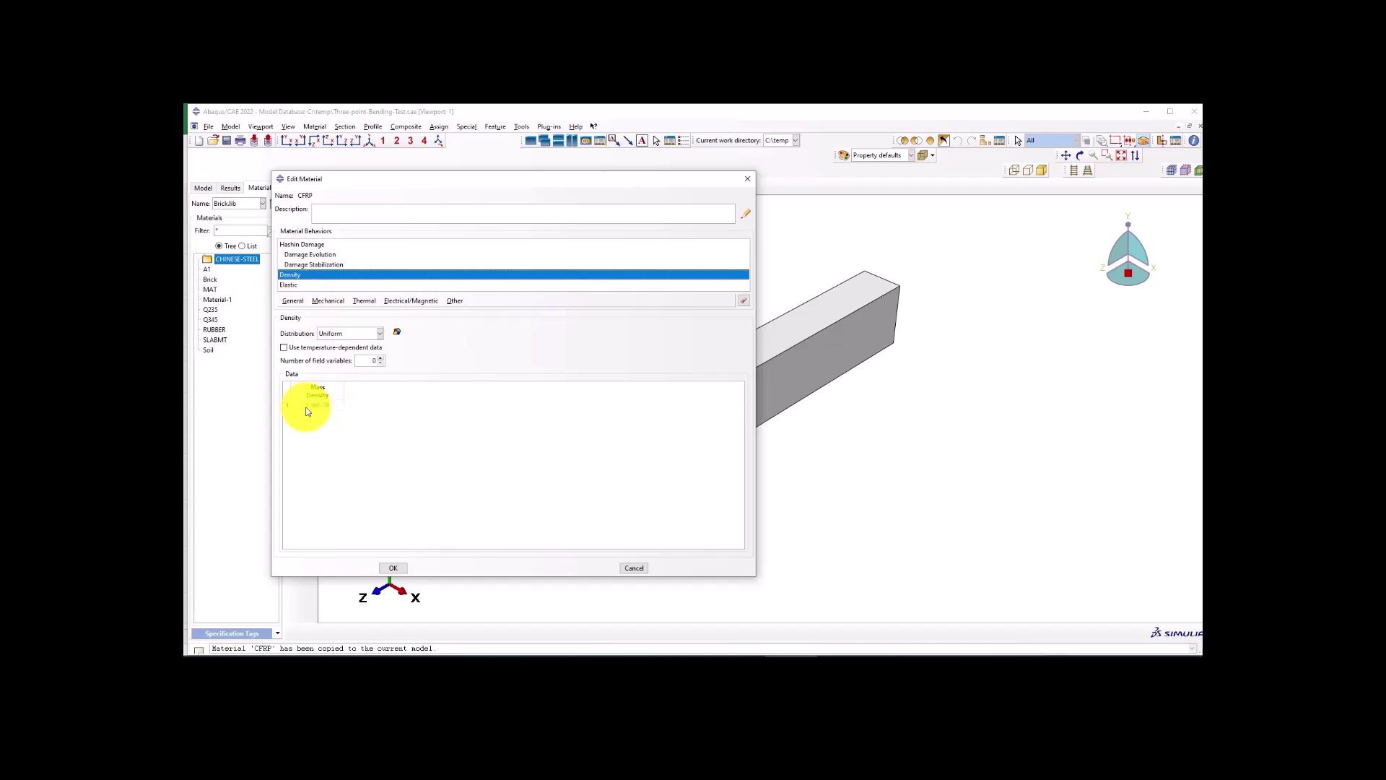
# Examine the Hashin damage stabilization coefficients and the damage evolution fracture energies of the CFRP material without changing them.
pyautogui.click(307, 266)
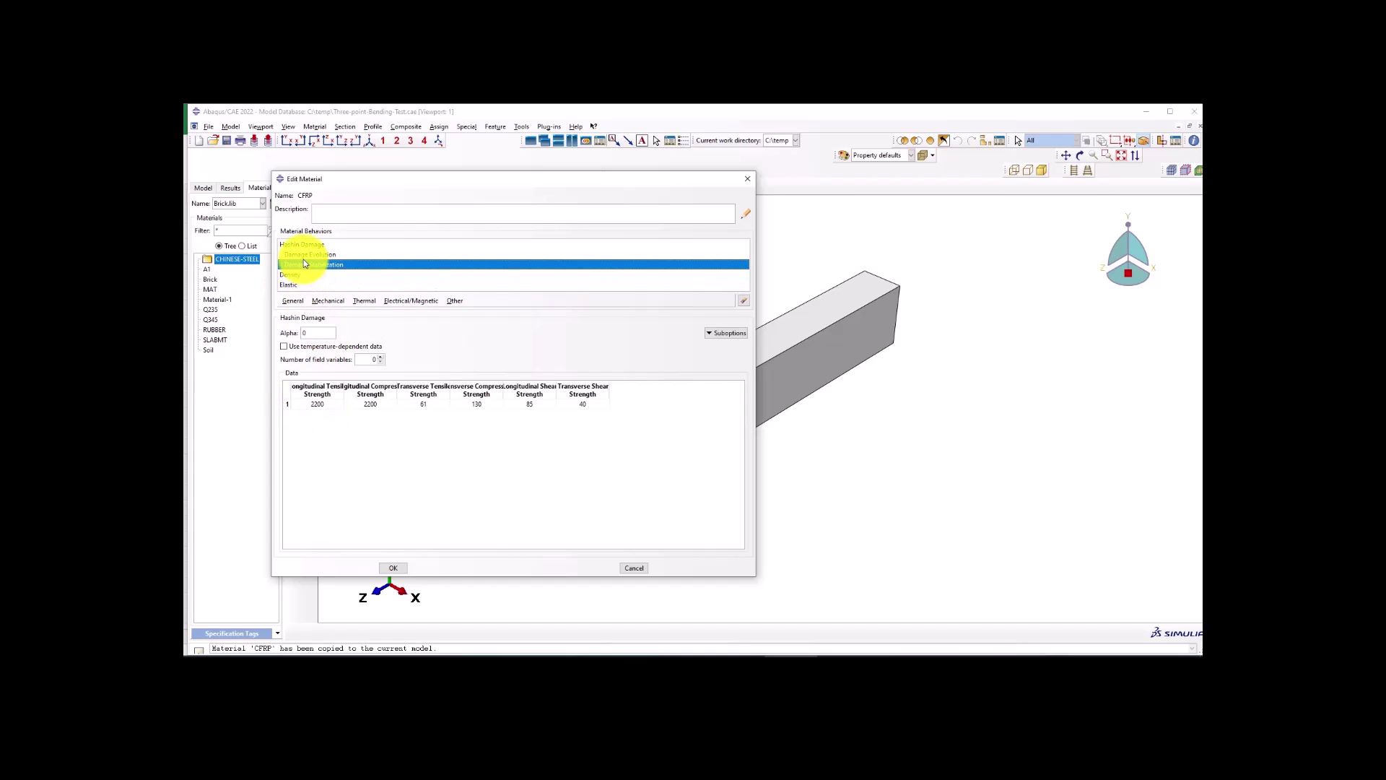
pyautogui.click(303, 258)
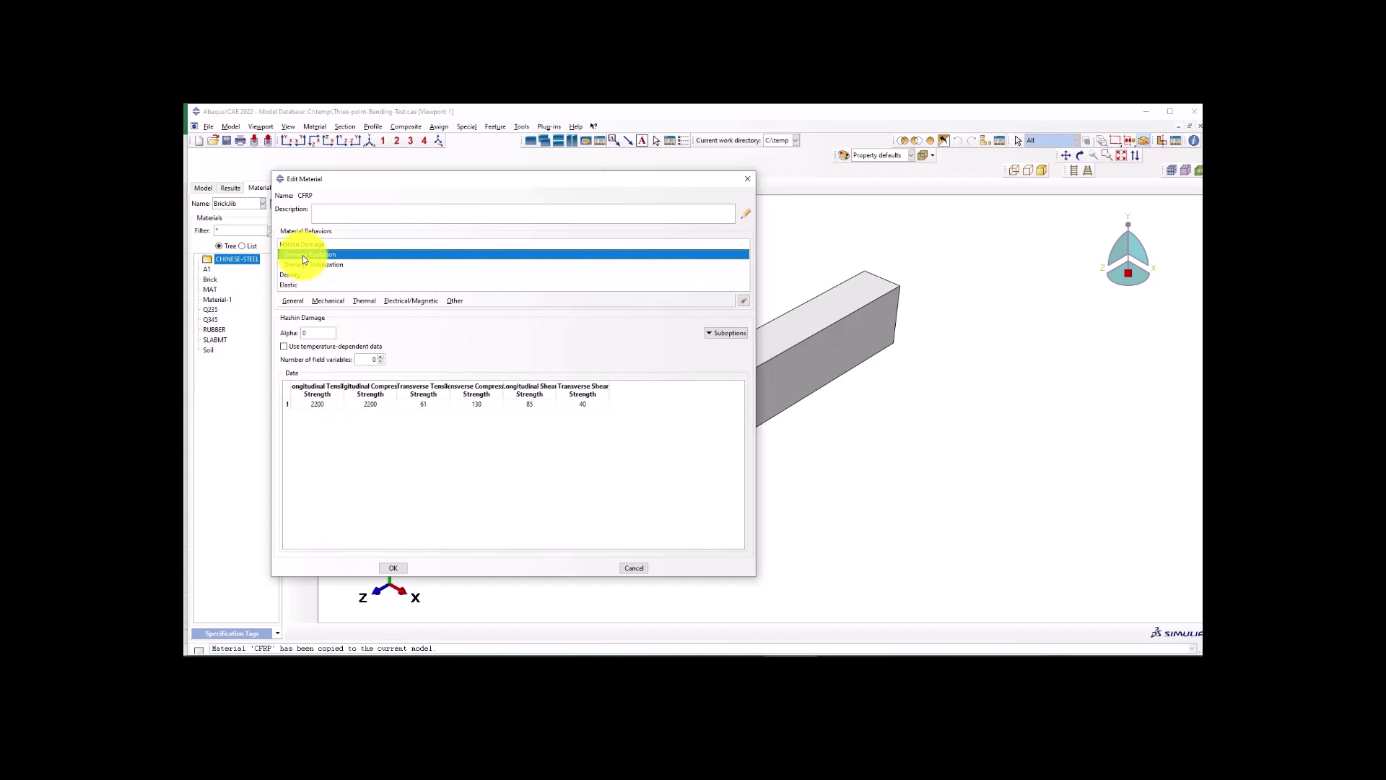
pyautogui.click(302, 265)
pyautogui.click(728, 333)
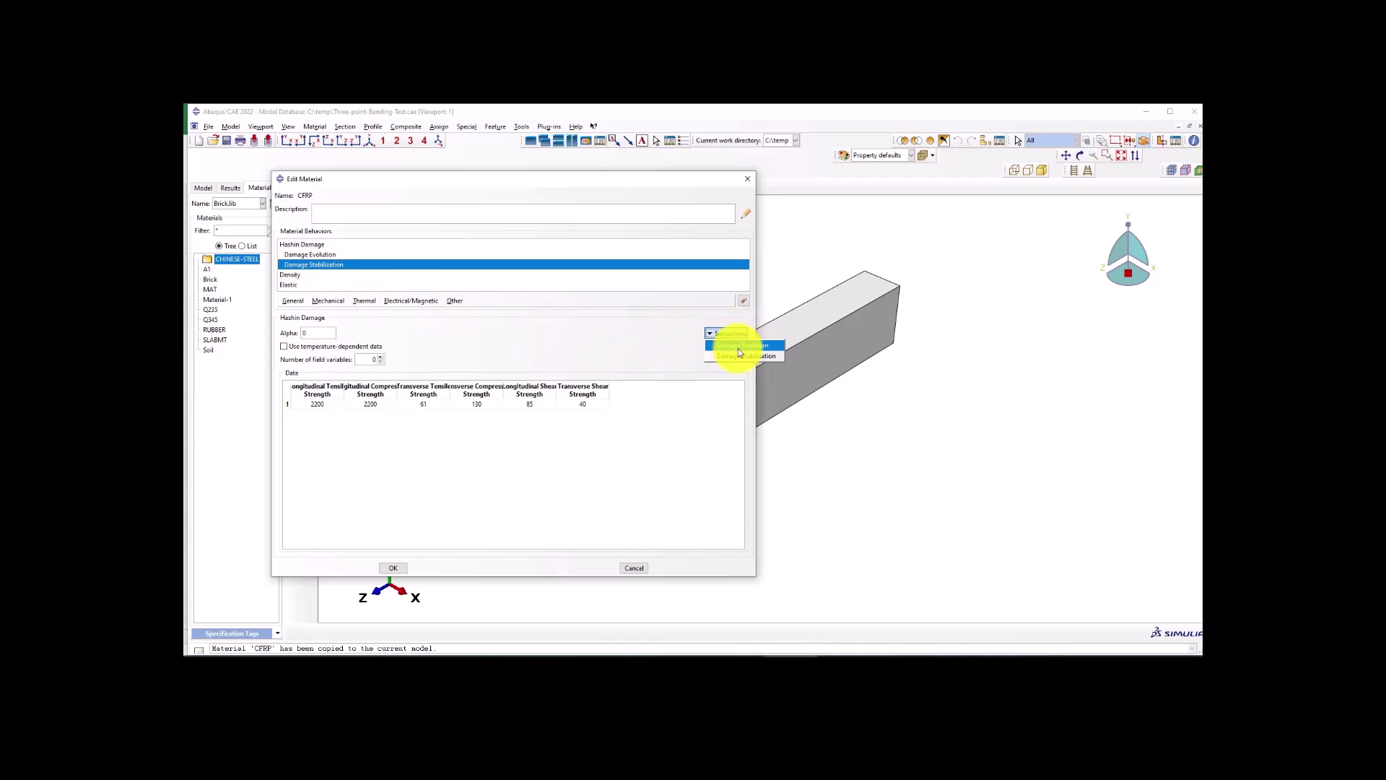
pyautogui.click(752, 356)
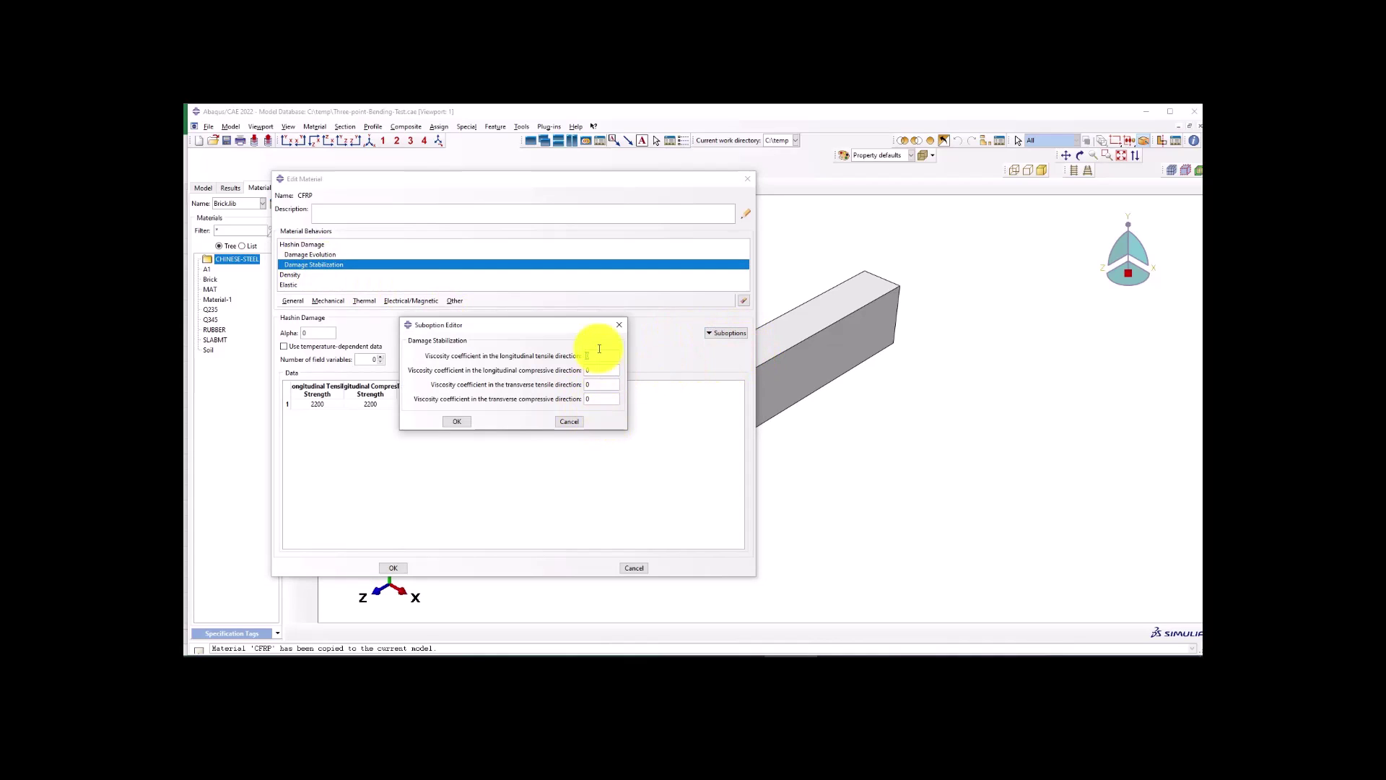
pyautogui.click(574, 423)
pyautogui.click(726, 333)
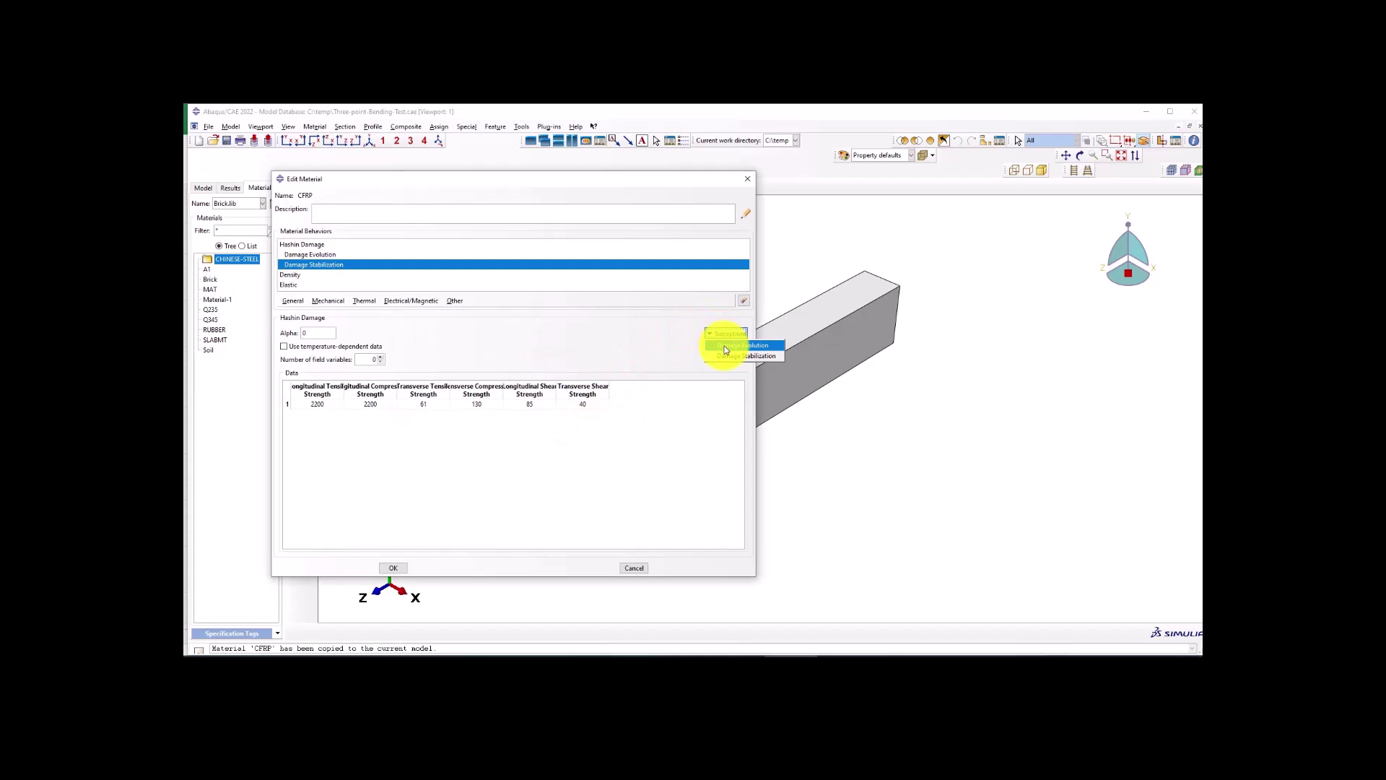
pyautogui.click(728, 345)
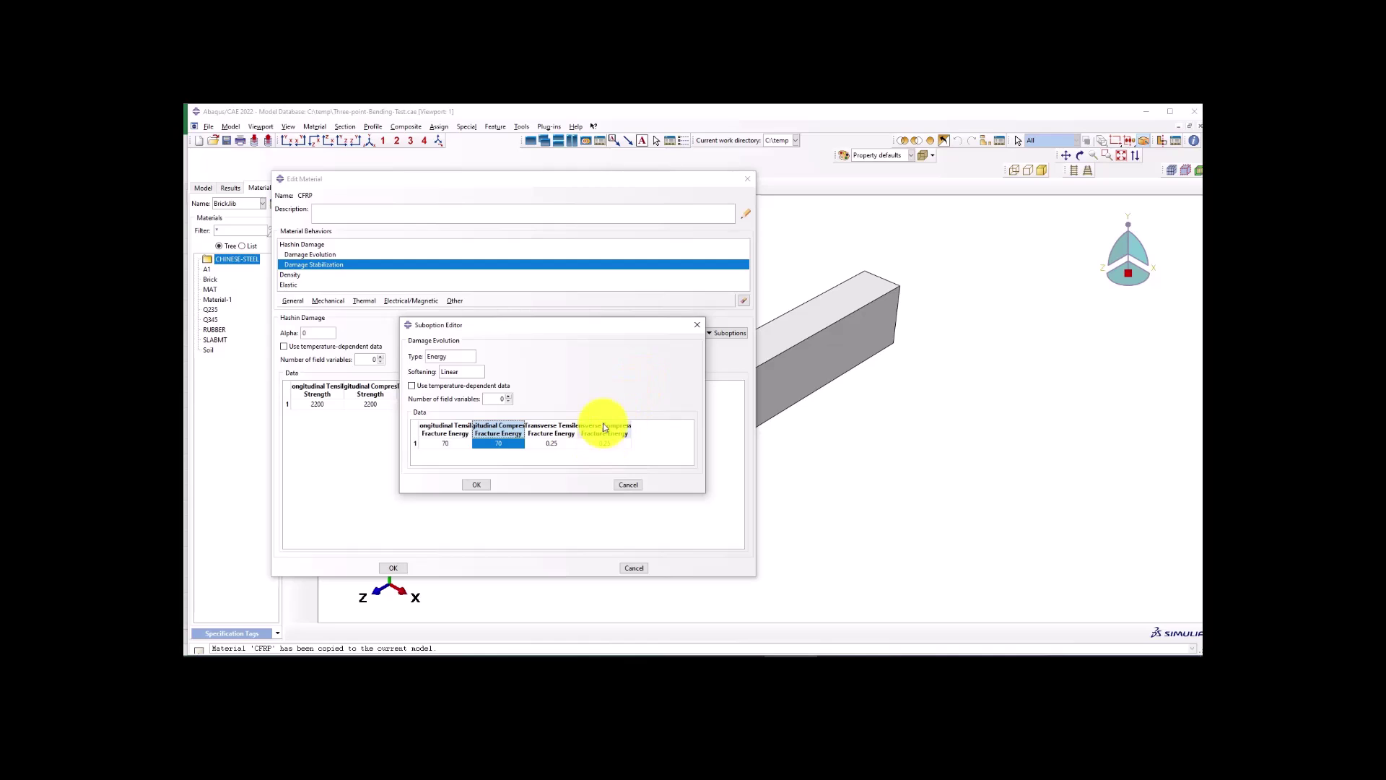
pyautogui.click(693, 326)
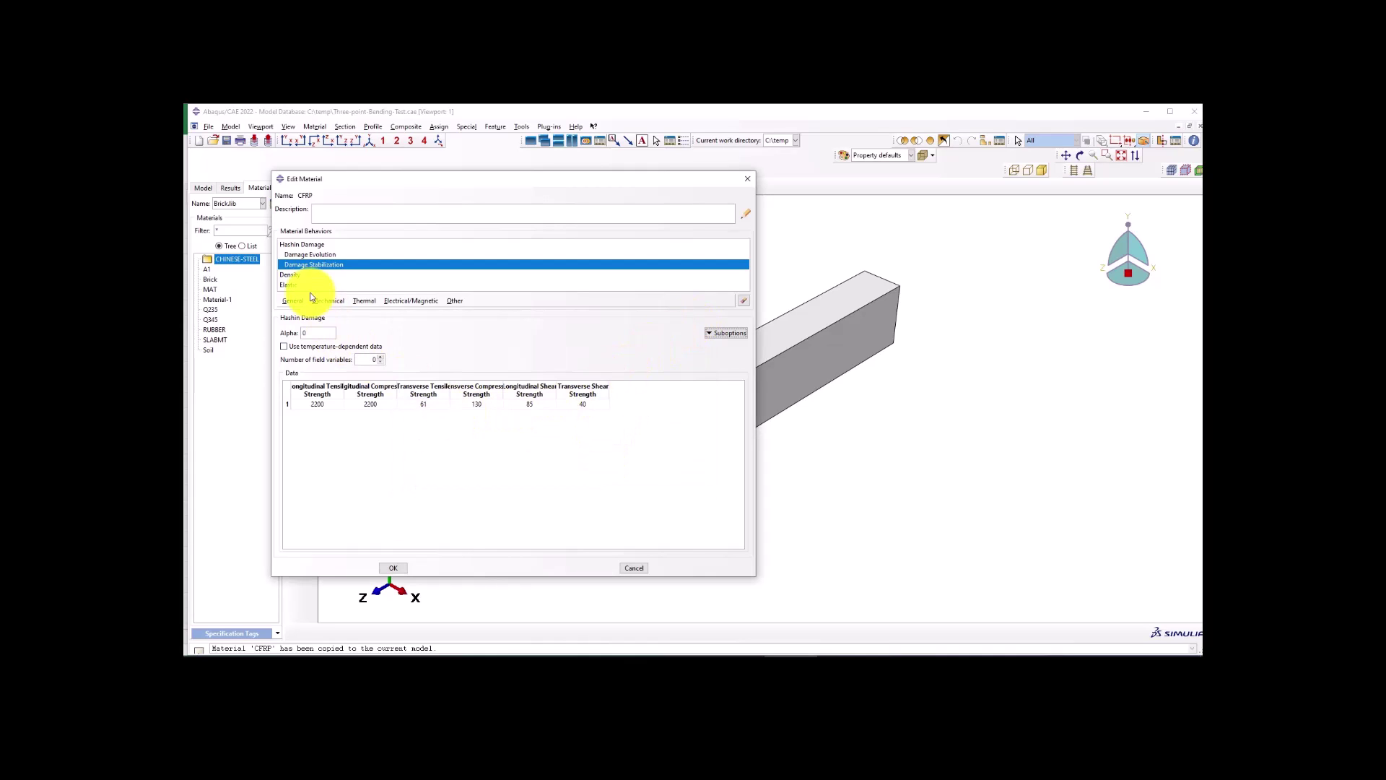
# Review the CFRP material's Hashin strengths, accept its definition and close the Material Manager.
pyautogui.click(302, 254)
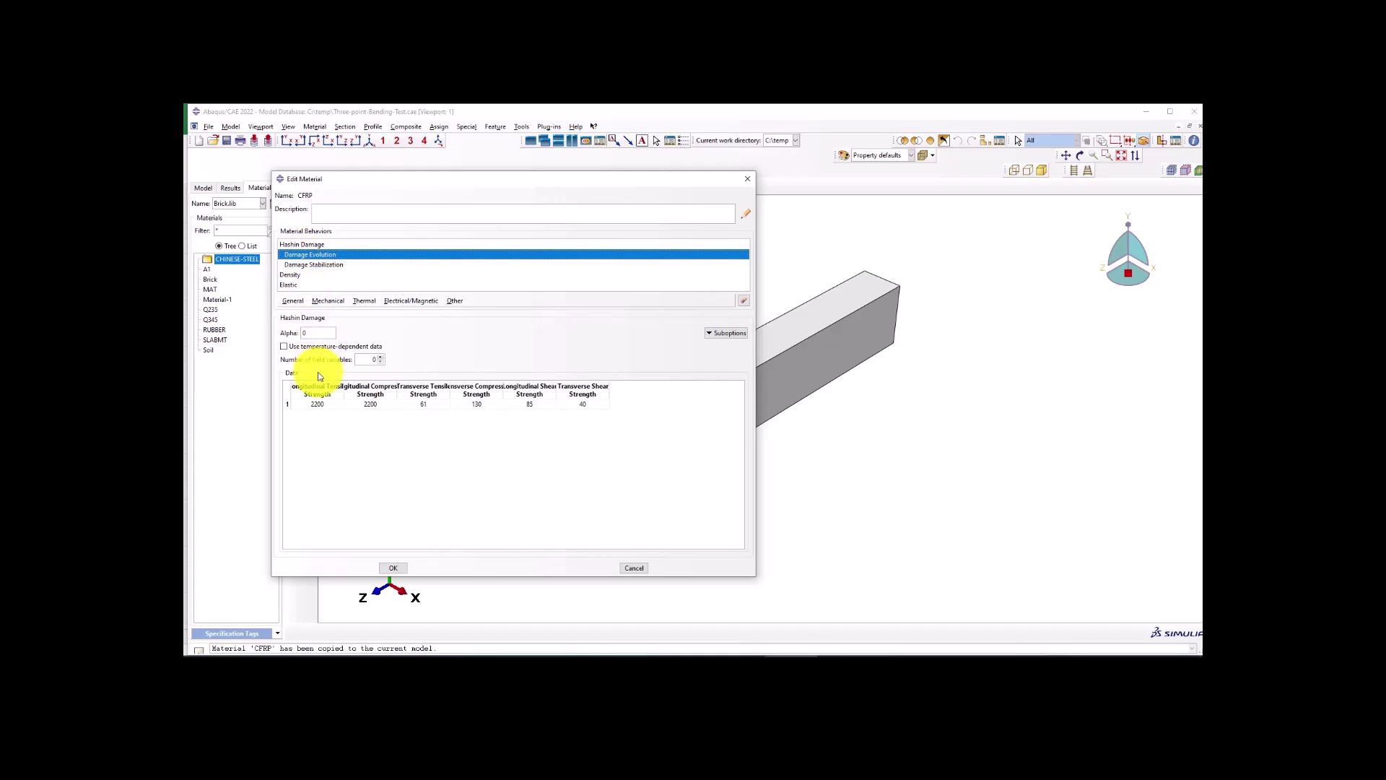
pyautogui.click(302, 245)
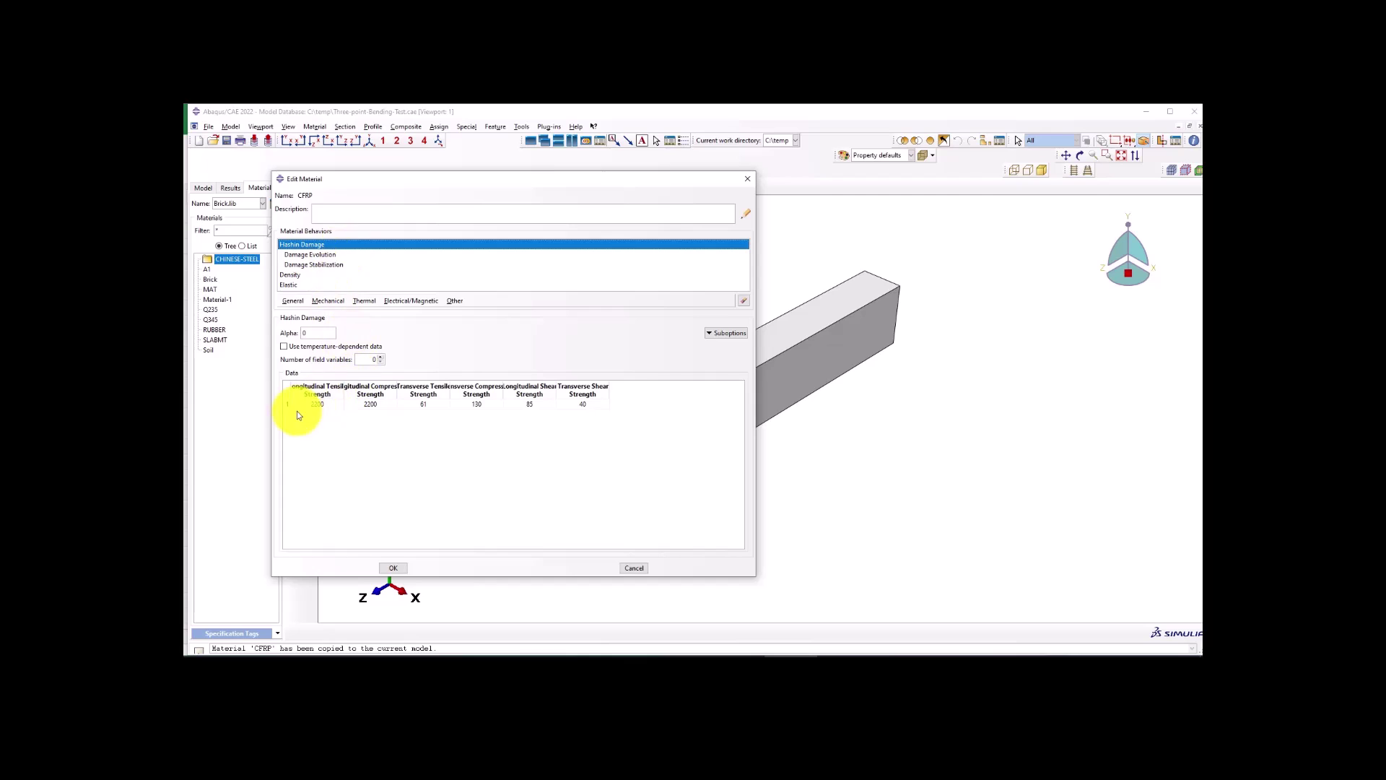
pyautogui.click(394, 569)
pyautogui.click(656, 242)
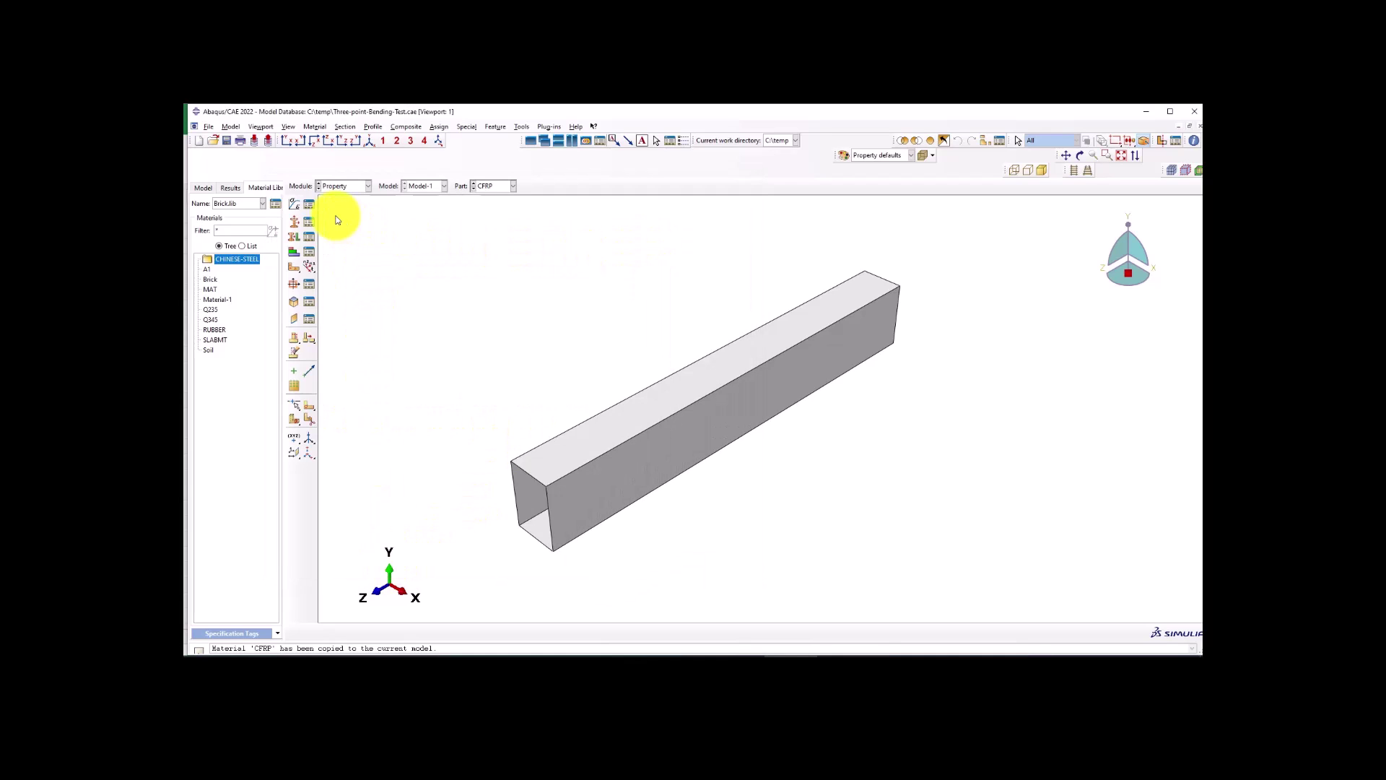
# Create a composite layup for the CFRP part with the Conventional Shell element type and 8 initial plies.
pyautogui.click(295, 252)
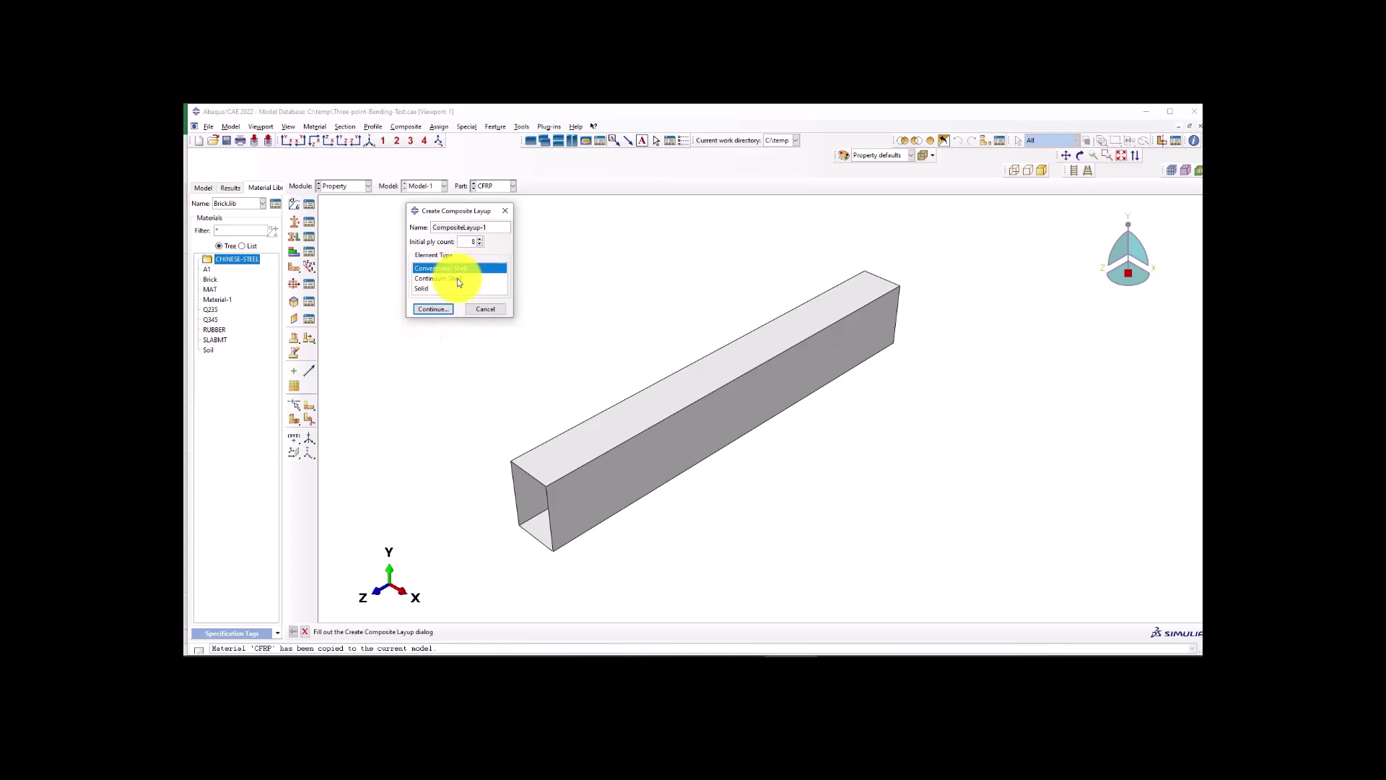
pyautogui.click(429, 309)
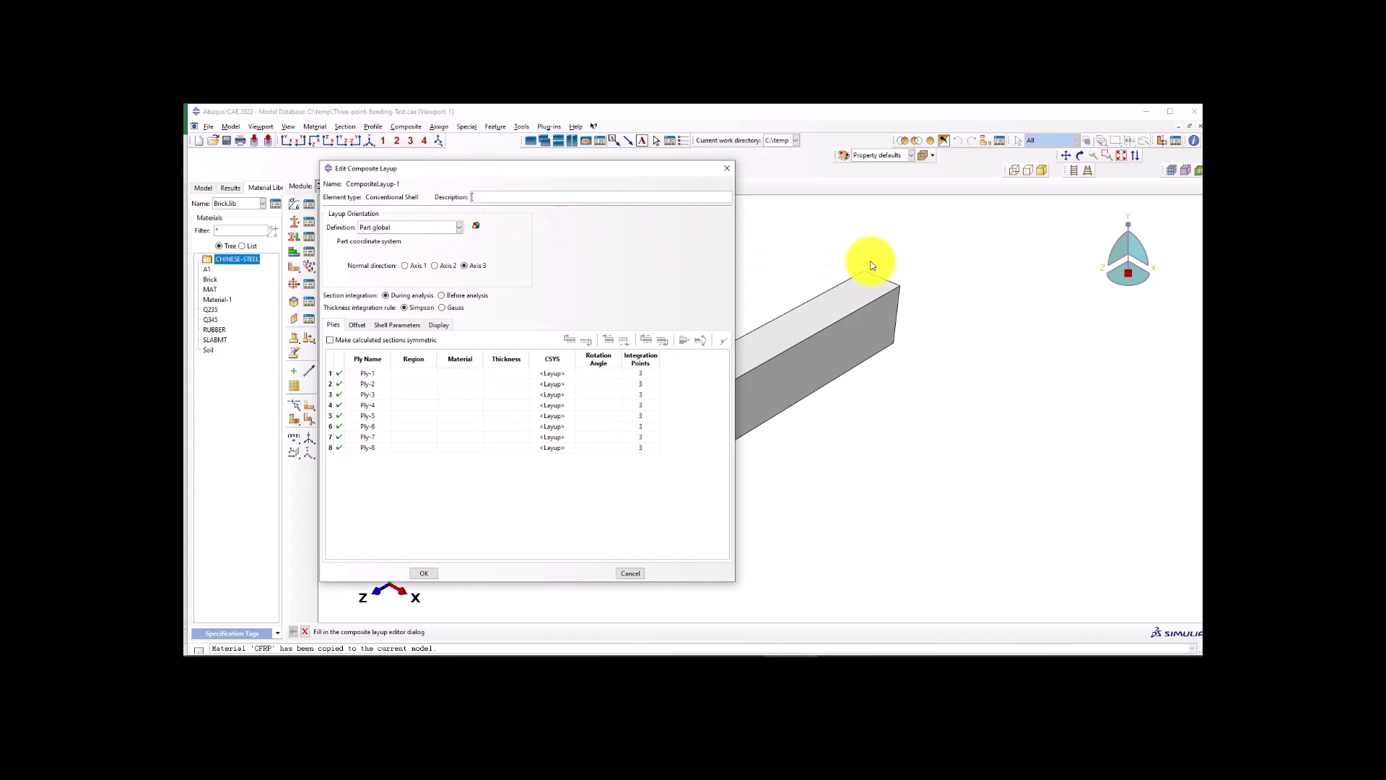
pyautogui.scroll(2, 979, 283)
pyautogui.scroll(-2, 981, 289)
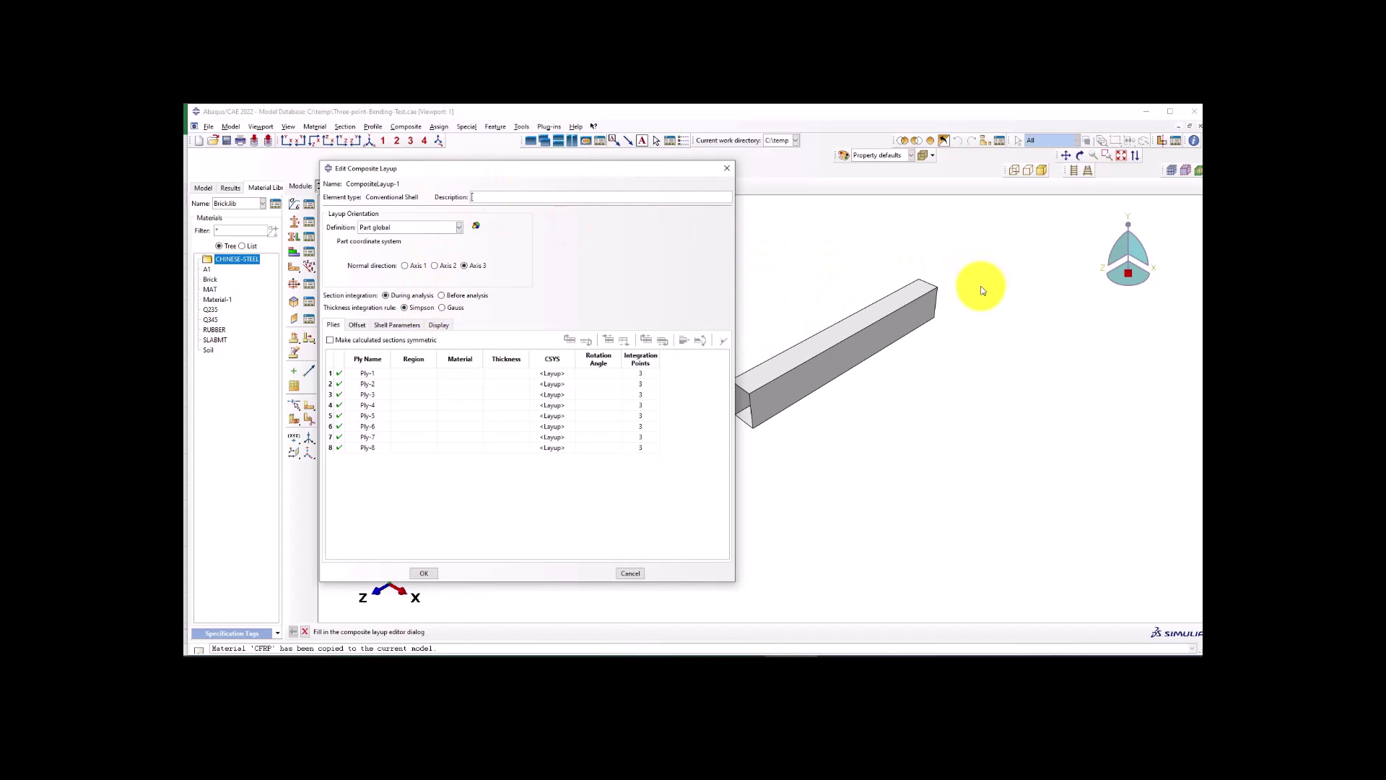
pyautogui.scroll(-2, 902, 361)
pyautogui.scroll(3, 751, 393)
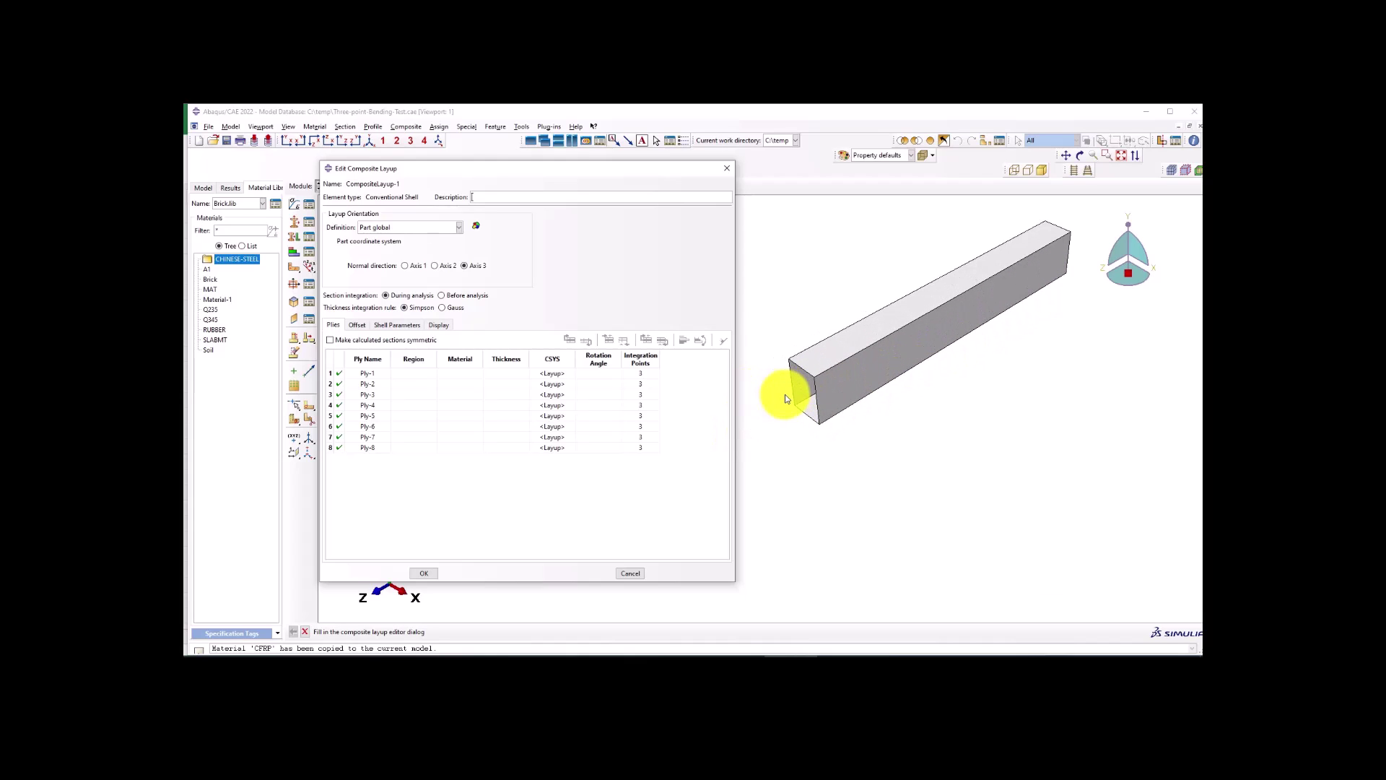
# Assign the top and bottom faces of the CFRP part as the region for all eight plies.
pyautogui.click(423, 375)
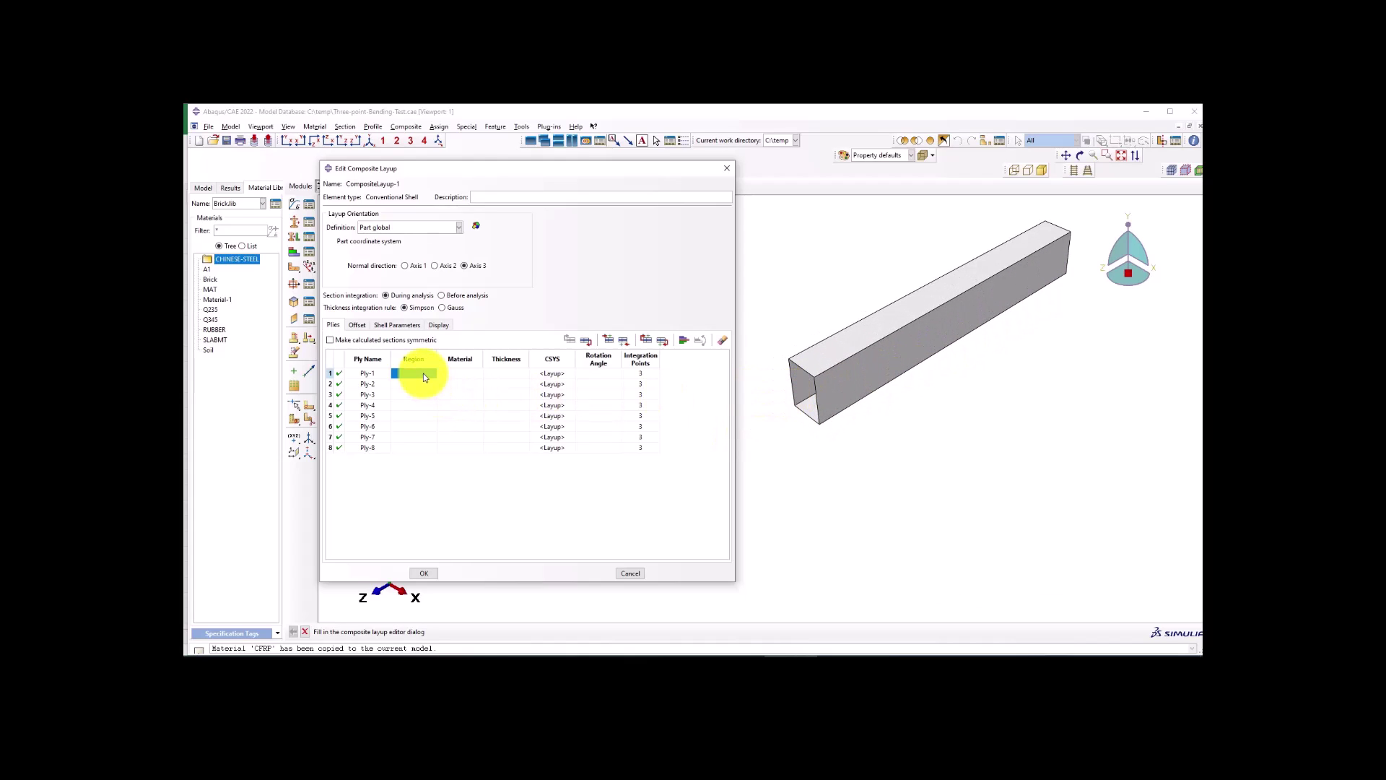
pyautogui.moveTo(417, 380); pyautogui.dragTo(424, 452)
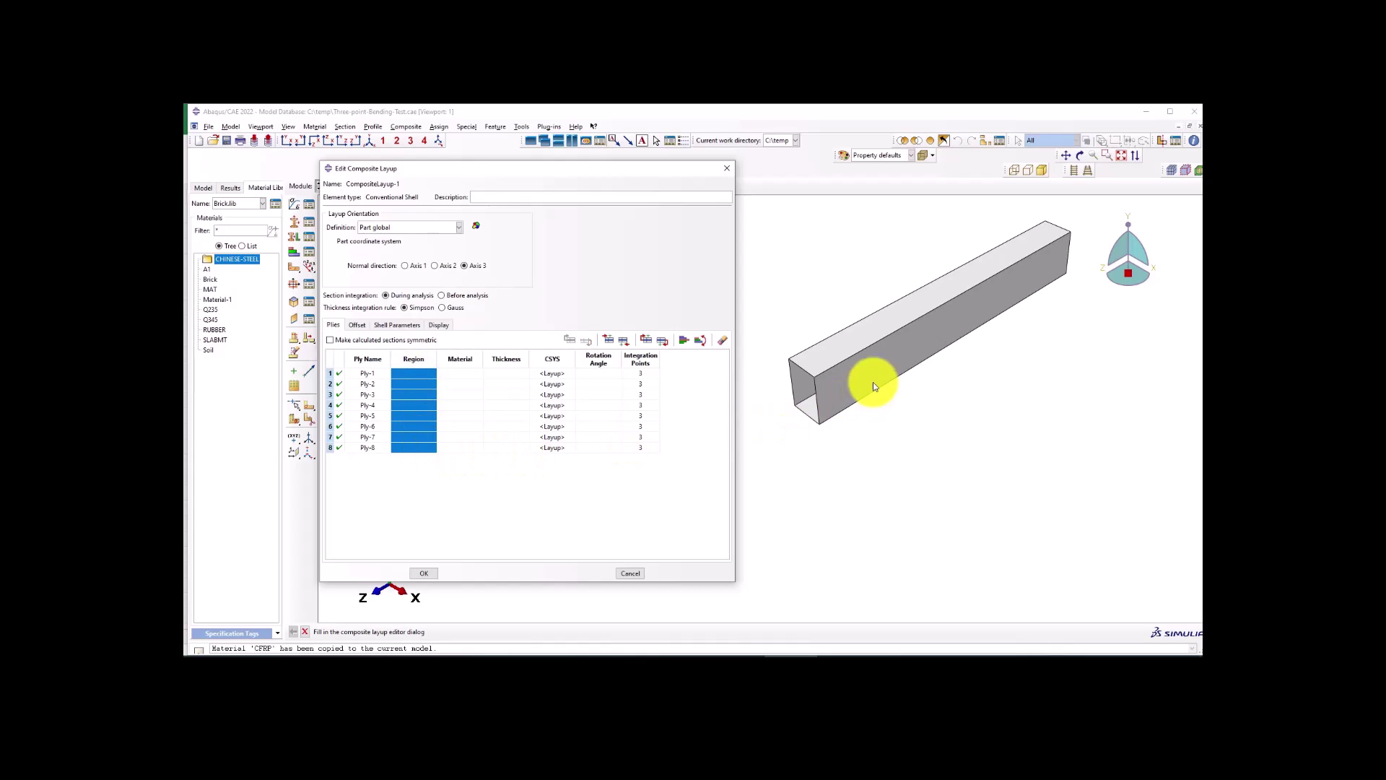
pyautogui.click(821, 359)
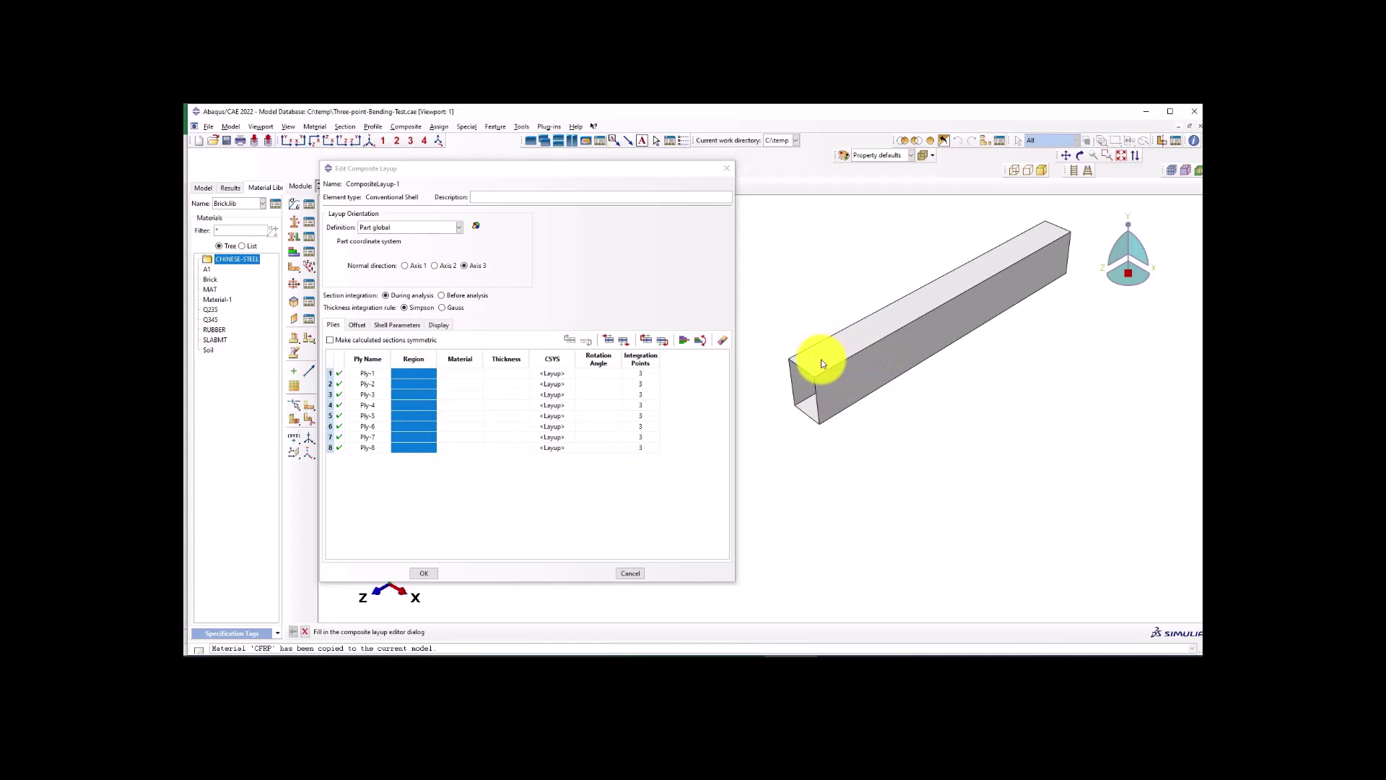
pyautogui.rightClick(436, 384)
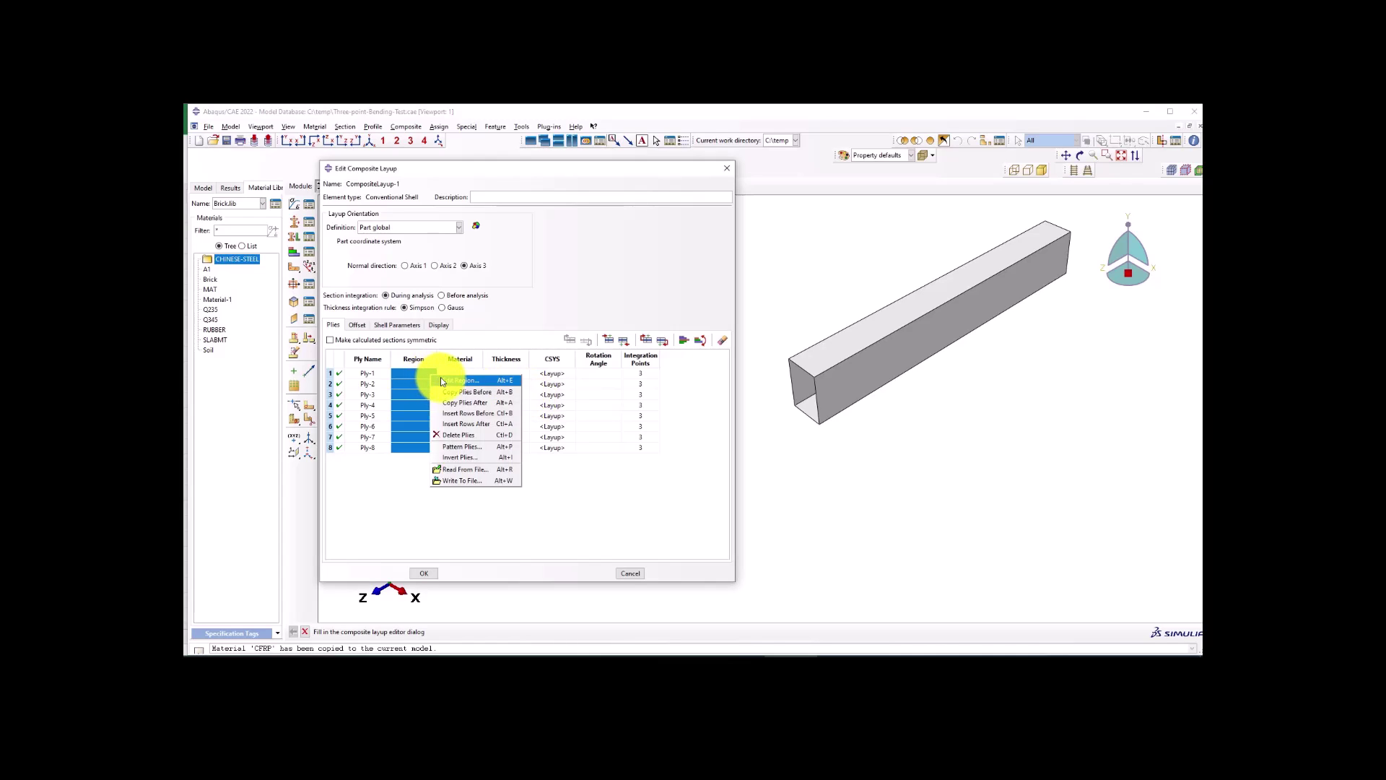
pyautogui.click(442, 378)
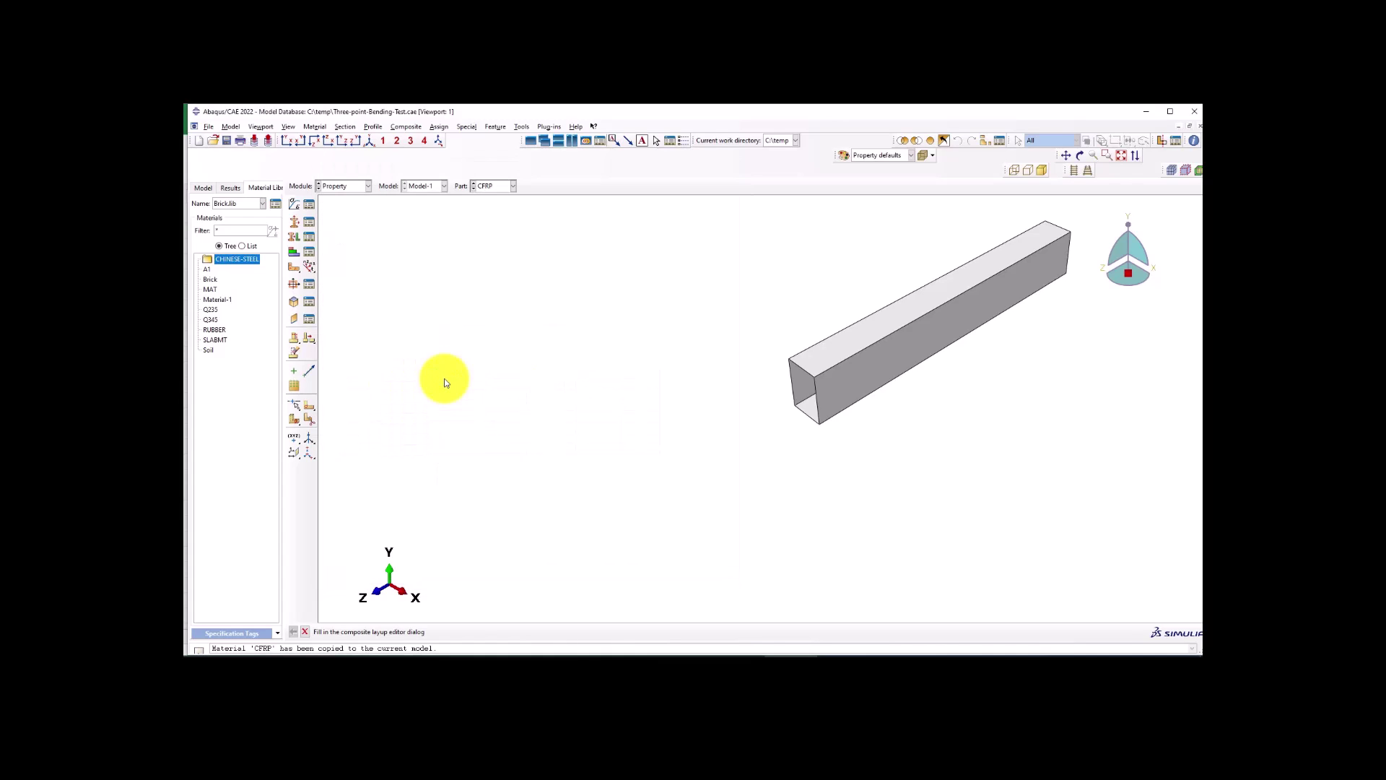
pyautogui.click(815, 366)
pyautogui.scroll(-2, 809, 390)
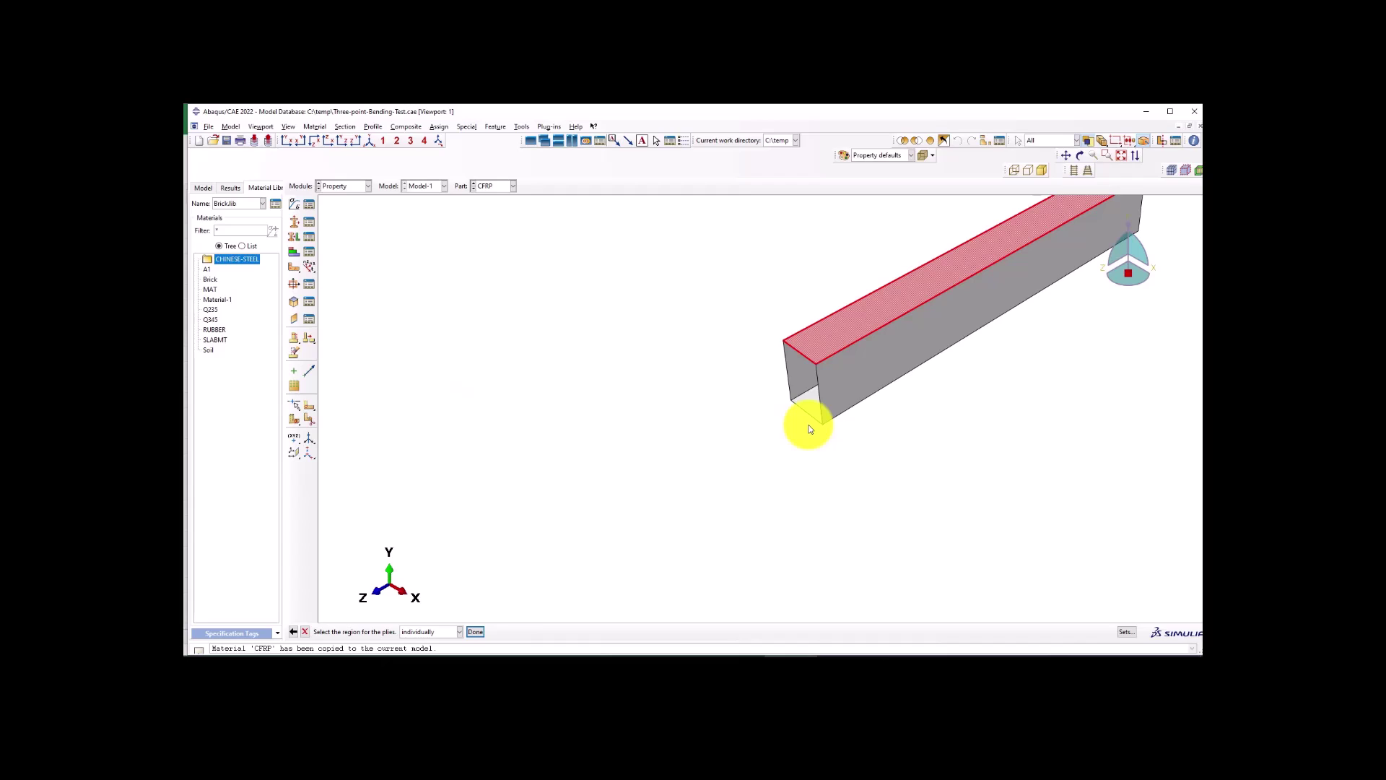
pyautogui.keyDown('shift'); pyautogui.click(812, 382); pyautogui.keyUp('shift')
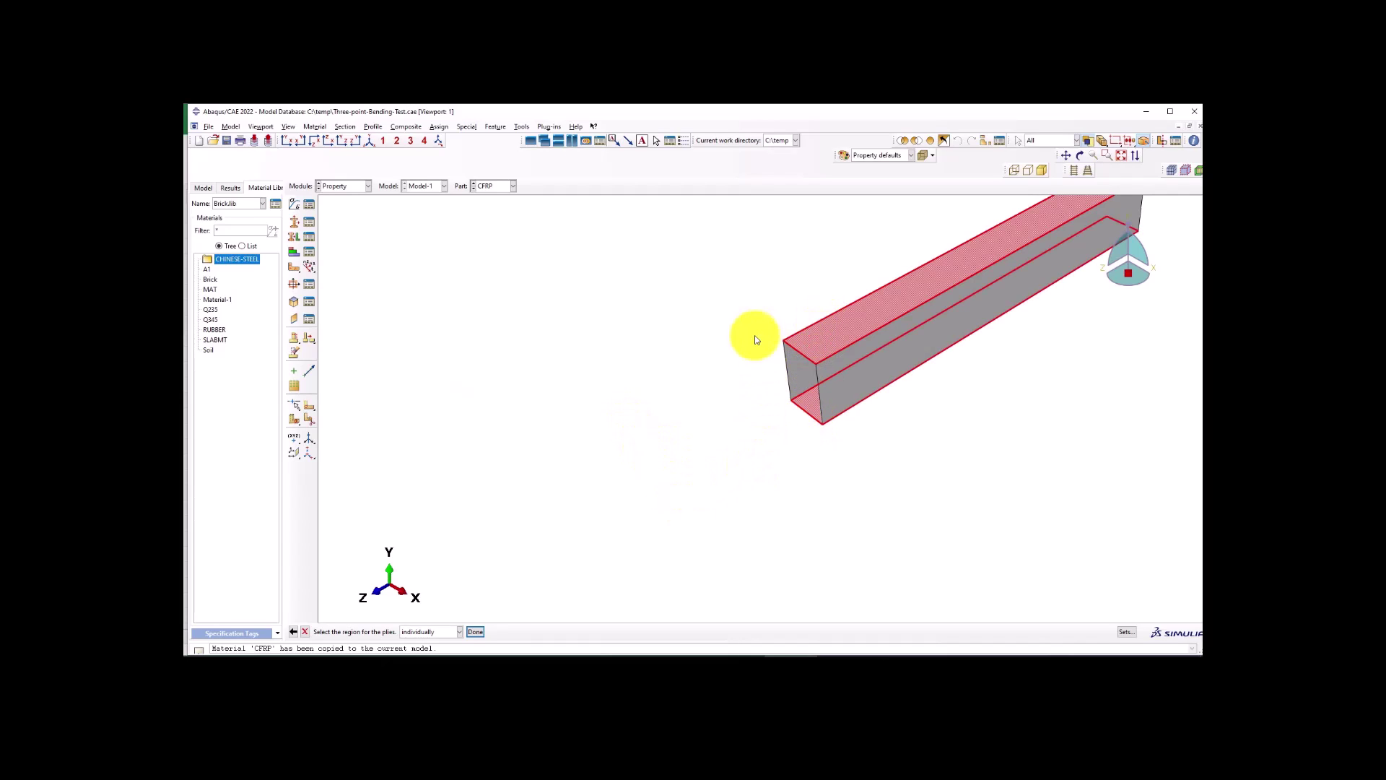
pyautogui.middleClick(698, 438)
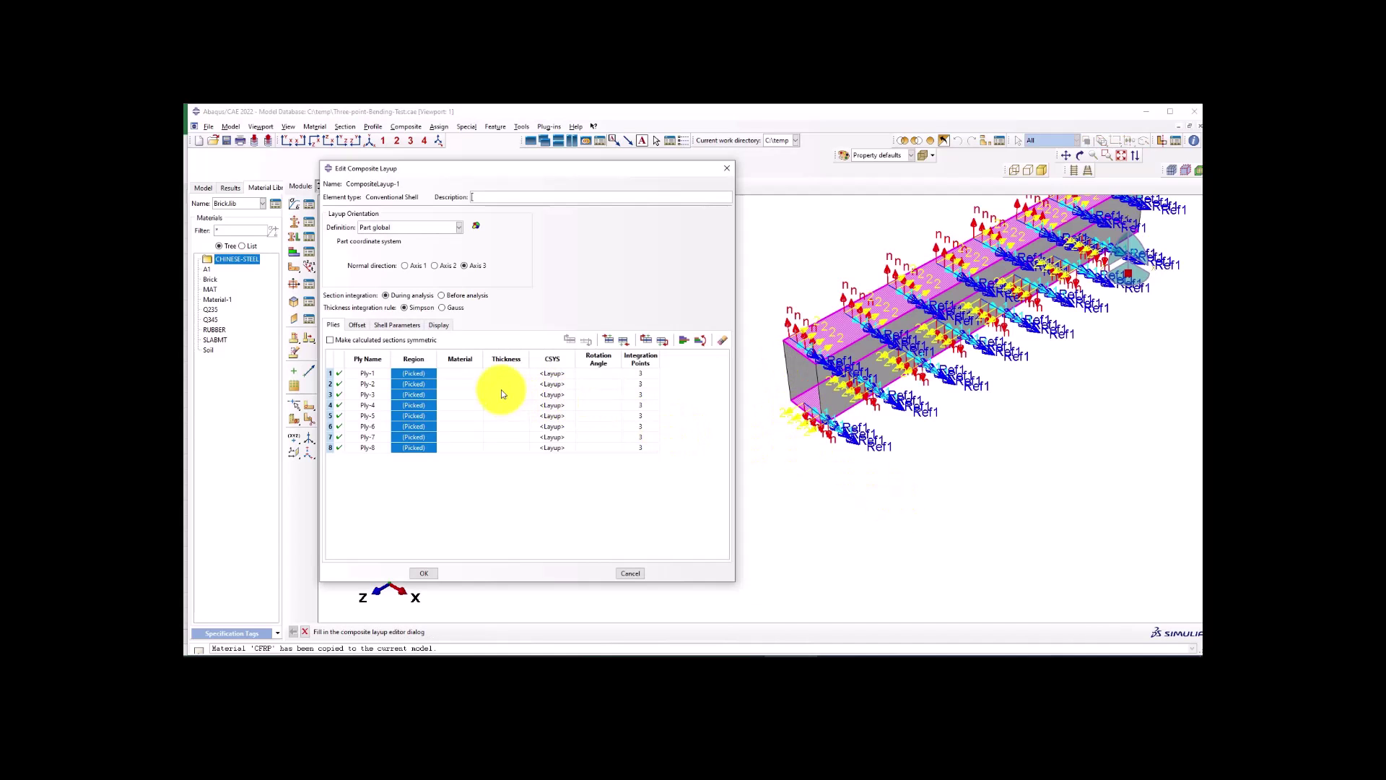
# Set the normal direction of the layup orientation to Axis 2 and check the ply axes on the part.
pyautogui.click(437, 266)
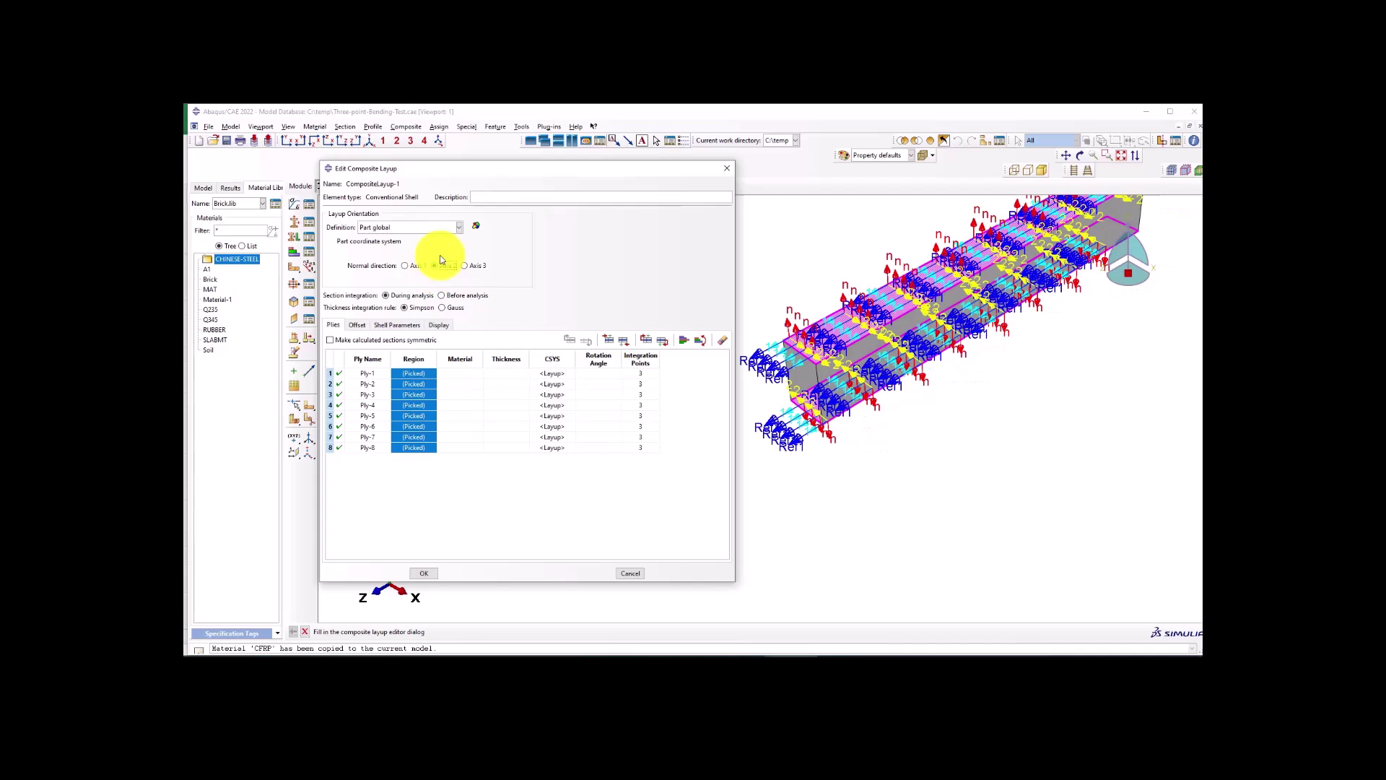
pyautogui.scroll(2, 790, 362)
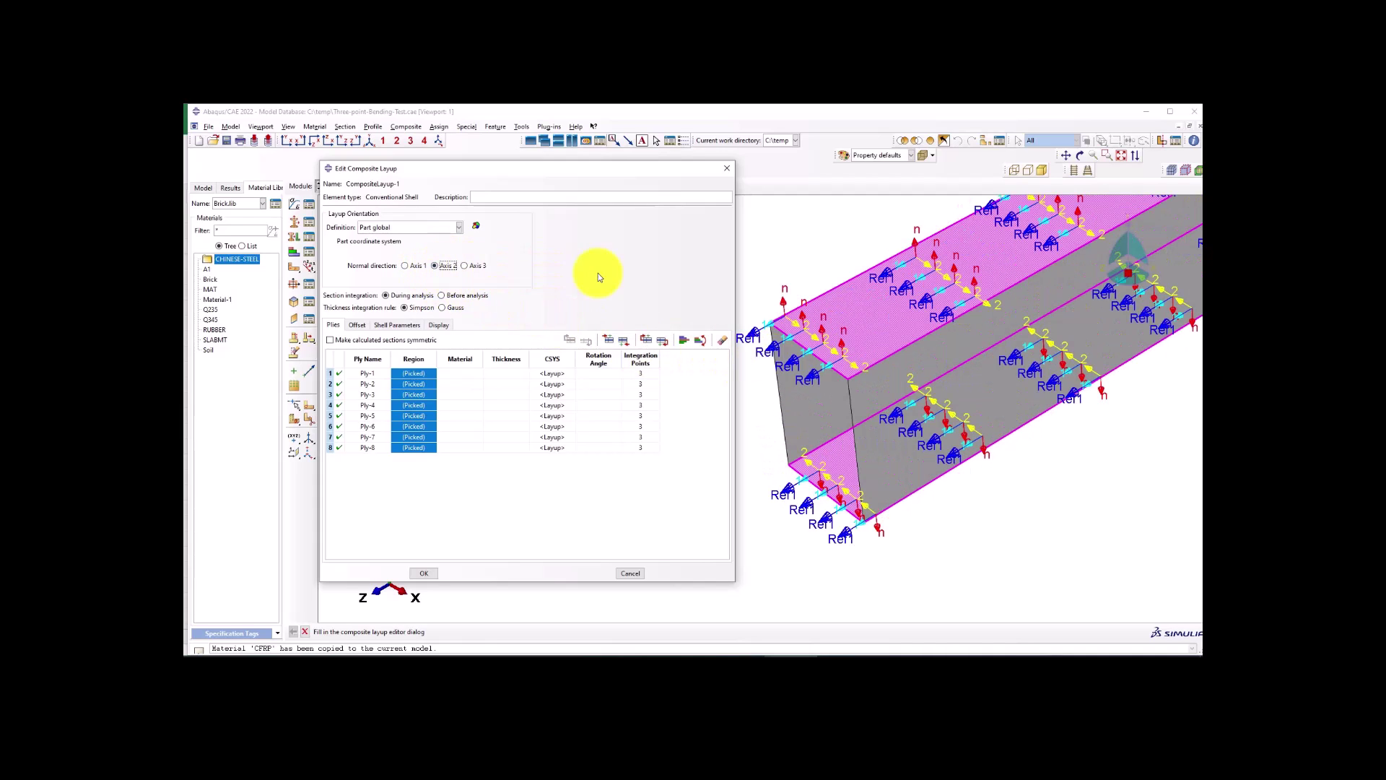
pyautogui.scroll(2, 873, 340)
pyautogui.scroll(3, 974, 271)
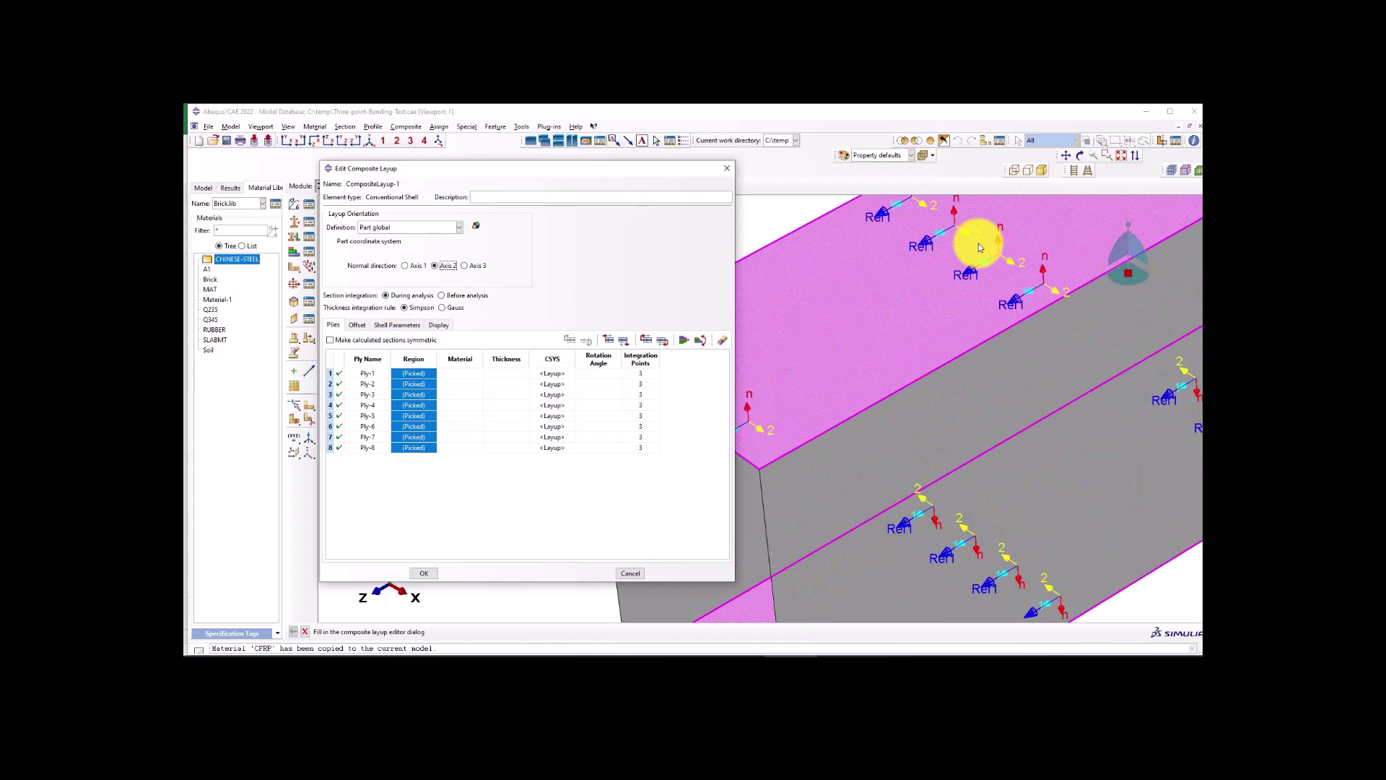
pyautogui.scroll(-1, 906, 274)
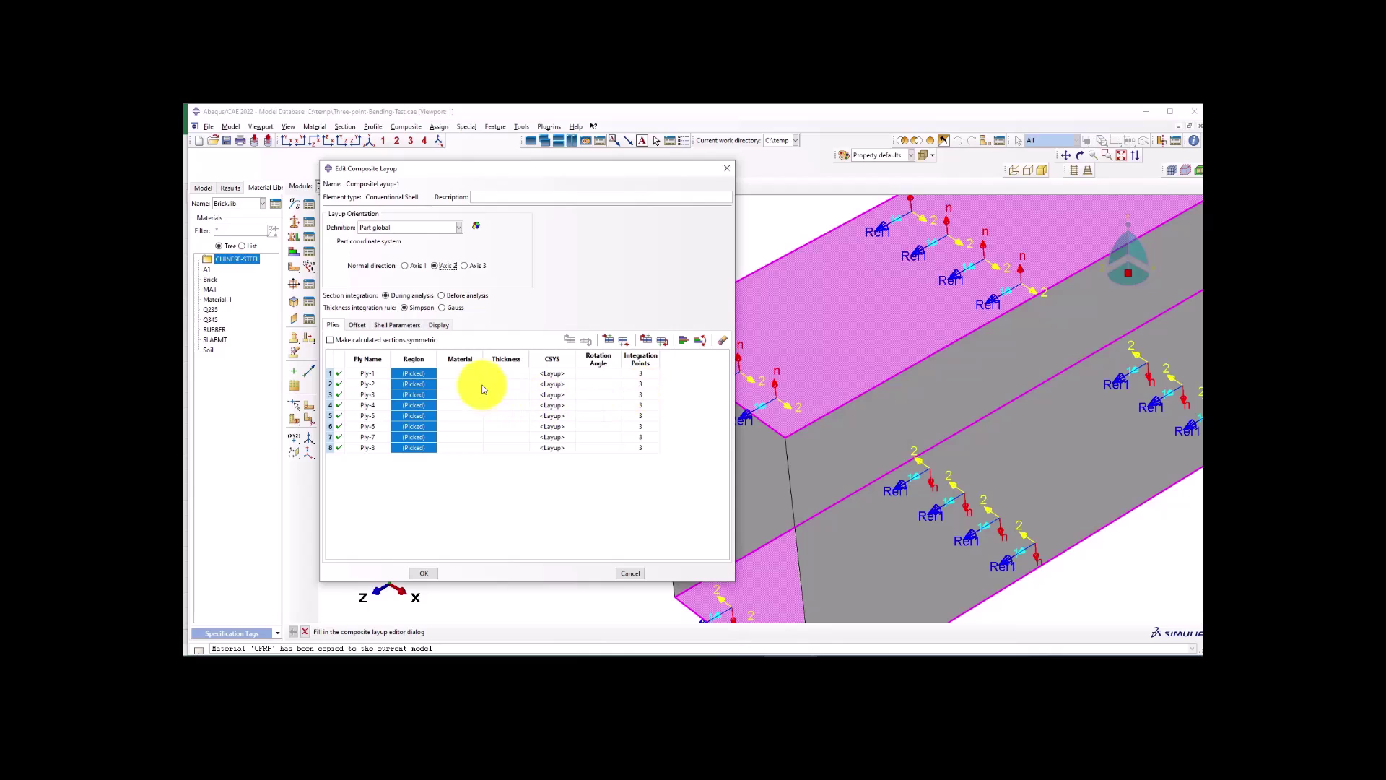
# Assign the CFRP material to all eight plies of the layup.
pyautogui.moveTo(467, 369); pyautogui.dragTo(467, 448)
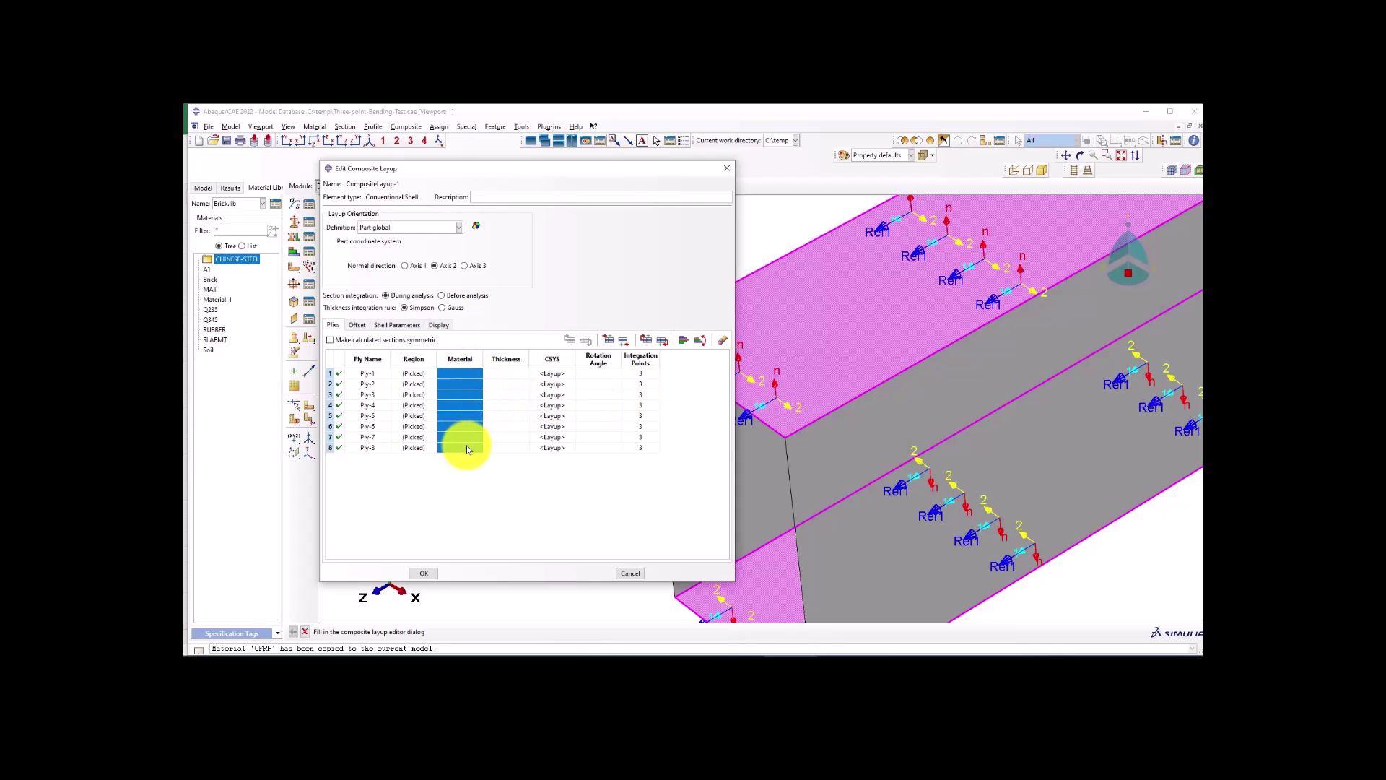
pyautogui.rightClick(457, 371)
pyautogui.click(481, 377)
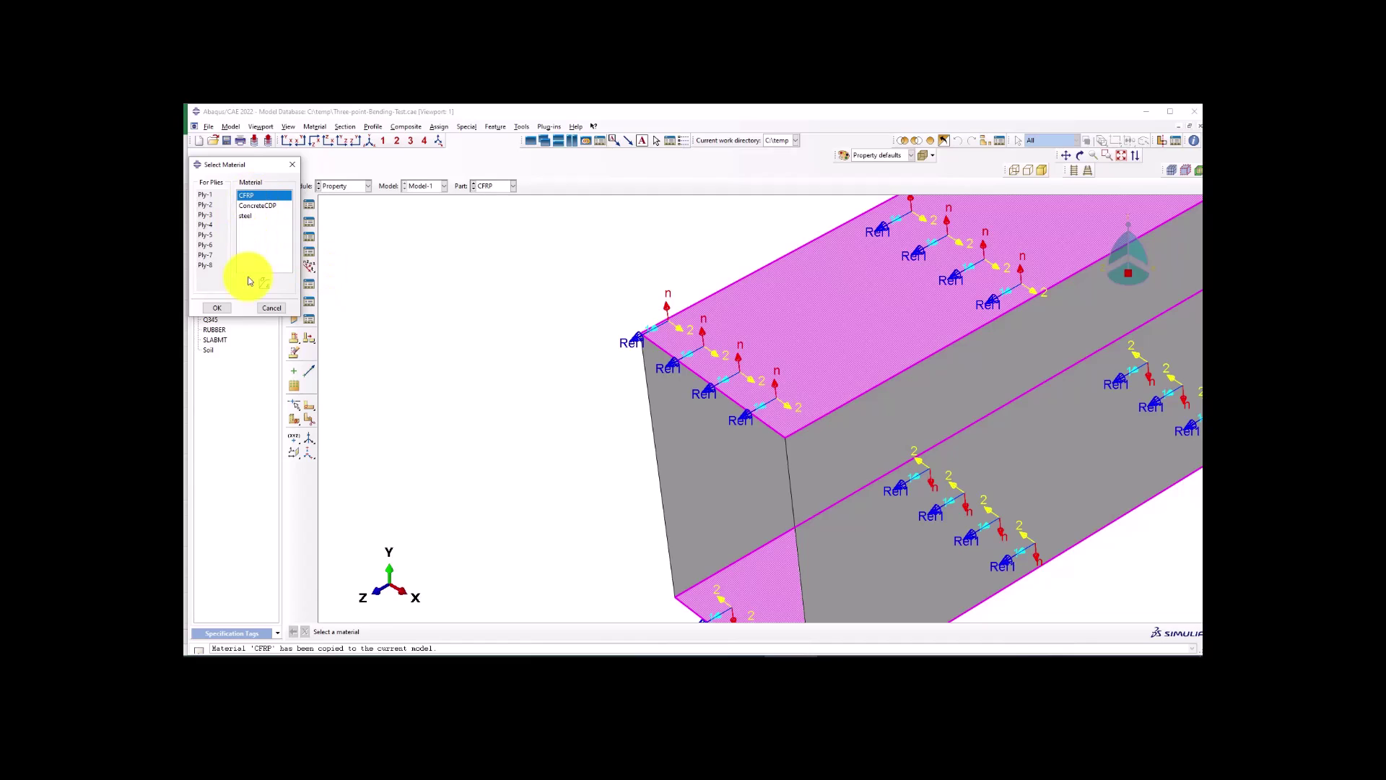
pyautogui.click(216, 307)
# Specify a thickness of 0.146 for all eight plies.
pyautogui.moveTo(504, 377); pyautogui.dragTo(509, 448)
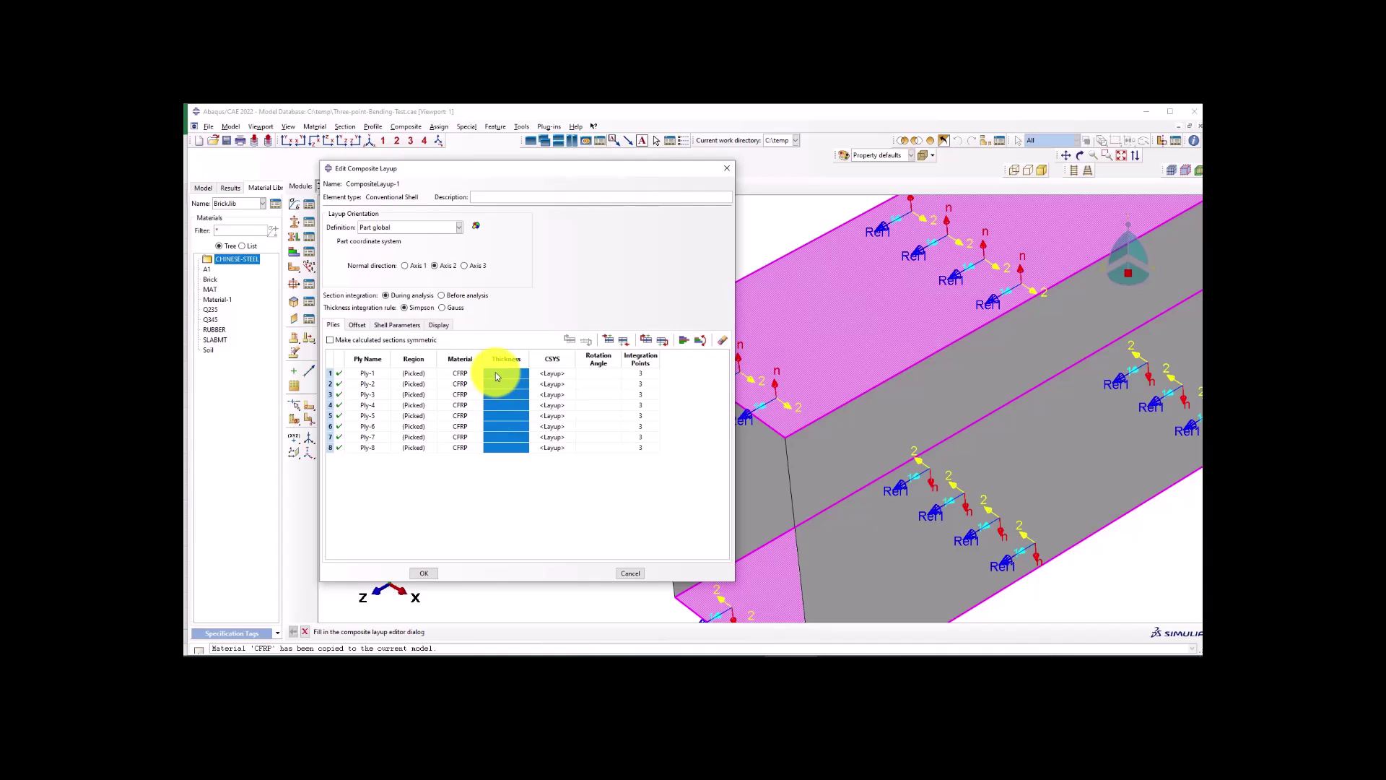
pyautogui.rightClick(496, 371)
pyautogui.click(507, 378)
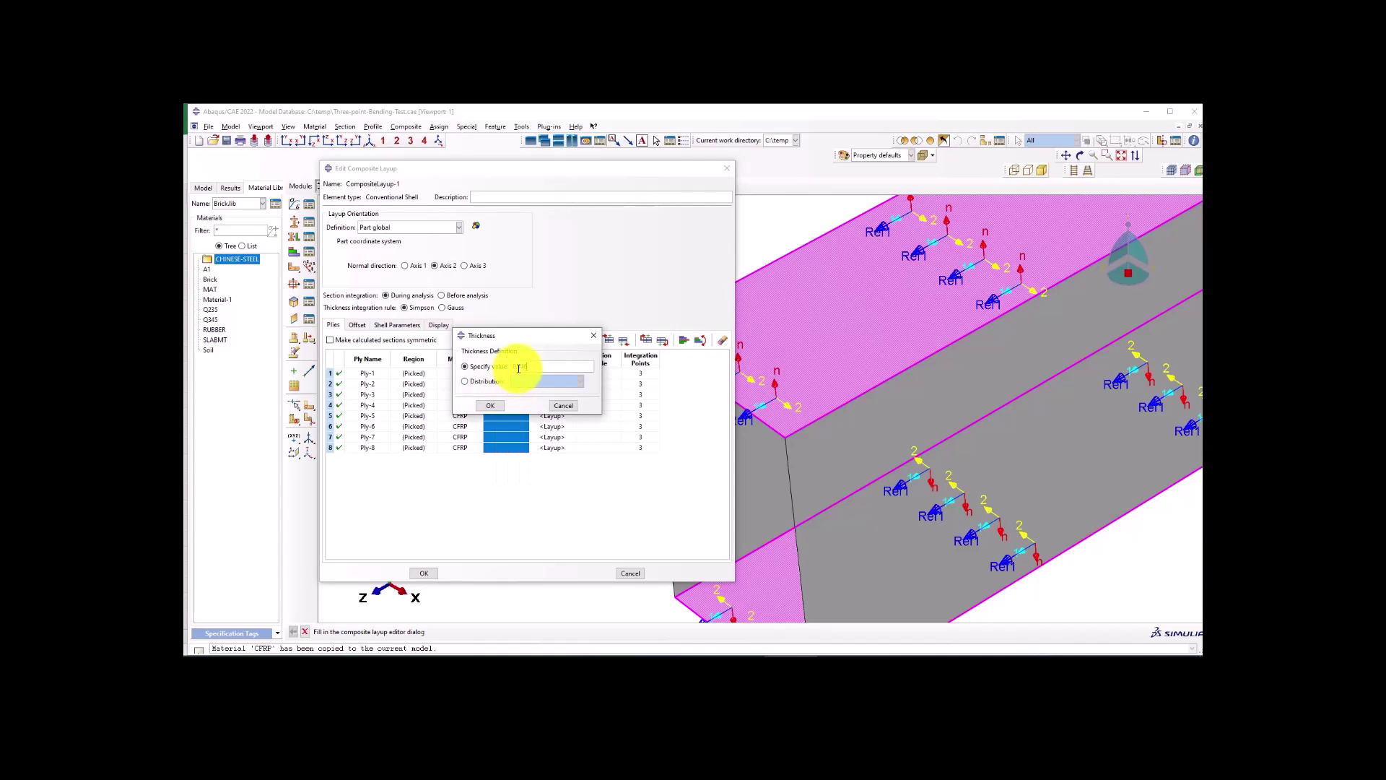
pyautogui.write('0.146')
pyautogui.click(491, 405)
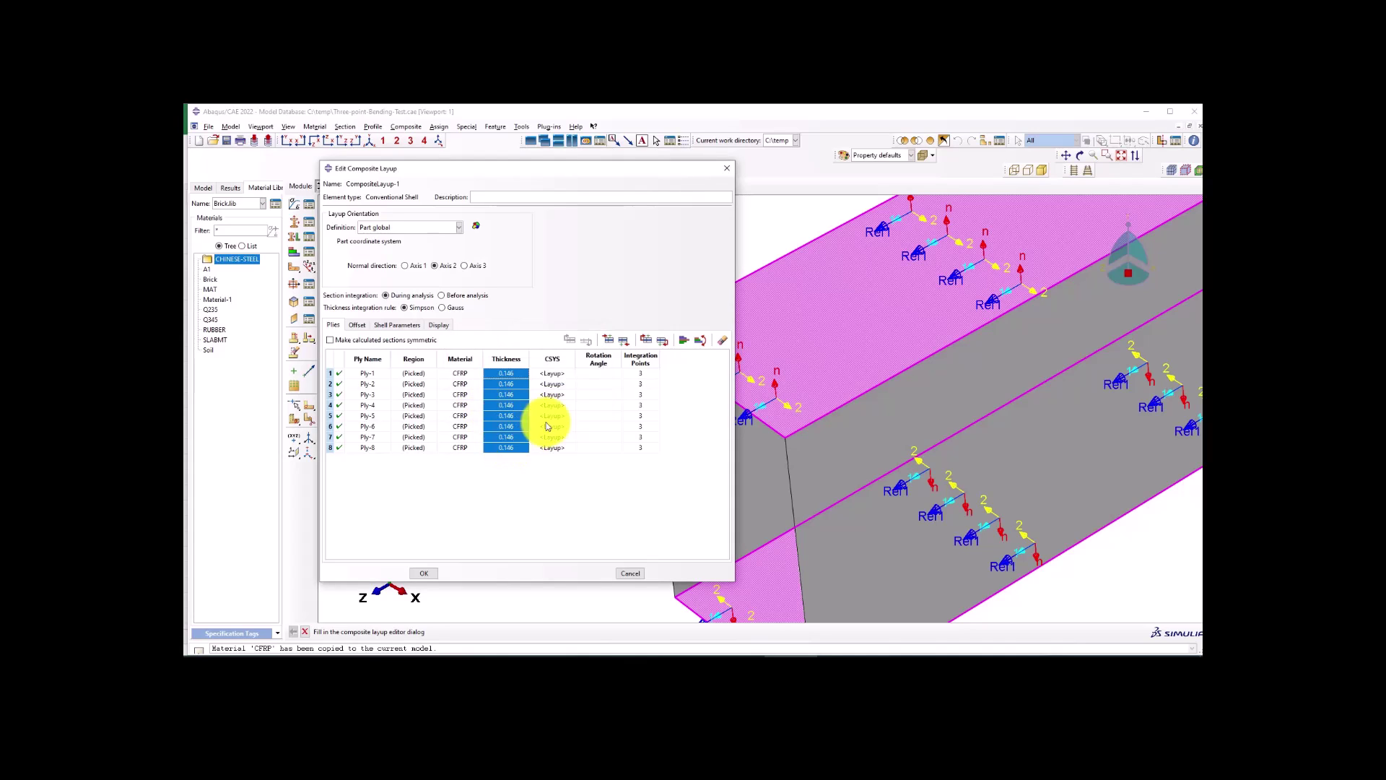
# Set the rotation angles of Ply-1 to Ply-4 to 0, 45, -45 and 90.
pyautogui.click(600, 373)
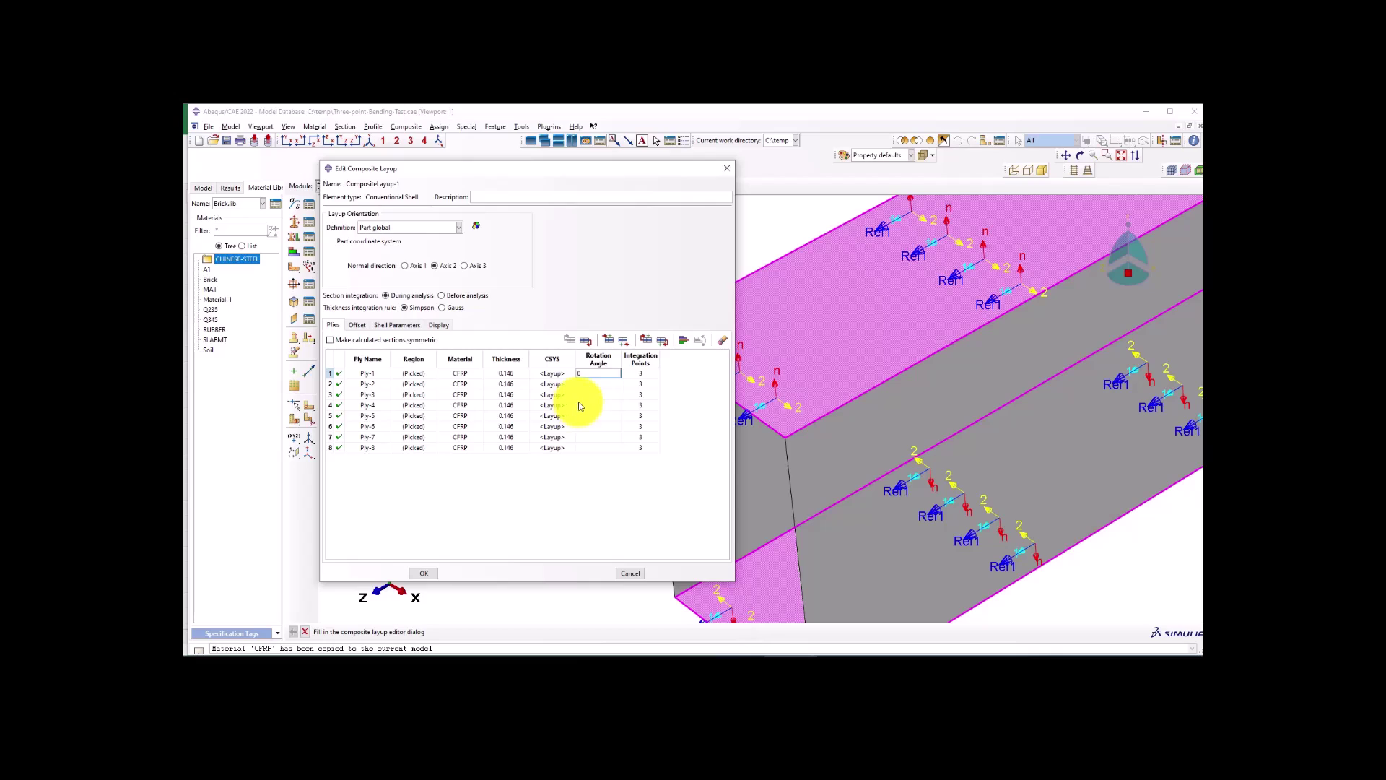
pyautogui.click(588, 385)
pyautogui.click(598, 395)
pyautogui.click(593, 405)
pyautogui.write('90')
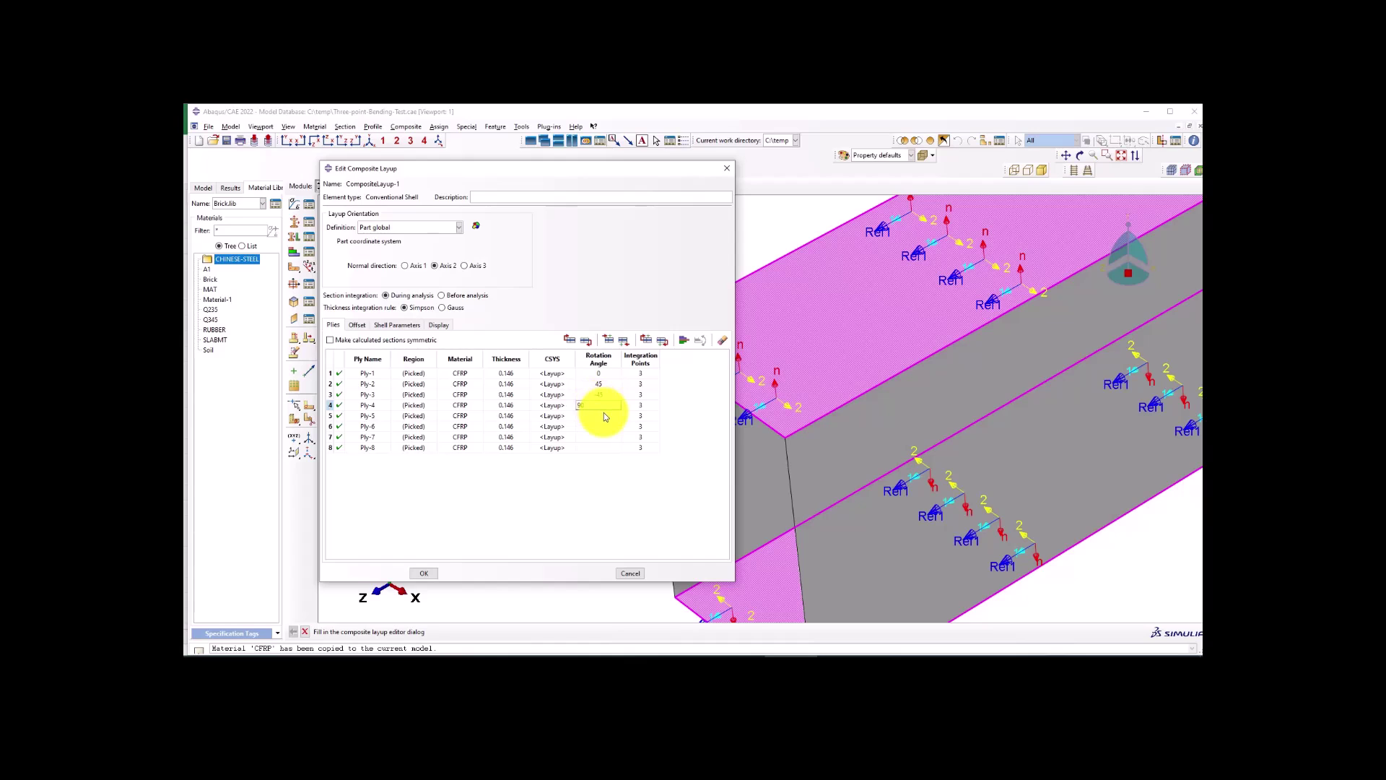
# Set the rotation angles of Ply-5 to Ply-8 to 90, 45, -45 and 0.
pyautogui.click(604, 413)
pyautogui.click(1112, 547)
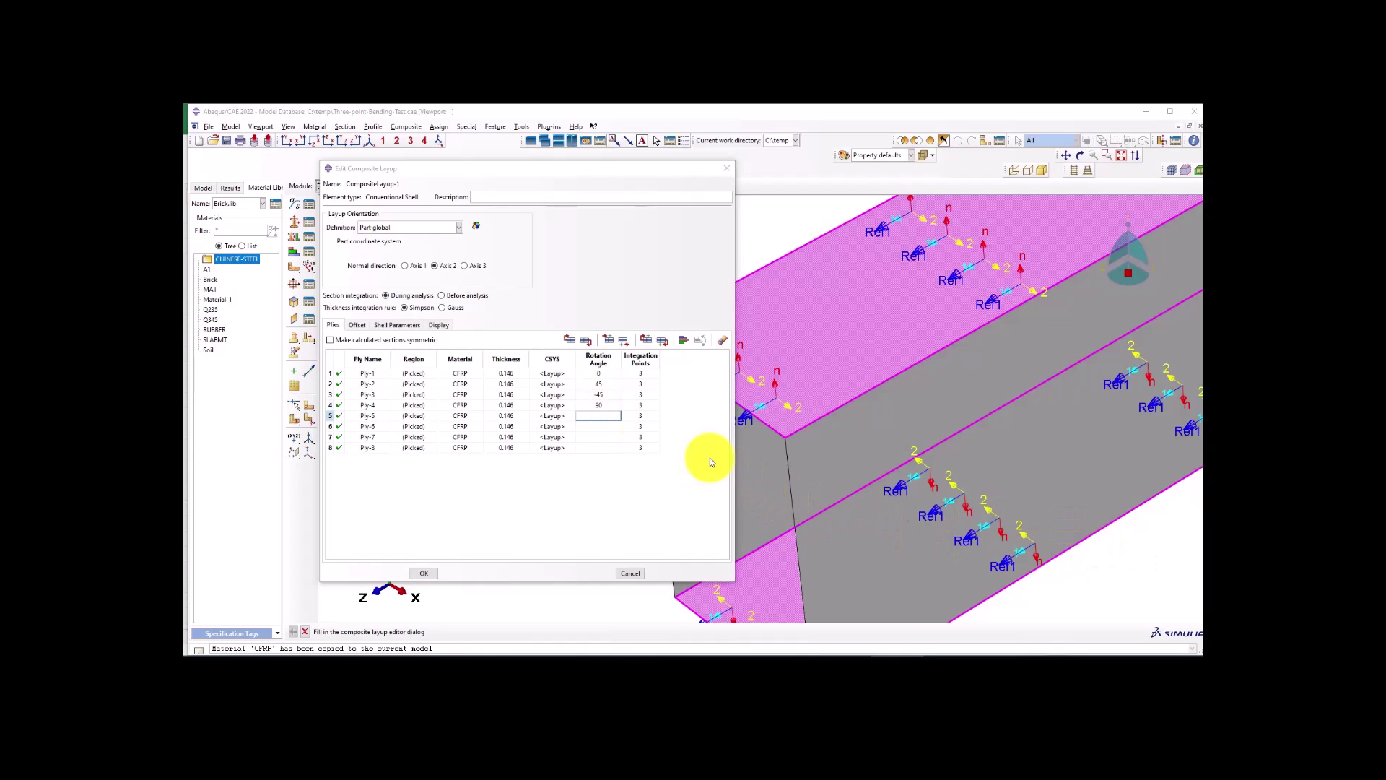
pyautogui.click(603, 416)
pyautogui.write('90')
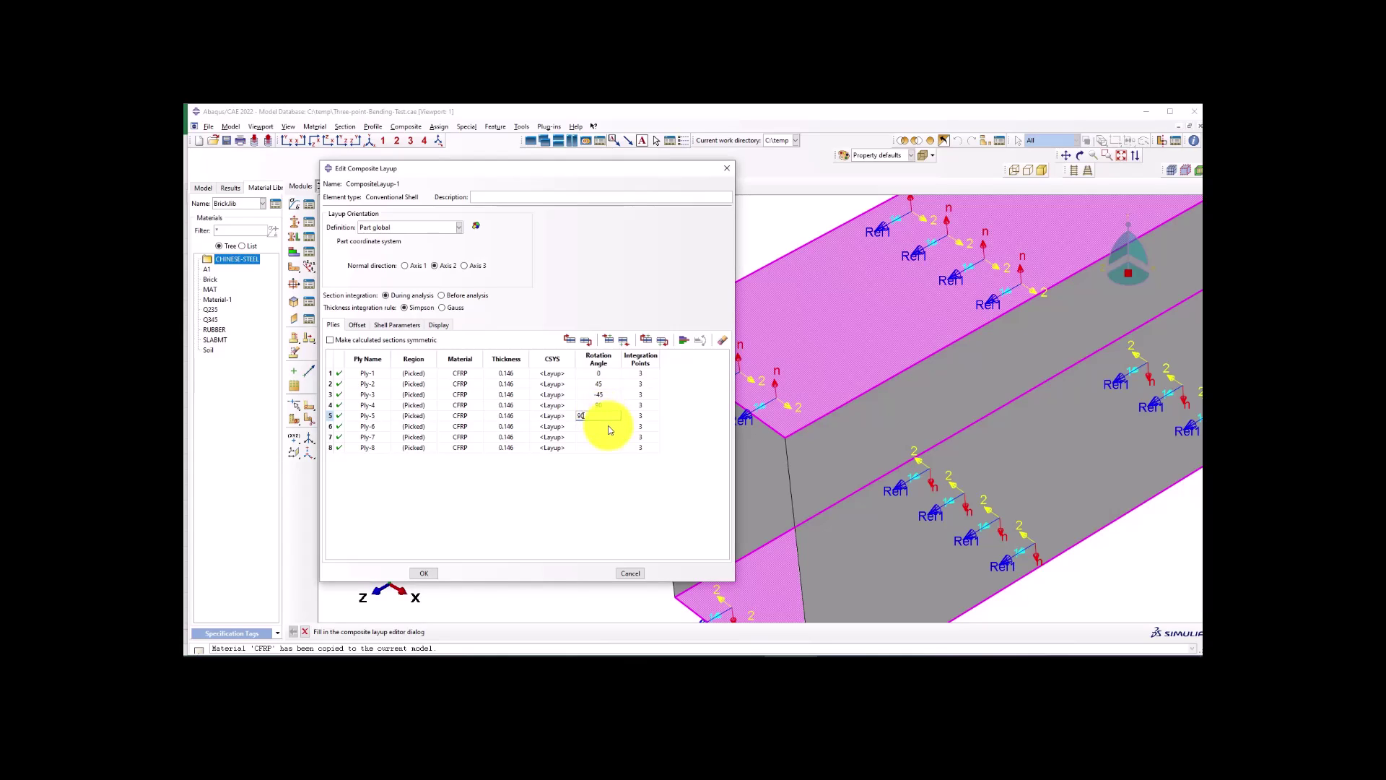
pyautogui.click(606, 426)
pyautogui.moveTo(588, 428); pyautogui.dragTo(570, 427)
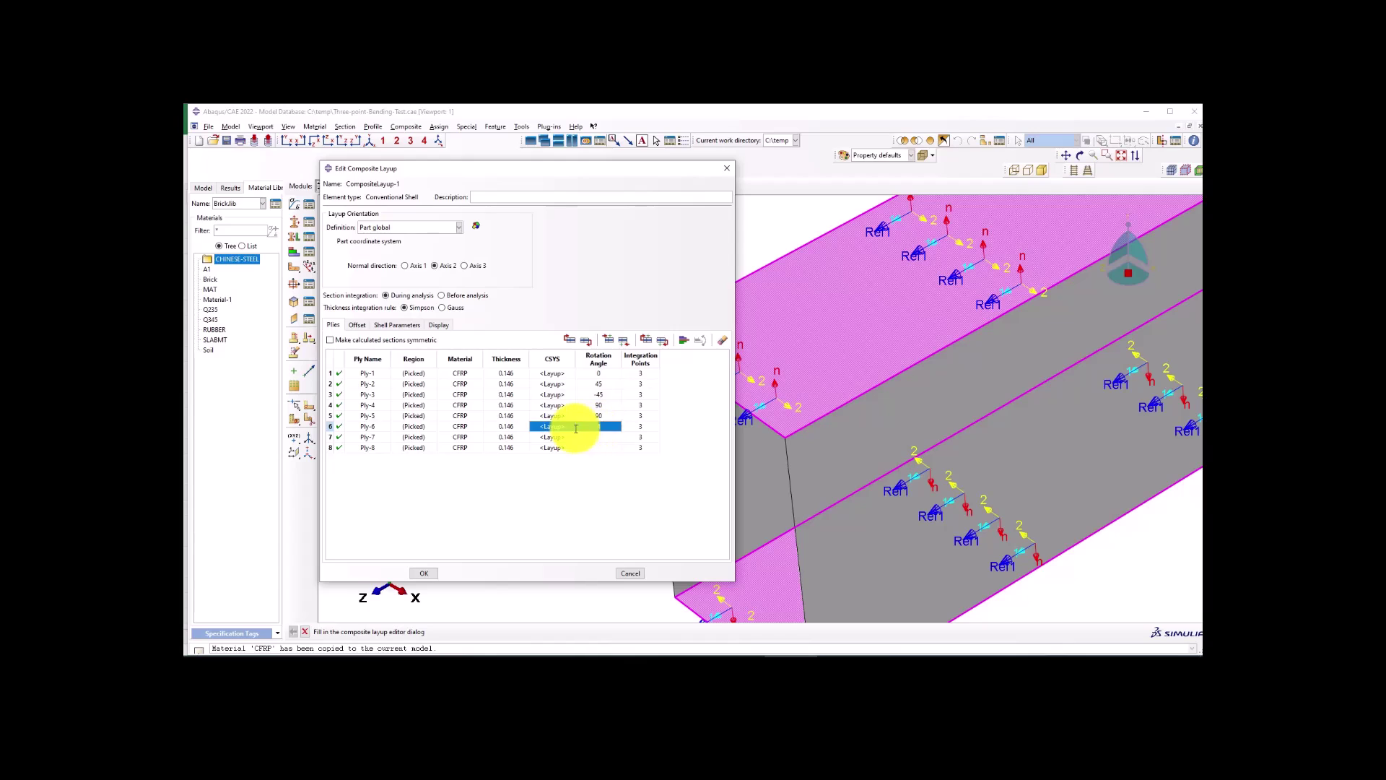
pyautogui.click(1092, 540)
pyautogui.click(599, 425)
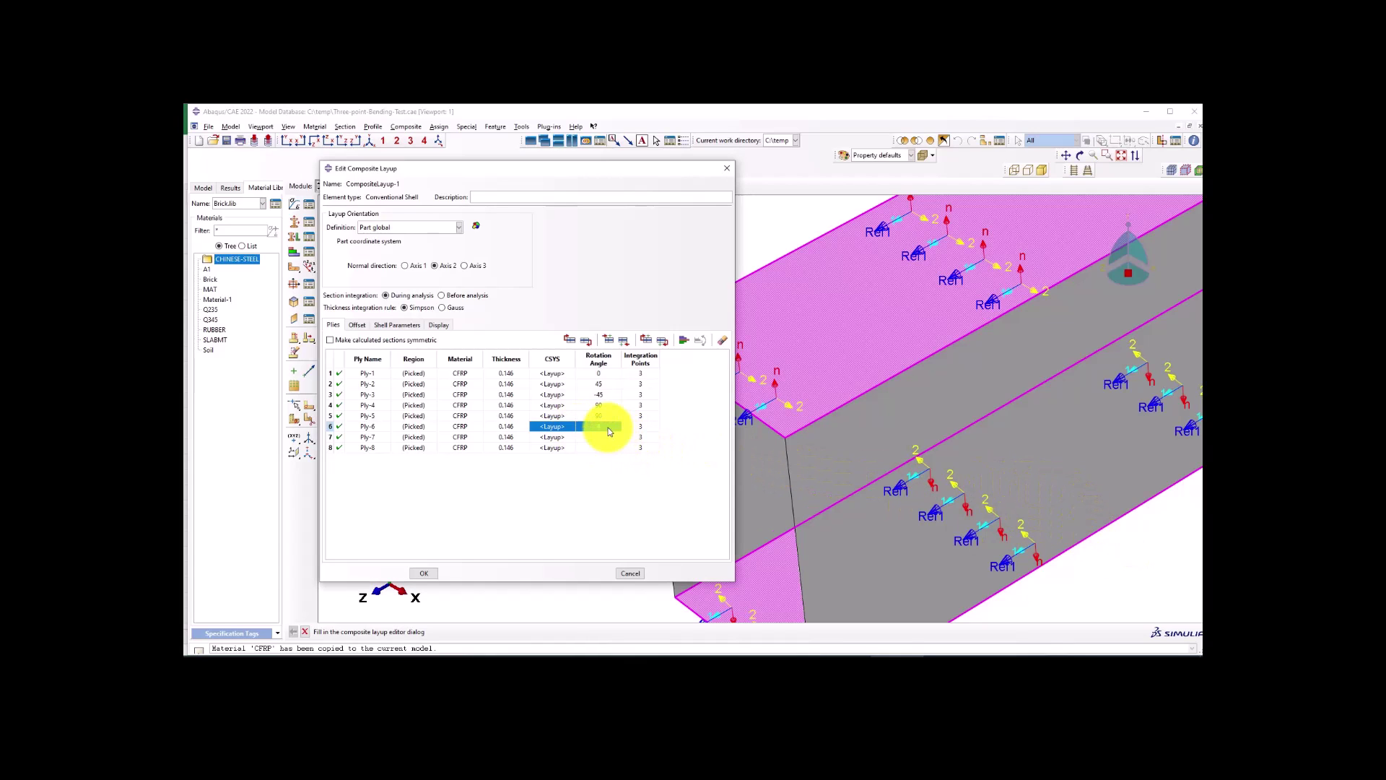
pyautogui.moveTo(600, 423); pyautogui.dragTo(576, 427)
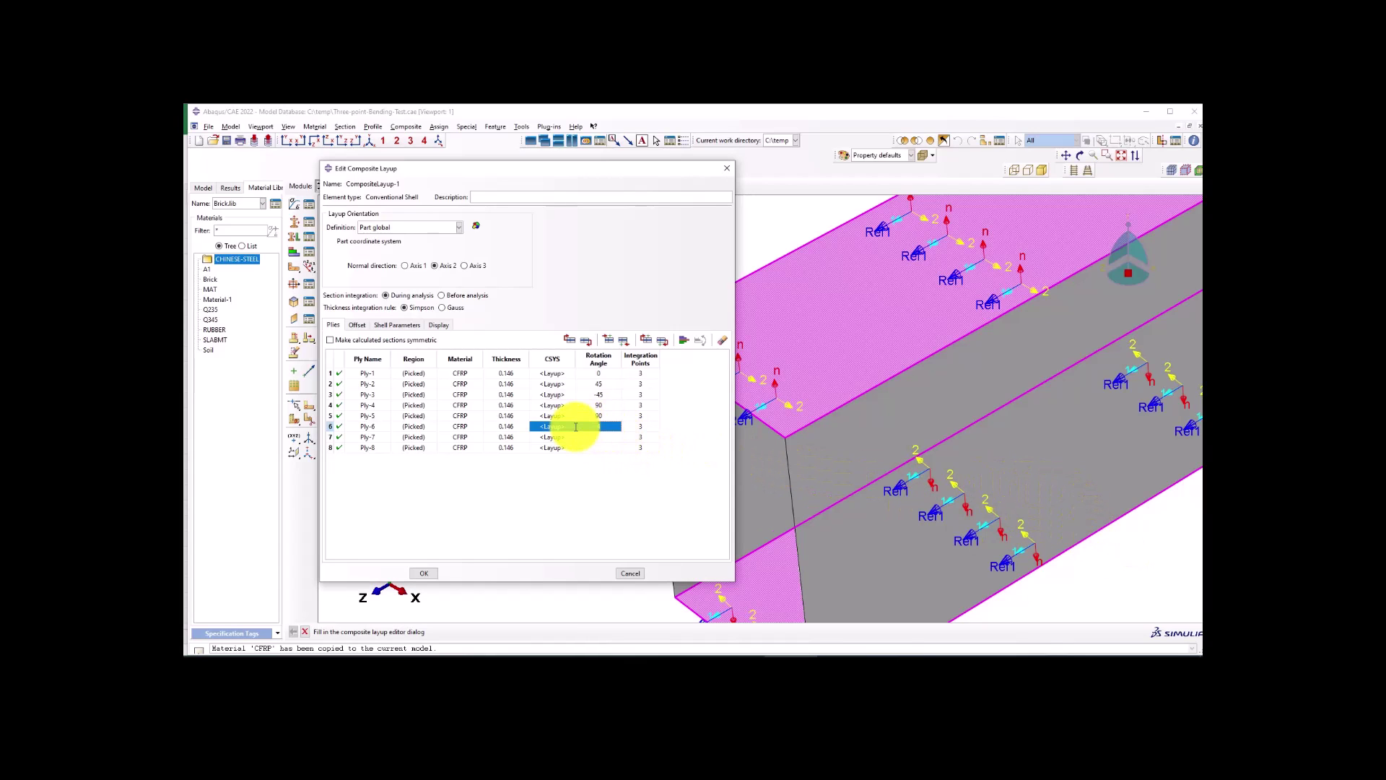
pyautogui.click(597, 426)
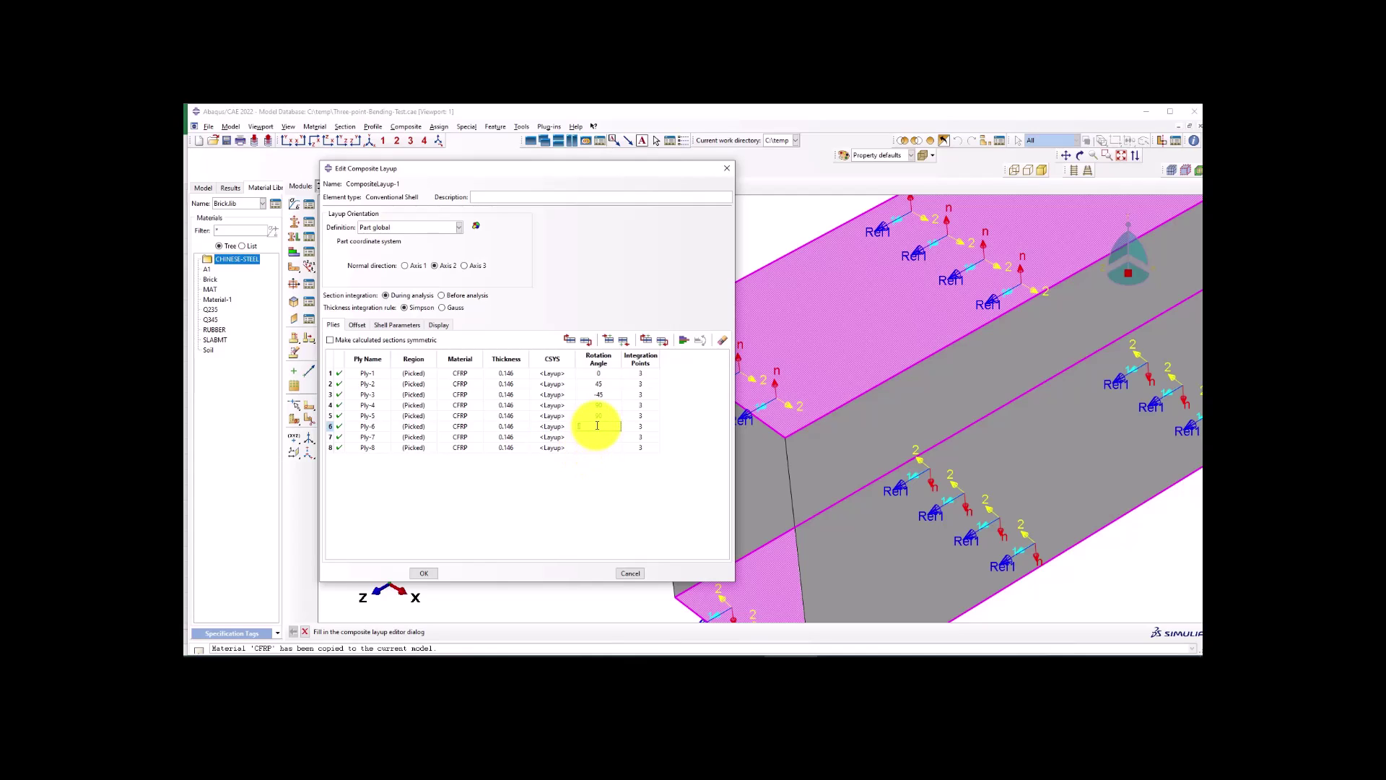
pyautogui.write('45')
pyautogui.click(601, 437)
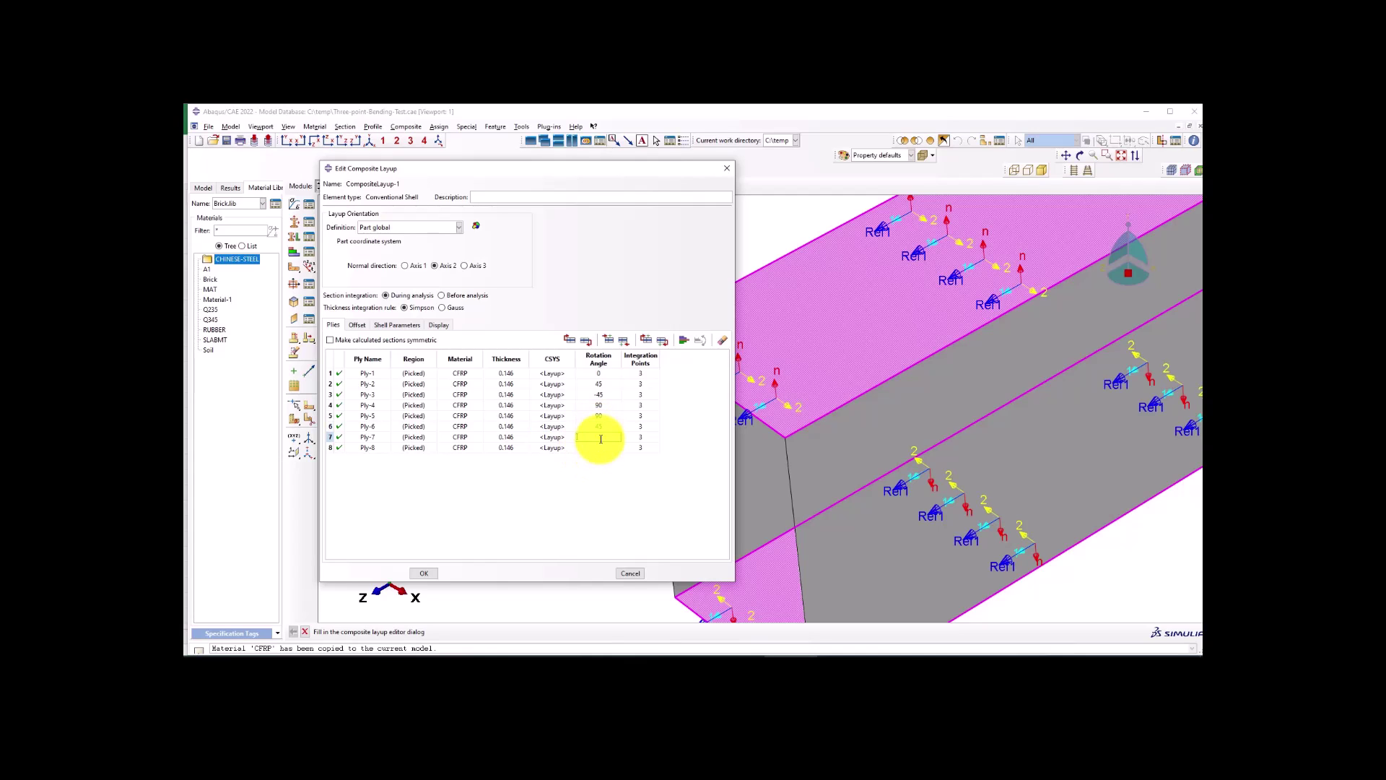
pyautogui.write('-45')
pyautogui.click(602, 448)
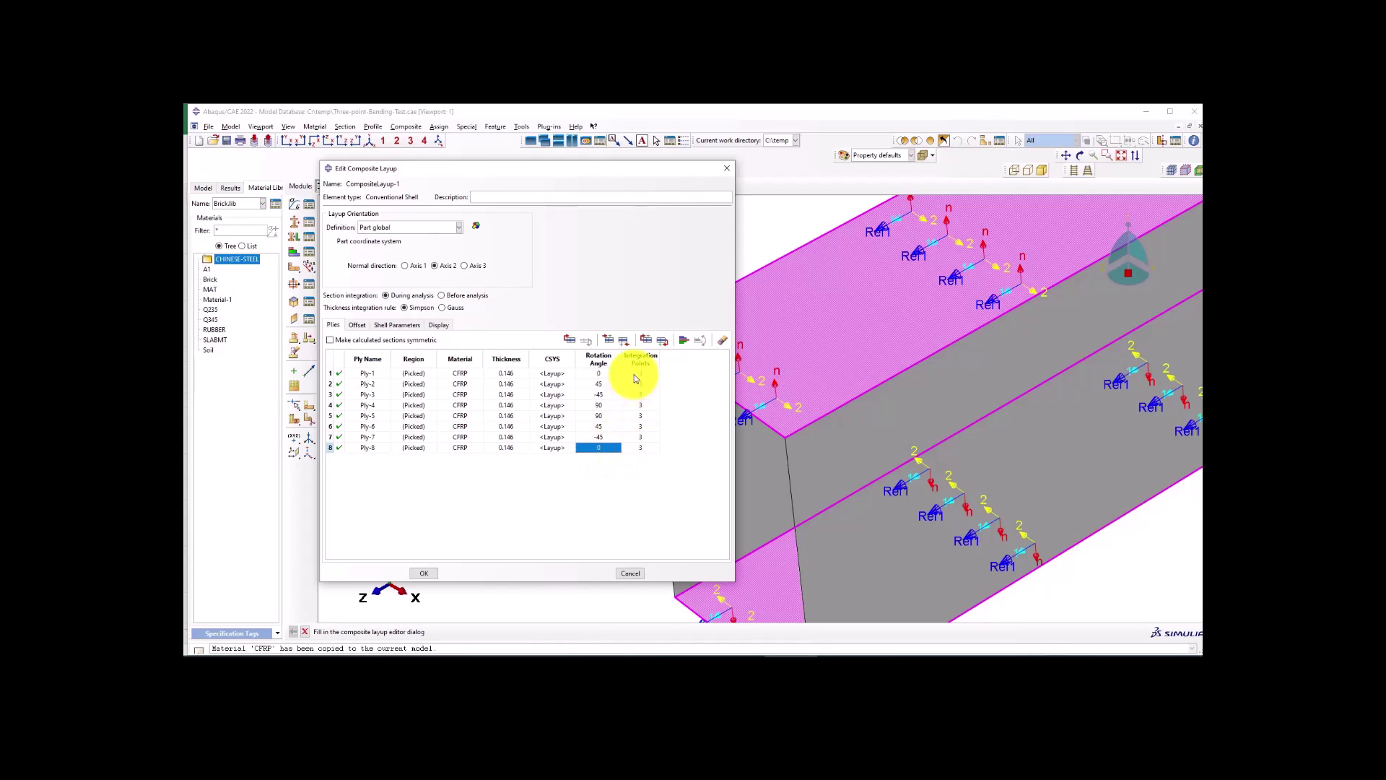
# Set the integration points of all eight plies to 5 and confirm the composite layup.
pyautogui.moveTo(635, 373); pyautogui.dragTo(642, 438)
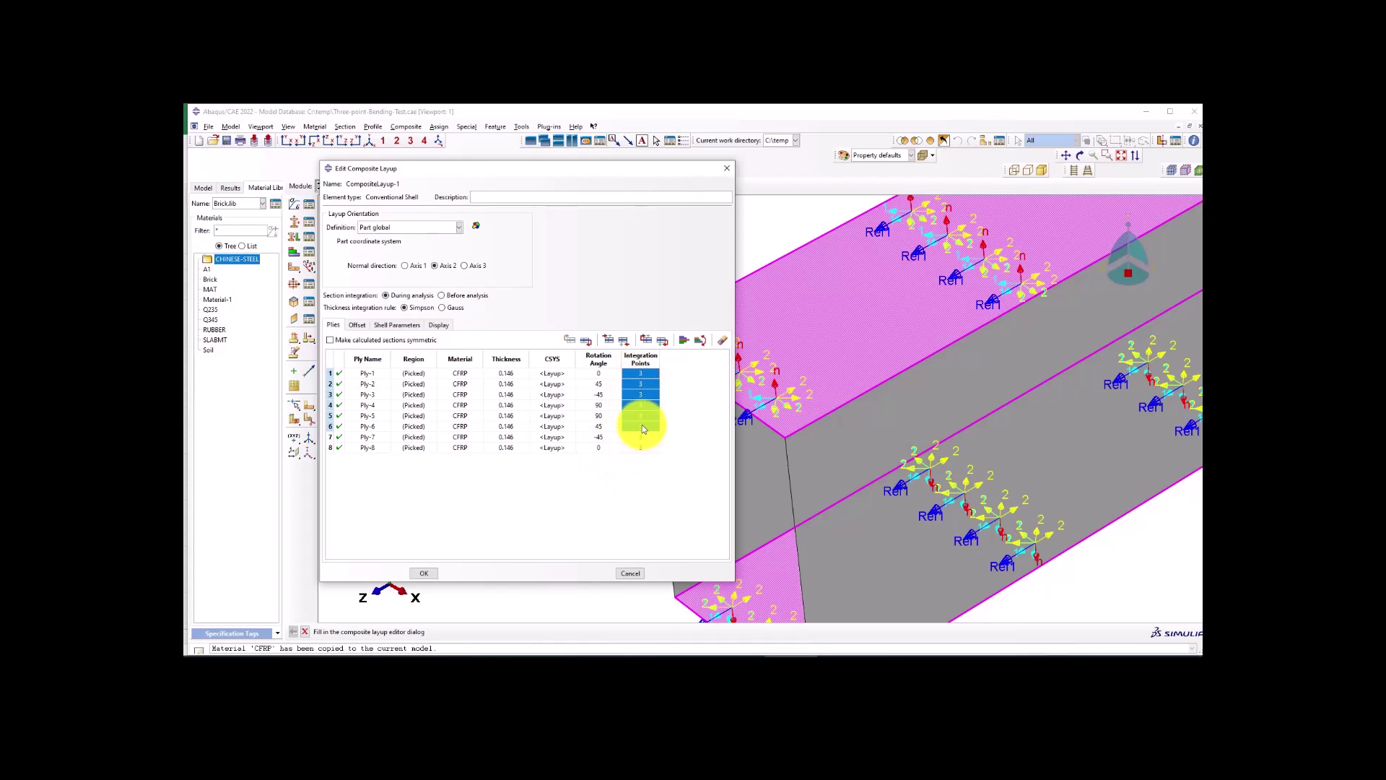
pyautogui.moveTo(640, 373); pyautogui.dragTo(643, 445)
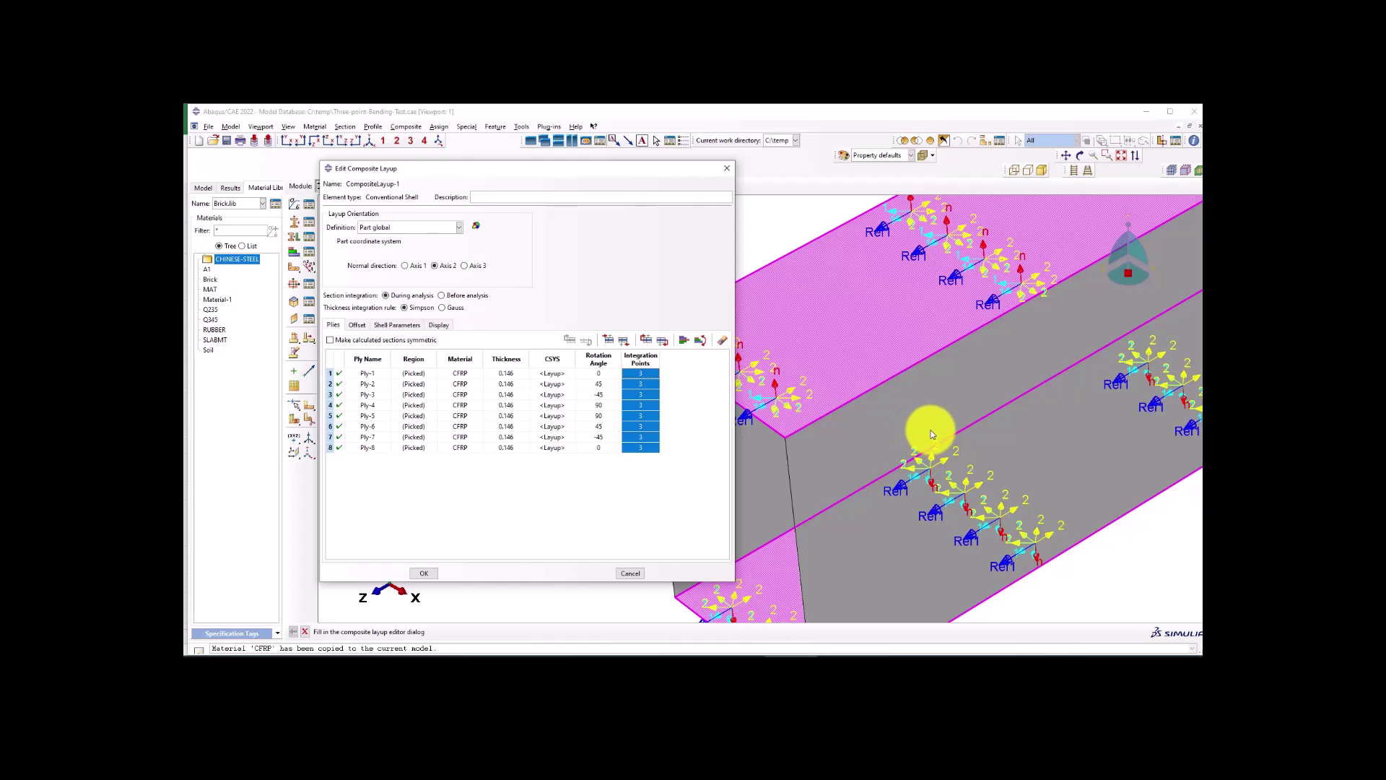
pyautogui.scroll(3, 929, 426)
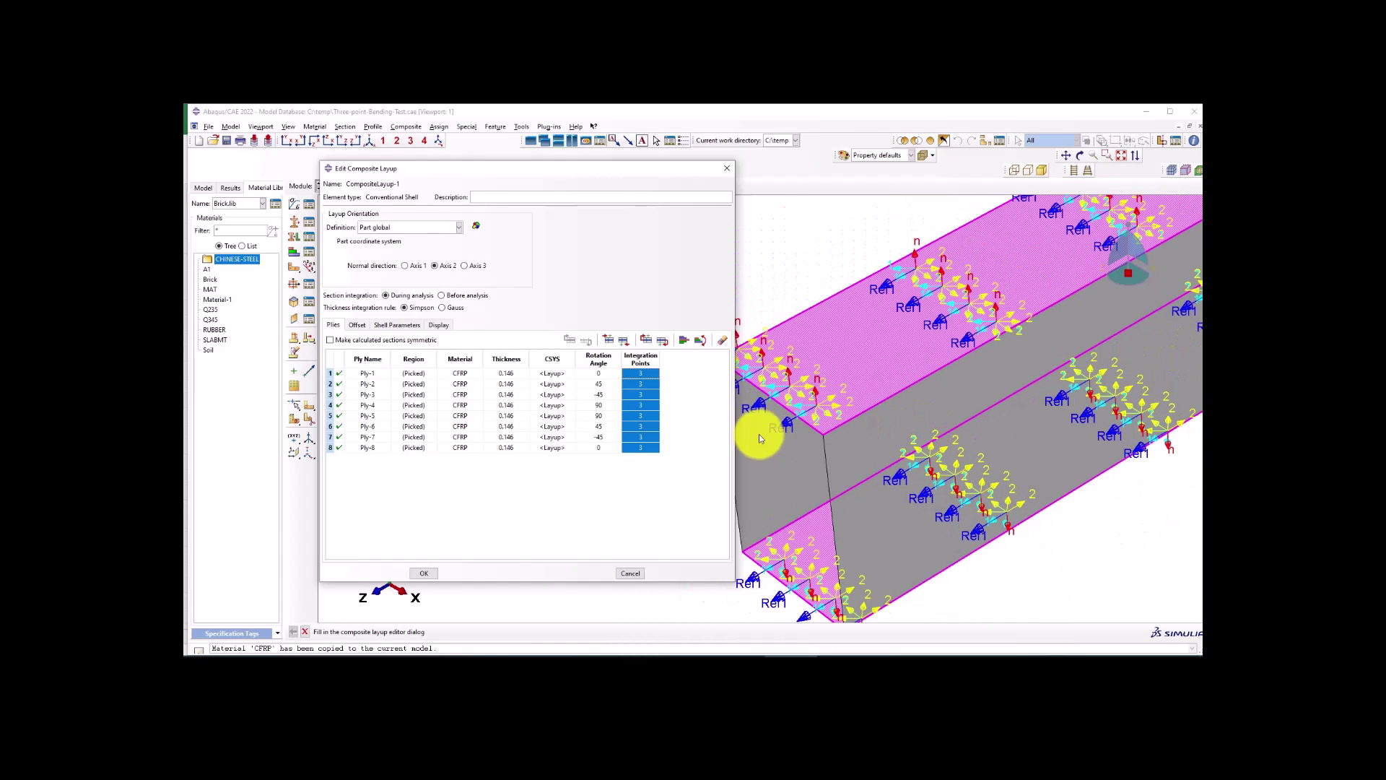
pyautogui.click(636, 374)
pyautogui.click(640, 394)
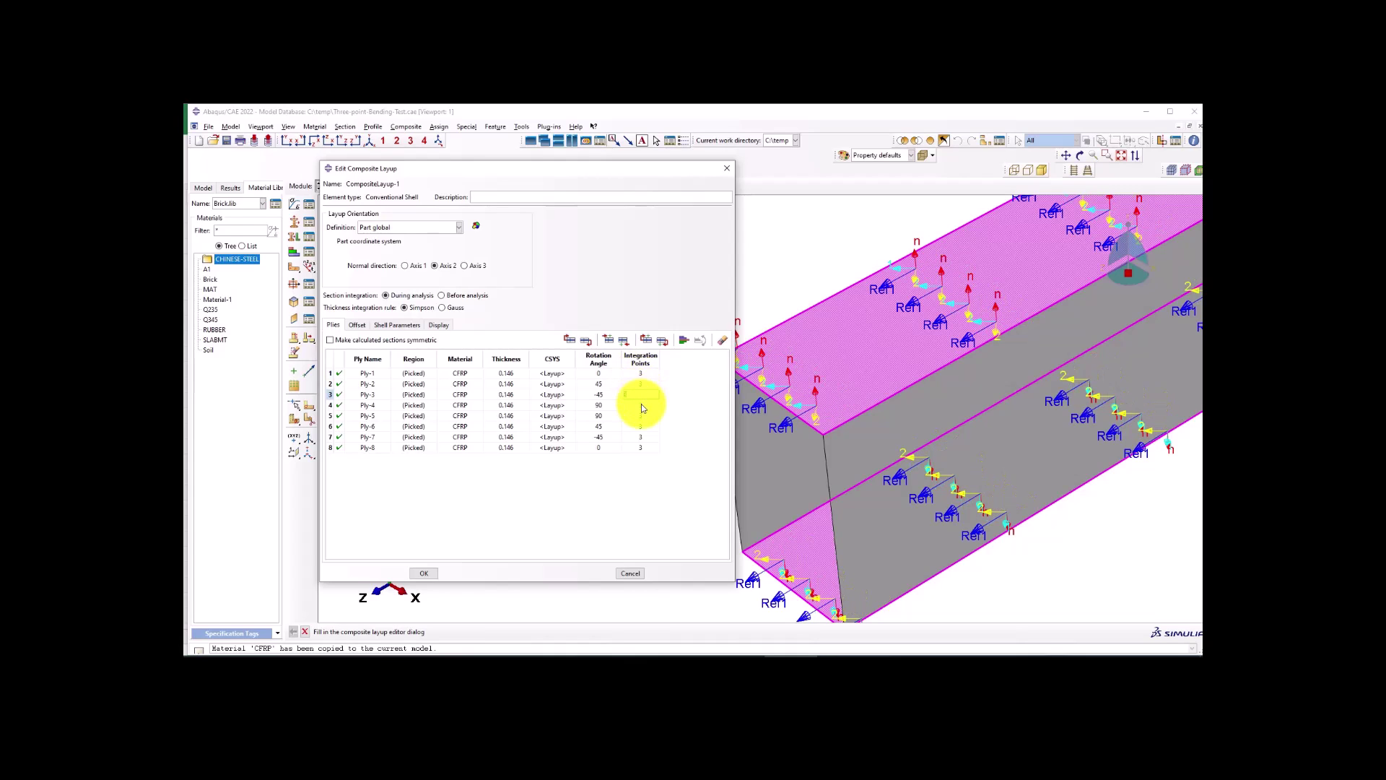
pyautogui.click(640, 437)
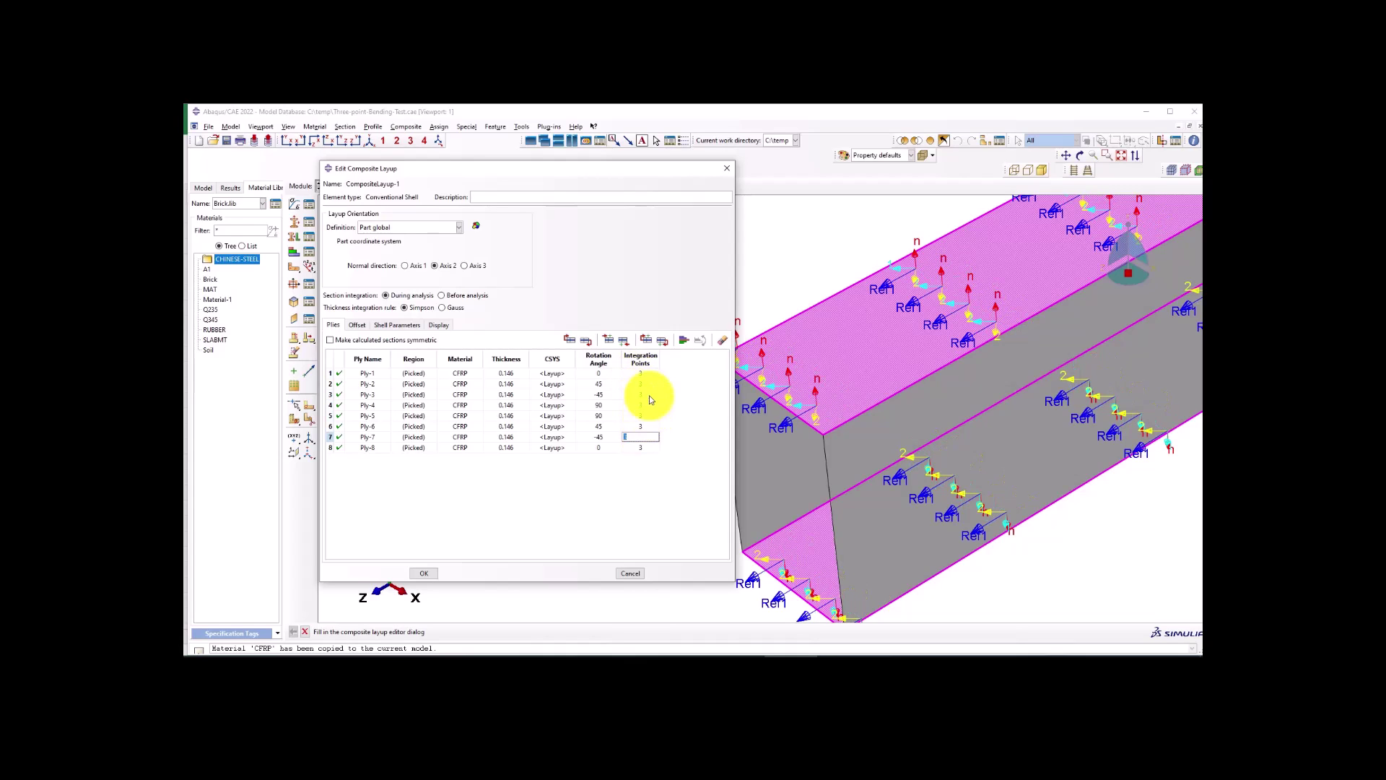
pyautogui.click(640, 373)
pyautogui.moveTo(646, 438); pyautogui.dragTo(645, 453)
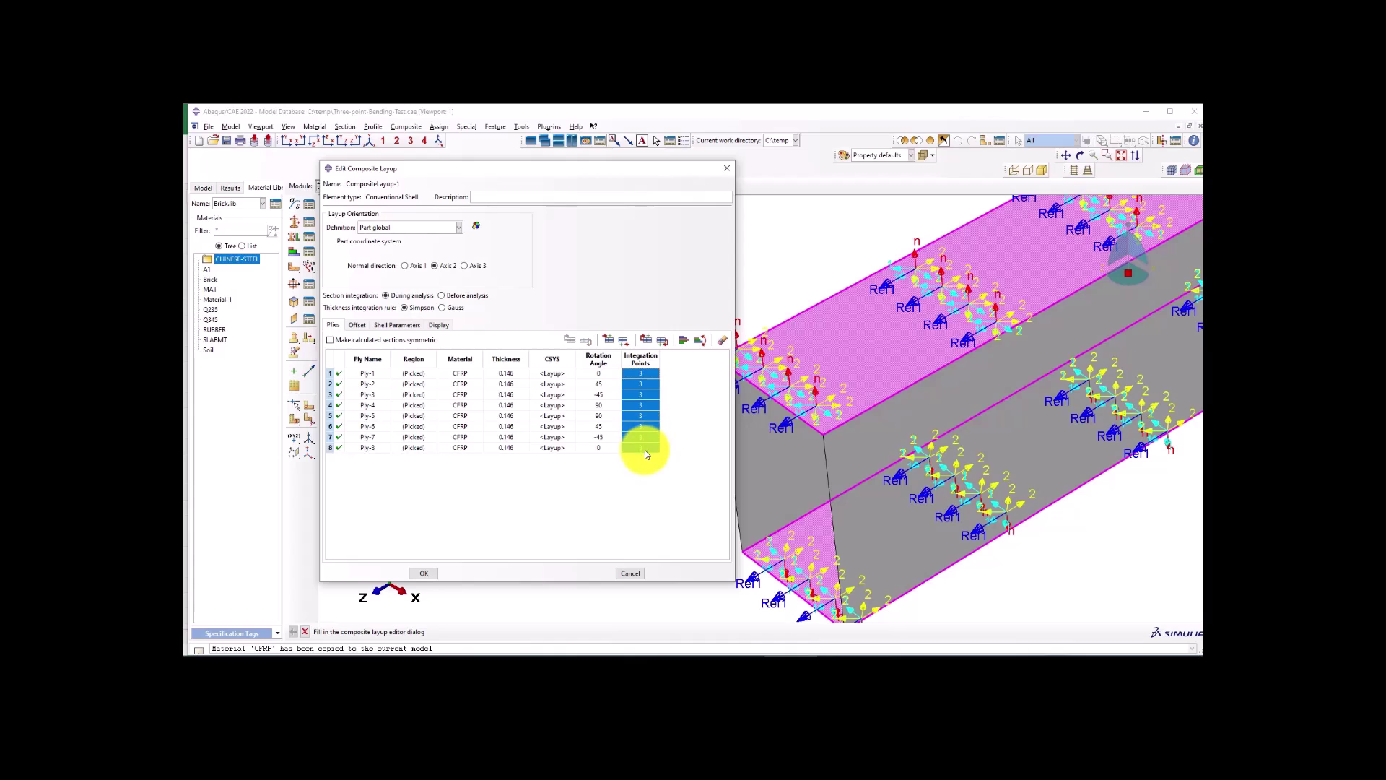
pyautogui.rightClick(634, 373)
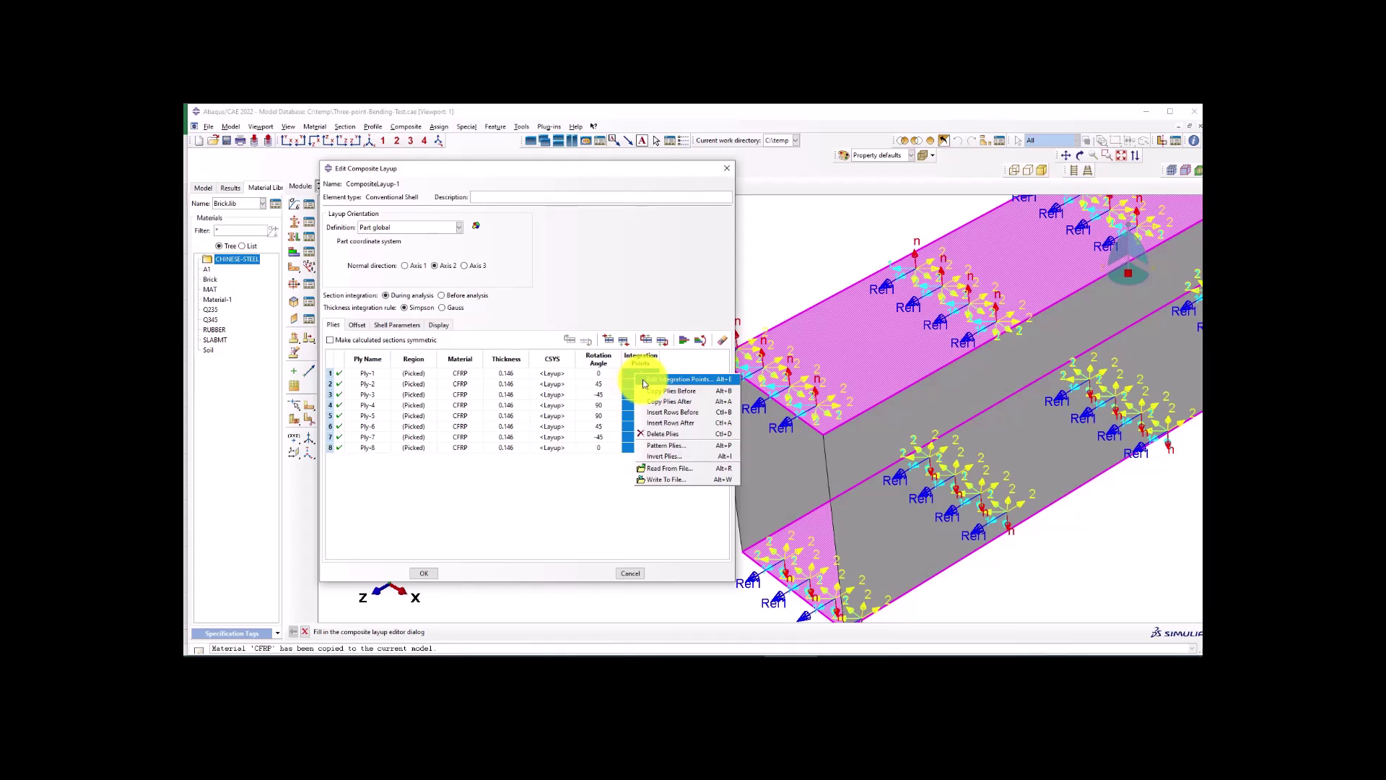
pyautogui.click(647, 380)
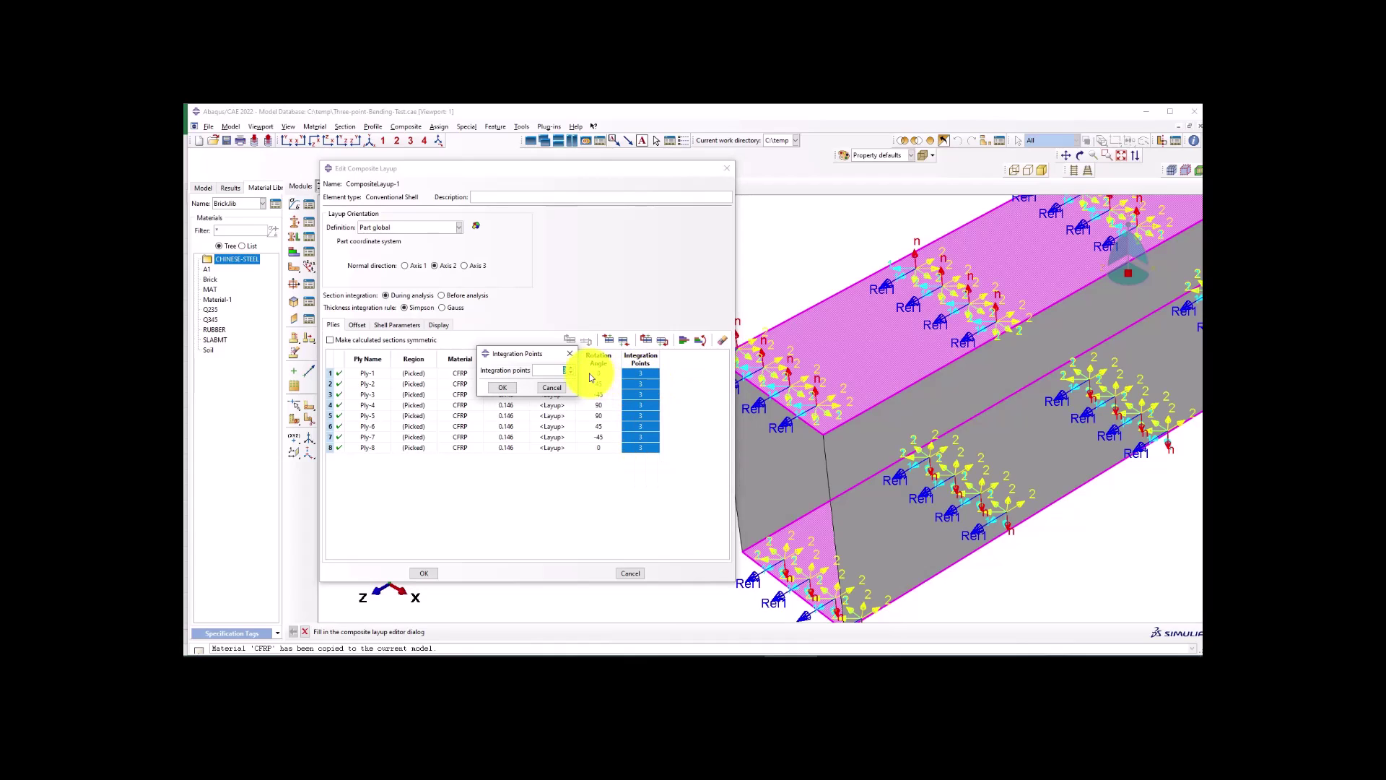
pyautogui.write('5')
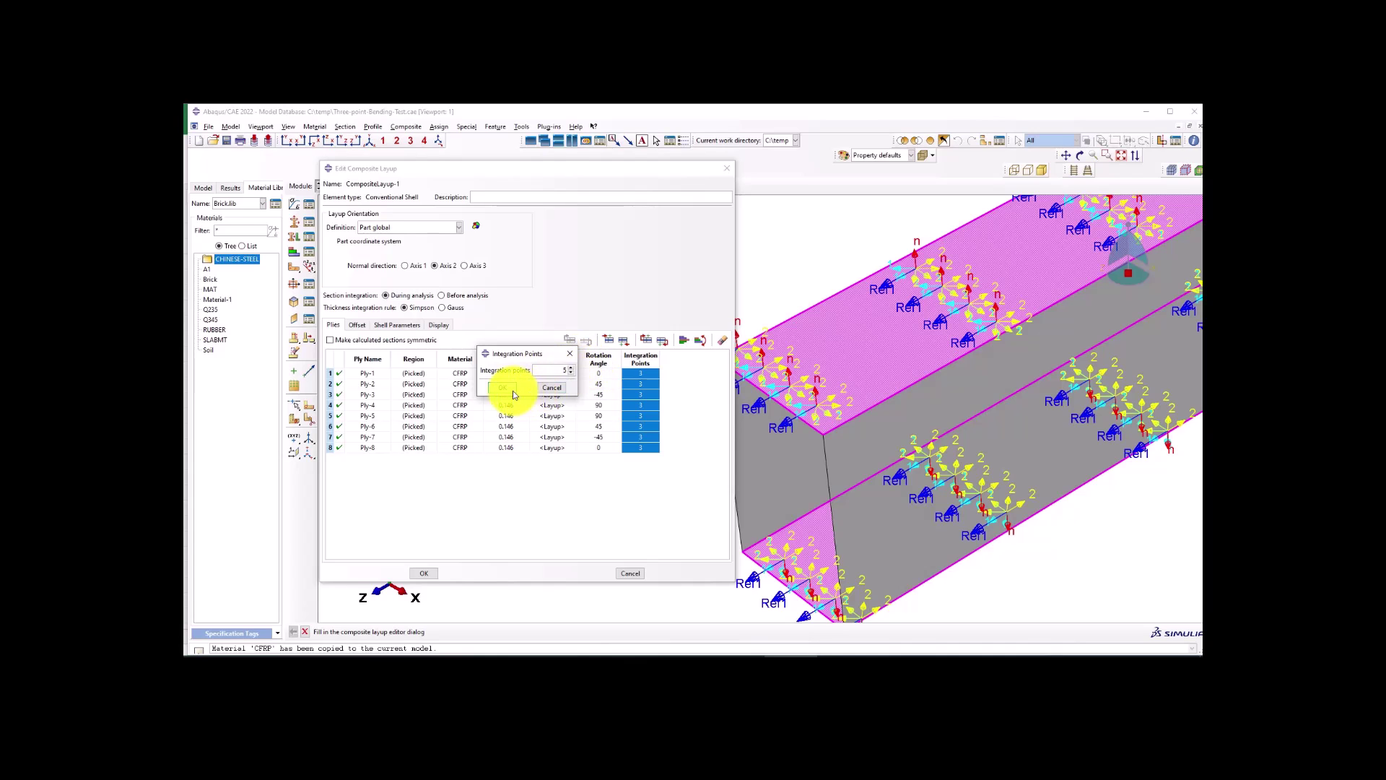
pyautogui.click(502, 388)
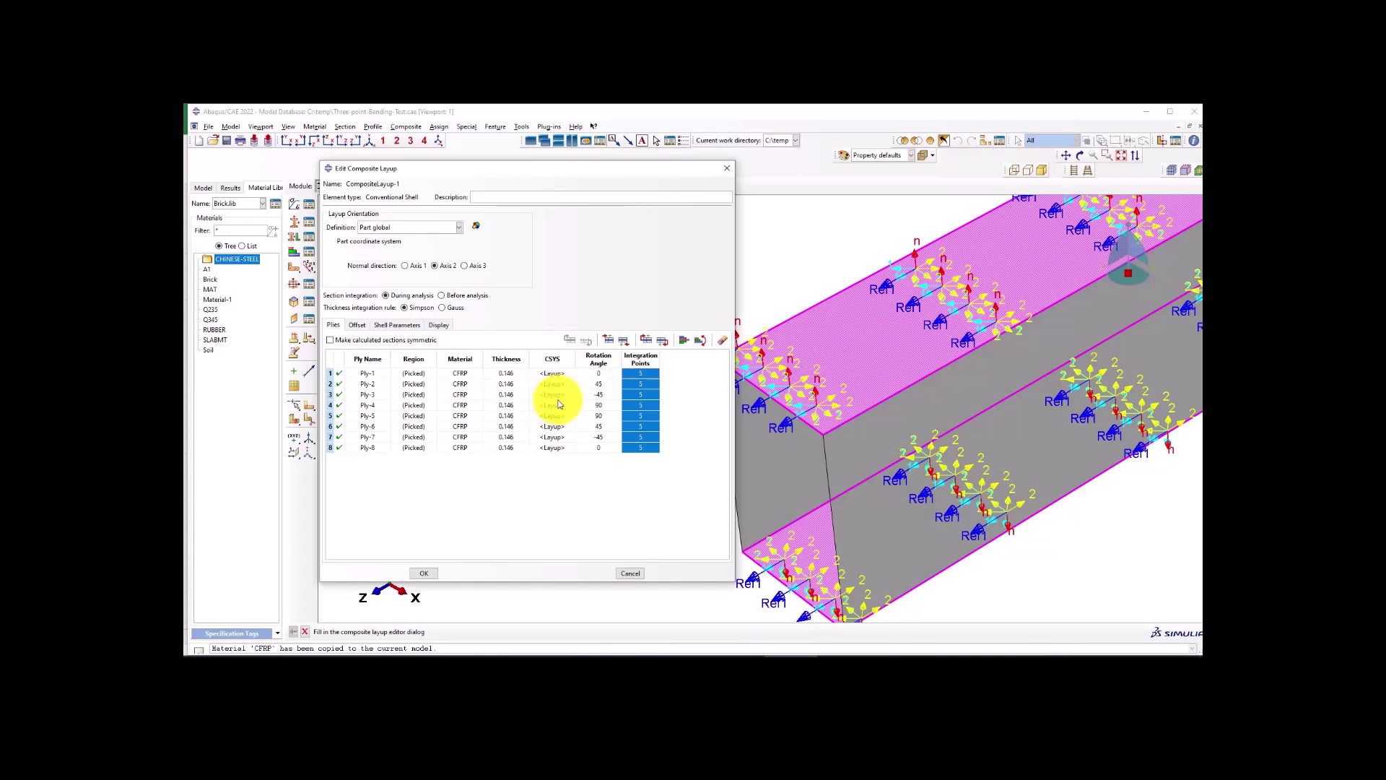
pyautogui.click(429, 574)
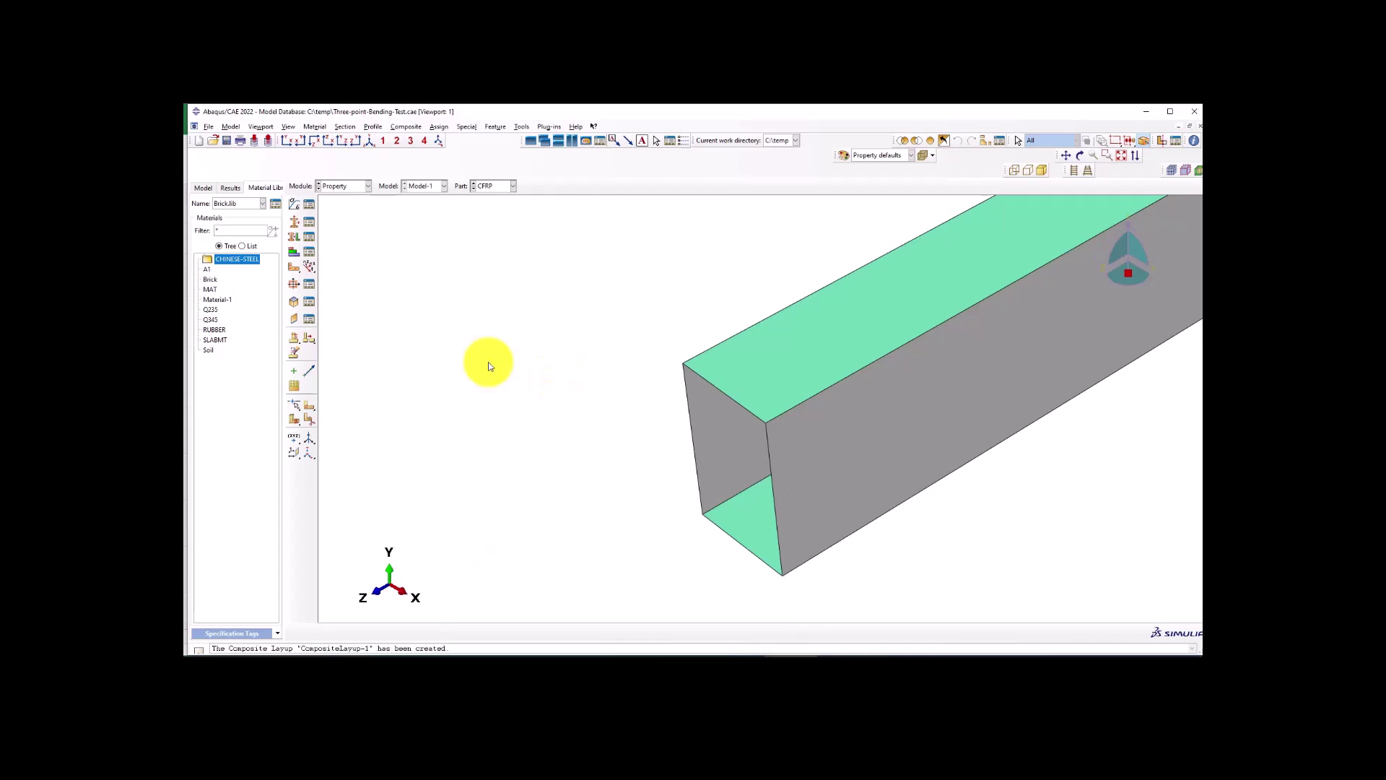
# Copy CompositeLayup-1 to a second composite layup named CompositeLayup-2.
pyautogui.click(294, 253)
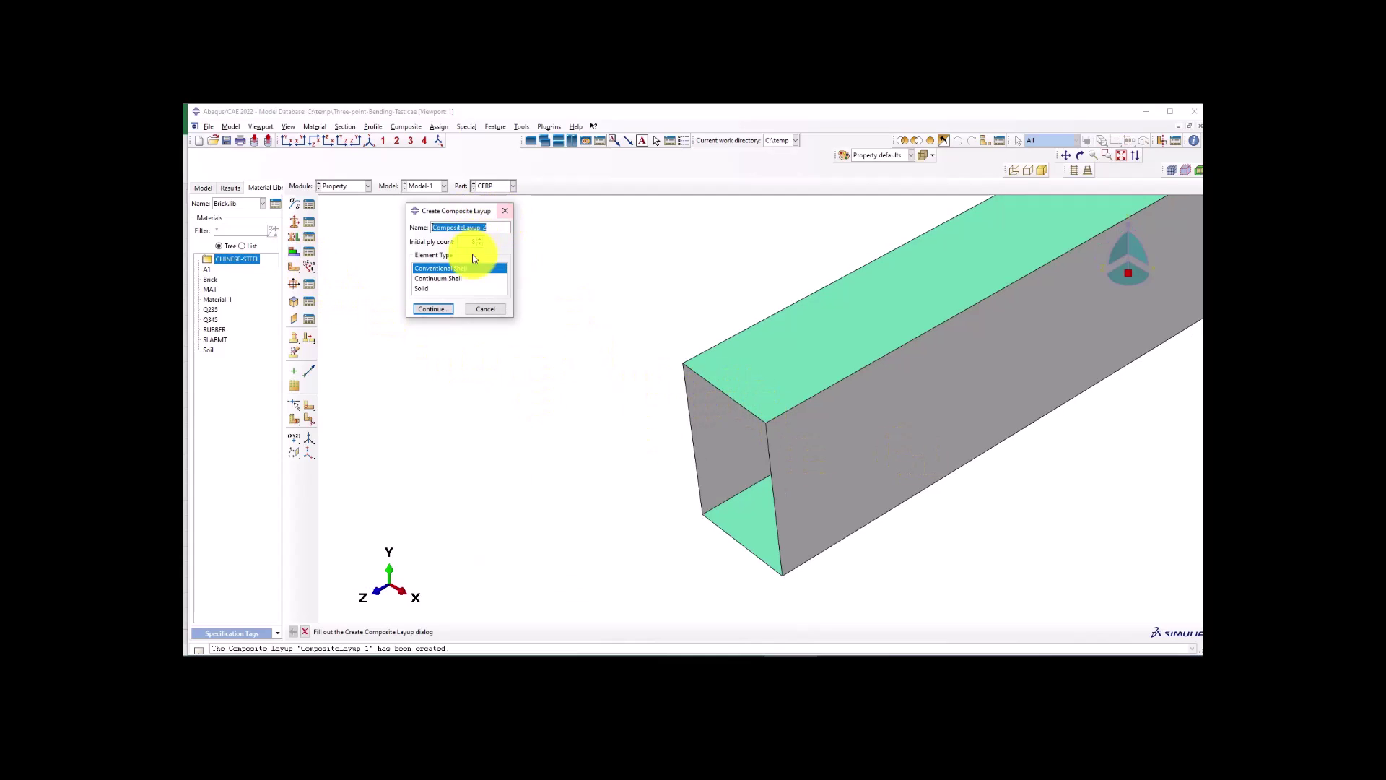
pyautogui.click(505, 211)
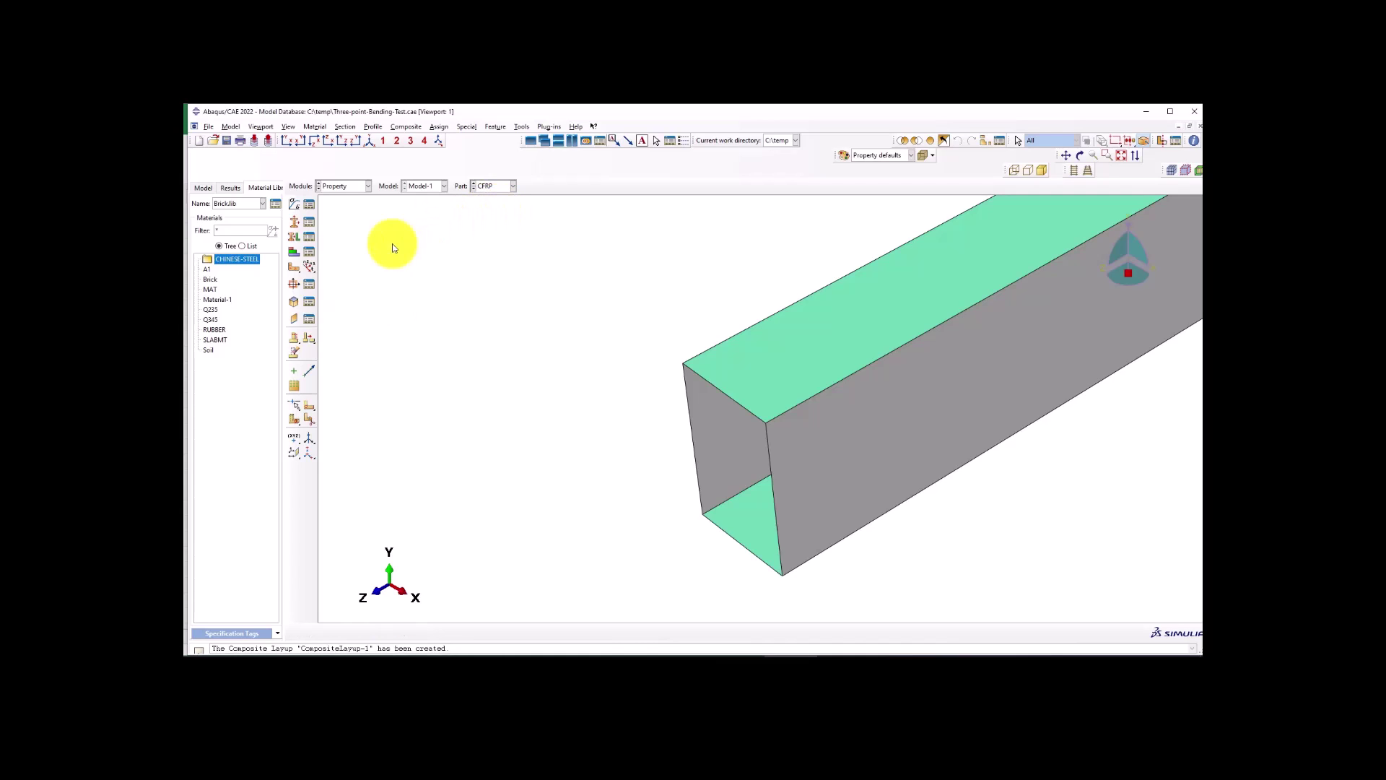
pyautogui.click(309, 252)
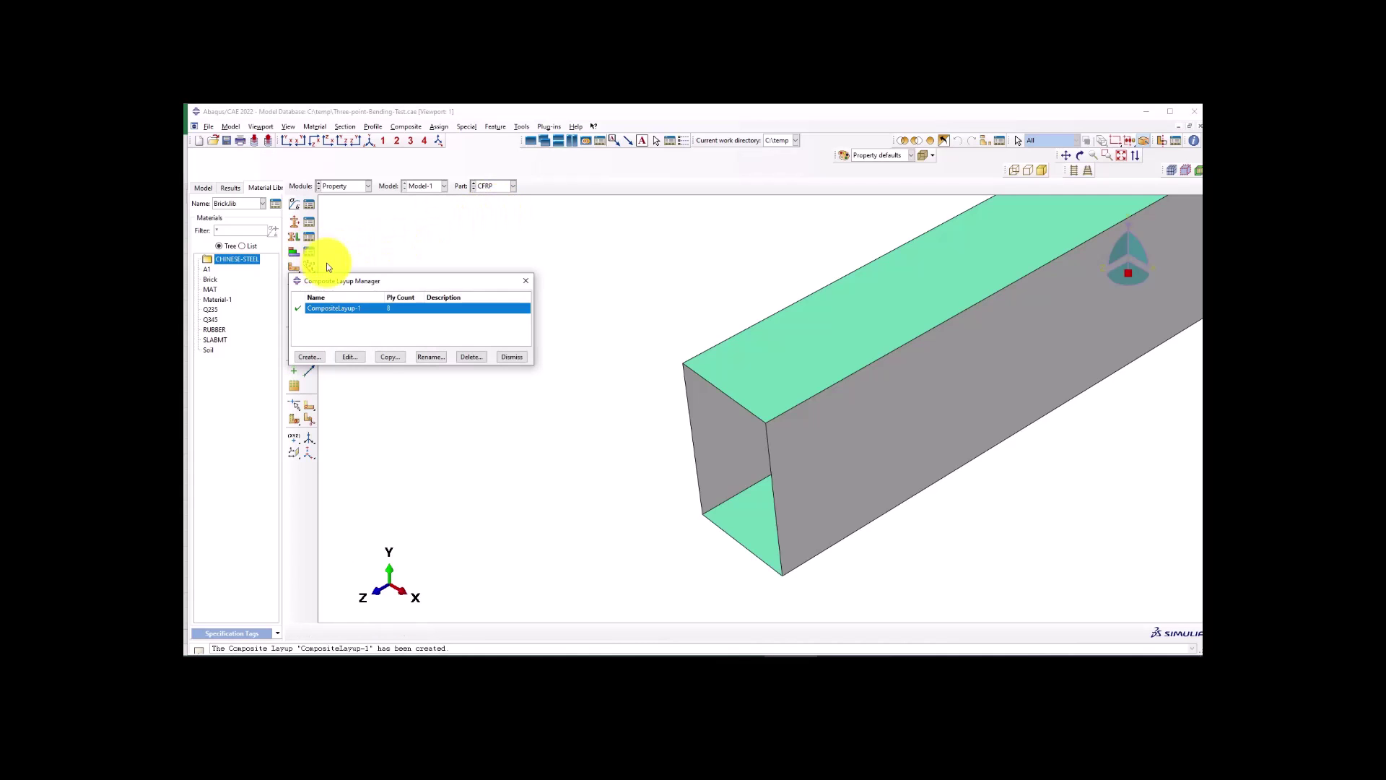
pyautogui.click(389, 356)
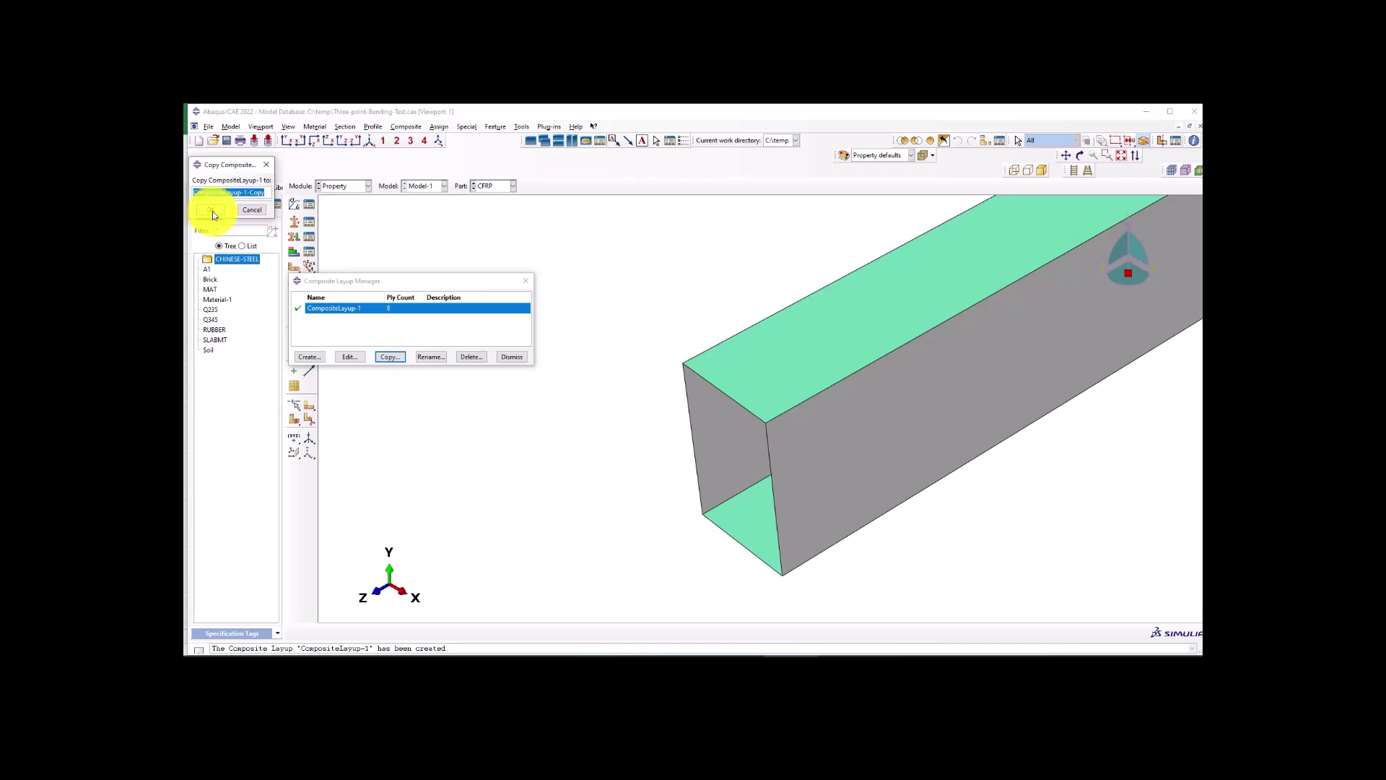
pyautogui.doubleClick(259, 192)
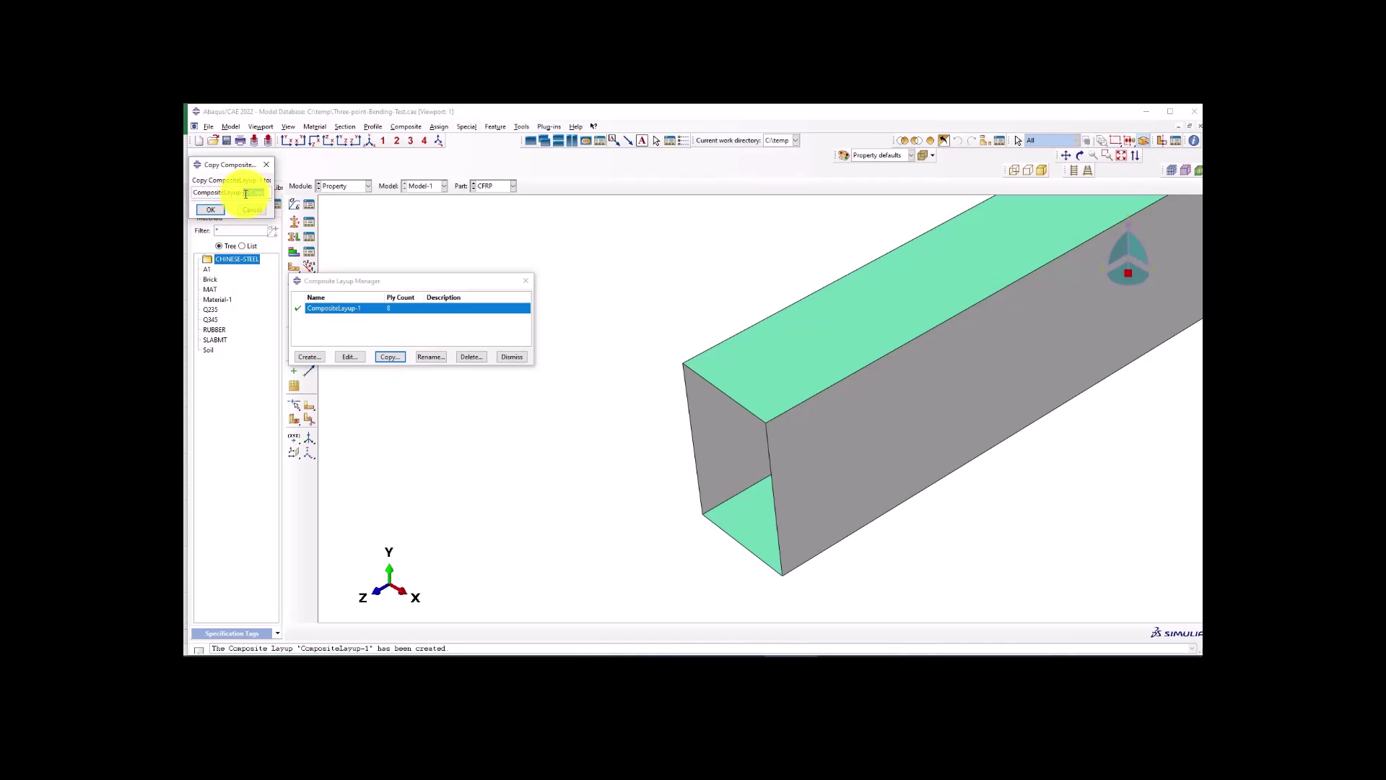
pyautogui.click(211, 210)
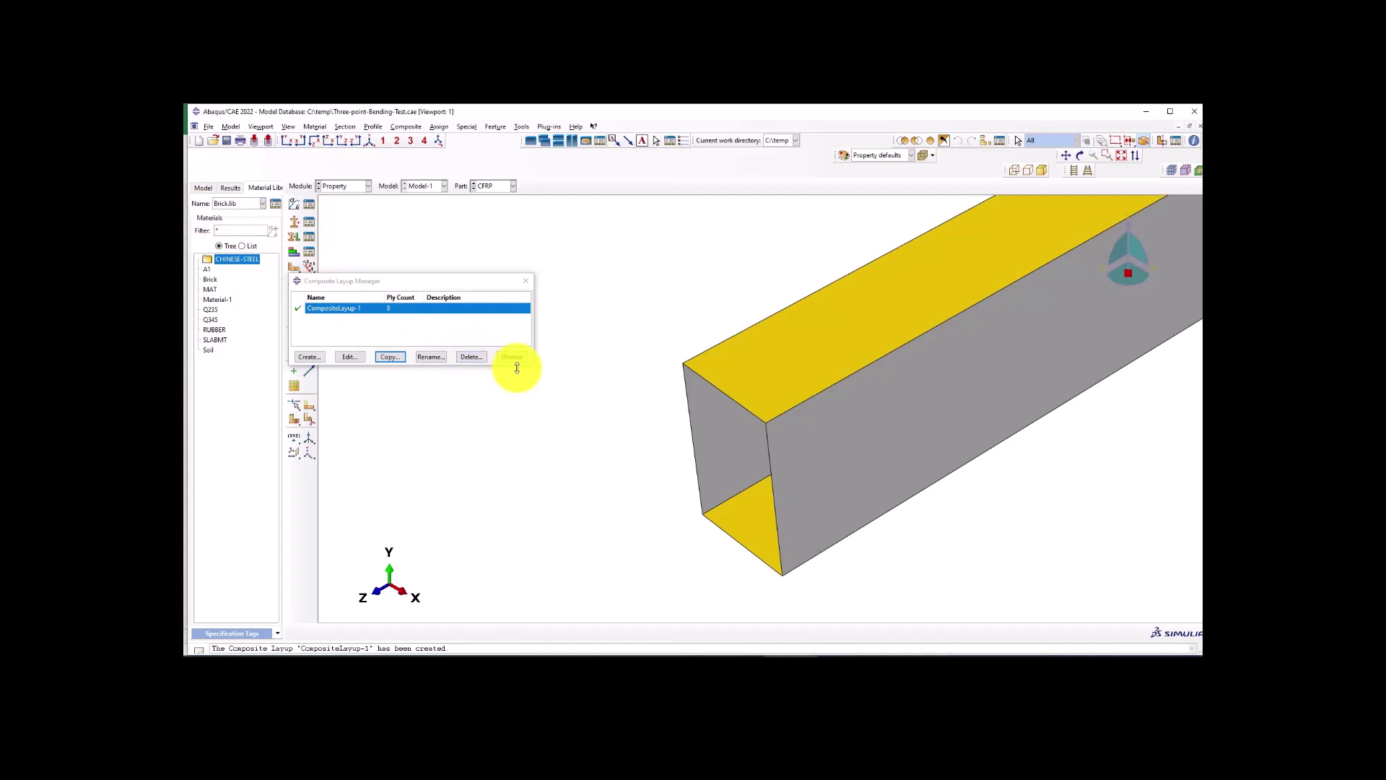
pyautogui.moveTo(533, 365); pyautogui.dragTo(567, 415)
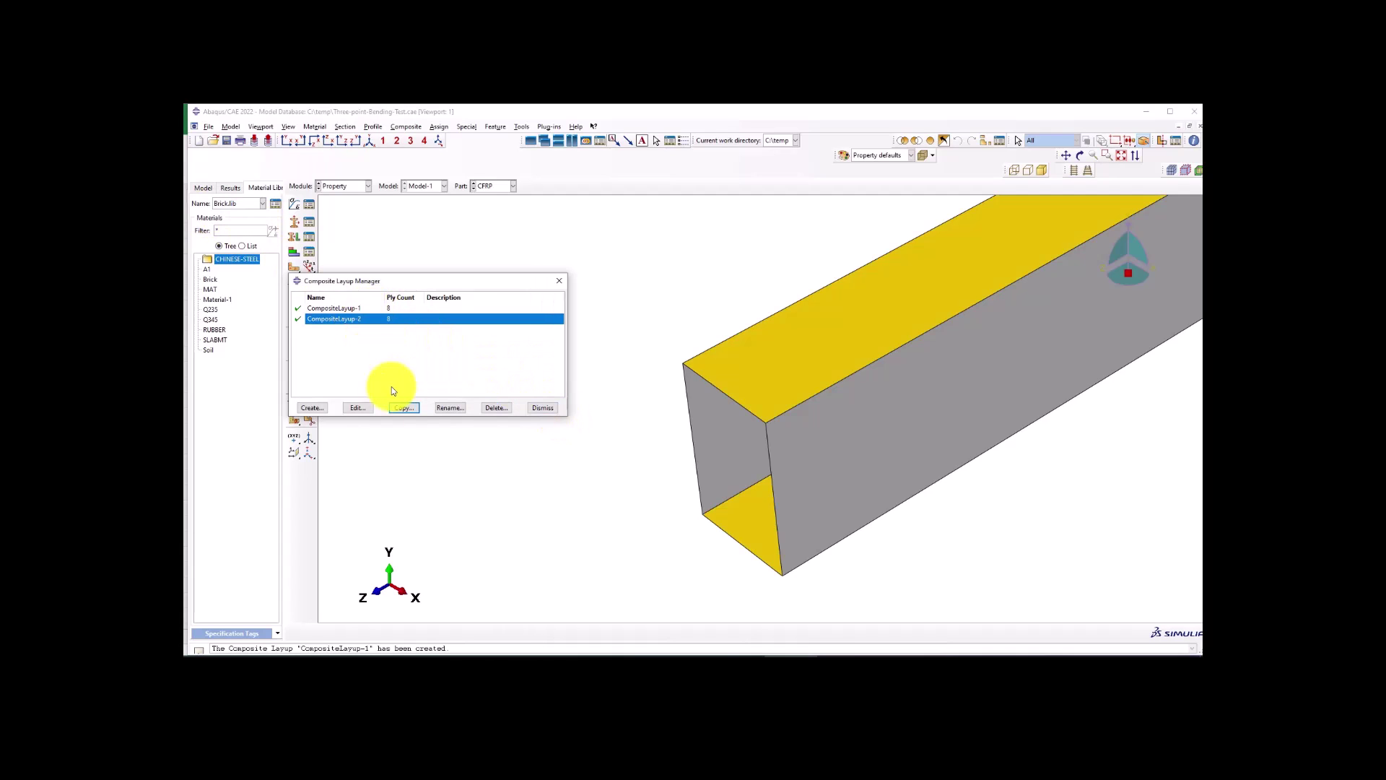
# Reassign the region of all eight plies in CompositeLayup-2 to the two vertical side faces of the CFRP part.
pyautogui.click(359, 407)
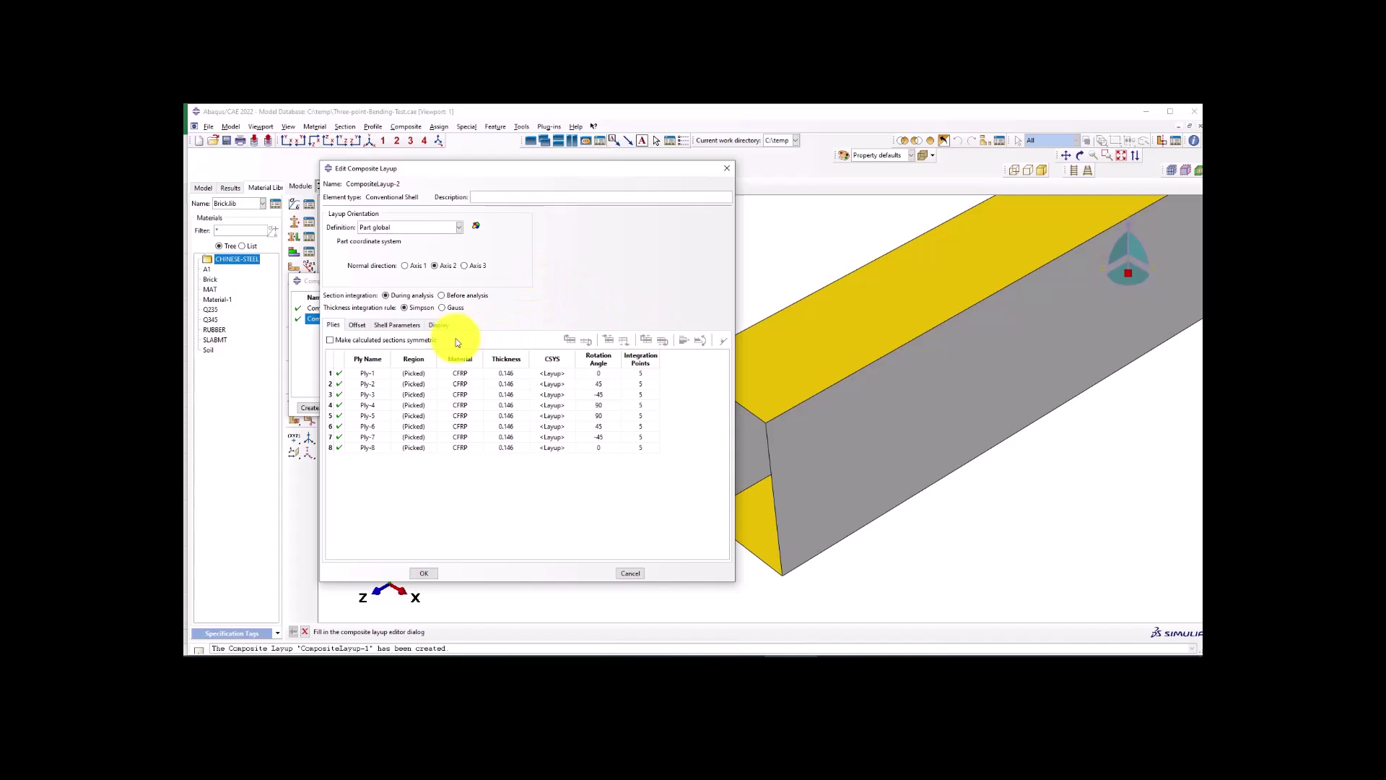
pyautogui.moveTo(408, 374); pyautogui.dragTo(422, 449)
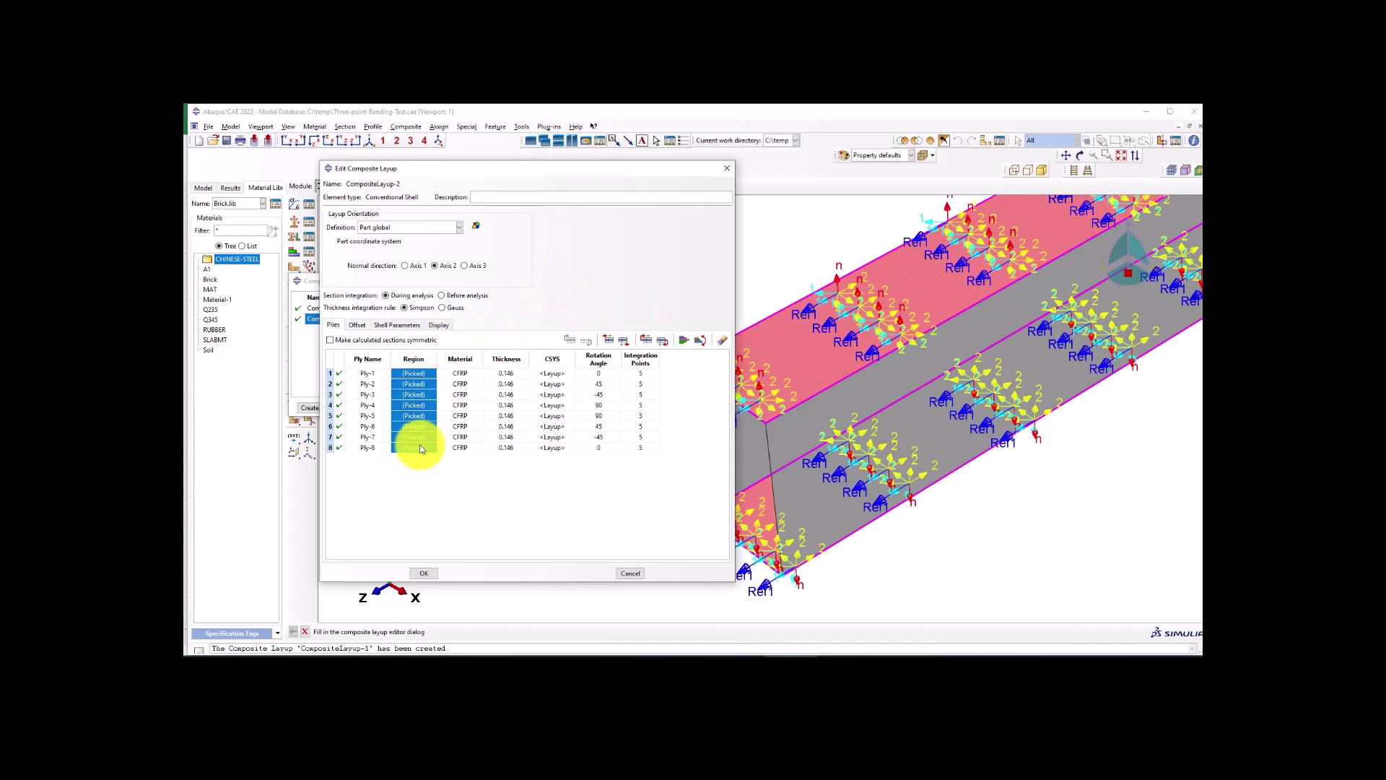
pyautogui.rightClick(412, 373)
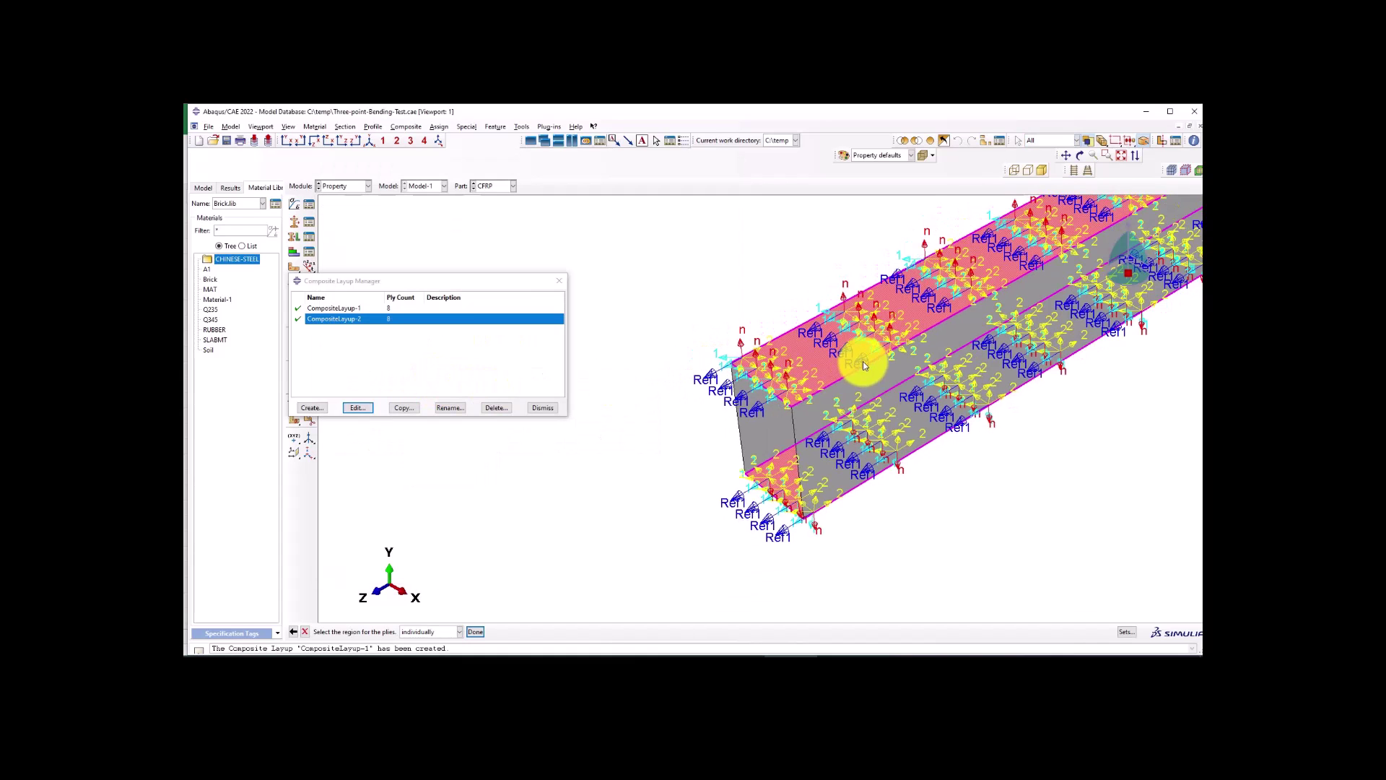
pyautogui.click(804, 429)
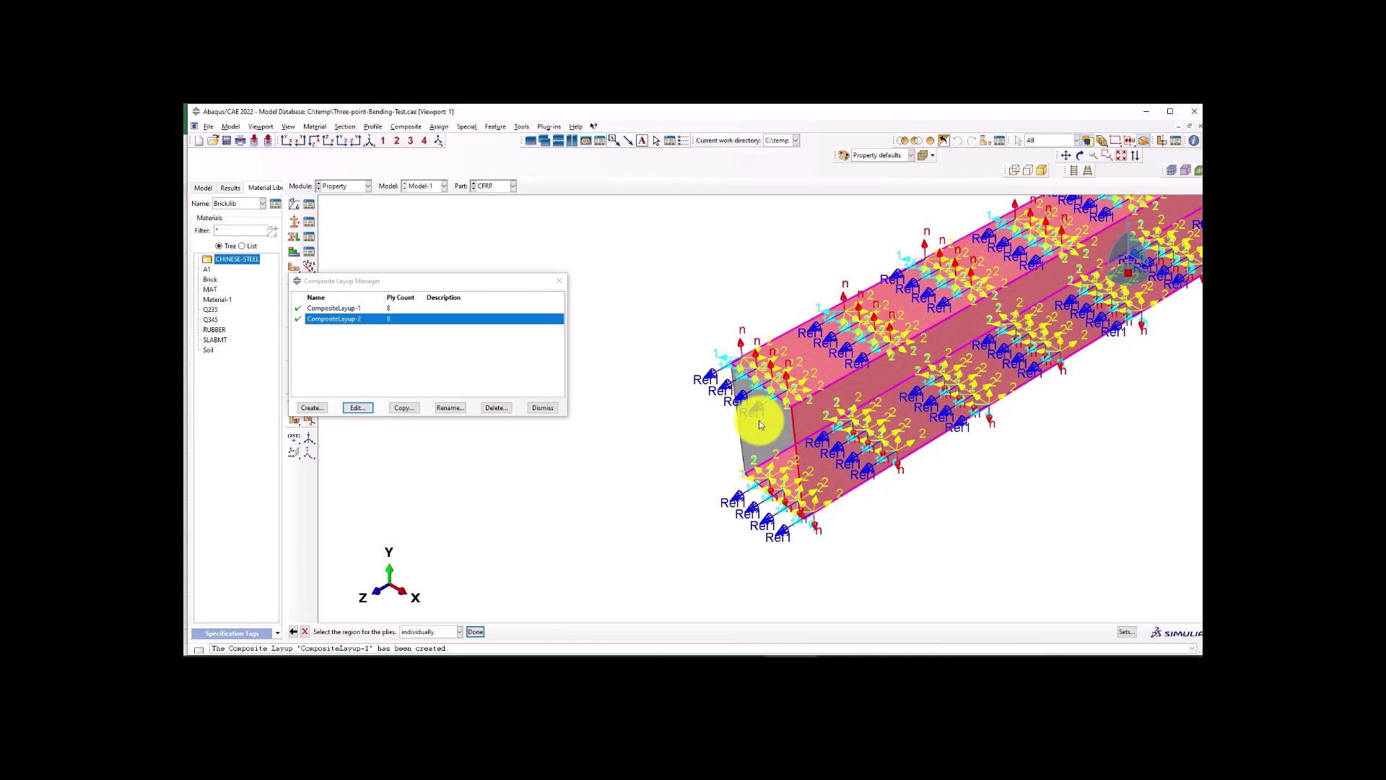
pyautogui.middleClick(644, 458)
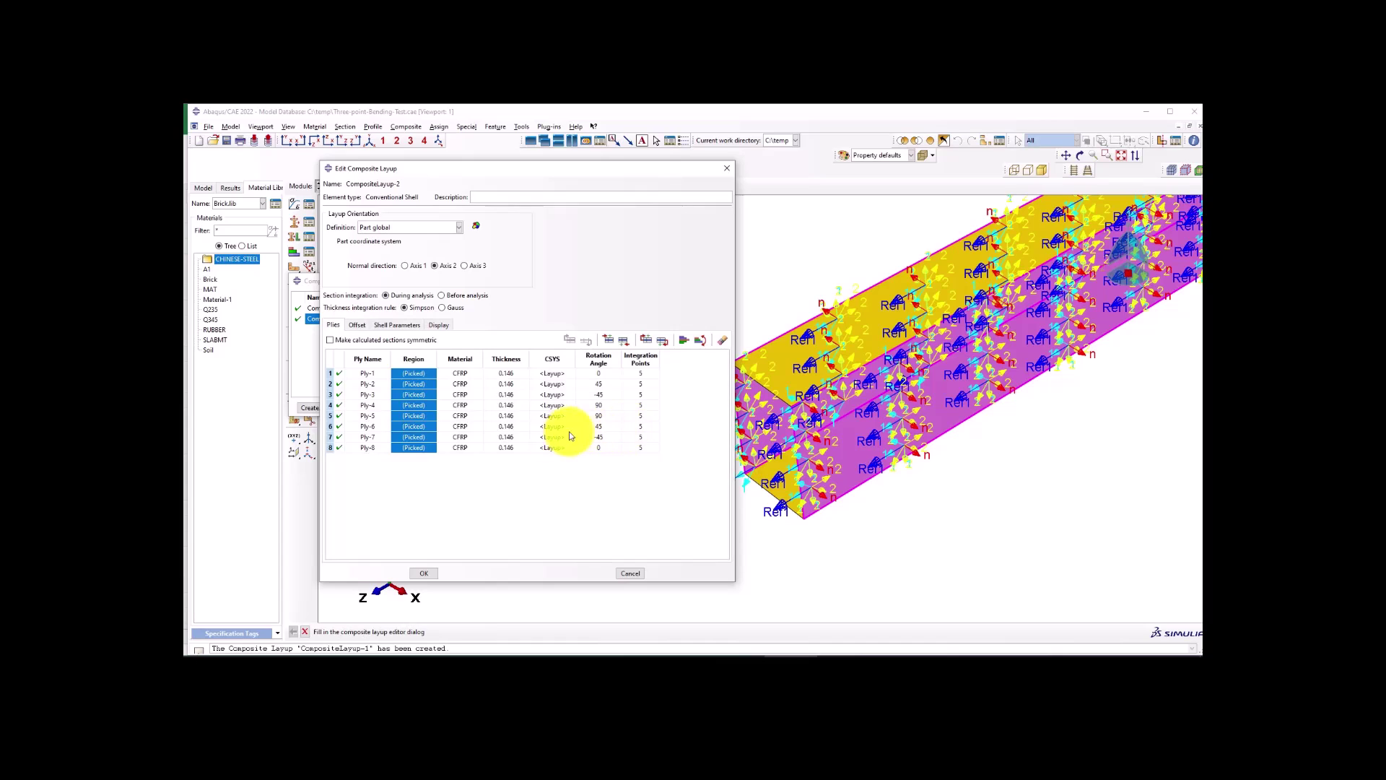
pyautogui.click(424, 573)
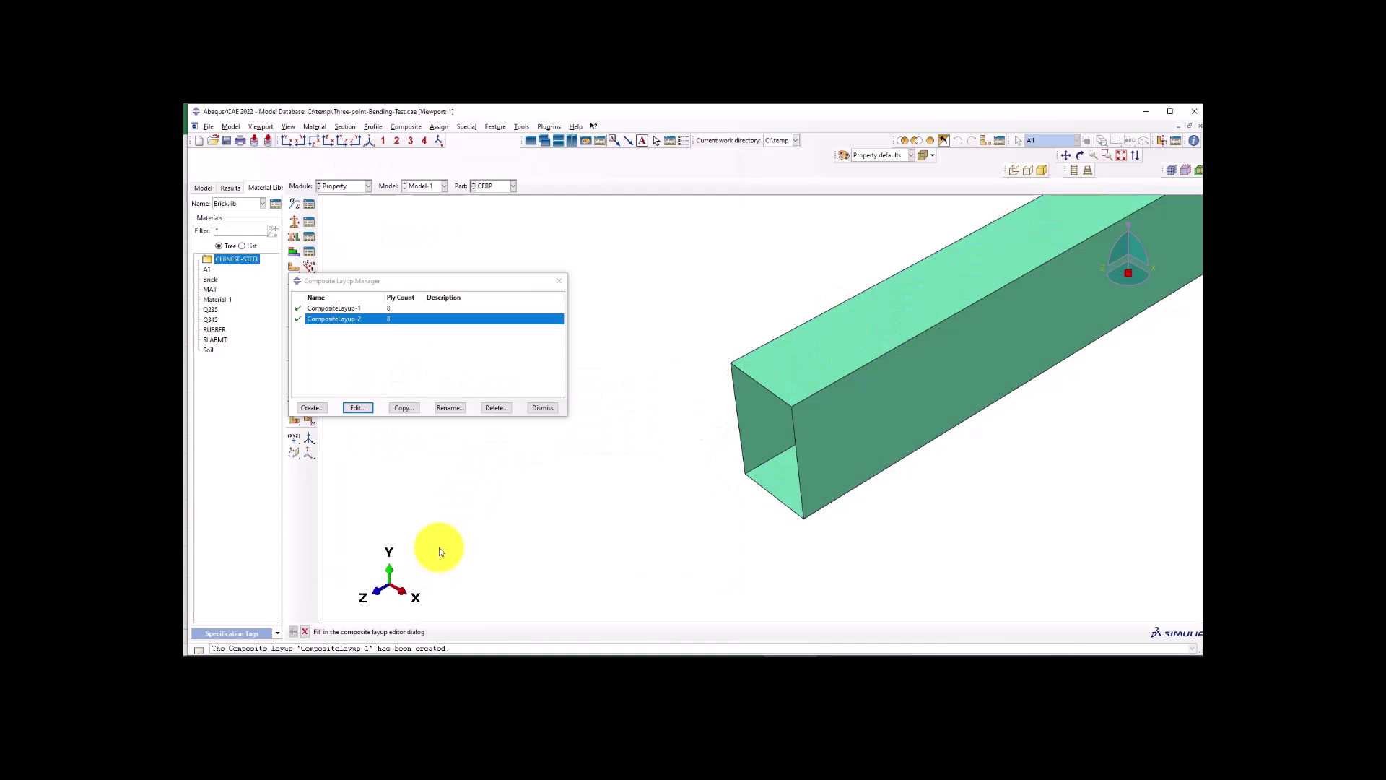
# Review the ply settings of CompositeLayup-1 and CompositeLayup-2, then close the layup list.
pyautogui.click(364, 309)
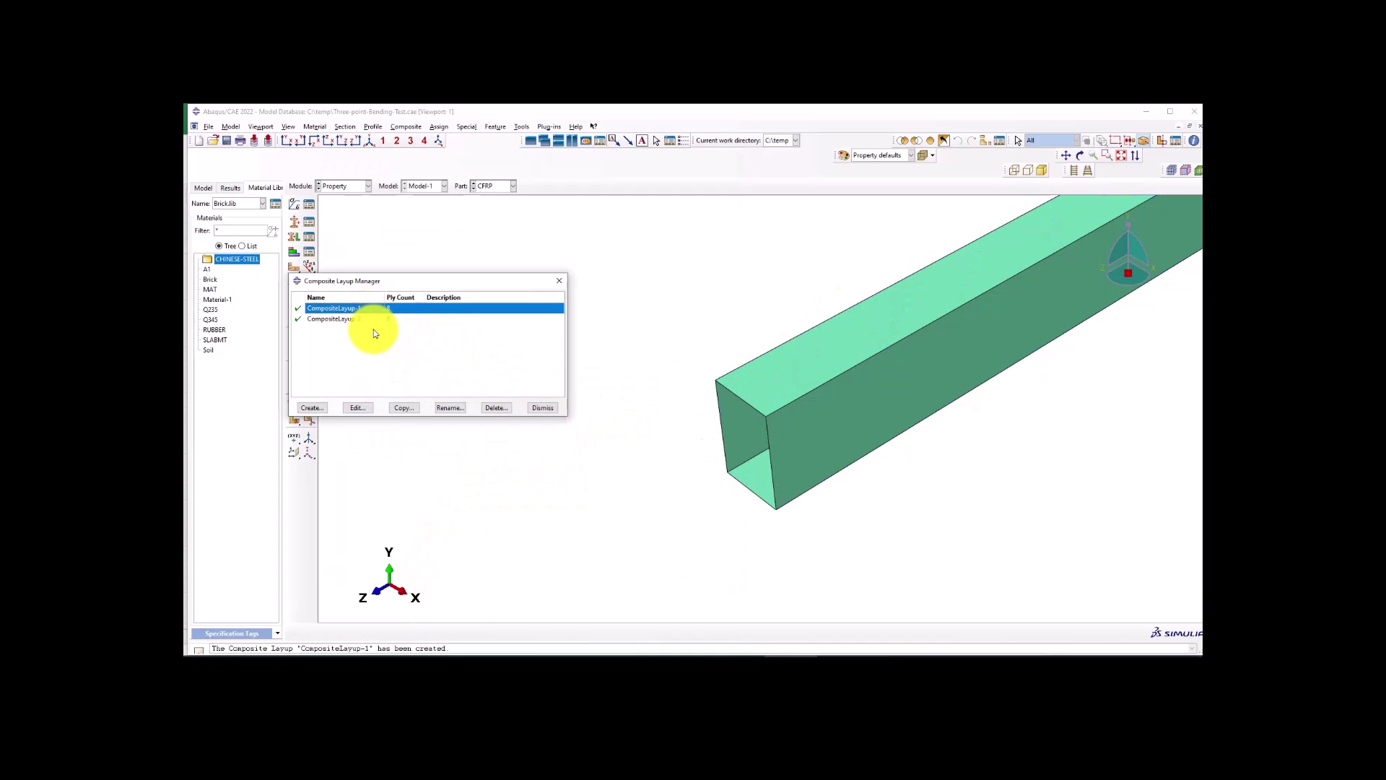
pyautogui.click(359, 407)
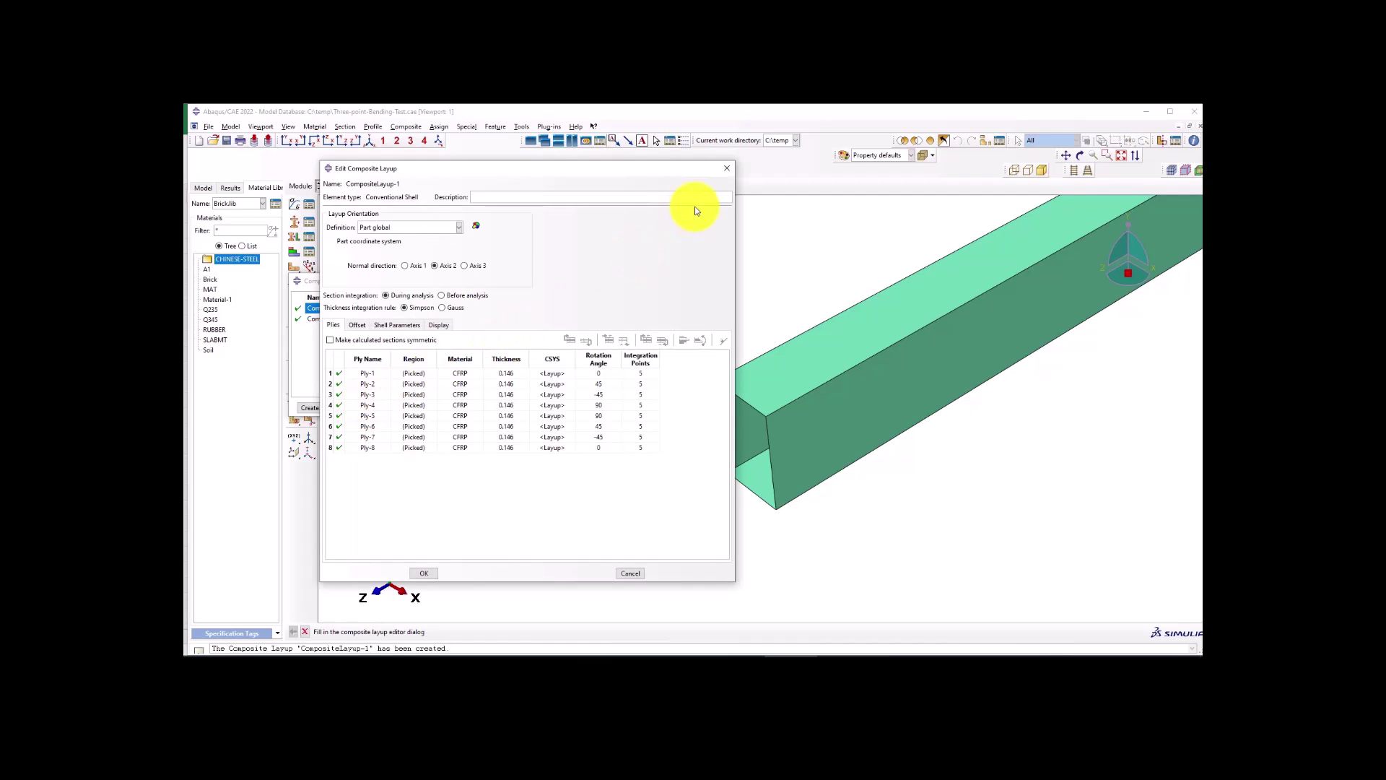
pyautogui.click(726, 169)
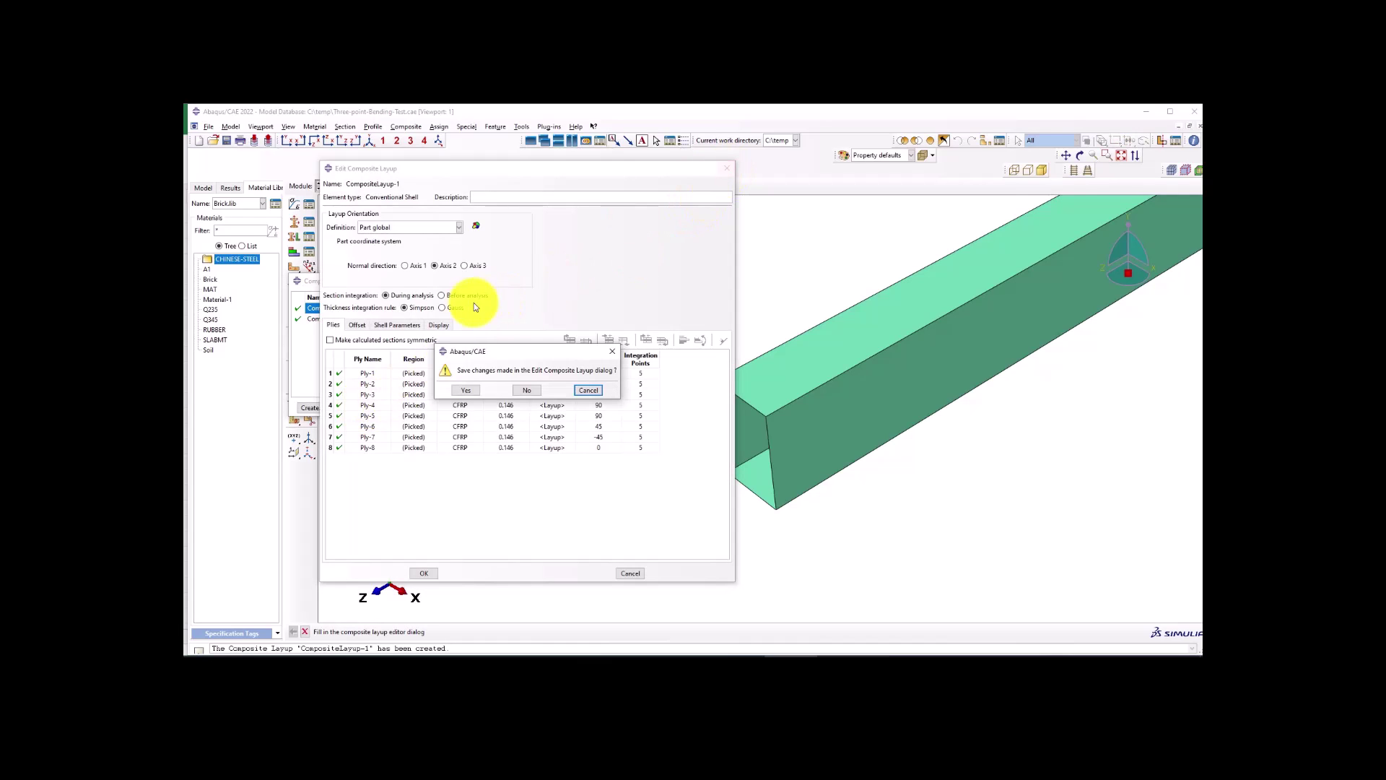
pyautogui.click(469, 391)
pyautogui.click(348, 319)
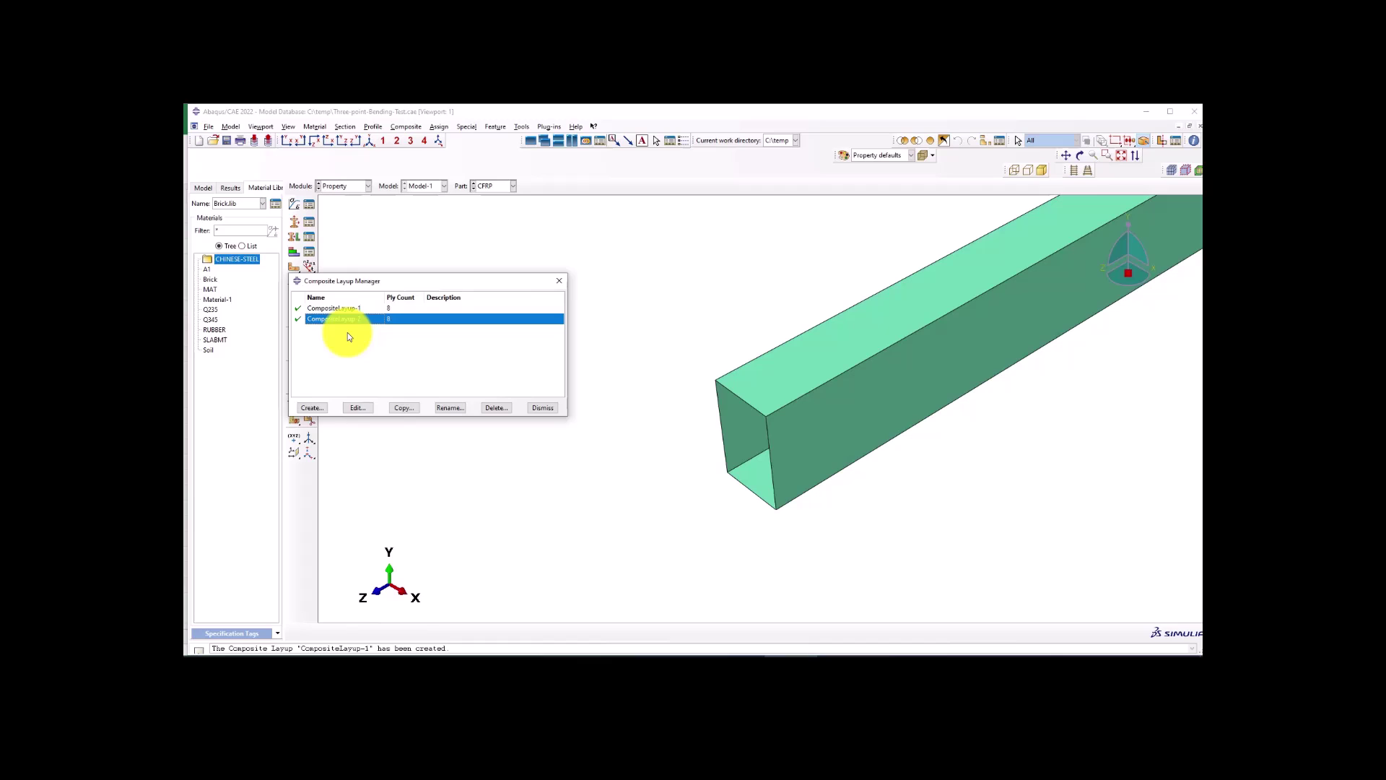
pyautogui.click(356, 408)
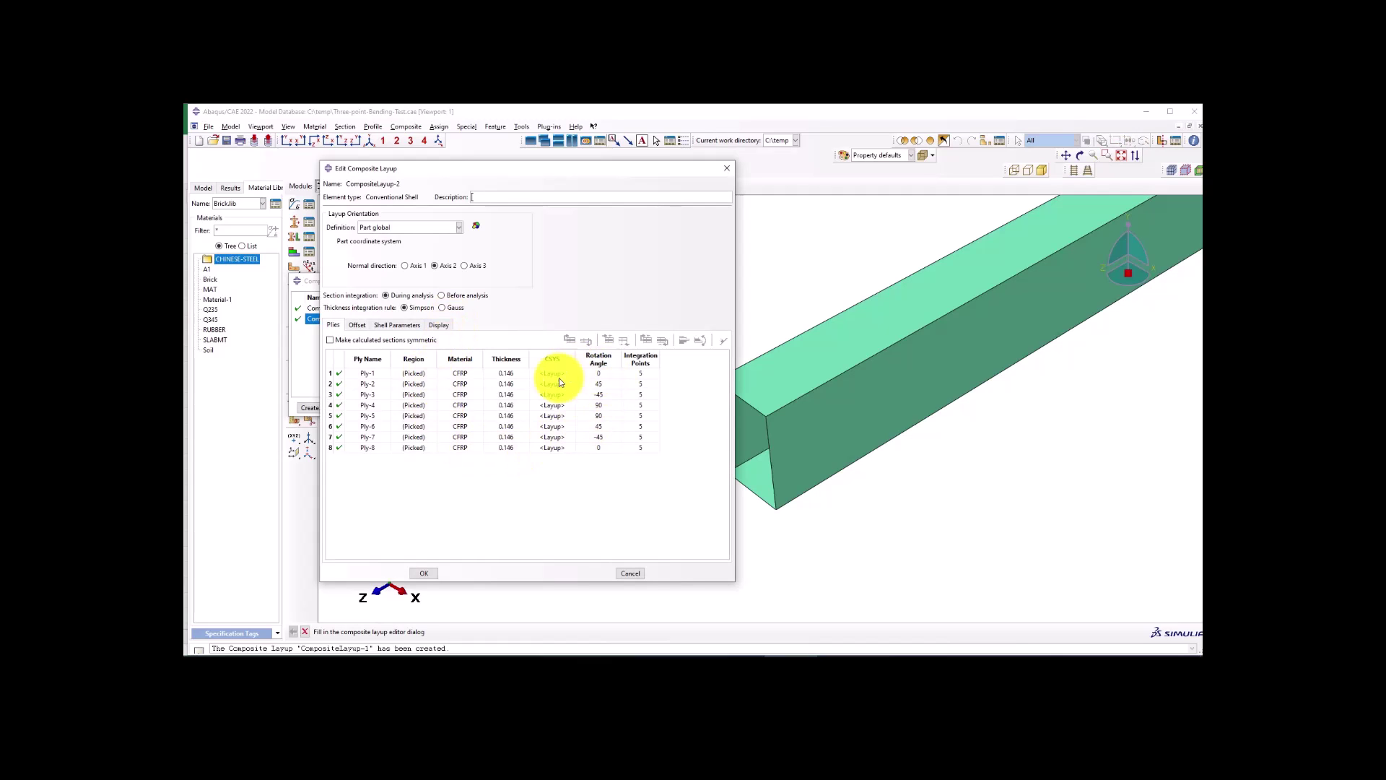
pyautogui.click(425, 573)
pyautogui.click(557, 281)
# Switch to the Assembly module to work on the three-point bending beam assembly.
pyautogui.scroll(-2, 426, 331)
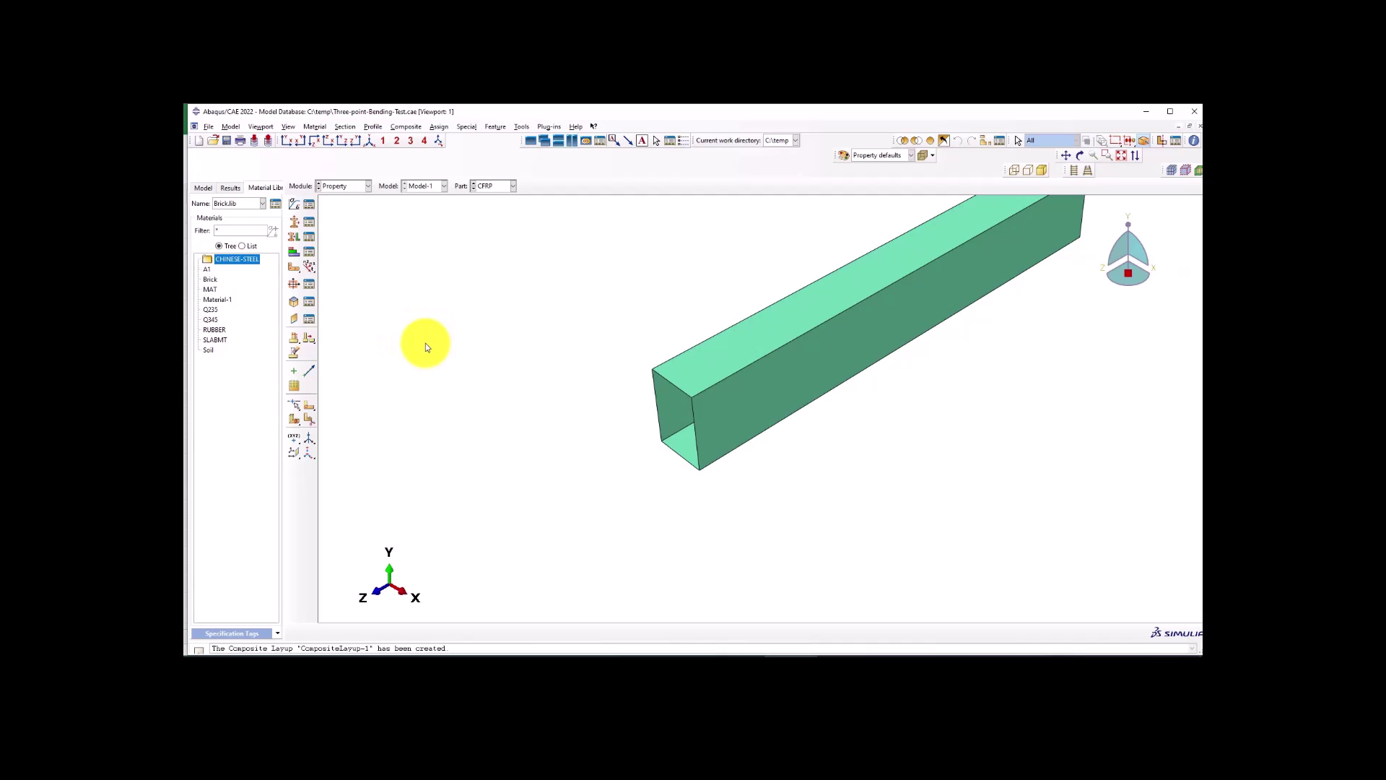
pyautogui.scroll(-1, 426, 344)
pyautogui.click(335, 190)
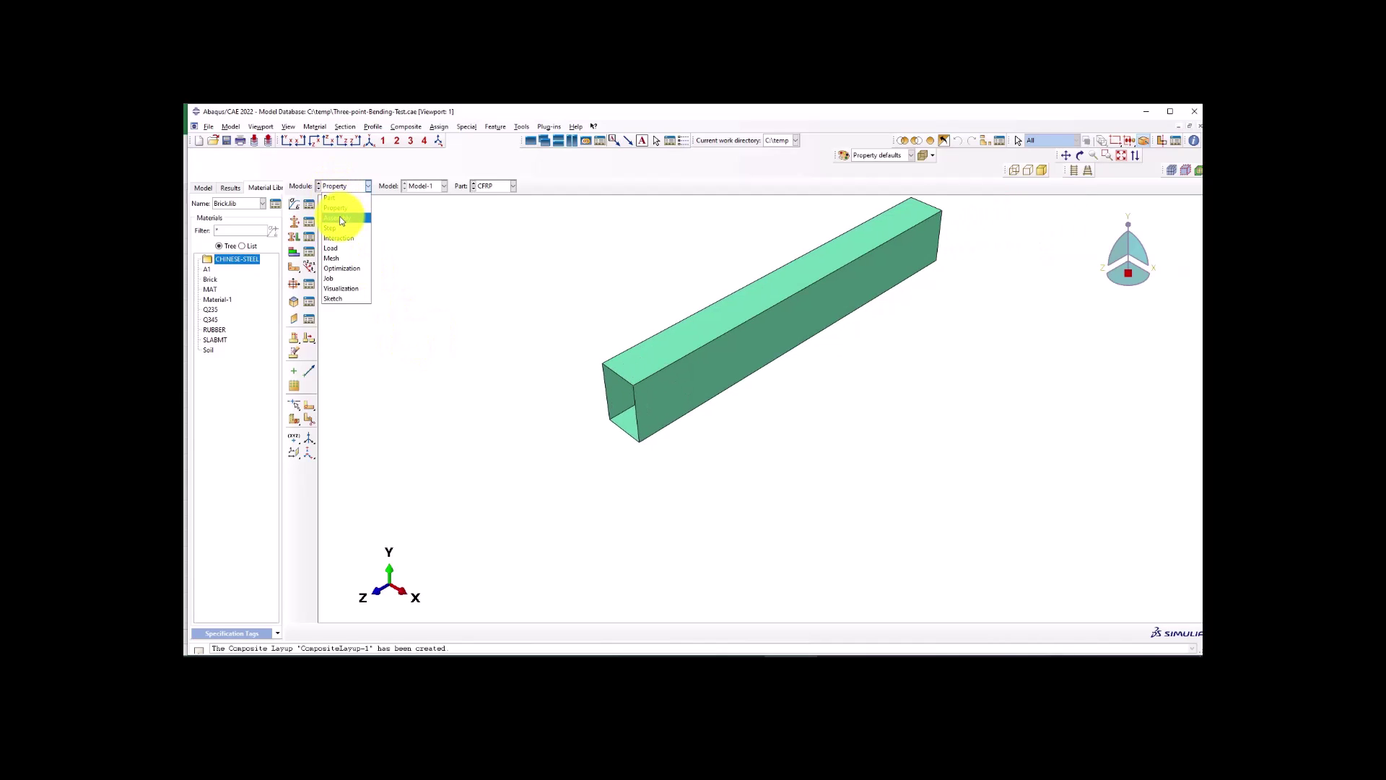
pyautogui.click(340, 218)
pyautogui.scroll(1, 668, 436)
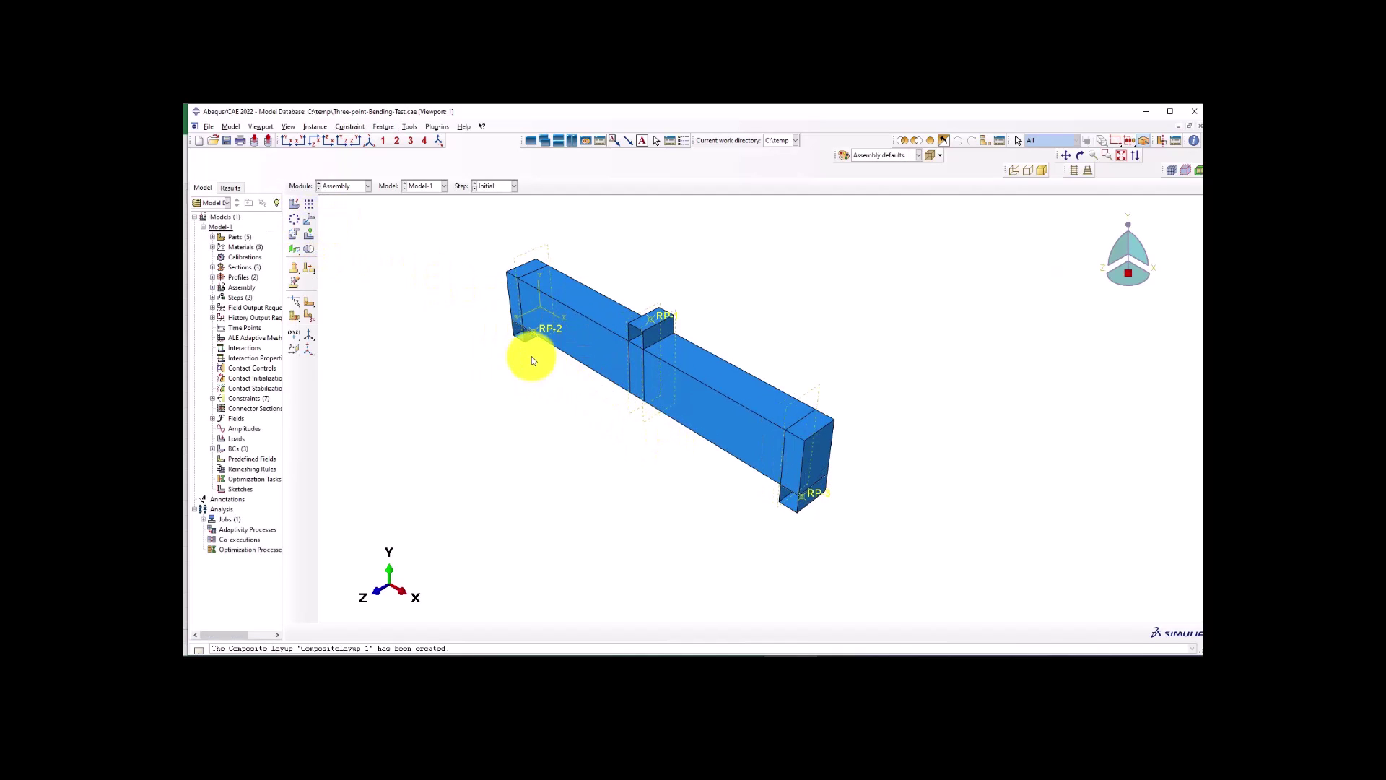
pyautogui.scroll(2, 563, 397)
pyautogui.scroll(1, 888, 466)
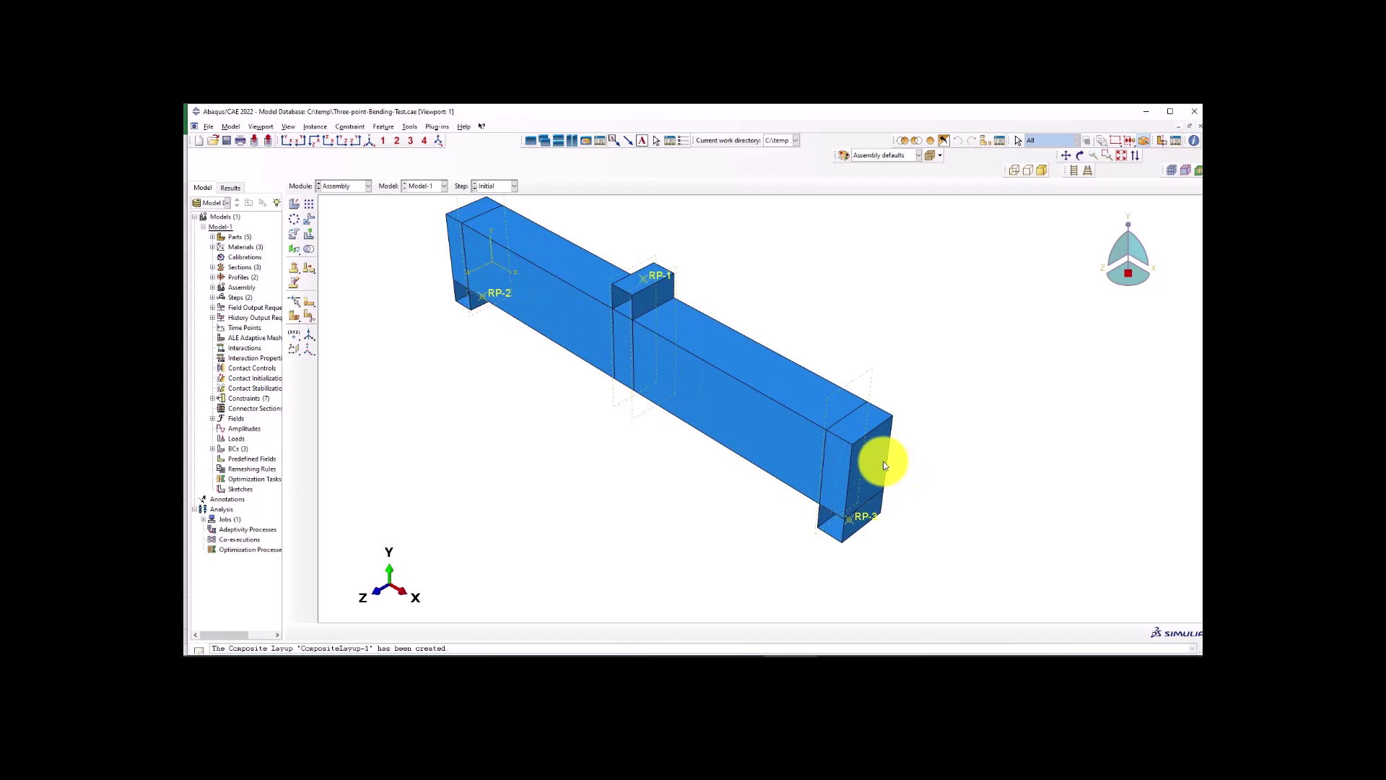
pyautogui.scroll(1, 870, 465)
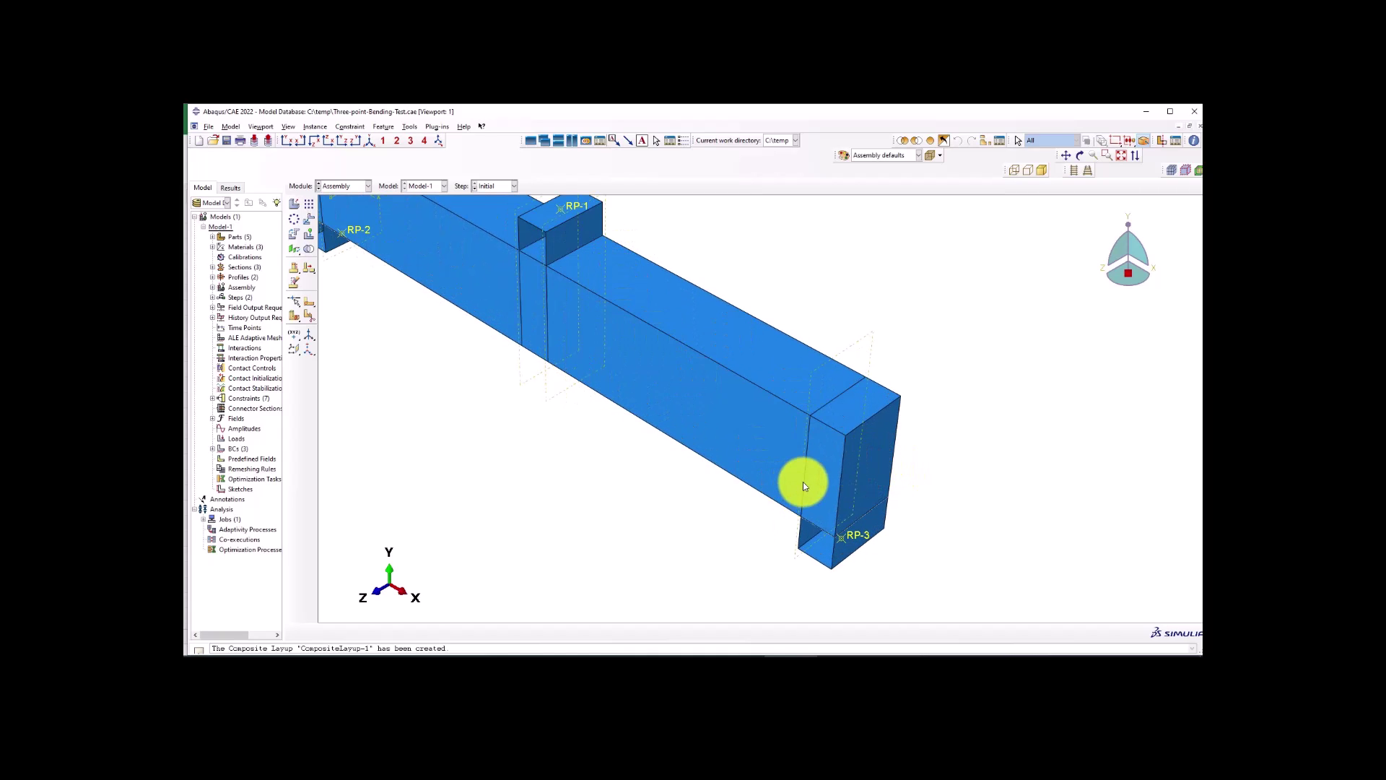
pyautogui.scroll(-3, 803, 482)
pyautogui.scroll(4, 855, 458)
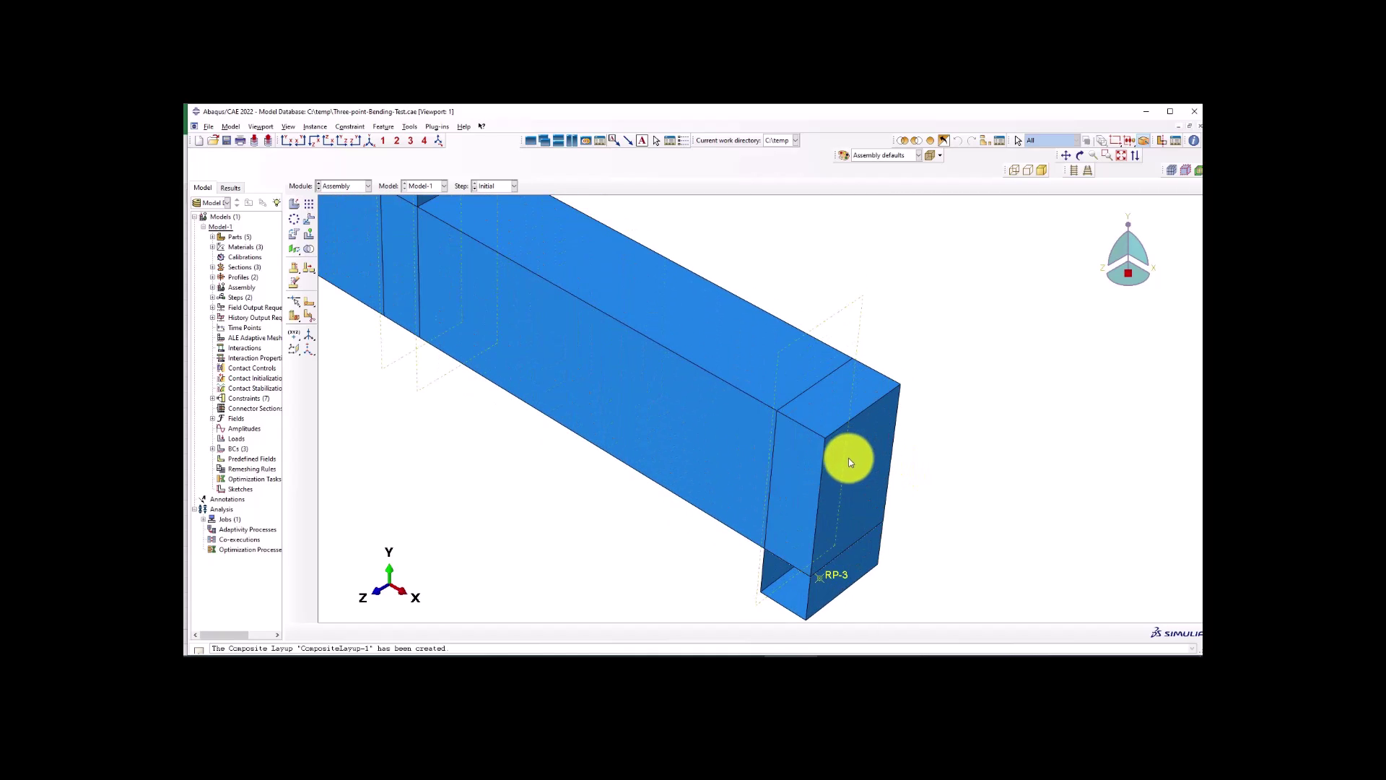
# Create a dependent instance of the CFRP part in the assembly.
pyautogui.scroll(1, 838, 459)
pyautogui.scroll(-1, 881, 383)
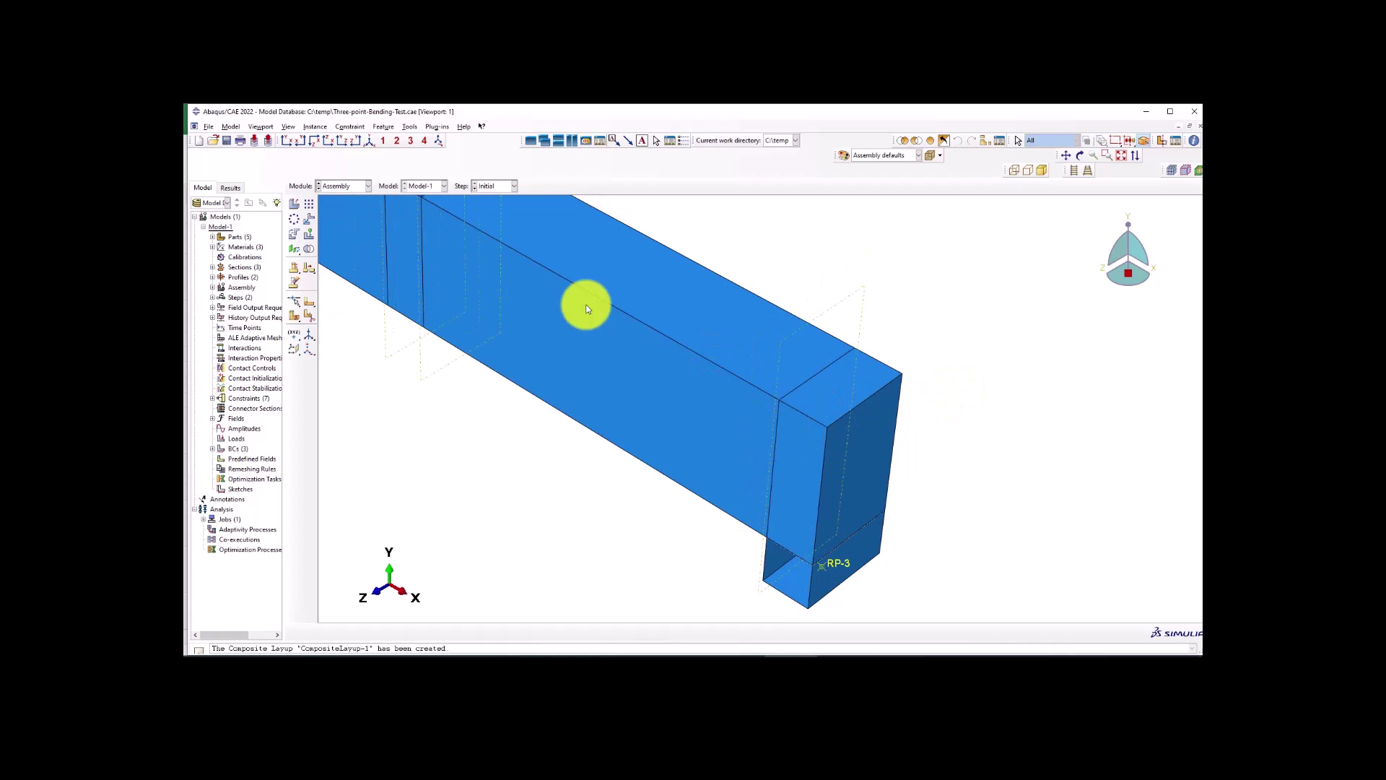
pyautogui.click(353, 186)
pyautogui.click(346, 184)
pyautogui.scroll(-1, 527, 455)
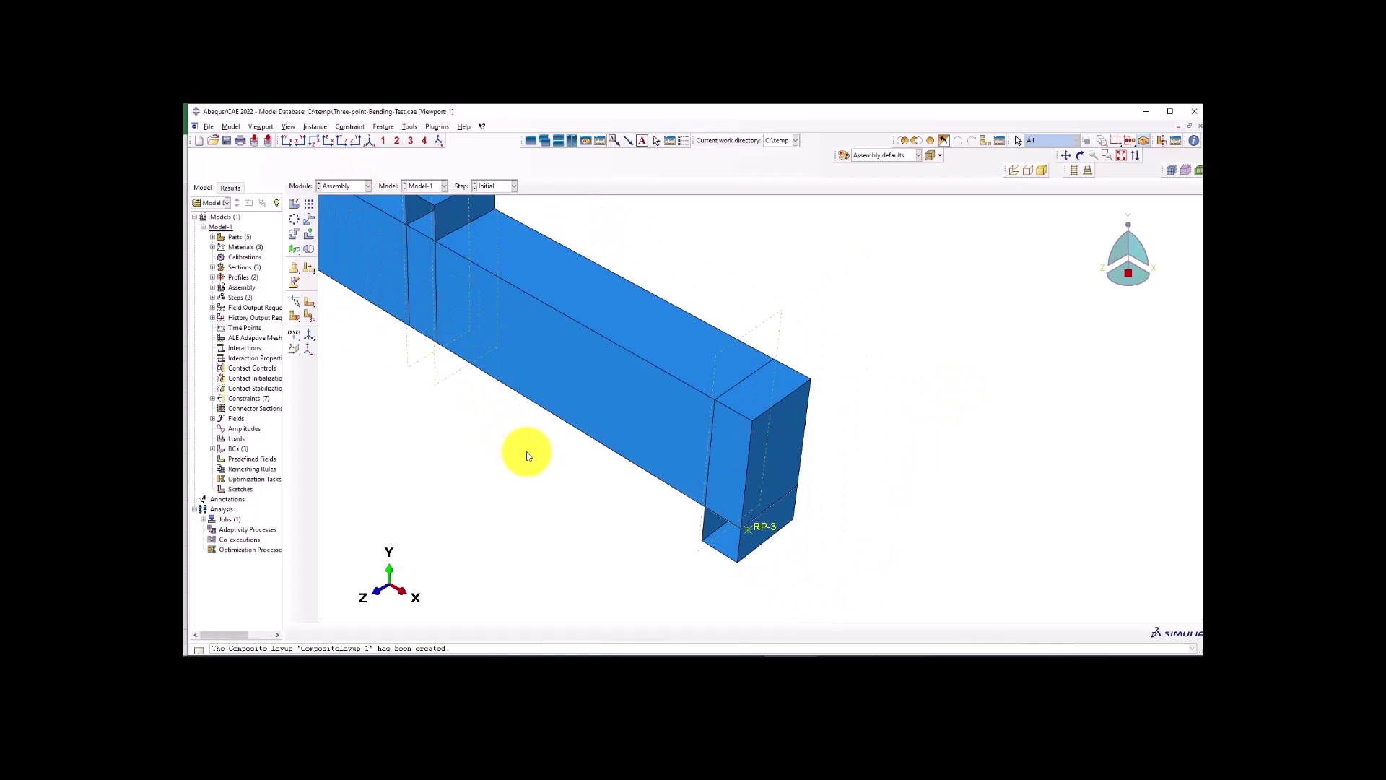
pyautogui.scroll(-1, 673, 503)
pyautogui.scroll(1, 673, 502)
pyautogui.click(301, 205)
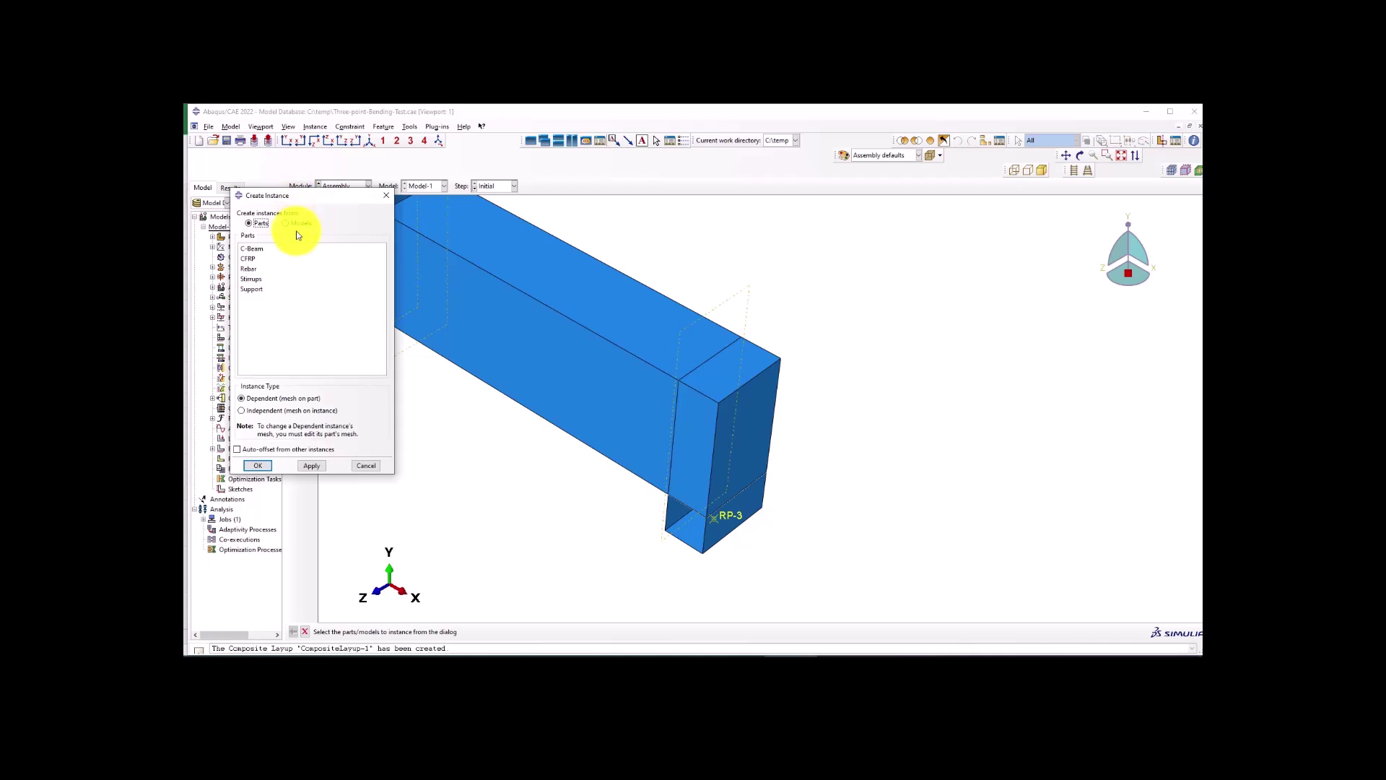
pyautogui.click(249, 259)
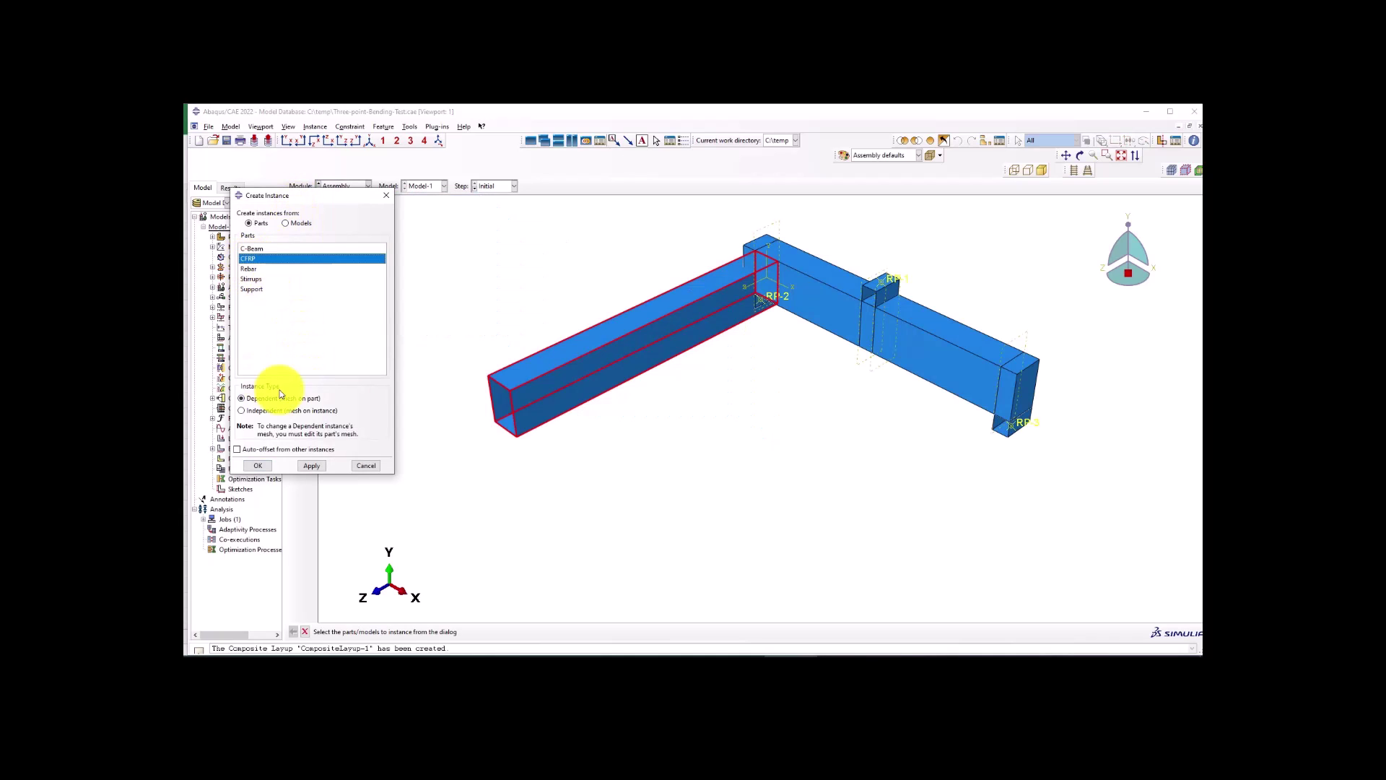
pyautogui.click(249, 465)
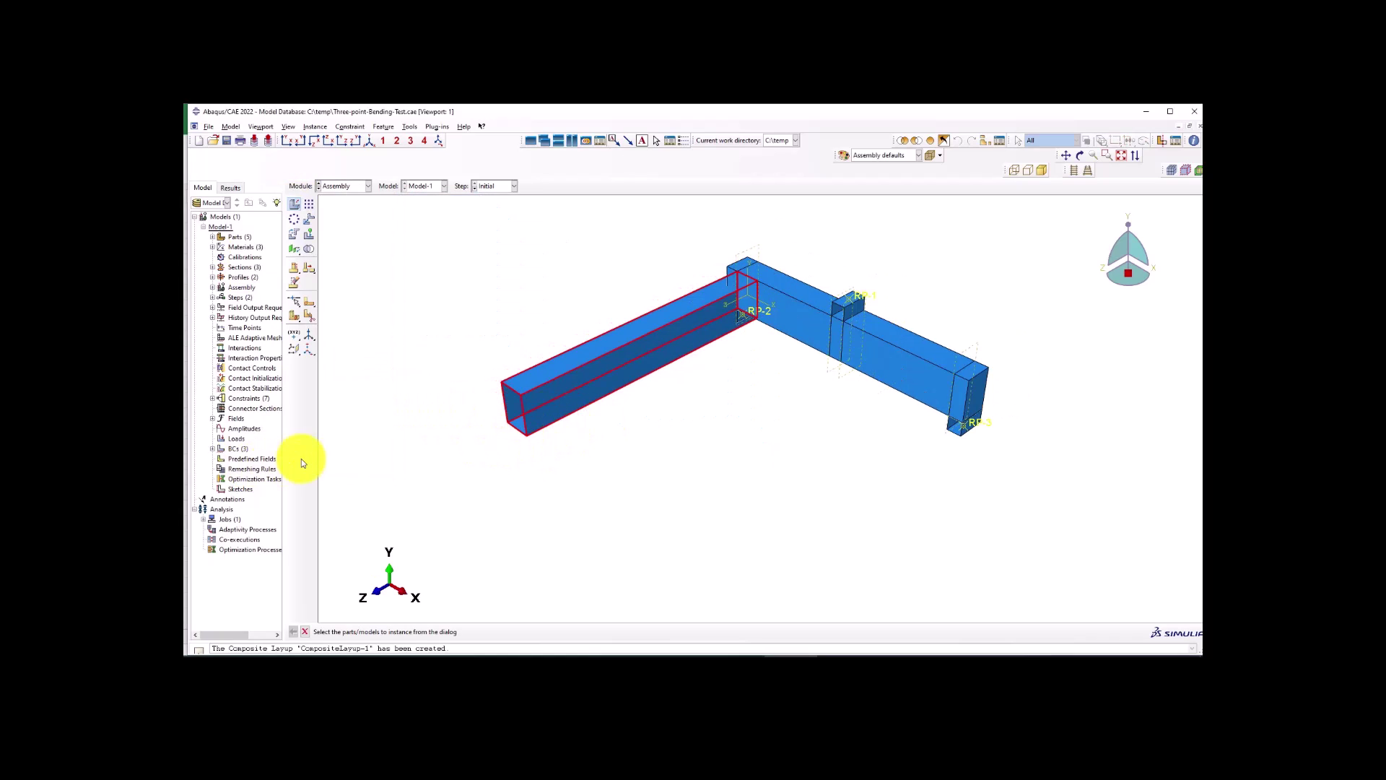
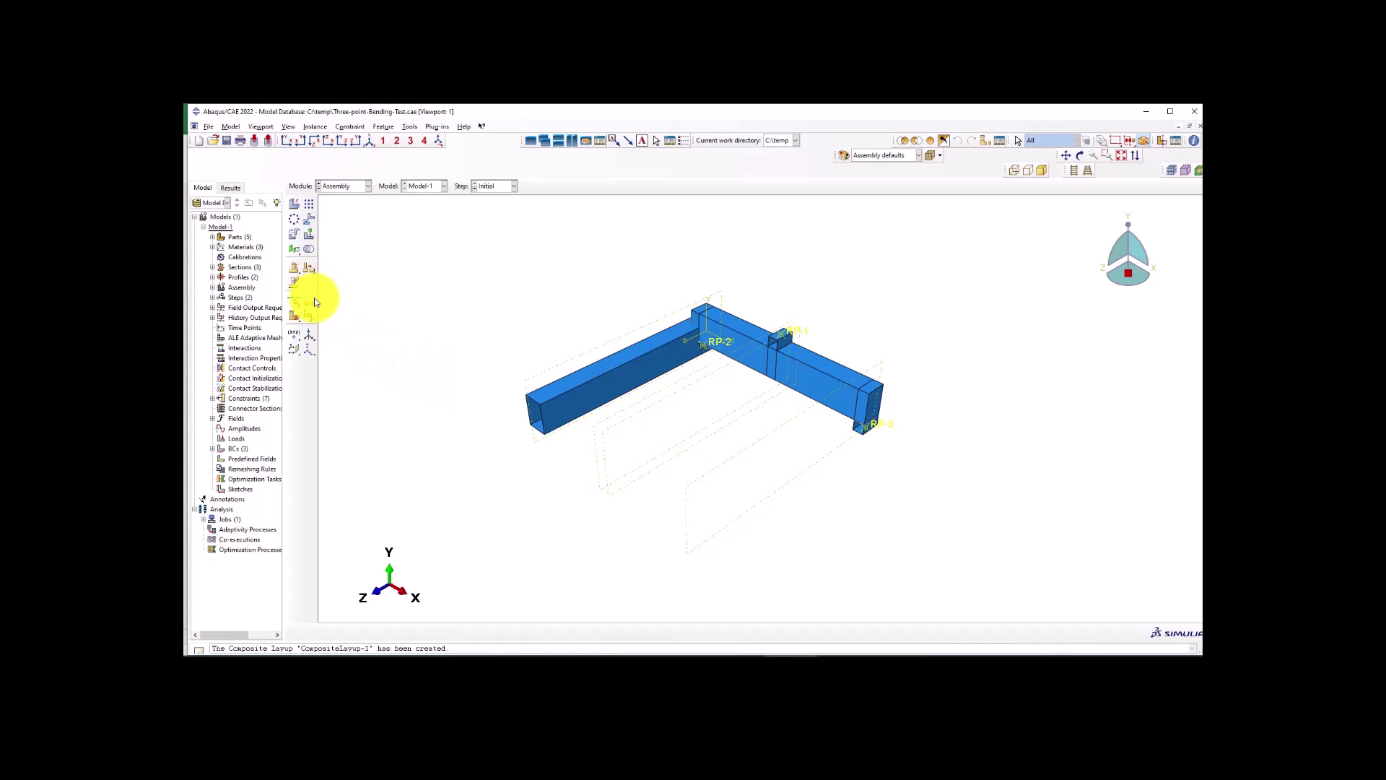
# Rotate the CFRP instance 90 degrees about a vertical edge at its free end so it runs parallel to the concrete beam.
pyautogui.click(294, 334)
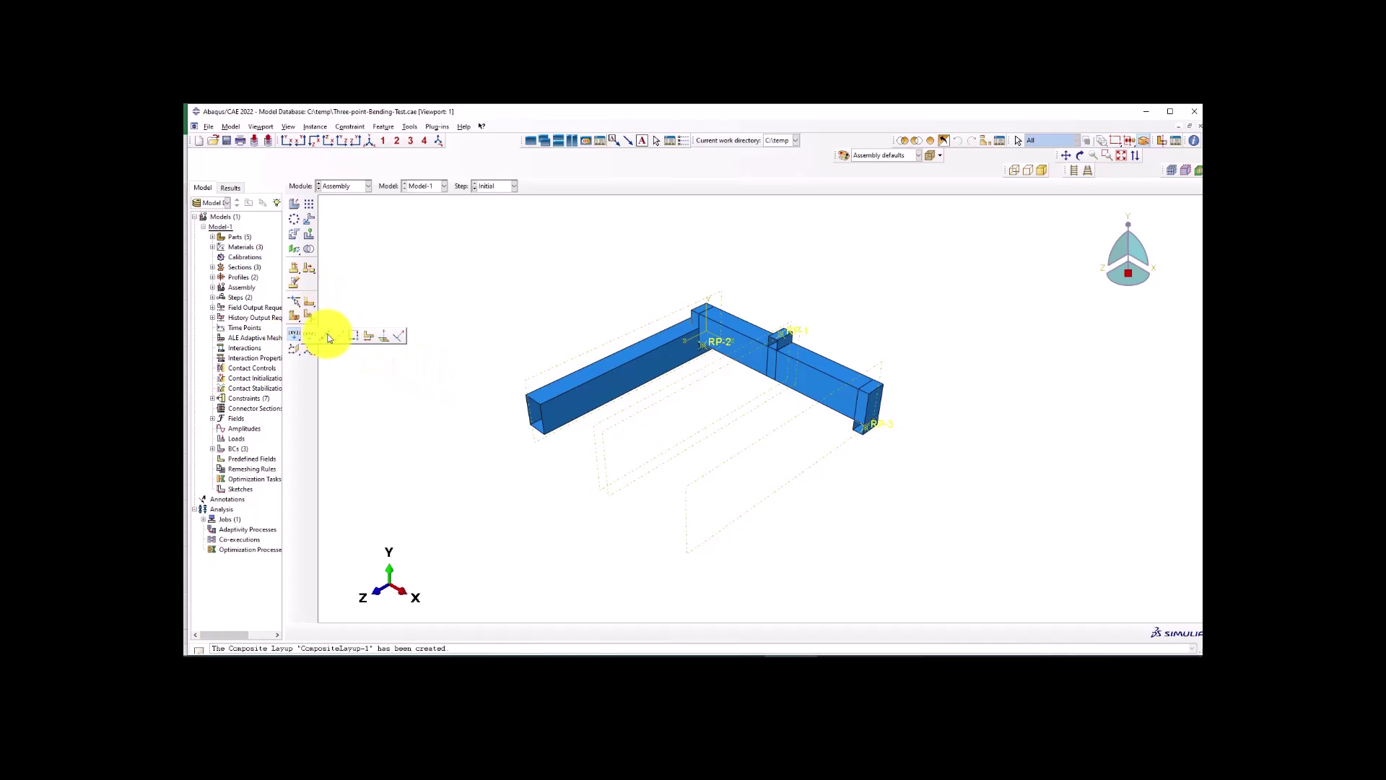
pyautogui.click(293, 233)
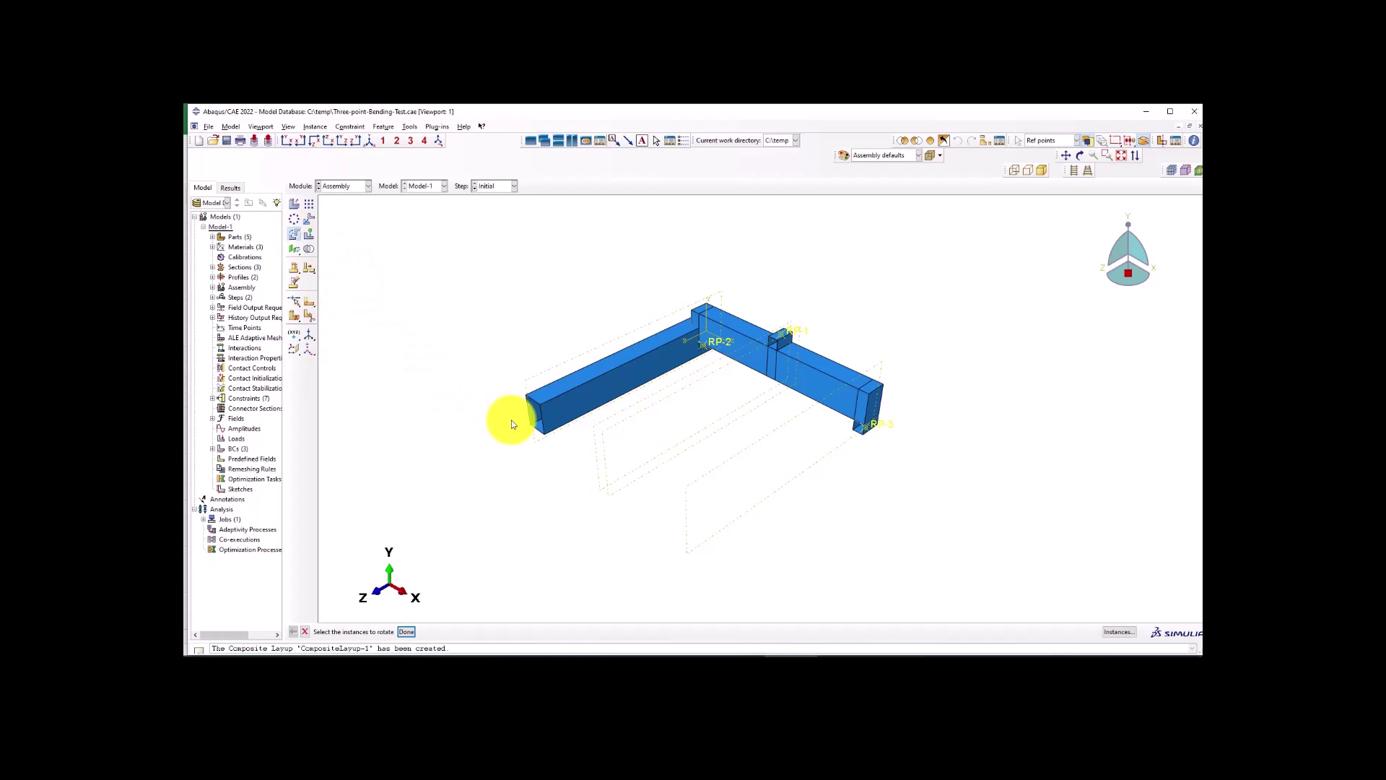
pyautogui.scroll(-2, 571, 451)
pyautogui.click(540, 418)
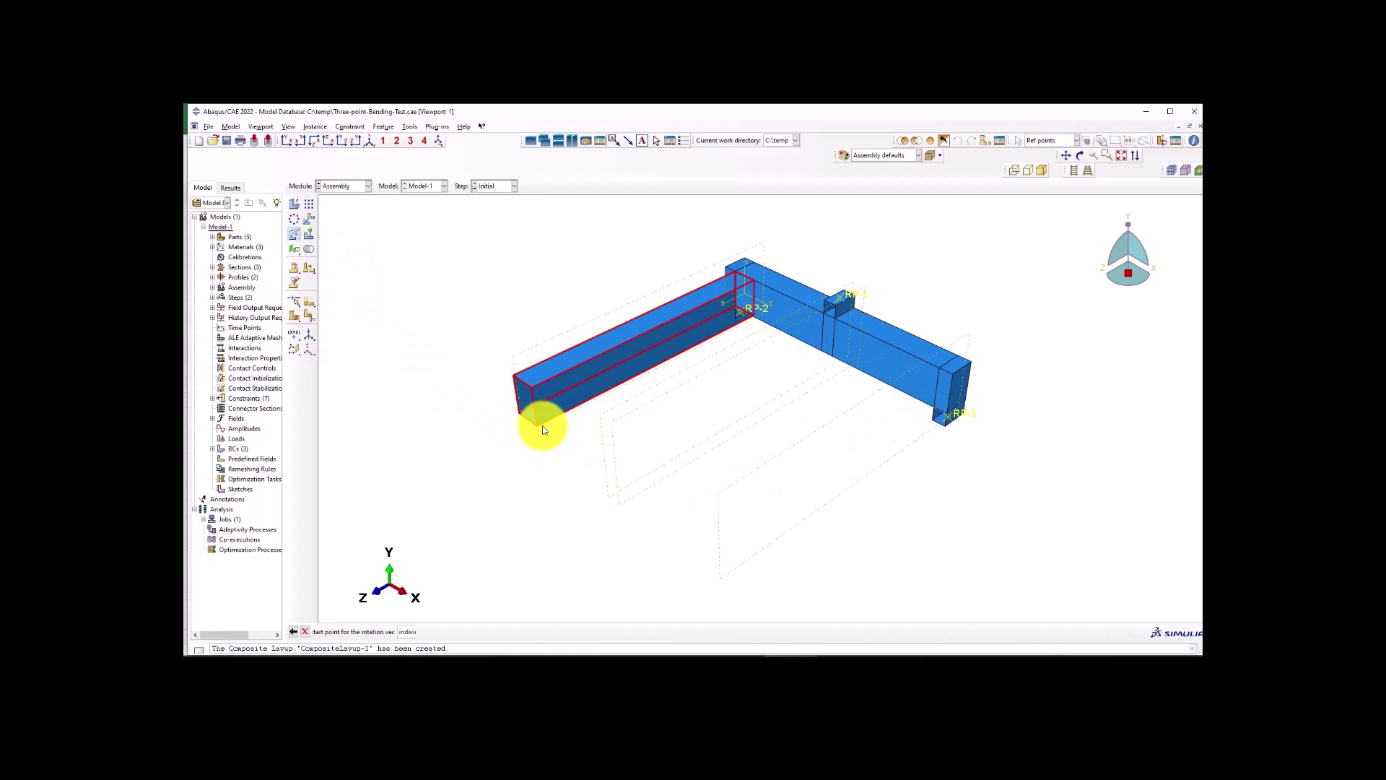
pyautogui.middleClick(533, 404)
pyautogui.click(516, 406)
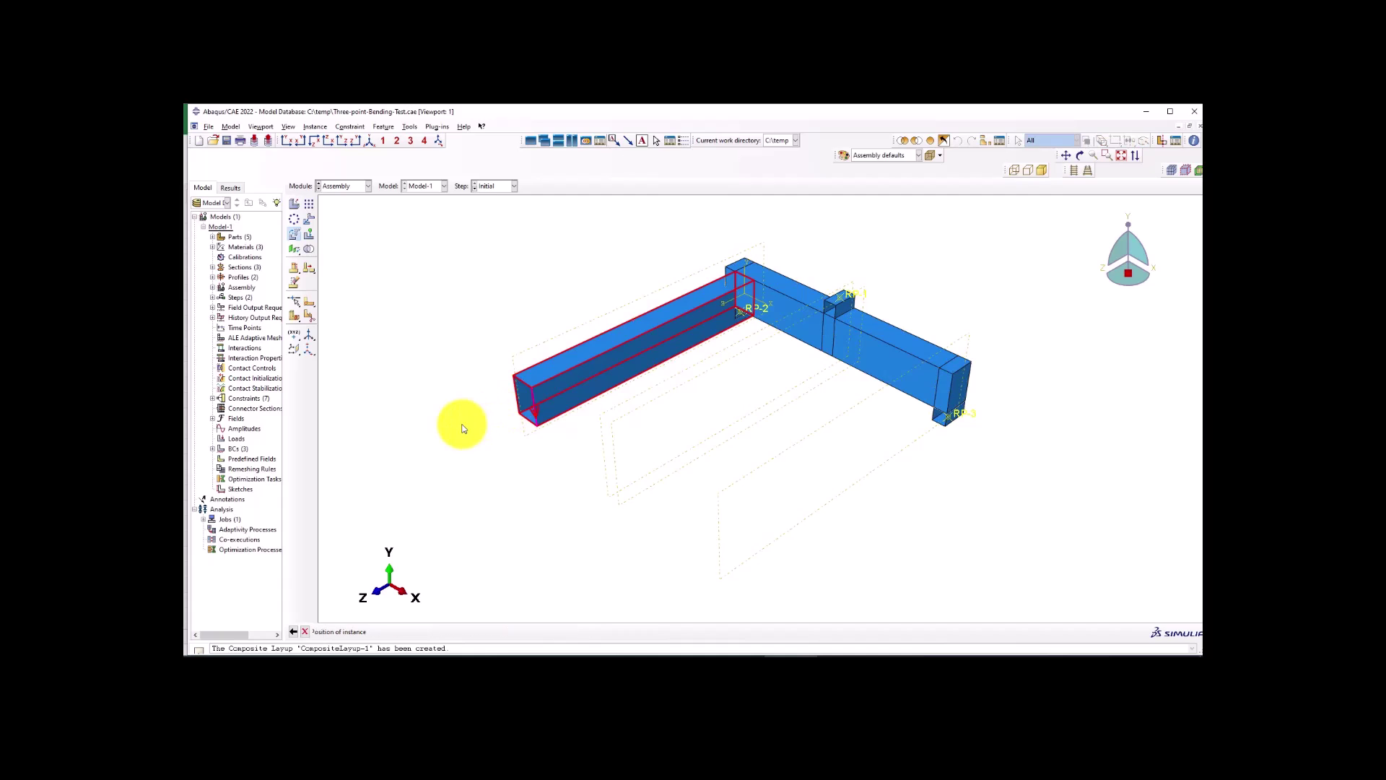
pyautogui.middleClick(463, 429)
pyautogui.middleClick(526, 419)
pyautogui.scroll(2, 509, 396)
pyautogui.scroll(1, 650, 426)
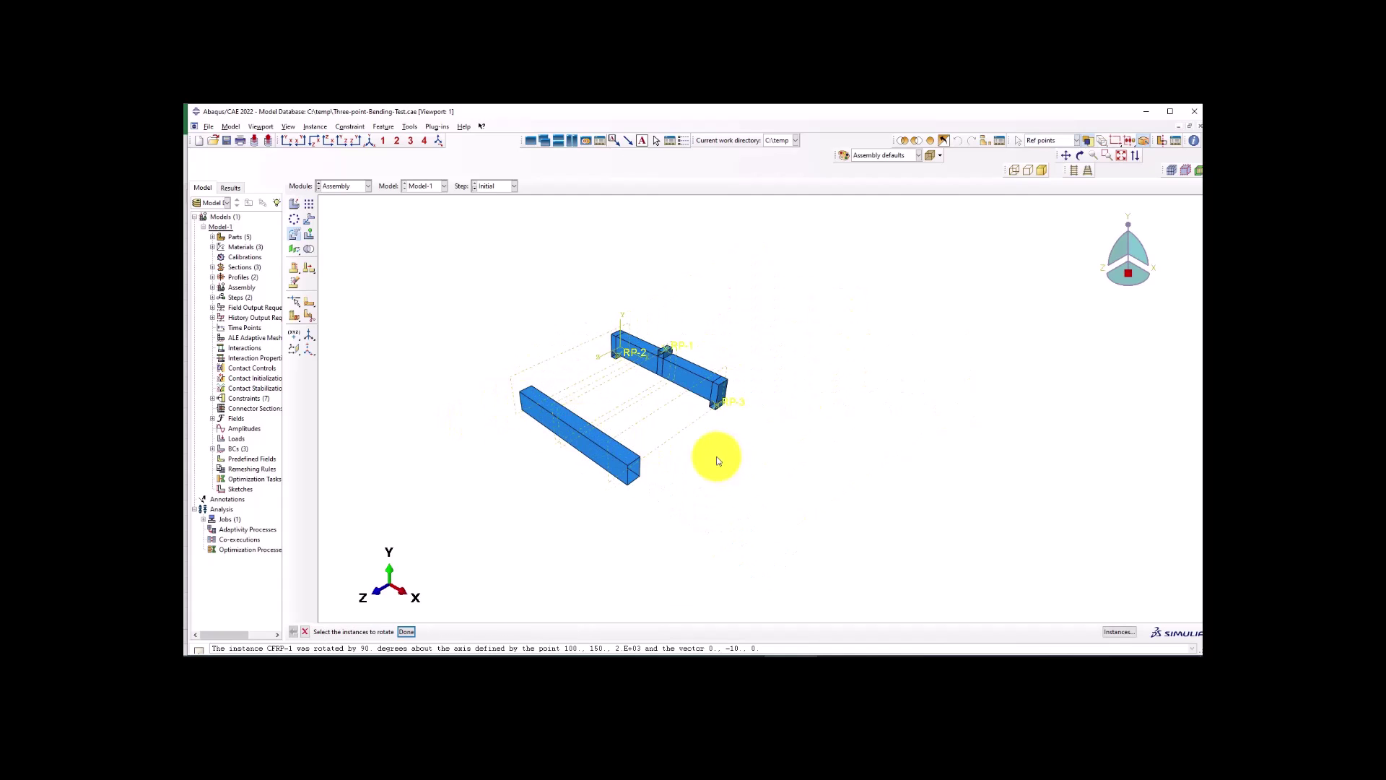
# Translate the CFRP instance so the upper front corner of its end meets the matching corner of the concrete beam's end at RP-3.
pyautogui.scroll(-3, 678, 465)
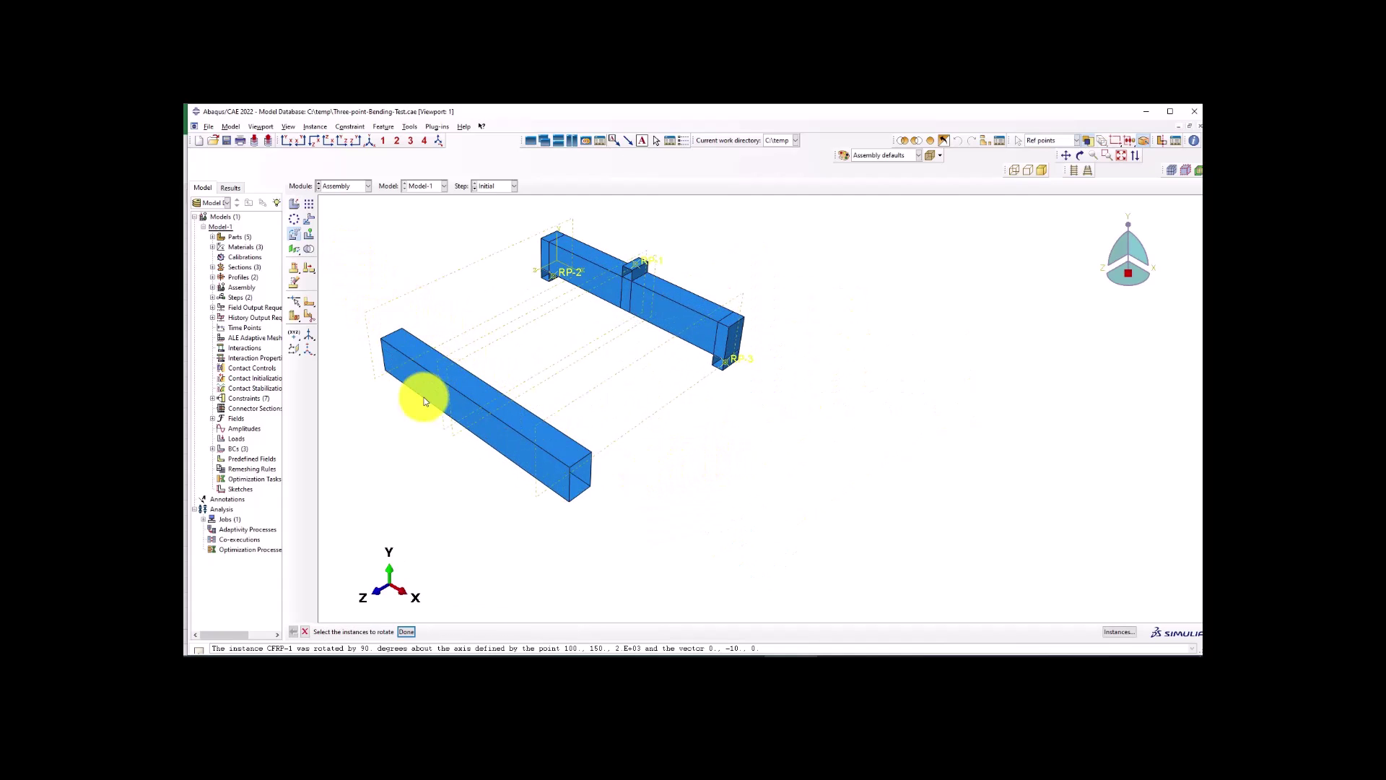
pyautogui.click(312, 221)
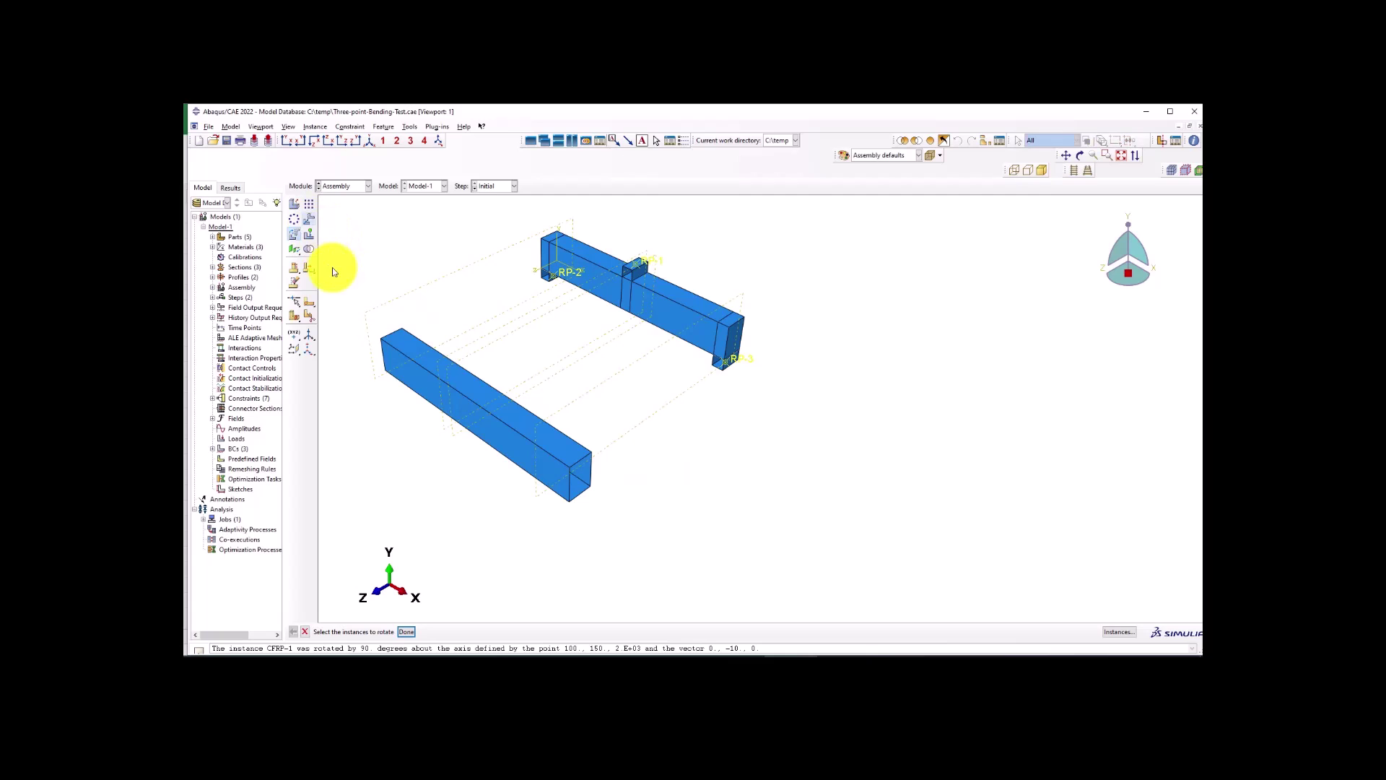
pyautogui.click(453, 391)
pyautogui.middleClick(630, 482)
pyautogui.scroll(-2, 621, 483)
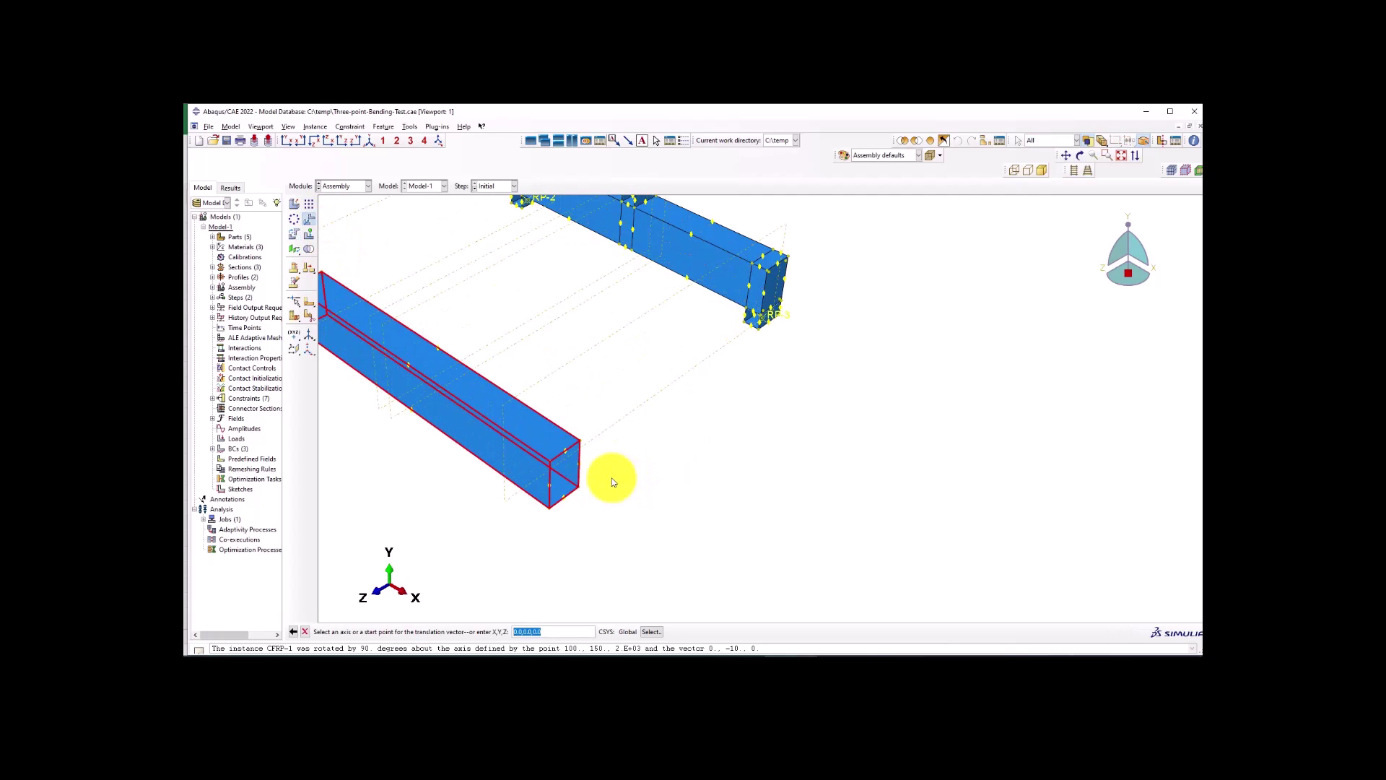
pyautogui.click(551, 461)
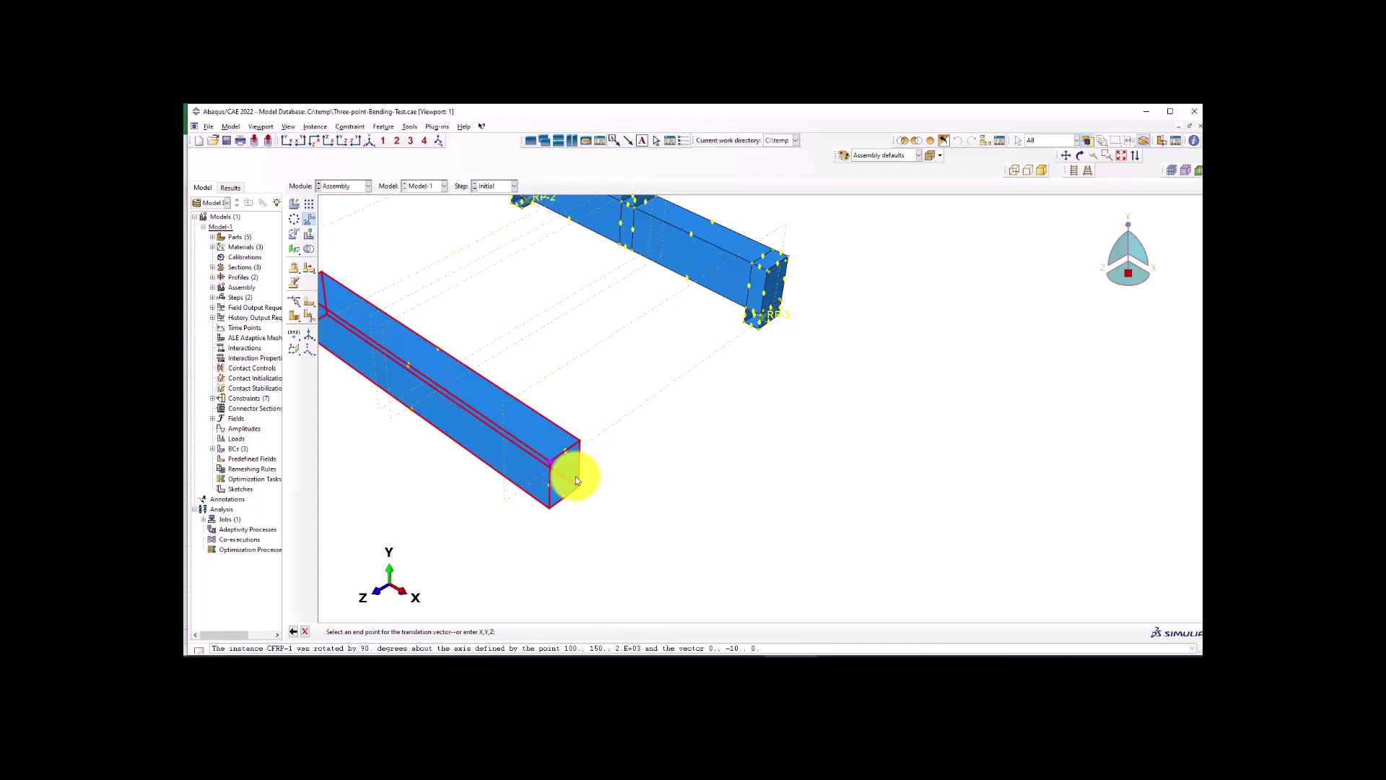
pyautogui.scroll(3, 650, 375)
pyautogui.scroll(-5, 758, 249)
pyautogui.scroll(-2, 715, 342)
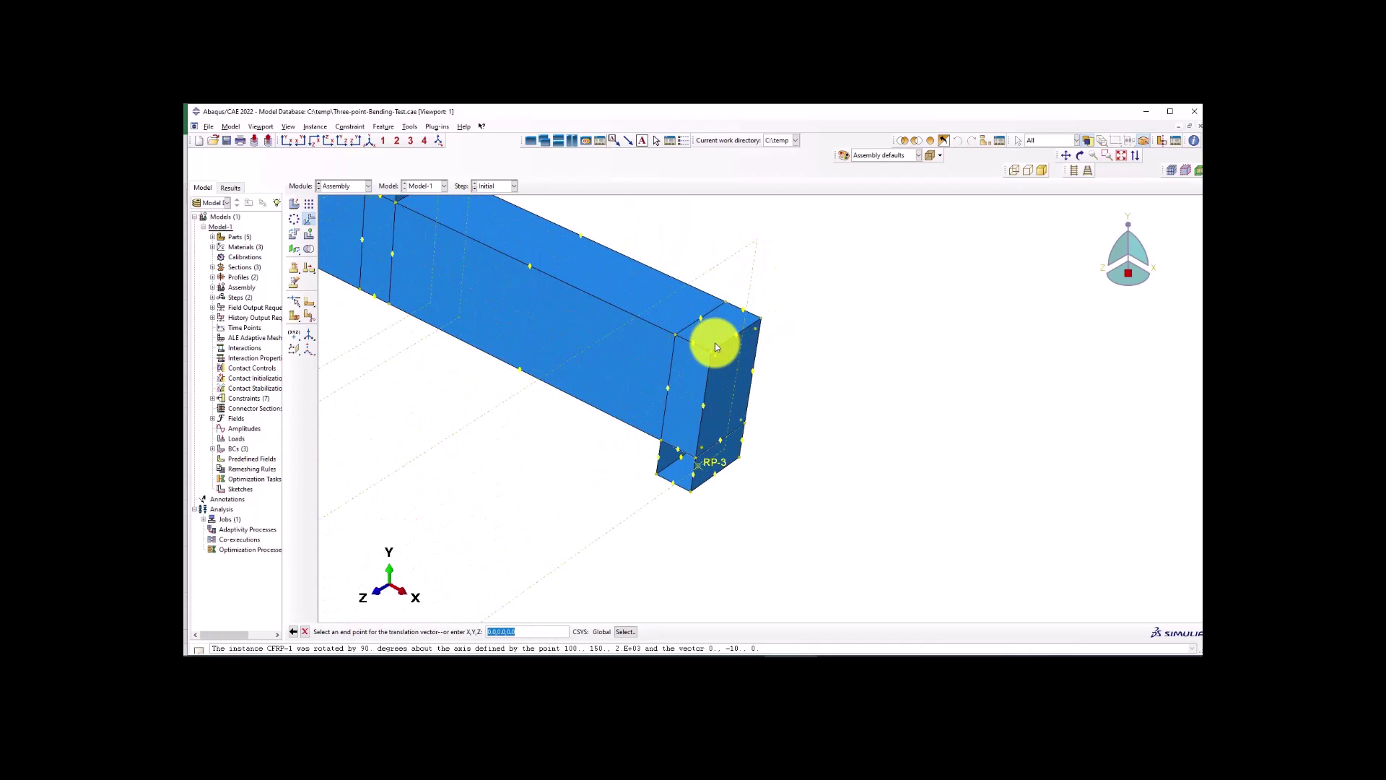
pyautogui.click(711, 356)
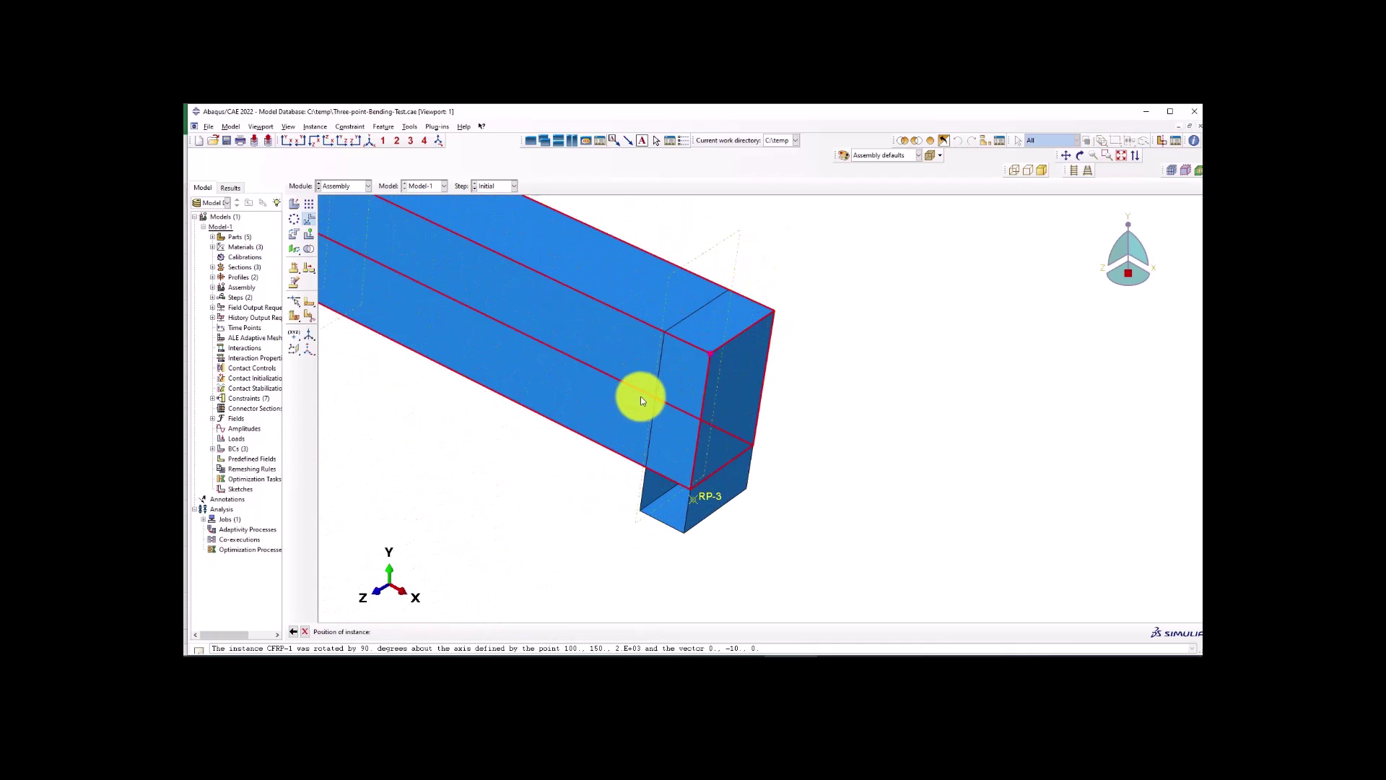
pyautogui.middleClick(640, 396)
pyautogui.scroll(2, 811, 378)
pyautogui.scroll(2, 811, 378)
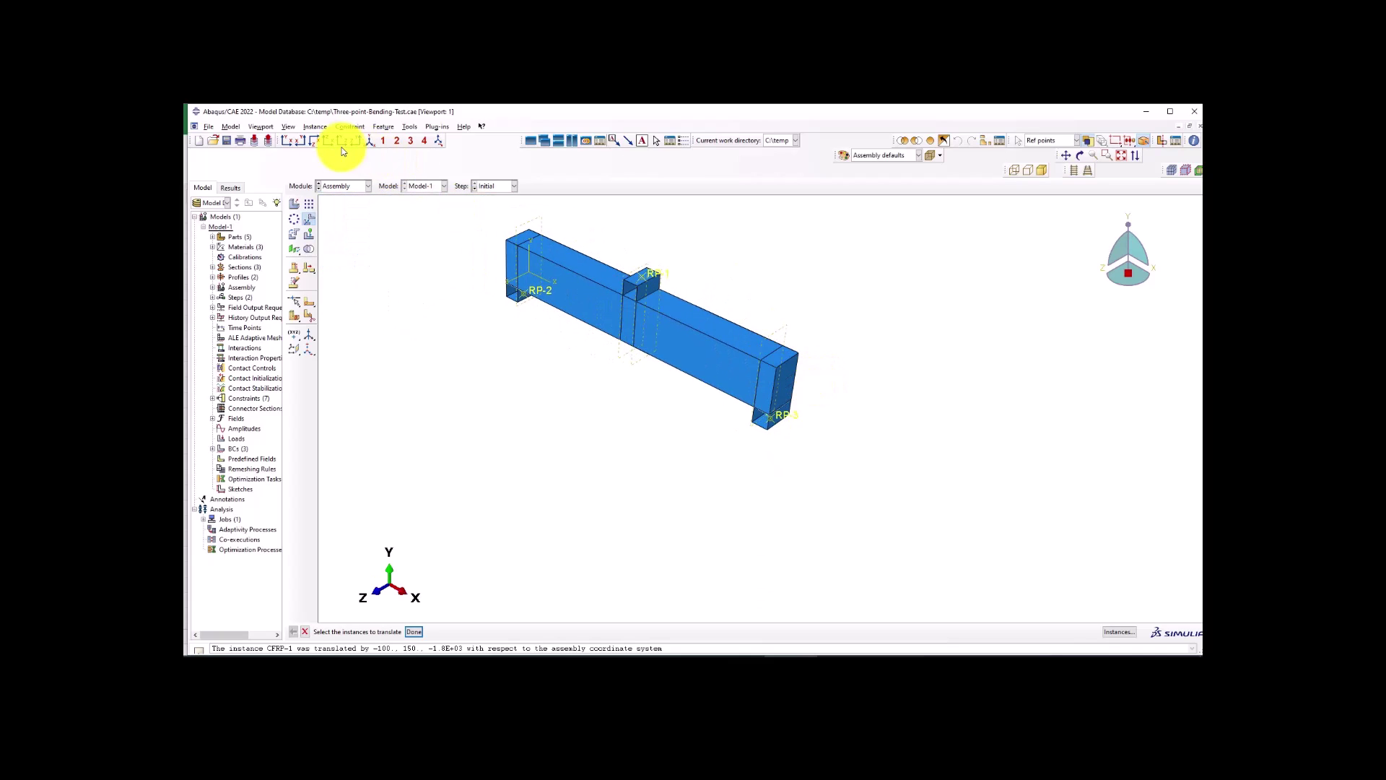
# Turn on shell thickness rendering in the assembly display options.
pyautogui.click(289, 127)
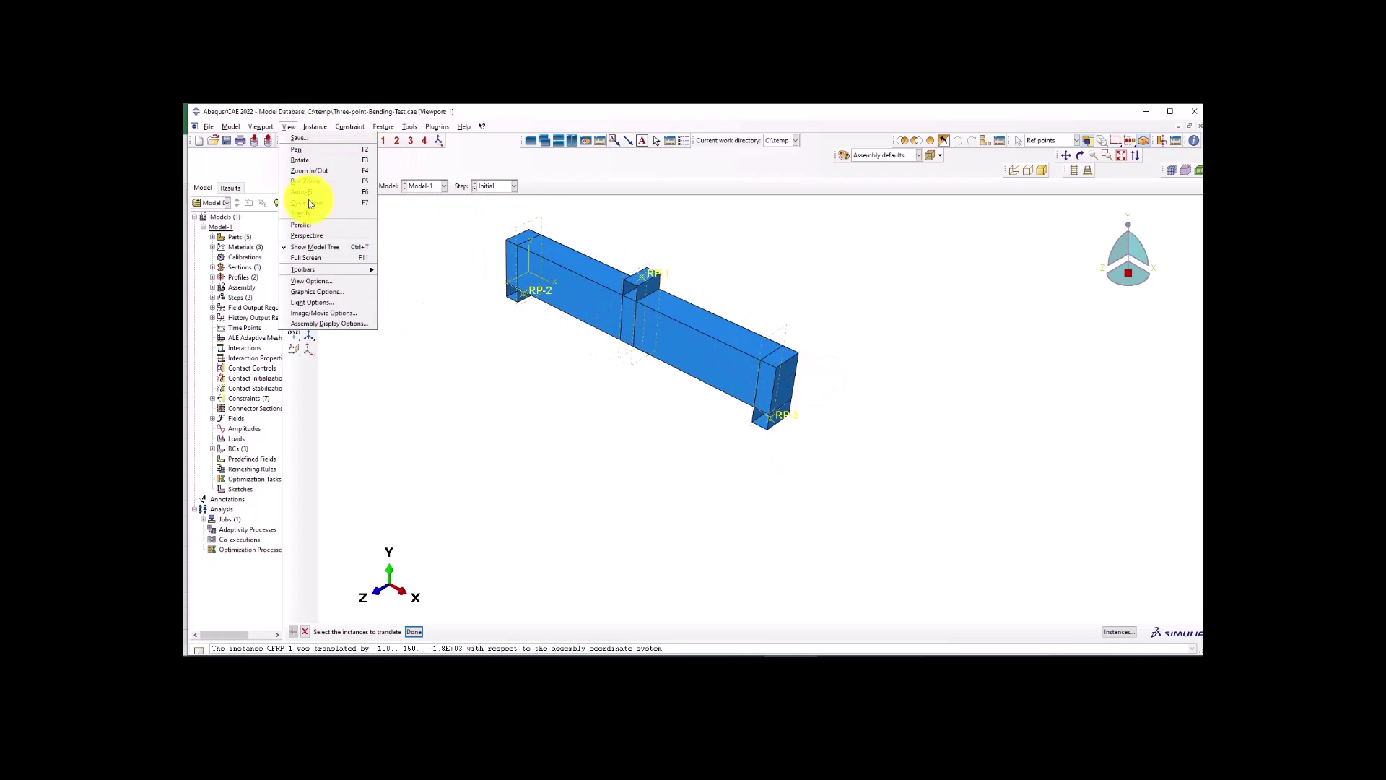
pyautogui.click(335, 321)
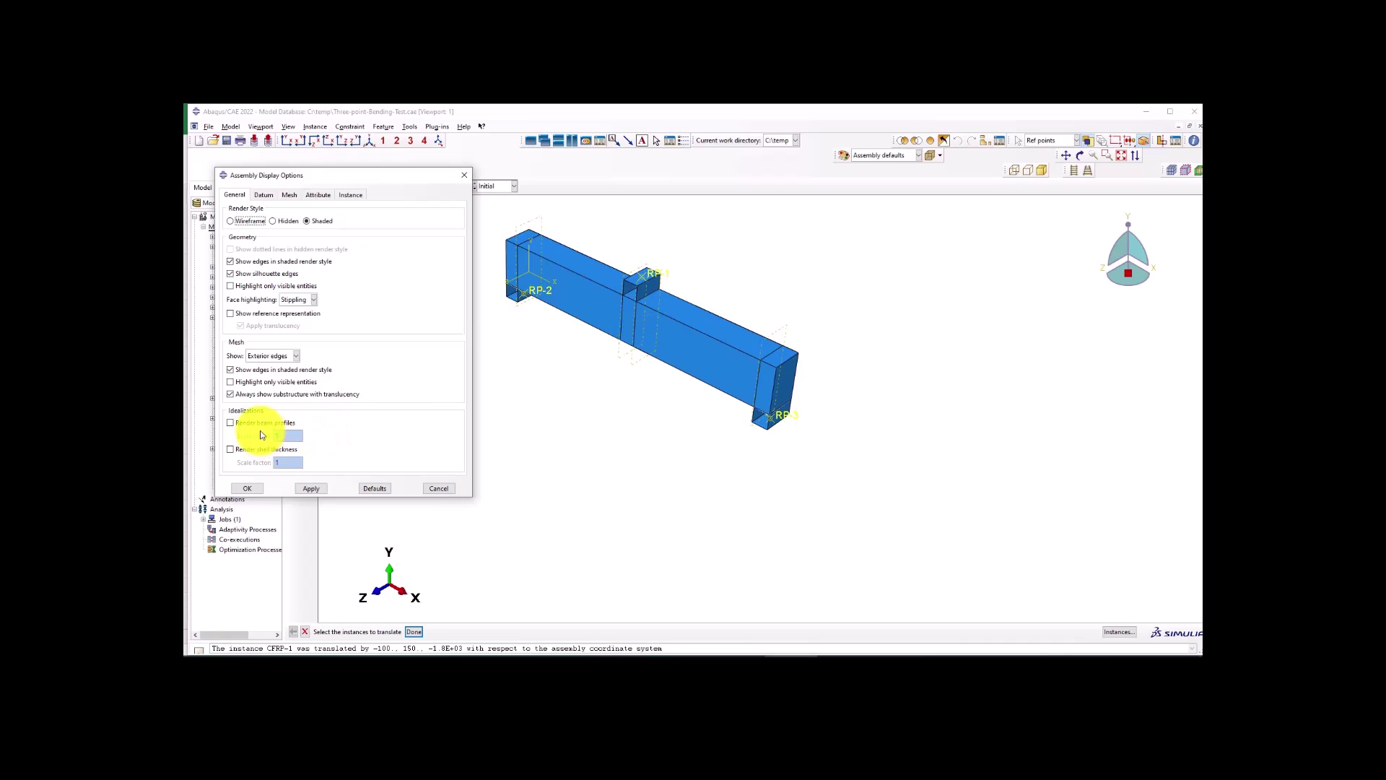
pyautogui.click(231, 449)
pyautogui.click(248, 488)
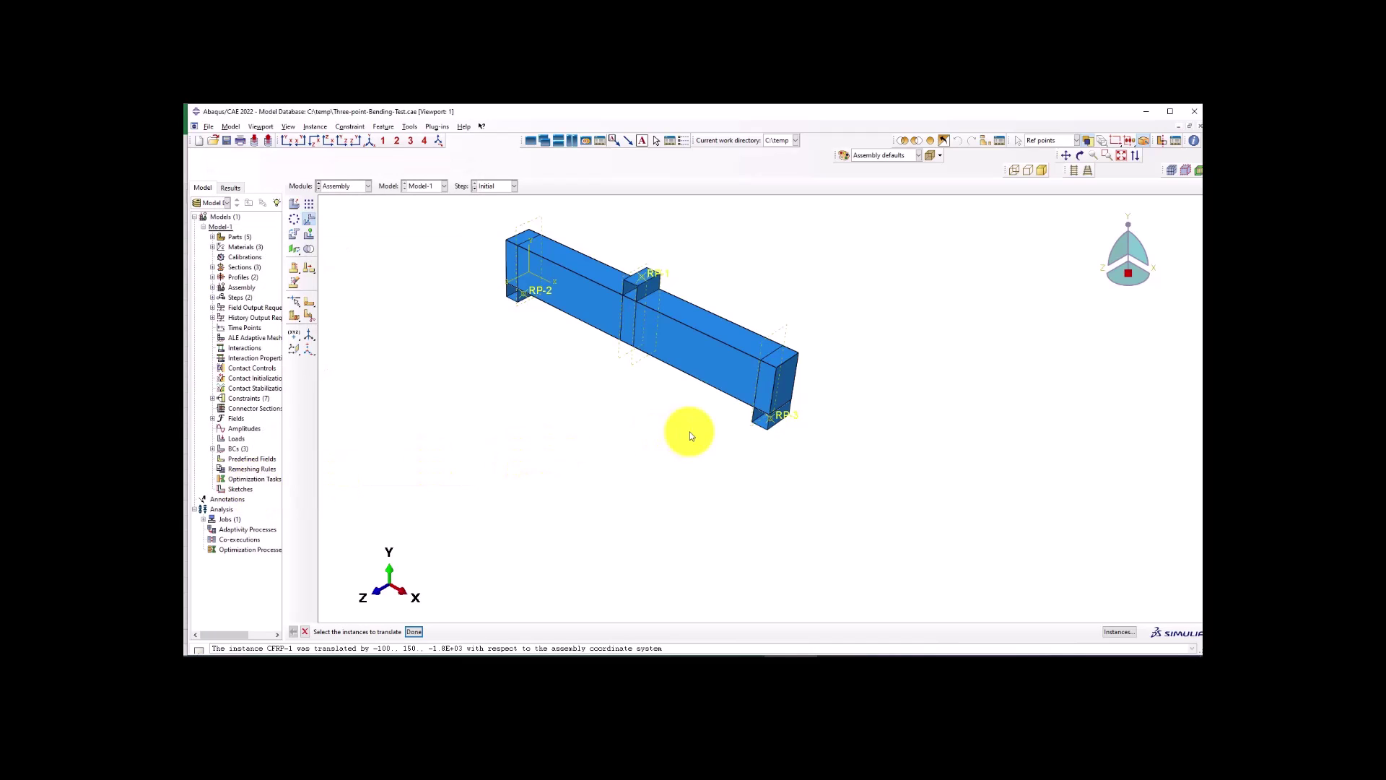
# Color-code the assembly by parts and check the color assigned to each part.
pyautogui.scroll(5, 758, 368)
pyautogui.click(887, 155)
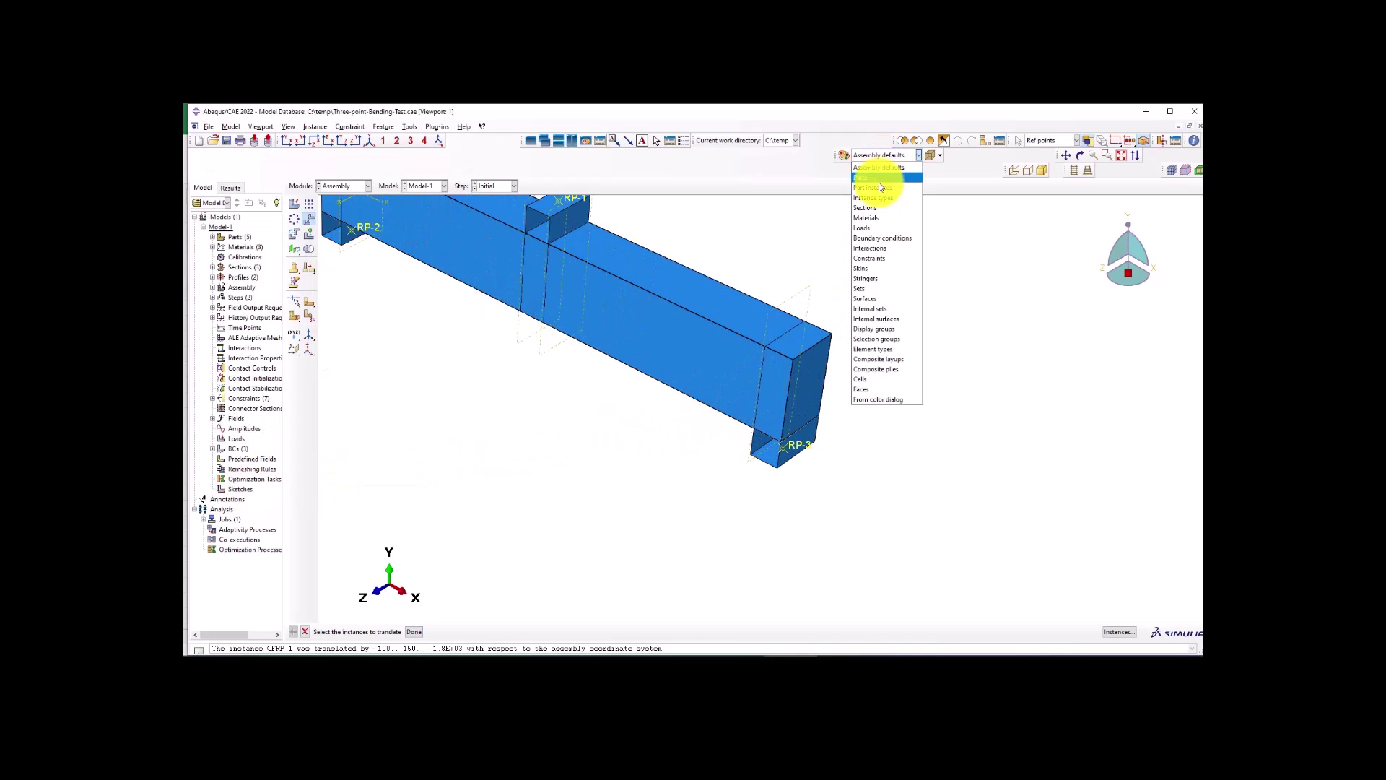
pyautogui.click(869, 208)
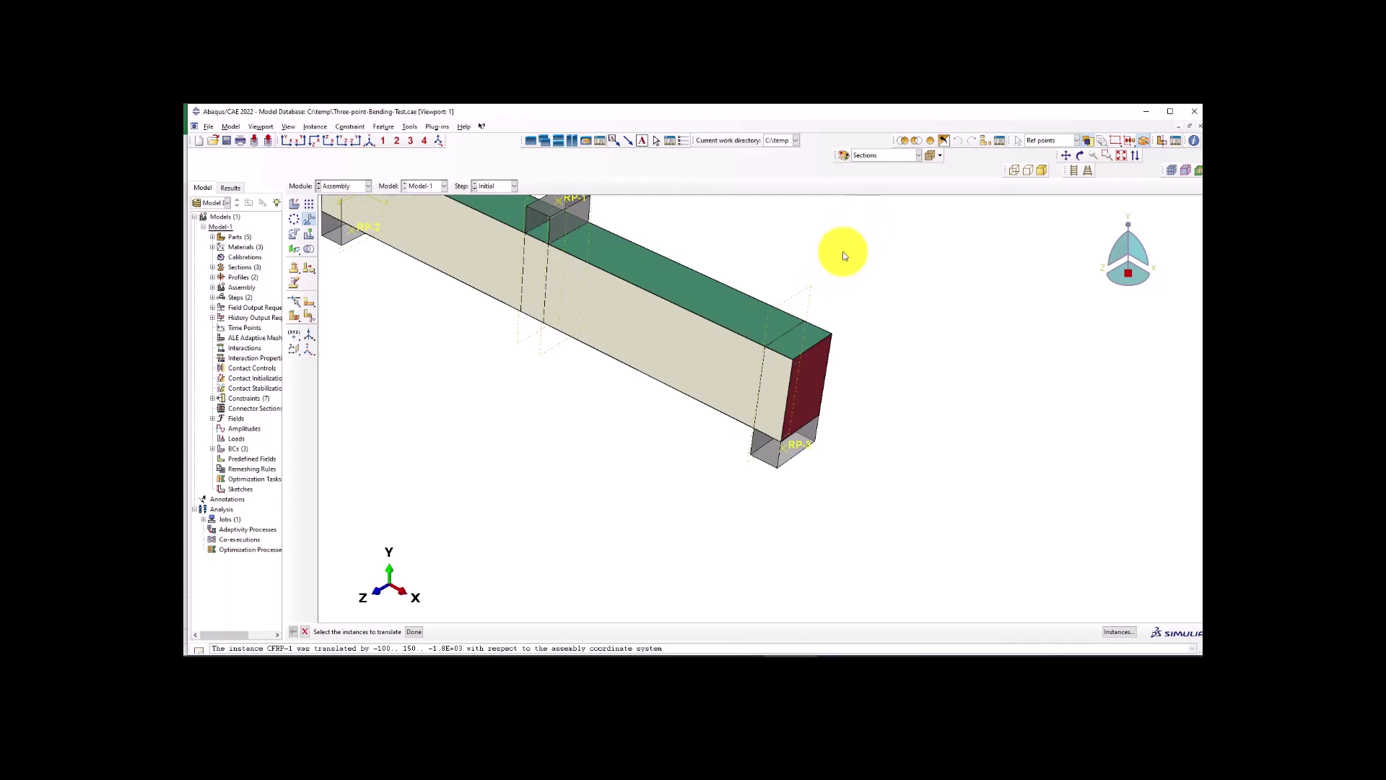
pyautogui.click(867, 157)
pyautogui.click(865, 177)
pyautogui.scroll(-5, 818, 368)
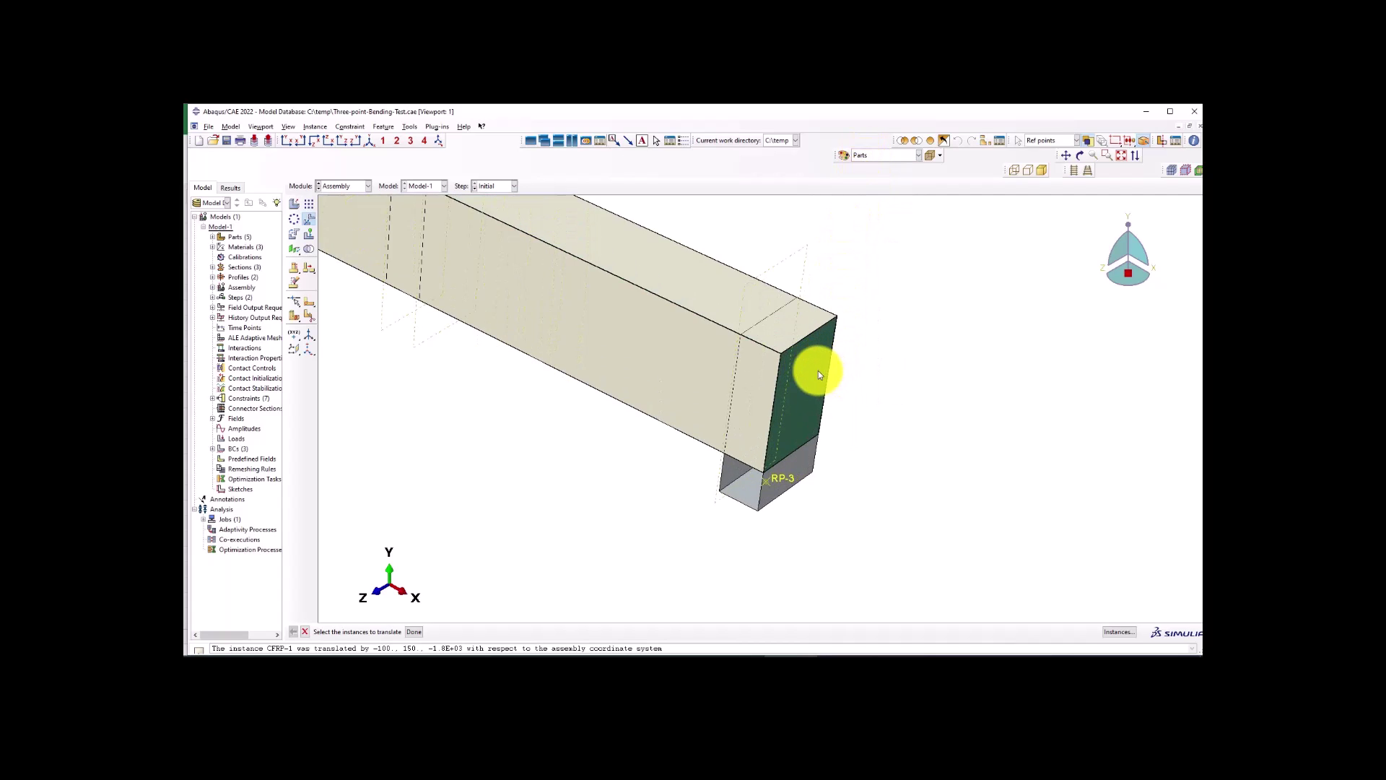
pyautogui.click(843, 155)
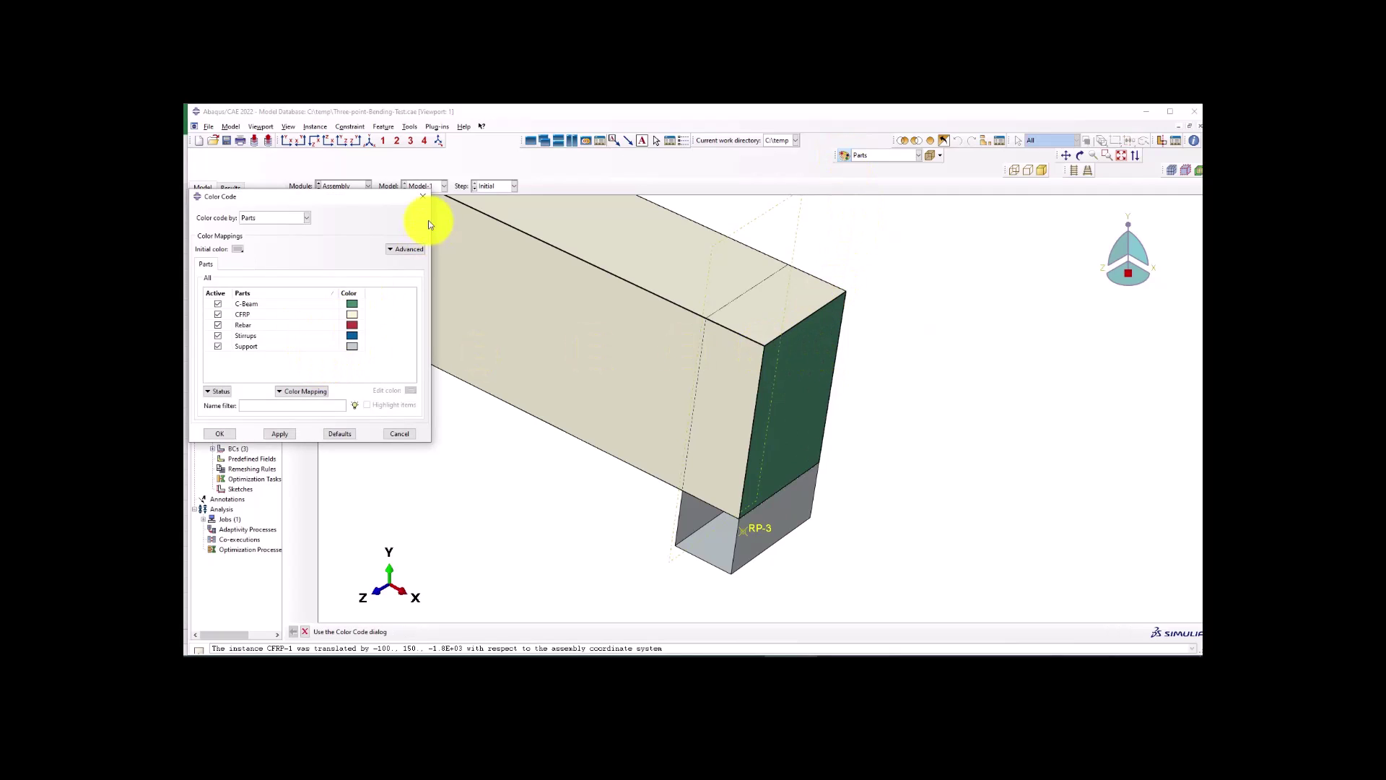
pyautogui.click(423, 197)
# Examine how the rendered CFRP thickness sits against the concrete beam's faces in front and end views and close up at an upper corner.
pyautogui.scroll(-2, 786, 312)
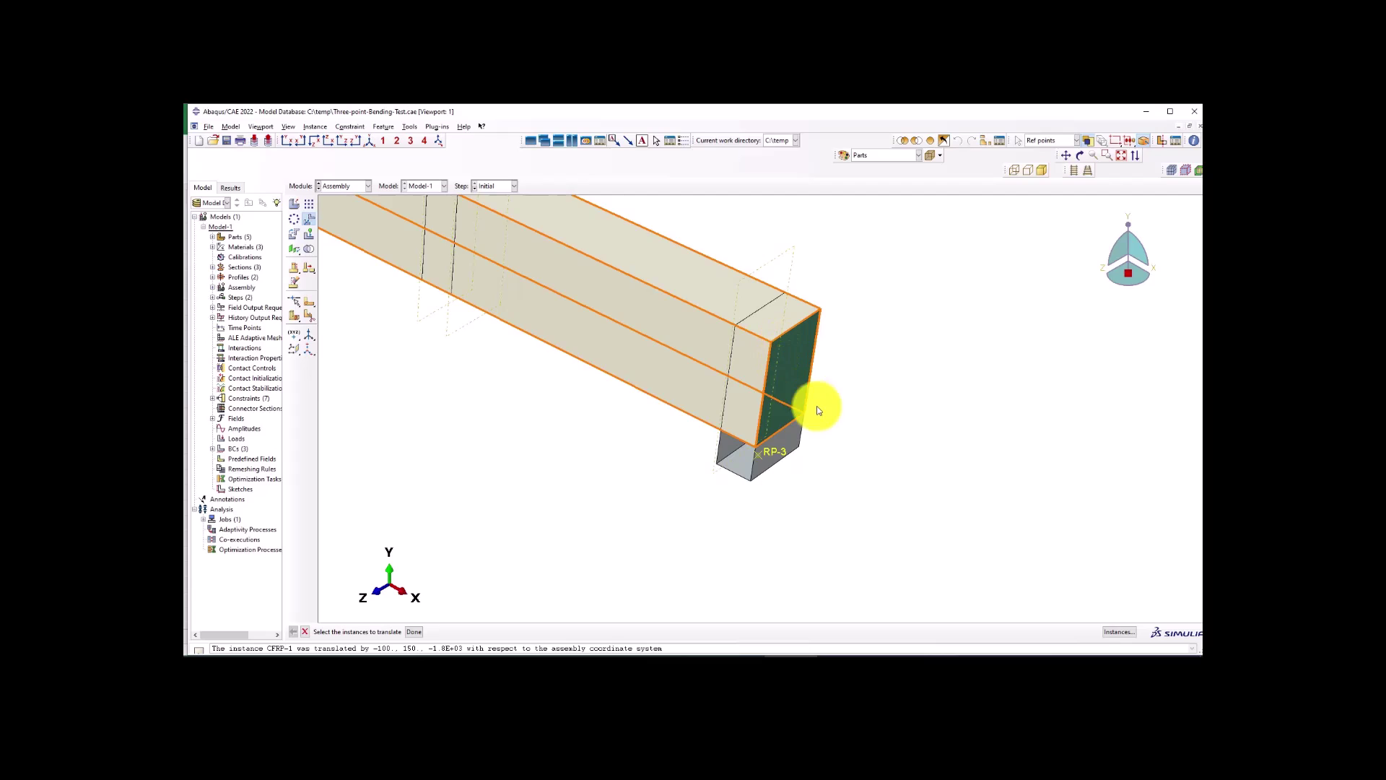
pyautogui.scroll(3, 802, 347)
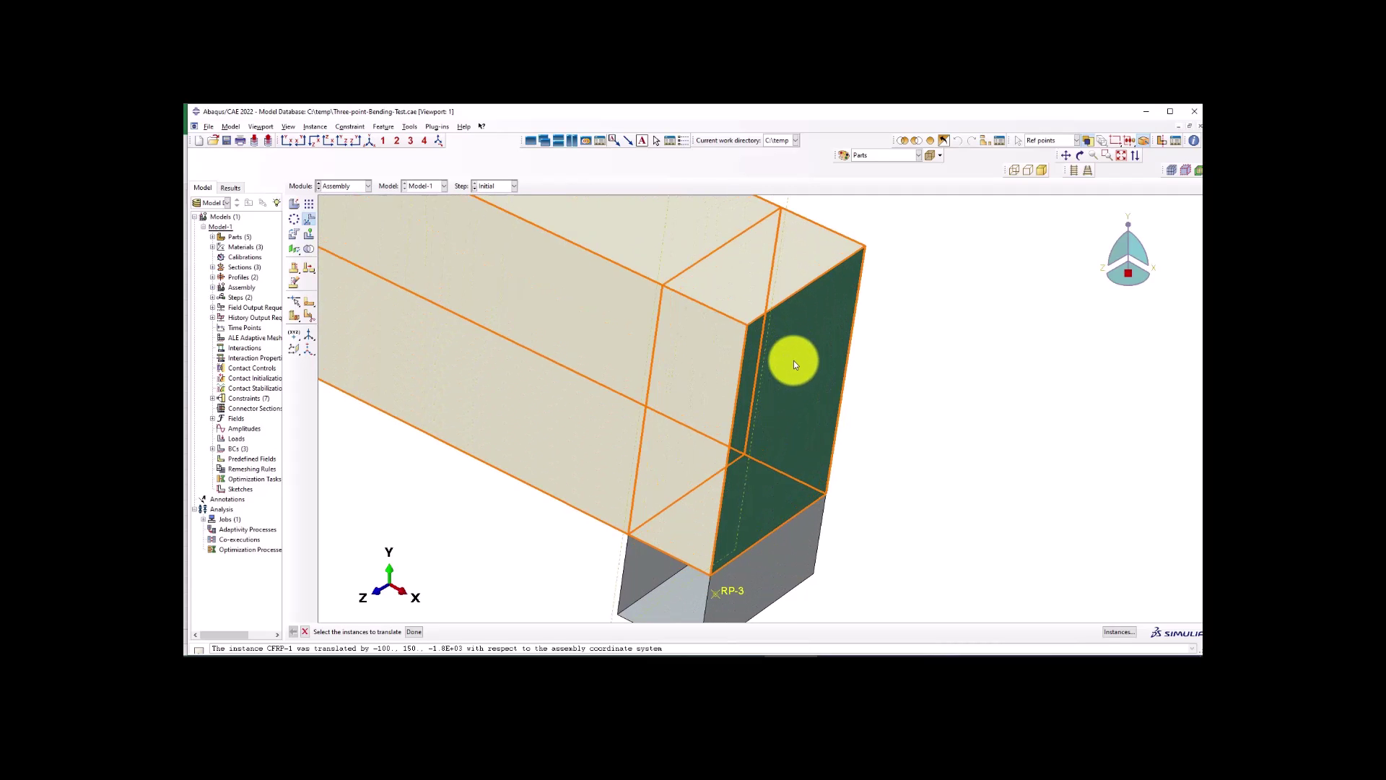
pyautogui.scroll(-1, 774, 357)
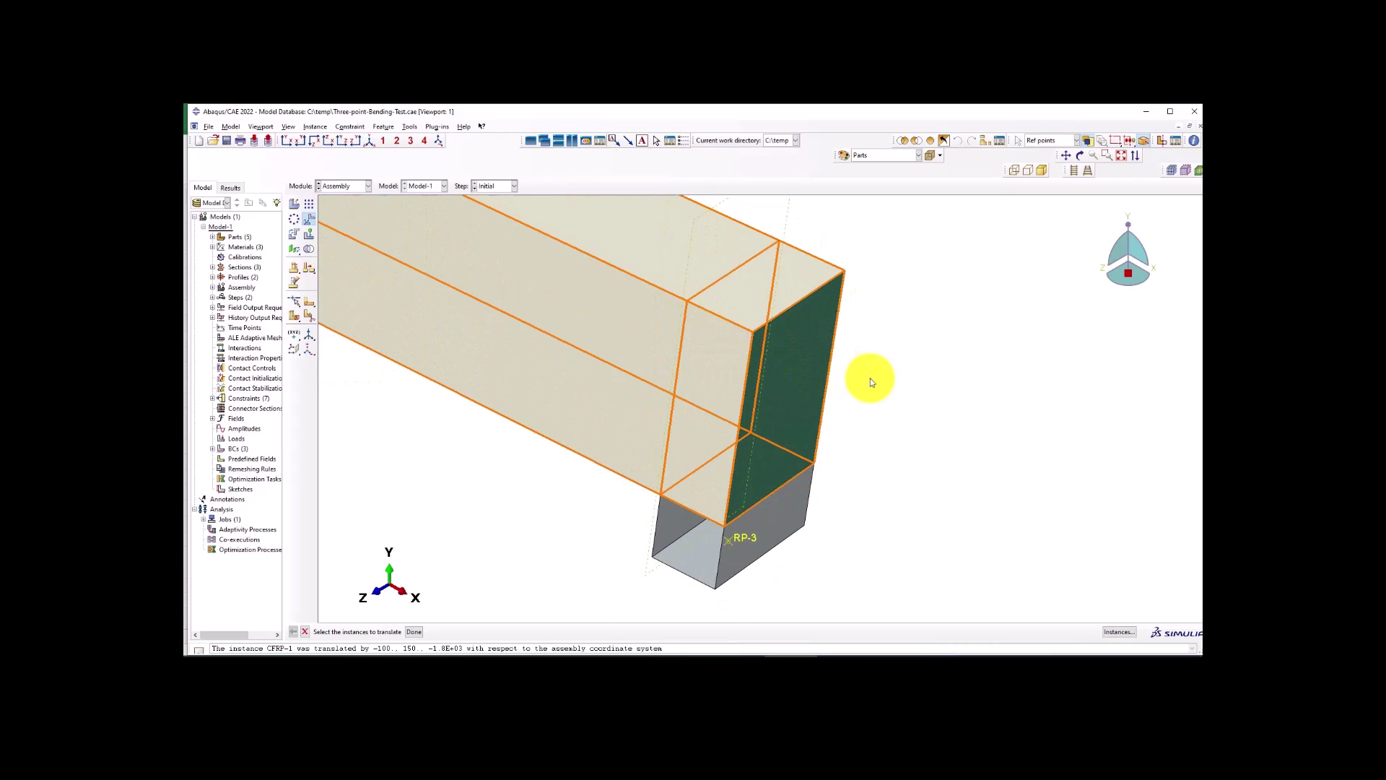
pyautogui.click(289, 141)
pyautogui.click(309, 142)
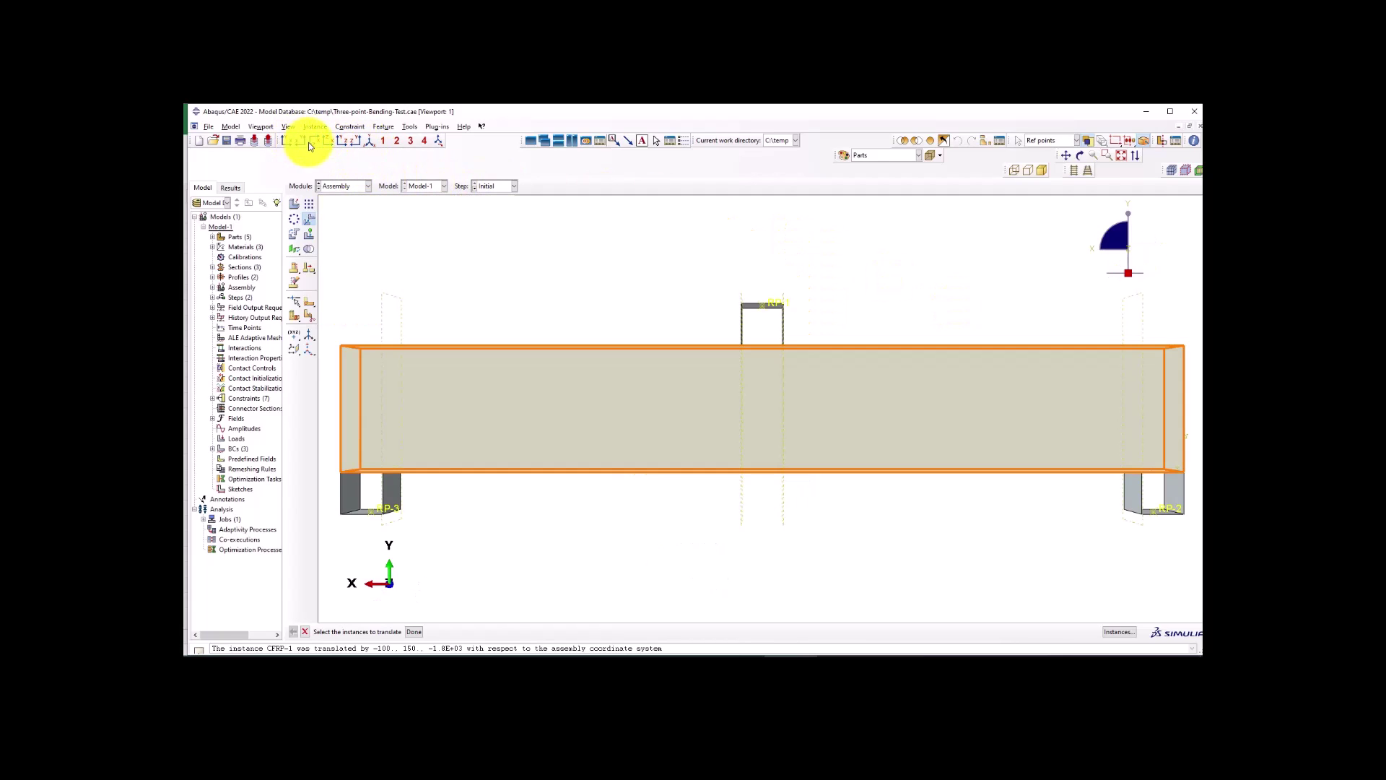
pyautogui.click(323, 141)
pyautogui.click(324, 142)
pyautogui.click(342, 142)
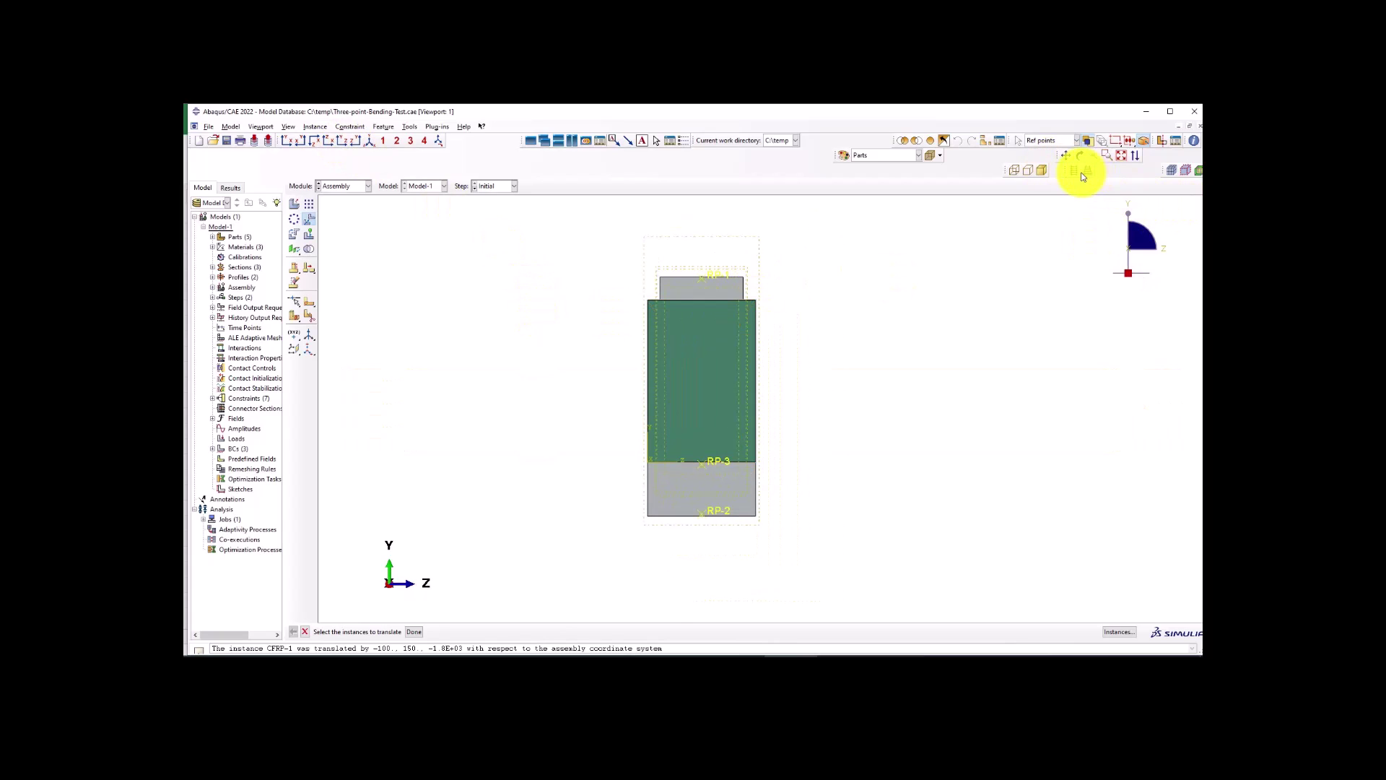
pyautogui.scroll(5, 751, 336)
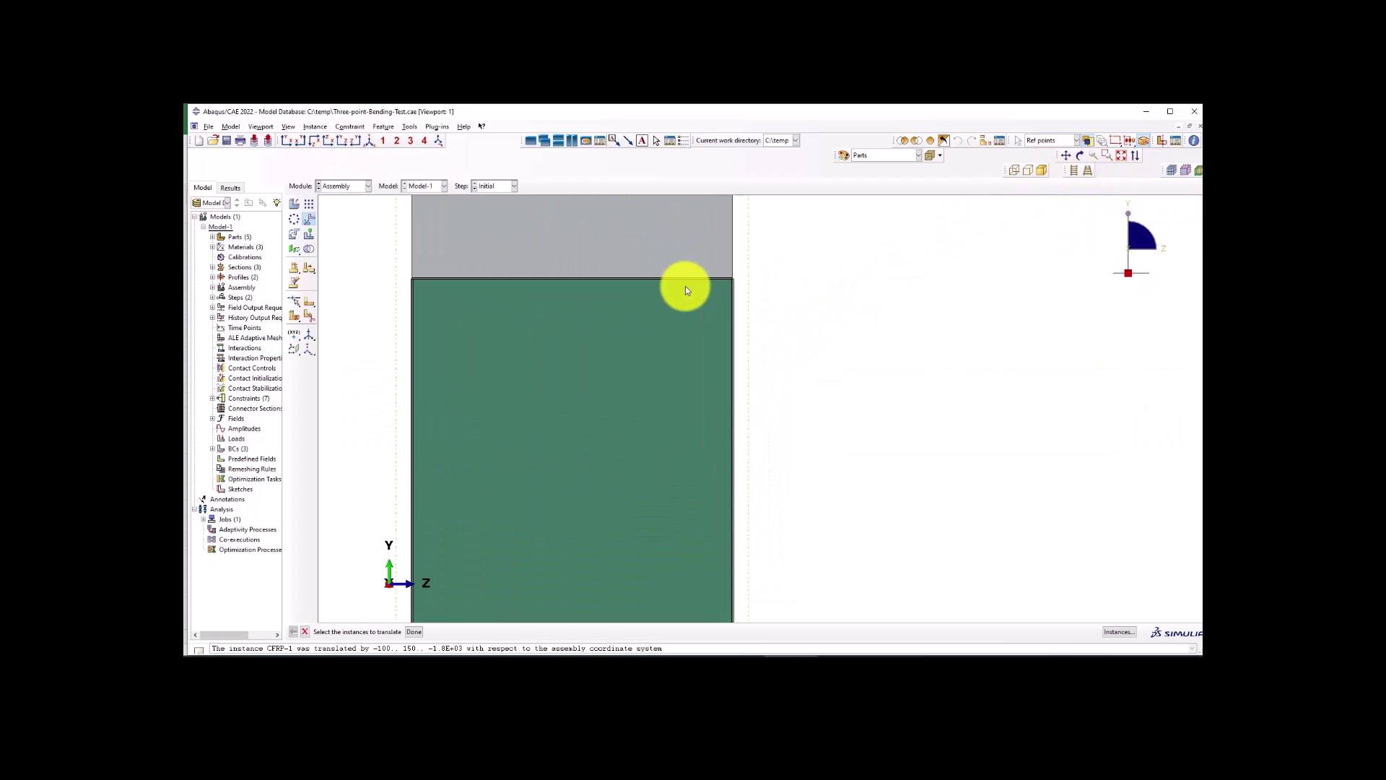
pyautogui.scroll(2, 704, 284)
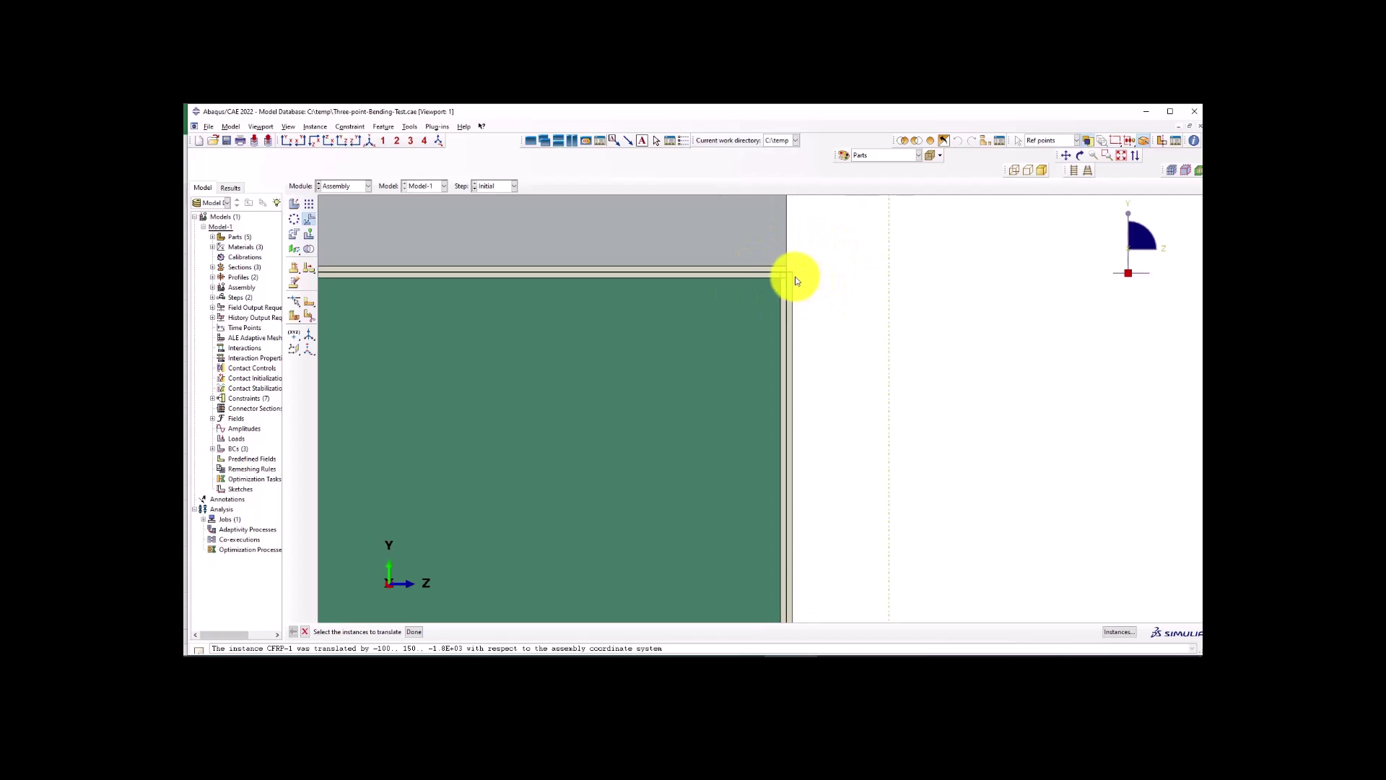
pyautogui.scroll(-3, 842, 302)
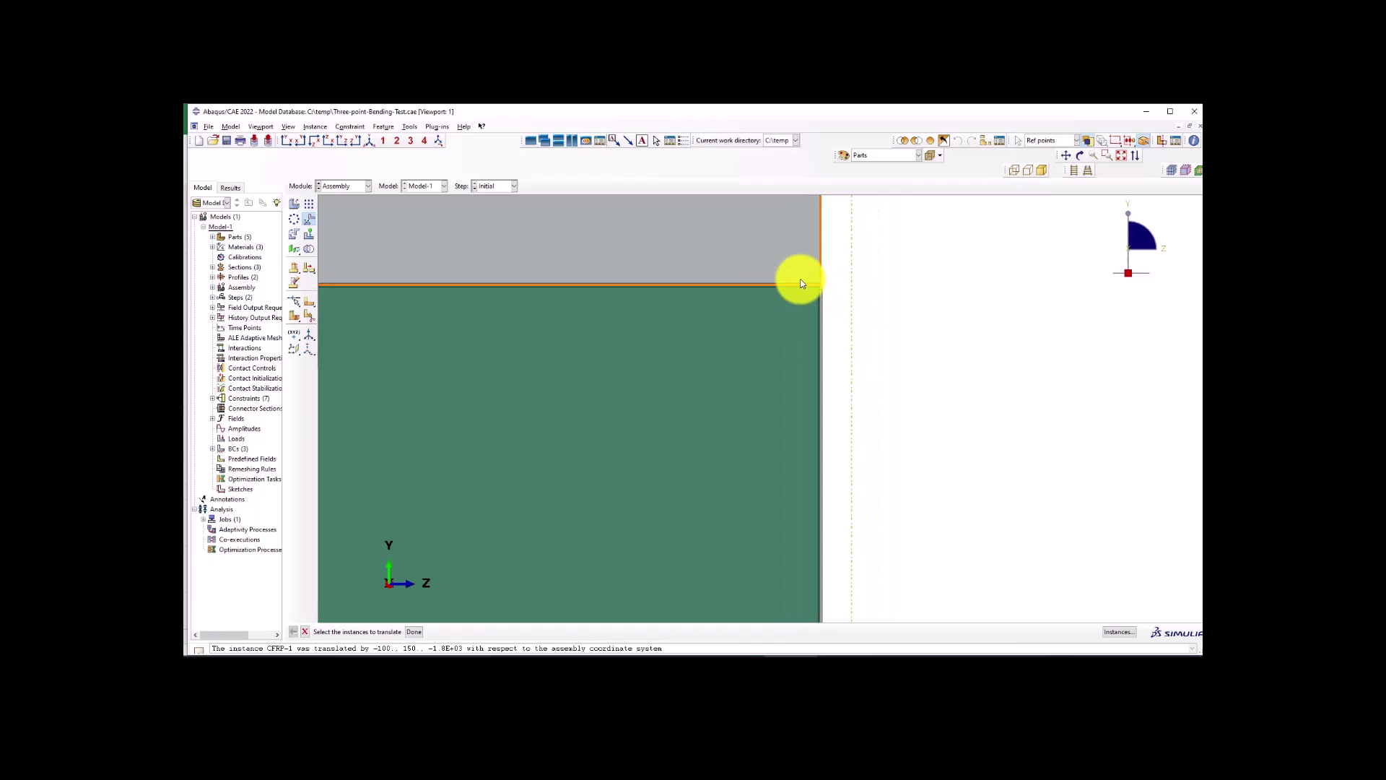
pyautogui.scroll(-4, 800, 283)
pyautogui.scroll(5, 768, 361)
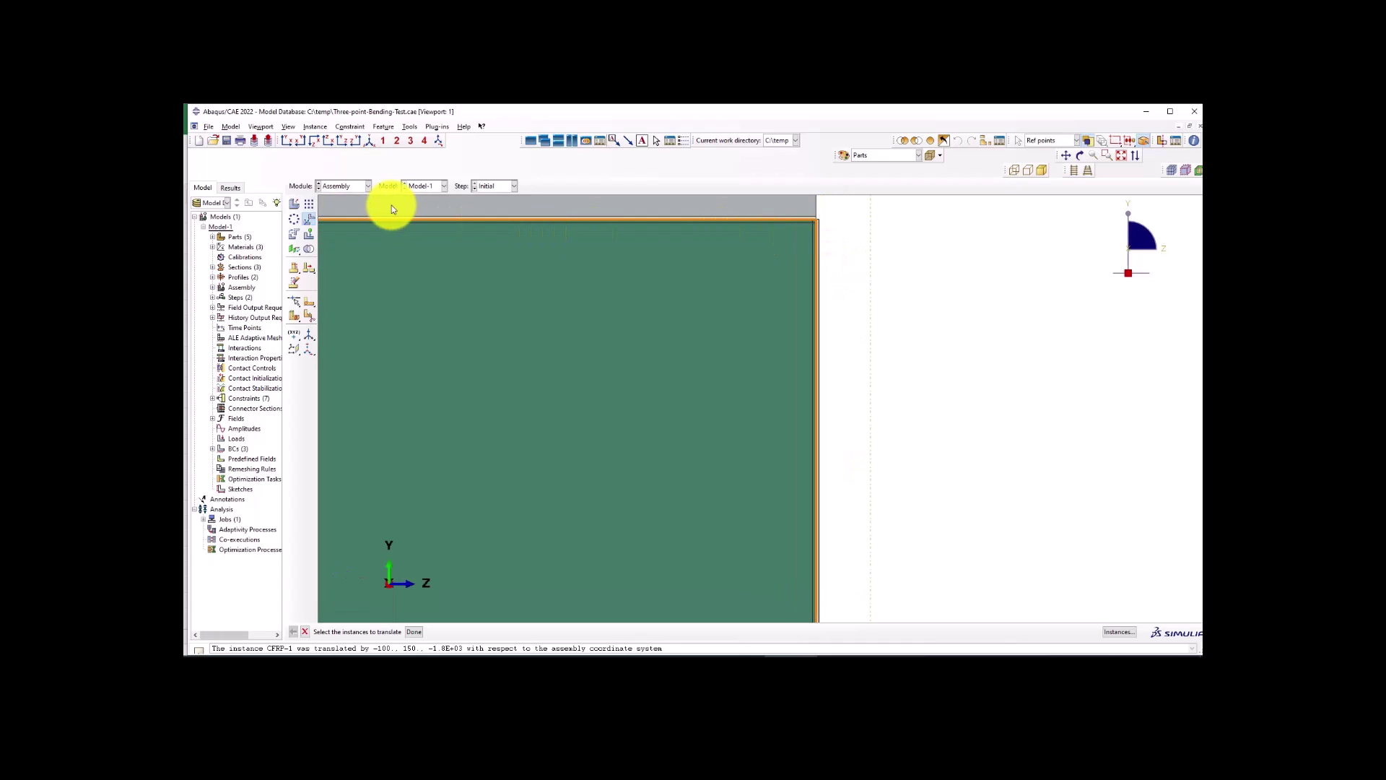
# Switch to the Property module.
pyautogui.click(359, 186)
pyautogui.click(345, 207)
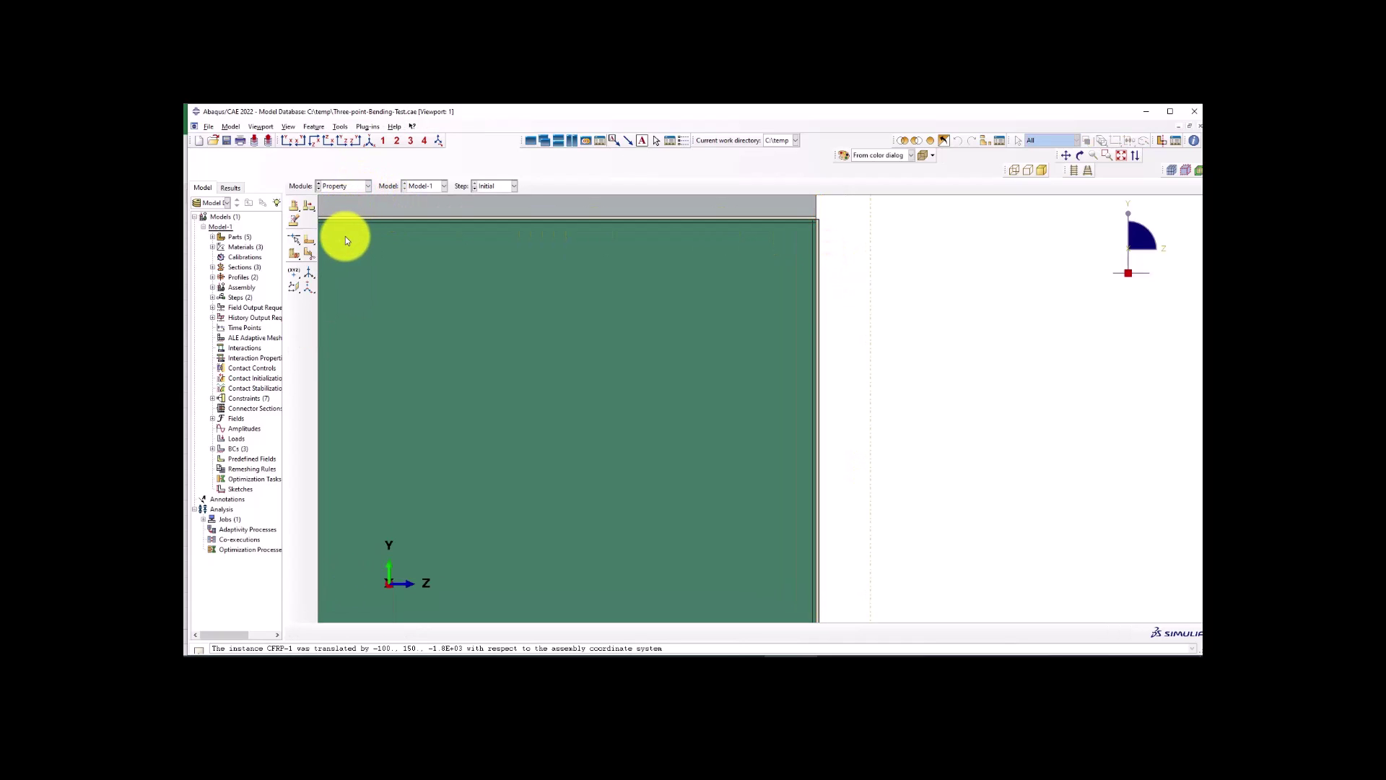
# Set the shell reference surface offset of CompositeLayup-1 on the CFRP part to Bottom surface.
pyautogui.click(309, 253)
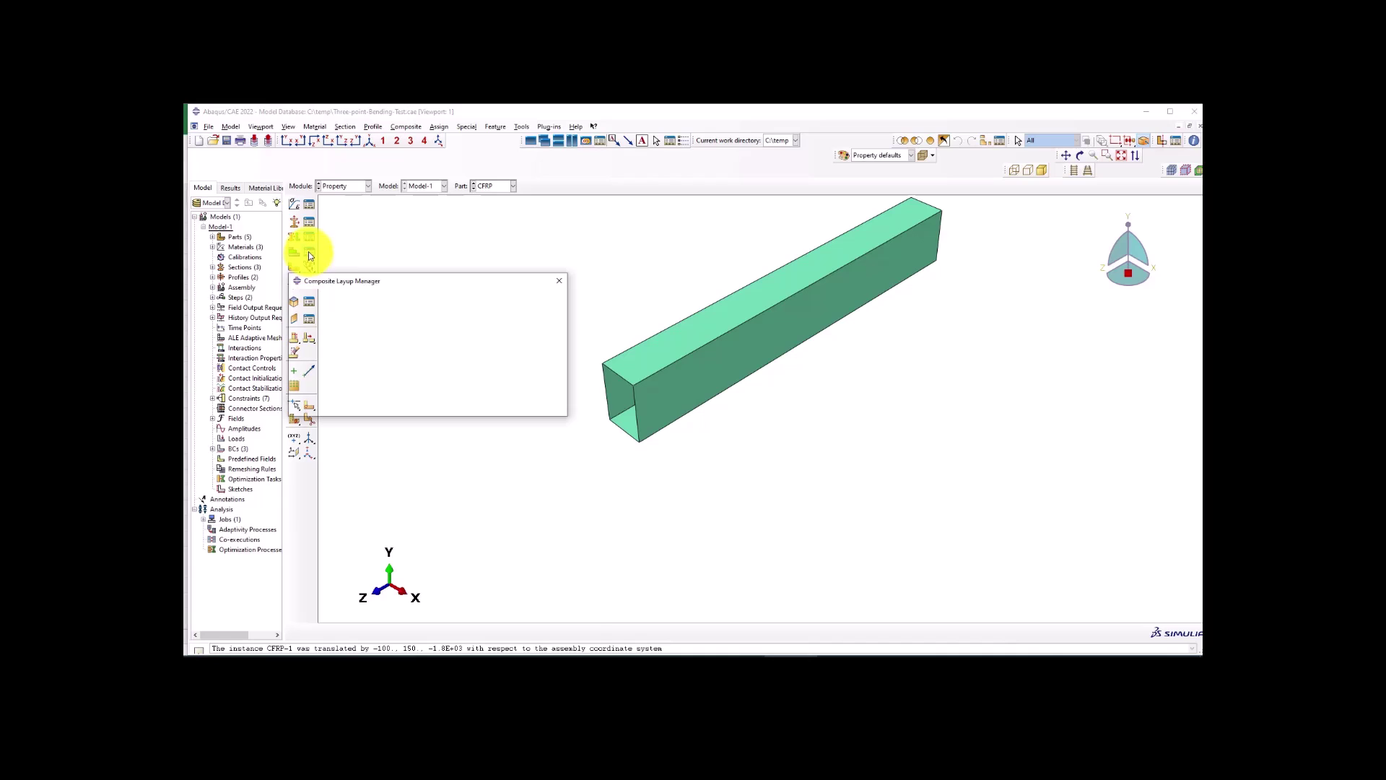
pyautogui.click(352, 318)
pyautogui.click(377, 308)
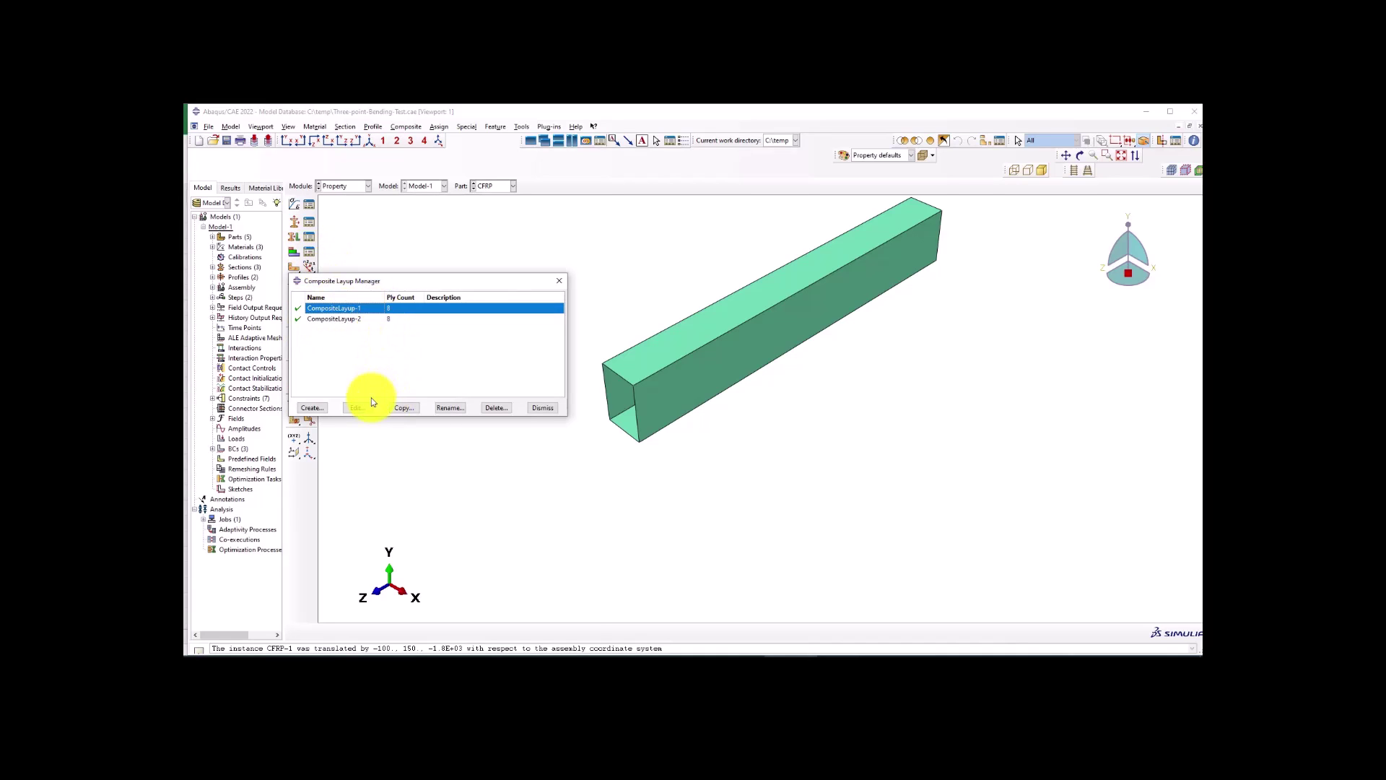
pyautogui.click(358, 407)
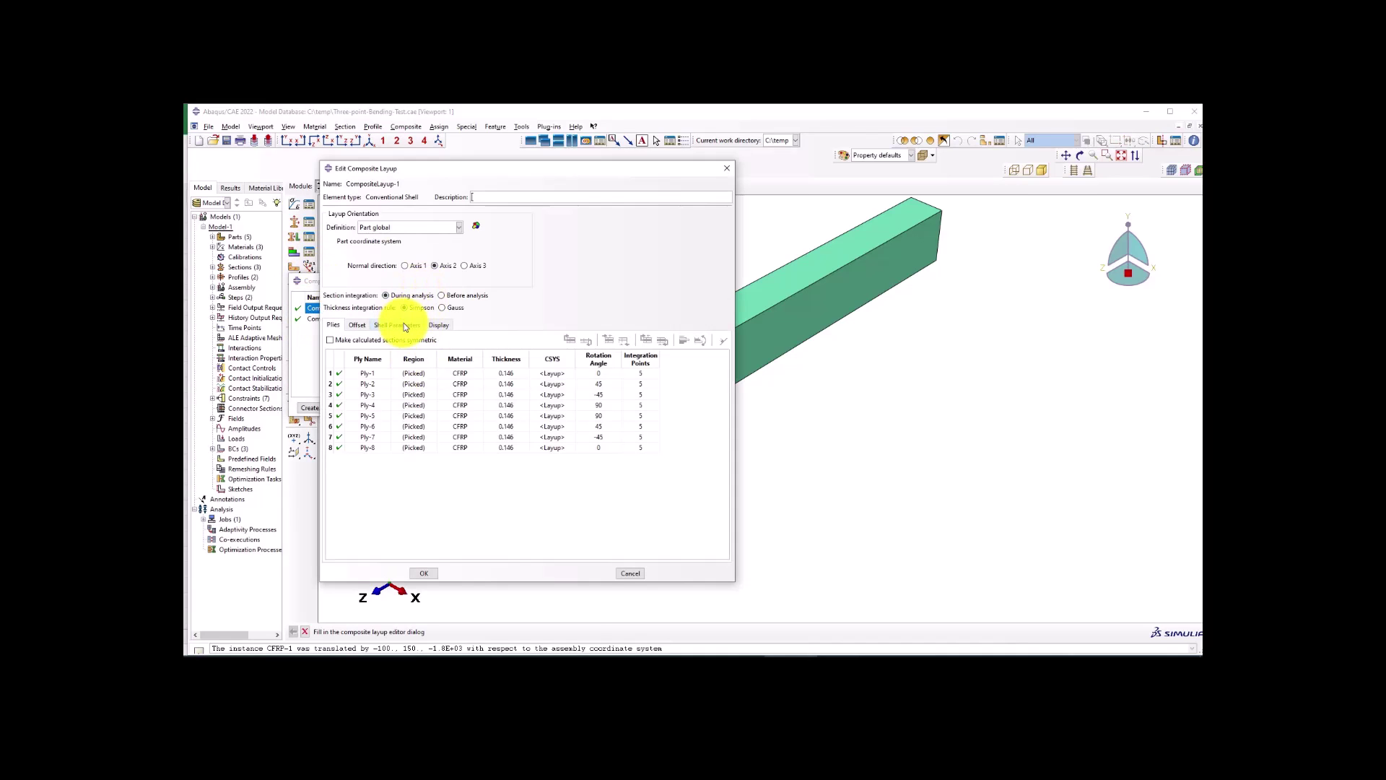
pyautogui.click(358, 325)
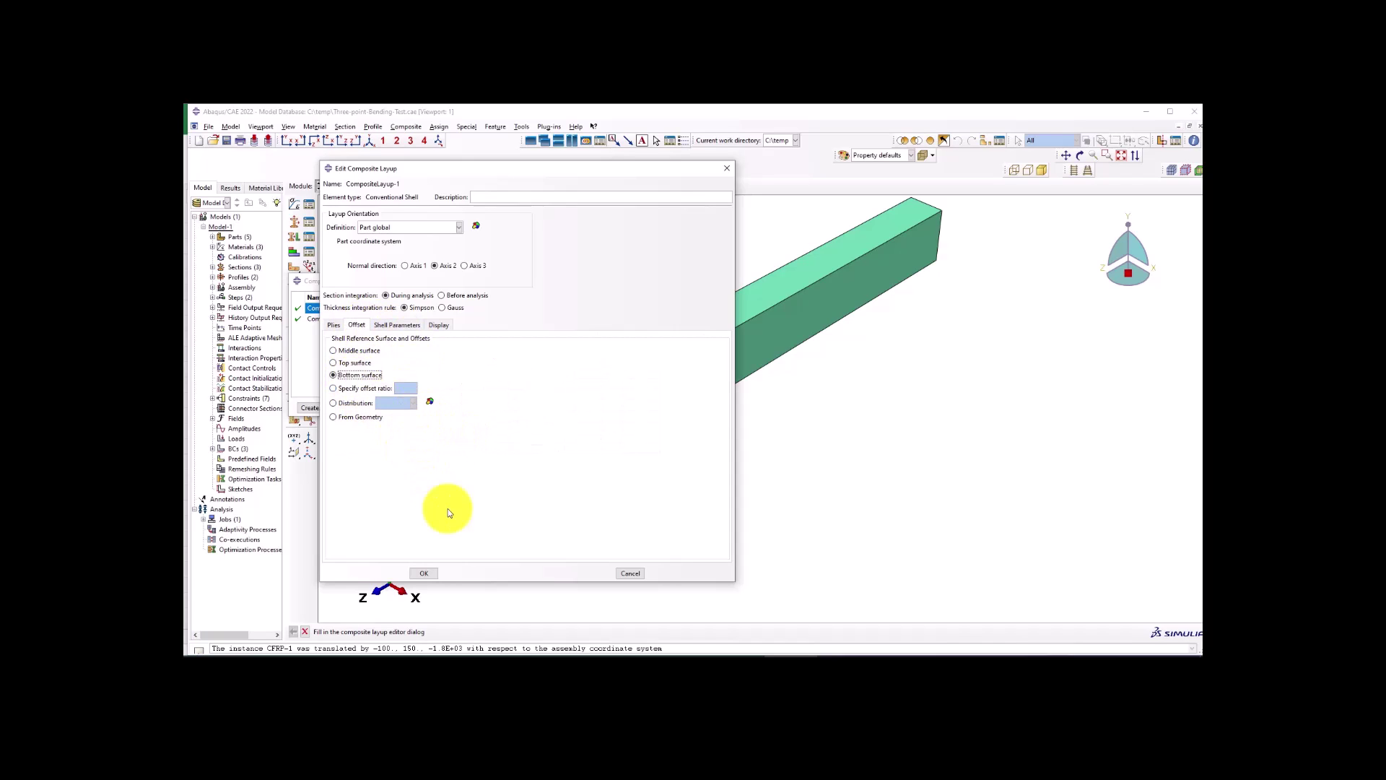
pyautogui.click(425, 572)
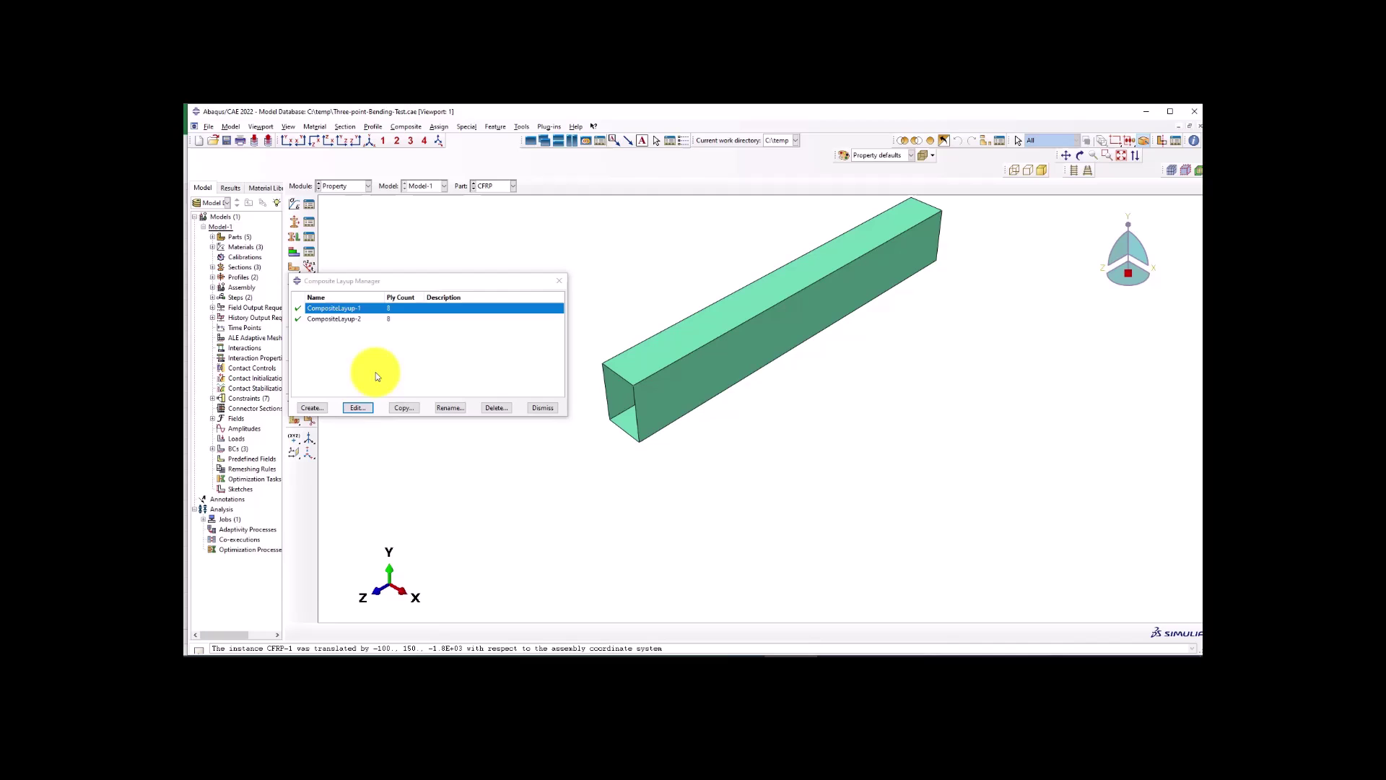
# Set the shell reference surface offset of CompositeLayup-2 to Bottom surface and close the composite layup manager.
pyautogui.click(345, 318)
pyautogui.click(357, 408)
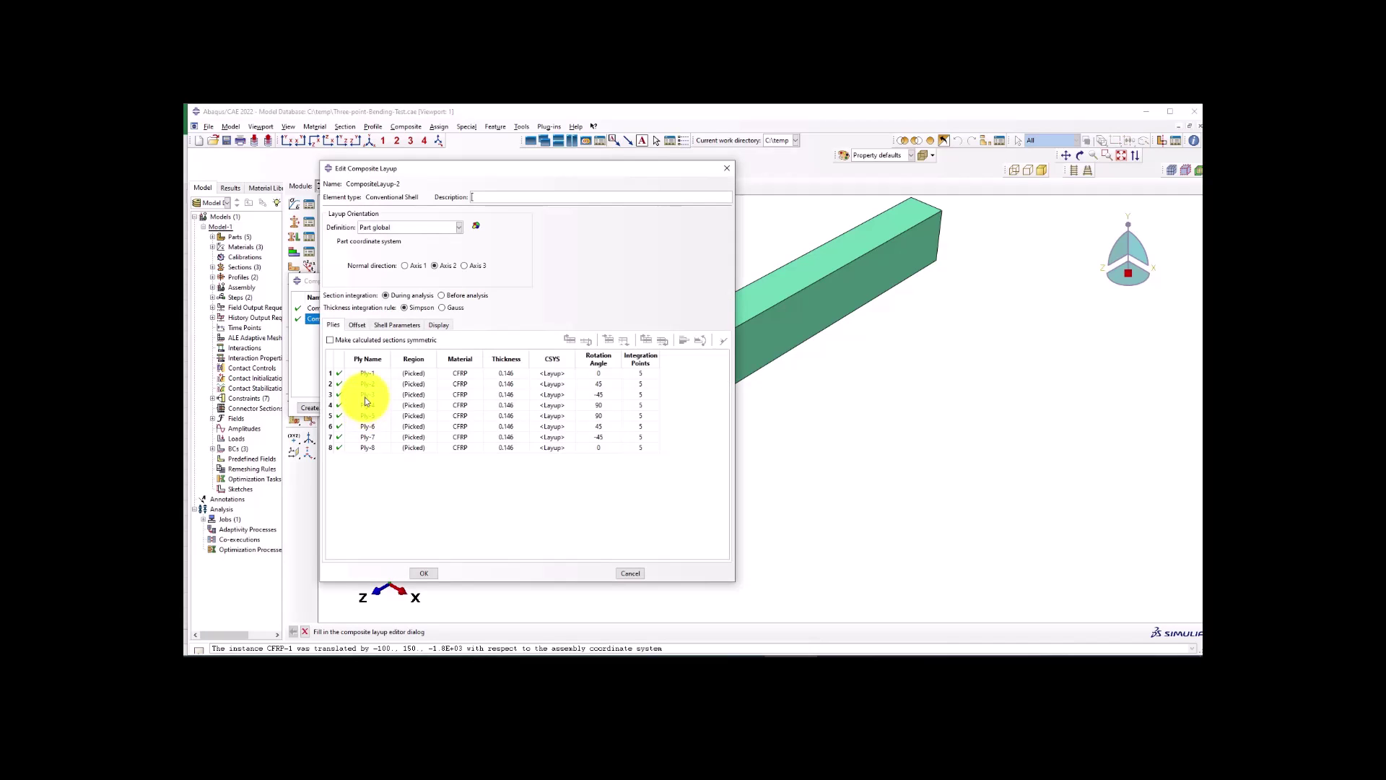
pyautogui.click(357, 325)
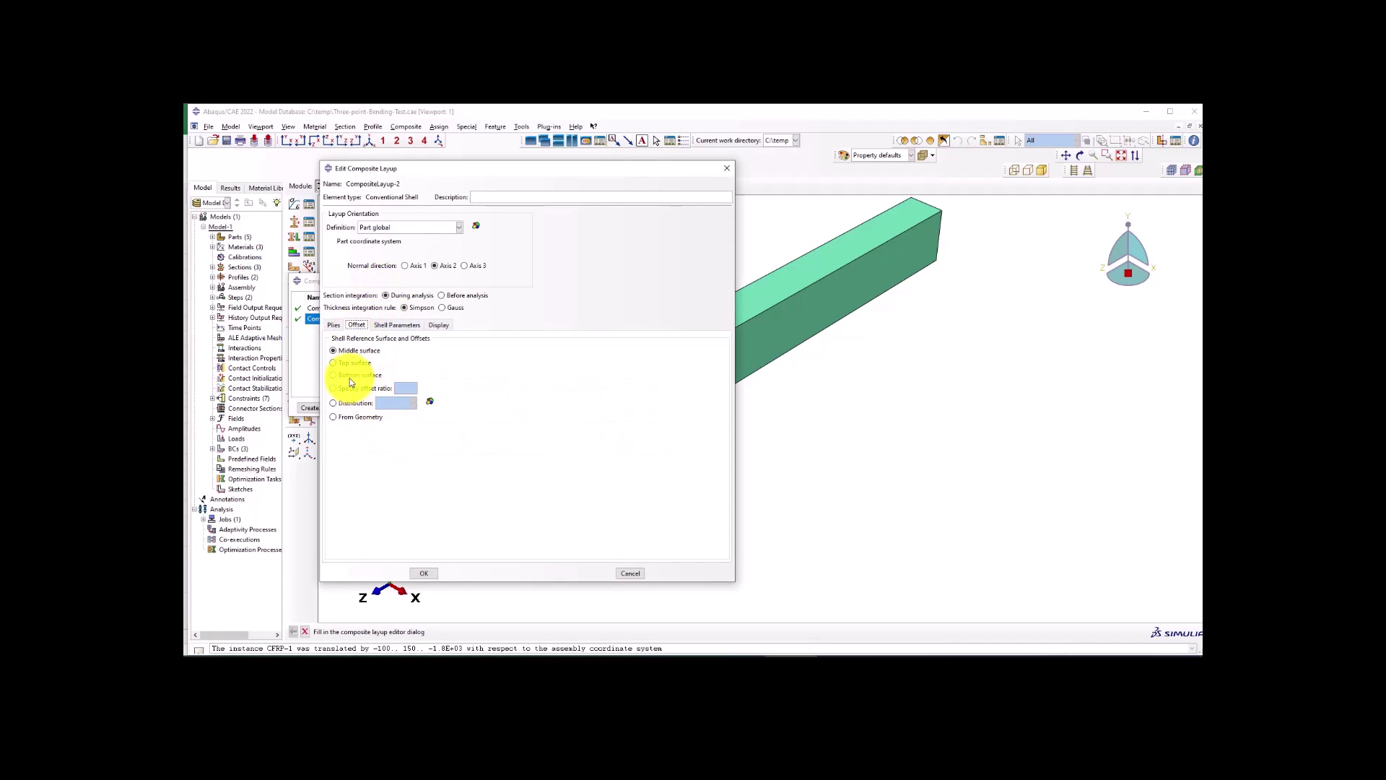
pyautogui.click(424, 573)
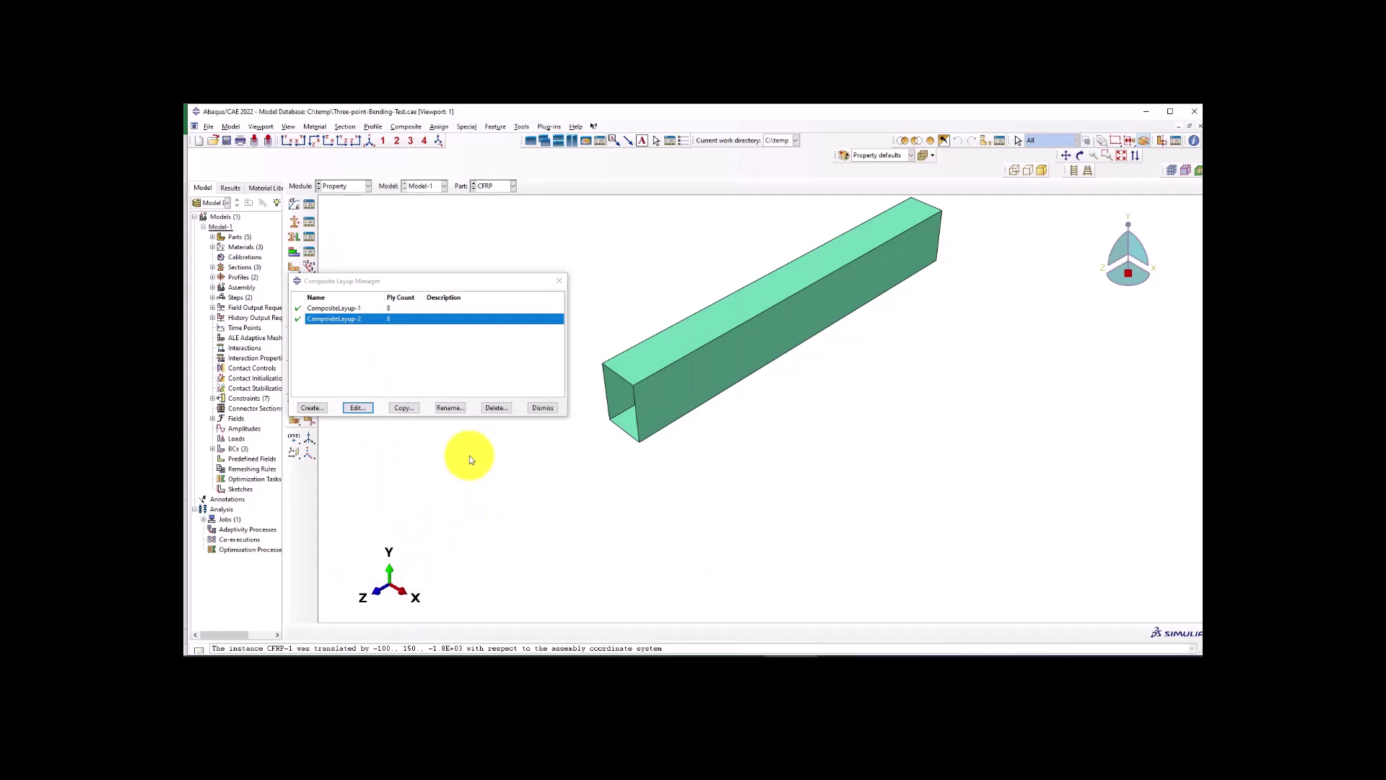
pyautogui.click(542, 407)
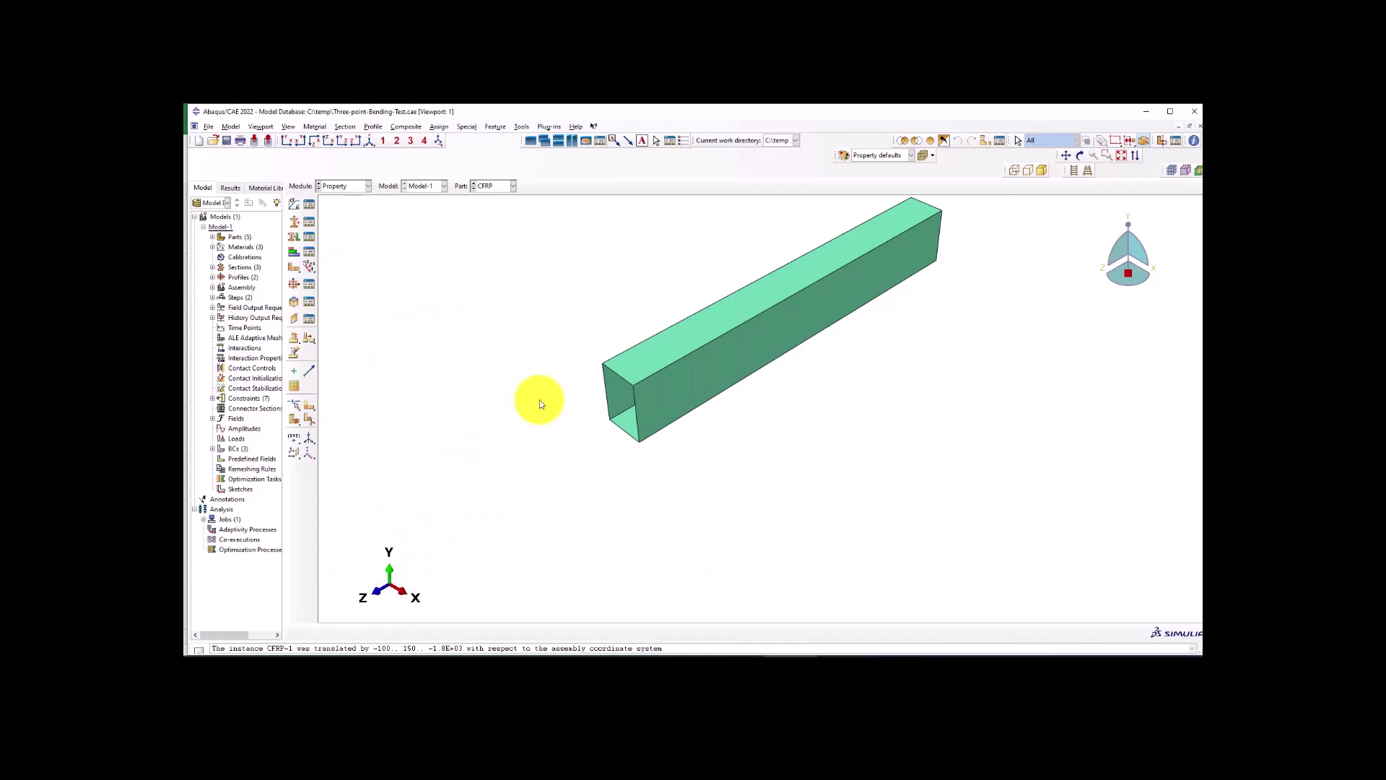
# Return to the Assembly module and examine the CFRP thickness against the concrete's upper and lower edges, in end and isometric views.
pyautogui.click(357, 188)
pyautogui.click(346, 218)
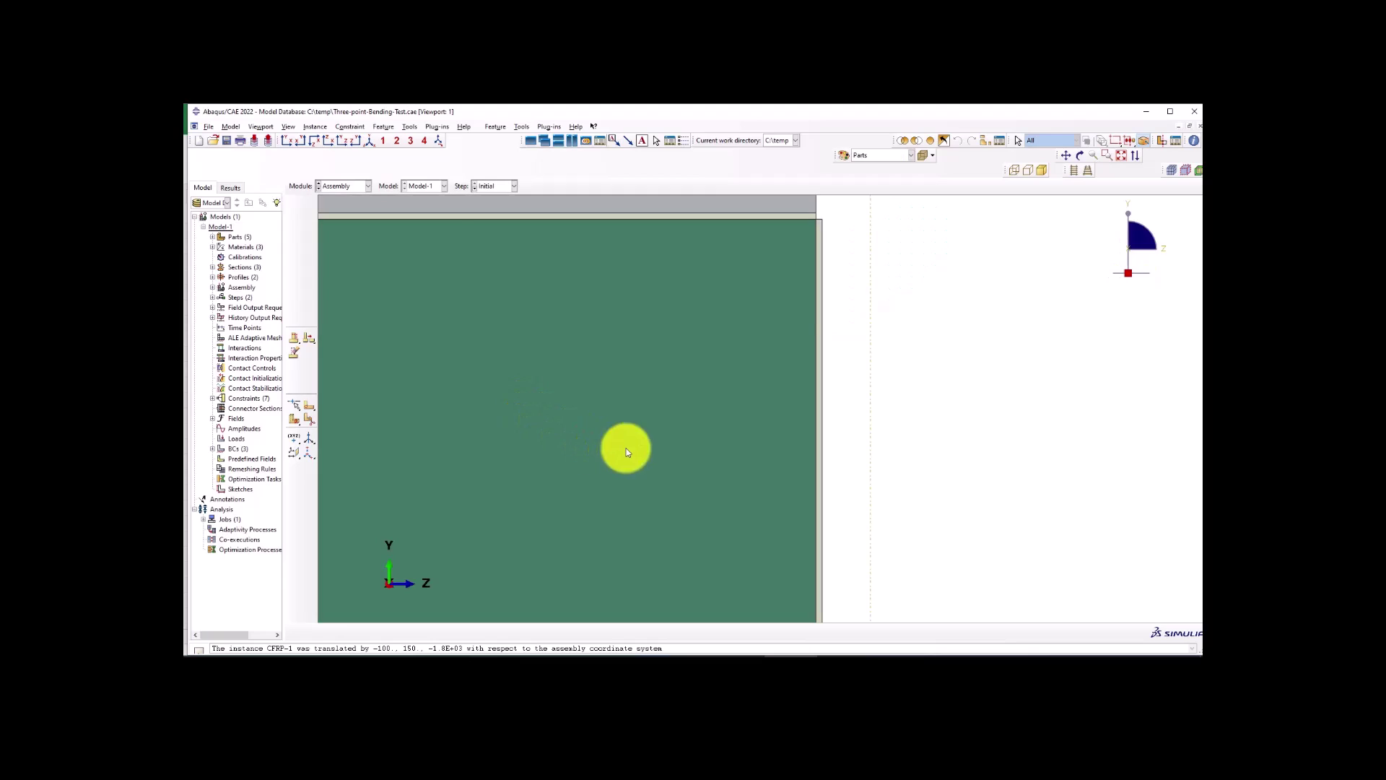
pyautogui.scroll(-1, 813, 215)
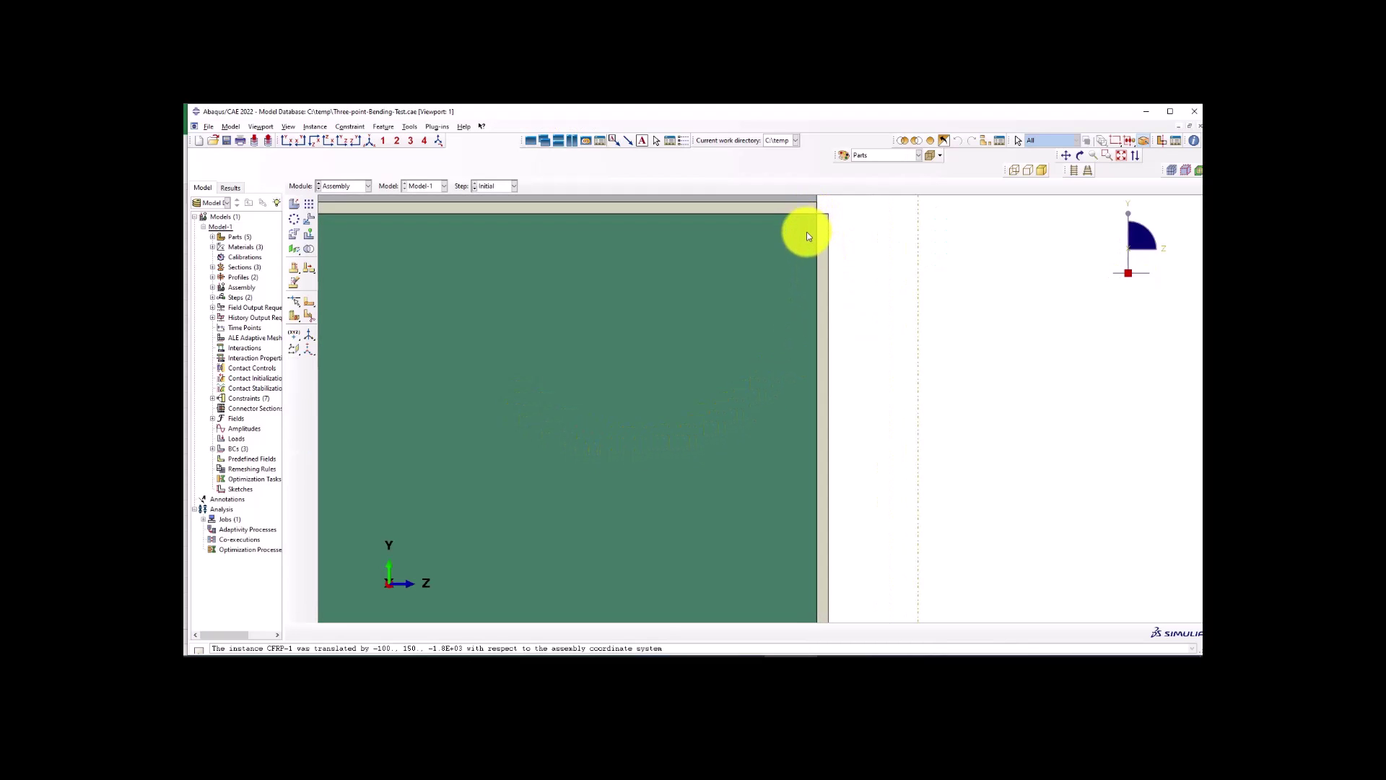
pyautogui.scroll(1, 871, 249)
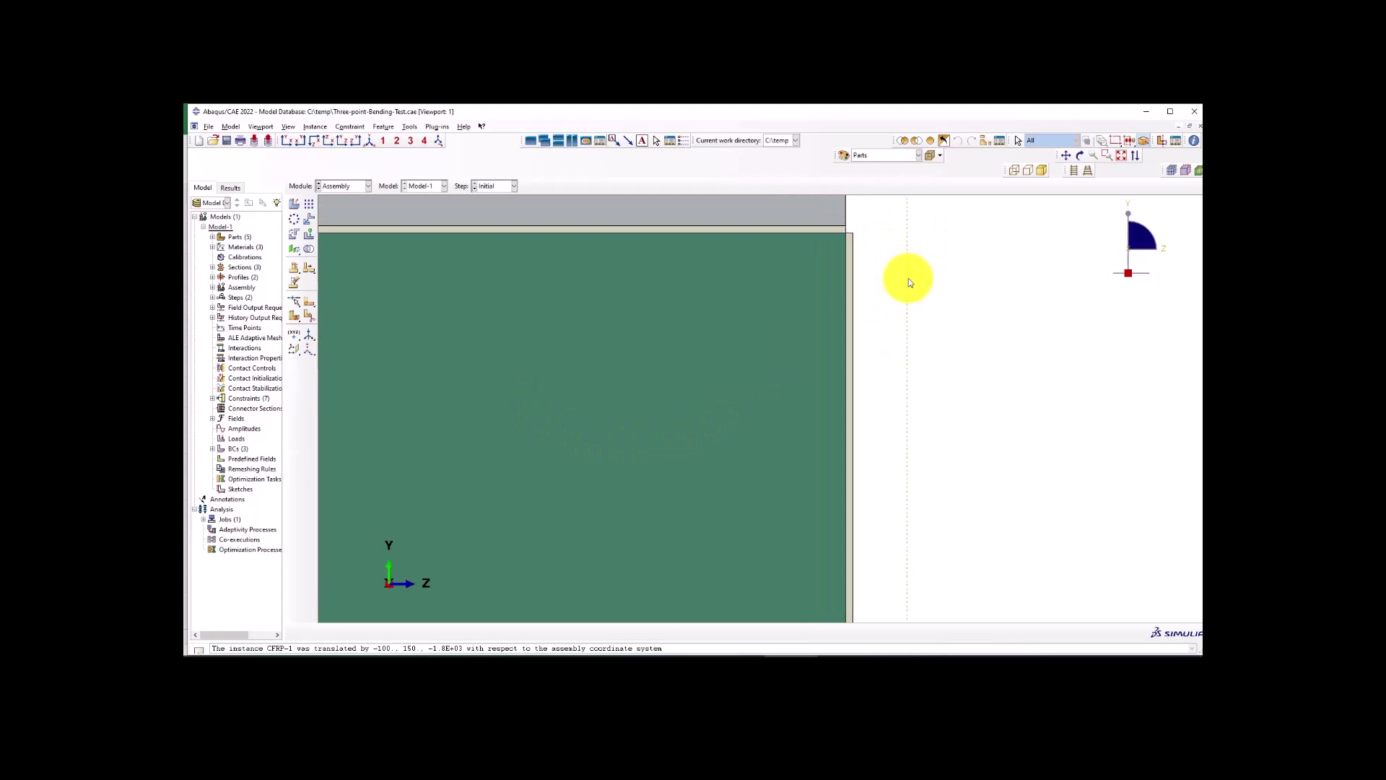
pyautogui.scroll(3, 831, 231)
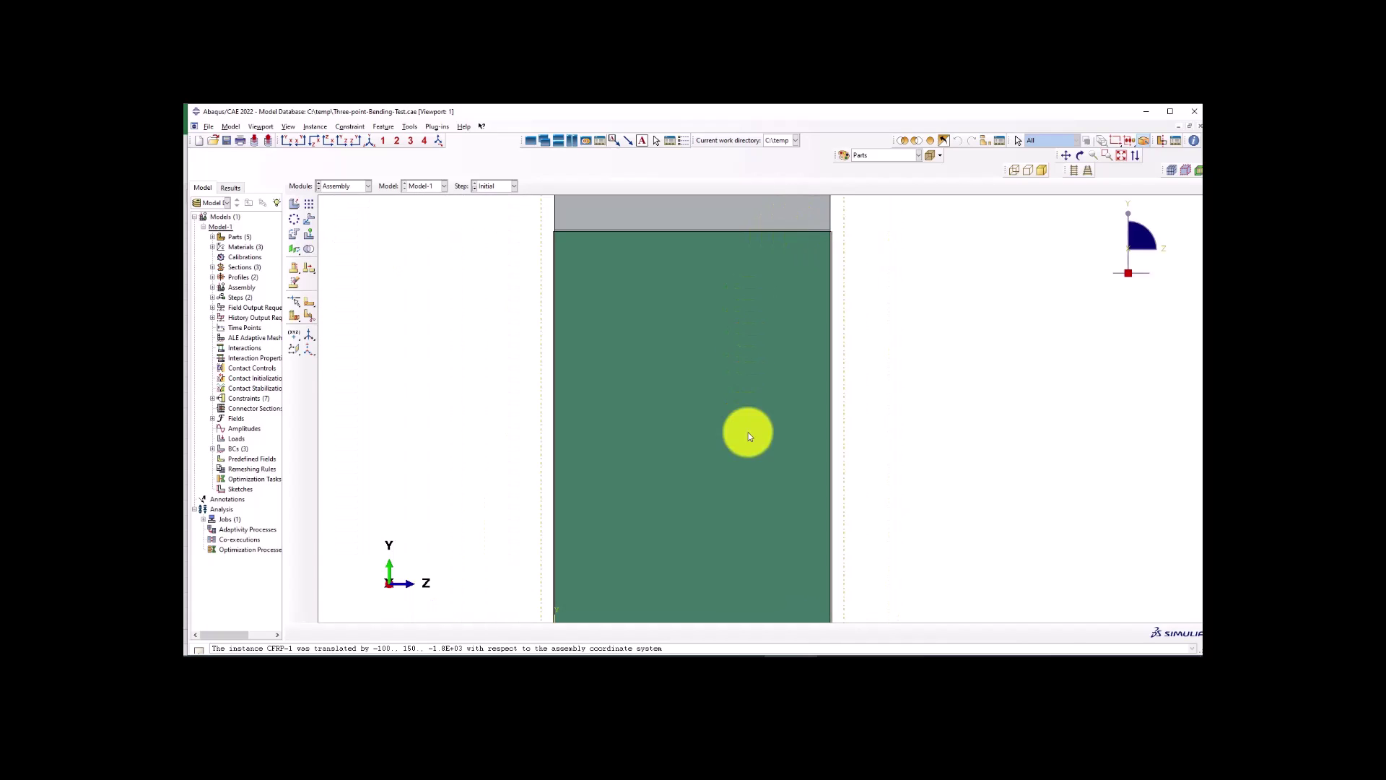
pyautogui.scroll(1, 678, 267)
pyautogui.scroll(1, 752, 505)
pyautogui.scroll(-1, 665, 569)
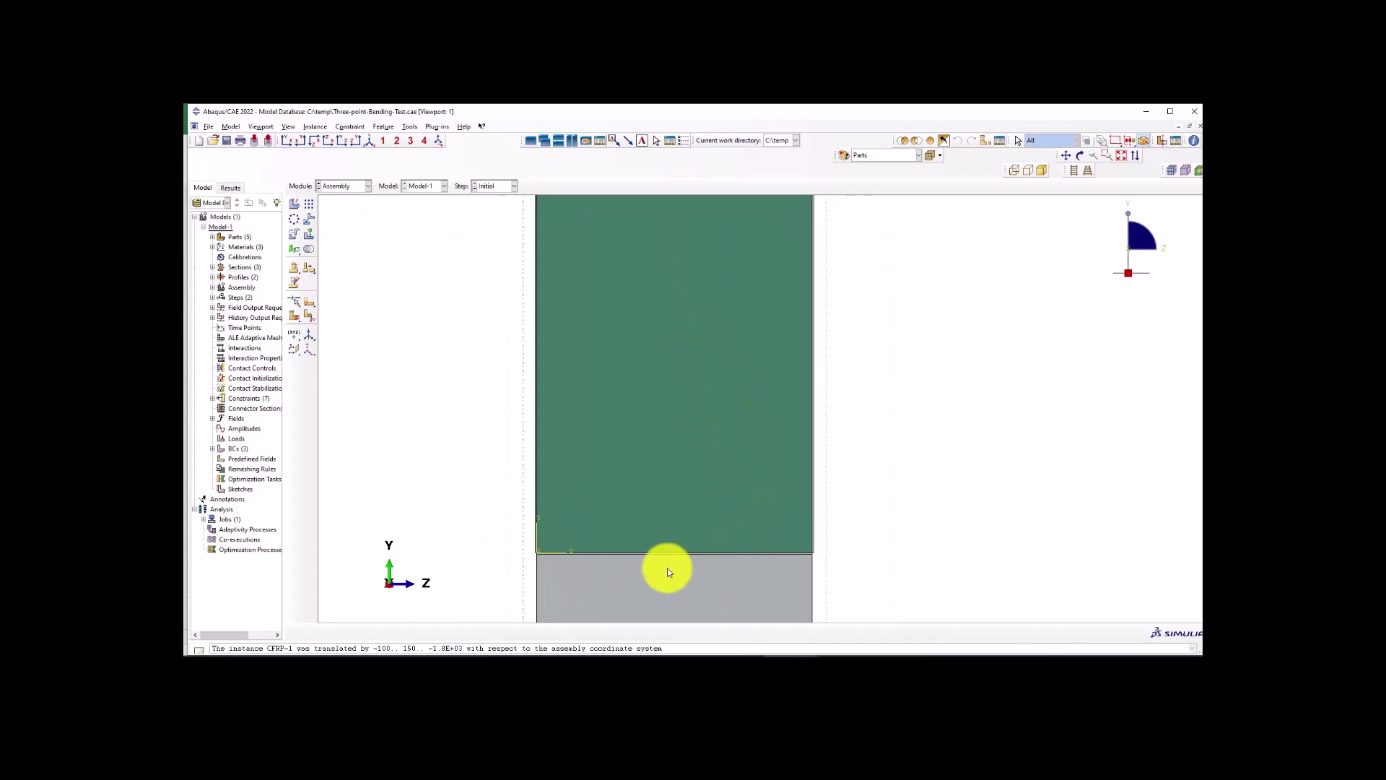
pyautogui.scroll(-3, 468, 561)
pyautogui.scroll(-2, 468, 559)
pyautogui.scroll(-5, 431, 535)
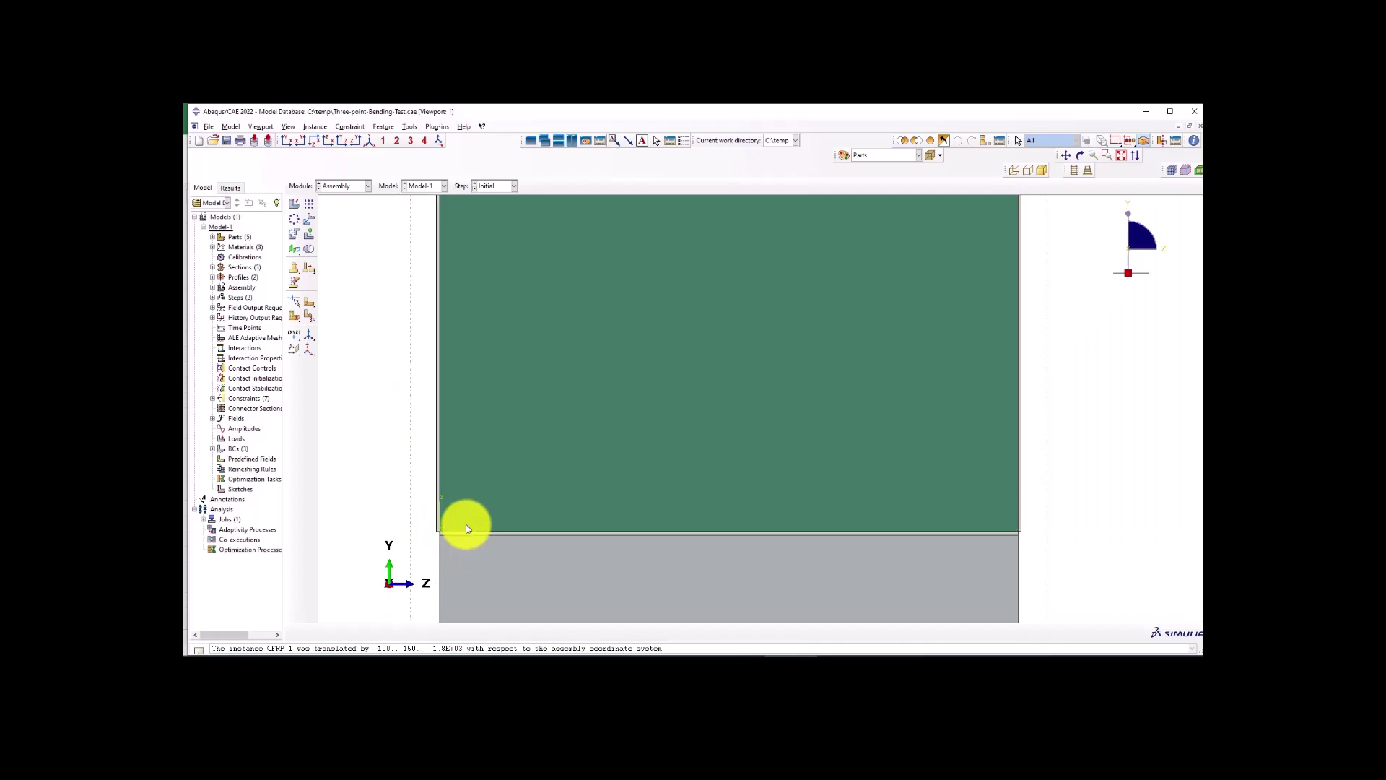
pyautogui.scroll(-3, 738, 481)
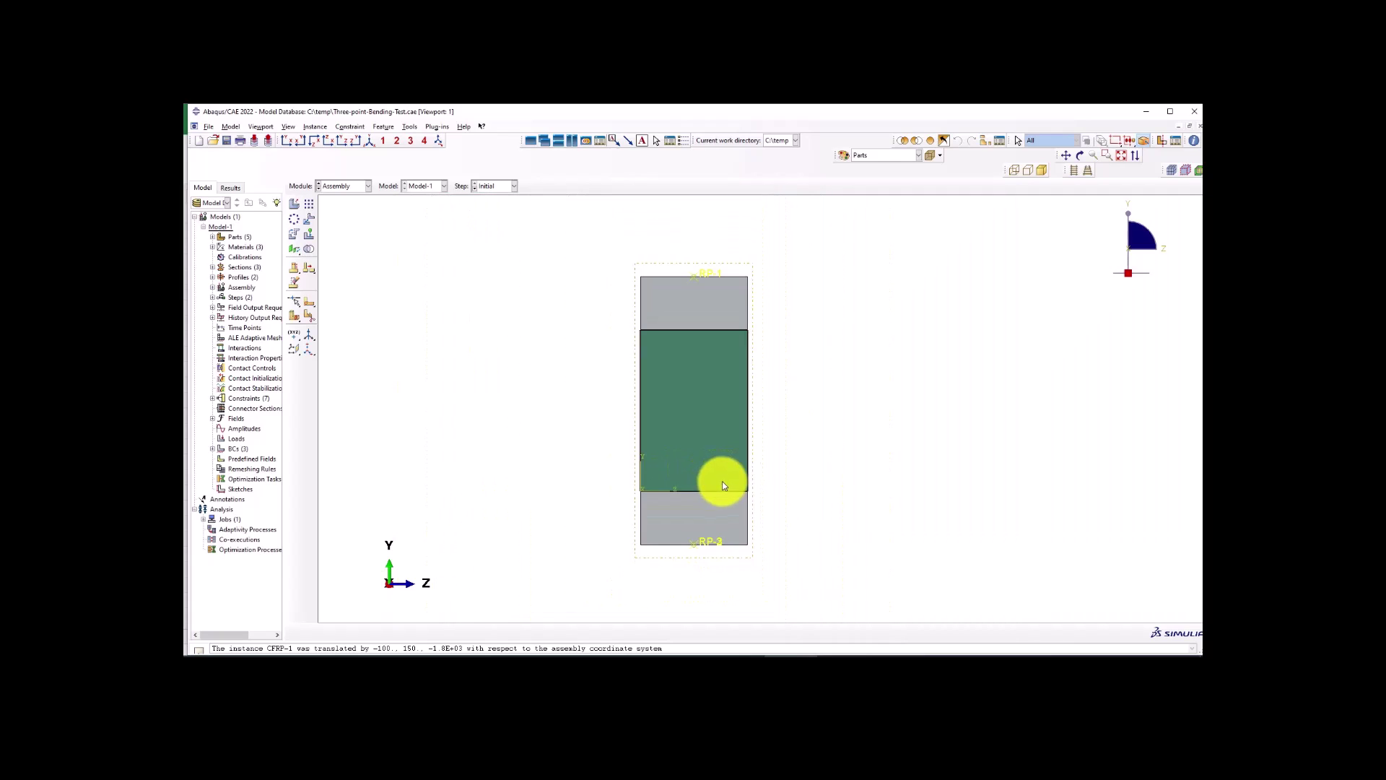
pyautogui.click(372, 140)
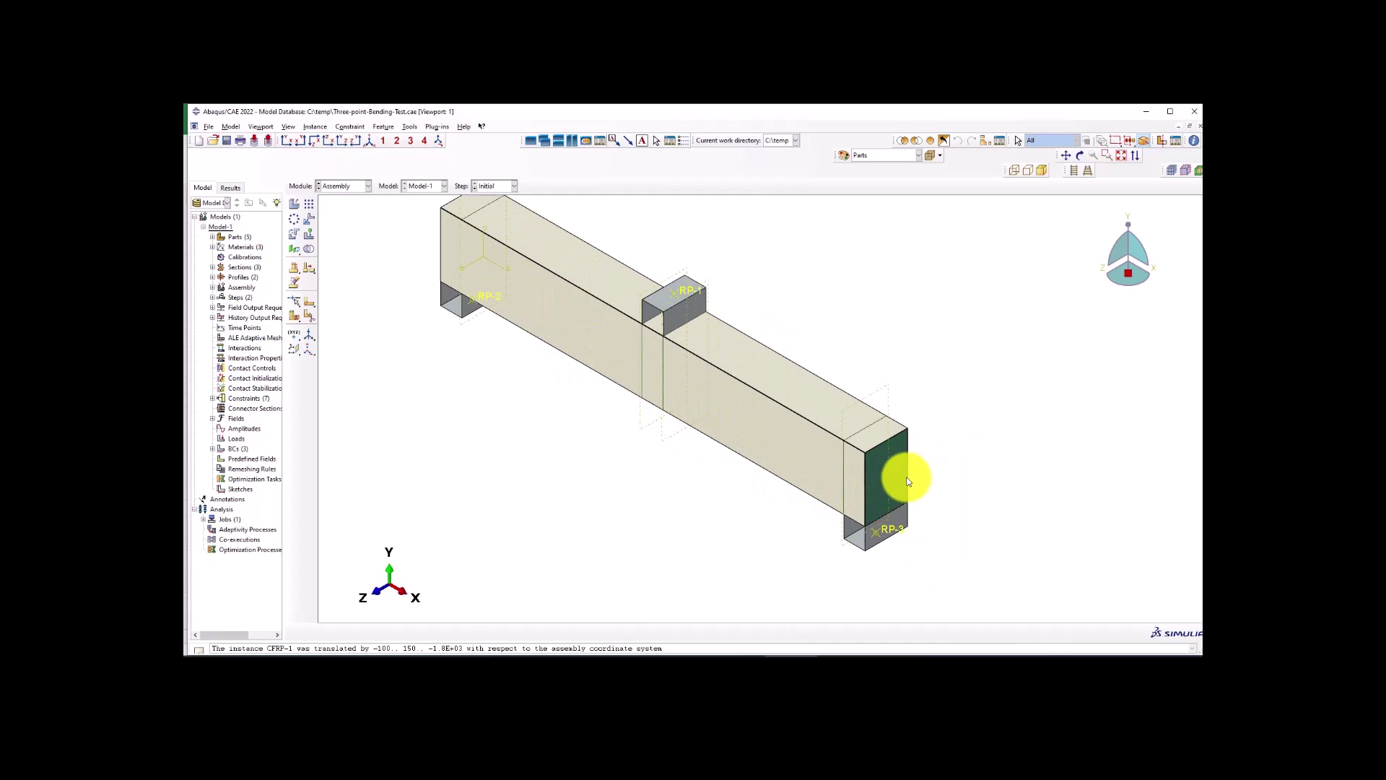
pyautogui.scroll(-2, 776, 443)
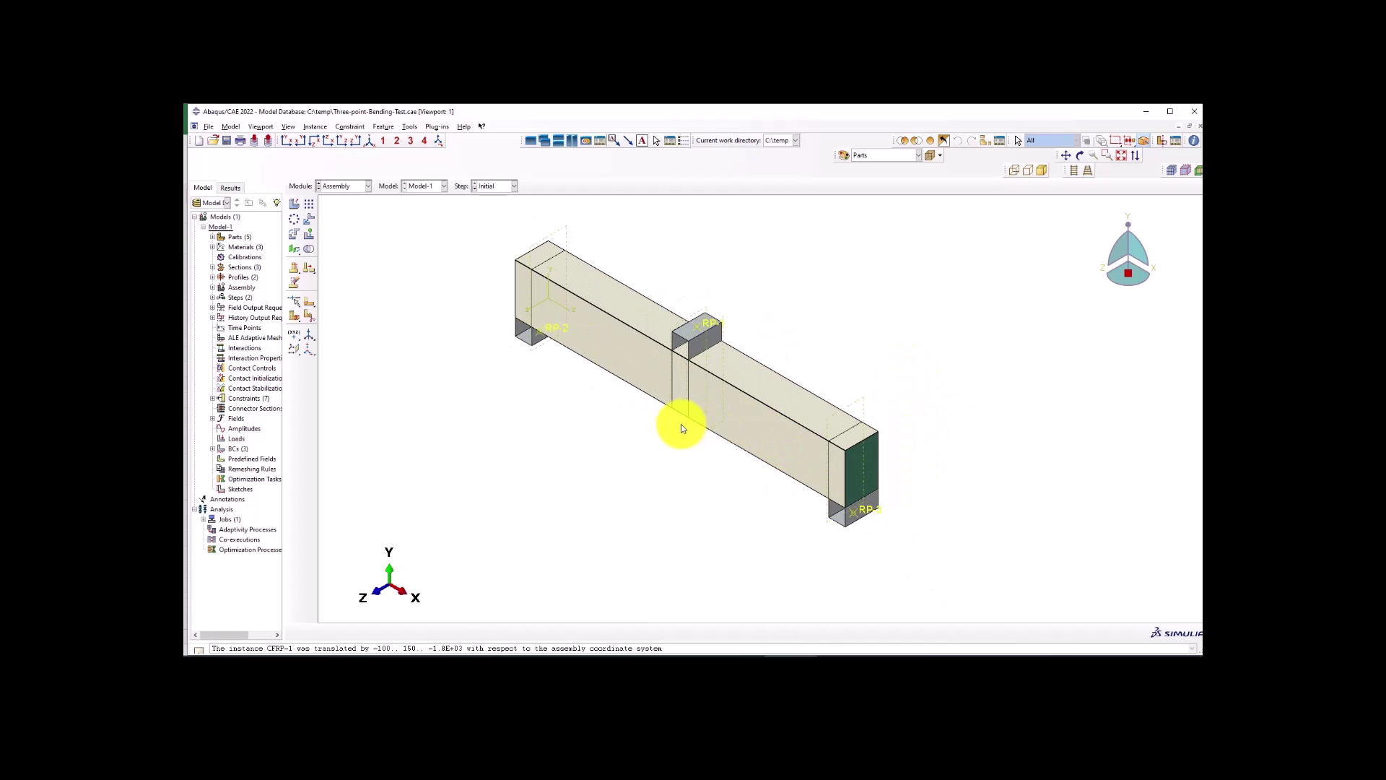
pyautogui.scroll(-1, 572, 391)
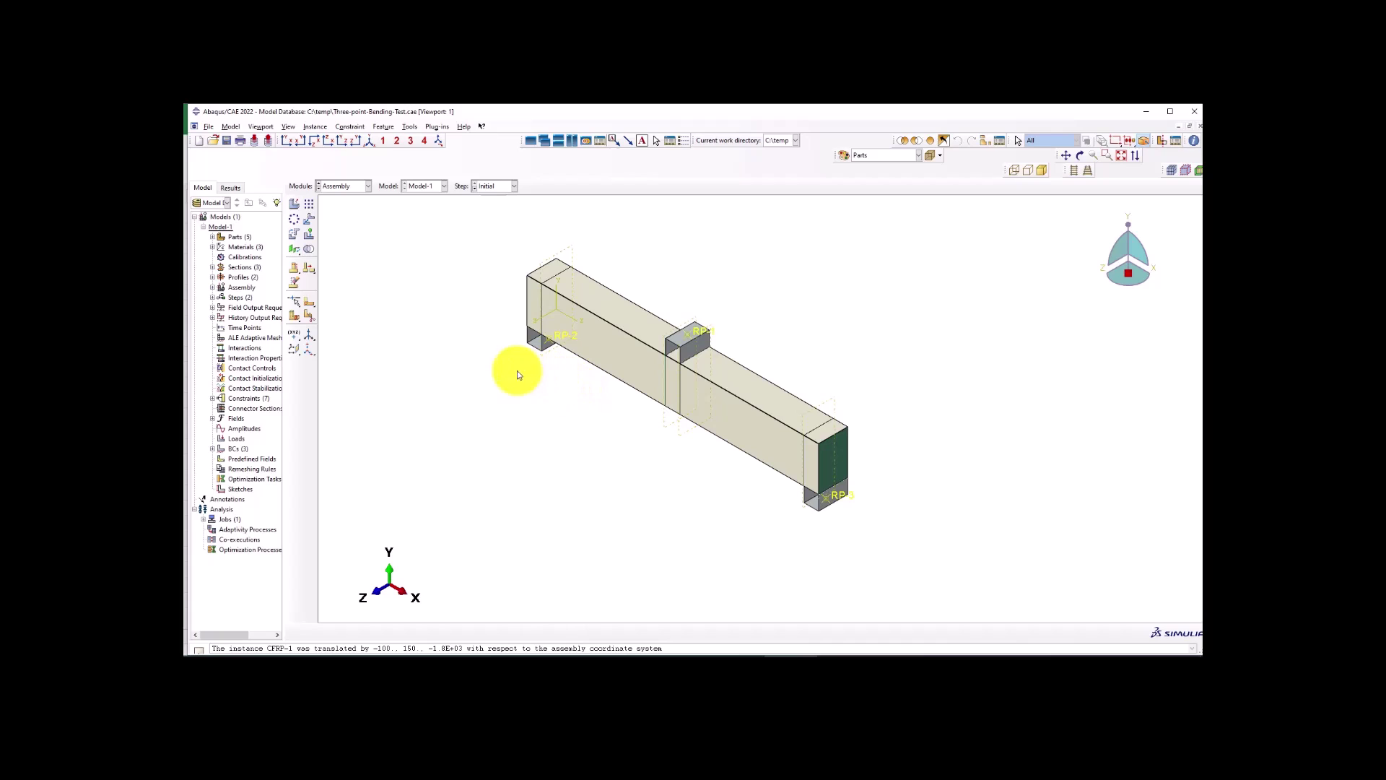
pyautogui.scroll(-2, 492, 366)
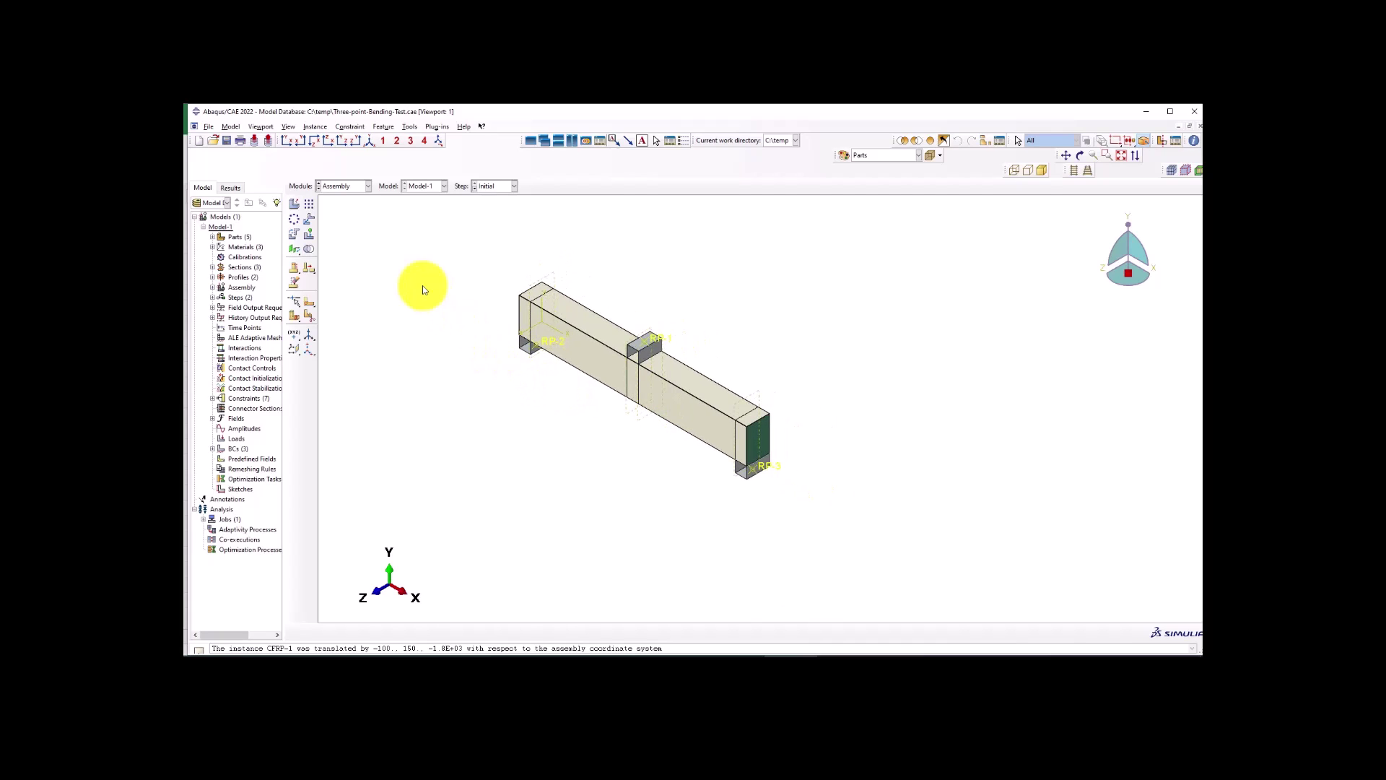
pyautogui.scroll(2, 704, 399)
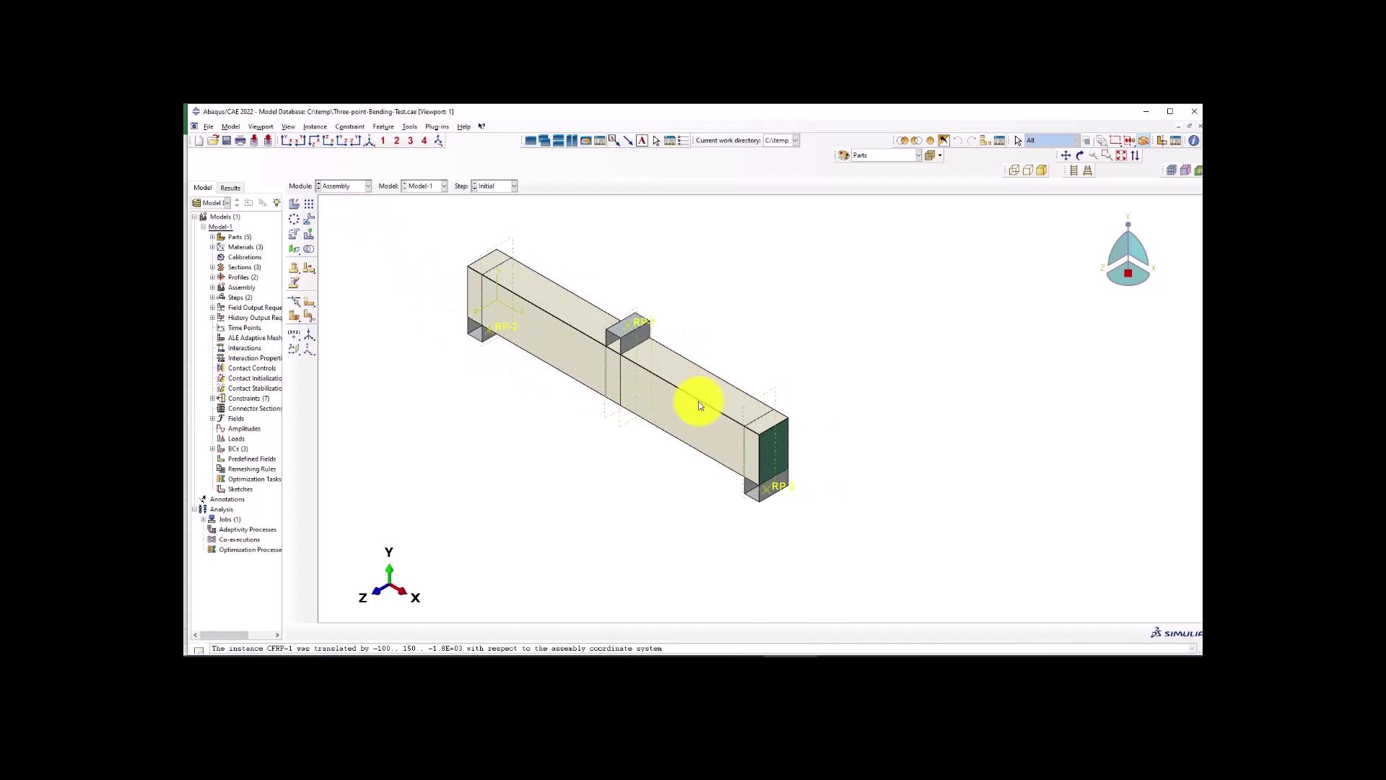
# Review the analysis steps and the history output requests in the Step module.
pyautogui.click(343, 188)
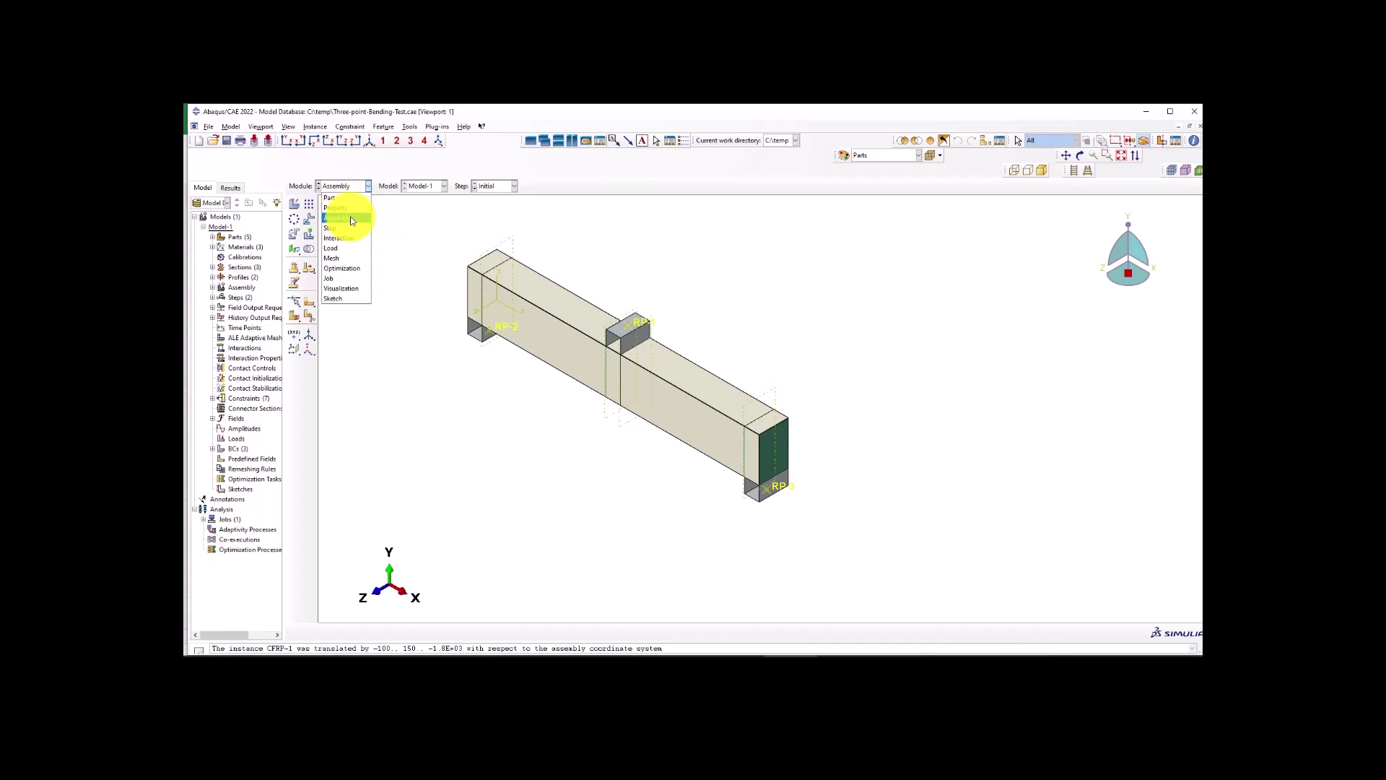
pyautogui.click(337, 228)
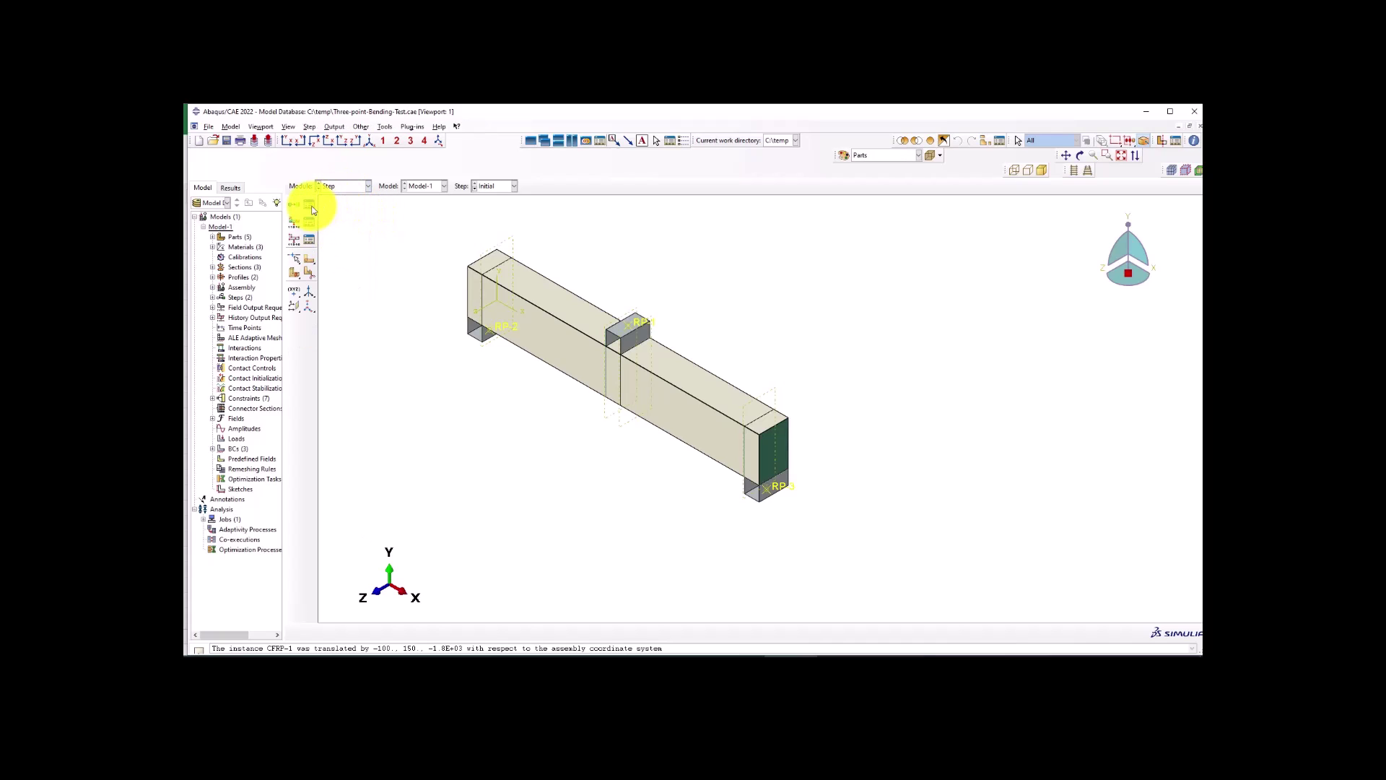
pyautogui.click(310, 207)
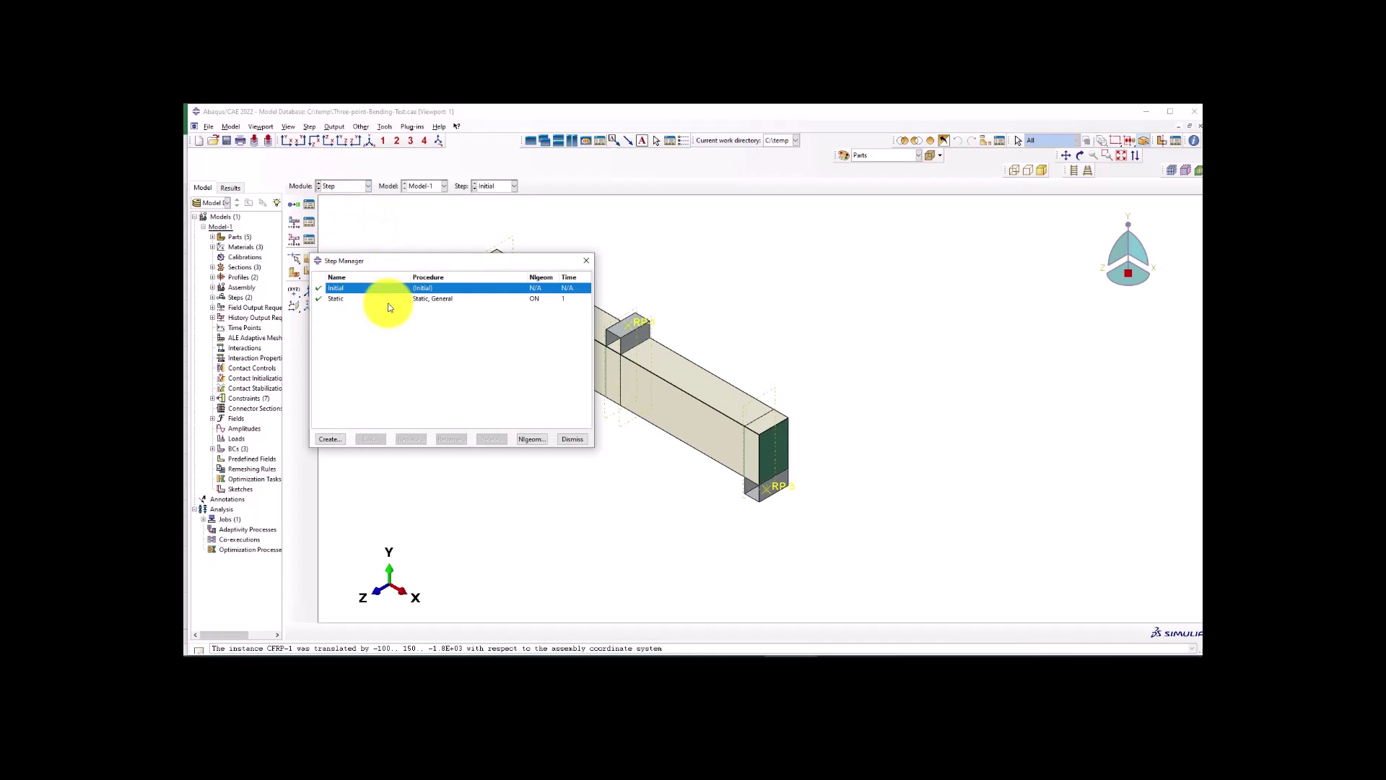
pyautogui.click(574, 443)
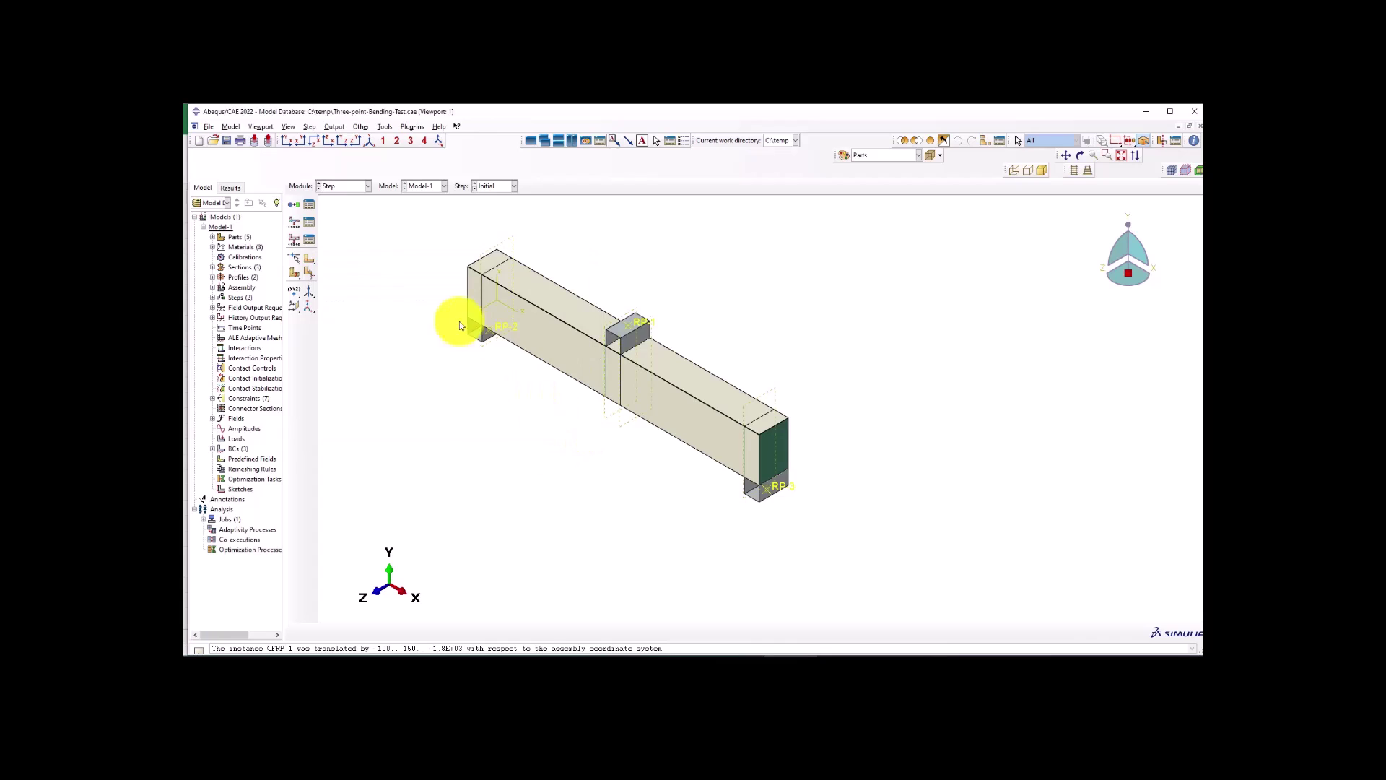
pyautogui.click(310, 241)
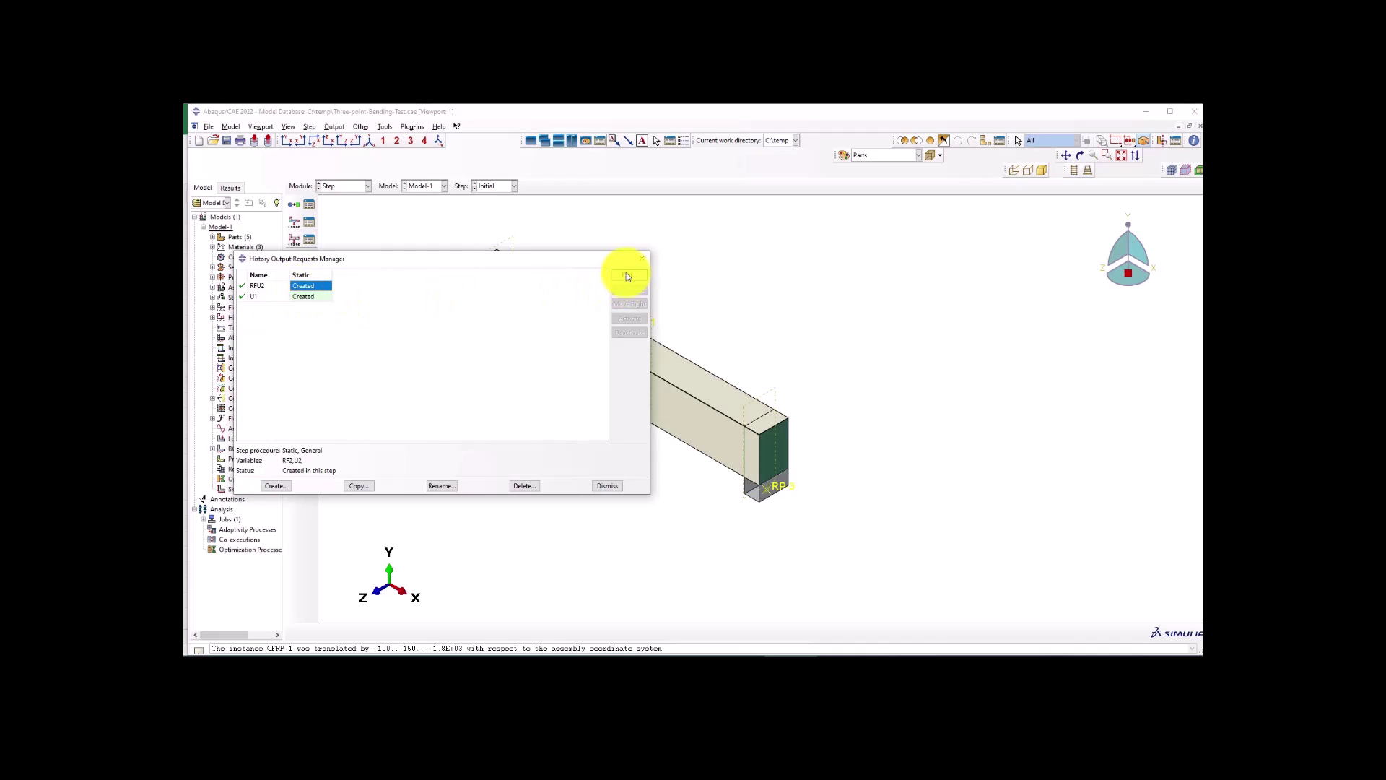
pyautogui.click(641, 258)
# Switch to the Interaction module.
pyautogui.click(338, 186)
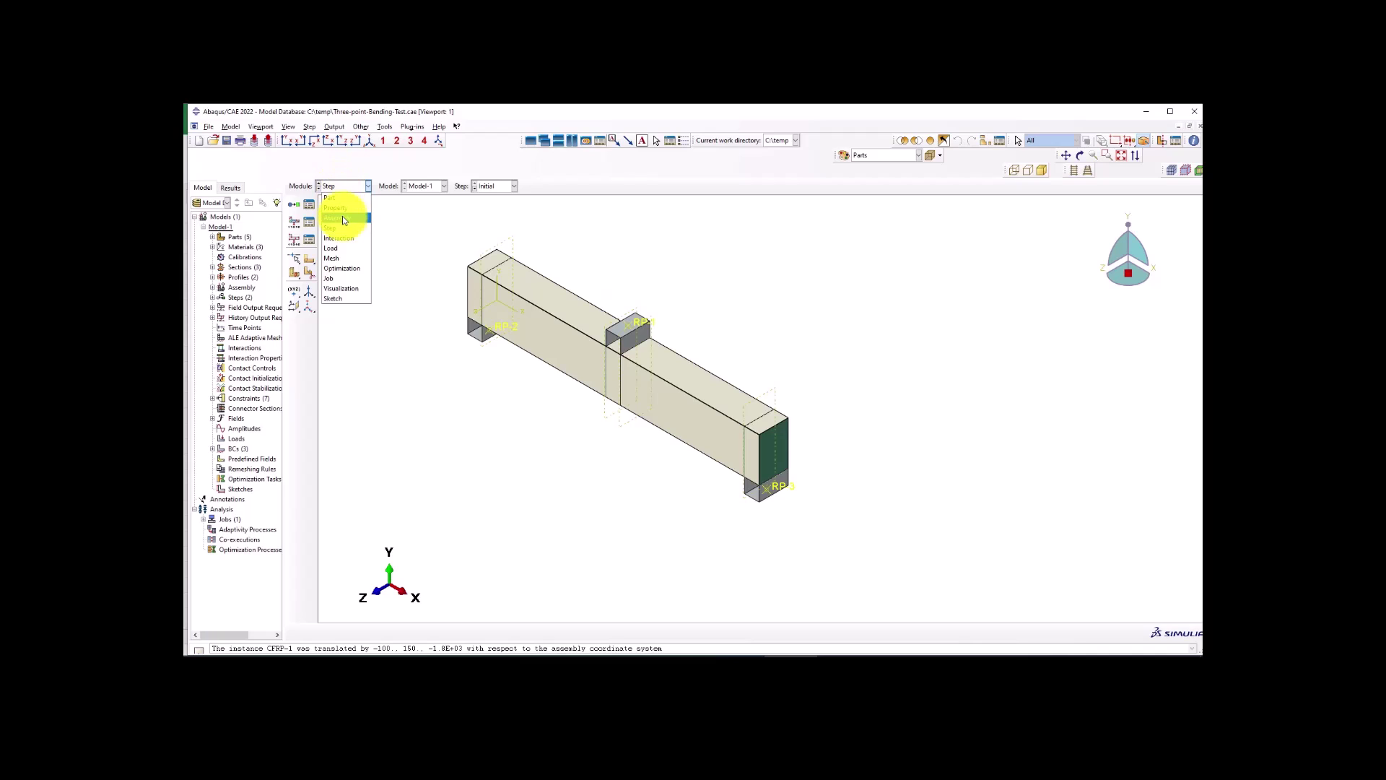
pyautogui.click(345, 241)
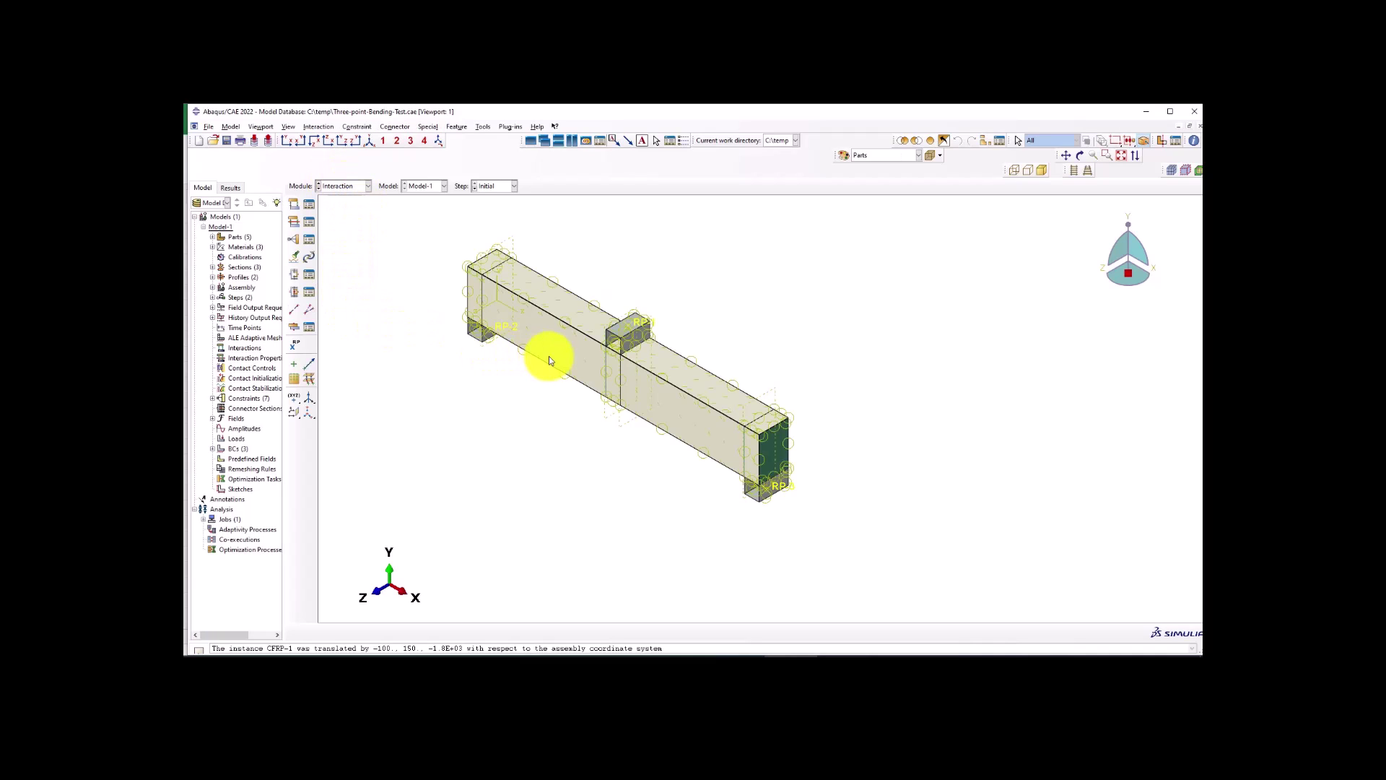
# Examine where the CFRP shell meets the concrete beam and the loading and support blocks, close up at the RP-3 end.
pyautogui.scroll(2, 550, 357)
pyautogui.scroll(-3, 653, 381)
pyautogui.scroll(-2, 653, 385)
pyautogui.scroll(2, 601, 370)
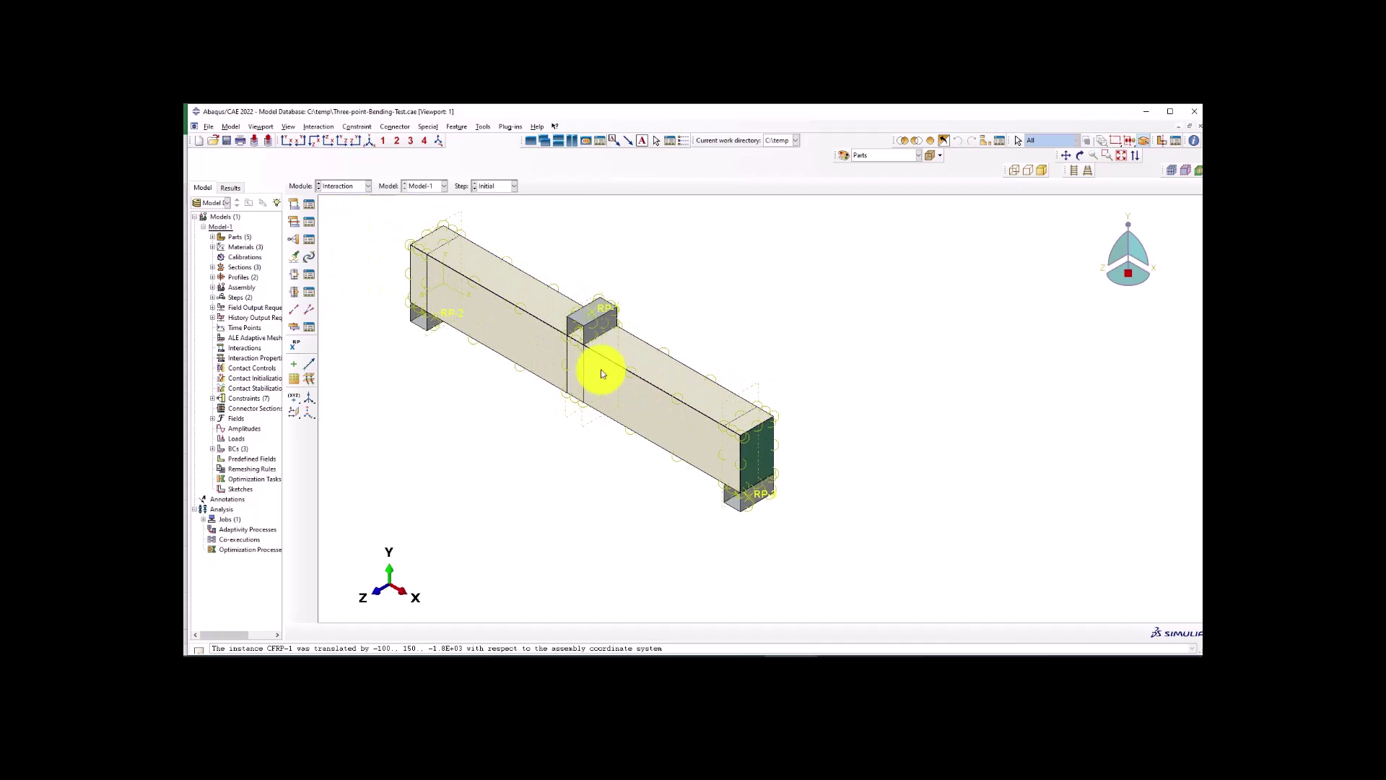
pyautogui.scroll(-2, 538, 314)
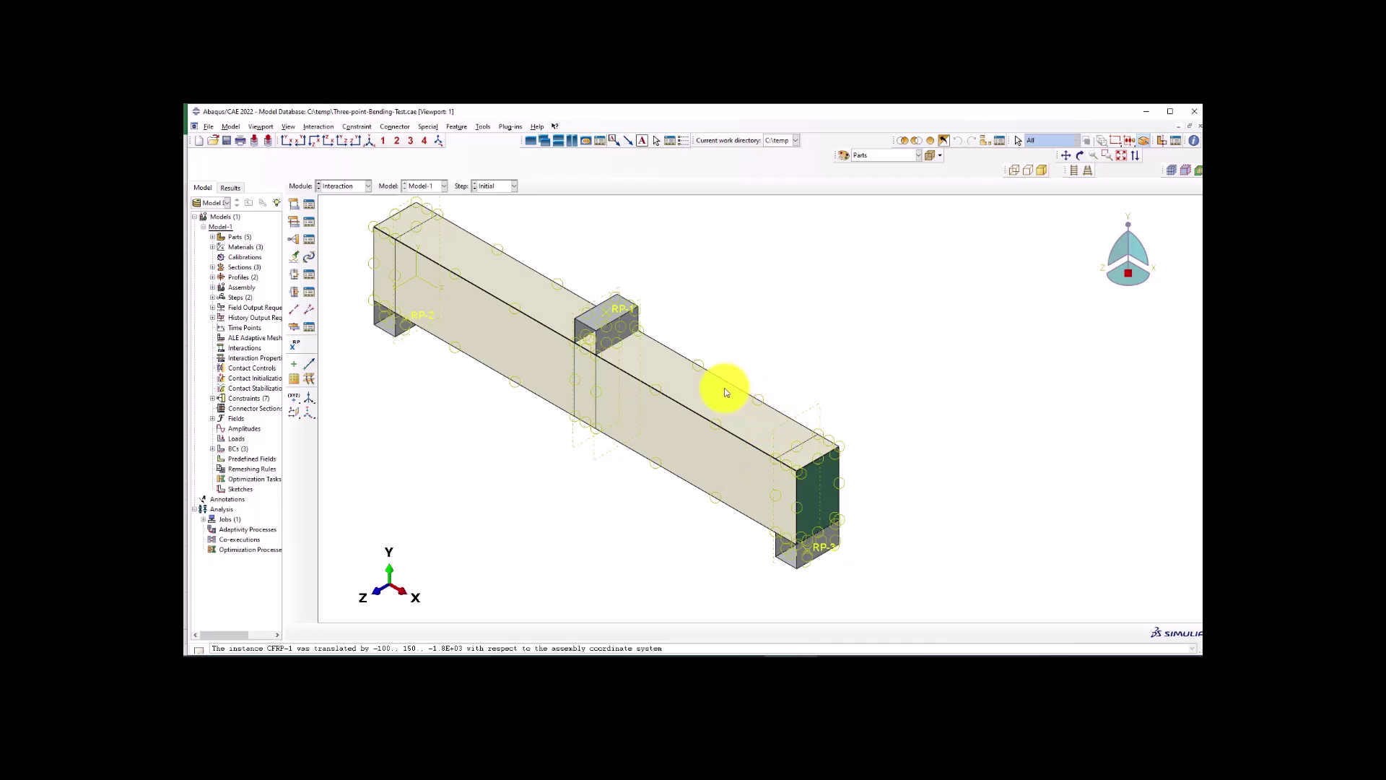
pyautogui.scroll(-2, 794, 472)
pyautogui.scroll(3, 813, 471)
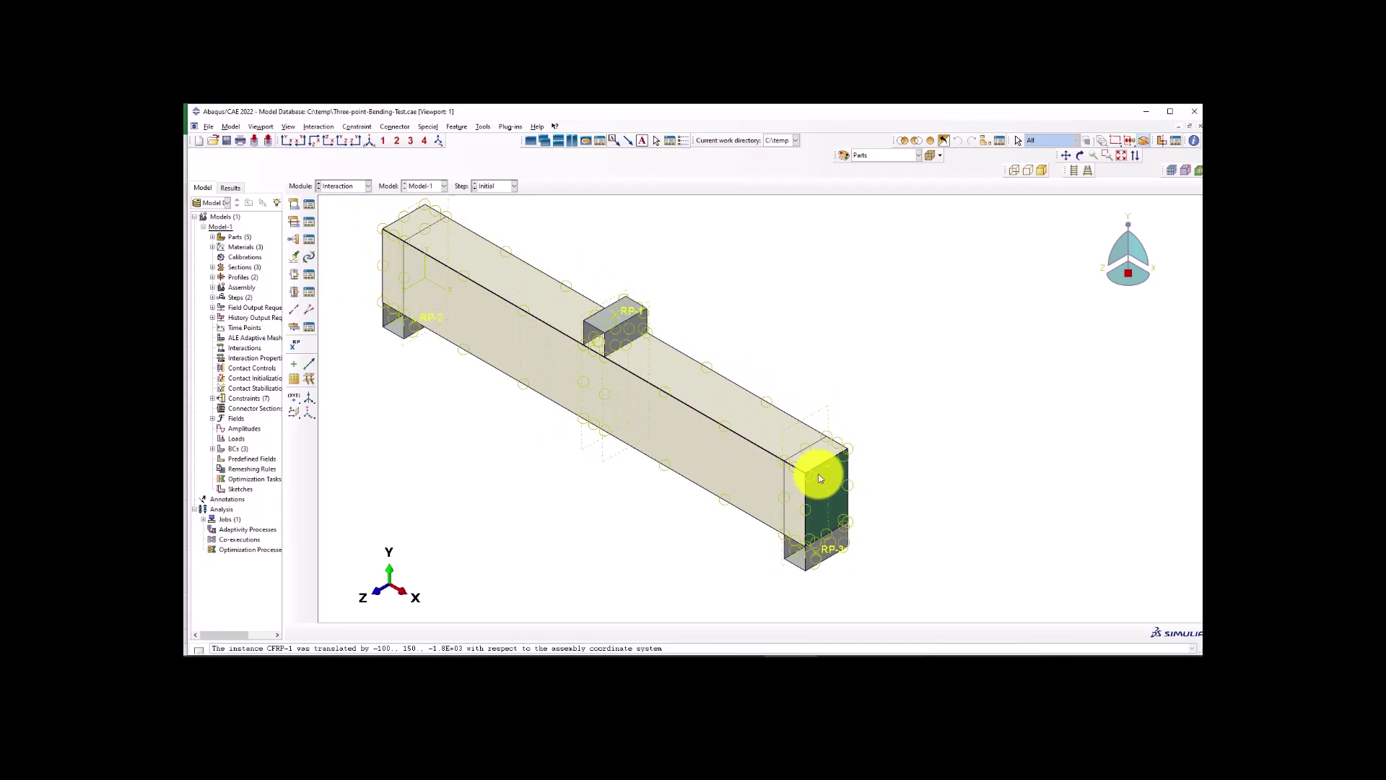
pyautogui.scroll(-1, 787, 473)
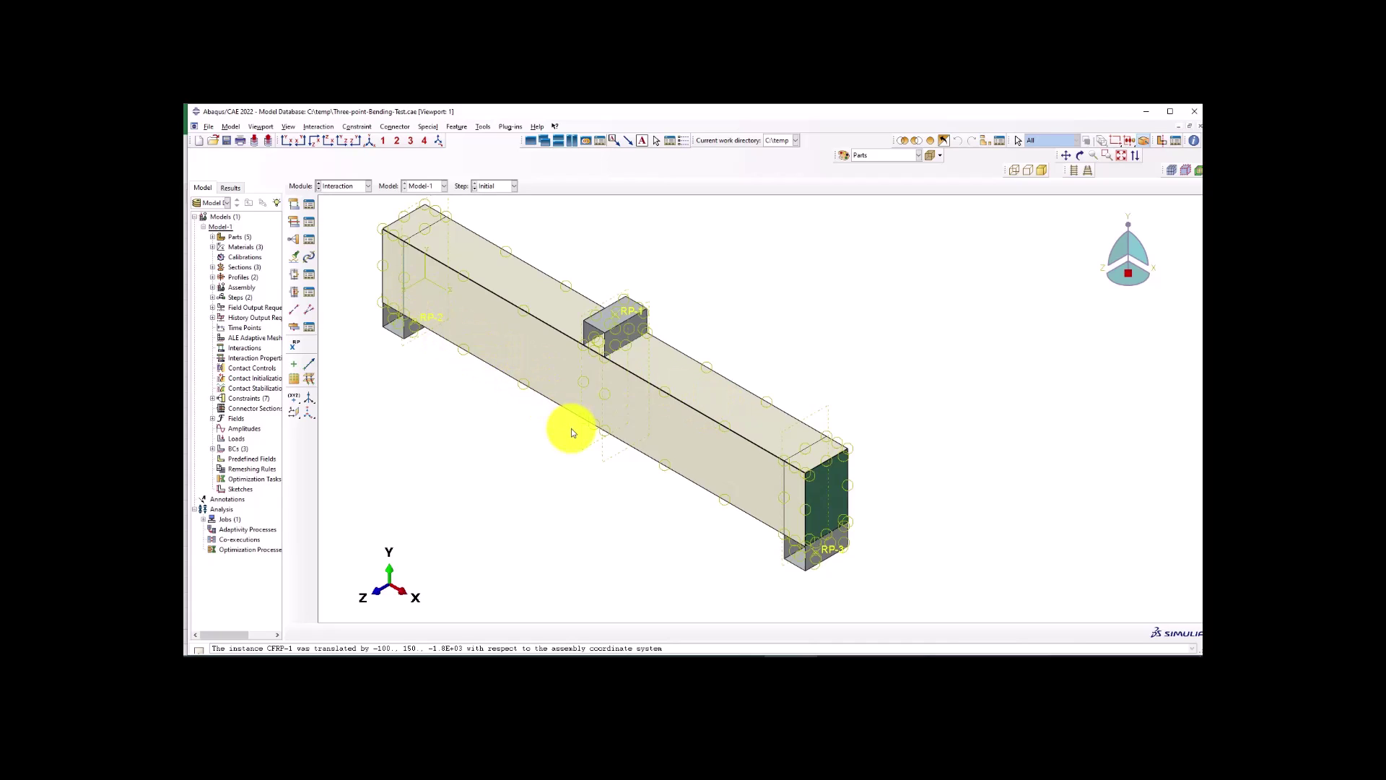
pyautogui.scroll(4, 812, 498)
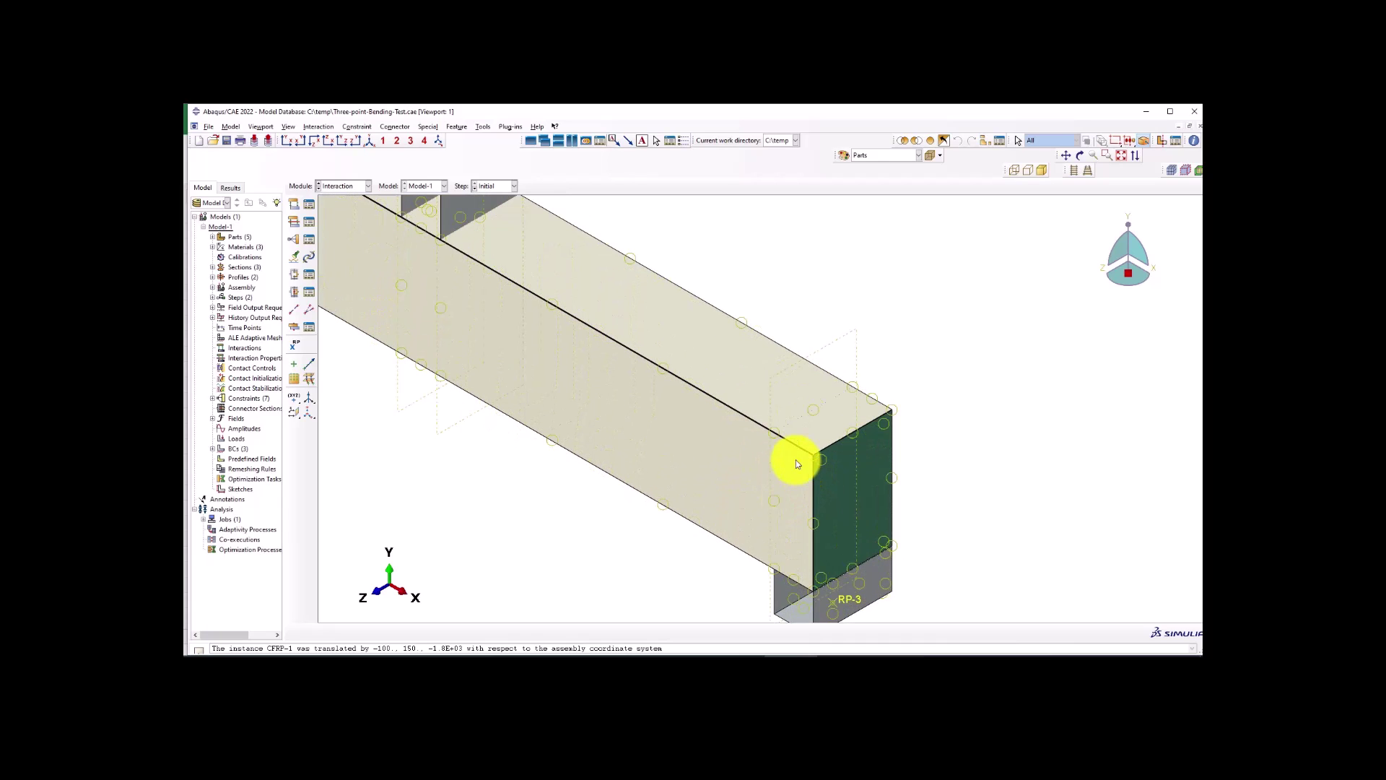
pyautogui.scroll(2, 837, 479)
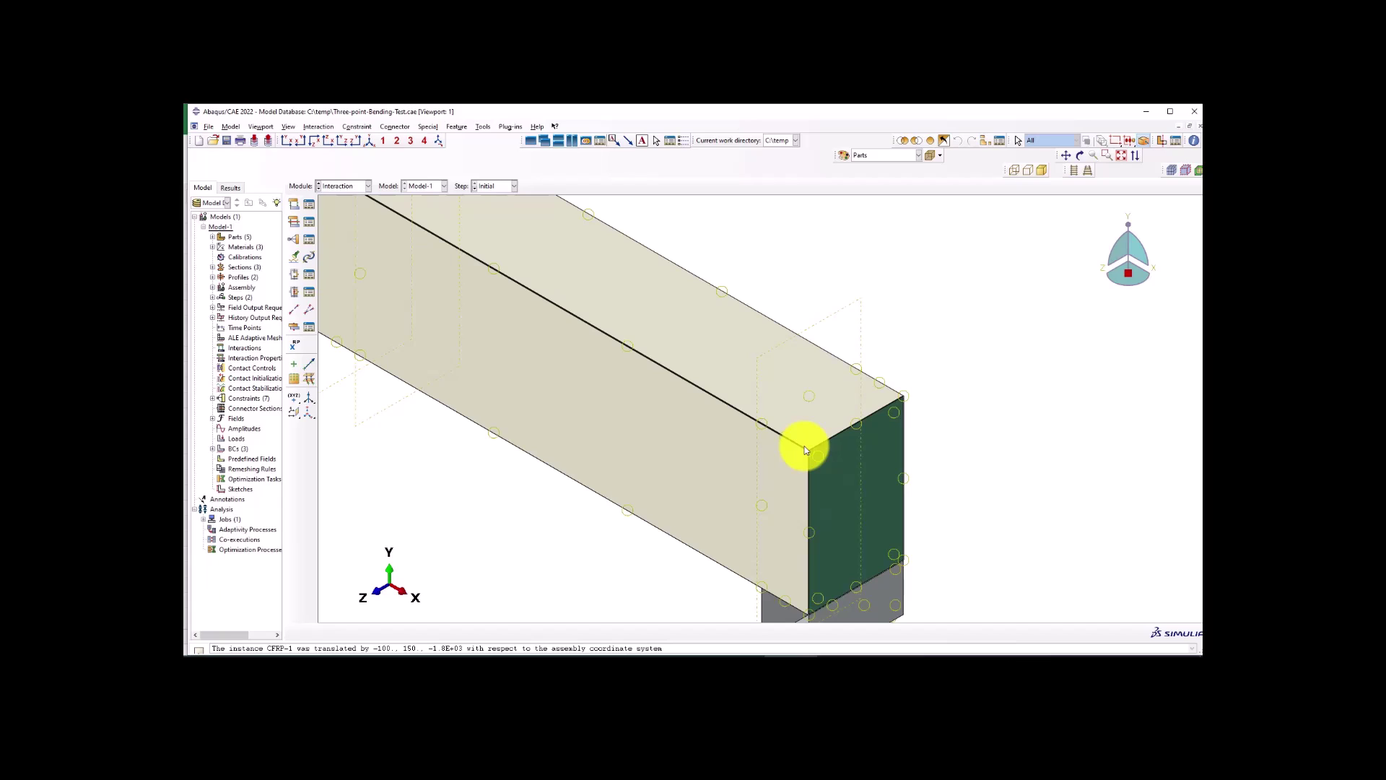
pyautogui.scroll(-1, 806, 451)
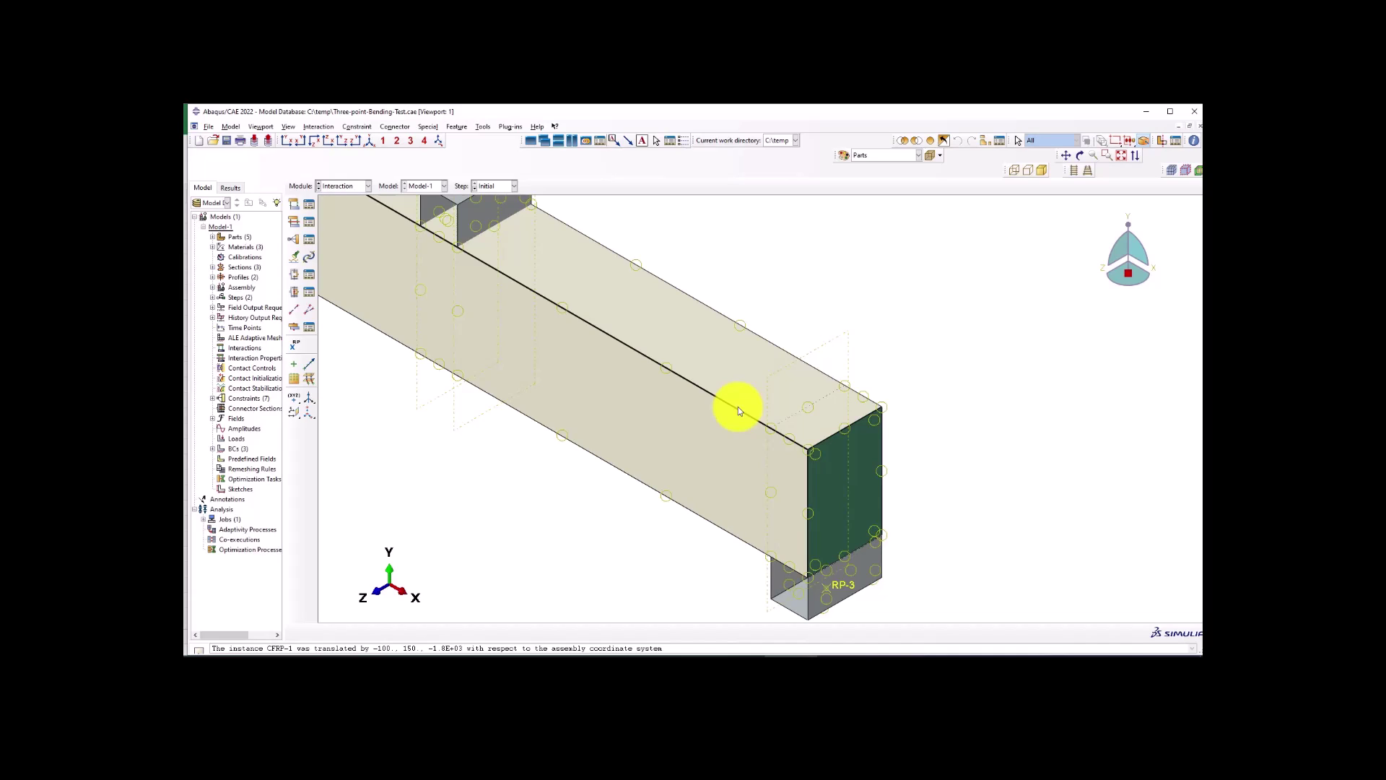
# Examine the full length of the CFRP-wrapped beam, including the loading block and both support blocks.
pyautogui.scroll(-3, 847, 461)
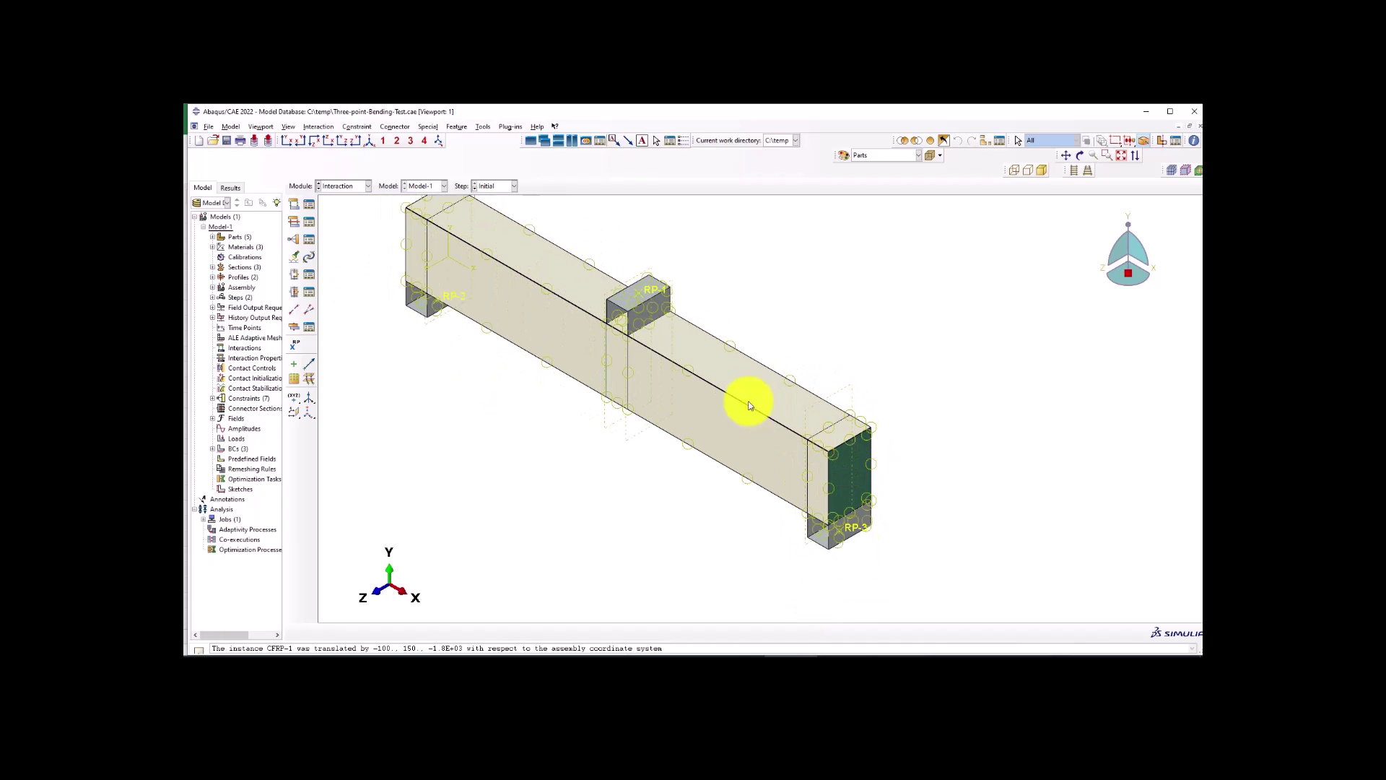
pyautogui.scroll(2, 880, 478)
pyautogui.scroll(2, 795, 439)
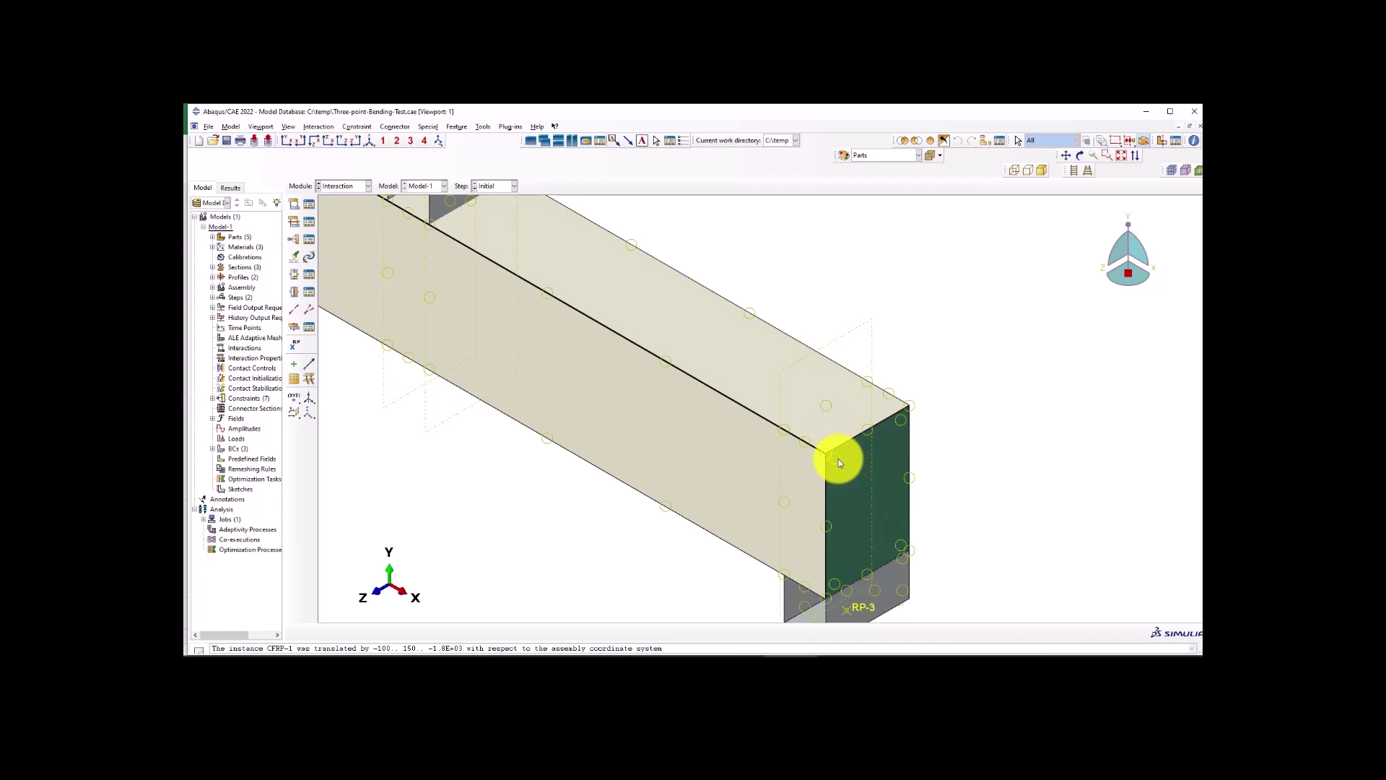
pyautogui.scroll(-4, 841, 457)
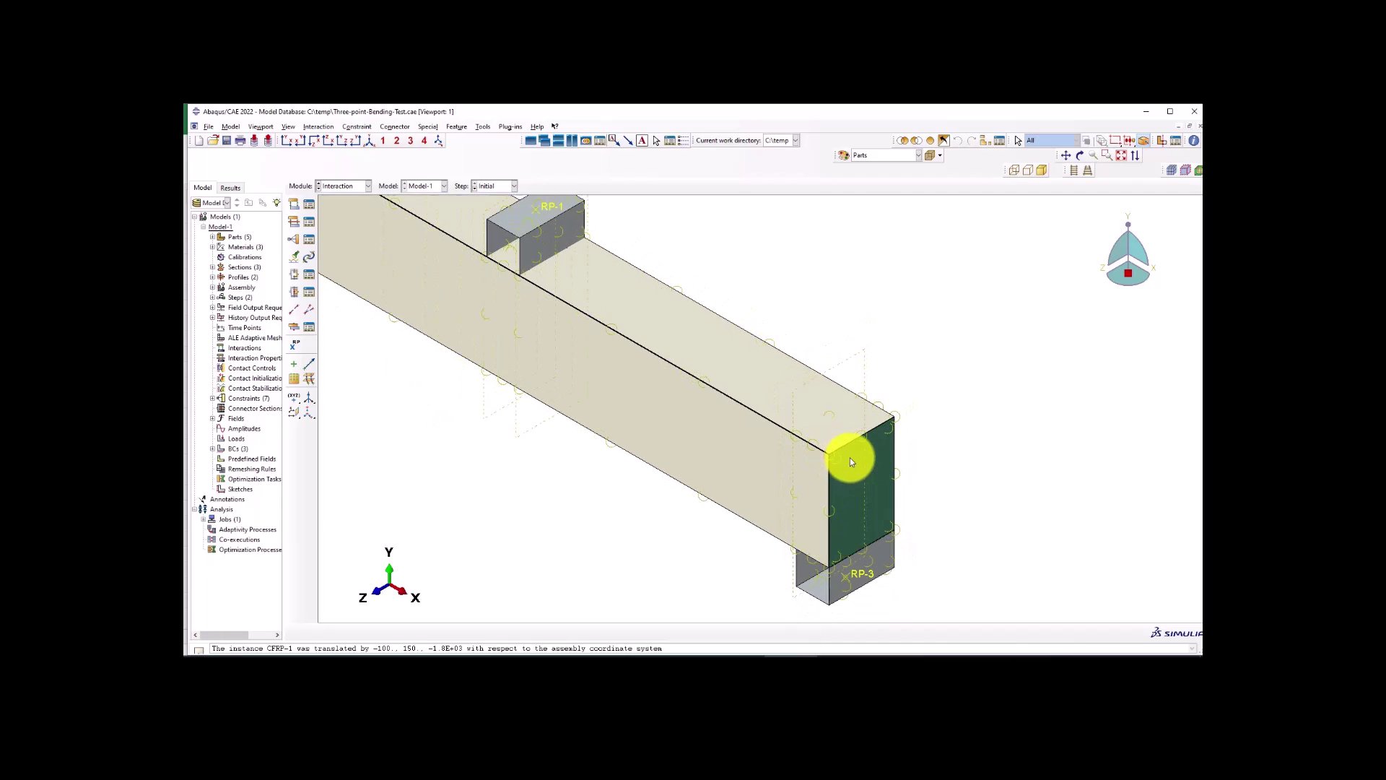
pyautogui.scroll(1, 774, 436)
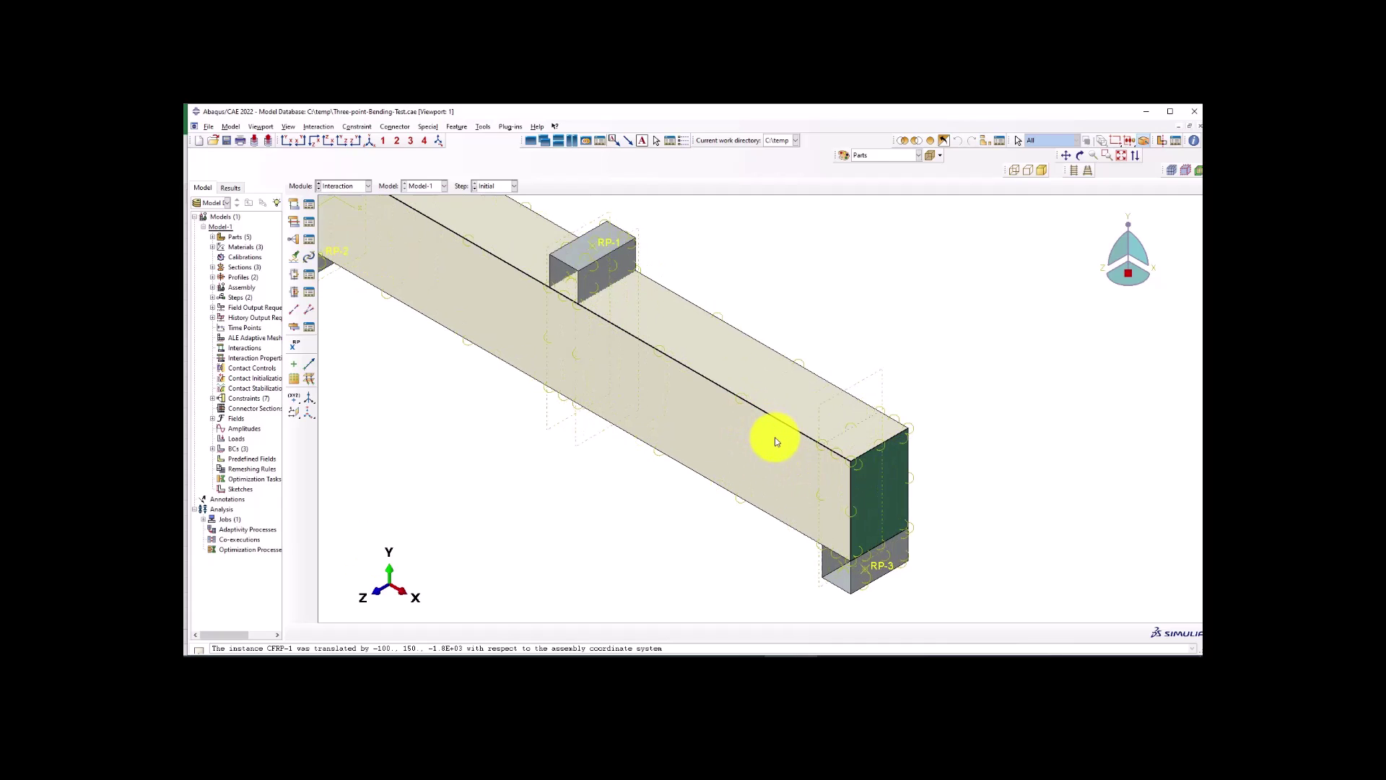
pyautogui.scroll(-1, 789, 455)
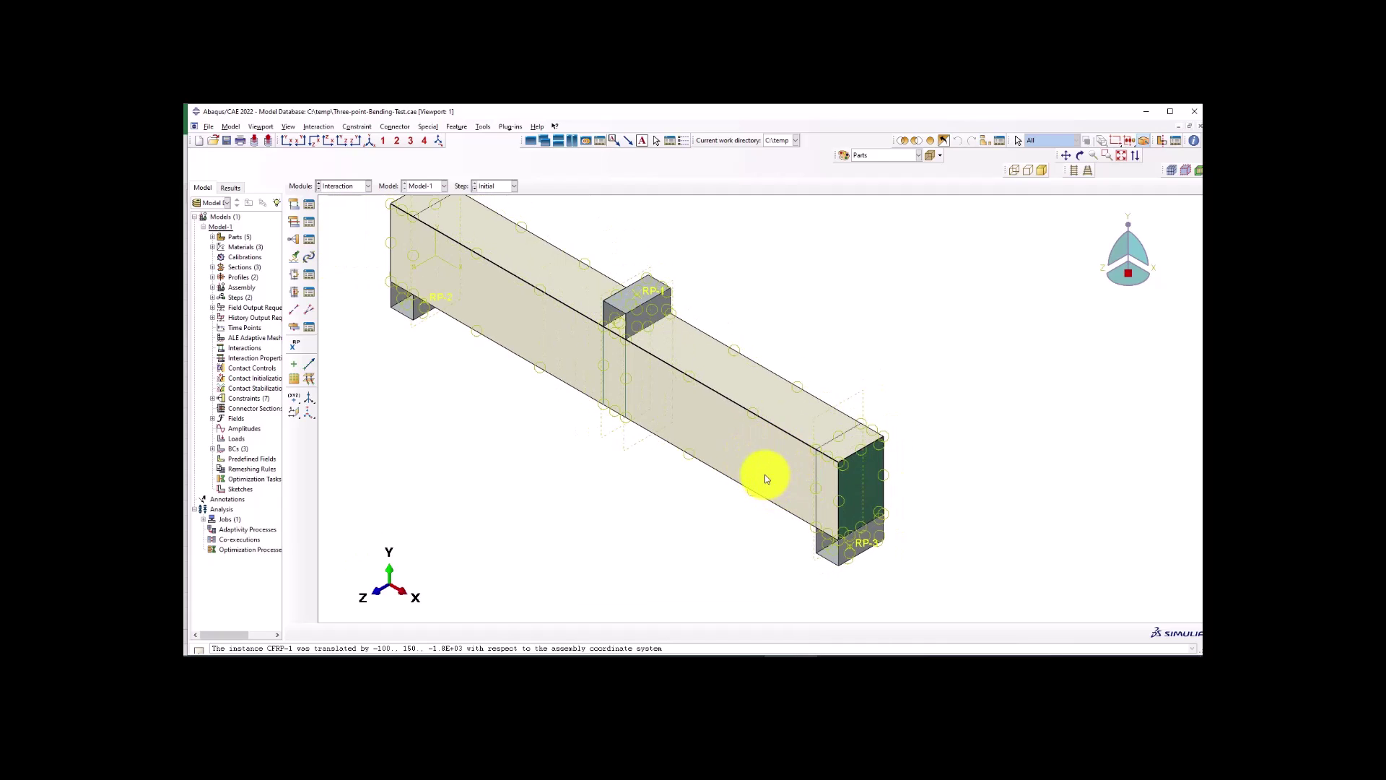
pyautogui.scroll(-1, 761, 483)
pyautogui.scroll(1, 825, 468)
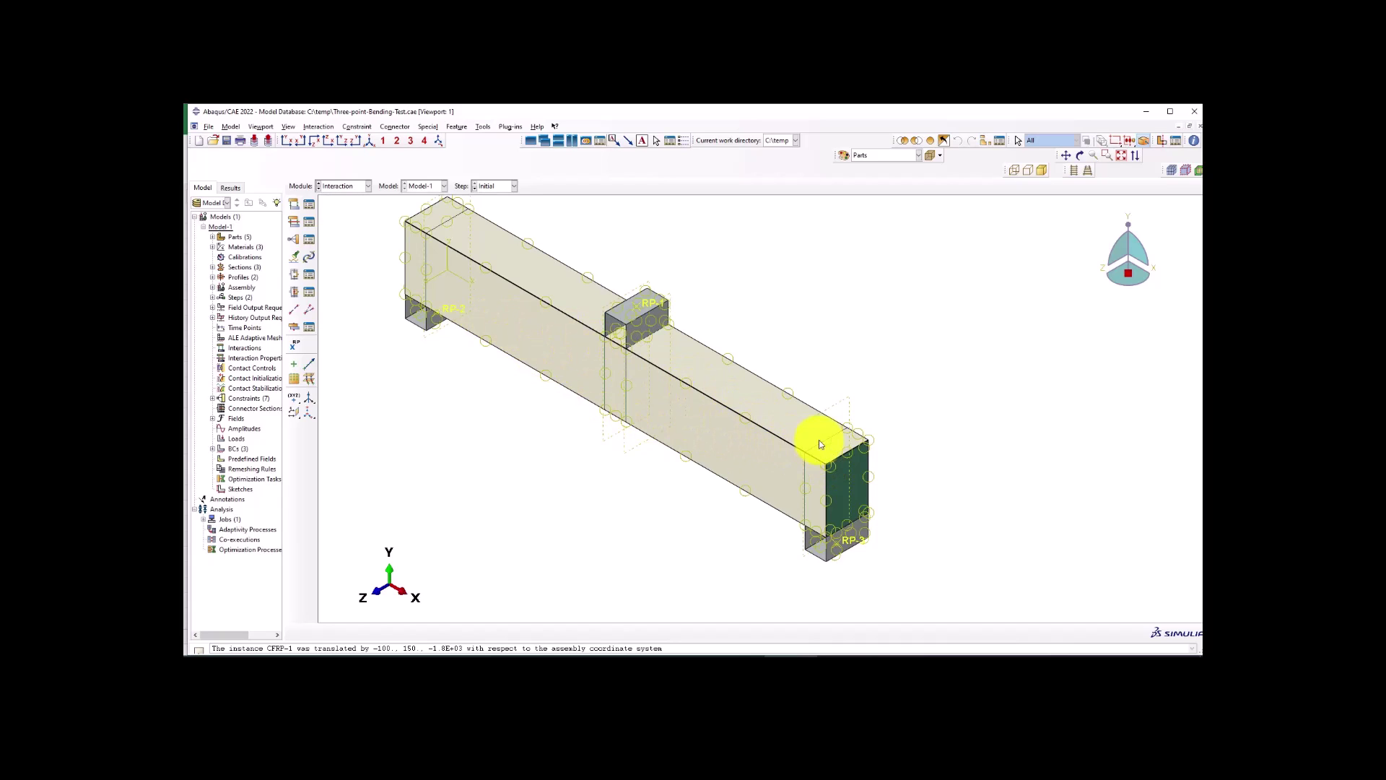
pyautogui.scroll(1, 790, 444)
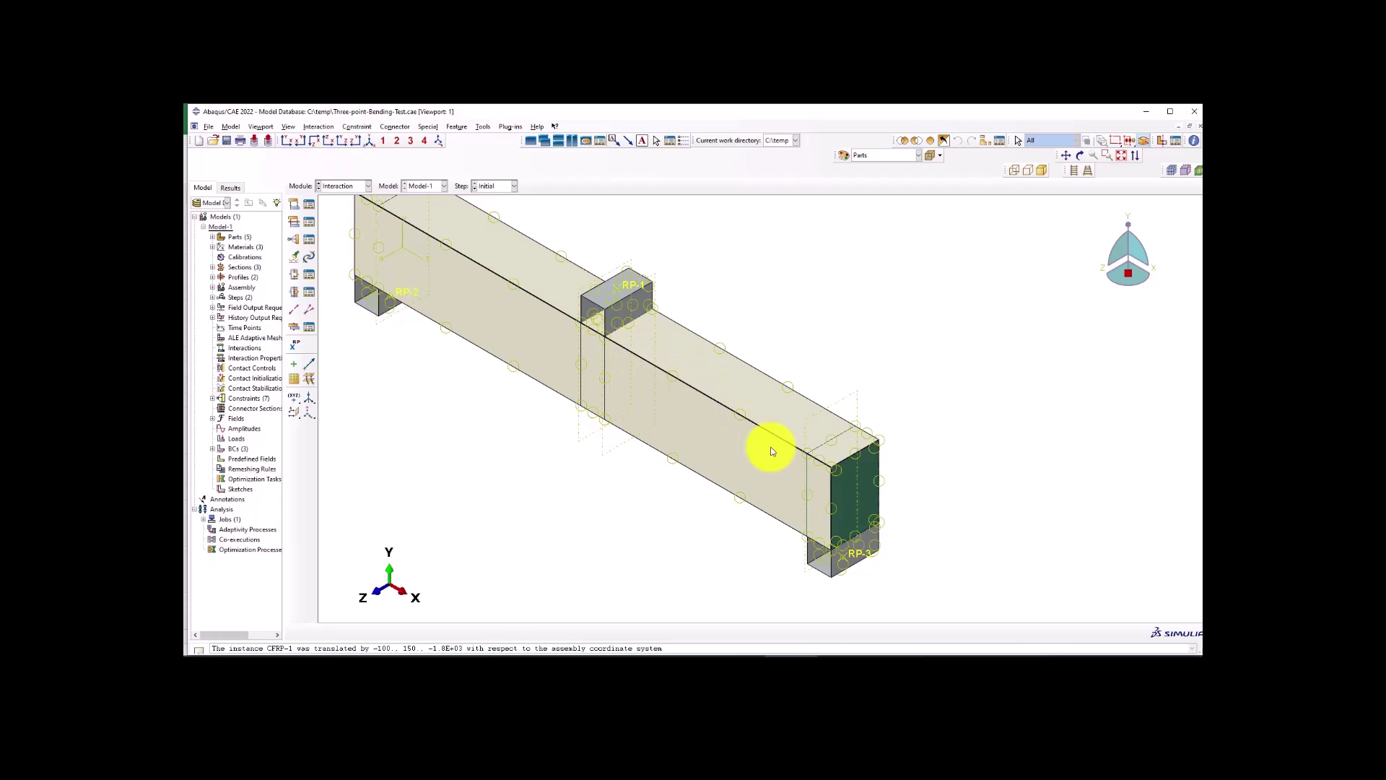
pyautogui.scroll(2, 837, 465)
pyautogui.scroll(-1, 834, 461)
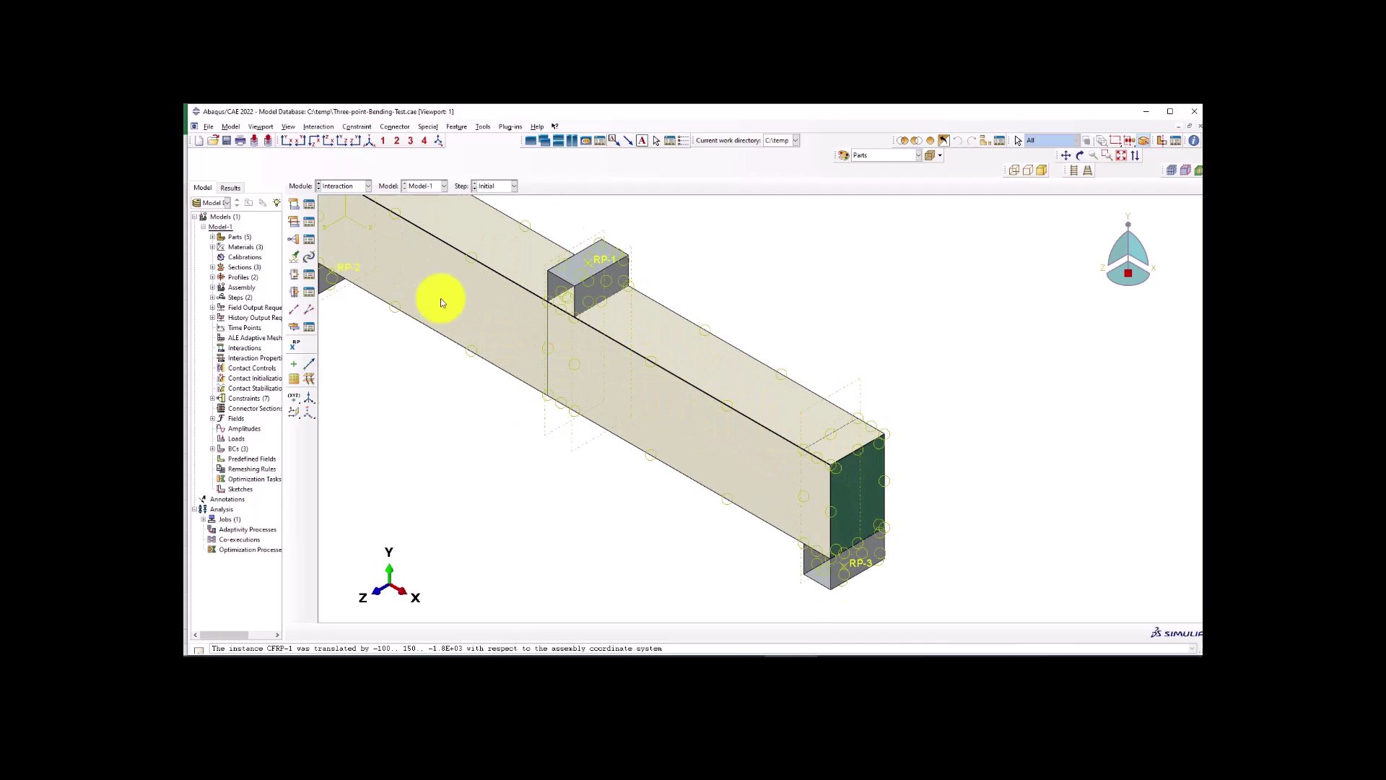
# Start a tie constraint named CFRP, with a surface as the main type and without creating a named surface.
pyautogui.click(307, 239)
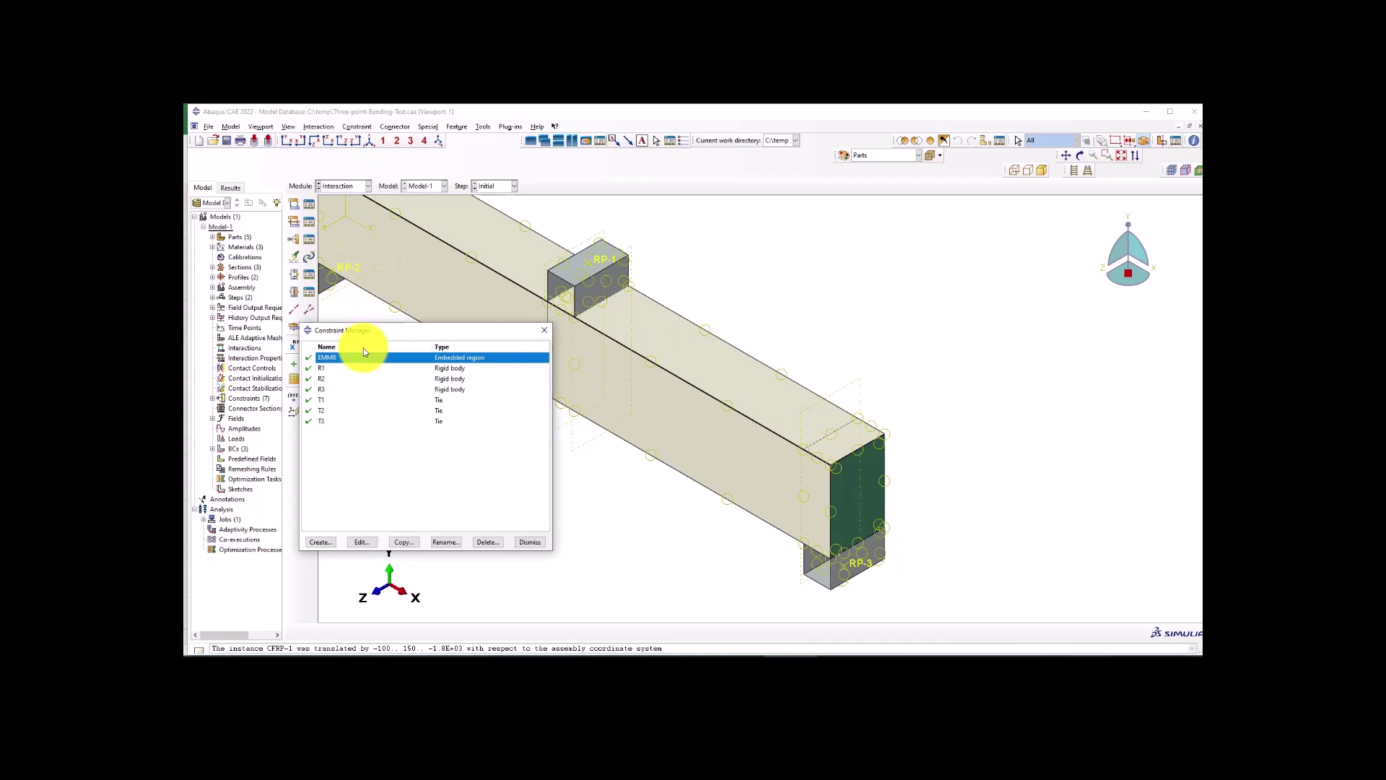
pyautogui.click(321, 542)
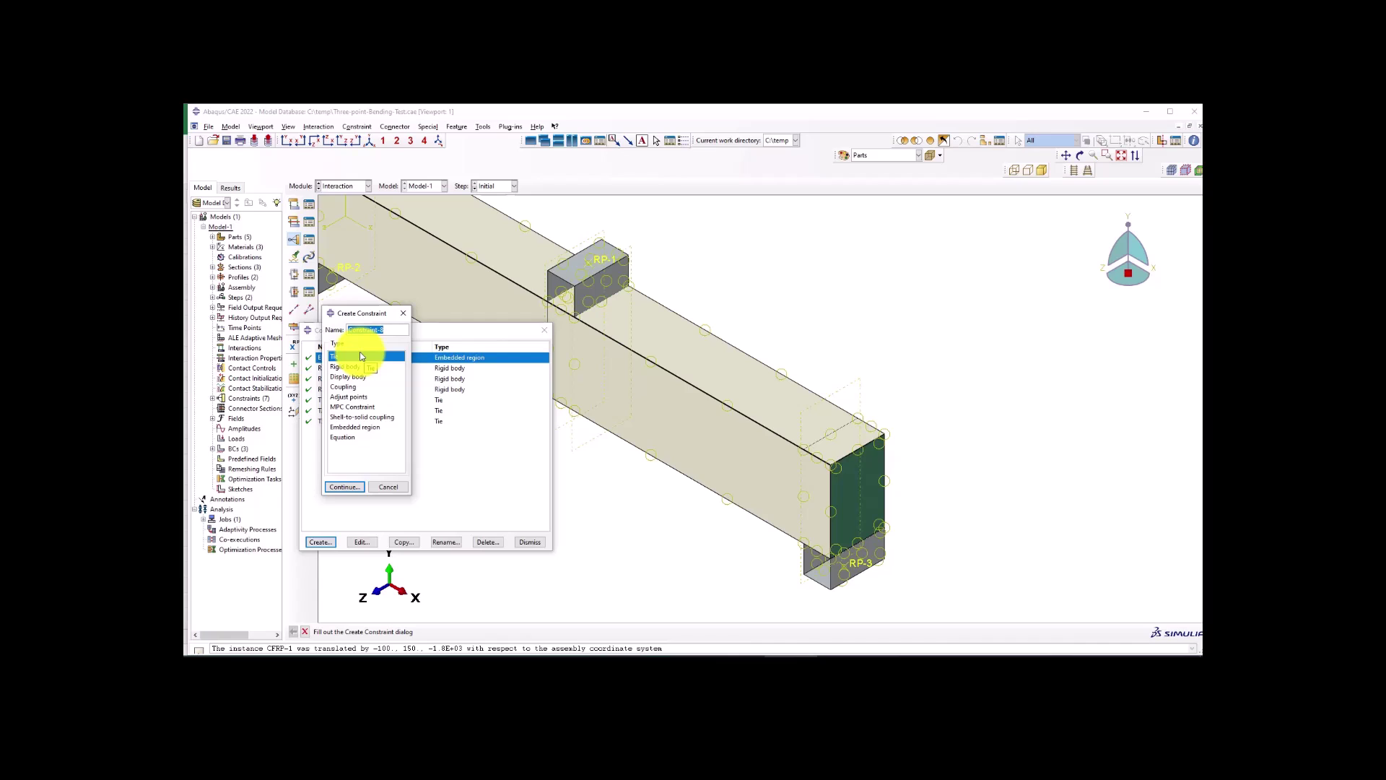
pyautogui.write('CFRP')
pyautogui.click(345, 489)
pyautogui.scroll(-2, 768, 456)
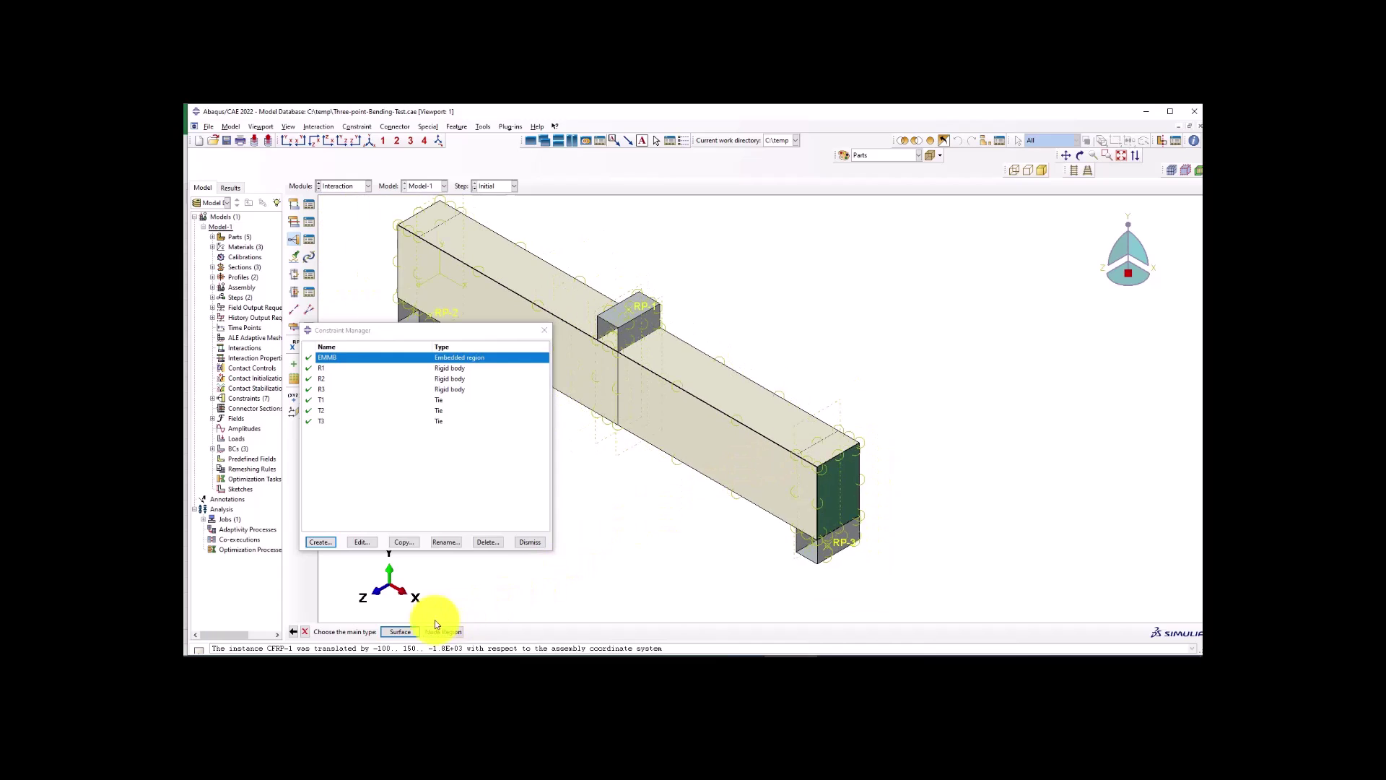
pyautogui.click(402, 632)
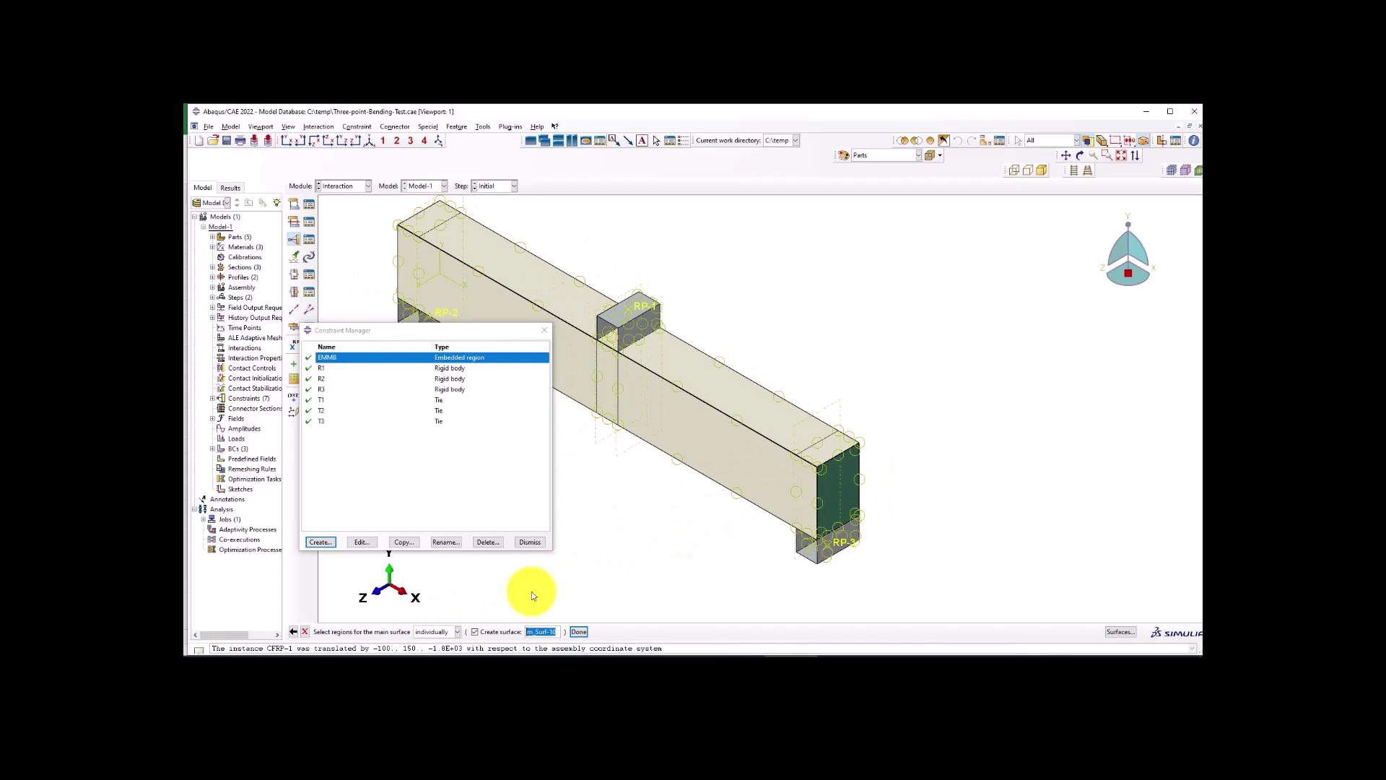
pyautogui.click(474, 631)
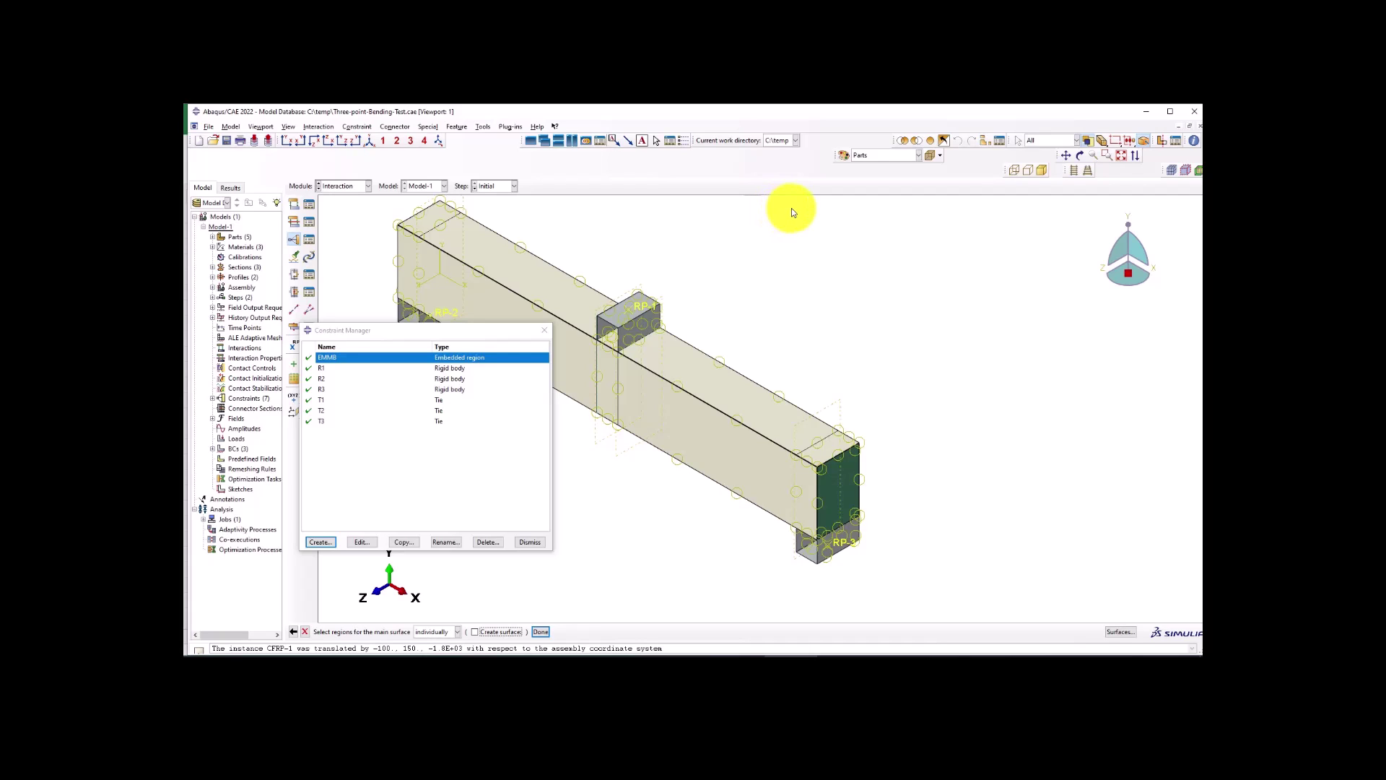
# Display only the concrete beam instance C-Beam-1 through a display group.
pyautogui.click(943, 141)
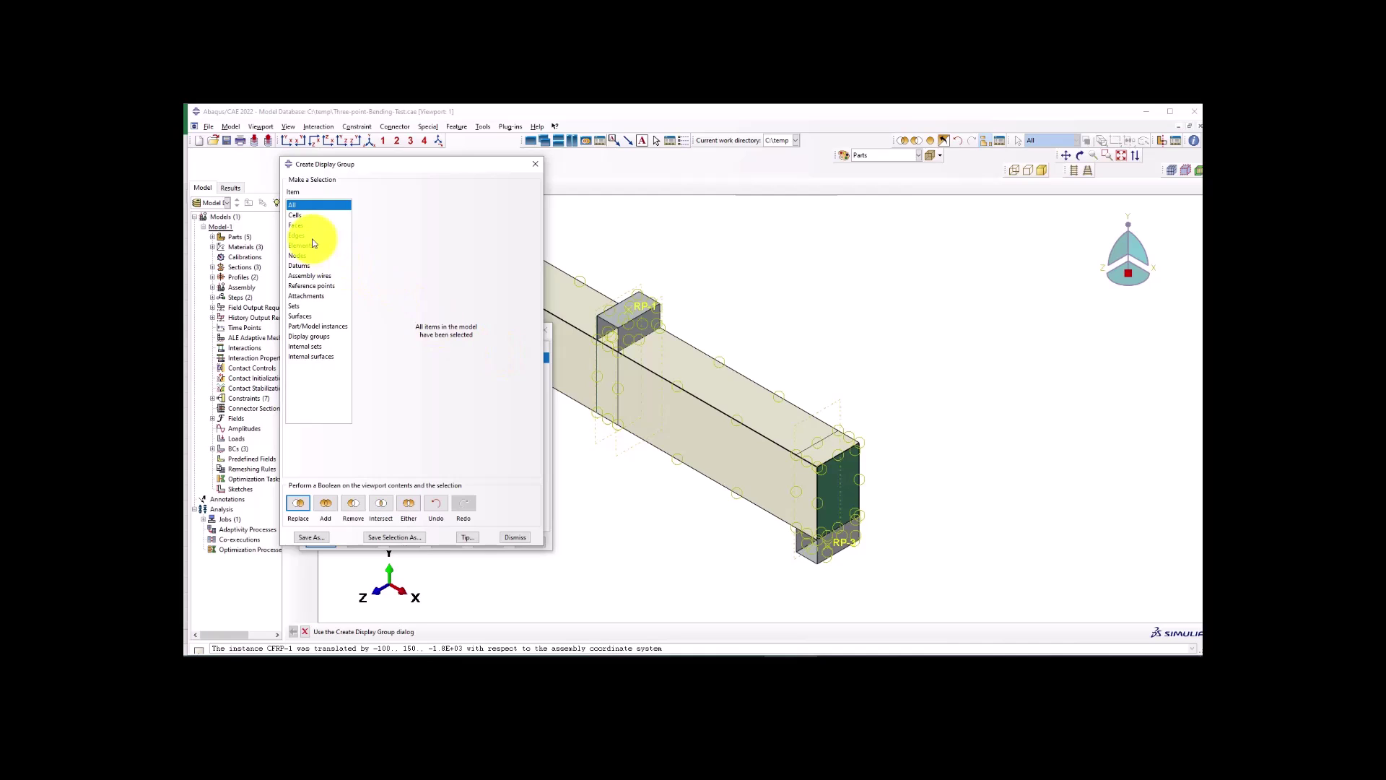
pyautogui.click(316, 327)
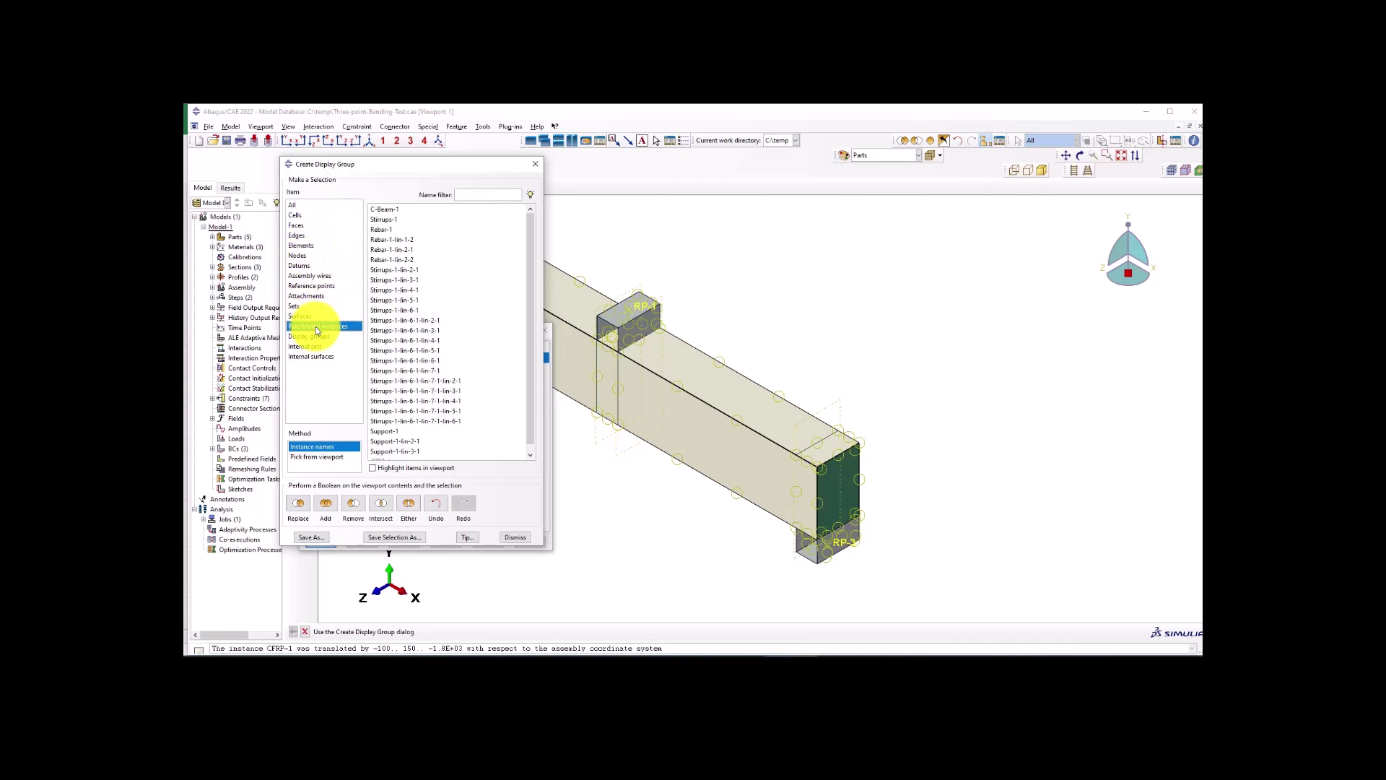
pyautogui.click(382, 210)
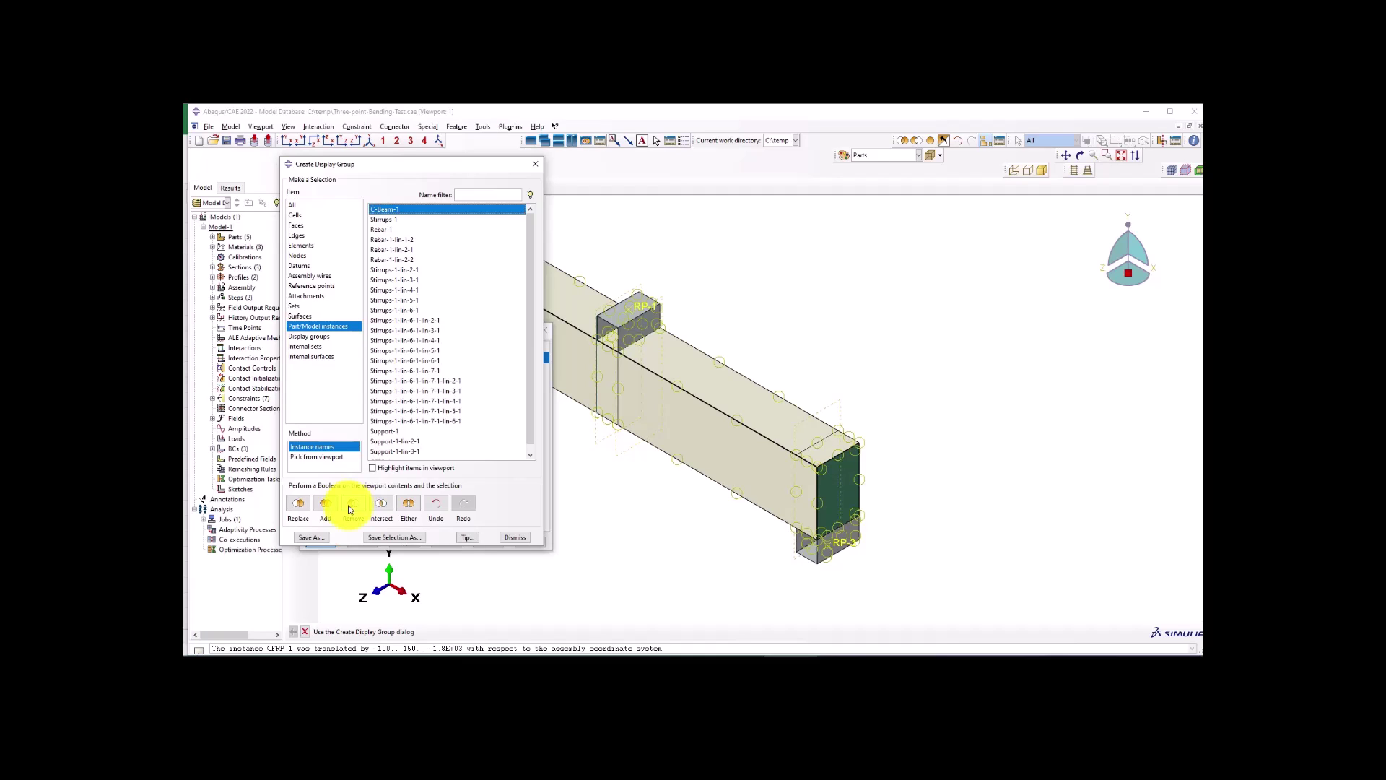
pyautogui.click(301, 504)
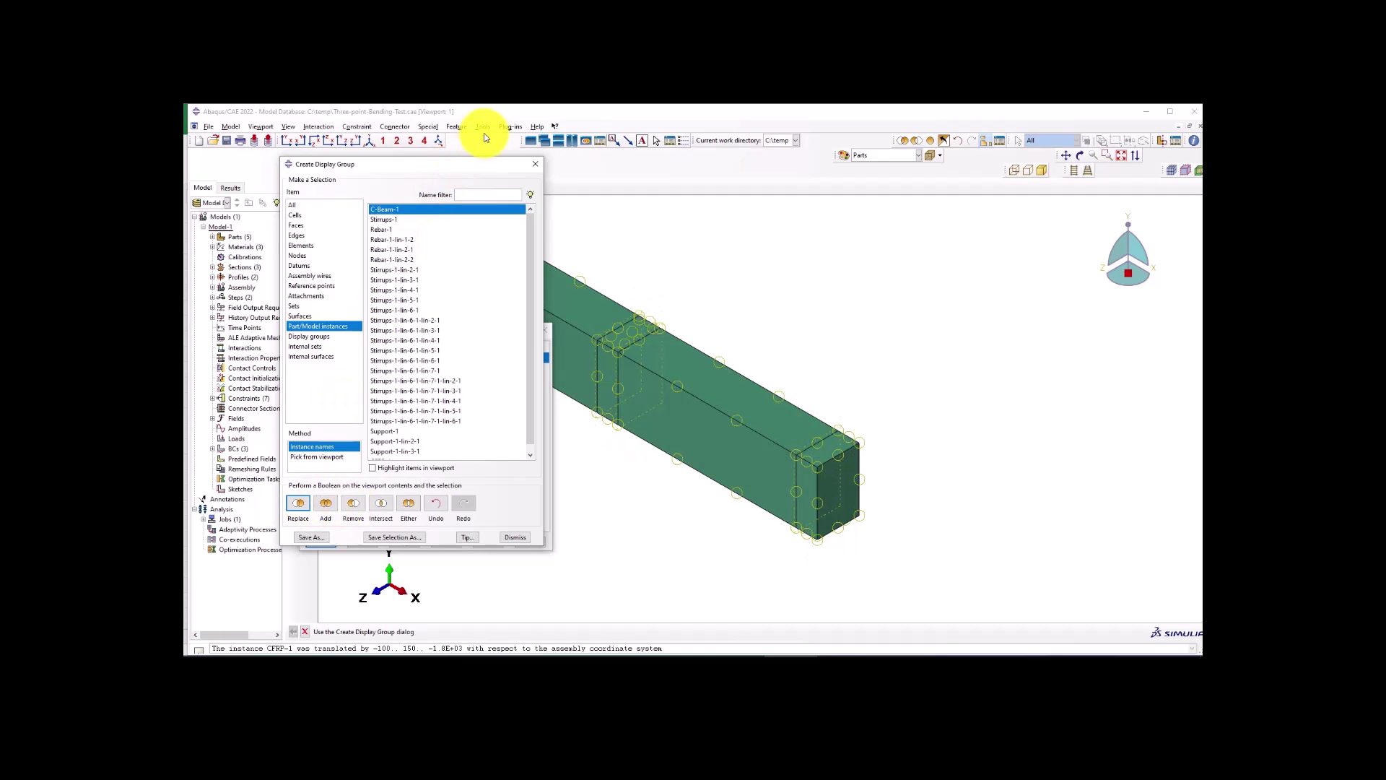
pyautogui.click(535, 164)
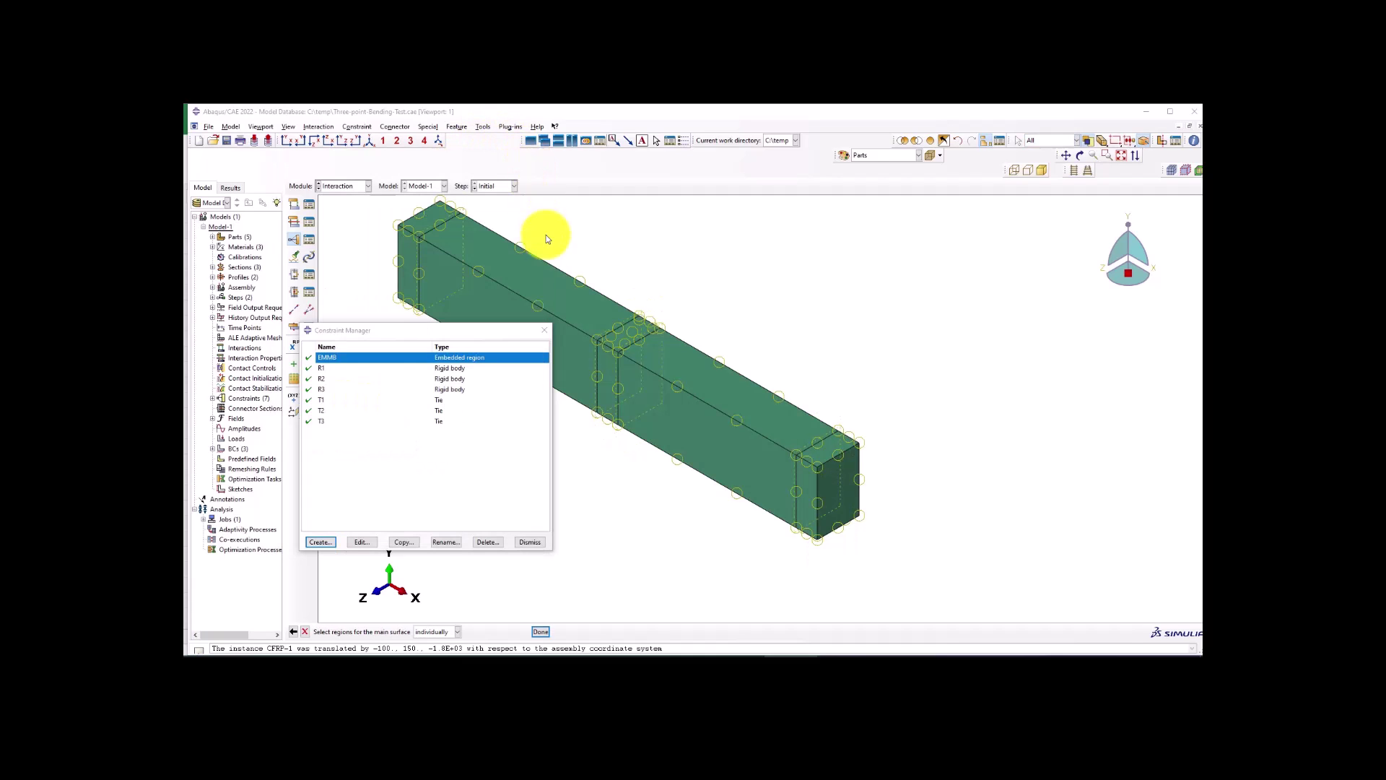
# Select all partitioned faces on the concrete beam's upper side and front side as the tie's main surface.
pyautogui.click(667, 295)
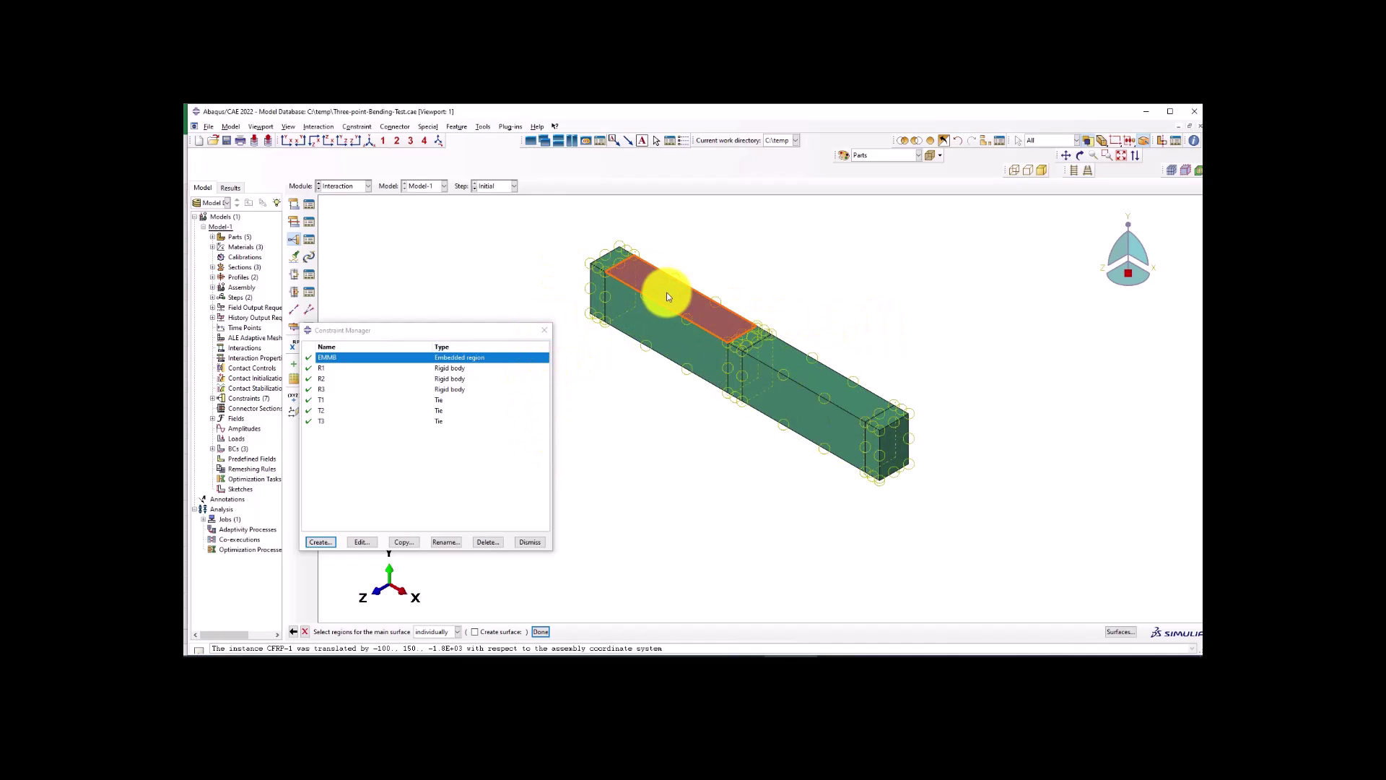
pyautogui.scroll(2, 666, 292)
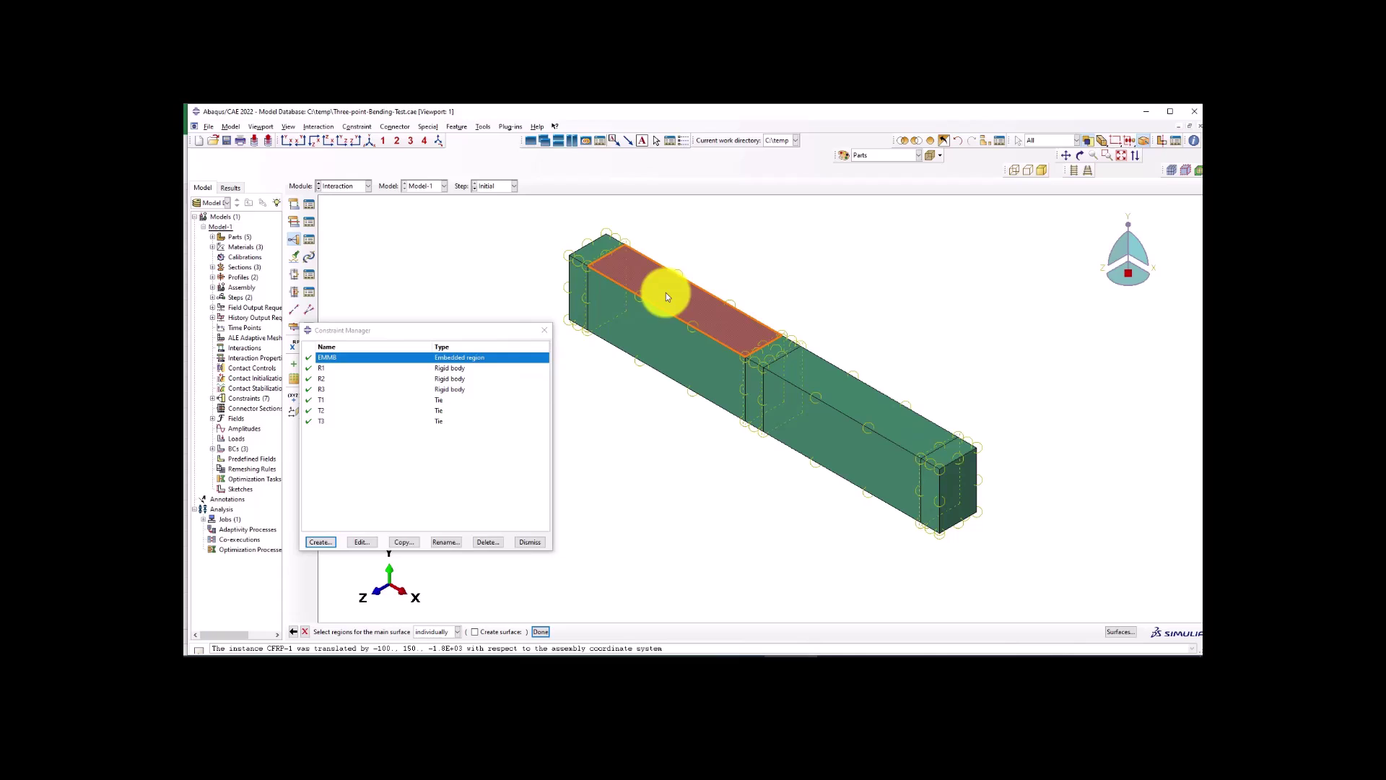
pyautogui.keyDown('shift'); pyautogui.click(633, 332); pyautogui.keyUp('shift')
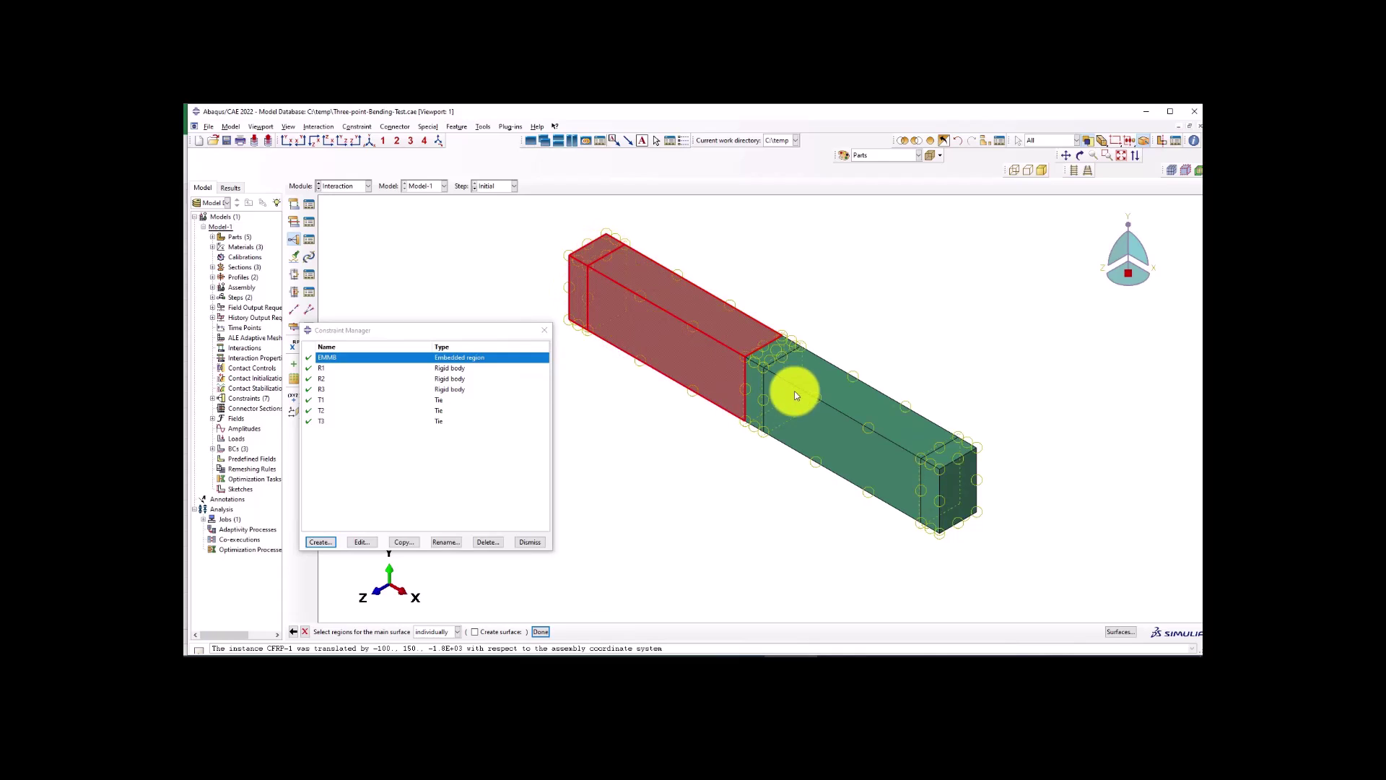
pyautogui.keyDown('shift'); pyautogui.click(759, 380); pyautogui.keyUp('shift')
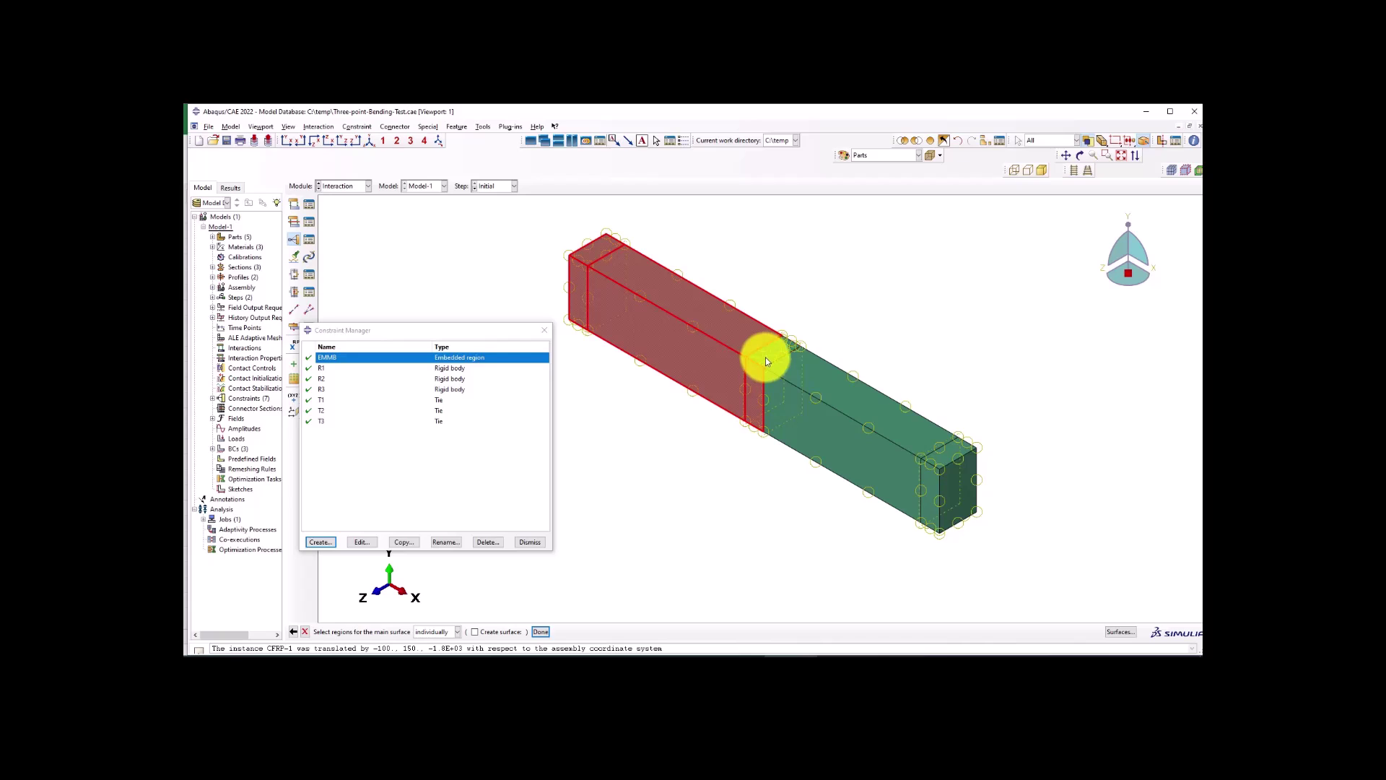
pyautogui.keyDown('shift'); pyautogui.click(777, 400); pyautogui.keyUp('shift')
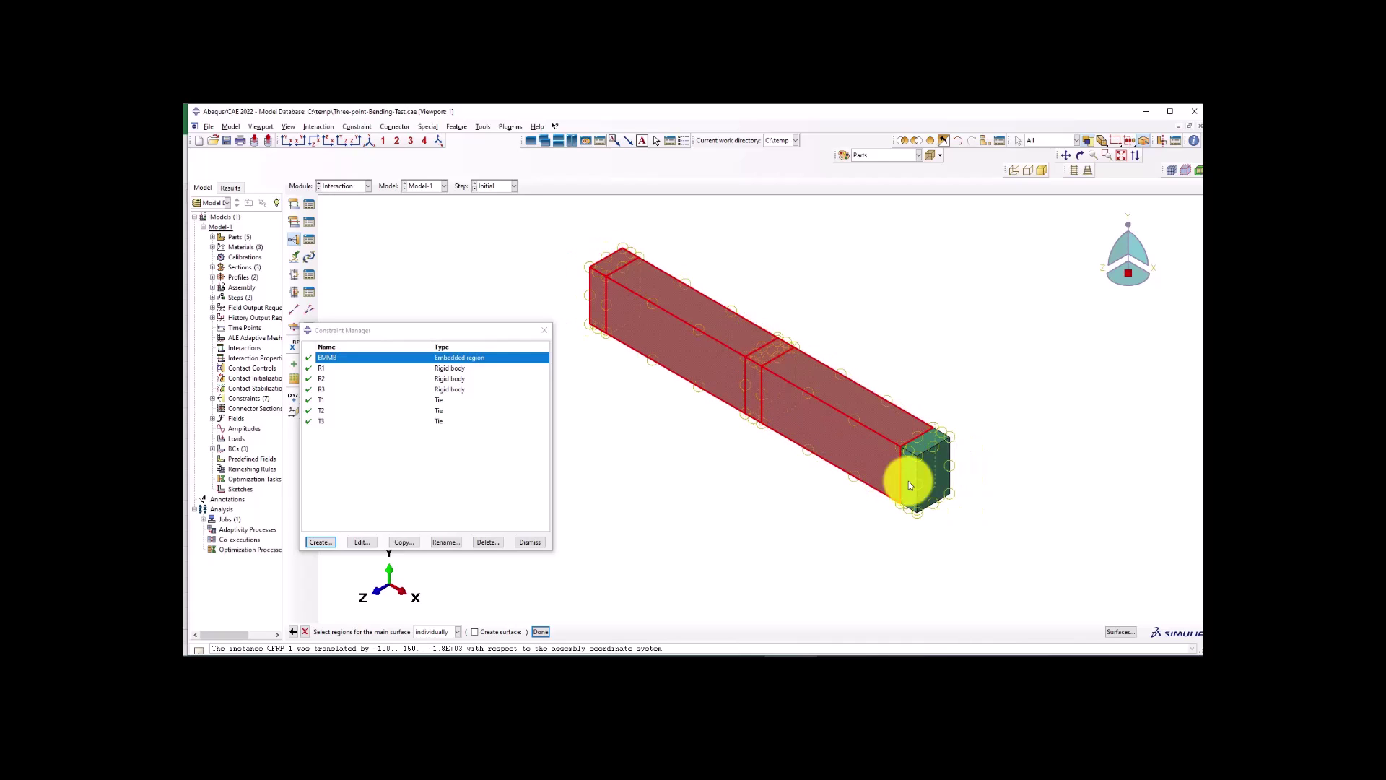
pyautogui.scroll(1, 910, 483)
pyautogui.keyDown('shift'); pyautogui.click(908, 473); pyautogui.keyUp('shift')
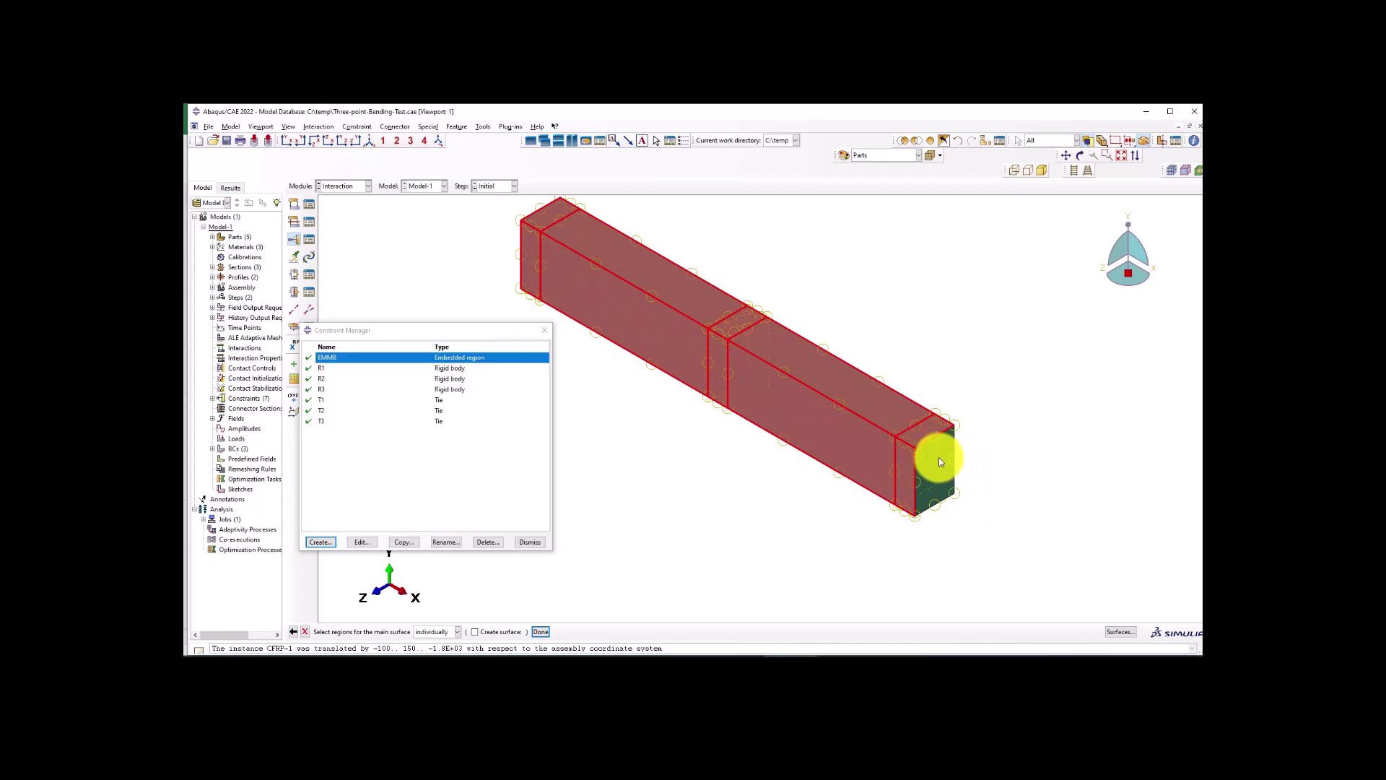
pyautogui.scroll(-2, 923, 449)
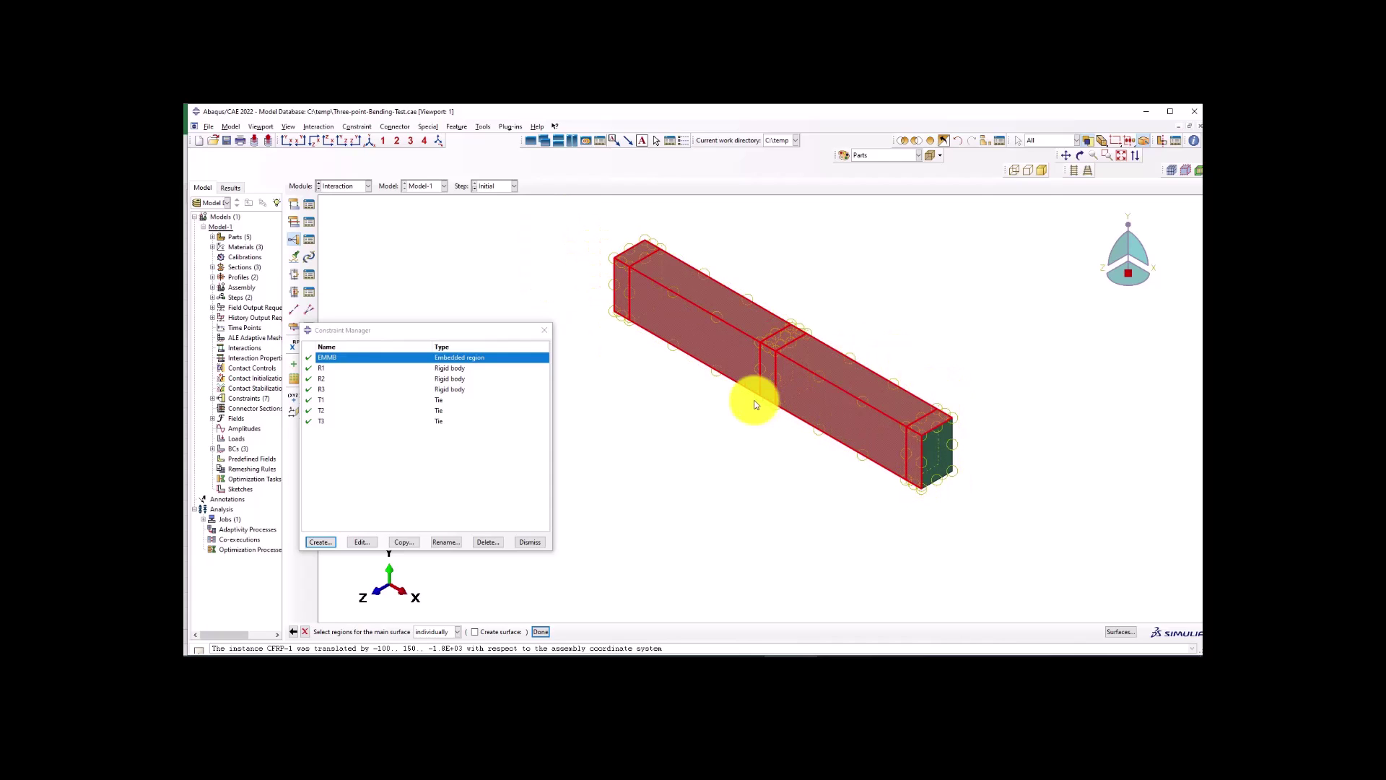
# Add the beam's rear side and underside faces to the main surface, leaving out both end faces, and accept the selection.
pyautogui.keyDown('ctrl'); pyautogui.keyDown('alt'); pyautogui.moveTo(751, 443); pyautogui.dragTo(675, 399); pyautogui.keyUp('alt'); pyautogui.keyUp('ctrl')
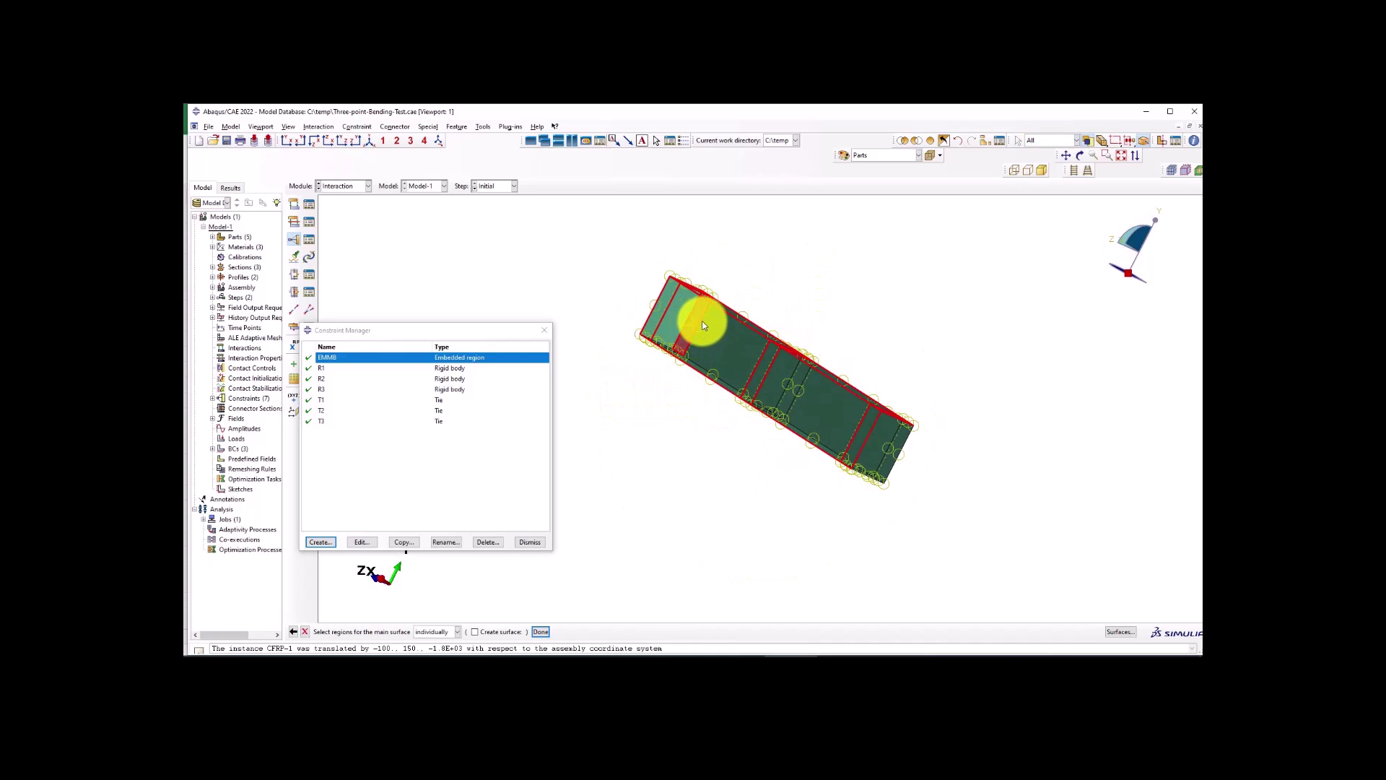
pyautogui.scroll(-2, 800, 392)
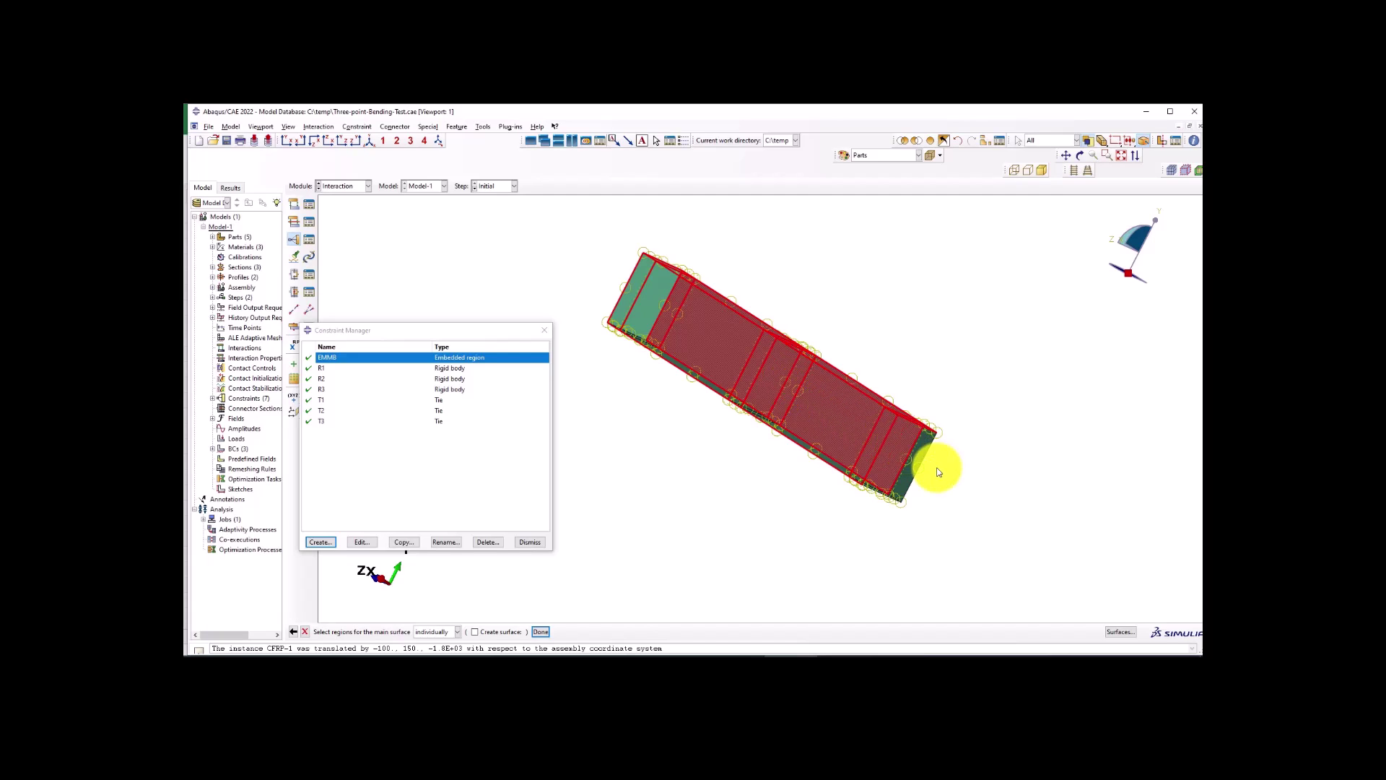
pyautogui.scroll(-2, 924, 447)
pyautogui.keyDown('ctrl'); pyautogui.keyDown('alt'); pyautogui.moveTo(890, 458); pyautogui.dragTo(808, 372, button='right'); pyautogui.keyUp('alt'); pyautogui.keyUp('ctrl')
pyautogui.keyDown('ctrl'); pyautogui.keyDown('alt'); pyautogui.moveTo(706, 366); pyautogui.dragTo(760, 346); pyautogui.keyUp('alt'); pyautogui.keyUp('ctrl')
pyautogui.scroll(-2, 764, 557)
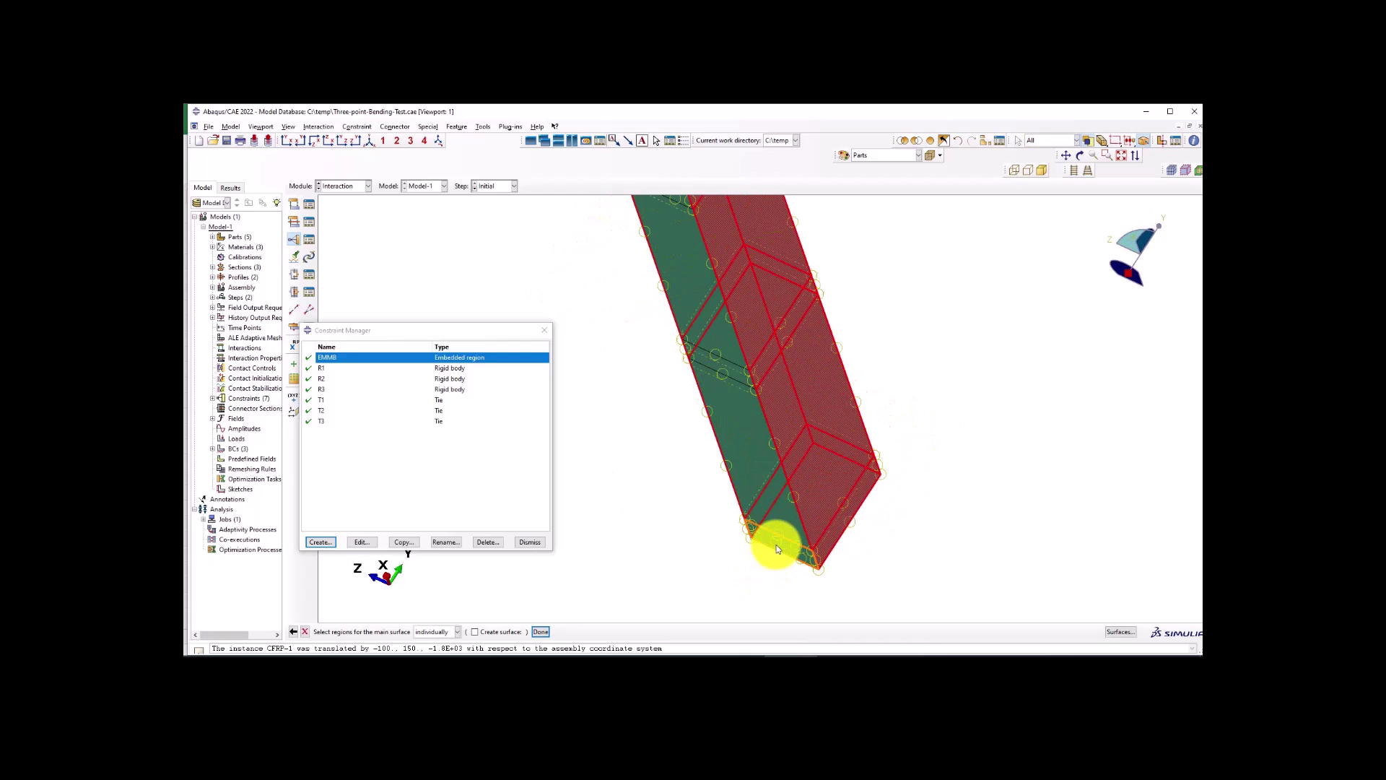
pyautogui.scroll(1, 777, 523)
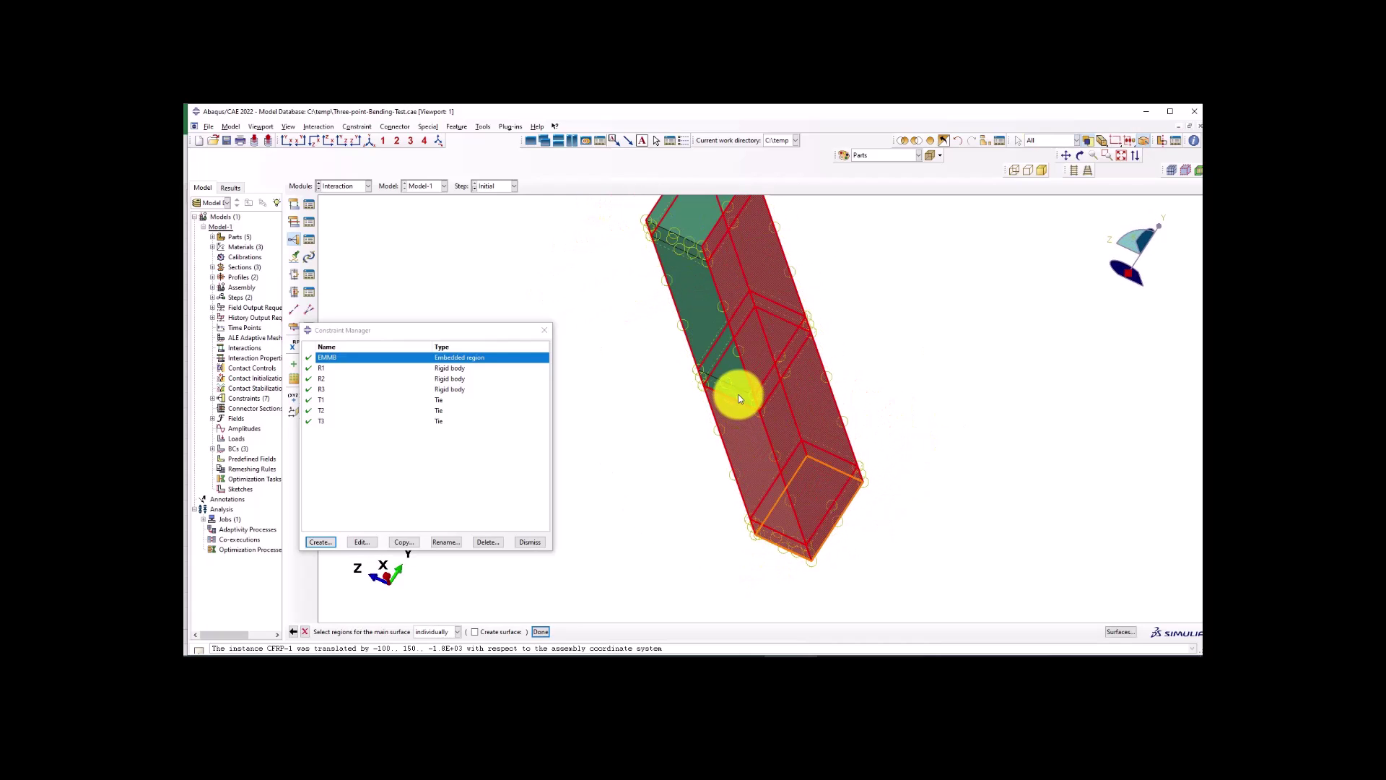
pyautogui.scroll(2, 720, 419)
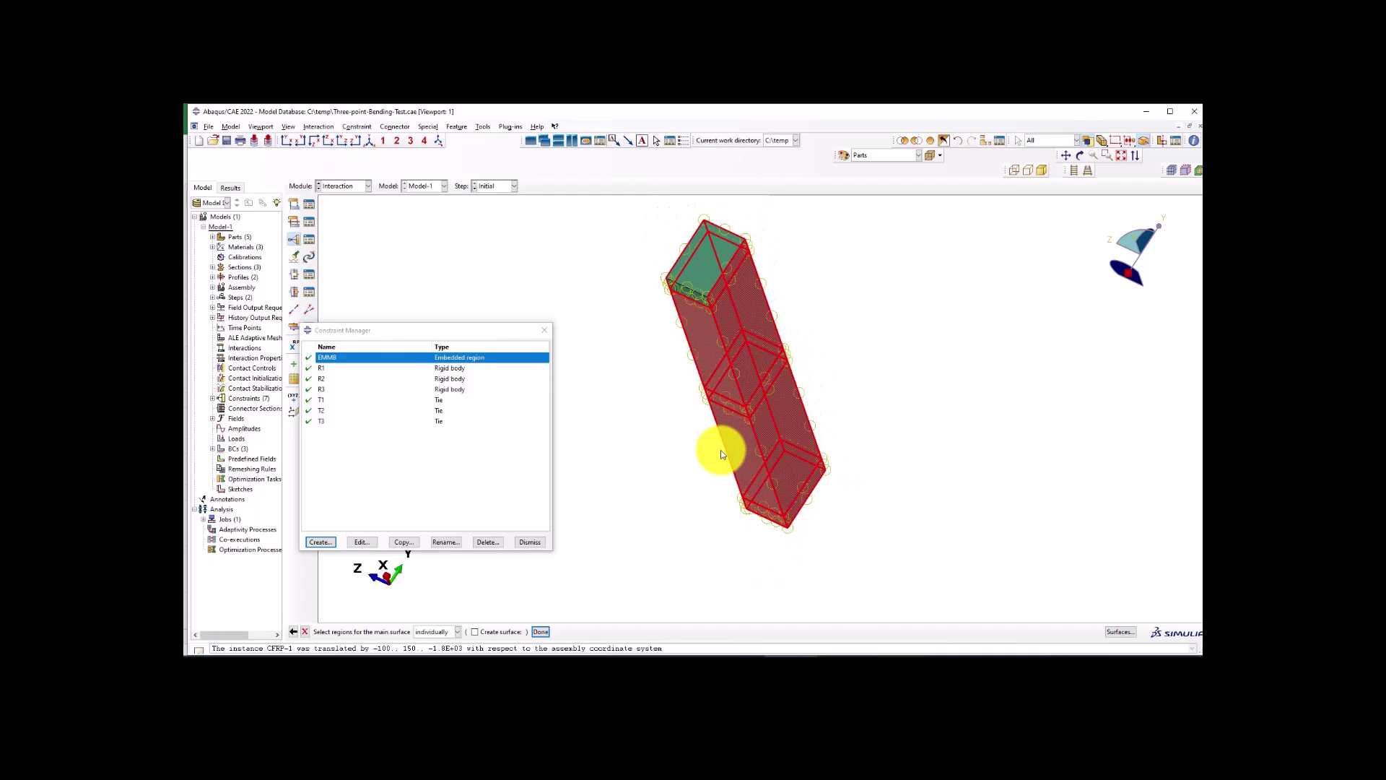
pyautogui.scroll(-3, 680, 286)
pyautogui.scroll(2, 691, 402)
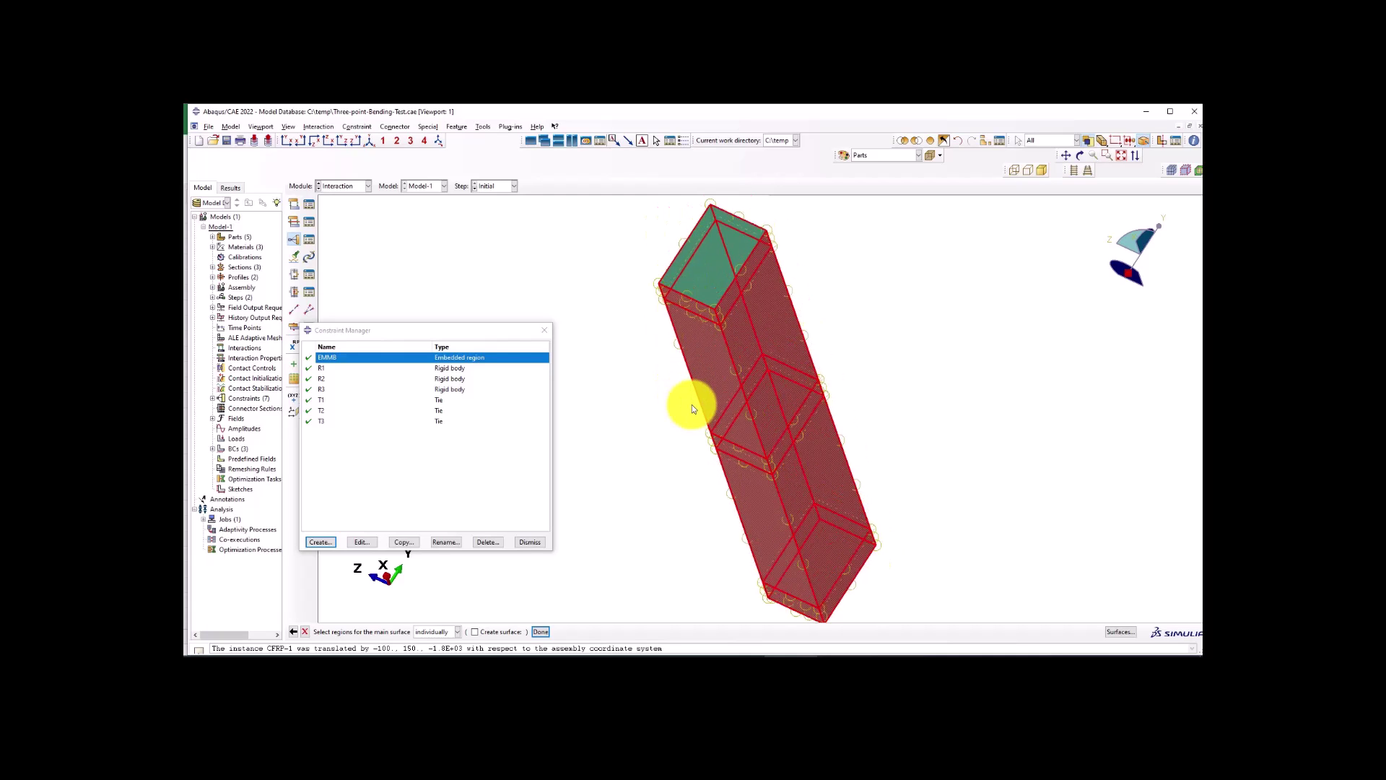
pyautogui.keyDown('ctrl'); pyautogui.keyDown('alt'); pyautogui.moveTo(724, 402); pyautogui.dragTo(866, 511); pyautogui.keyUp('alt'); pyautogui.keyUp('ctrl')
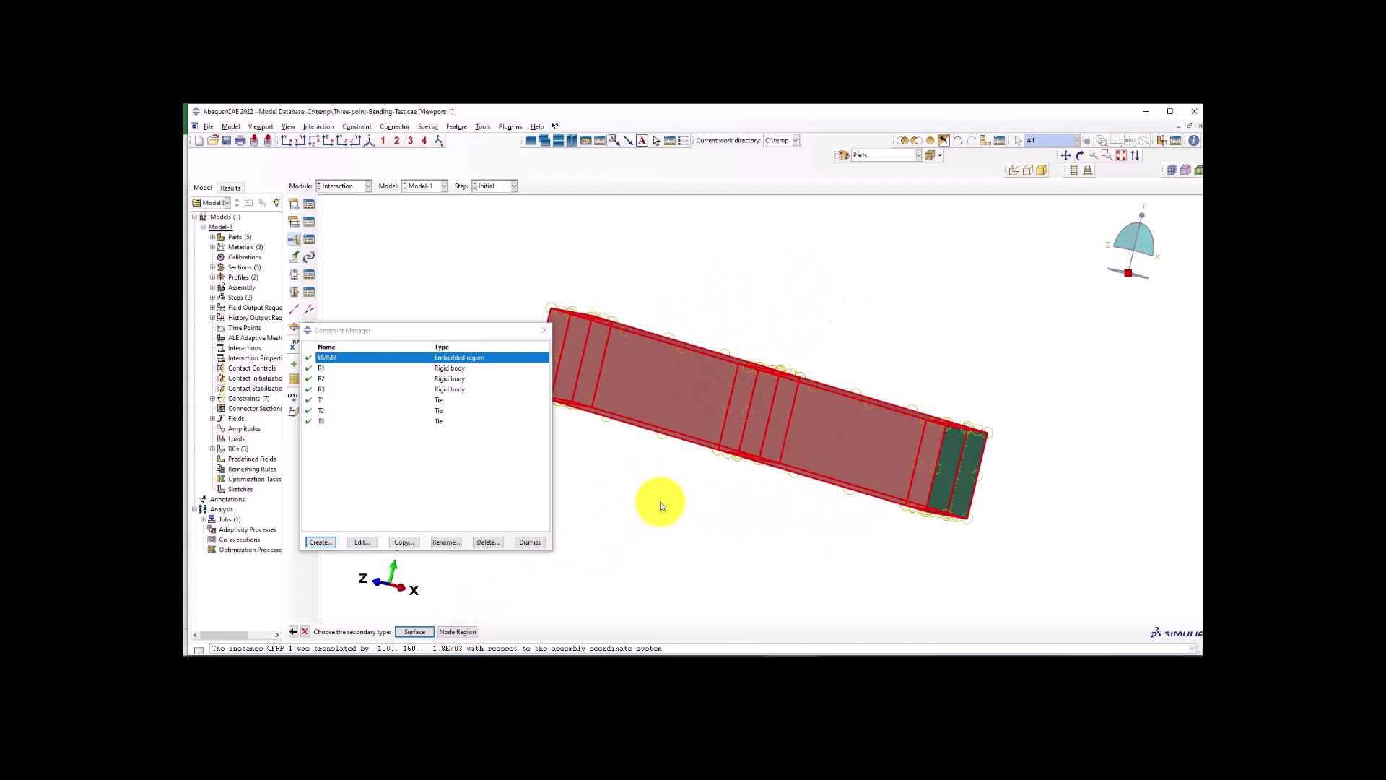
# Choose a surface as the tie's secondary type and display only the CFRP-1 instance.
pyautogui.press('Return')
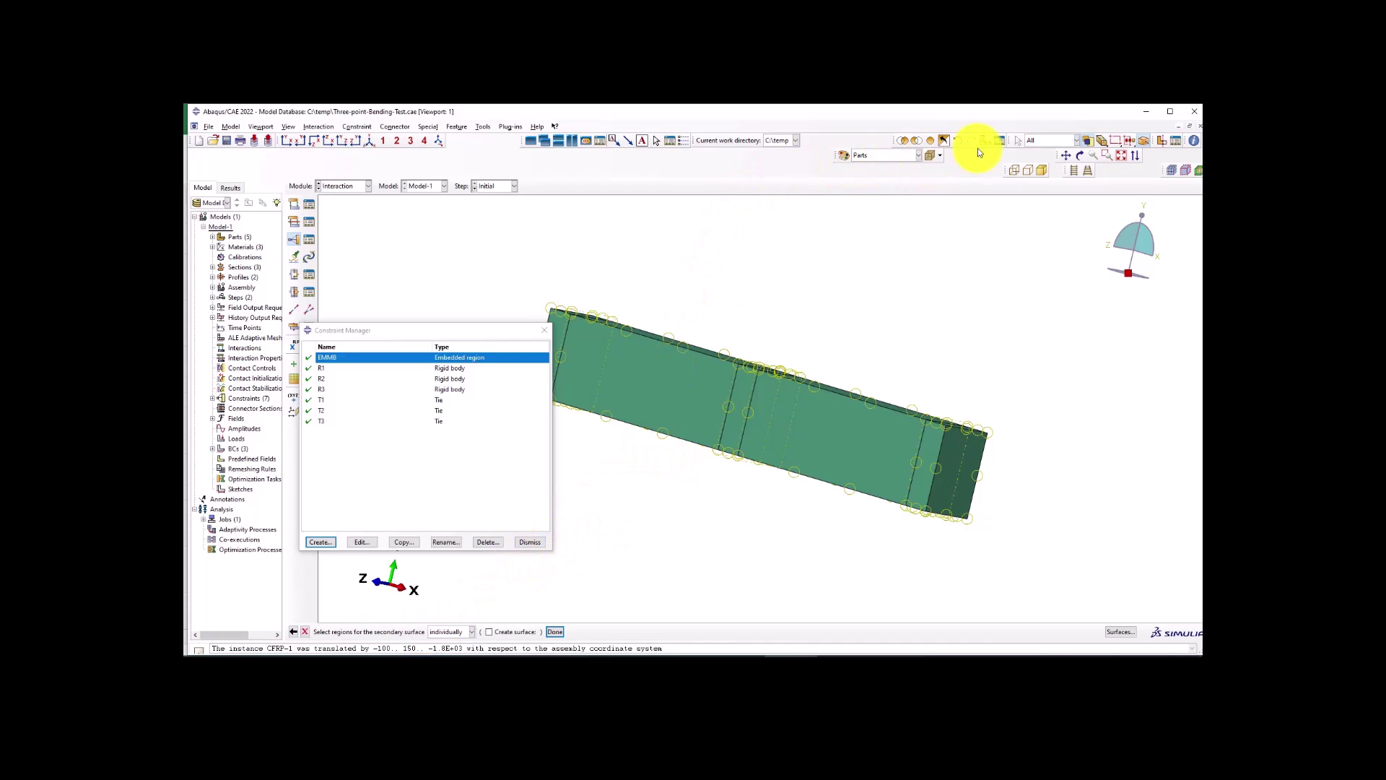
pyautogui.click(943, 140)
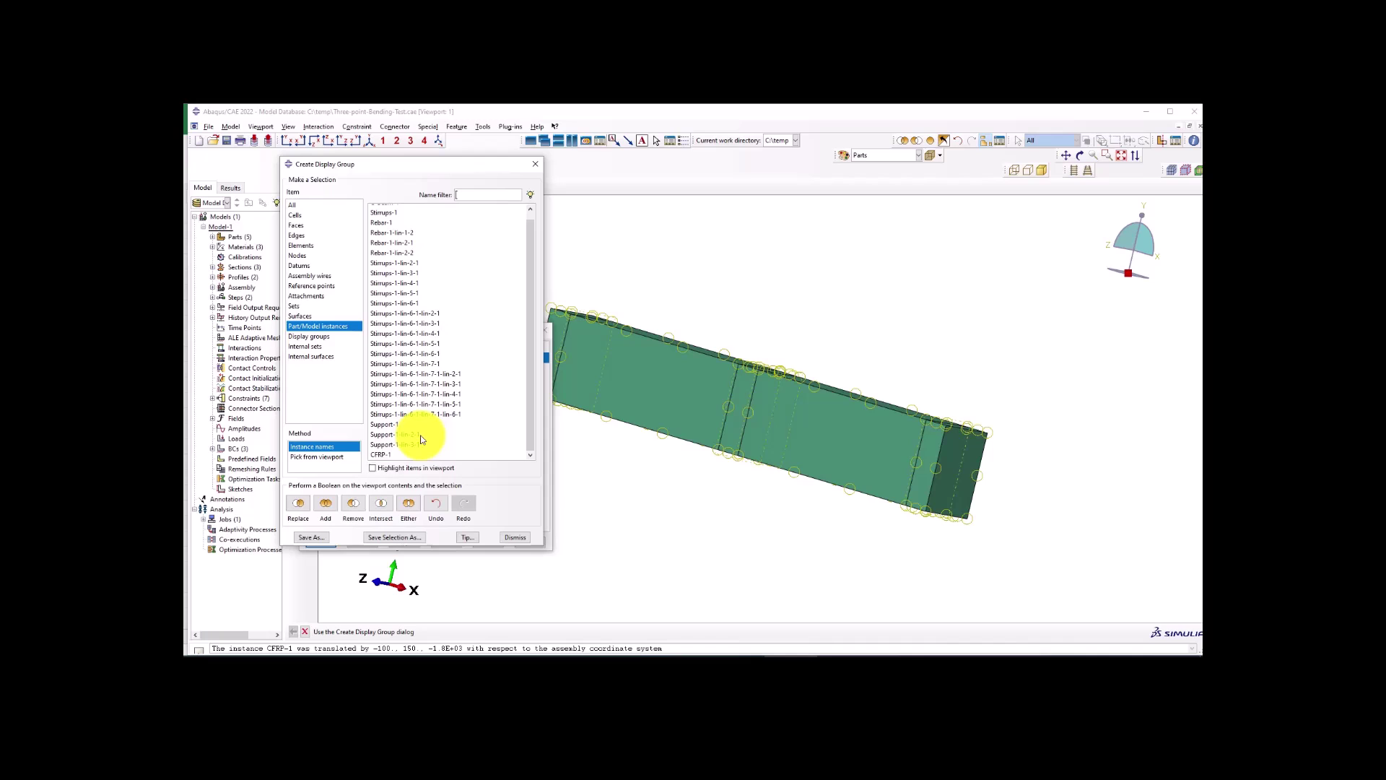
pyautogui.click(379, 454)
pyautogui.click(299, 506)
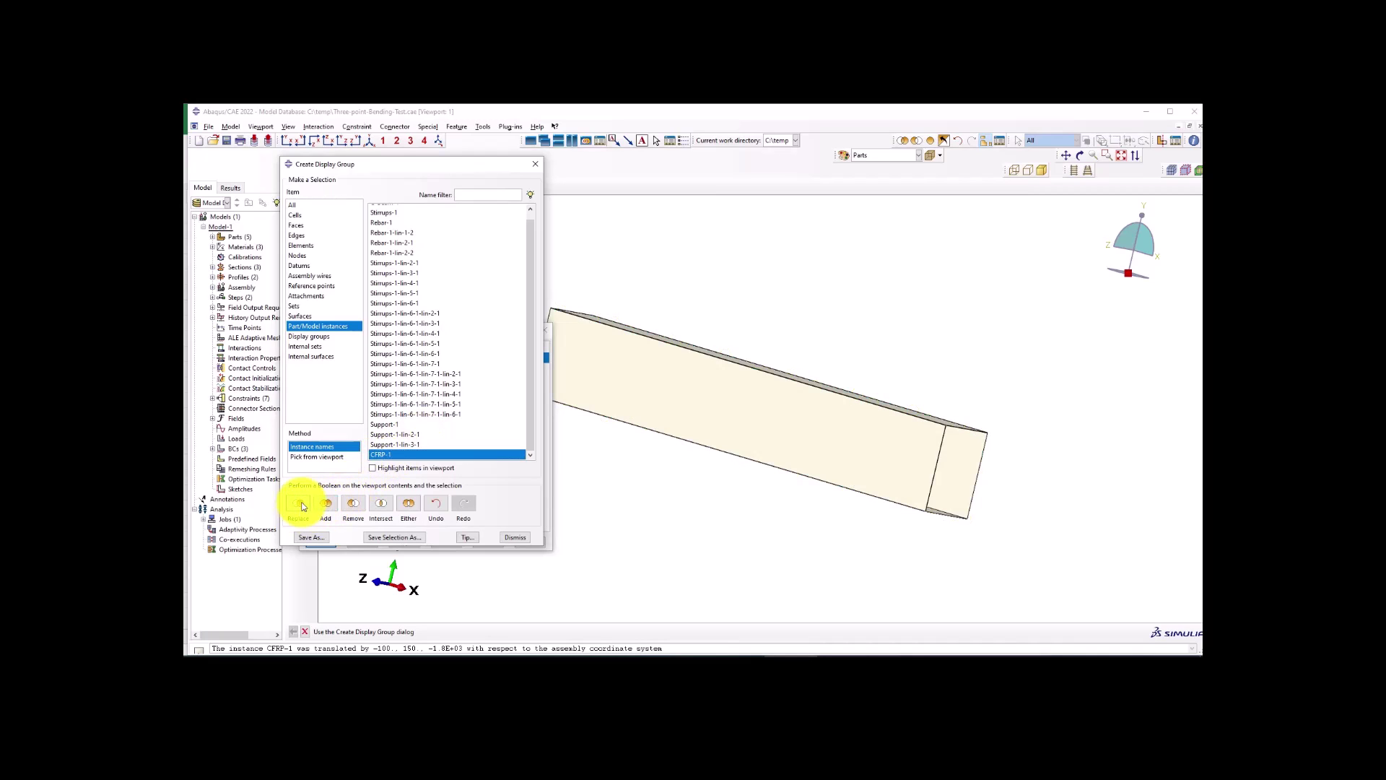
# Select all four long faces of the CFRP shell as the tie's secondary surface and accept the selection.
pyautogui.click(535, 164)
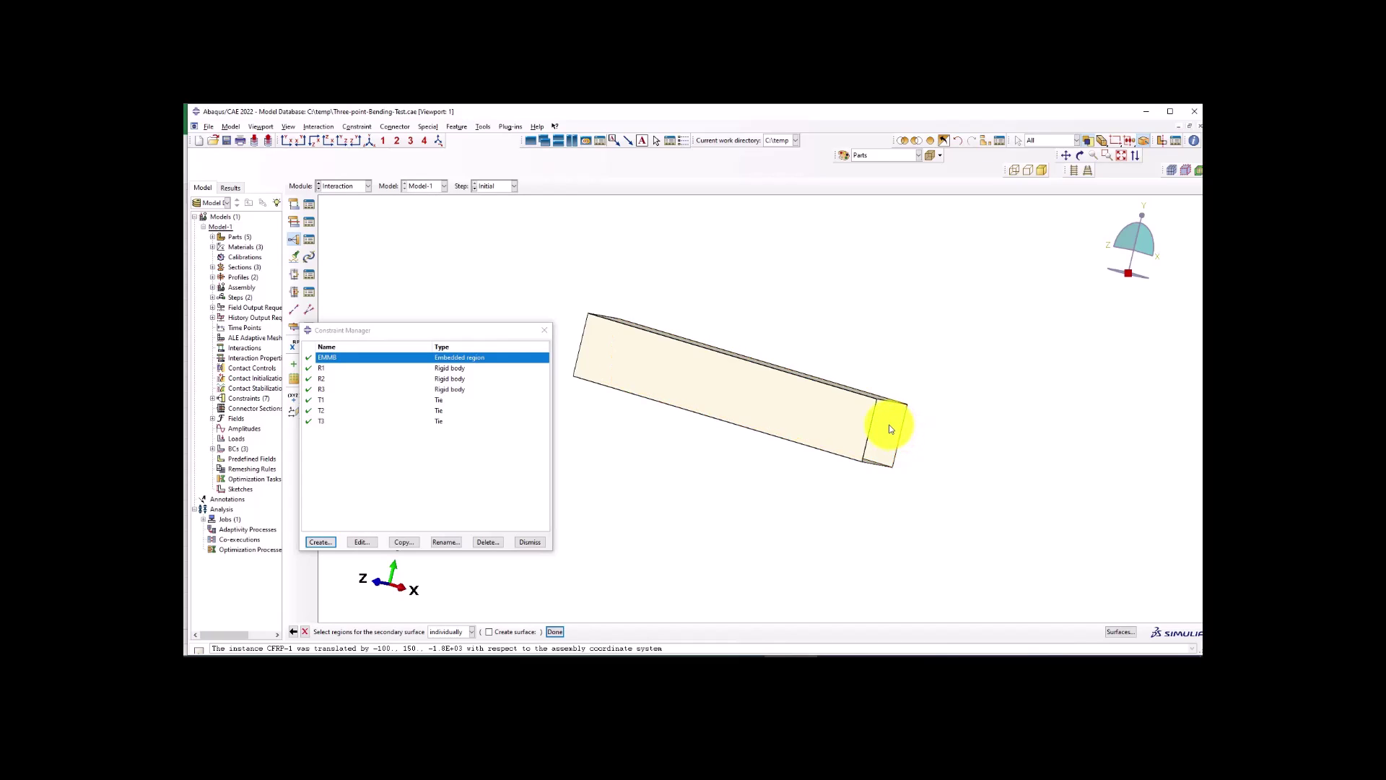
pyautogui.click(893, 429)
pyautogui.scroll(1, 751, 430)
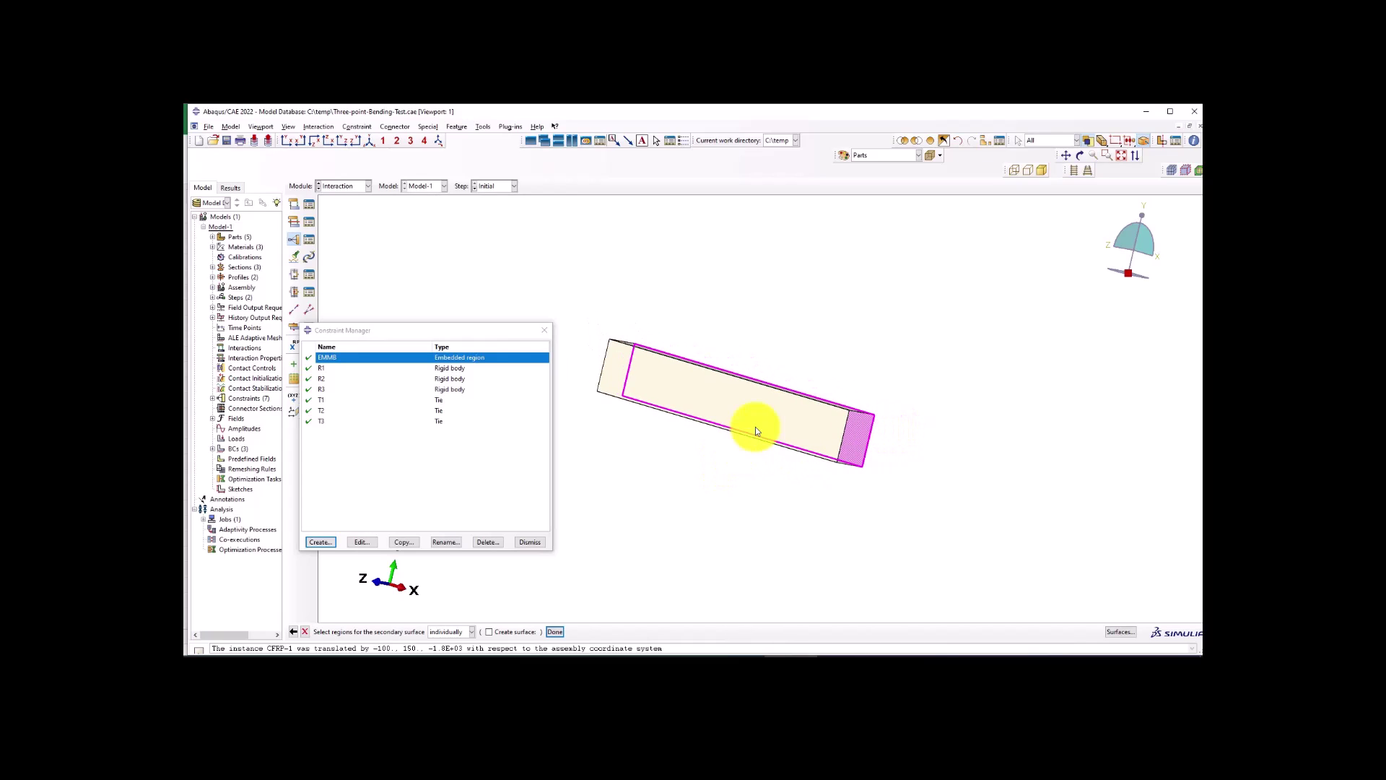
pyautogui.click(369, 140)
pyautogui.scroll(2, 686, 253)
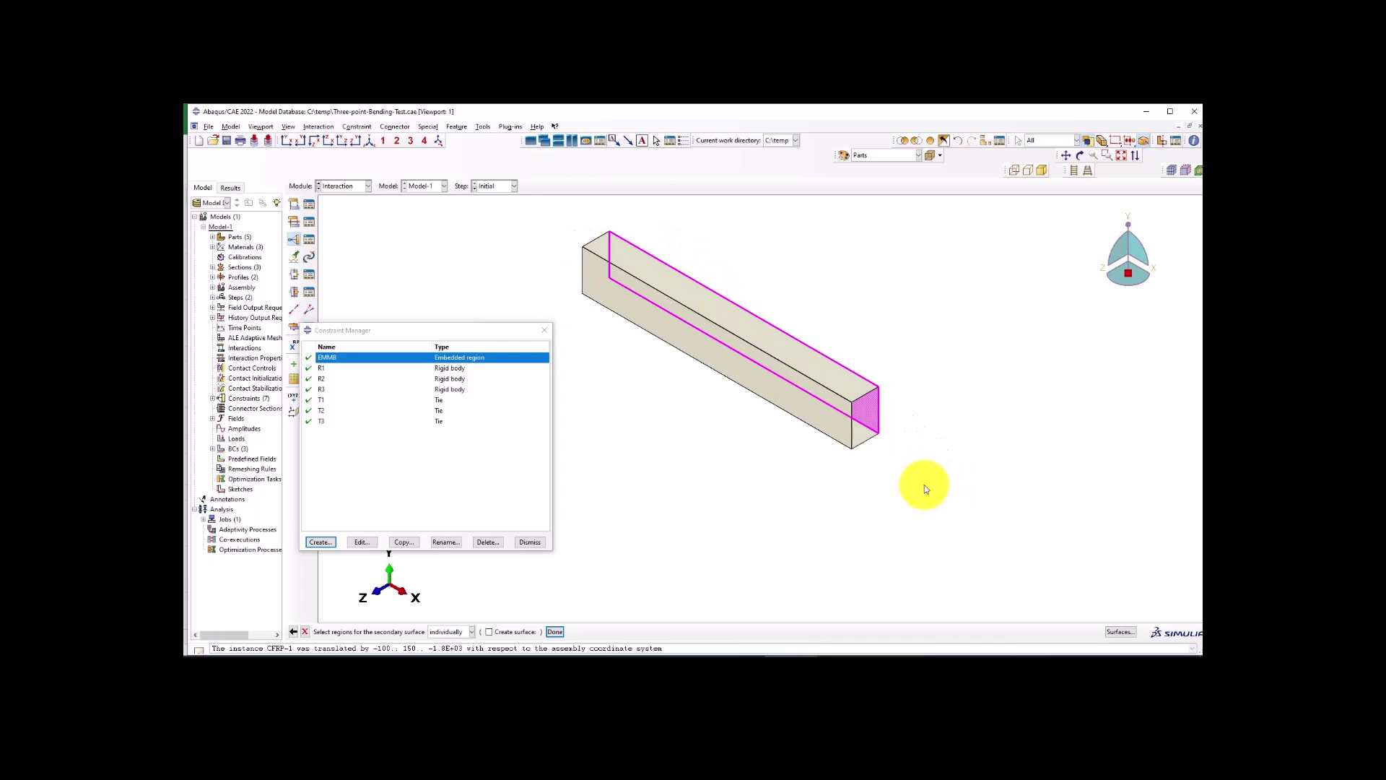
pyautogui.scroll(-1, 922, 483)
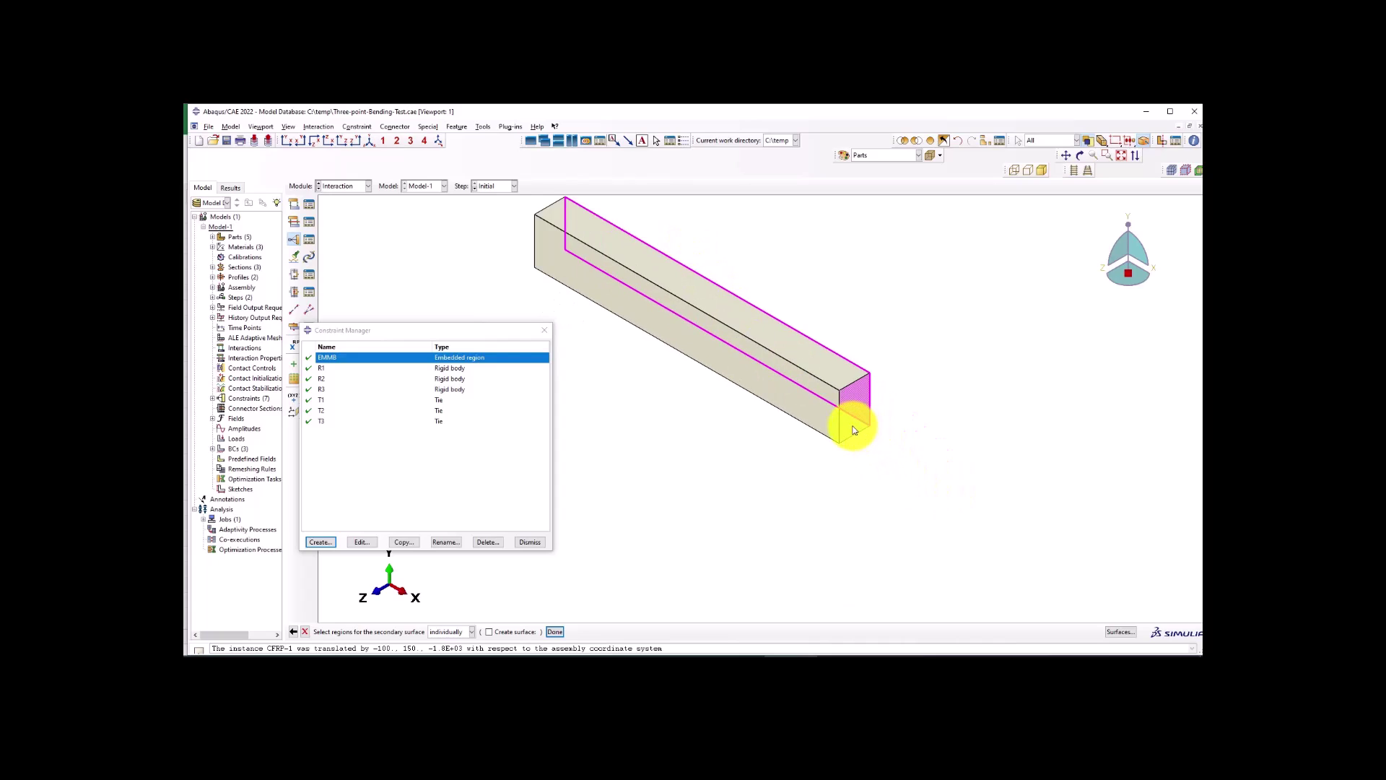
pyautogui.click(843, 383)
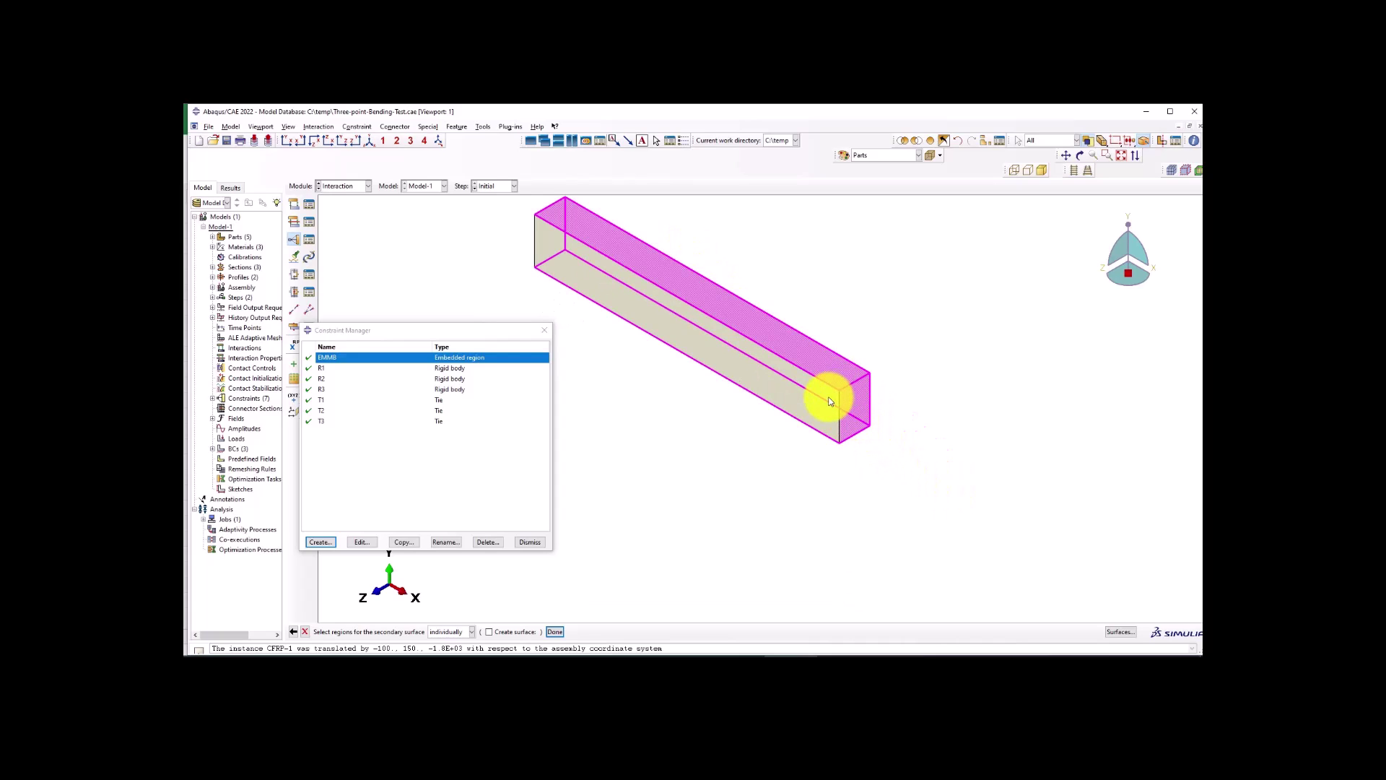
pyautogui.middleClick(770, 474)
# Choose the purple side of the CFRP faces and accept the Concrete-to-CFRP tie with the default settings.
pyautogui.scroll(-1, 855, 402)
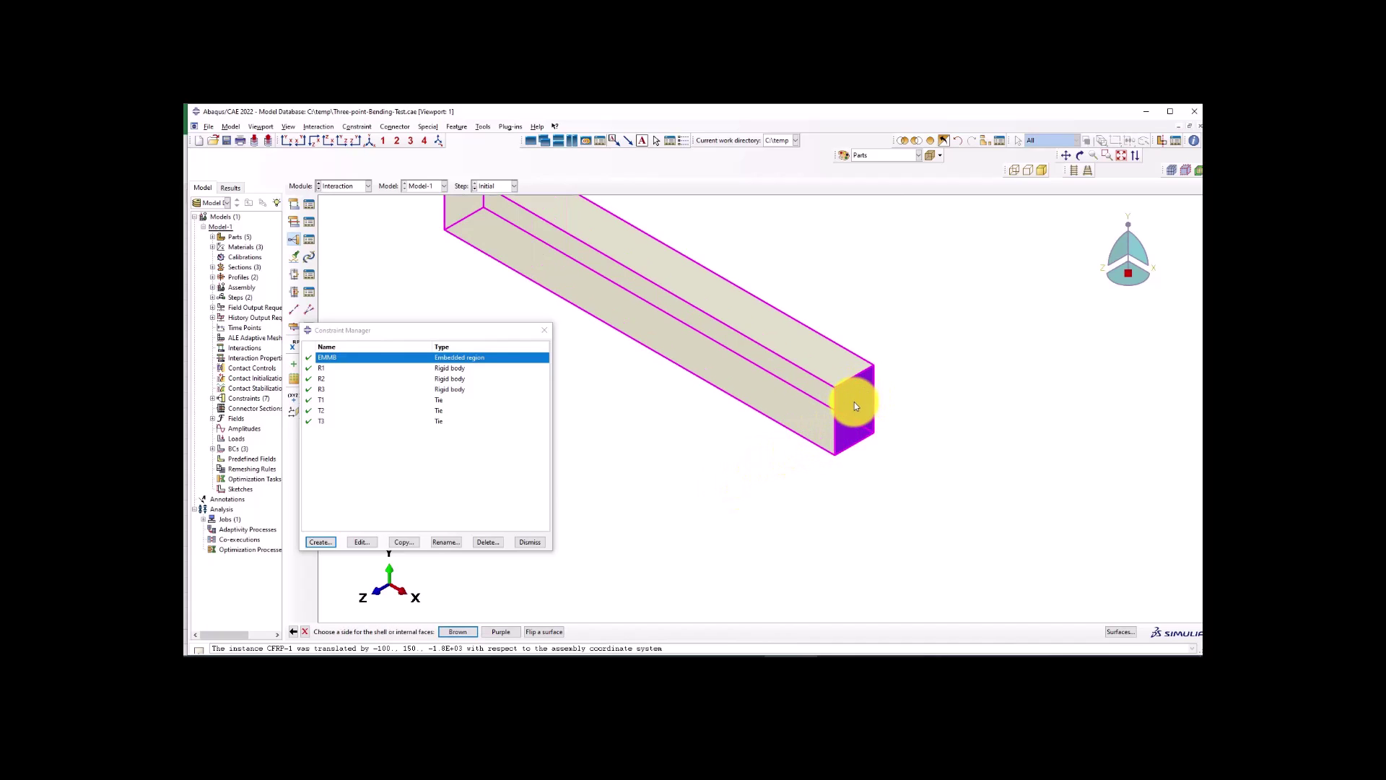
pyautogui.scroll(1, 877, 427)
pyautogui.scroll(1, 821, 441)
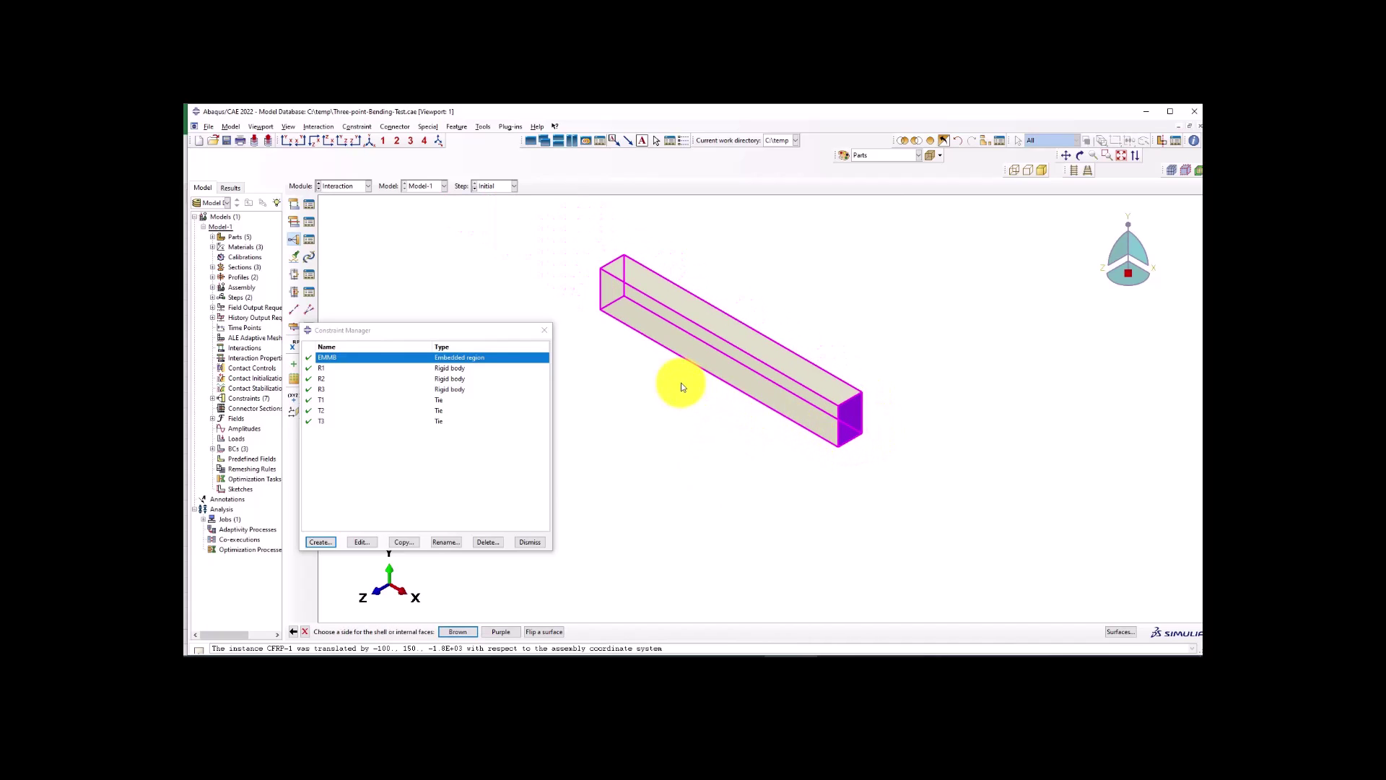
pyautogui.keyDown('ctrl'); pyautogui.keyDown('alt'); pyautogui.moveTo(679, 383); pyautogui.dragTo(836, 433); pyautogui.keyUp('alt'); pyautogui.keyUp('ctrl')
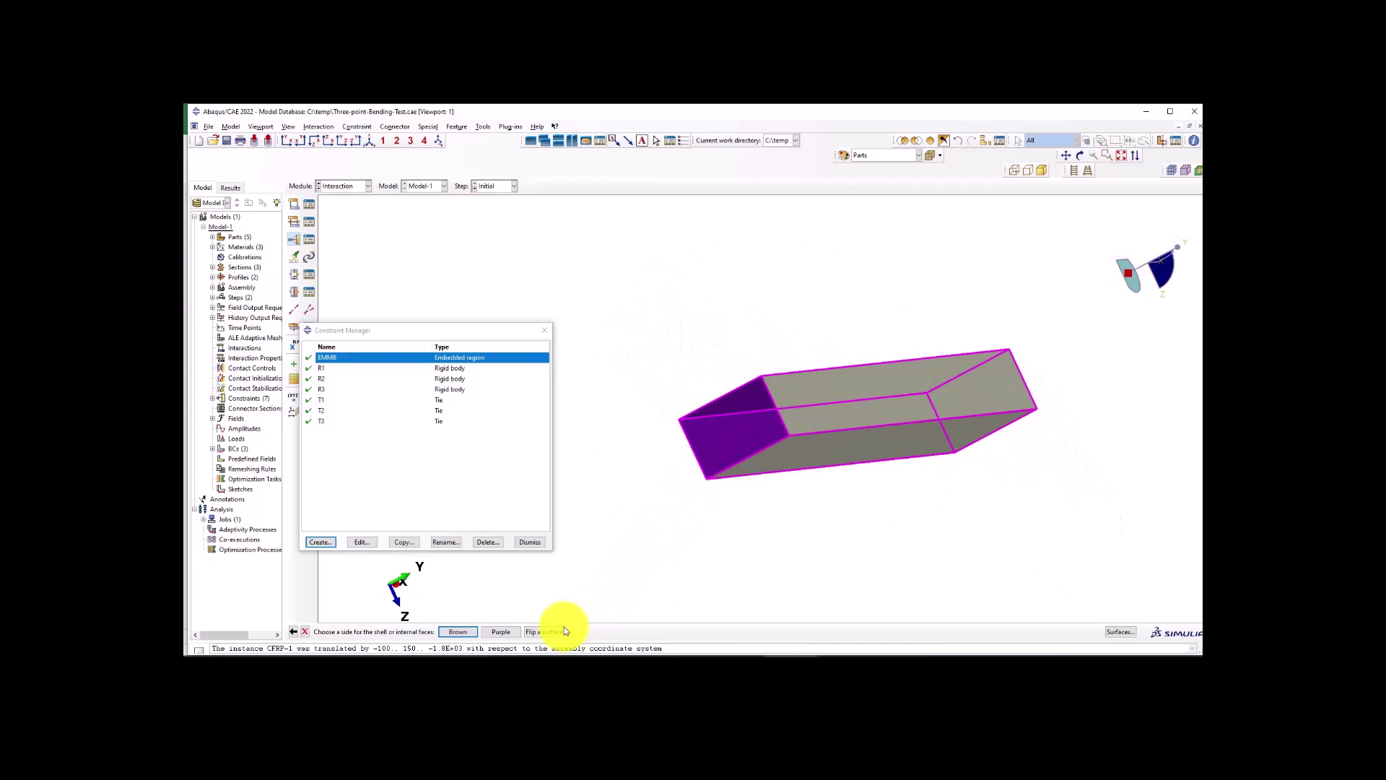
pyautogui.click(501, 633)
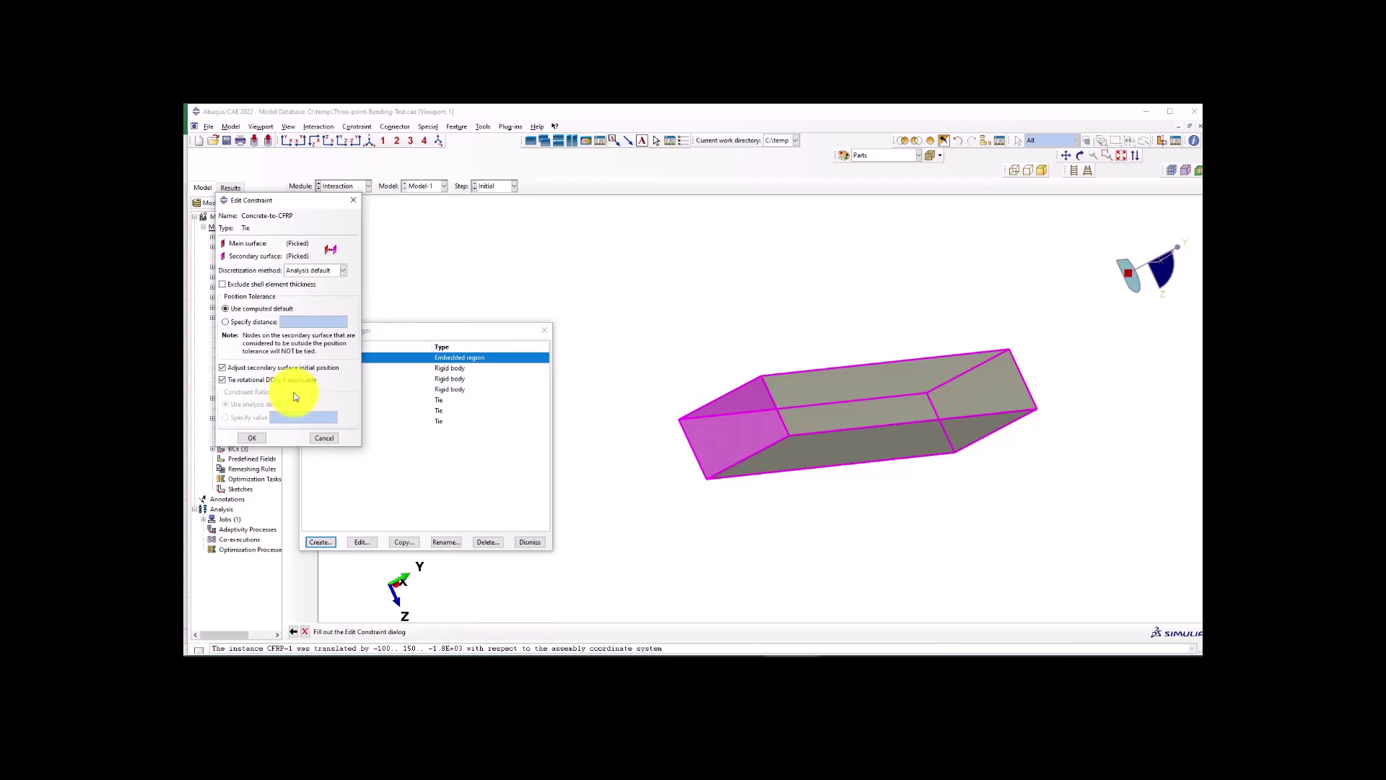
pyautogui.click(251, 438)
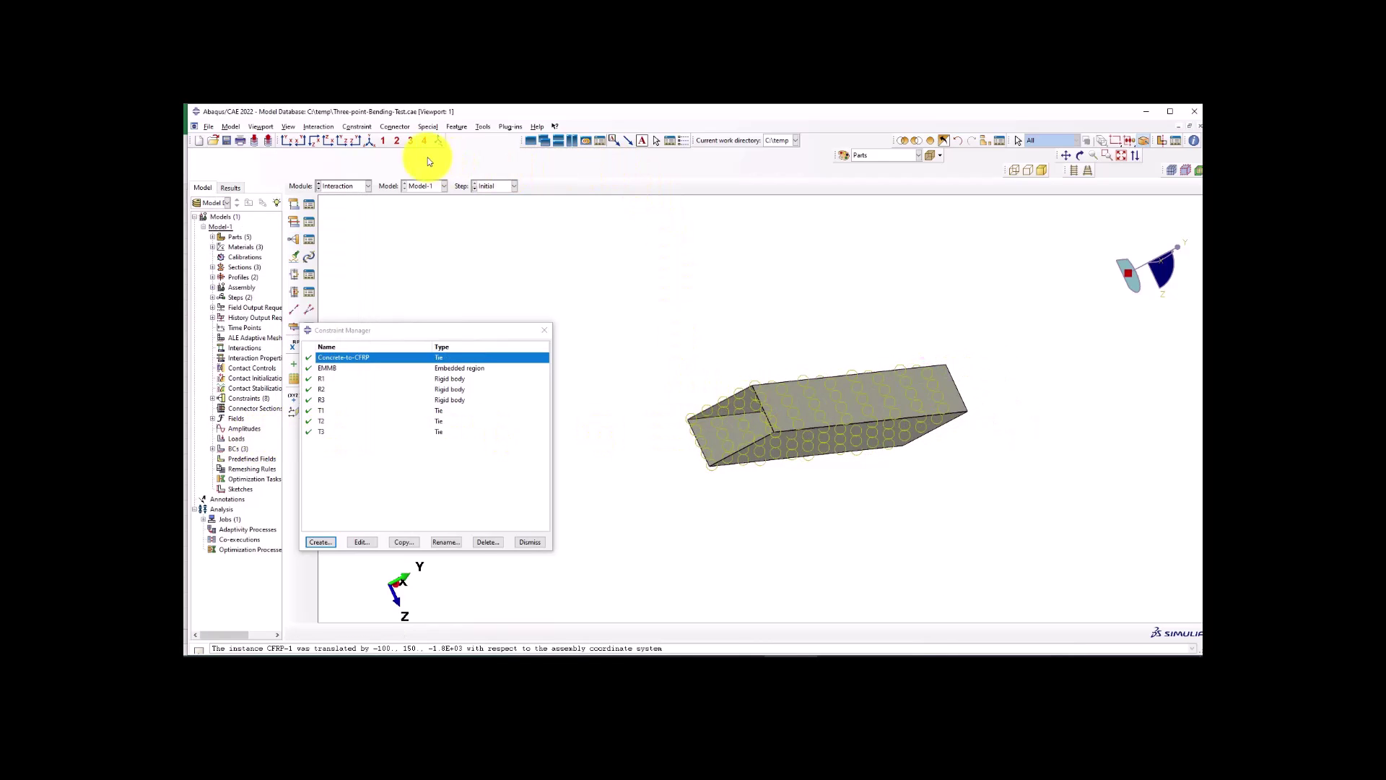
# Display the complete assembly again in an isometric view.
pyautogui.click(934, 142)
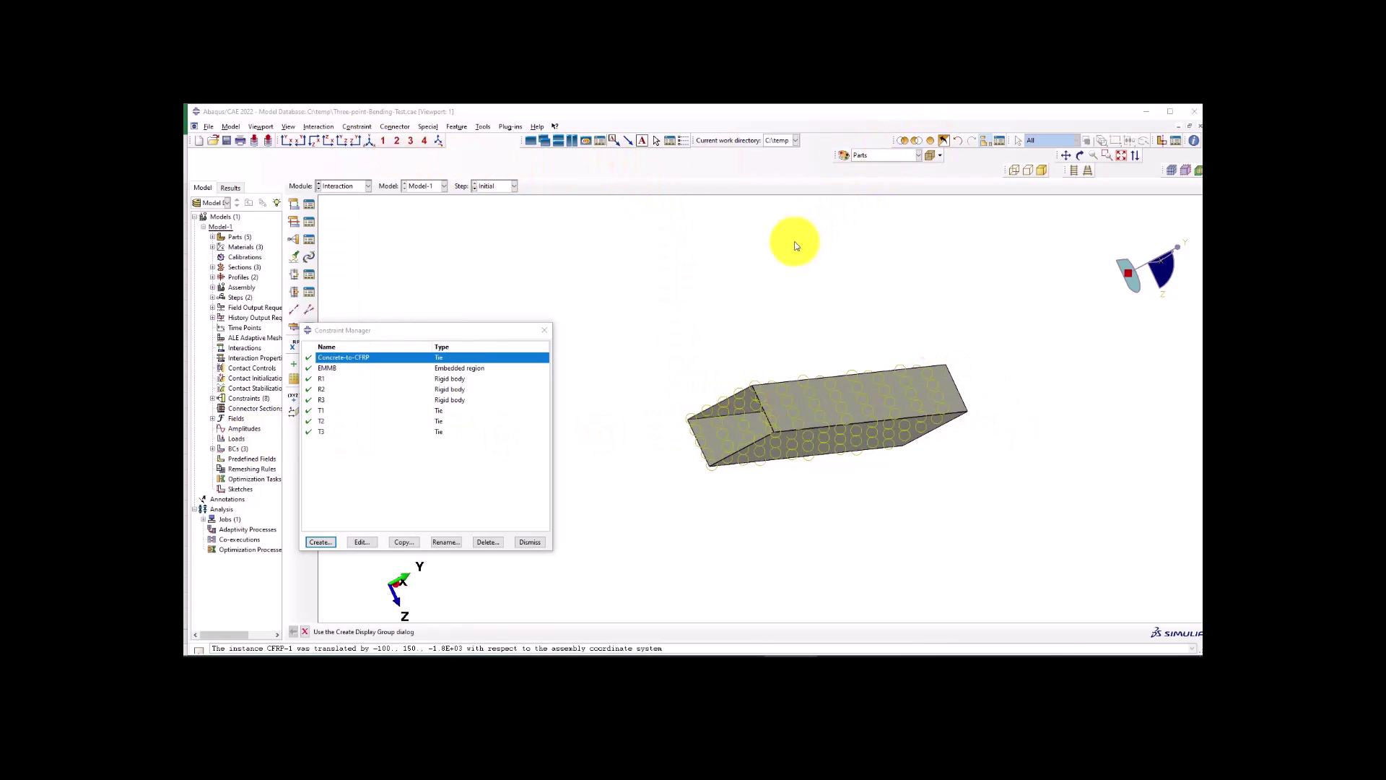
pyautogui.click(370, 140)
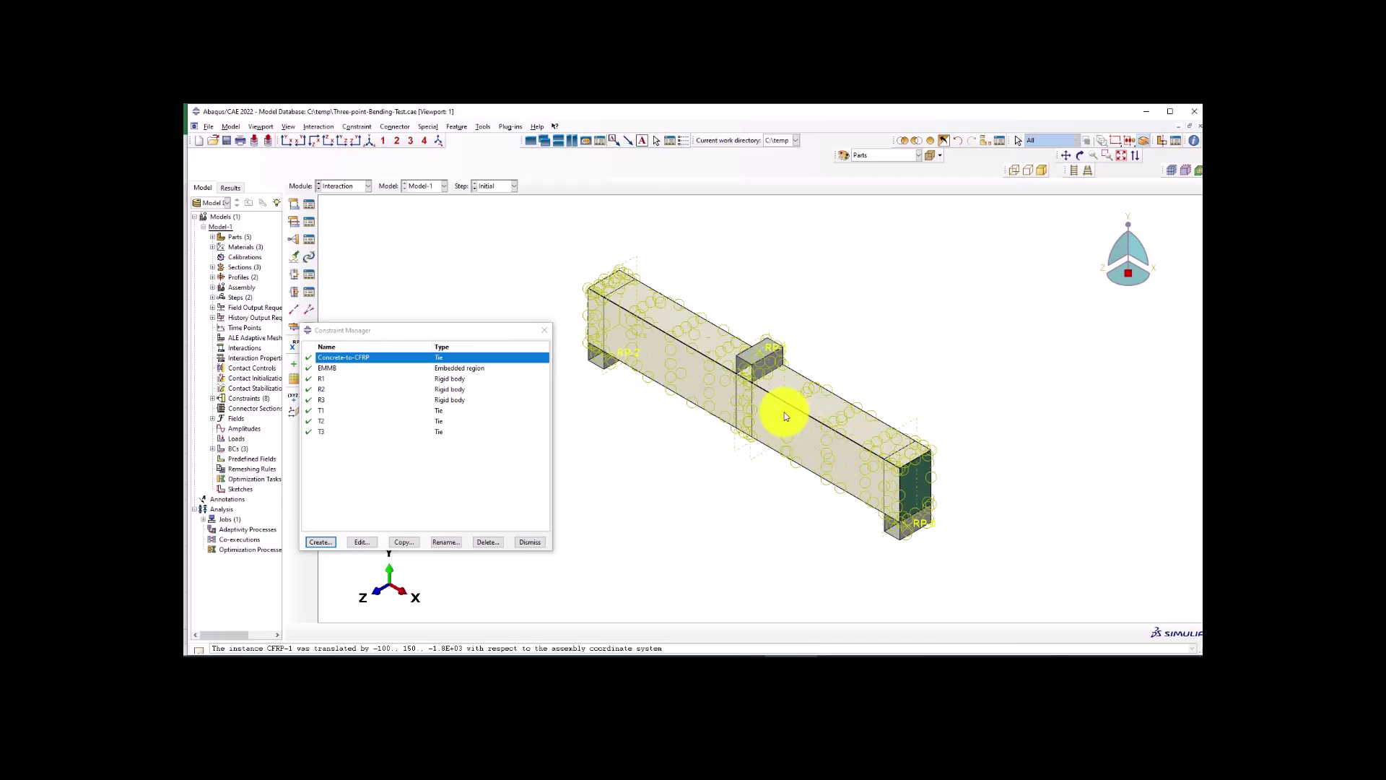
pyautogui.scroll(-1, 755, 410)
pyautogui.scroll(1, 726, 367)
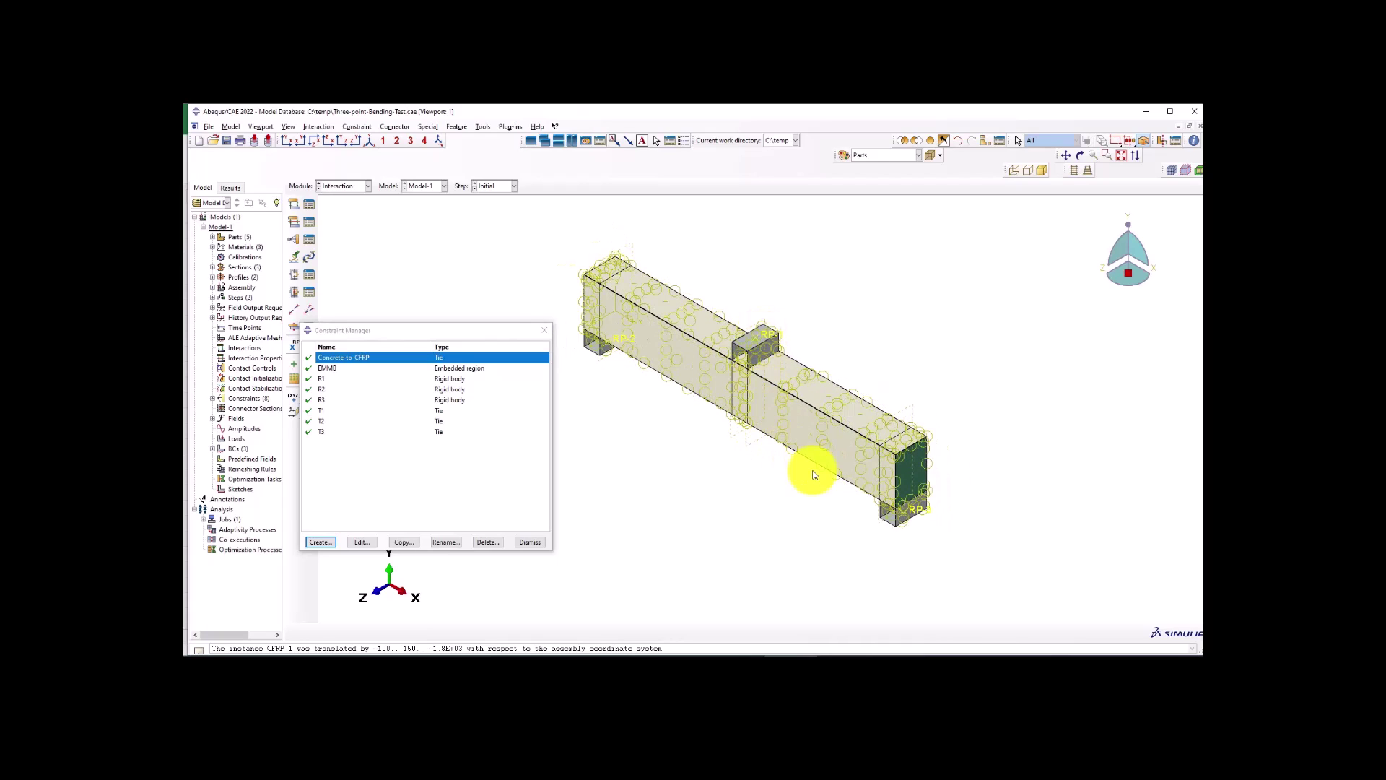
# Examine the tied CFRP shell around the beam, especially where it meets the end support.
pyautogui.scroll(-1, 867, 484)
pyautogui.scroll(1, 881, 405)
pyautogui.scroll(-1, 902, 510)
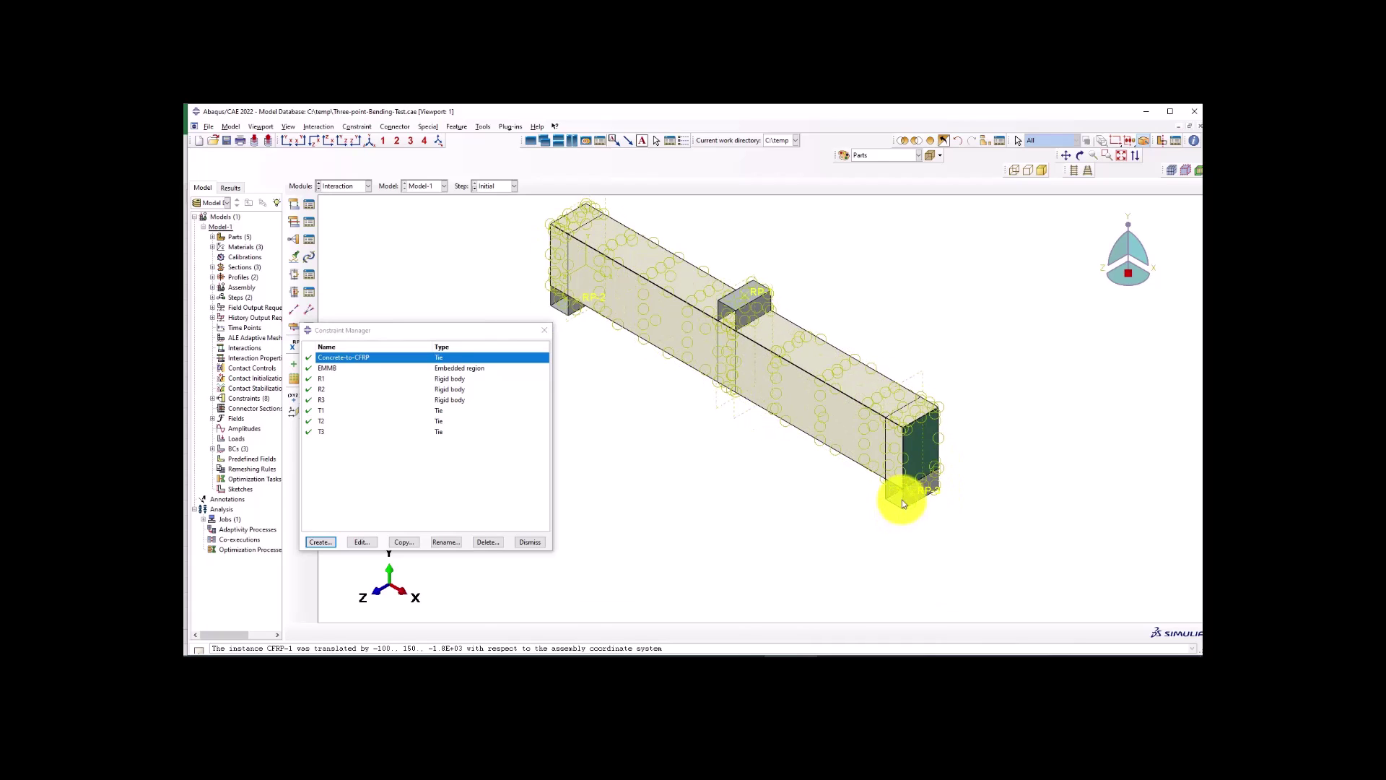
pyautogui.scroll(-2, 895, 488)
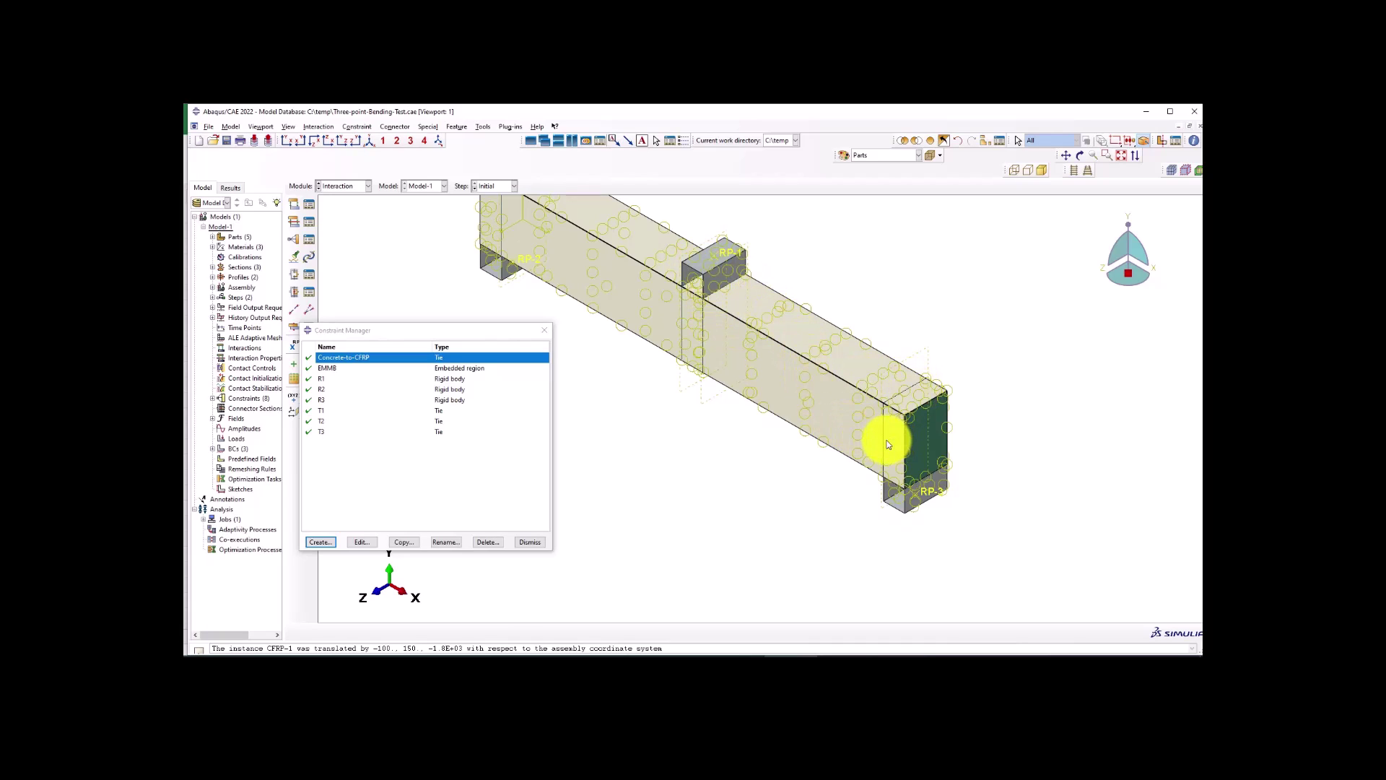
pyautogui.scroll(1, 895, 440)
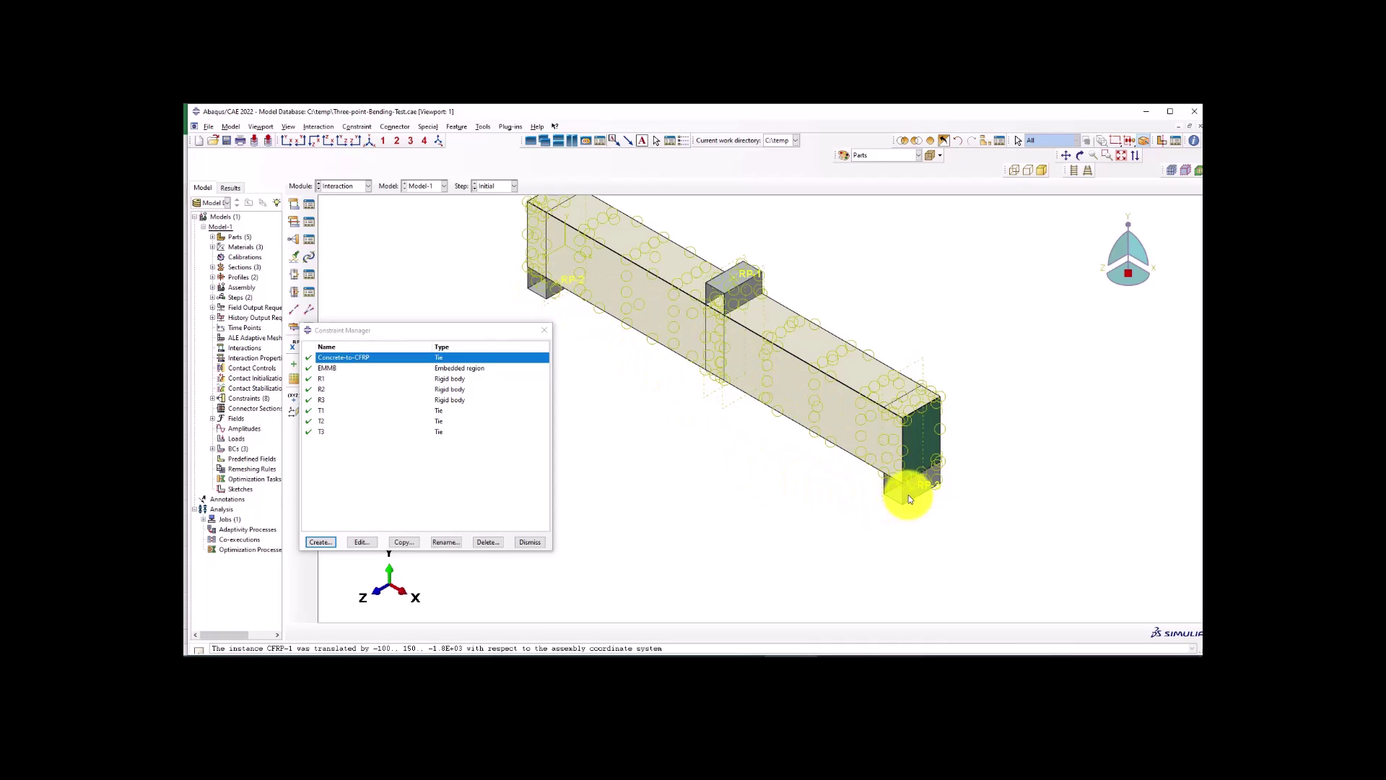
pyautogui.scroll(-1, 903, 497)
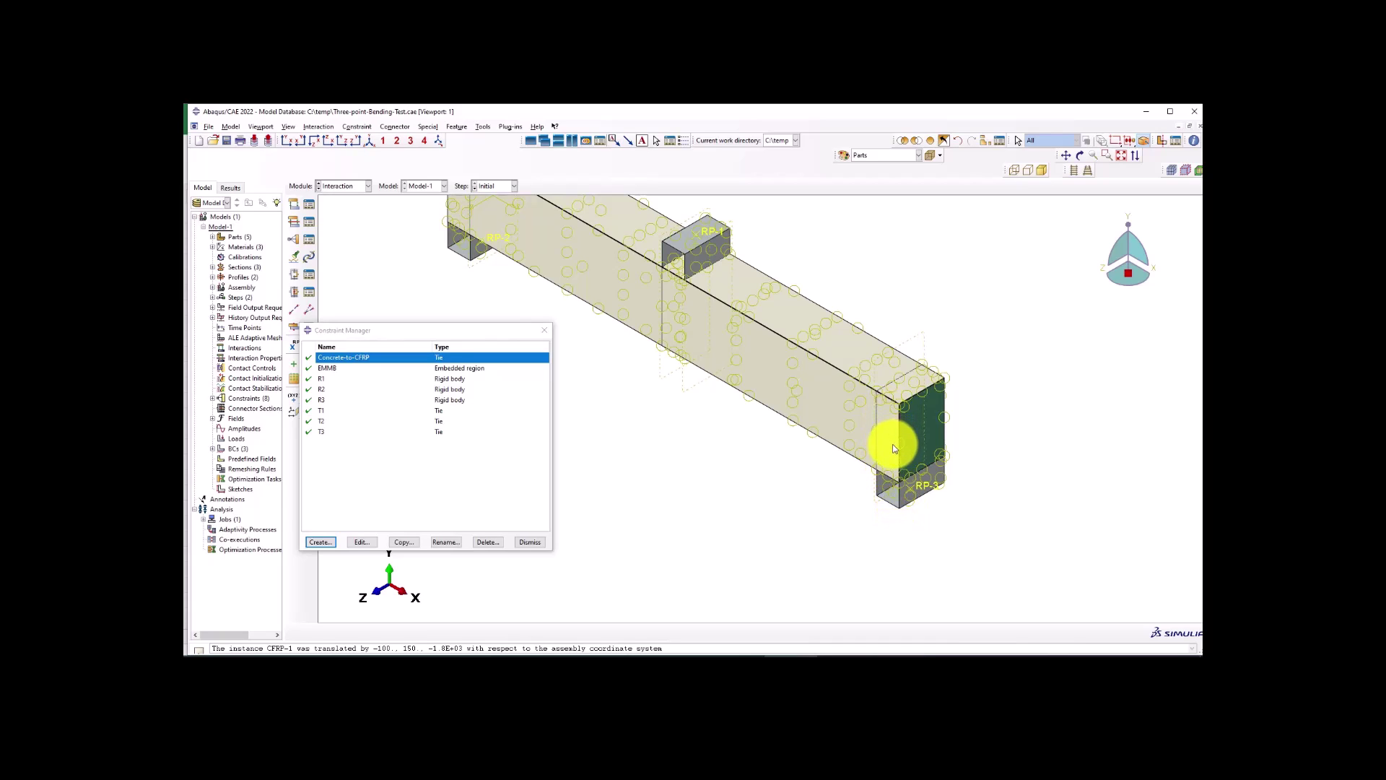
pyautogui.scroll(1, 894, 449)
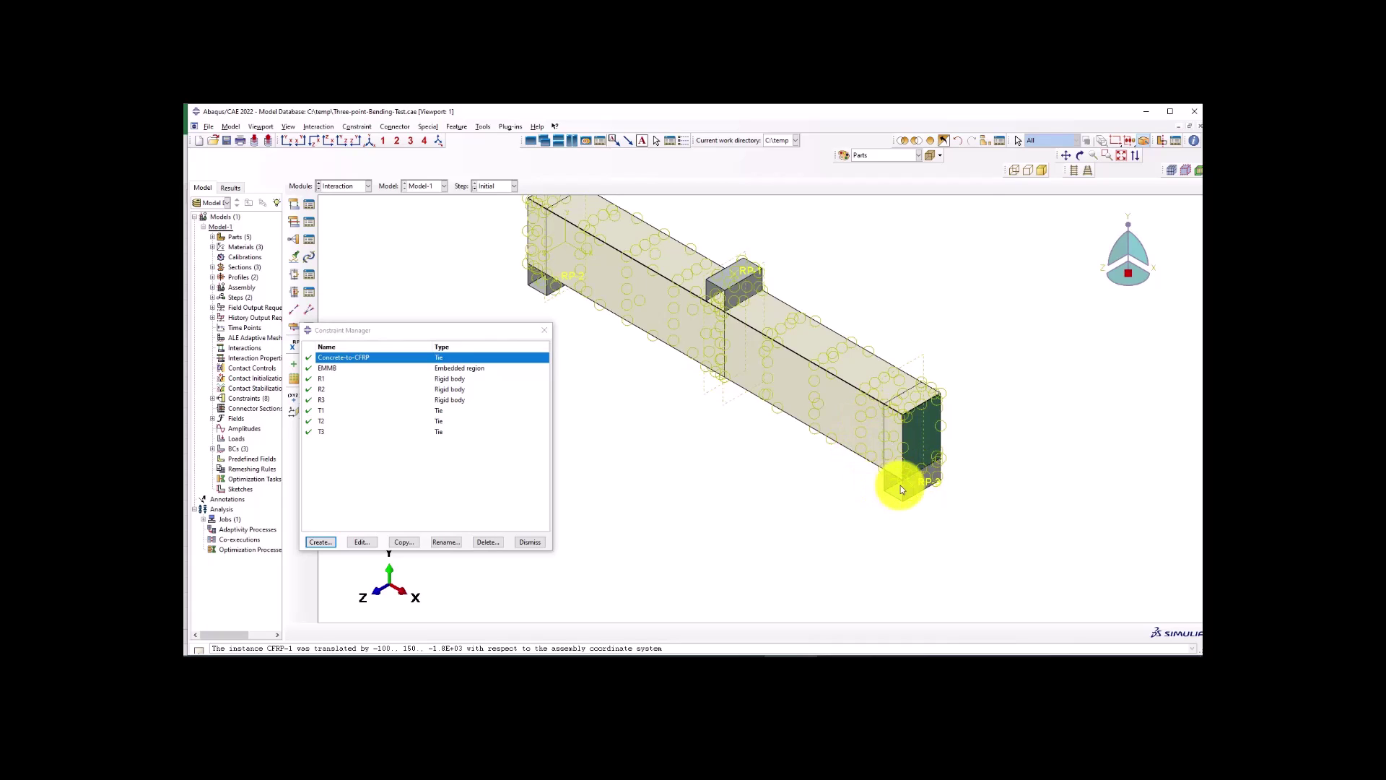
pyautogui.scroll(-1, 903, 485)
pyautogui.scroll(1, 913, 481)
pyautogui.scroll(-1, 907, 481)
pyautogui.scroll(1, 885, 481)
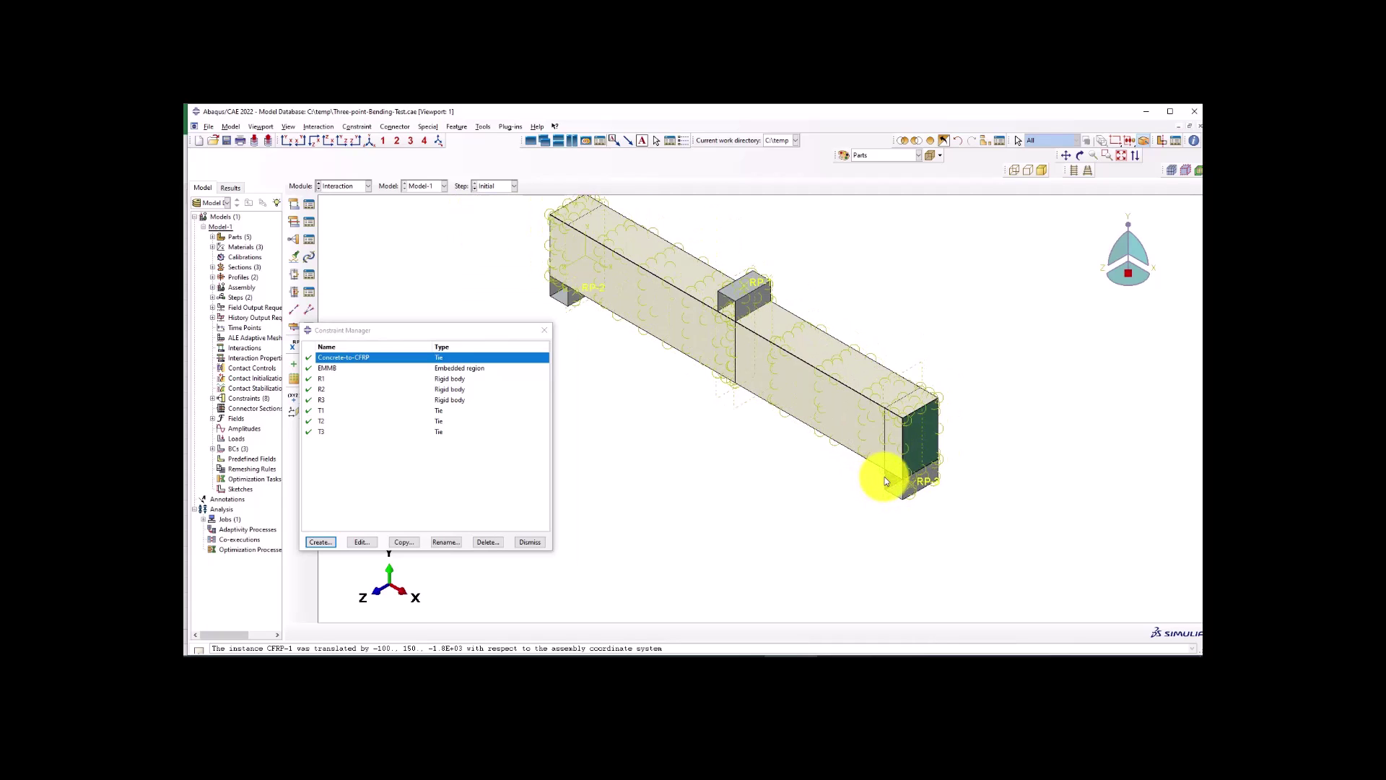
pyautogui.scroll(-1, 886, 477)
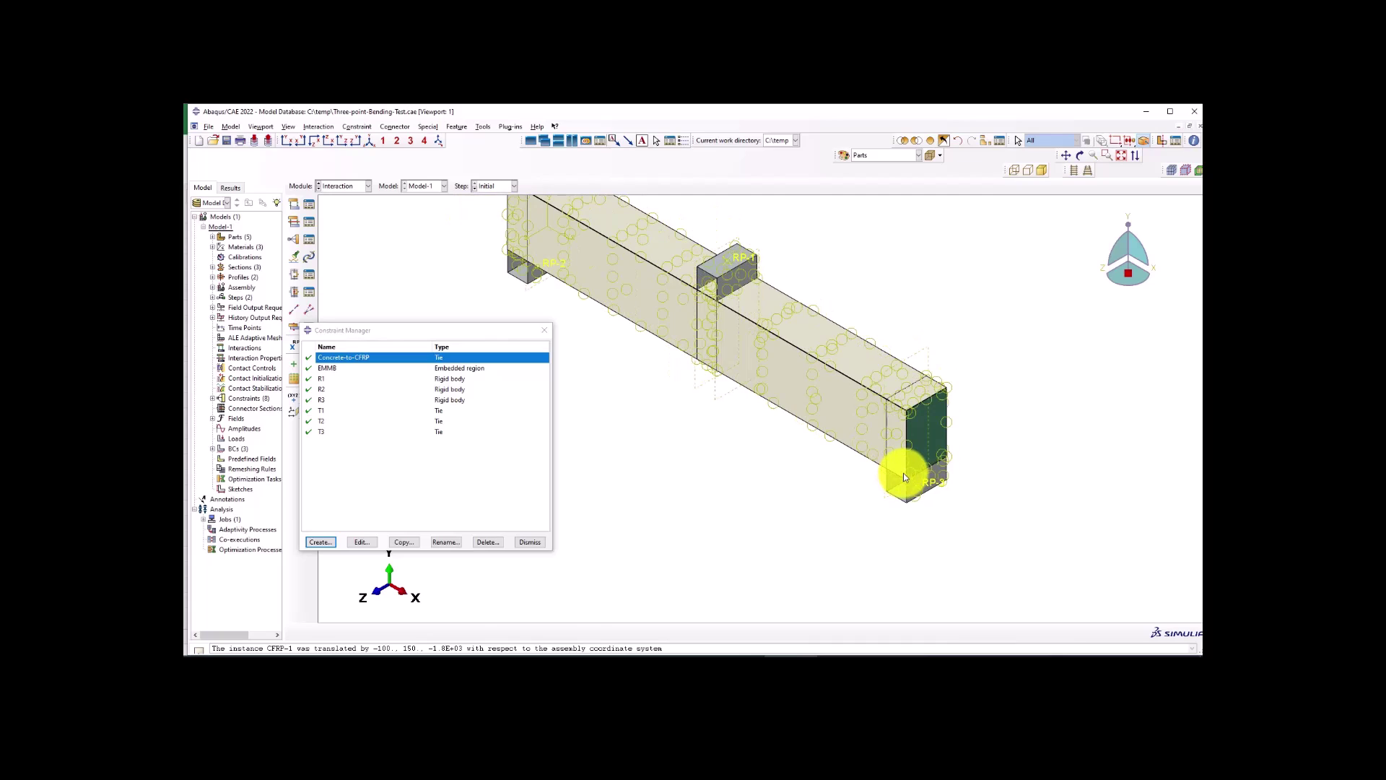
pyautogui.scroll(-1, 870, 472)
pyautogui.scroll(2, 869, 482)
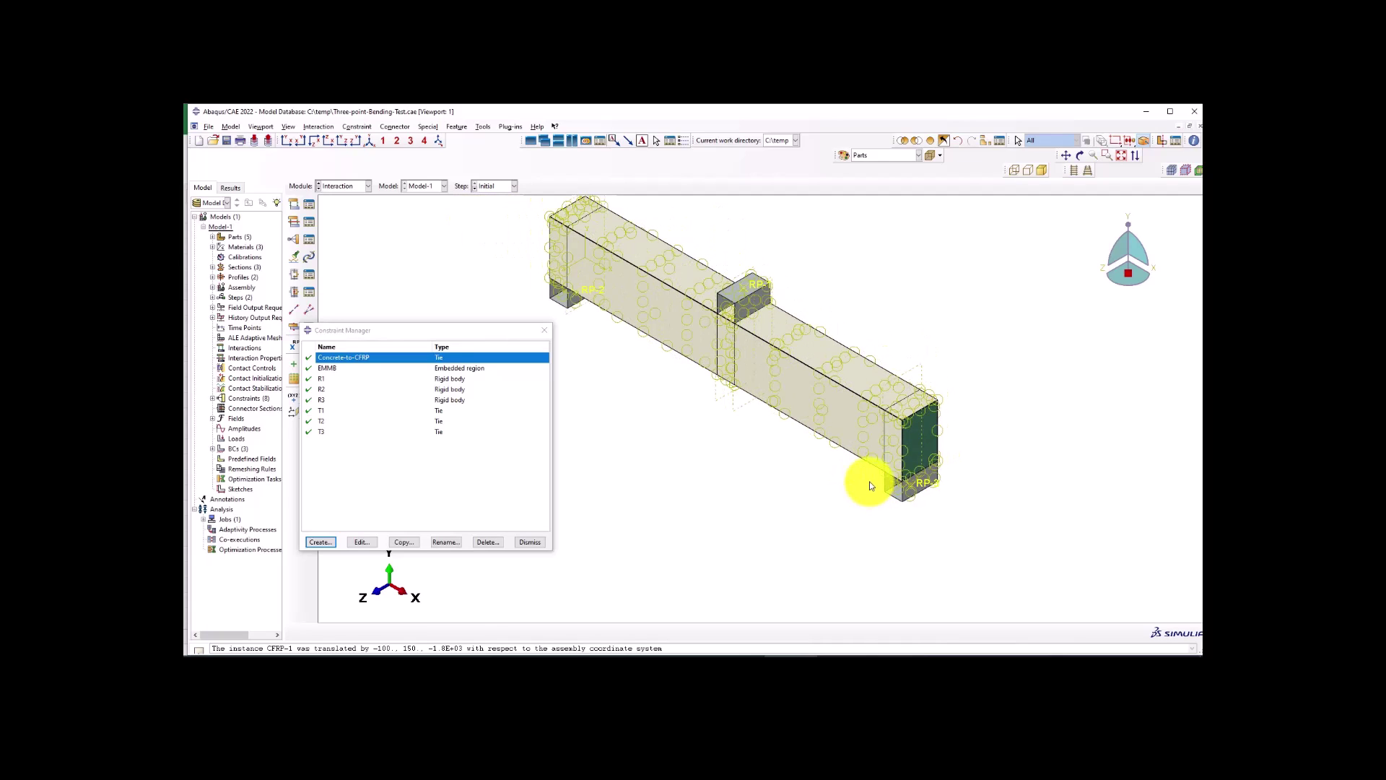
# Close the constraint manager and switch to the Load module.
pyautogui.click(542, 331)
pyautogui.click(542, 332)
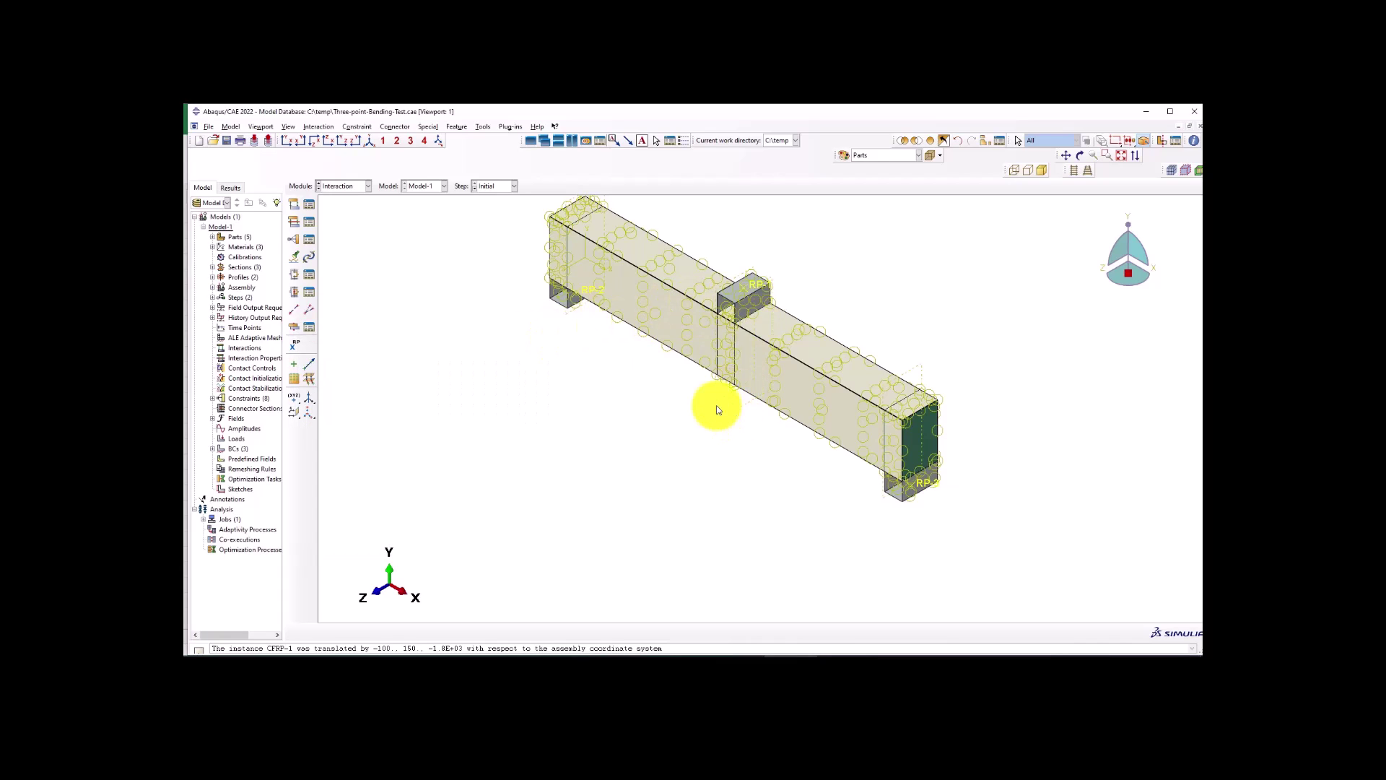
pyautogui.scroll(1, 710, 415)
pyautogui.scroll(-1, 874, 427)
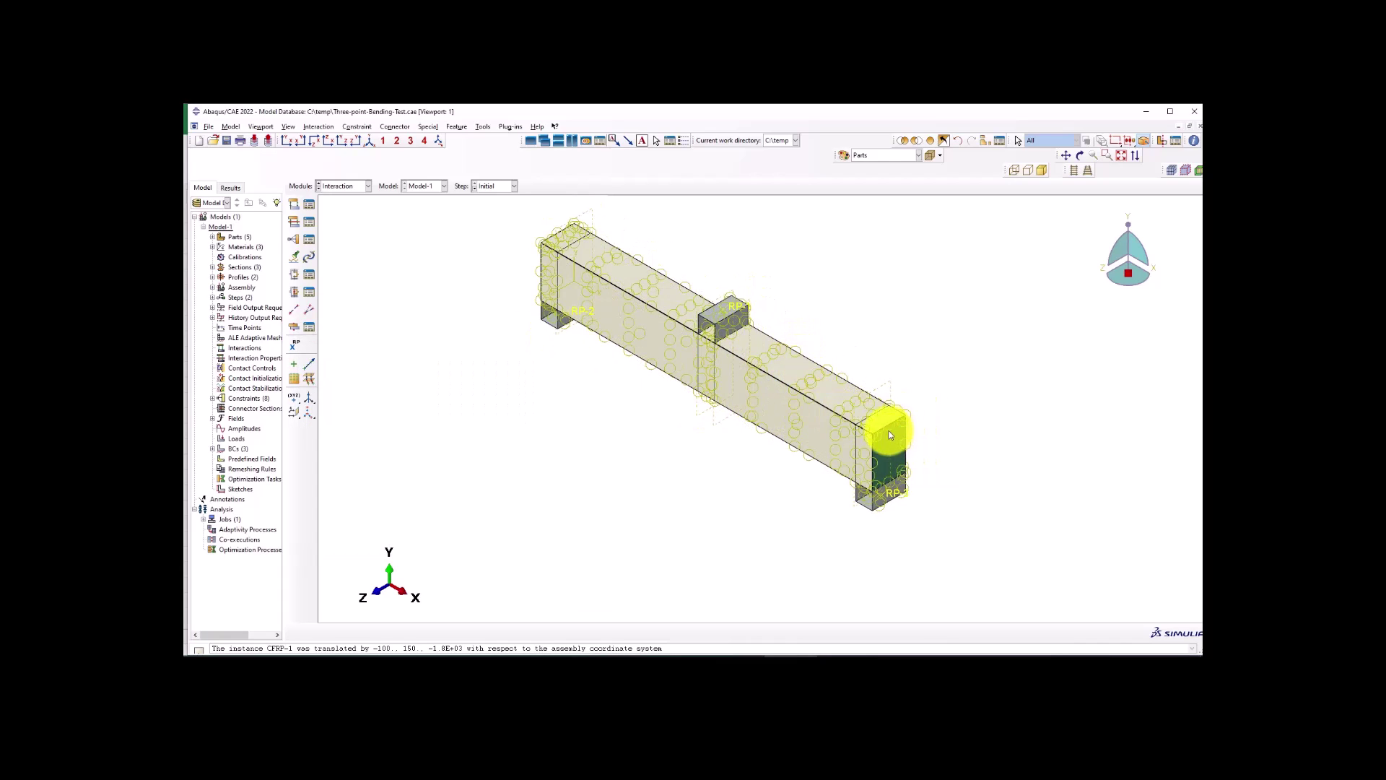
pyautogui.scroll(-1, 892, 431)
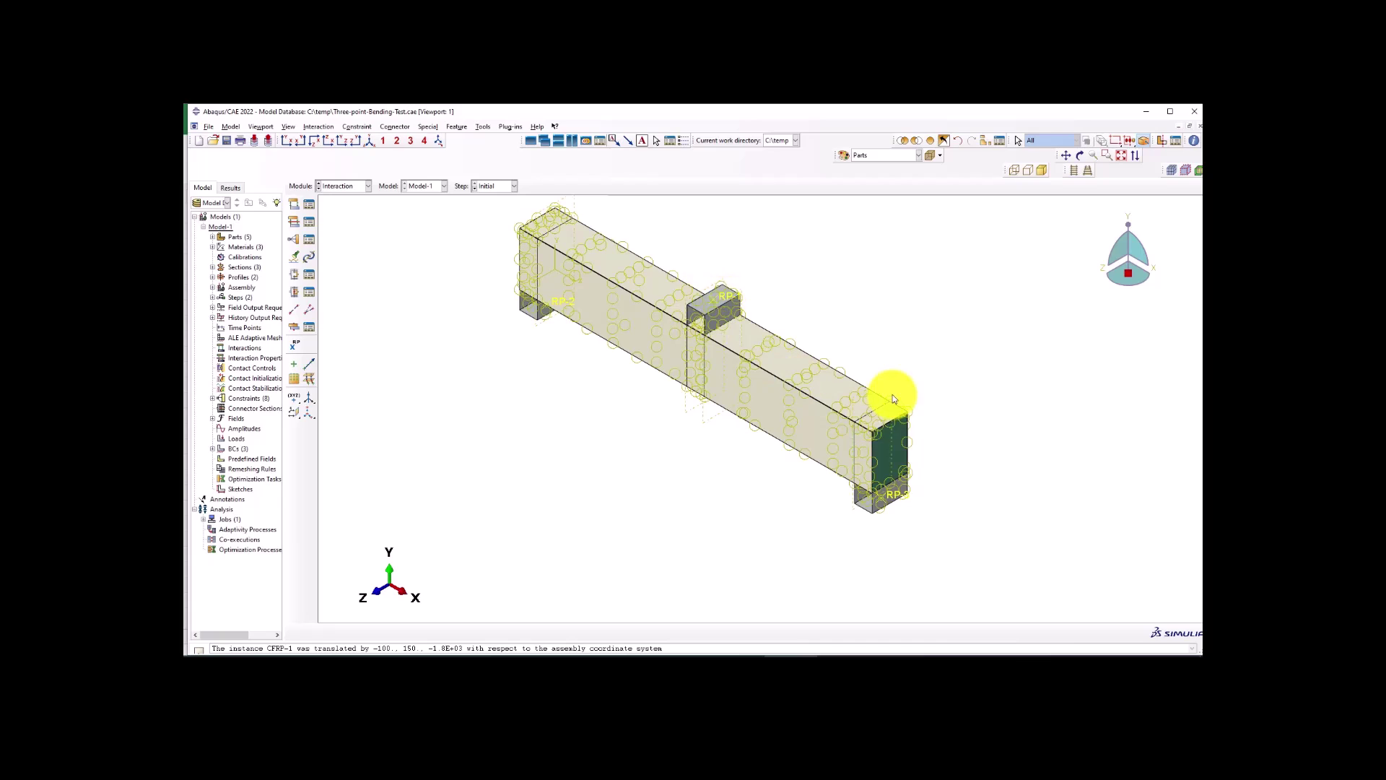
pyautogui.click(331, 186)
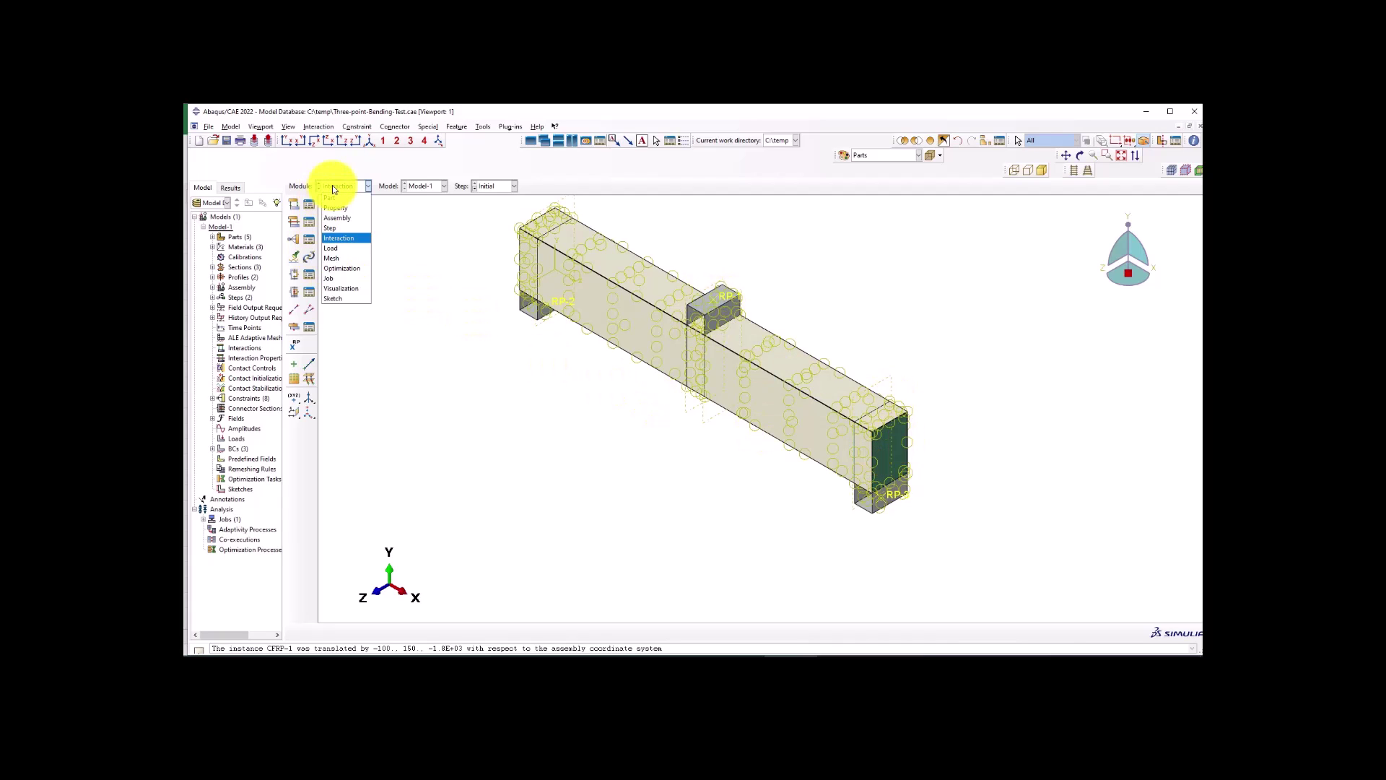
pyautogui.click(340, 248)
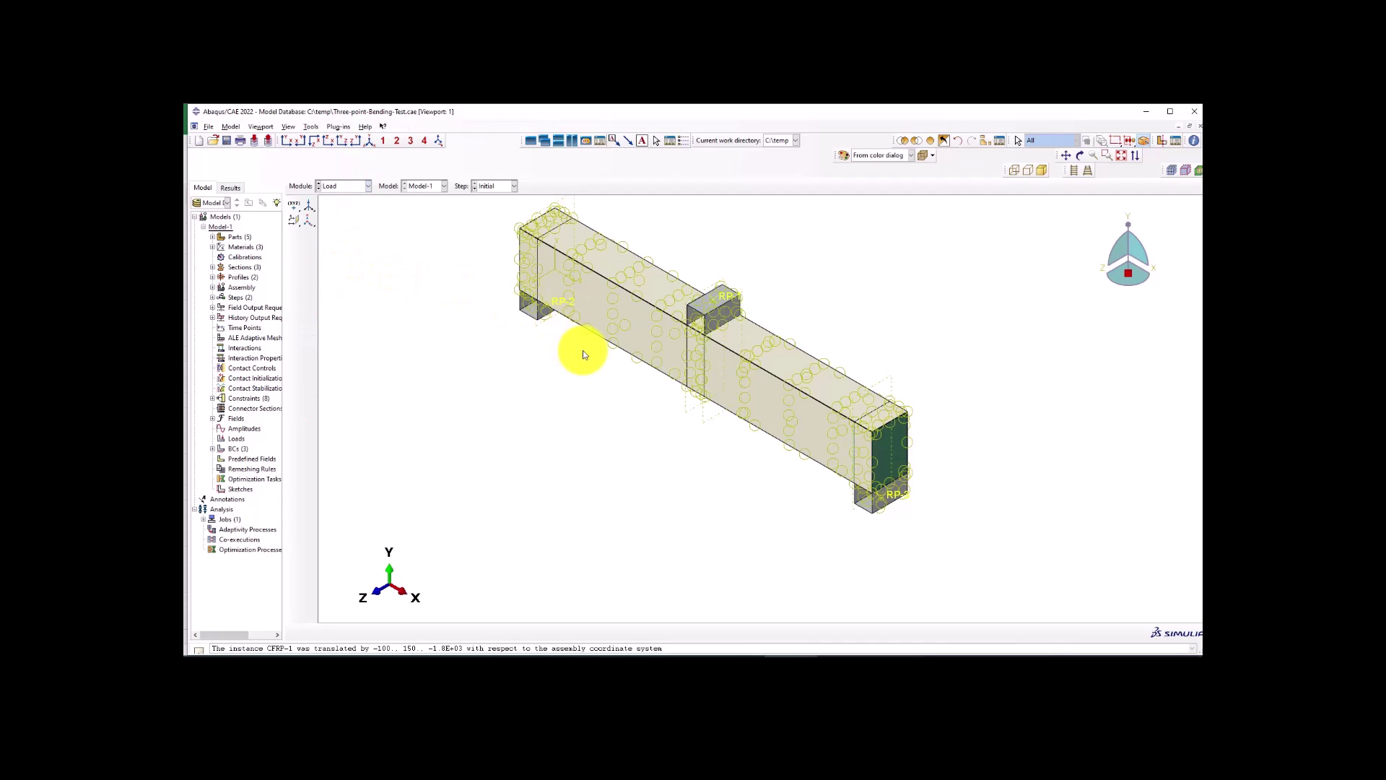
# Review the Push boundary condition in the Static step and close the boundary condition manager.
pyautogui.click(310, 223)
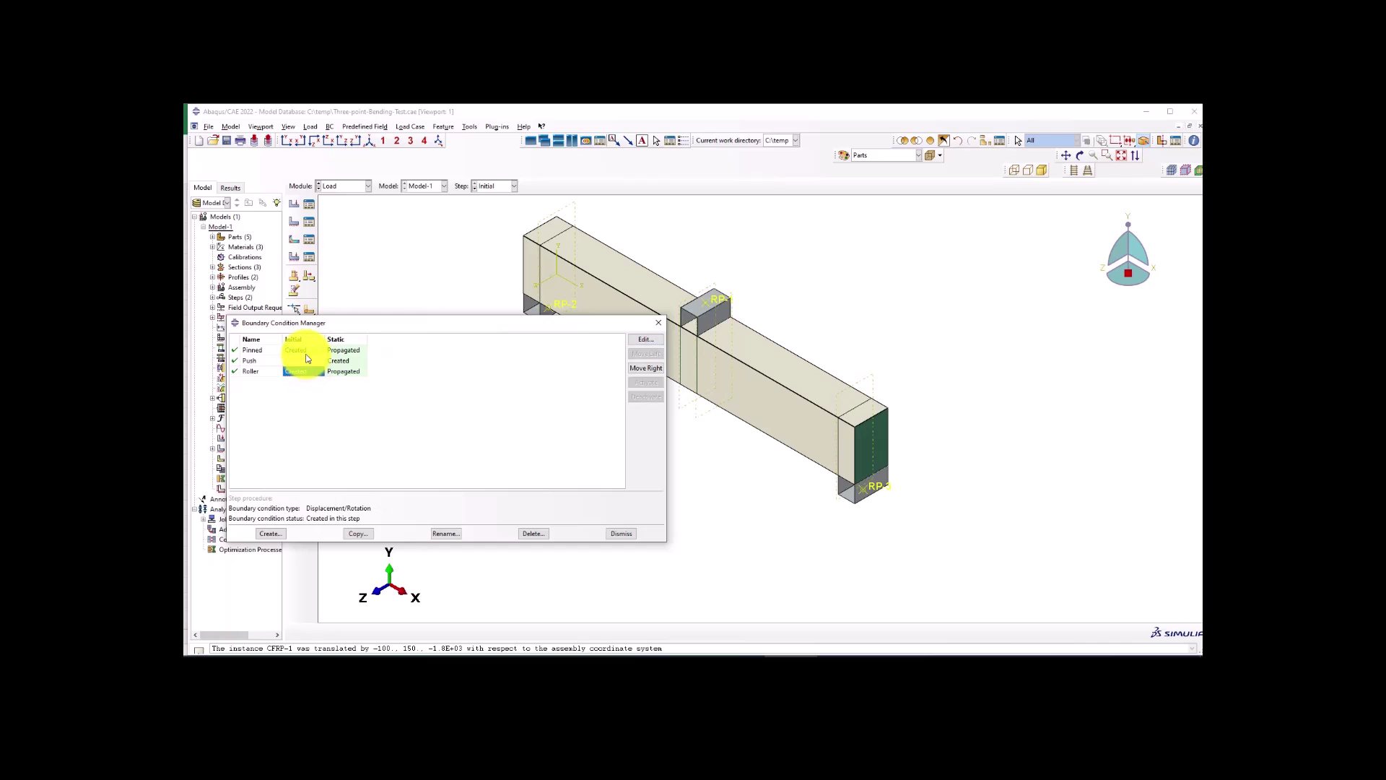
pyautogui.click(338, 360)
pyautogui.click(645, 339)
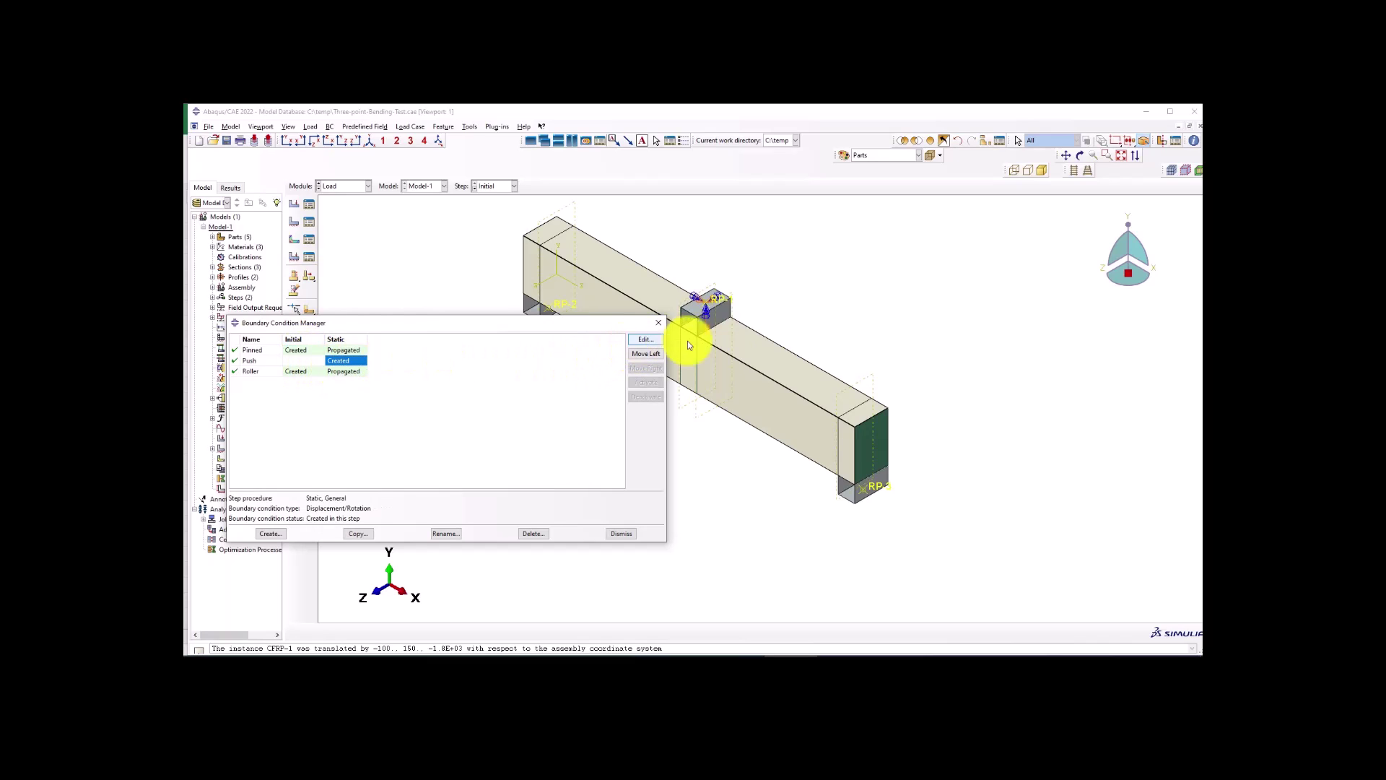
pyautogui.click(508, 252)
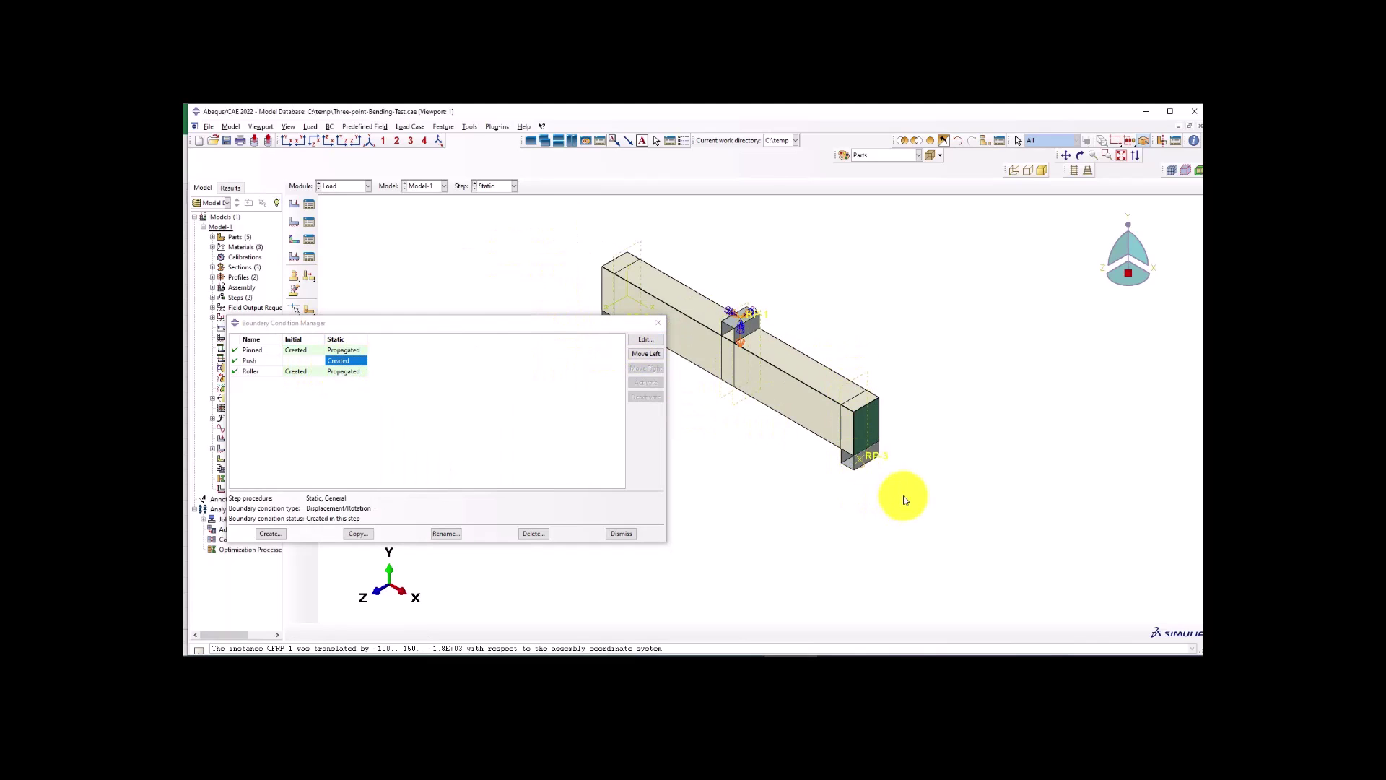
pyautogui.click(659, 322)
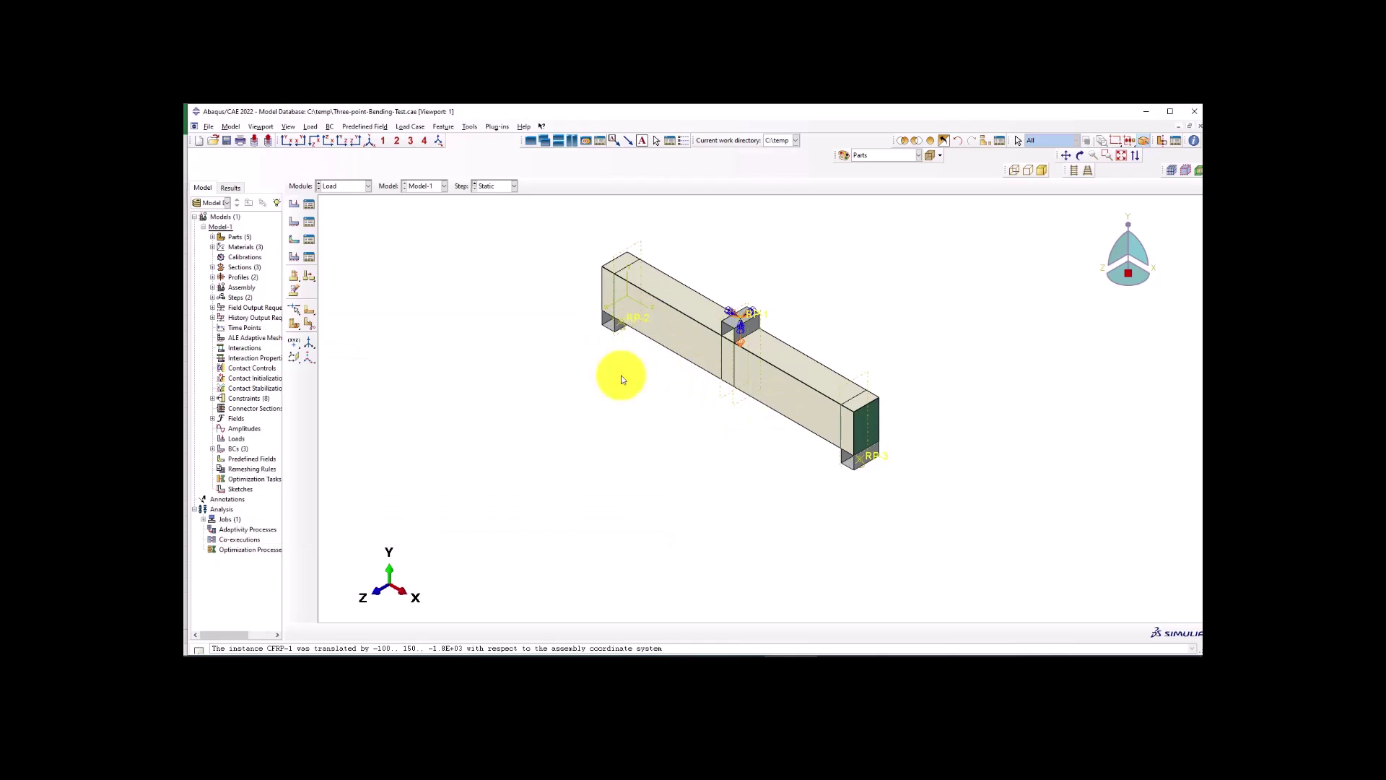
# Switch to the Mesh module and set the object to the CFRP part instead of the assembly.
pyautogui.click(332, 189)
pyautogui.click(344, 248)
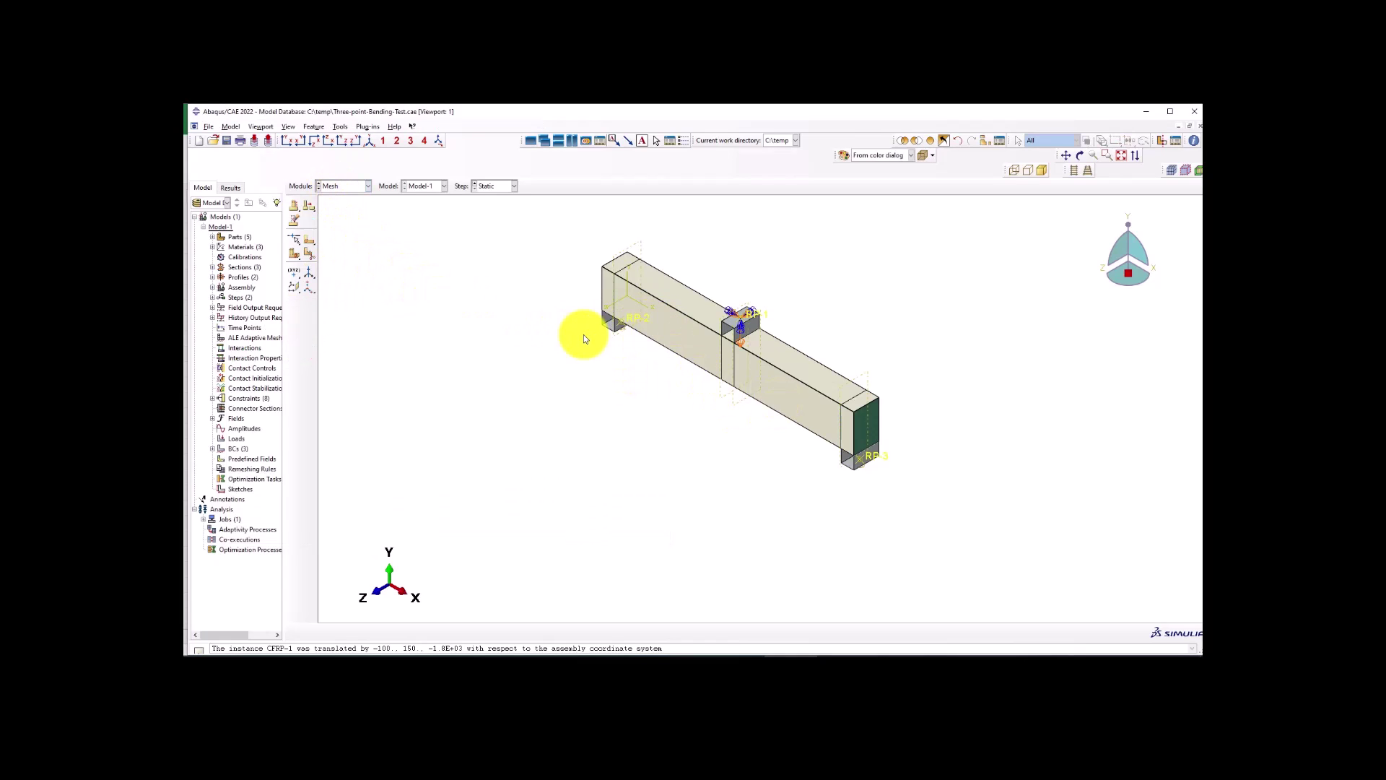
pyautogui.click(522, 186)
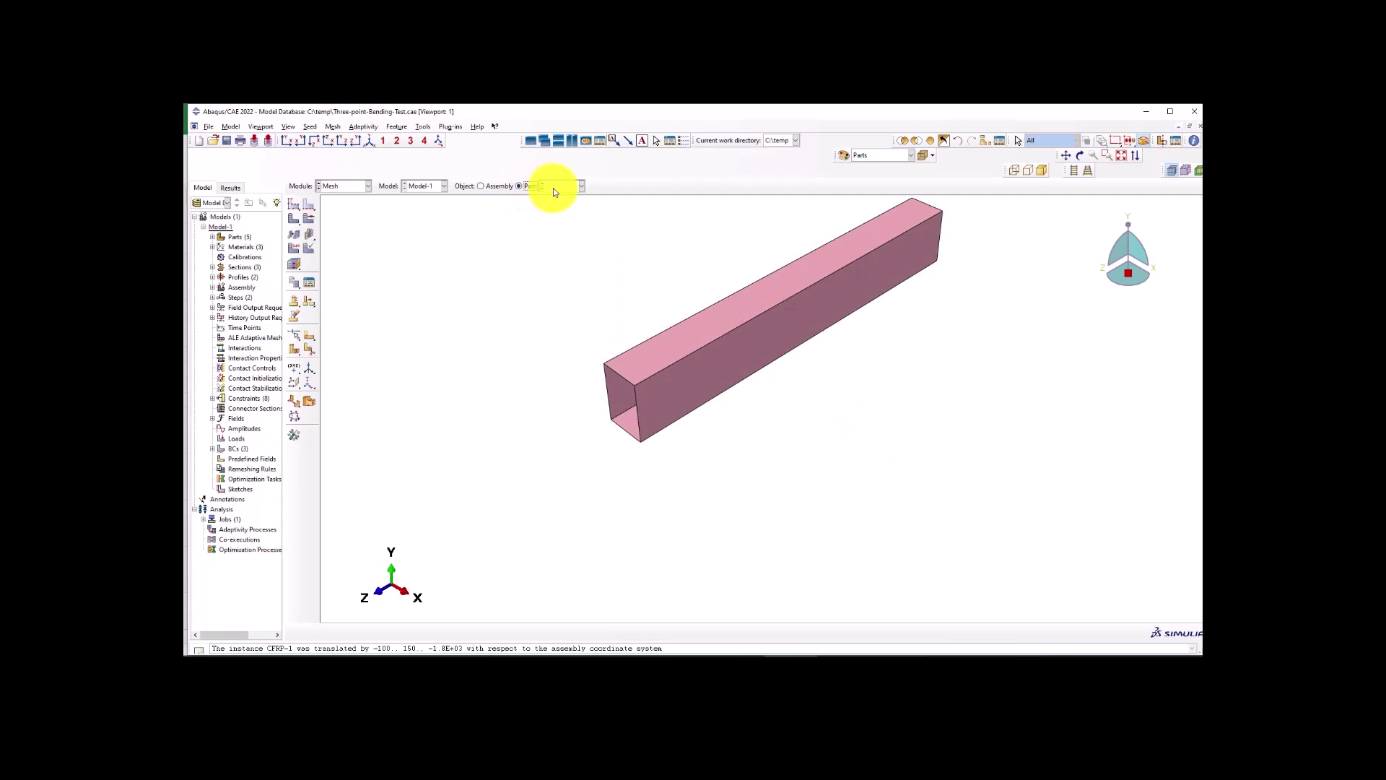
# Seed the CFRP part with an approximate global size of 40 and mesh it.
pyautogui.click(296, 210)
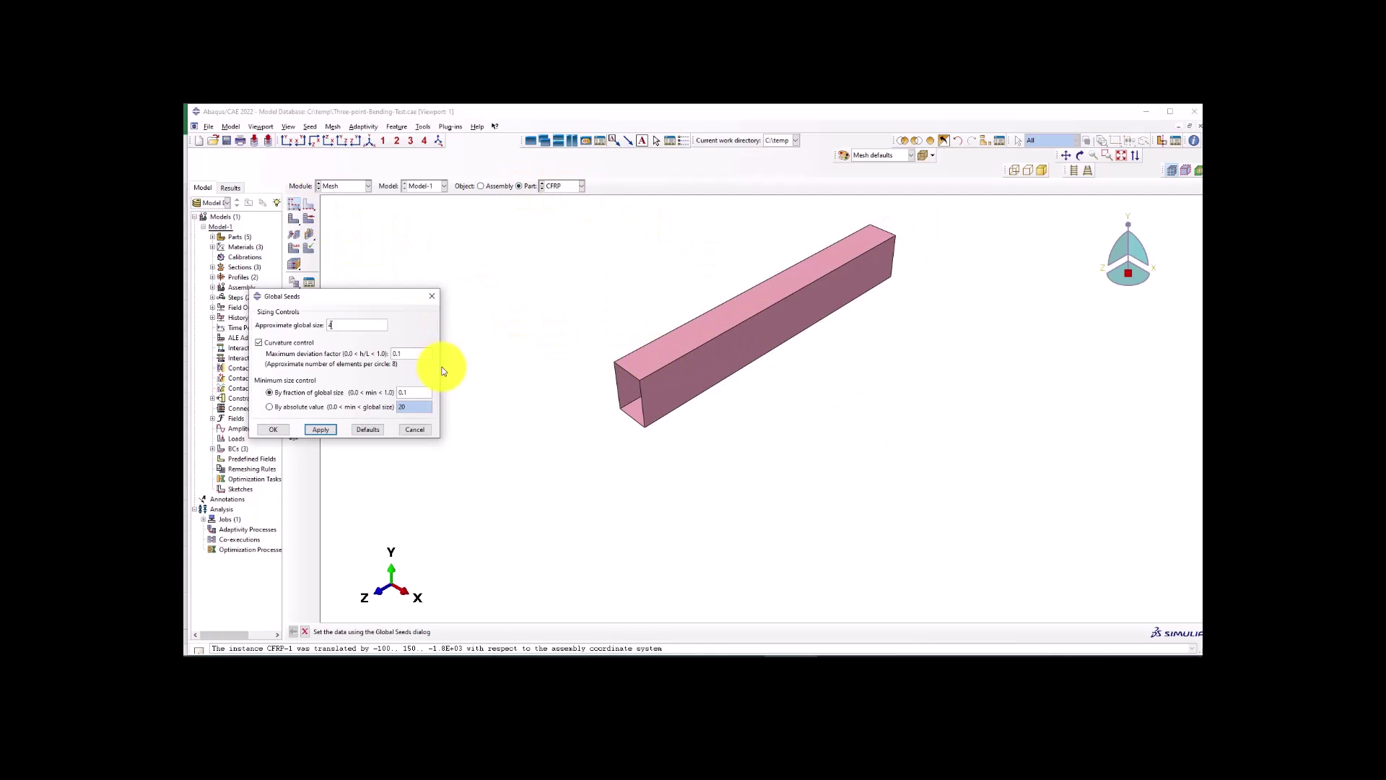
pyautogui.click(319, 429)
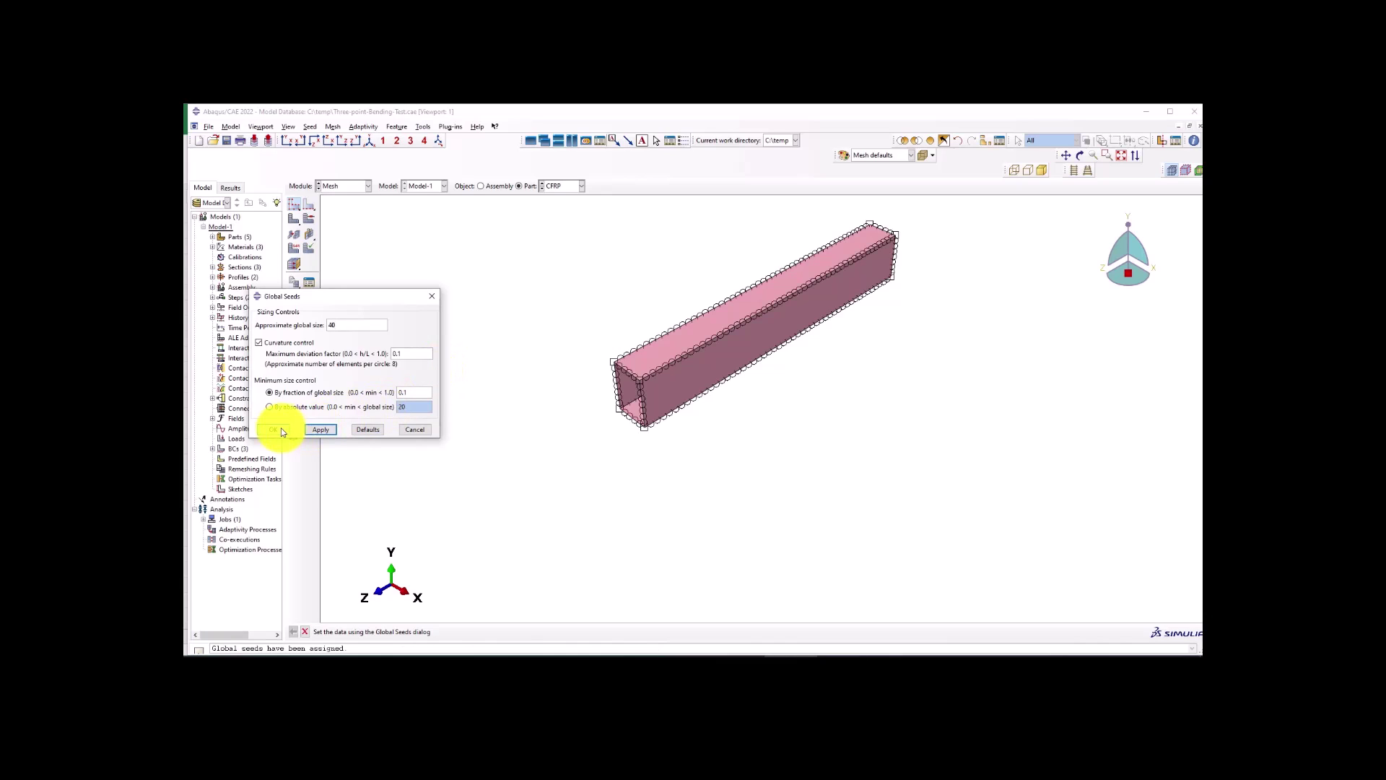
pyautogui.click(274, 428)
pyautogui.click(292, 219)
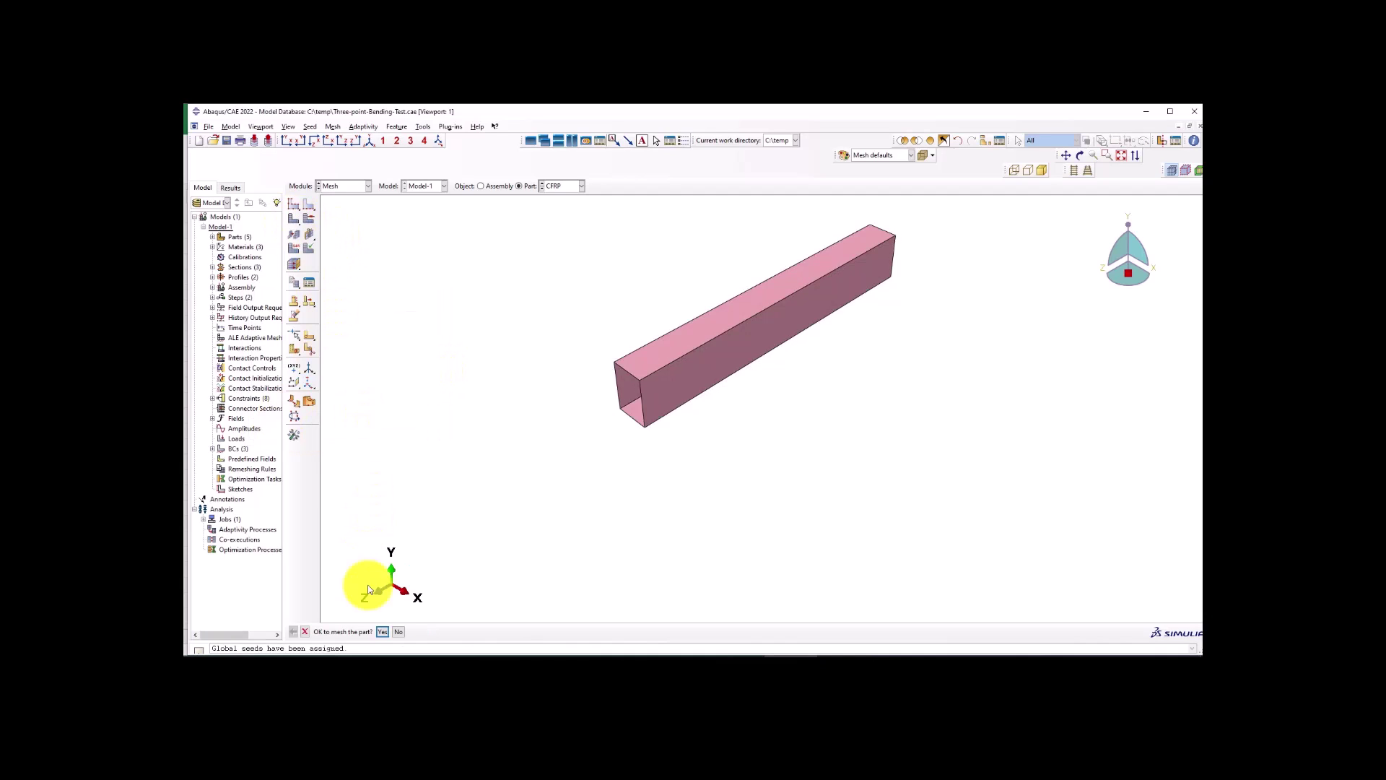
pyautogui.click(381, 632)
pyautogui.scroll(2, 696, 358)
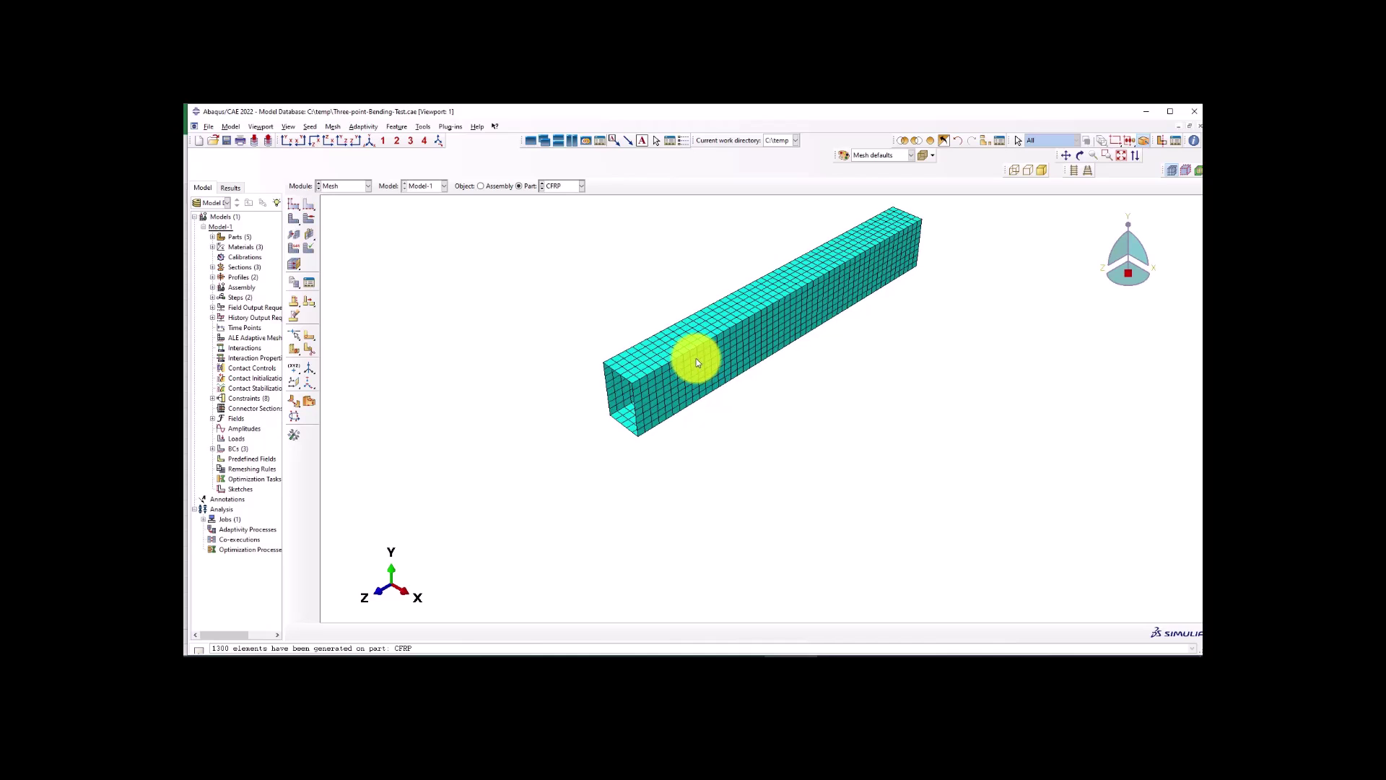
# Switch to the Job module and create a full analysis job called CFRP-Model from Model-1.
pyautogui.click(365, 189)
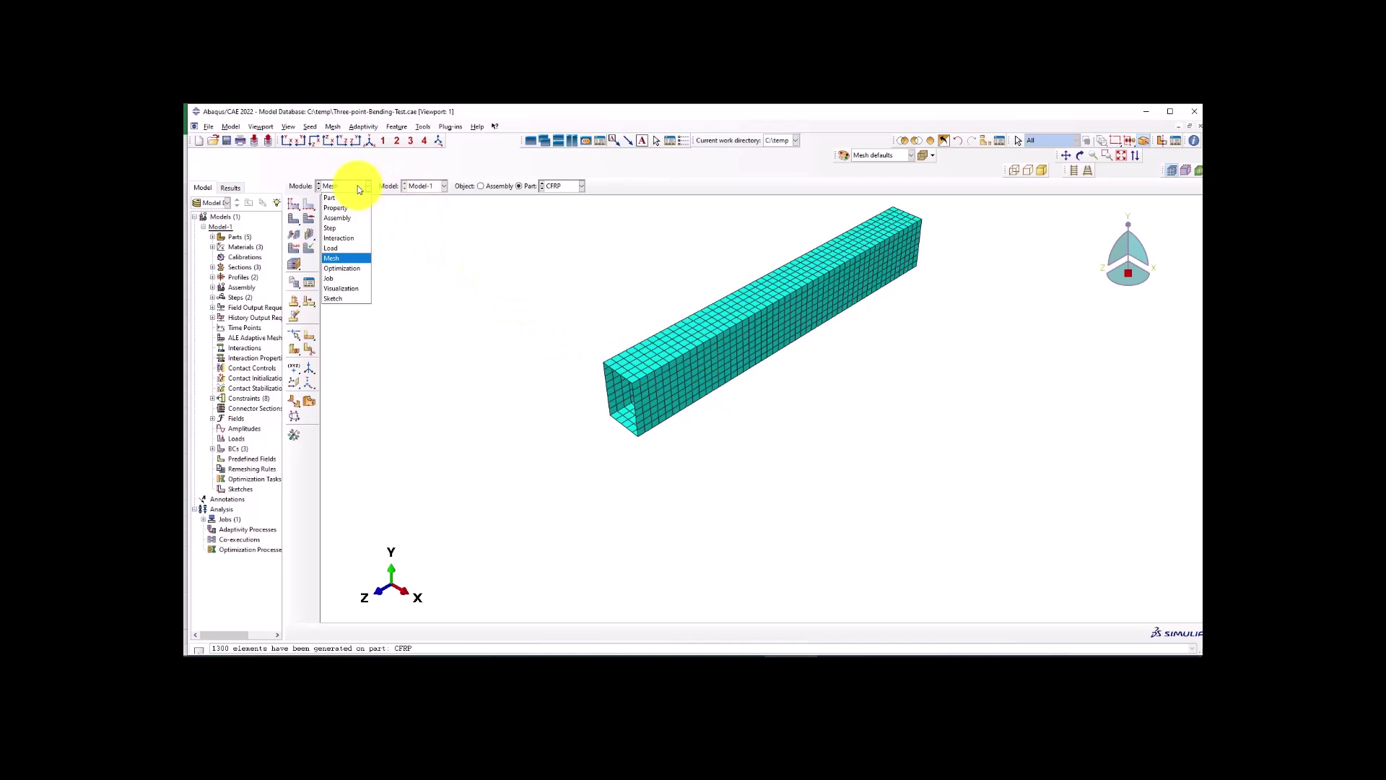
pyautogui.click(335, 279)
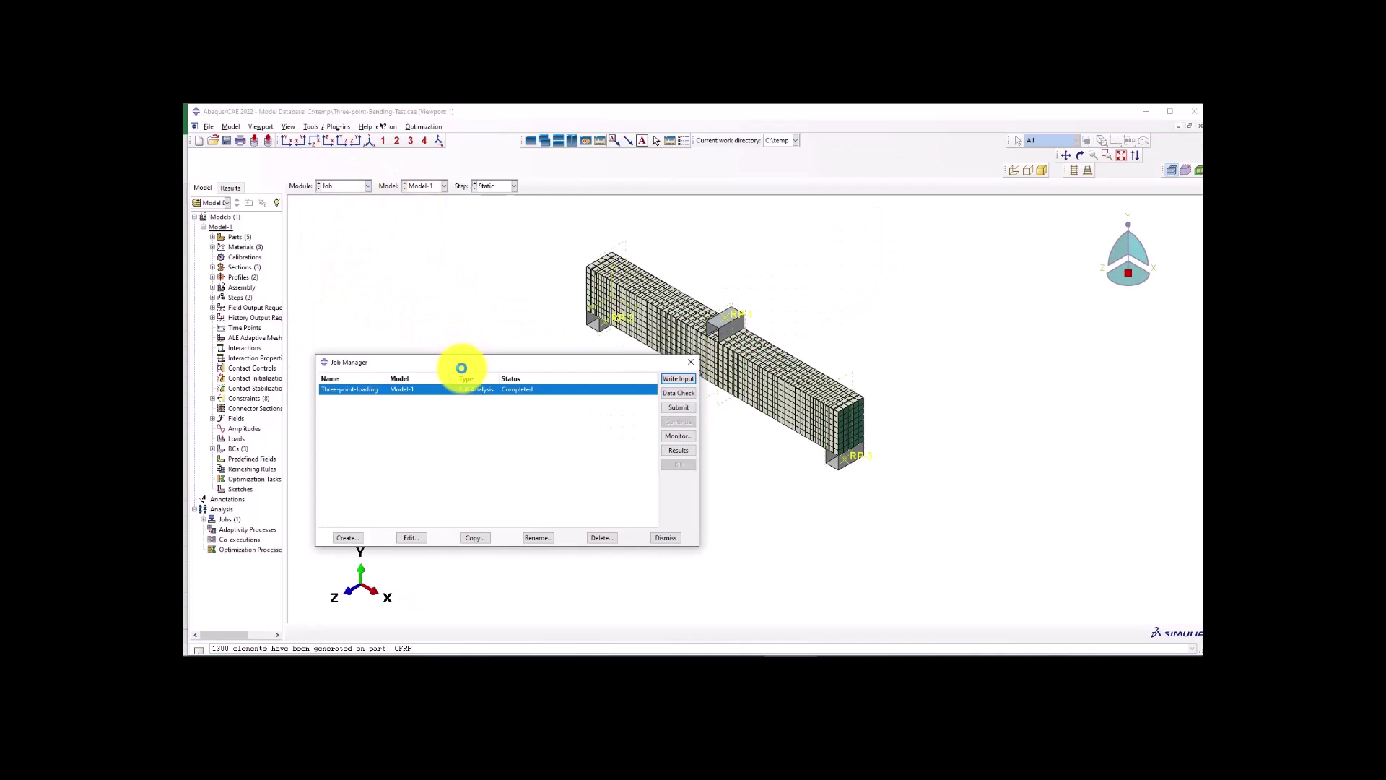
pyautogui.click(347, 538)
pyautogui.write('CFRP-Model')
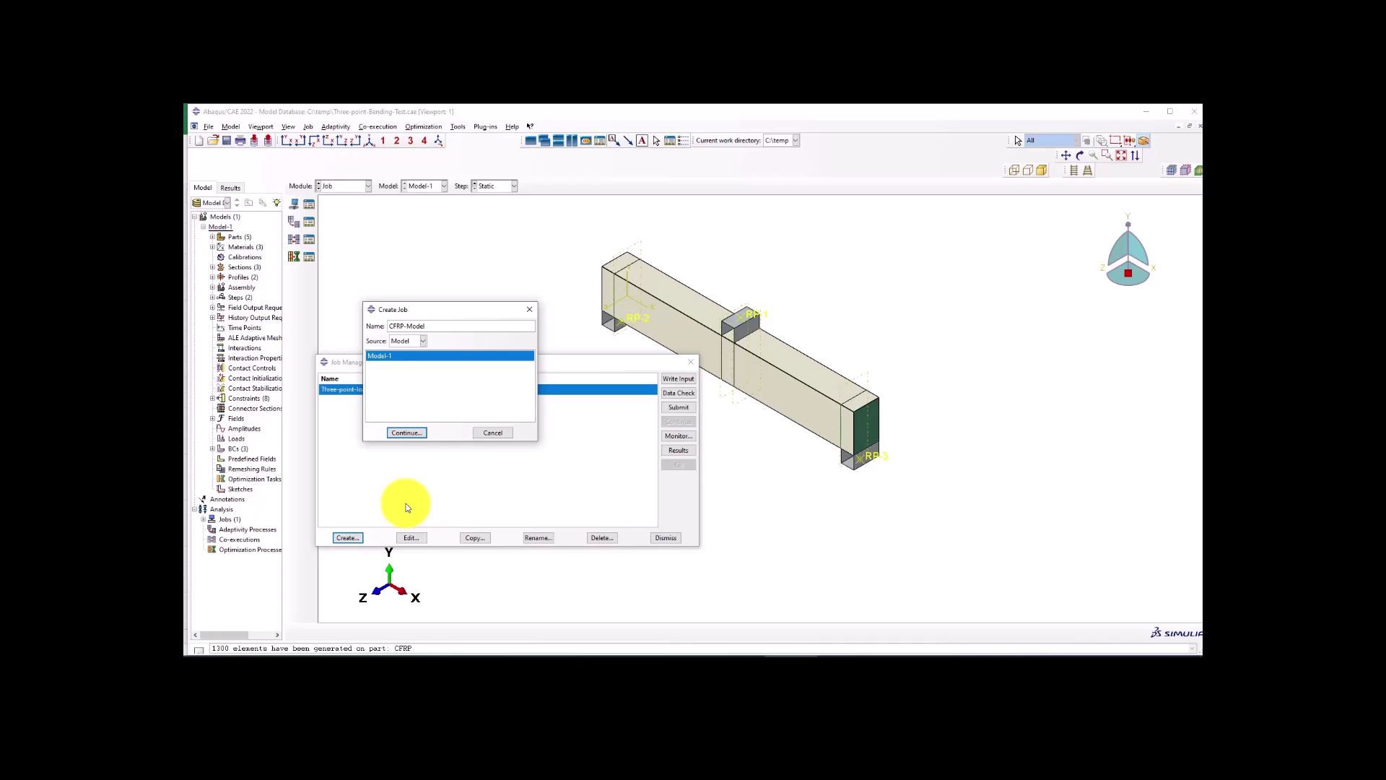
pyautogui.moveTo(452, 311); pyautogui.dragTo(450, 378)
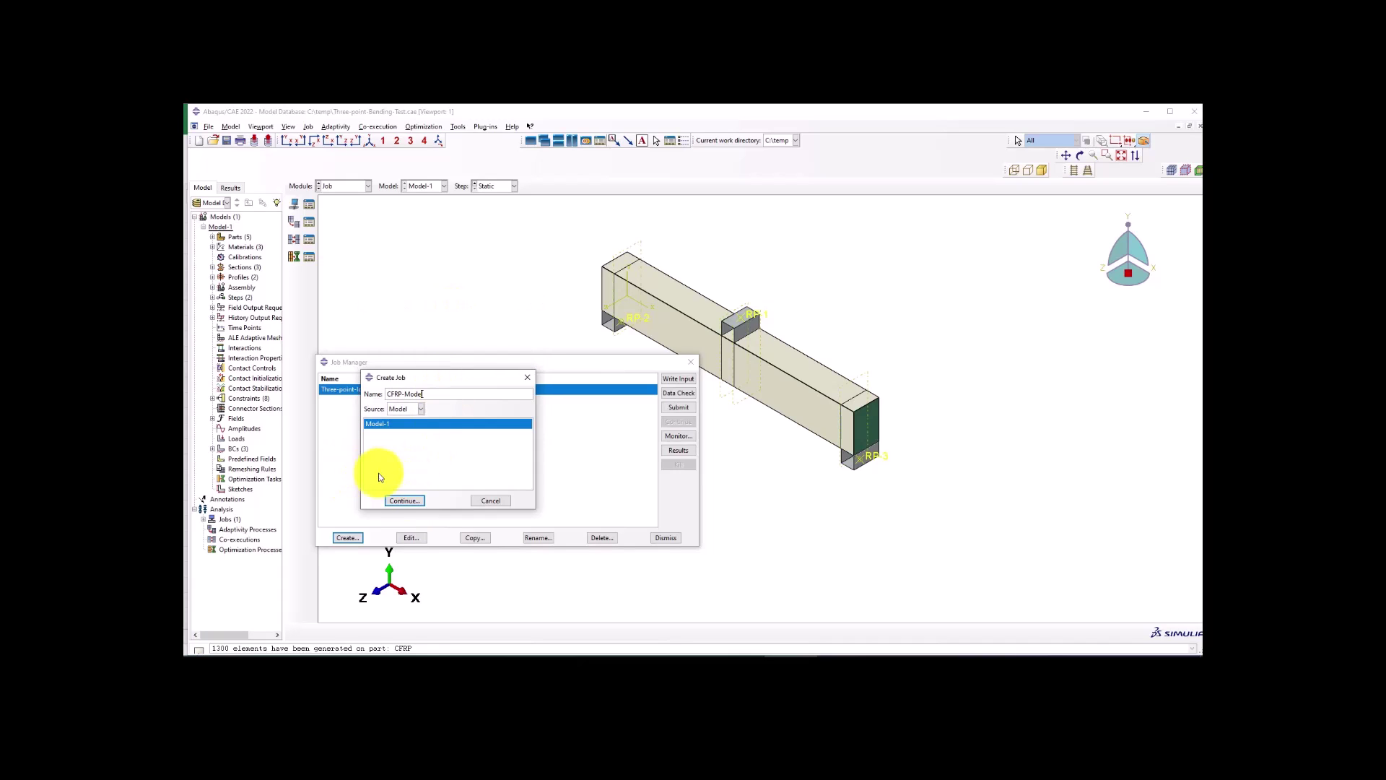
pyautogui.click(402, 501)
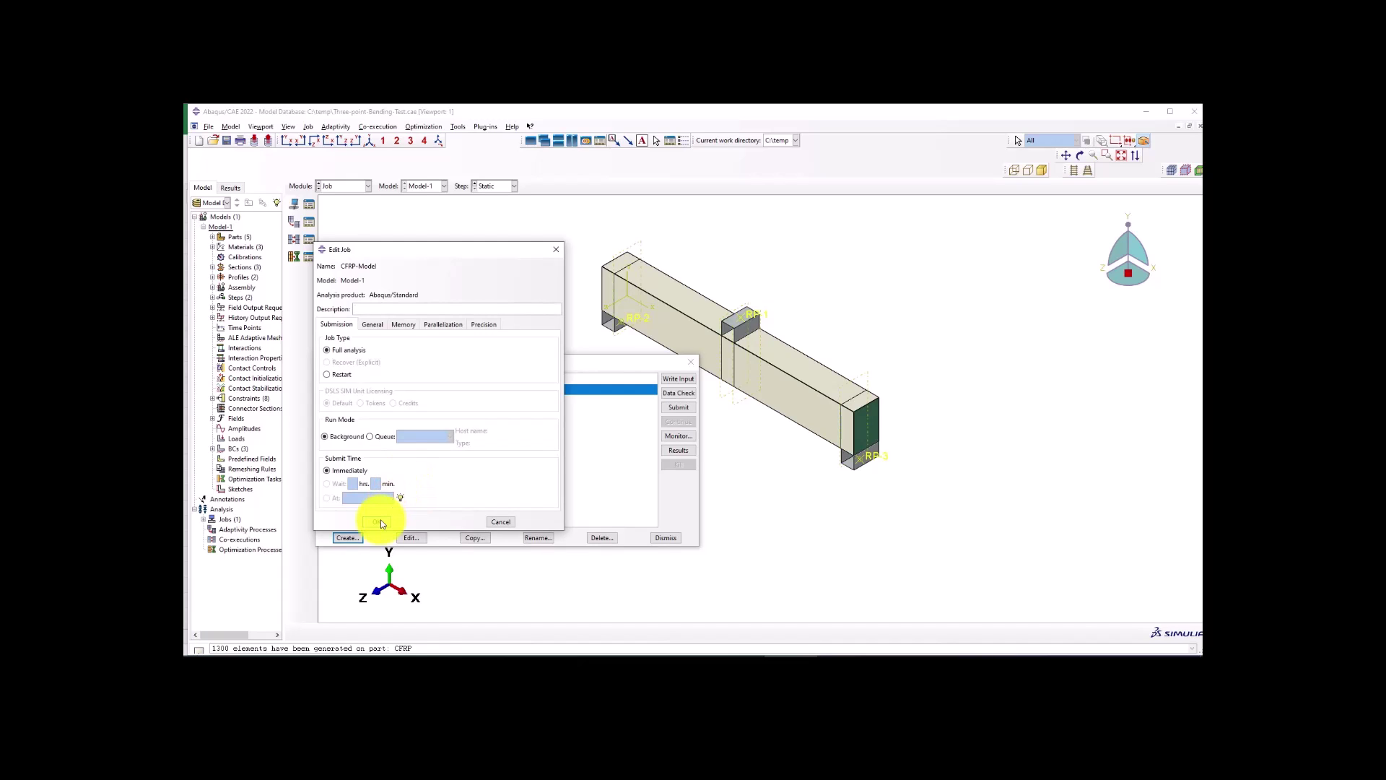
pyautogui.click(377, 521)
# Submit the CFRP-Model job and monitor its increments, then minimise the enlarged monitor window.
pyautogui.click(678, 408)
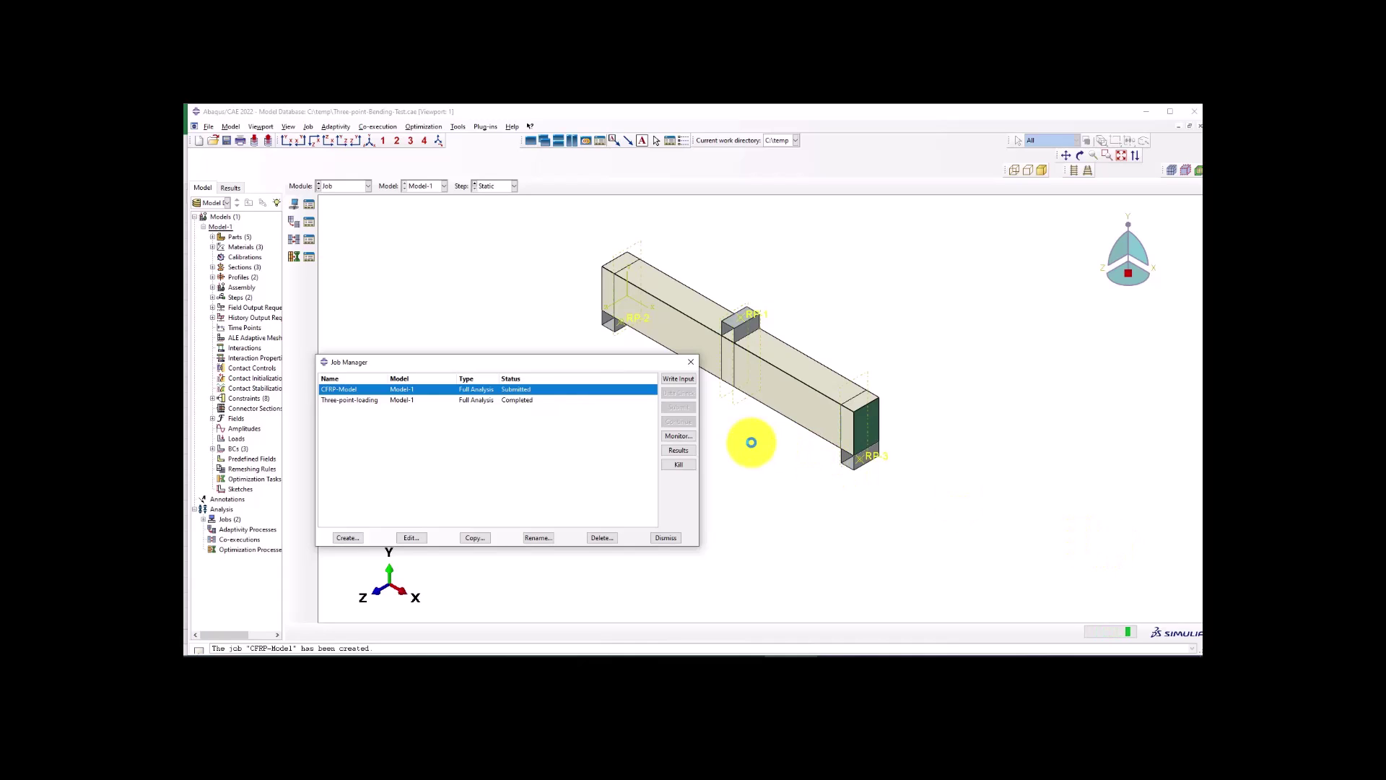
pyautogui.click(678, 436)
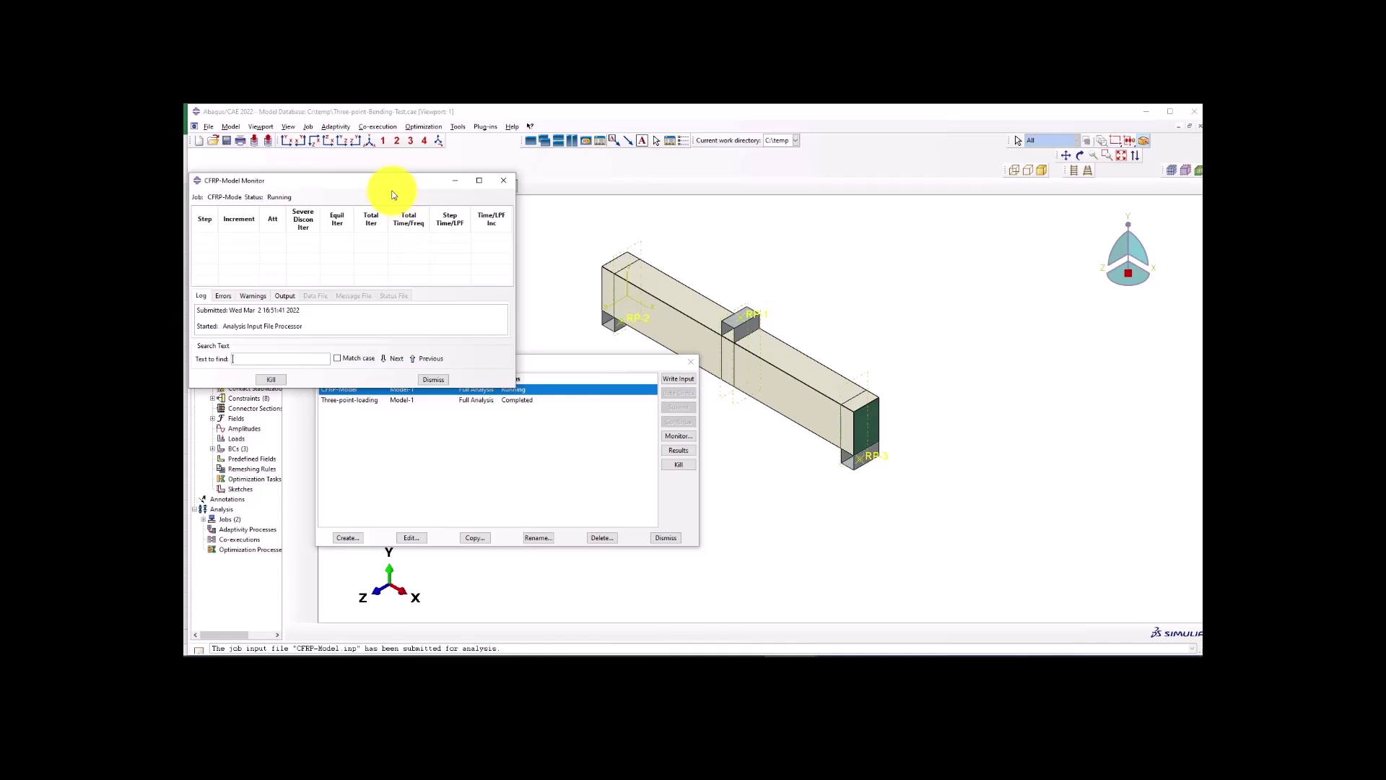
pyautogui.moveTo(396, 185); pyautogui.dragTo(491, 213)
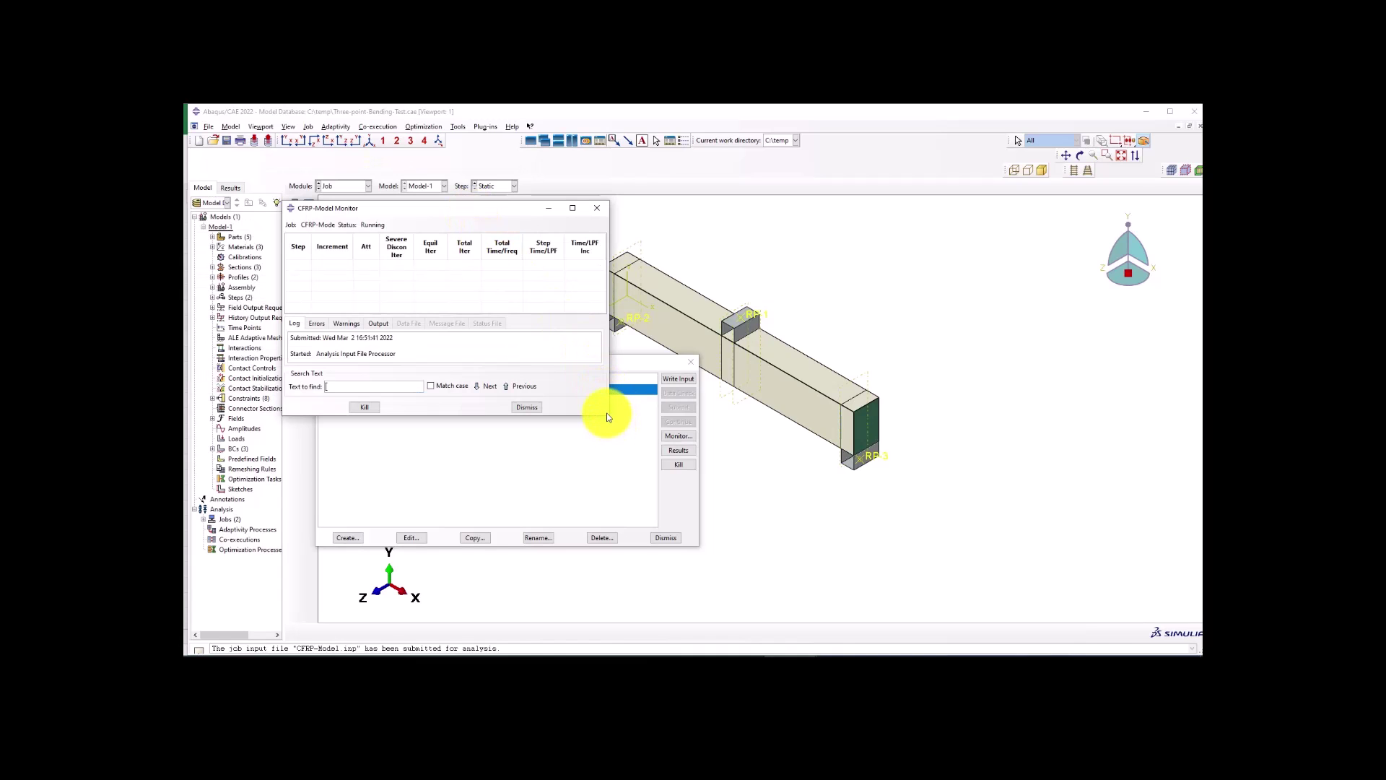
pyautogui.moveTo(608, 414); pyautogui.dragTo(645, 470)
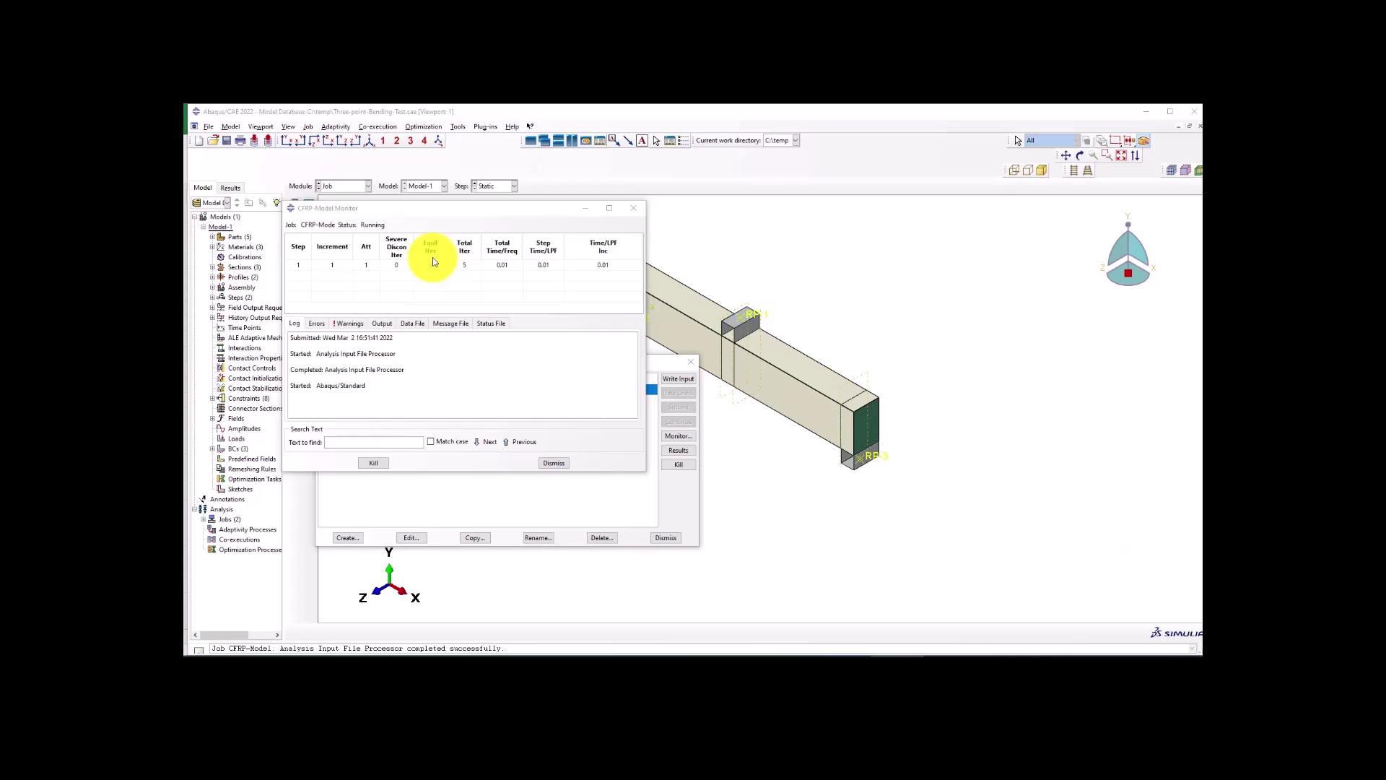
pyautogui.click(523, 268)
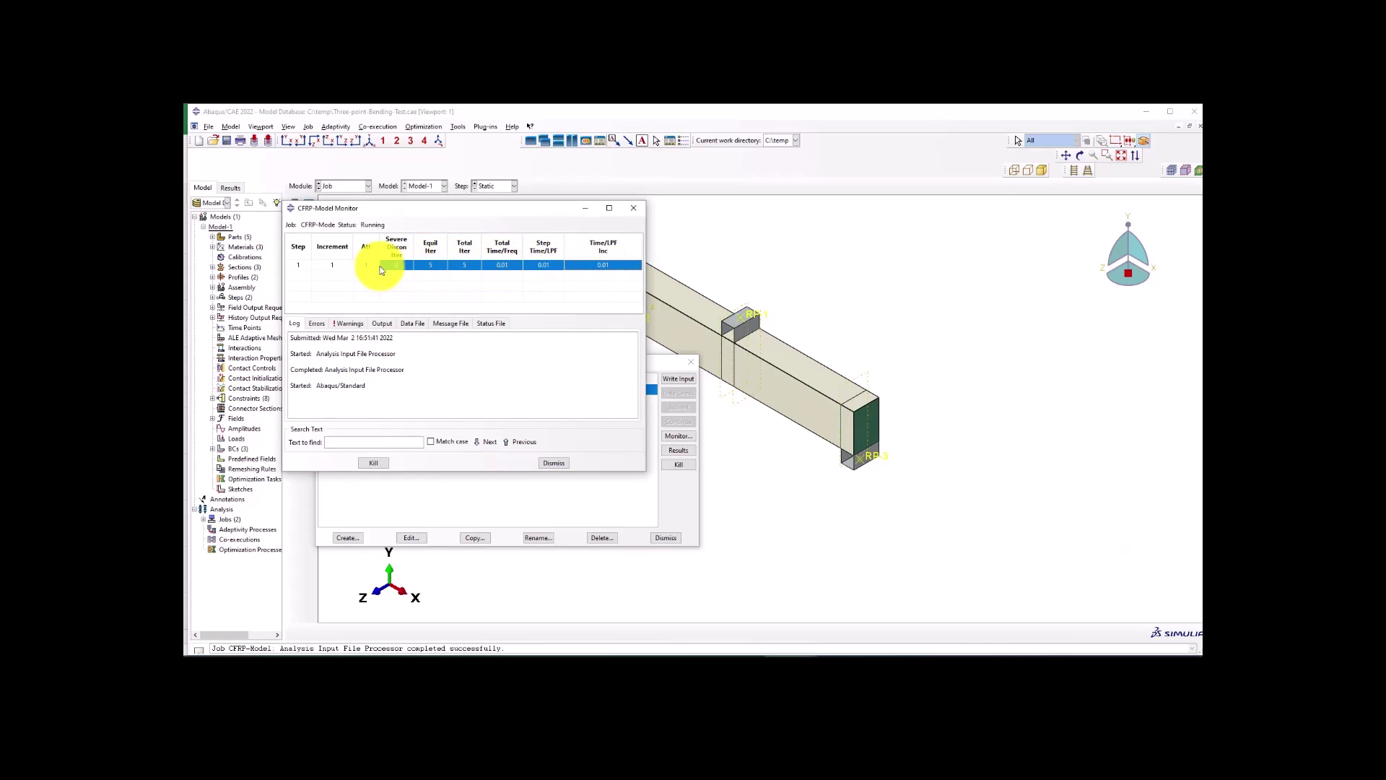
pyautogui.click(571, 276)
pyautogui.click(594, 268)
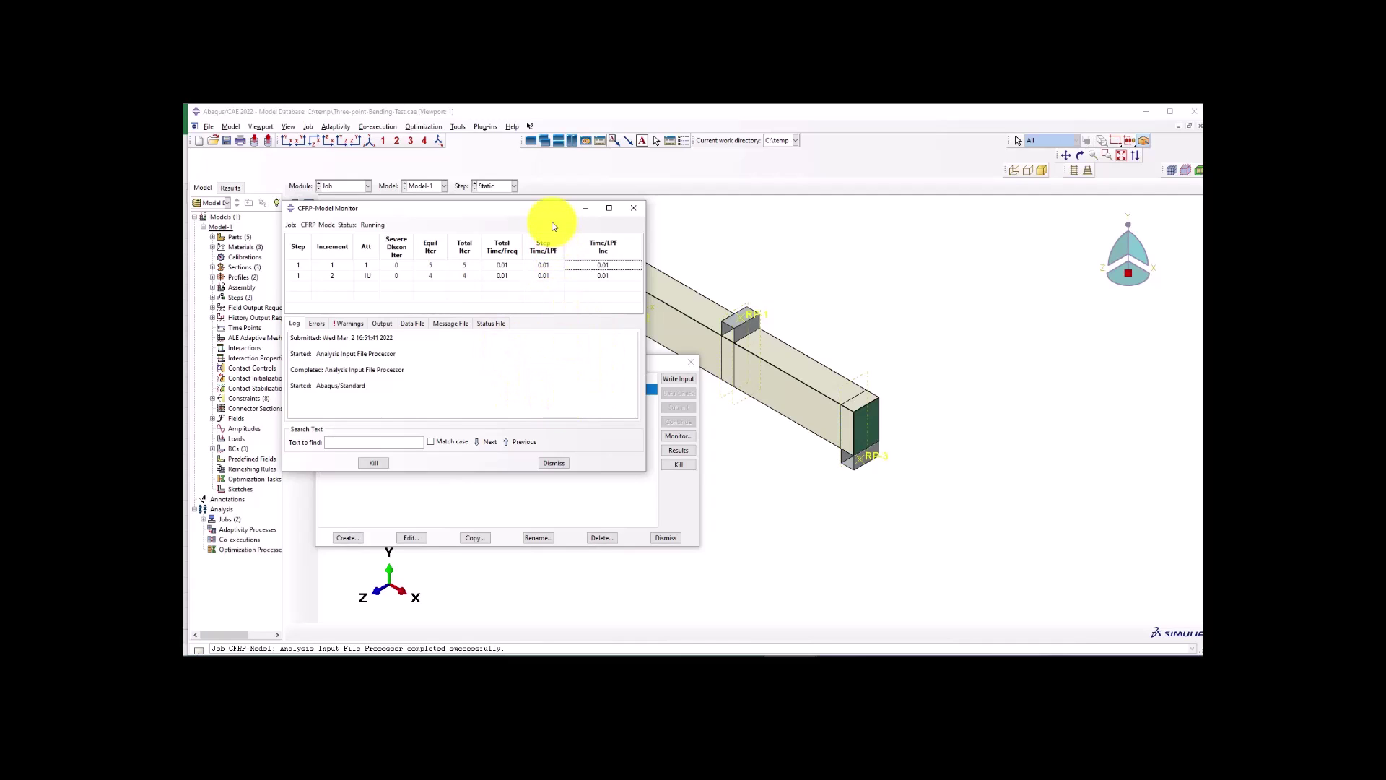
pyautogui.click(583, 210)
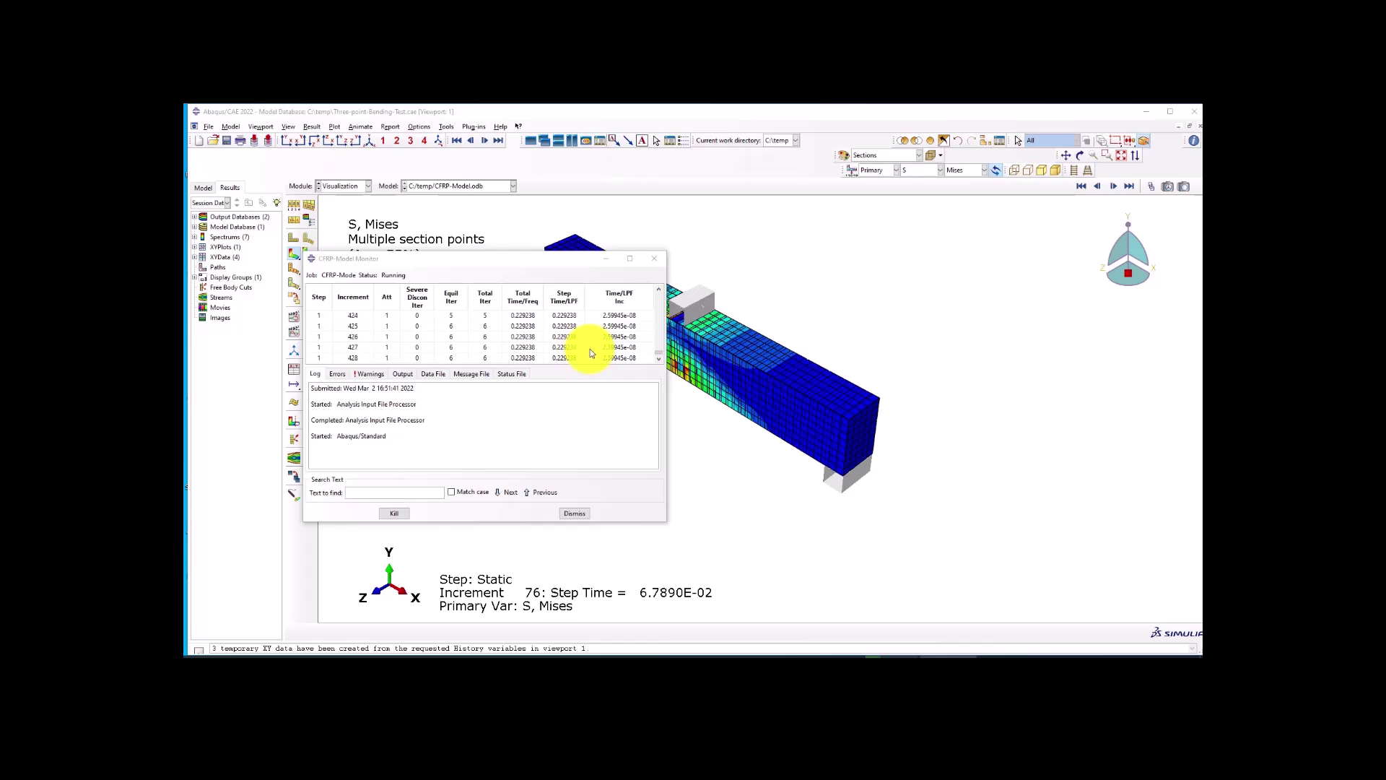
# Review the CFRP-Model job's latest increments, kill the running job and close its monitor.
pyautogui.scroll(3, 591, 349)
pyautogui.scroll(-3, 591, 349)
pyautogui.click(392, 514)
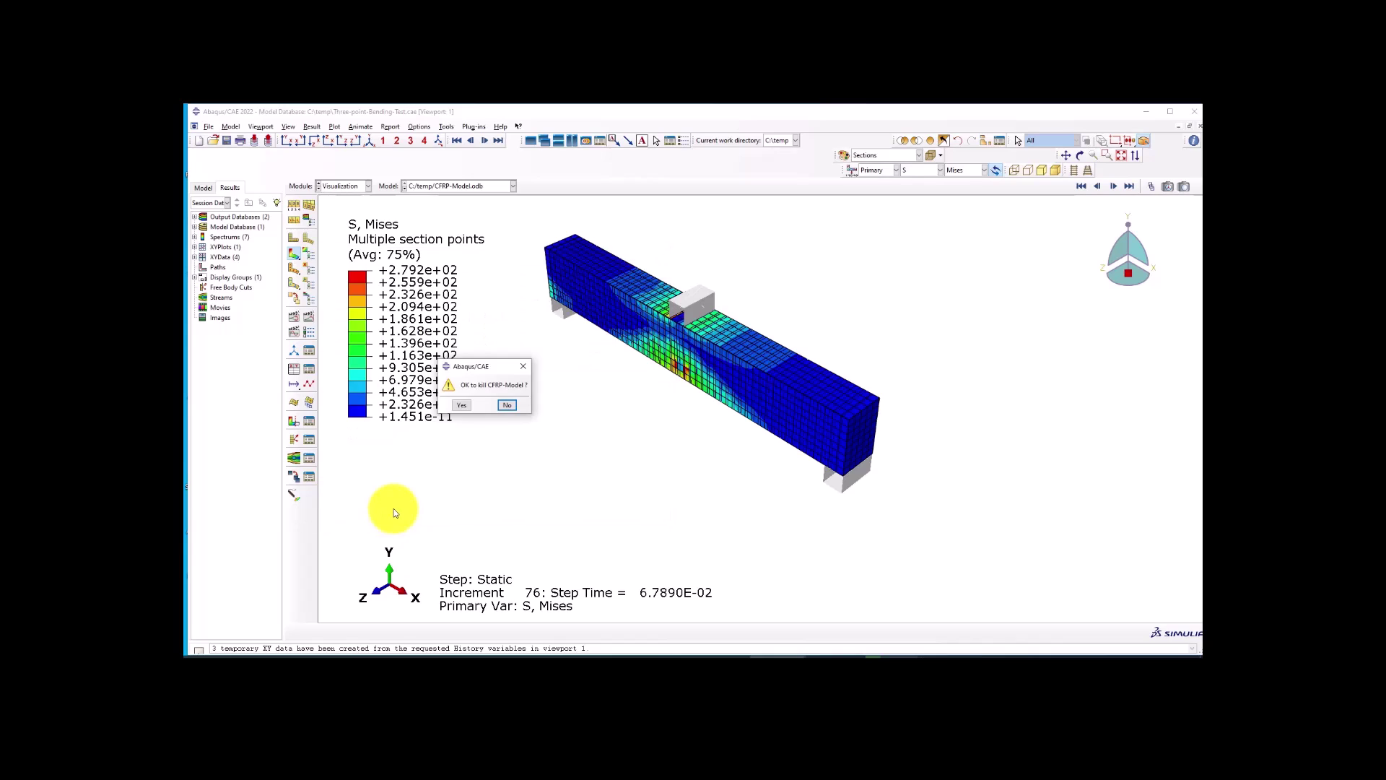
pyautogui.click(458, 403)
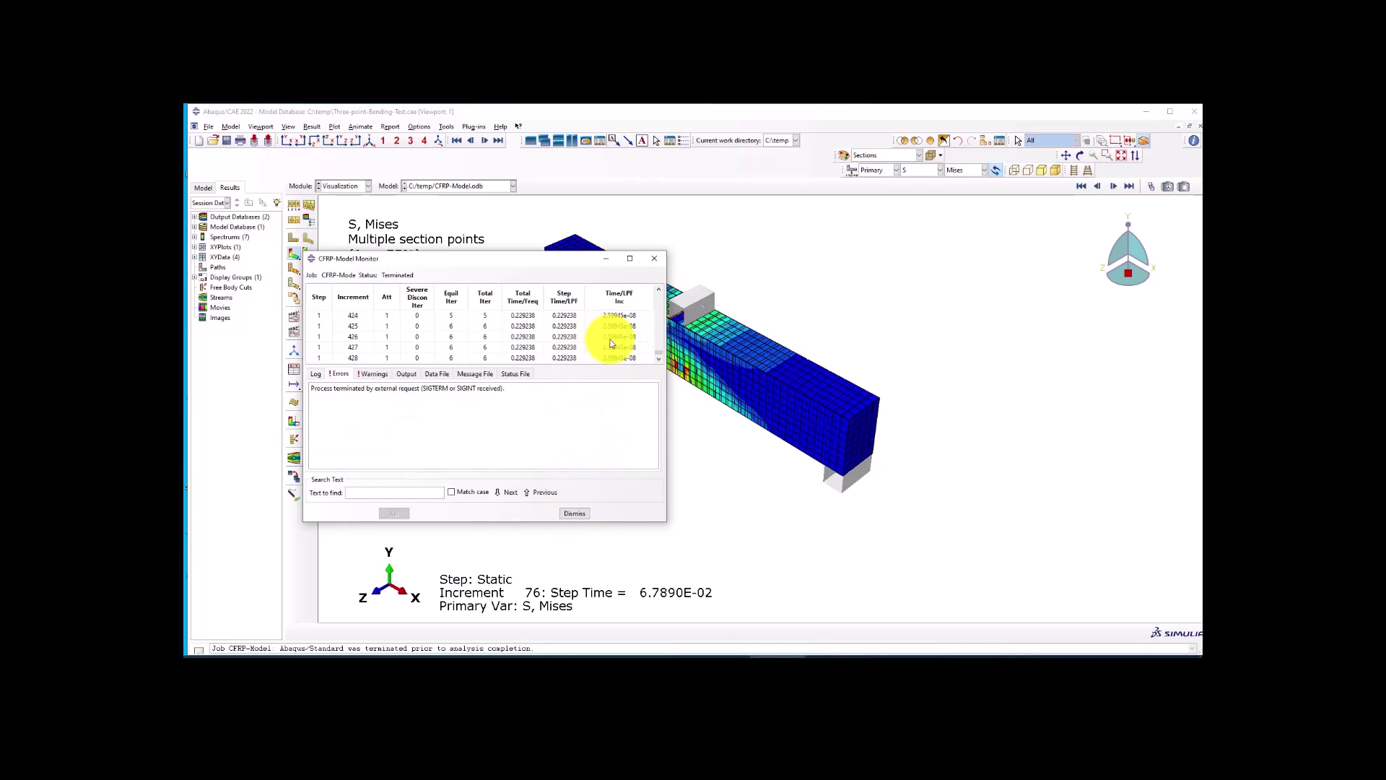
pyautogui.click(576, 514)
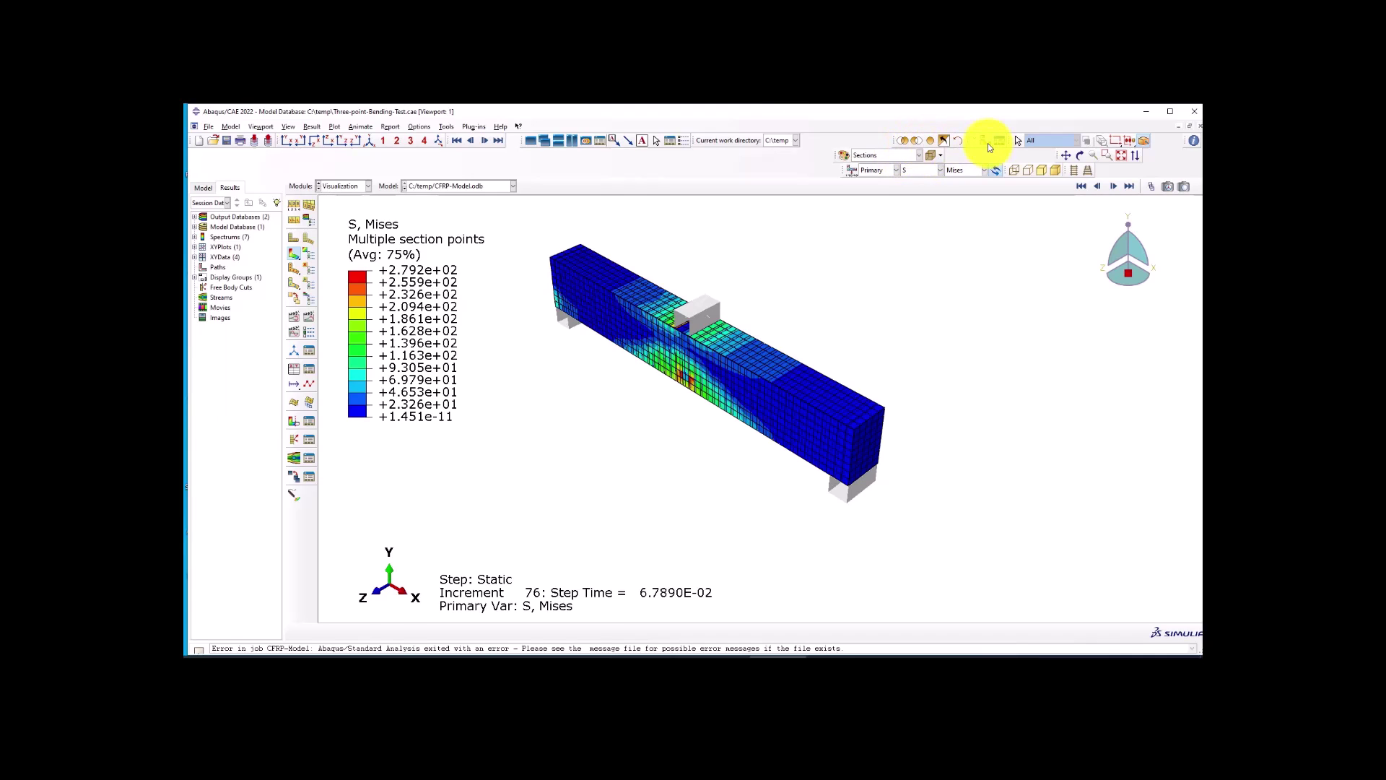
# Replace the displayed model with only the CFRP-1 part instance in the stress results.
pyautogui.click(944, 141)
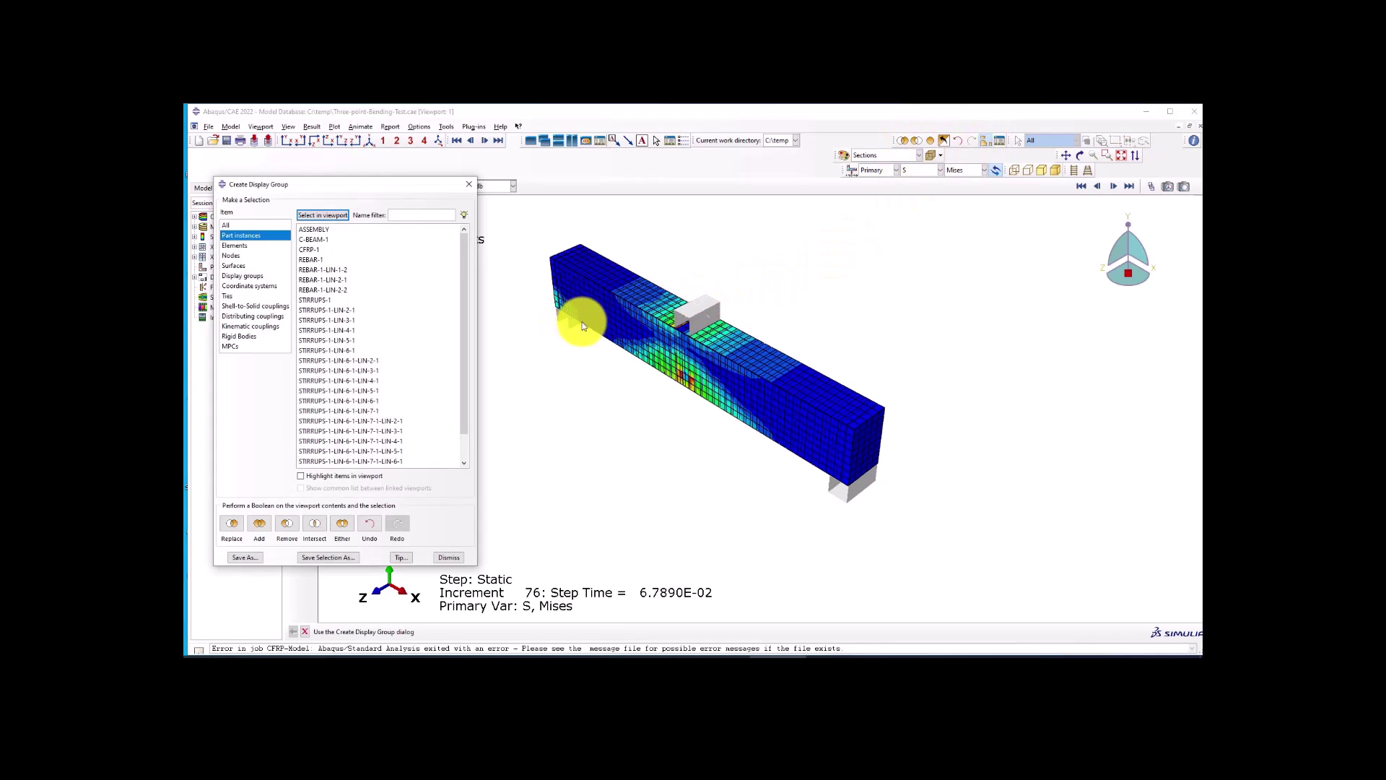
pyautogui.click(309, 249)
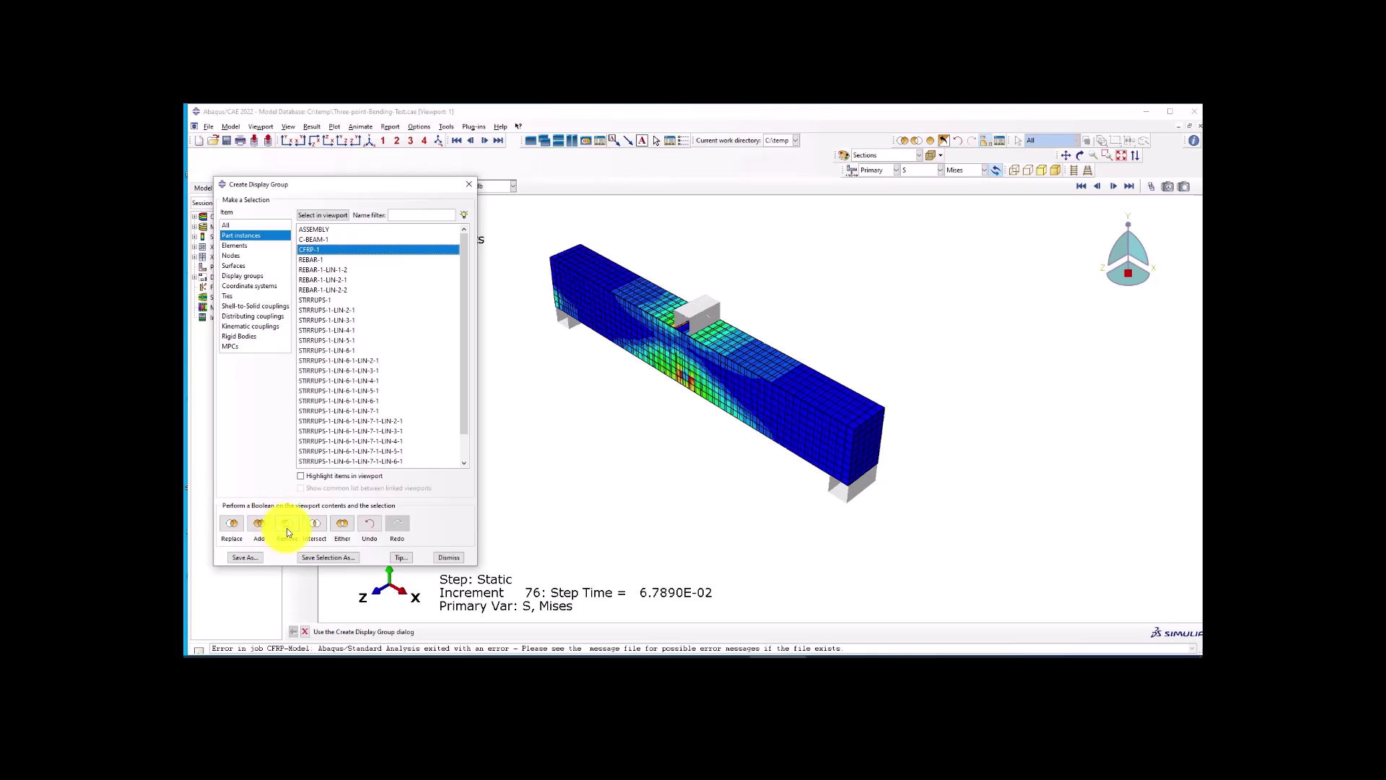
pyautogui.click(232, 530)
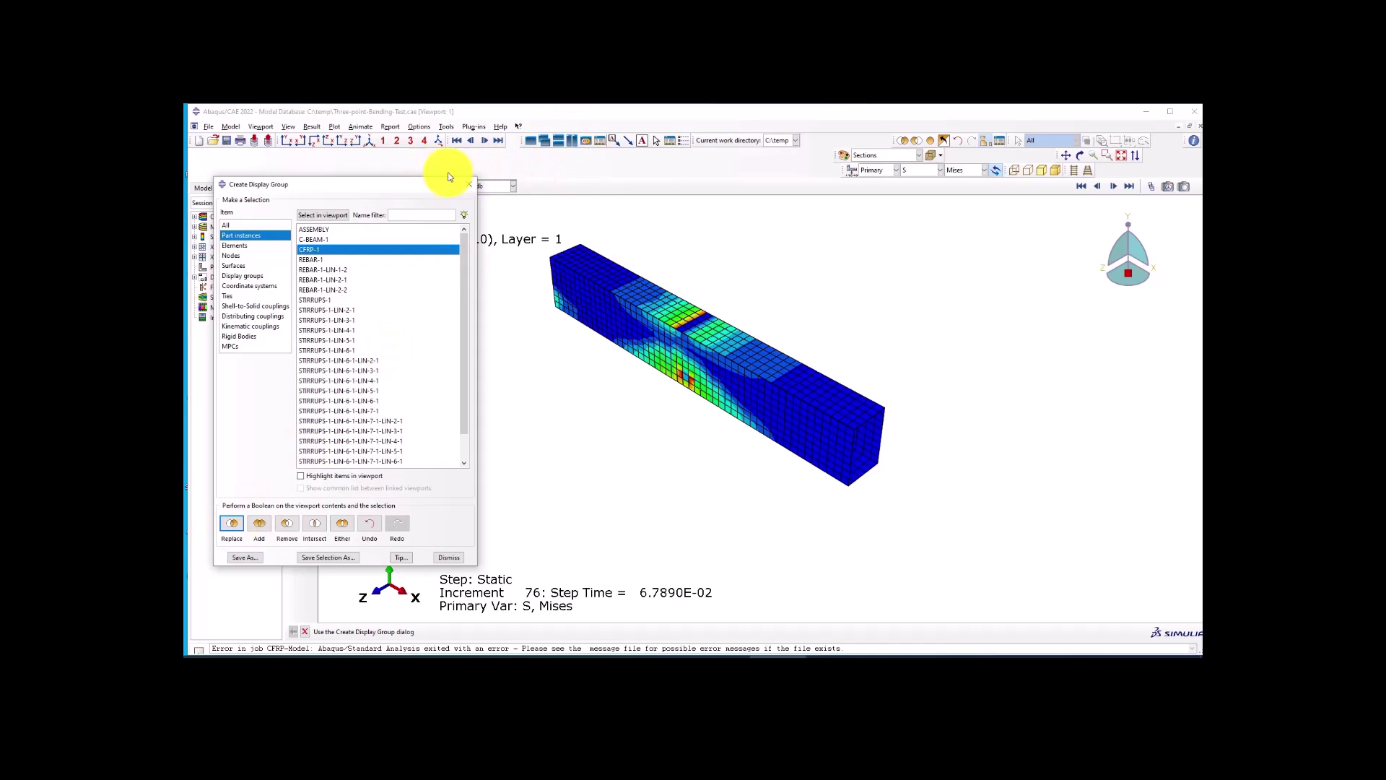
pyautogui.click(469, 185)
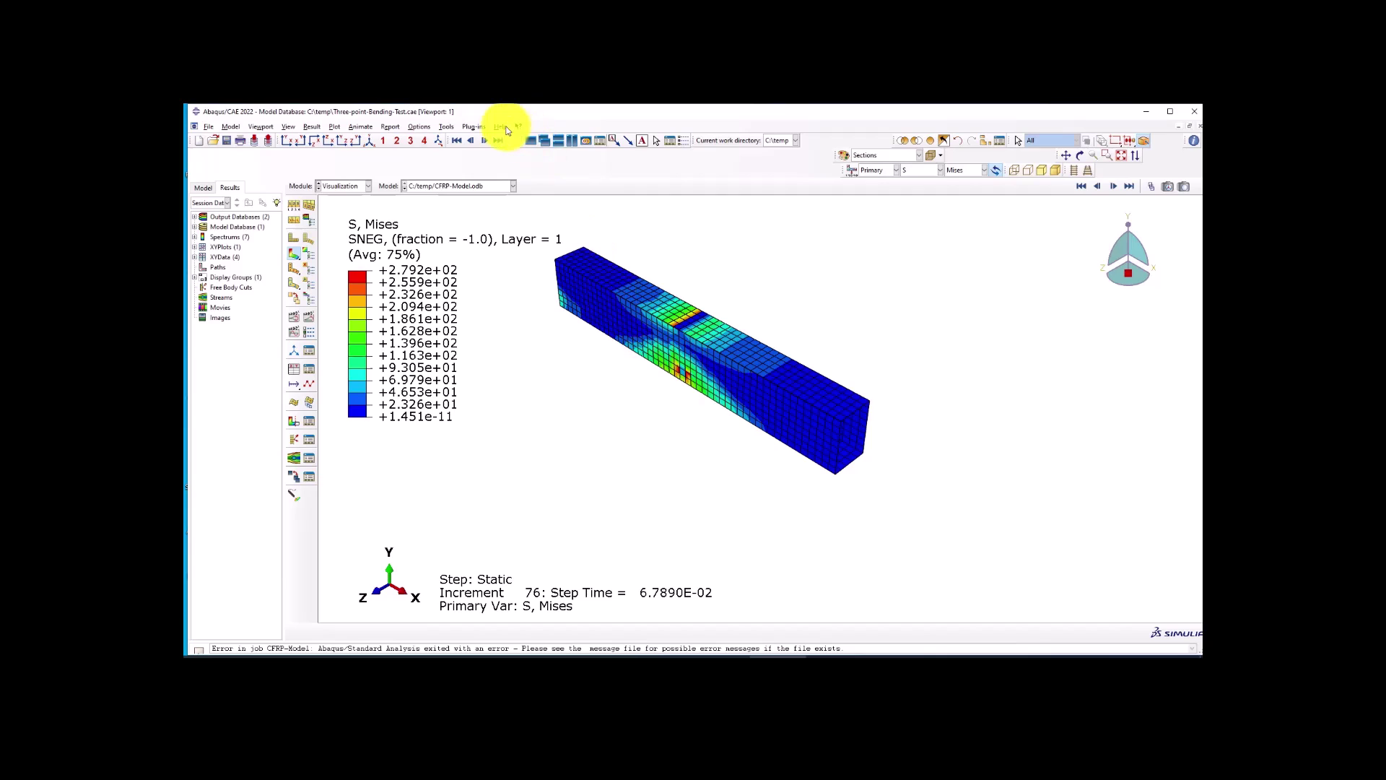
# Set the visible edges of the contour plot to feature edges only.
pyautogui.click(420, 127)
pyautogui.click(430, 137)
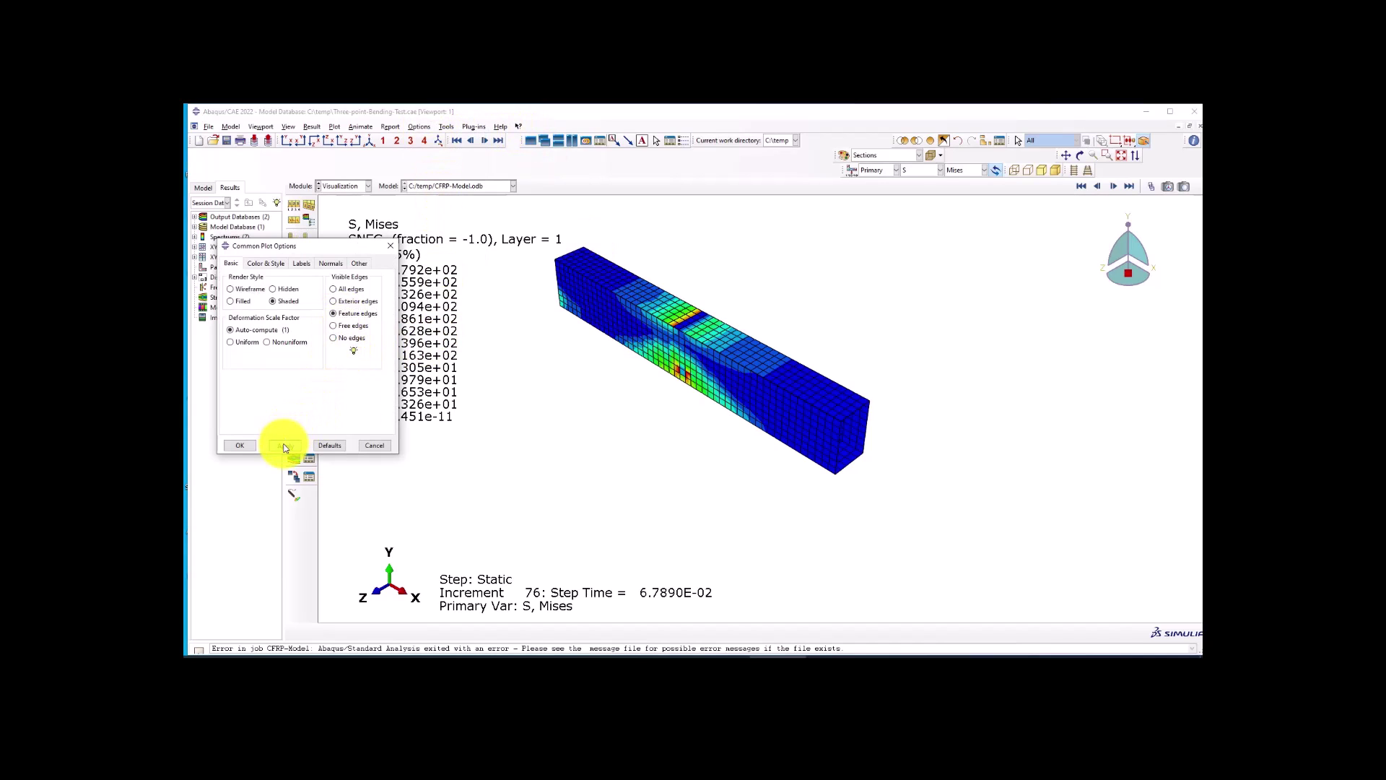
pyautogui.click(284, 446)
pyautogui.click(239, 446)
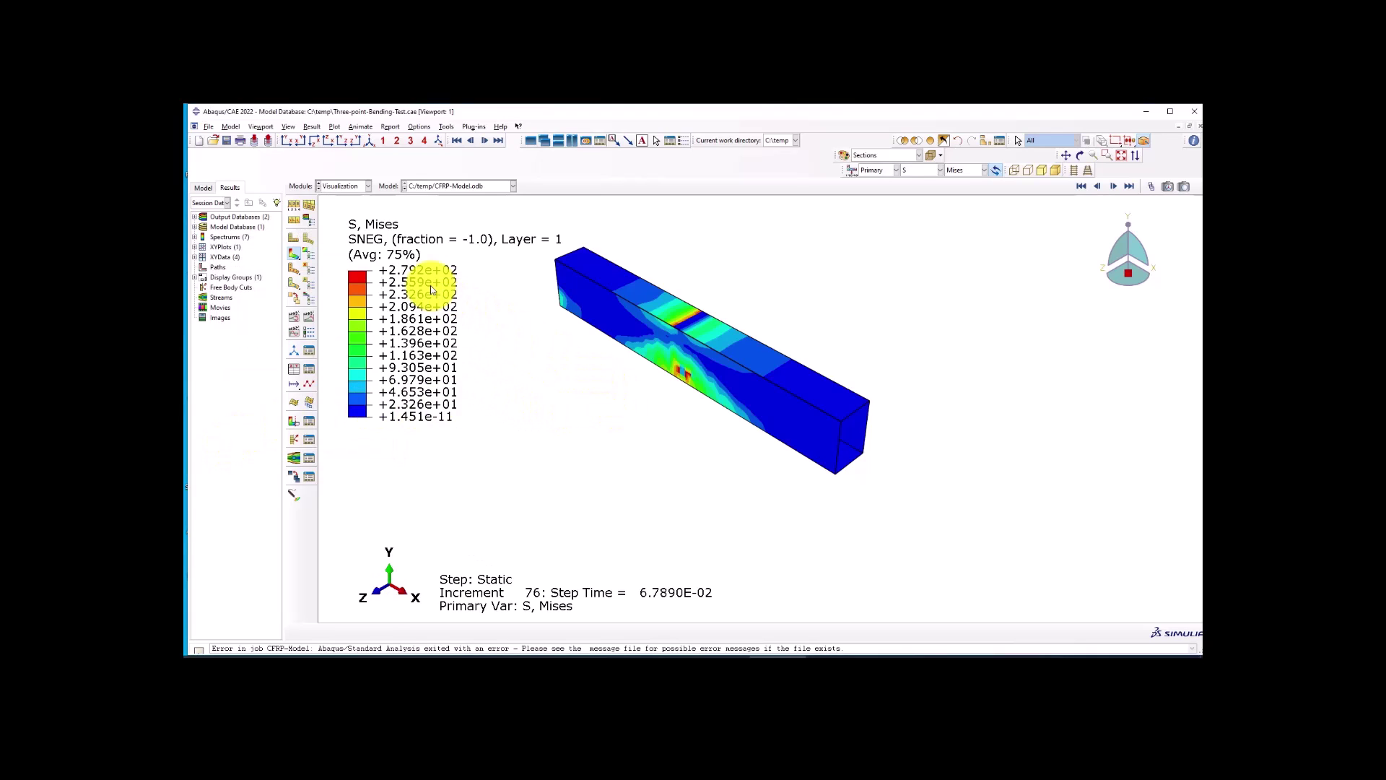
# Change the contour legend's number format to Fixed in the viewport annotation options.
pyautogui.click(261, 127)
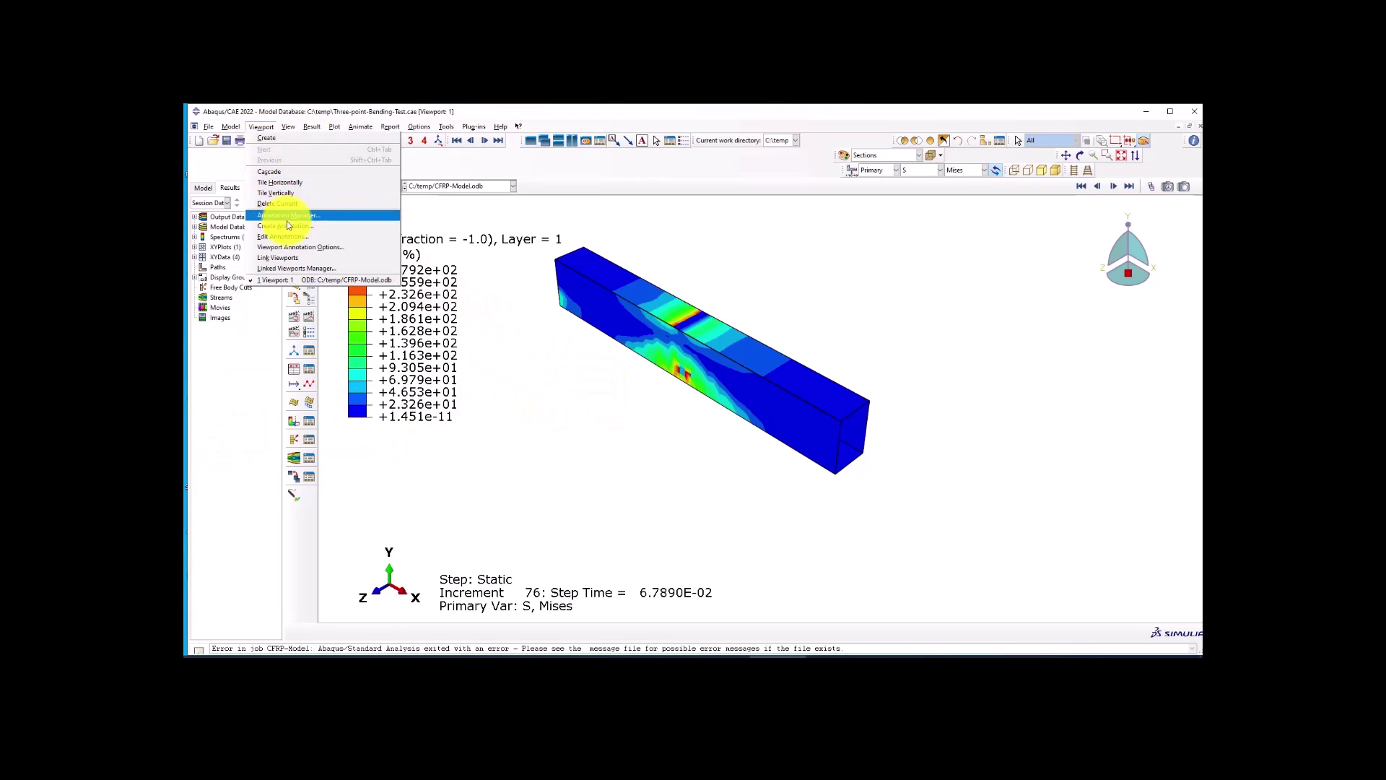
pyautogui.click(302, 247)
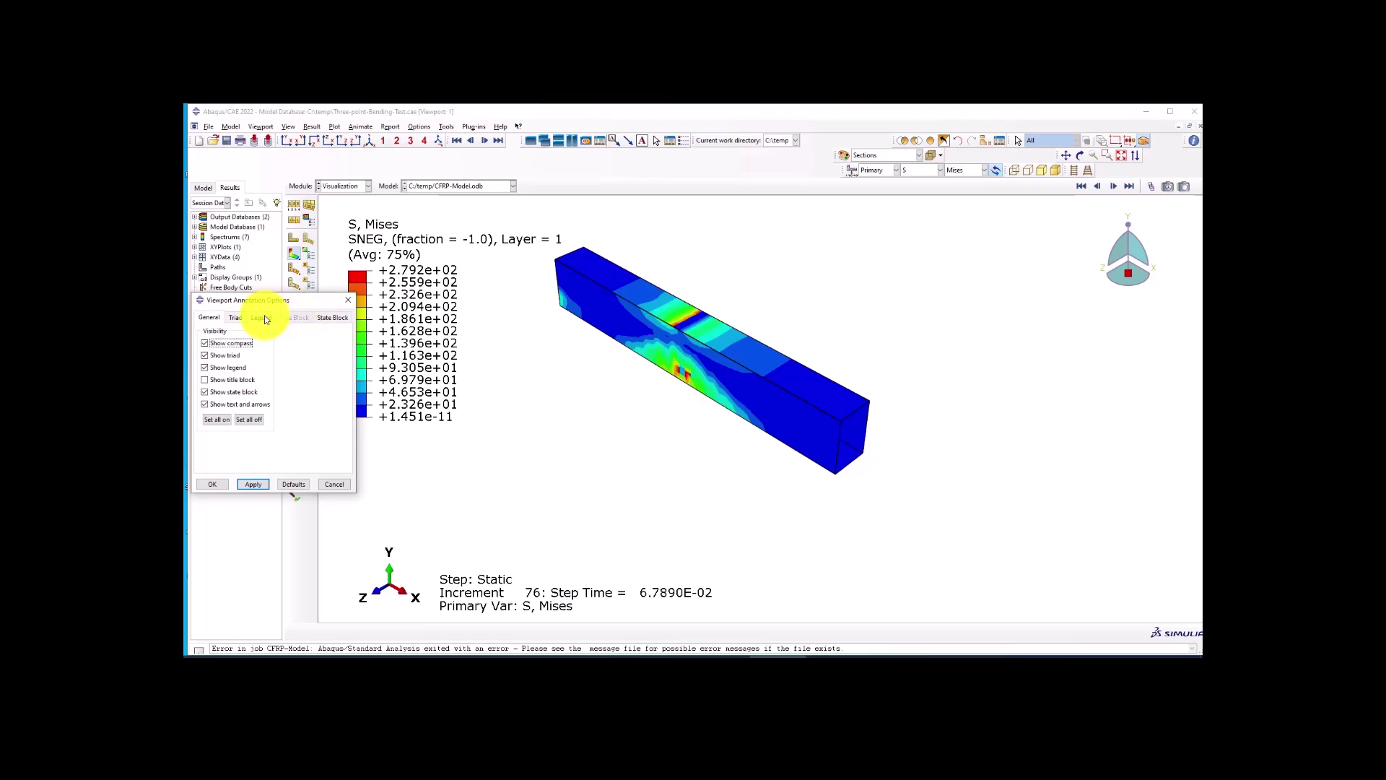
pyautogui.click(262, 318)
pyautogui.click(305, 427)
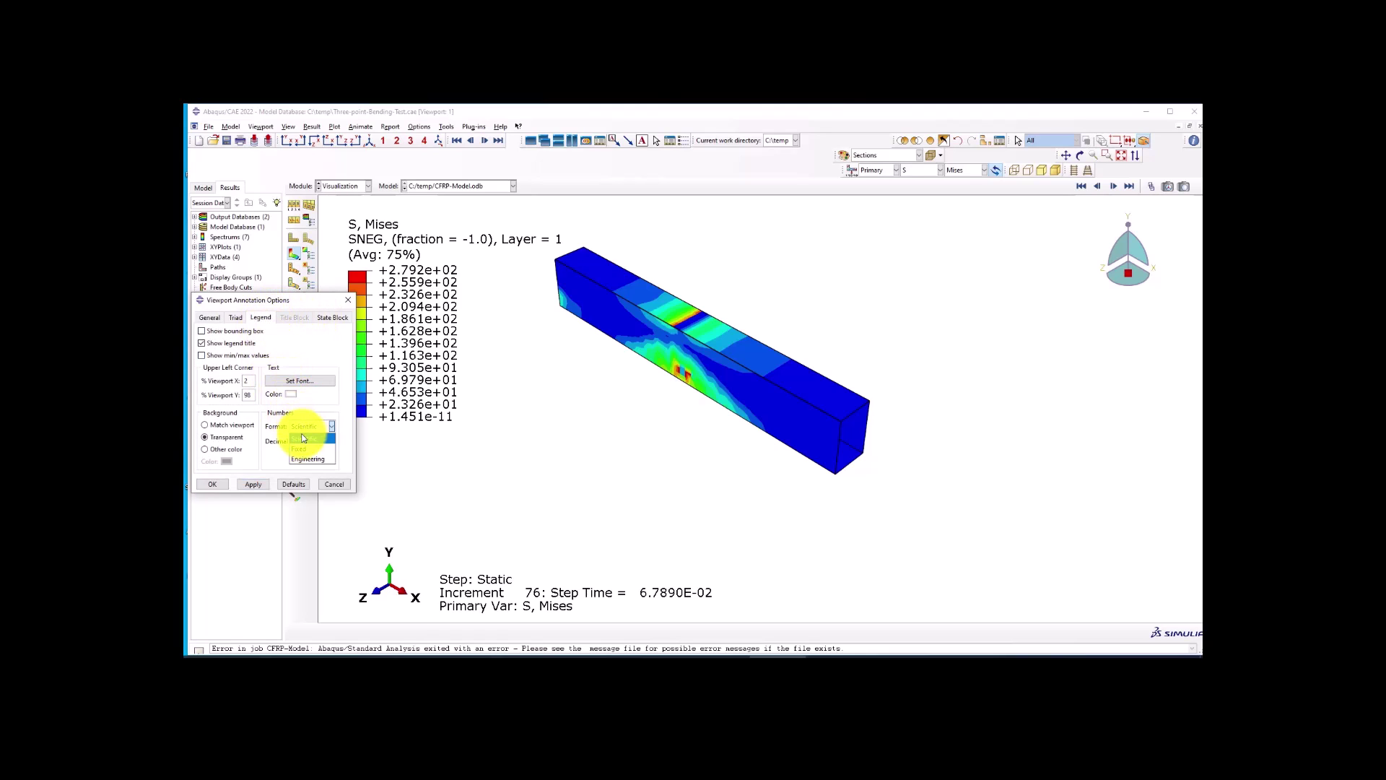
pyautogui.click(299, 448)
pyautogui.click(252, 484)
pyautogui.click(213, 484)
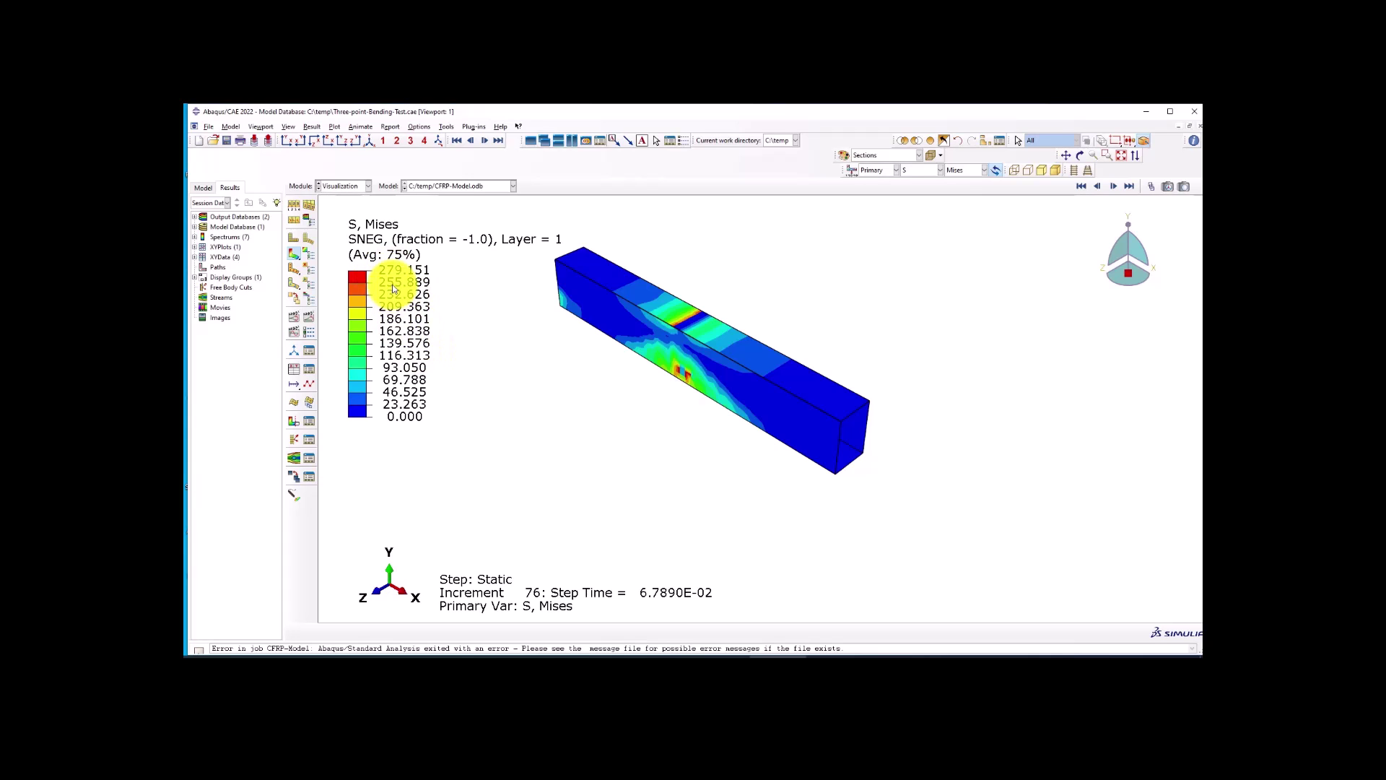
# Inspect the CFRP shell's Mises stress contours, then display only the concrete beam instance C-BEAM-1 instead.
pyautogui.scroll(-2, 704, 364)
pyautogui.scroll(2, 699, 371)
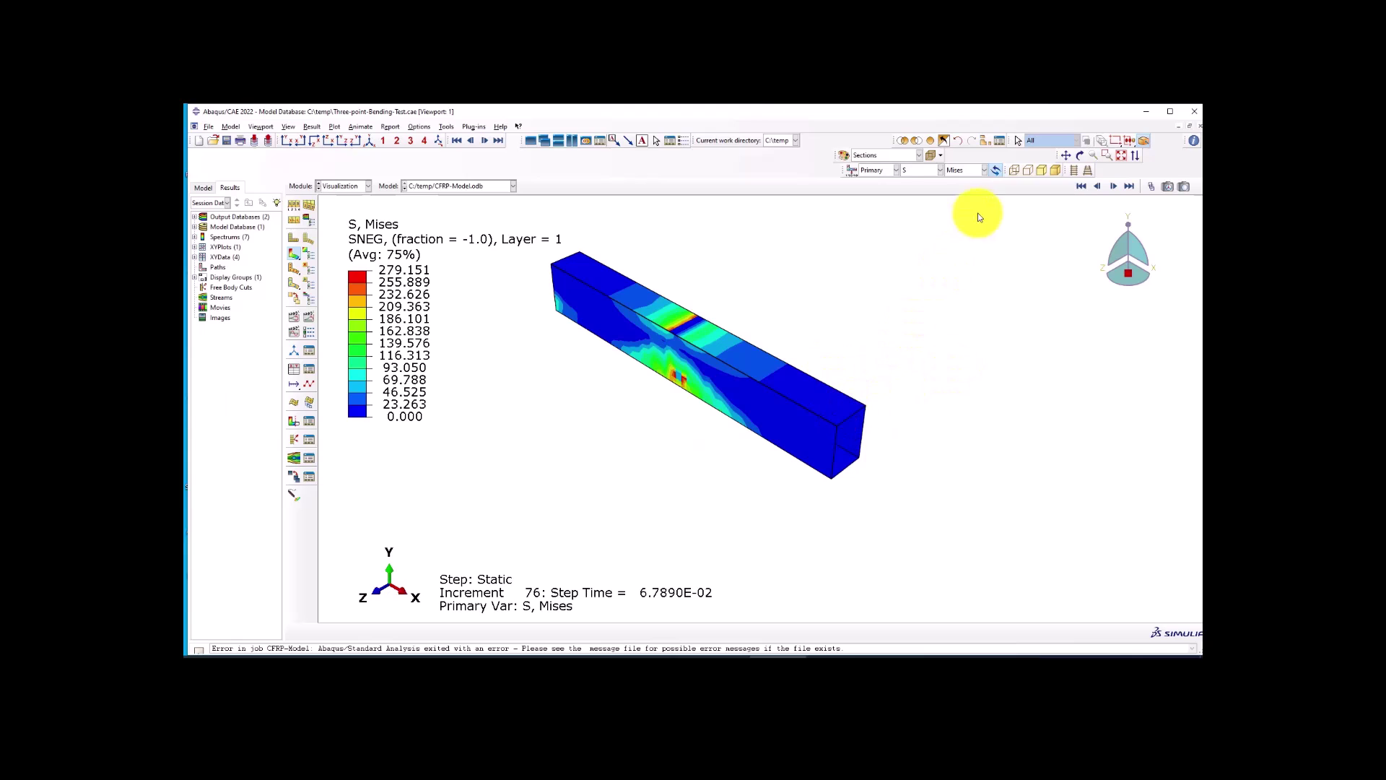
pyautogui.click(1081, 156)
pyautogui.moveTo(727, 414); pyautogui.dragTo(718, 371)
pyautogui.press('Escape')
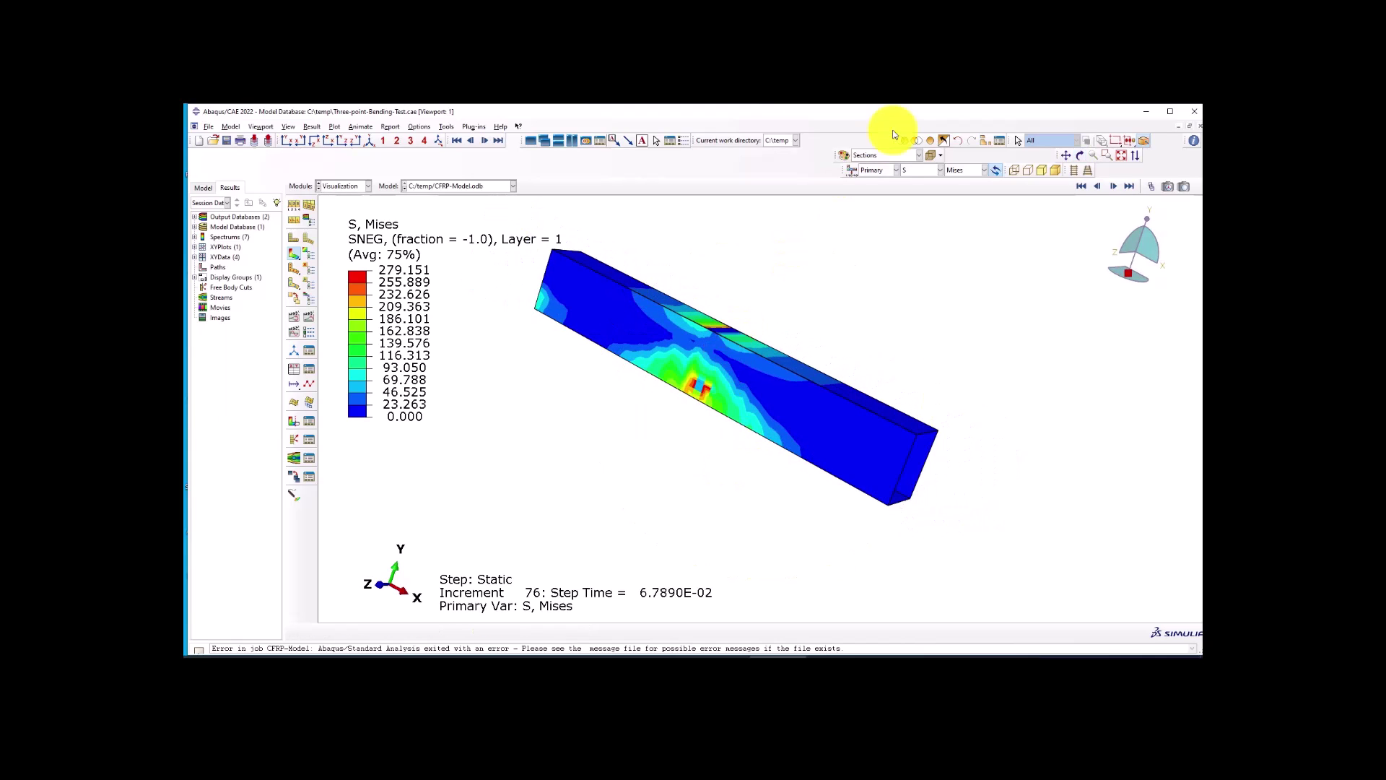
pyautogui.click(986, 141)
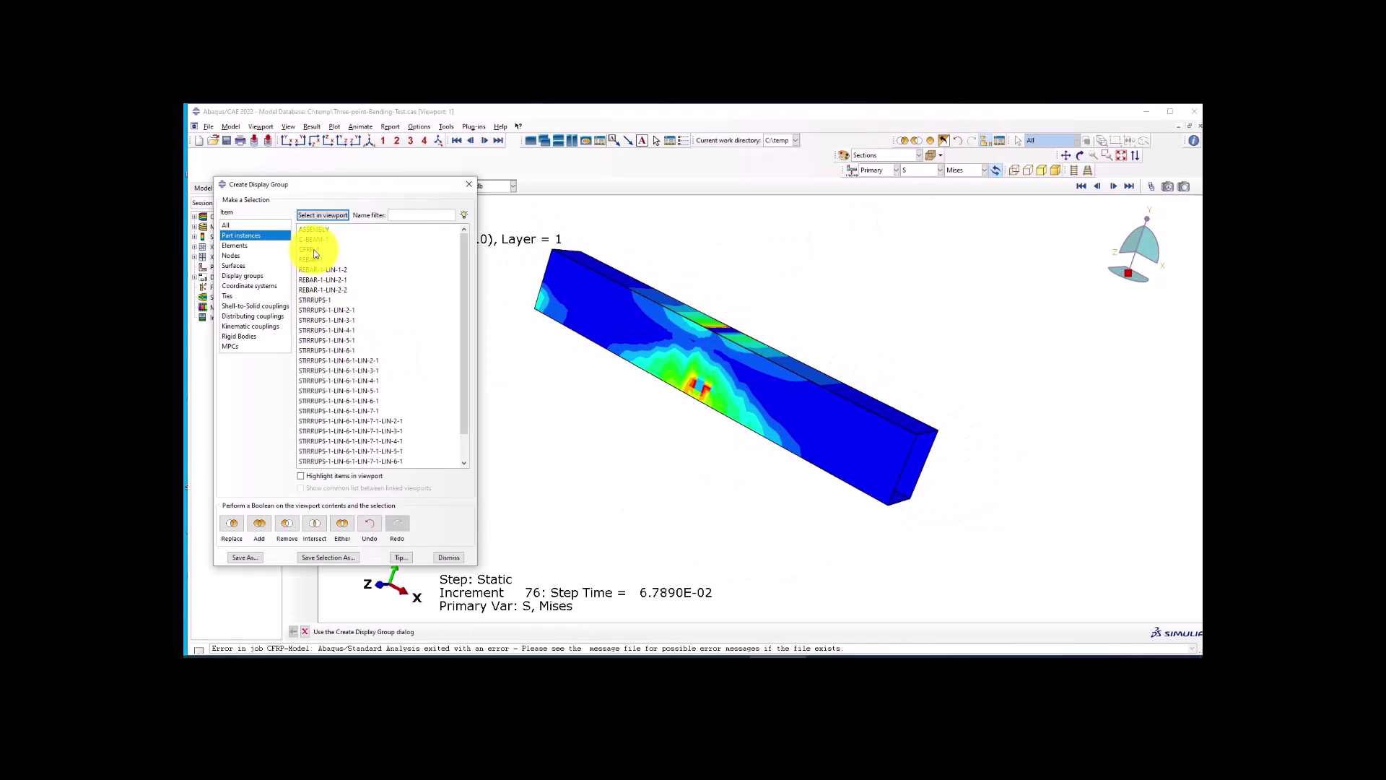
pyautogui.click(310, 240)
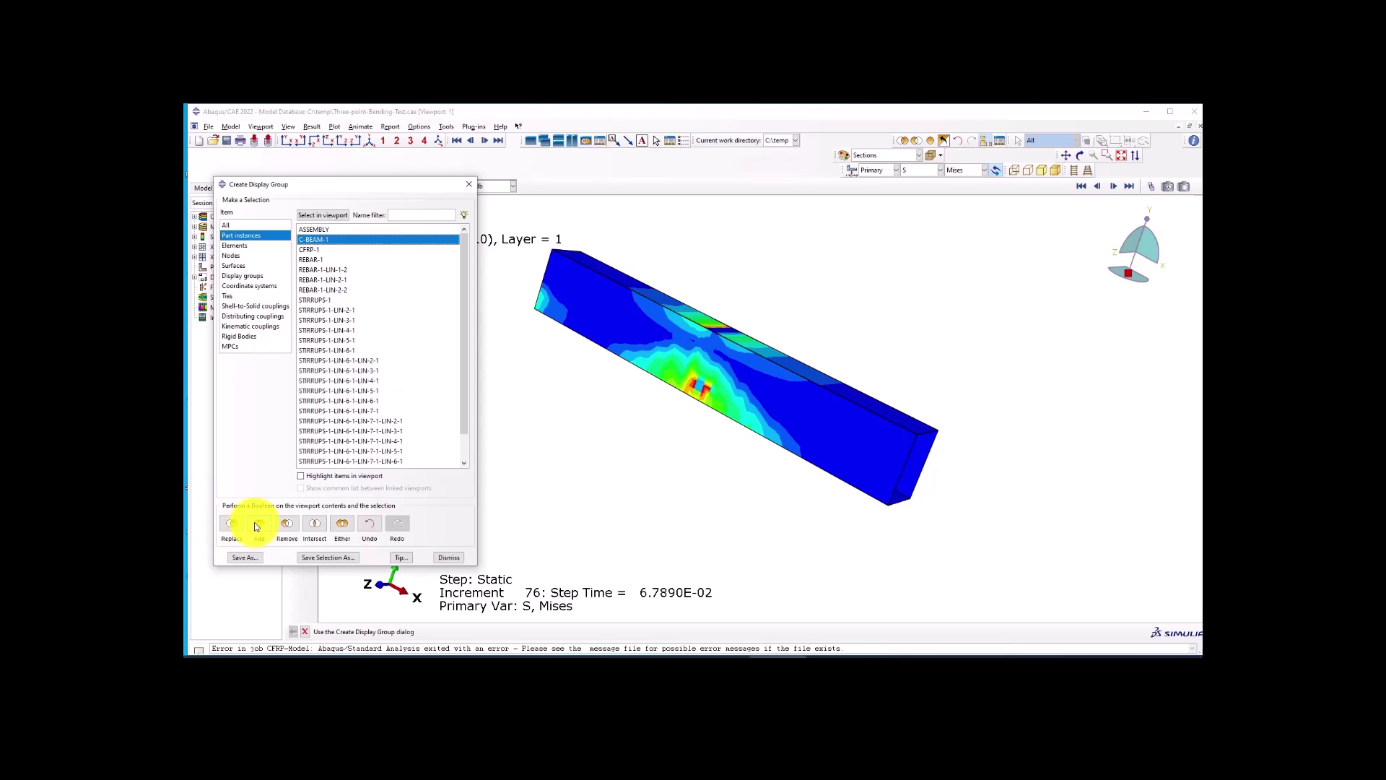
pyautogui.click(234, 527)
pyautogui.click(468, 185)
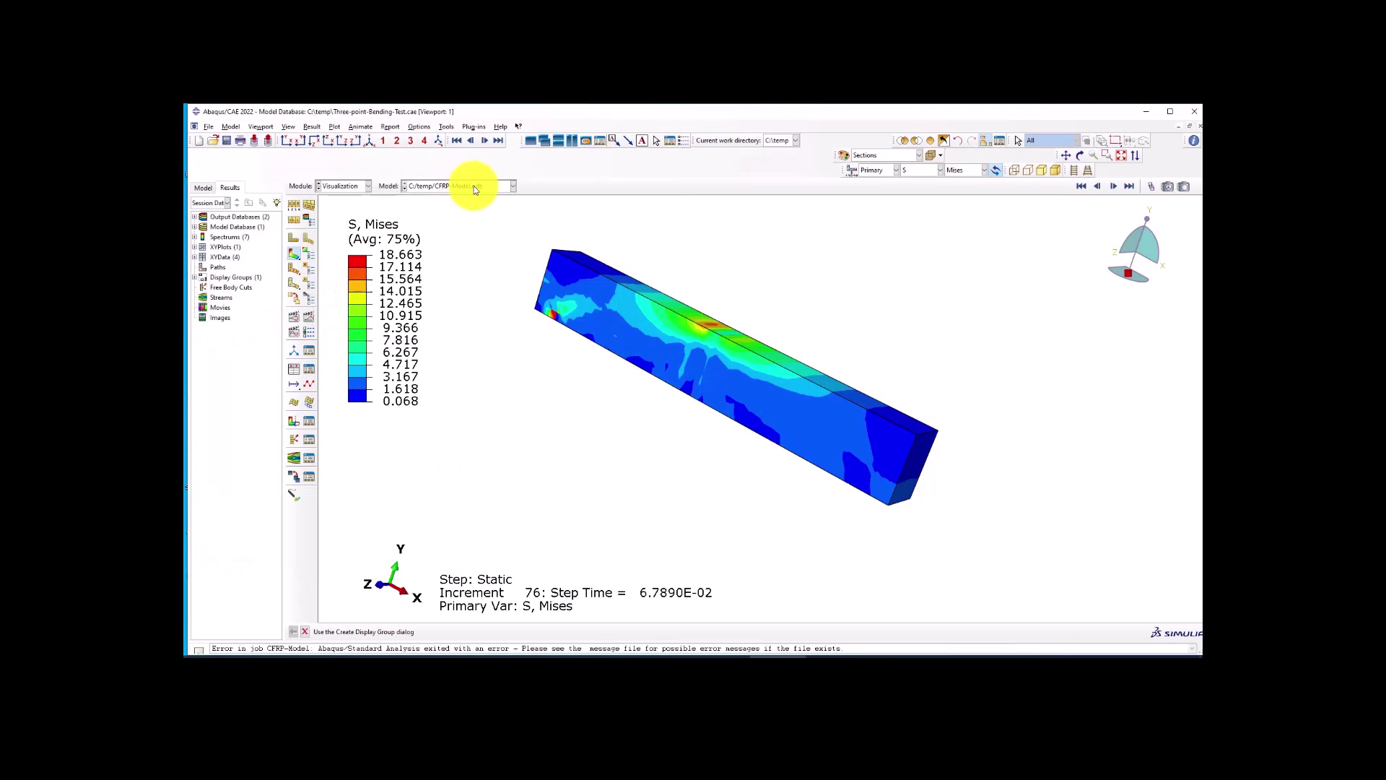
pyautogui.click(369, 141)
pyautogui.scroll(-4, 626, 274)
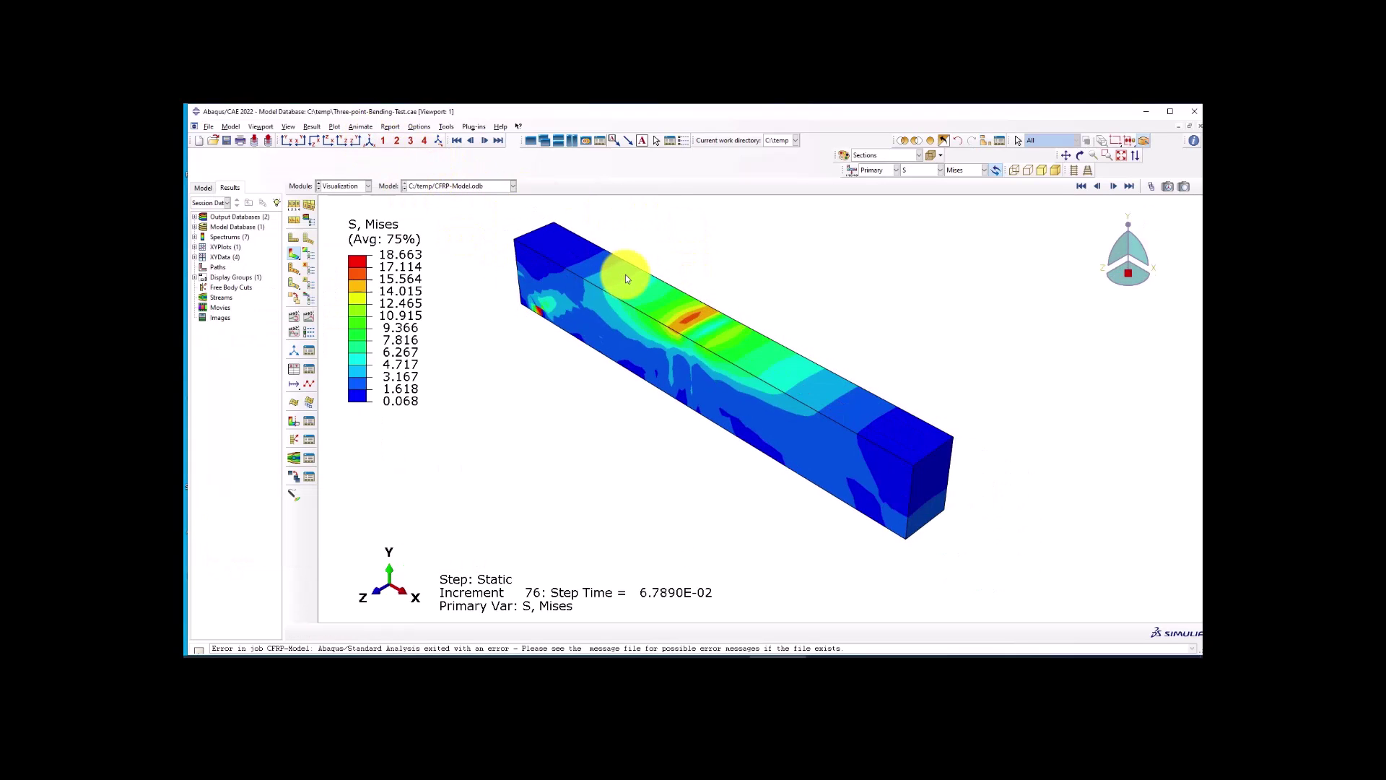
# Switch the animated contour plot of the concrete beam from Mises stress to the DAMAGET output variable.
pyautogui.scroll(1, 670, 393)
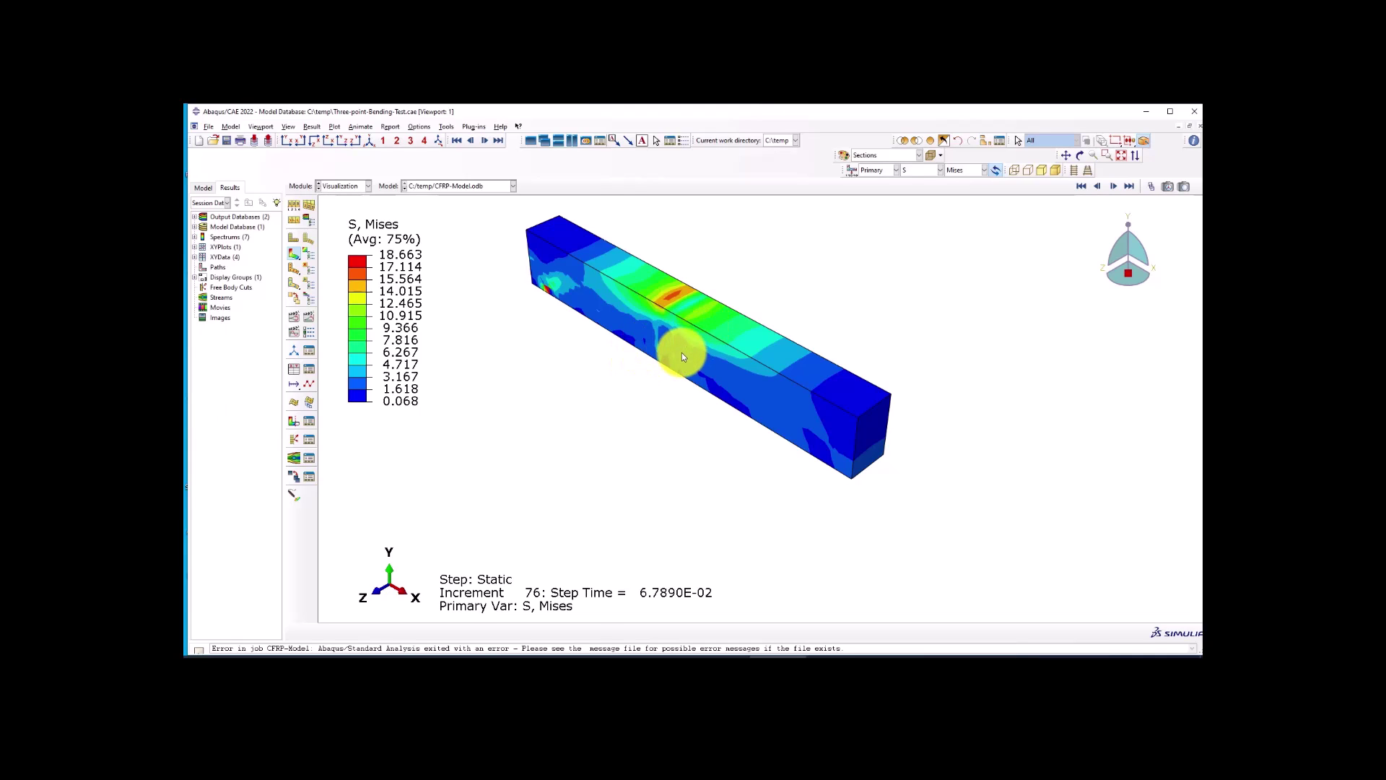
pyautogui.moveTo(662, 327); pyautogui.dragTo(706, 320)
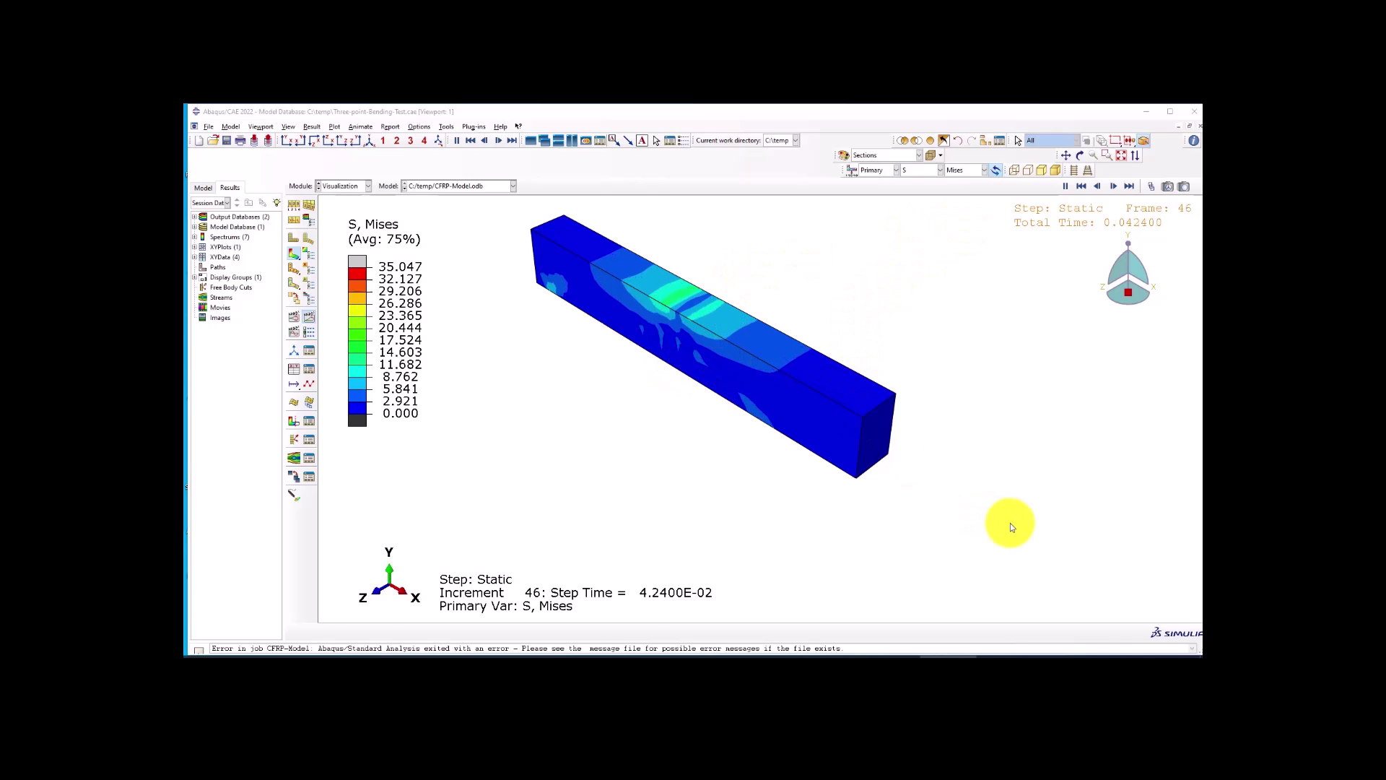
pyautogui.click(910, 170)
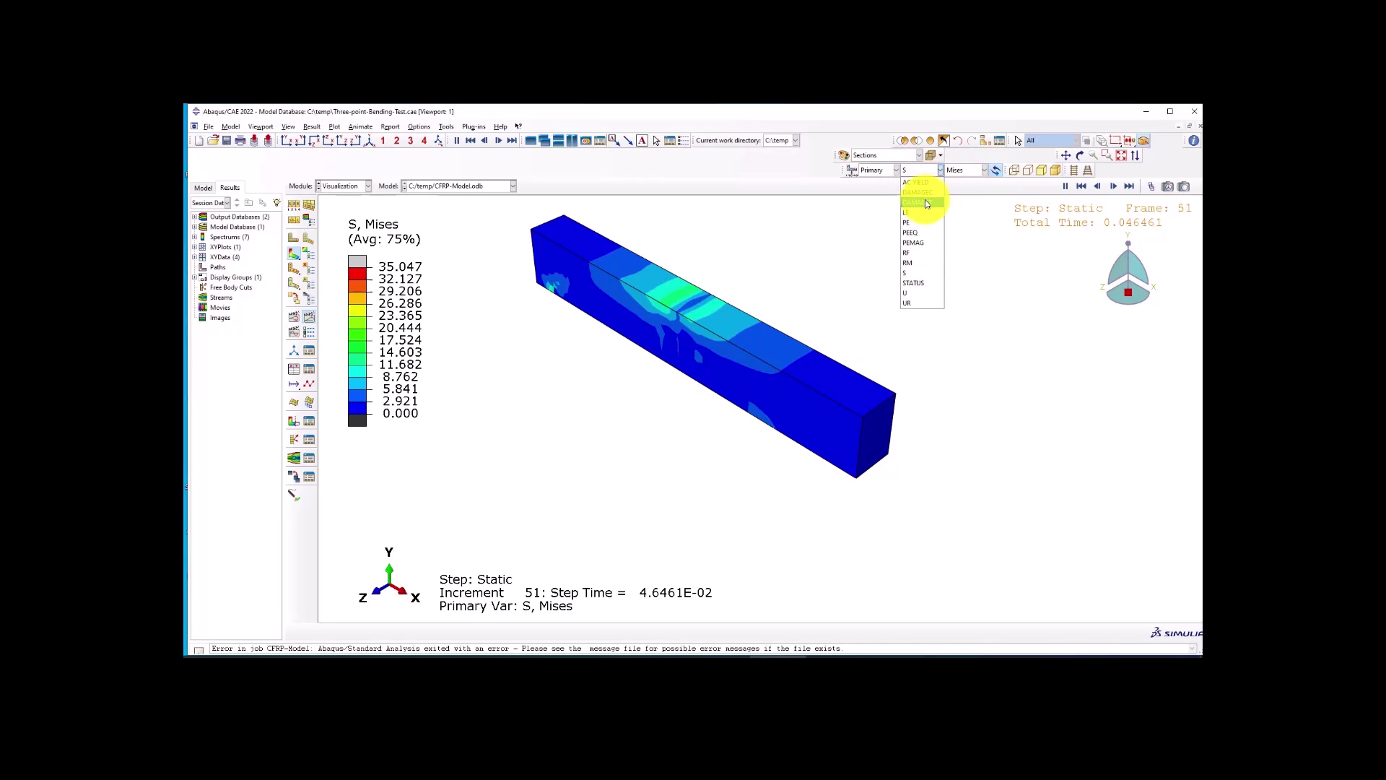
pyautogui.click(908, 201)
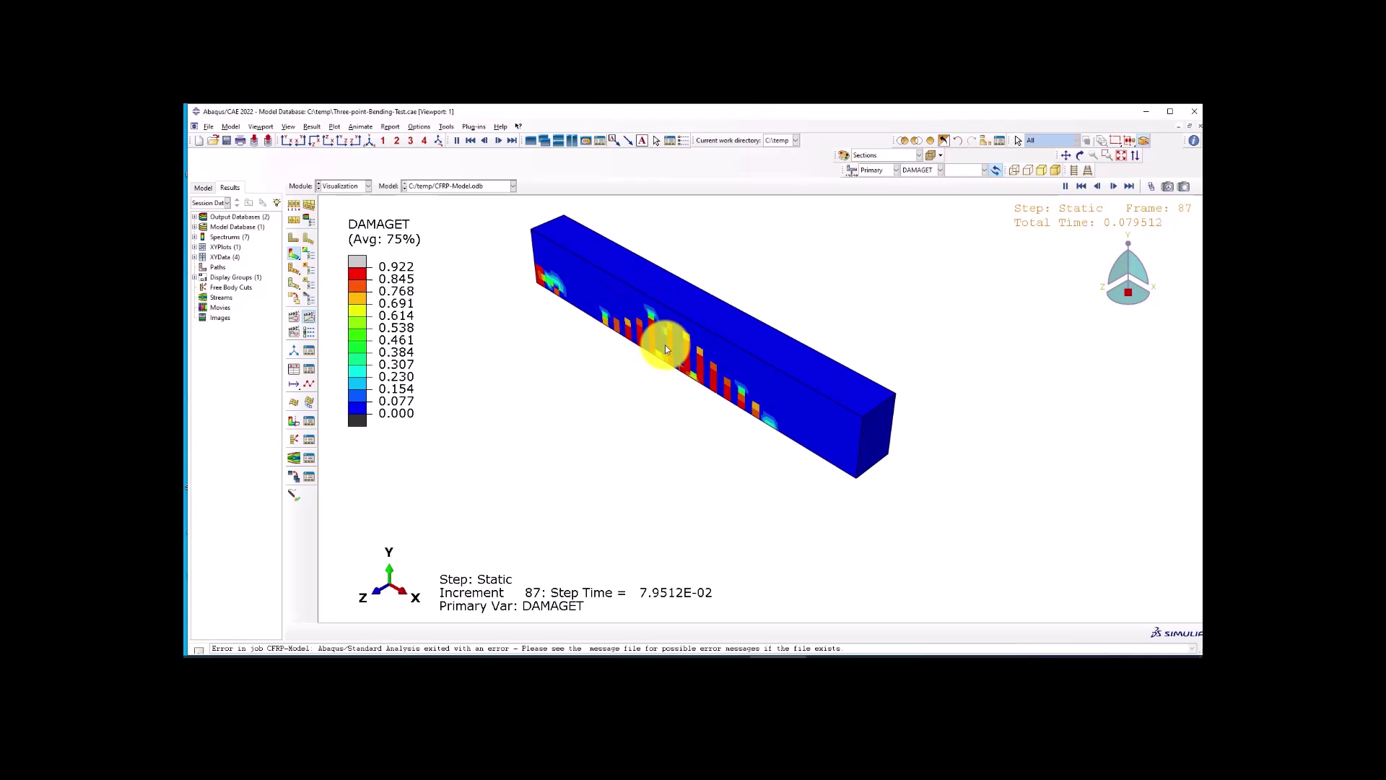
# Stop the animation at the last frame and examine the tensile damage along the CFRP-strengthened concrete beam.
pyautogui.click(1128, 186)
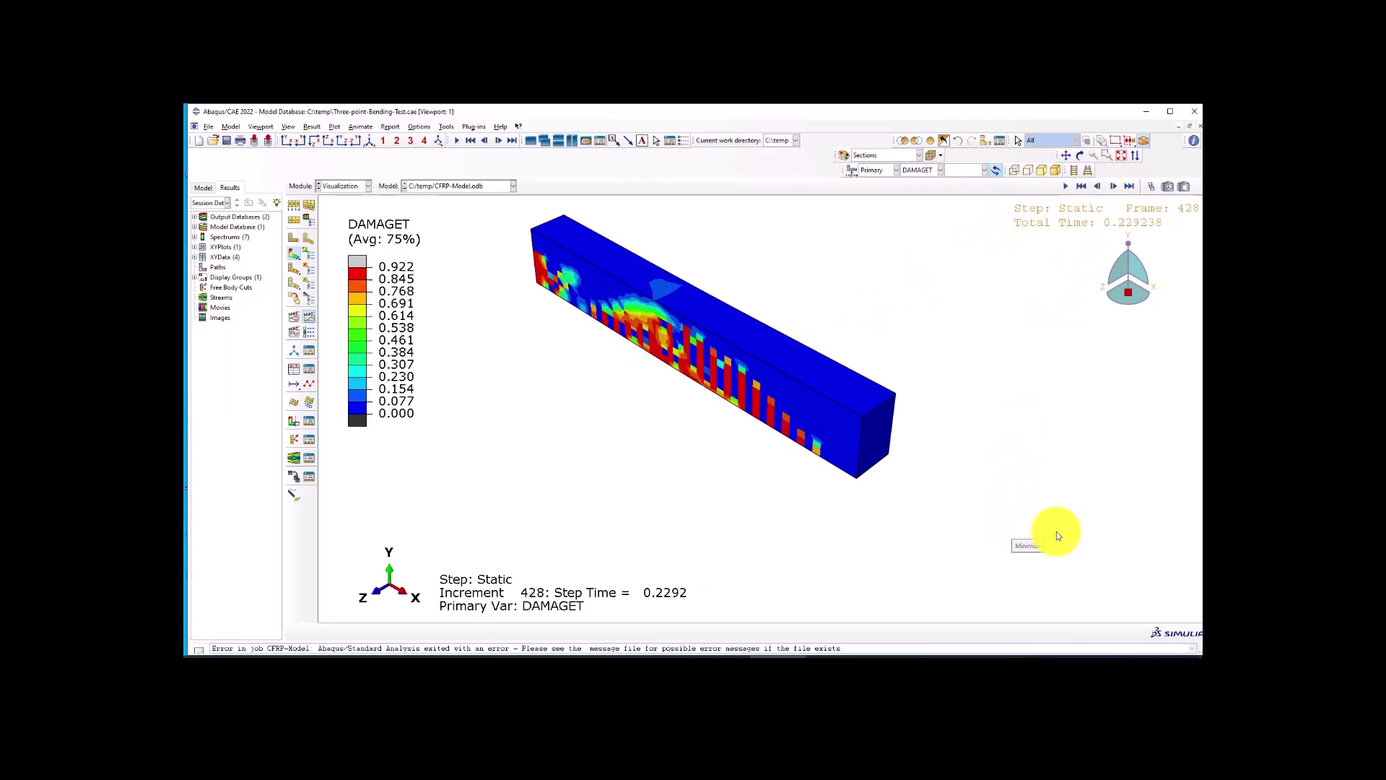
pyautogui.click(1128, 185)
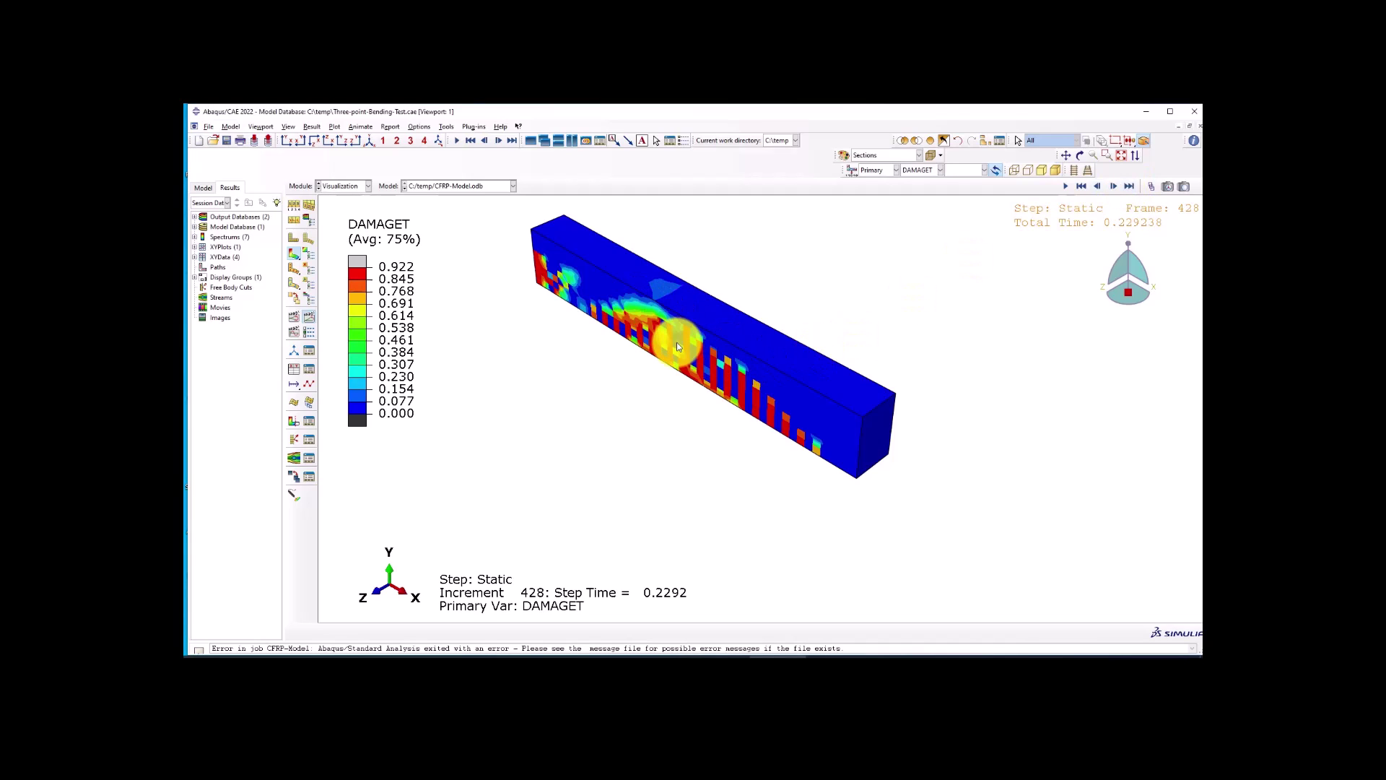
pyautogui.scroll(-1, 687, 342)
pyautogui.scroll(2, 713, 366)
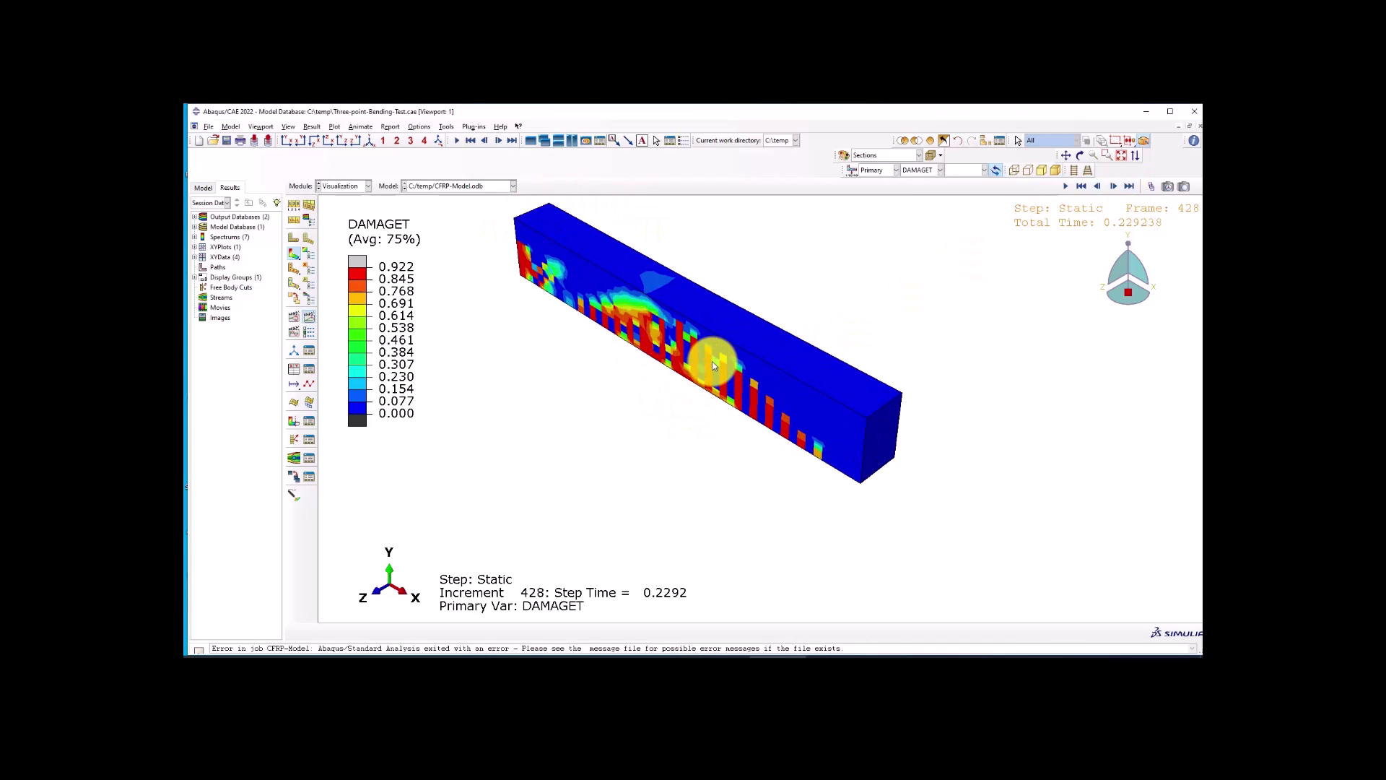
pyautogui.scroll(-3, 689, 344)
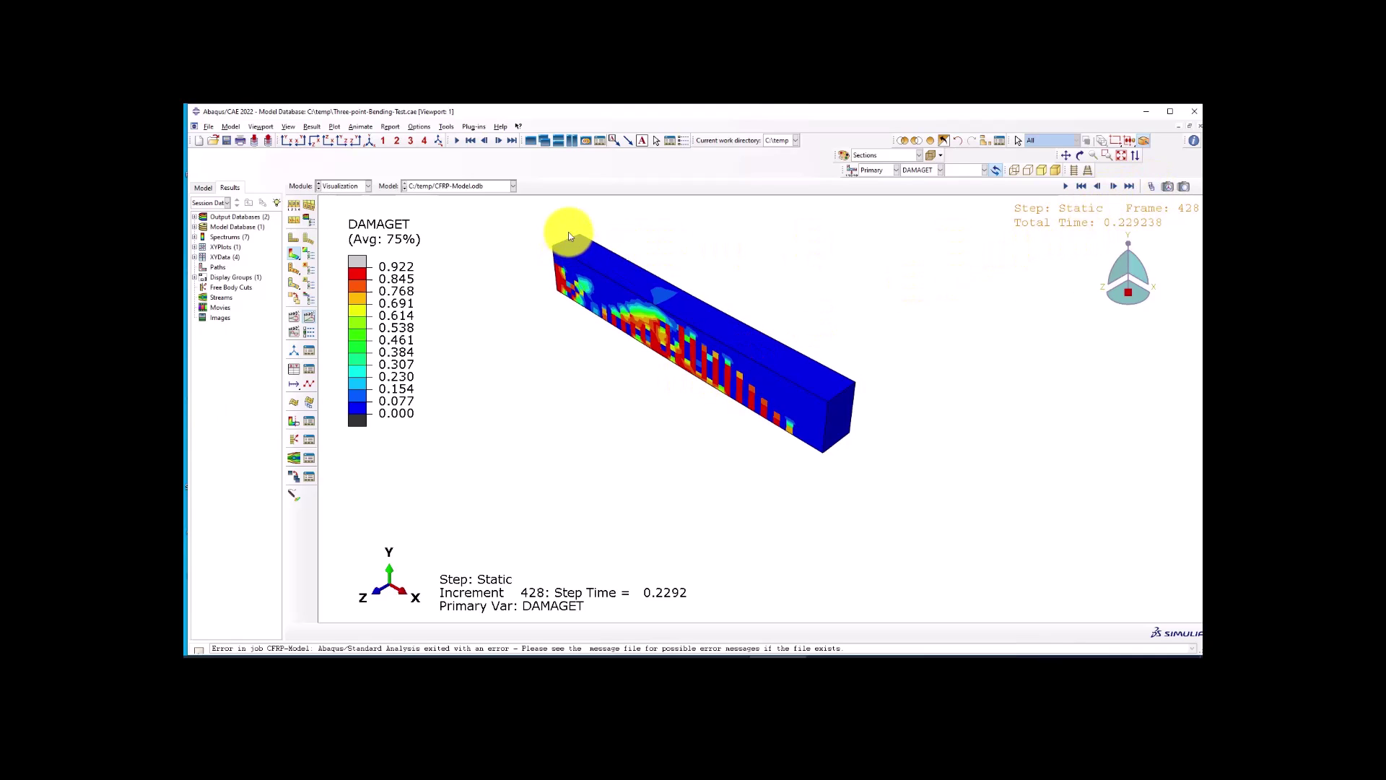
# Create a second viewport and tile the two viewports vertically so they sit side by side.
pyautogui.click(568, 142)
pyautogui.click(531, 141)
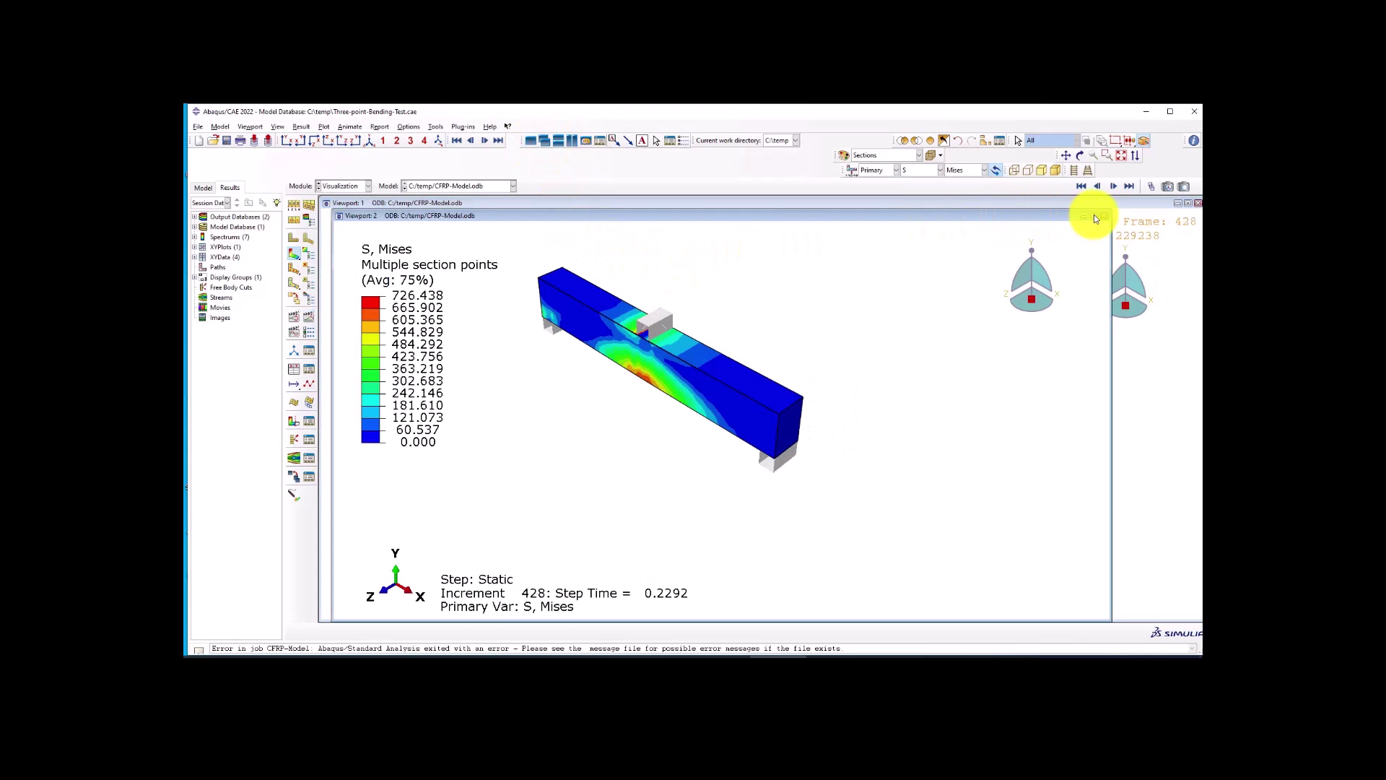
pyautogui.click(572, 141)
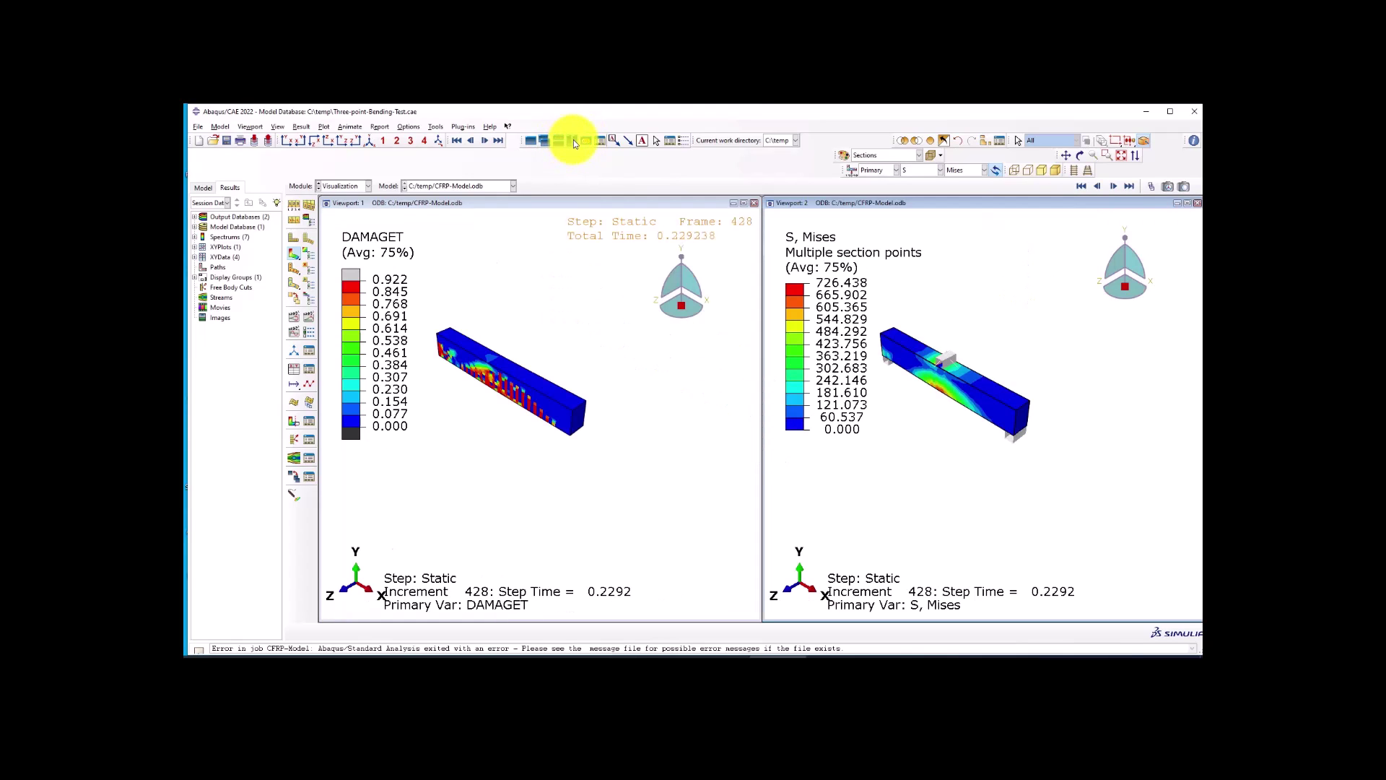
pyautogui.scroll(-1, 999, 329)
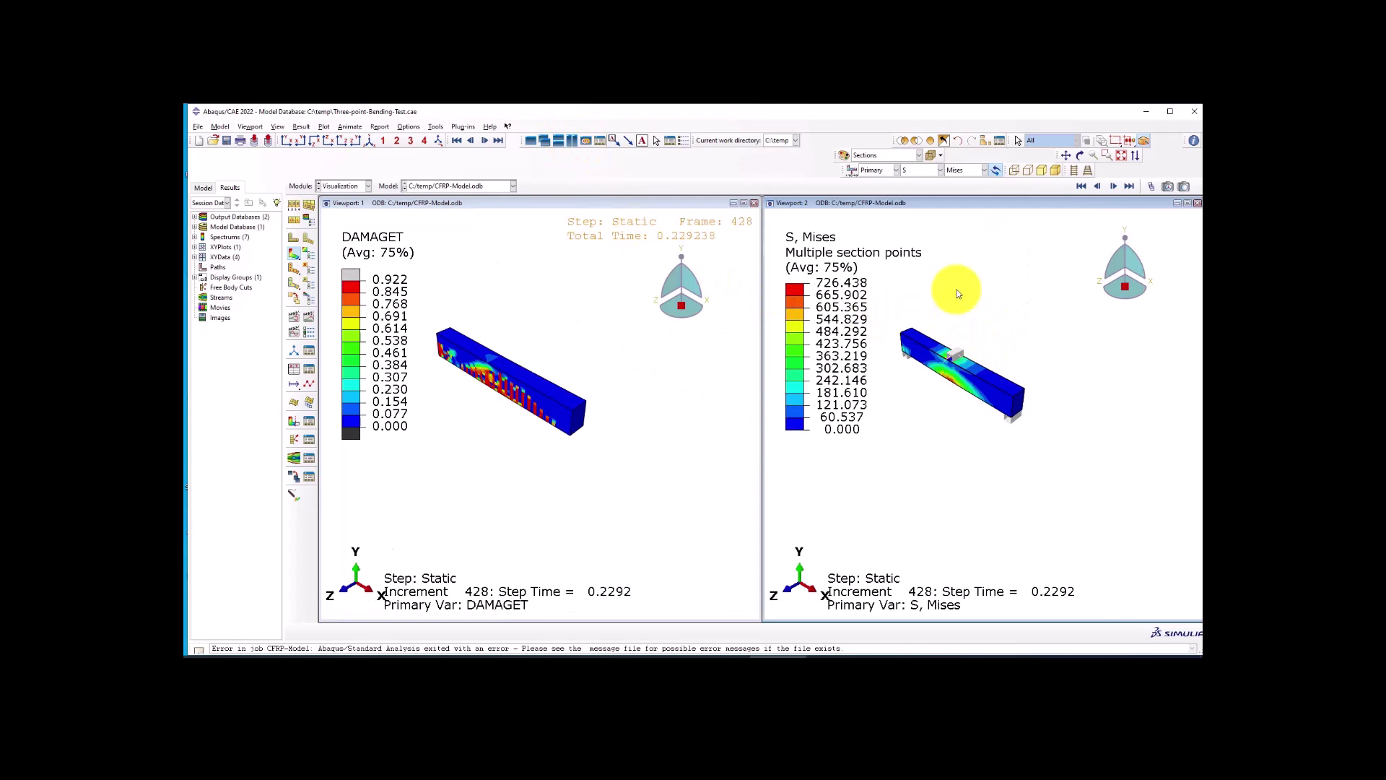
pyautogui.click(309, 369)
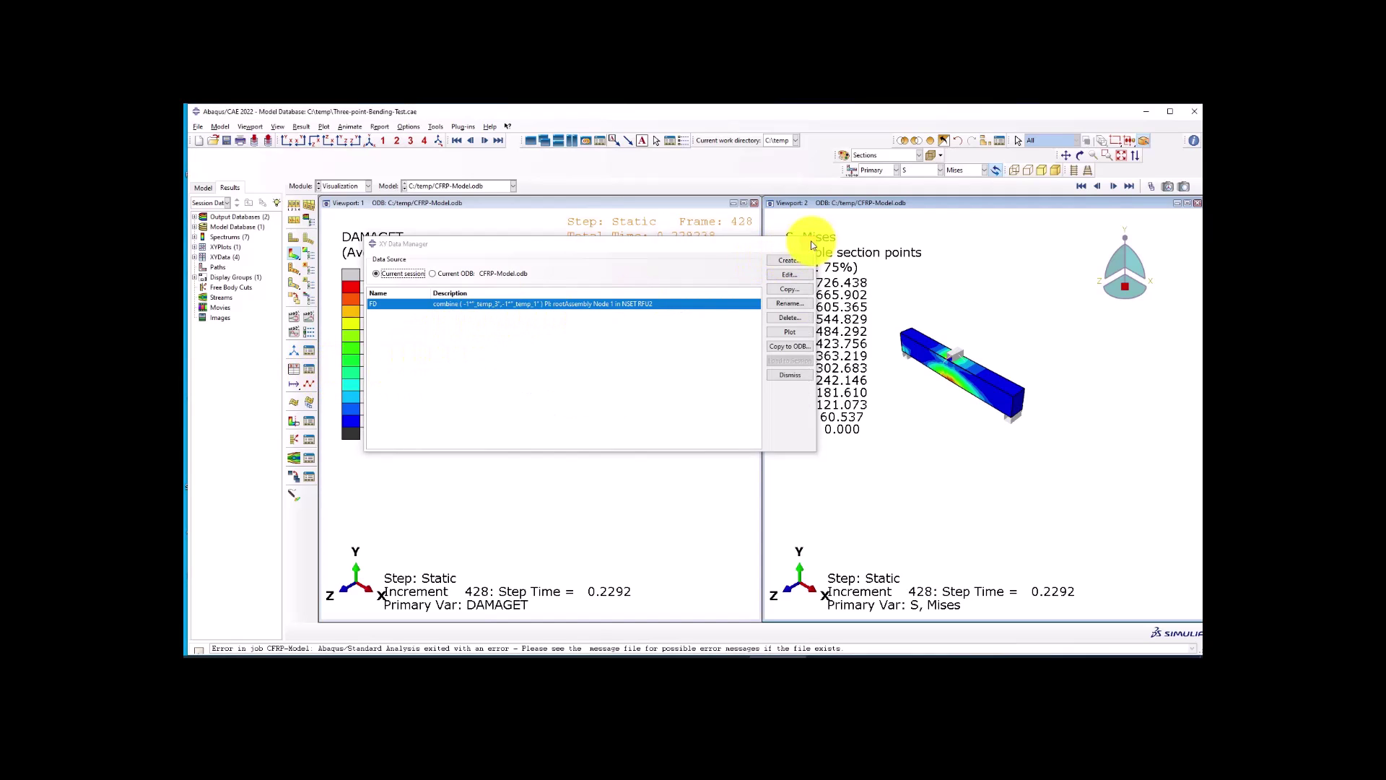
pyautogui.click(809, 244)
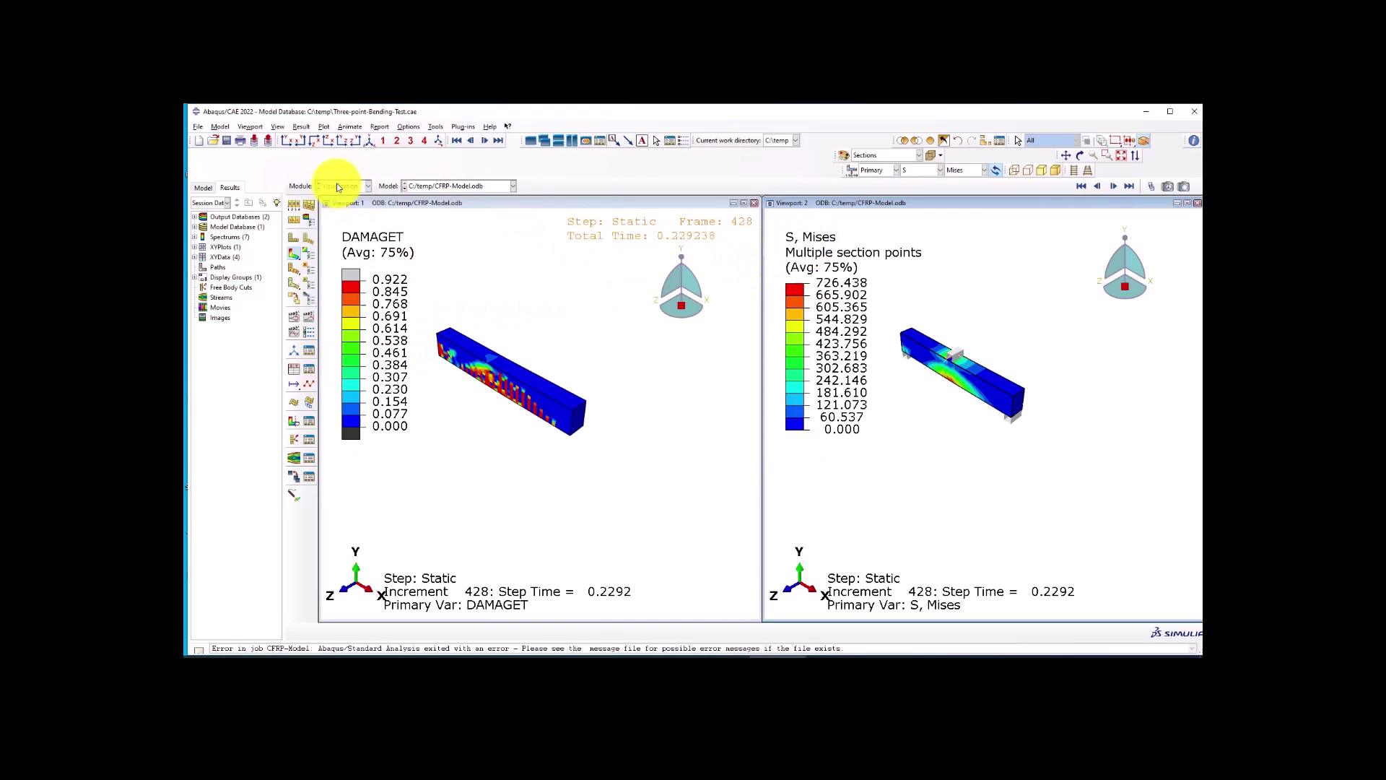
# Open the results of the Three-point-loading job in the second viewport from the Job module.
pyautogui.click(337, 187)
pyautogui.click(335, 280)
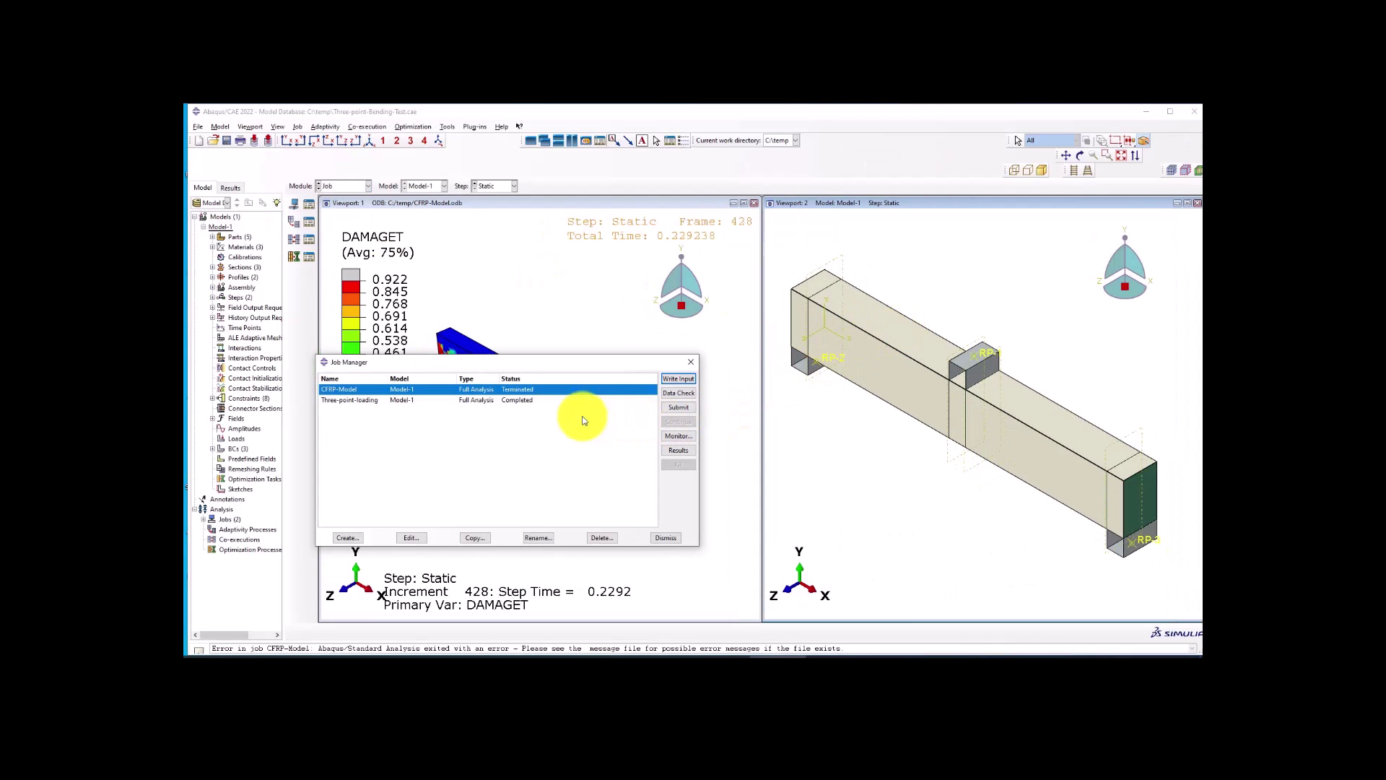
pyautogui.click(557, 401)
pyautogui.click(678, 450)
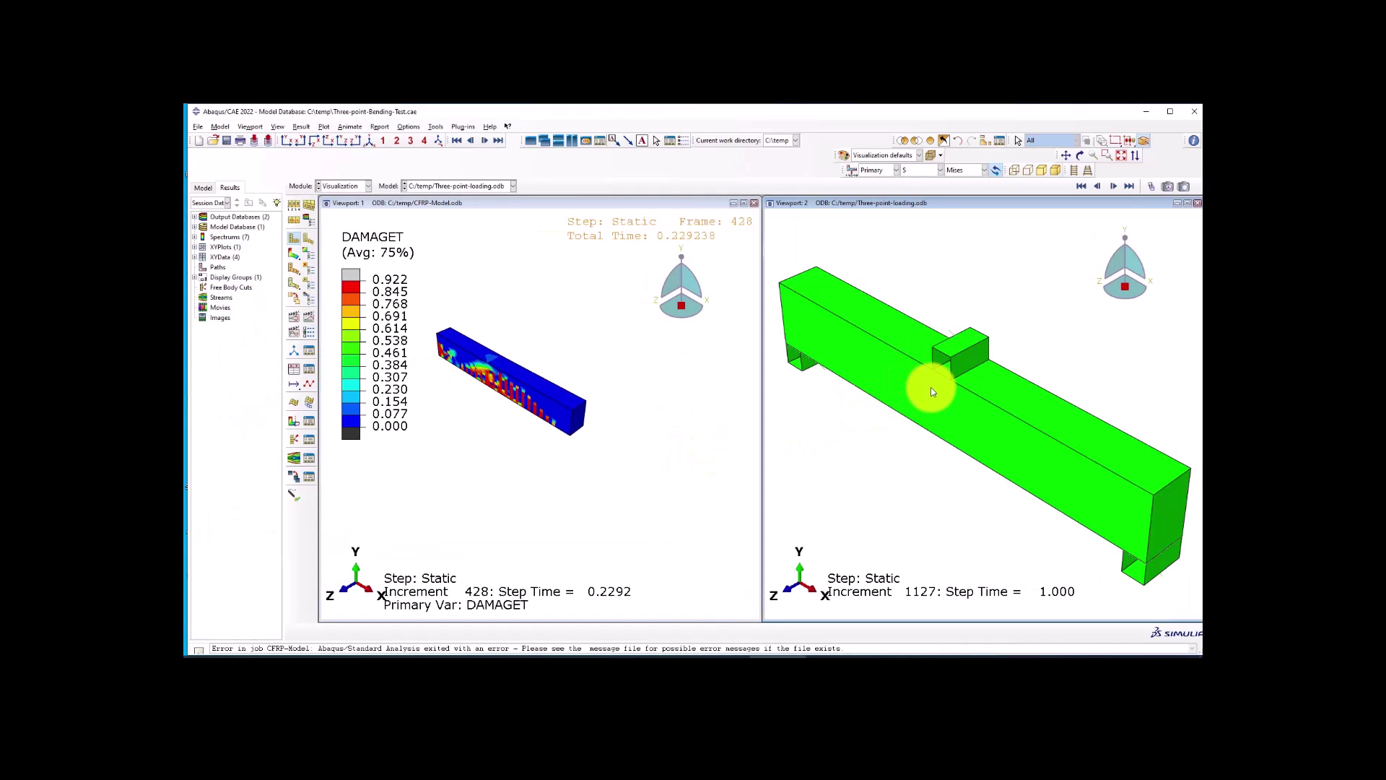
pyautogui.scroll(-2, 932, 392)
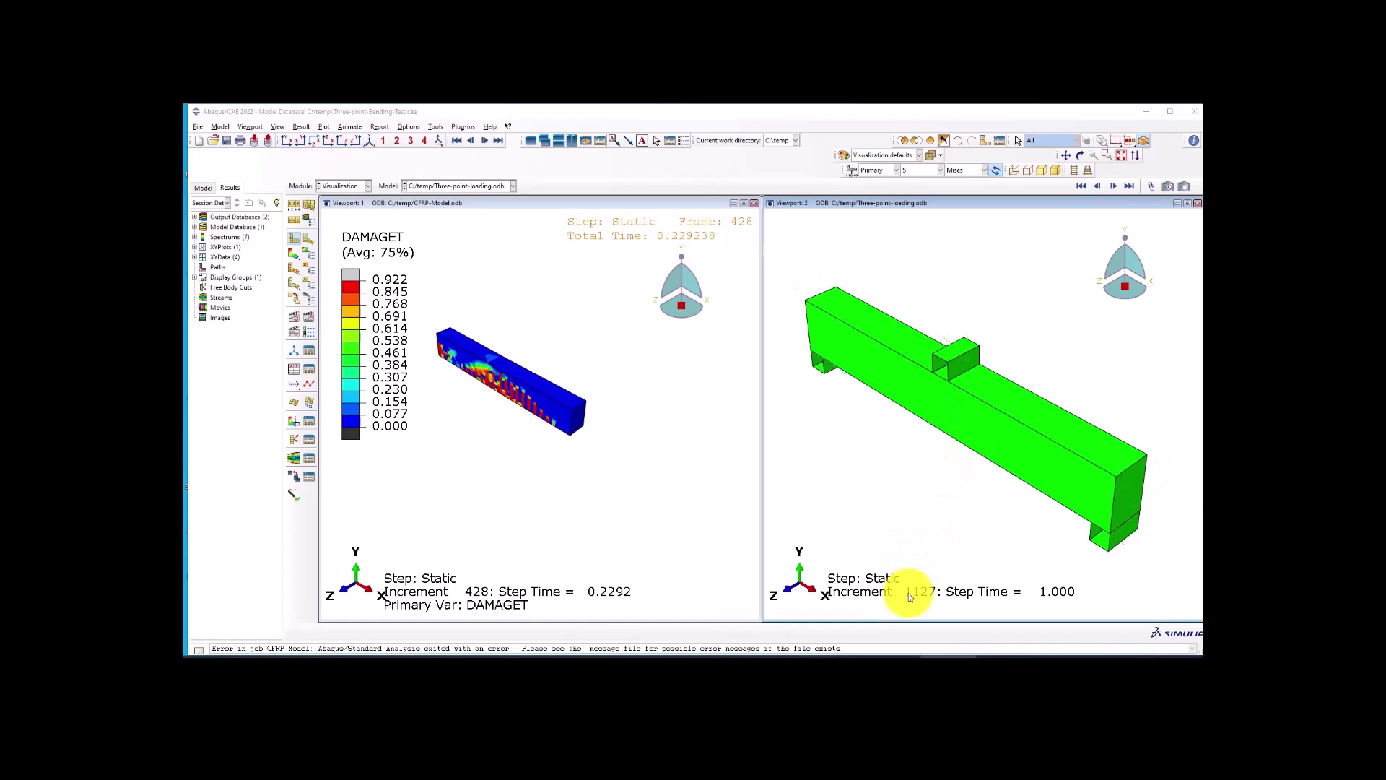
pyautogui.scroll(-1, 886, 457)
pyautogui.scroll(1, 899, 457)
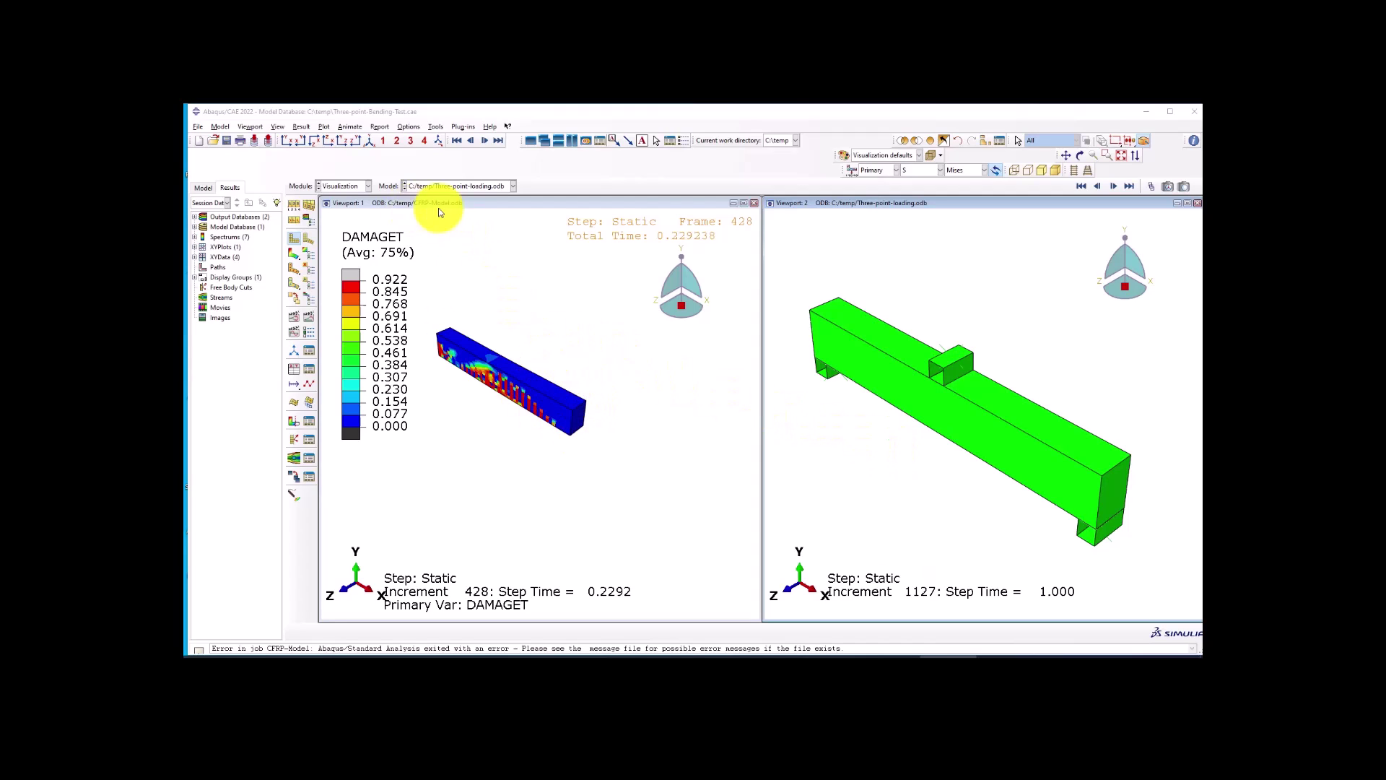
pyautogui.scroll(-1, 820, 318)
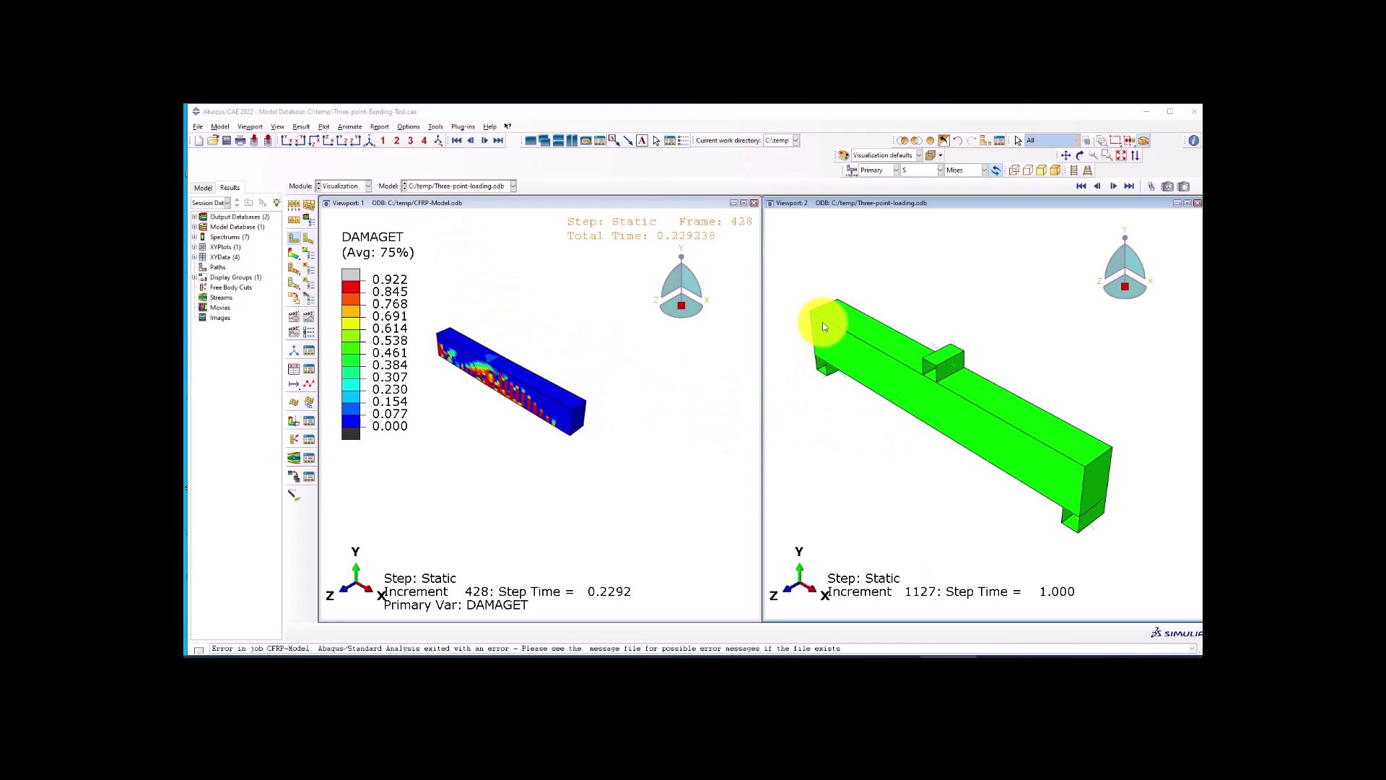
# Plot the Mises stress contours on the deformed shape of the Three-point-loading model.
pyautogui.click(770, 200)
pyautogui.click(294, 253)
pyautogui.scroll(-2, 1067, 362)
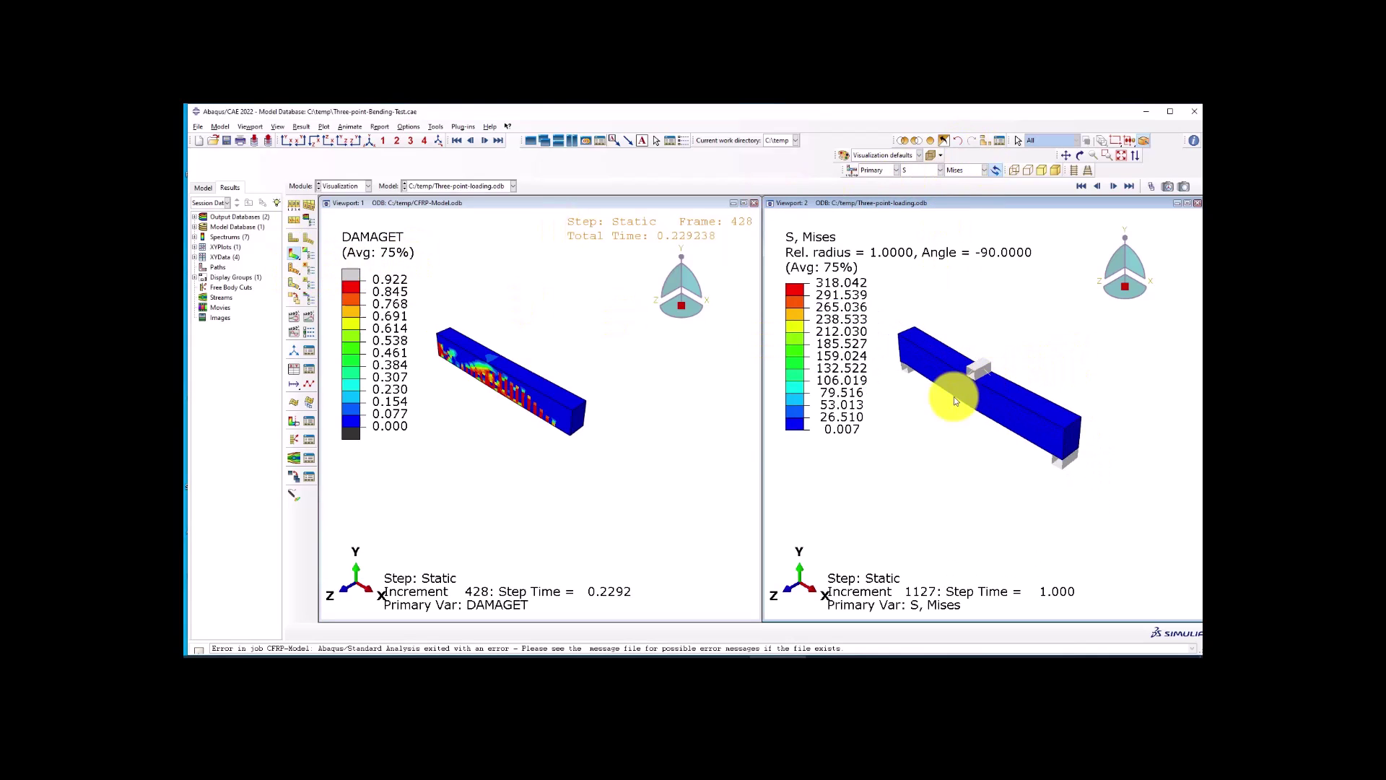
# Replace the displayed Three-point-loading model with only the C-BEAM-1 part instance.
pyautogui.click(982, 140)
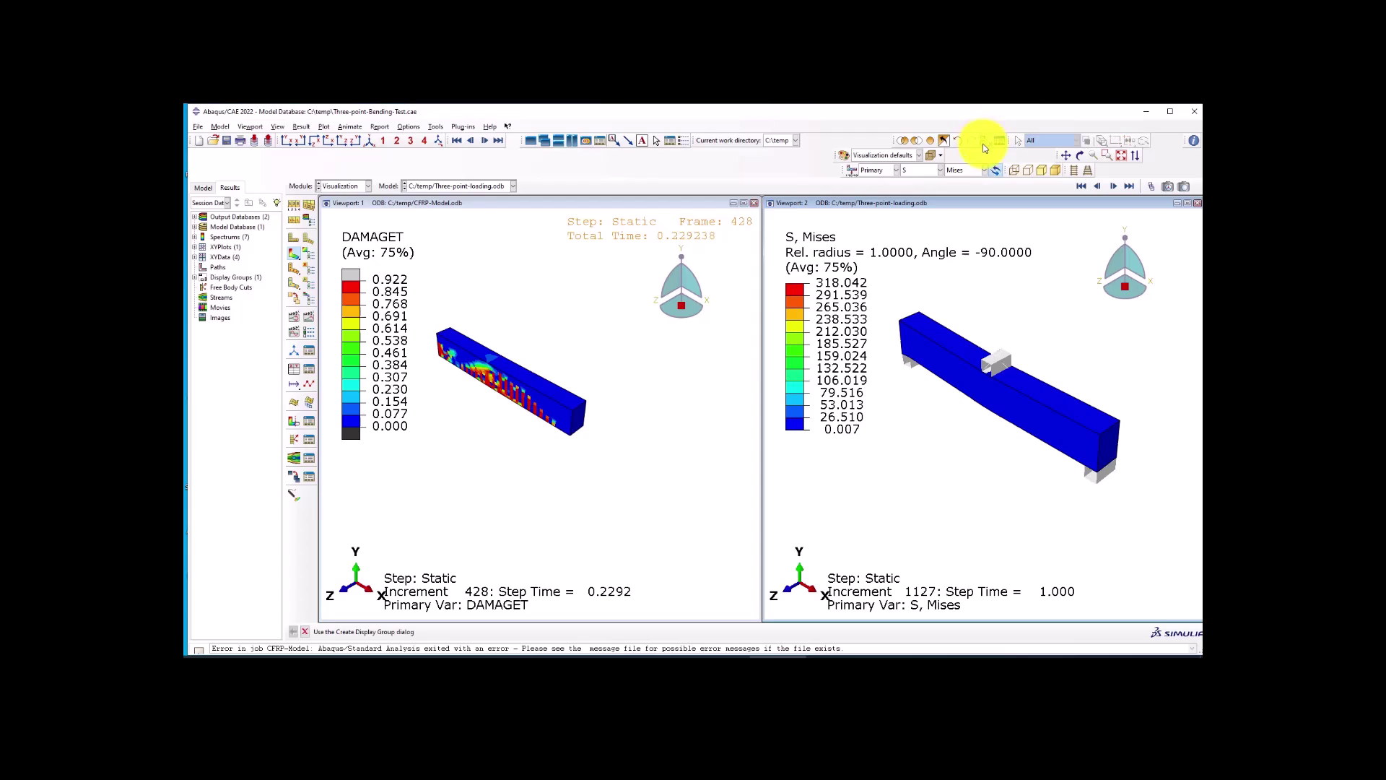
pyautogui.click(311, 239)
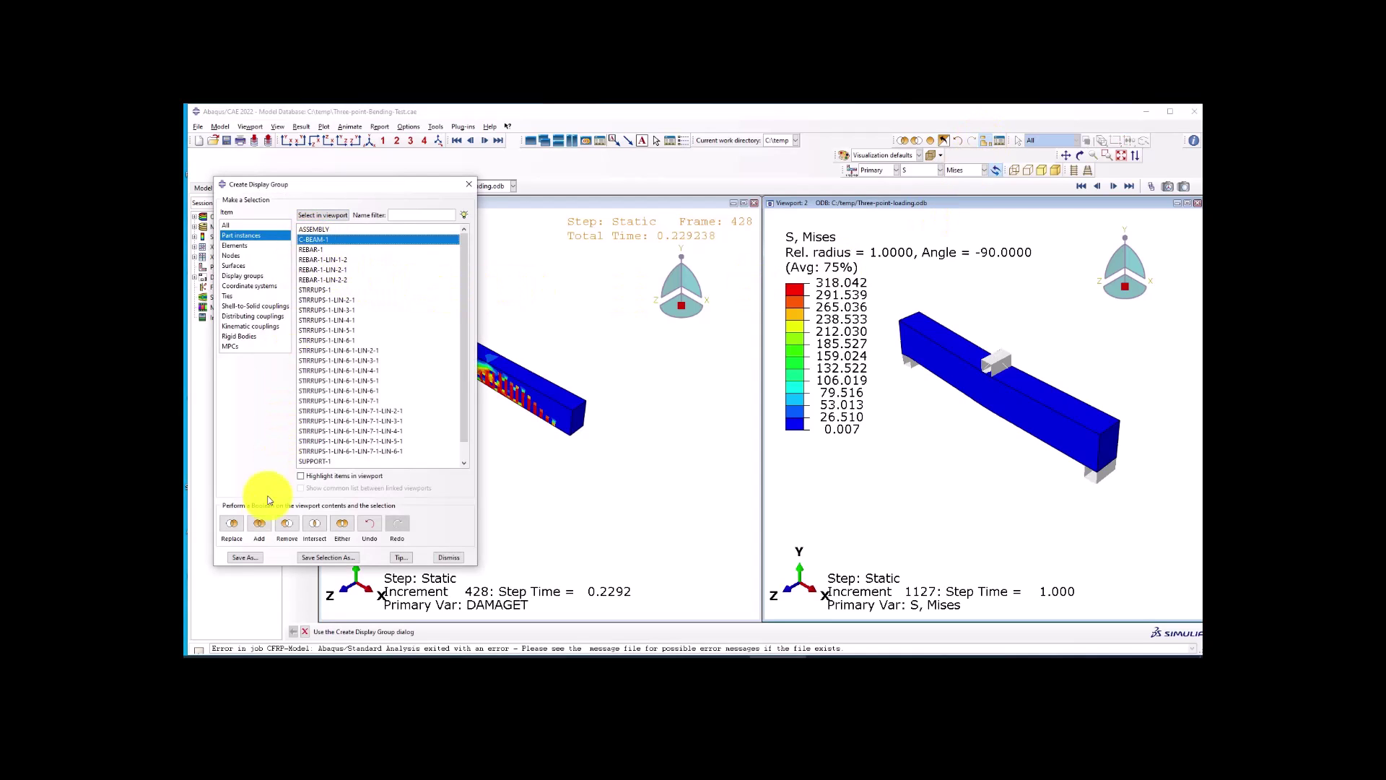
pyautogui.click(232, 528)
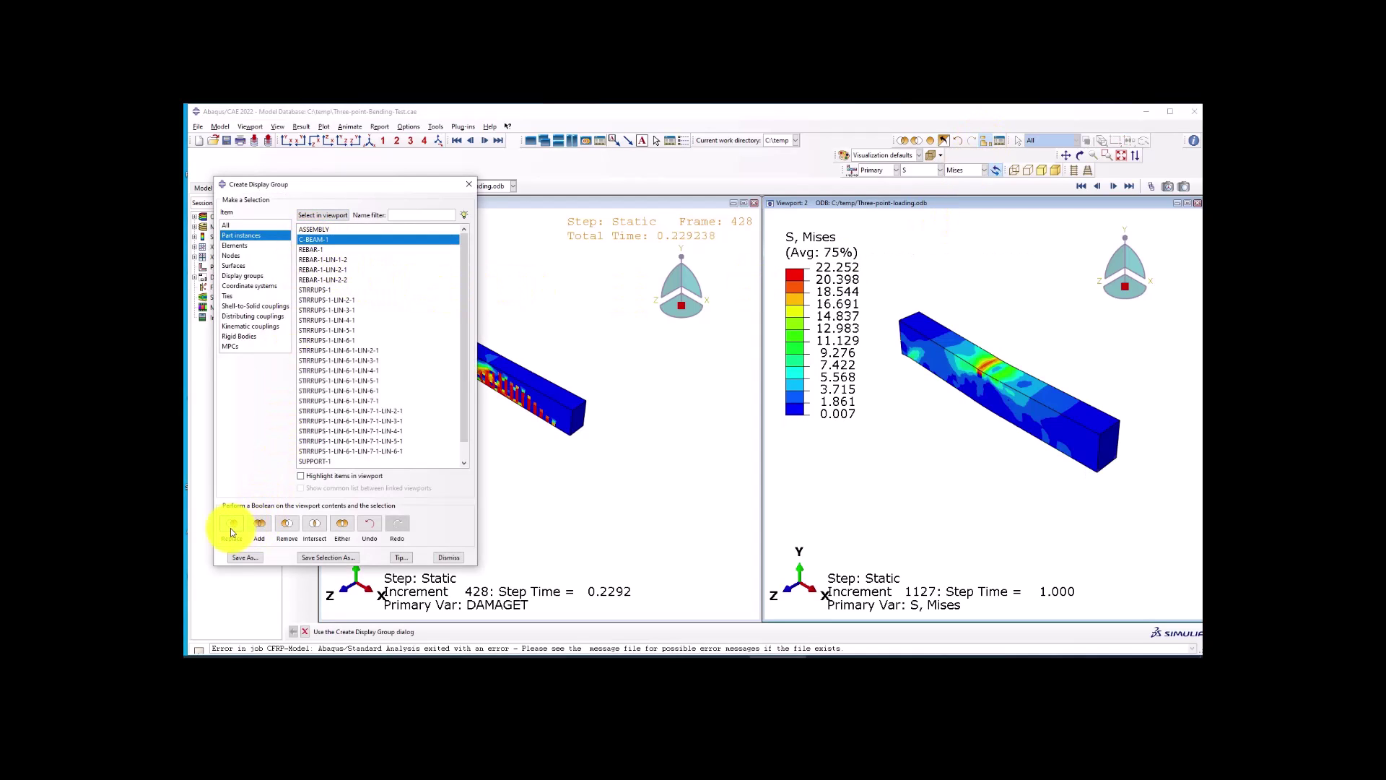
pyautogui.click(466, 187)
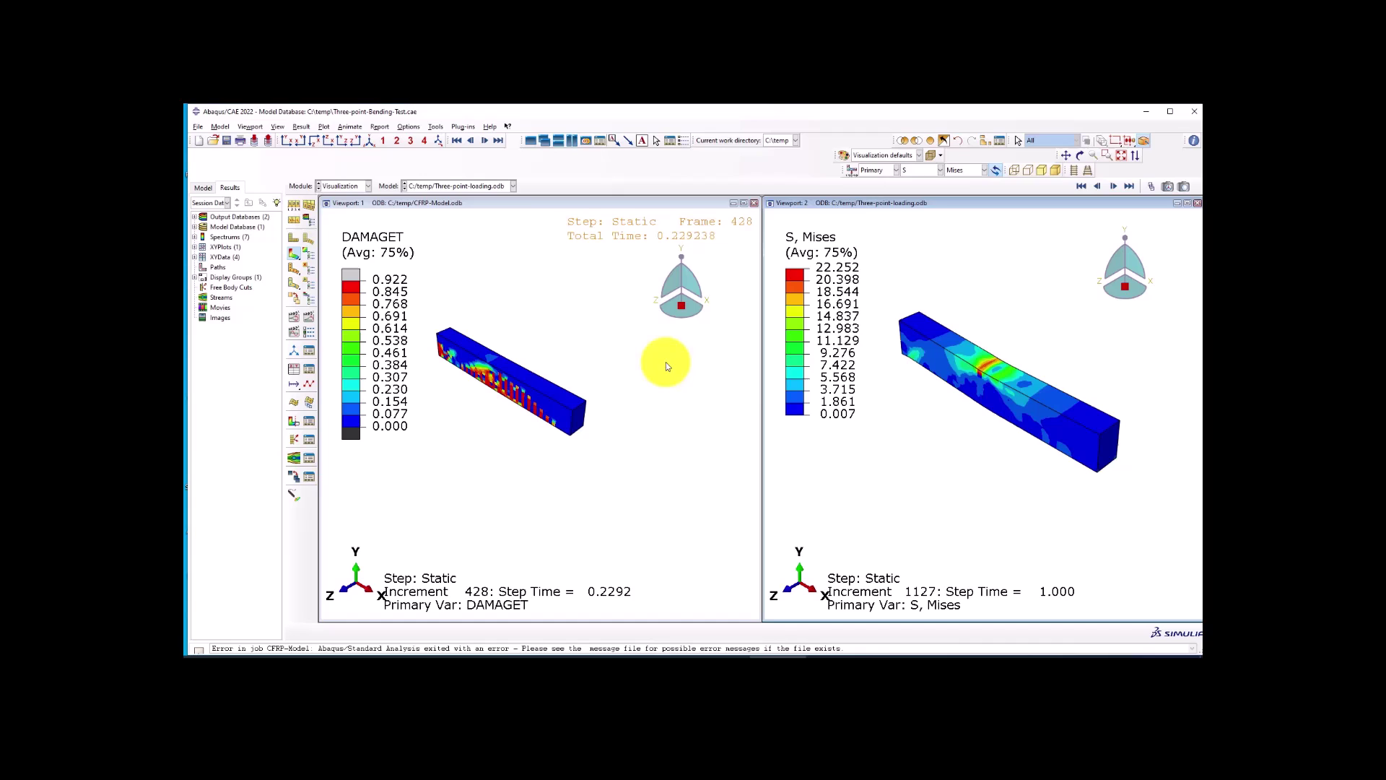
# Plot DAMAGET on the Three-point-loading beam and compare its tensile damage with that of the CFRP model.
pyautogui.click(915, 172)
pyautogui.click(911, 200)
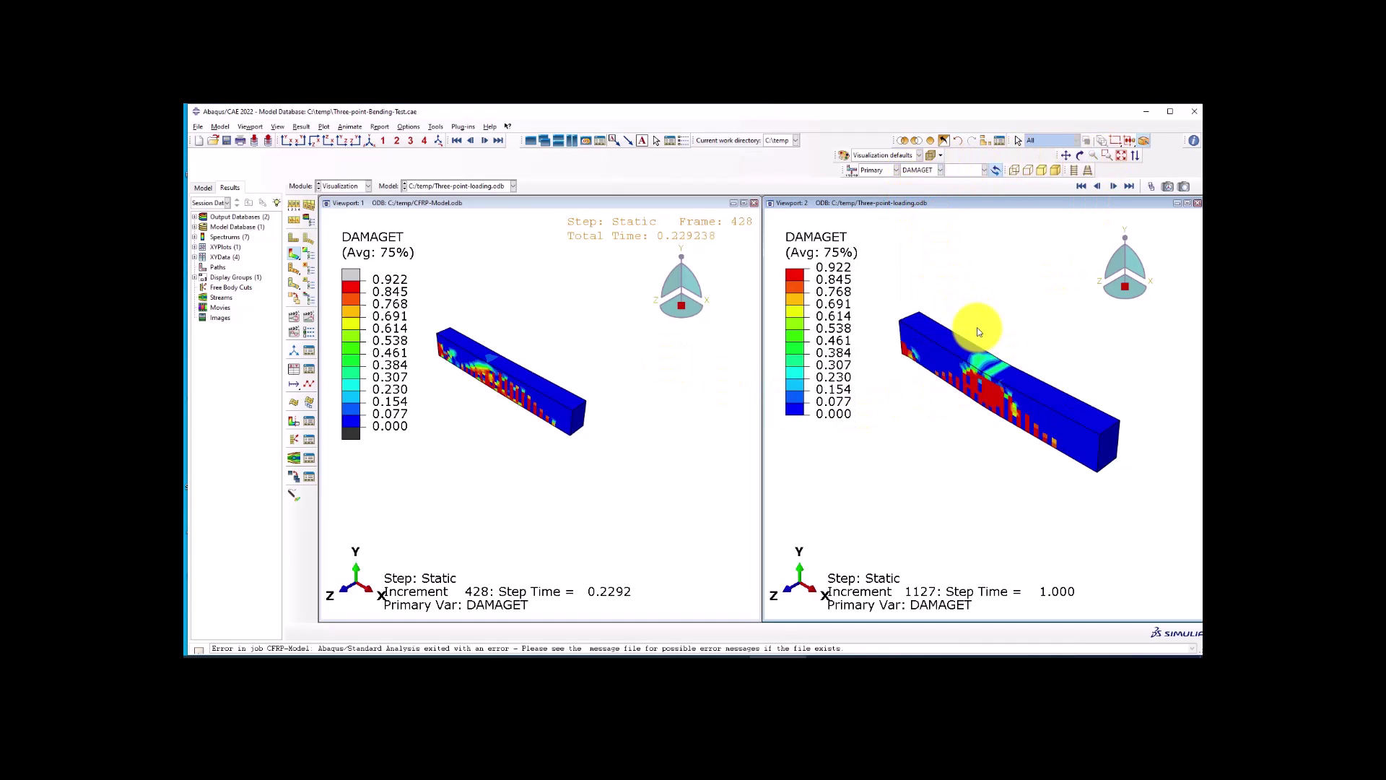
pyautogui.scroll(2, 968, 449)
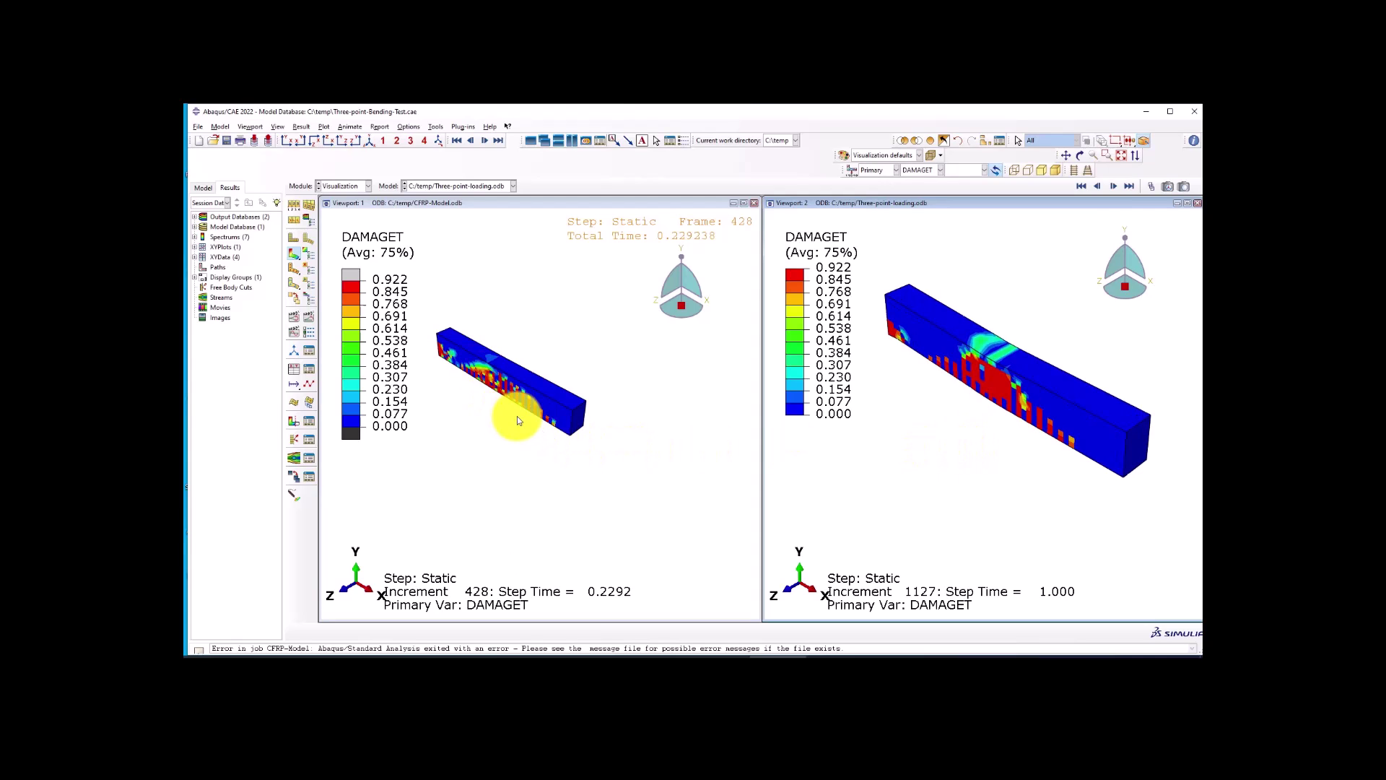
pyautogui.scroll(1, 509, 423)
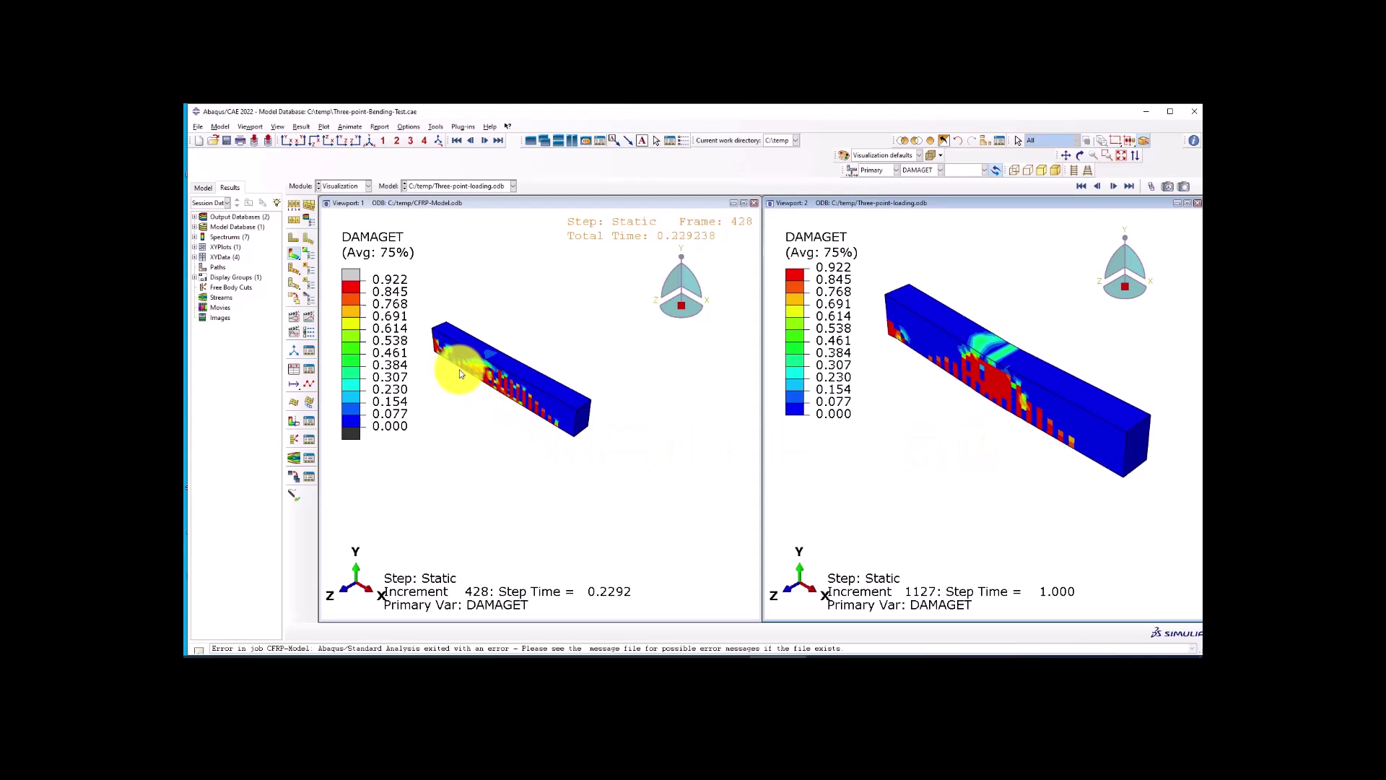
pyautogui.scroll(2, 498, 387)
pyautogui.scroll(2, 494, 383)
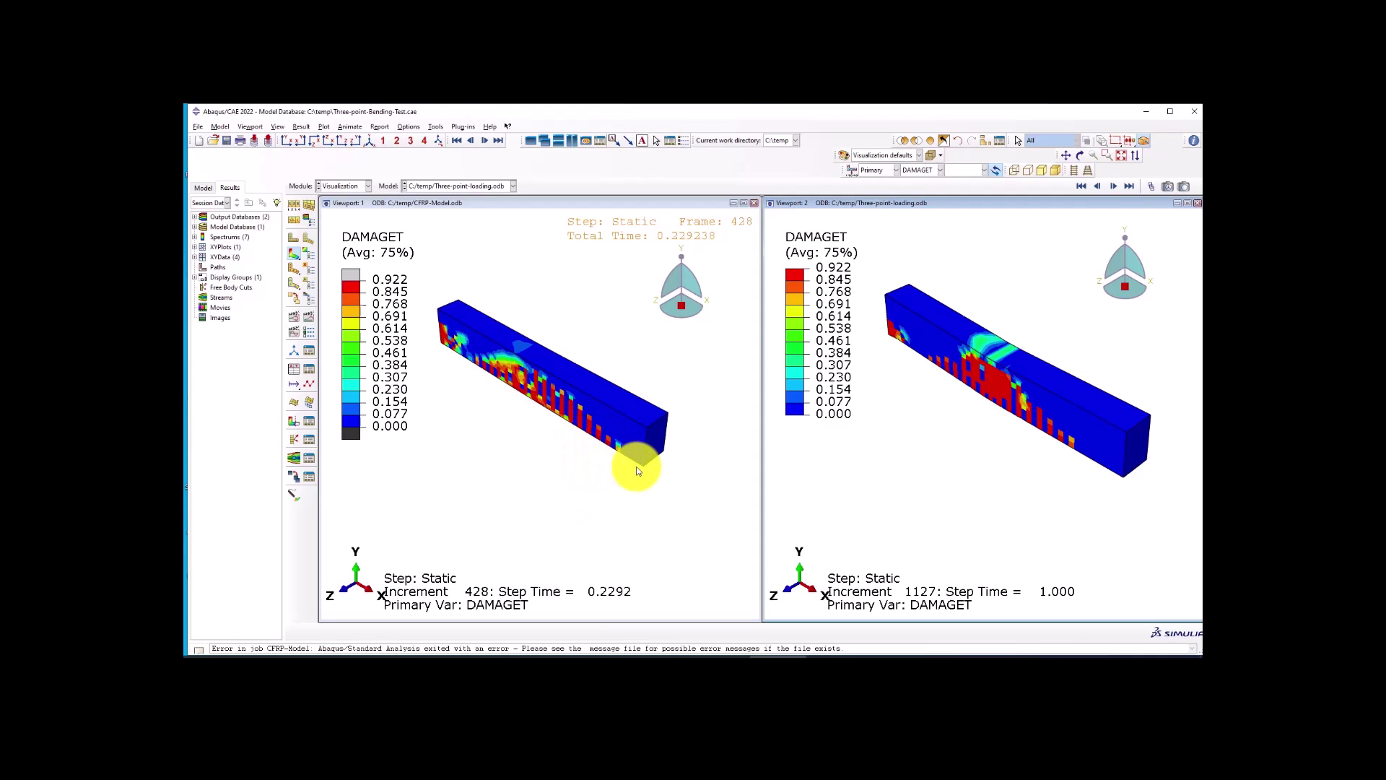
pyautogui.scroll(-2, 616, 453)
pyautogui.scroll(1, 617, 449)
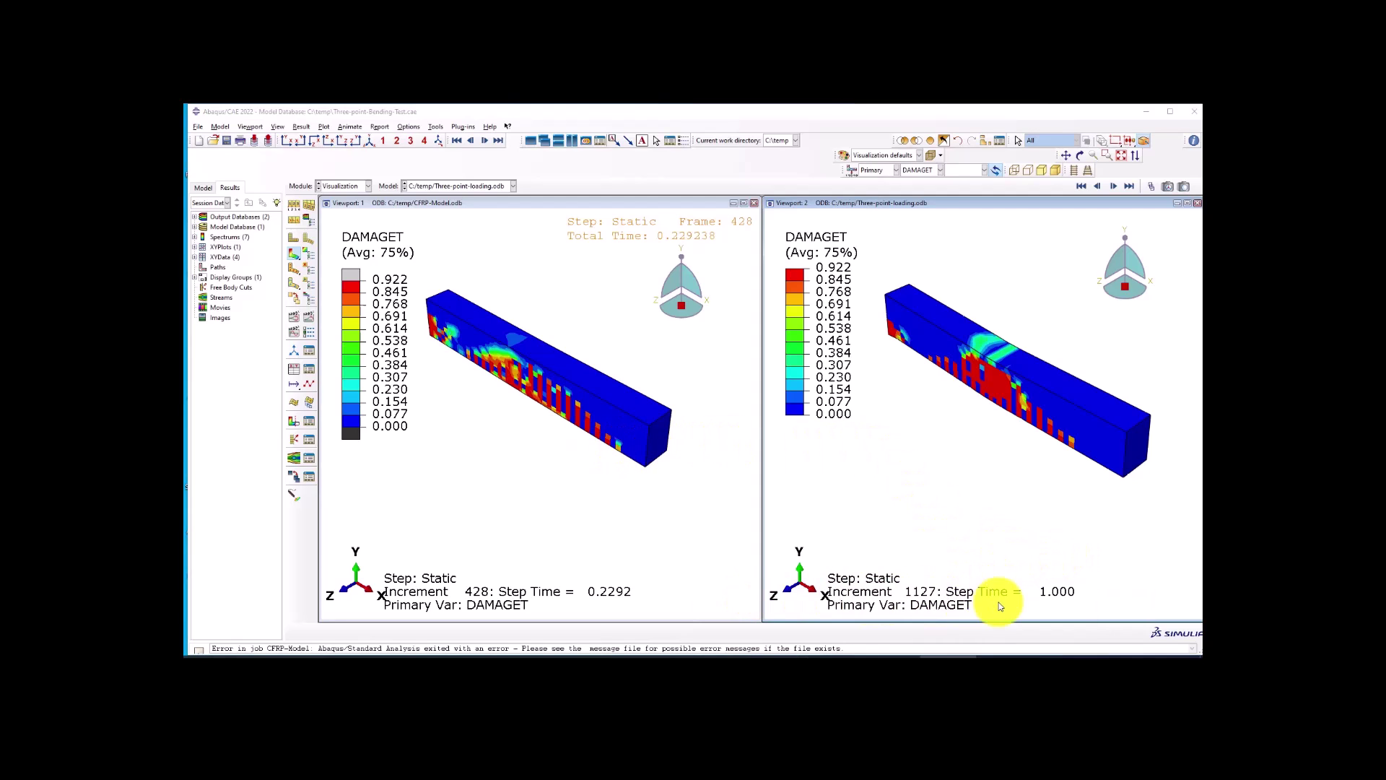
pyautogui.moveTo(751, 605); pyautogui.dragTo(815, 601)
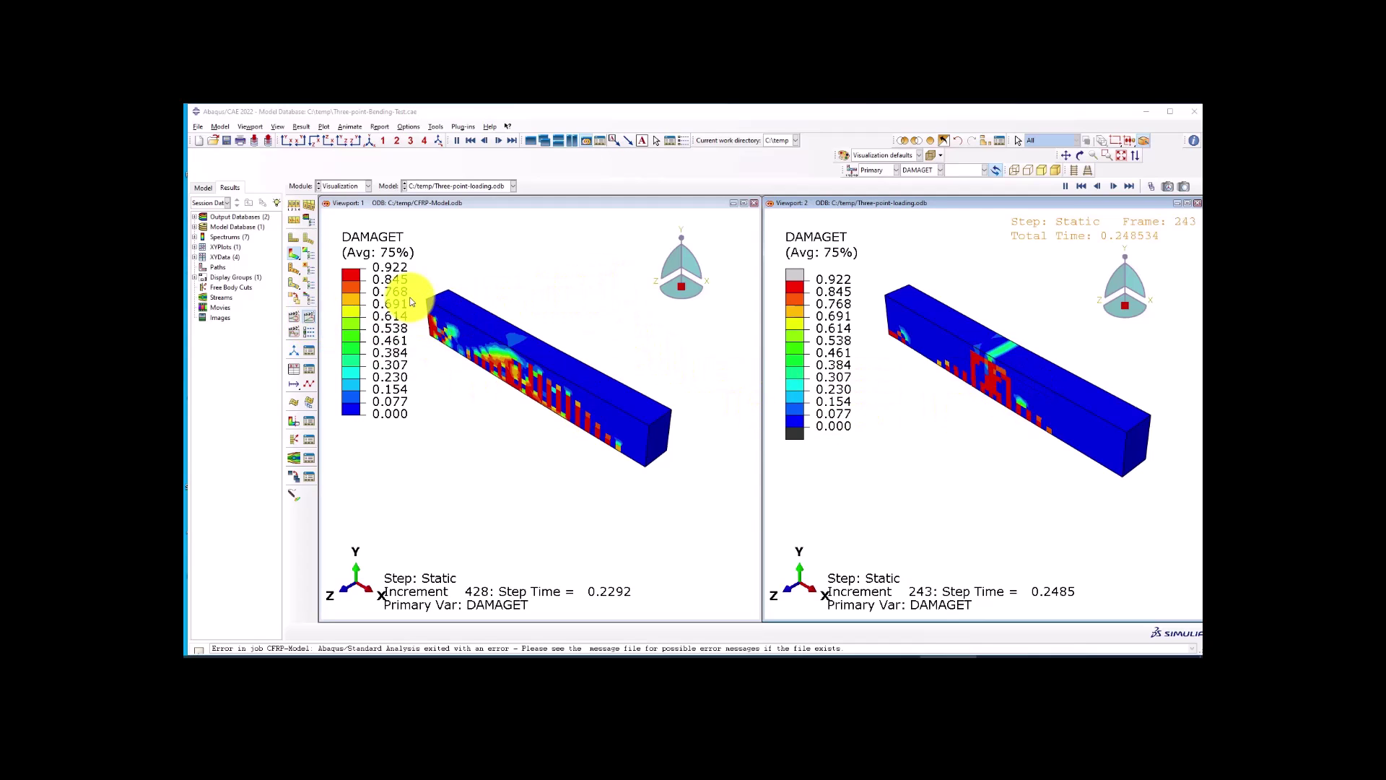
# Animate the DAMAGET contours of both models by scale factor, and play their time history.
pyautogui.click(296, 319)
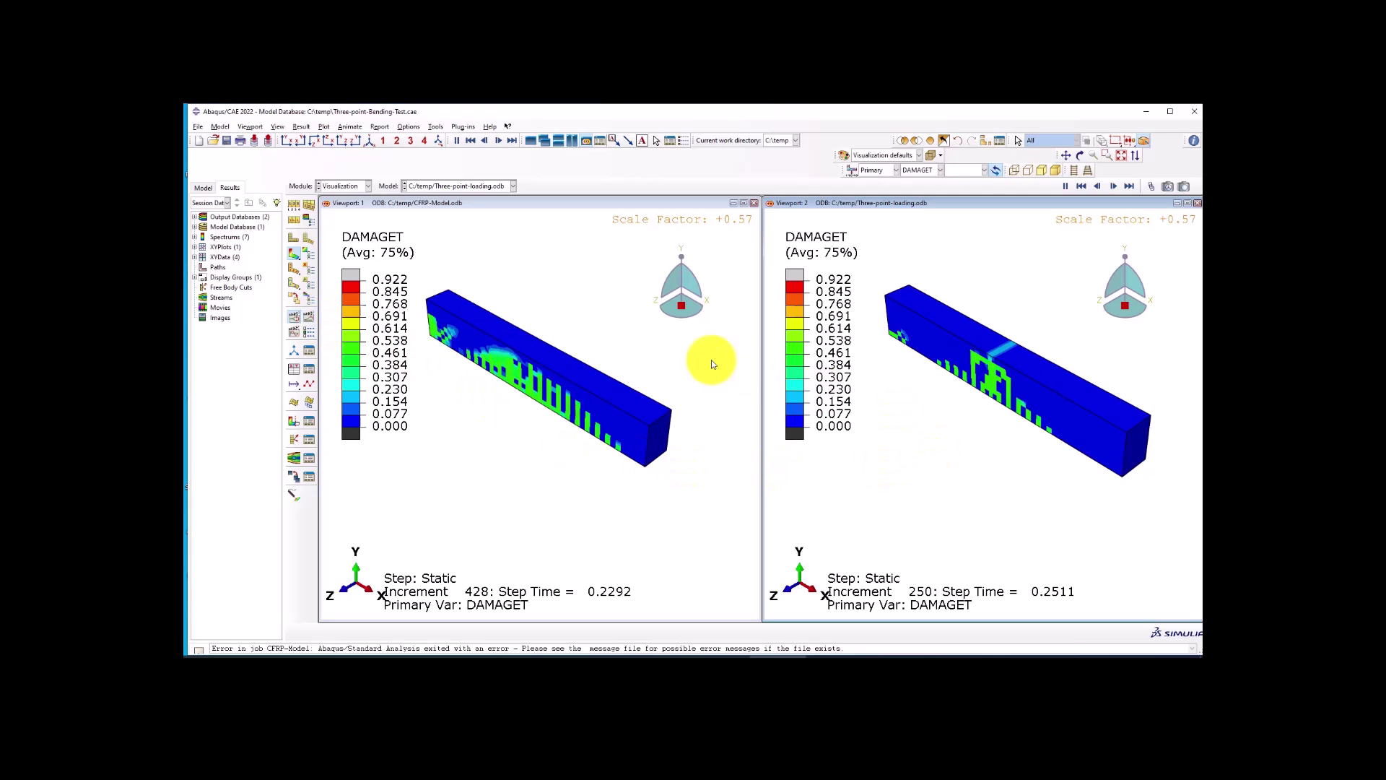
pyautogui.click(309, 315)
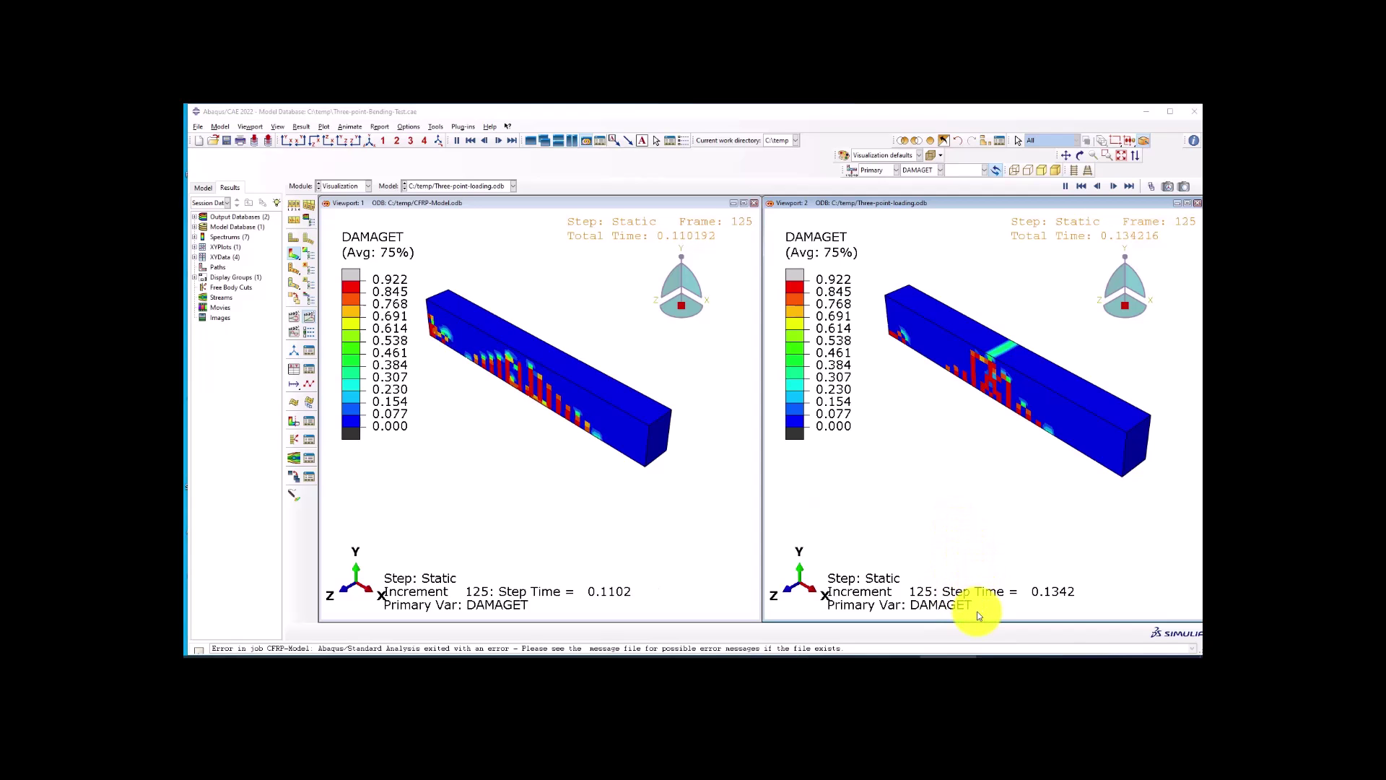
# Save the RF2, U1 and U2 history outputs of both linked viewports as XY data with the "as is" operation and plot them.
pyautogui.click(309, 370)
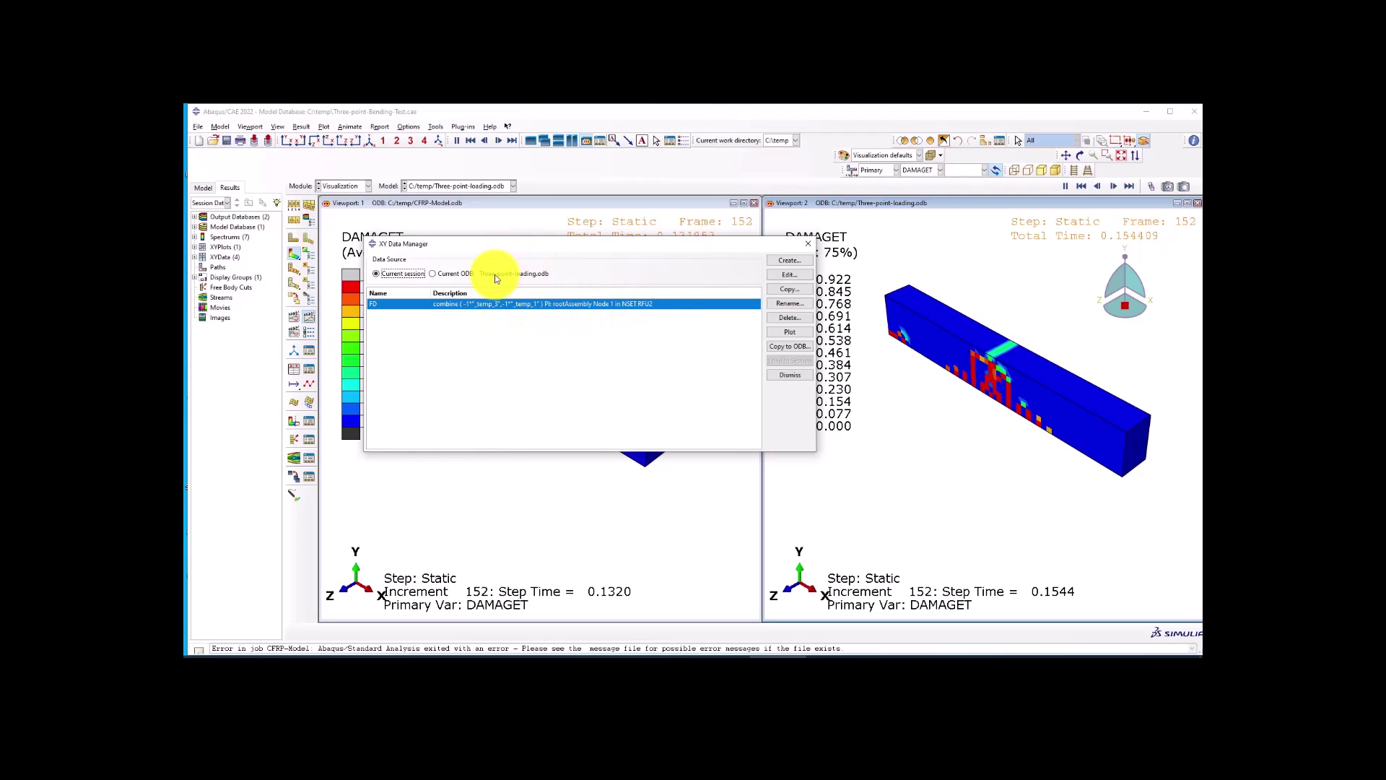
pyautogui.click(789, 261)
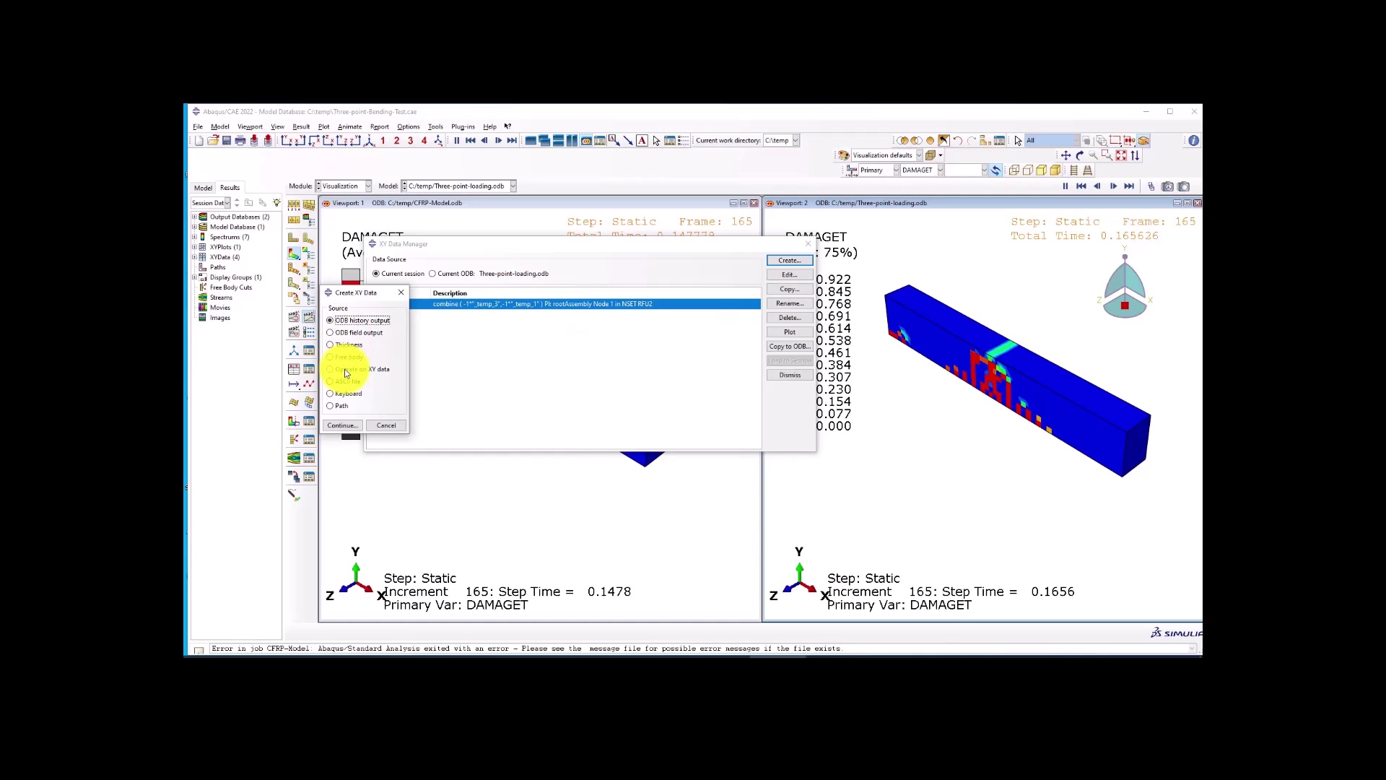
pyautogui.click(342, 425)
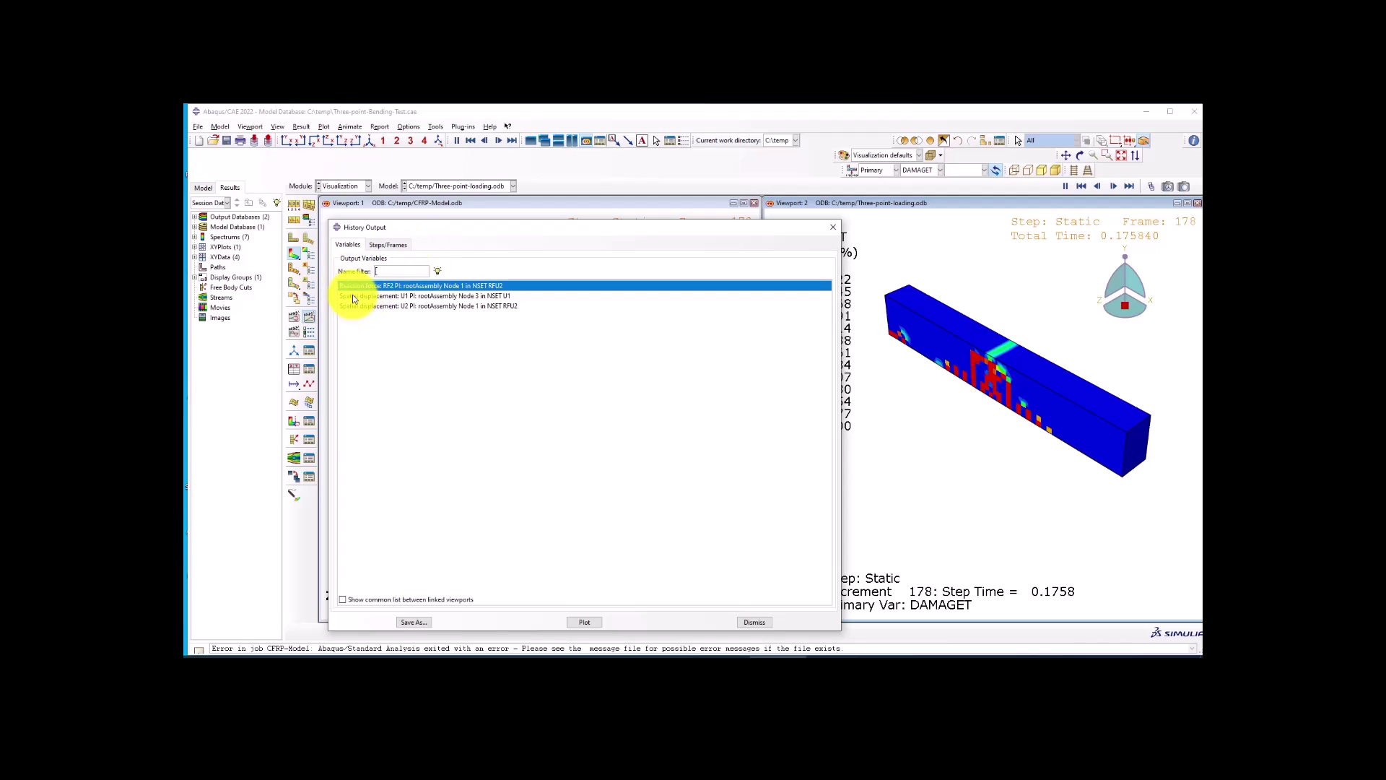
pyautogui.moveTo(366, 286); pyautogui.dragTo(368, 306)
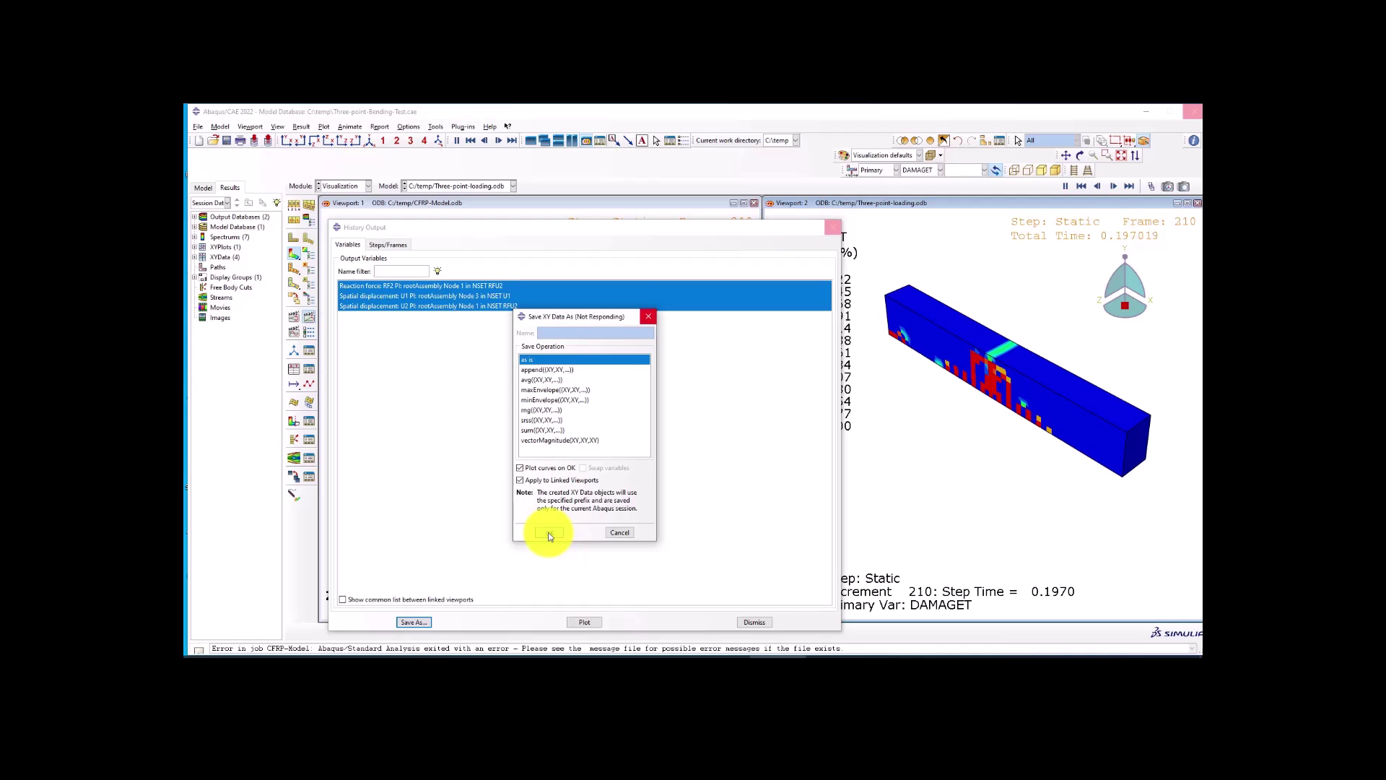
pyautogui.click(548, 532)
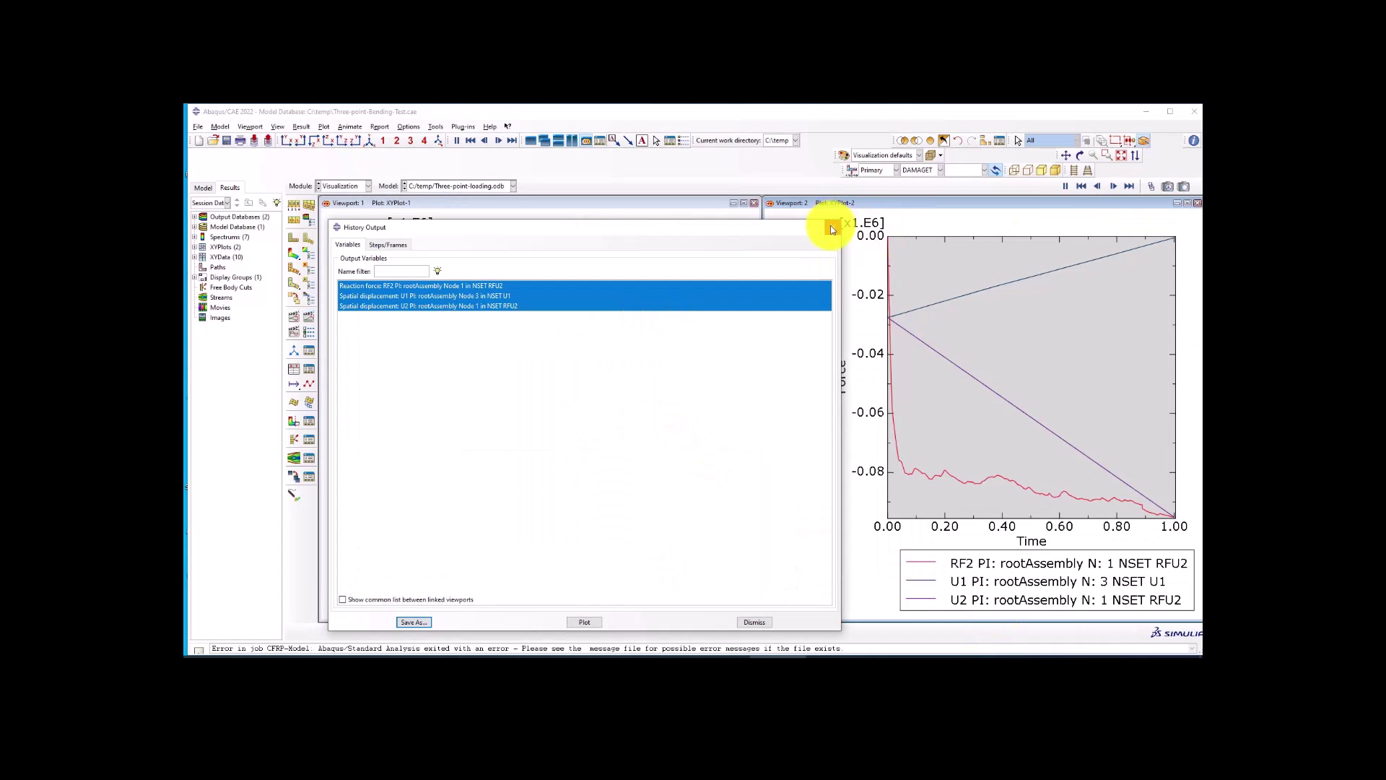
pyautogui.click(833, 227)
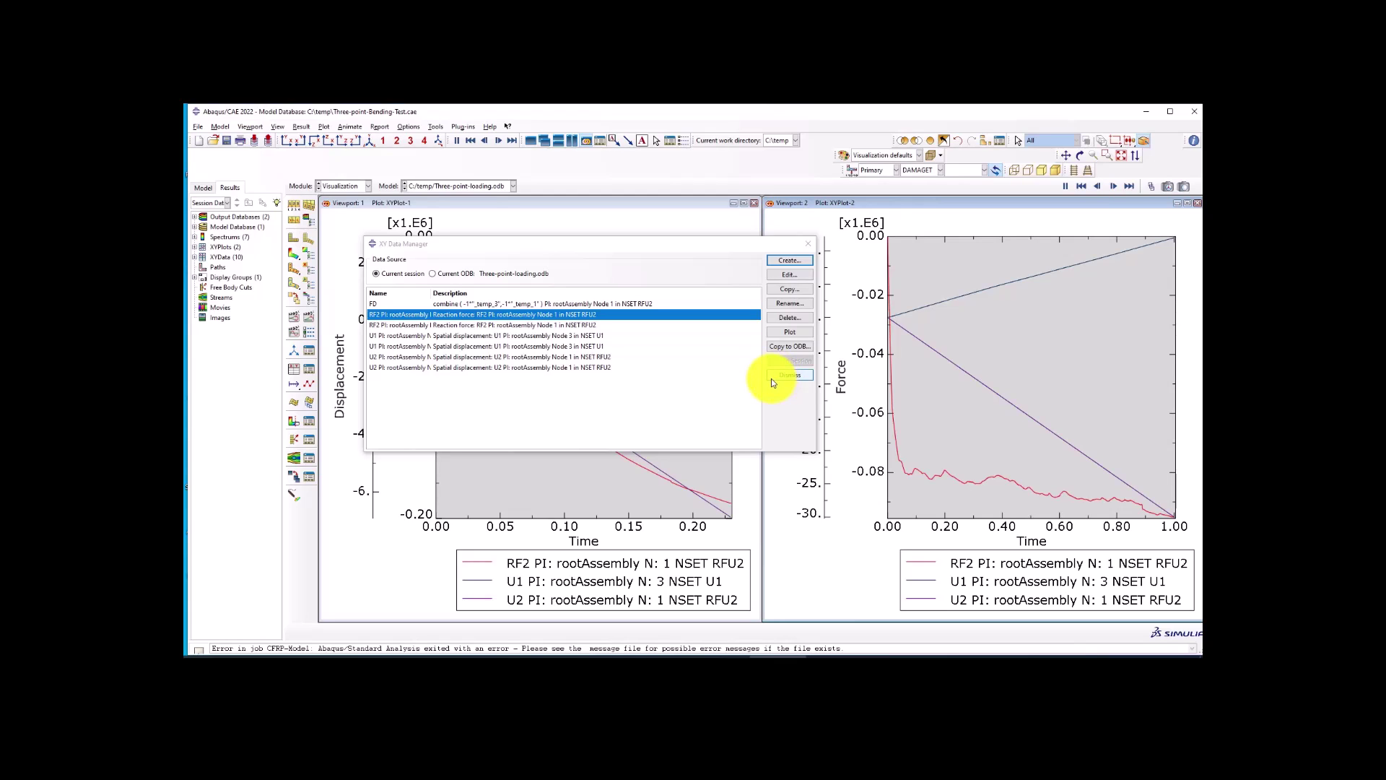
pyautogui.click(808, 244)
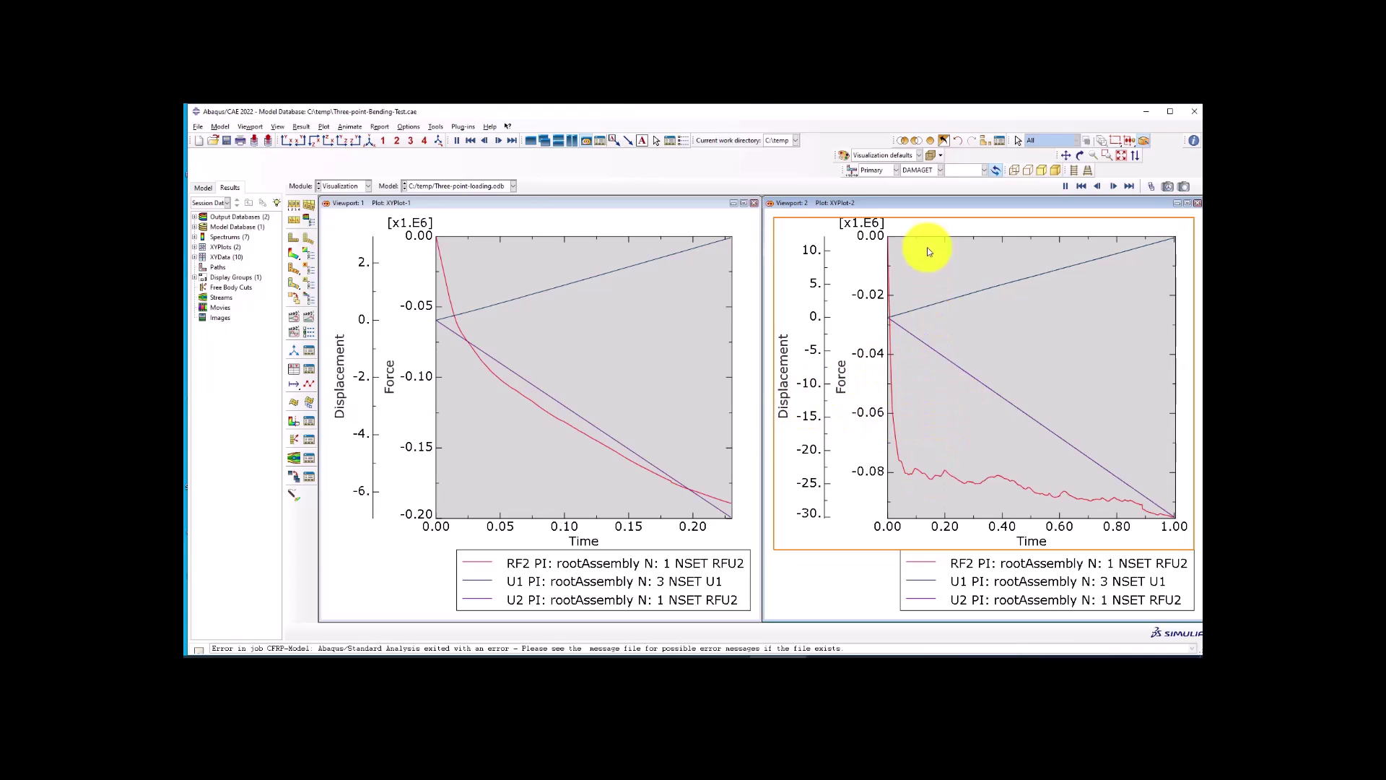
# Plot the saved FD force-displacement curve in Viewport 2.
pyautogui.click(308, 370)
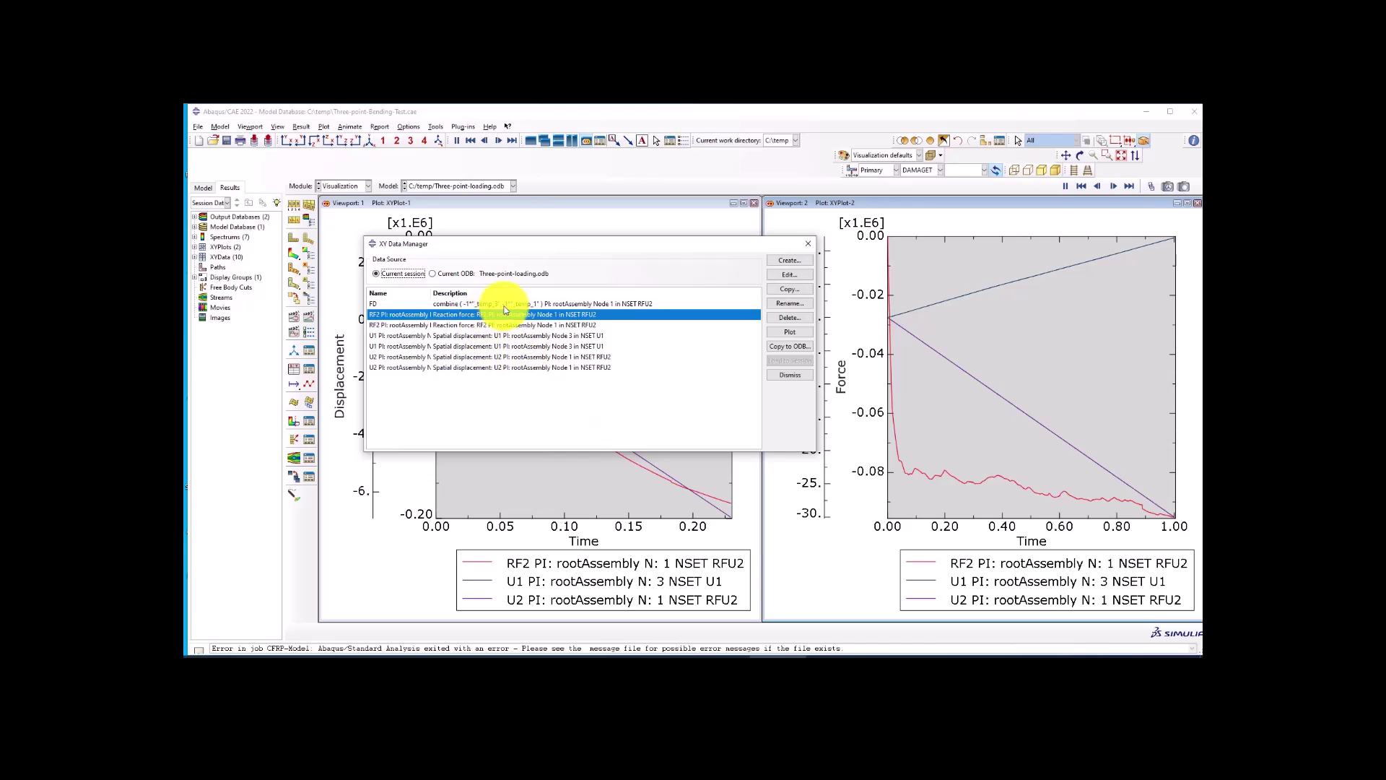
pyautogui.click(505, 304)
pyautogui.click(789, 333)
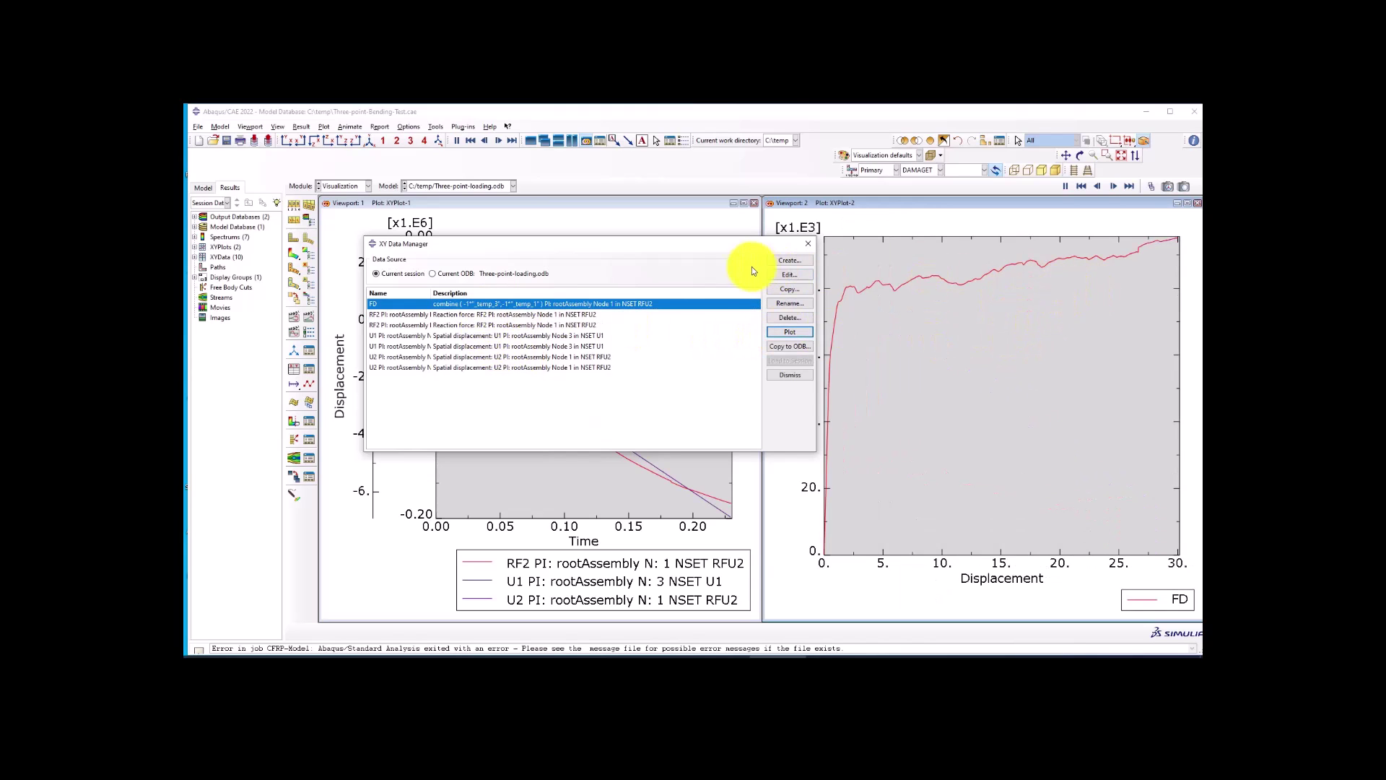
pyautogui.click(789, 260)
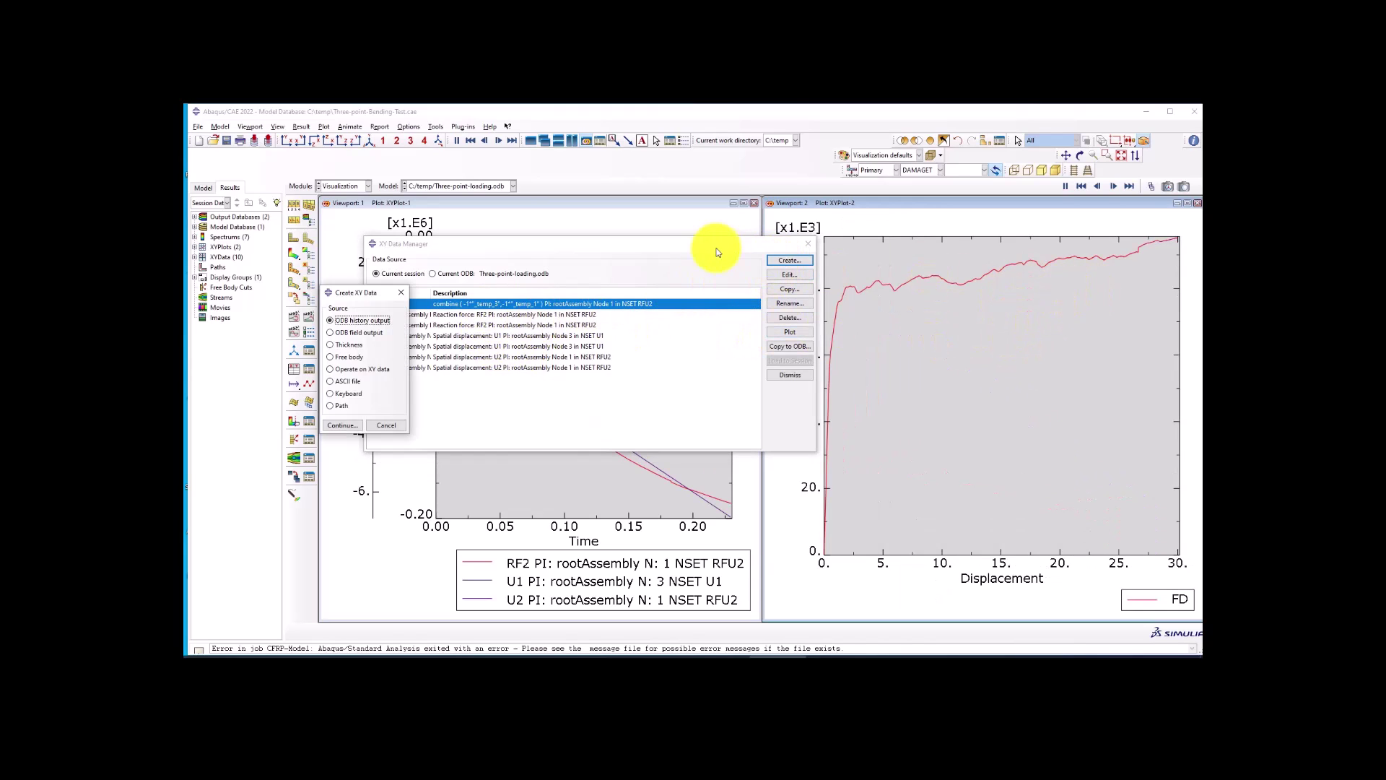
pyautogui.click(808, 243)
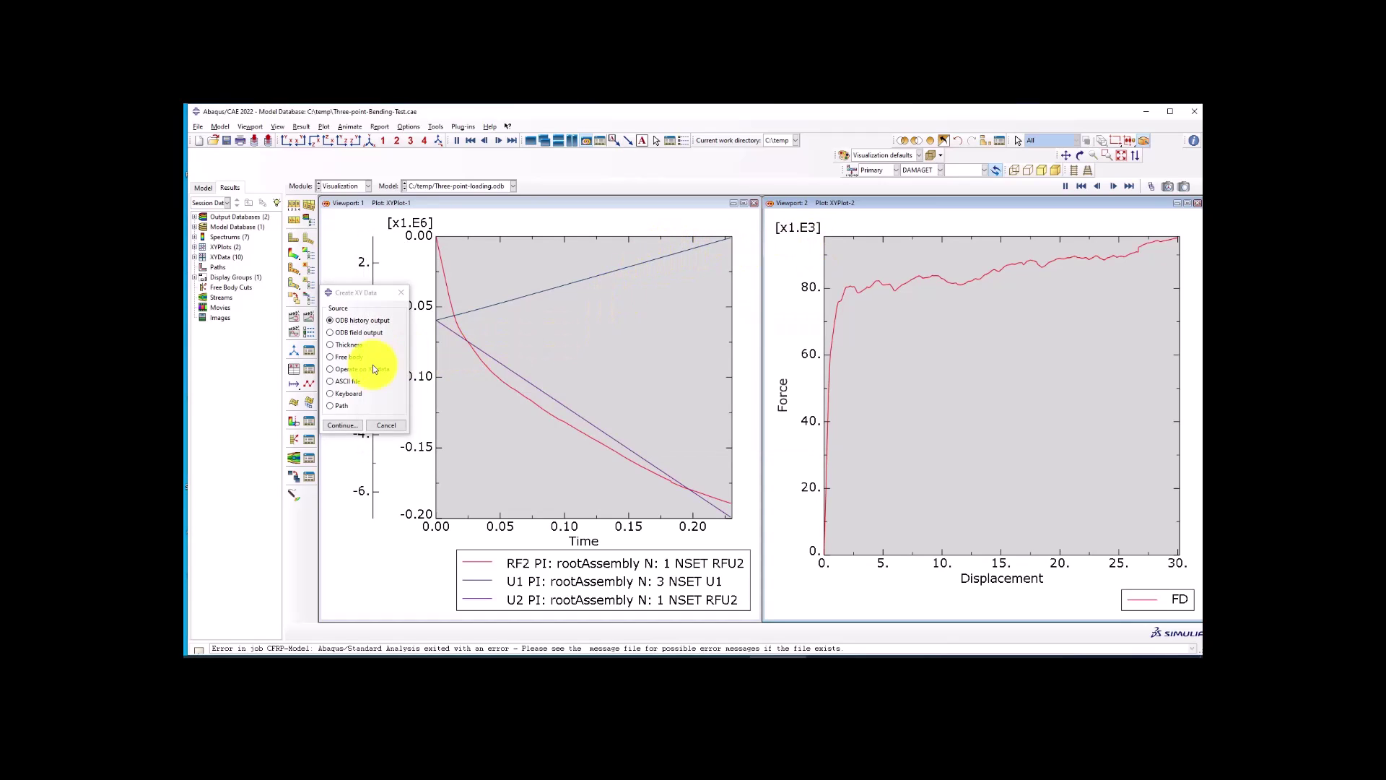
pyautogui.click(351, 368)
pyautogui.click(343, 425)
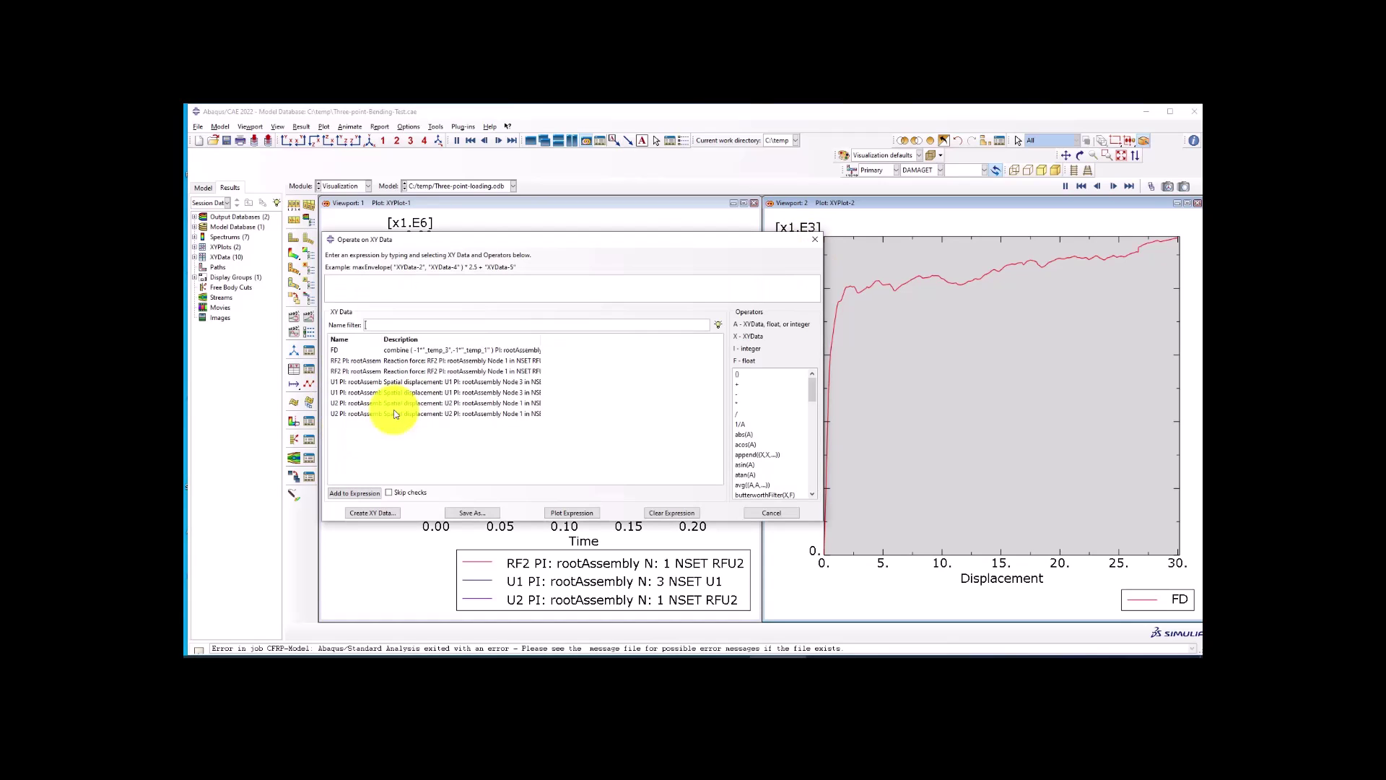
pyautogui.scroll(-3, 765, 429)
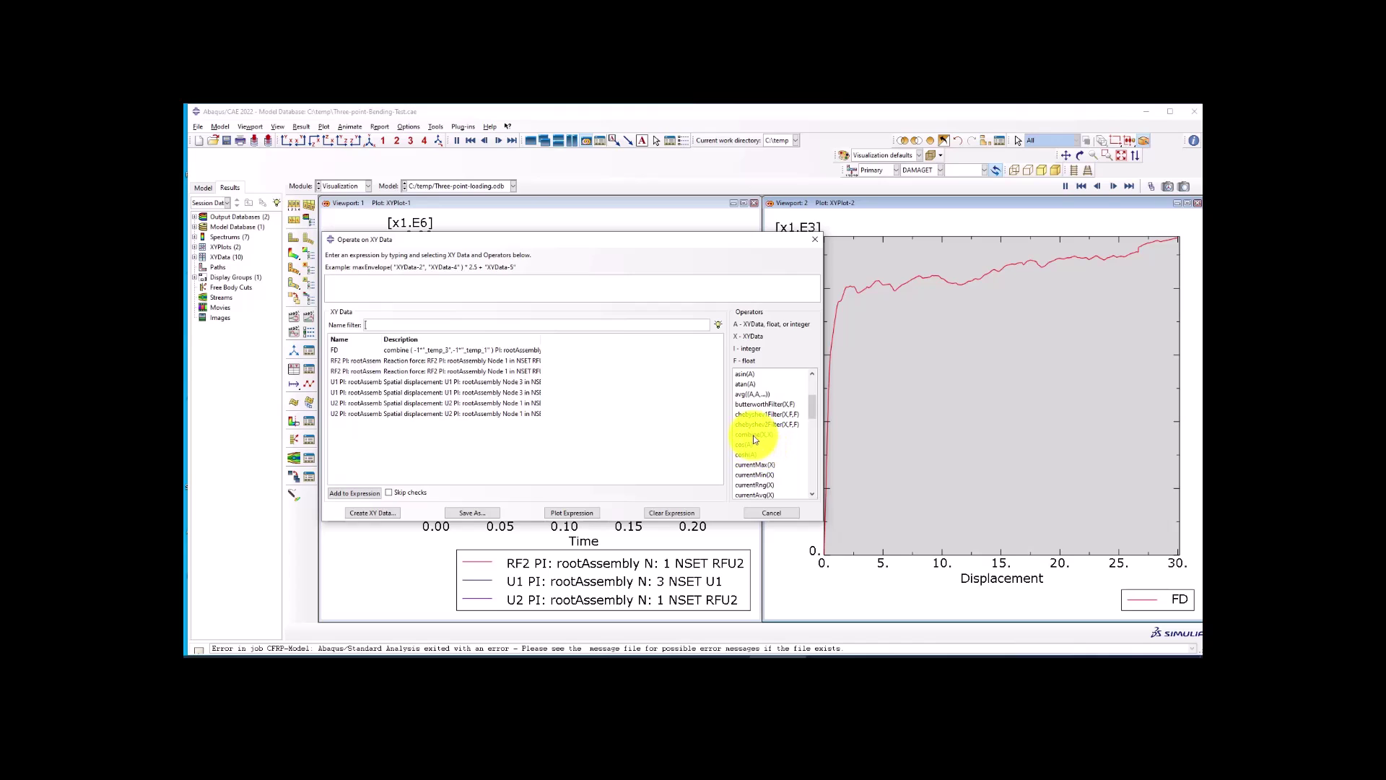
pyautogui.click(754, 435)
pyautogui.write('-1*')
pyautogui.click(427, 403)
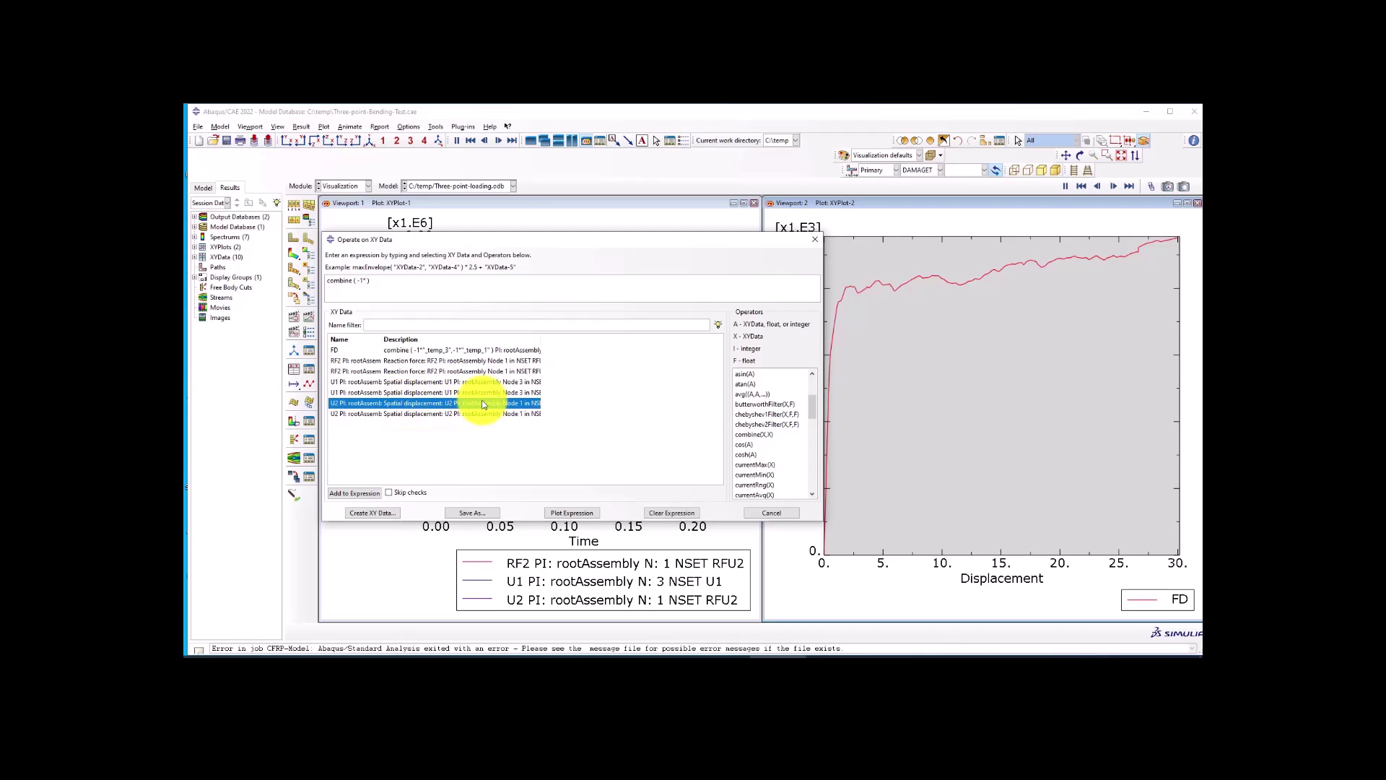
pyautogui.click(816, 241)
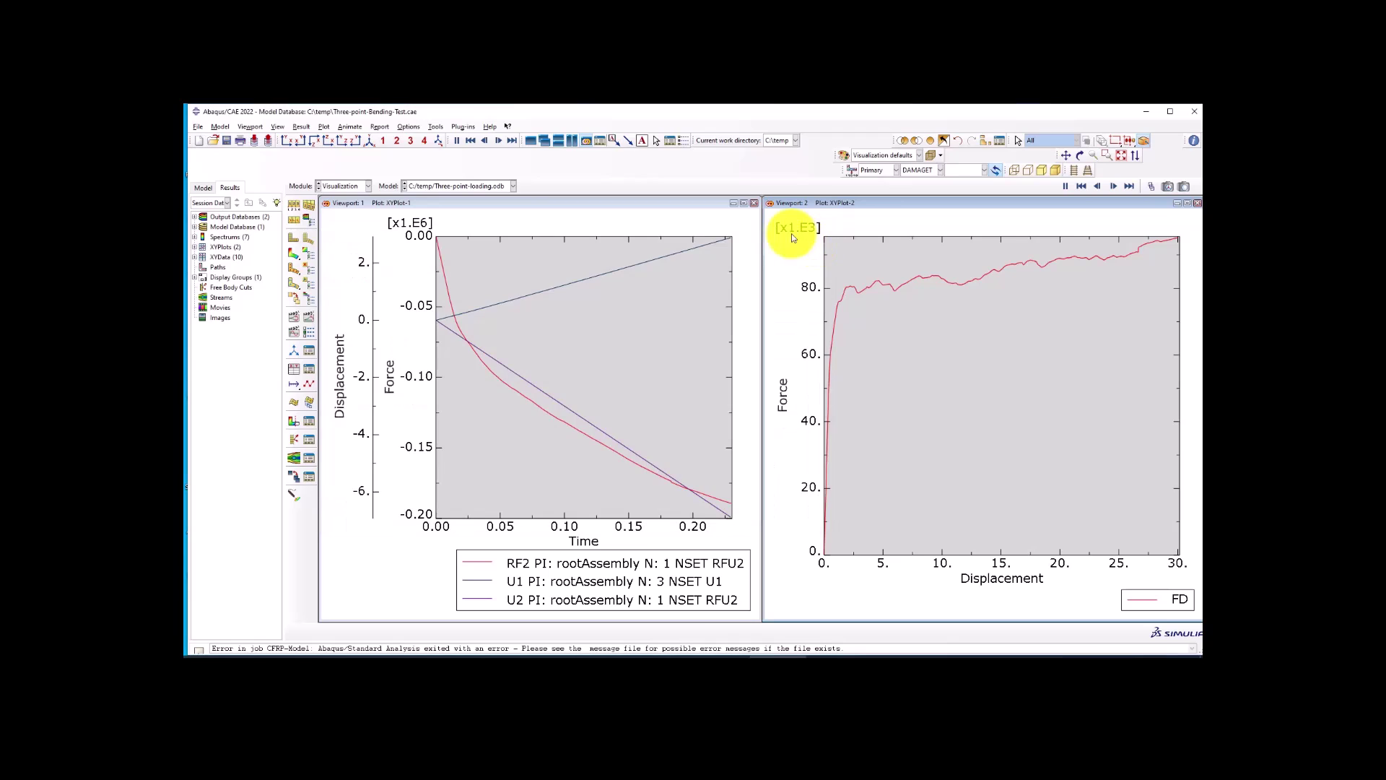
# Close Viewport 1 and maximize Viewport 2.
pyautogui.click(754, 204)
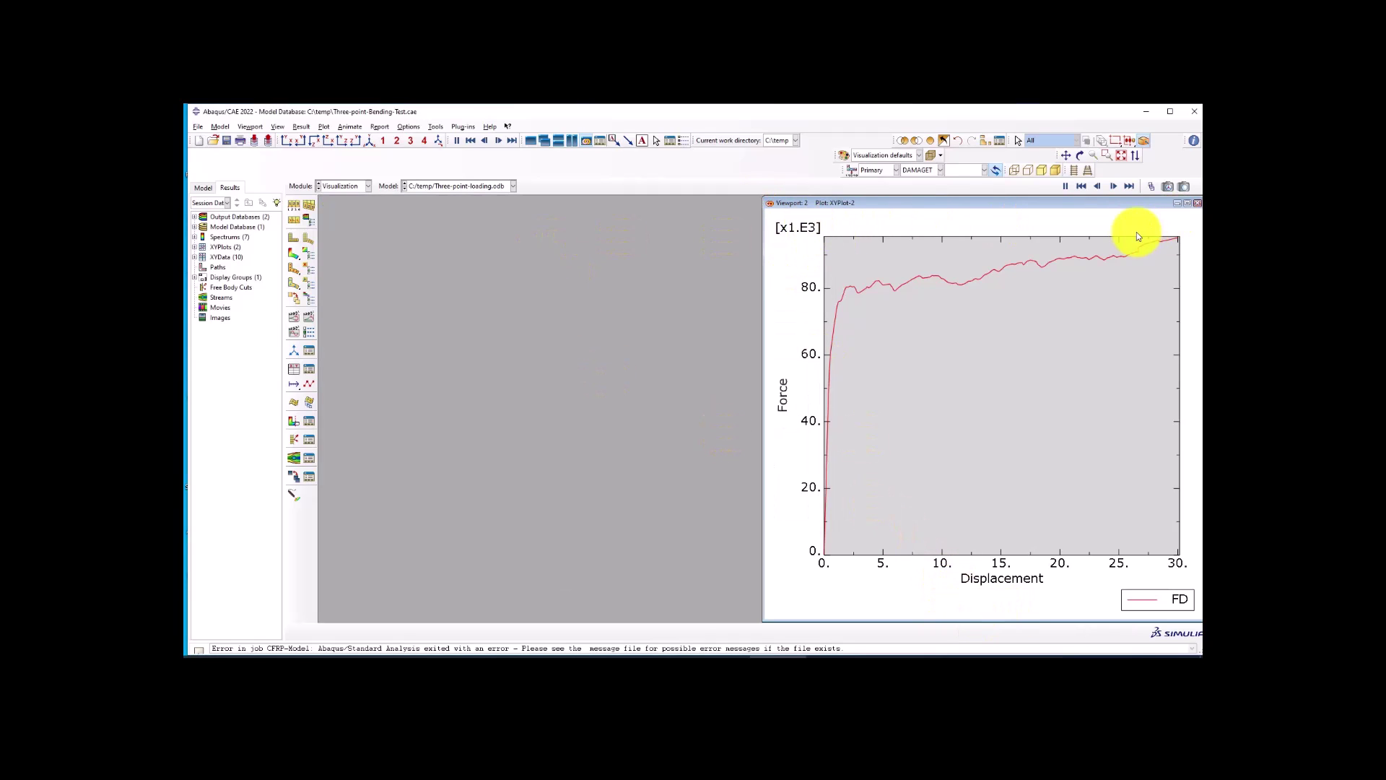
pyautogui.click(1187, 203)
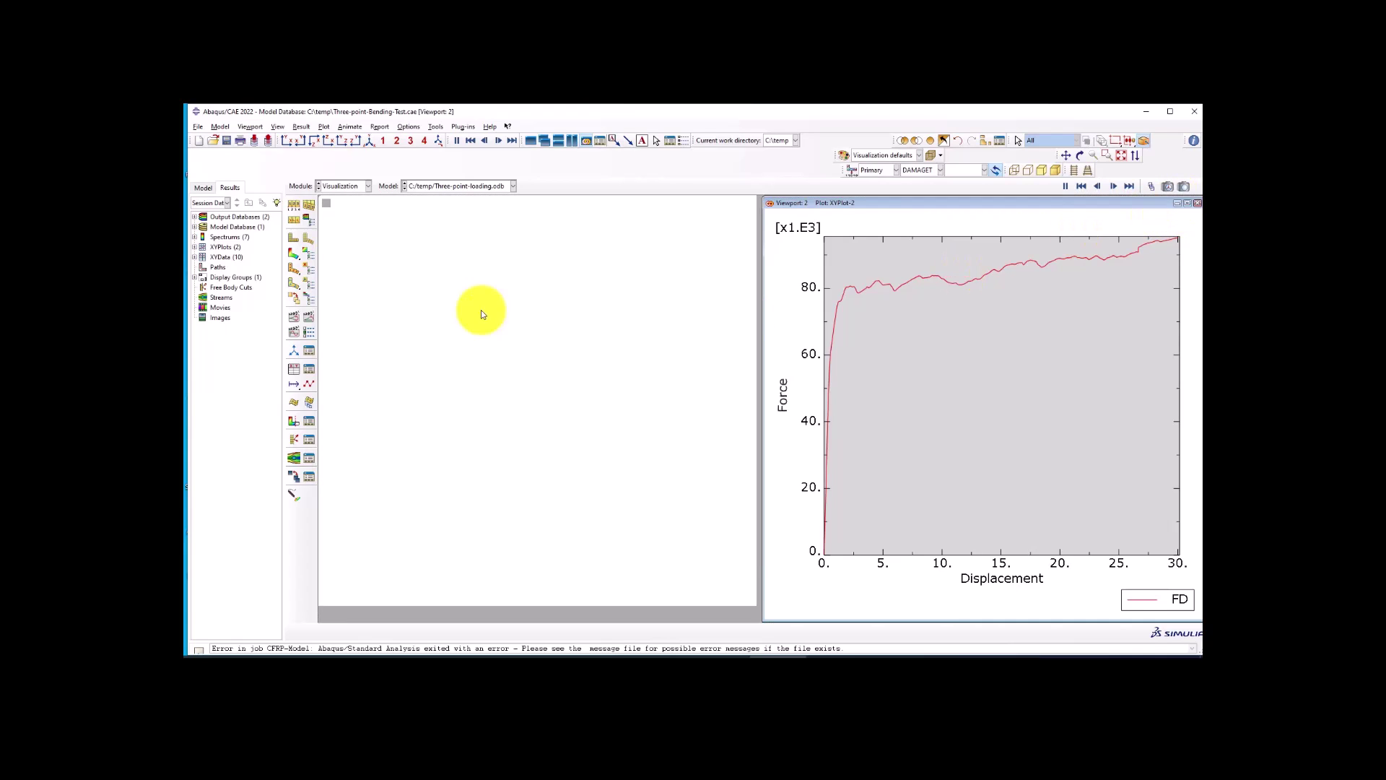
# Delete all RF2, U1 and U2 XY data from the session, keeping only the FD curve.
pyautogui.click(309, 368)
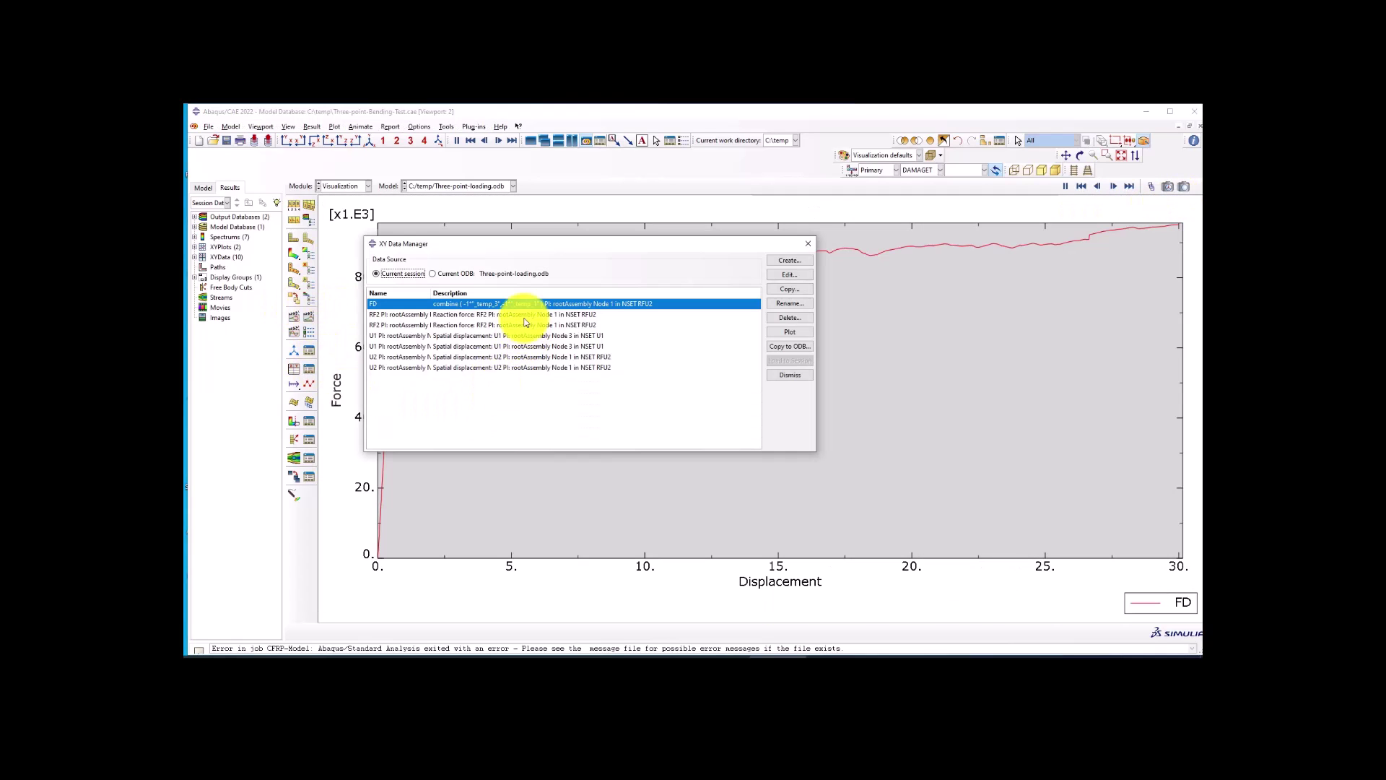
pyautogui.moveTo(518, 314); pyautogui.dragTo(556, 376)
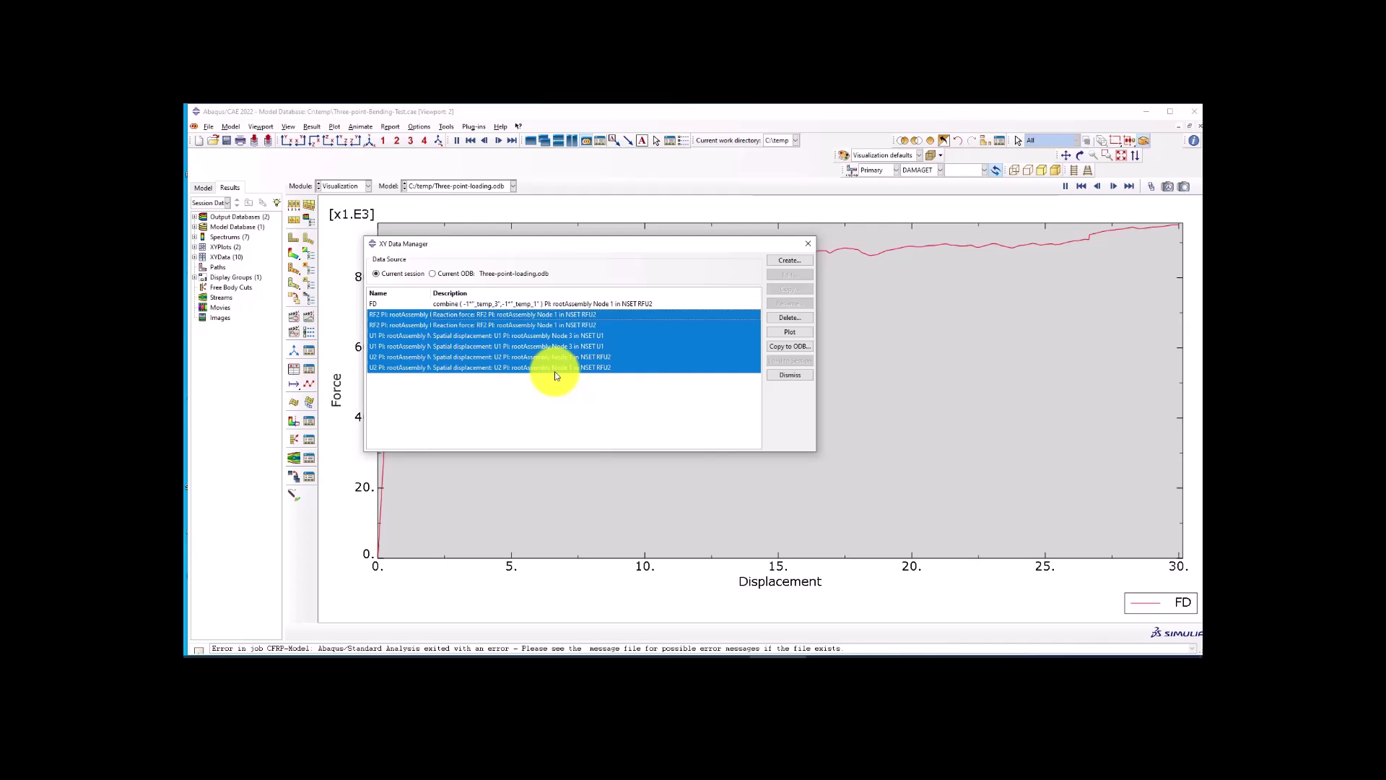
pyautogui.click(792, 318)
pyautogui.click(669, 397)
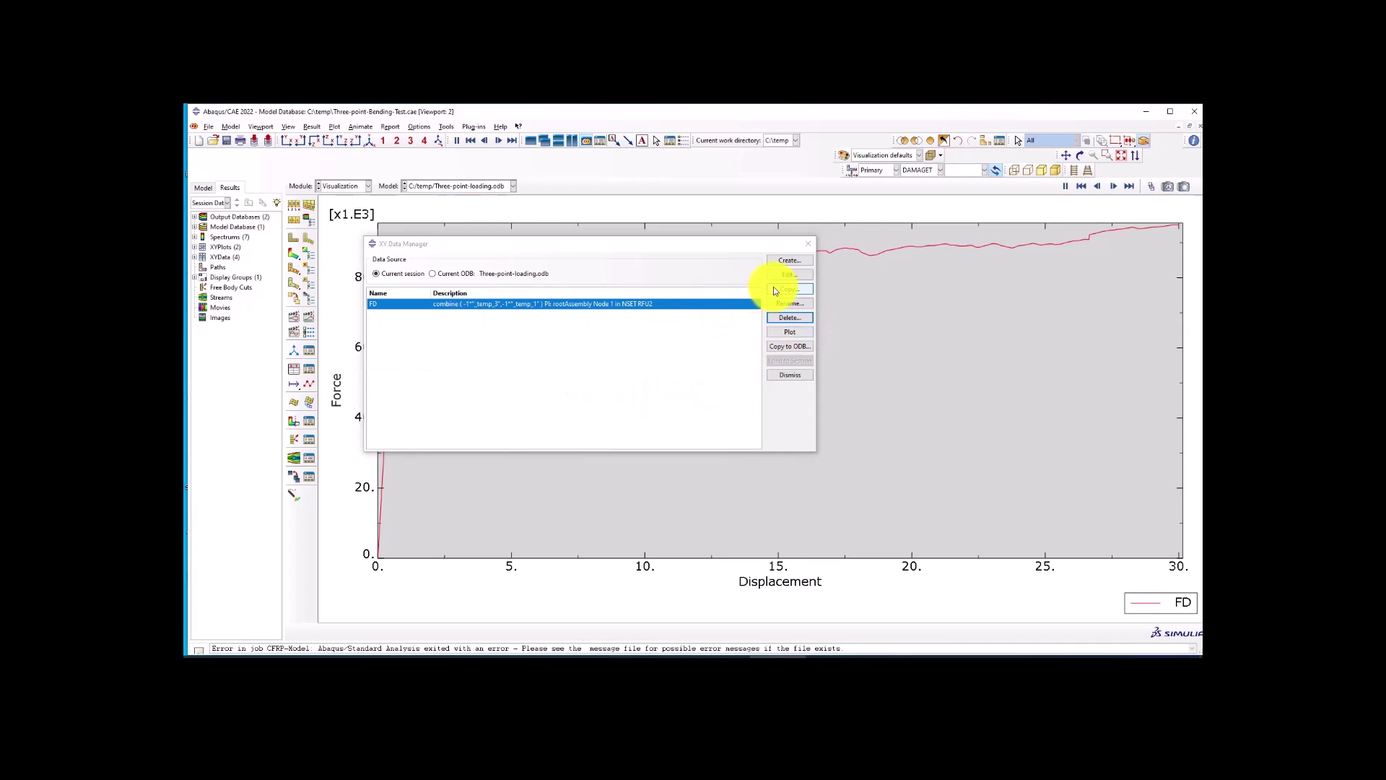
# Switch to the Job module and open the results of the CFRP-Model job.
pyautogui.click(789, 261)
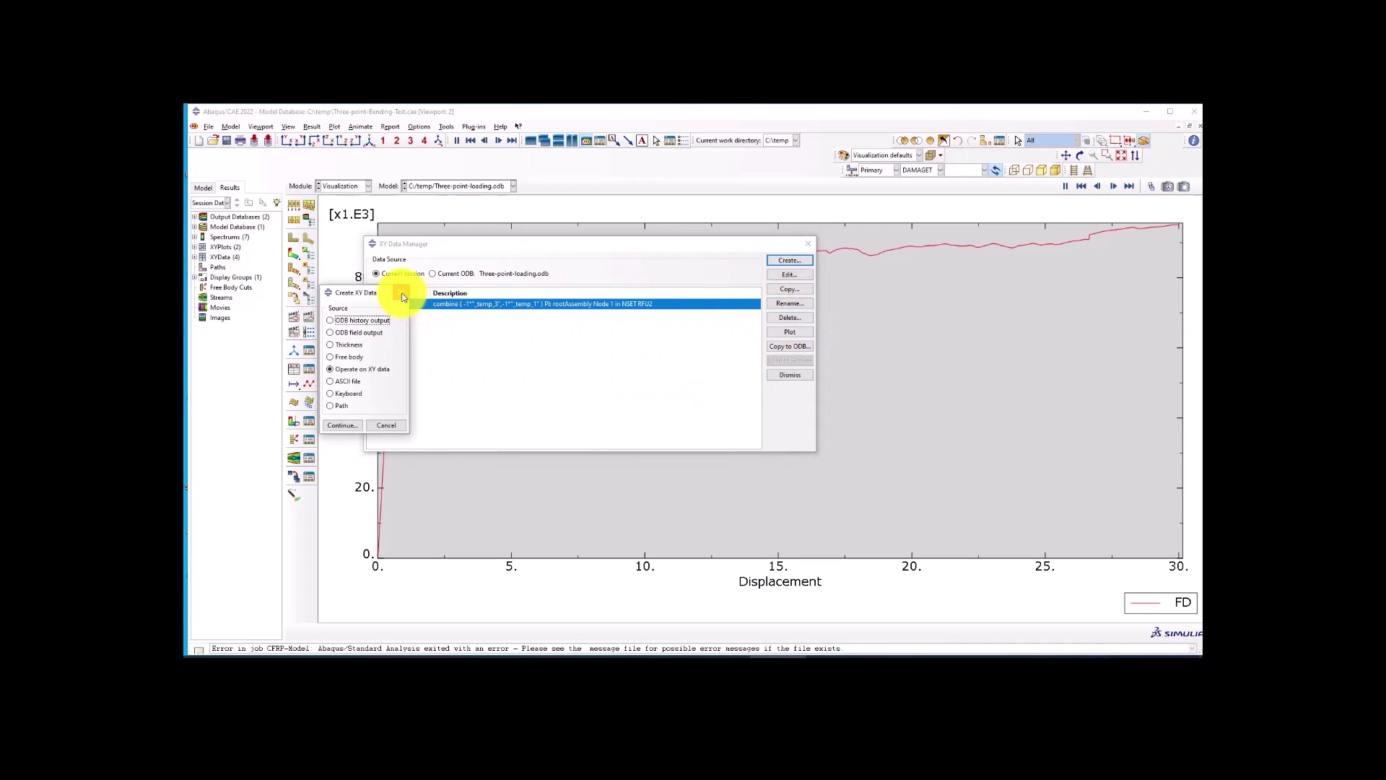
pyautogui.press('Escape')
pyautogui.click(346, 189)
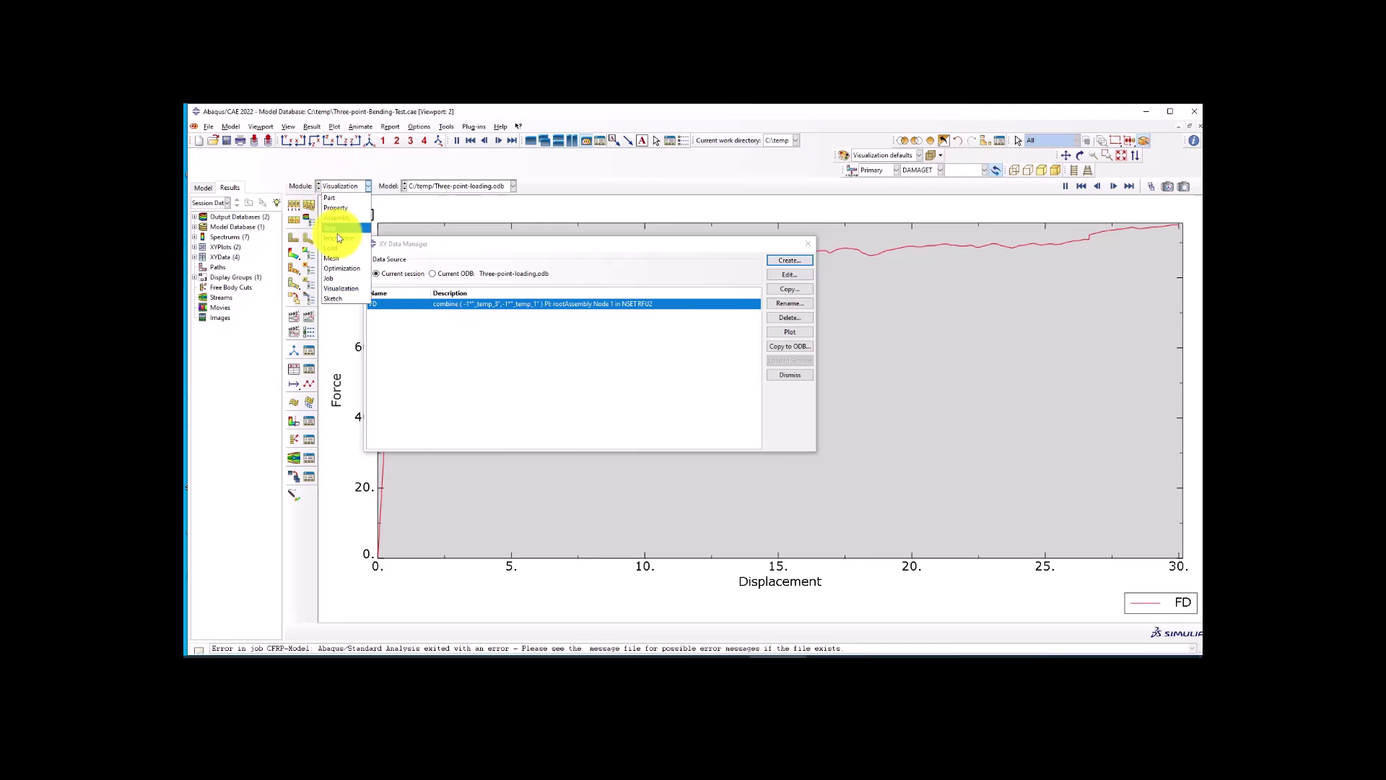
pyautogui.click(335, 279)
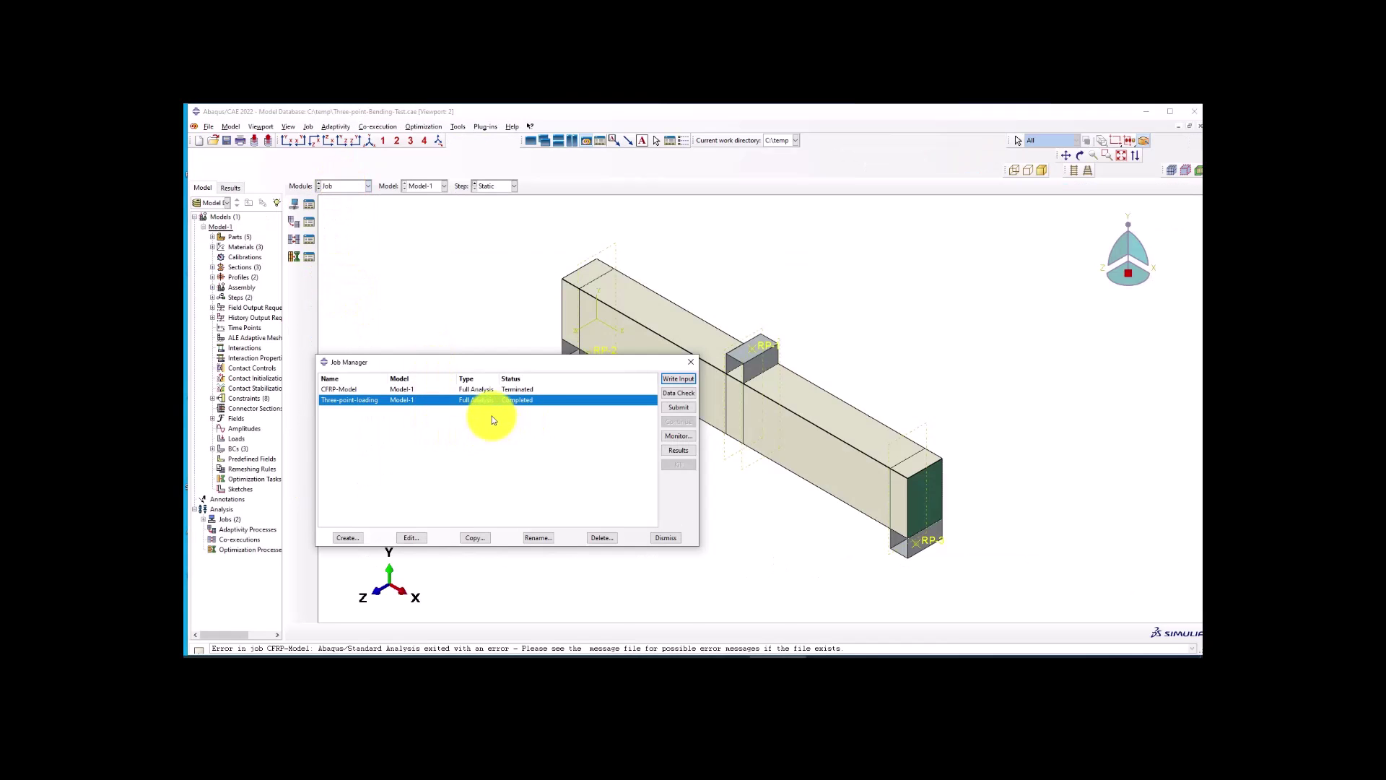
pyautogui.click(498, 390)
pyautogui.click(677, 450)
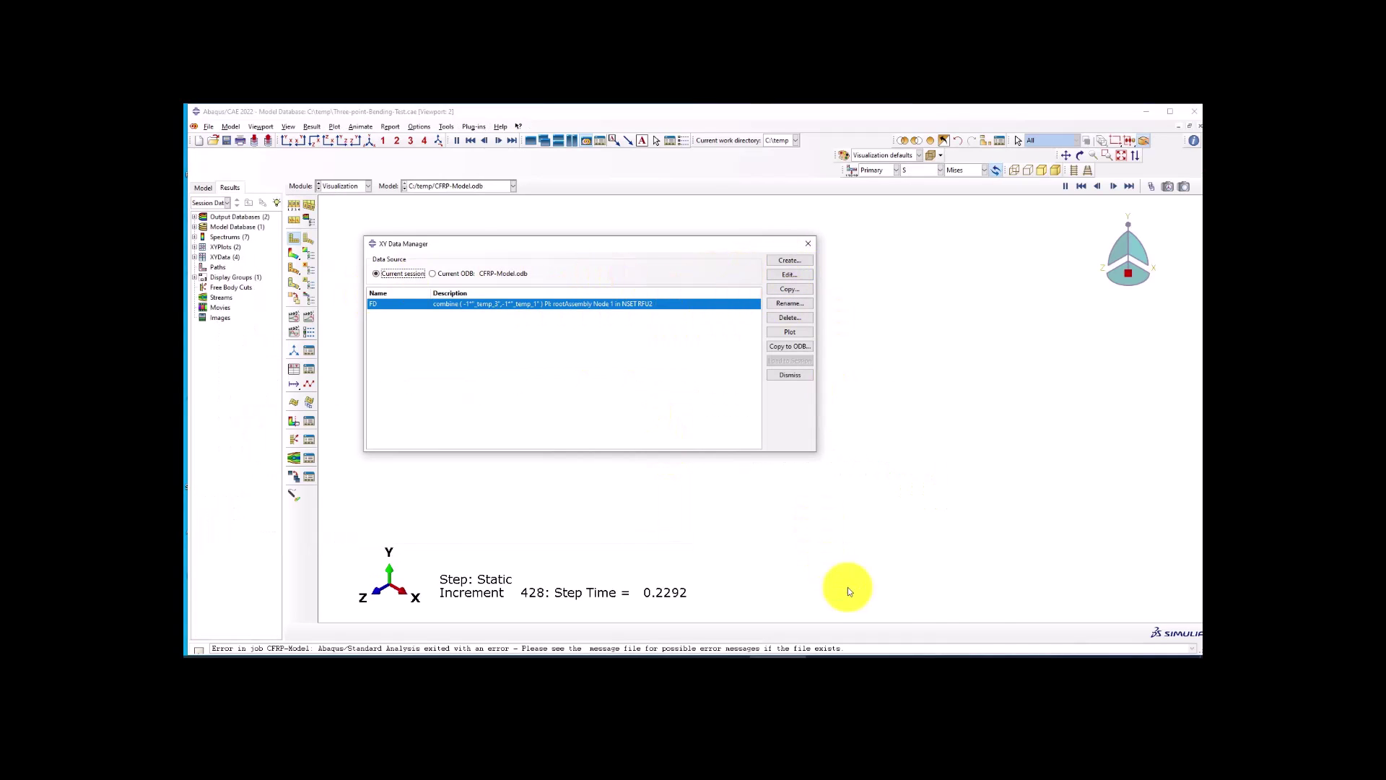
# Save the RF2, U1 and U2 history outputs of CFRP-Model as XY data with the "as is" operation and plot them.
pyautogui.click(800, 261)
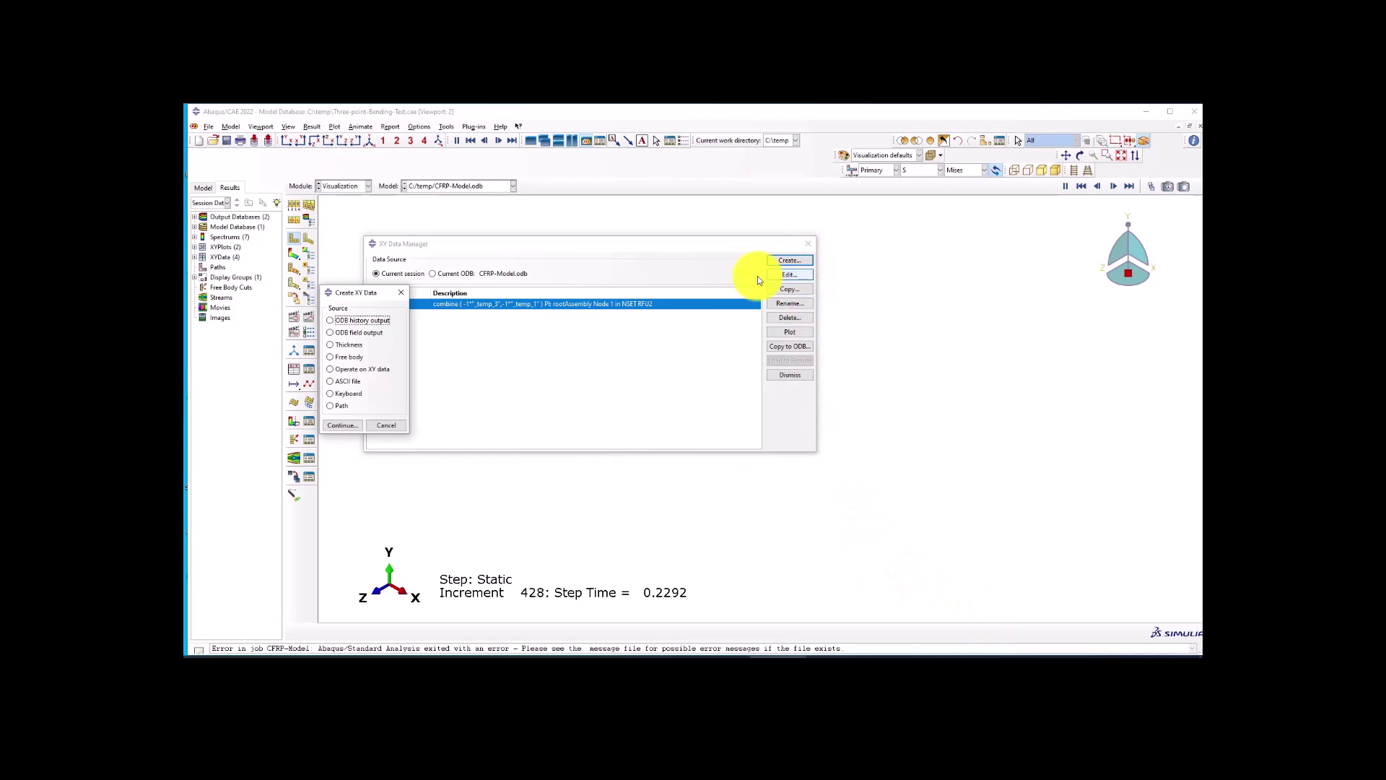
pyautogui.click(330, 369)
pyautogui.click(349, 320)
pyautogui.click(341, 425)
pyautogui.keyDown('shift'); pyautogui.click(390, 306); pyautogui.keyUp('shift')
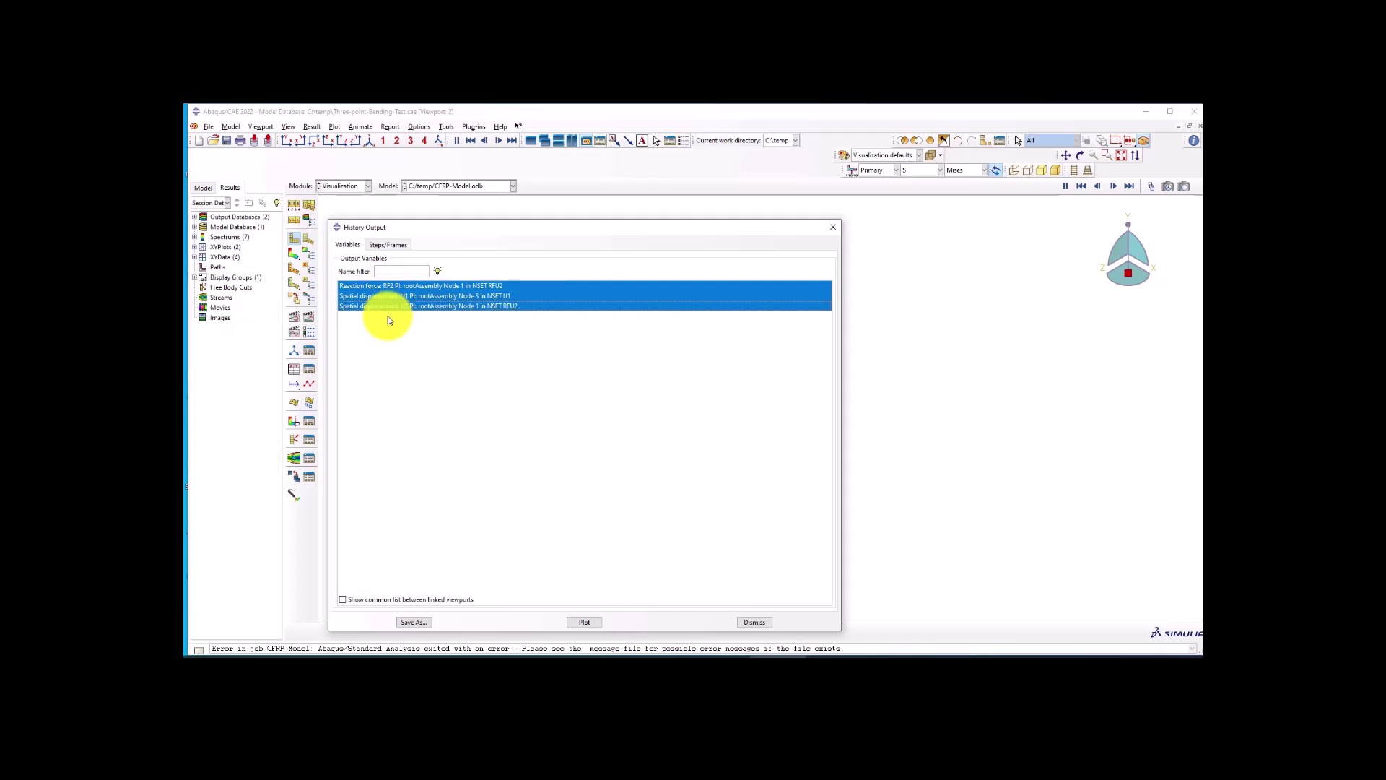
pyautogui.click(413, 622)
pyautogui.click(549, 532)
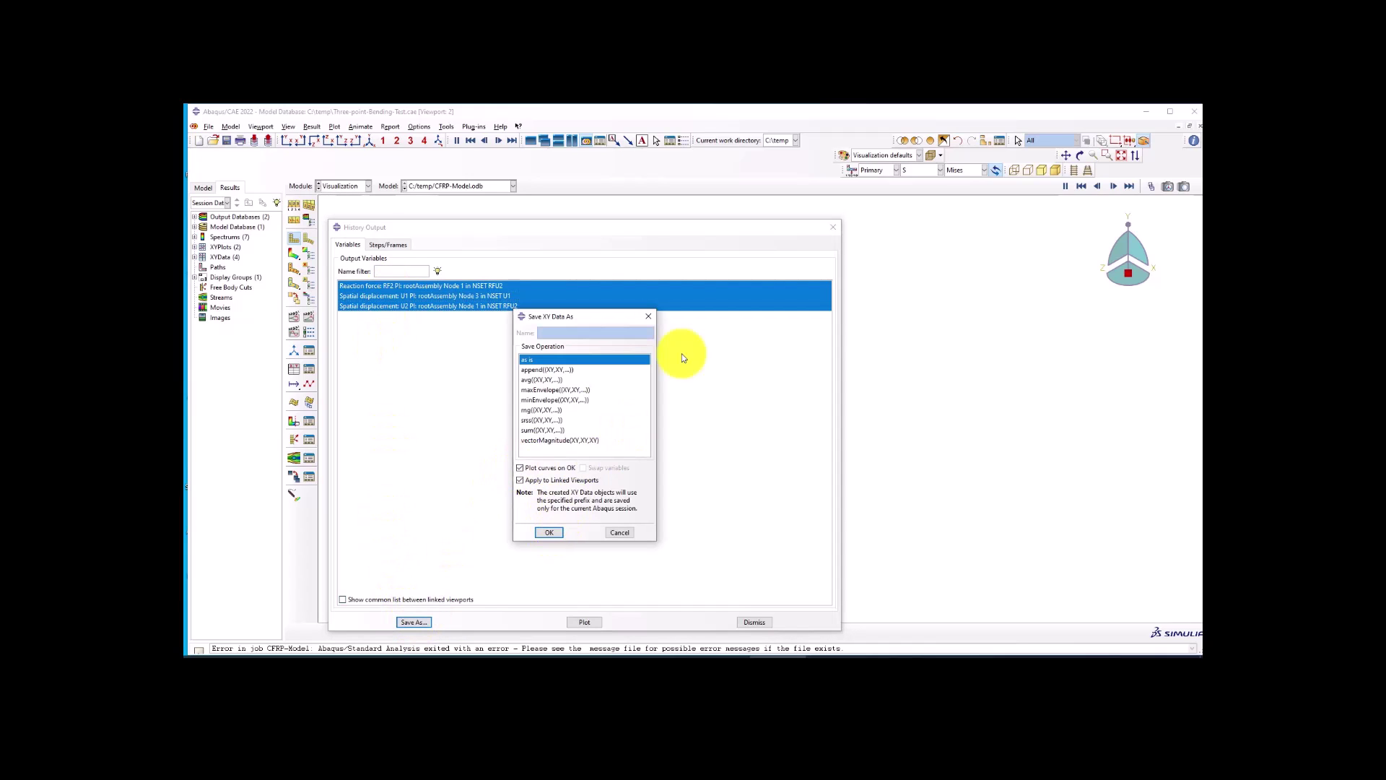
pyautogui.click(833, 229)
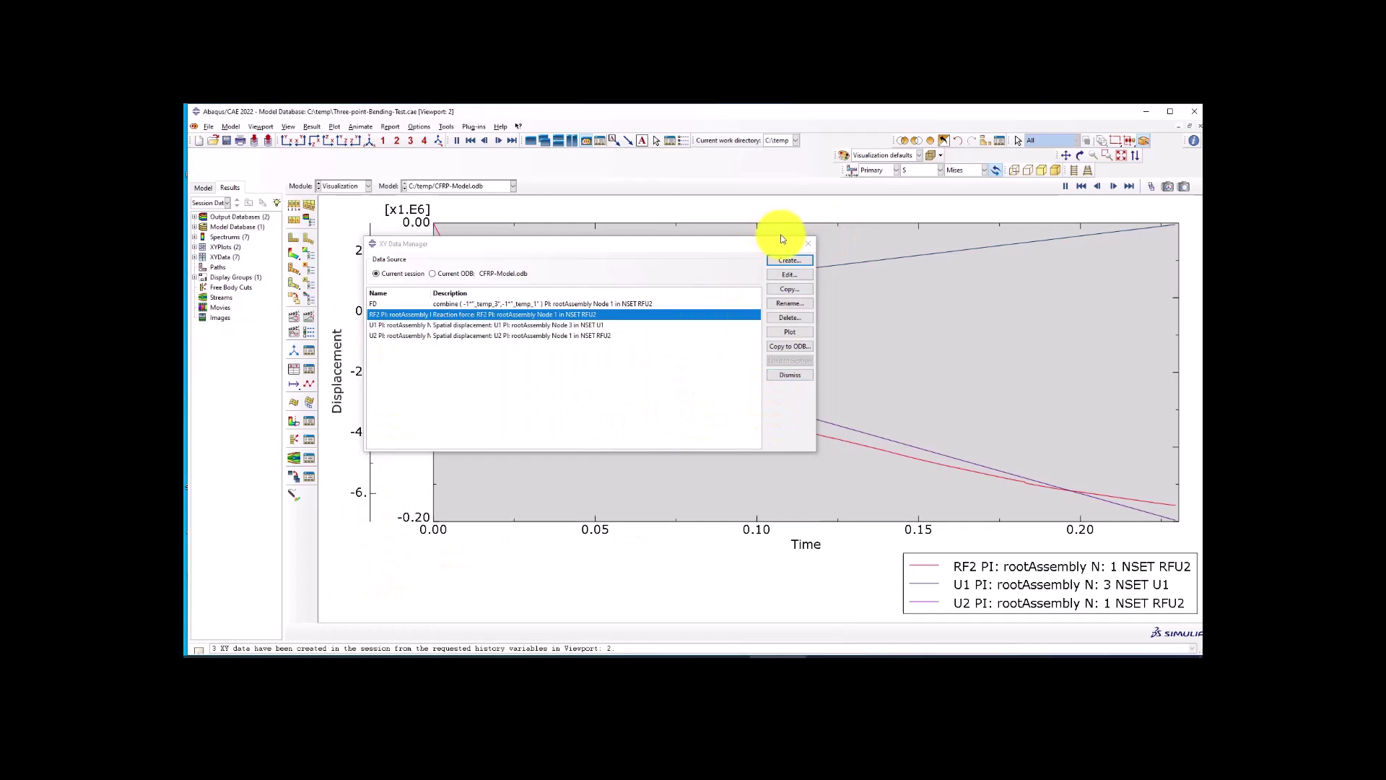
# Operate on XY data with a combine expression of -1 times the RFU2 set's U2 and -1 times its RF2.
pyautogui.click(790, 260)
pyautogui.click(355, 369)
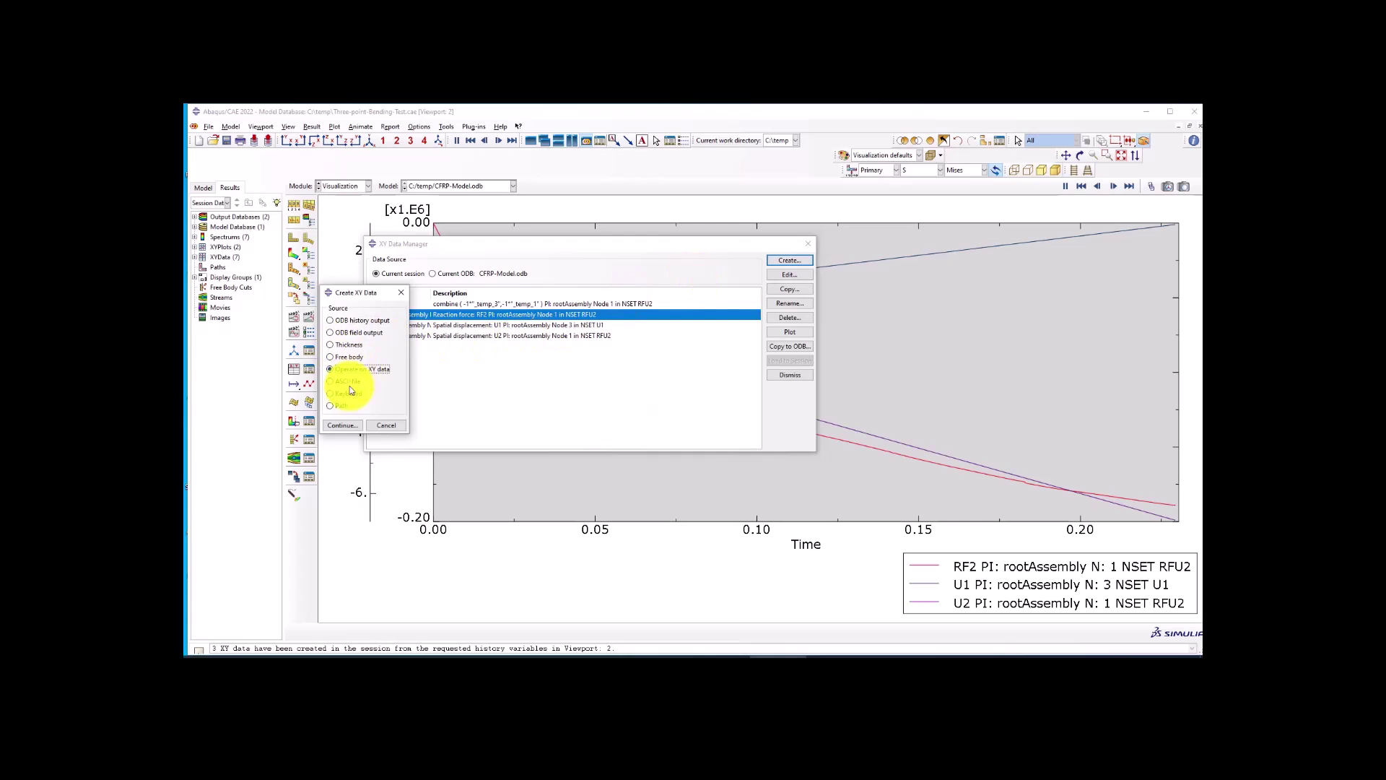
pyautogui.click(342, 425)
pyautogui.scroll(-2, 757, 455)
pyautogui.click(755, 465)
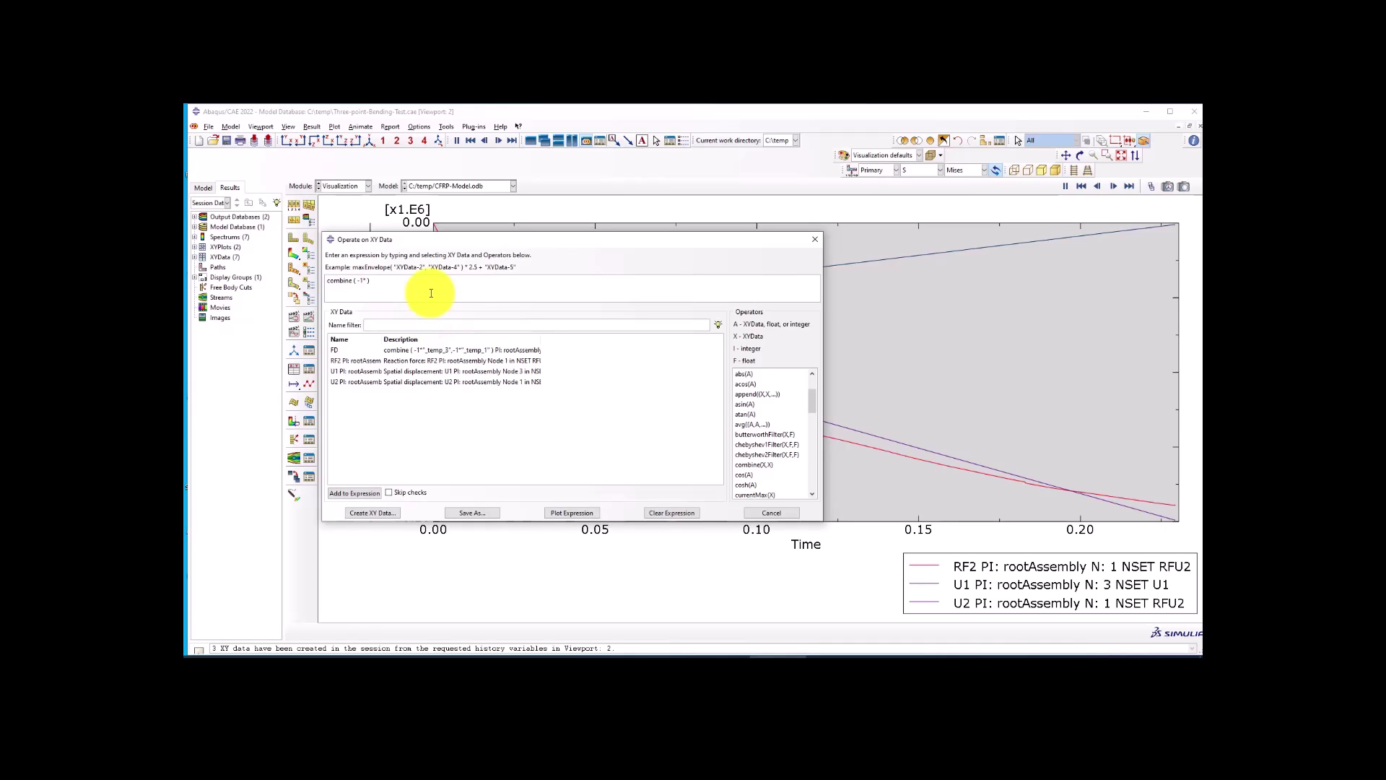
pyautogui.click(426, 381)
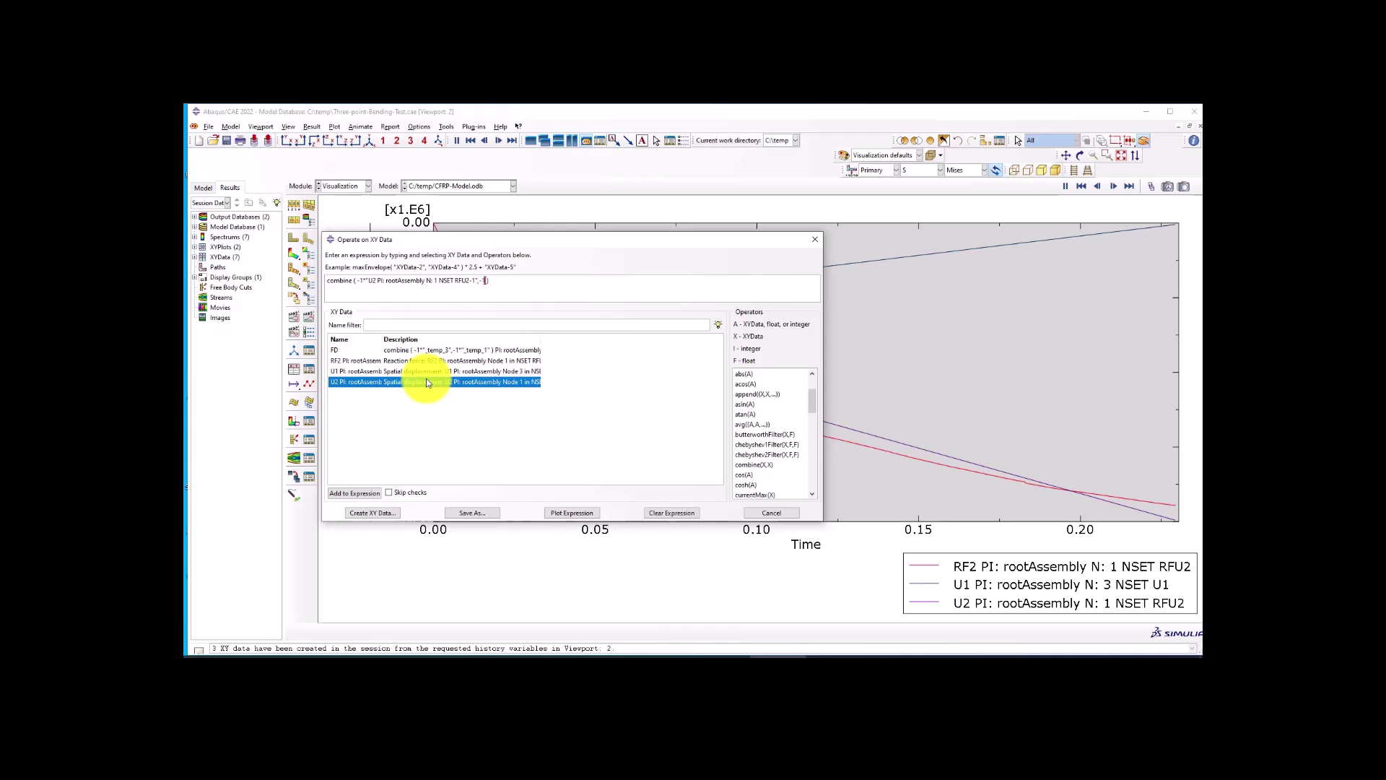
pyautogui.click(406, 361)
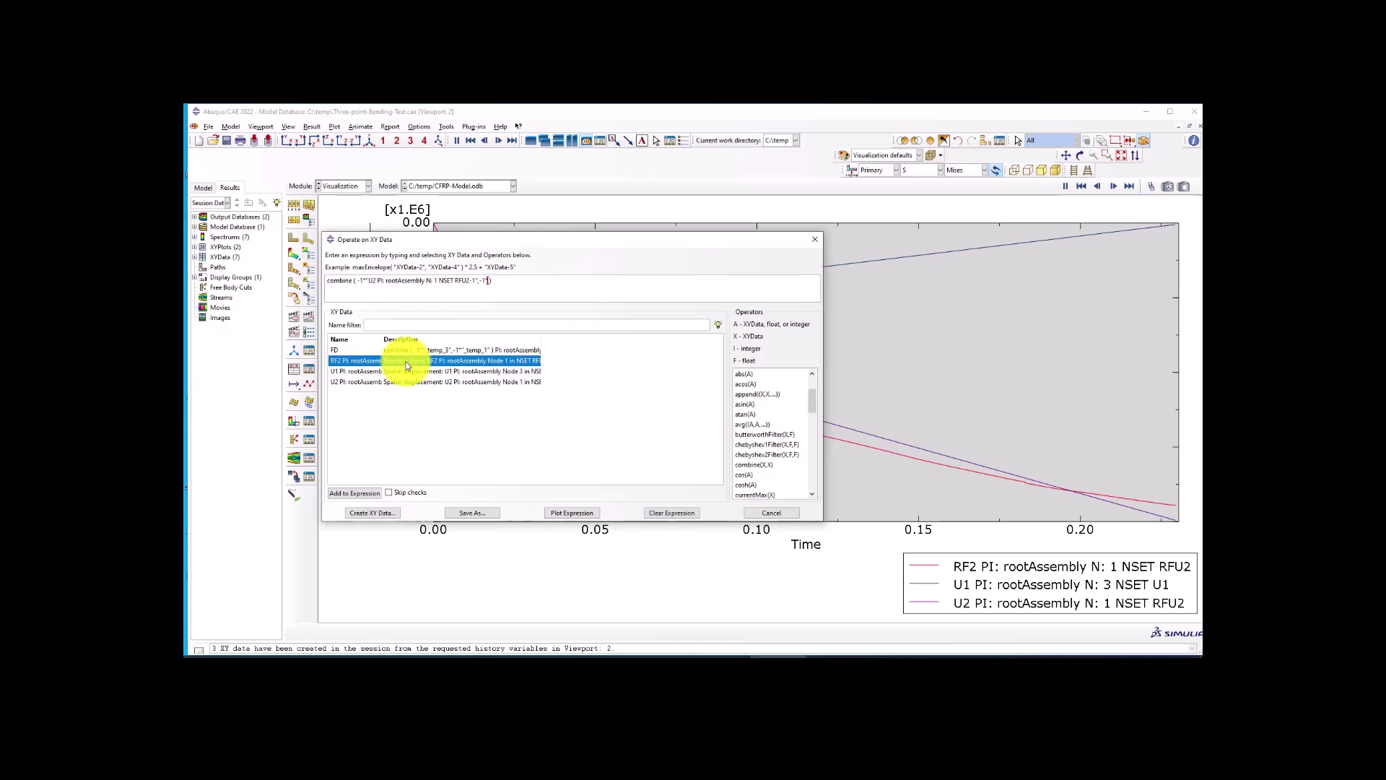
# Save the combined XY data expression as CFRP-FD and leave the operation dialog.
pyautogui.click(468, 512)
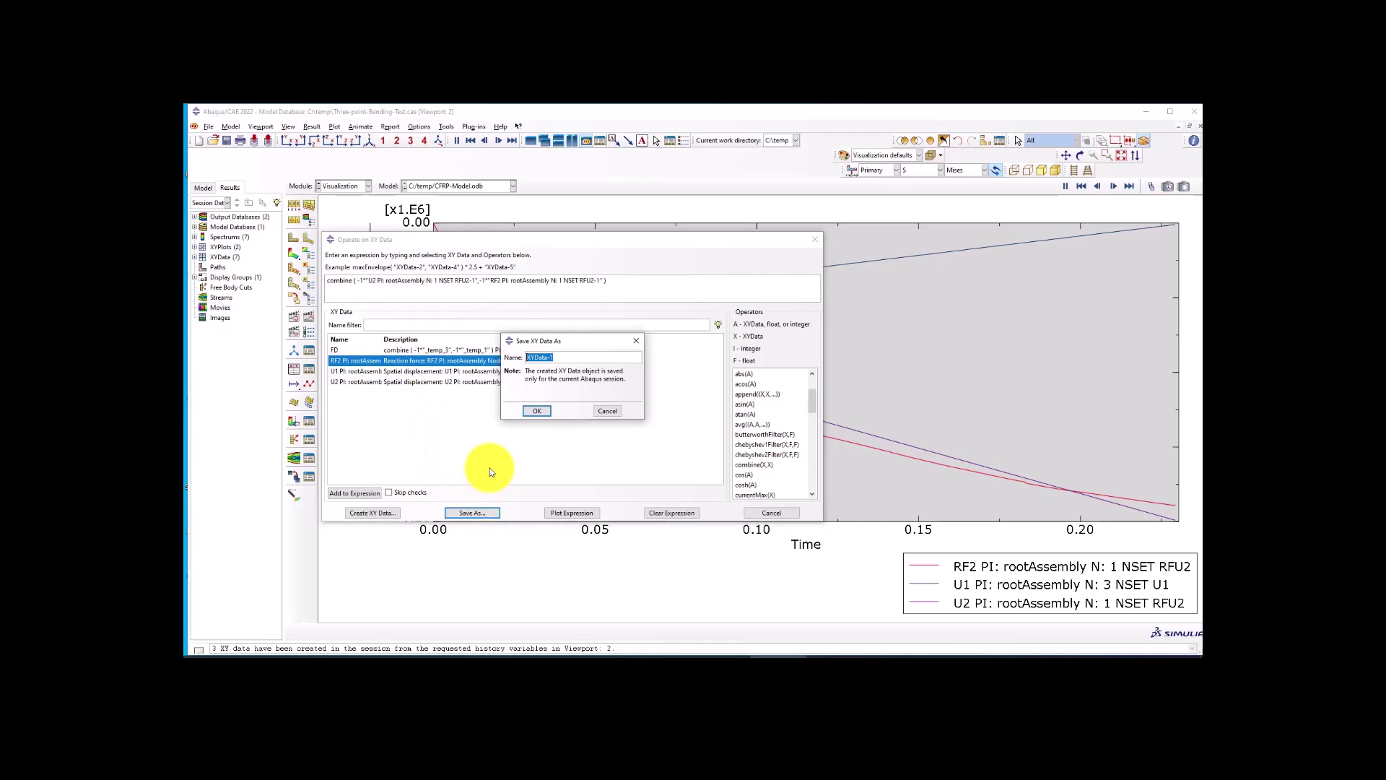
pyautogui.write('CFRP-FD')
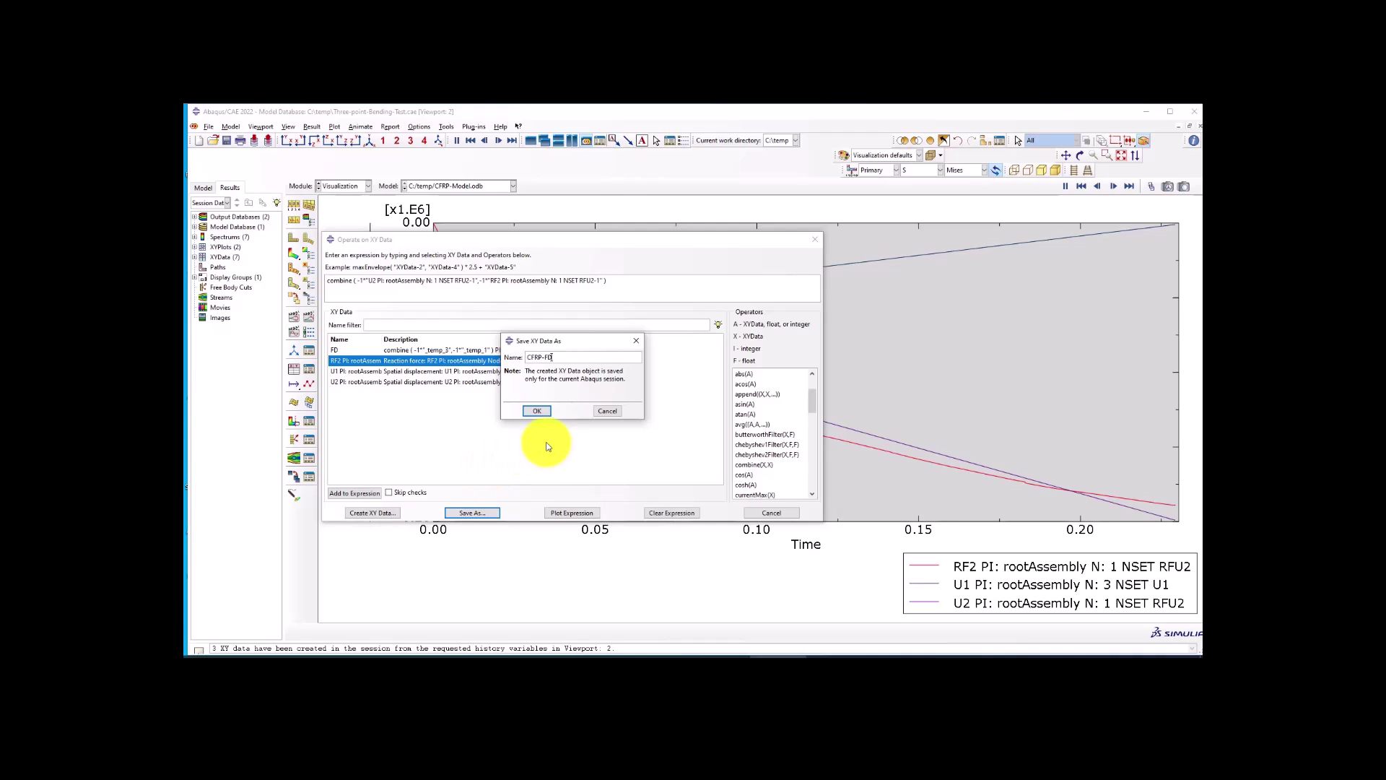
pyautogui.click(536, 410)
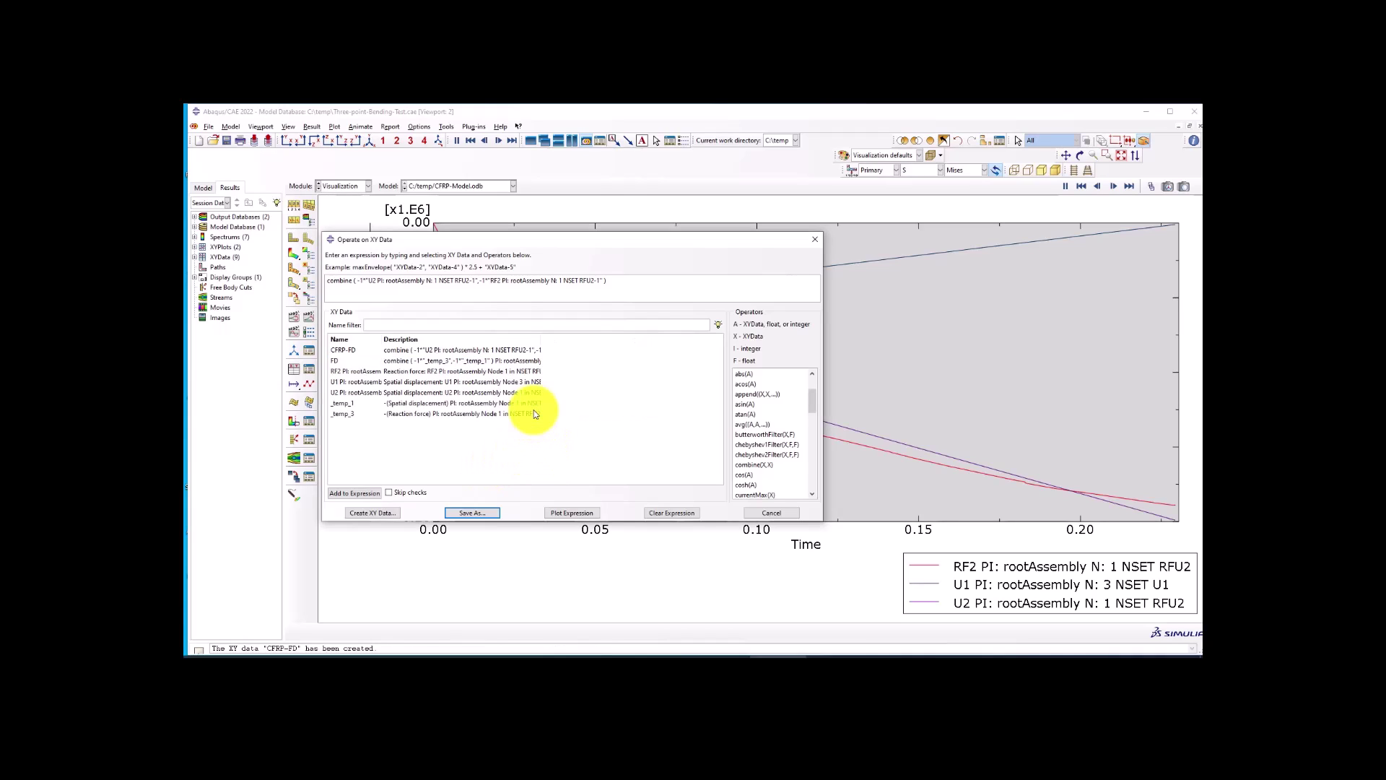
pyautogui.click(770, 512)
# Plot the CFRP-FD and FD curves together and close the XY data manager.
pyautogui.keyDown('ctrl'); pyautogui.click(388, 314); pyautogui.keyUp('ctrl')
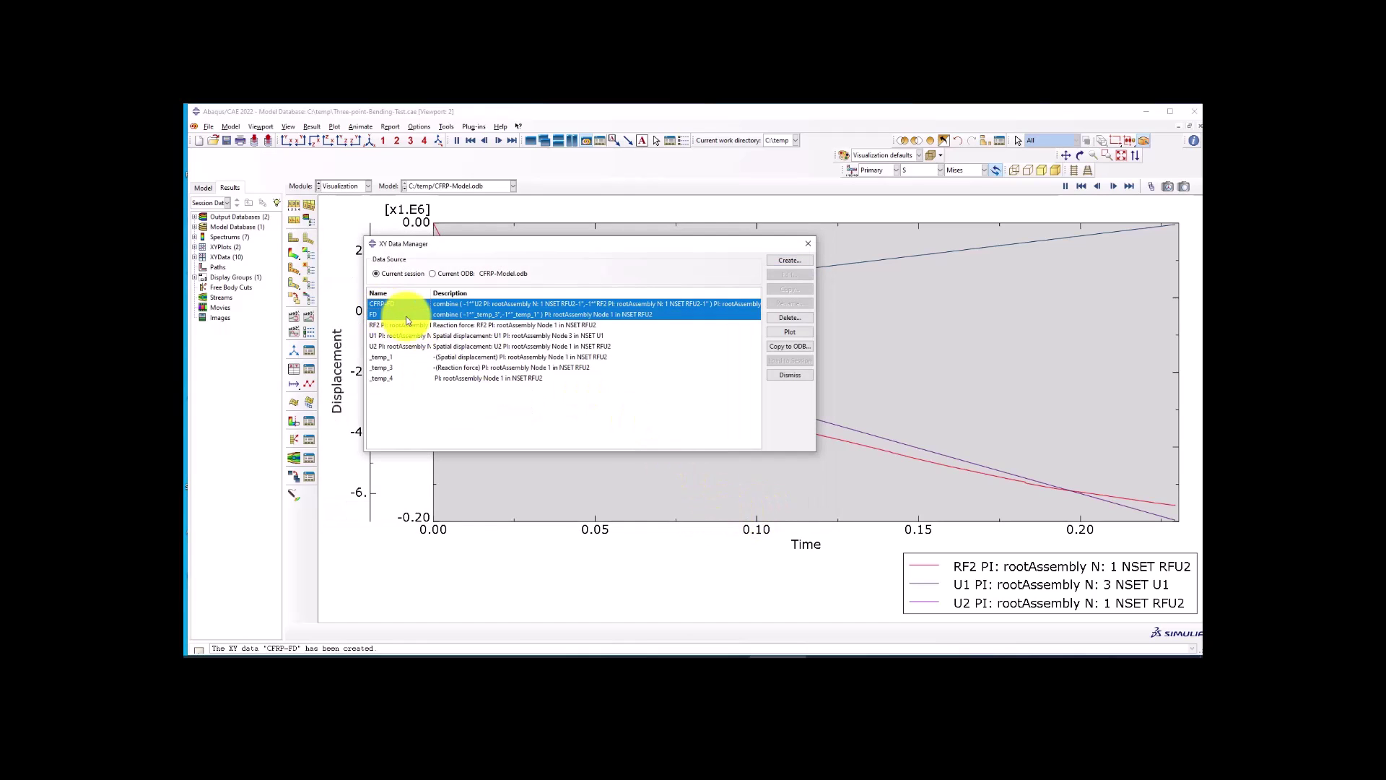
pyautogui.click(792, 334)
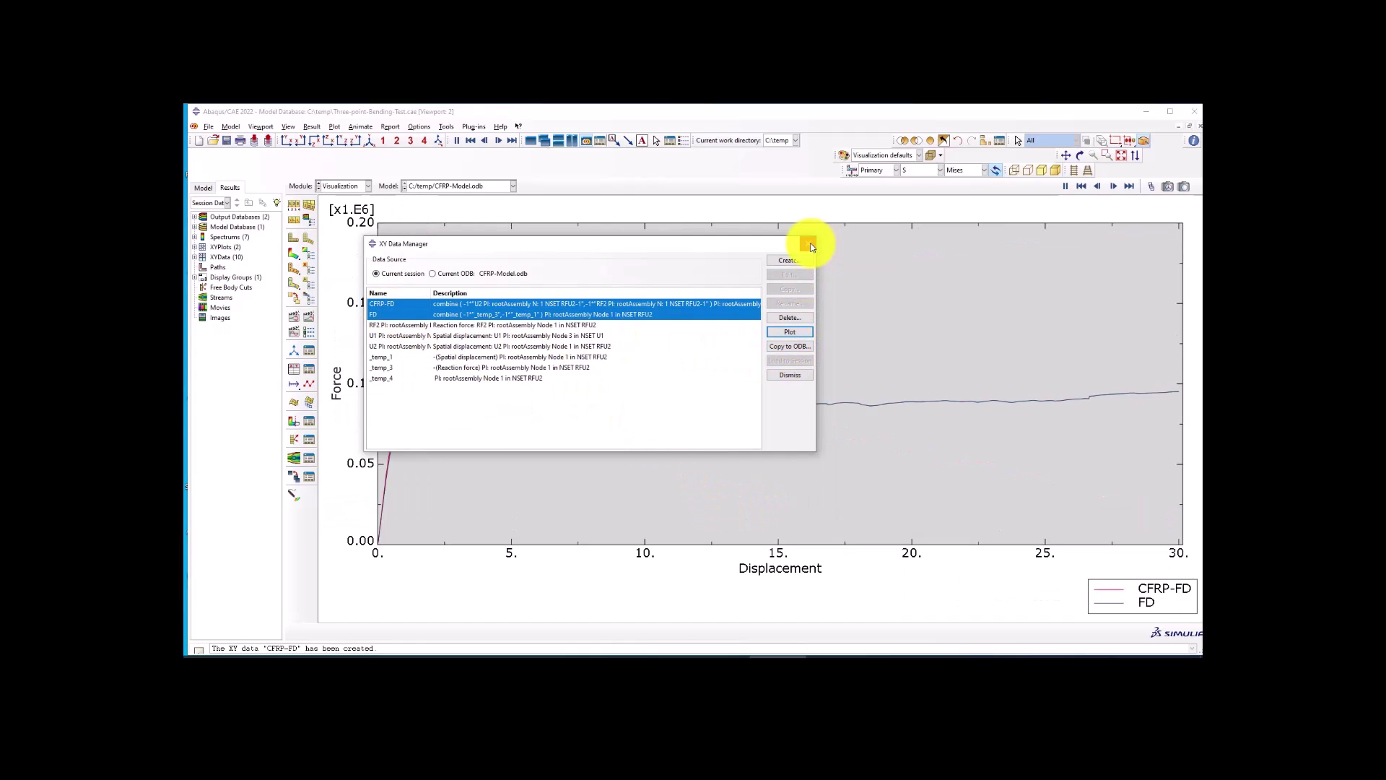
pyautogui.click(808, 243)
pyautogui.scroll(-1, 489, 387)
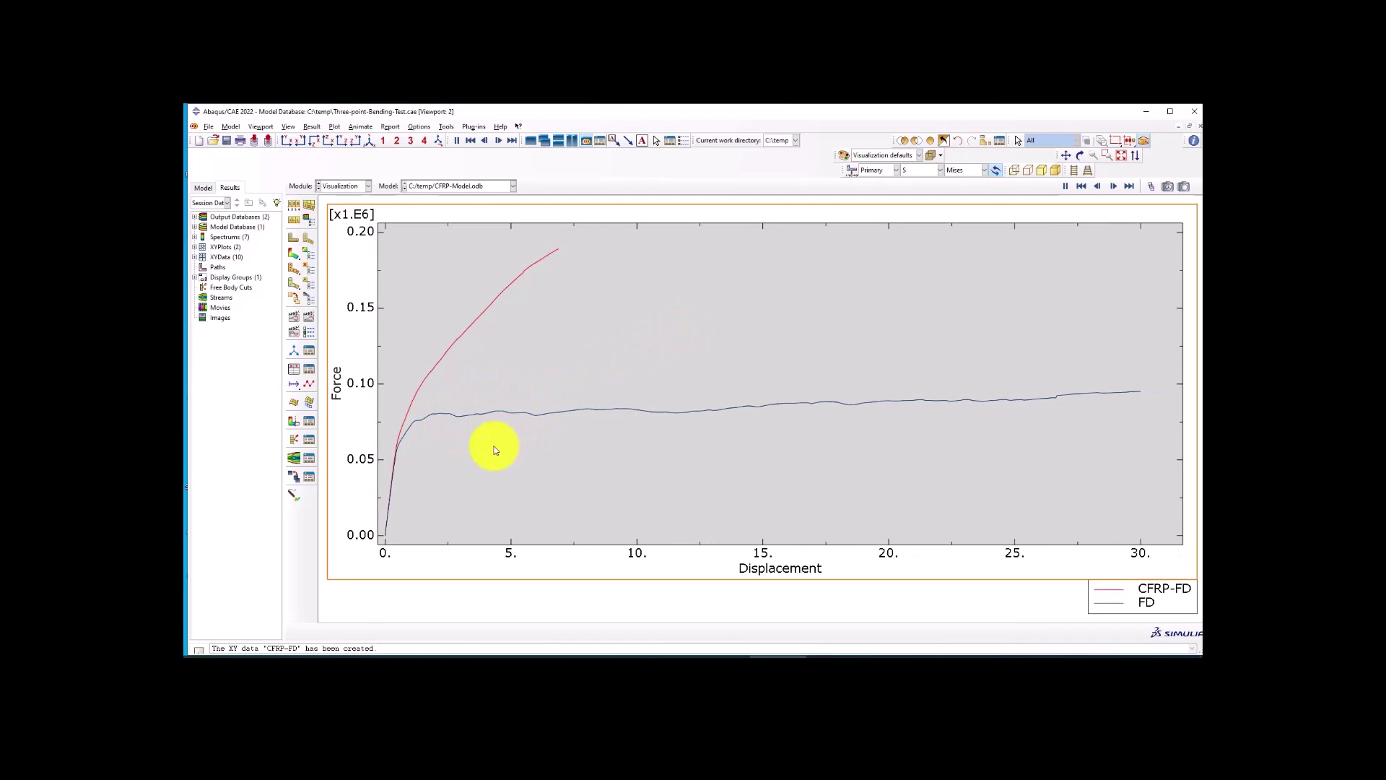
pyautogui.scroll(-1, 491, 446)
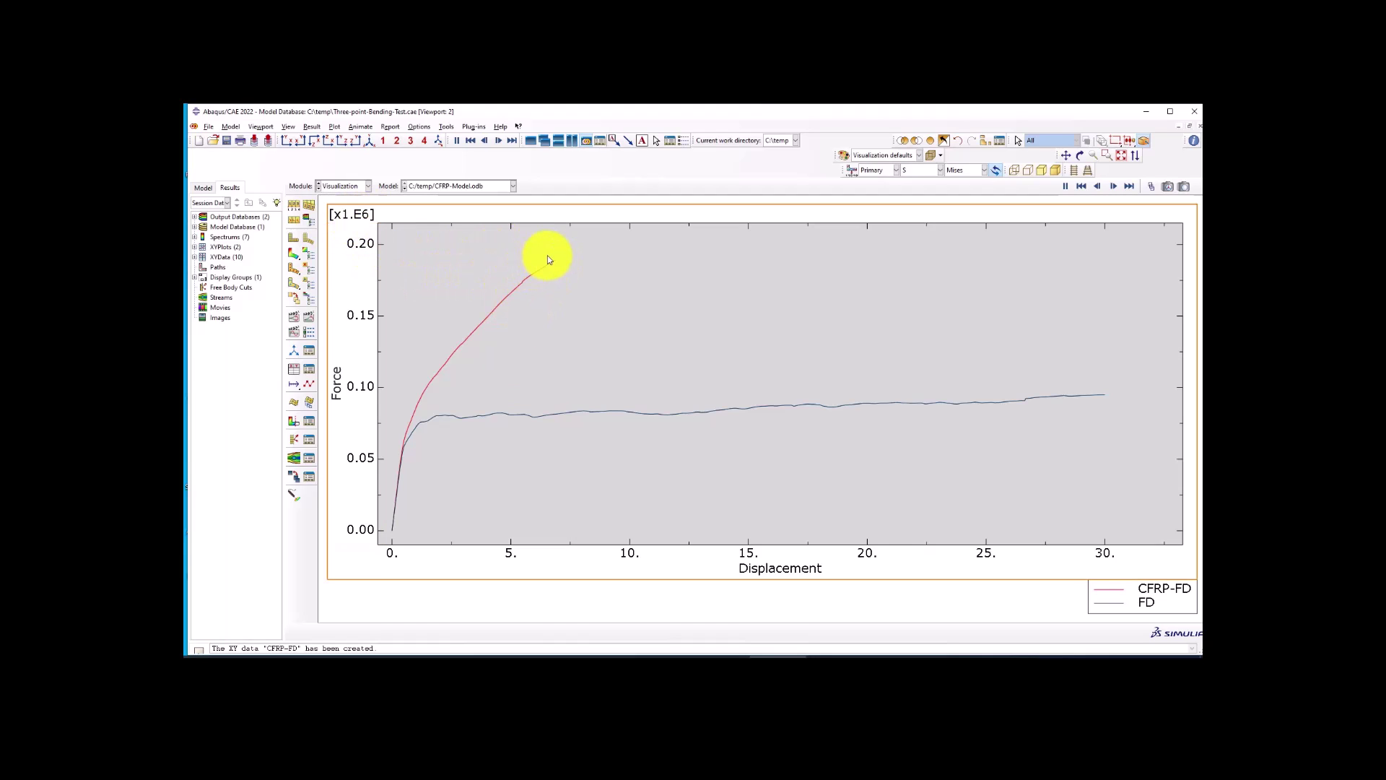
# View the Mises stress contours of the deformed CFRP model, and replot the CFRP-FD and FD curves together.
pyautogui.click(295, 254)
pyautogui.scroll(3, 753, 390)
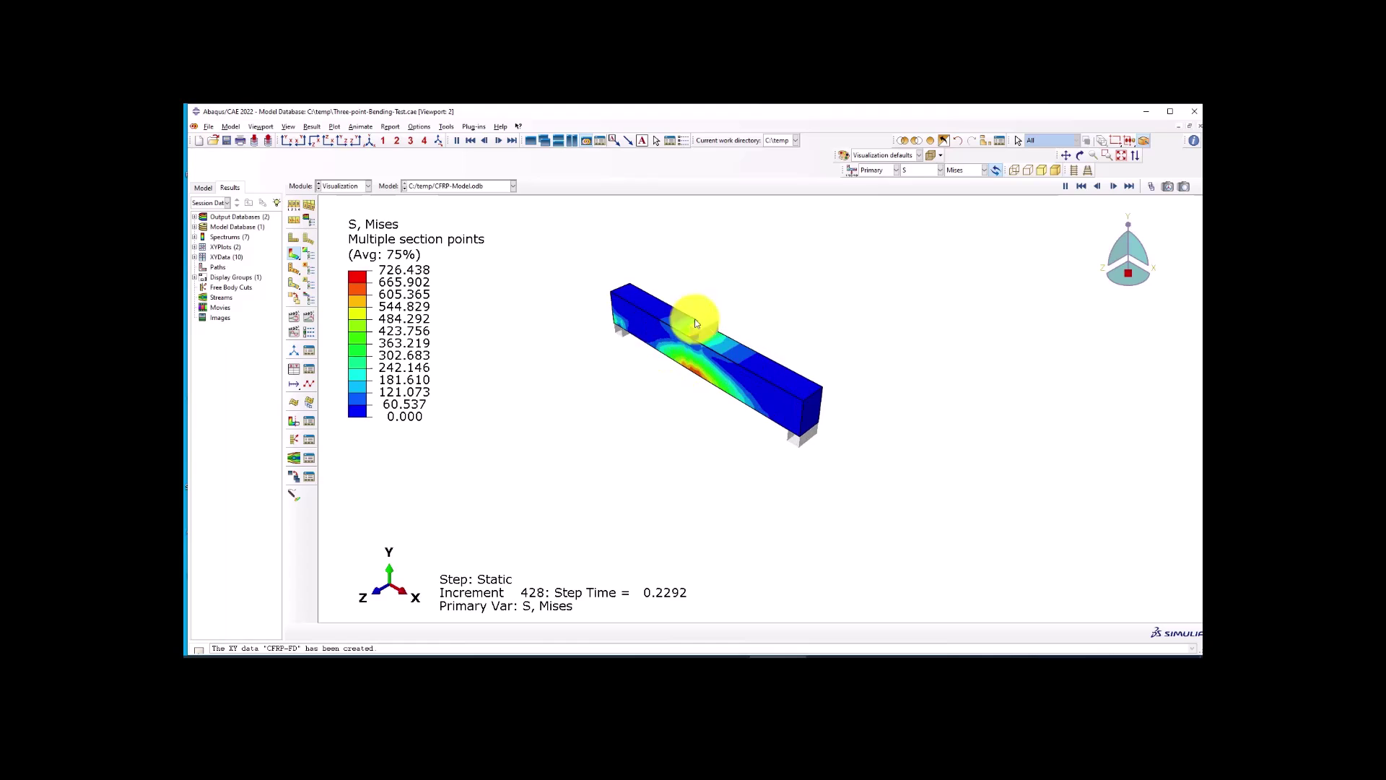
pyautogui.click(310, 366)
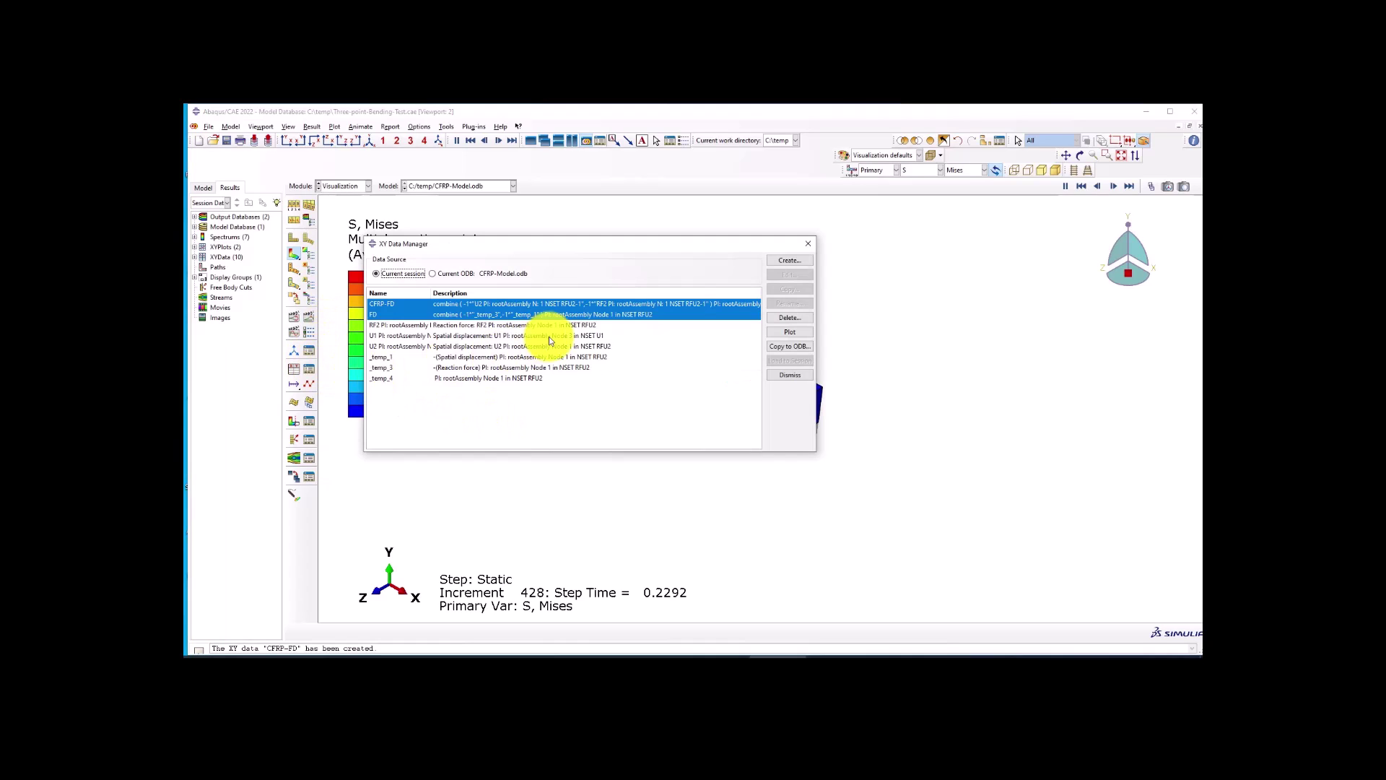
pyautogui.click(792, 331)
pyautogui.click(807, 244)
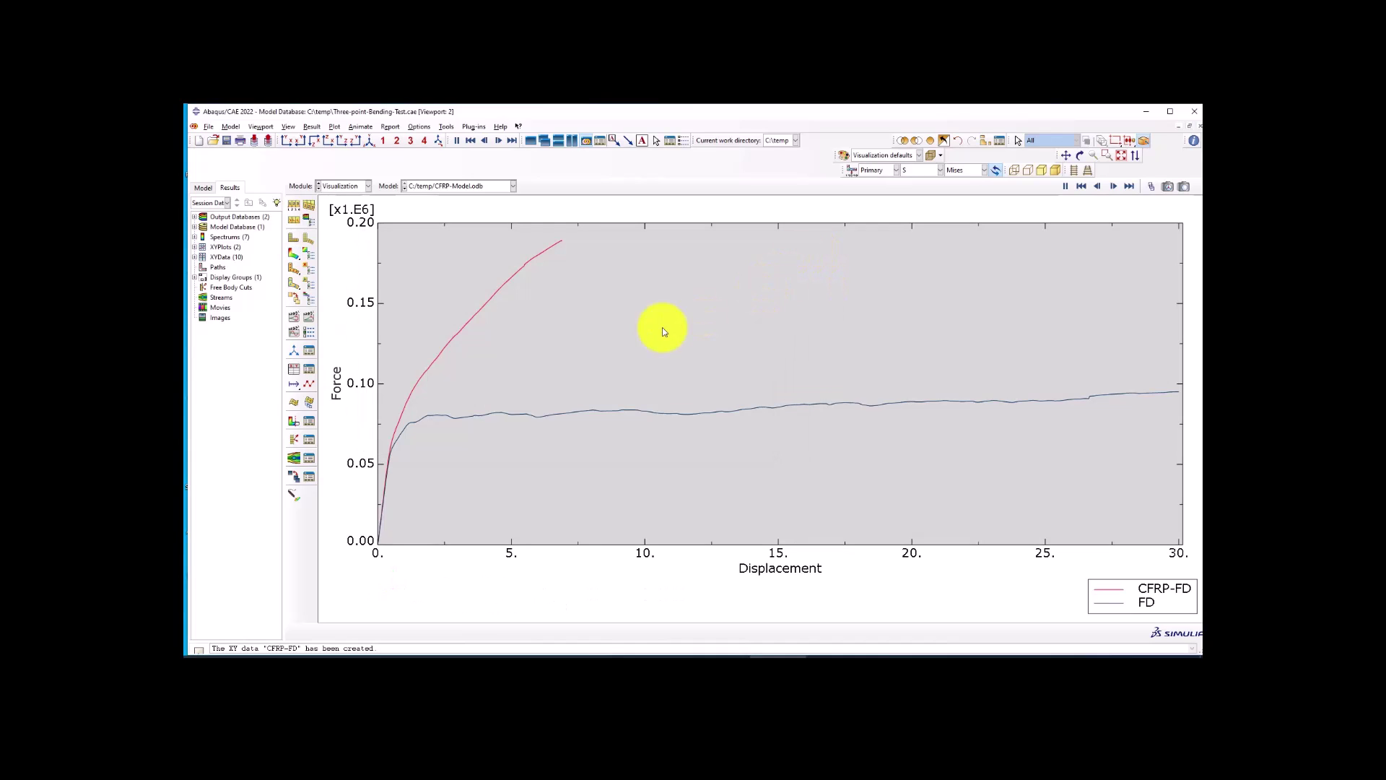
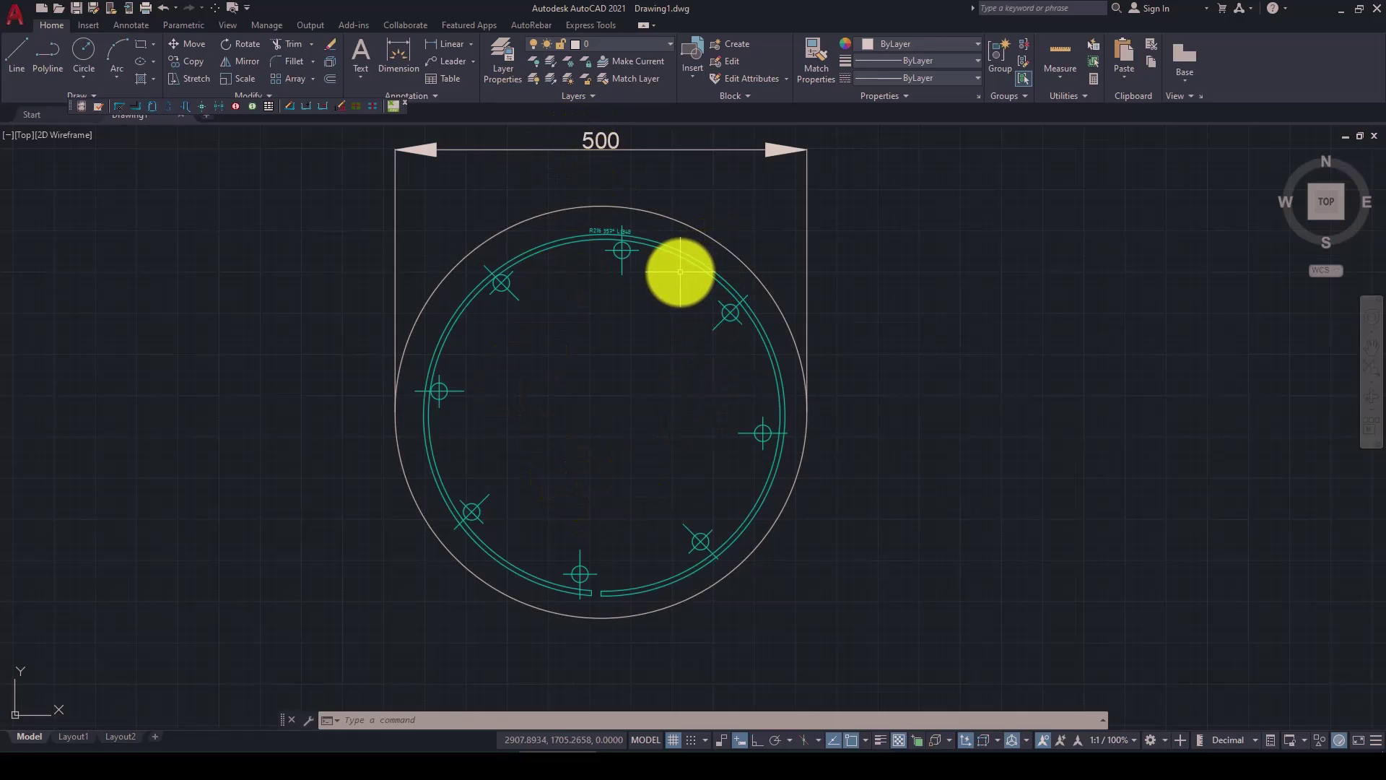
pyautogui.scroll(2, 732, 344)
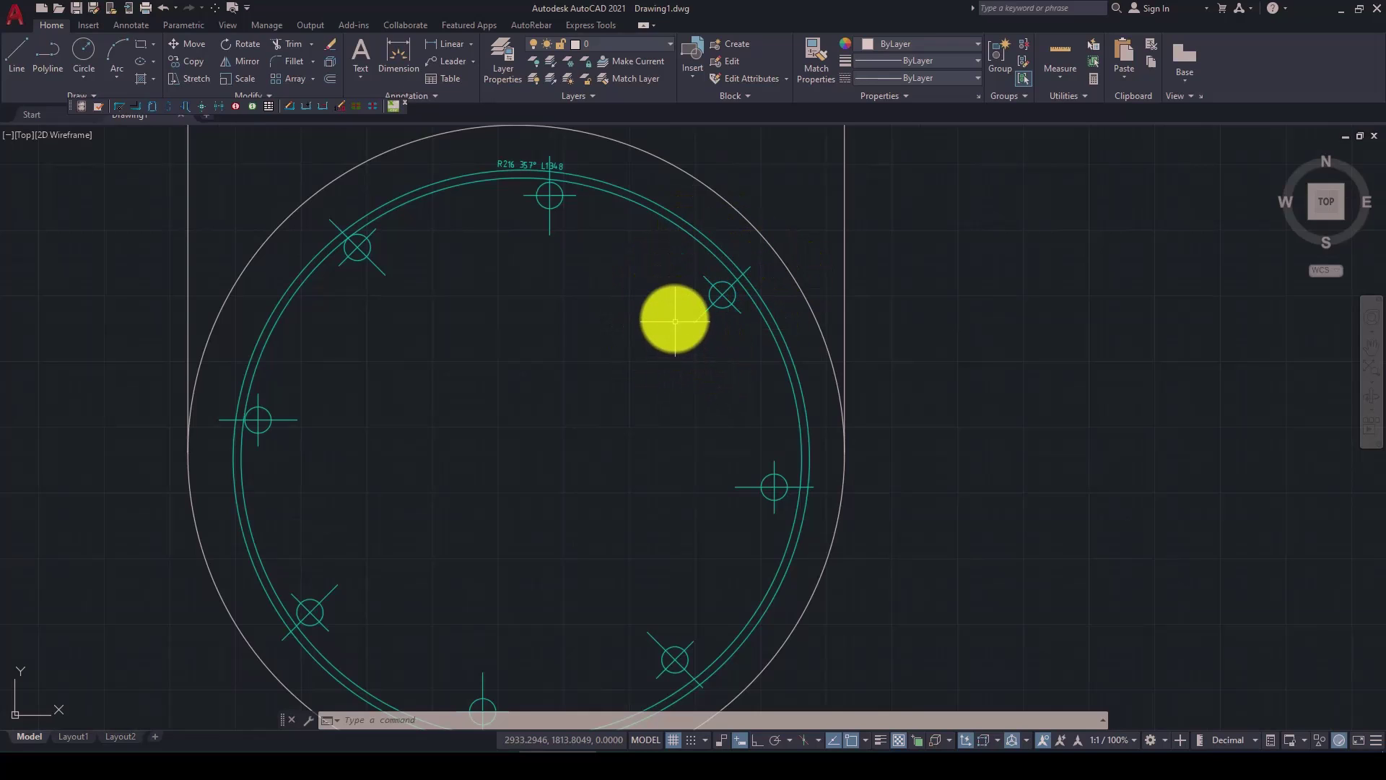
pyautogui.scroll(-2, 674, 317)
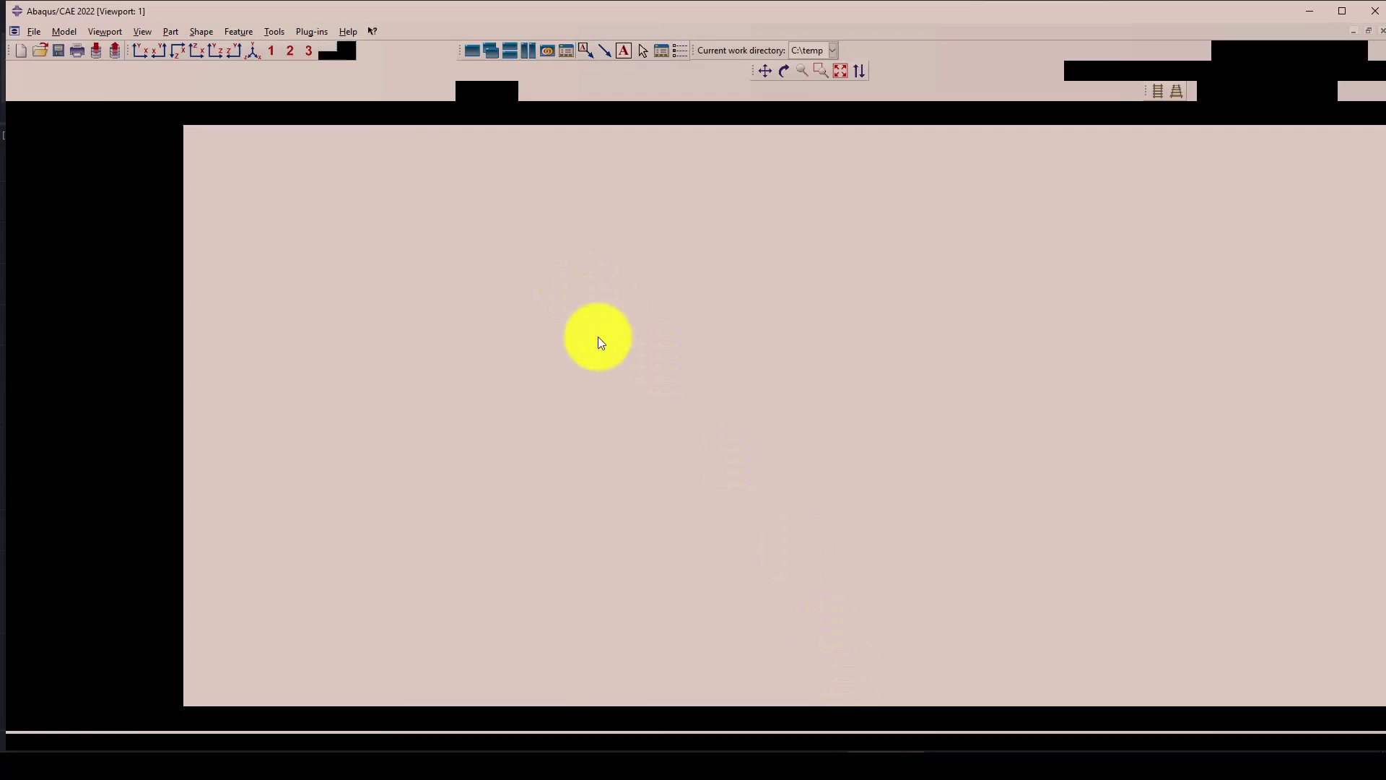
# Start a new part in Abaqus/CAE and name it Circle-Column.
pyautogui.click(149, 137)
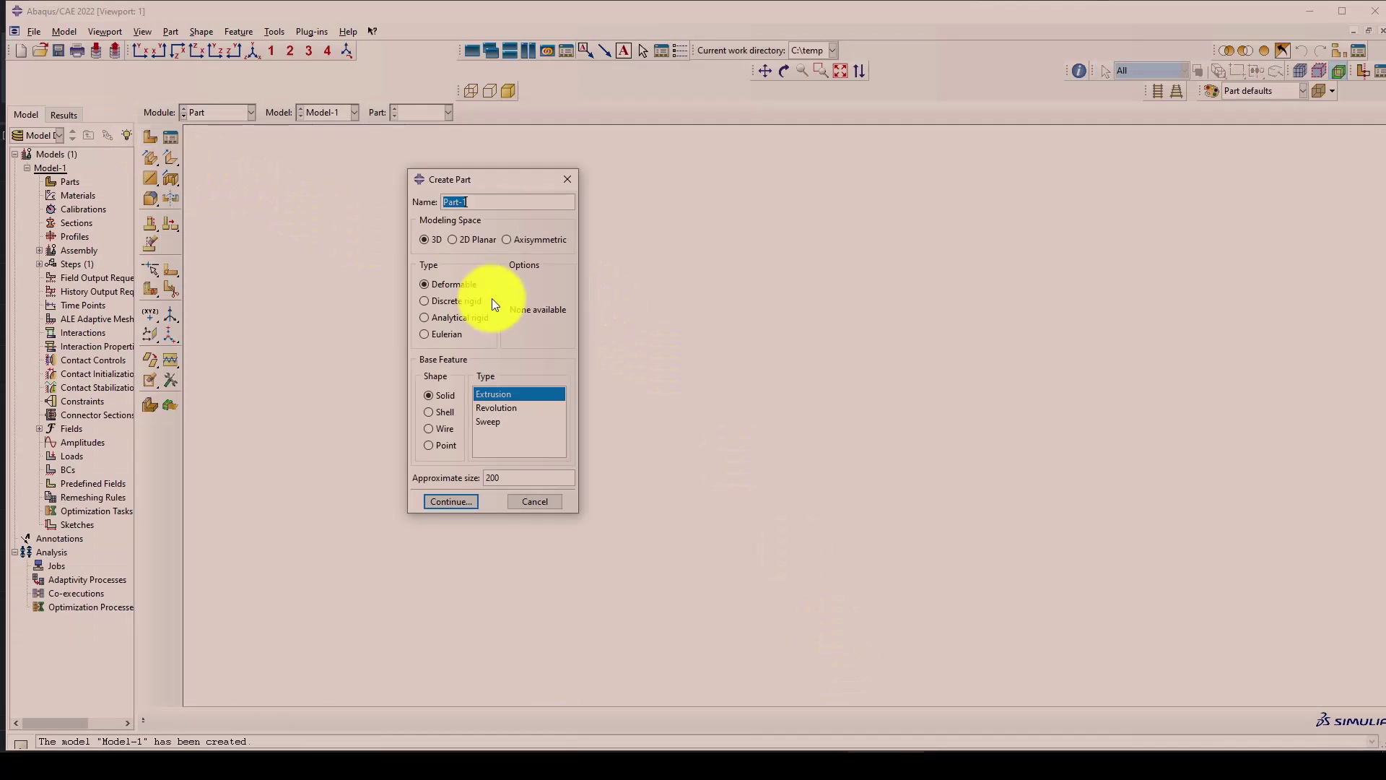
pyautogui.write('Column')
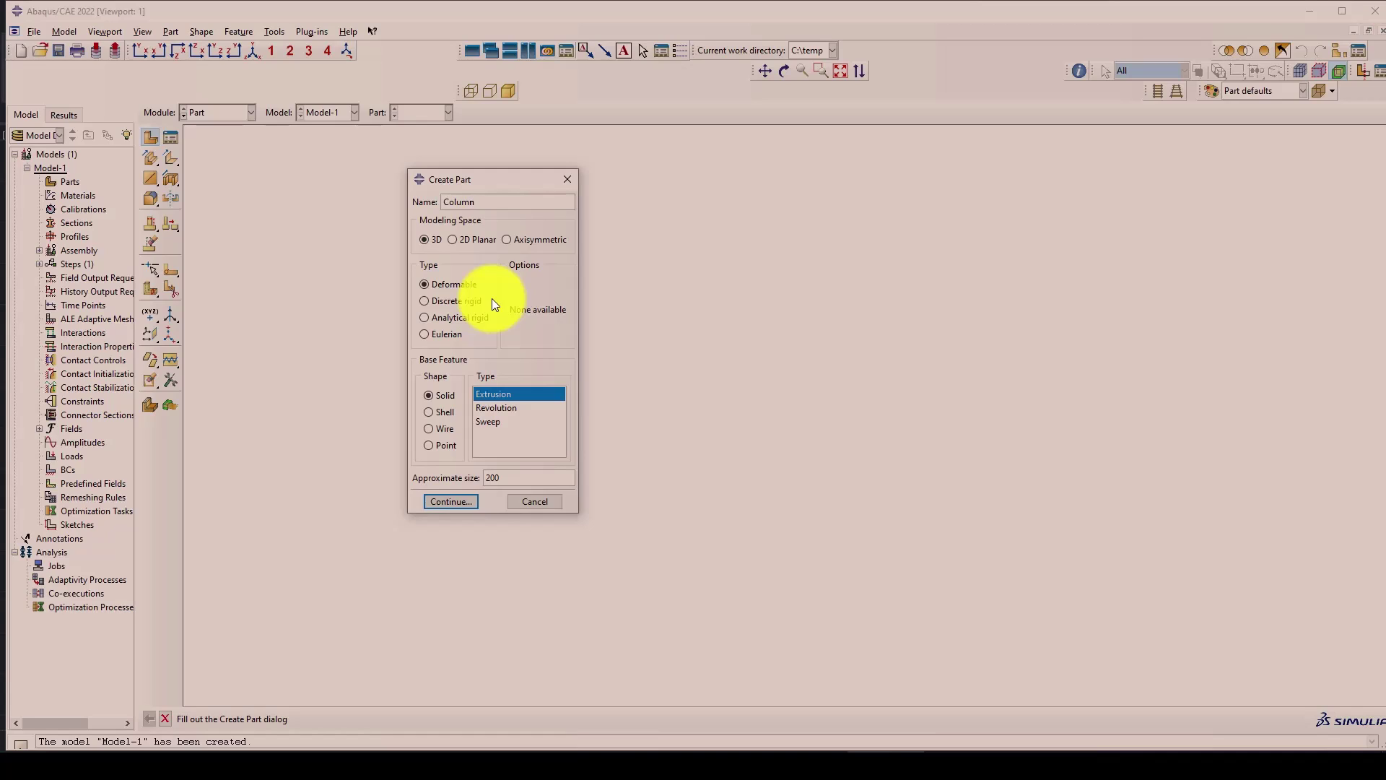
pyautogui.write('-')
pyautogui.press('BackSpace')
pyautogui.press('BackSpace')
pyautogui.press('BackSpace')
pyautogui.press('BackSpace')
pyautogui.press('BackSpace')
pyautogui.press('BackSpace')
pyautogui.write('ircle-OC')
pyautogui.press('BackSpace')
pyautogui.press('BackSpace')
pyautogui.write('Column')
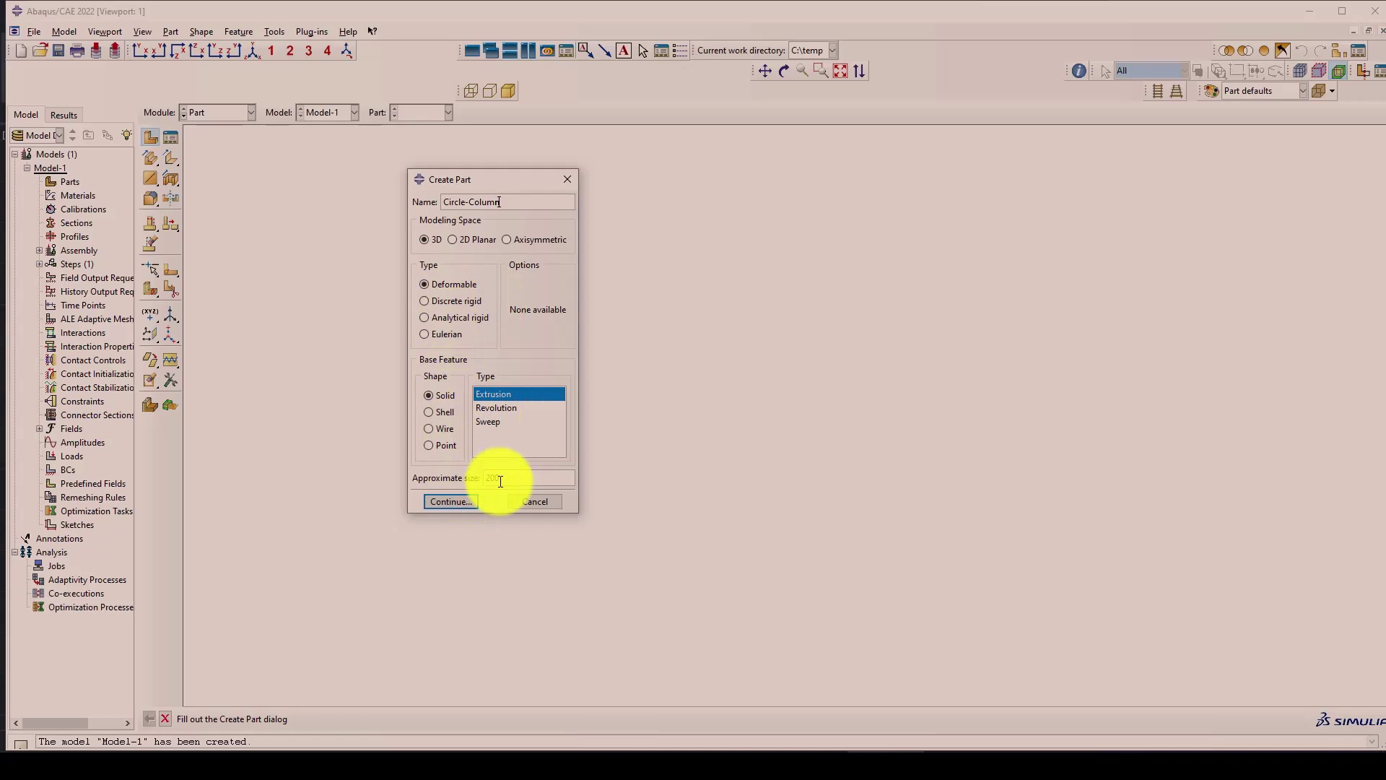
# Set the part's approximate size to 2000 and open the sketch for a 3D deformable solid extrusion.
pyautogui.moveTo(511, 482); pyautogui.dragTo(482, 478)
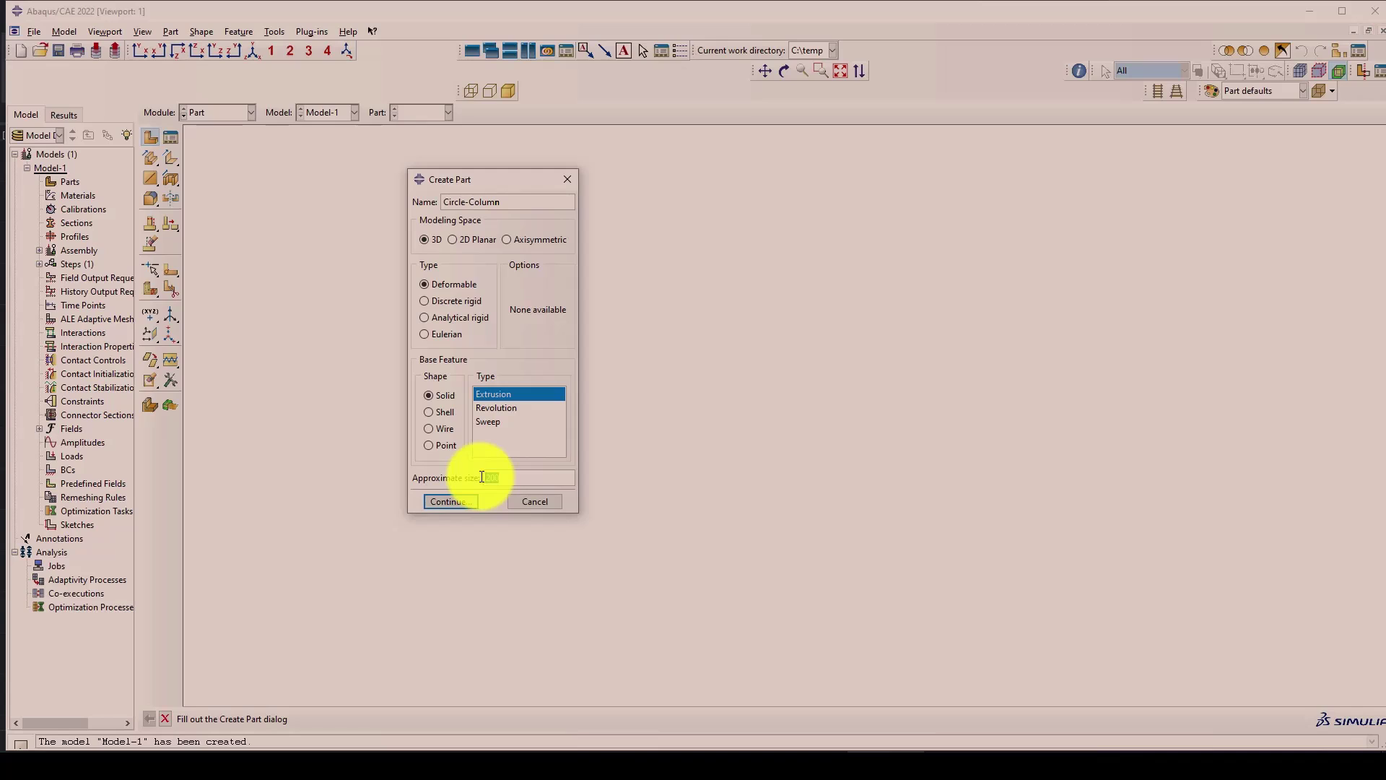
pyautogui.write('500')
pyautogui.click(451, 504)
pyautogui.click(461, 500)
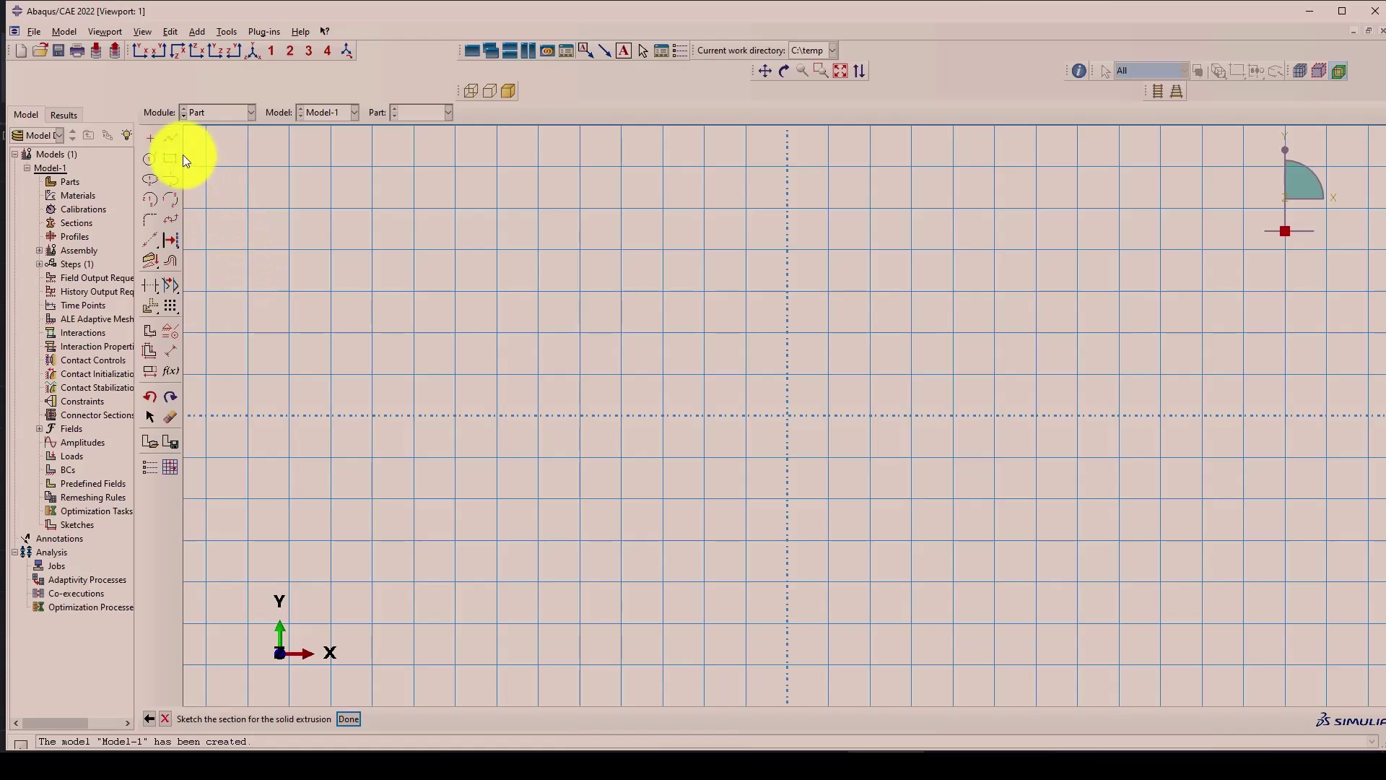
# Sketch a circle centred at 0,0 with a radius of about 283.
pyautogui.click(151, 160)
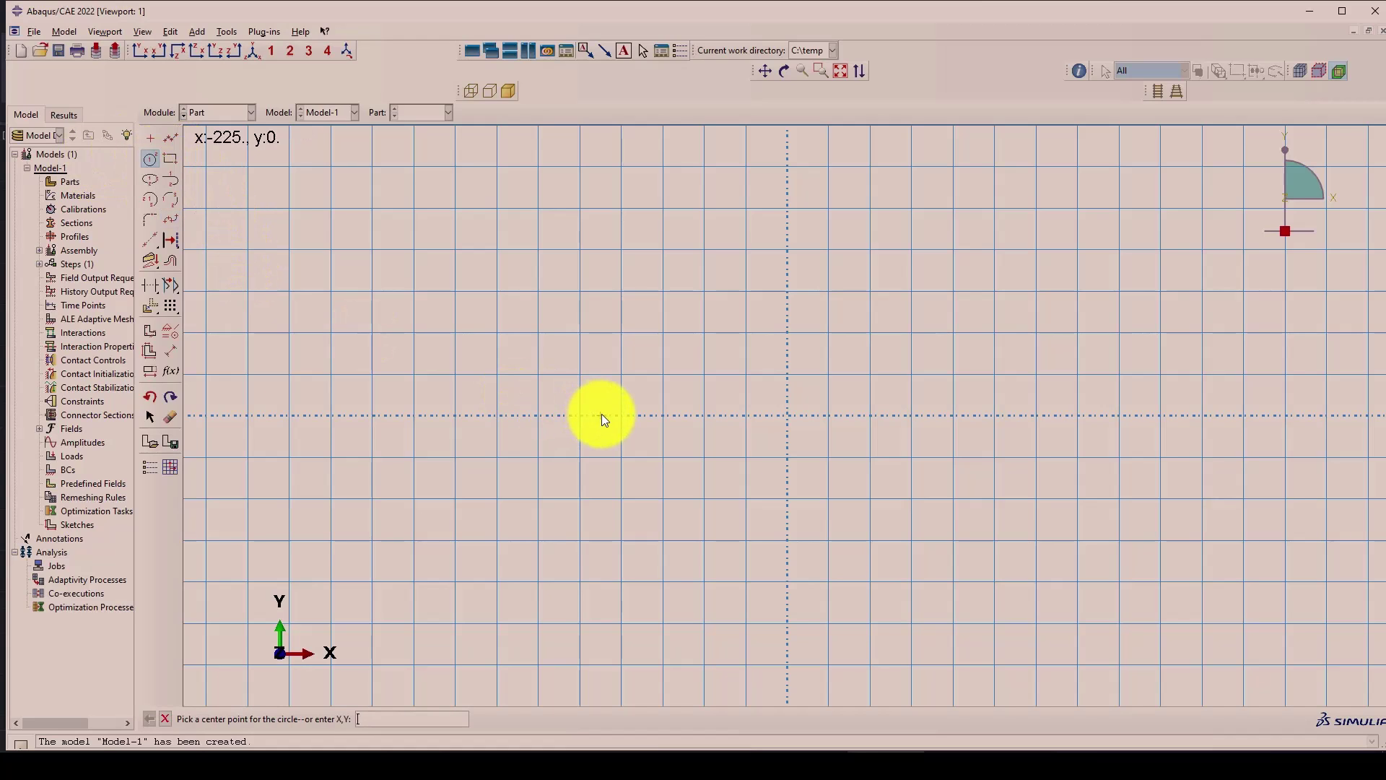
pyautogui.write('0,0')
pyautogui.press('Return')
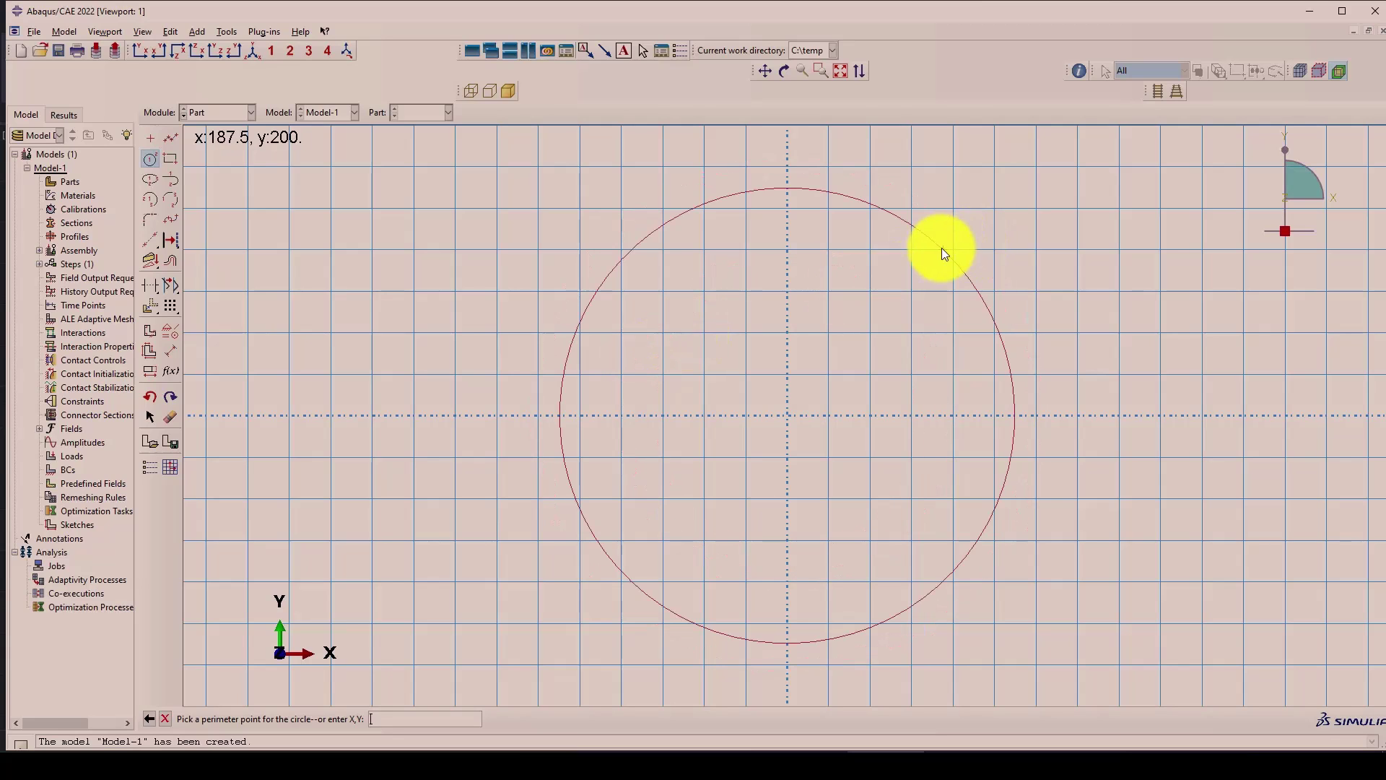
pyautogui.click(950, 249)
# Dimension the circle's radius and set it to 250.
pyautogui.click(170, 351)
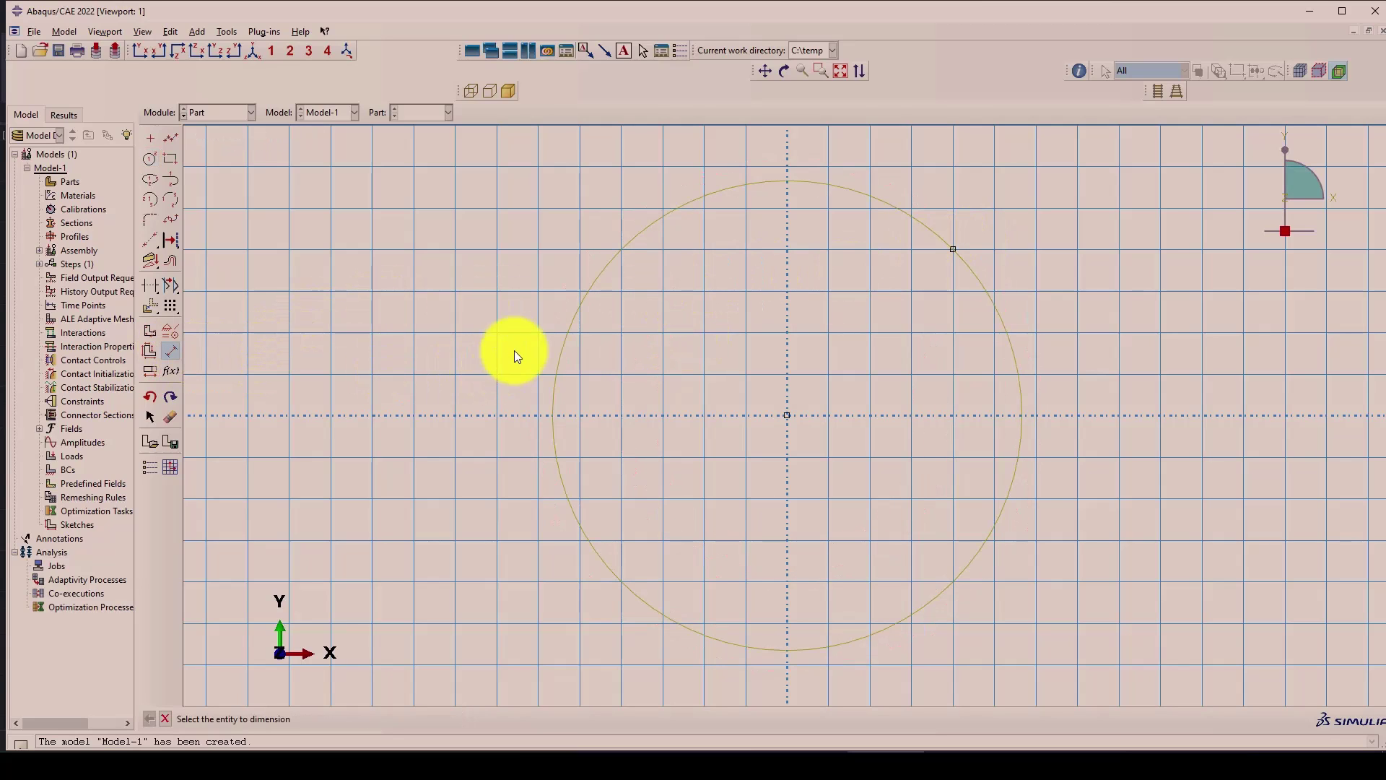
pyautogui.click(566, 343)
pyautogui.click(457, 291)
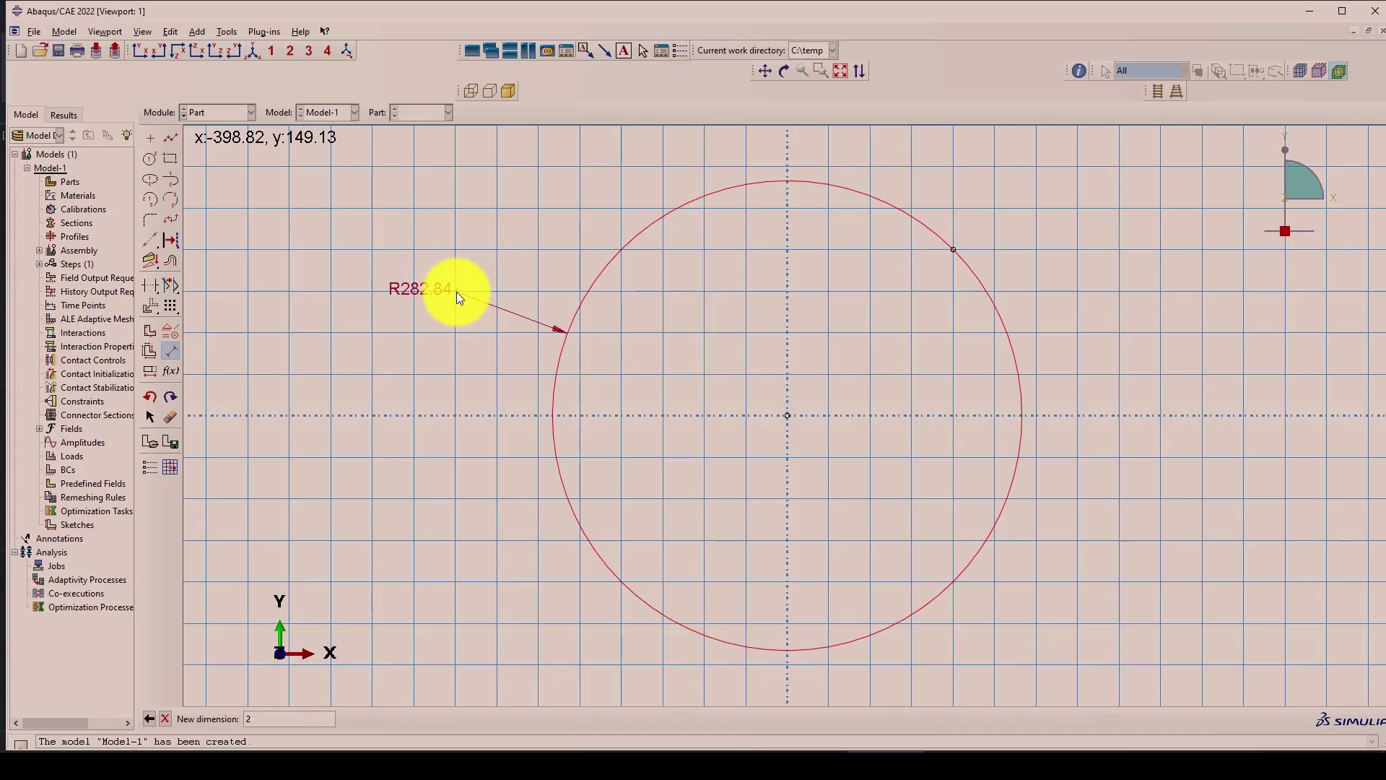
pyautogui.write('200')
pyautogui.press('Return')
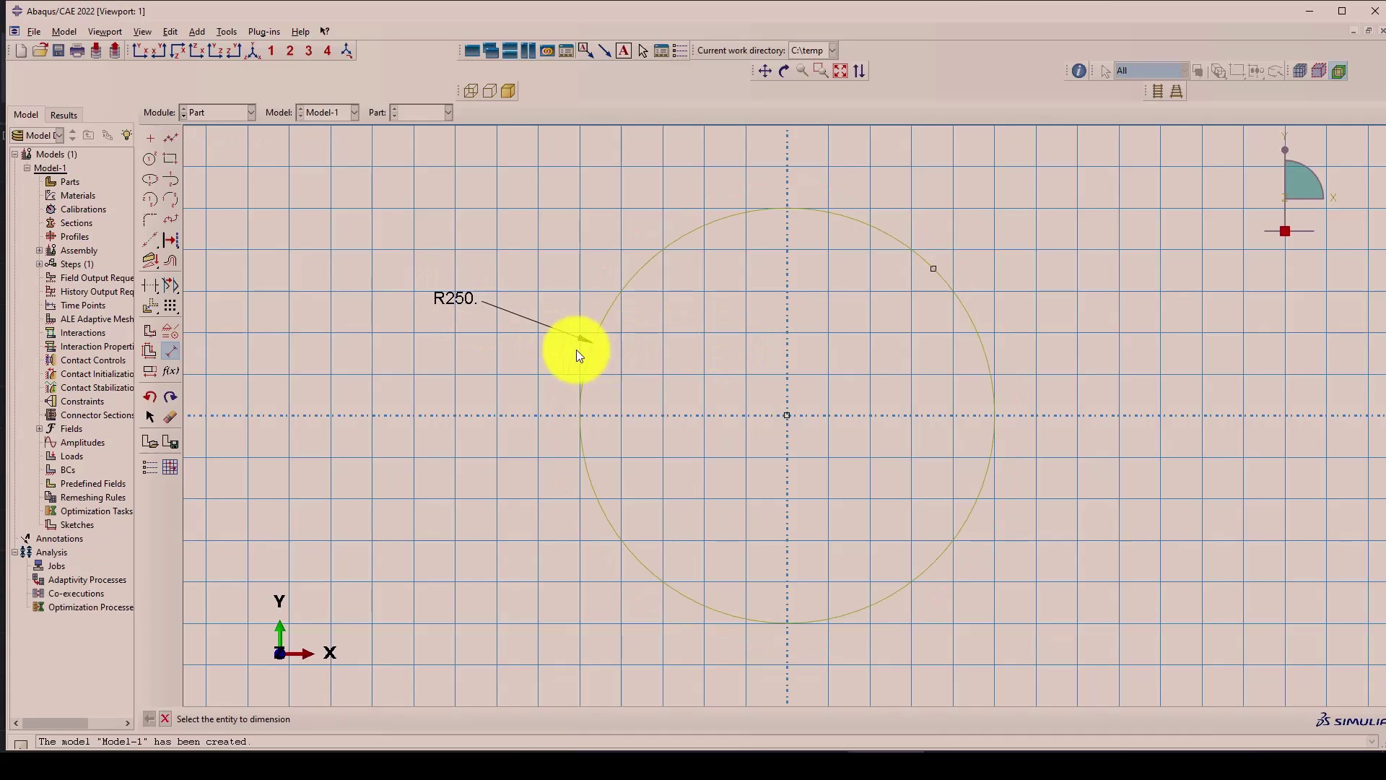
# Finish the section sketch and extrude the circle to a depth of 2000.
pyautogui.middleClick(531, 349)
pyautogui.middleClick(497, 353)
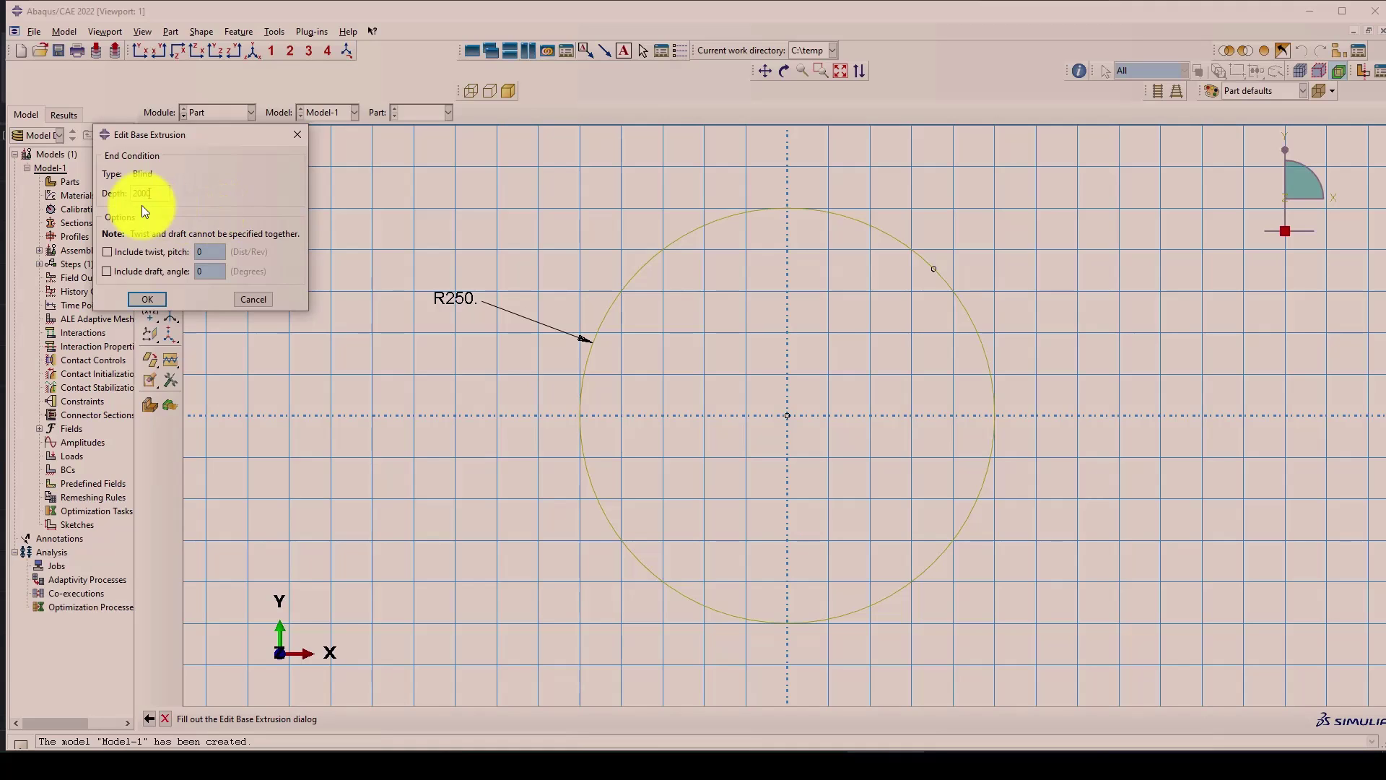
pyautogui.write('2000')
pyautogui.click(141, 297)
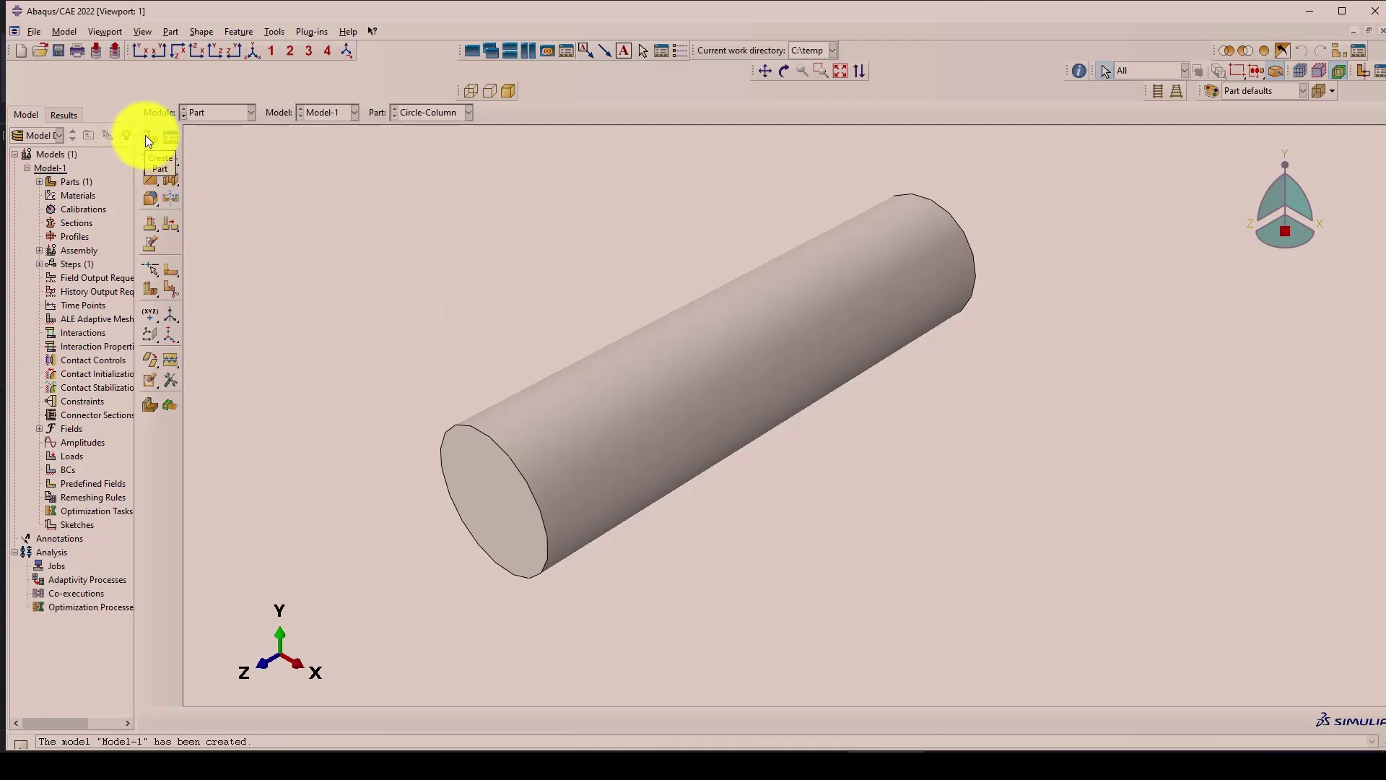
# Create a 3D deformable planar wire part named Spiral and open its sketch.
pyautogui.click(148, 138)
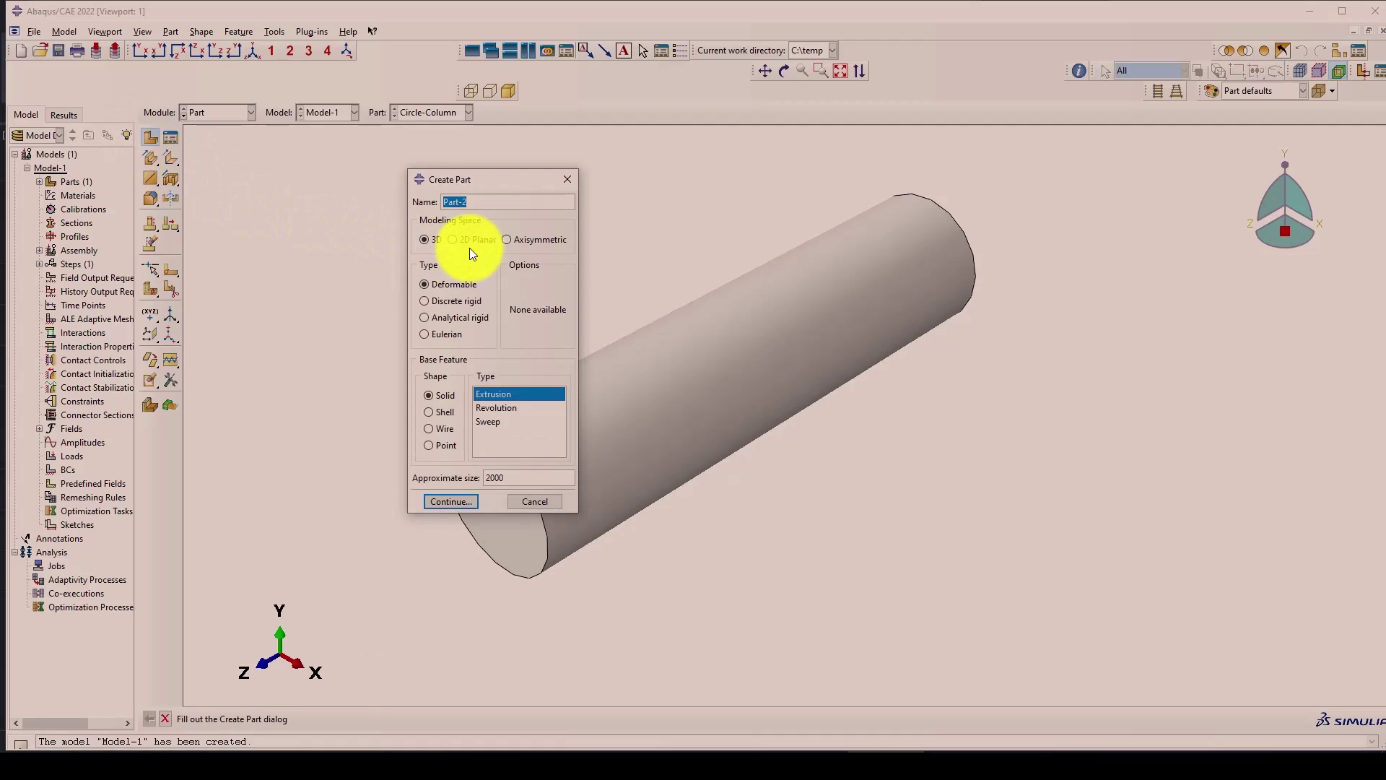
pyautogui.write('Sti')
pyautogui.press('BackSpace')
pyautogui.press('BackSpace')
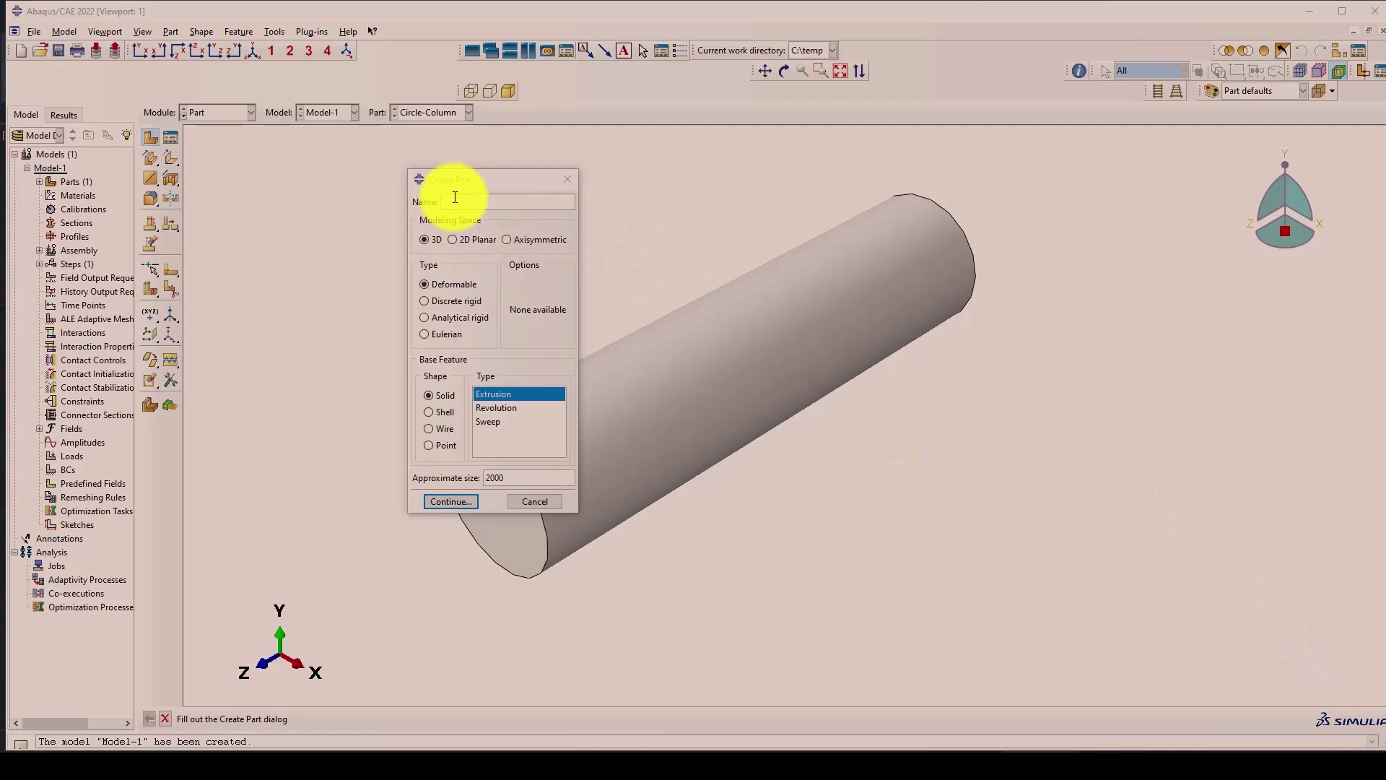
pyautogui.write('Spiral')
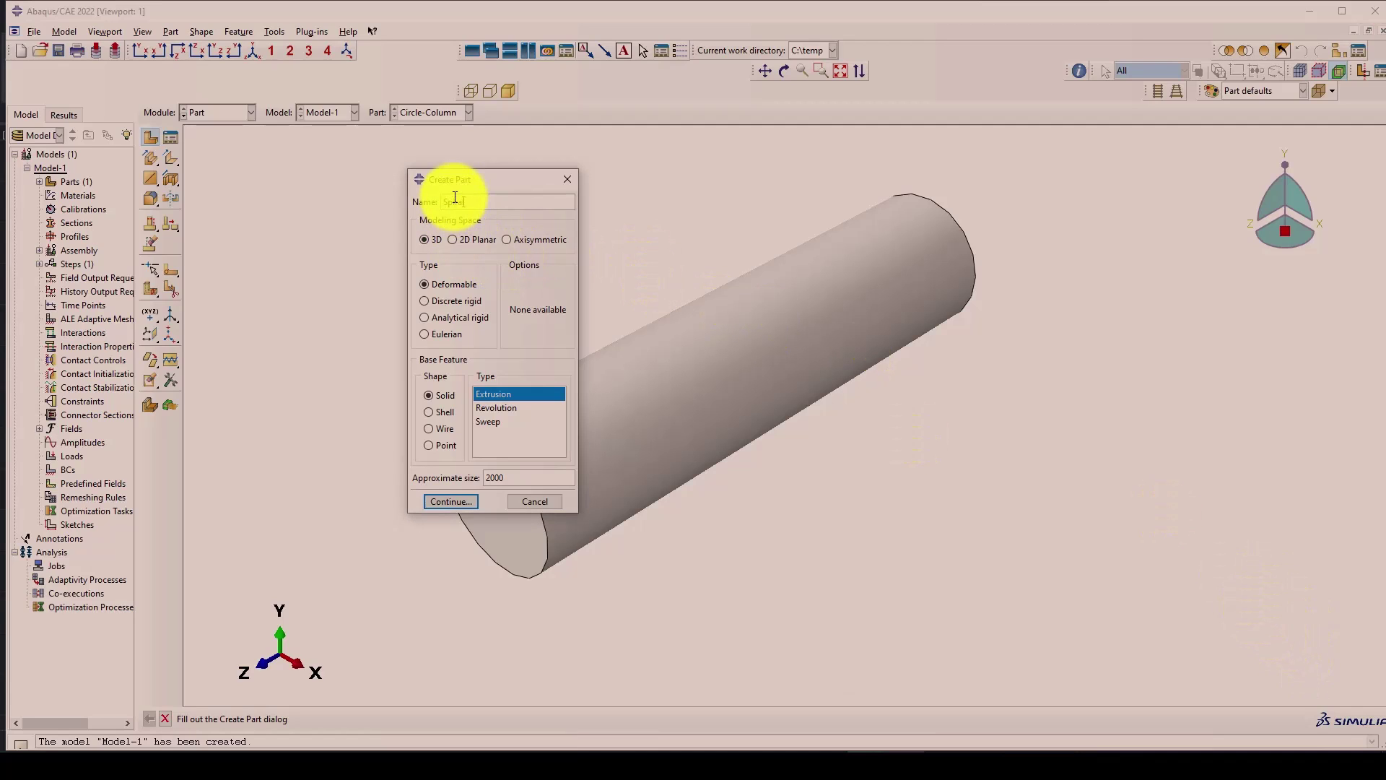
pyautogui.click(440, 428)
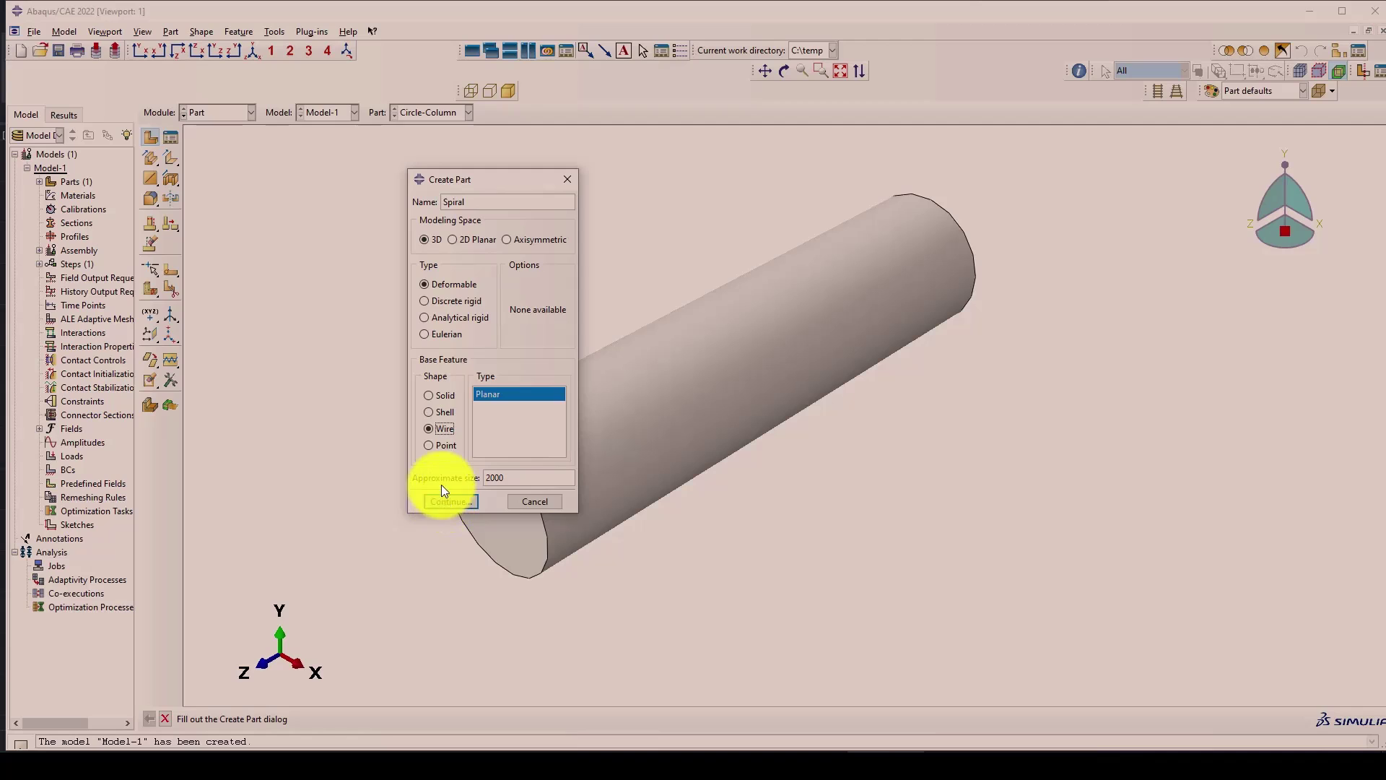
pyautogui.click(454, 501)
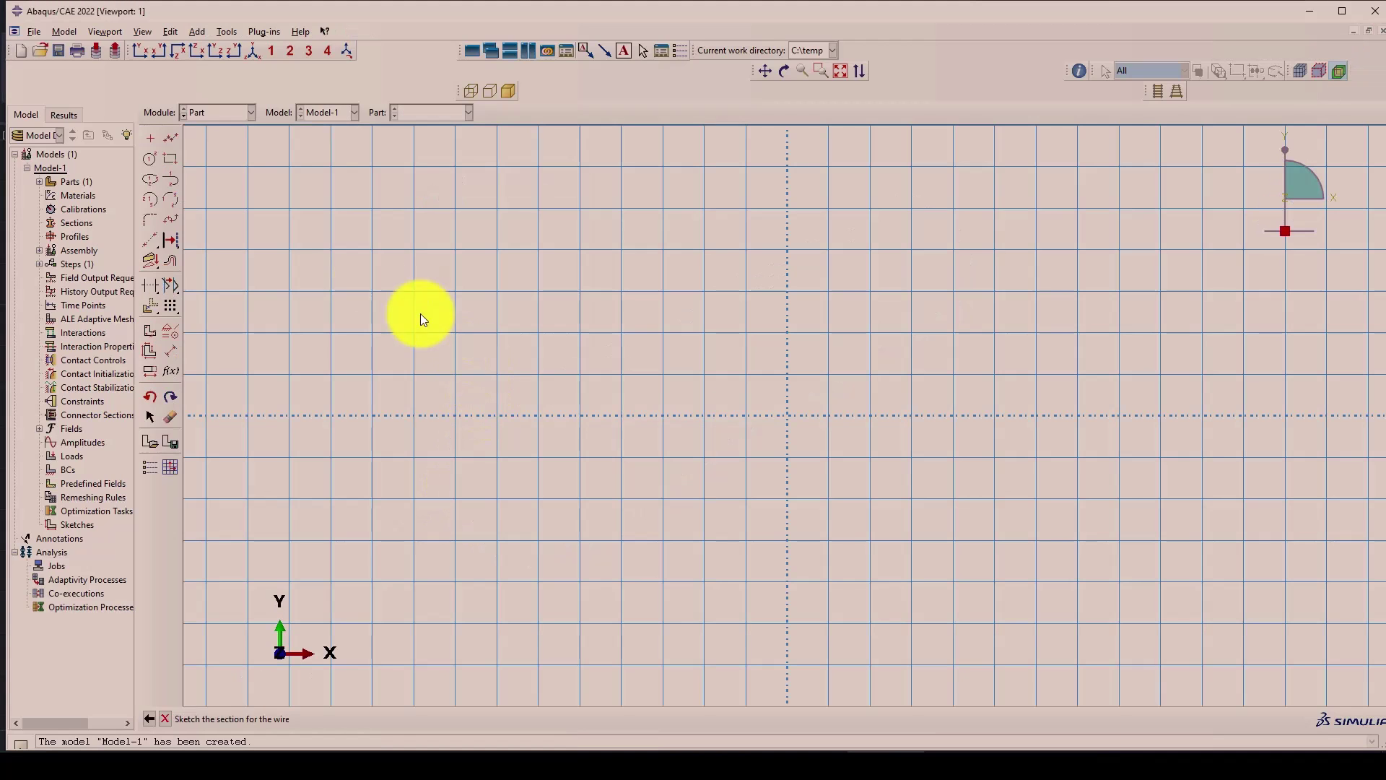
# Sketch a circle centred at 0,0 with a radius of about 250 for the spiral.
pyautogui.click(150, 159)
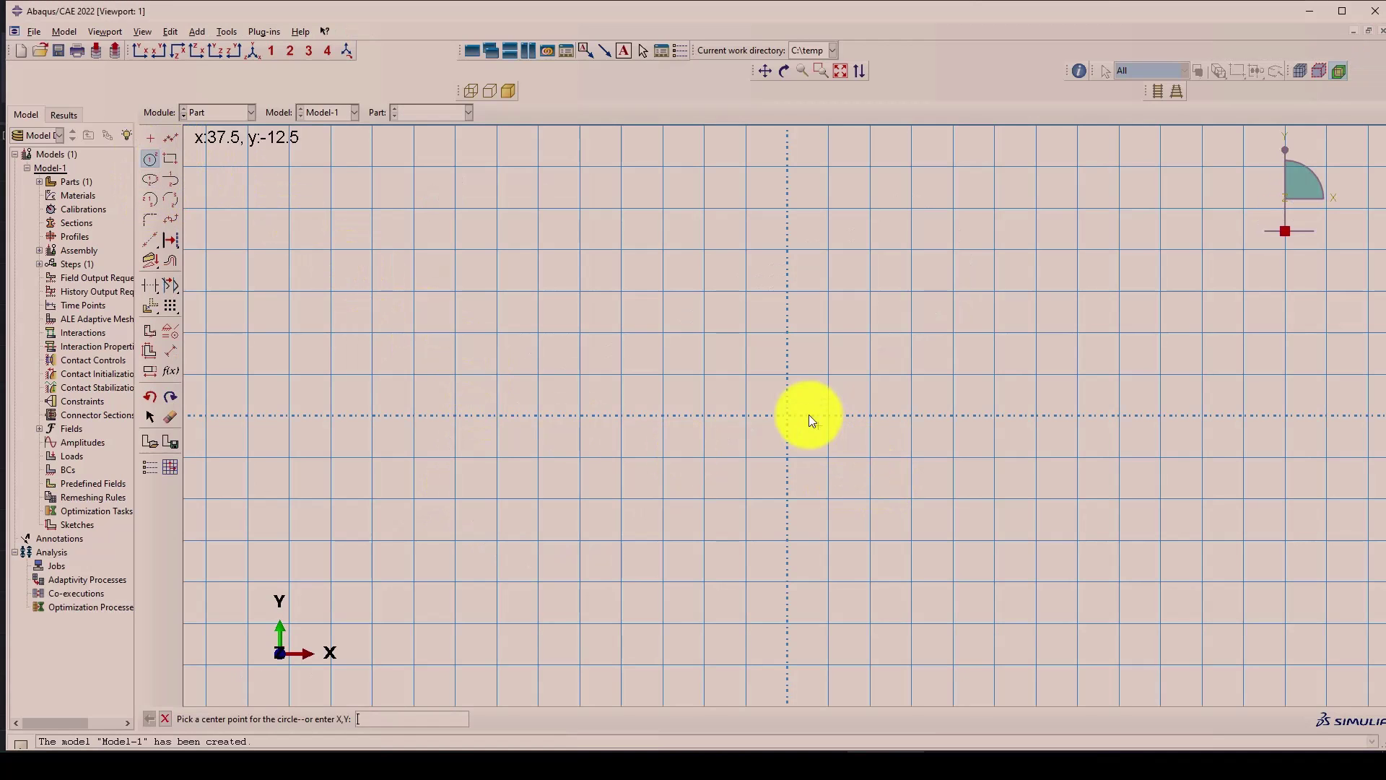
pyautogui.write('0,0,')
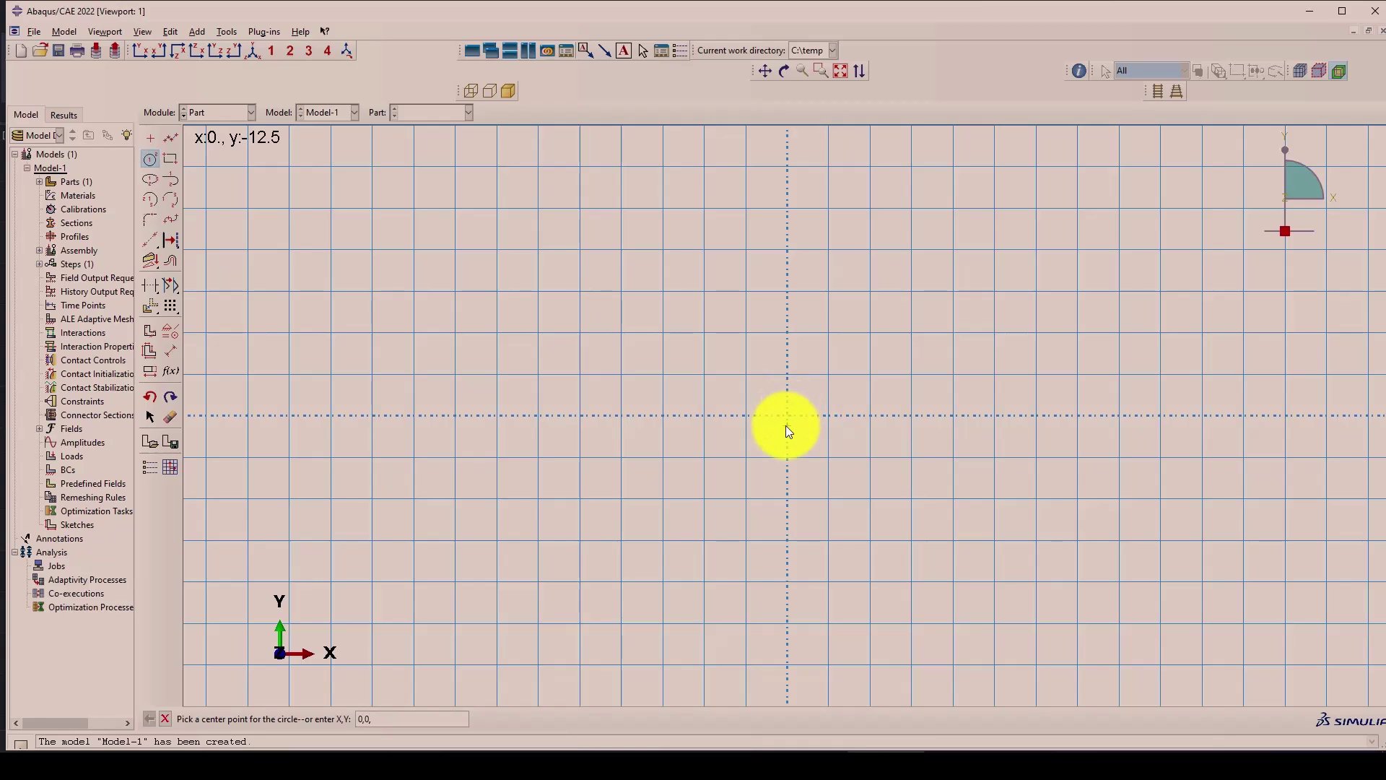
pyautogui.press('Return')
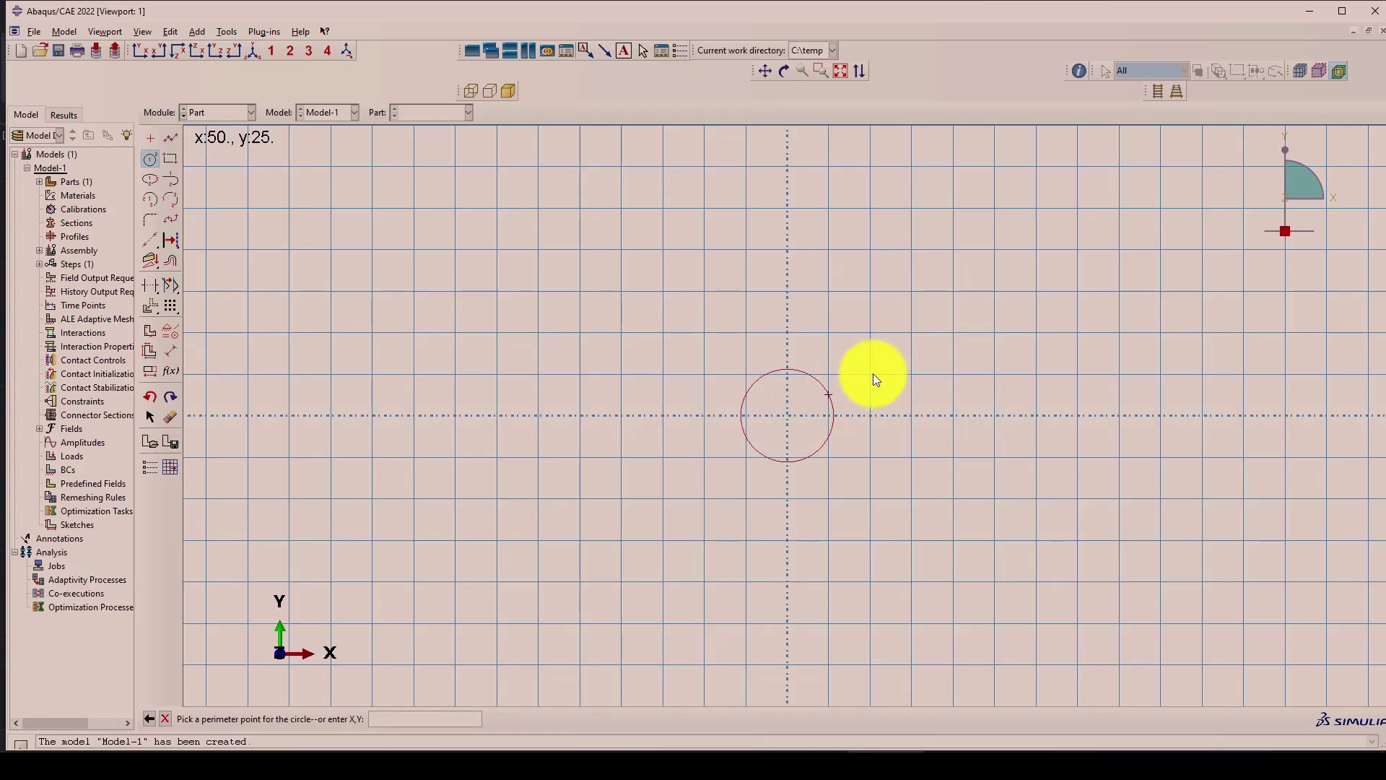
pyautogui.click(953, 290)
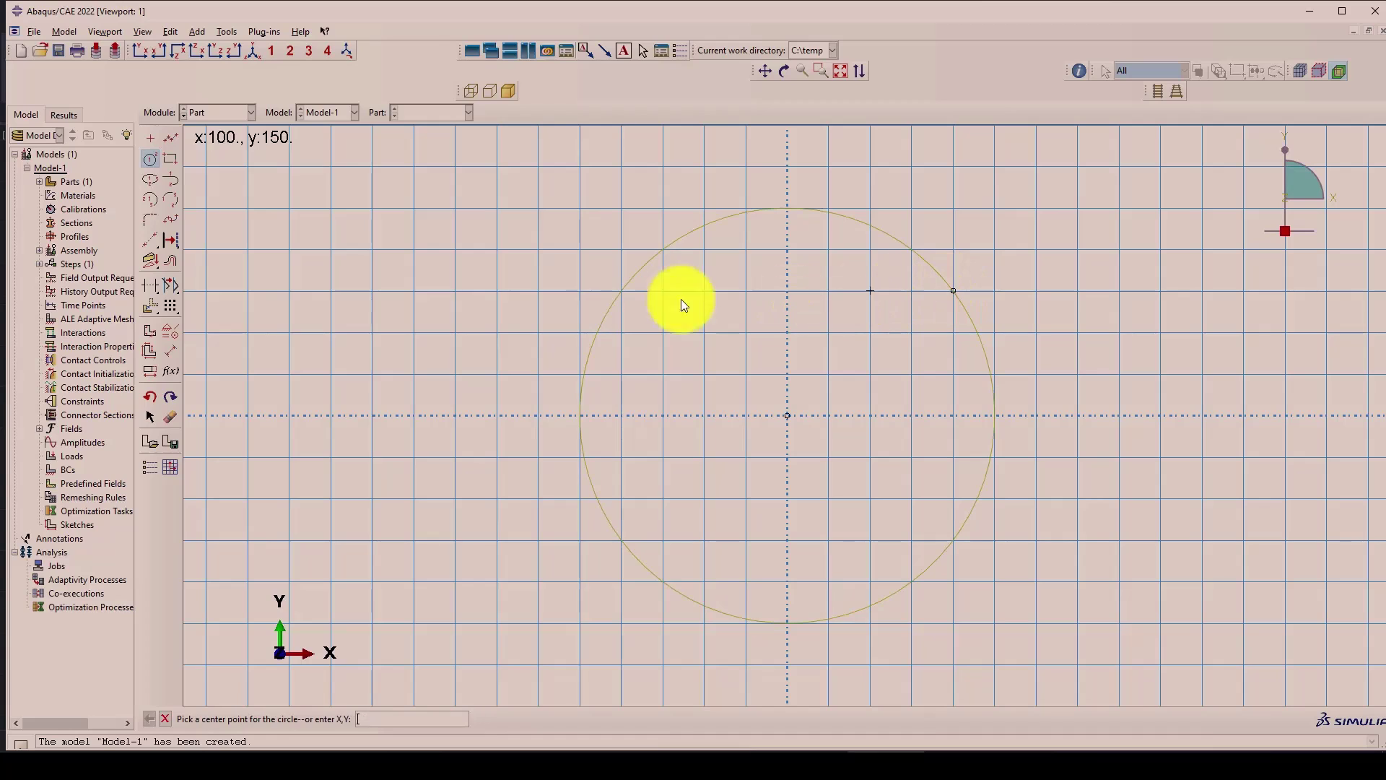
# Dimension the circle's radius, set it to 220, and finish the spiral's wire sketch.
pyautogui.click(166, 350)
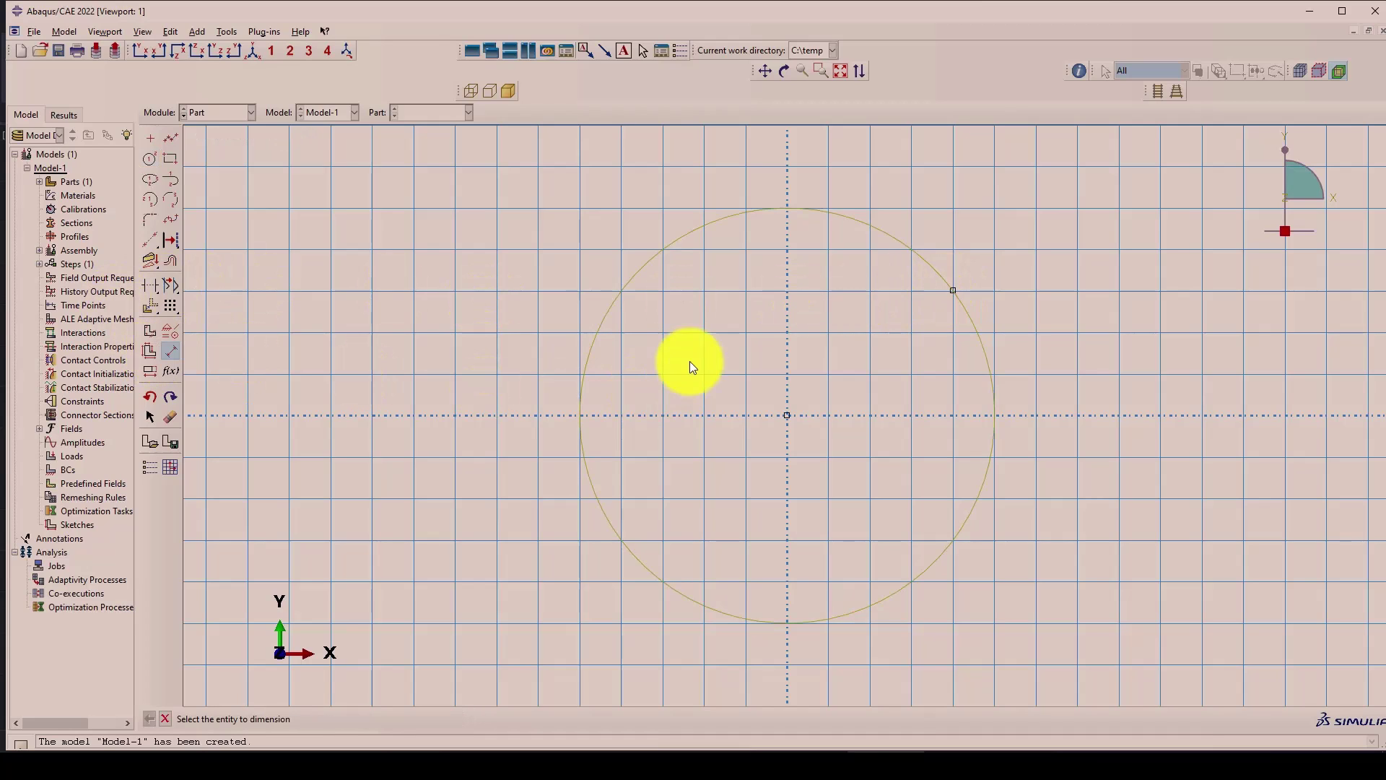
pyautogui.click(628, 281)
pyautogui.click(487, 235)
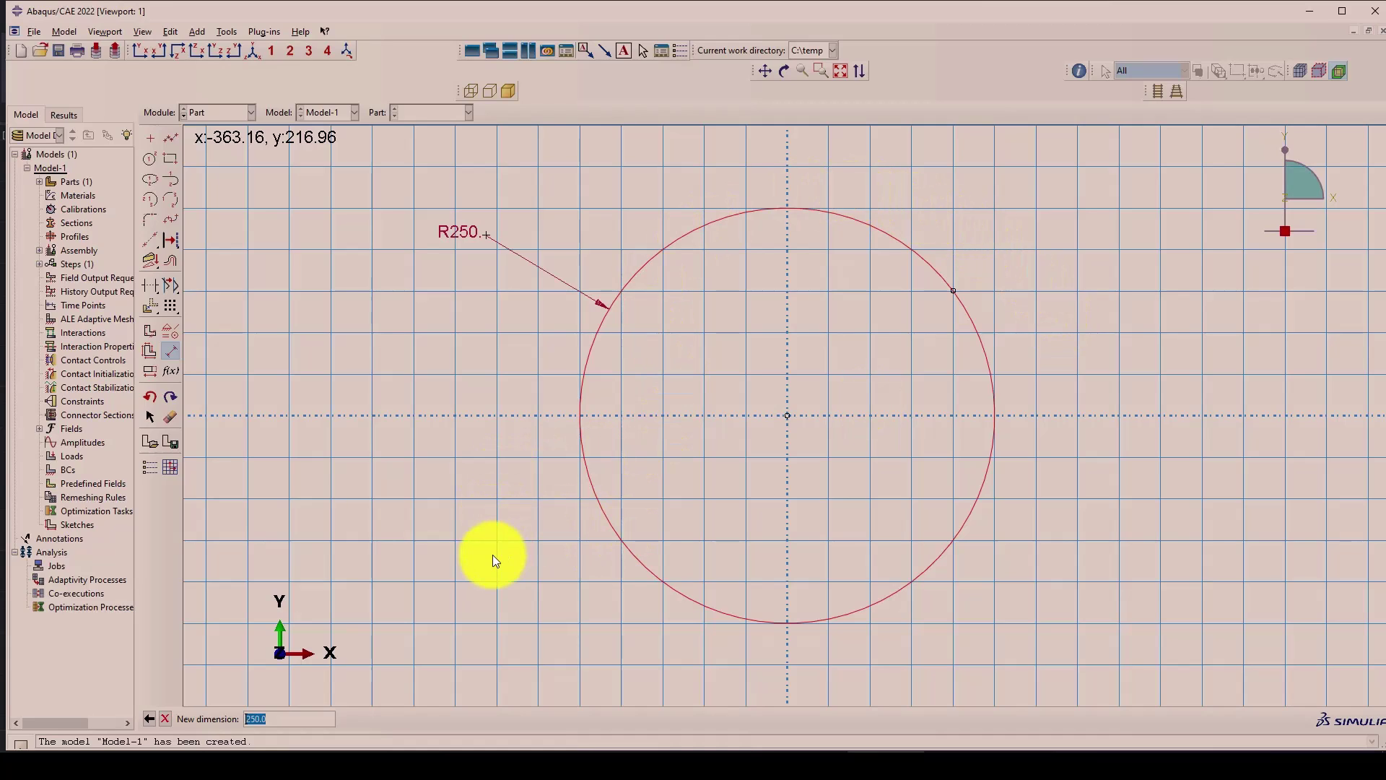
pyautogui.write('220')
pyautogui.press('Return')
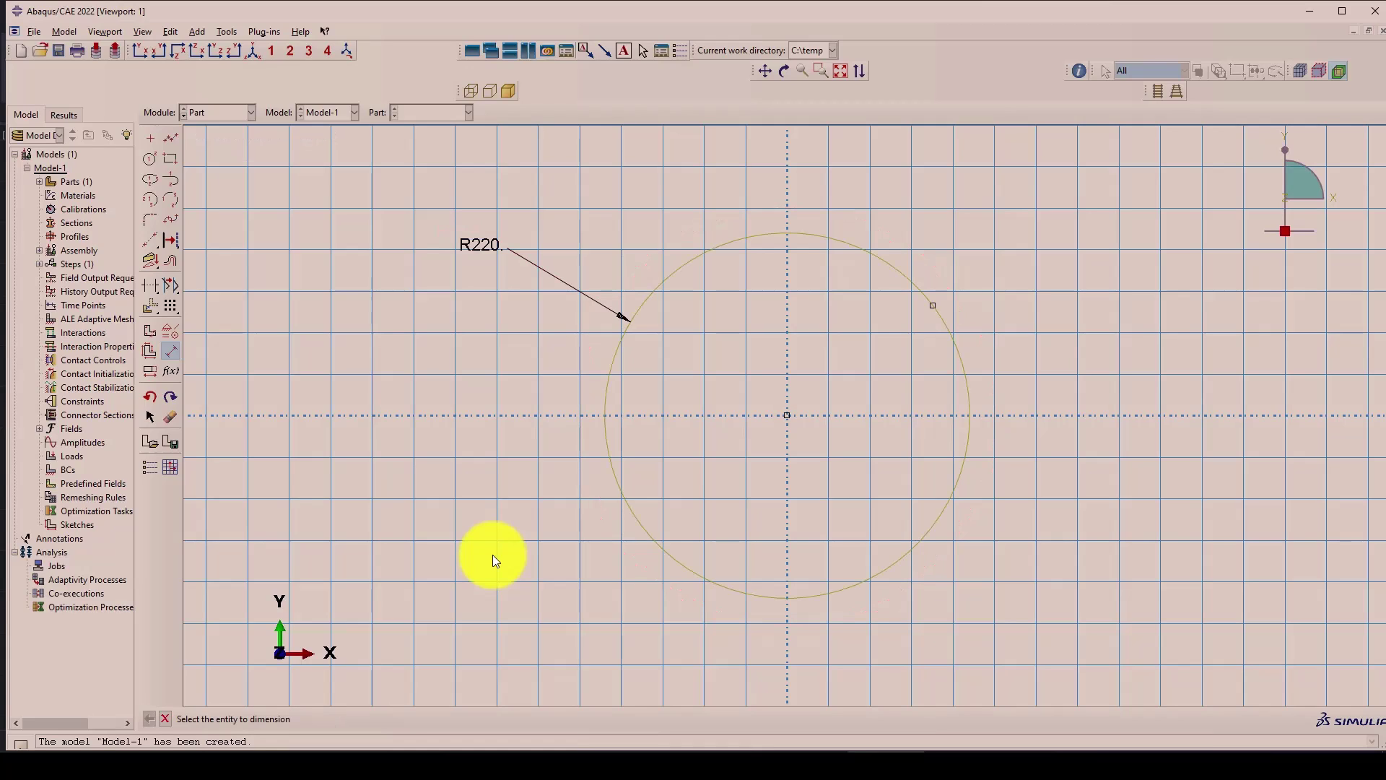
pyautogui.middleClick(592, 501)
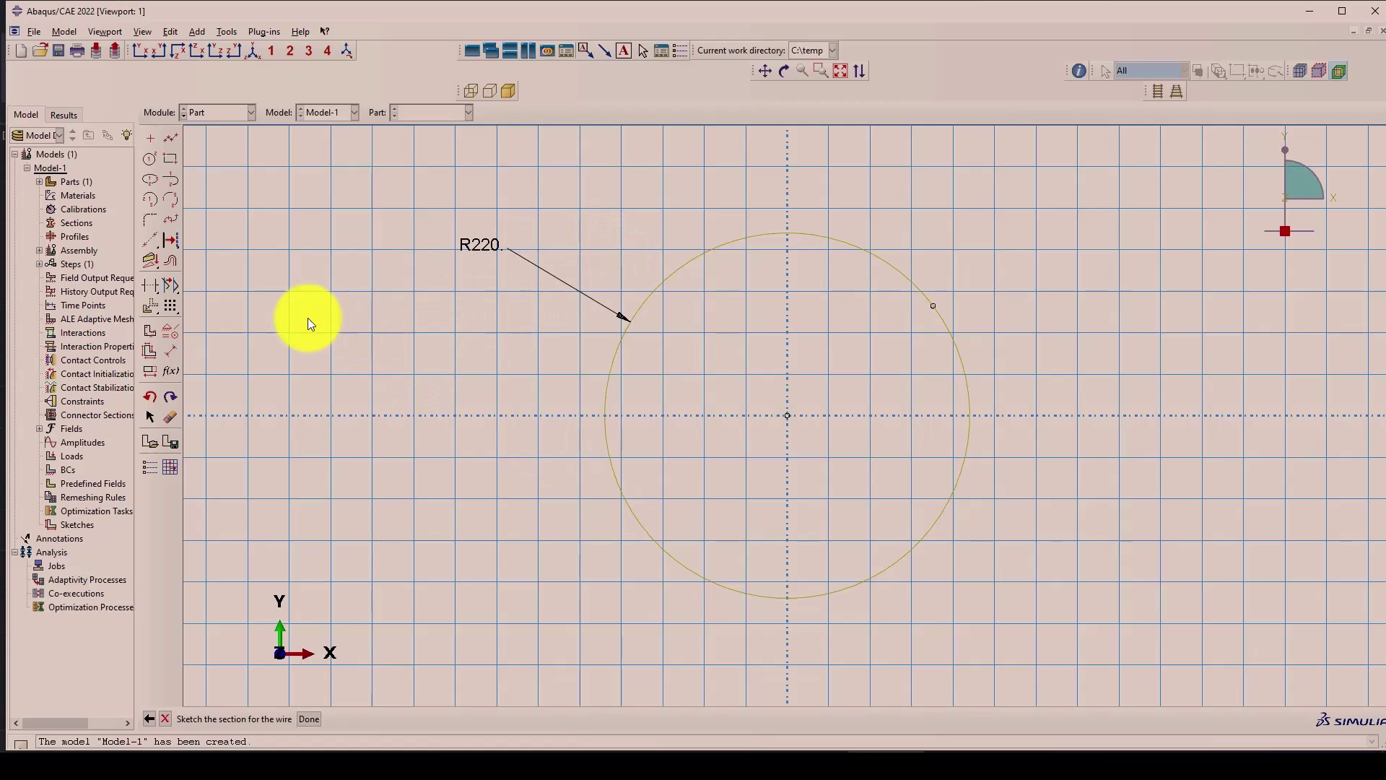
pyautogui.click(169, 140)
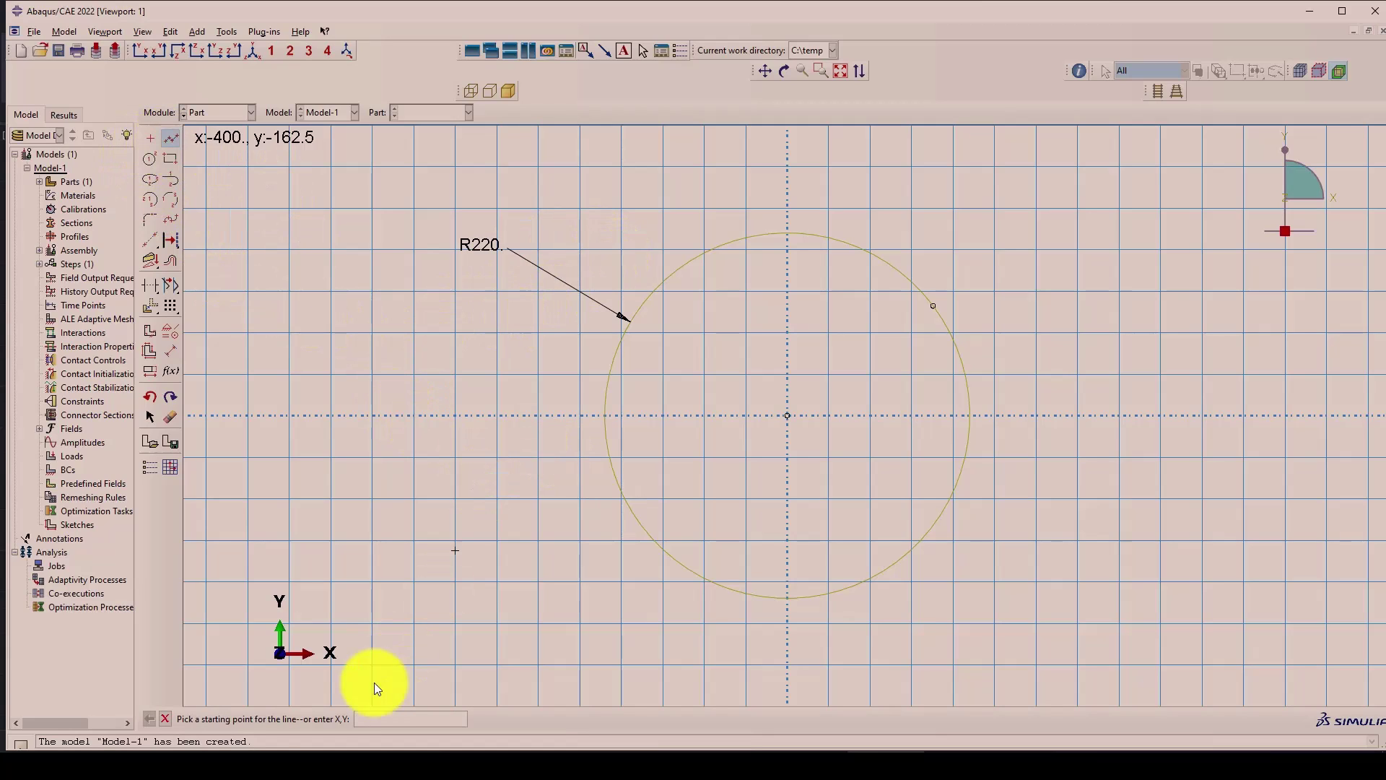
pyautogui.click(165, 718)
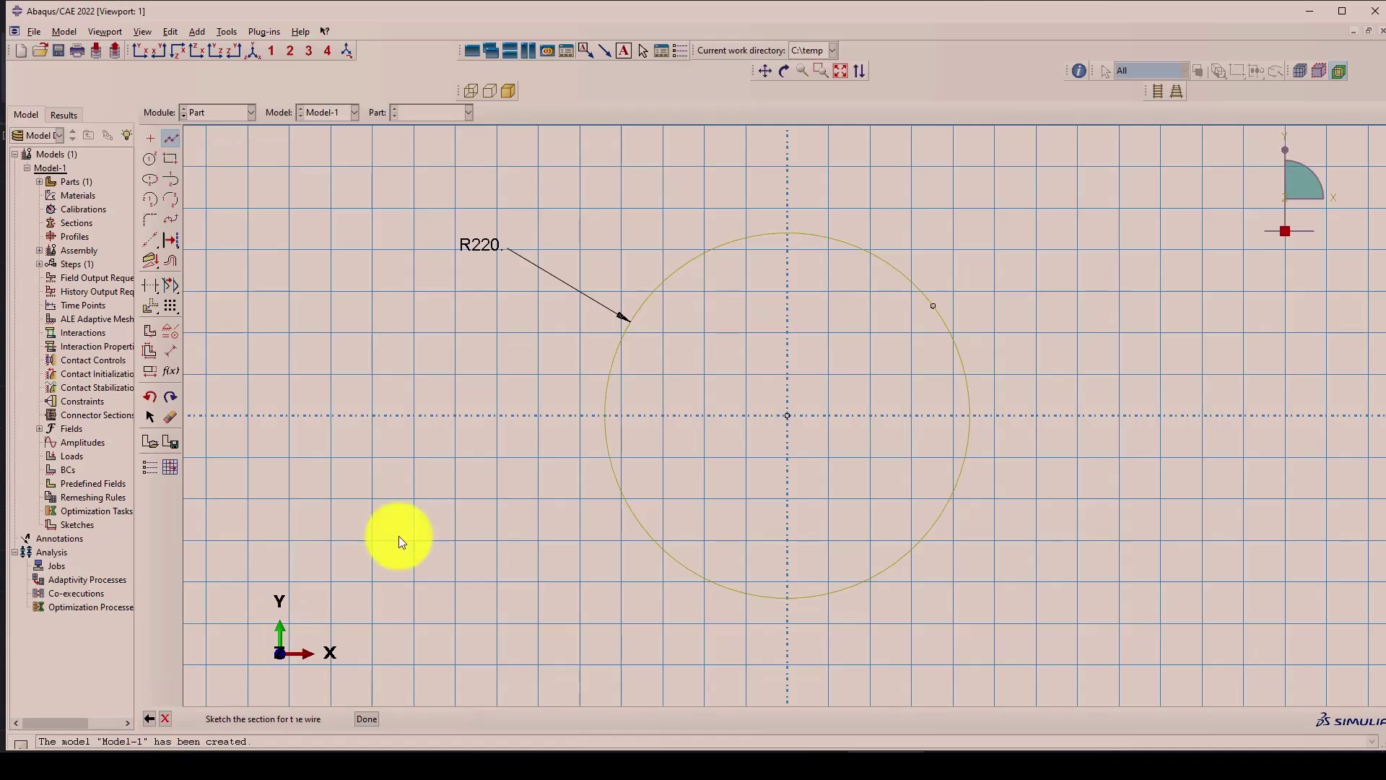
pyautogui.click(309, 724)
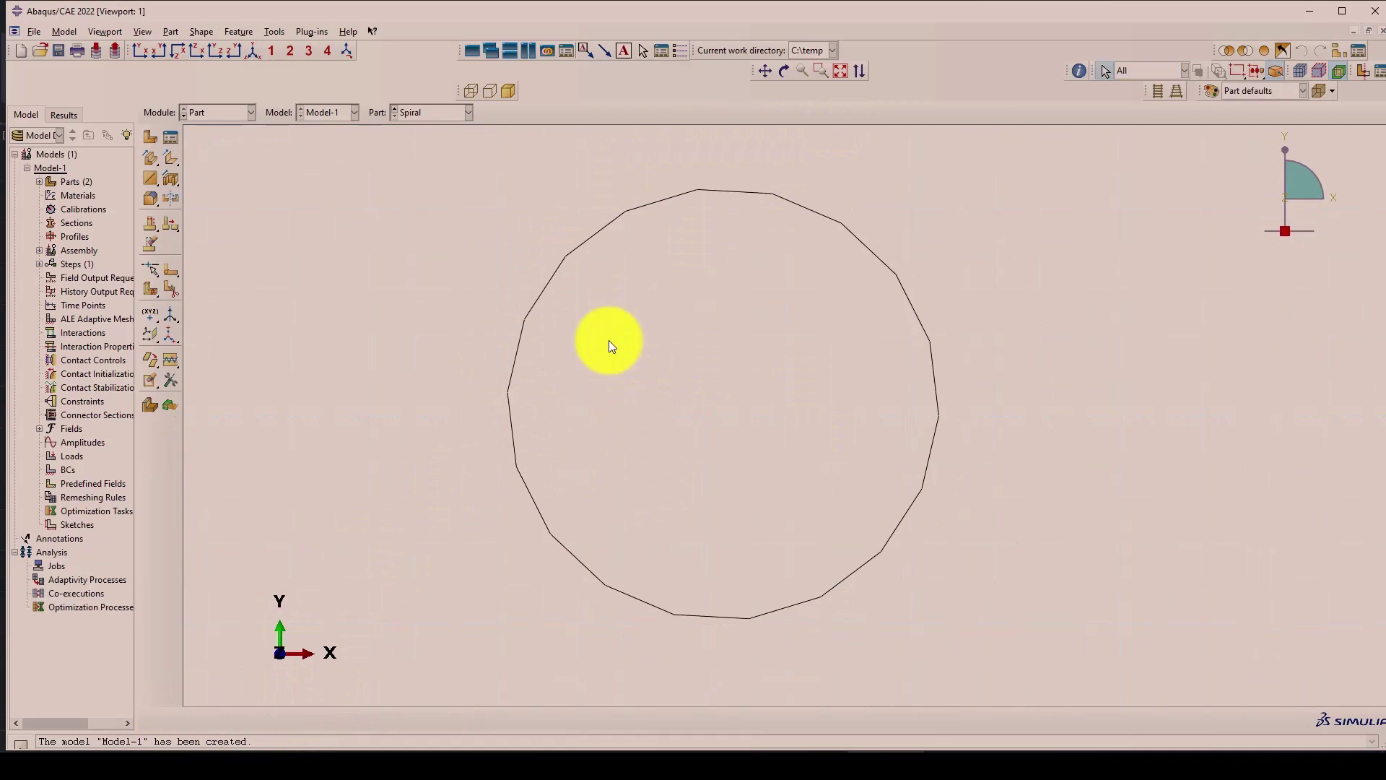
# Create a 3D deformable planar wire part named L-Rebars with approximate size 2000 and open its sketch.
pyautogui.click(150, 136)
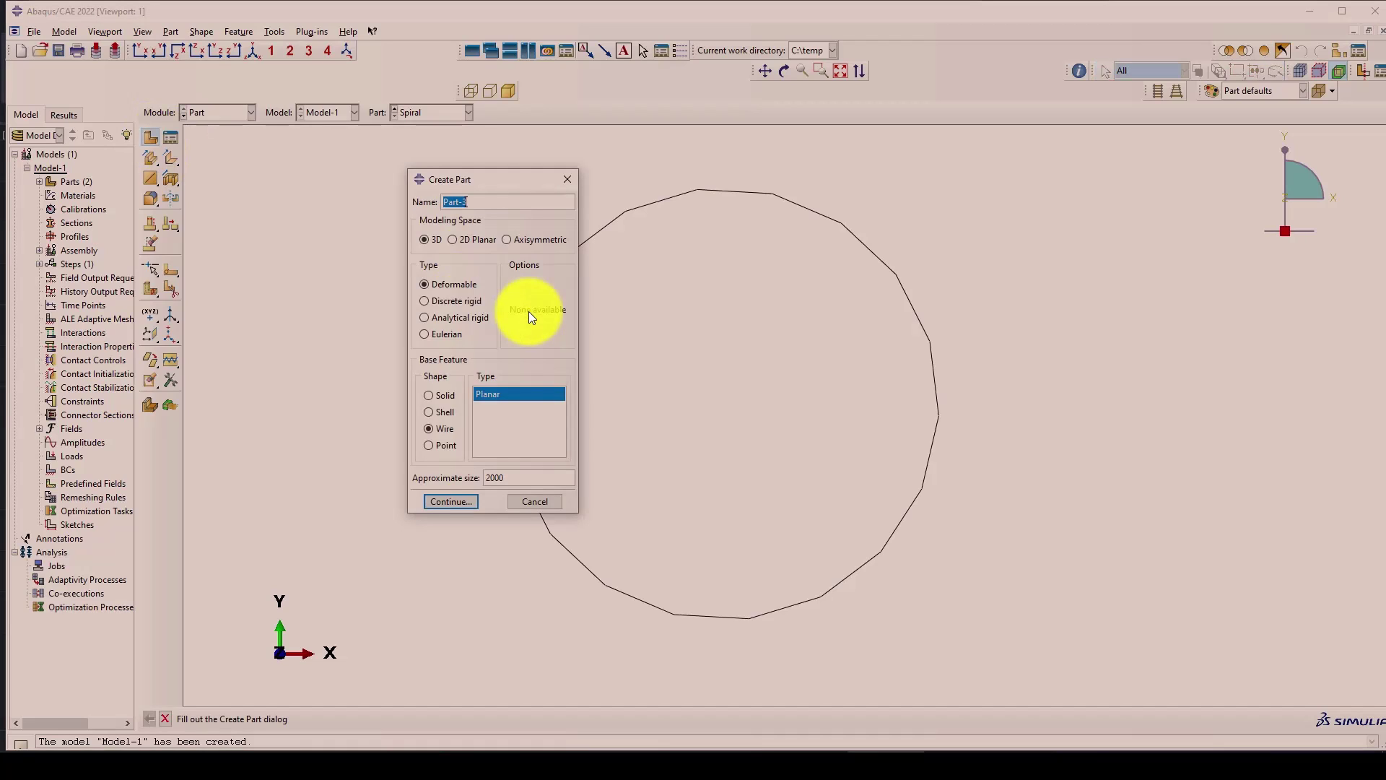
pyautogui.write('L-Rebars')
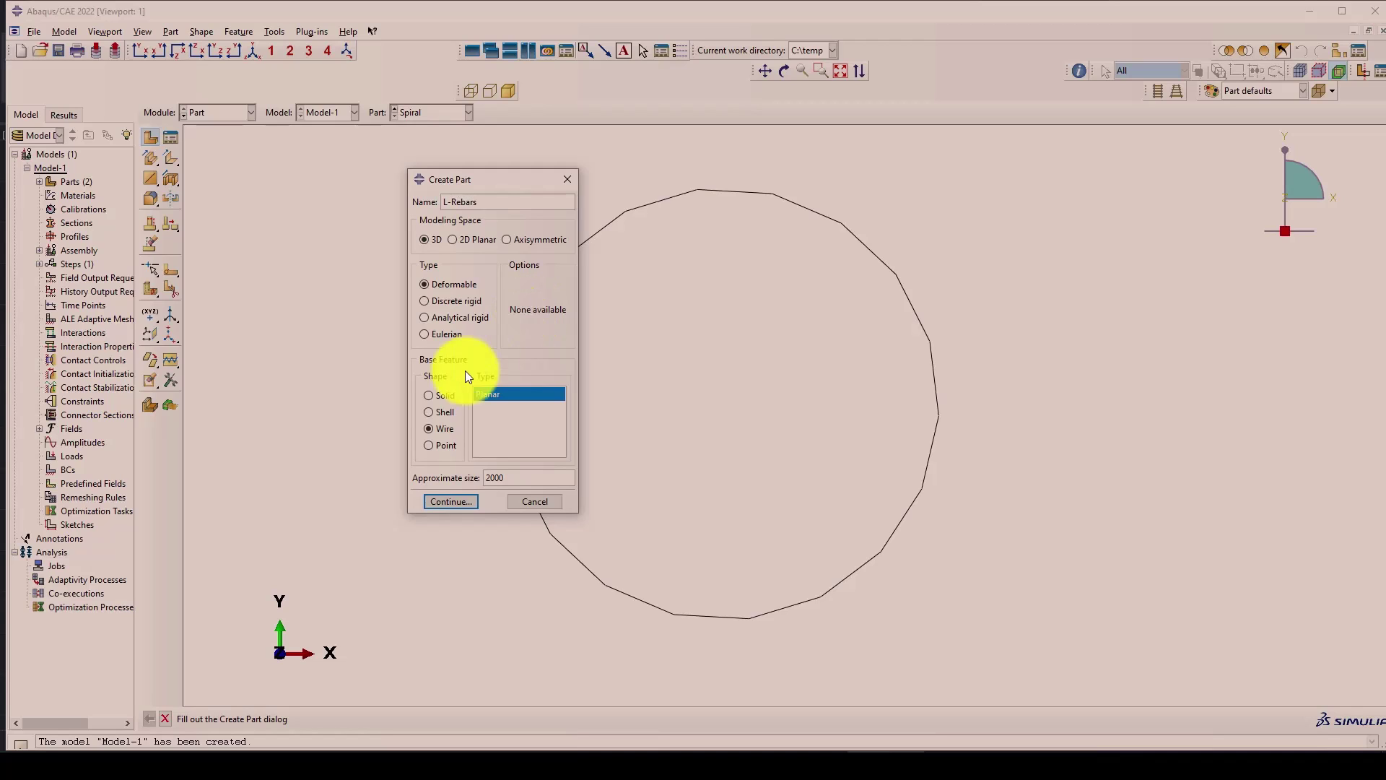
pyautogui.click(451, 501)
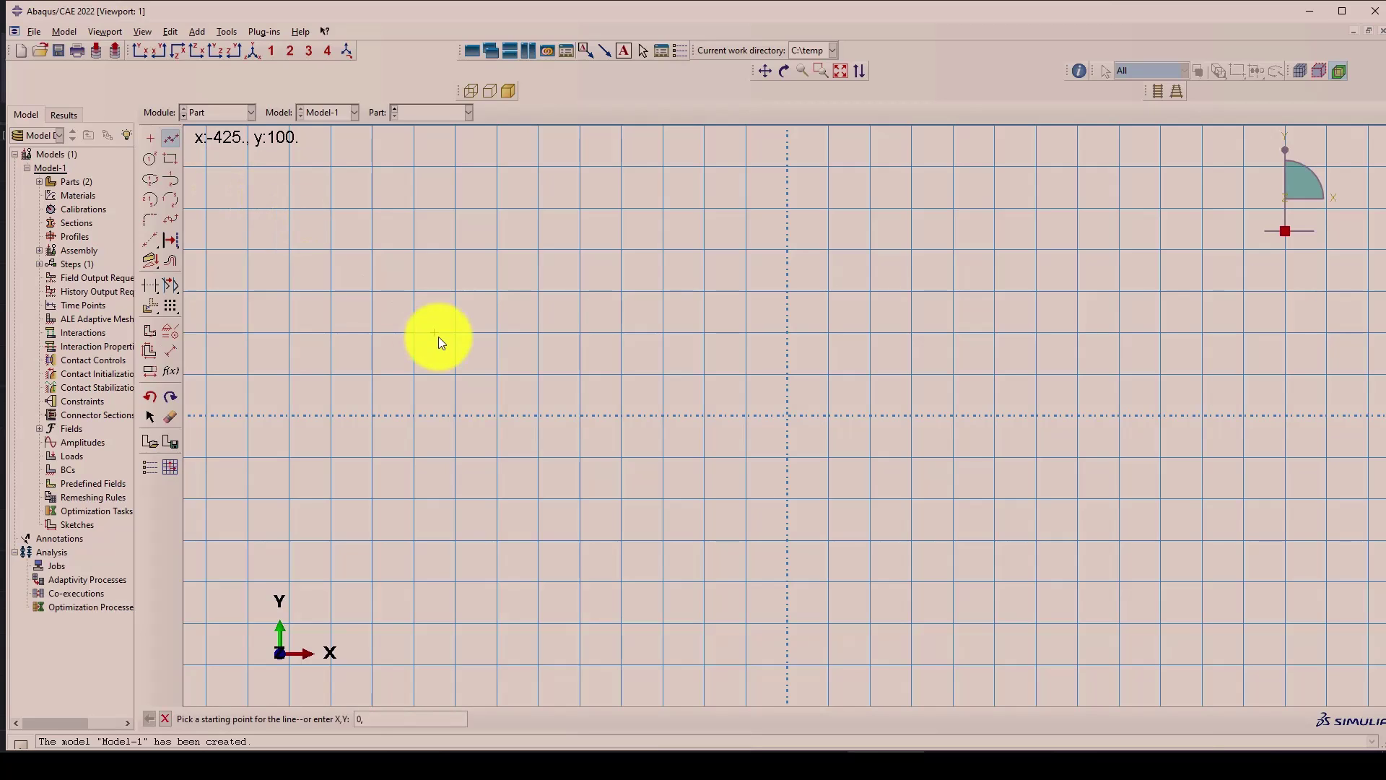
# Sketch a horizontal line 1980 long starting at 0,0 and finish the rebar's wire sketch.
pyautogui.write('0,0')
pyautogui.press('Return')
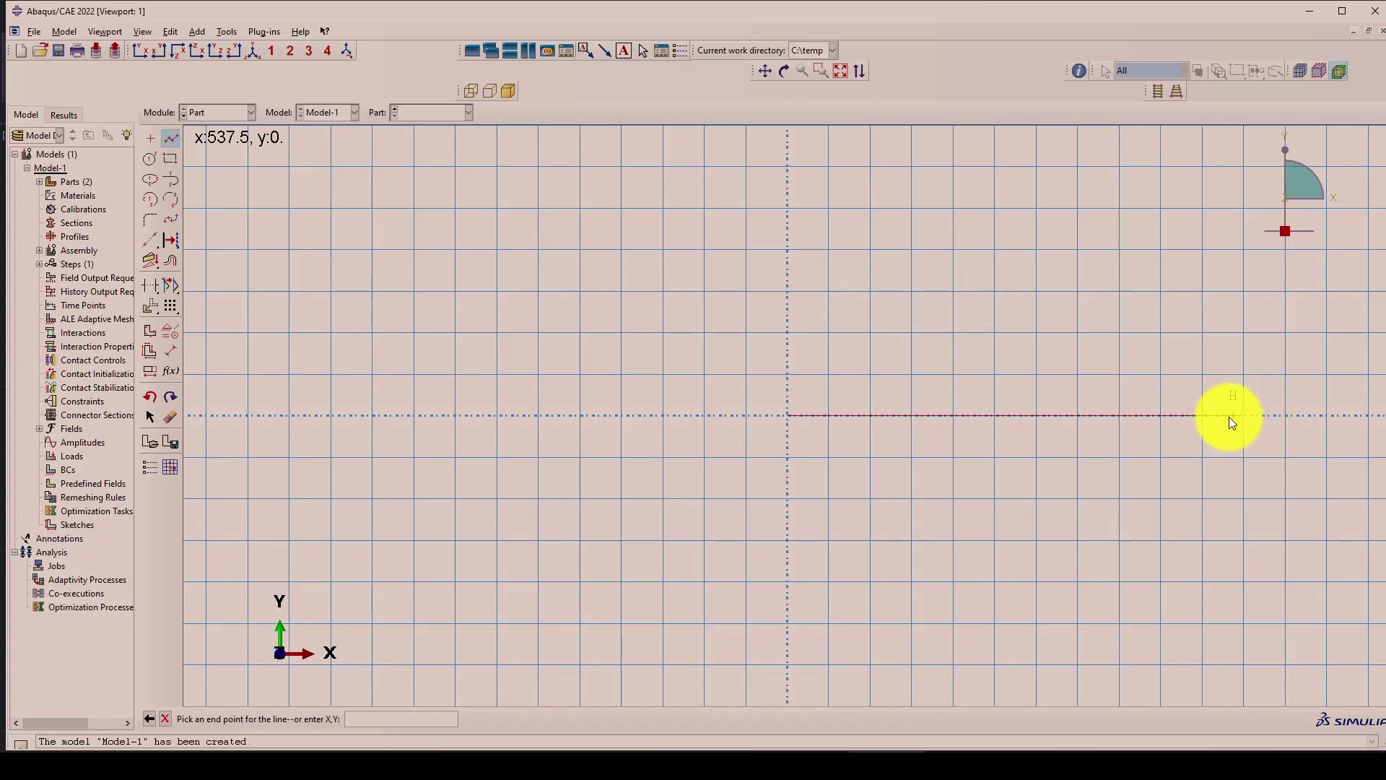
pyautogui.write('1980')
pyautogui.press('Return')
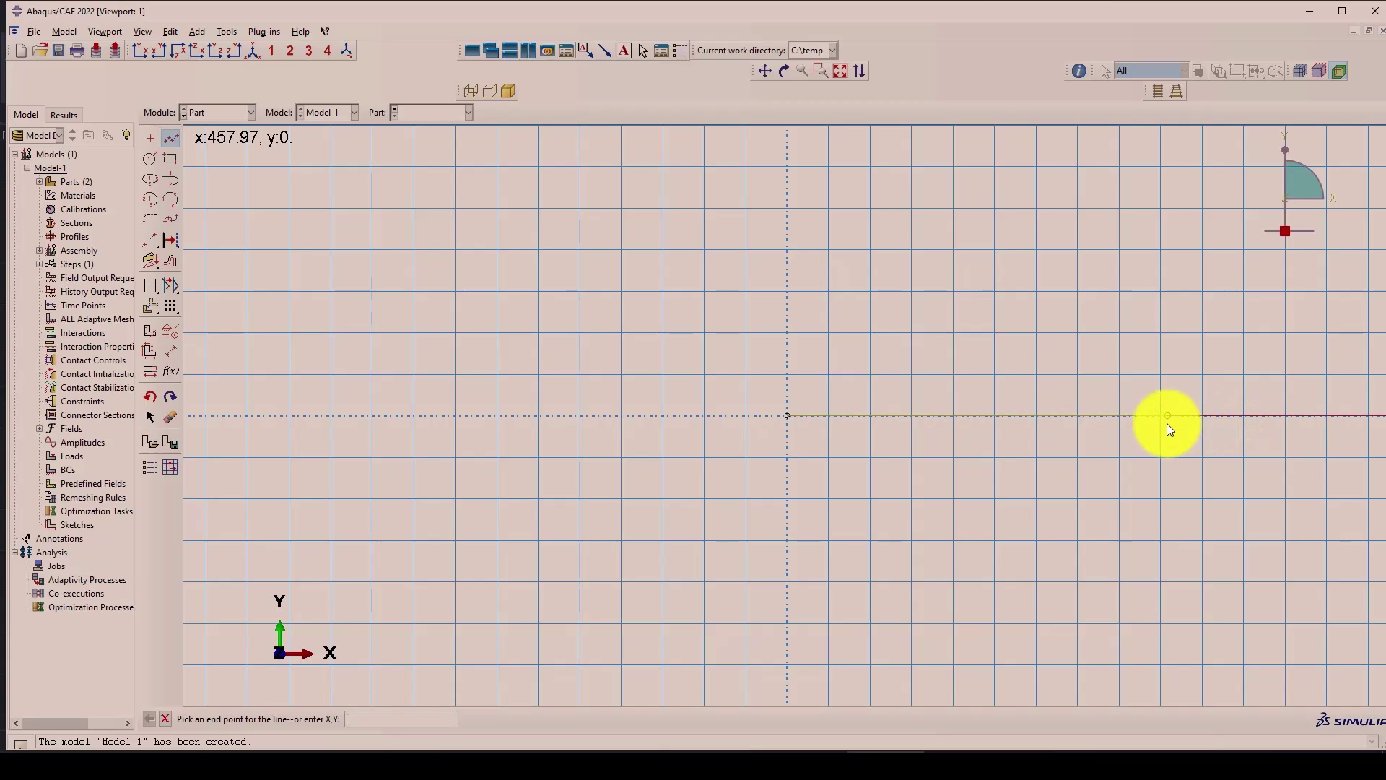
pyautogui.middleClick(1167, 423)
pyautogui.scroll(-1, 690, 453)
pyautogui.scroll(2, 697, 447)
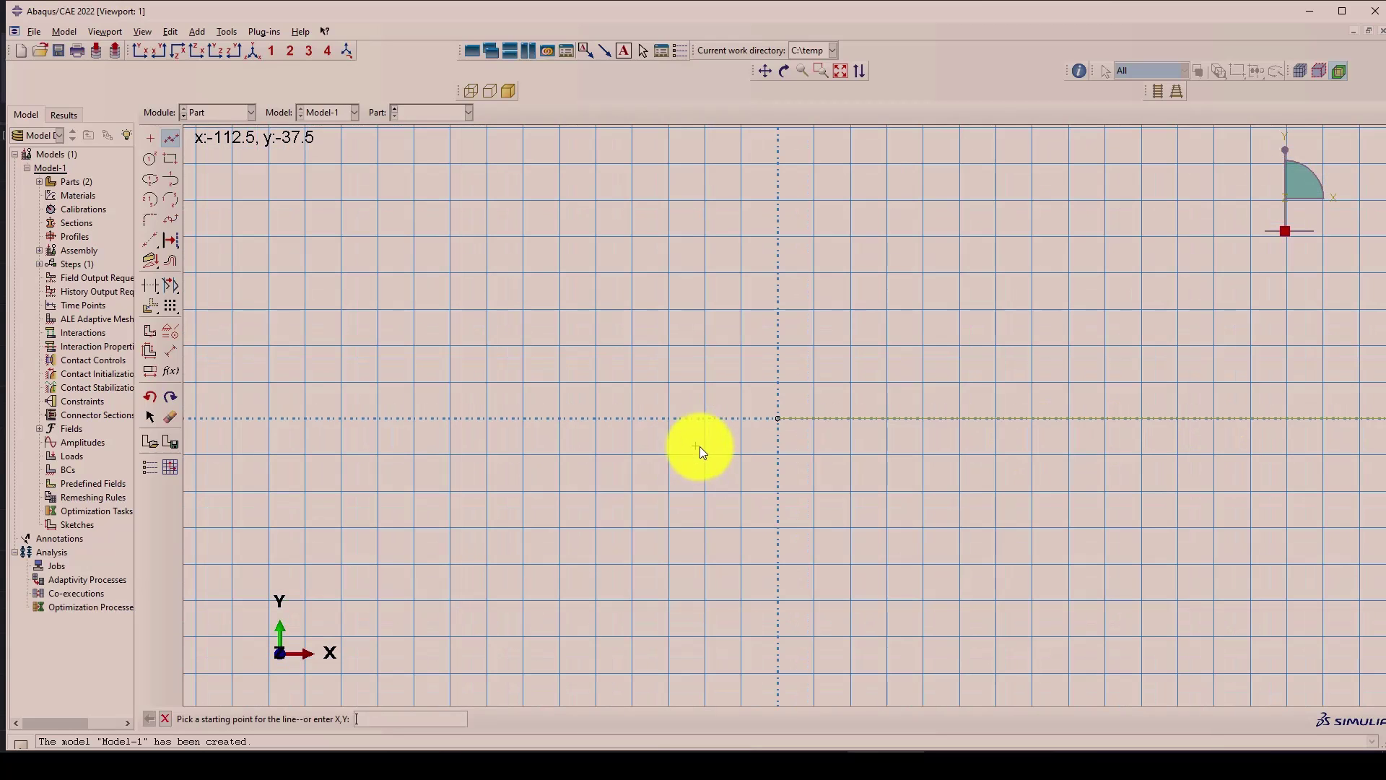
pyautogui.middleClick(907, 410)
pyautogui.middleClick(907, 410)
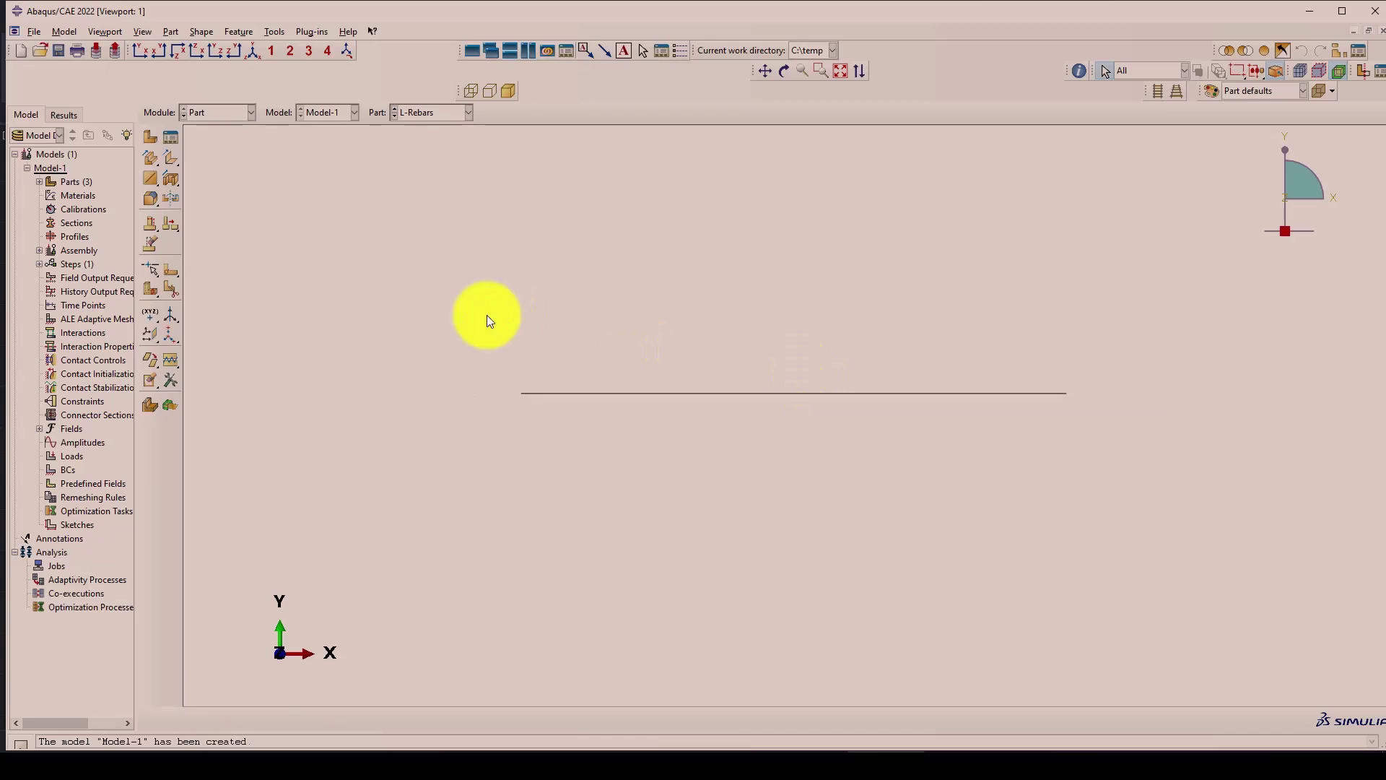
# Switch to the Property module and copy the ConcreteCDP material from the CDP25.lib library into Model-1.
pyautogui.click(221, 114)
pyautogui.click(204, 142)
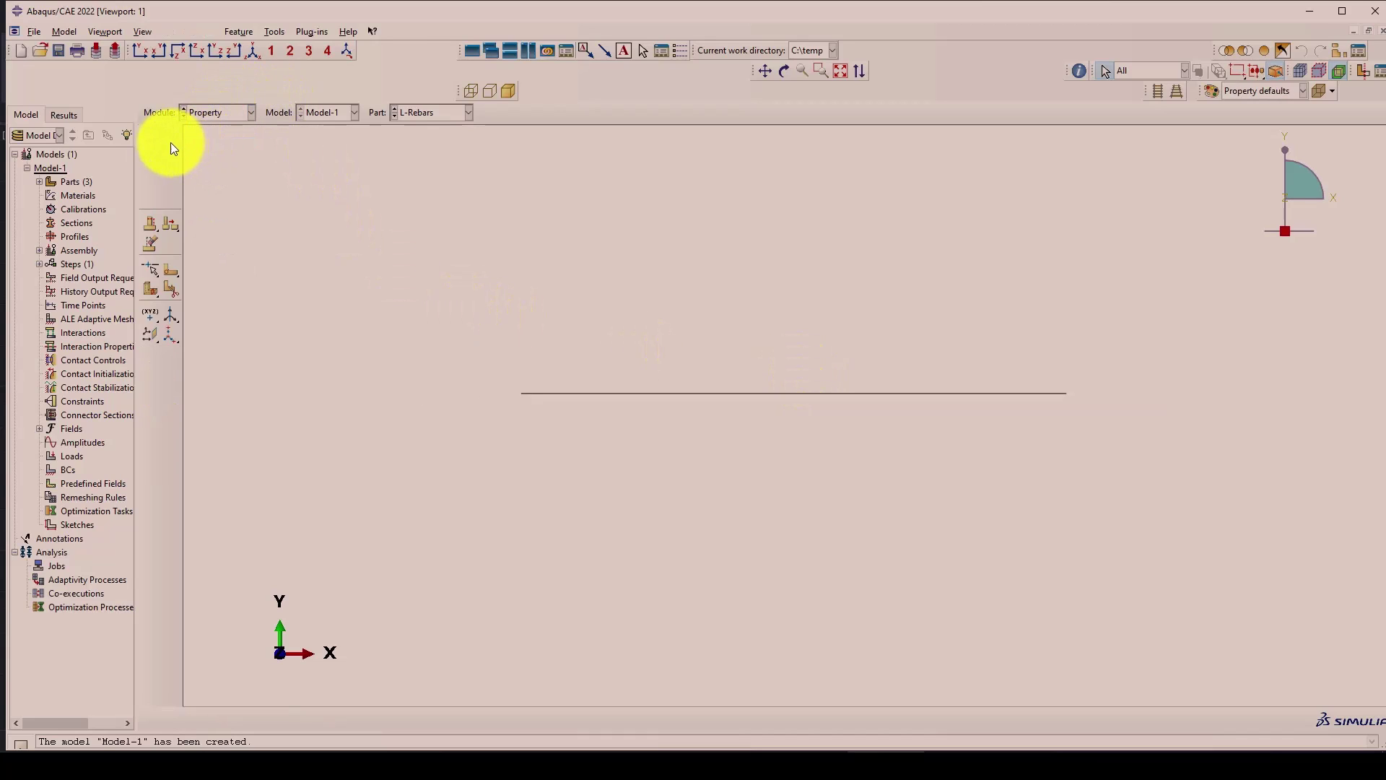
pyautogui.click(108, 115)
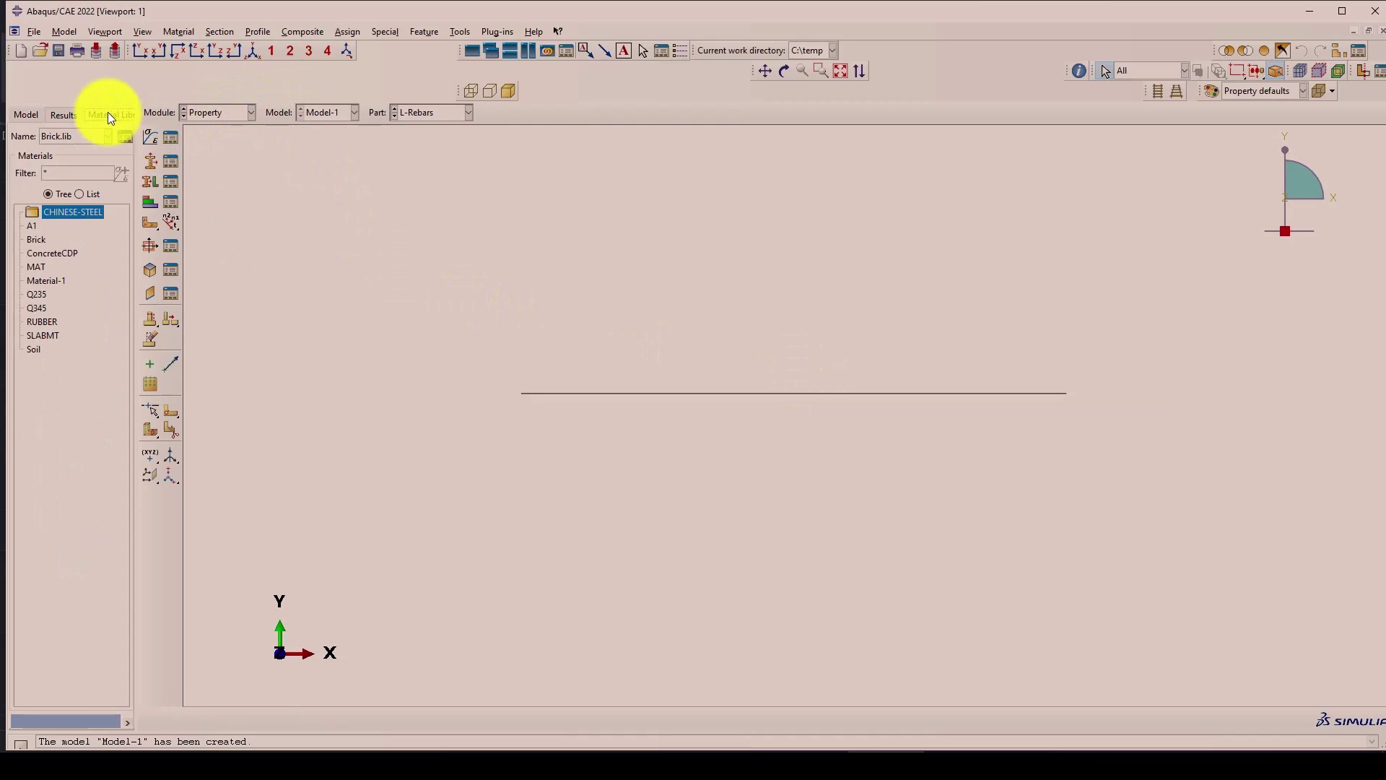
pyautogui.click(127, 135)
pyautogui.scroll(-3, 83, 263)
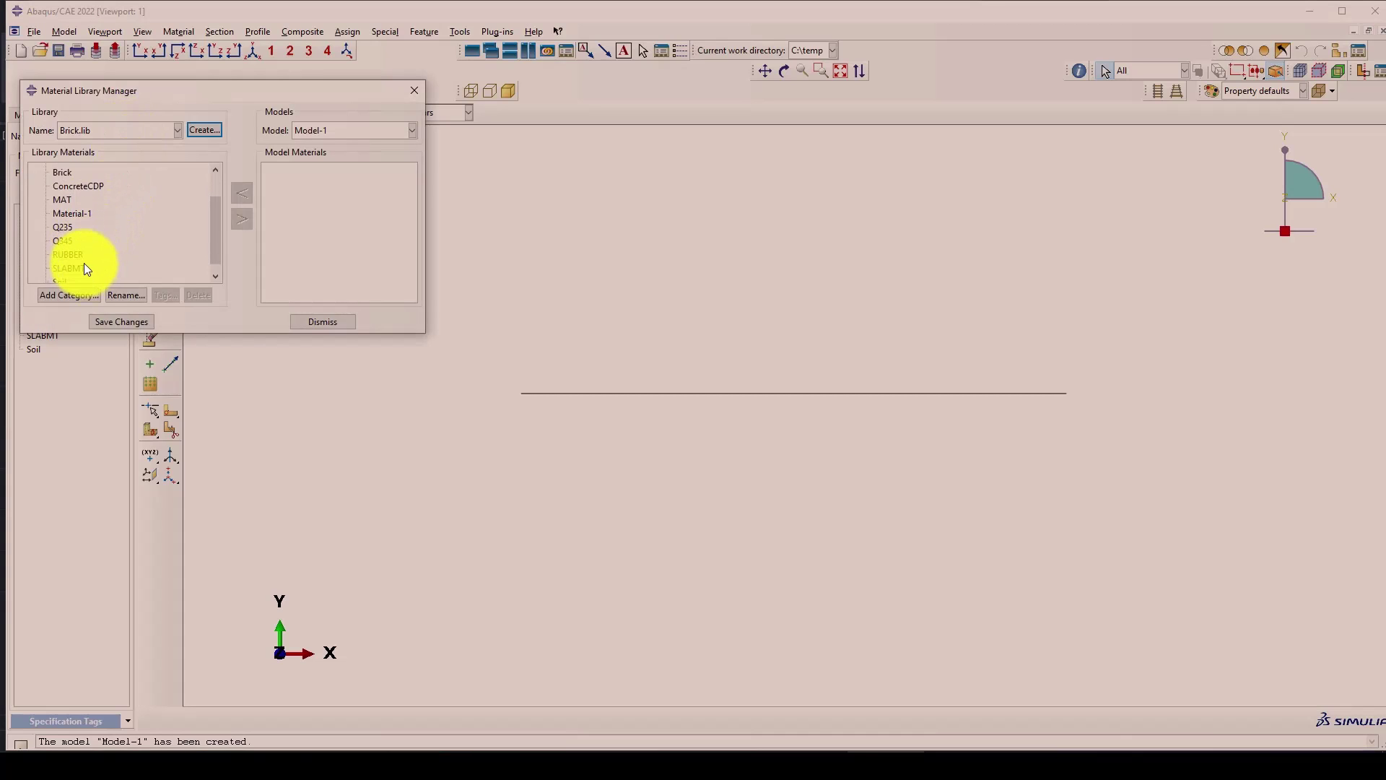
pyautogui.scroll(3, 64, 246)
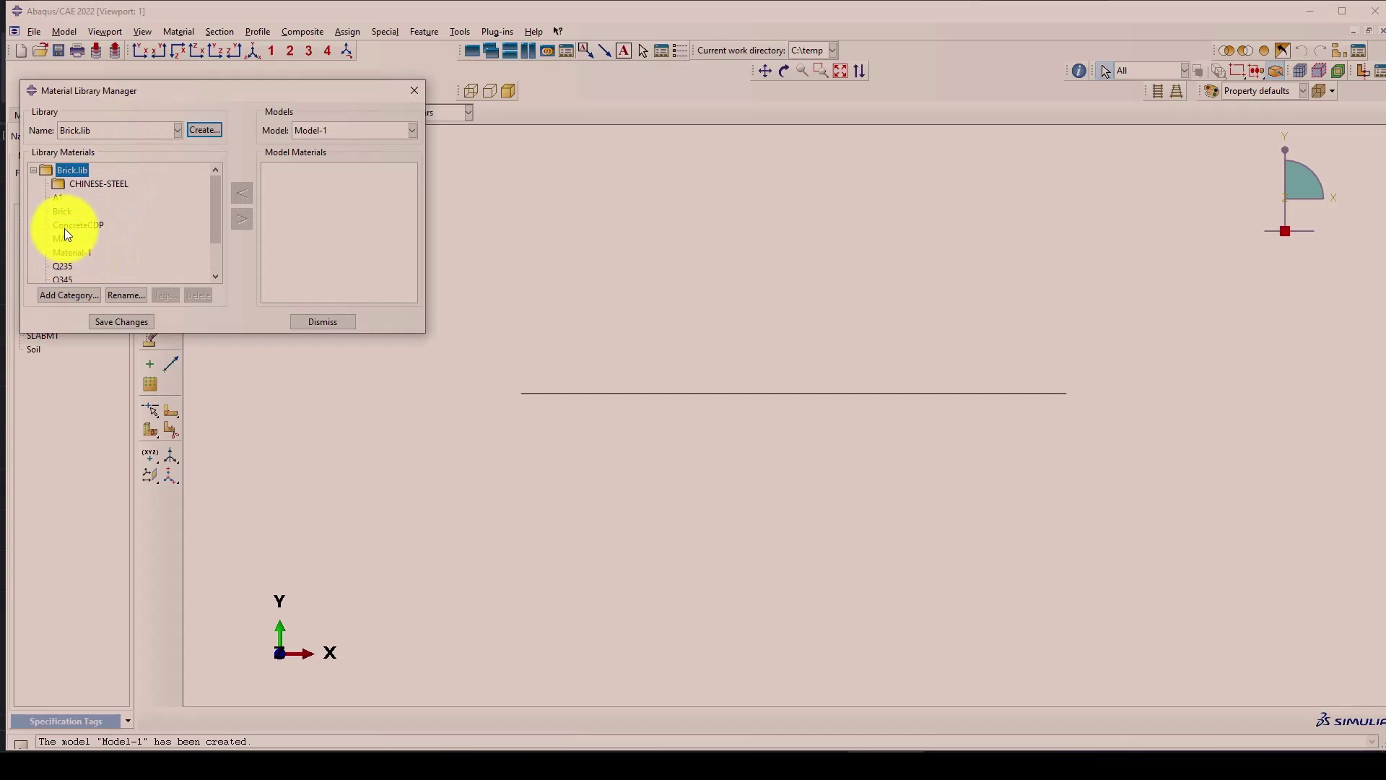
pyautogui.click(81, 130)
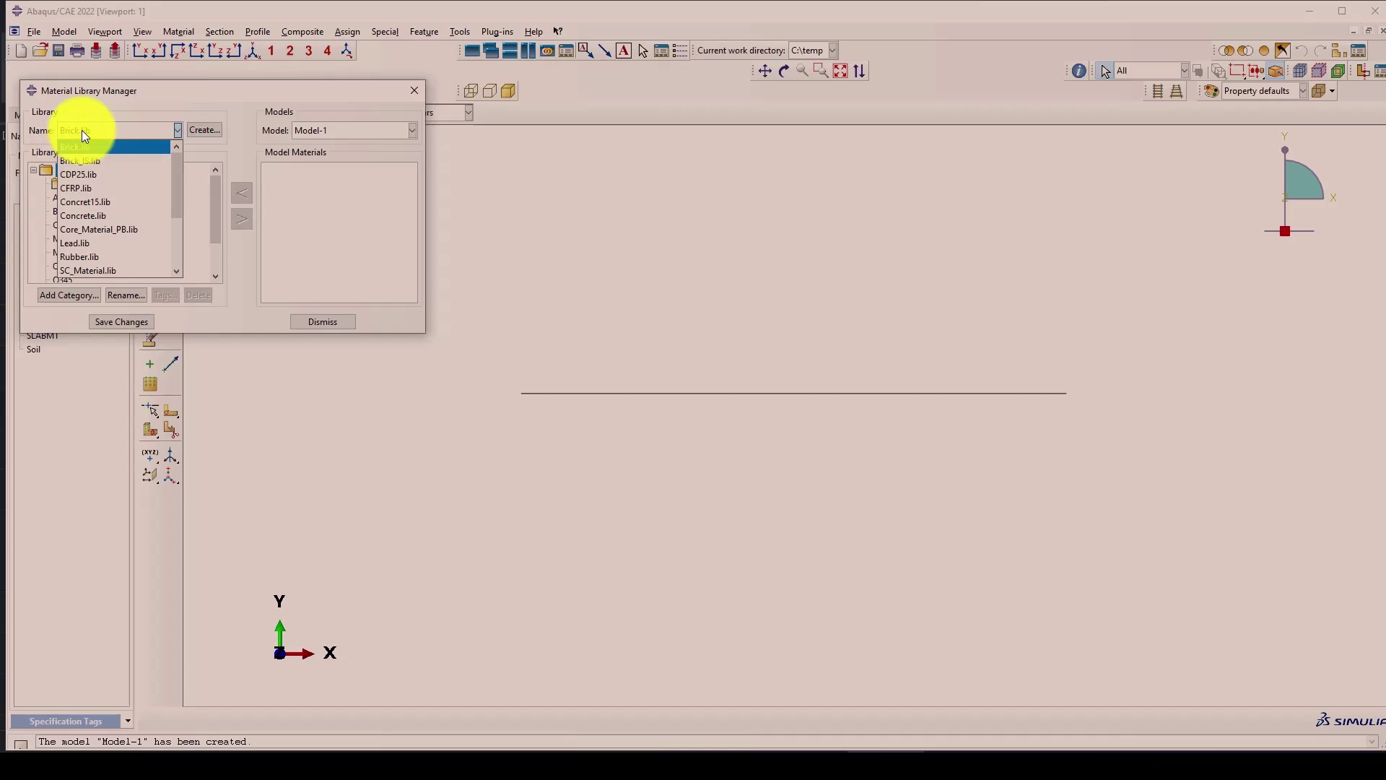
pyautogui.click(88, 174)
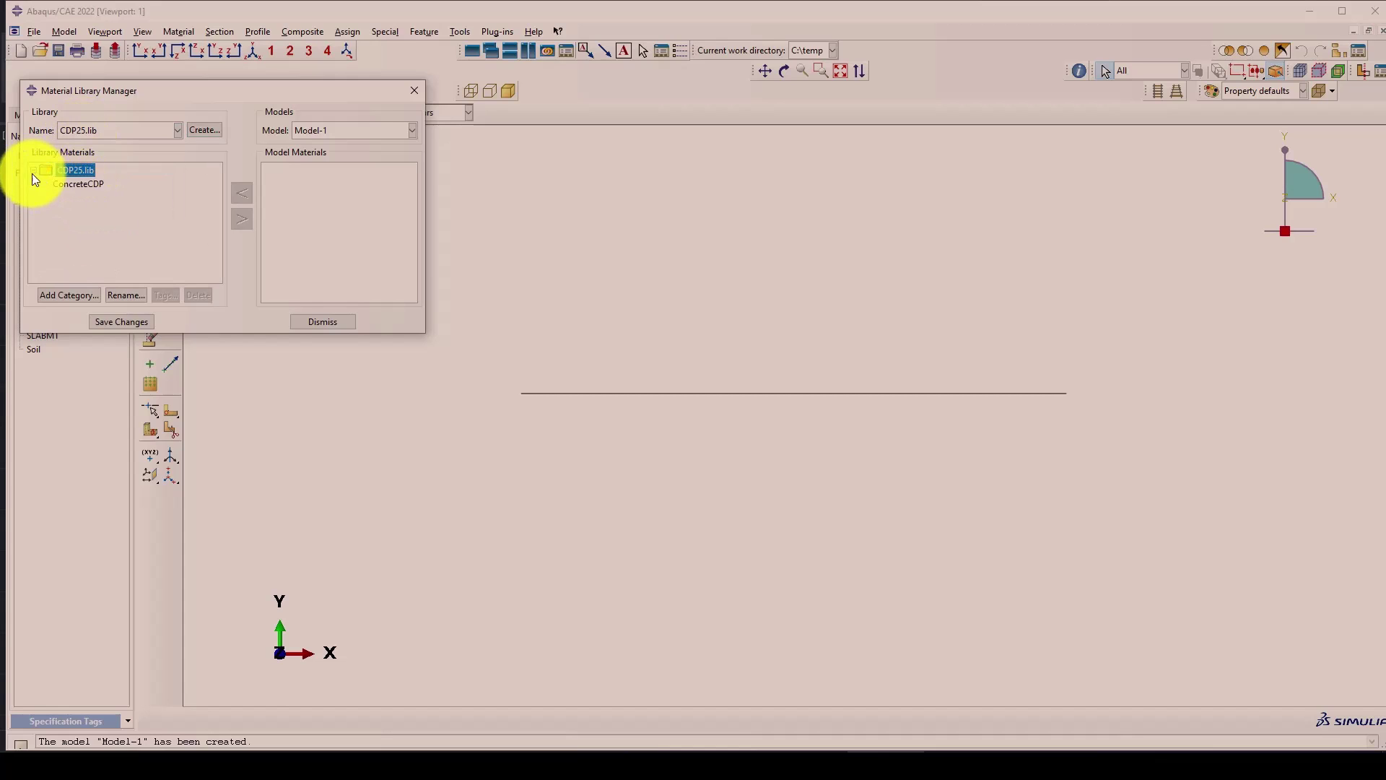
pyautogui.click(101, 186)
# Copy the steel material from the Steel.lib library into Model-1 and close the library manager.
pyautogui.click(121, 128)
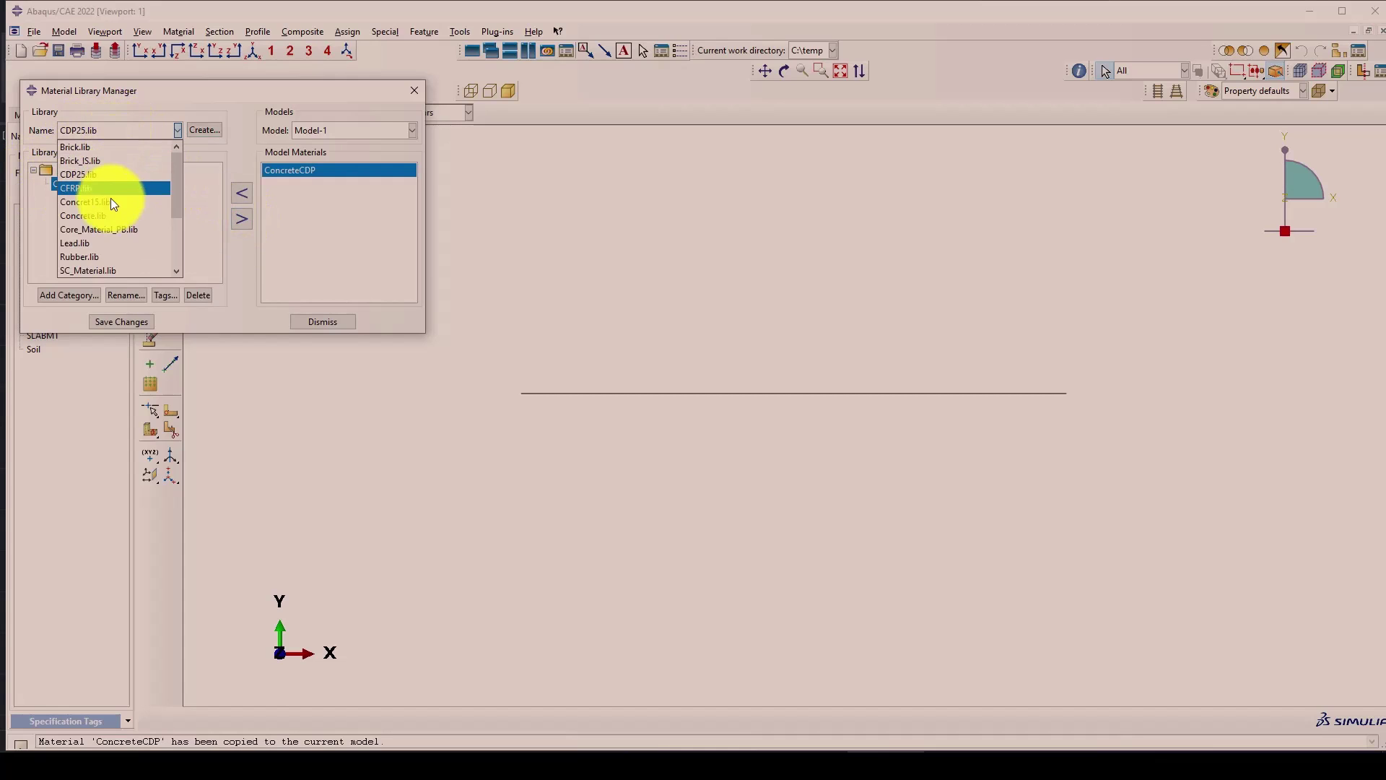
pyautogui.scroll(-2, 103, 245)
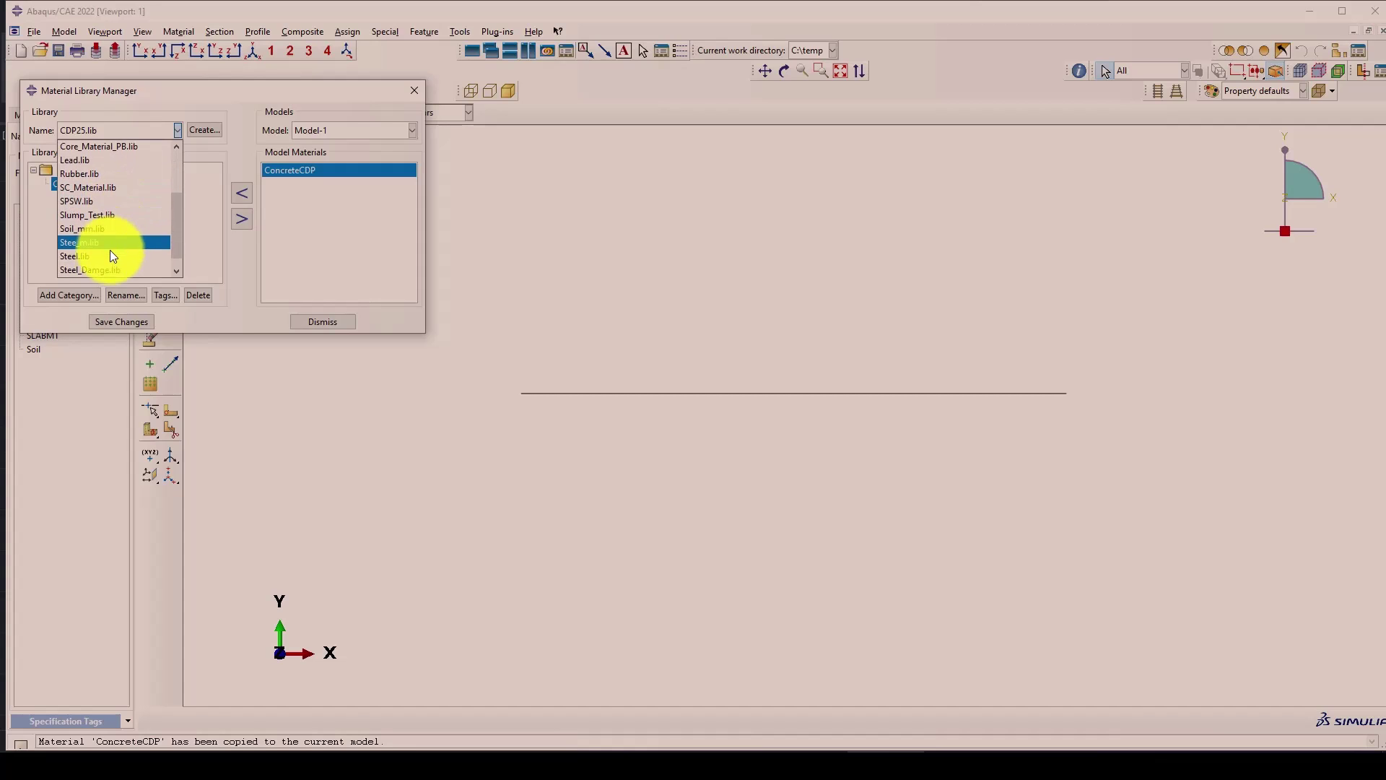
pyautogui.scroll(-1, 109, 256)
pyautogui.scroll(1, 112, 252)
pyautogui.scroll(2, 114, 258)
pyautogui.click(128, 130)
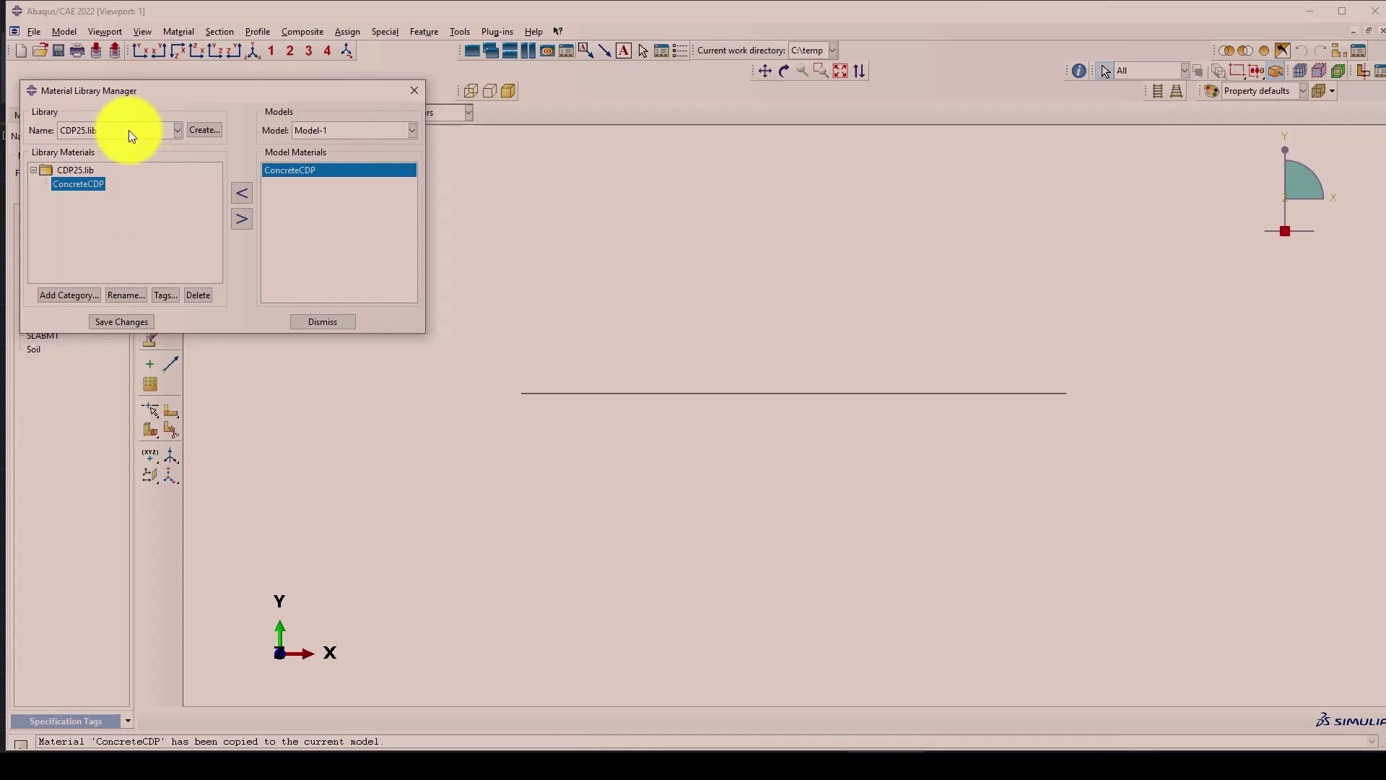
pyautogui.click(129, 131)
pyautogui.moveTo(178, 186); pyautogui.dragTo(176, 224)
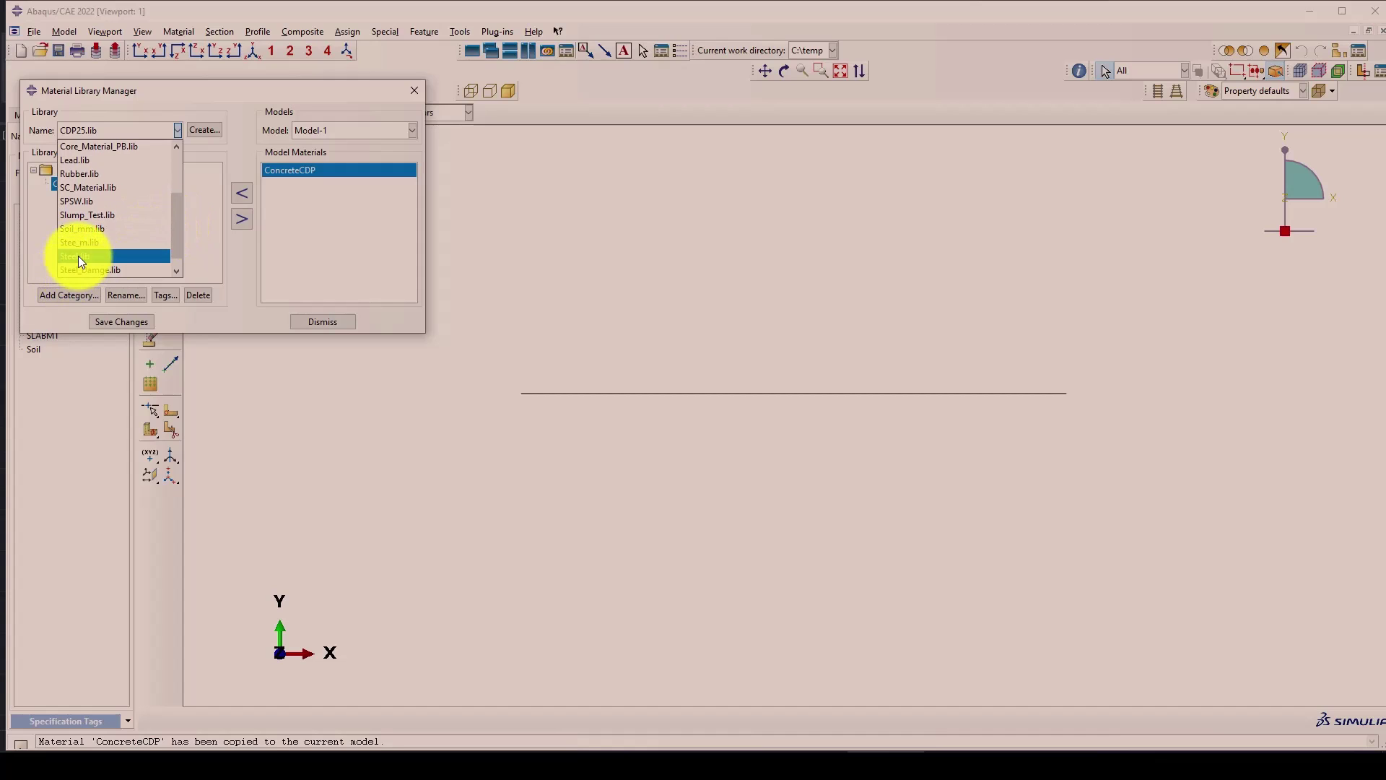
pyautogui.click(78, 256)
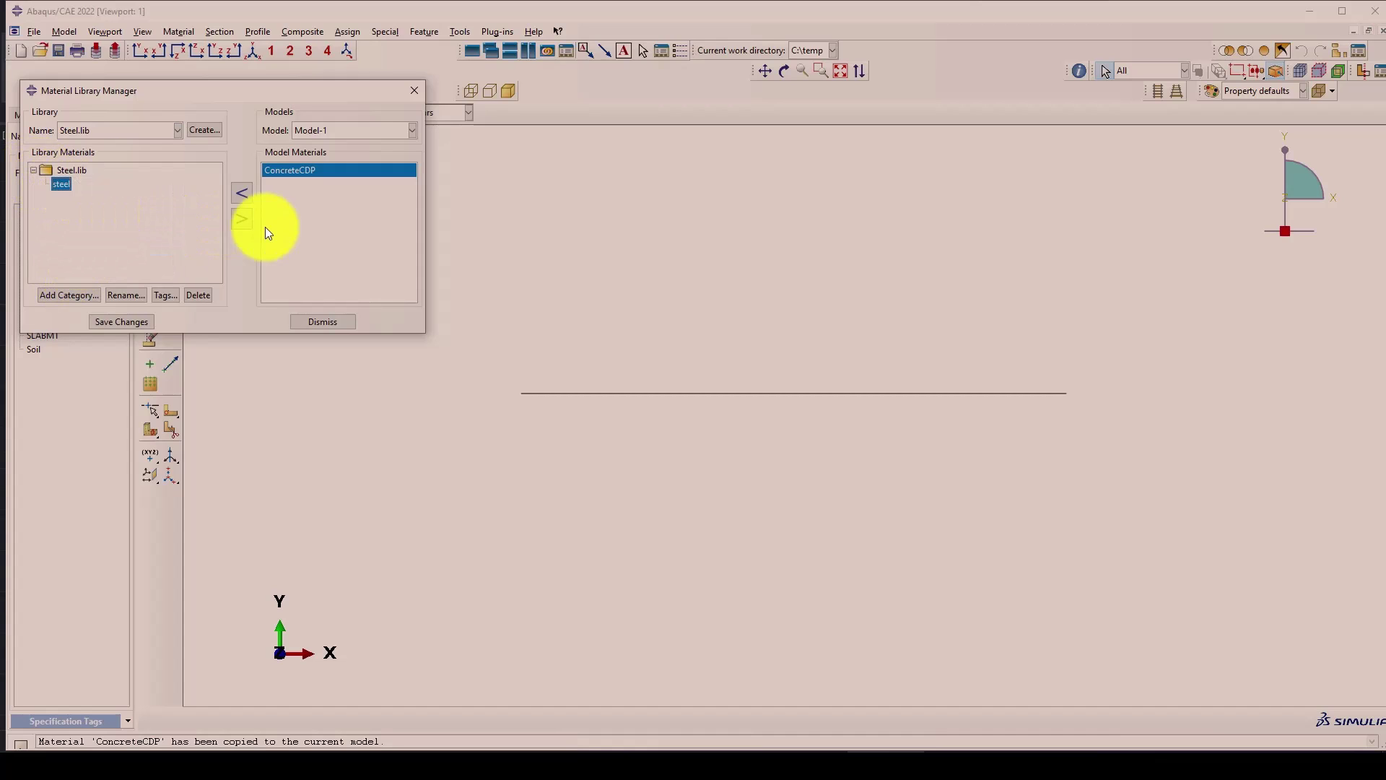
pyautogui.click(242, 218)
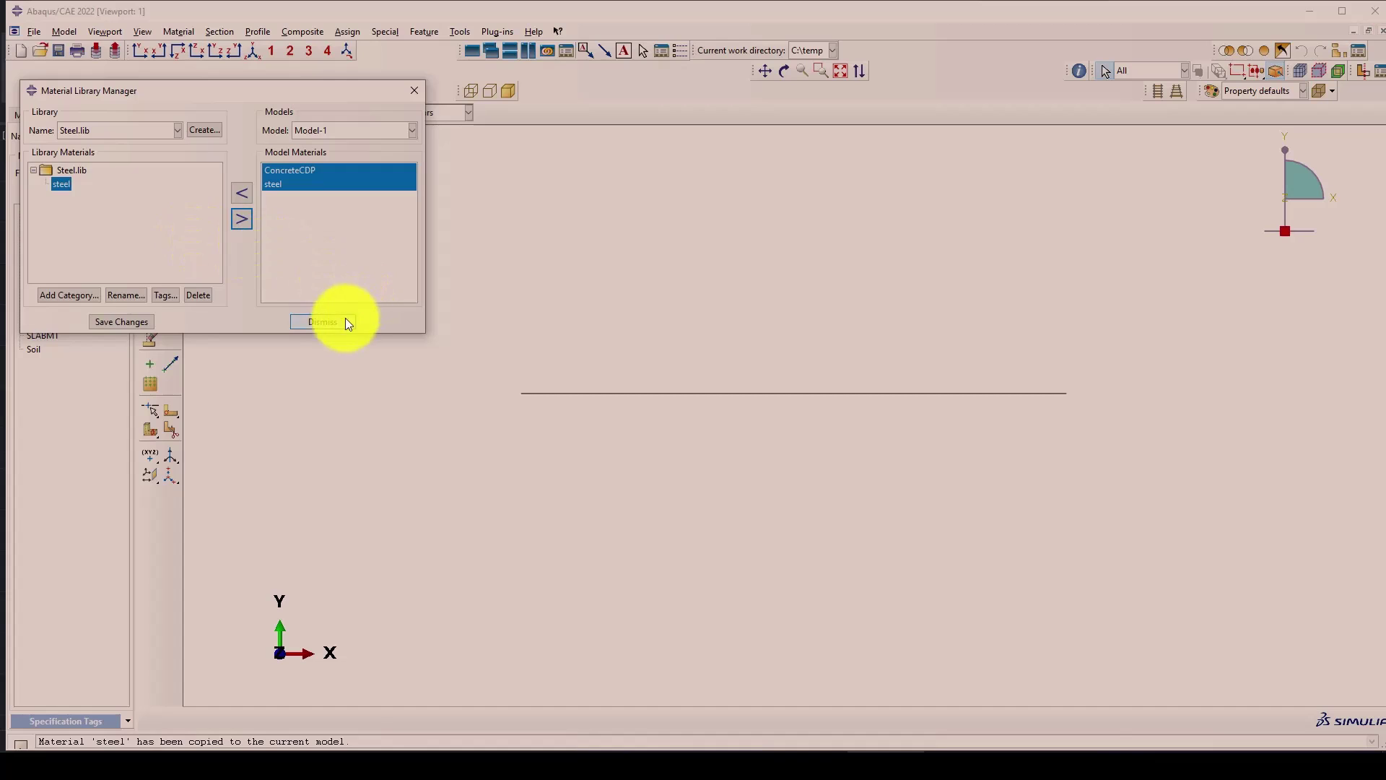
pyautogui.click(322, 322)
# Open the ConcreteCDP material and examine its density, elastic, damaged plasticity and compressive behavior data.
pyautogui.click(171, 138)
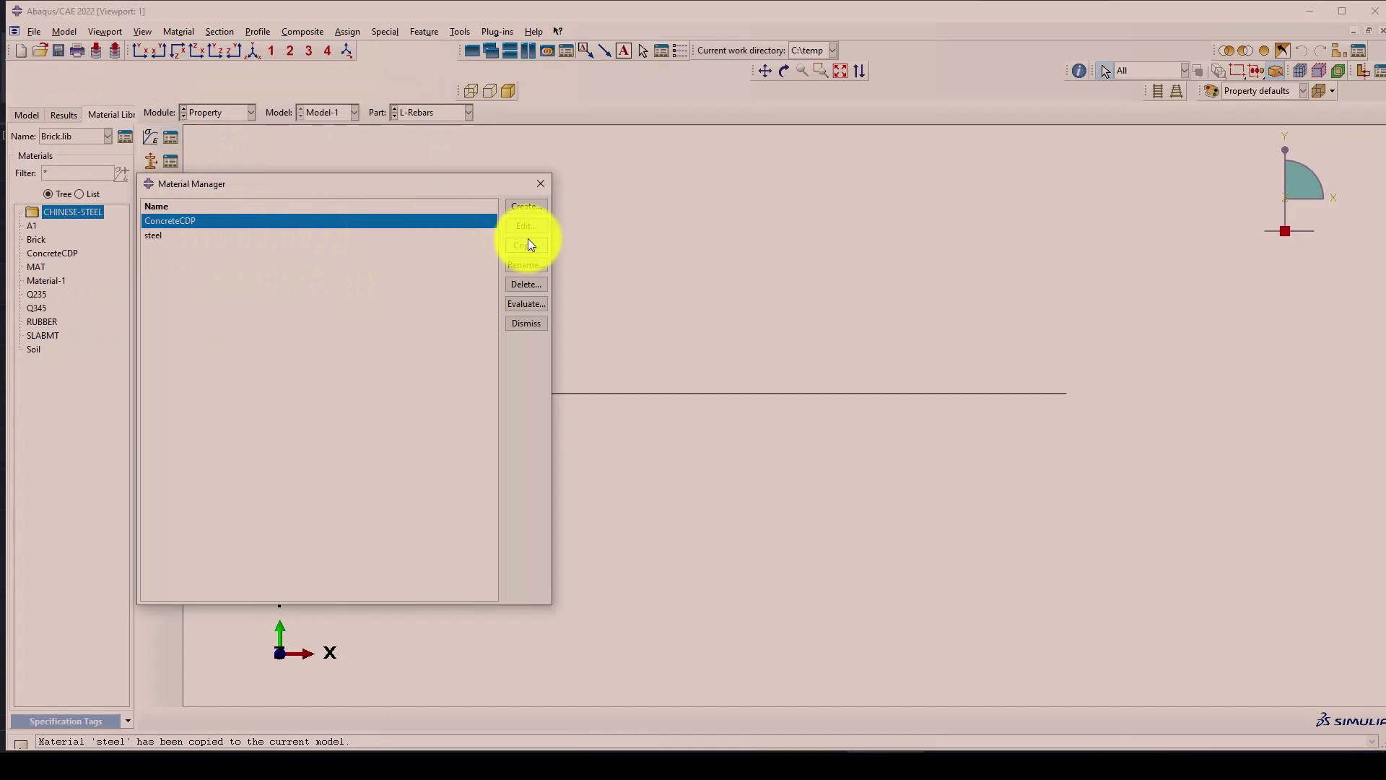
pyautogui.click(510, 227)
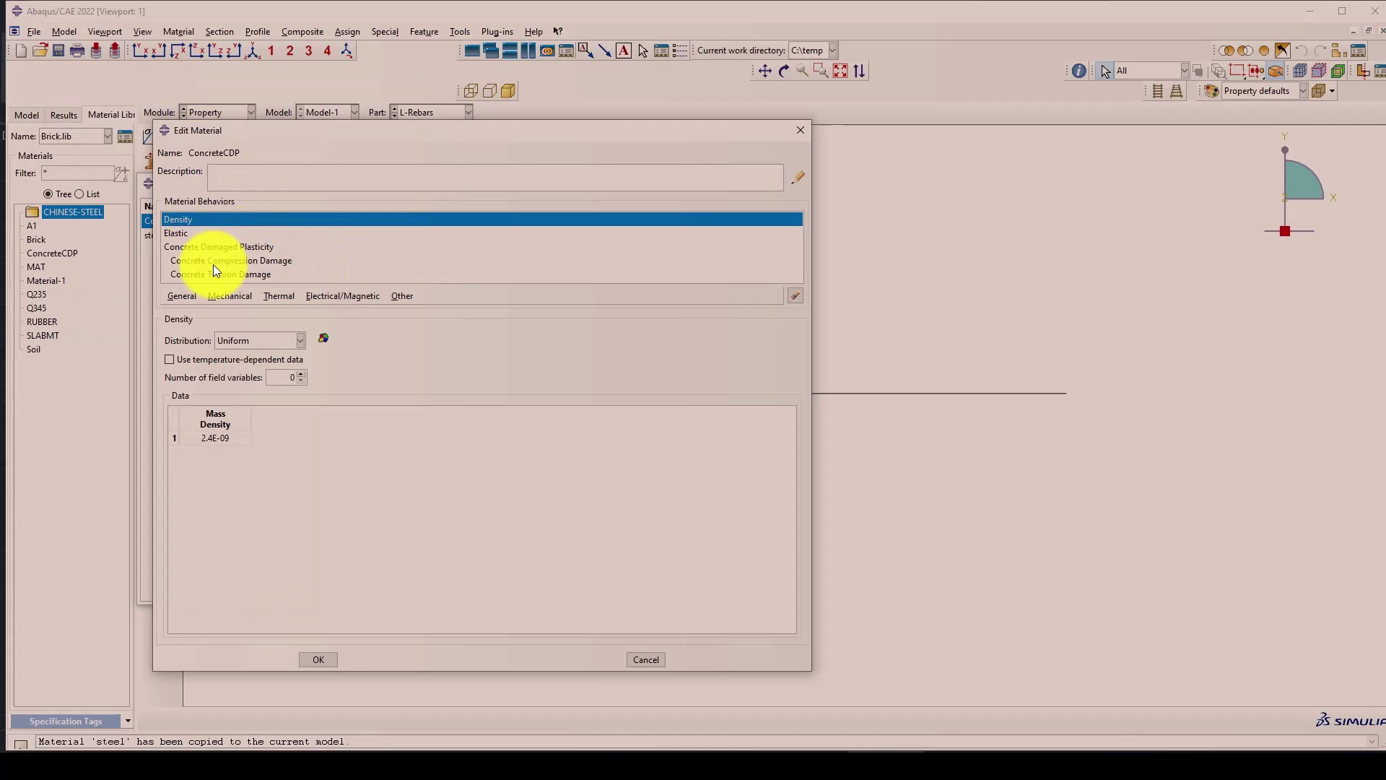
pyautogui.click(174, 234)
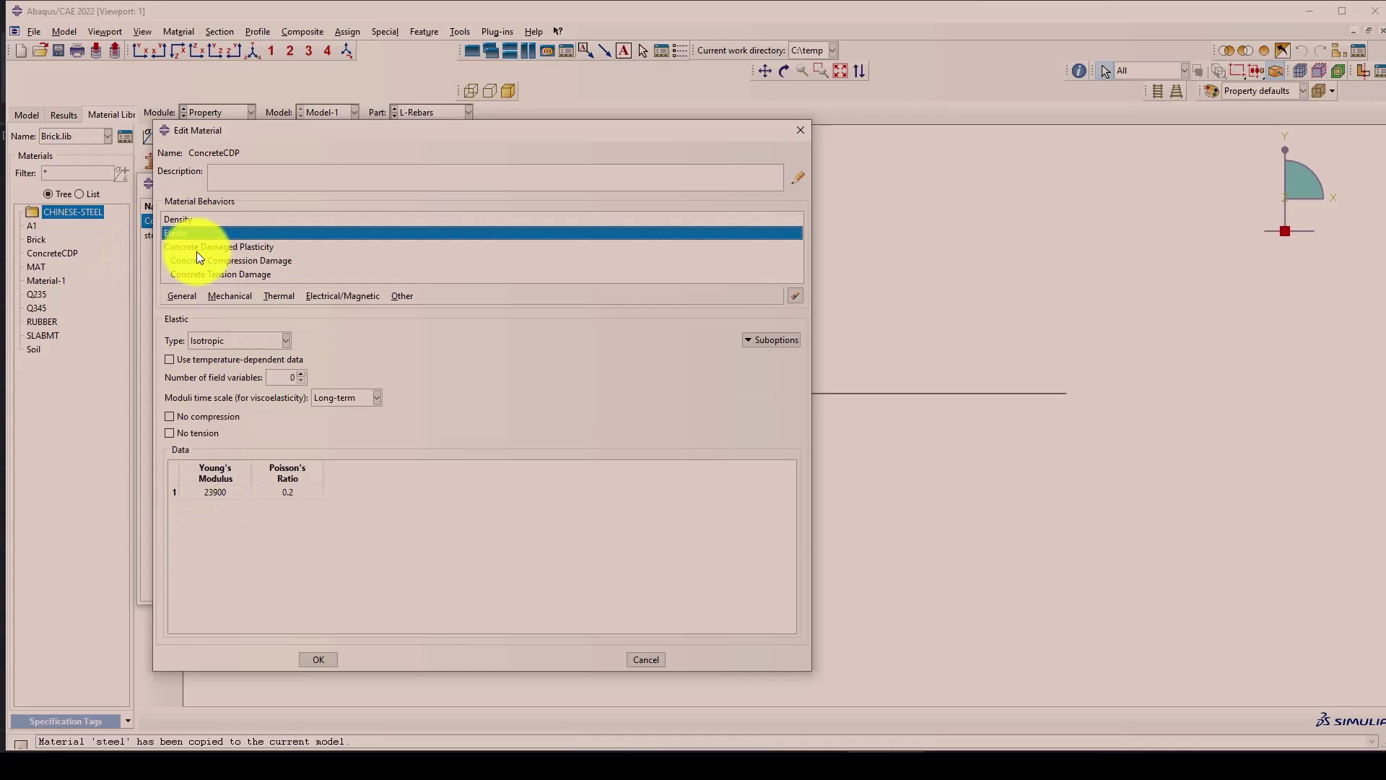
pyautogui.click(198, 249)
pyautogui.click(260, 340)
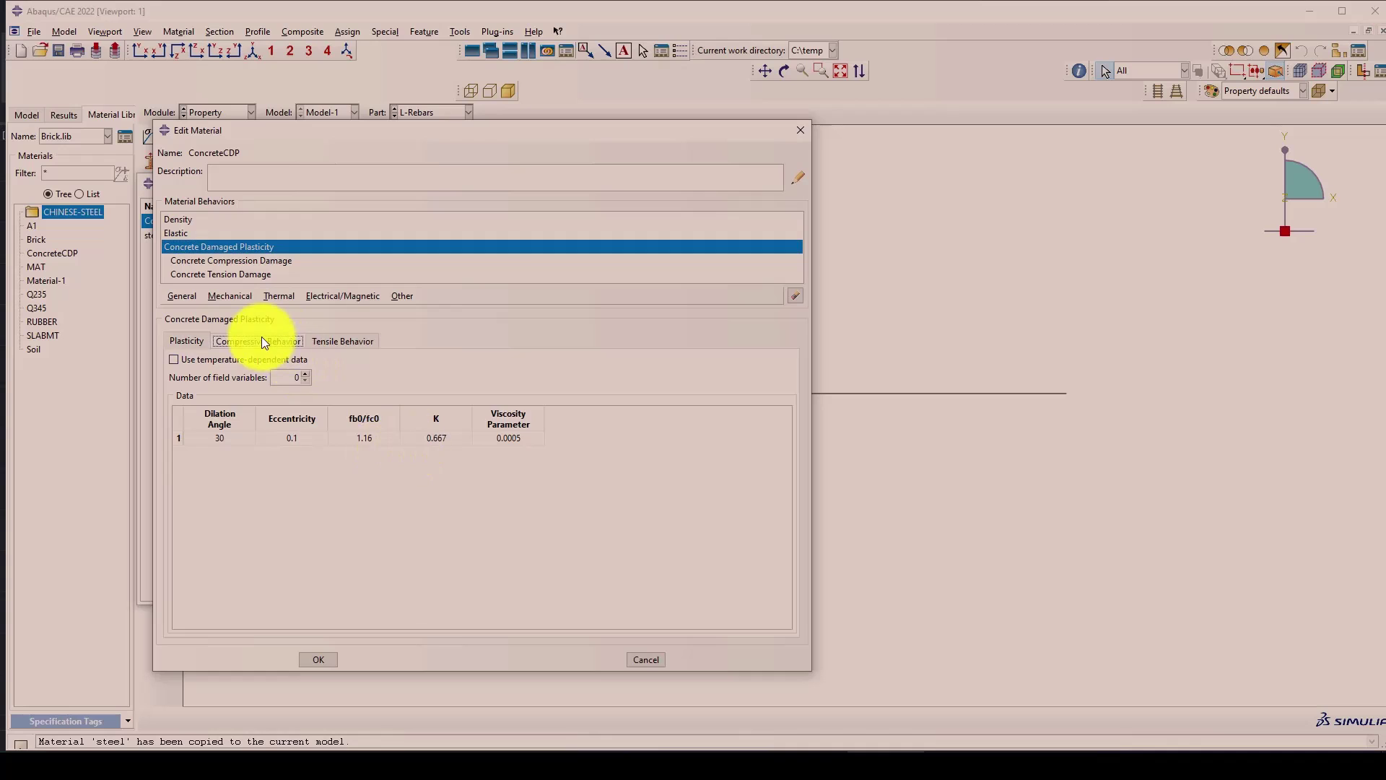
pyautogui.scroll(-4, 245, 519)
pyautogui.scroll(4, 248, 527)
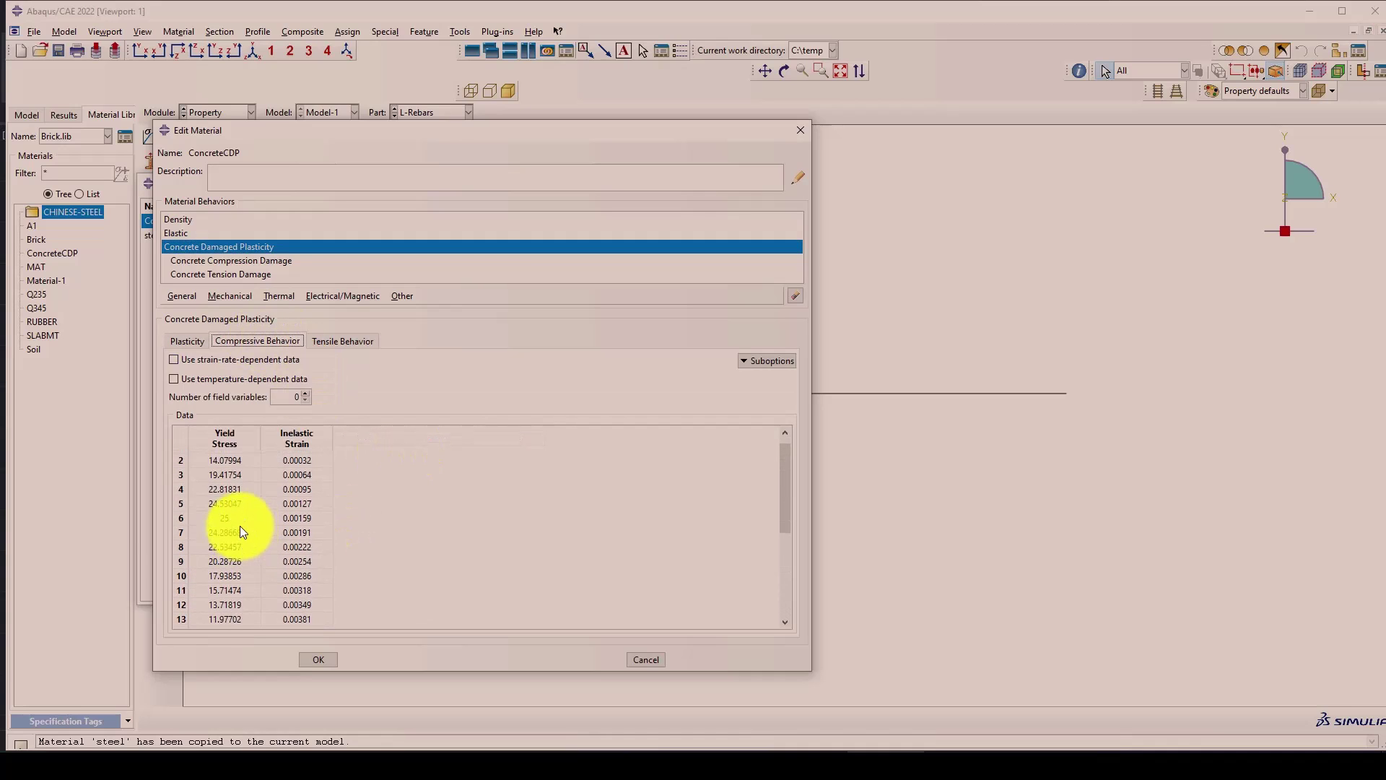
# Examine ConcreteCDP's tensile behavior and tension damage data, and close the material without changes.
pyautogui.click(339, 341)
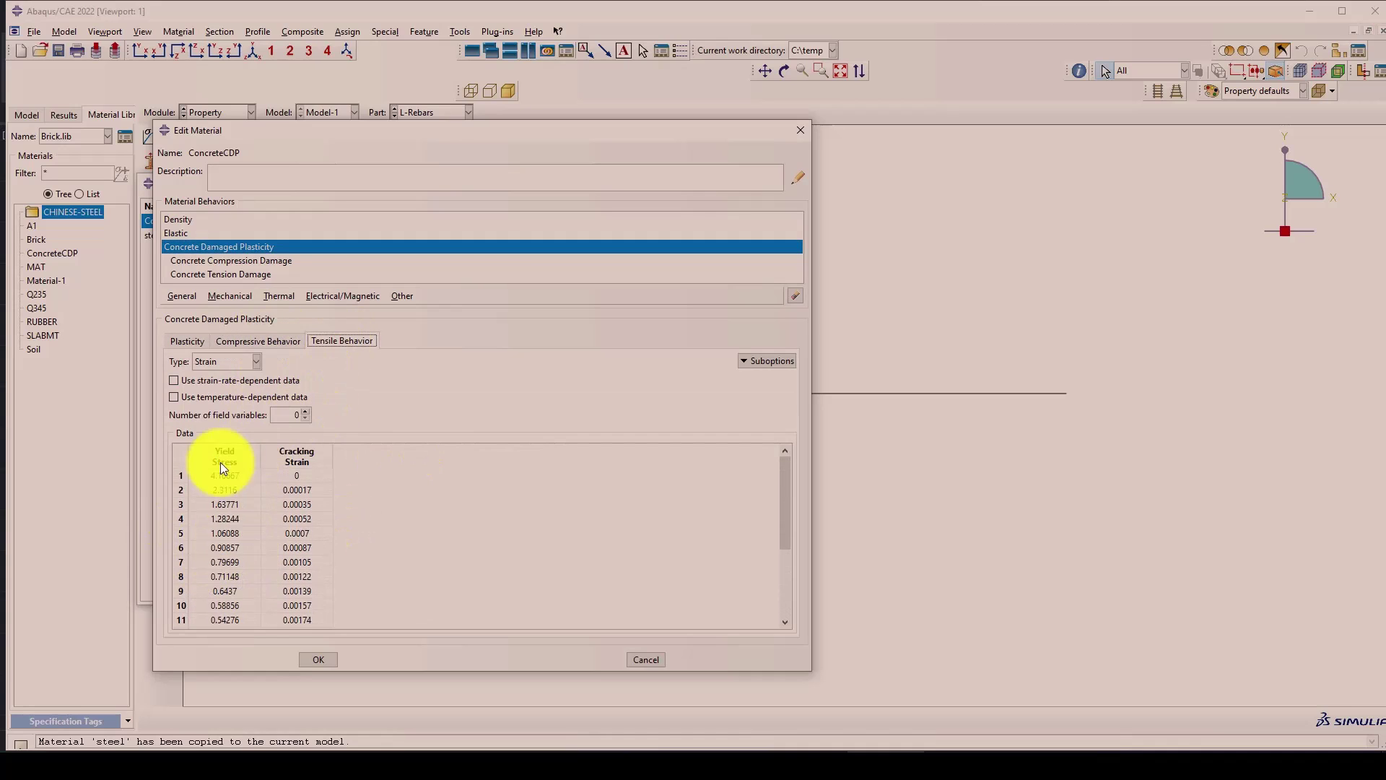
pyautogui.click(783, 361)
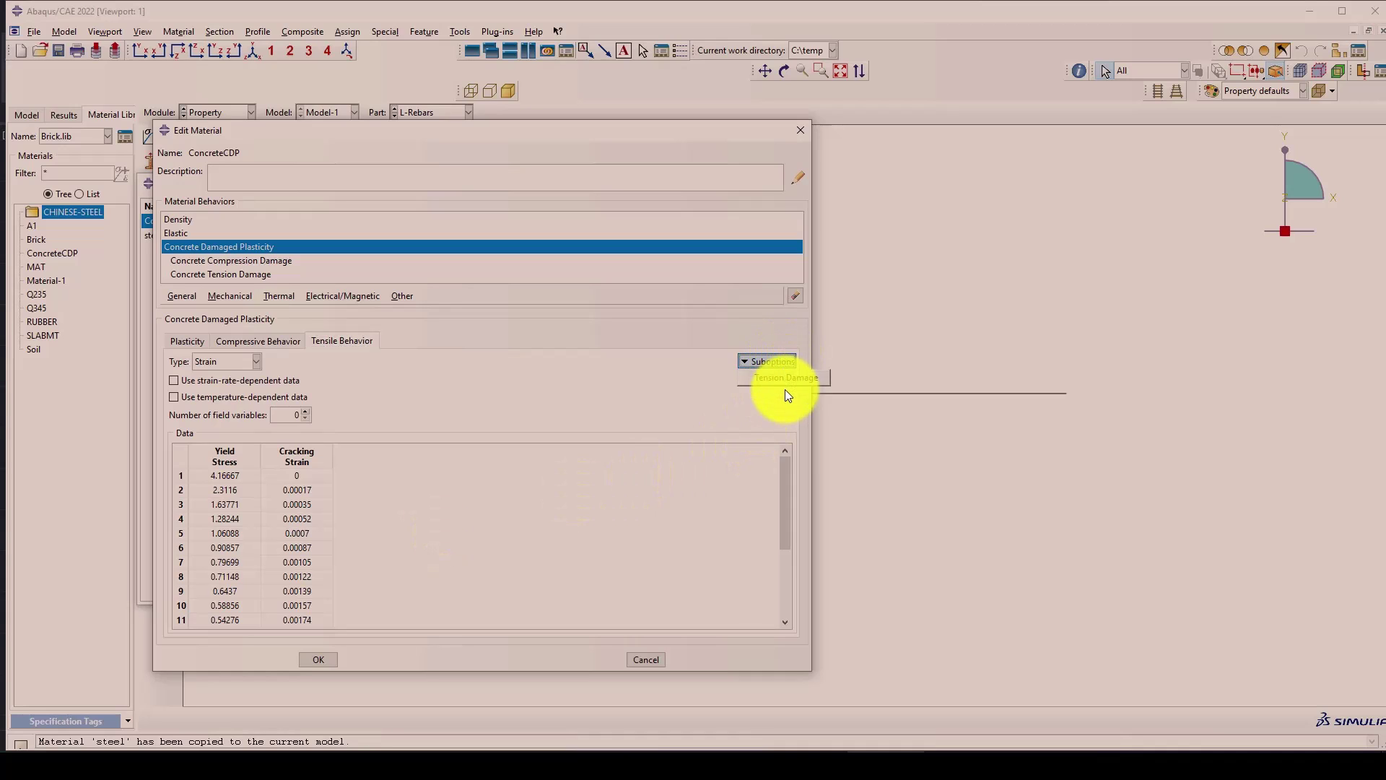
pyautogui.click(790, 377)
pyautogui.moveTo(563, 517); pyautogui.dragTo(670, 662)
pyautogui.click(648, 282)
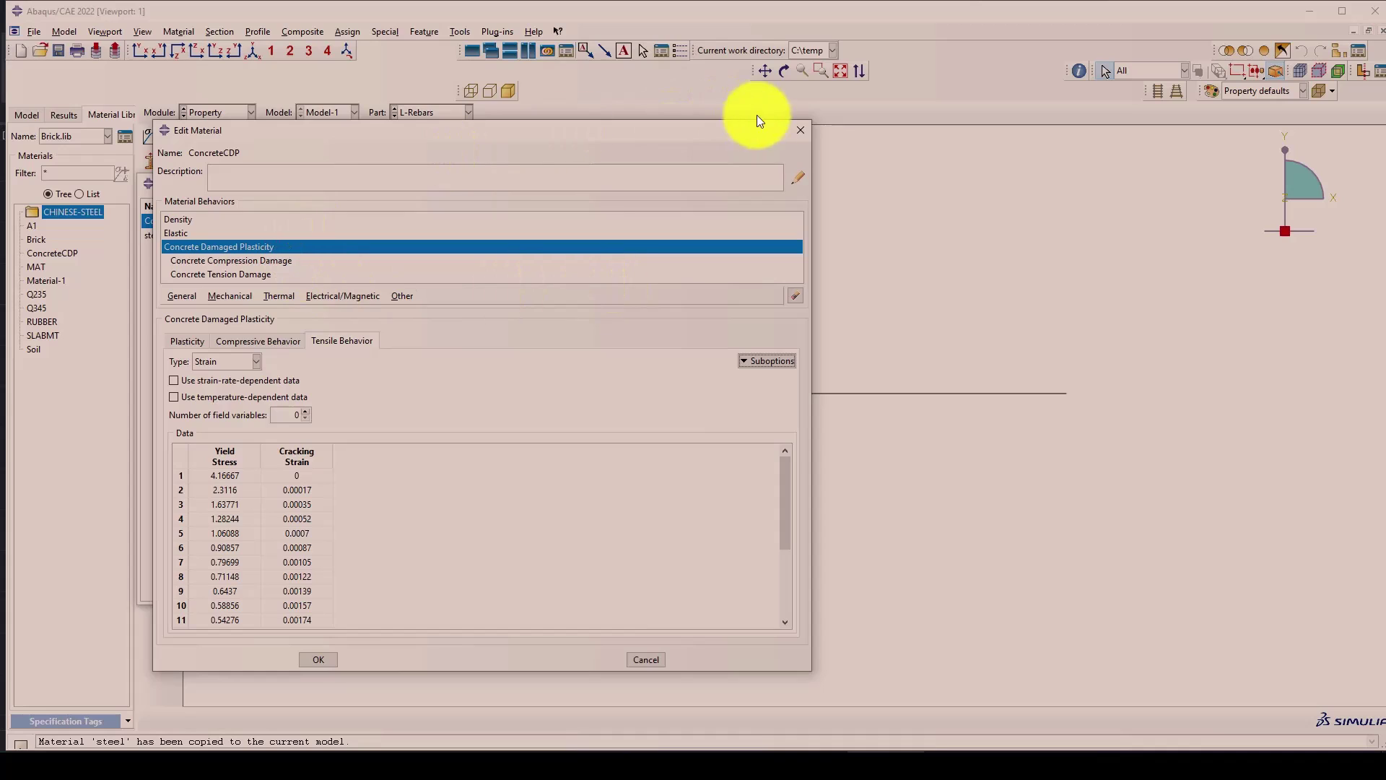
pyautogui.click(800, 130)
# Examine the steel material's density, elastic and plastic data, and close it together with the material manager.
pyautogui.click(186, 238)
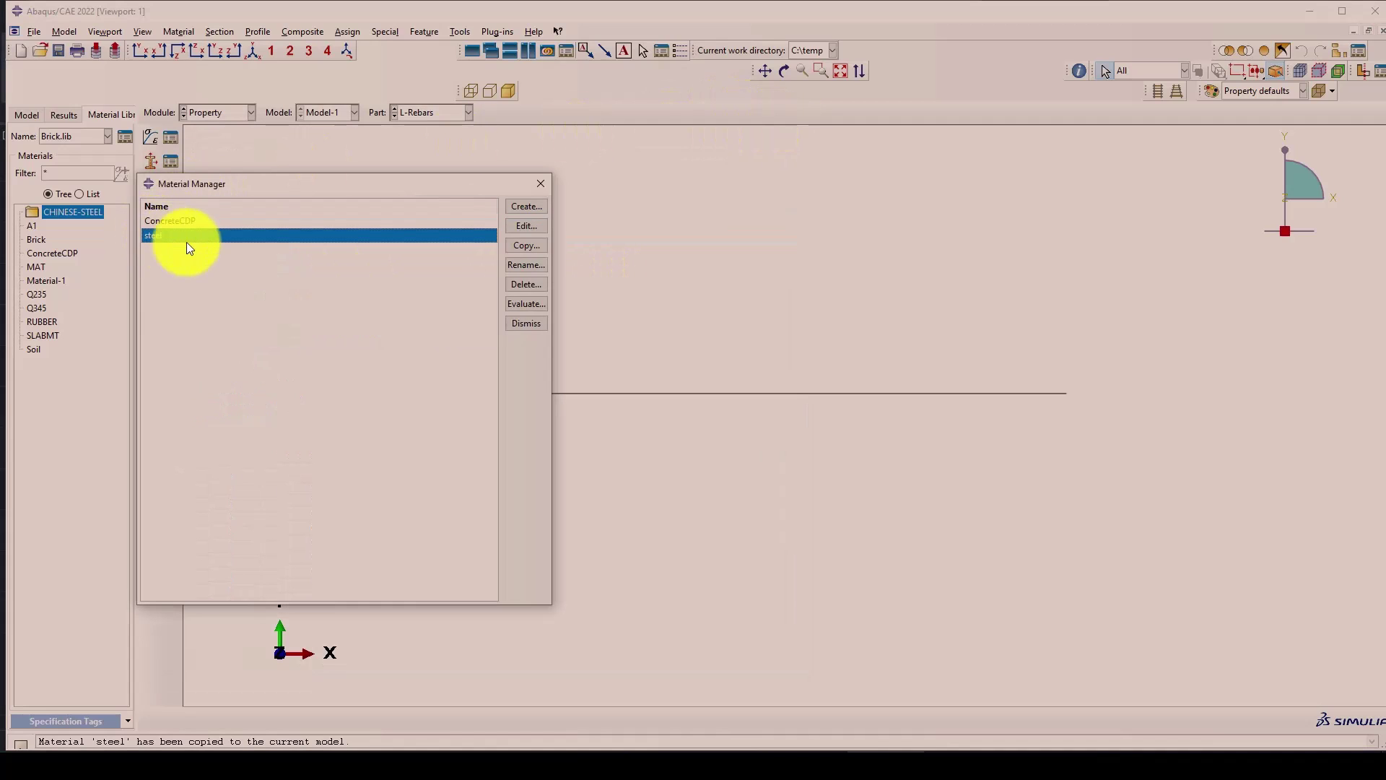
pyautogui.click(530, 228)
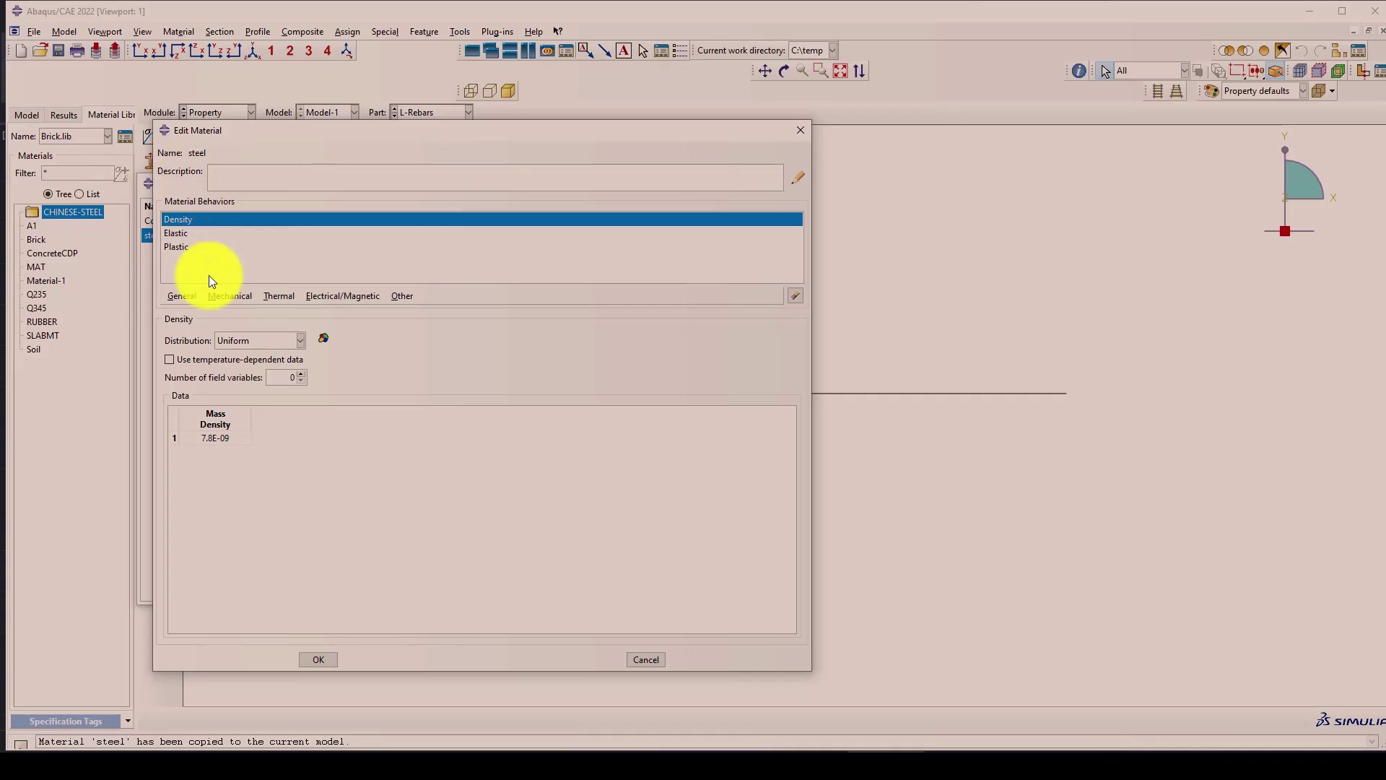
pyautogui.click(179, 233)
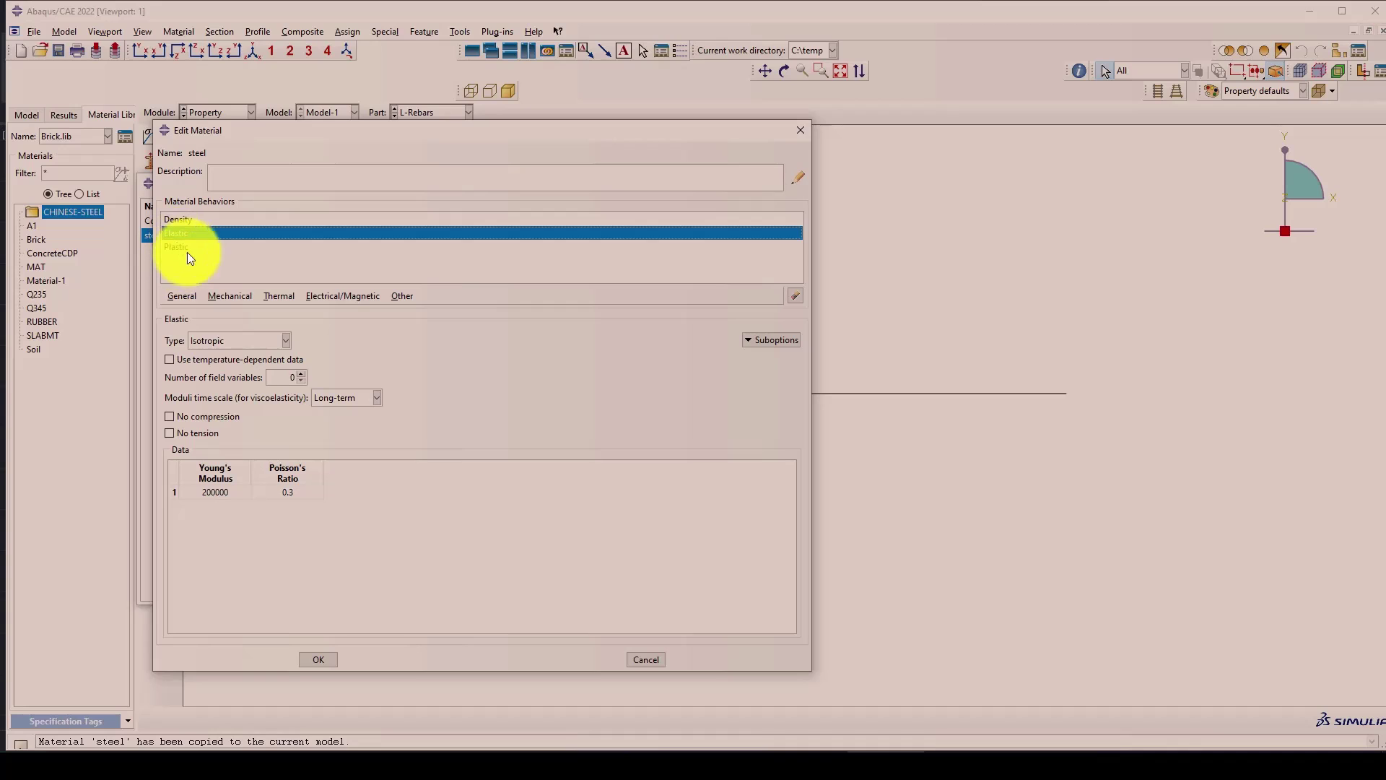
pyautogui.click(193, 249)
pyautogui.scroll(-3, 255, 578)
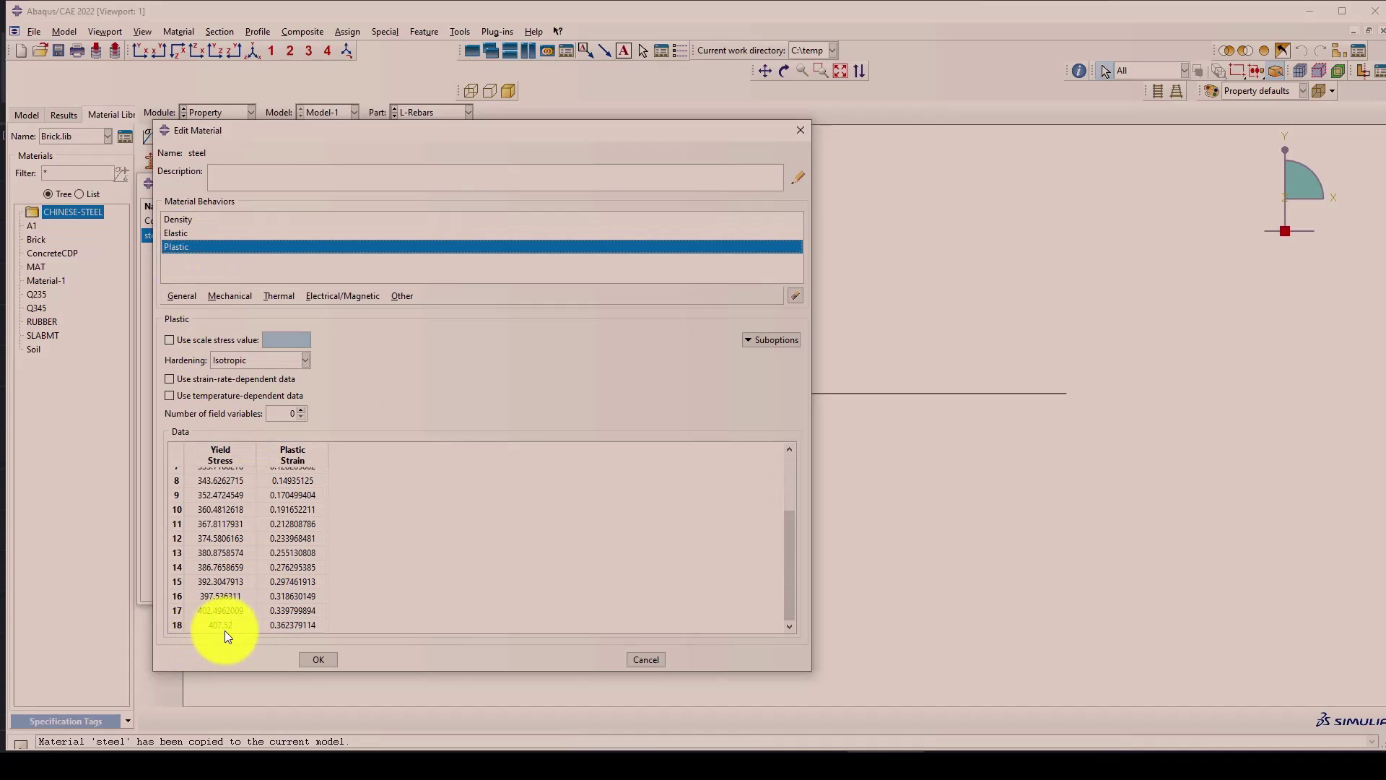
pyautogui.click(802, 132)
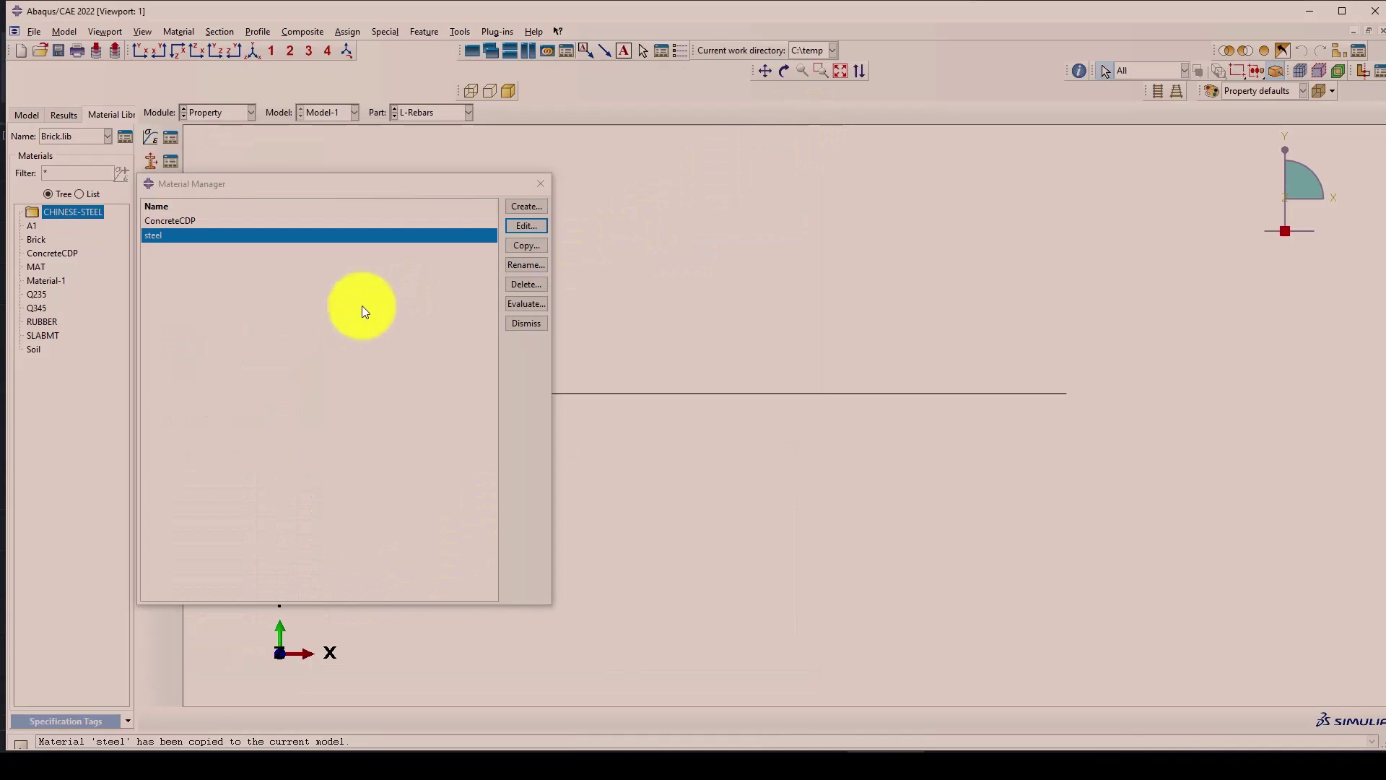
pyautogui.click(542, 185)
# Create a solid homogeneous section named Concrete with the ConcreteCDP material.
pyautogui.click(147, 166)
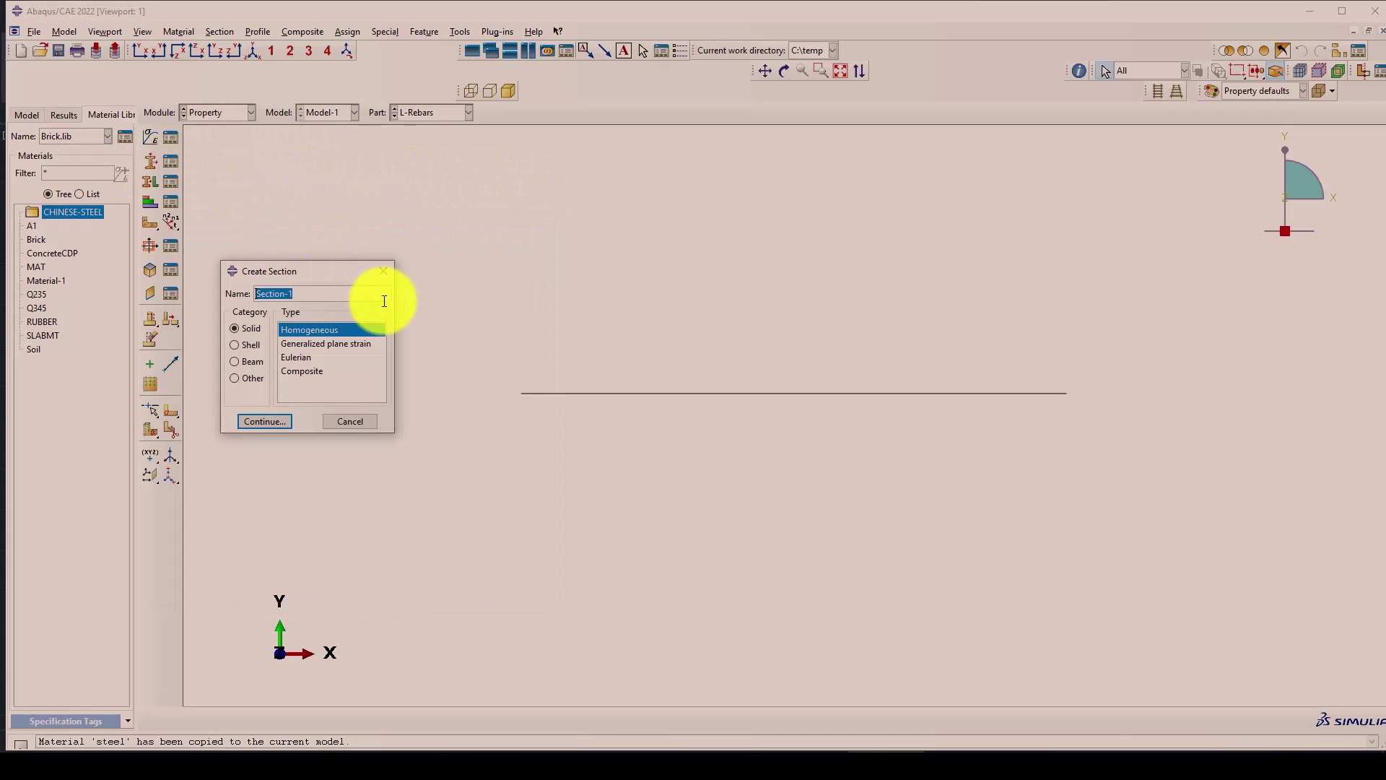
pyautogui.write('Concrete')
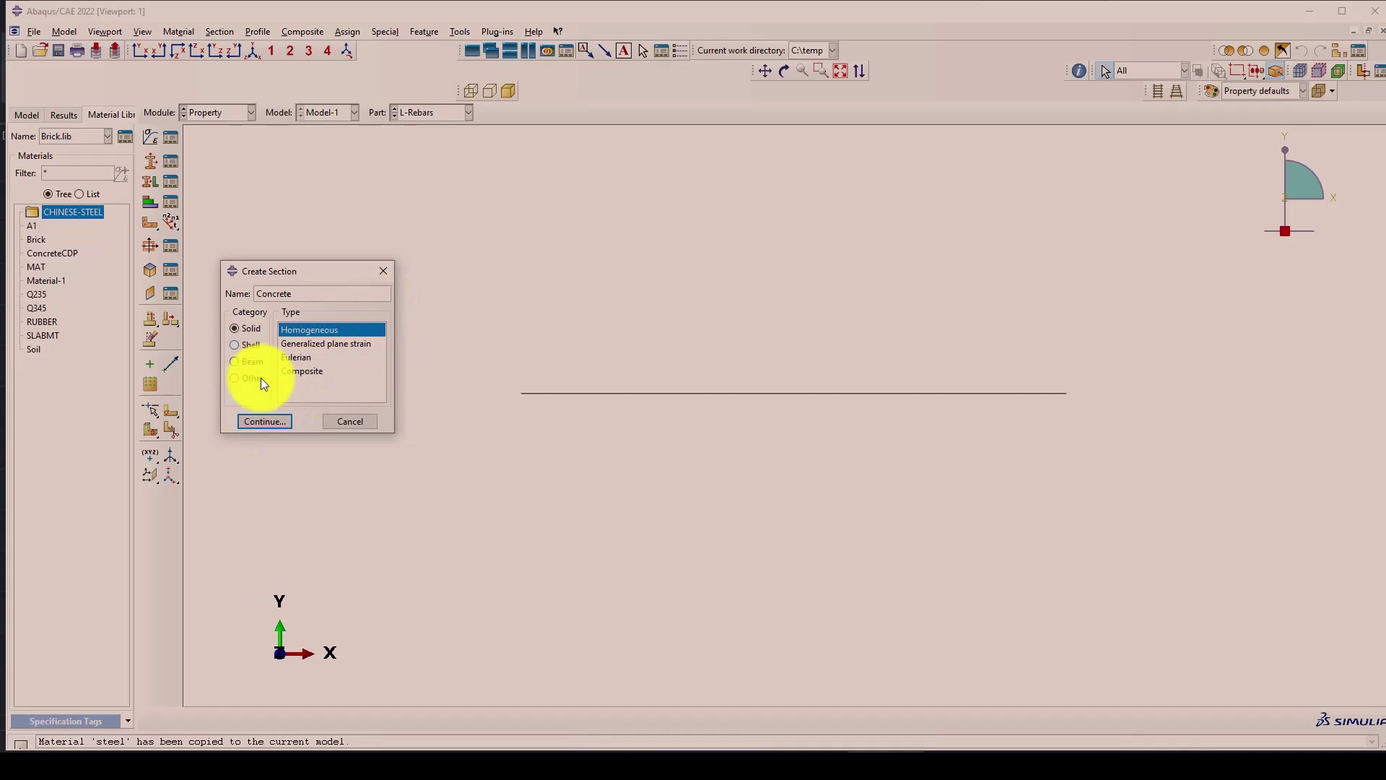
pyautogui.click(261, 422)
pyautogui.click(310, 375)
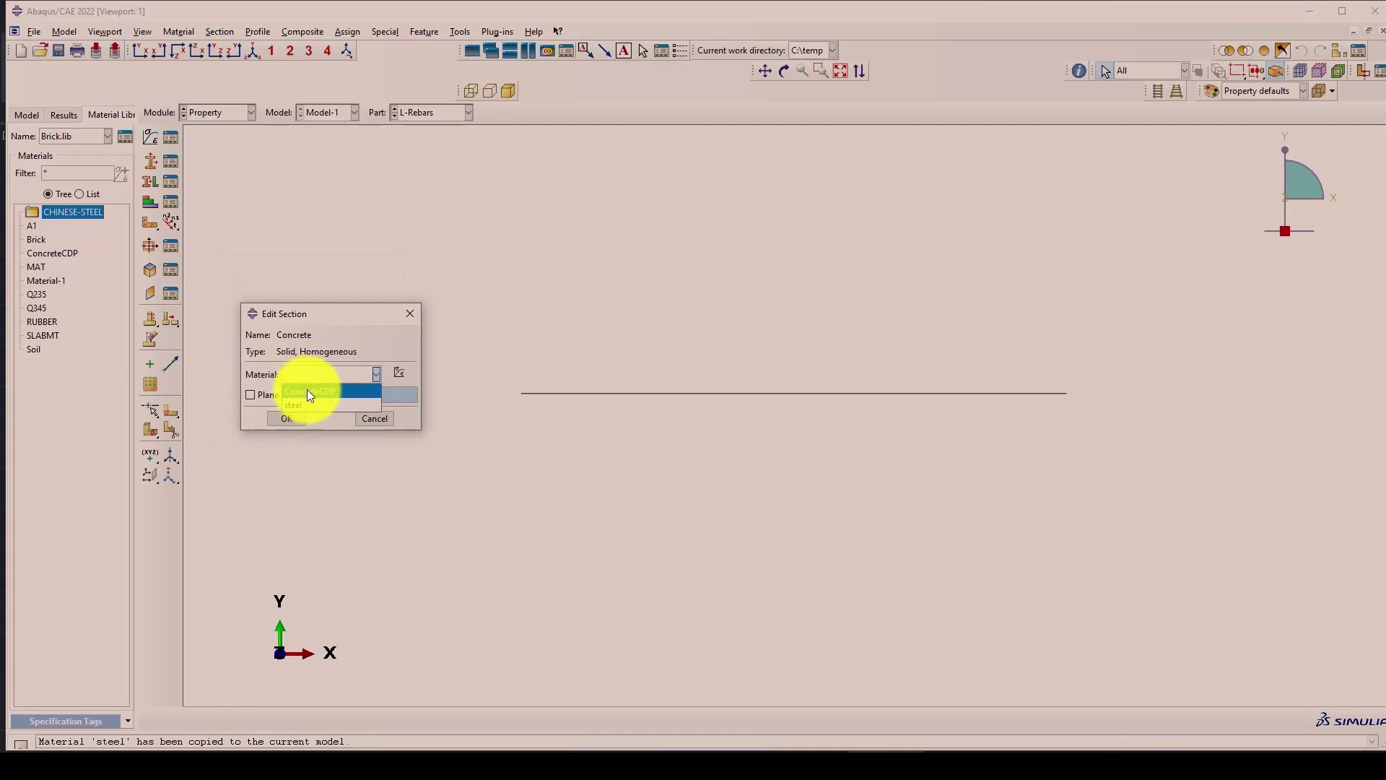
pyautogui.click(306, 388)
pyautogui.click(287, 419)
# Start a truss section named Rebar20mm in the beam category and assign it the steel material.
pyautogui.click(150, 162)
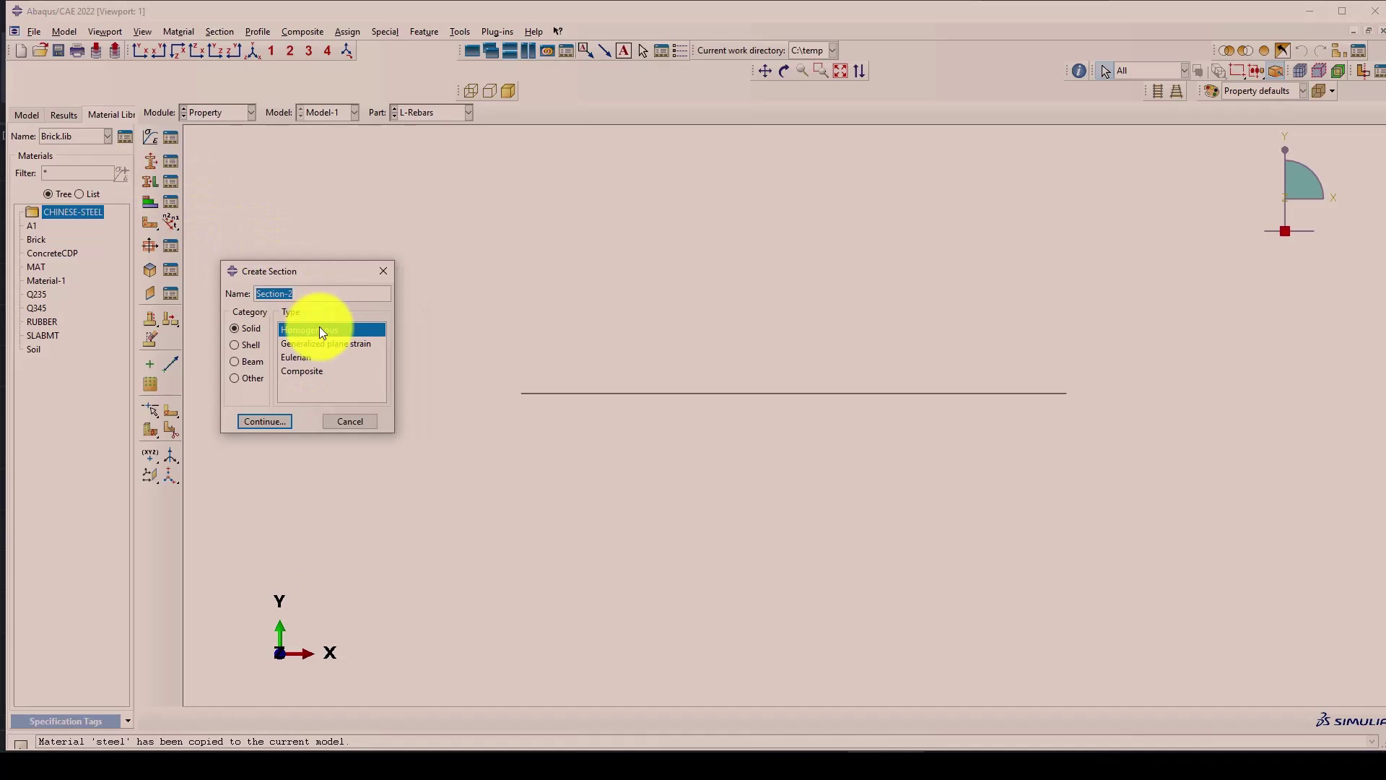
pyautogui.write('Rebar')
pyautogui.click(251, 361)
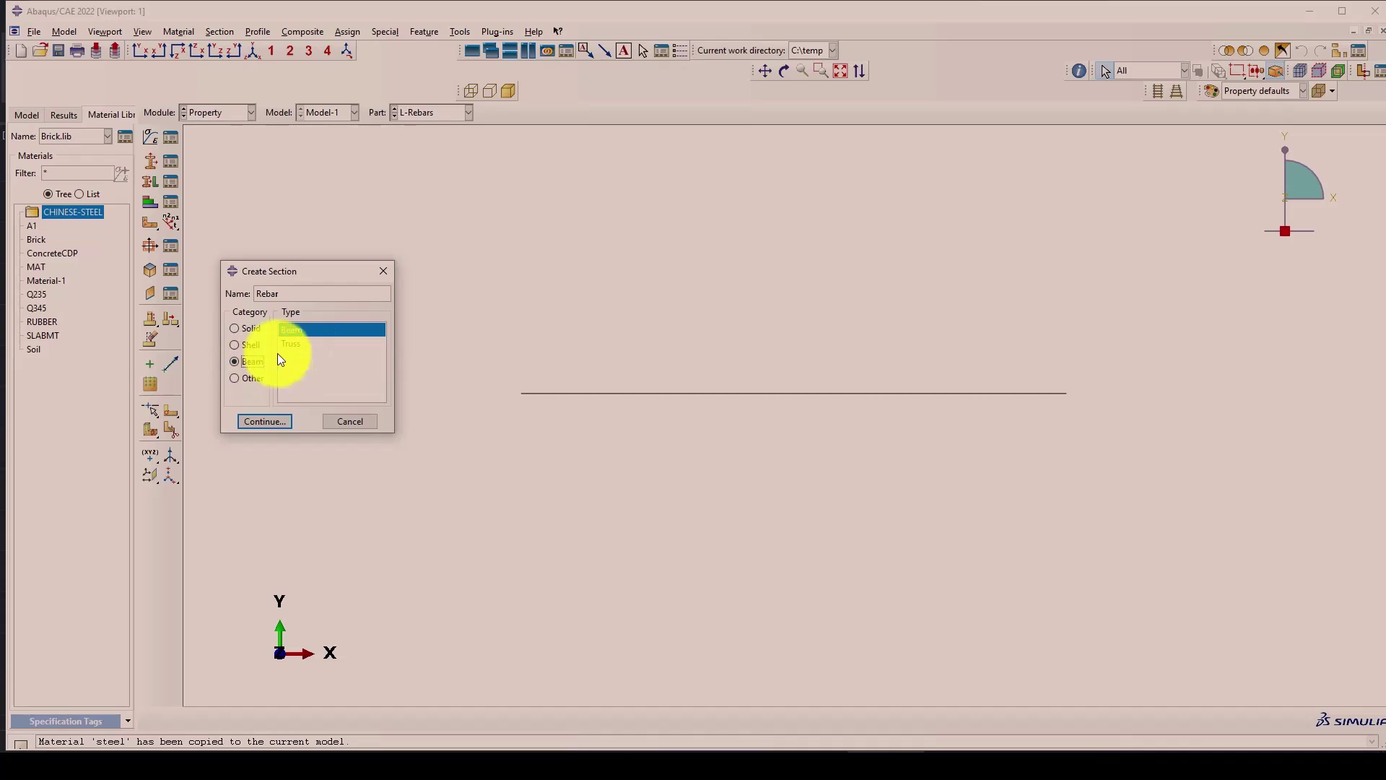
pyautogui.click(289, 343)
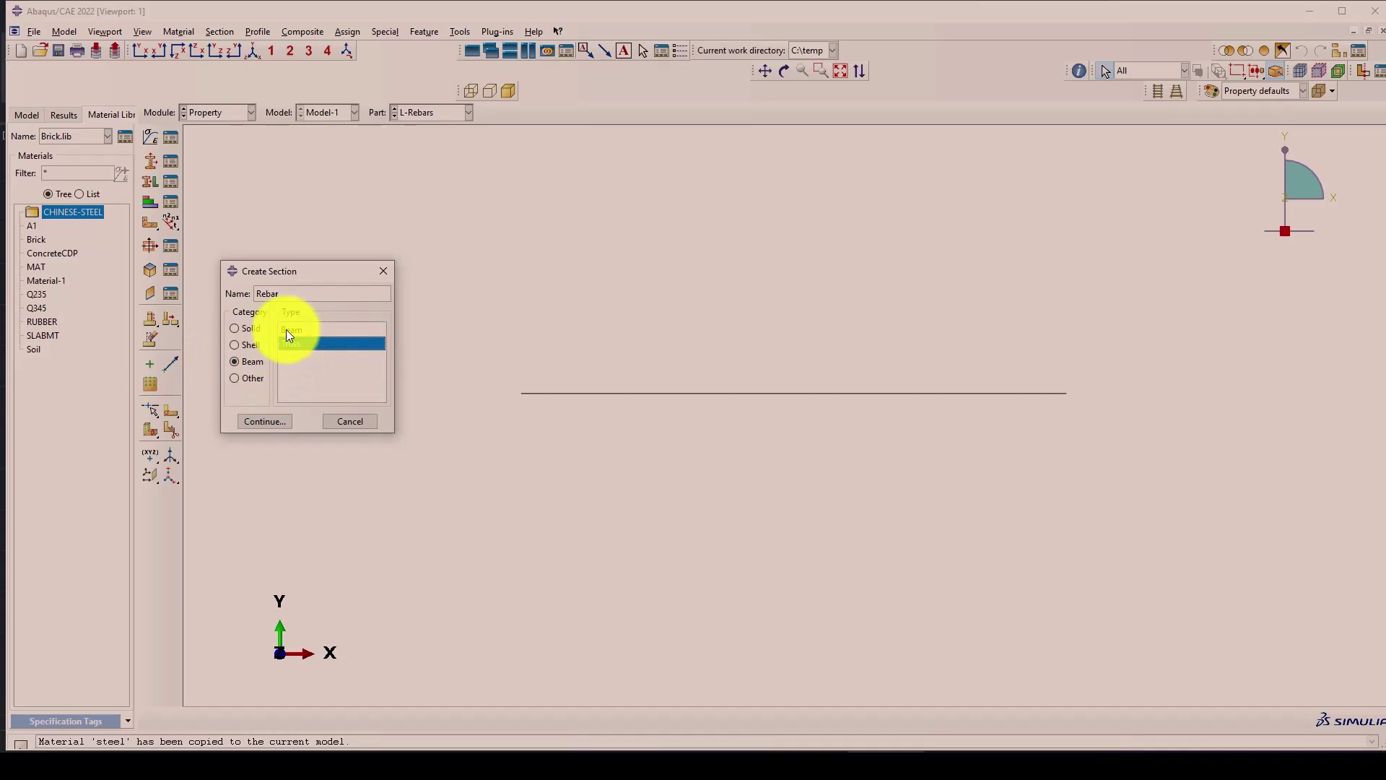
pyautogui.click(283, 295)
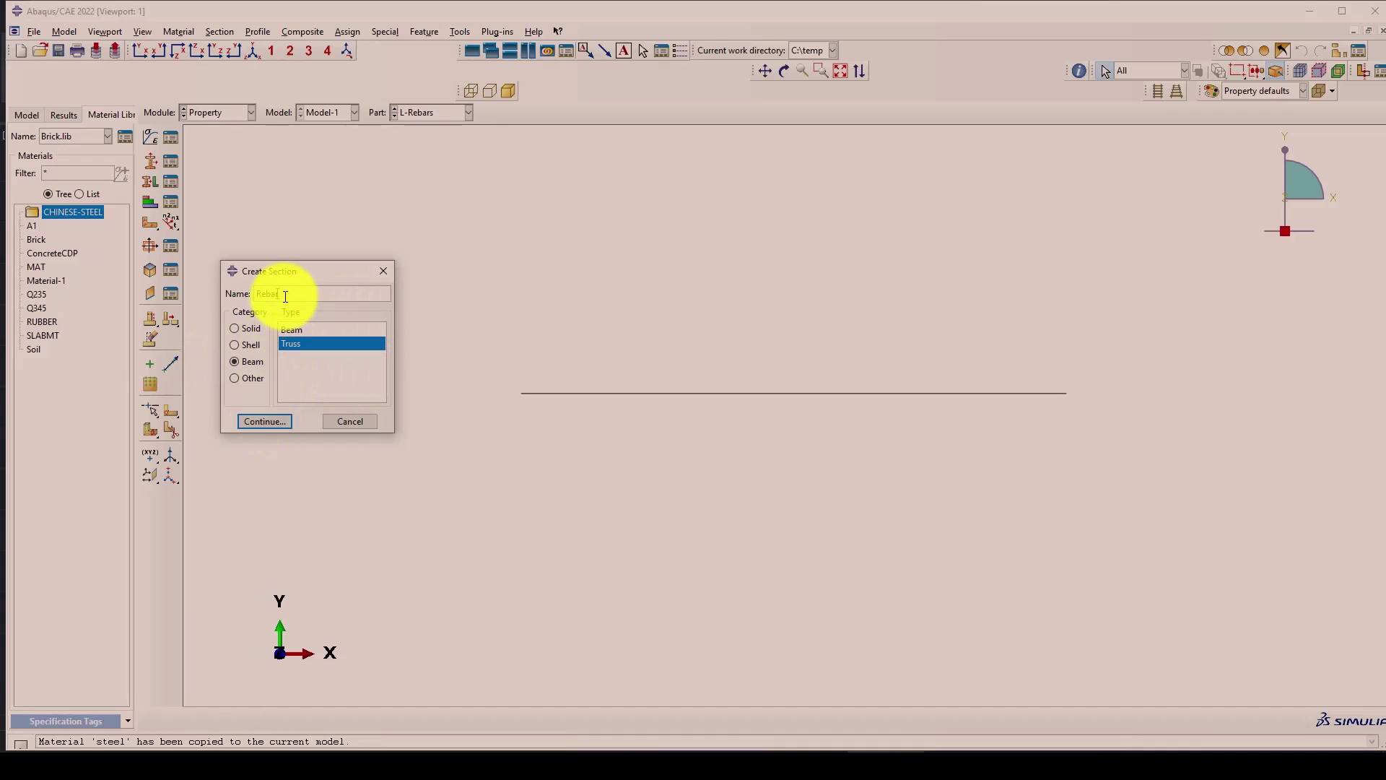
pyautogui.write('20mm')
pyautogui.click(265, 422)
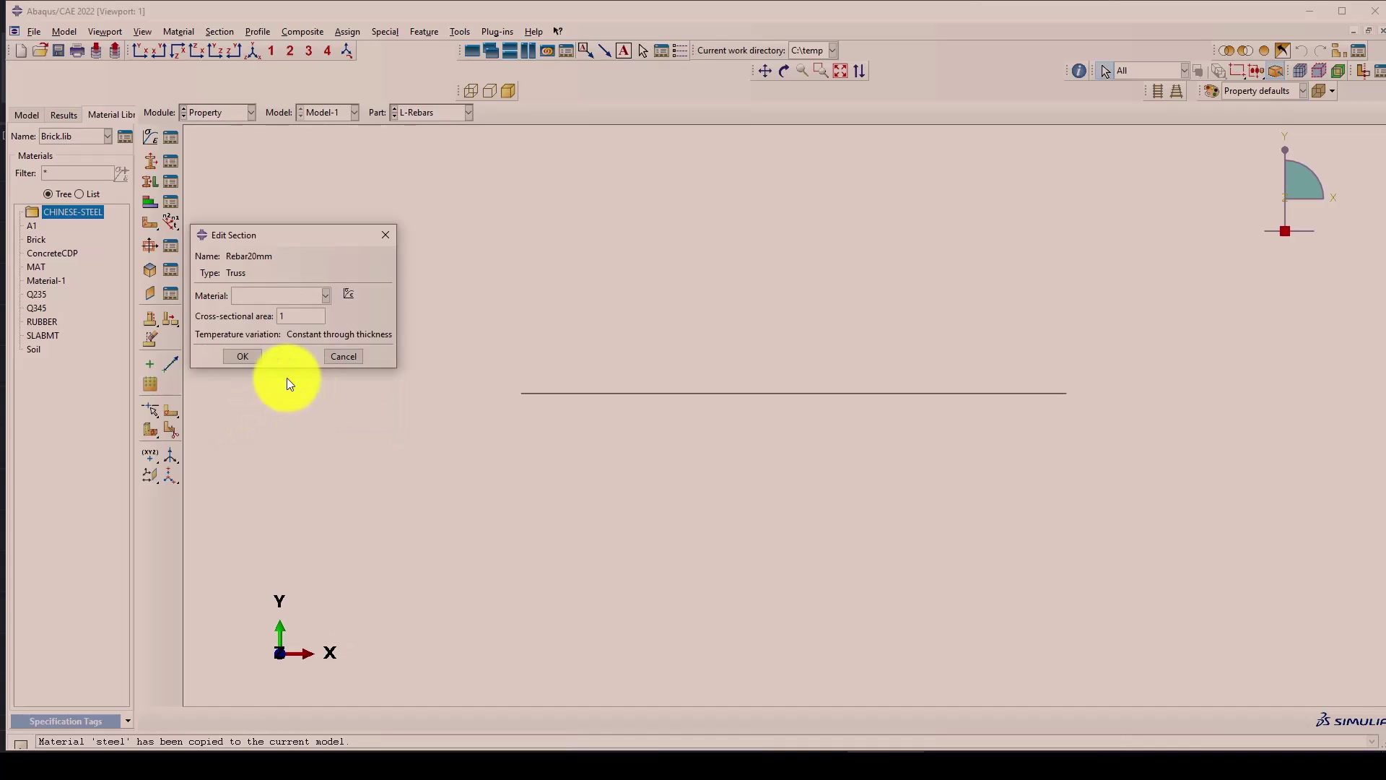
pyautogui.click(289, 295)
pyautogui.click(267, 310)
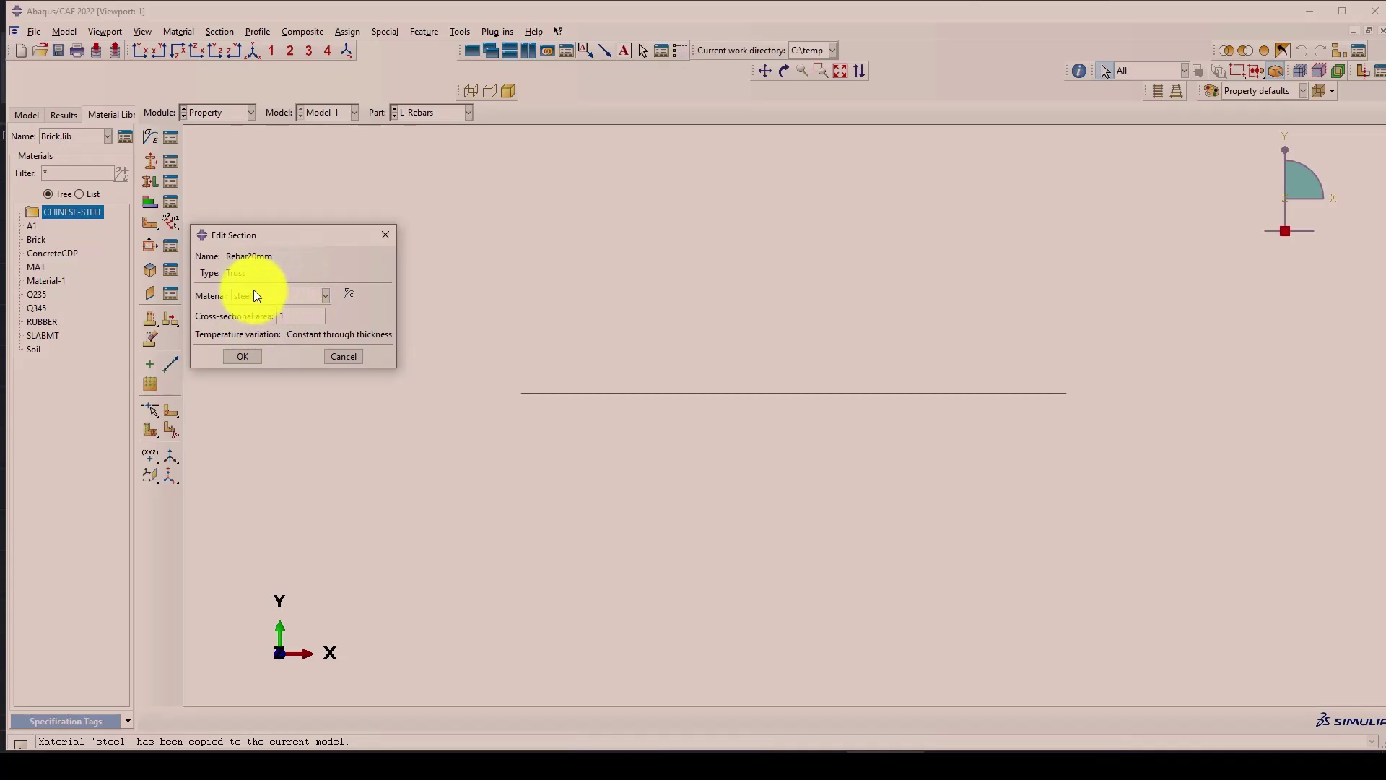
pyautogui.doubleClick(283, 315)
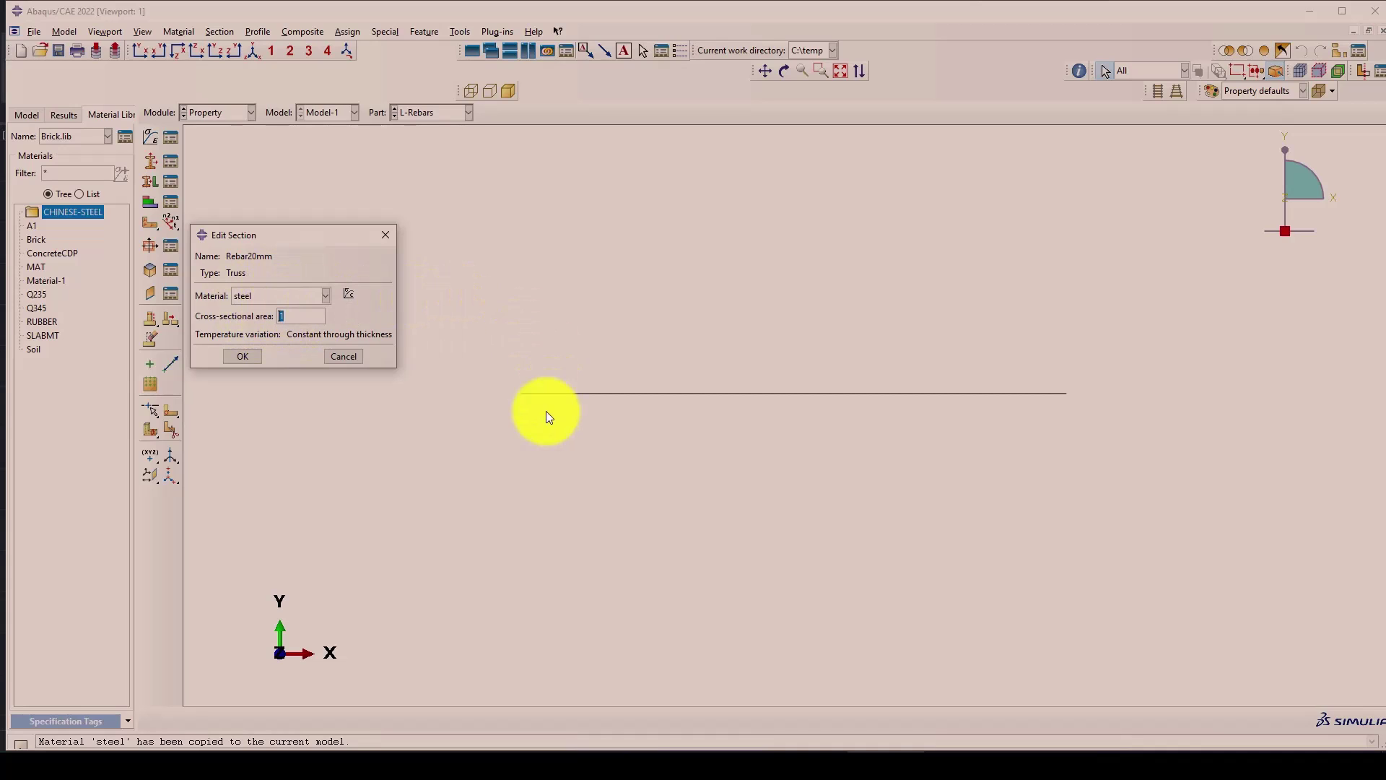
# Switch to Calculator and compute the 20 mm bar's cross-sectional area as 3.14 × 400 ÷ 4.
pyautogui.click(17, 742)
pyautogui.write('calculator')
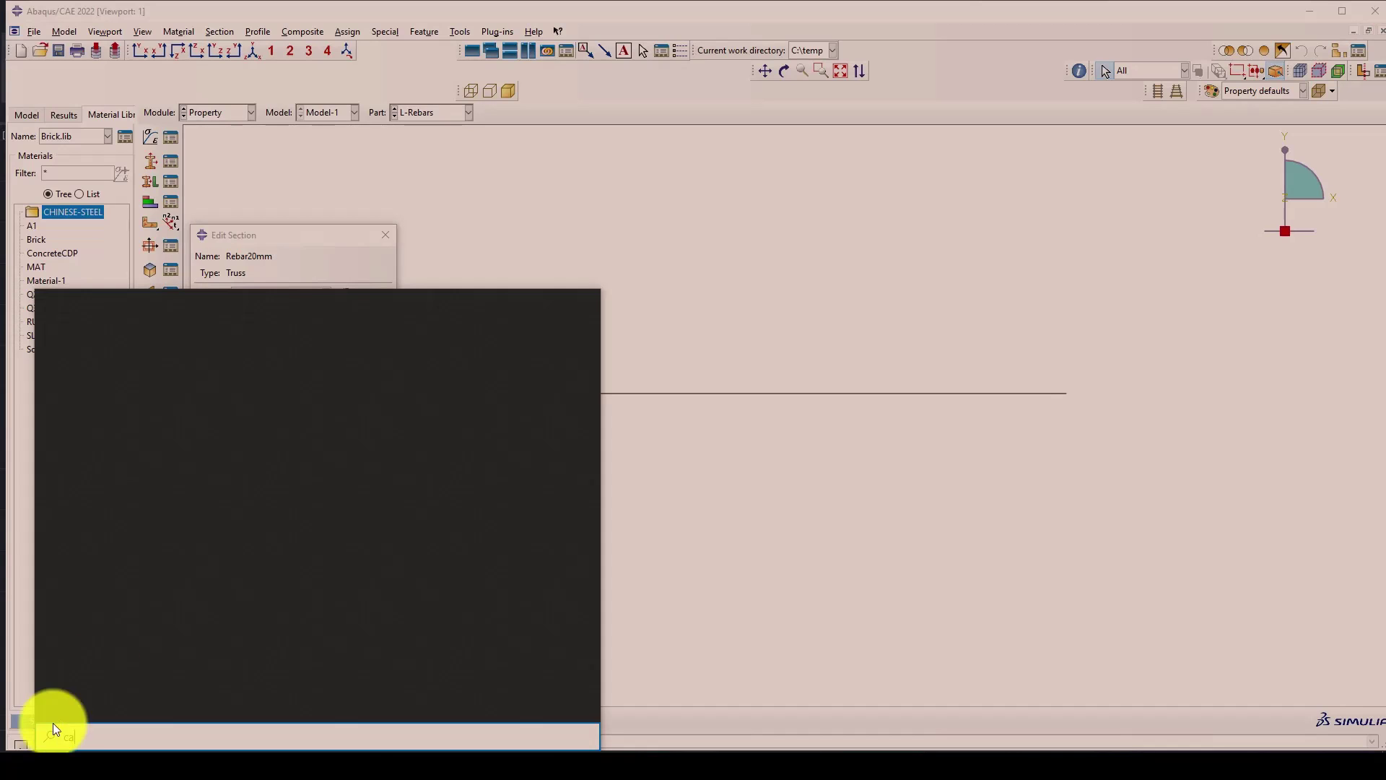
pyautogui.click(120, 379)
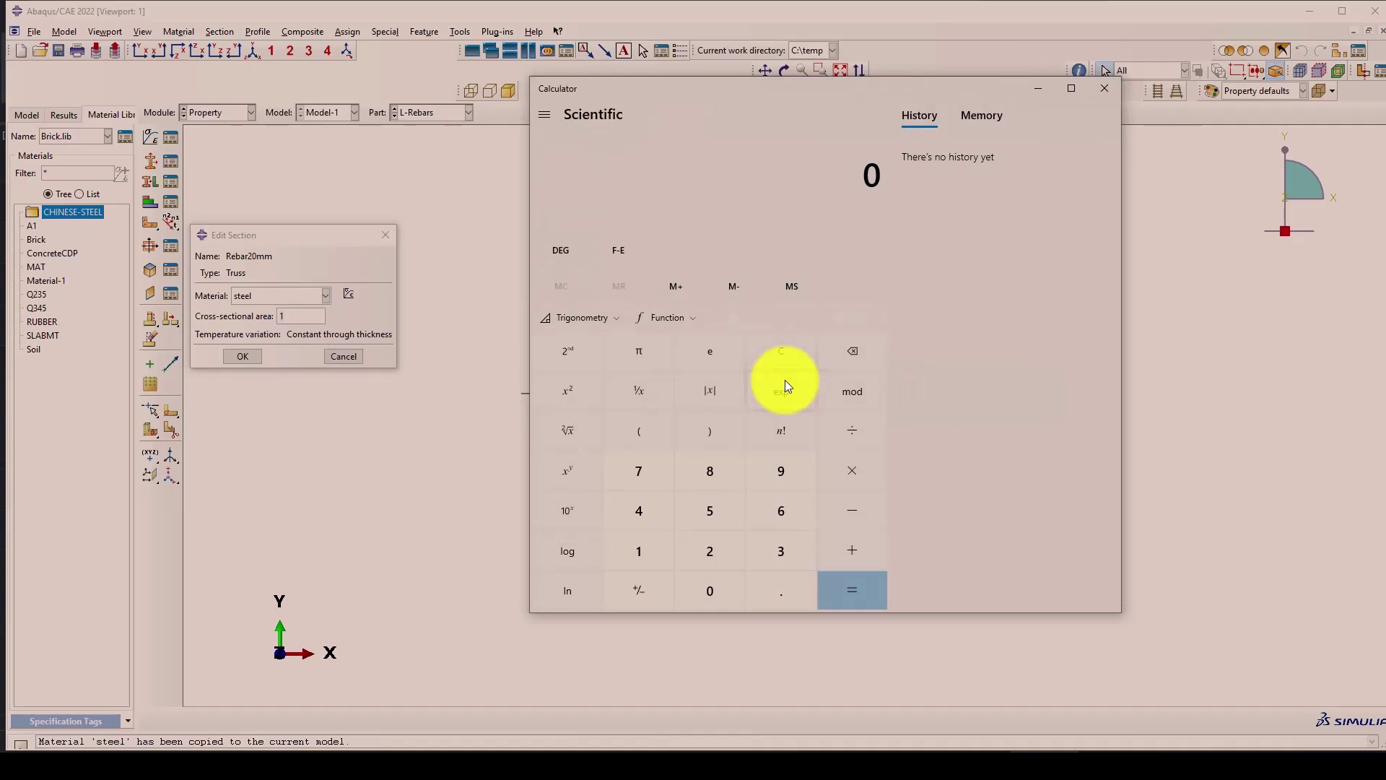
pyautogui.click(780, 550)
pyautogui.click(781, 591)
pyautogui.click(638, 550)
pyautogui.click(639, 510)
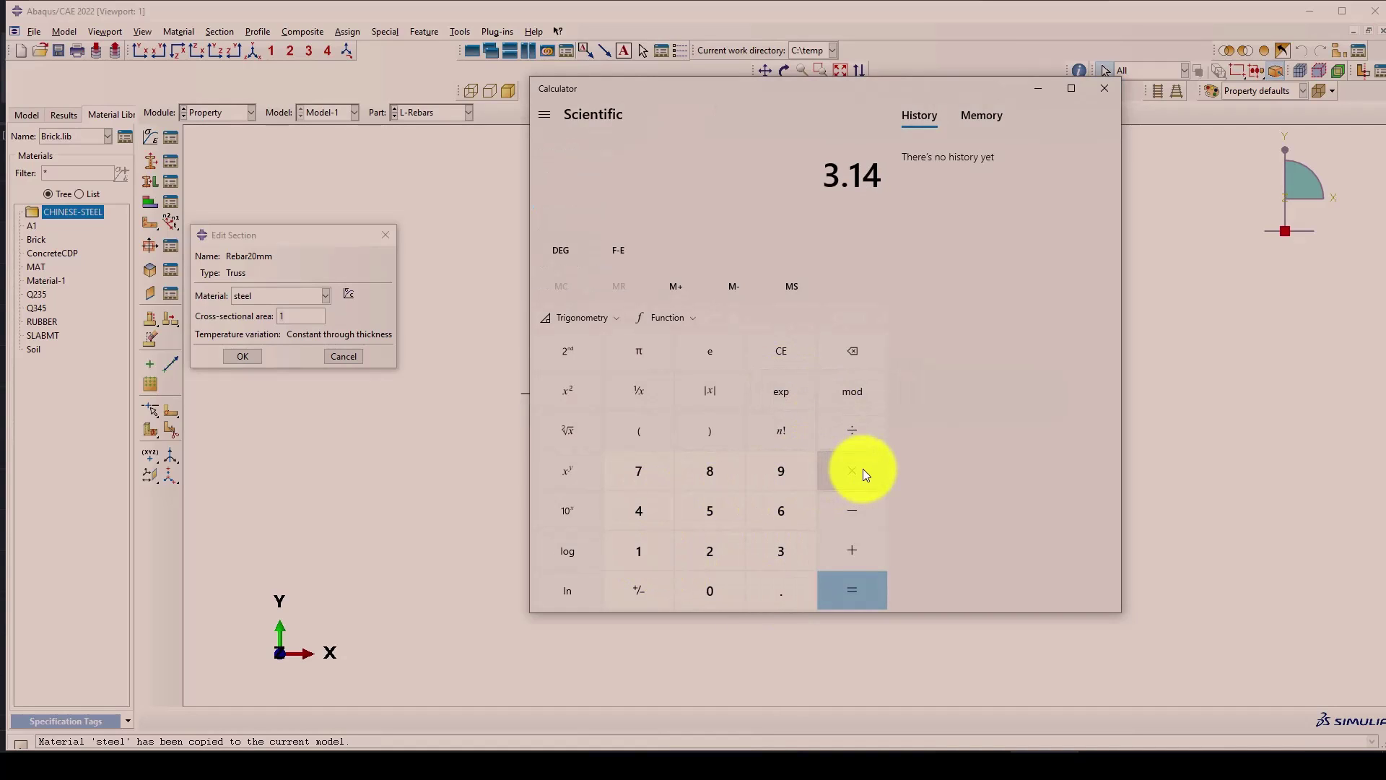
pyautogui.click(852, 470)
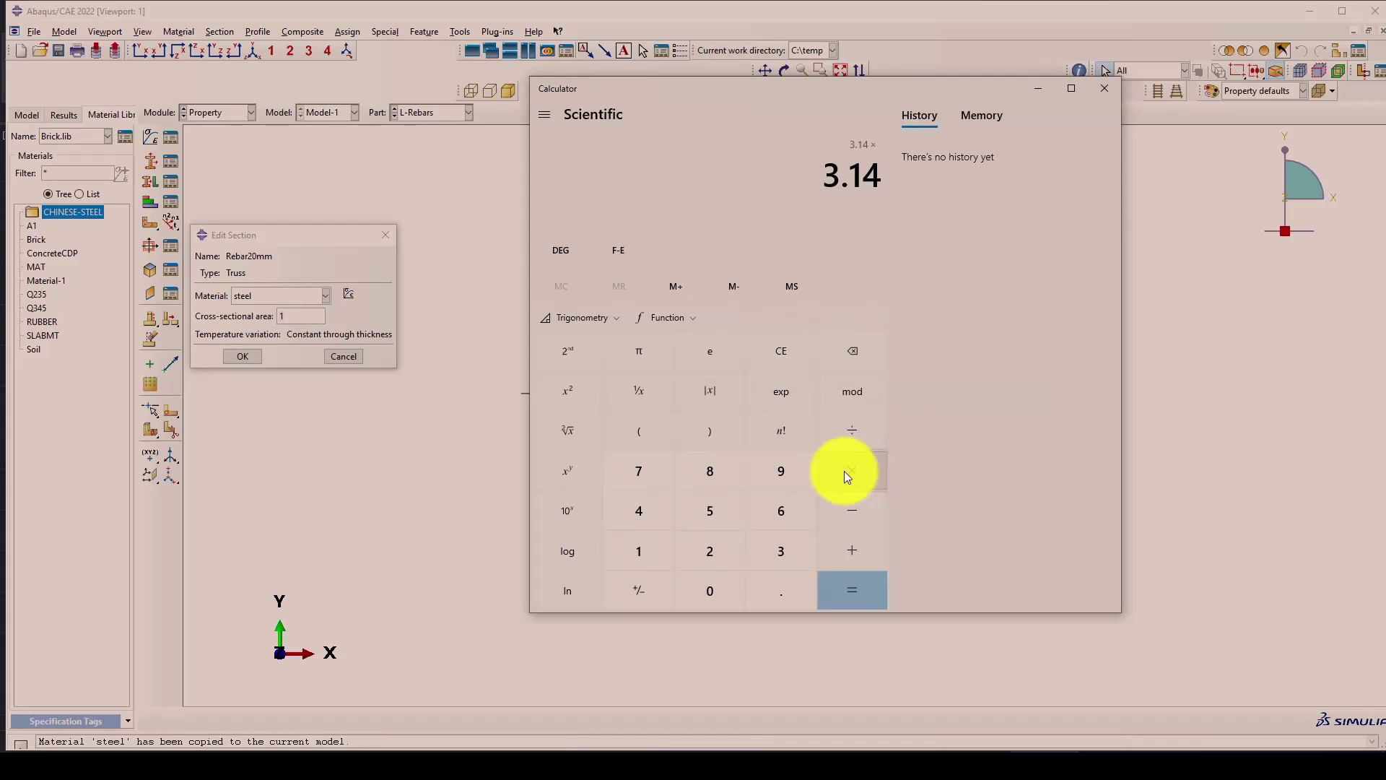
pyautogui.click(638, 513)
pyautogui.doubleClick(707, 589)
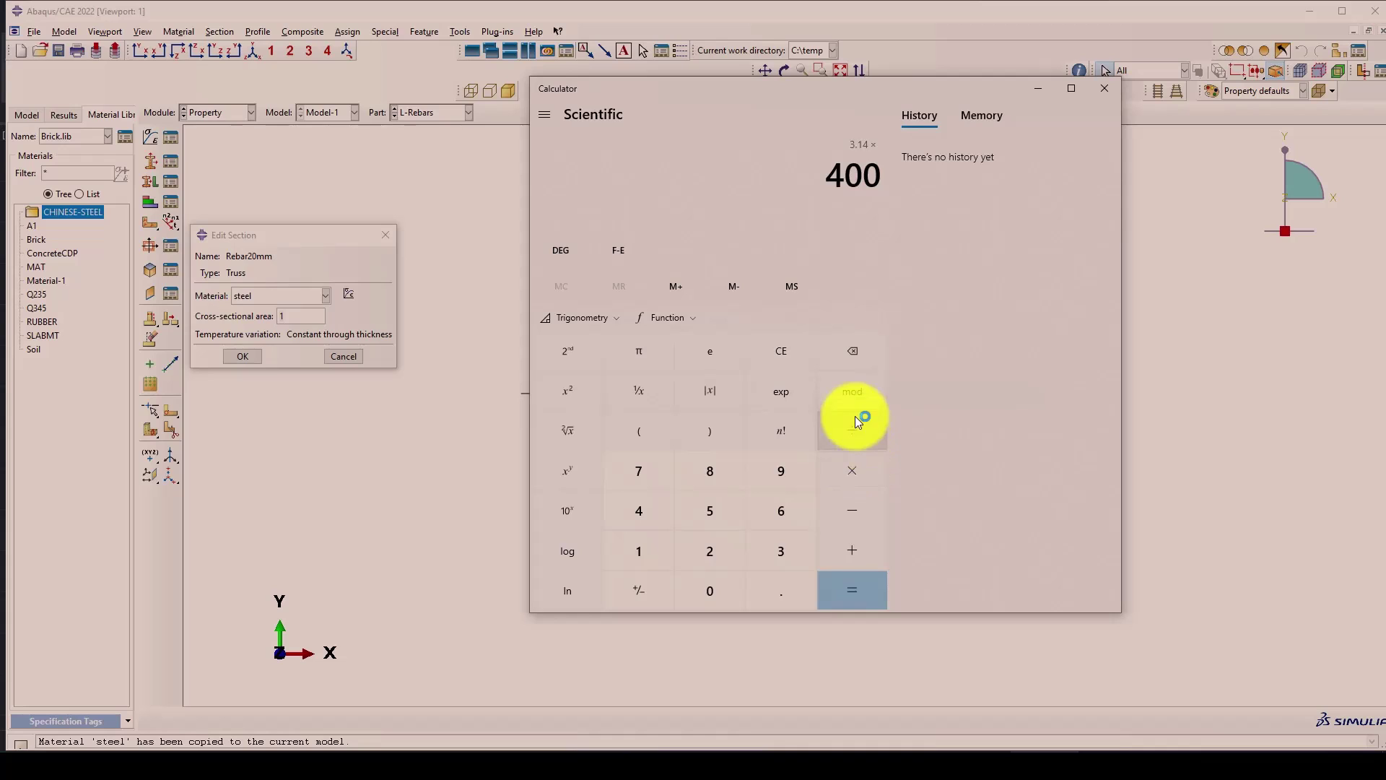
pyautogui.click(852, 587)
pyautogui.click(859, 425)
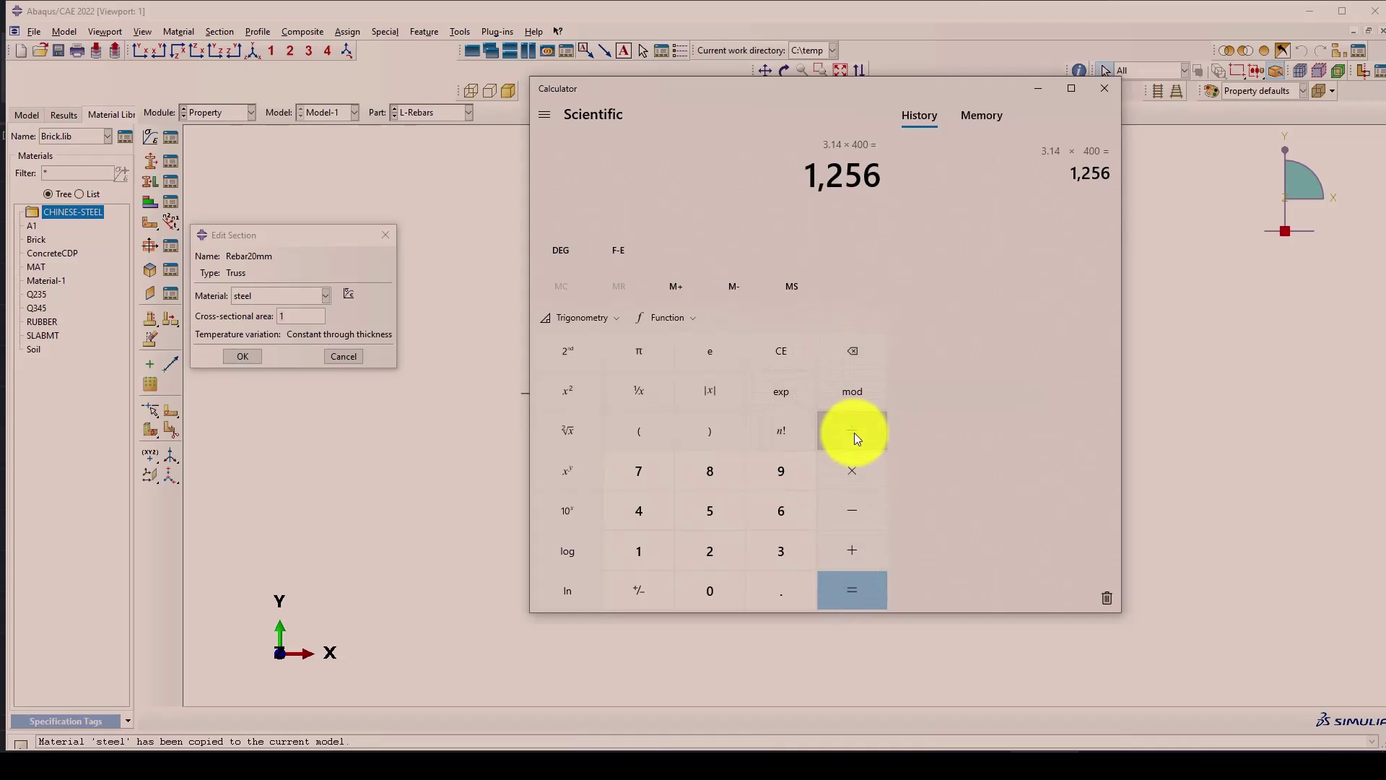
pyautogui.click(639, 511)
pyautogui.click(849, 591)
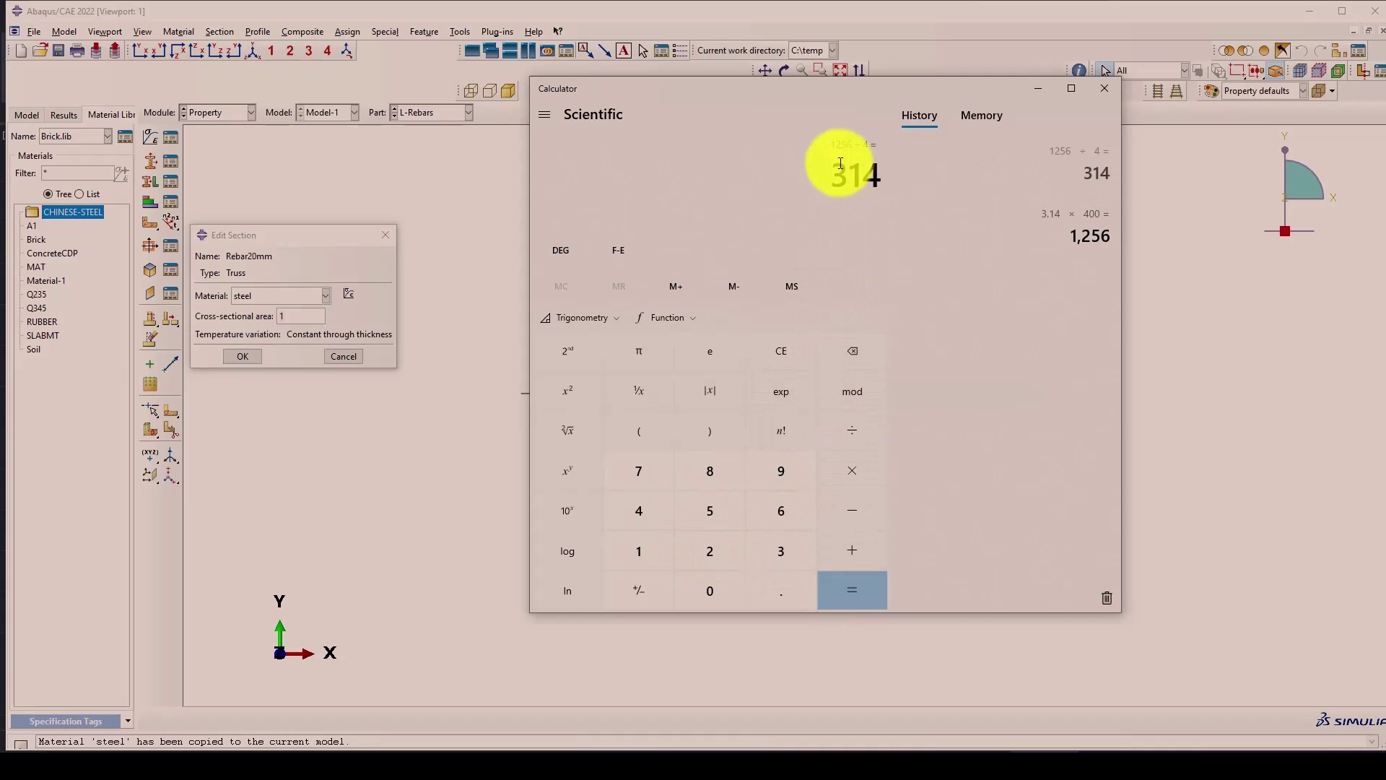
# Set the Rebar20mm section's cross-sectional area to 314 and finish the section.
pyautogui.click(277, 316)
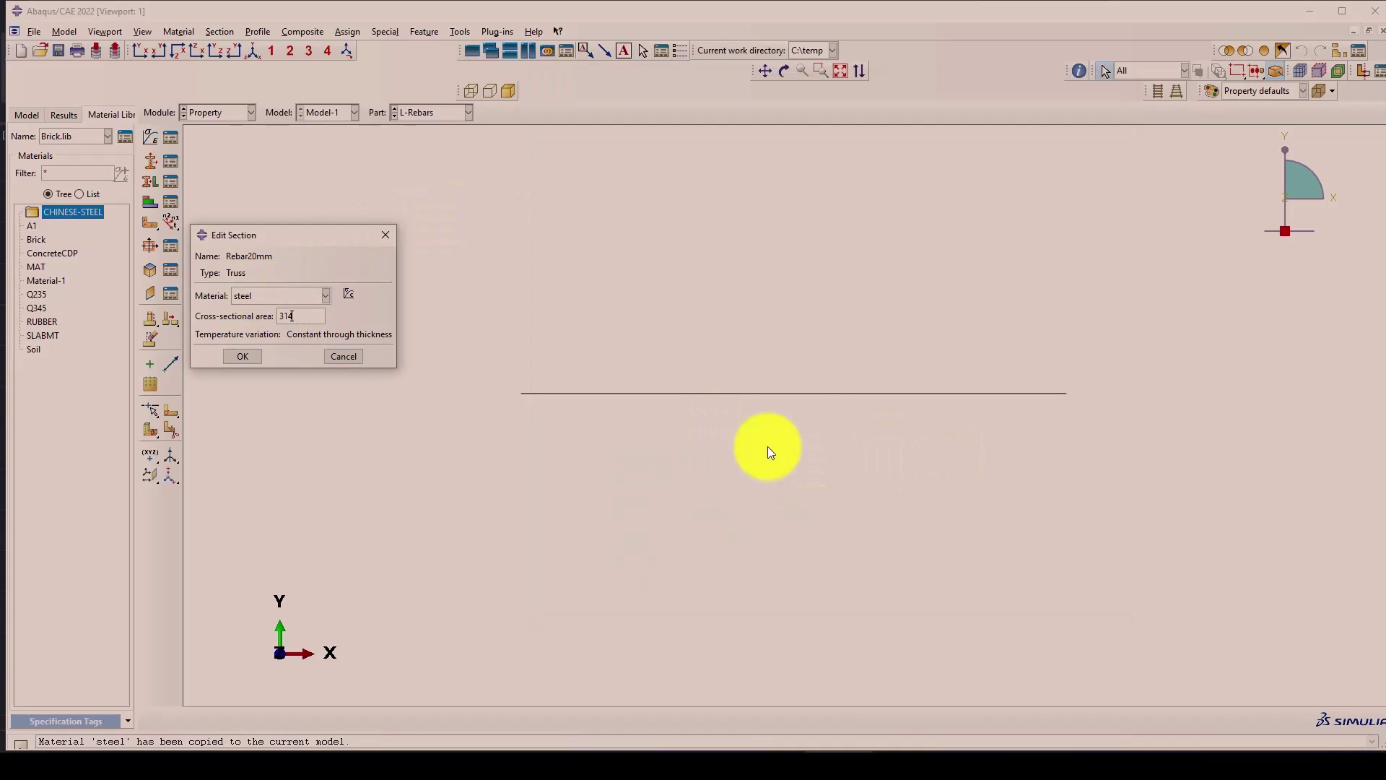
pyautogui.write('314')
pyautogui.click(244, 355)
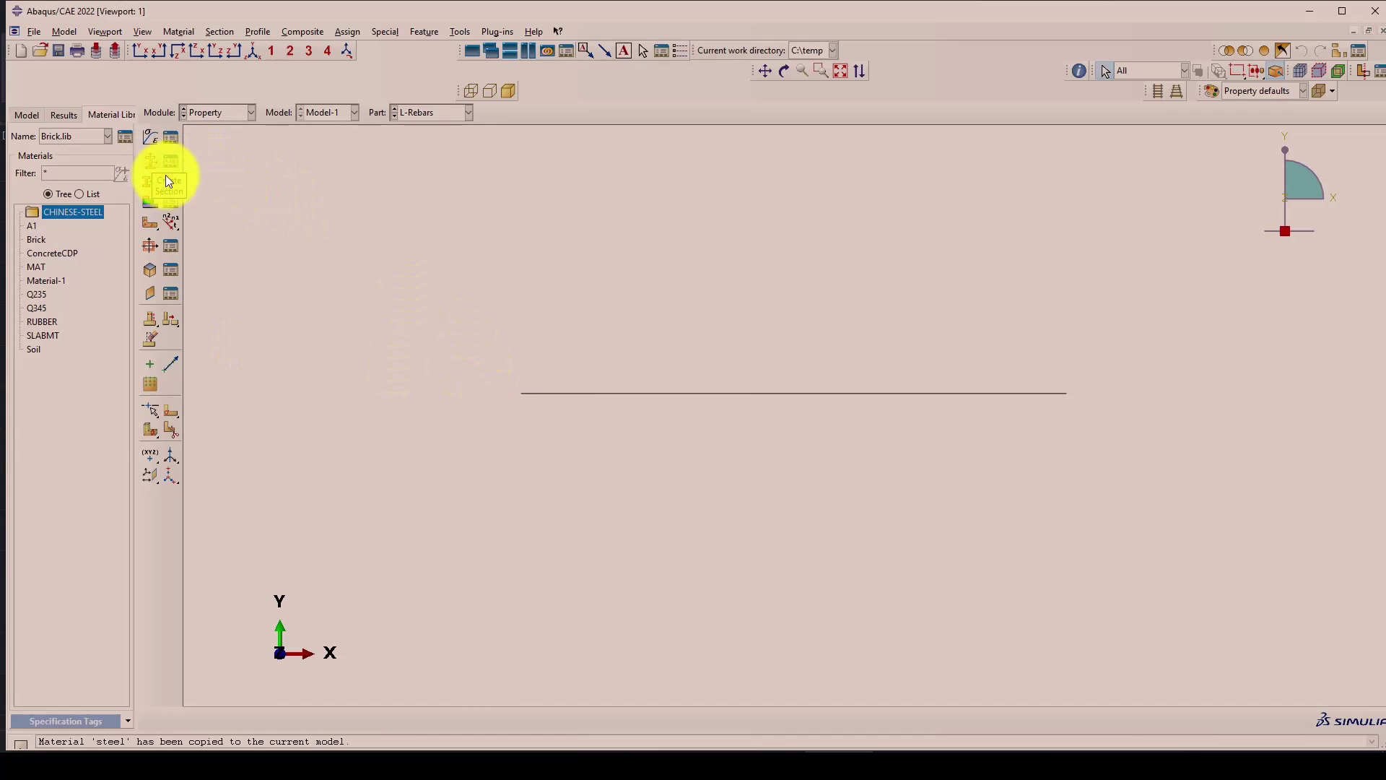
# Switch to Calculator and compute the spiral bar's cross-sectional area as 3.14 × 36 ÷ 4.
pyautogui.click(1021, 744)
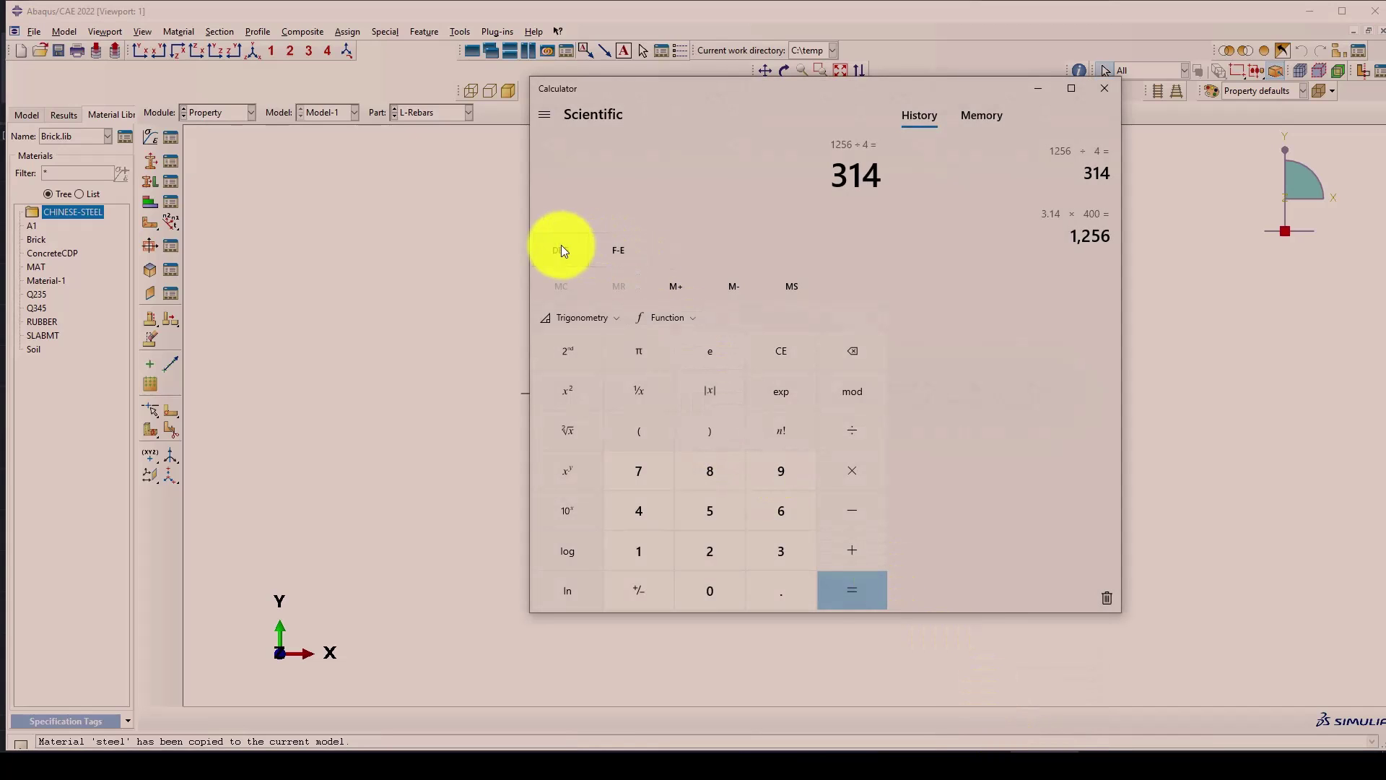
pyautogui.click(564, 250)
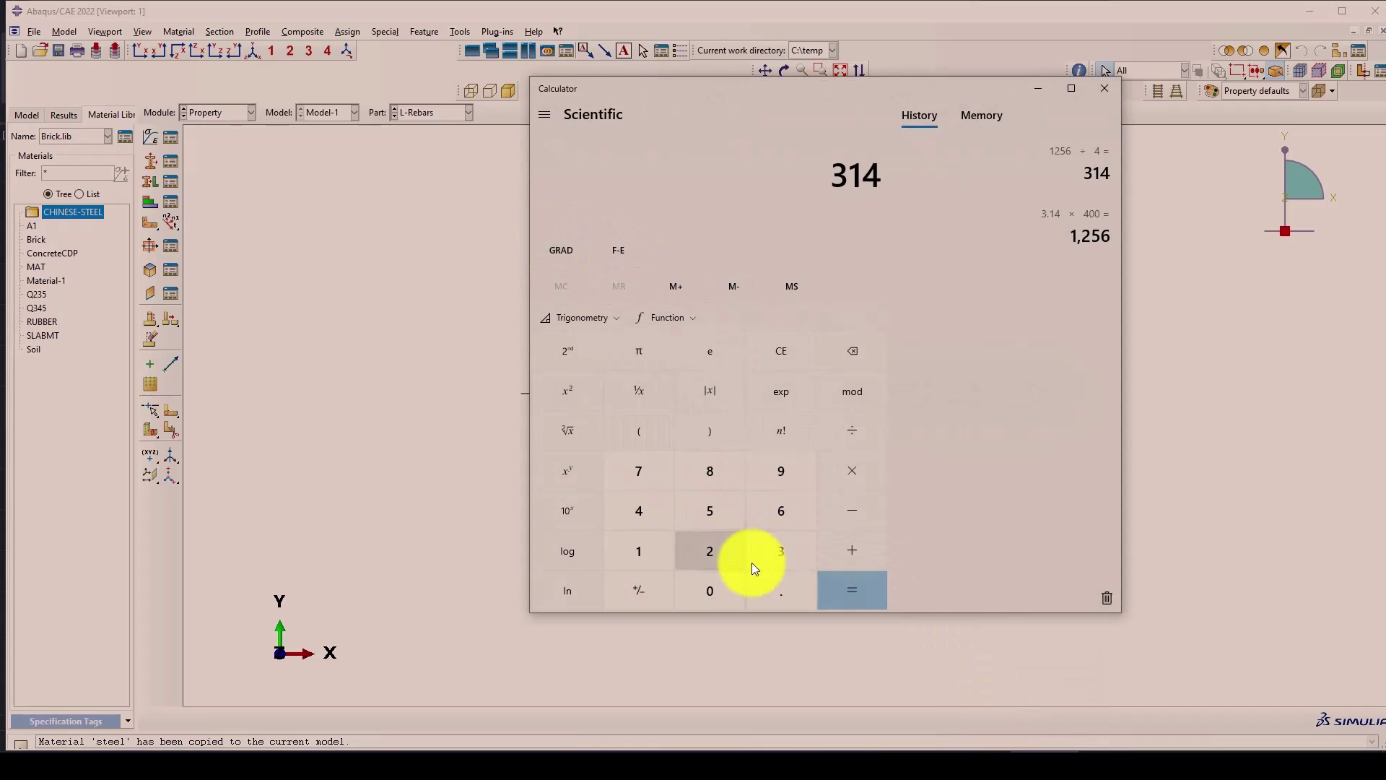
pyautogui.click(780, 551)
pyautogui.click(781, 590)
pyautogui.click(638, 551)
pyautogui.click(638, 511)
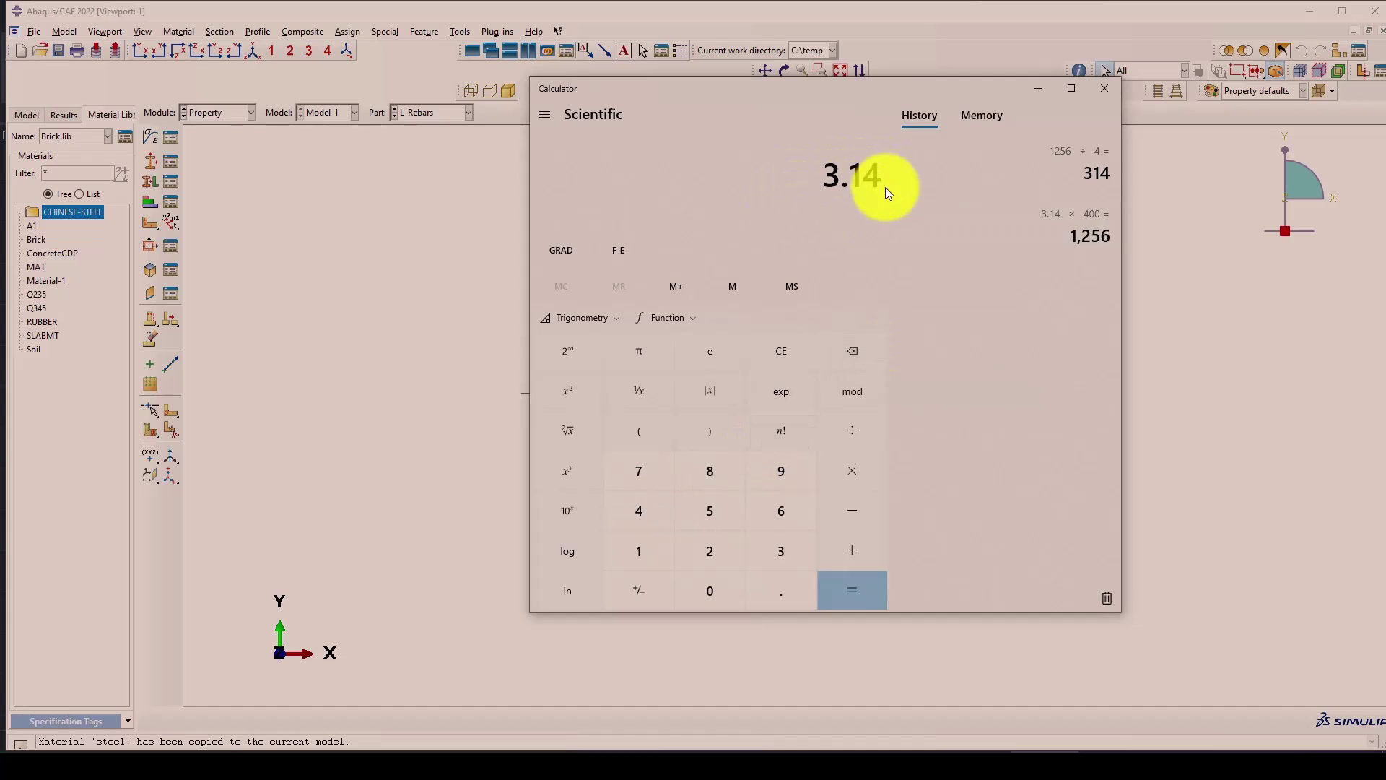
pyautogui.click(845, 471)
pyautogui.click(751, 550)
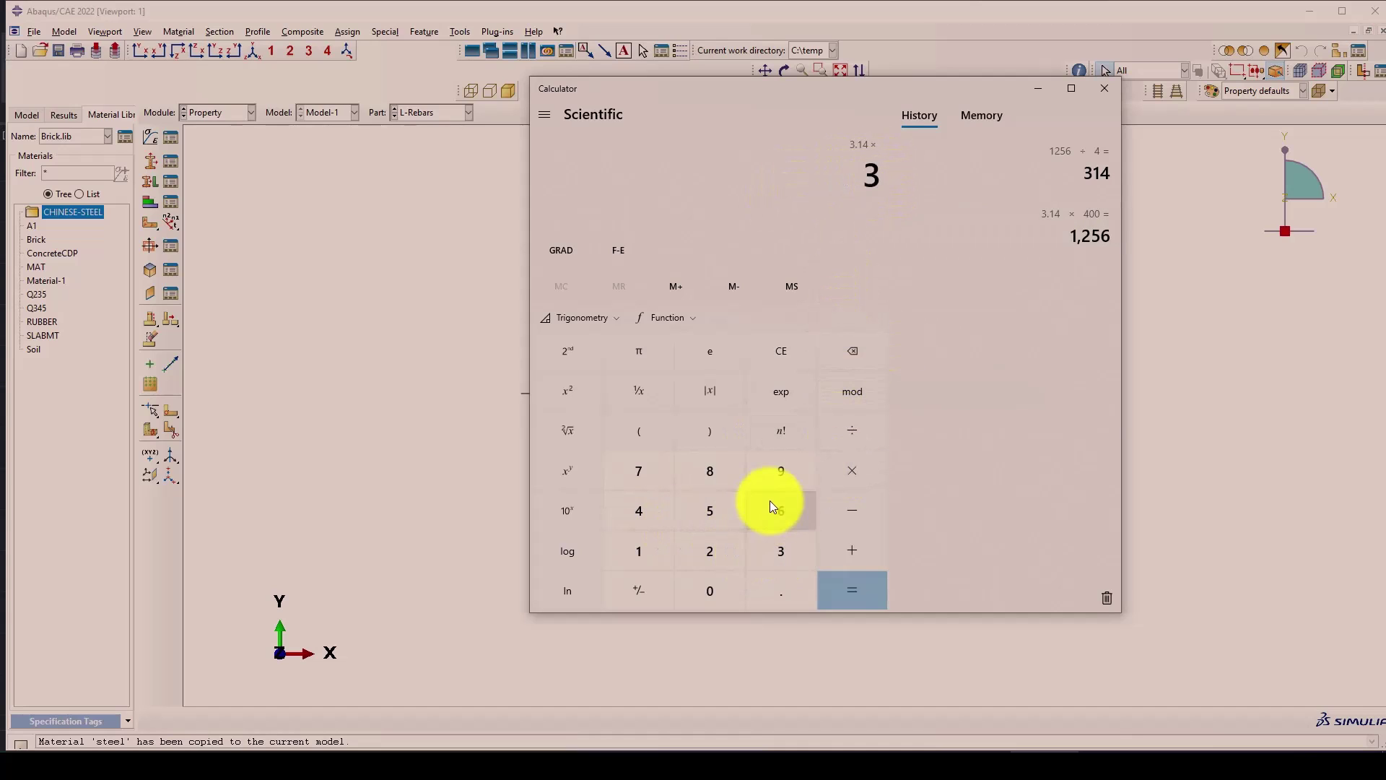
pyautogui.click(780, 511)
pyautogui.click(845, 590)
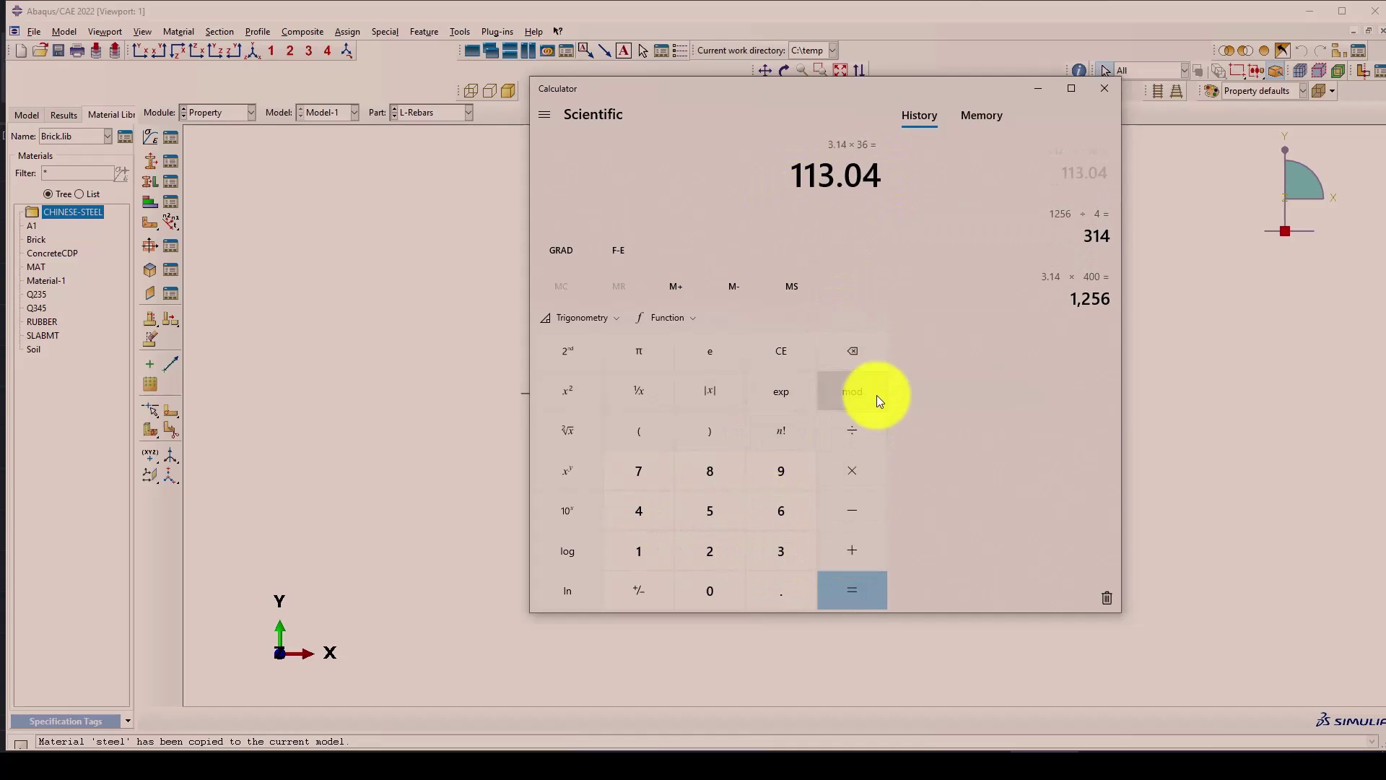
pyautogui.click(852, 431)
pyautogui.click(638, 510)
pyautogui.click(852, 589)
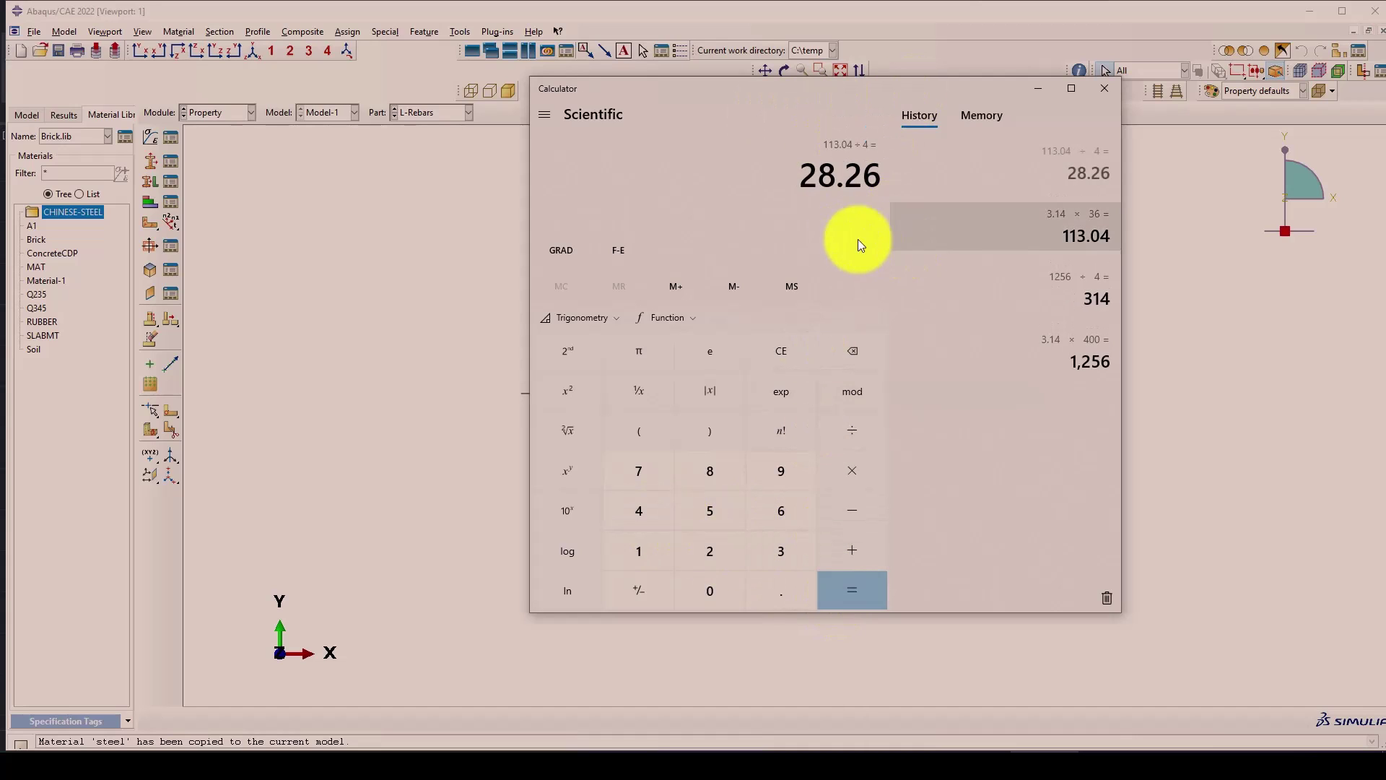
pyautogui.click(1038, 88)
# Start a truss section named Spiral in the beam category and assign it the steel material.
pyautogui.click(158, 157)
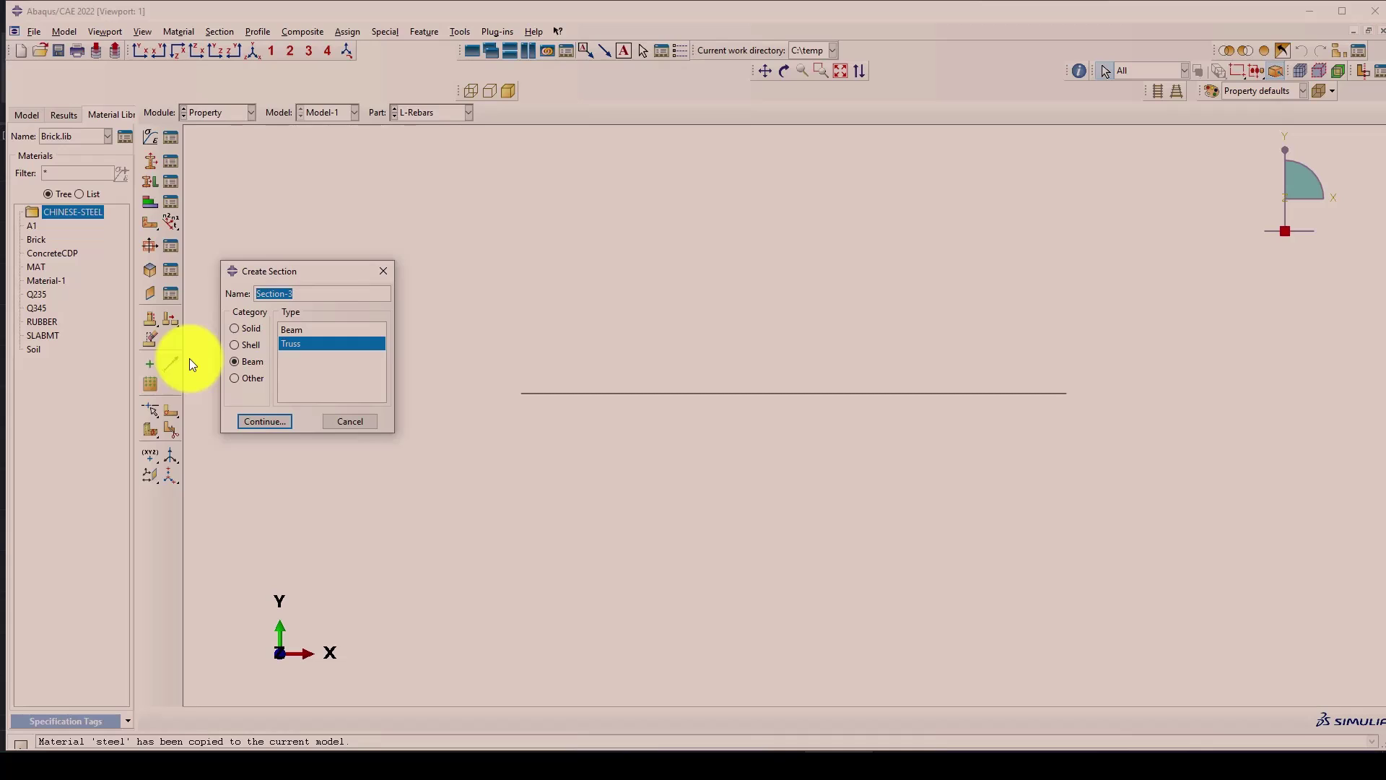
pyautogui.write('Spiral')
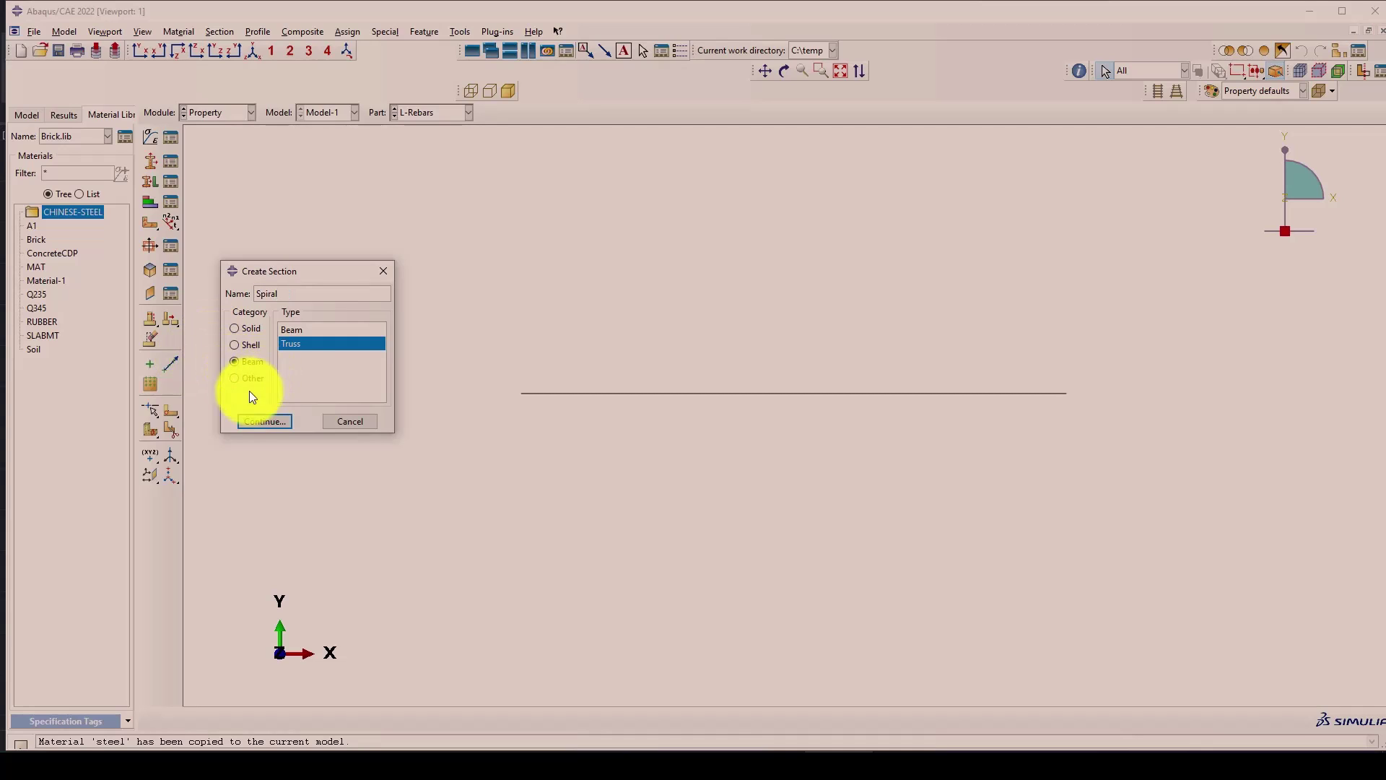
pyautogui.click(263, 421)
pyautogui.click(253, 296)
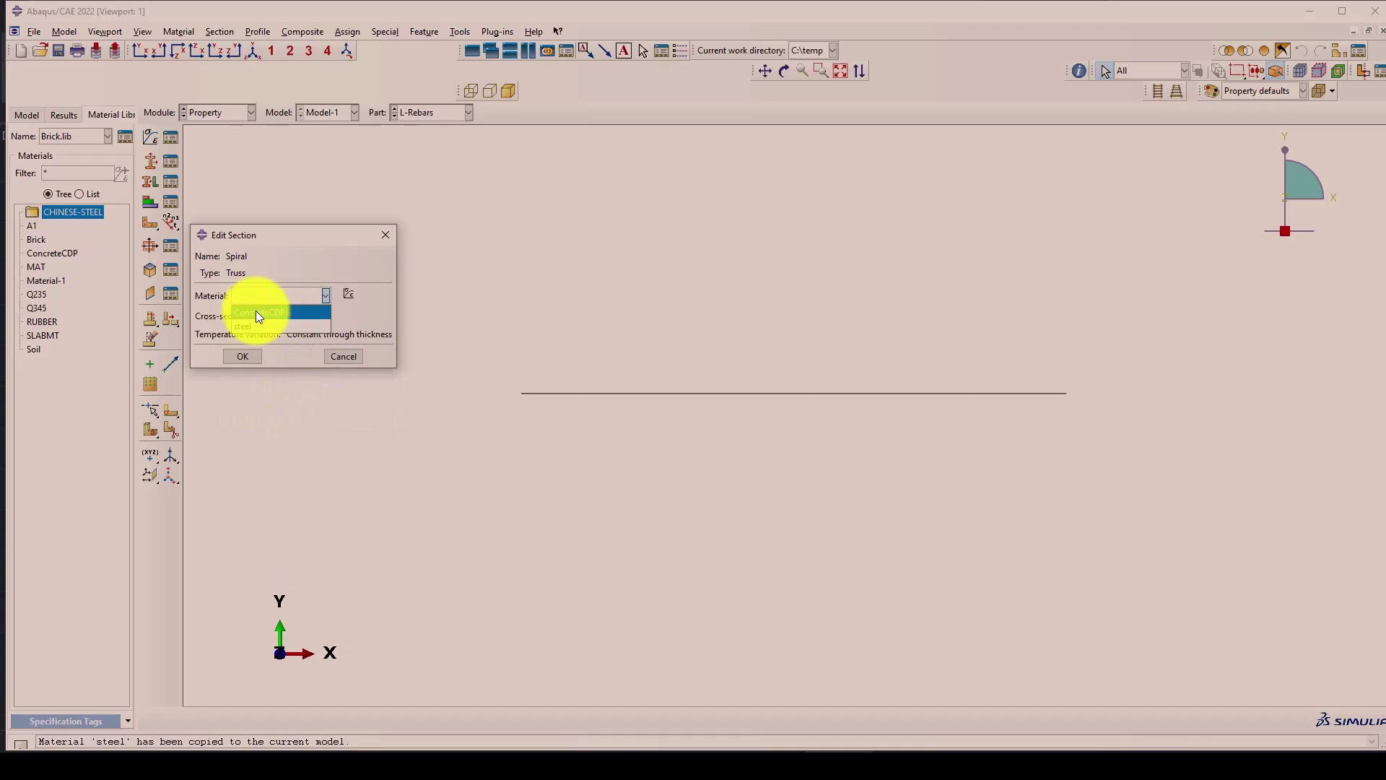
pyautogui.click(255, 311)
pyautogui.click(253, 295)
pyautogui.click(250, 326)
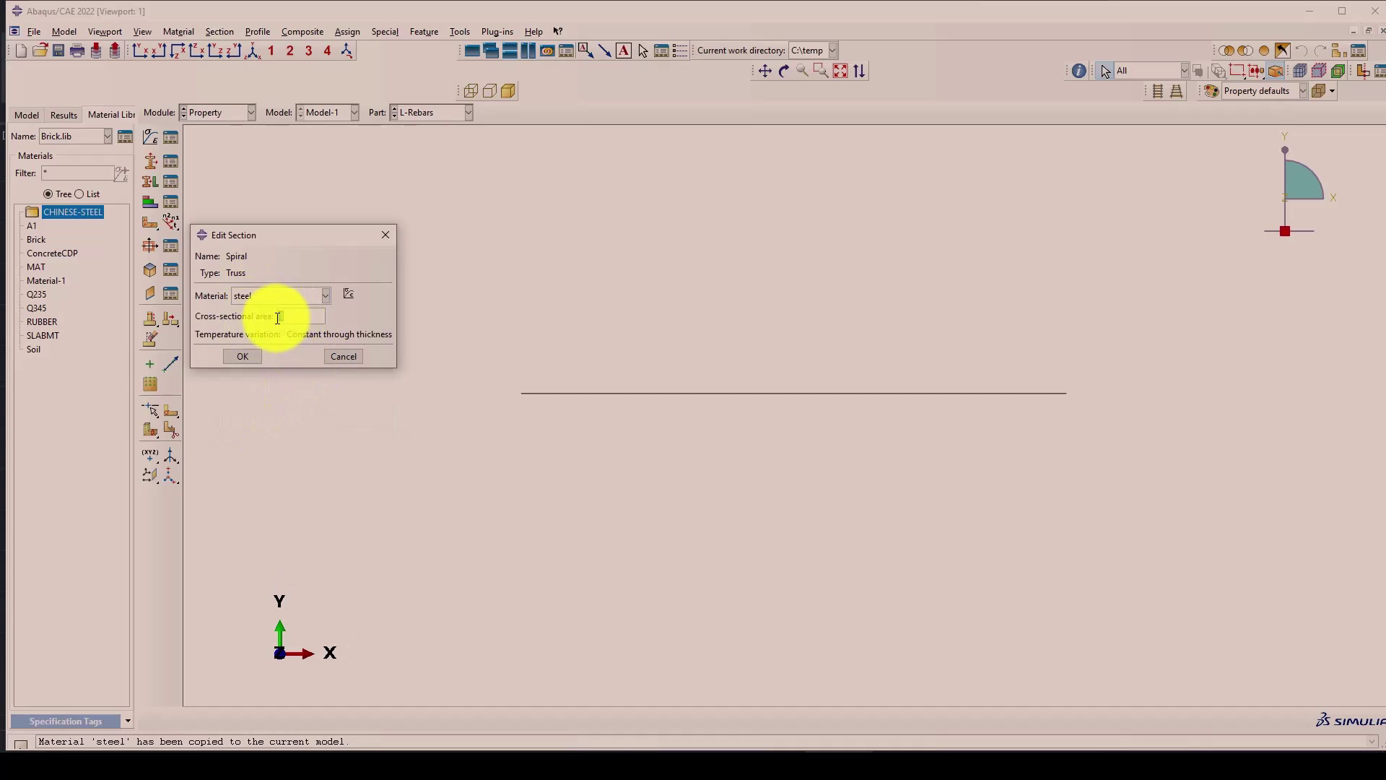
# Set the Spiral section's cross-sectional area to 28.26, check it against the calculator, and finish the section.
pyautogui.click(278, 318)
pyautogui.write('28')
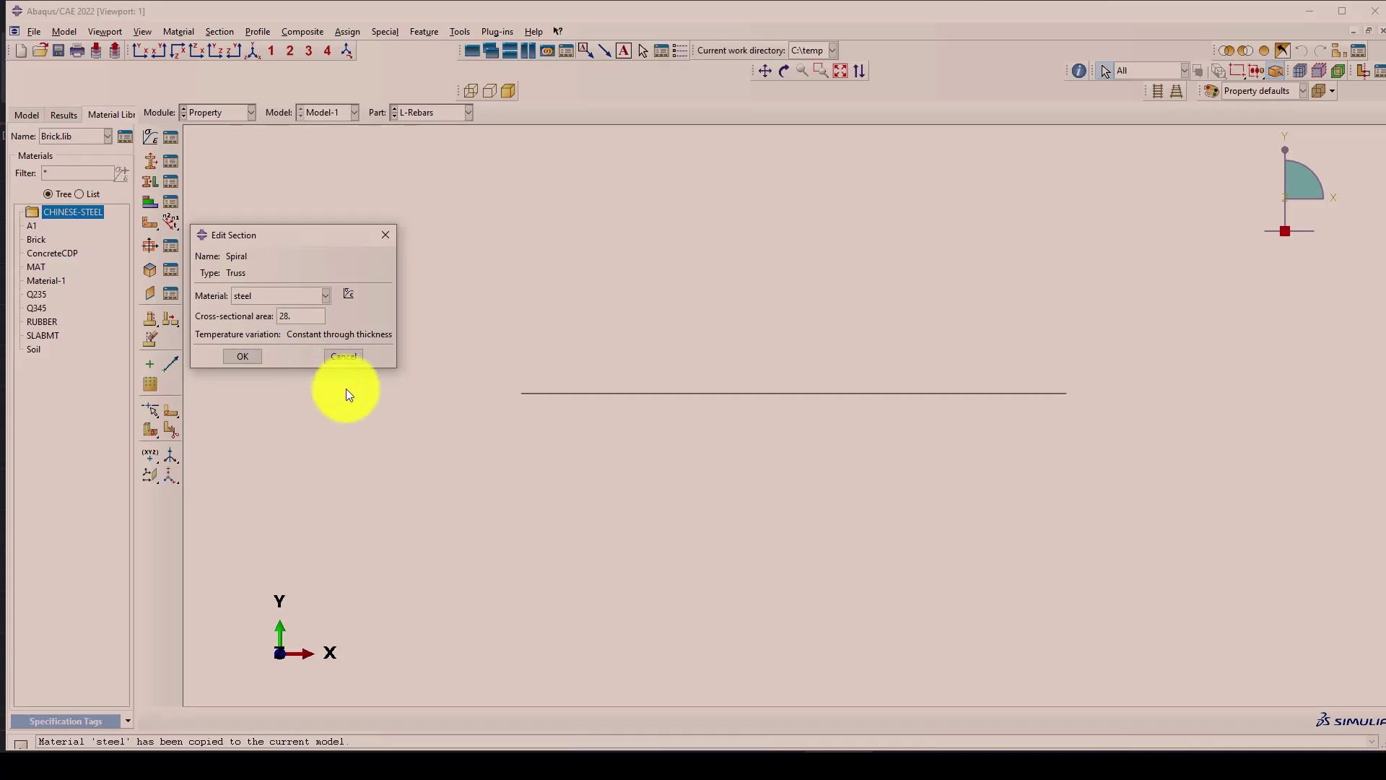
pyautogui.write('.26')
pyautogui.click(1034, 753)
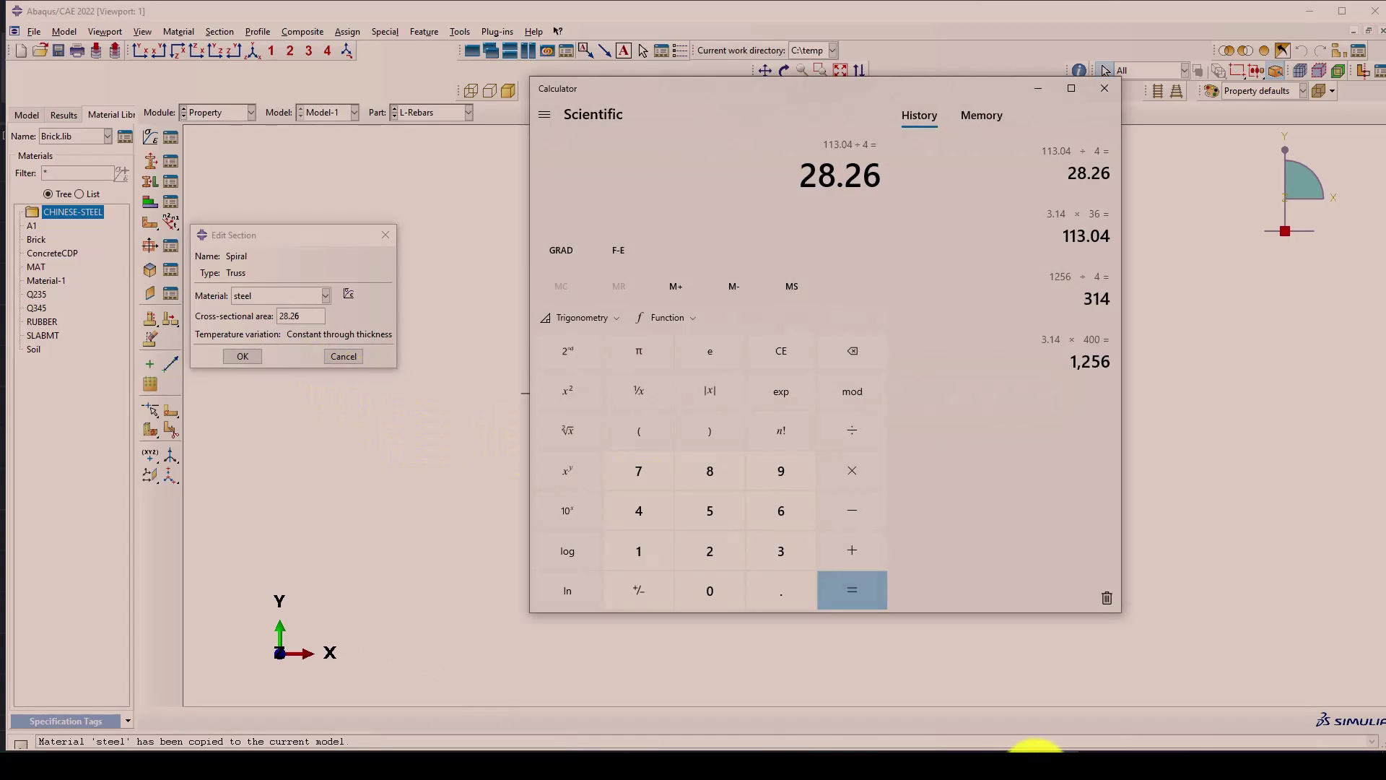
pyautogui.click(248, 355)
pyautogui.click(242, 356)
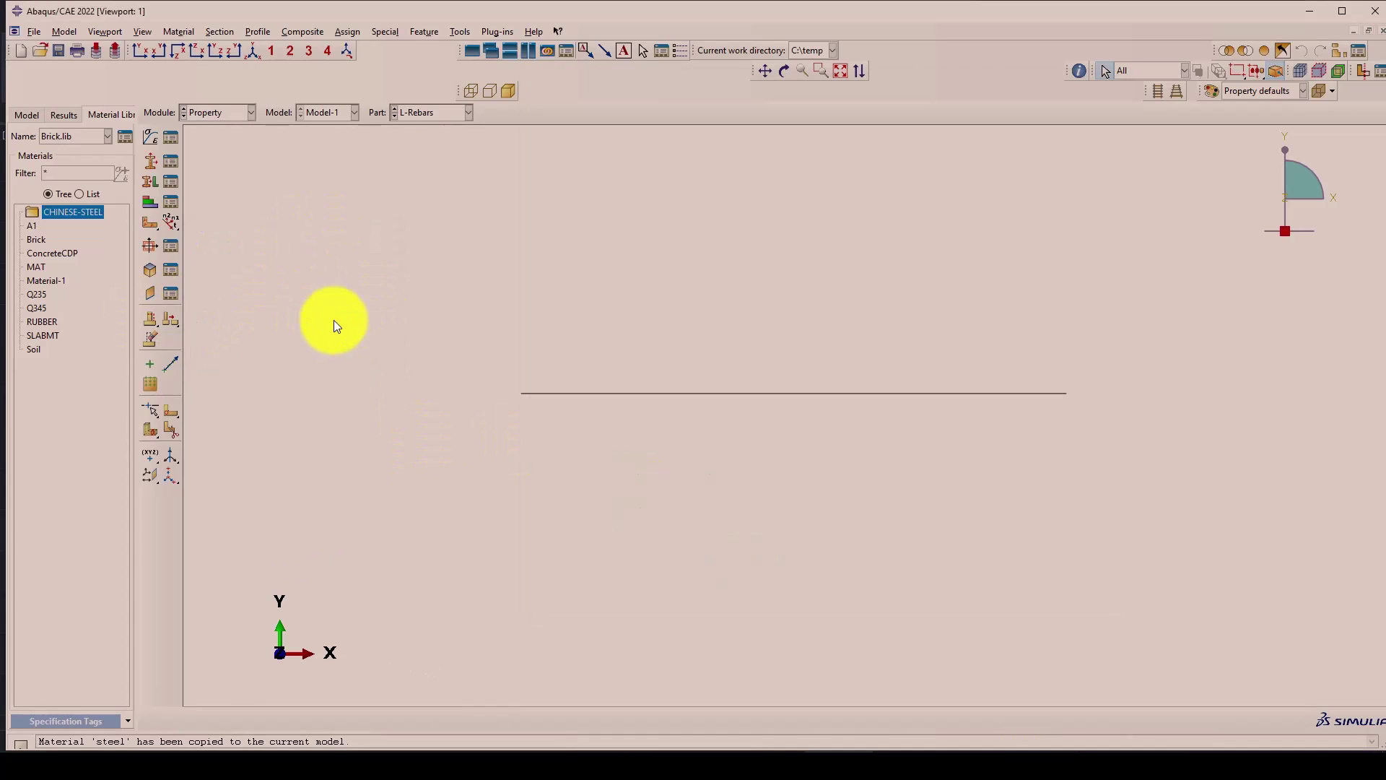
# Assign the Rebar20mm truss section to the straight bar of the L-Rebars part.
pyautogui.click(150, 181)
pyautogui.click(722, 394)
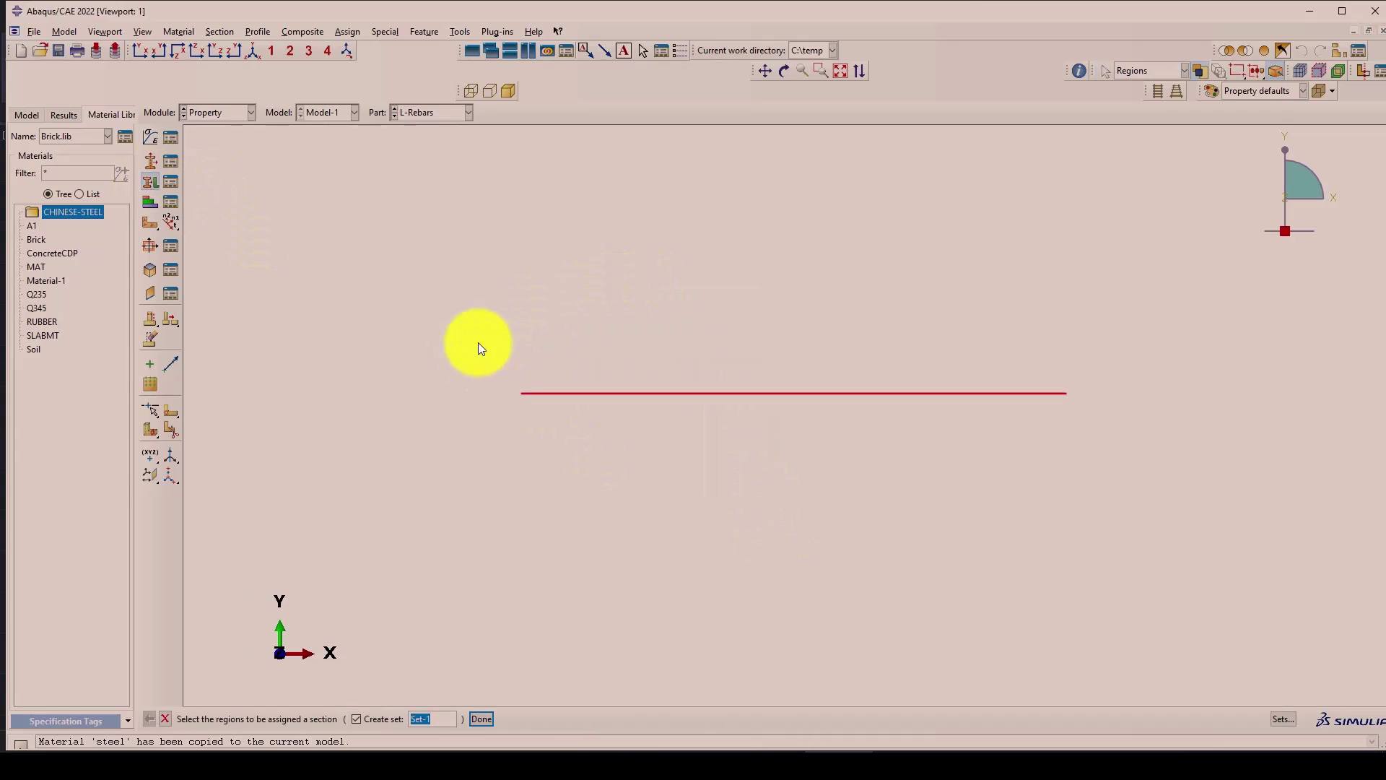
pyautogui.middleClick(462, 514)
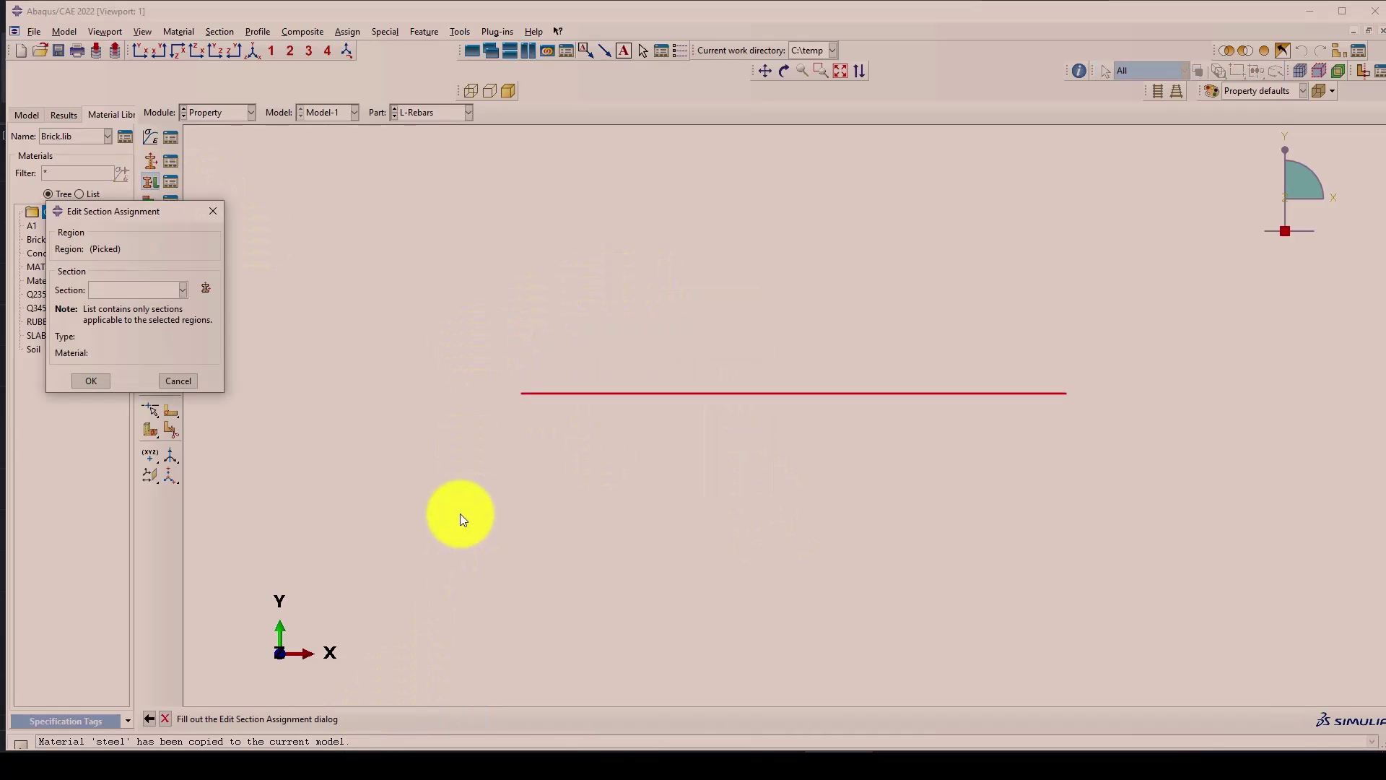
pyautogui.click(146, 293)
pyautogui.click(131, 305)
pyautogui.click(93, 380)
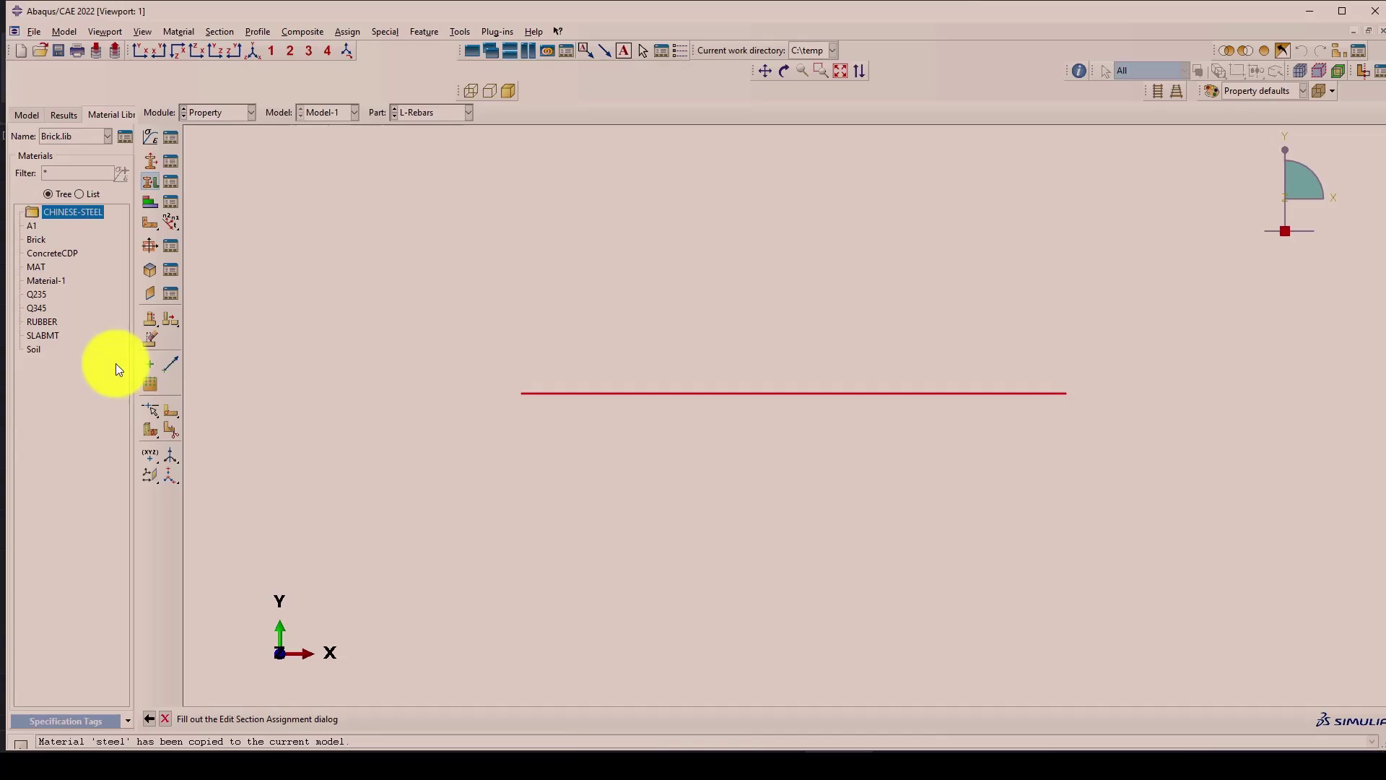
# Switch to the Spiral part and assign the Spiral truss section to its whole wire.
pyautogui.click(429, 115)
pyautogui.click(420, 154)
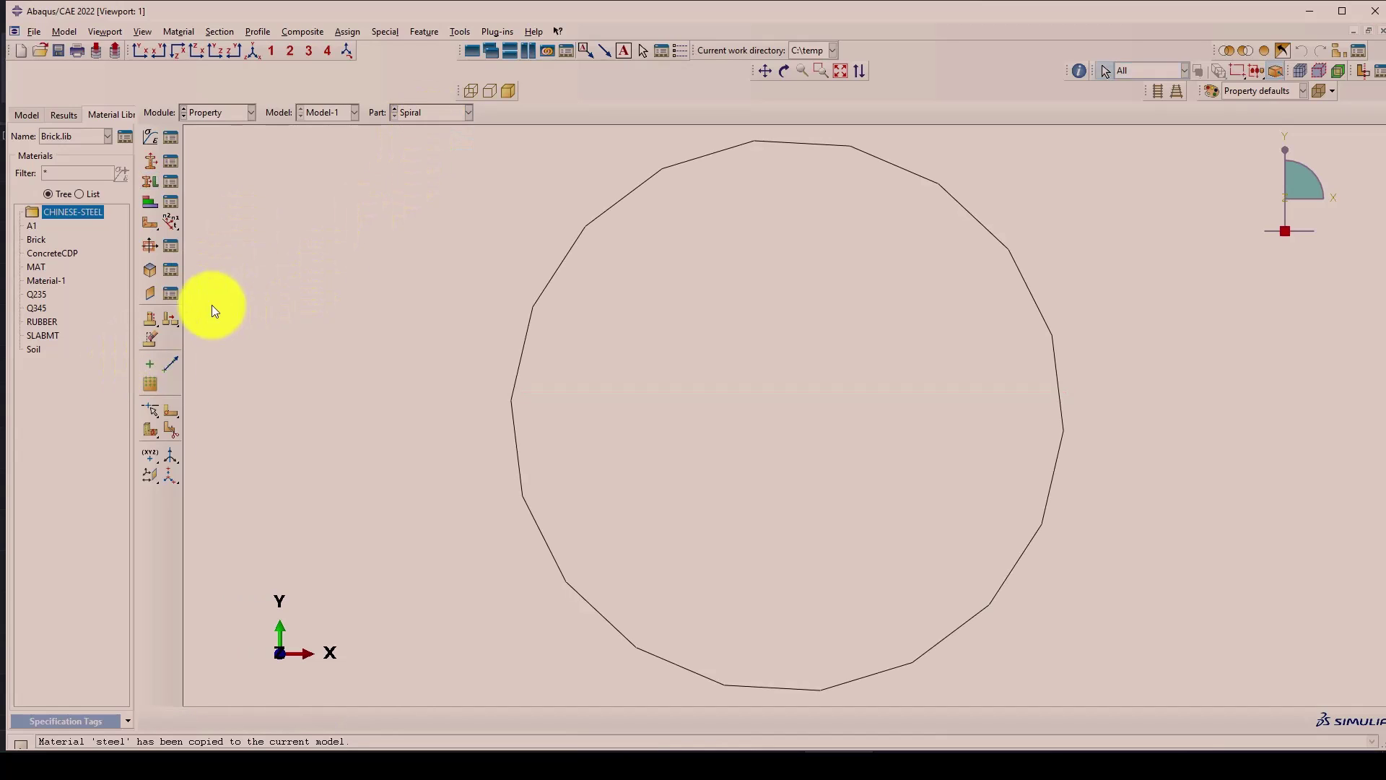
pyautogui.click(150, 182)
pyautogui.scroll(-2, 660, 350)
pyautogui.click(769, 608)
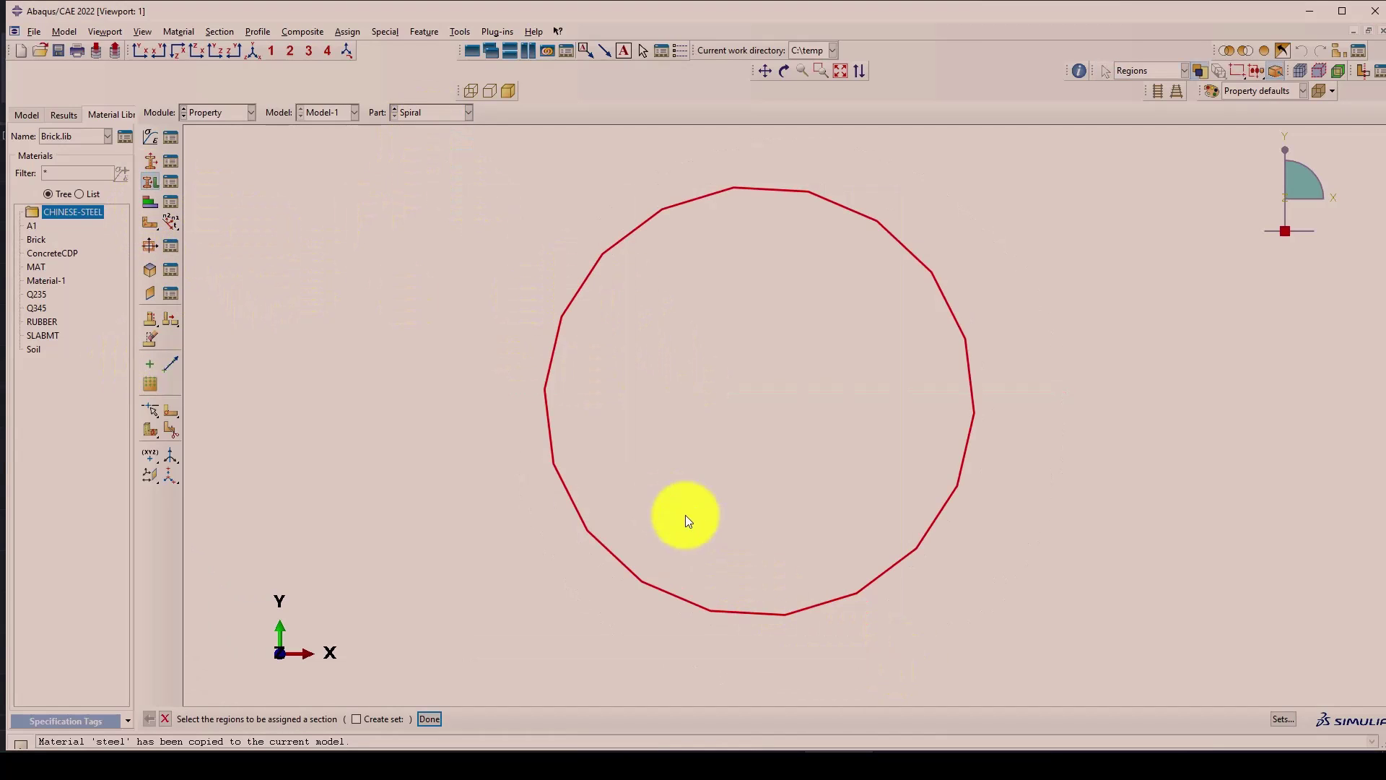
pyautogui.middleClick(686, 514)
pyautogui.click(130, 290)
pyautogui.click(128, 318)
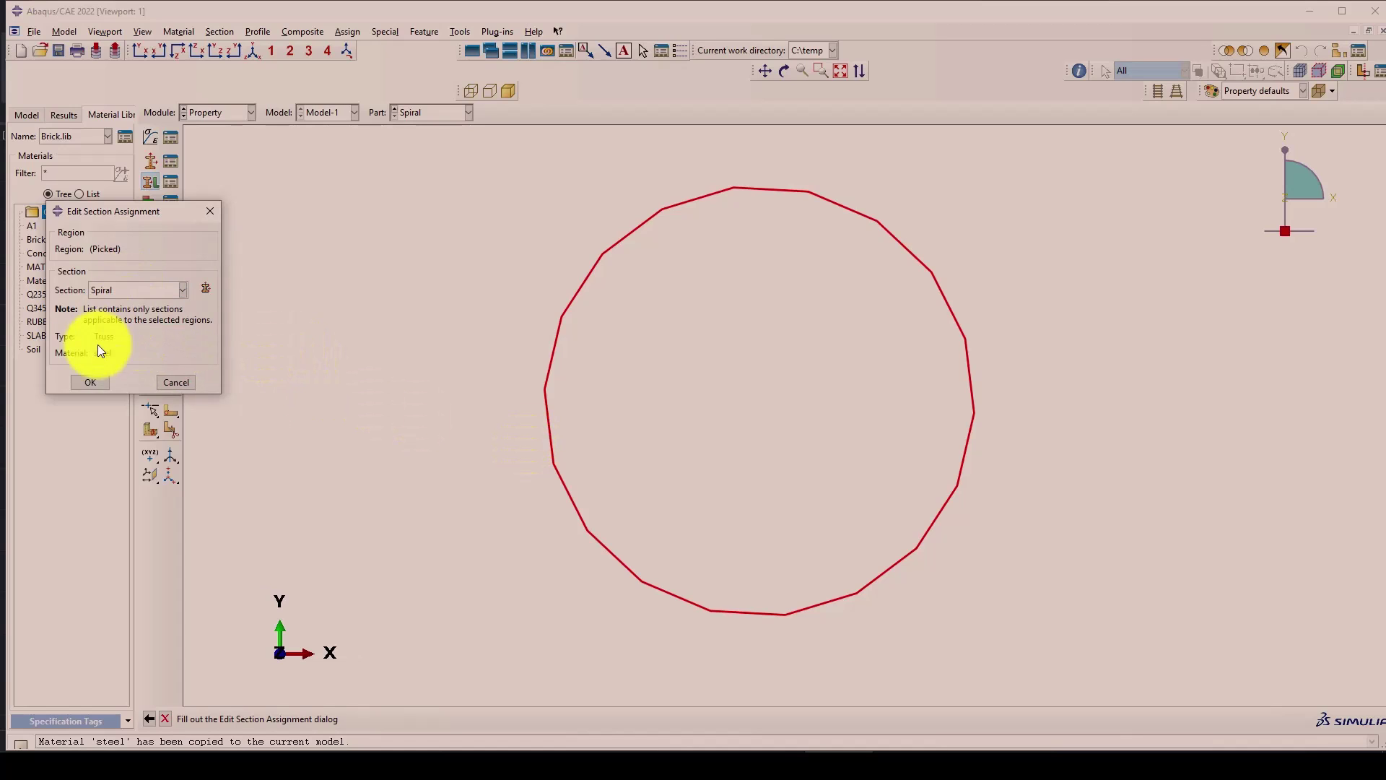
pyautogui.click(91, 380)
# Switch to the Circle-Column part and assign the Concrete section to the cylinder.
pyautogui.click(426, 113)
pyautogui.click(426, 130)
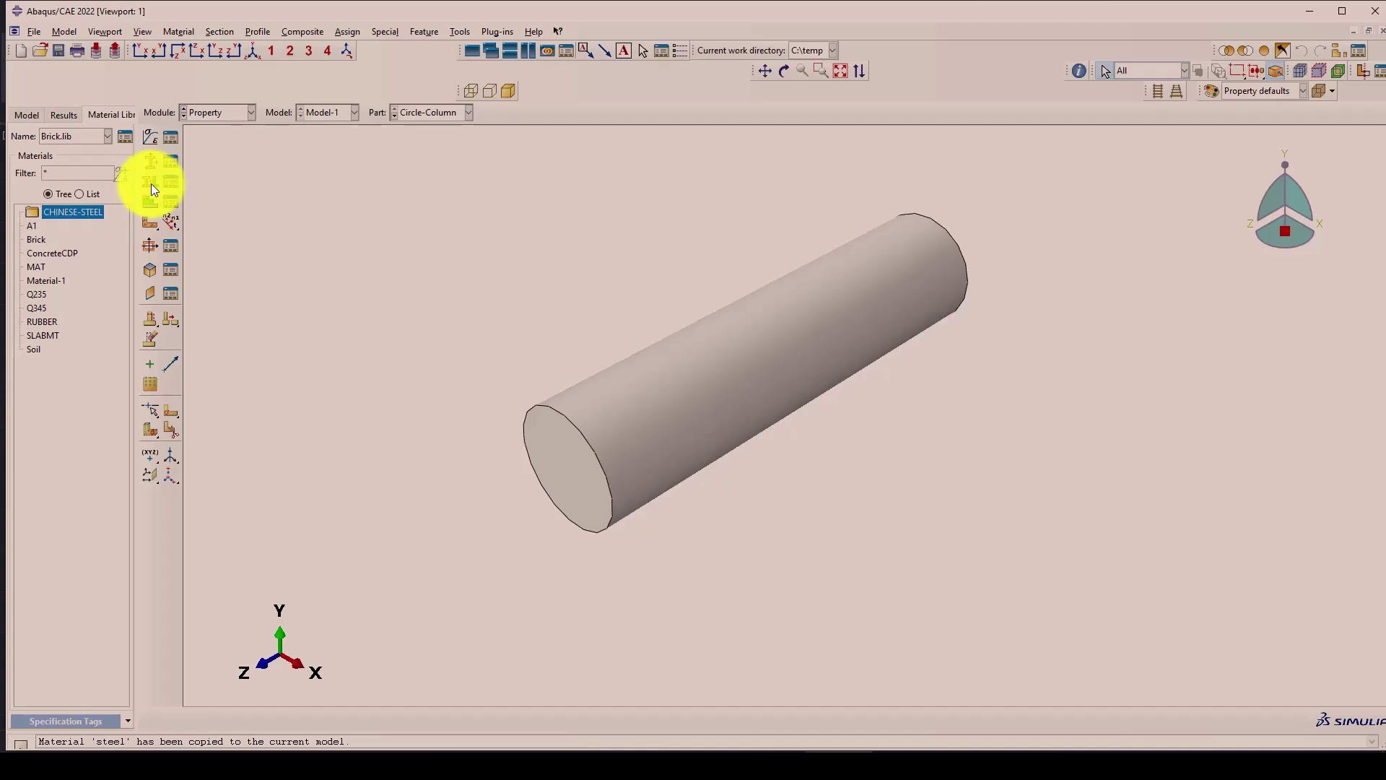
pyautogui.click(150, 184)
pyautogui.click(707, 433)
pyautogui.middleClick(427, 453)
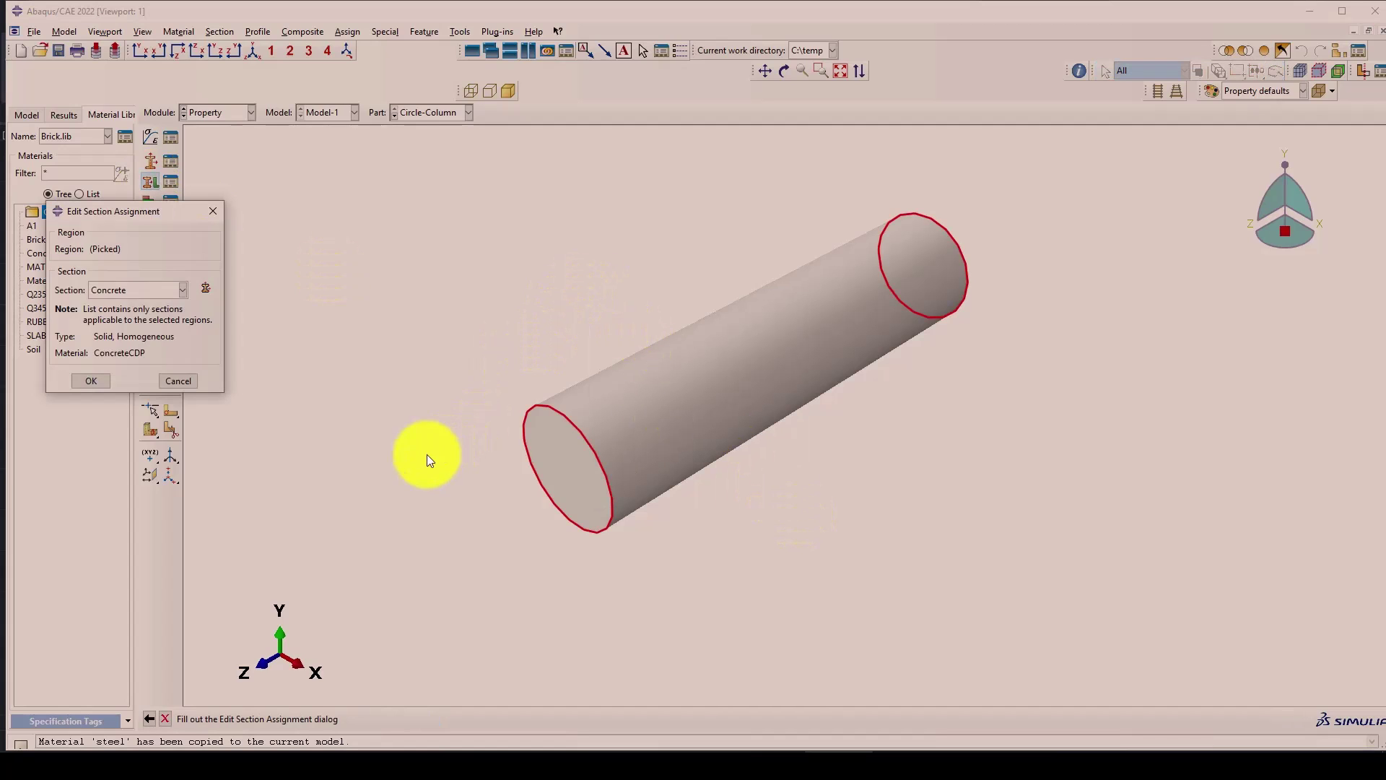
pyautogui.click(91, 380)
# Create dependent instances of the Circle-Column, Spiral and L-Rebars parts in the Assembly module.
pyautogui.click(213, 114)
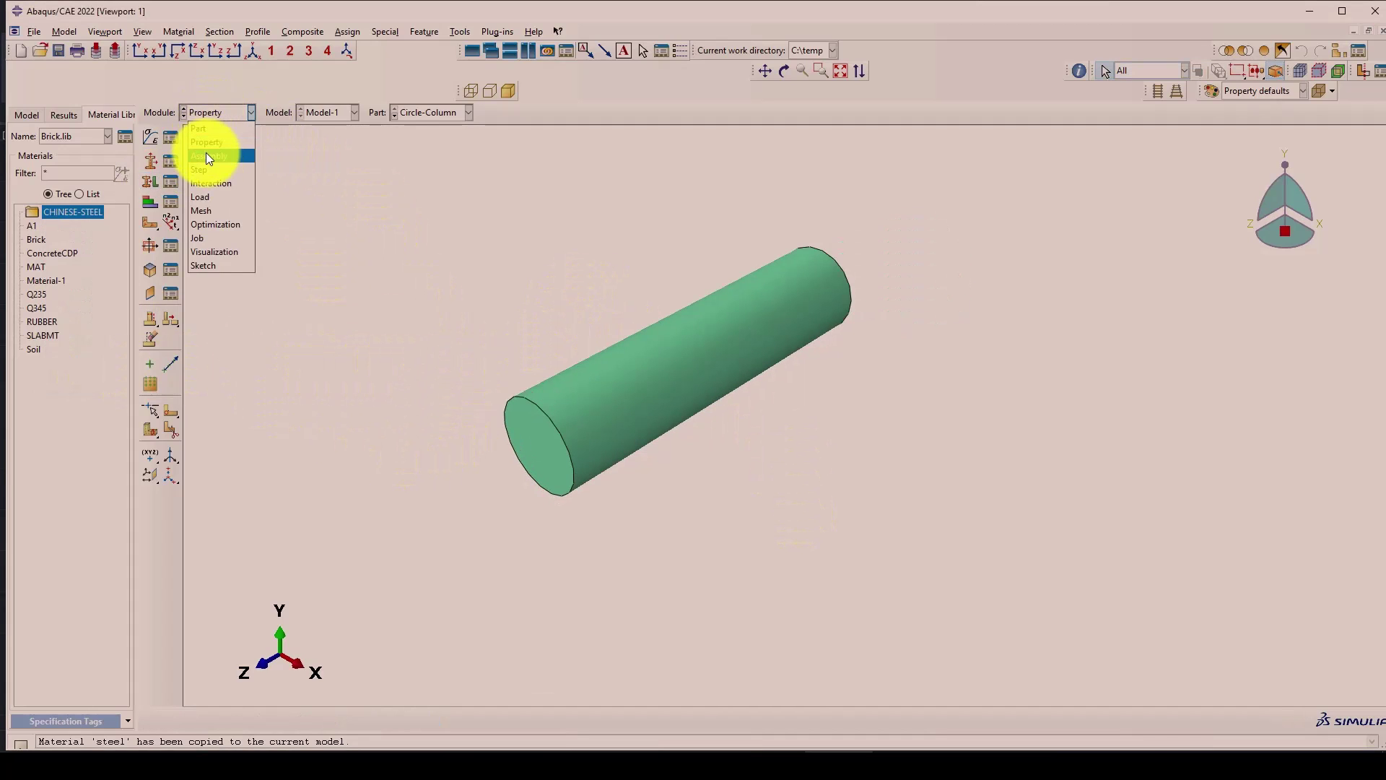
pyautogui.click(207, 157)
pyautogui.click(149, 135)
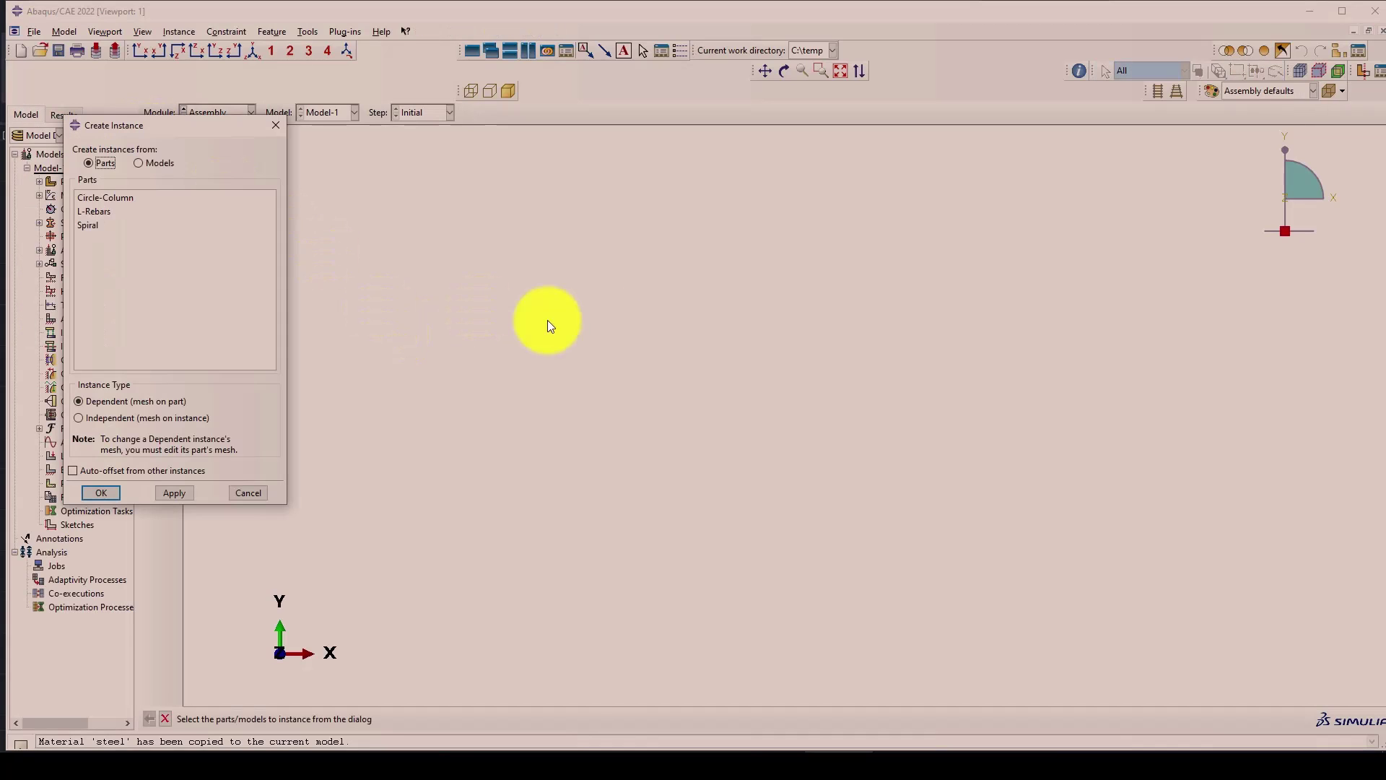
pyautogui.click(110, 196)
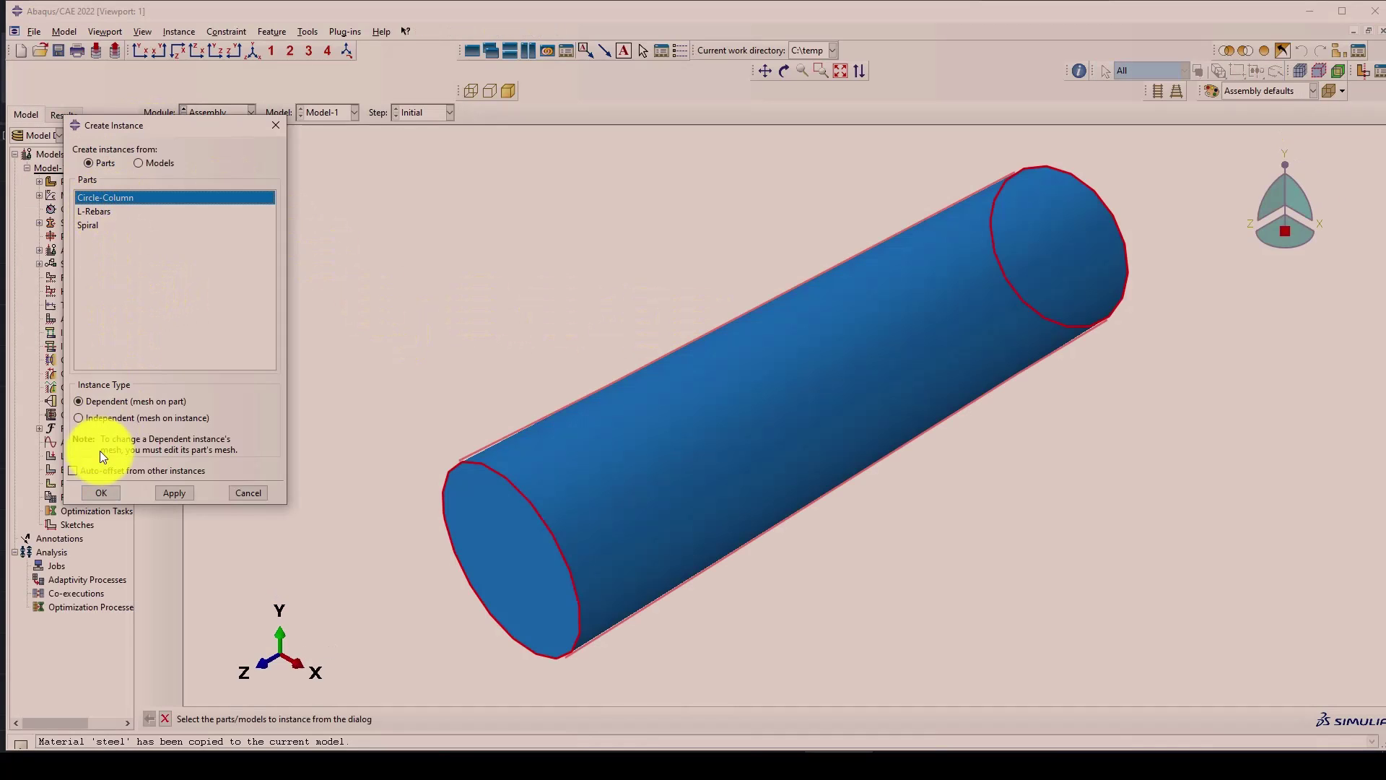
pyautogui.click(173, 492)
pyautogui.click(85, 224)
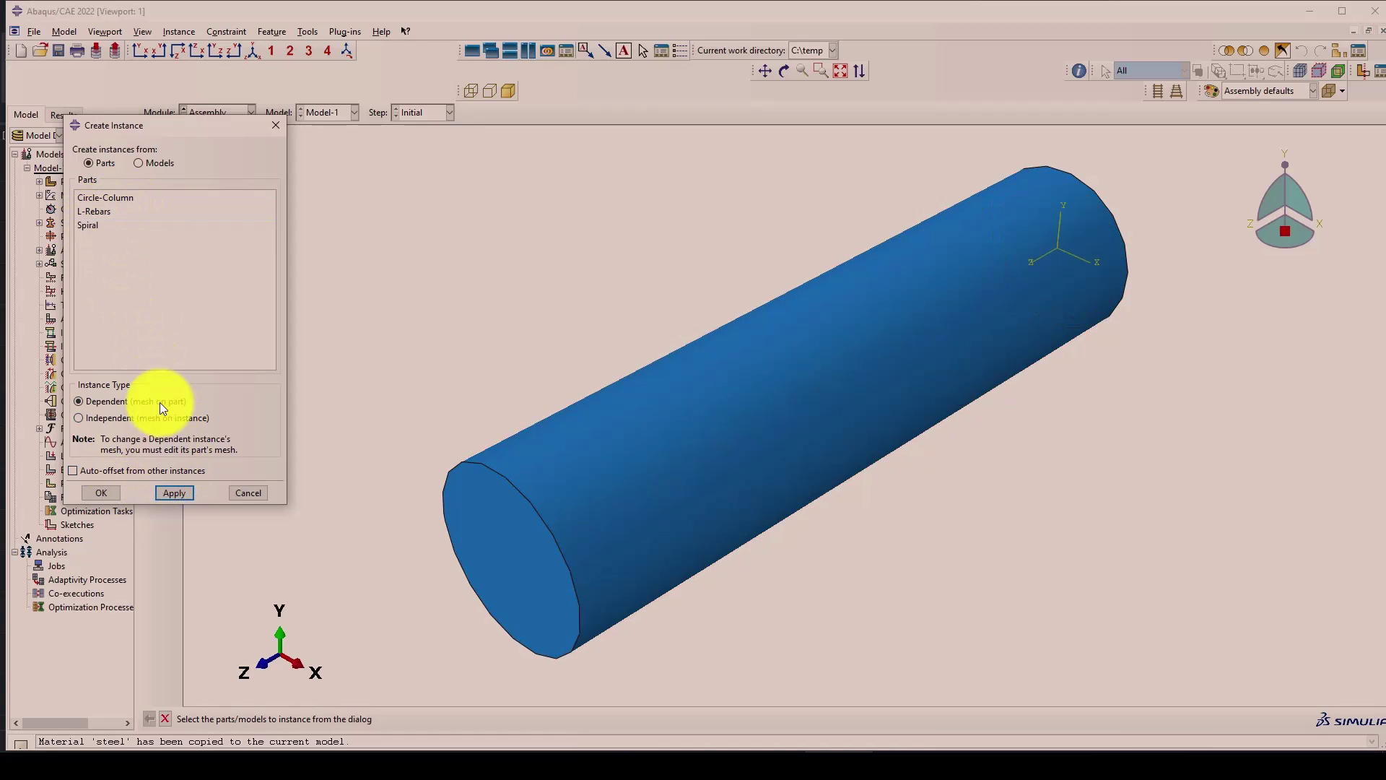
pyautogui.click(101, 195)
pyautogui.click(90, 210)
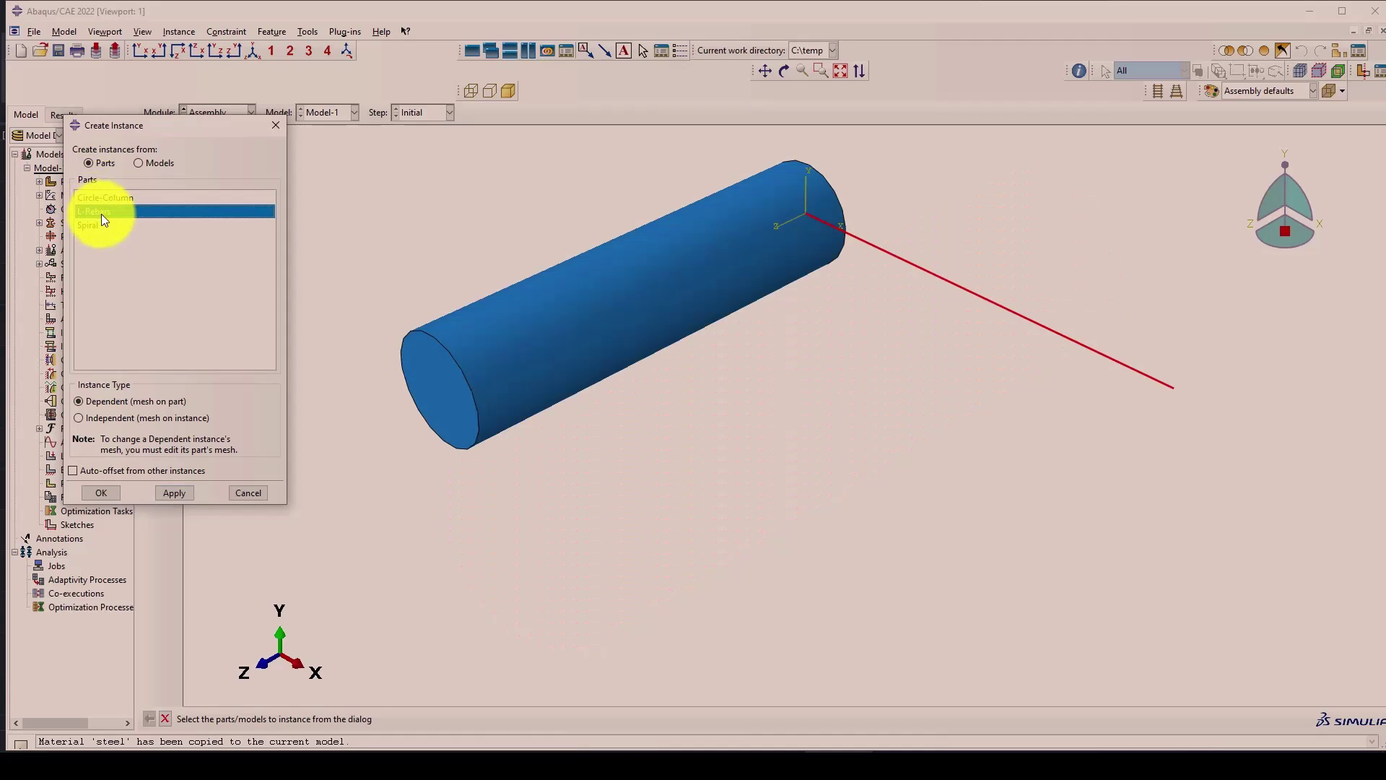
pyautogui.click(100, 493)
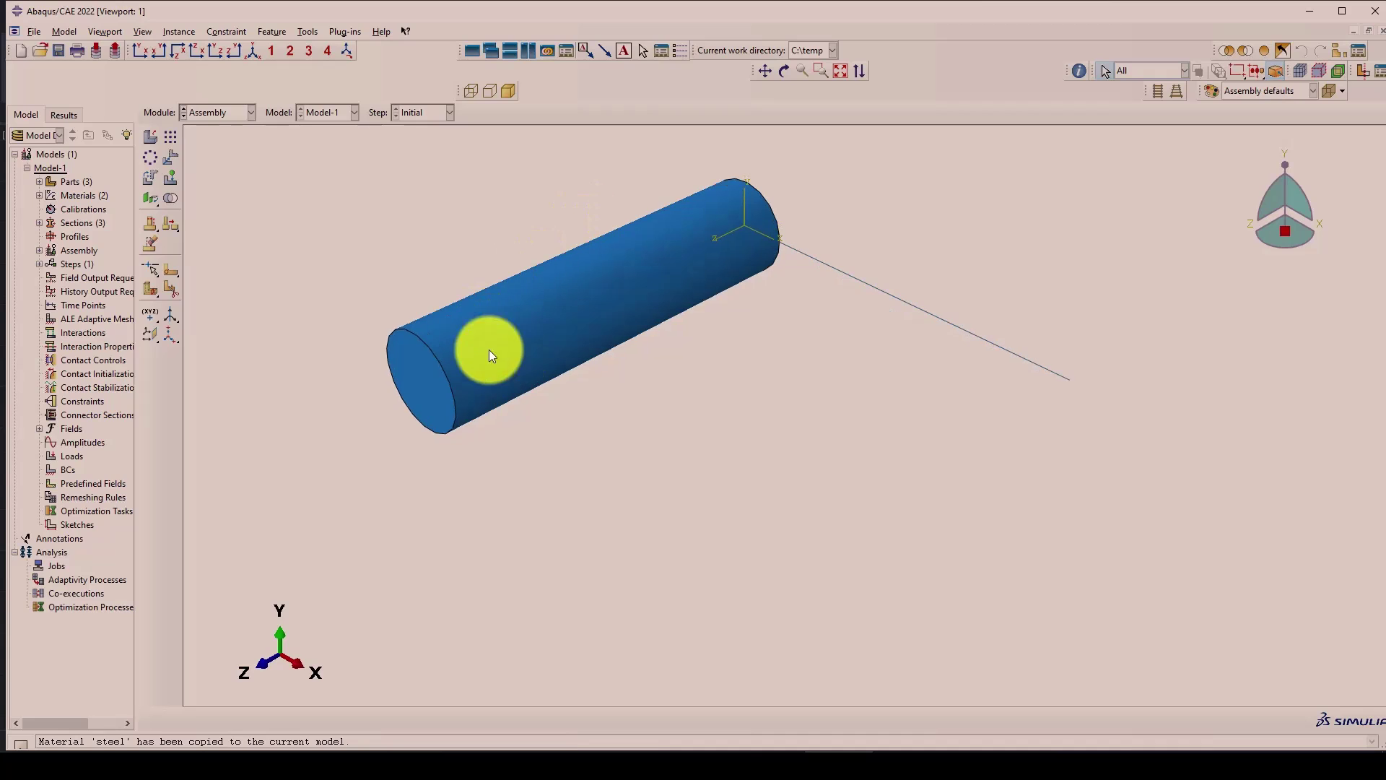
# Start the Rotate Instance command and display the assembly in wireframe.
pyautogui.click(150, 176)
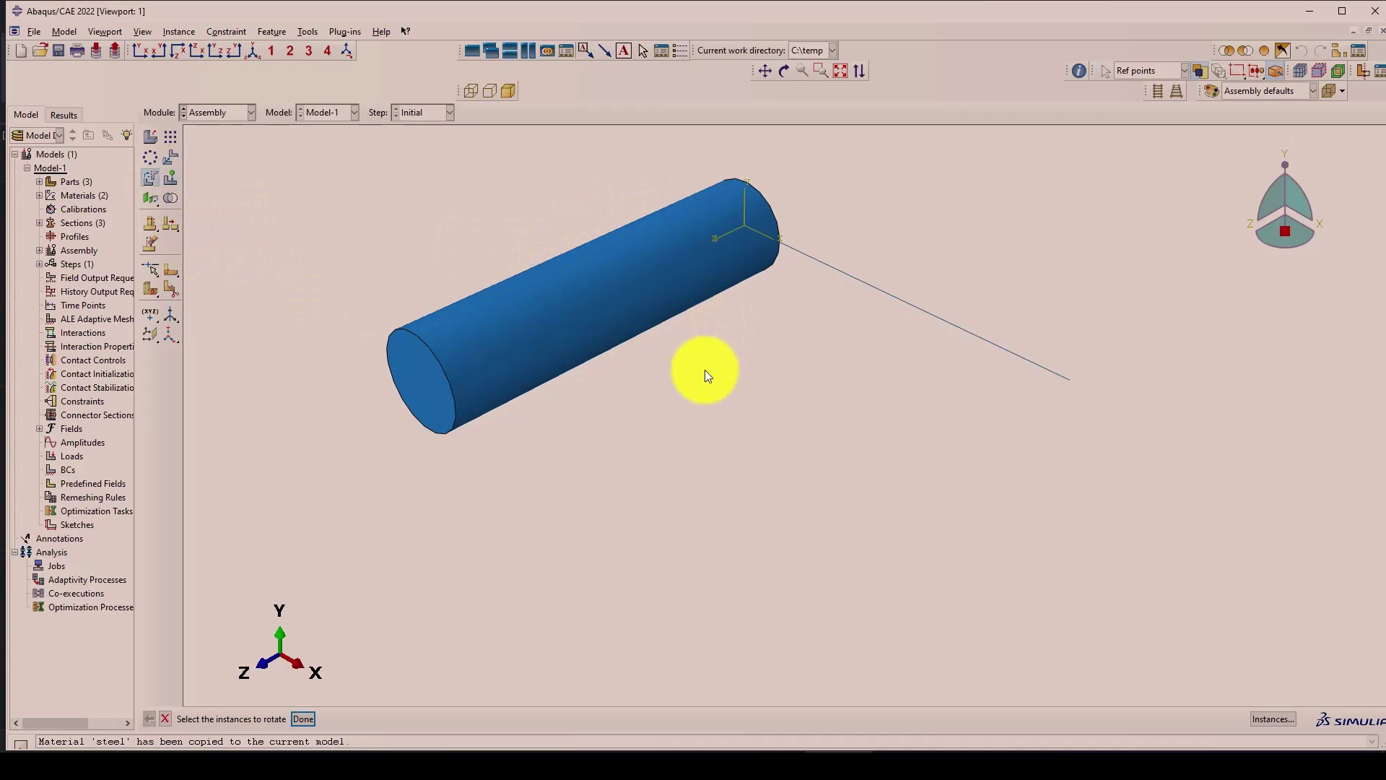
pyautogui.click(471, 91)
pyautogui.scroll(-5, 780, 208)
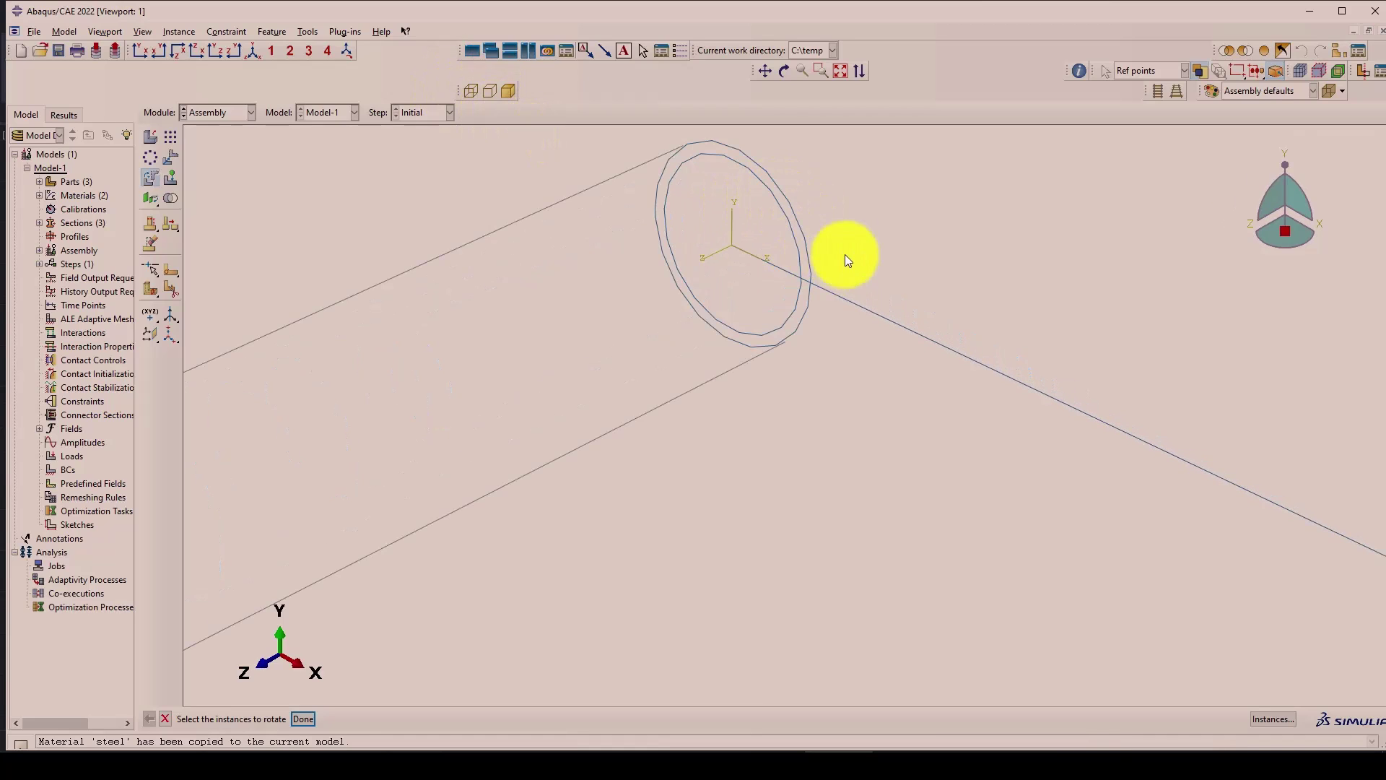
pyautogui.scroll(4, 847, 255)
pyautogui.scroll(2, 795, 161)
pyautogui.scroll(-4, 814, 270)
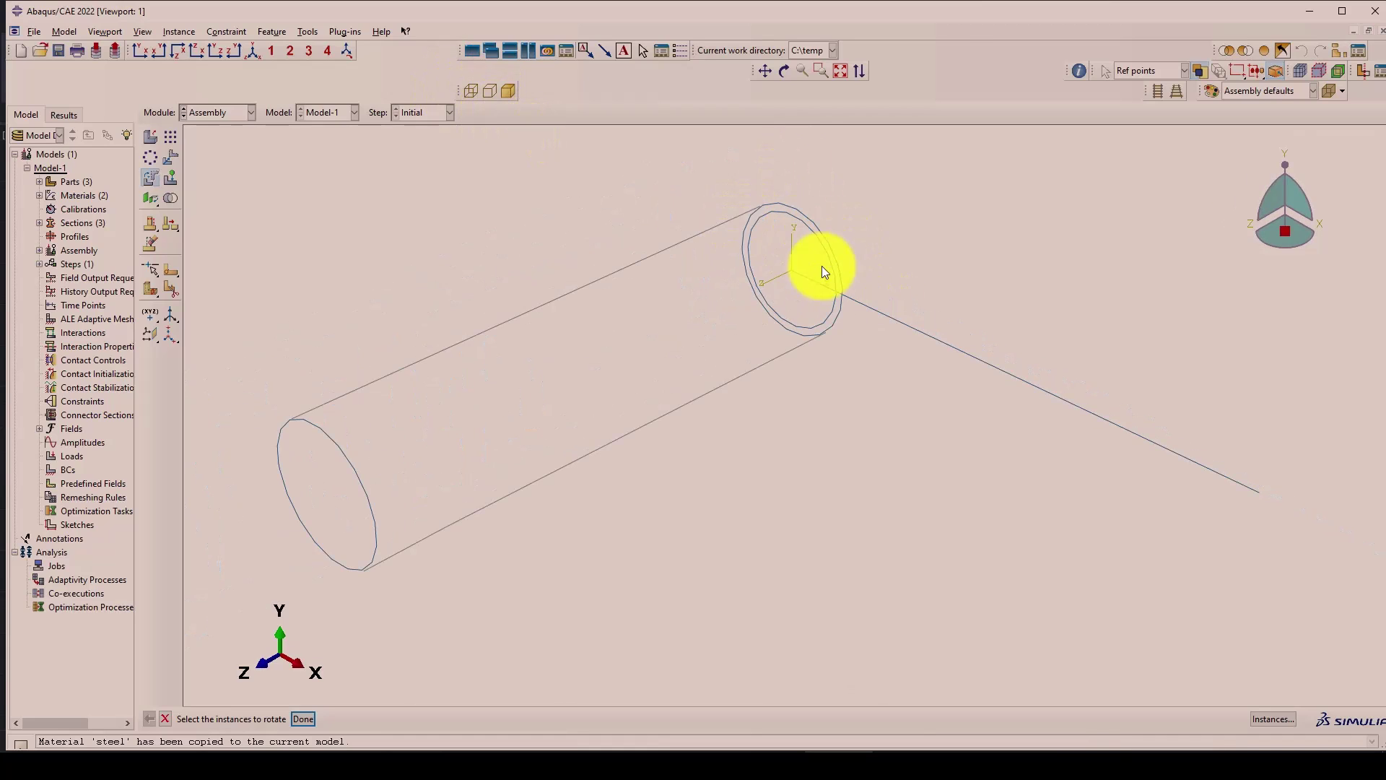
pyautogui.click(809, 255)
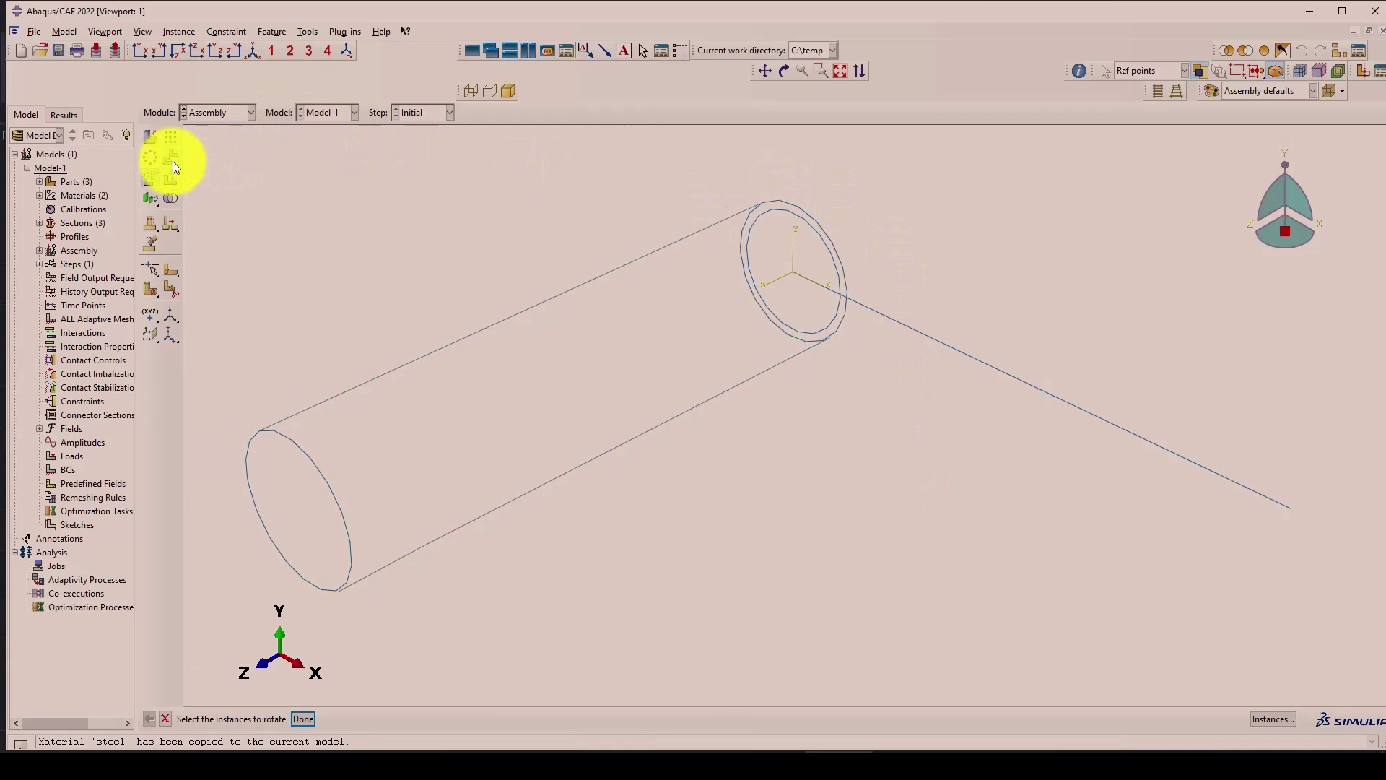
# Rotate the L-Rebars instance 90° about the global X axis.
pyautogui.click(1076, 422)
pyautogui.middleClick(963, 470)
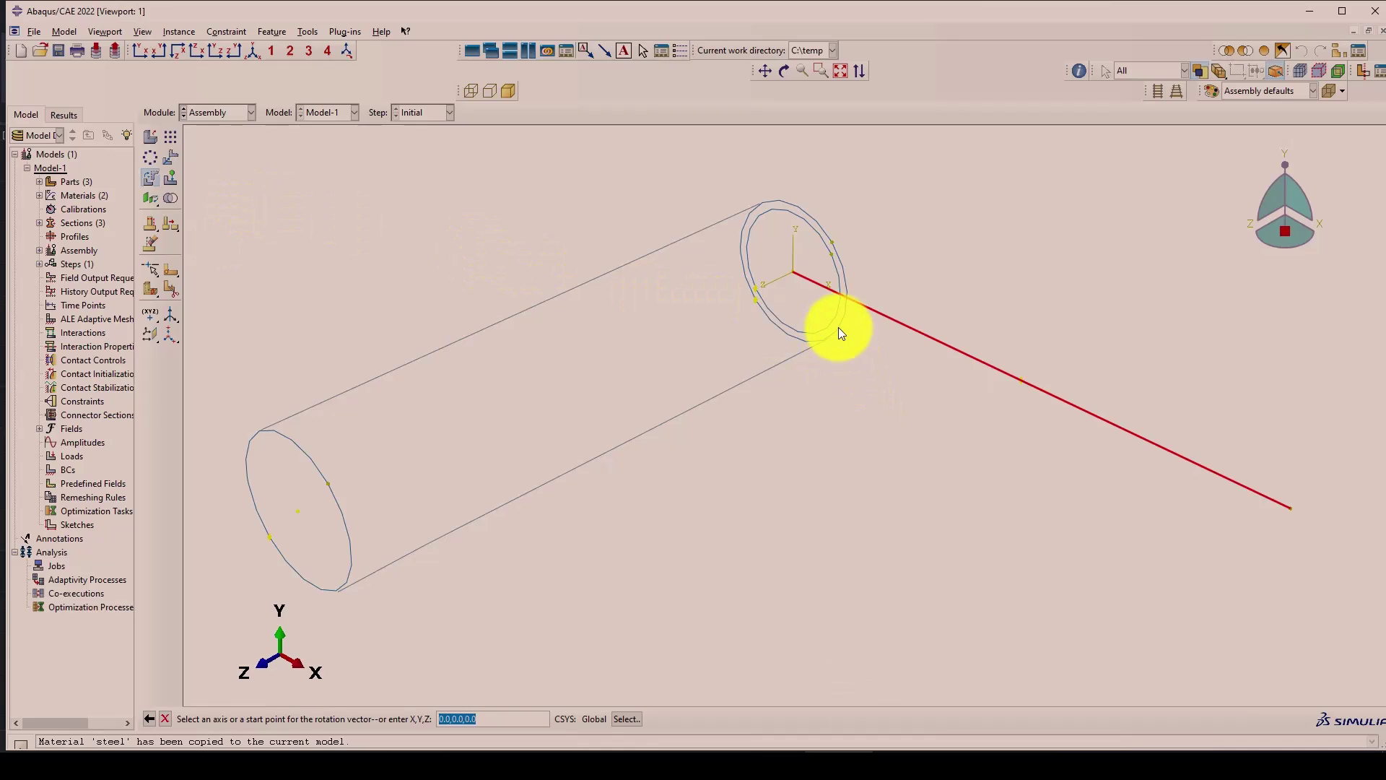
pyautogui.click(768, 286)
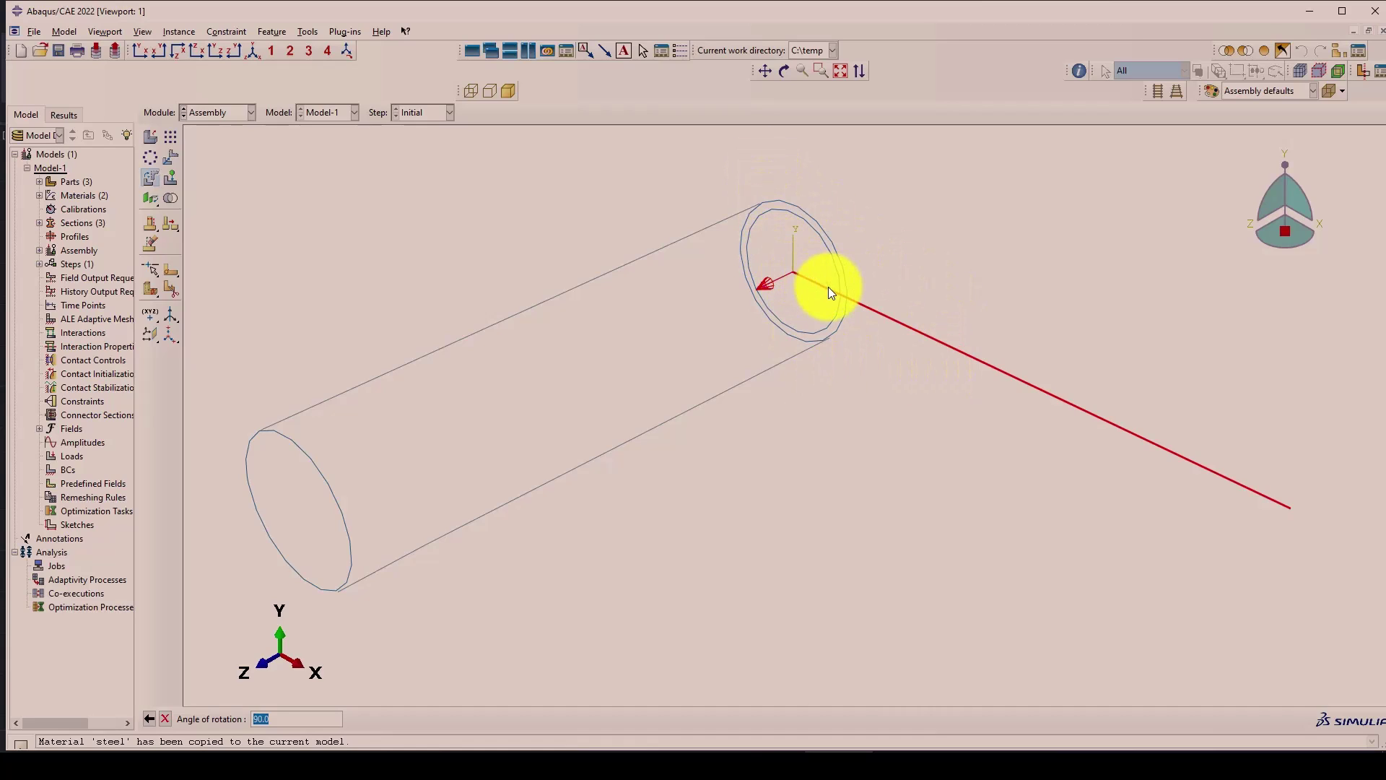
pyautogui.click(147, 719)
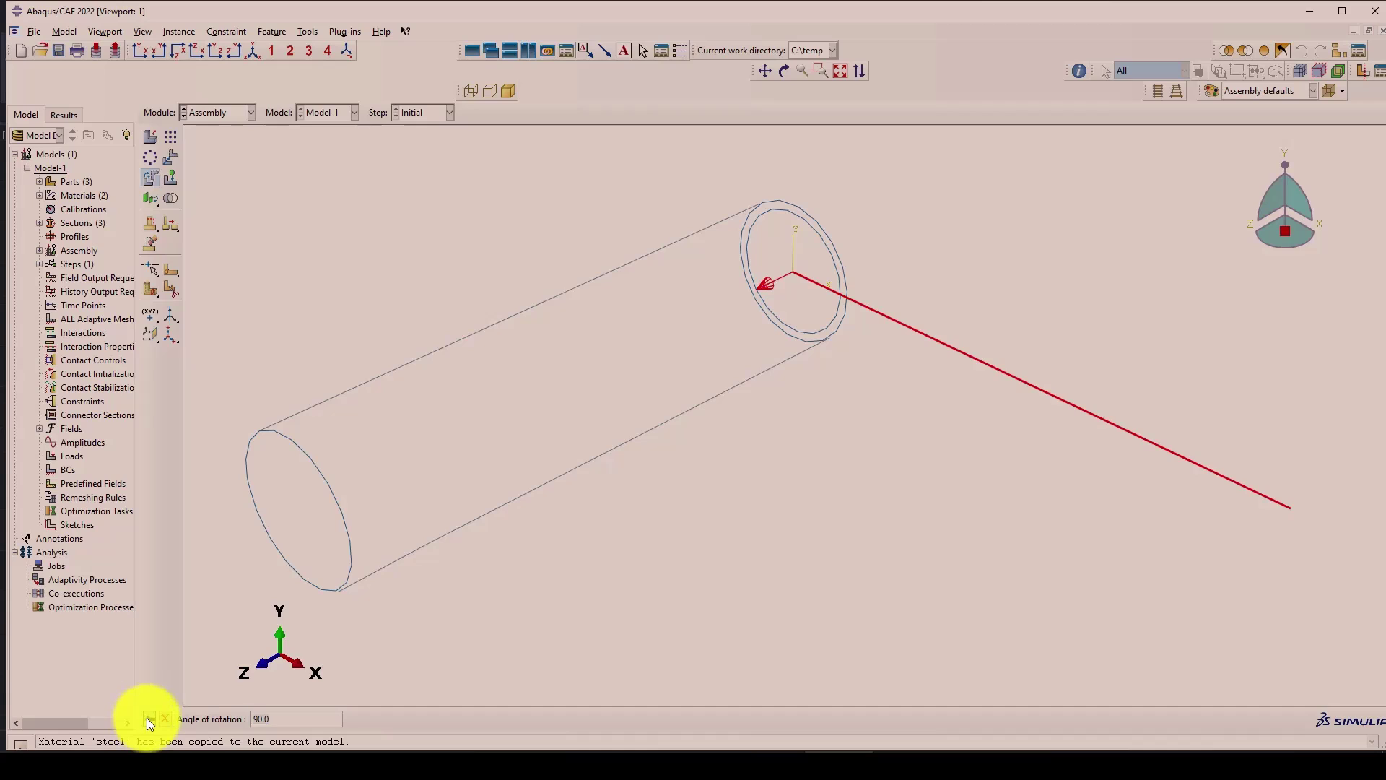
pyautogui.click(831, 285)
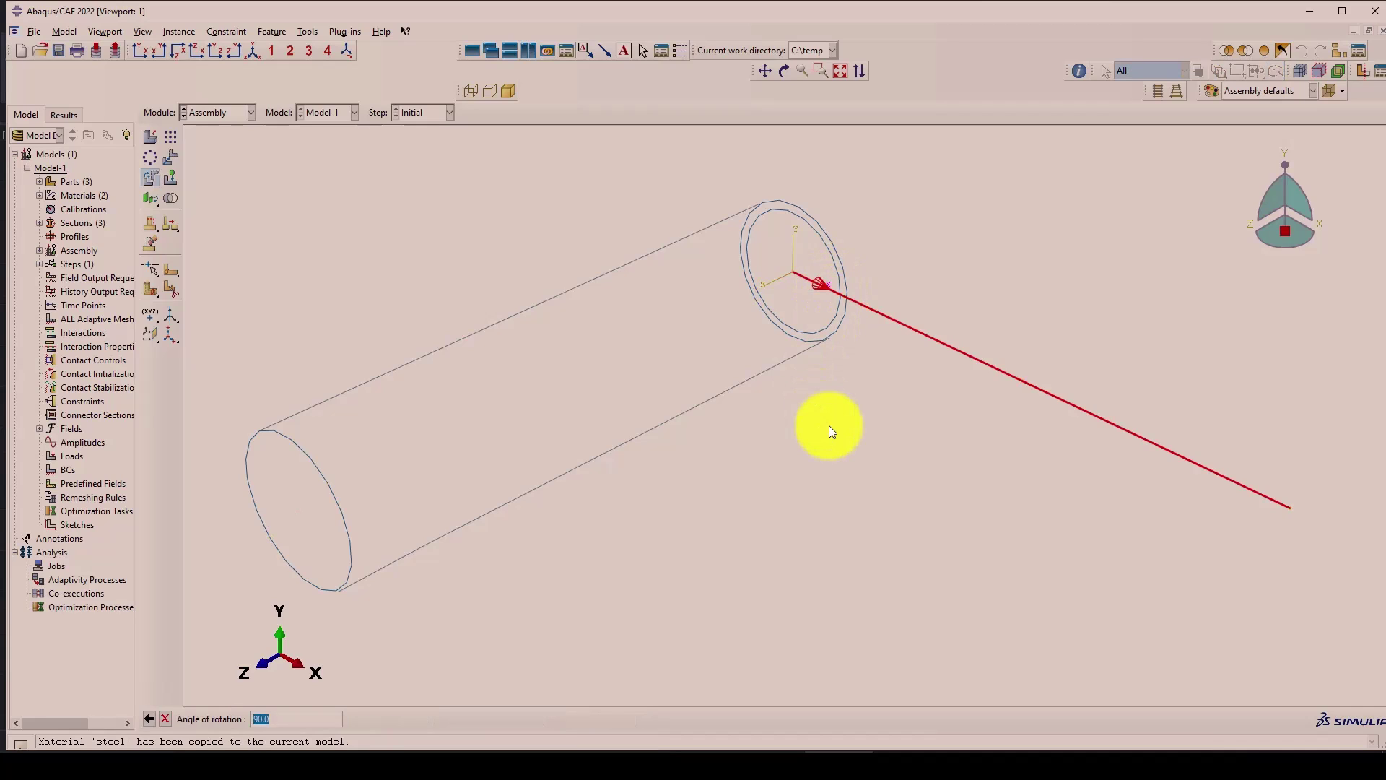
pyautogui.press('Return')
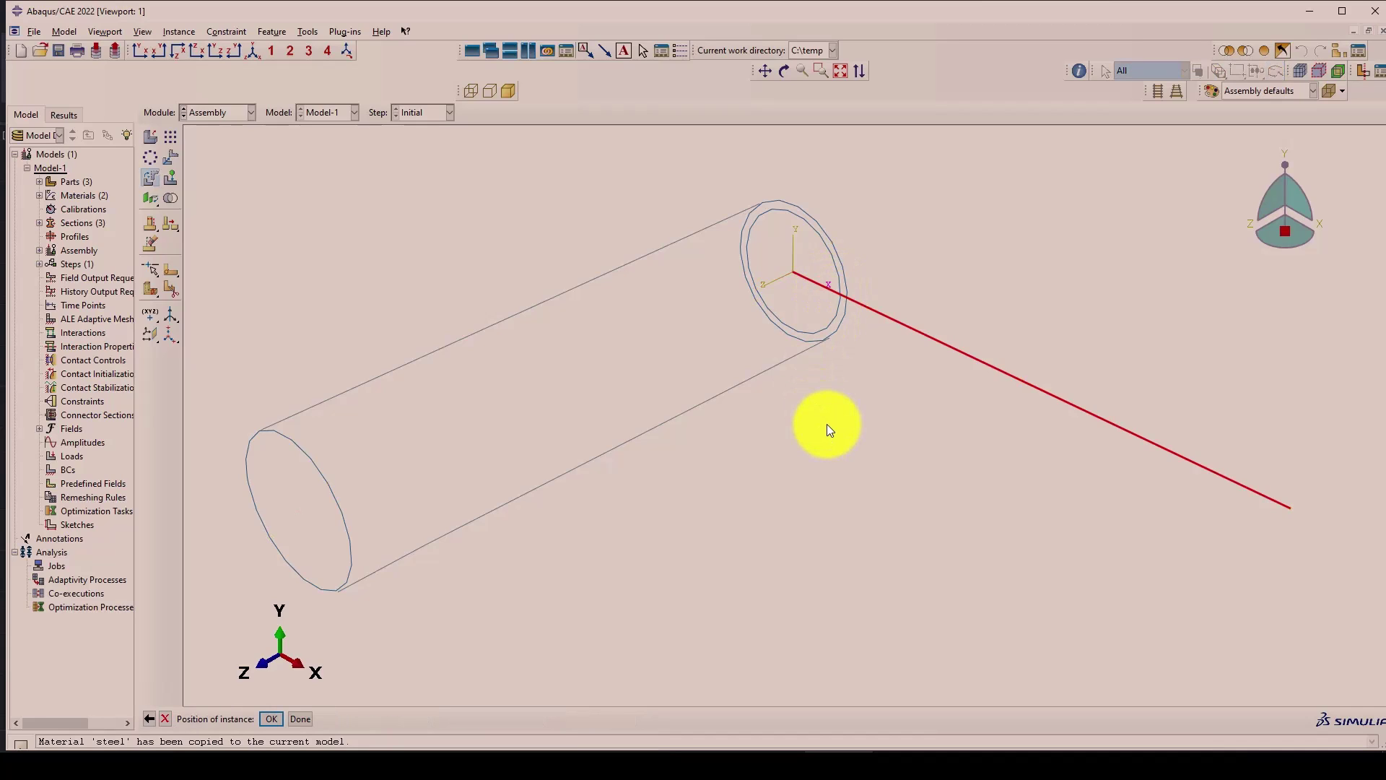
pyautogui.click(276, 718)
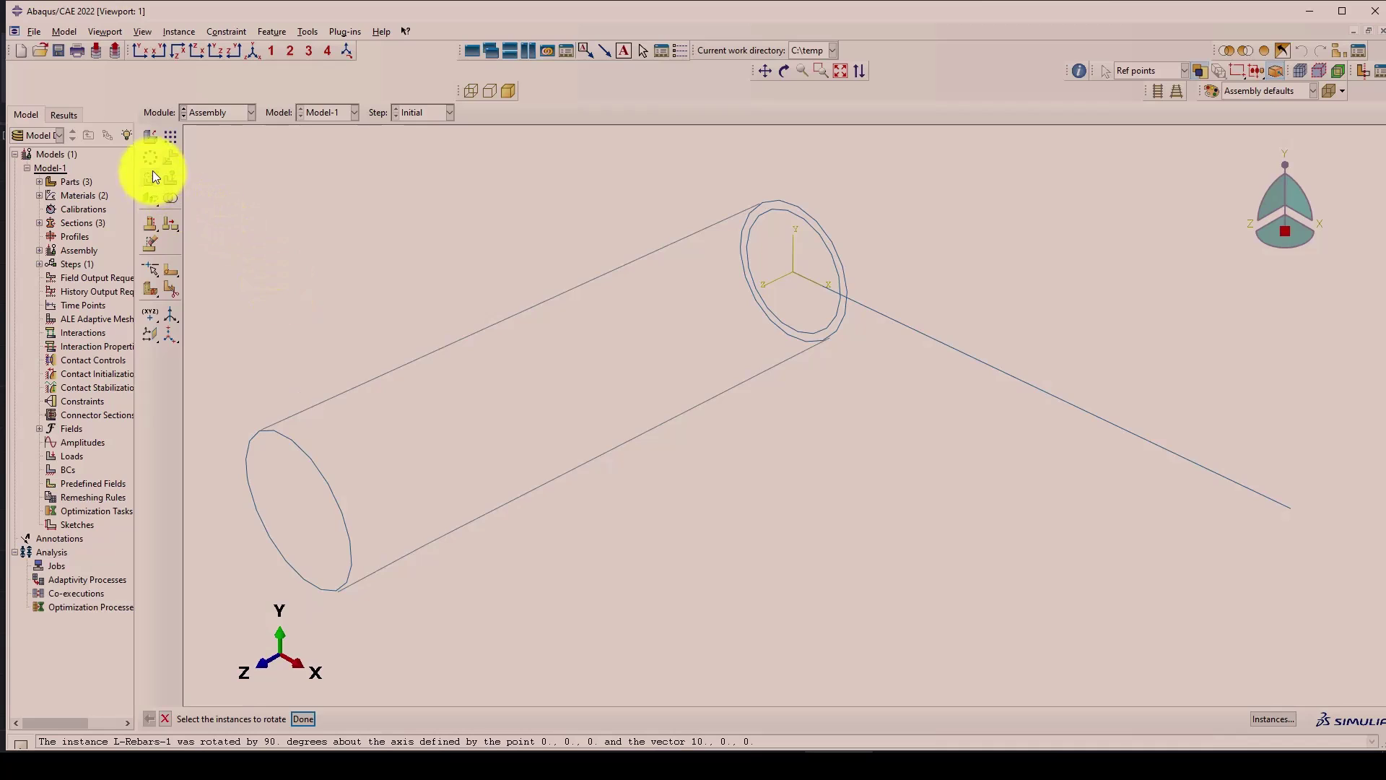
# Rotate the L-Rebars instance 90° about the global Y axis so it runs parallel to the column.
pyautogui.click(938, 345)
pyautogui.middleClick(908, 444)
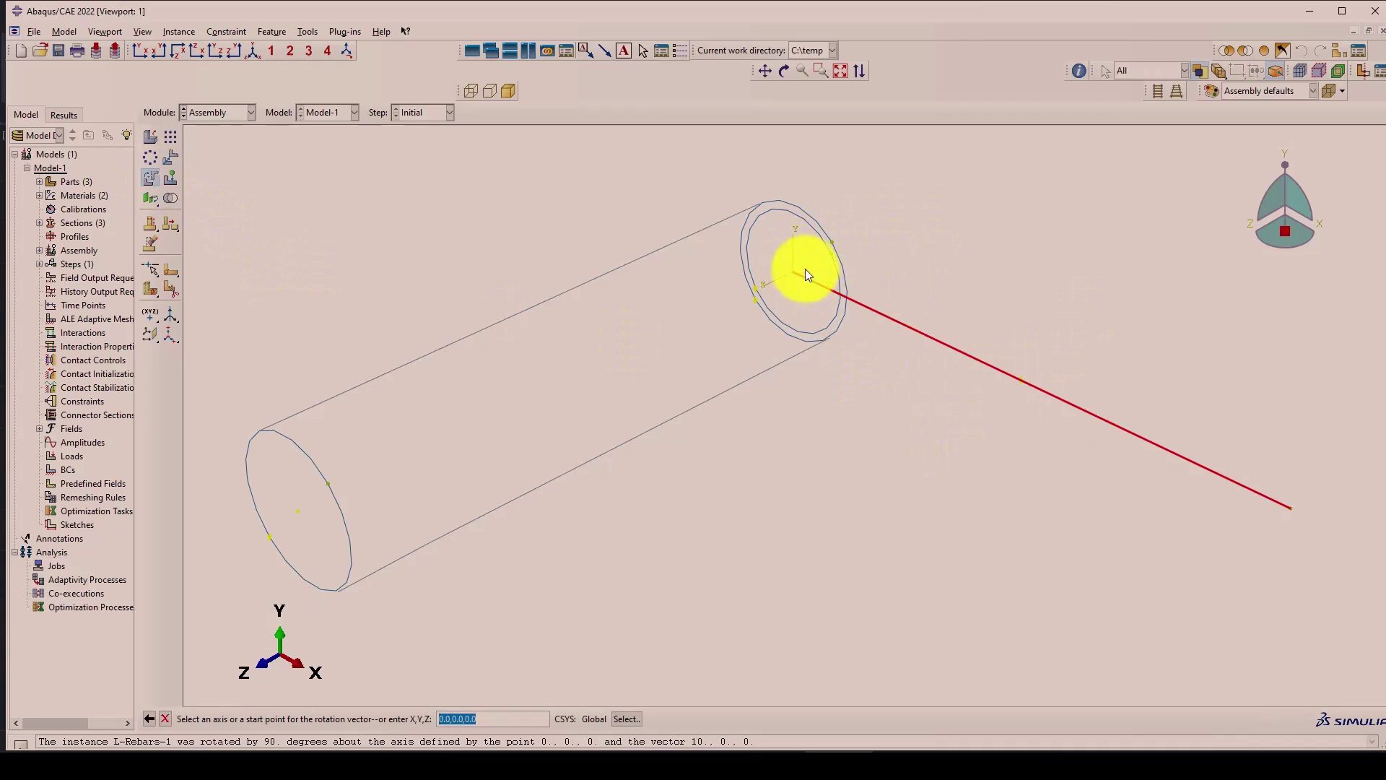
pyautogui.click(797, 231)
pyautogui.press('Return')
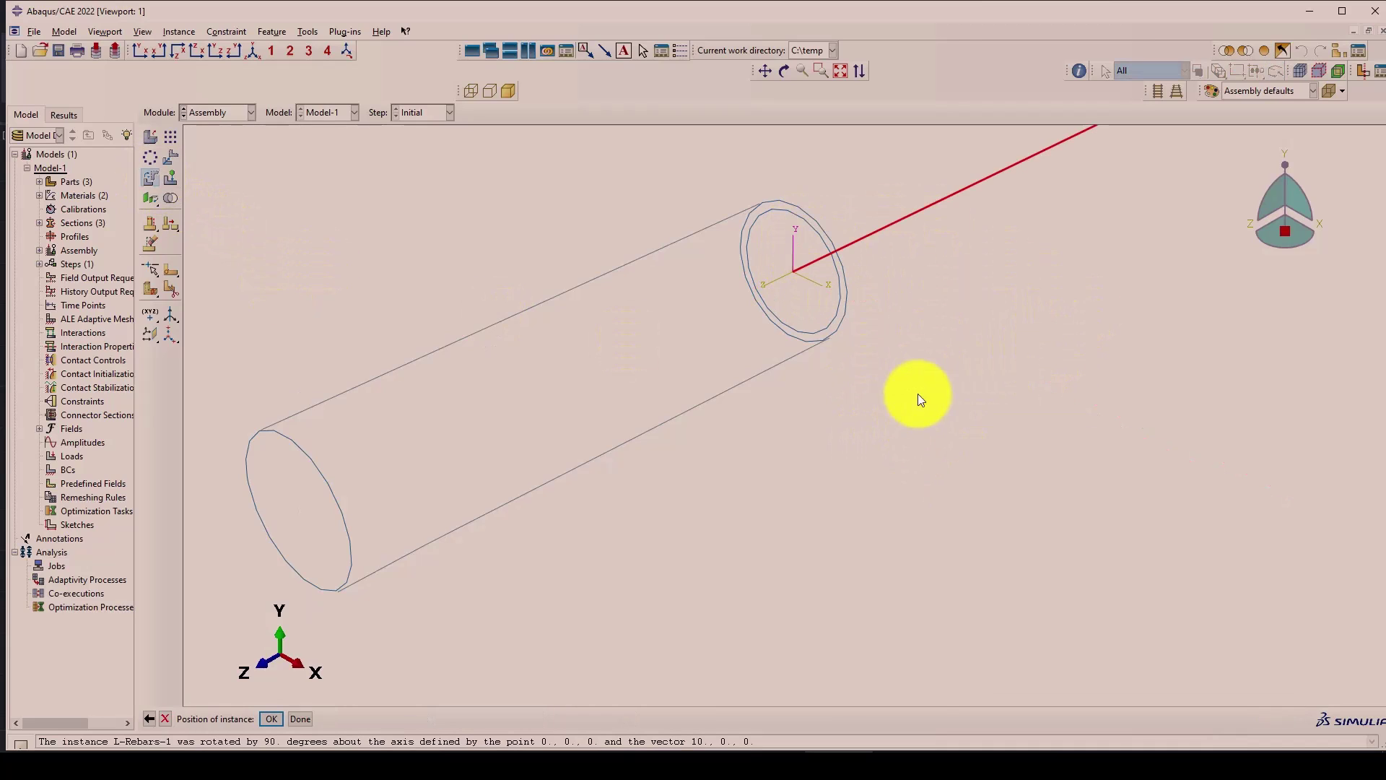
pyautogui.middleClick(849, 416)
# Translate the L-Rebars instance inside the column, moving its far end onto a point of the spiral ring.
pyautogui.click(165, 157)
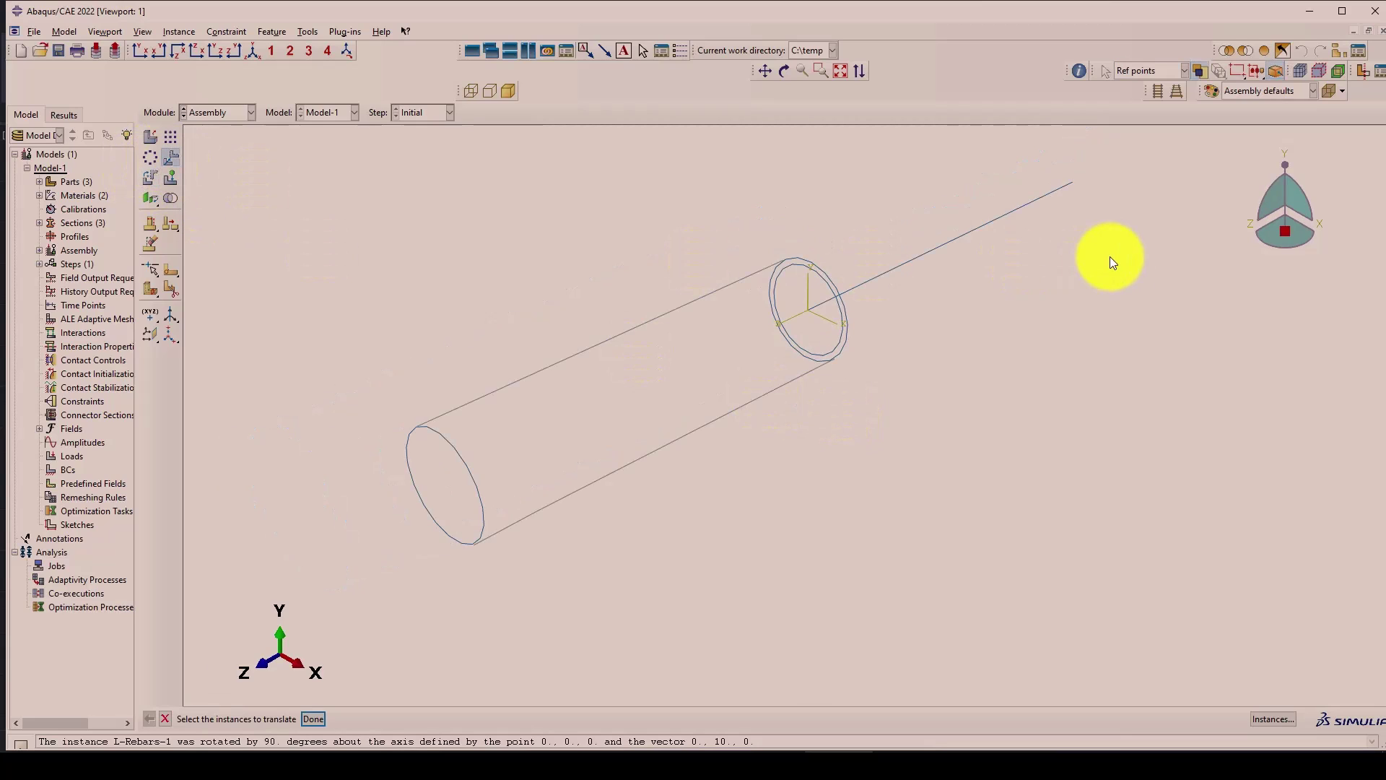
pyautogui.click(1020, 184)
pyautogui.middleClick(1021, 187)
pyautogui.click(1076, 183)
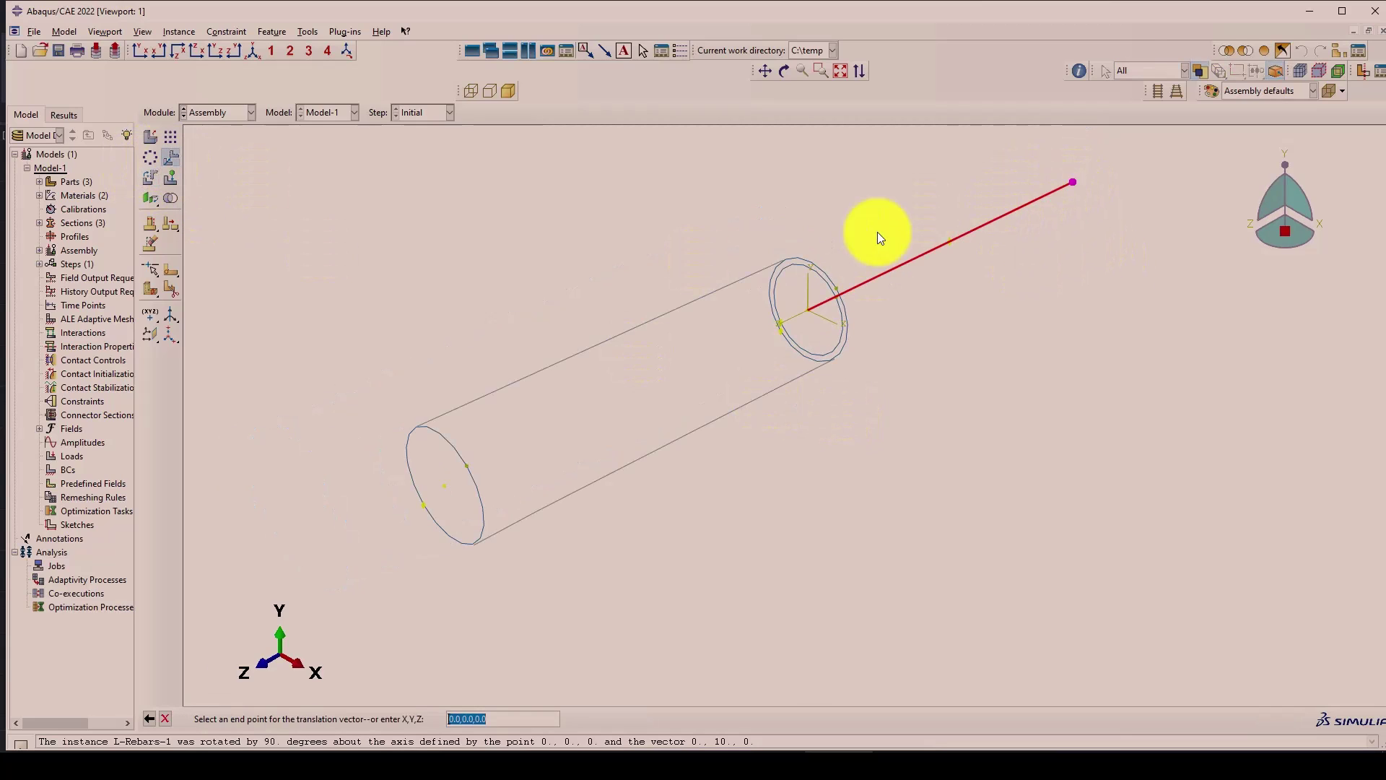
pyautogui.scroll(-5, 780, 317)
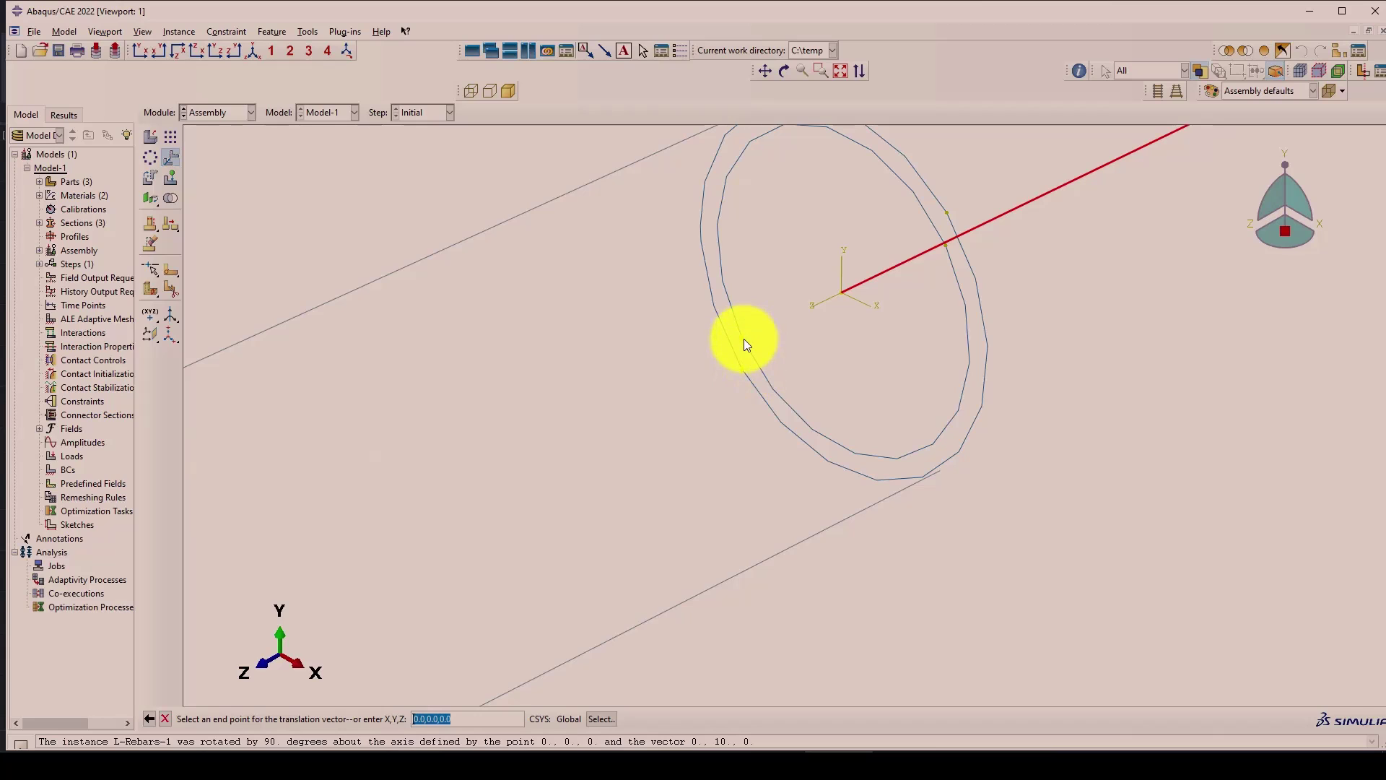
pyautogui.click(744, 340)
# Hide the Circle-Column instance so only the spiral and the rebar are displayed.
pyautogui.scroll(3, 850, 332)
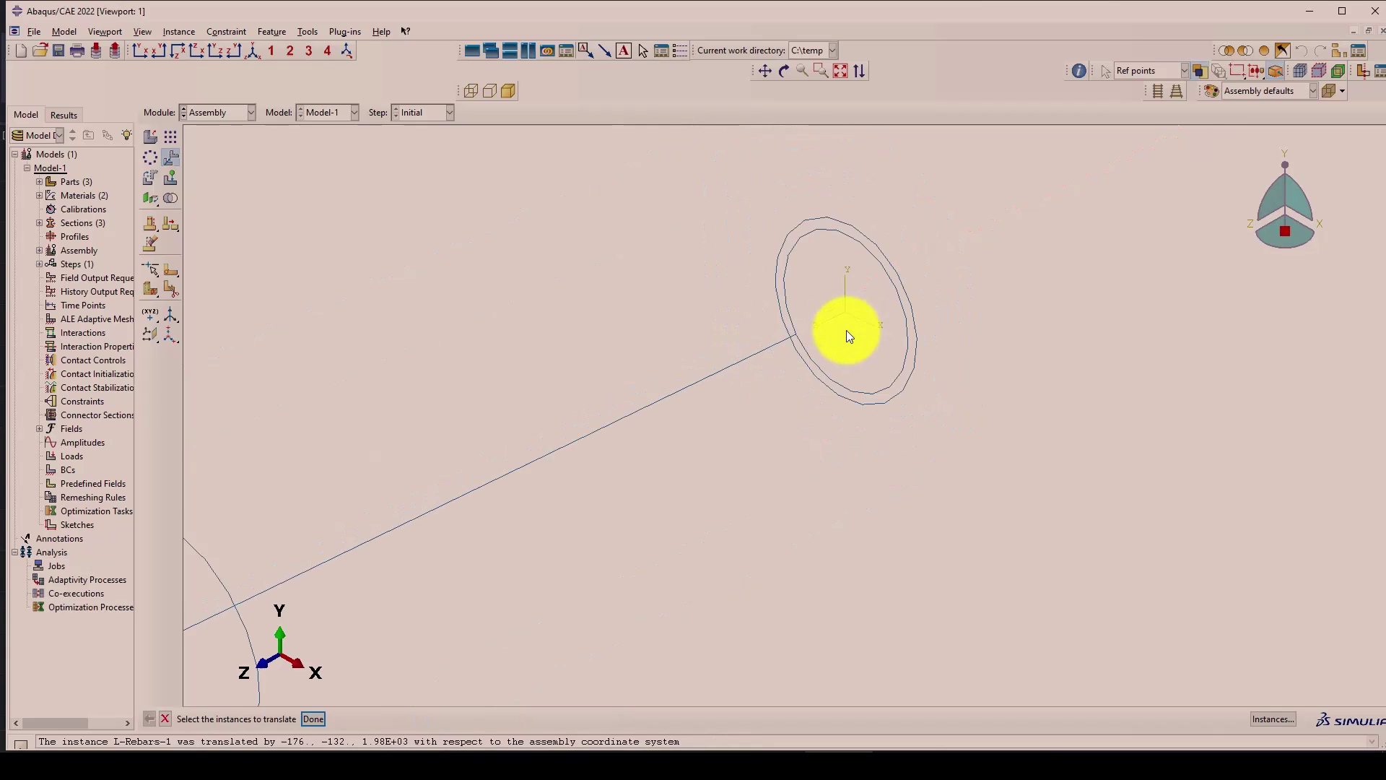
pyautogui.scroll(-2, 846, 331)
pyautogui.scroll(1, 544, 456)
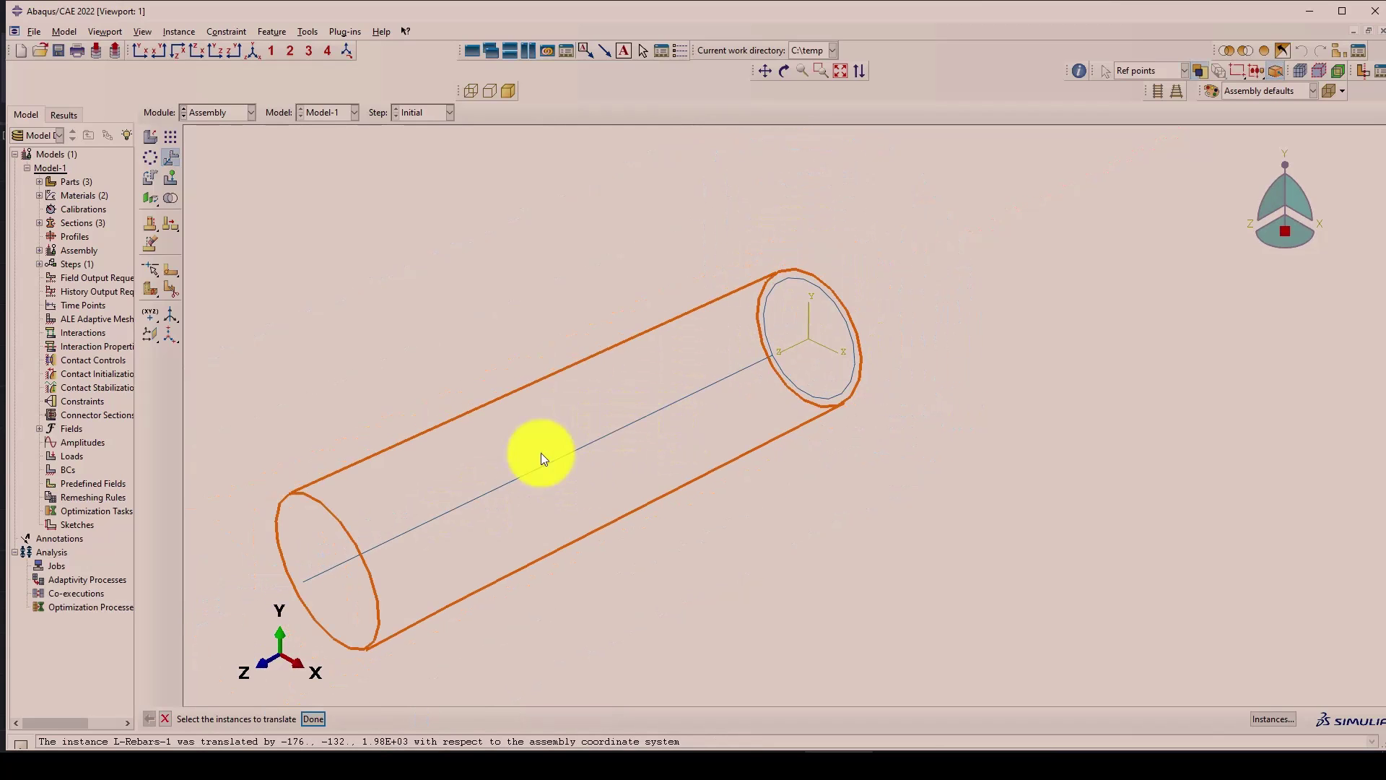
pyautogui.scroll(-1, 820, 343)
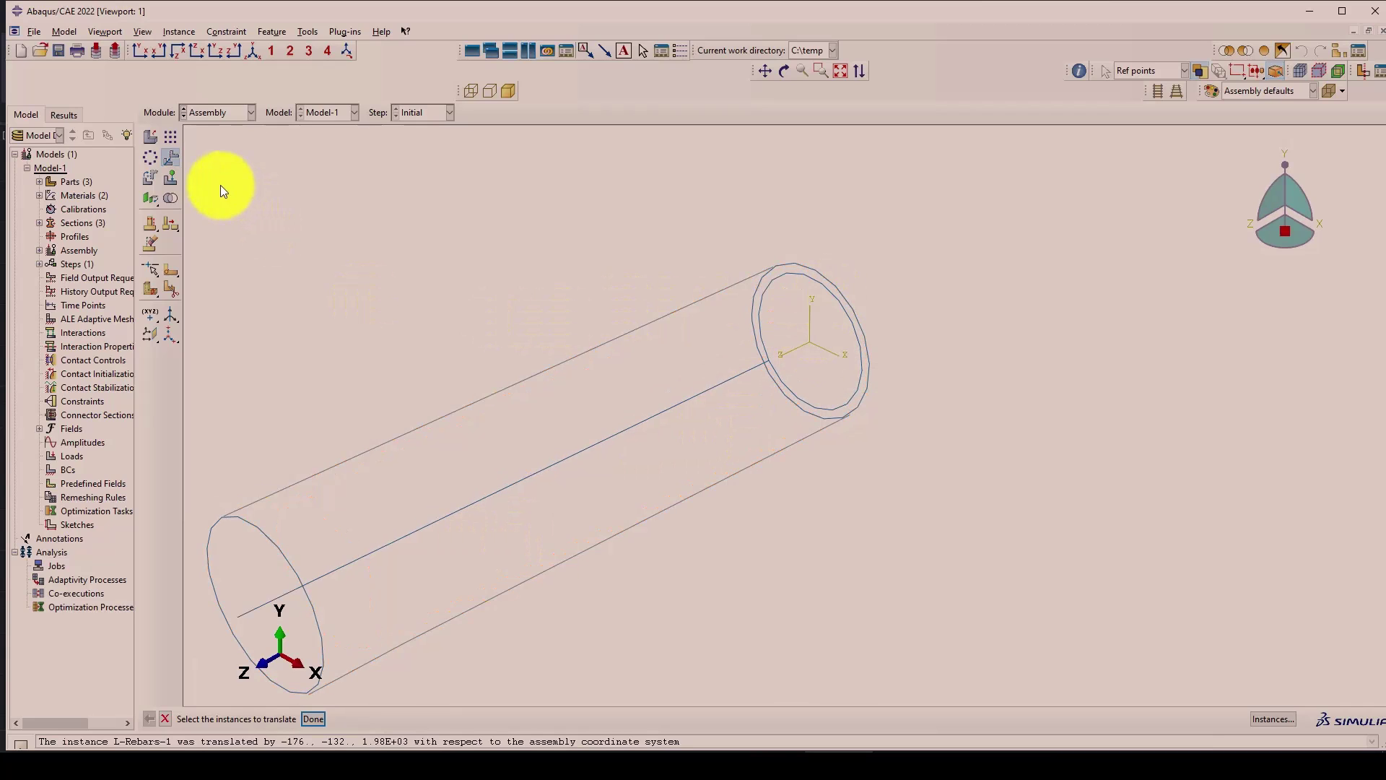
pyautogui.scroll(-1, 189, 153)
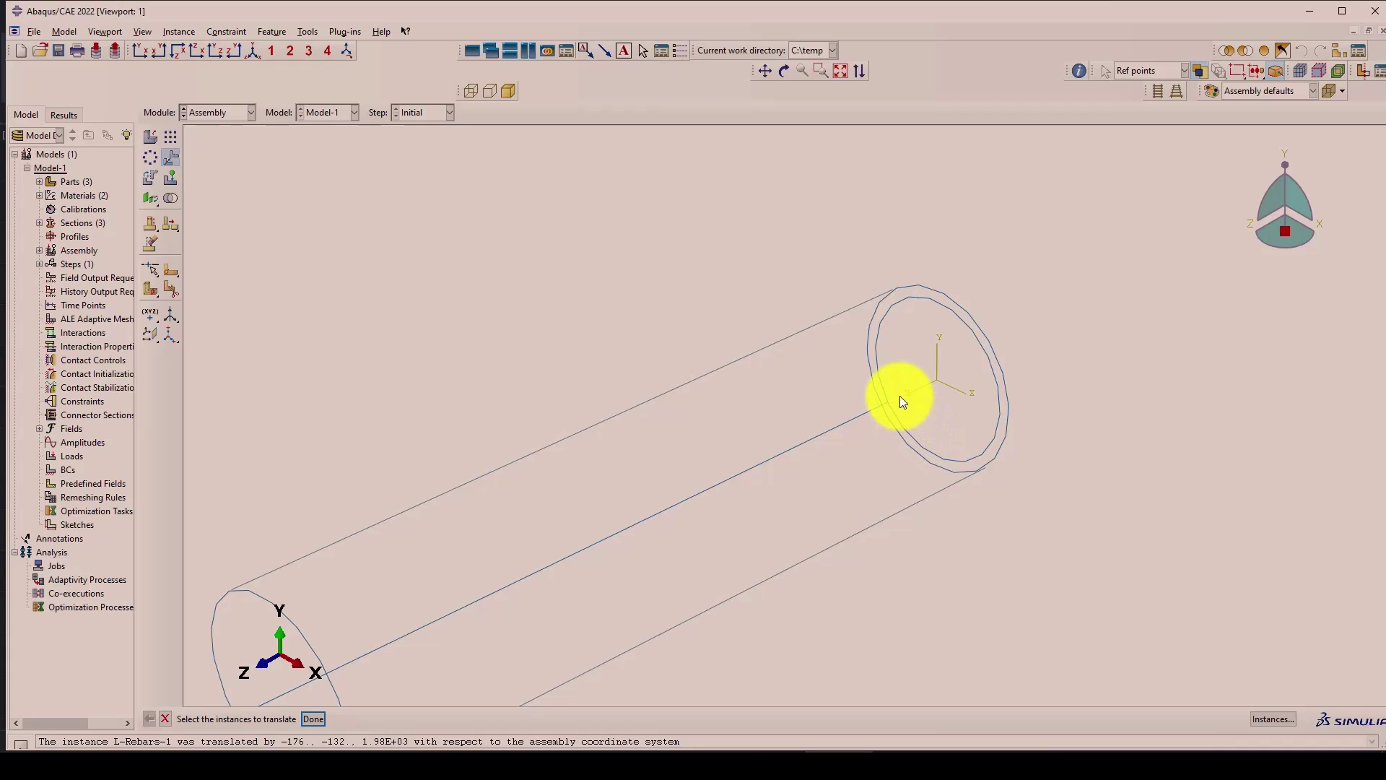
pyautogui.scroll(1, 885, 373)
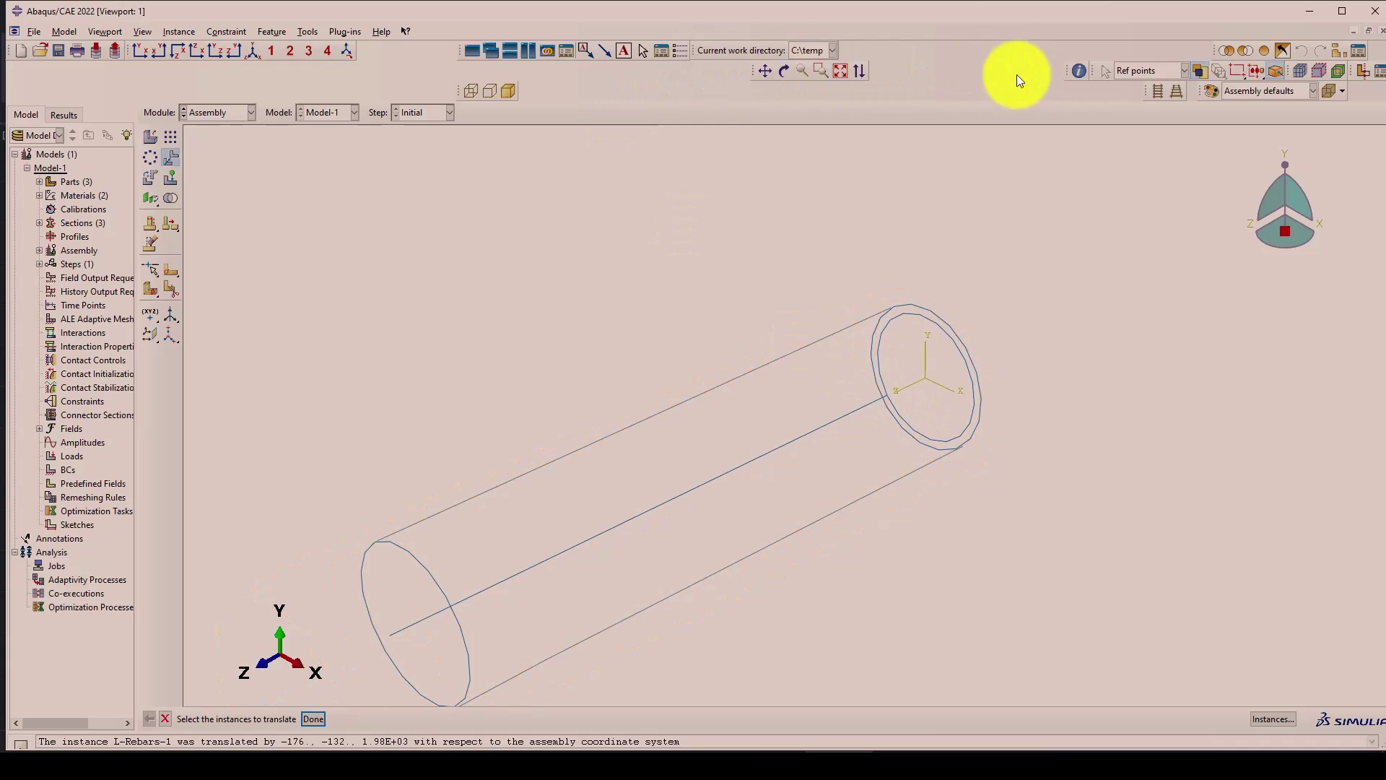
pyautogui.click(732, 378)
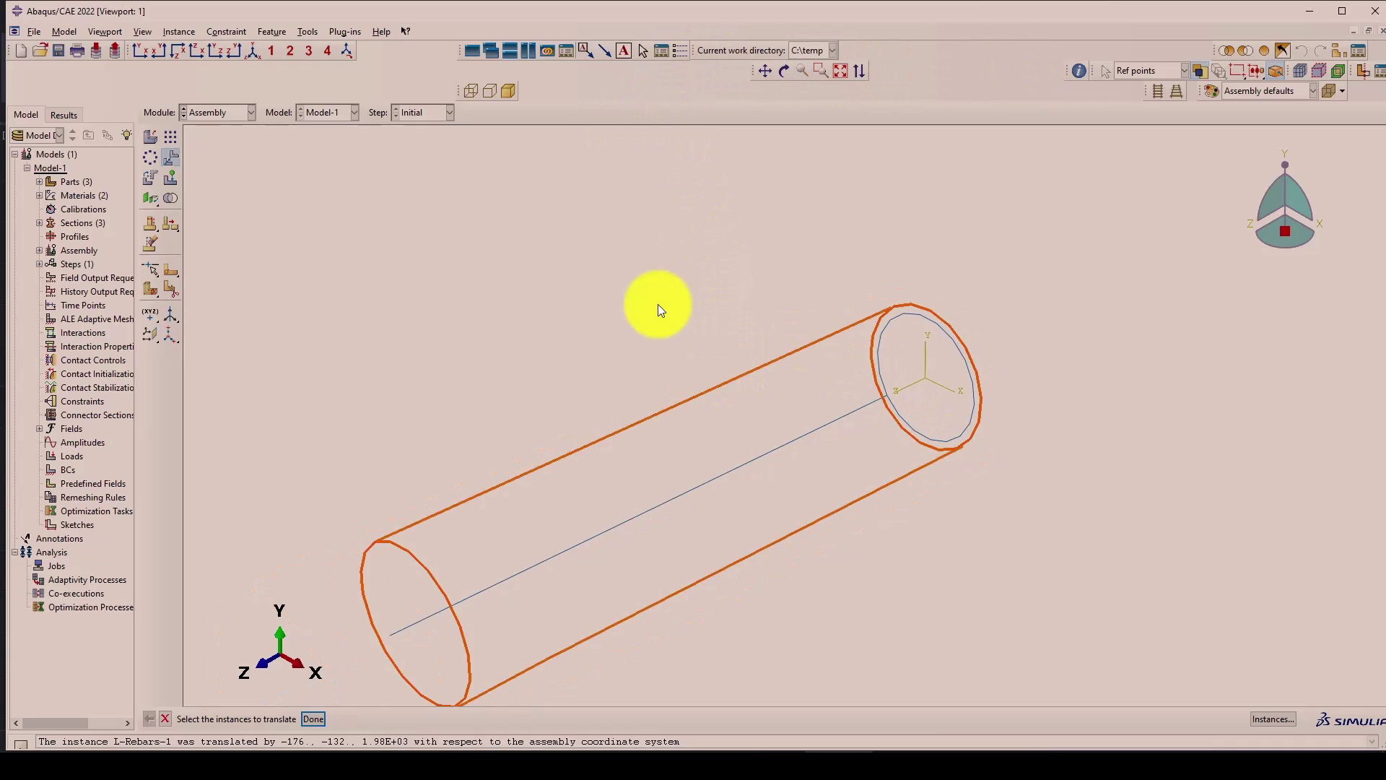
pyautogui.click(1246, 49)
pyautogui.click(939, 312)
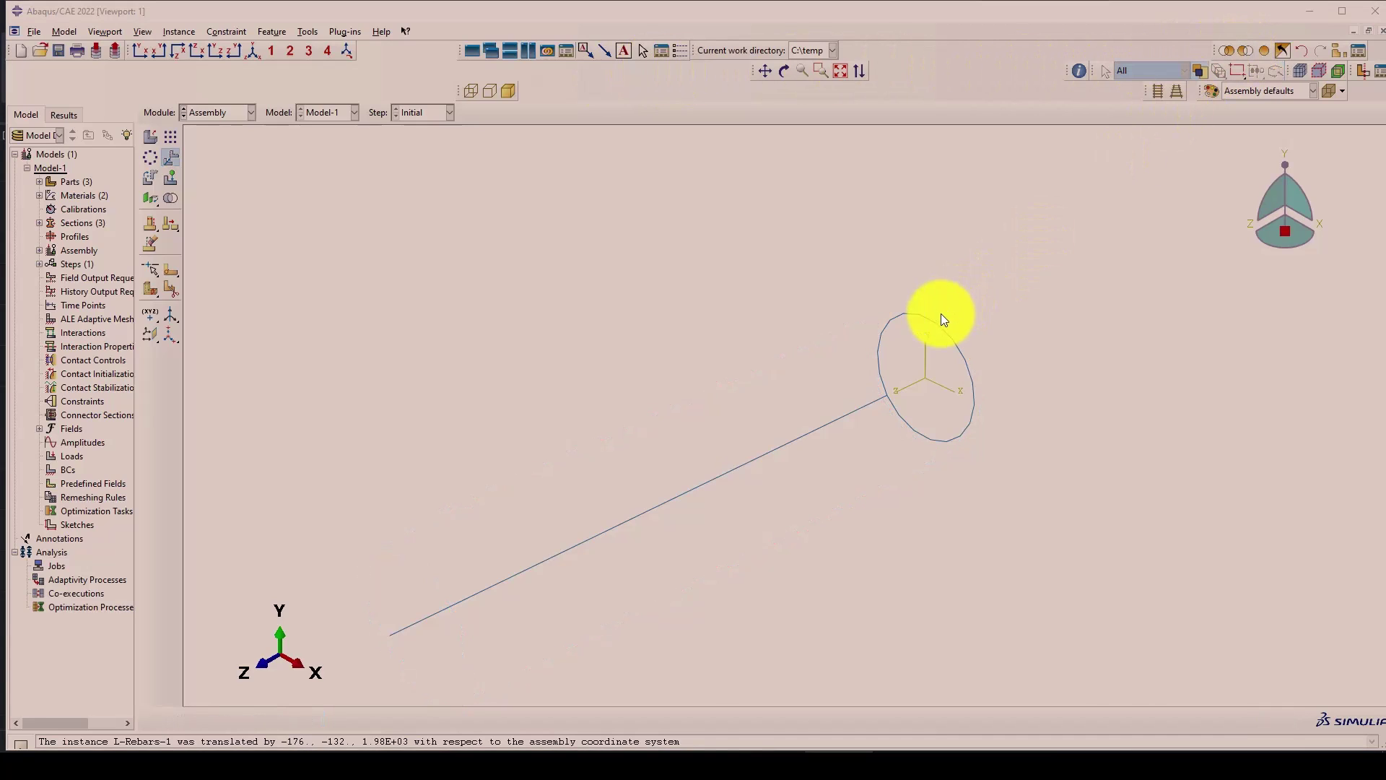
# Translate the Spiral instance by the vector 0,0,20 from the origin.
pyautogui.scroll(4, 247, 186)
pyautogui.scroll(-3, 808, 397)
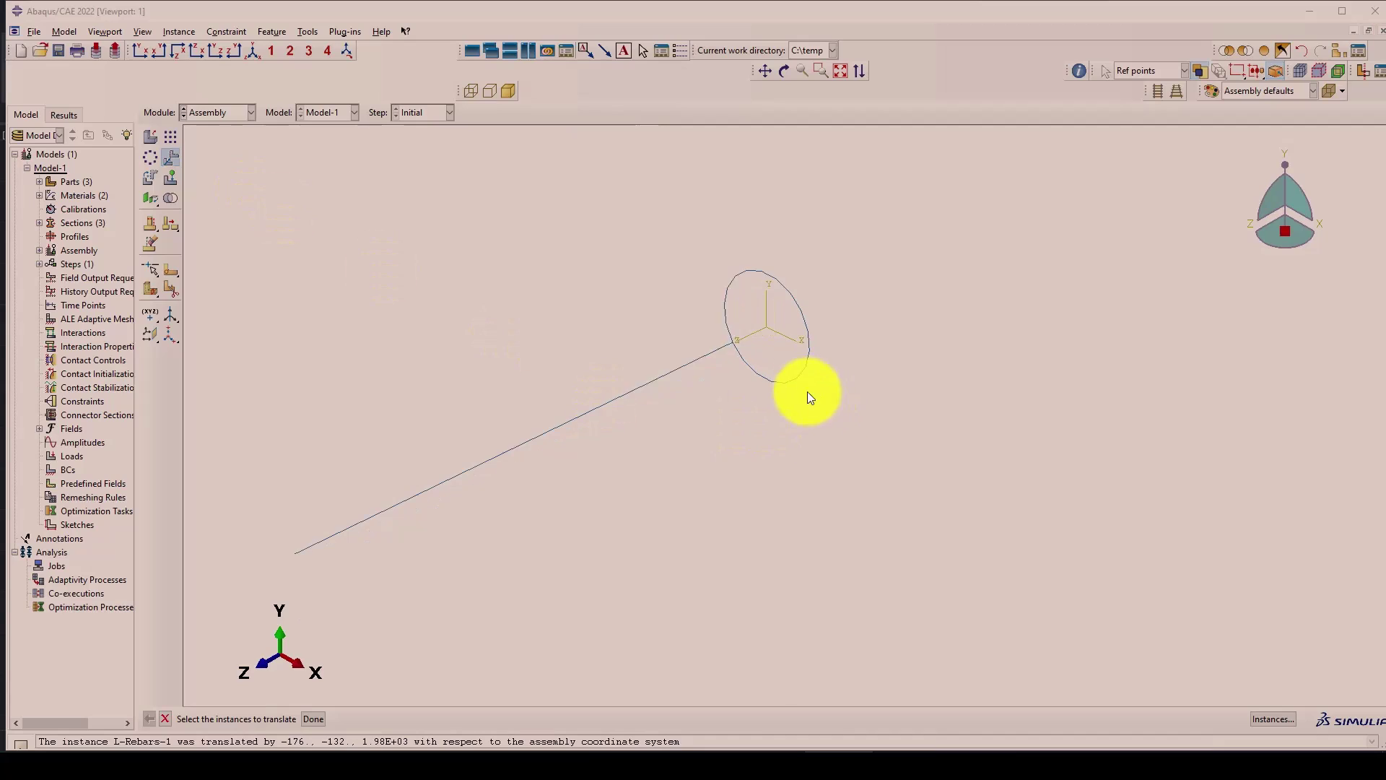
pyautogui.click(739, 289)
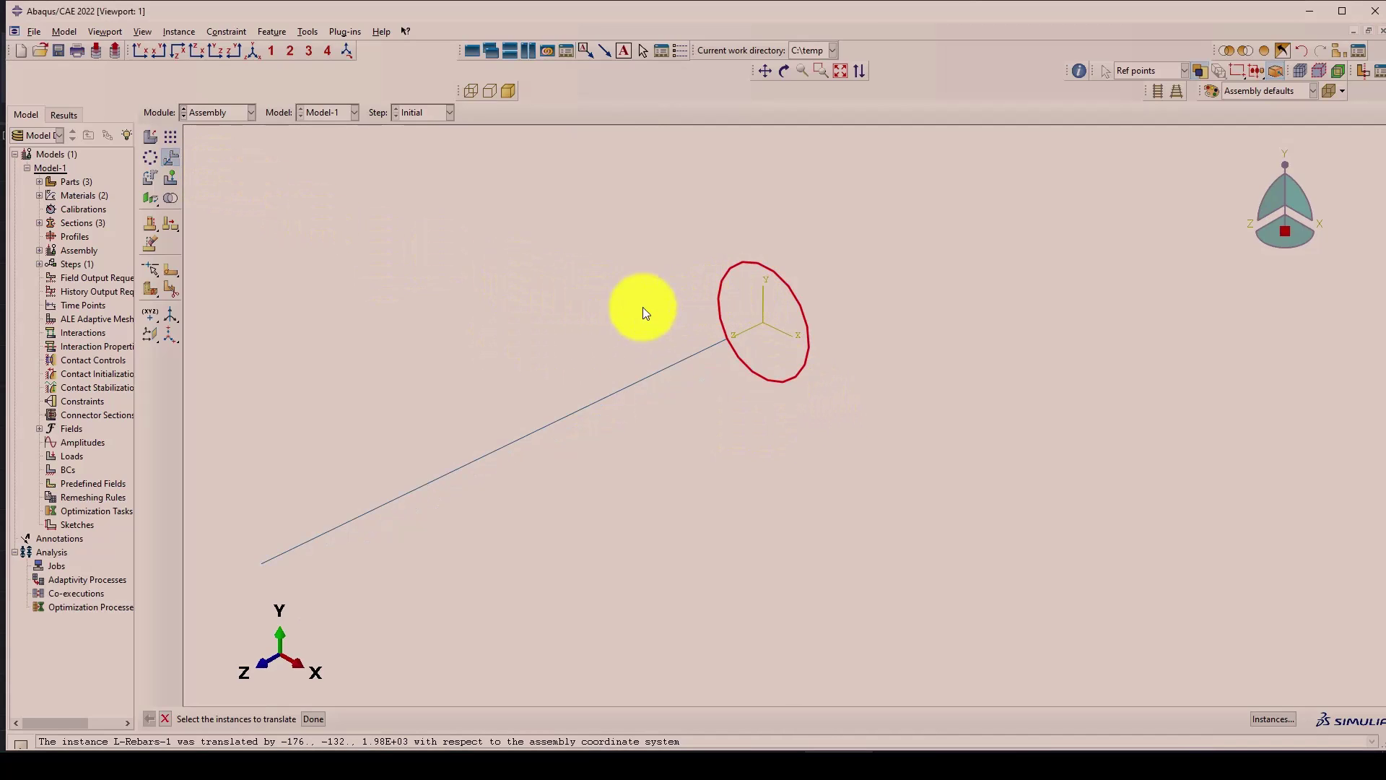
pyautogui.middleClick(671, 301)
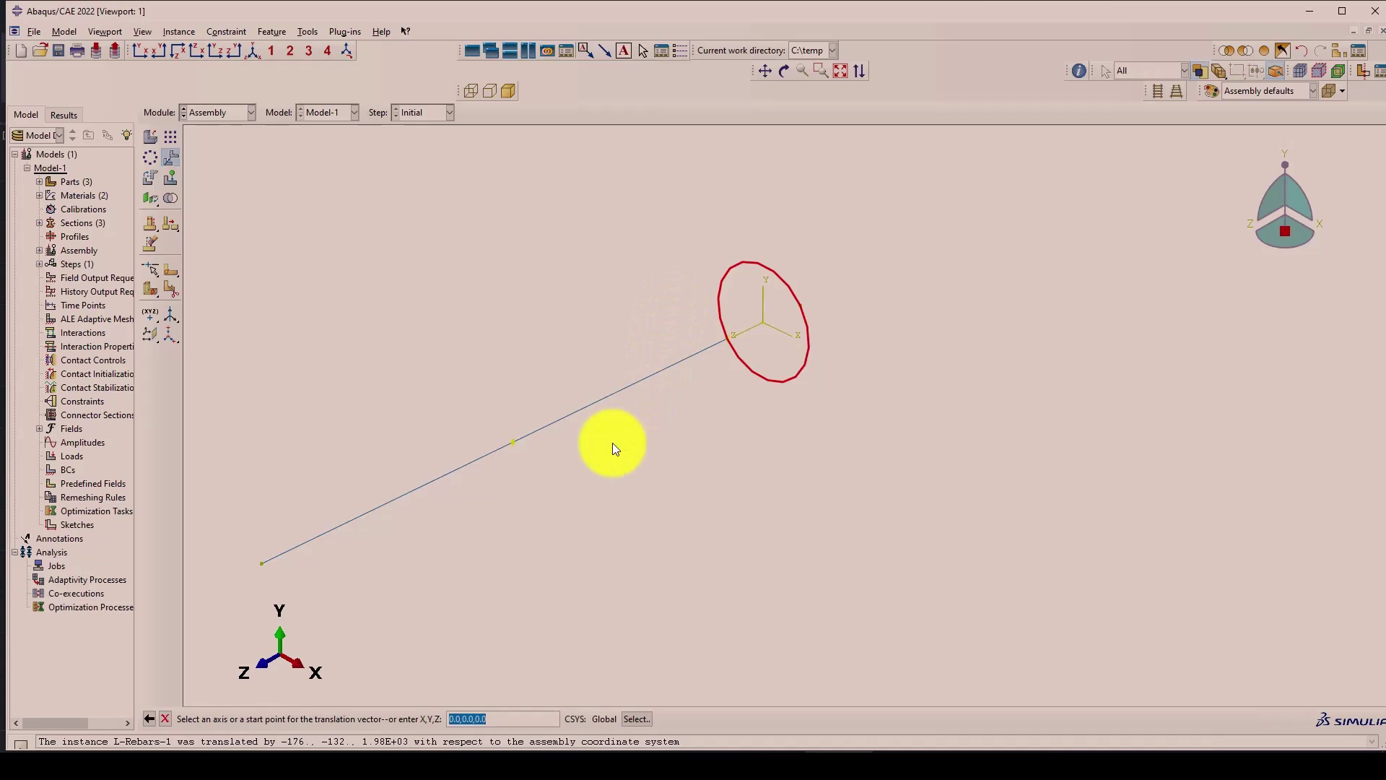
pyautogui.middleClick(570, 537)
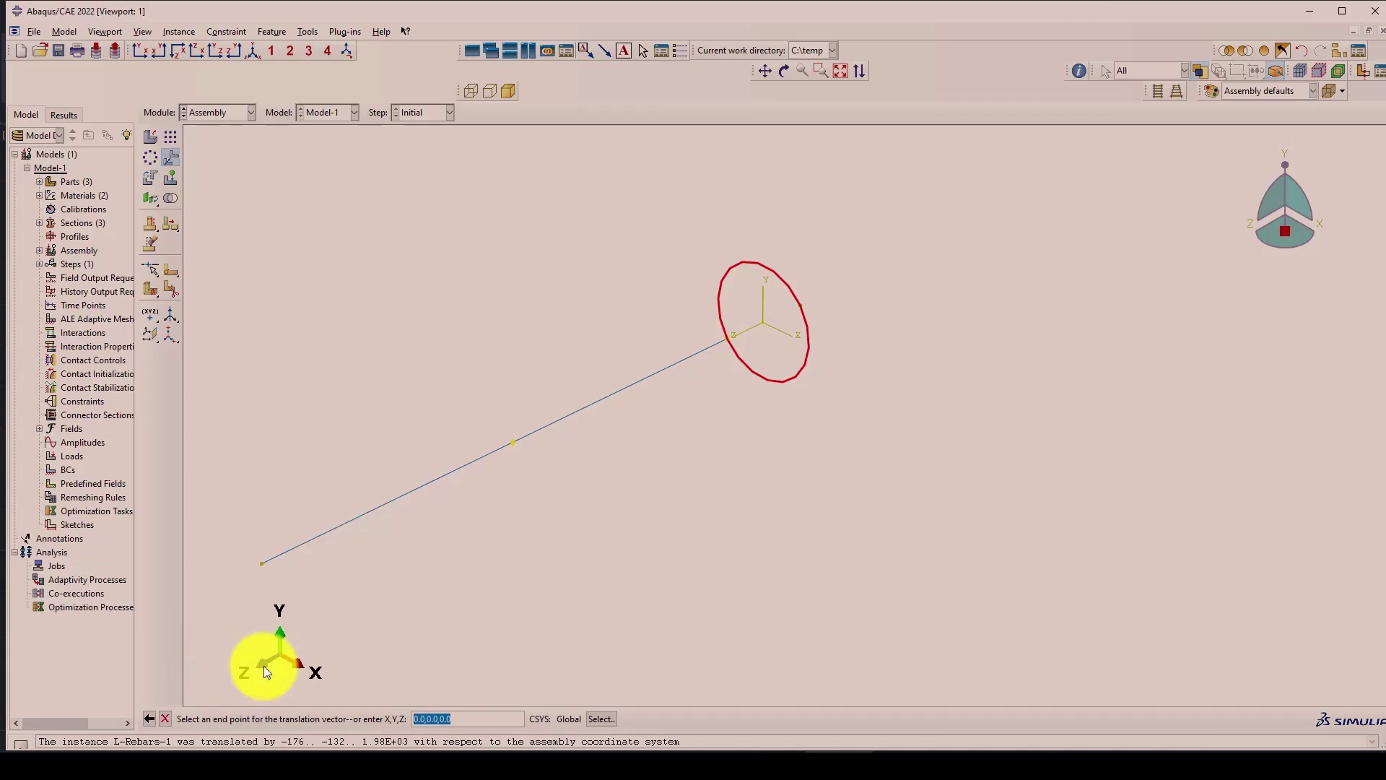
pyautogui.write('0,0')
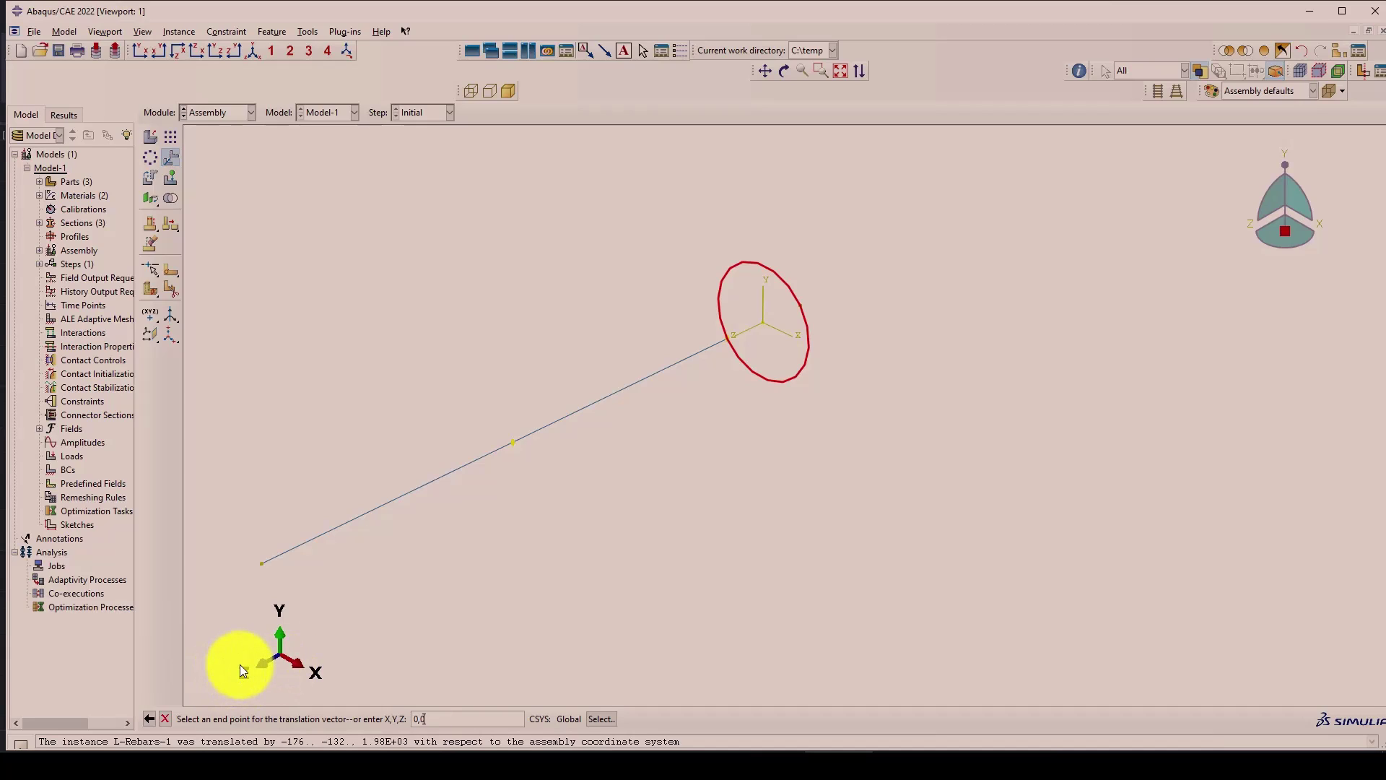
pyautogui.write(',20')
pyautogui.press('Return')
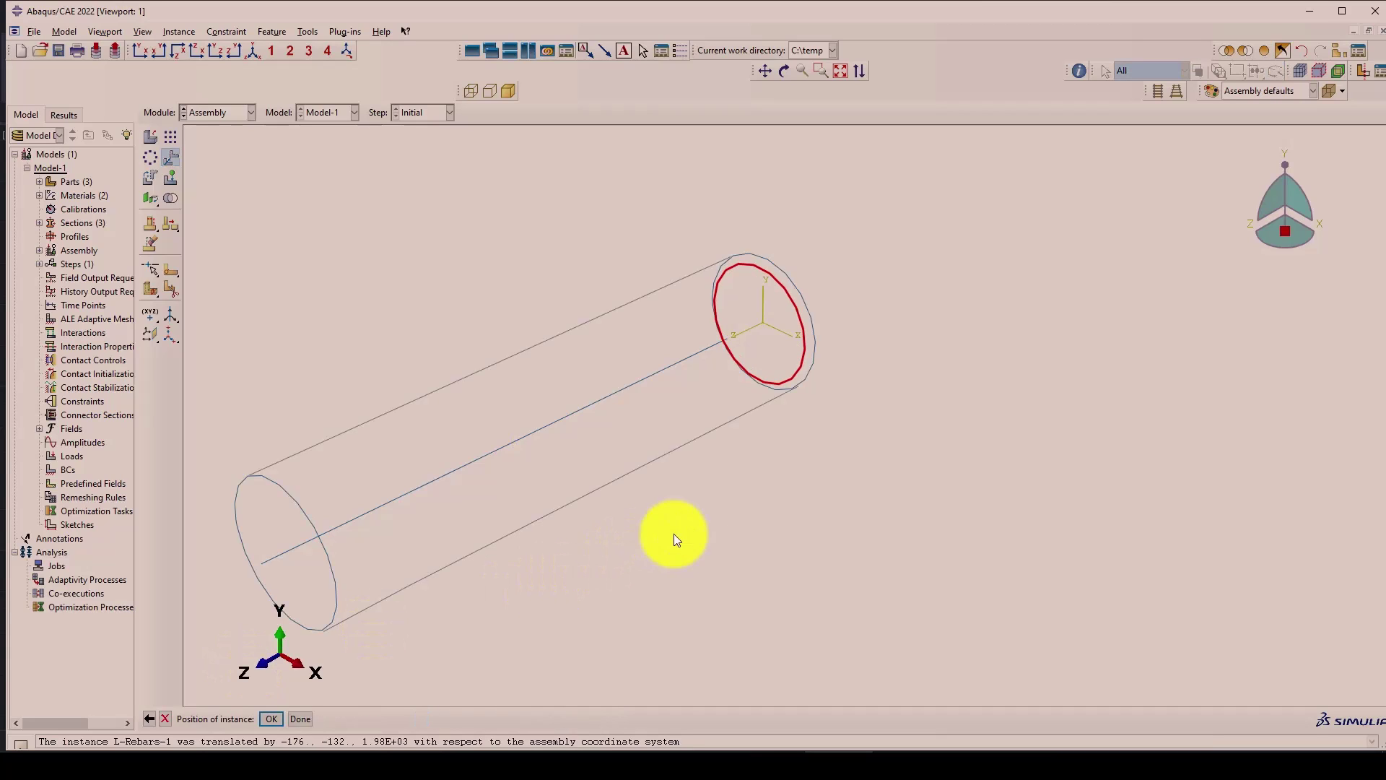
pyautogui.middleClick(776, 477)
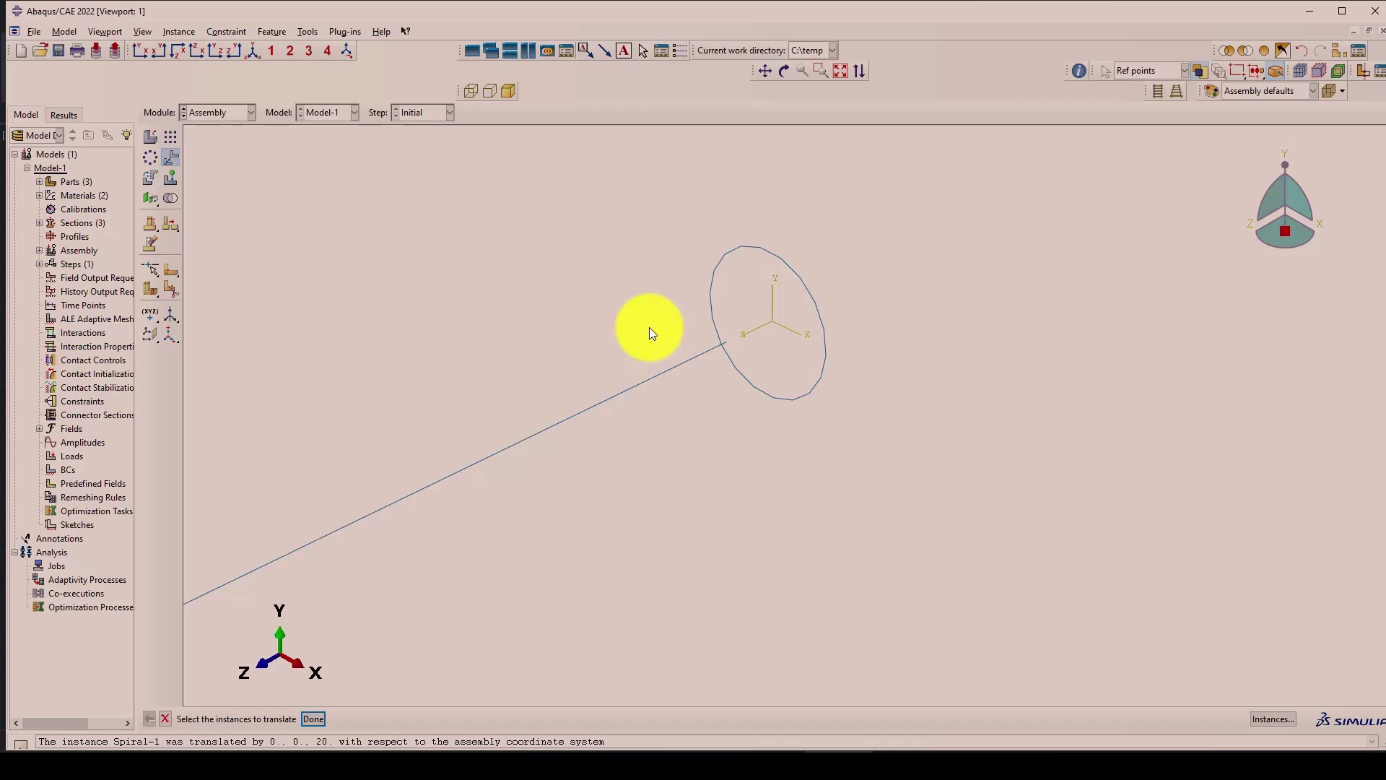
# Translate the L-Rebars instance by the vector 0,0,10 from the origin.
pyautogui.moveTo(691, 405); pyautogui.dragTo(656, 353)
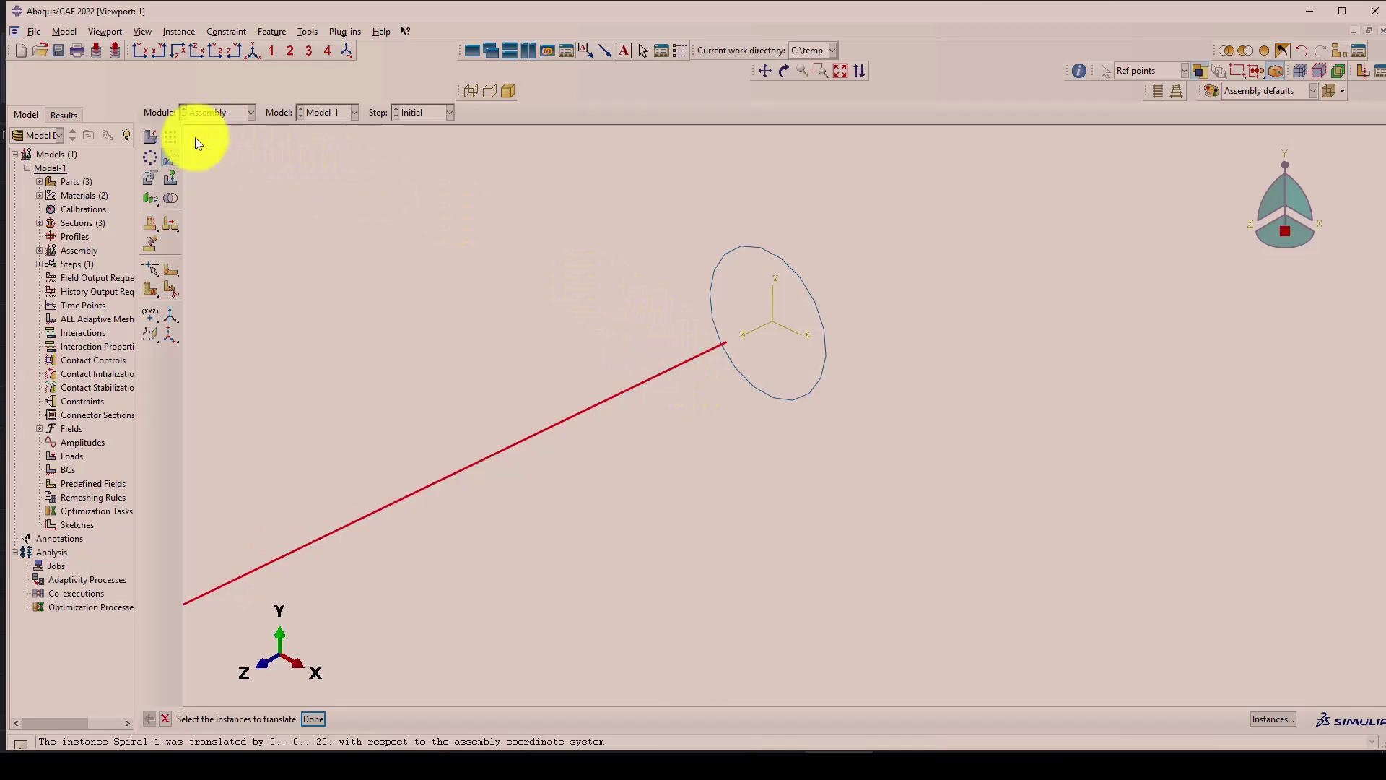
pyautogui.middleClick(508, 285)
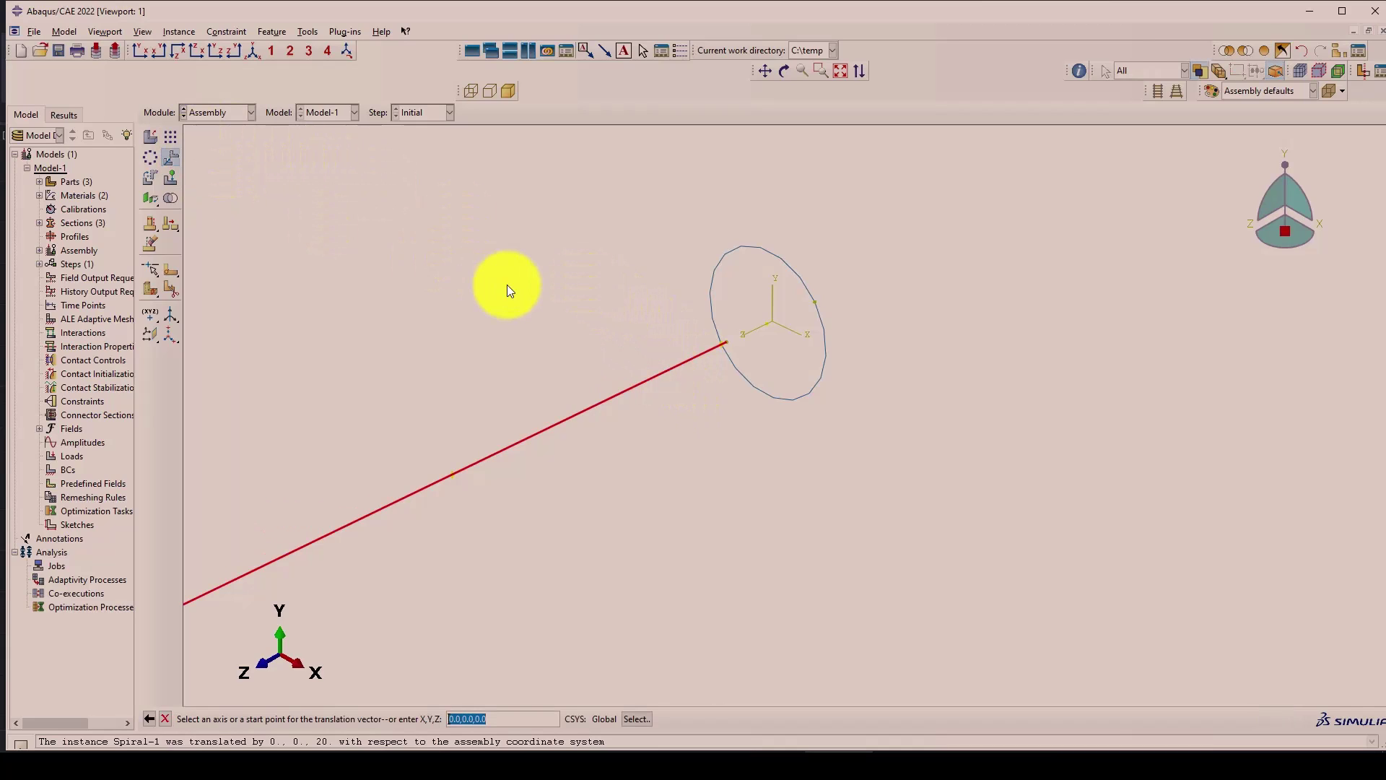
pyautogui.middleClick(621, 329)
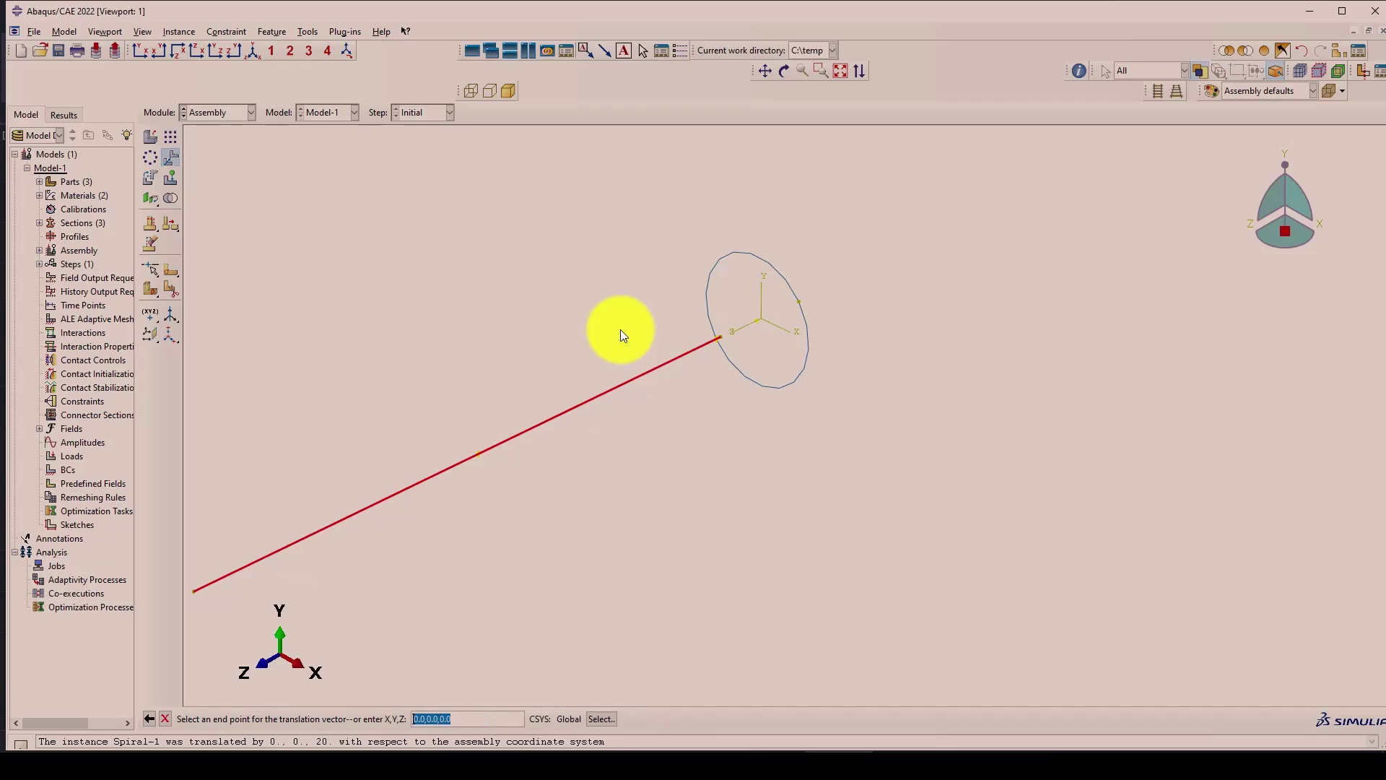
pyautogui.write('0,0')
pyautogui.press('Return')
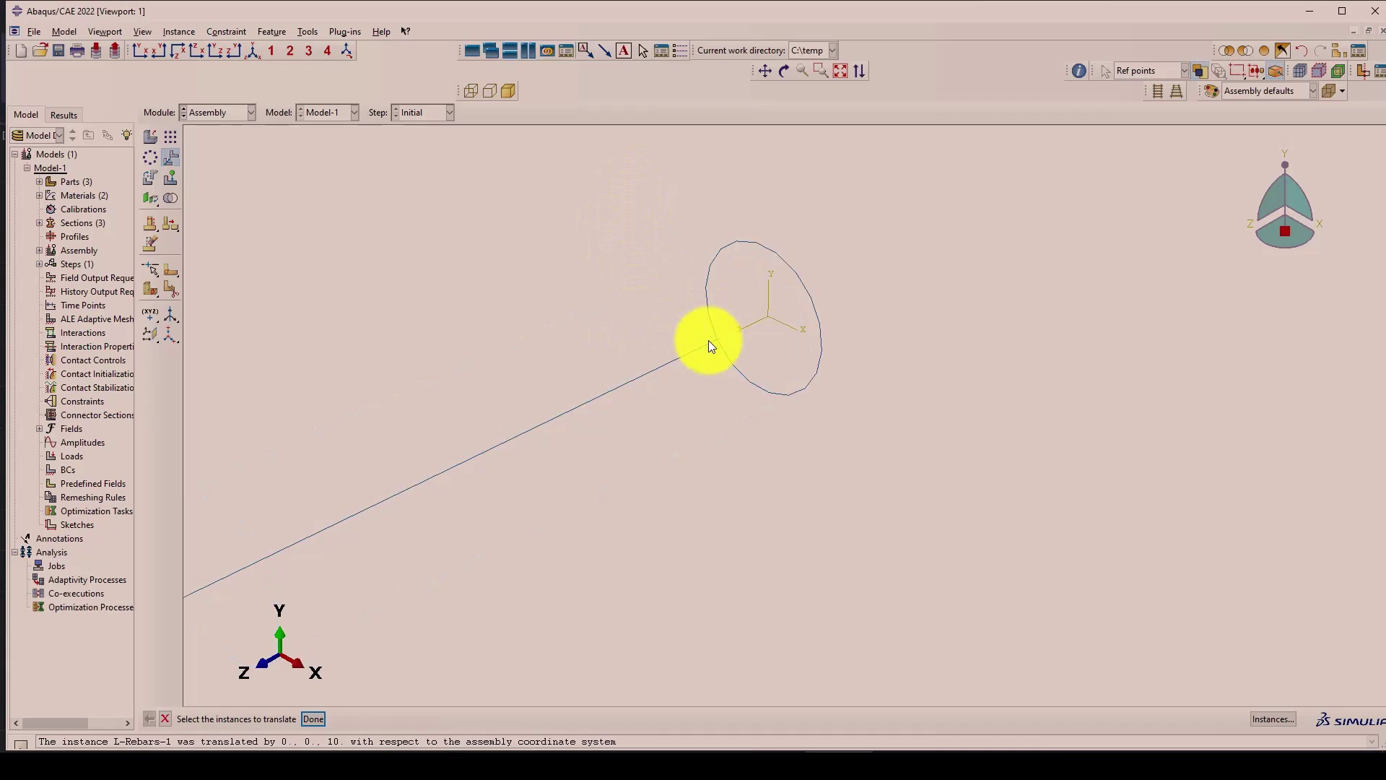
# Start a radial pattern of the L-Rebars instance and set the number of instances to 8.
pyautogui.scroll(3, 718, 343)
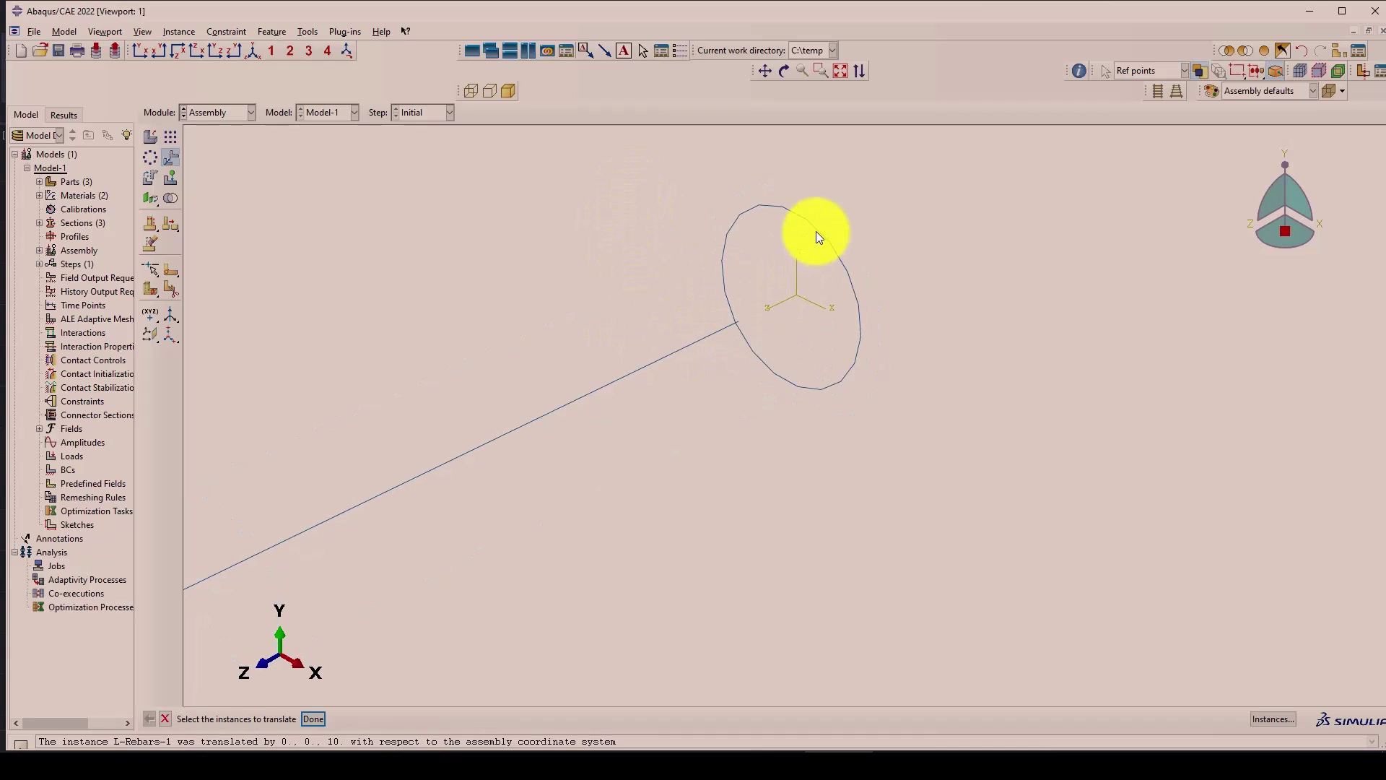
pyautogui.scroll(-1, 816, 234)
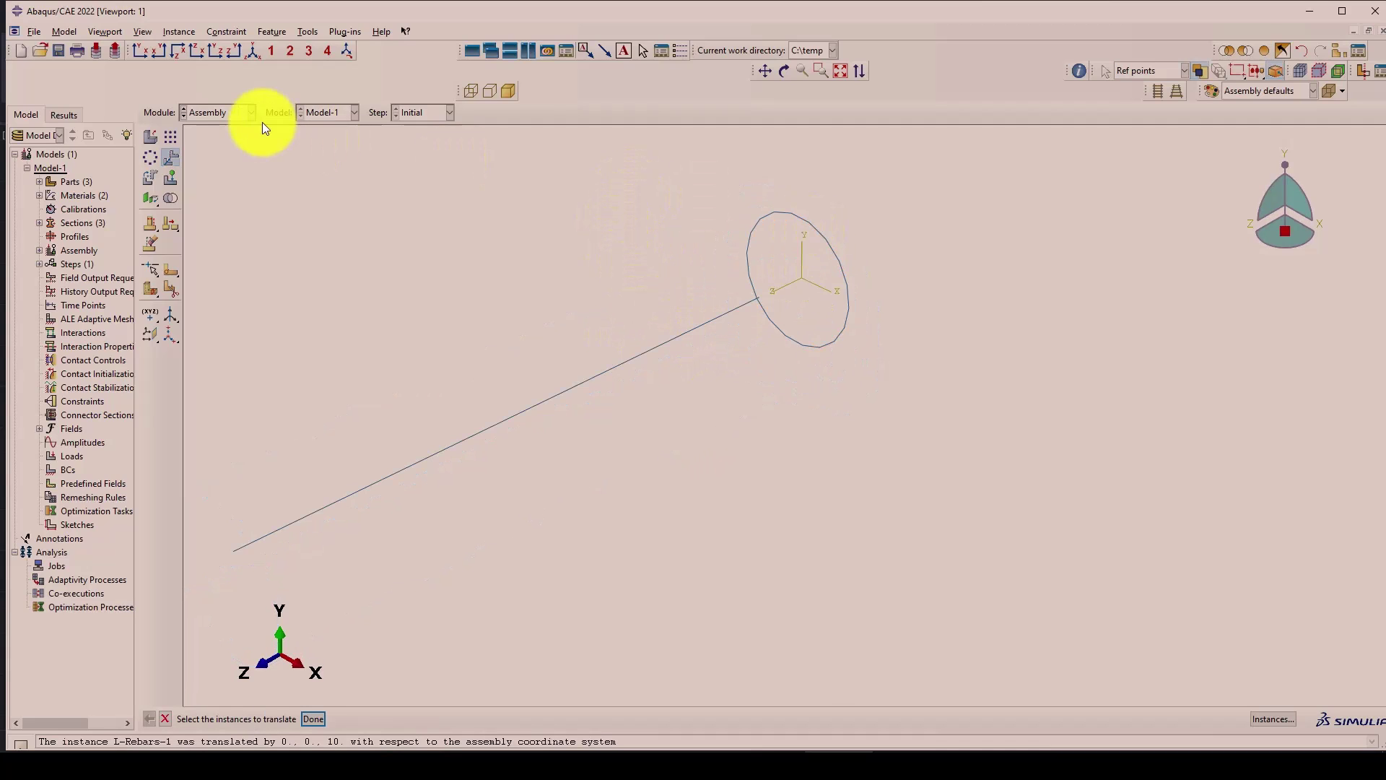
pyautogui.click(151, 158)
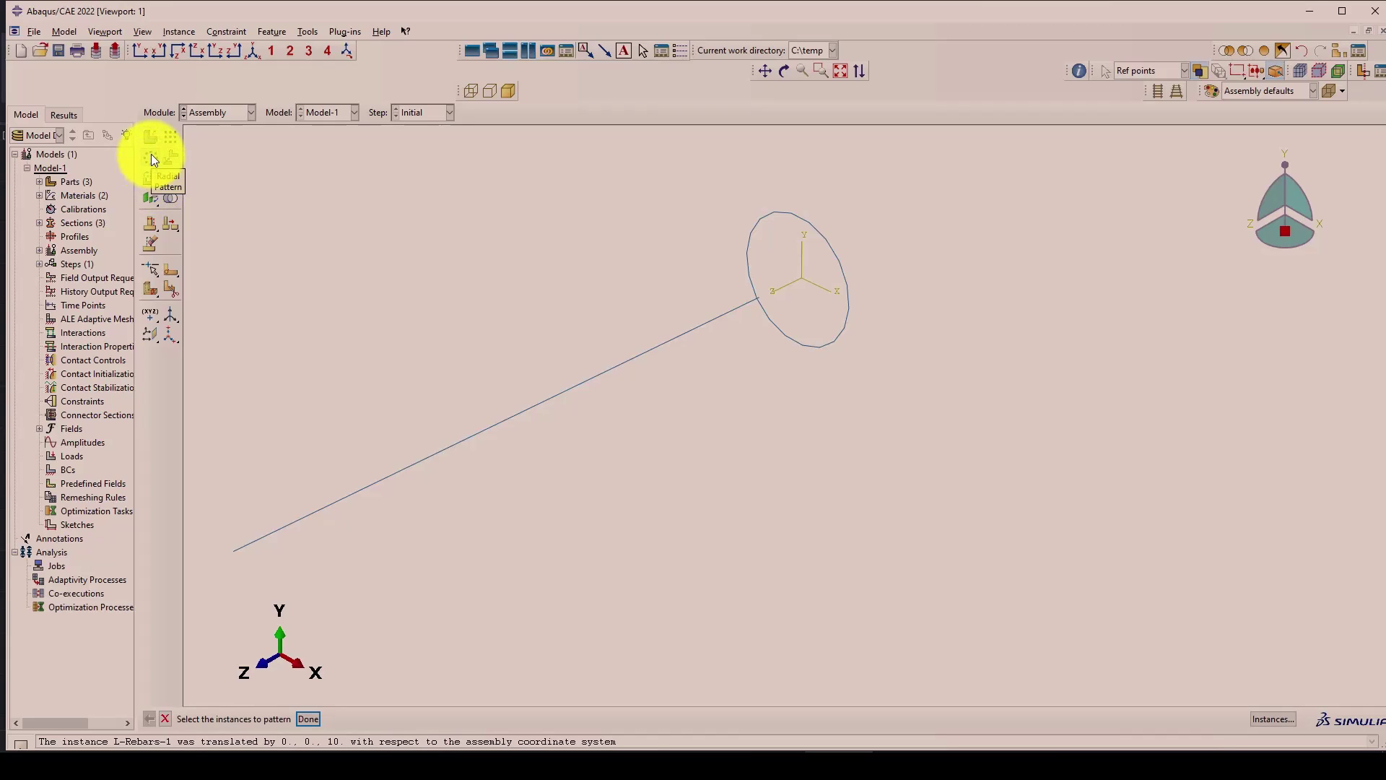
pyautogui.moveTo(706, 464); pyautogui.dragTo(565, 250)
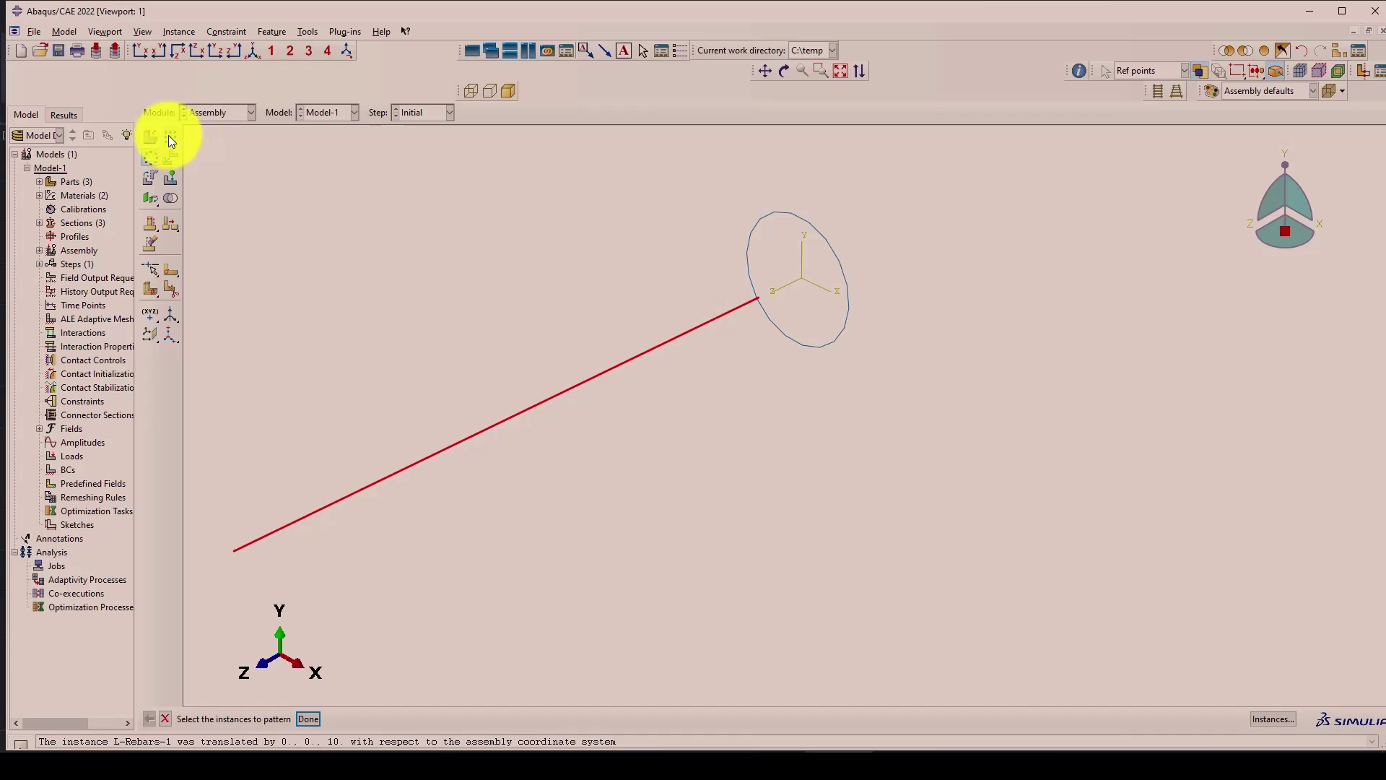
pyautogui.middleClick(665, 275)
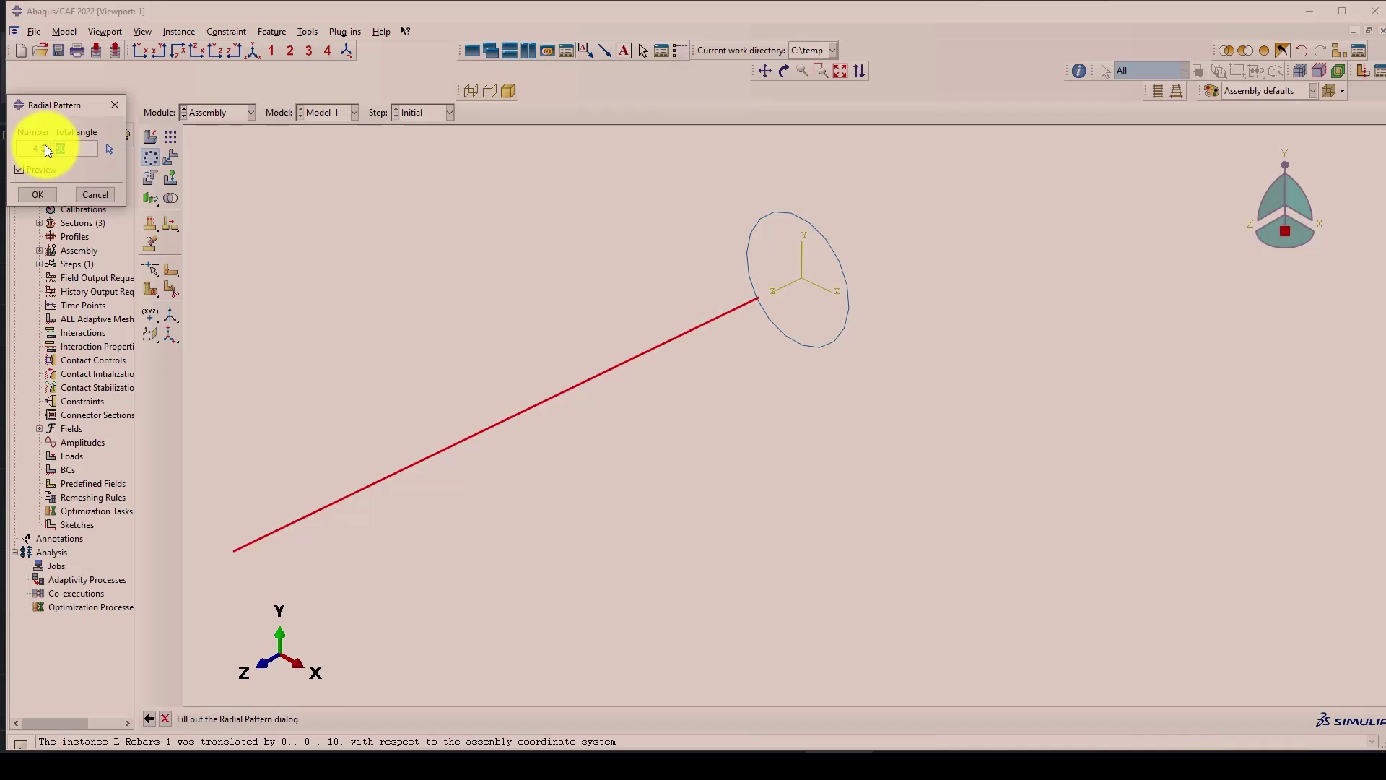
pyautogui.write('90')
pyautogui.click(44, 145)
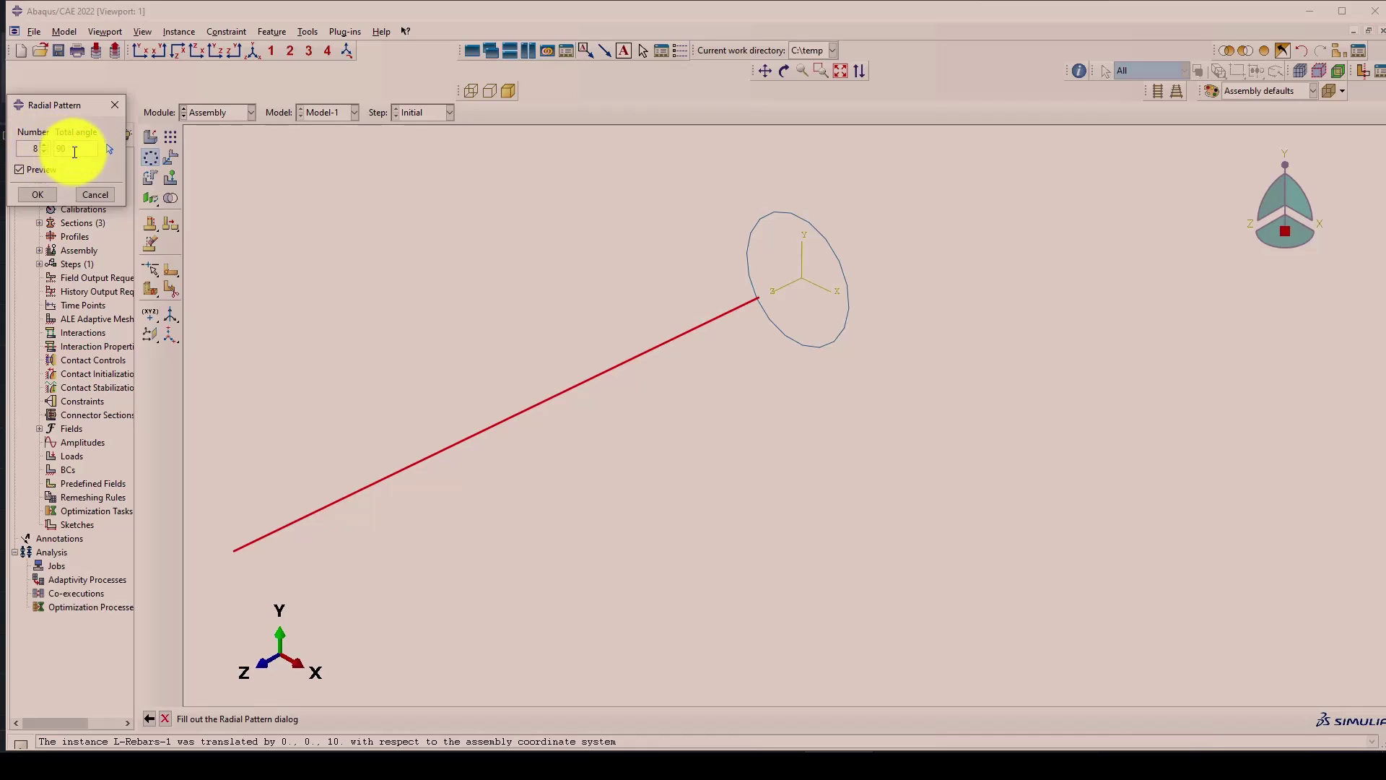
# Try to set the radial pattern's total angle to 360, and clear the entry.
pyautogui.write('360')
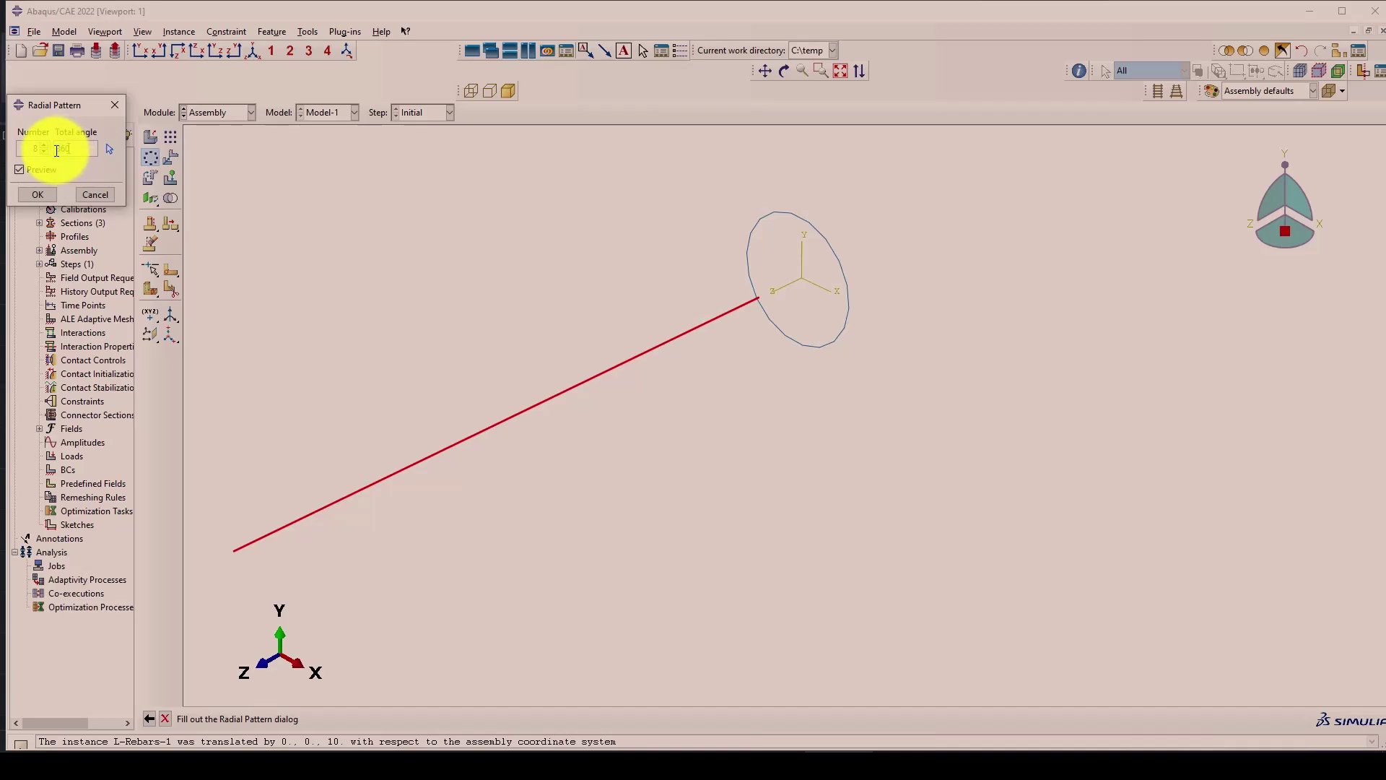
pyautogui.press('Return')
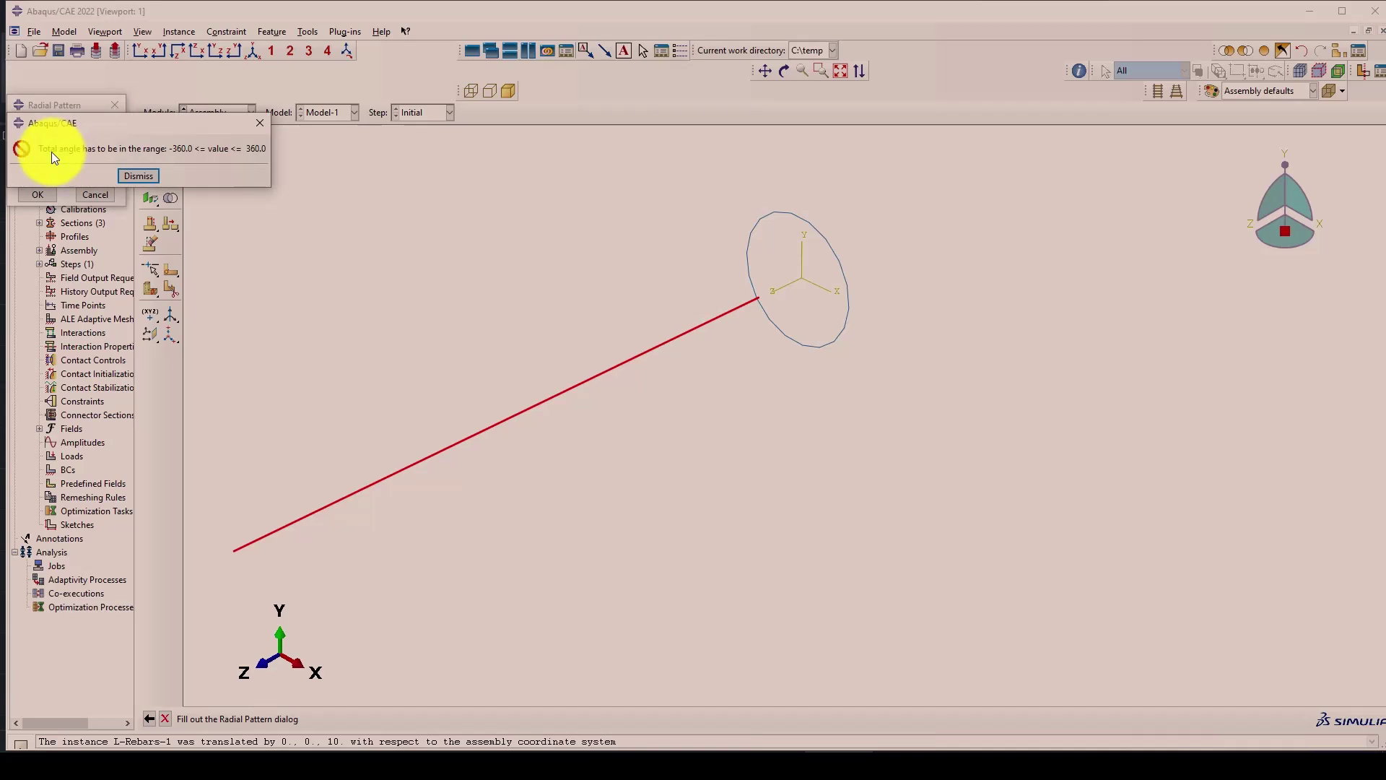
pyautogui.click(138, 175)
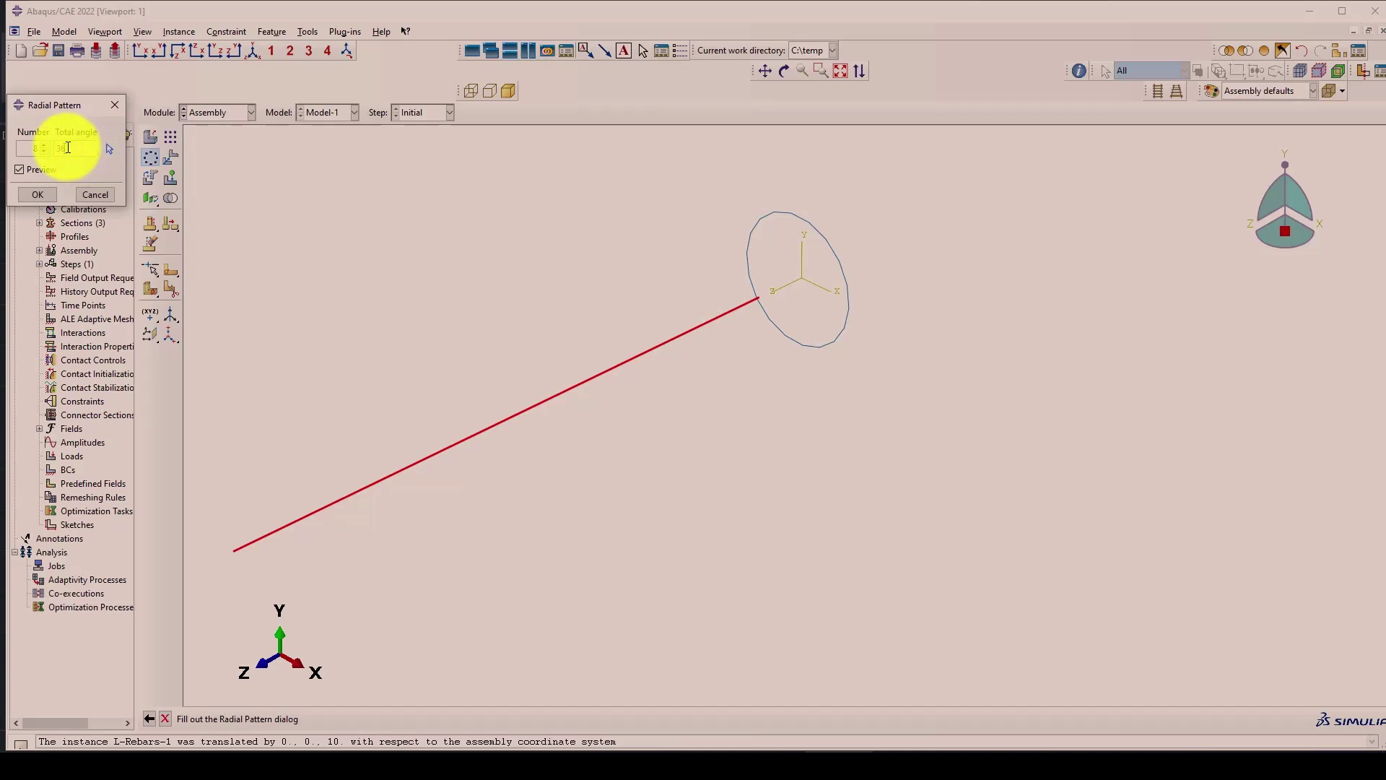
pyautogui.press('BackSpace')
pyautogui.press('BackSpace')
# Switch to Calculator, divide 360 by 8 to get the angular spacing of the rebars, and close it.
pyautogui.click(1030, 764)
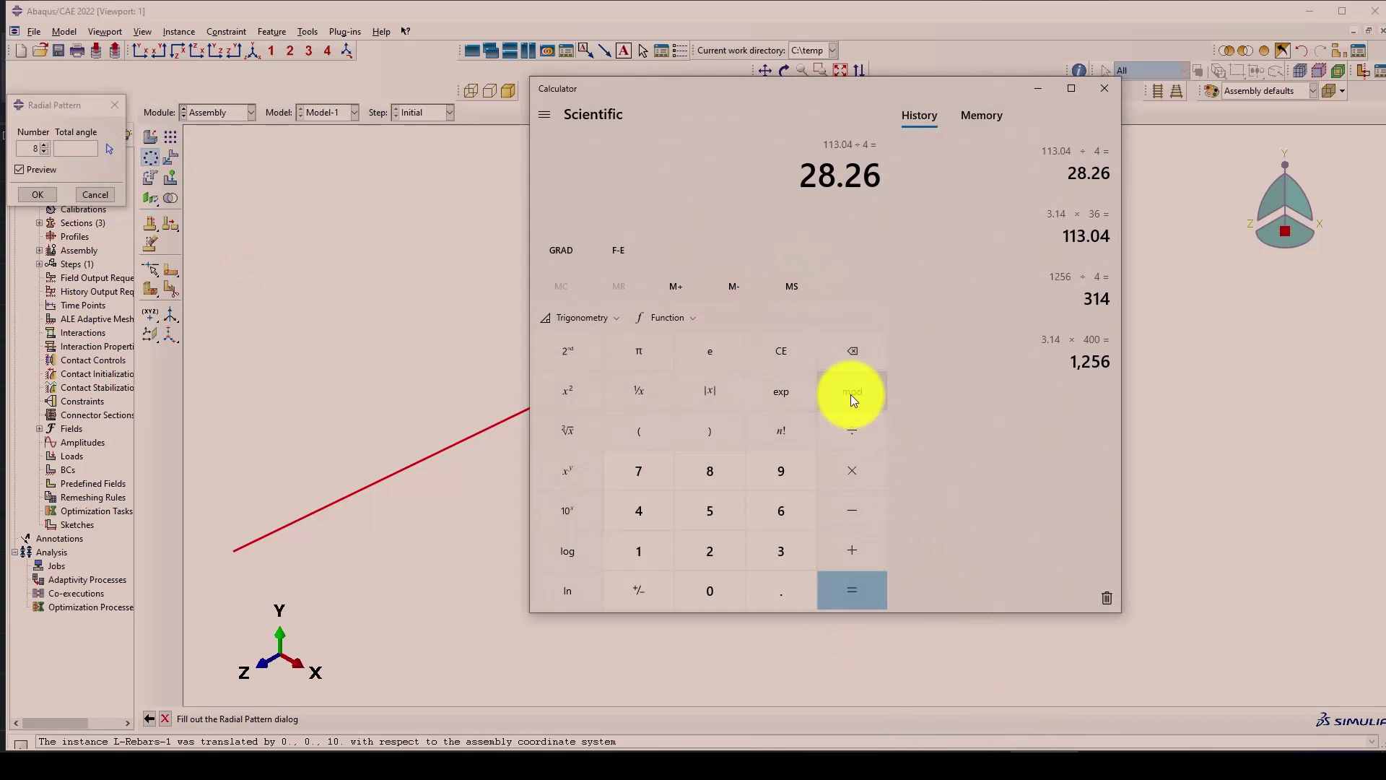
pyautogui.press('Escape')
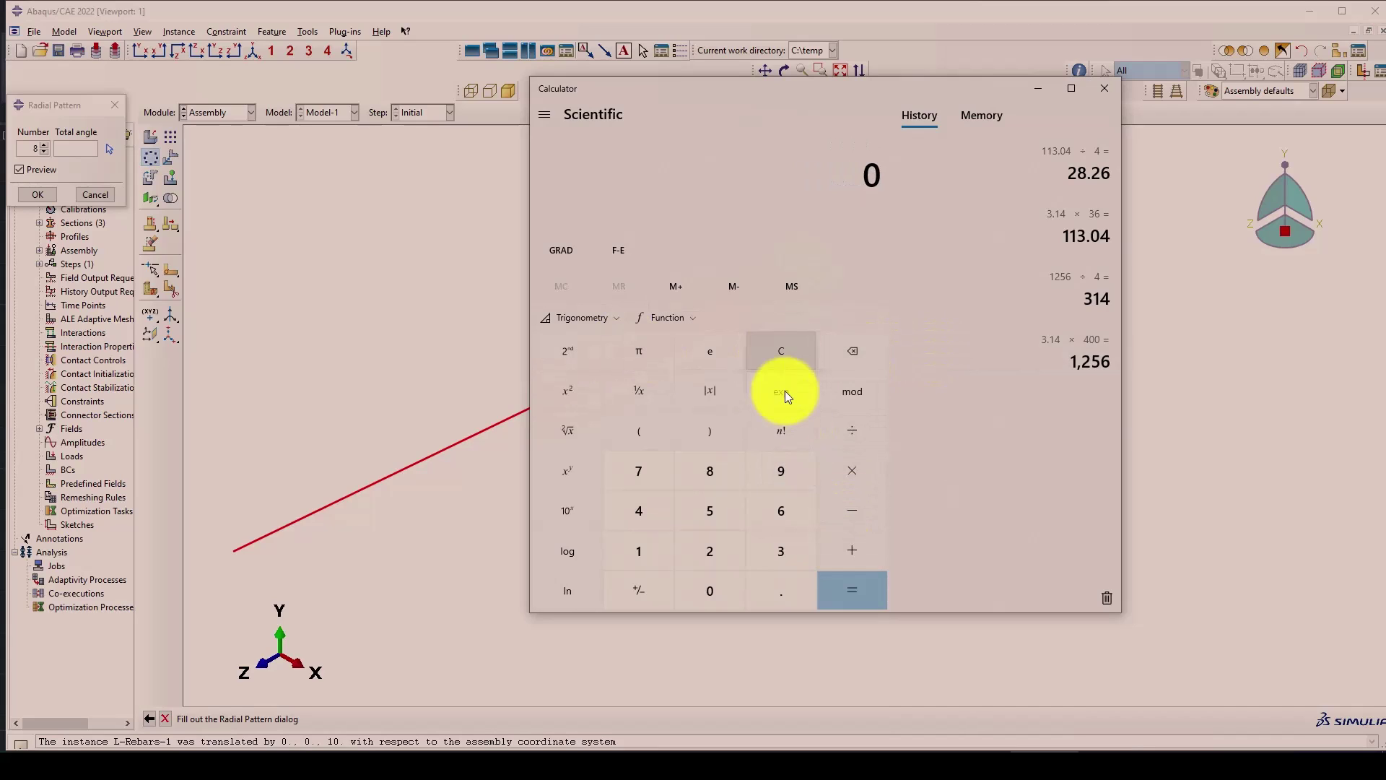
pyautogui.click(780, 552)
pyautogui.click(780, 513)
pyautogui.click(710, 592)
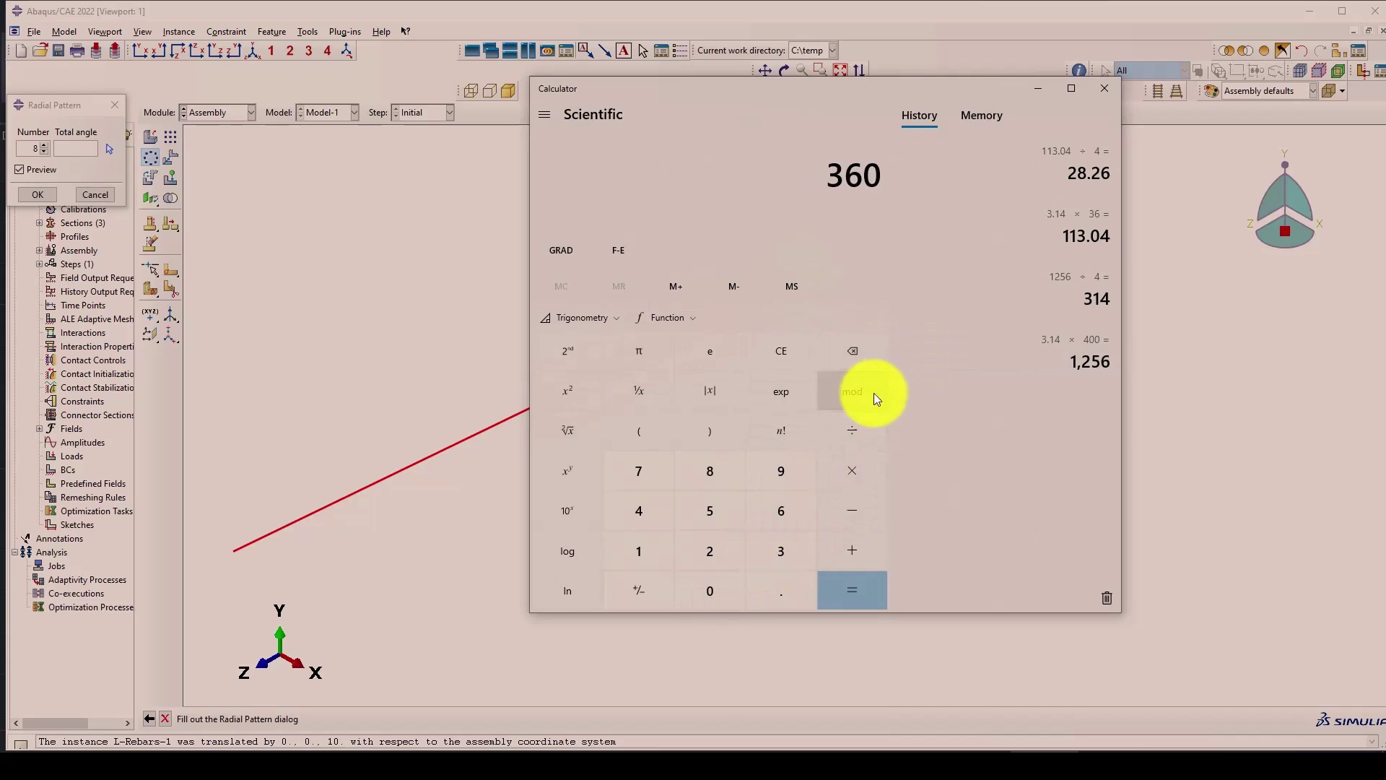
pyautogui.click(852, 431)
pyautogui.click(710, 470)
pyautogui.click(860, 599)
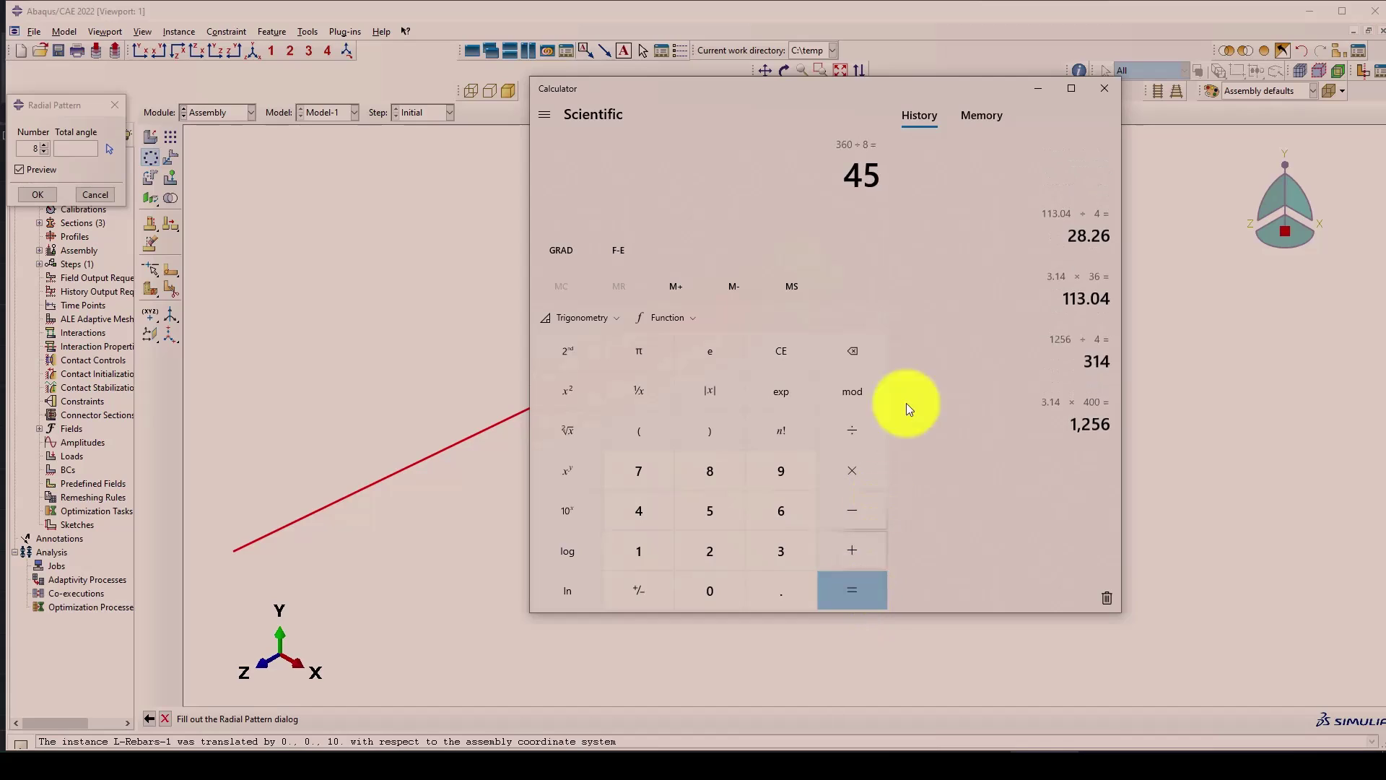
pyautogui.click(1105, 88)
# Use the Z axis of the assembly coordinate system as the axis of the radial rebar pattern.
pyautogui.click(66, 150)
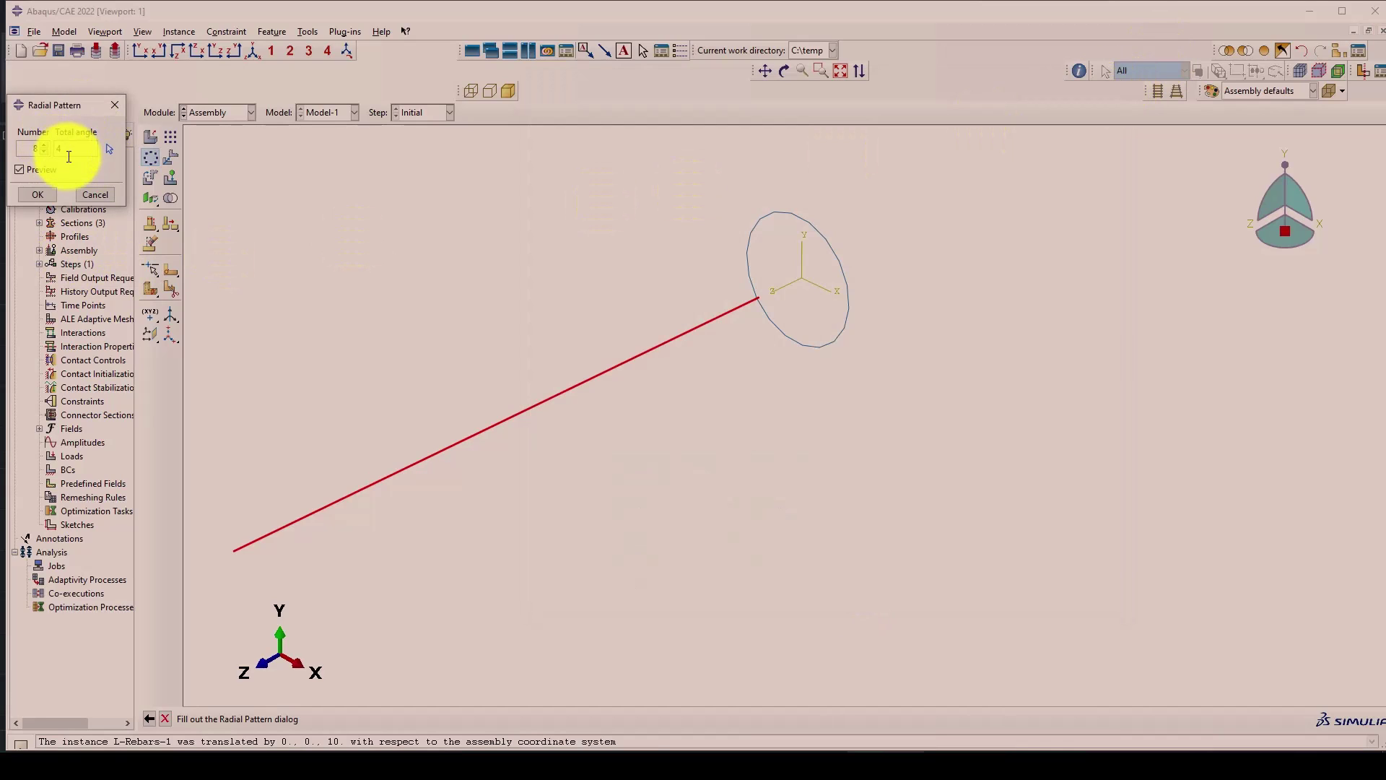
pyautogui.click(109, 149)
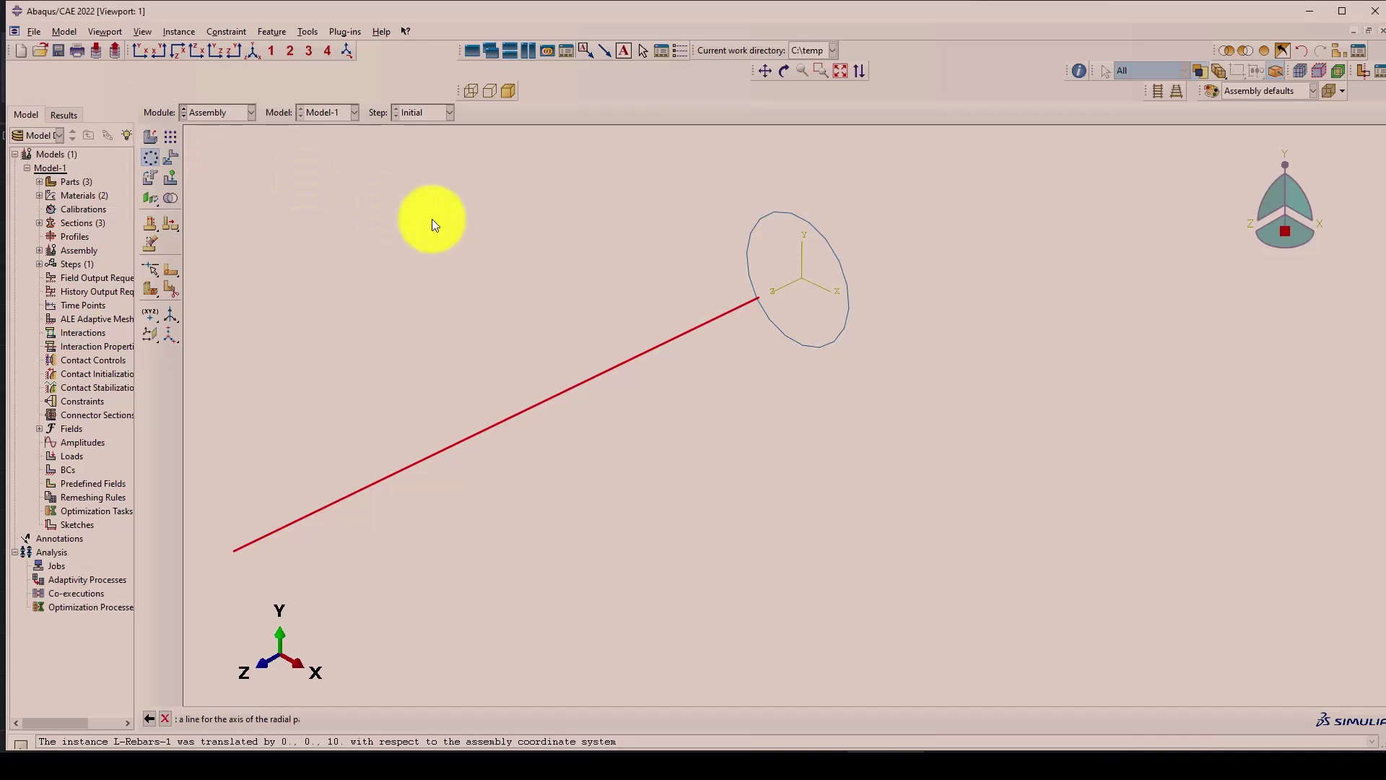
pyautogui.click(777, 289)
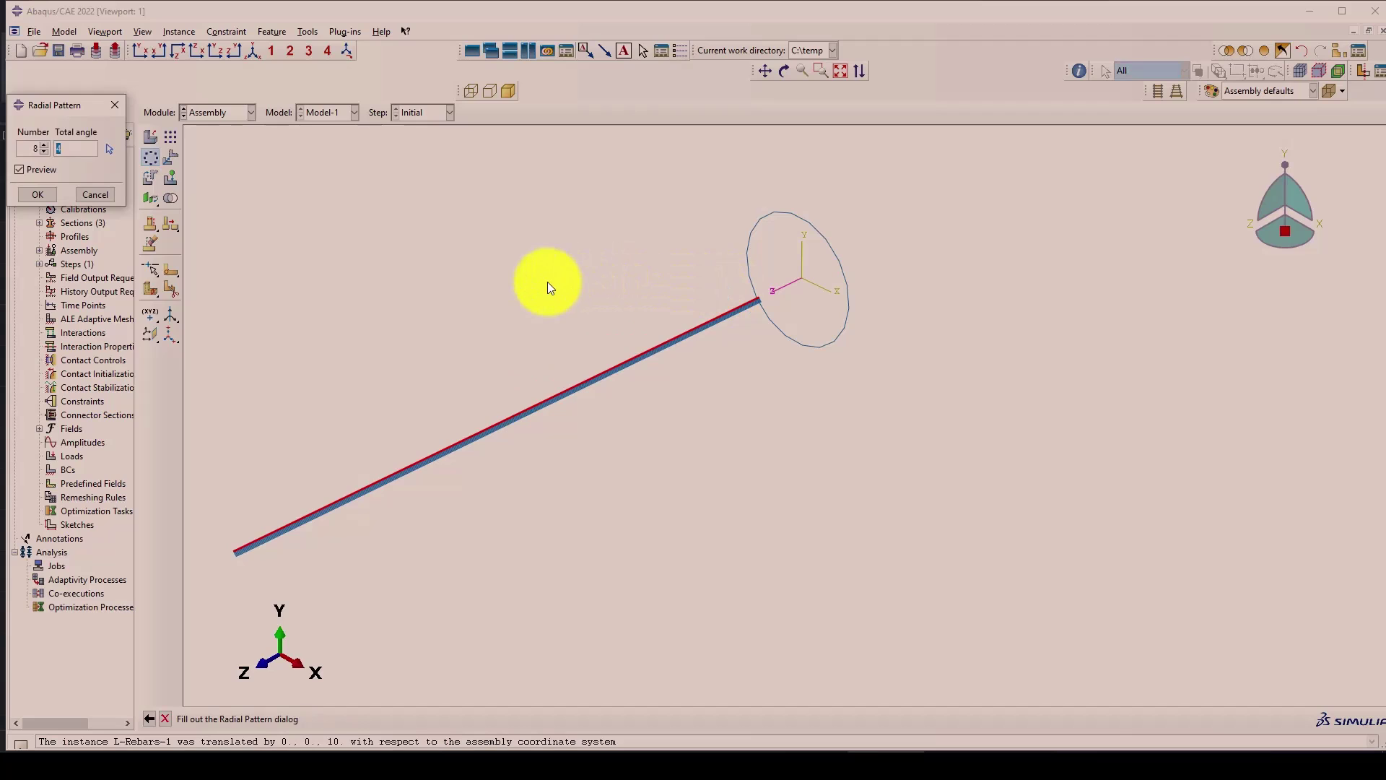
# Try a total angle of 45 for the radial pattern and inspect the rebar preview from the ring's end.
pyautogui.click(73, 146)
pyautogui.write('45')
pyautogui.scroll(1, 770, 322)
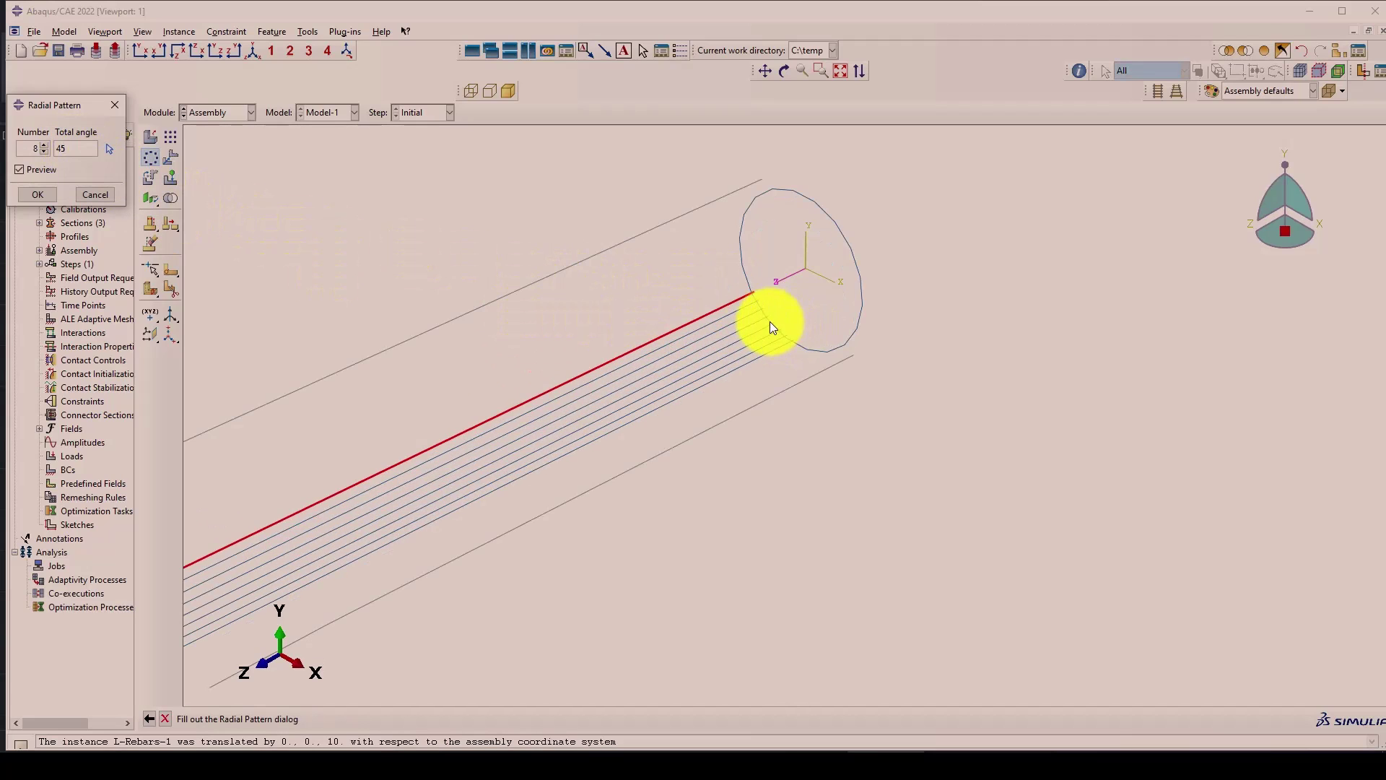
pyautogui.scroll(-3, 821, 262)
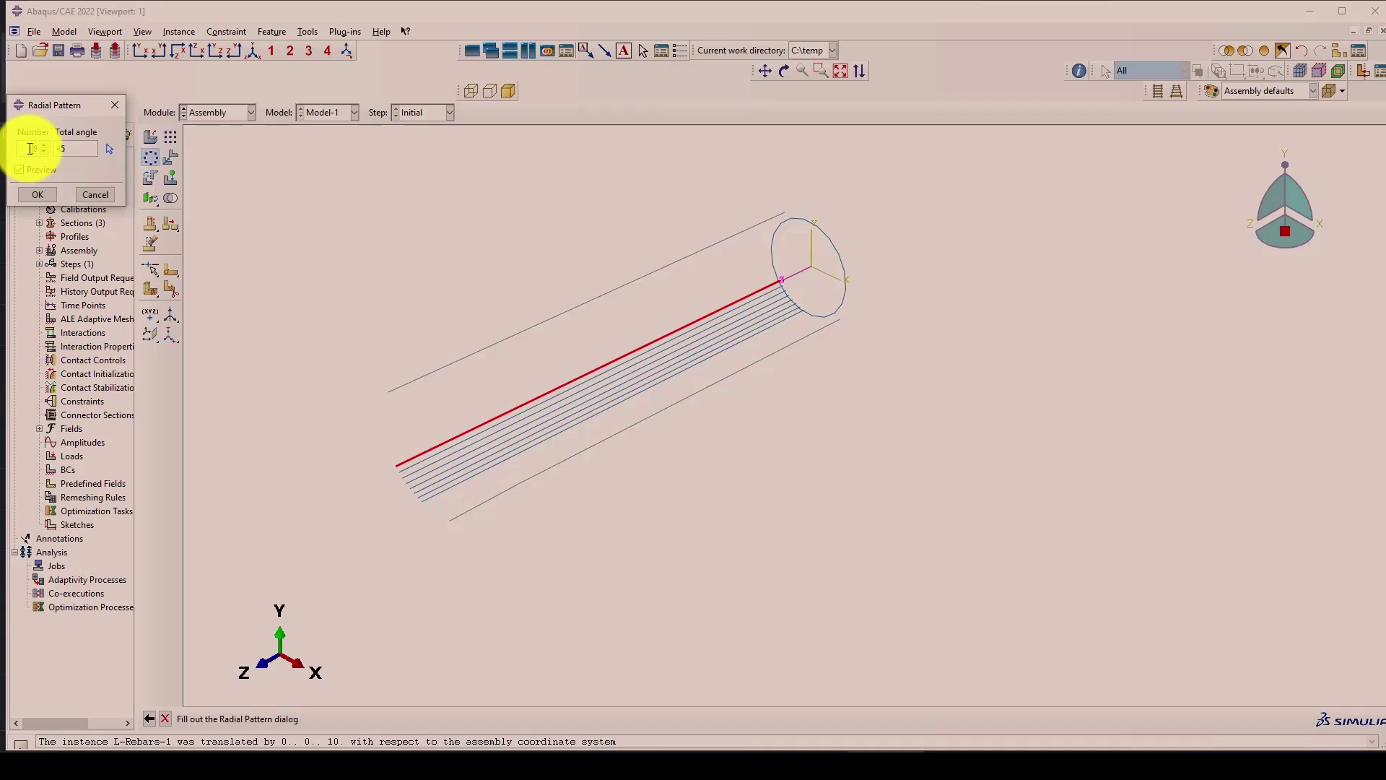
pyautogui.scroll(2, 755, 267)
pyautogui.click(249, 58)
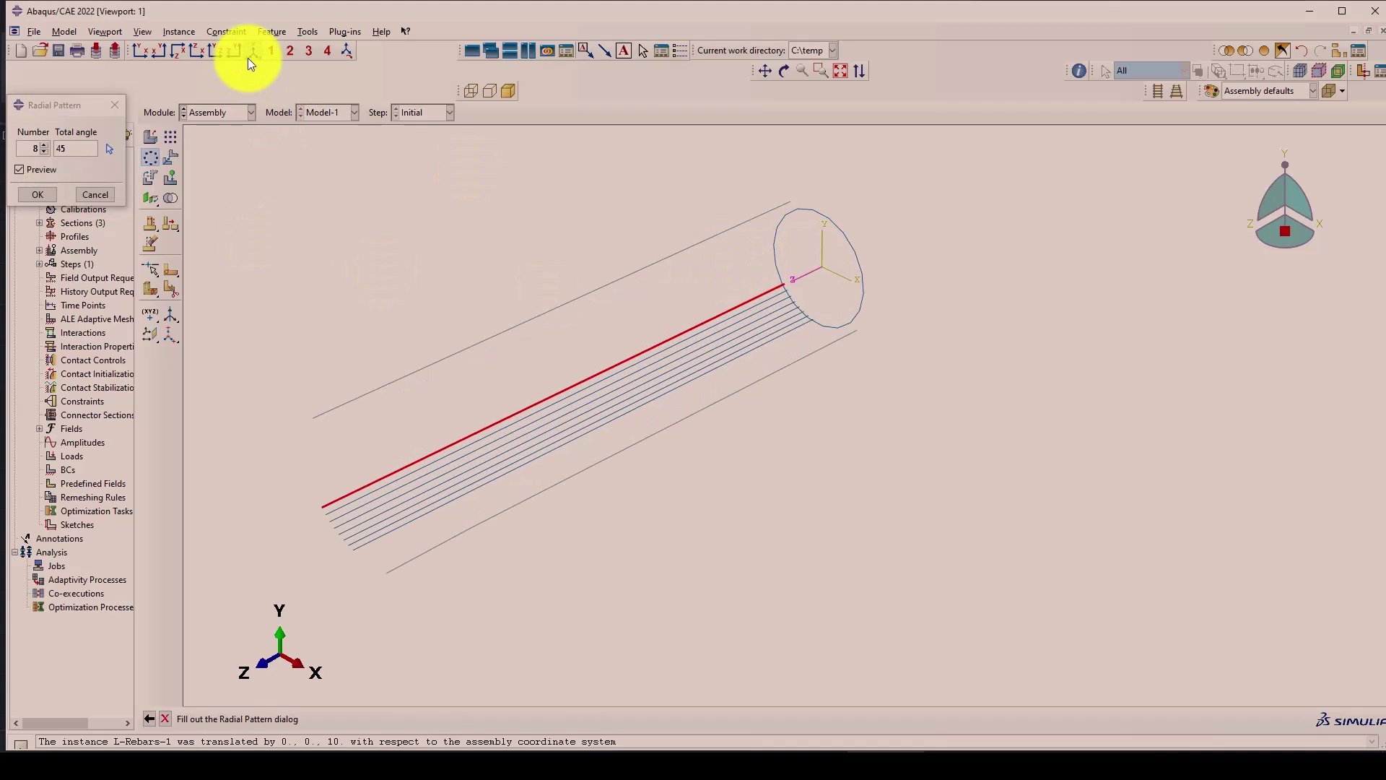
pyautogui.scroll(3, 953, 303)
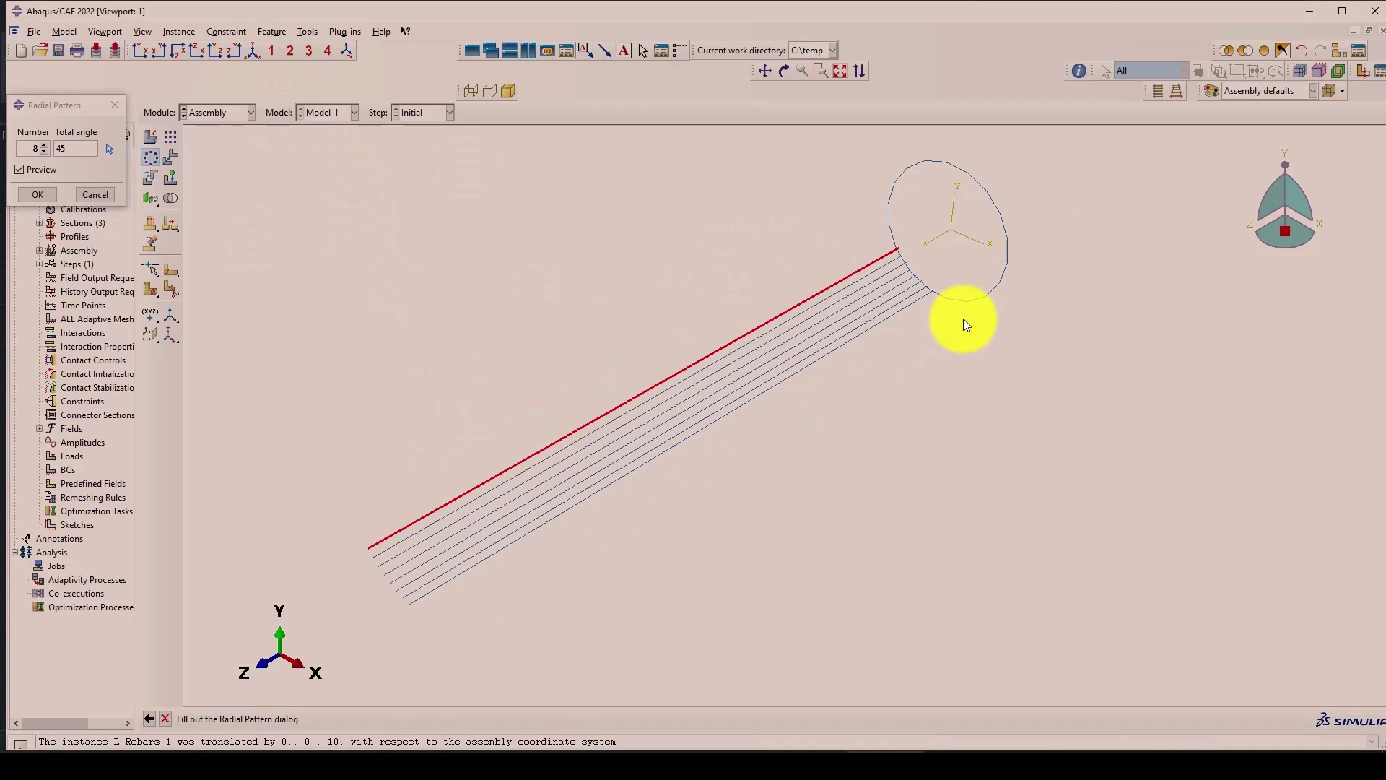
pyautogui.keyDown('ctrl'); pyautogui.keyDown('alt'); pyautogui.moveTo(941, 279); pyautogui.dragTo(727, 409); pyautogui.keyUp('alt'); pyautogui.keyUp('ctrl')
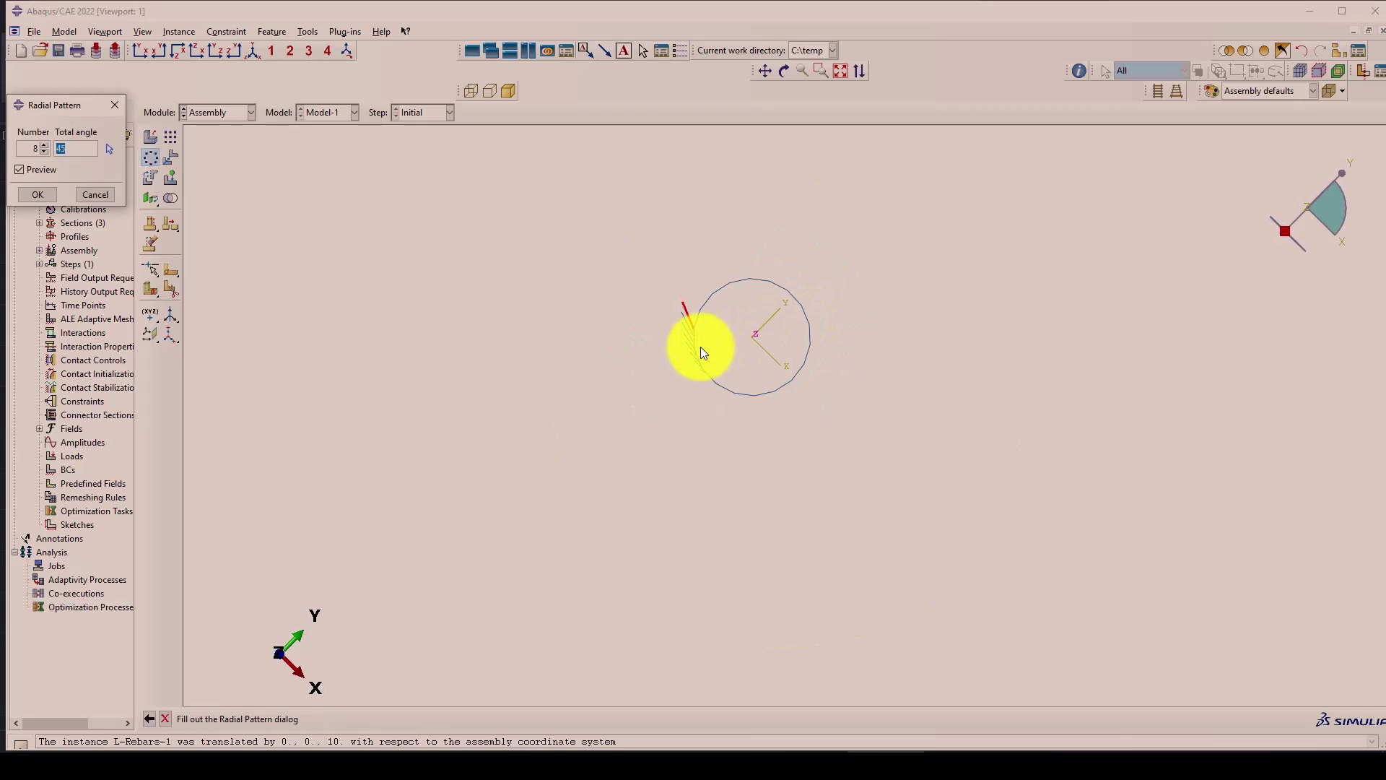
pyautogui.scroll(1, 700, 352)
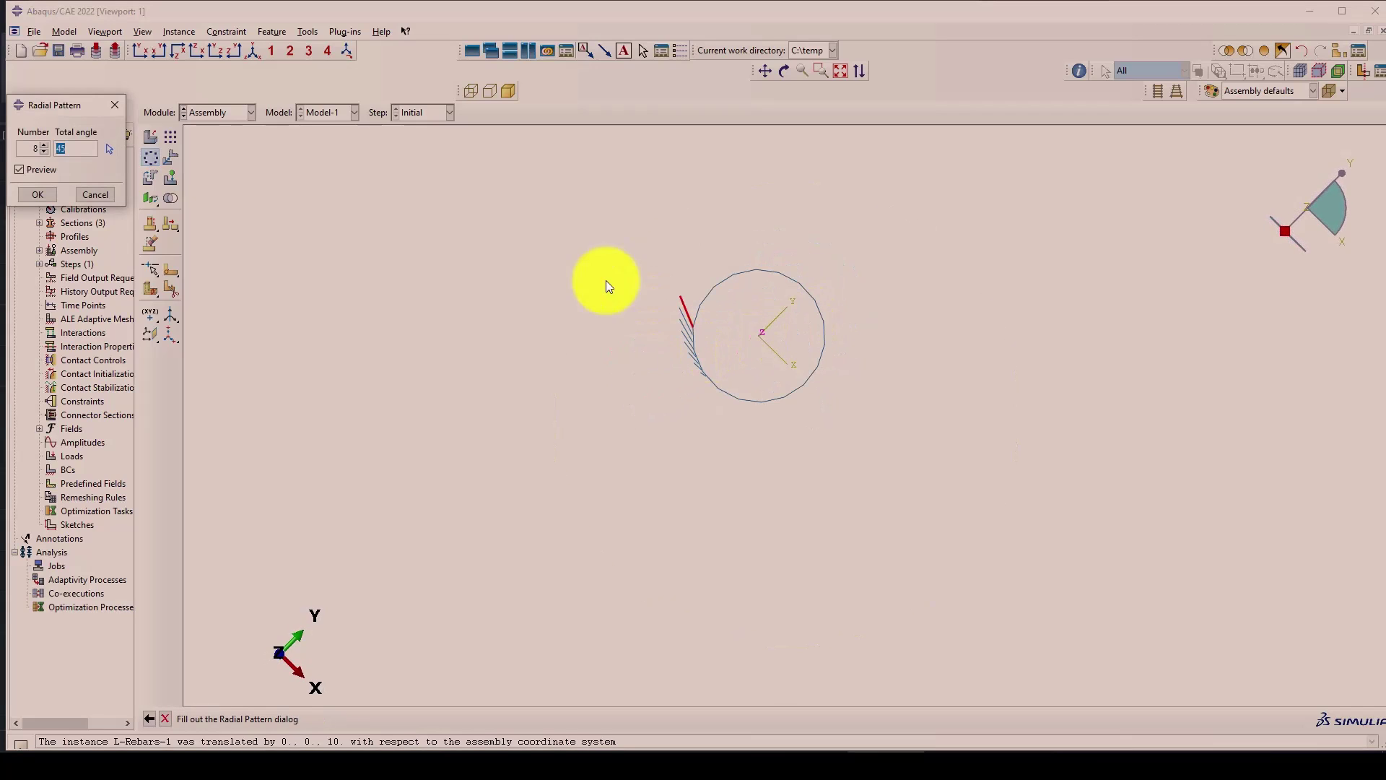
# Set the total angle to 360 and create the radial pattern of eight rebars around the spiral ring.
pyautogui.doubleClick(59, 151)
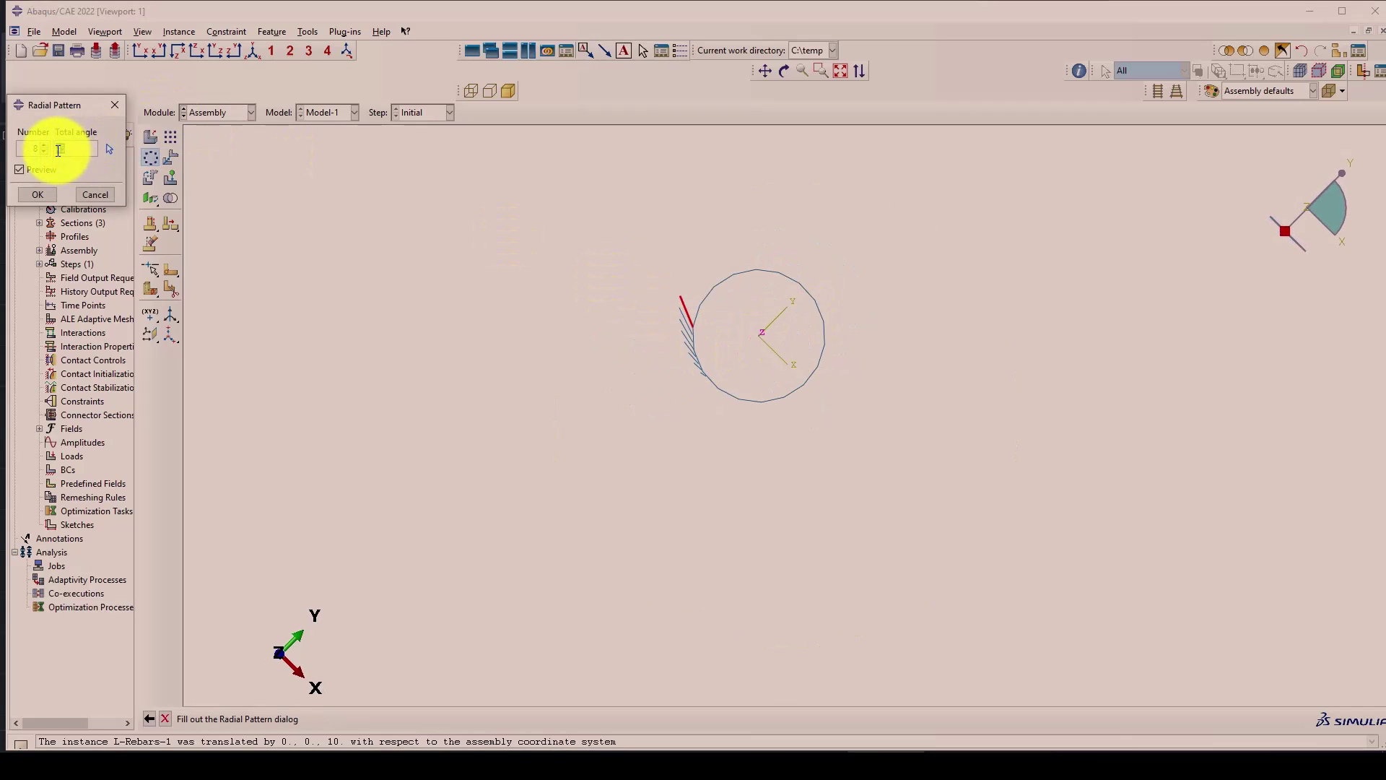
pyautogui.write('360')
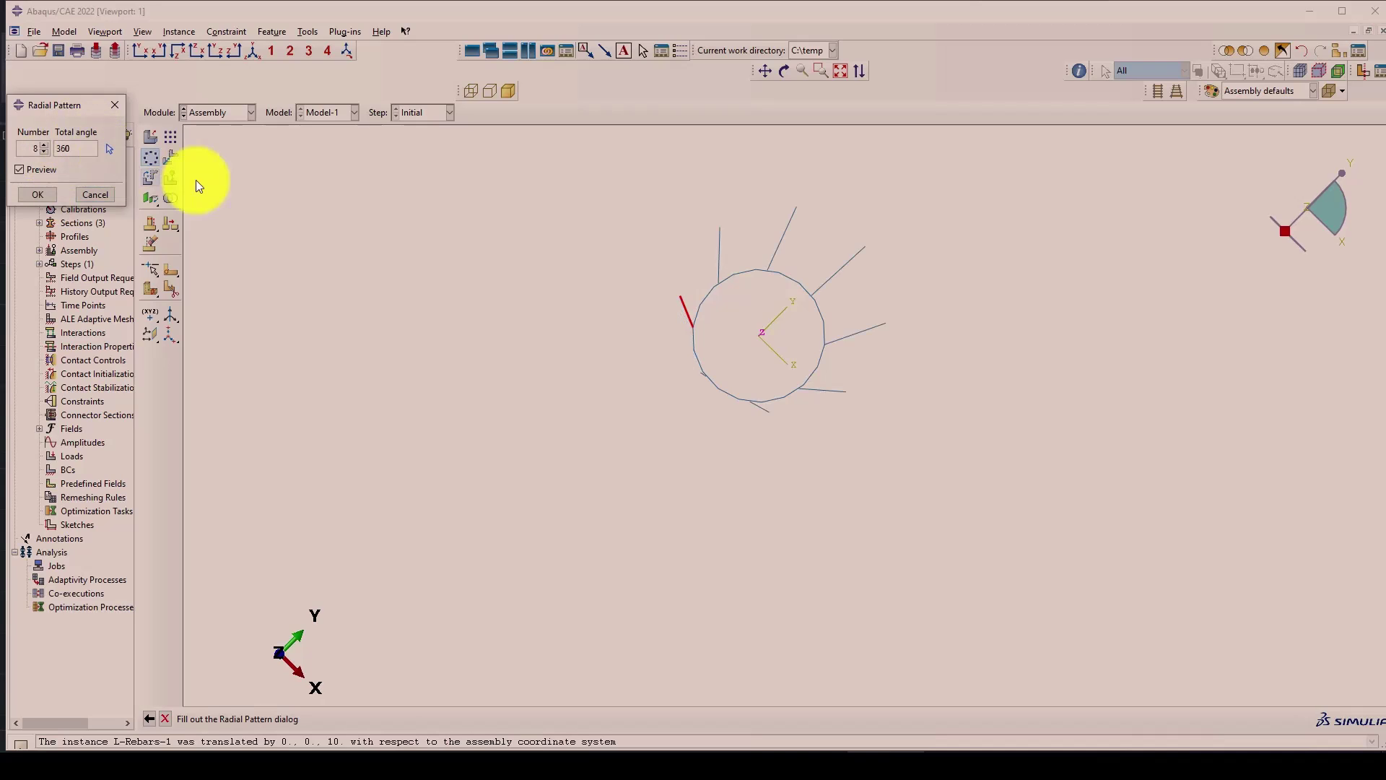
pyautogui.scroll(-1, 805, 350)
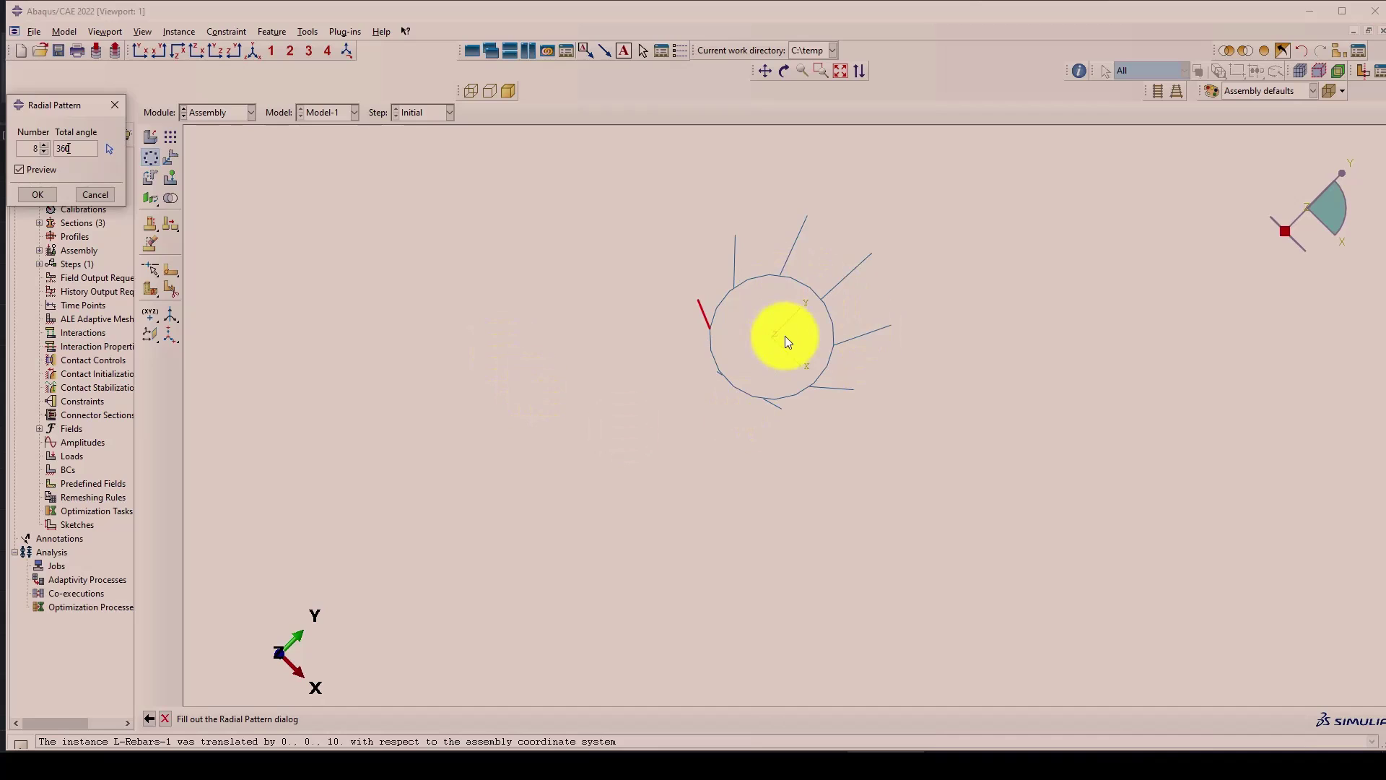
pyautogui.keyDown('ctrl'); pyautogui.keyDown('alt'); pyautogui.moveTo(787, 342); pyautogui.dragTo(765, 321); pyautogui.keyUp('alt'); pyautogui.keyUp('ctrl')
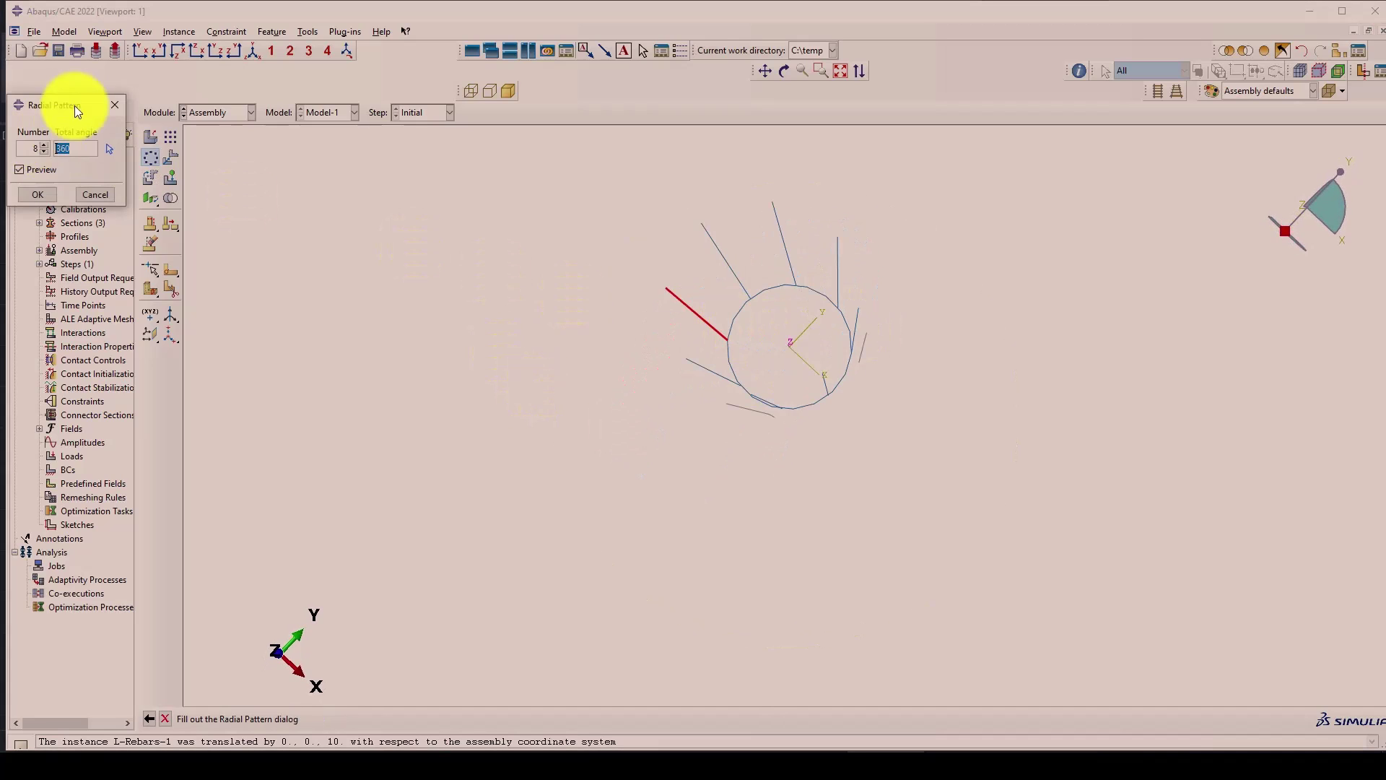
pyautogui.click(31, 191)
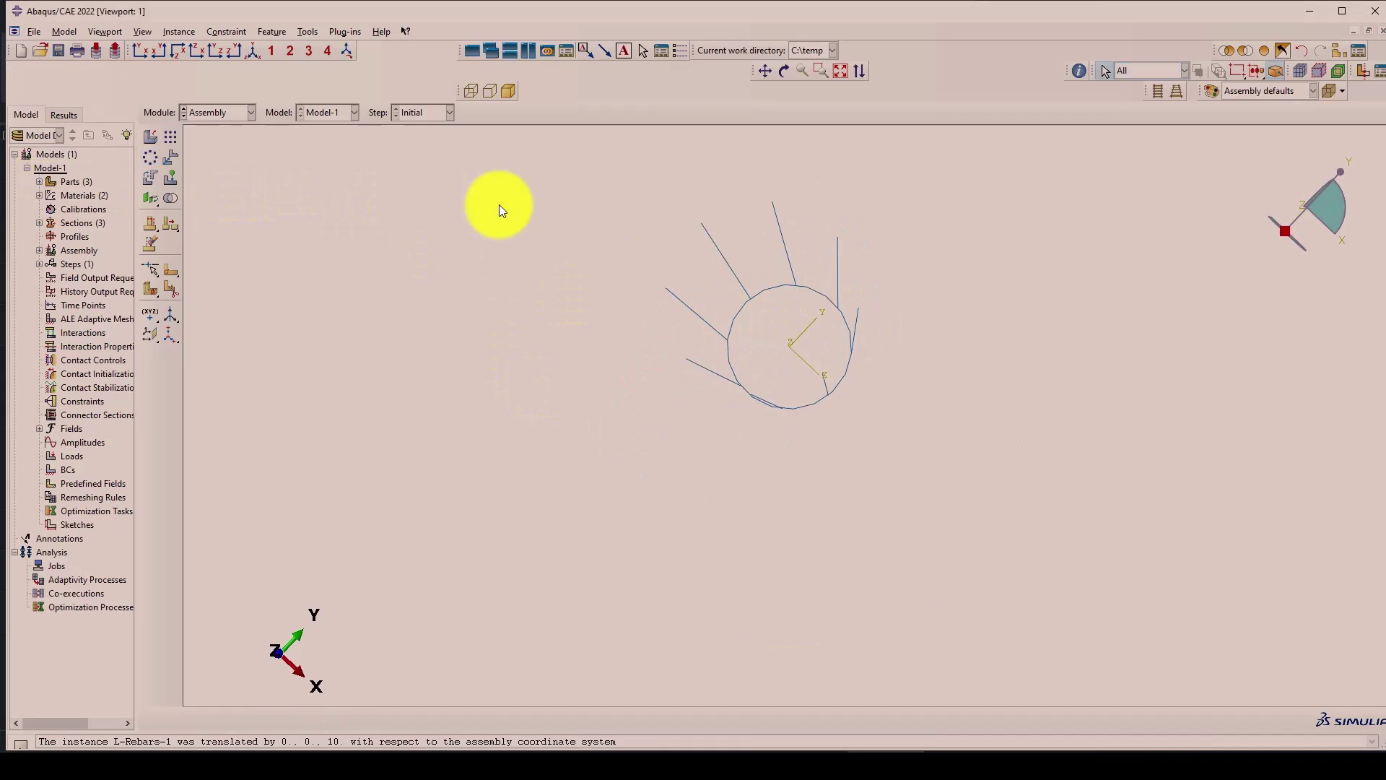
# Start a linear pattern of the Spiral instance with Direction 1 along a longitudinal rebar and the Direction 2 number set to 1.
pyautogui.click(249, 54)
pyautogui.click(172, 139)
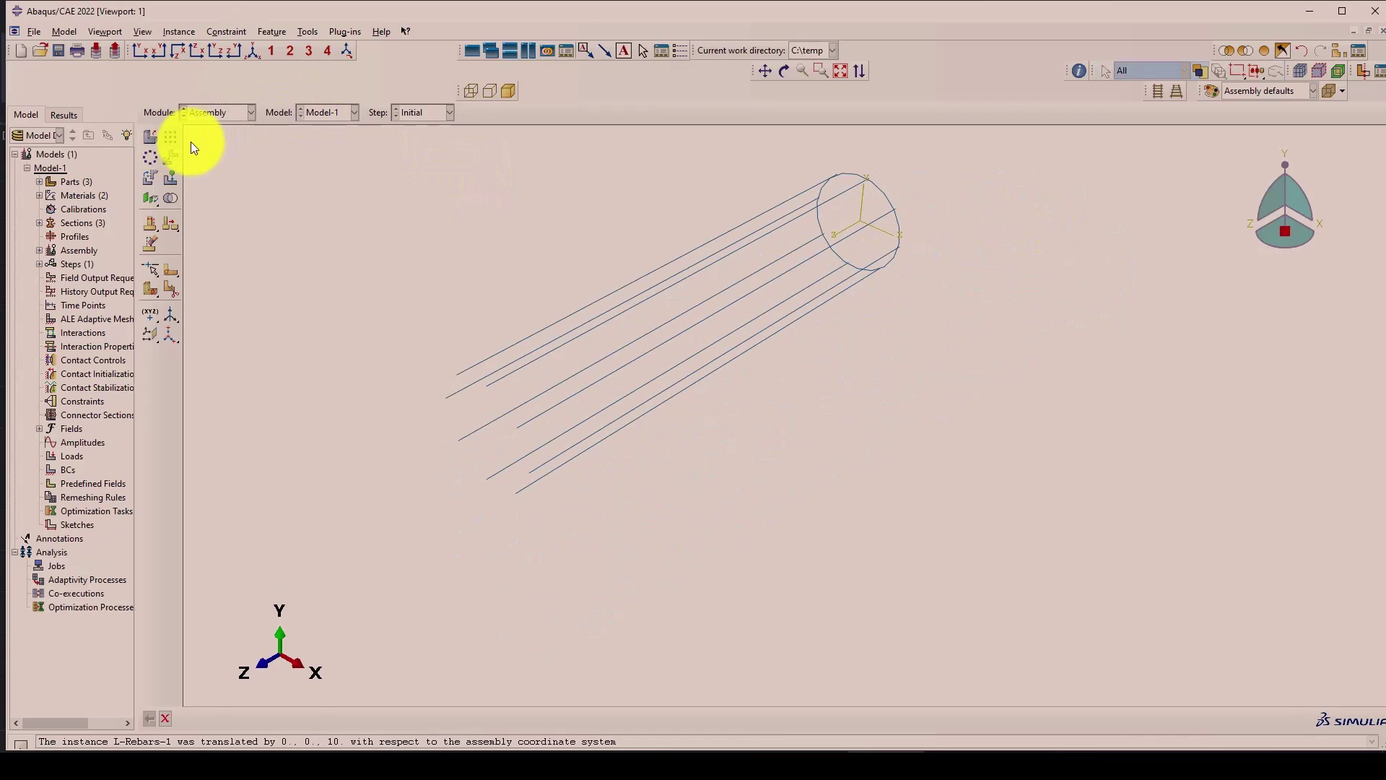
pyautogui.click(882, 192)
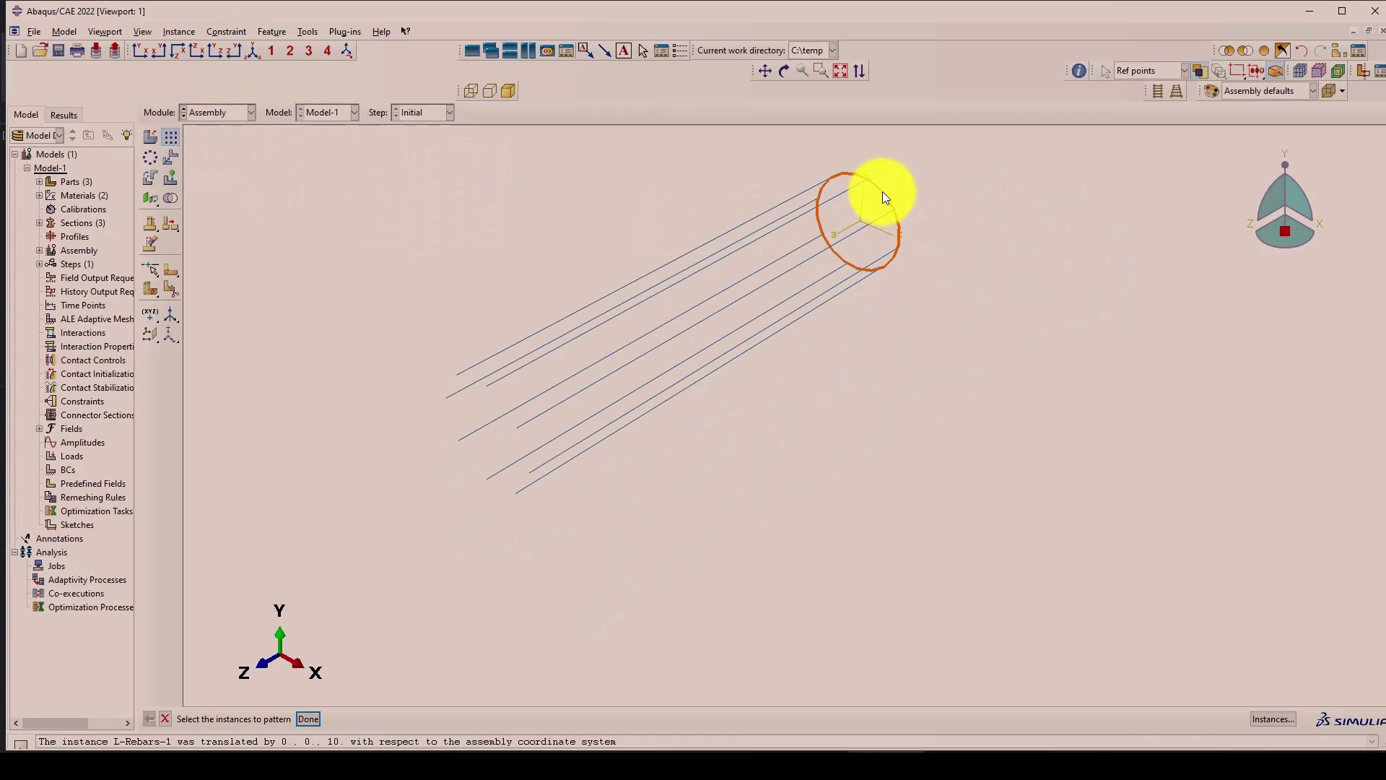
pyautogui.middleClick(899, 249)
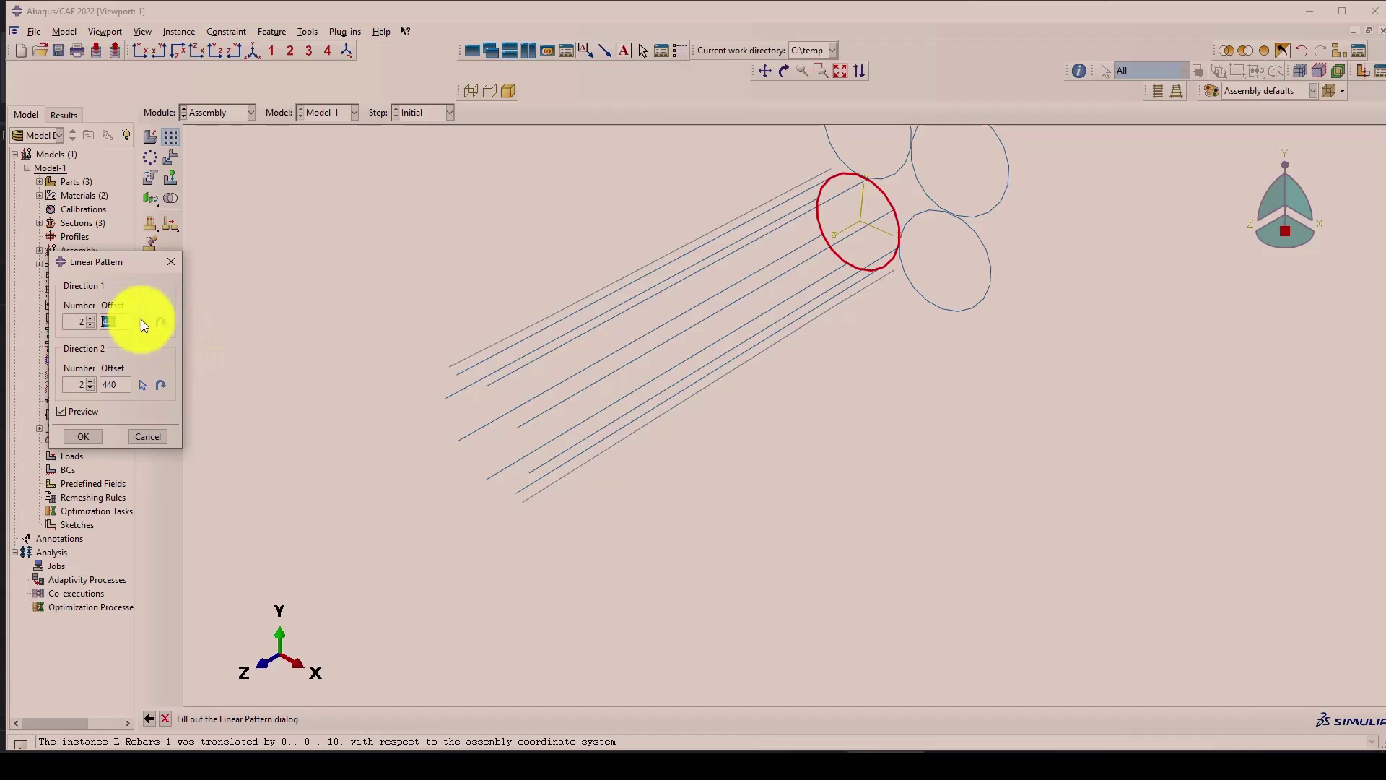
pyautogui.click(142, 322)
pyautogui.click(695, 307)
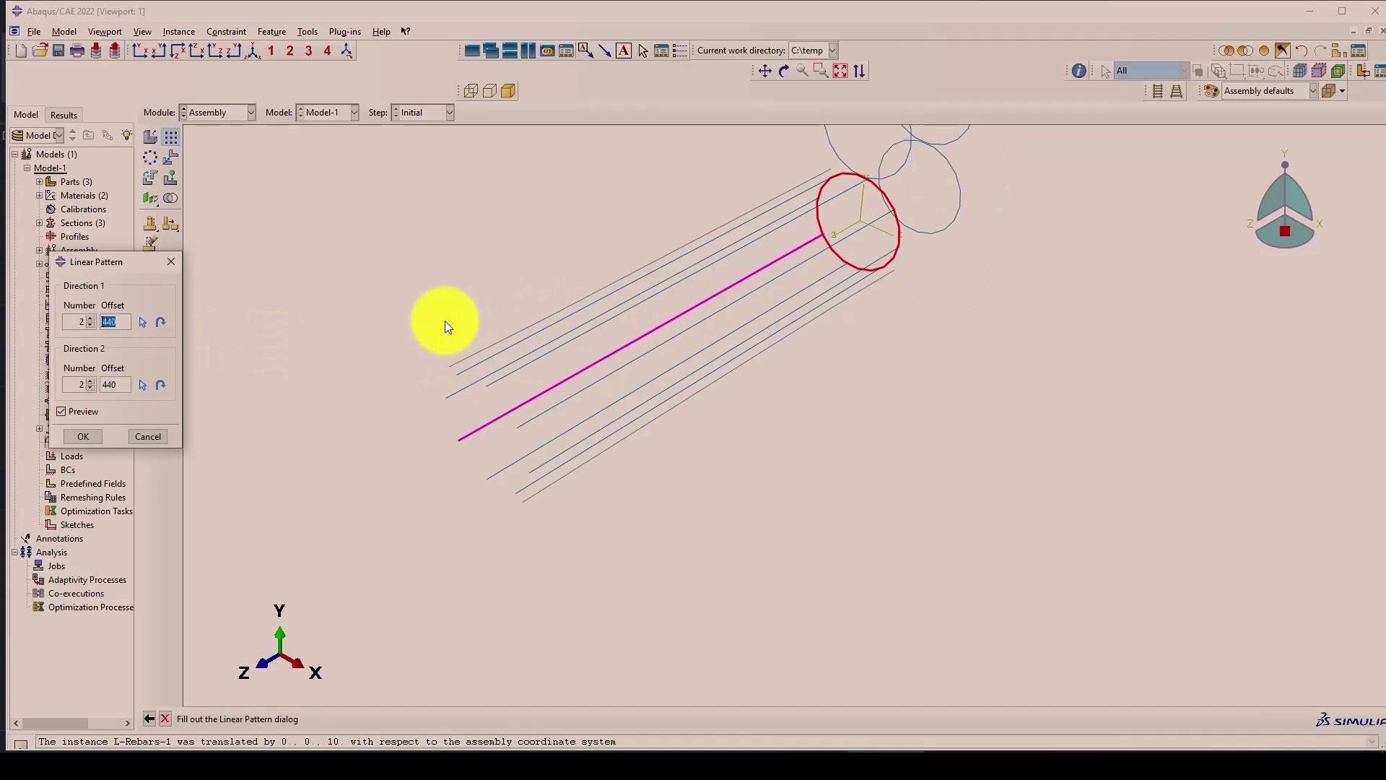
pyautogui.click(90, 387)
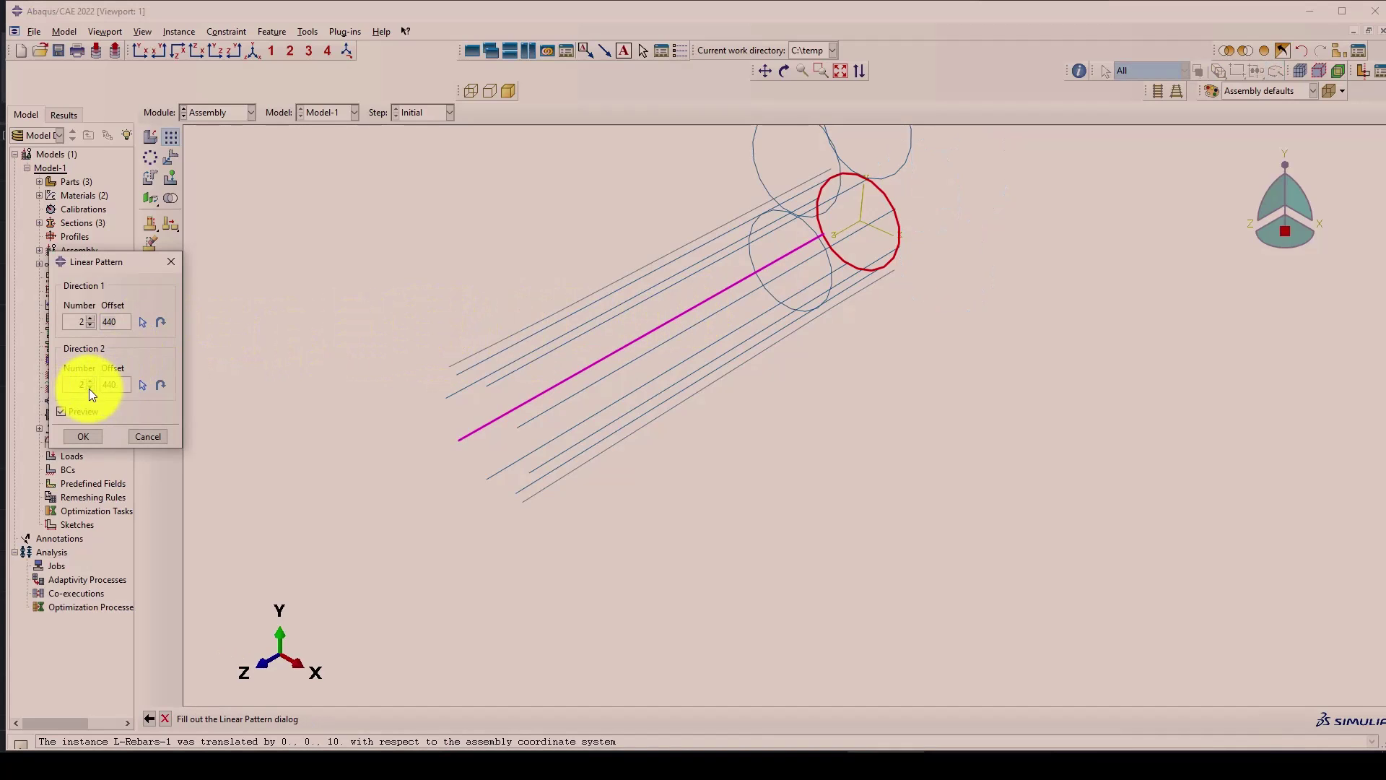
# Set the Direction 1 offset of the spiral's linear pattern to 100.
pyautogui.click(111, 321)
pyautogui.moveTo(110, 321); pyautogui.dragTo(99, 324)
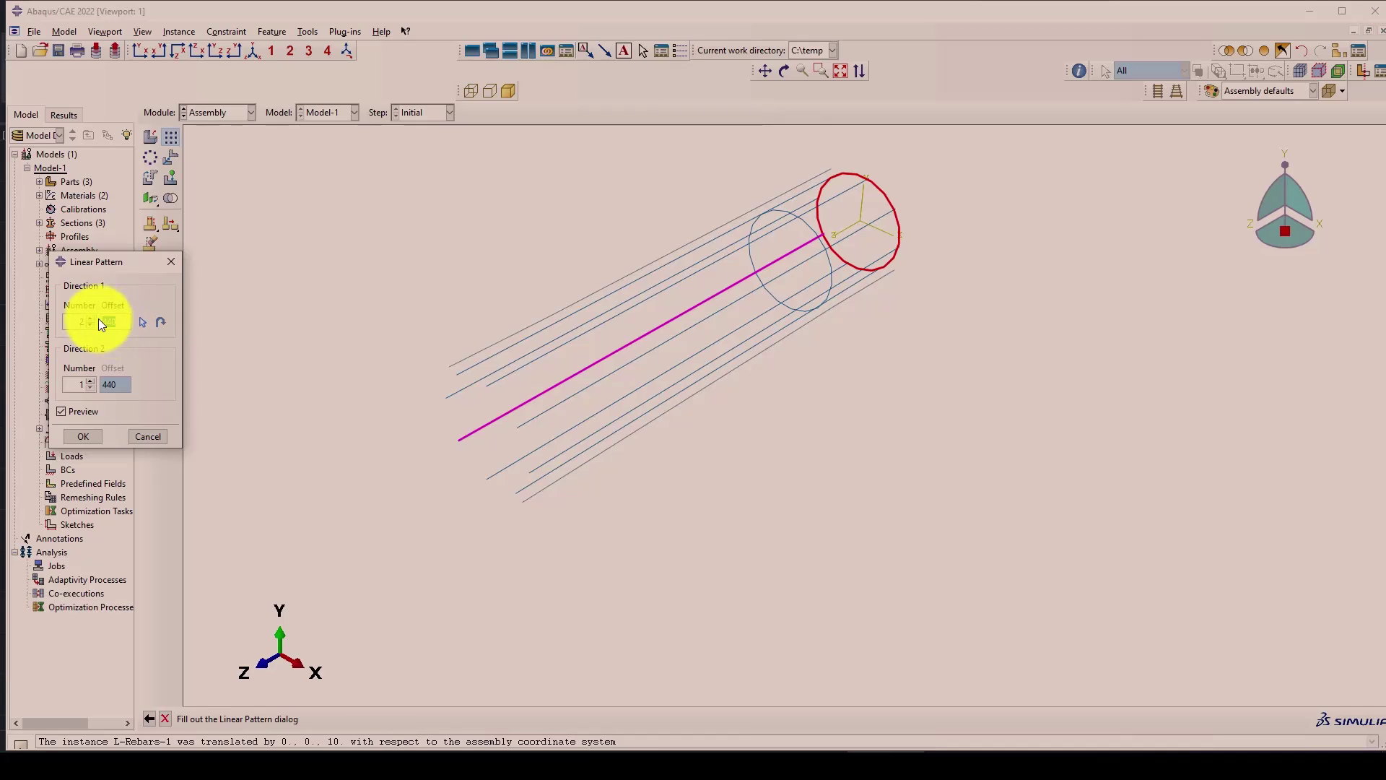
pyautogui.write('1000')
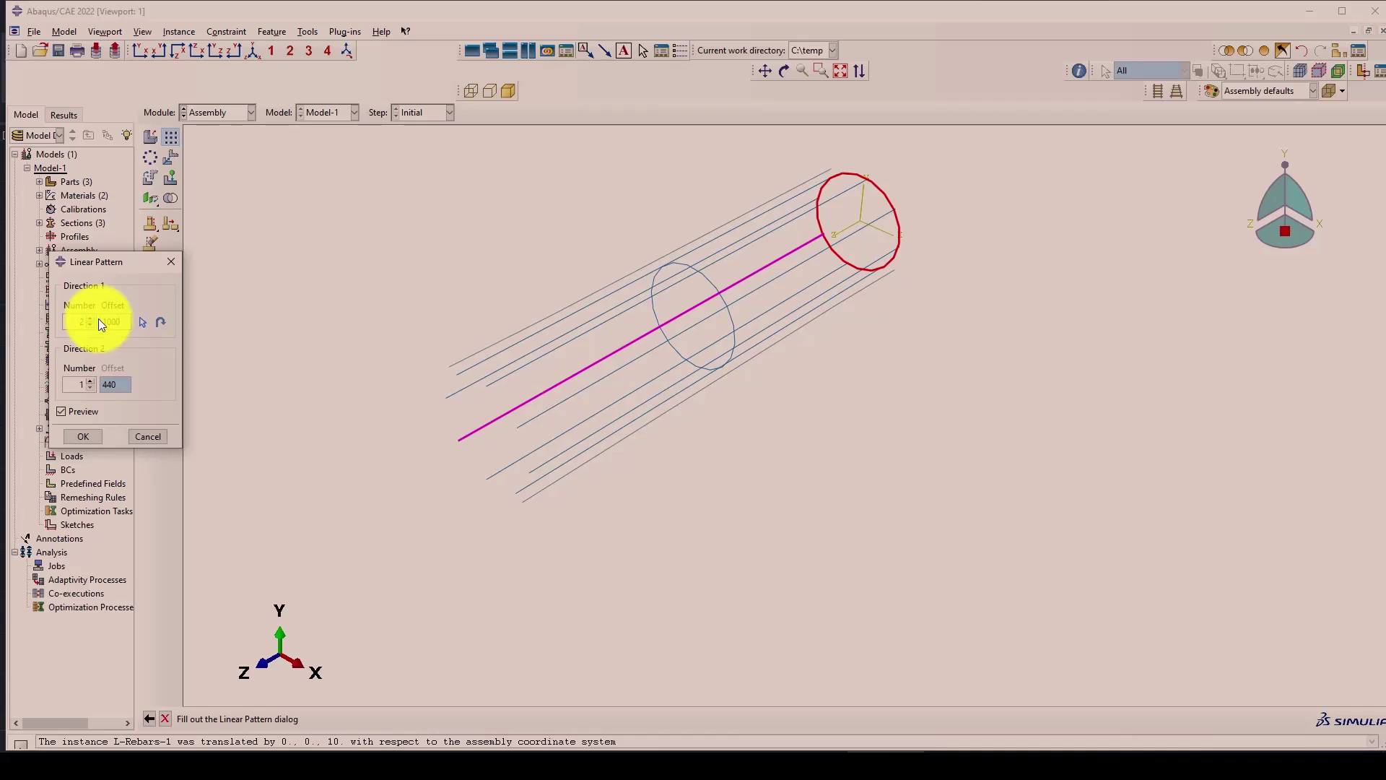
pyautogui.press('BackSpace')
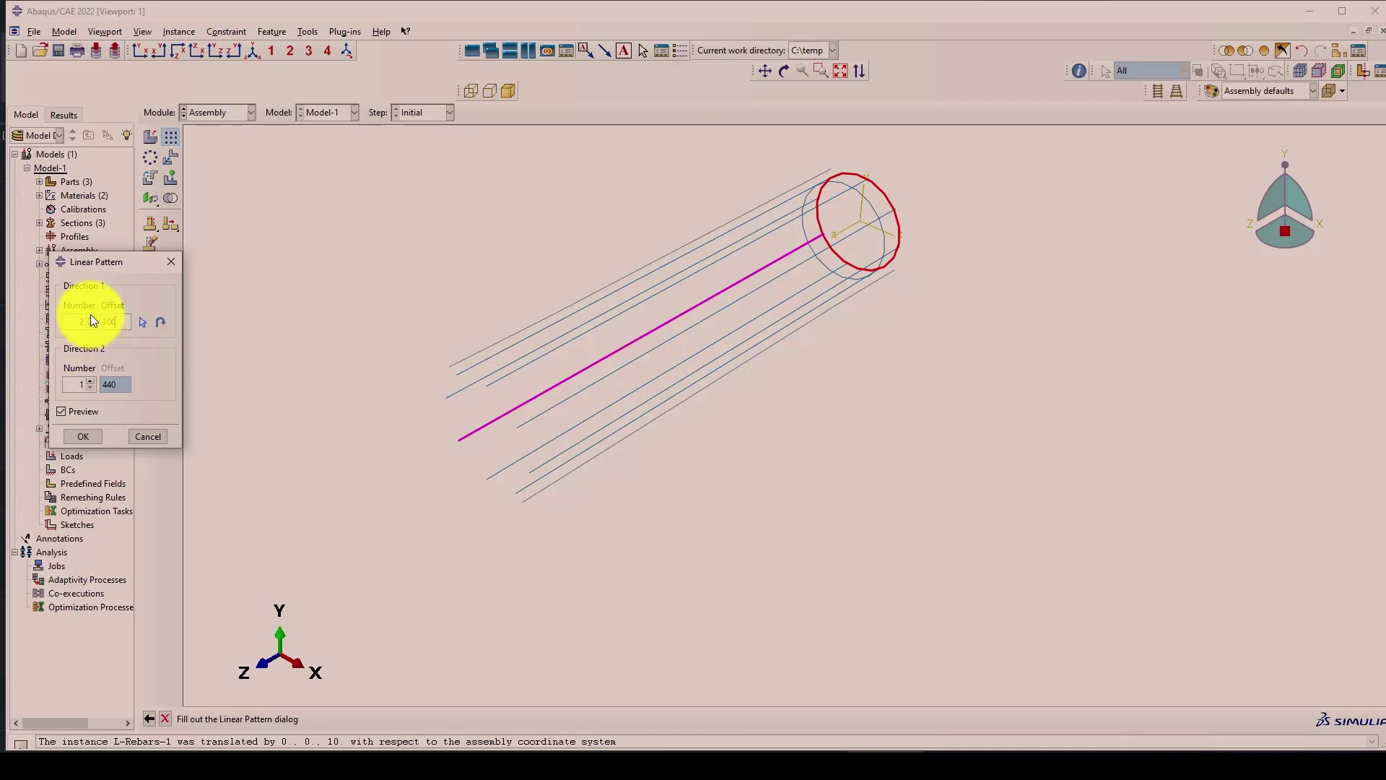
# Set the Direction 1 number to 20 and create the linear pattern of spiral rings along the rebars.
pyautogui.moveTo(88, 318); pyautogui.dragTo(88, 317)
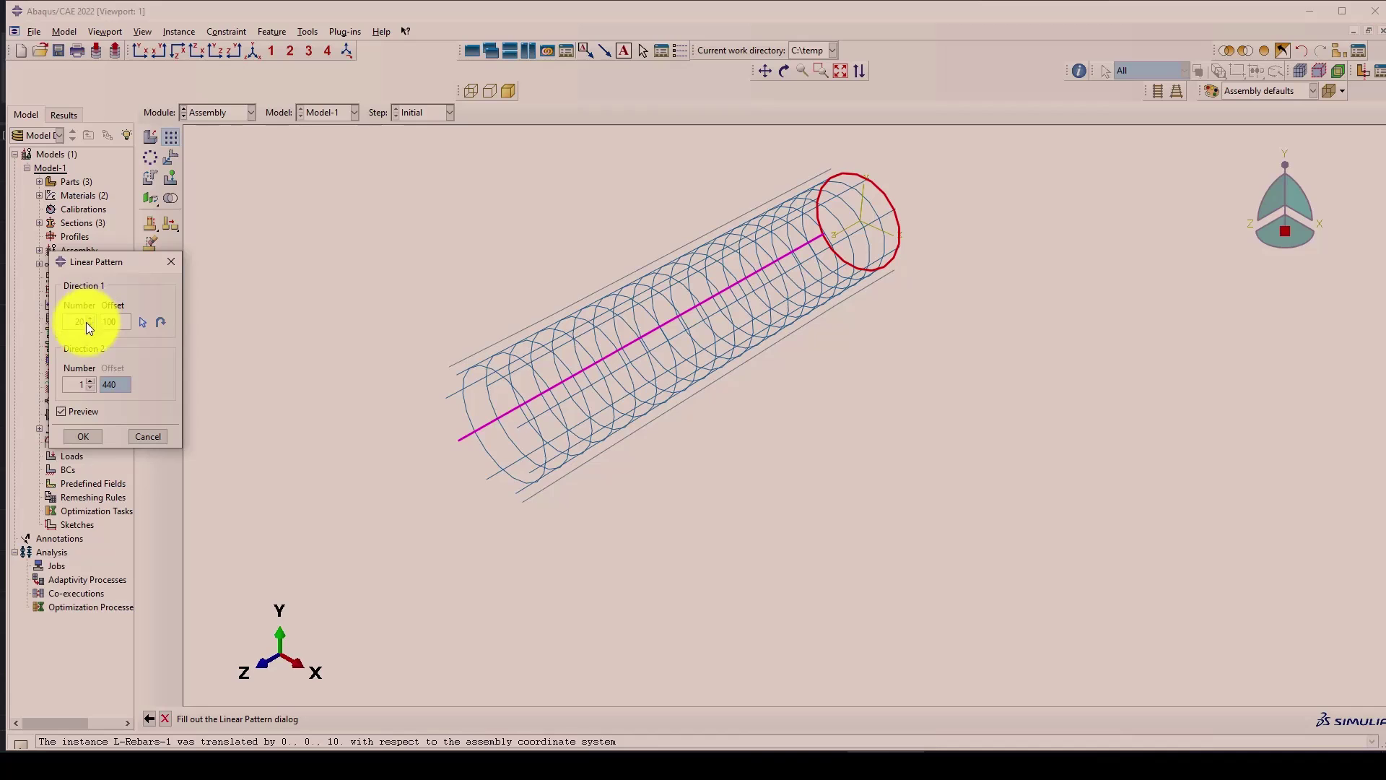
pyautogui.click(83, 437)
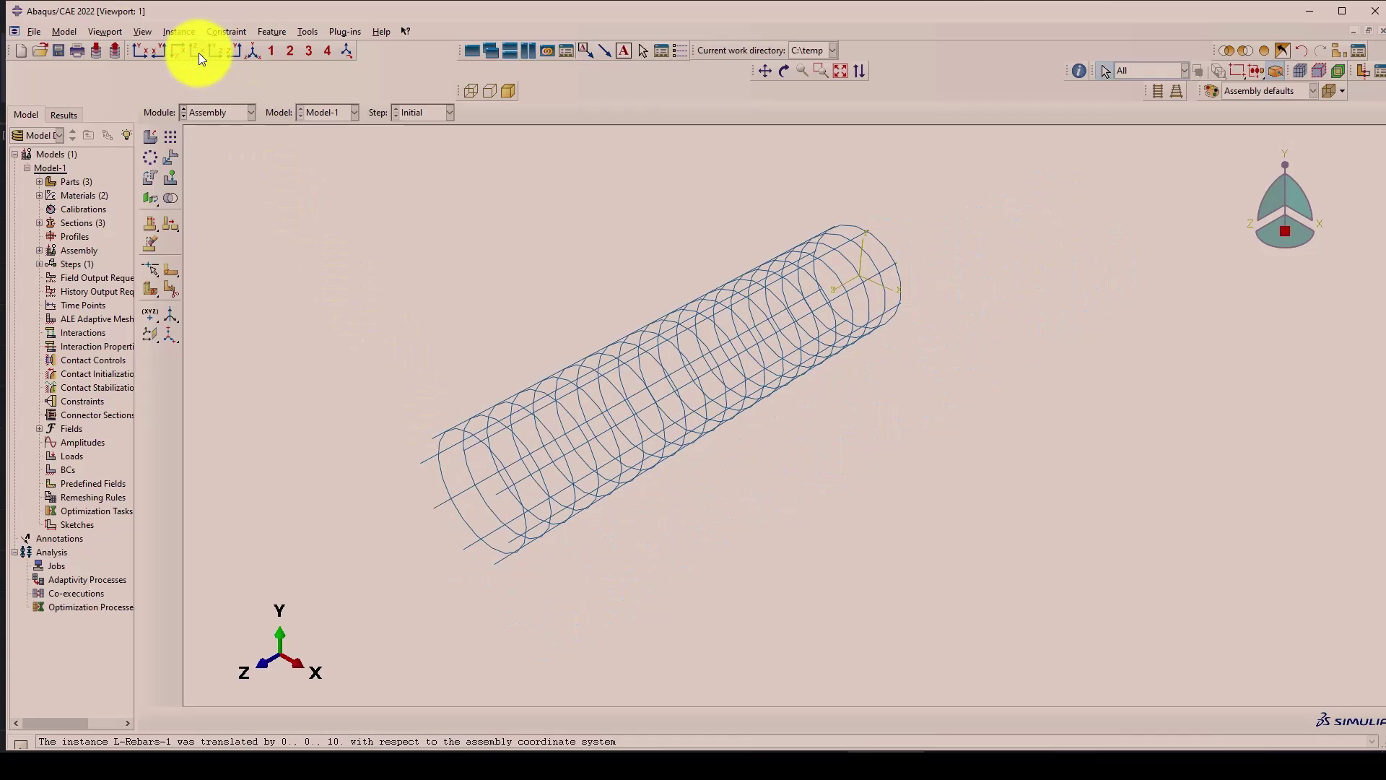
# Turn on beam profile rendering at scale factor 1 in the assembly display options and inspect the reinforcement cage.
pyautogui.click(138, 31)
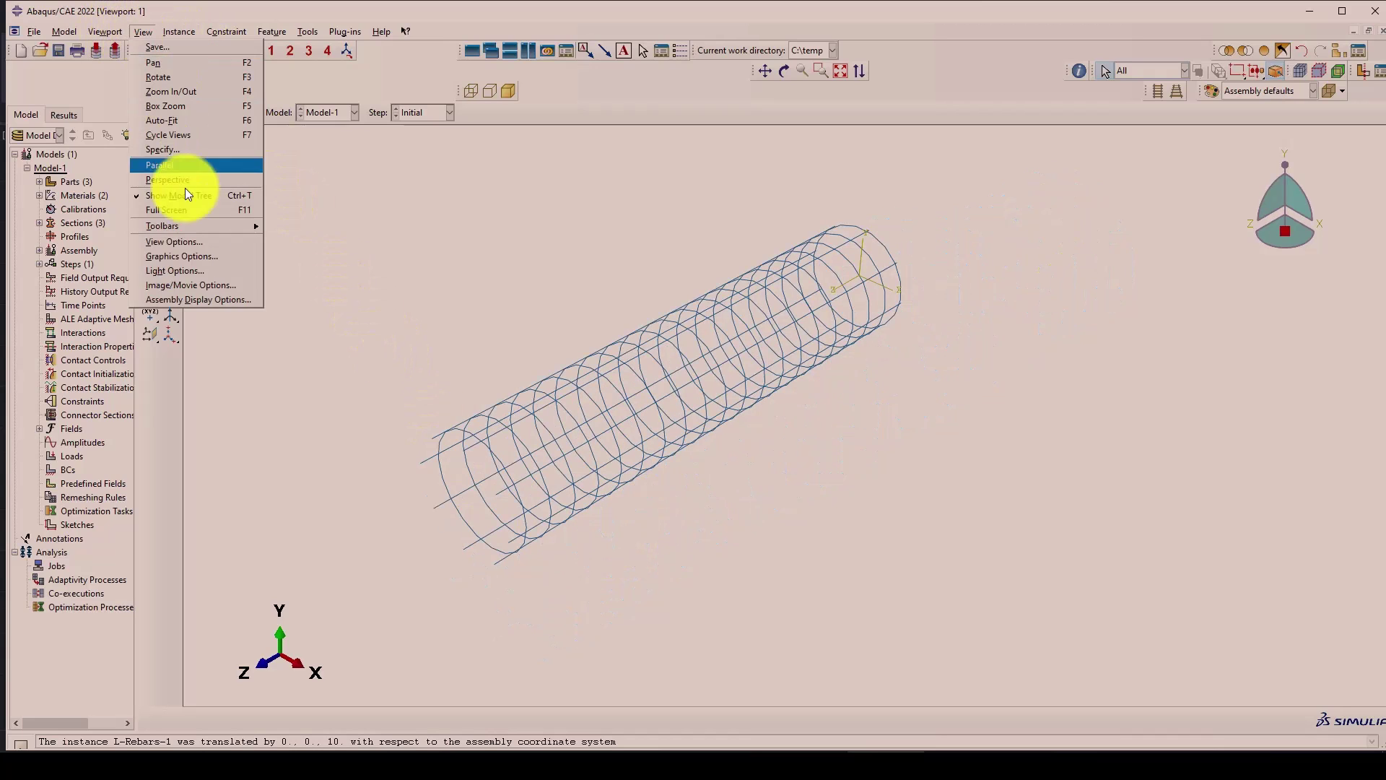
pyautogui.click(188, 300)
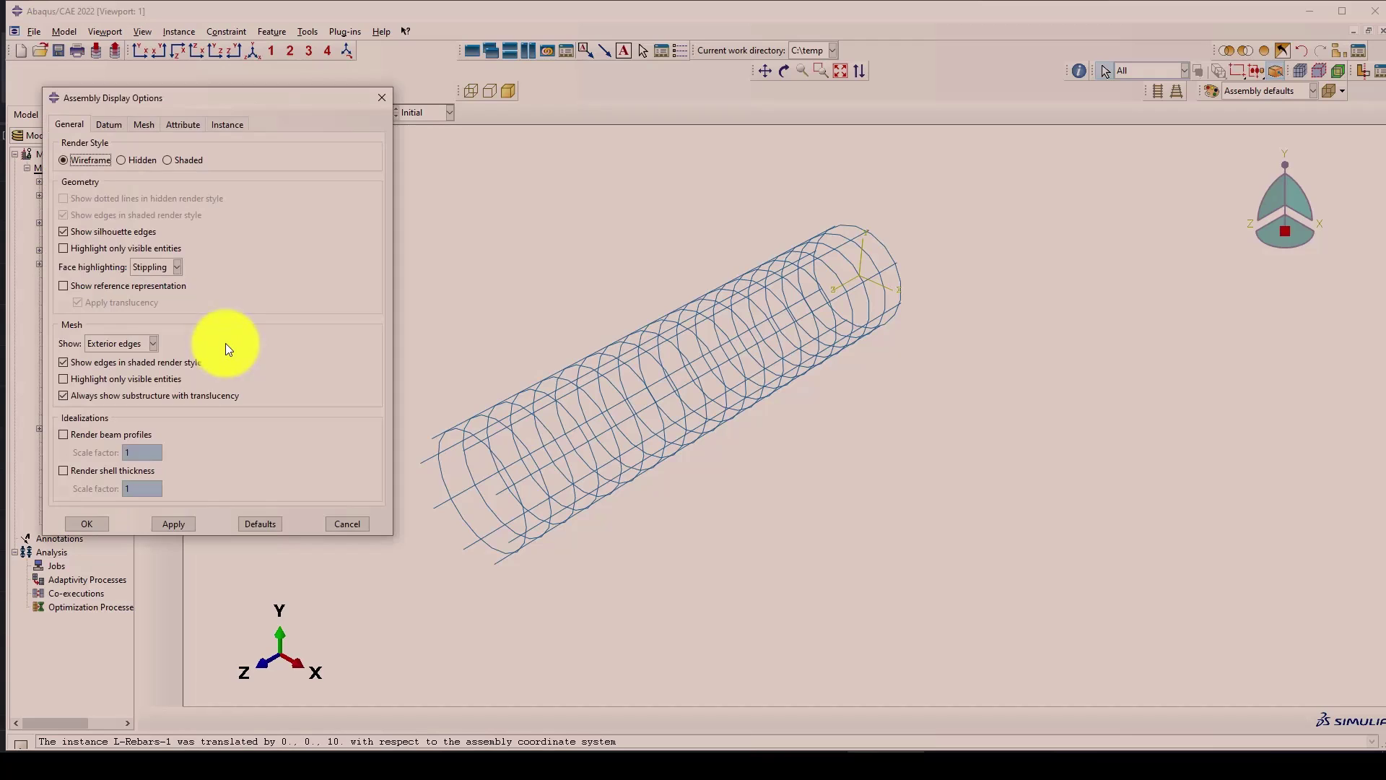
pyautogui.click(85, 434)
pyautogui.click(173, 523)
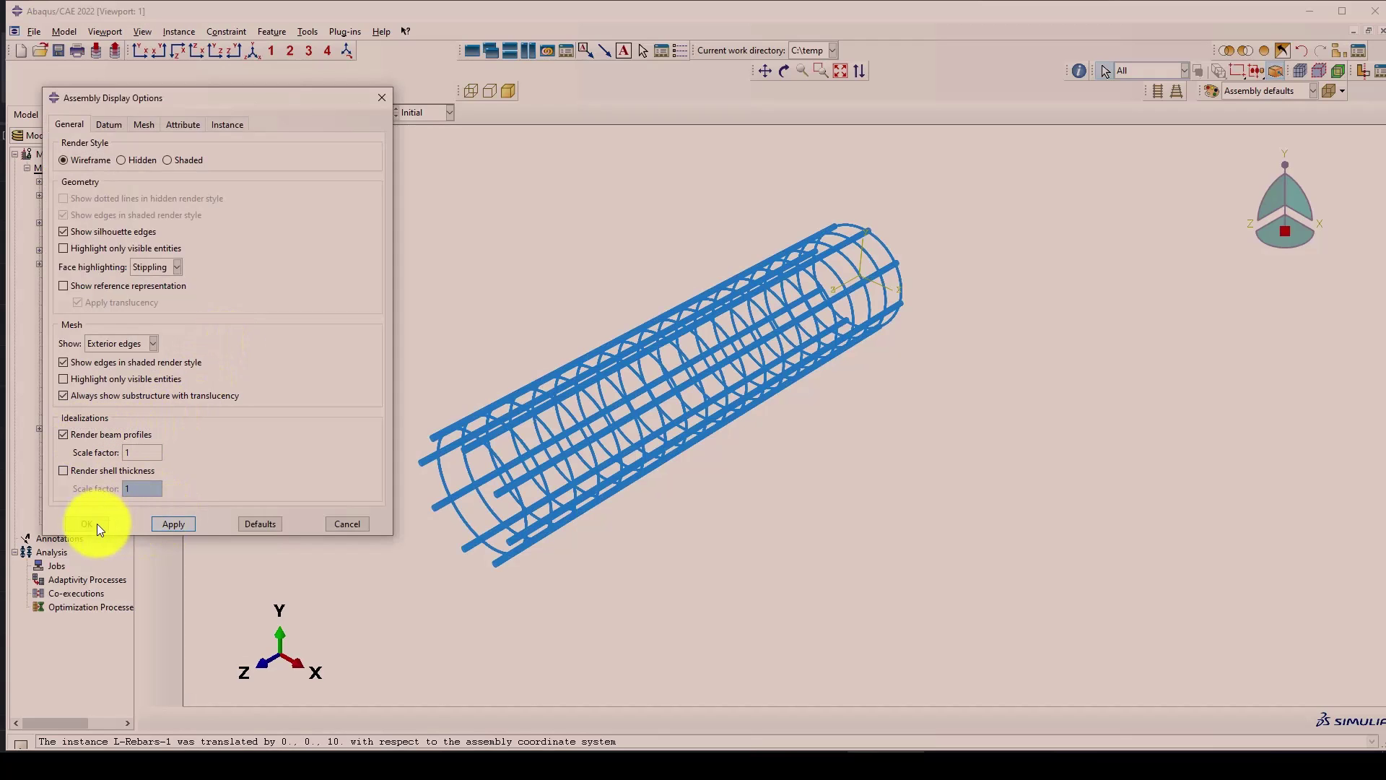
pyautogui.click(382, 98)
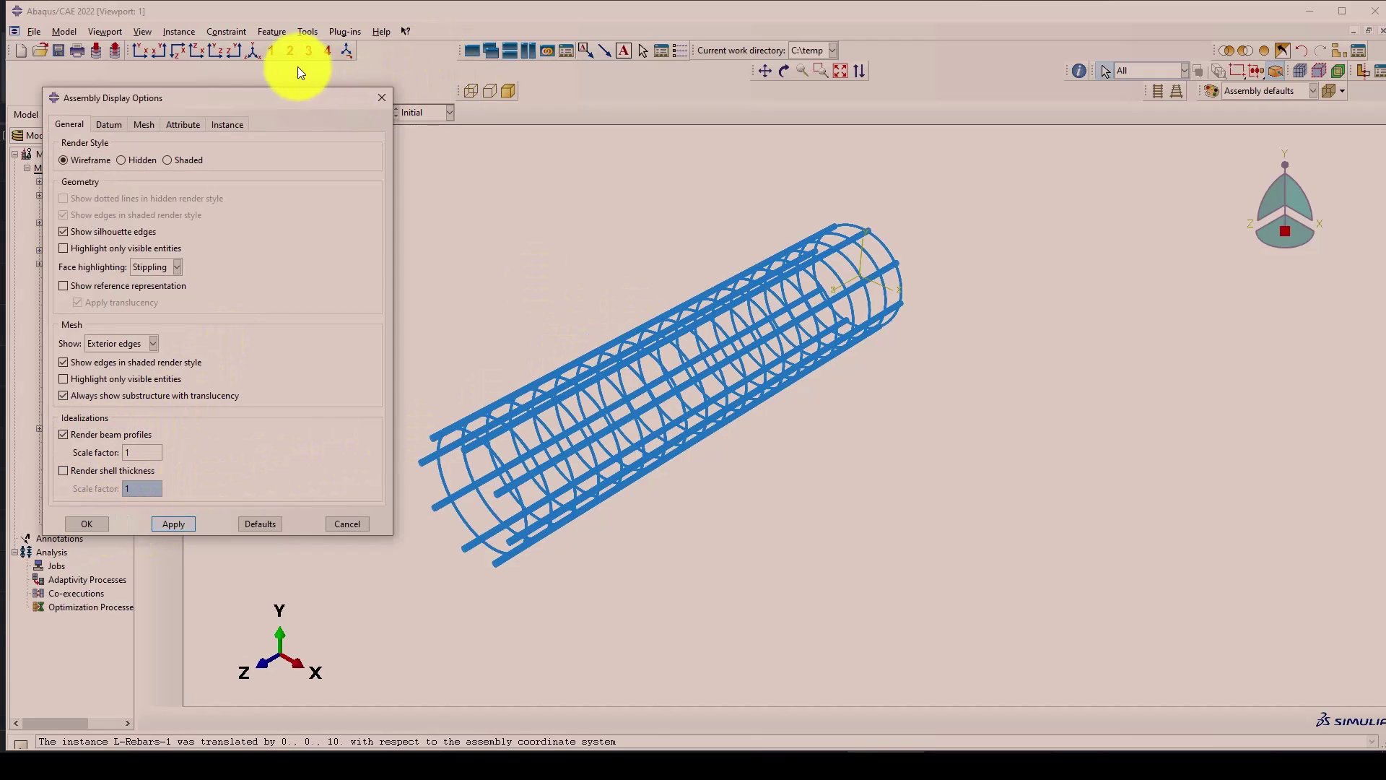
pyautogui.click(252, 50)
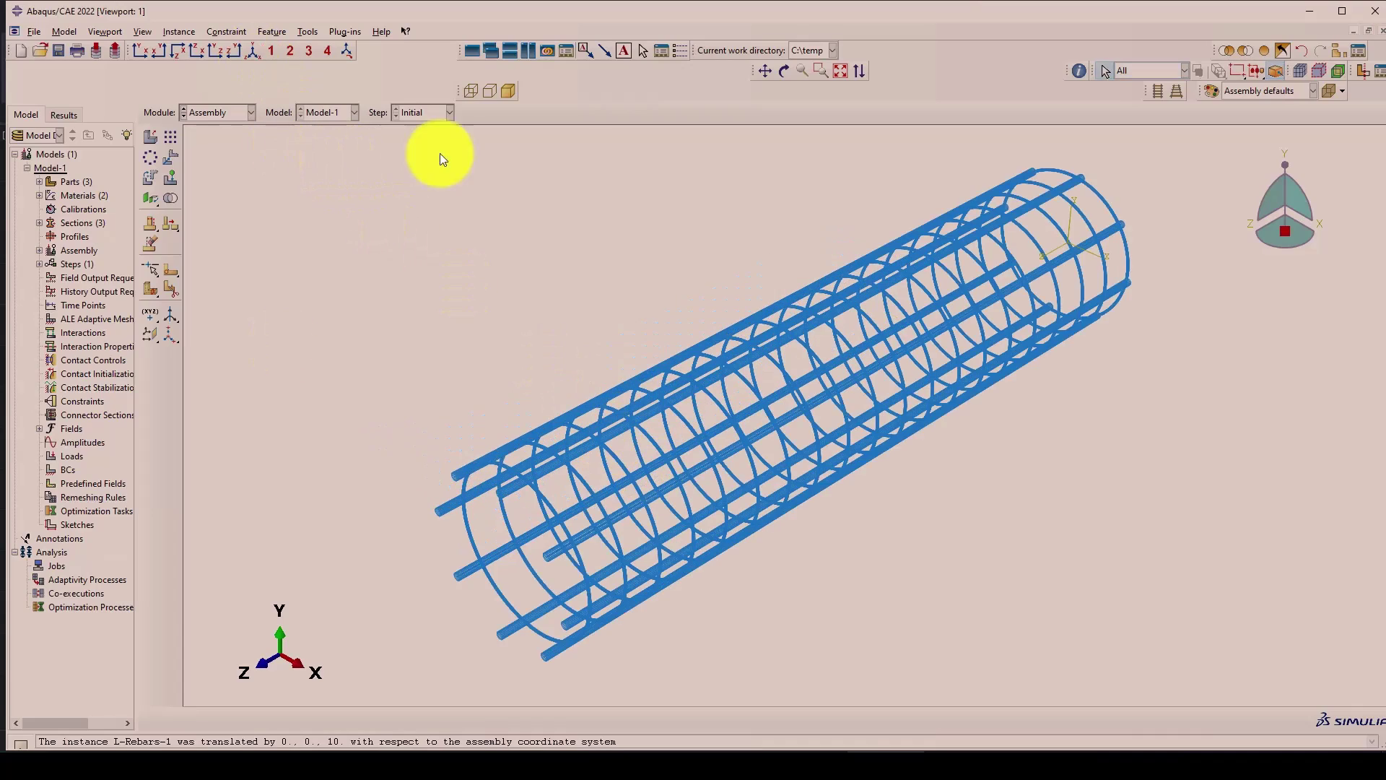
pyautogui.click(784, 70)
pyautogui.moveTo(705, 364); pyautogui.dragTo(279, 233)
pyautogui.click(254, 52)
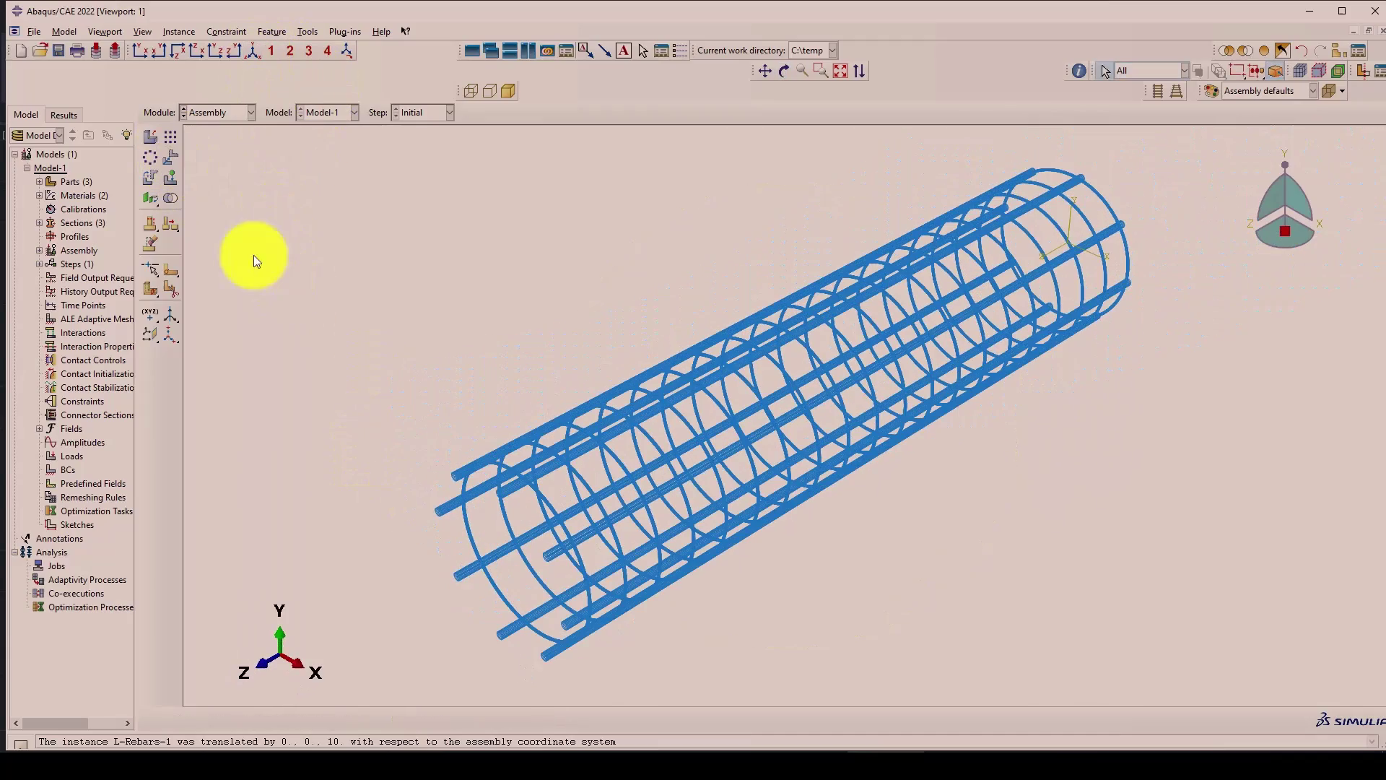
# Translate the last spiral ring at the open end of the cage by 0,0,20 and accept its position.
pyautogui.click(171, 158)
pyautogui.click(538, 495)
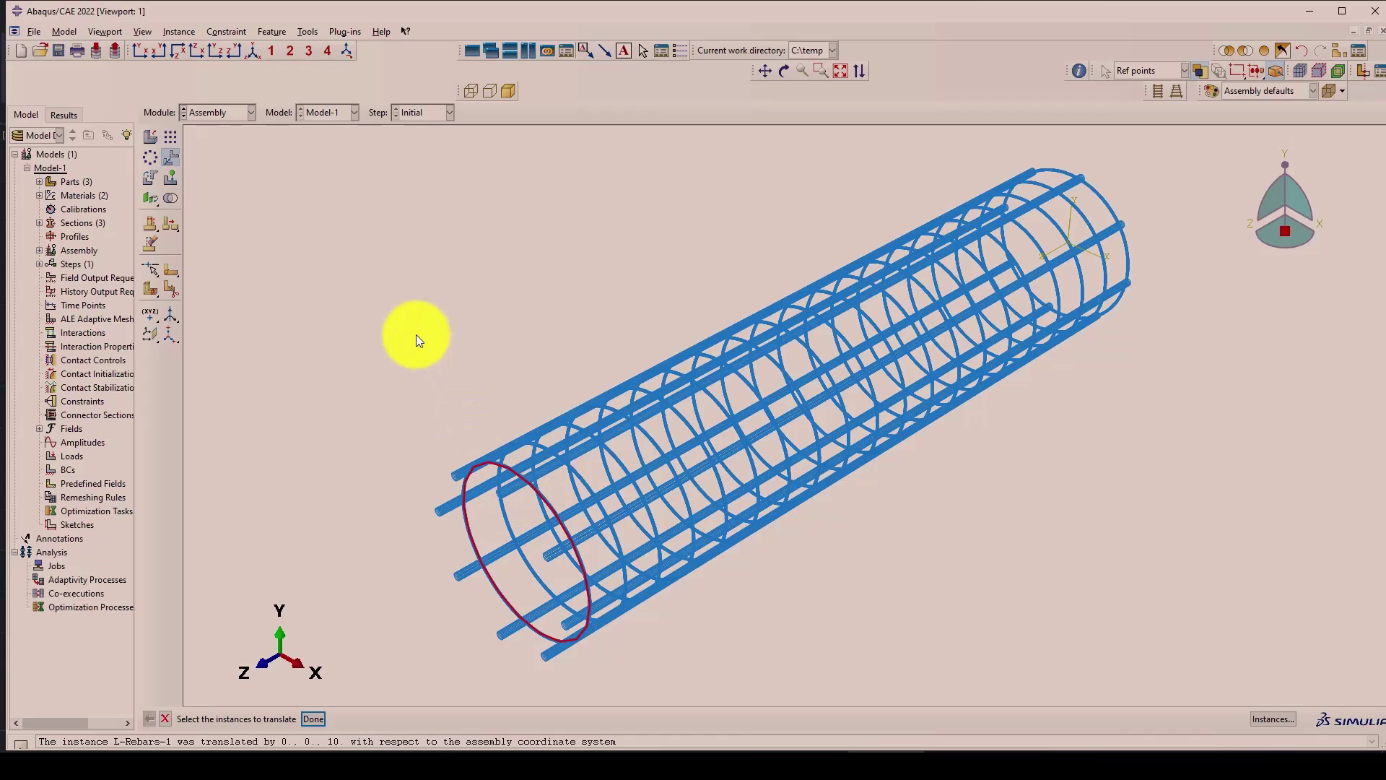
pyautogui.middleClick(416, 335)
pyautogui.middleClick(416, 335)
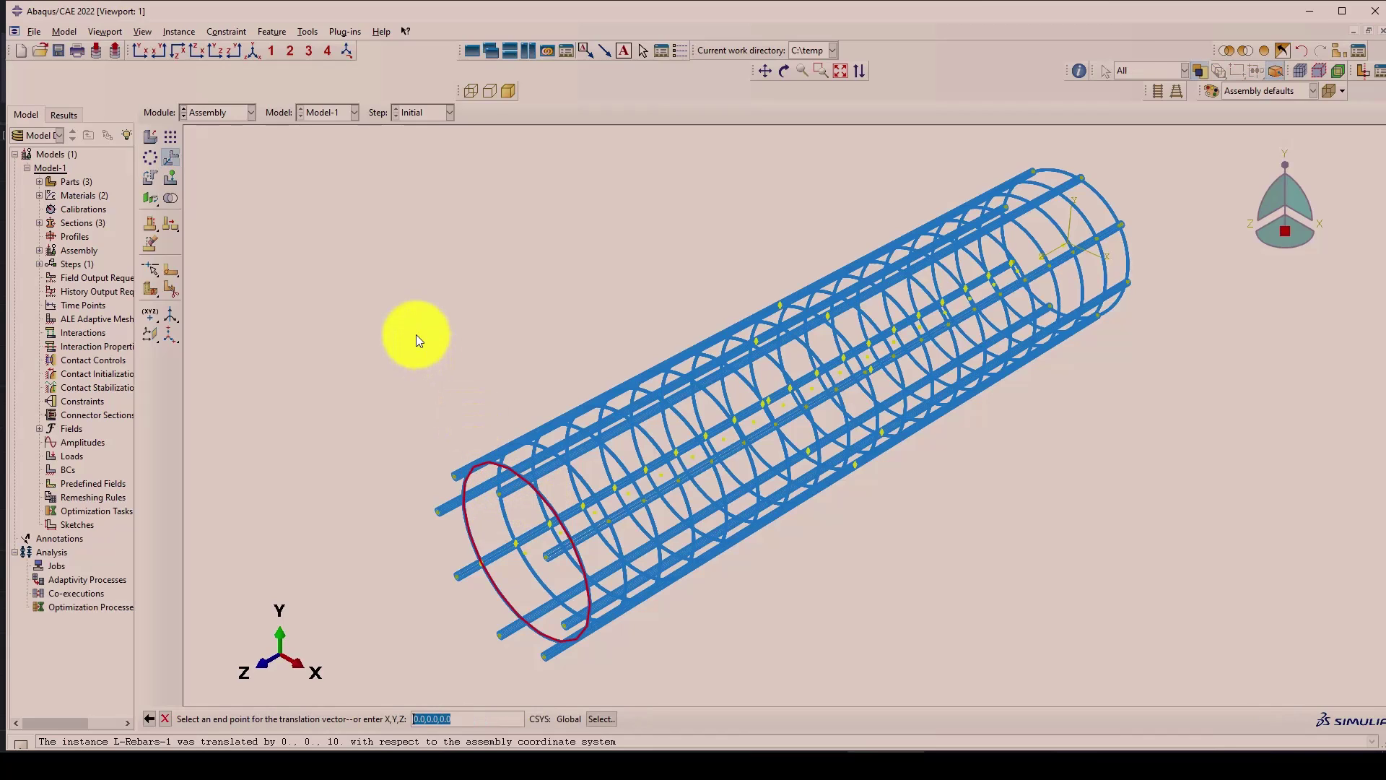
pyautogui.write('0,0,')
pyautogui.write('1')
pyautogui.press('Return')
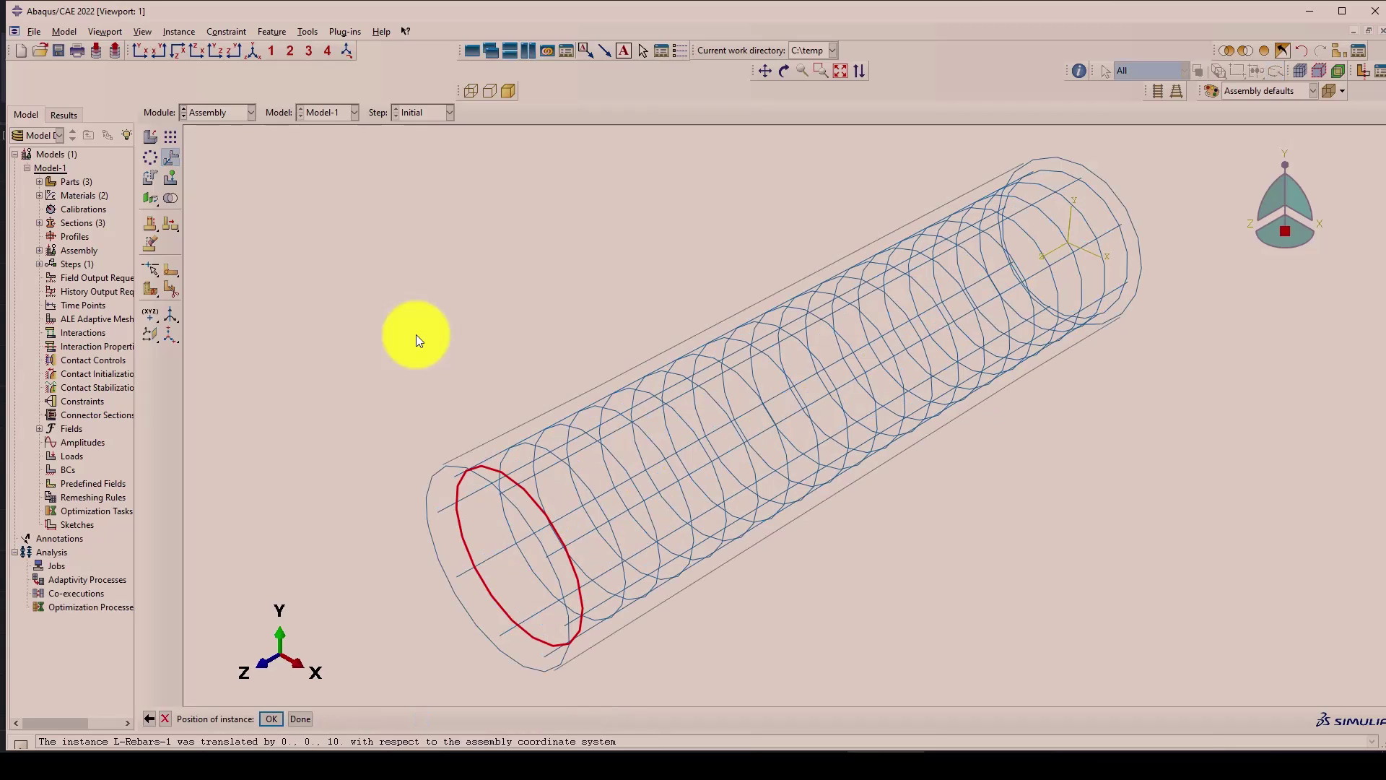
pyautogui.press('Return')
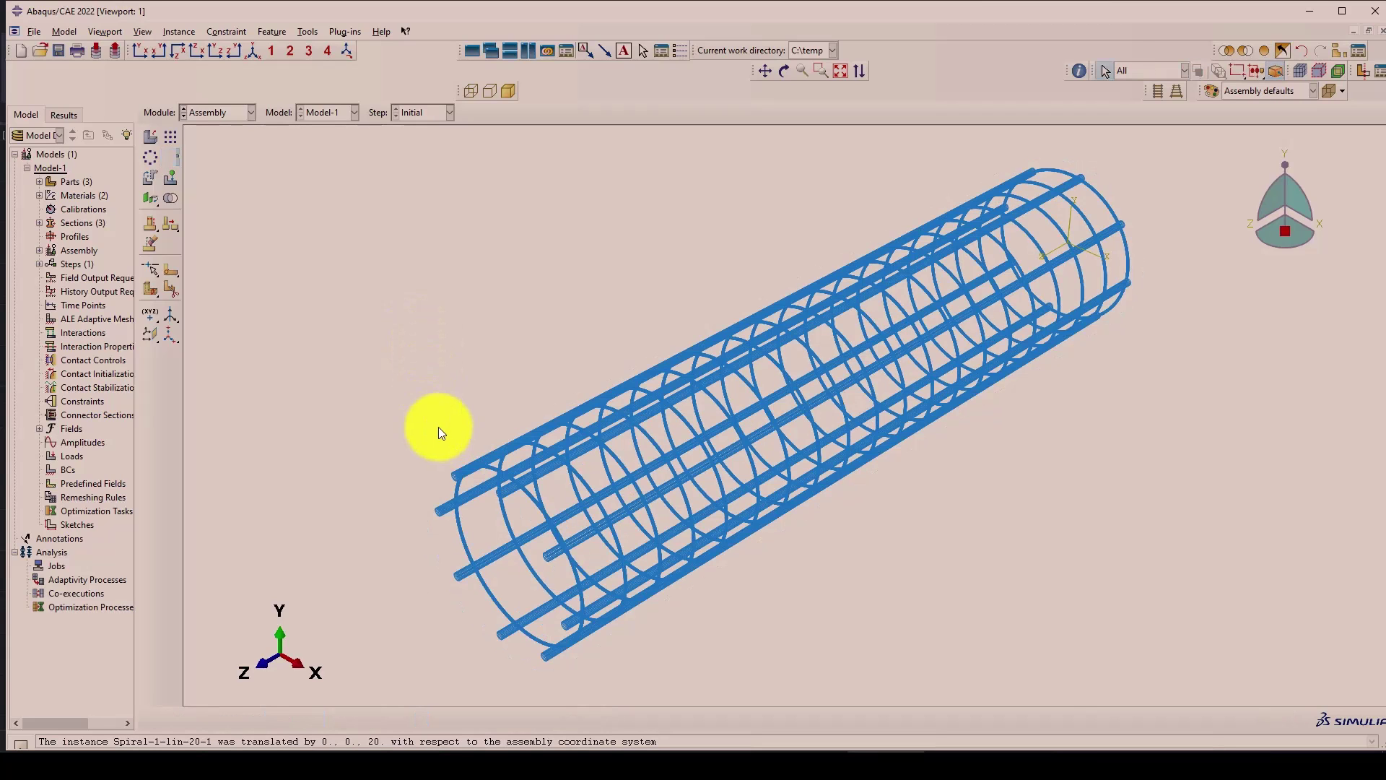
pyautogui.press('Escape')
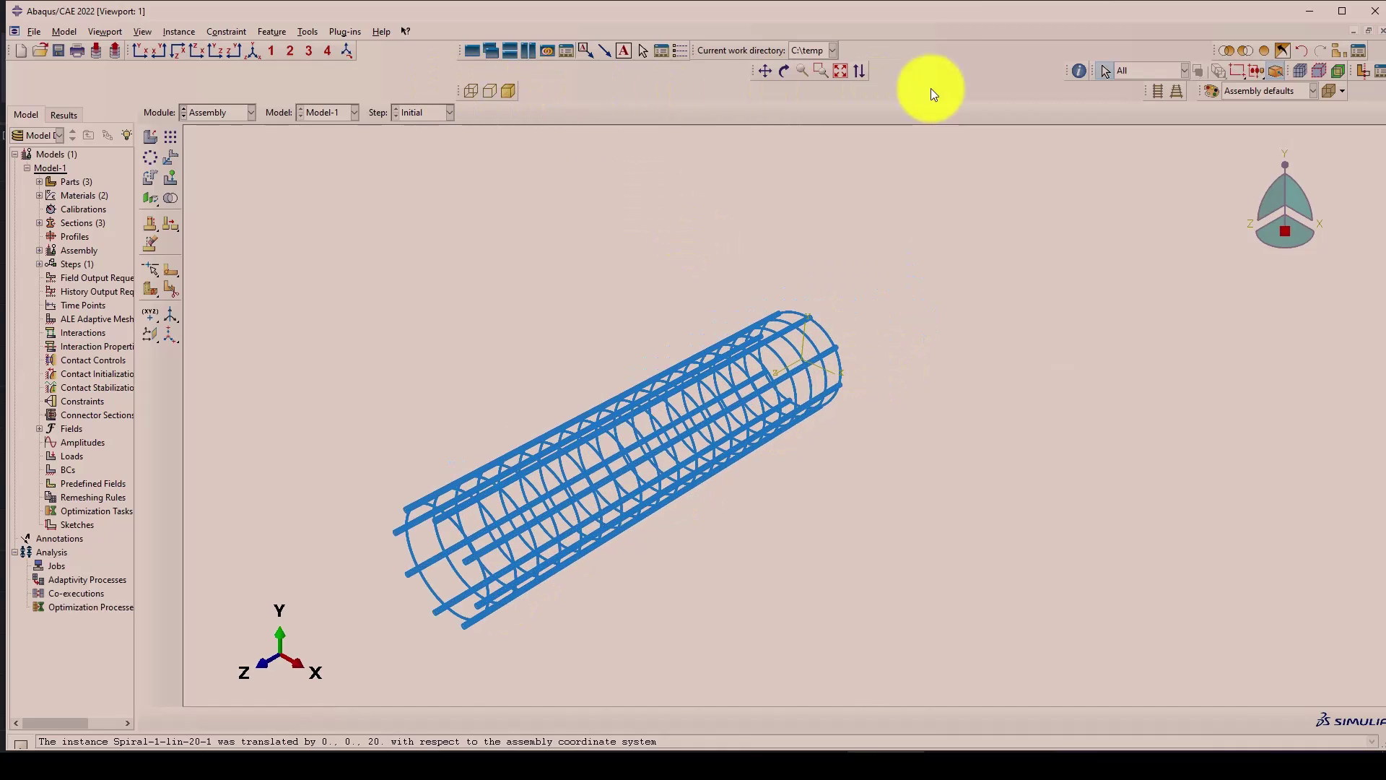
# Bring the concrete column back into the display and show the assembly in shaded render style.
pyautogui.click(1263, 48)
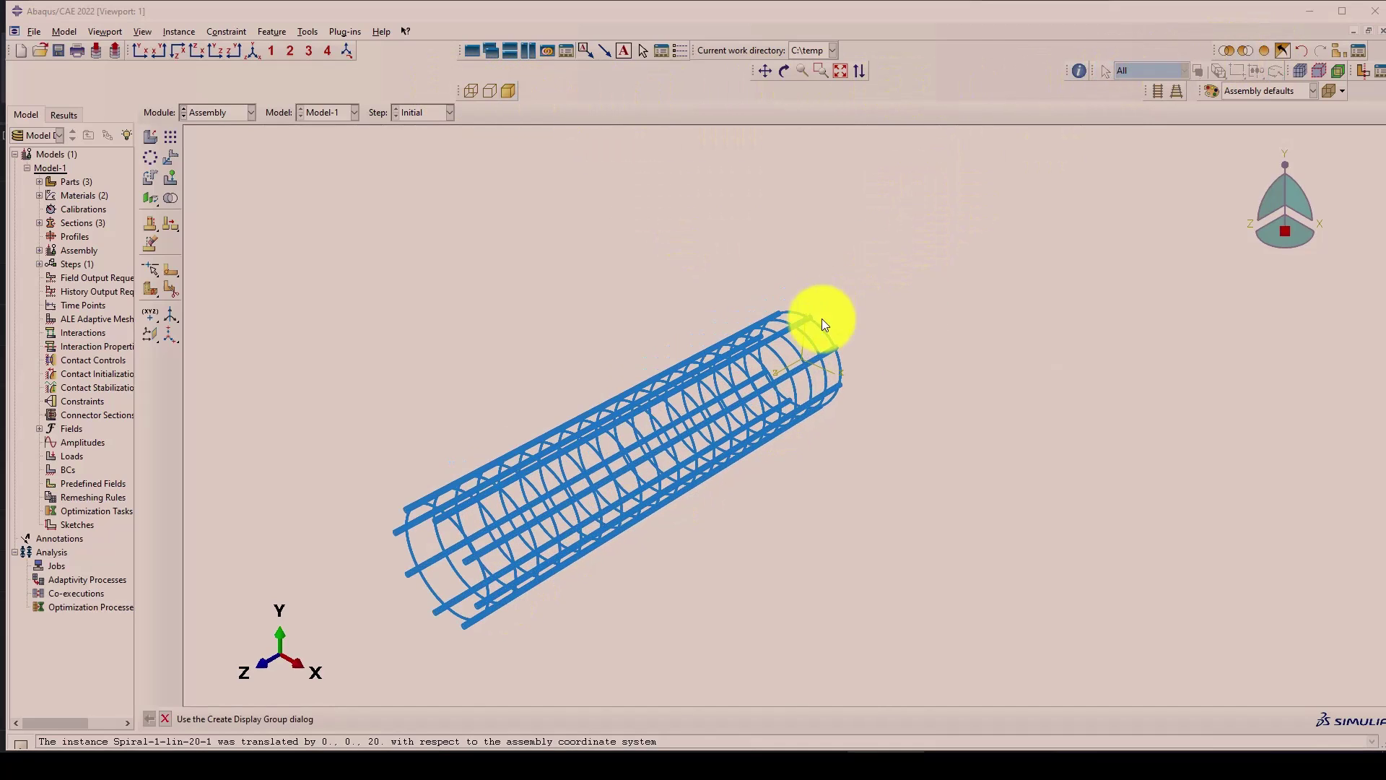
pyautogui.click(509, 91)
pyautogui.scroll(1, 664, 405)
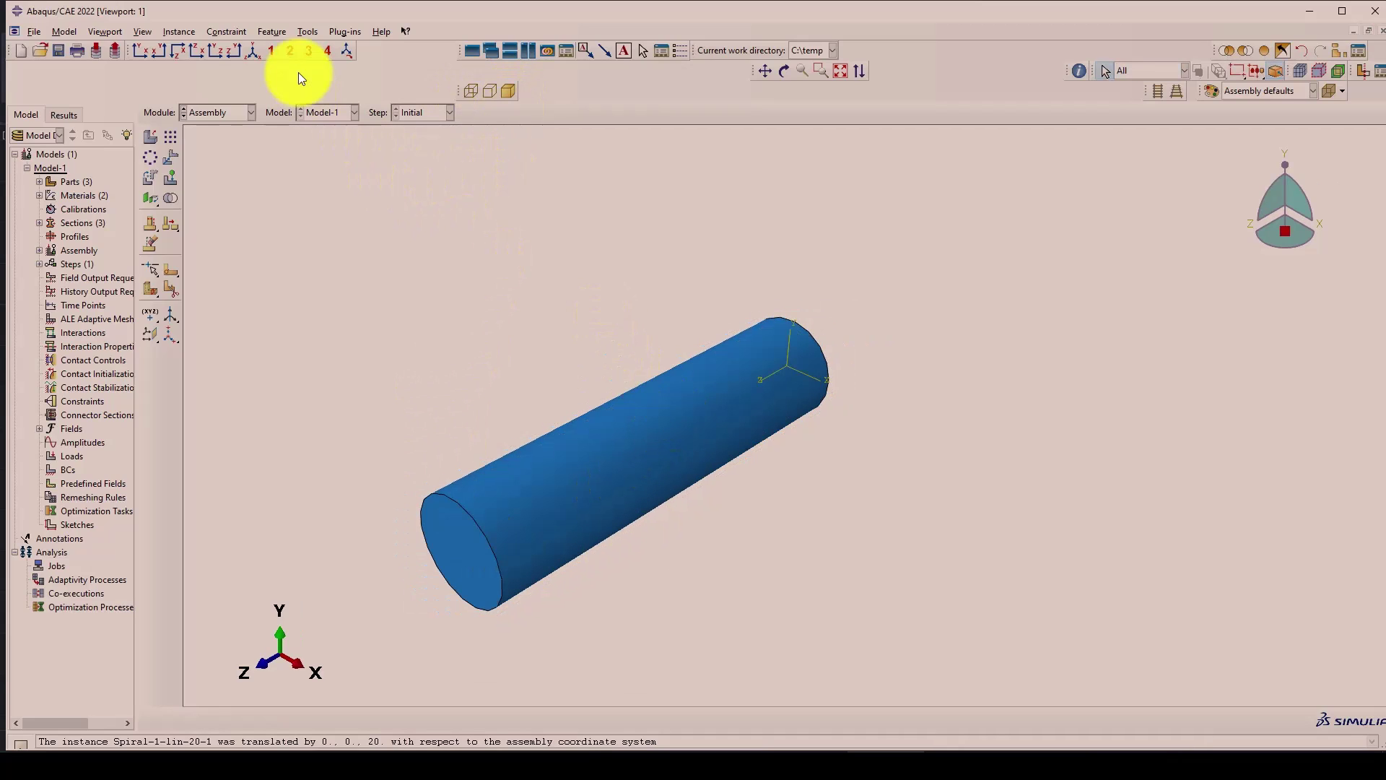
pyautogui.click(258, 53)
pyautogui.scroll(2, 386, 276)
# Rotate all column, rebar and spiral instances by -90 degrees about the X axis so the column stands upright.
pyautogui.click(150, 177)
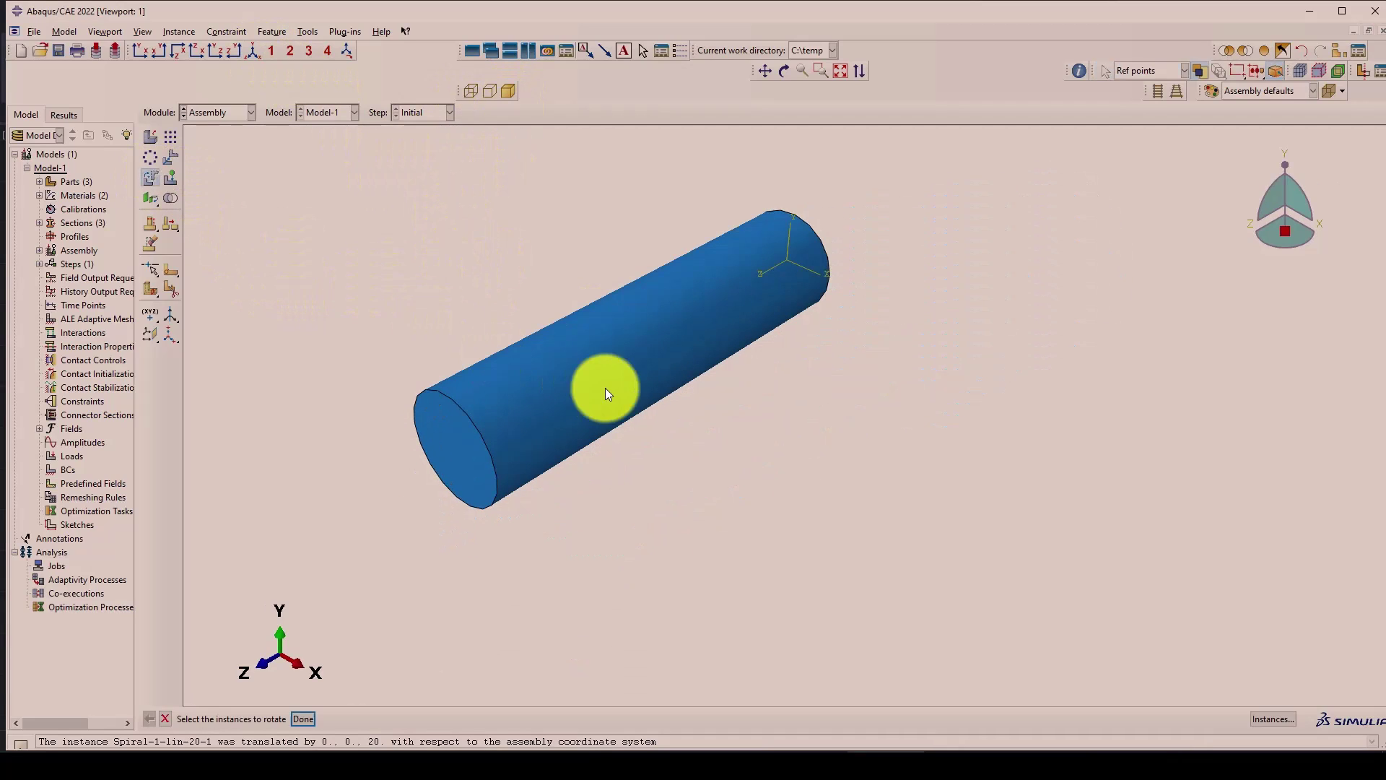
pyautogui.scroll(2, 605, 388)
pyautogui.moveTo(334, 163); pyautogui.dragTo(909, 590)
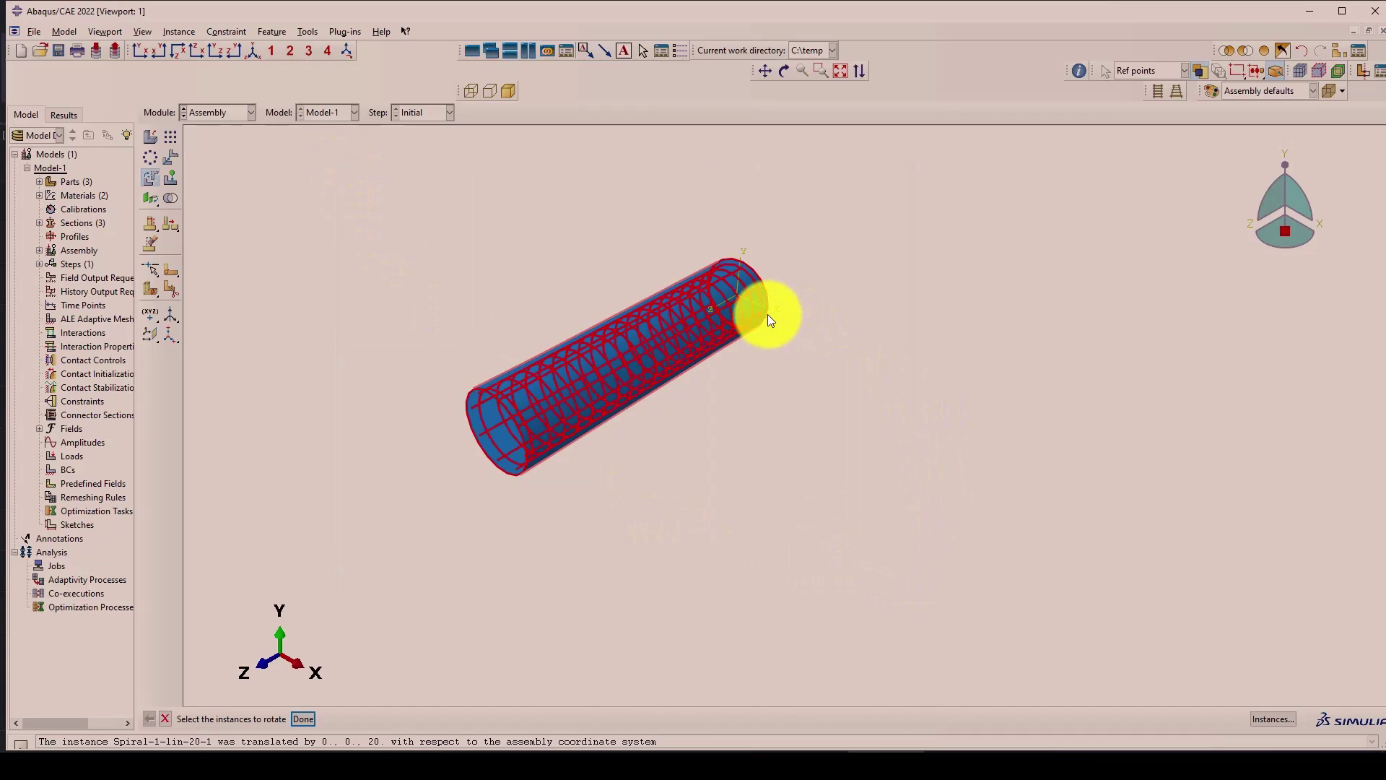
pyautogui.scroll(-2, 768, 316)
pyautogui.scroll(3, 765, 314)
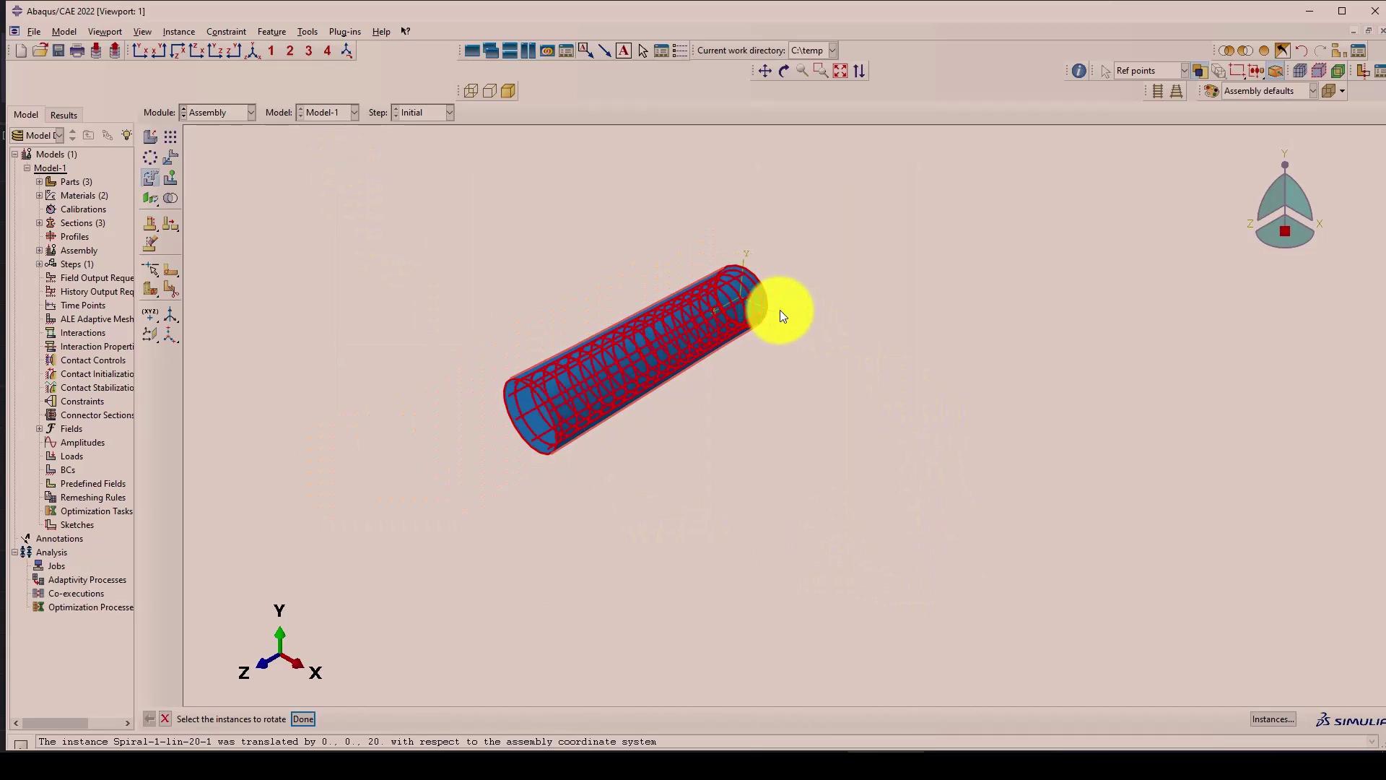
pyautogui.click(780, 312)
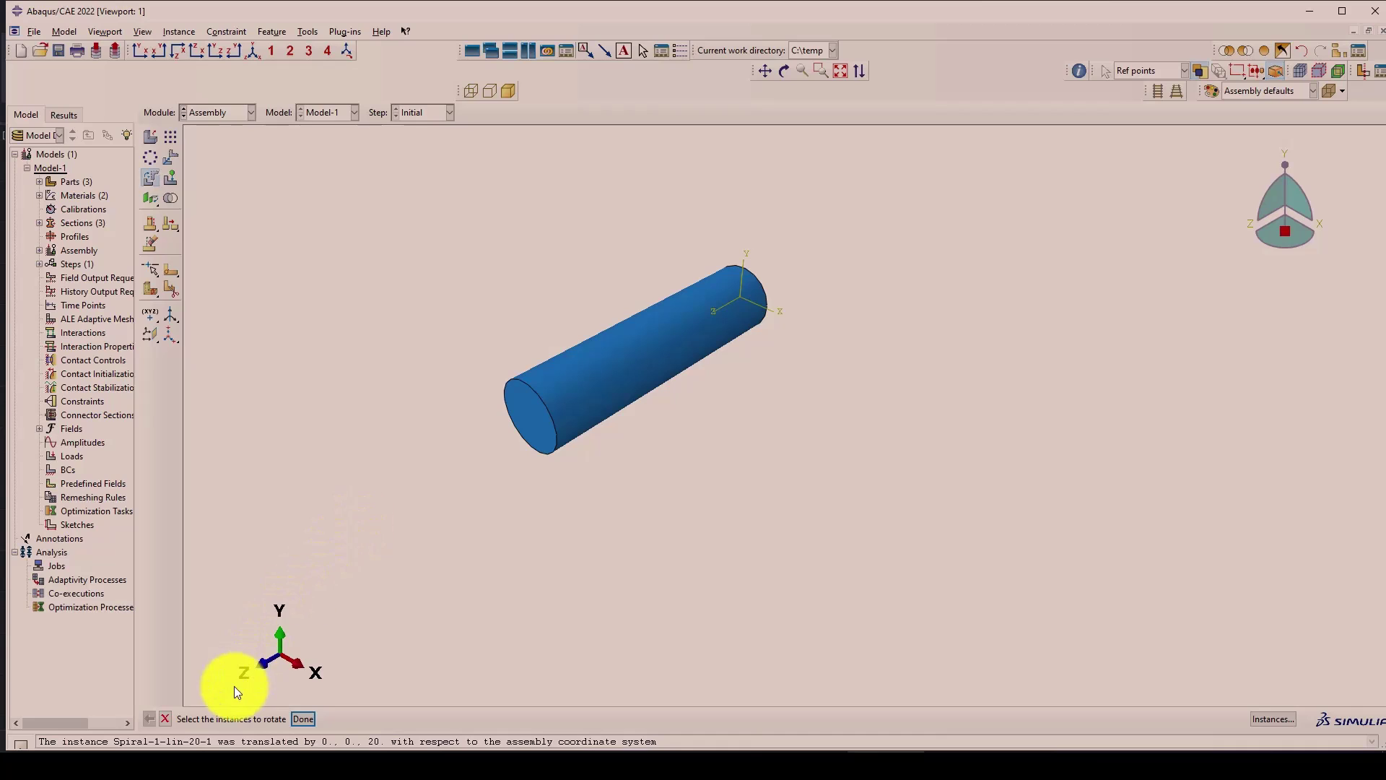
pyautogui.moveTo(386, 195); pyautogui.dragTo(1018, 598)
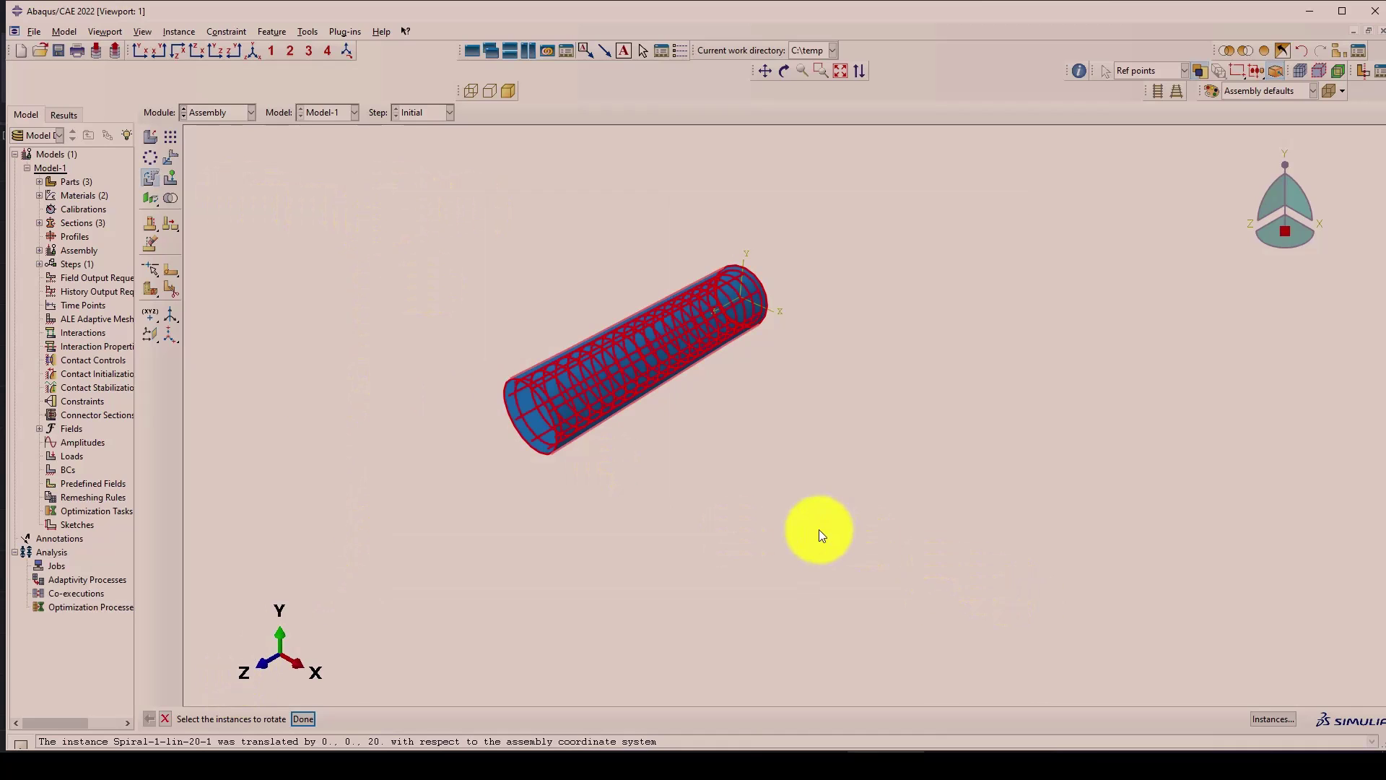
pyautogui.middleClick(809, 526)
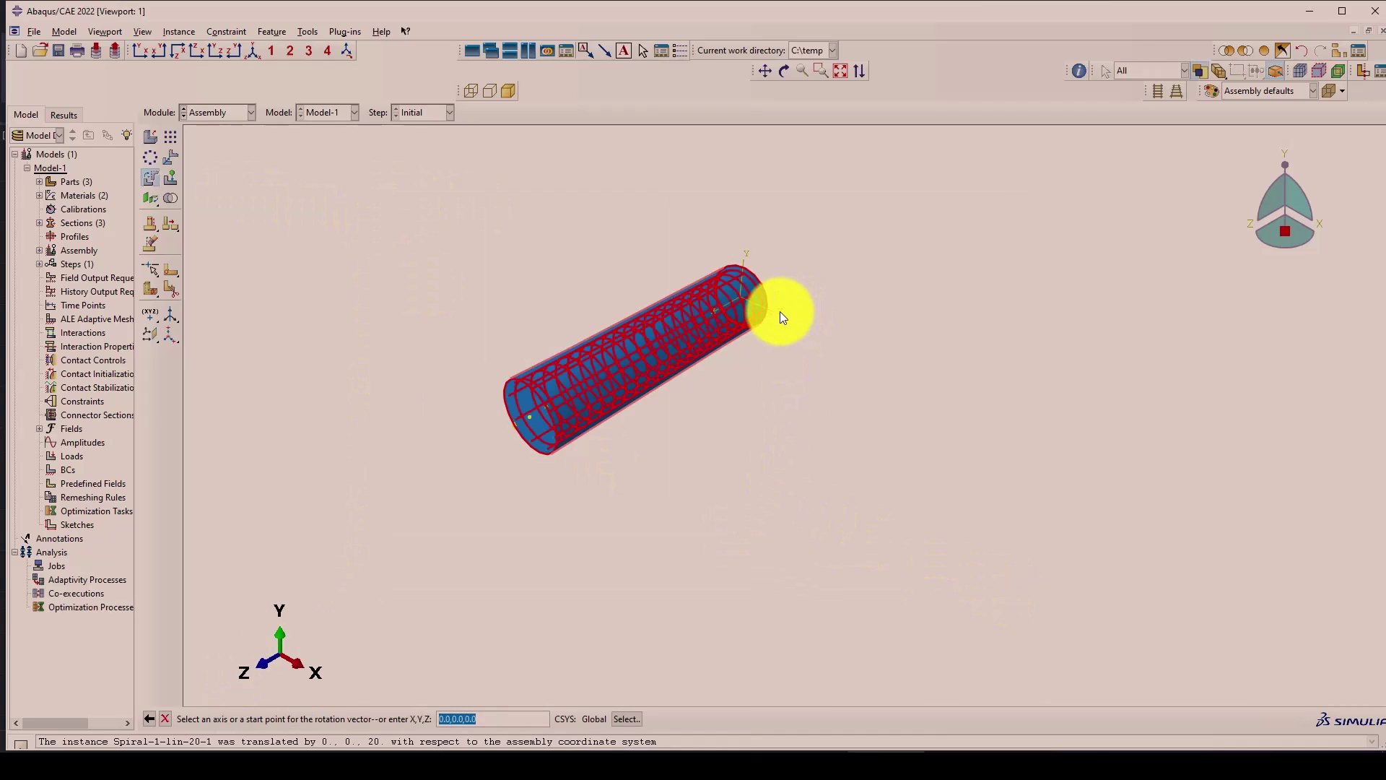
pyautogui.click(779, 311)
pyautogui.middleClick(739, 471)
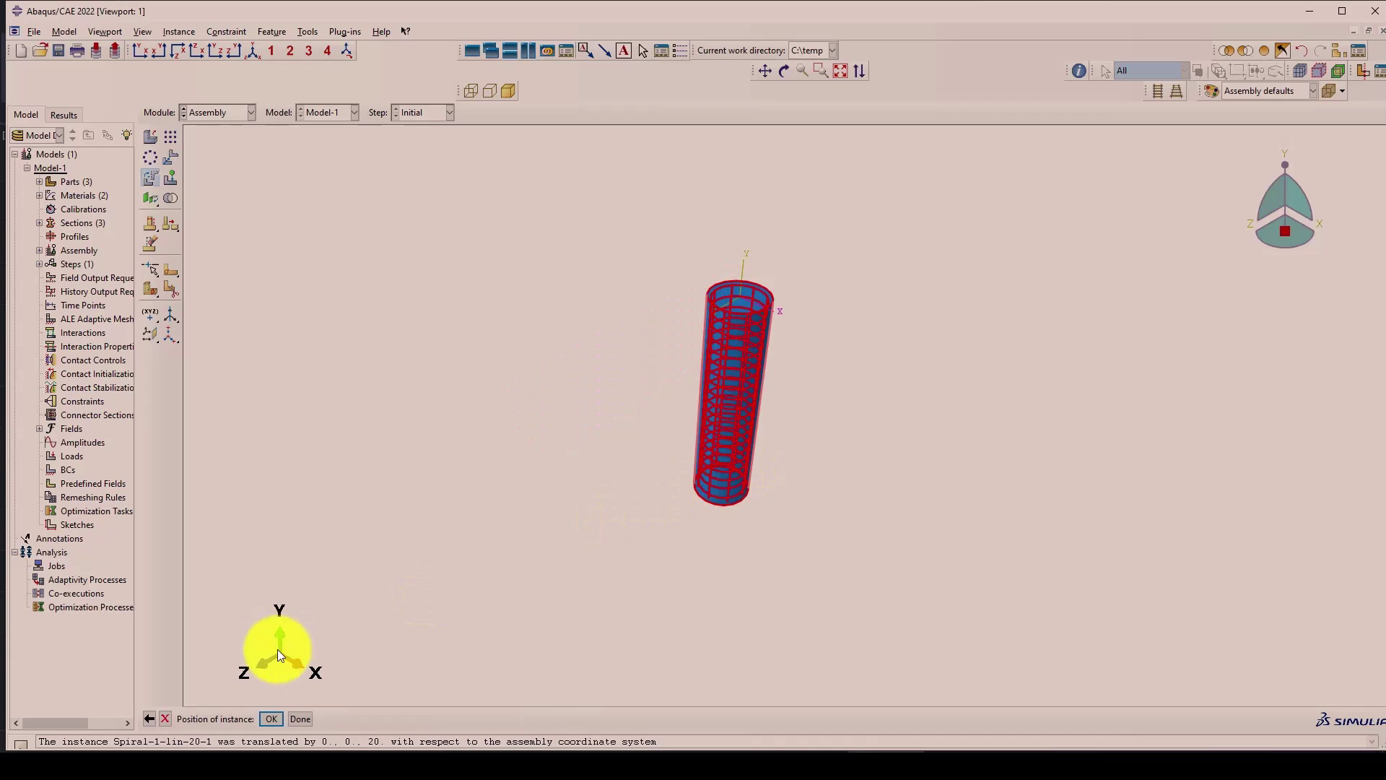
pyautogui.click(148, 719)
pyautogui.write('-90')
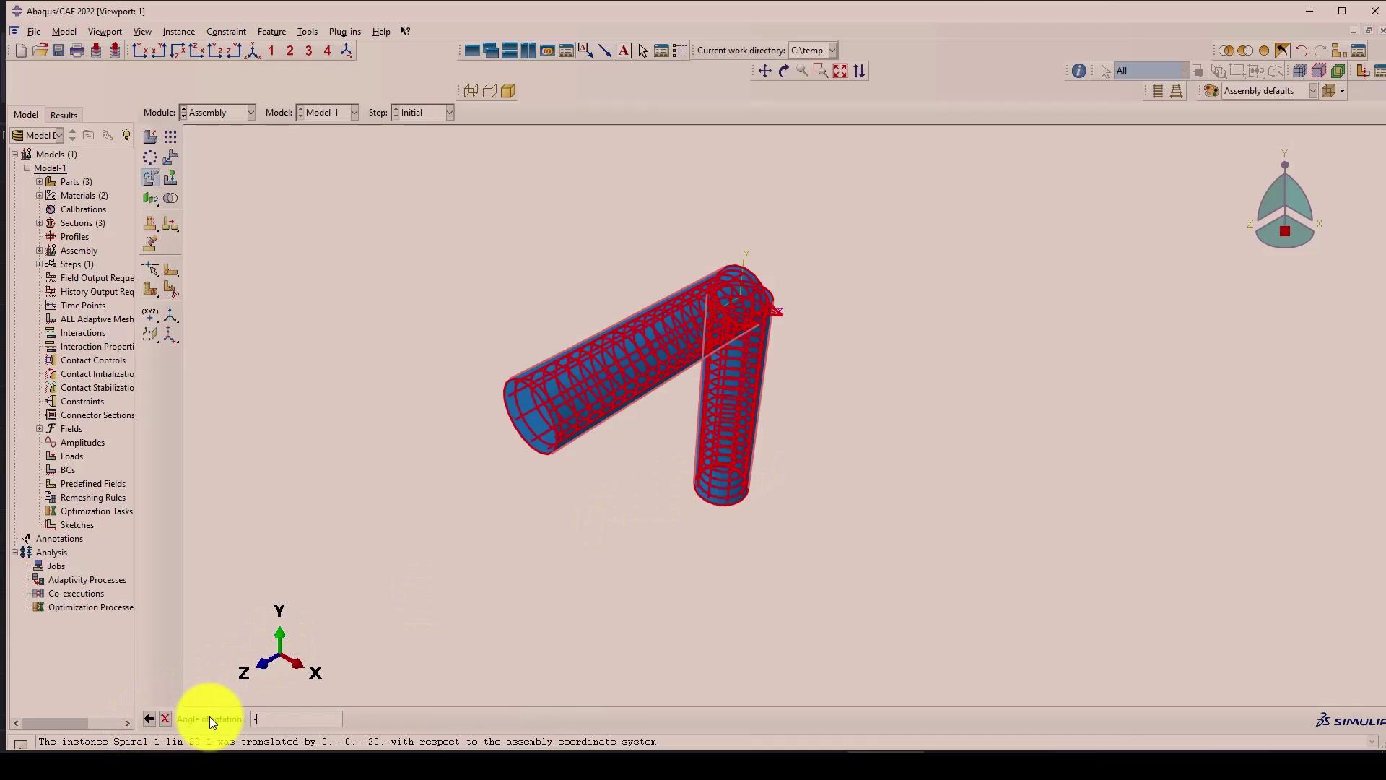
pyautogui.press('Return')
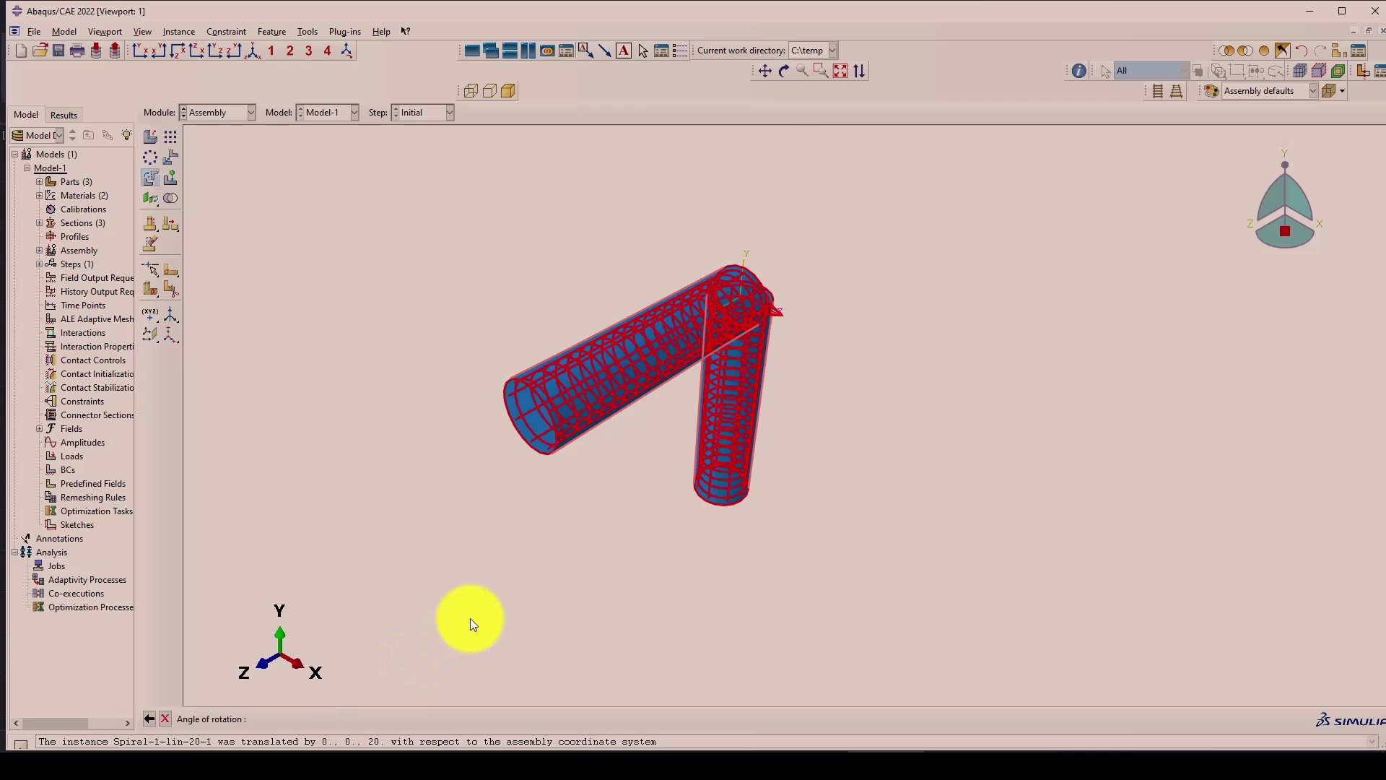
pyautogui.middleClick(556, 580)
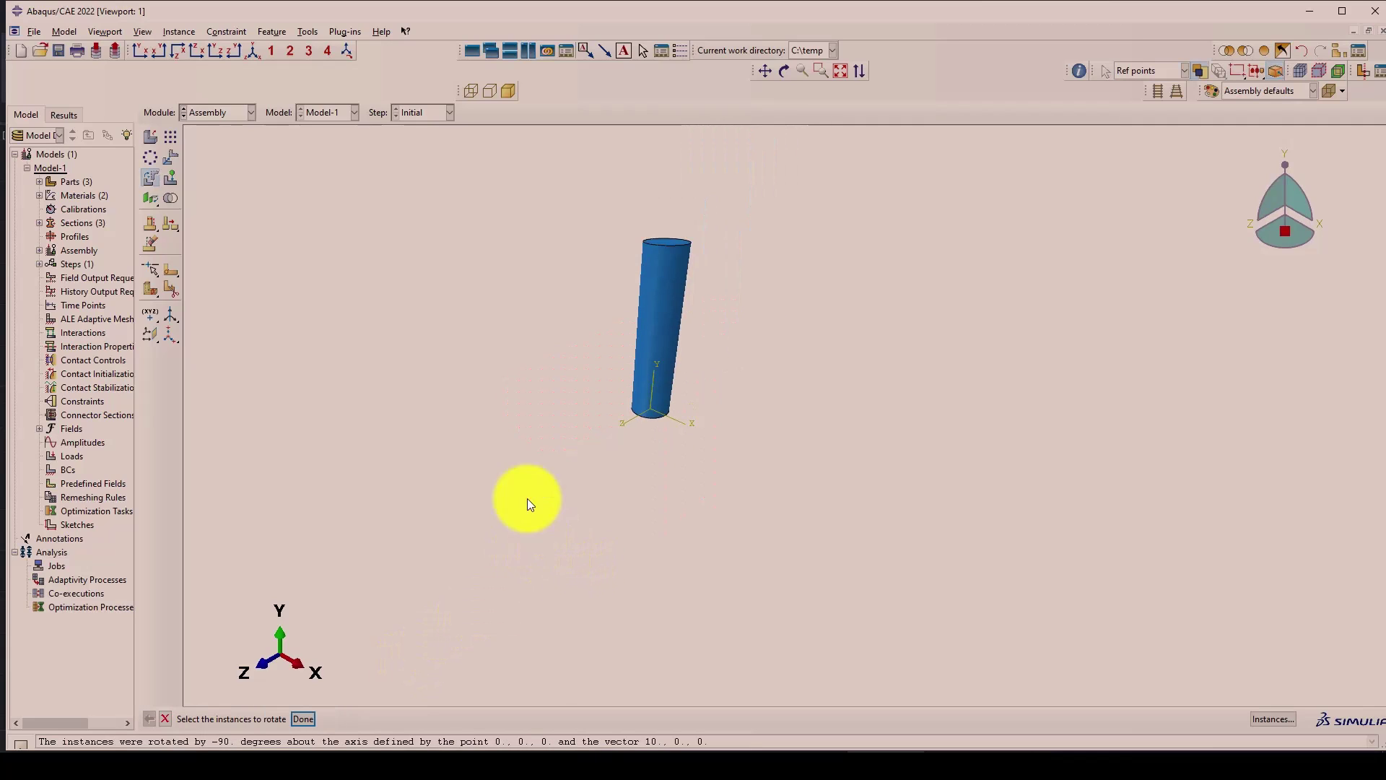
pyautogui.click(171, 158)
pyautogui.moveTo(550, 193); pyautogui.dragTo(802, 474)
pyautogui.click(272, 53)
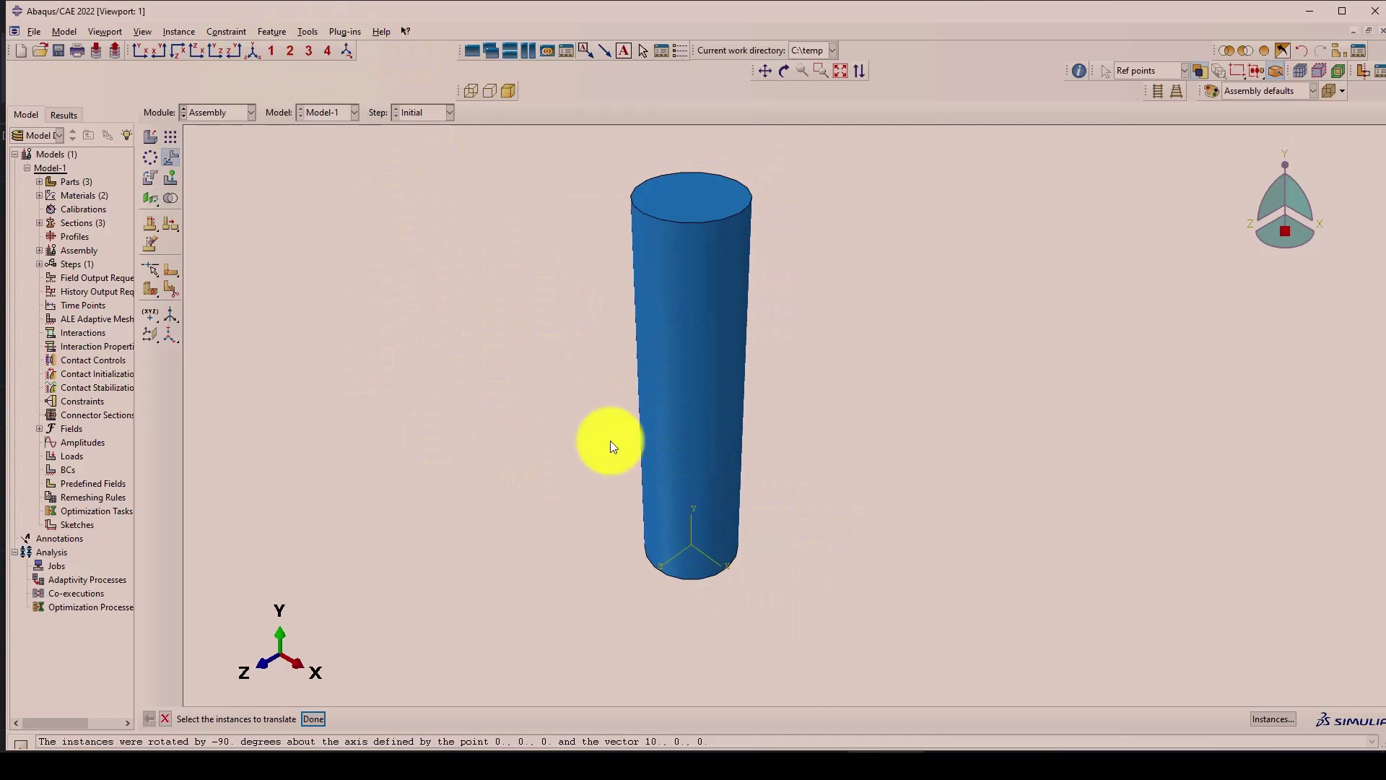
# Switch to the Step module and display the upright column assembly in wireframe style.
pyautogui.click(210, 112)
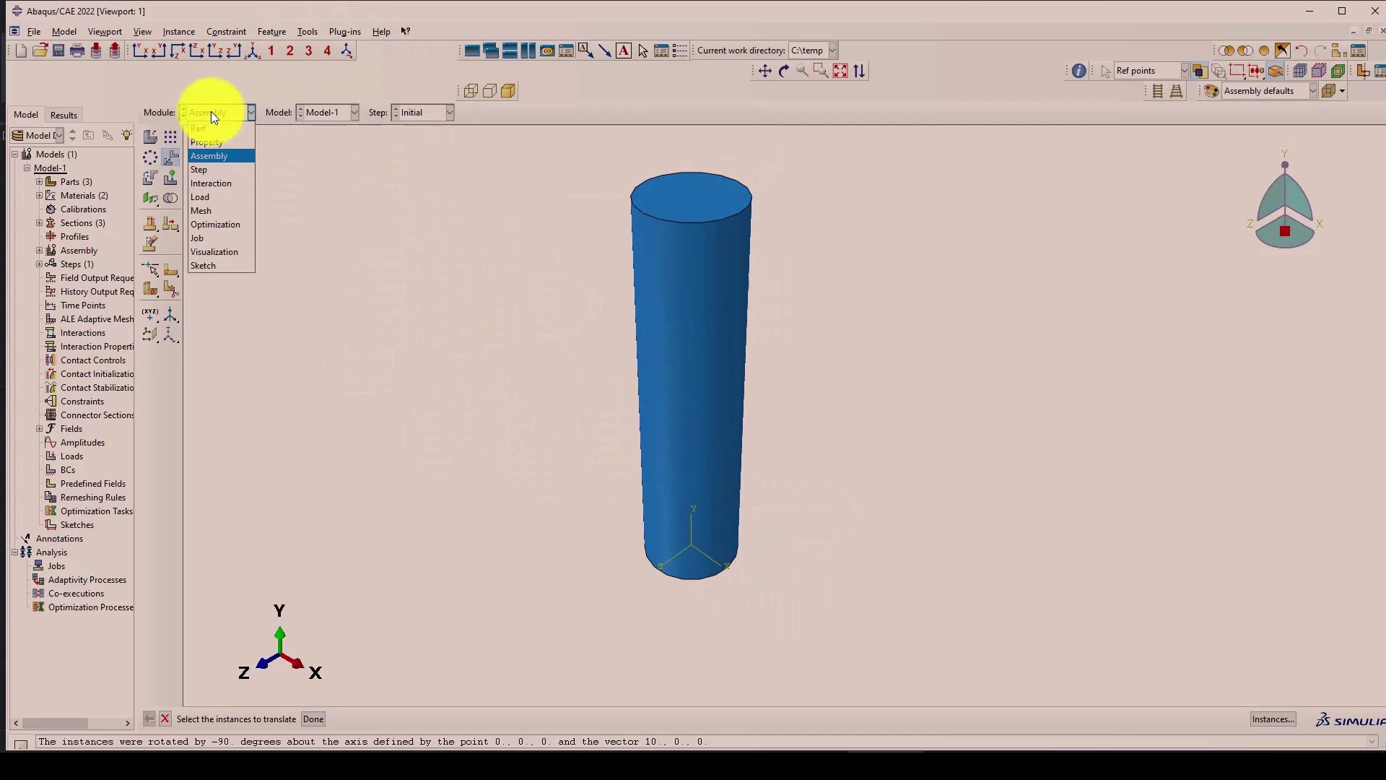
pyautogui.click(207, 173)
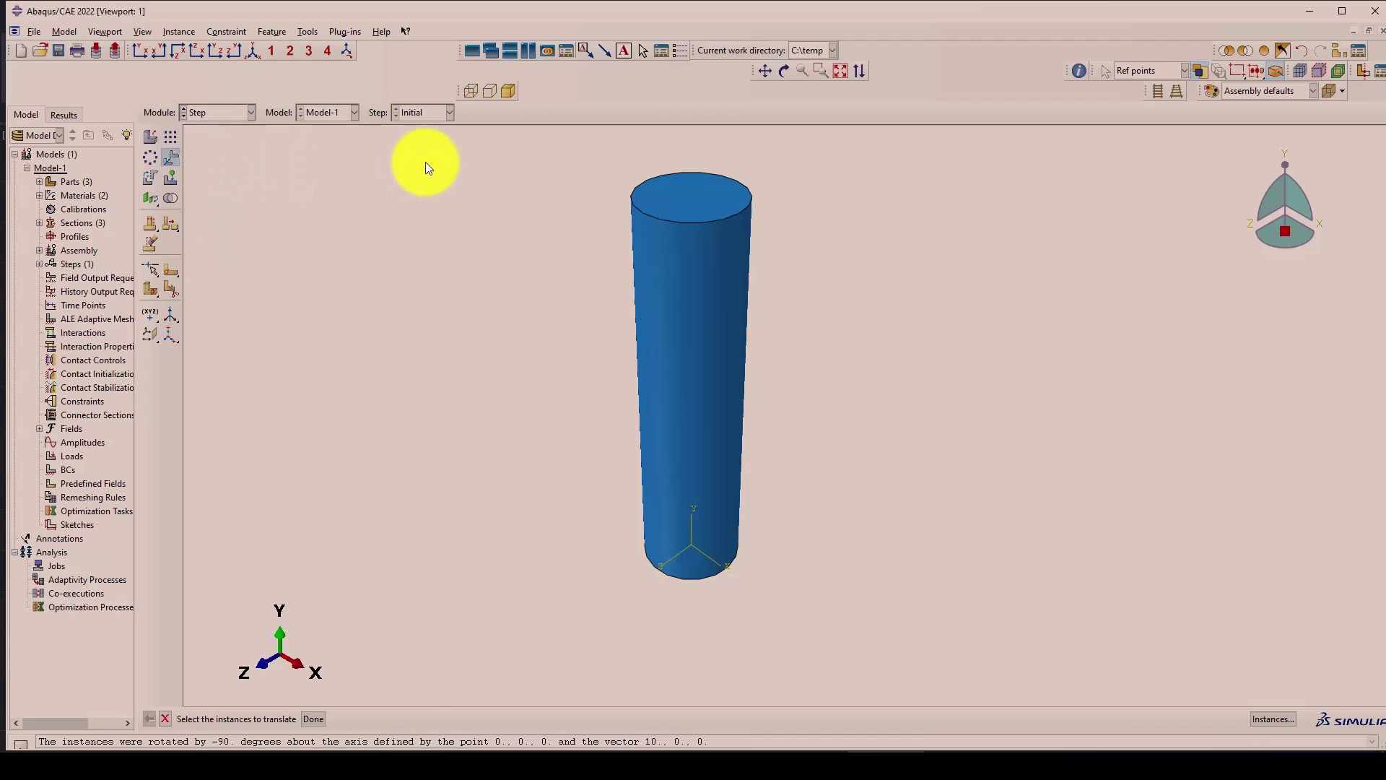
pyautogui.click(473, 91)
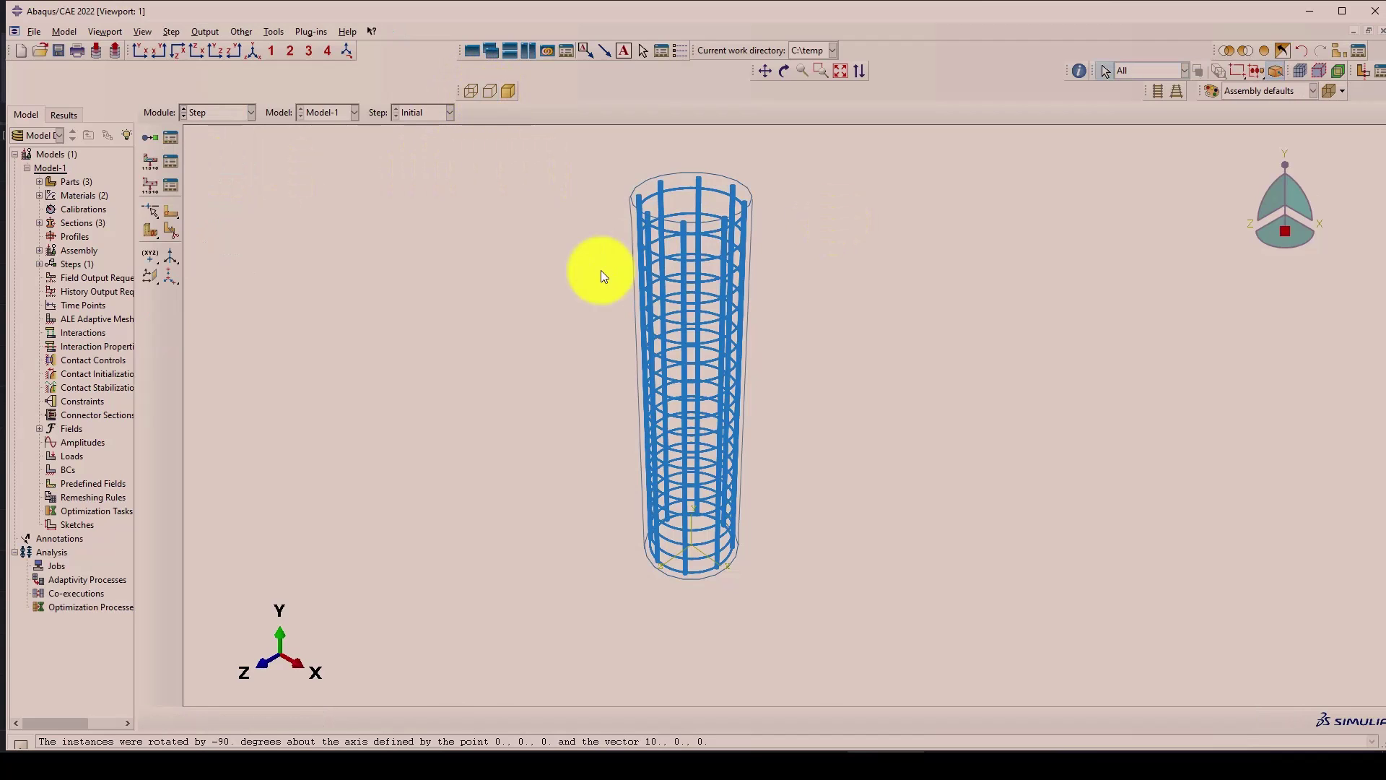
pyautogui.click(202, 114)
pyautogui.click(201, 167)
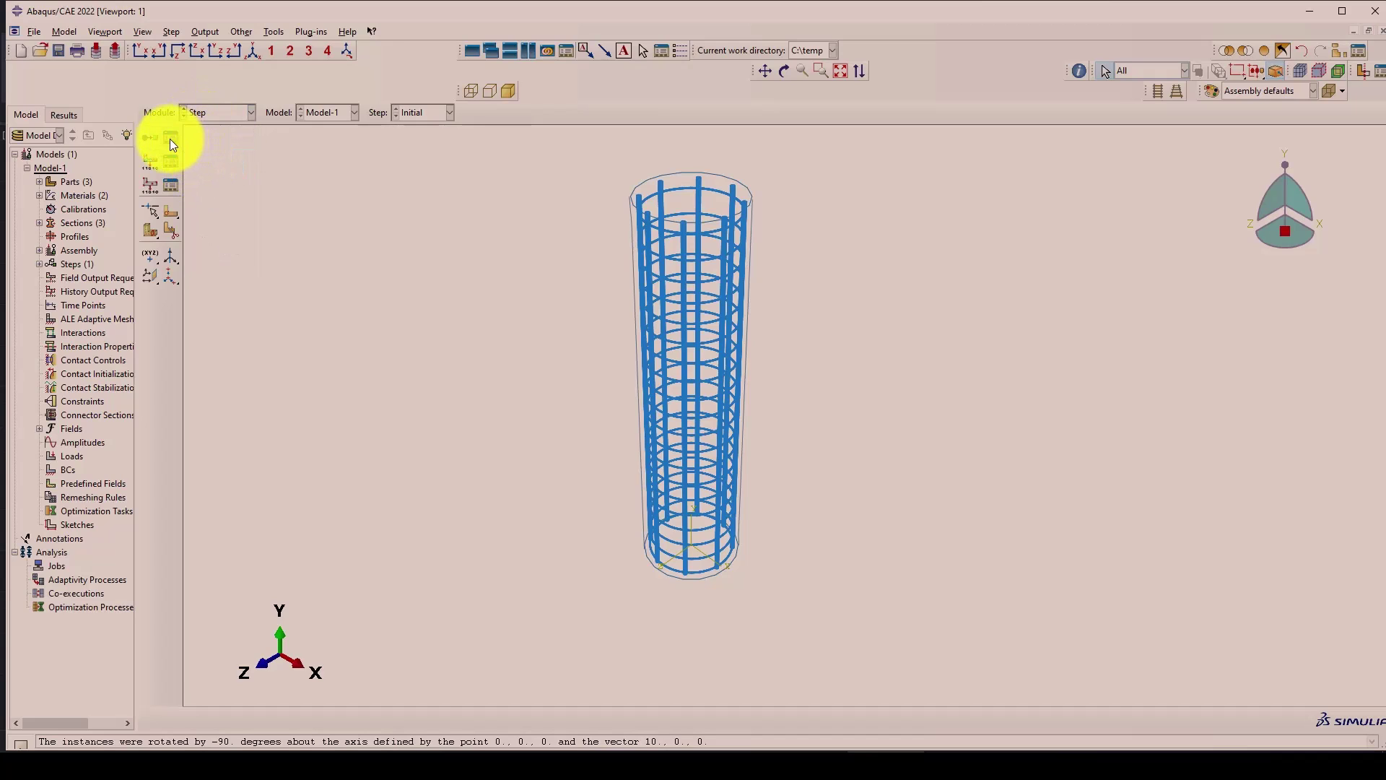
# Create a Dynamic, Explicit analysis step named Dynamic-Ex after the Initial step.
pyautogui.click(151, 138)
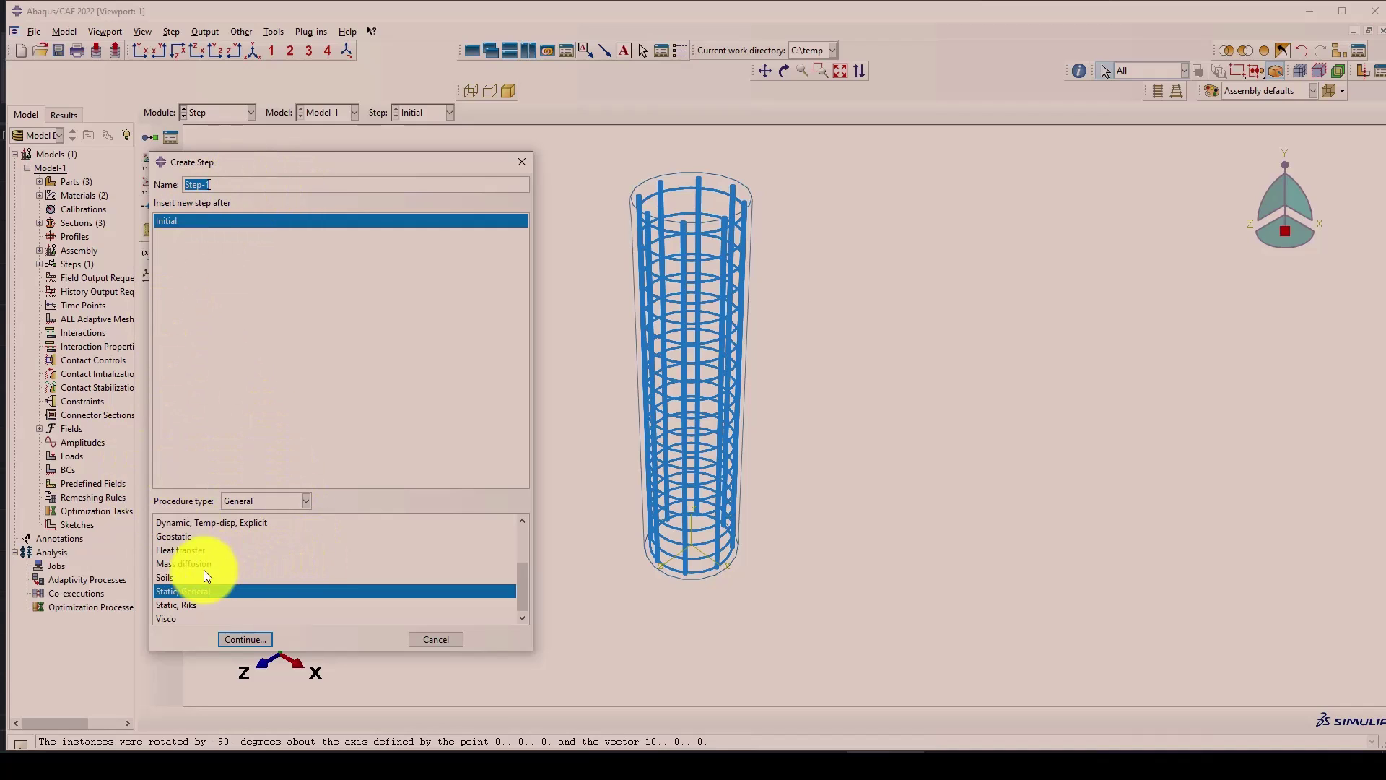
pyautogui.scroll(2, 205, 576)
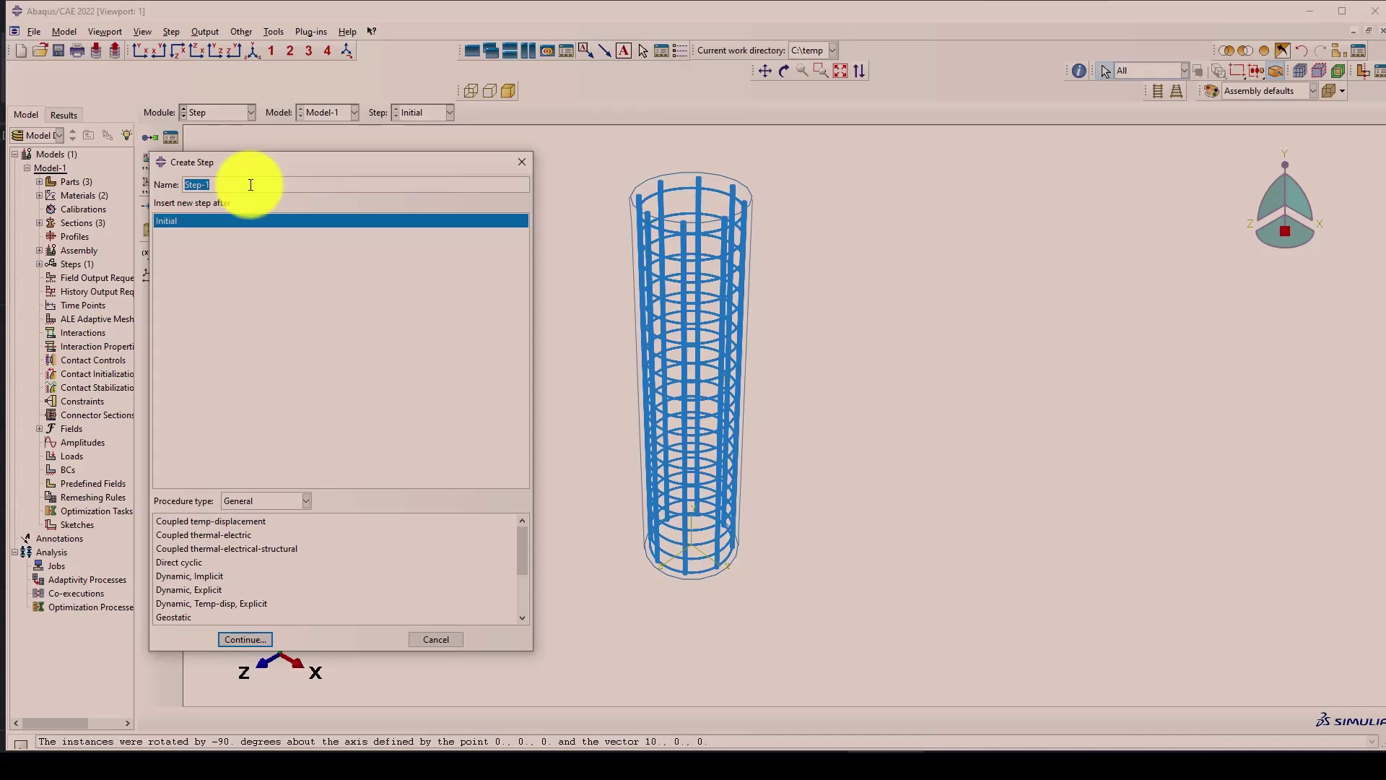
pyautogui.write('Expl')
pyautogui.press('BackSpace')
pyautogui.press('BackSpace')
pyautogui.press('BackSpace')
pyautogui.press('BackSpace')
pyautogui.press('BackSpace')
pyautogui.write('Dynamic')
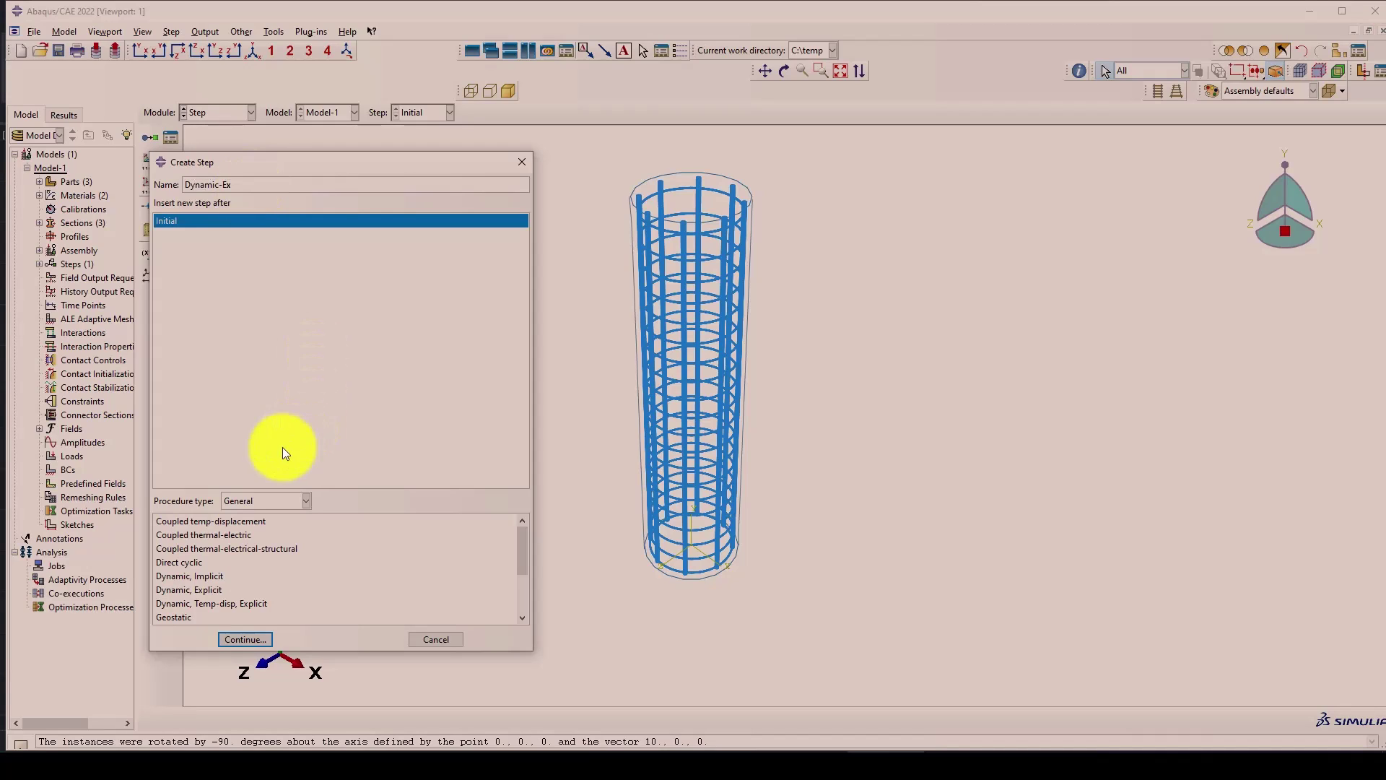
pyautogui.click(239, 633)
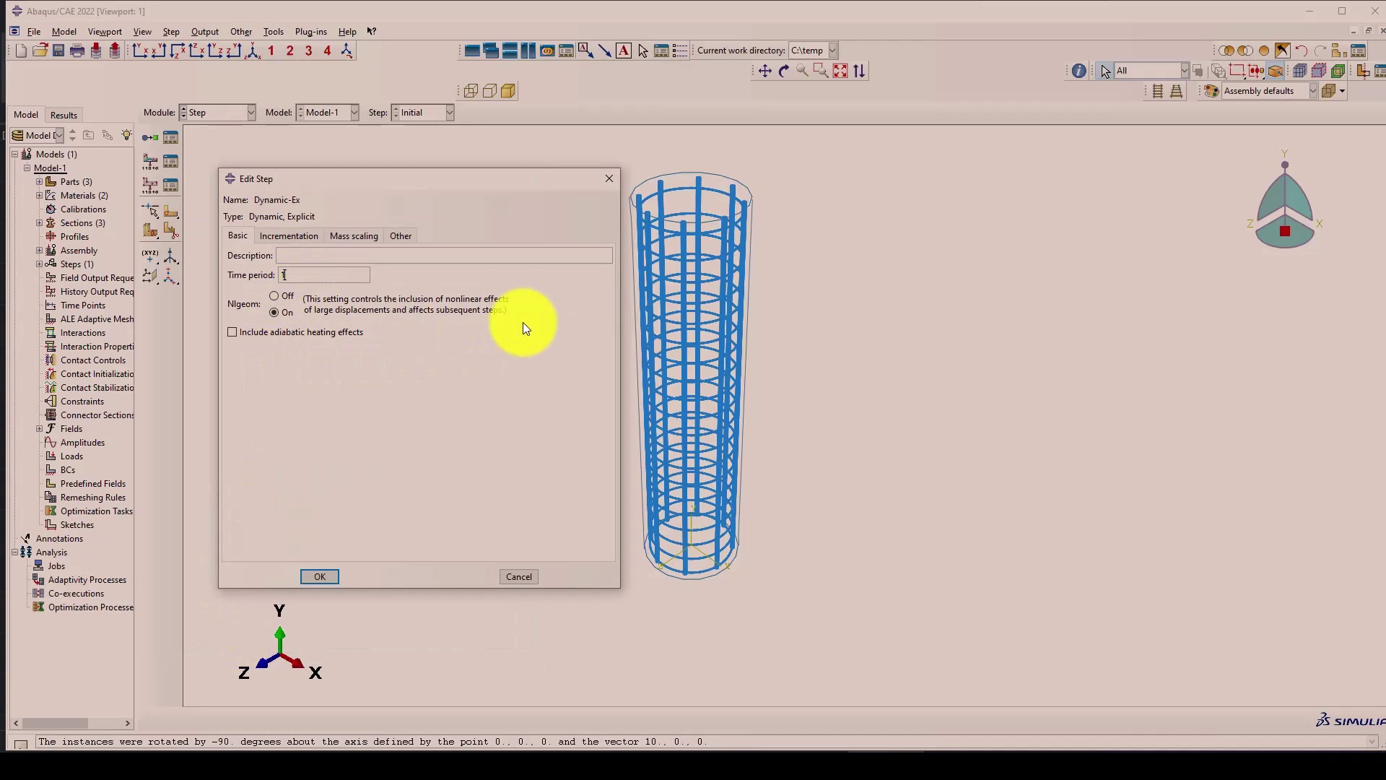
# Set the time period of the Dynamic-Ex step to 10 and accept the step definition.
pyautogui.write('0')
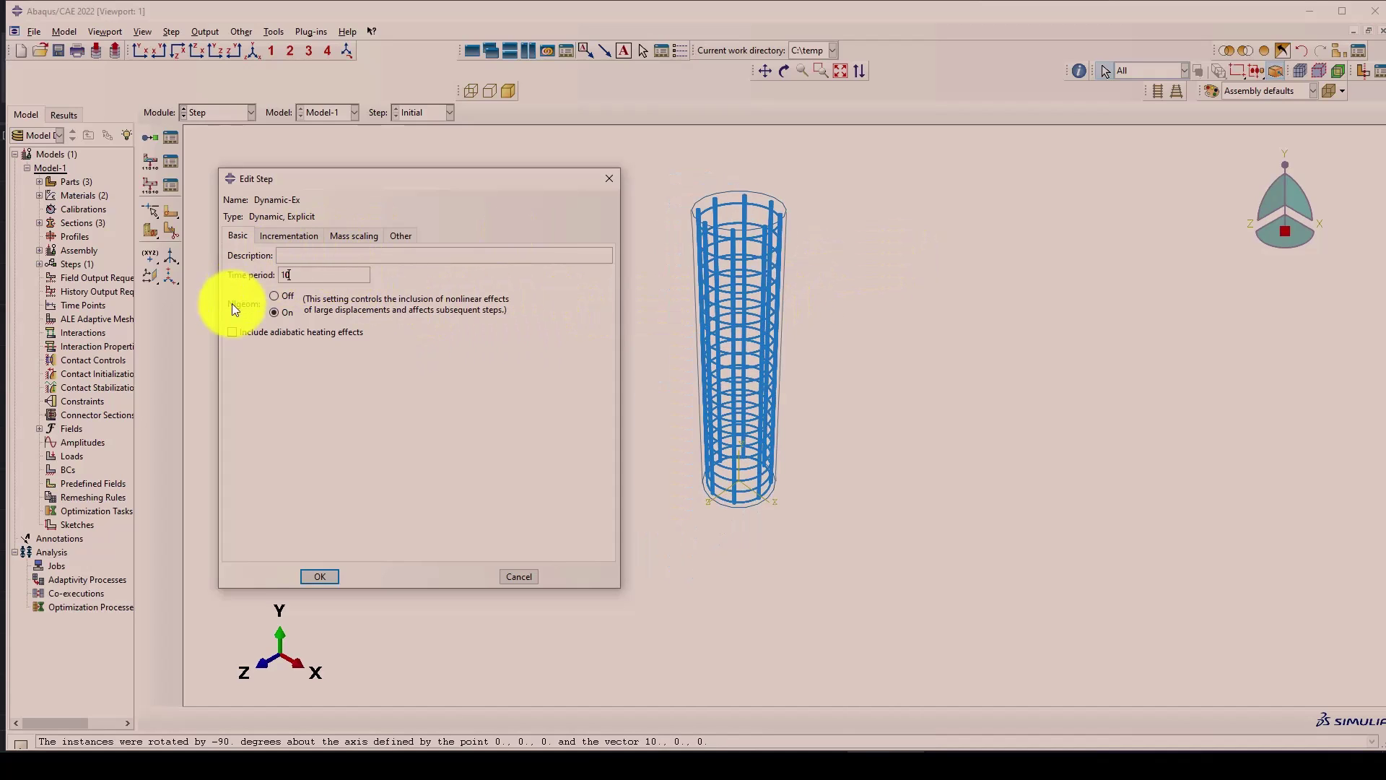
pyautogui.click(281, 237)
pyautogui.click(311, 572)
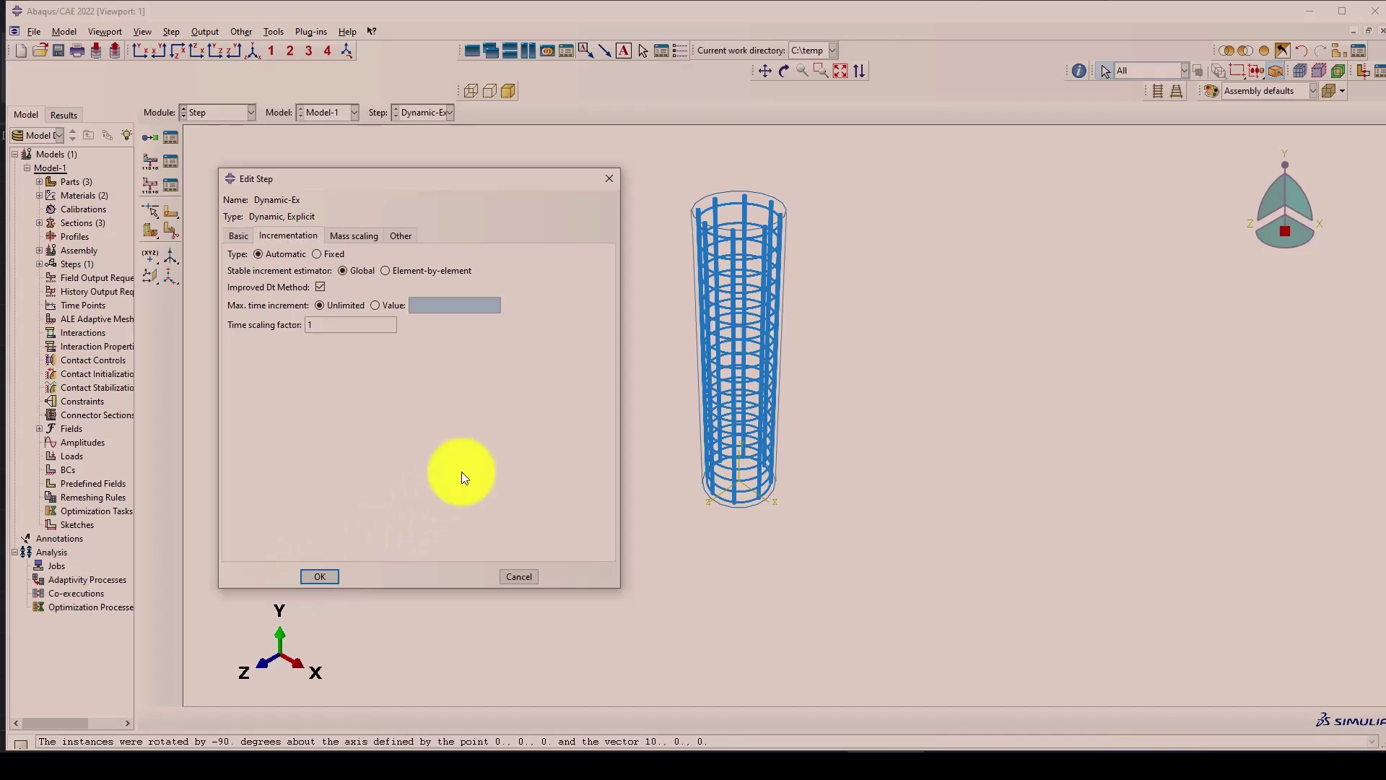
# Edit the F-Output-1 field output request to use 50 evenly spaced time intervals.
pyautogui.click(176, 157)
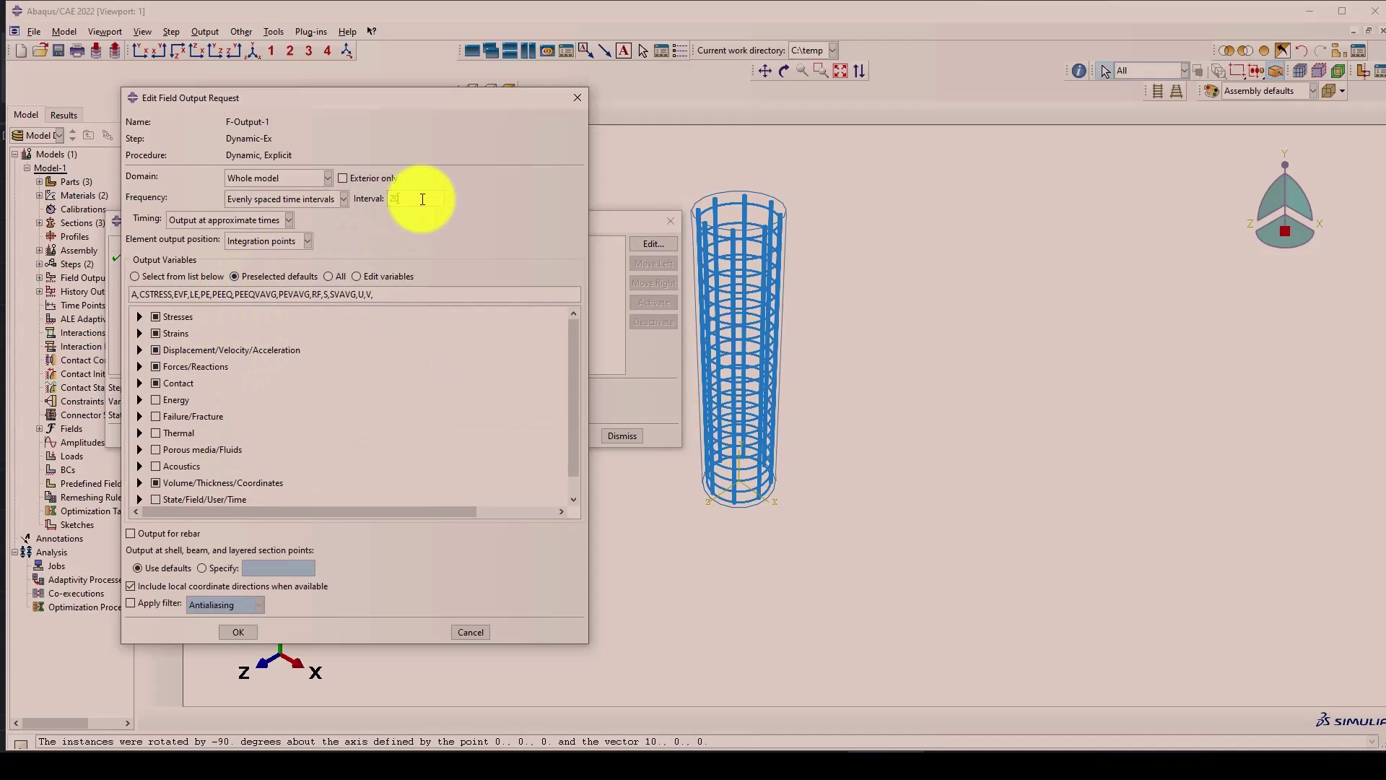
pyautogui.write('0')
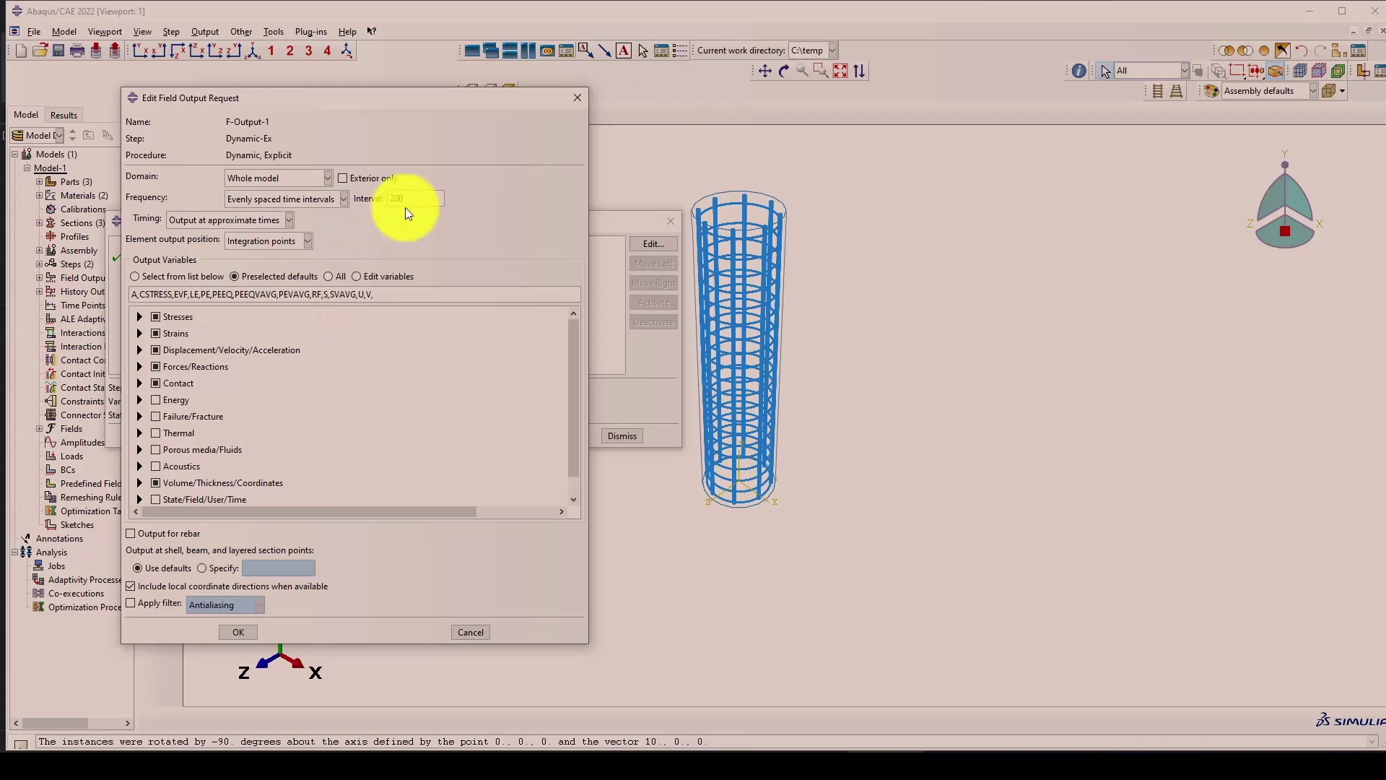
pyautogui.doubleClick(391, 200)
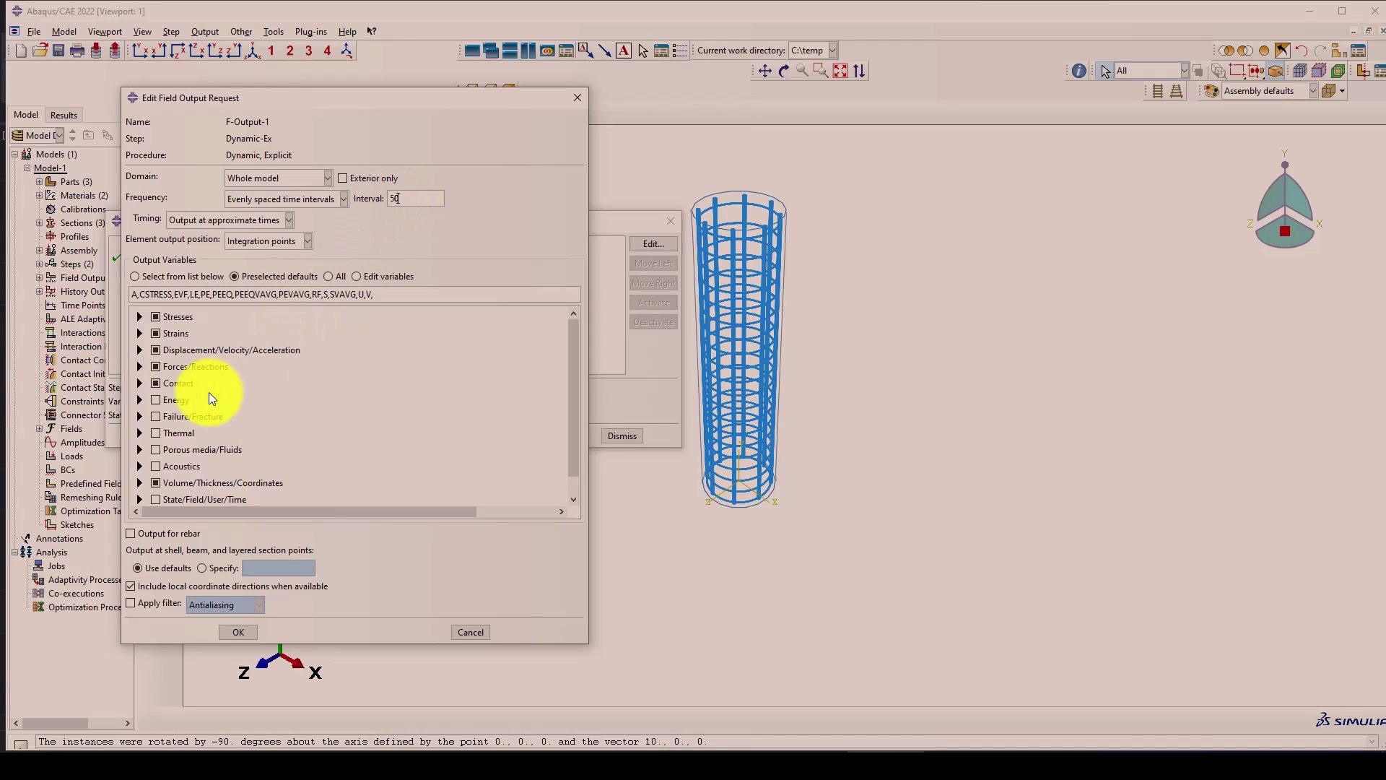
# Add the failure variables DAMAGEC, DAMAGET and SDEG to the field output request.
pyautogui.click(139, 417)
pyautogui.scroll(-3, 237, 402)
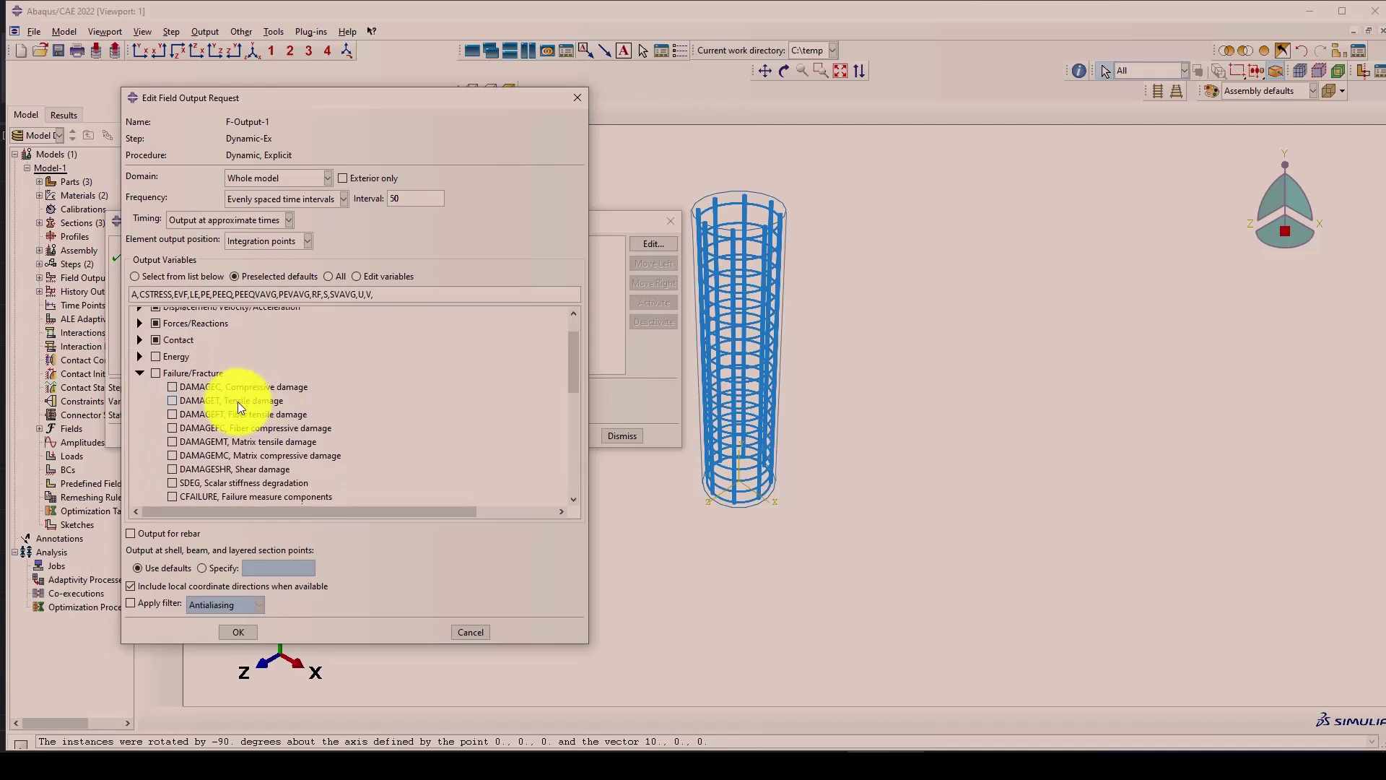
pyautogui.click(173, 388)
pyautogui.click(173, 401)
pyautogui.scroll(-4, 236, 413)
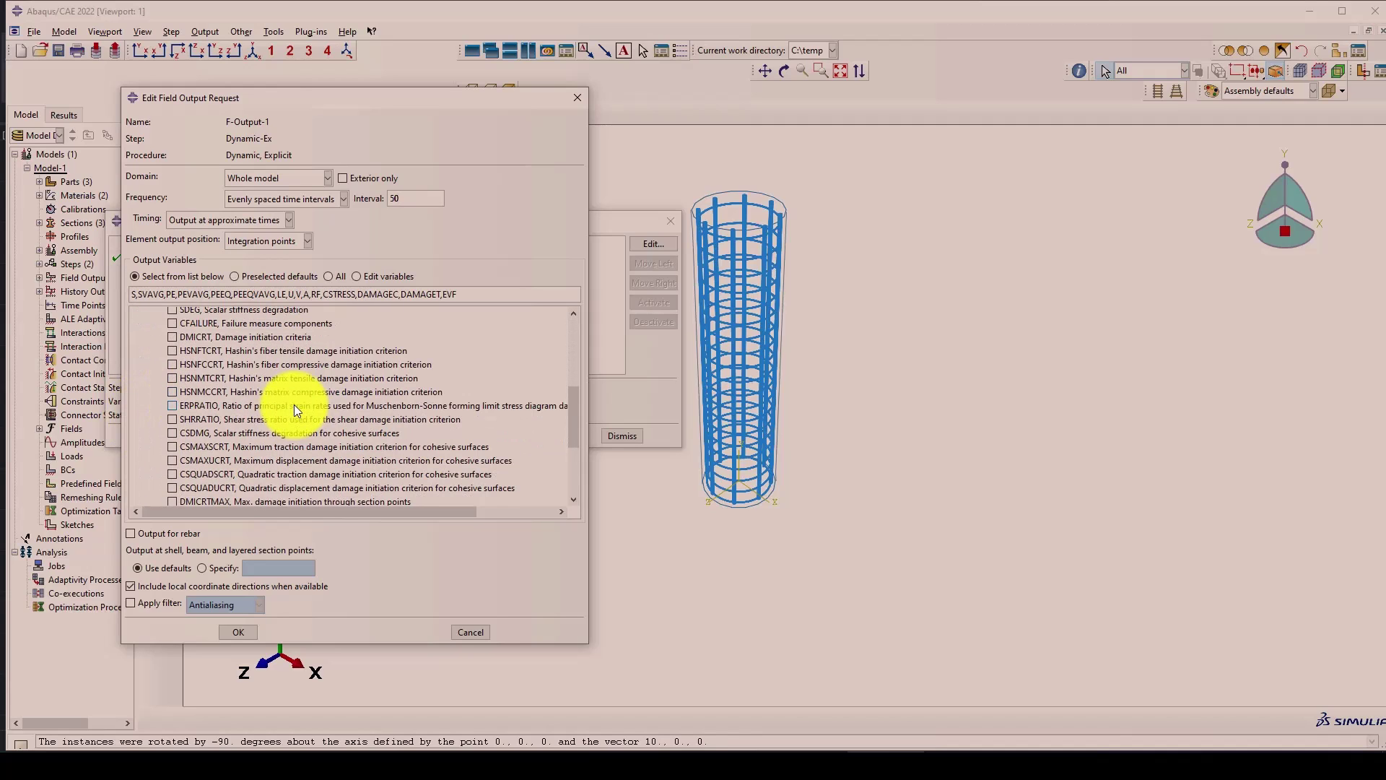
pyautogui.scroll(3, 249, 411)
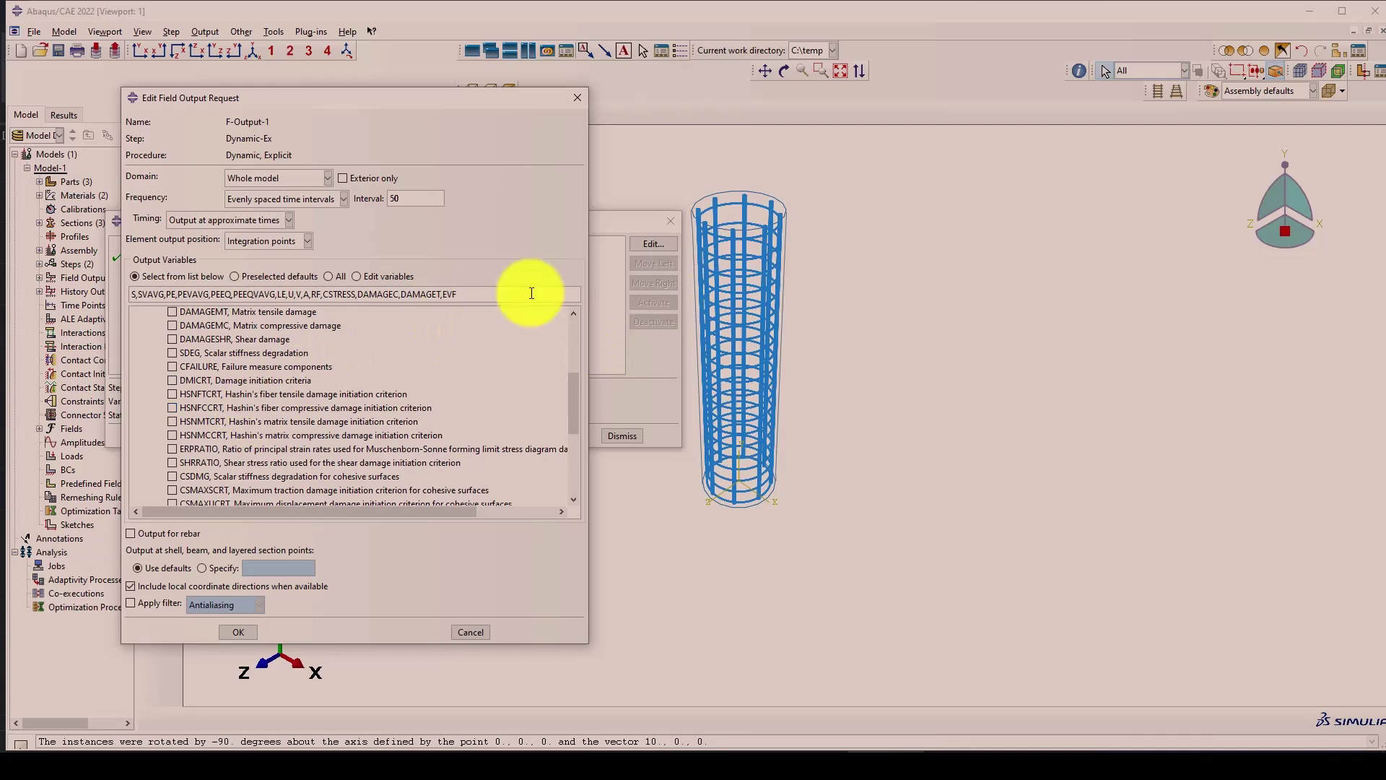
pyautogui.click(188, 353)
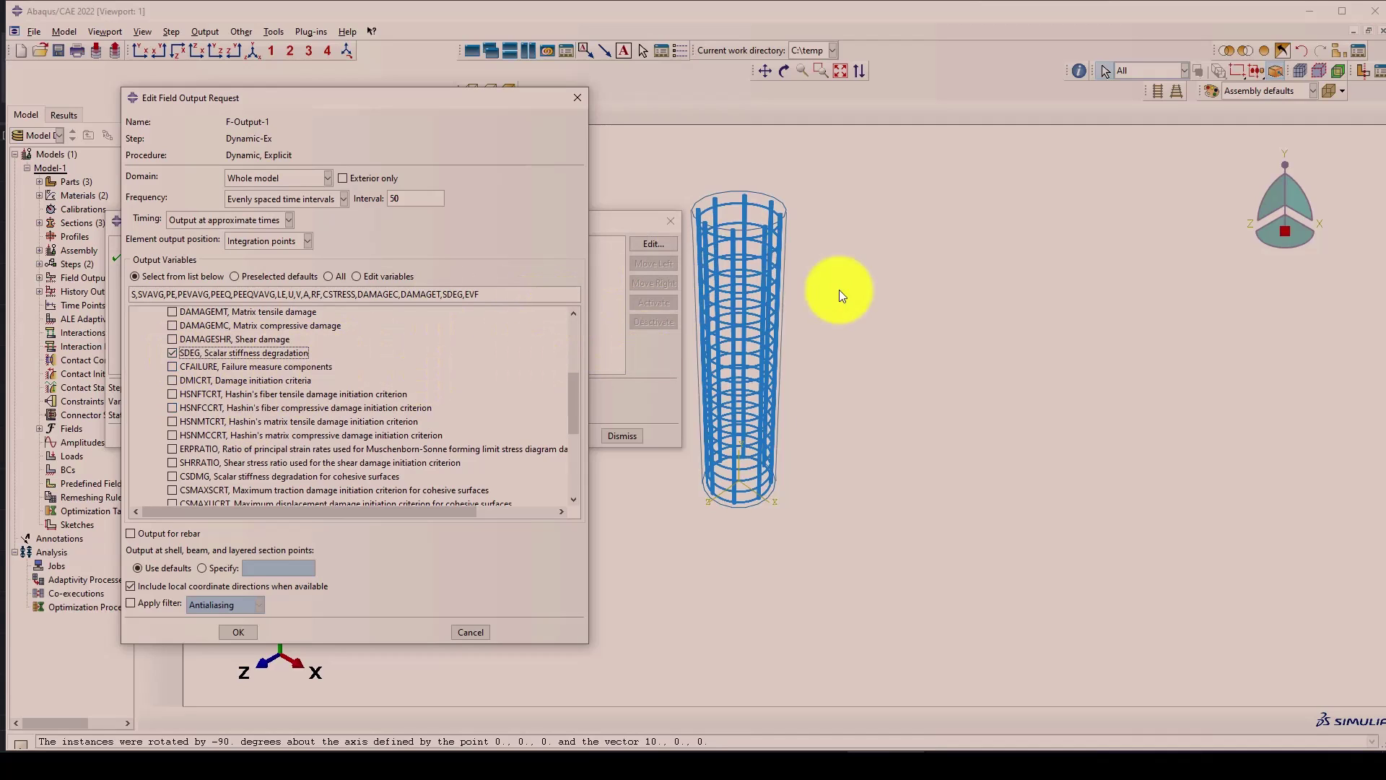
# Add the STATUS variable to the field output request, then save the request and close its manager.
pyautogui.scroll(-5, 359, 400)
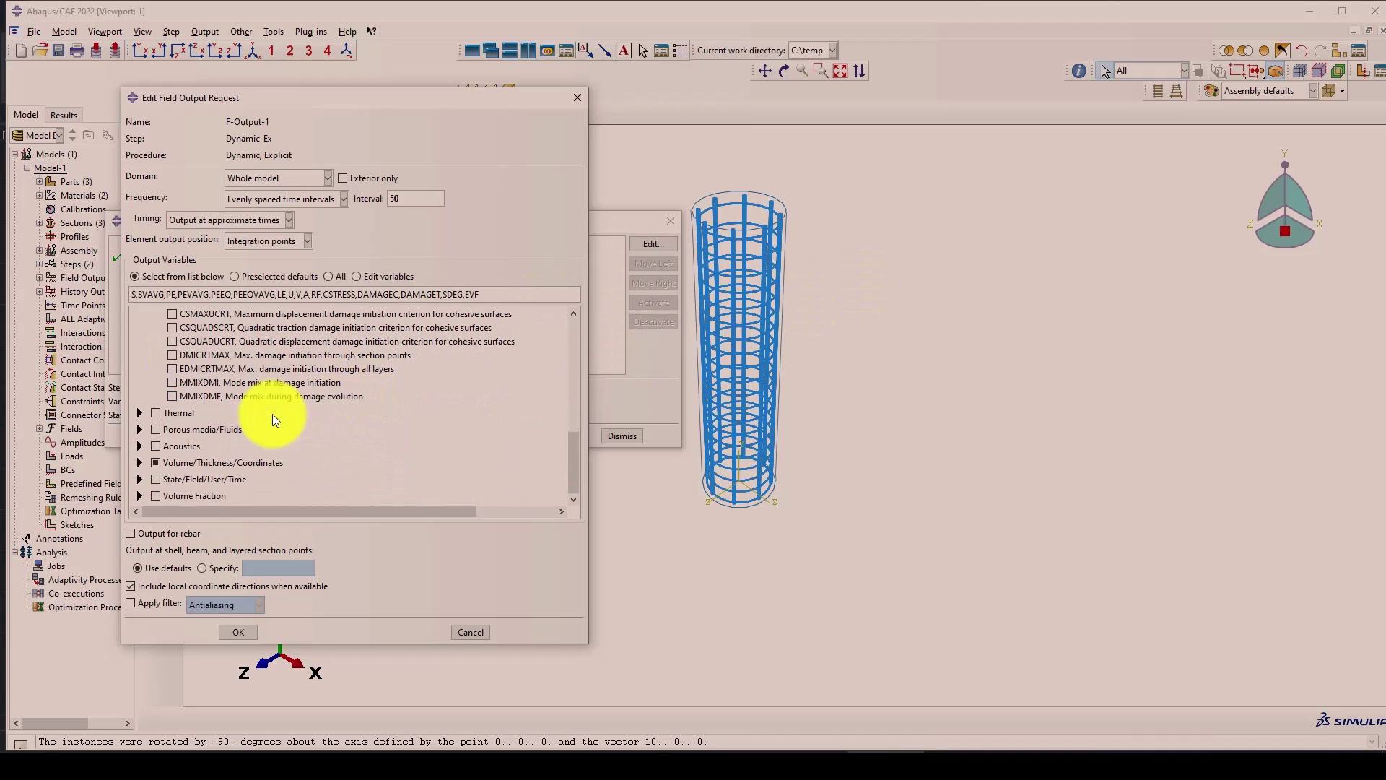
pyautogui.click(139, 479)
pyautogui.scroll(-3, 350, 444)
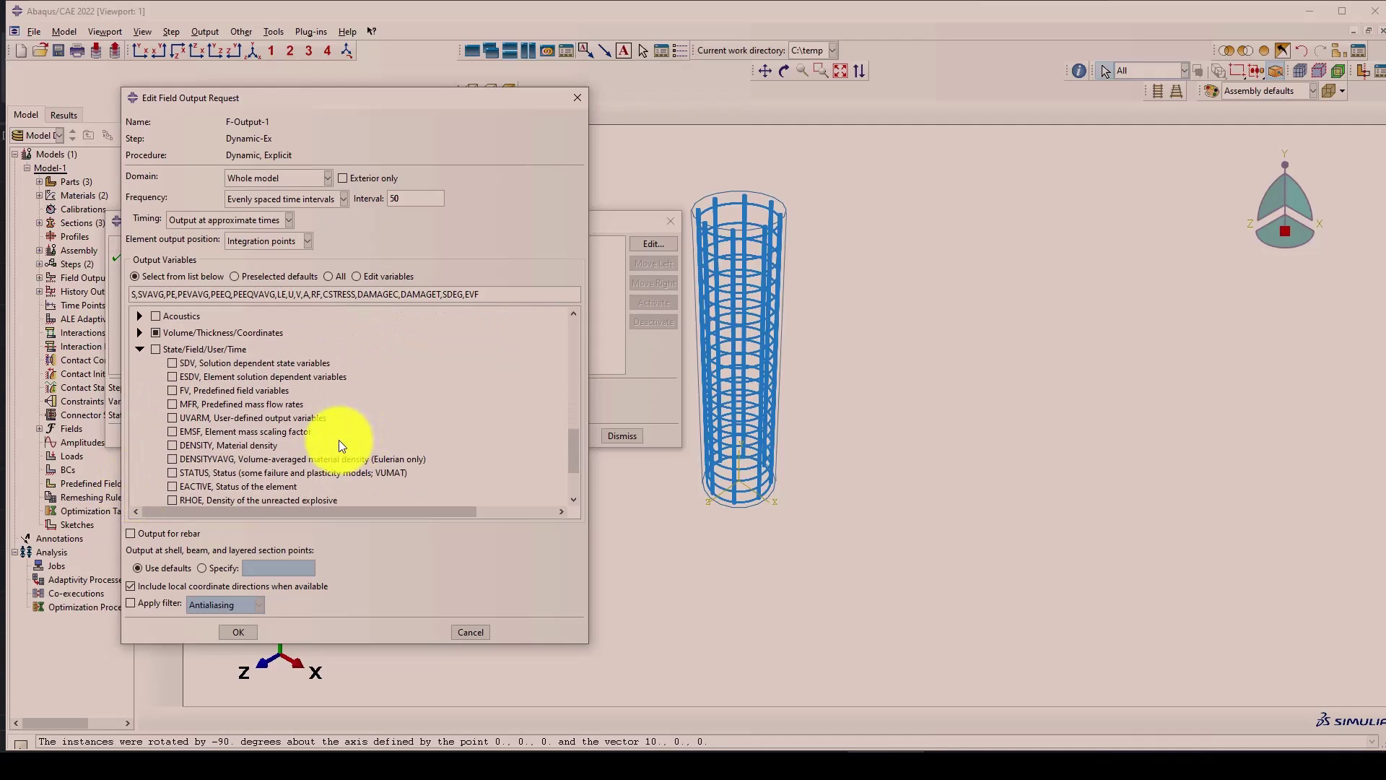
pyautogui.click(172, 472)
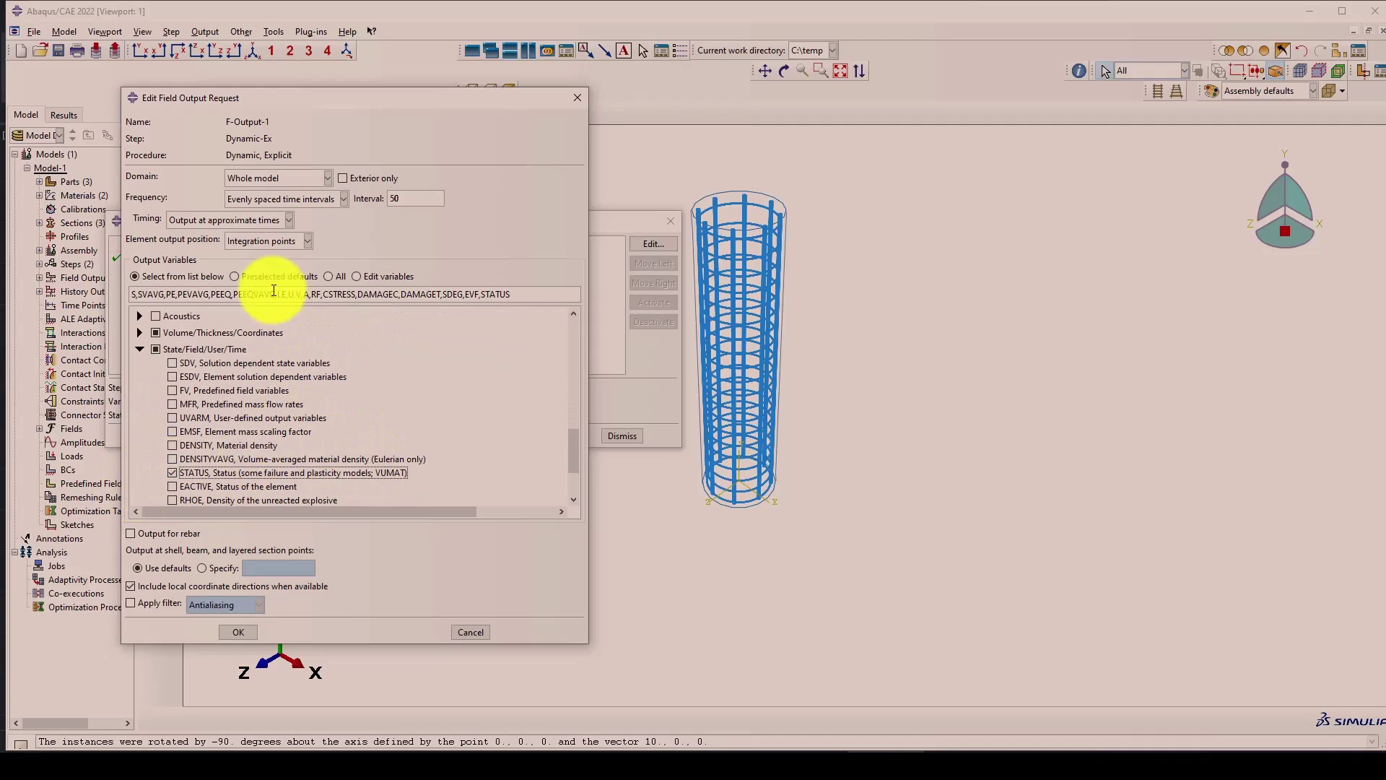
pyautogui.click(246, 634)
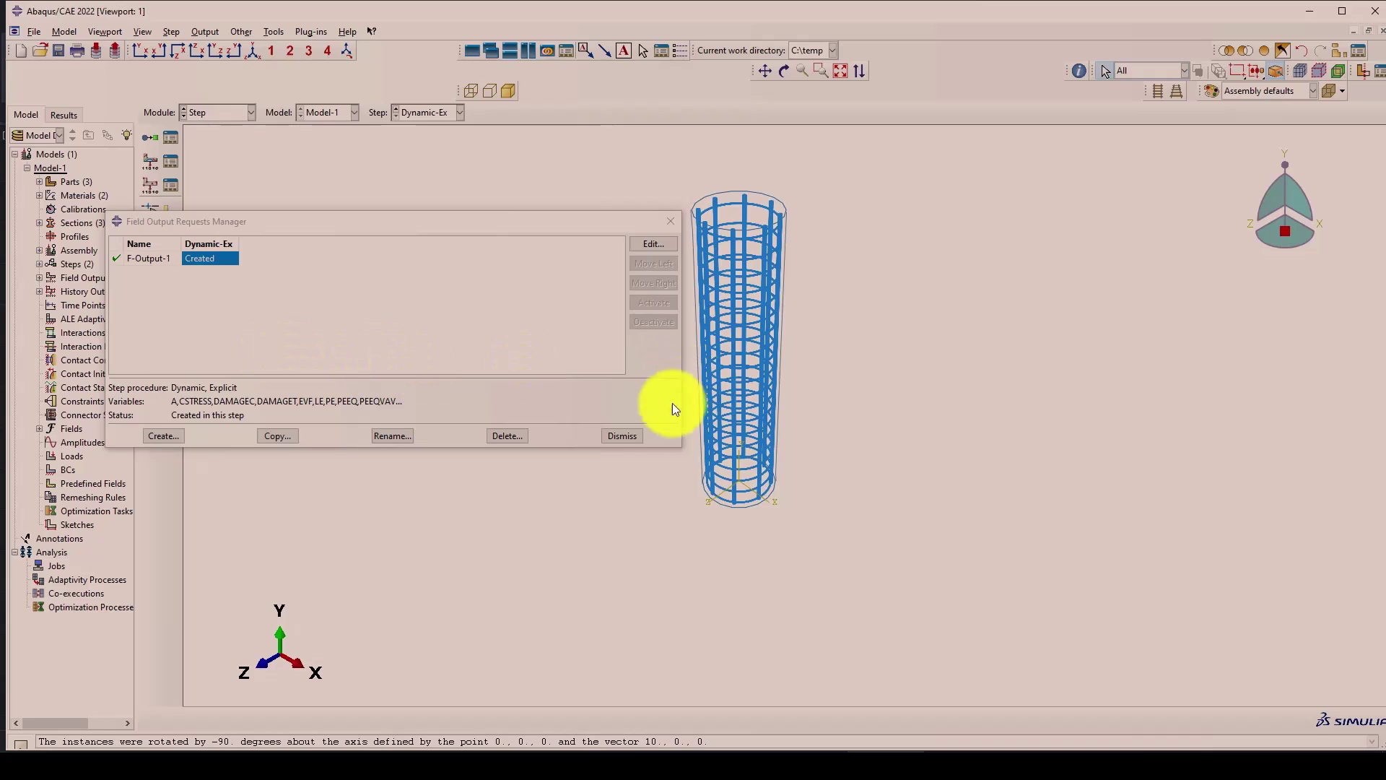
pyautogui.click(623, 436)
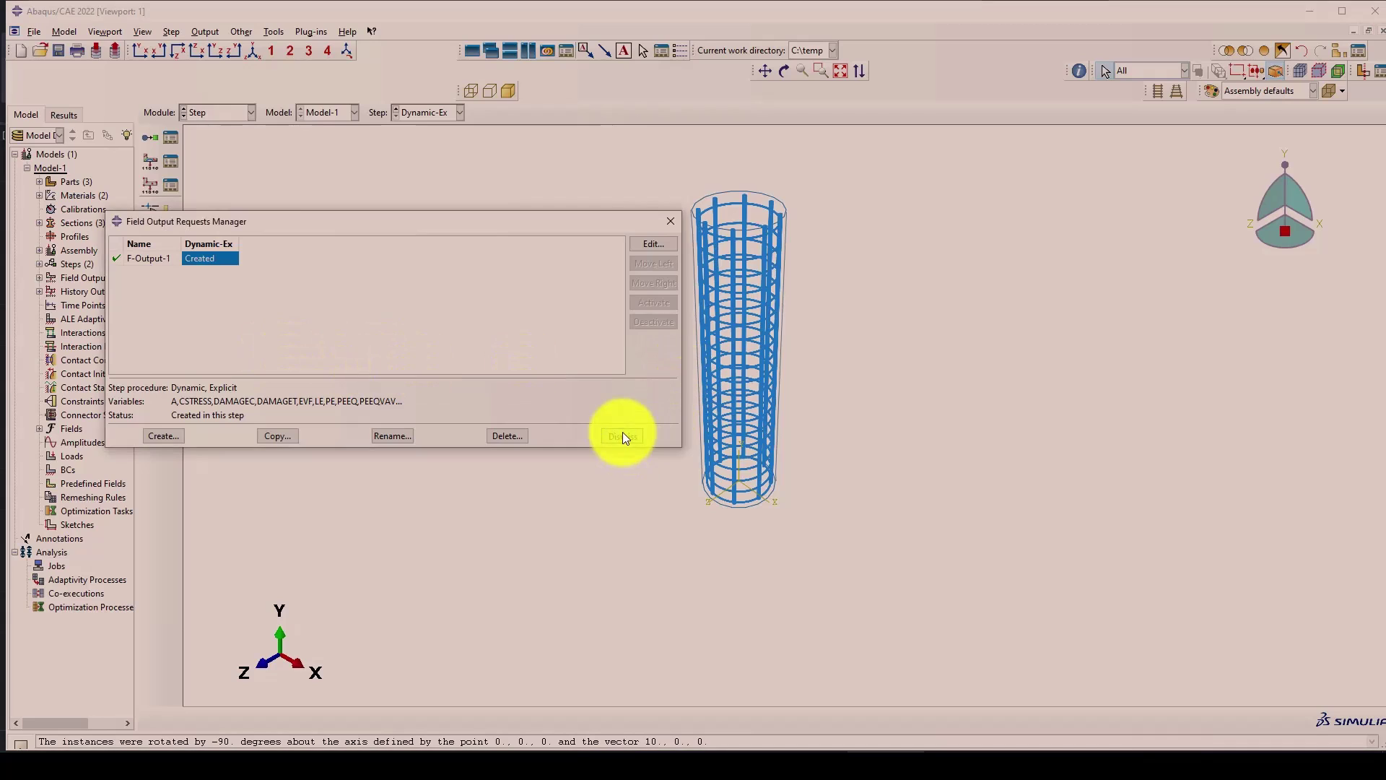
# Show the assembly in shaded style and create a reference point at the centre of the column's top face.
pyautogui.click(508, 91)
pyautogui.click(283, 32)
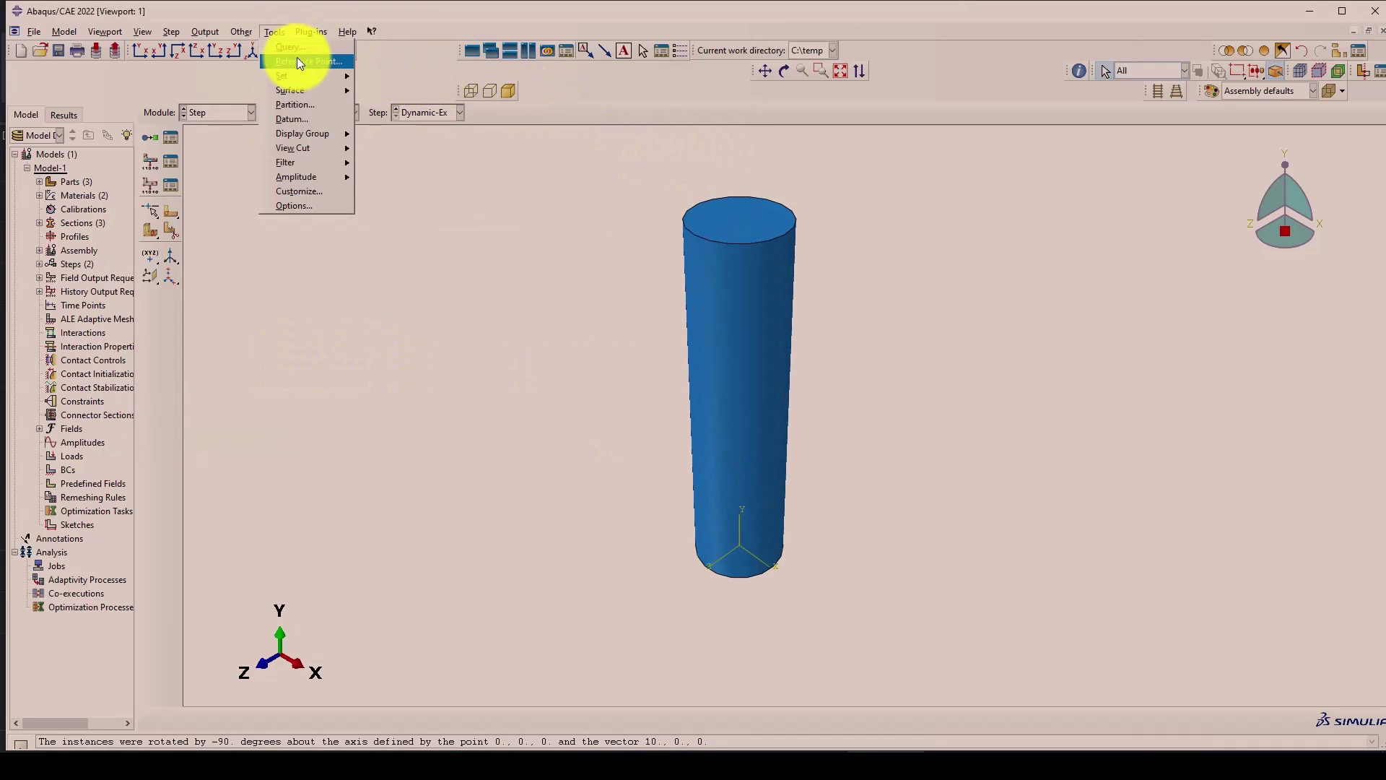
pyautogui.click(297, 57)
pyautogui.click(741, 219)
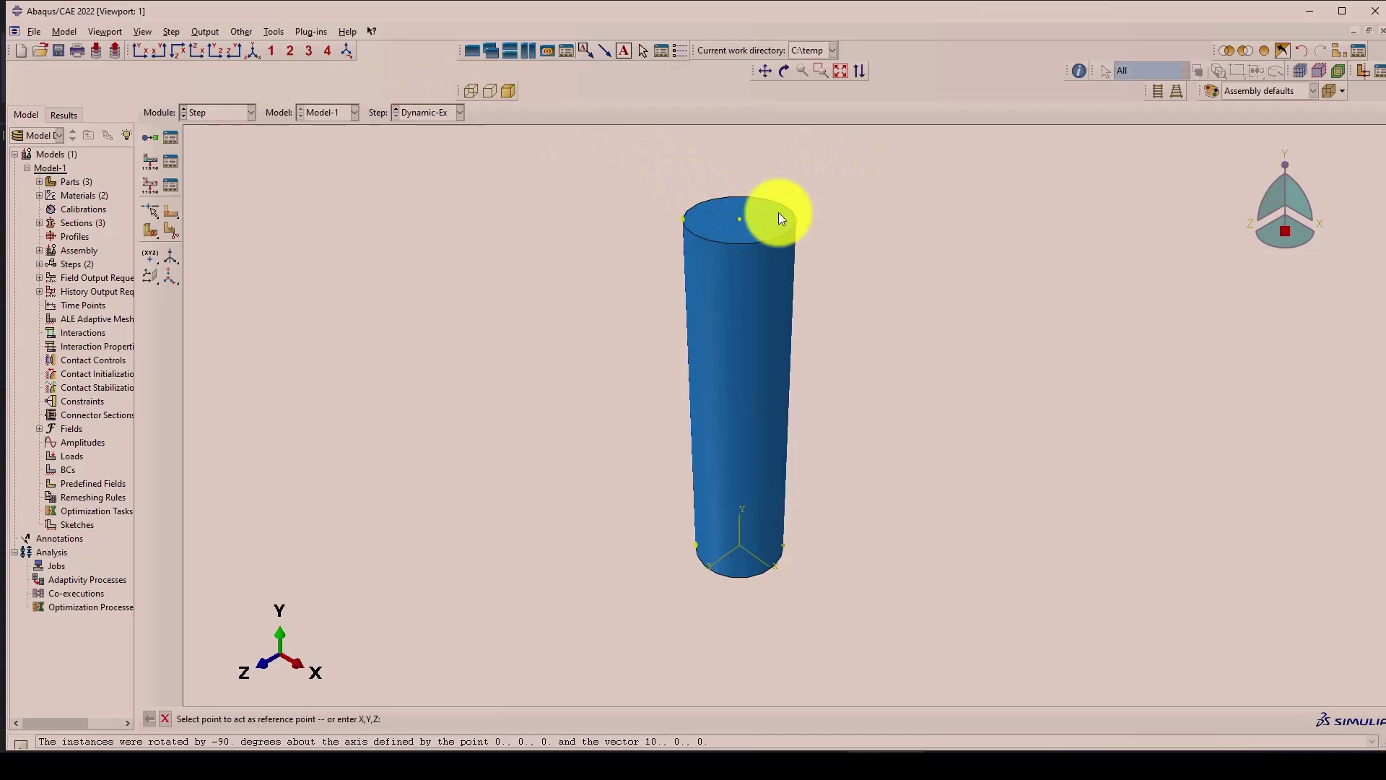
# Create a geometry set named Diplacement containing the reference point on the column's top face.
pyautogui.click(274, 33)
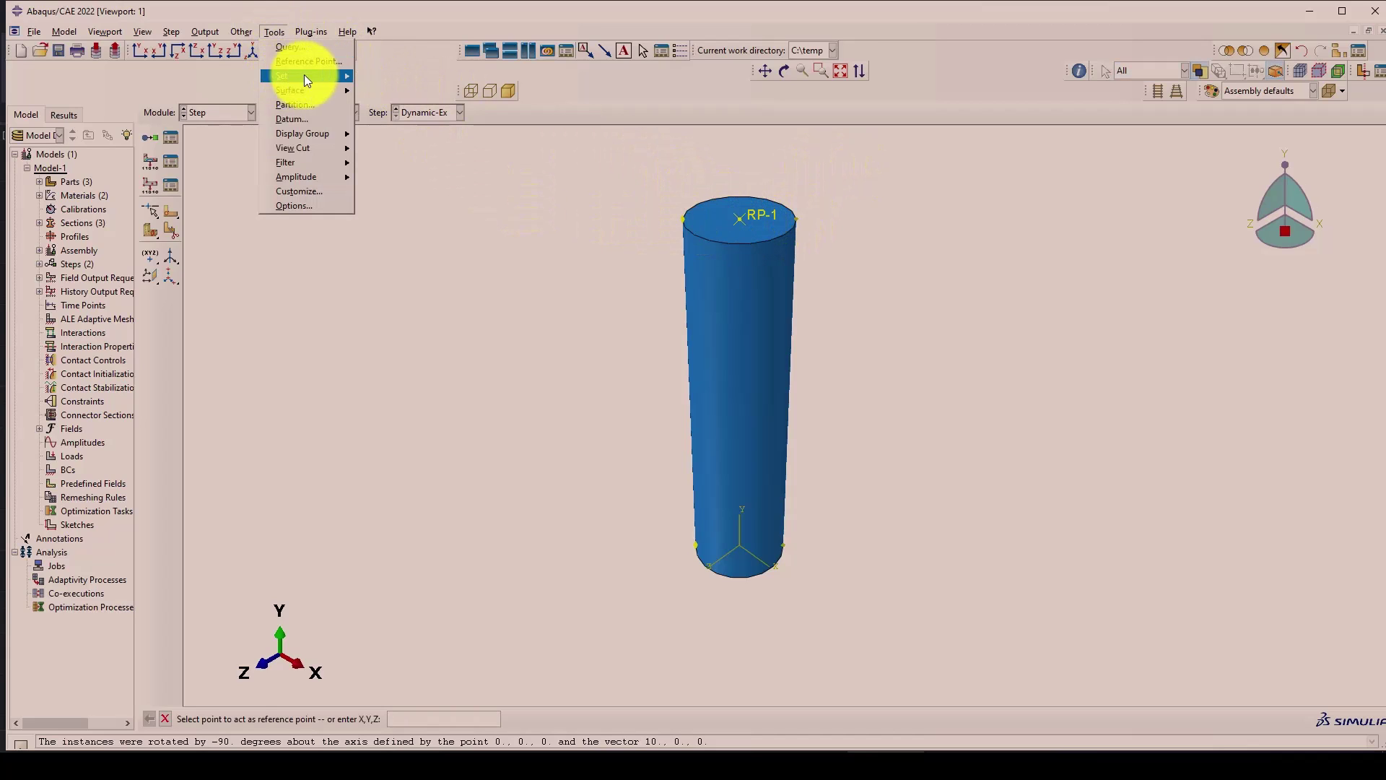
pyautogui.moveTo(307, 75)
pyautogui.click(376, 77)
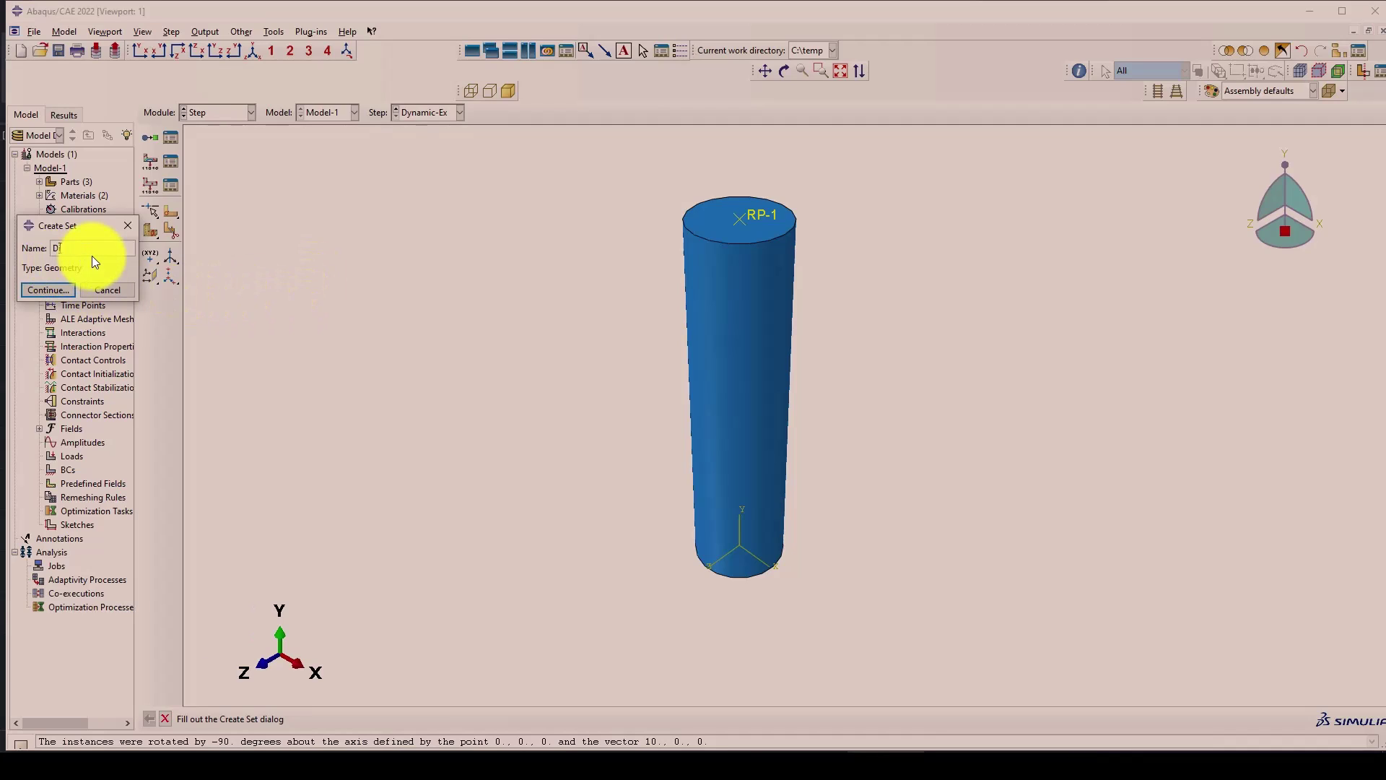
pyautogui.write('Diplacement')
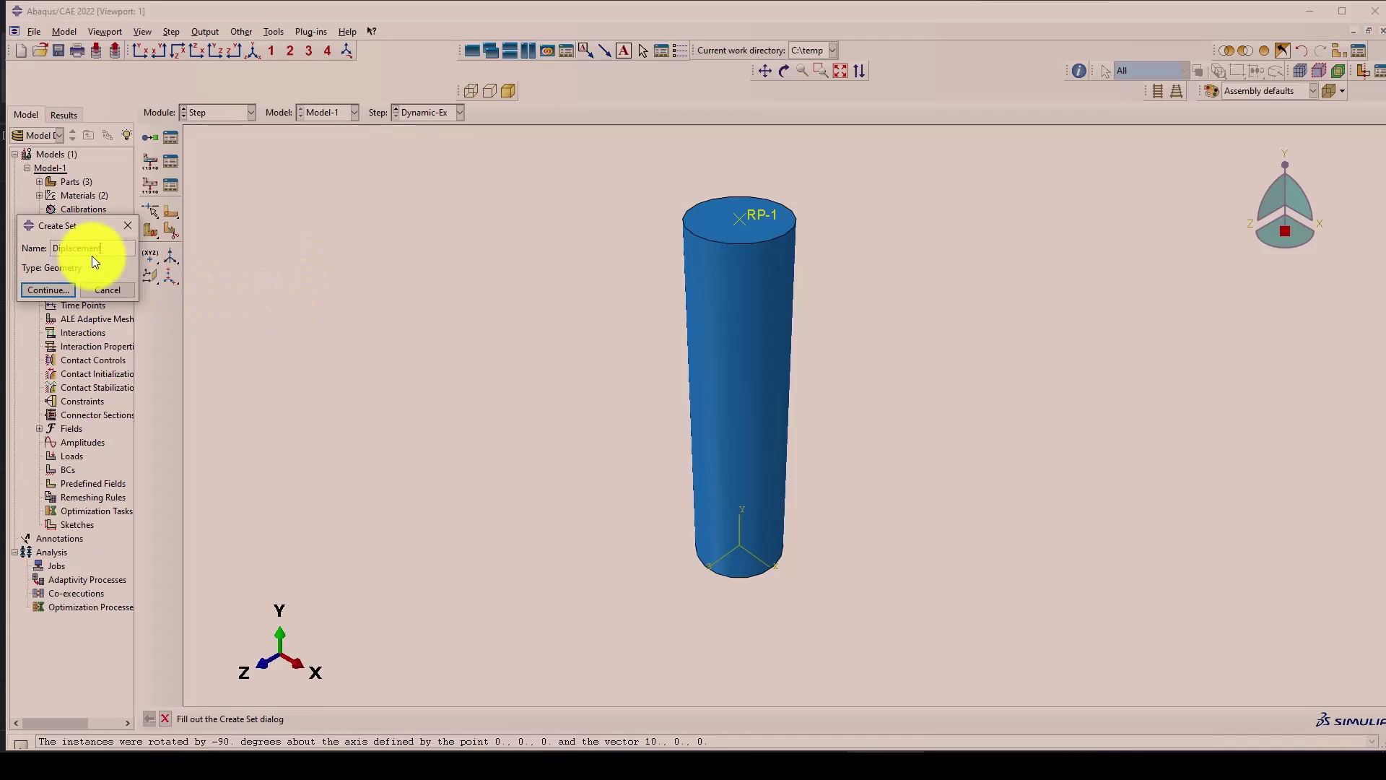
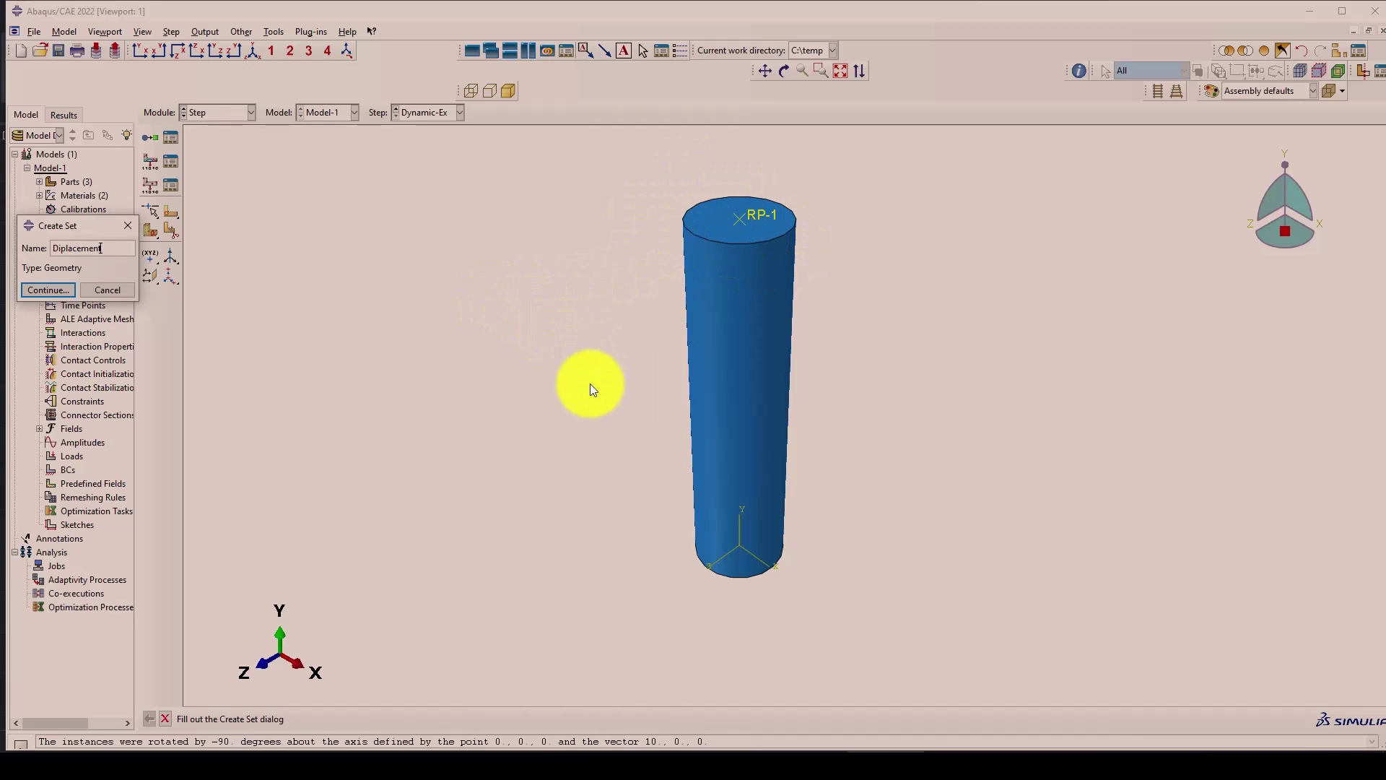
pyautogui.click(51, 288)
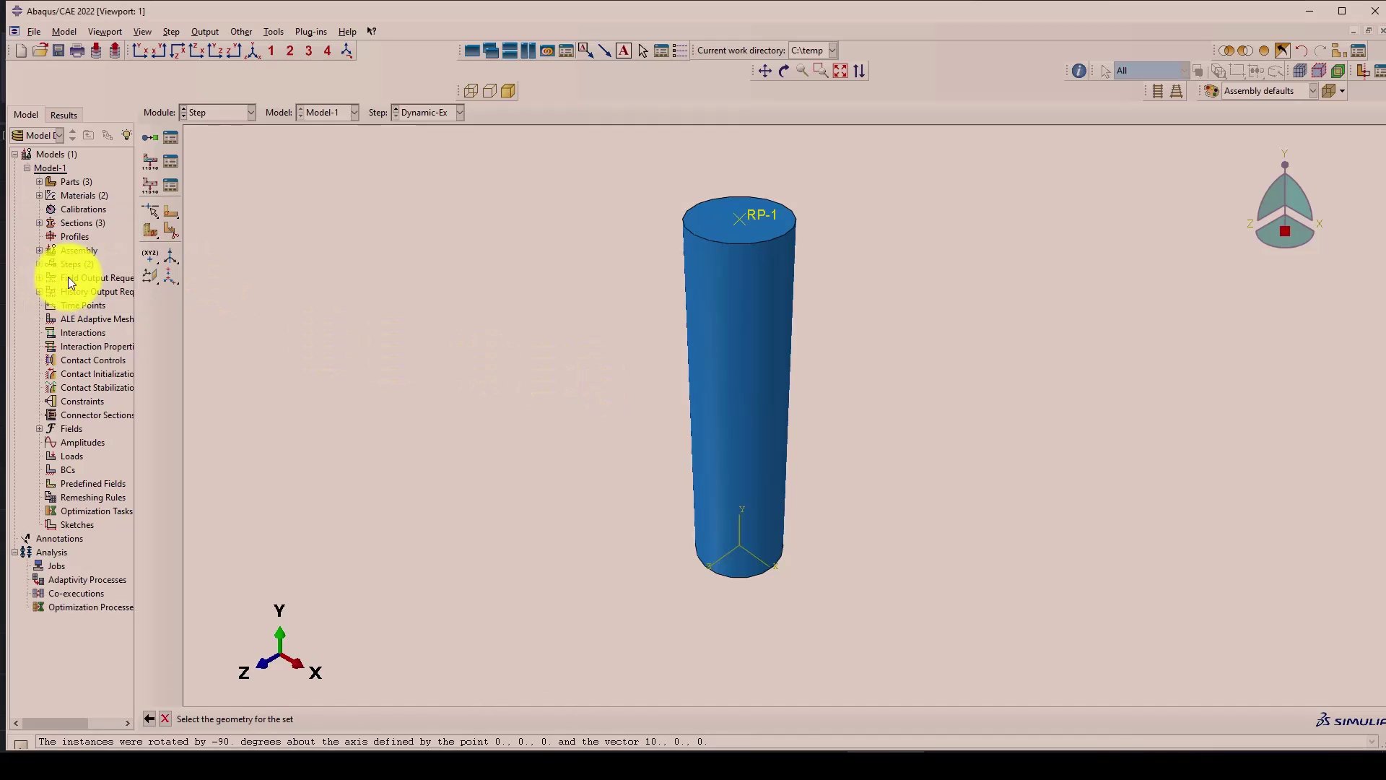
pyautogui.click(758, 216)
pyautogui.middleClick(483, 267)
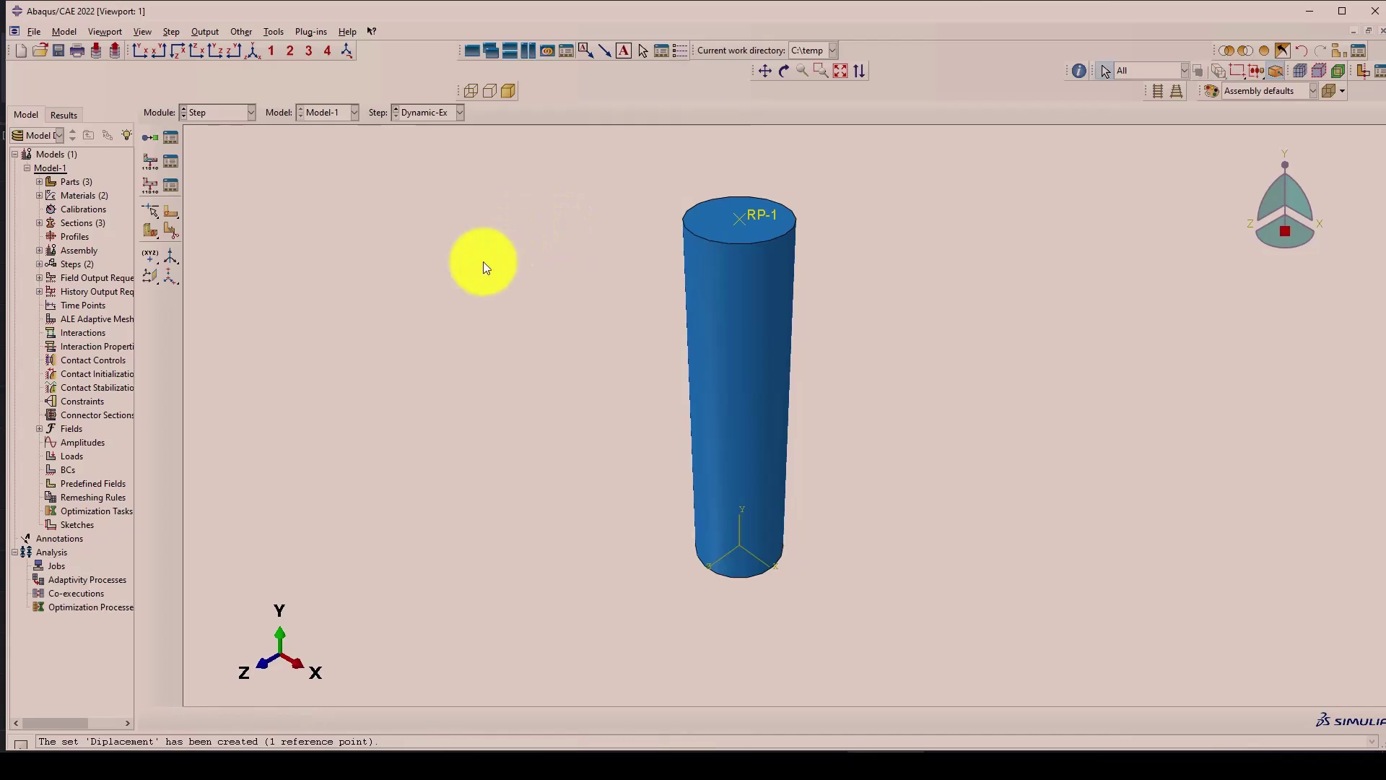
# Edit the H-Output-1 history output request and set its domain to the set Diplacement.
pyautogui.click(275, 31)
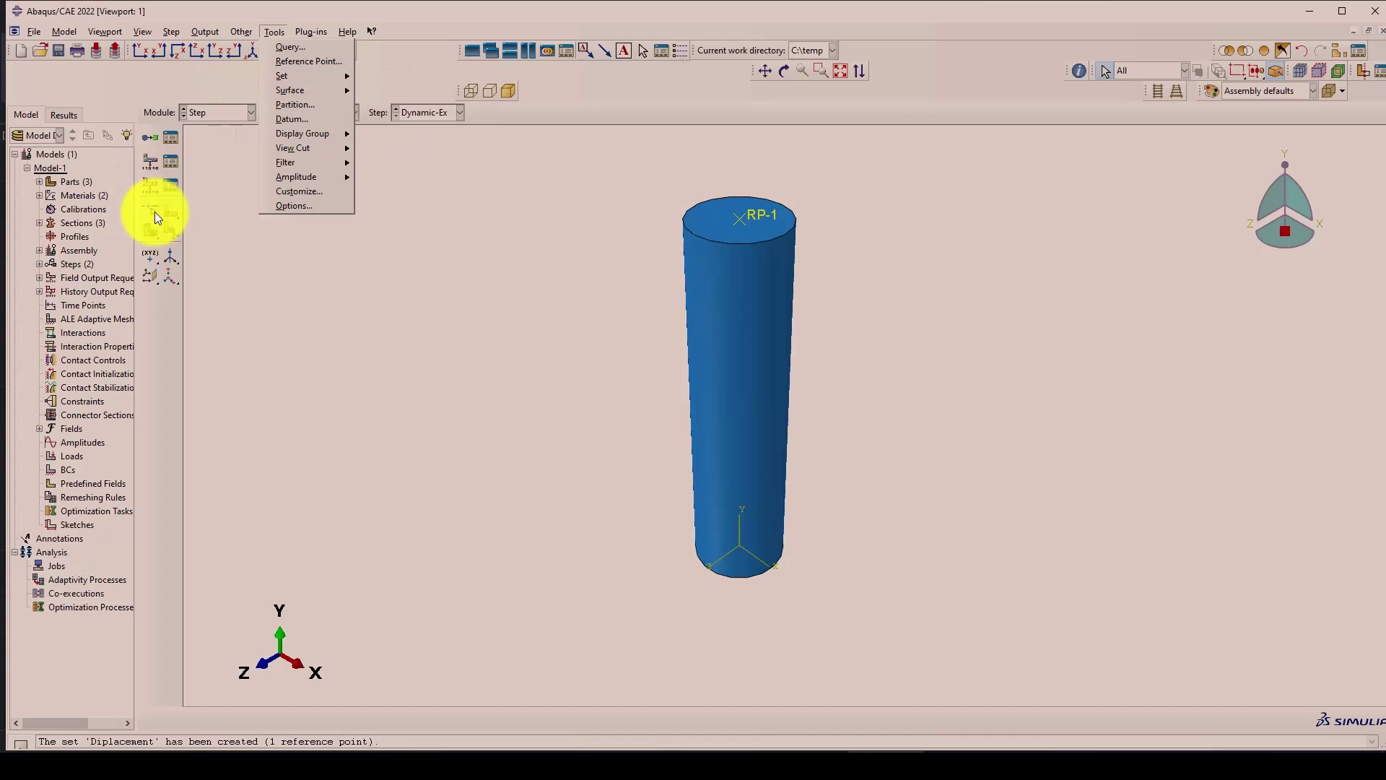
pyautogui.click(191, 200)
pyautogui.click(163, 186)
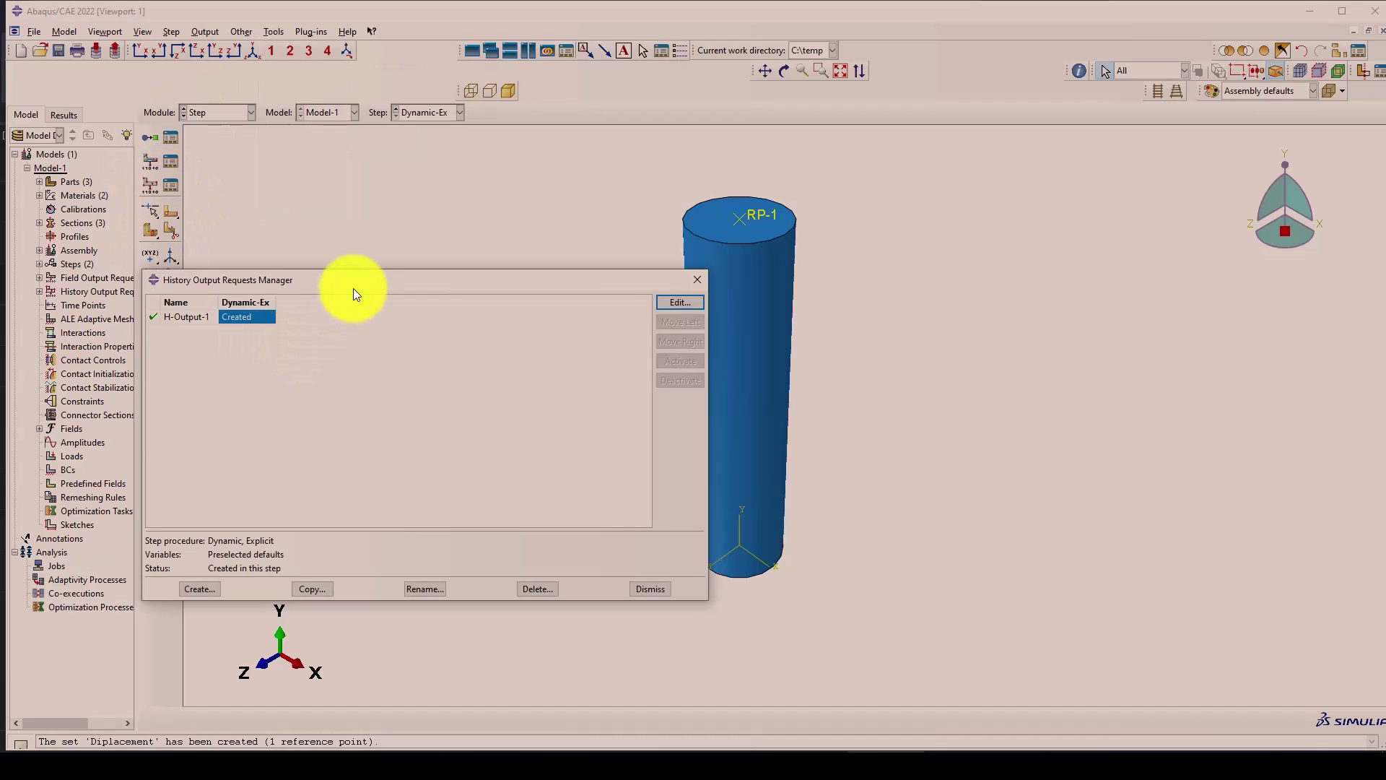
pyautogui.moveTo(353, 289); pyautogui.dragTo(338, 241)
pyautogui.moveTo(435, 240); pyautogui.dragTo(387, 222)
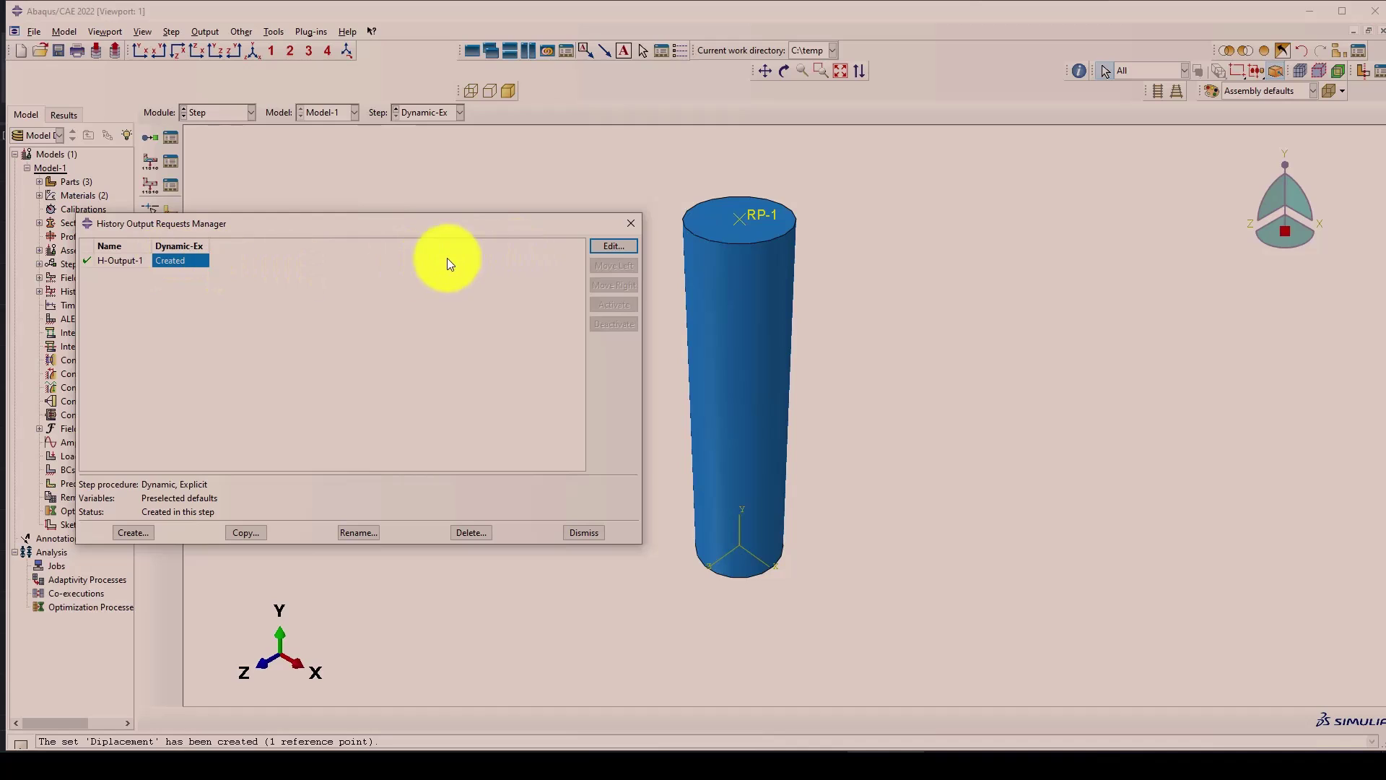
pyautogui.press('Return')
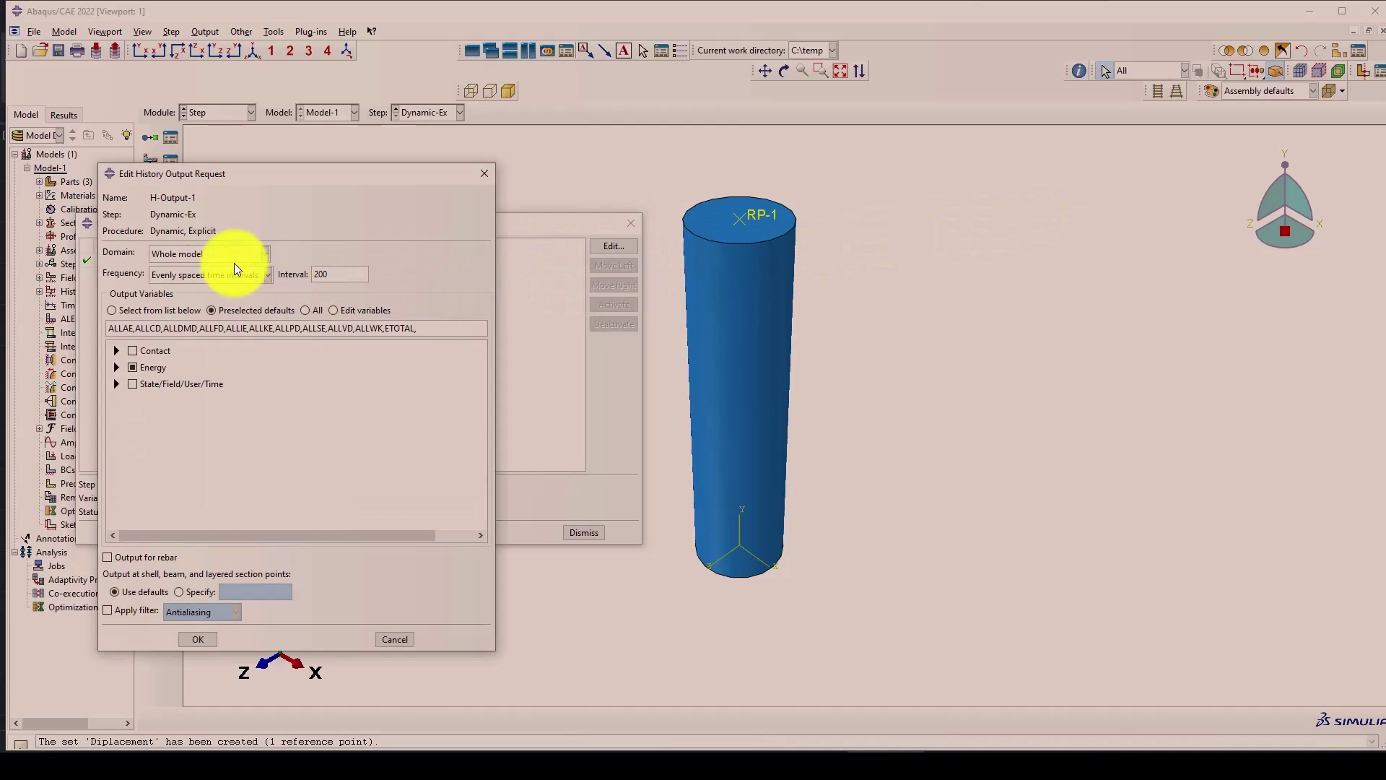
pyautogui.click(210, 254)
pyautogui.click(196, 282)
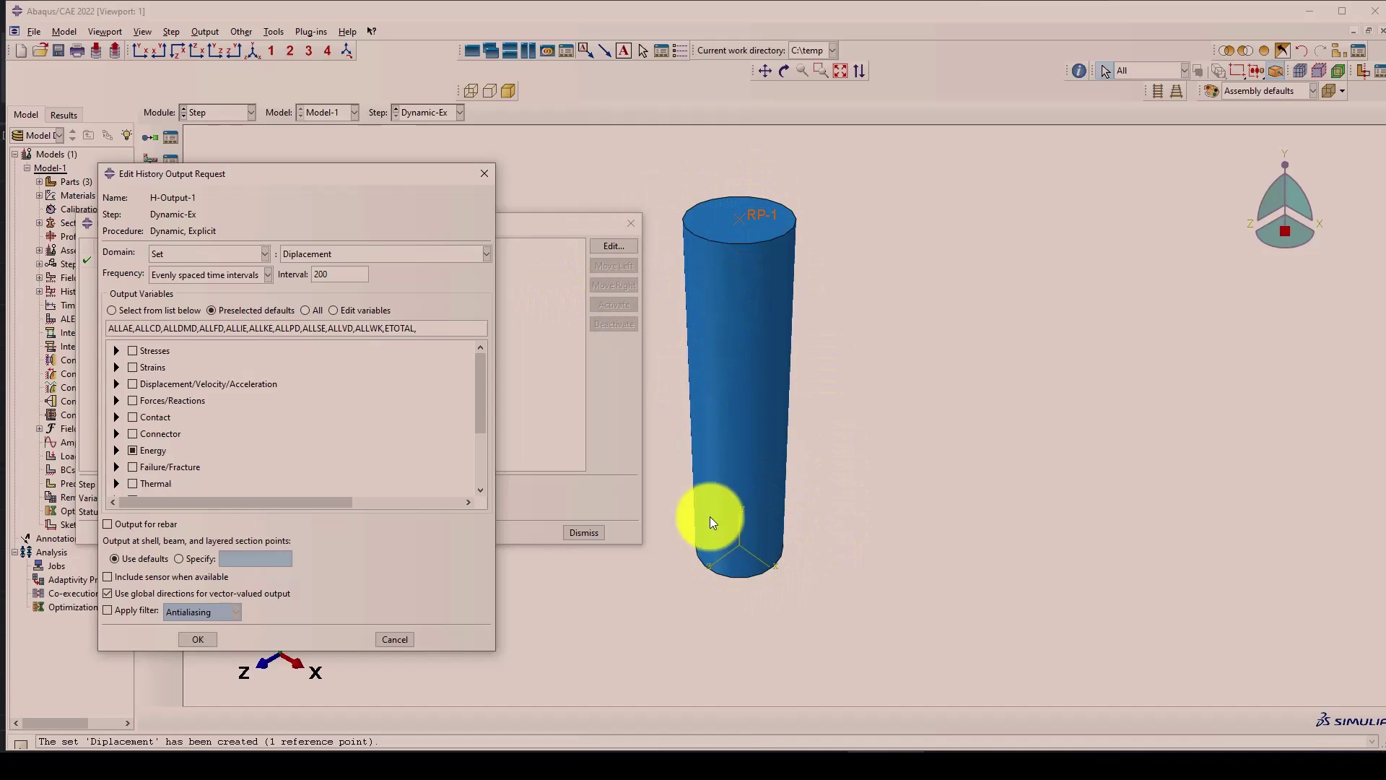
pyautogui.click(207, 250)
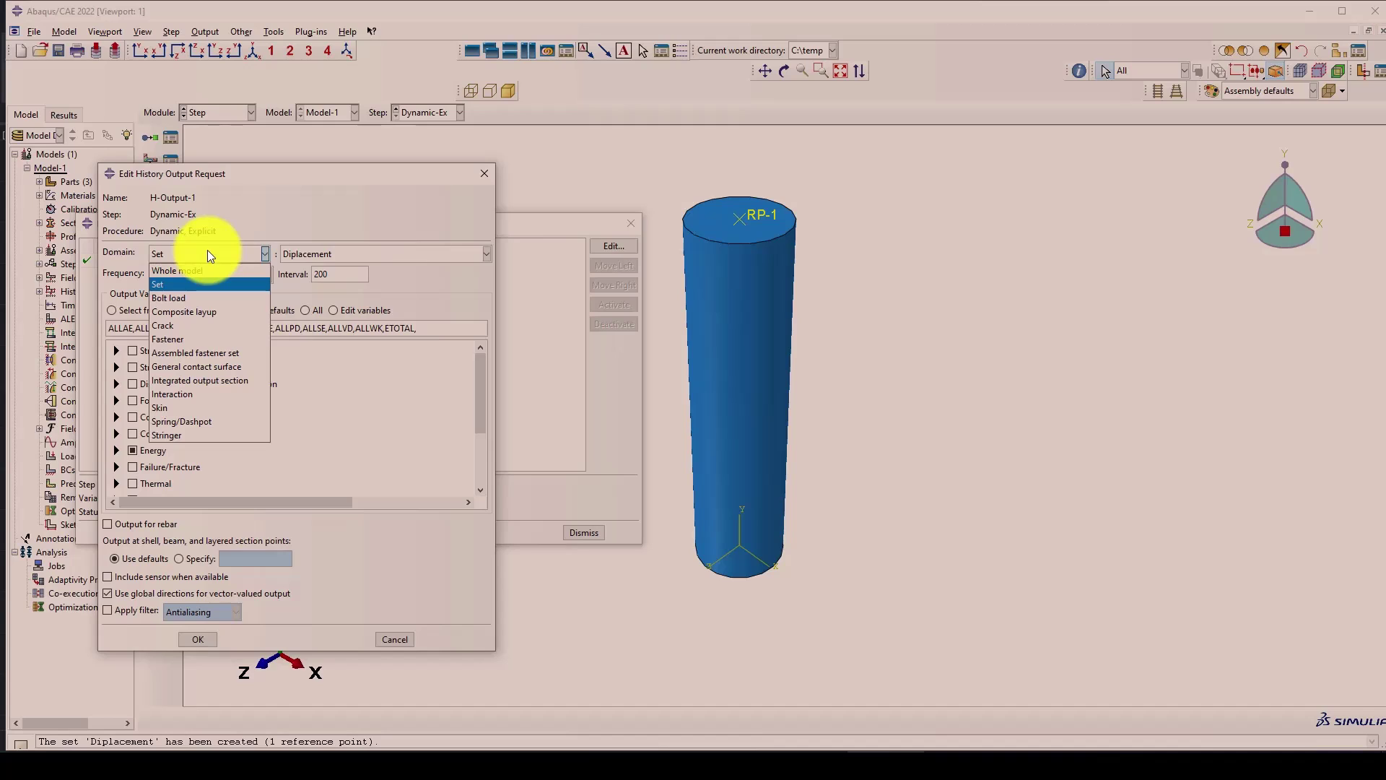
pyautogui.click(207, 250)
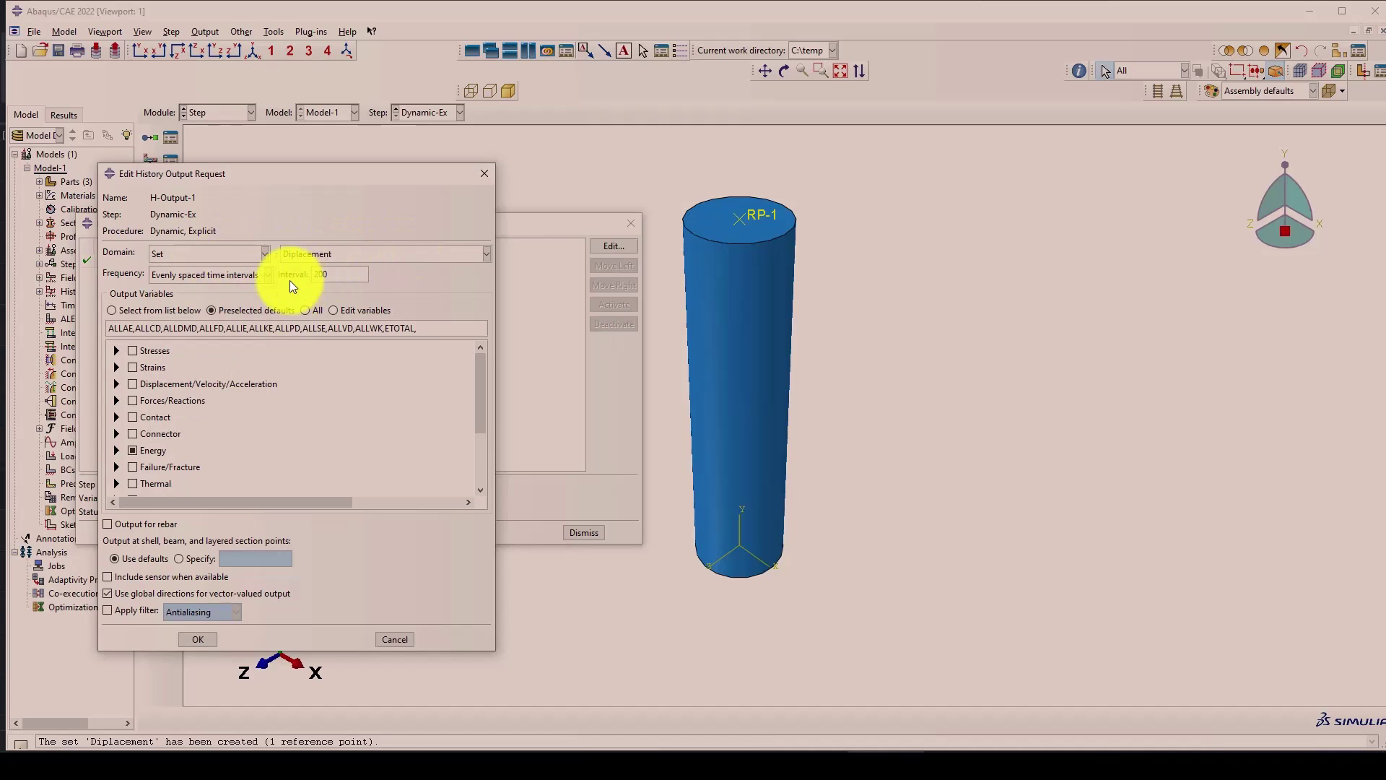
# Replace the energy history outputs with reaction force RF2 and displacement U2, then save the request and close its manager.
pyautogui.click(130, 449)
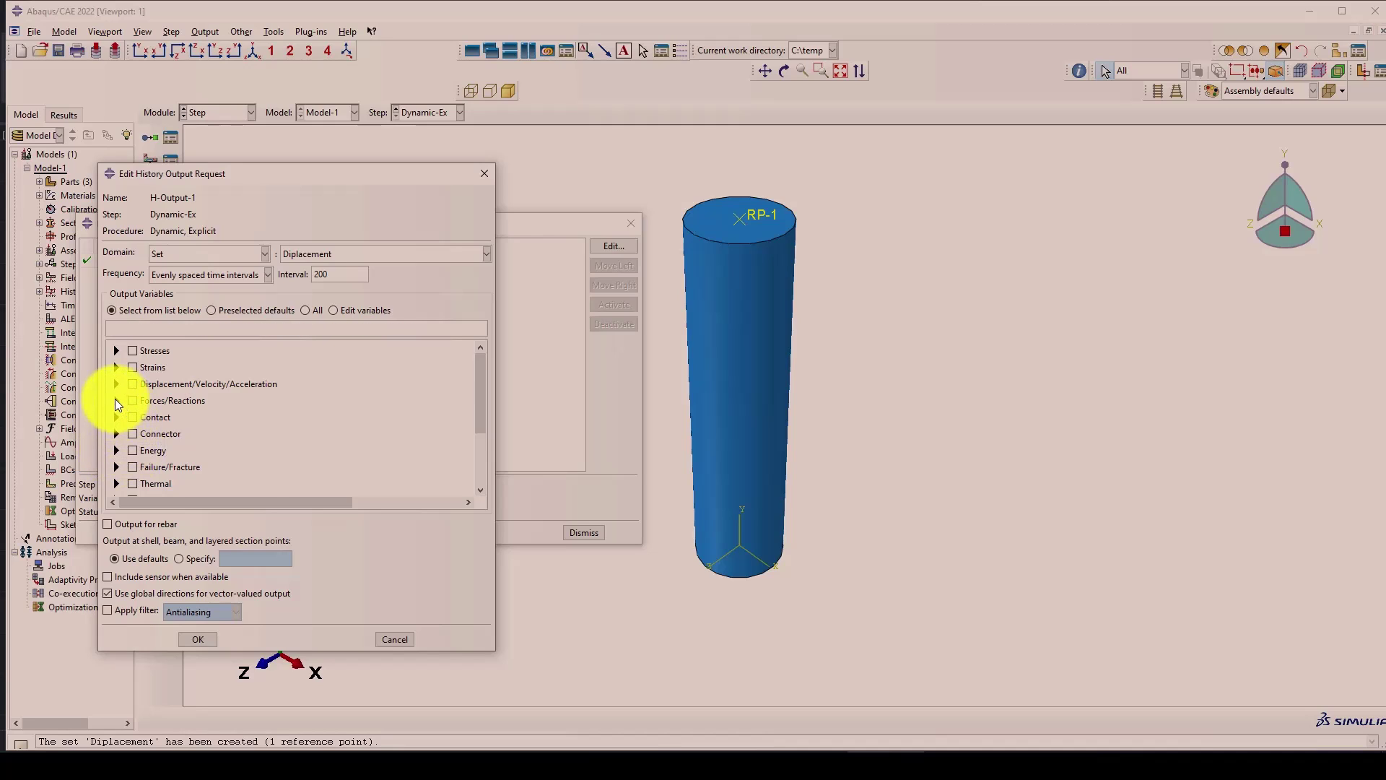
pyautogui.click(117, 400)
pyautogui.click(133, 415)
pyautogui.click(166, 441)
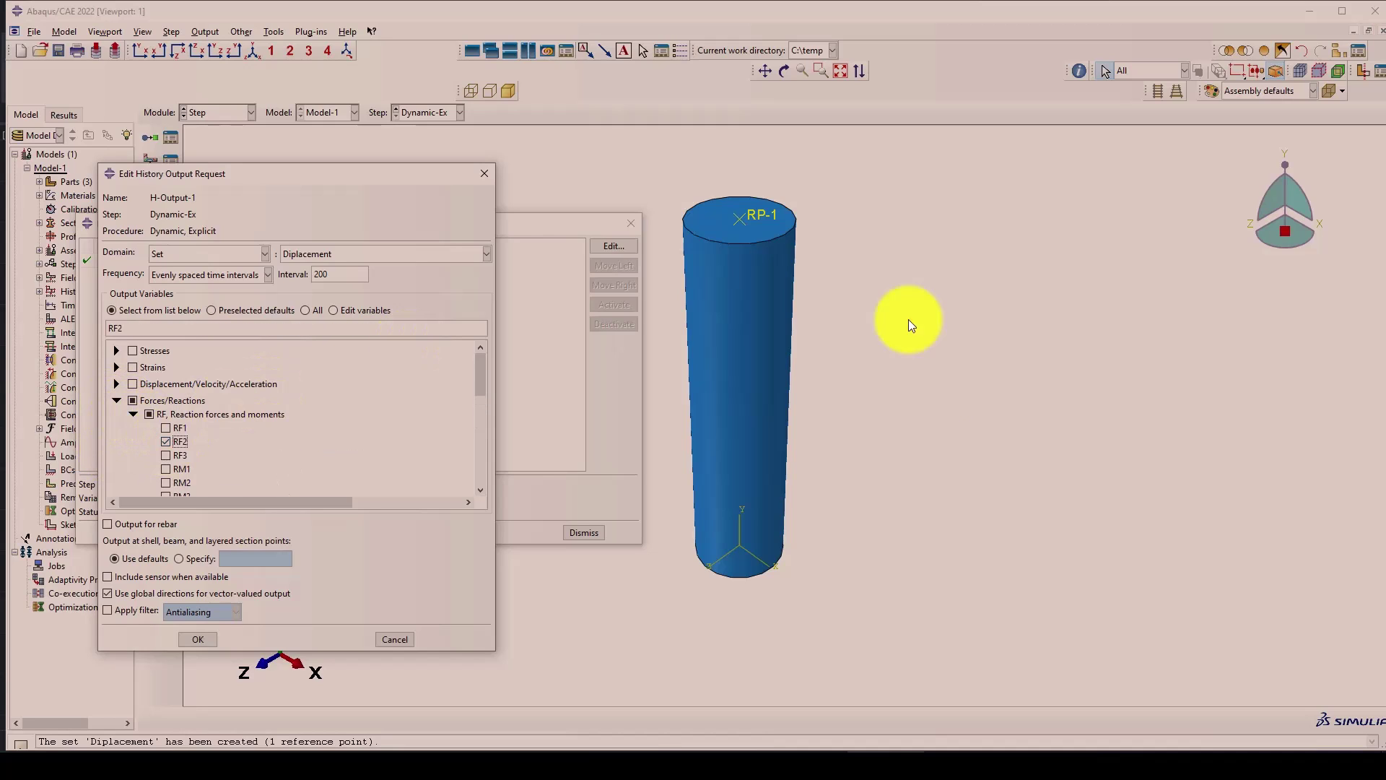
pyautogui.click(116, 384)
pyautogui.click(133, 397)
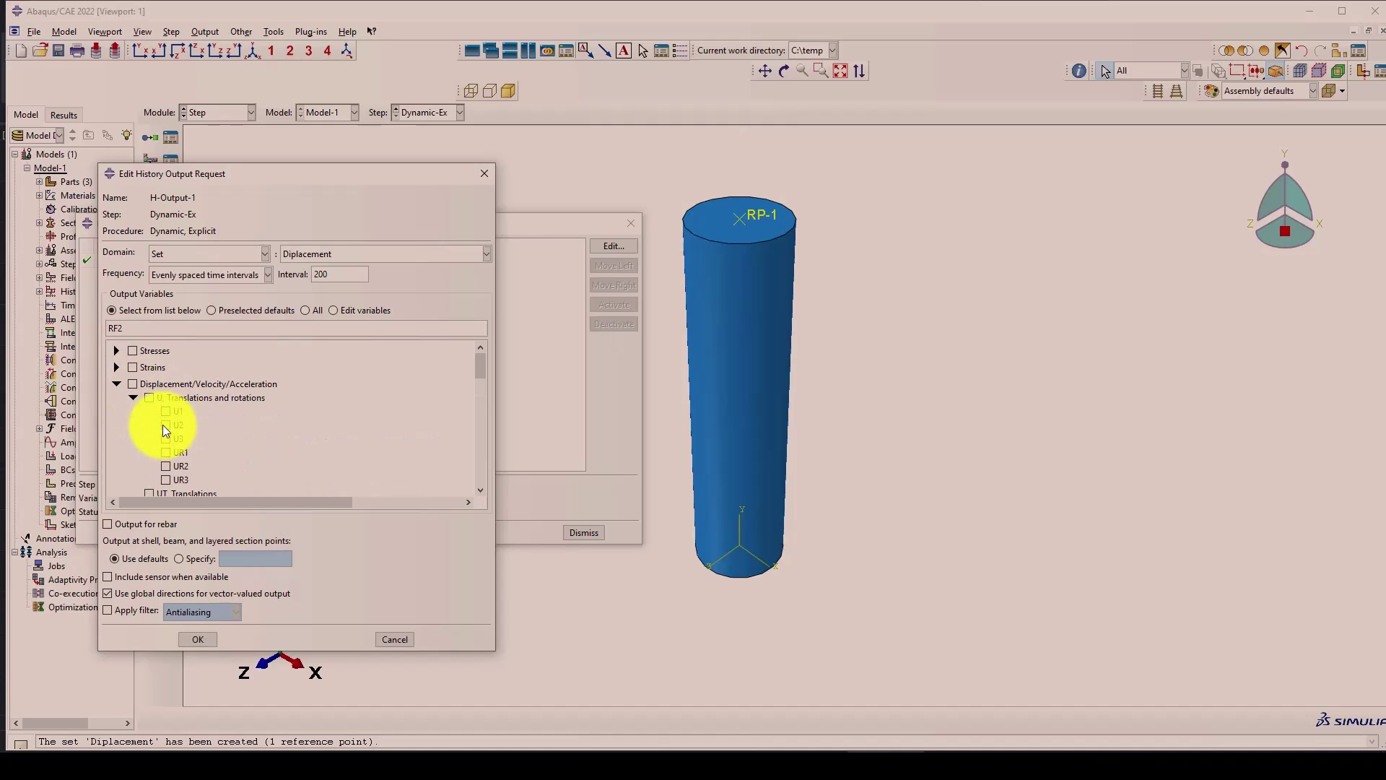
pyautogui.click(165, 425)
pyautogui.click(198, 639)
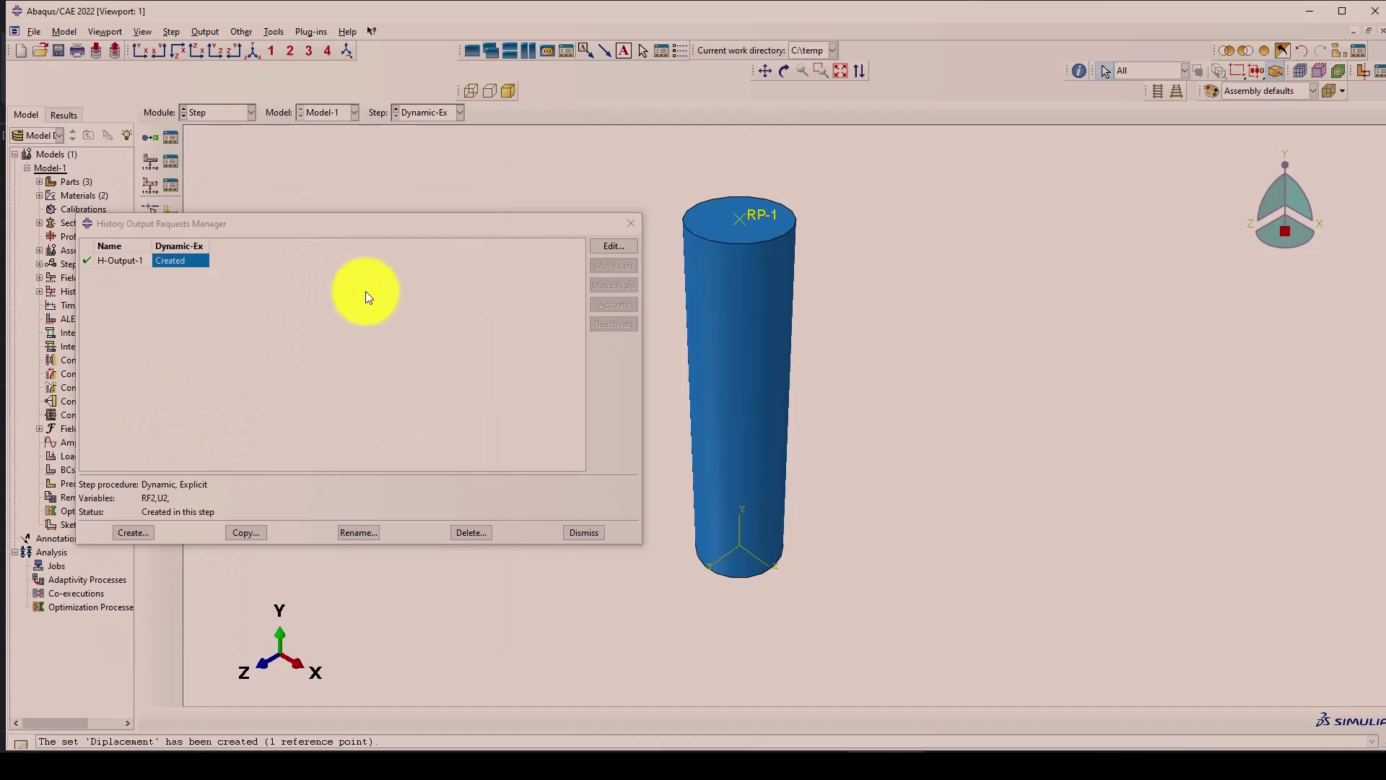
pyautogui.click(636, 223)
# Switch to the Interaction module.
pyautogui.click(217, 113)
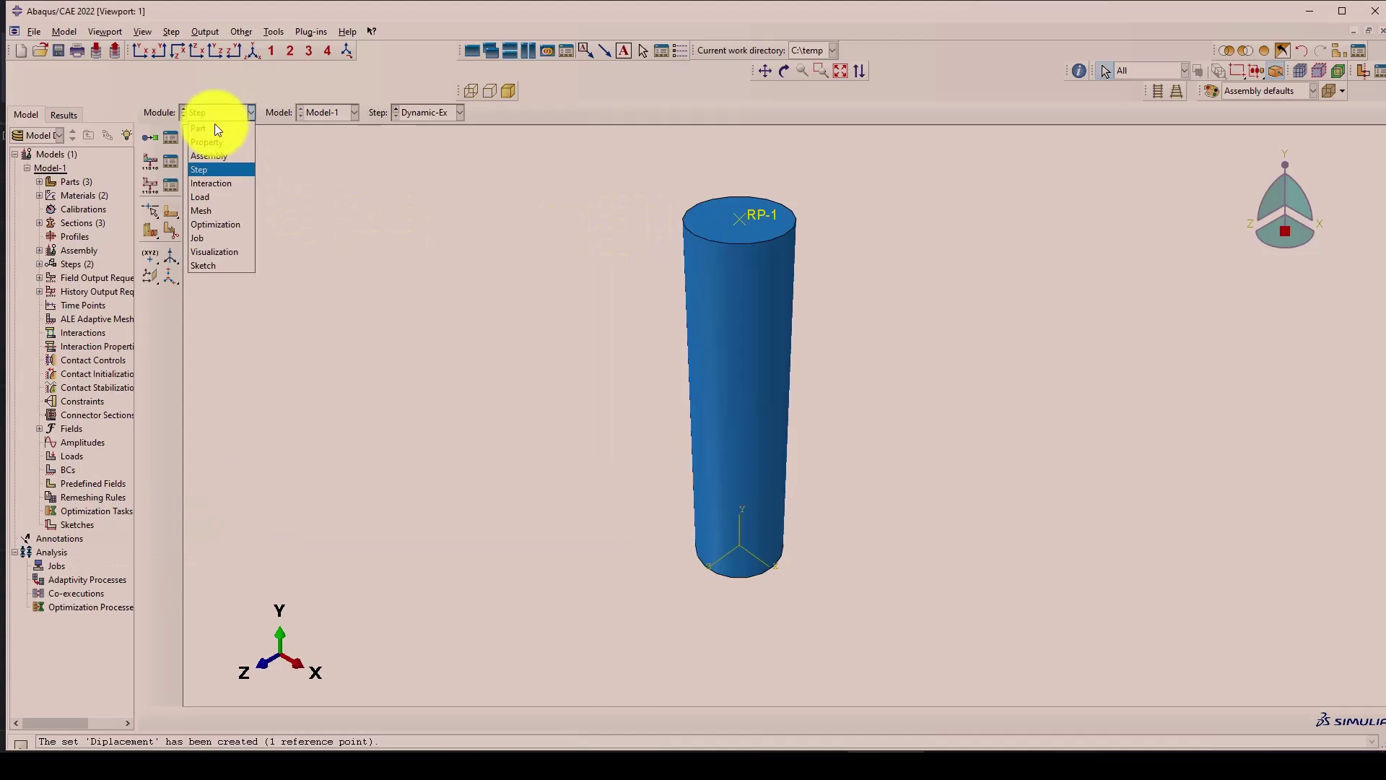
pyautogui.click(214, 183)
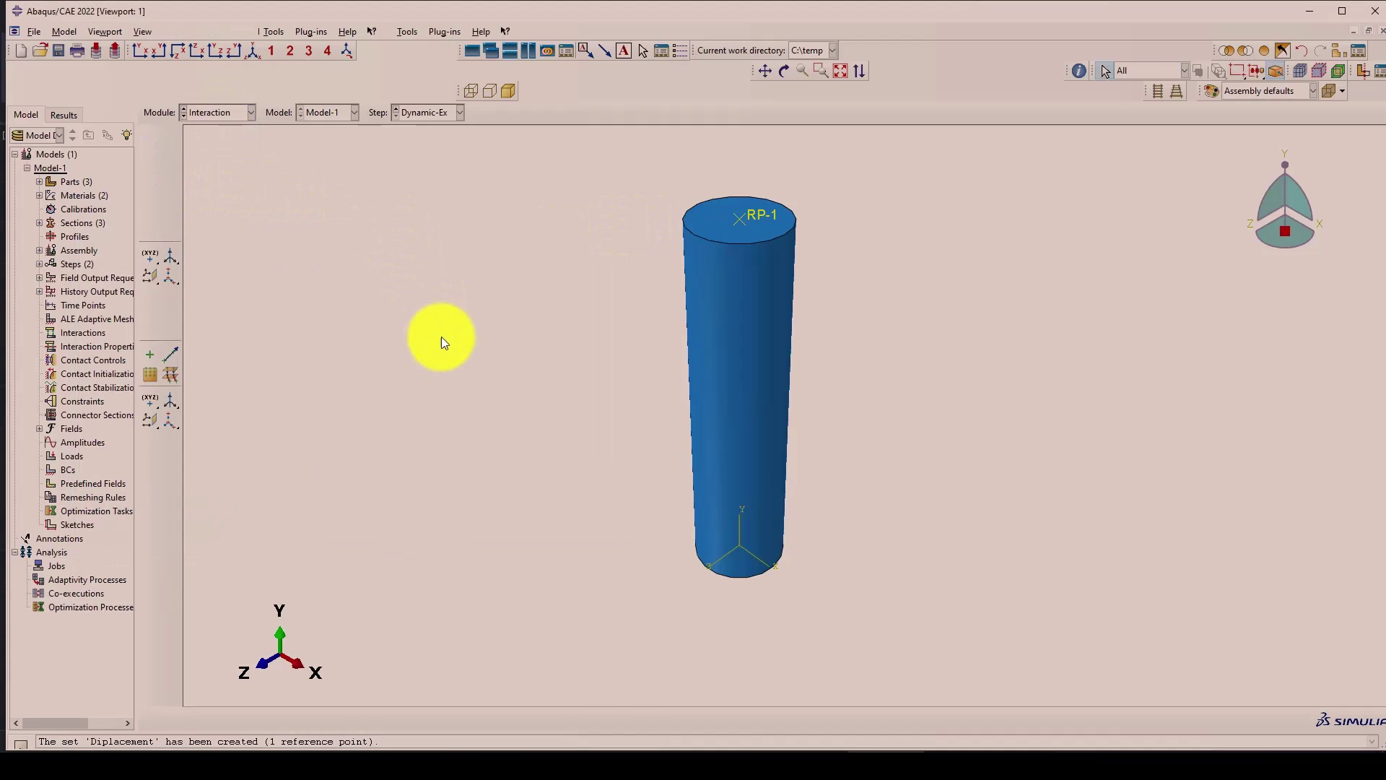
# Create a Coupling constraint with the reference point RP-1 as control point and the column's top face as node region.
pyautogui.scroll(-2, 565, 292)
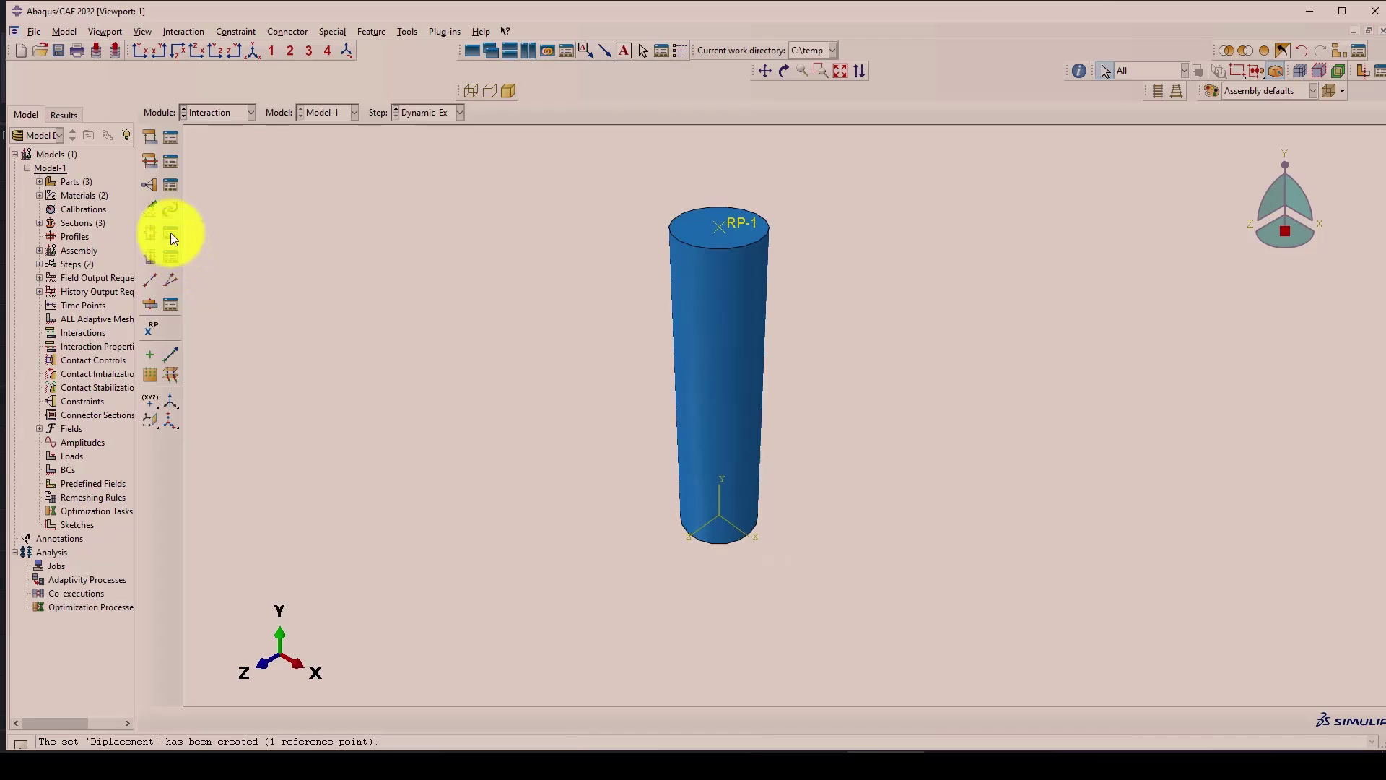
pyautogui.click(151, 186)
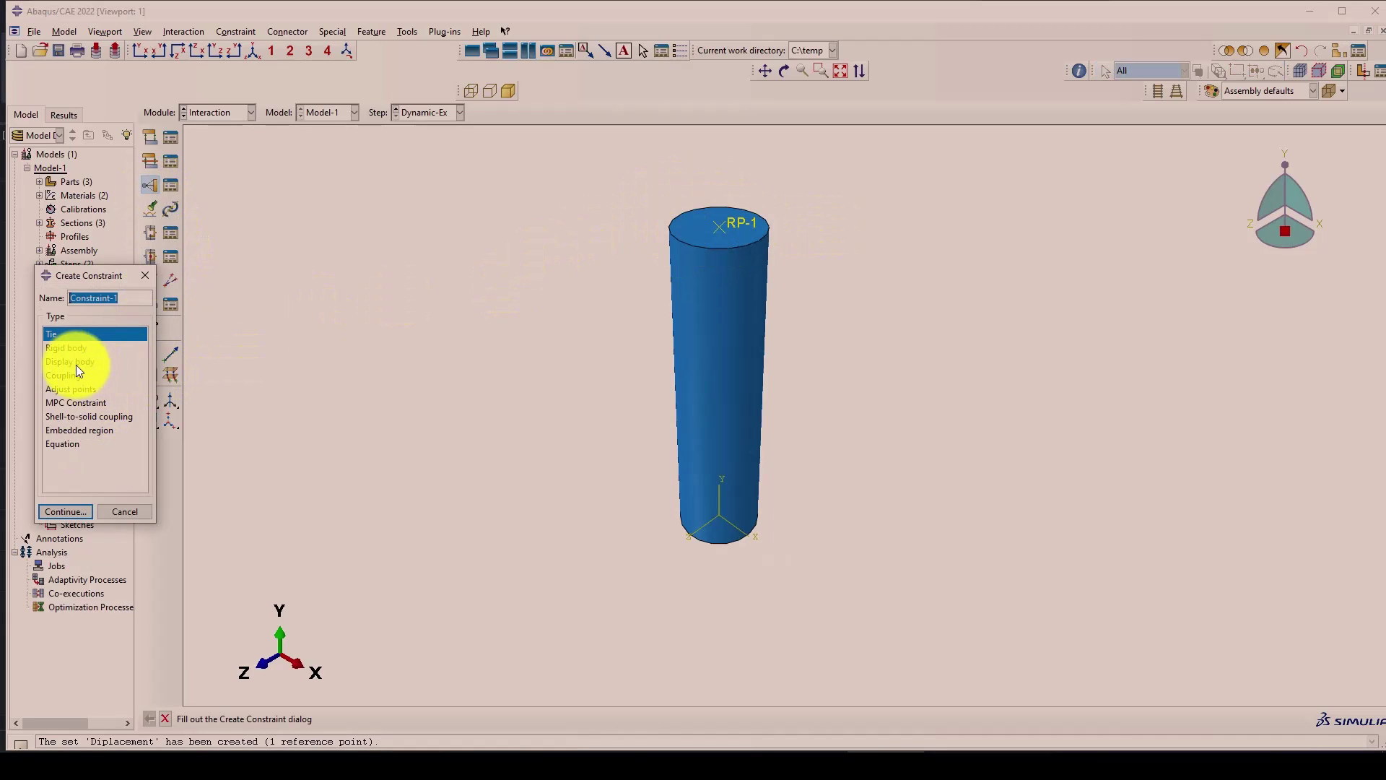
pyautogui.click(58, 378)
pyautogui.click(66, 511)
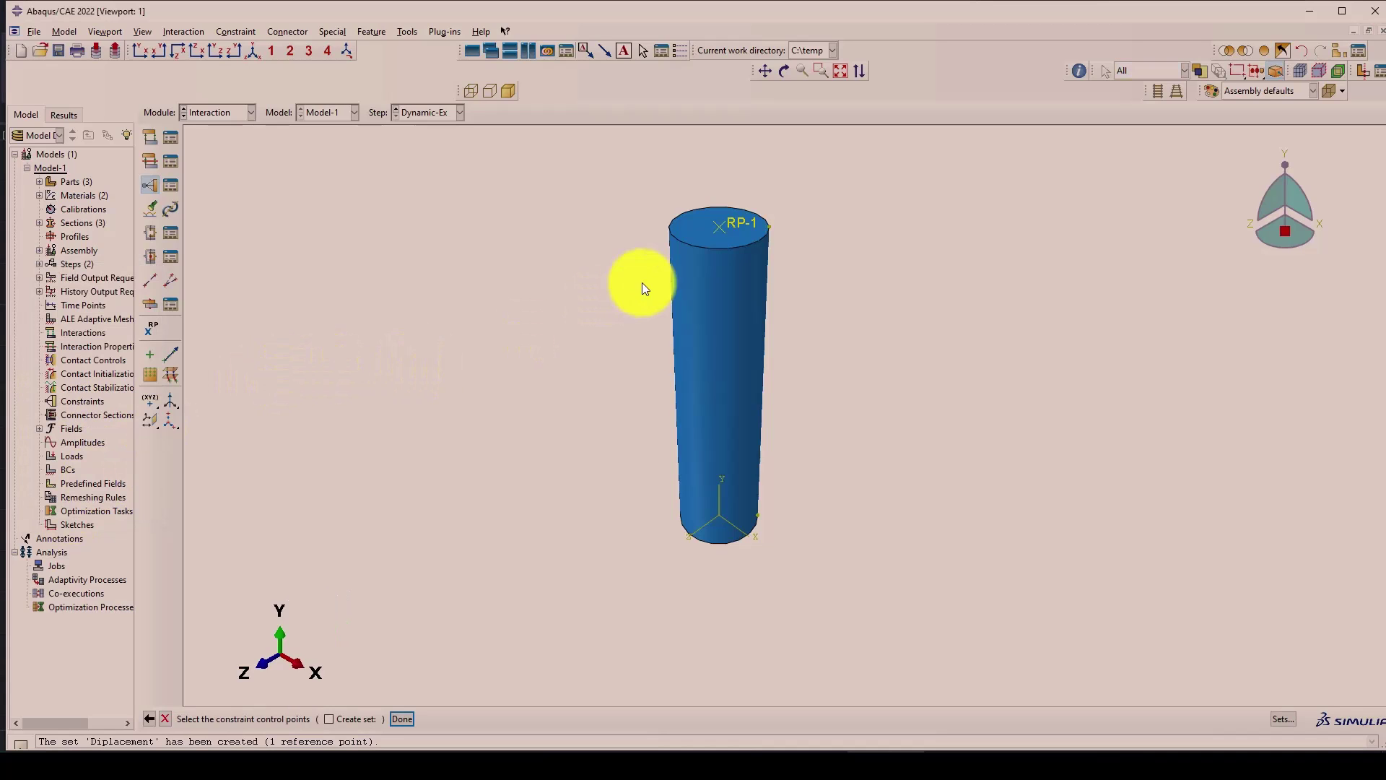
pyautogui.middleClick(541, 234)
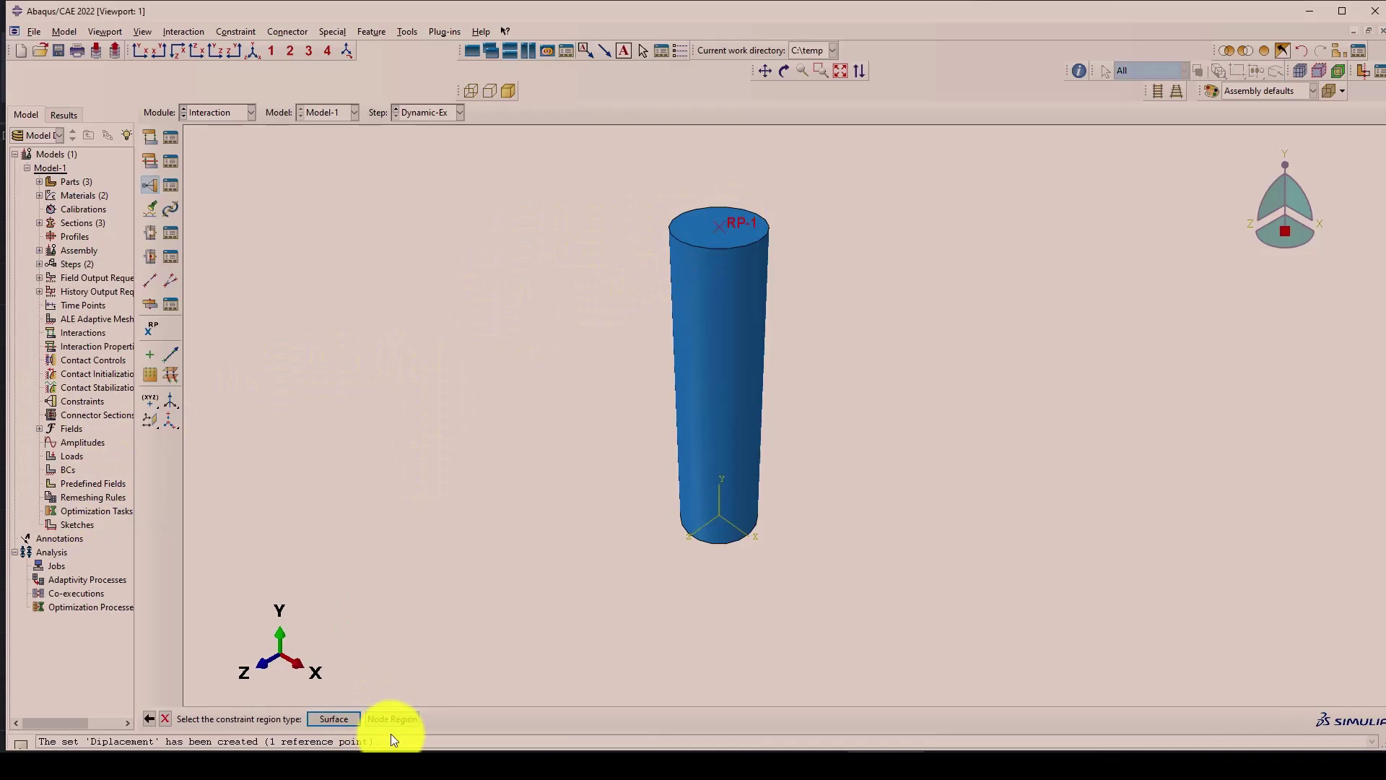
pyautogui.click(394, 719)
pyautogui.click(700, 226)
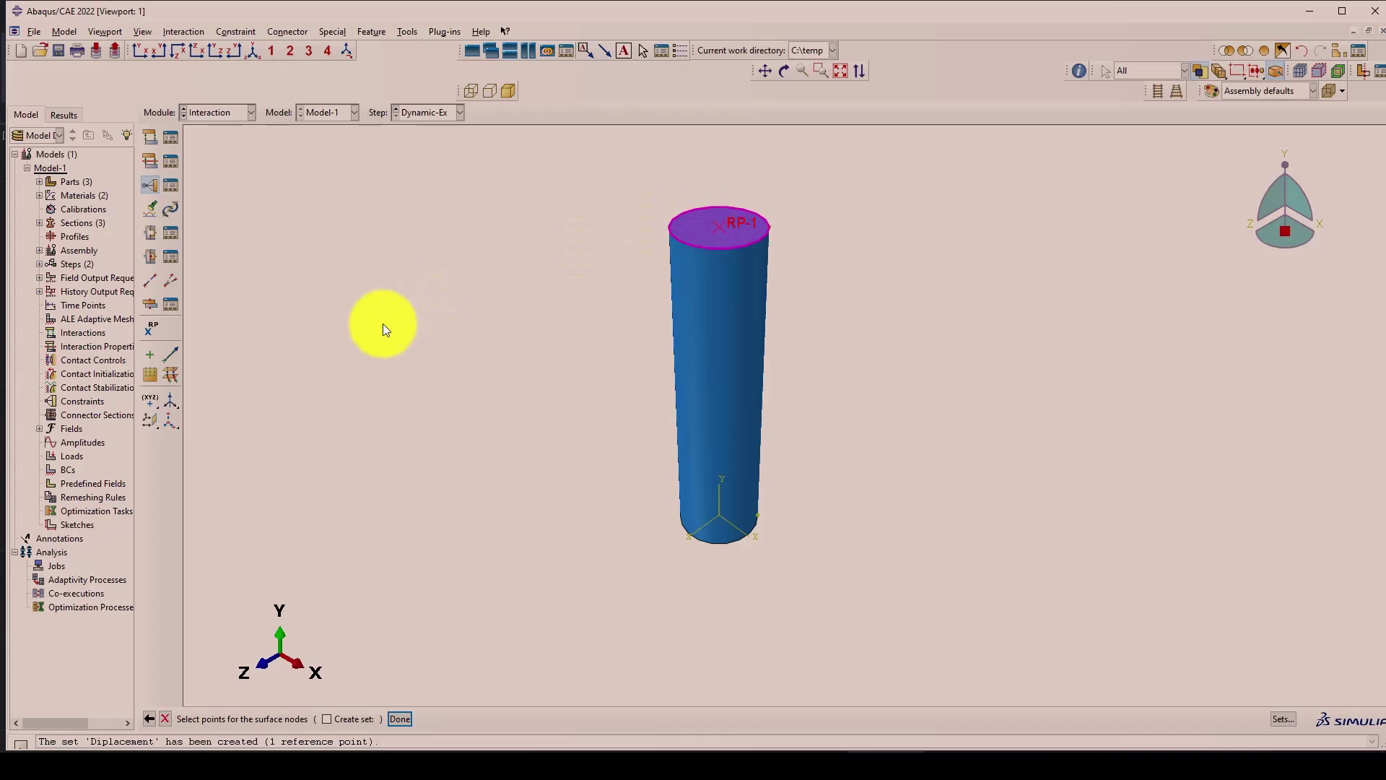
pyautogui.middleClick(383, 323)
pyautogui.press('Return')
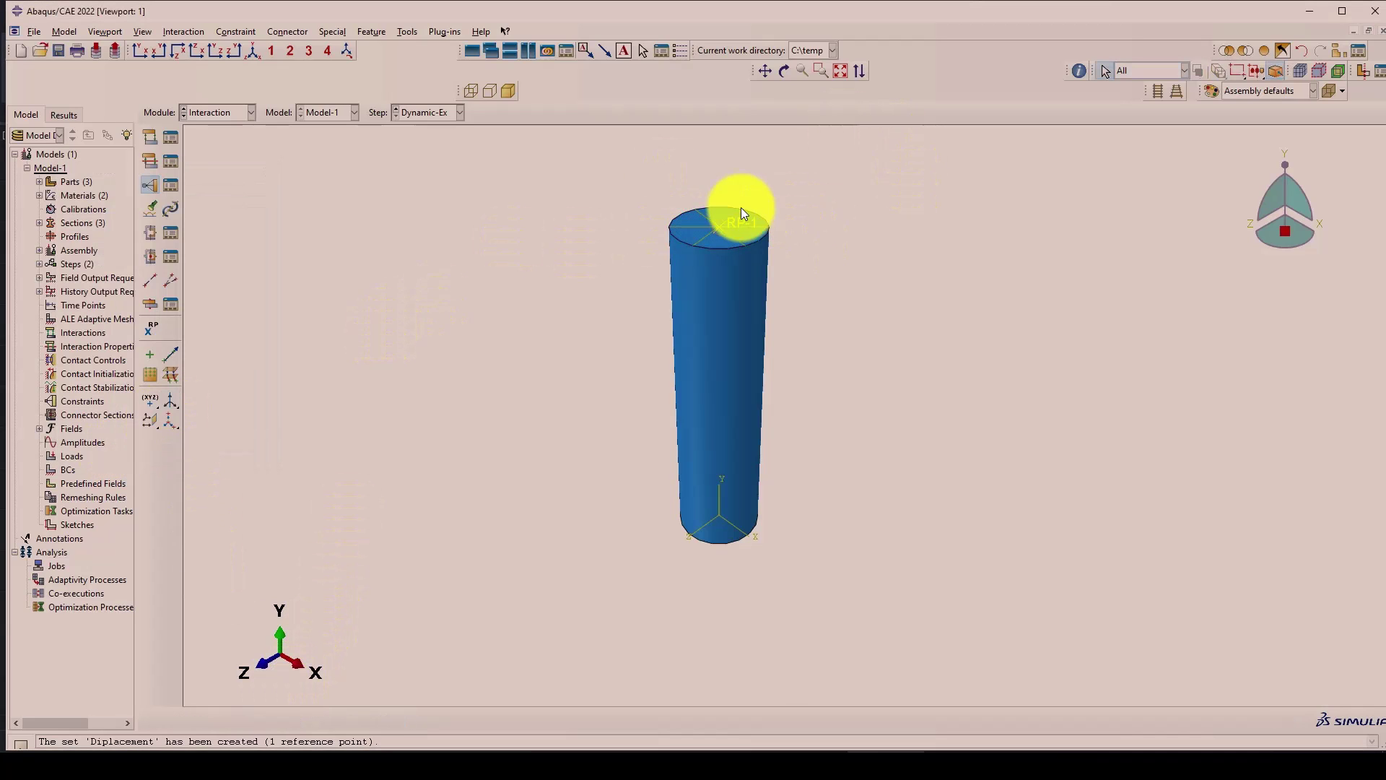
# Examine the coupling constraint between the reference point and the column's top face up close.
pyautogui.scroll(-1, 718, 223)
pyautogui.scroll(2, 701, 230)
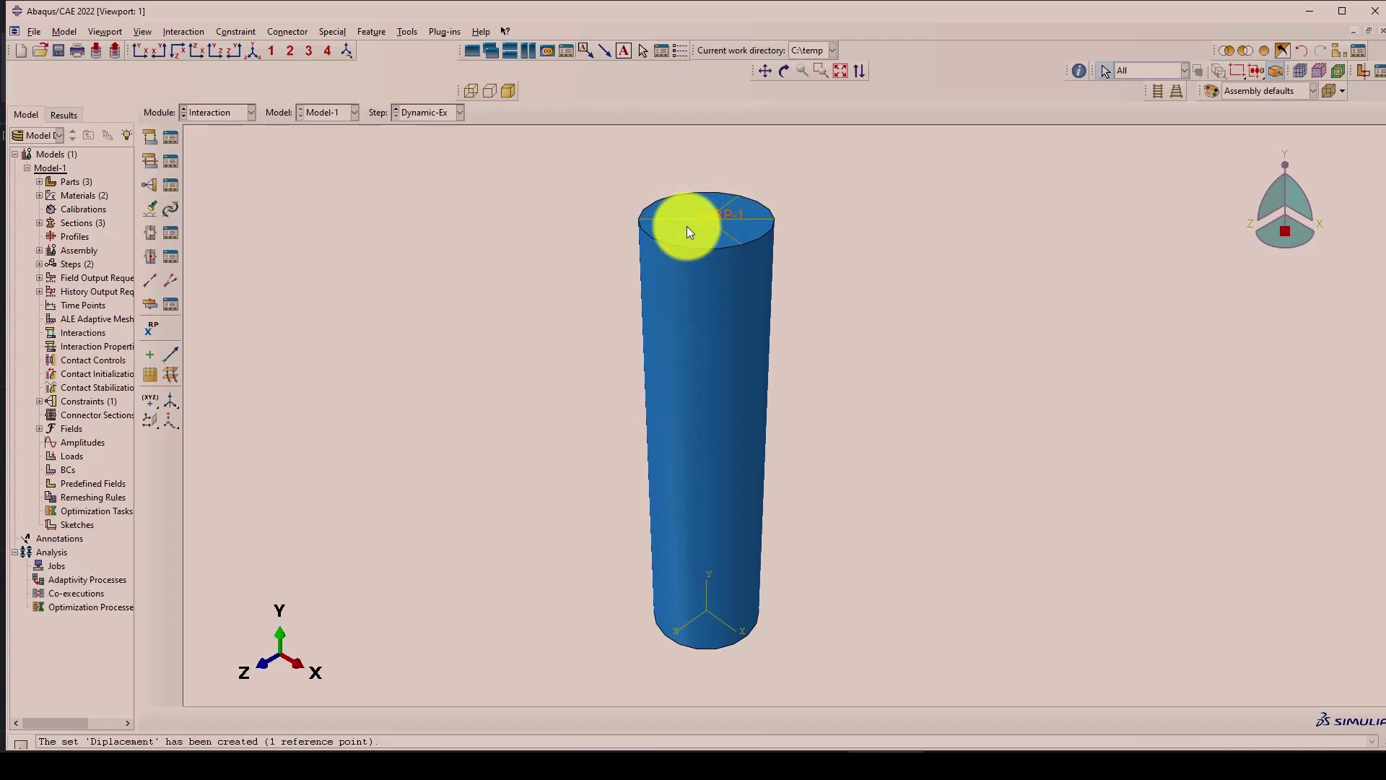
pyautogui.scroll(1, 693, 211)
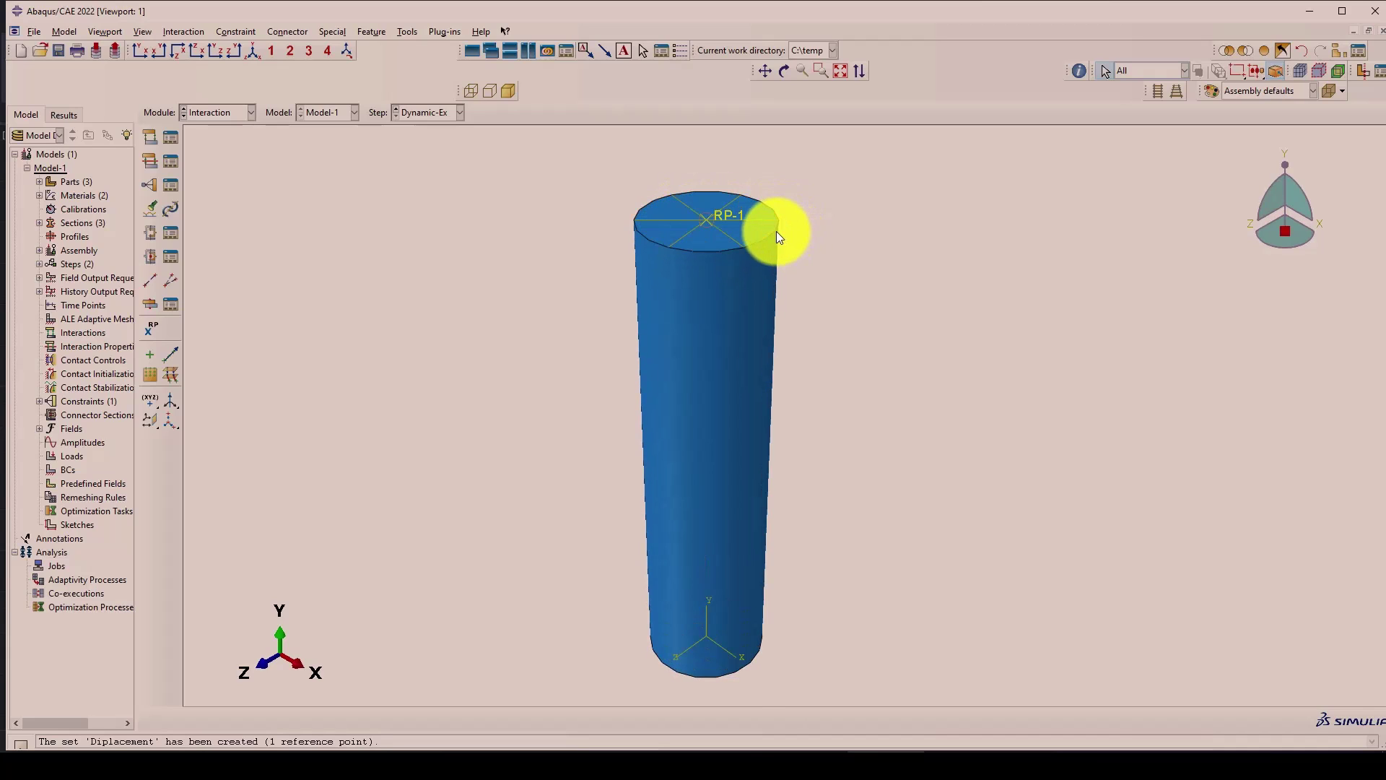
pyautogui.scroll(3, 751, 220)
pyautogui.scroll(1, 715, 224)
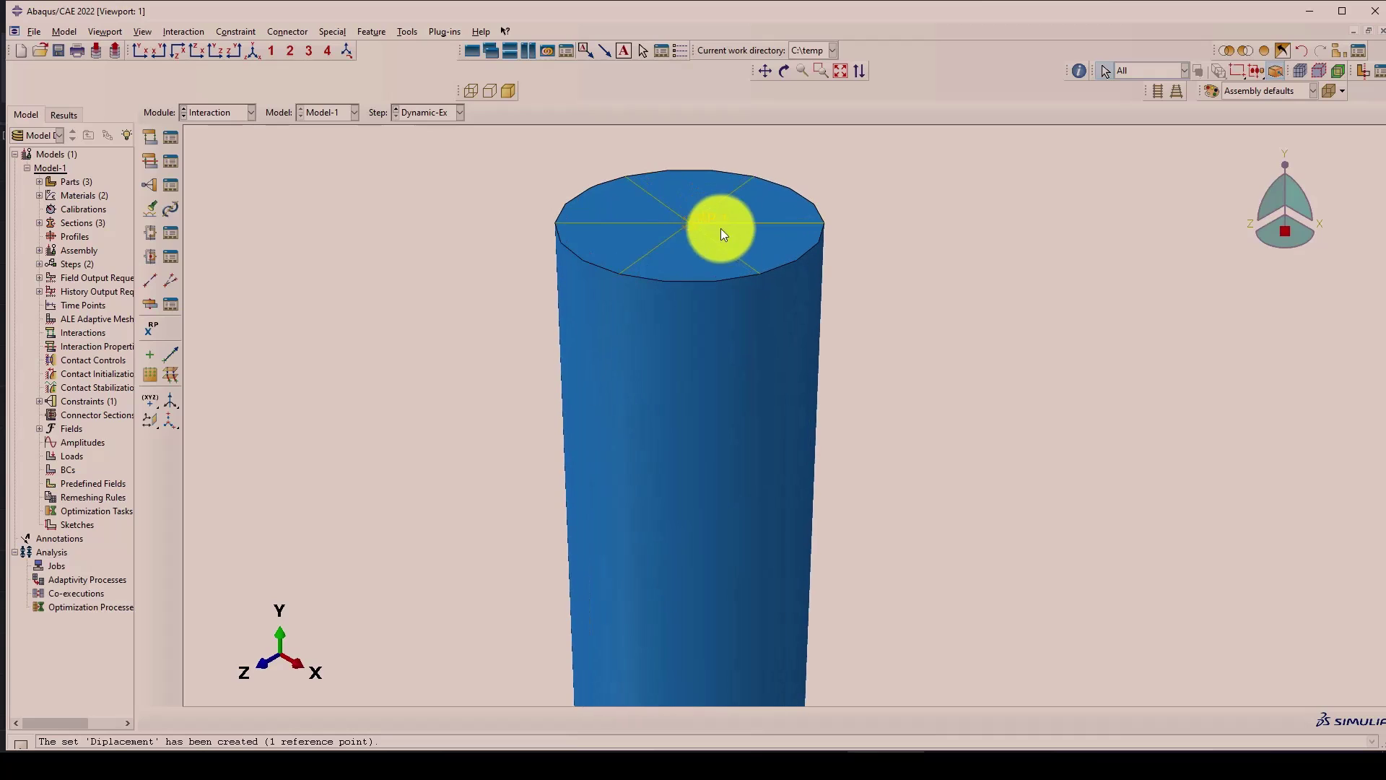
pyautogui.scroll(1, 712, 223)
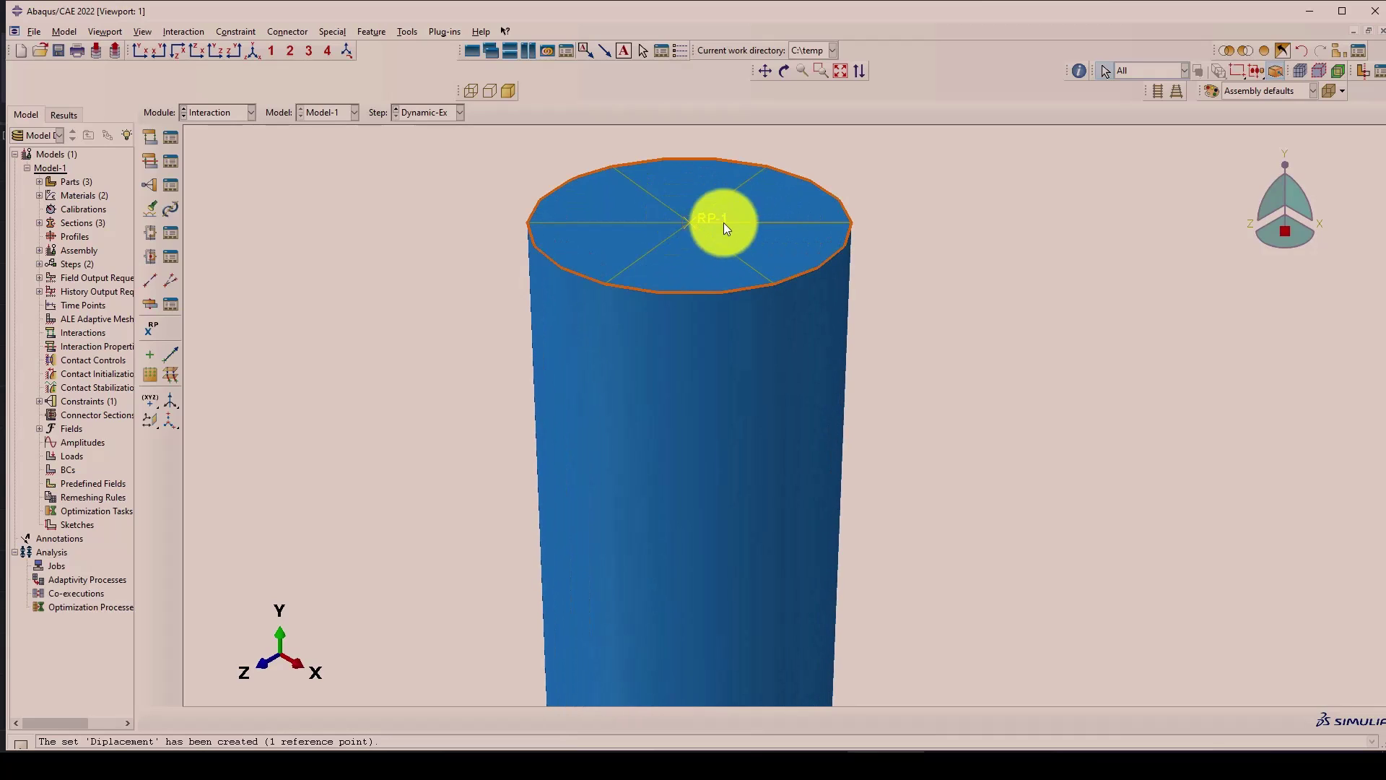
pyautogui.scroll(-5, 679, 206)
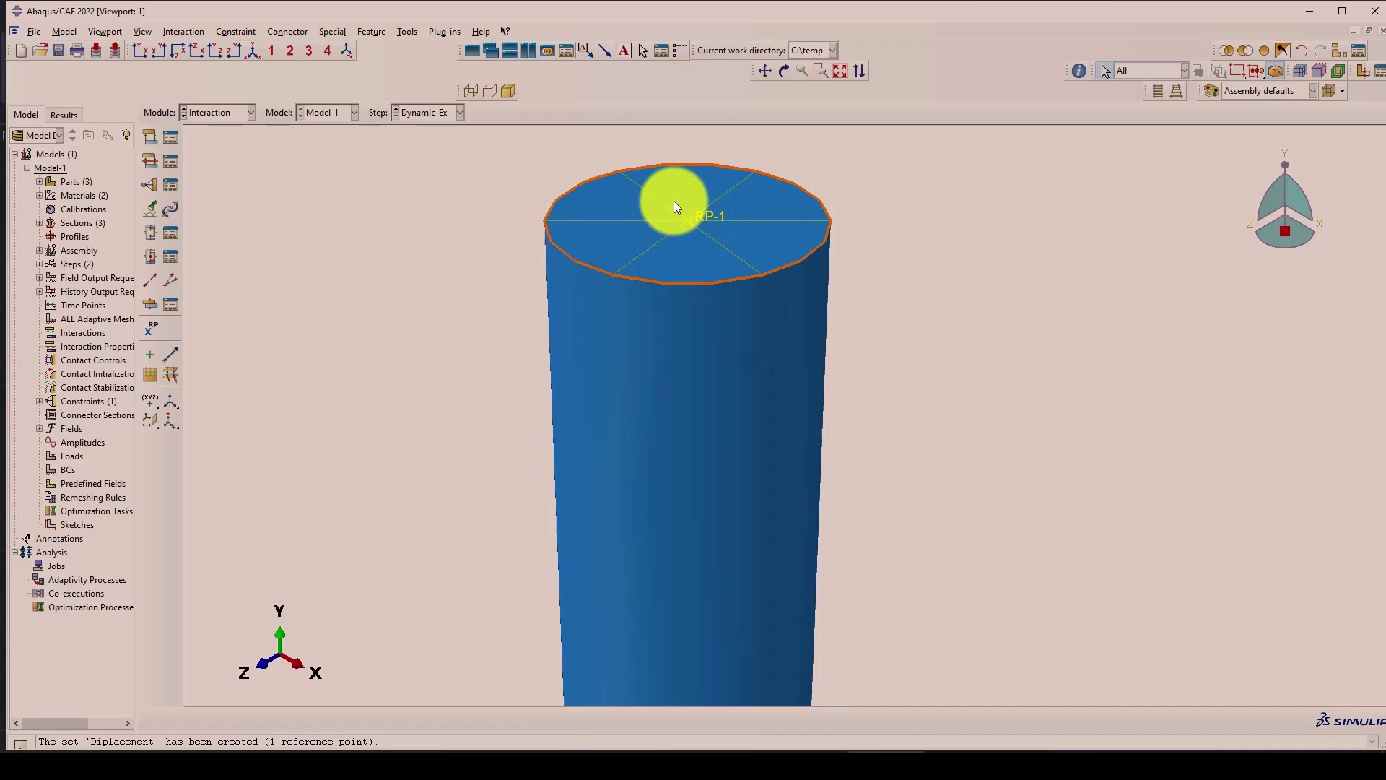
pyautogui.scroll(1, 736, 214)
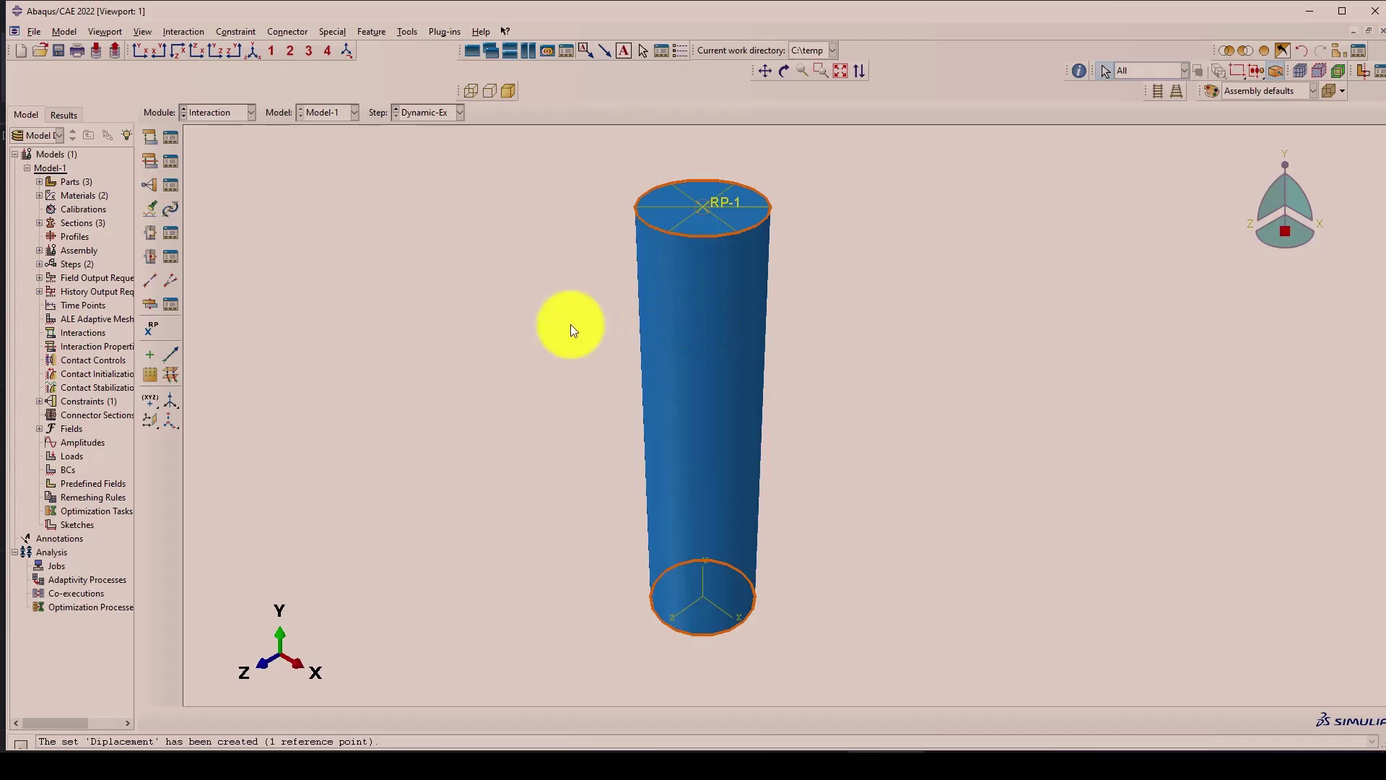
# Begin an Embedded region constraint in the Interaction module.
pyautogui.click(234, 112)
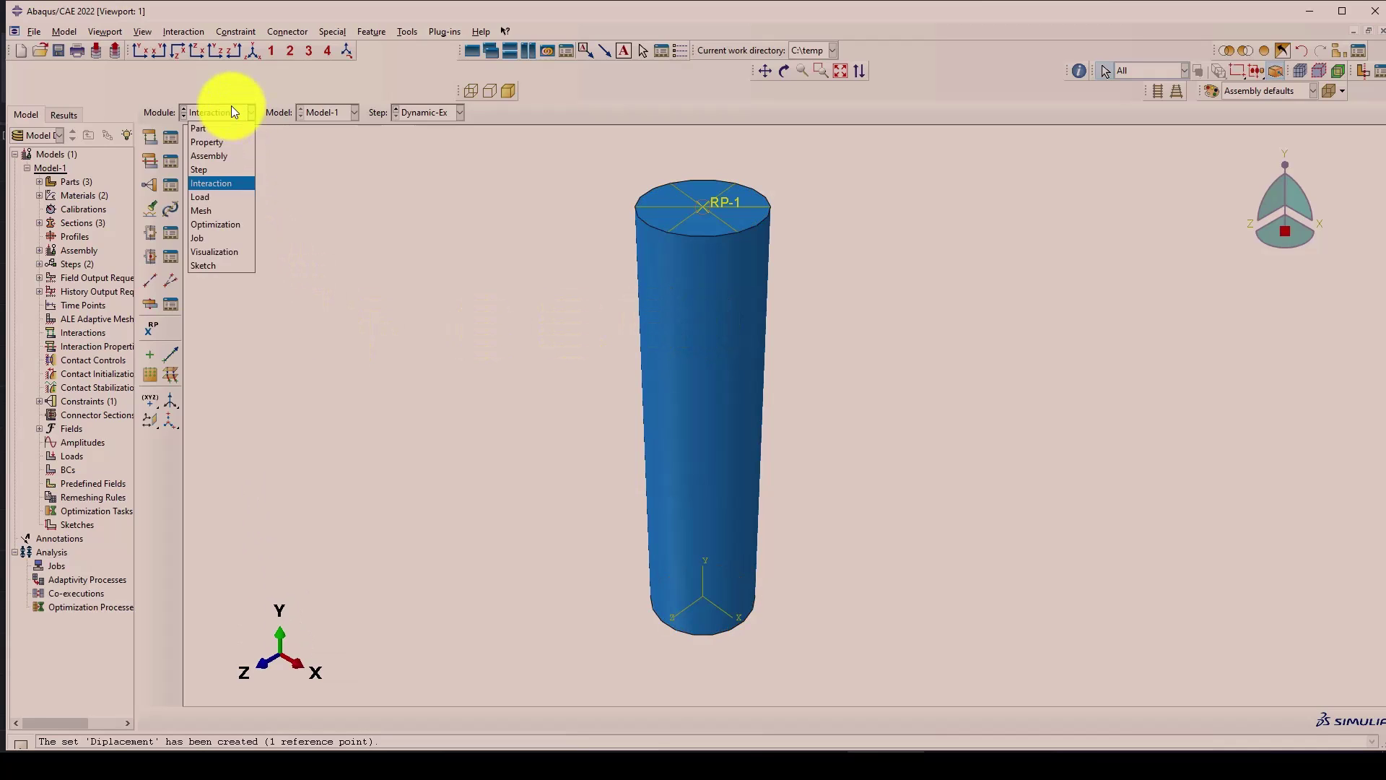
pyautogui.click(219, 179)
pyautogui.click(149, 185)
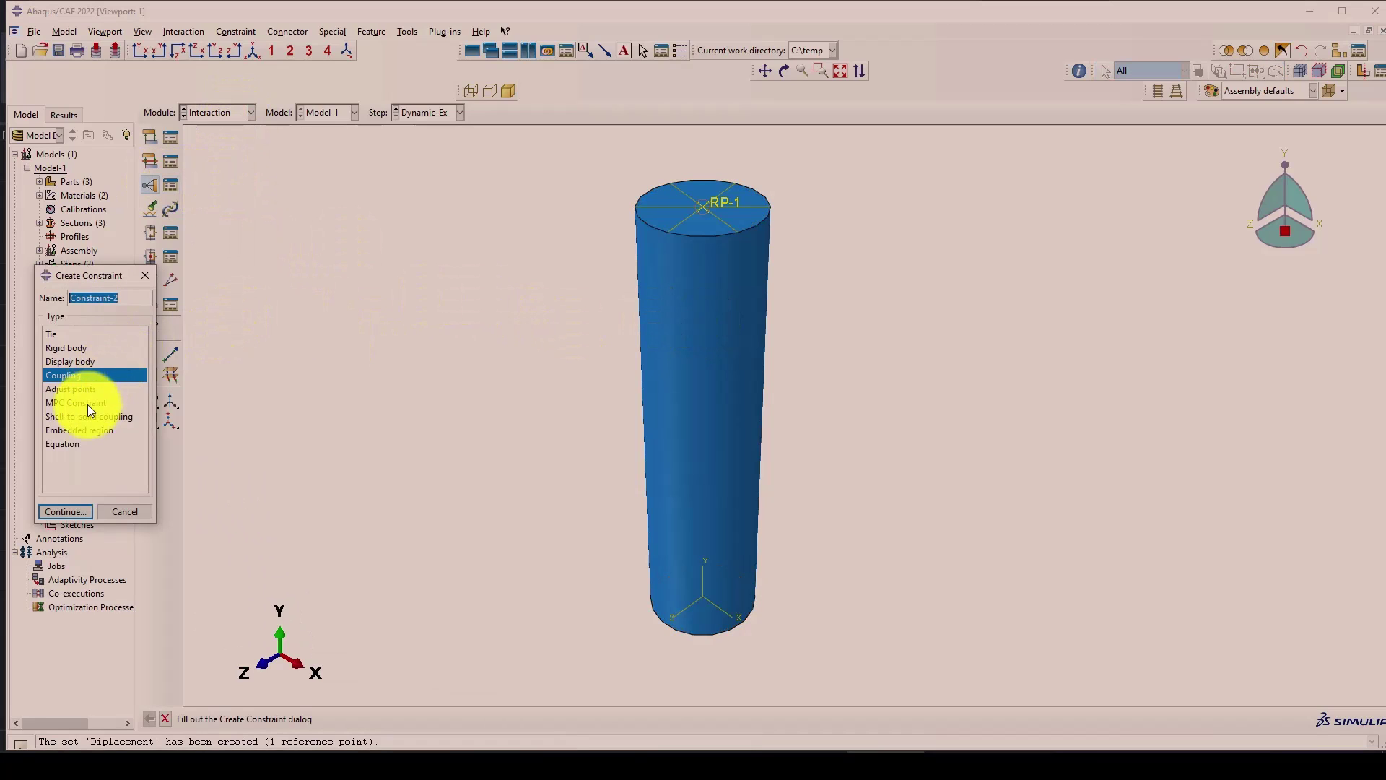
pyautogui.click(70, 432)
pyautogui.click(60, 510)
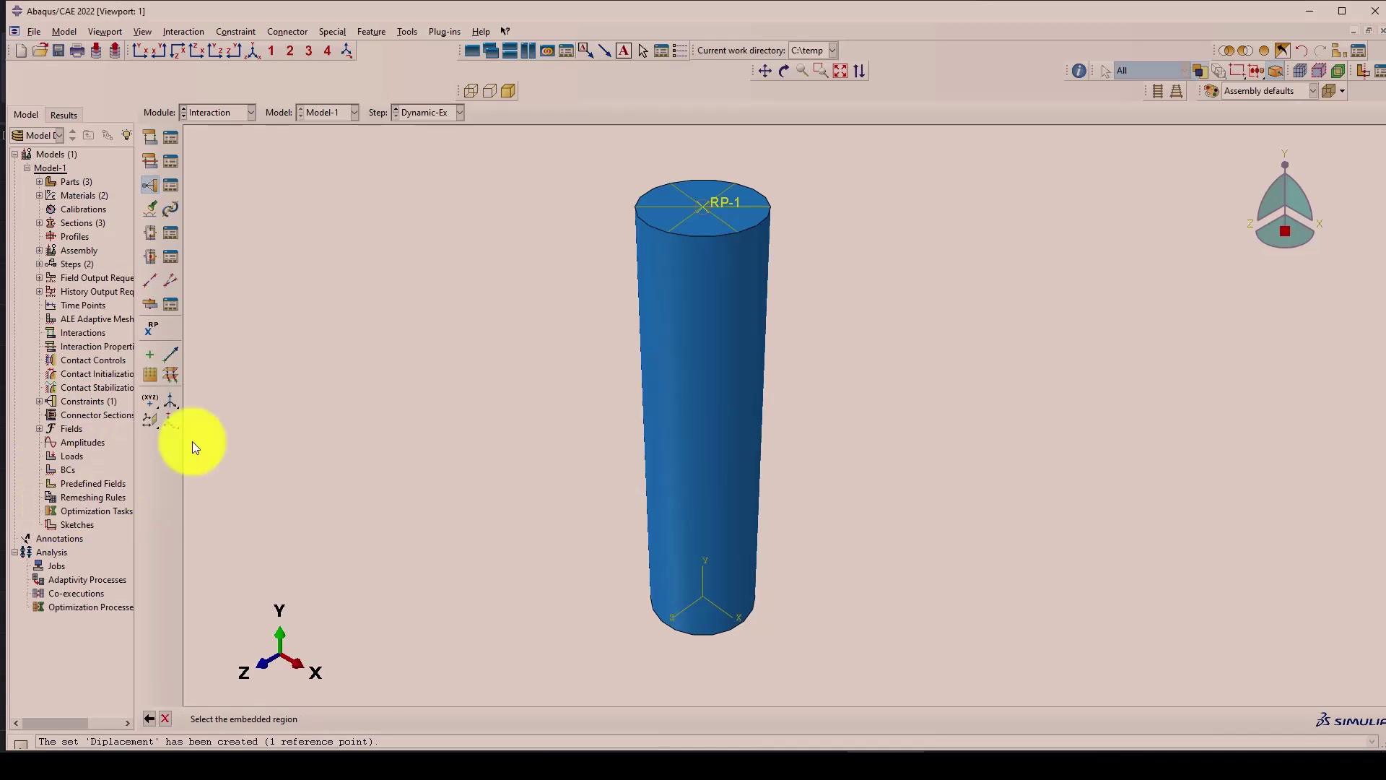
pyautogui.scroll(-2, 471, 295)
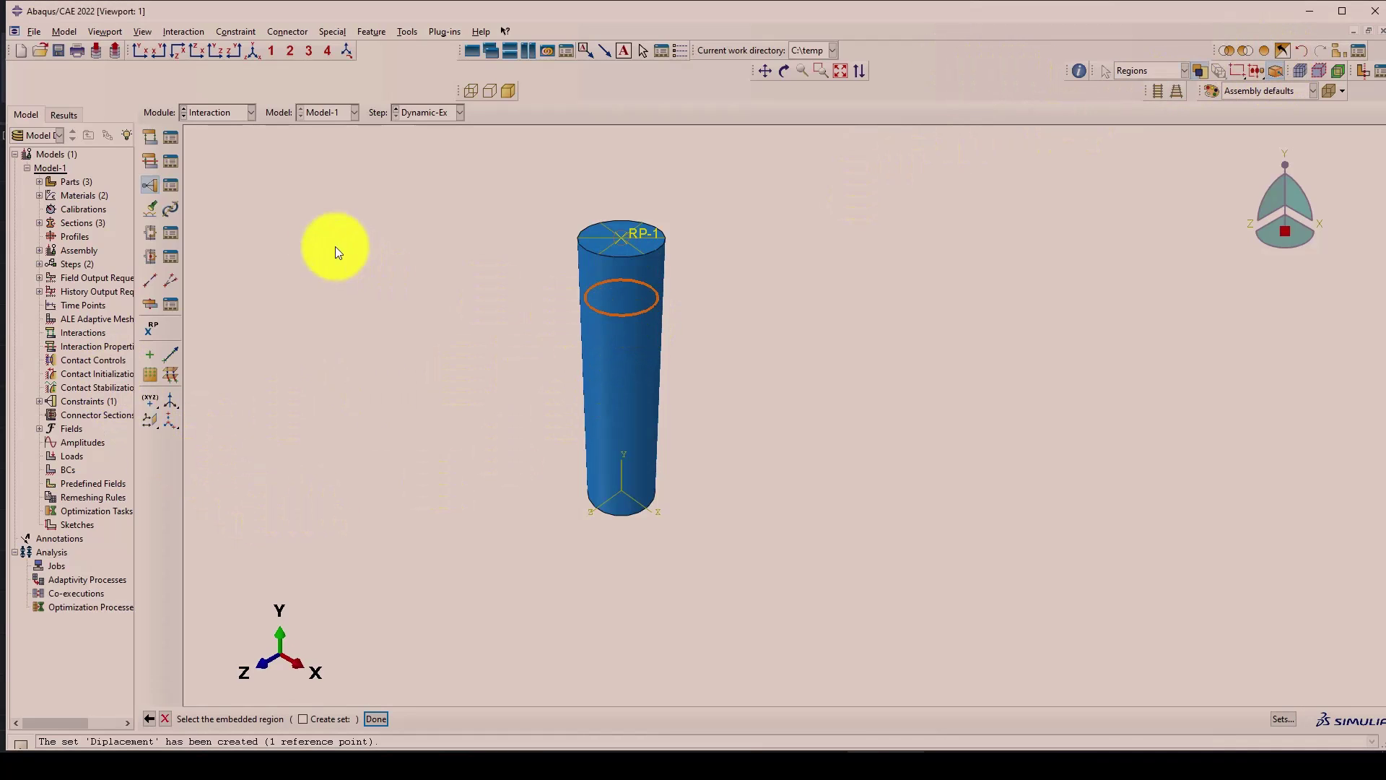
# Remove the part instance Circle-Column-1 from the displayed group so only the reinforcement is shown.
pyautogui.click(1334, 52)
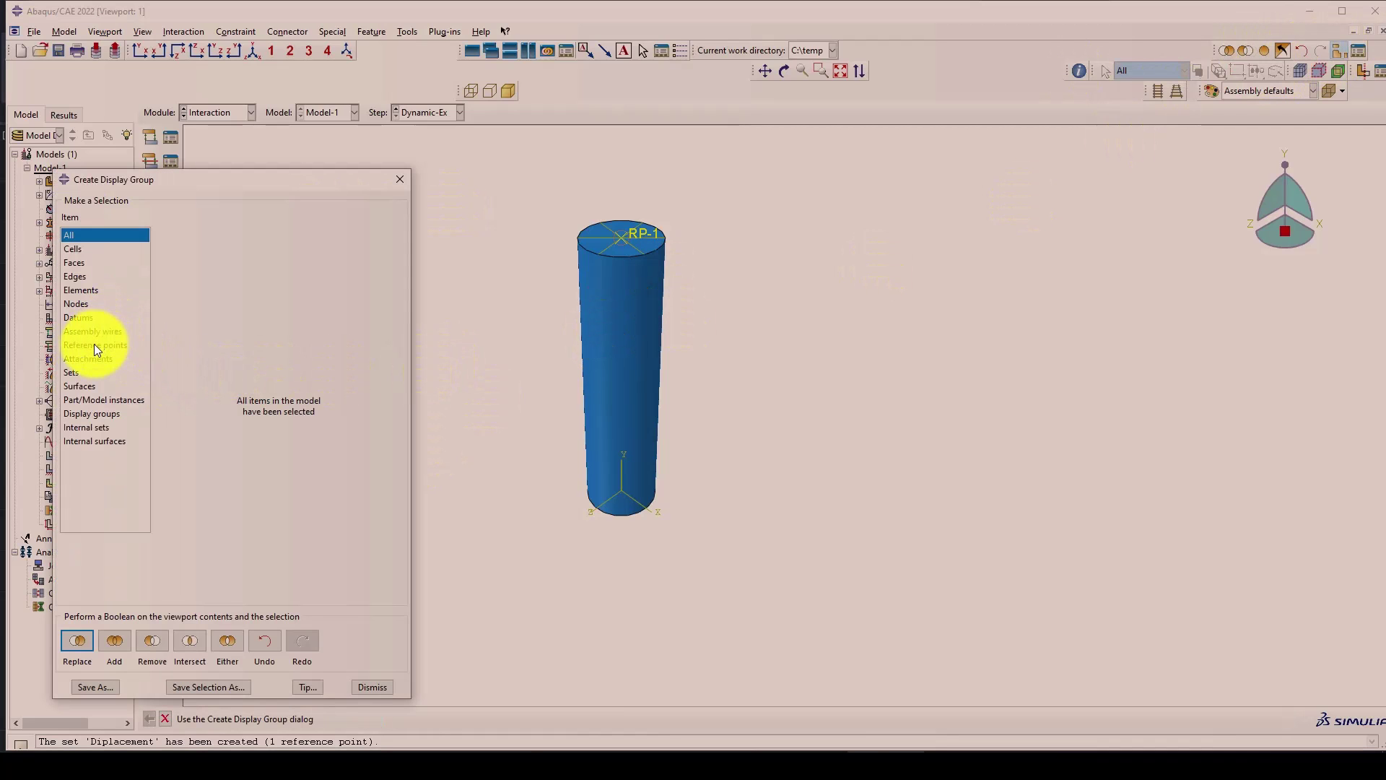
pyautogui.click(94, 344)
pyautogui.click(1340, 50)
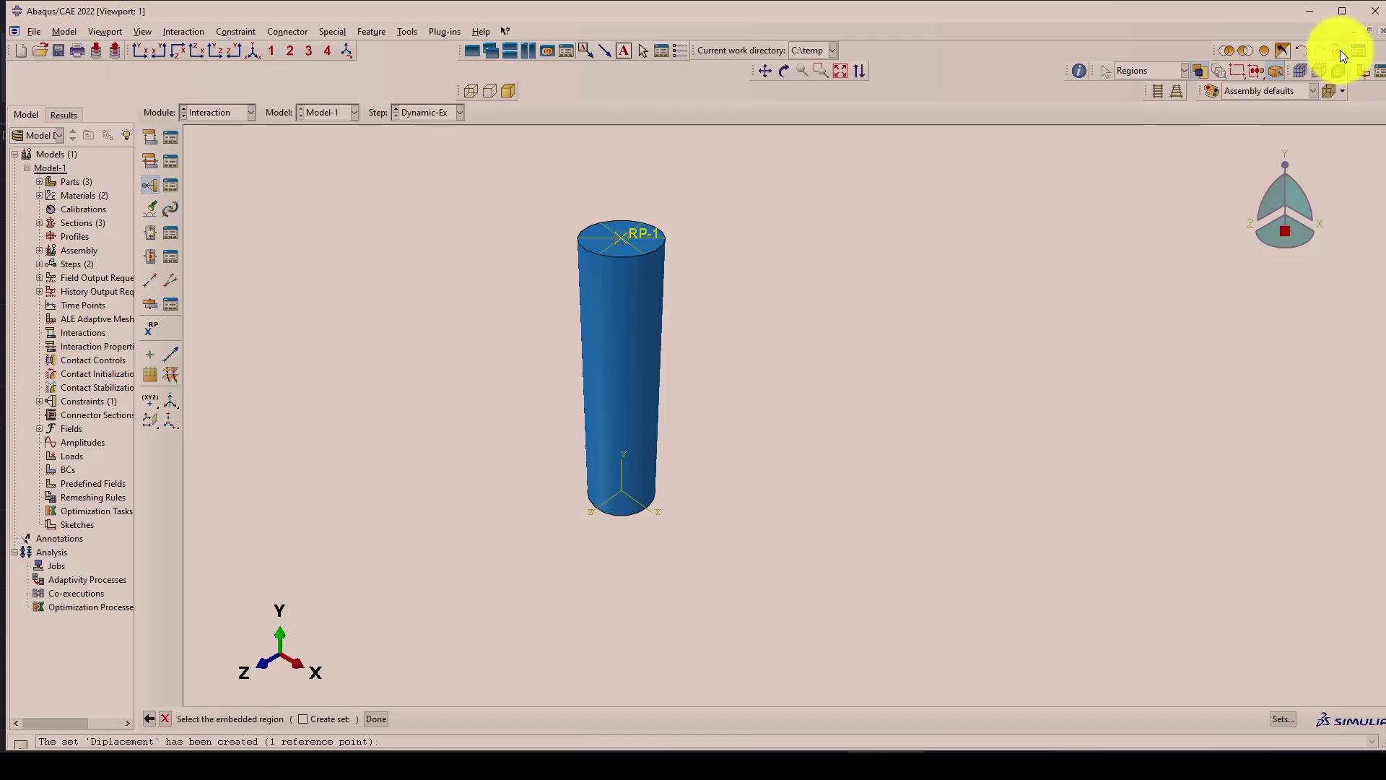
pyautogui.click(1340, 50)
pyautogui.click(104, 400)
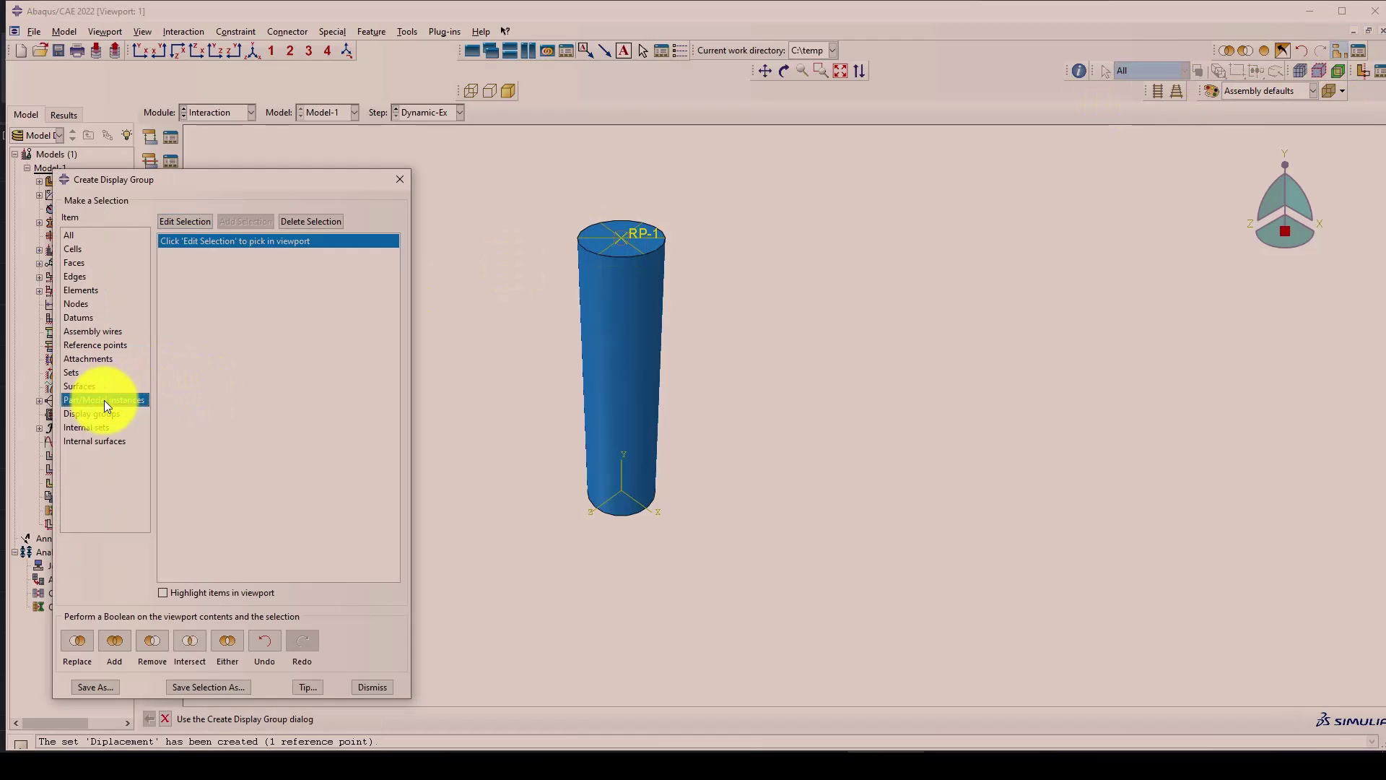
pyautogui.click(204, 240)
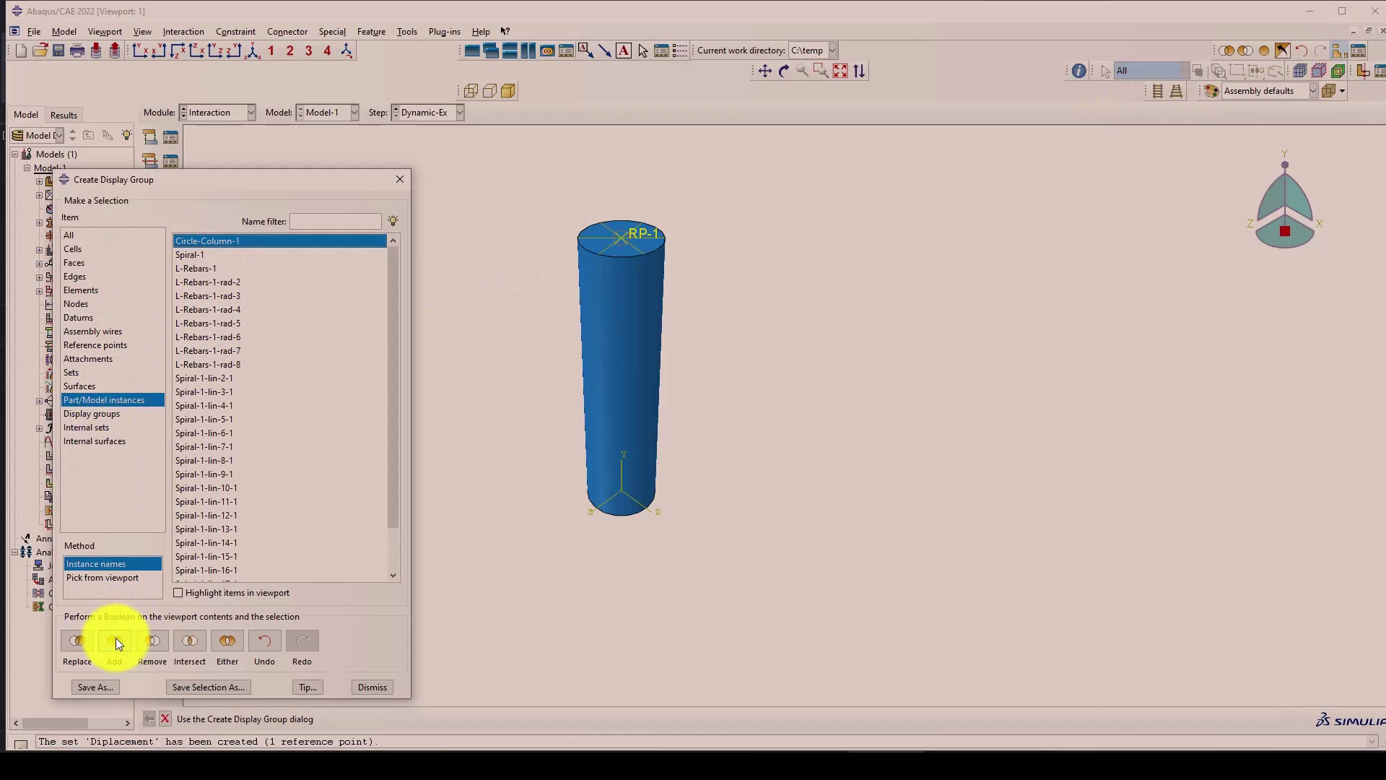
pyautogui.click(153, 641)
pyautogui.click(400, 179)
# Assign the whole reinforcement cage as the embedded region and the redisplayed concrete column as host, then accept the constraint.
pyautogui.moveTo(411, 159); pyautogui.dragTo(841, 626)
pyautogui.middleClick(504, 523)
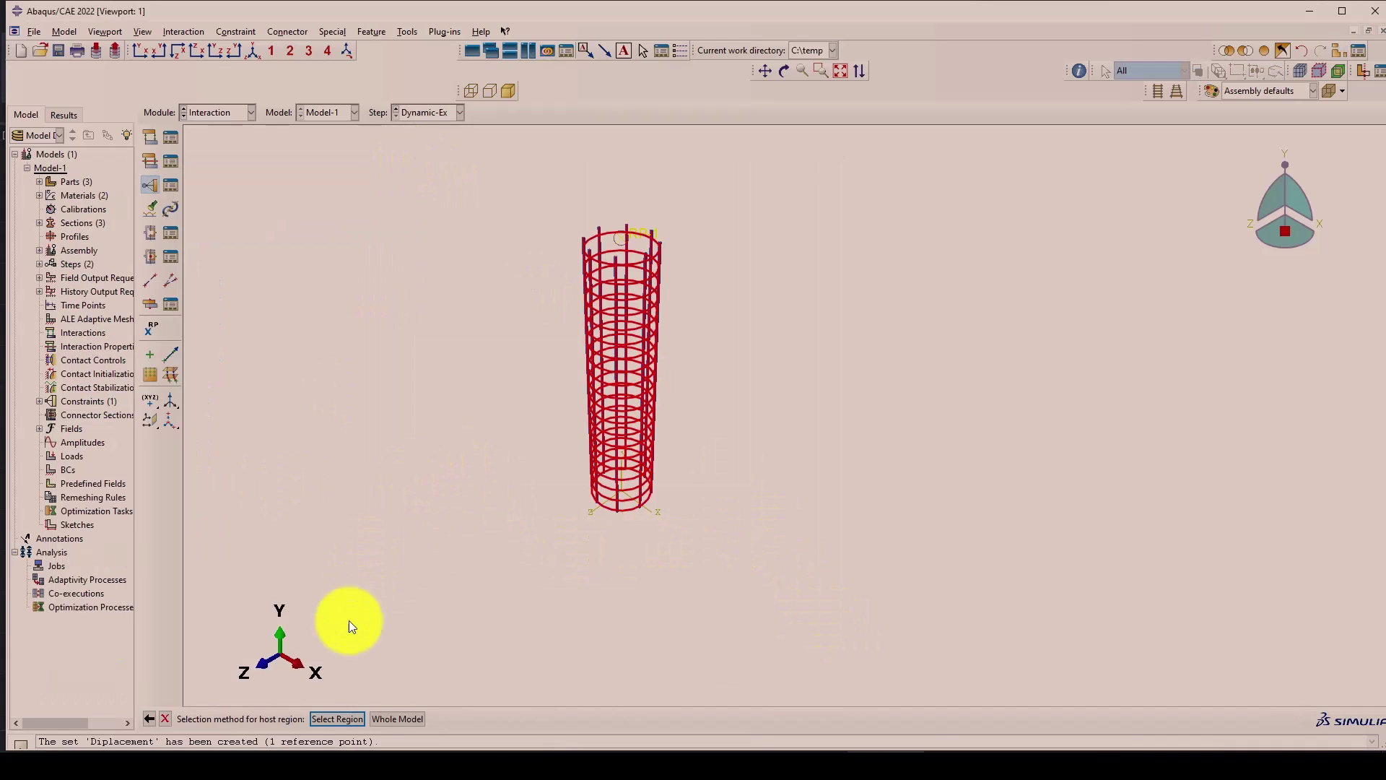
pyautogui.click(338, 719)
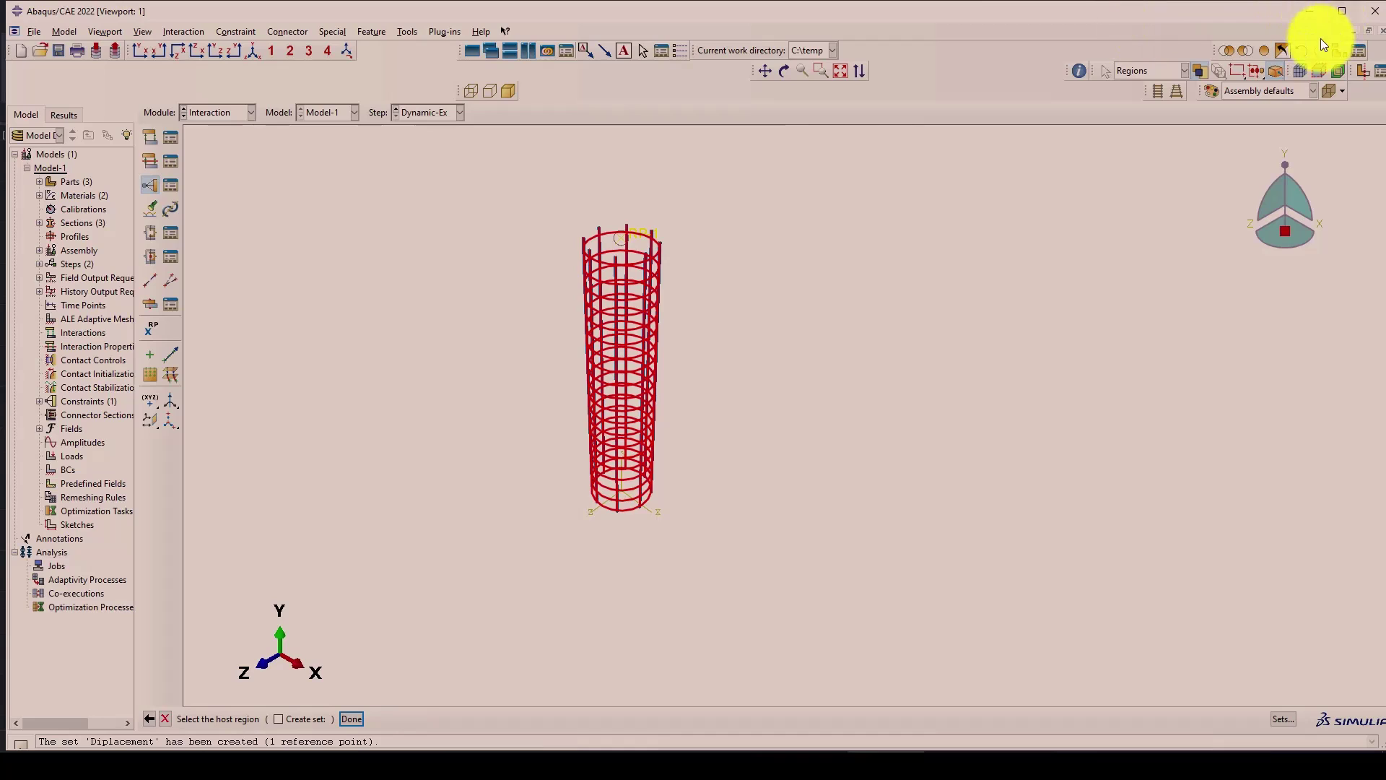
pyautogui.click(1263, 51)
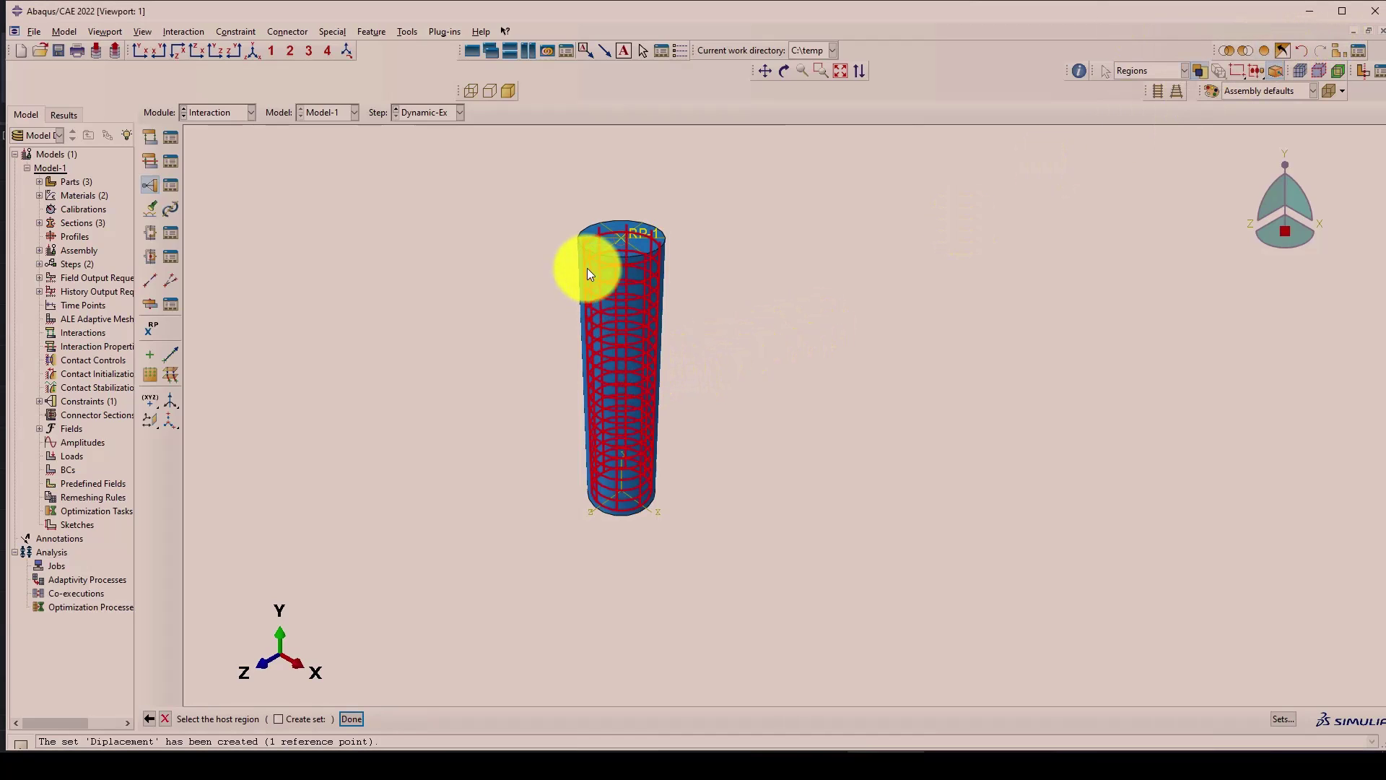
pyautogui.click(585, 234)
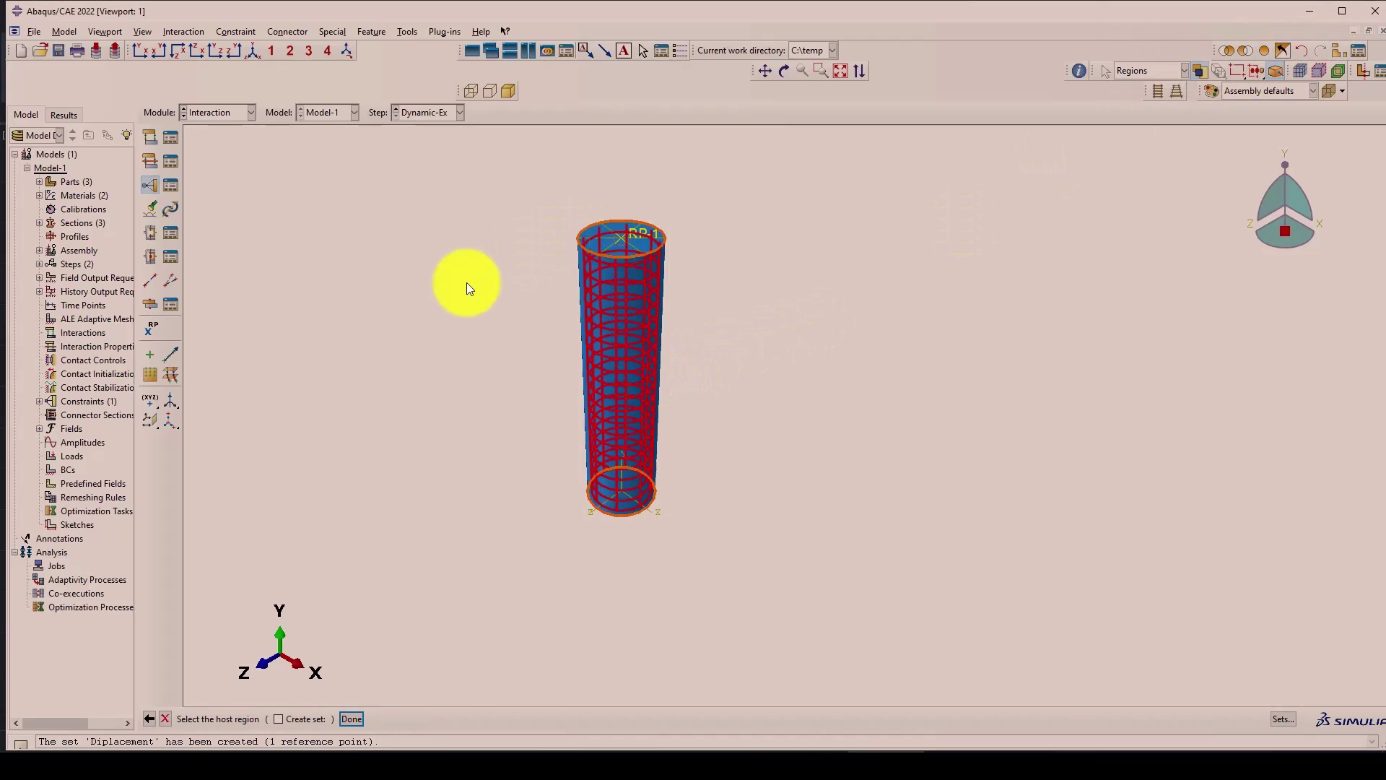
pyautogui.middleClick(439, 309)
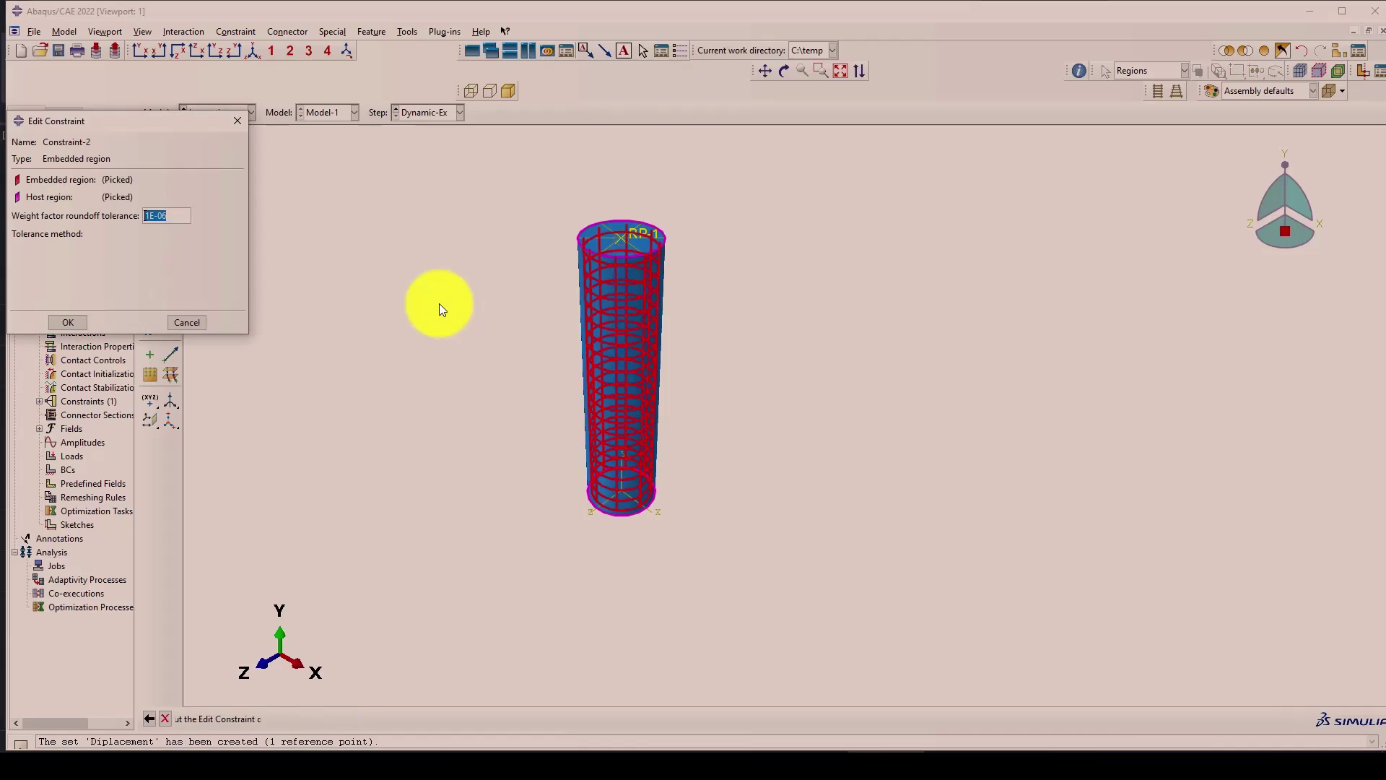
pyautogui.click(66, 323)
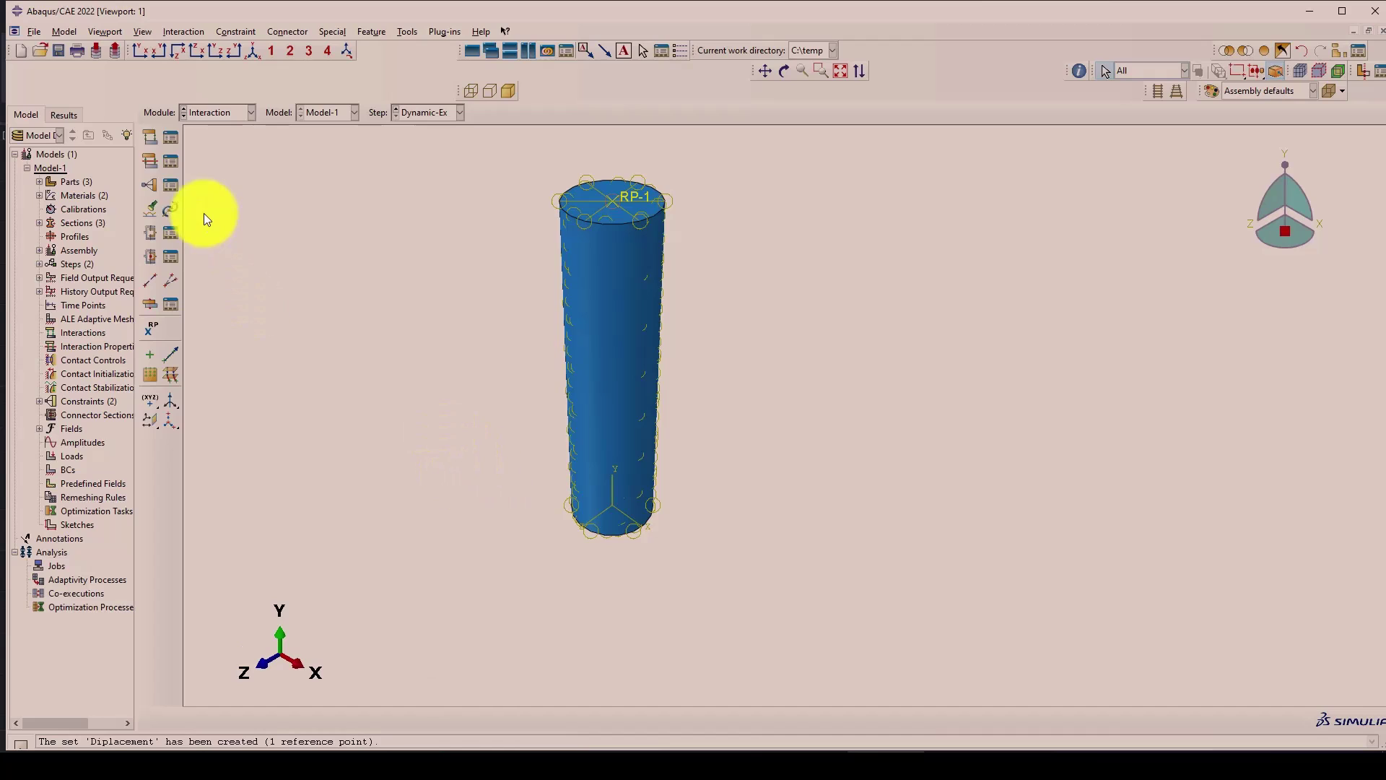
# In the Load module, begin a Displacement/Rotation boundary condition for the Initial step.
pyautogui.click(201, 115)
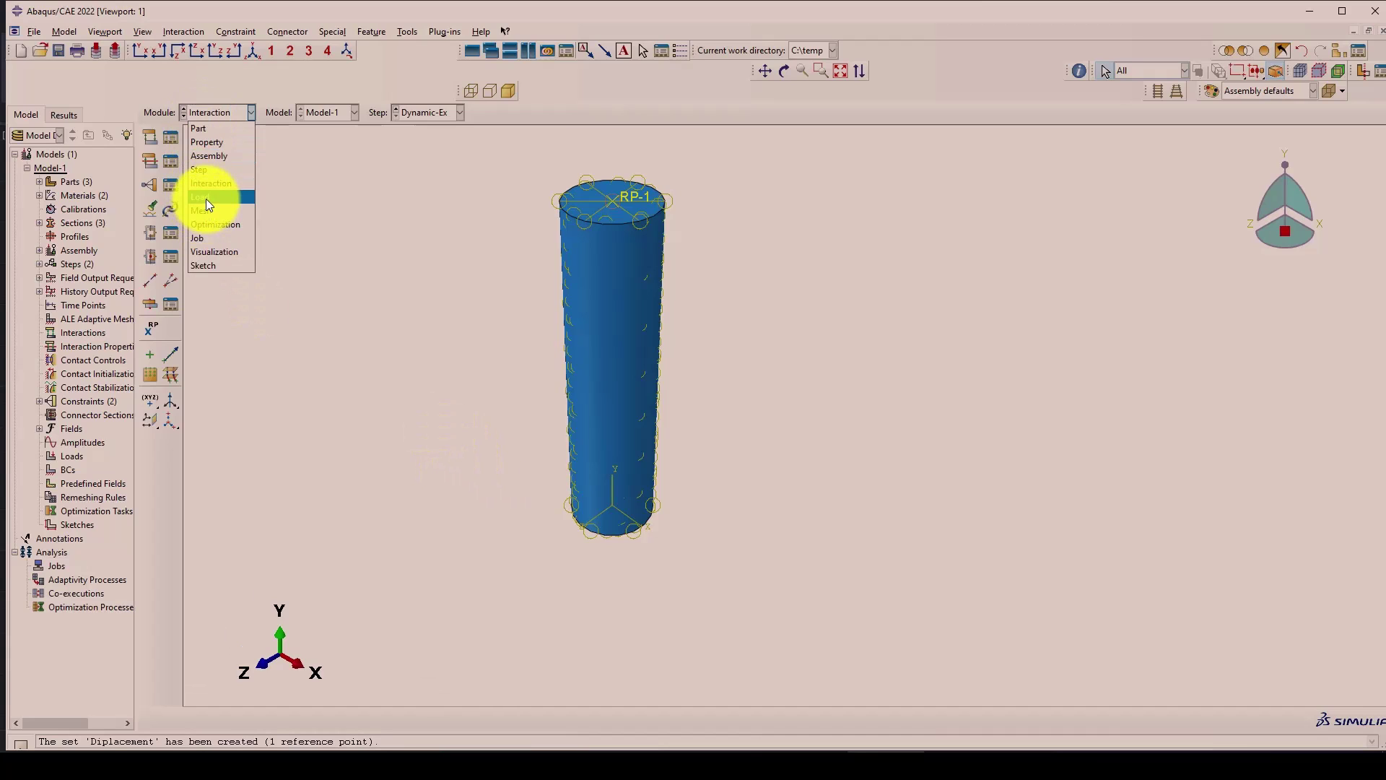
pyautogui.click(205, 197)
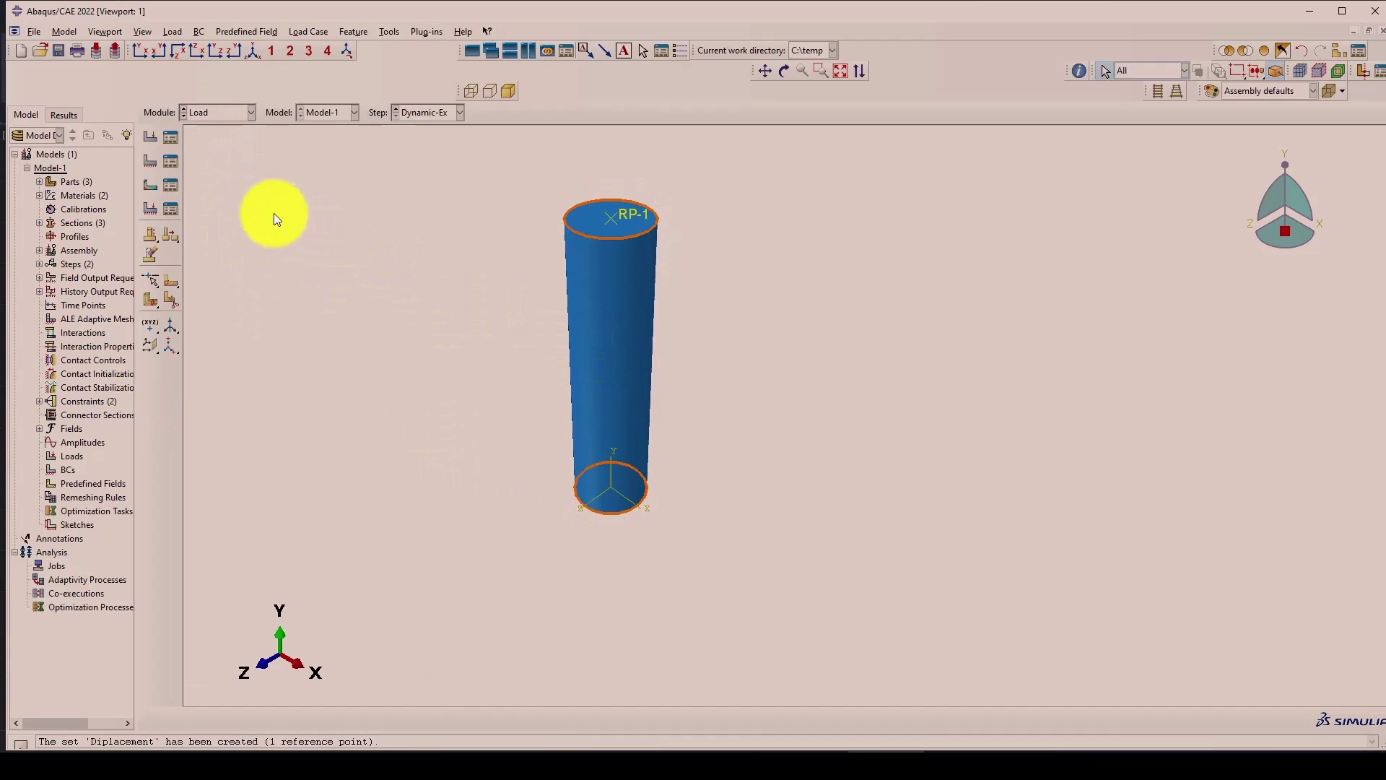
pyautogui.click(151, 161)
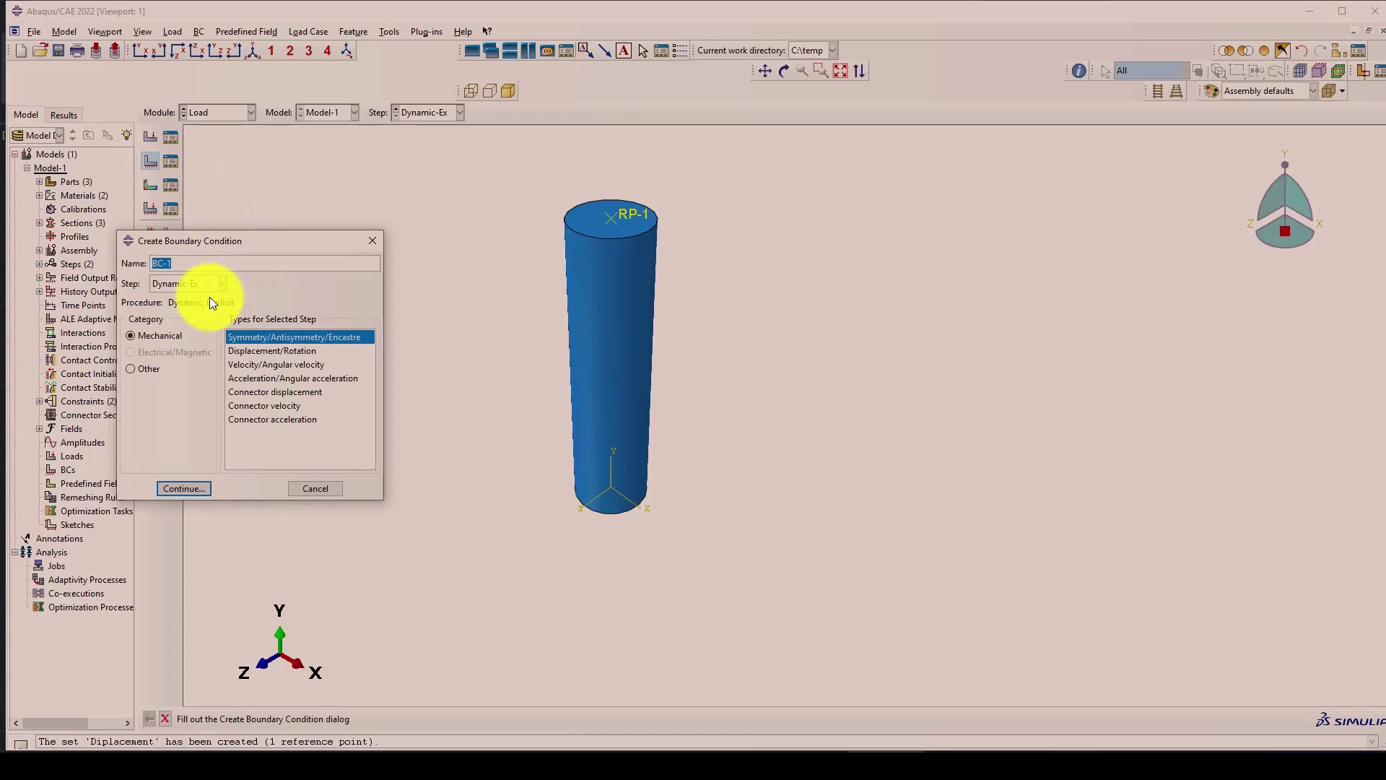
pyautogui.click(190, 281)
pyautogui.click(181, 296)
pyautogui.click(242, 350)
pyautogui.click(189, 489)
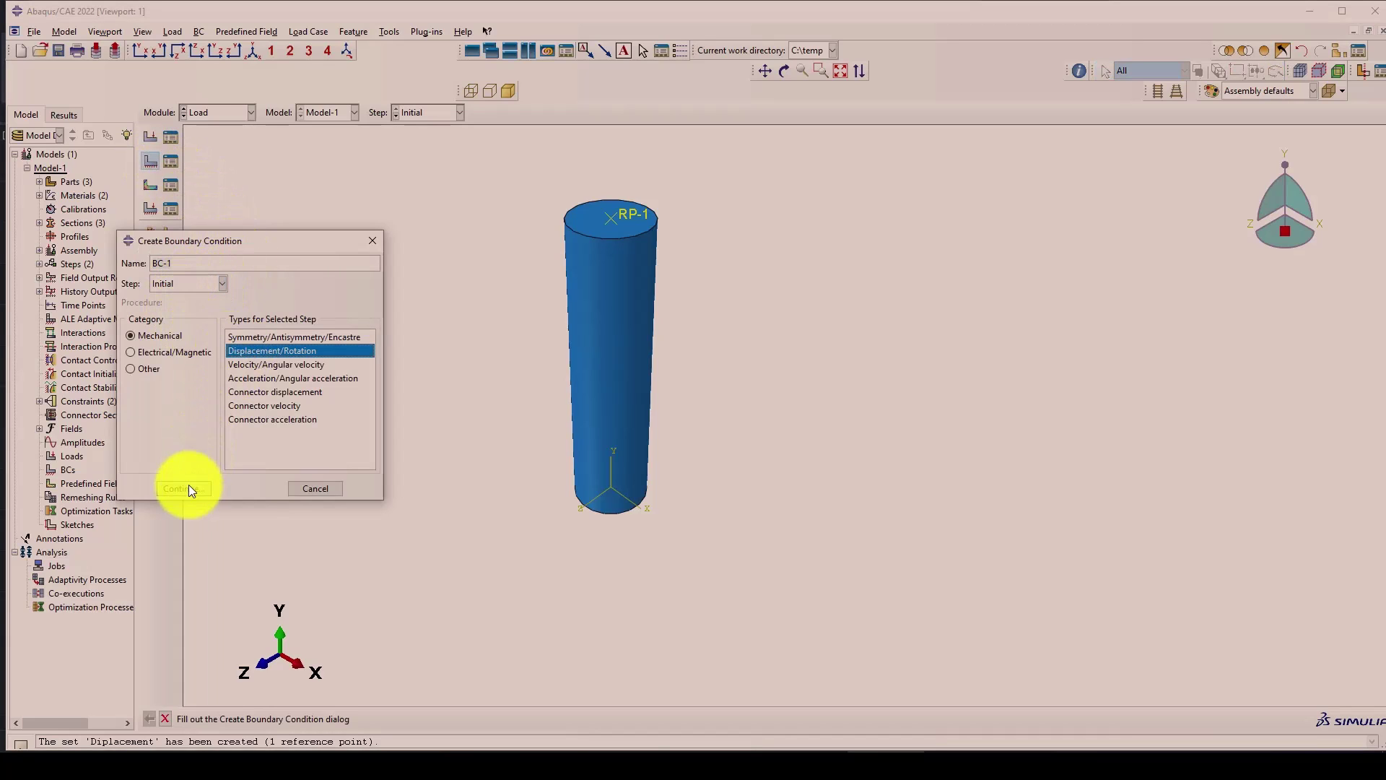
# Apply the boundary condition to the column's bottom face, restraining U1, U2 and U3.
pyautogui.keyDown('ctrl'); pyautogui.keyDown('alt'); pyautogui.moveTo(607, 426); pyautogui.dragTo(597, 309); pyautogui.keyUp('alt'); pyautogui.keyUp('ctrl')
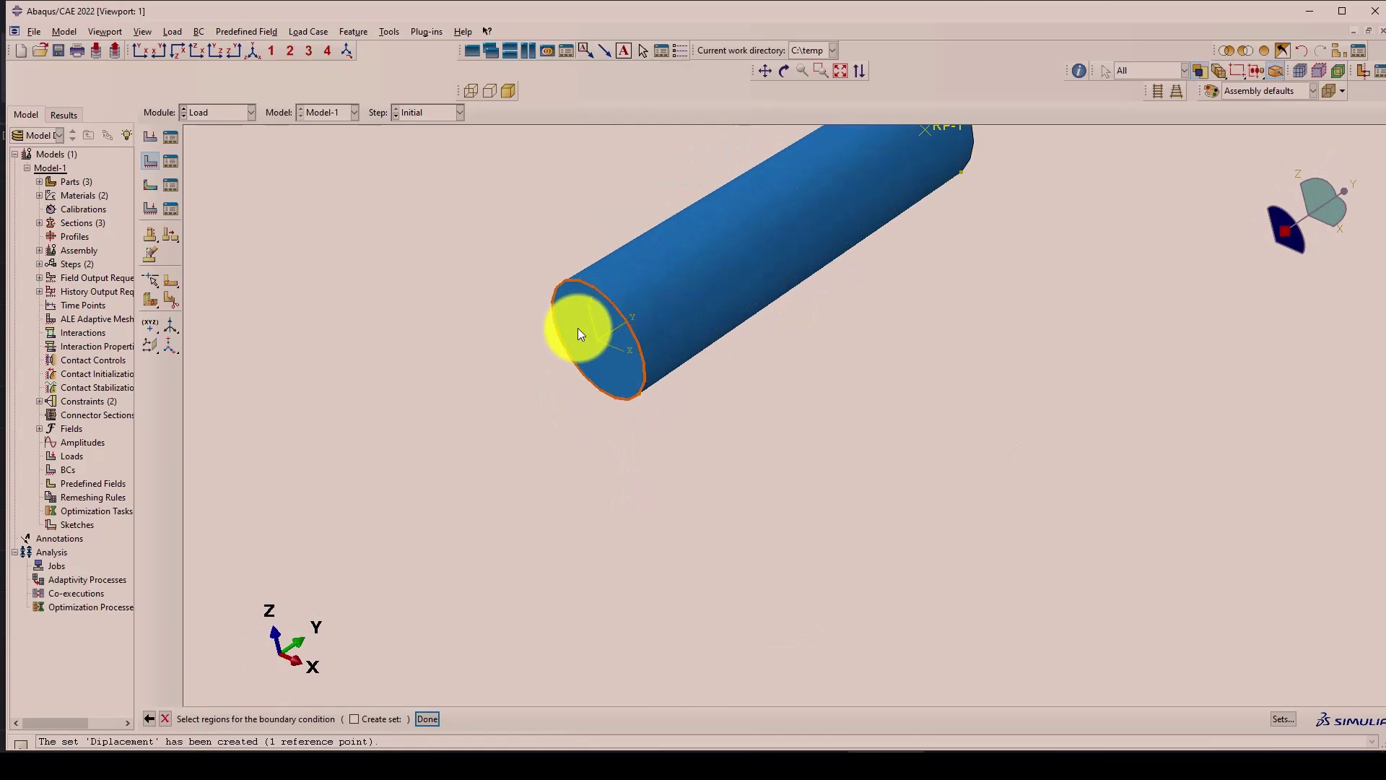
pyautogui.click(582, 333)
pyautogui.middleClick(466, 371)
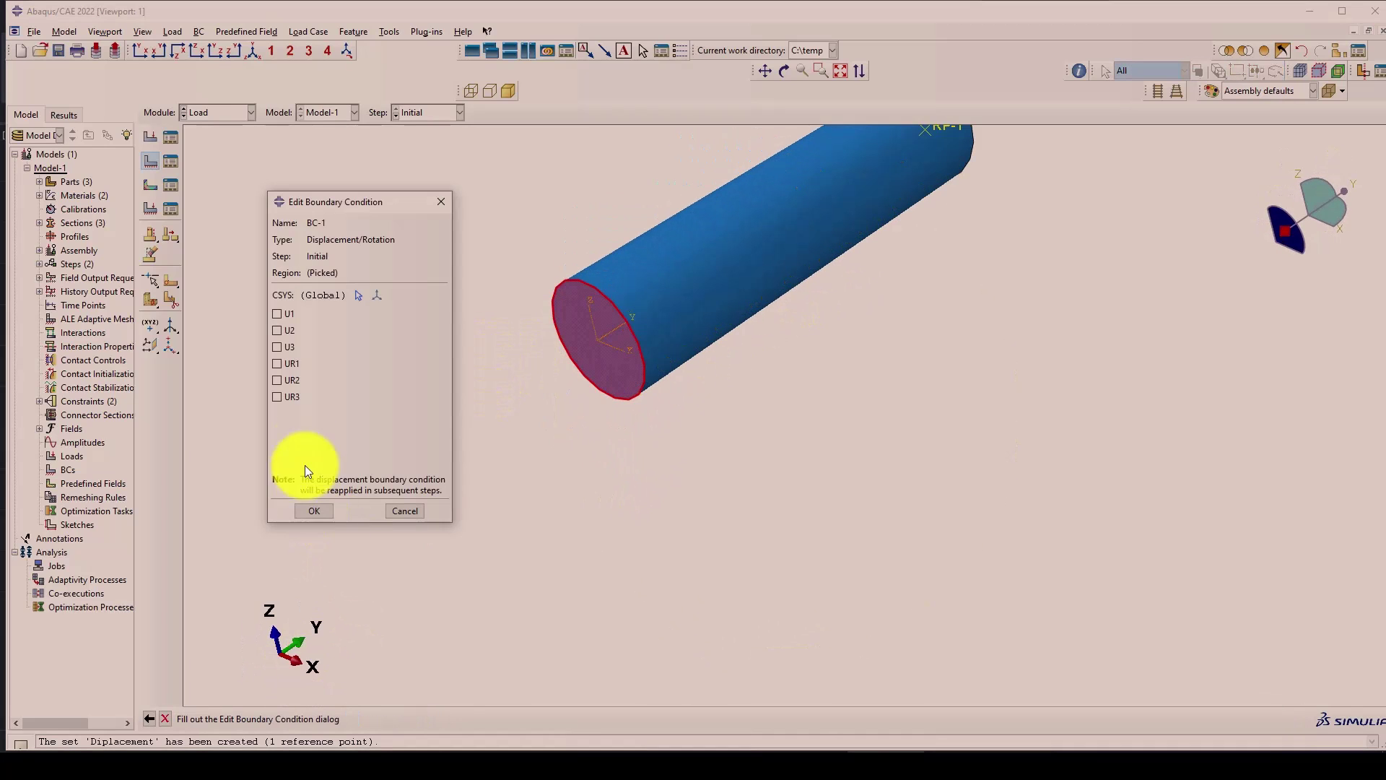
pyautogui.click(278, 313)
pyautogui.click(278, 330)
pyautogui.click(277, 347)
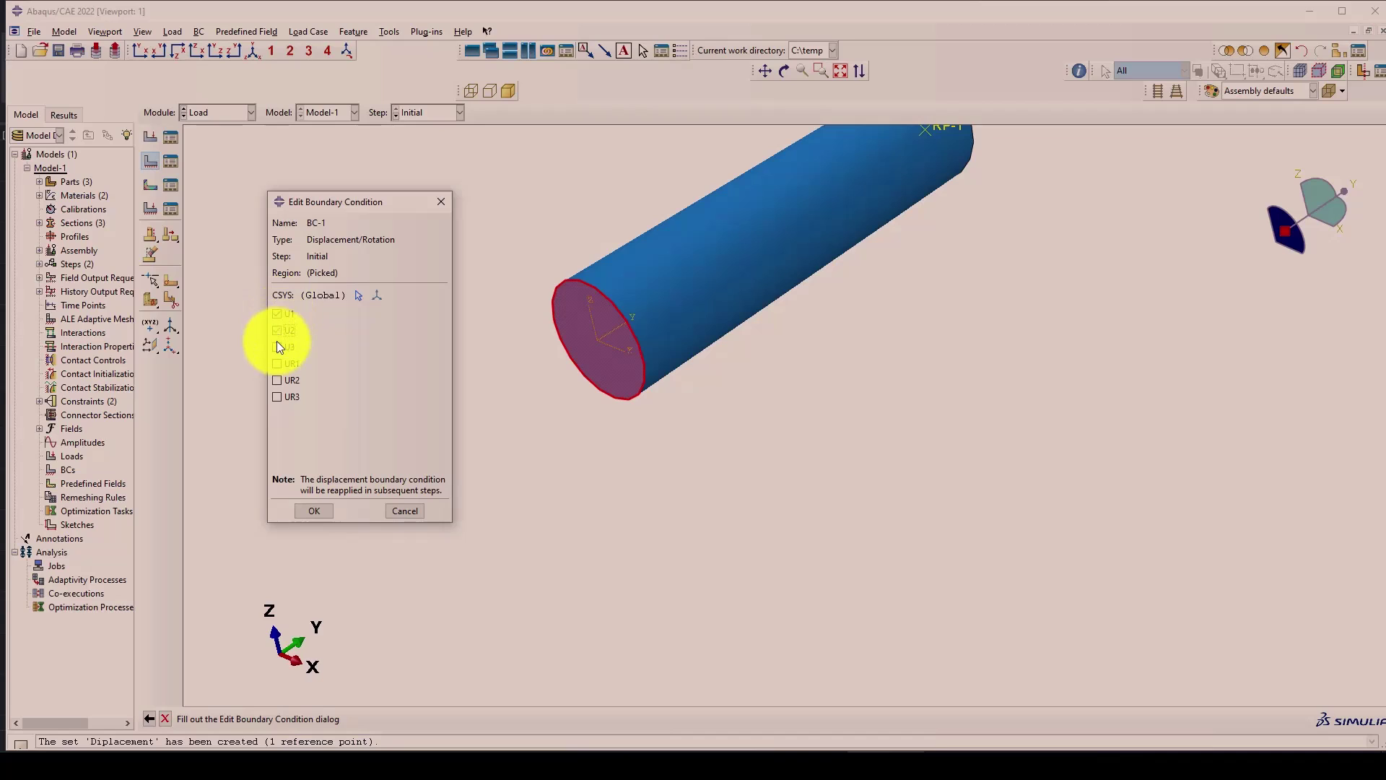
pyautogui.click(312, 511)
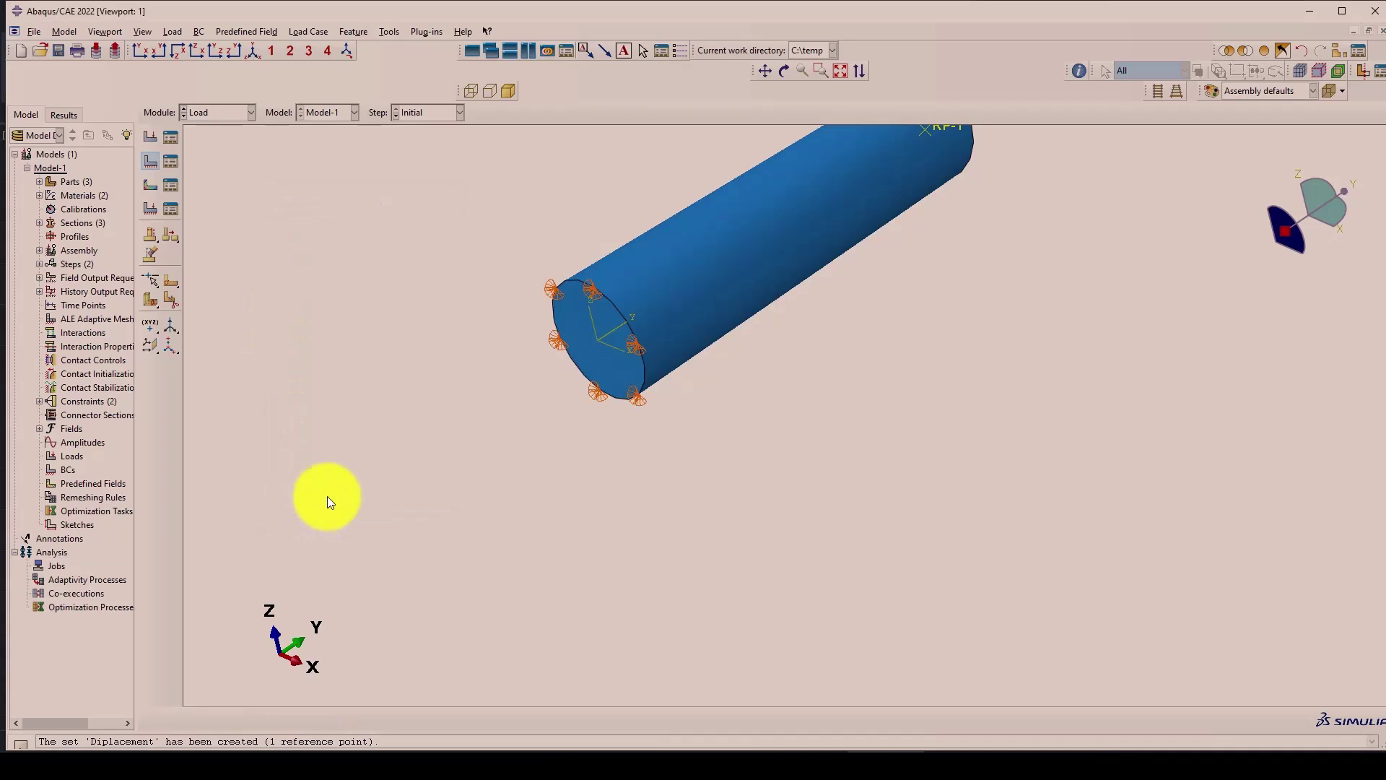
# Begin a second Displacement/Rotation boundary condition in the Dynamic-Ex step, using the set Diplacement as its region.
pyautogui.click(246, 52)
pyautogui.click(170, 161)
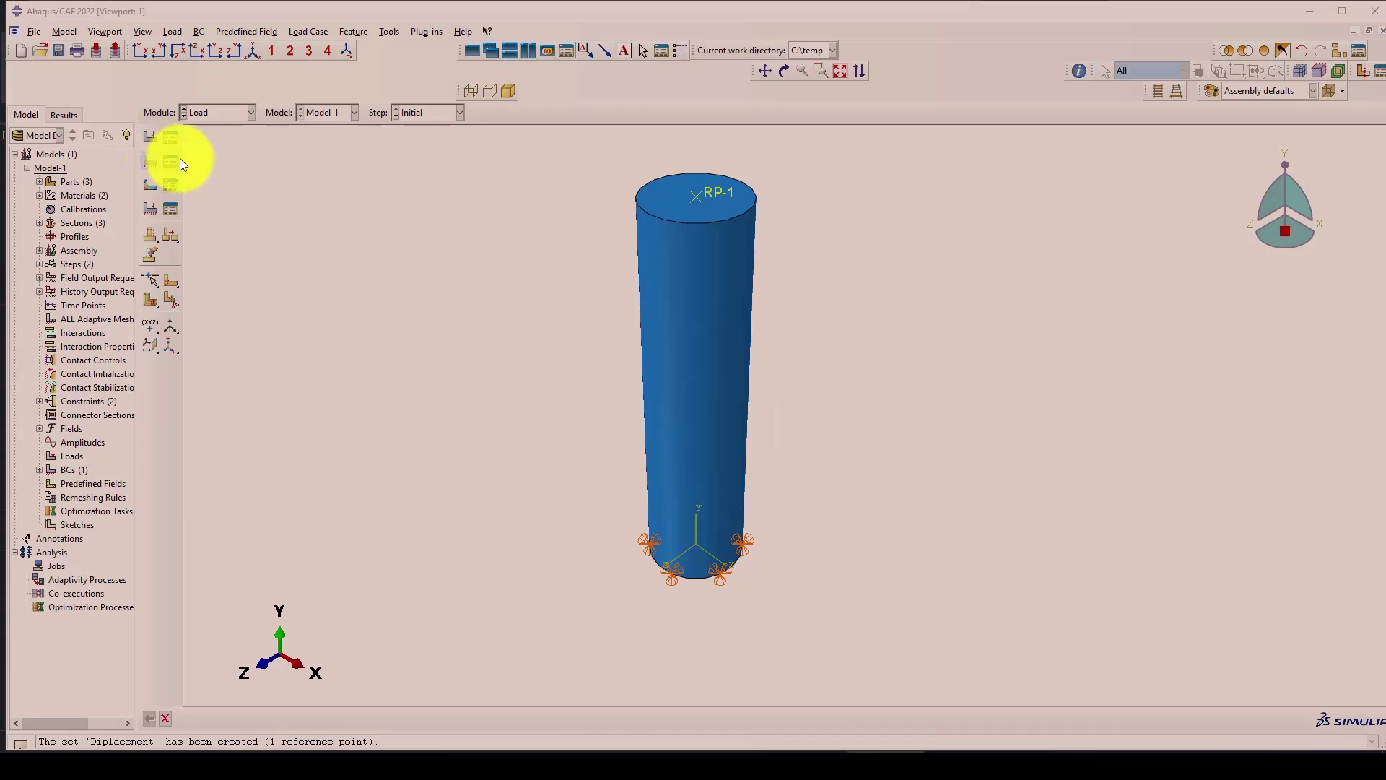
pyautogui.click(183, 284)
pyautogui.click(172, 310)
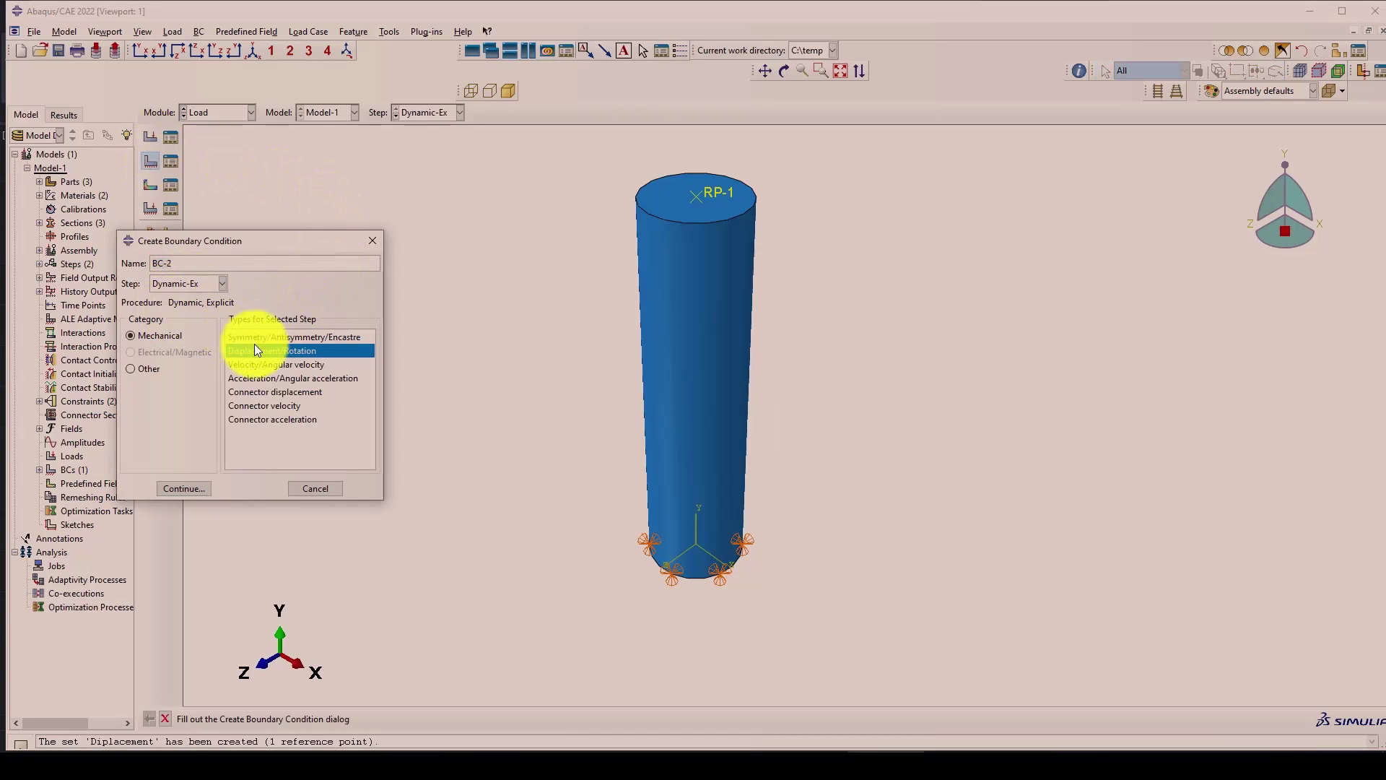
pyautogui.click(181, 488)
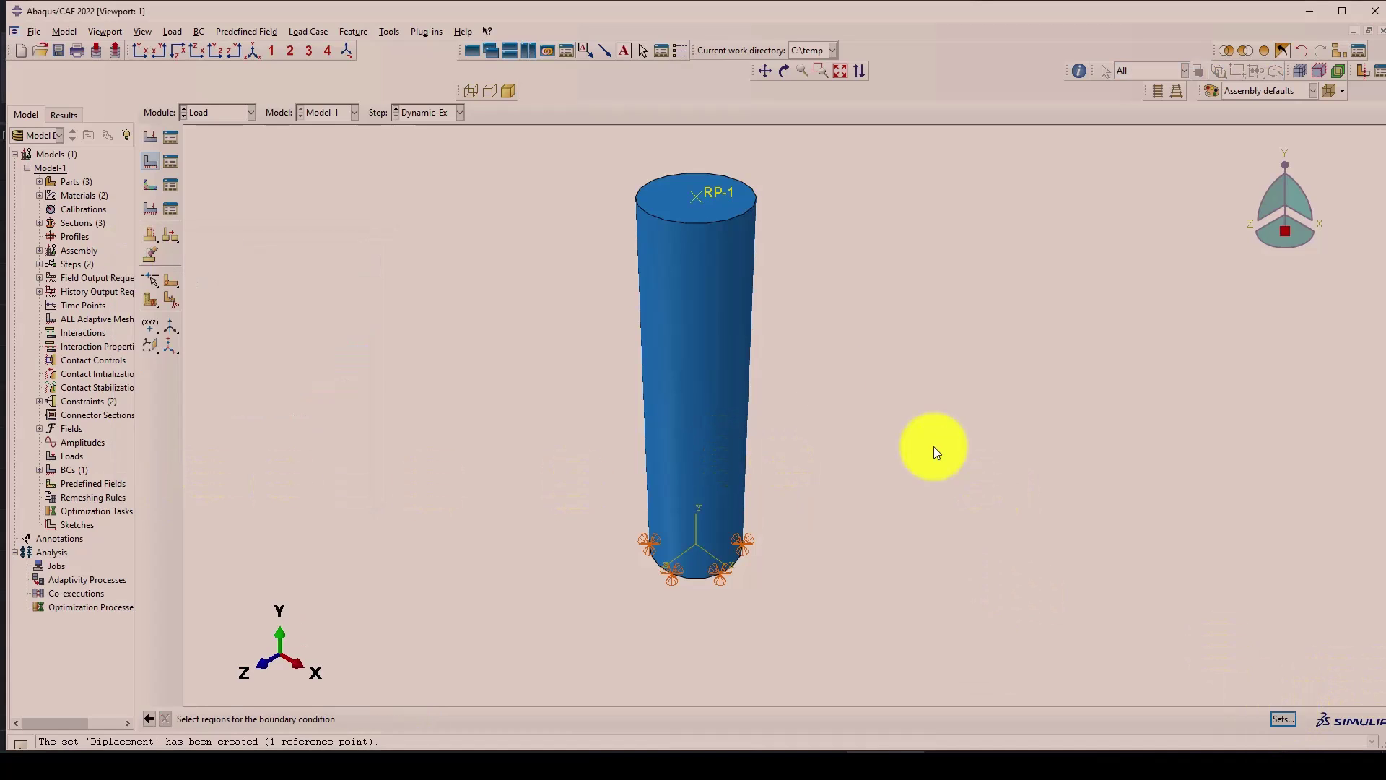
pyautogui.click(103, 254)
pyautogui.click(126, 606)
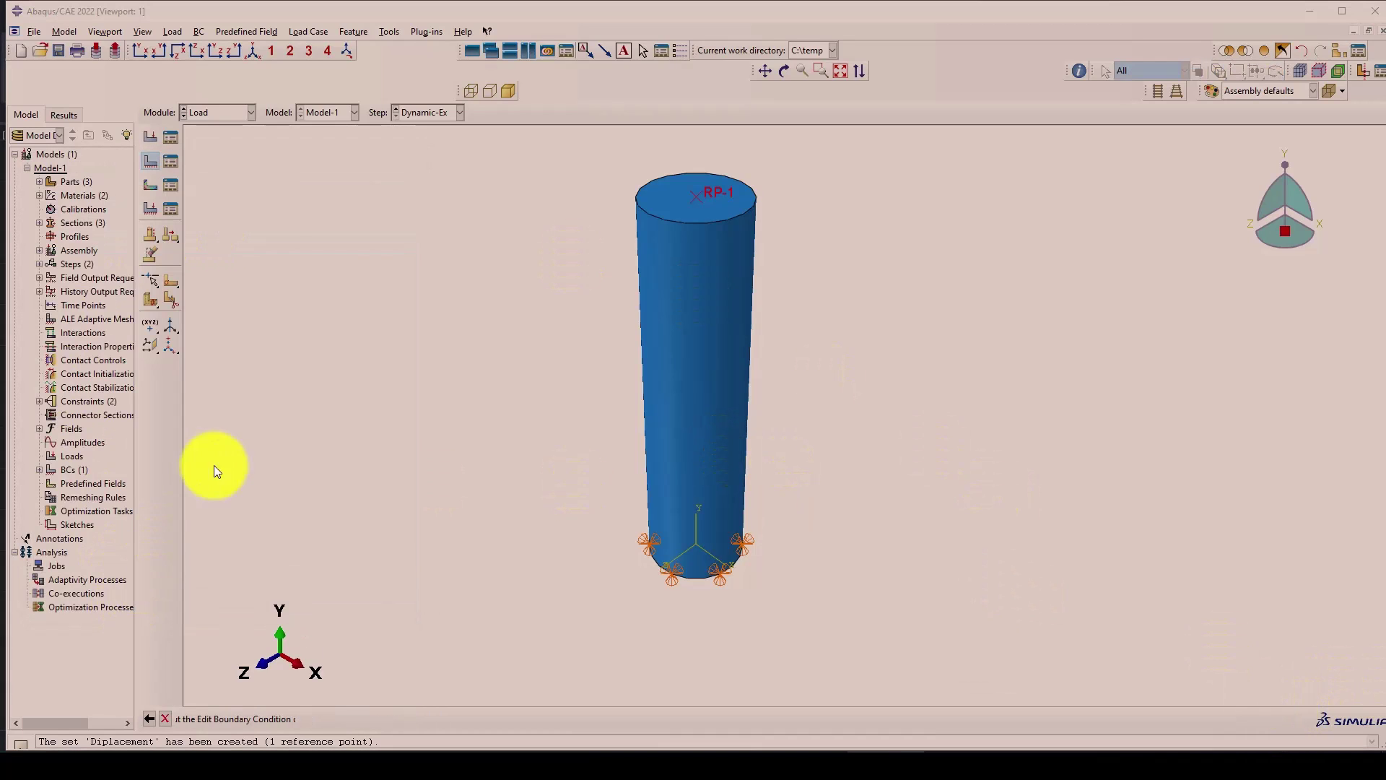
# Prescribe U1 = 0, U2 = -10 and U3 = 0 for the top reference point's boundary condition.
pyautogui.click(280, 337)
pyautogui.click(280, 356)
pyautogui.click(278, 375)
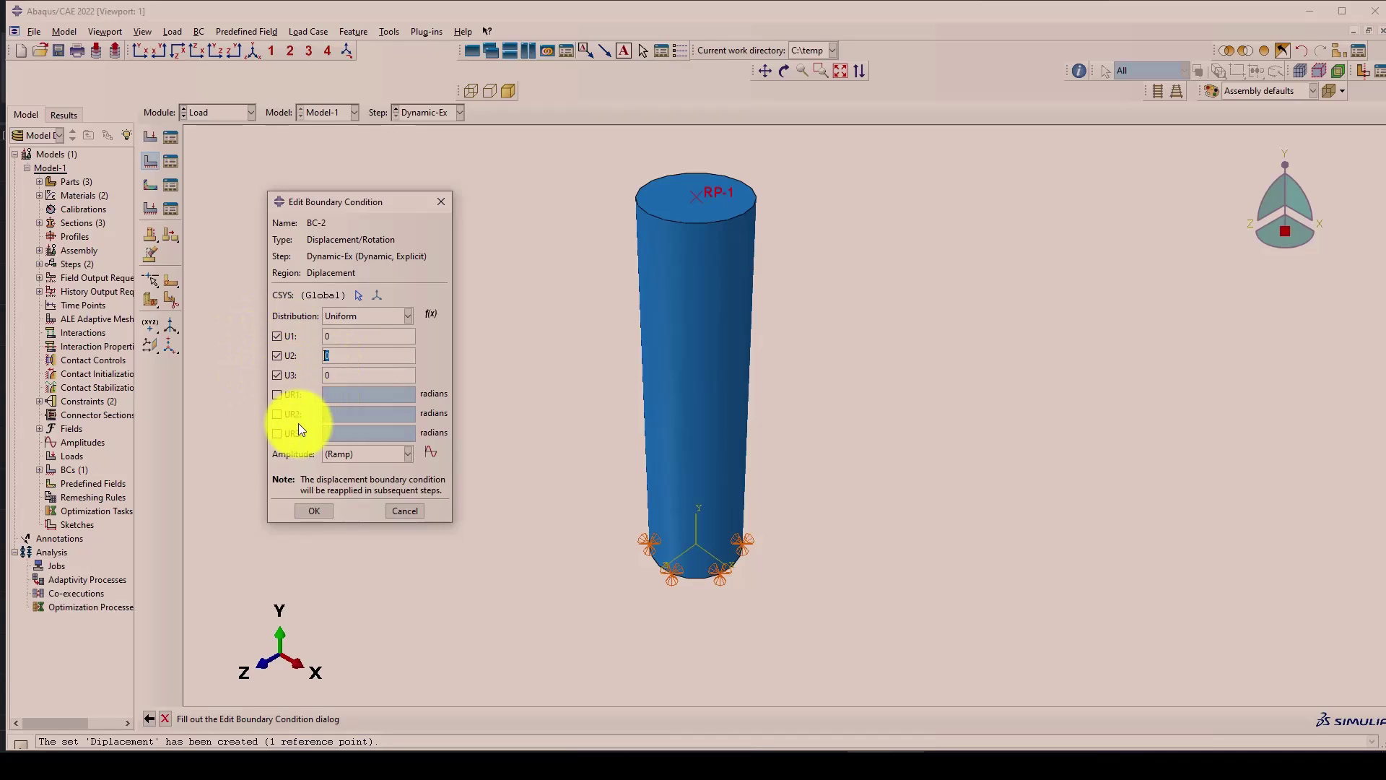
pyautogui.press('BackSpace')
pyautogui.write('-10')
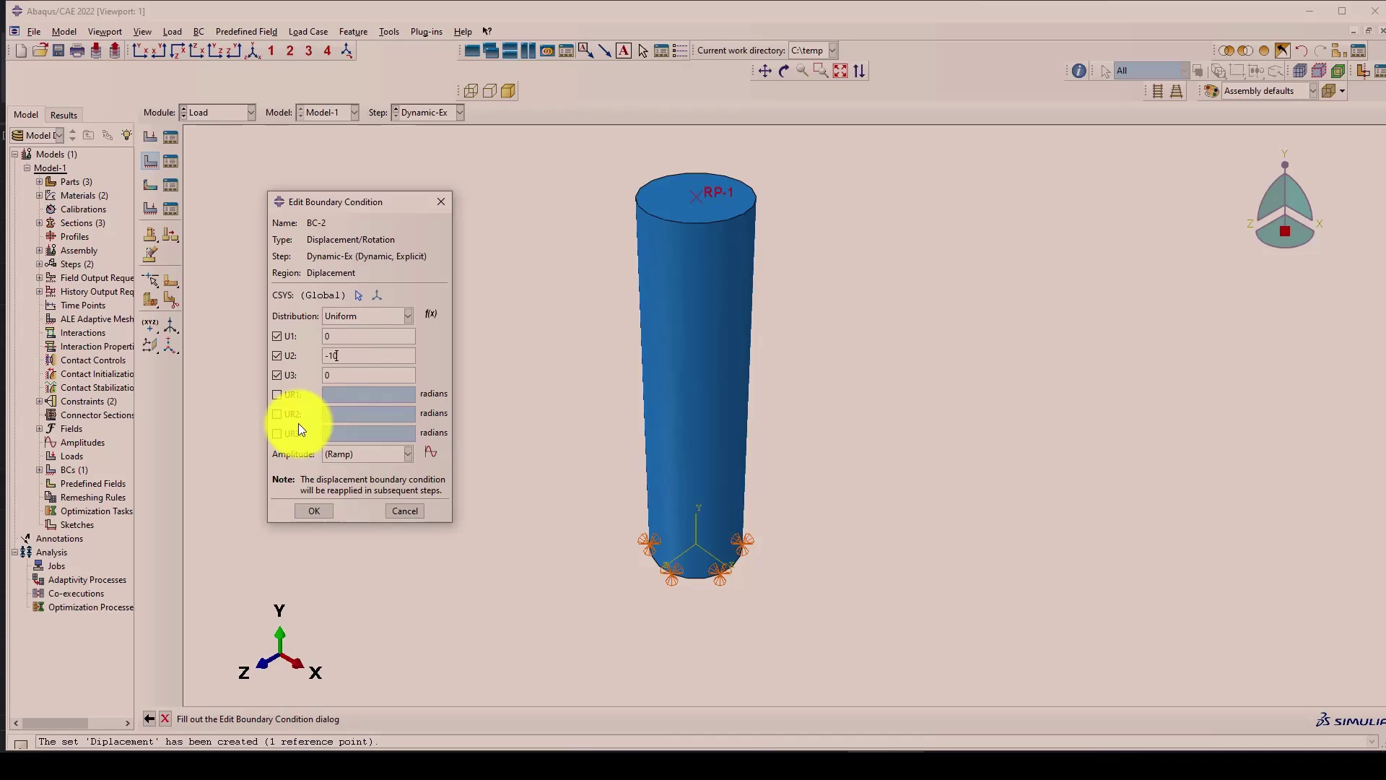
# Create a tabular amplitude for the displacement boundary condition, entering the time and amplitude pairs 0, 0 and 1, 1.
pyautogui.click(308, 511)
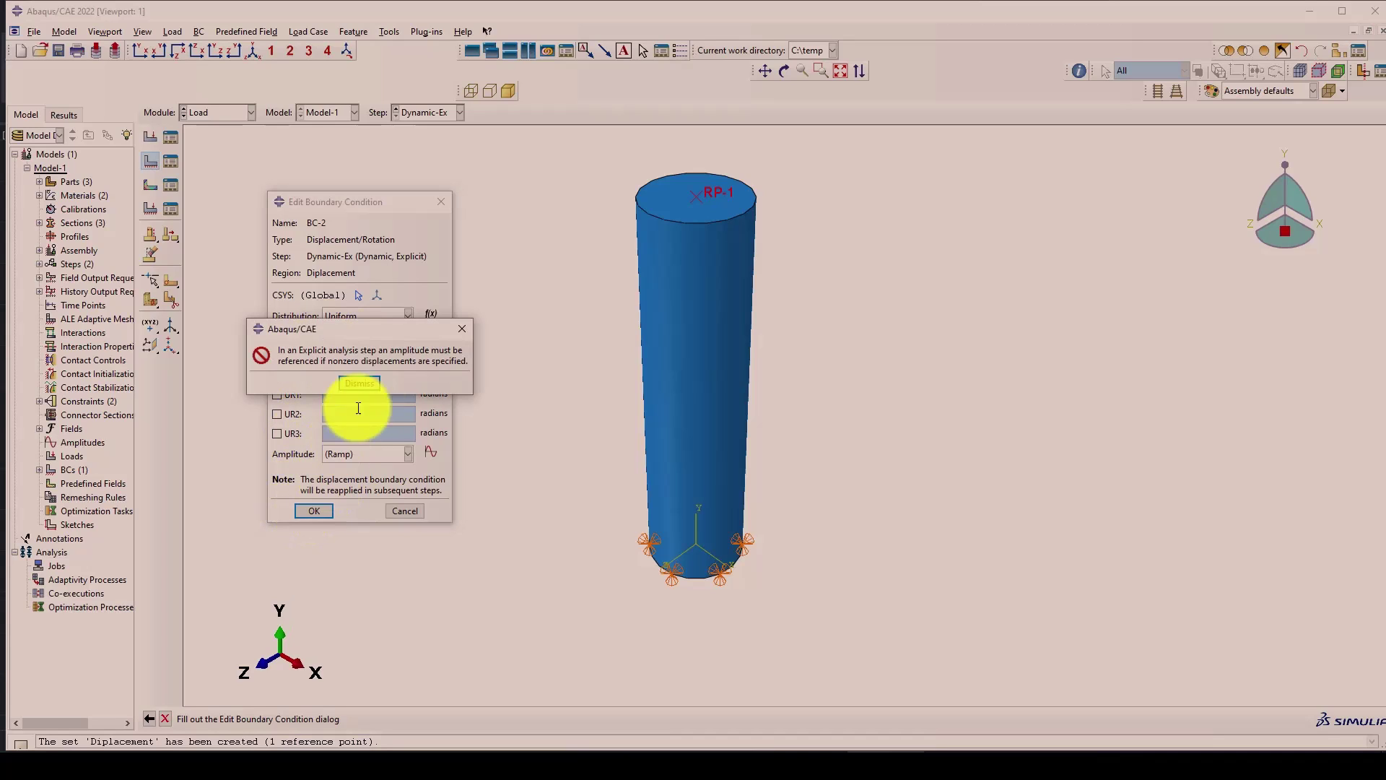
pyautogui.click(359, 383)
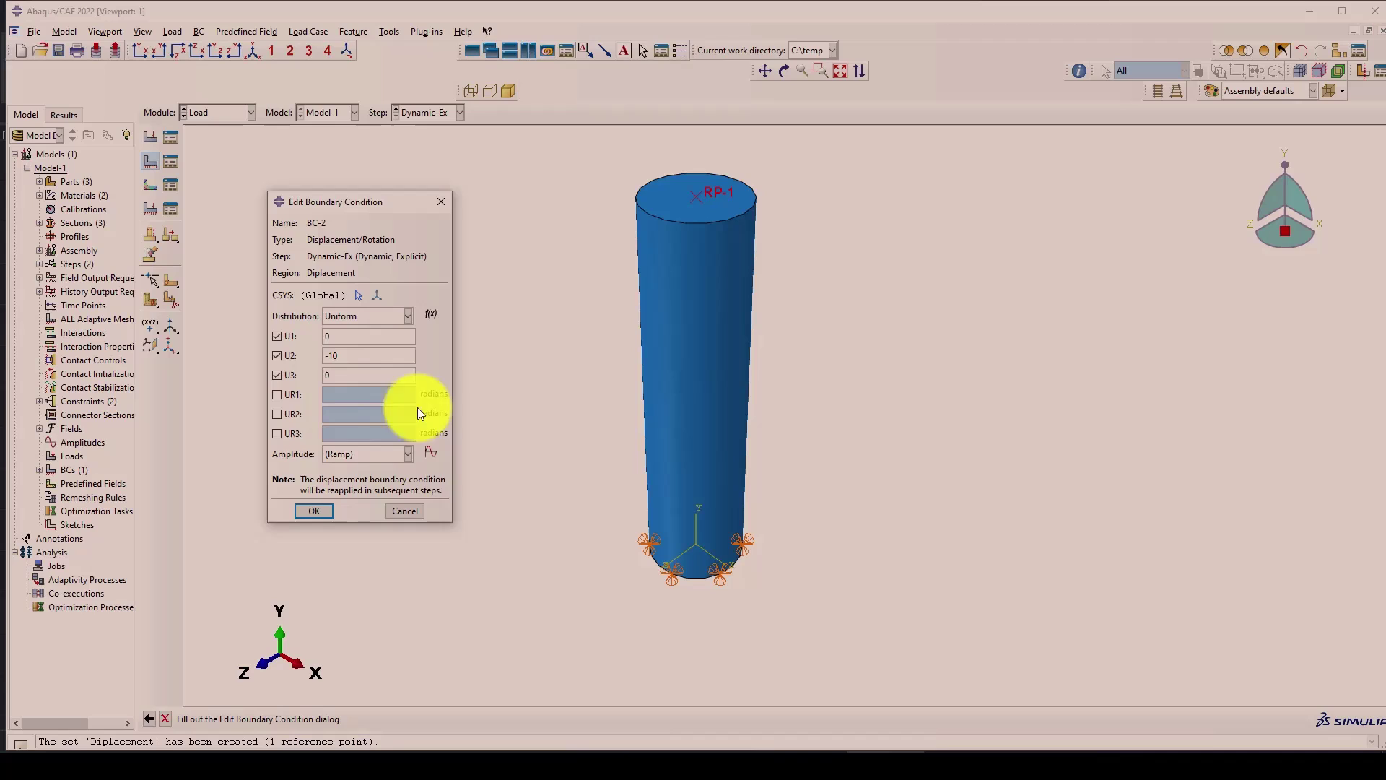
pyautogui.click(428, 450)
pyautogui.click(474, 468)
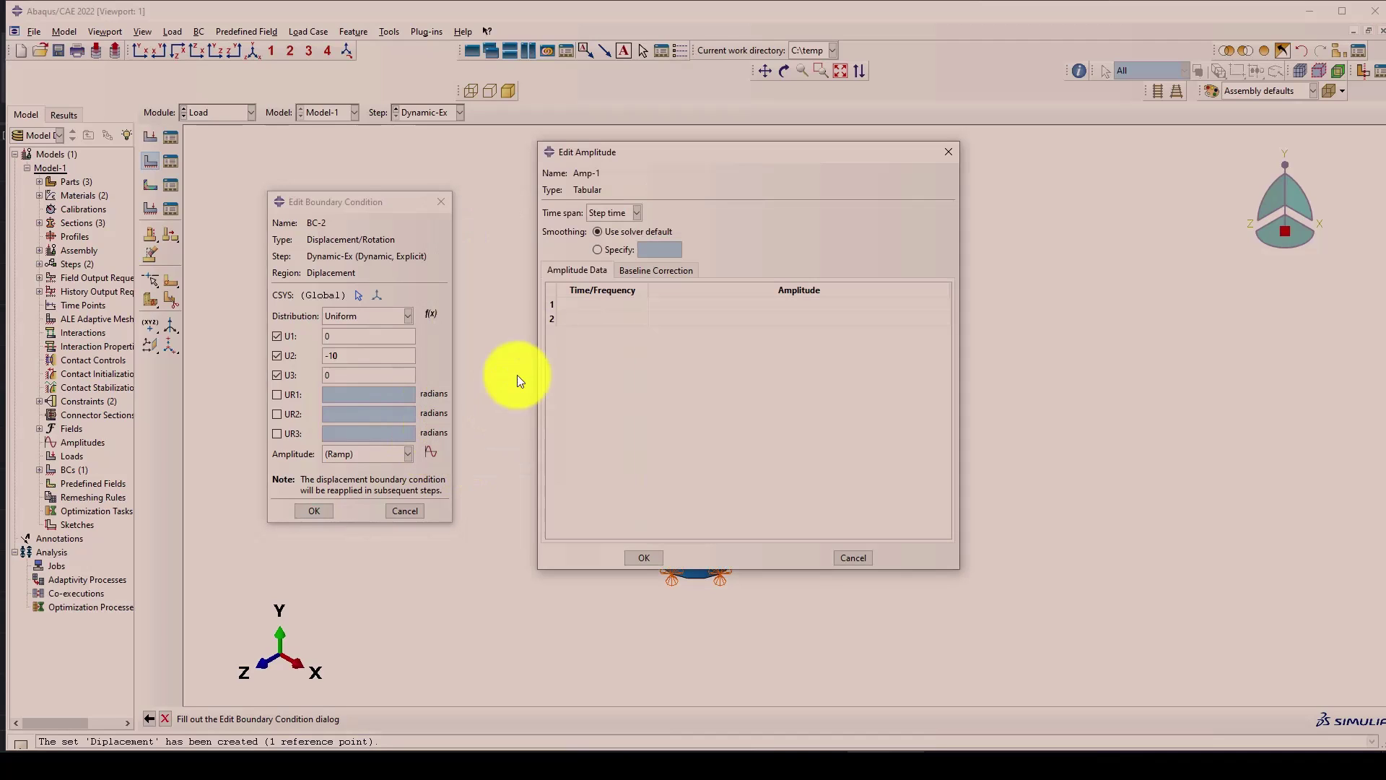
pyautogui.click(612, 299)
pyautogui.write('0')
pyautogui.click(704, 306)
pyautogui.write('0')
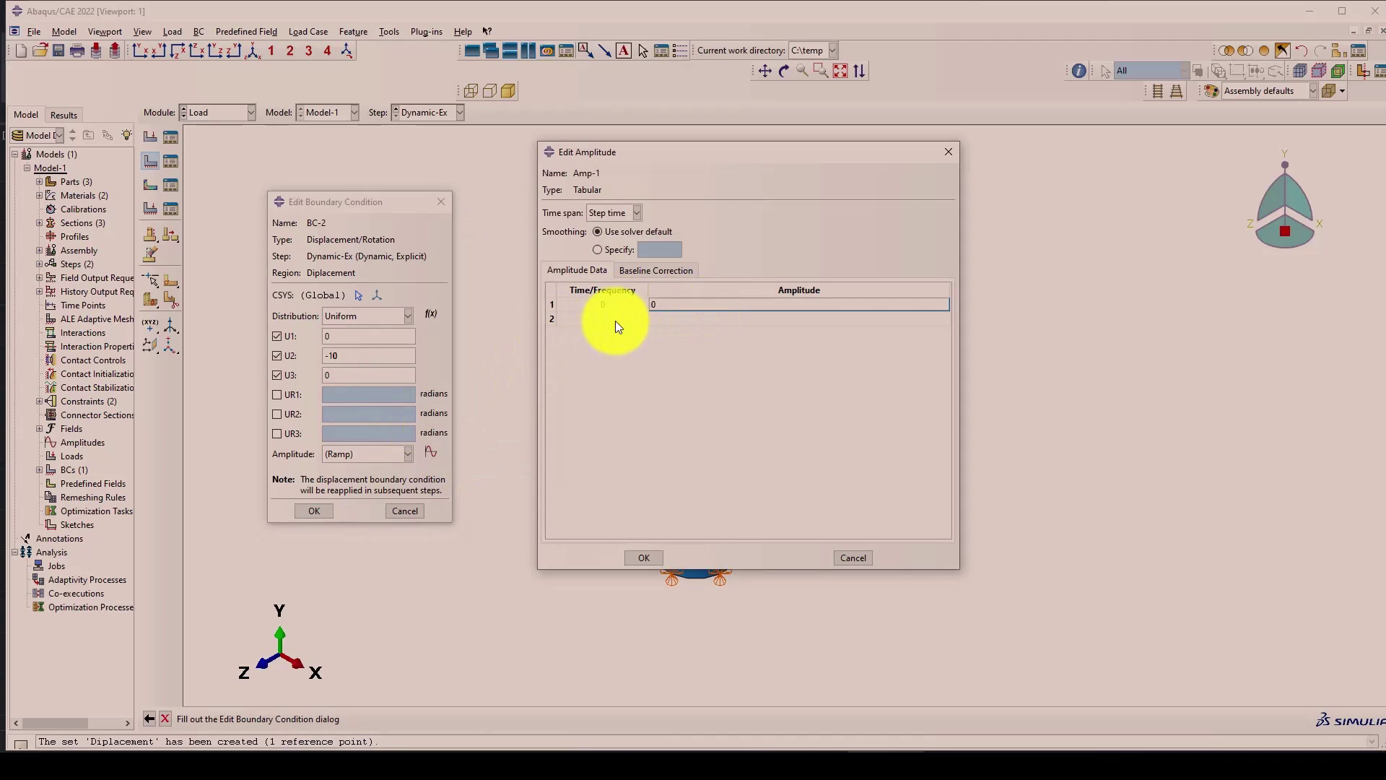
pyautogui.click(615, 321)
pyautogui.write('1')
pyautogui.click(675, 318)
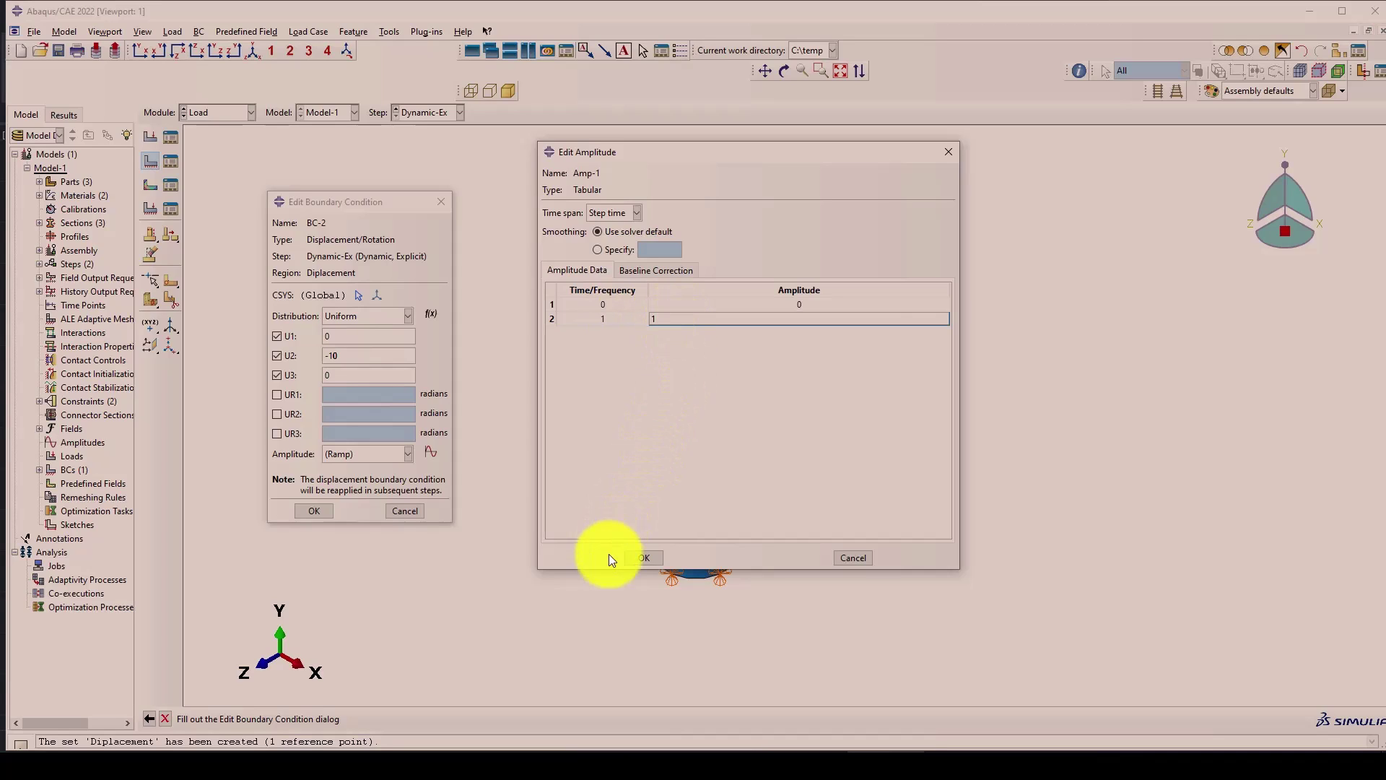
pyautogui.write('1')
pyautogui.click(642, 557)
# Set the second time value of the amplitude table to 10, then finish the displacement boundary condition using this amplitude.
pyautogui.click(608, 320)
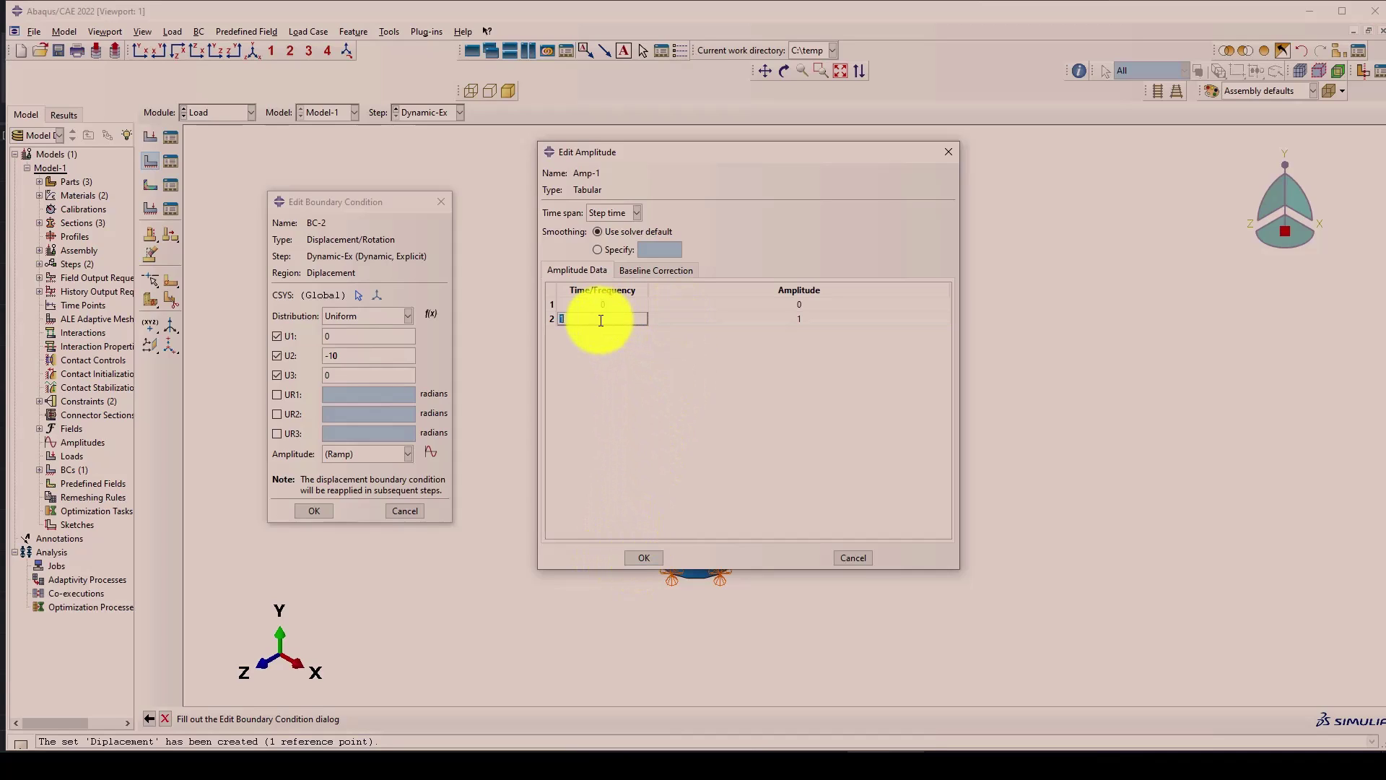
pyautogui.write('0')
pyautogui.click(691, 318)
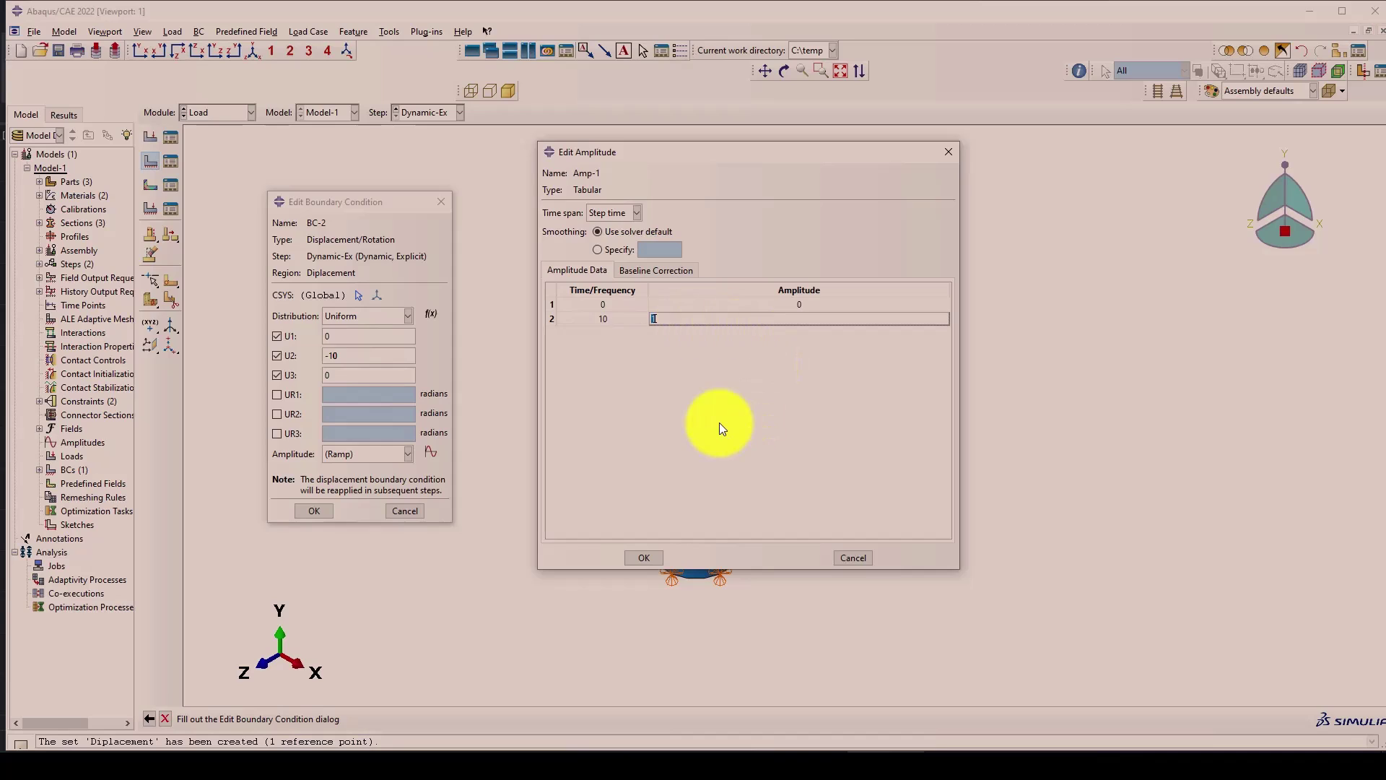
pyautogui.click(639, 559)
pyautogui.click(331, 505)
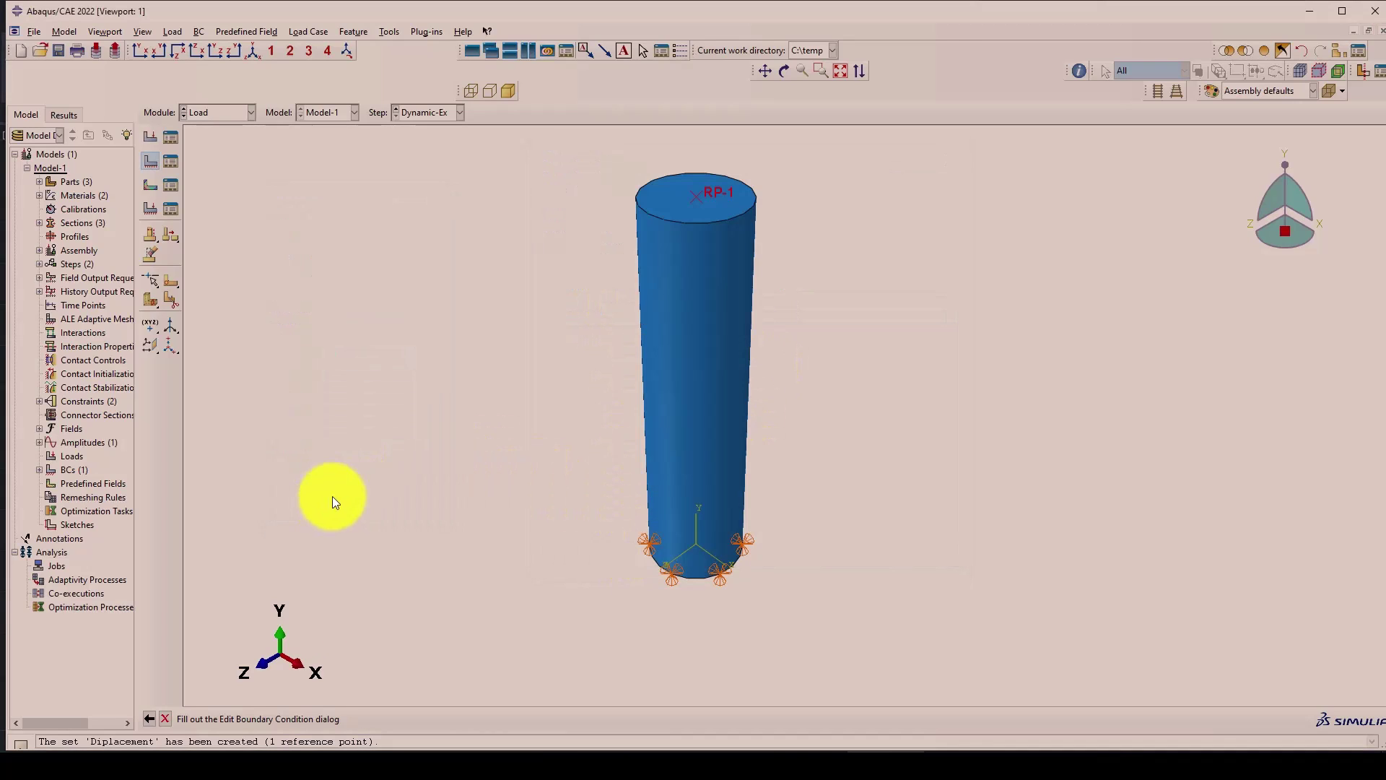
pyautogui.scroll(2, 666, 237)
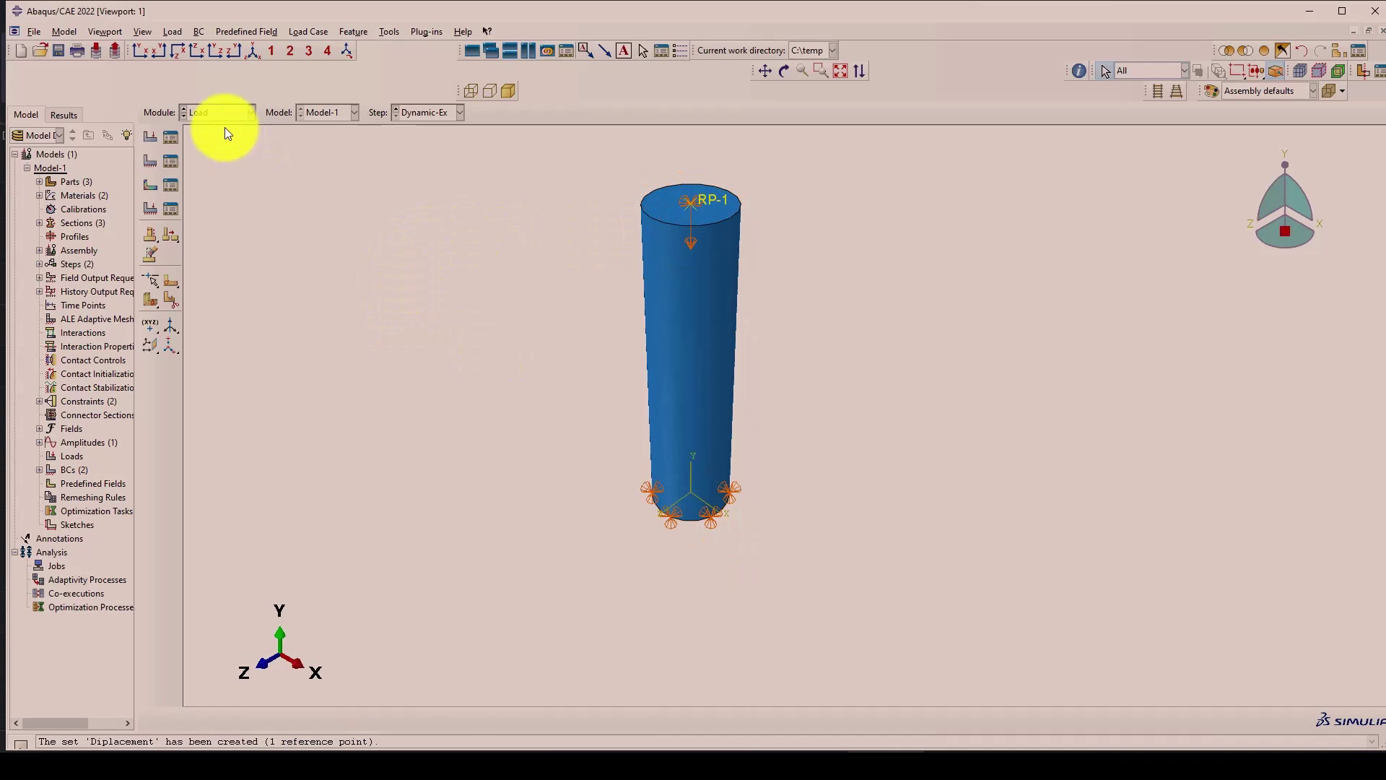
# Switch to the Mesh module and work on the Circle-Column part instead of the assembly.
pyautogui.click(210, 115)
pyautogui.click(219, 211)
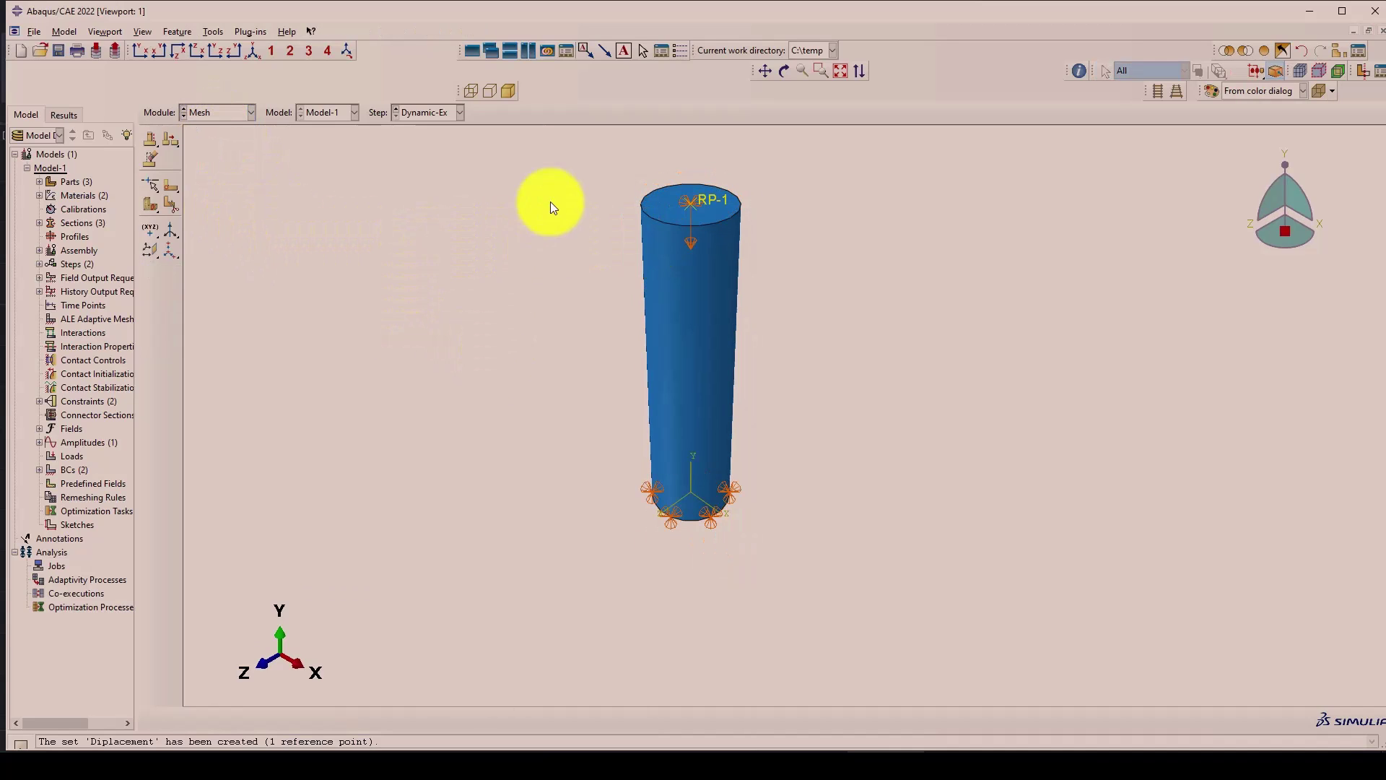
pyautogui.click(470, 112)
pyautogui.scroll(1, 715, 312)
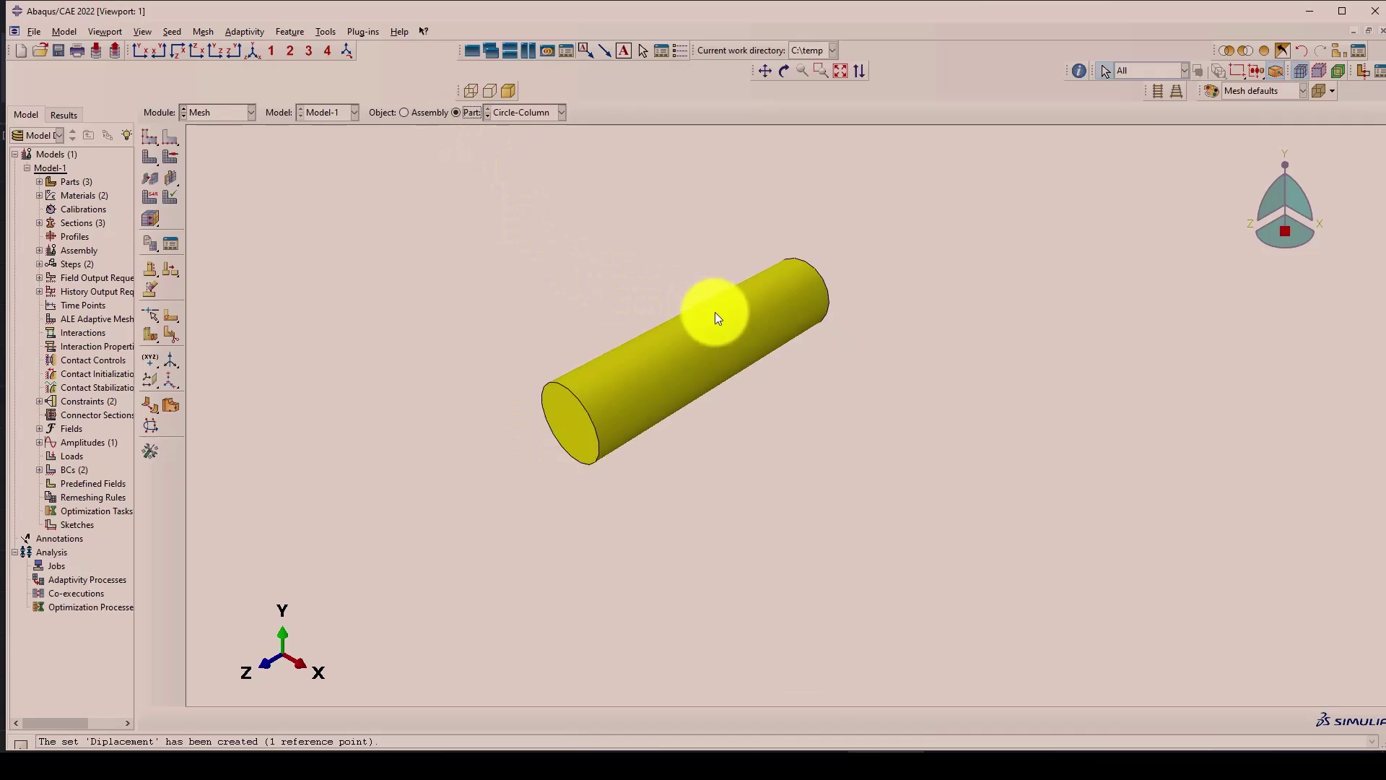
pyautogui.scroll(-3, 581, 420)
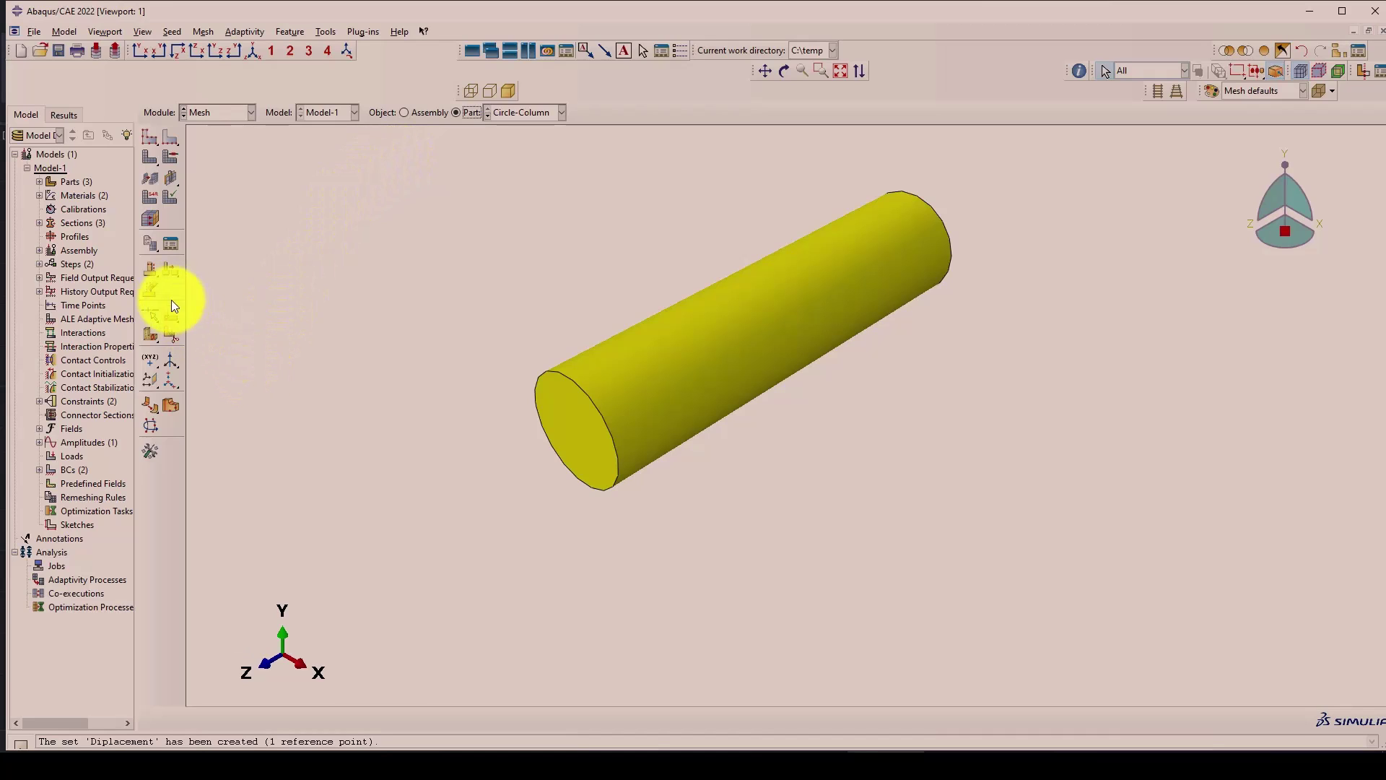
# Partition the column cell lengthwise with a three-point plane through the end face's centre and opposite points on the column's edges.
pyautogui.click(238, 112)
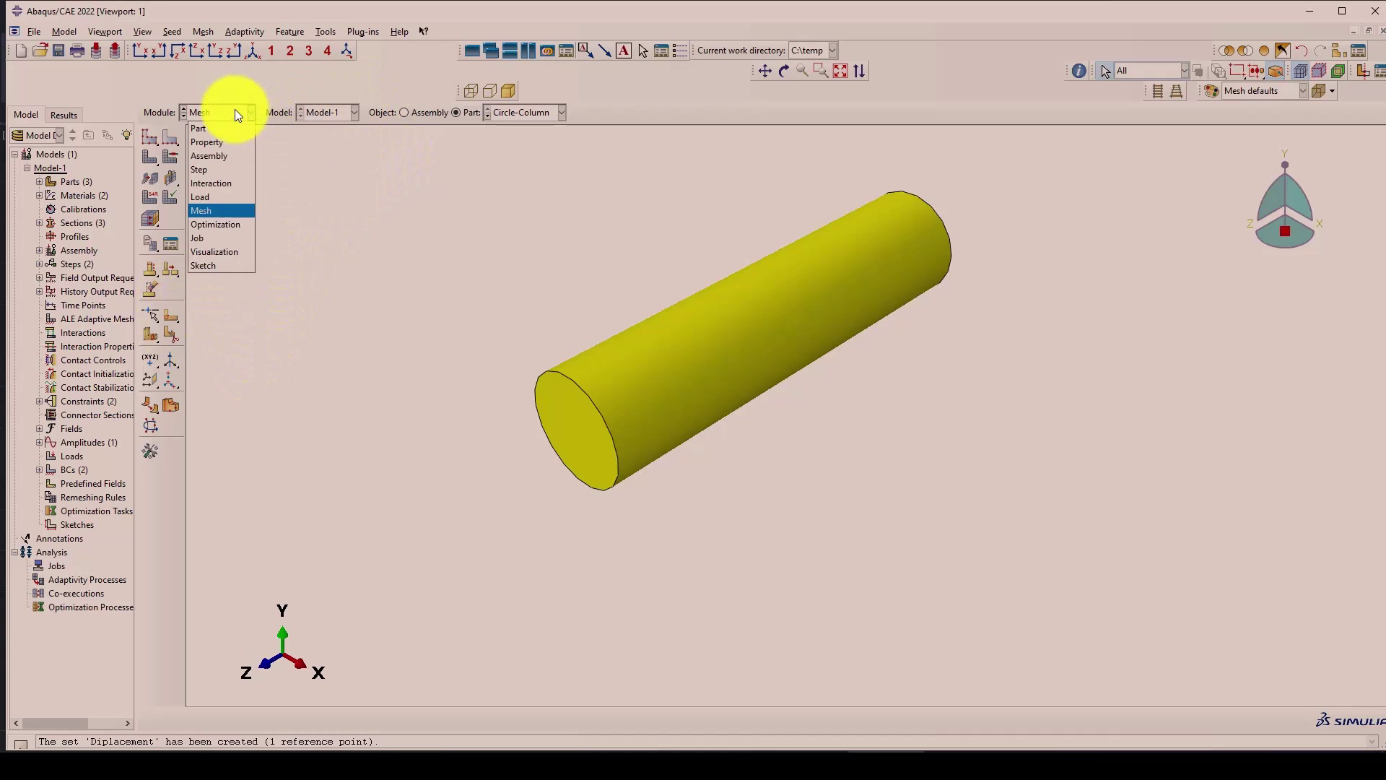
pyautogui.click(232, 104)
pyautogui.click(149, 333)
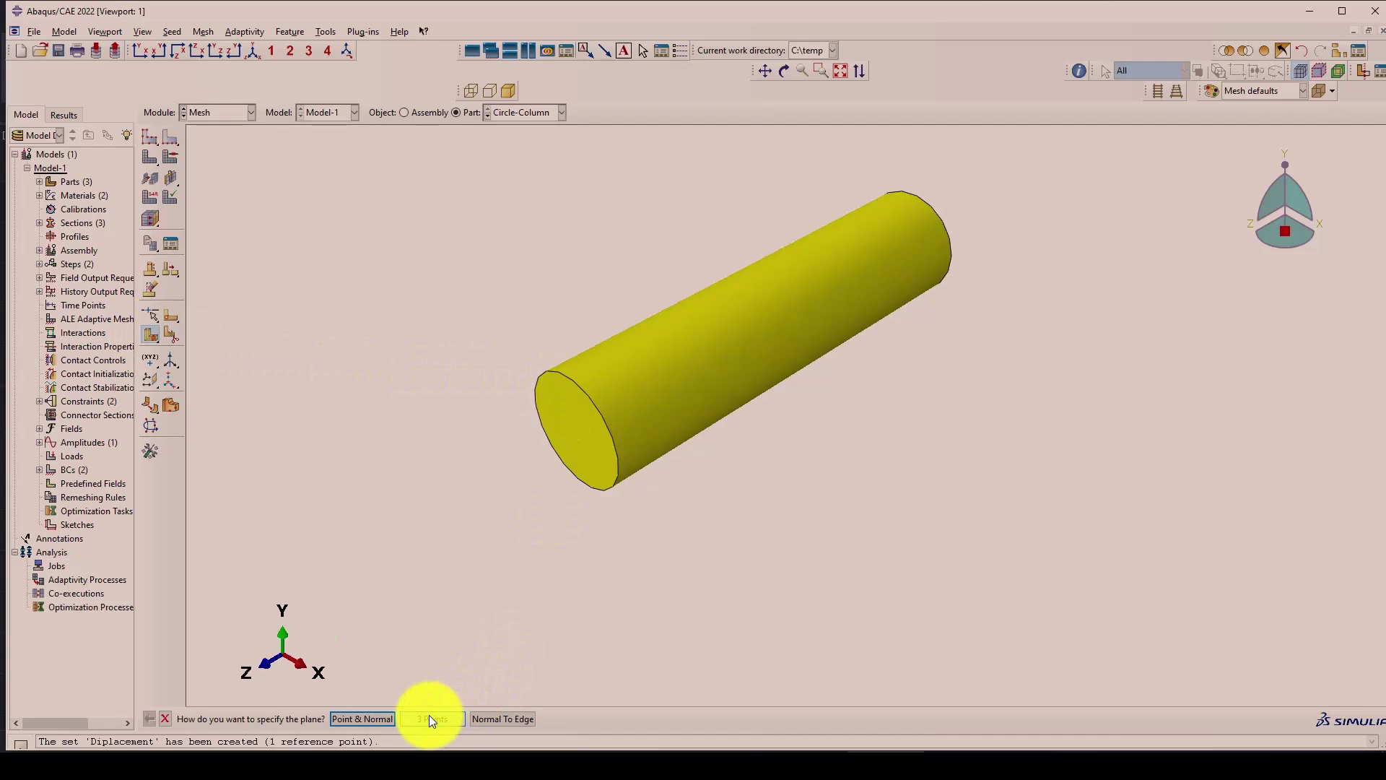
pyautogui.click(408, 718)
pyautogui.scroll(2, 556, 453)
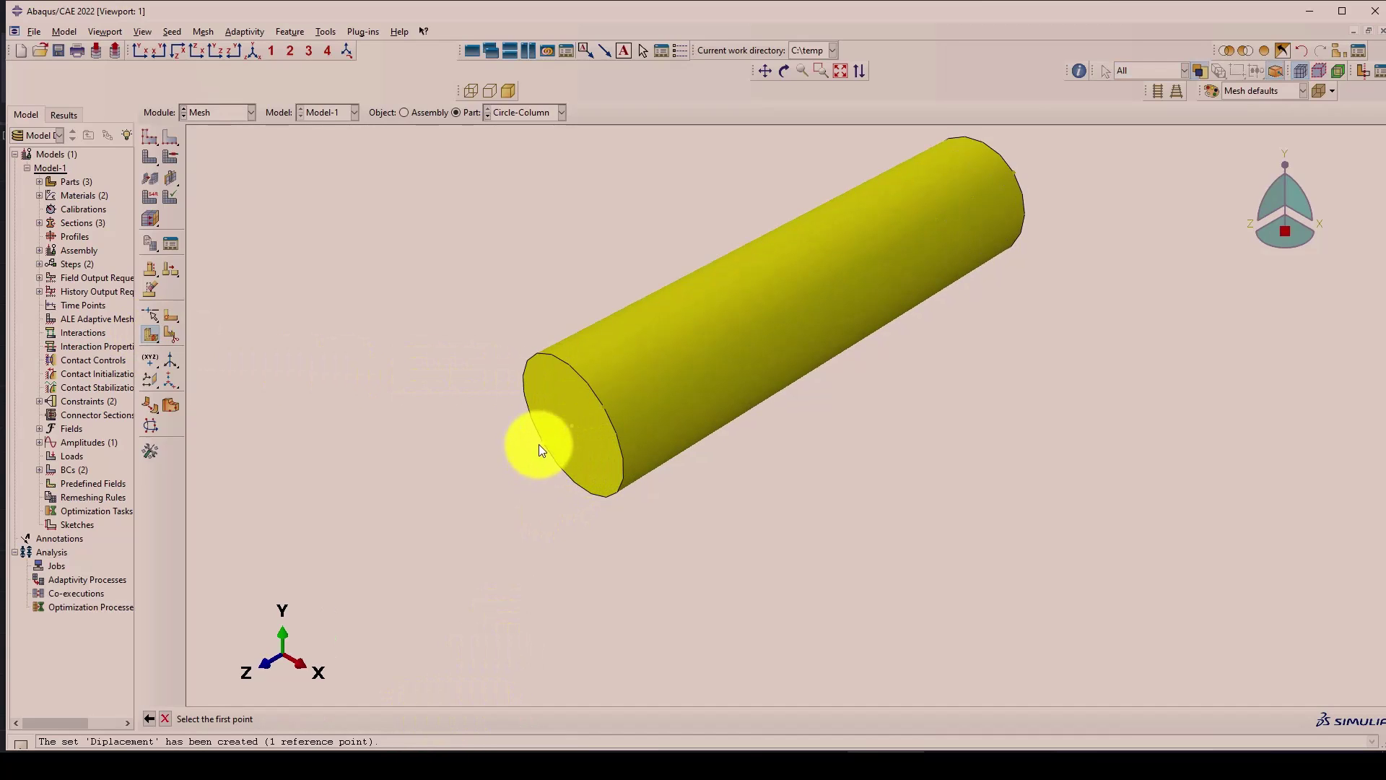
pyautogui.click(543, 444)
pyautogui.click(573, 426)
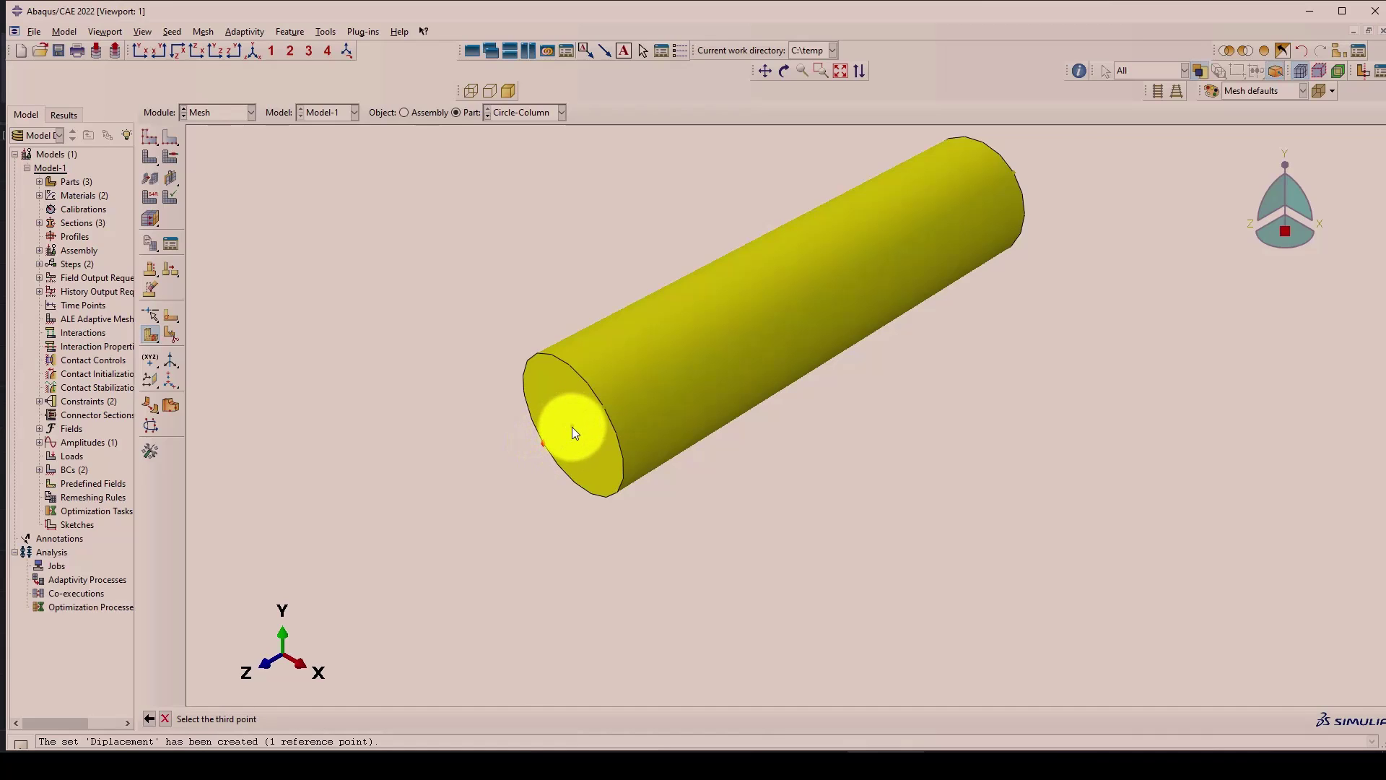
pyautogui.click(1014, 175)
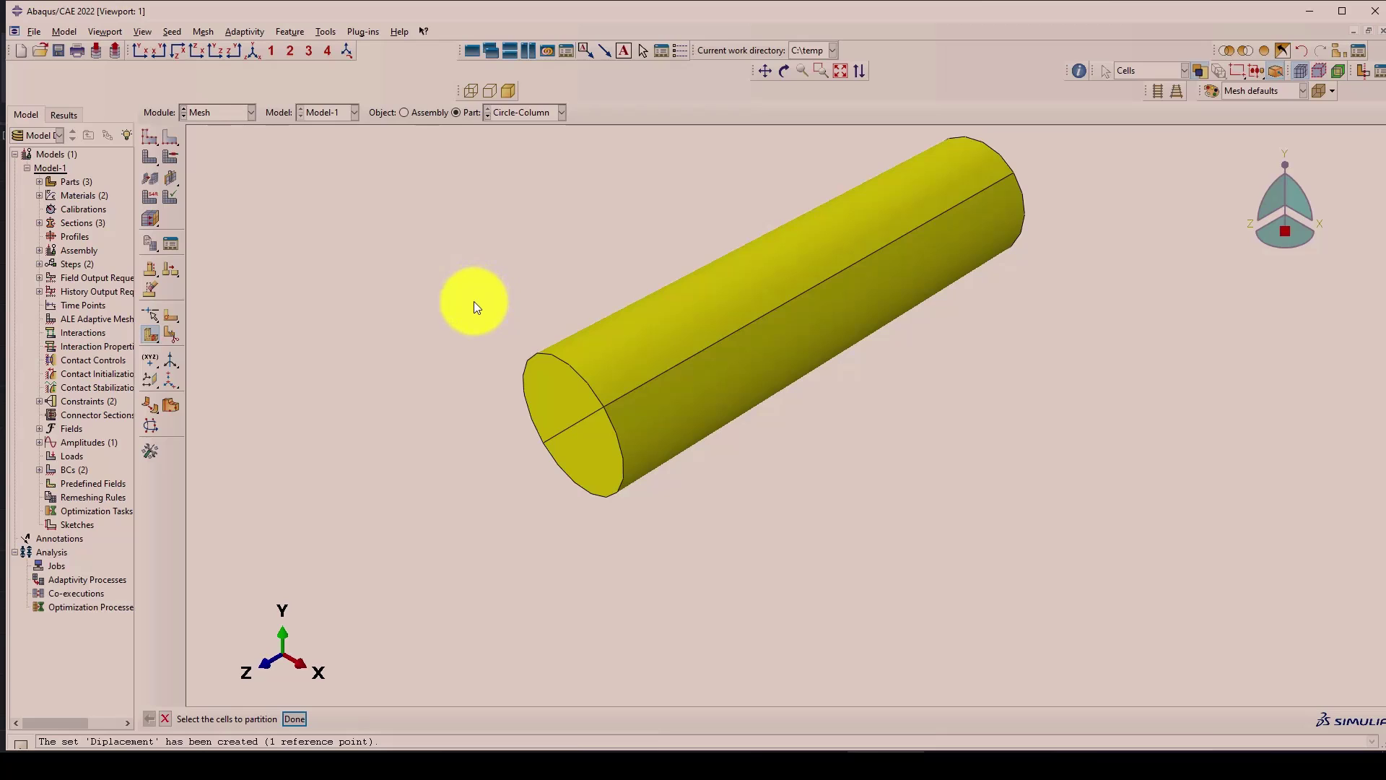
# Partition both column halves with a second lengthwise three-point plane through the centre, crosswise to the first, to get four quarters.
pyautogui.click(683, 367)
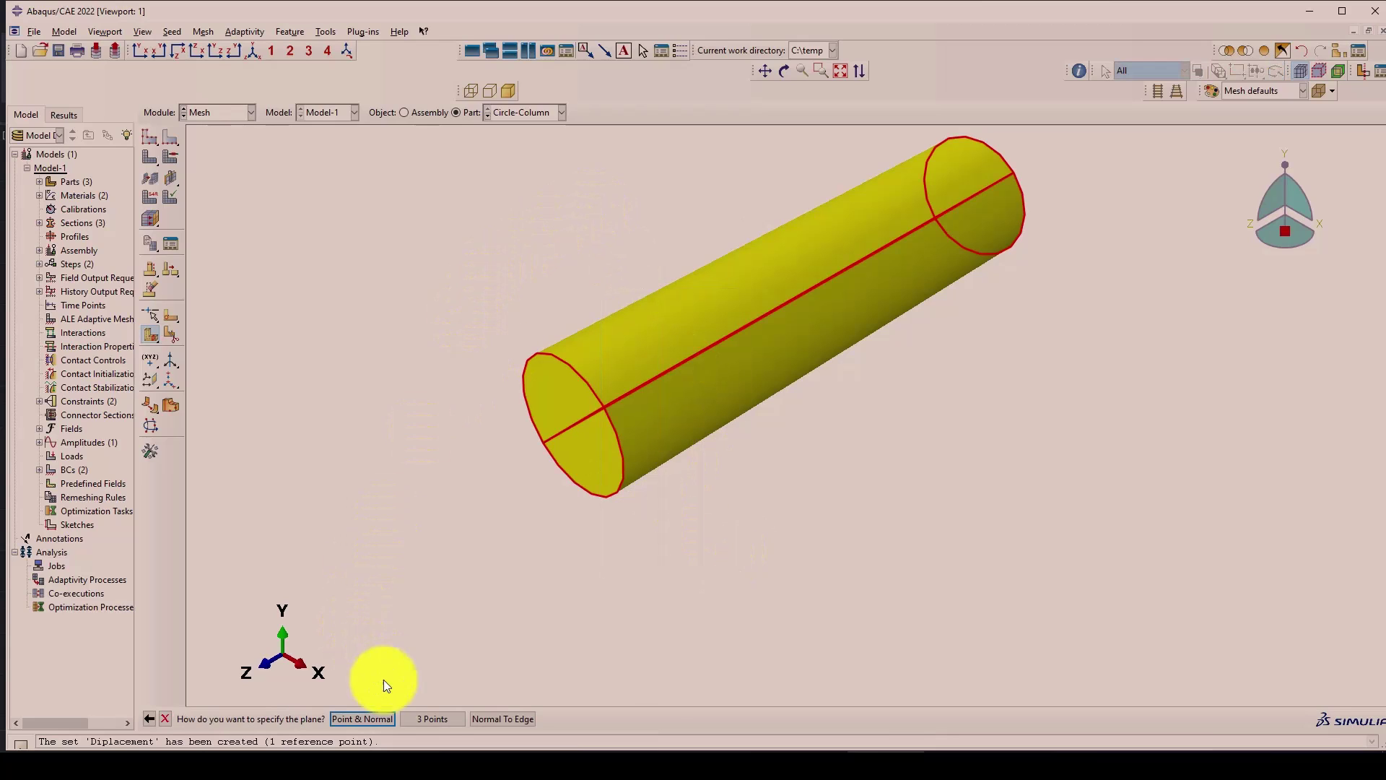
pyautogui.click(420, 713)
pyautogui.click(572, 427)
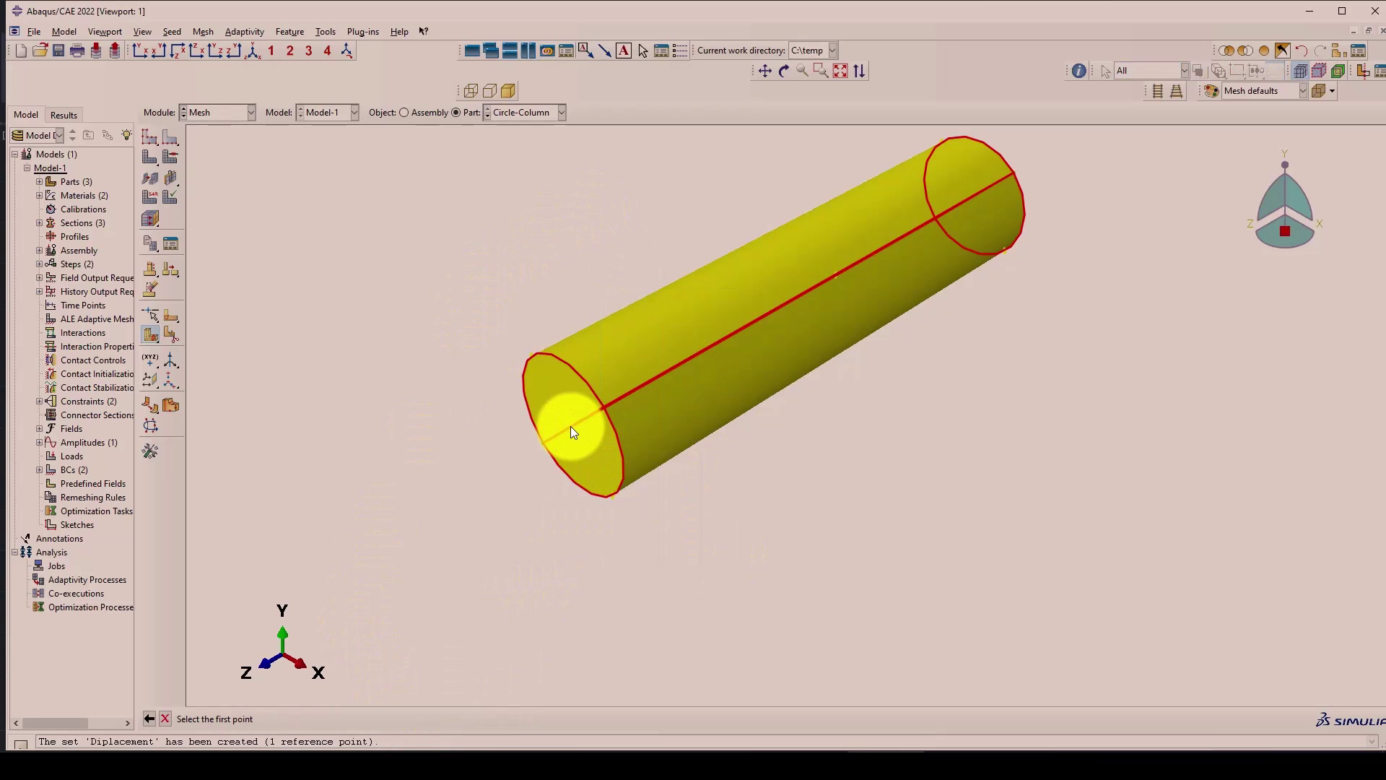
pyautogui.click(612, 495)
pyautogui.click(1006, 253)
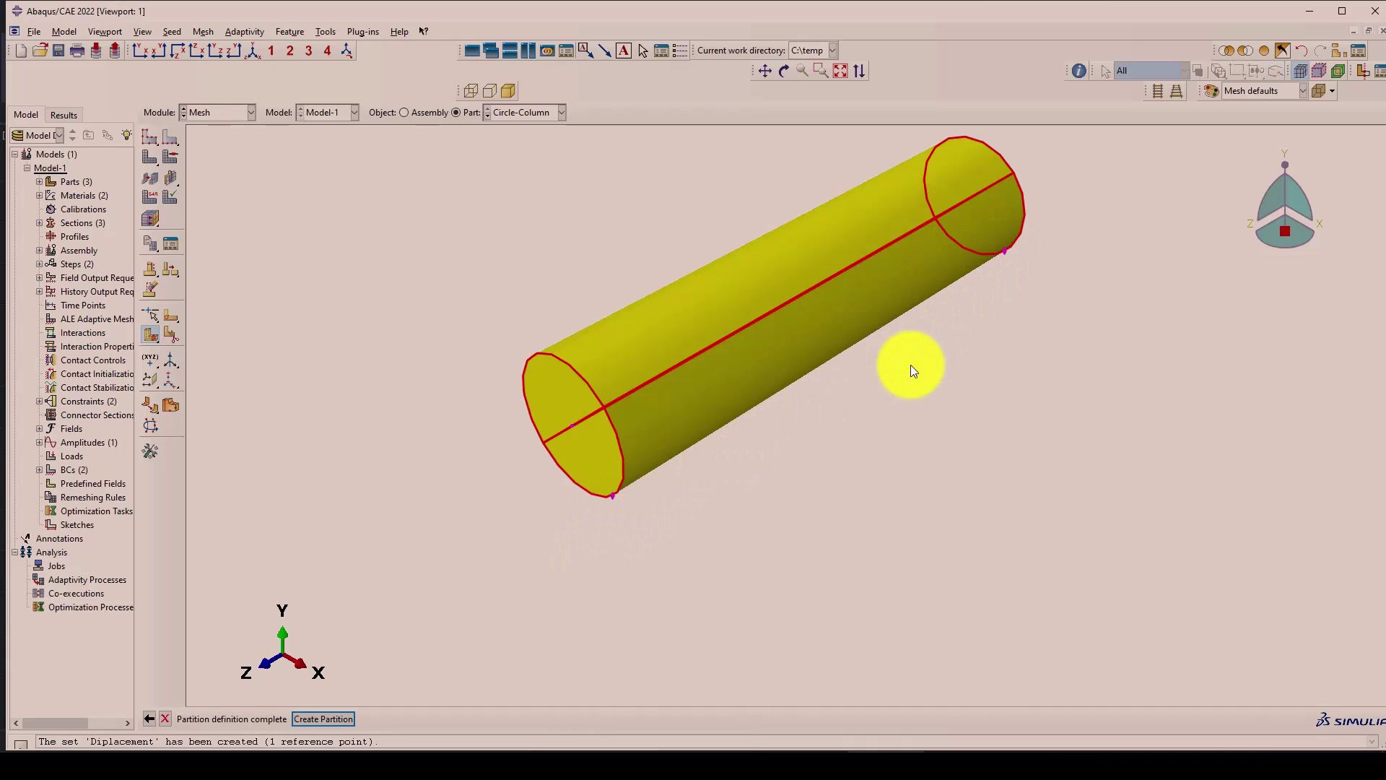
pyautogui.scroll(2, 445, 343)
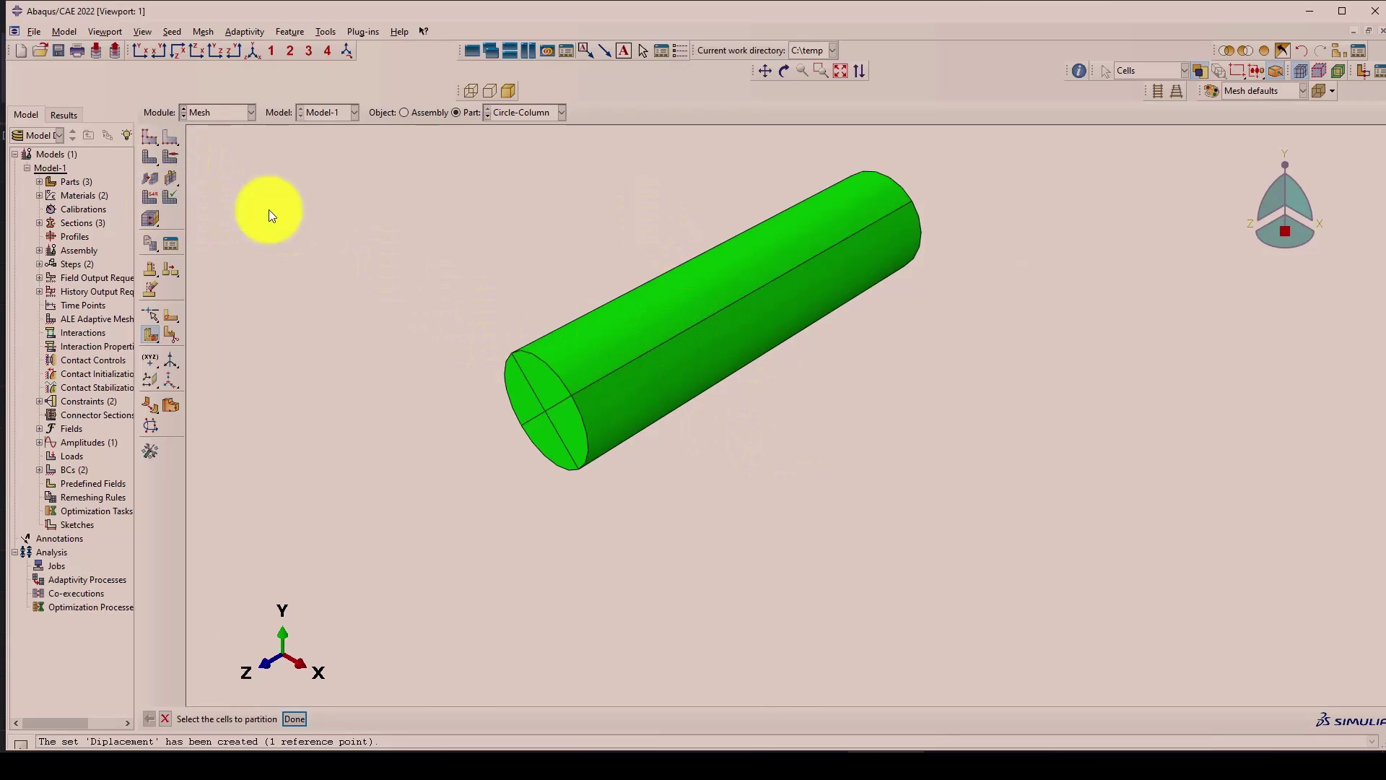
# Seed the Circle-Column part with an approximate global size of 100 and generate its mesh.
pyautogui.click(150, 136)
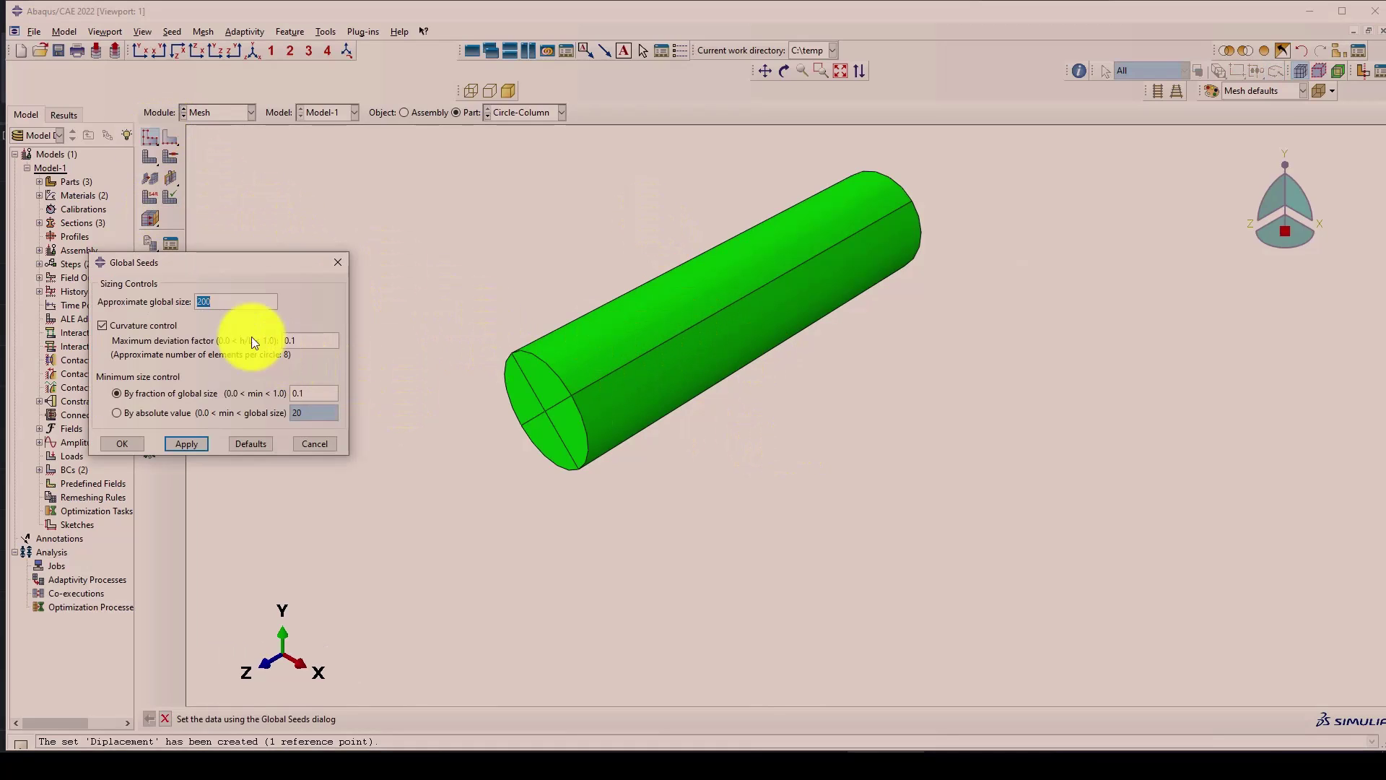
pyautogui.write('10')
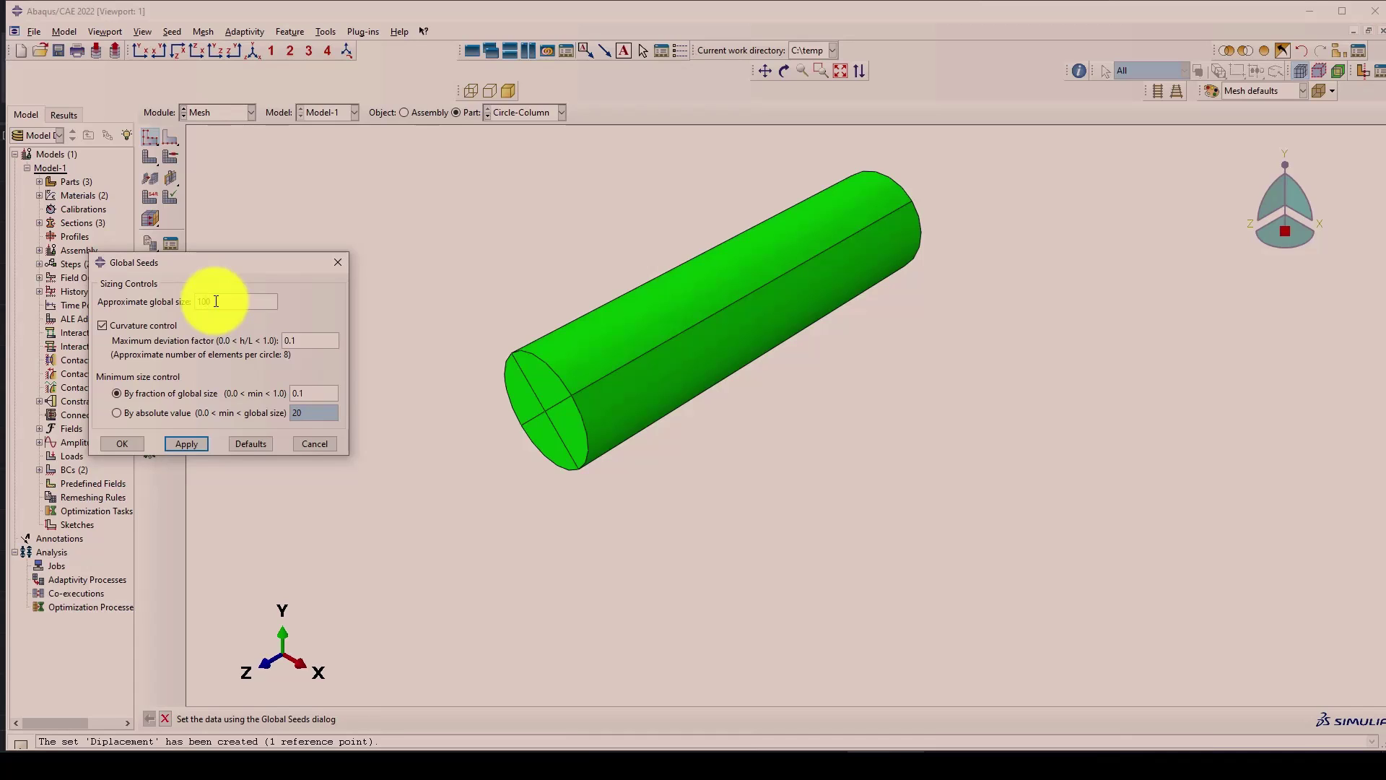
pyautogui.click(186, 444)
pyautogui.click(116, 445)
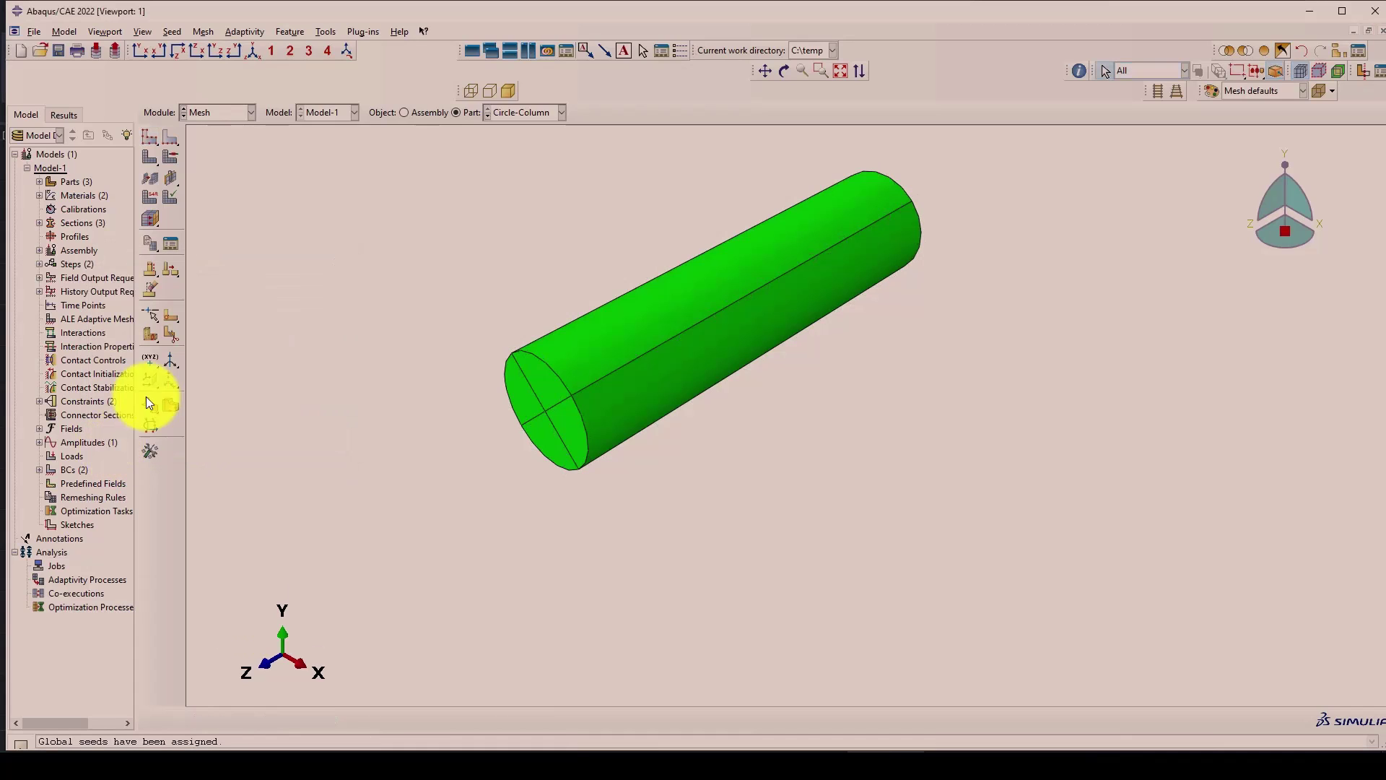
pyautogui.click(145, 156)
pyautogui.click(275, 719)
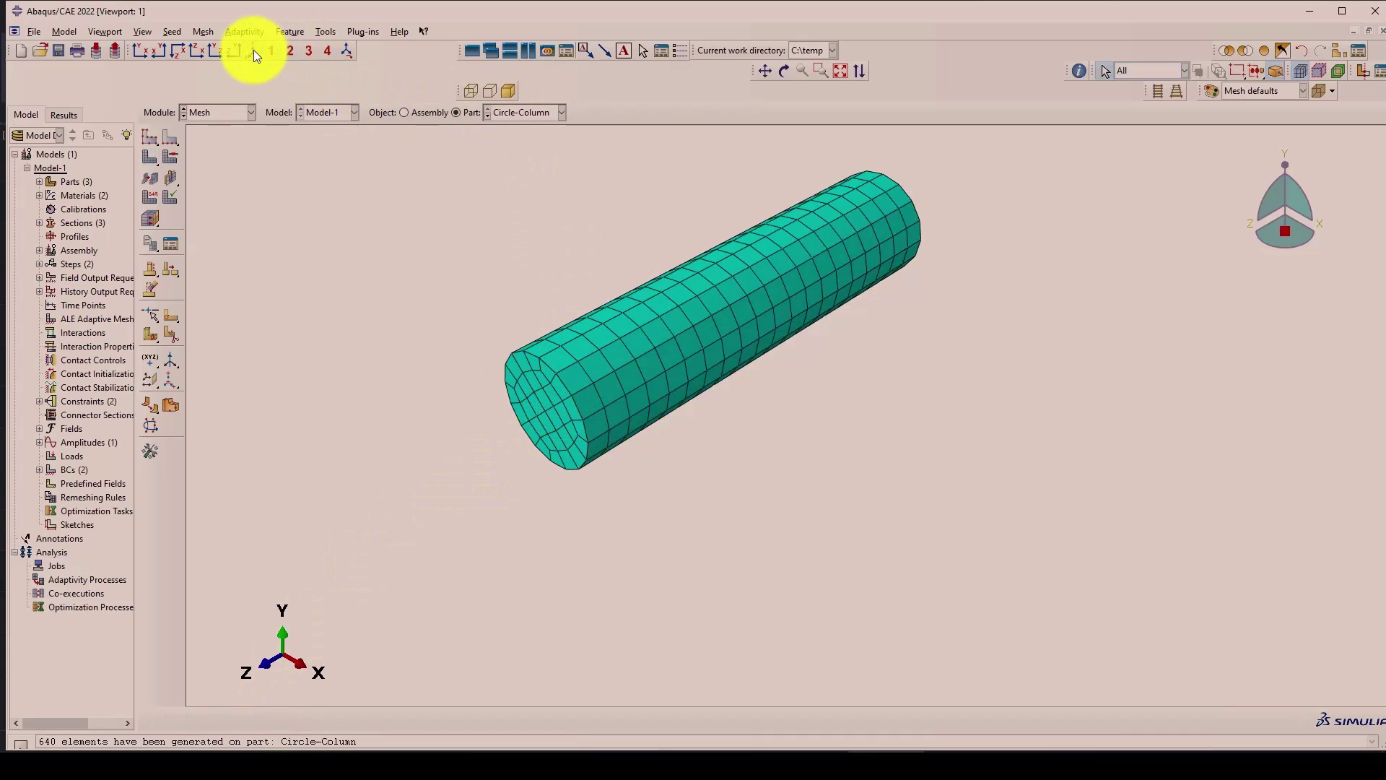
# Assign the Explicit library, linear 3D Stress element type to all cells of the column.
pyautogui.keyDown('ctrl'); pyautogui.keyDown('alt'); pyautogui.moveTo(511, 532); pyautogui.dragTo(728, 191); pyautogui.keyUp('alt'); pyautogui.keyUp('ctrl')
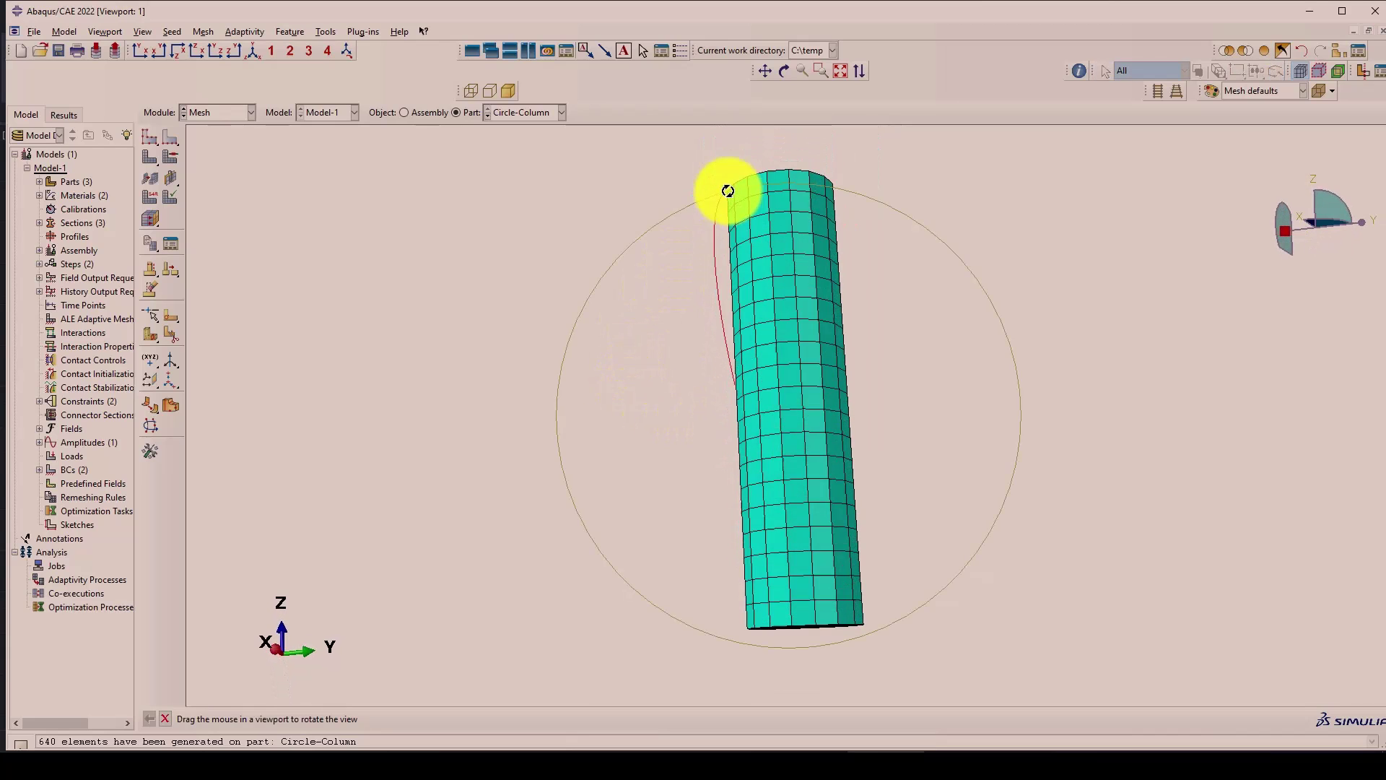
pyautogui.scroll(-2, 700, 390)
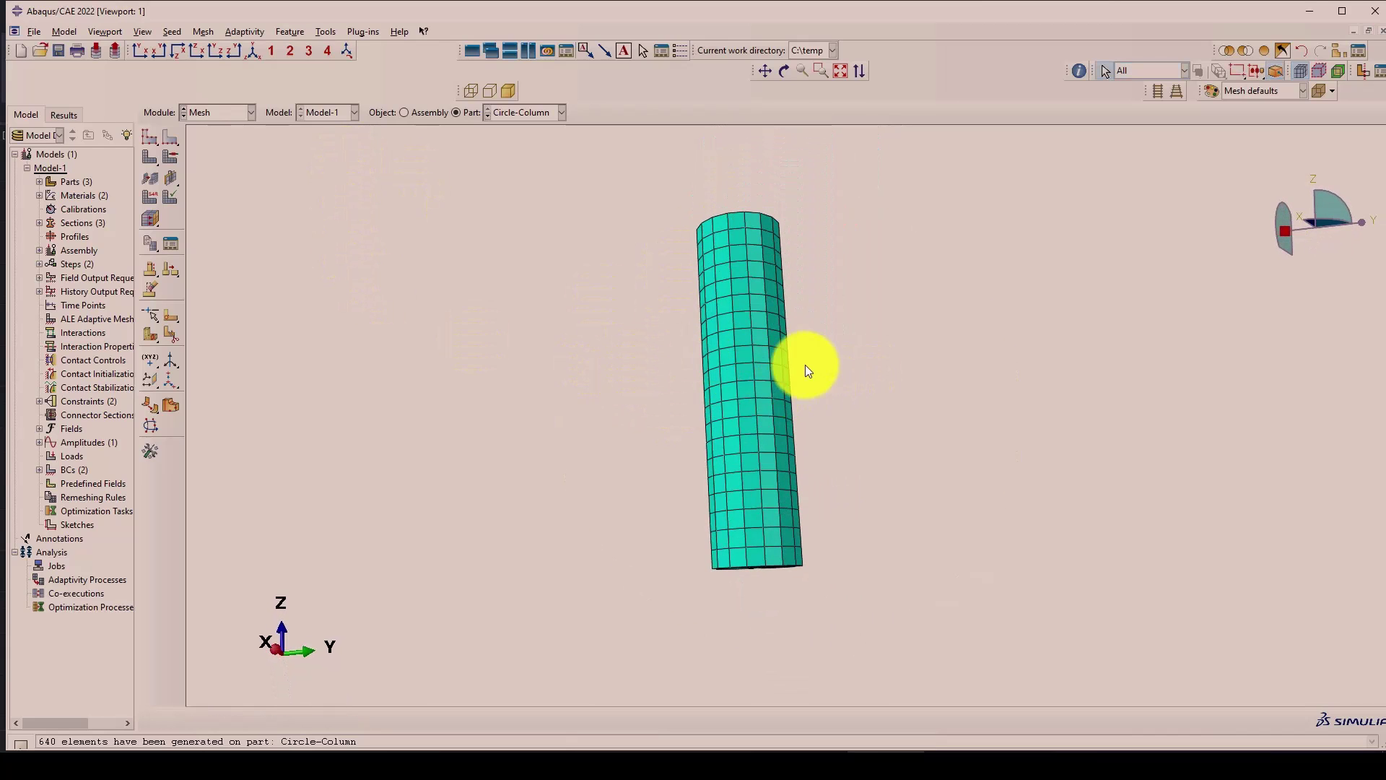
pyautogui.scroll(1, 769, 421)
pyautogui.keyDown('ctrl'); pyautogui.keyDown('alt'); pyautogui.moveTo(789, 433); pyautogui.dragTo(591, 570); pyautogui.keyUp('alt'); pyautogui.keyUp('ctrl')
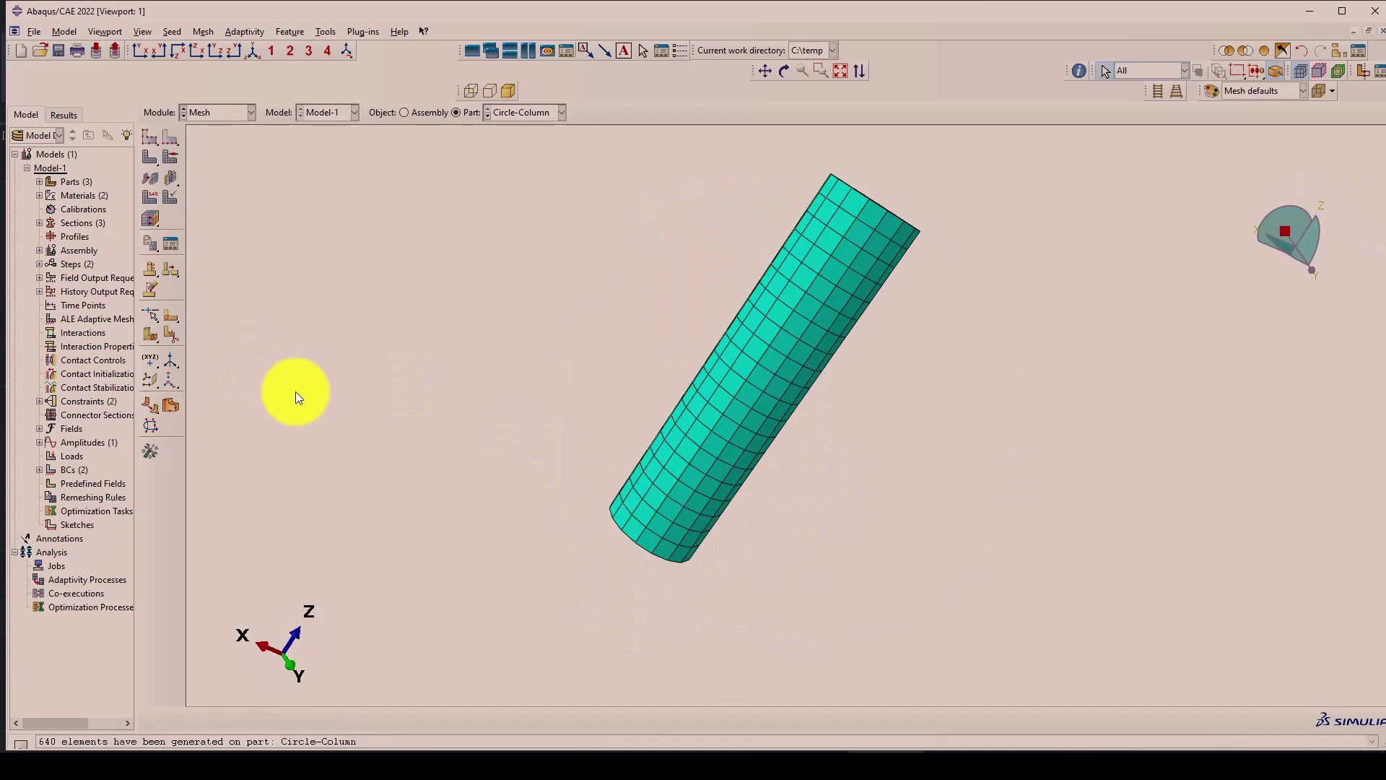
pyautogui.scroll(-1, 296, 392)
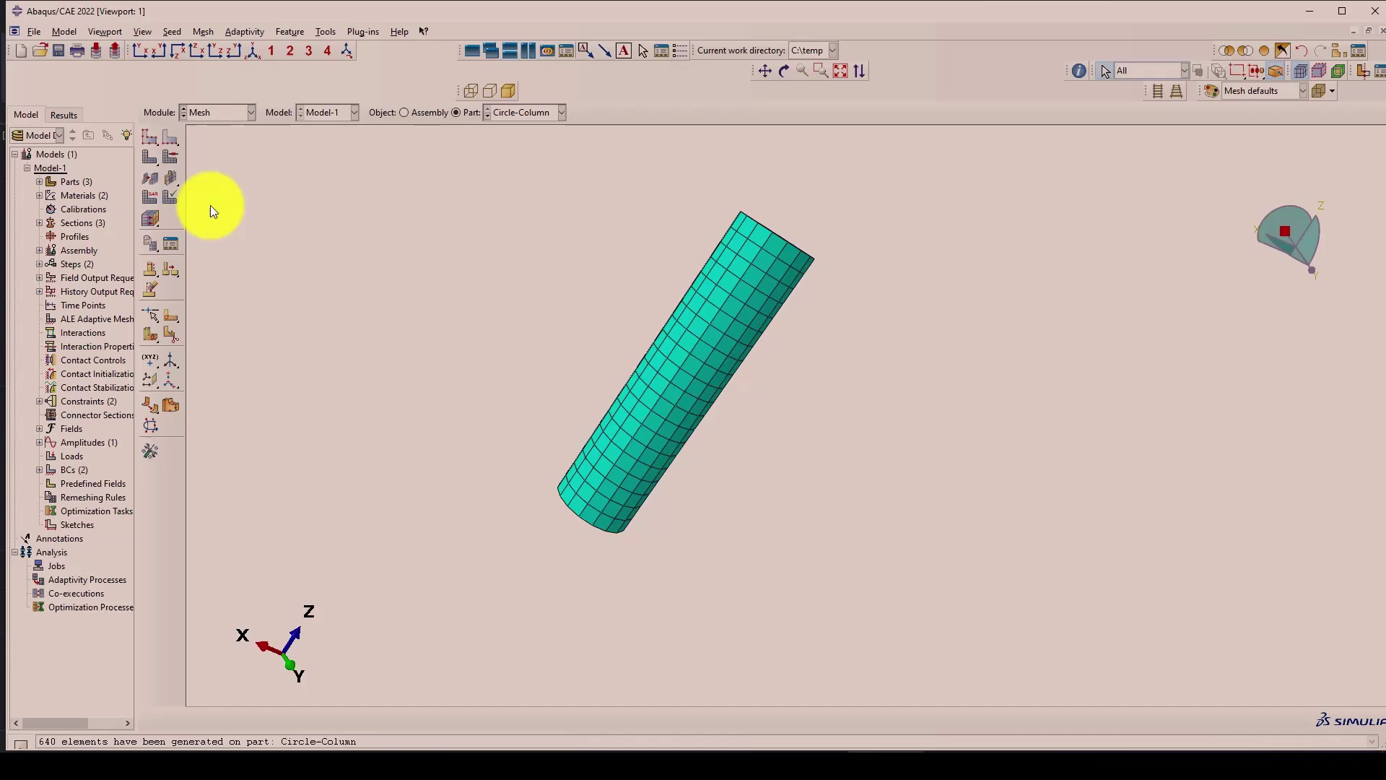
pyautogui.click(152, 192)
pyautogui.moveTo(394, 173); pyautogui.dragTo(811, 604)
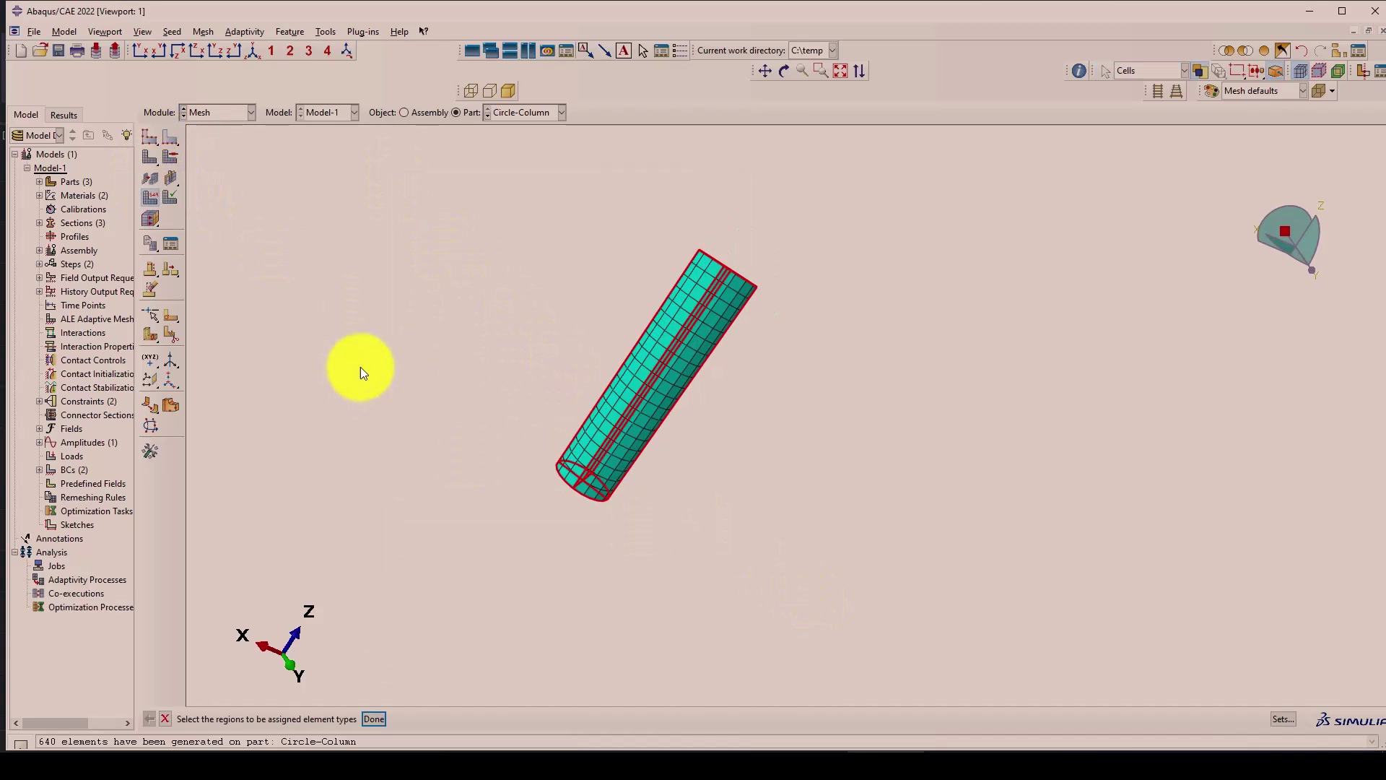
pyautogui.middleClick(361, 367)
pyautogui.click(190, 241)
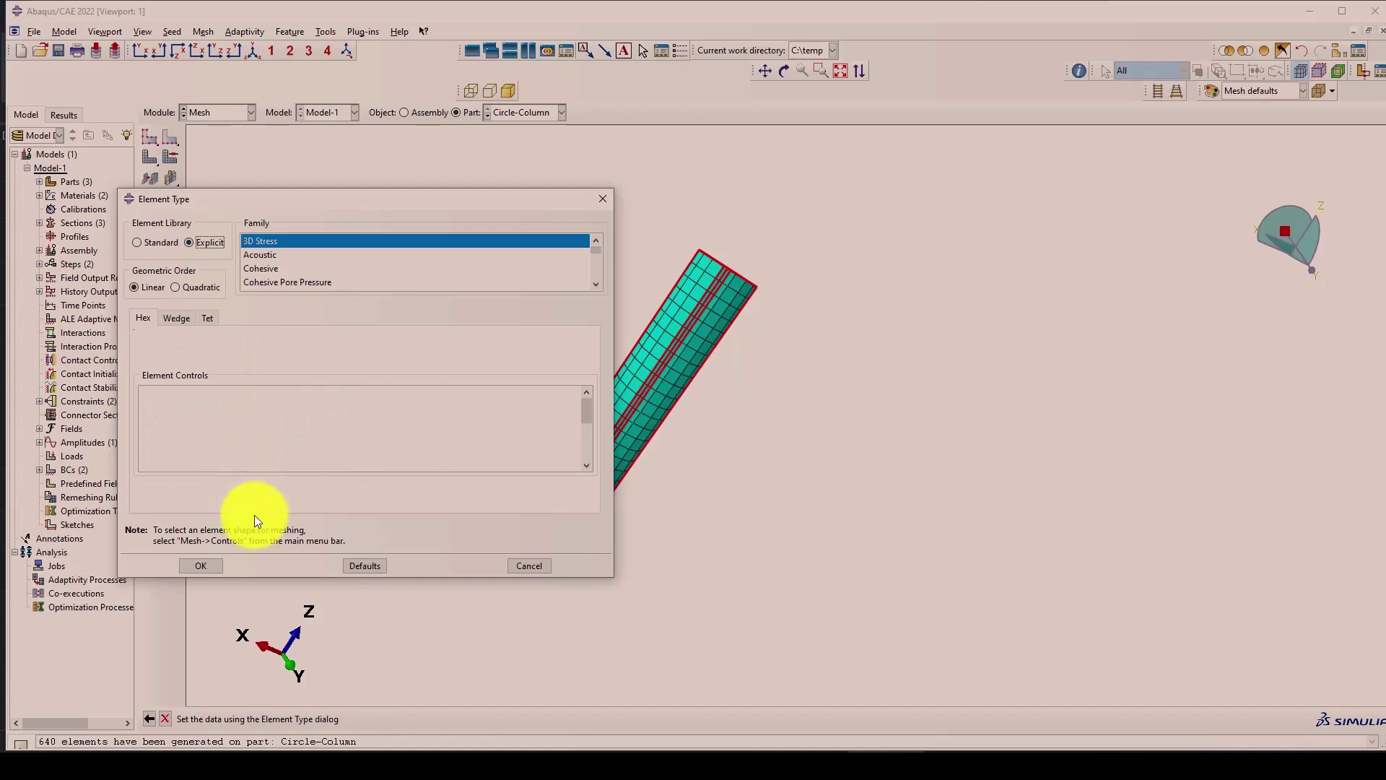
pyautogui.click(205, 563)
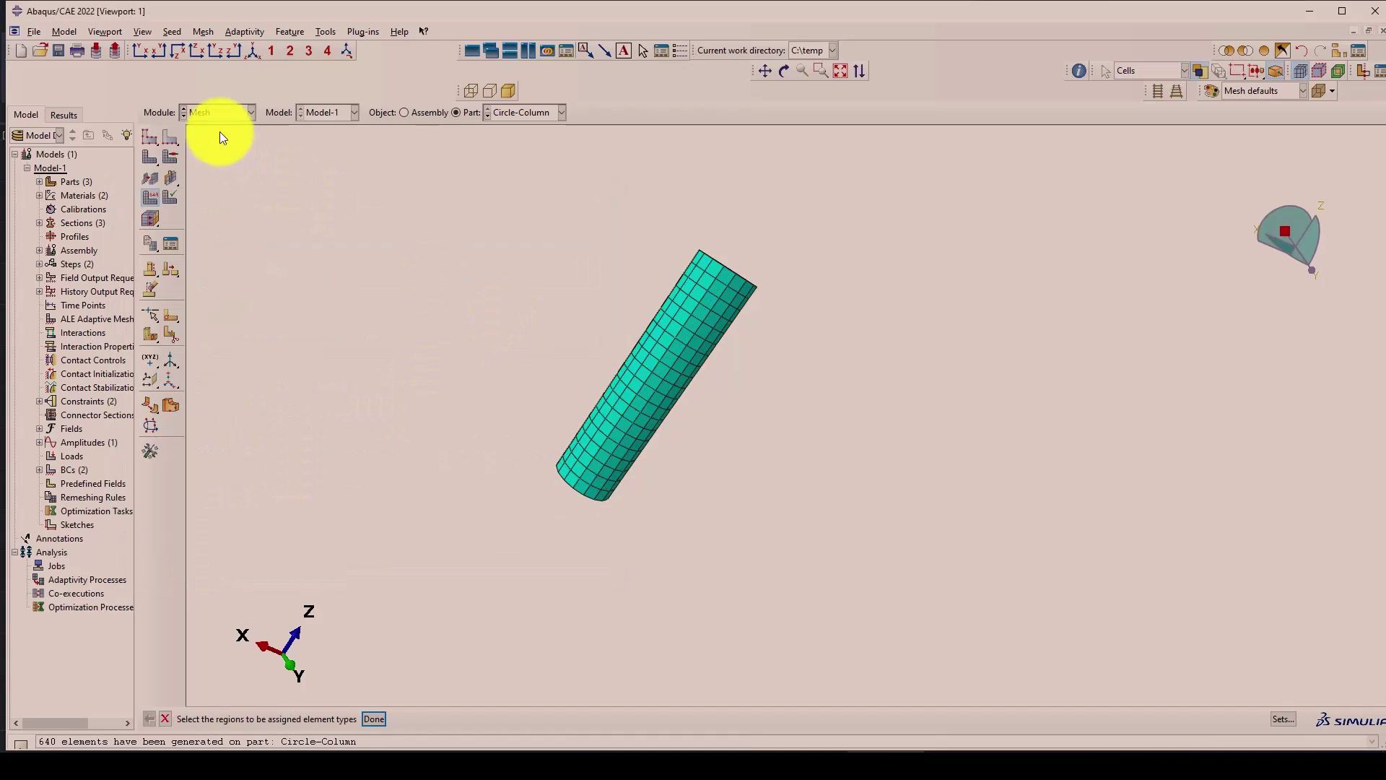
pyautogui.click(374, 719)
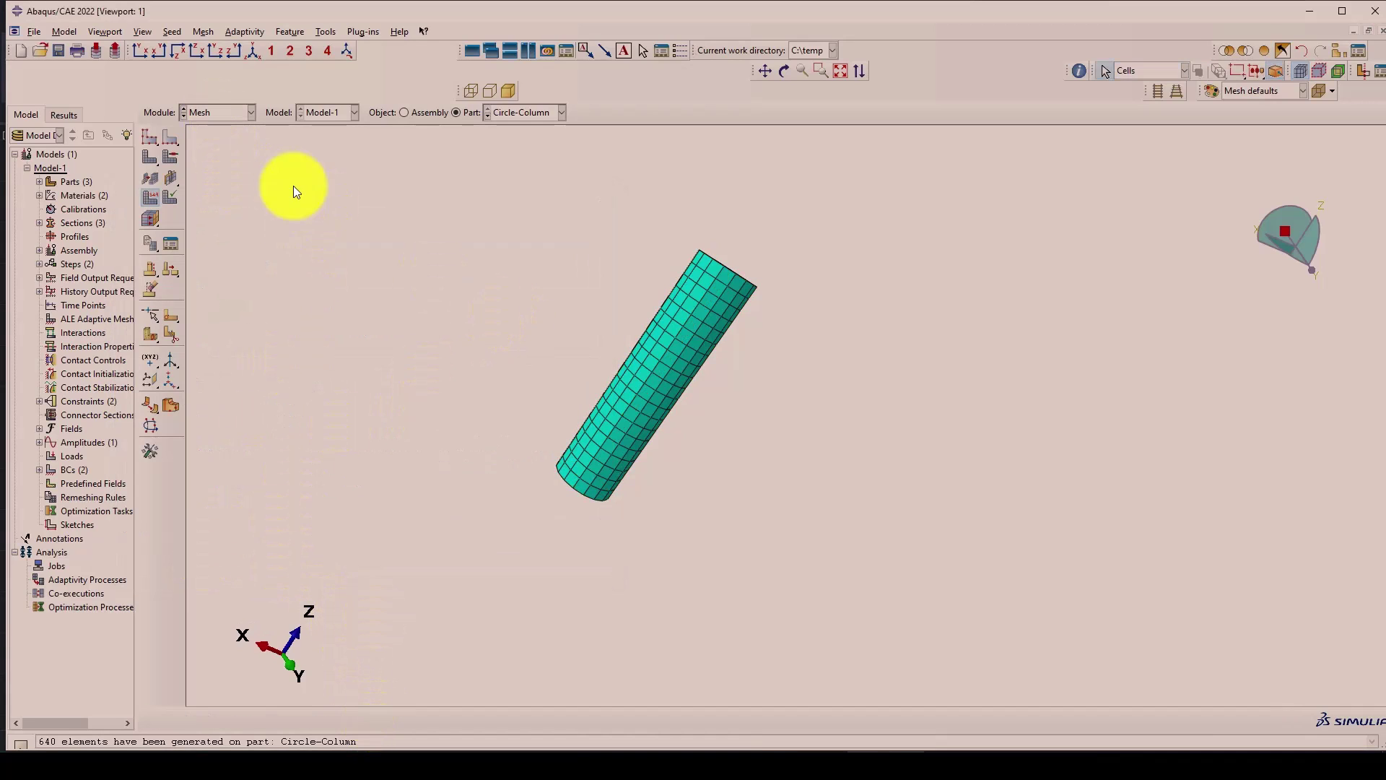
# Switch to the Job module and dismiss the regeneration message.
pyautogui.click(220, 110)
pyautogui.click(210, 235)
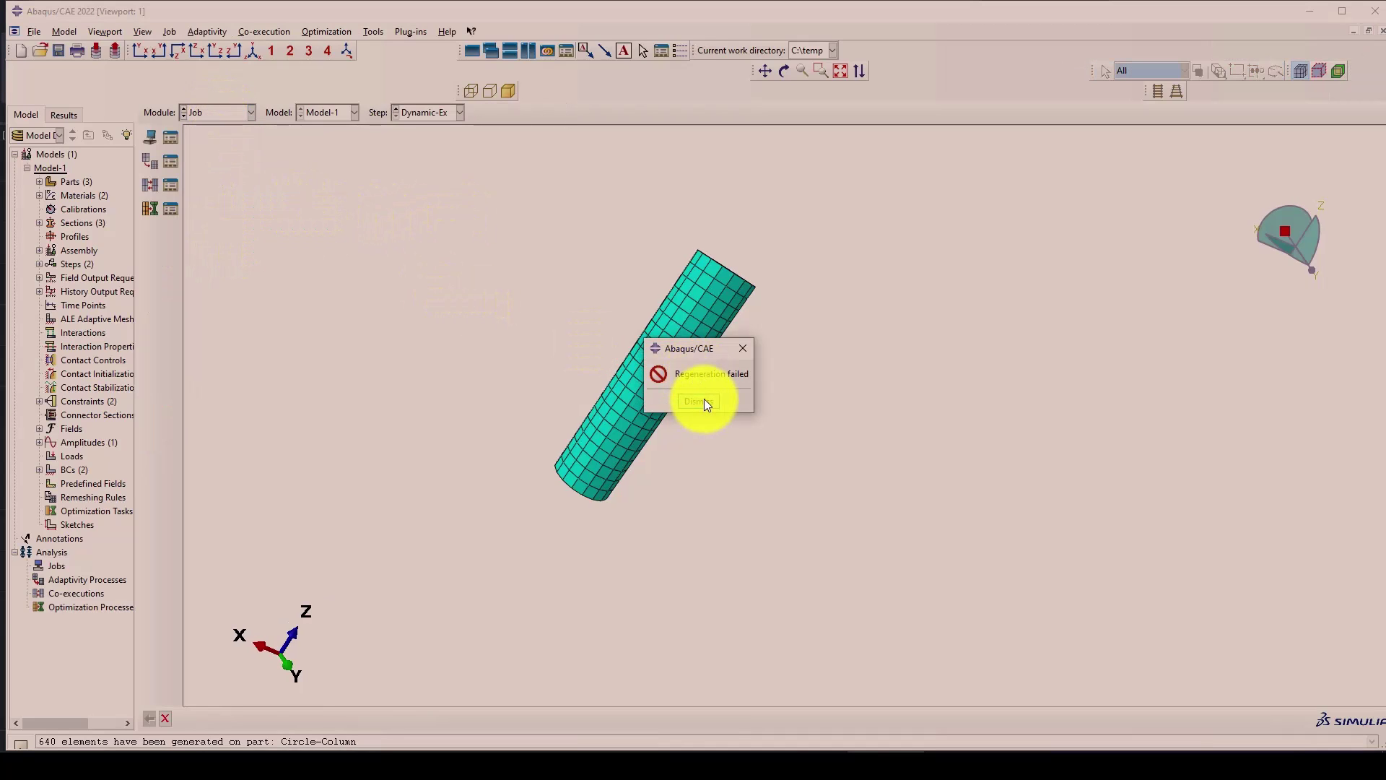
pyautogui.click(743, 348)
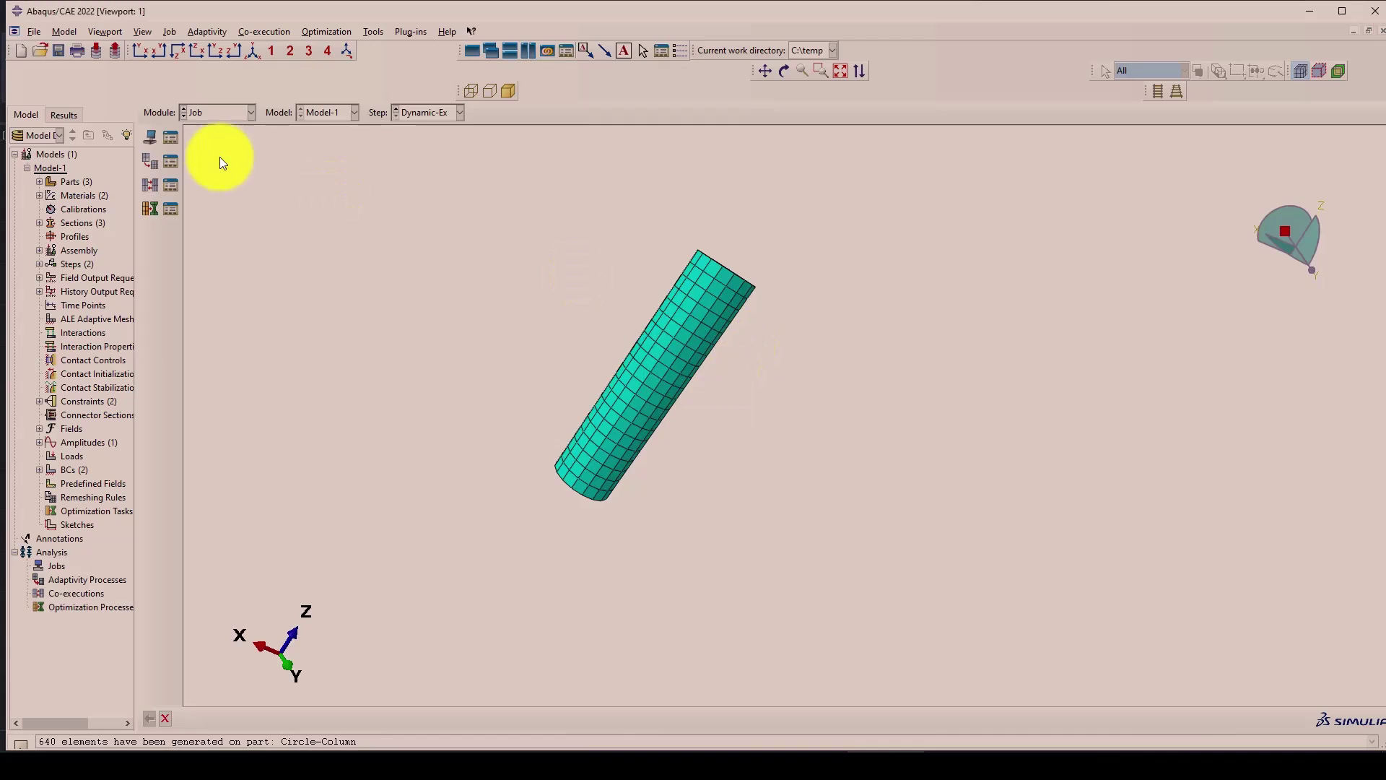
# Return to the Mesh module and switch the object being meshed from the assembly to the Circle-Column part.
pyautogui.click(213, 116)
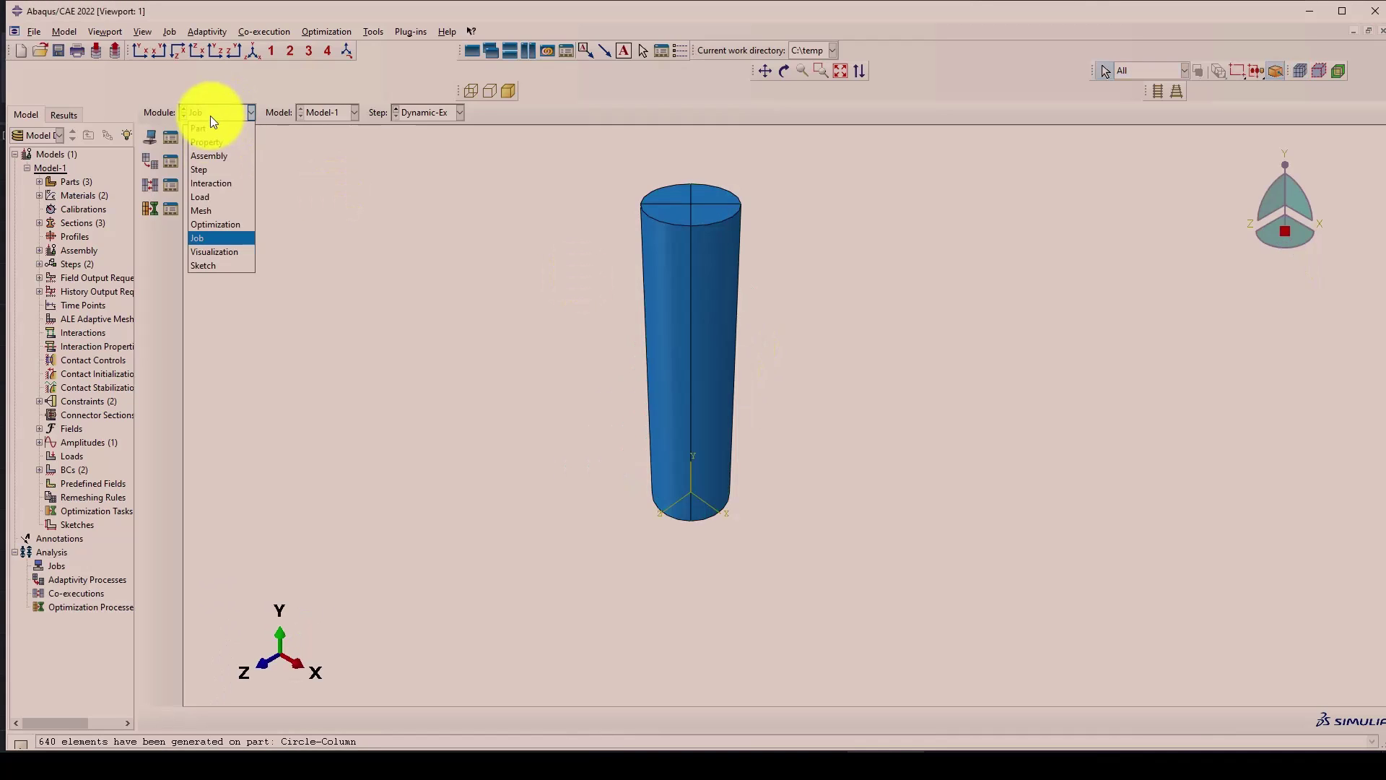
pyautogui.click(206, 209)
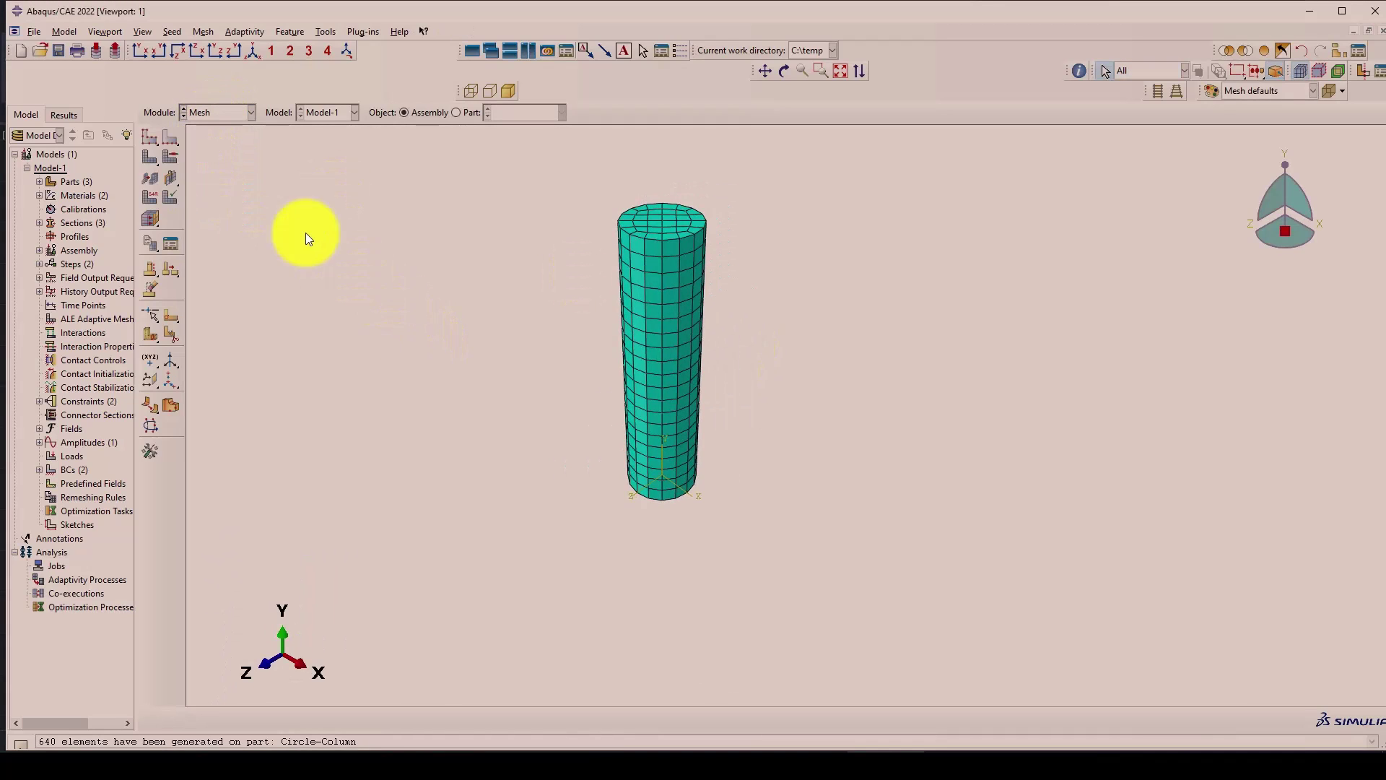
pyautogui.click(149, 138)
pyautogui.click(697, 413)
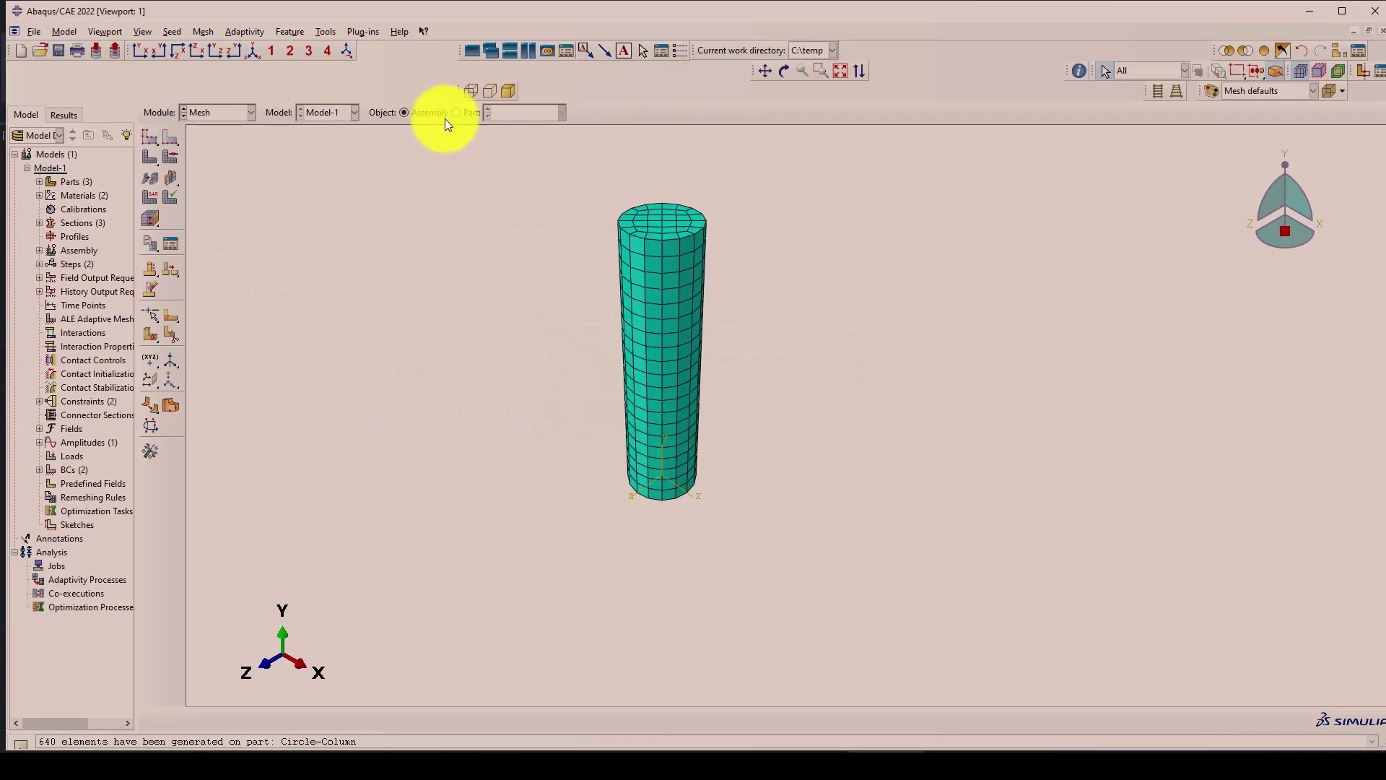
pyautogui.click(455, 113)
# Reseed the Circle-Column part with an approximate global size of 50, deleting the existing mesh, and mesh the part again.
pyautogui.click(160, 158)
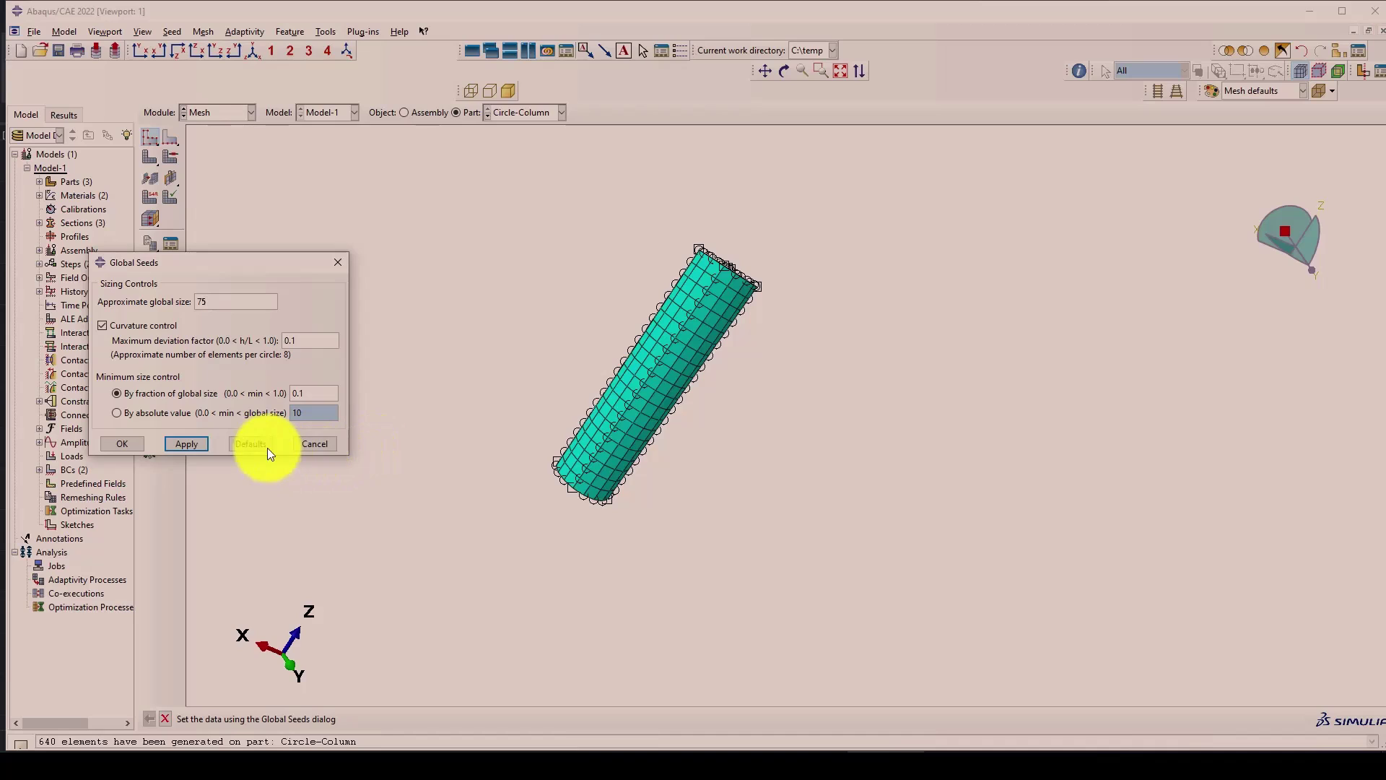
pyautogui.moveTo(217, 300); pyautogui.dragTo(194, 301)
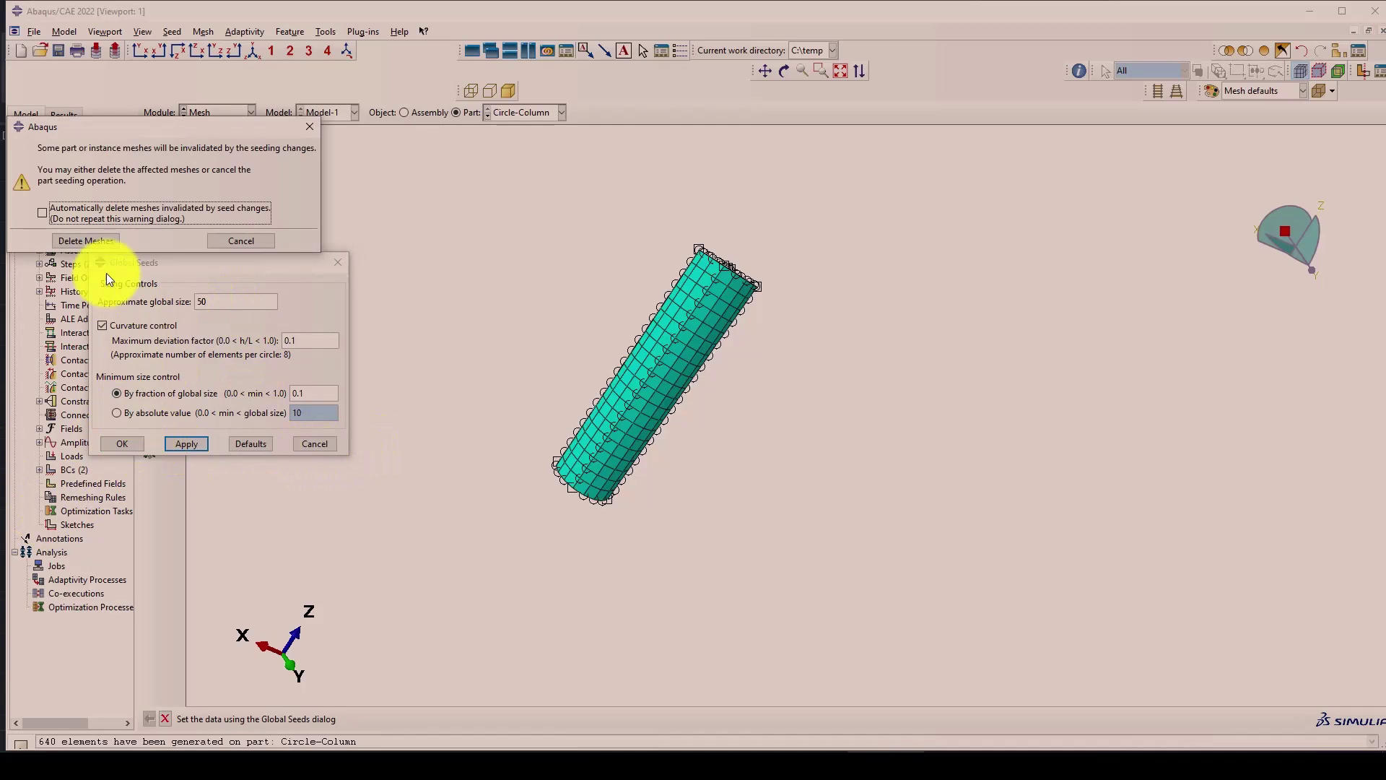
pyautogui.click(101, 246)
pyautogui.click(140, 443)
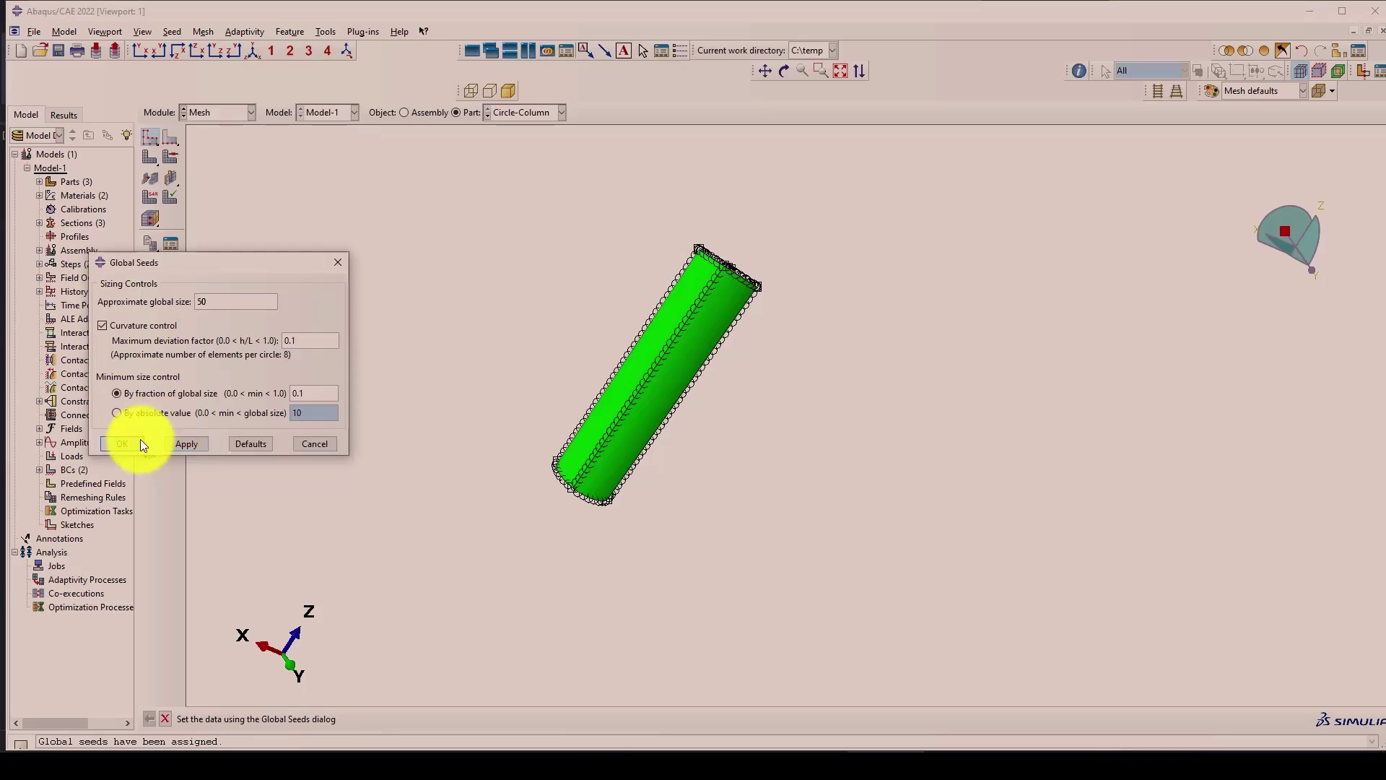
pyautogui.click(148, 159)
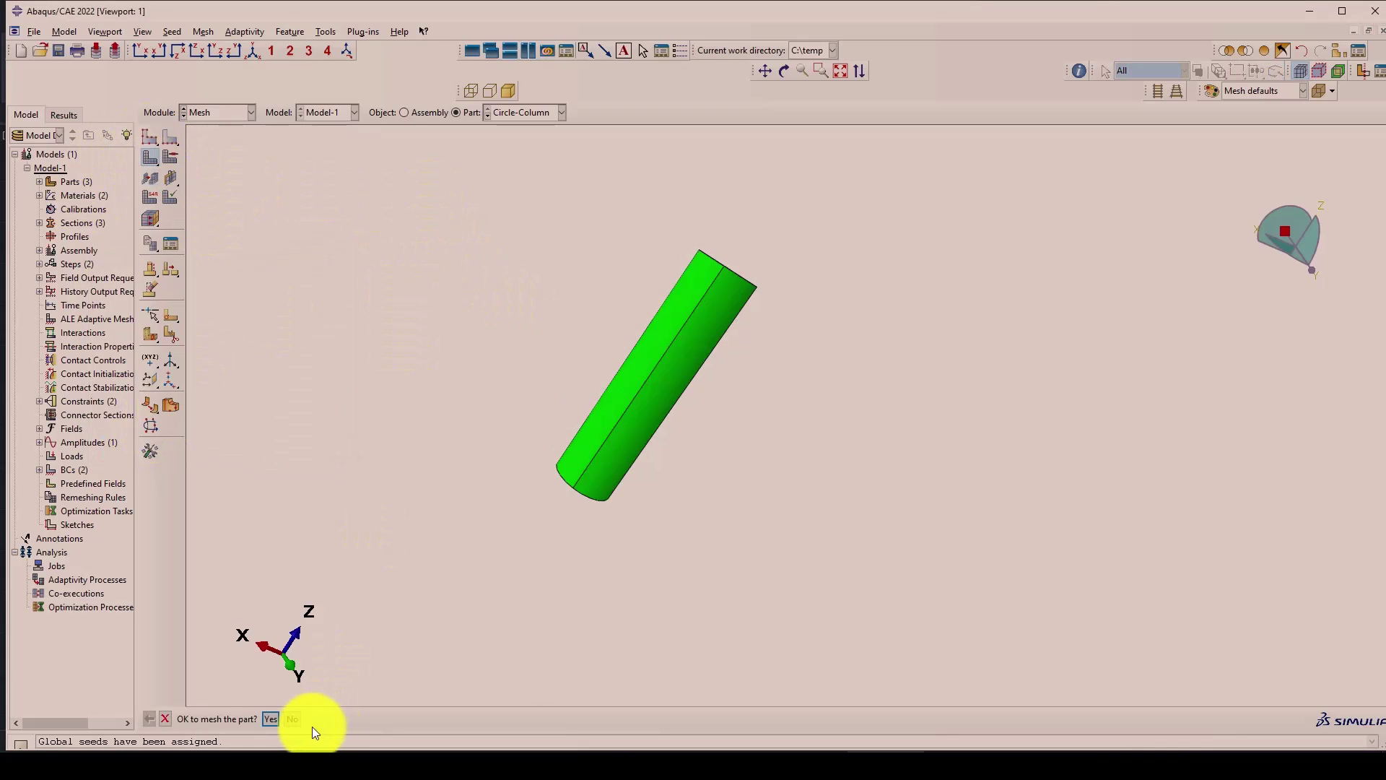
pyautogui.click(270, 718)
# Seed the L-Rebars part with an approximate global size of 200 and generate its mesh.
pyautogui.click(520, 112)
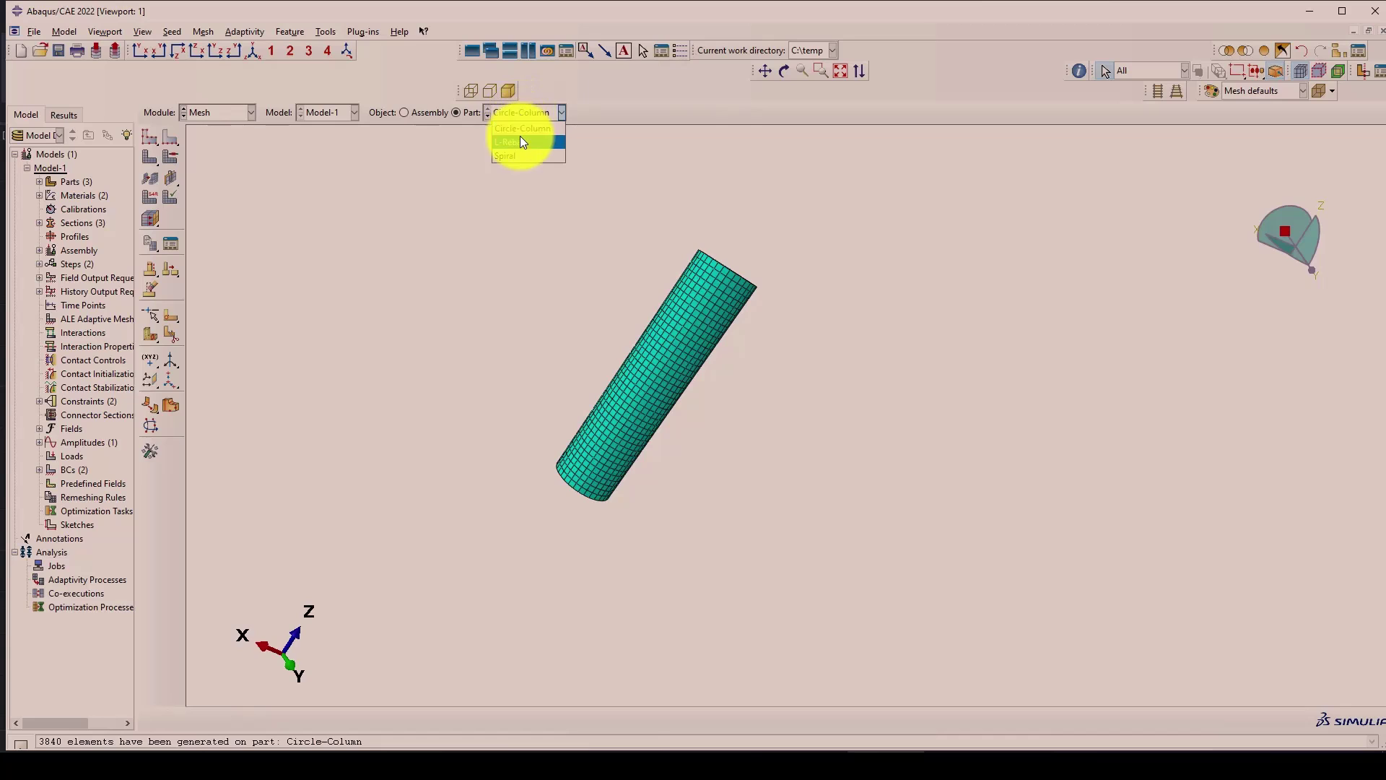
pyautogui.click(523, 141)
pyautogui.click(149, 135)
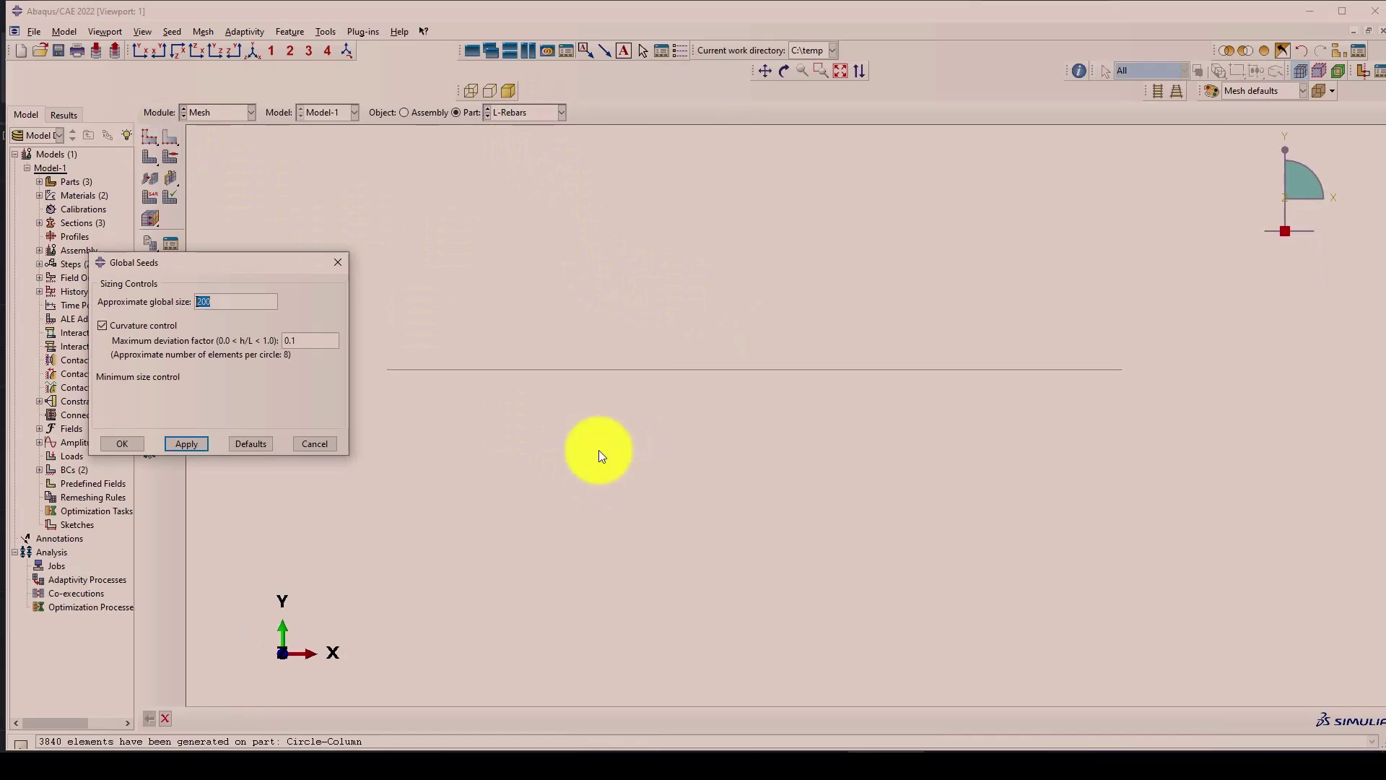
pyautogui.click(138, 442)
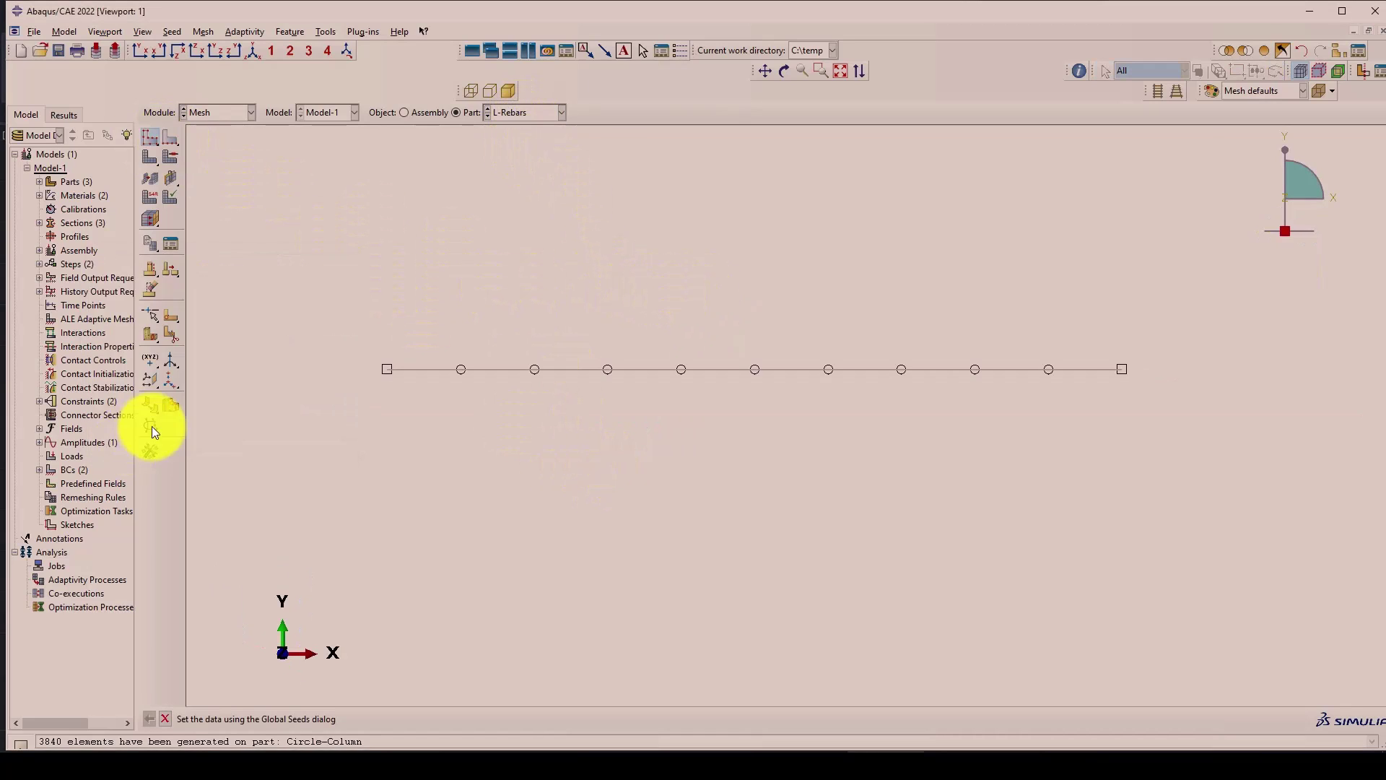
pyautogui.click(172, 177)
pyautogui.click(270, 718)
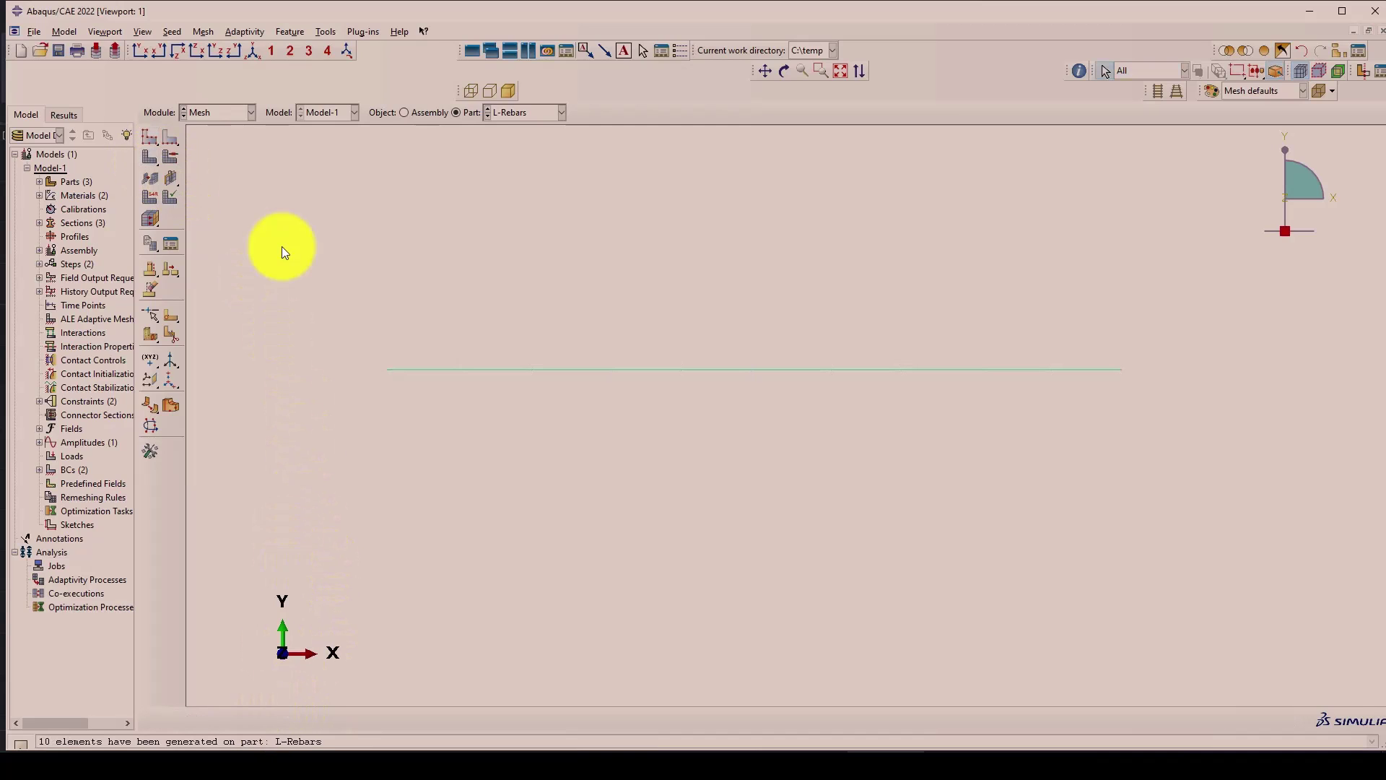
# Assign the Truss element family to the L-Rebars part.
pyautogui.click(150, 200)
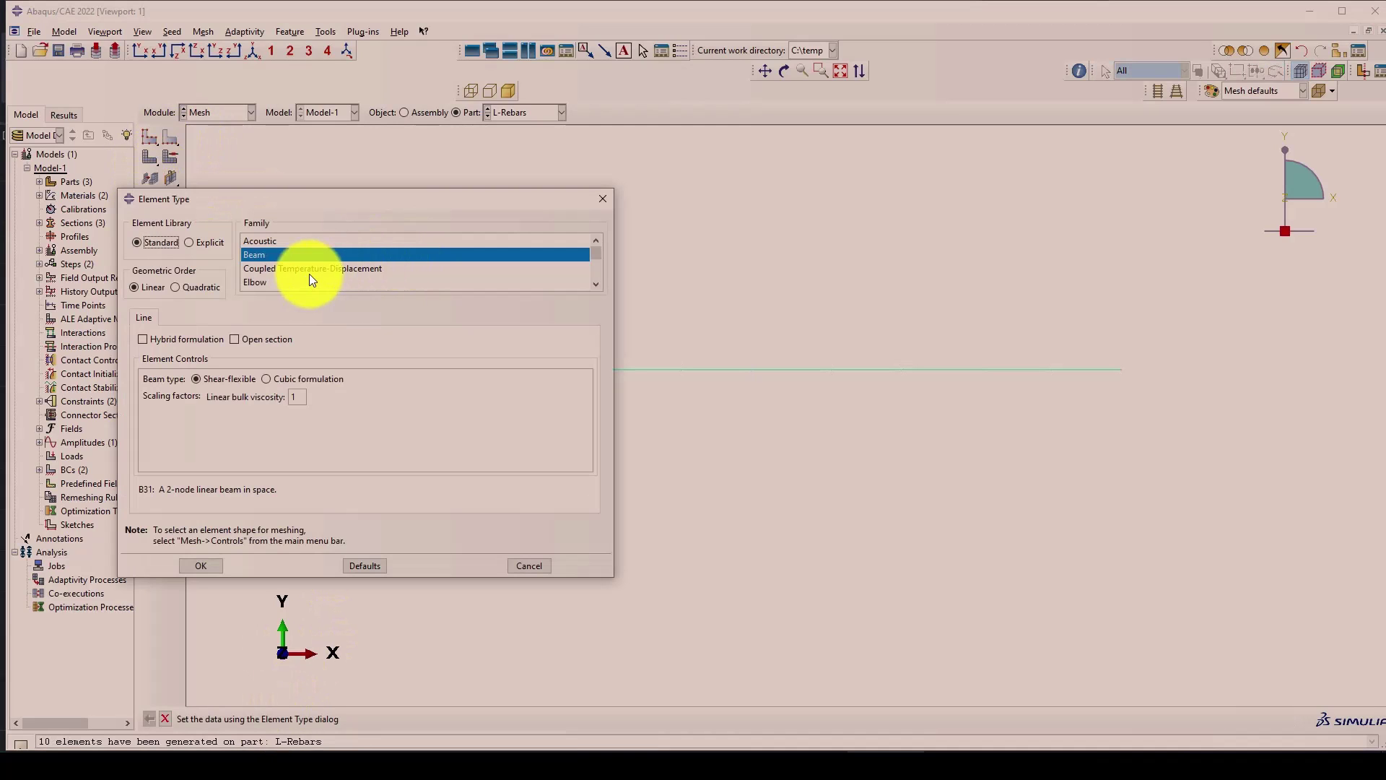
pyautogui.scroll(-3, 309, 274)
pyautogui.click(254, 283)
pyautogui.click(201, 565)
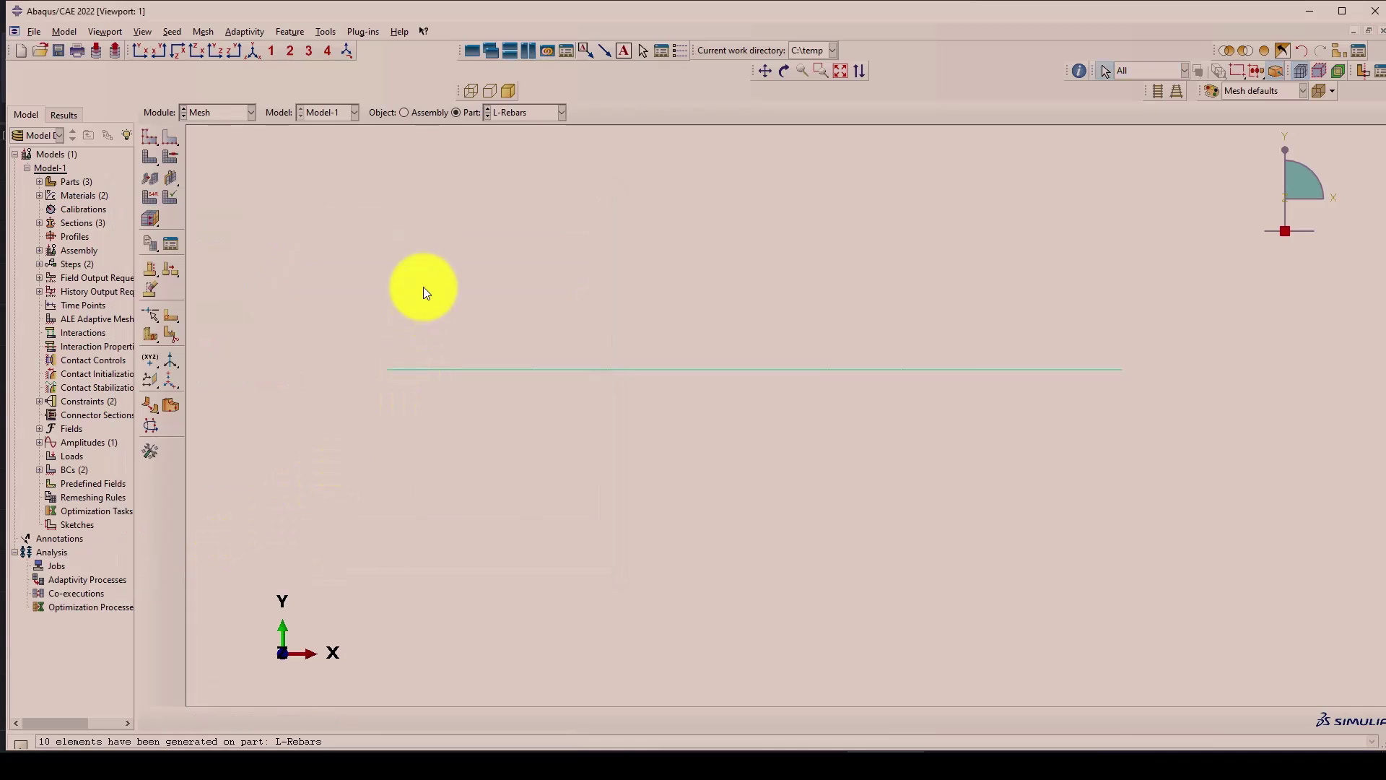
# Make Spiral the current part and assign it the Truss element family.
pyautogui.click(521, 113)
pyautogui.click(515, 153)
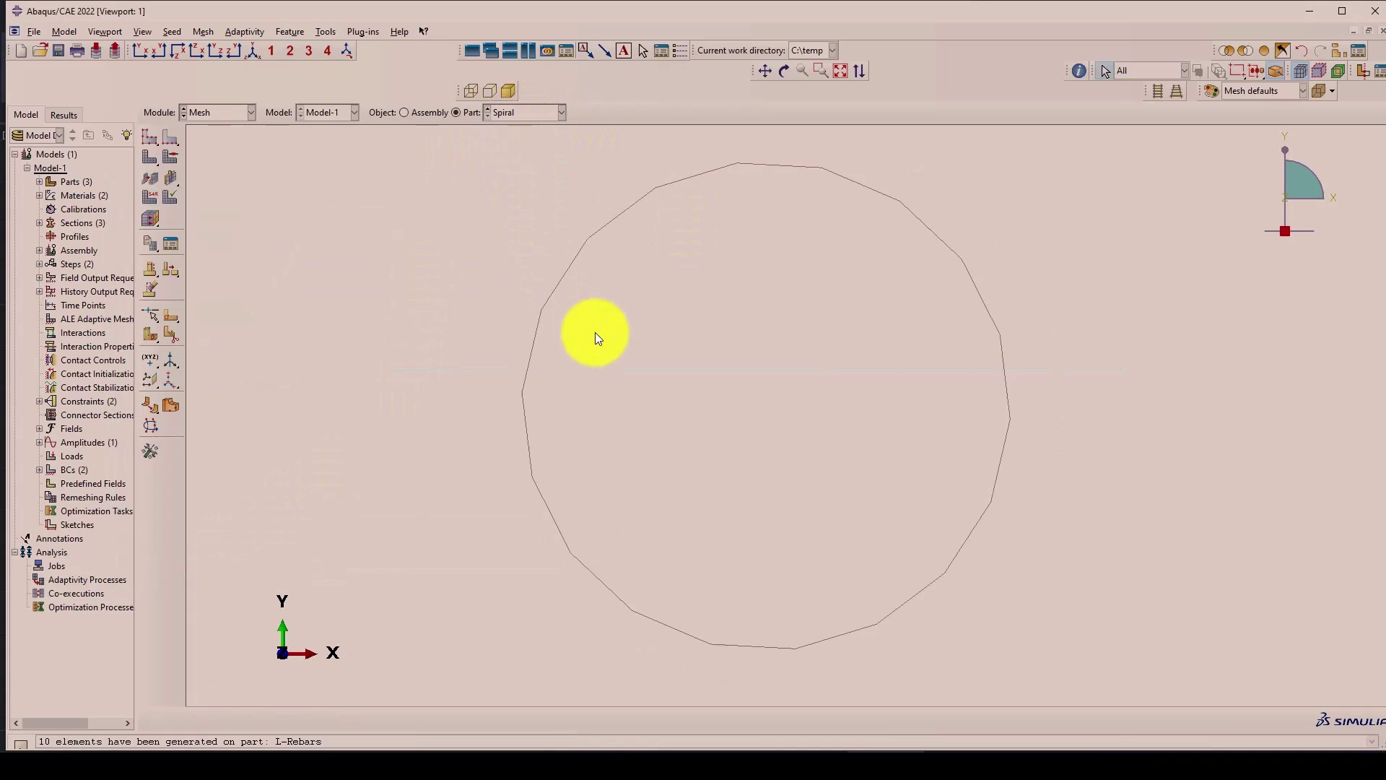
pyautogui.click(144, 194)
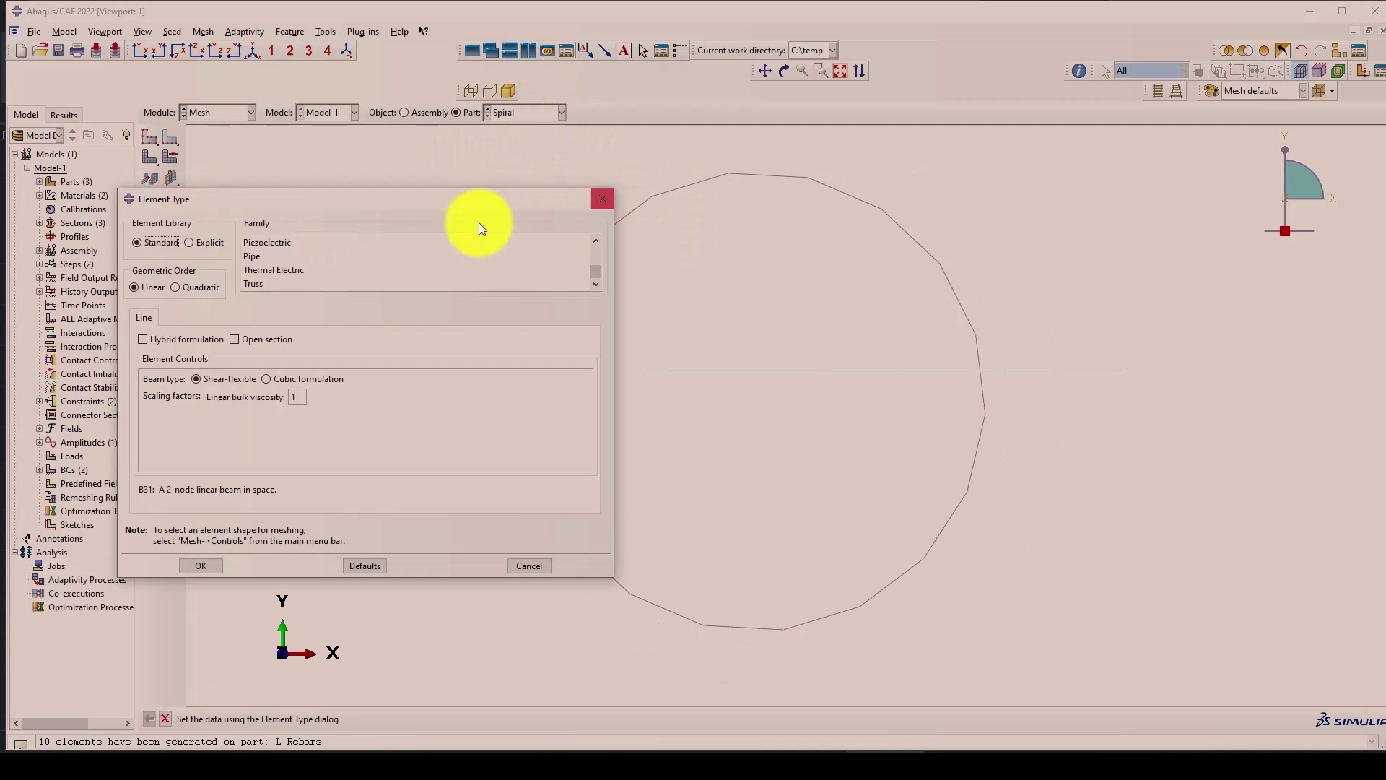
pyautogui.click(260, 283)
pyautogui.click(201, 565)
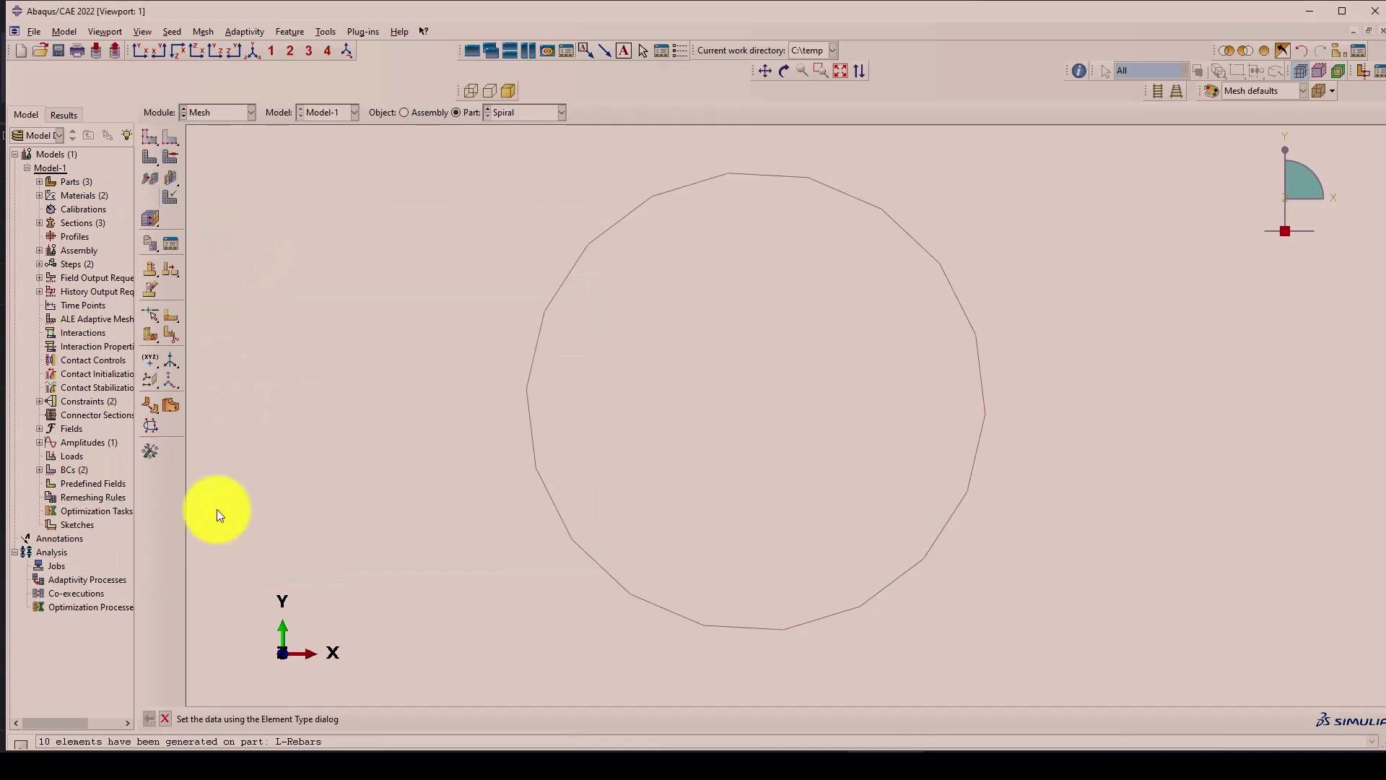
# Seed the Spiral part with an approximate global size of 100 and generate its mesh.
pyautogui.click(148, 138)
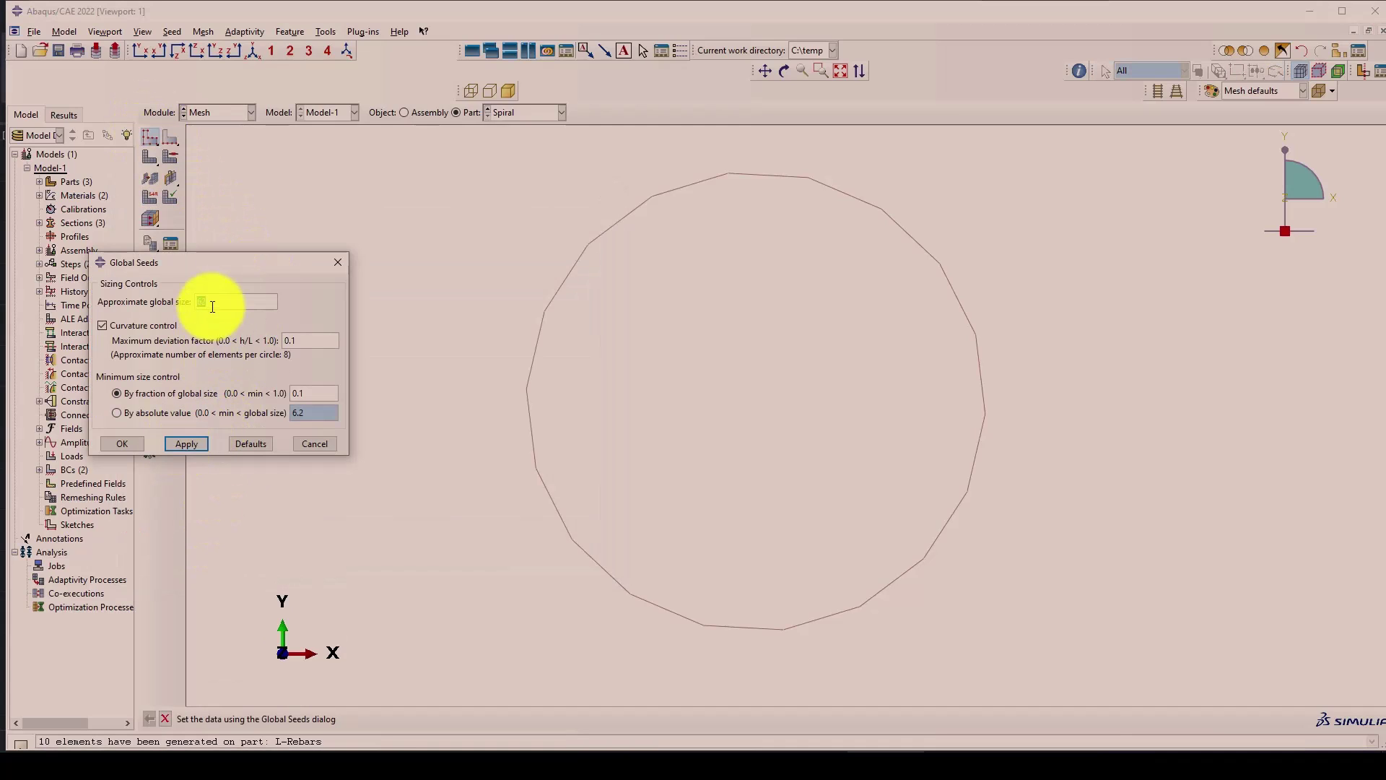
pyautogui.write('100')
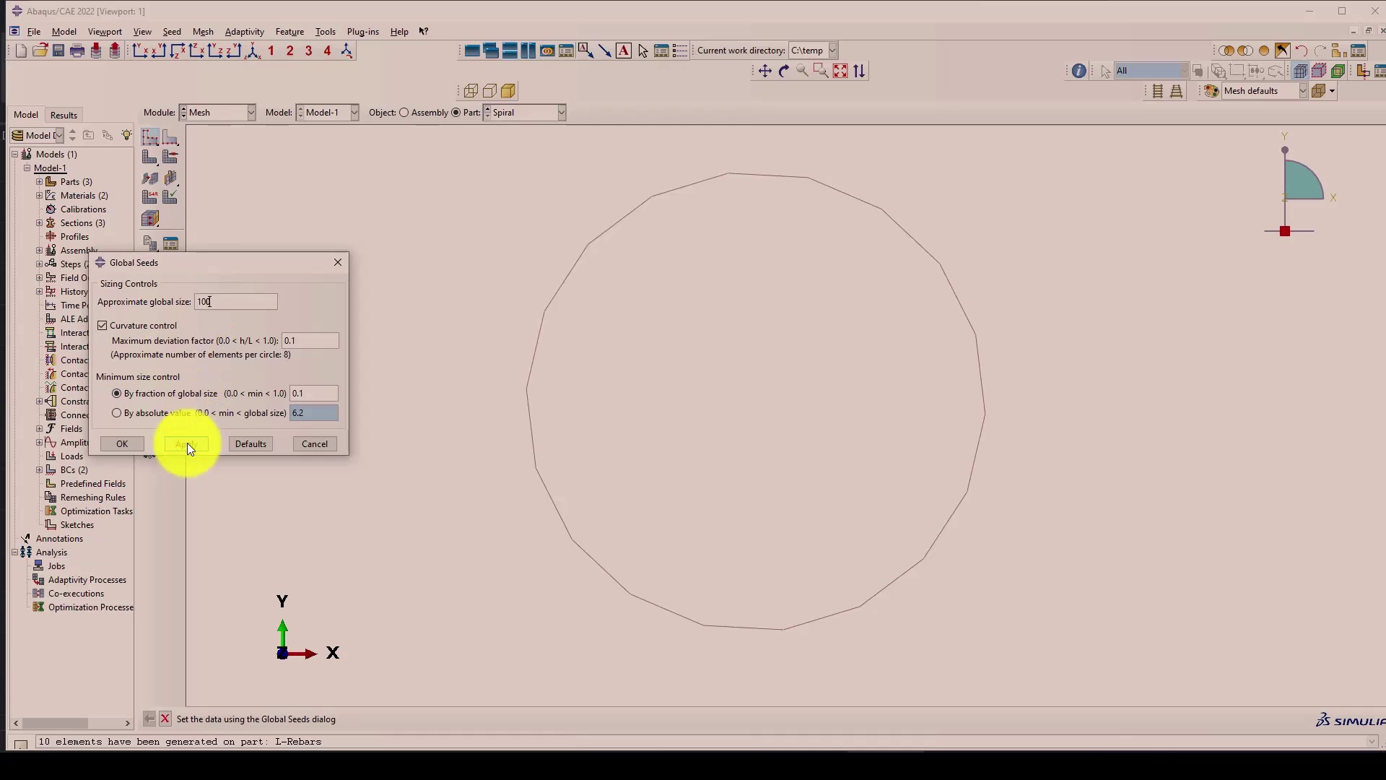
pyautogui.click(188, 445)
pyautogui.click(125, 441)
pyautogui.click(150, 156)
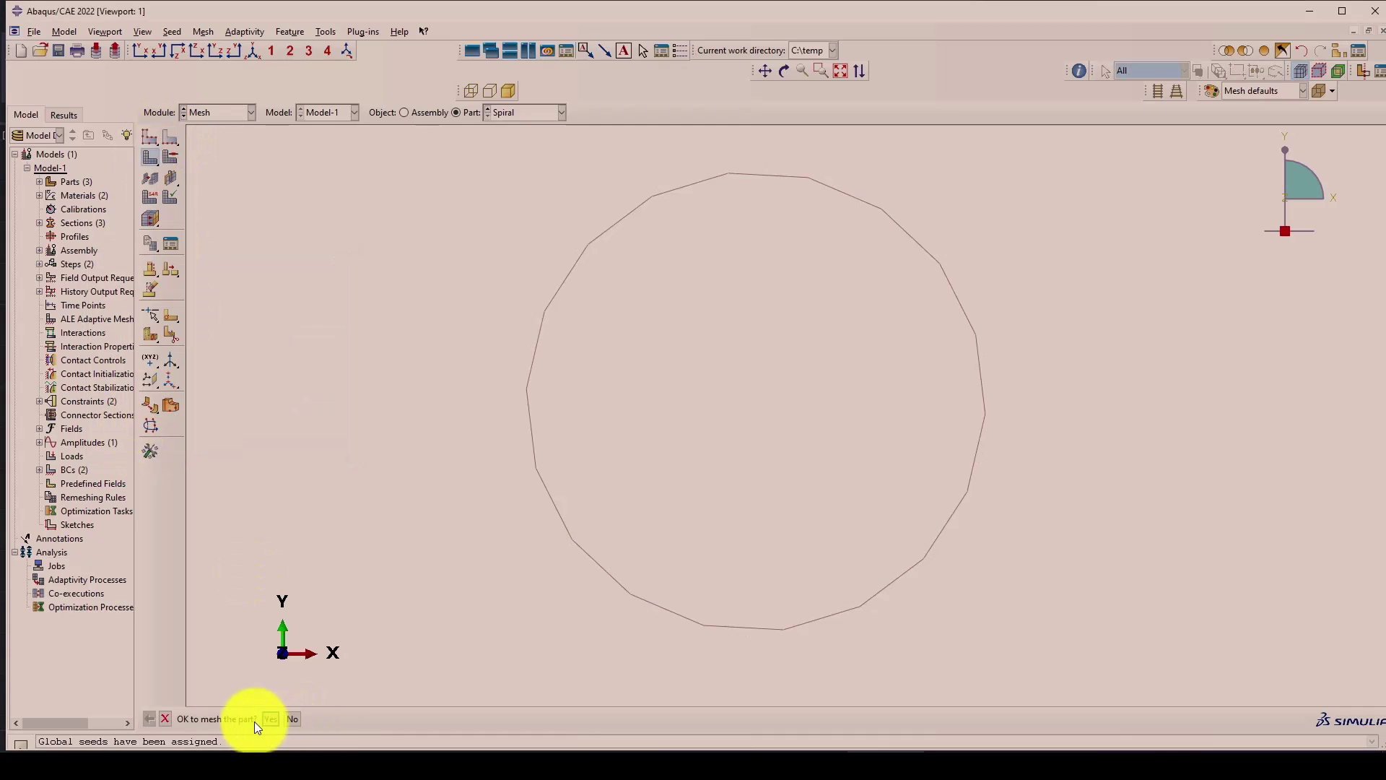
pyautogui.click(269, 720)
# Display the whole assembly and examine the column's mesh in an isometric view.
pyautogui.click(515, 112)
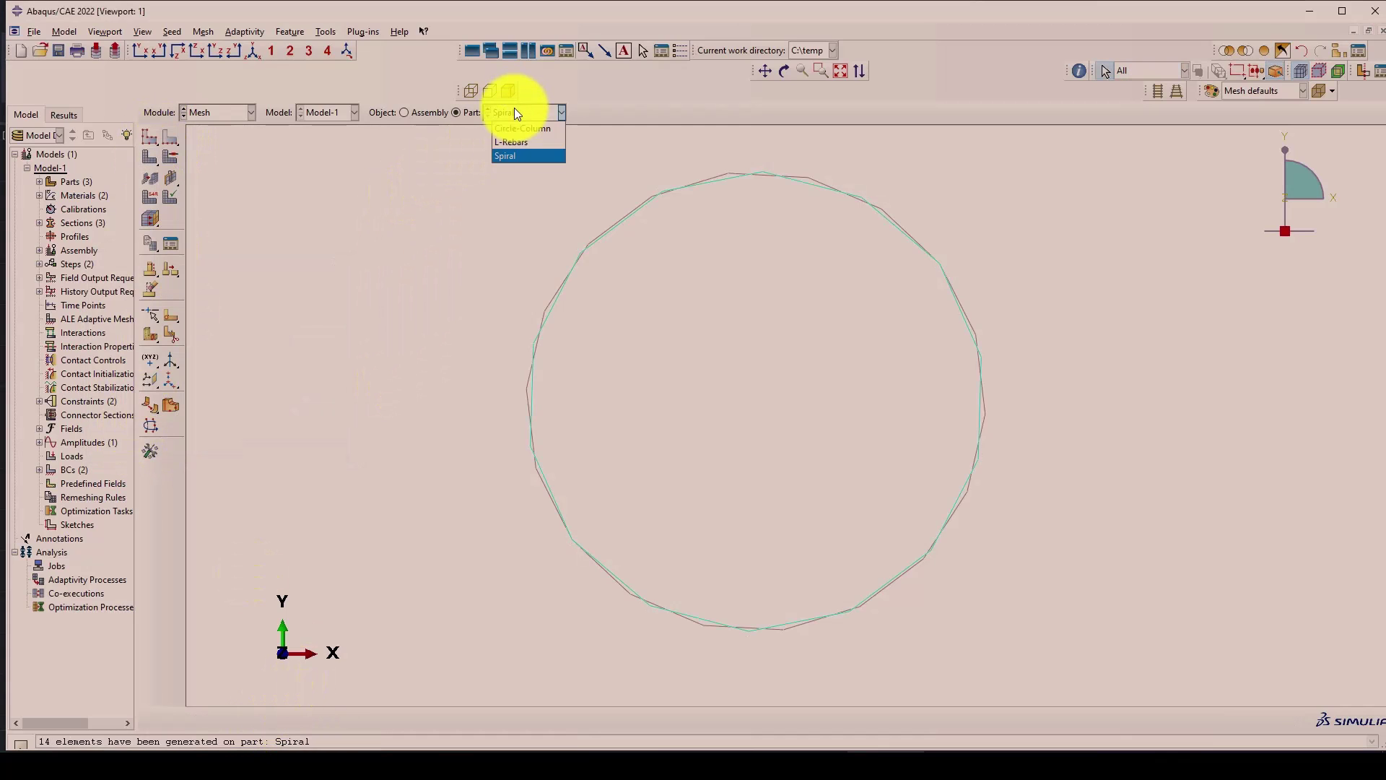
pyautogui.click(516, 113)
pyautogui.click(409, 113)
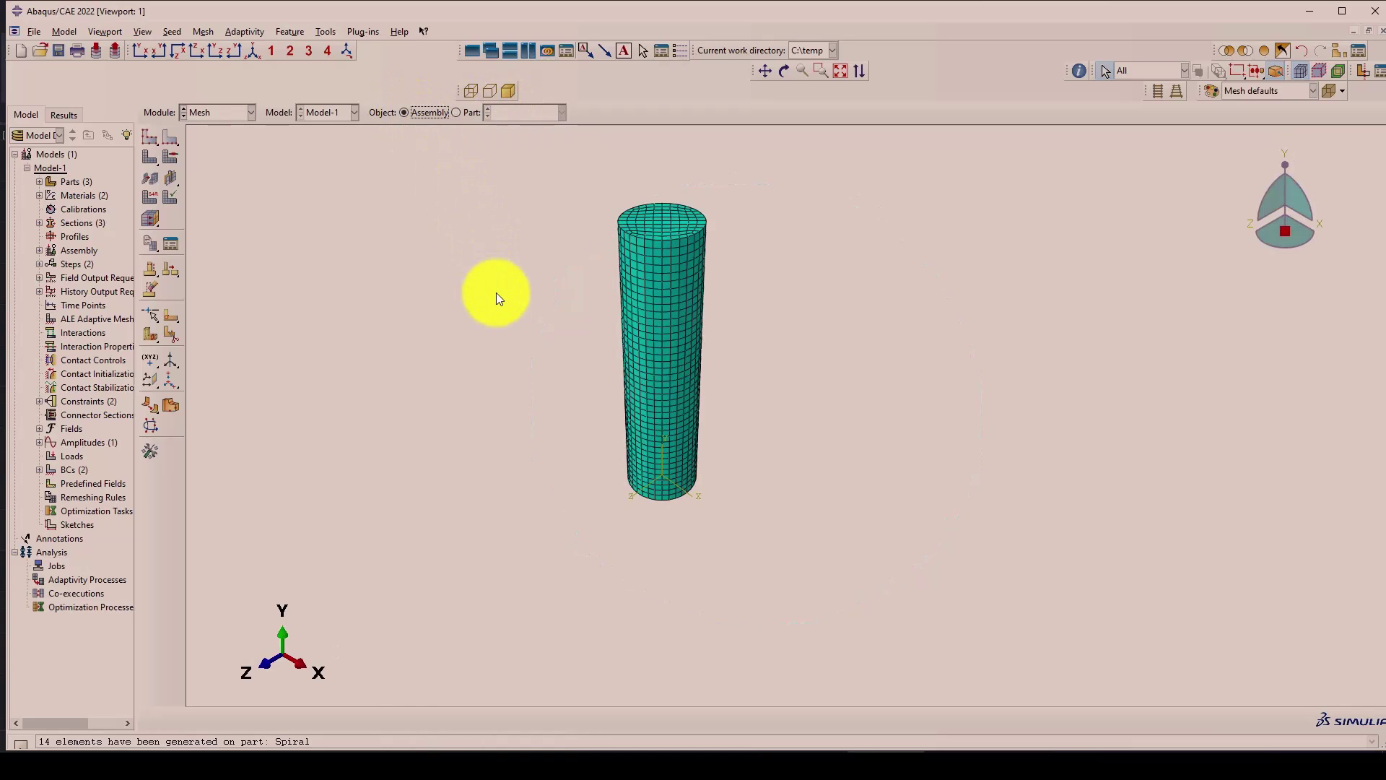
pyautogui.scroll(2, 650, 226)
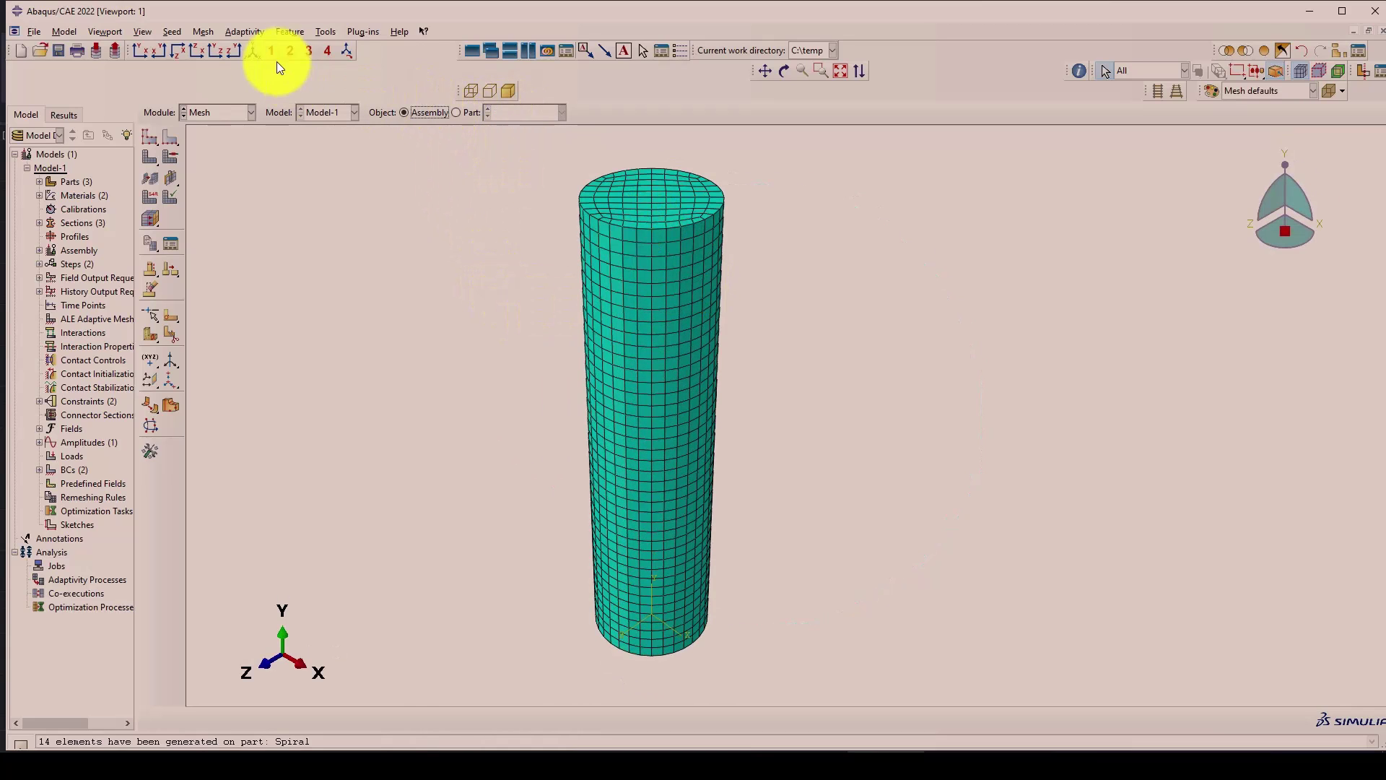
pyautogui.click(235, 52)
pyautogui.click(251, 53)
pyautogui.scroll(-2, 498, 397)
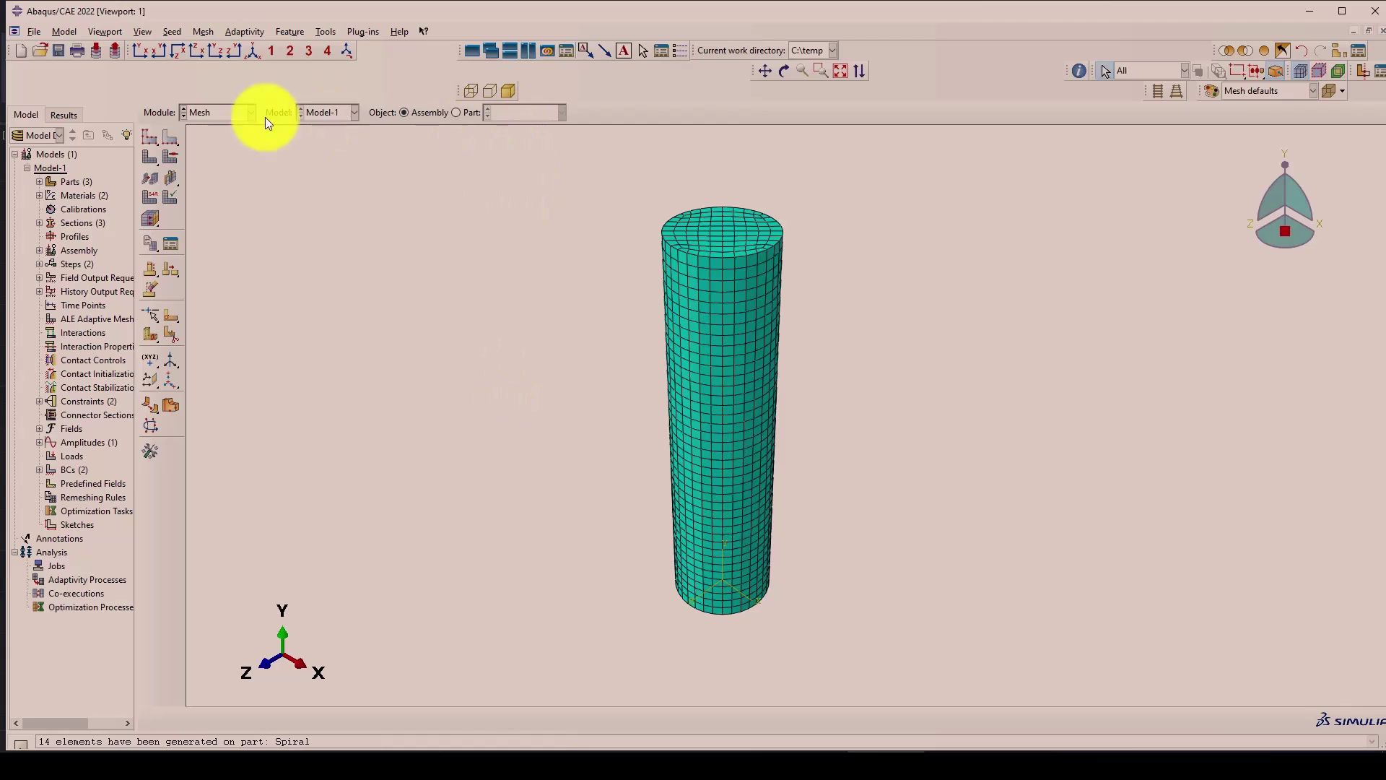
# Return to the Circle-Column part, reseed it with an approximate global size of 100, deleting the old mesh, and remesh it.
pyautogui.click(148, 136)
pyautogui.click(699, 415)
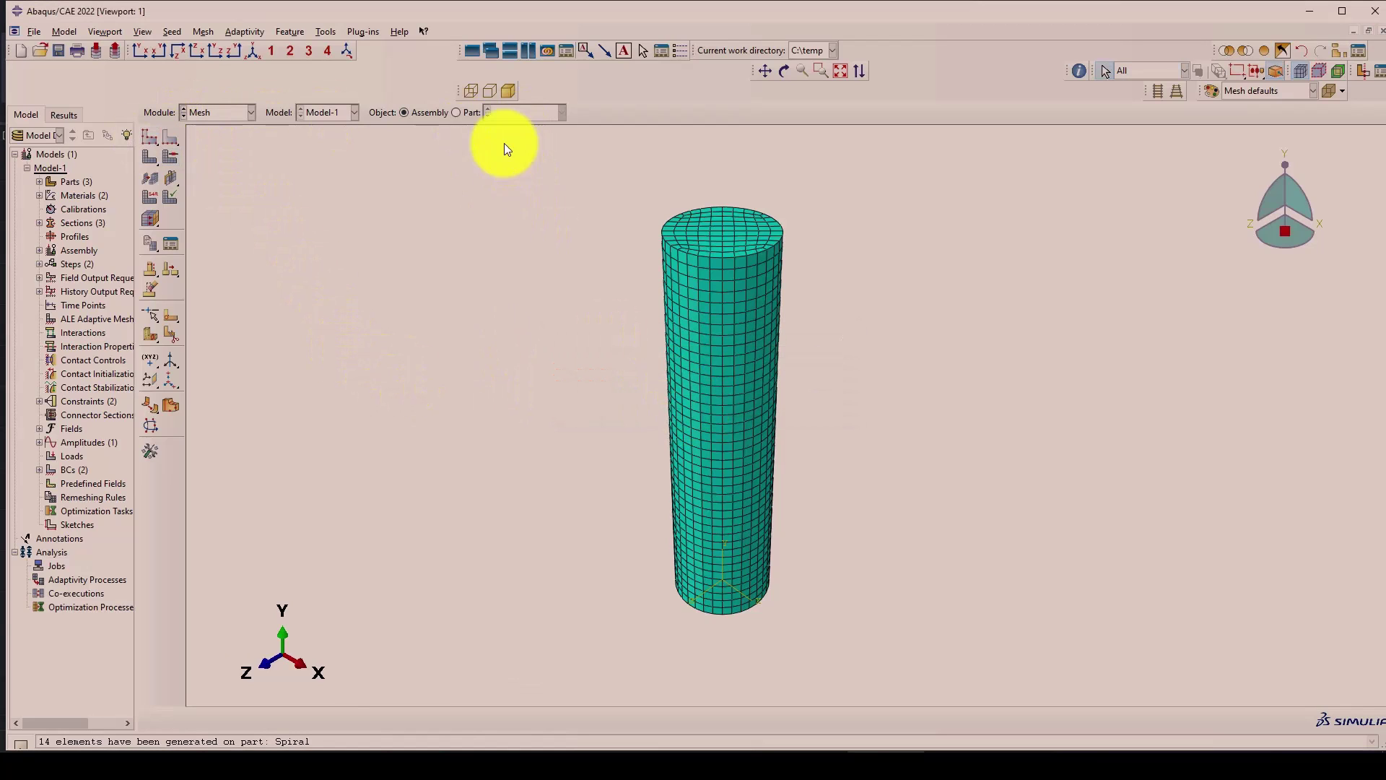
pyautogui.click(468, 114)
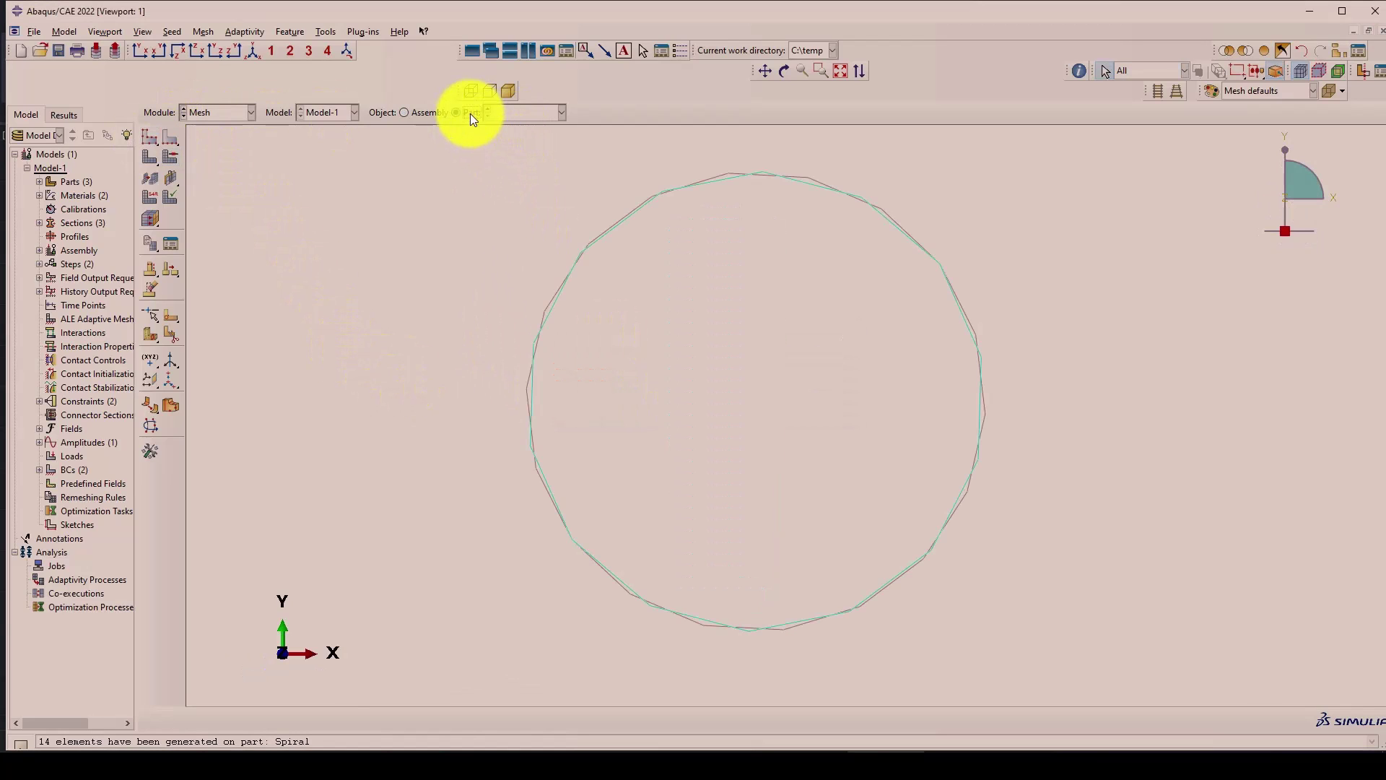
pyautogui.click(151, 136)
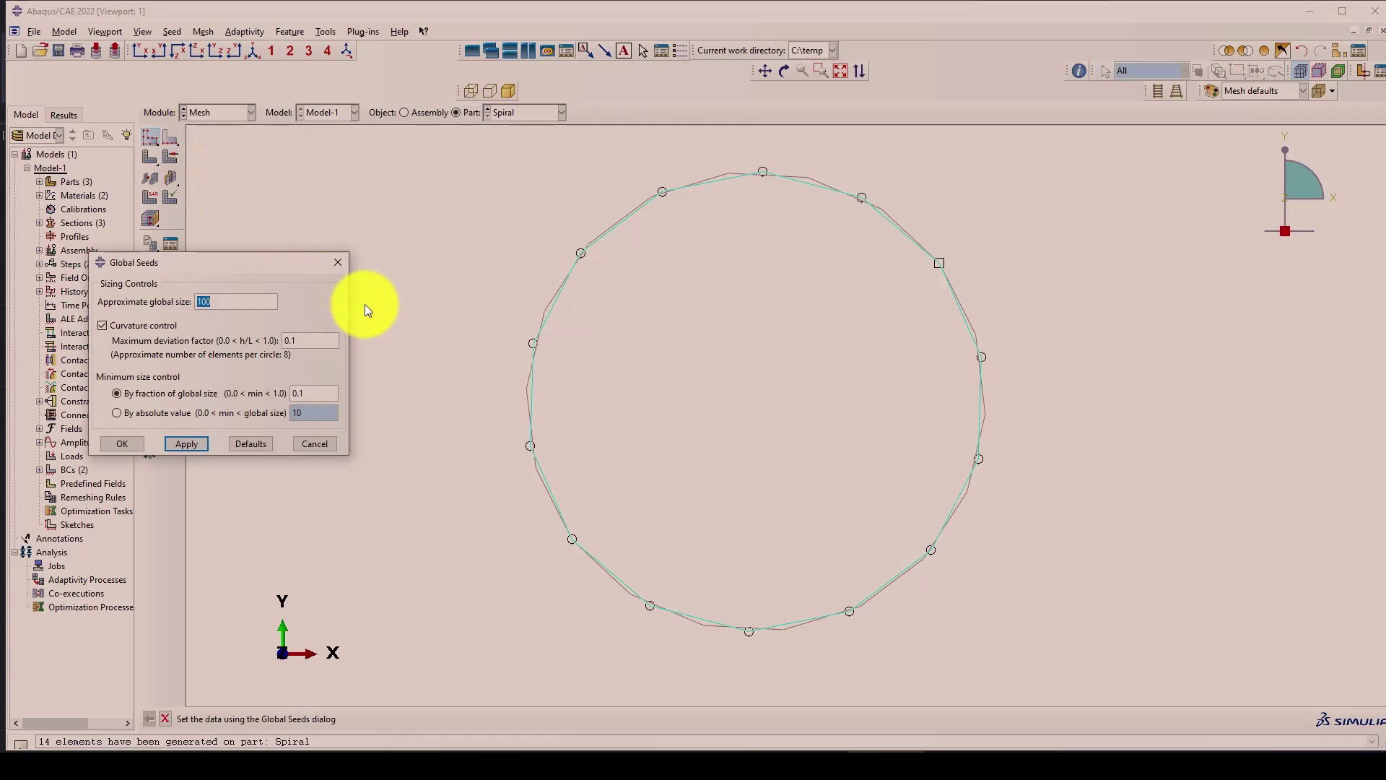
pyautogui.click(513, 114)
pyautogui.click(511, 126)
pyautogui.click(151, 139)
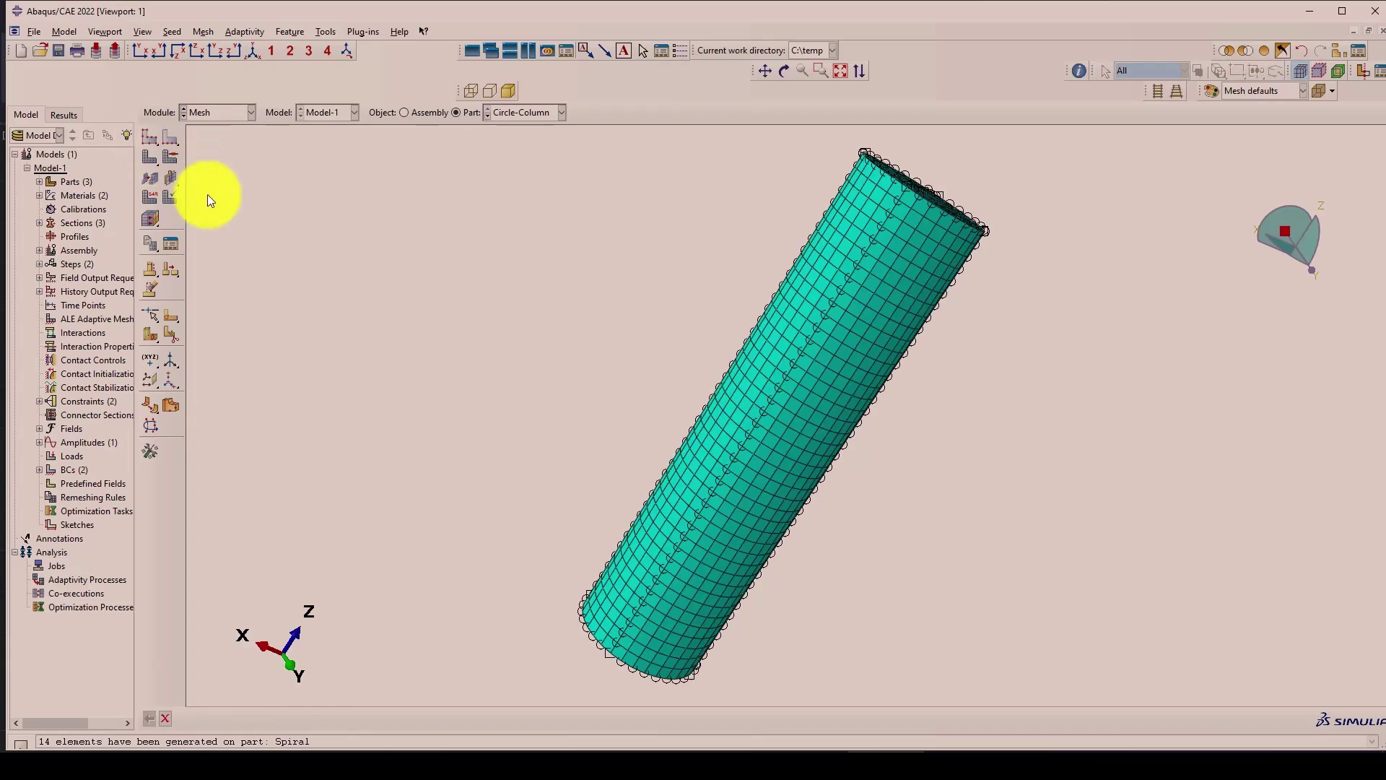
pyautogui.write('100')
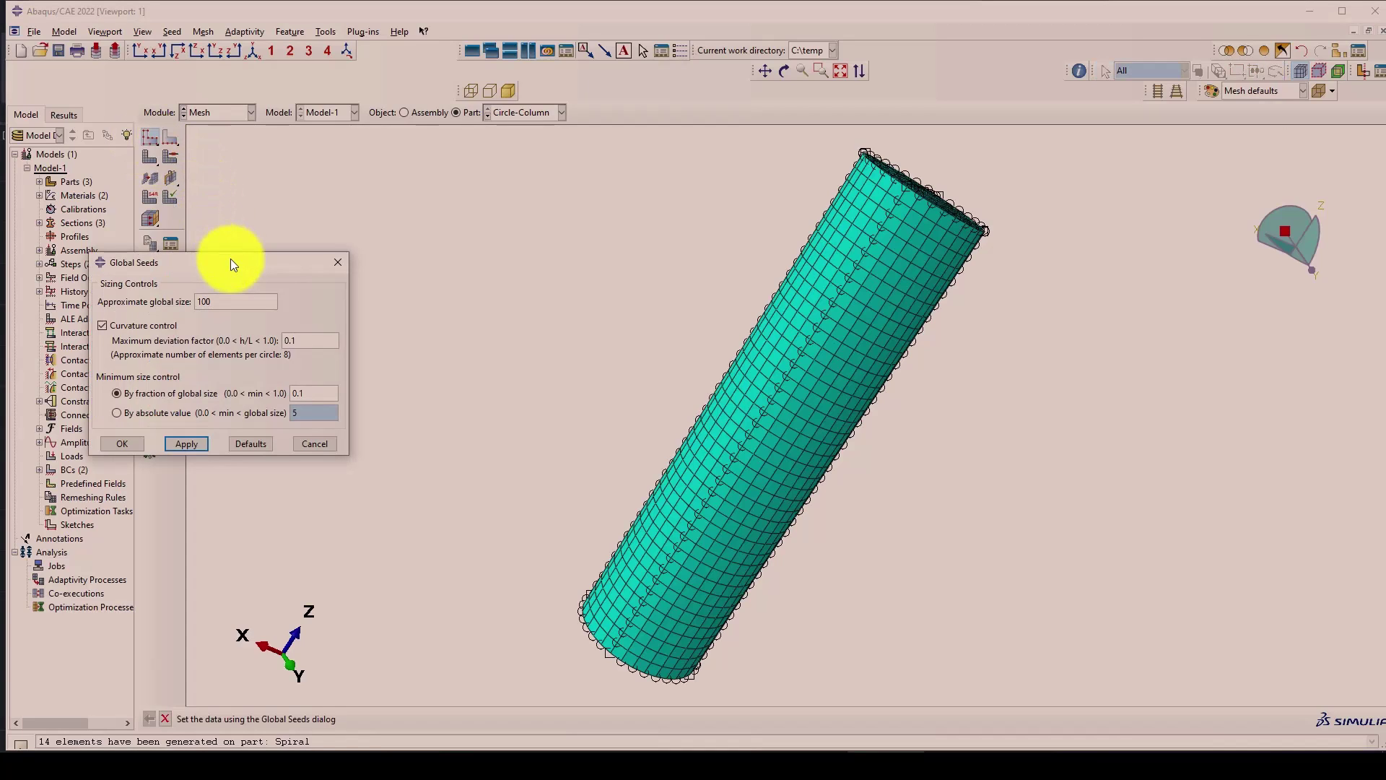
pyautogui.click(125, 444)
pyautogui.click(82, 240)
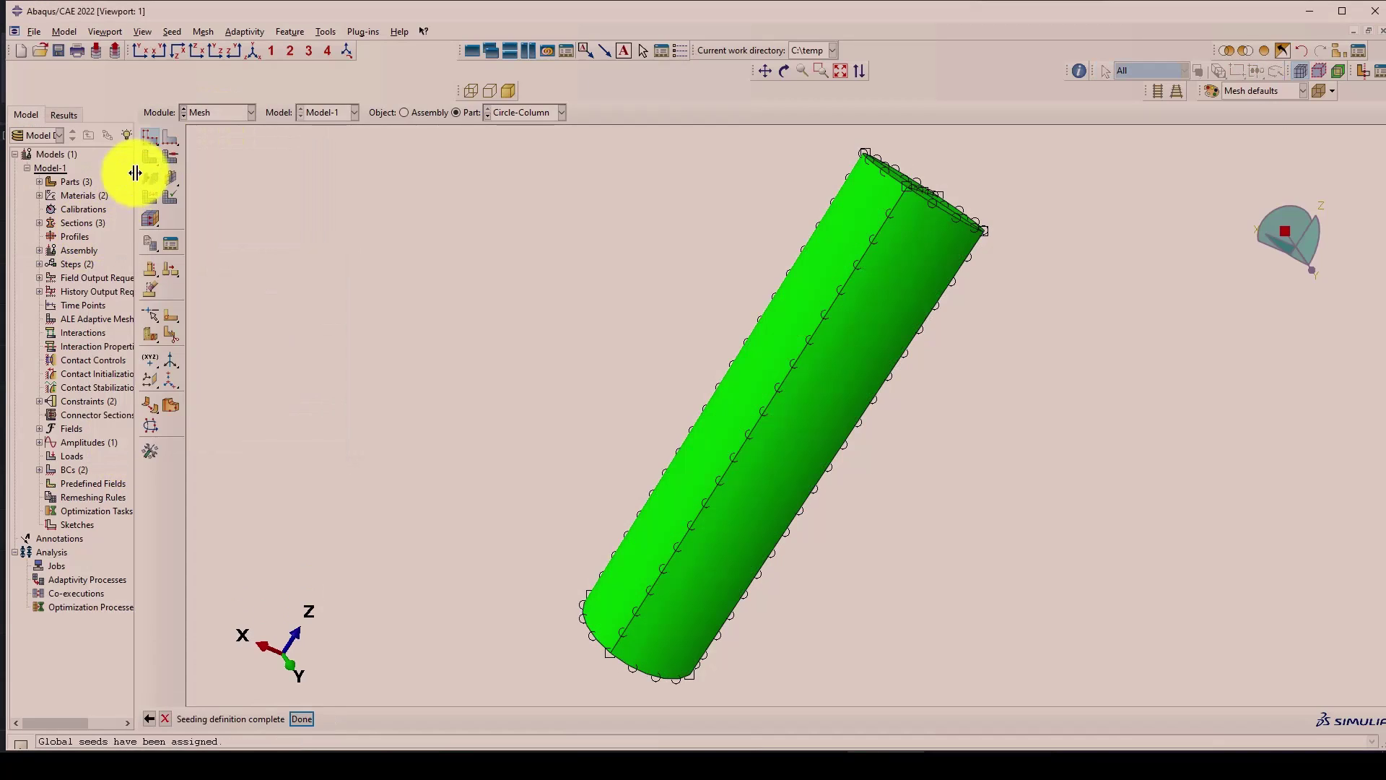
pyautogui.click(268, 719)
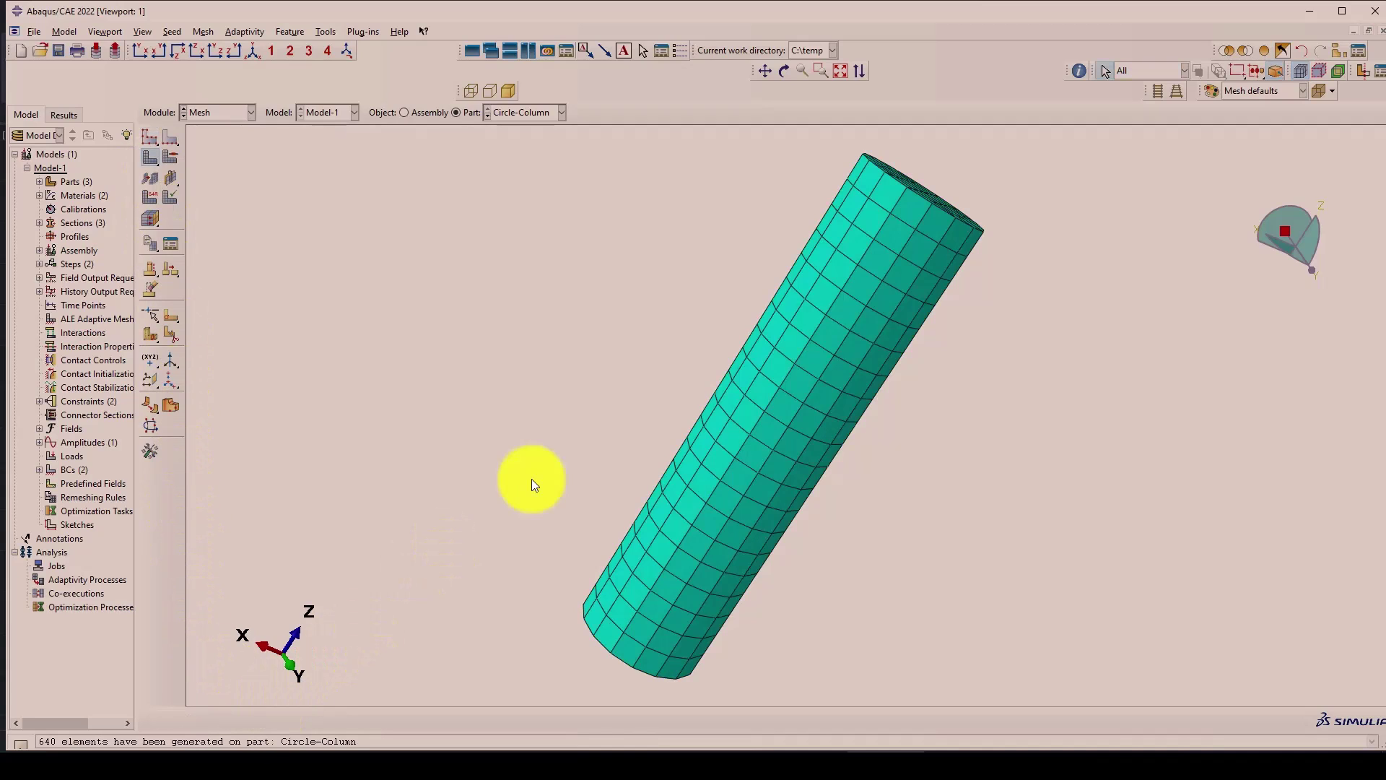
# Set the mesh object back to the assembly and switch to the Job module.
pyautogui.scroll(-1, 462, 325)
pyautogui.click(230, 115)
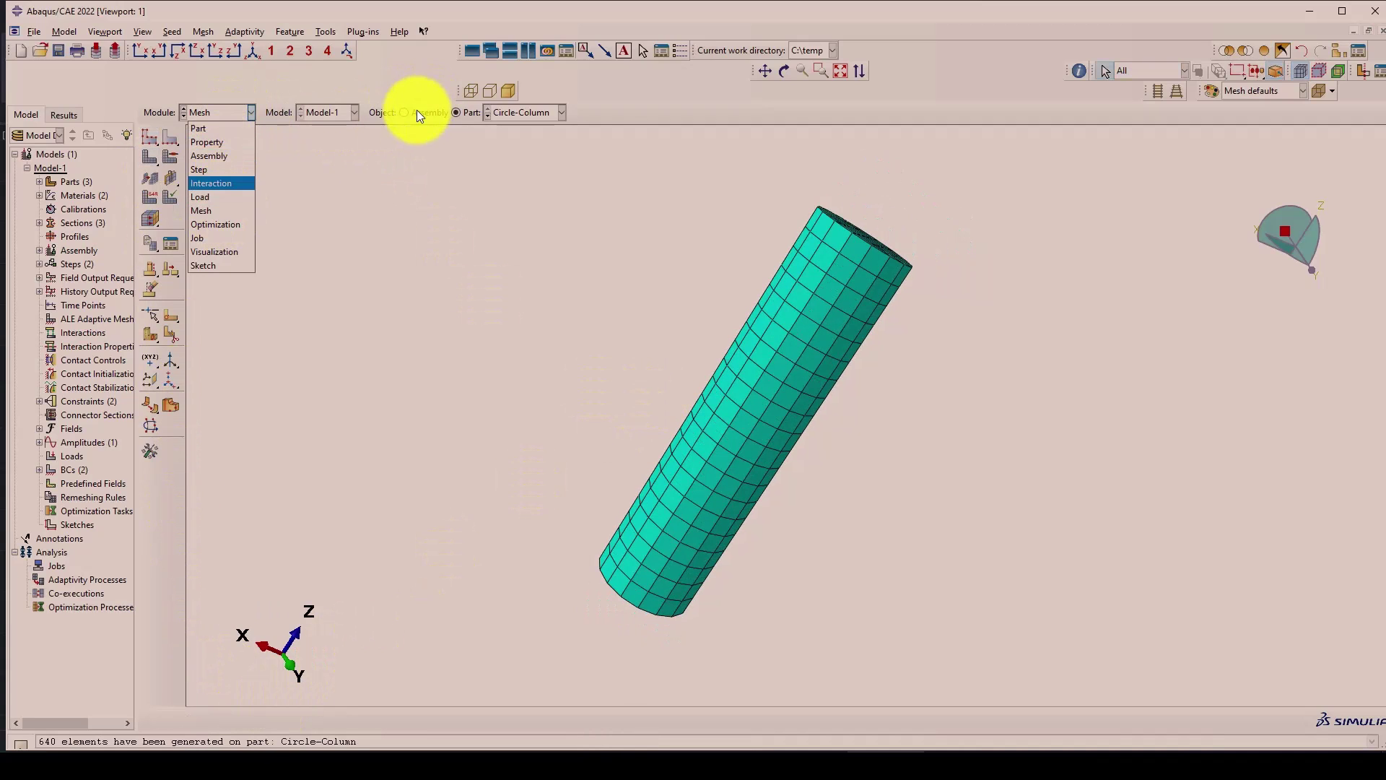
pyautogui.click(417, 115)
pyautogui.click(228, 112)
pyautogui.click(200, 238)
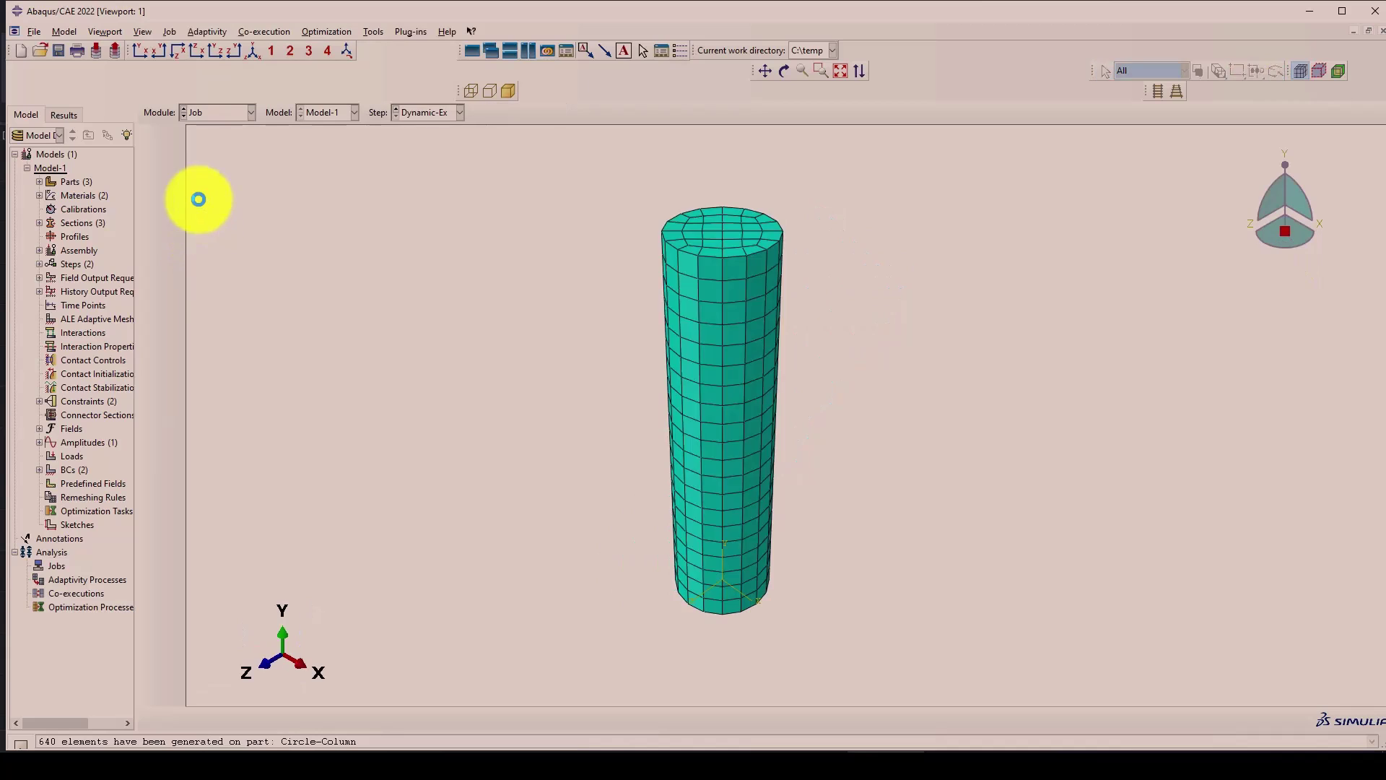
# Create an analysis job named Column-Test from Model-1 and try to submit it.
pyautogui.click(170, 137)
pyautogui.click(201, 532)
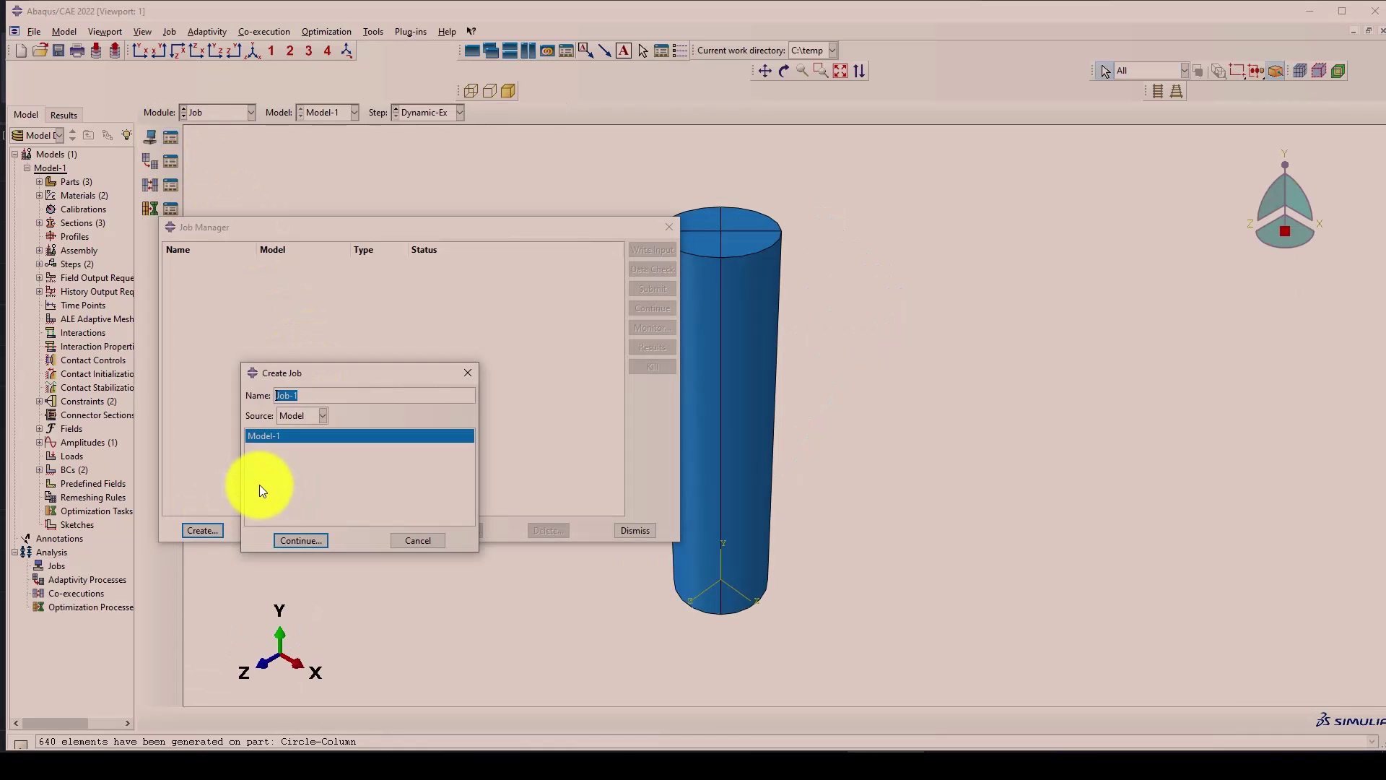
pyautogui.write('C')
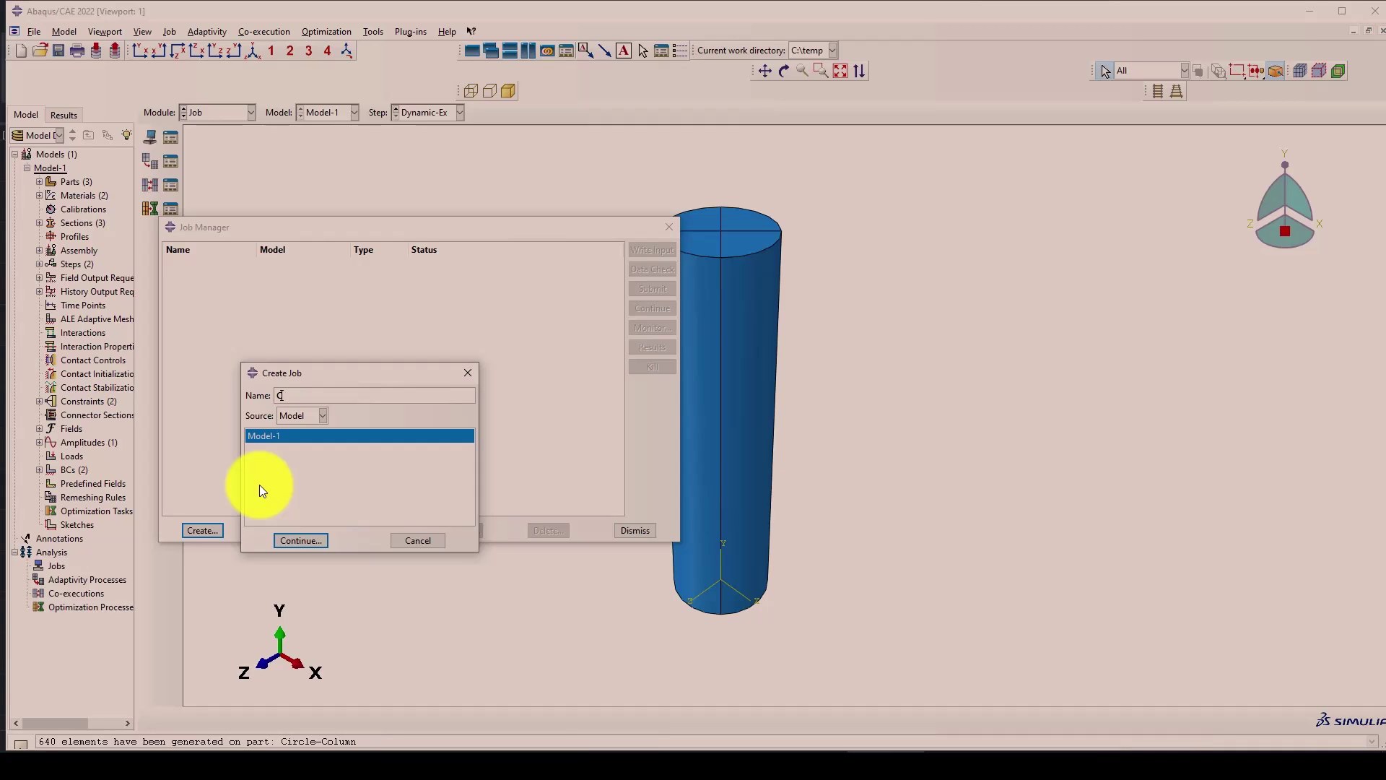
pyautogui.write('olumn-')
pyautogui.write('Test')
pyautogui.click(306, 539)
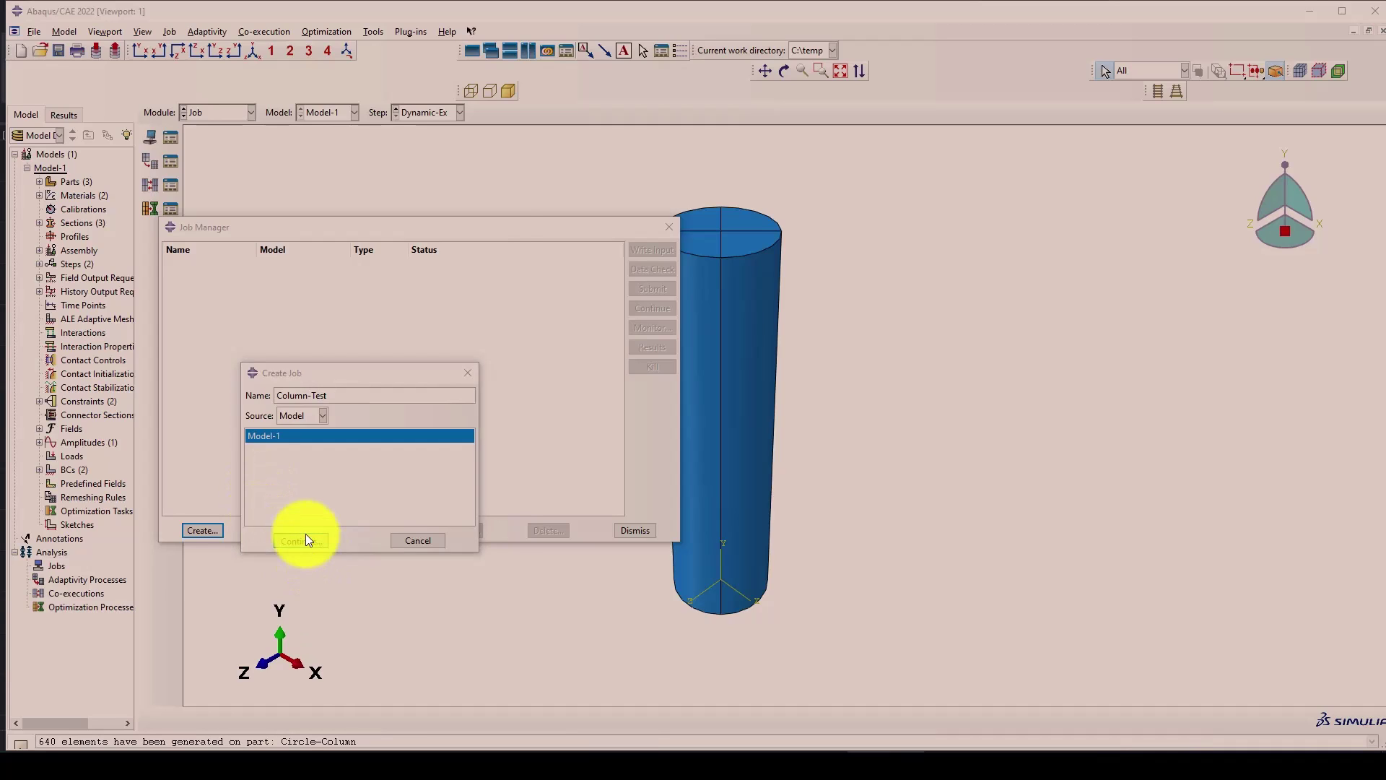
pyautogui.click(263, 569)
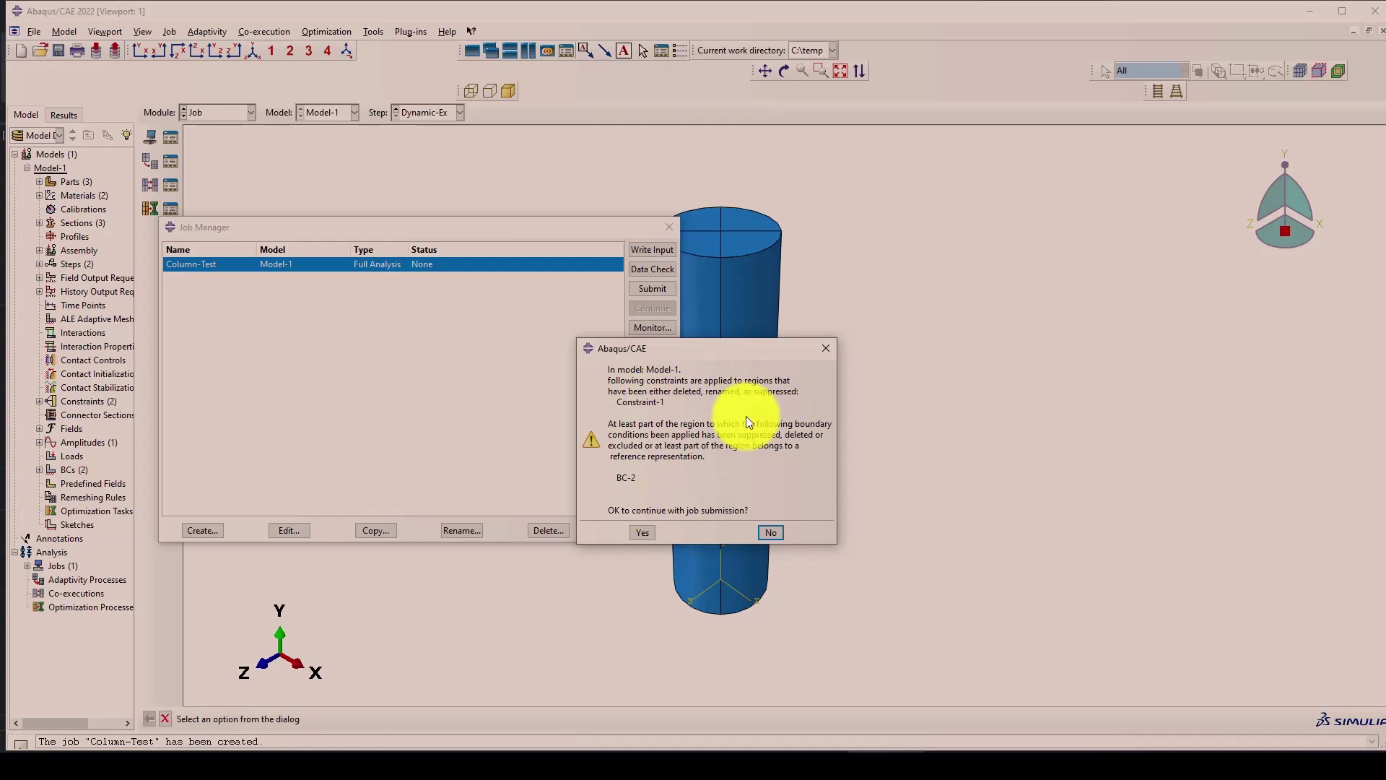
pyautogui.click(825, 349)
# In the Load module, create a reference point at the center of the column's top face.
pyautogui.click(213, 114)
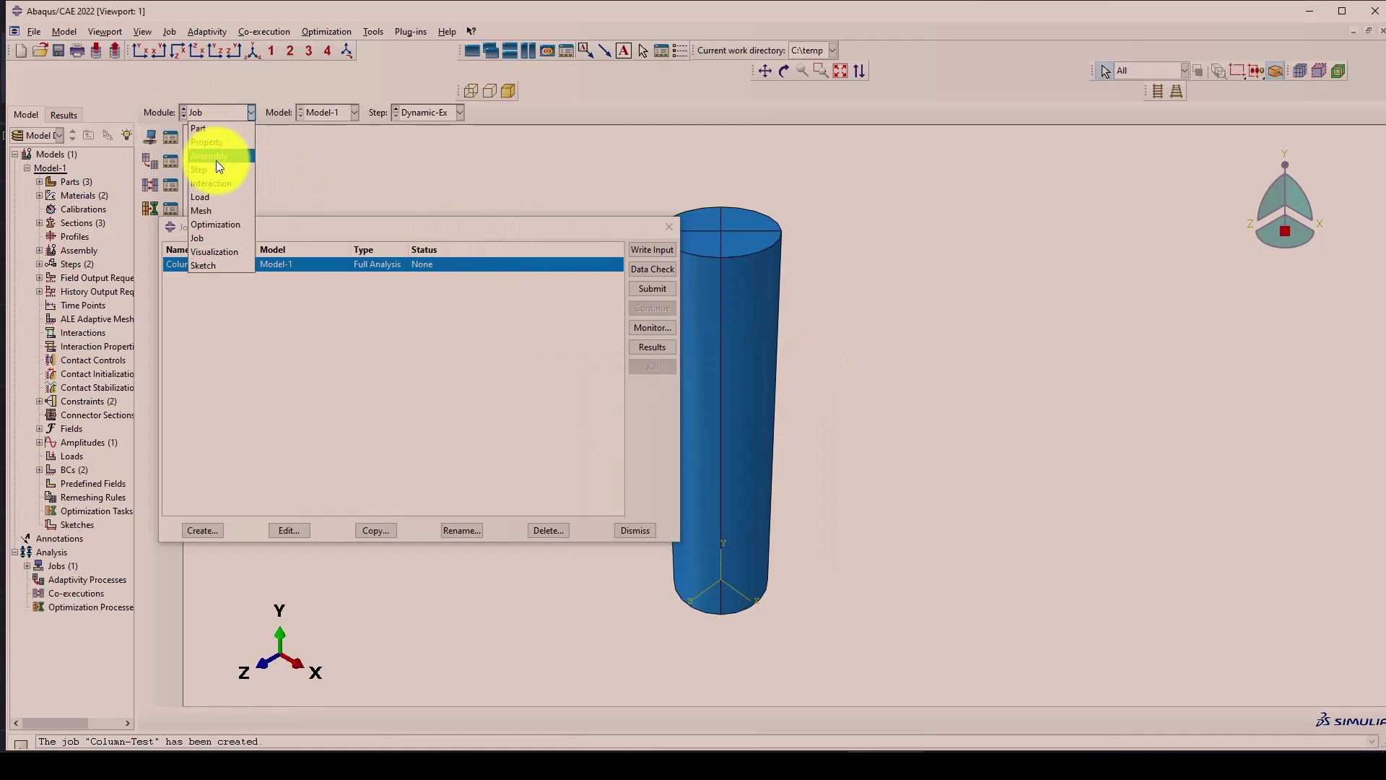
pyautogui.click(216, 197)
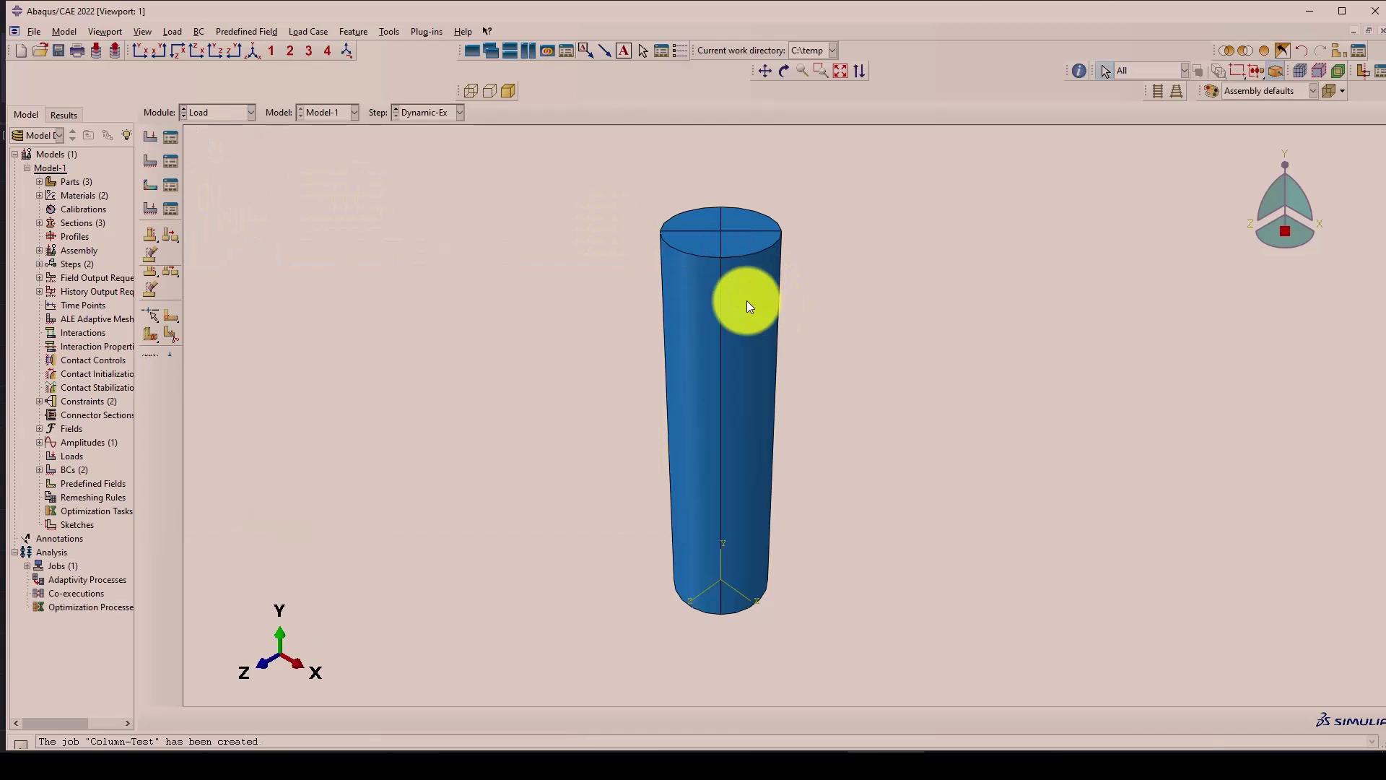
pyautogui.click(224, 116)
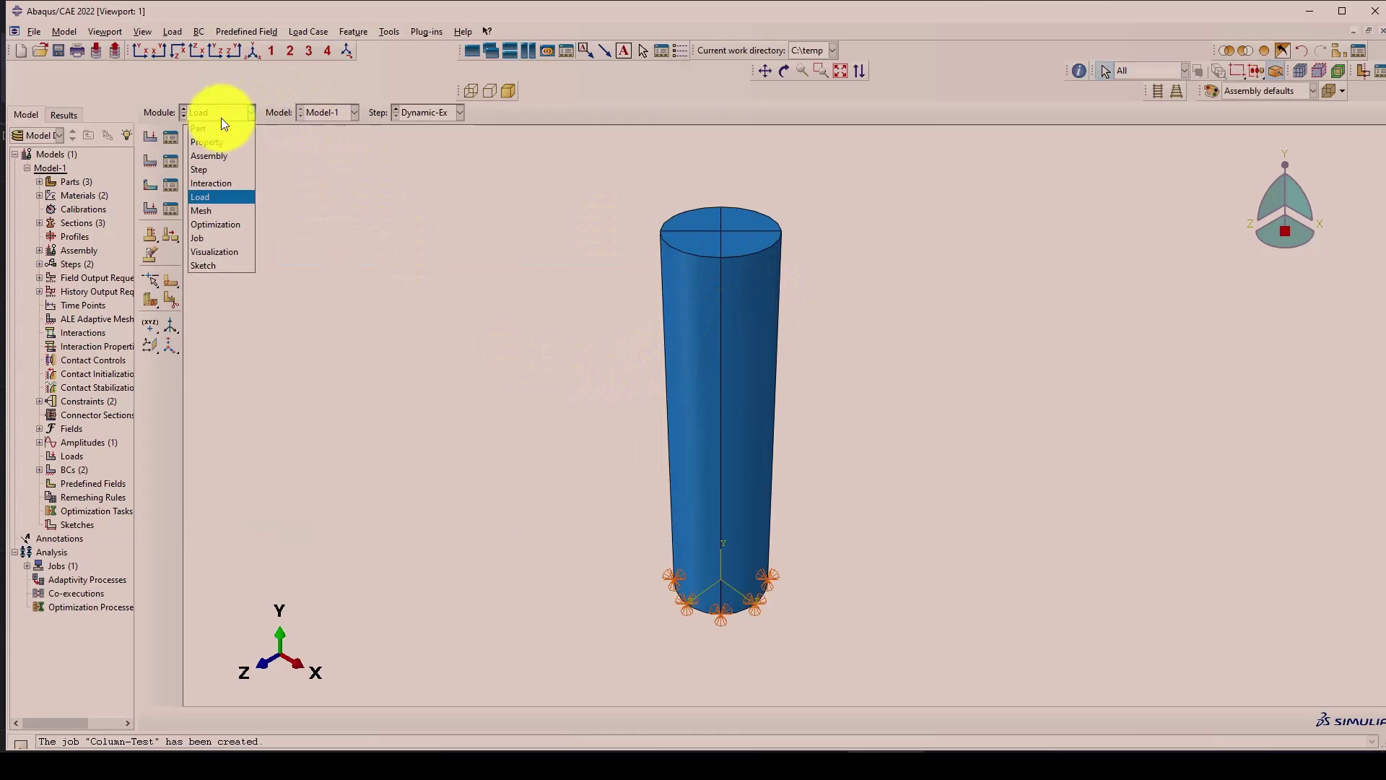
pyautogui.click(215, 196)
pyautogui.scroll(2, 444, 361)
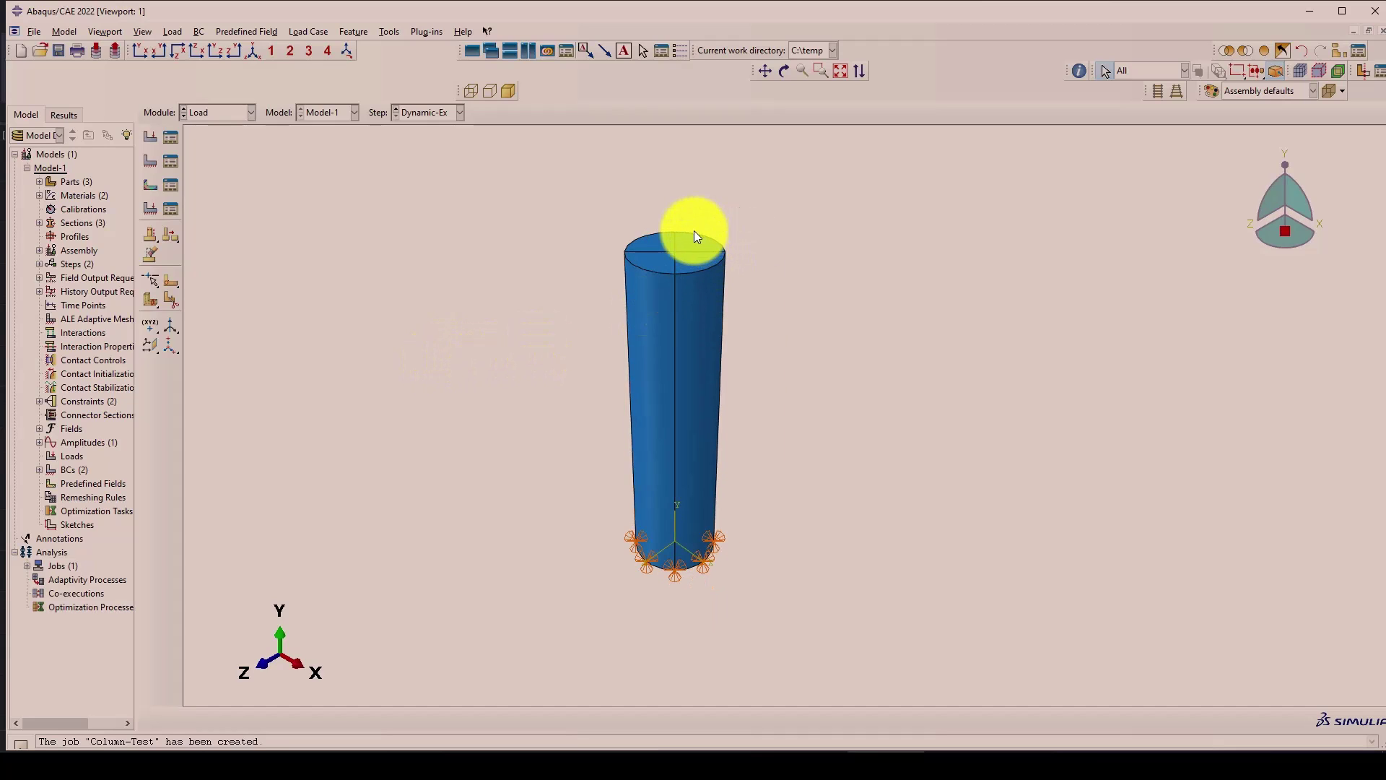
pyautogui.scroll(-1, 695, 231)
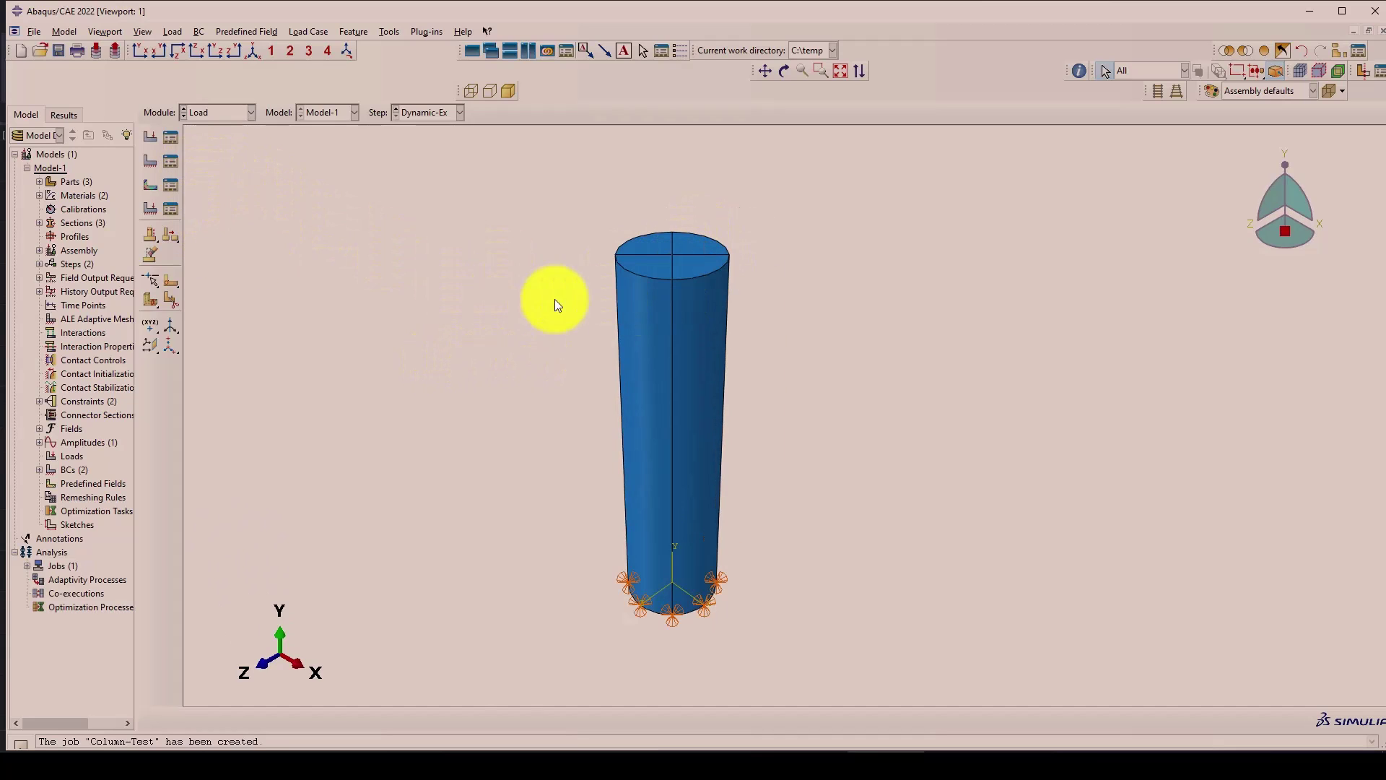
pyautogui.click(389, 32)
pyautogui.moveTo(403, 76)
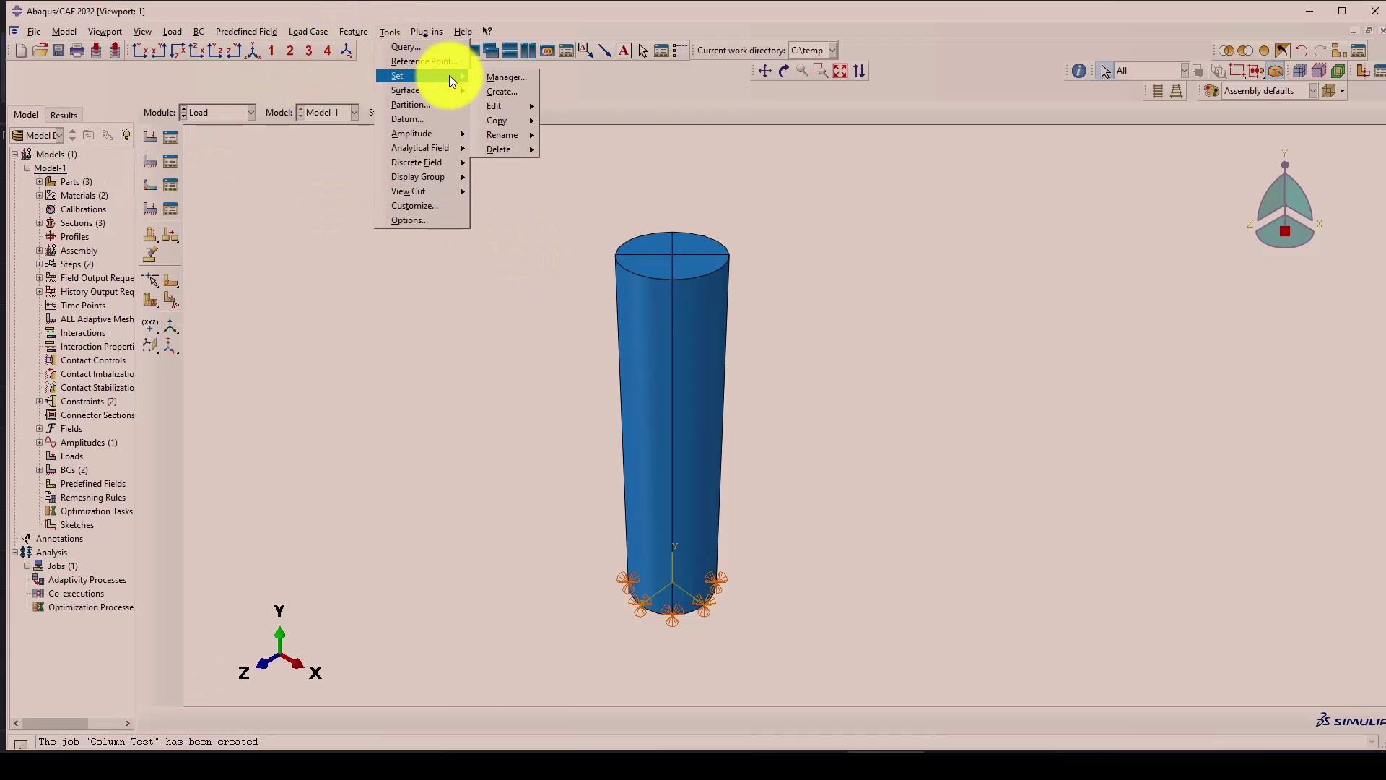
pyautogui.click(423, 60)
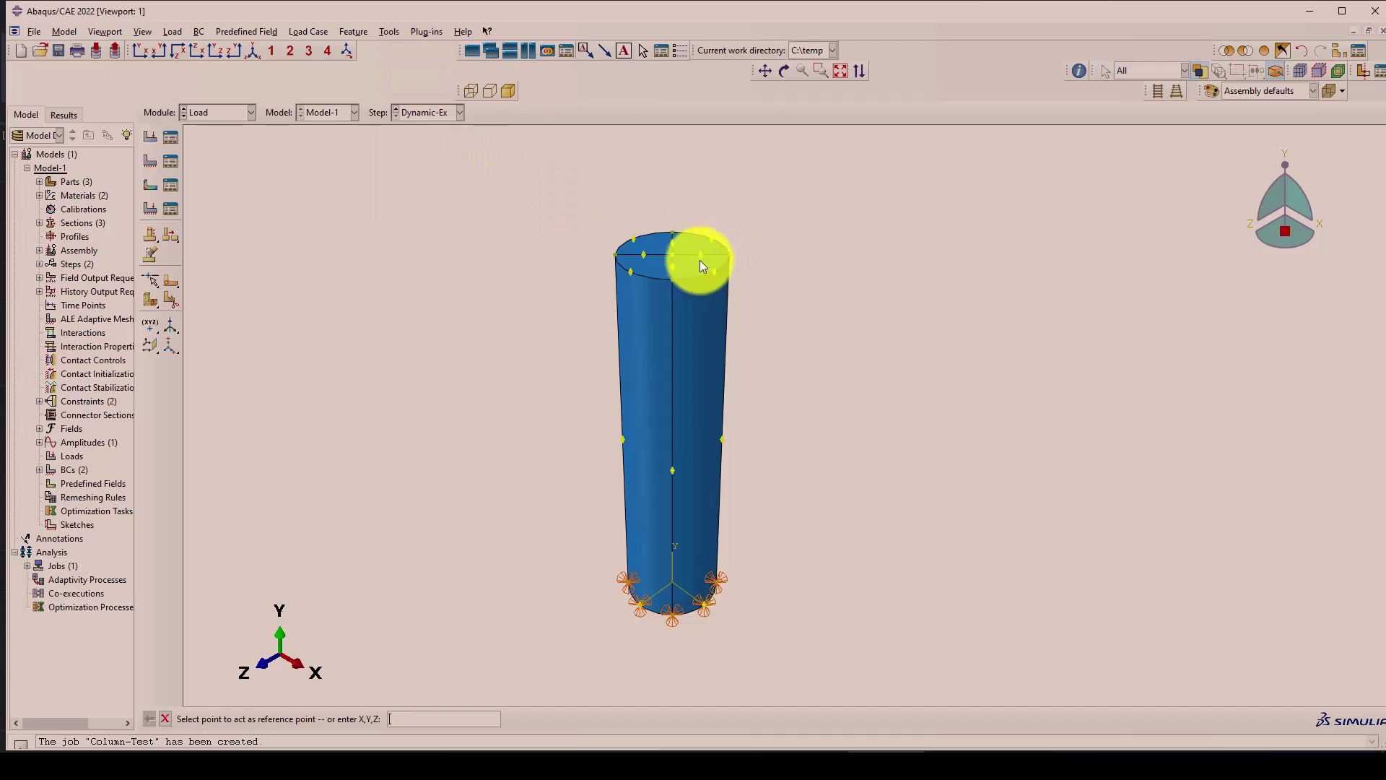
pyautogui.click(673, 254)
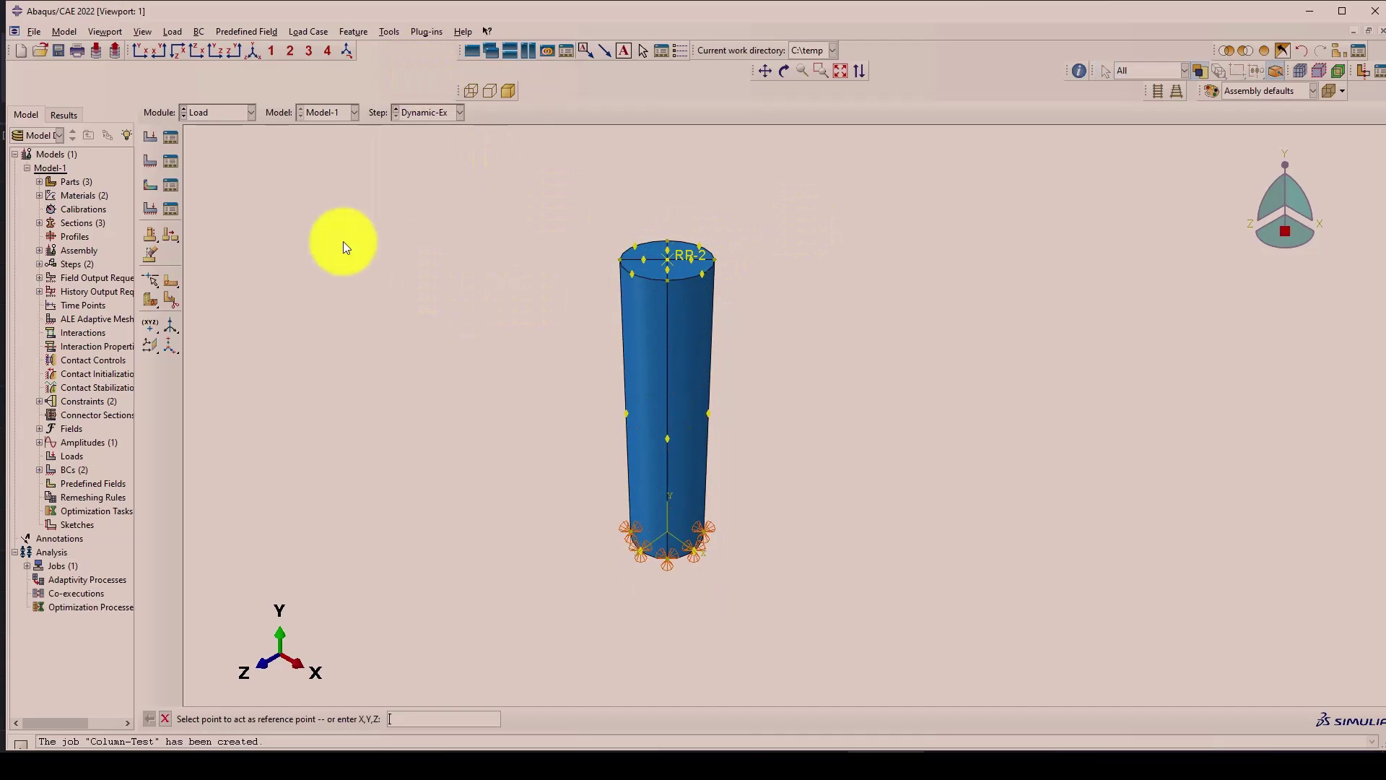
# Edit the displacement set so that its geometry is the new reference point on the column's top face.
pyautogui.scroll(2, 643, 276)
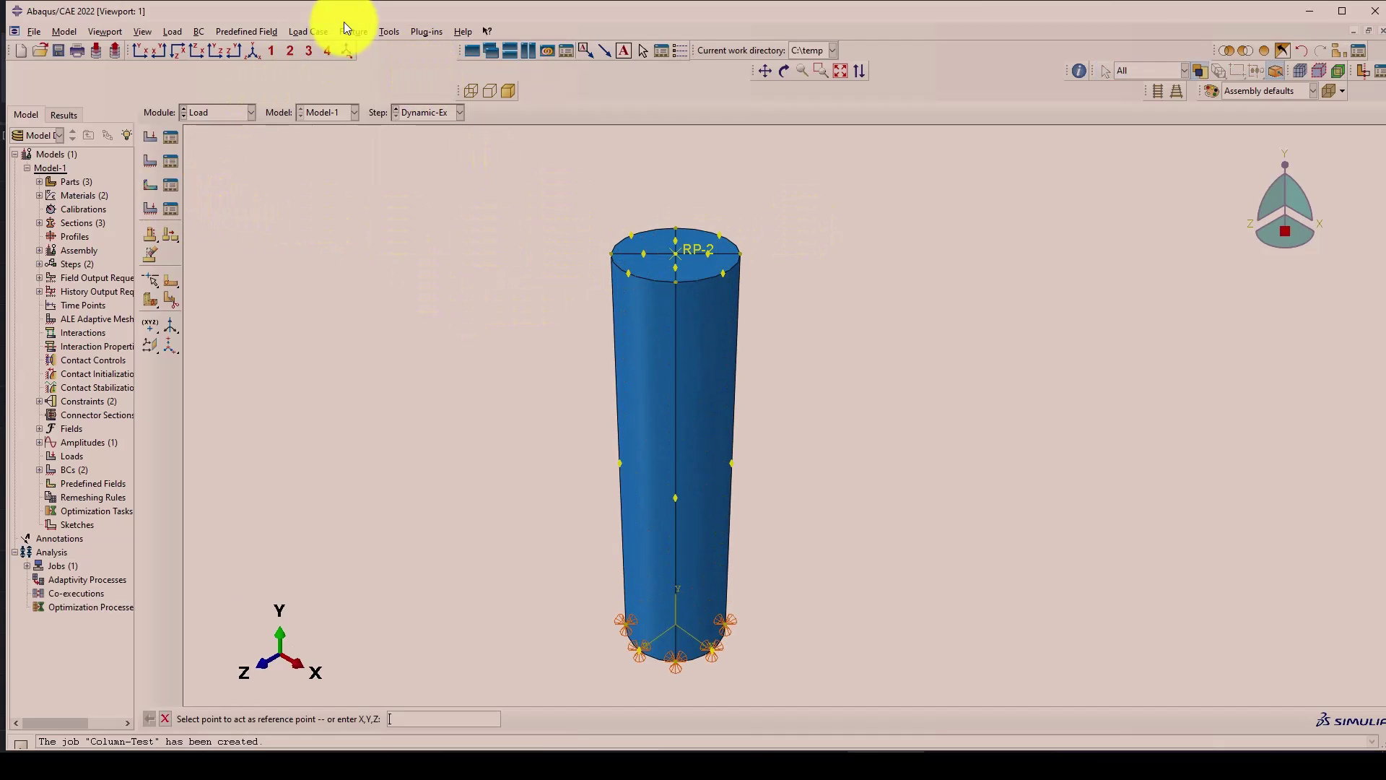
pyautogui.click(382, 32)
pyautogui.moveTo(404, 75)
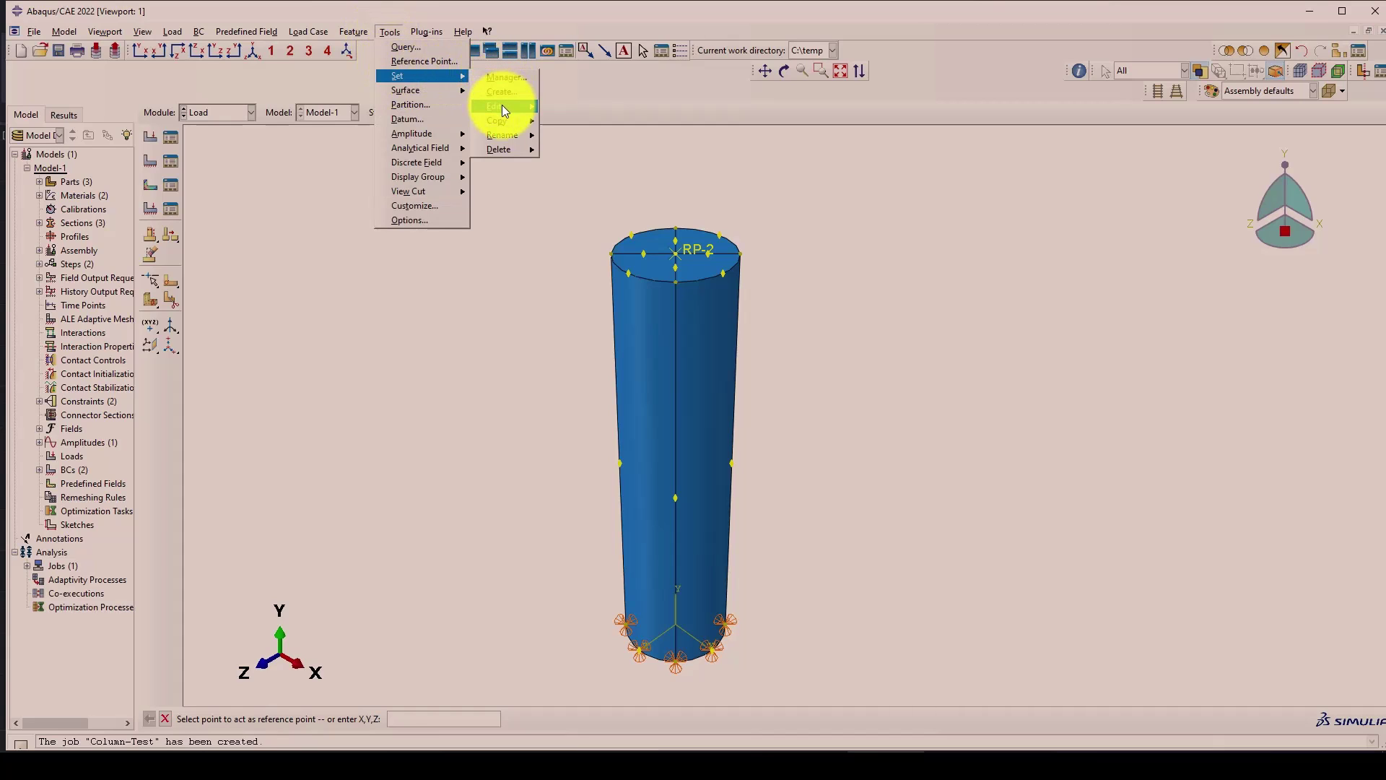
pyautogui.moveTo(501, 106)
pyautogui.click(559, 109)
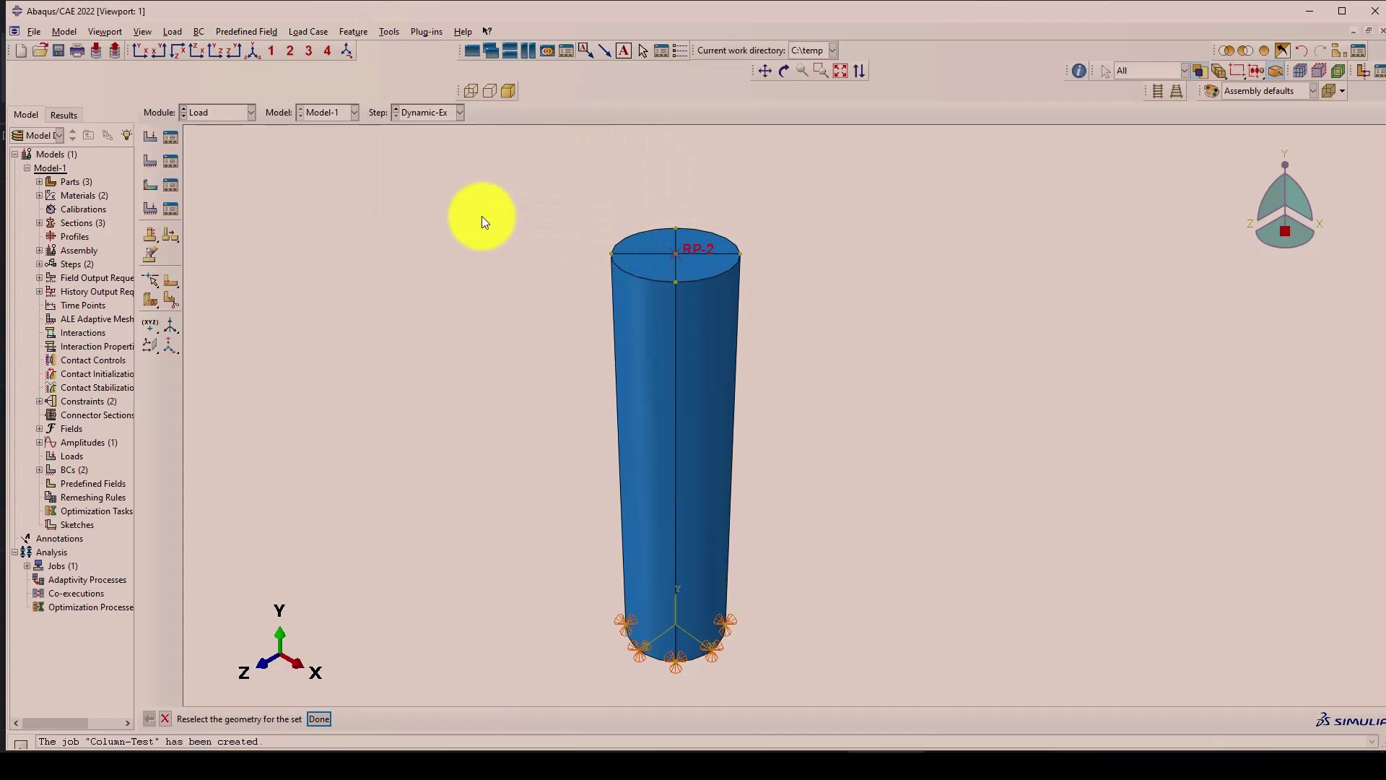
pyautogui.middleClick(482, 217)
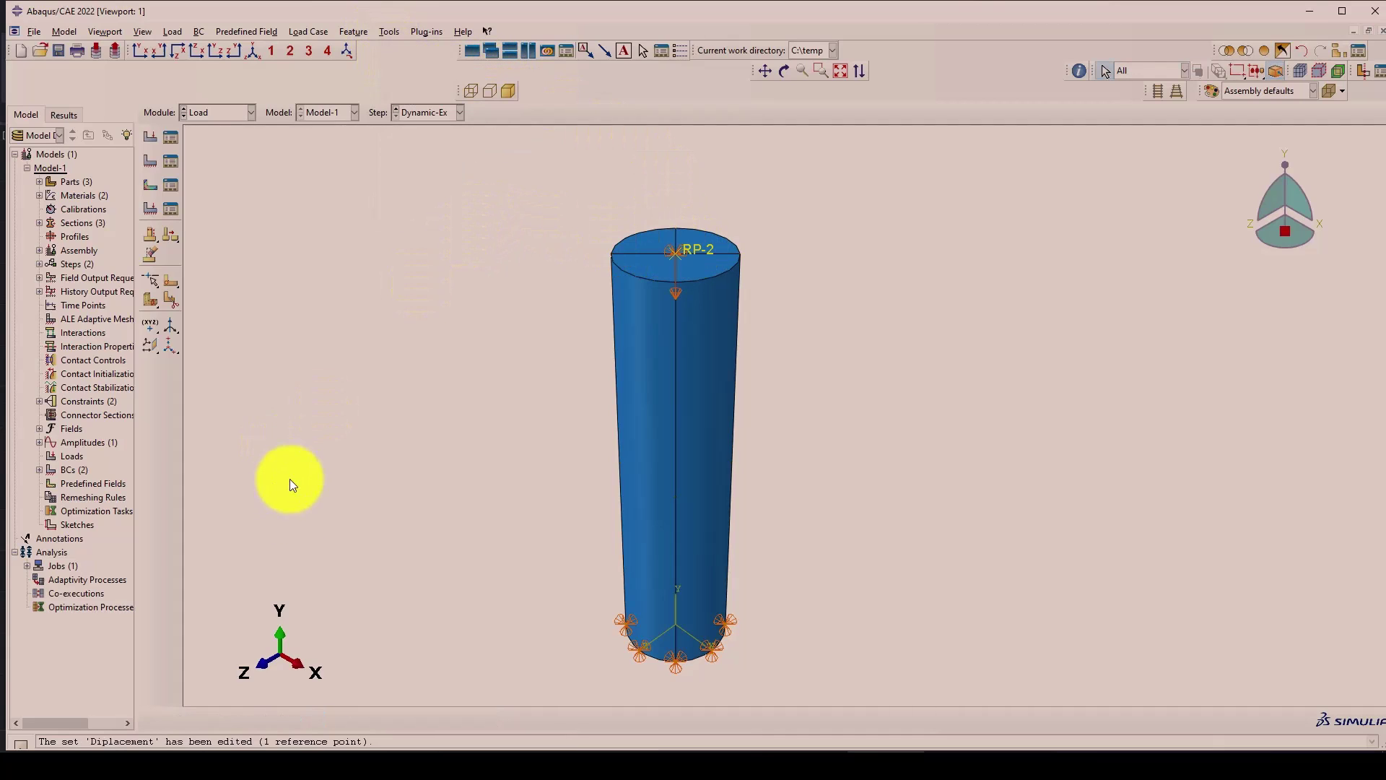
# Return to the Job module and try to submit the Column-Test job.
pyautogui.click(233, 114)
pyautogui.click(209, 245)
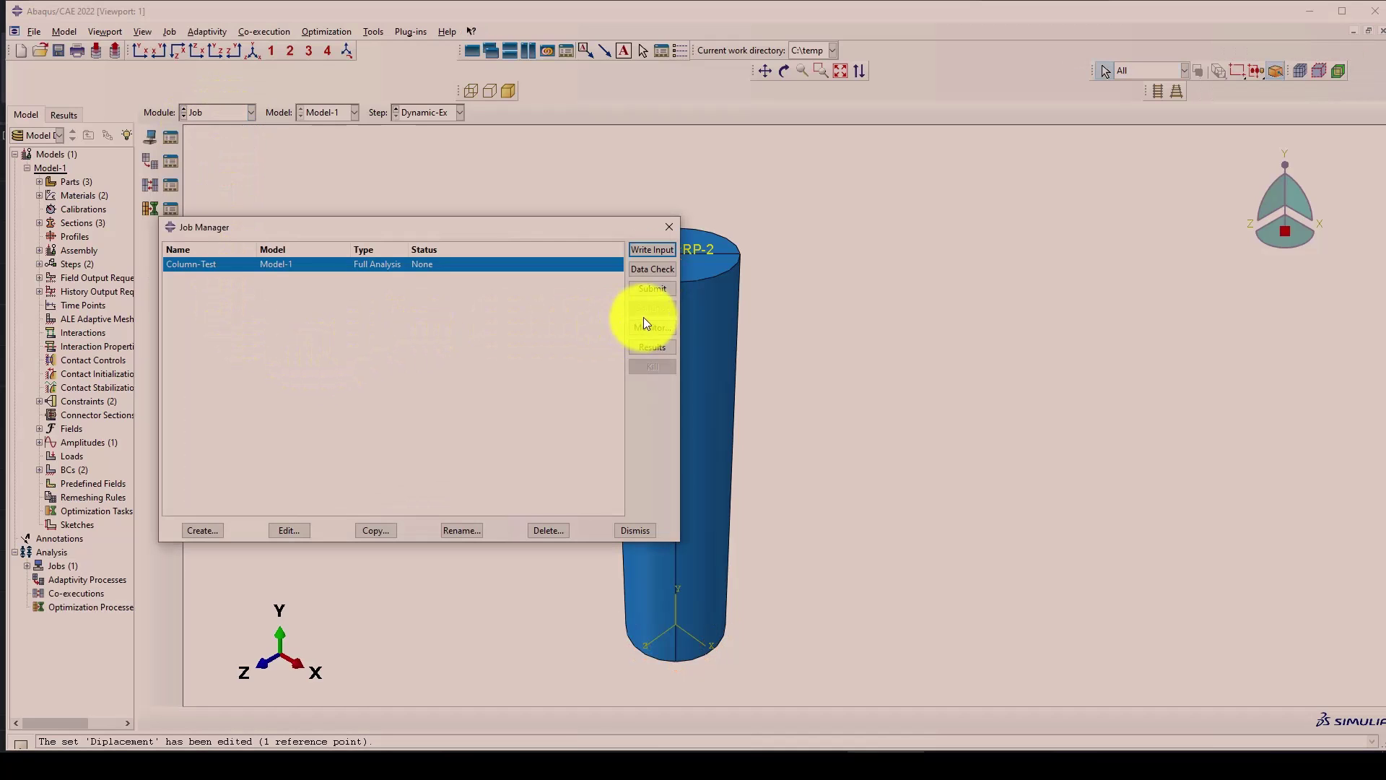
pyautogui.click(645, 289)
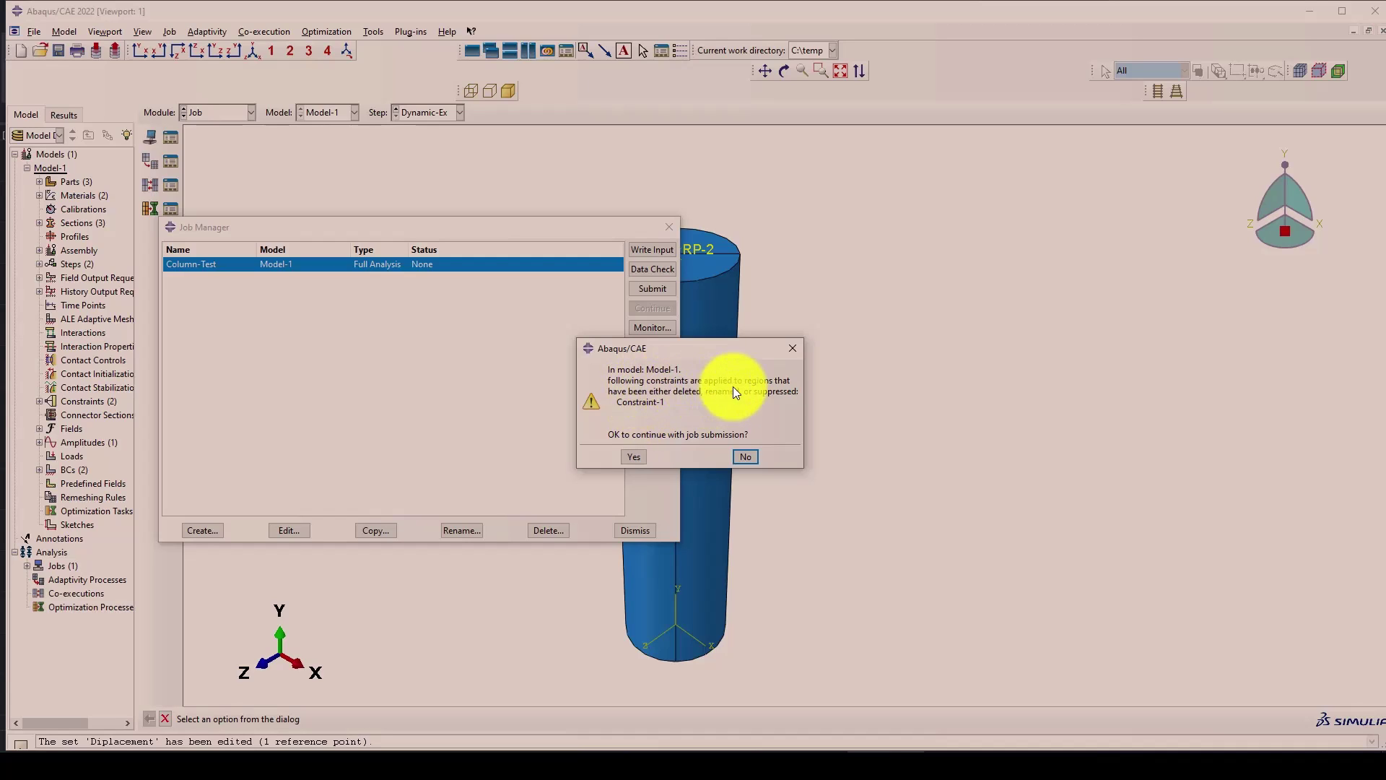
pyautogui.click(794, 349)
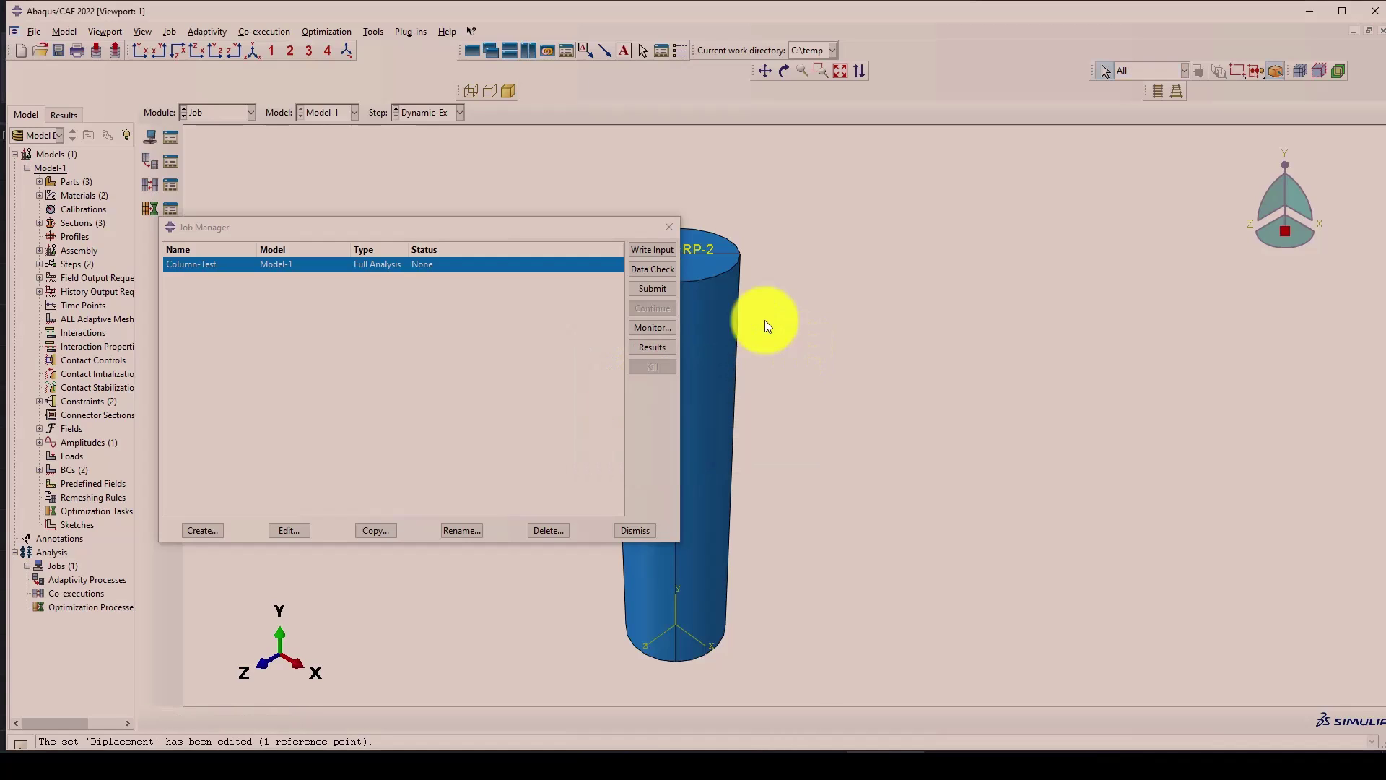
pyautogui.click(669, 227)
# In the Interaction module, edit the coupling Constraint-1 to use the reference point RP-2 as its control point.
pyautogui.click(217, 113)
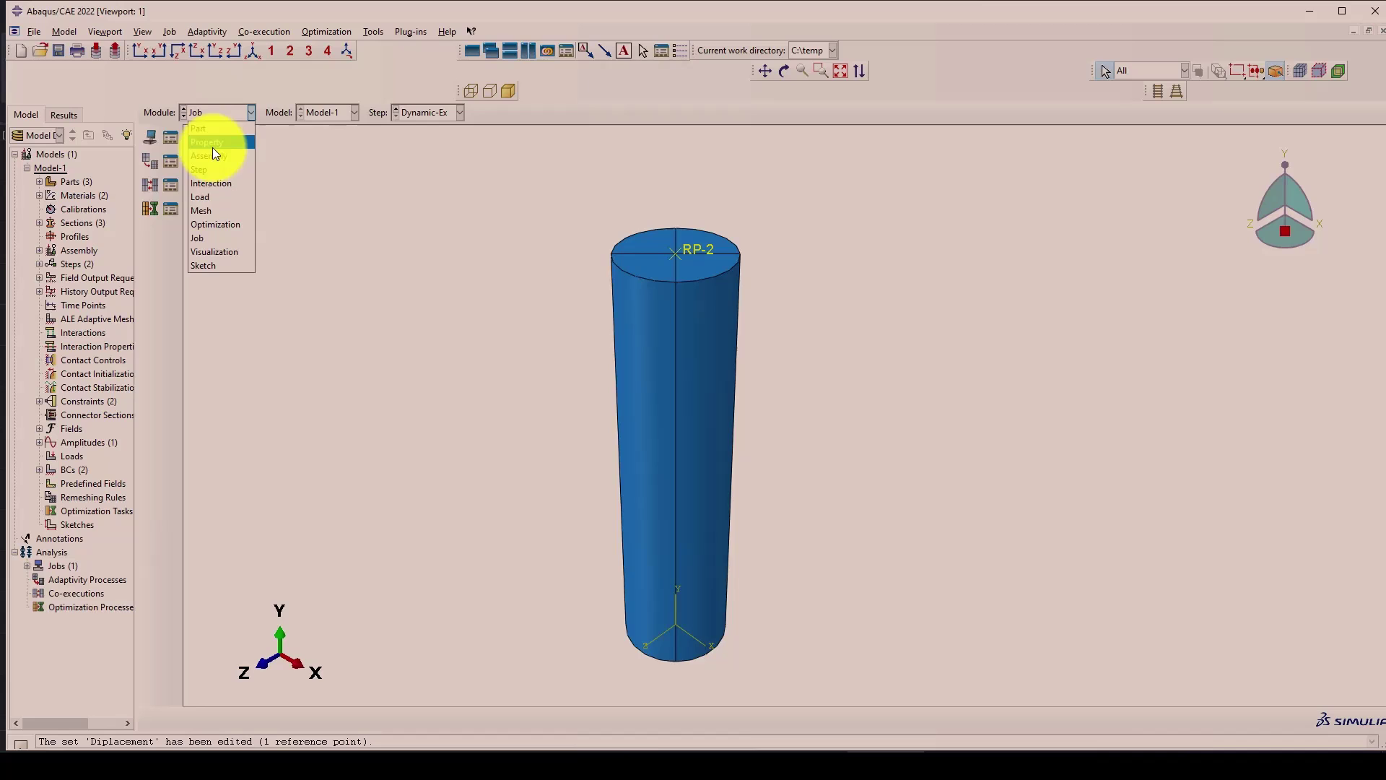
pyautogui.click(217, 185)
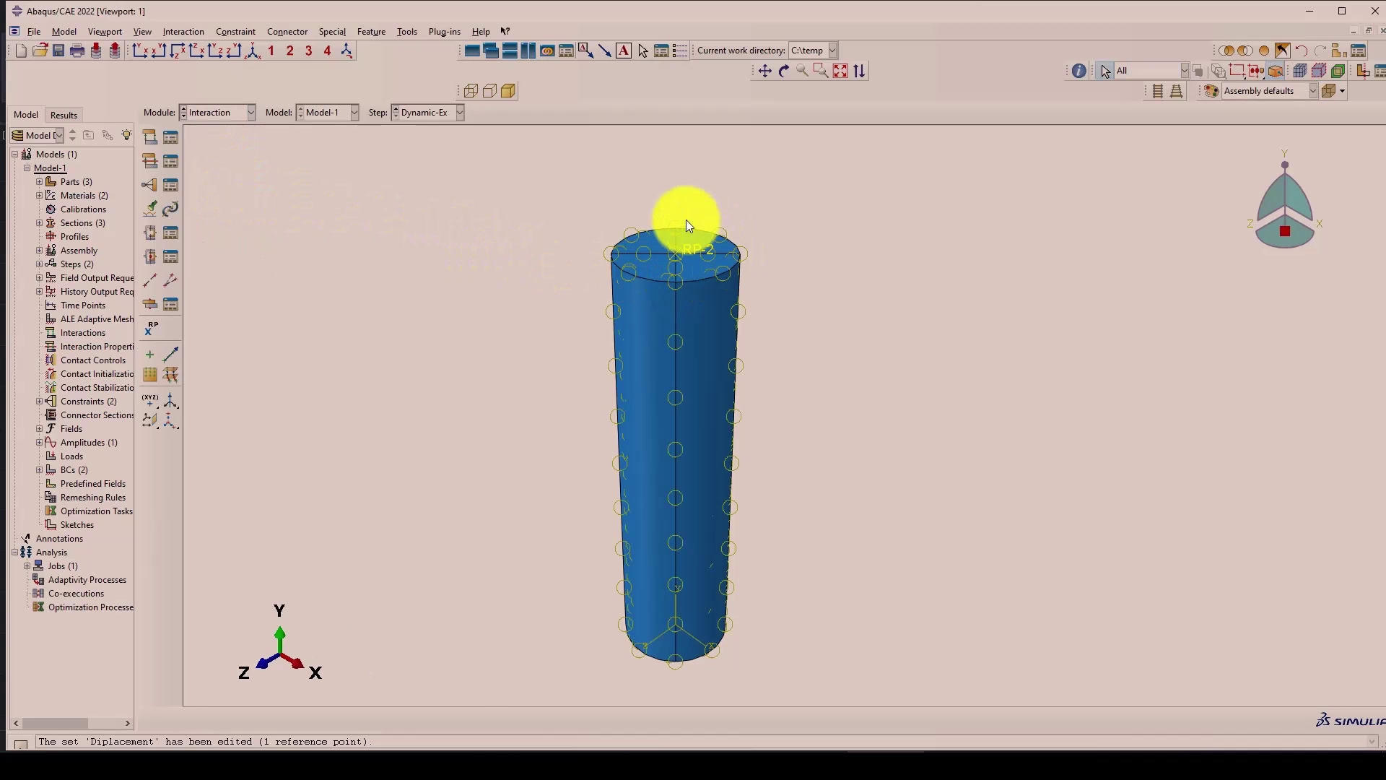
pyautogui.click(169, 185)
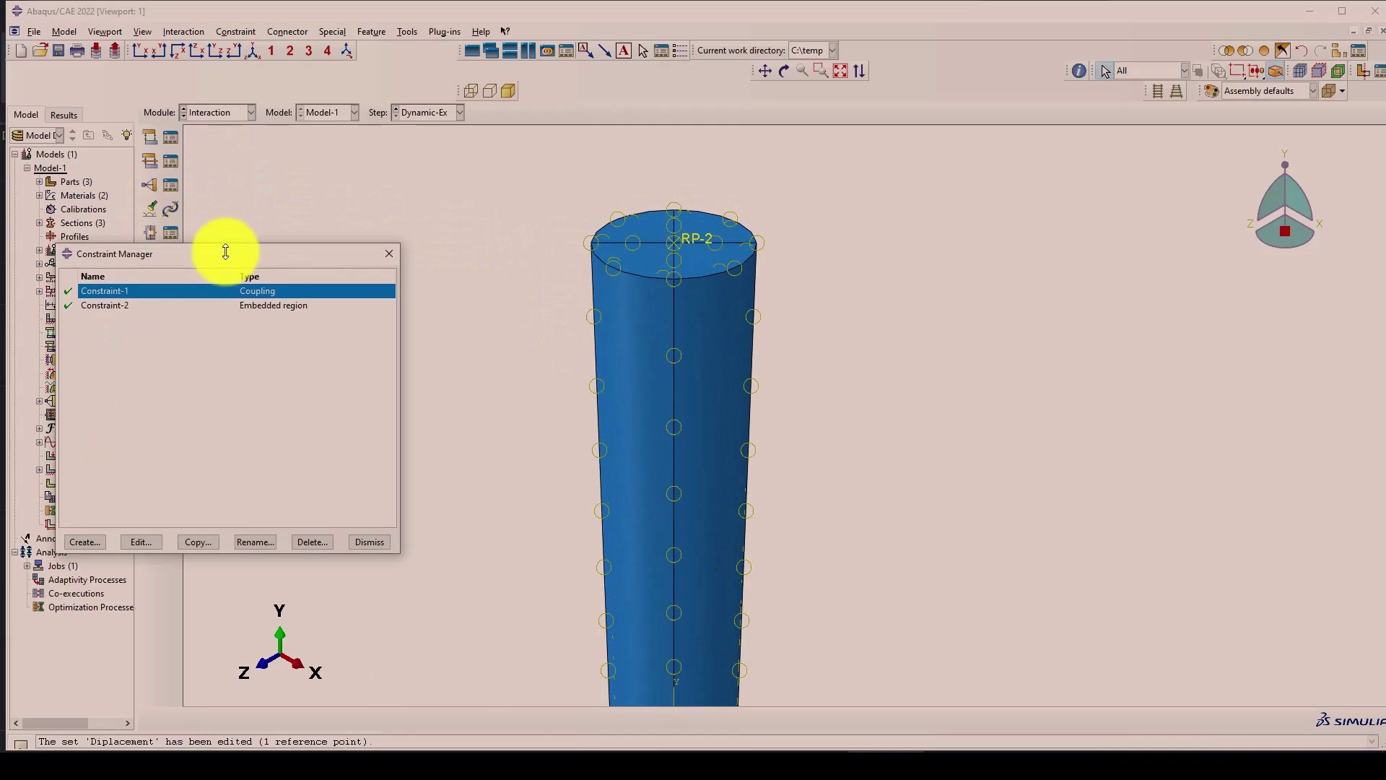
pyautogui.click(141, 541)
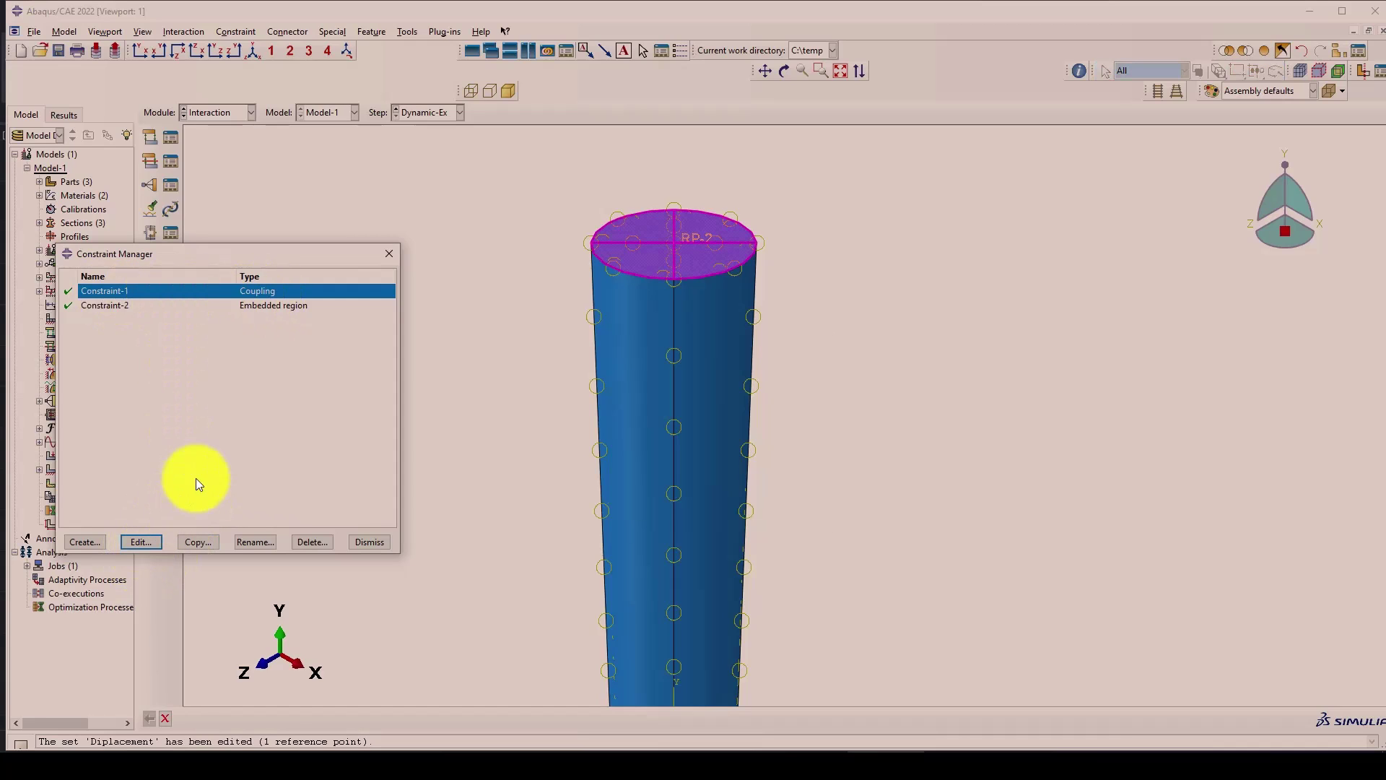
pyautogui.click(633, 511)
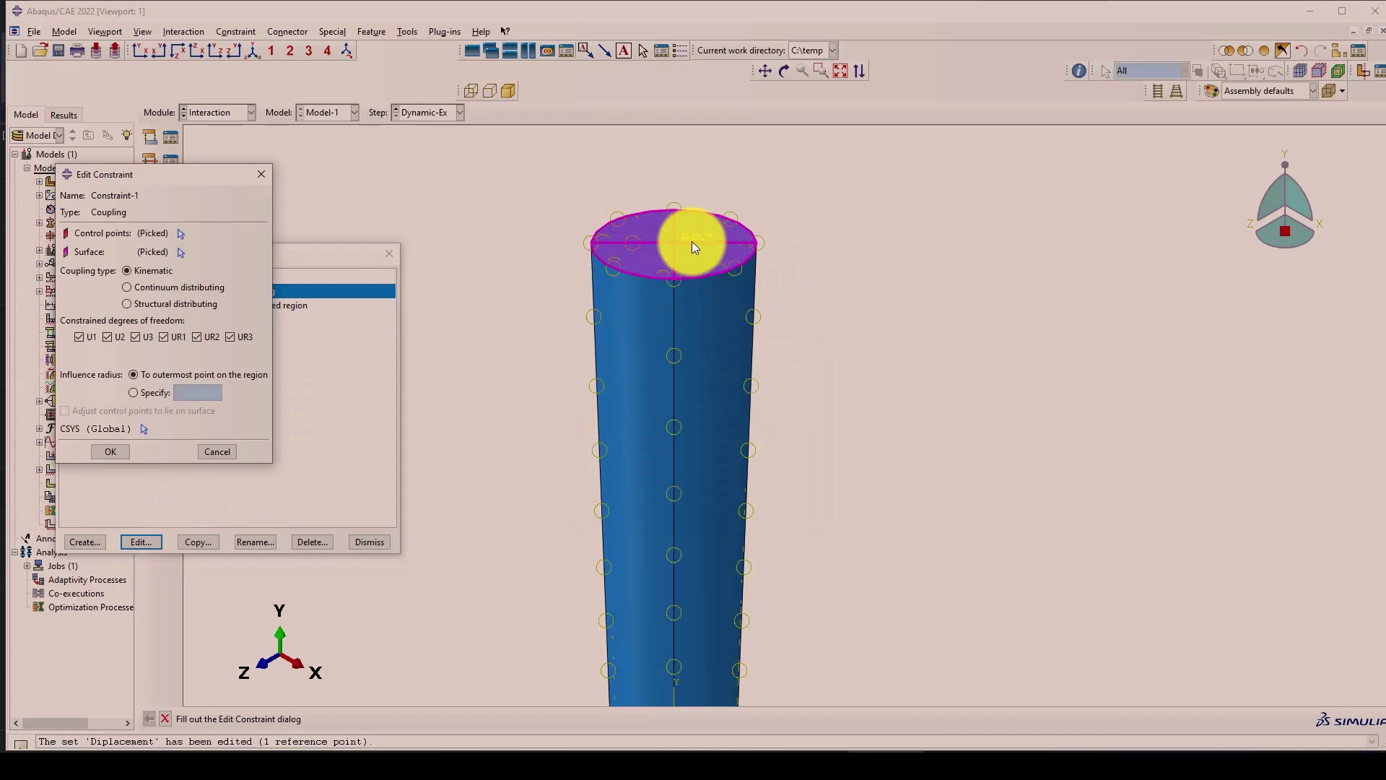
pyautogui.click(176, 240)
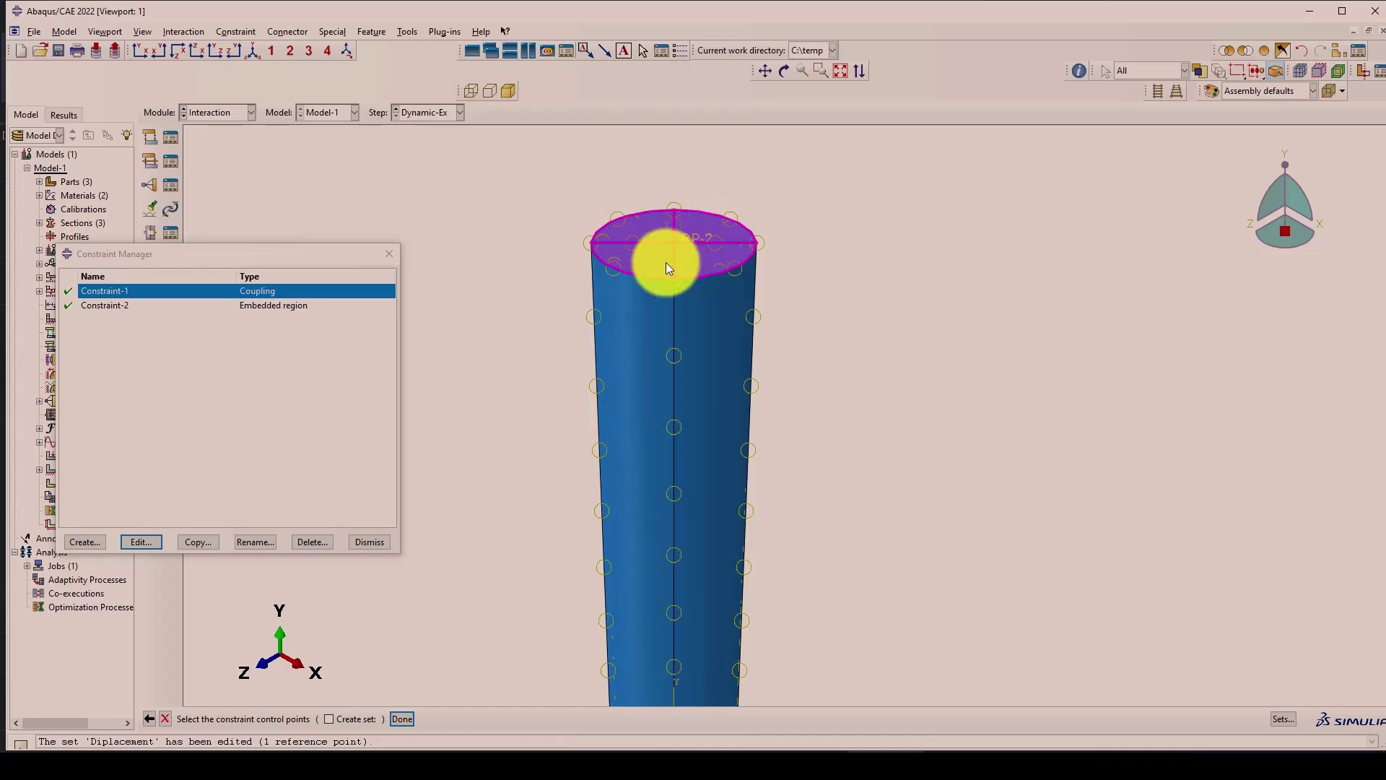
pyautogui.middleClick(478, 531)
pyautogui.click(120, 446)
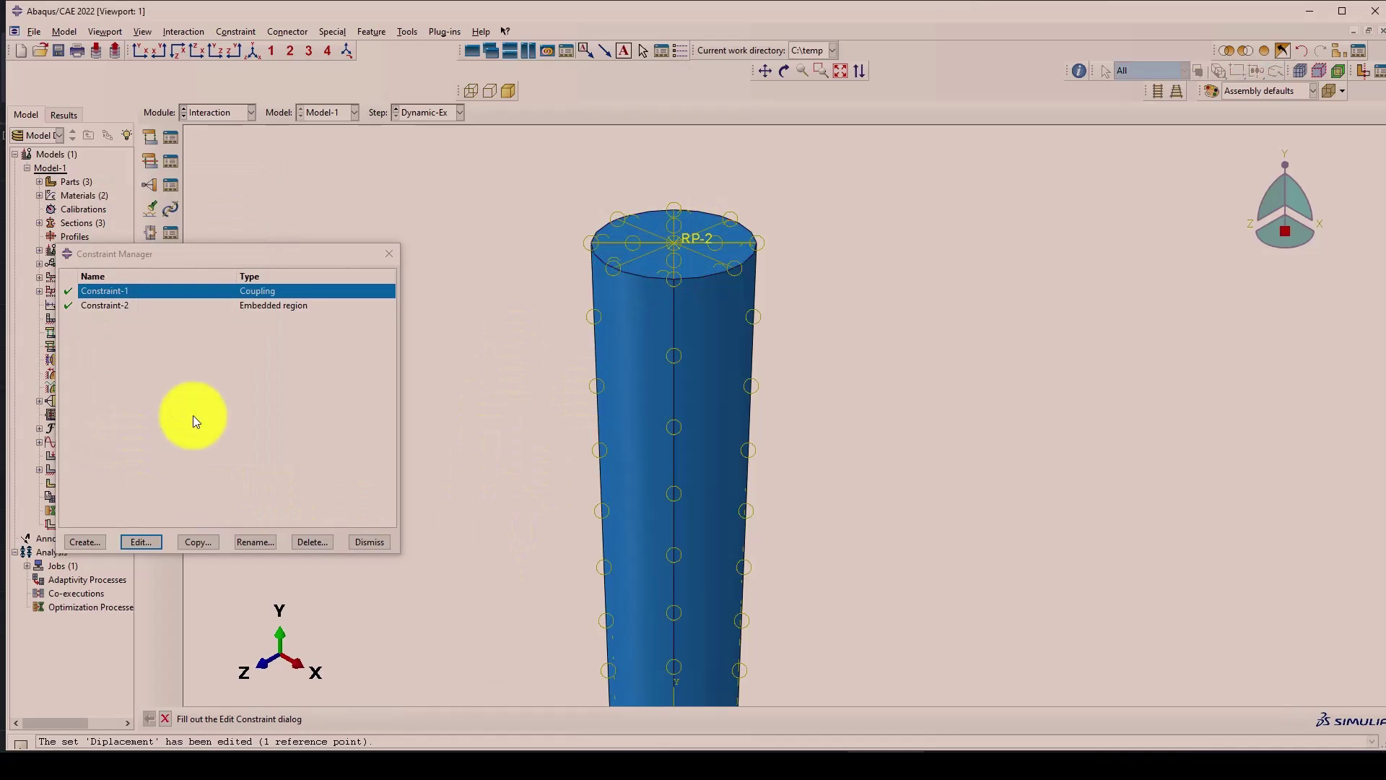
pyautogui.click(389, 254)
# Switch back to the Job module and submit the Column-Test job for analysis.
pyautogui.click(221, 112)
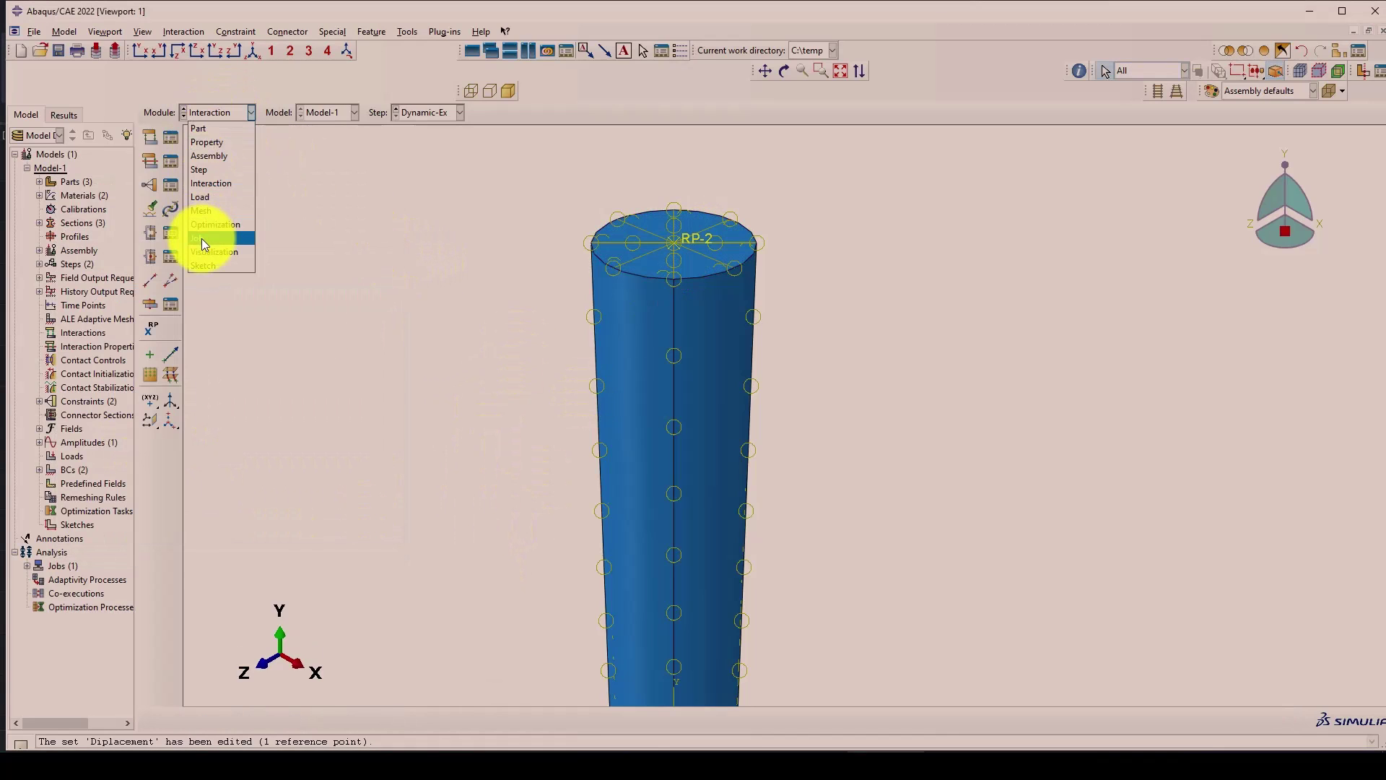
pyautogui.click(202, 238)
pyautogui.click(177, 139)
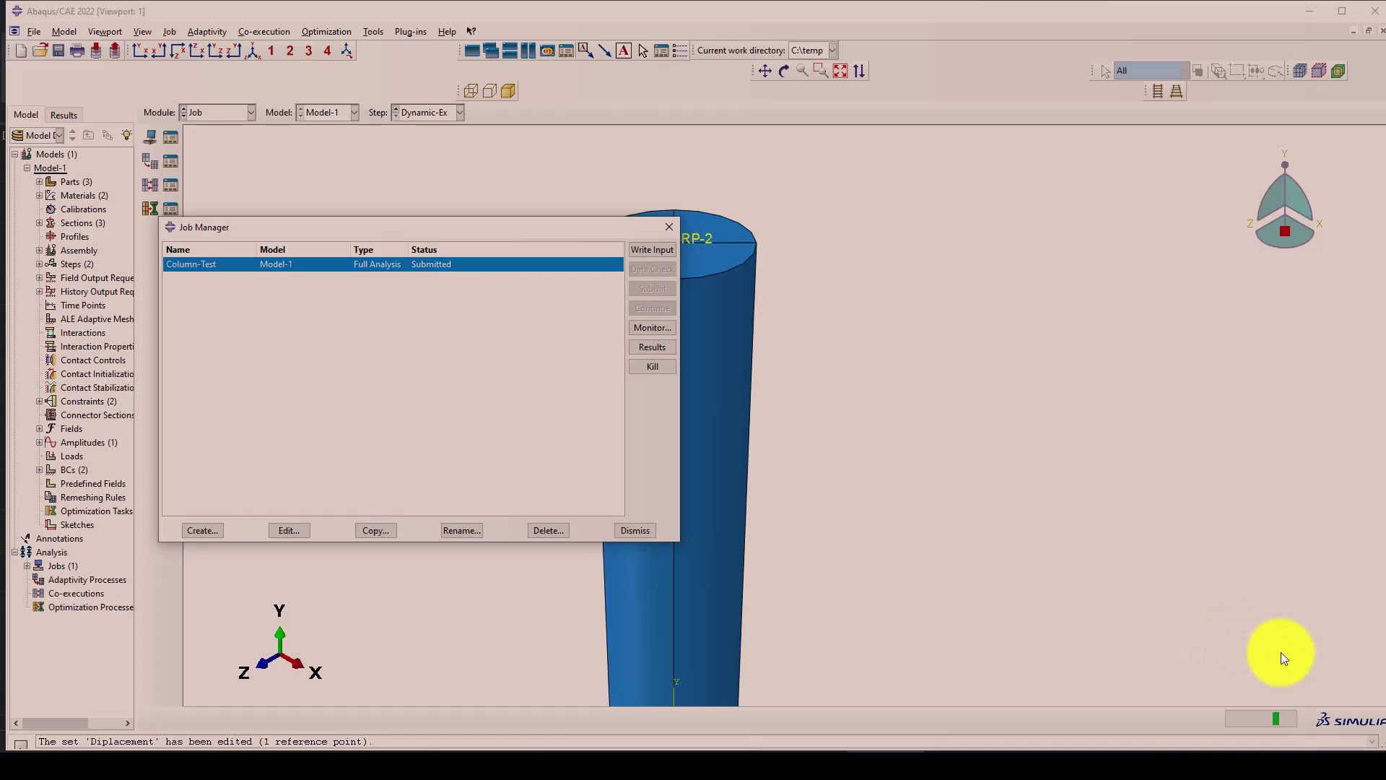
# Monitor the running Column-Test job in an enlarged window and review its warnings, errors and log.
pyautogui.click(652, 327)
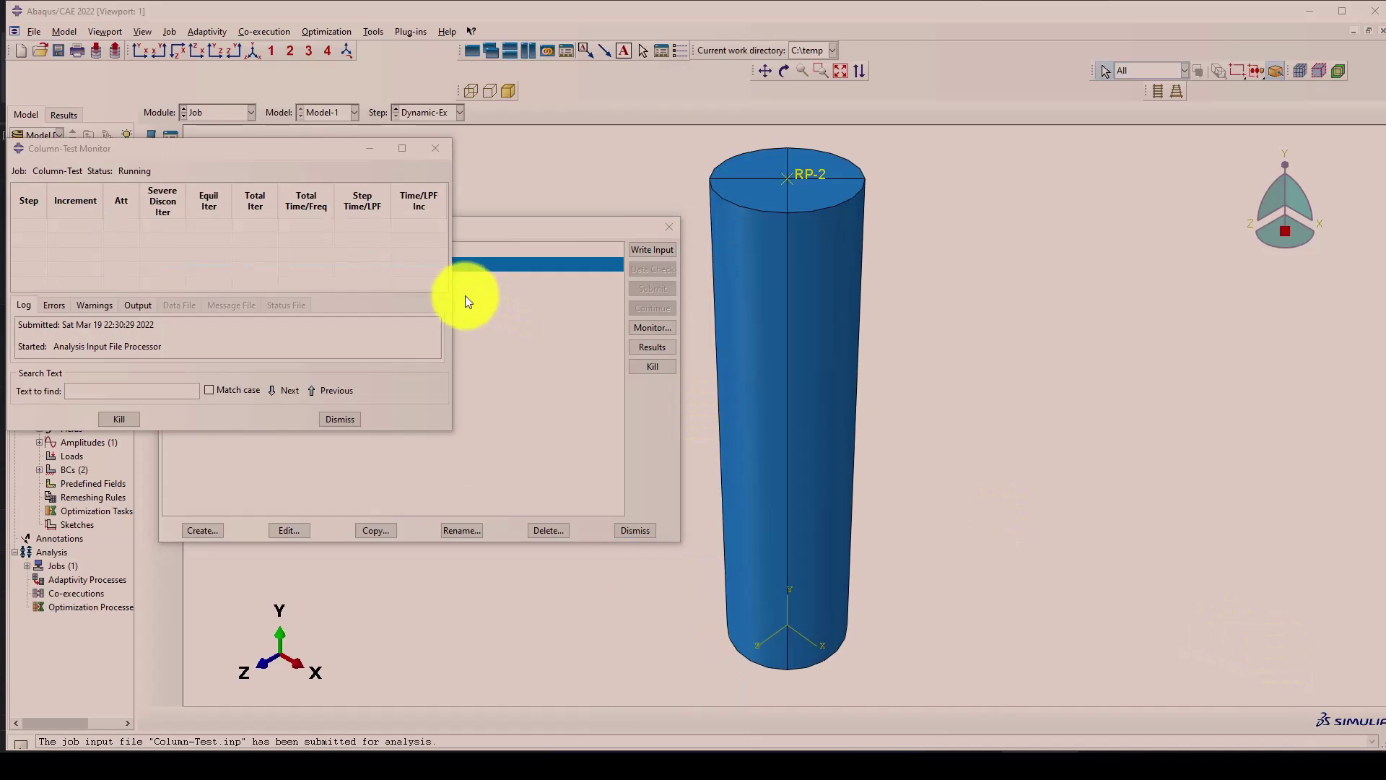
pyautogui.moveTo(253, 147); pyautogui.dragTo(513, 167)
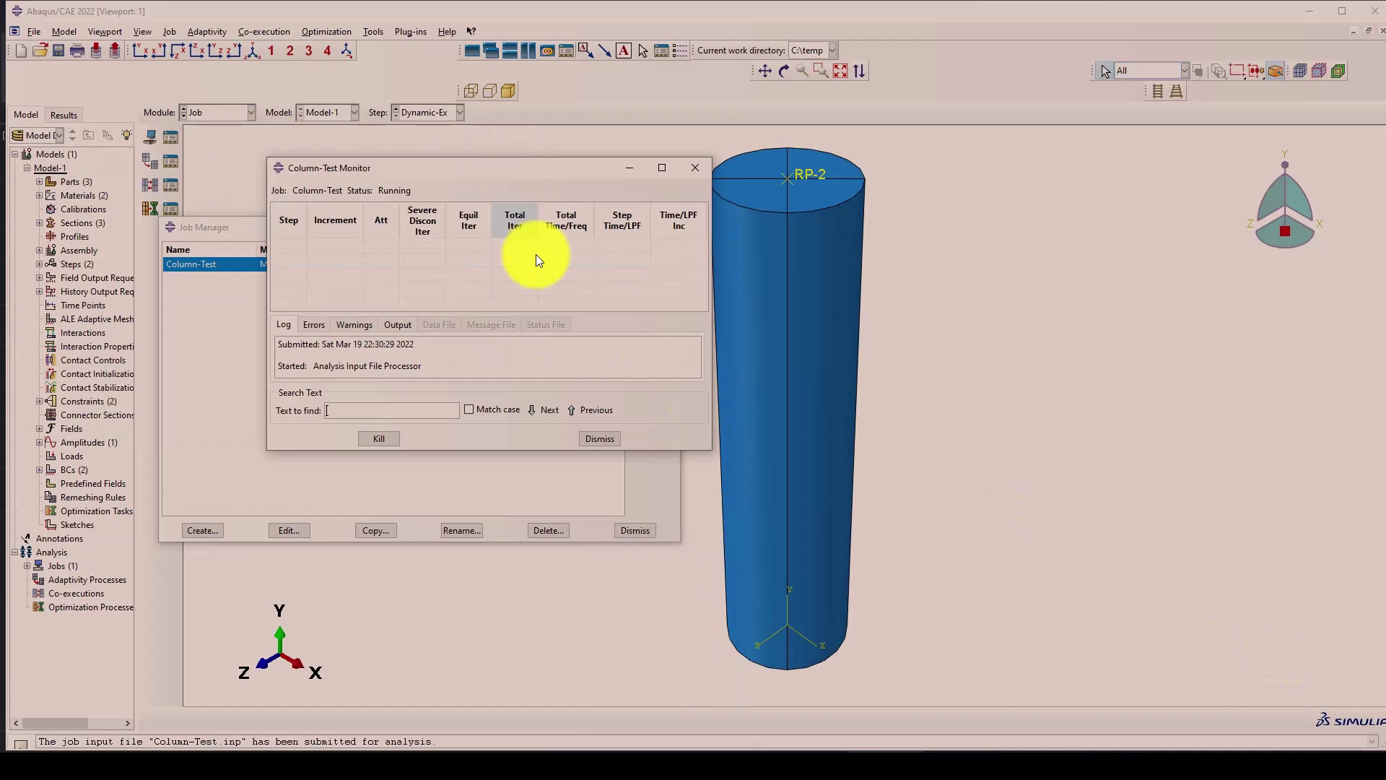
pyautogui.moveTo(419, 168); pyautogui.dragTo(335, 146)
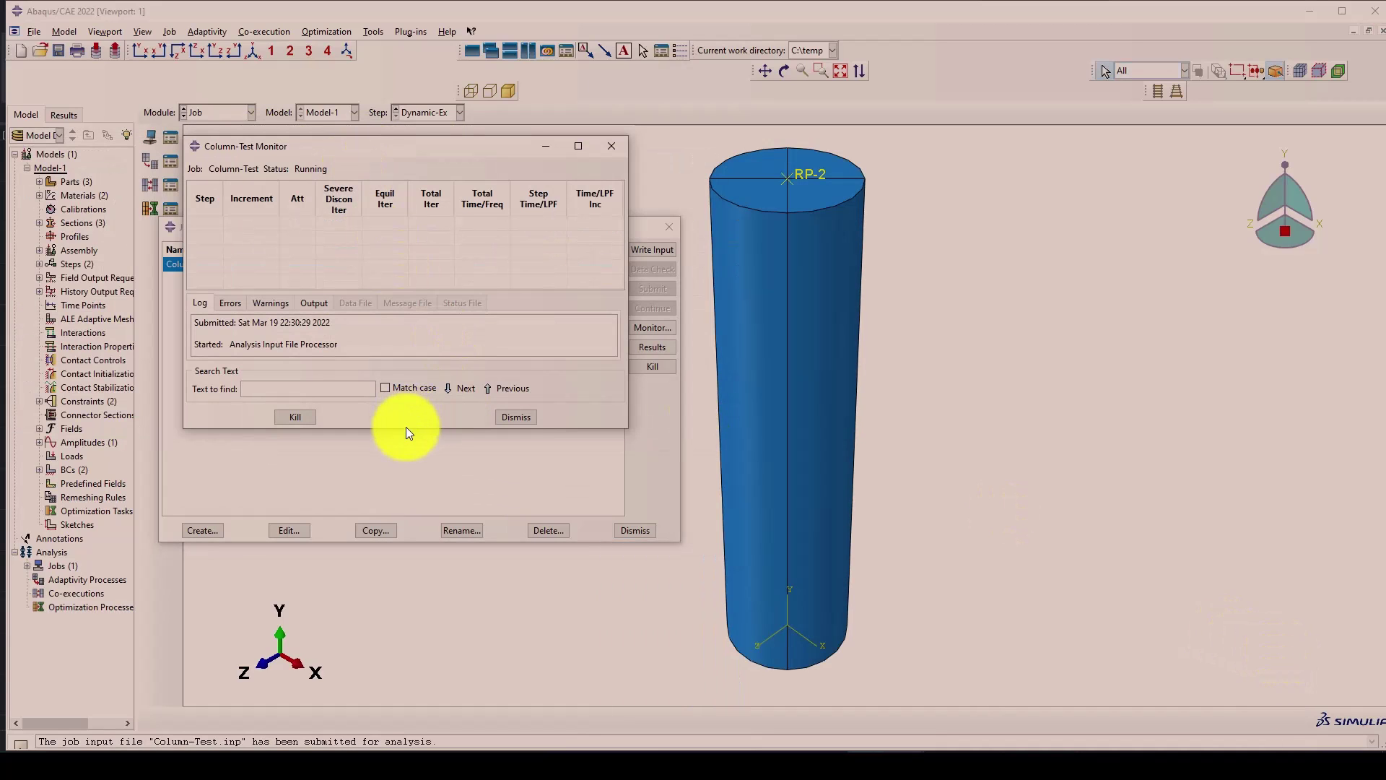
pyautogui.moveTo(410, 427); pyautogui.dragTo(415, 555)
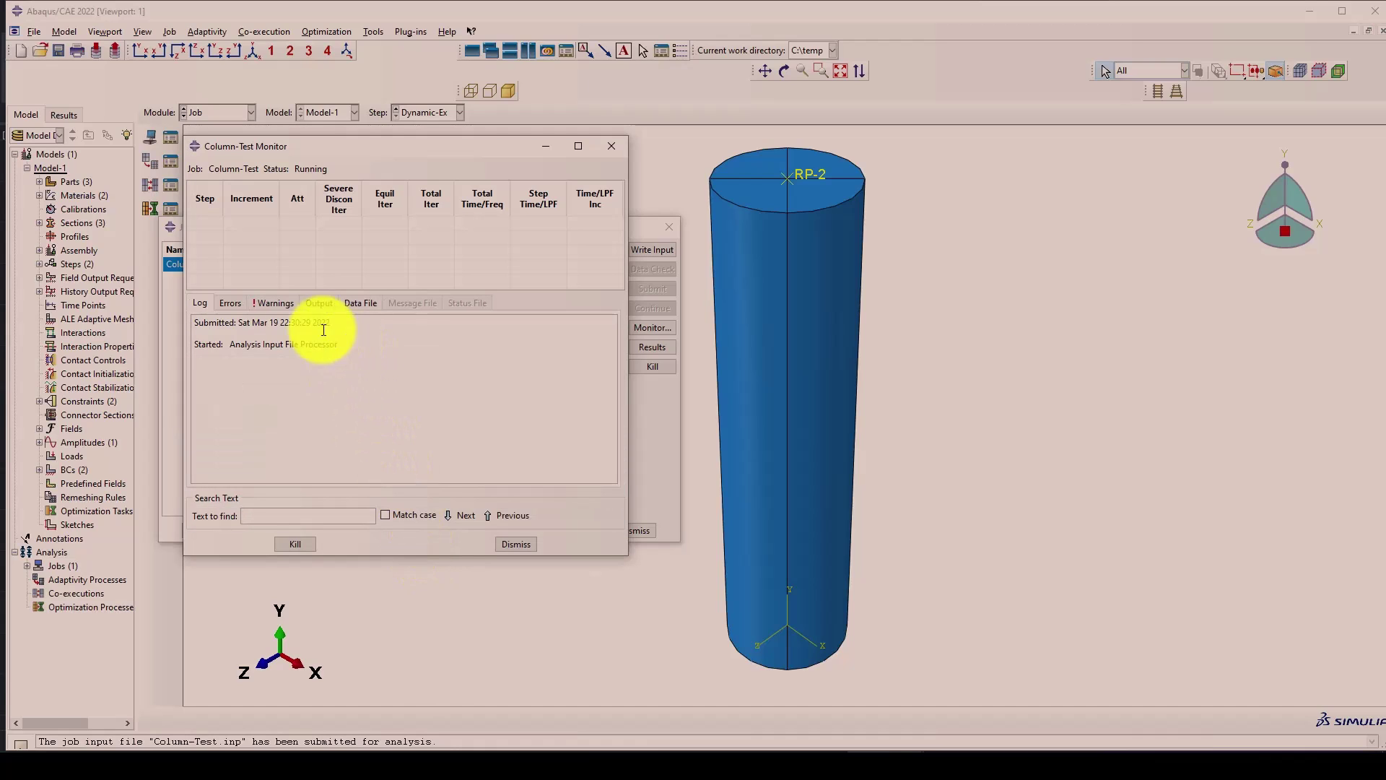
pyautogui.click(281, 298)
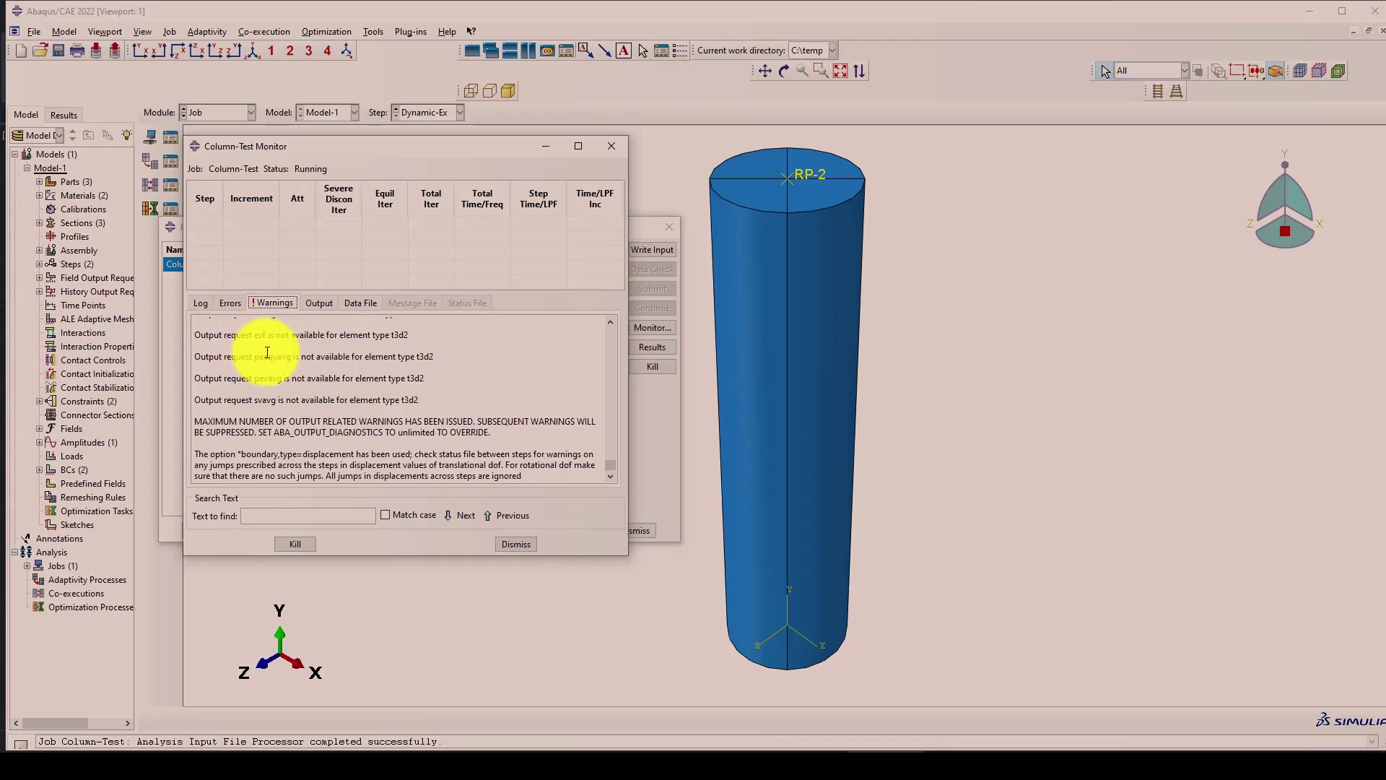
pyautogui.moveTo(231, 335); pyautogui.dragTo(341, 333)
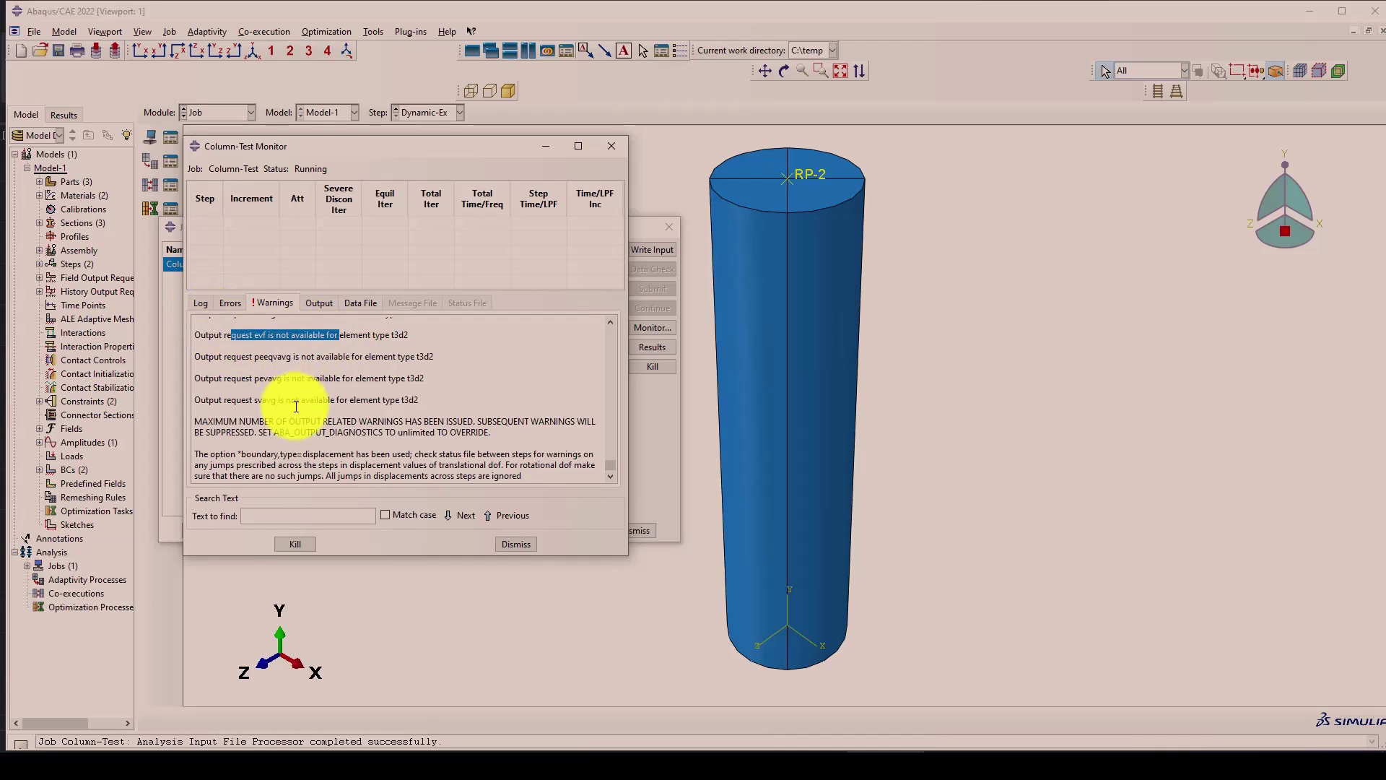
pyautogui.click(250, 388)
pyautogui.click(228, 303)
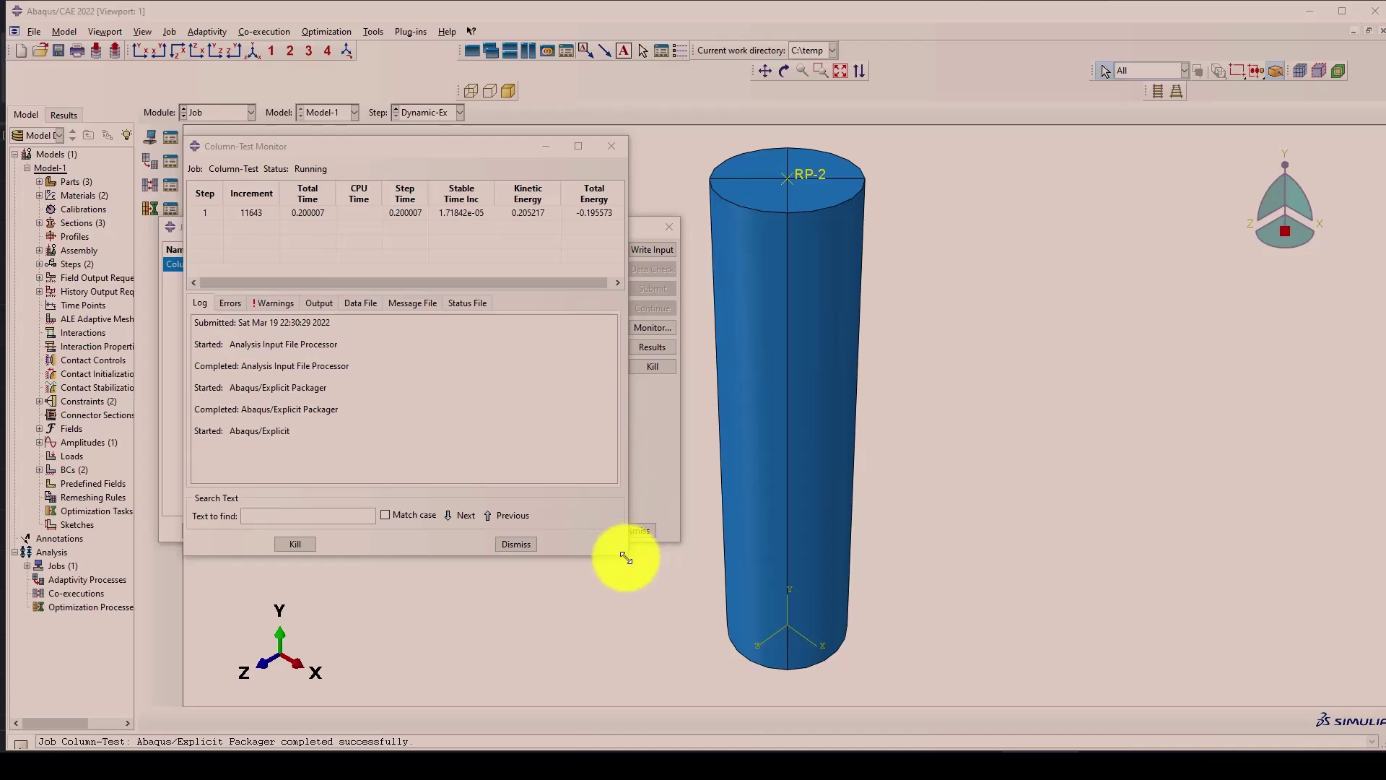
# Close the Column-Test job monitor, open the job's results and show the Mises stress contours on the deformed column.
pyautogui.moveTo(626, 552); pyautogui.dragTo(675, 568)
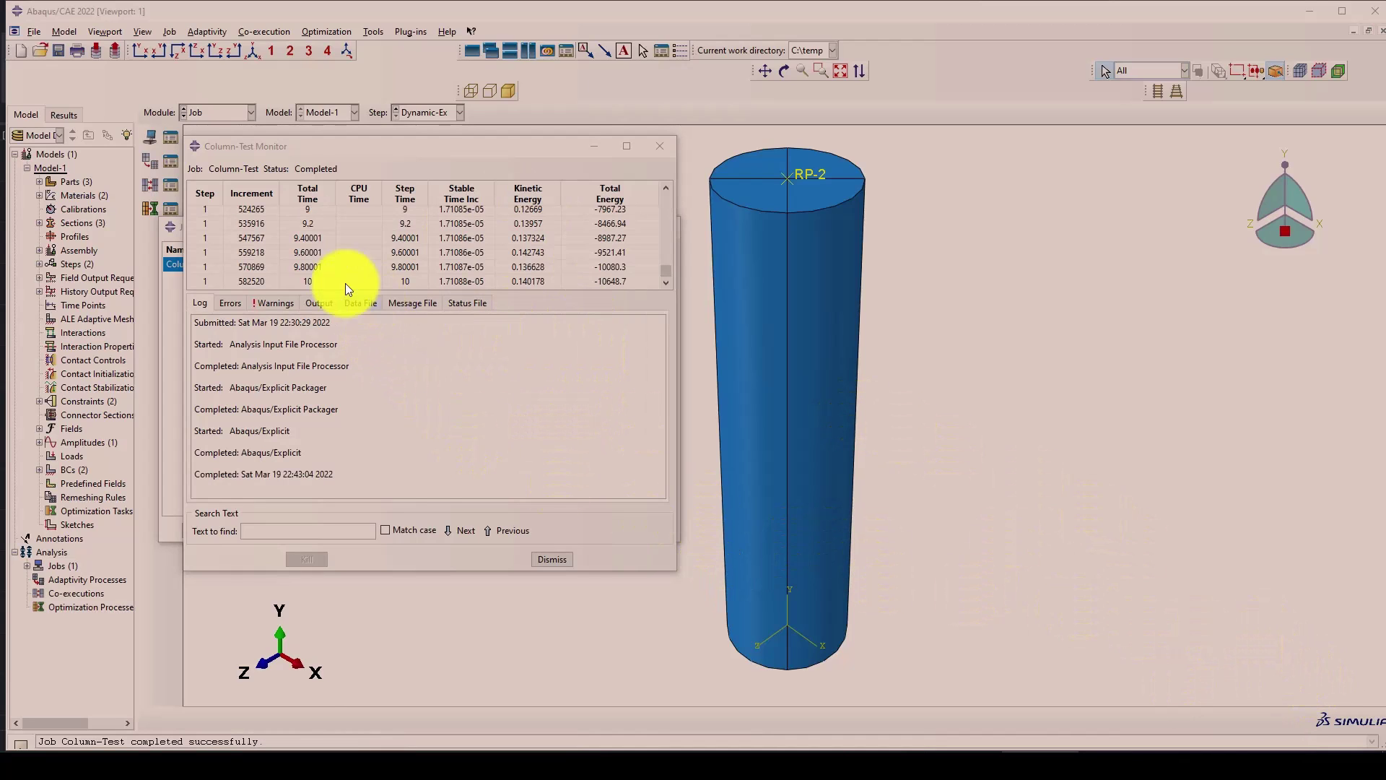
pyautogui.click(552, 558)
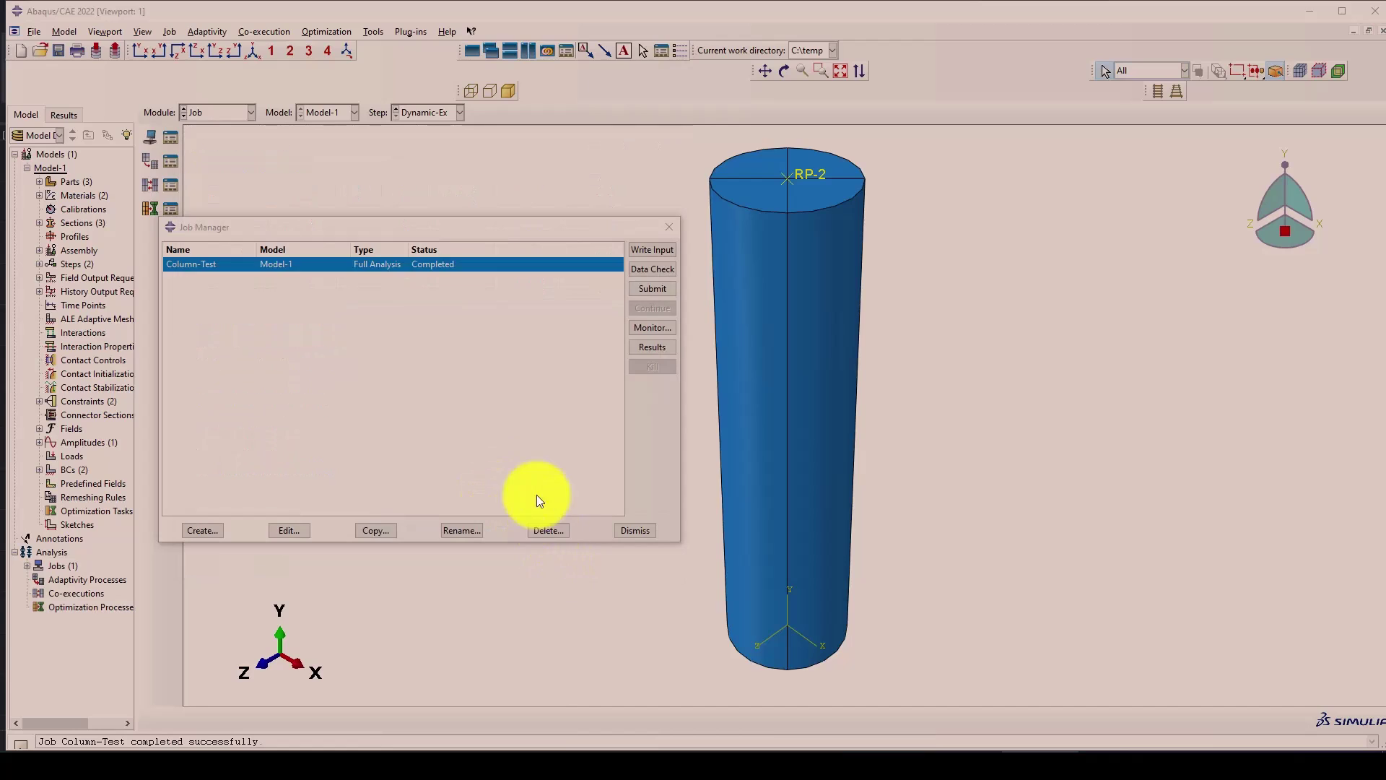
pyautogui.click(652, 346)
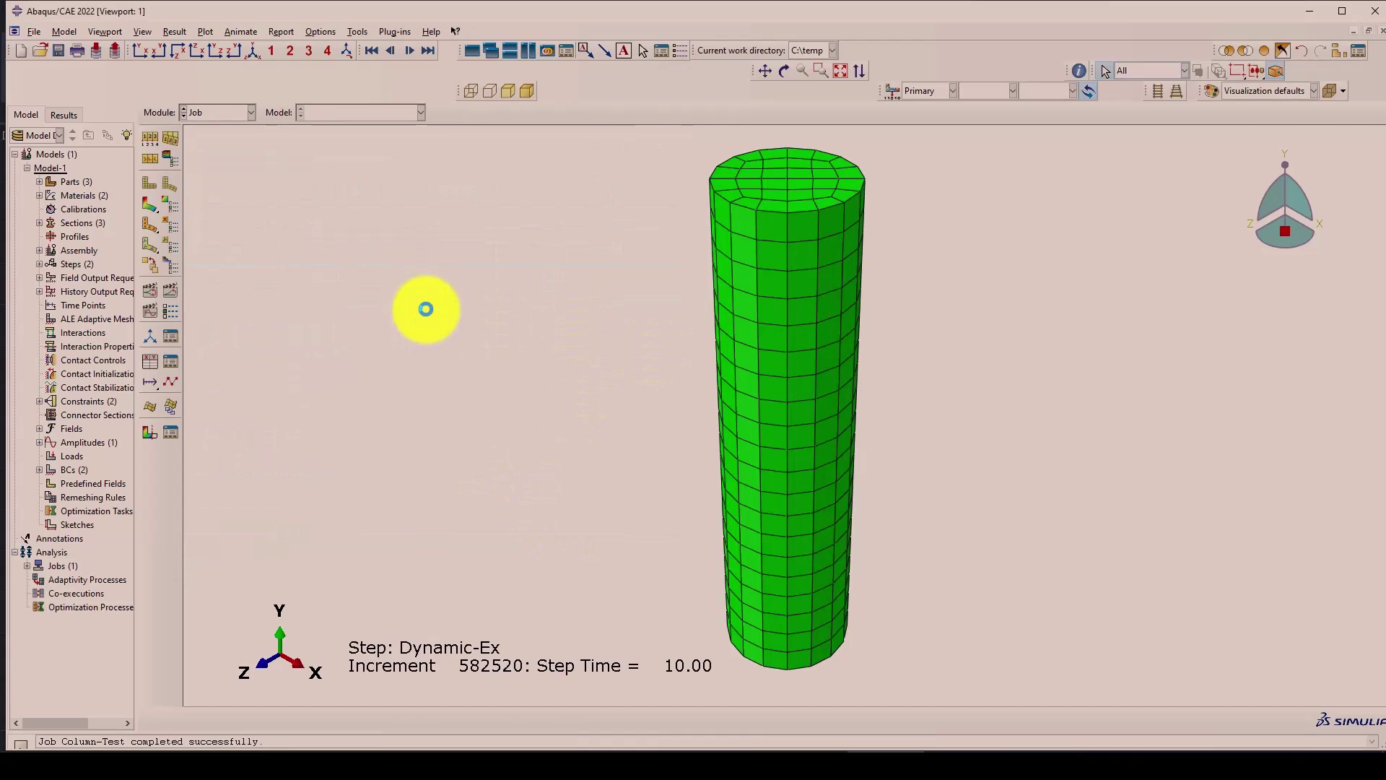
pyautogui.click(152, 206)
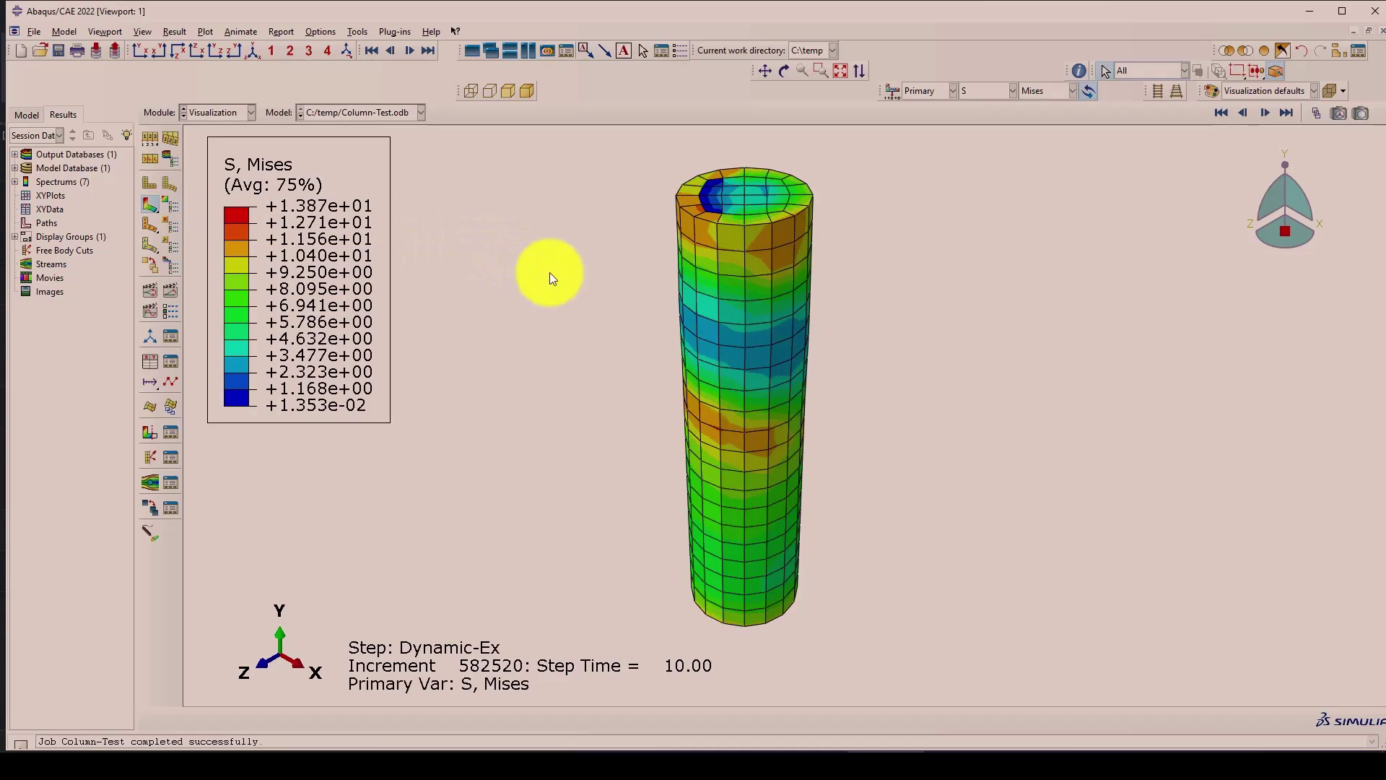
pyautogui.scroll(-2, 533, 293)
pyautogui.keyDown('ctrl'); pyautogui.keyDown('alt'); pyautogui.moveTo(714, 358); pyautogui.dragTo(650, 300); pyautogui.keyUp('alt'); pyautogui.keyUp('ctrl')
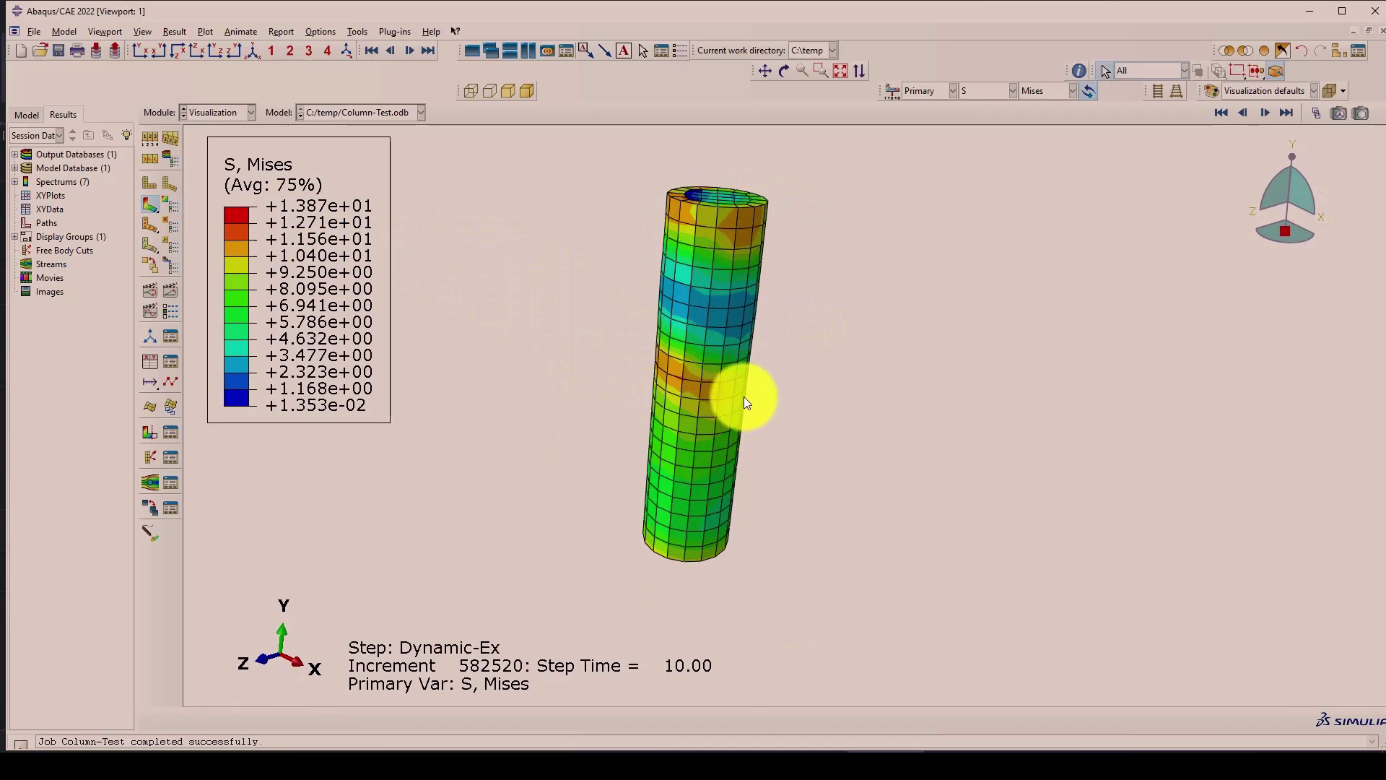
pyautogui.keyDown('ctrl'); pyautogui.keyDown('alt'); pyautogui.moveTo(746, 402); pyautogui.dragTo(686, 371); pyautogui.keyUp('alt'); pyautogui.keyUp('ctrl')
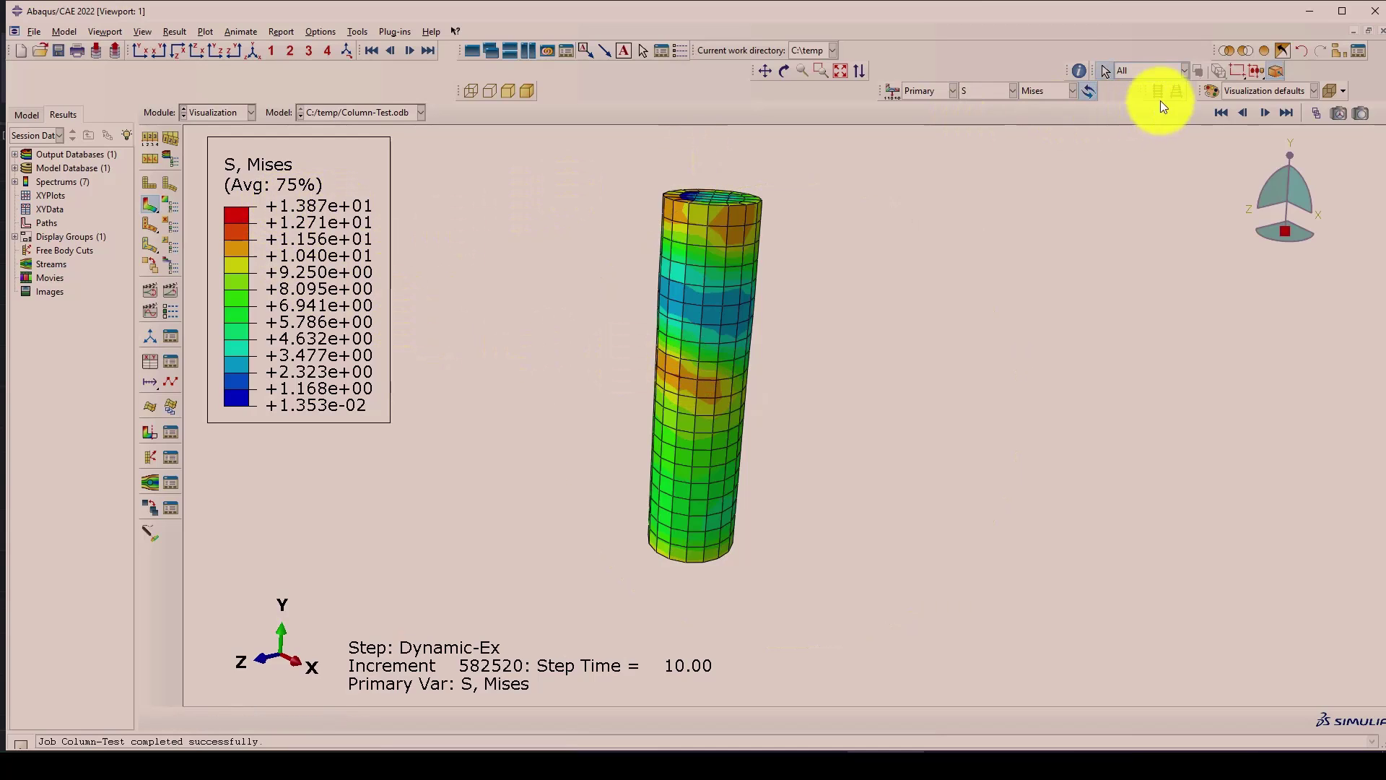
# Display the compression damage variable DAMAGEC as contours and inspect the damaged zone around the column.
pyautogui.click(989, 90)
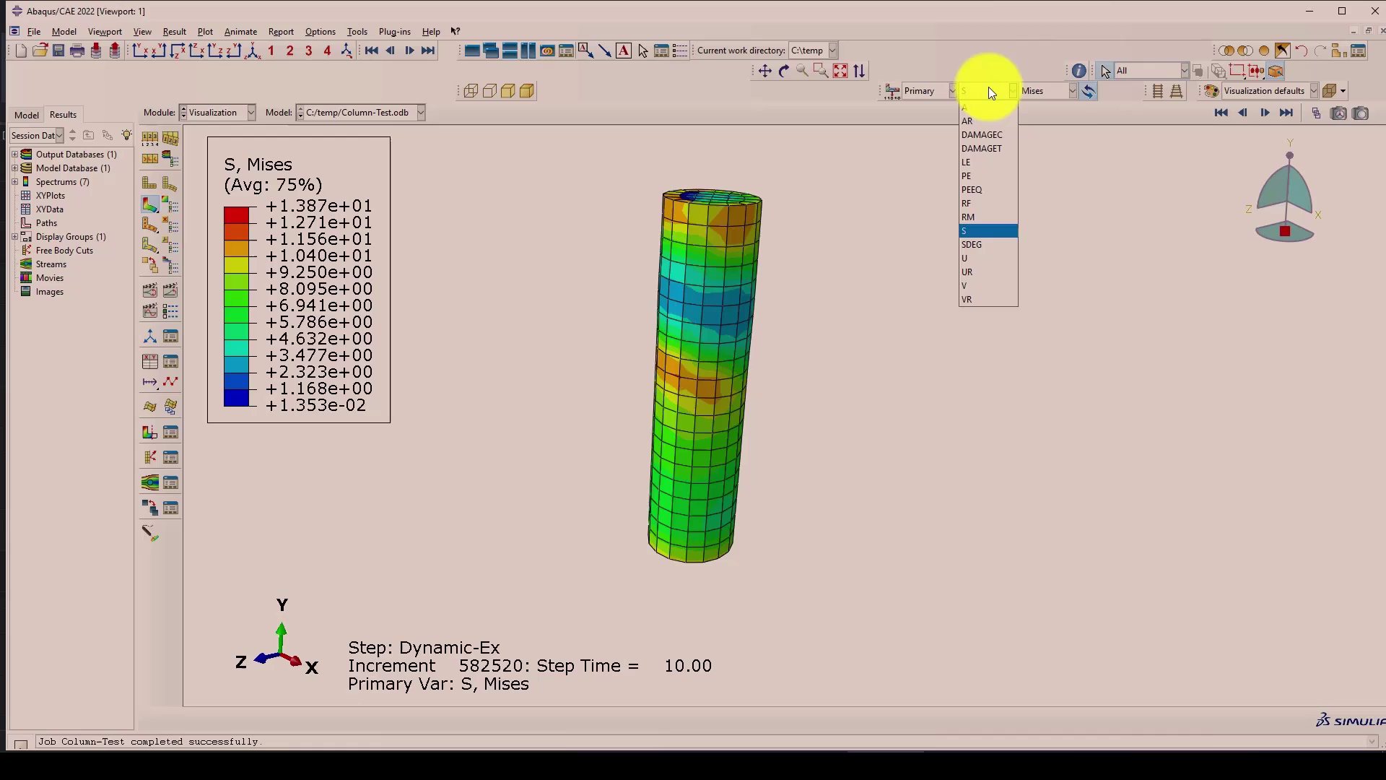
pyautogui.click(994, 135)
pyautogui.keyDown('ctrl'); pyautogui.keyDown('alt'); pyautogui.moveTo(751, 373); pyautogui.dragTo(702, 356); pyautogui.keyUp('alt'); pyautogui.keyUp('ctrl')
pyautogui.scroll(2, 626, 249)
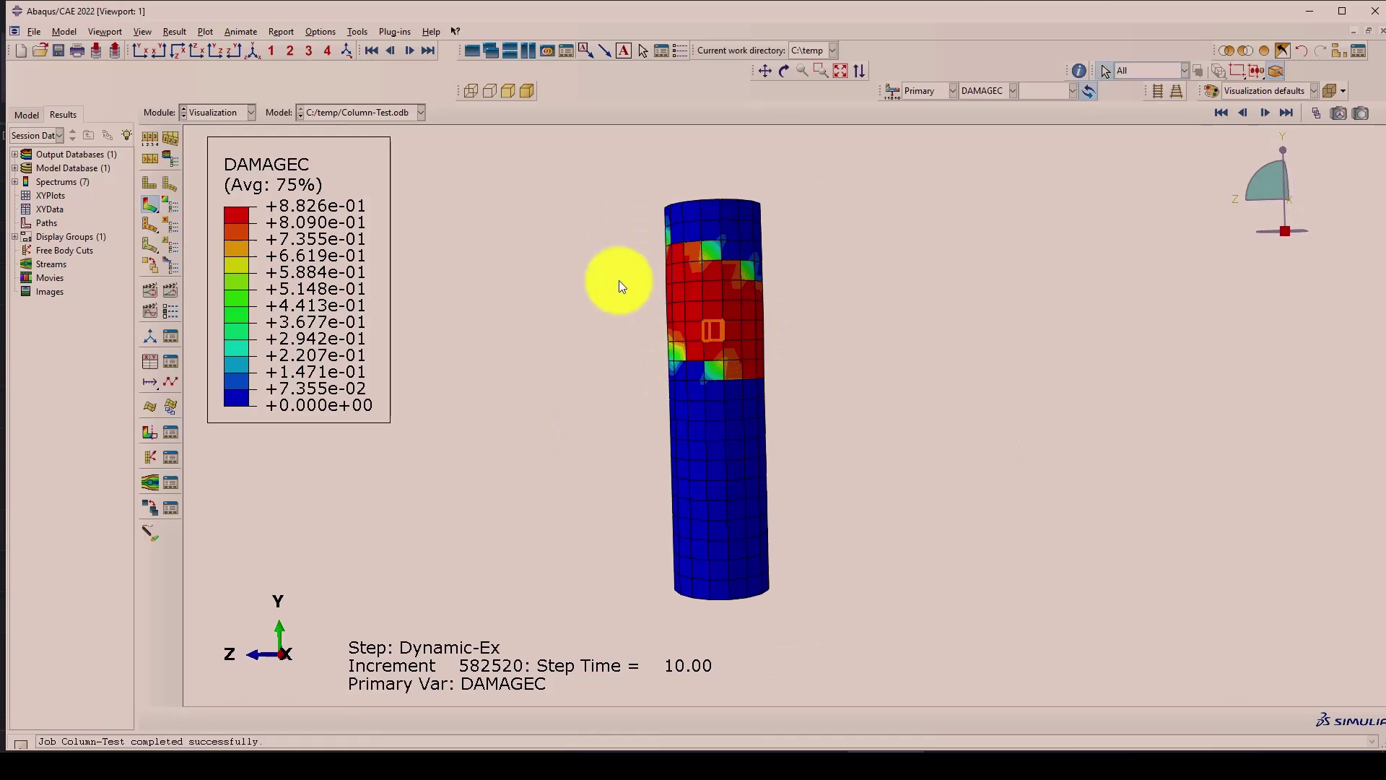
pyautogui.keyDown('ctrl'); pyautogui.keyDown('alt'); pyautogui.moveTo(684, 249); pyautogui.dragTo(749, 219); pyautogui.keyUp('alt'); pyautogui.keyUp('ctrl')
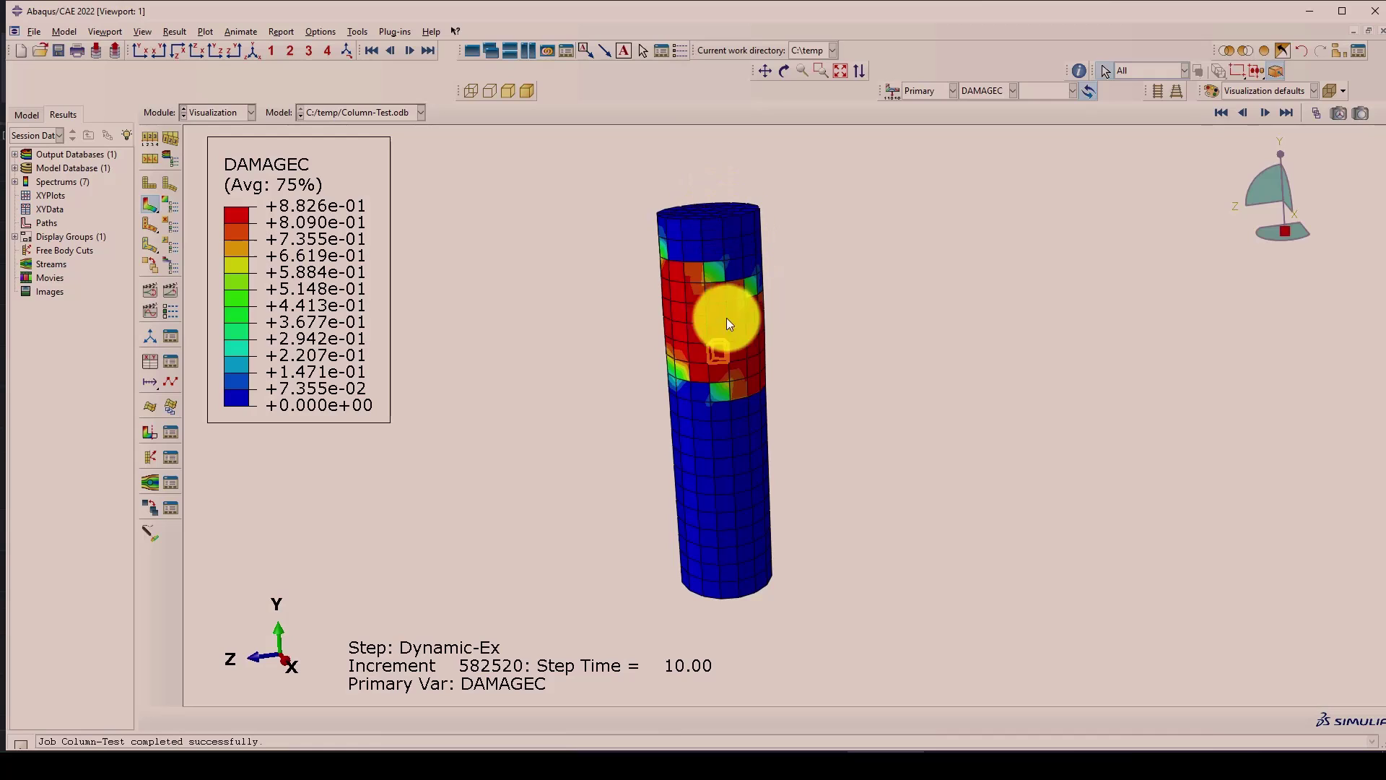
pyautogui.keyDown('ctrl'); pyautogui.keyDown('alt'); pyautogui.moveTo(726, 318); pyautogui.dragTo(711, 333); pyautogui.keyUp('alt'); pyautogui.keyUp('ctrl')
# Display the tension damage variable DAMAGET on the column and examine its distribution from the side.
pyautogui.click(987, 92)
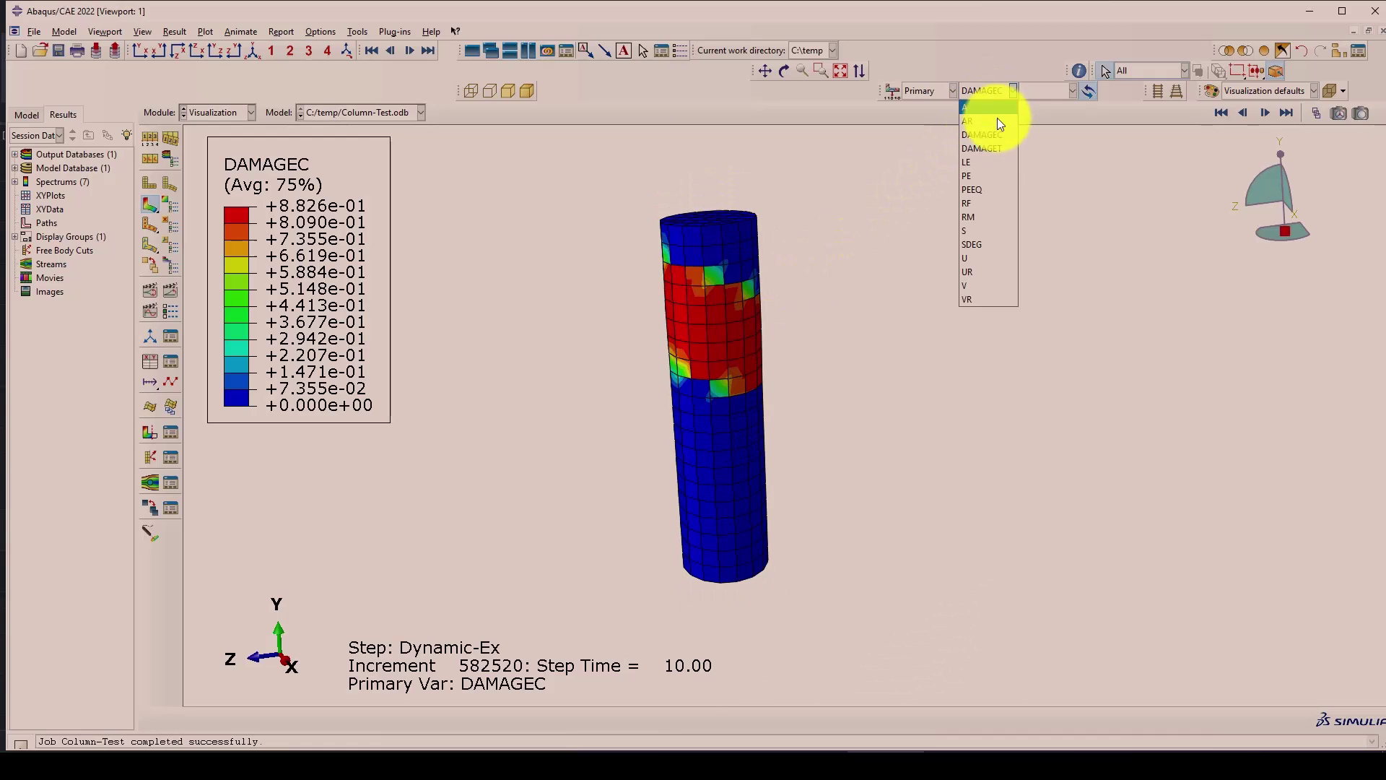
pyautogui.click(999, 152)
pyautogui.moveTo(725, 338)
pyautogui.keyDown('ctrl'); pyautogui.keyDown('alt'); pyautogui.mouseDown()
pyautogui.moveTo(718, 232)
pyautogui.moveTo(659, 310)
pyautogui.moveTo(716, 348)
pyautogui.mouseUp(); pyautogui.keyUp('alt'); pyautogui.keyUp('ctrl')
pyautogui.keyDown('ctrl'); pyautogui.keyDown('alt'); pyautogui.moveTo(716, 348); pyautogui.dragTo(378, 147, button='right'); pyautogui.keyUp('alt'); pyautogui.keyUp('ctrl')
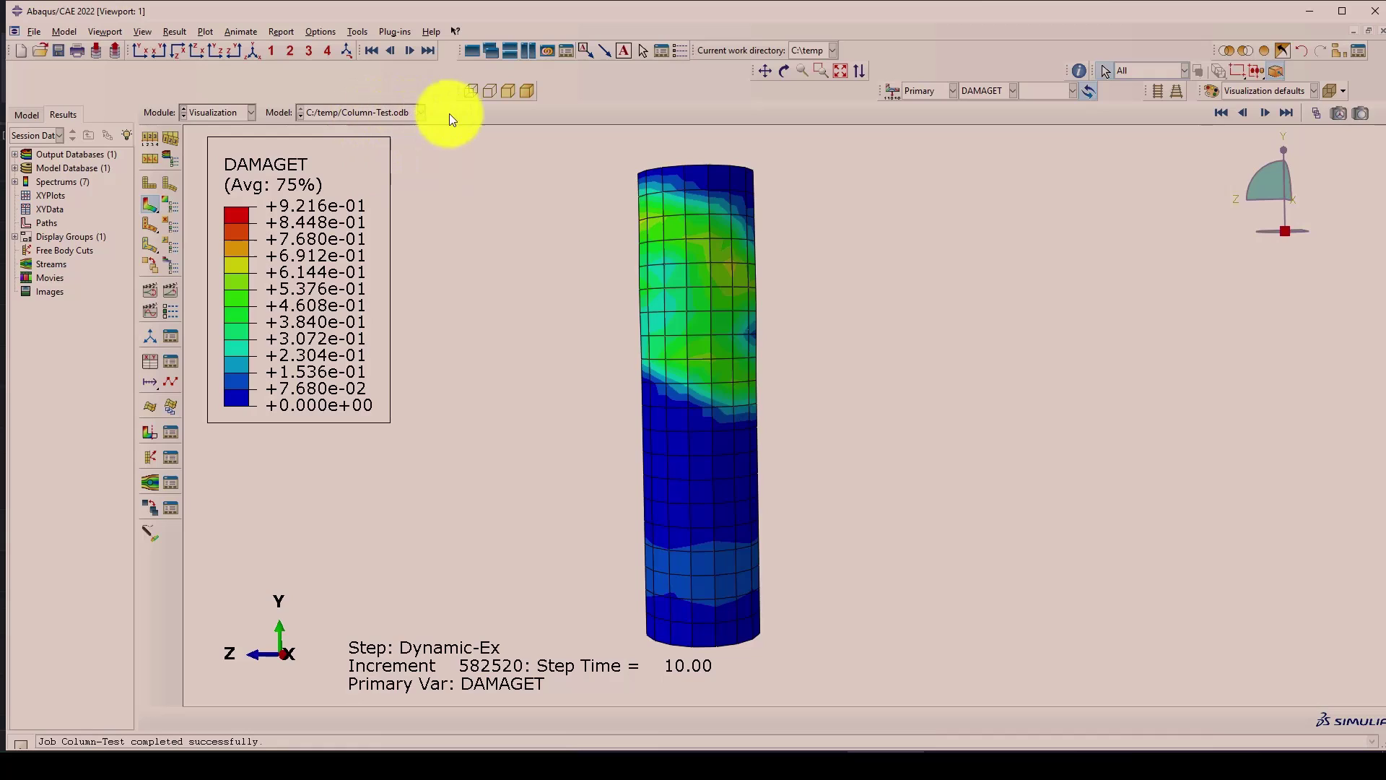
# Review the stiffness degradation SDEG contours and the displacement magnitude U contours on the column.
pyautogui.click(983, 90)
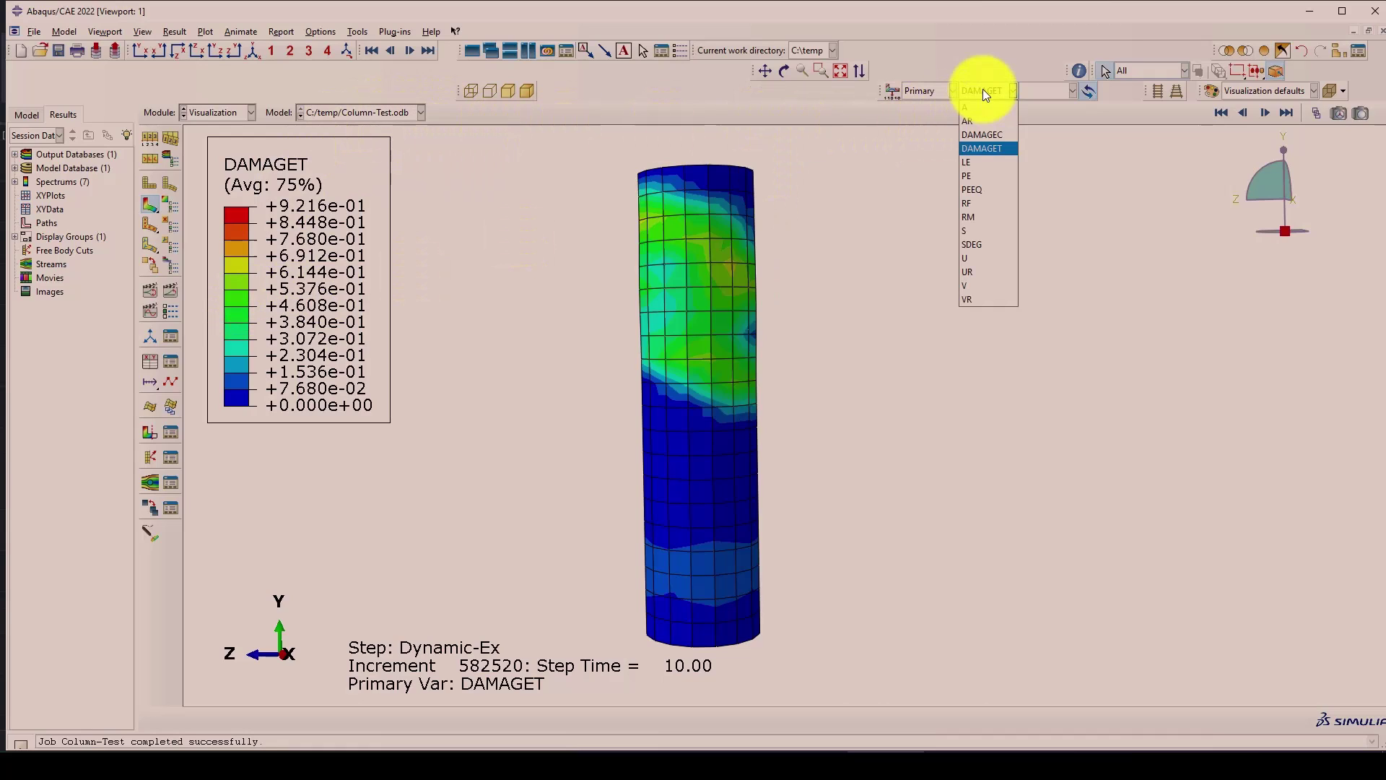
pyautogui.click(974, 244)
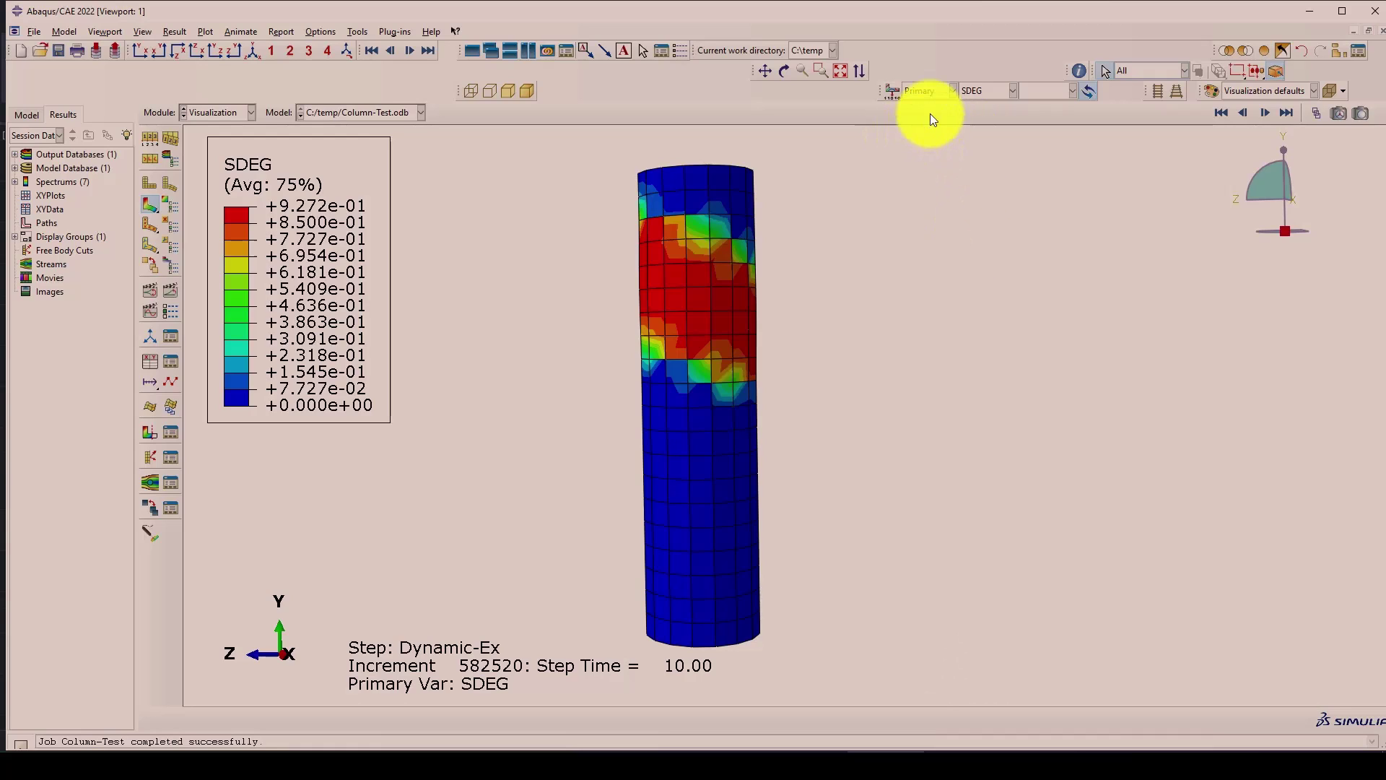
pyautogui.click(983, 90)
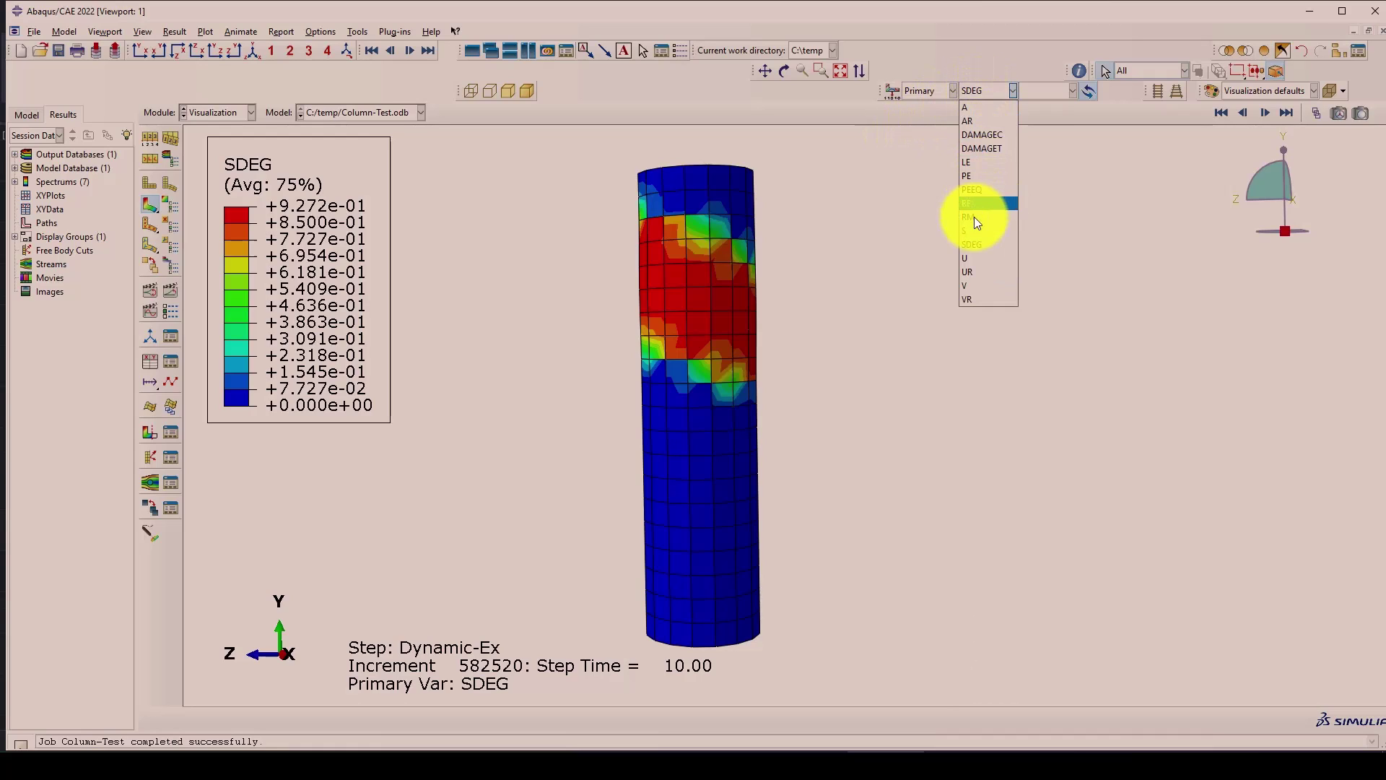
pyautogui.click(966, 258)
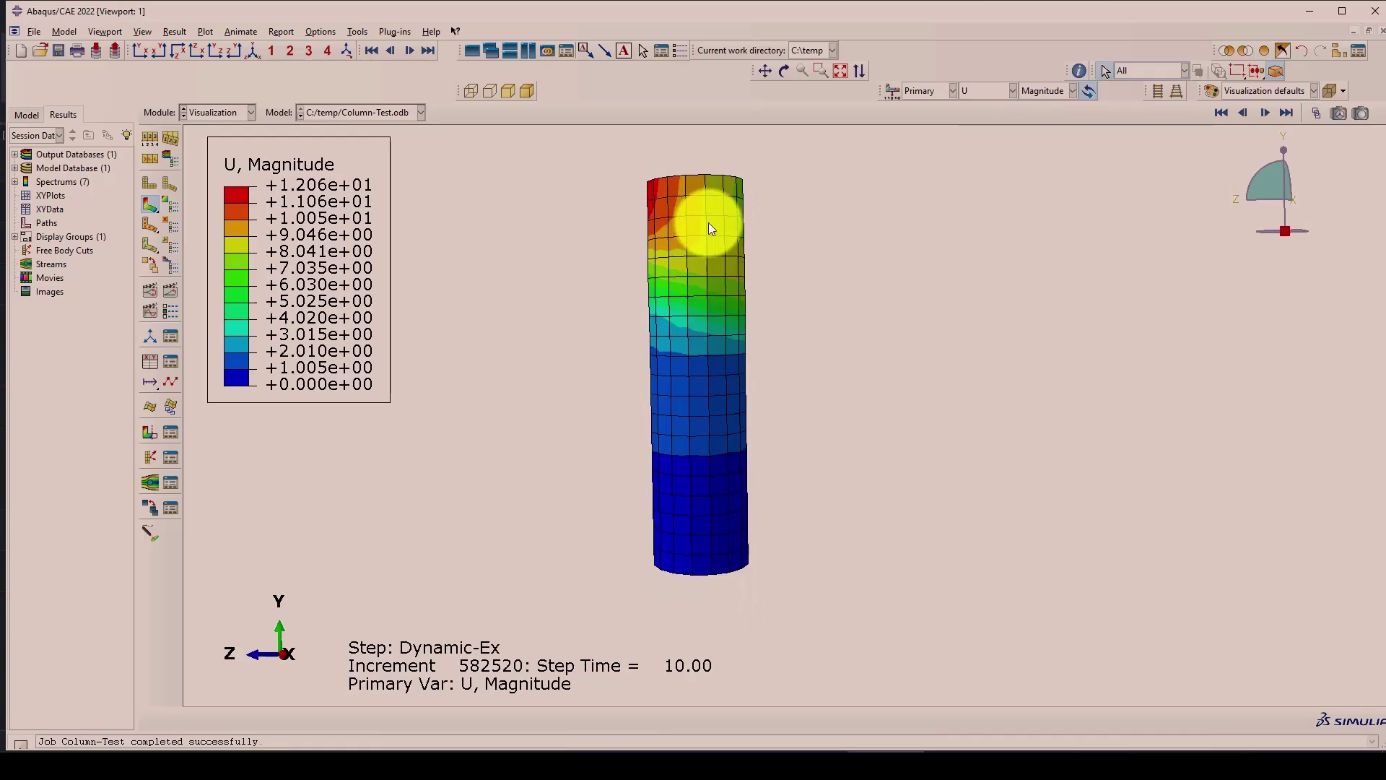
pyautogui.moveTo(708, 228)
pyautogui.keyDown('ctrl'); pyautogui.keyDown('alt'); pyautogui.mouseDown()
pyautogui.moveTo(730, 371)
pyautogui.moveTo(743, 375)
pyautogui.moveTo(697, 253)
pyautogui.mouseUp(); pyautogui.keyUp('alt'); pyautogui.keyUp('ctrl')
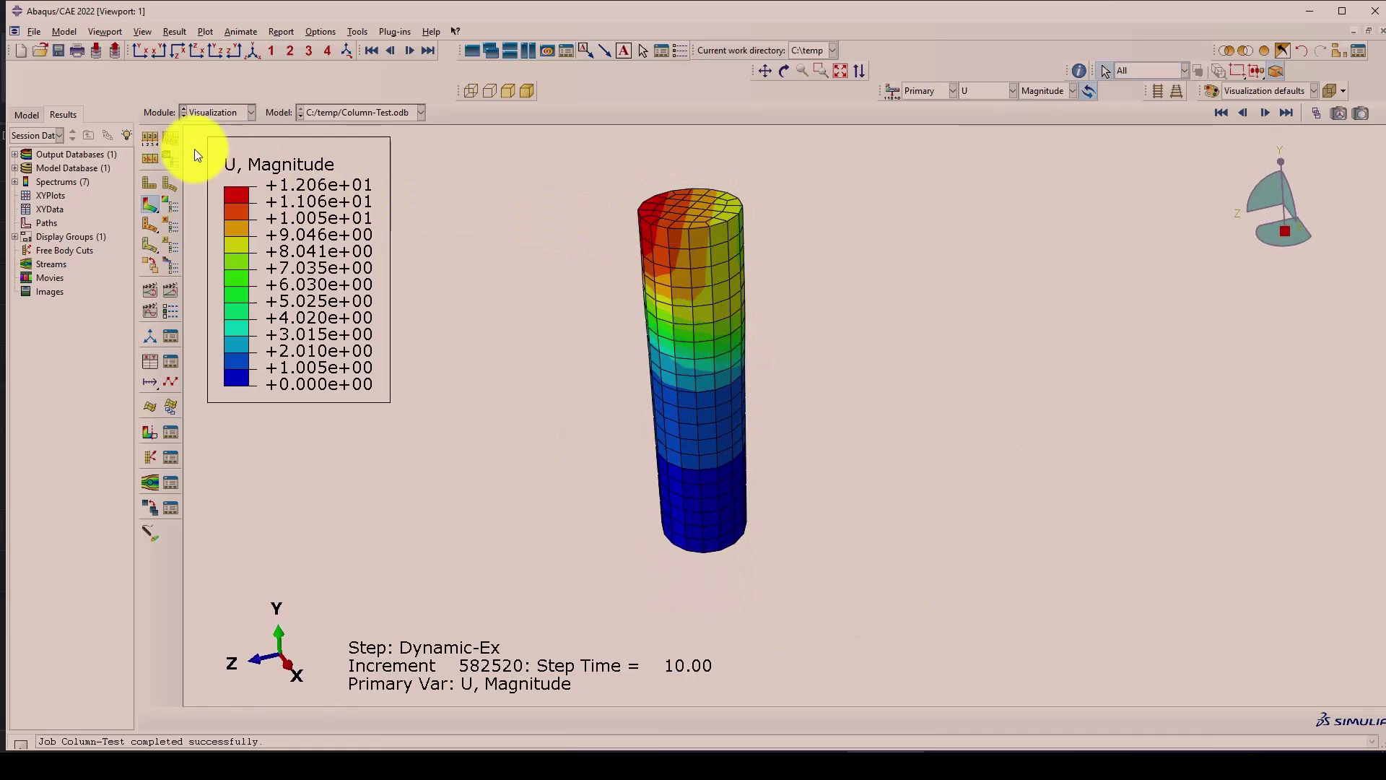
# Create XY data from the ODB history output for reaction force RF2 and displacement U2, saving both as is.
pyautogui.click(169, 361)
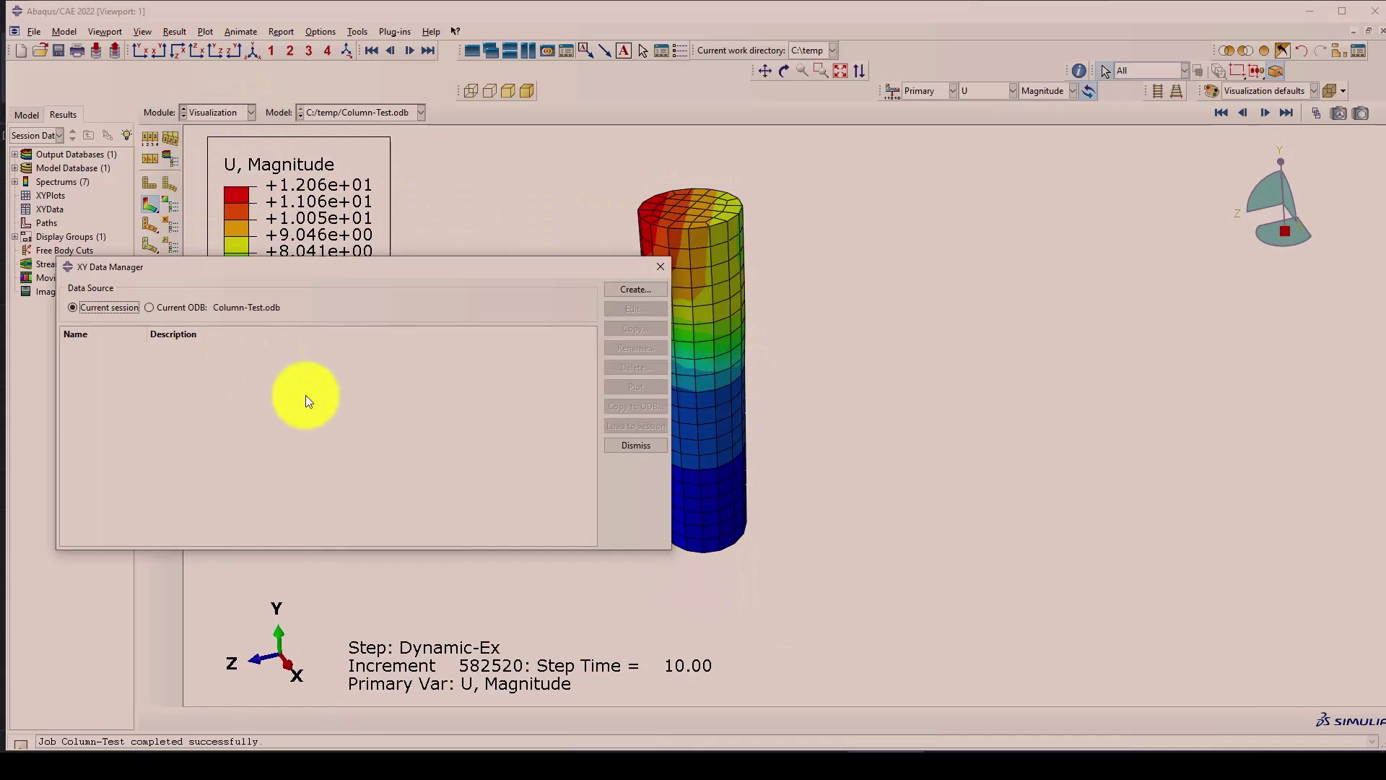
pyautogui.click(633, 290)
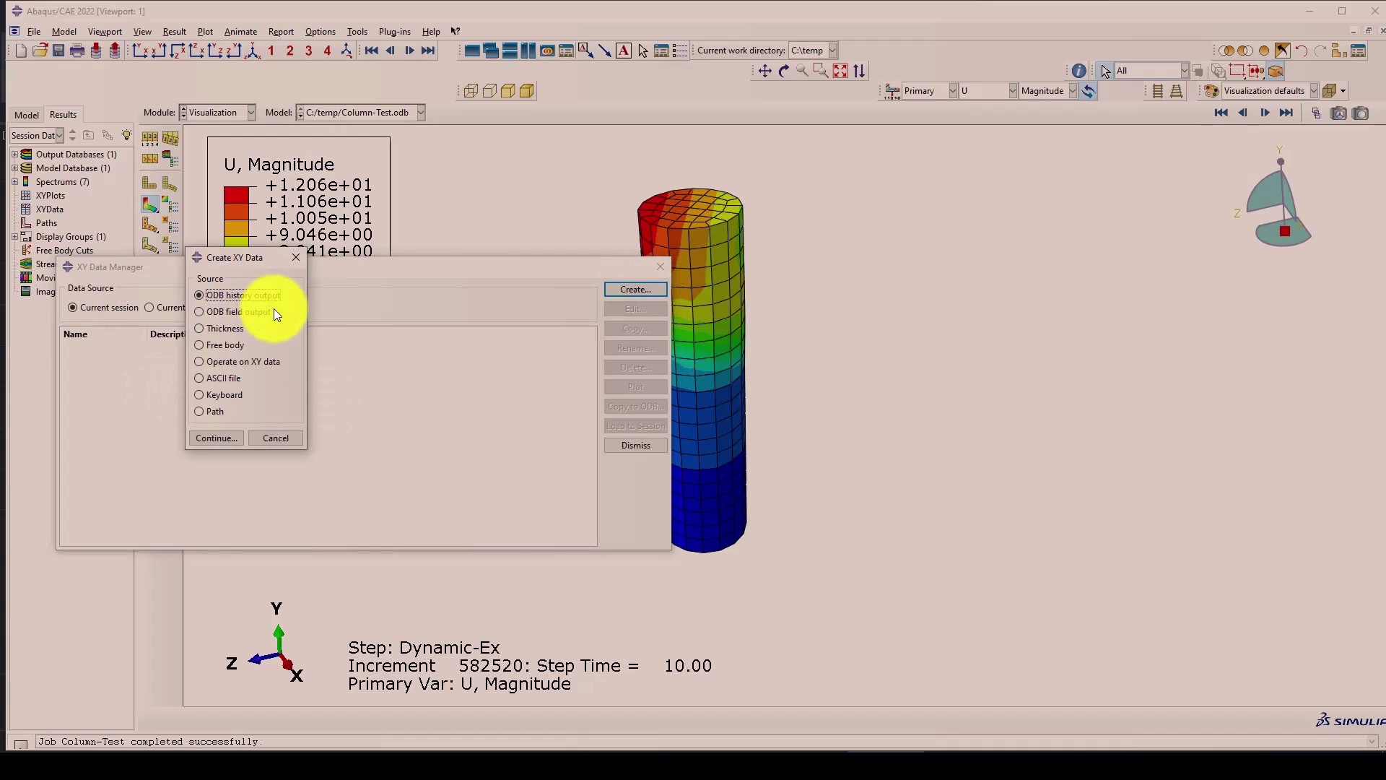
pyautogui.click(207, 442)
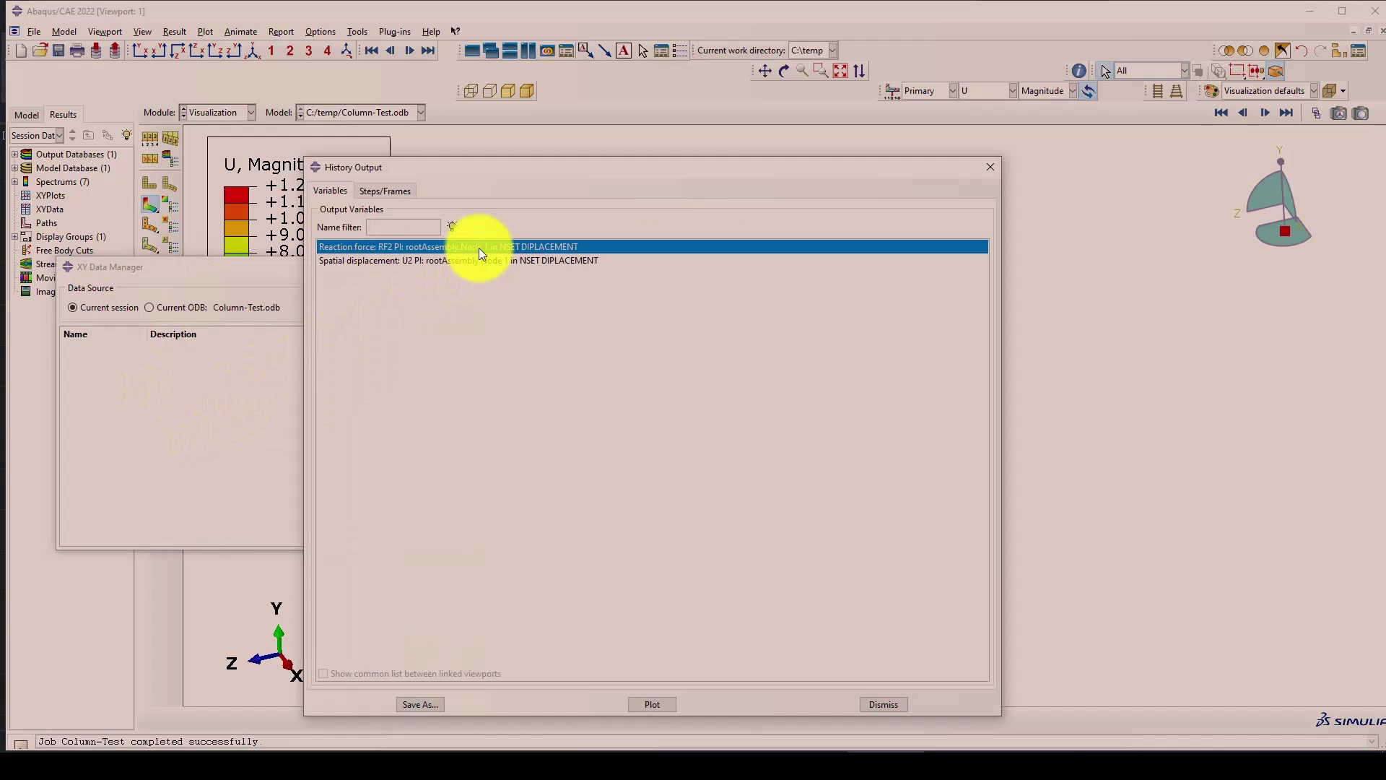
pyautogui.moveTo(480, 250); pyautogui.dragTo(415, 342)
pyautogui.click(430, 702)
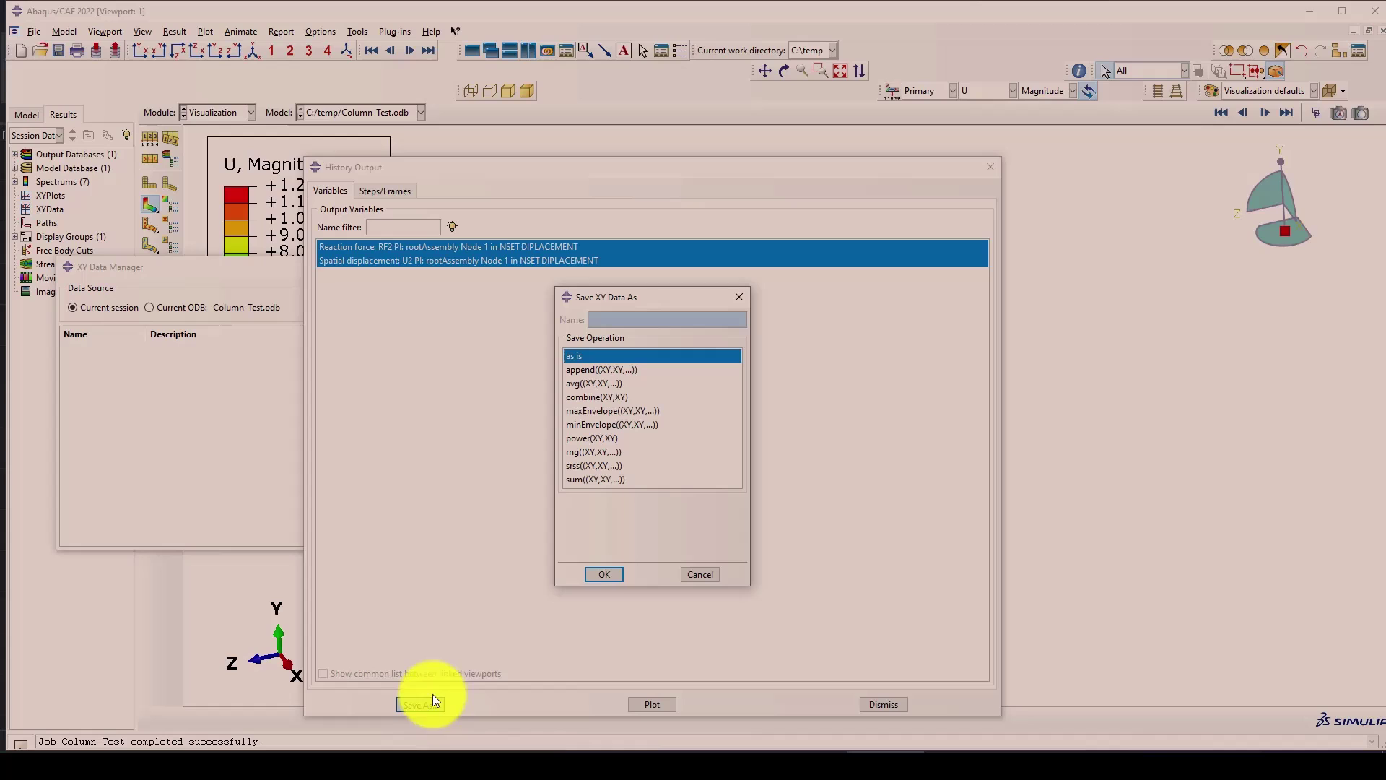
pyautogui.click(601, 574)
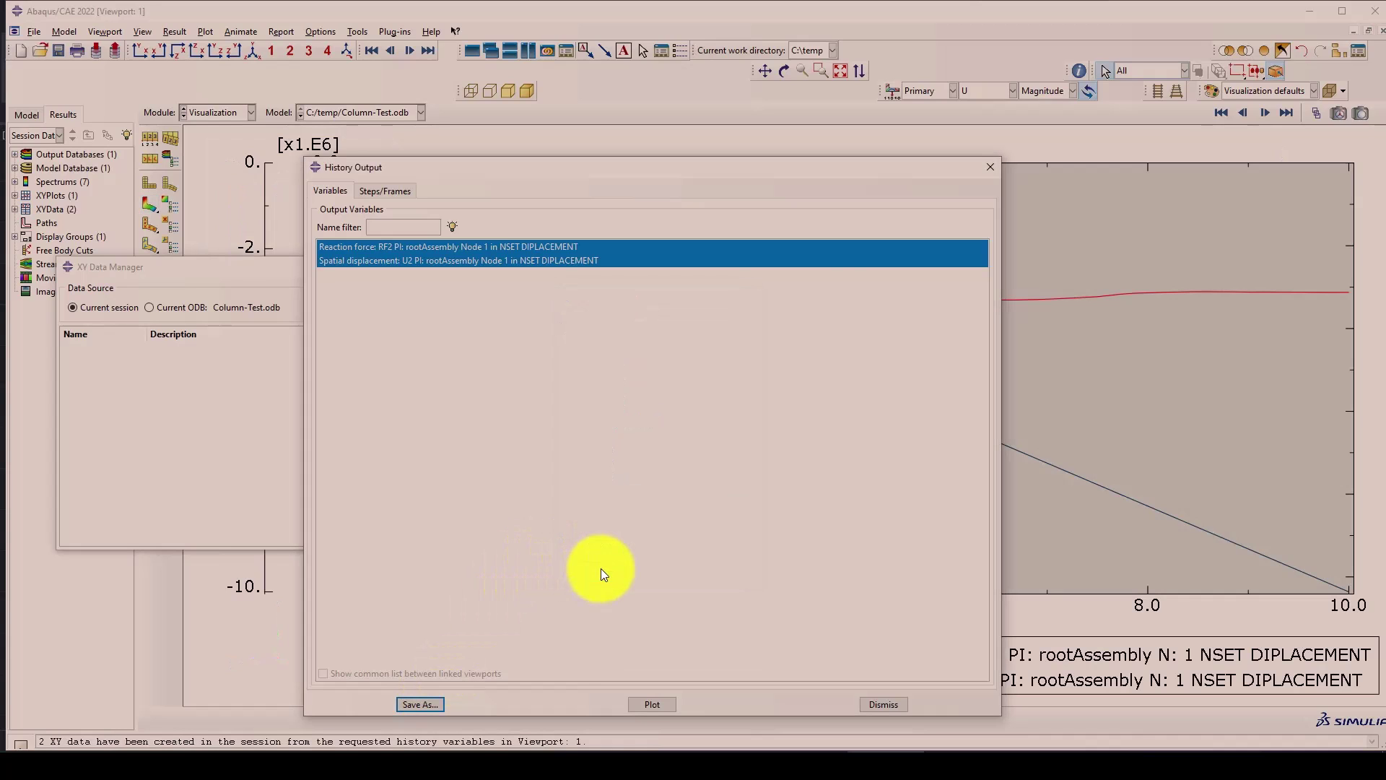
pyautogui.click(991, 167)
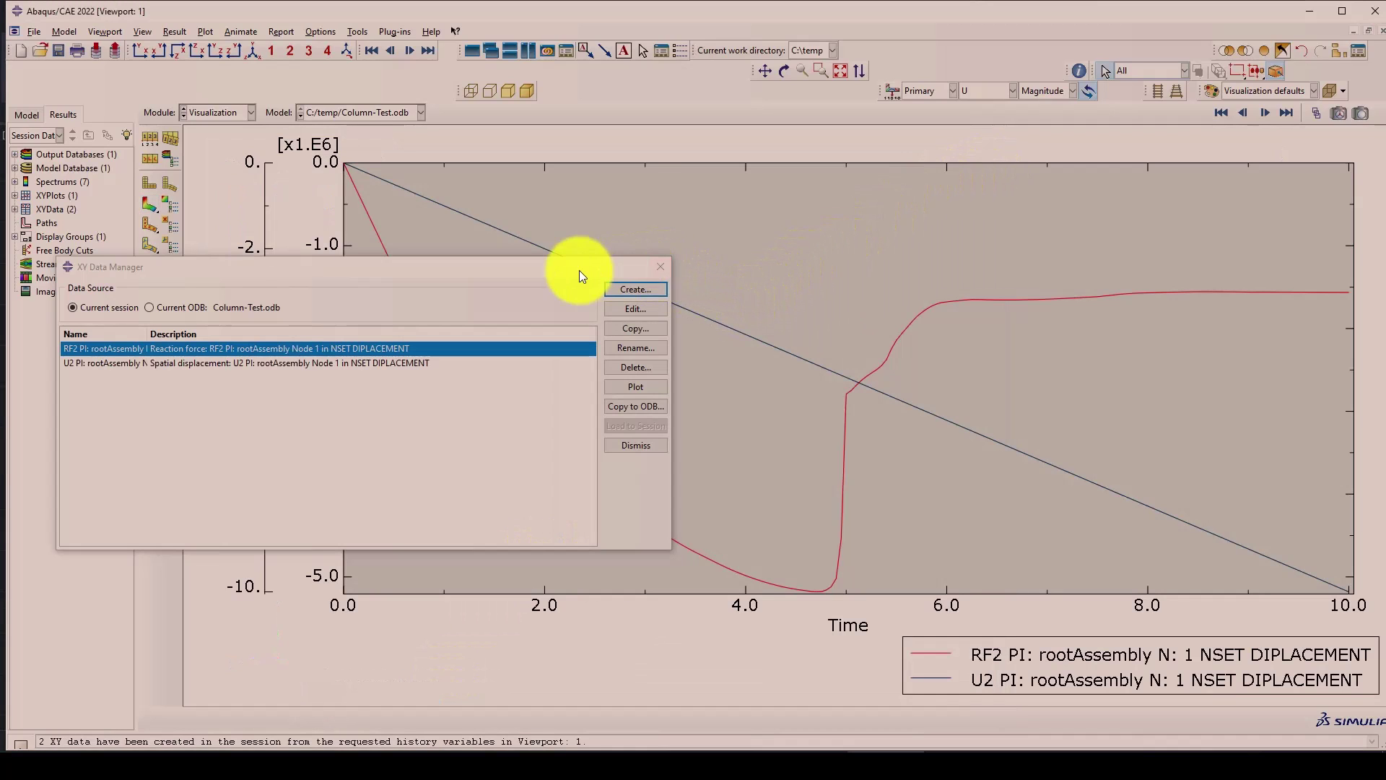
# Operate on XY data with a combine expression pairing the U2 displacement and the RF2 reaction force, each multiplied by -1.
pyautogui.moveTo(579, 271); pyautogui.dragTo(666, 224)
pyautogui.click(713, 238)
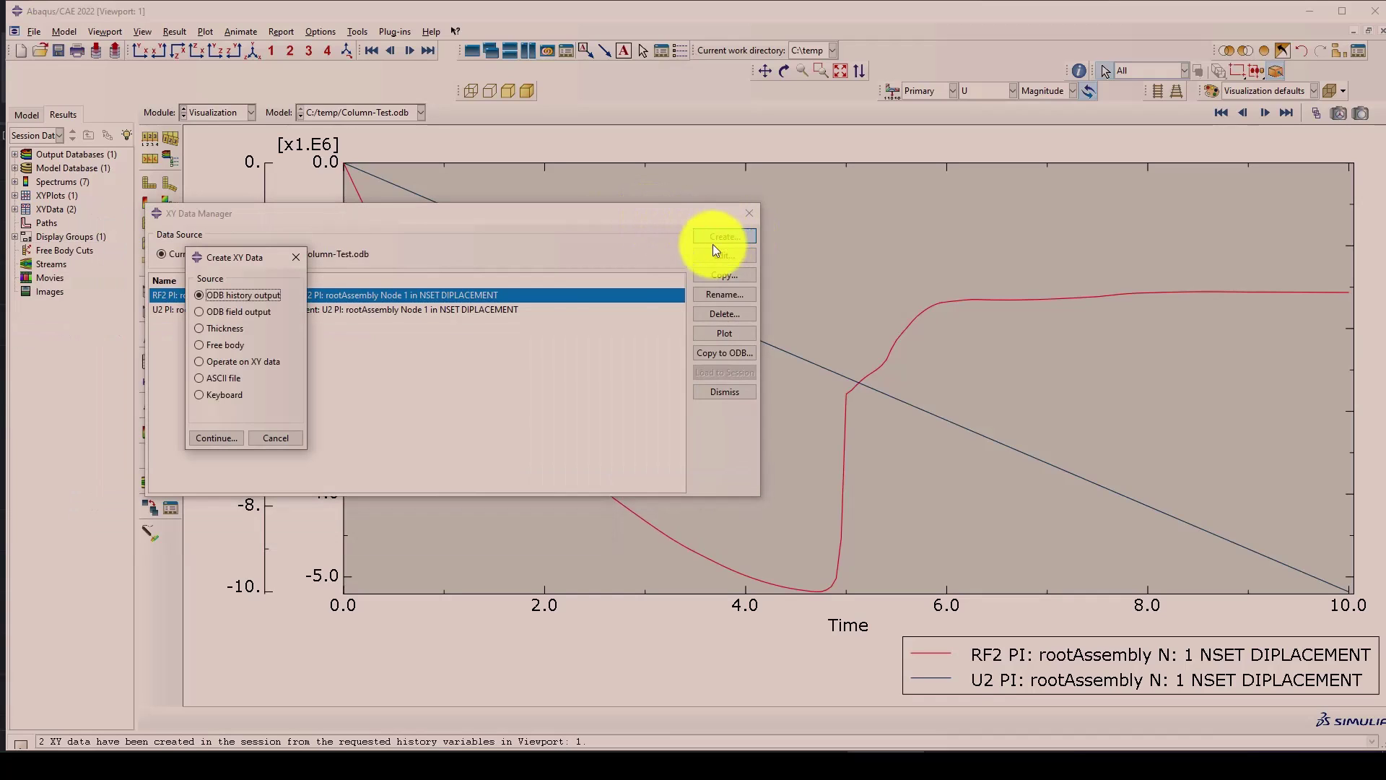
pyautogui.click(223, 366)
pyautogui.click(211, 435)
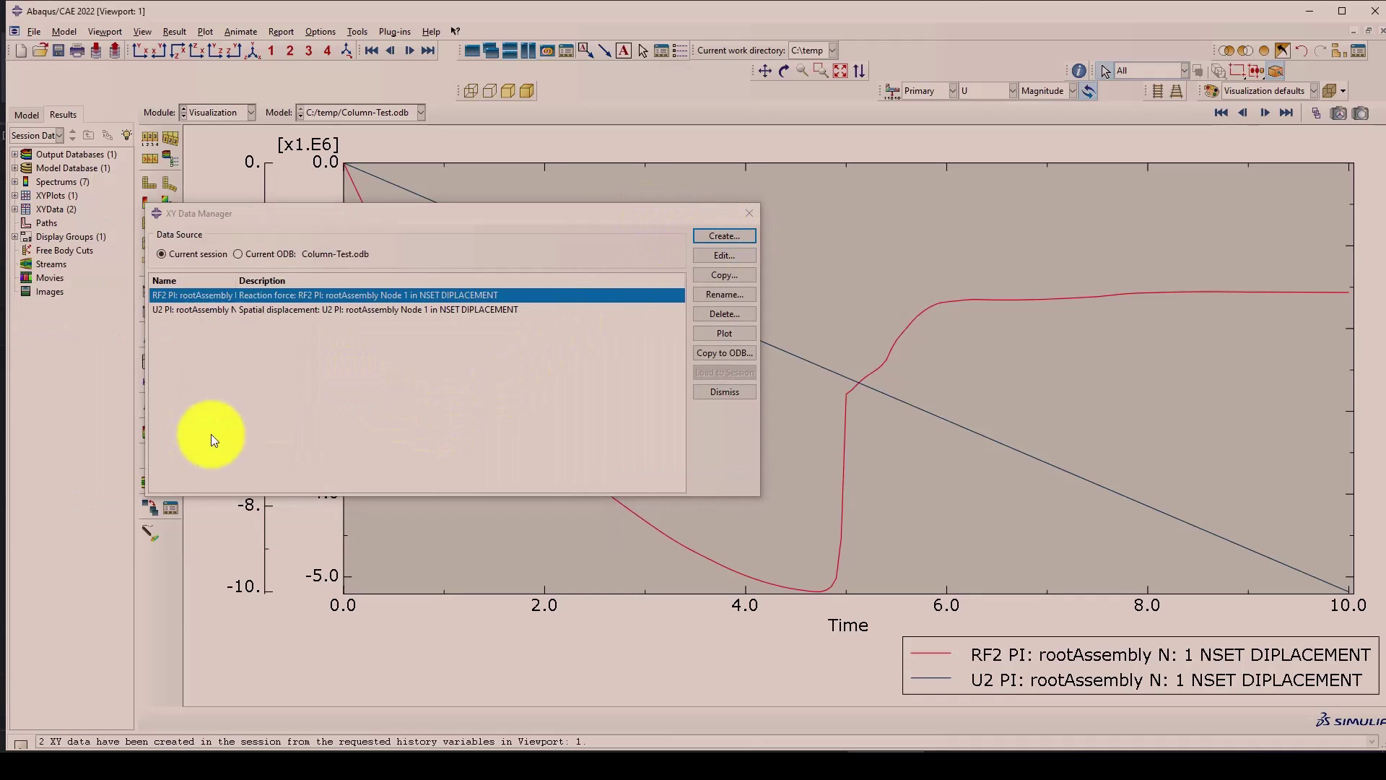
pyautogui.scroll(-1, 778, 495)
pyautogui.click(763, 487)
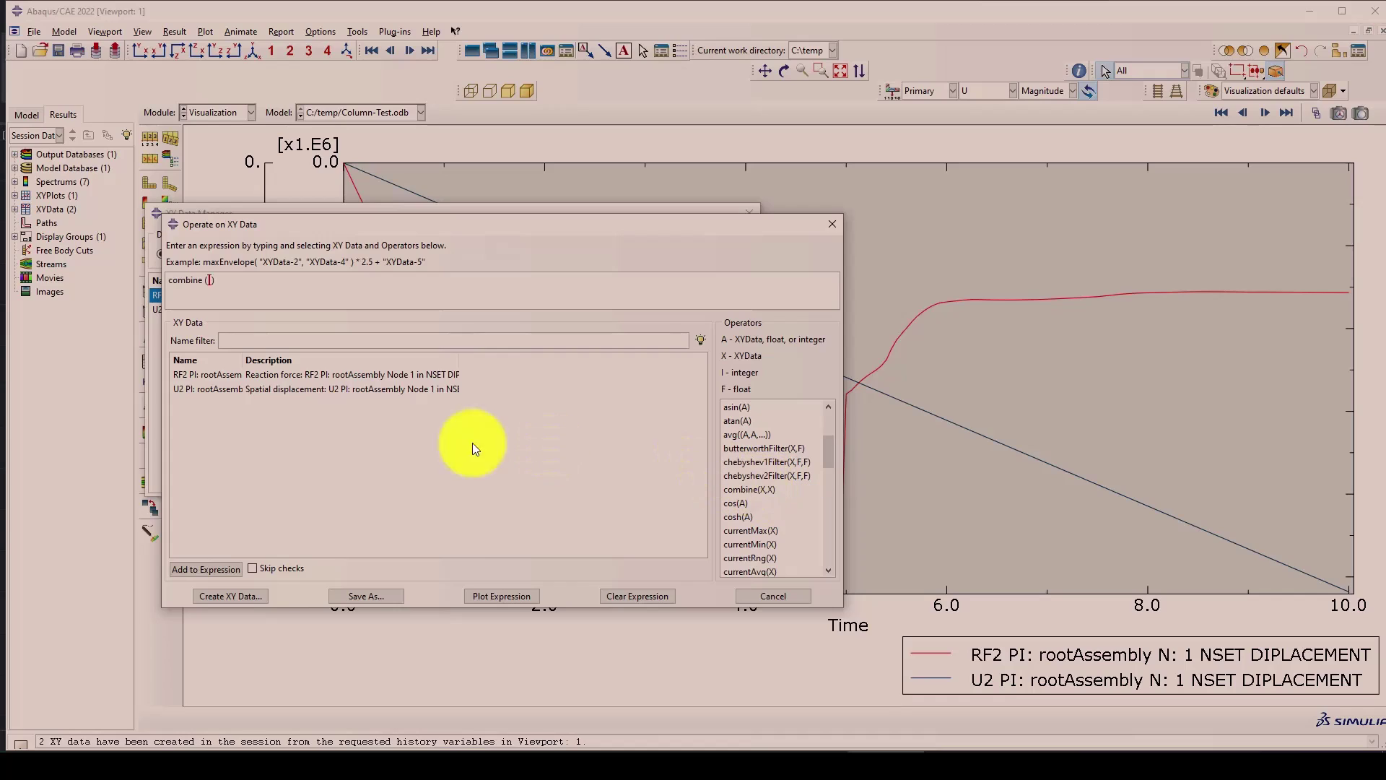
pyautogui.write('-1*')
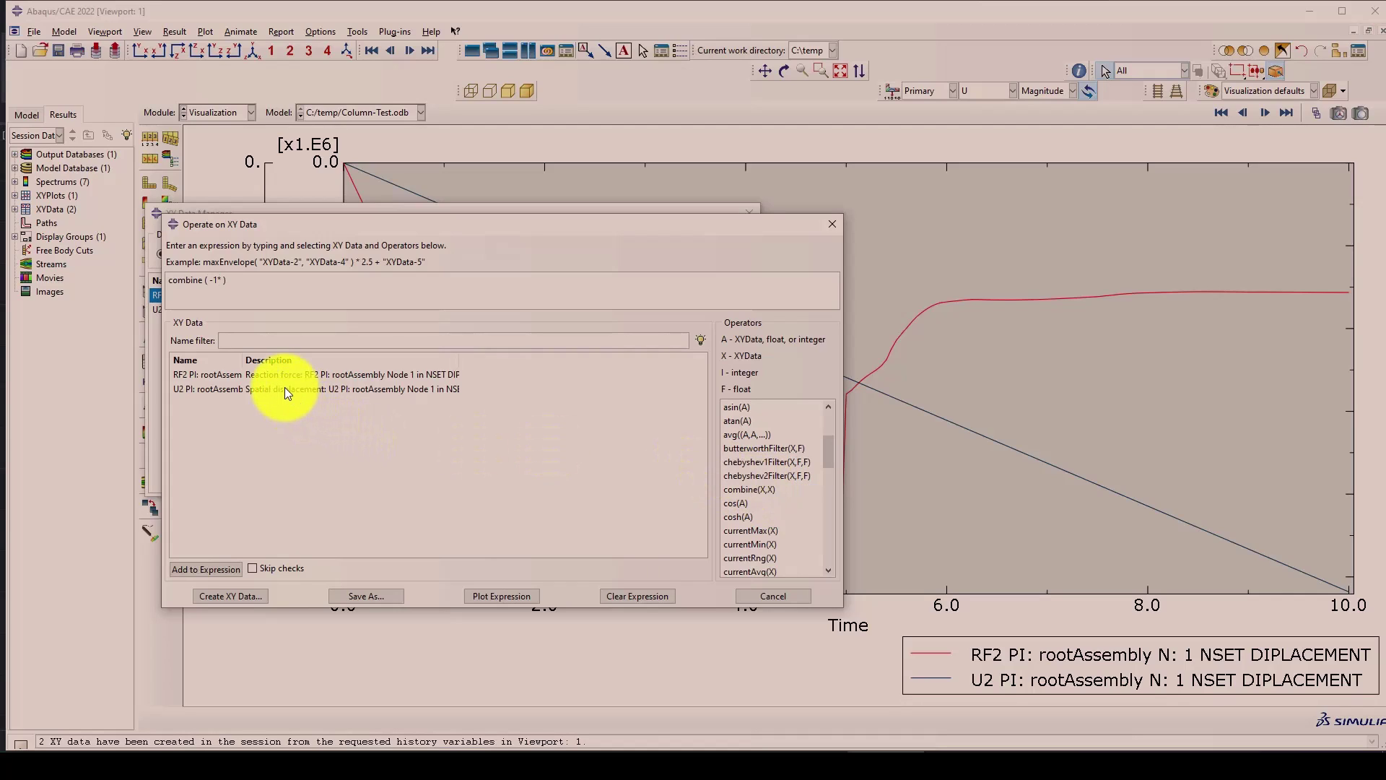
pyautogui.doubleClick(285, 388)
pyautogui.write(',')
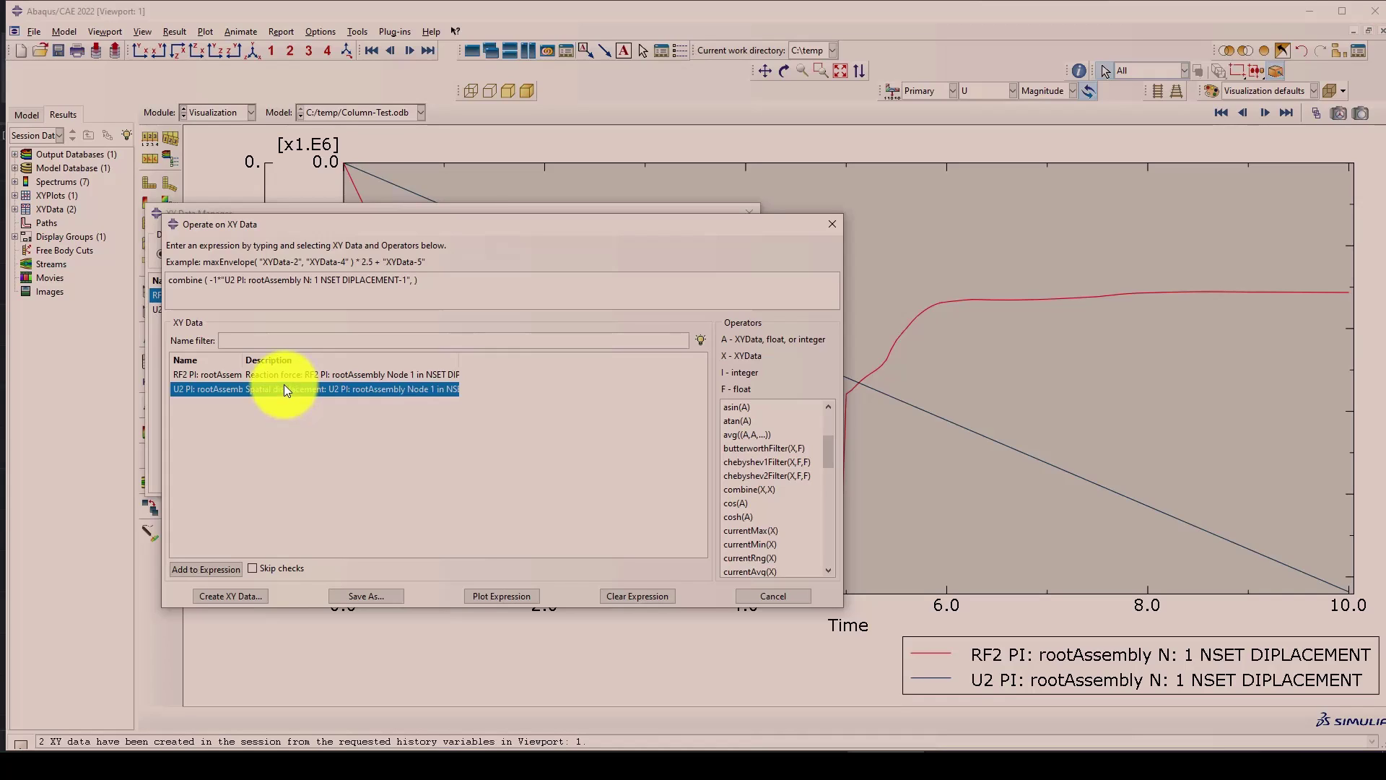
pyautogui.write('-1*')
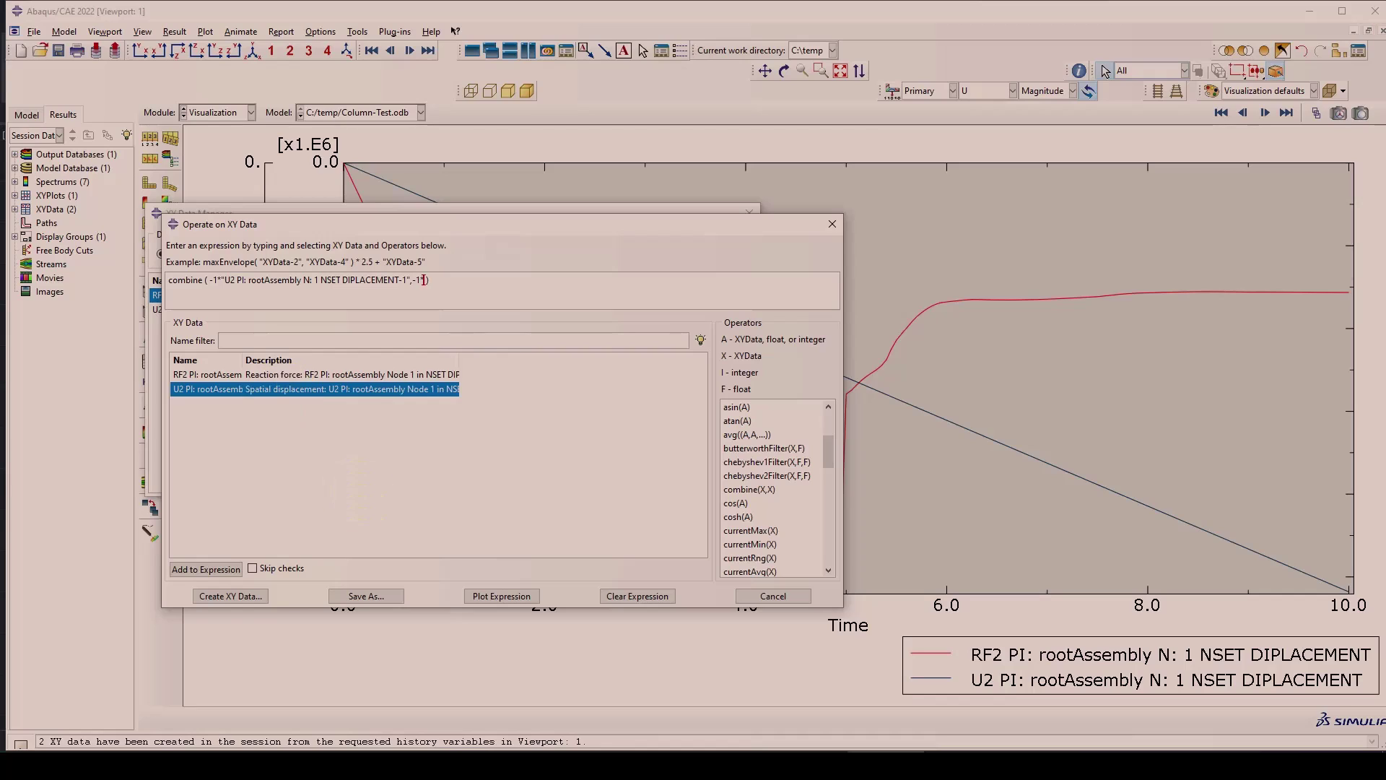
pyautogui.doubleClick(254, 375)
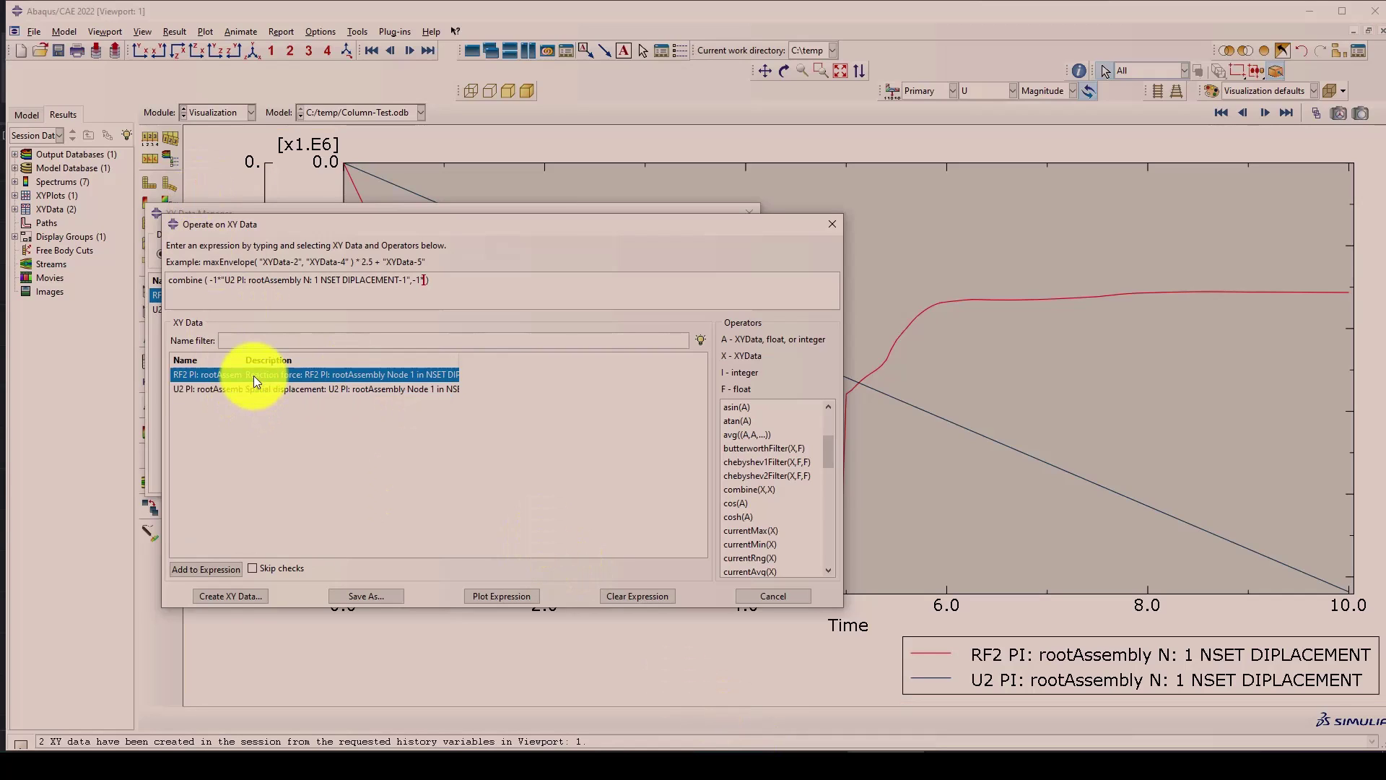
# Save the combined expression as XY data named Force-Displacement and plot its curve.
pyautogui.click(388, 595)
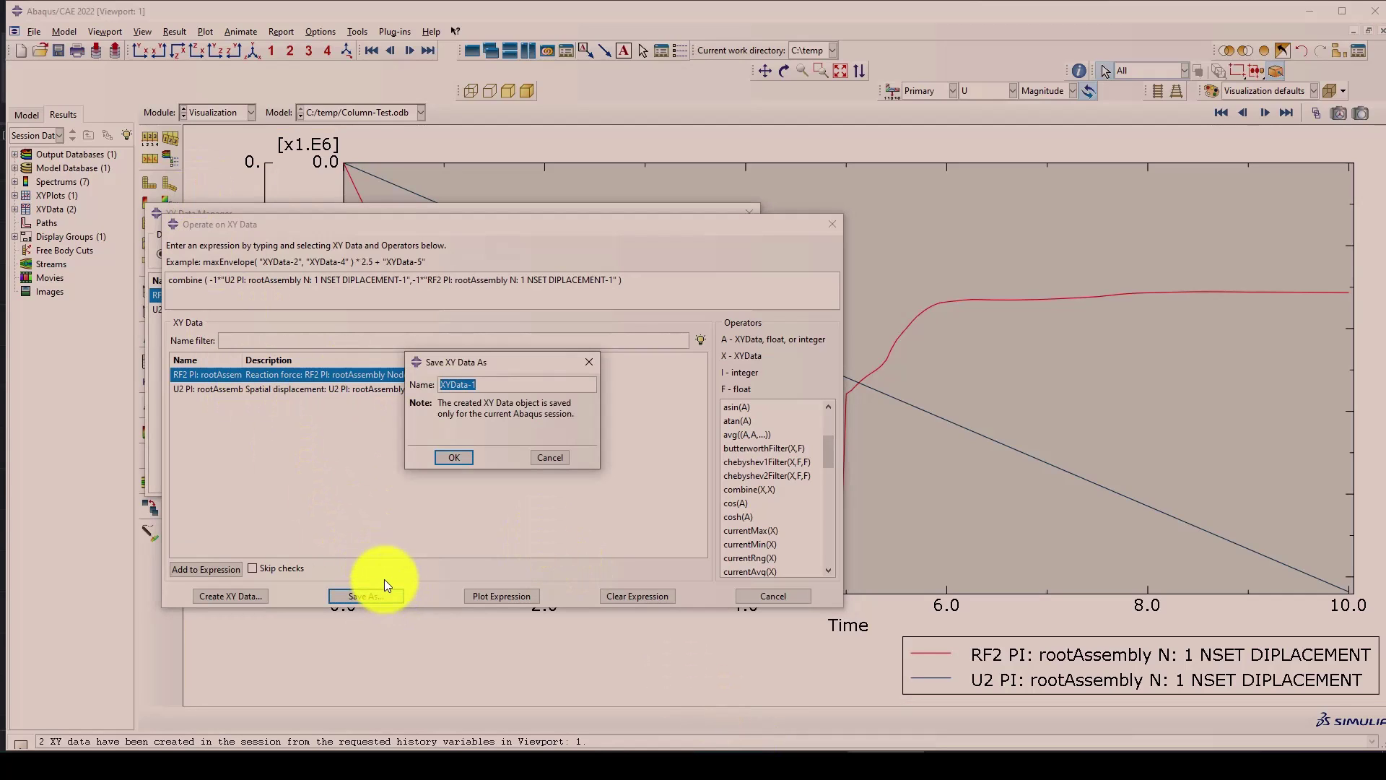
pyautogui.write('Force')
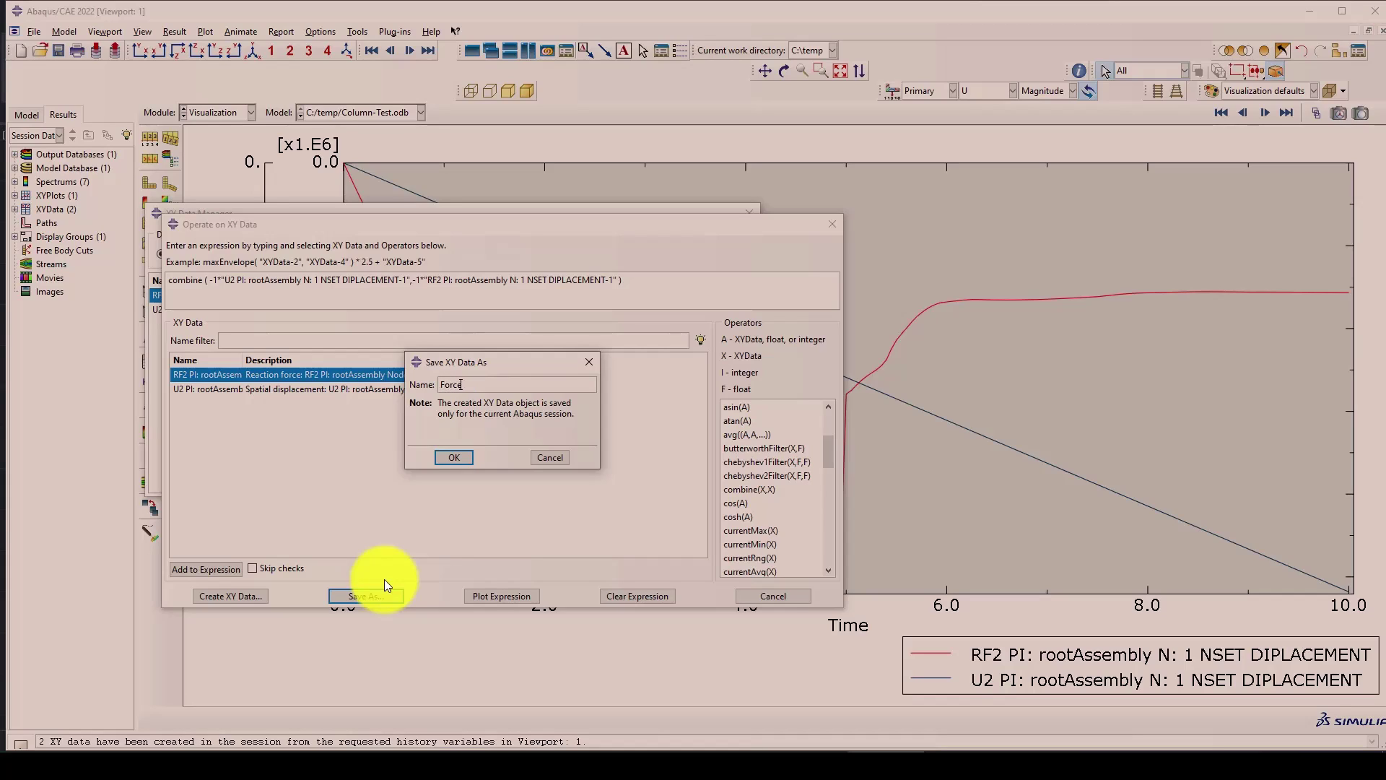
pyautogui.write('-Displacement')
pyautogui.click(449, 456)
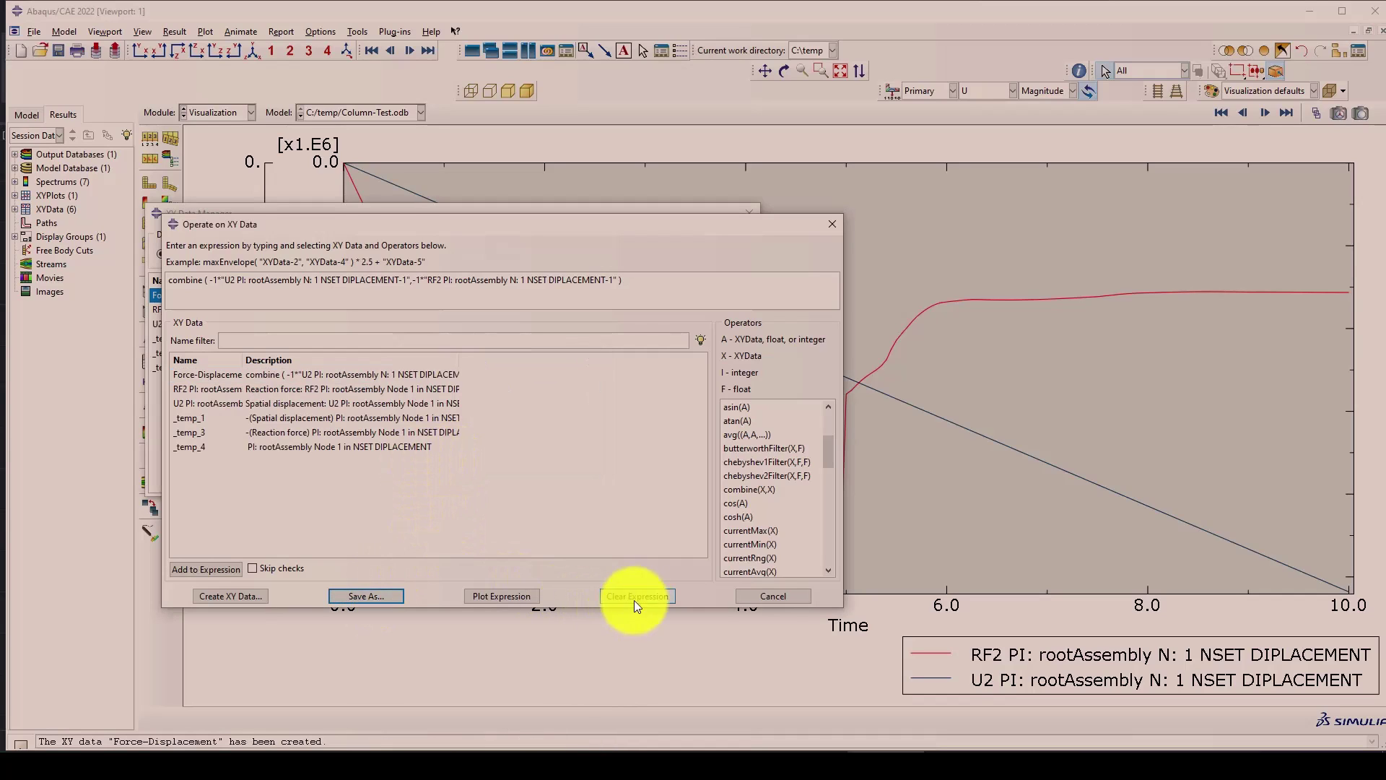
pyautogui.click(771, 593)
pyautogui.click(724, 333)
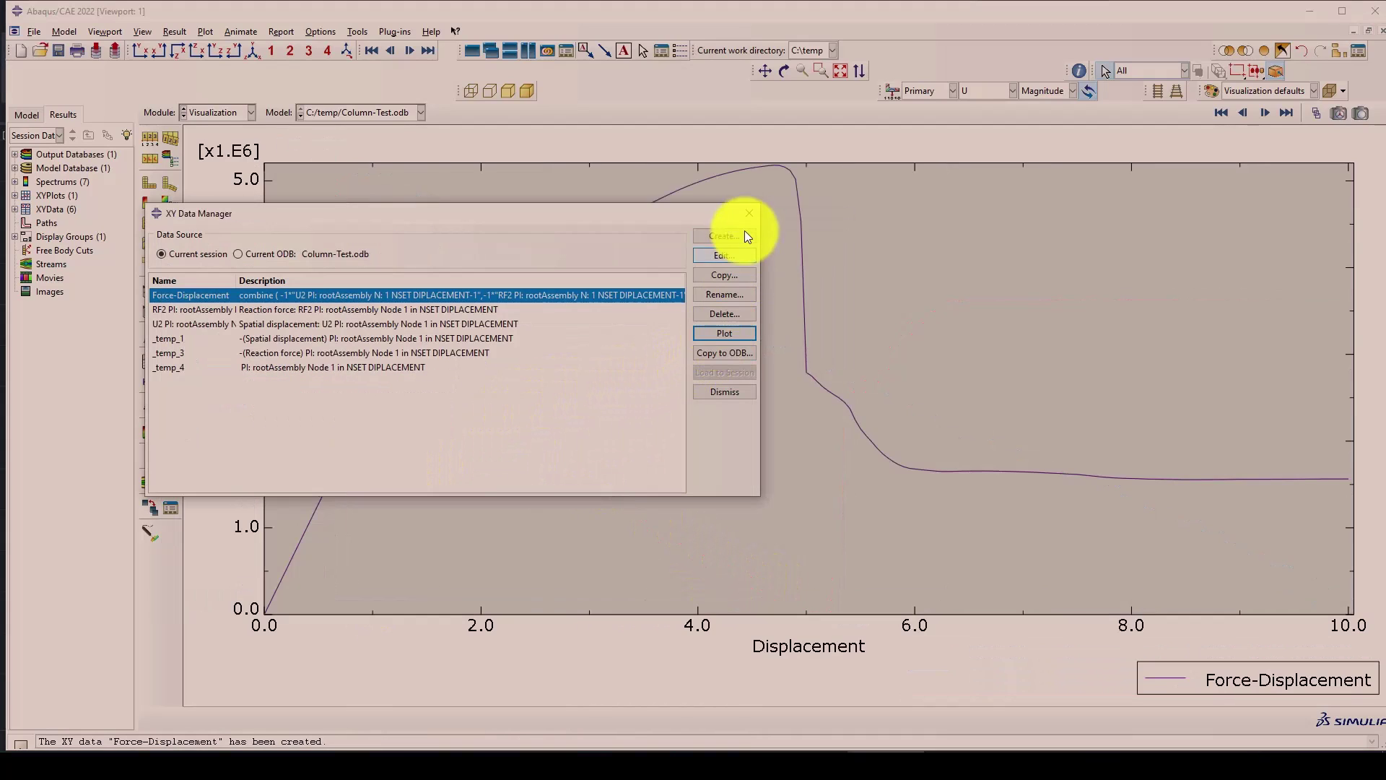
pyautogui.click(749, 213)
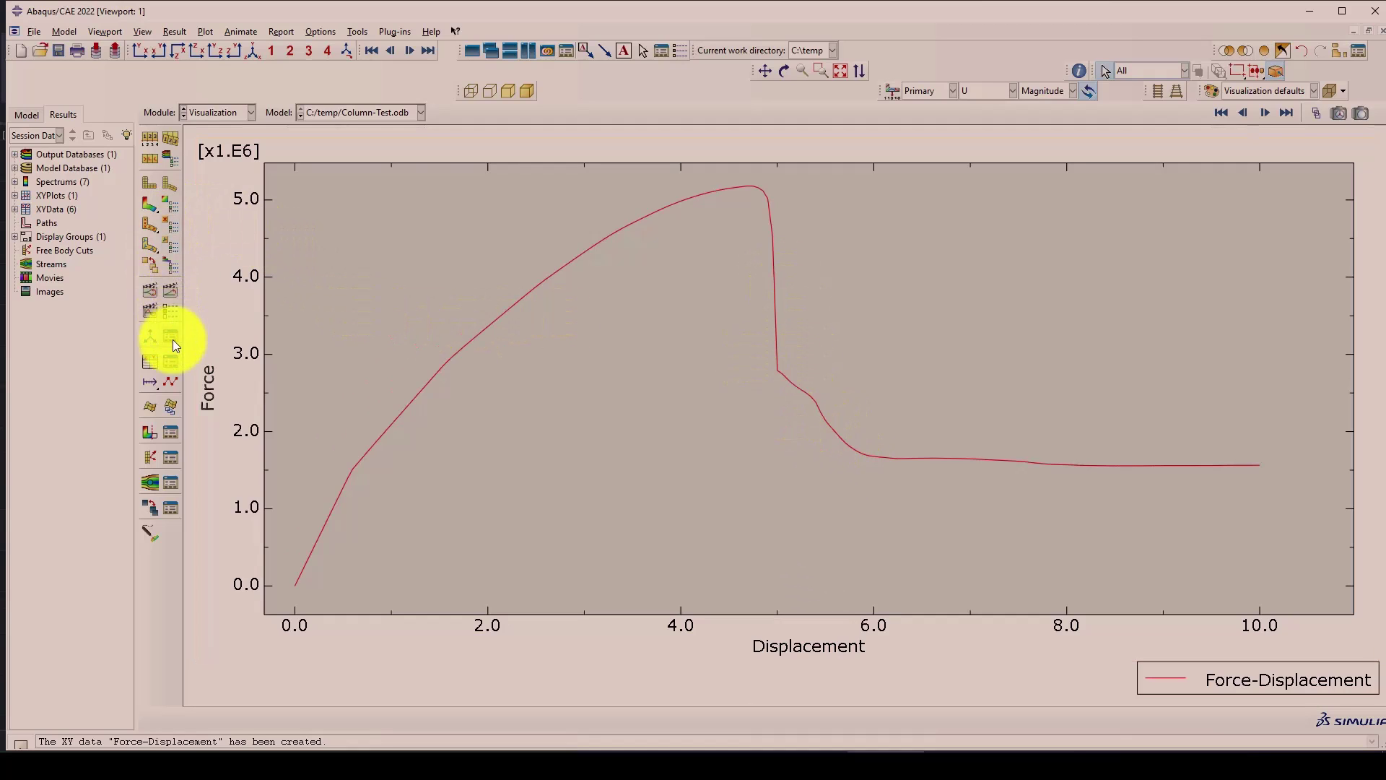
# Open the Force-Displacement XY data from the XY Data Manager to view its table of X and Y values.
pyautogui.click(171, 362)
pyautogui.click(736, 257)
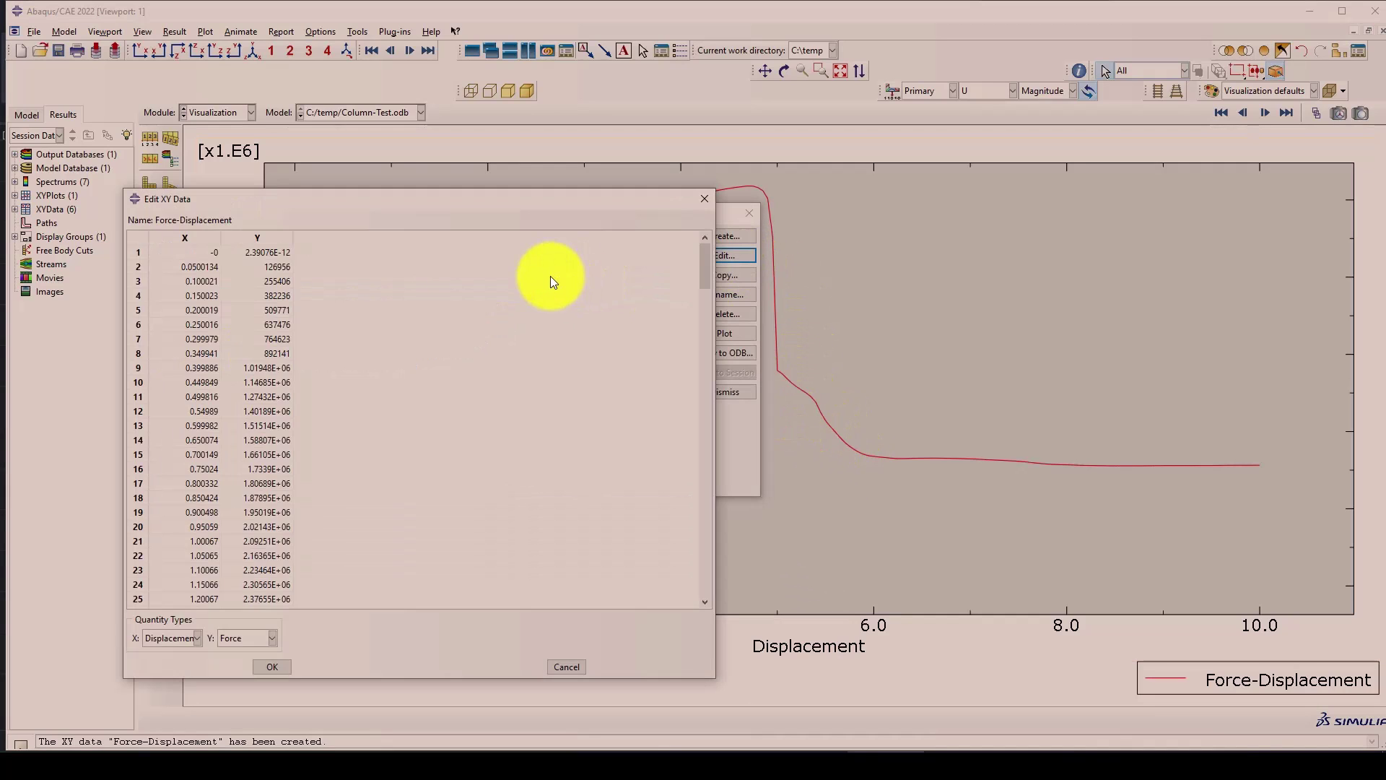
# Look through the X and Y values of the Force-Displacement data, and close the editor and the XY Data Manager.
pyautogui.scroll(-5, 705, 269)
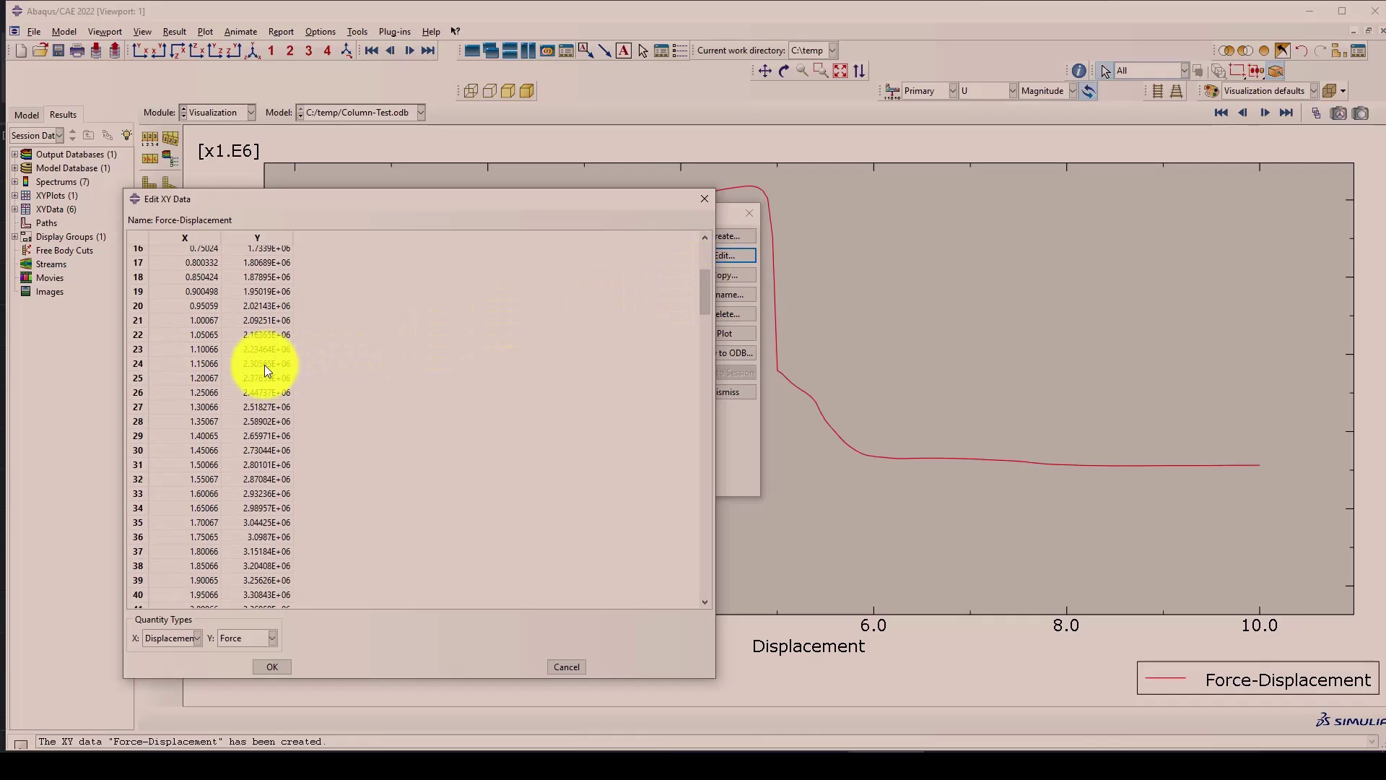
pyautogui.scroll(5, 264, 365)
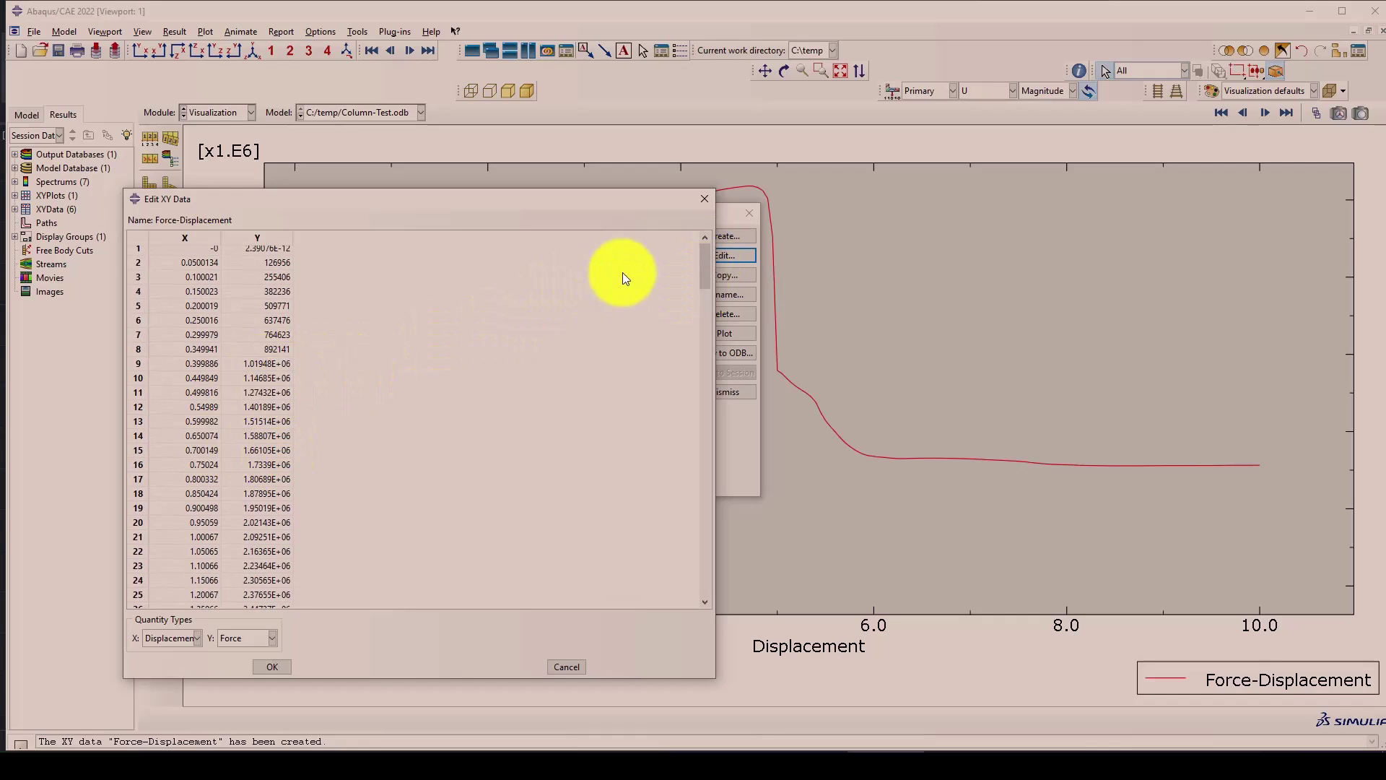
pyautogui.scroll(-4, 270, 385)
pyautogui.click(705, 198)
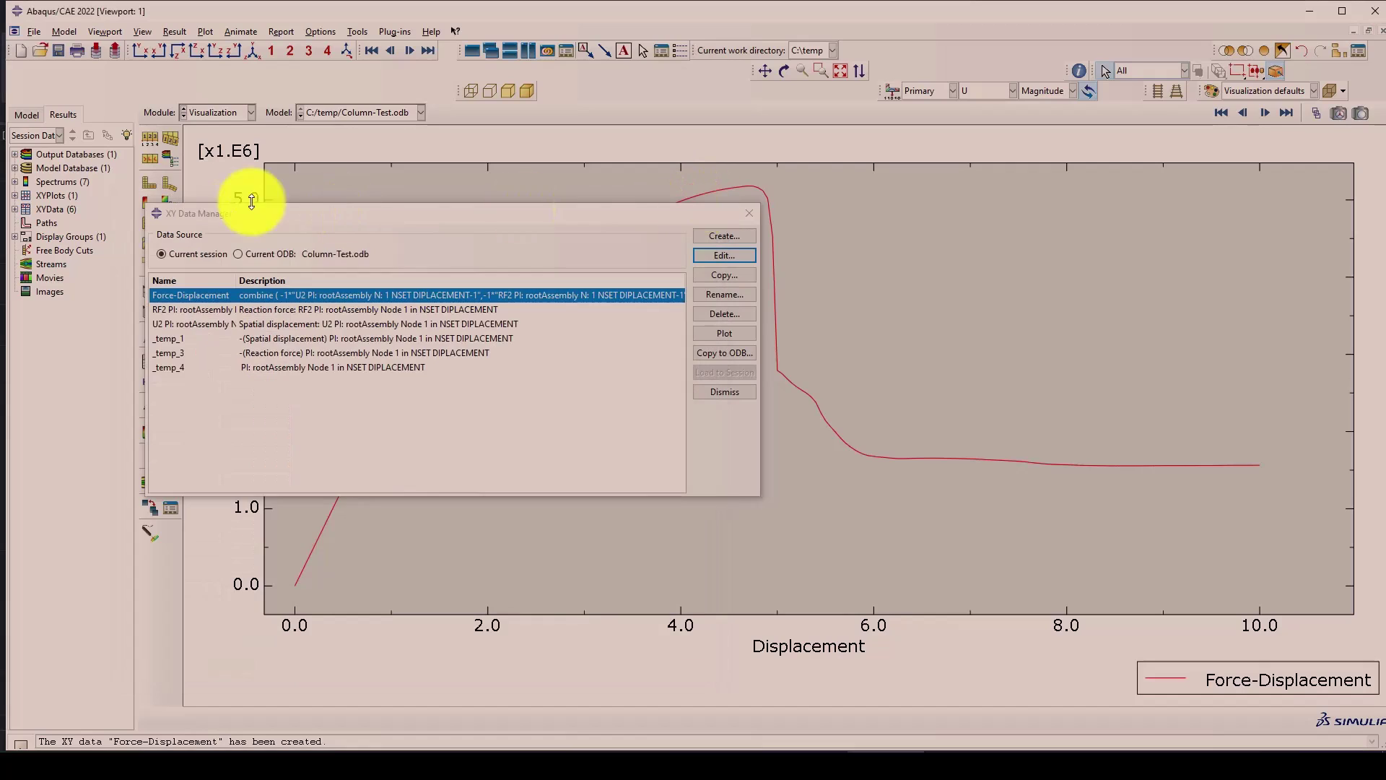
pyautogui.click(749, 214)
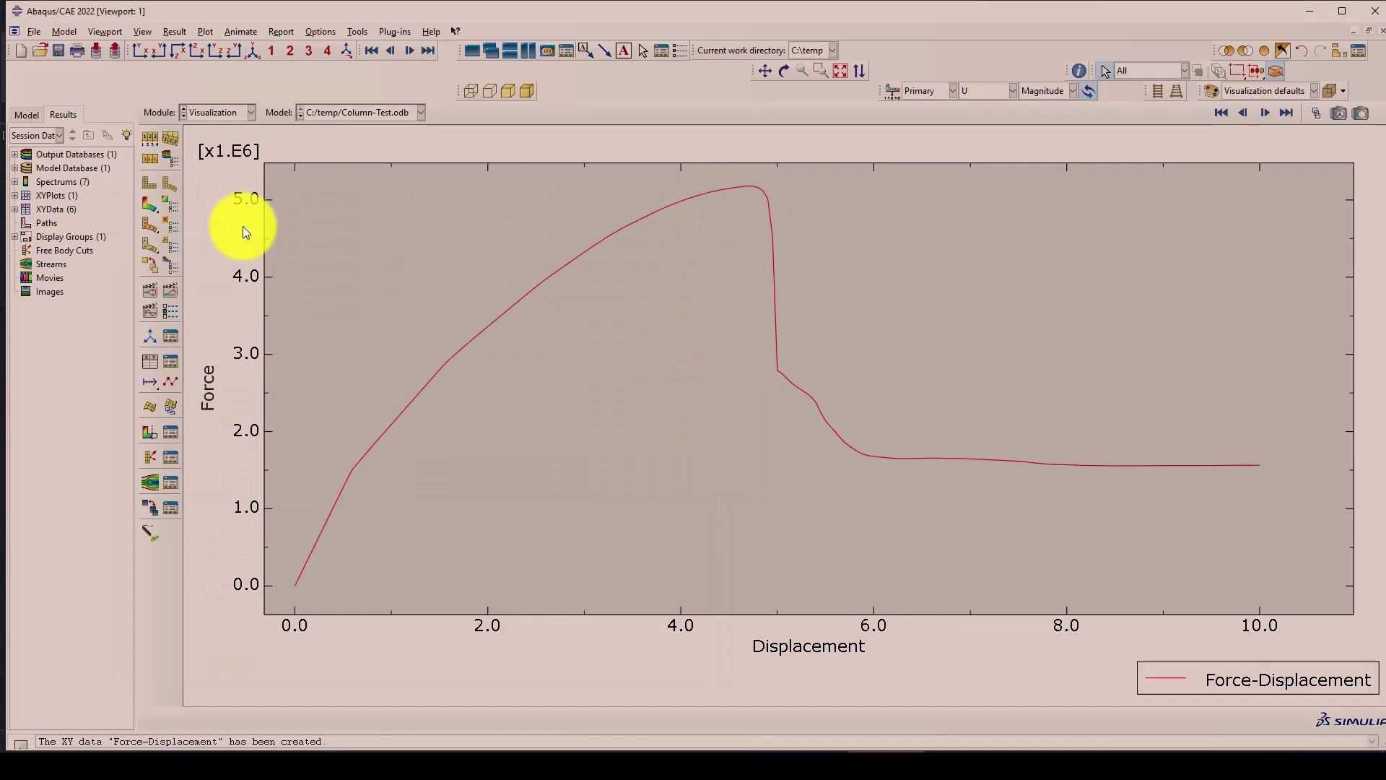
# Reopen the Force-Displacement XY data for editing and copy all its X and Y values, dismissing the dictionary popup.
pyautogui.click(171, 361)
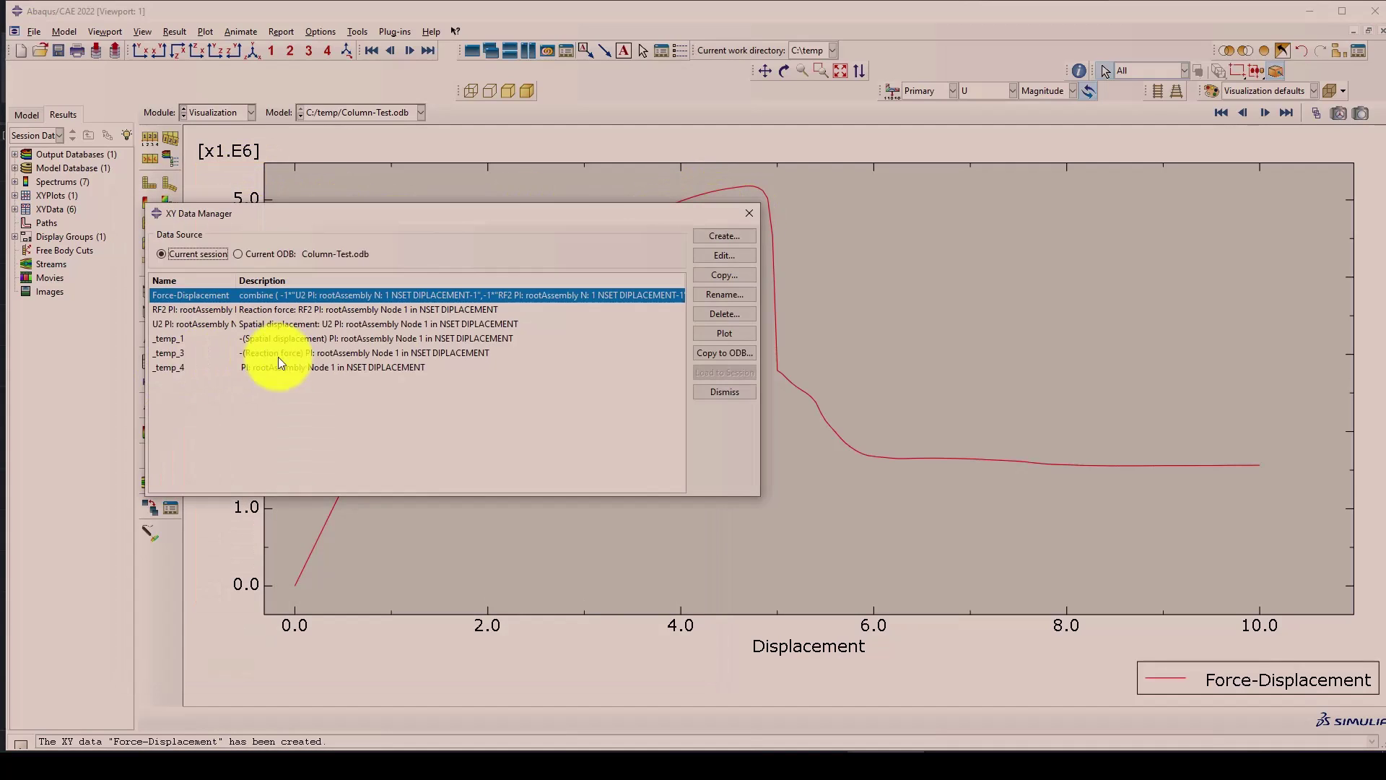
pyautogui.click(709, 255)
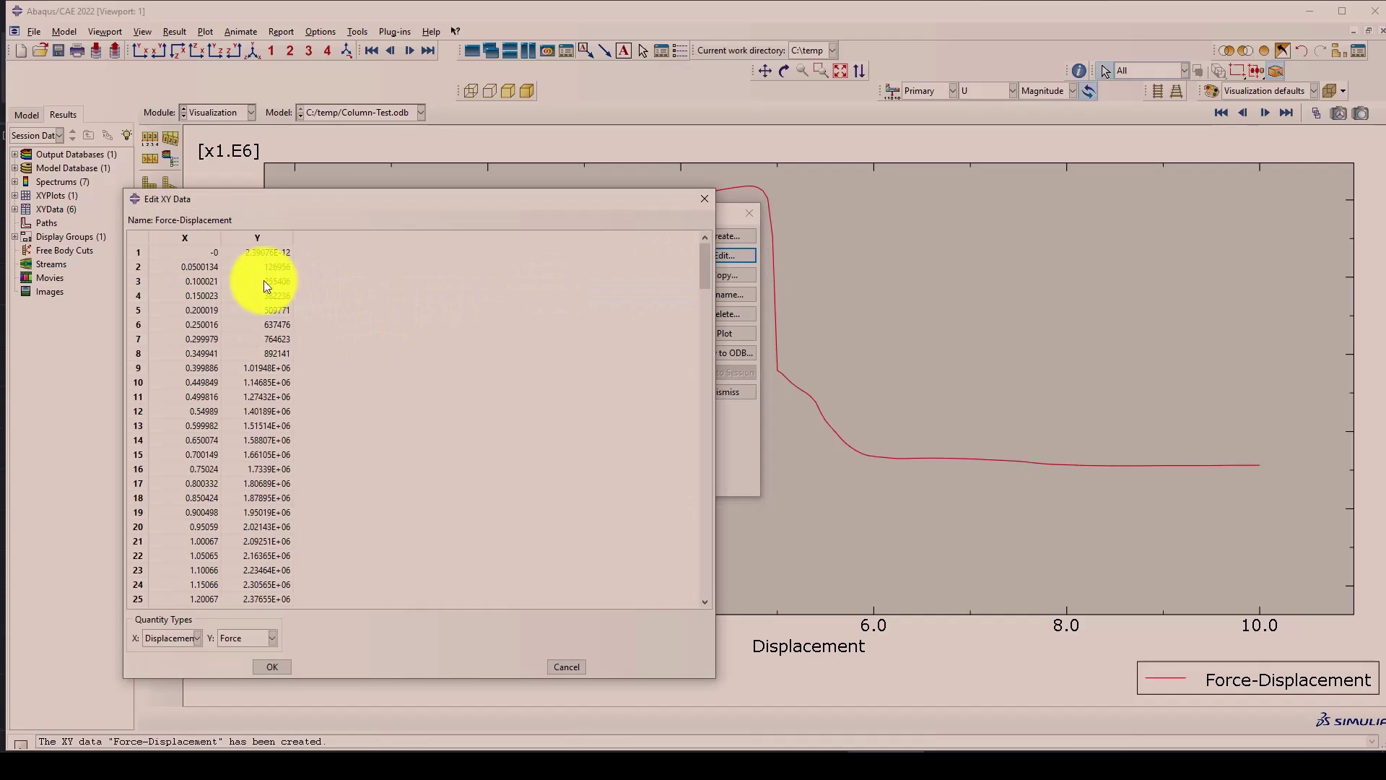
pyautogui.moveTo(205, 255); pyautogui.dragTo(257, 630)
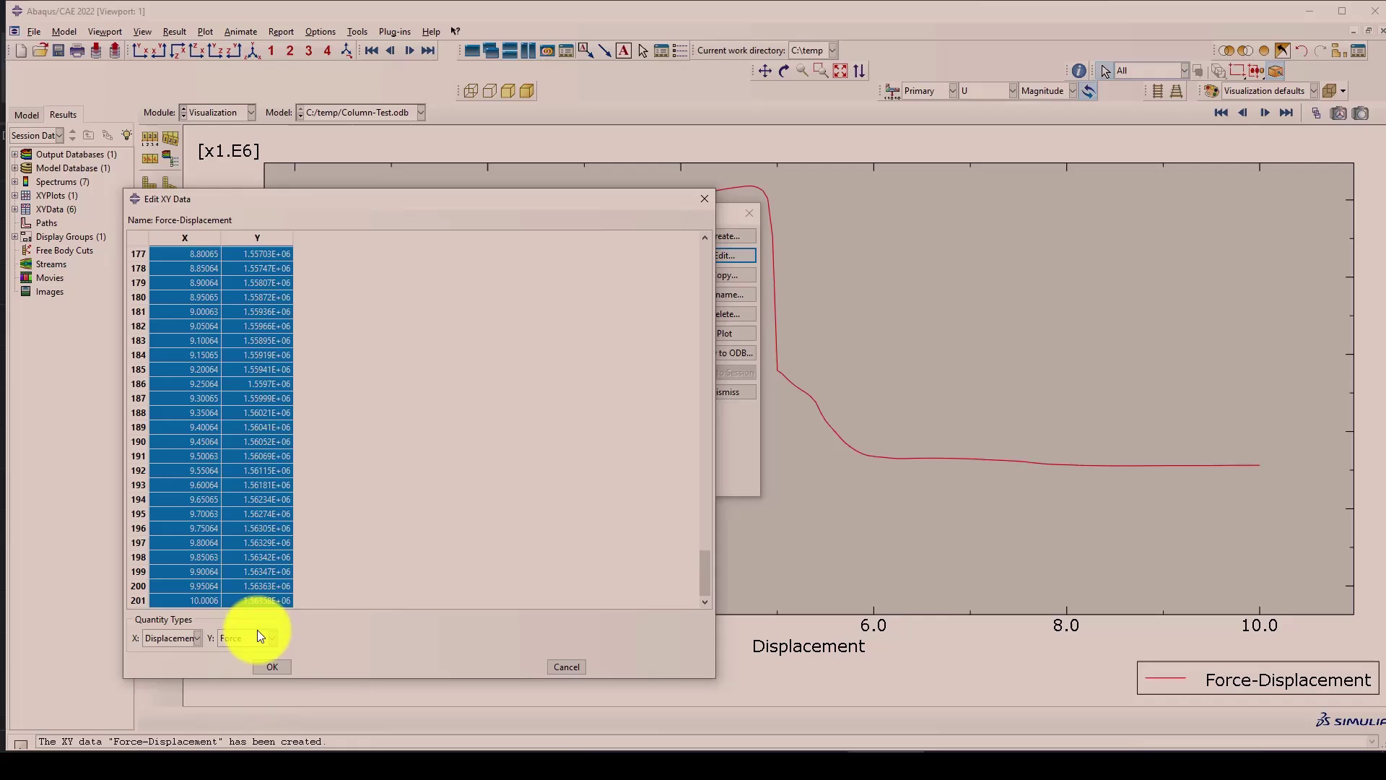
pyautogui.rightClick(234, 537)
pyautogui.click(248, 560)
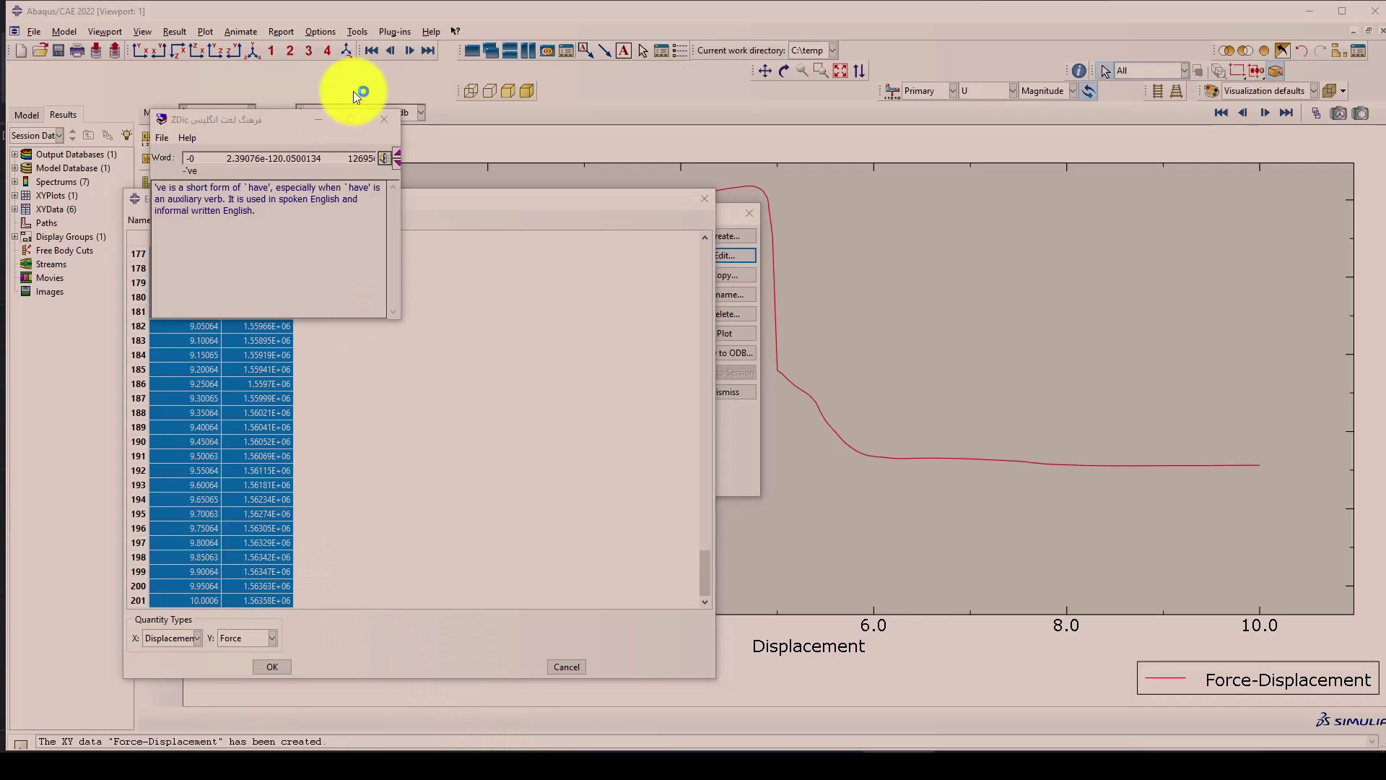
pyautogui.click(382, 123)
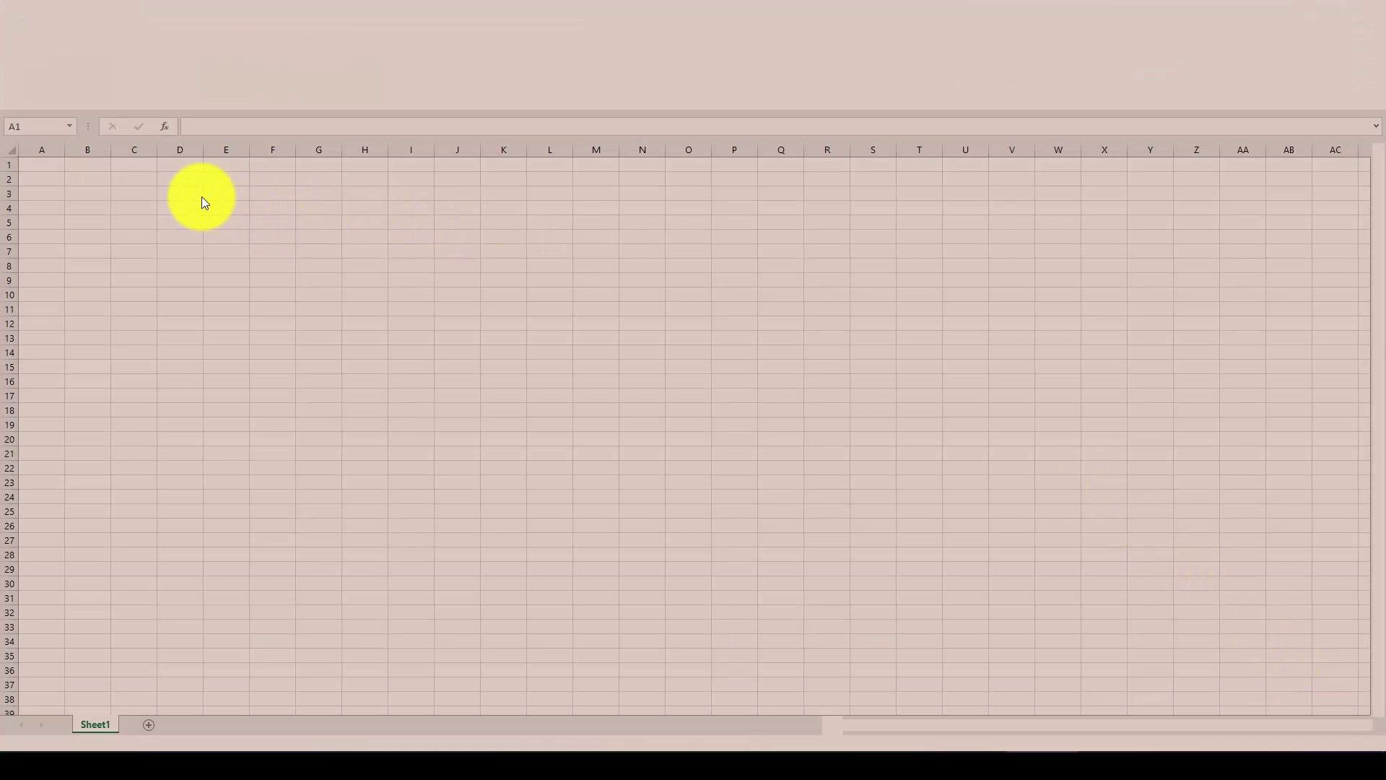
# Paste the copied displacement and force values into a blank Excel sheet at A1 and set their number format to General.
pyautogui.rightClick(51, 166)
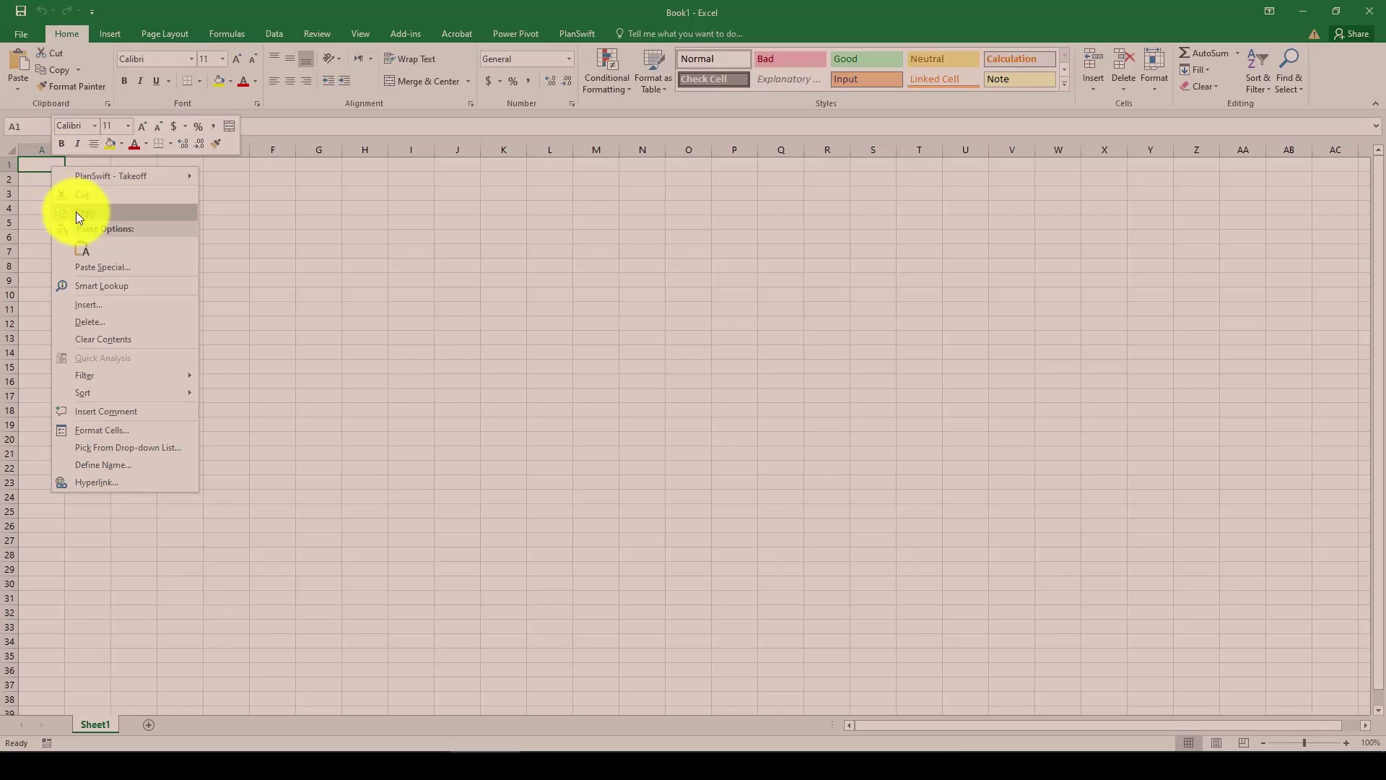
pyautogui.press('Escape')
pyautogui.hotkey('ctrl', 'v')
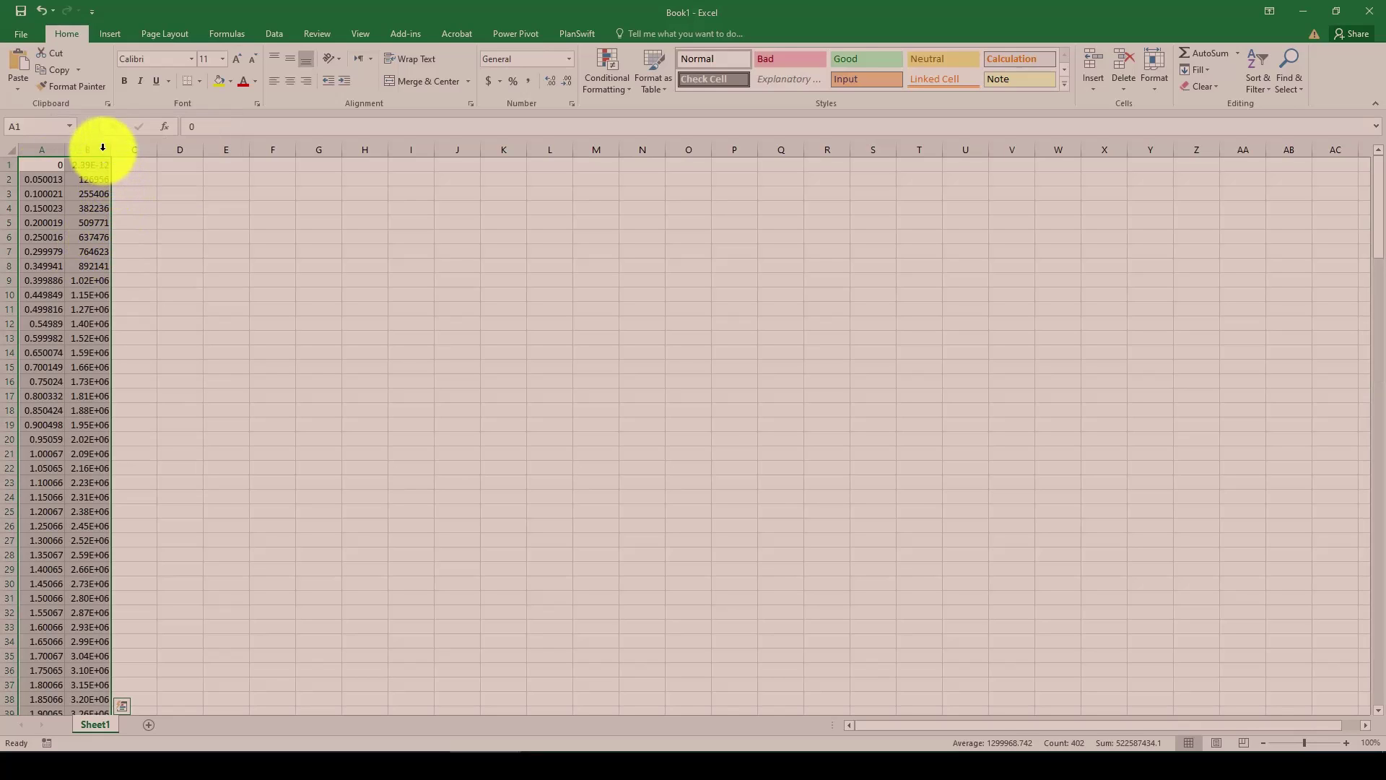
pyautogui.click(568, 58)
pyautogui.click(556, 85)
pyautogui.click(180, 205)
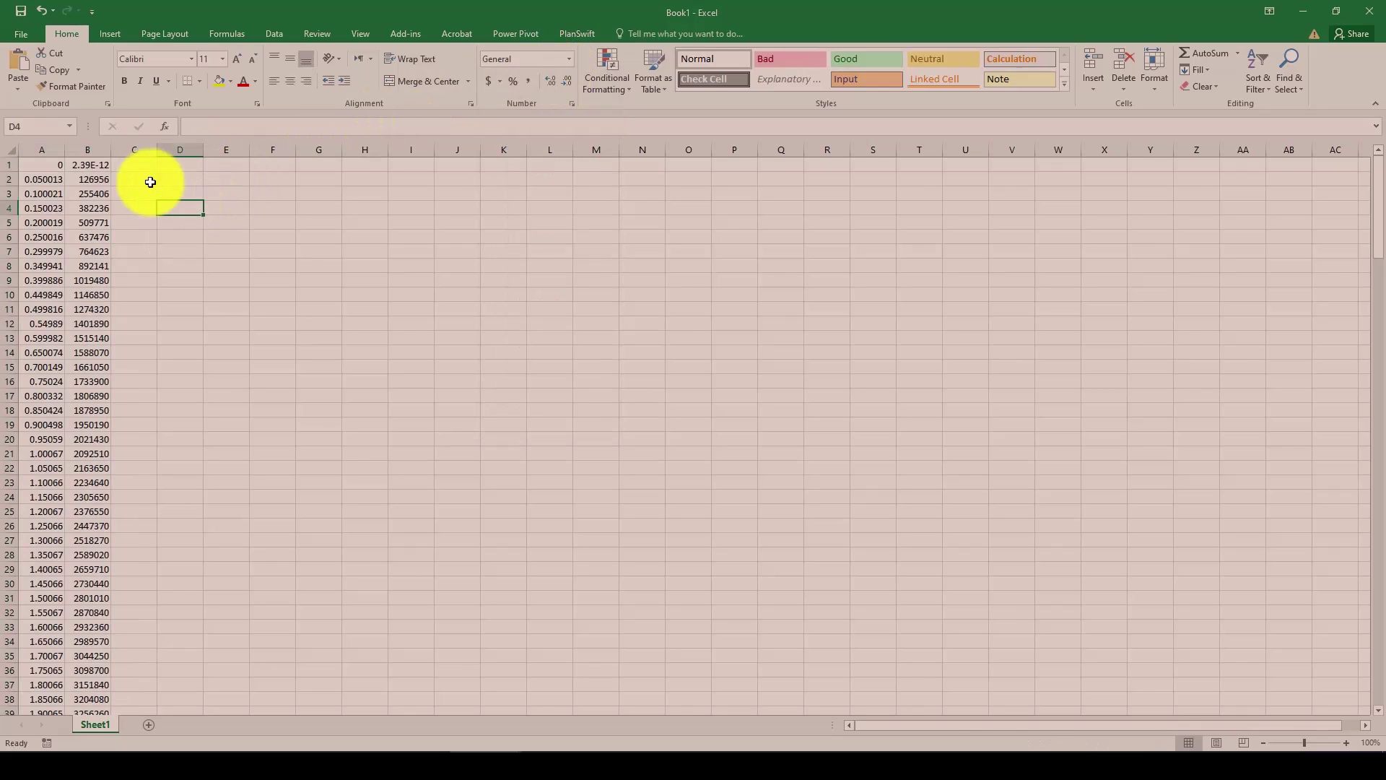
# Insert an empty column B before the force values and fill it down with the formula =C1/1000.
pyautogui.click(87, 149)
pyautogui.moveTo(105, 169); pyautogui.dragTo(125, 173)
pyautogui.click(89, 172)
pyautogui.write('=')
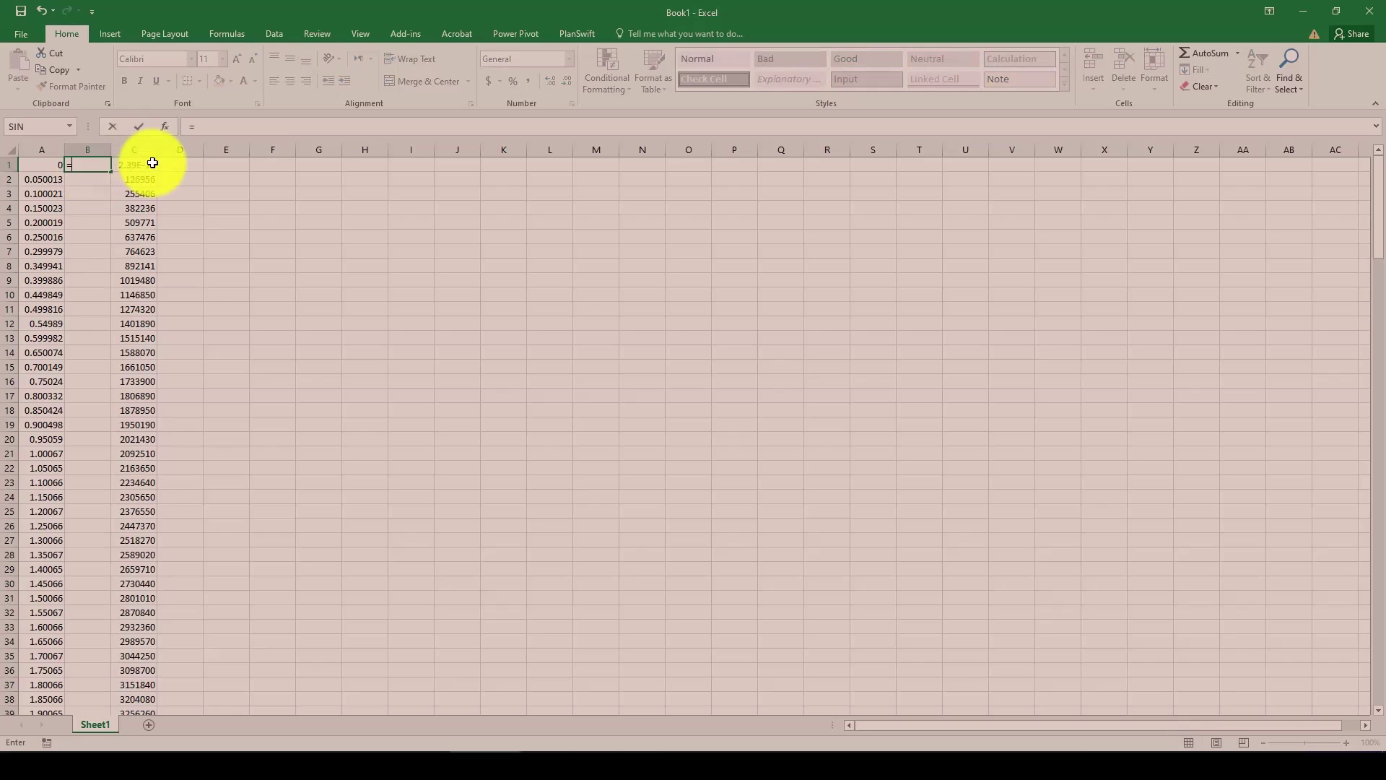
pyautogui.click(136, 166)
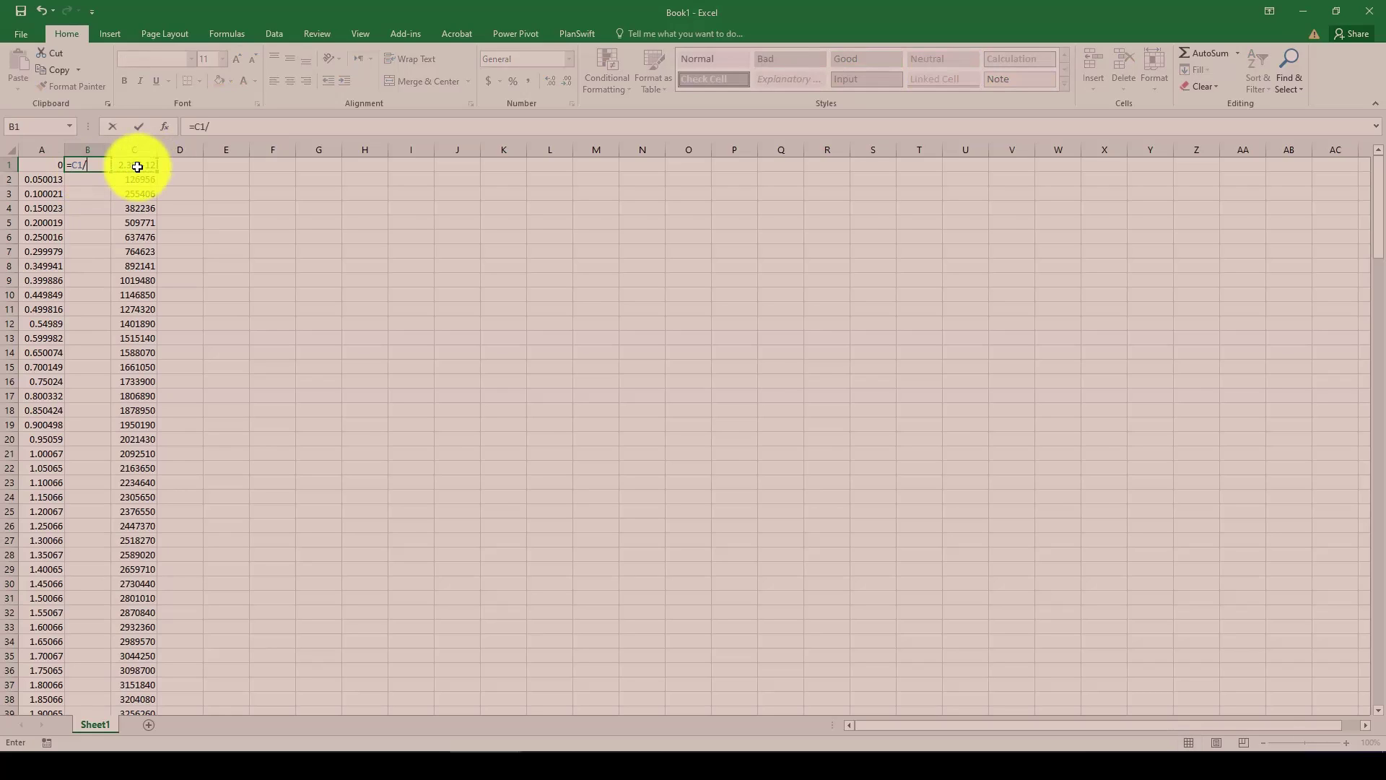
pyautogui.write('/1000')
pyautogui.press('Return')
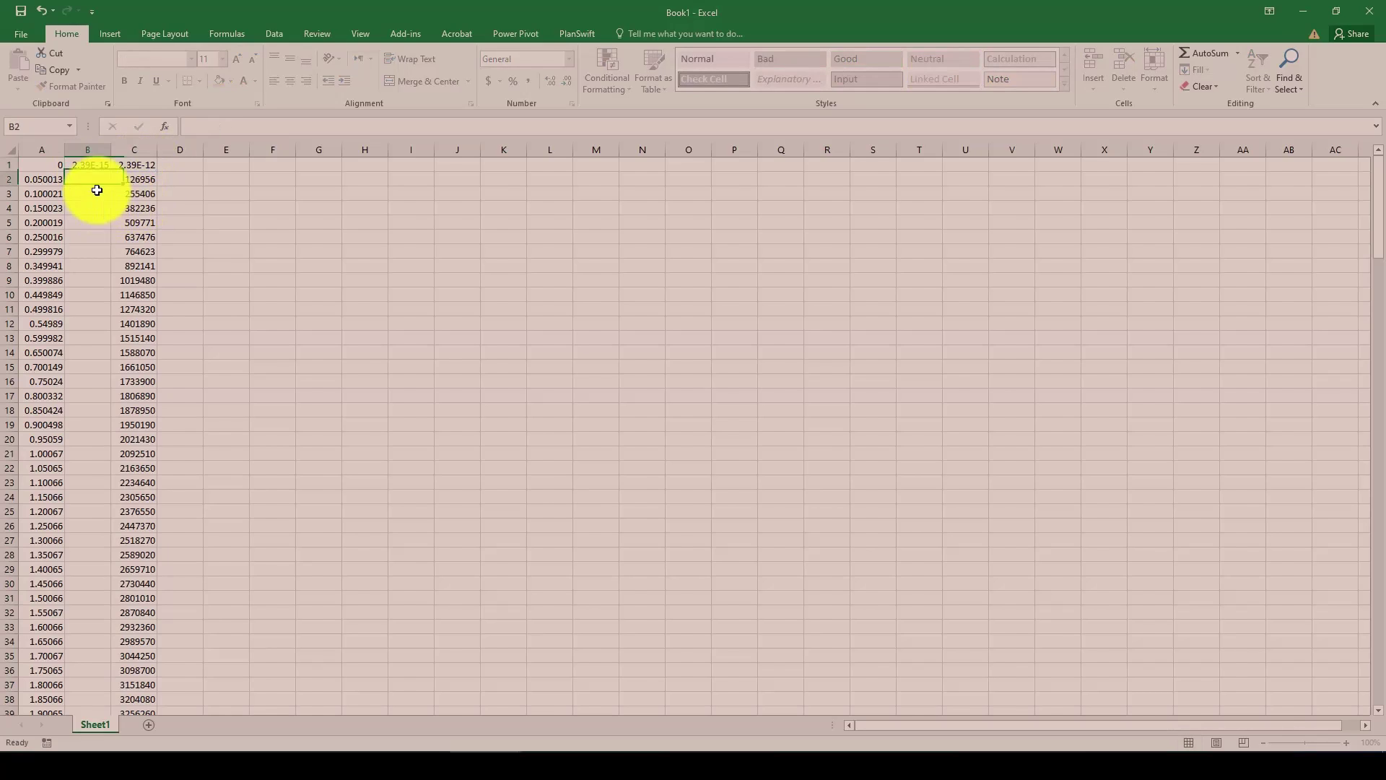
pyautogui.click(98, 165)
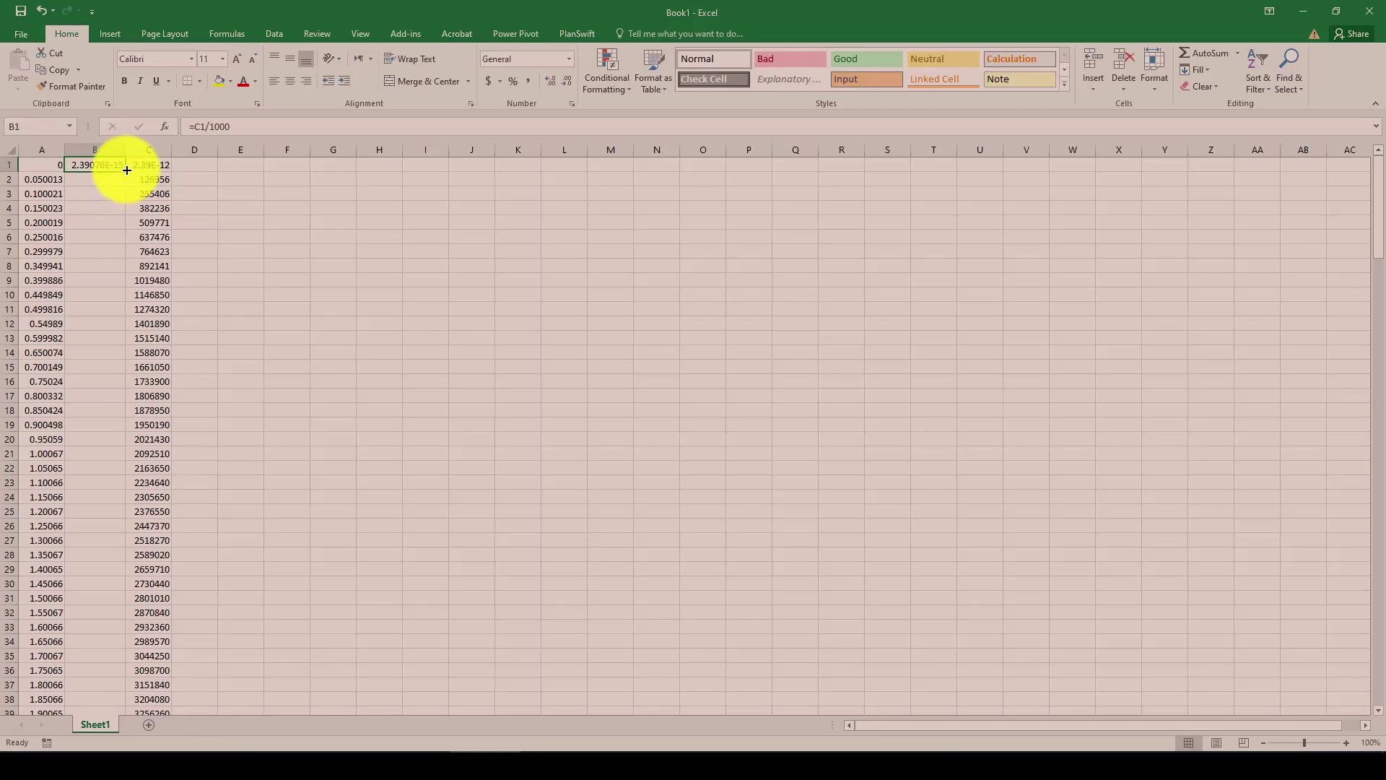
pyautogui.doubleClick(124, 171)
# Plot columns A and B as a scatter chart with lines and no markers, and shift it slightly on the sheet.
pyautogui.moveTo(32, 150); pyautogui.dragTo(77, 153)
pyautogui.click(111, 34)
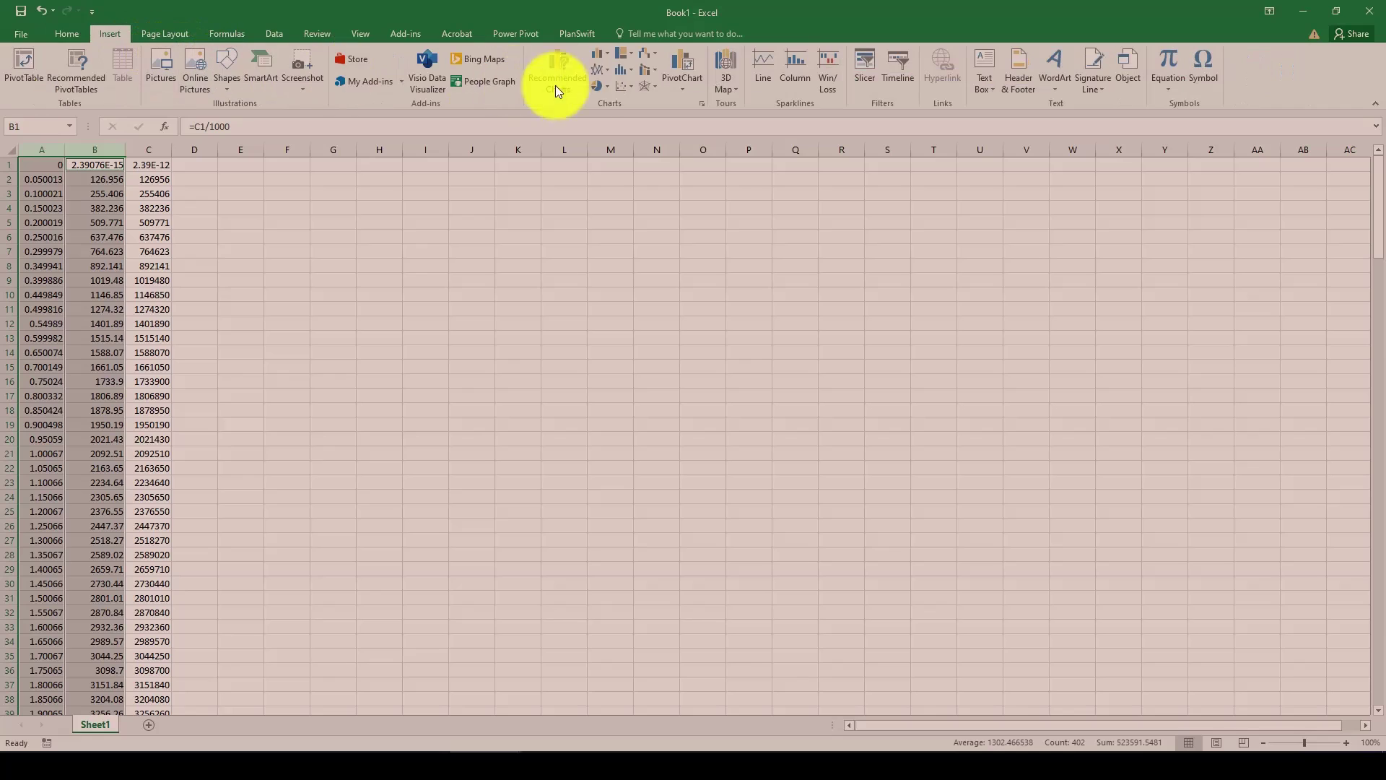
pyautogui.click(618, 88)
pyautogui.click(665, 151)
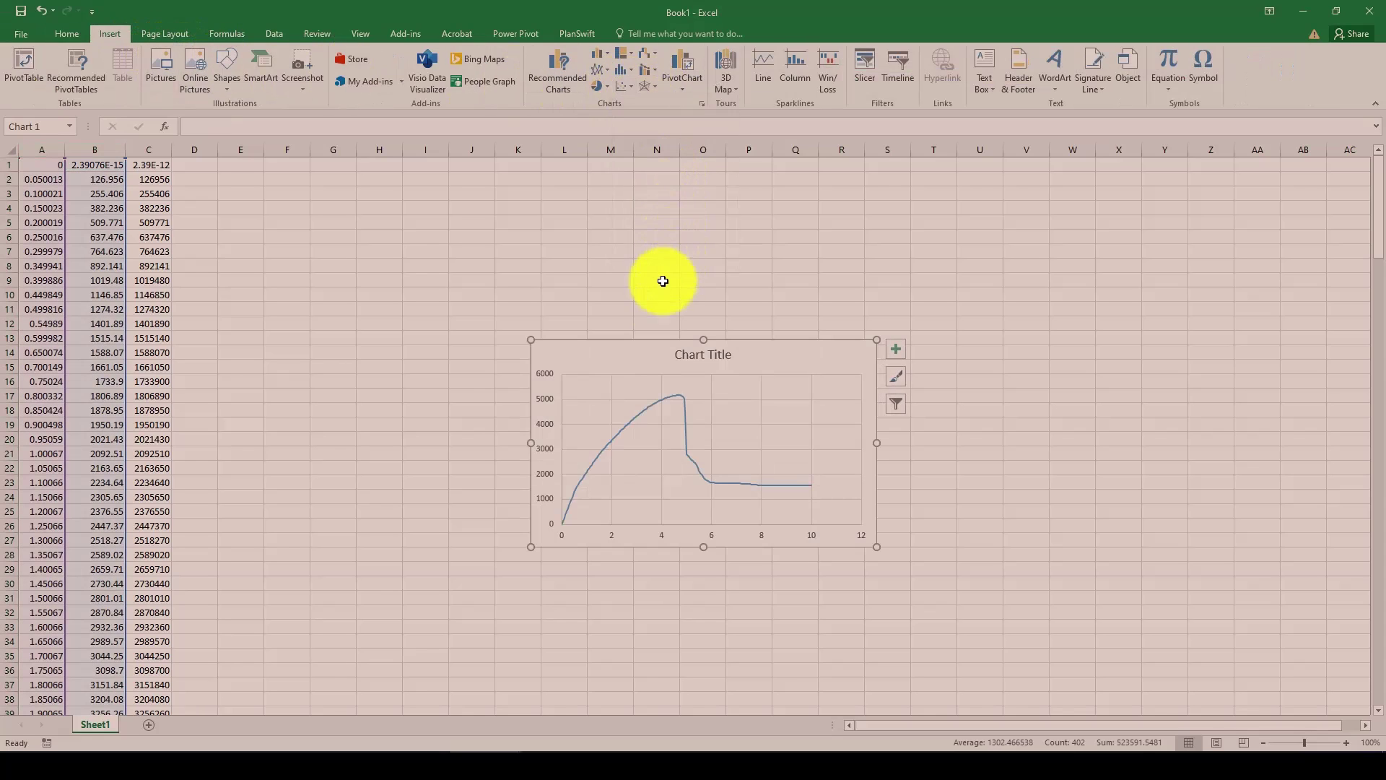
pyautogui.moveTo(608, 355); pyautogui.dragTo(579, 304)
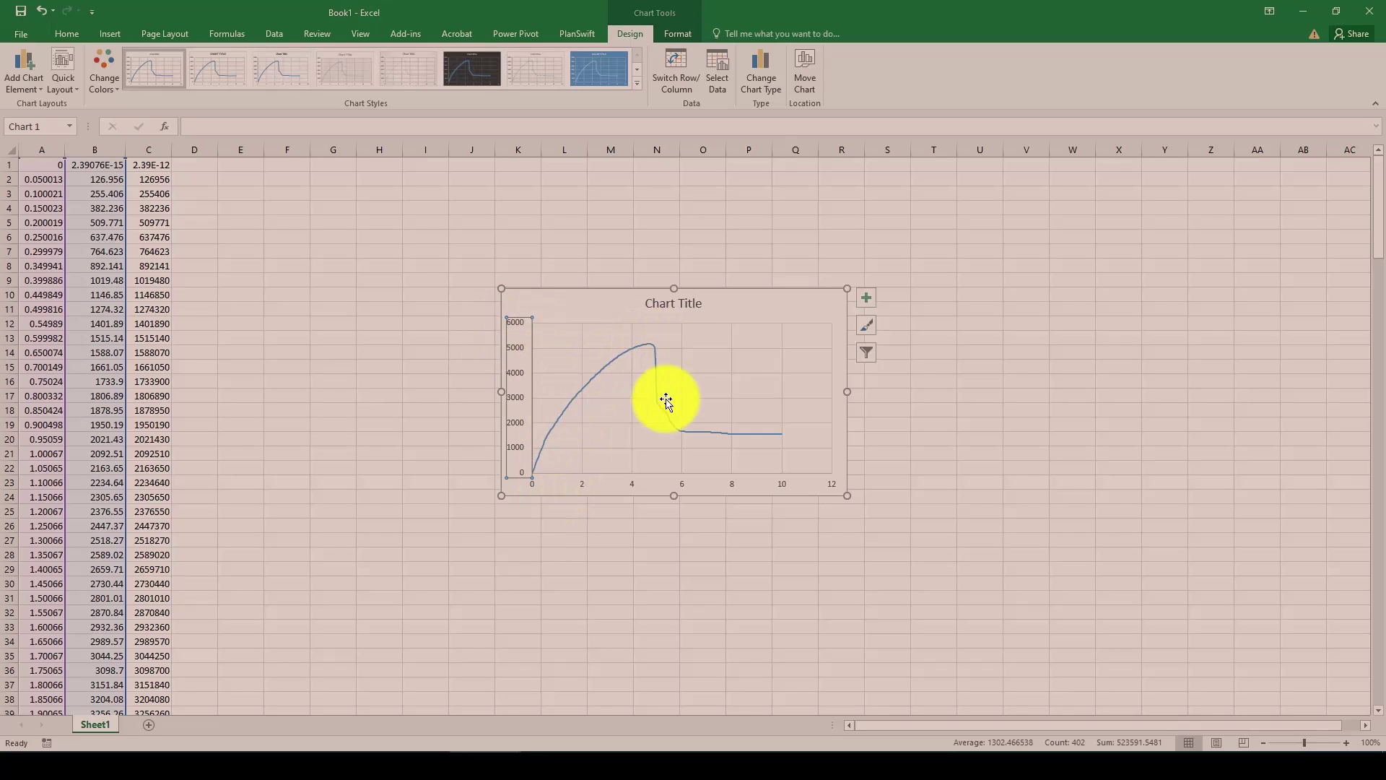
# Inspect the coordinates of the peak point on the chart's curve and move the chart closer to the data.
pyautogui.click(652, 343)
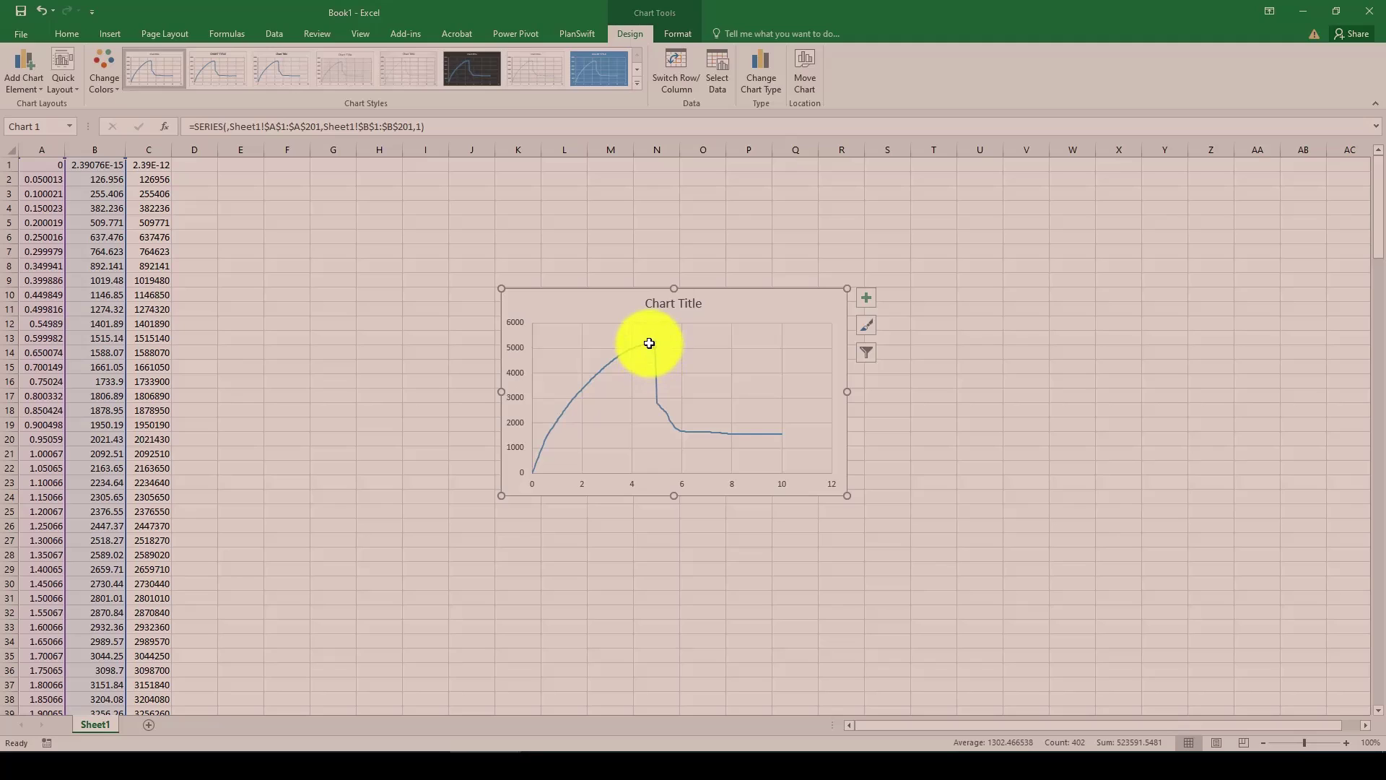
pyautogui.moveTo(649, 339)
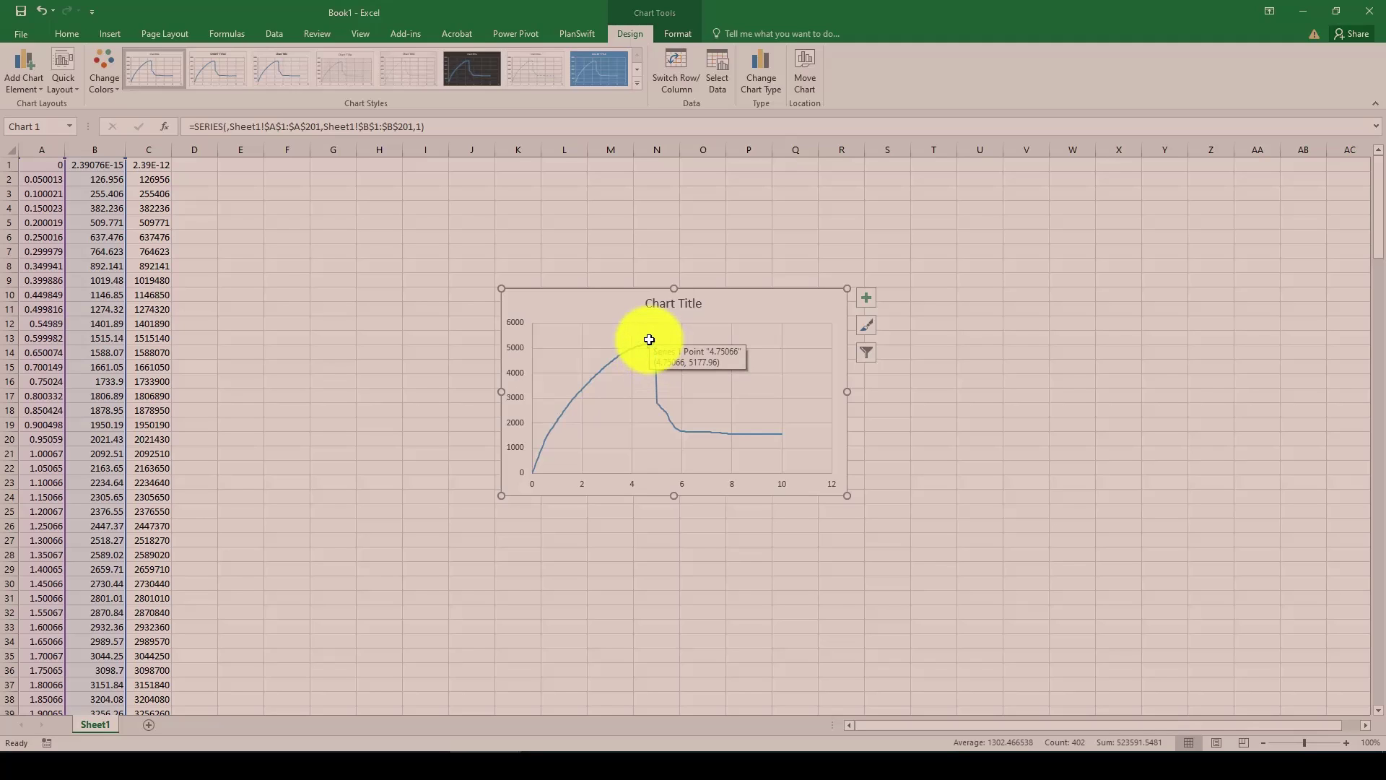
pyautogui.moveTo(634, 334); pyautogui.dragTo(631, 294)
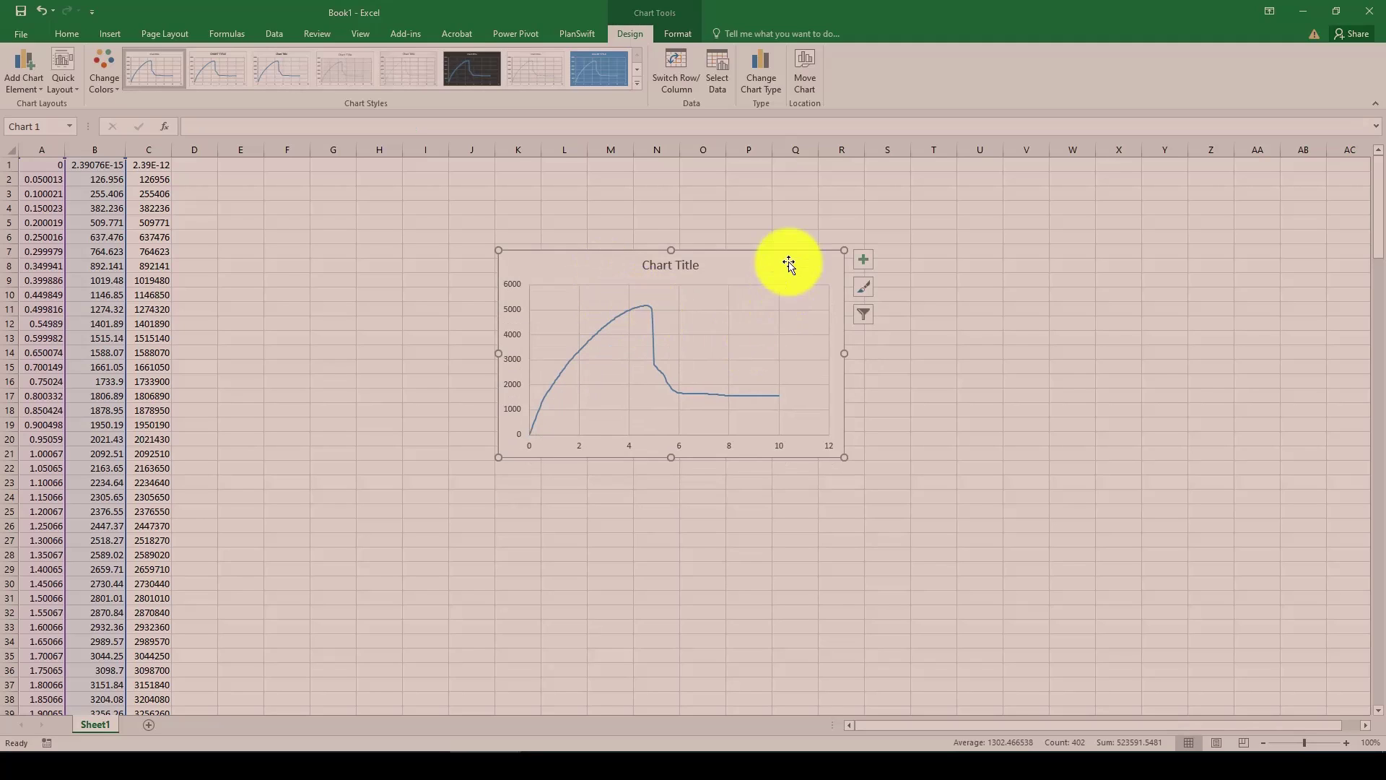
pyautogui.moveTo(789, 265); pyautogui.dragTo(740, 247)
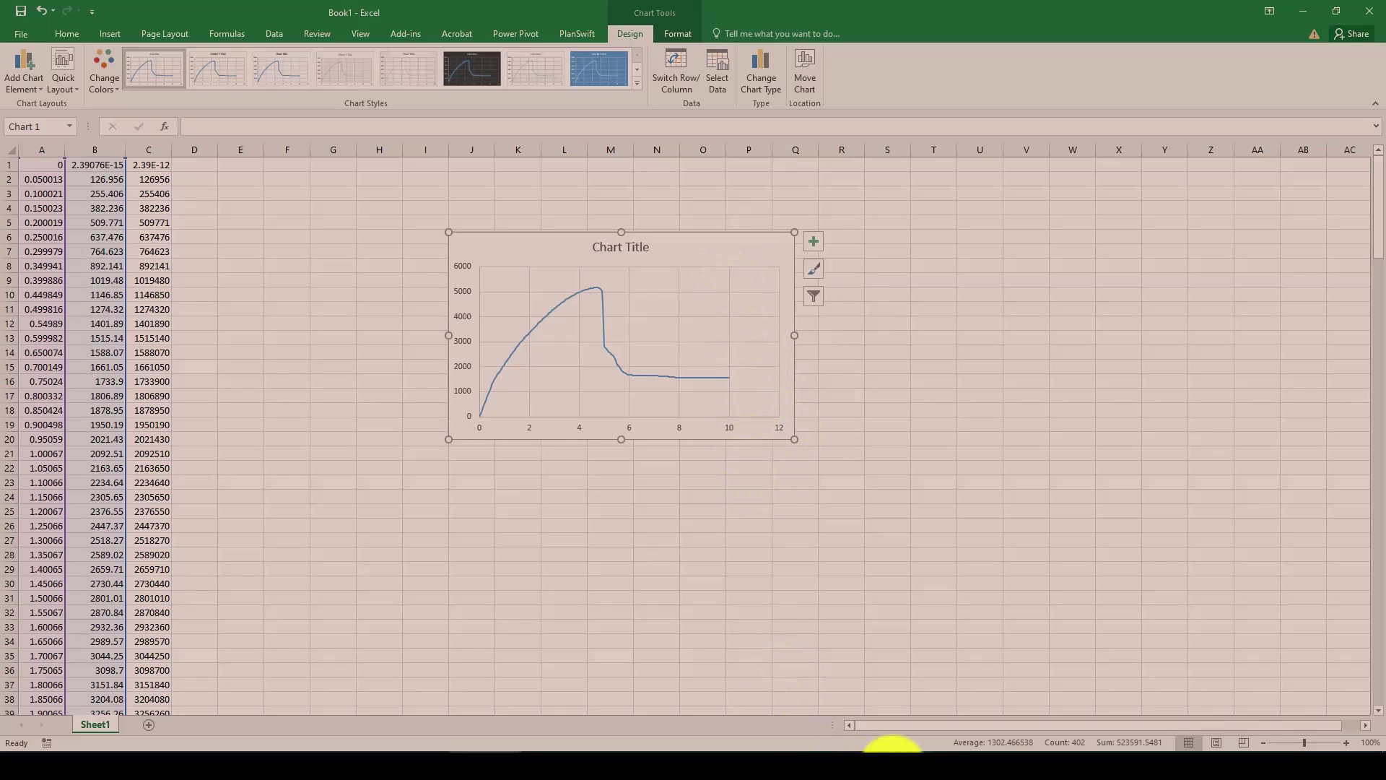
# Switch back to Abaqus/CAE, close the XY data dialogs and plot the U magnitude contours on the deformed column.
pyautogui.click(893, 754)
pyautogui.click(715, 198)
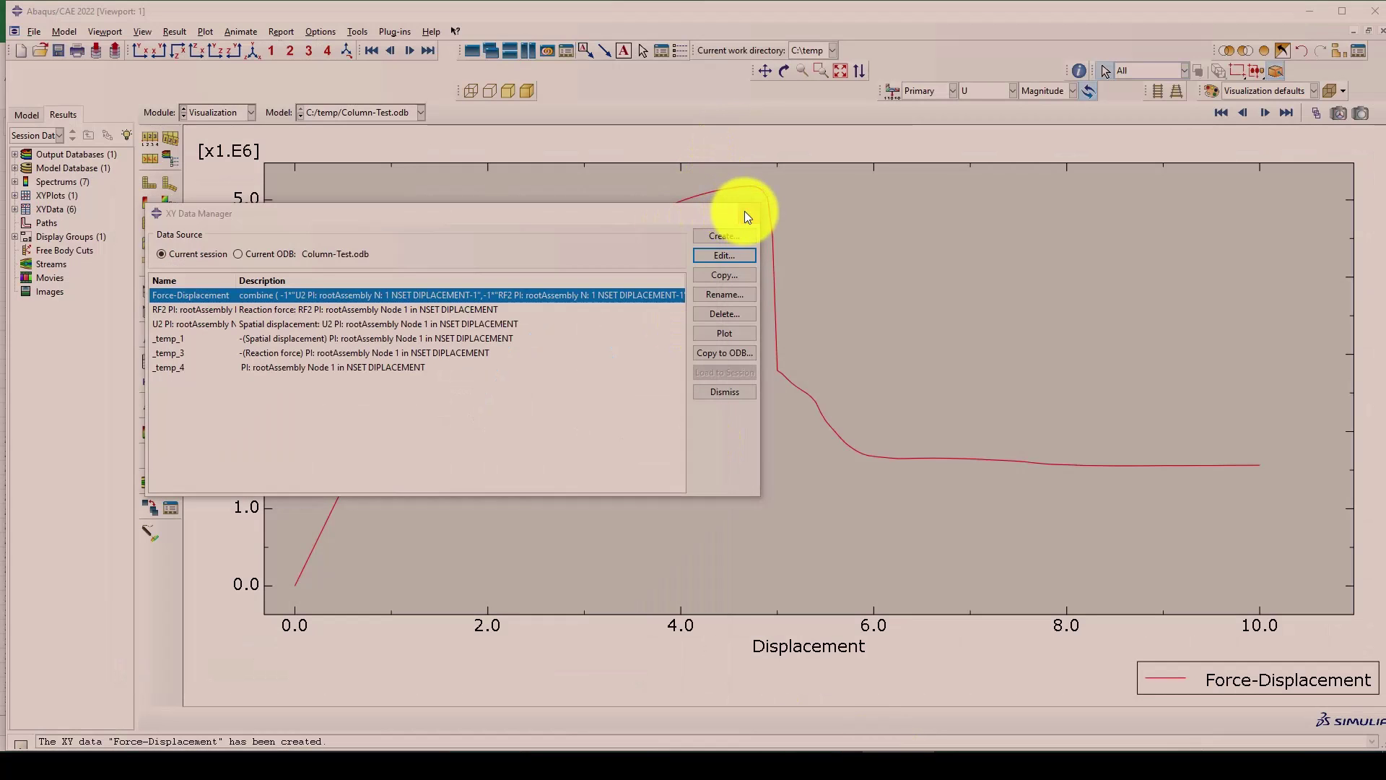
pyautogui.click(748, 215)
pyautogui.click(155, 201)
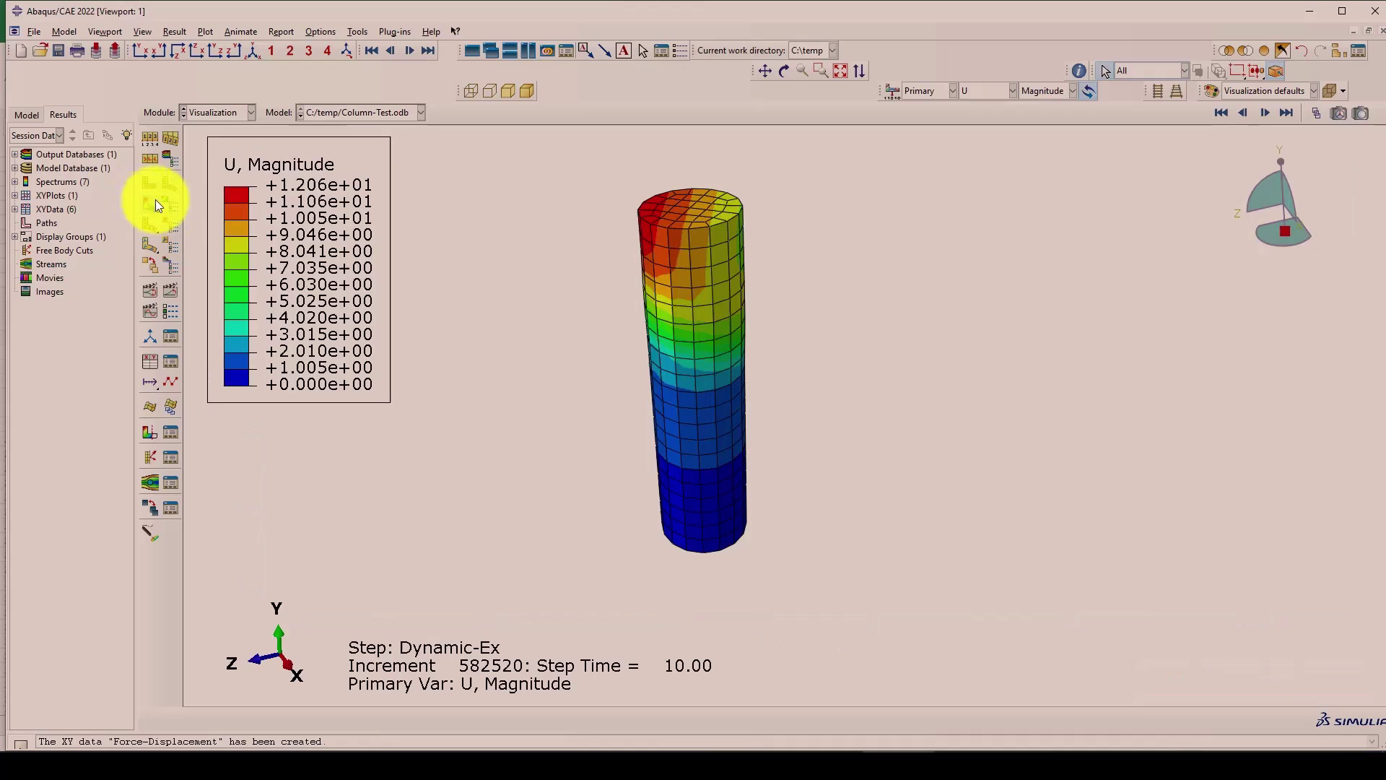
pyautogui.moveTo(698, 436)
pyautogui.keyDown('ctrl'); pyautogui.keyDown('alt'); pyautogui.mouseDown()
pyautogui.moveTo(699, 347)
pyautogui.moveTo(665, 285)
pyautogui.moveTo(458, 284)
pyautogui.mouseUp(); pyautogui.keyUp('alt'); pyautogui.keyUp('ctrl')
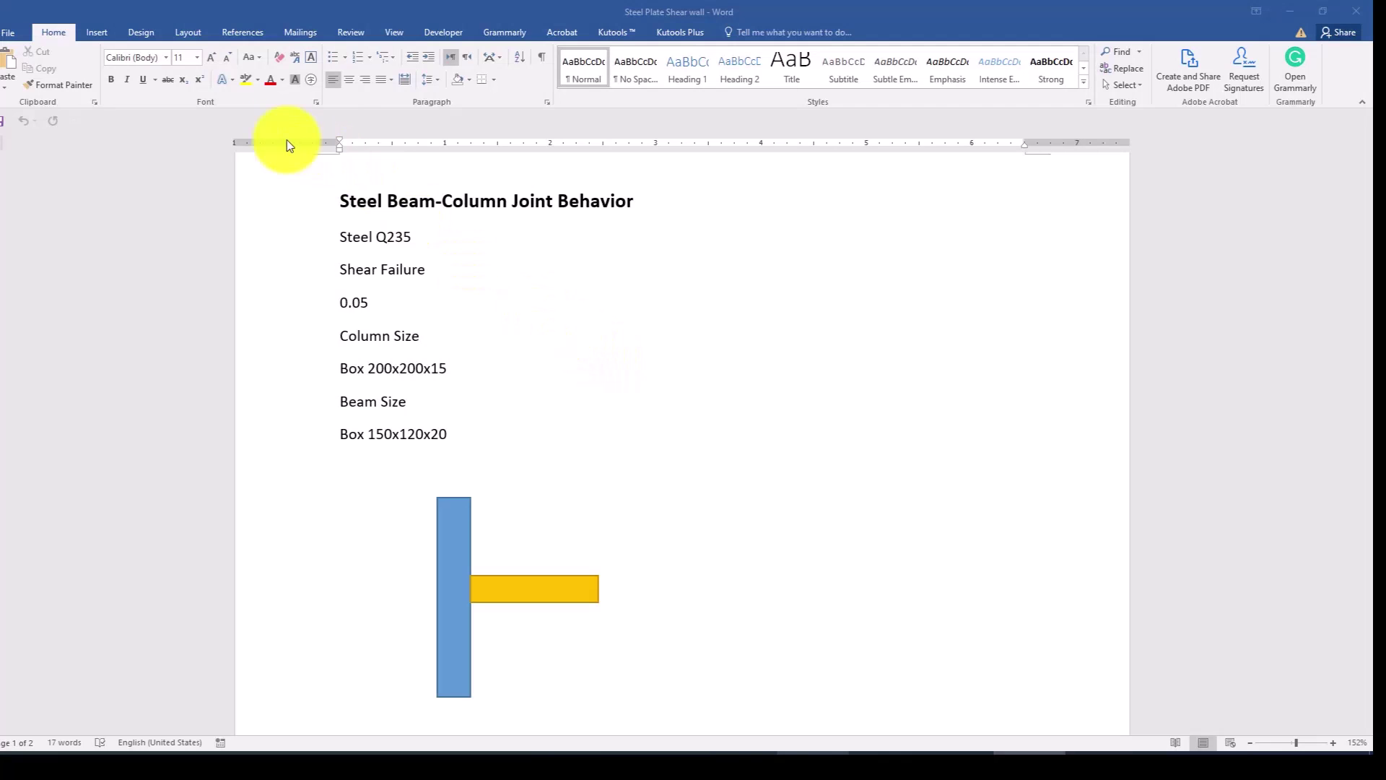
# Review the Steel Beam-Column Joint Behavior specification in Word, including the steel grade, shear failure value, column size and joint sketch.
pyautogui.moveTo(175, 124); pyautogui.dragTo(1034, 669)
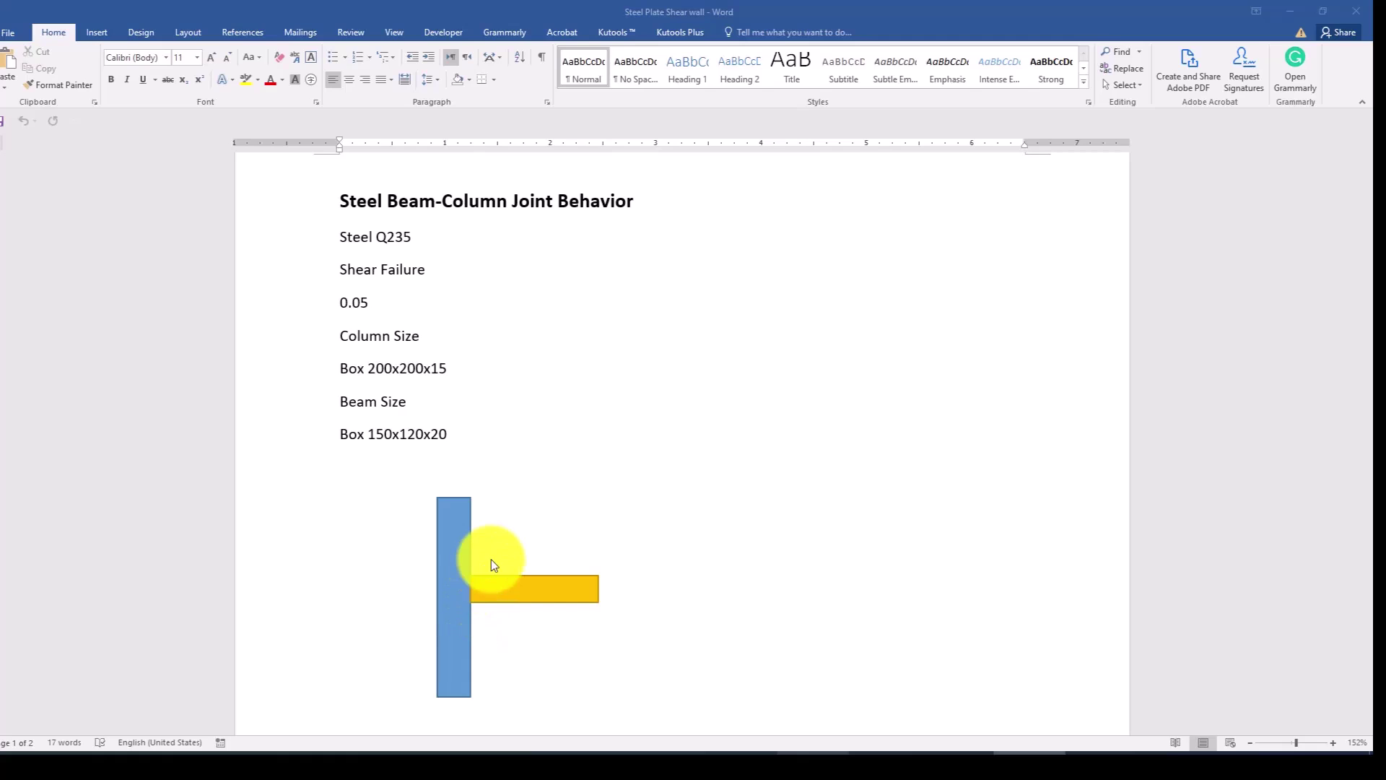
pyautogui.click(336, 235)
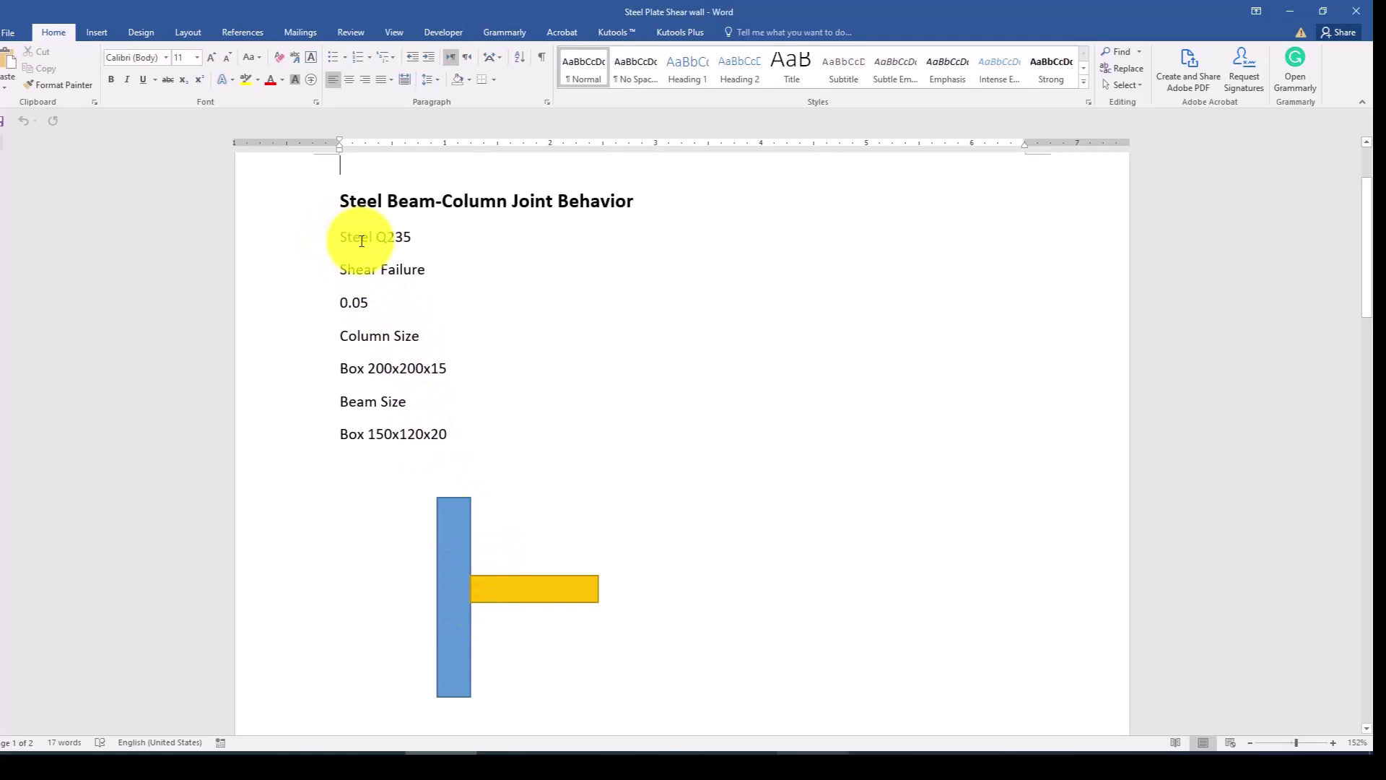
pyautogui.moveTo(341, 238); pyautogui.dragTo(392, 243)
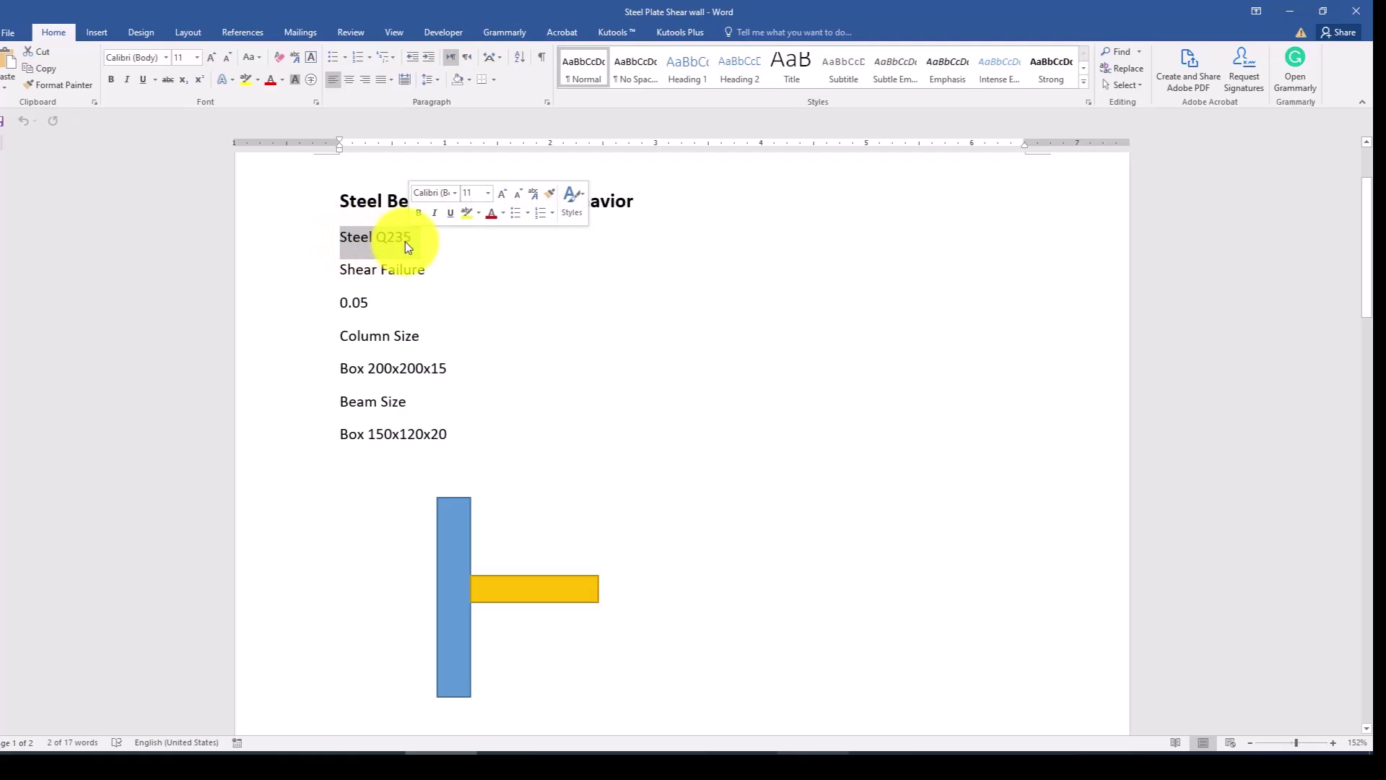
pyautogui.click(401, 241)
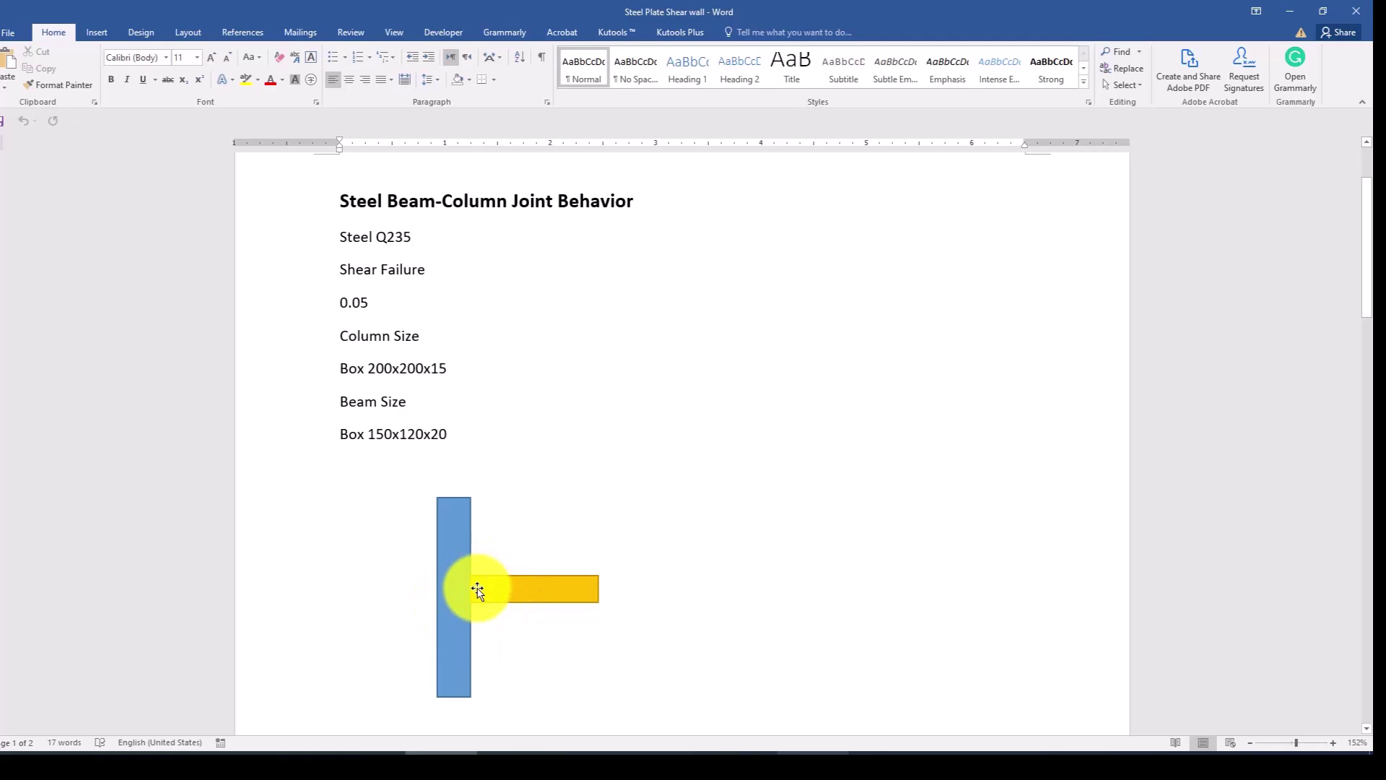
pyautogui.doubleClick(350, 303)
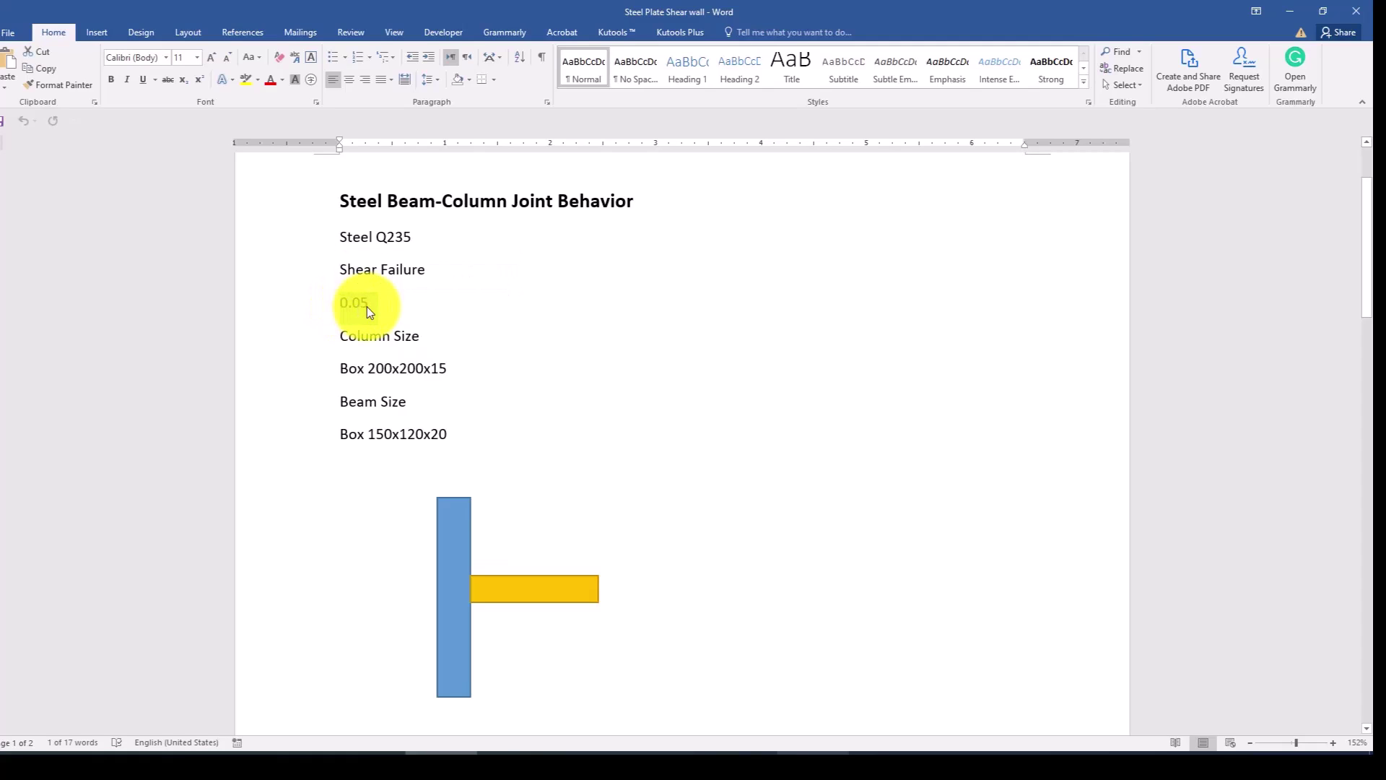
pyautogui.click(368, 306)
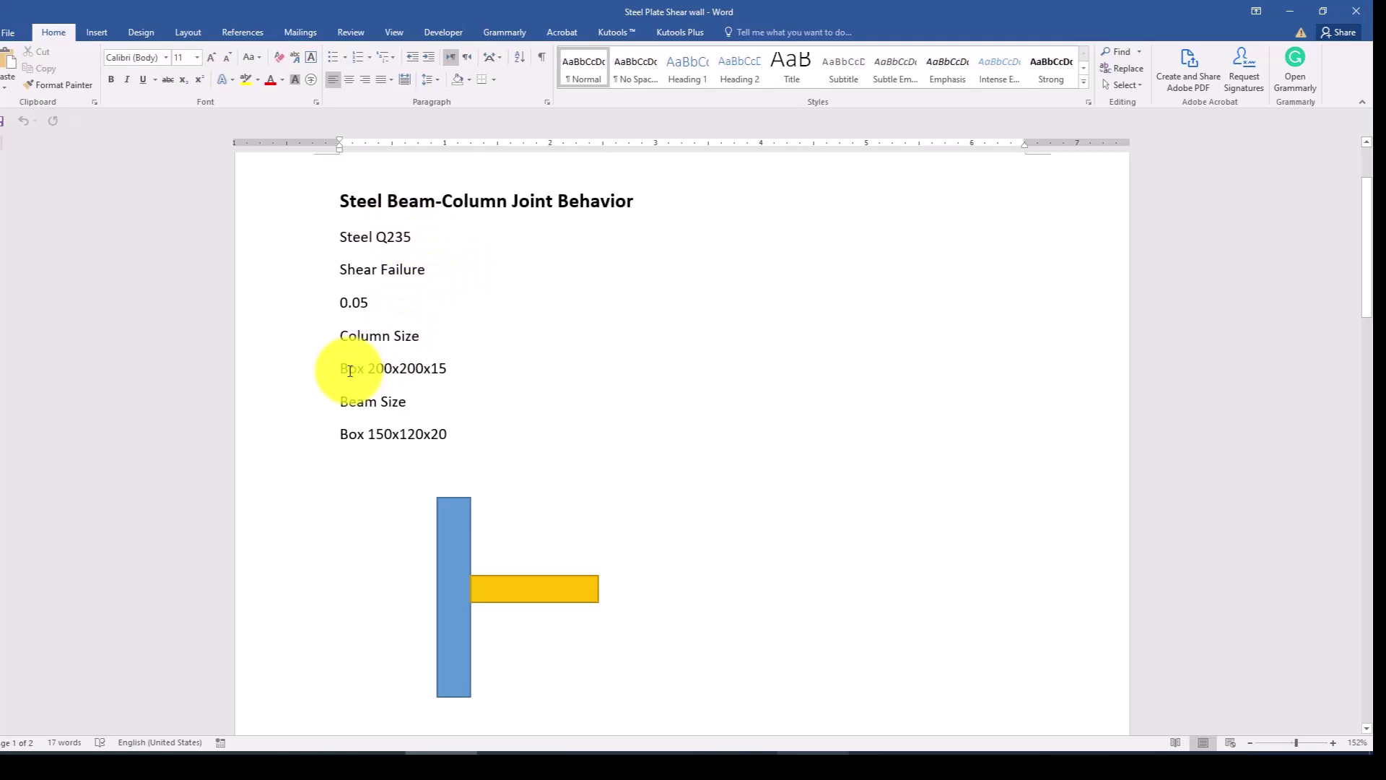
pyautogui.doubleClick(377, 334)
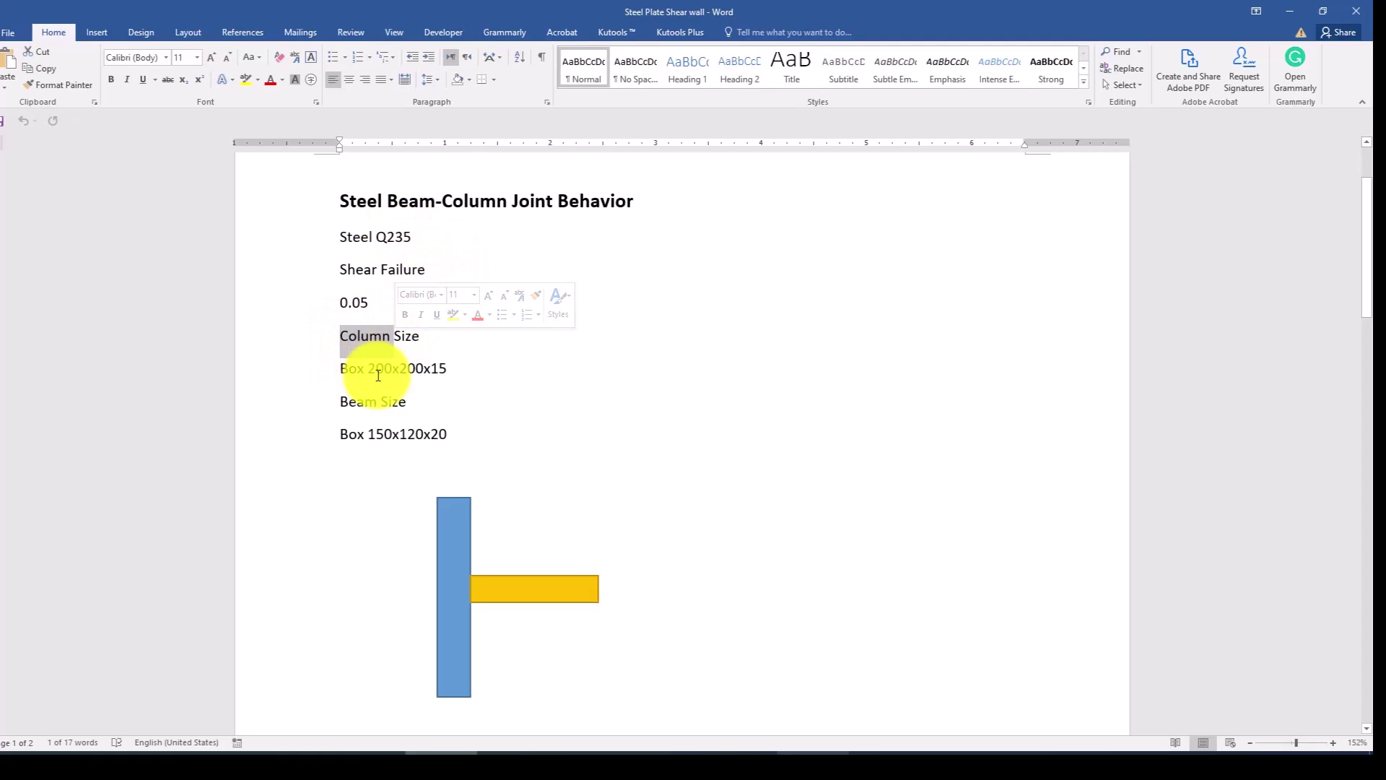
pyautogui.doubleClick(441, 369)
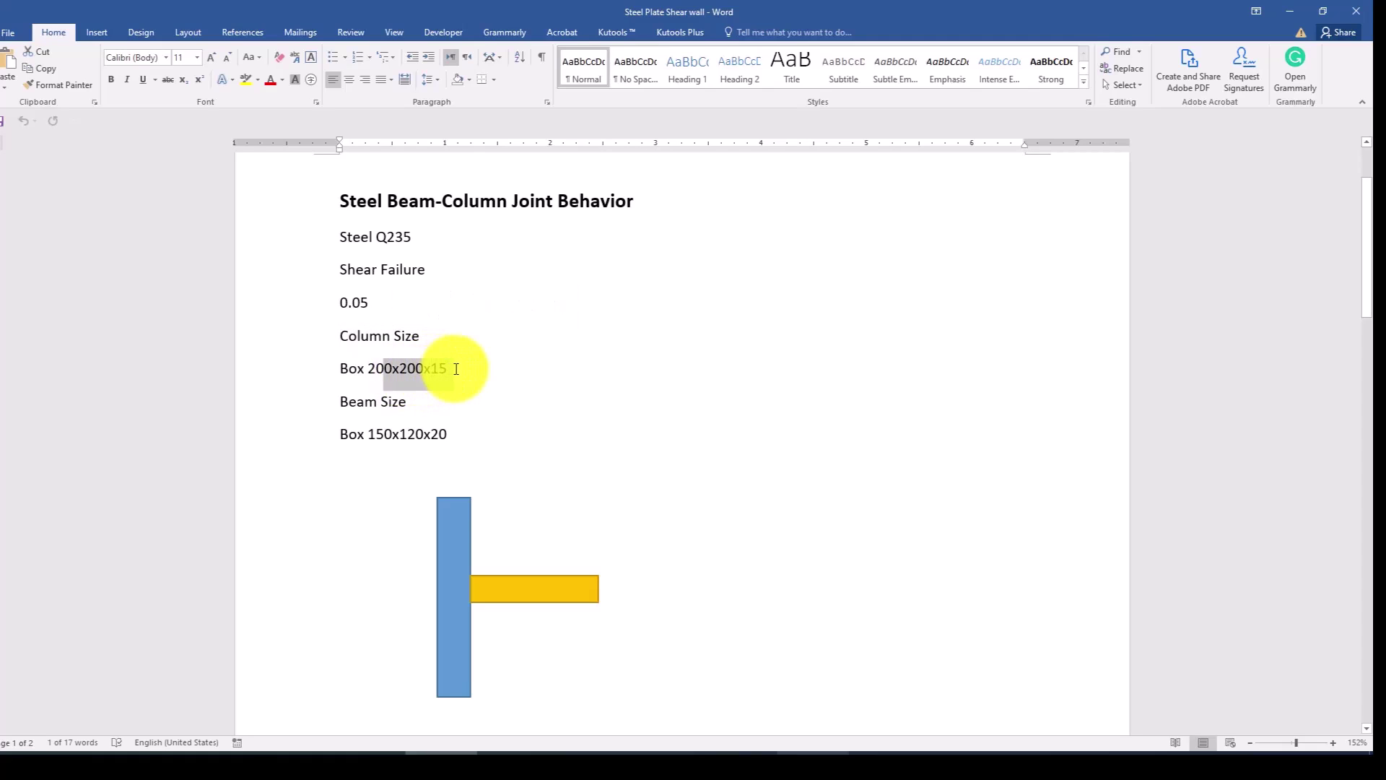
pyautogui.click(422, 399)
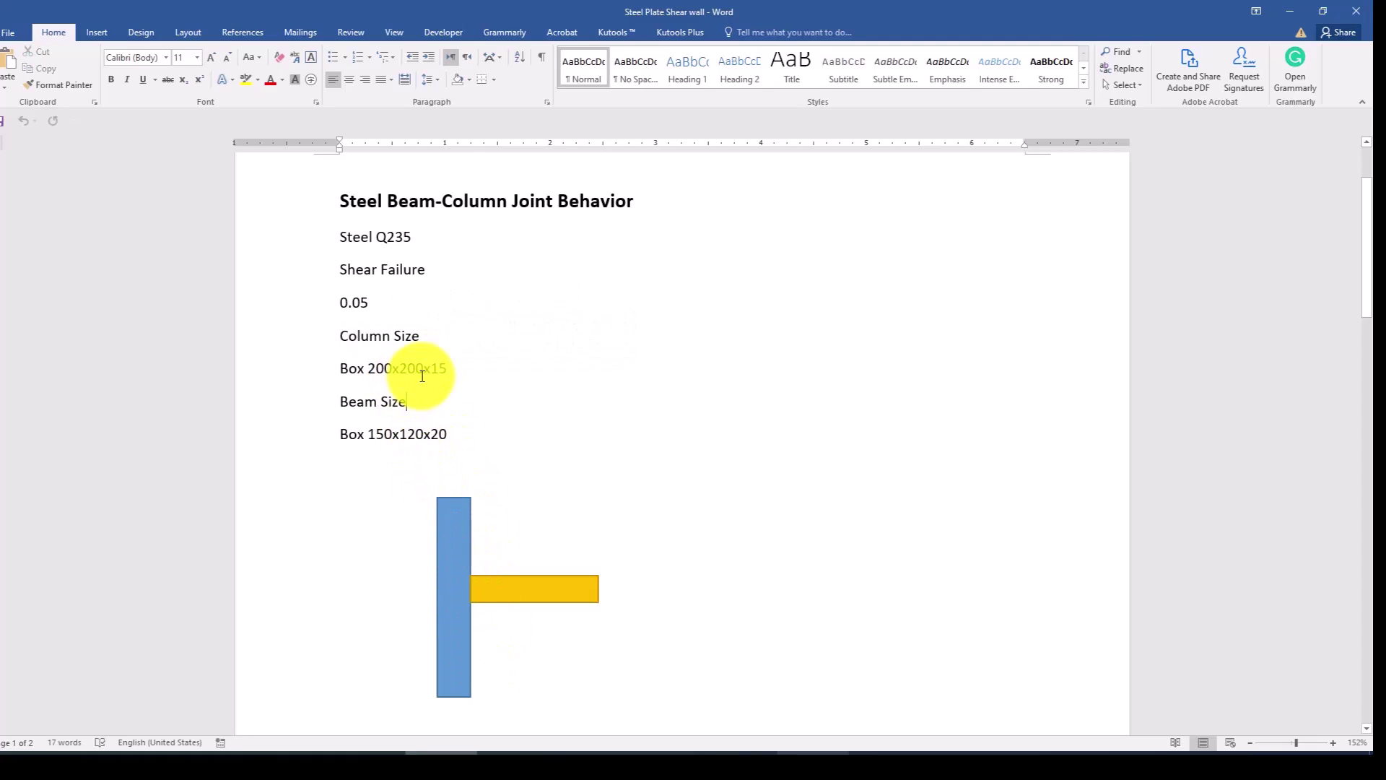
# Review the column size, beam size and joint sketch in the specification, and switch to Abaqus/CAE to view the existing joint model.
pyautogui.moveTo(447, 370); pyautogui.dragTo(341, 368)
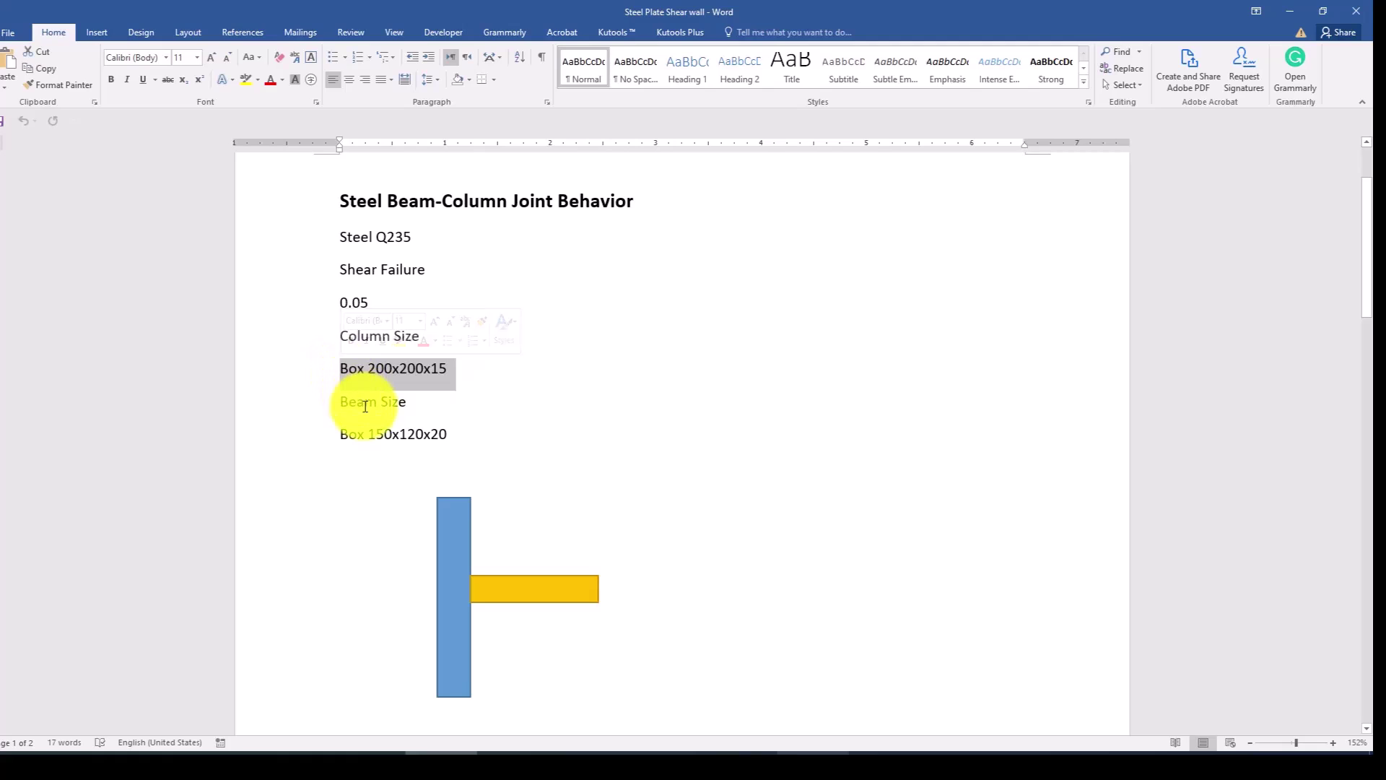
pyautogui.moveTo(447, 434); pyautogui.dragTo(417, 428)
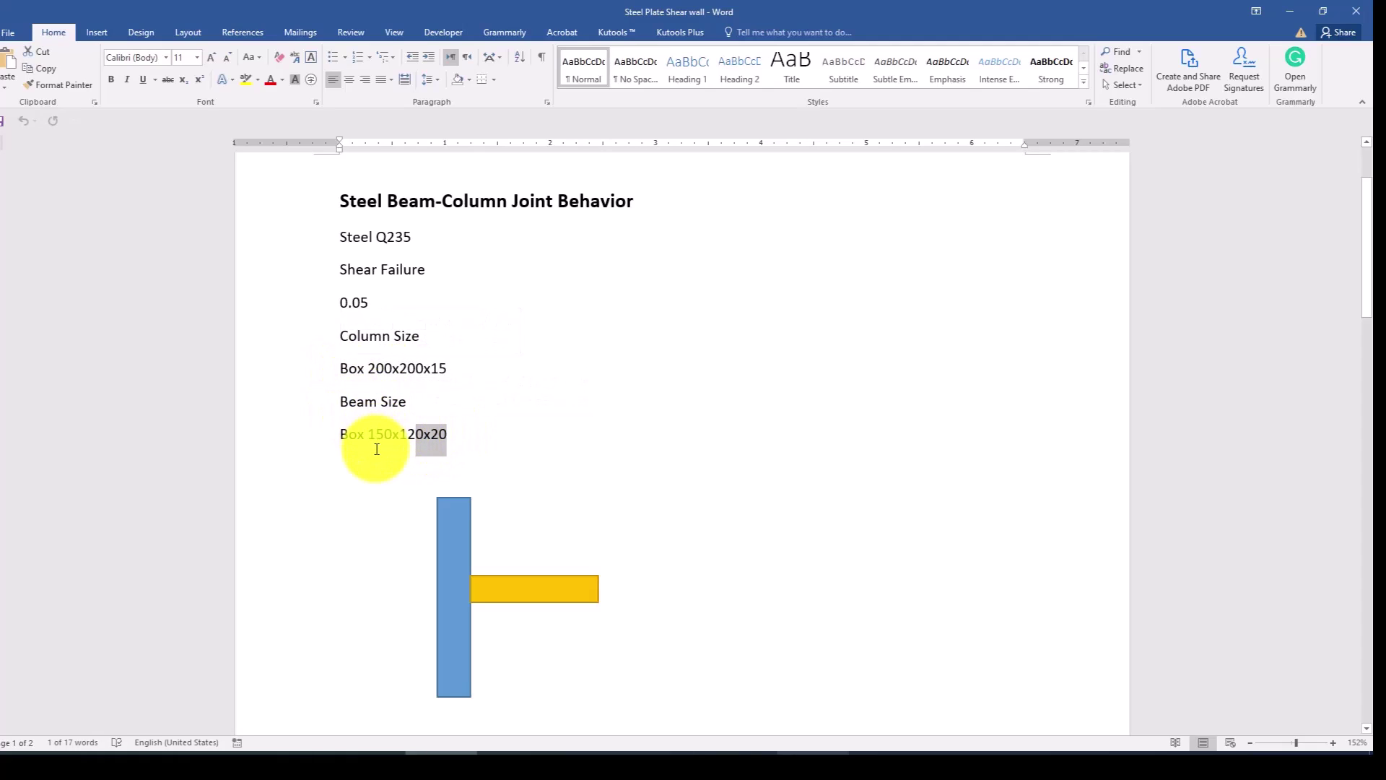
pyautogui.click(426, 437)
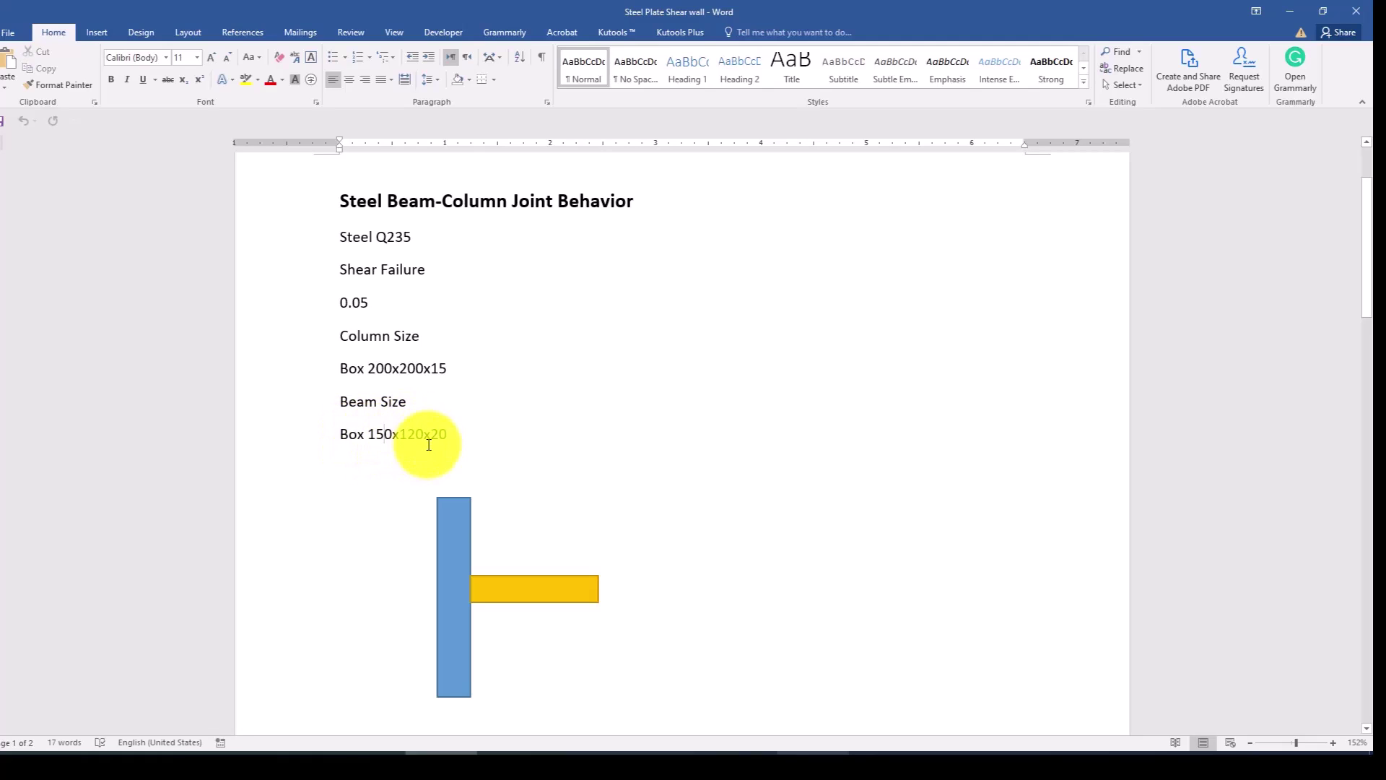
pyautogui.moveTo(431, 434); pyautogui.dragTo(448, 435)
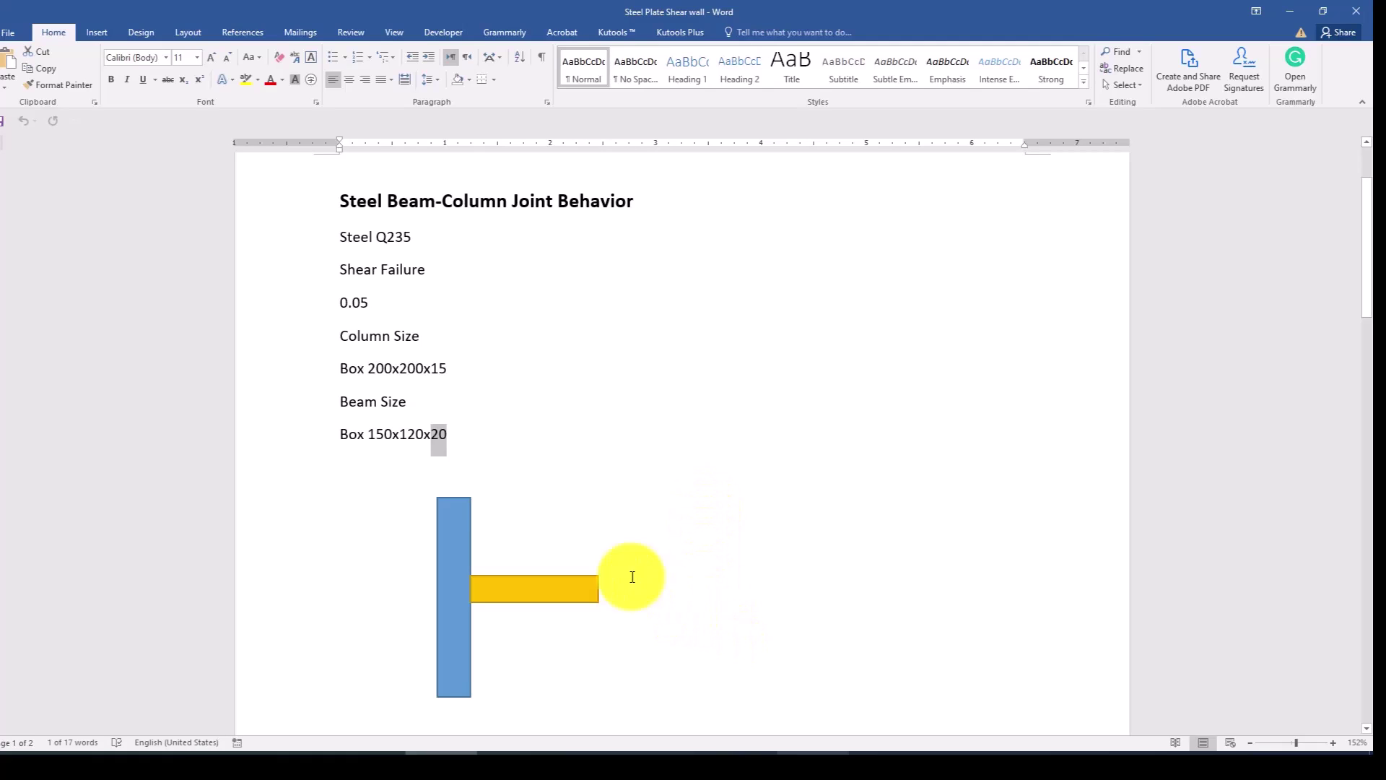
pyautogui.scroll(-1, 613, 566)
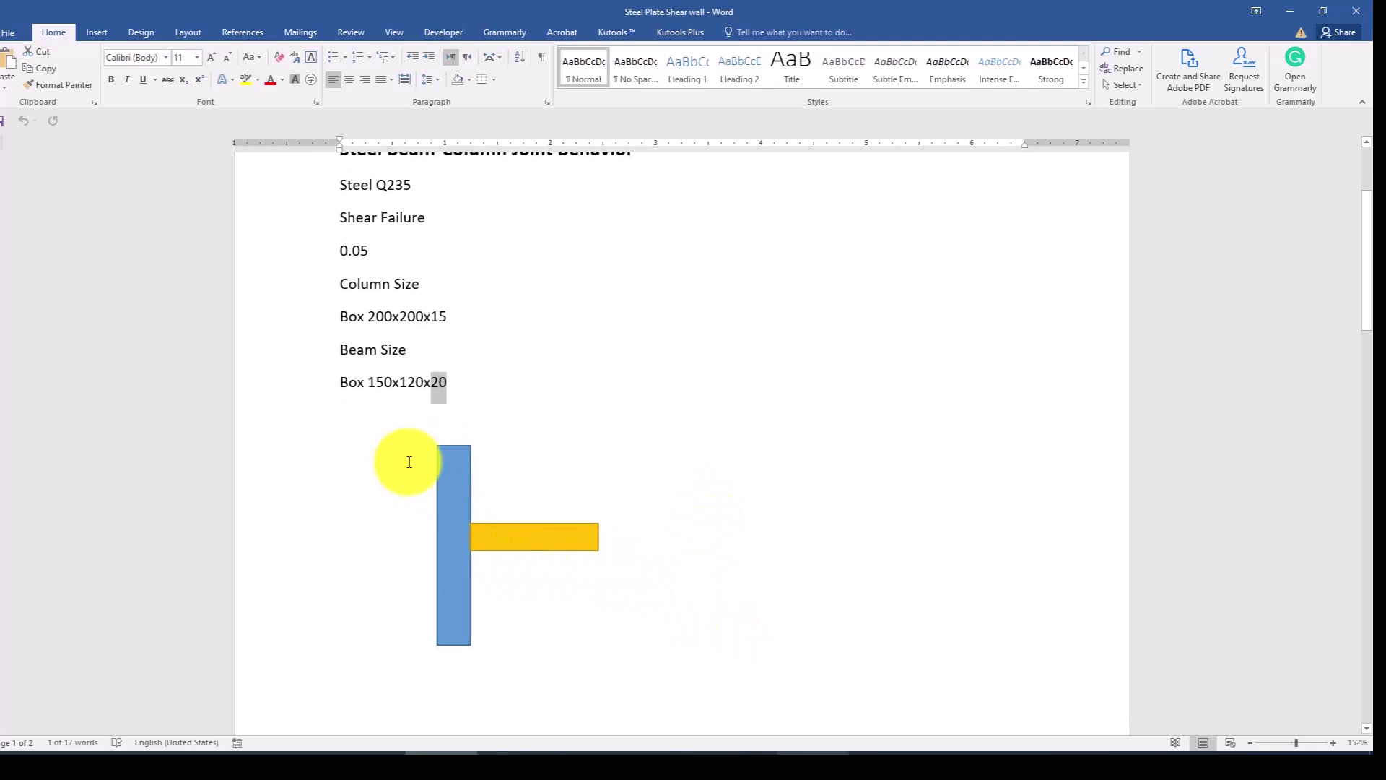
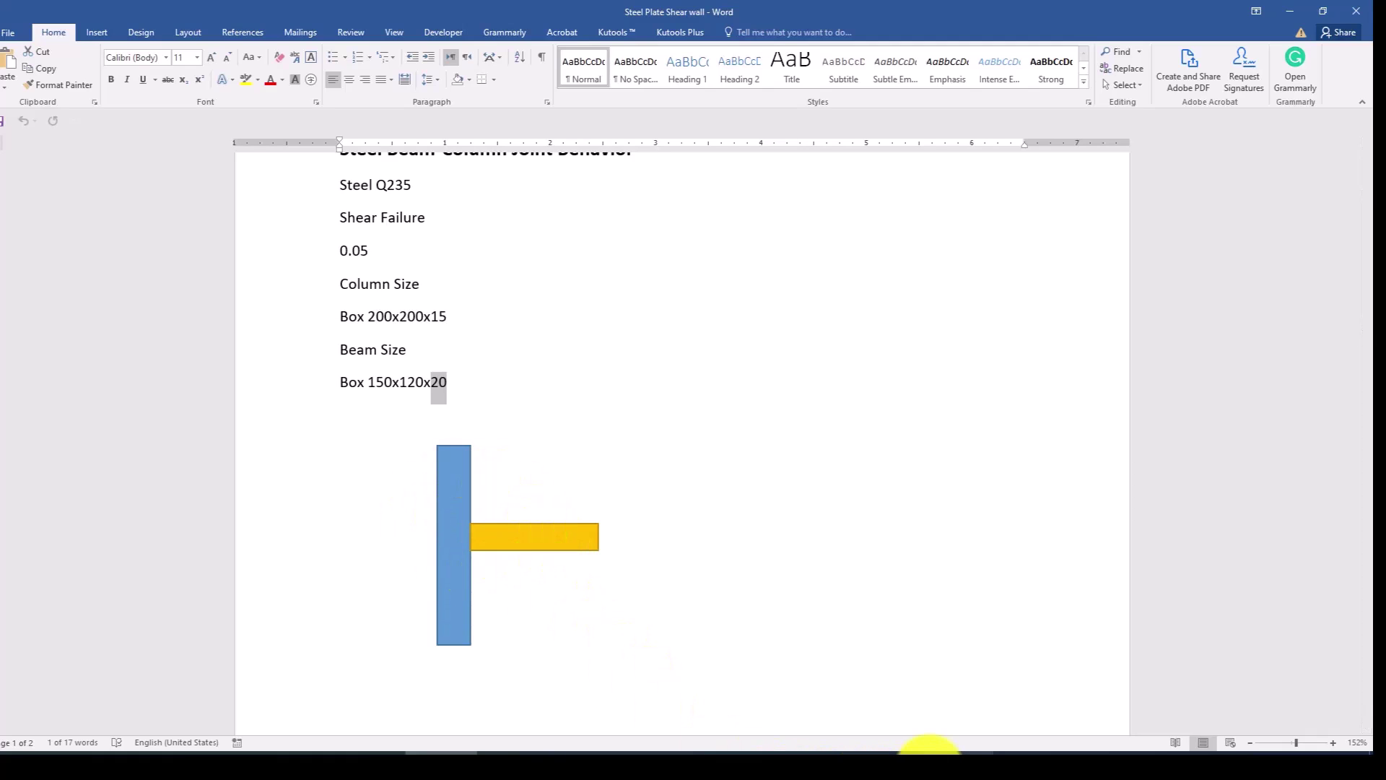
pyautogui.click(946, 751)
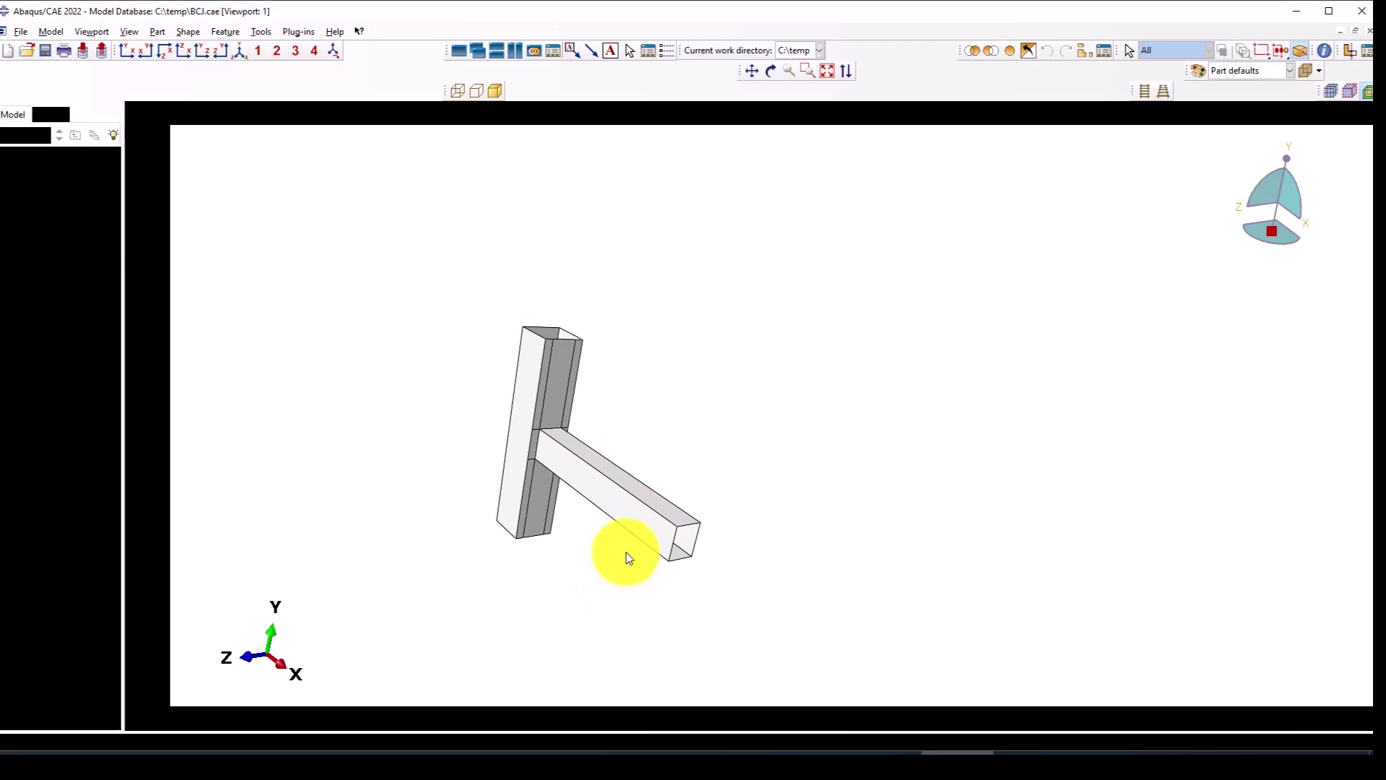
pyautogui.scroll(-1, 434, 357)
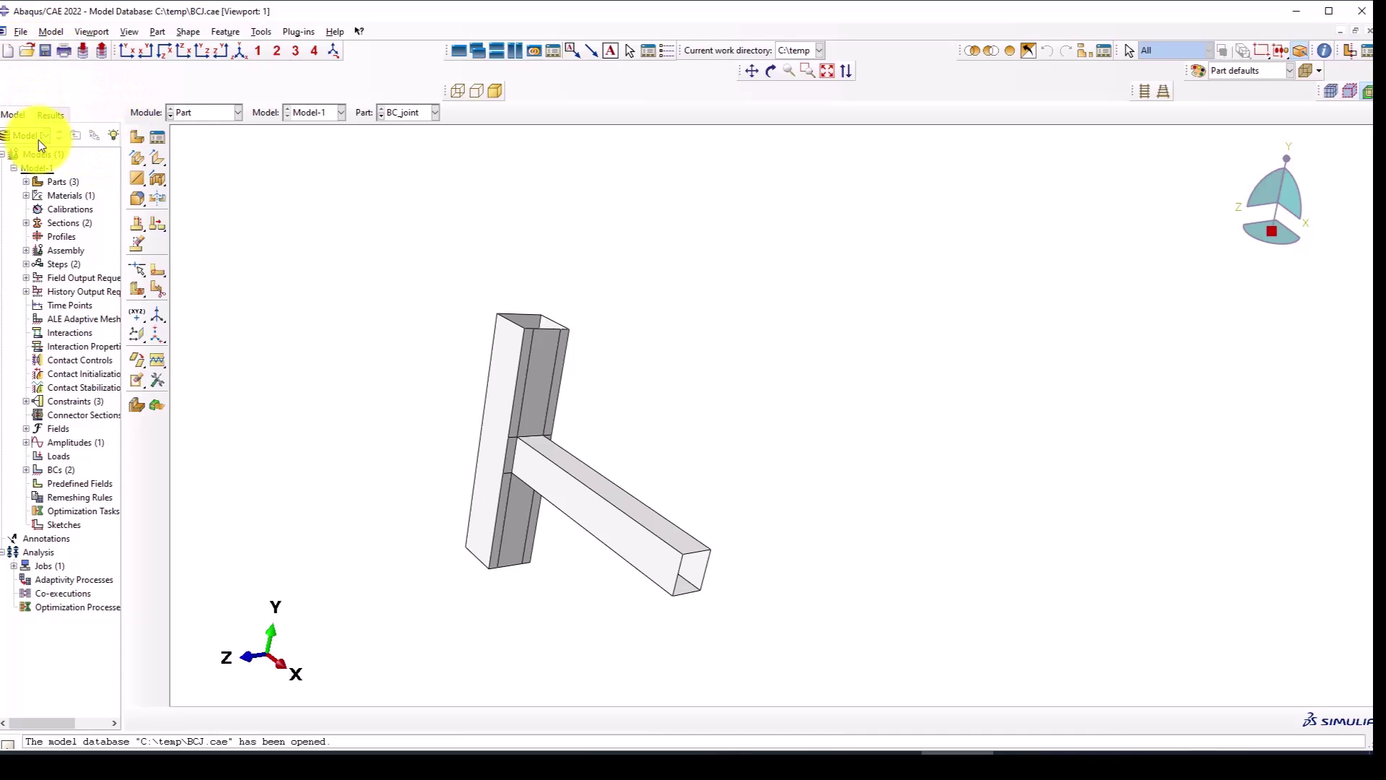
pyautogui.rightClick(29, 170)
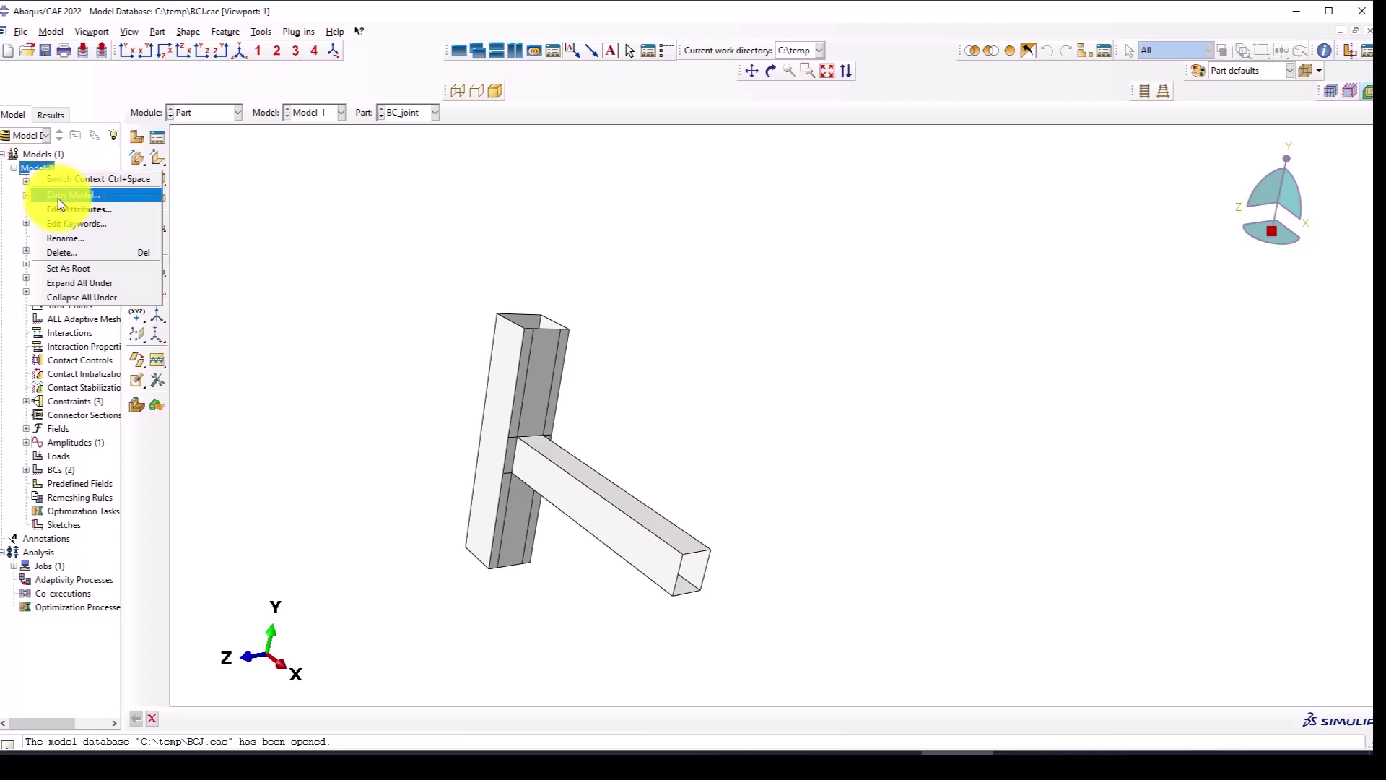
pyautogui.click(75, 239)
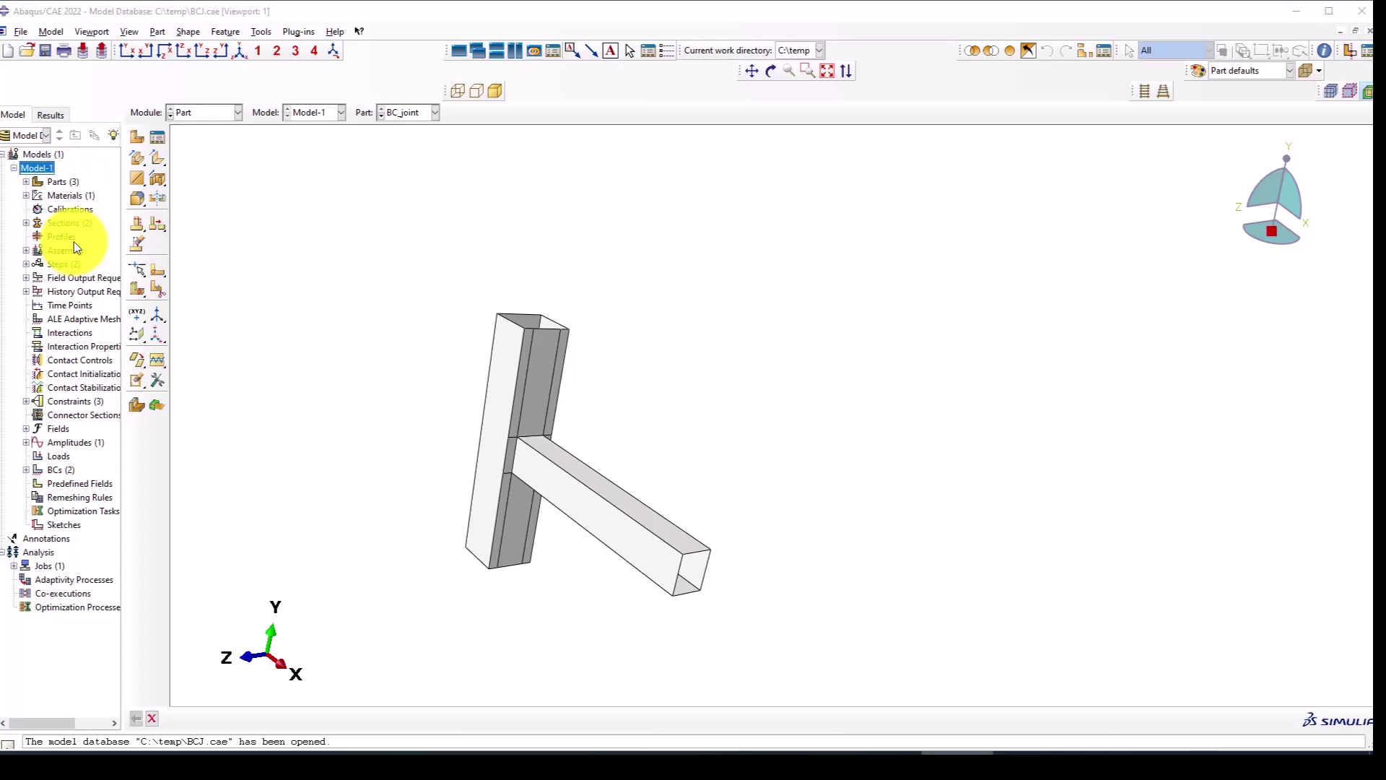
pyautogui.click(101, 121)
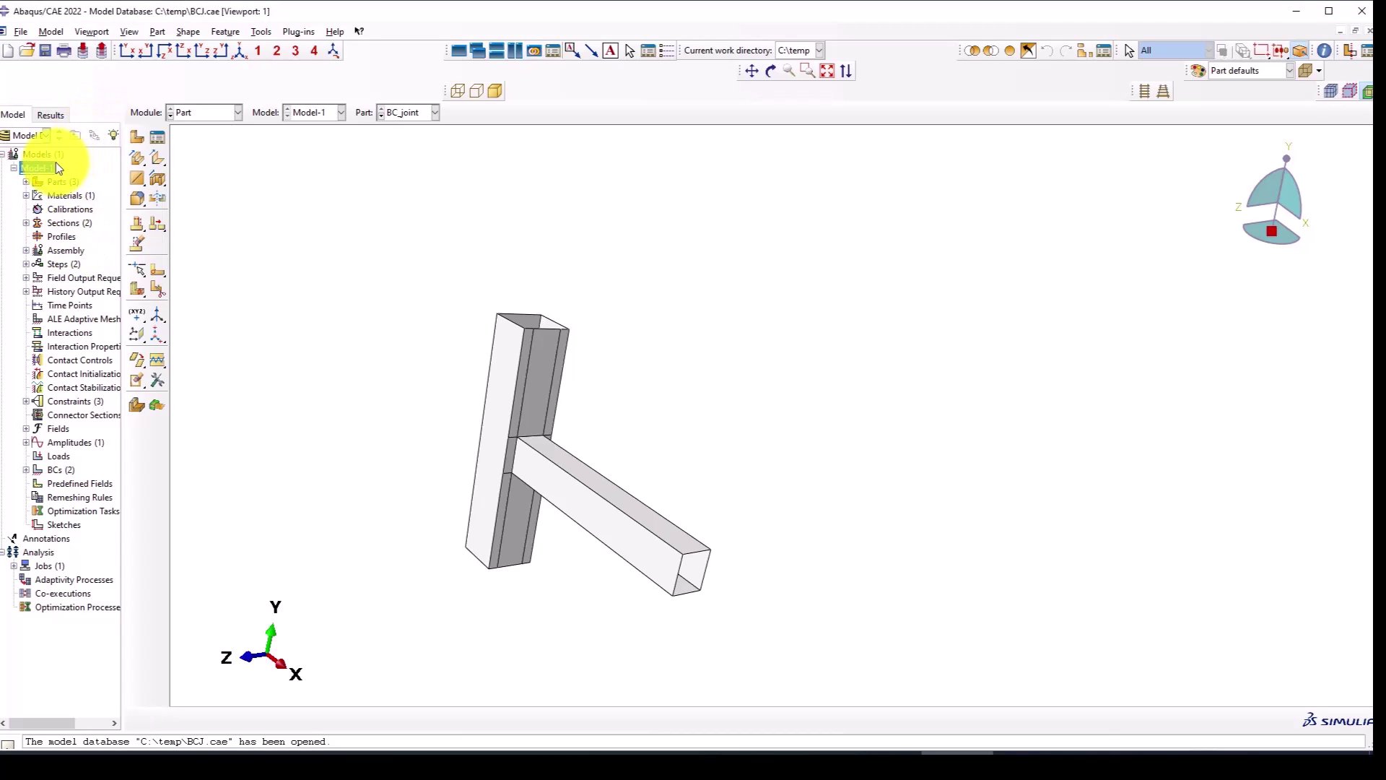
pyautogui.rightClick(40, 166)
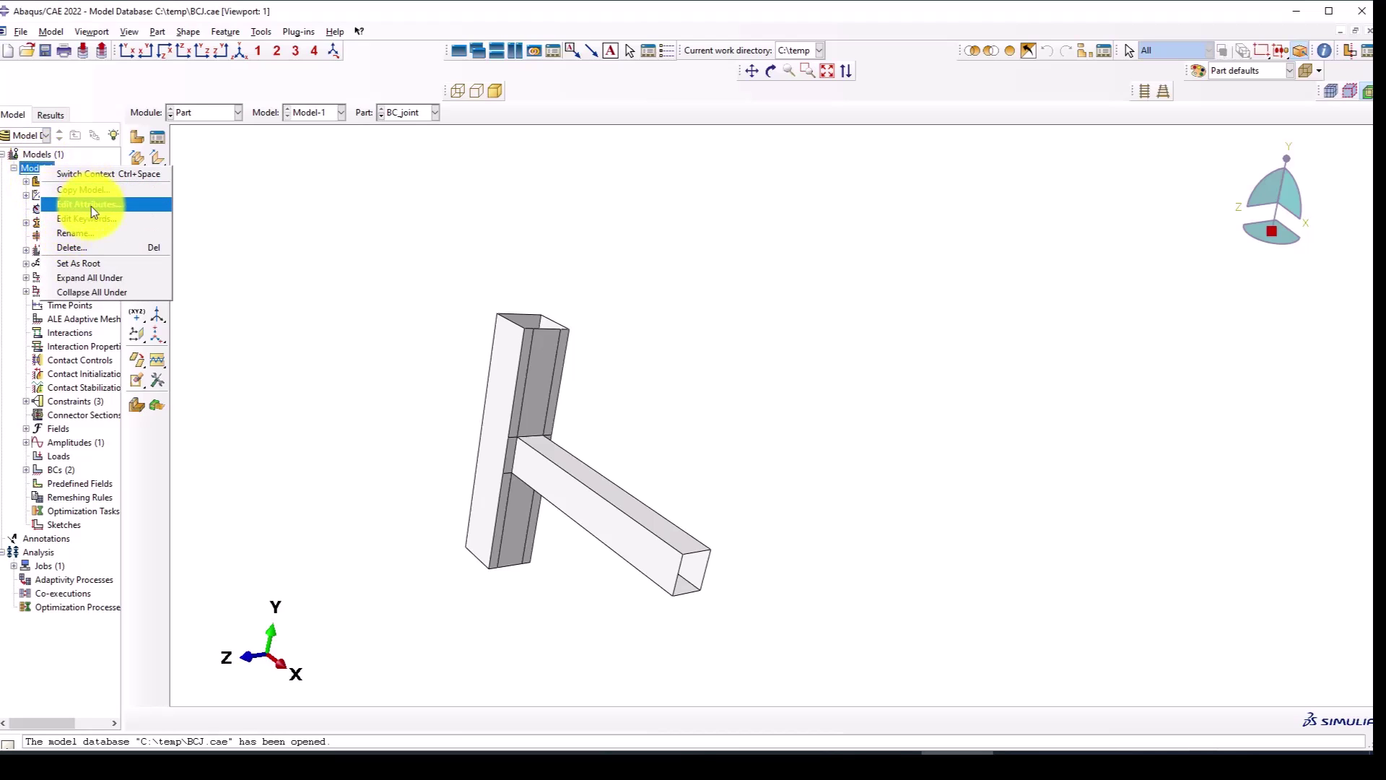
pyautogui.click(81, 114)
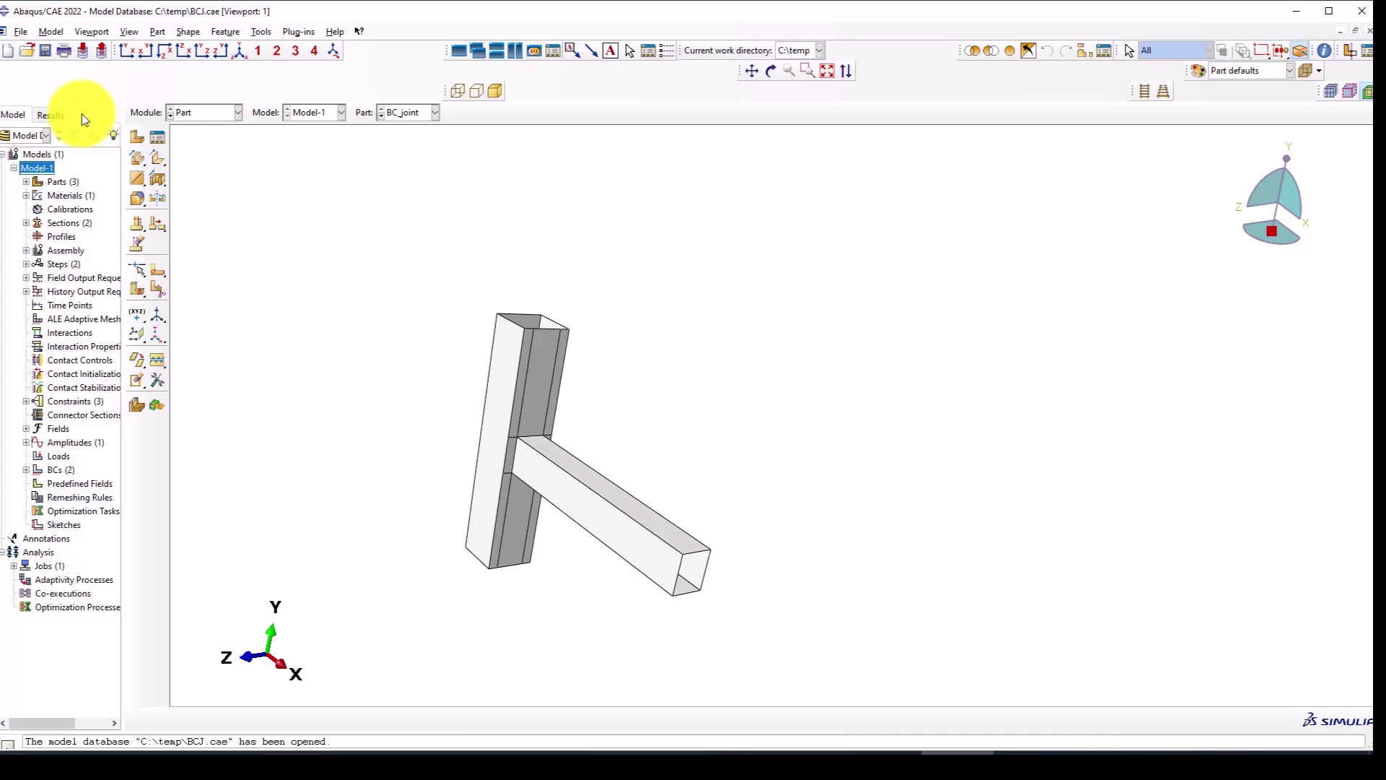
pyautogui.rightClick(25, 168)
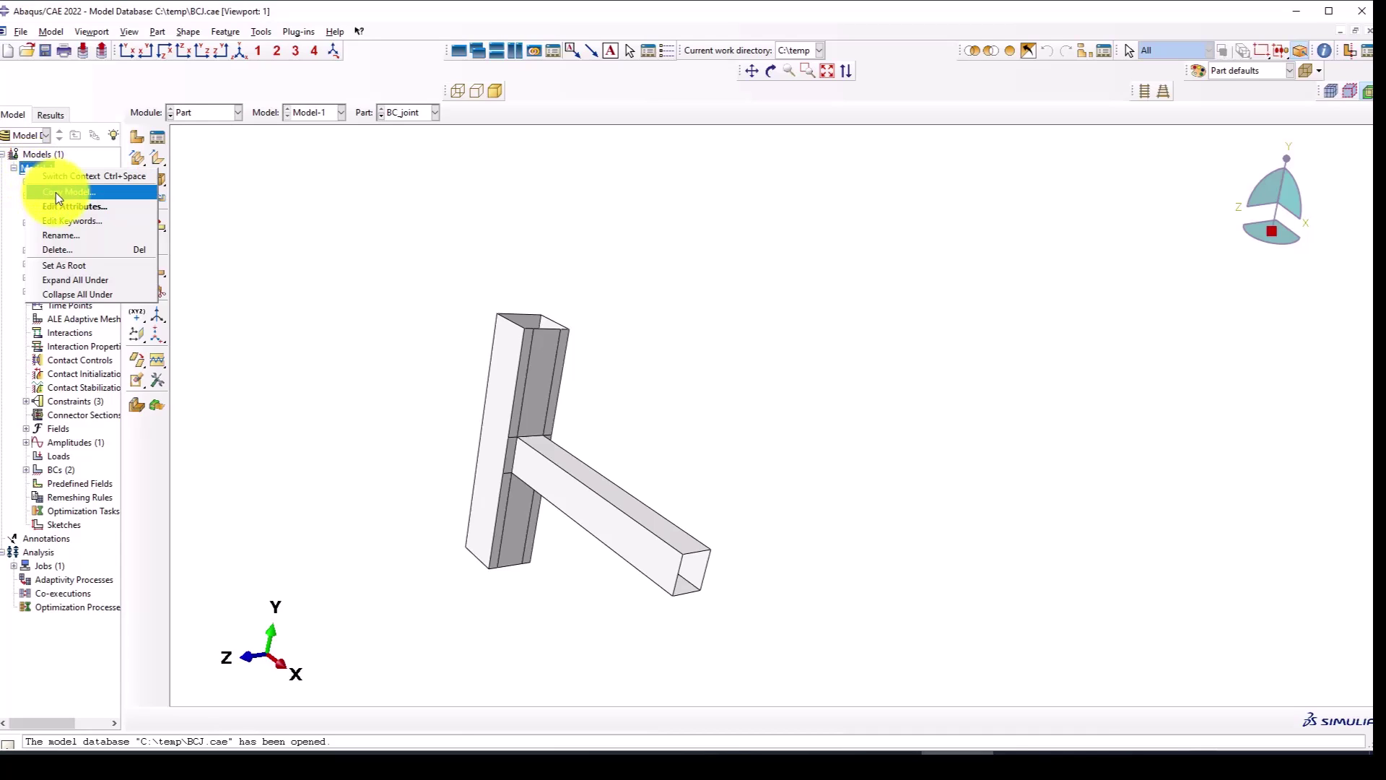
# Start a new model database and create a 3D deformable shell extrusion part named Column with approximate size 2000.
pyautogui.click(8, 56)
pyautogui.click(9, 49)
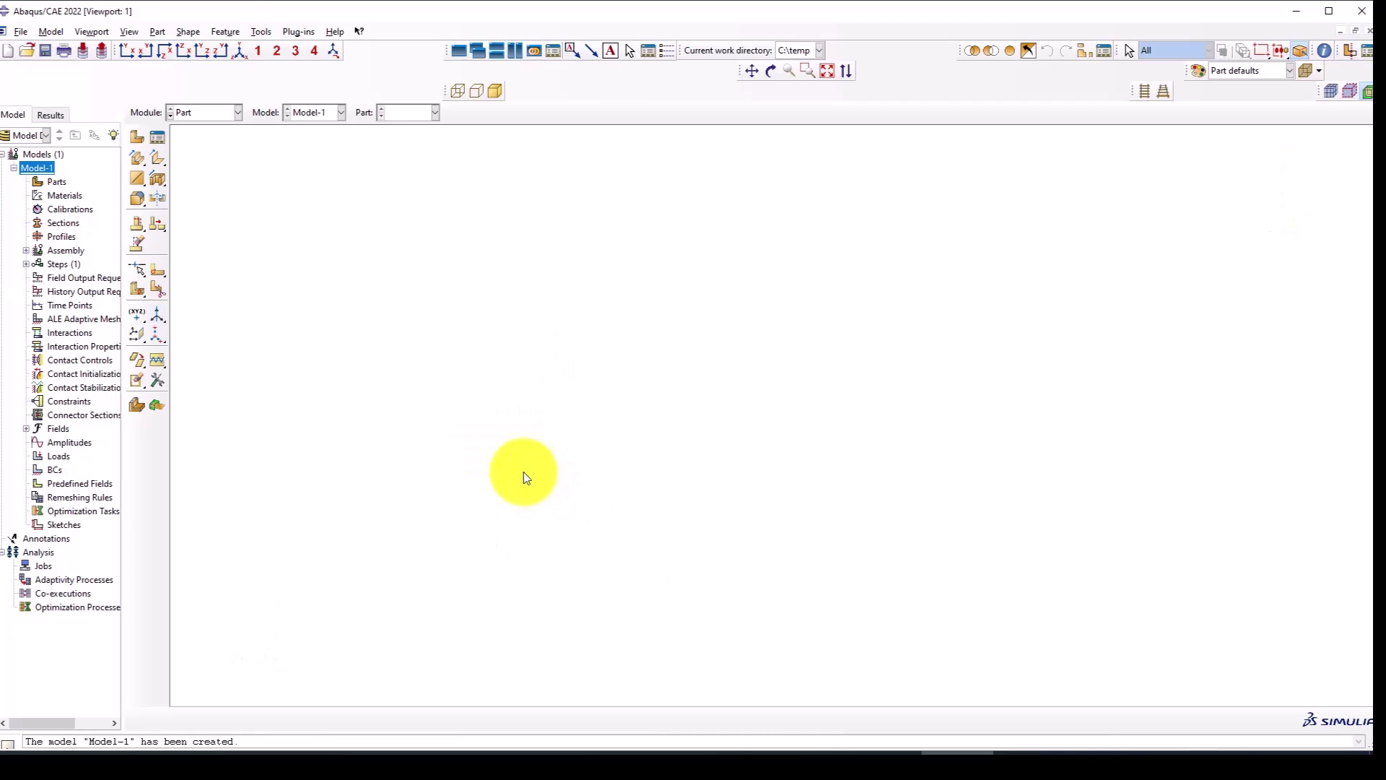
pyautogui.click(138, 136)
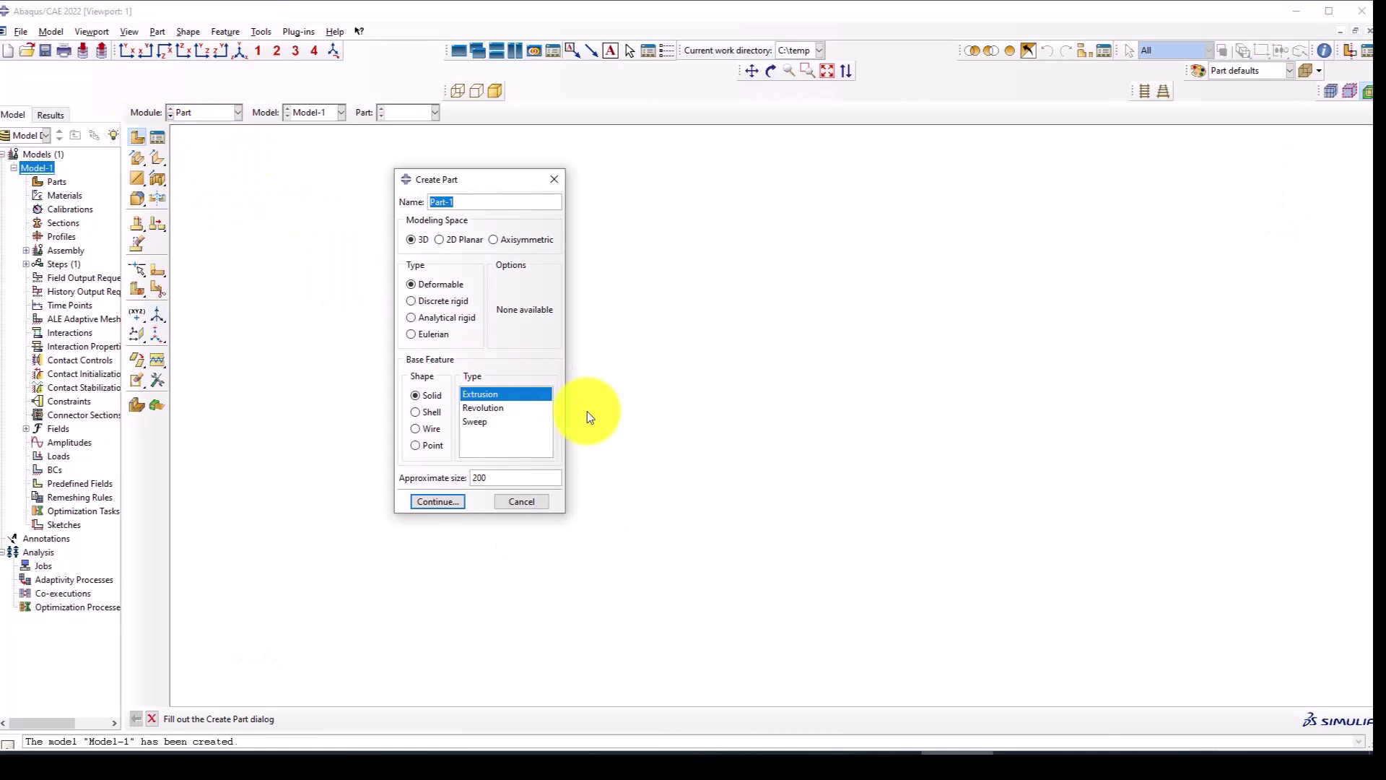
pyautogui.write('Column')
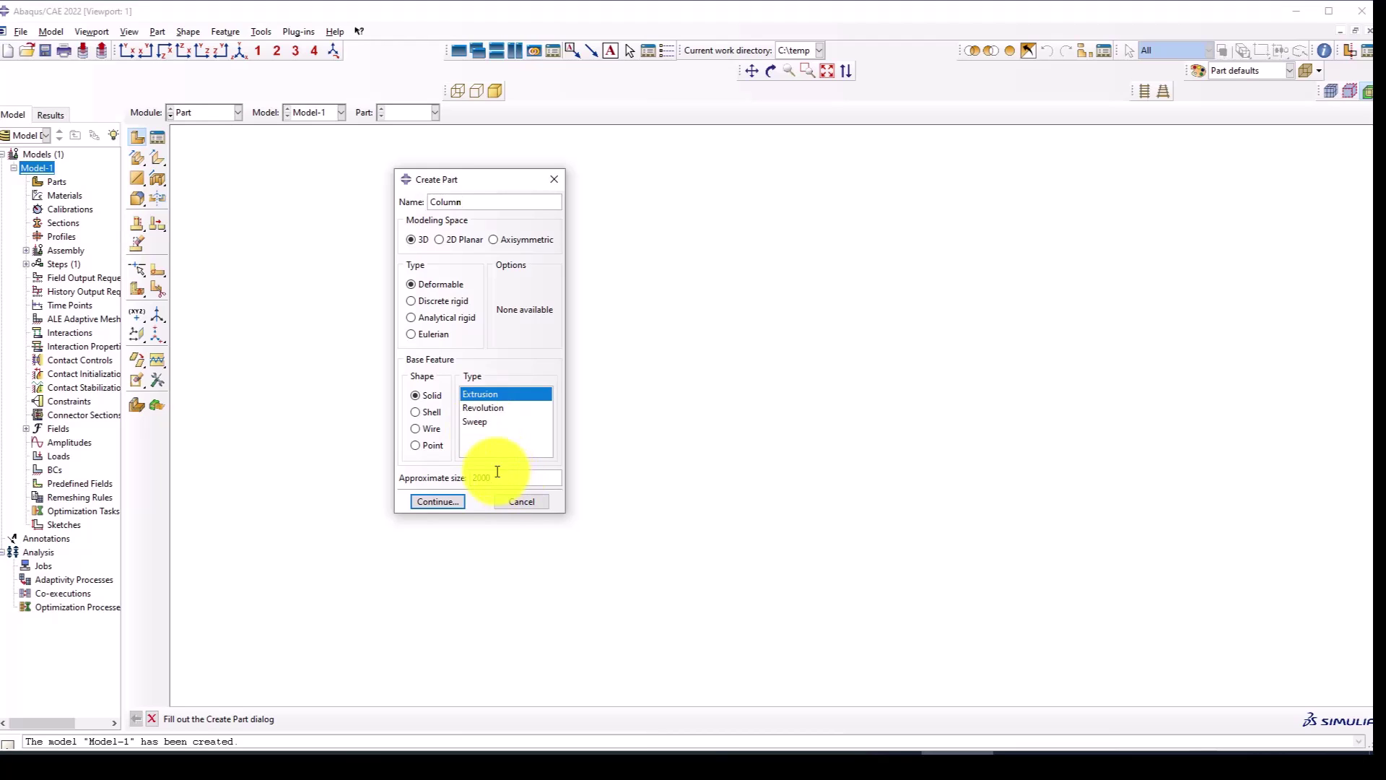
pyautogui.click(426, 413)
pyautogui.click(471, 408)
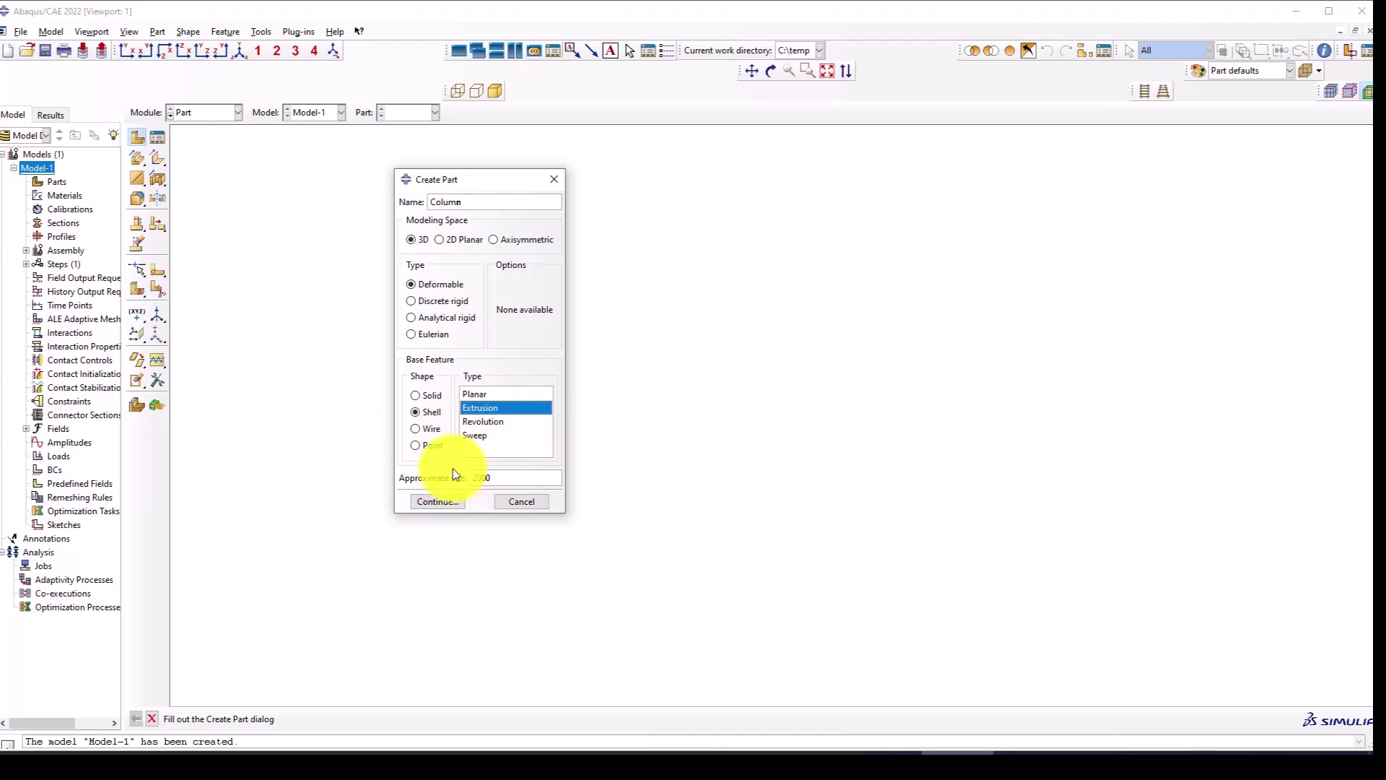
pyautogui.click(442, 503)
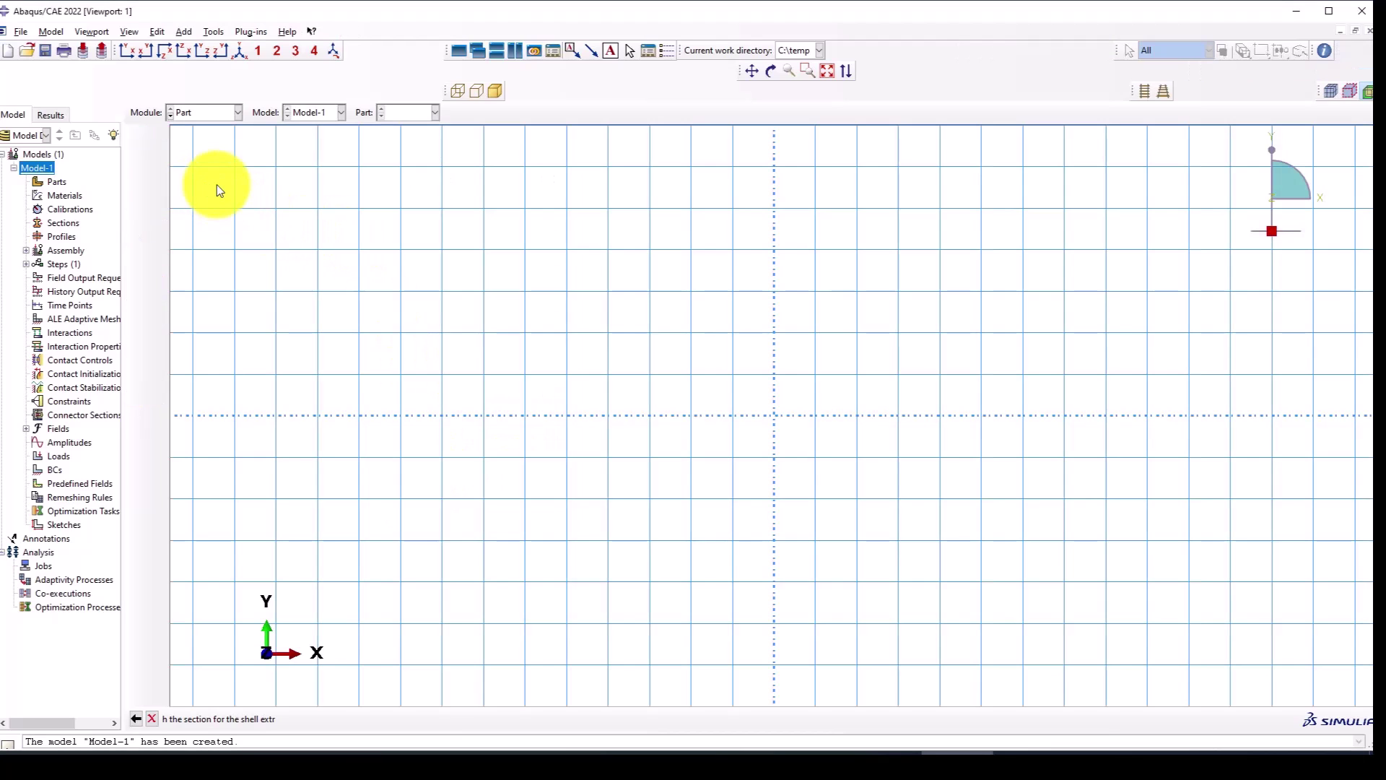
# Sketch a rectangle about 87.5 wide and 125 high around the sketch origin for the column section.
pyautogui.click(157, 158)
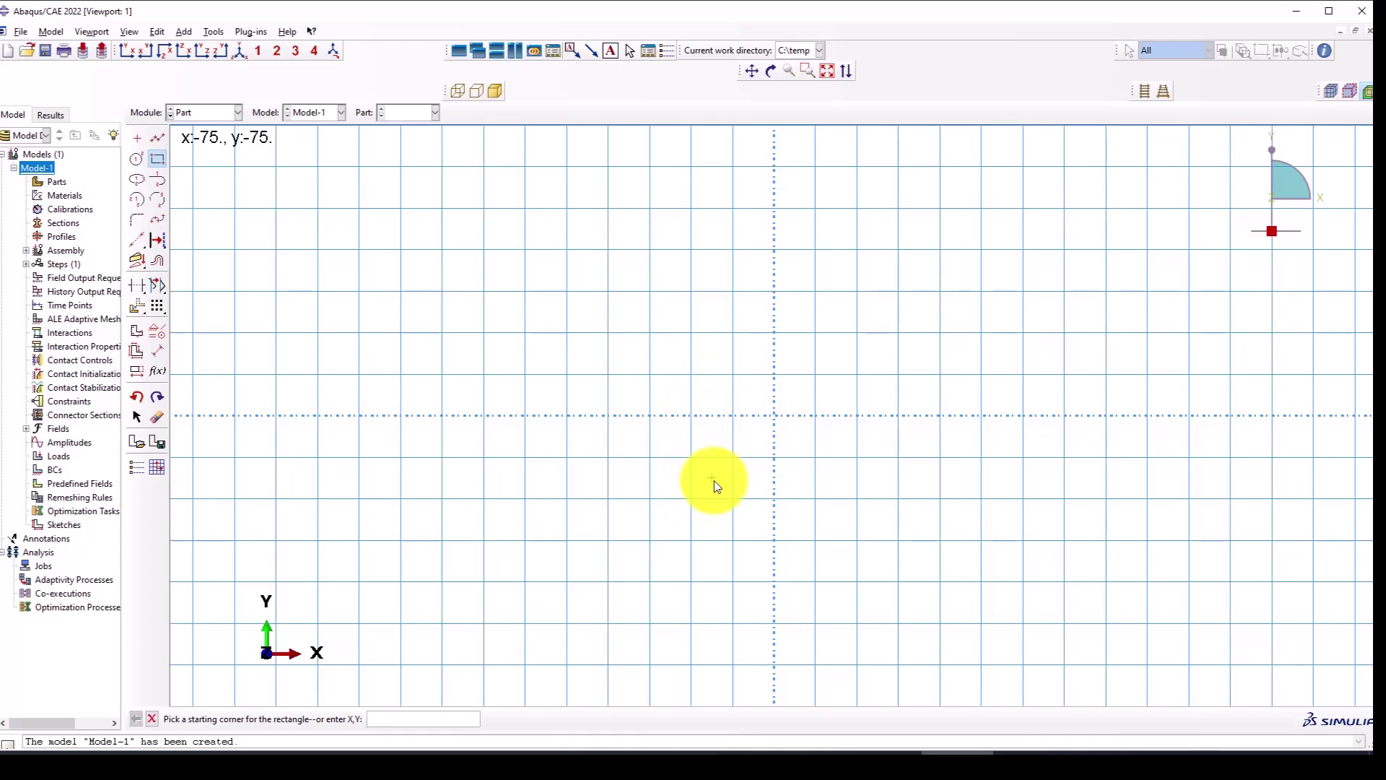
pyautogui.write('-100')
pyautogui.press('BackSpace')
pyautogui.press('BackSpace')
pyautogui.press('BackSpace')
pyautogui.press('BackSpace')
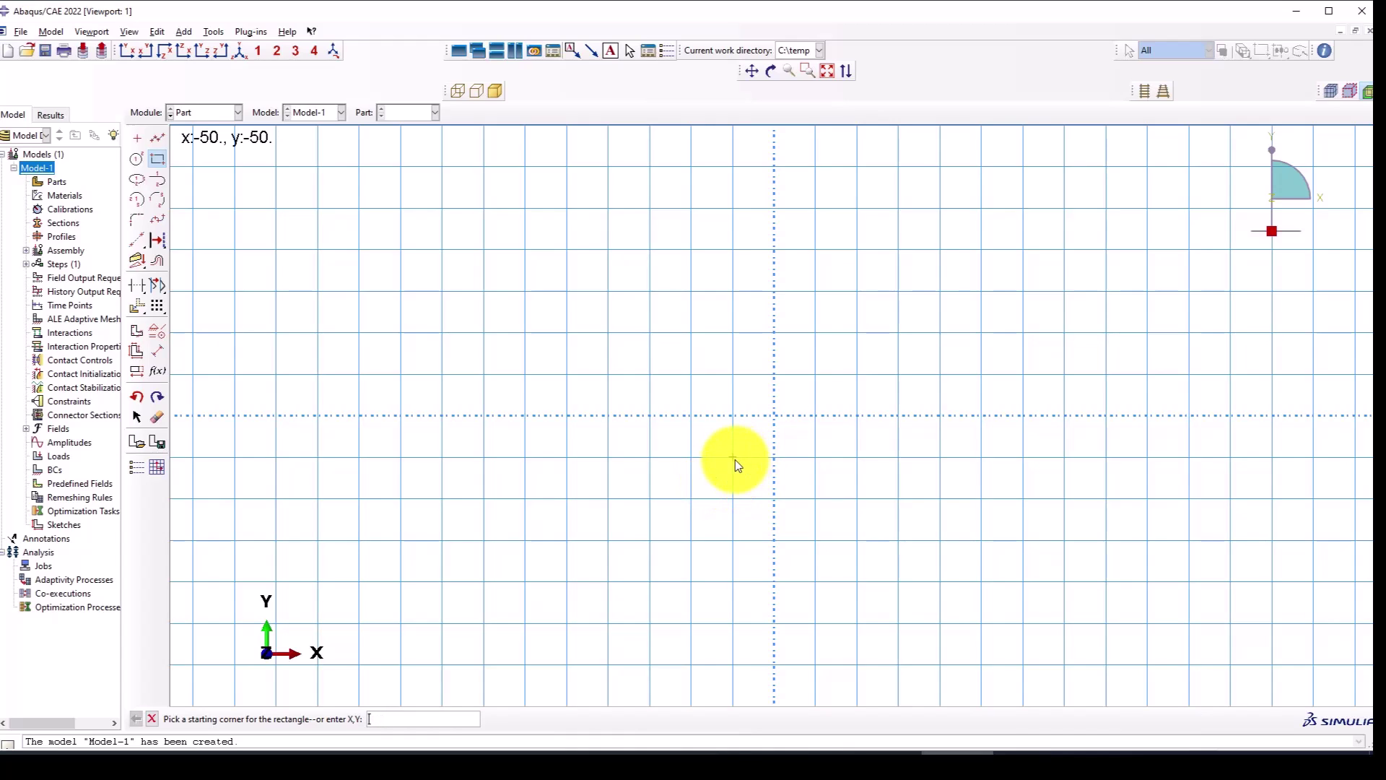
pyautogui.click(735, 459)
pyautogui.click(813, 341)
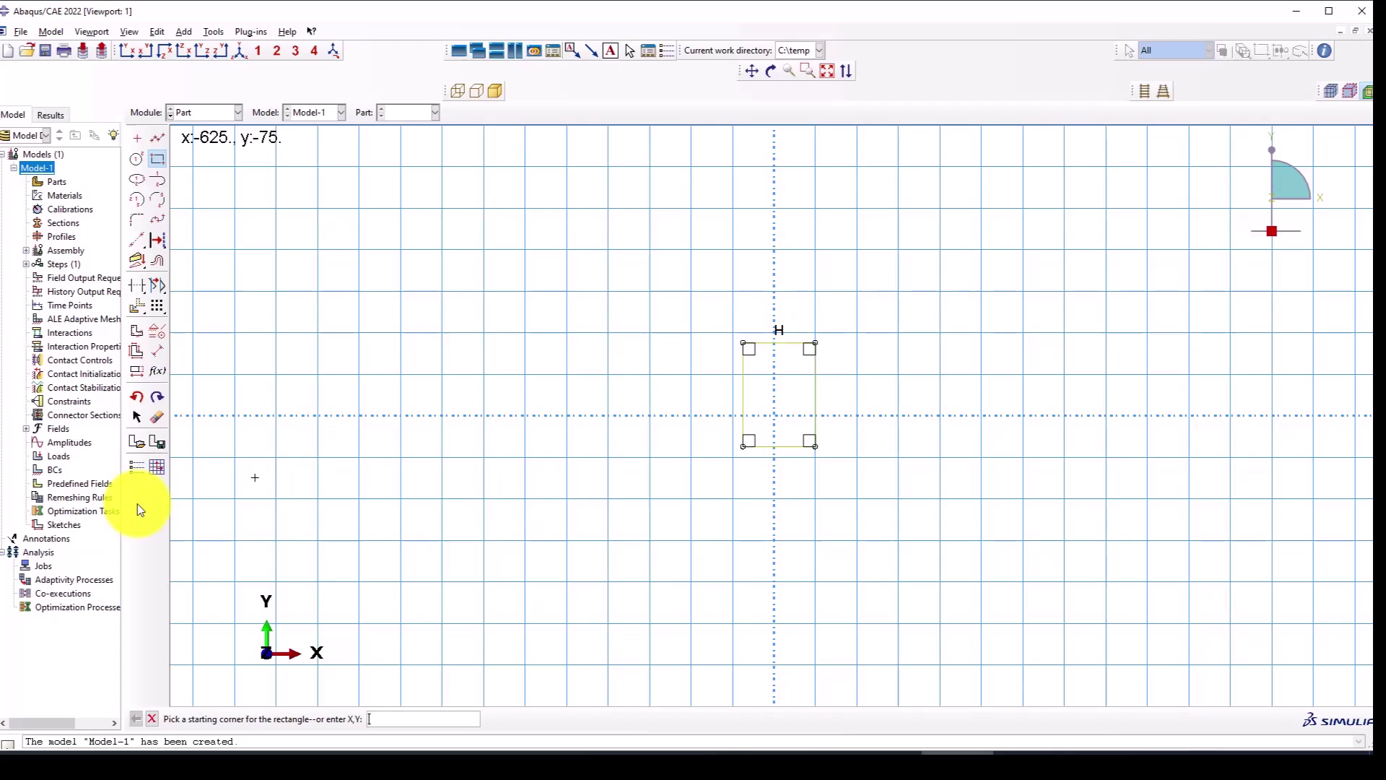
# Dimension the column rectangle's bottom and left edges to 200 each.
pyautogui.click(157, 351)
pyautogui.click(784, 447)
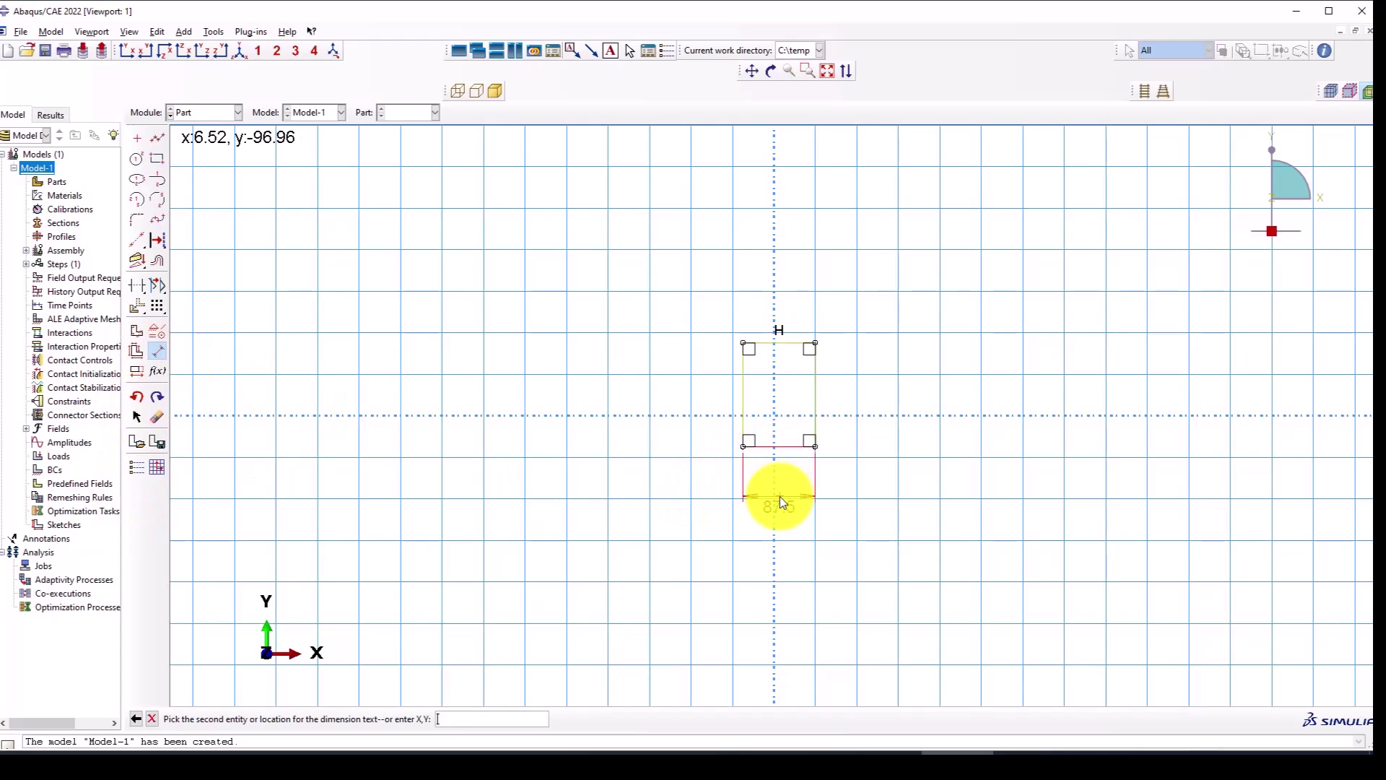
pyautogui.click(770, 503)
pyautogui.write('200')
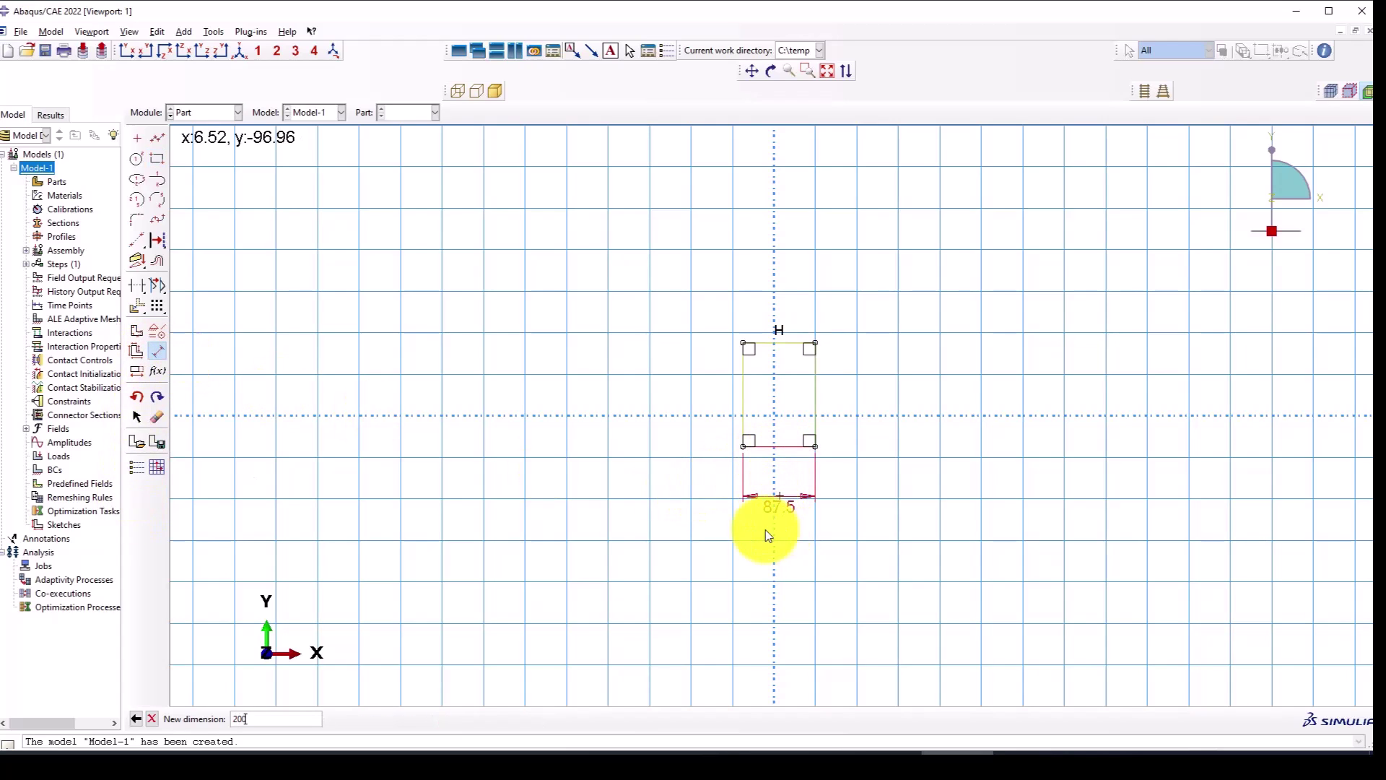
pyautogui.press('Return')
pyautogui.click(651, 381)
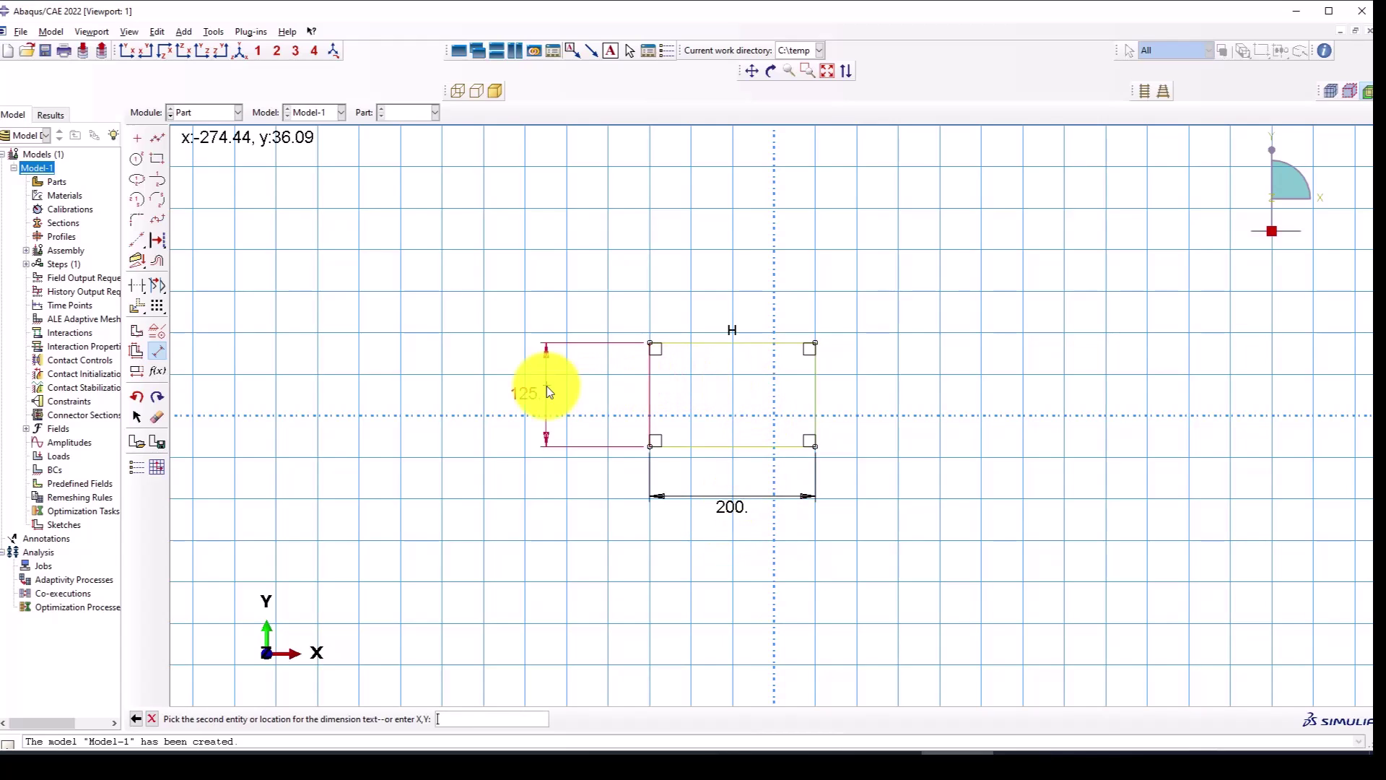
pyautogui.click(548, 386)
pyautogui.write('200')
pyautogui.press('Return')
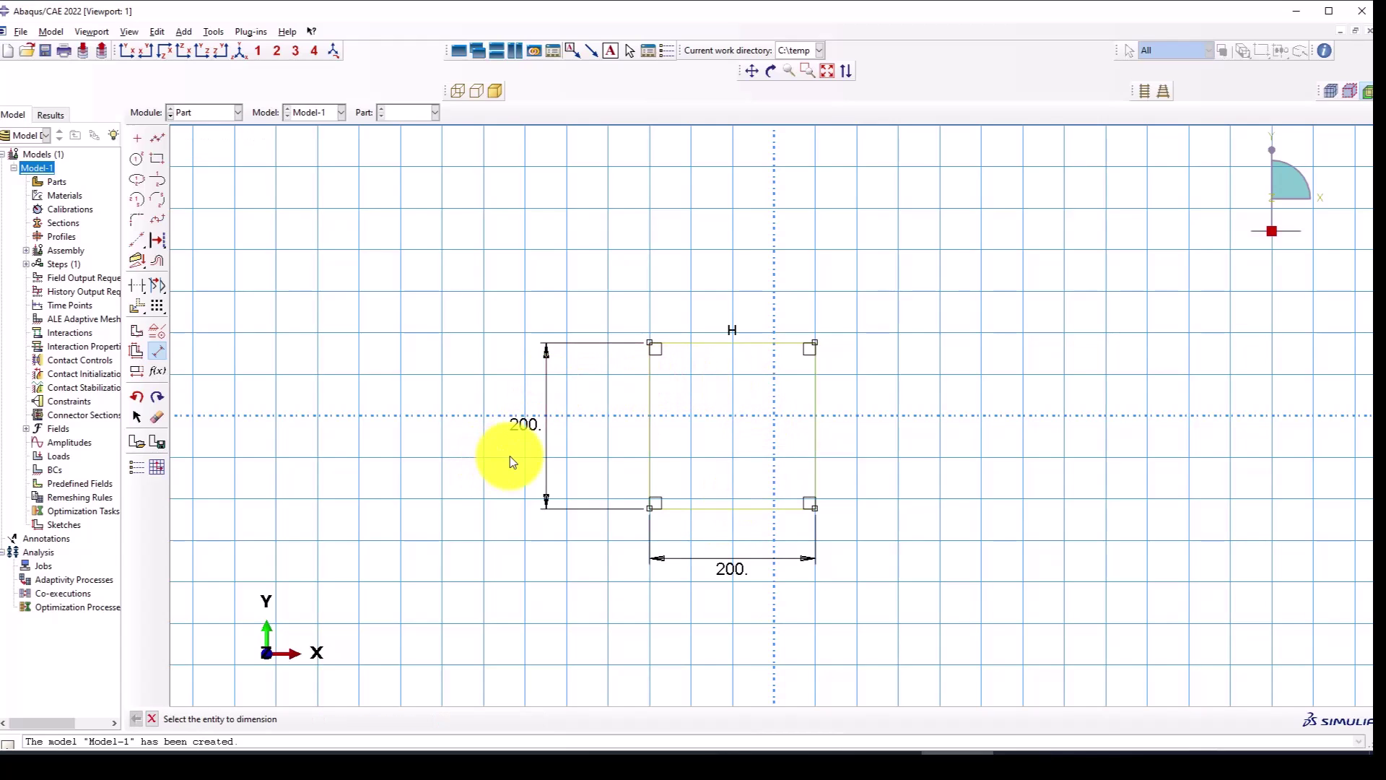
# Finish the column sketch and extrude the shell to a depth of 1000.
pyautogui.press('Escape')
pyautogui.middleClick(453, 452)
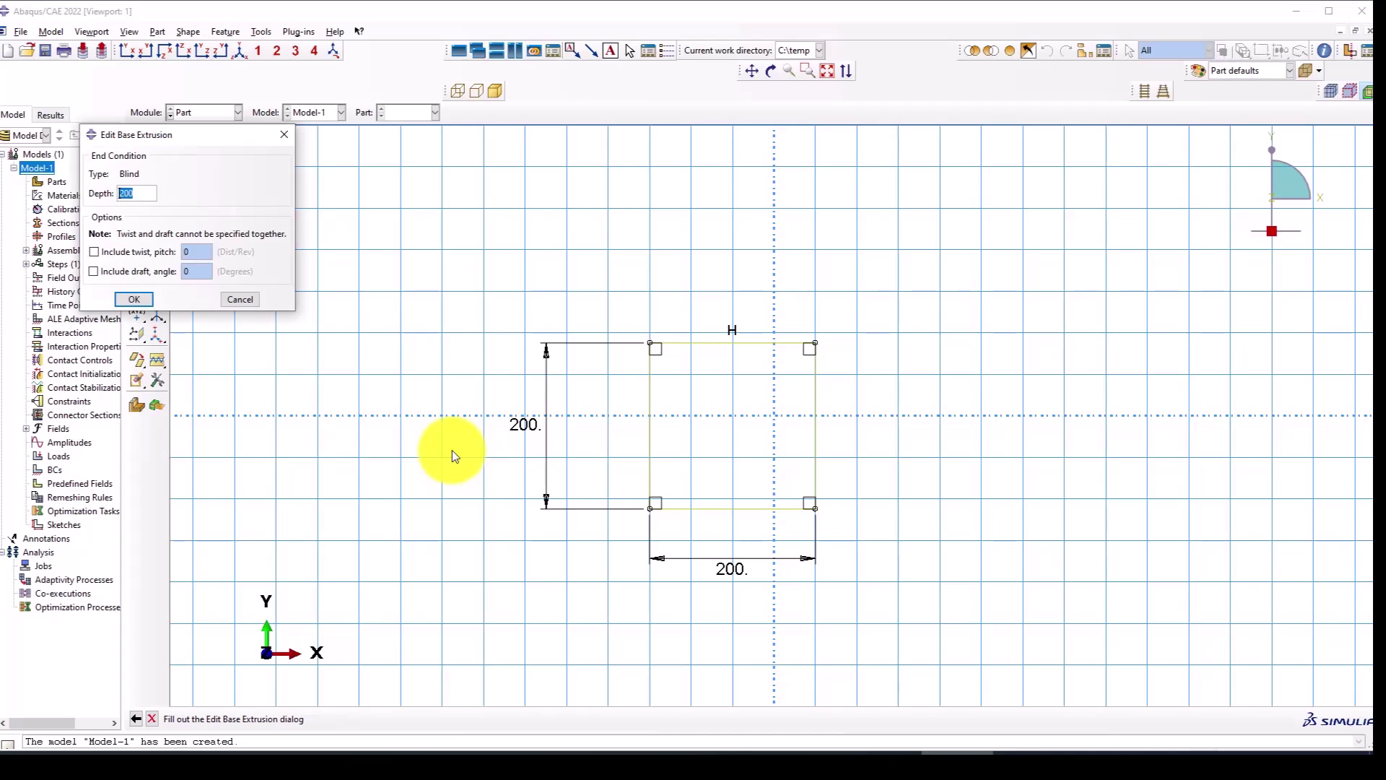
pyautogui.write('1000')
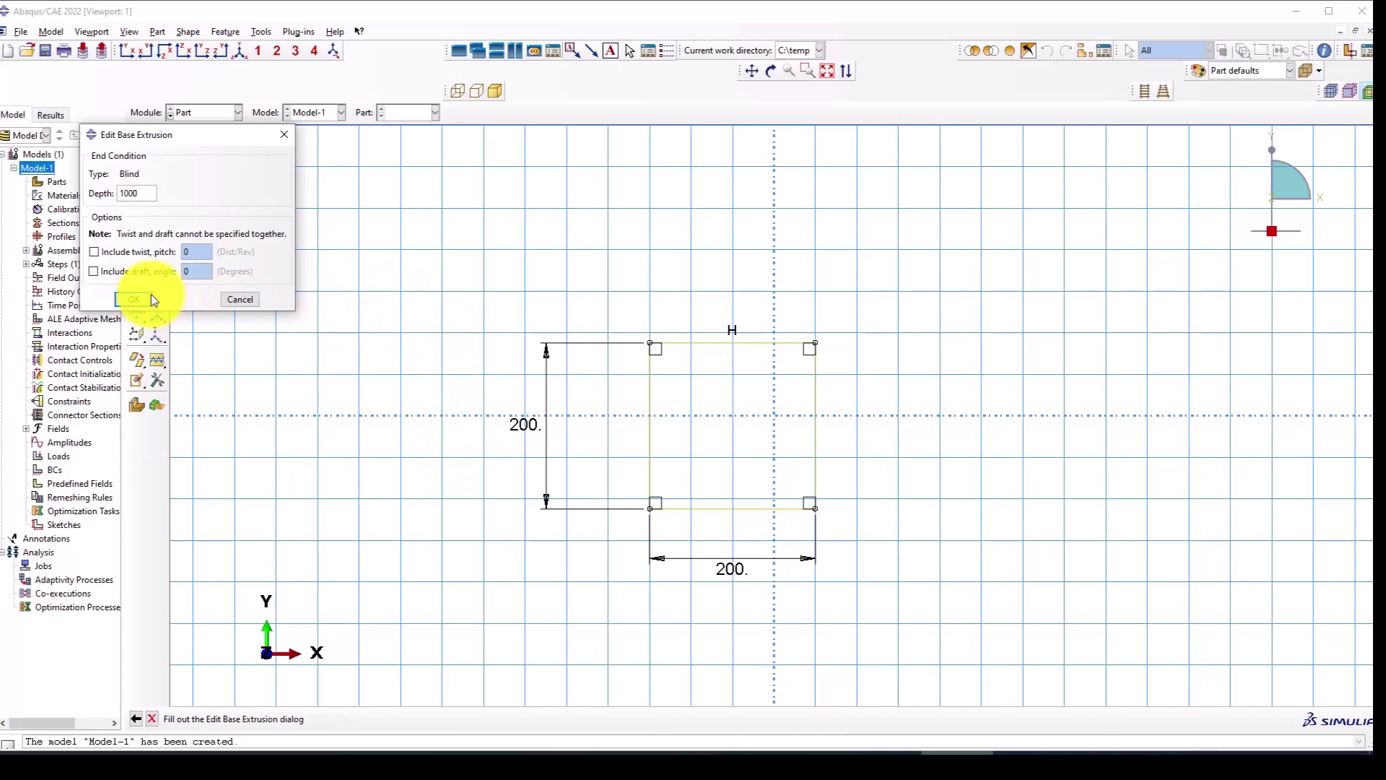
pyautogui.click(136, 299)
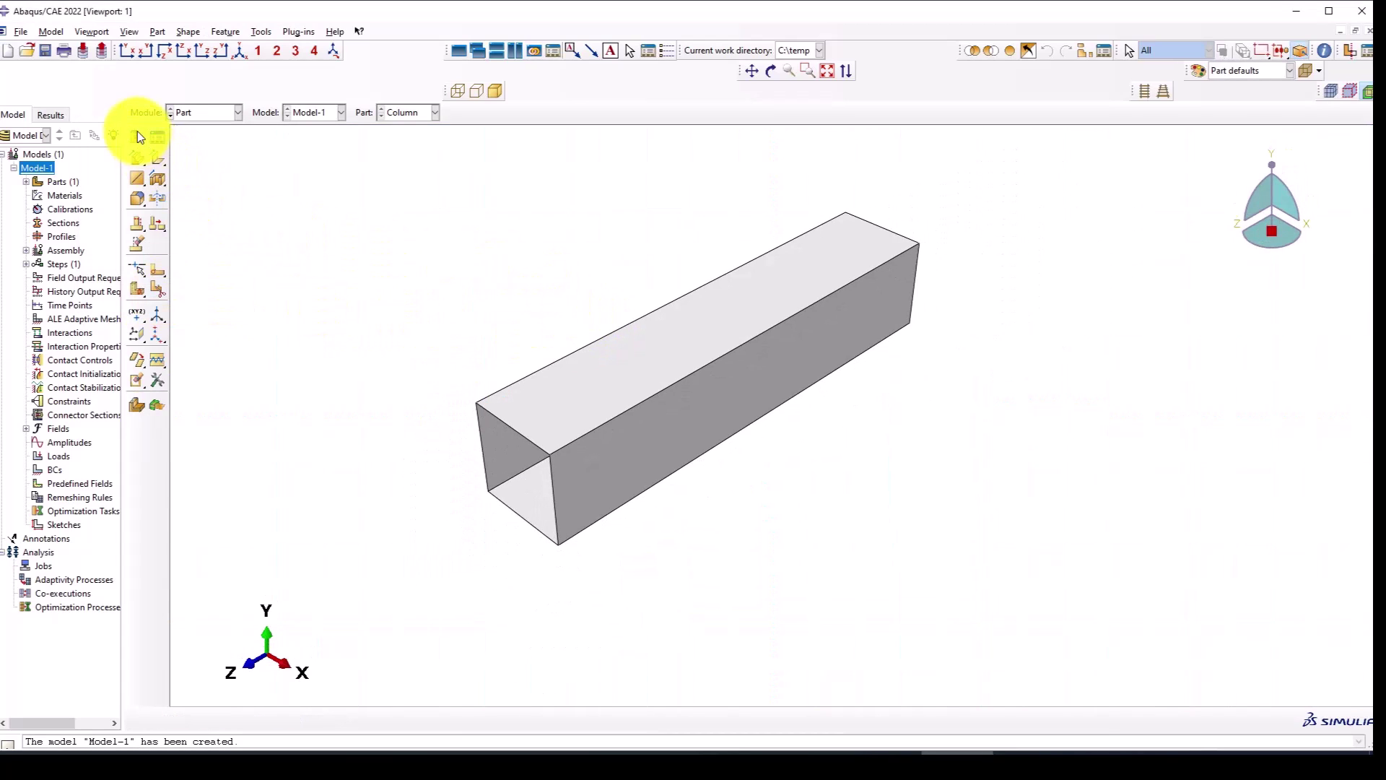
# Create a 3D deformable shell extrusion part named Beam with approximate size 2000.
pyautogui.click(136, 137)
pyautogui.write('B')
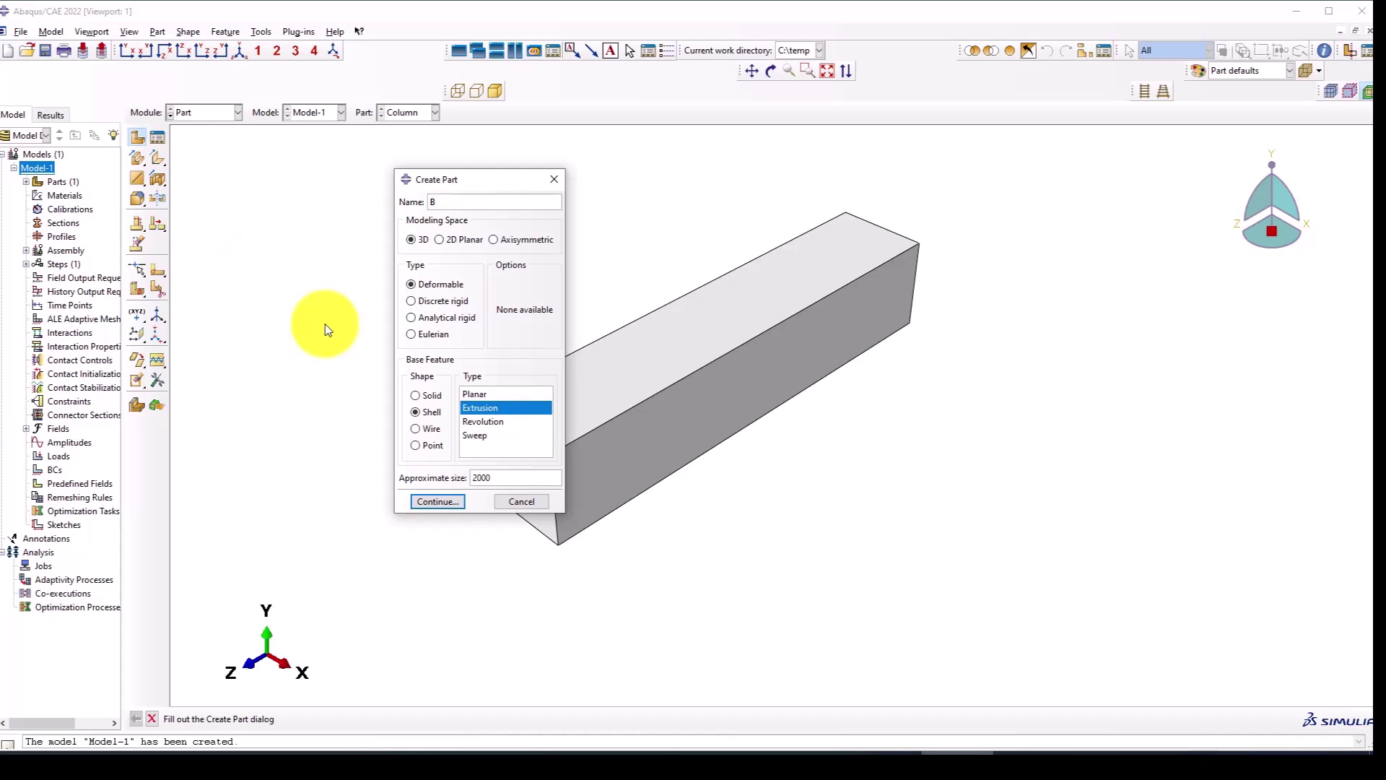
pyautogui.write('eam')
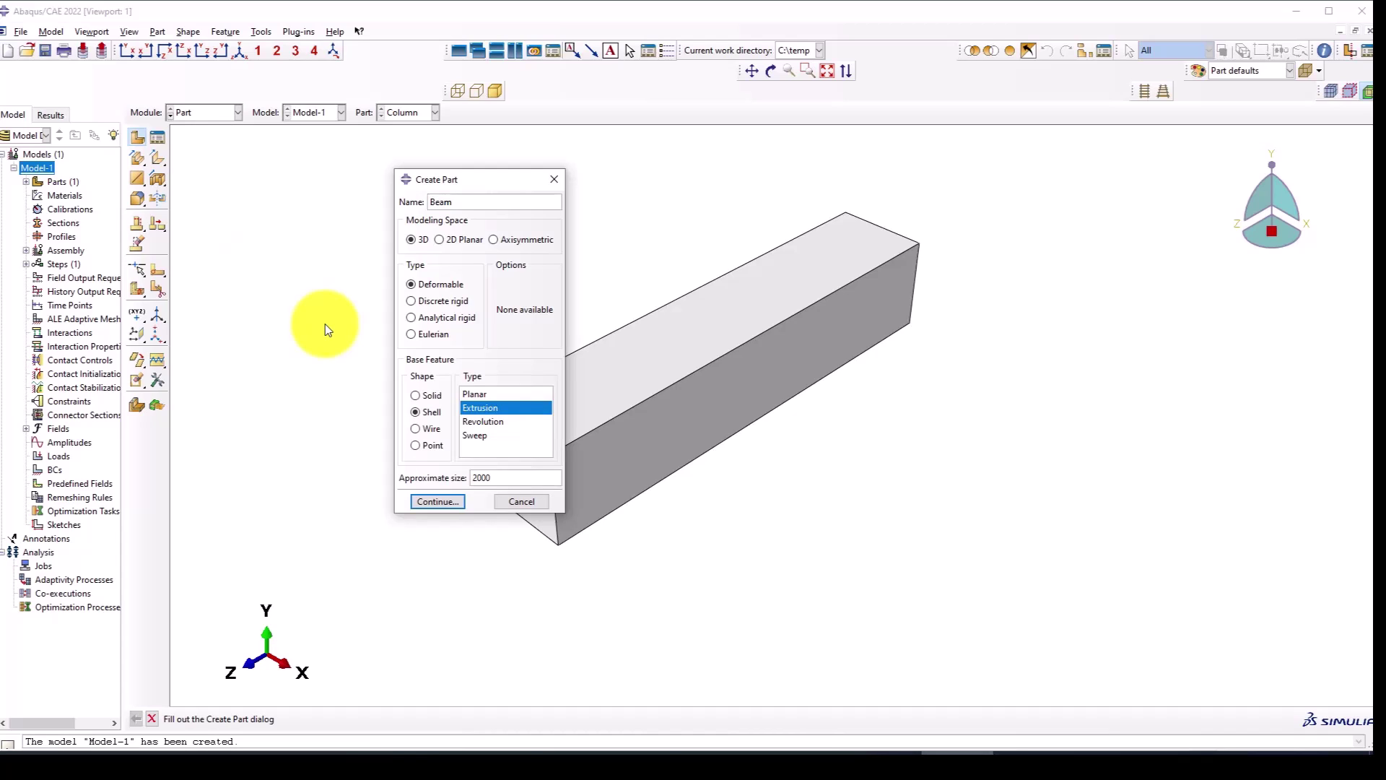
pyautogui.click(431, 503)
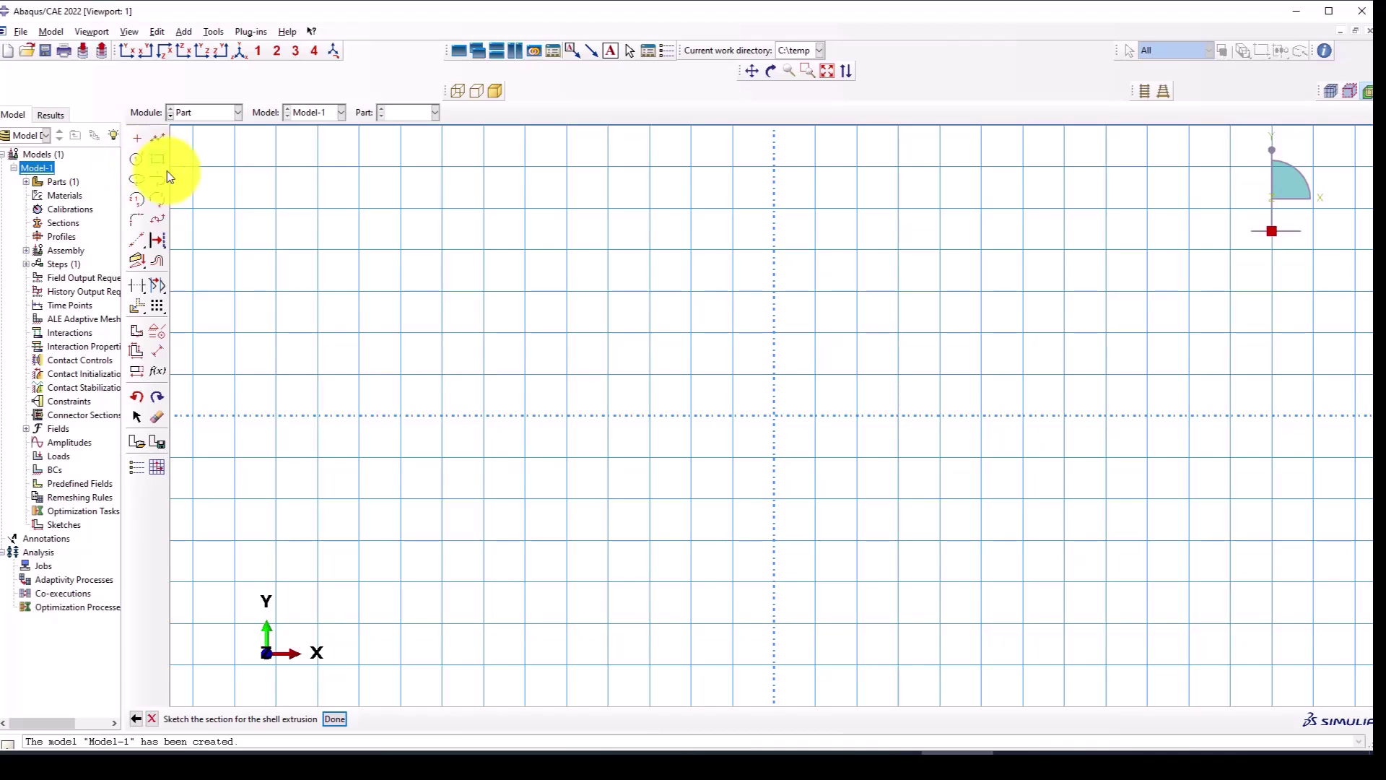
# Sketch a rectangle about 100 wide, mostly above the horizontal axis, for the beam section.
pyautogui.click(157, 159)
pyautogui.click(743, 405)
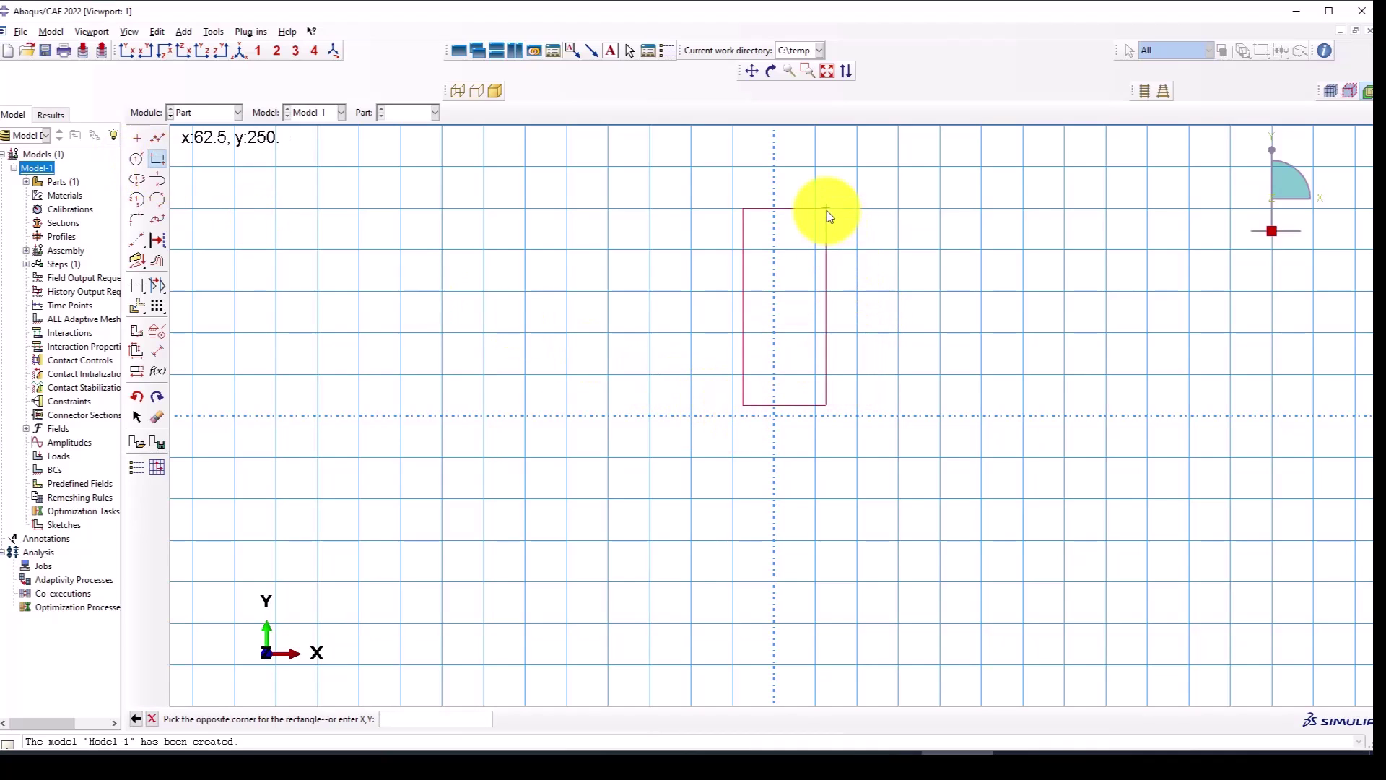
pyautogui.click(826, 210)
# Dimension the beam rectangle's bottom edge to 120 and its left edge to 150.
pyautogui.click(158, 351)
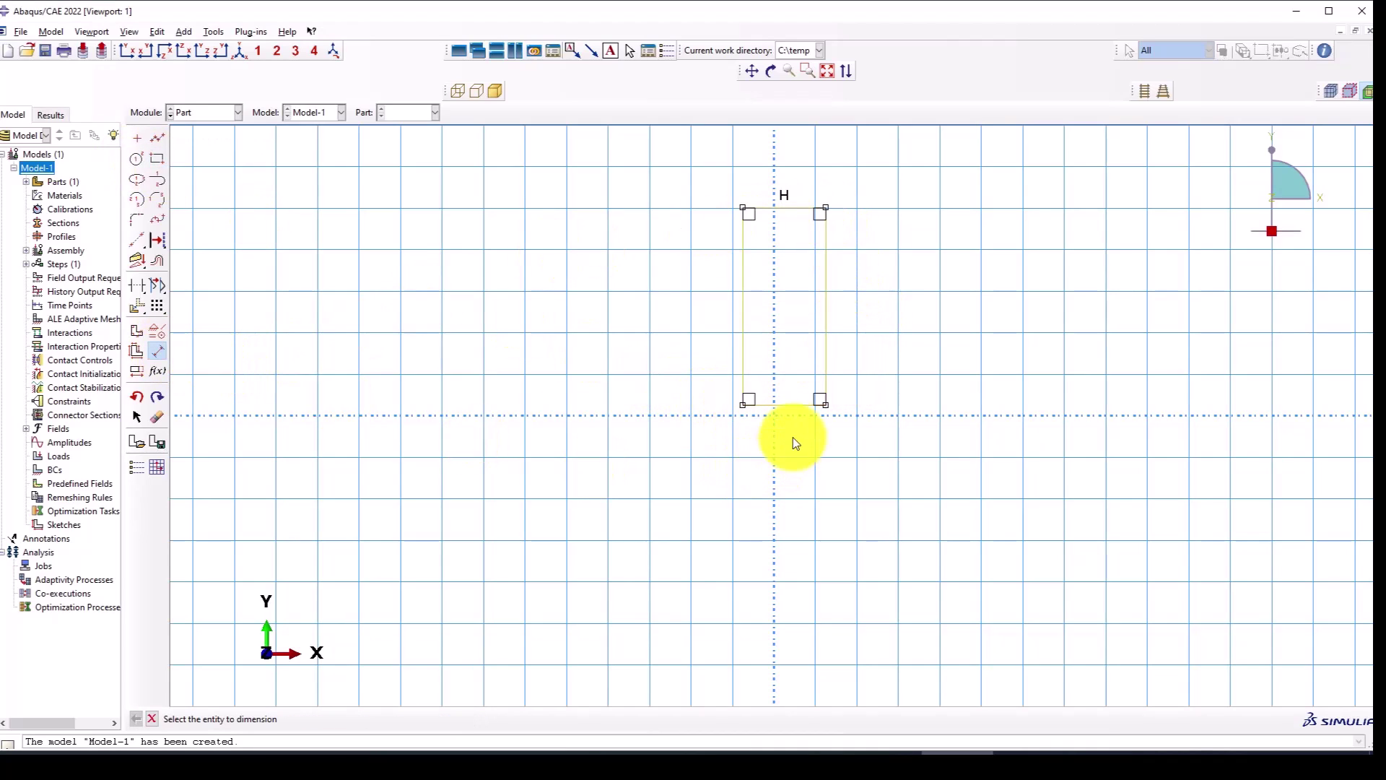
pyautogui.click(790, 406)
pyautogui.click(806, 508)
pyautogui.write('2')
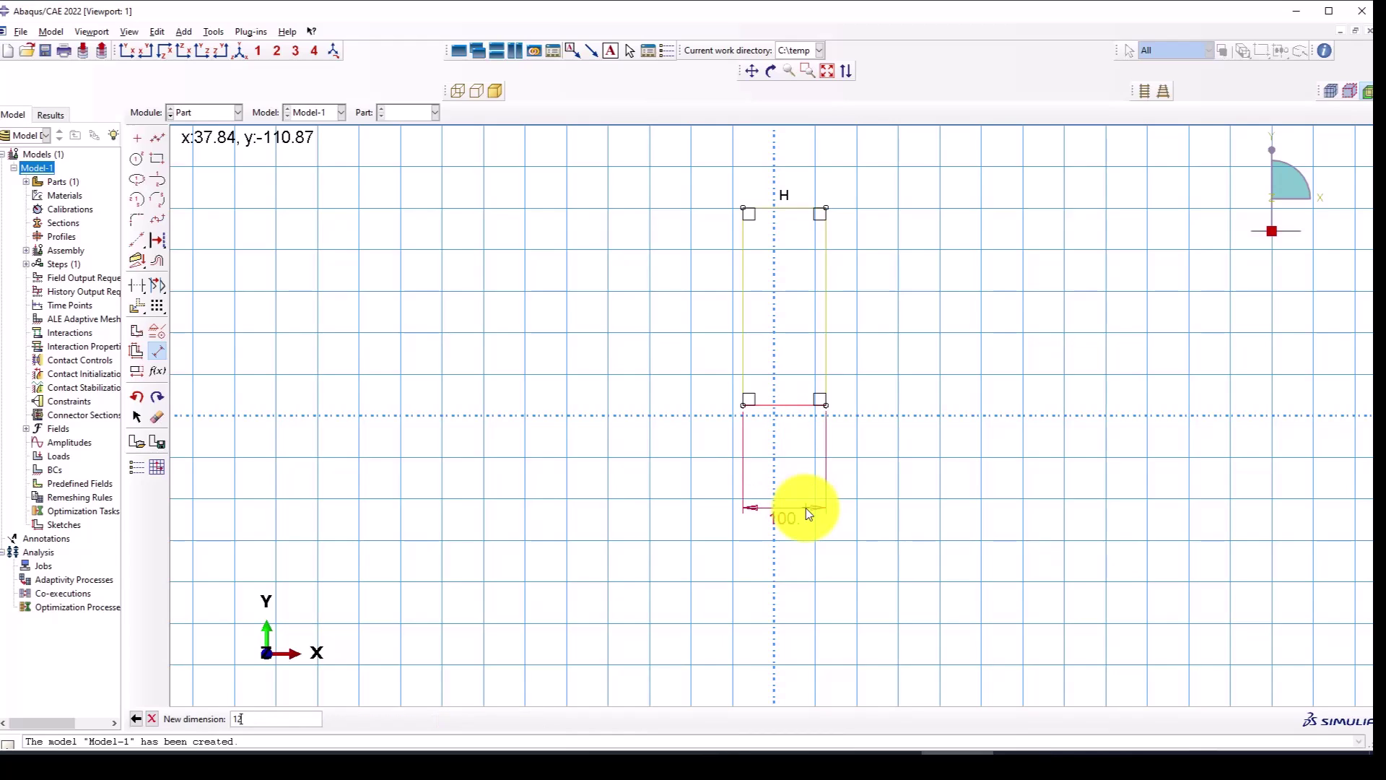
pyautogui.write('00')
pyautogui.press('Return')
pyautogui.click(726, 350)
pyautogui.click(618, 350)
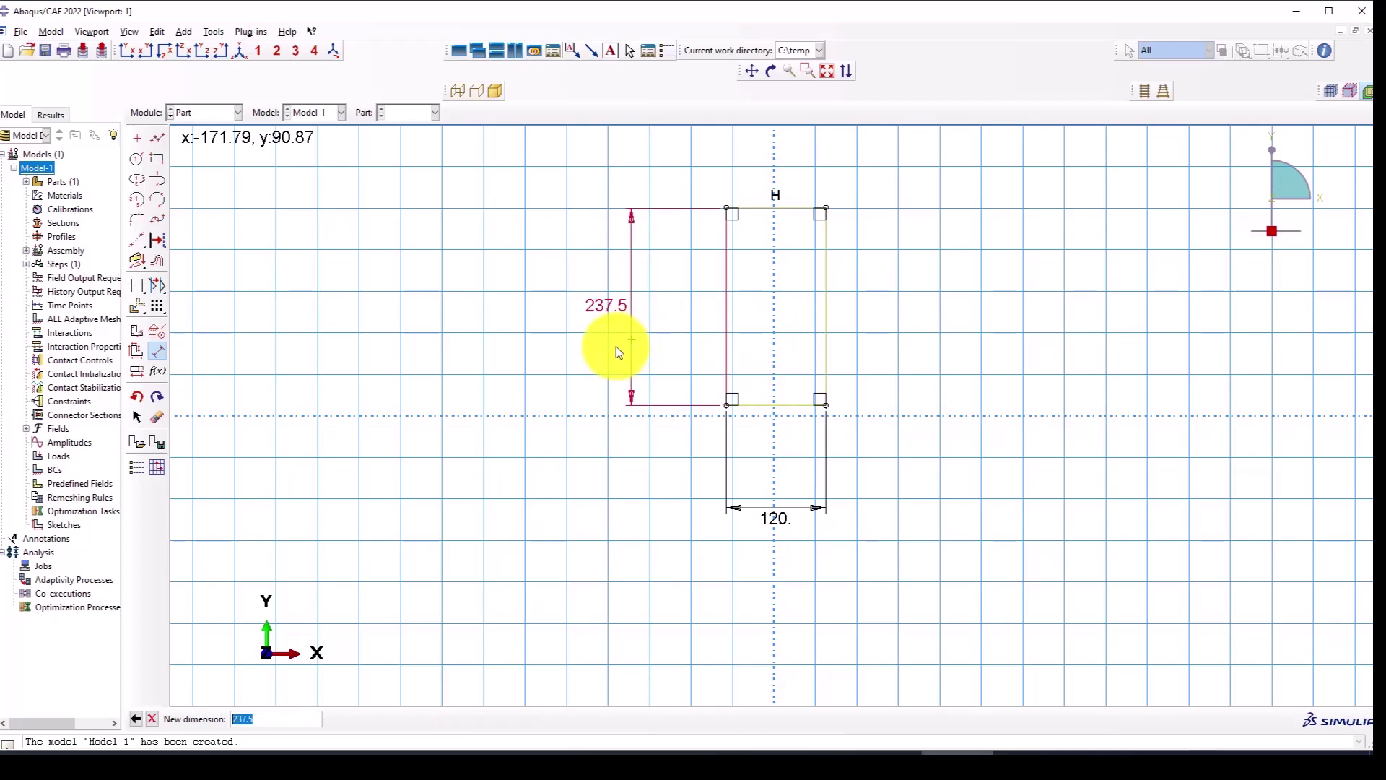
pyautogui.write('150')
pyautogui.press('Return')
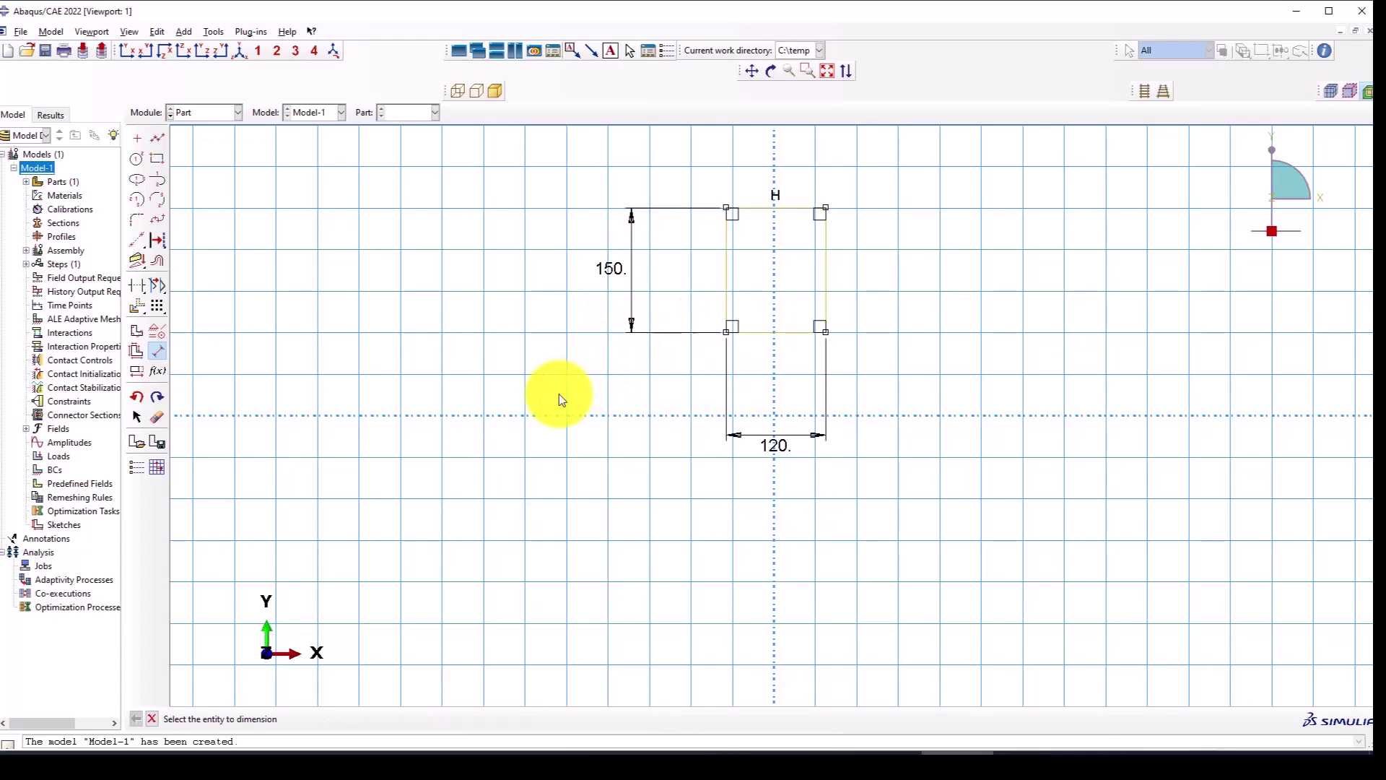
# Finish the beam sketch and extrude the shell to a depth of 1000.
pyautogui.middleClick(551, 393)
pyautogui.middleClick(547, 400)
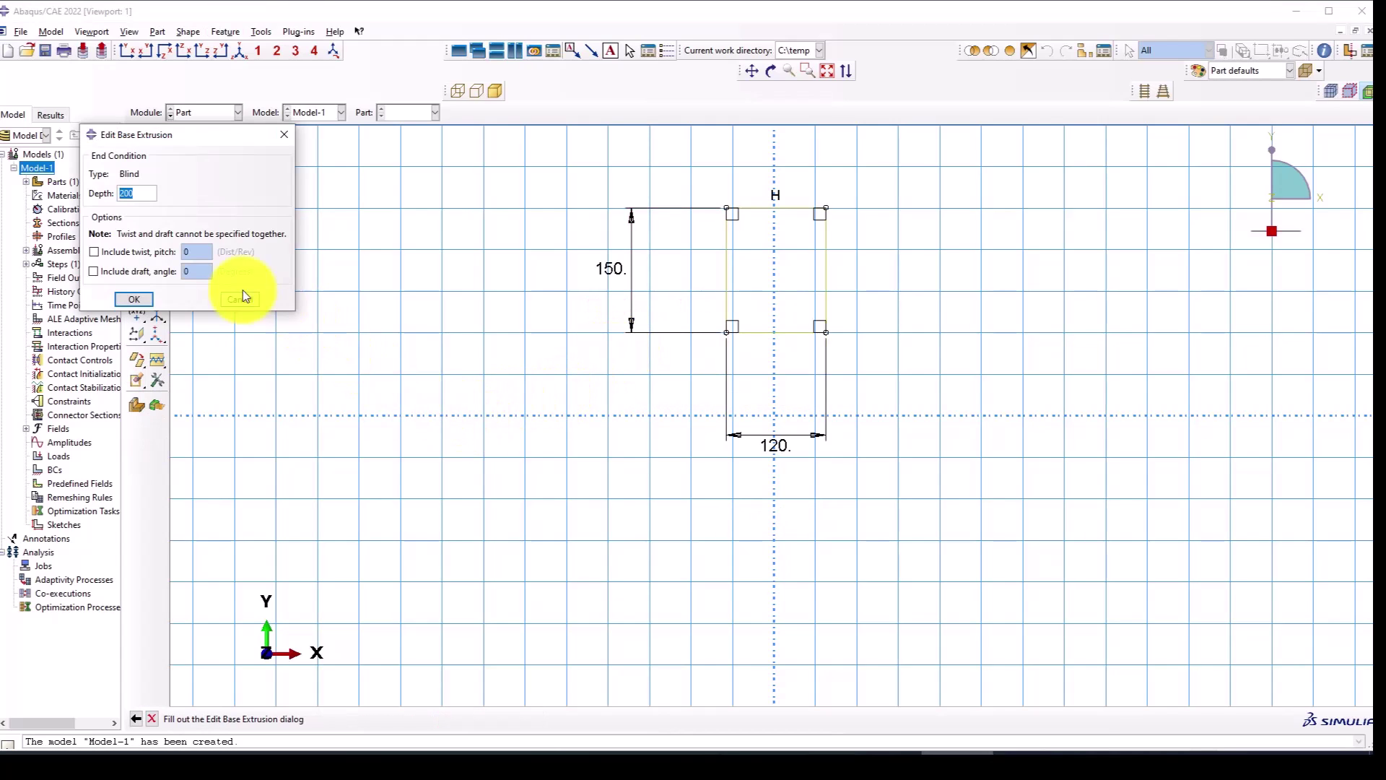
pyautogui.write('000')
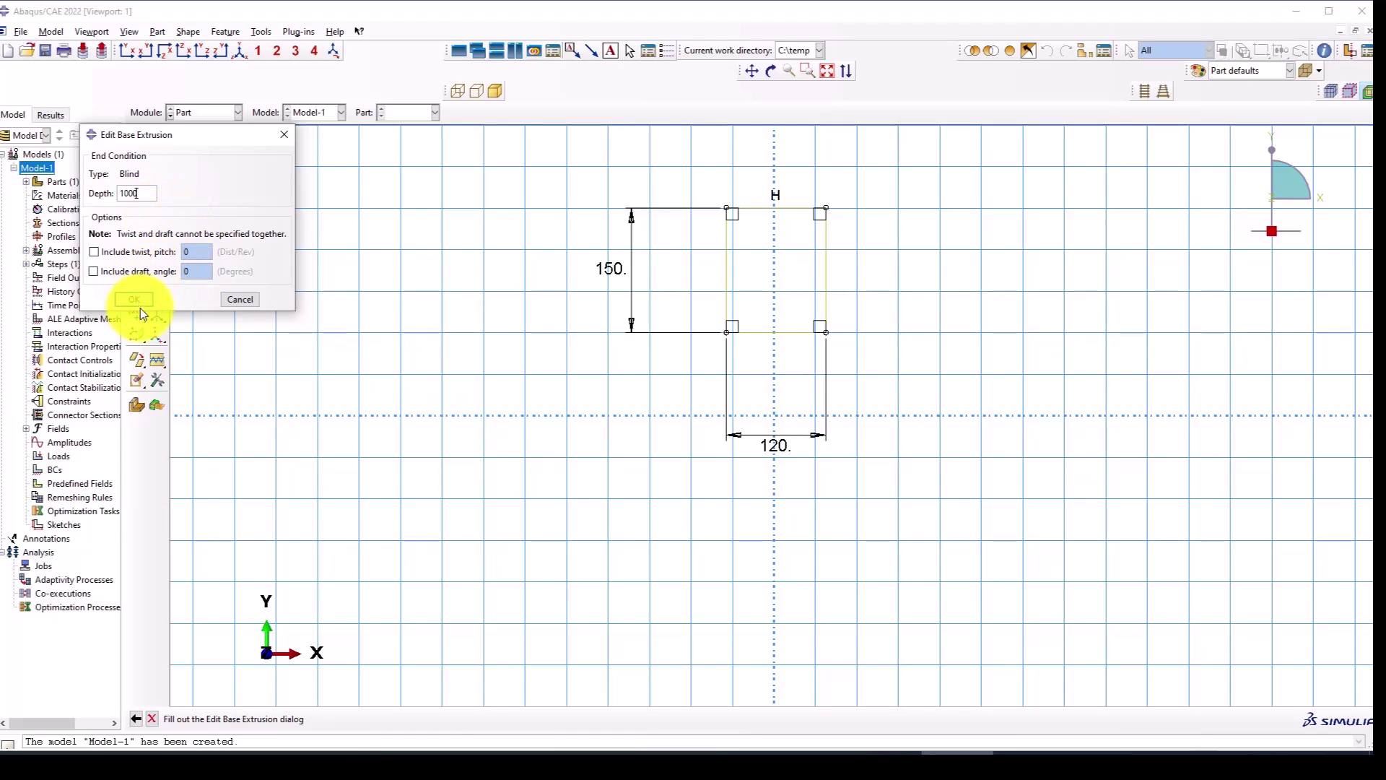
pyautogui.click(137, 300)
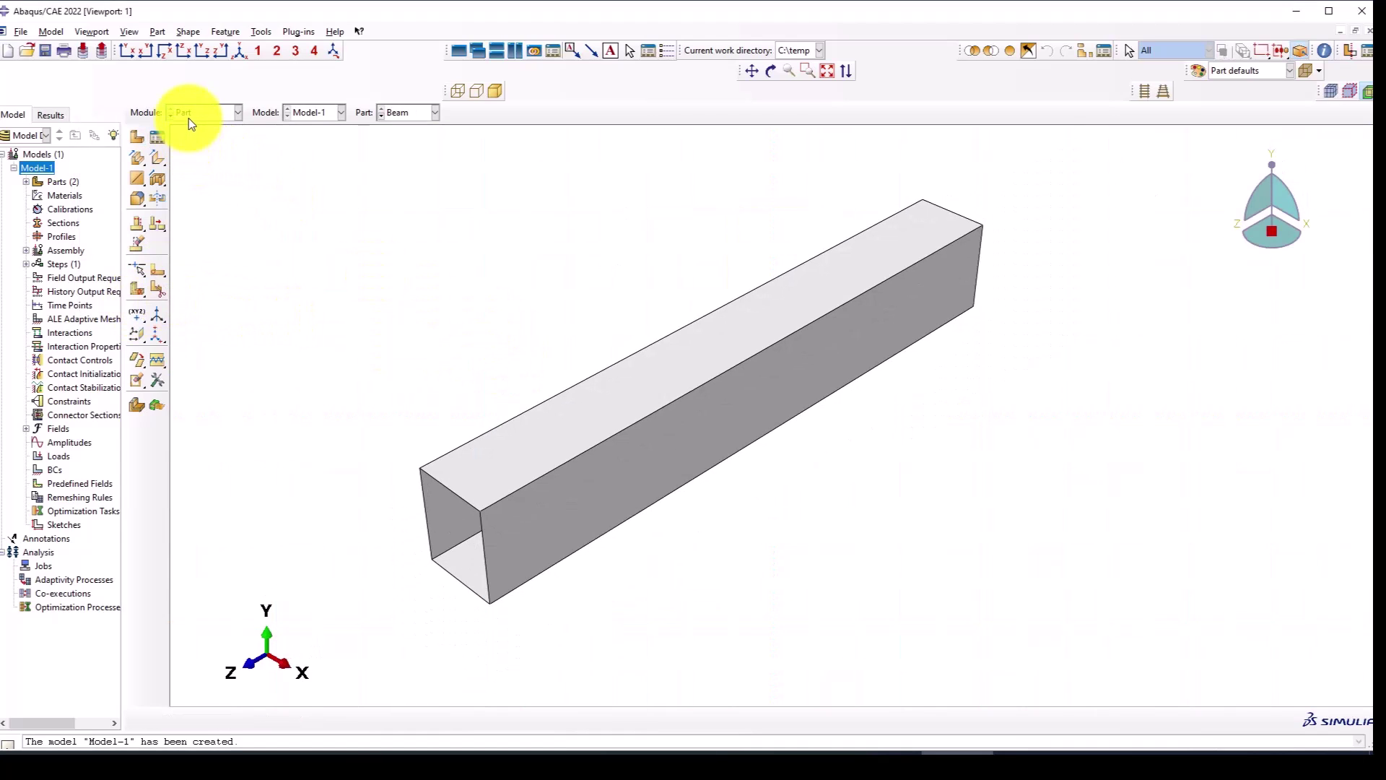
# Switch to the Property module and copy material Q235 from the Brick.lib material library into Model-1.
pyautogui.click(188, 115)
pyautogui.click(197, 154)
pyautogui.click(193, 114)
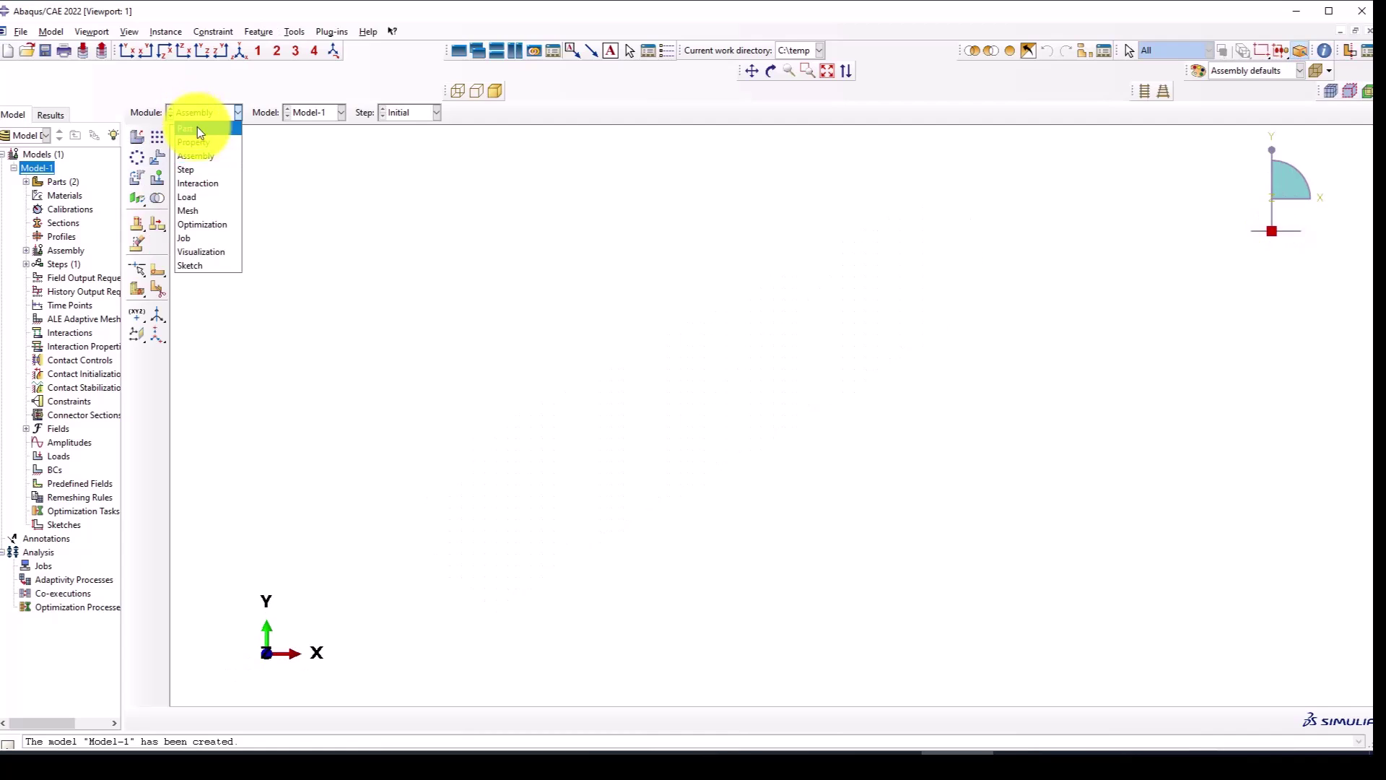
pyautogui.click(196, 143)
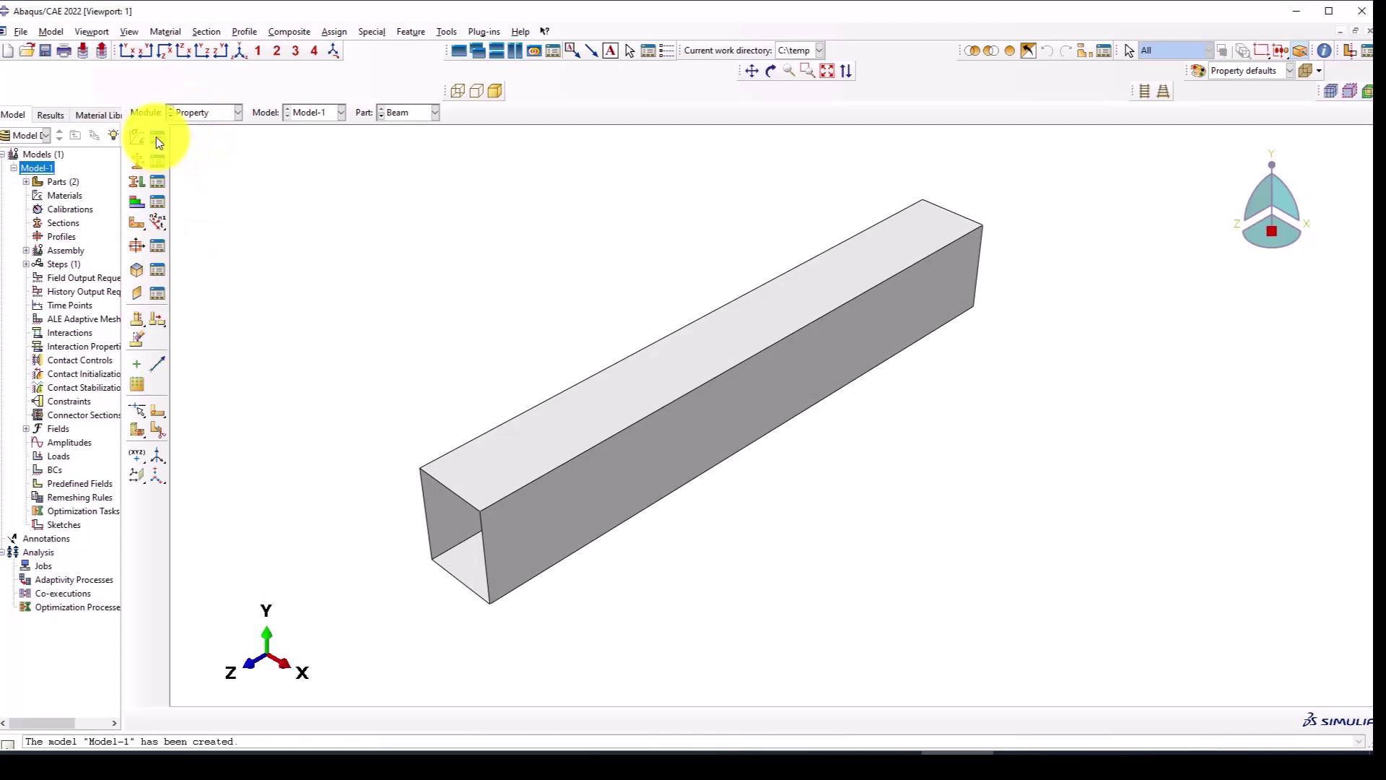
pyautogui.click(90, 113)
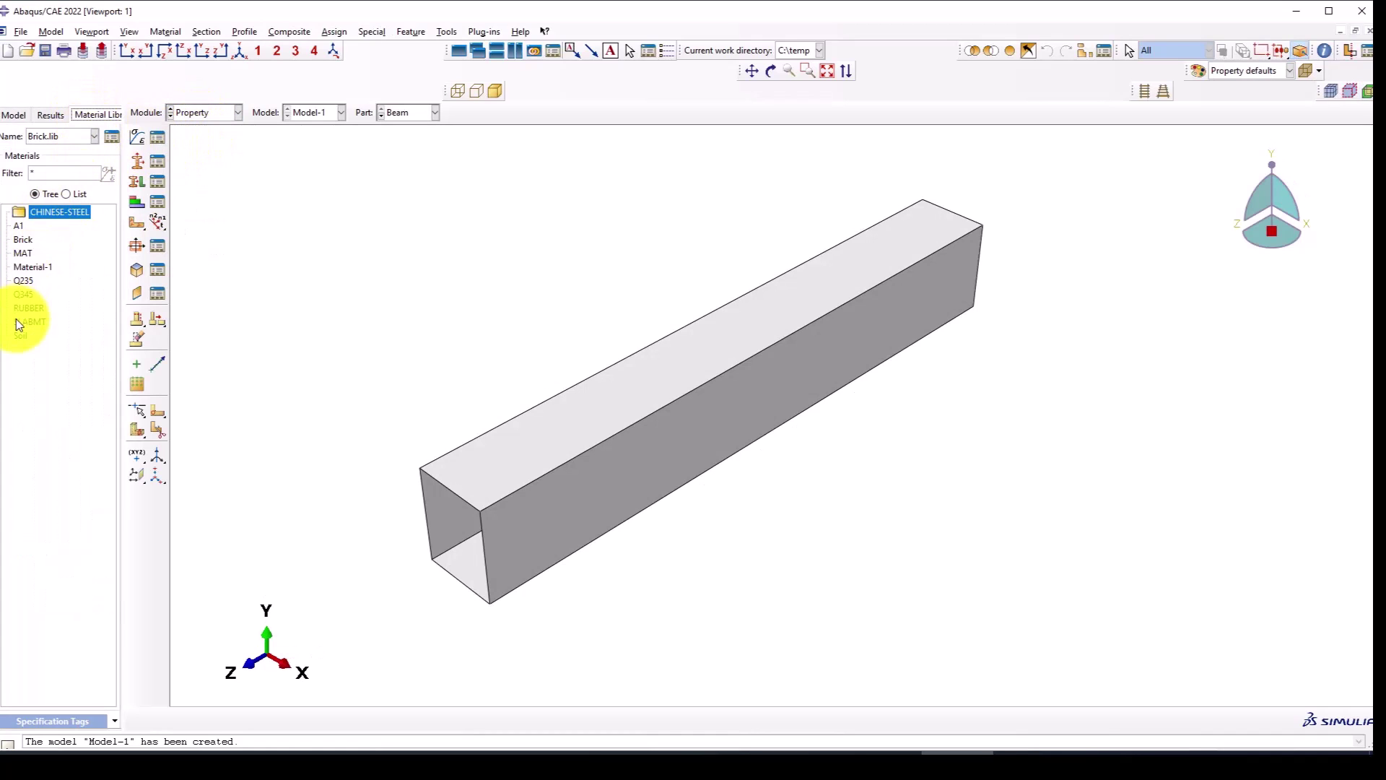
pyautogui.click(20, 281)
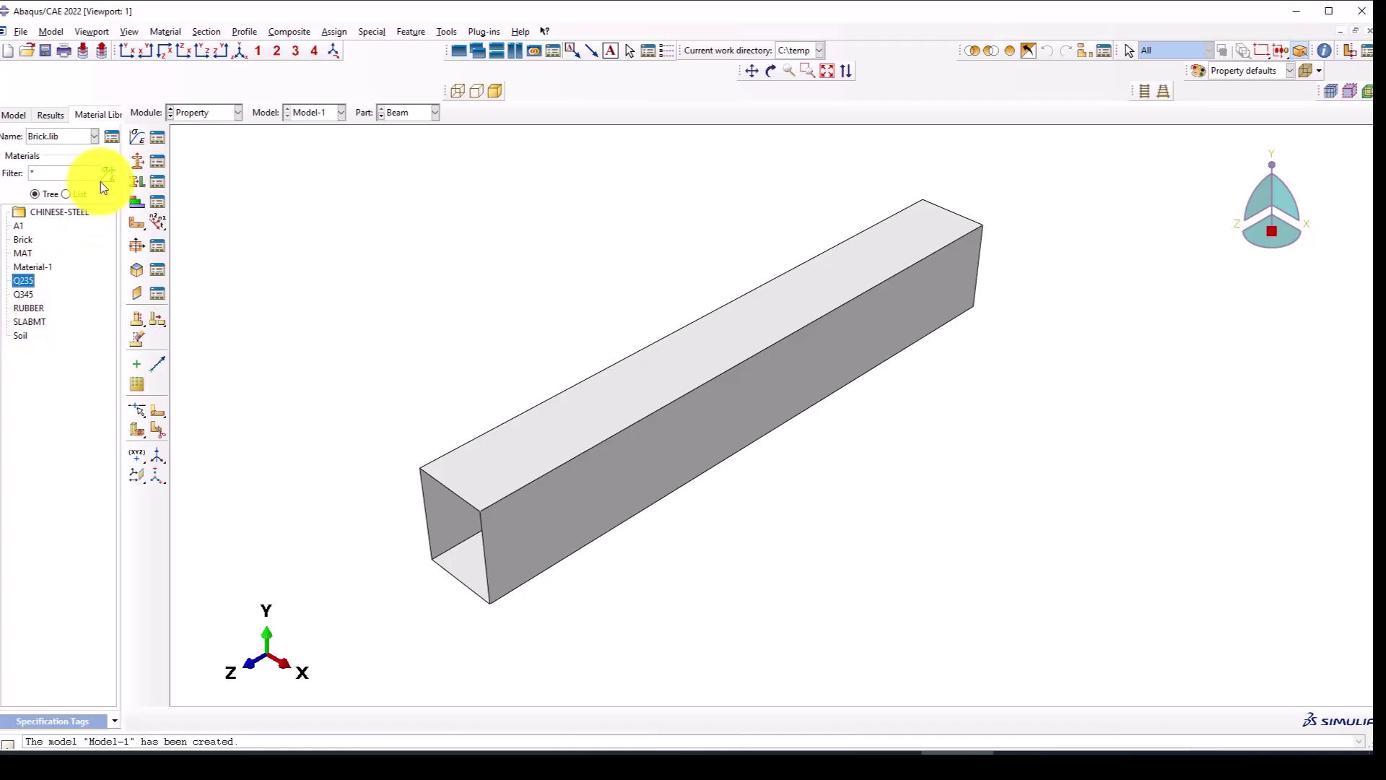
pyautogui.click(111, 136)
pyautogui.click(51, 252)
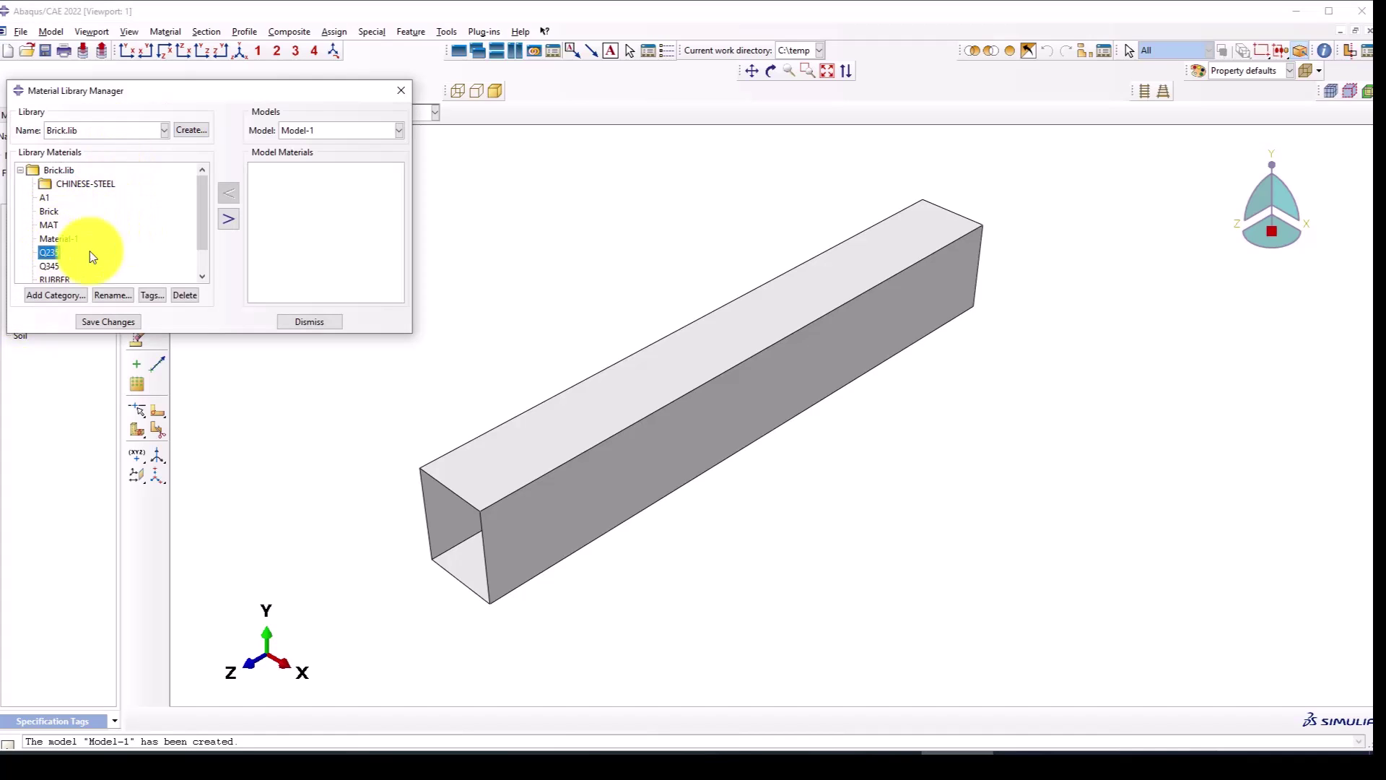
pyautogui.click(302, 319)
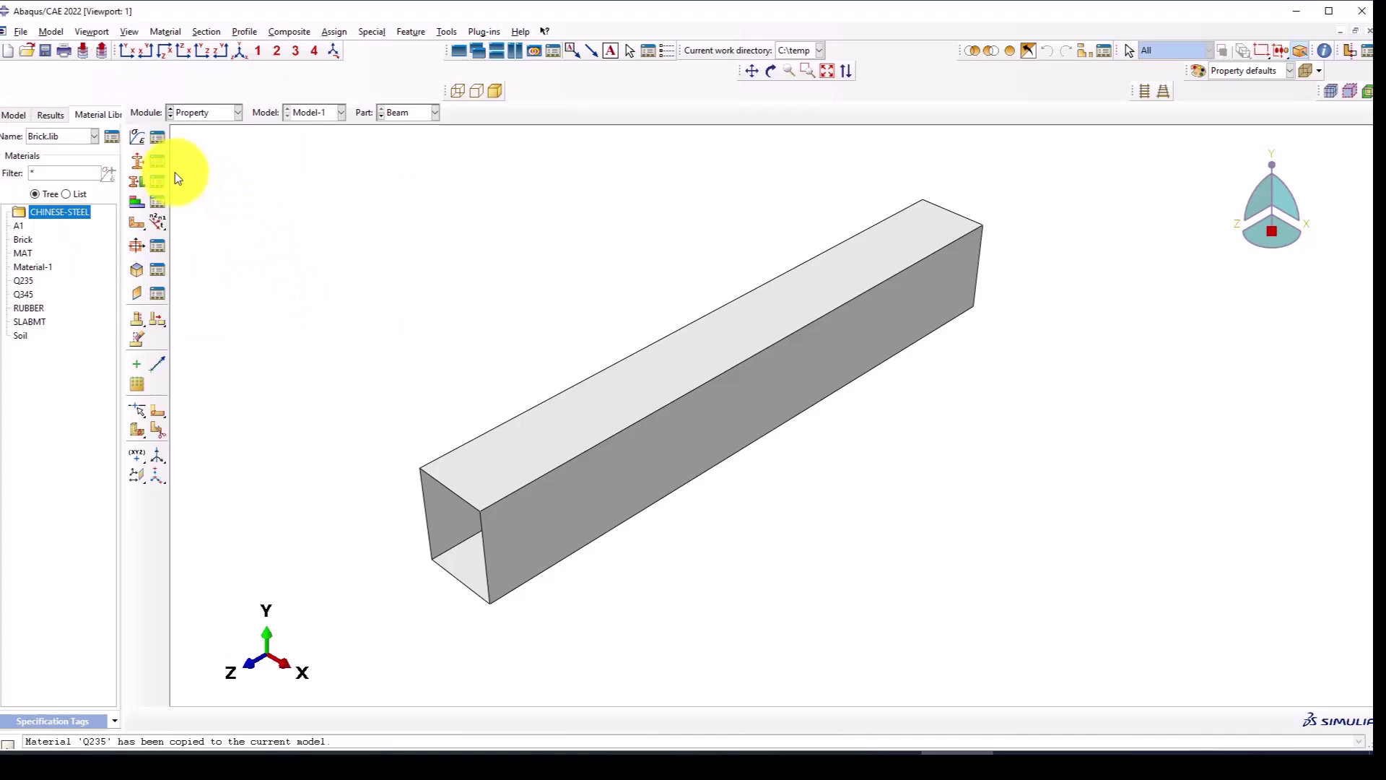
# Edit material Q235 and set its elastic Young's modulus to 200000.
pyautogui.click(158, 138)
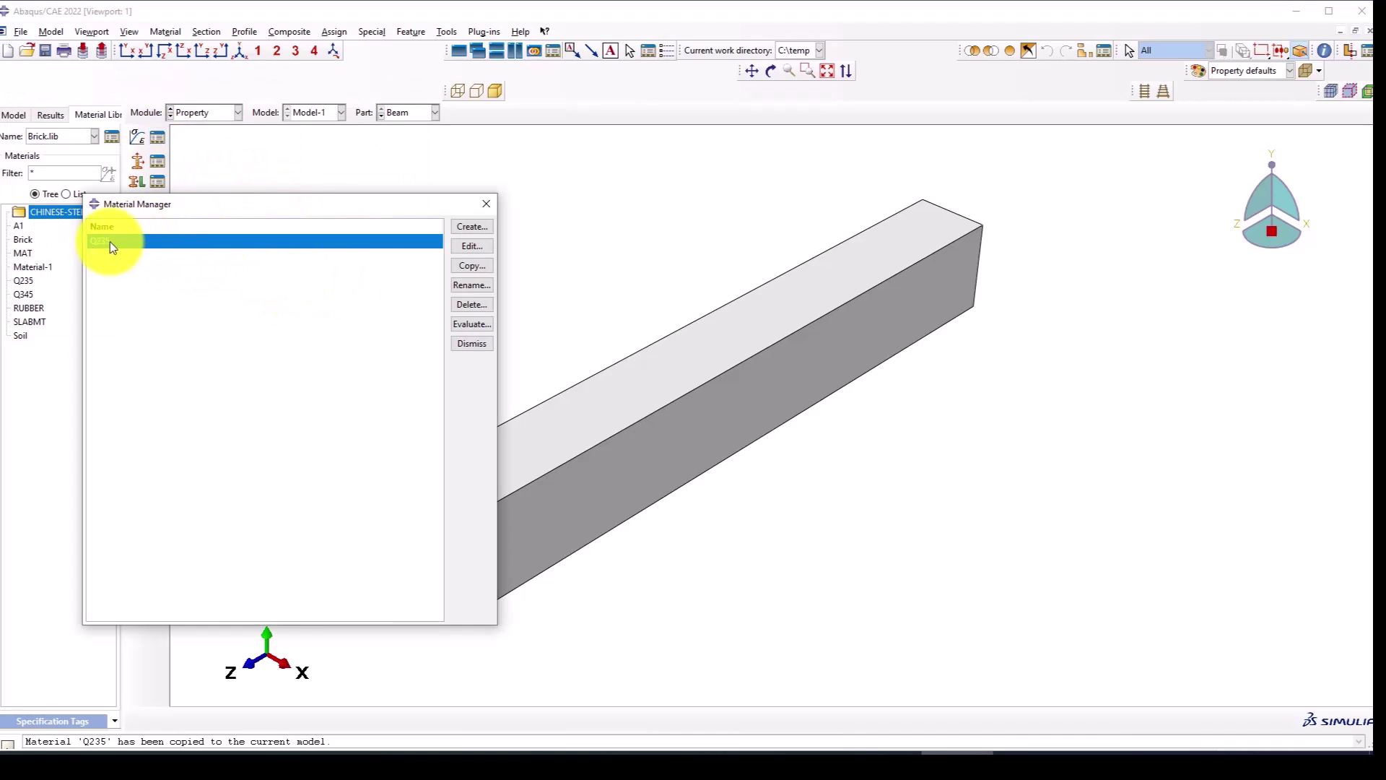
pyautogui.click(466, 249)
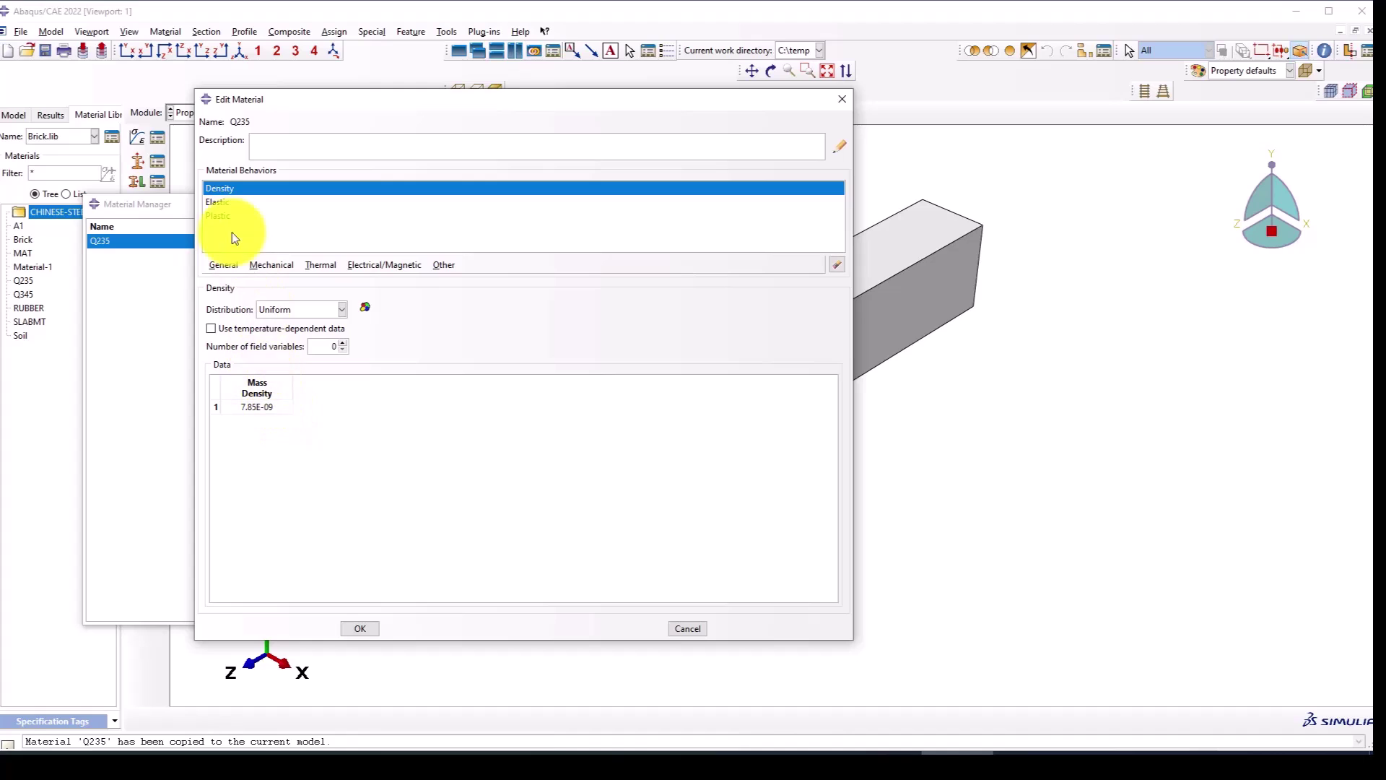
pyautogui.click(225, 203)
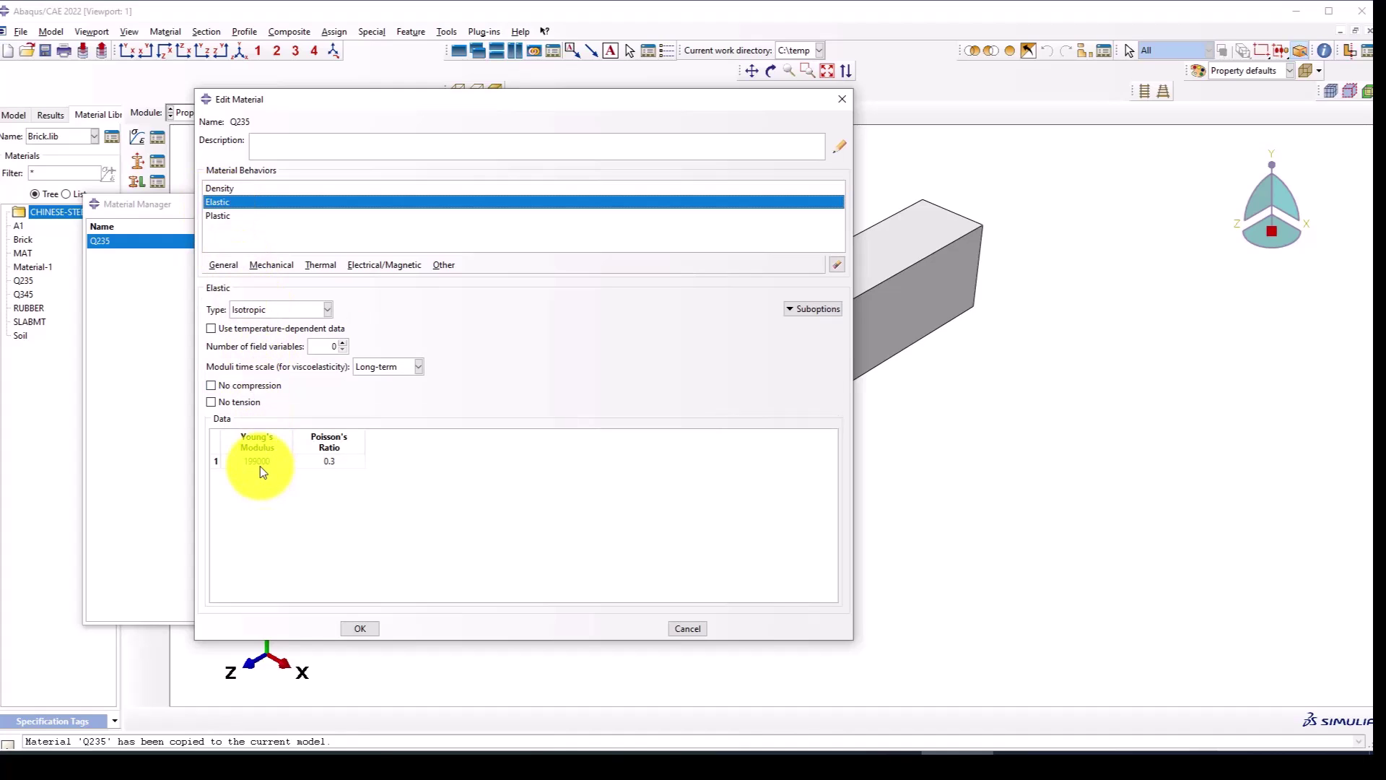
pyautogui.doubleClick(253, 461)
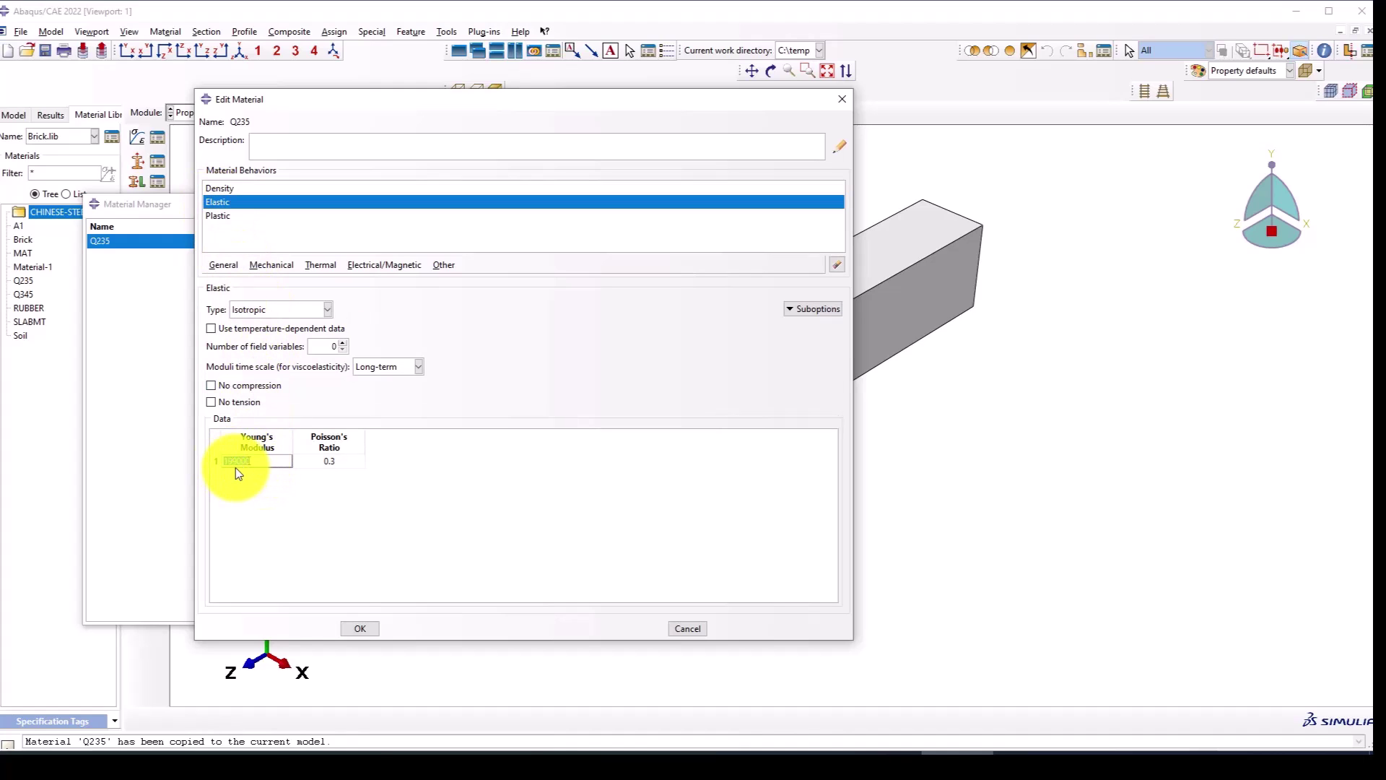
pyautogui.moveTo(235, 466); pyautogui.dragTo(225, 465)
pyautogui.write('200')
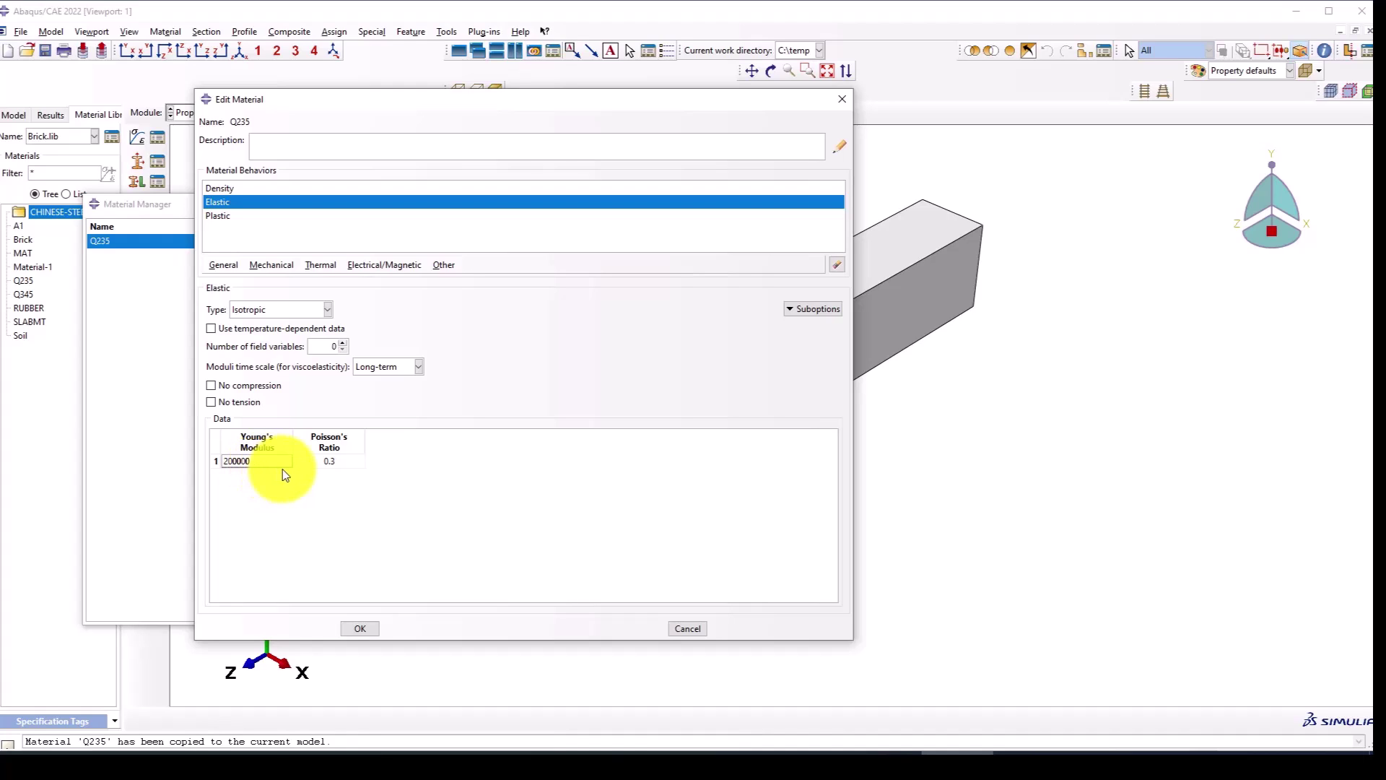
pyautogui.click(232, 461)
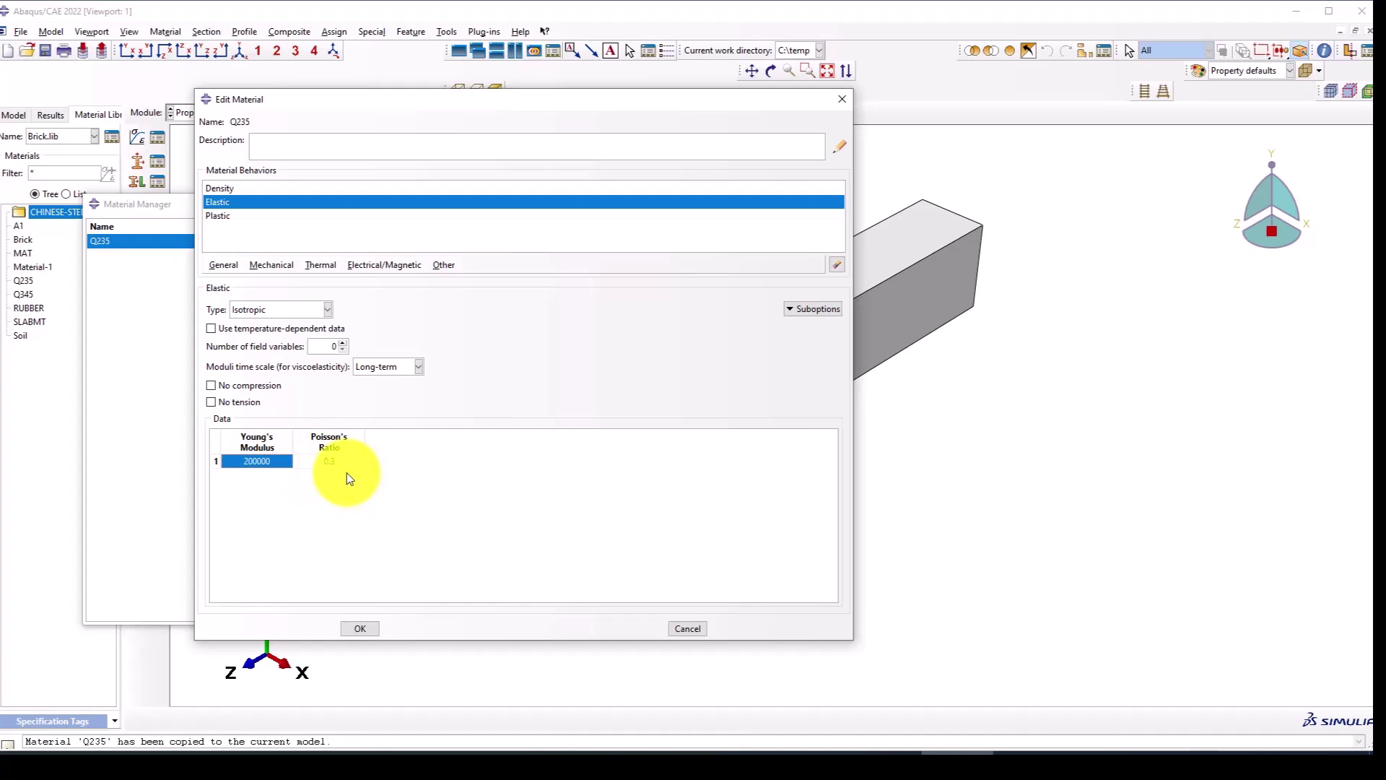
# Review Q235's plastic yield stress and strain table, including its last row, and accept the material edits.
pyautogui.click(215, 217)
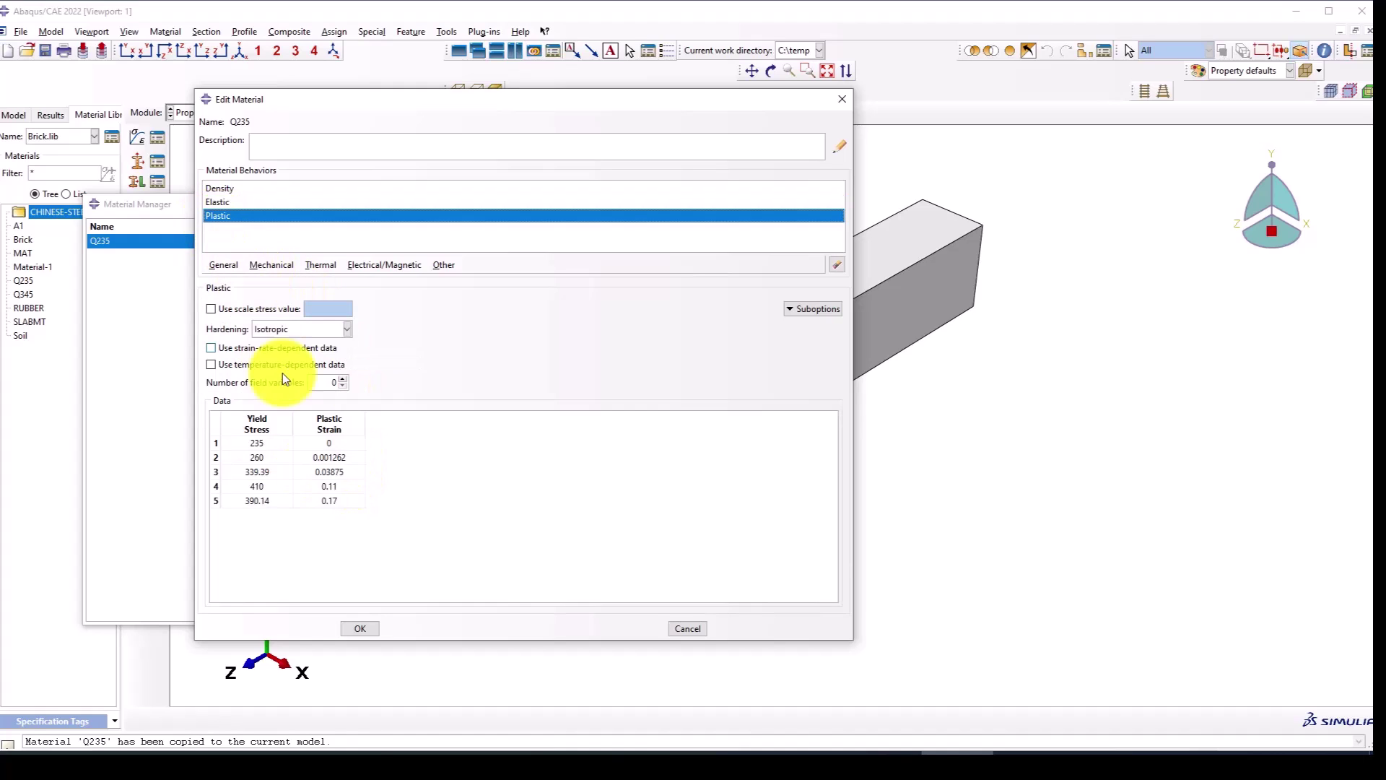
pyautogui.moveTo(256, 505); pyautogui.dragTo(331, 505)
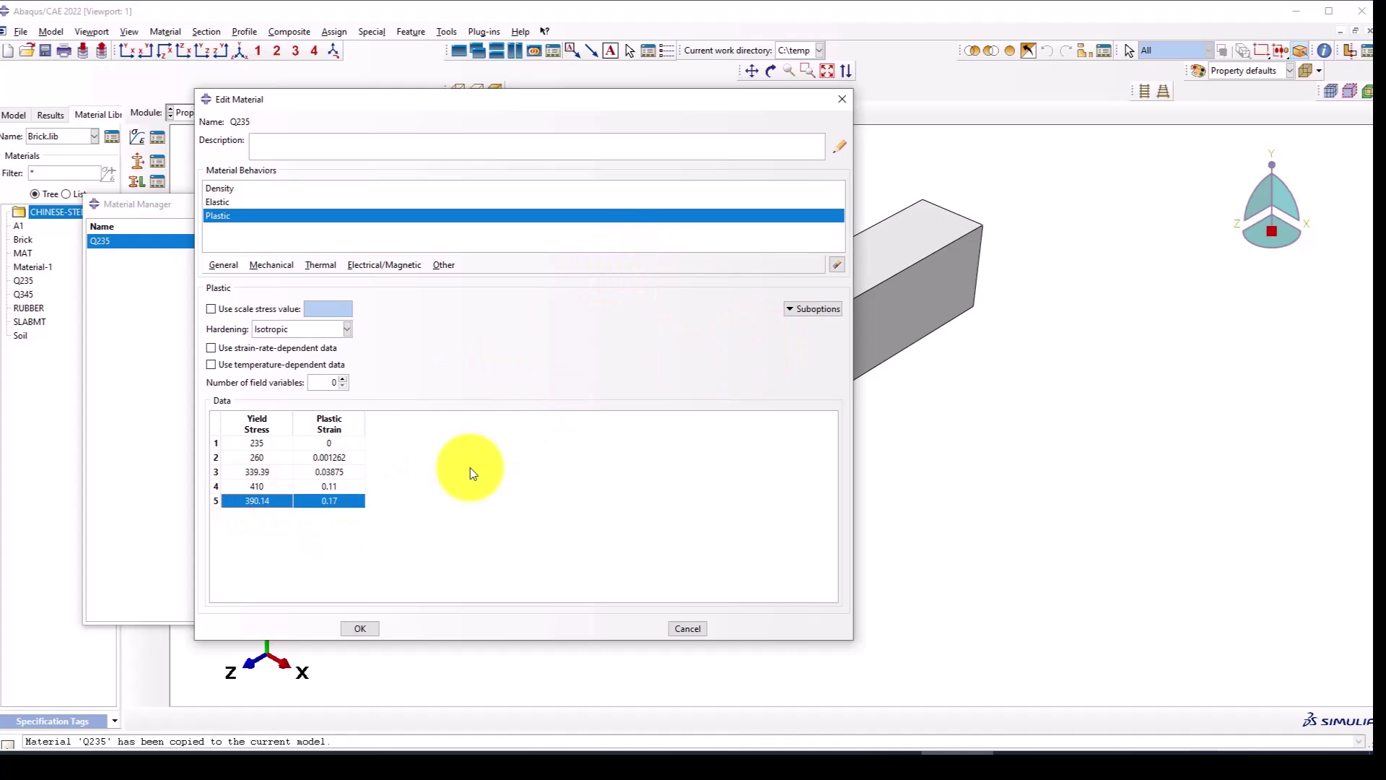
pyautogui.rightClick(279, 498)
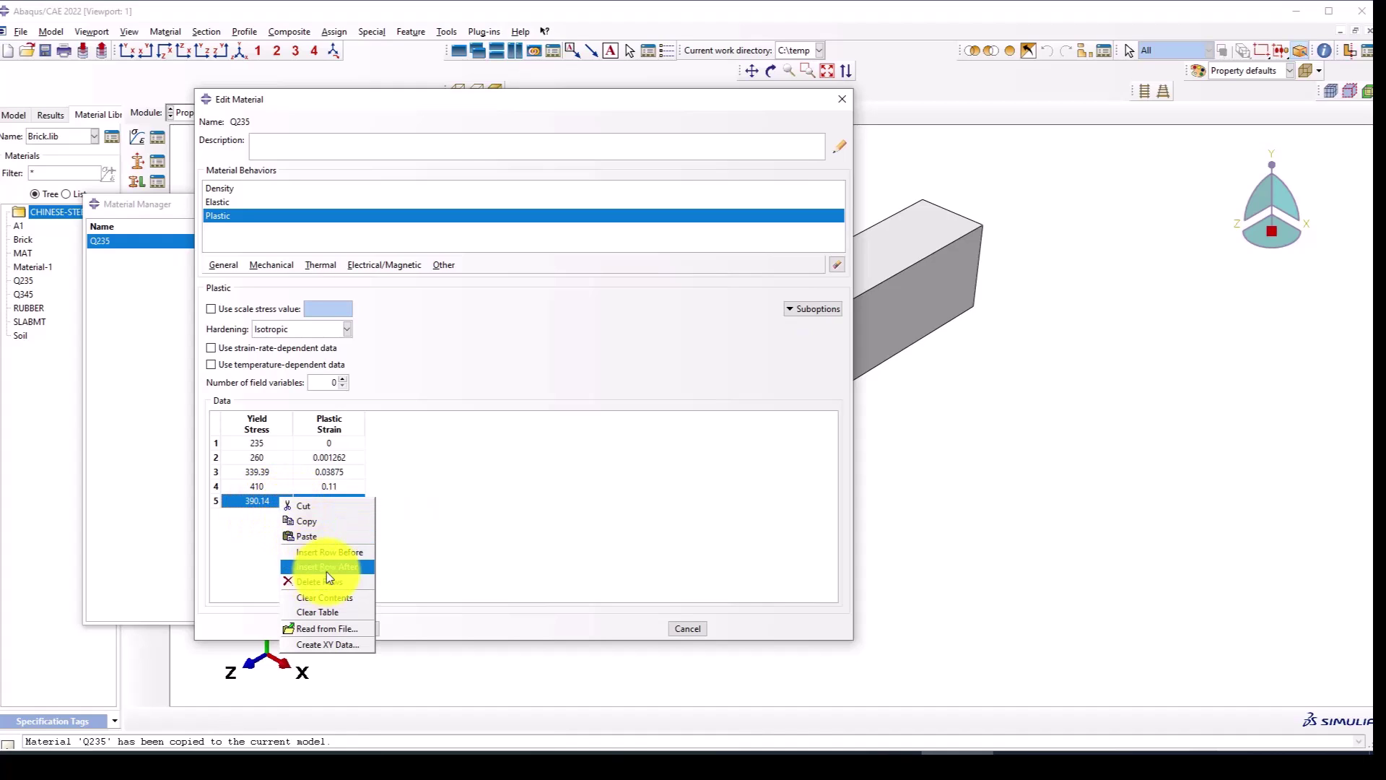
pyautogui.click(531, 507)
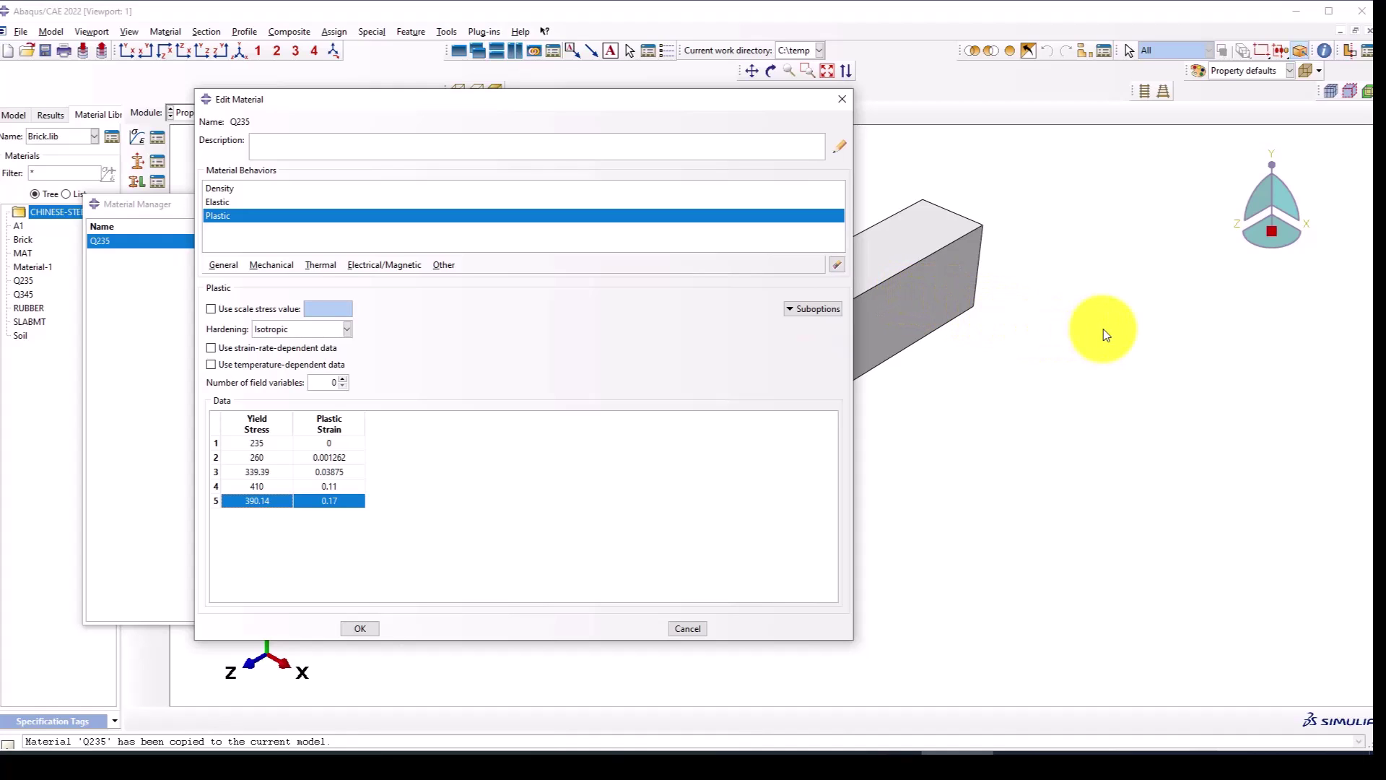
pyautogui.click(1016, 540)
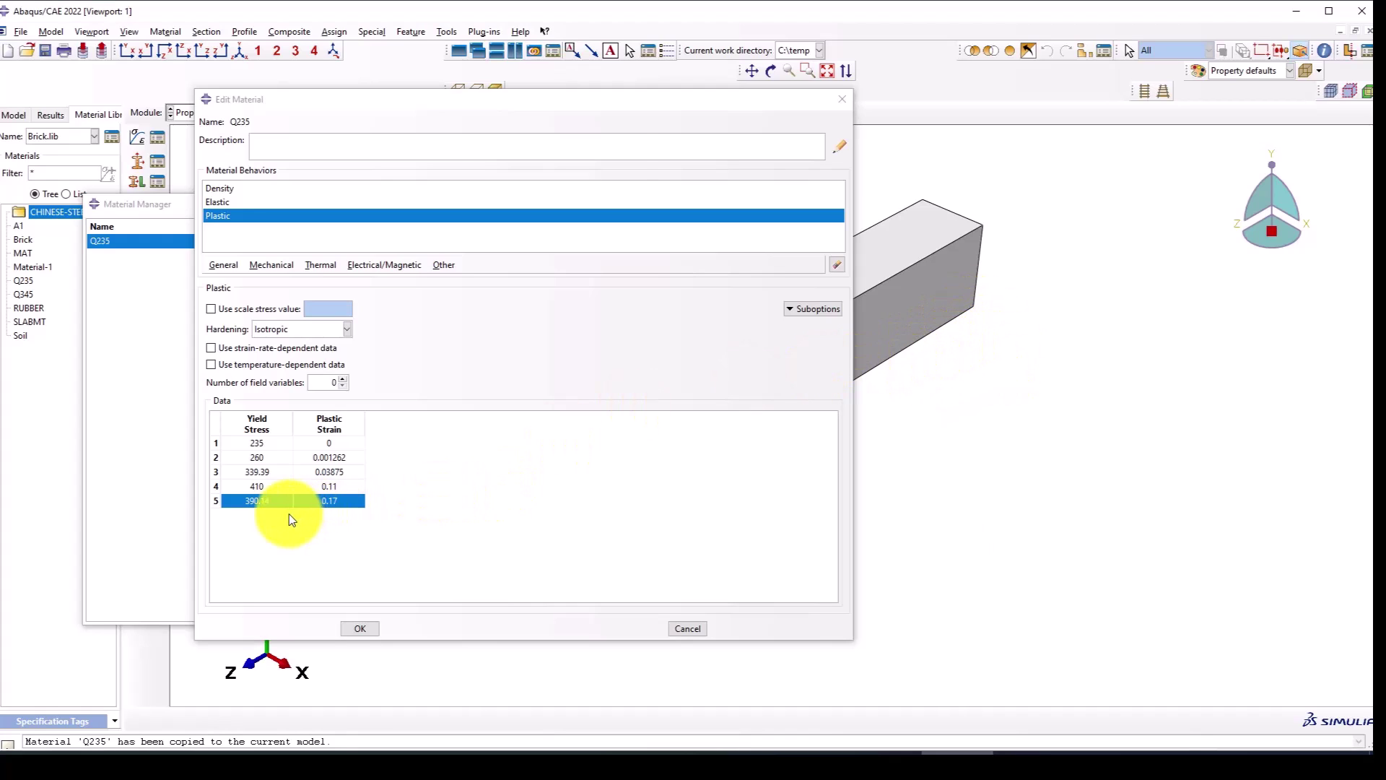
pyautogui.moveTo(244, 444); pyautogui.dragTo(319, 482)
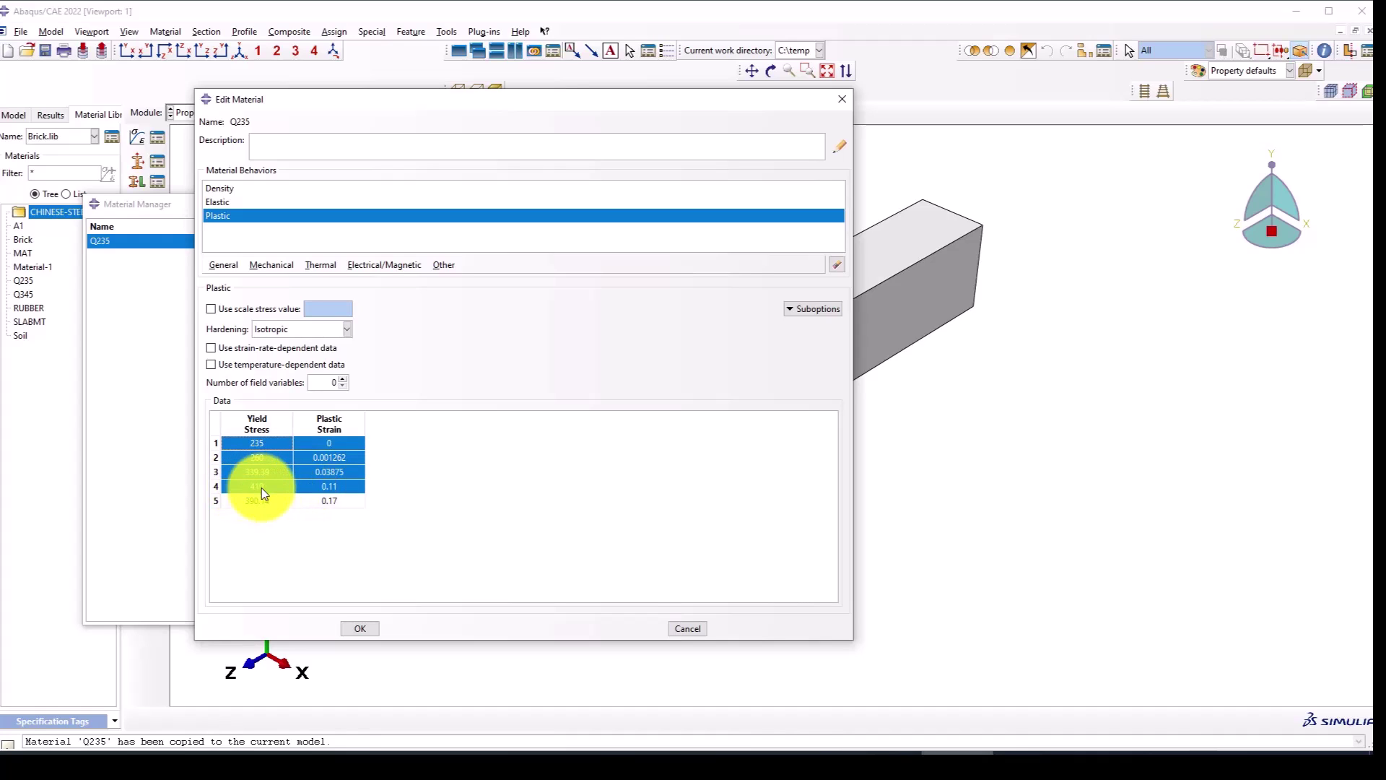
pyautogui.click(254, 503)
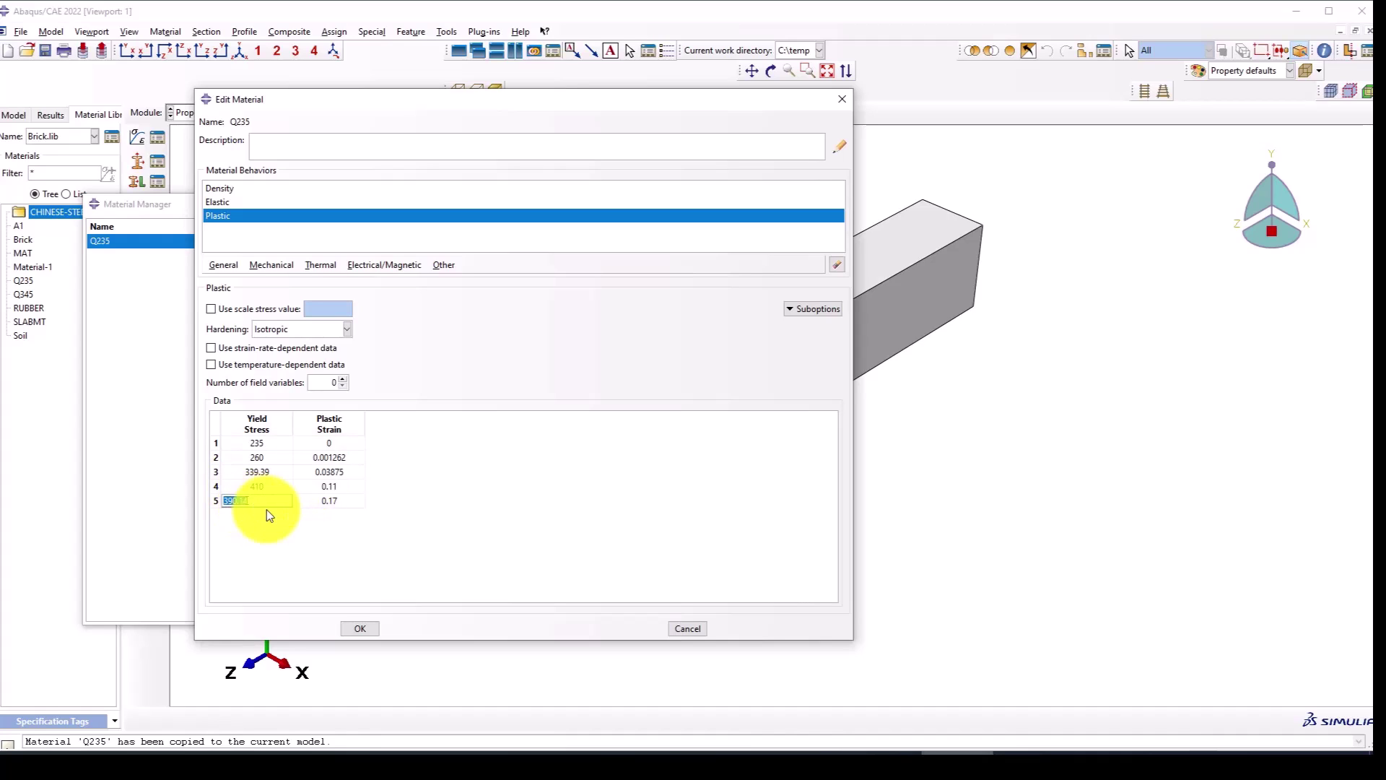
pyautogui.click(324, 502)
pyautogui.moveTo(246, 504); pyautogui.dragTo(322, 504)
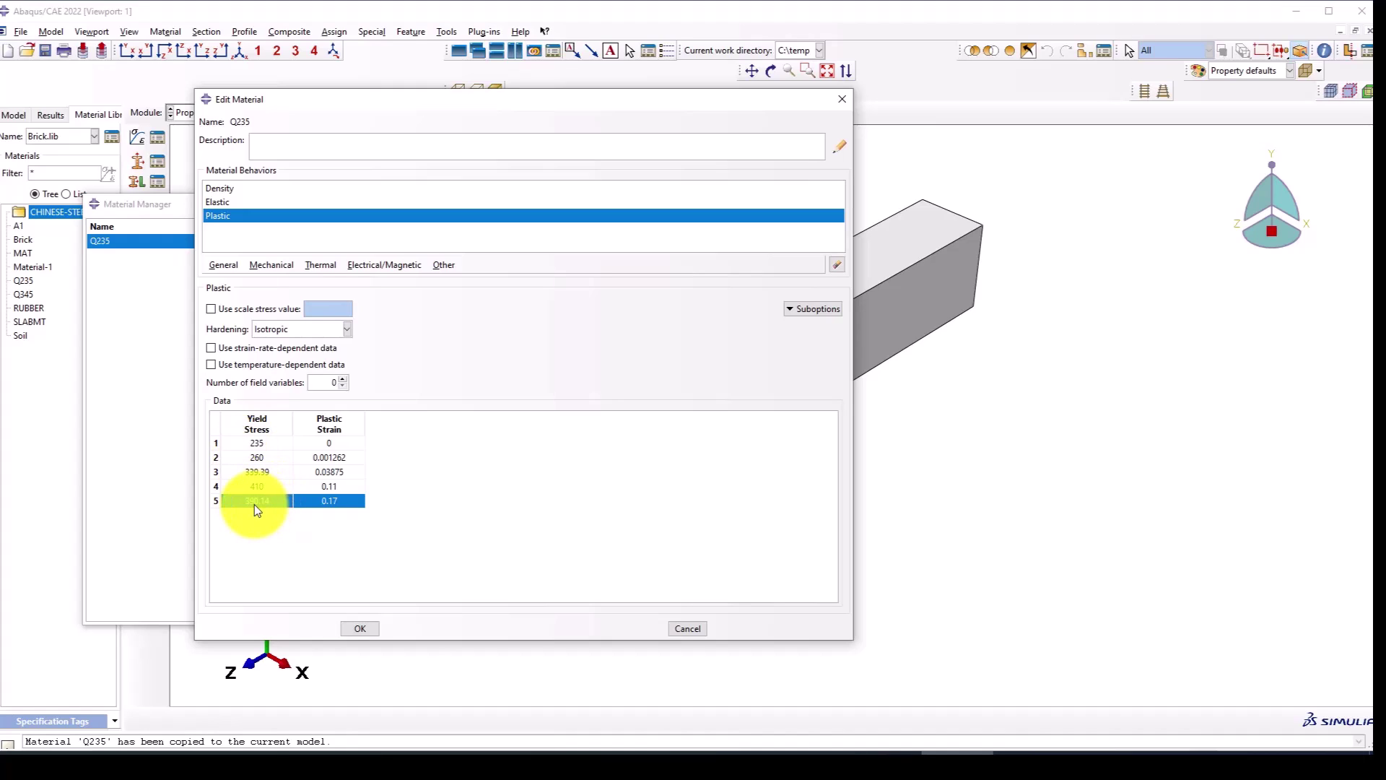
pyautogui.click(361, 629)
pyautogui.click(485, 203)
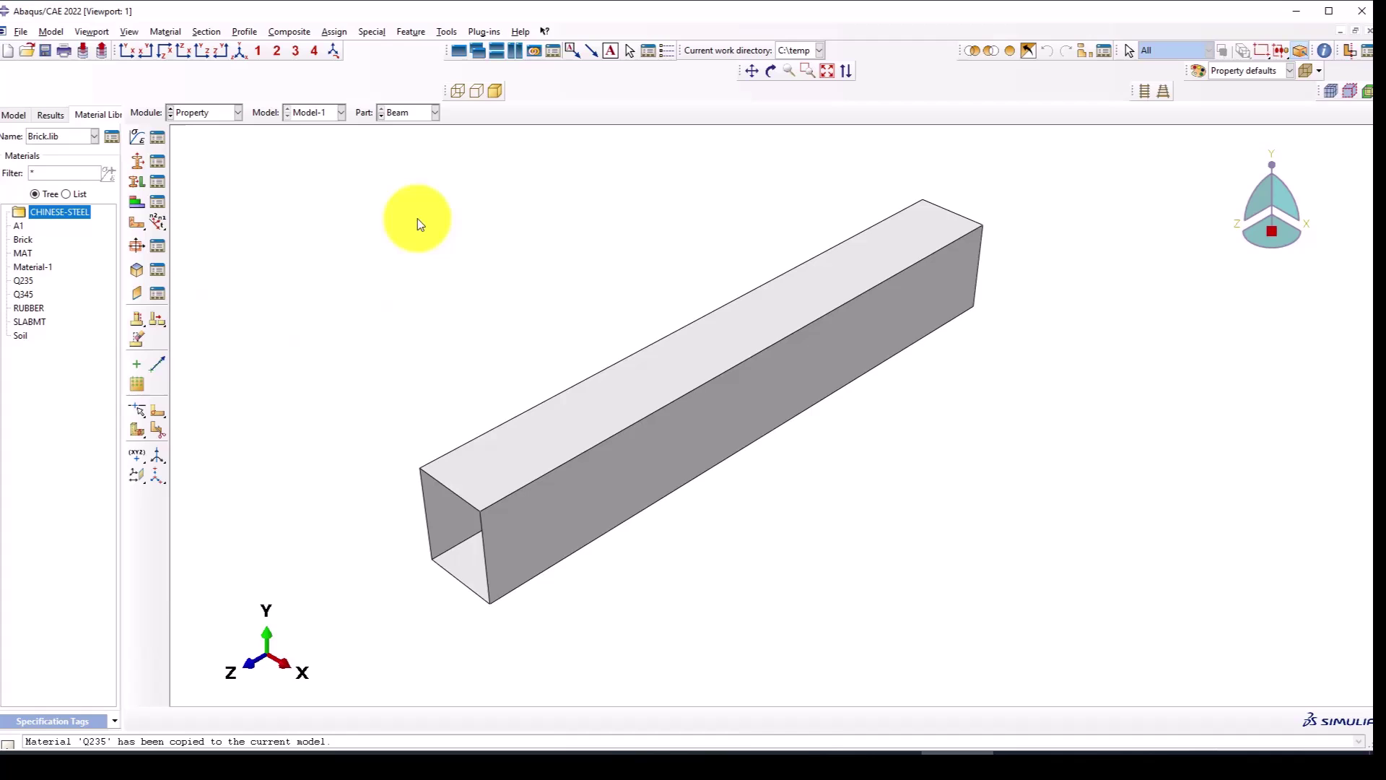
# Create a homogeneous shell section named Column with thickness 20 and material Q235.
pyautogui.click(141, 167)
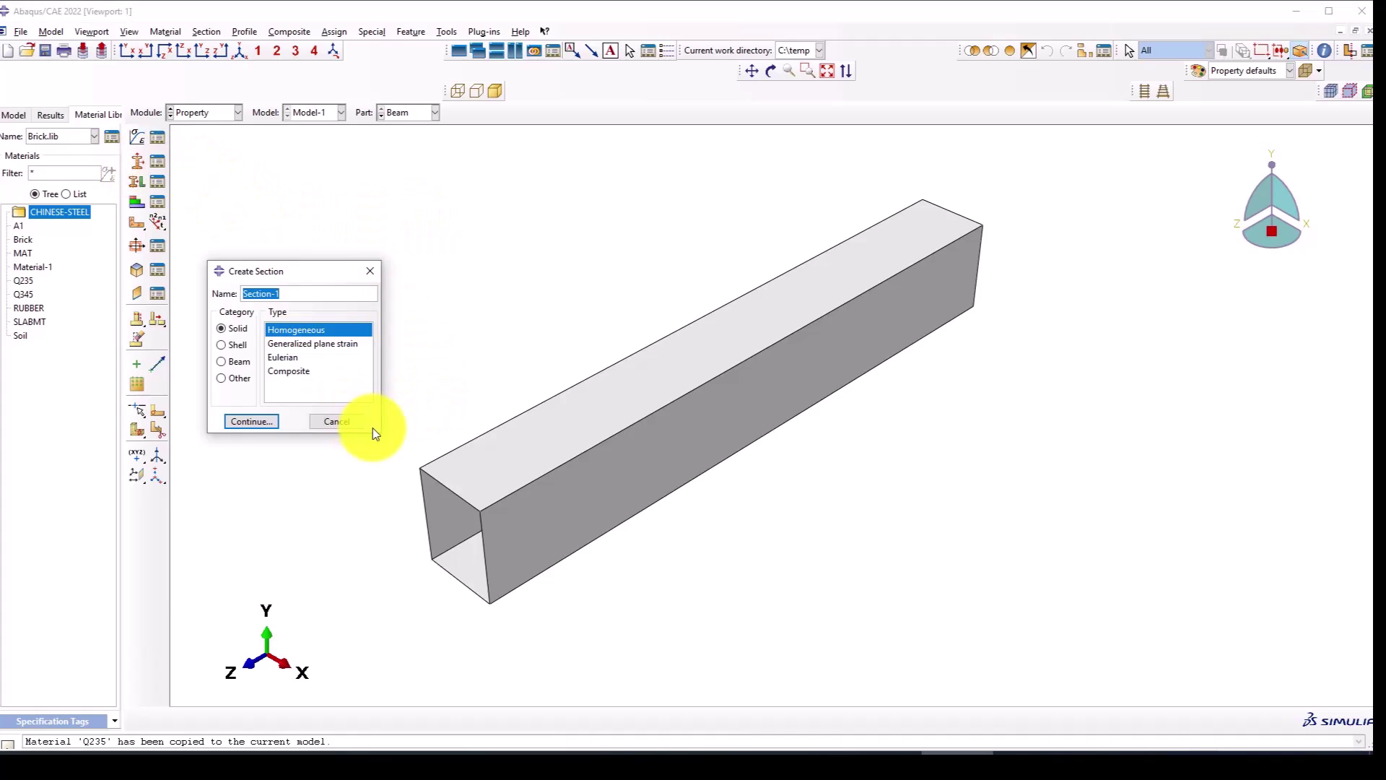
pyautogui.write('Column')
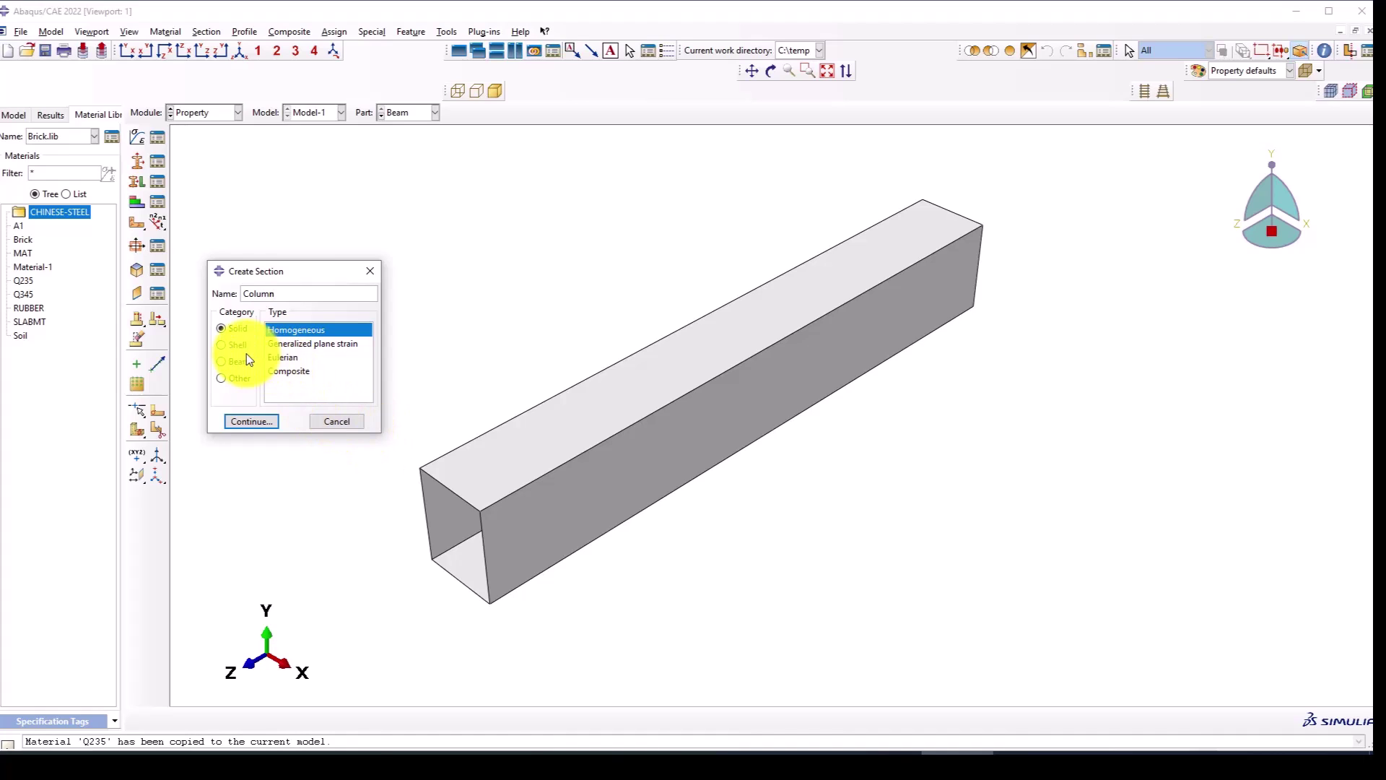
pyautogui.click(225, 345)
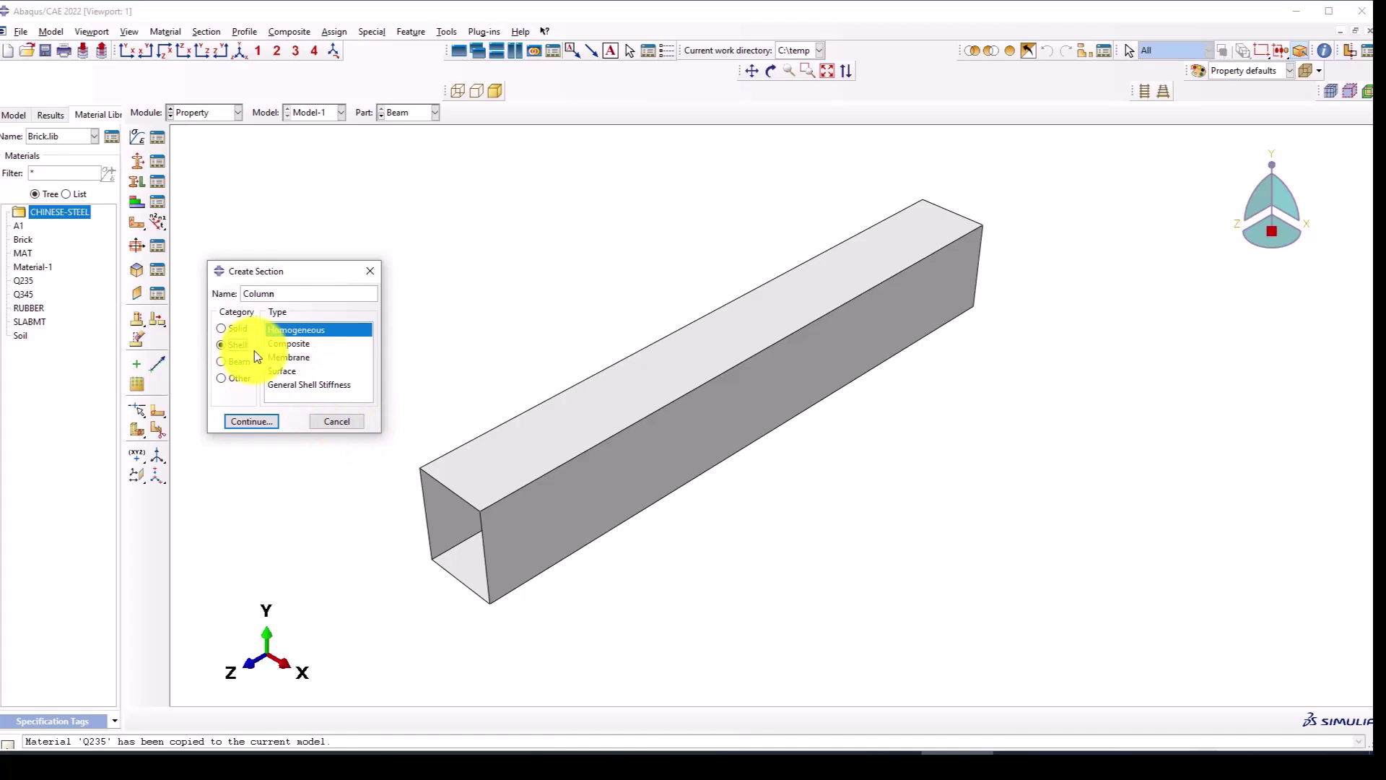
pyautogui.click(253, 420)
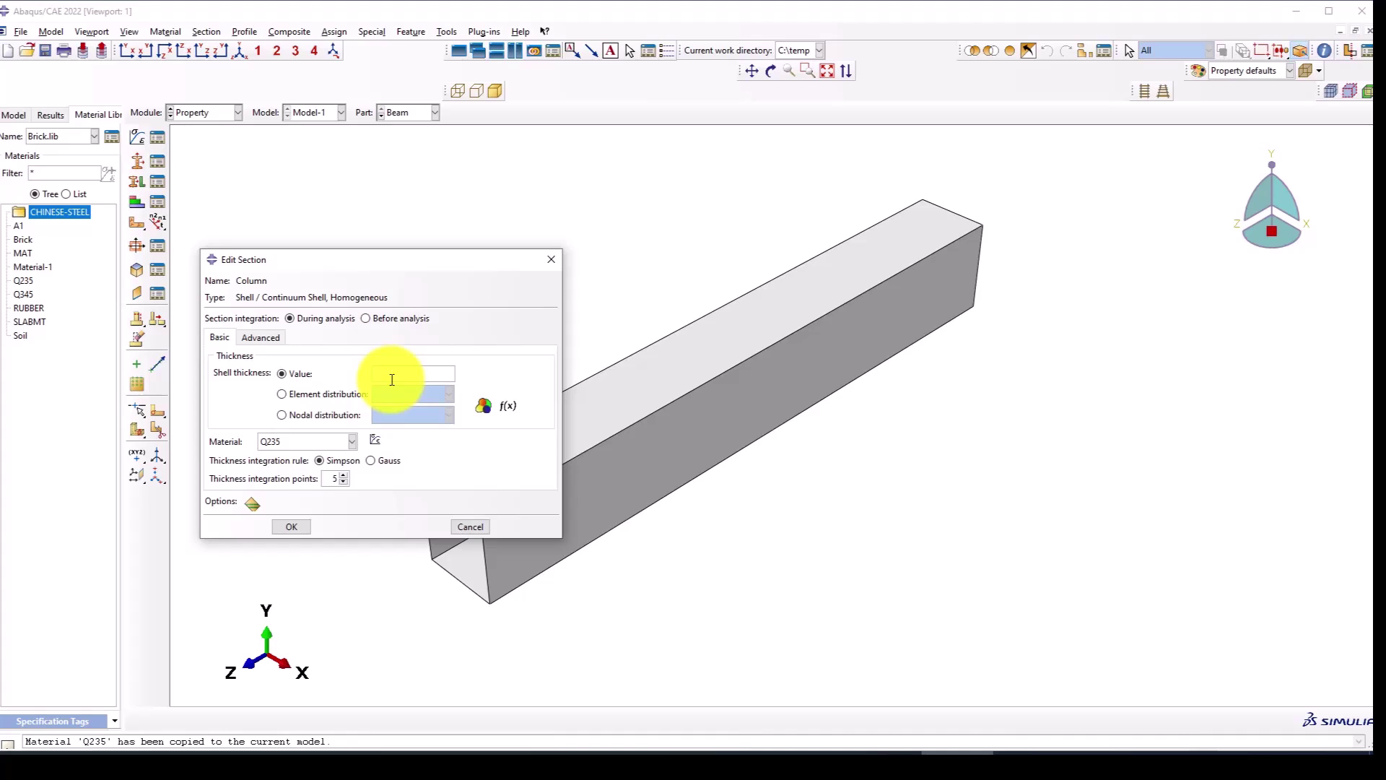
pyautogui.write('20')
pyautogui.click(292, 521)
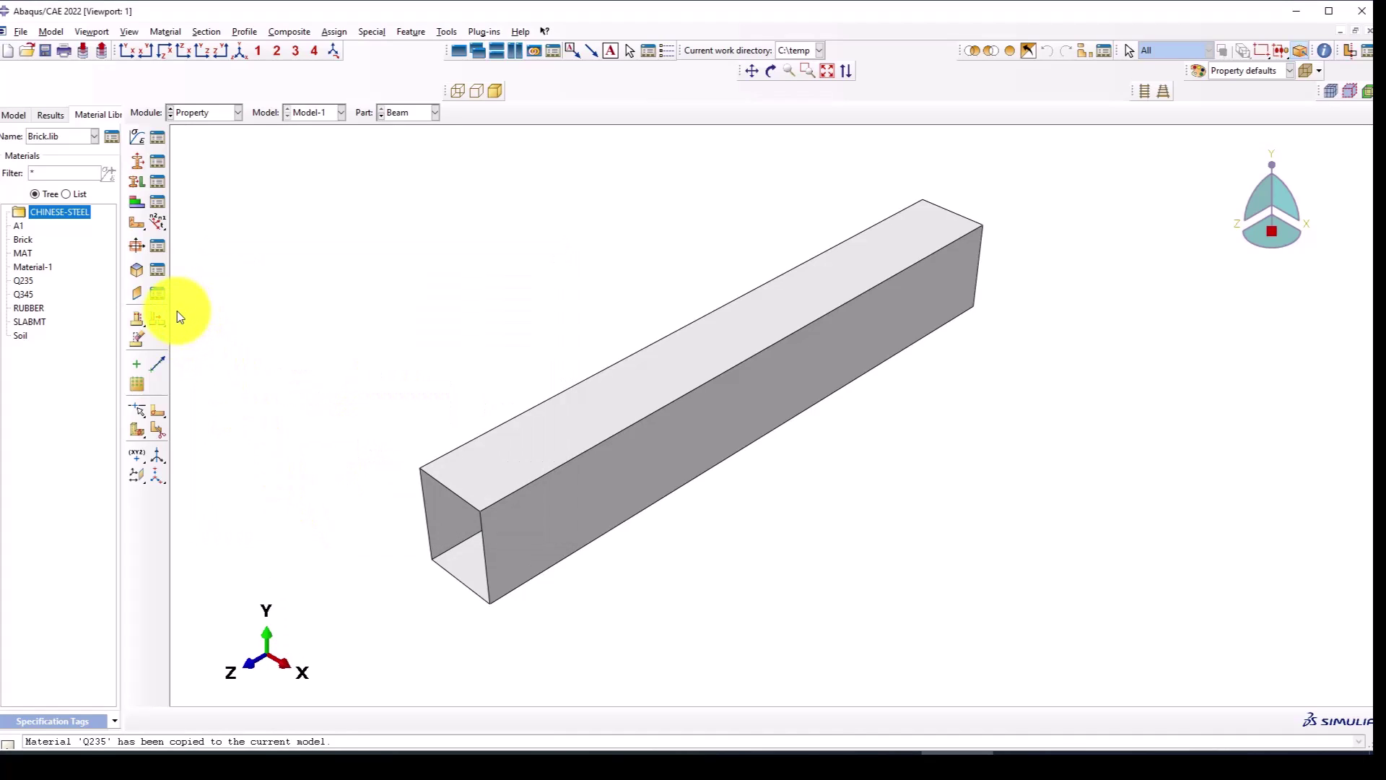
# Check the column size in the Word specification, and set the Column section's shell thickness to 15.
pyautogui.click(440, 753)
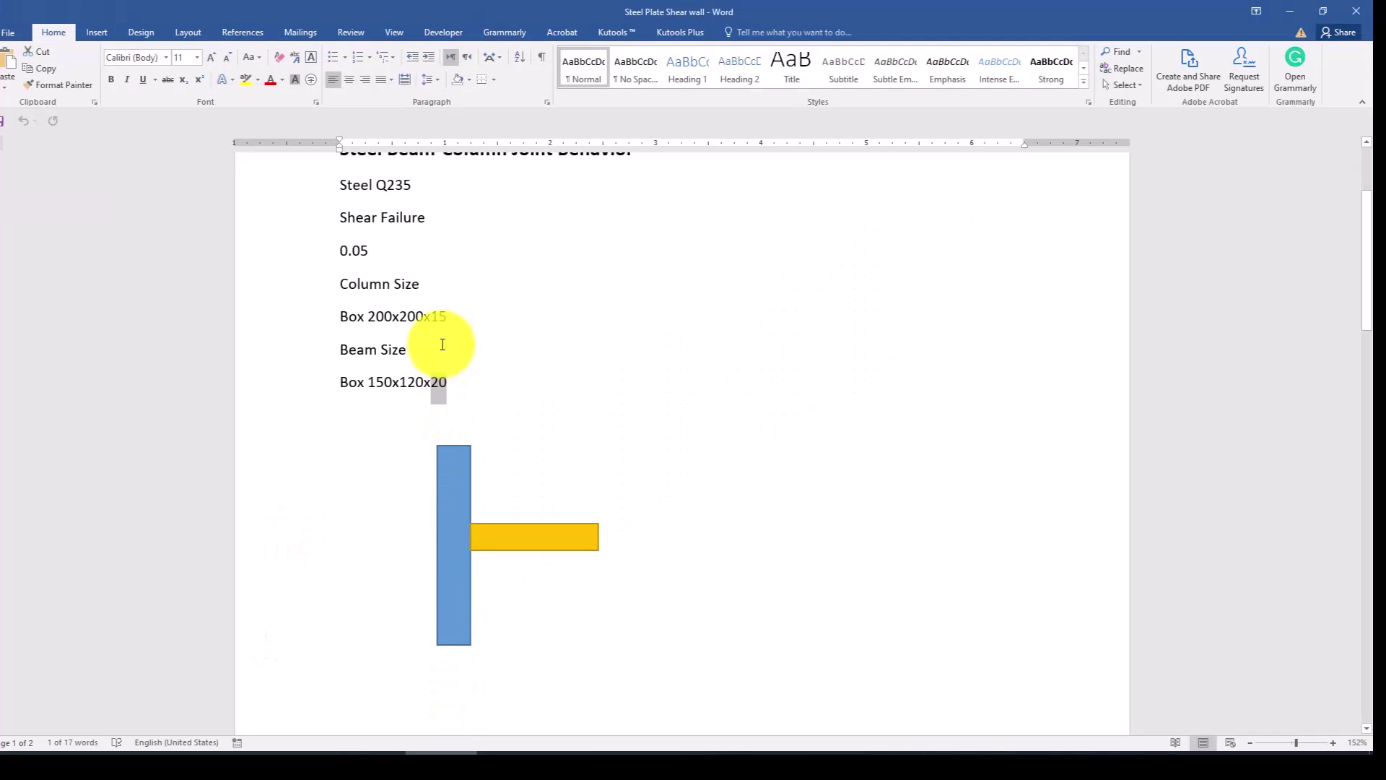
pyautogui.click(954, 753)
pyautogui.click(158, 166)
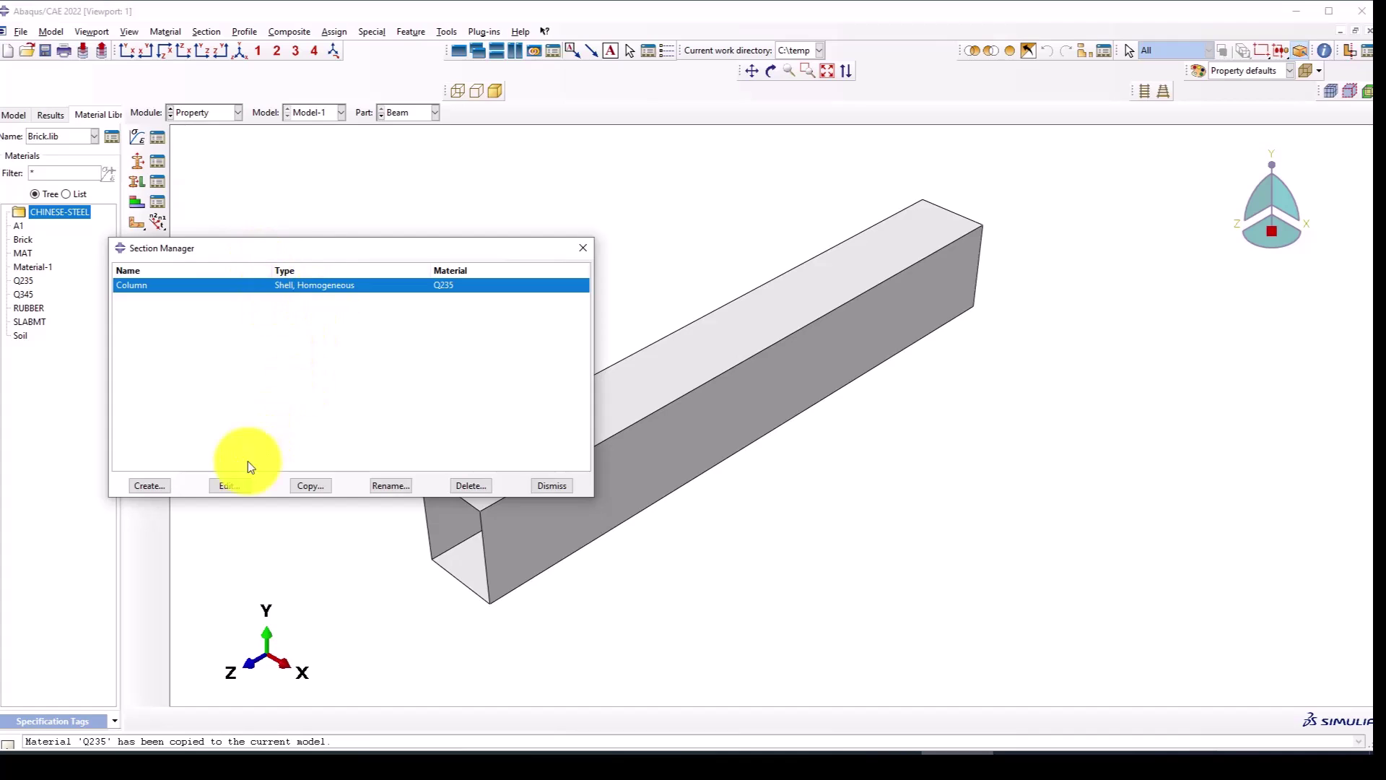
pyautogui.click(232, 485)
pyautogui.doubleClick(402, 373)
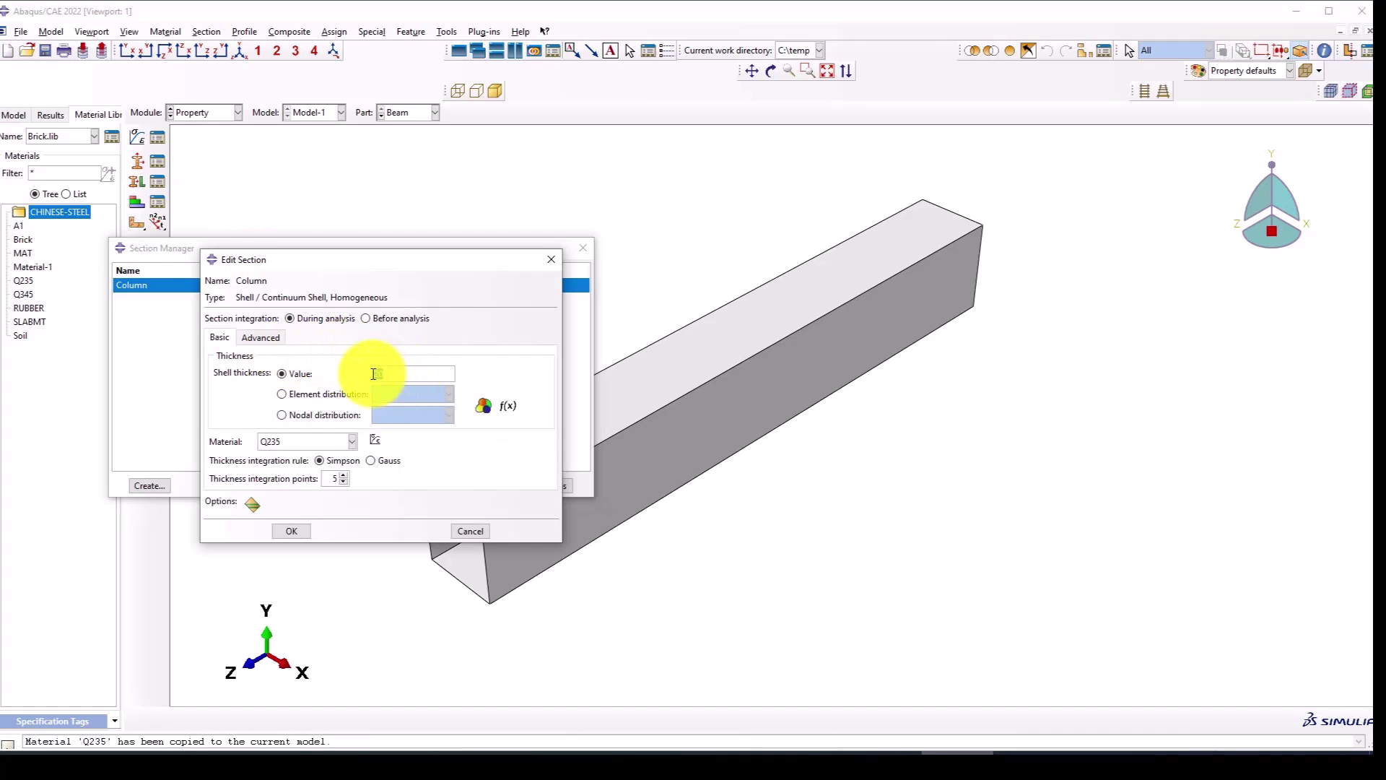
pyautogui.write('15')
pyautogui.click(290, 531)
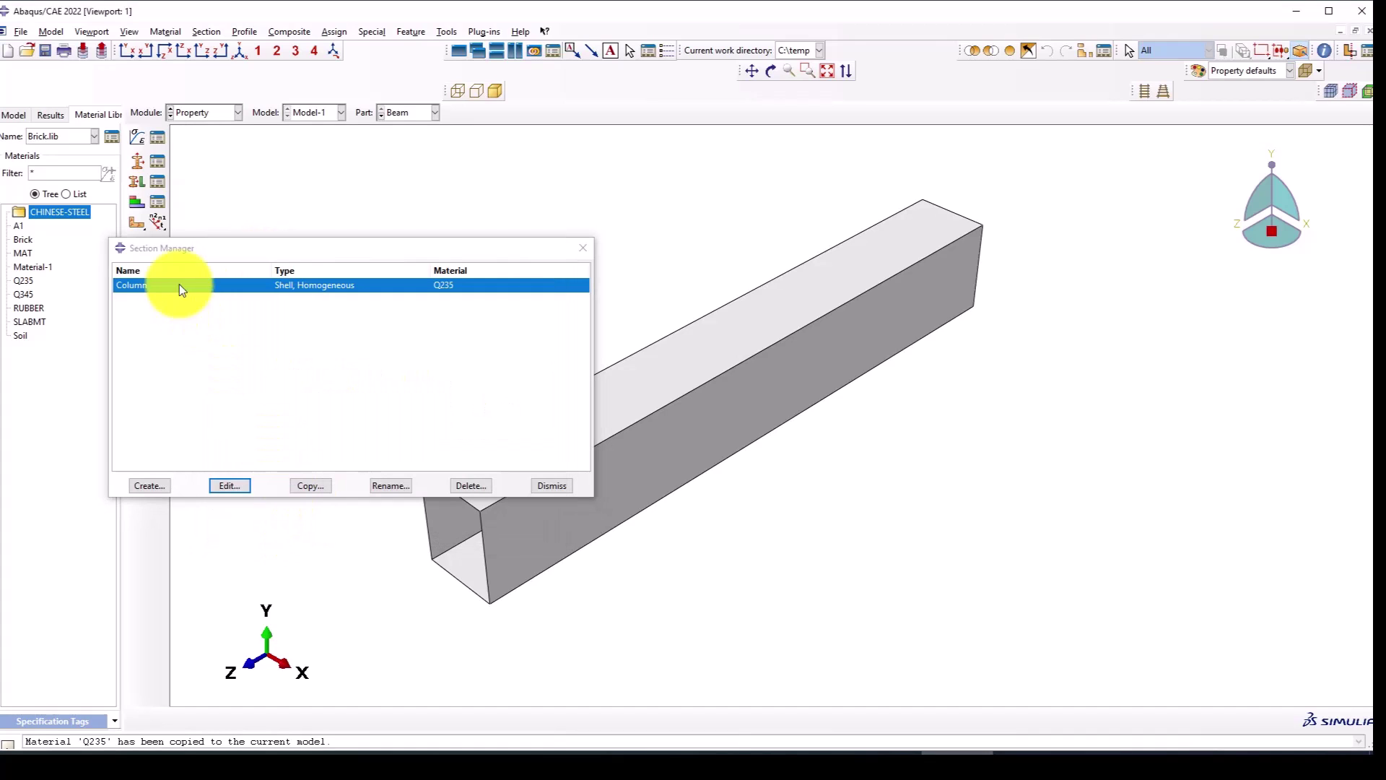
# Create a homogeneous shell section named Beam with thickness 20 and material Q235, and close the section manager.
pyautogui.click(163, 483)
pyautogui.write('Beam')
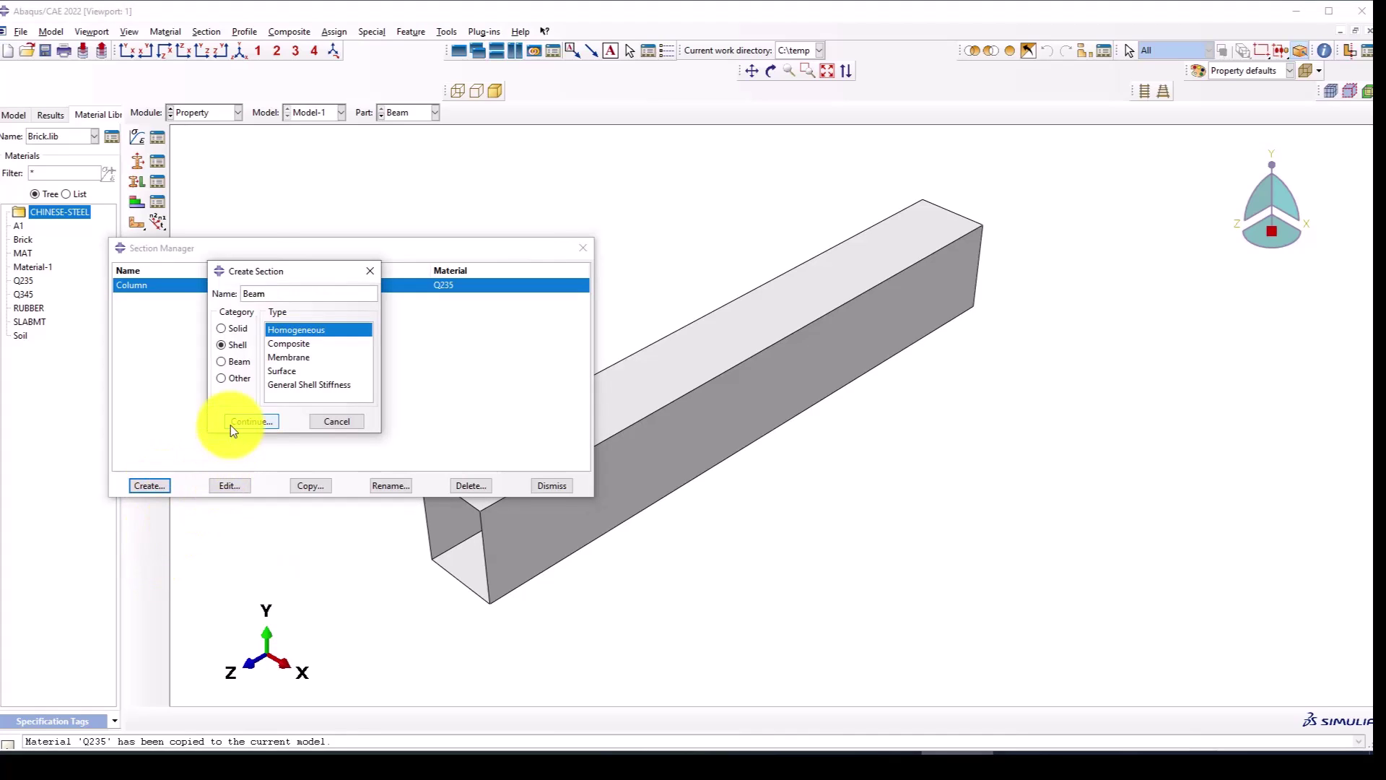
pyautogui.click(251, 421)
pyautogui.write('20')
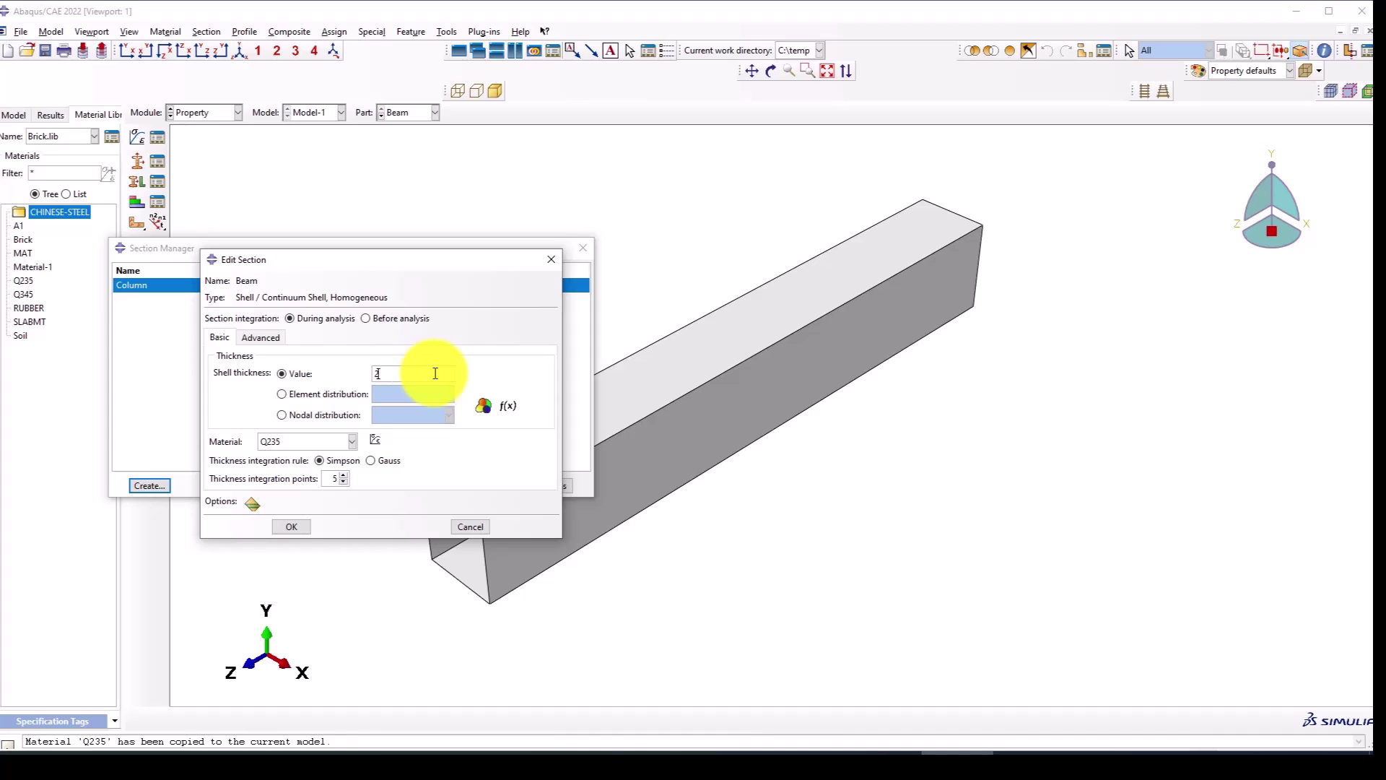
pyautogui.click(296, 526)
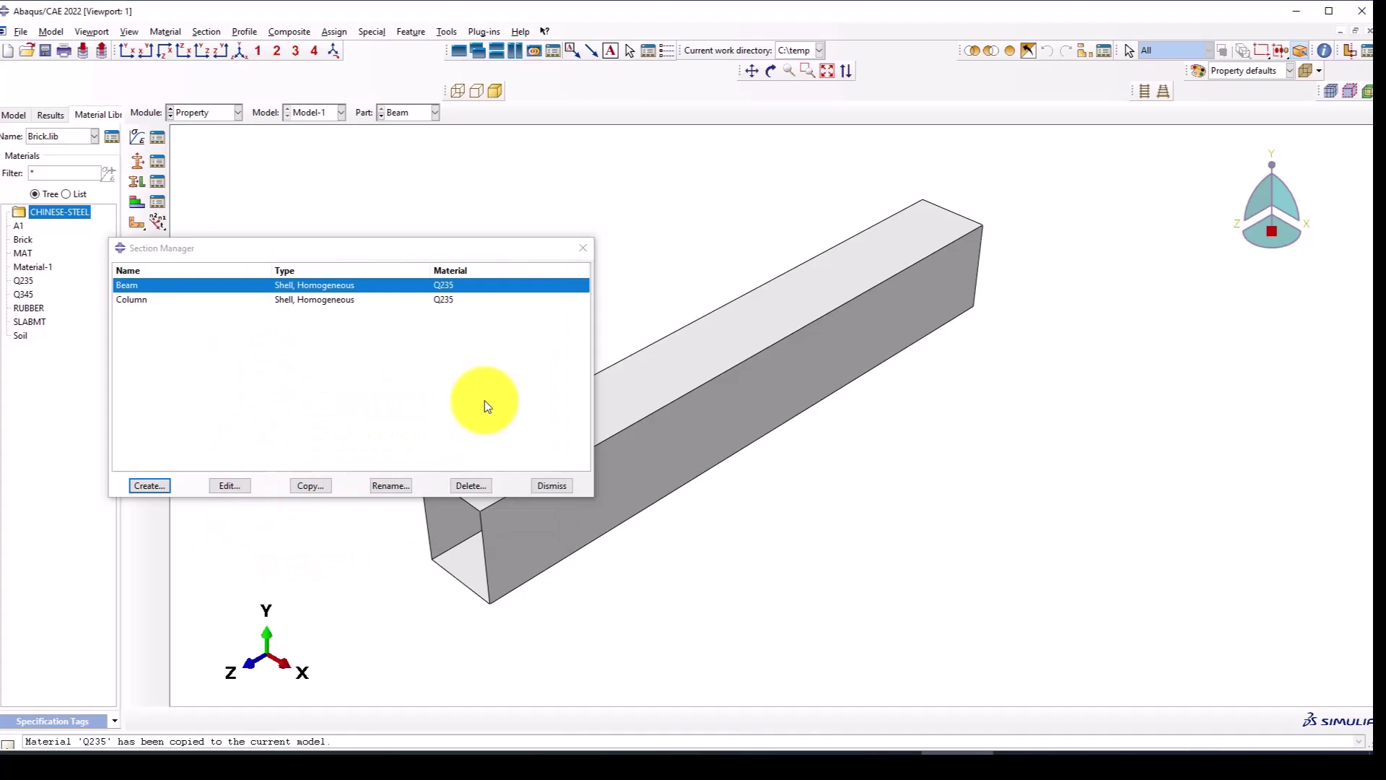
pyautogui.click(339, 300)
pyautogui.click(583, 248)
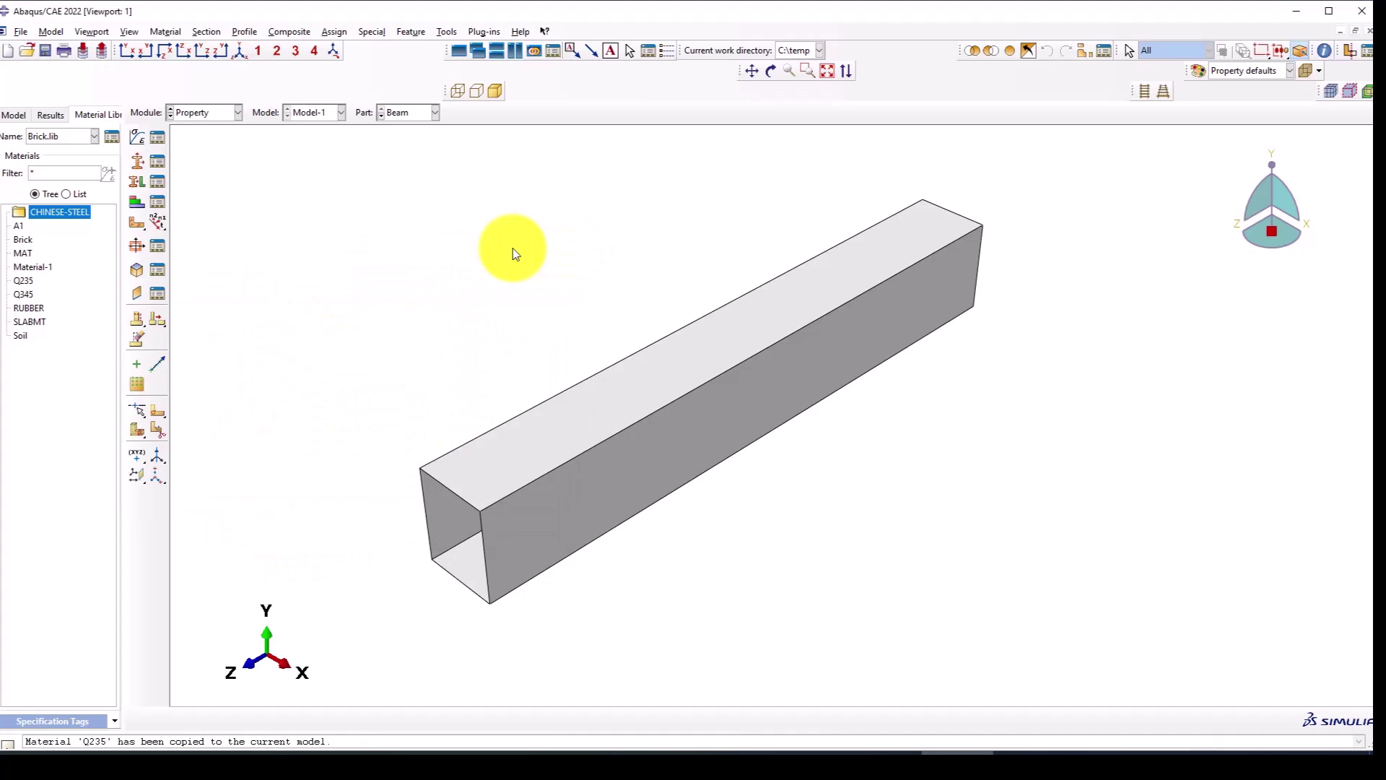
# Assign the Beam section to all faces of the Beam part, taking the thickness from the section.
pyautogui.click(136, 182)
pyautogui.moveTo(770, 592); pyautogui.dragTo(459, 339)
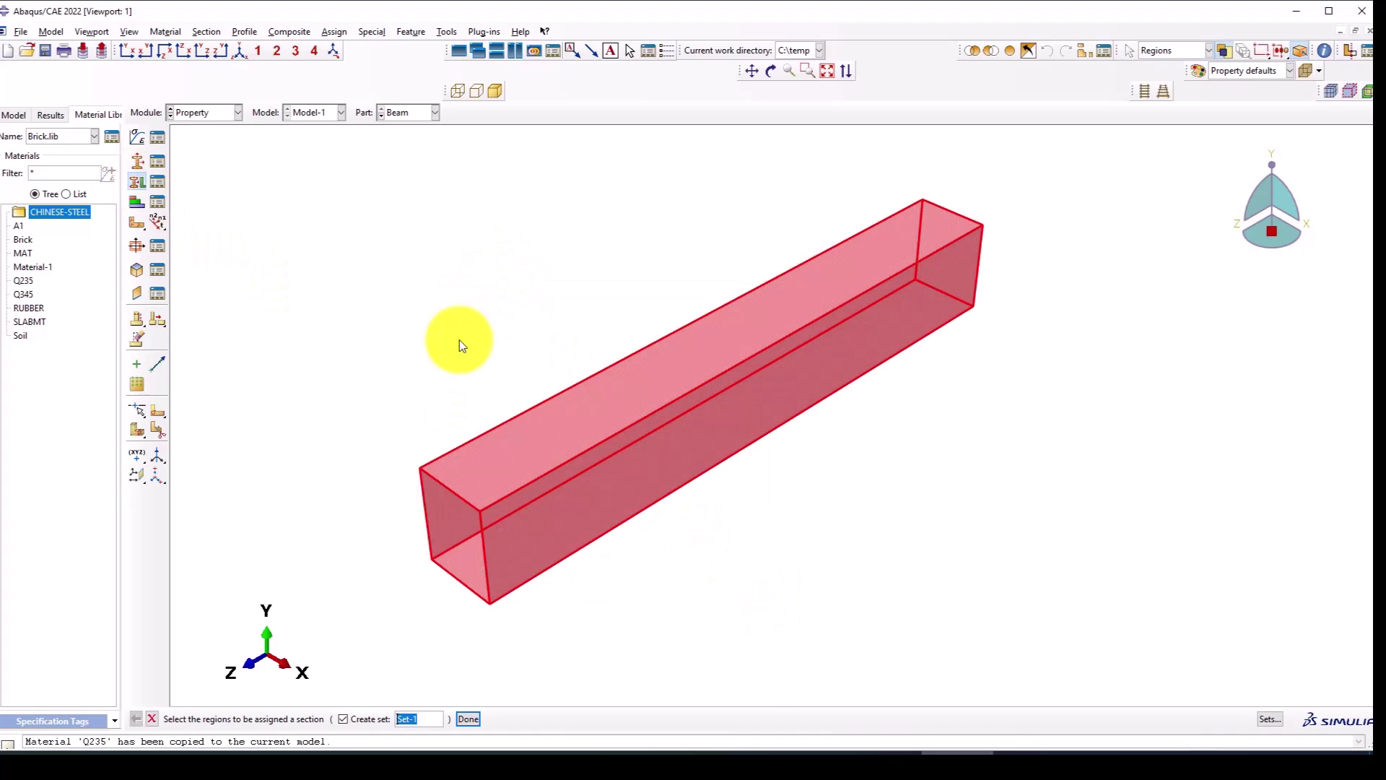
pyautogui.middleClick(400, 488)
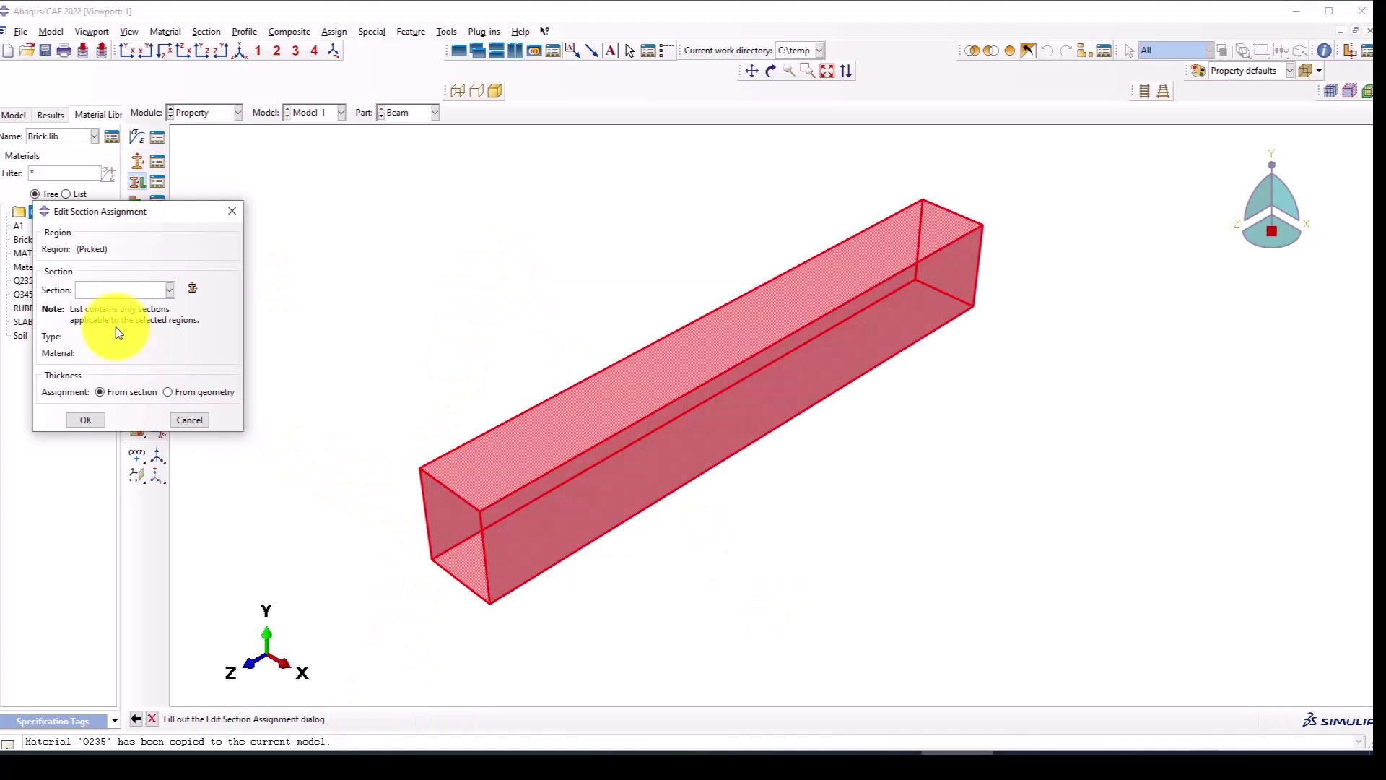
pyautogui.click(115, 292)
pyautogui.click(113, 309)
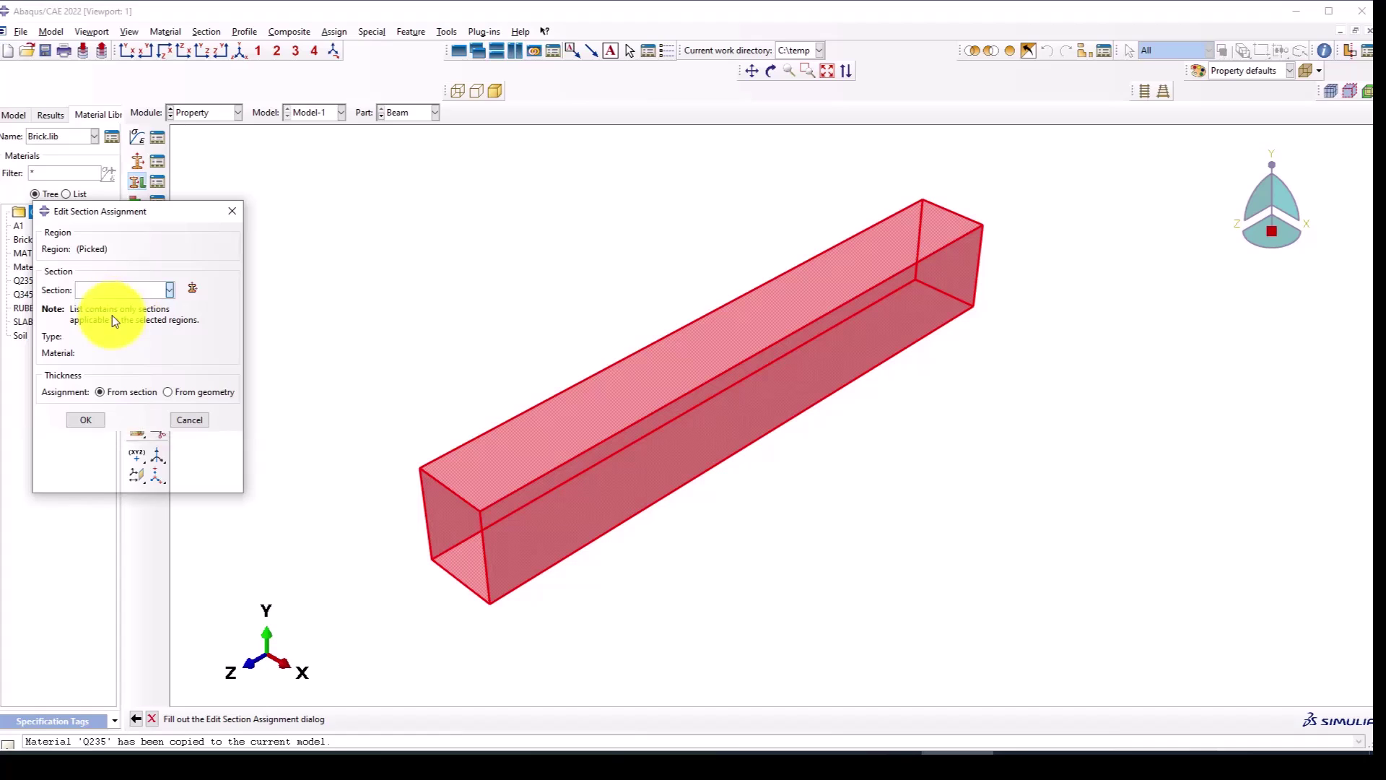
pyautogui.click(85, 482)
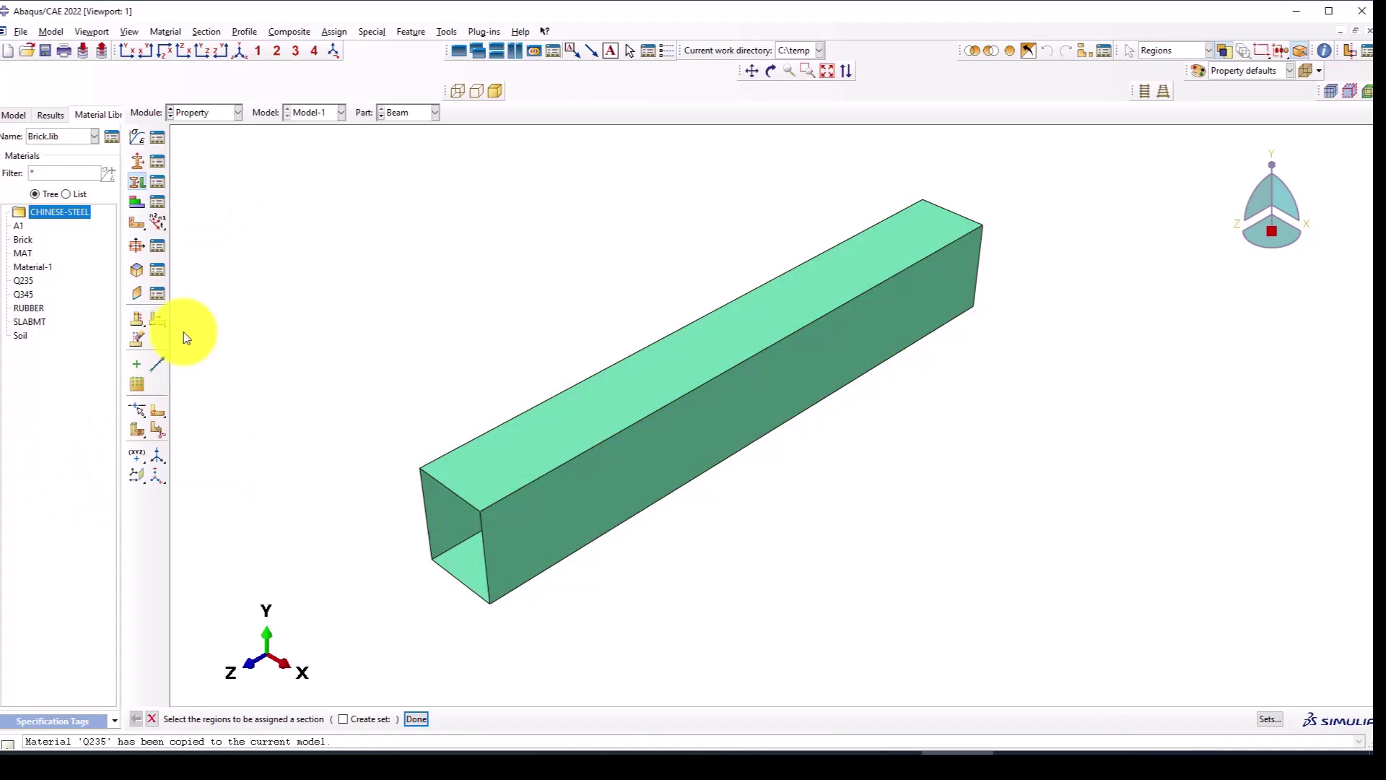
# Display the Column part and assign the Column section to all its faces.
pyautogui.click(404, 112)
pyautogui.click(401, 136)
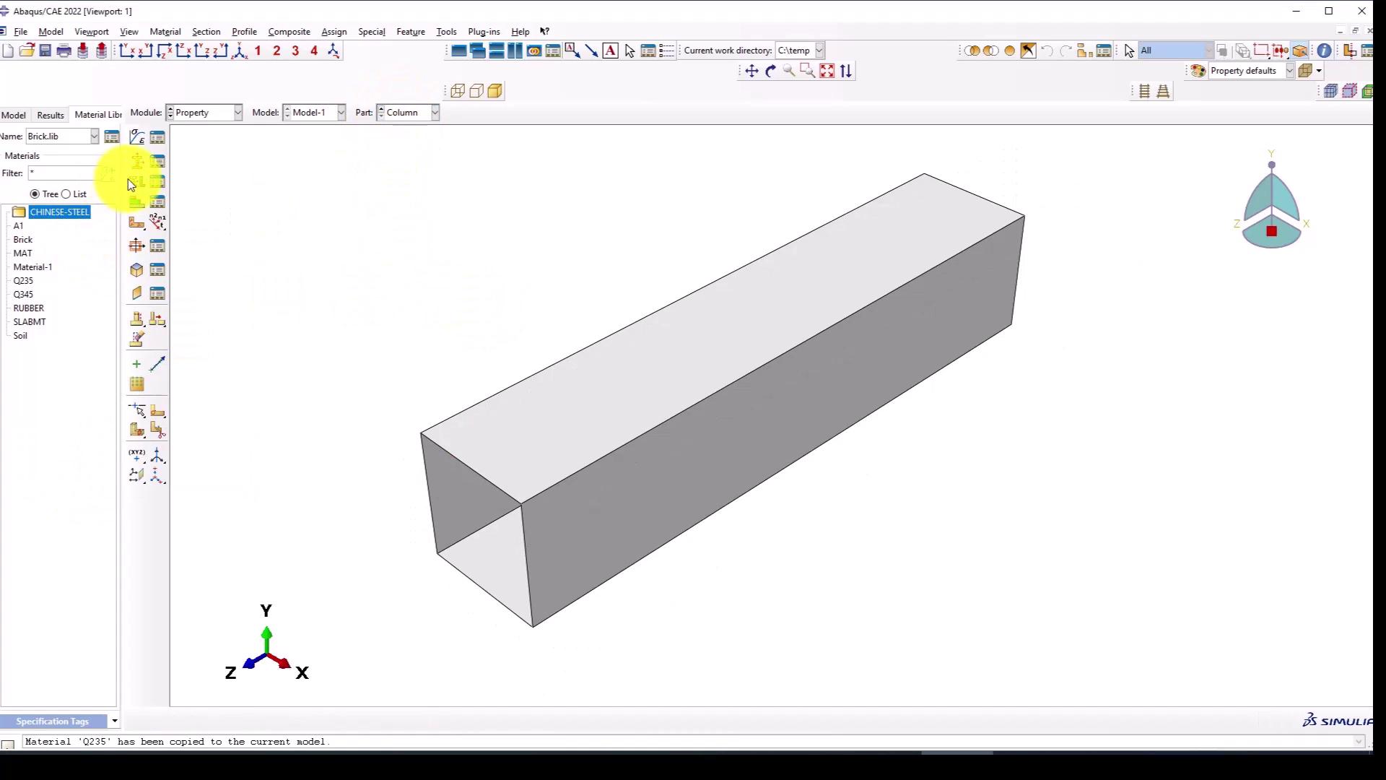
pyautogui.click(128, 179)
pyautogui.moveTo(744, 578); pyautogui.dragTo(540, 252)
pyautogui.middleClick(484, 237)
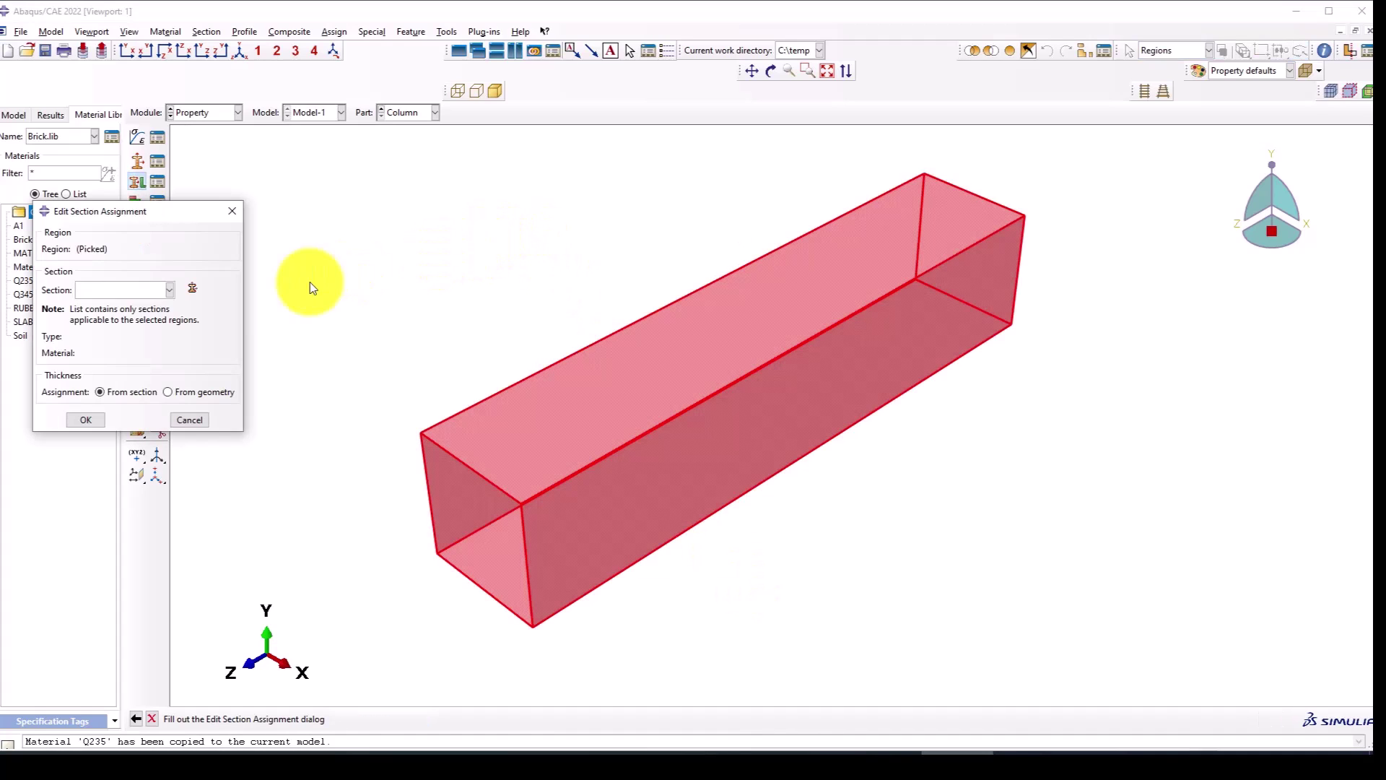
pyautogui.click(111, 289)
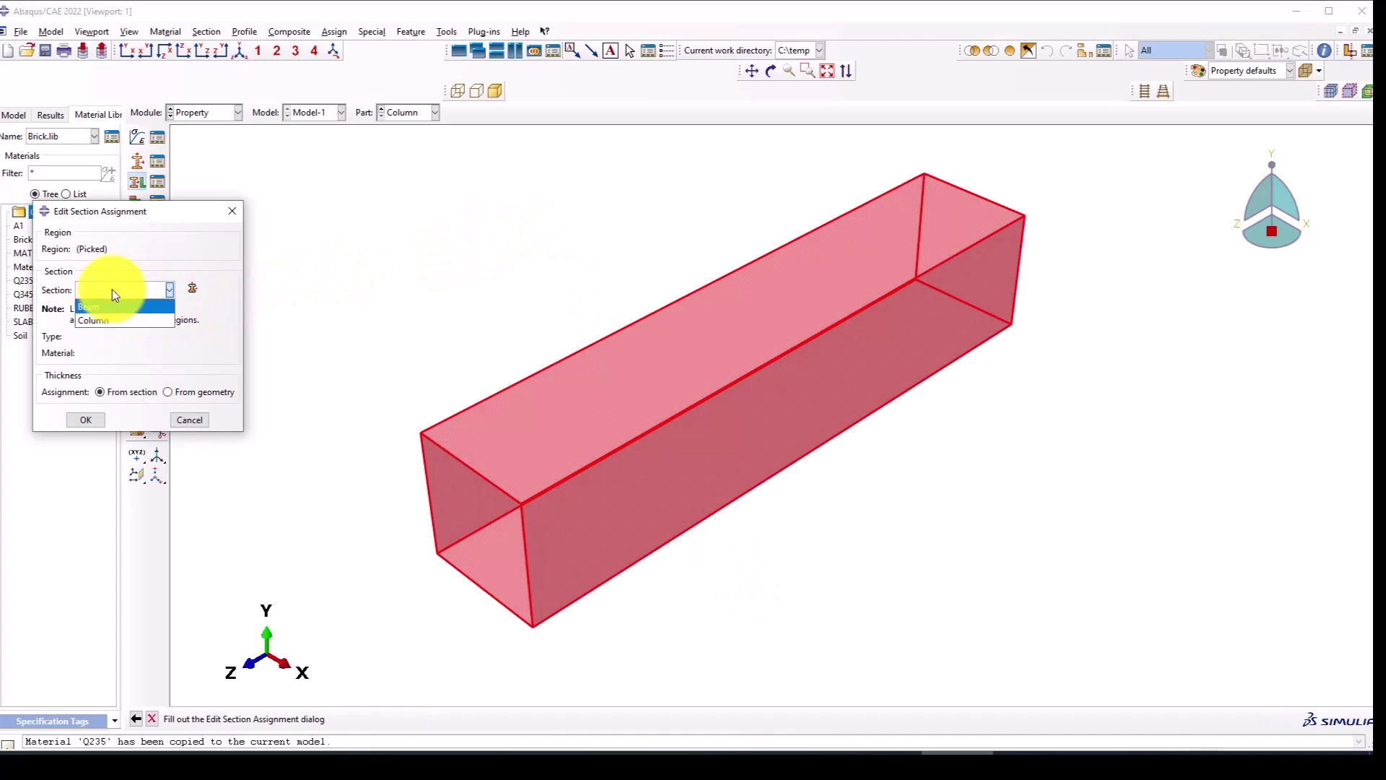
pyautogui.click(101, 318)
pyautogui.click(93, 480)
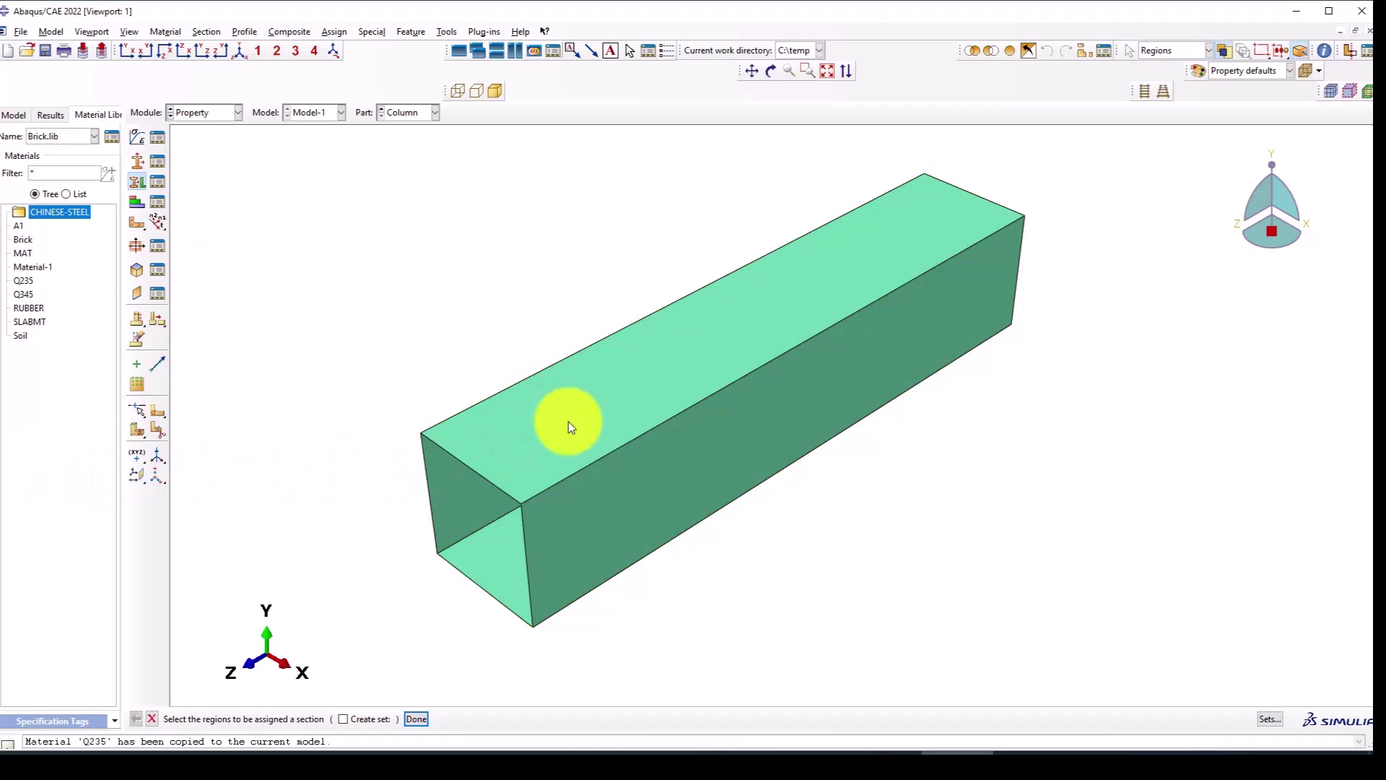
pyautogui.click(230, 112)
pyautogui.click(206, 156)
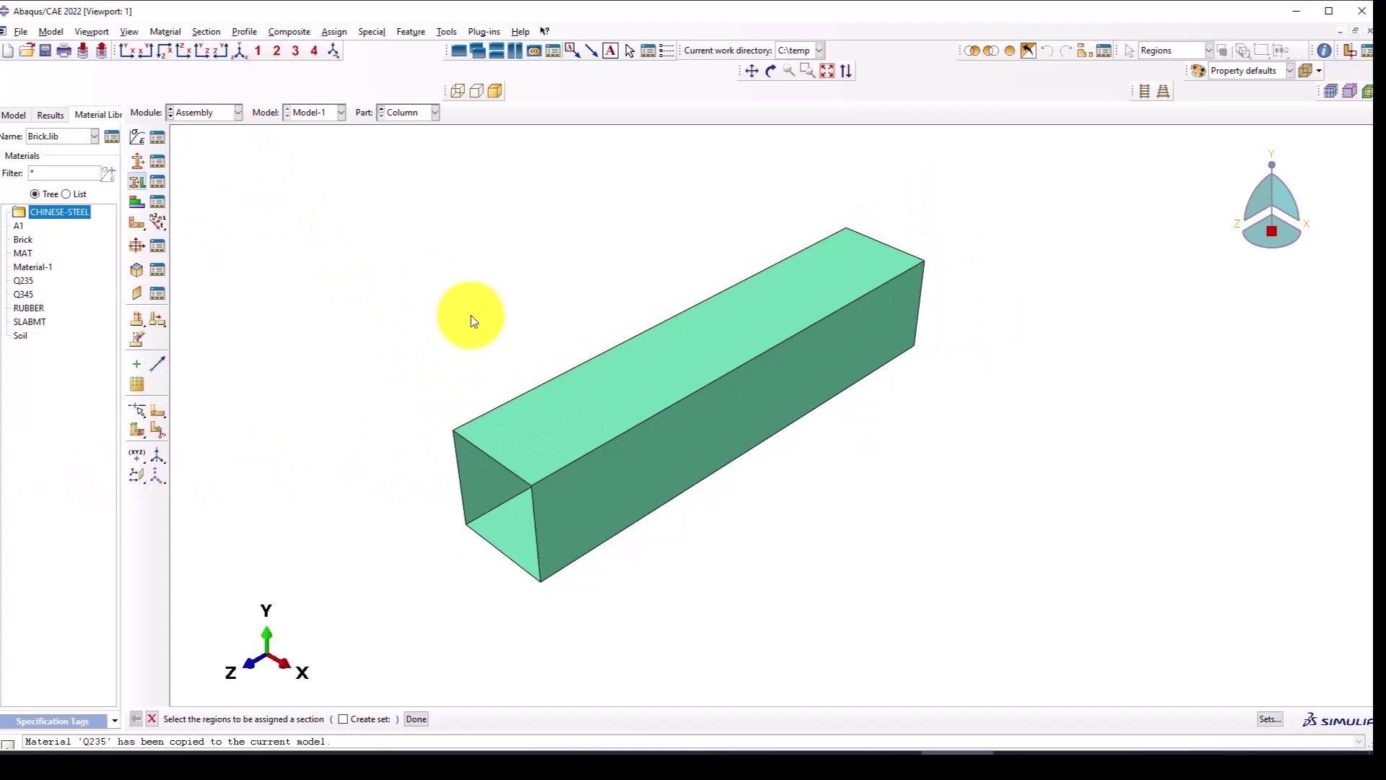
pyautogui.click(219, 112)
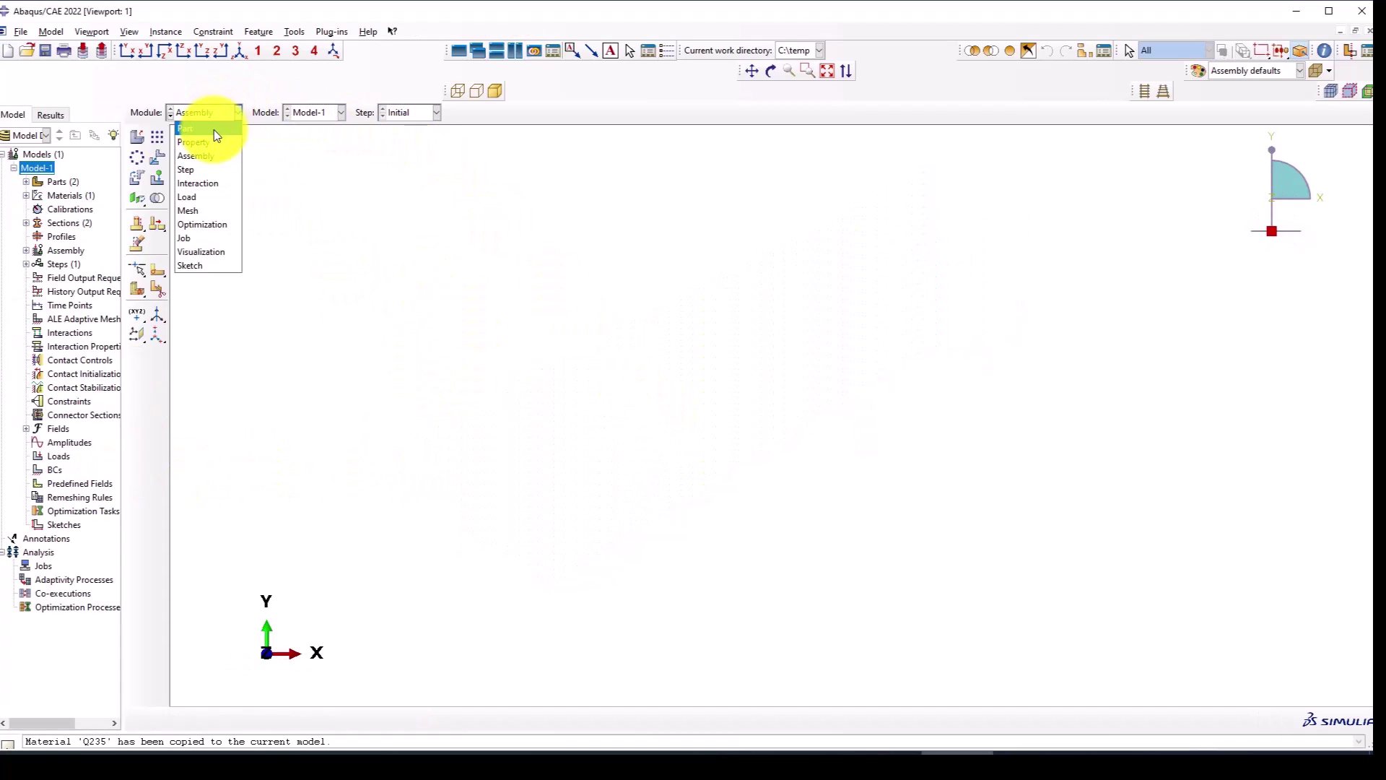
pyautogui.click(210, 141)
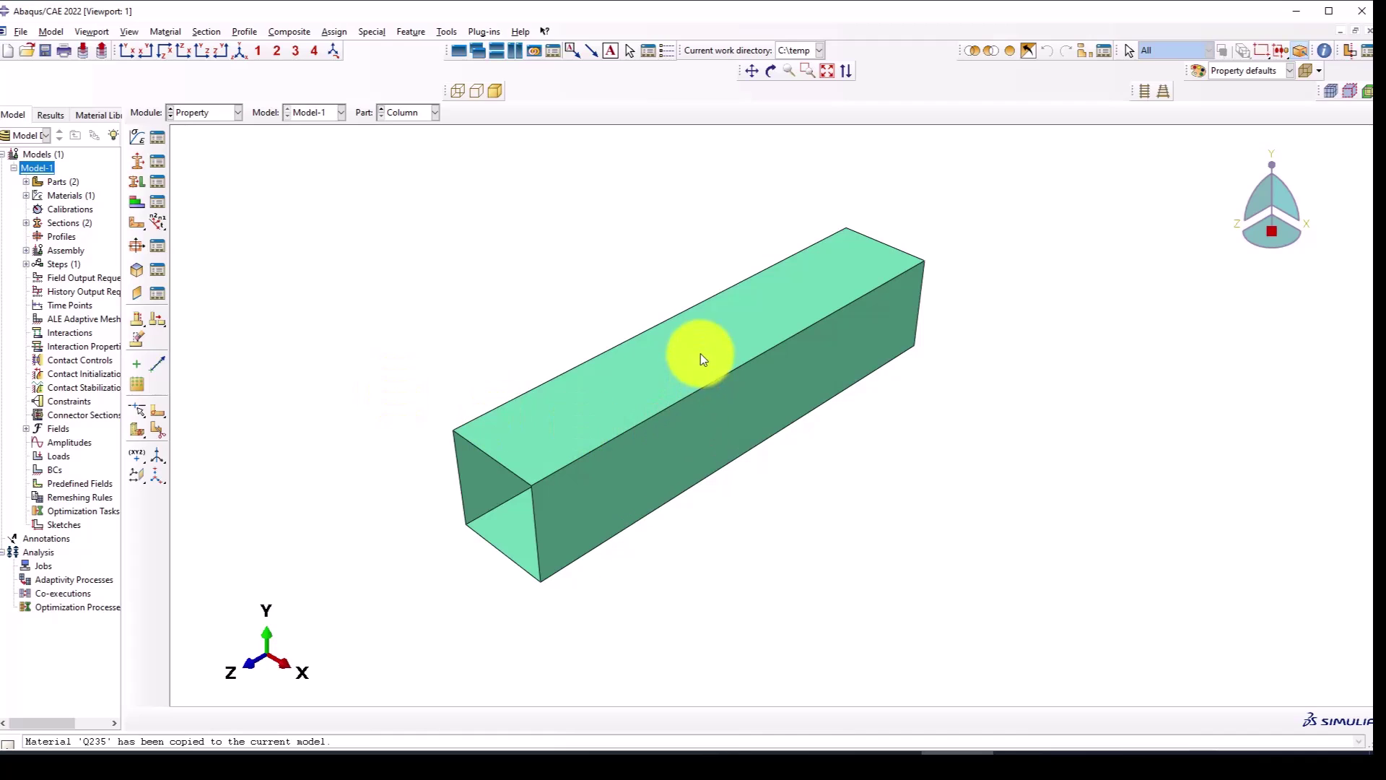
# Start a face partition sketch on the Column part's upper long face, using the default sketch orientation.
pyautogui.scroll(-2, 700, 353)
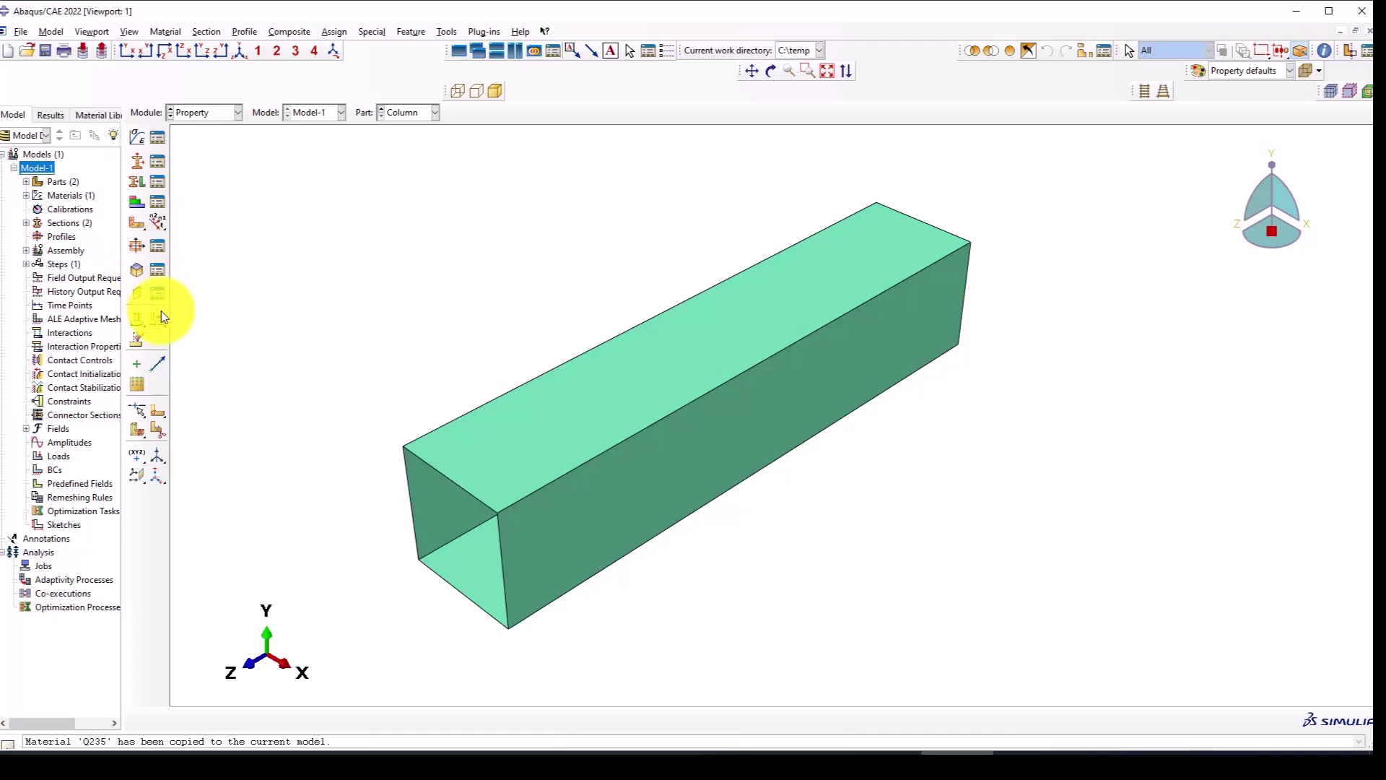
pyautogui.click(155, 411)
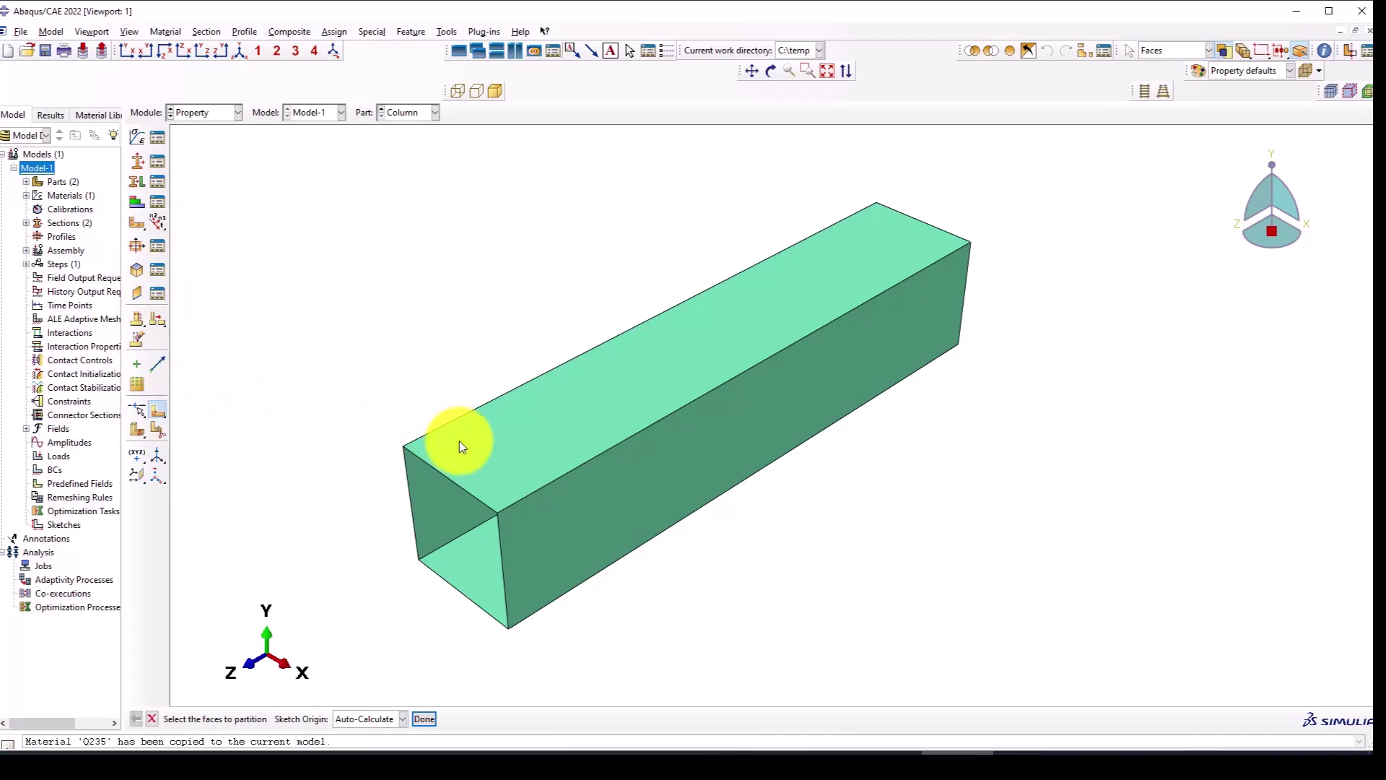
pyautogui.click(479, 485)
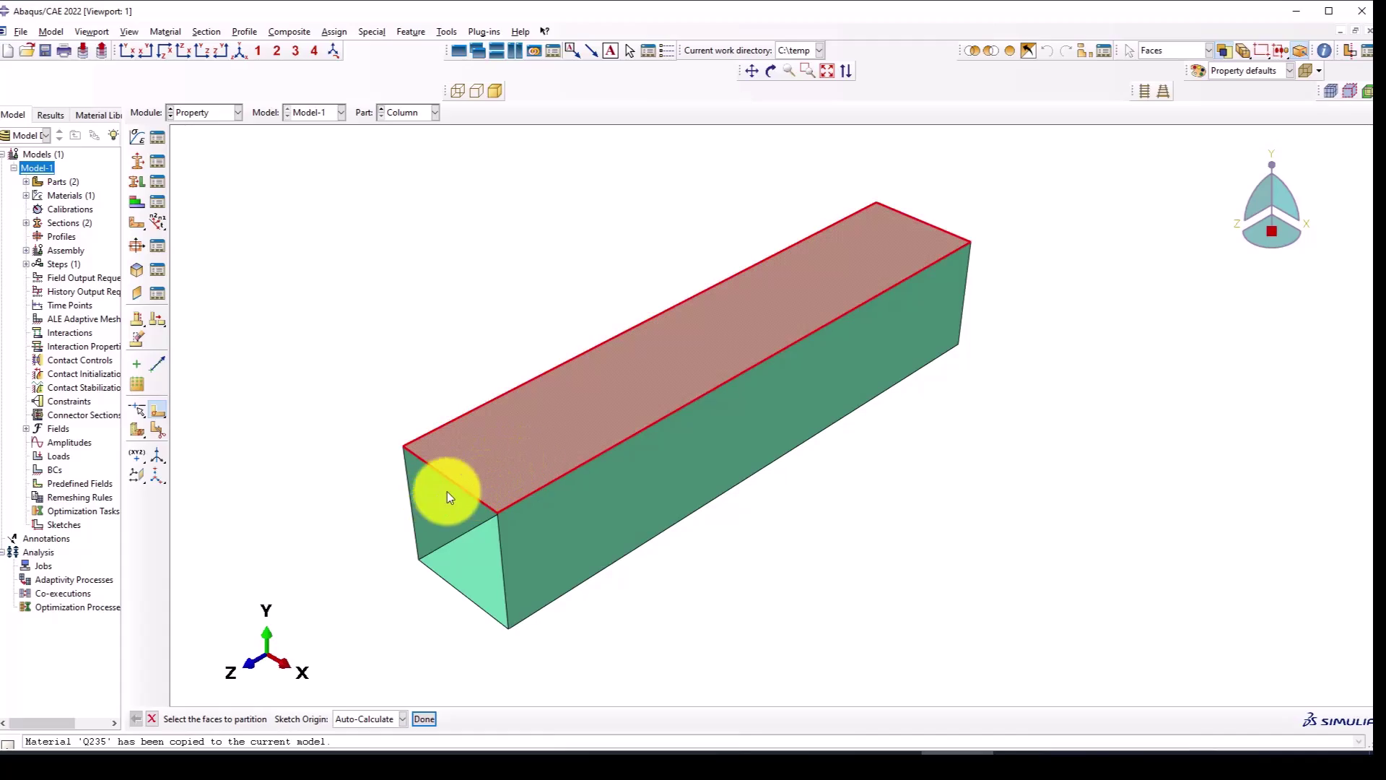
pyautogui.middleClick(423, 493)
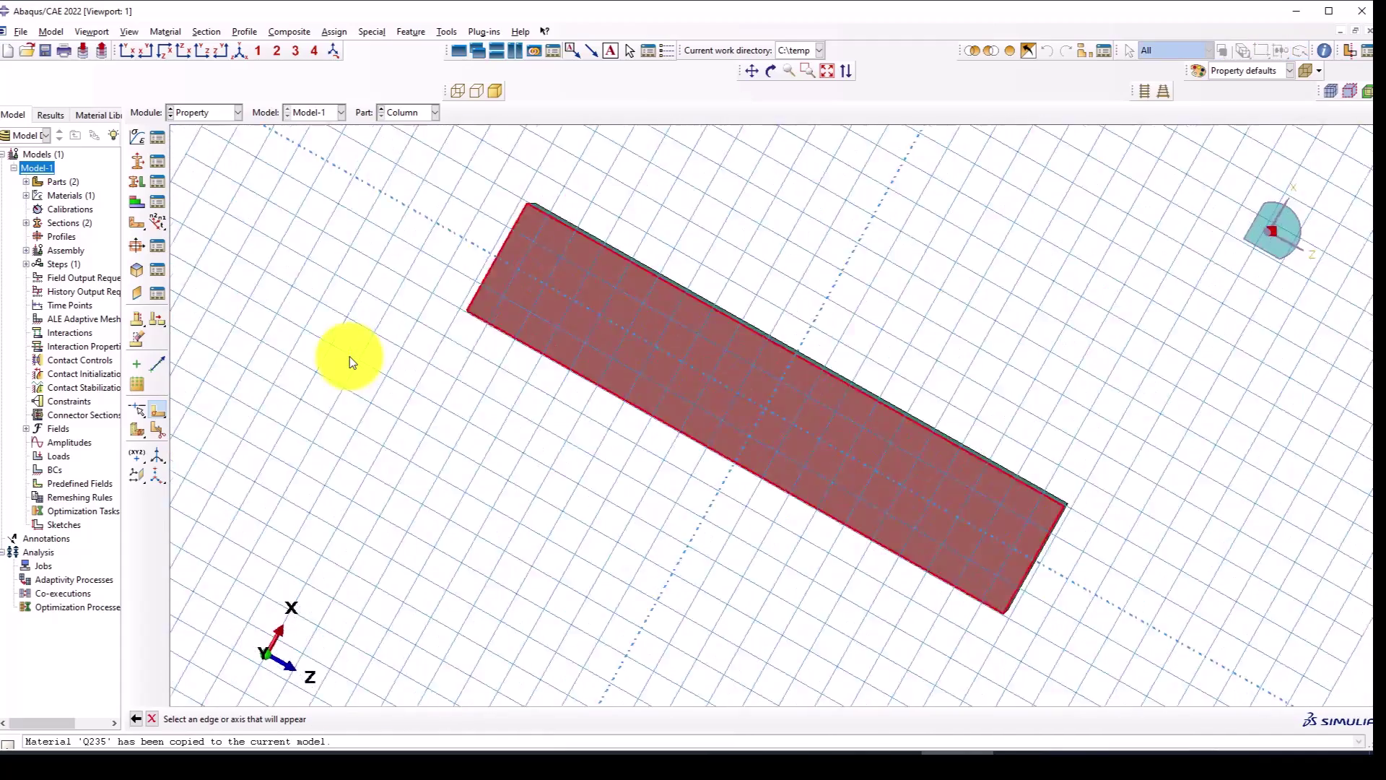
pyautogui.middleClick(350, 357)
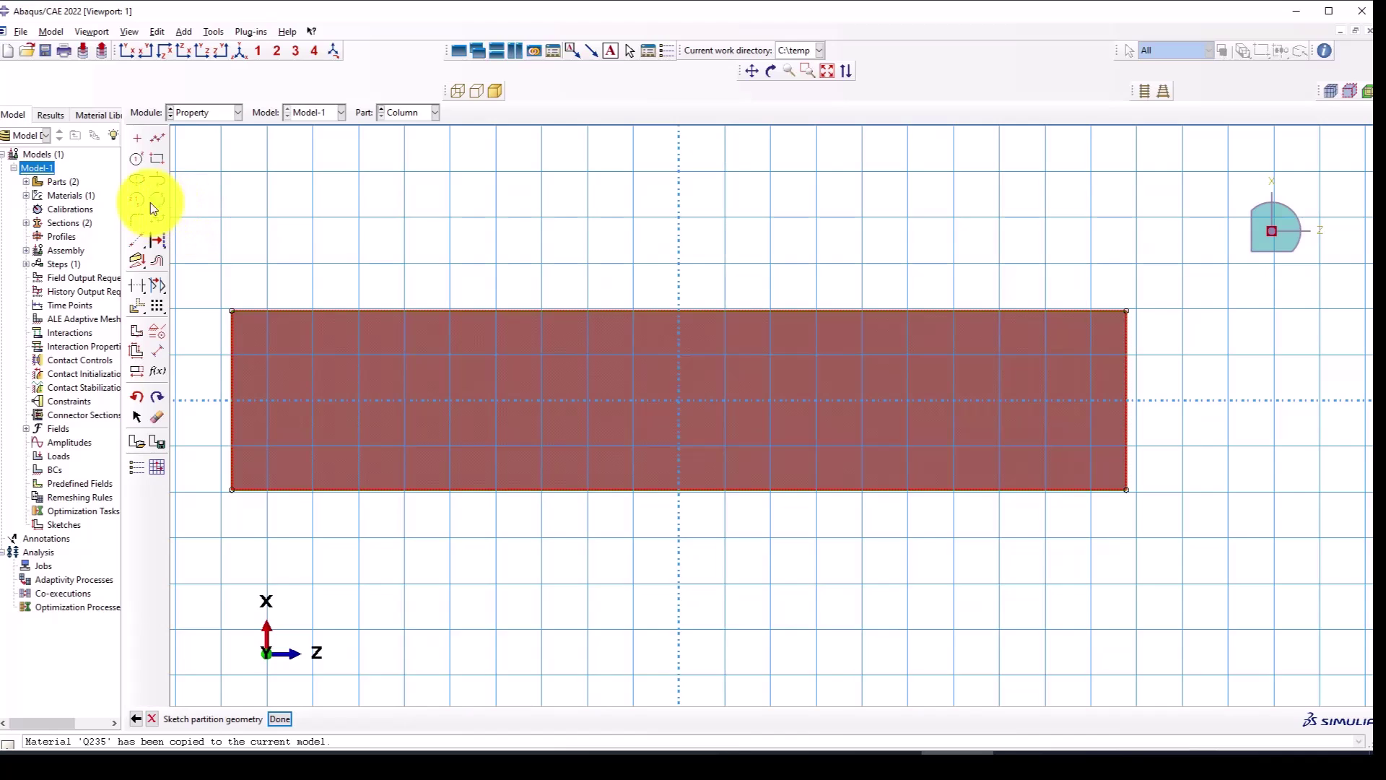
# Sketch two horizontal partition lines along the column face's full length, at about 51 above and 51 below its centerline.
pyautogui.click(157, 138)
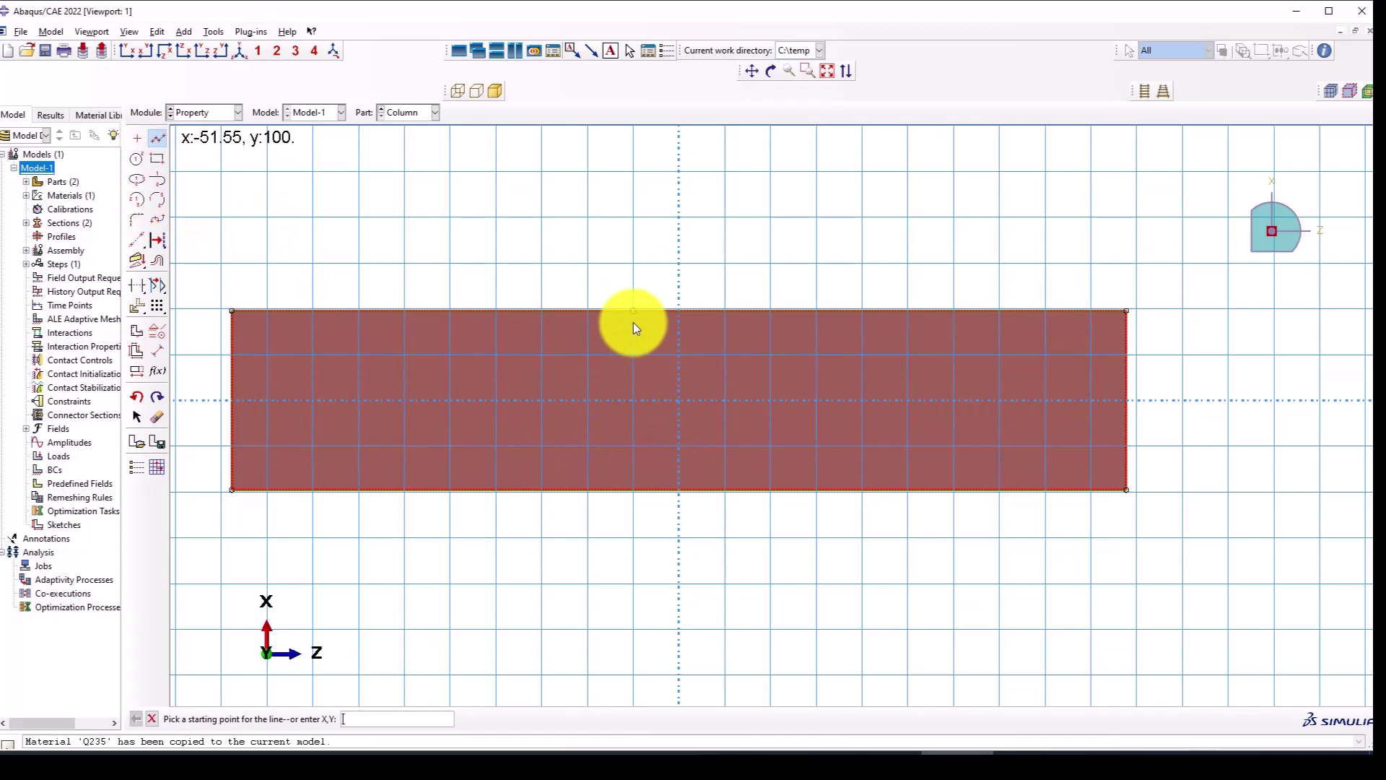
pyautogui.click(232, 354)
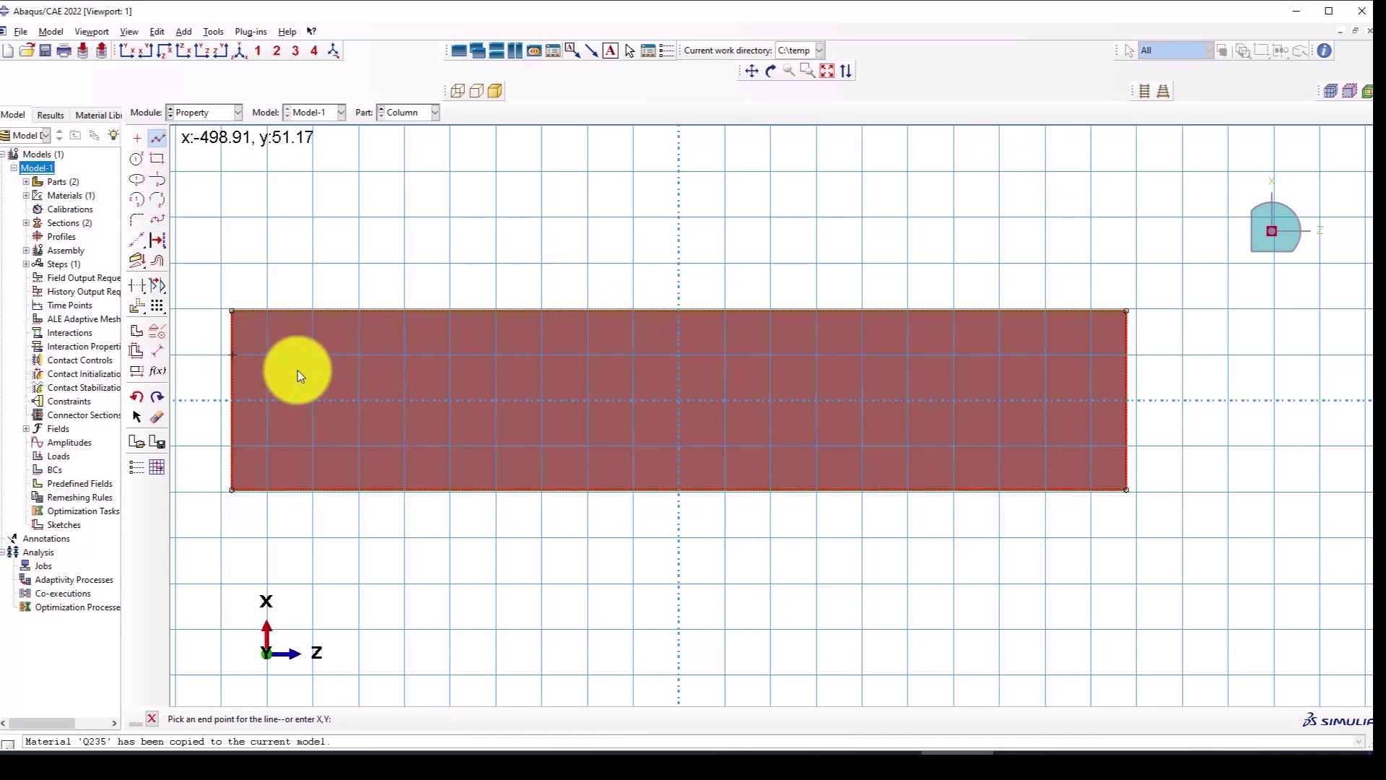
pyautogui.click(1128, 354)
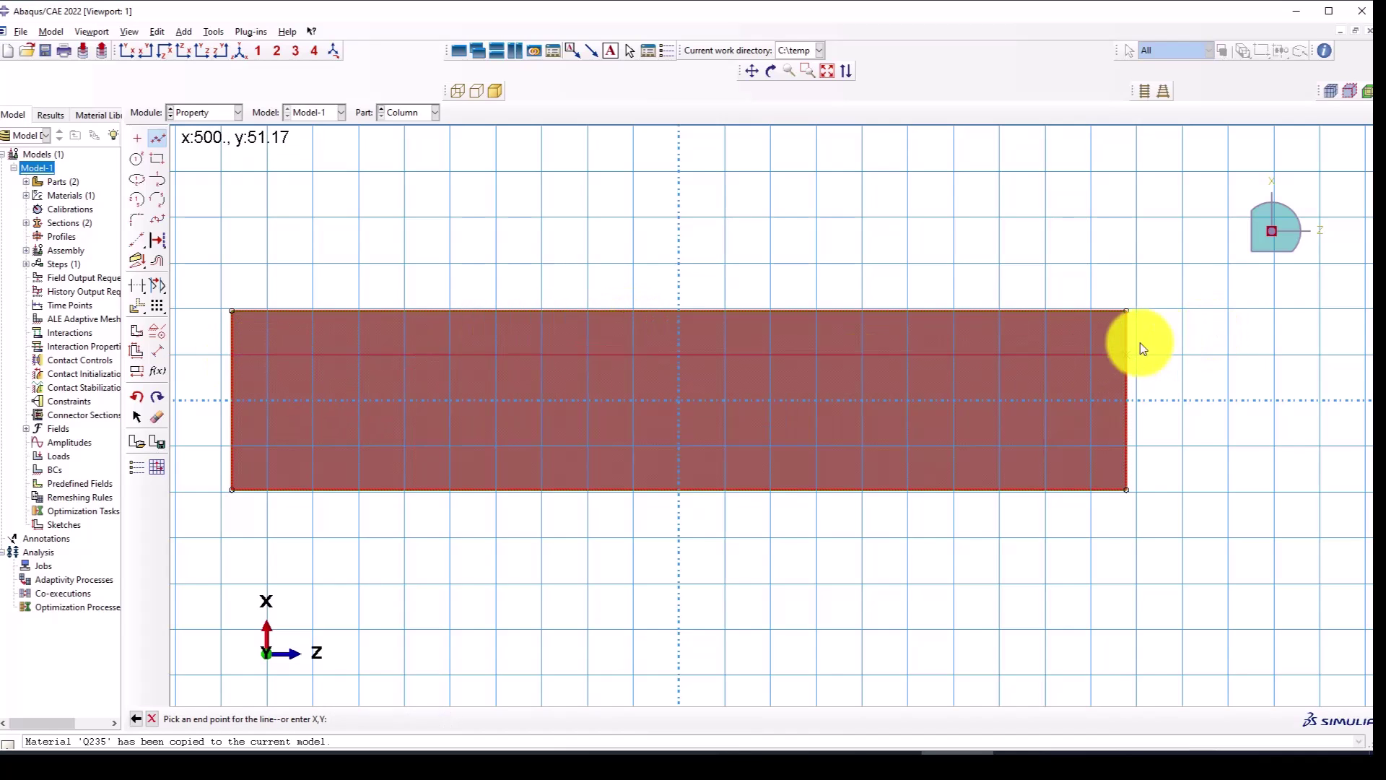
pyautogui.rightClick(1171, 322)
pyautogui.click(1201, 392)
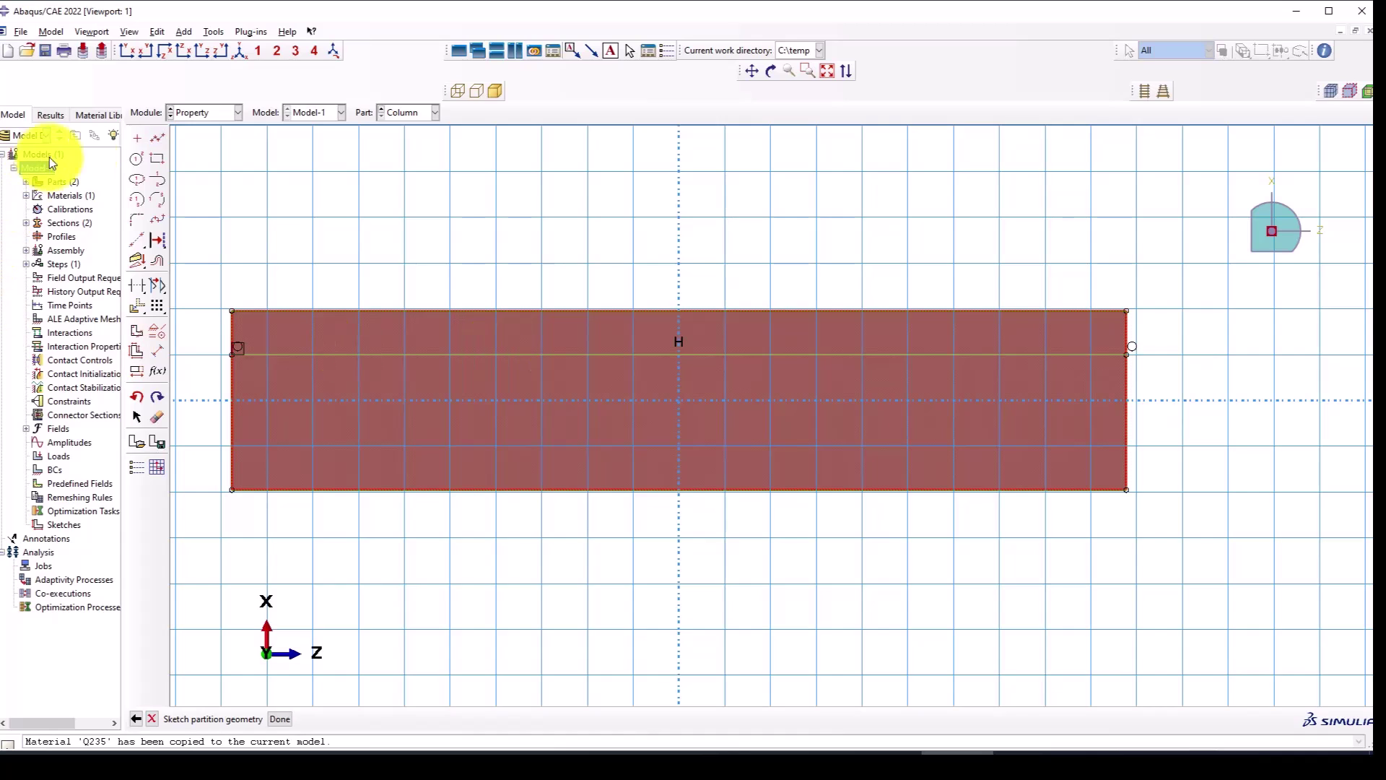
pyautogui.click(158, 137)
pyautogui.click(231, 447)
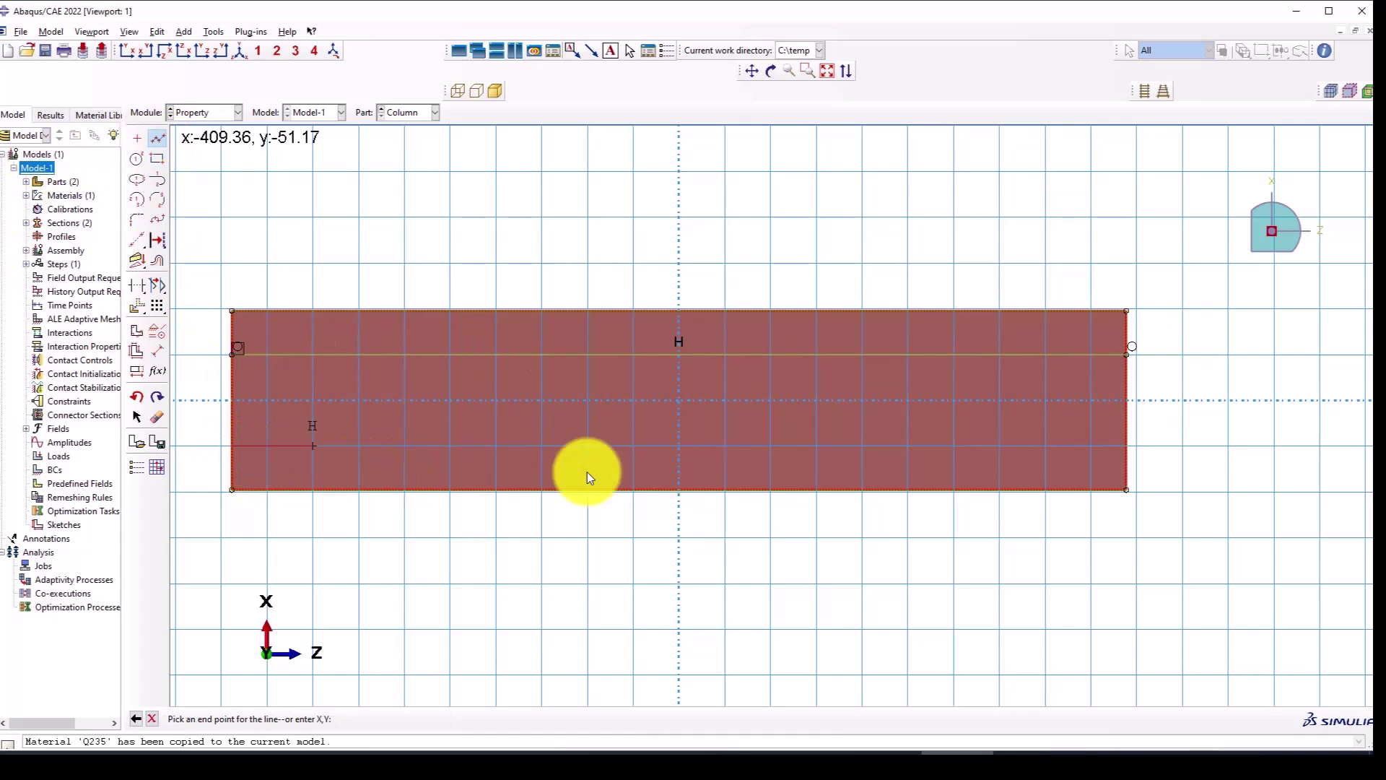
pyautogui.click(1127, 445)
pyautogui.rightClick(1160, 446)
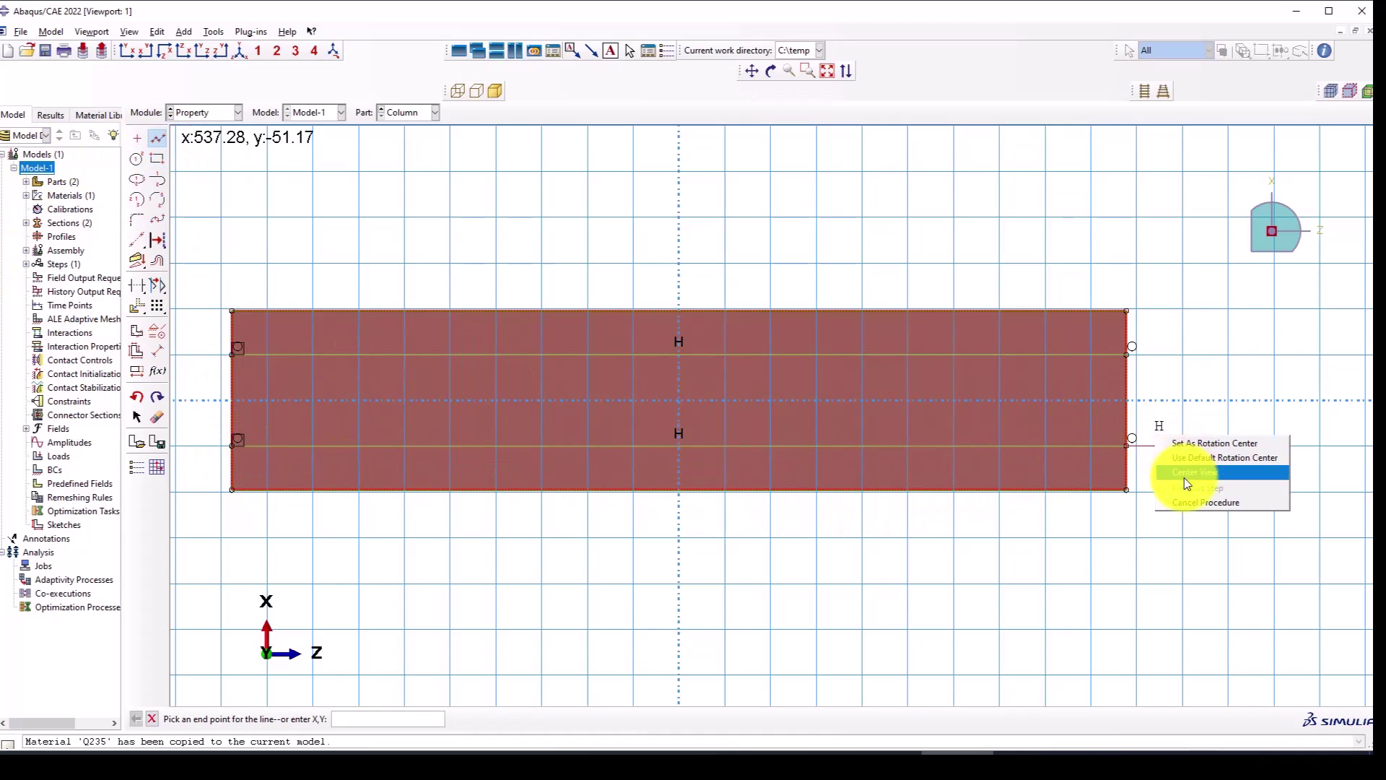
pyautogui.click(1186, 503)
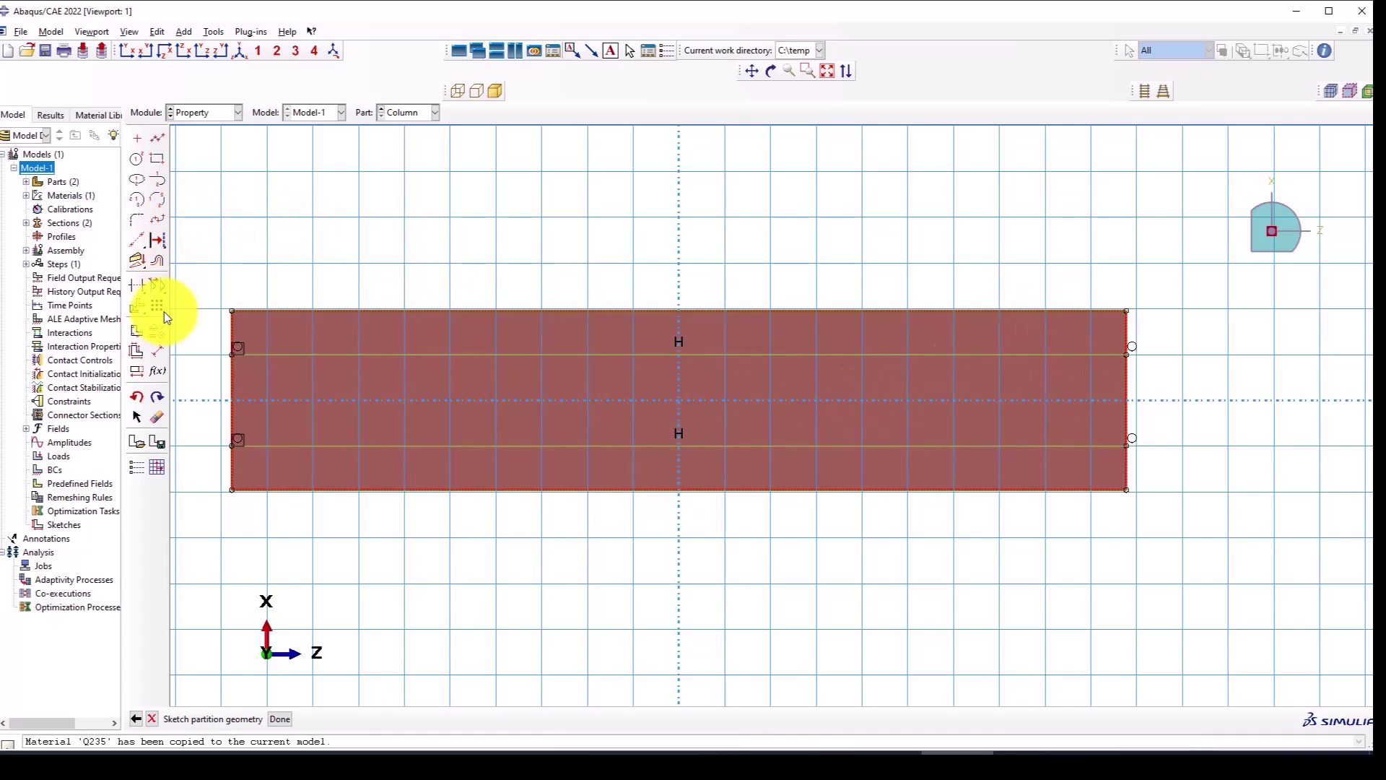
# Dimension the upper partition line's distance from the face's upper edge and set it to 40.
pyautogui.click(158, 351)
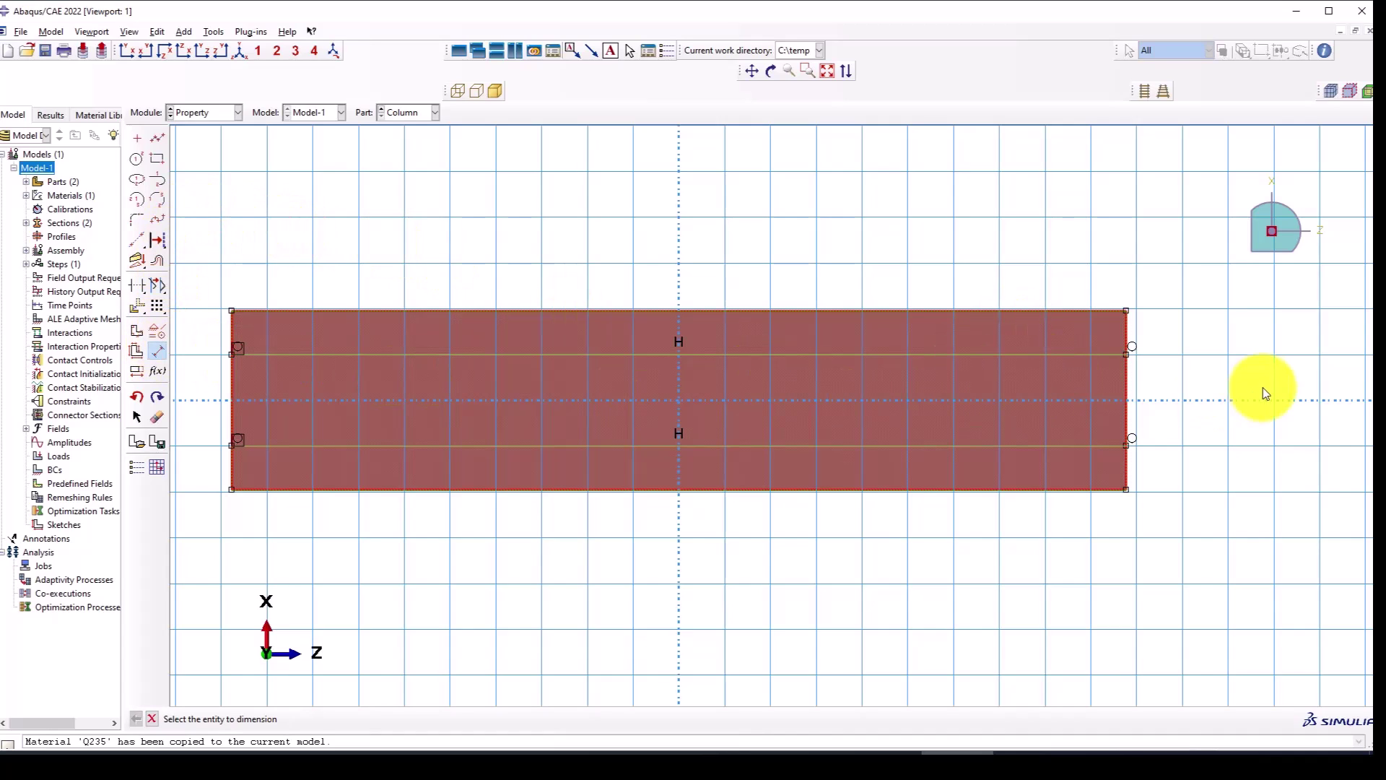
pyautogui.click(1128, 361)
pyautogui.click(1127, 311)
pyautogui.click(1033, 318)
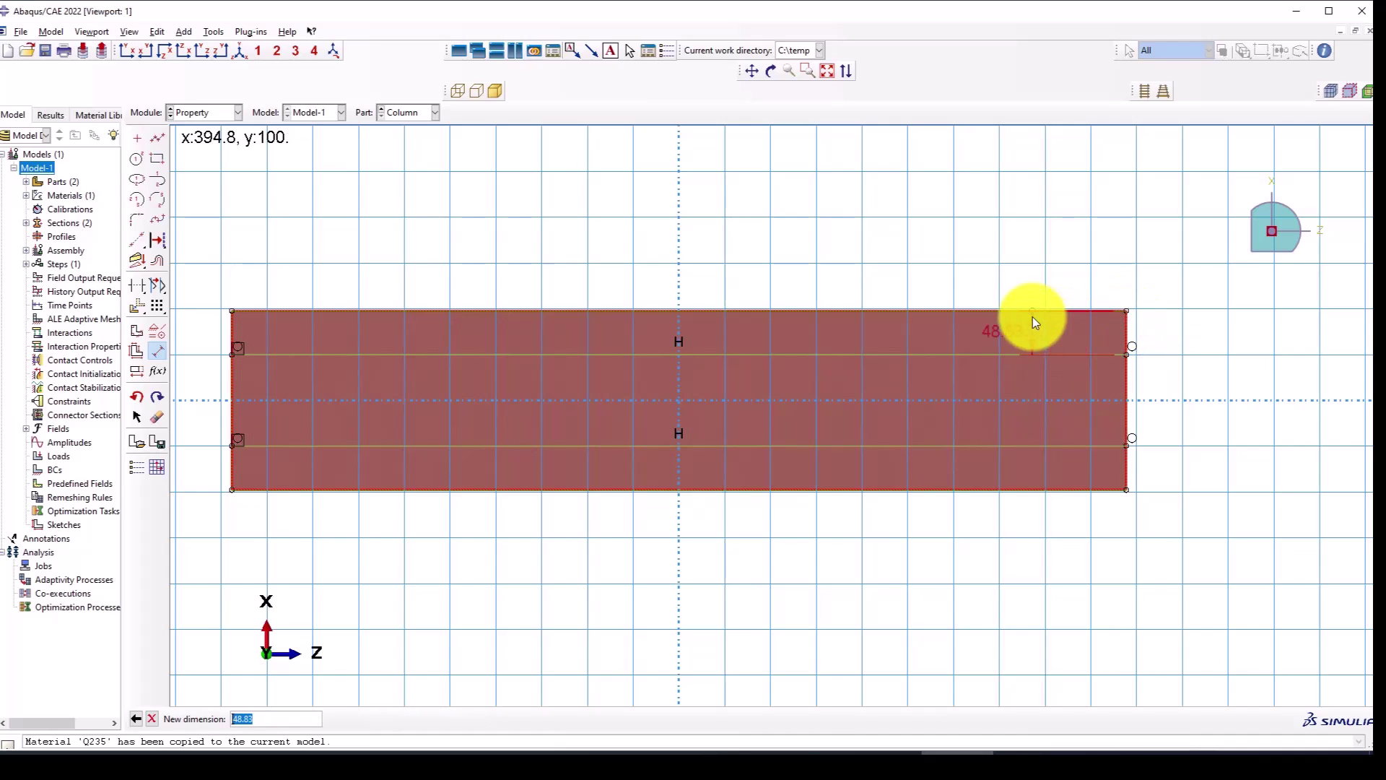
pyautogui.write('40')
pyautogui.press('Return')
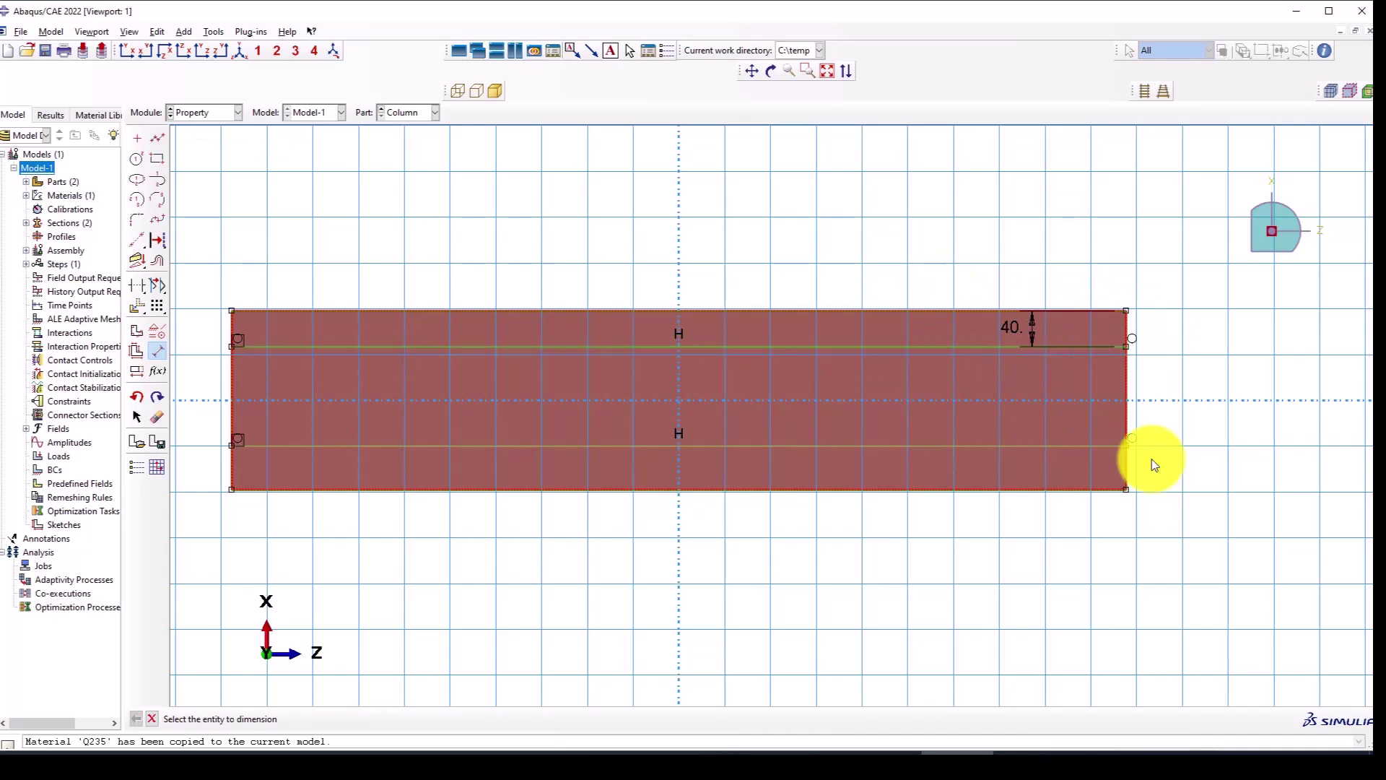
# Dimension the lower partition line's distance from the column face's lower edge and set it to 40.
pyautogui.click(1126, 447)
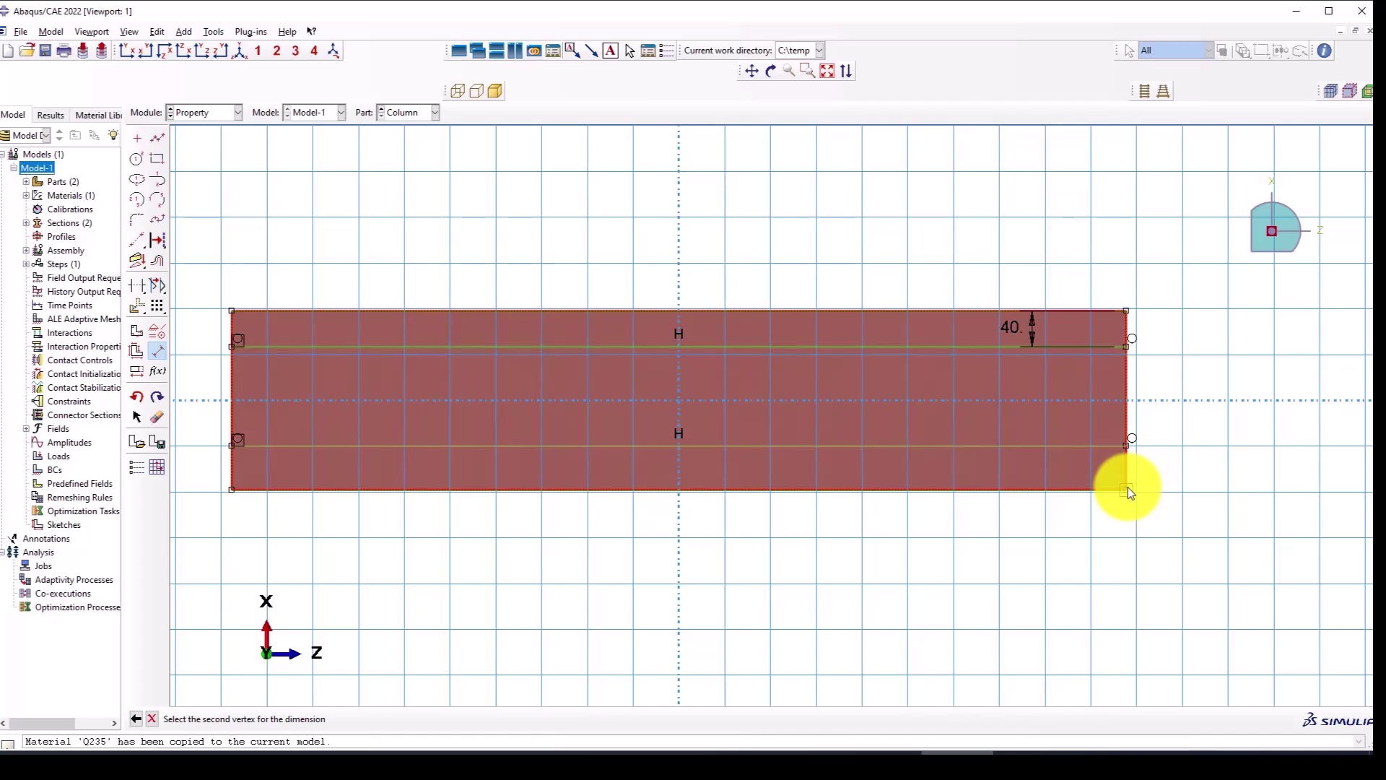
pyautogui.click(1127, 489)
pyautogui.click(1186, 482)
pyautogui.write('40')
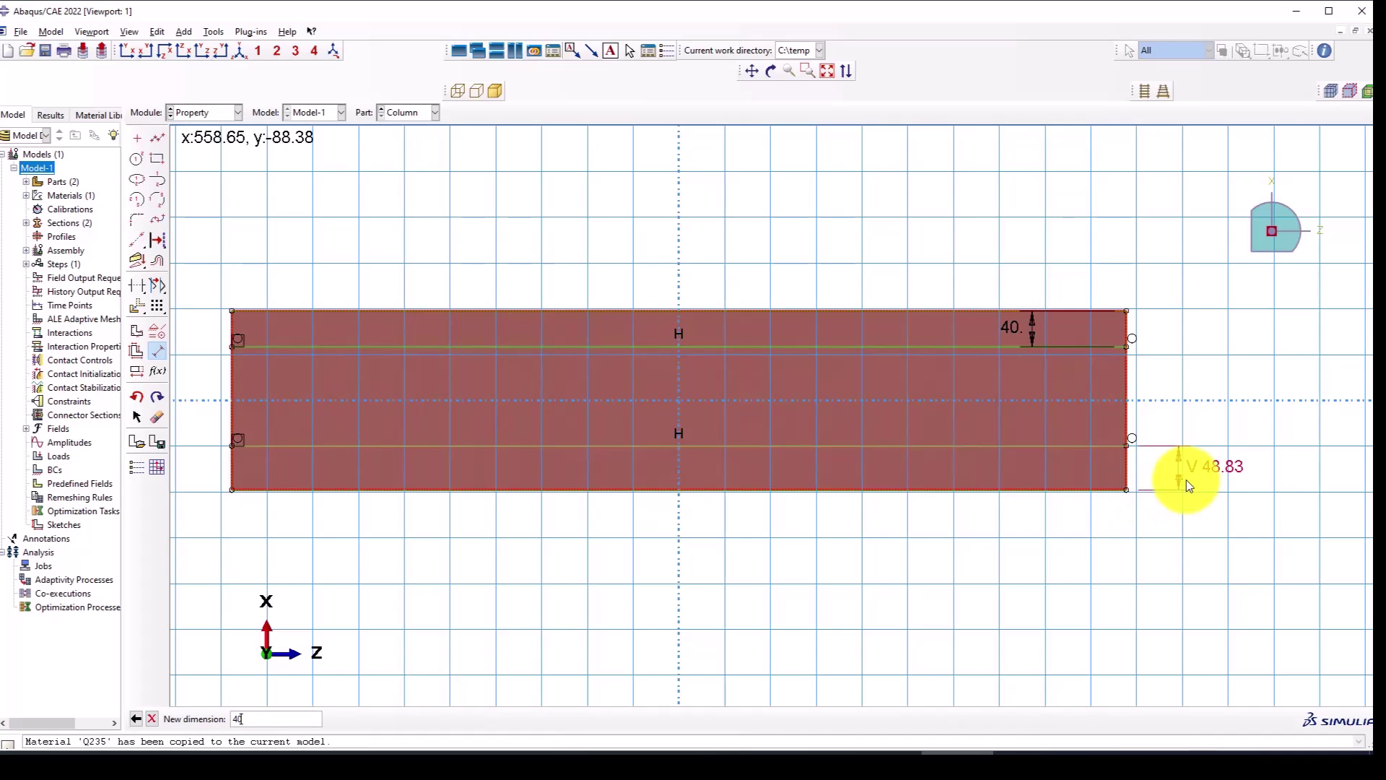
pyautogui.press('Return')
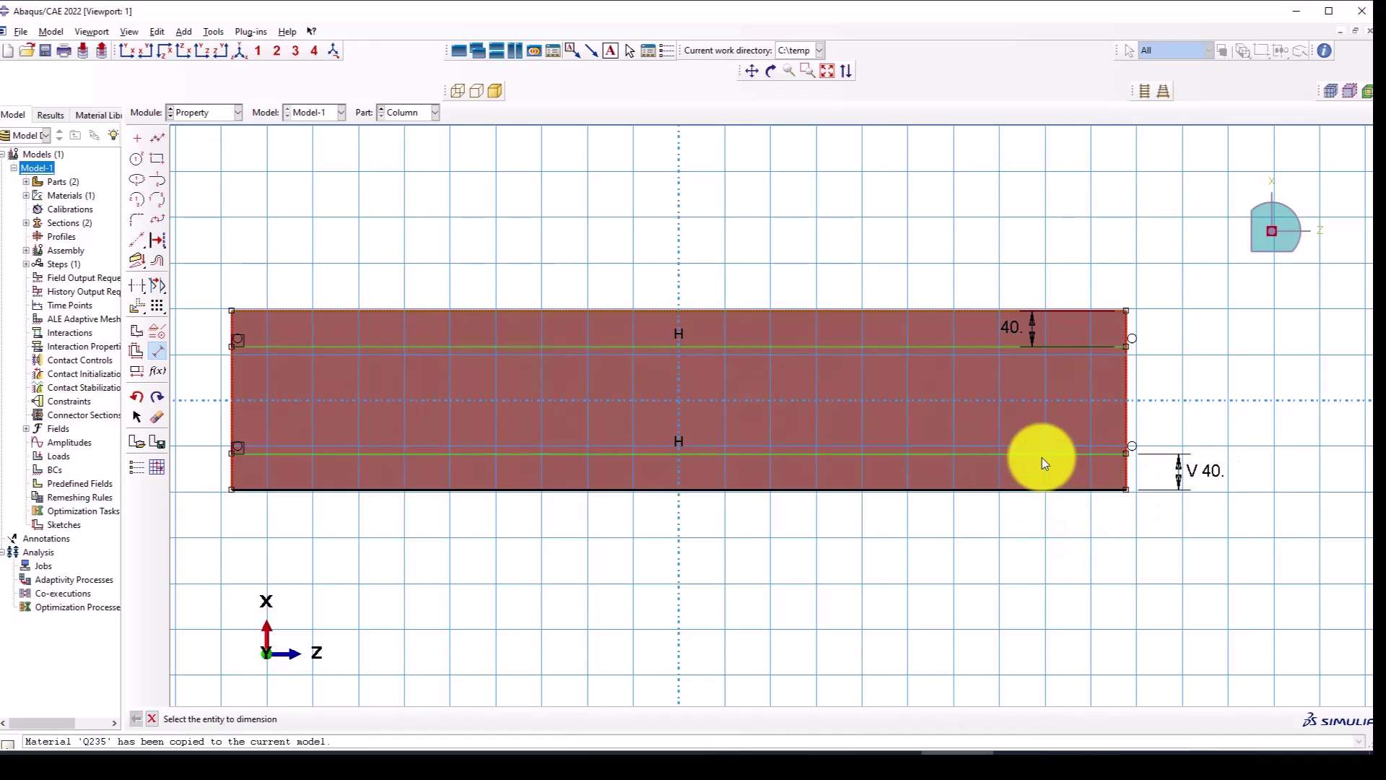
# Add a vertical dimension between the two horizontal partition lines, accepting 120.
pyautogui.click(1125, 455)
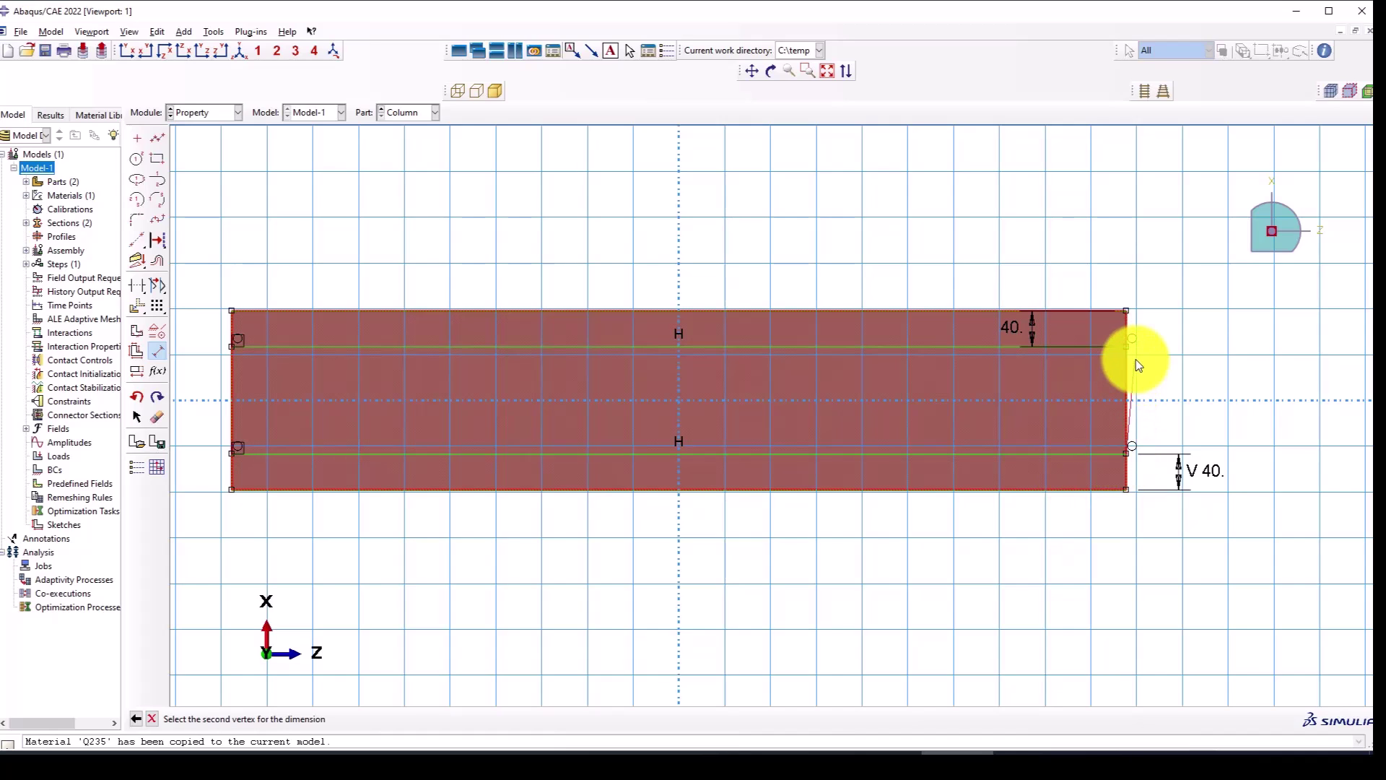
pyautogui.click(1129, 349)
pyautogui.click(1171, 390)
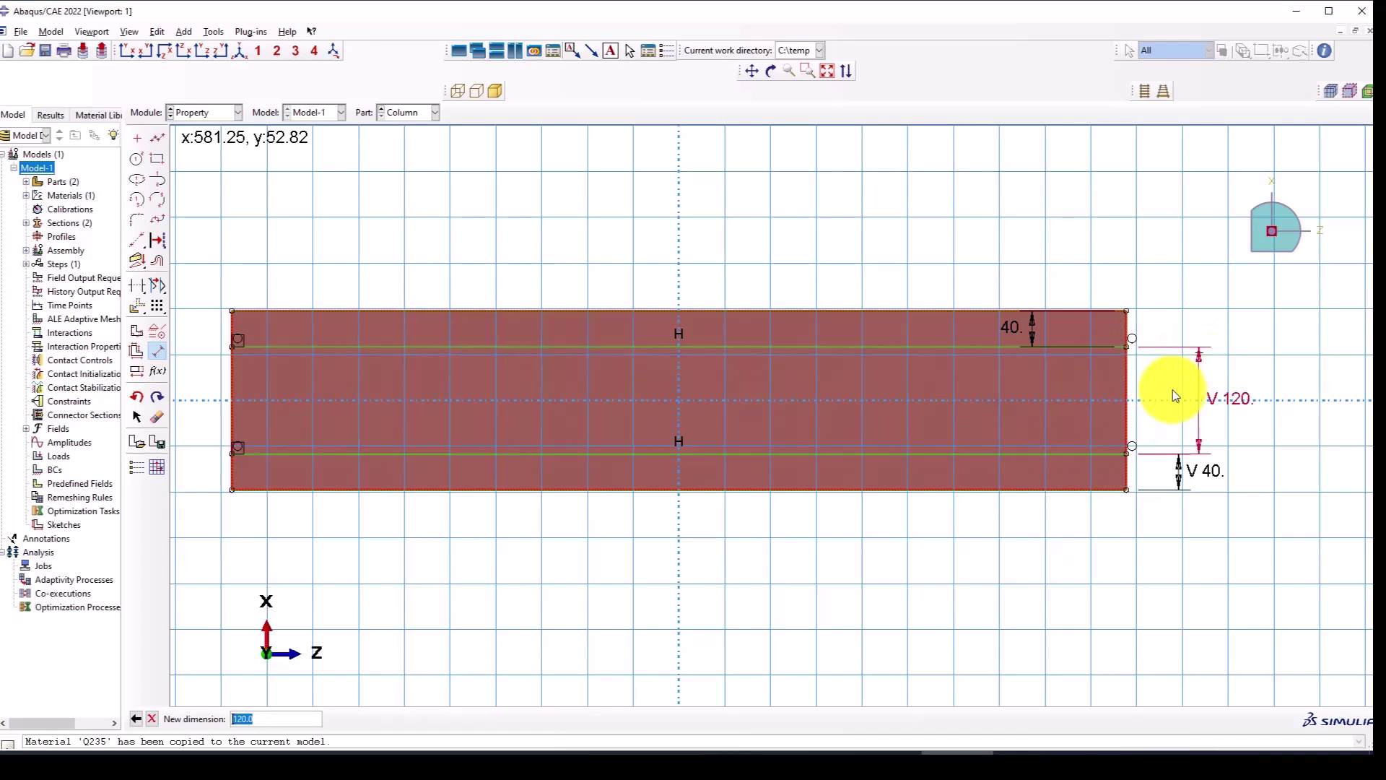
pyautogui.press('Return')
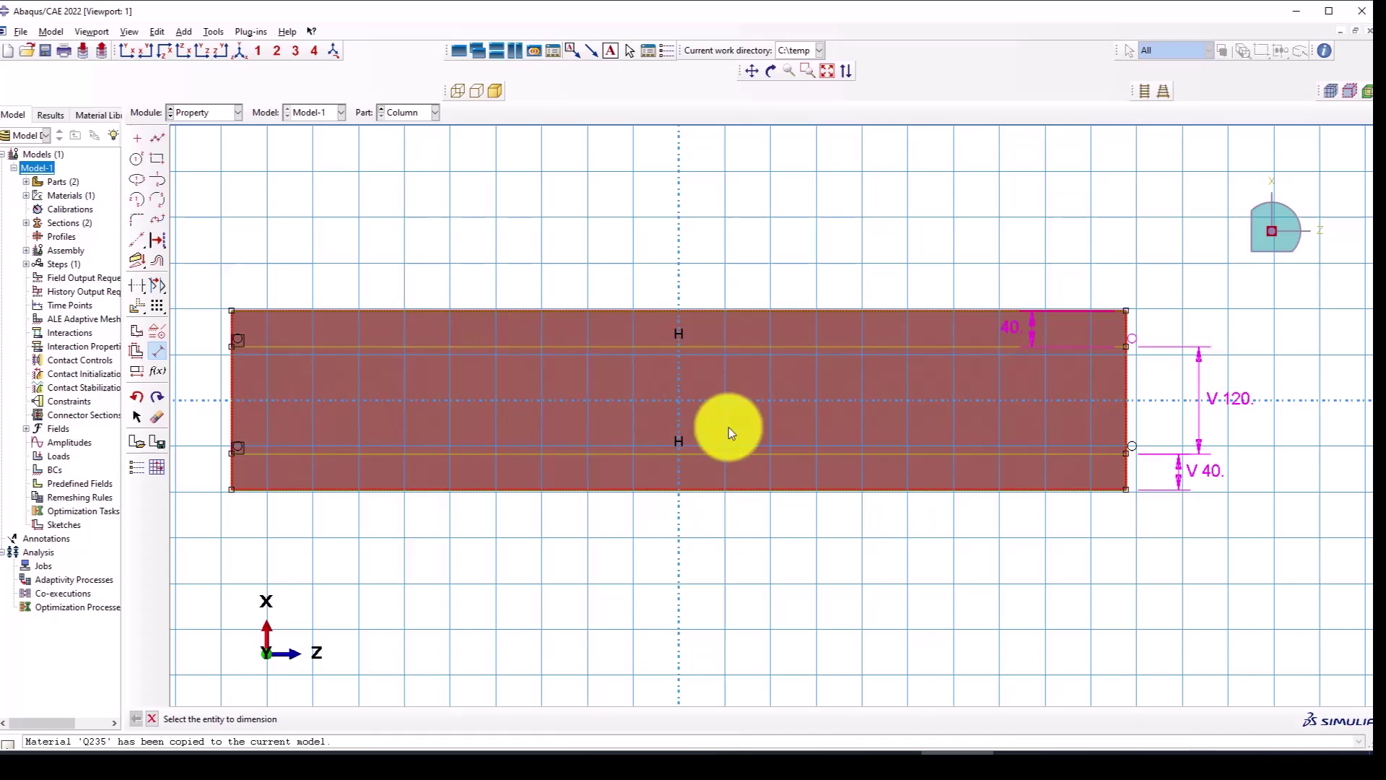
# Sketch two vertical partition lines across the column face's full height, at about 52 on each side of its vertical centerline.
pyautogui.click(157, 137)
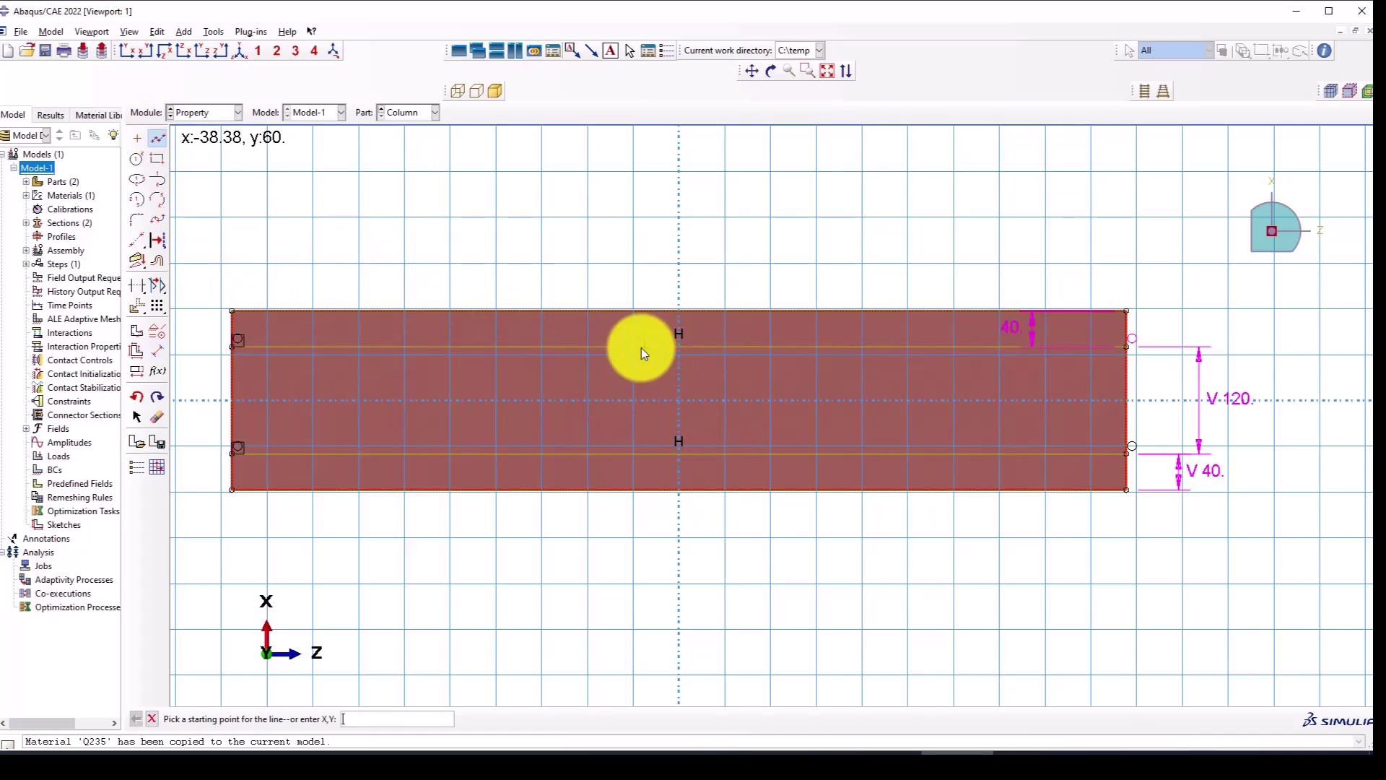
pyautogui.click(633, 311)
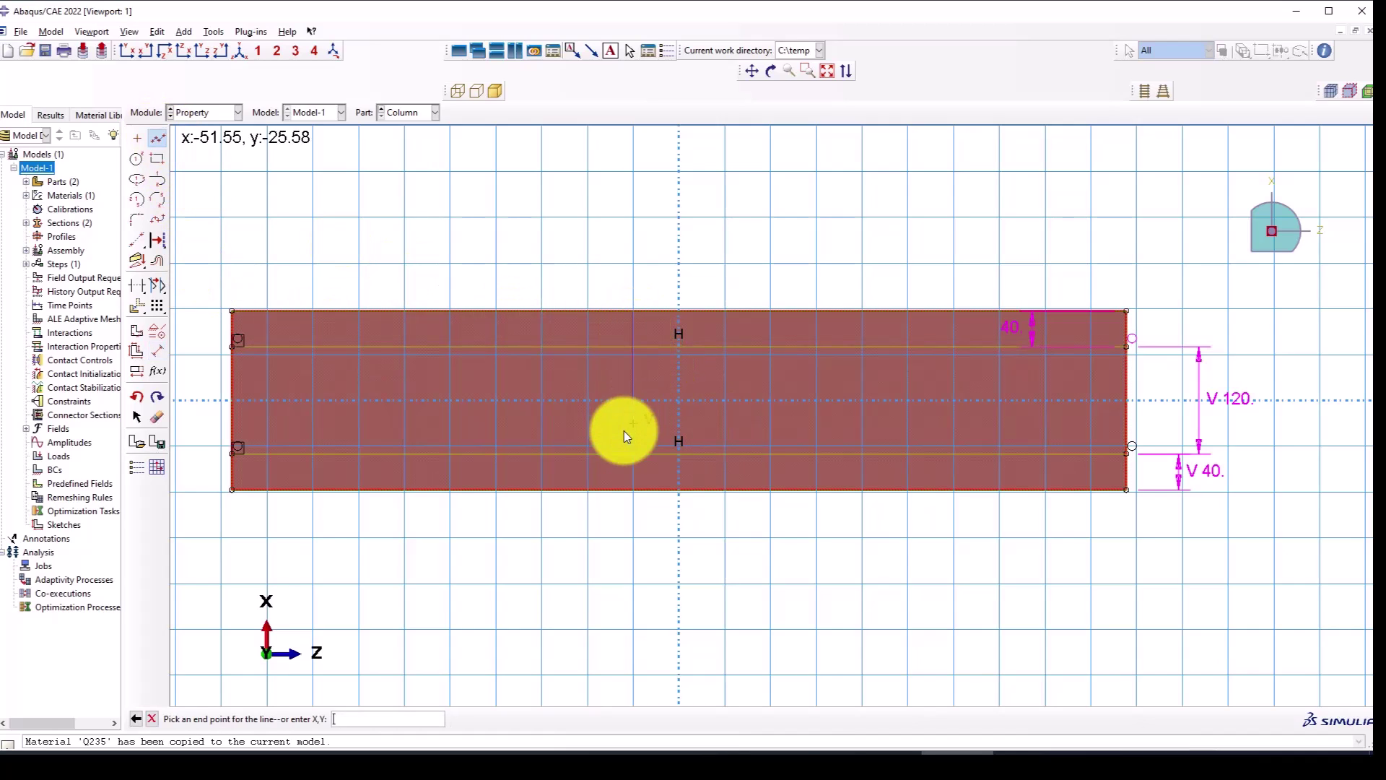
pyautogui.click(632, 491)
pyautogui.rightClick(685, 316)
pyautogui.click(700, 349)
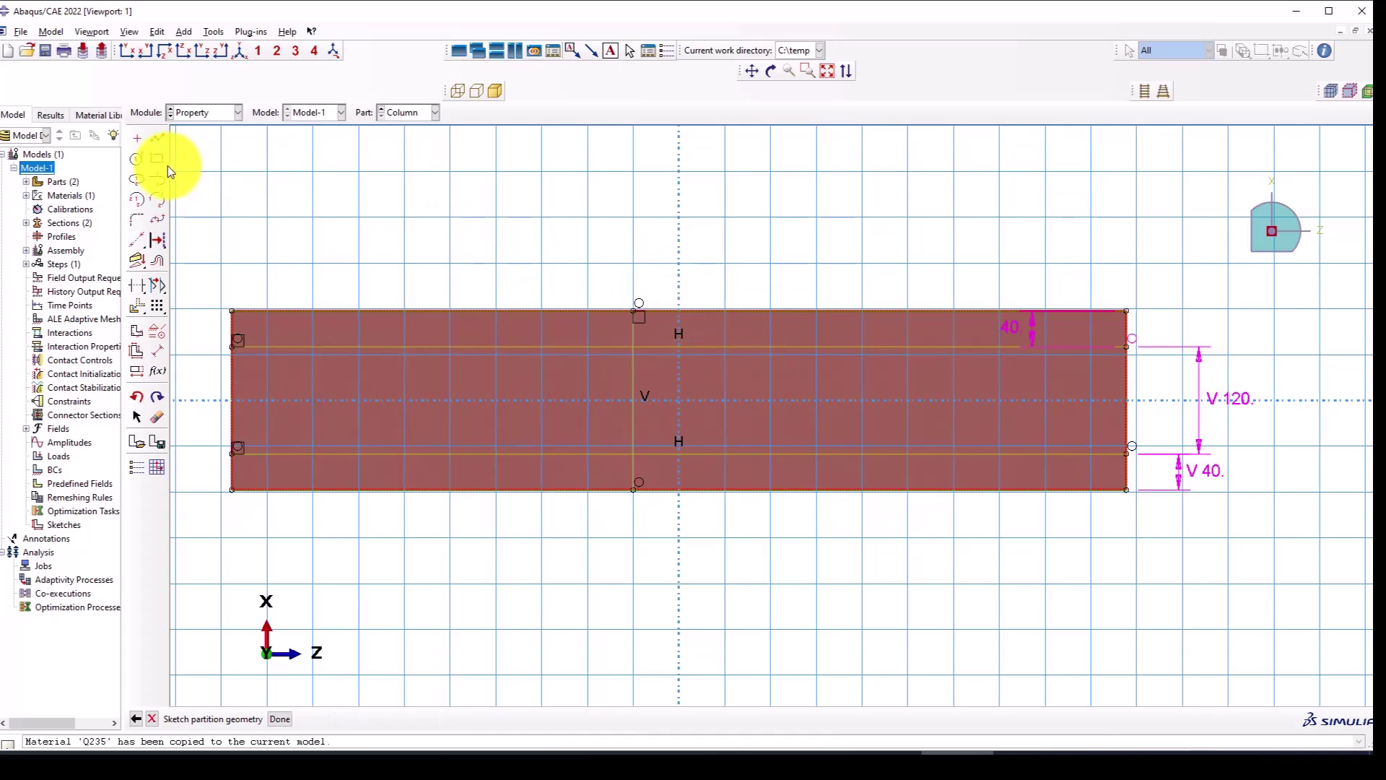
pyautogui.click(157, 137)
pyautogui.click(725, 315)
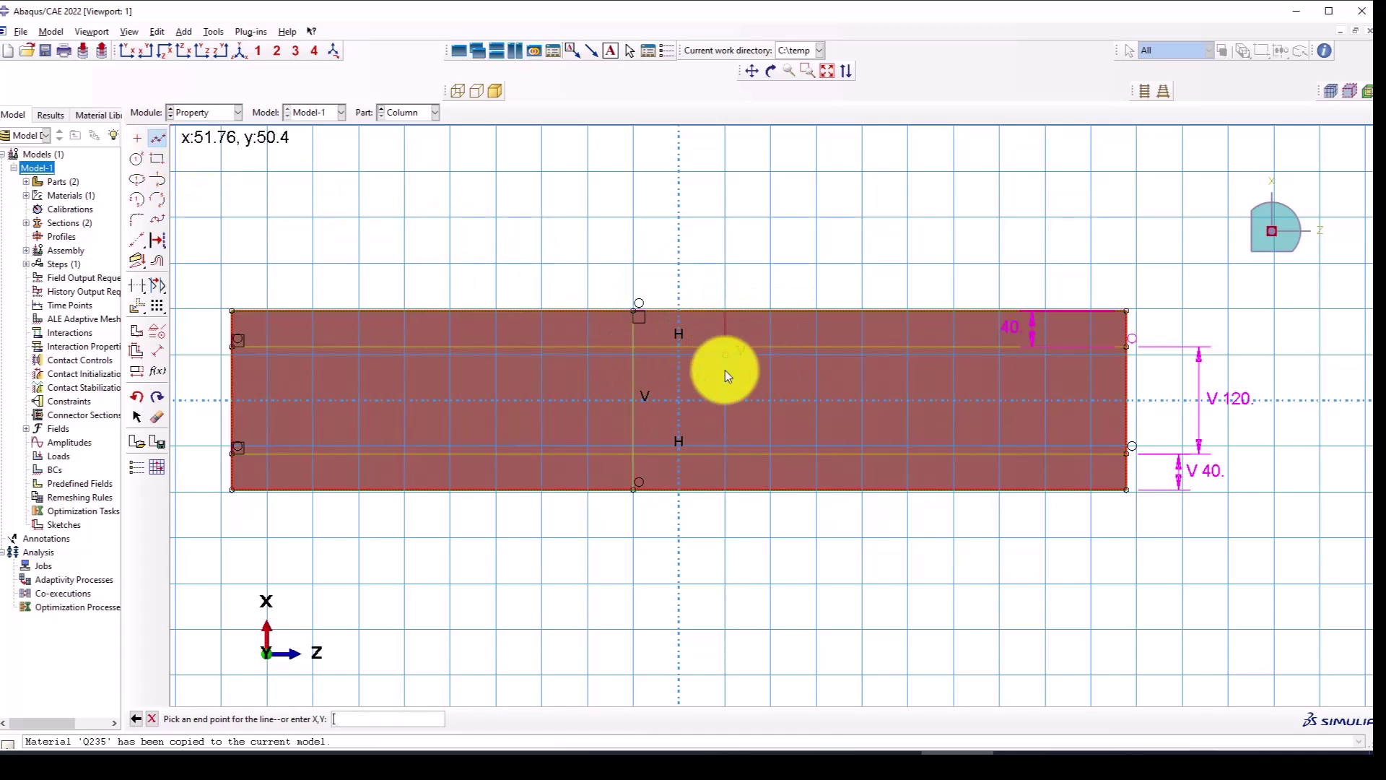
pyautogui.click(727, 491)
pyautogui.rightClick(812, 228)
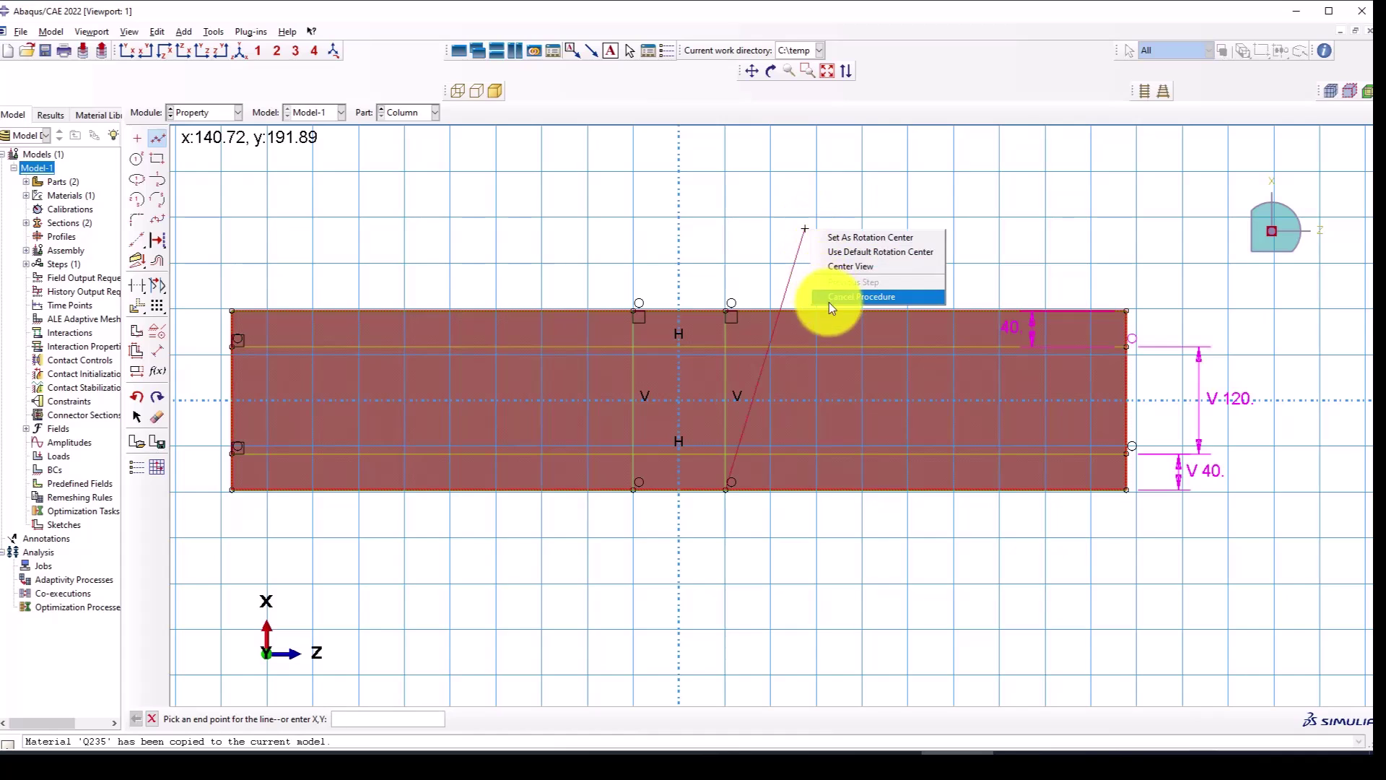
pyautogui.click(829, 298)
pyautogui.click(161, 138)
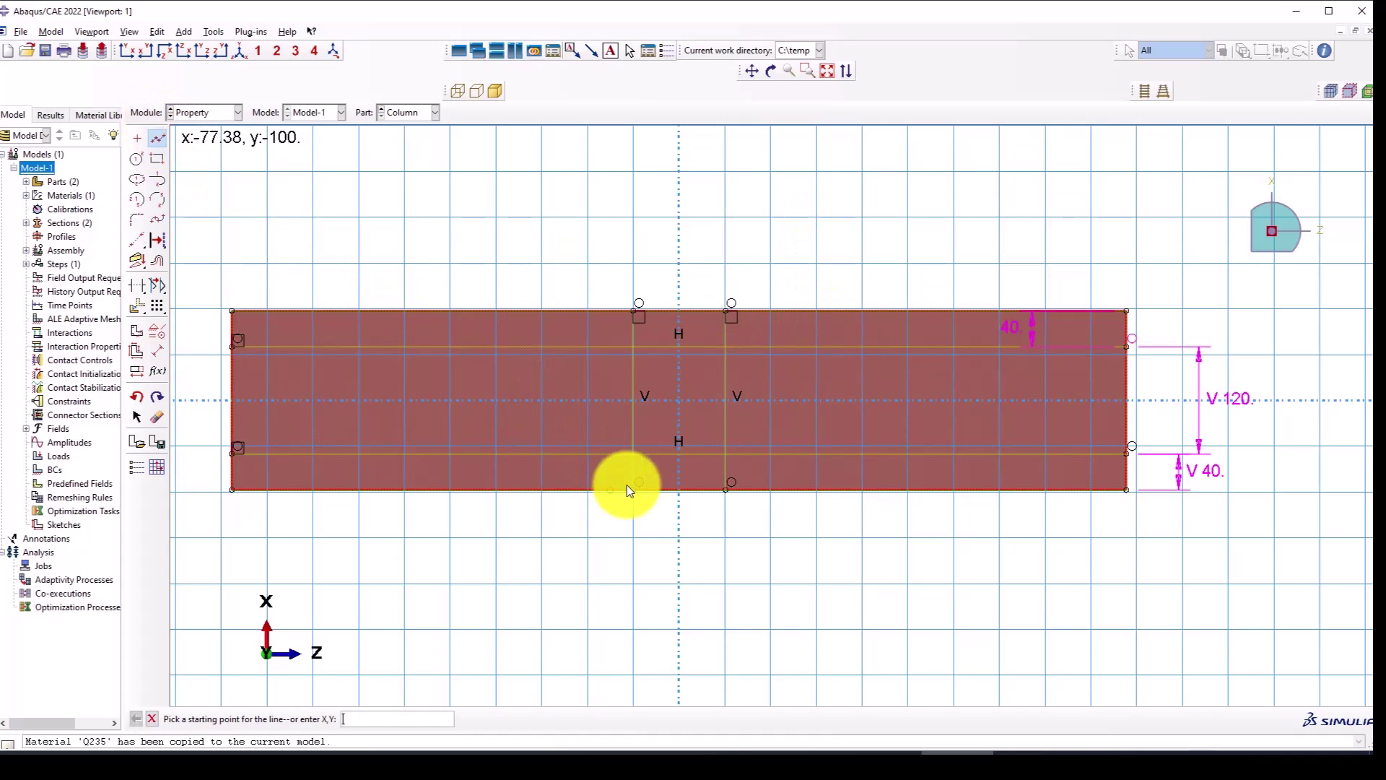
pyautogui.click(727, 491)
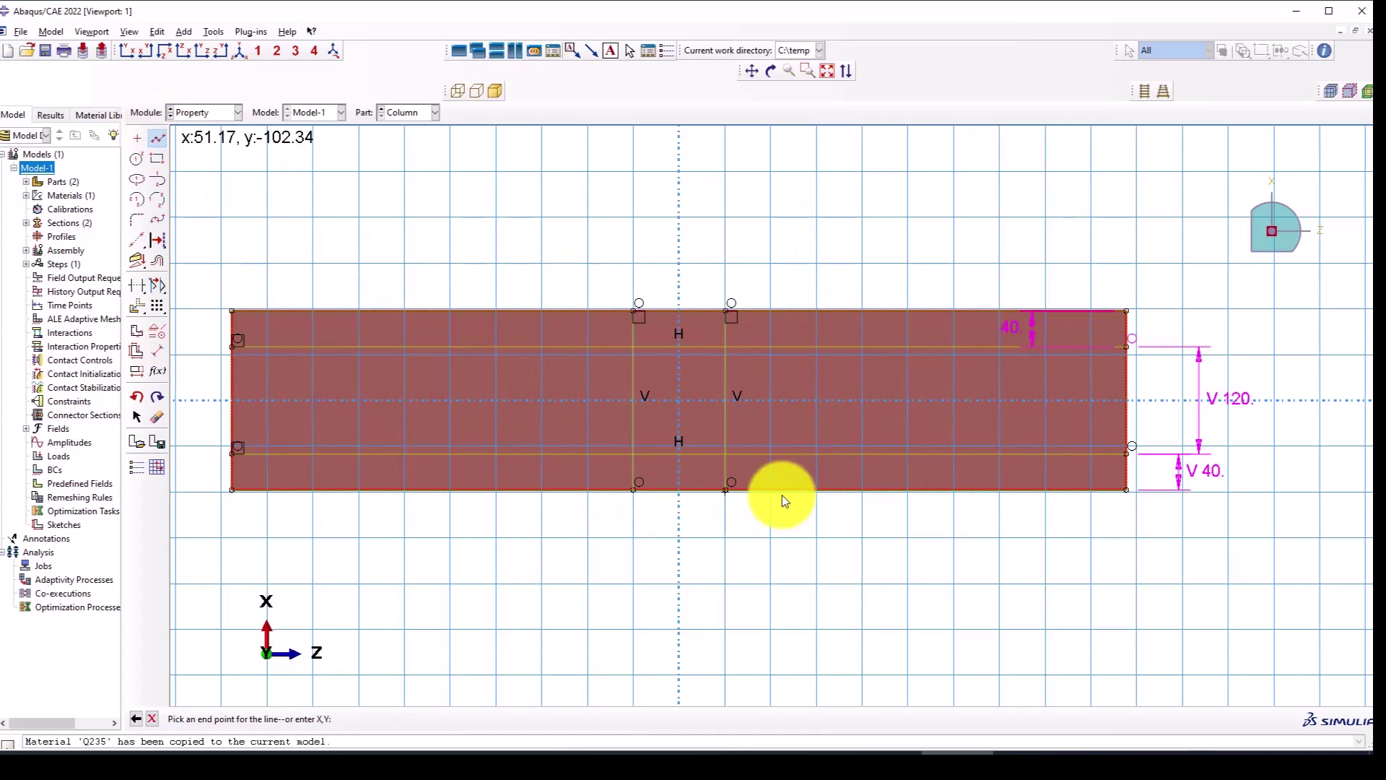
pyautogui.click(1129, 494)
pyautogui.rightClick(1154, 532)
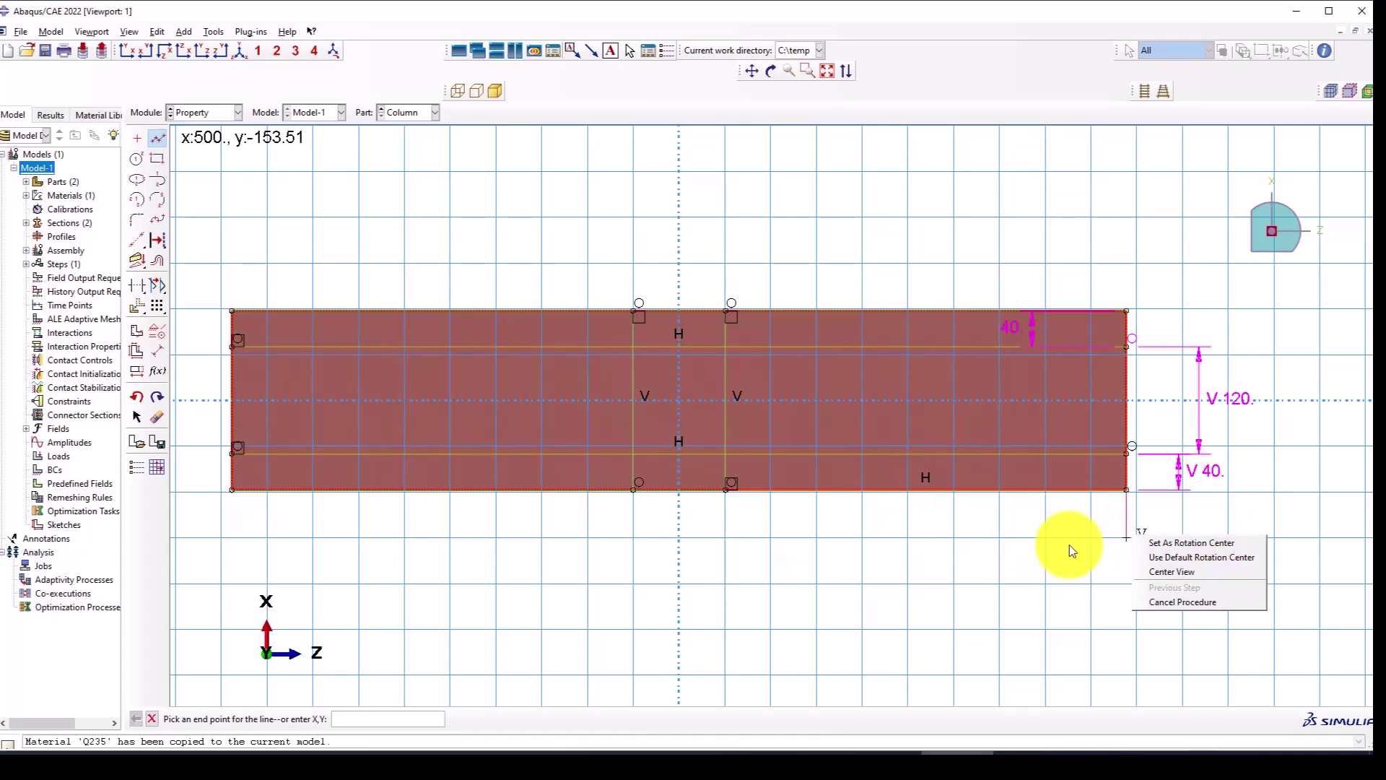
pyautogui.click(1169, 604)
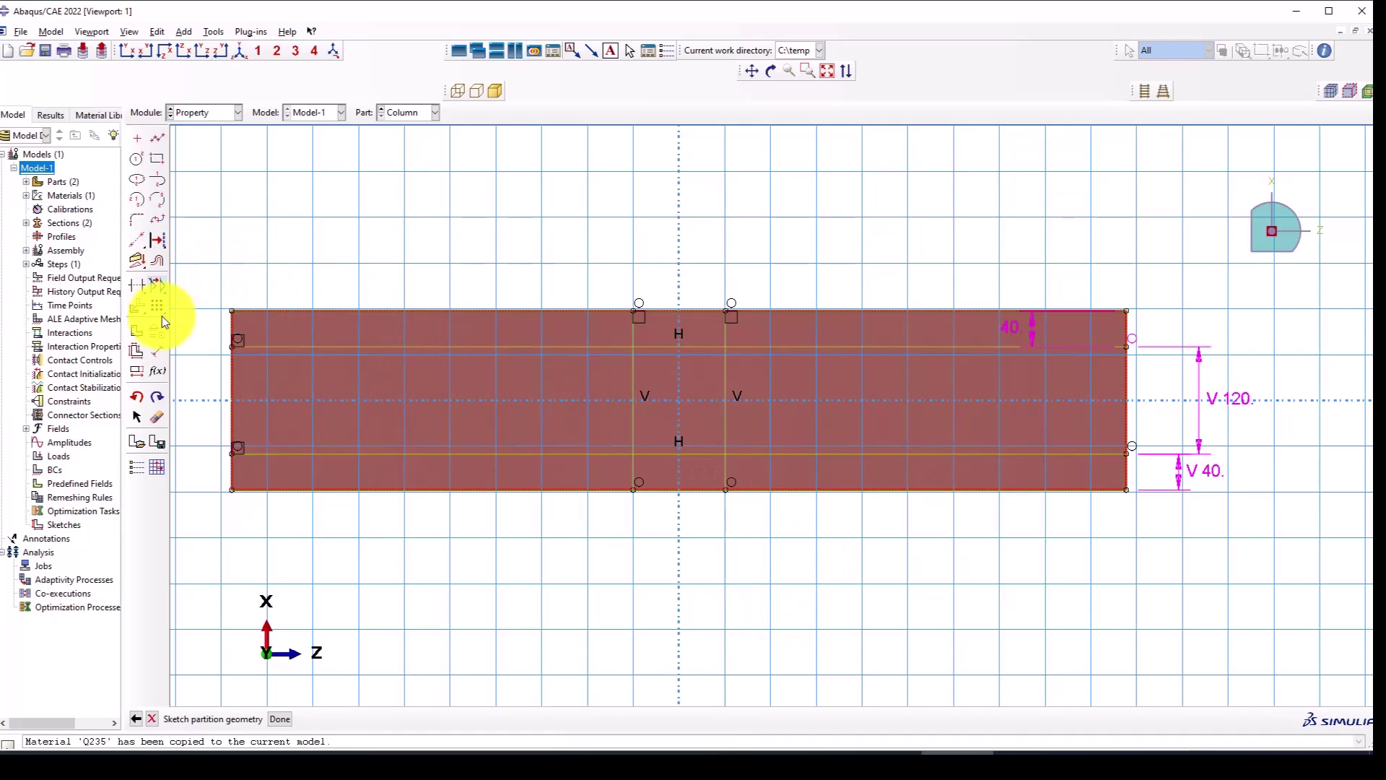
# Dimension the right vertical partition line's distance from the face's right end and set it to 425.
pyautogui.click(156, 350)
pyautogui.click(727, 491)
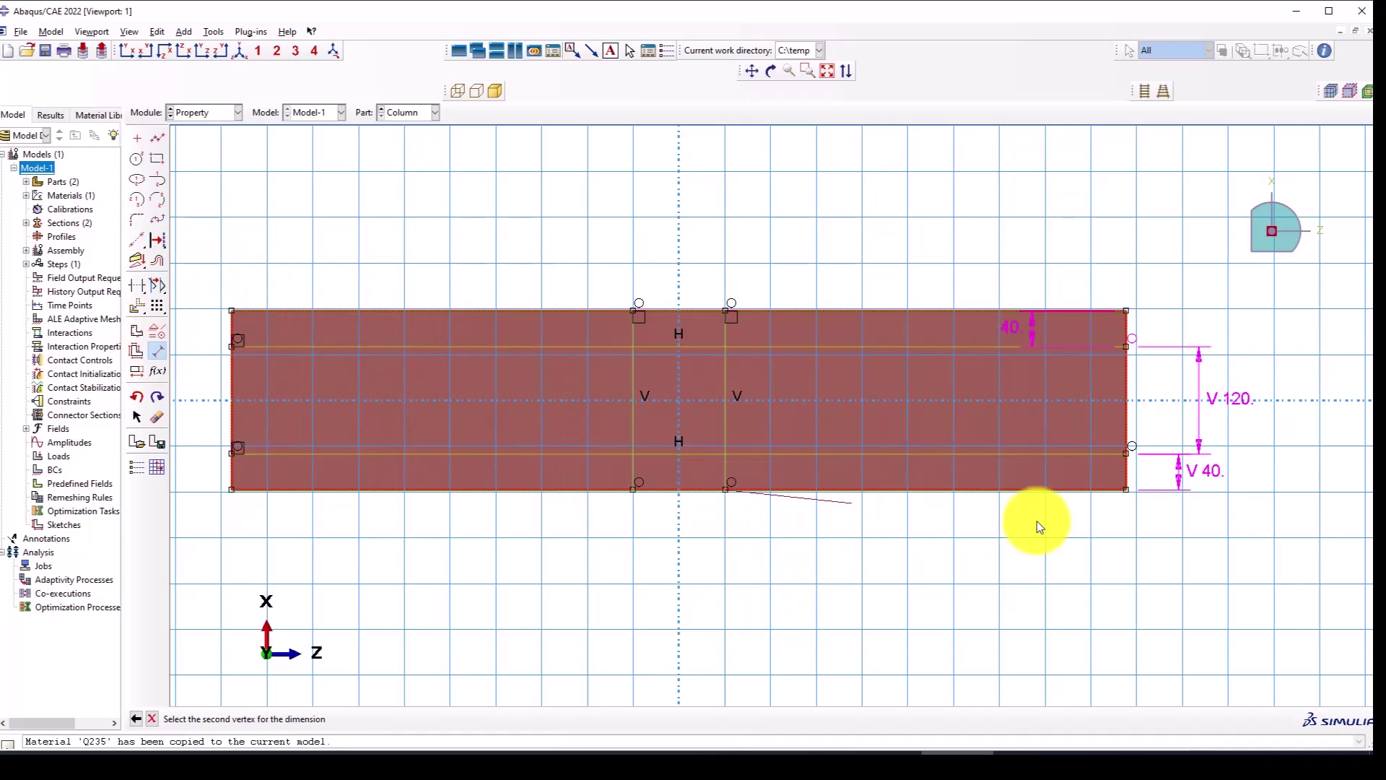
pyautogui.click(1126, 491)
pyautogui.click(1012, 550)
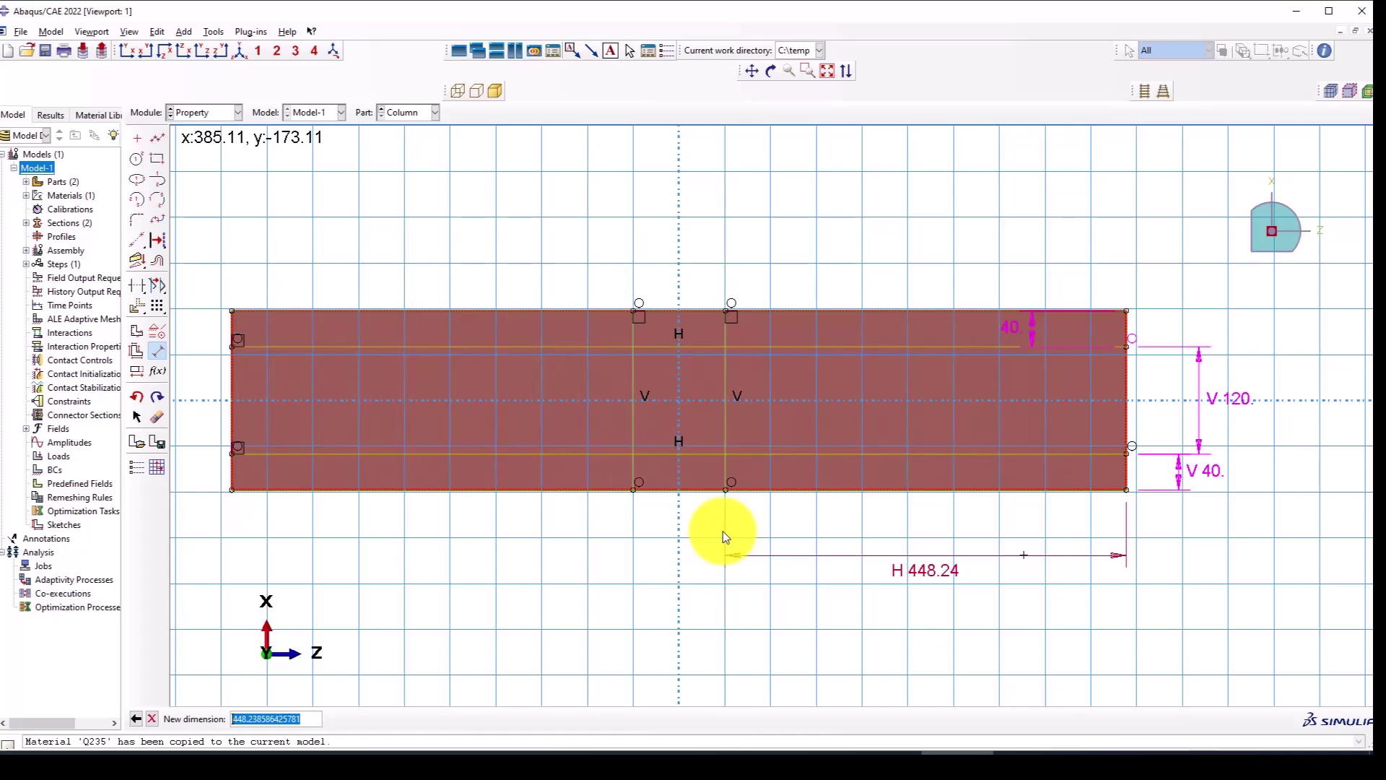
pyautogui.write('425')
pyautogui.press('Return')
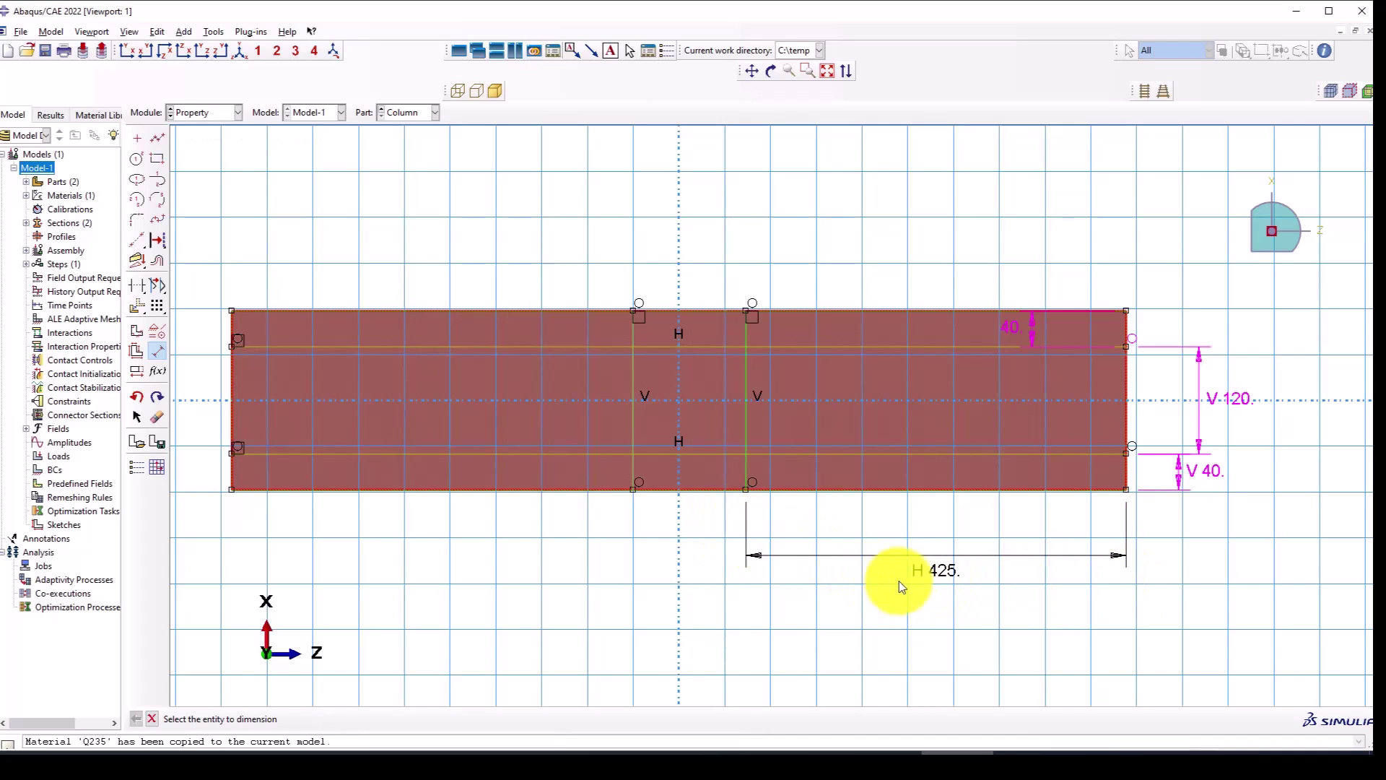
# Dimension the left vertical partition line's distance from the face's left end and set it to 425.
pyautogui.click(631, 491)
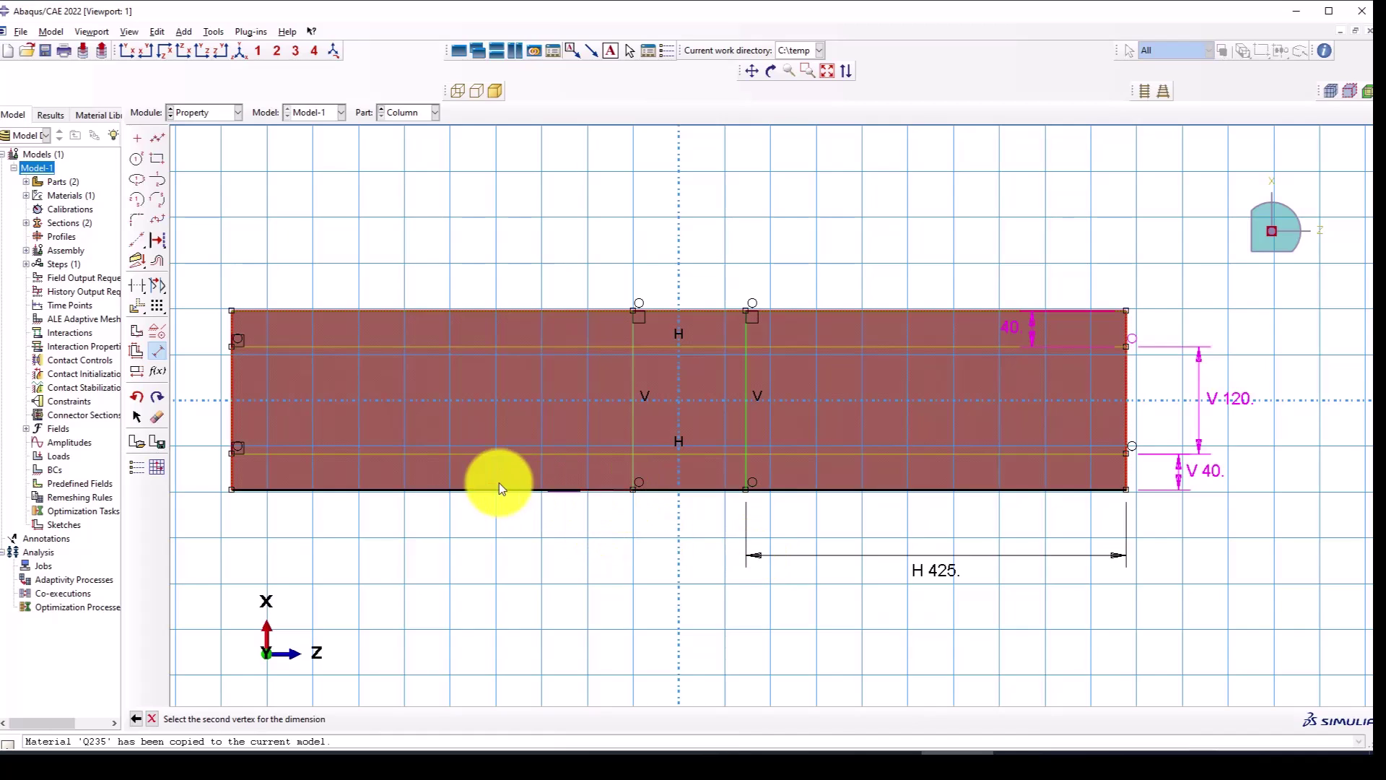
pyautogui.click(232, 491)
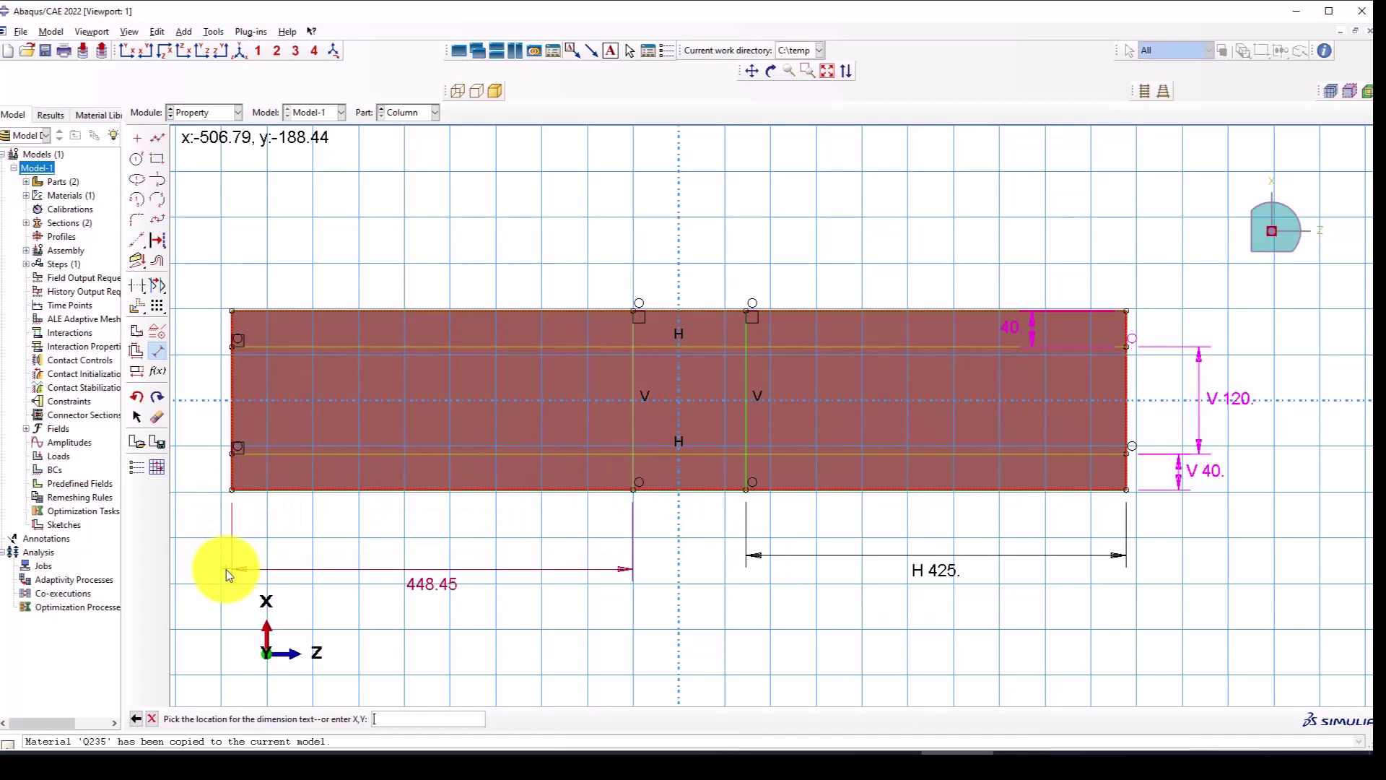
pyautogui.click(227, 569)
pyautogui.write('425')
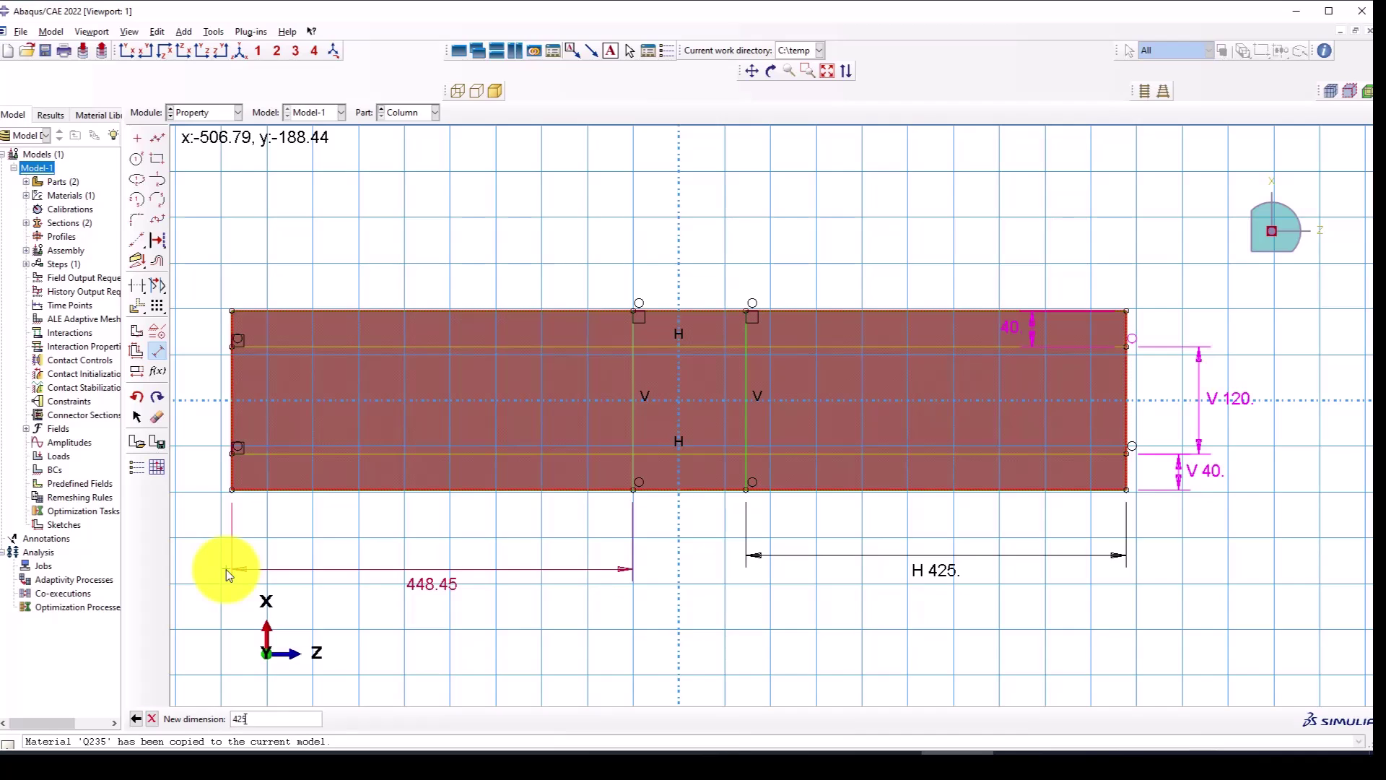
pyautogui.press('Return')
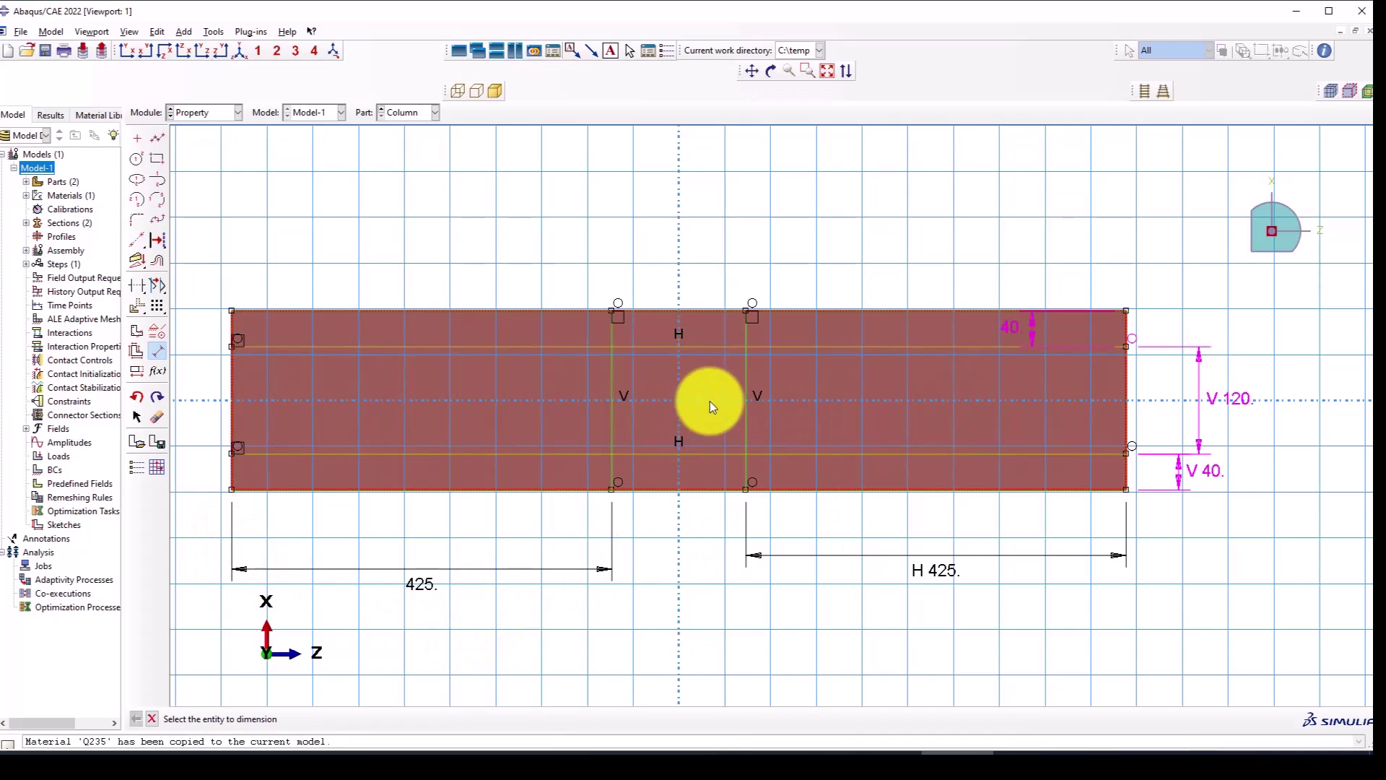
# Check the spacing between the two vertical partition lines and between the two horizontal ones with the dimension preview.
pyautogui.click(610, 414)
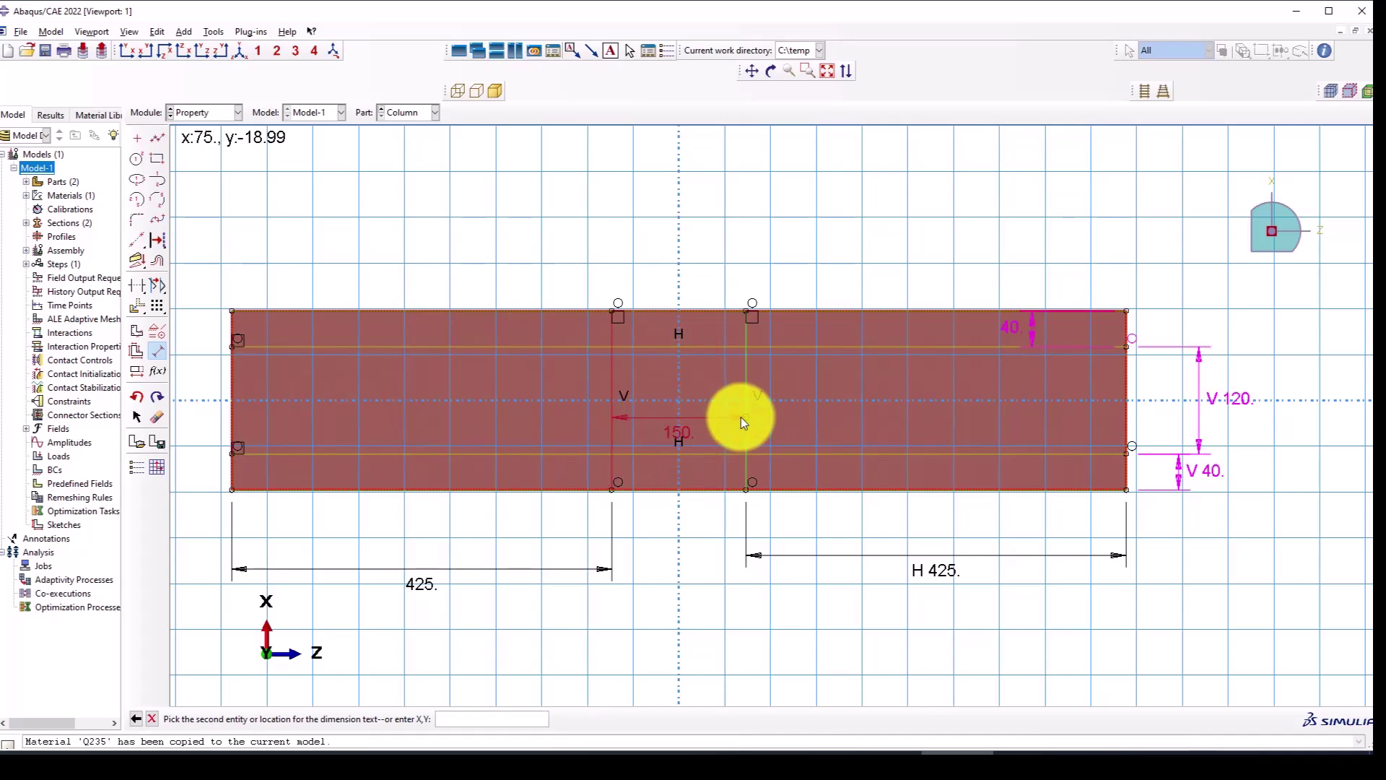
pyautogui.middleClick(717, 490)
pyautogui.scroll(3, 678, 422)
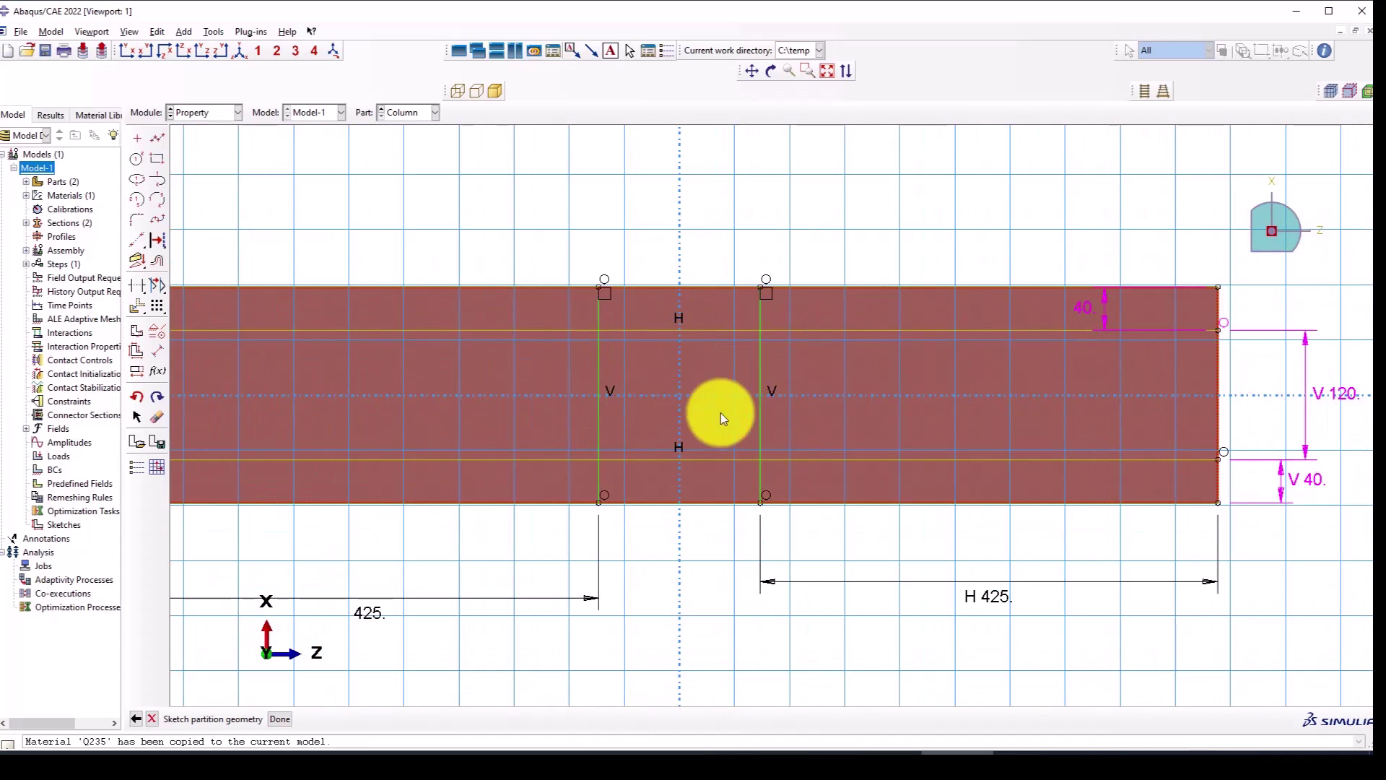
pyautogui.click(158, 350)
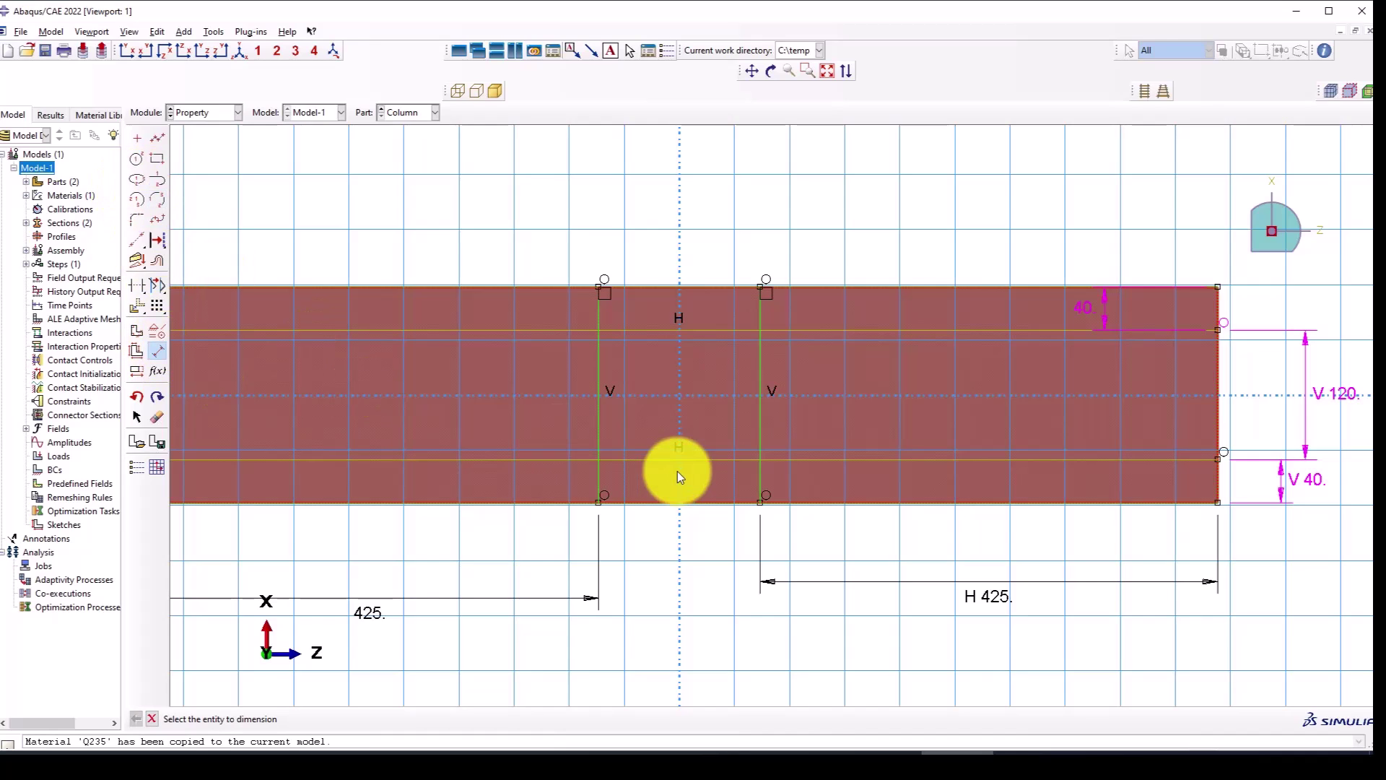
pyautogui.click(669, 462)
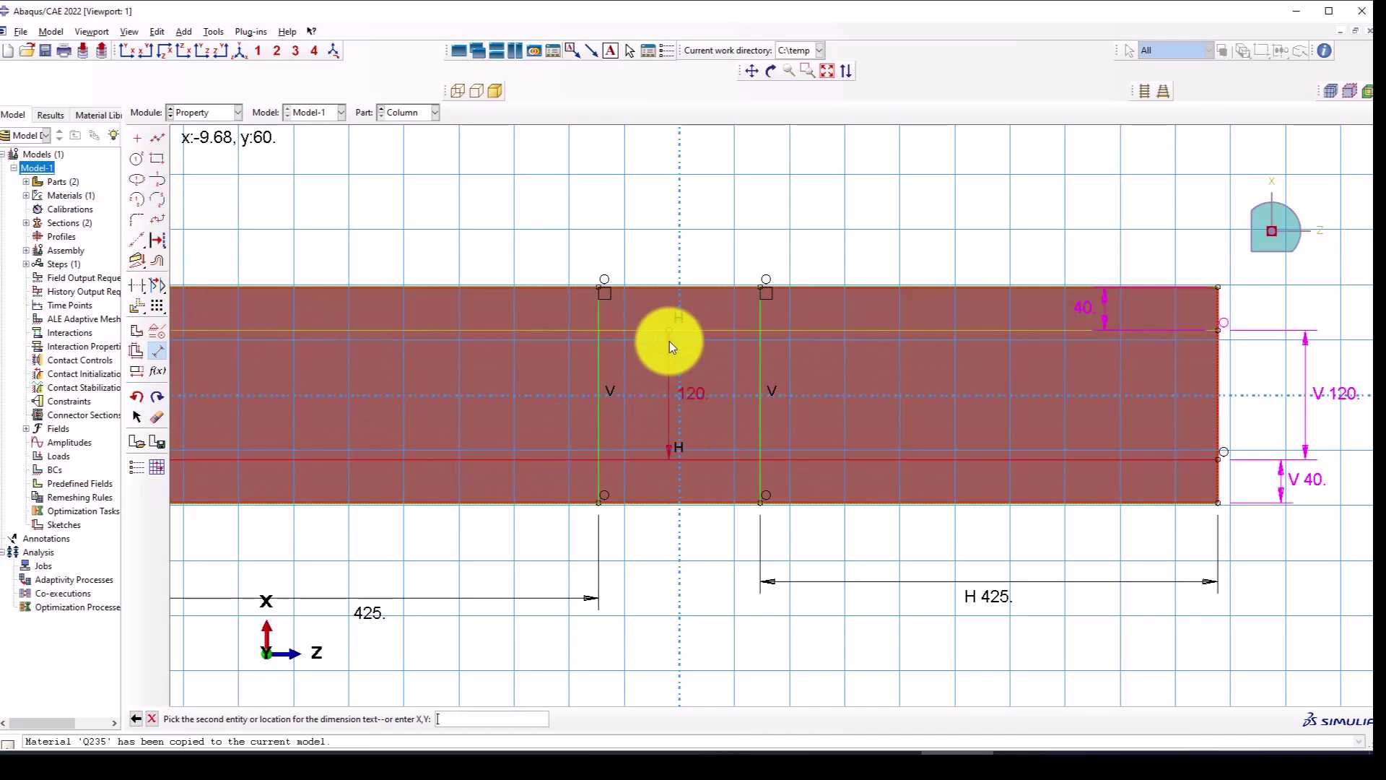
pyautogui.middleClick(649, 398)
# Delete both 425 dimensions, the 120 dimension and the lower 40 dimension, and finish the sketch to partition the column face.
pyautogui.middleClick(686, 573)
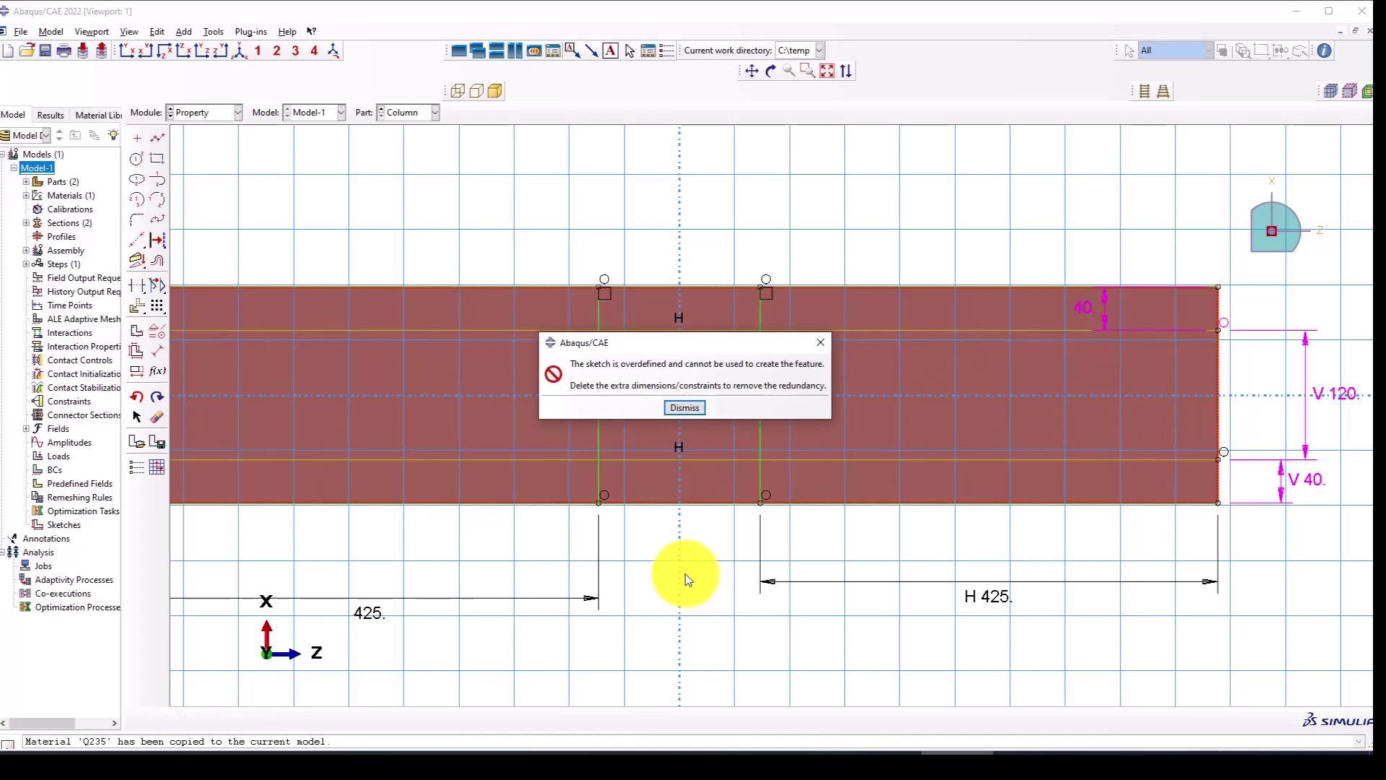
pyautogui.click(678, 407)
pyautogui.click(158, 350)
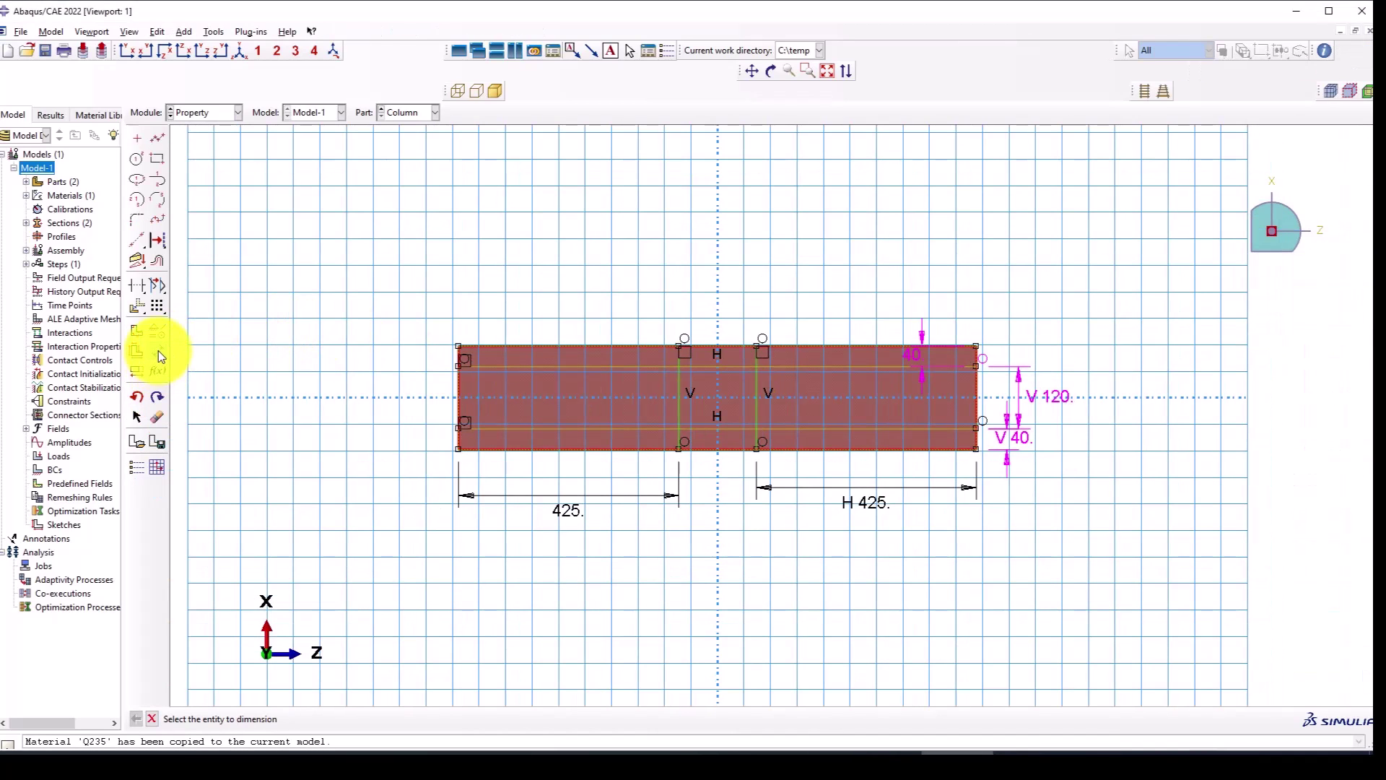
pyautogui.click(155, 416)
pyautogui.moveTo(839, 483); pyautogui.dragTo(545, 520)
pyautogui.middleClick(544, 520)
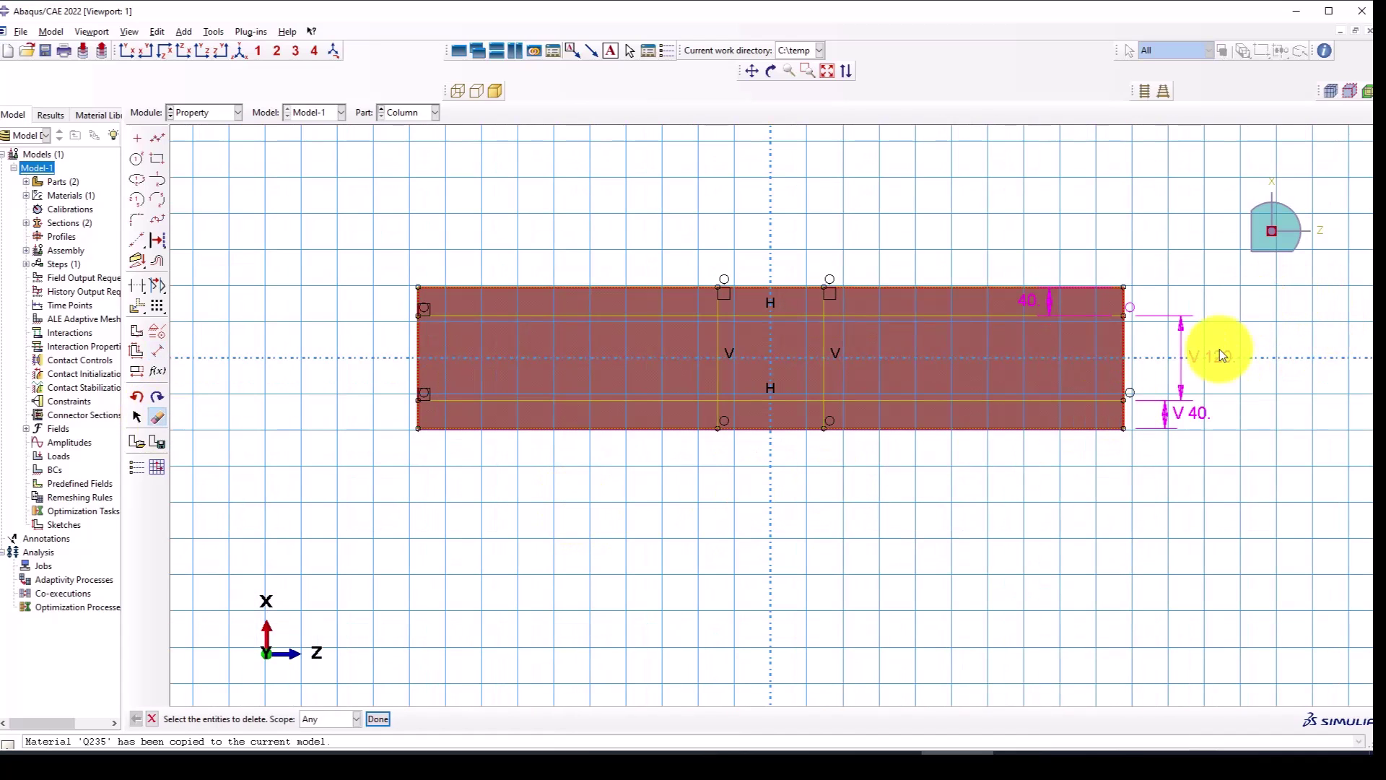
pyautogui.middleClick(1164, 425)
pyautogui.middleClick(817, 491)
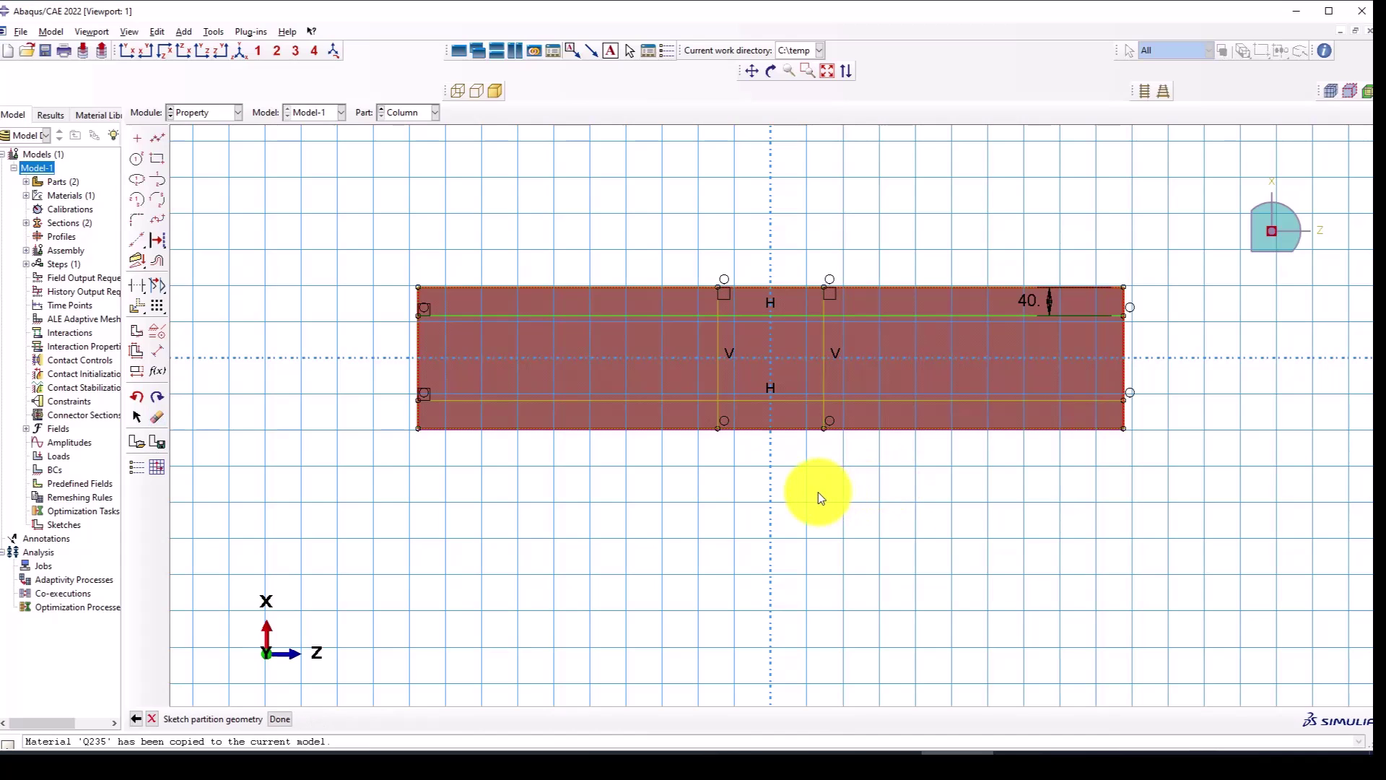
pyautogui.middleClick(650, 479)
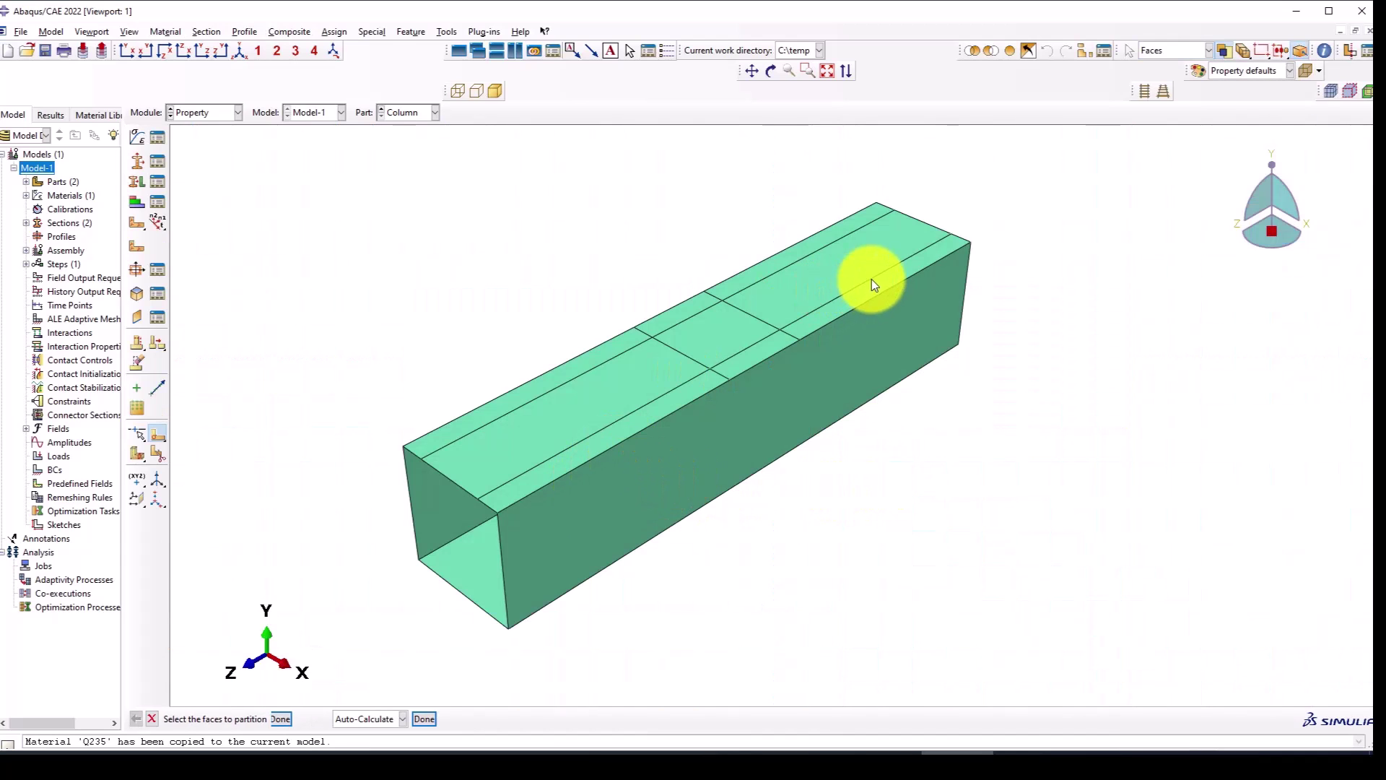
# Switch to the Assembly module and create dependent instances of the Beam and Column parts.
pyautogui.scroll(2, 864, 289)
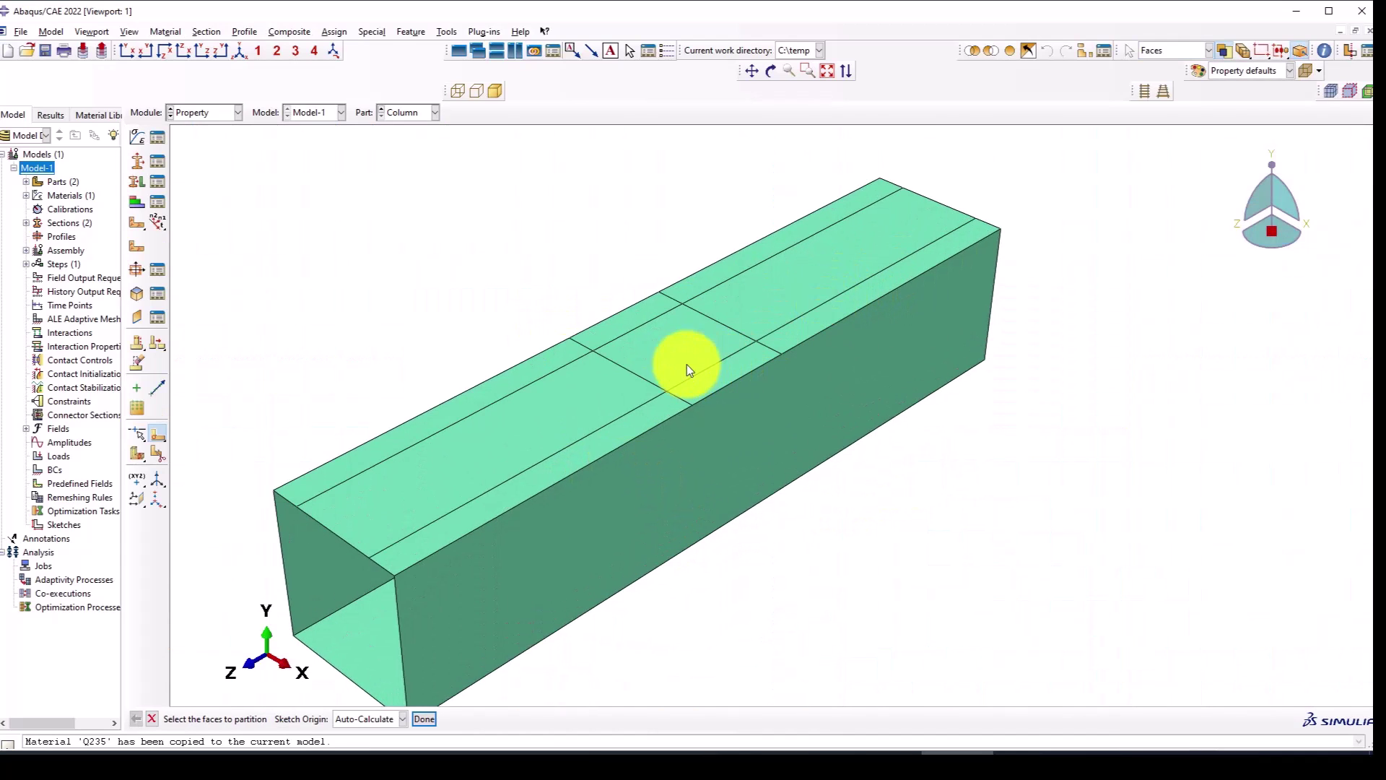
pyautogui.scroll(1, 607, 331)
pyautogui.scroll(-2, 606, 331)
pyautogui.click(218, 116)
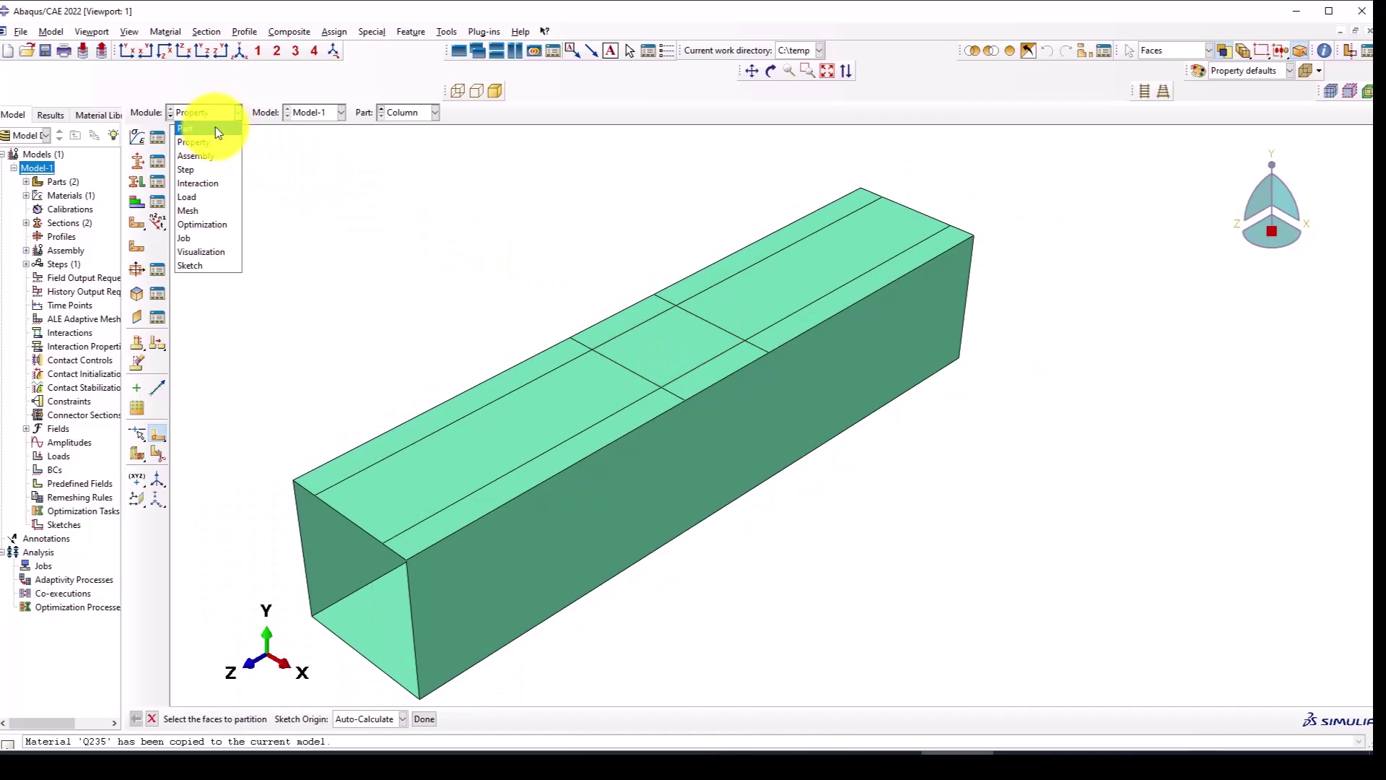
pyautogui.click(207, 156)
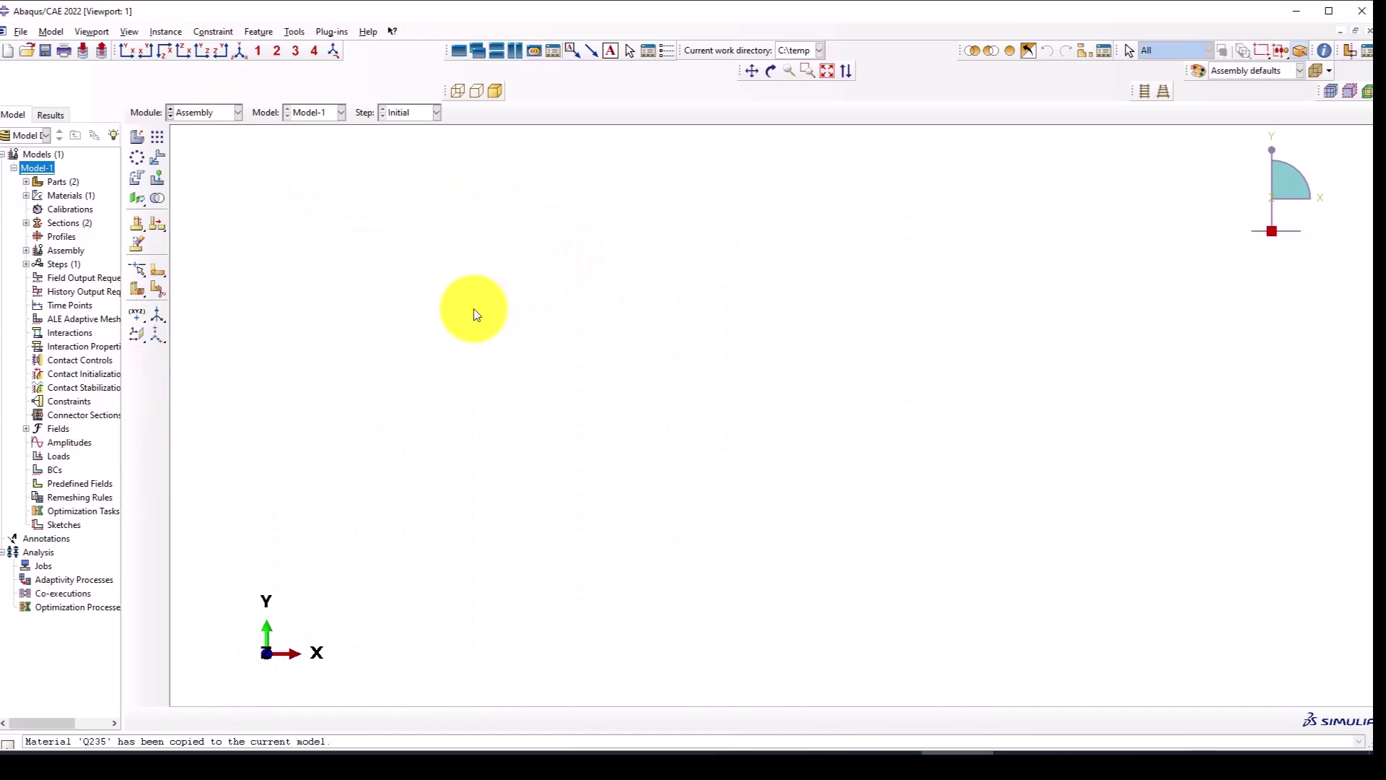
pyautogui.click(138, 137)
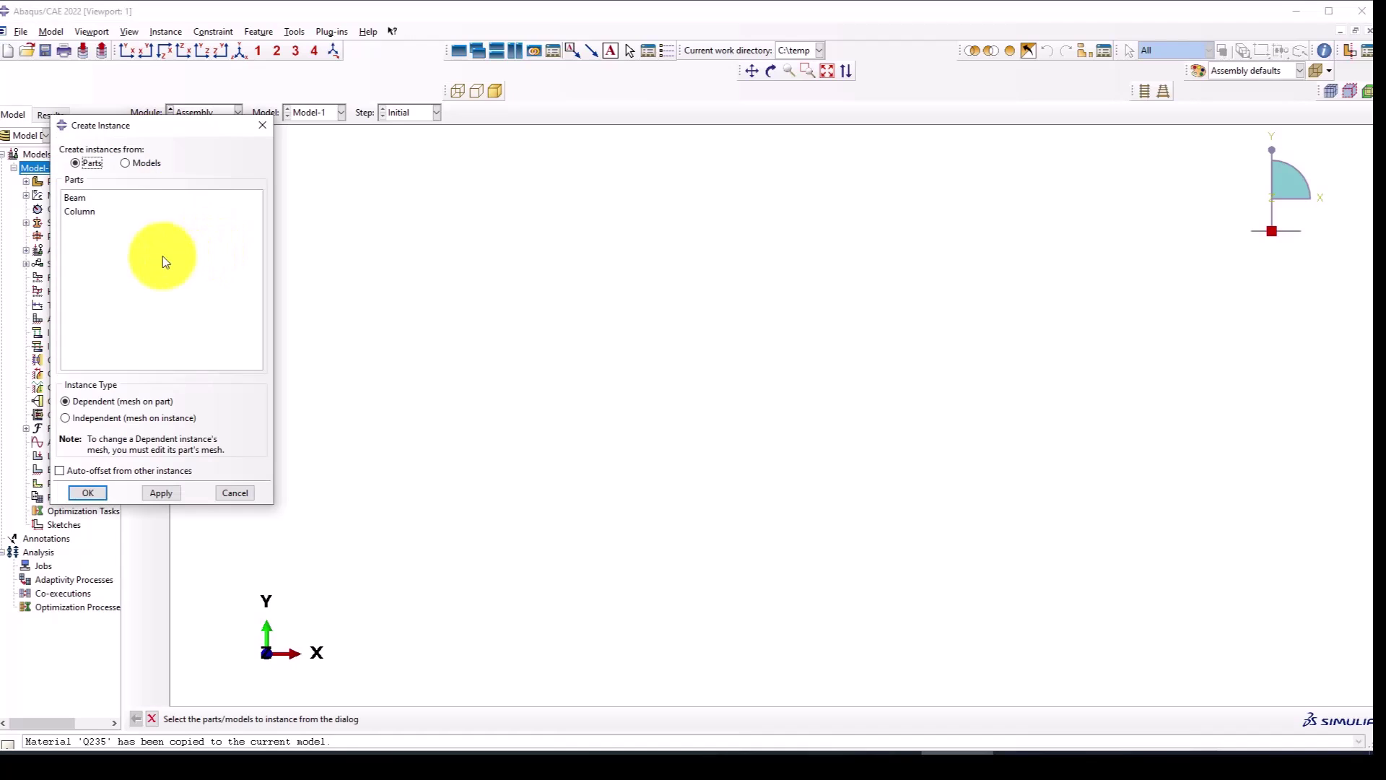
pyautogui.click(80, 200)
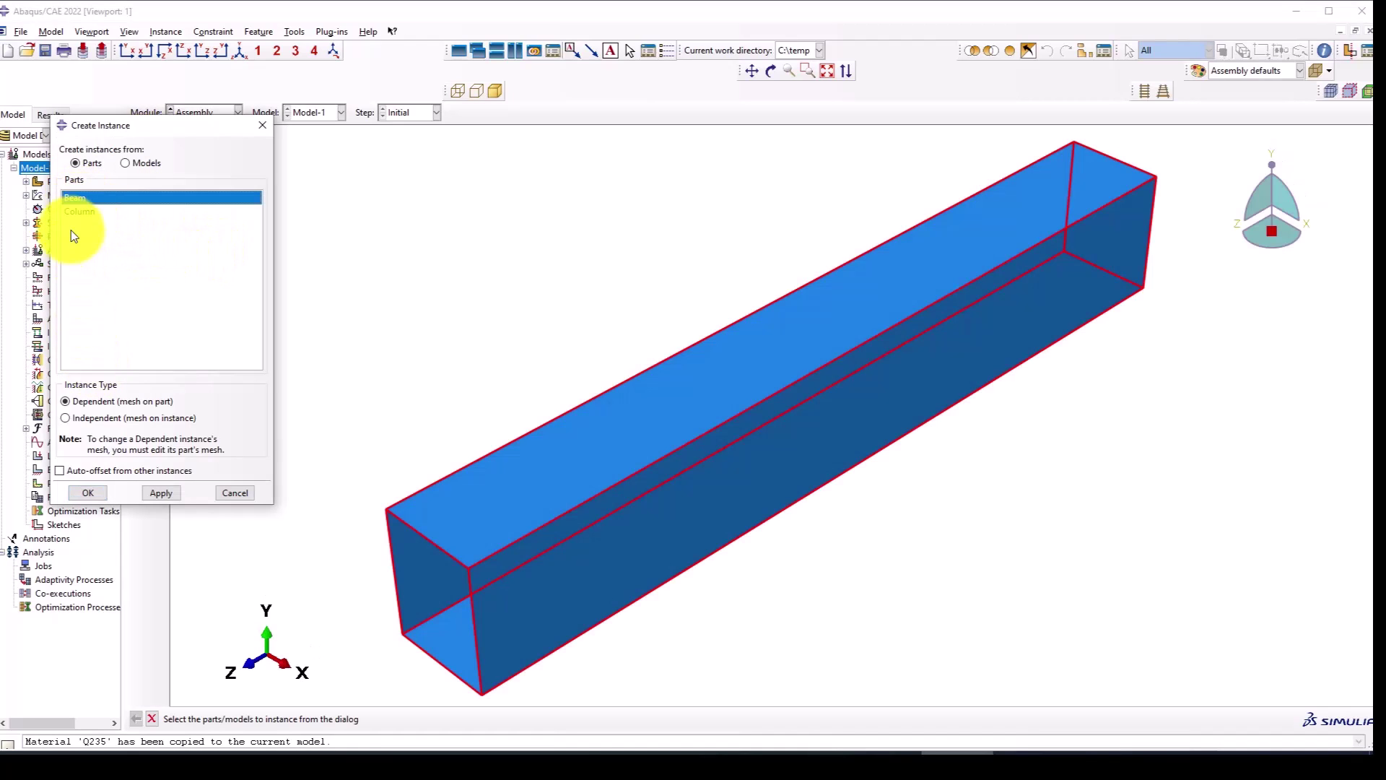
pyautogui.keyDown('shift'); pyautogui.click(72, 211); pyautogui.keyUp('shift')
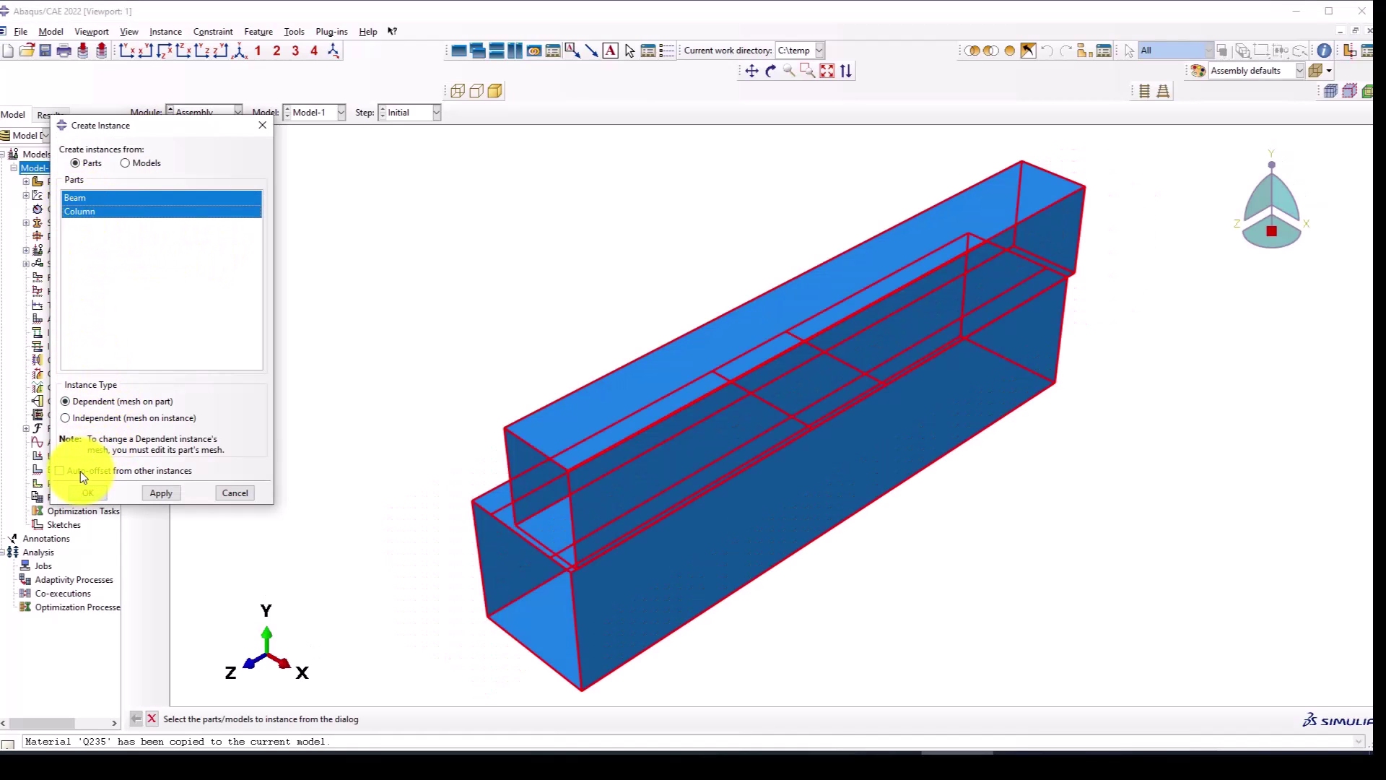
pyautogui.click(88, 494)
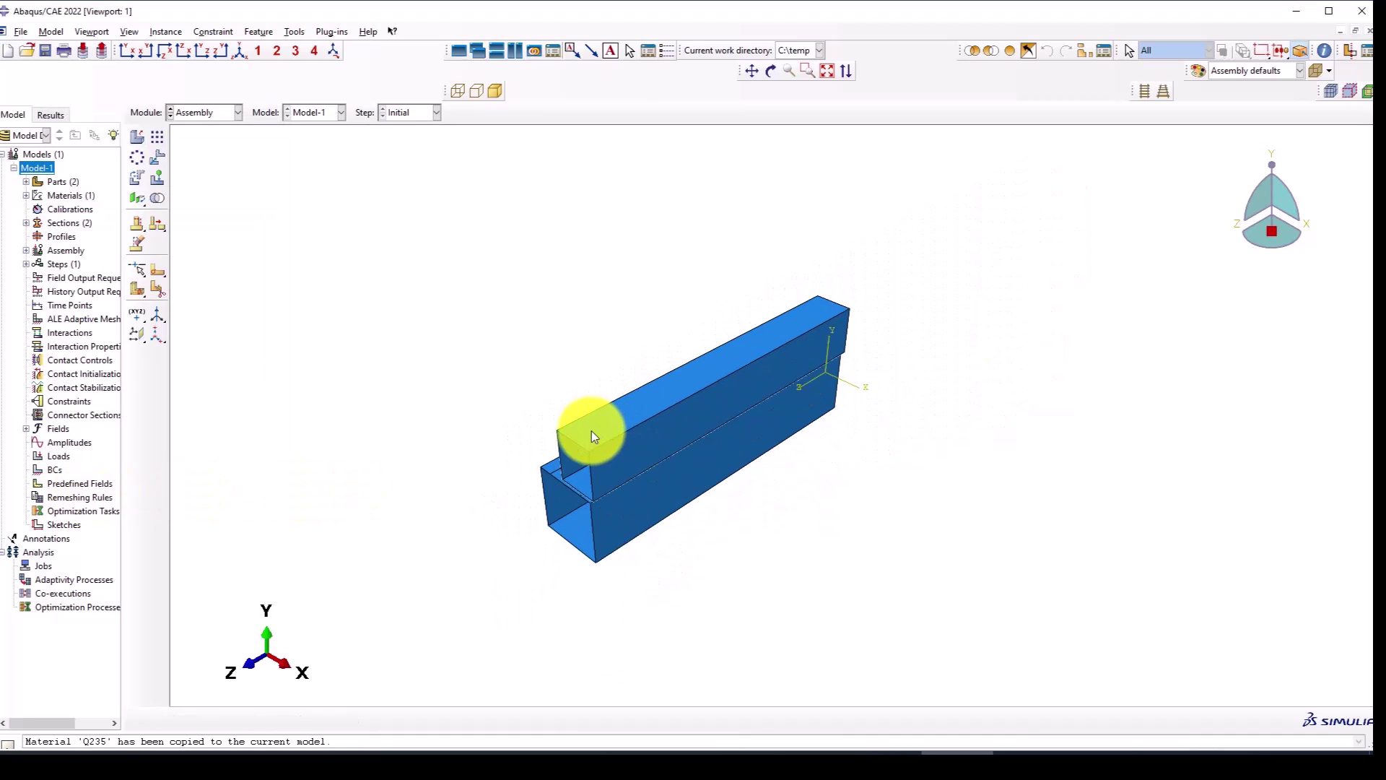
# Rotate the column instance 90 degrees about the lower X-direction edge of its front open end so it stands upright.
pyautogui.click(136, 178)
pyautogui.click(567, 541)
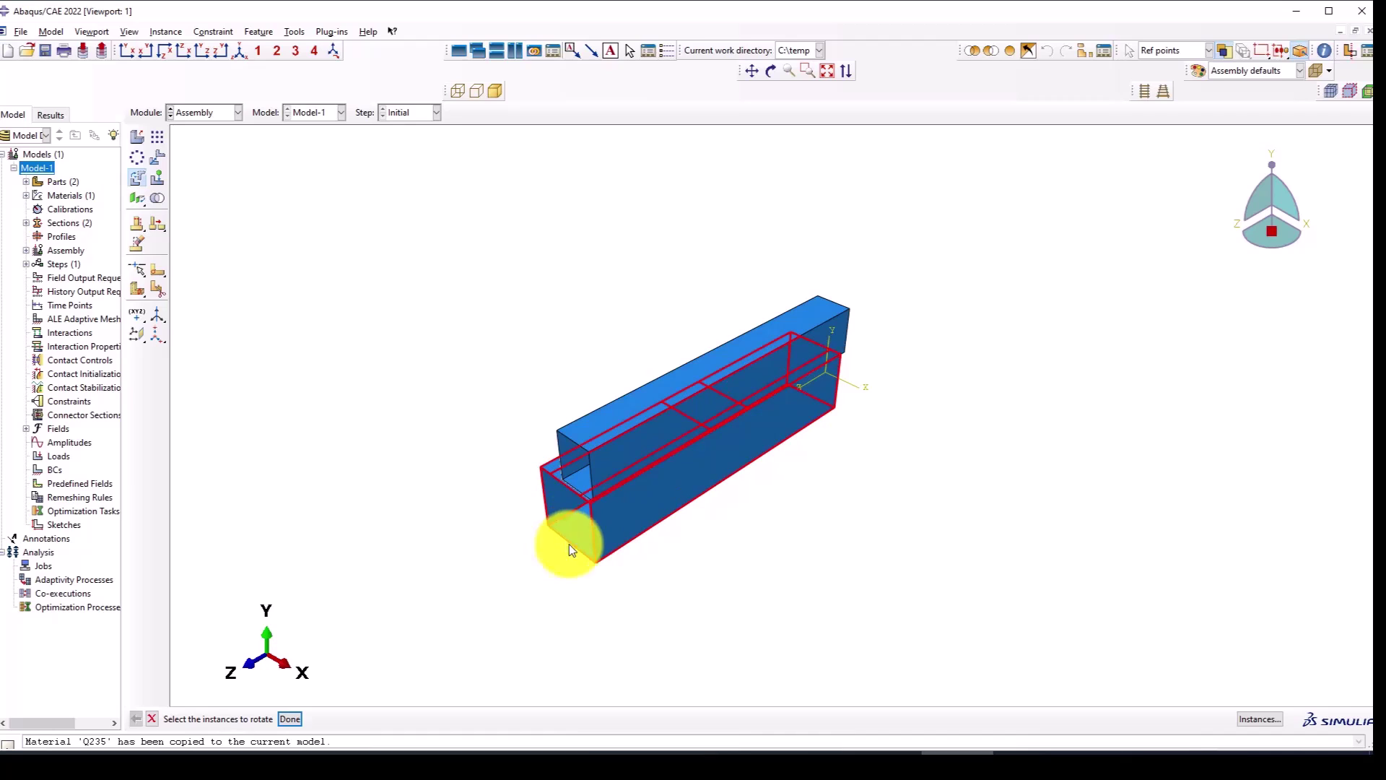
pyautogui.middleClick(592, 568)
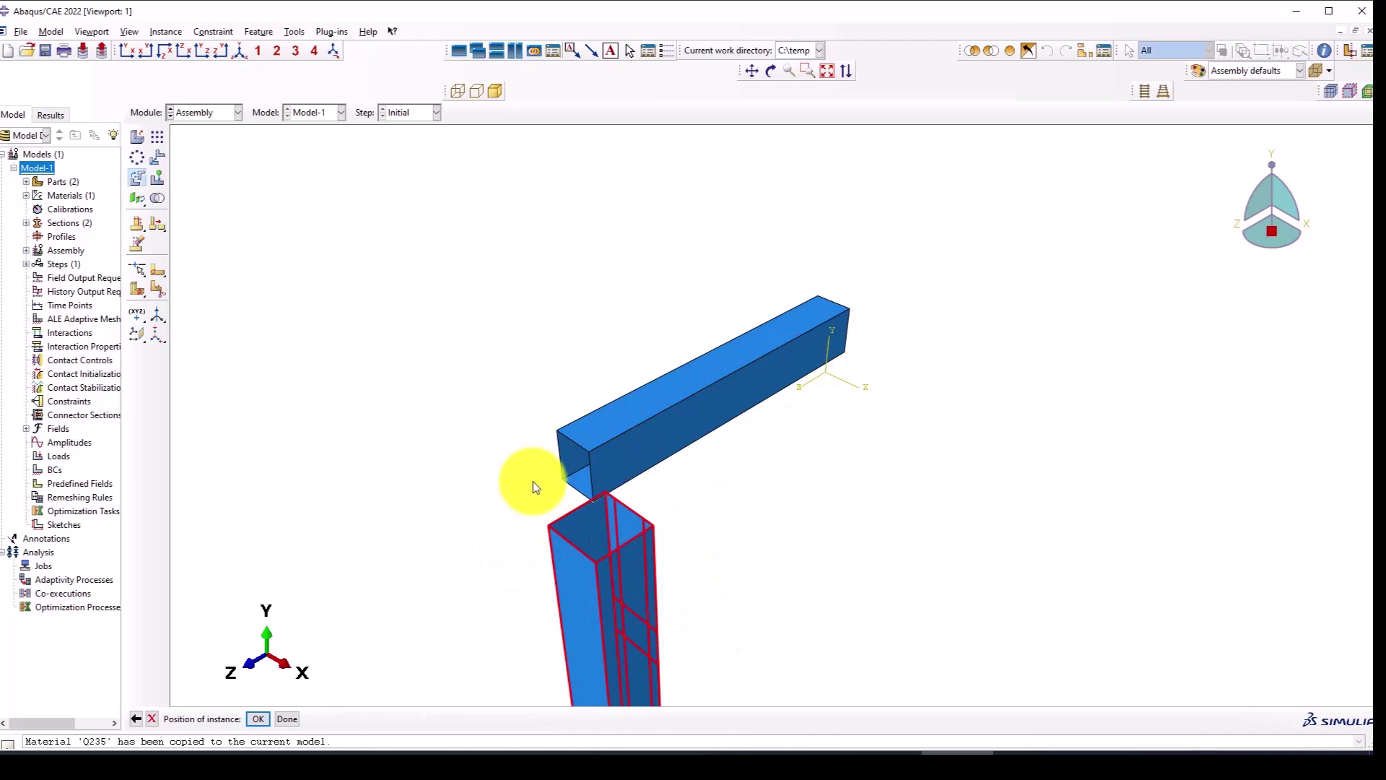
pyautogui.middleClick(518, 340)
pyautogui.middleClick(517, 335)
# Rotate the upright column instance -90 degrees about its front vertical corner edge.
pyautogui.scroll(-3, 513, 283)
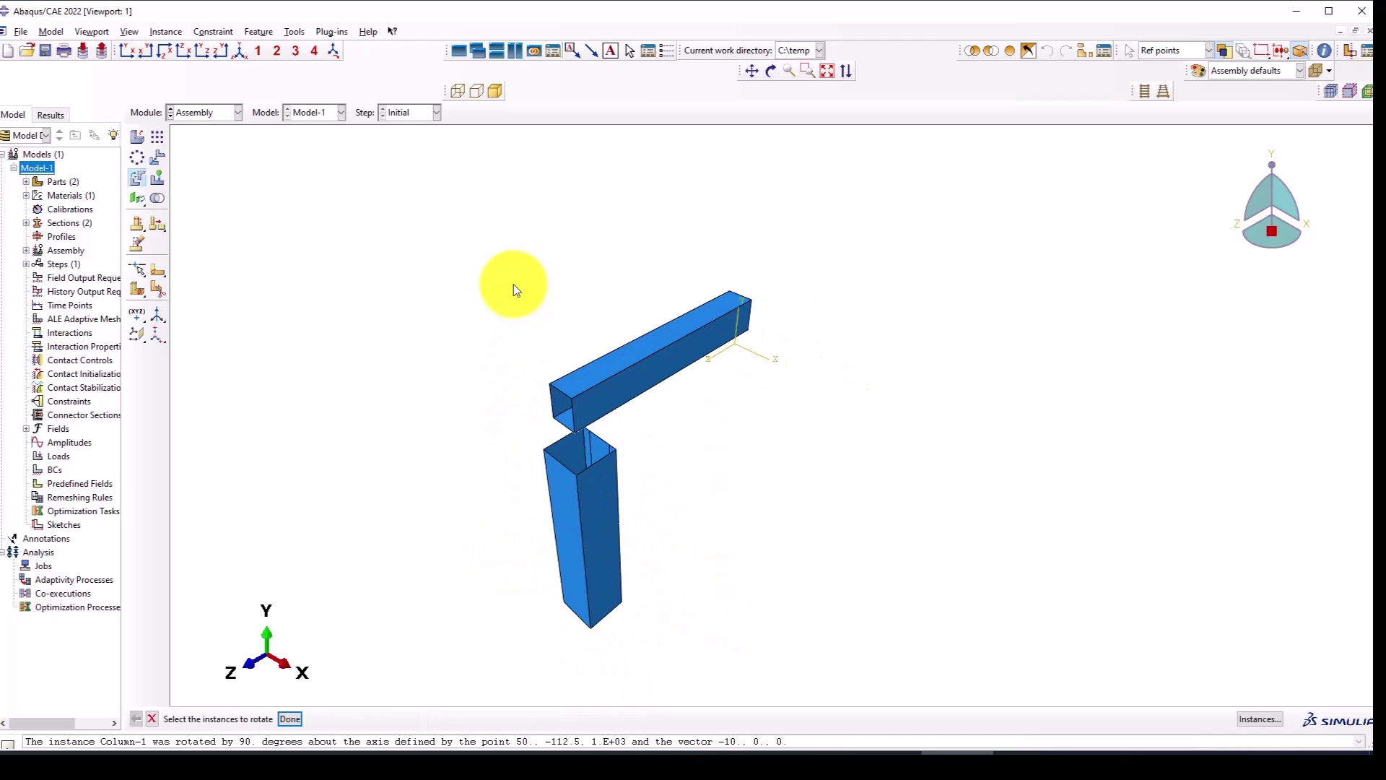
pyautogui.click(550, 448)
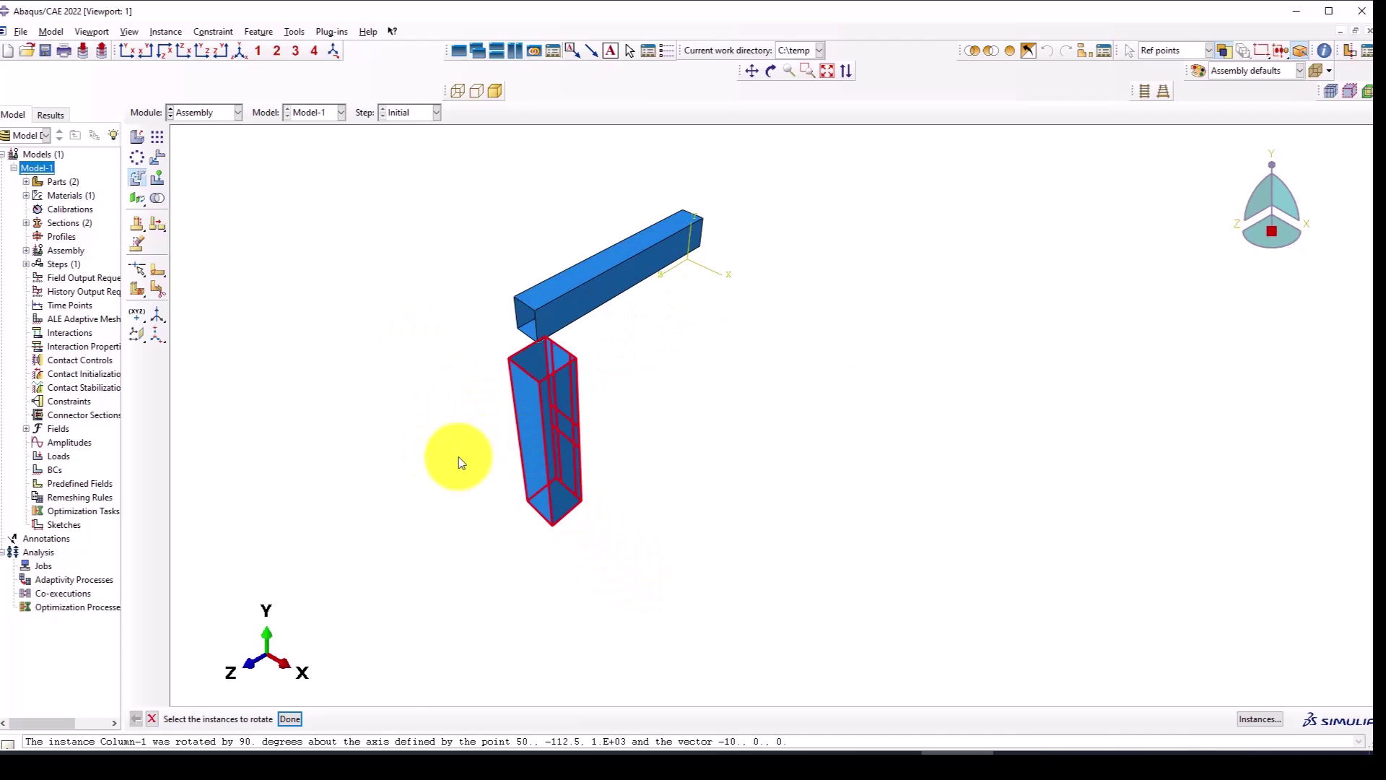
pyautogui.middleClick(551, 486)
pyautogui.click(549, 486)
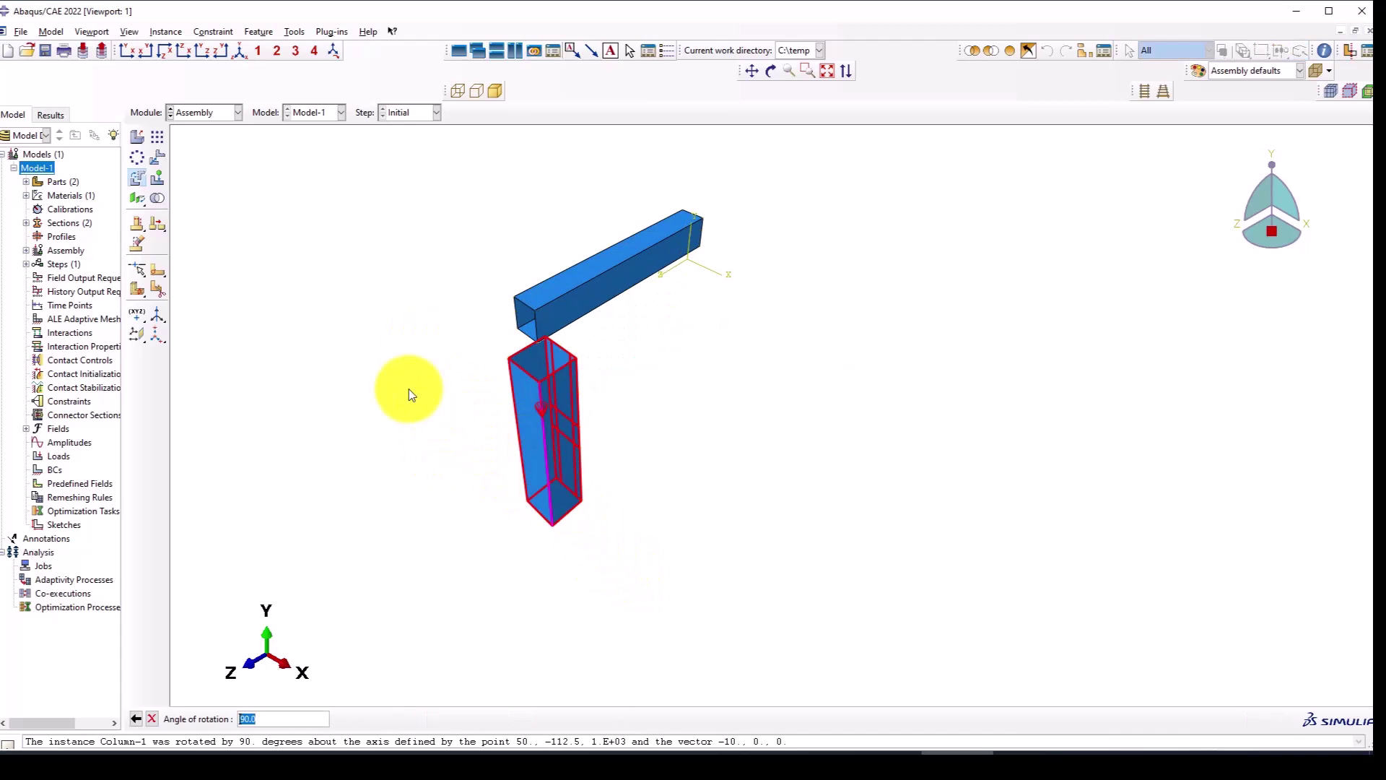
pyautogui.middleClick(409, 388)
pyautogui.scroll(2, 593, 499)
pyautogui.scroll(2, 594, 500)
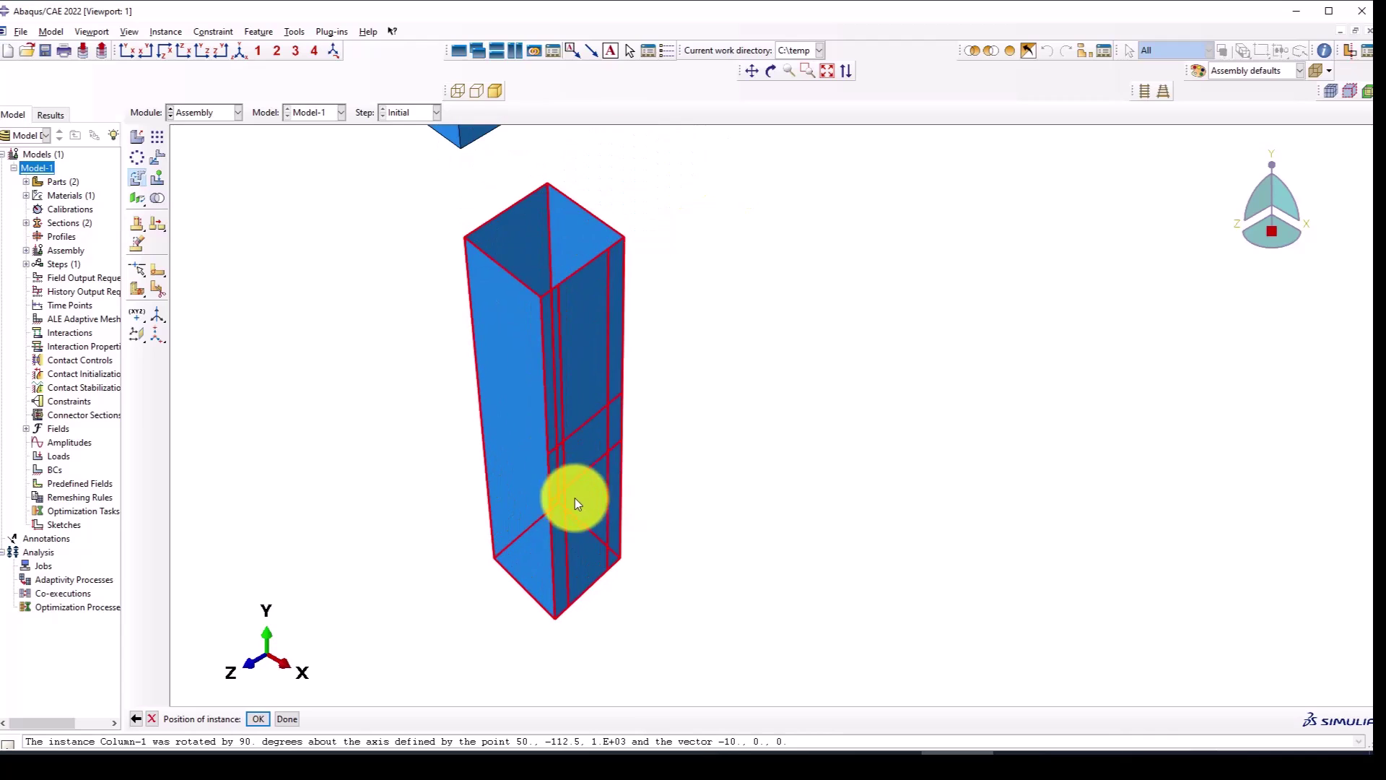
pyautogui.scroll(-3, 563, 374)
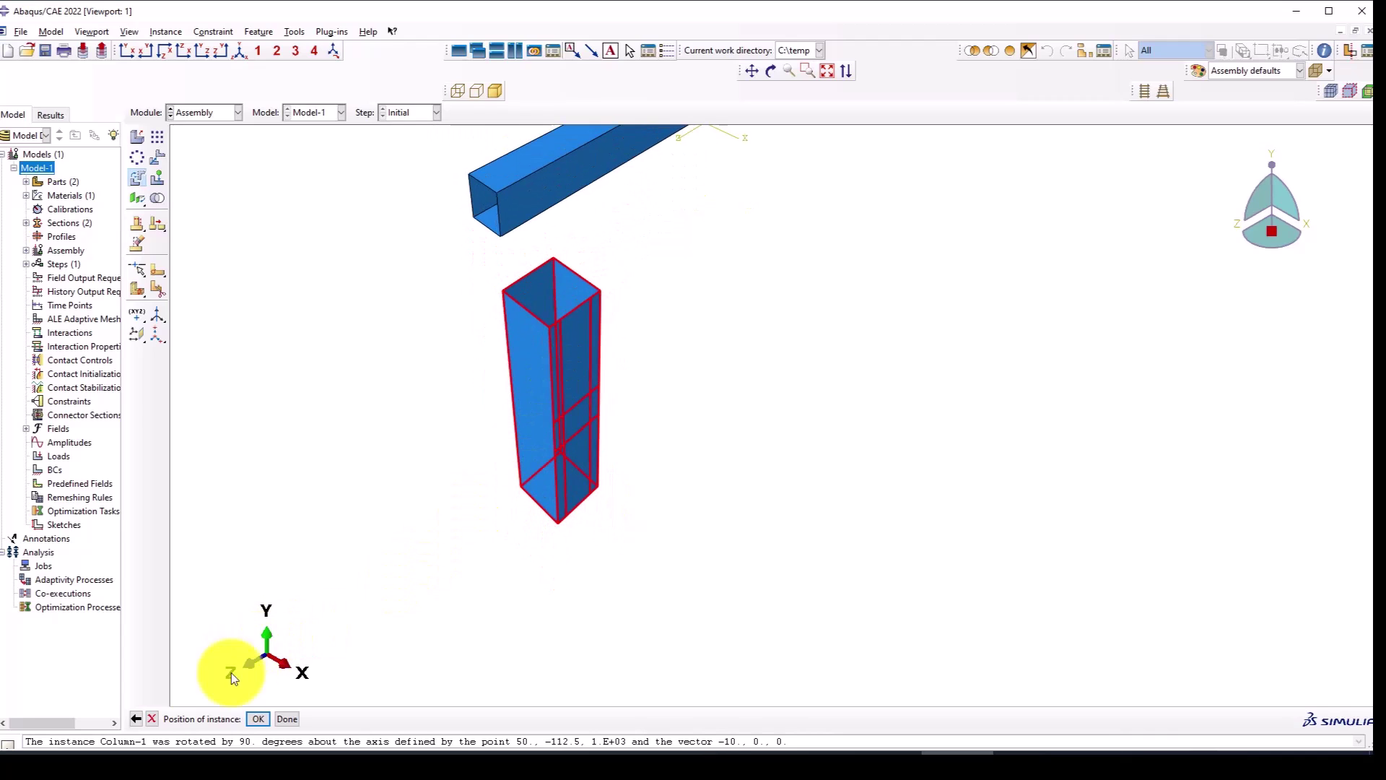
pyautogui.click(137, 718)
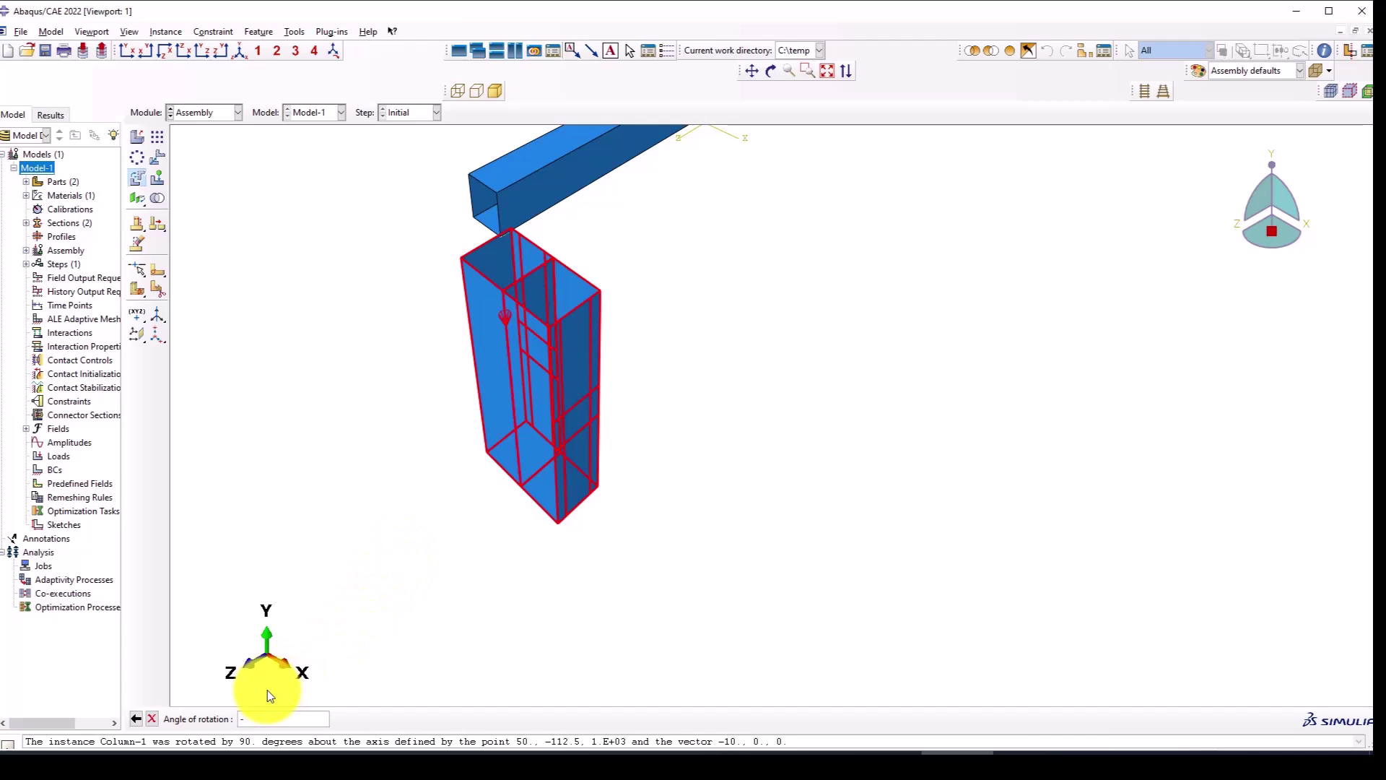
pyautogui.press('Return')
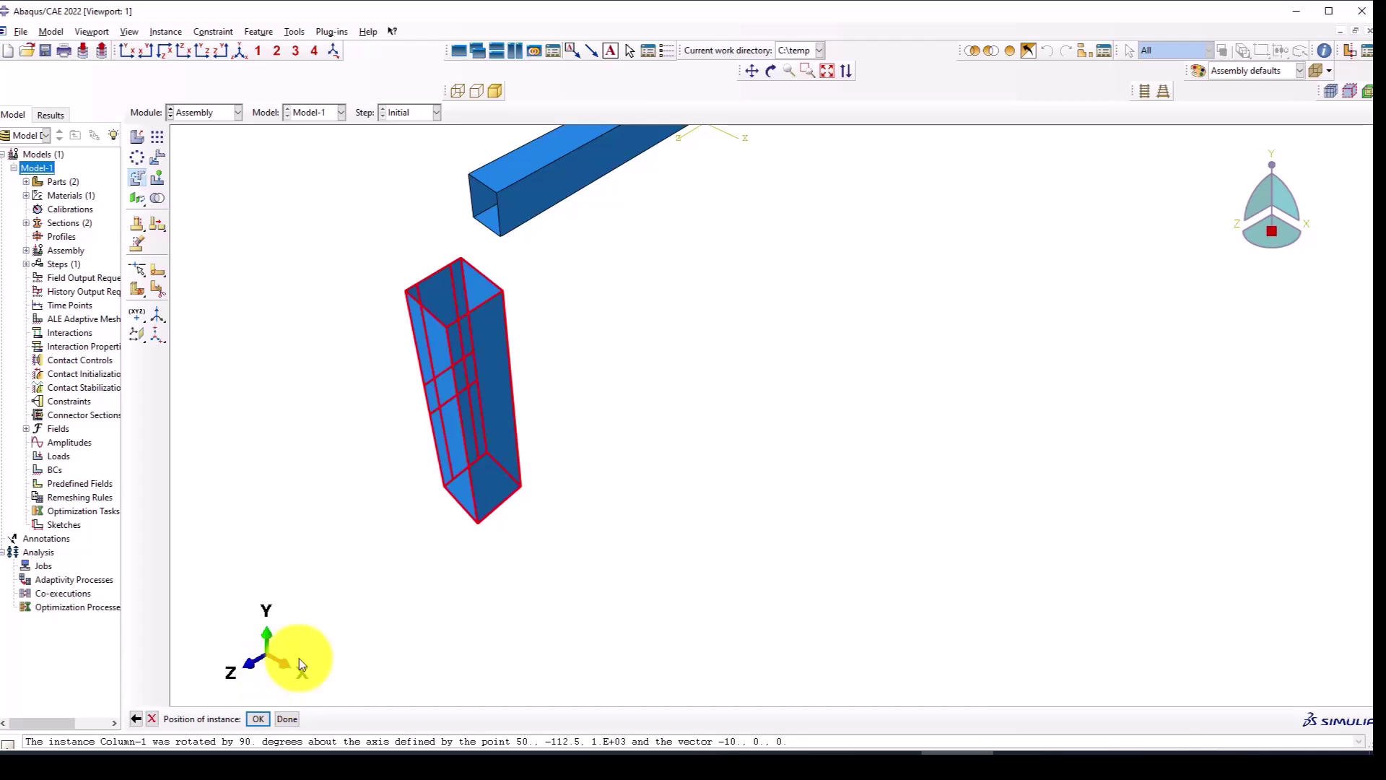
pyautogui.press('Return')
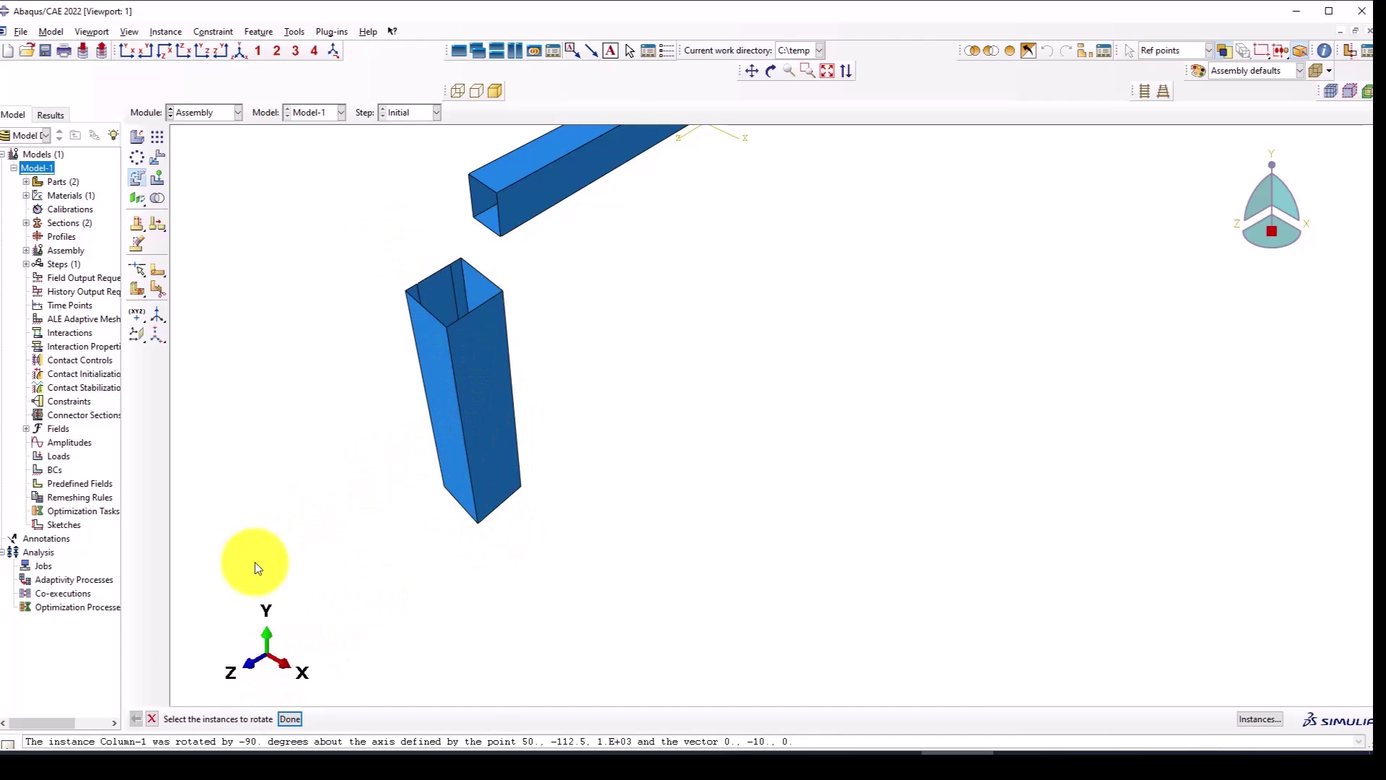
# Rotate the column instance 180 degrees about the same vertical corner edge so its partitioned face points toward positive X.
pyautogui.click(444, 401)
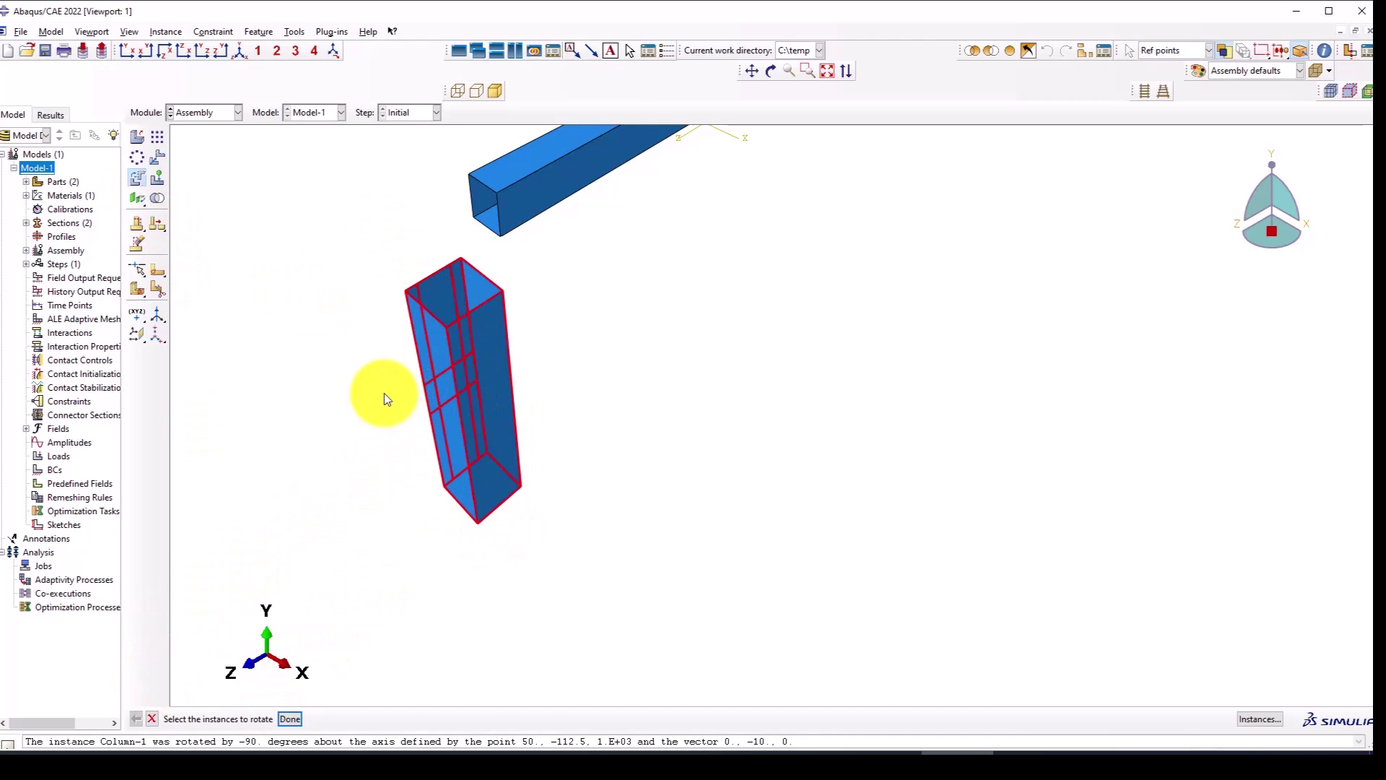
pyautogui.middleClick(370, 454)
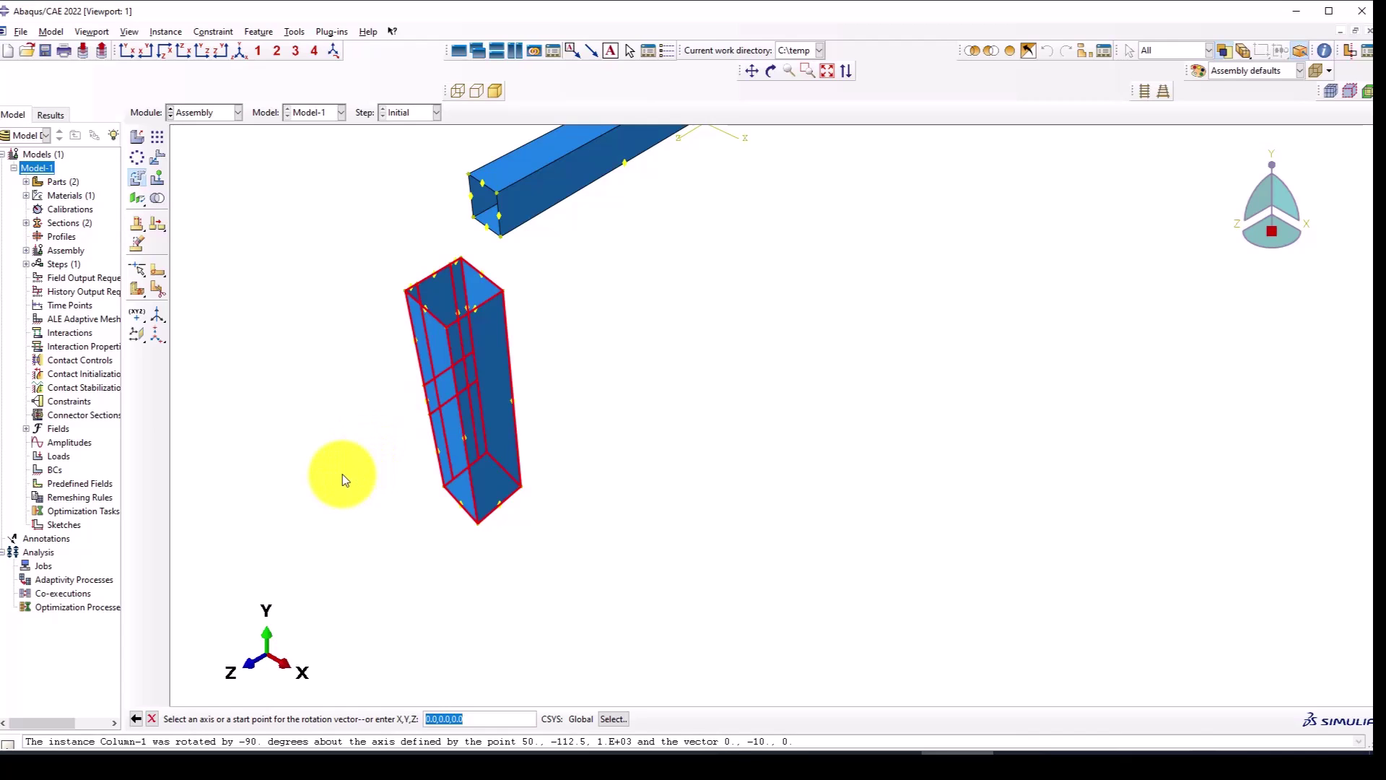
pyautogui.press('Return')
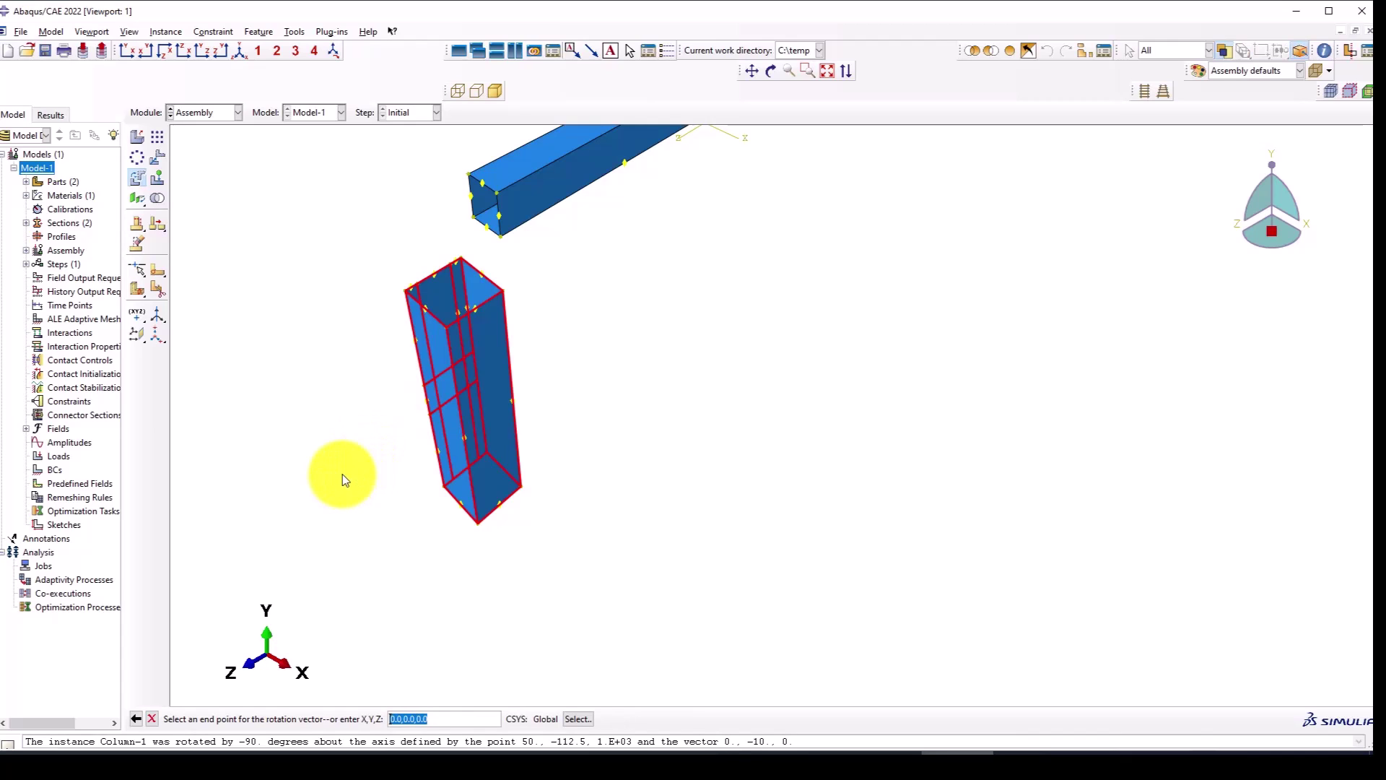
pyautogui.click(138, 716)
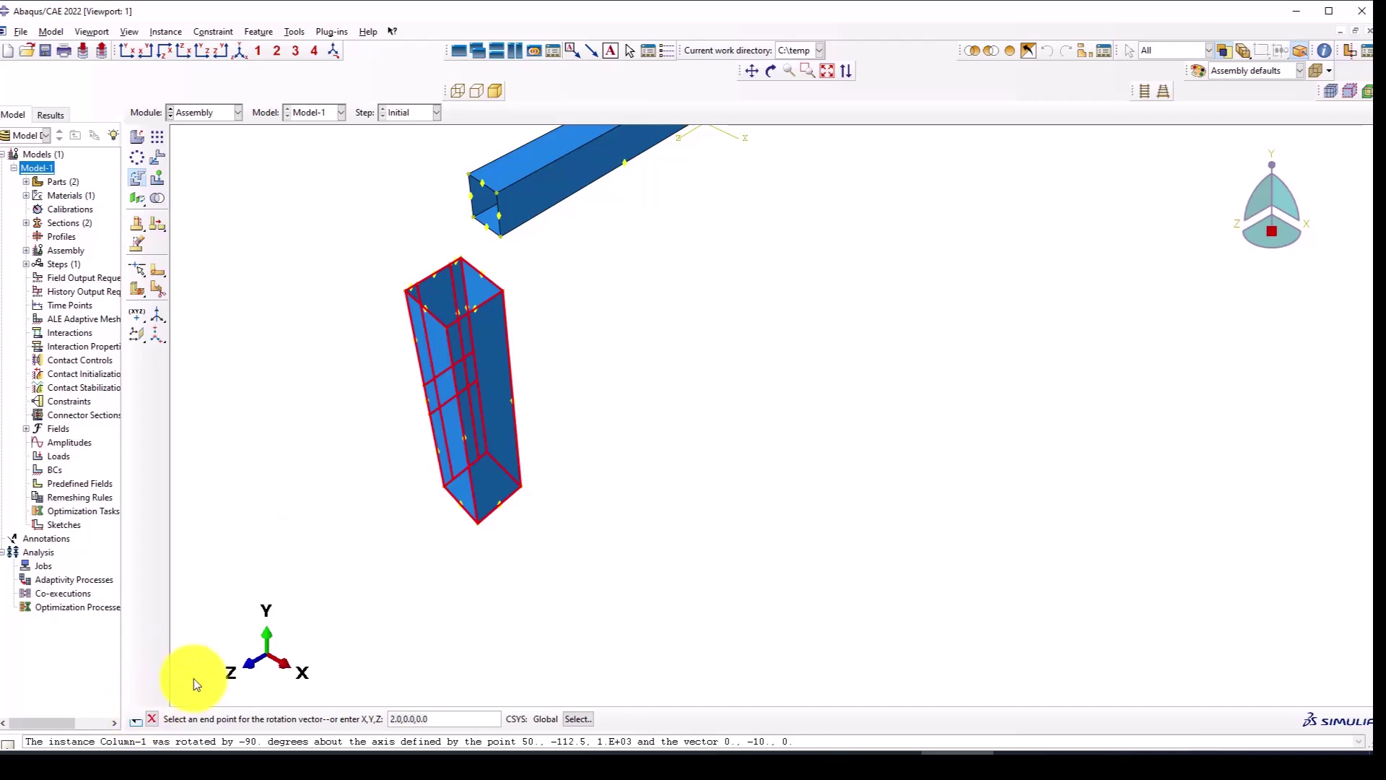
pyautogui.click(513, 369)
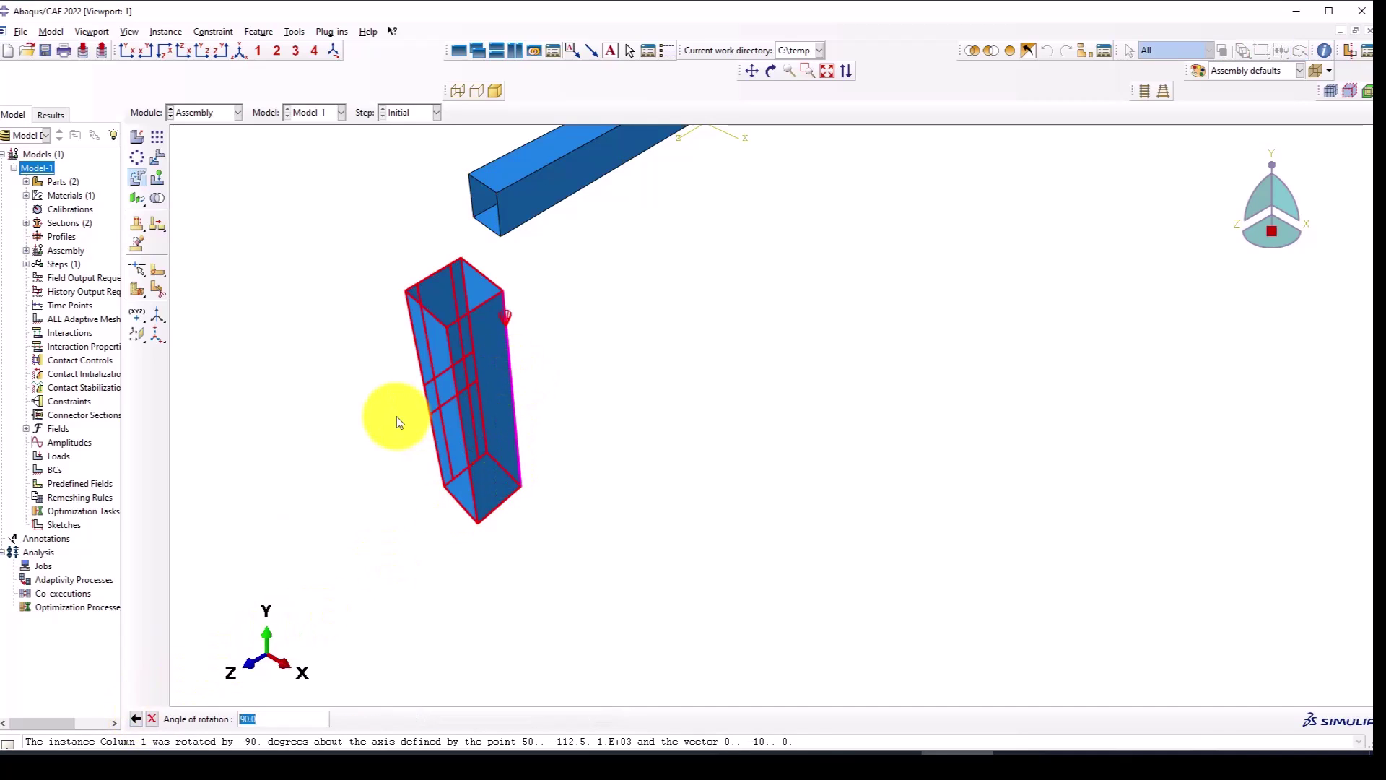
pyautogui.press('Return')
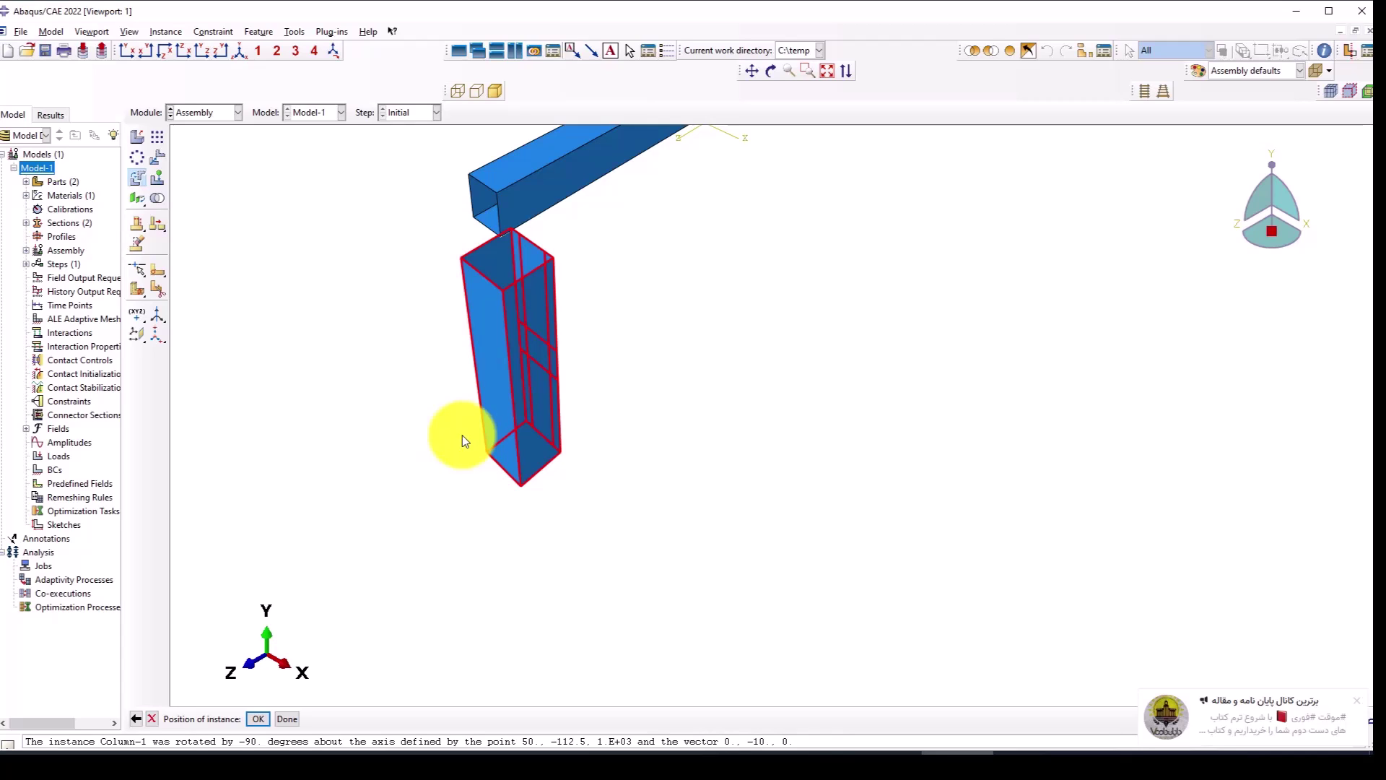
pyautogui.click(136, 718)
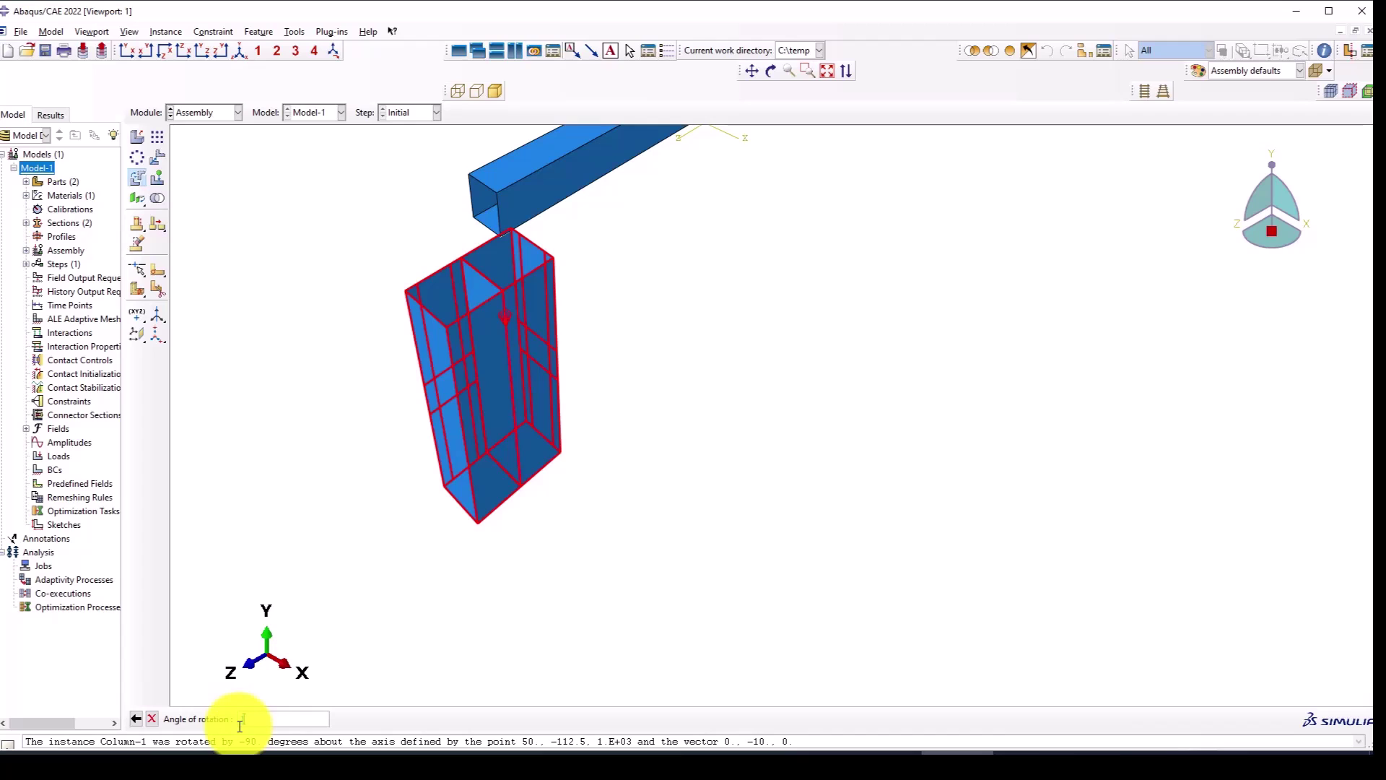
pyautogui.press('Return')
pyautogui.press('Return')
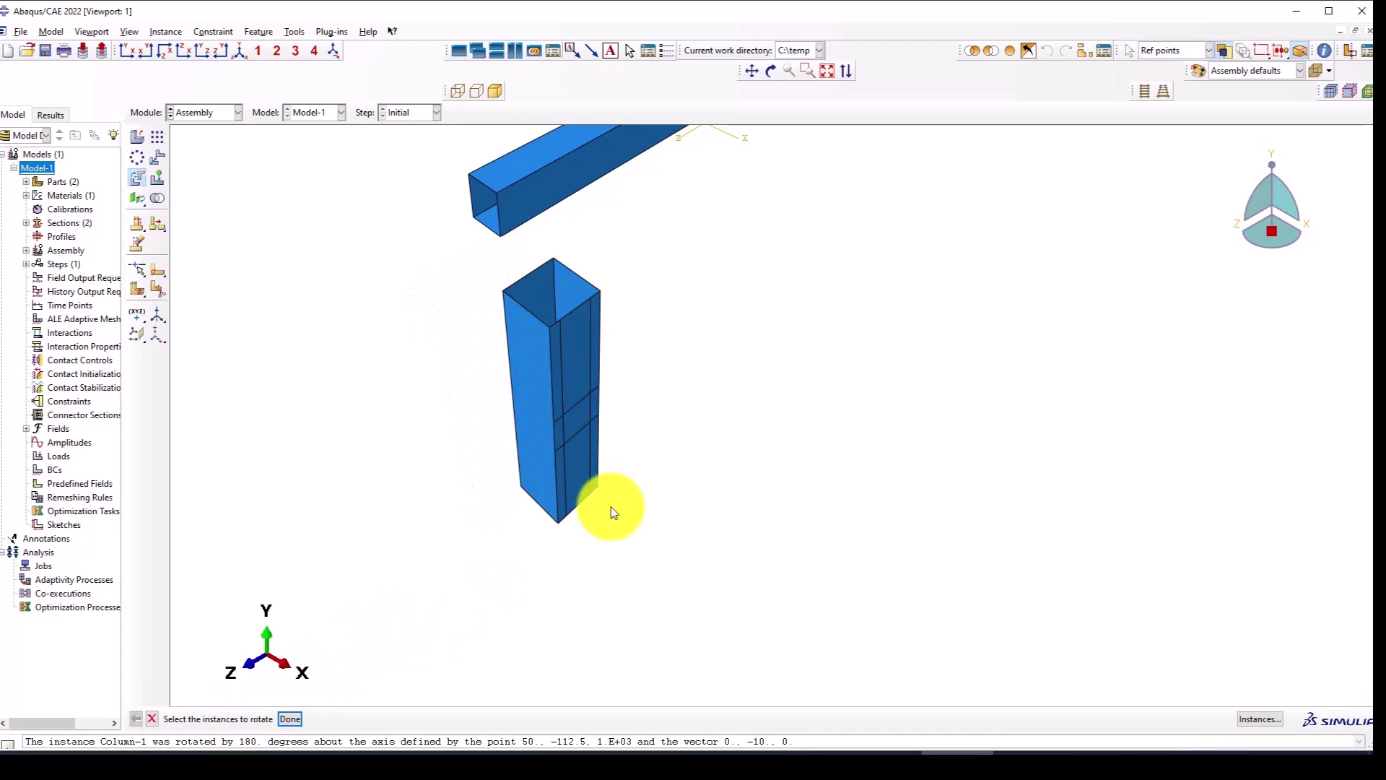
pyautogui.scroll(1, 616, 442)
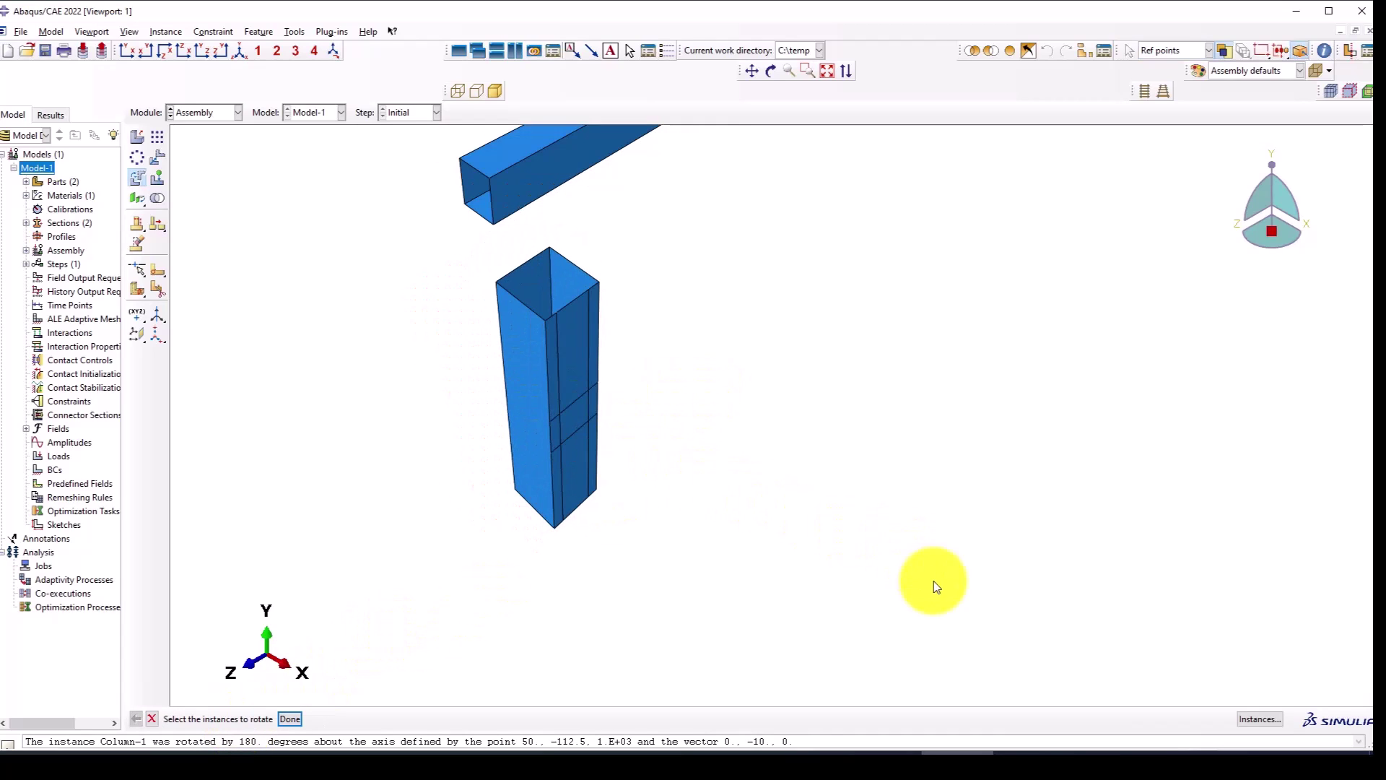
# Rotate the beam and column instances 90° about the vertical edge at the beam's near end.
pyautogui.scroll(-3, 635, 305)
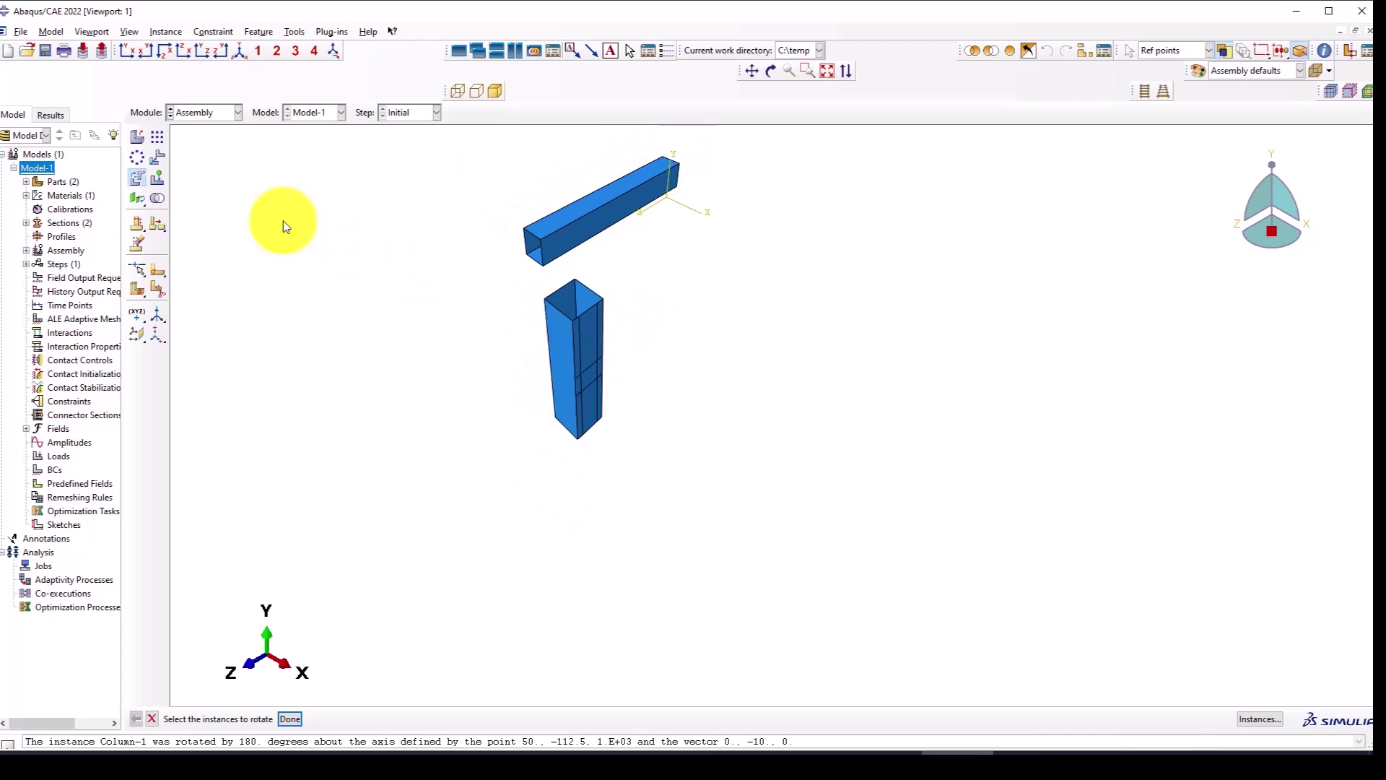
pyautogui.click(557, 228)
pyautogui.press('Return')
pyautogui.scroll(3, 515, 273)
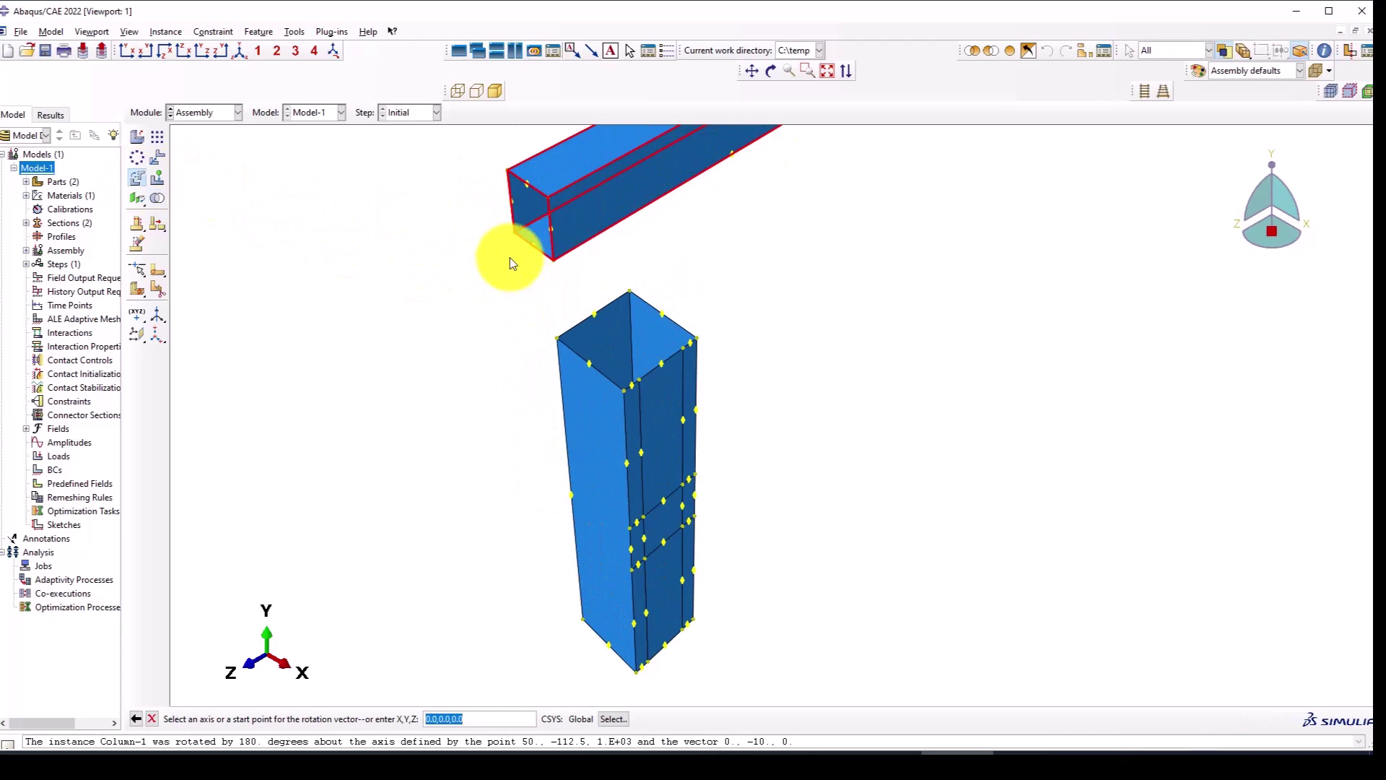
pyautogui.press('Return')
pyautogui.press('Return')
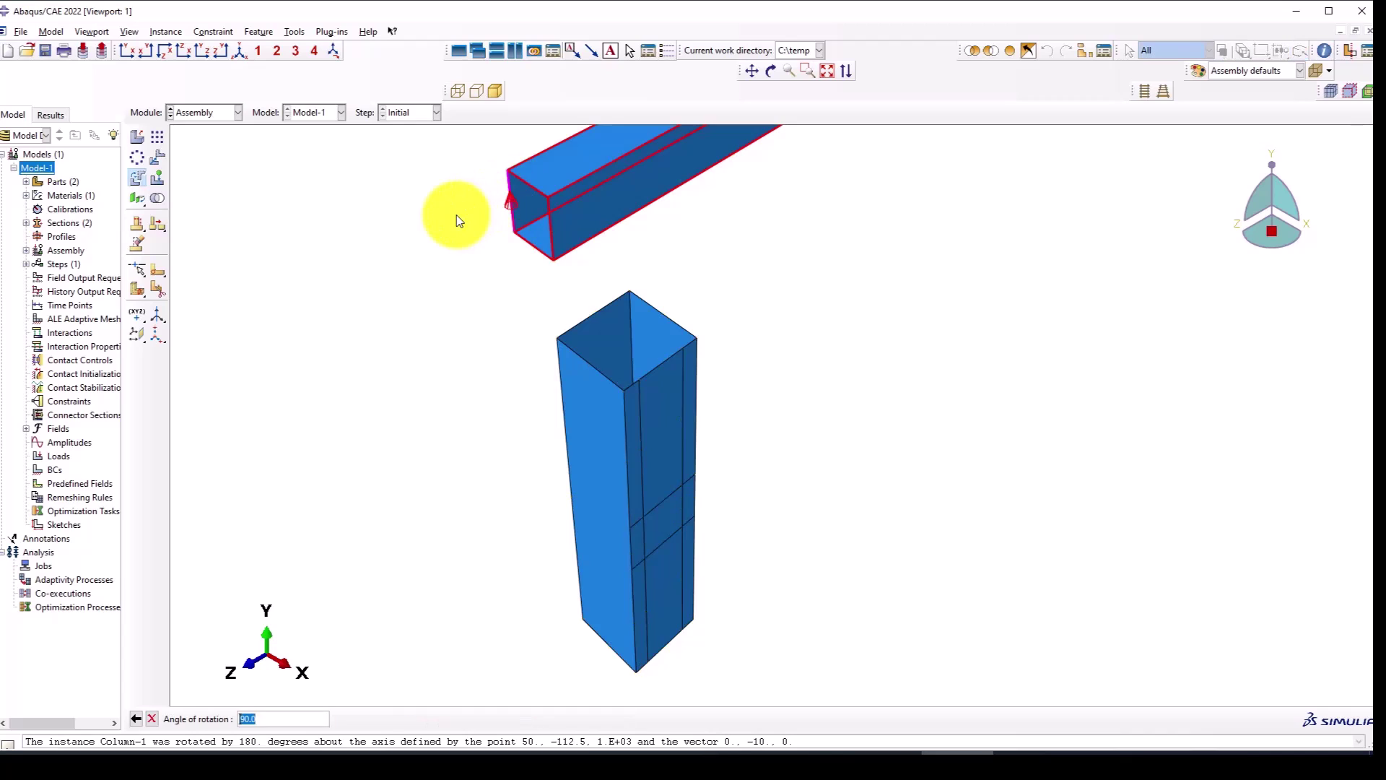
pyautogui.press('Return')
pyautogui.press('Return')
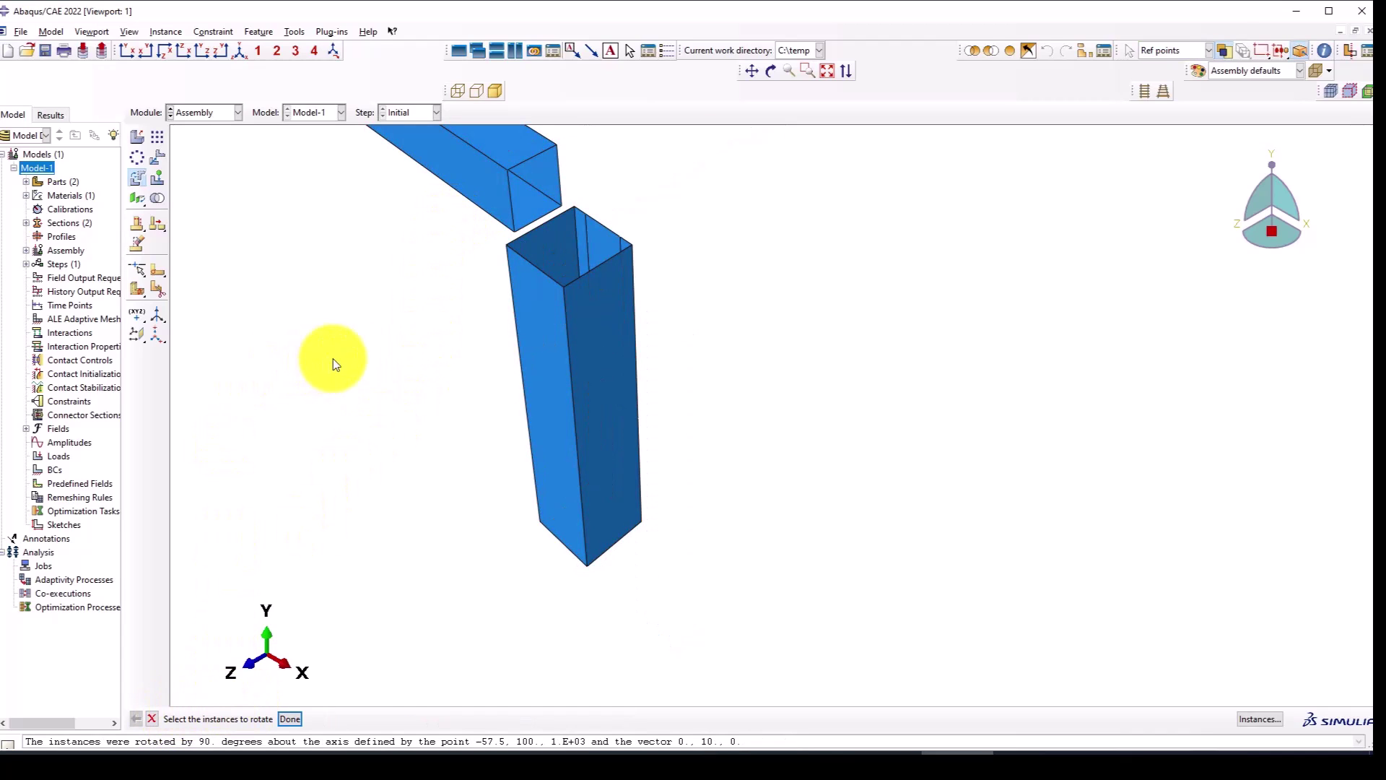
# Rotate the column instance 90° about its front vertical edge so the partitioned face turns toward positive X.
pyautogui.scroll(-2, 332, 358)
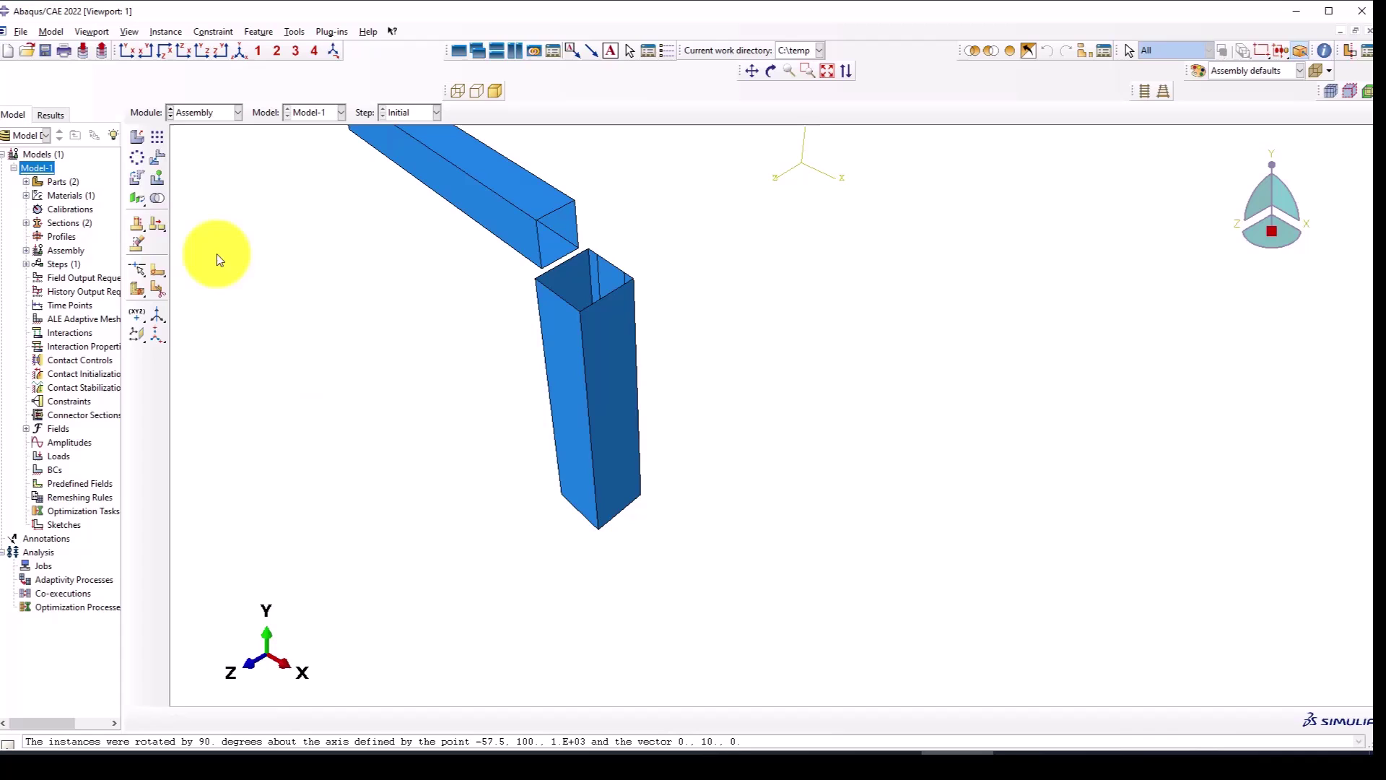
pyautogui.click(601, 378)
pyautogui.press('Return')
pyautogui.click(592, 449)
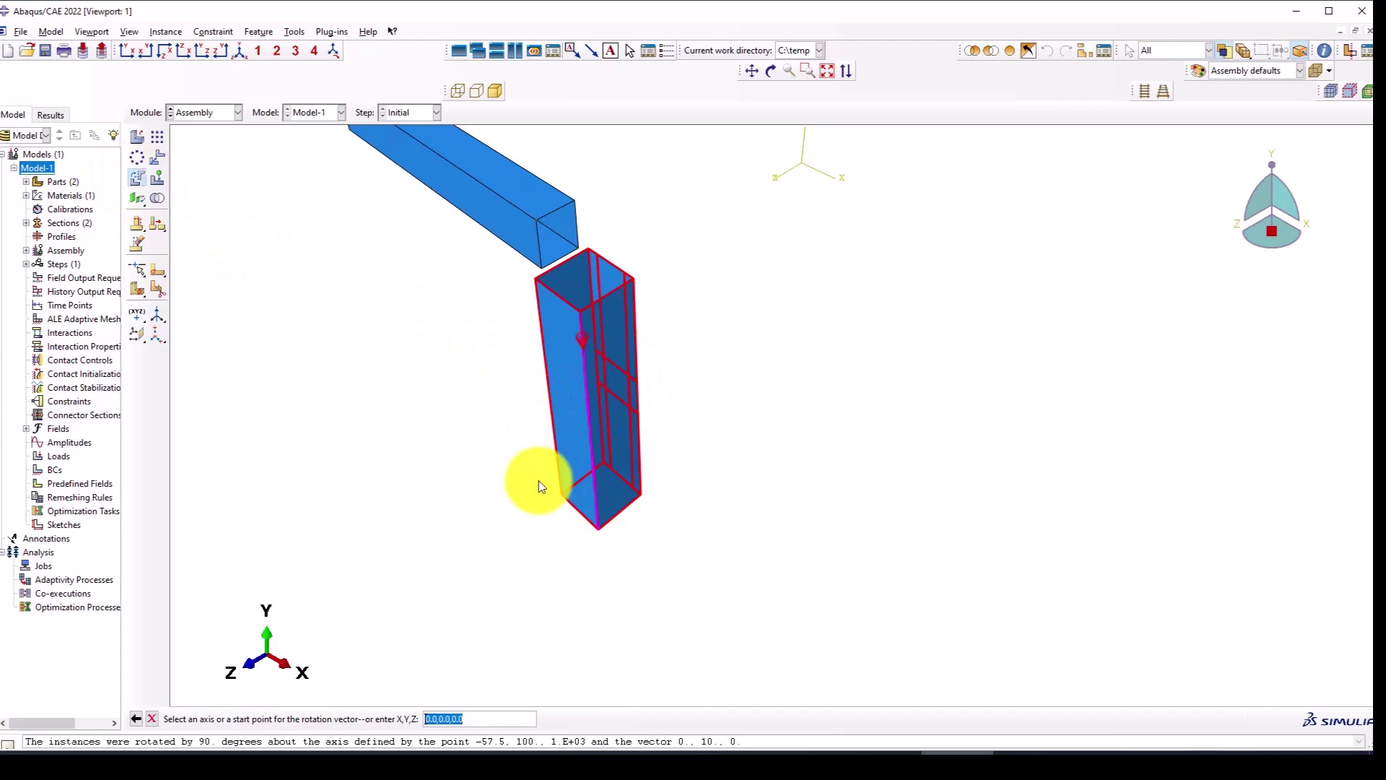
pyautogui.press('Return')
pyautogui.press('Return')
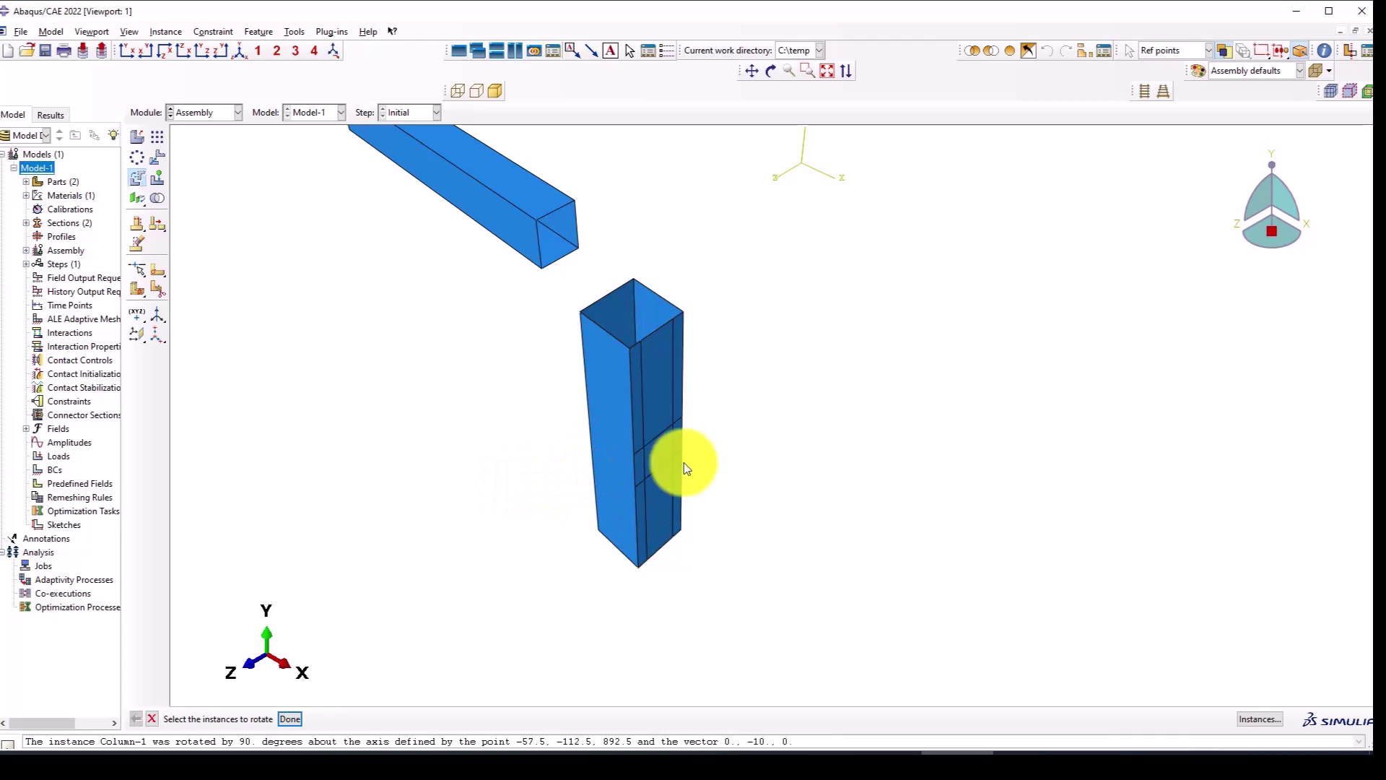
# Rotate only the beam instance 90° about the right vertical edge of its end nearest the column.
pyautogui.scroll(-2, 585, 361)
pyautogui.click(143, 180)
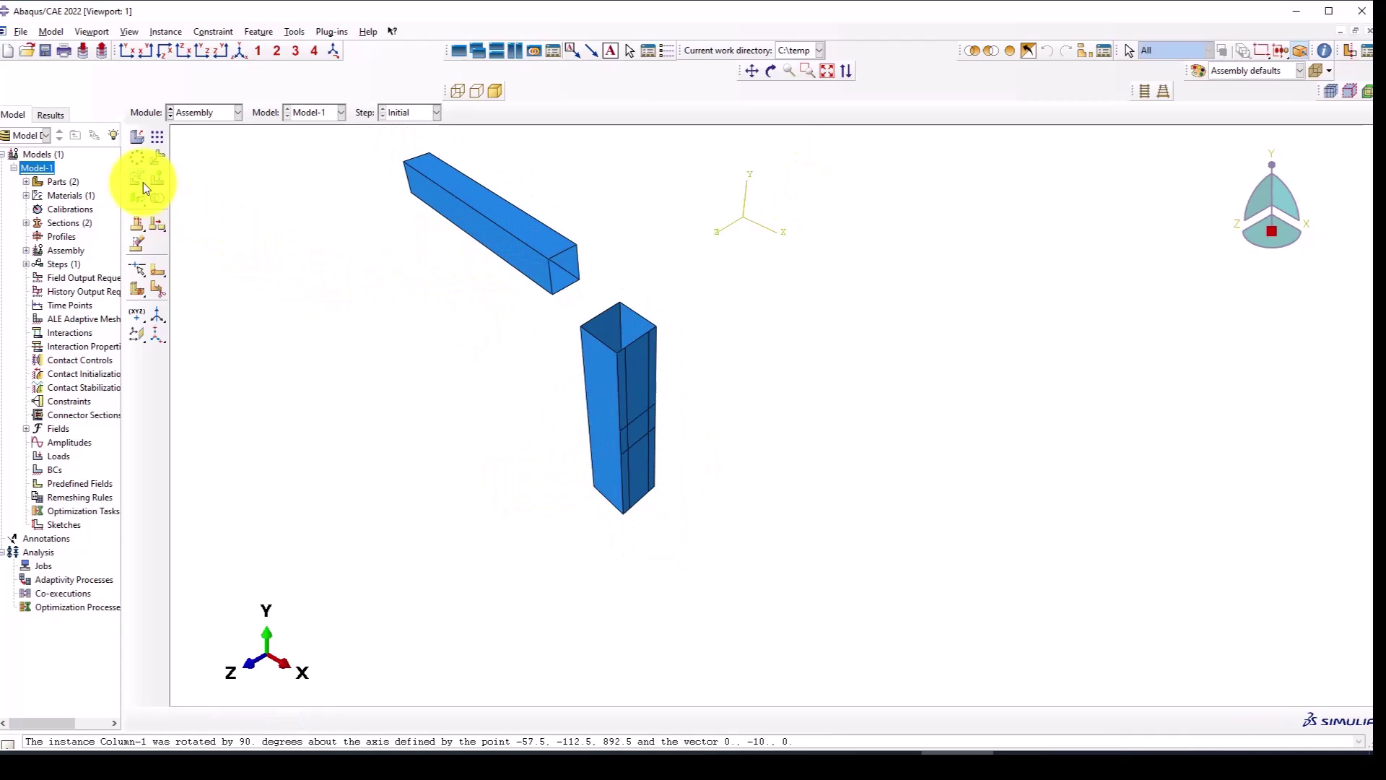
pyautogui.click(141, 177)
pyautogui.click(488, 241)
pyautogui.middleClick(482, 334)
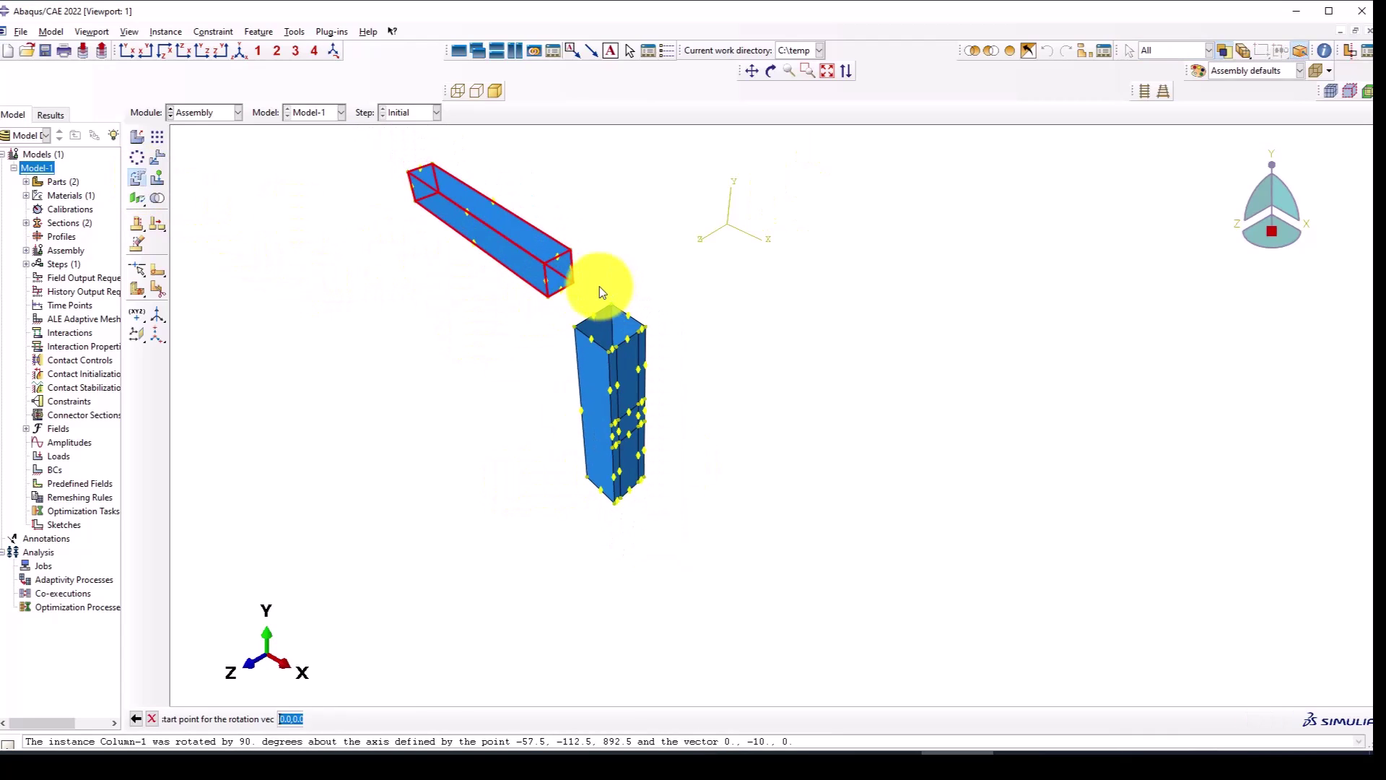
pyautogui.click(570, 259)
pyautogui.middleClick(448, 317)
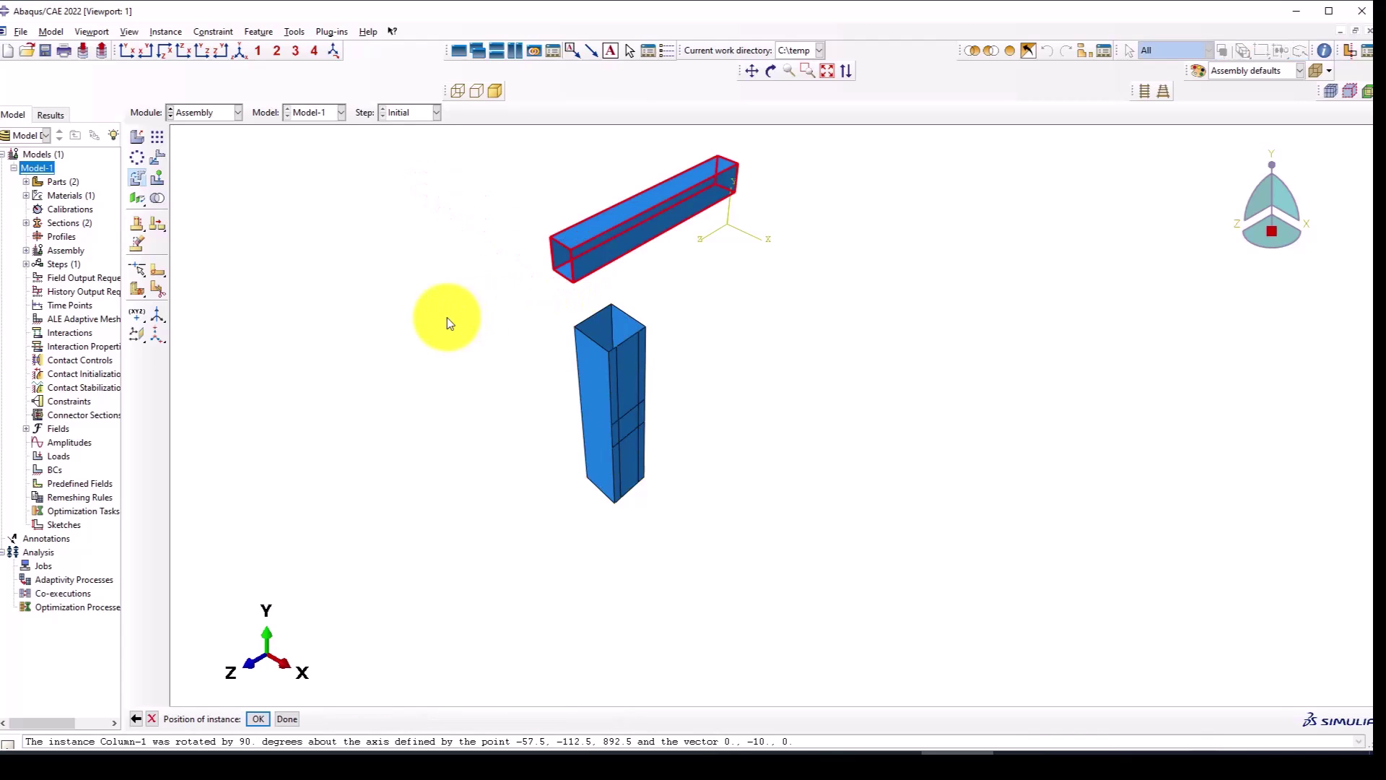
pyautogui.middleClick(518, 313)
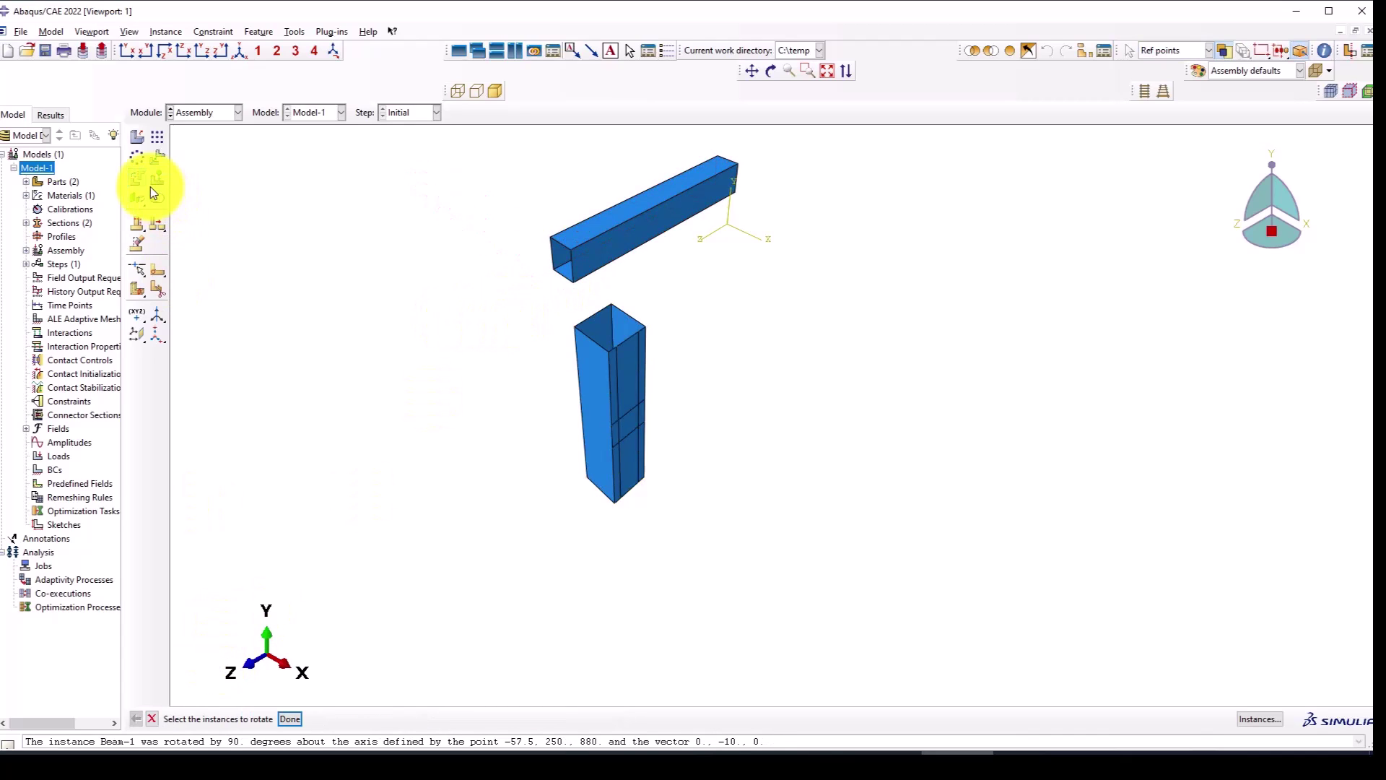
# Rotate the beam instance -90° about the left vertical edge of its near end so it extends along positive X.
pyautogui.click(622, 233)
pyautogui.scroll(1, 539, 288)
pyautogui.middleClick(589, 264)
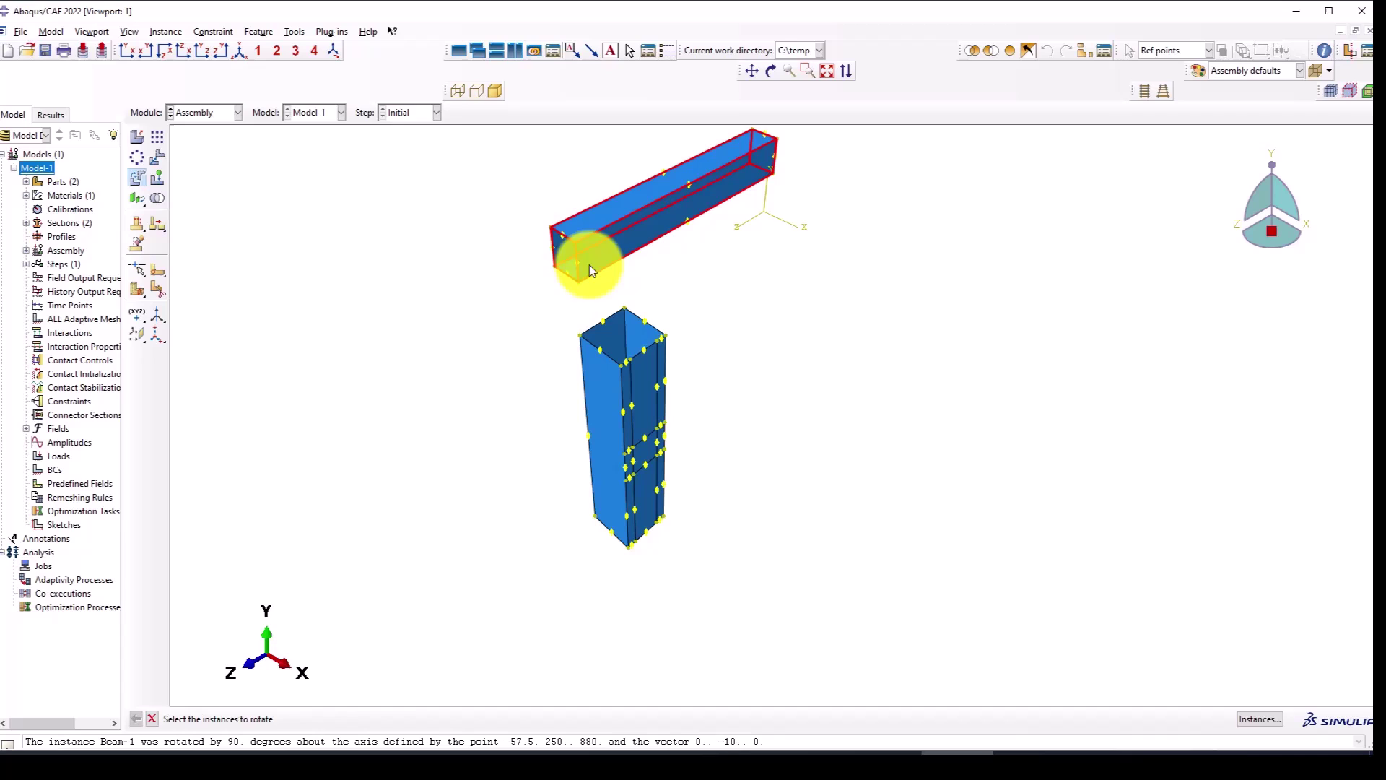
pyautogui.click(553, 238)
pyautogui.middleClick(515, 250)
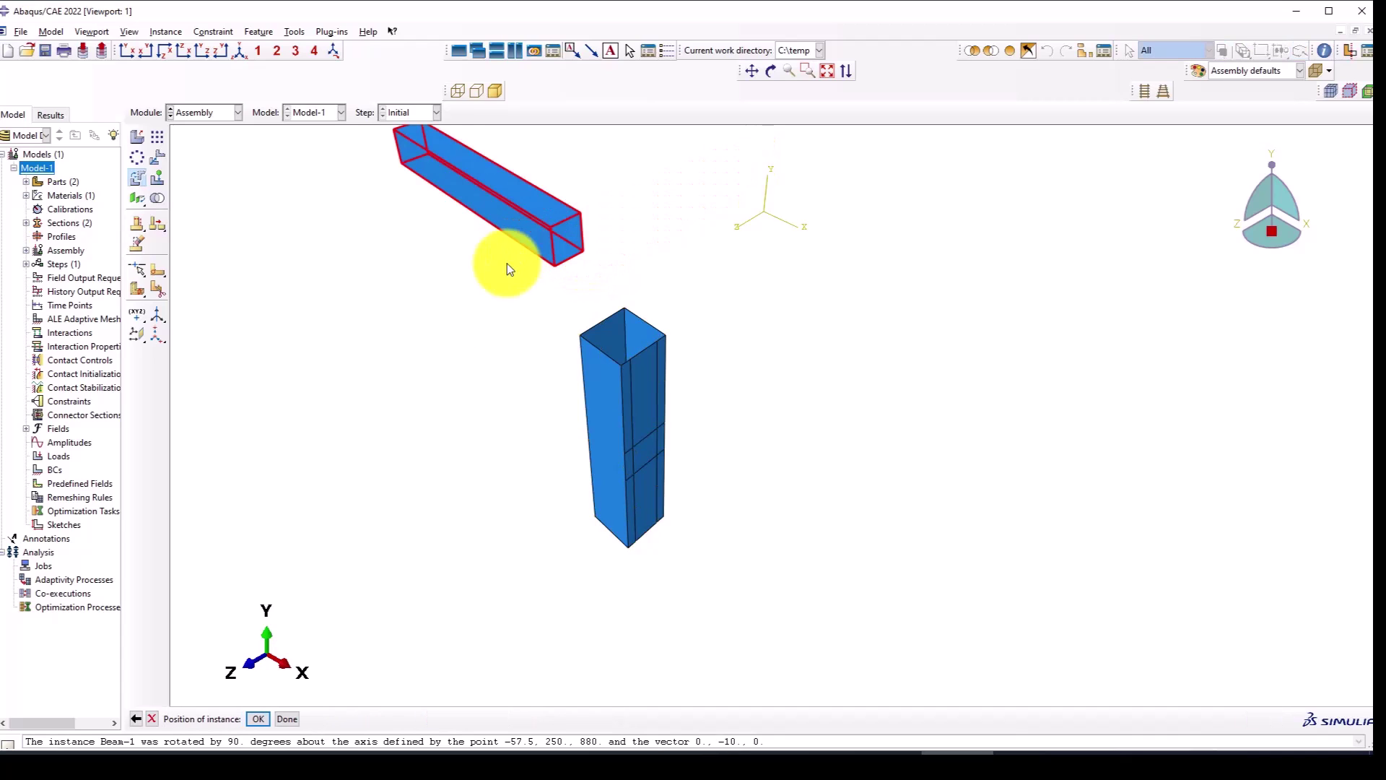
pyautogui.click(137, 719)
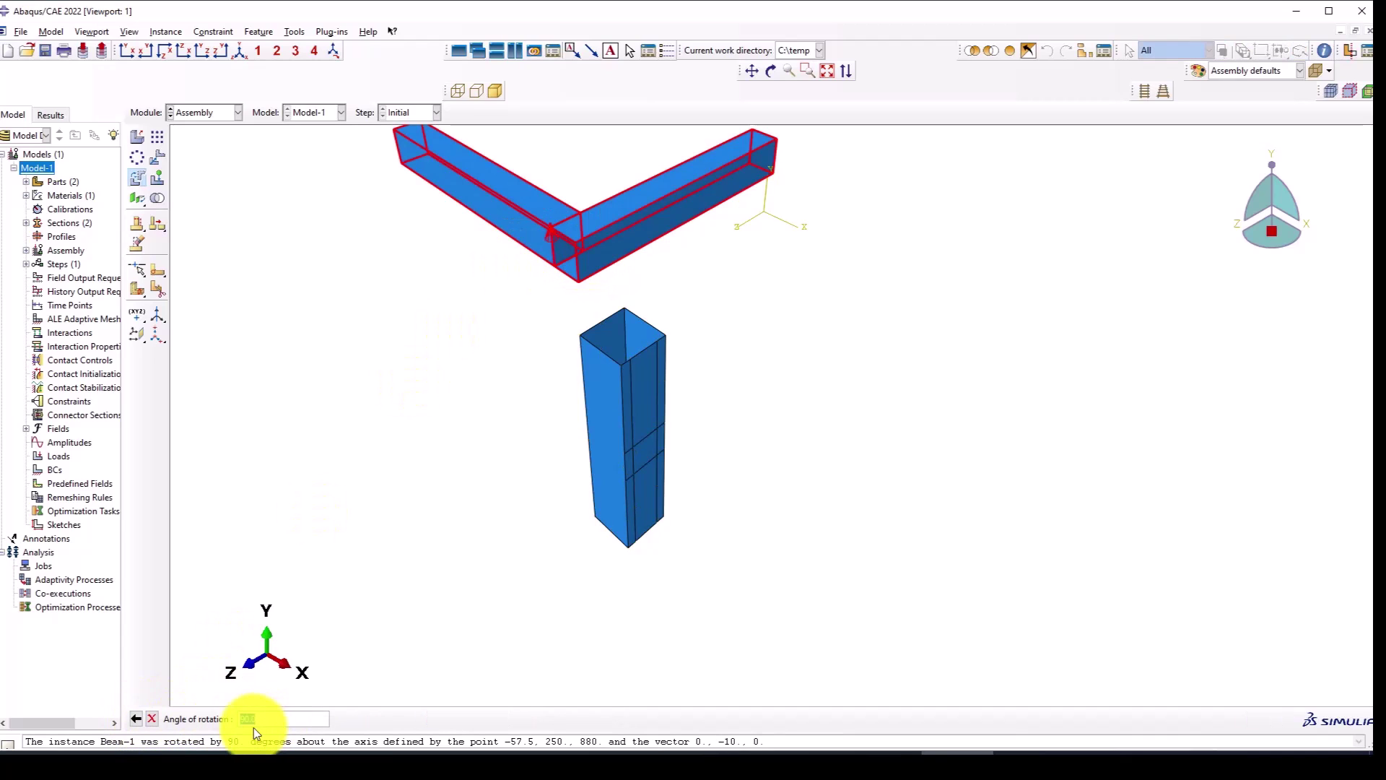
pyautogui.press('Return')
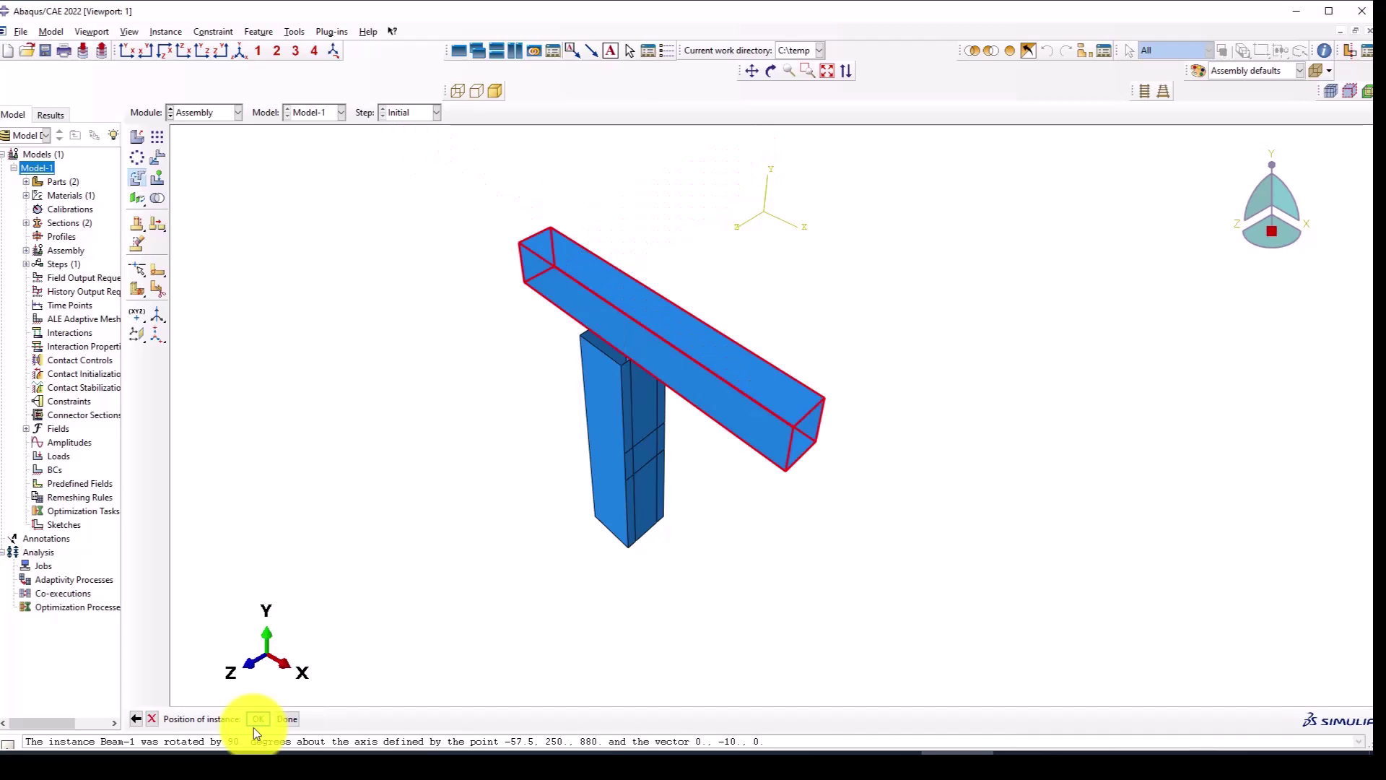
pyautogui.middleClick(434, 529)
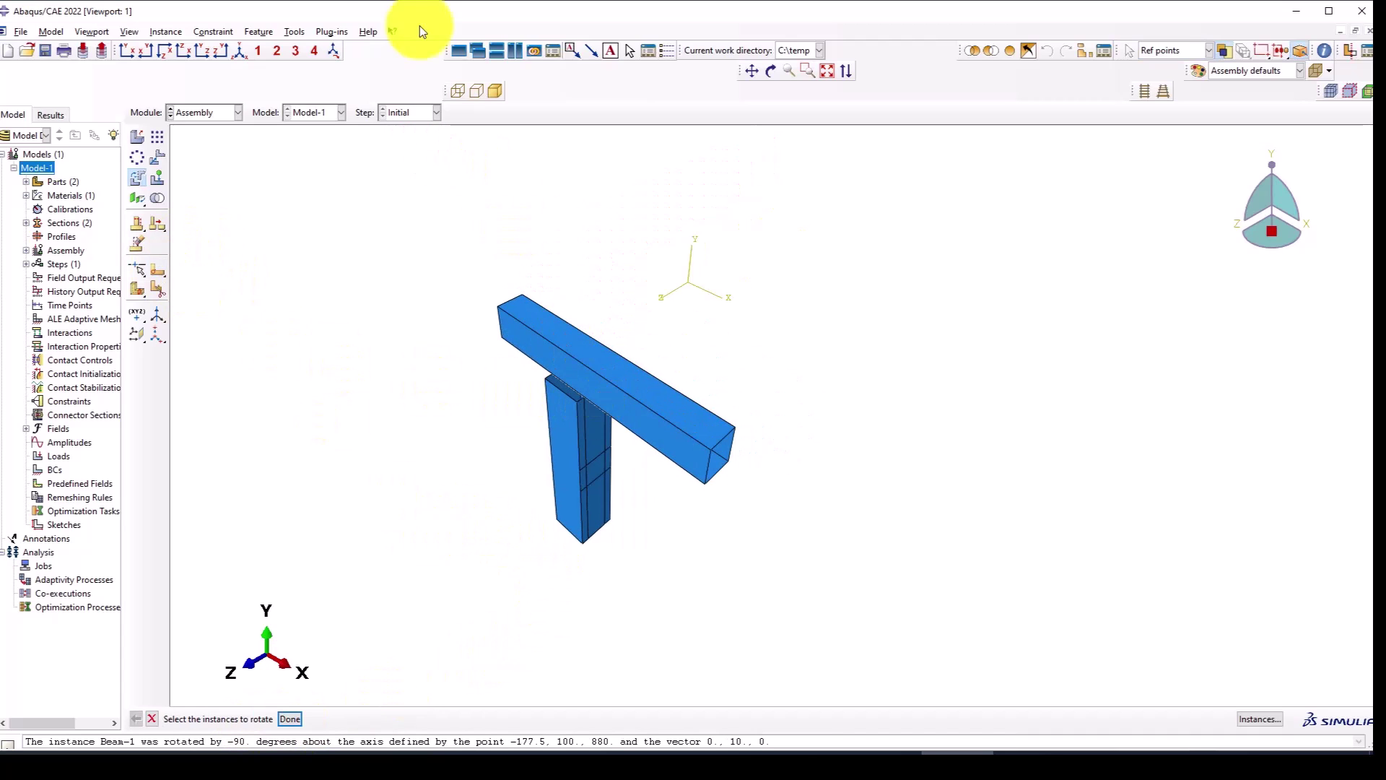
# Translate the beam instance from its upper end corner to the matching upper corner of the column's central partition.
pyautogui.click(155, 157)
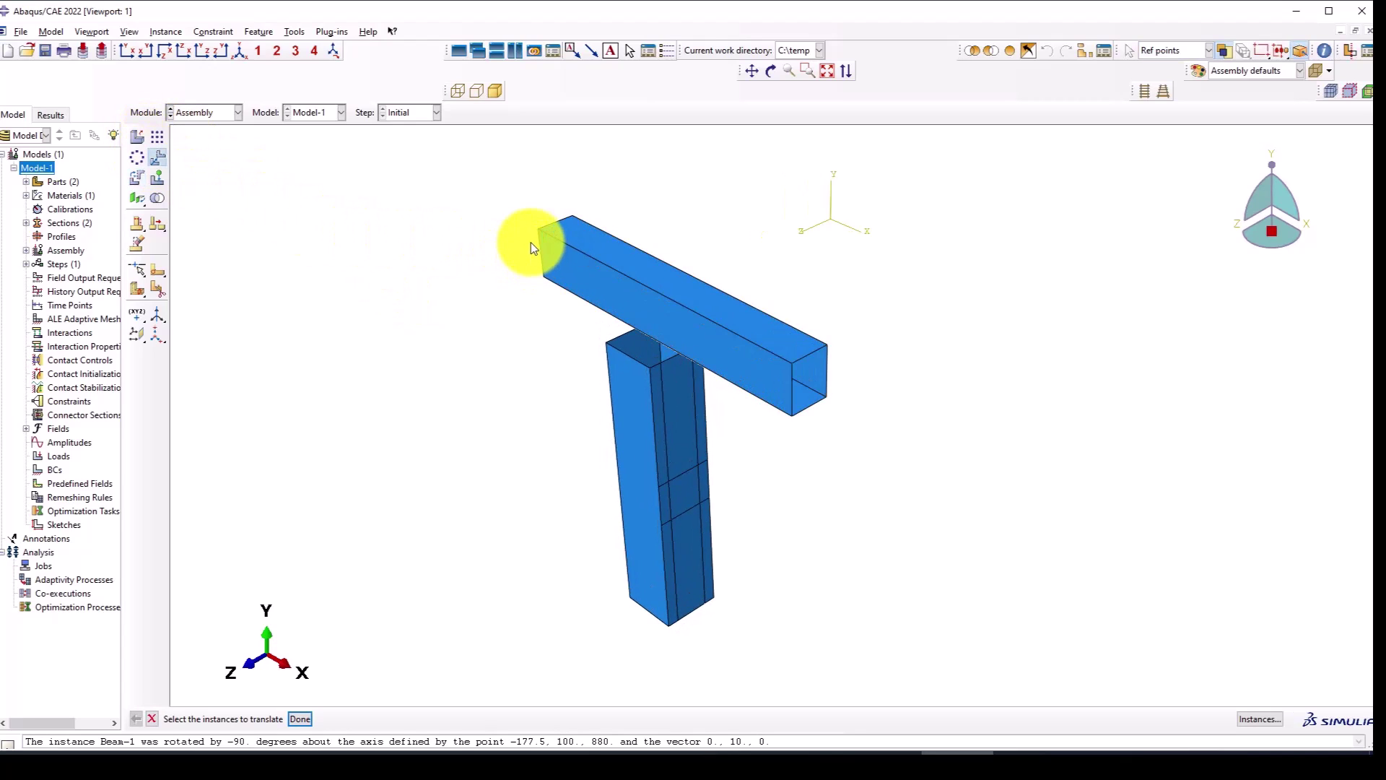
pyautogui.click(525, 244)
pyautogui.middleClick(534, 237)
pyautogui.scroll(2, 538, 232)
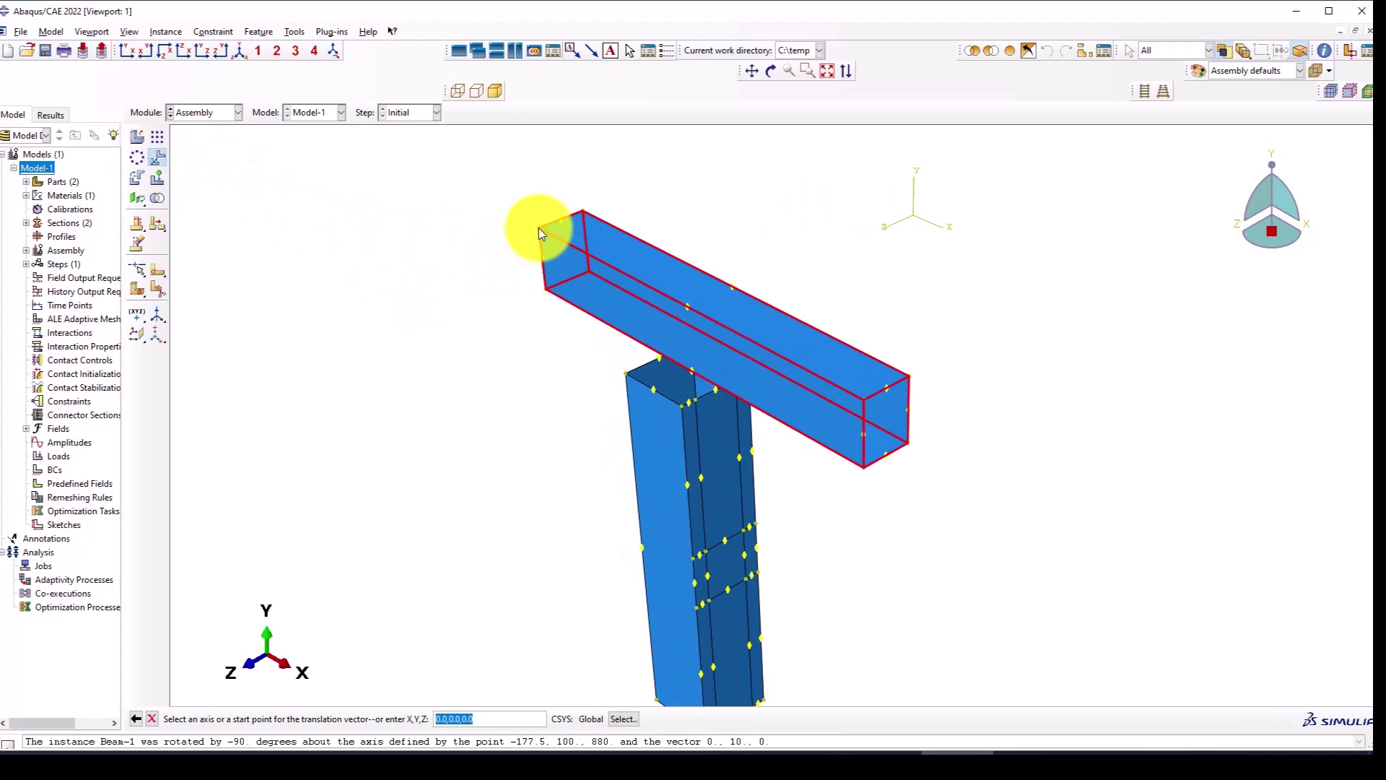
pyautogui.click(538, 228)
pyautogui.scroll(4, 725, 579)
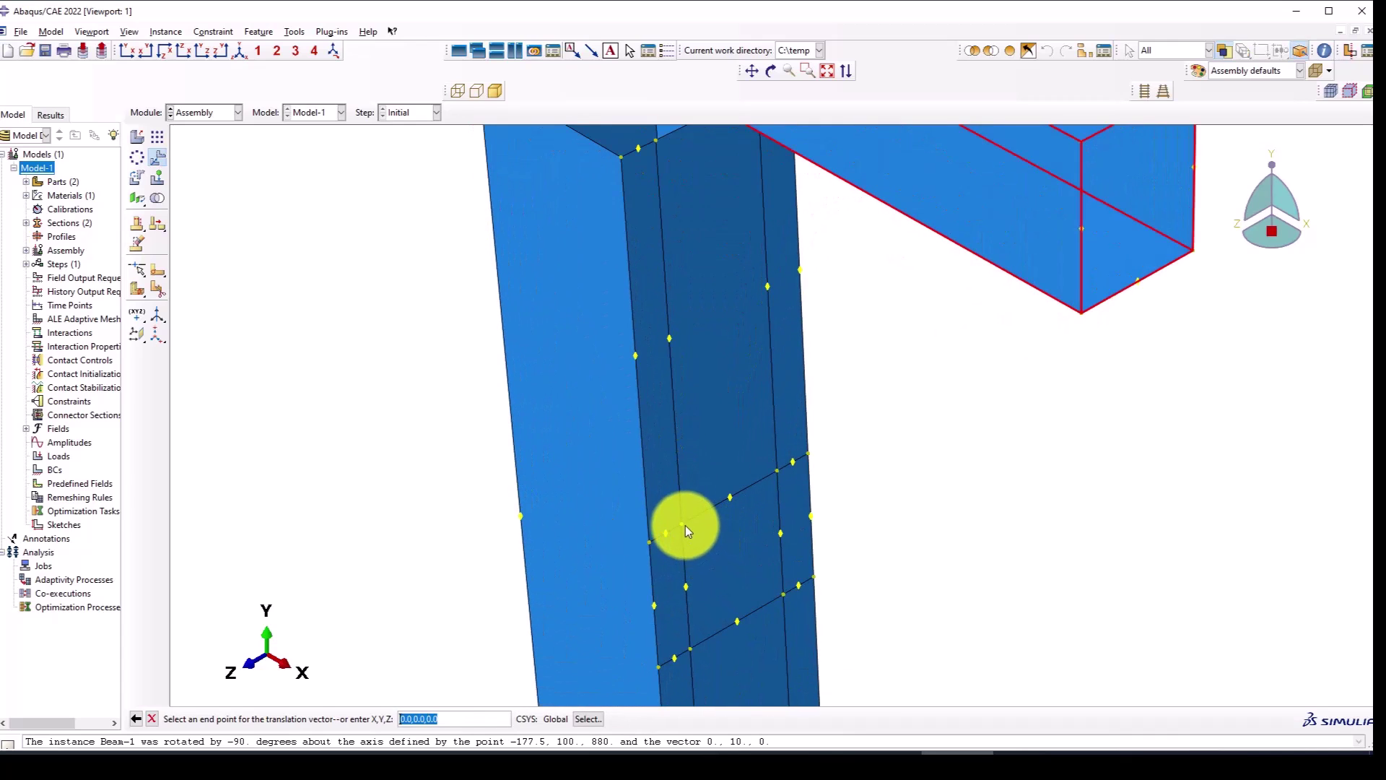
pyautogui.click(683, 524)
pyautogui.scroll(-4, 327, 305)
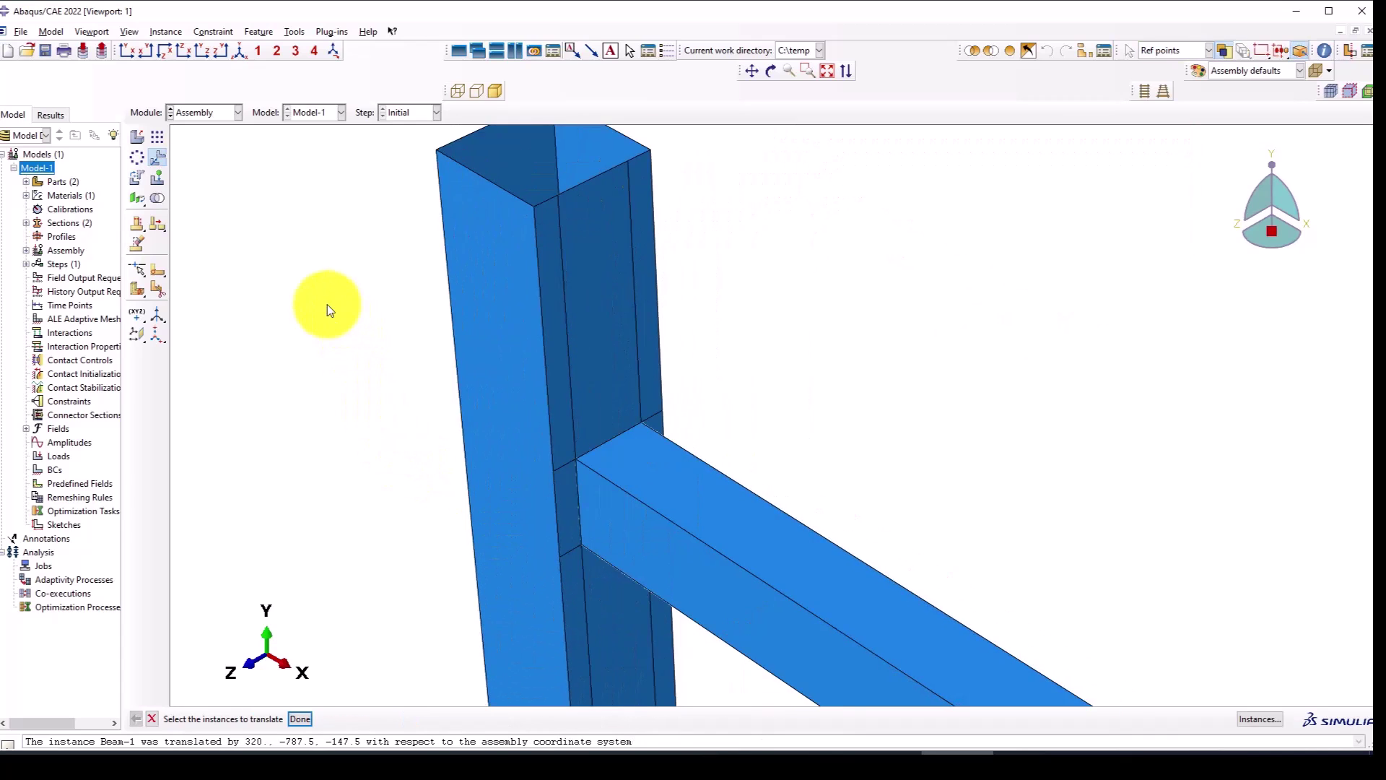
# Inspect the beam-to-column joint in the front and isometric views with perspective turned off.
pyautogui.keyDown('ctrl'); pyautogui.keyDown('alt'); pyautogui.moveTo(487, 306); pyautogui.dragTo(300, 55); pyautogui.keyUp('alt'); pyautogui.keyUp('ctrl')
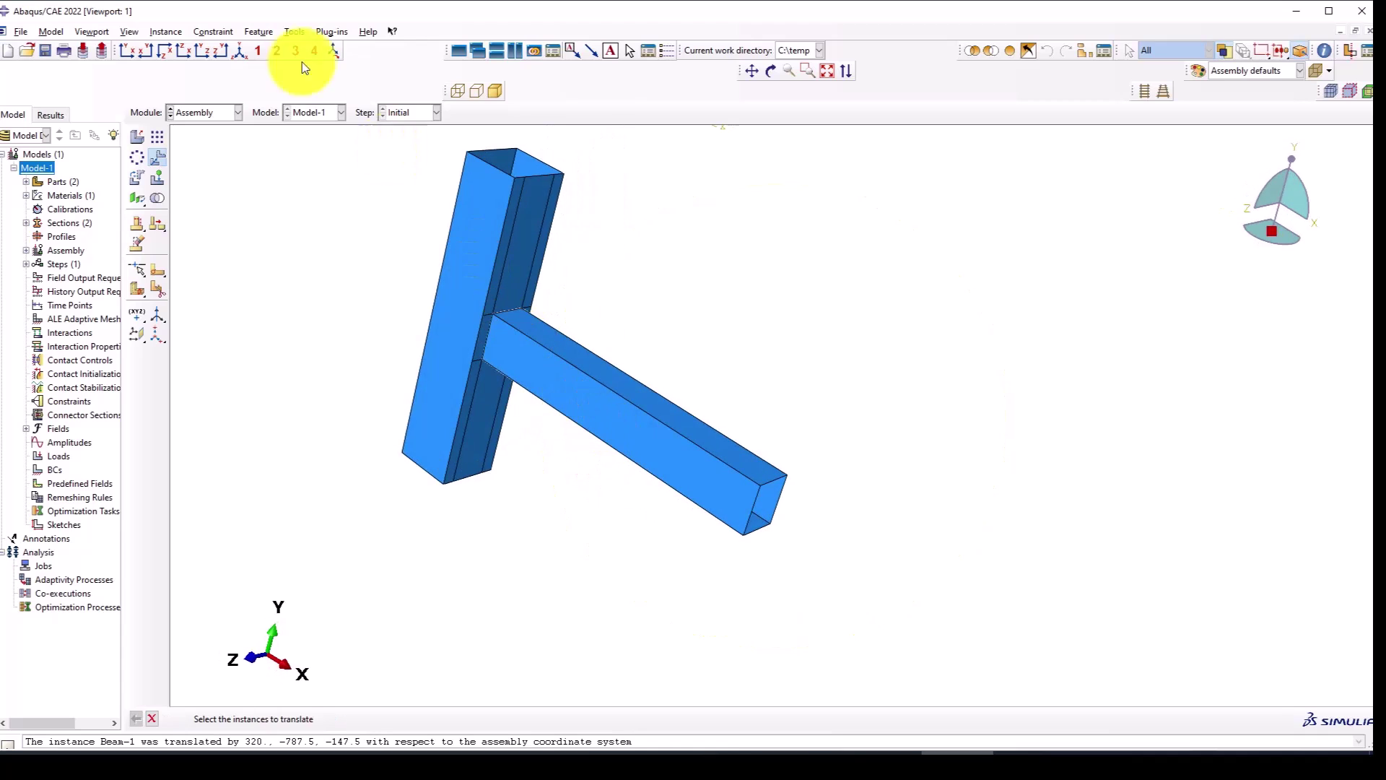
pyautogui.click(136, 58)
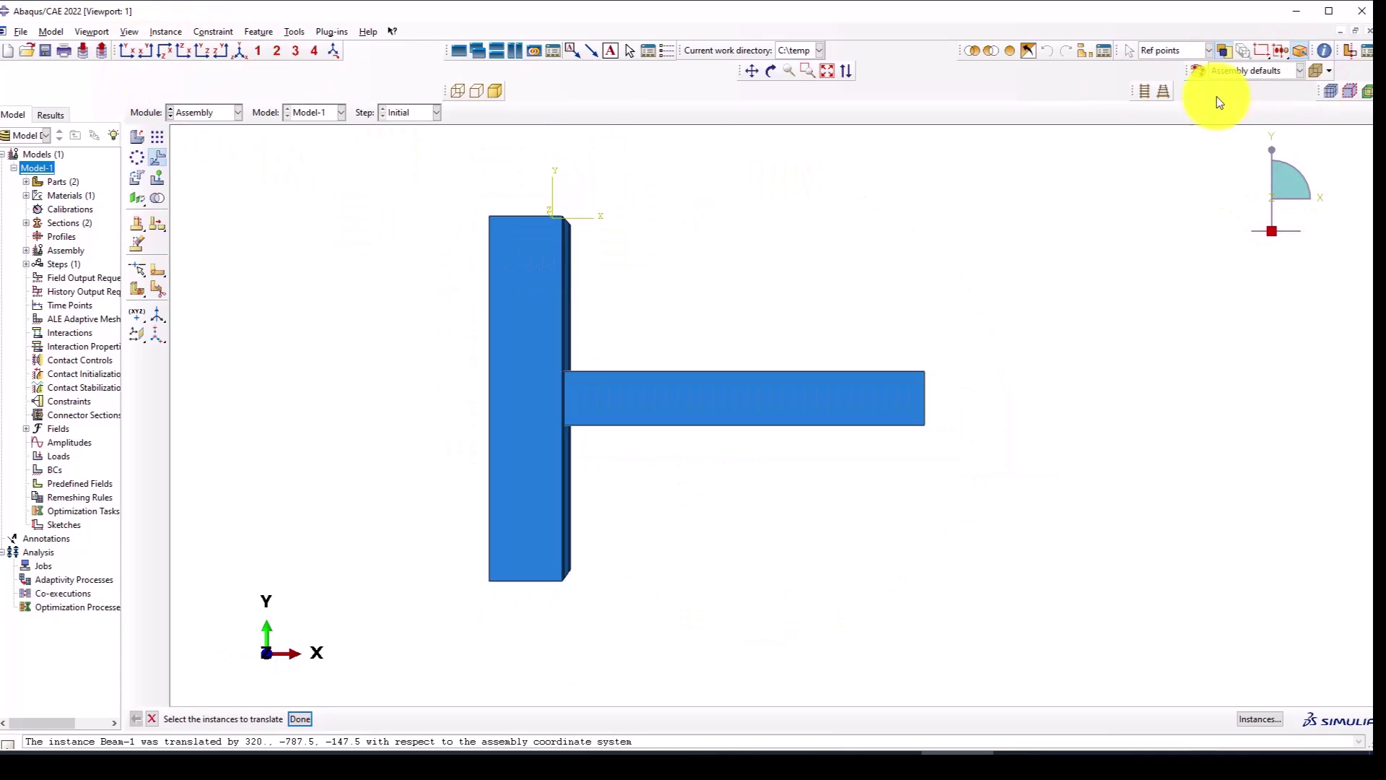
pyautogui.click(1145, 91)
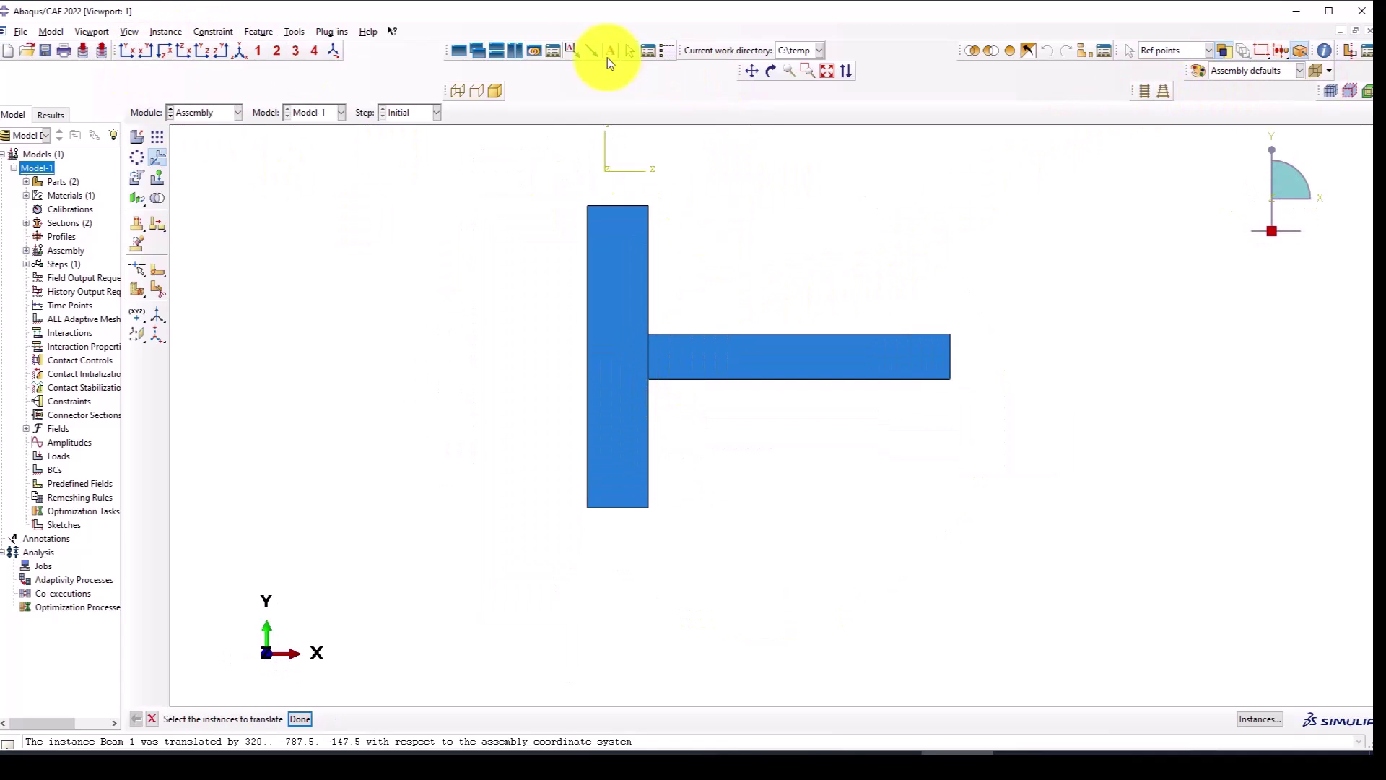
pyautogui.click(241, 52)
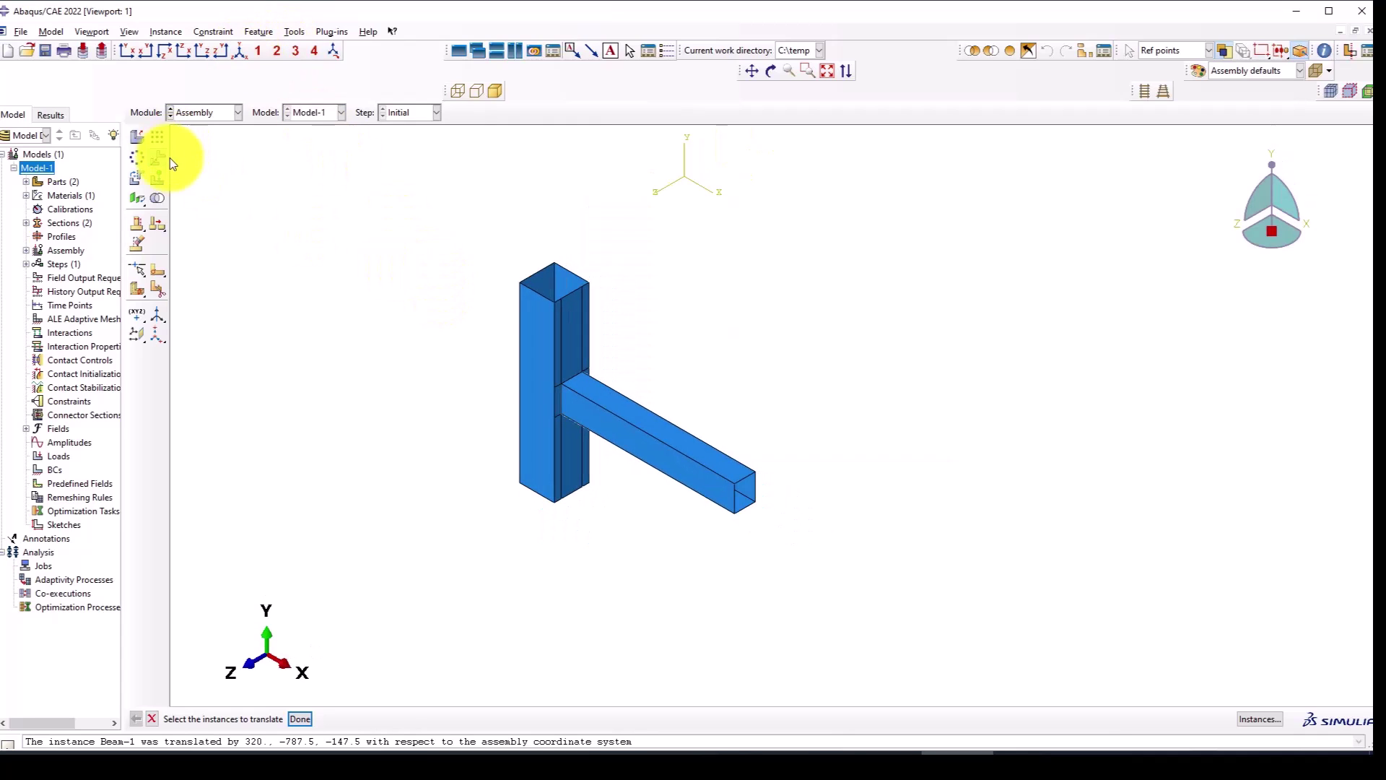
# Translate both instances together from the column's bottom back corner to the global origin (0,0,0).
pyautogui.moveTo(393, 237); pyautogui.dragTo(792, 543)
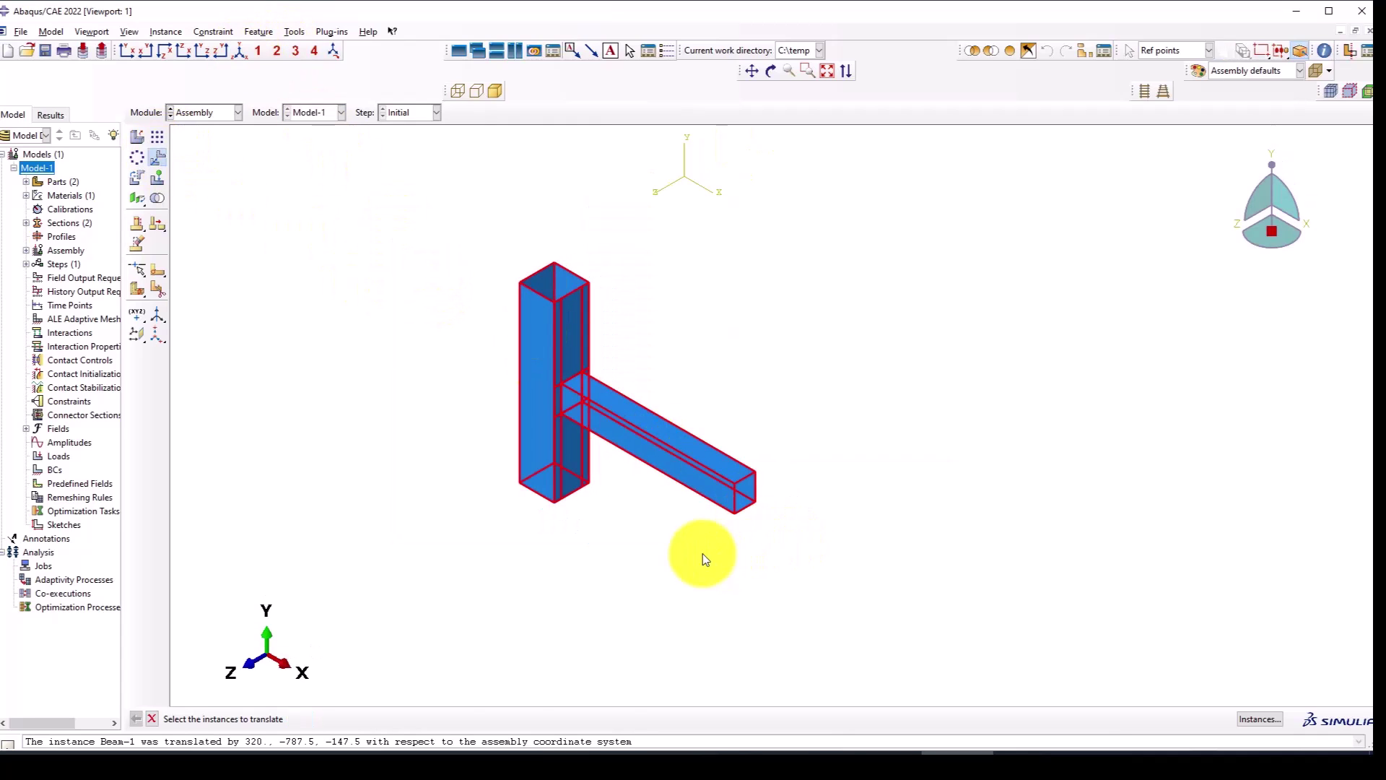
pyautogui.middleClick(703, 554)
pyautogui.scroll(2, 492, 474)
pyautogui.keyDown('ctrl'); pyautogui.keyDown('alt'); pyautogui.moveTo(574, 475); pyautogui.dragTo(366, 543); pyautogui.keyUp('alt'); pyautogui.keyUp('ctrl')
pyautogui.click(366, 540)
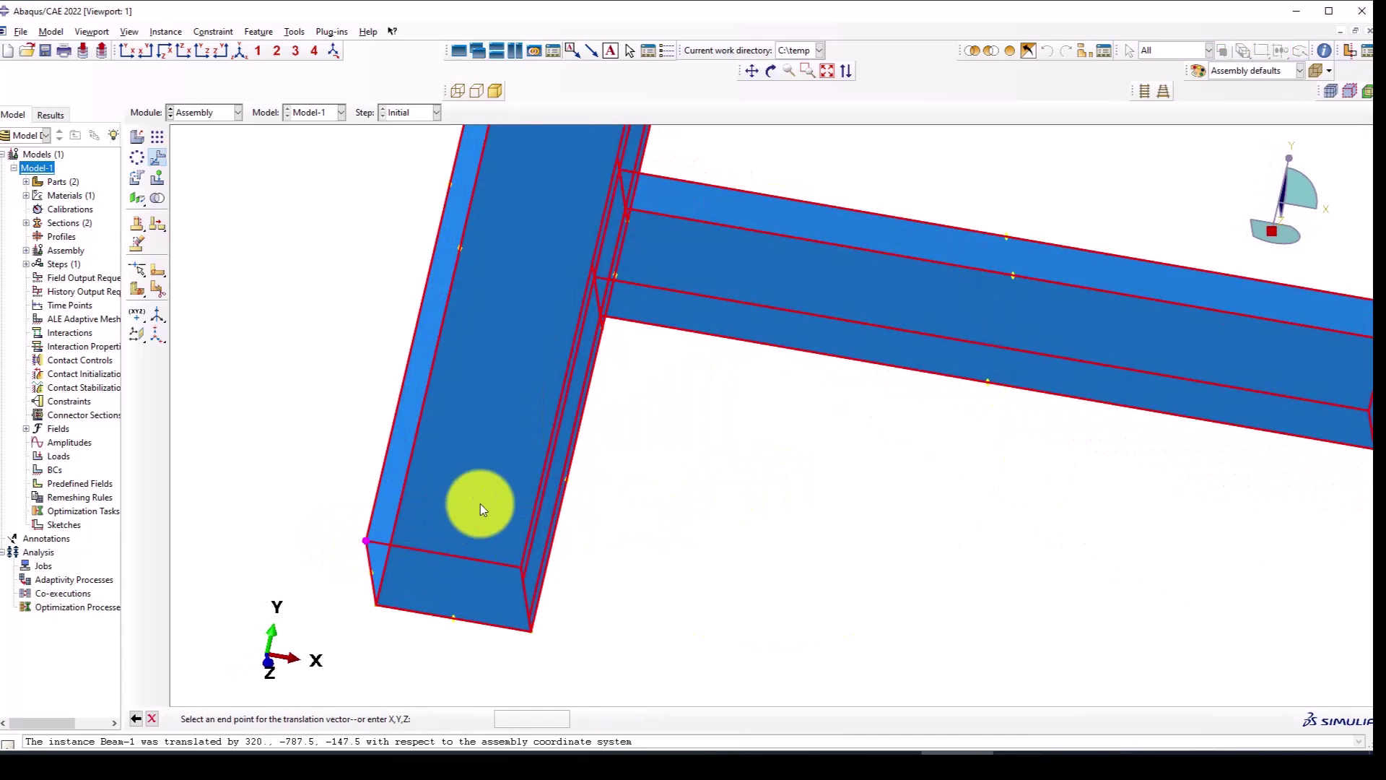
pyautogui.click(487, 502)
pyautogui.middleClick(544, 495)
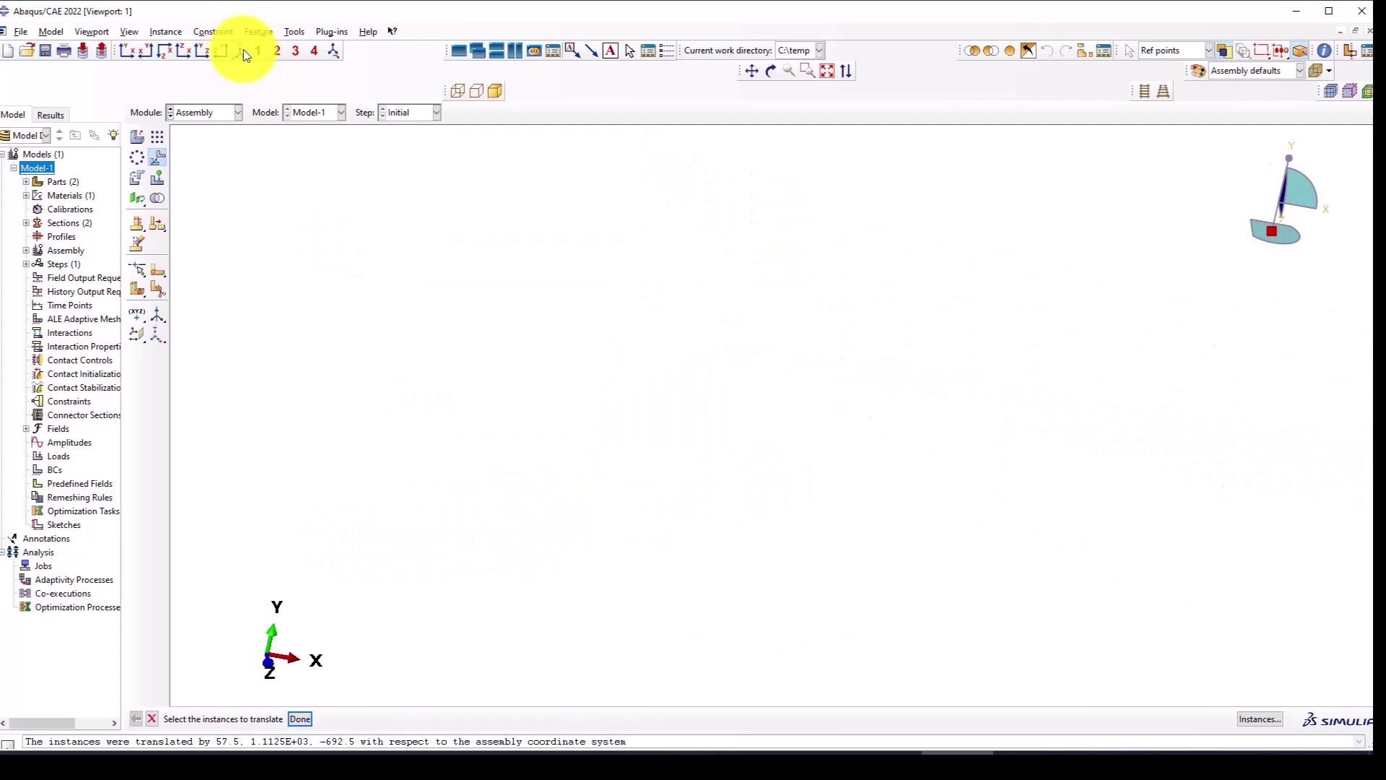
pyautogui.click(244, 49)
pyautogui.middleClick(406, 362)
# Switch from the Assembly module to the Step module.
pyautogui.click(208, 114)
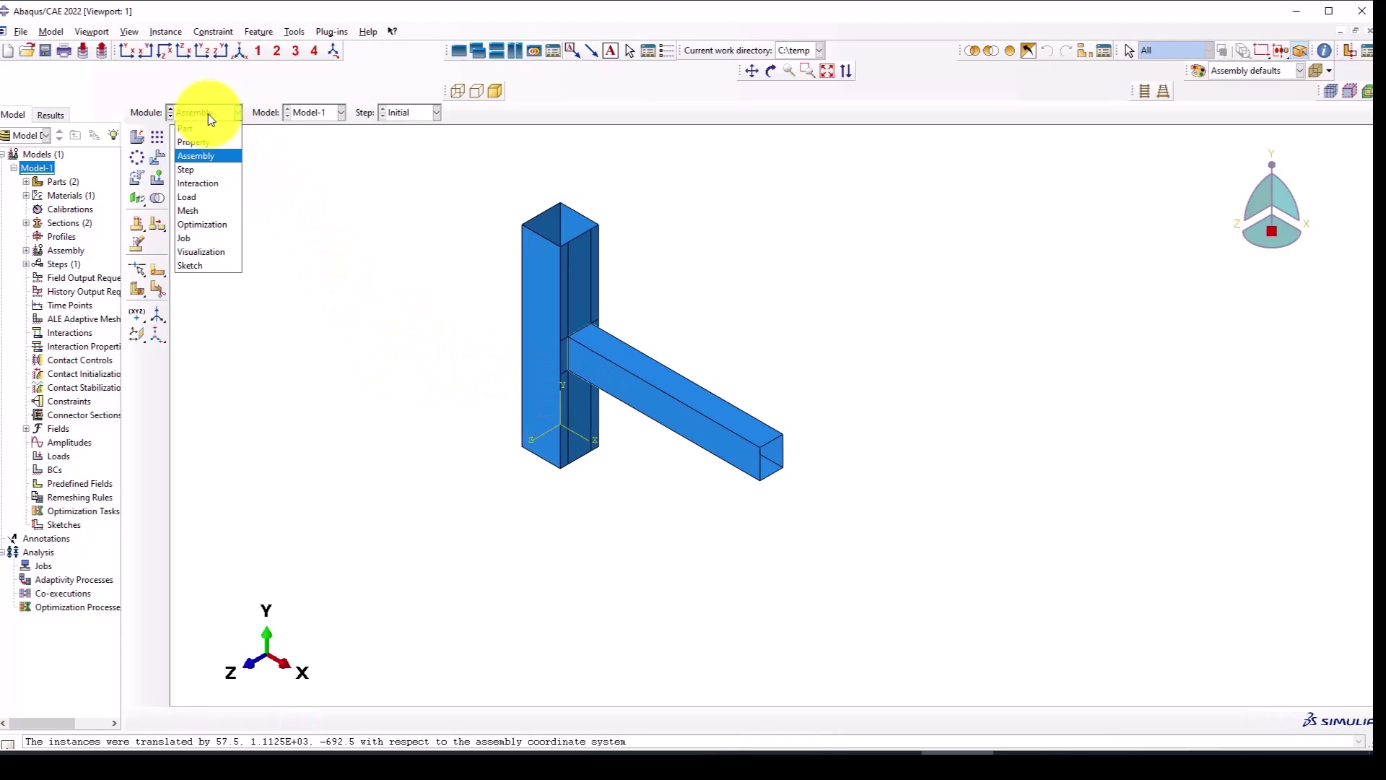
pyautogui.click(323, 254)
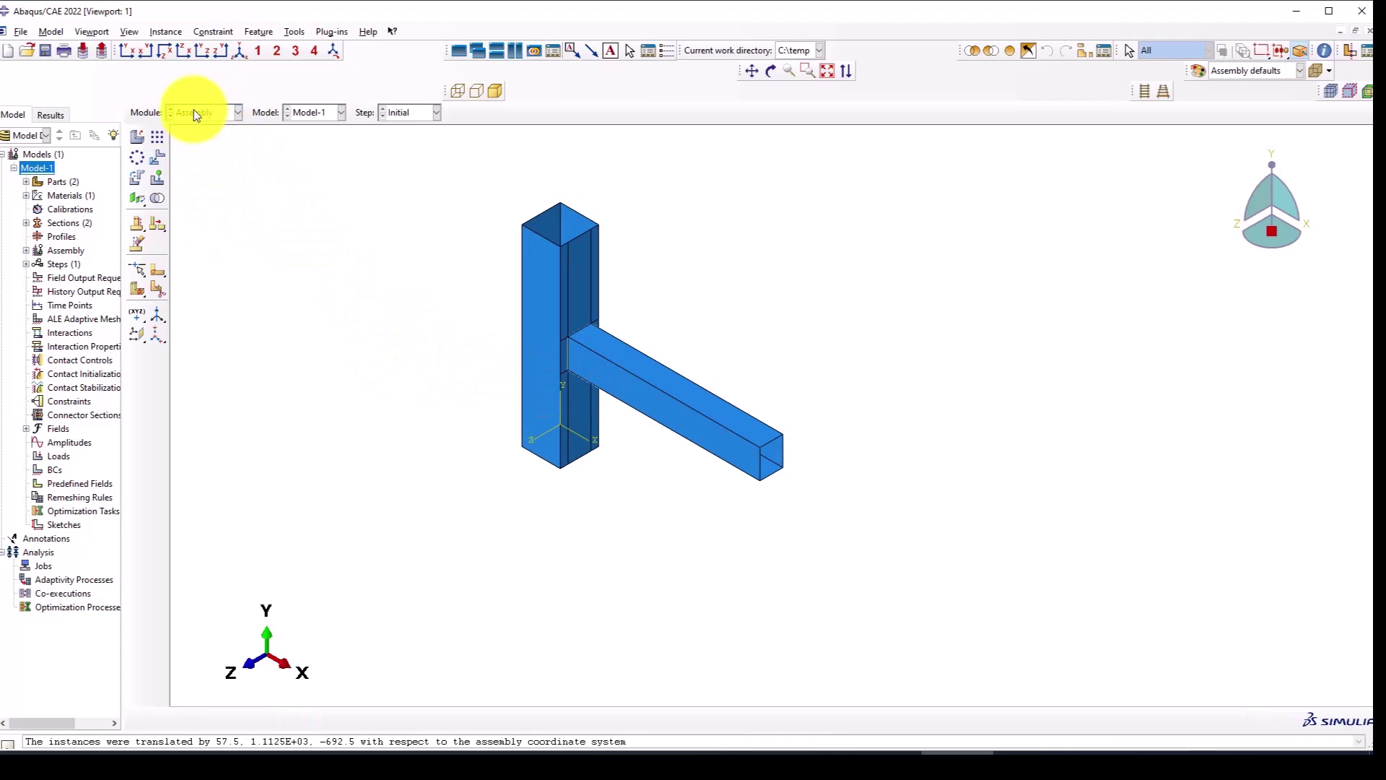
pyautogui.click(195, 111)
pyautogui.click(198, 169)
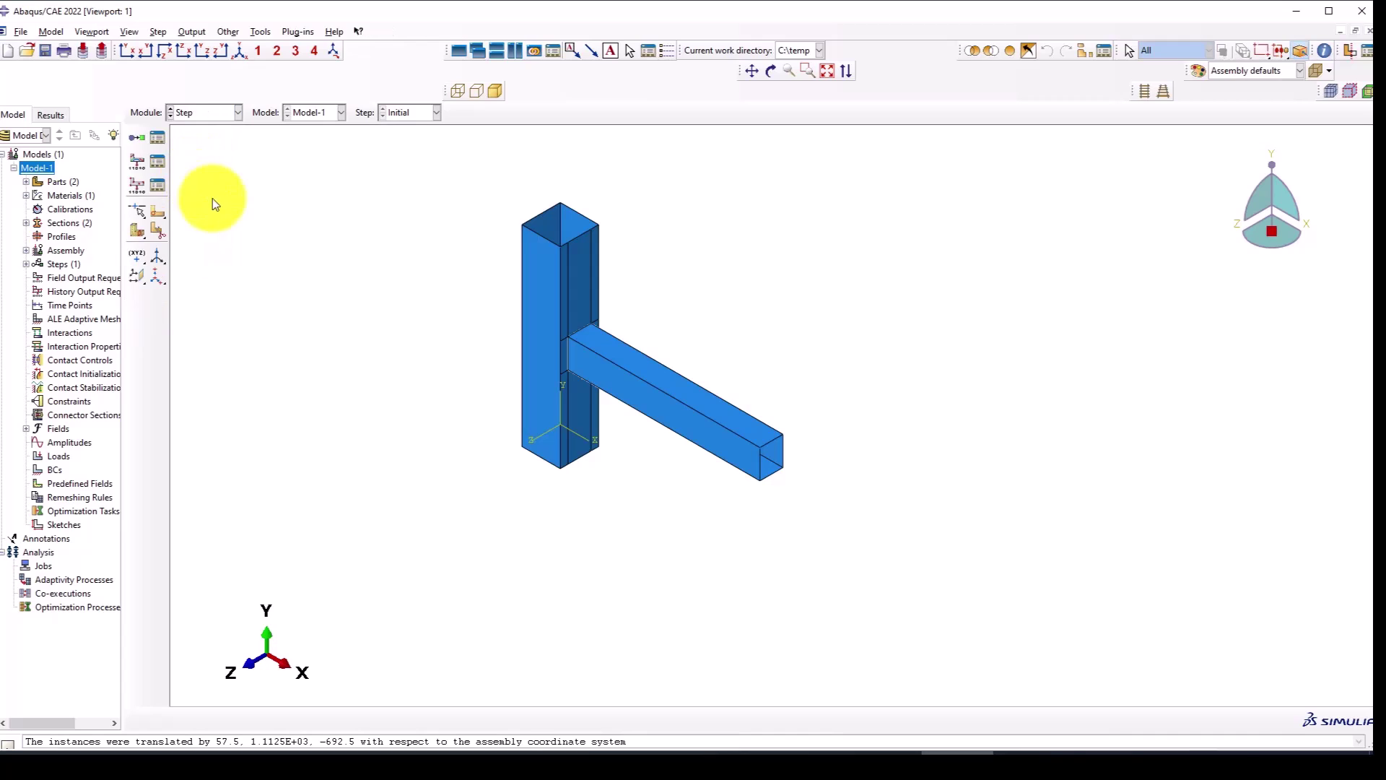
pyautogui.scroll(2, 271, 237)
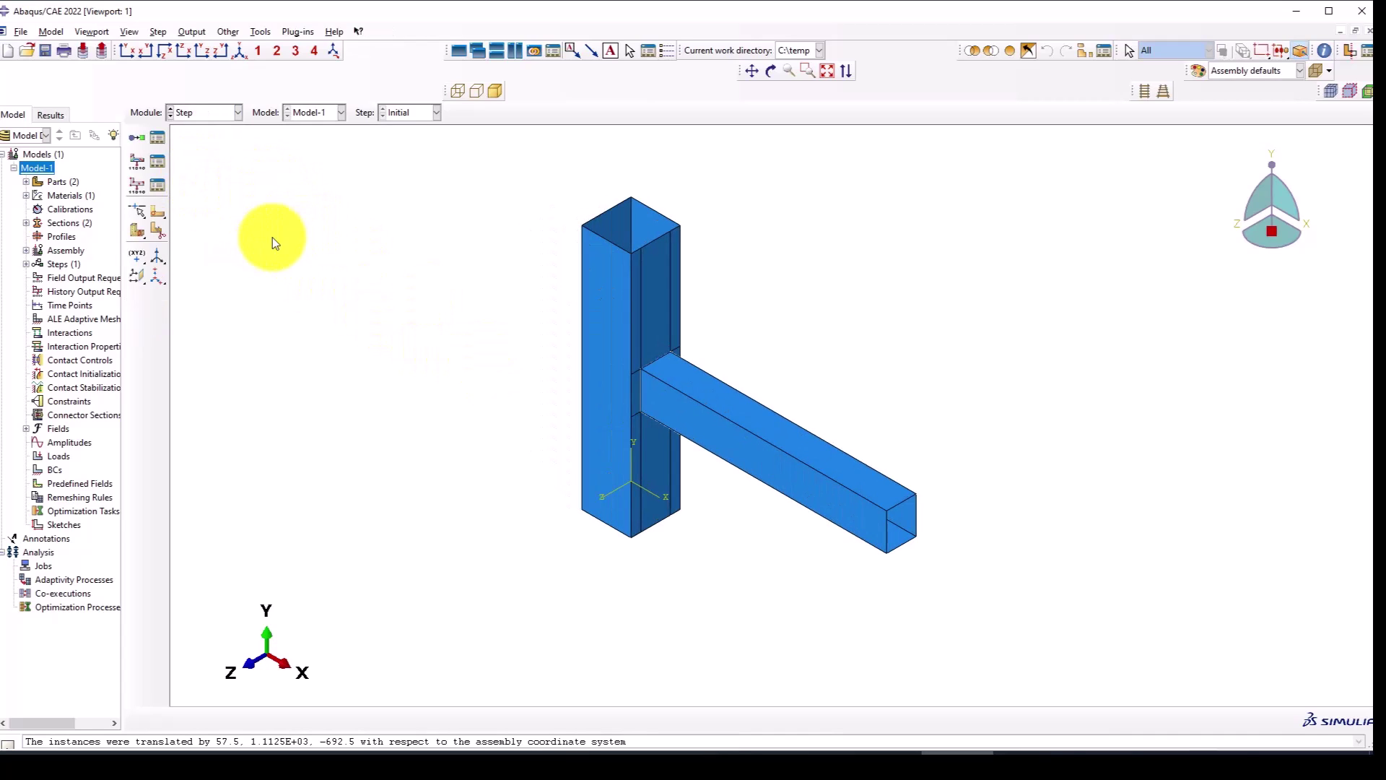
# Create a Dynamic, Explicit step named Dynamic after the Initial step.
pyautogui.click(139, 139)
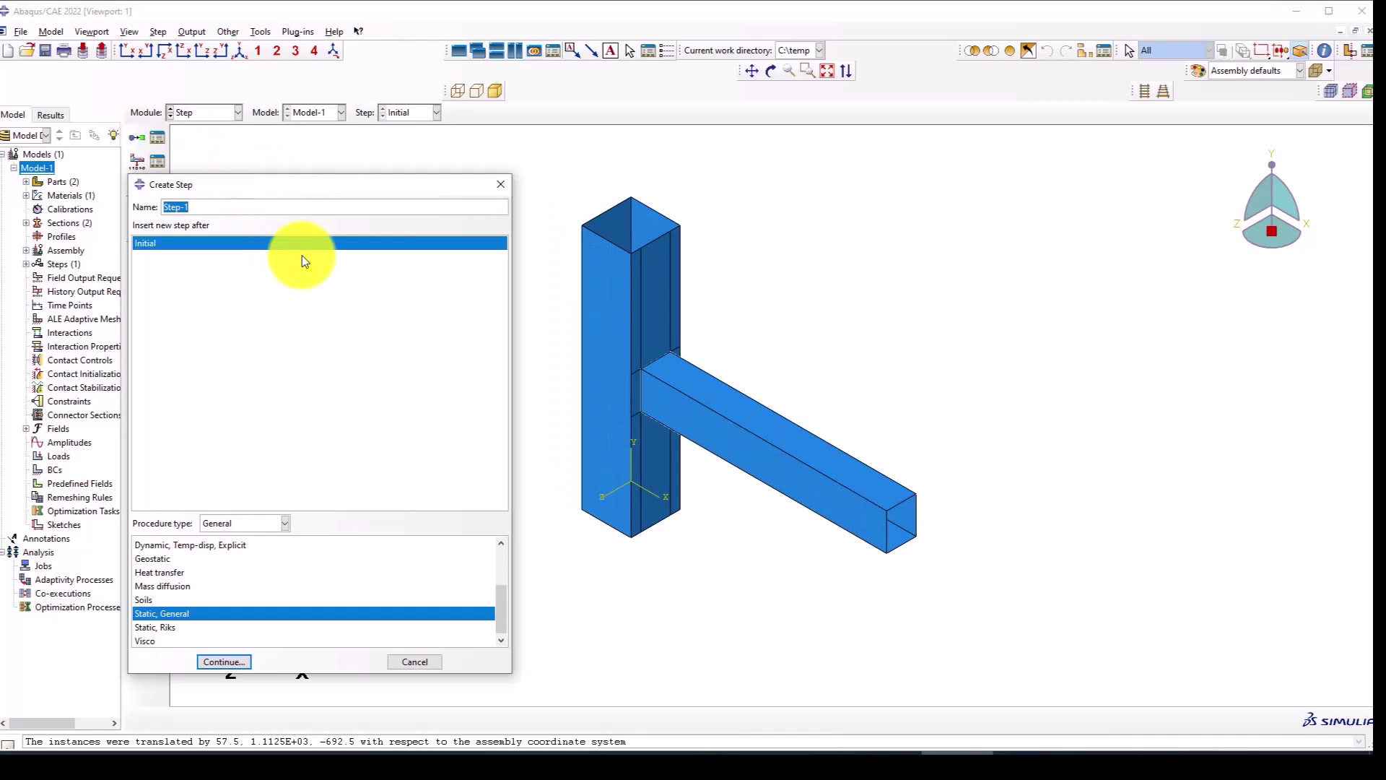
pyautogui.write('Dynamic')
pyautogui.click(1260, 704)
pyautogui.scroll(2, 217, 611)
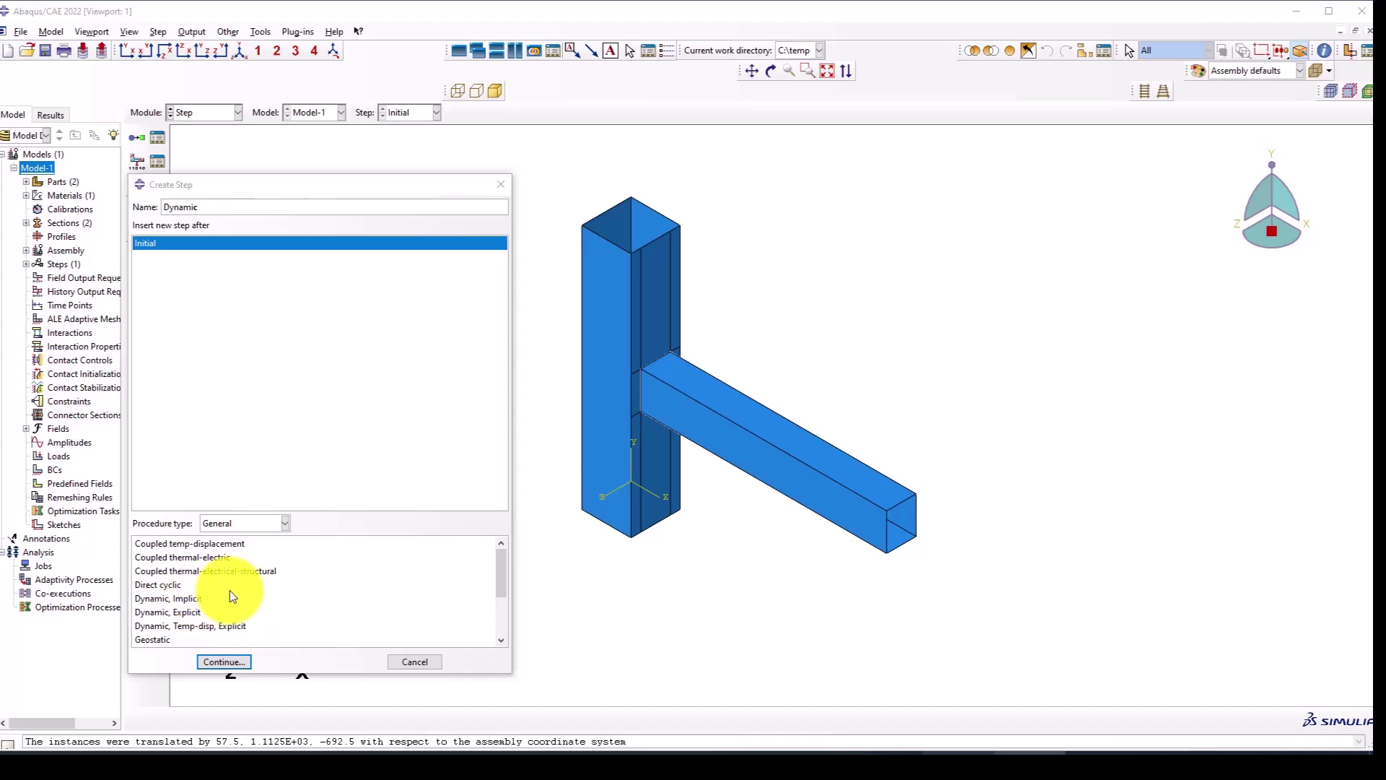
pyautogui.click(192, 613)
pyautogui.click(230, 660)
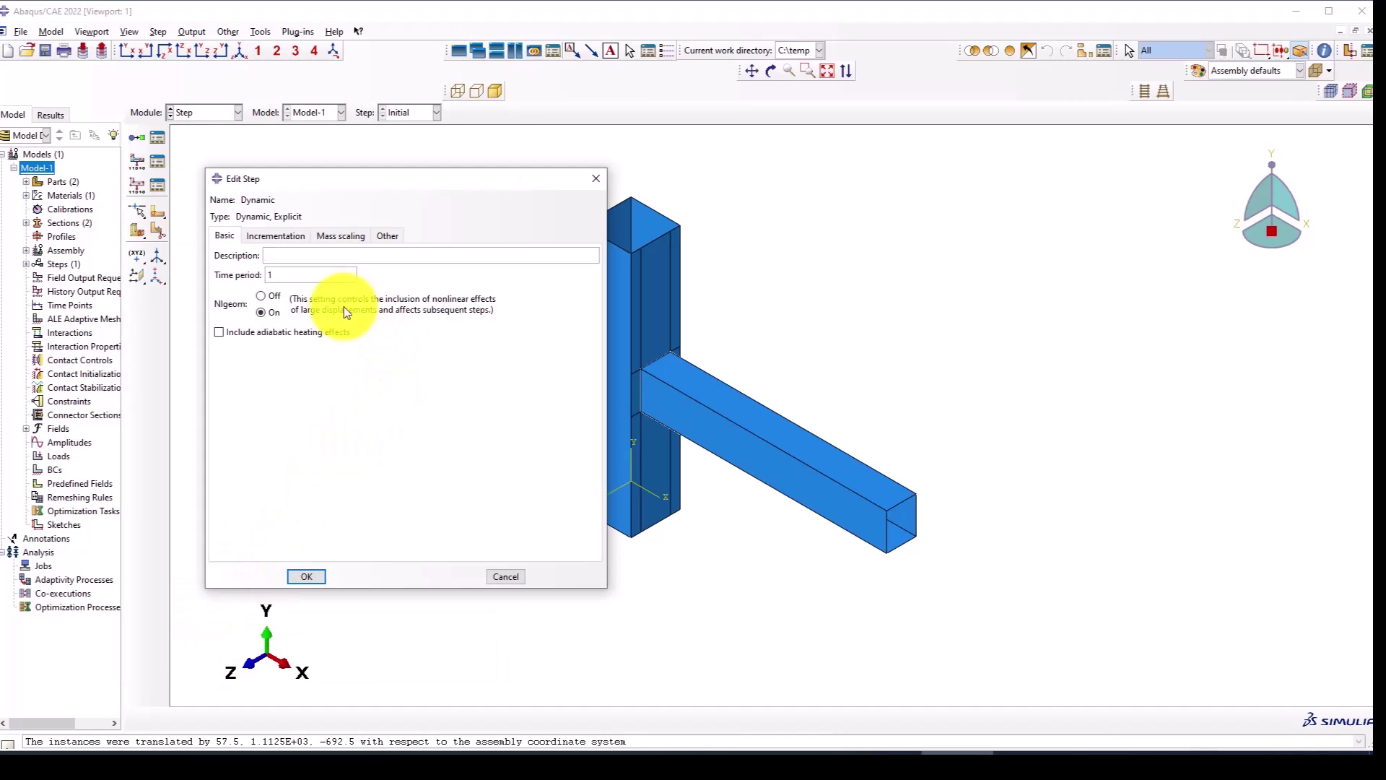
# Finish the Dynamic step with a time period of 1, Nlgeom on and the default automatic incrementation.
pyautogui.doubleClick(270, 275)
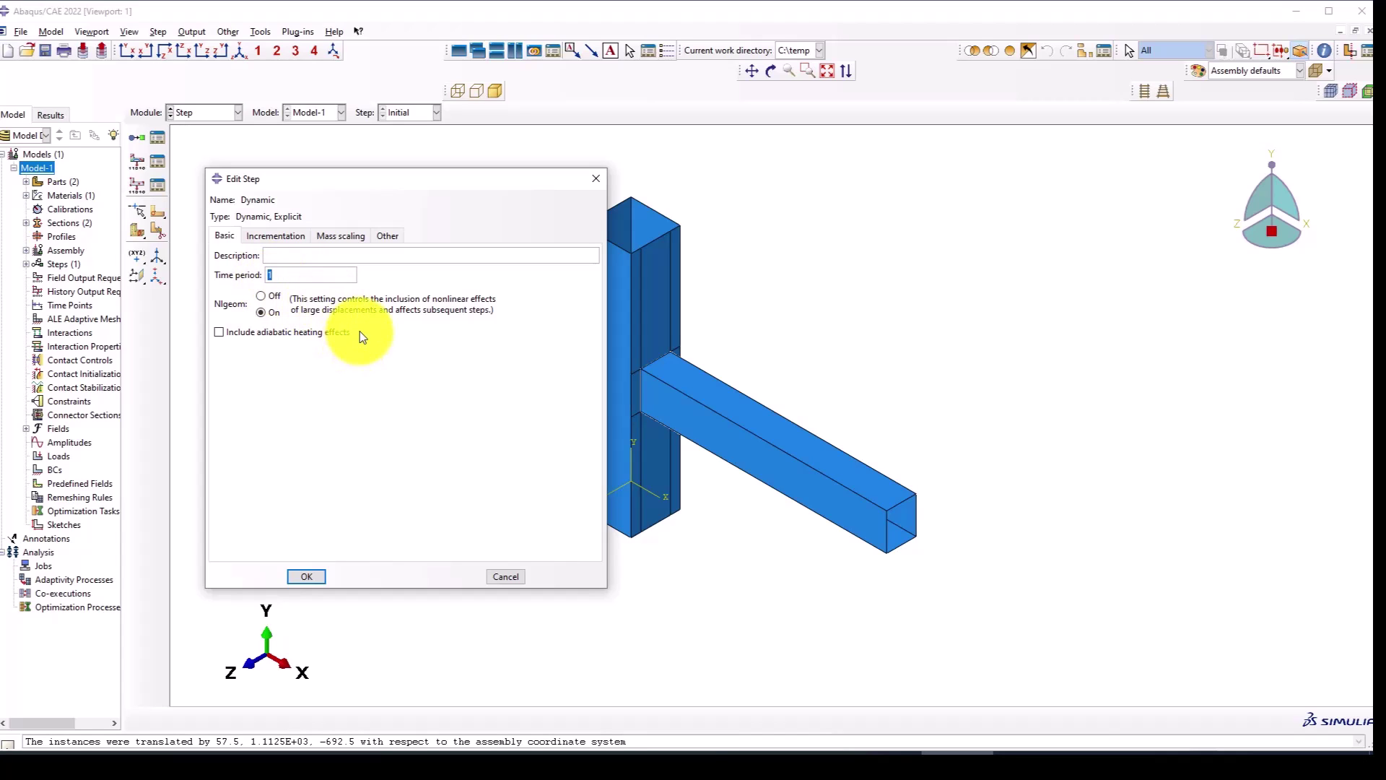
pyautogui.scroll(-2, 787, 332)
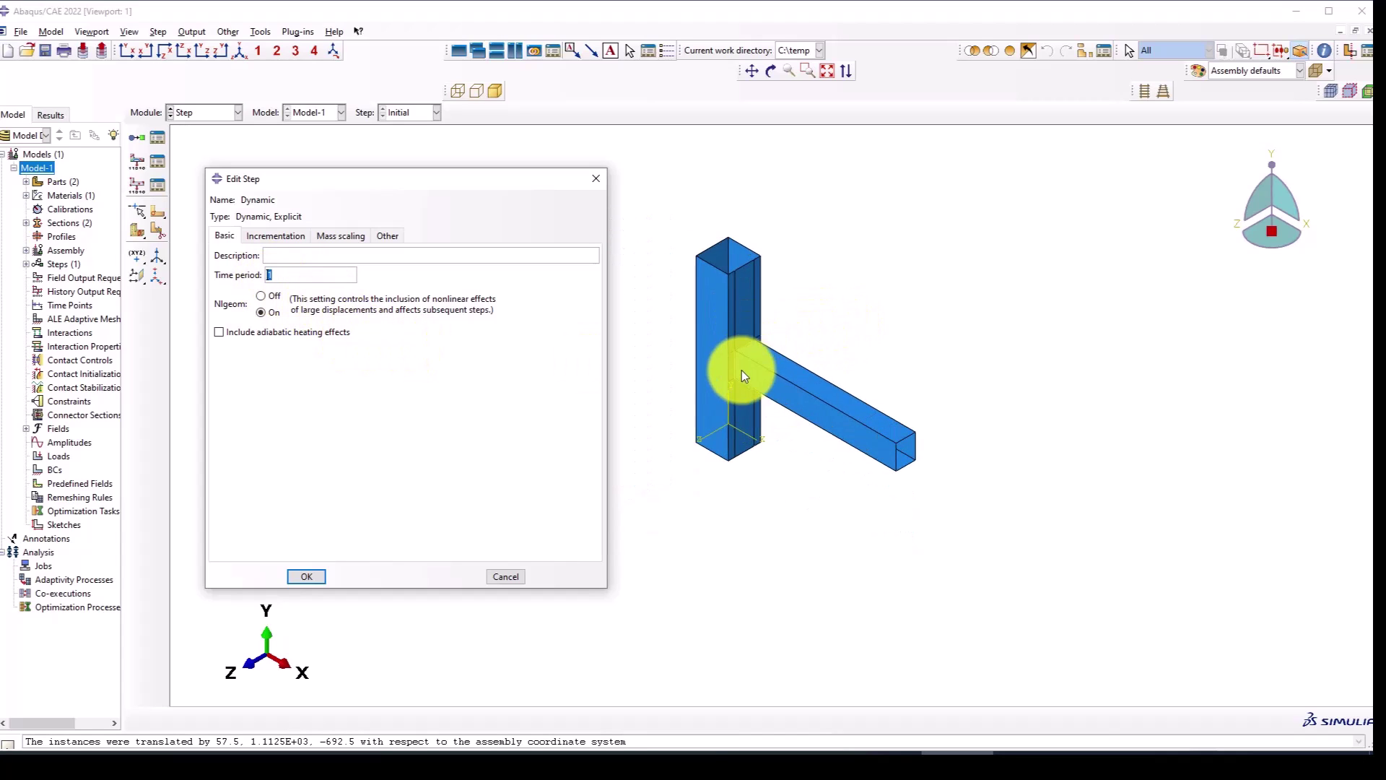
pyautogui.scroll(4, 744, 364)
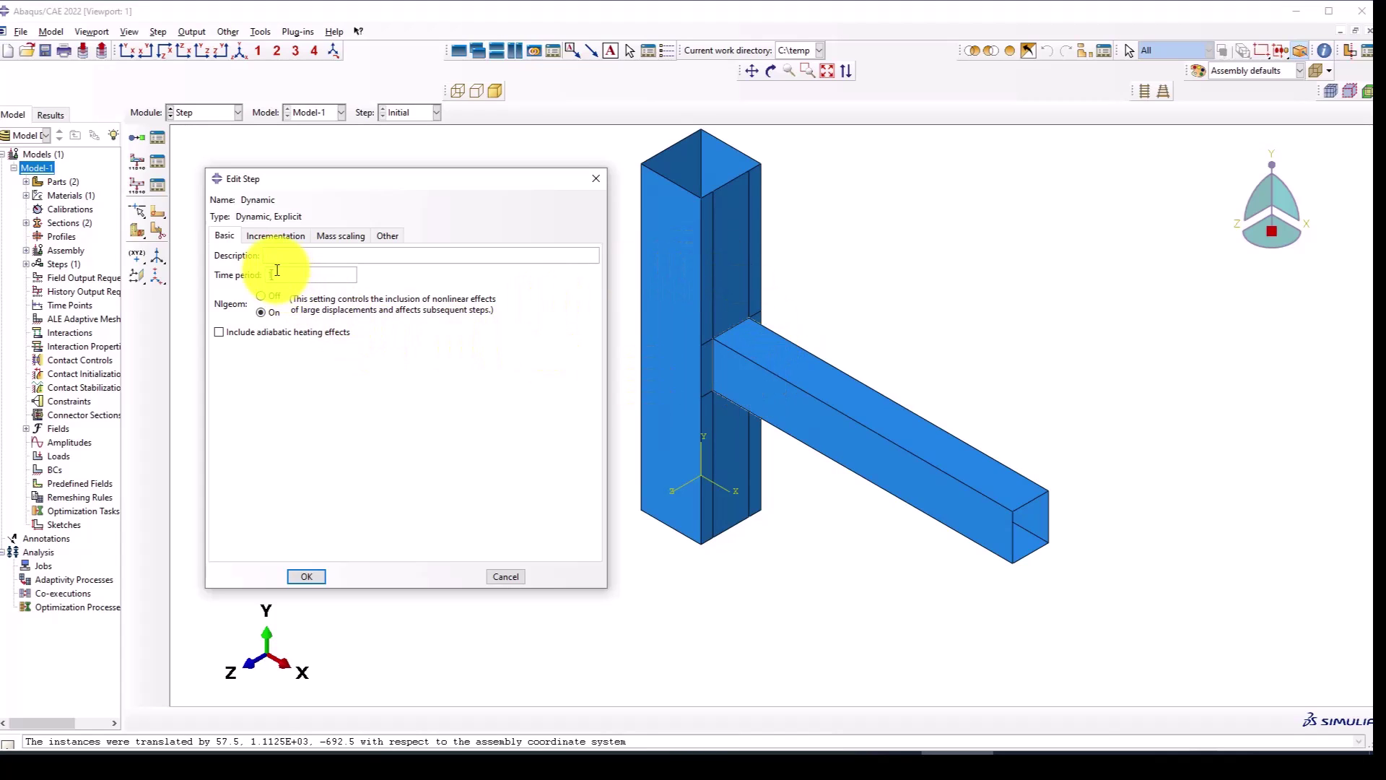
pyautogui.doubleClick(317, 283)
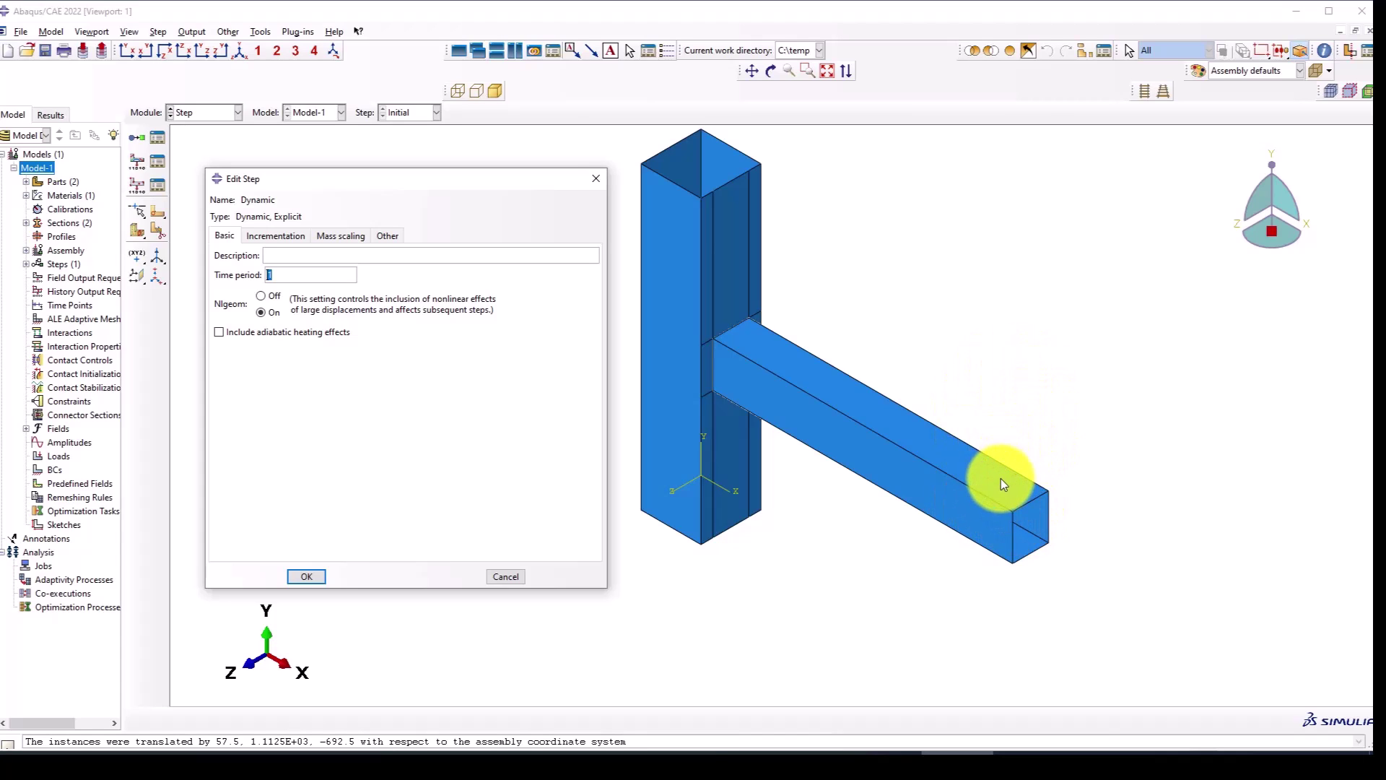
pyautogui.scroll(2, 1001, 478)
pyautogui.scroll(-2, 1018, 485)
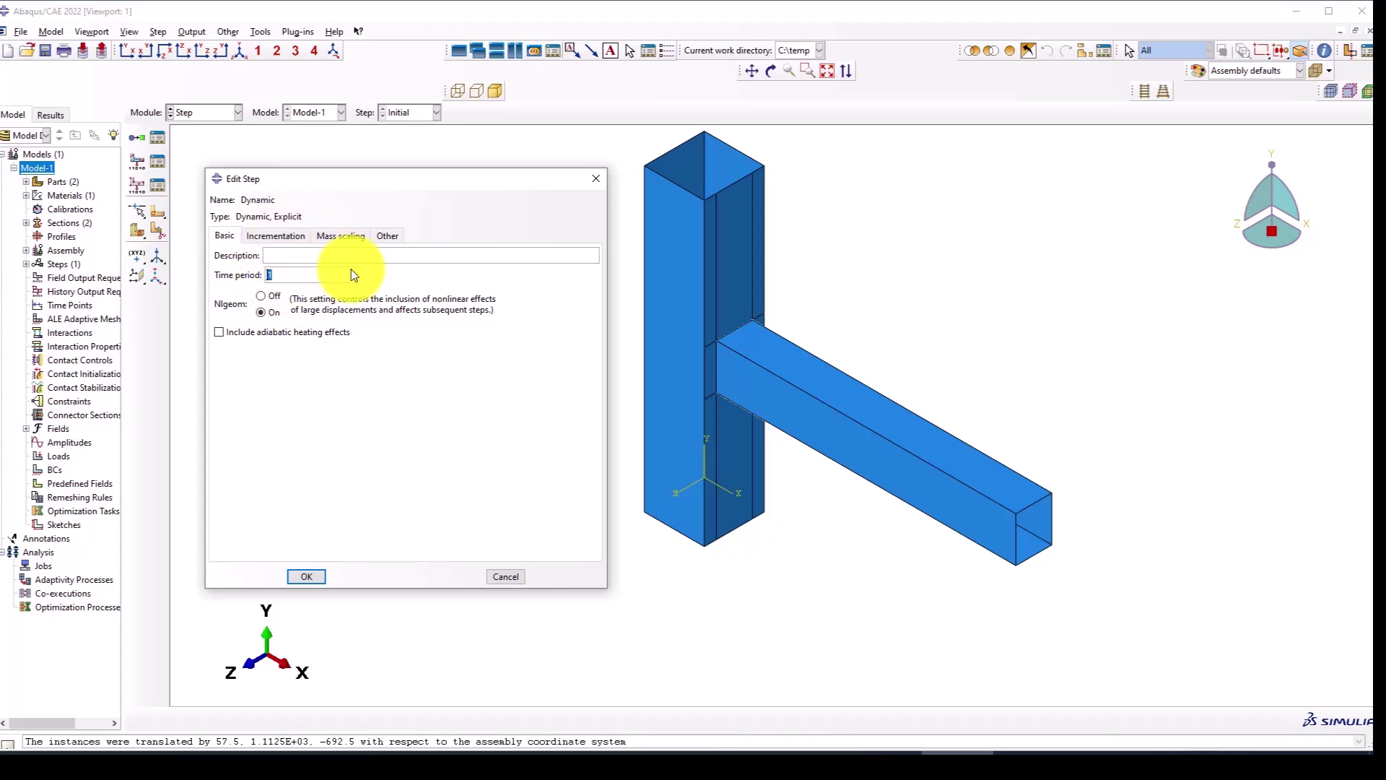
pyautogui.click(273, 231)
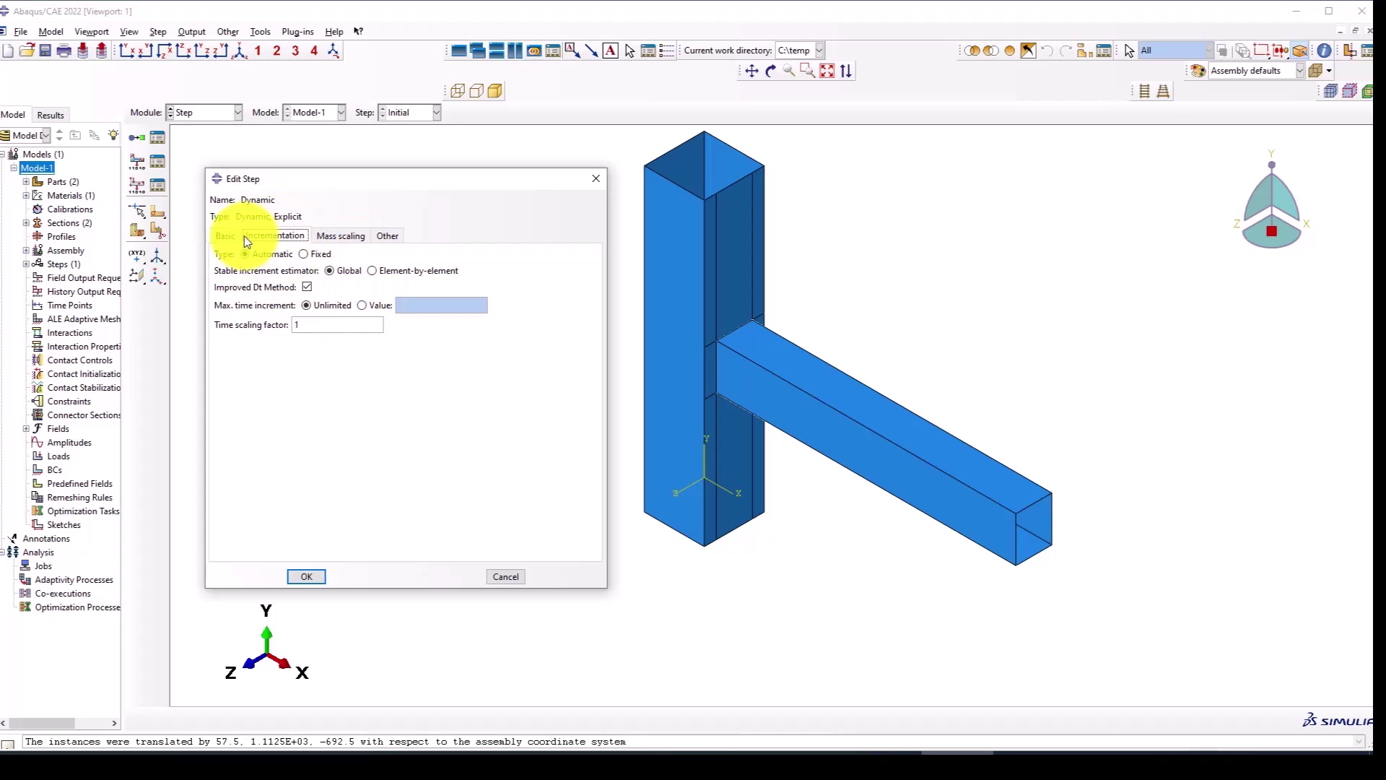
pyautogui.click(225, 235)
pyautogui.click(304, 576)
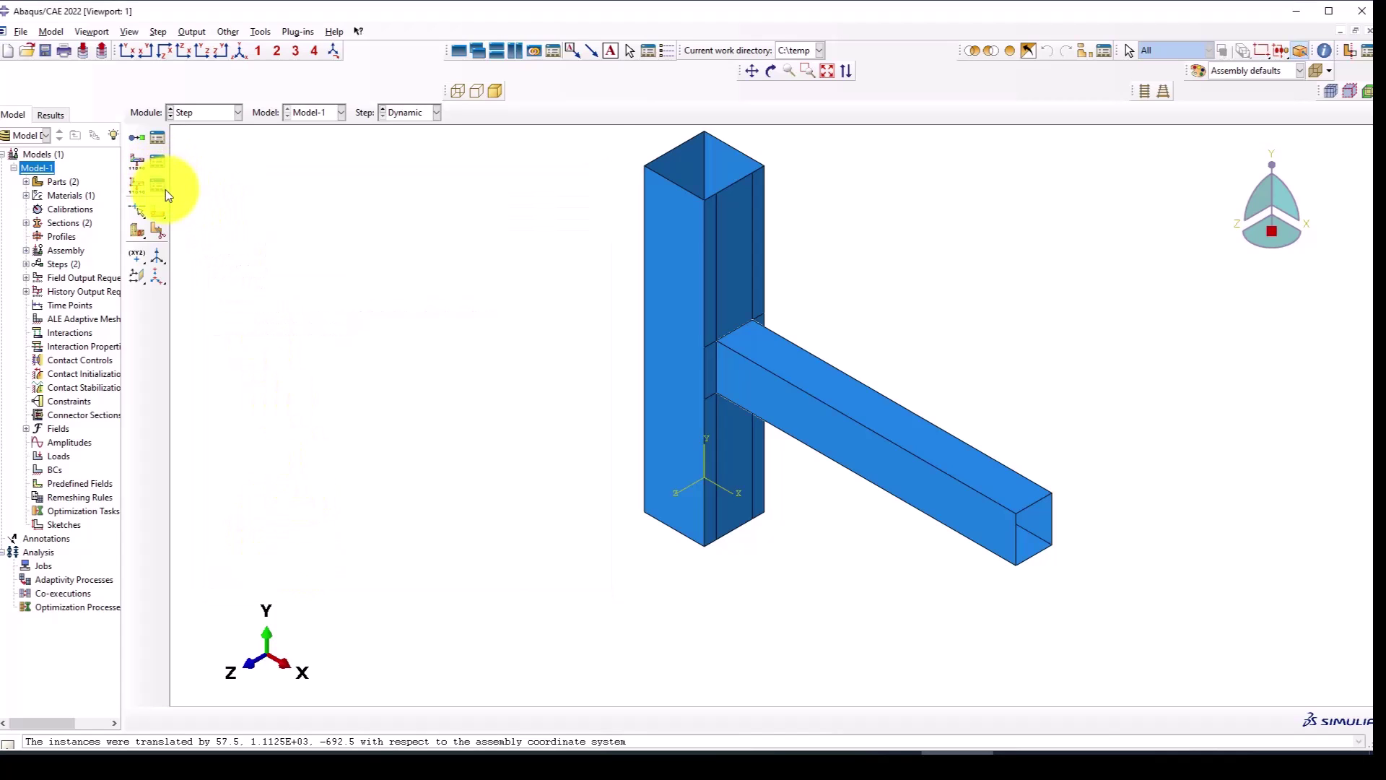
# Create a datum point at the centre of the beam's free end, midway between the midpoints of its two vertical edges.
pyautogui.scroll(-2, 506, 303)
pyautogui.scroll(2, 786, 435)
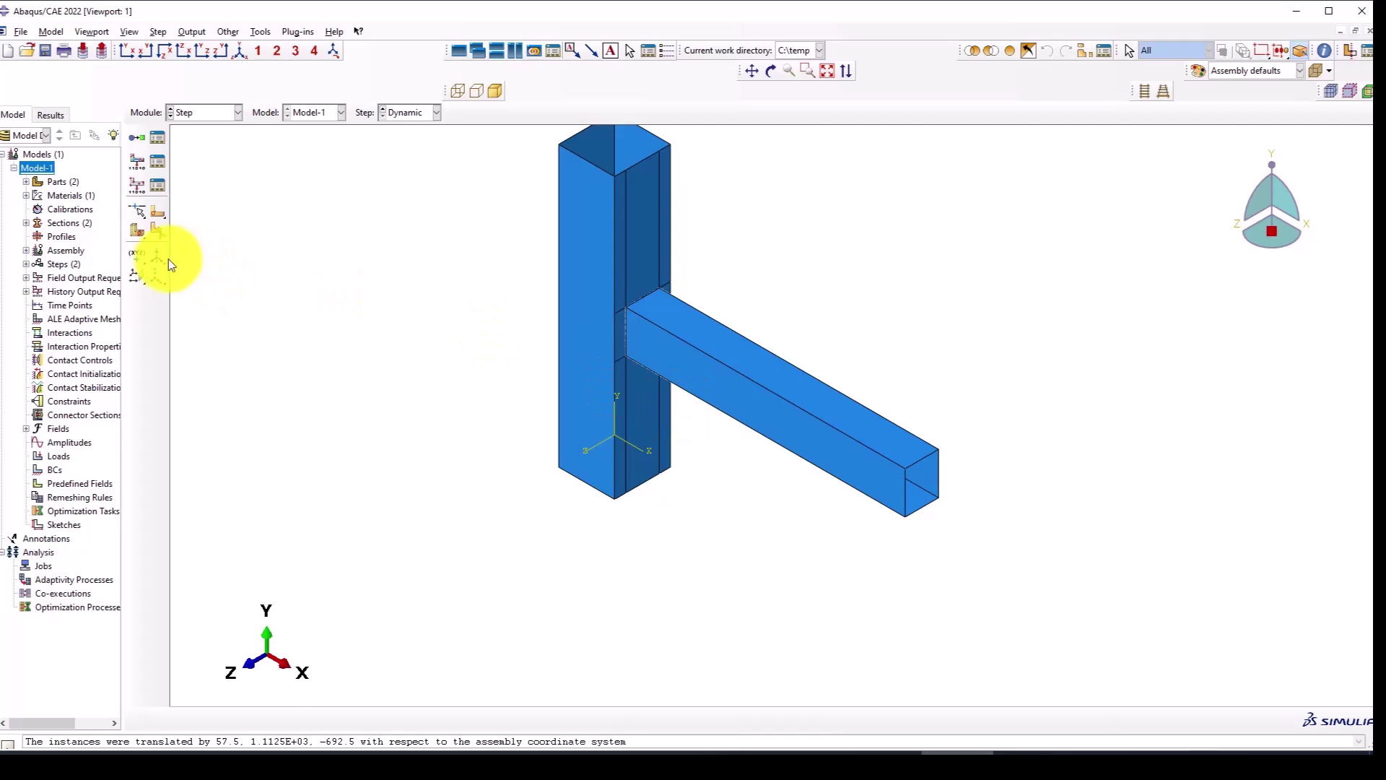
pyautogui.click(136, 257)
pyautogui.click(138, 260)
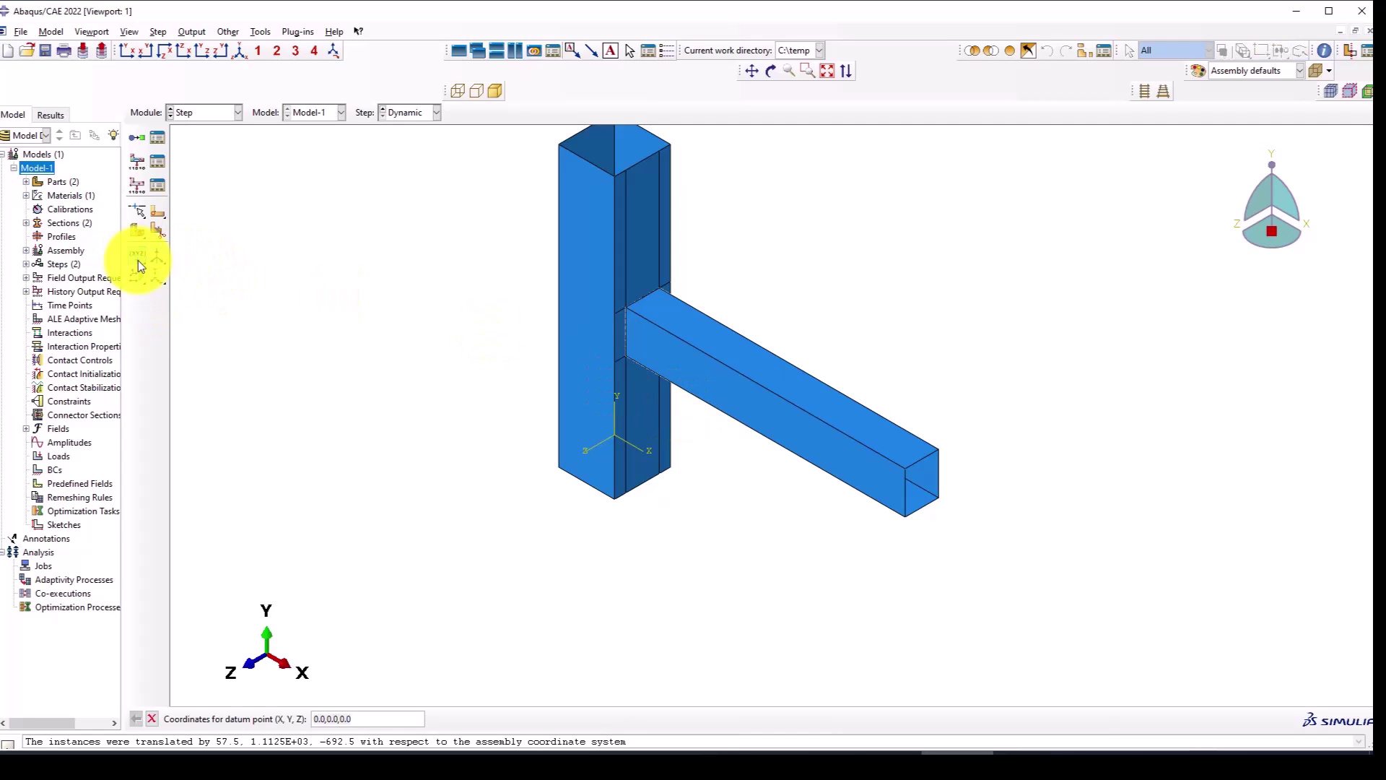
pyautogui.click(196, 261)
pyautogui.scroll(4, 951, 504)
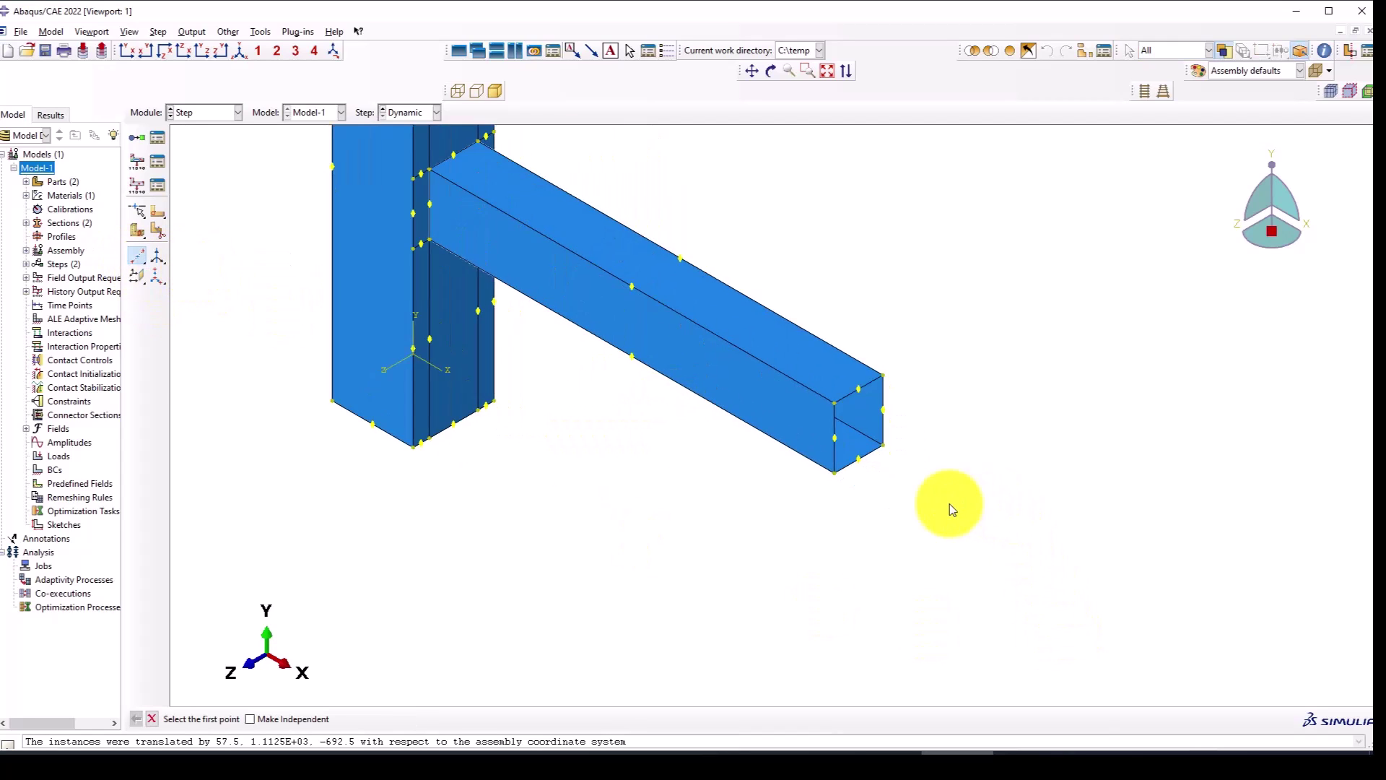
pyautogui.click(795, 415)
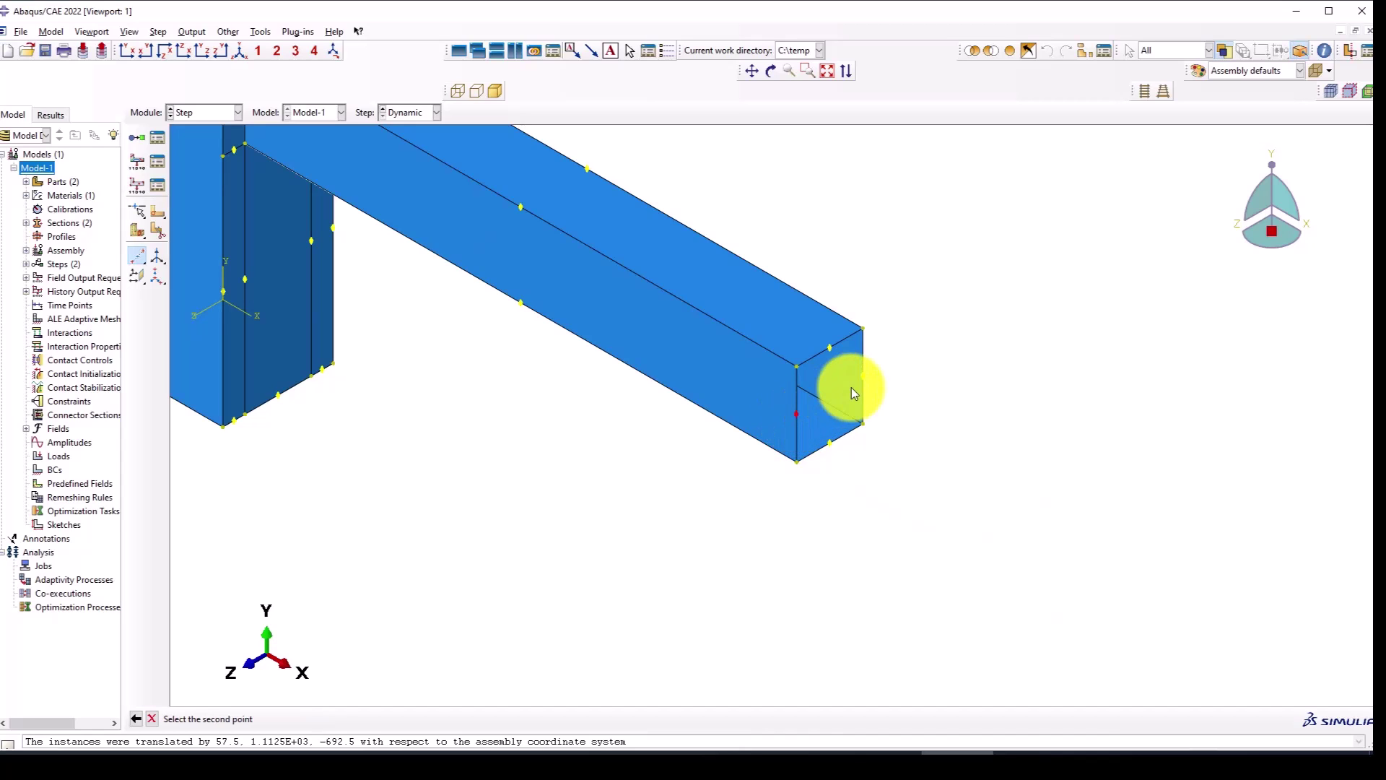
pyautogui.click(862, 381)
# Create a datum point at the centre of the column's bottom opening, midway between the midpoints of two opposite edges.
pyautogui.scroll(-5, 909, 448)
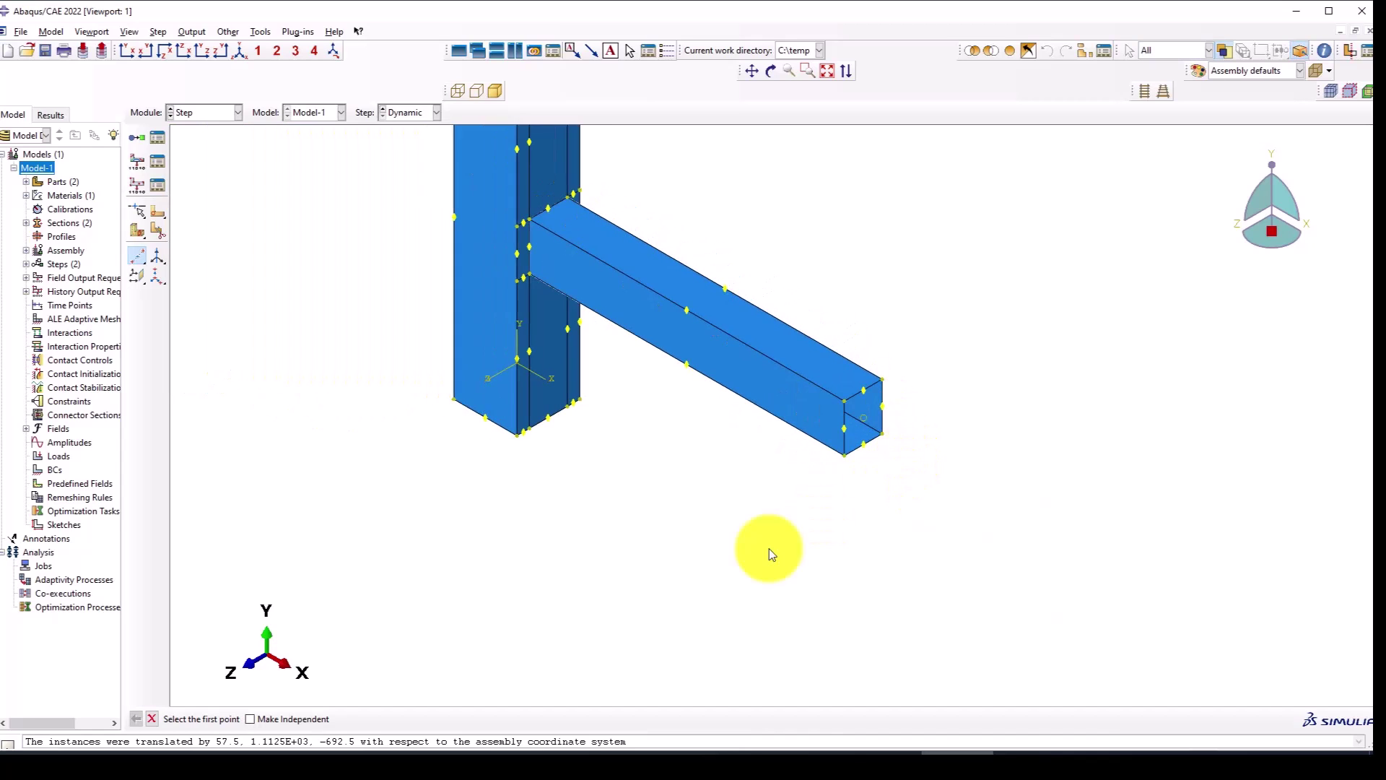
pyautogui.keyDown('ctrl'); pyautogui.keyDown('alt'); pyautogui.moveTo(656, 522); pyautogui.dragTo(644, 393); pyautogui.keyUp('alt'); pyautogui.keyUp('ctrl')
pyautogui.scroll(4, 560, 474)
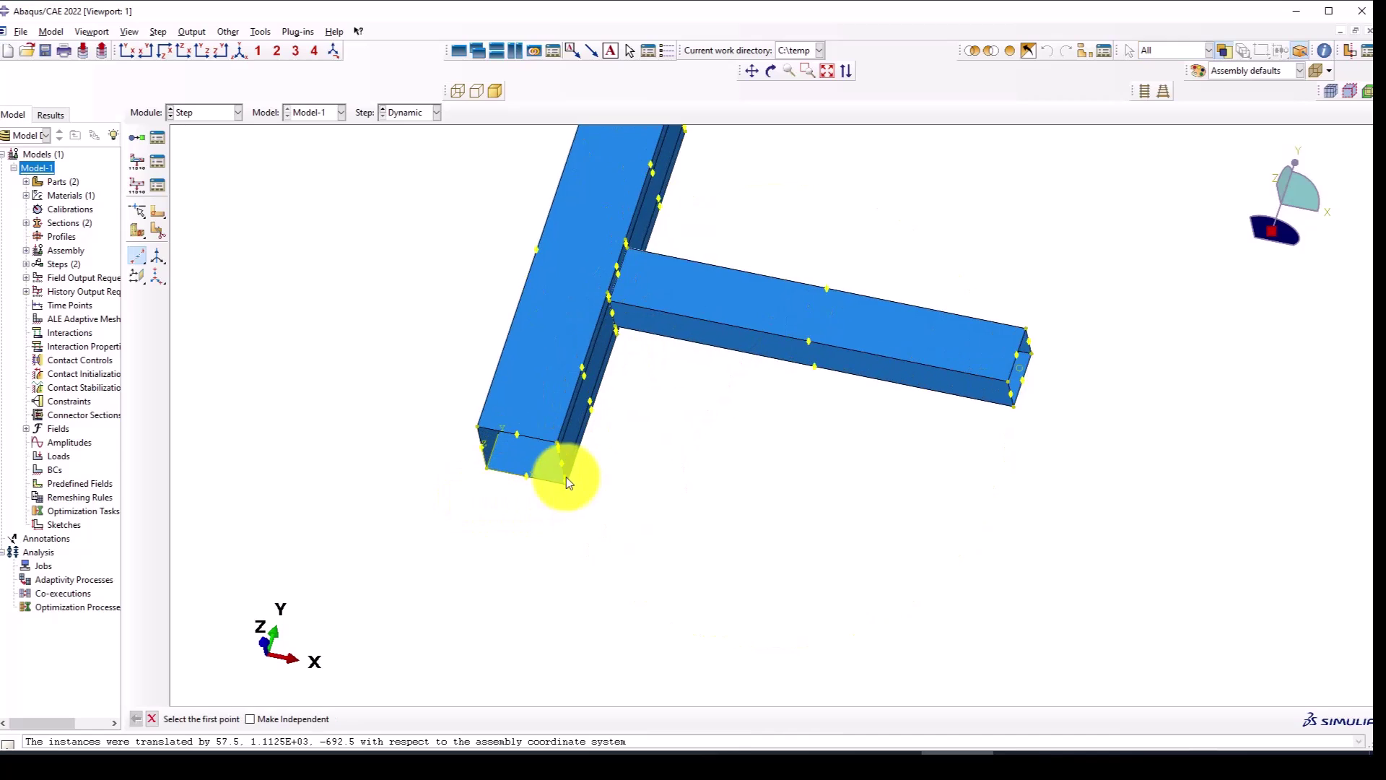
pyautogui.click(513, 477)
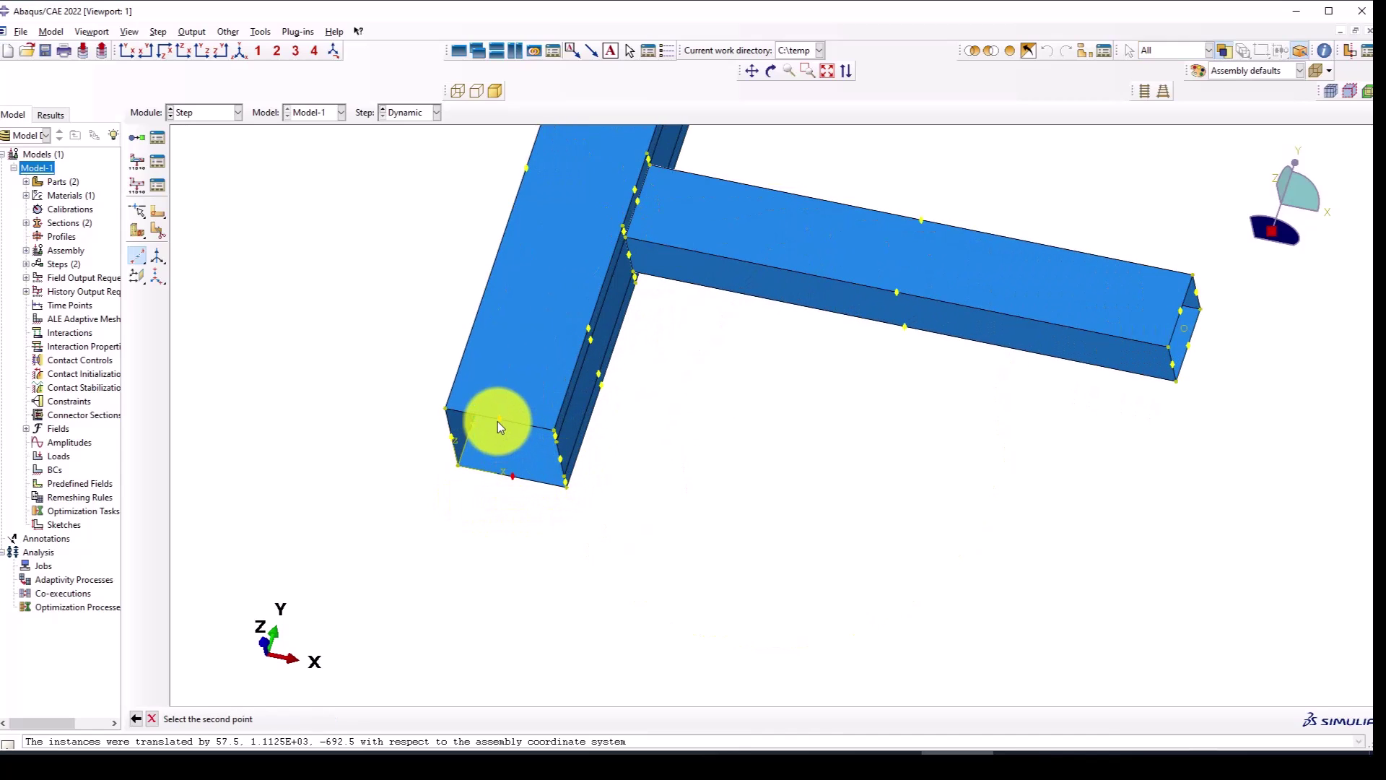
pyautogui.click(498, 420)
# Create a datum point at the centre of the column's top opening, midway between the midpoints of two opposite edges.
pyautogui.keyDown('ctrl'); pyautogui.keyDown('alt'); pyautogui.moveTo(488, 513); pyautogui.dragTo(627, 513); pyautogui.keyUp('alt'); pyautogui.keyUp('ctrl')
pyautogui.scroll(3, 248, 247)
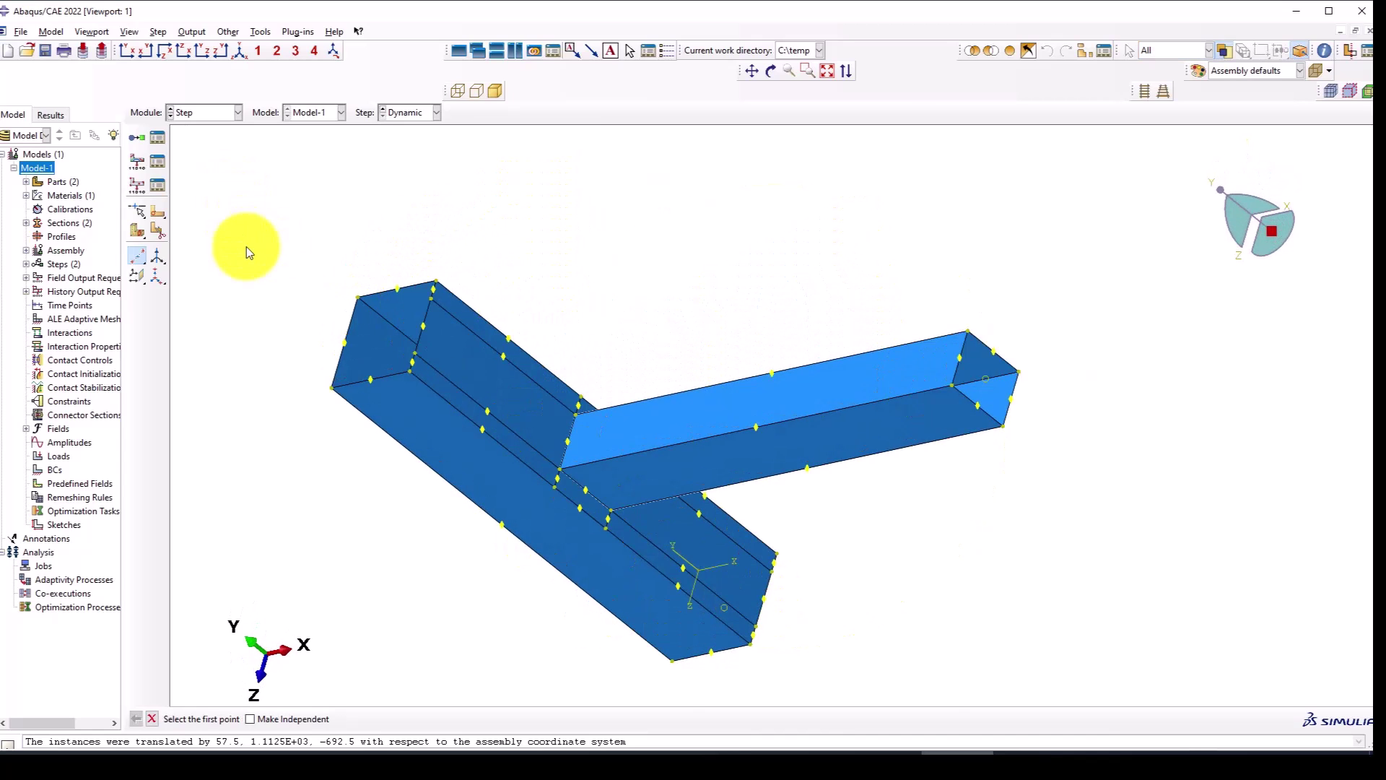
pyautogui.click(421, 427)
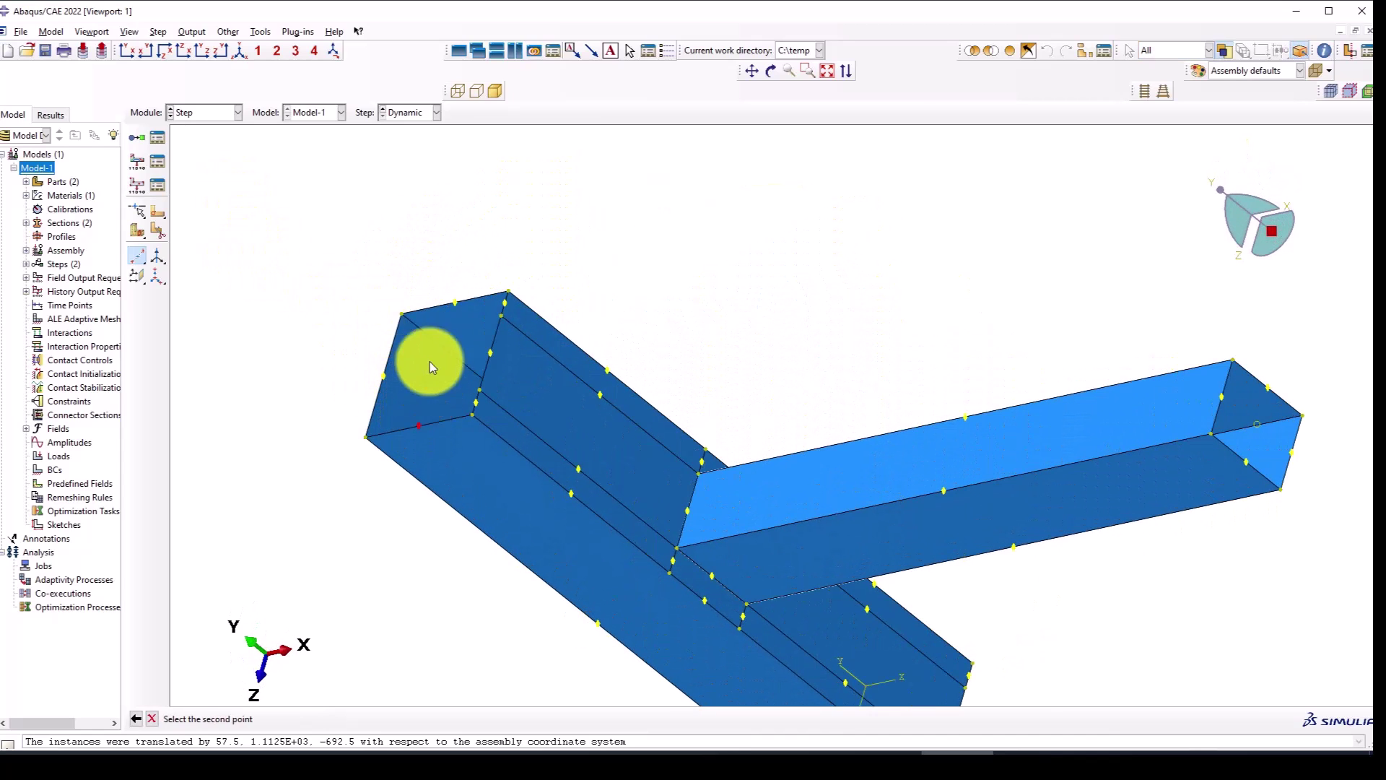
pyautogui.click(455, 303)
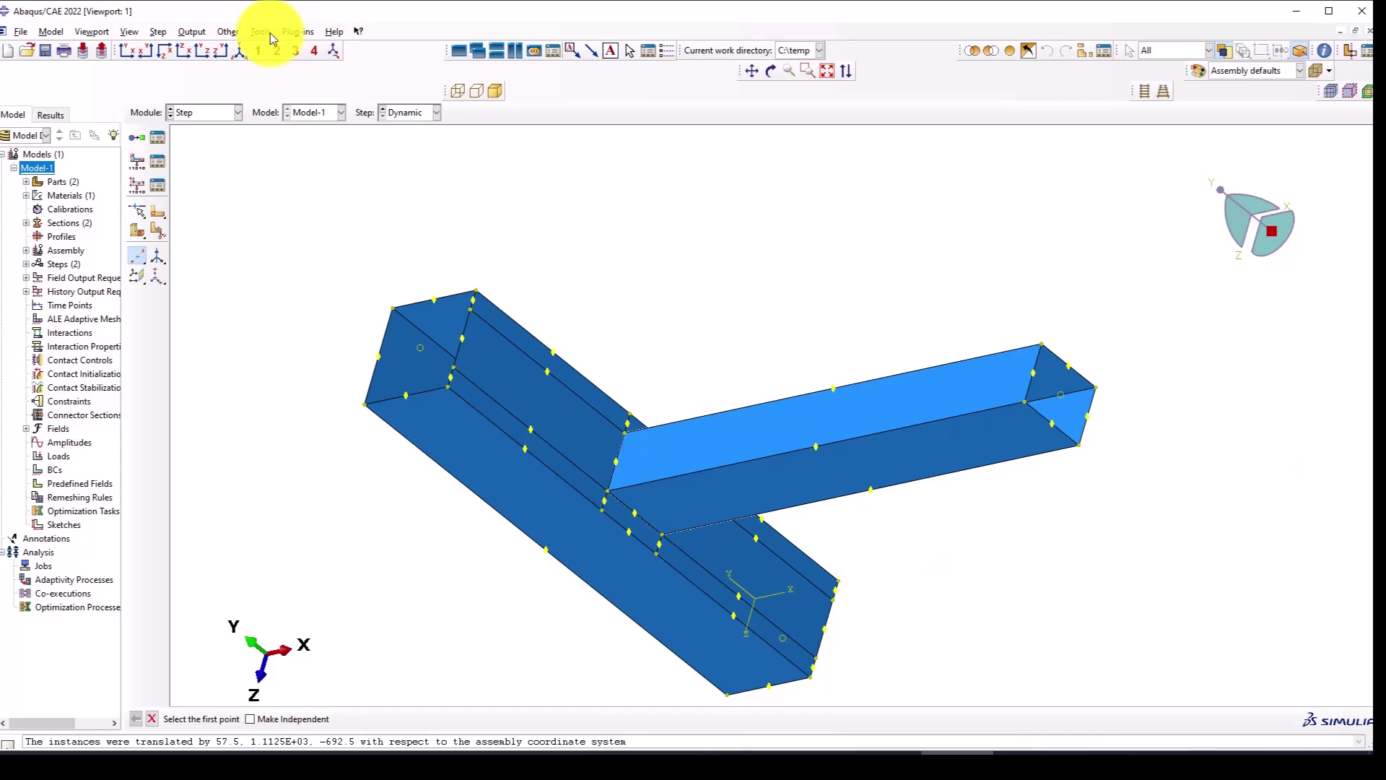
# Create reference points on the datum points at the beam's free end, the column's top end and the column's bottom end.
pyautogui.click(260, 32)
pyautogui.click(272, 52)
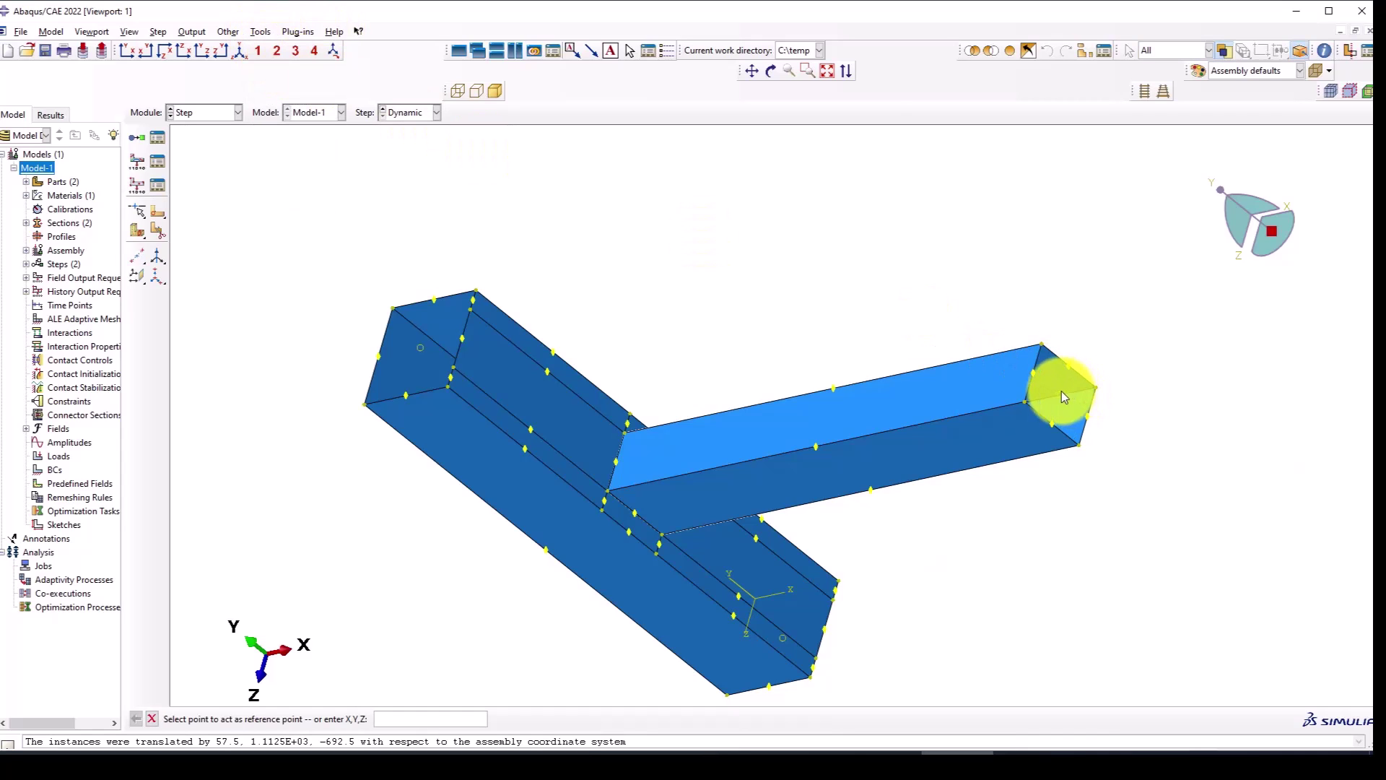
pyautogui.click(1060, 393)
pyautogui.scroll(-2, 996, 422)
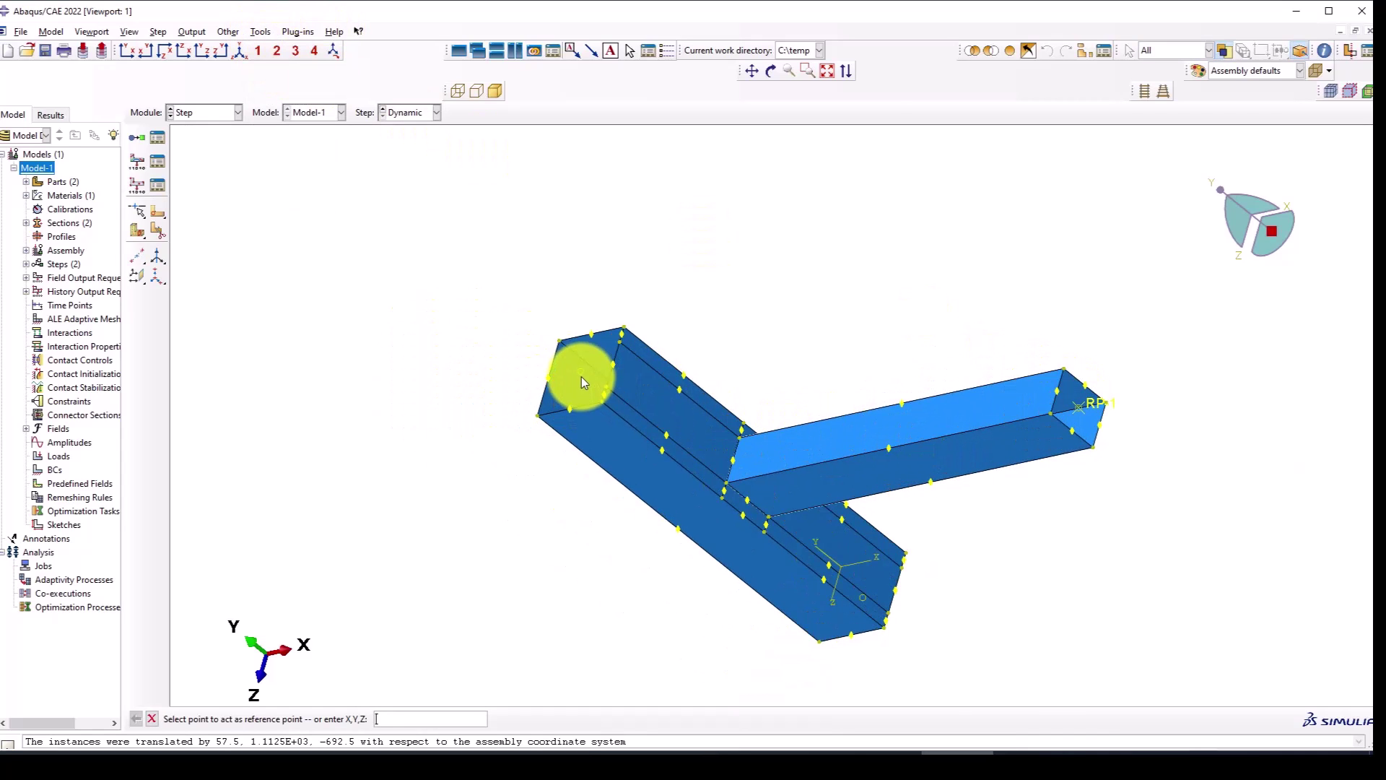
pyautogui.click(591, 390)
pyautogui.keyDown('ctrl'); pyautogui.keyDown('alt'); pyautogui.moveTo(969, 402); pyautogui.dragTo(876, 585); pyautogui.keyUp('alt'); pyautogui.keyUp('ctrl')
pyautogui.keyDown('ctrl'); pyautogui.keyDown('alt'); pyautogui.moveTo(789, 486); pyautogui.dragTo(820, 293); pyautogui.keyUp('alt'); pyautogui.keyUp('ctrl')
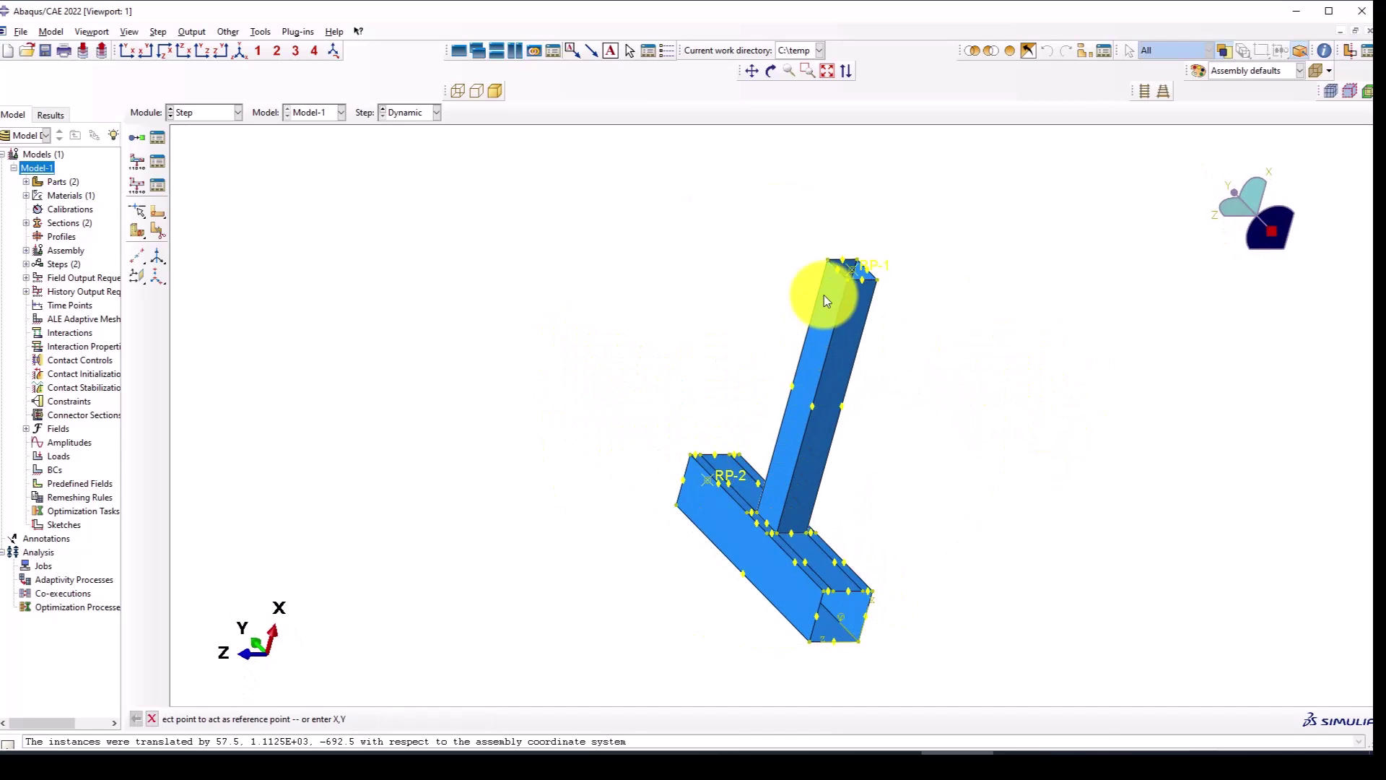
pyautogui.scroll(2, 894, 631)
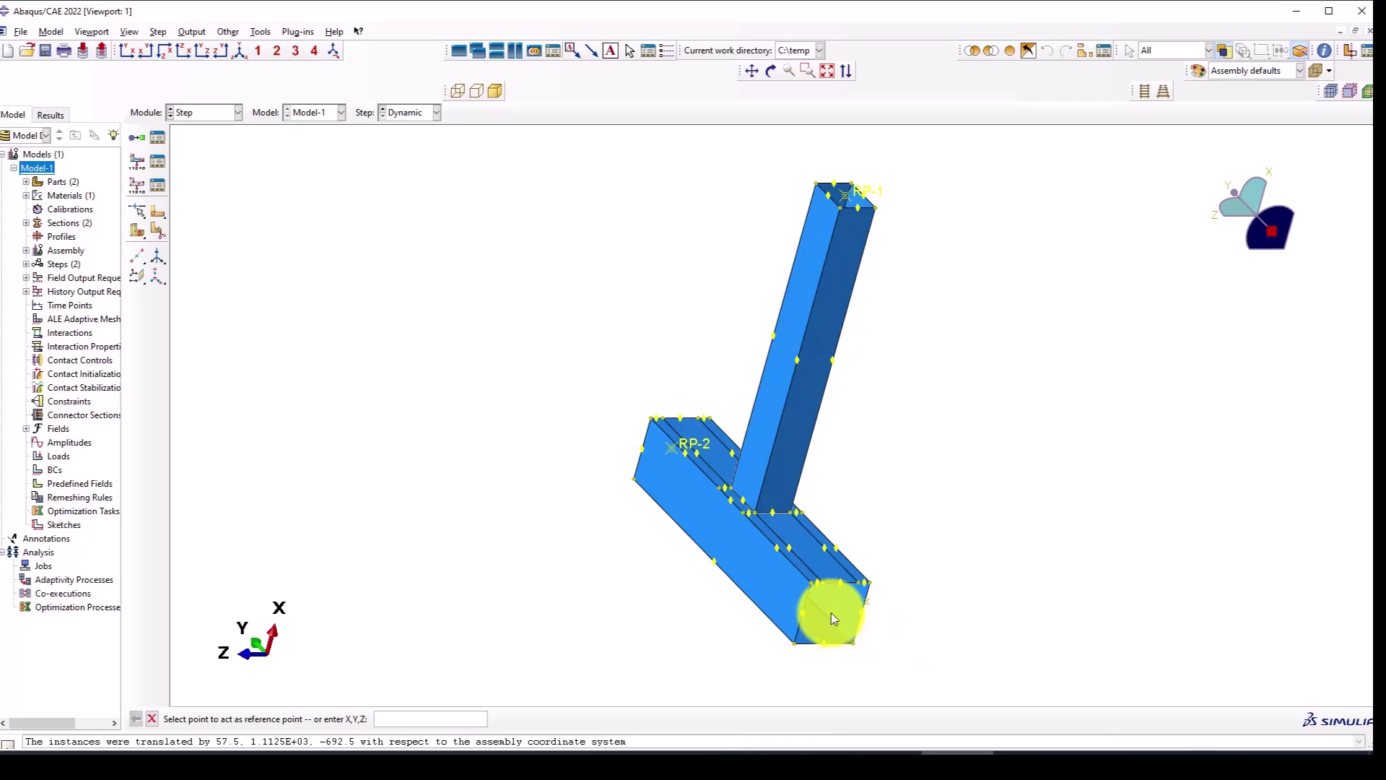
pyautogui.click(830, 612)
# Examine the reference points at the member ends and the beam-to-column connection.
pyautogui.keyDown('ctrl'); pyautogui.keyDown('alt'); pyautogui.moveTo(728, 592); pyautogui.dragTo(891, 589); pyautogui.keyUp('alt'); pyautogui.keyUp('ctrl')
pyautogui.scroll(3, 730, 520)
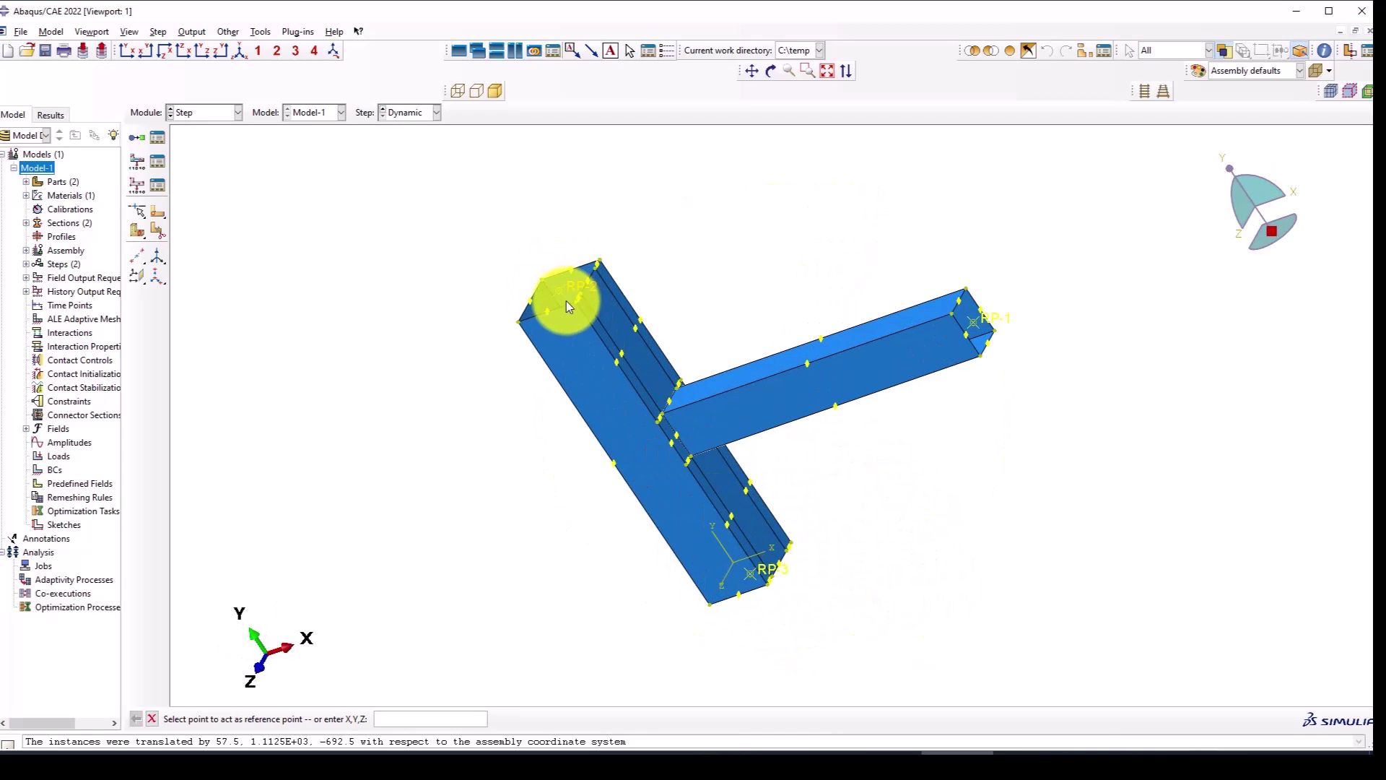
pyautogui.scroll(2, 570, 292)
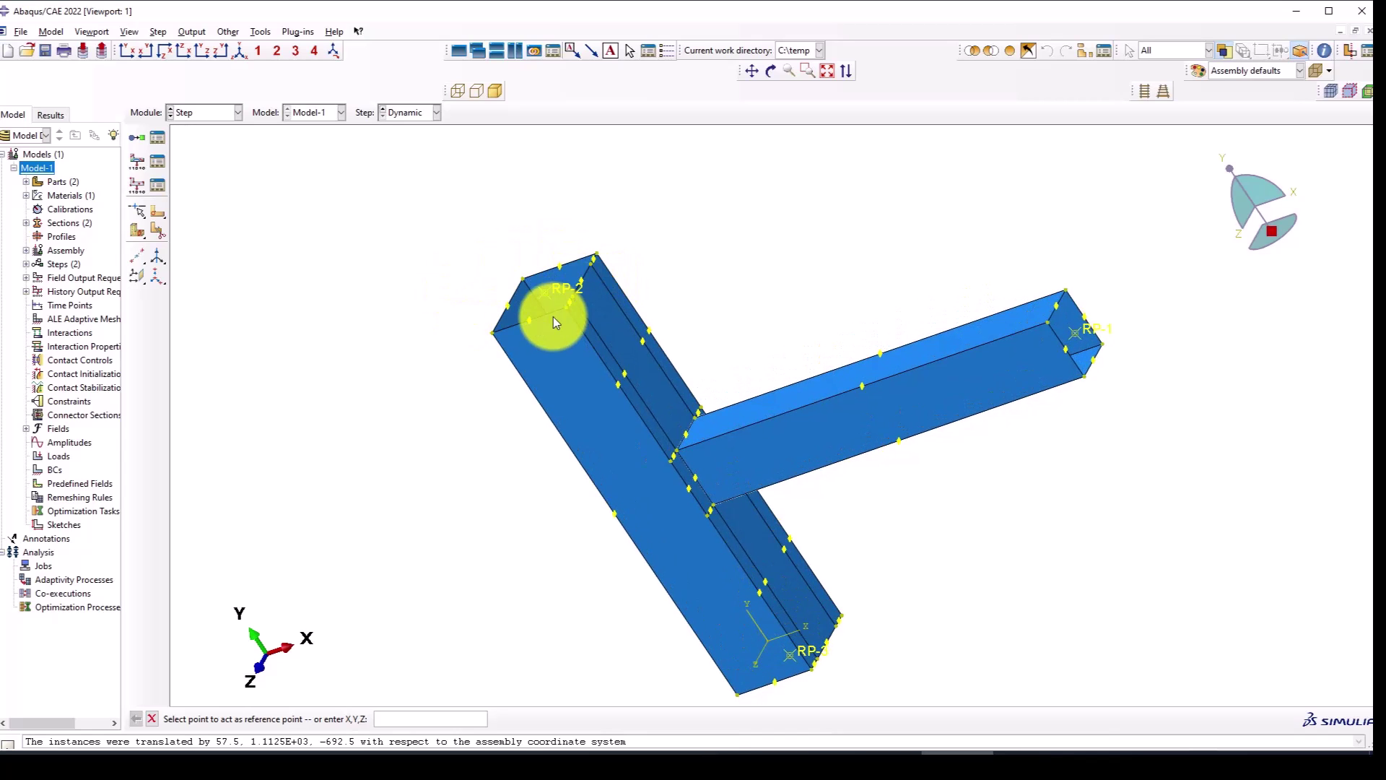
pyautogui.keyDown('ctrl'); pyautogui.keyDown('alt'); pyautogui.moveTo(553, 316); pyautogui.dragTo(519, 333, button='middle'); pyautogui.keyUp('alt'); pyautogui.keyUp('ctrl')
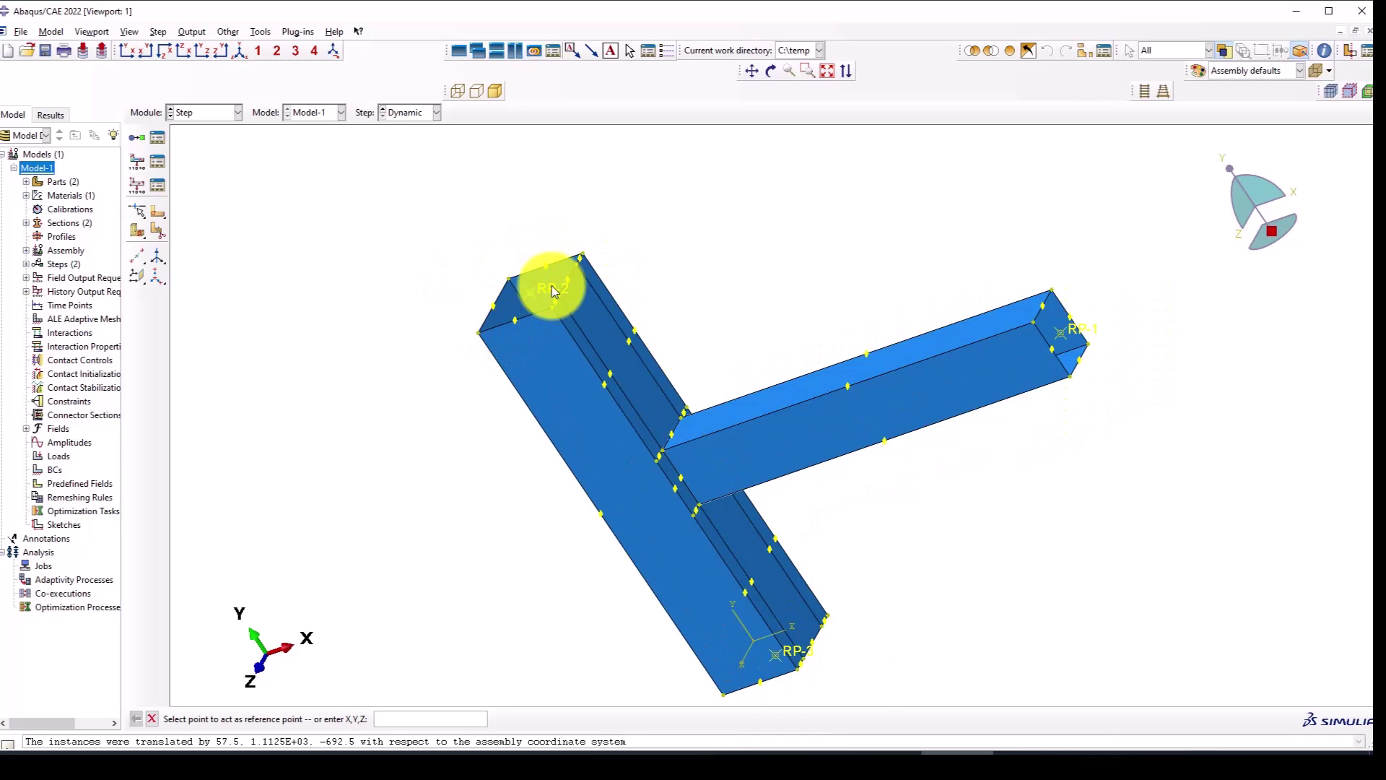
pyautogui.scroll(1, 564, 340)
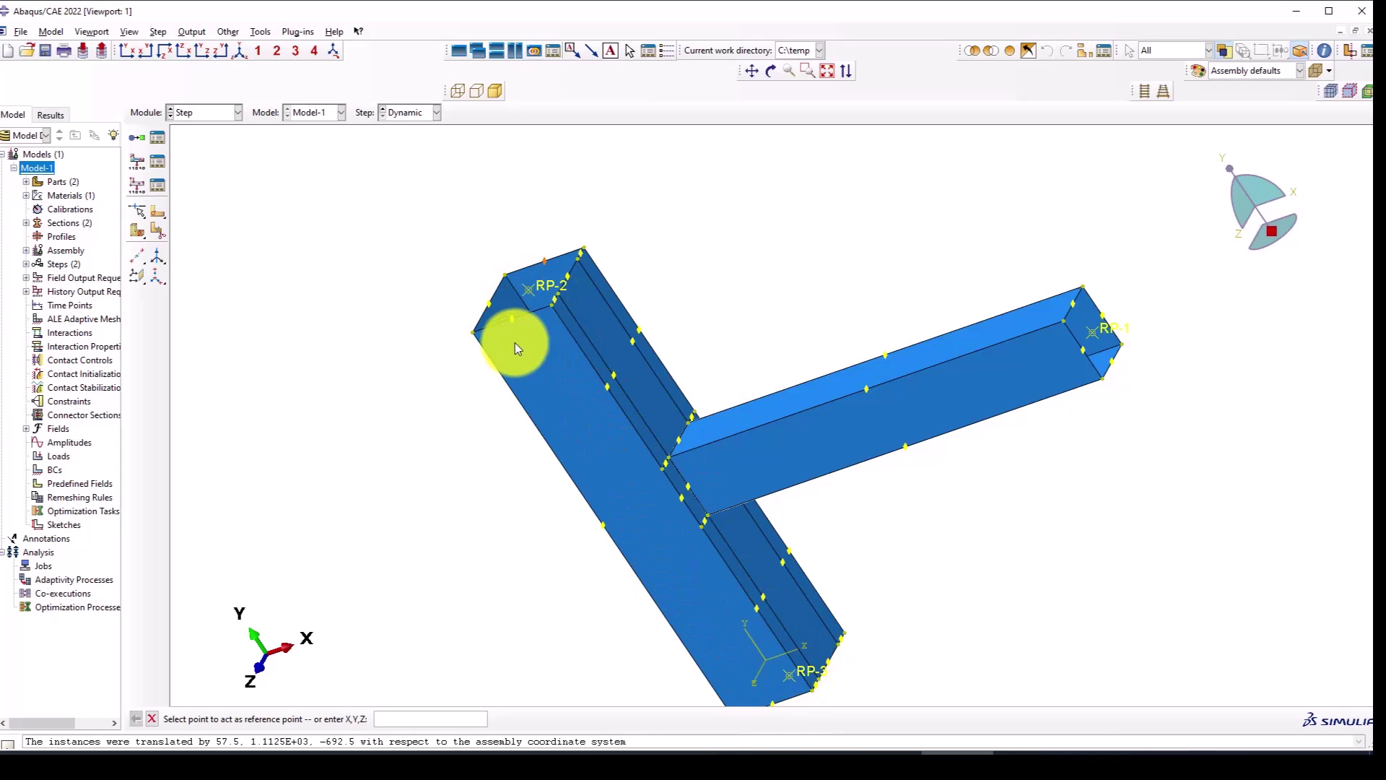
pyautogui.scroll(3, 514, 342)
pyautogui.scroll(-3, 616, 418)
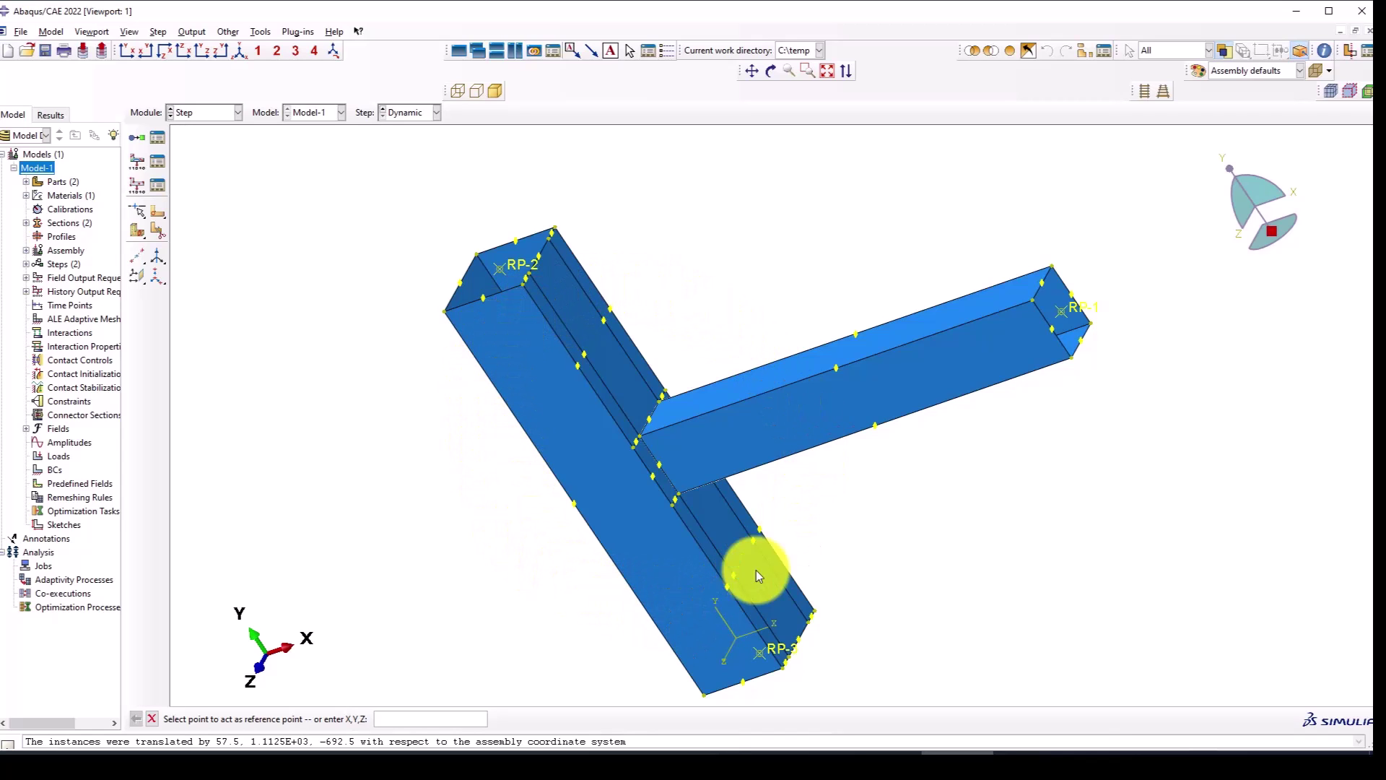
pyautogui.scroll(-2, 685, 435)
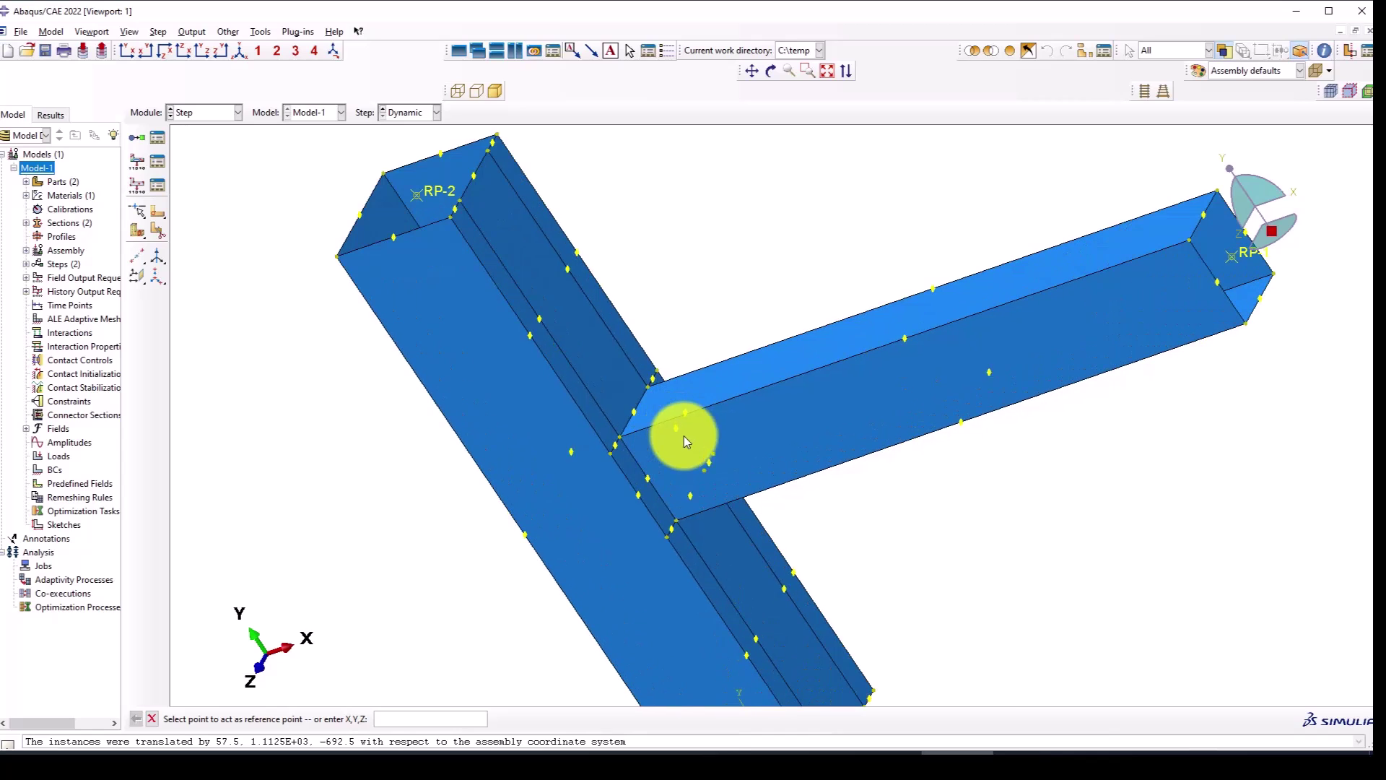
pyautogui.scroll(-1, 631, 435)
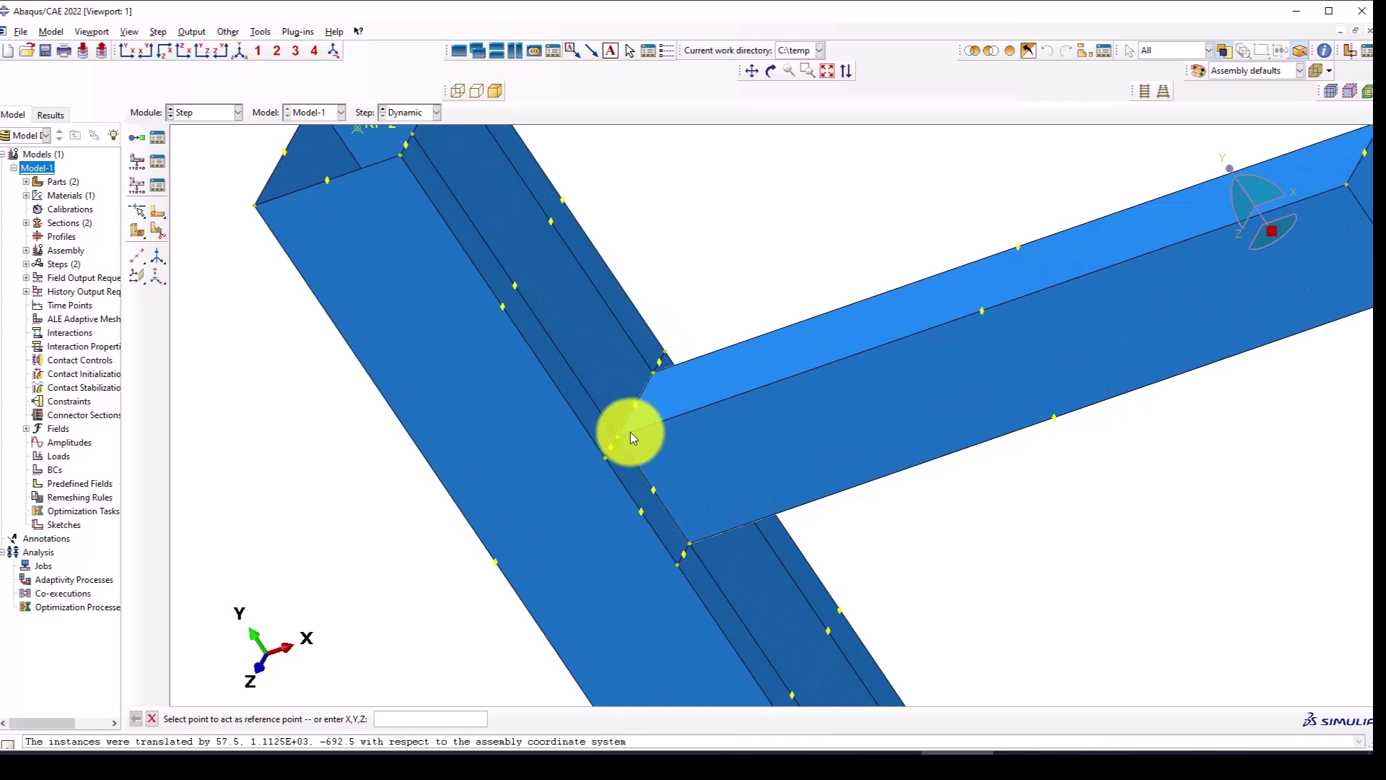
pyautogui.scroll(1, 629, 423)
pyautogui.scroll(2, 618, 470)
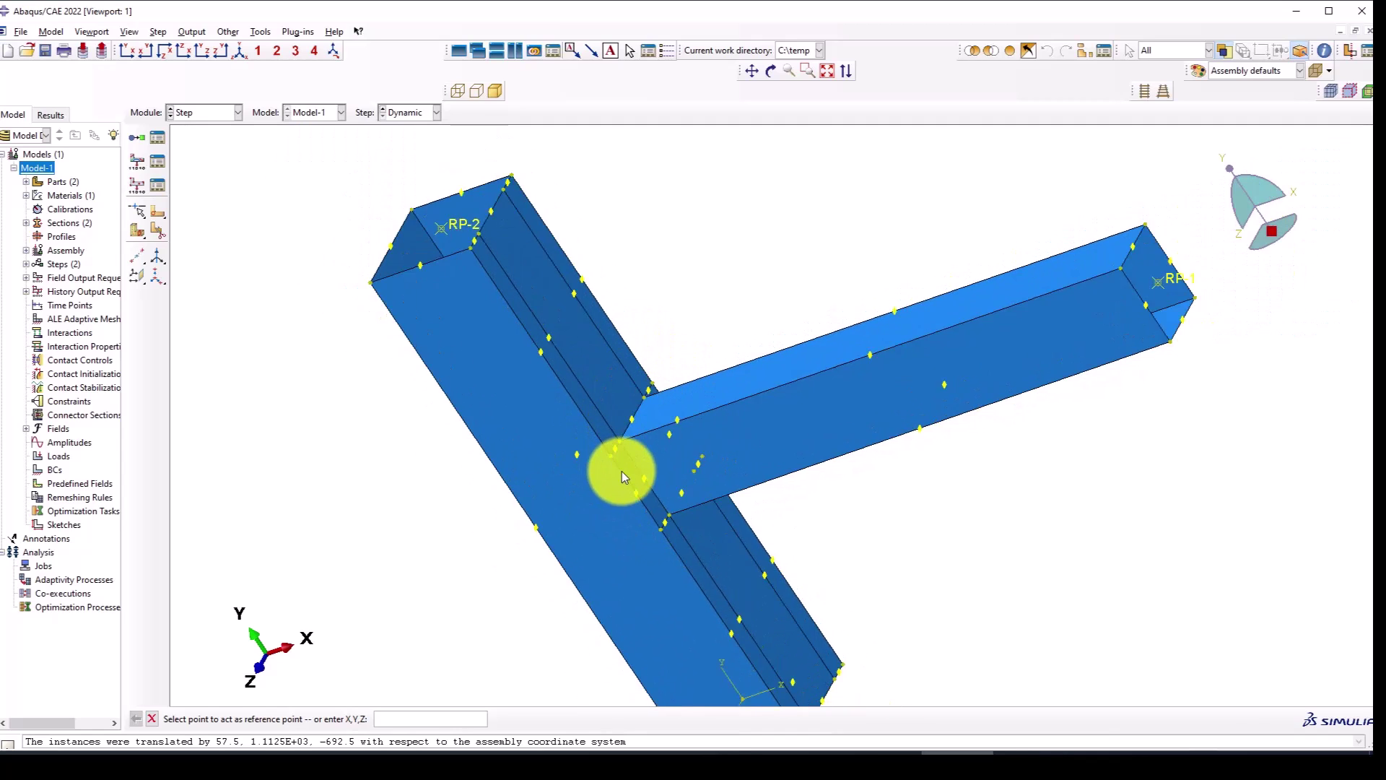
pyautogui.scroll(-1, 663, 409)
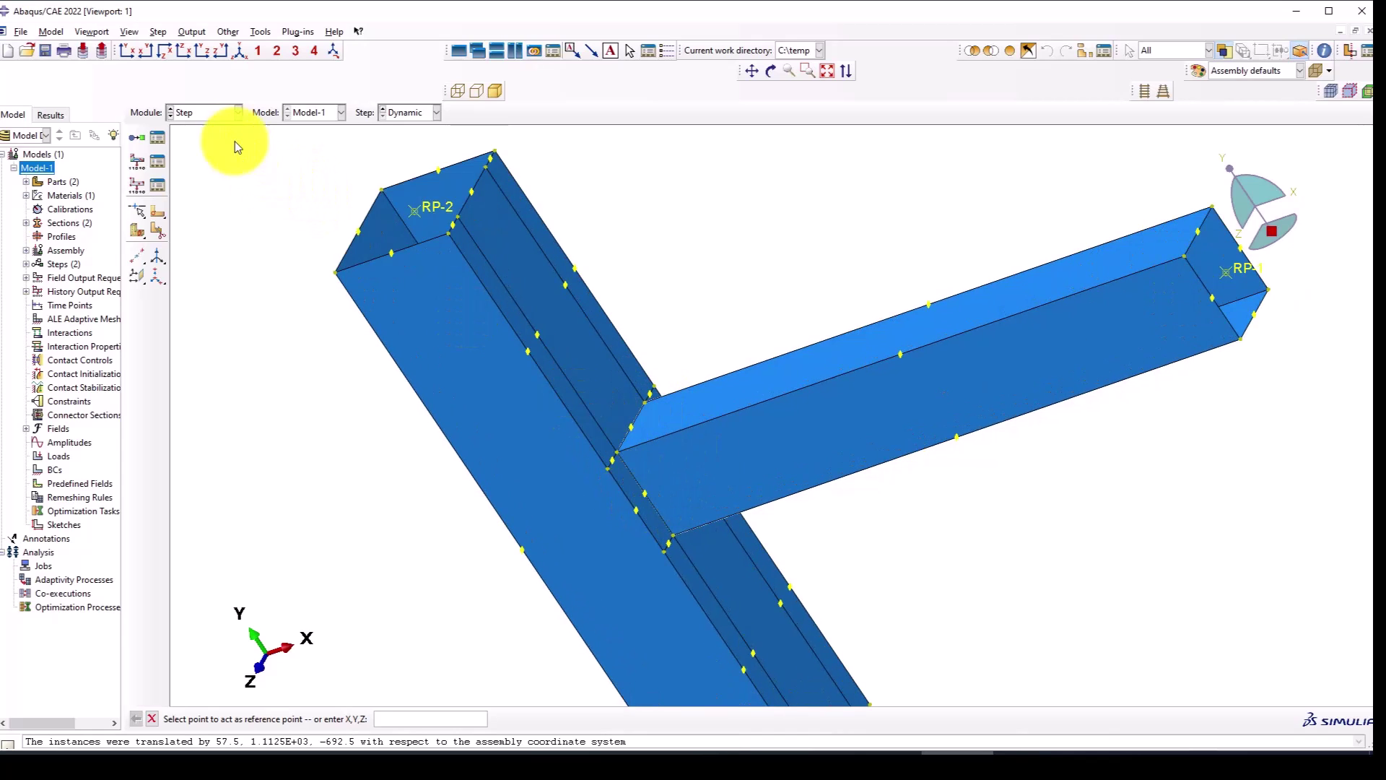
# Switch to the Assembly module and inspect the beam-to-column joint.
pyautogui.click(215, 113)
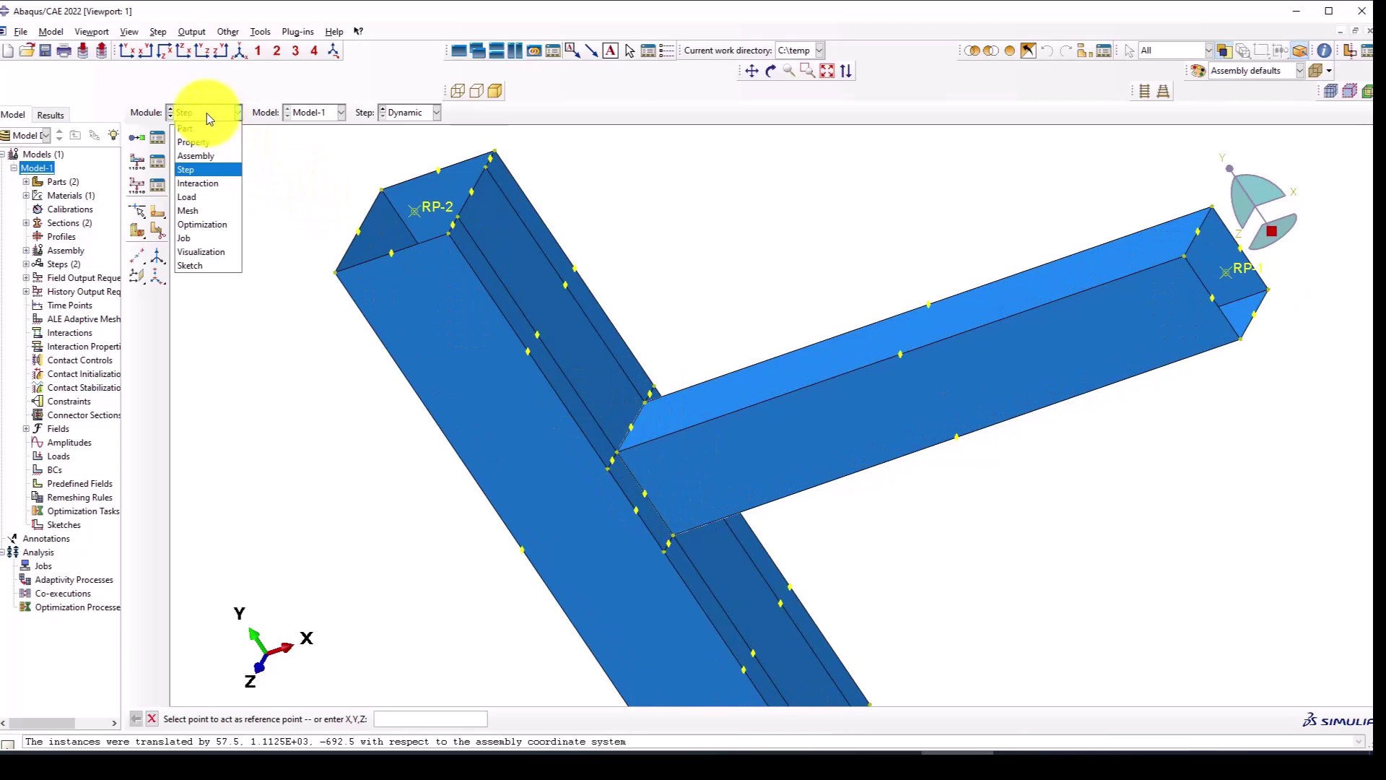
pyautogui.click(198, 155)
pyautogui.scroll(1, 535, 335)
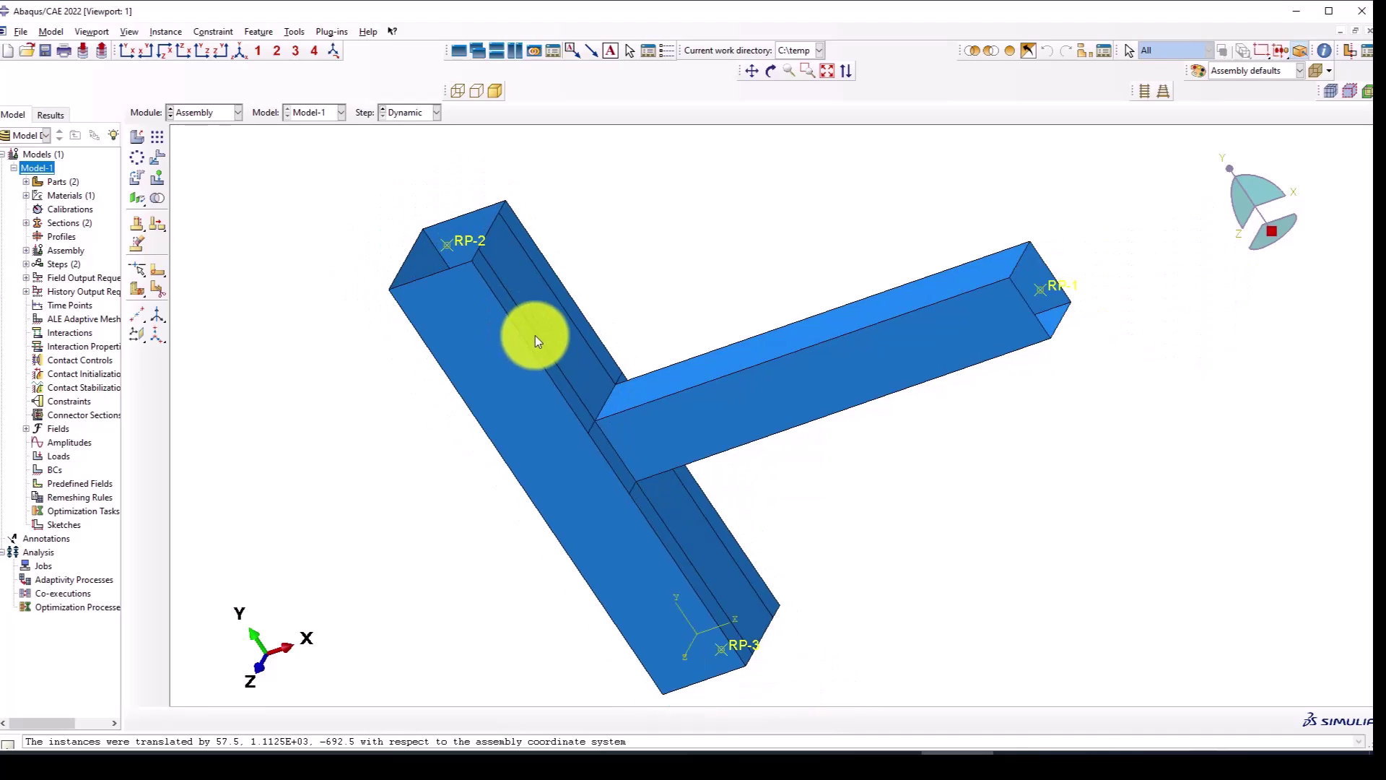
pyautogui.scroll(-3, 650, 418)
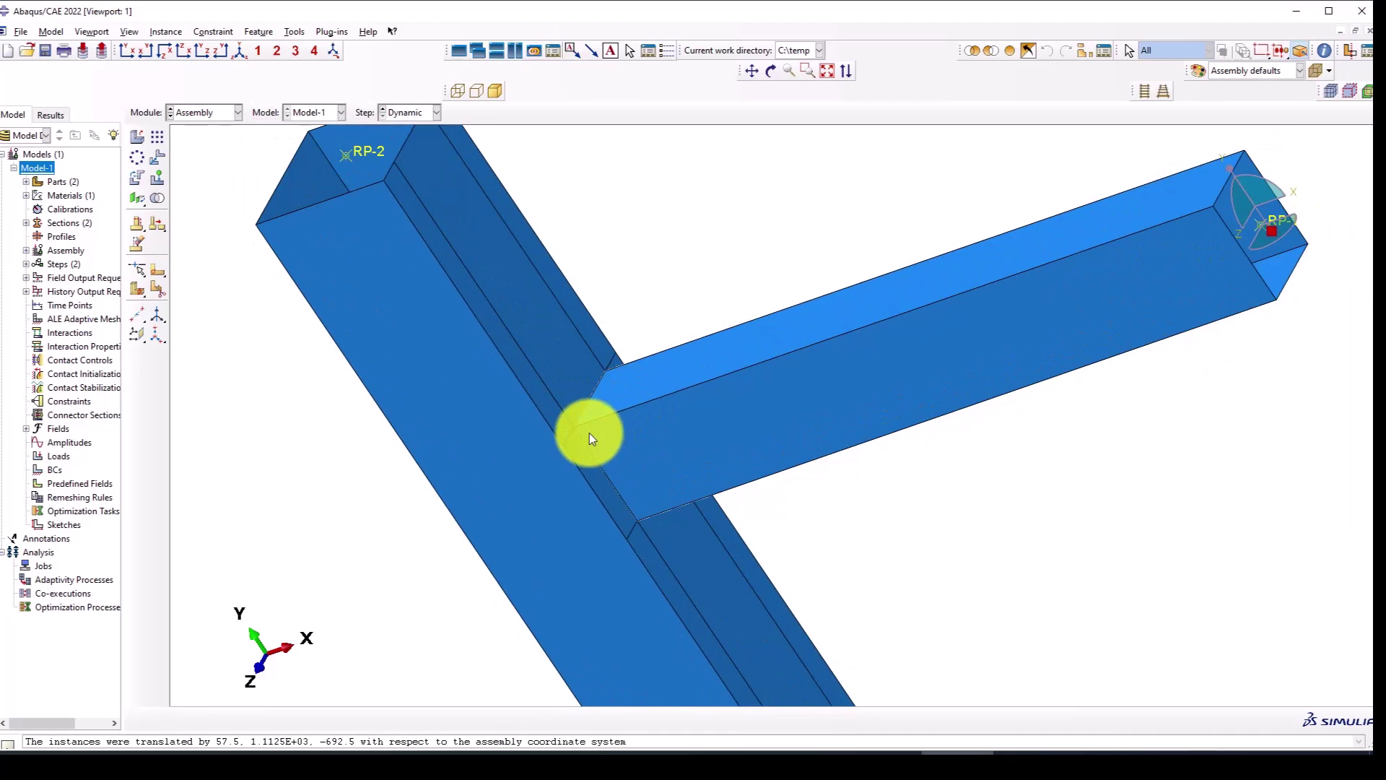
pyautogui.scroll(3, 594, 433)
pyautogui.scroll(-3, 616, 463)
pyautogui.scroll(-2, 578, 402)
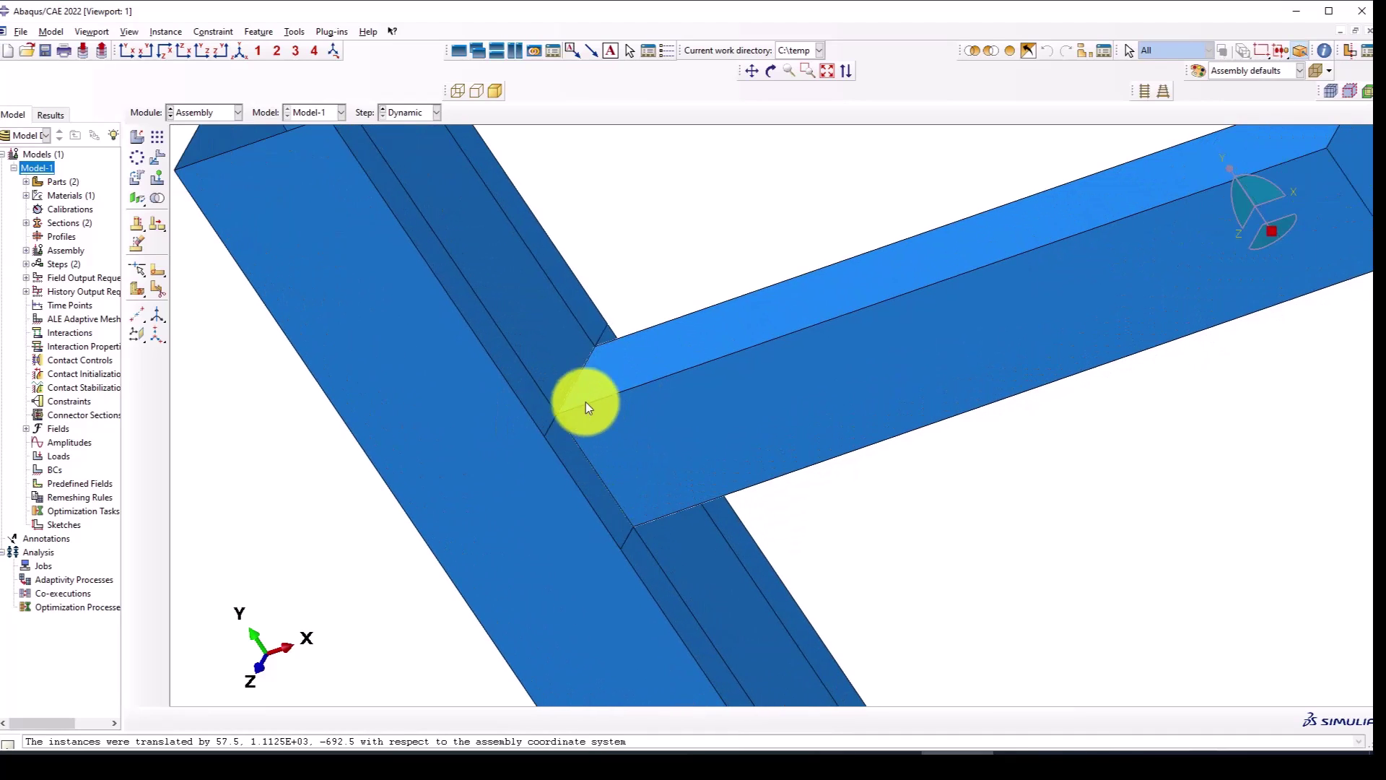
pyautogui.scroll(3, 594, 353)
pyautogui.scroll(3, 592, 372)
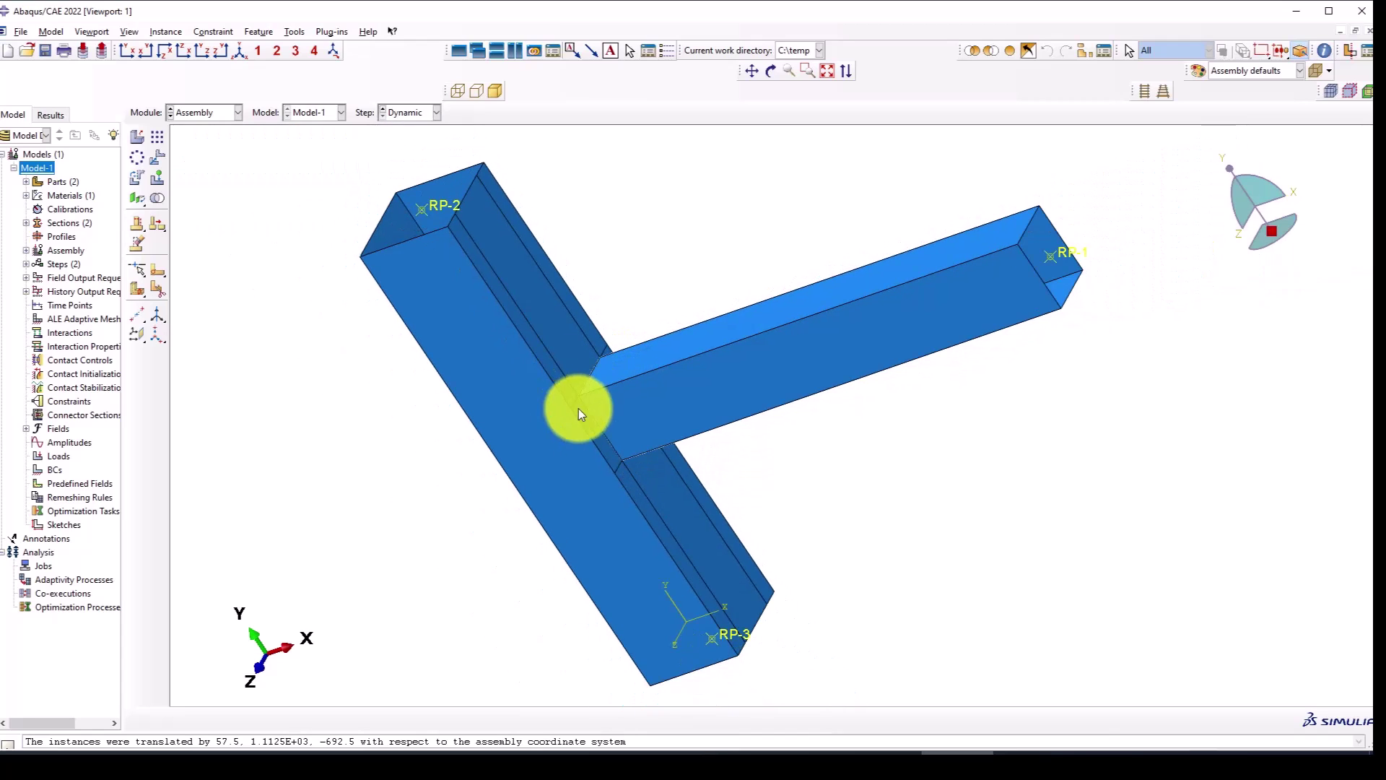
# Set up a geometry merge into a part named BCJ, suppressing the original instances and retaining intersecting boundaries.
pyautogui.scroll(-3, 578, 409)
pyautogui.scroll(1, 588, 400)
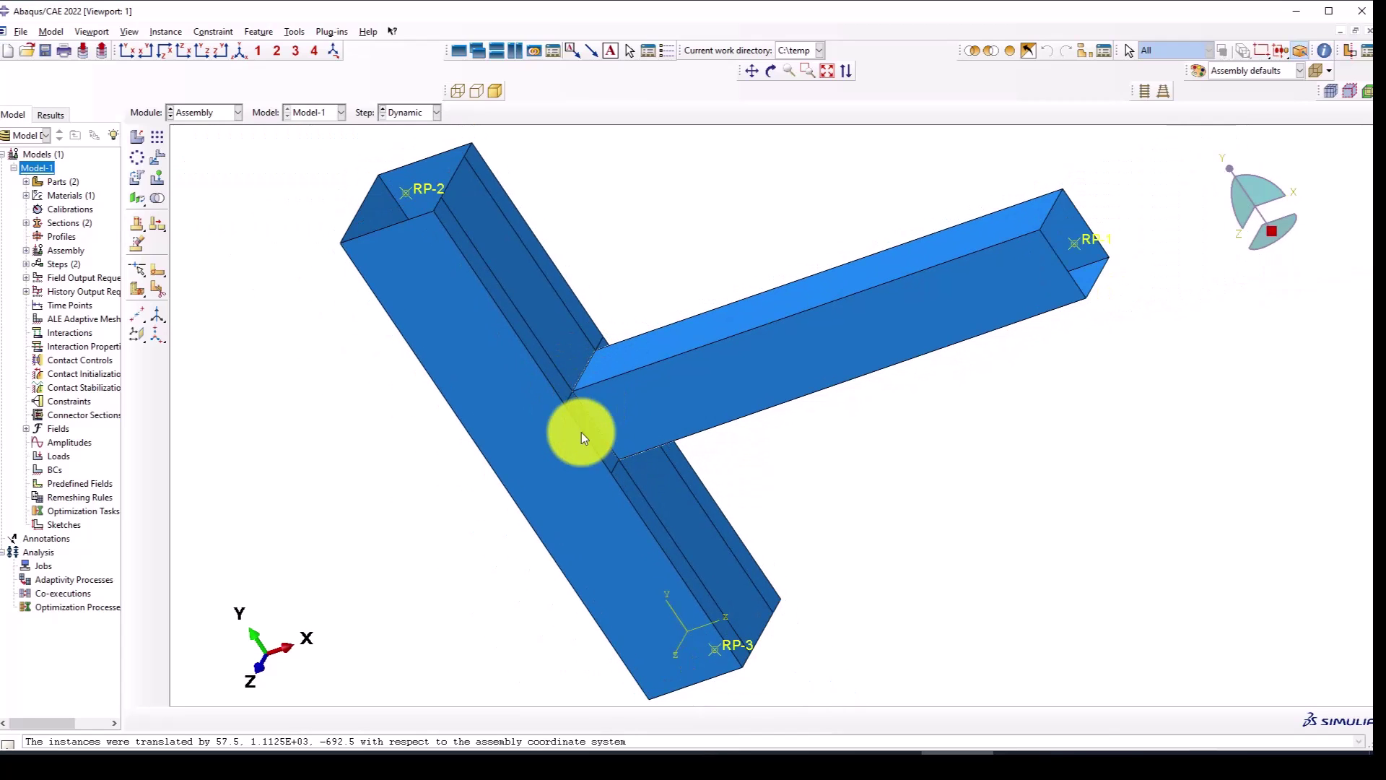
pyautogui.scroll(-1, 578, 401)
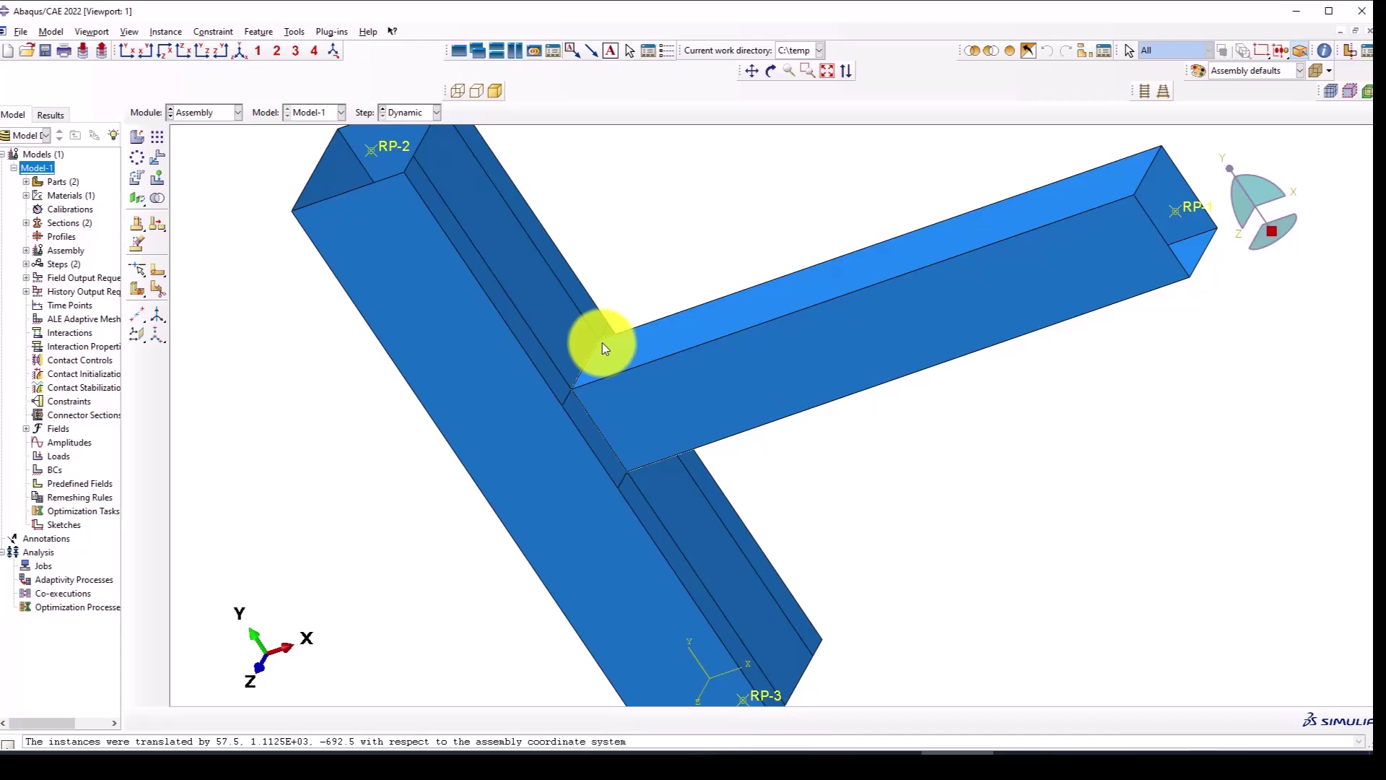
pyautogui.scroll(2, 587, 410)
pyautogui.scroll(-2, 591, 410)
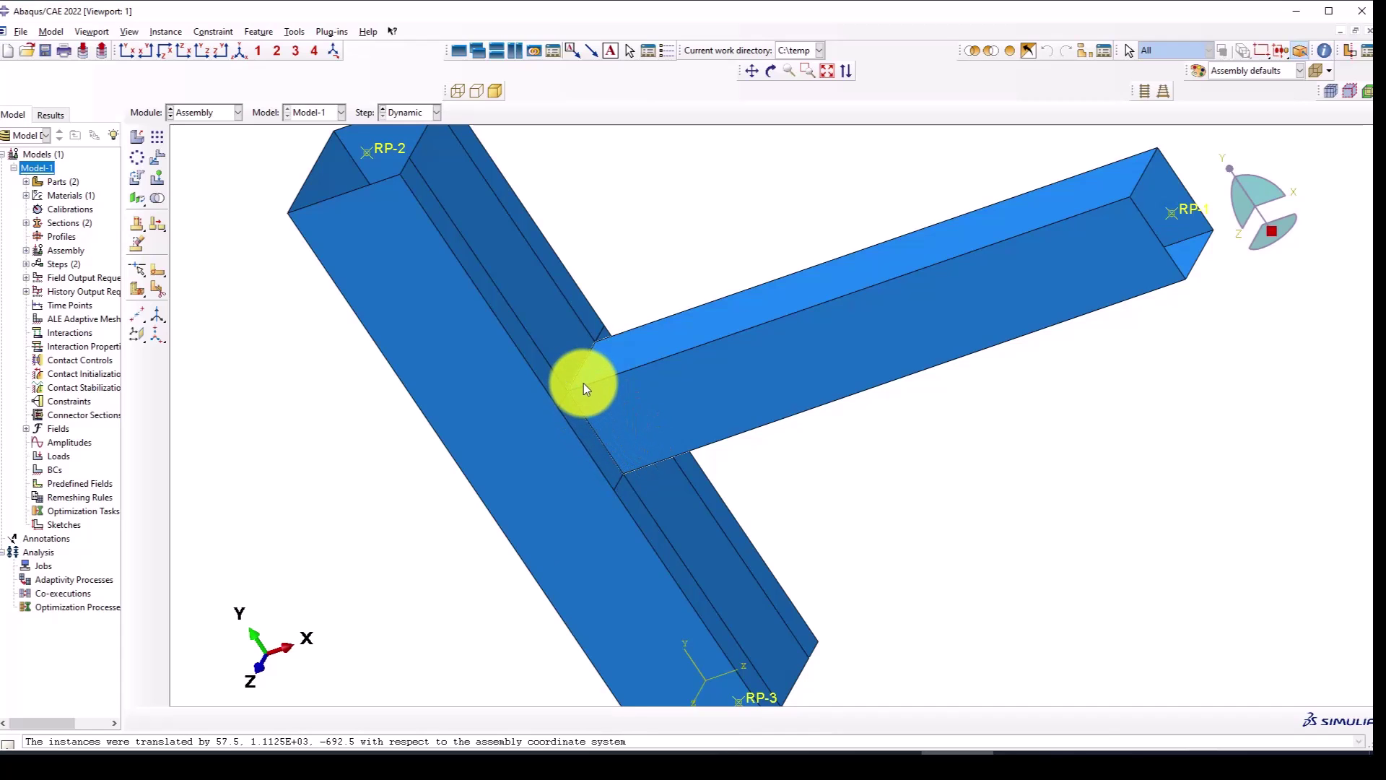
pyautogui.scroll(1, 584, 394)
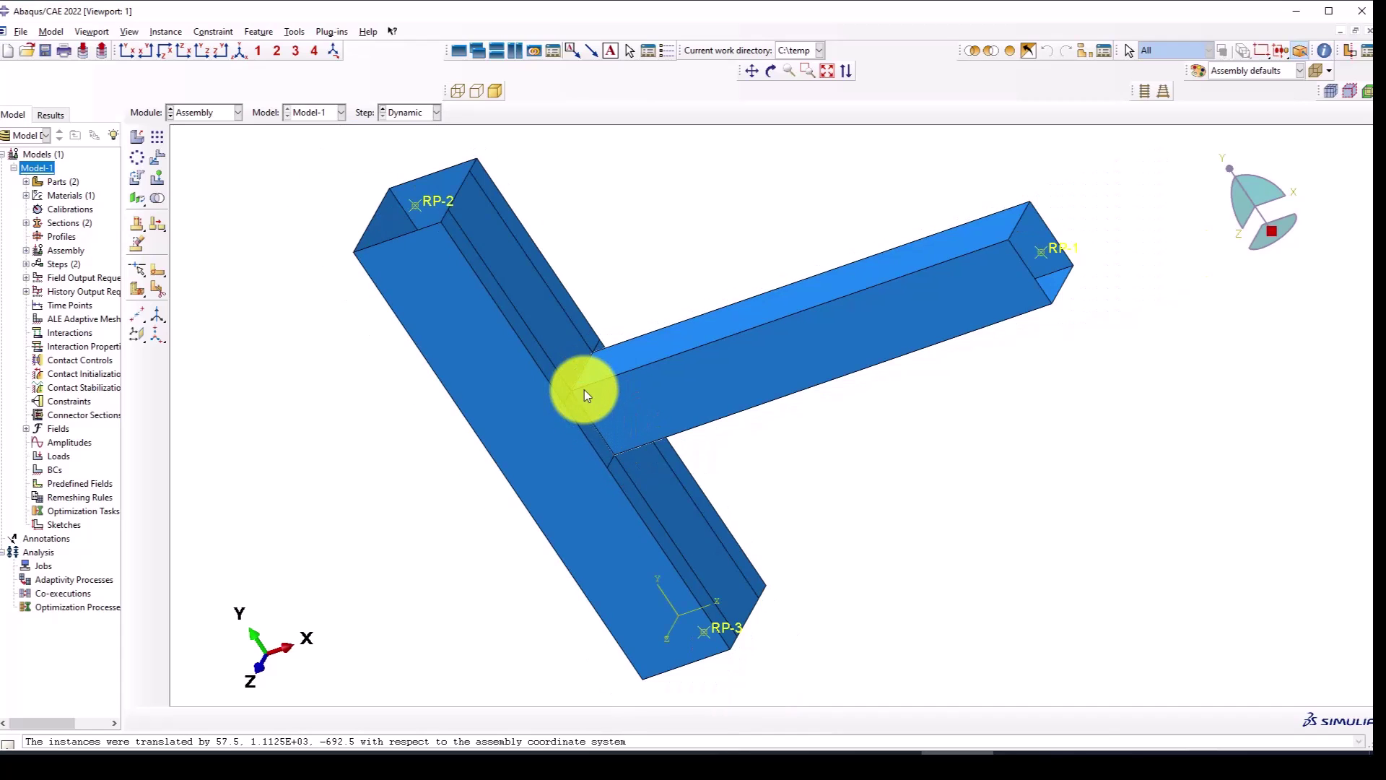
pyautogui.click(159, 195)
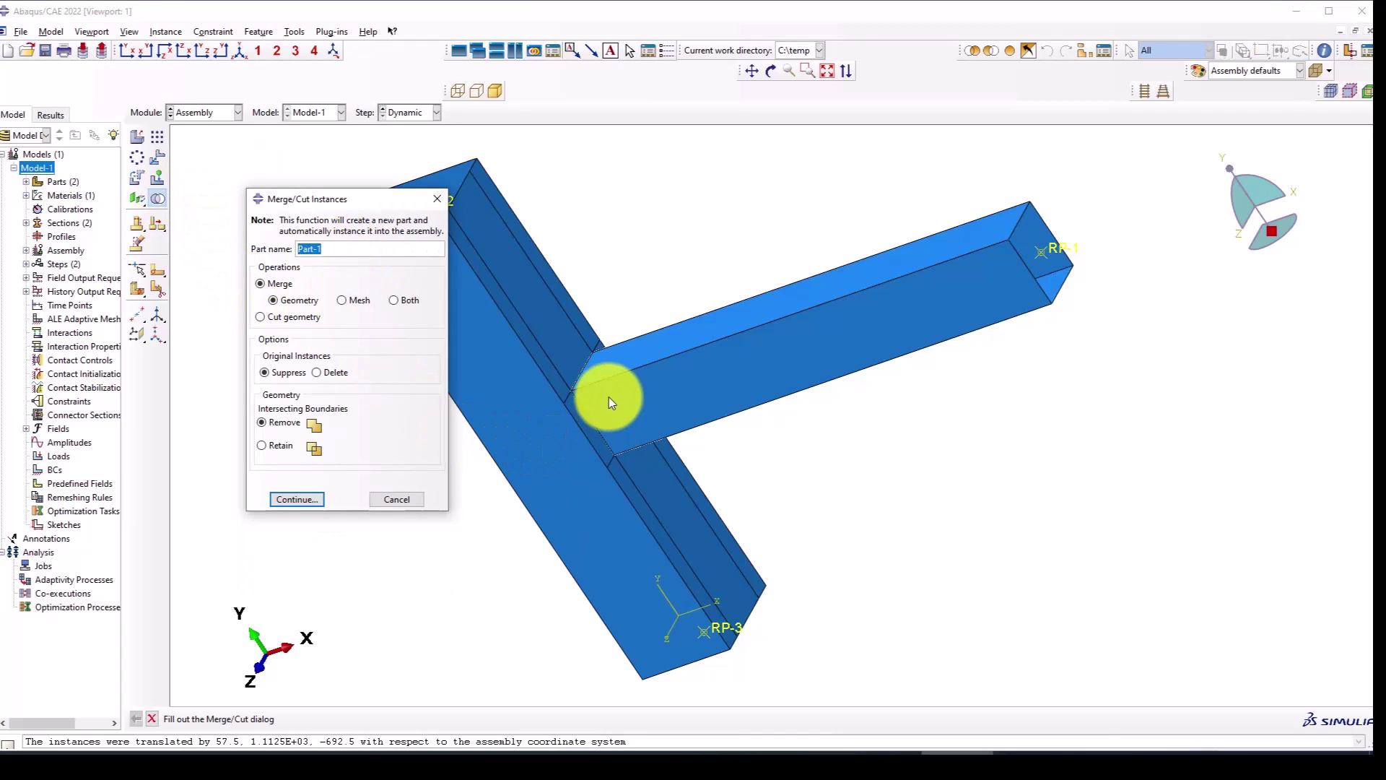
pyautogui.scroll(1, 571, 379)
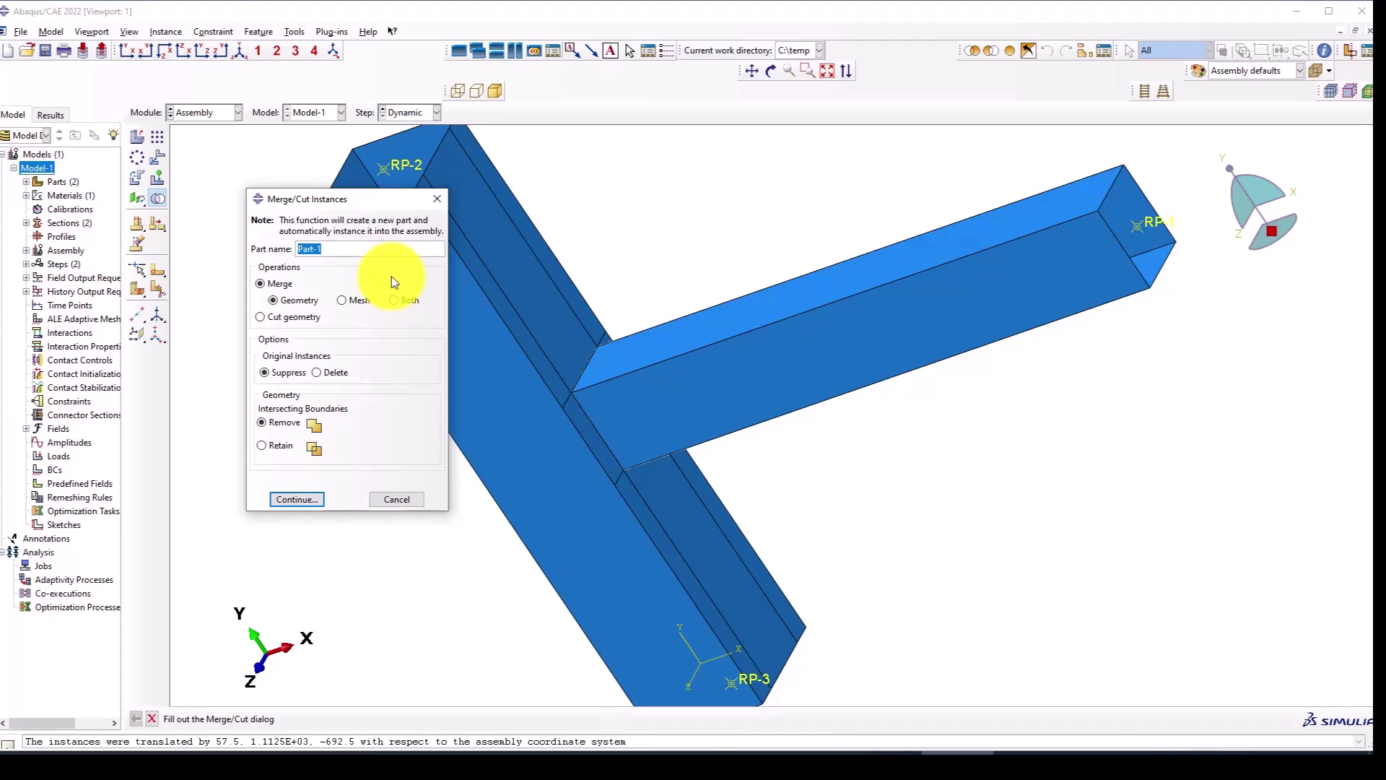
pyautogui.write('BCj')
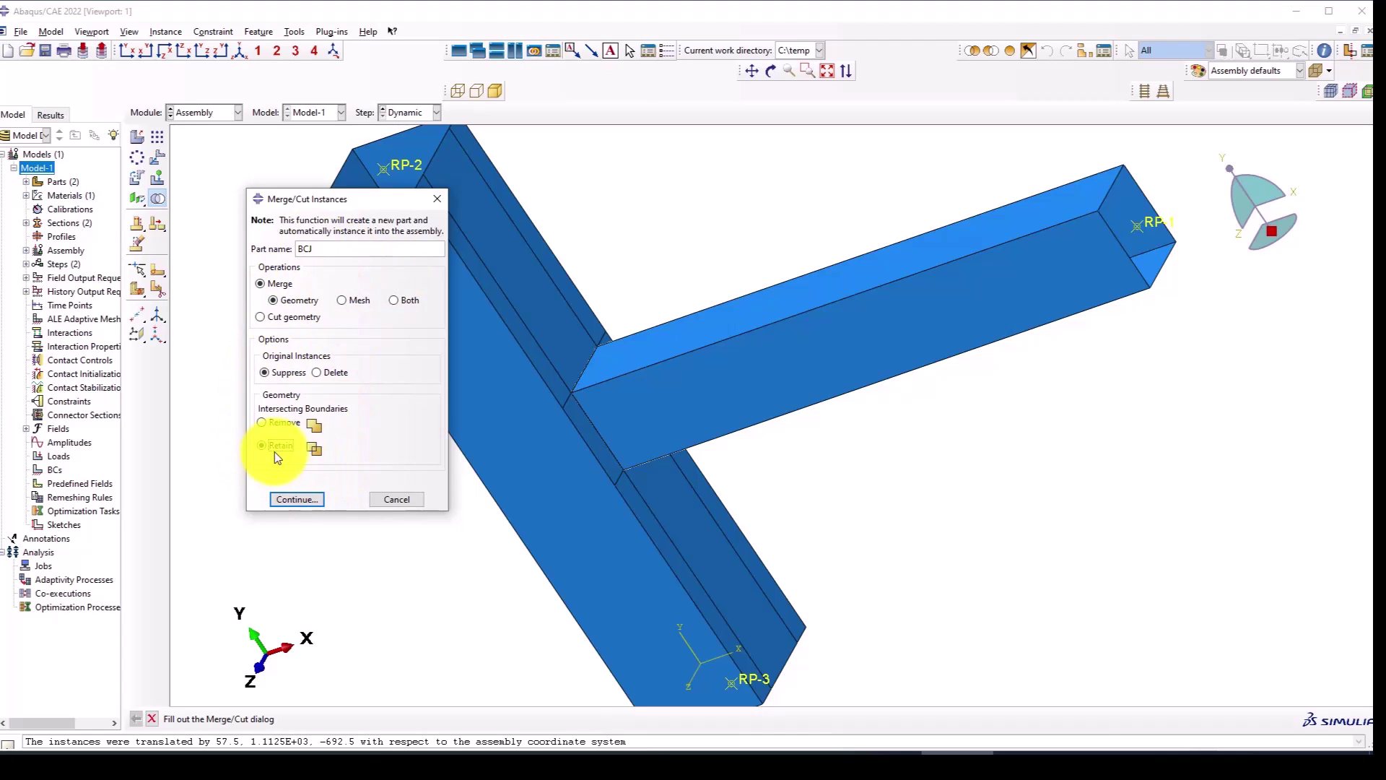
pyautogui.click(296, 495)
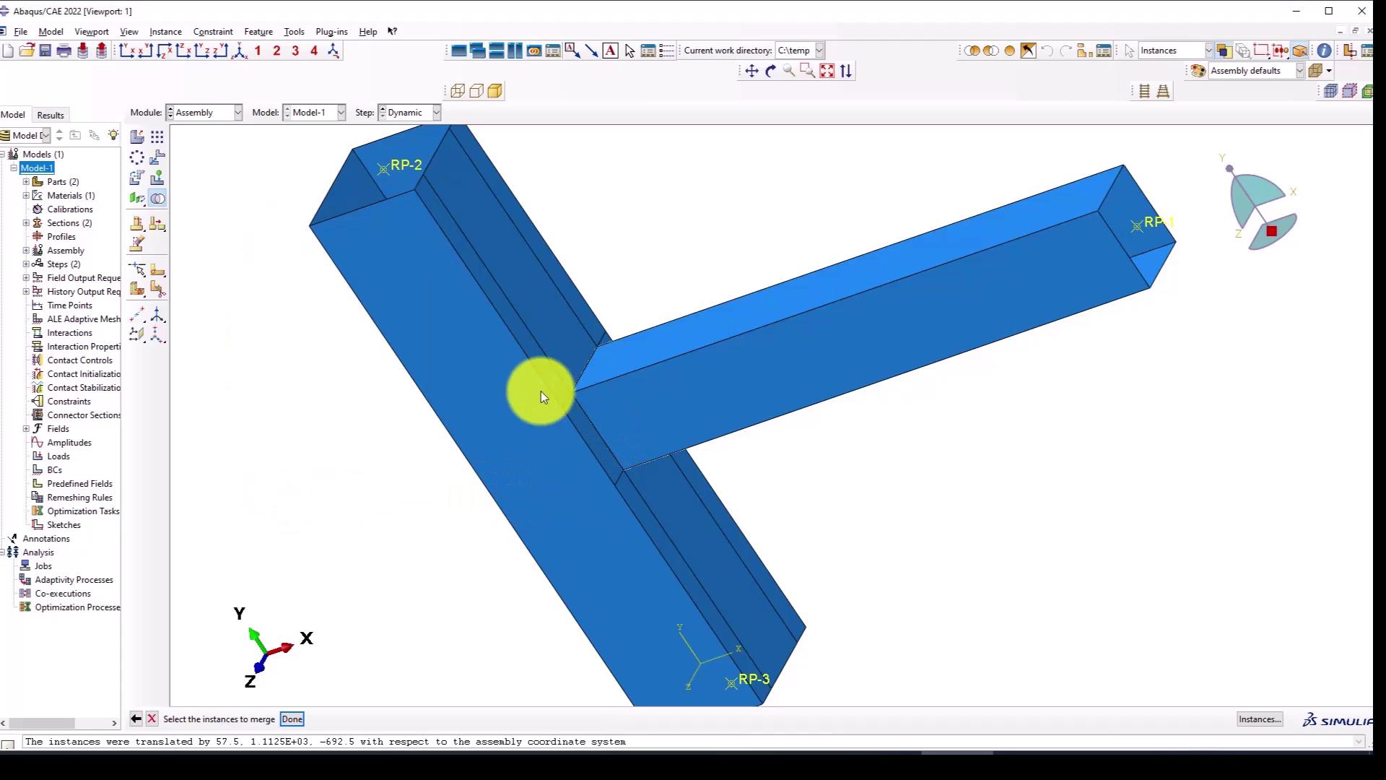
# Merge the beam and column instances into the new part.
pyautogui.scroll(-3, 540, 392)
pyautogui.click(677, 380)
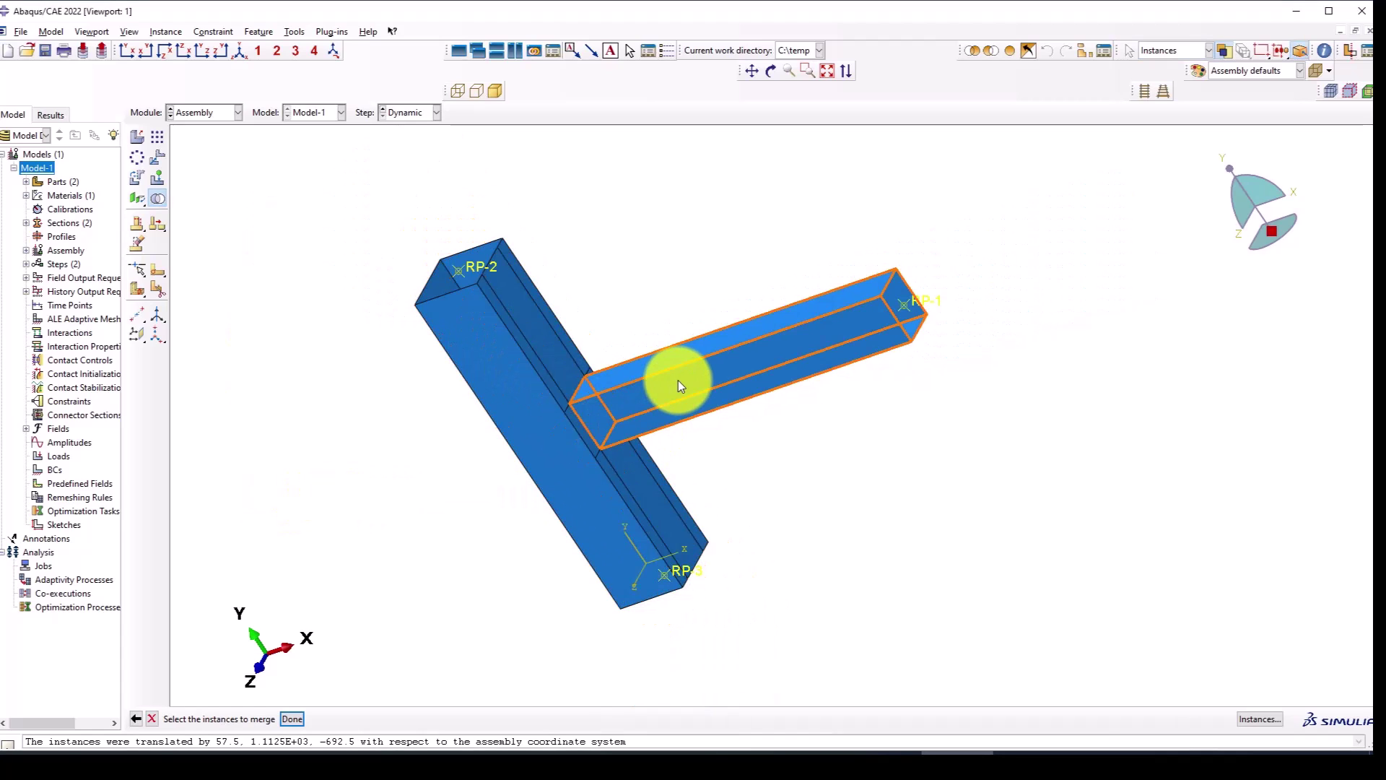
pyautogui.keyDown('shift'); pyautogui.click(556, 405); pyautogui.keyUp('shift')
pyautogui.middleClick(556, 405)
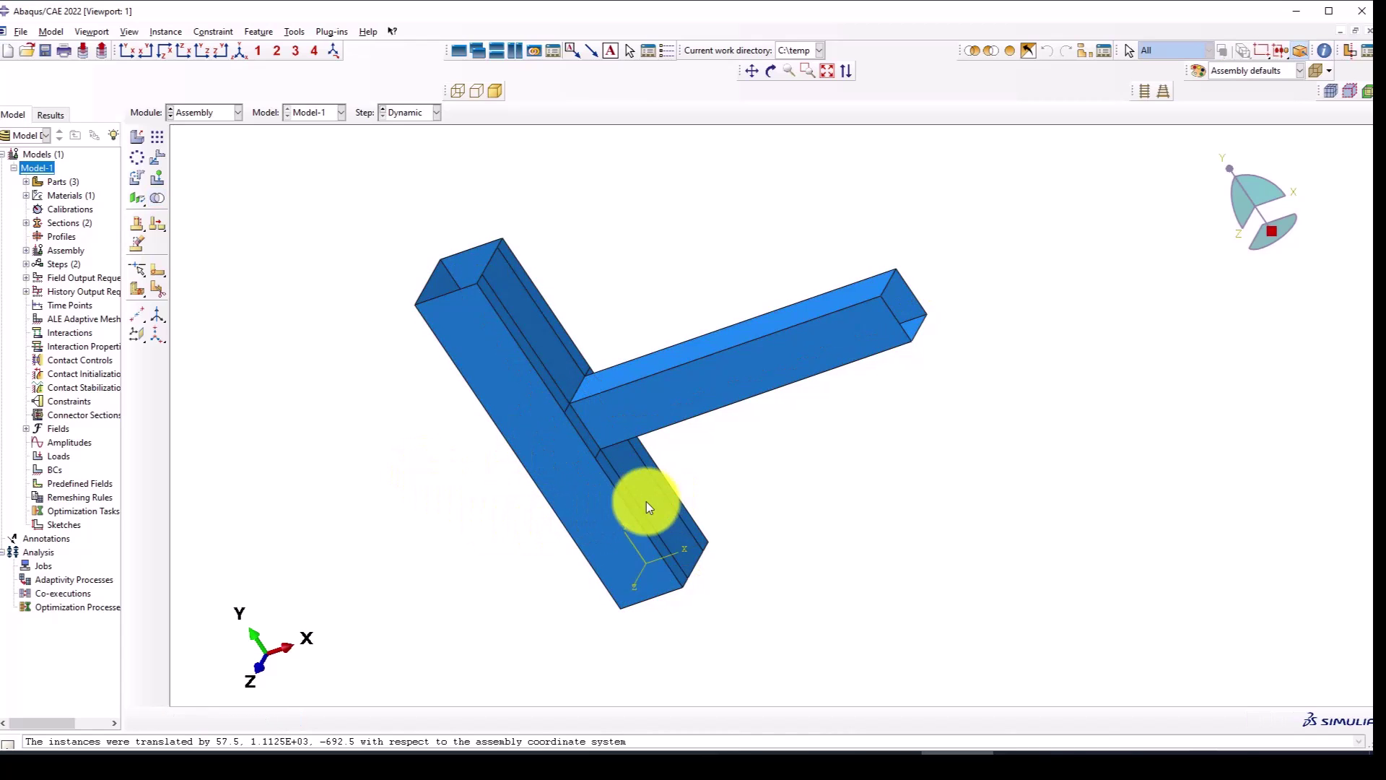
pyautogui.scroll(3, 628, 491)
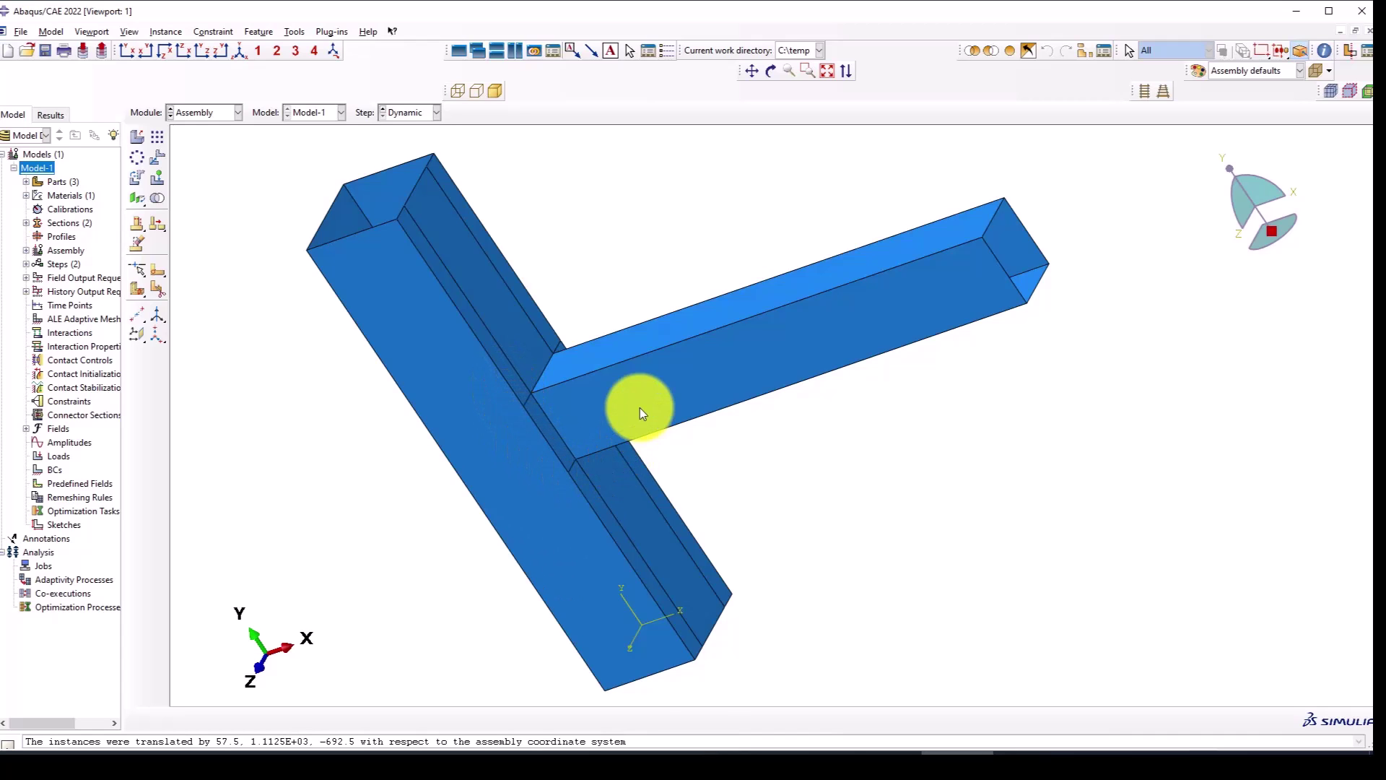
pyautogui.scroll(3, 640, 407)
pyautogui.scroll(-2, 565, 470)
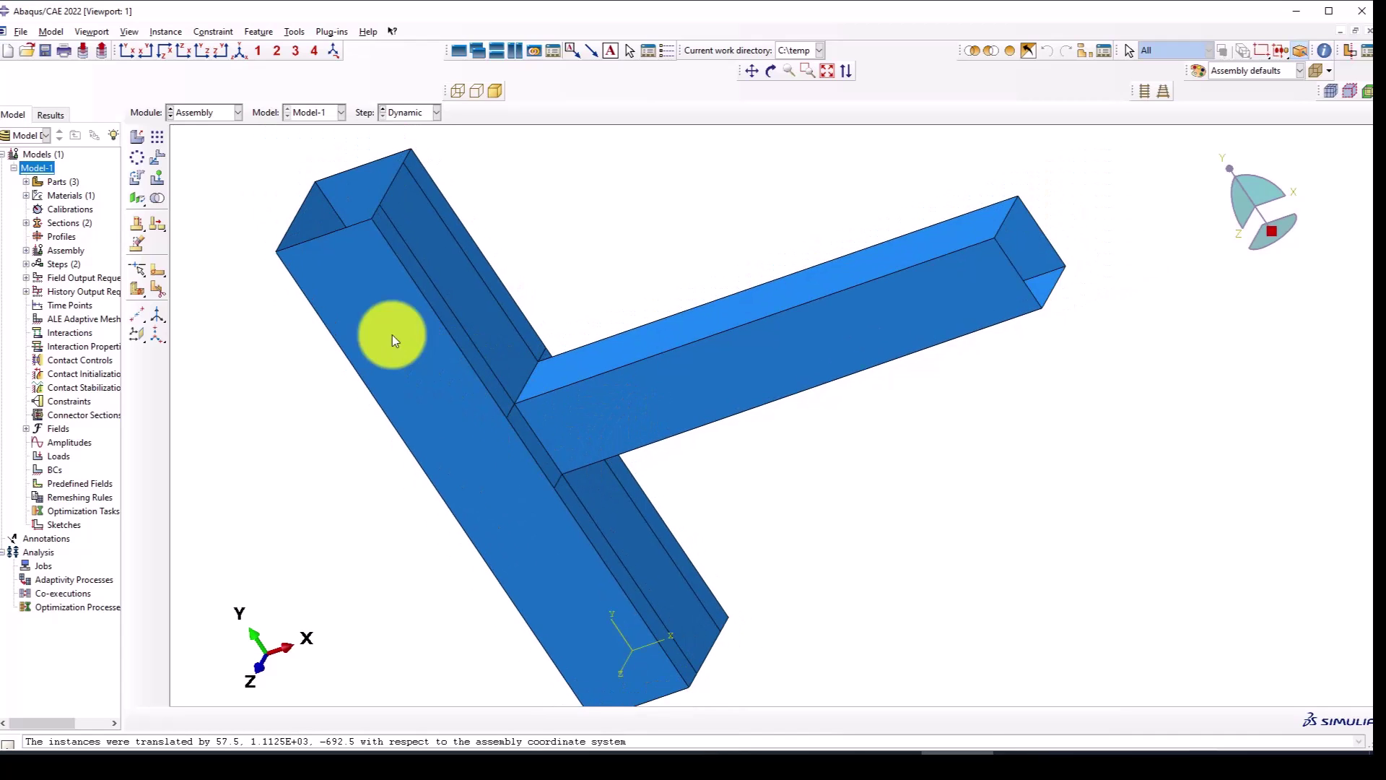
pyautogui.click(303, 30)
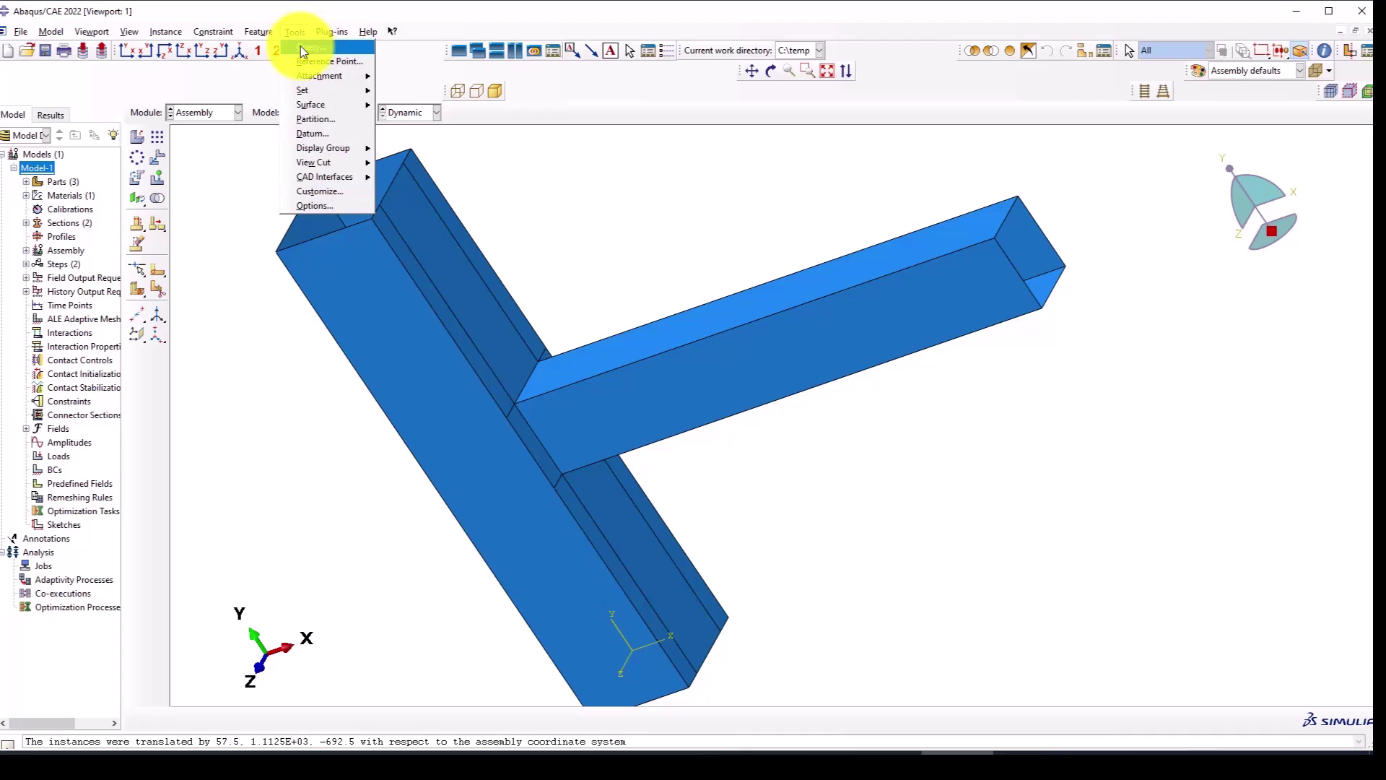
pyautogui.moveTo(306, 88)
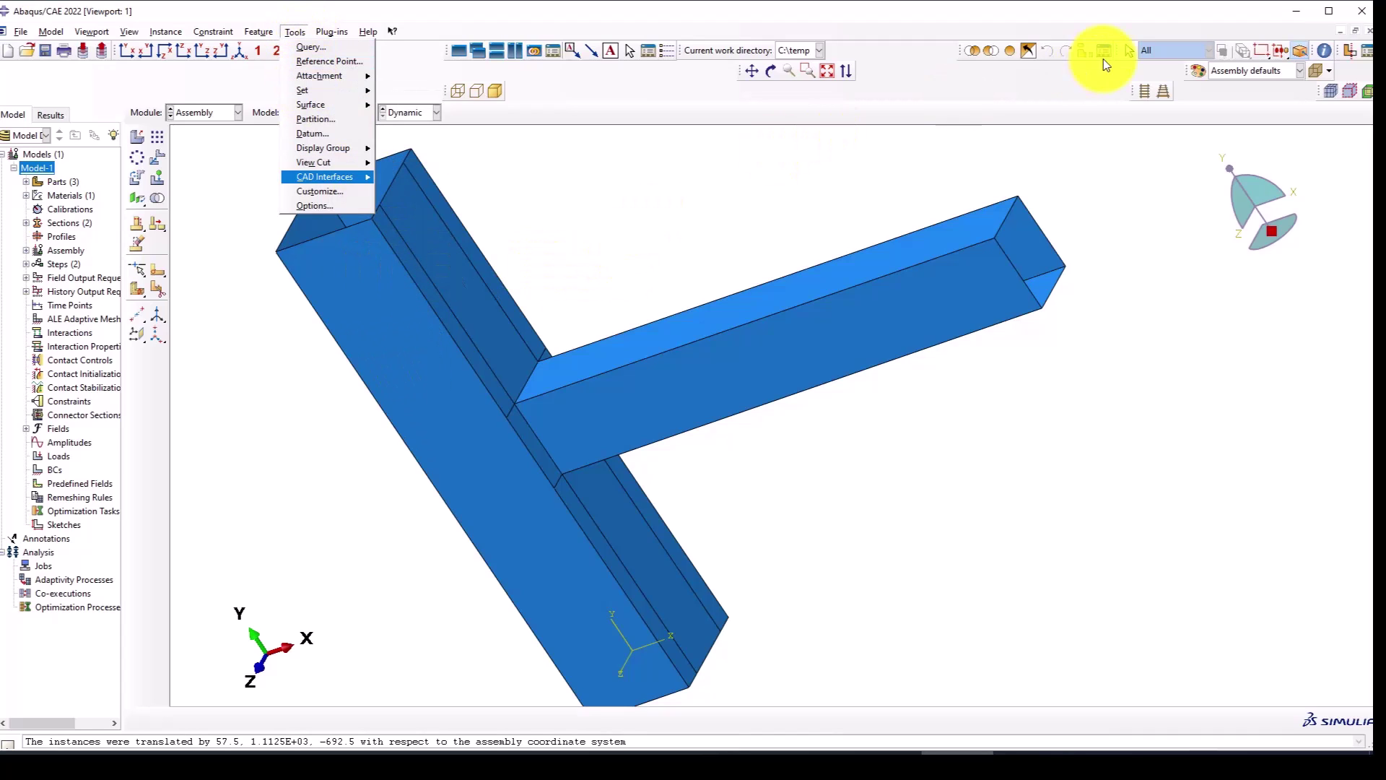
pyautogui.click(1014, 48)
pyautogui.click(1085, 50)
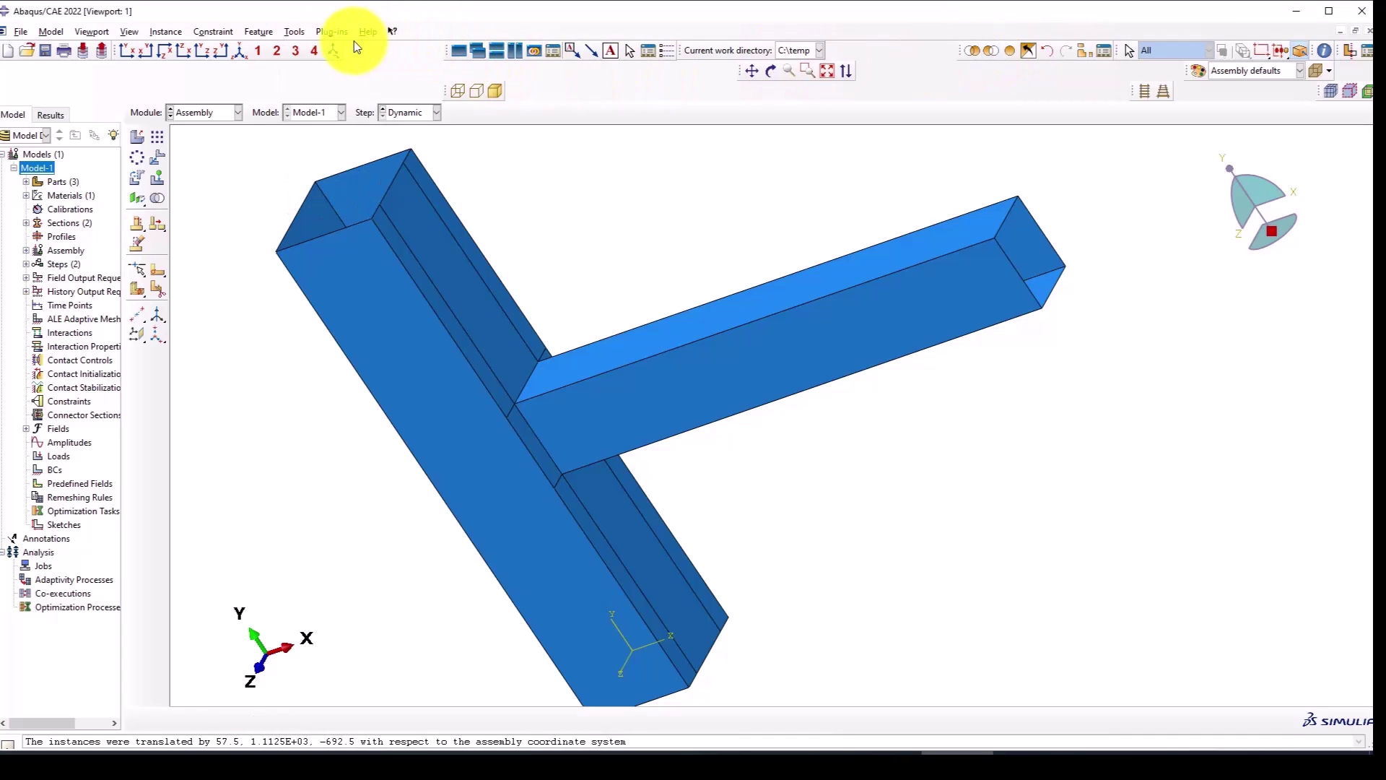
# Create datum points at the centres of the beam's free end and the column's top opening, midway between opposite edge midpoints.
pyautogui.click(138, 315)
pyautogui.scroll(2, 1034, 249)
pyautogui.click(1035, 229)
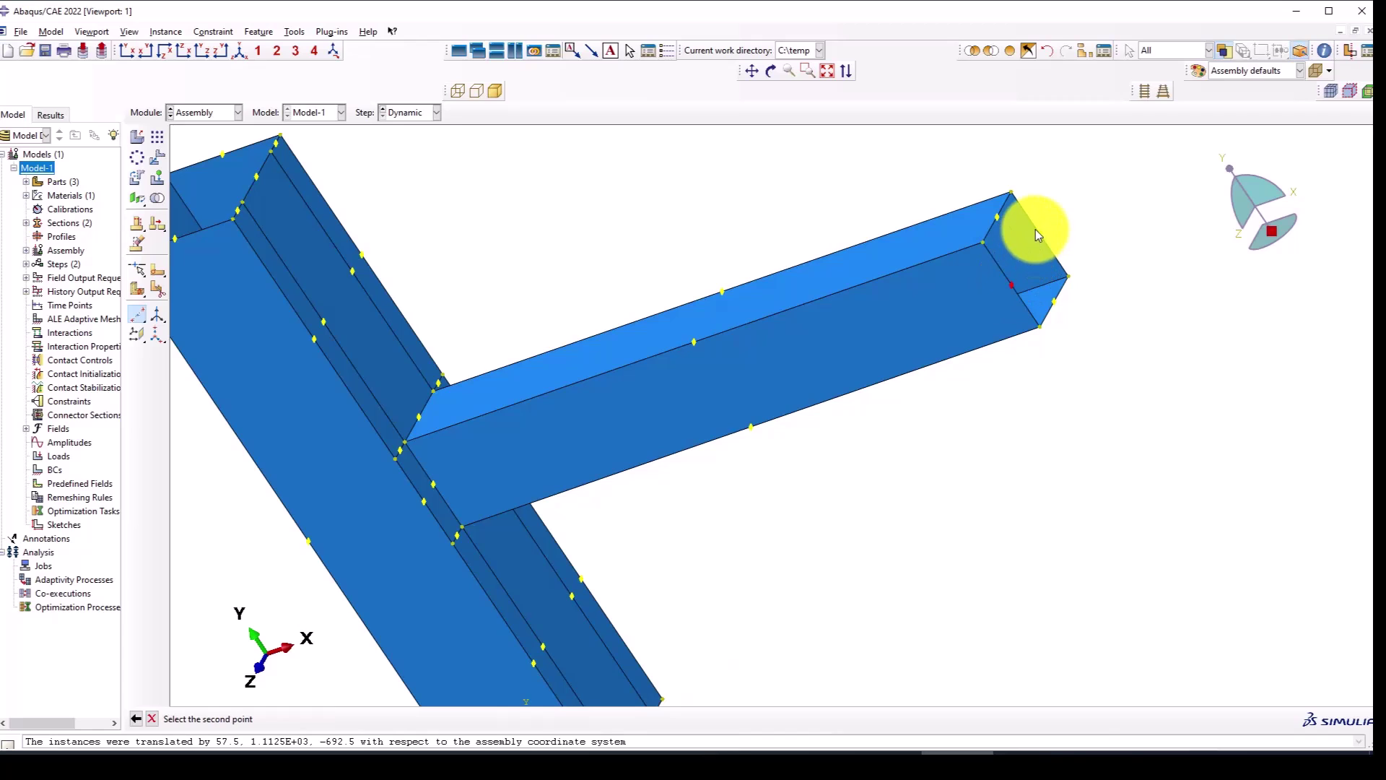
pyautogui.scroll(-2, 1023, 266)
pyautogui.scroll(1, 353, 170)
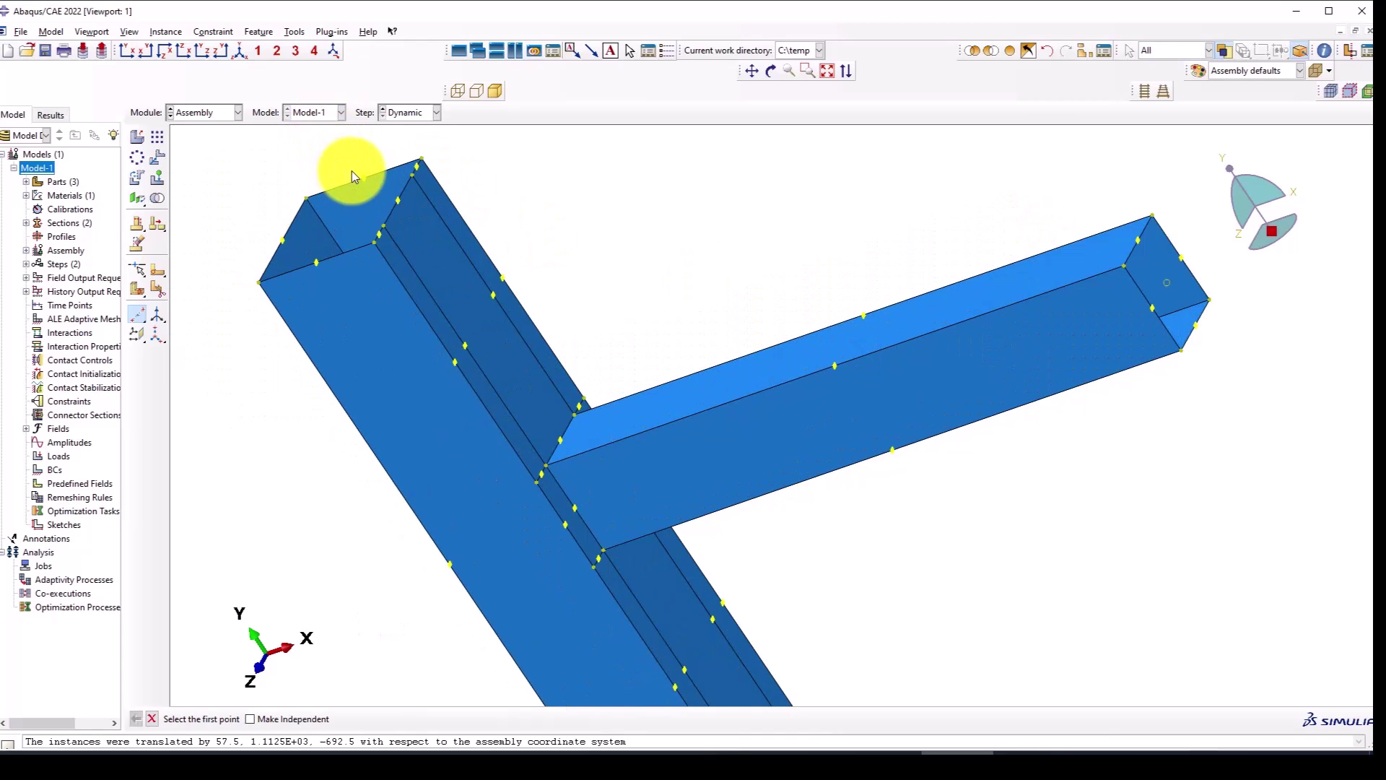
pyautogui.click(365, 179)
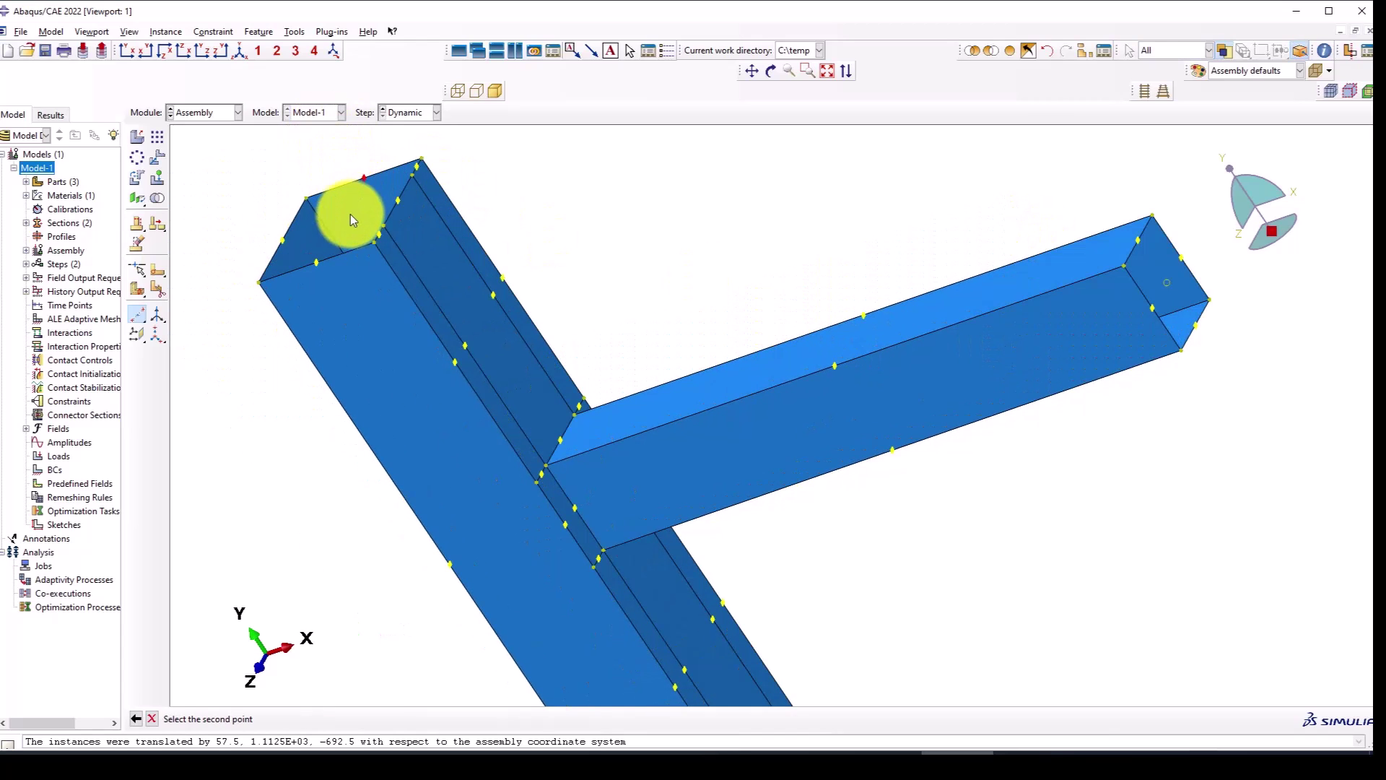
pyautogui.click(317, 263)
# Create a datum point at the centre of the column's bottom opening, midway between the midpoints of two opposite edges.
pyautogui.scroll(-2, 457, 319)
pyautogui.keyDown('ctrl'); pyautogui.keyDown('alt'); pyautogui.moveTo(458, 318); pyautogui.dragTo(400, 422); pyautogui.keyUp('alt'); pyautogui.keyUp('ctrl')
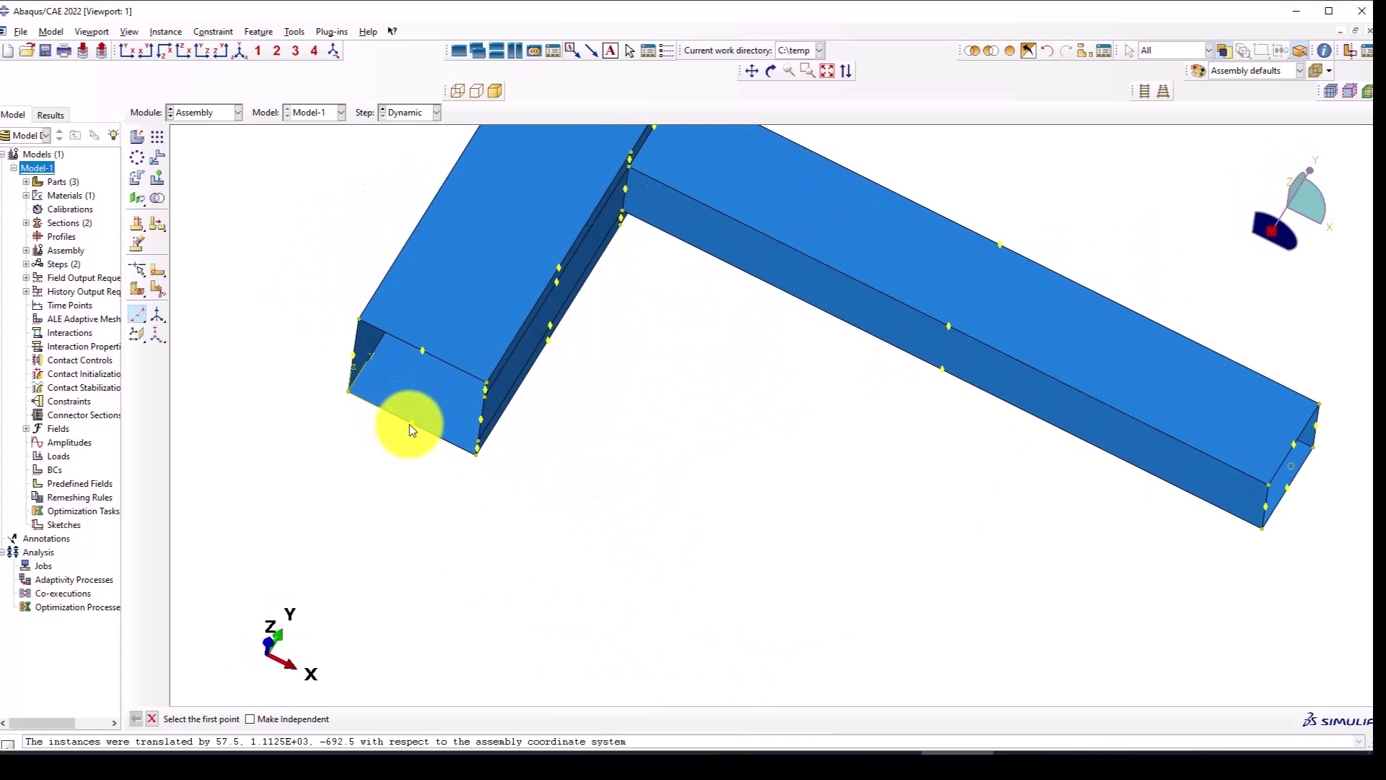
pyautogui.click(410, 423)
pyautogui.click(422, 354)
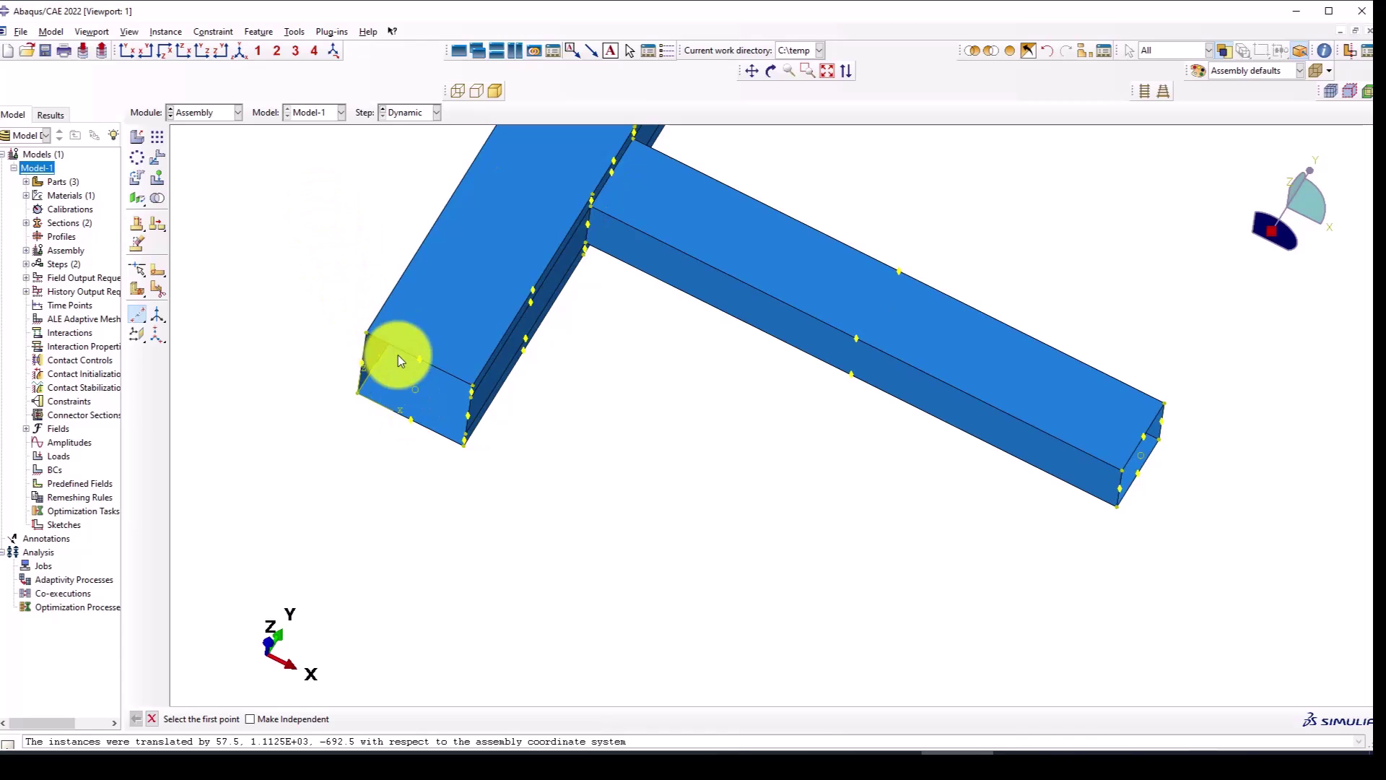
pyautogui.click(416, 392)
pyautogui.click(409, 419)
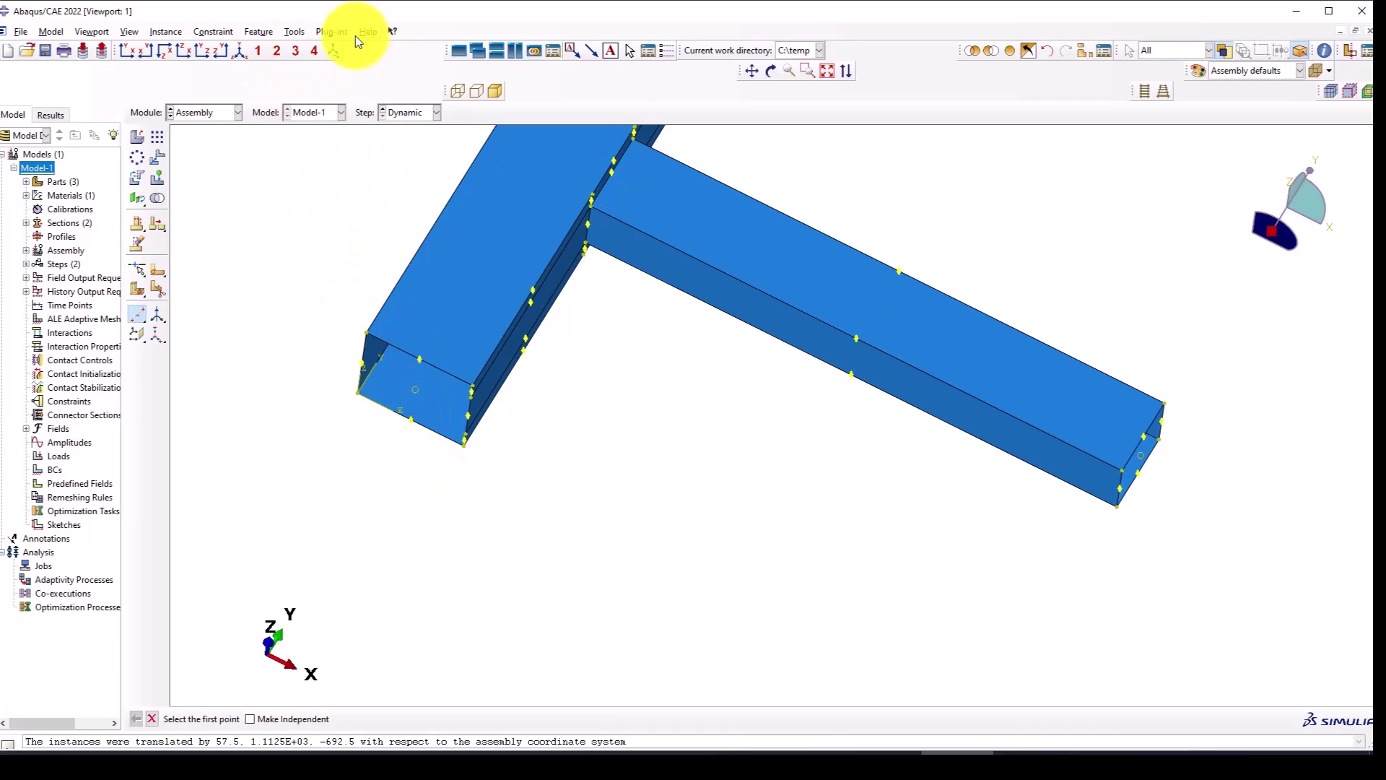
# Create reference points on the merged joint's datum points at the beam's free end and at the column's bottom and top ends.
pyautogui.click(295, 32)
pyautogui.click(322, 62)
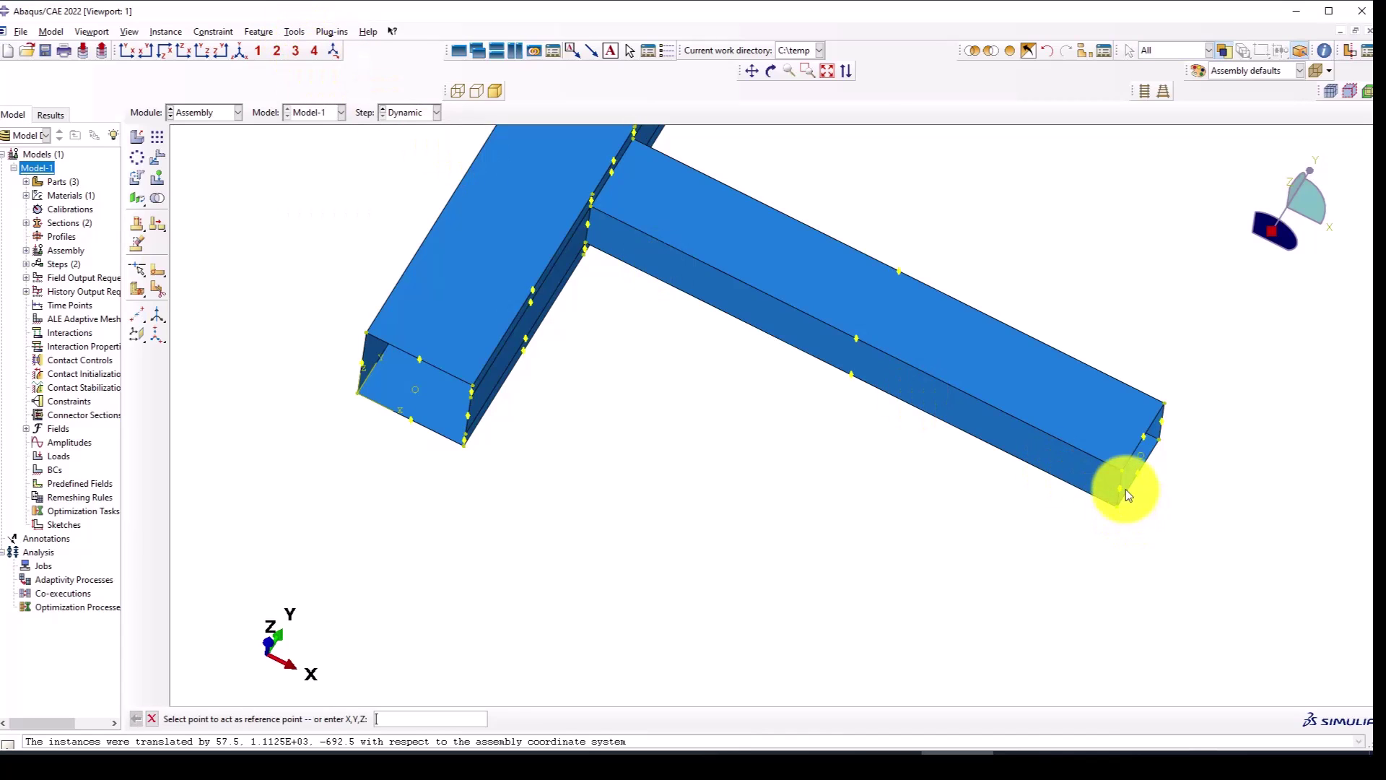
pyautogui.click(1139, 455)
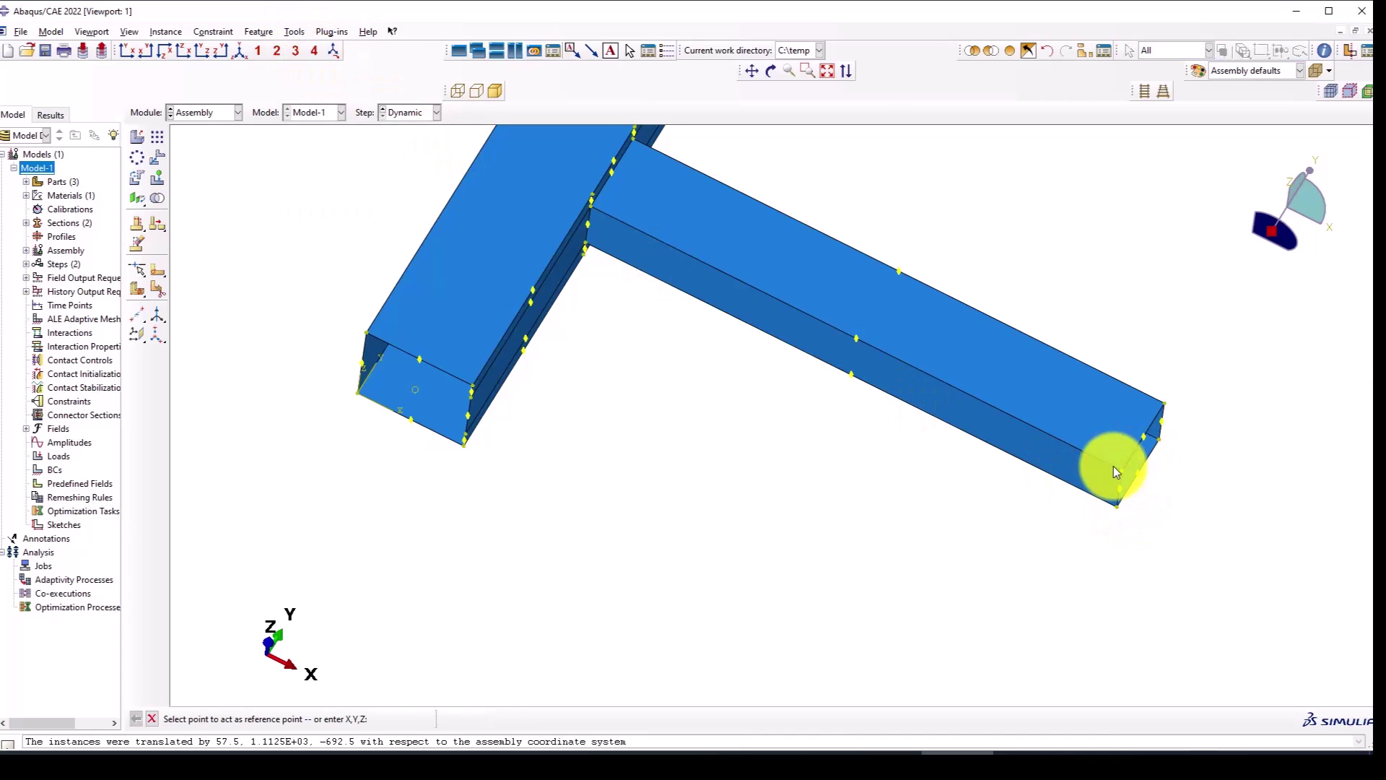
pyautogui.click(414, 398)
pyautogui.keyDown('ctrl'); pyautogui.keyDown('alt'); pyautogui.moveTo(505, 424); pyautogui.dragTo(553, 483); pyautogui.keyUp('alt'); pyautogui.keyUp('ctrl')
pyautogui.click(488, 481)
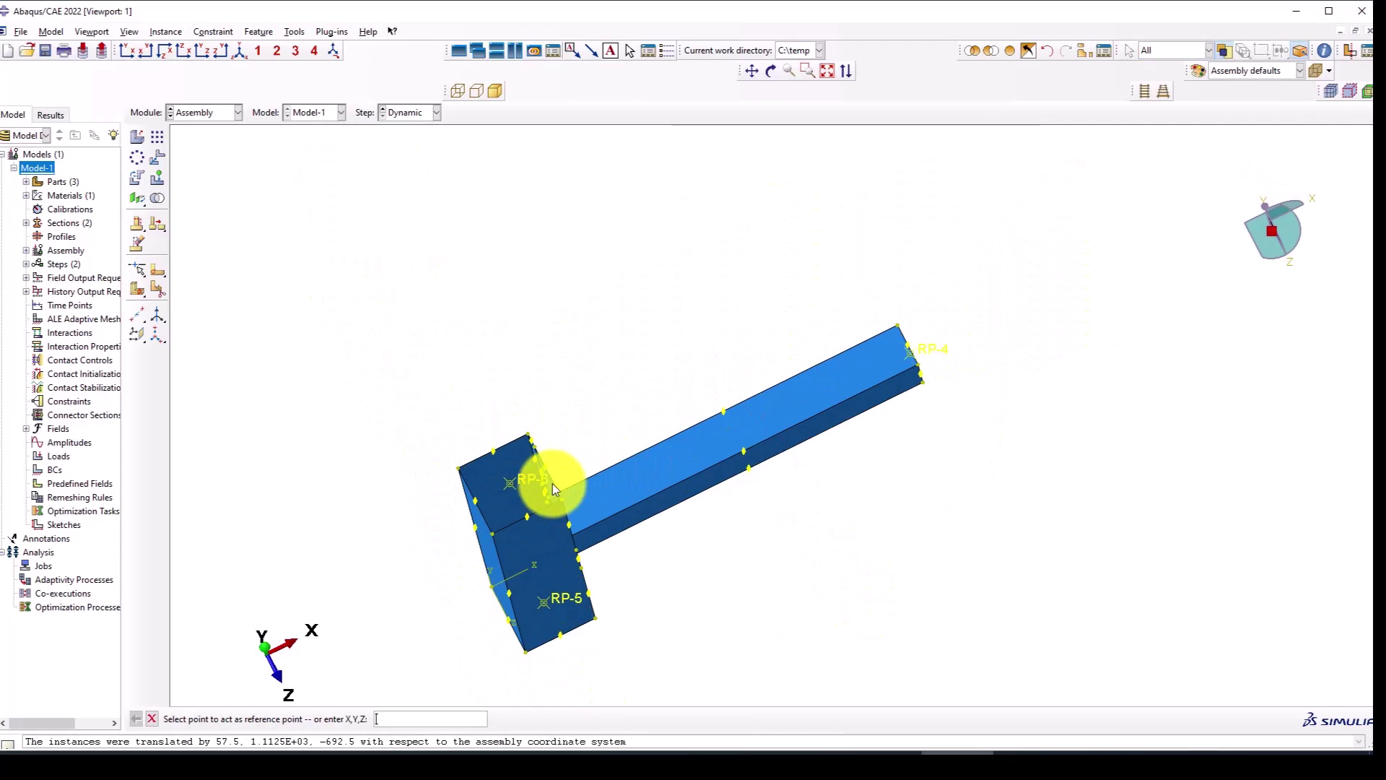
# Create a geometry set named Loading containing the reference point at the beam's free end.
pyautogui.click(306, 29)
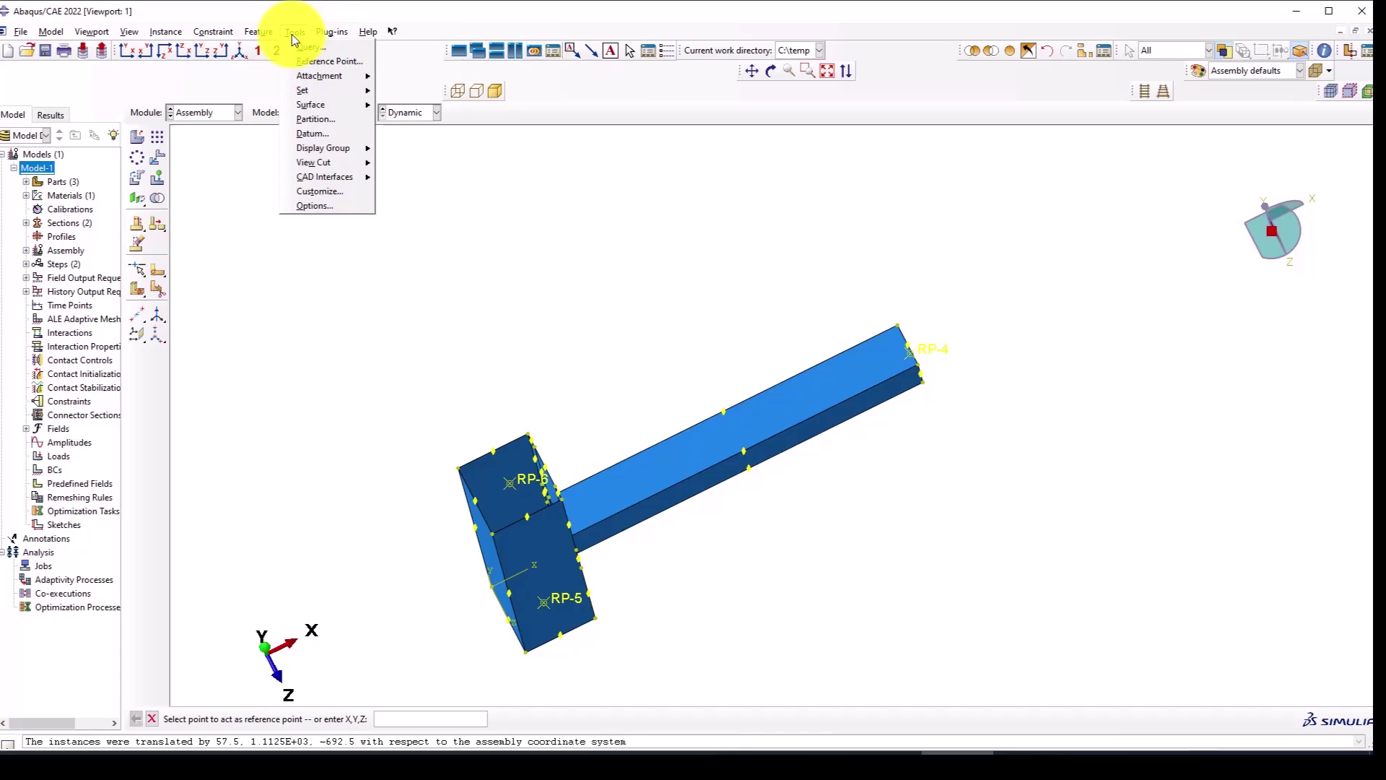
pyautogui.moveTo(350, 90)
pyautogui.click(398, 106)
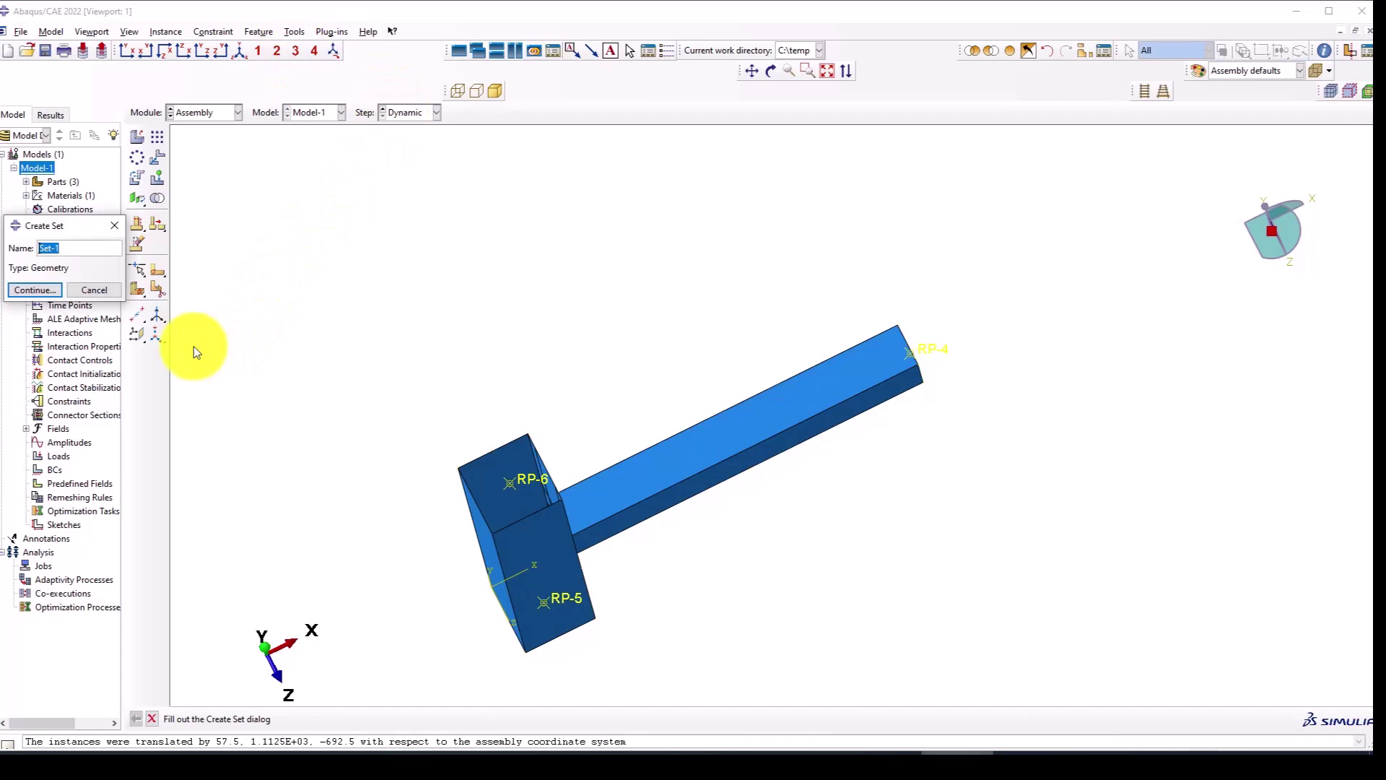
pyautogui.write('Loading')
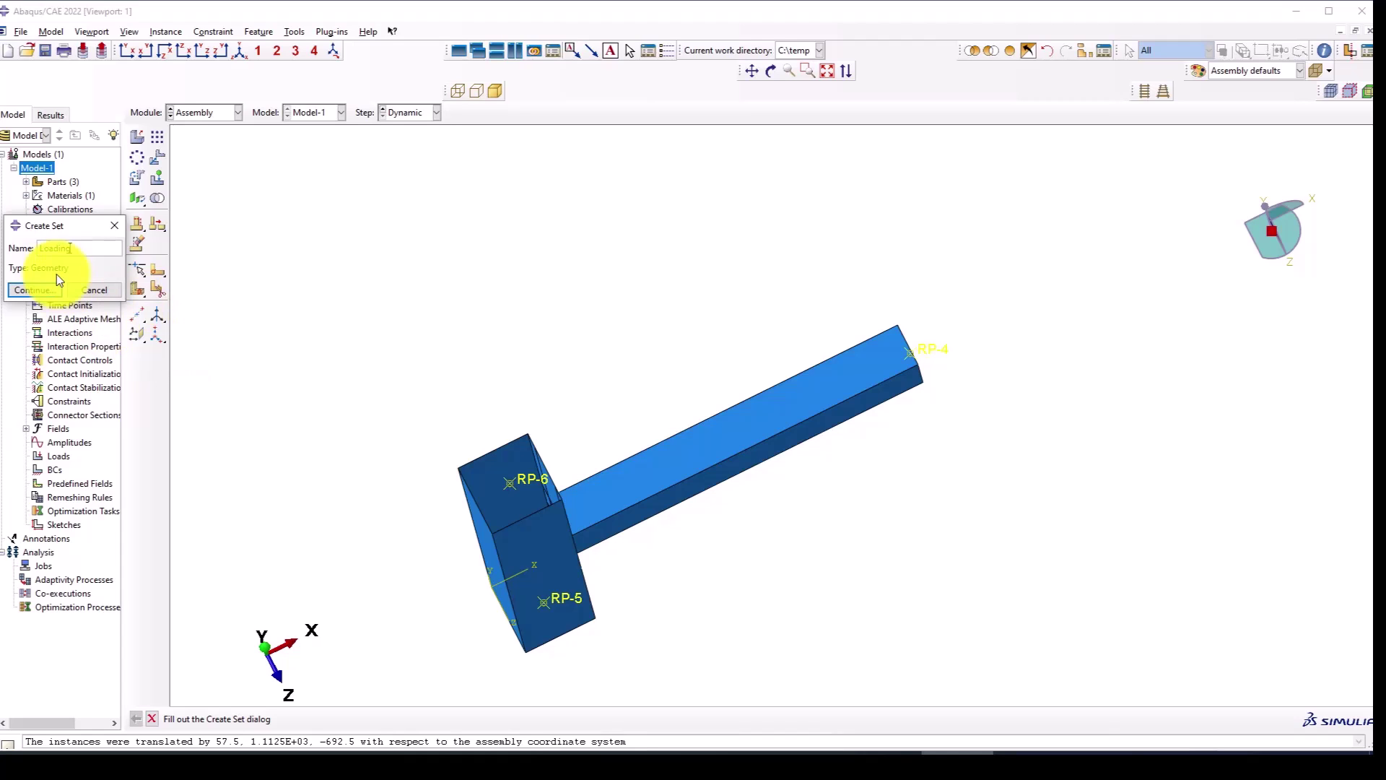
pyautogui.click(35, 289)
pyautogui.click(930, 349)
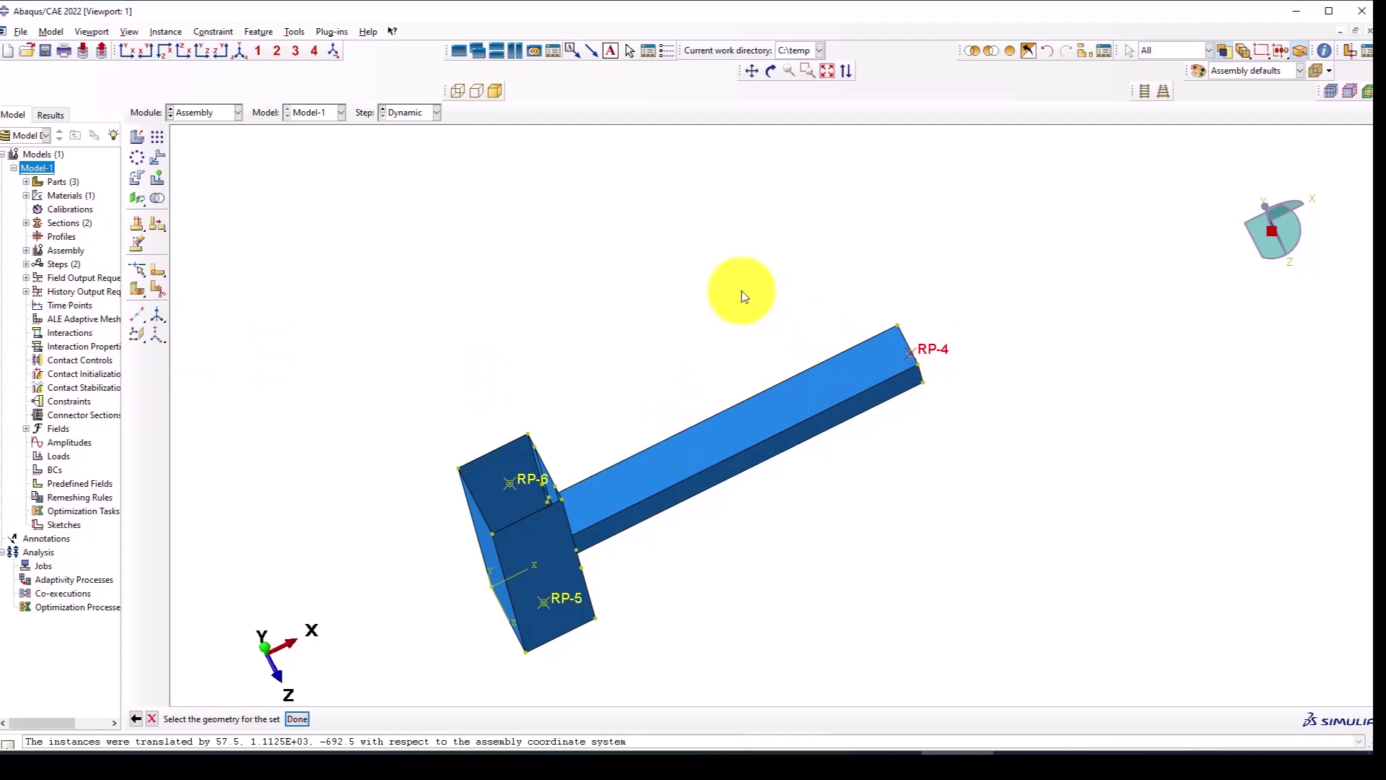
pyautogui.middleClick(731, 283)
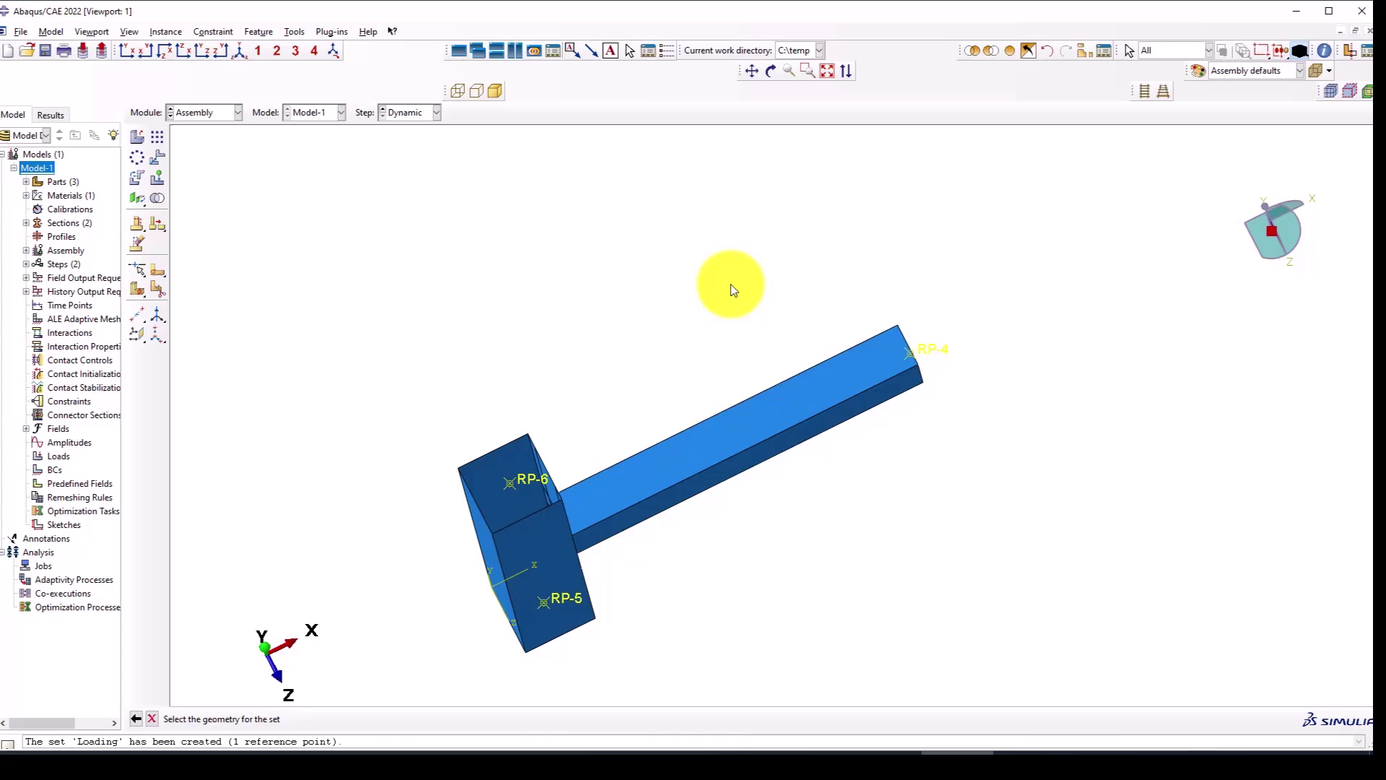
# Edit the Dynamic step's field output request to exclude Contact variables and use 200 evenly spaced time intervals.
pyautogui.click(207, 112)
pyautogui.click(200, 171)
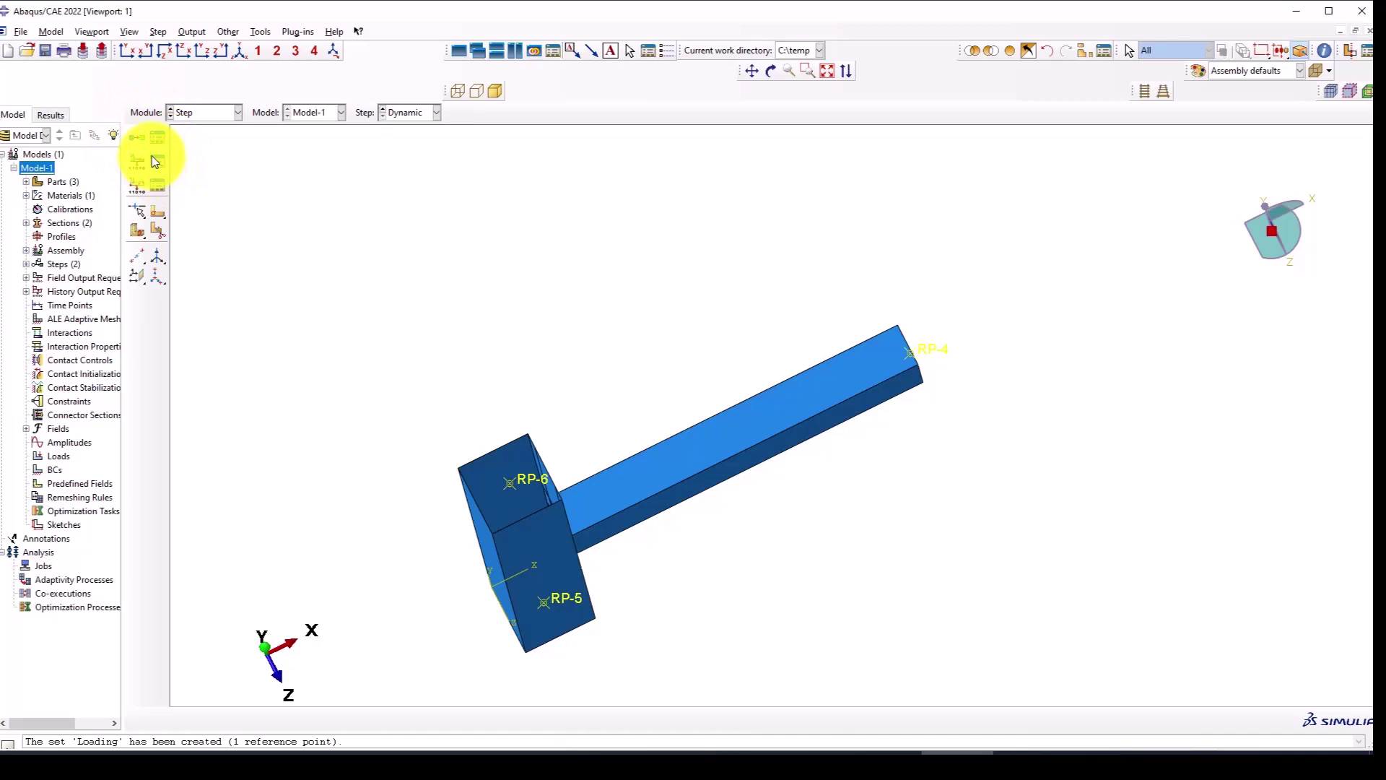
pyautogui.click(158, 163)
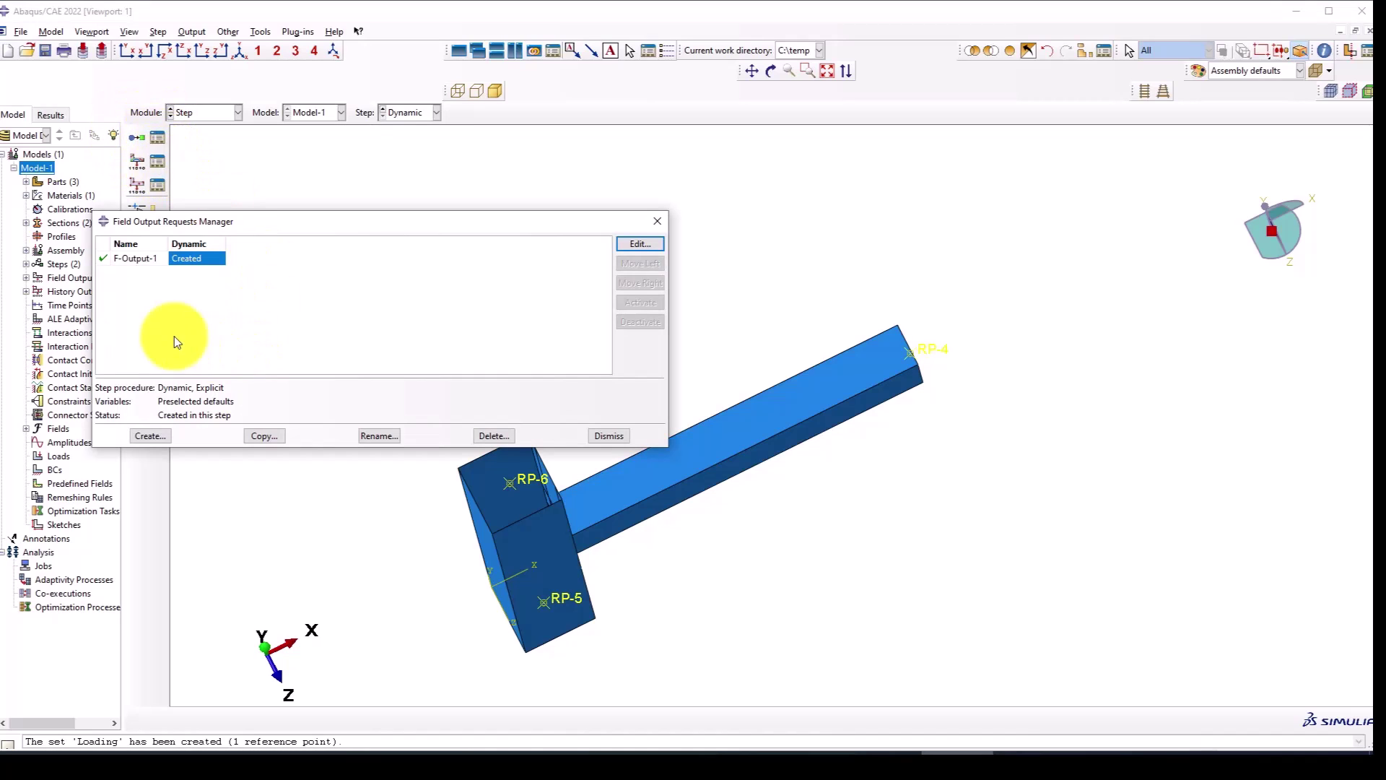
pyautogui.click(632, 249)
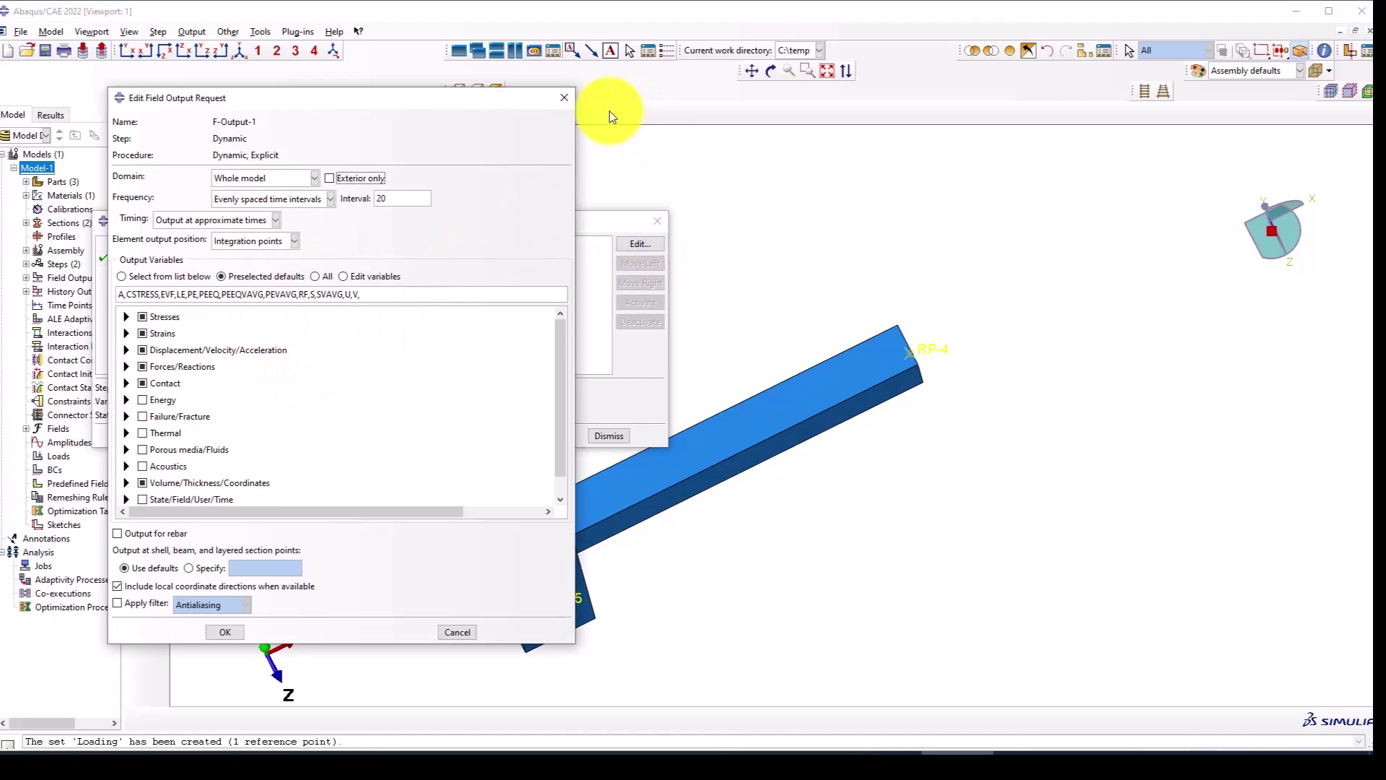
pyautogui.click(144, 387)
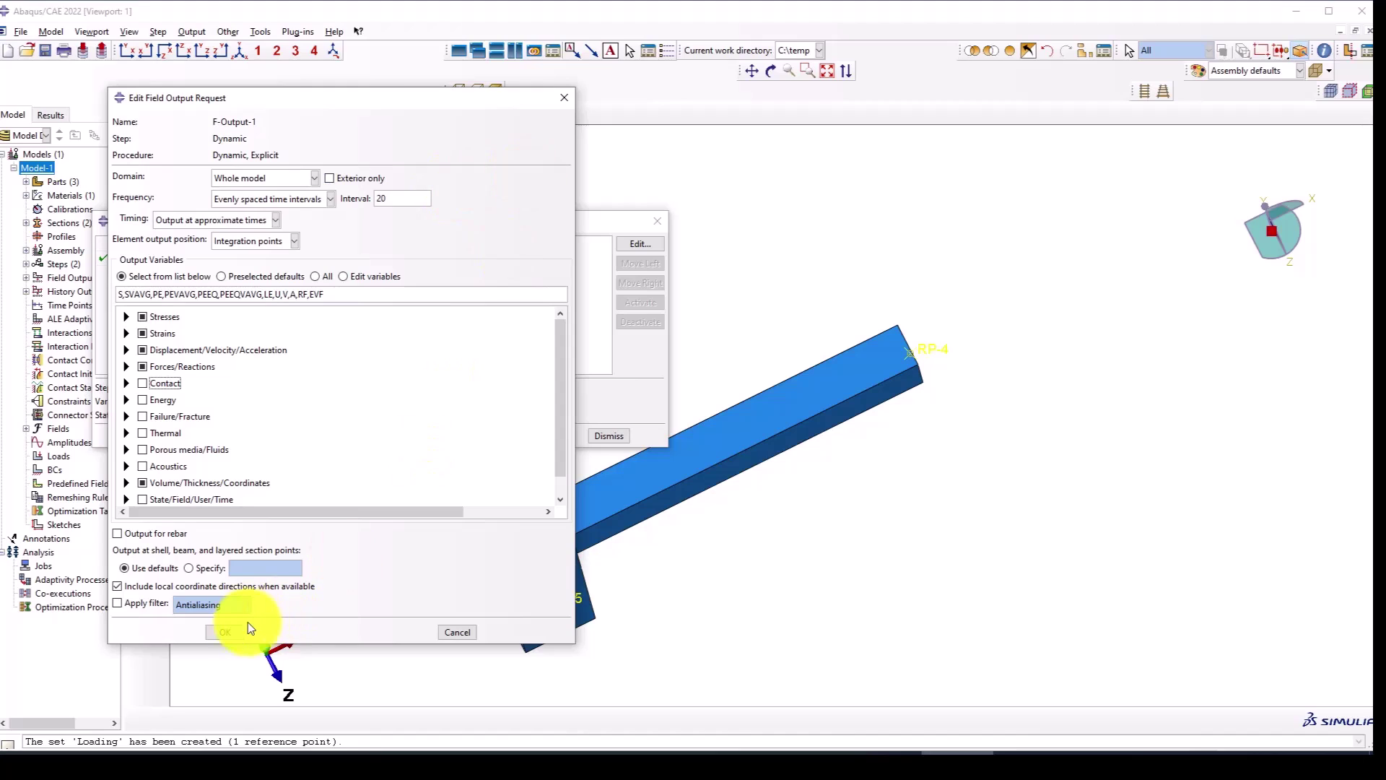
pyautogui.click(377, 198)
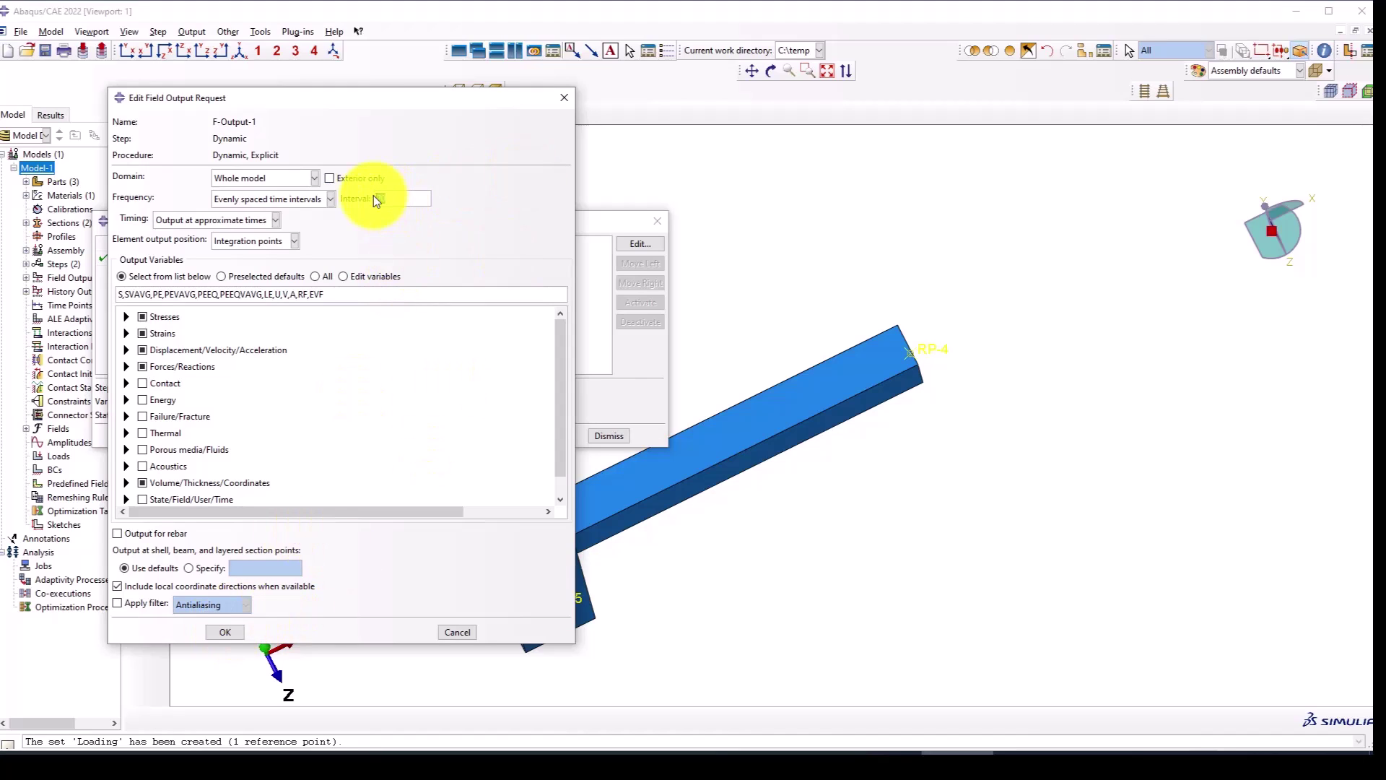
pyautogui.write('200')
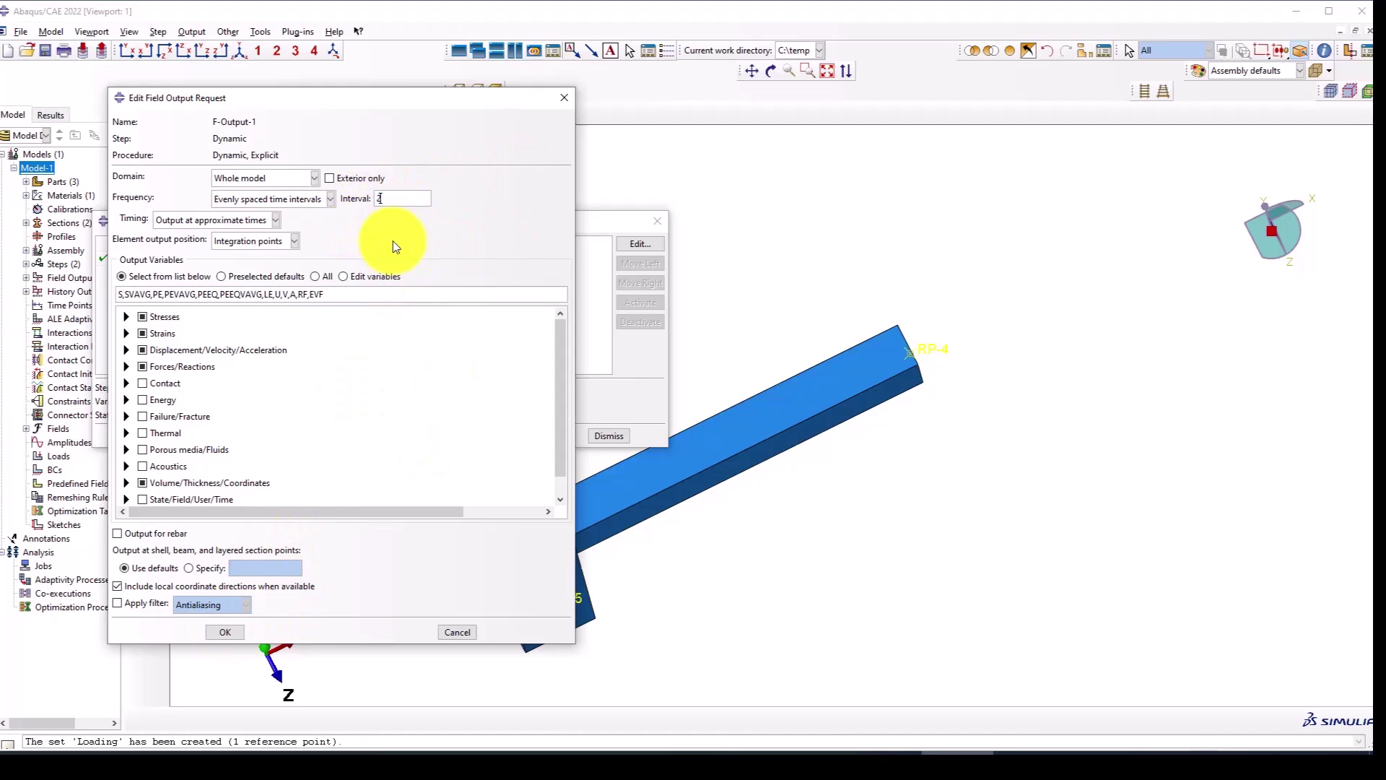
pyautogui.click(225, 633)
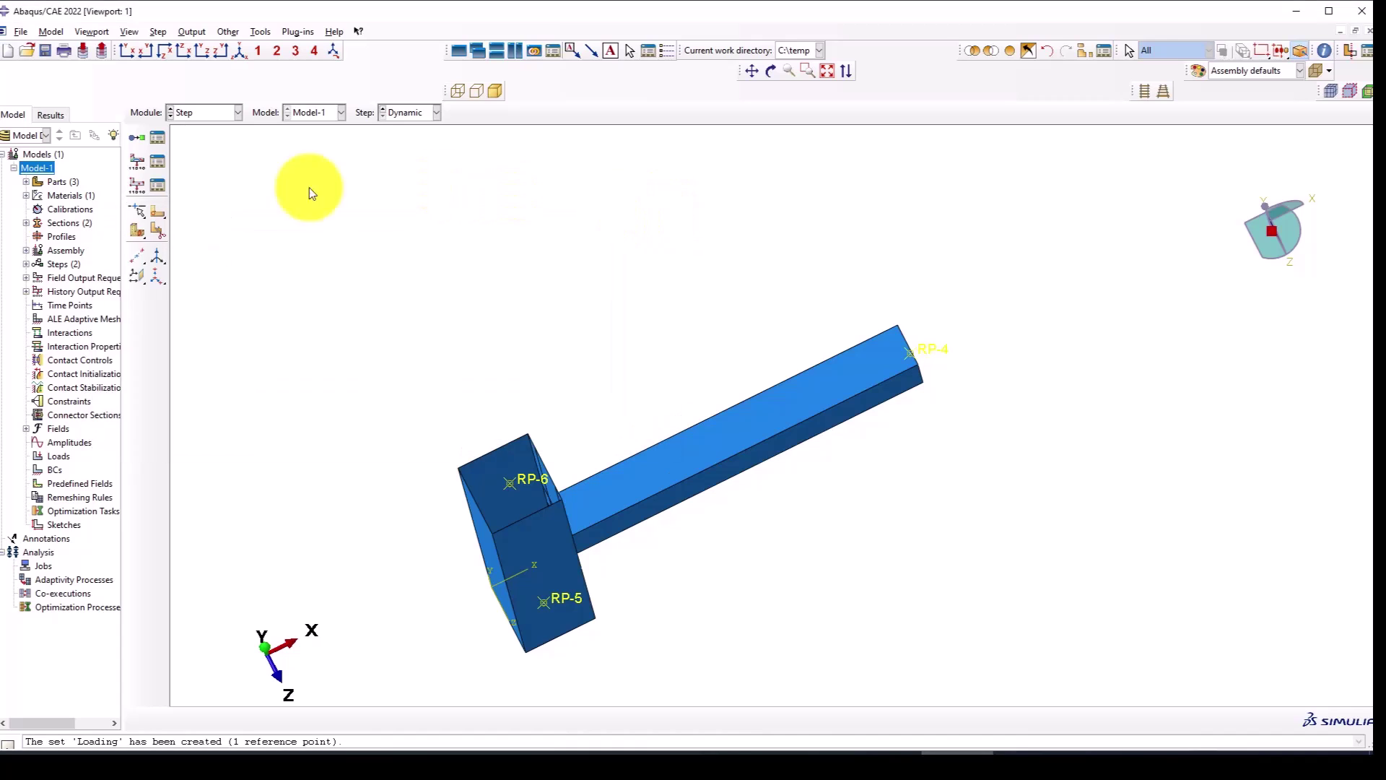
# Set the history output request's domain to the Loading set and clear its Energy variables.
pyautogui.click(157, 185)
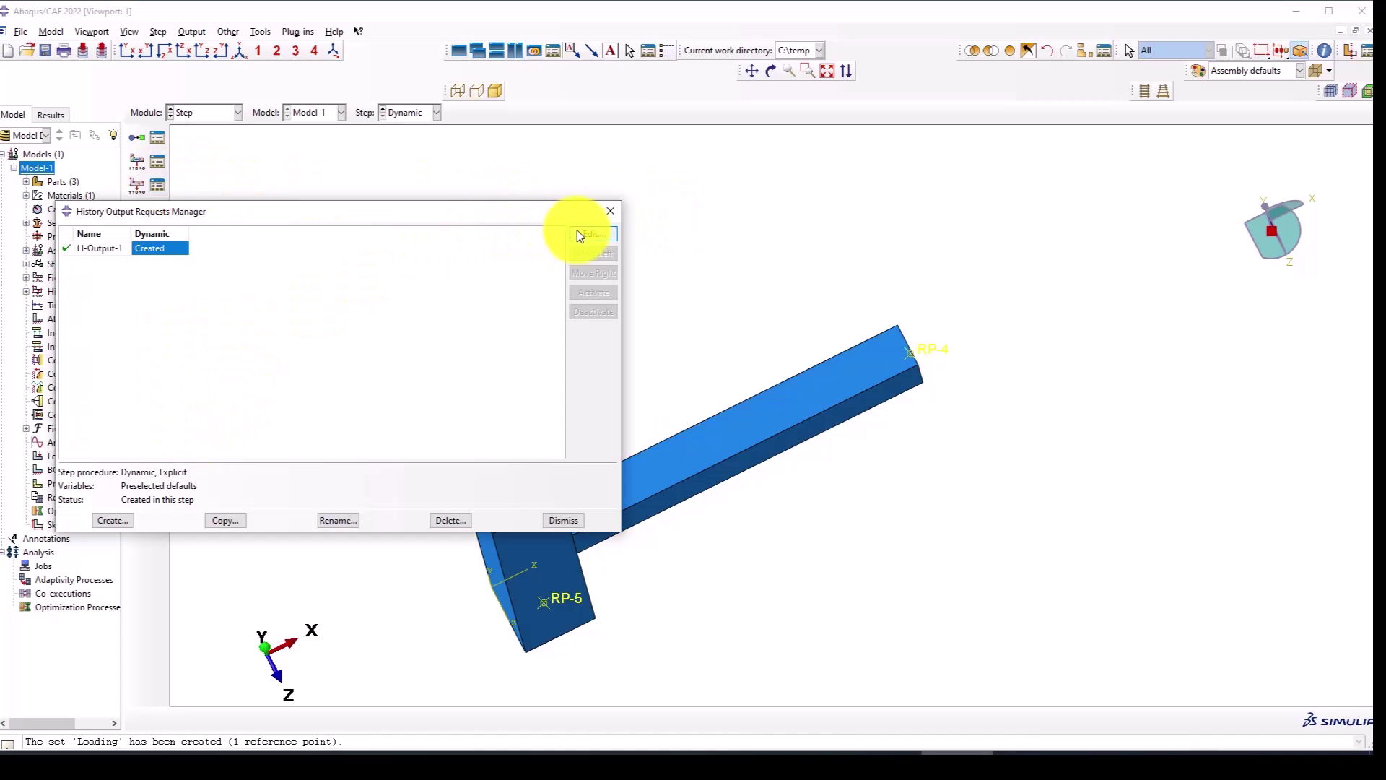
pyautogui.click(582, 232)
pyautogui.click(208, 254)
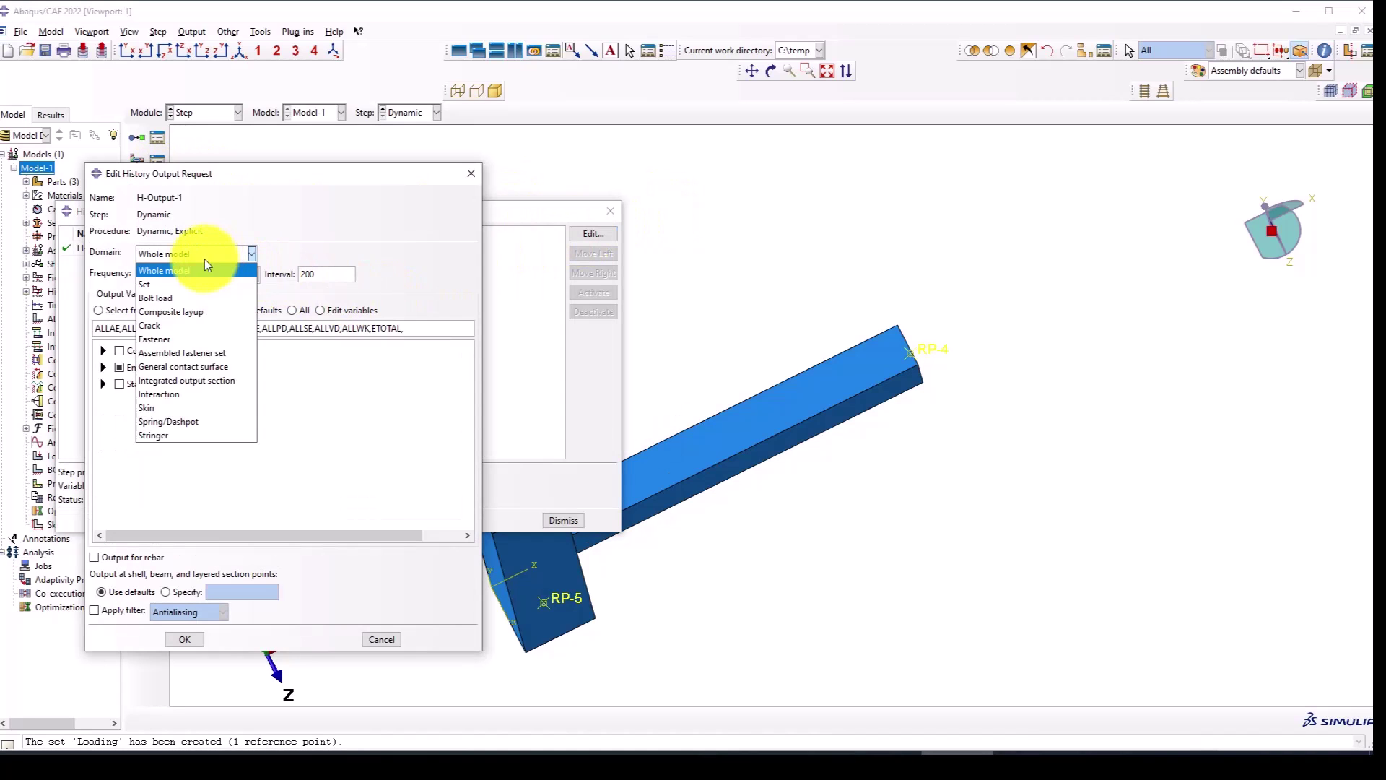
pyautogui.click(163, 282)
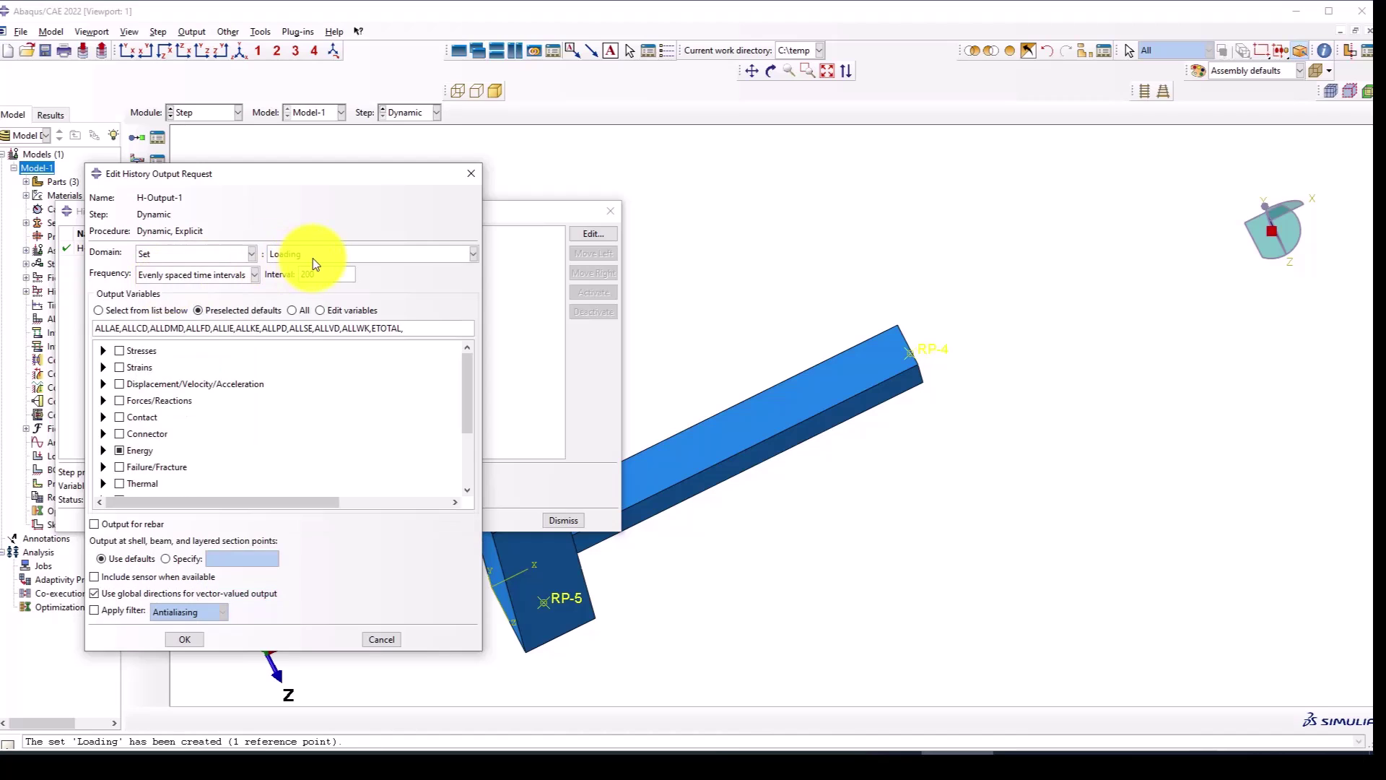
pyautogui.click(117, 450)
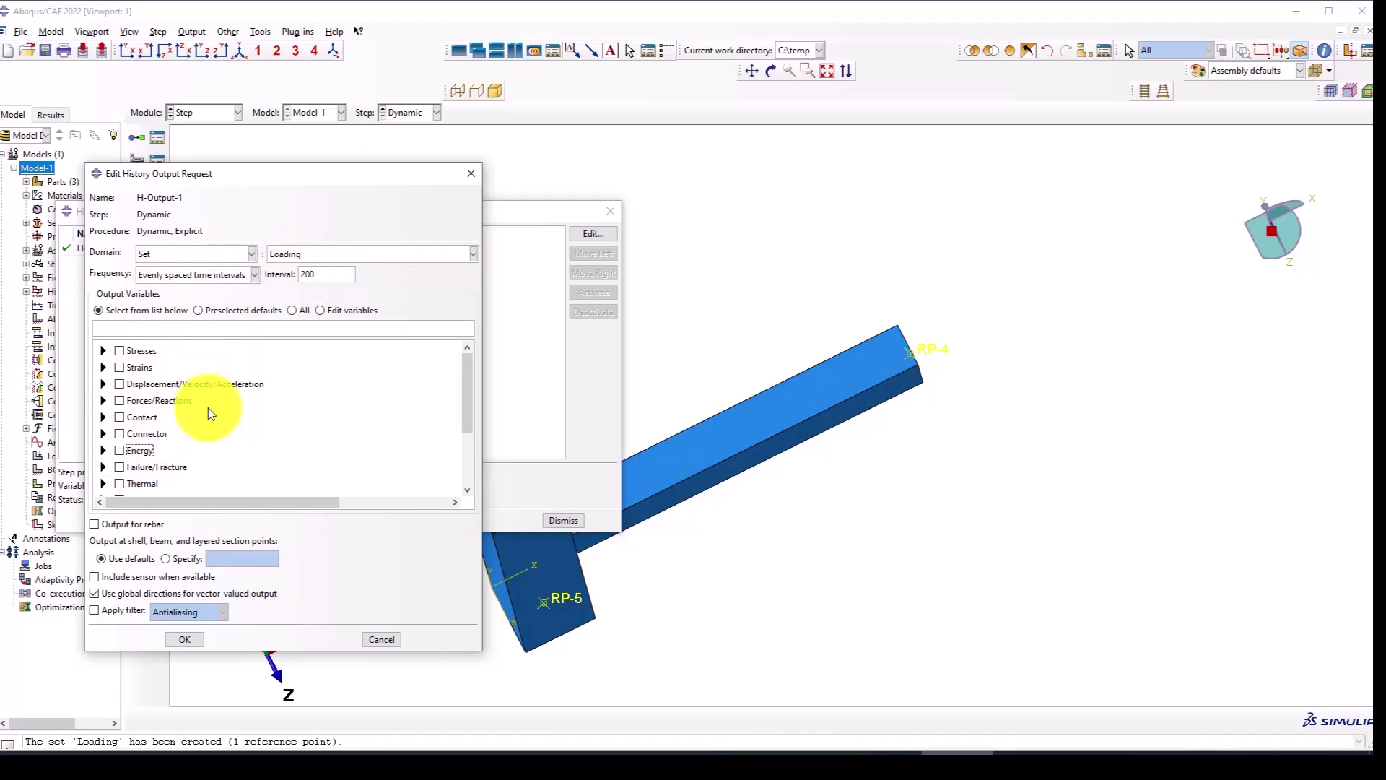
pyautogui.click(211, 275)
pyautogui.click(213, 275)
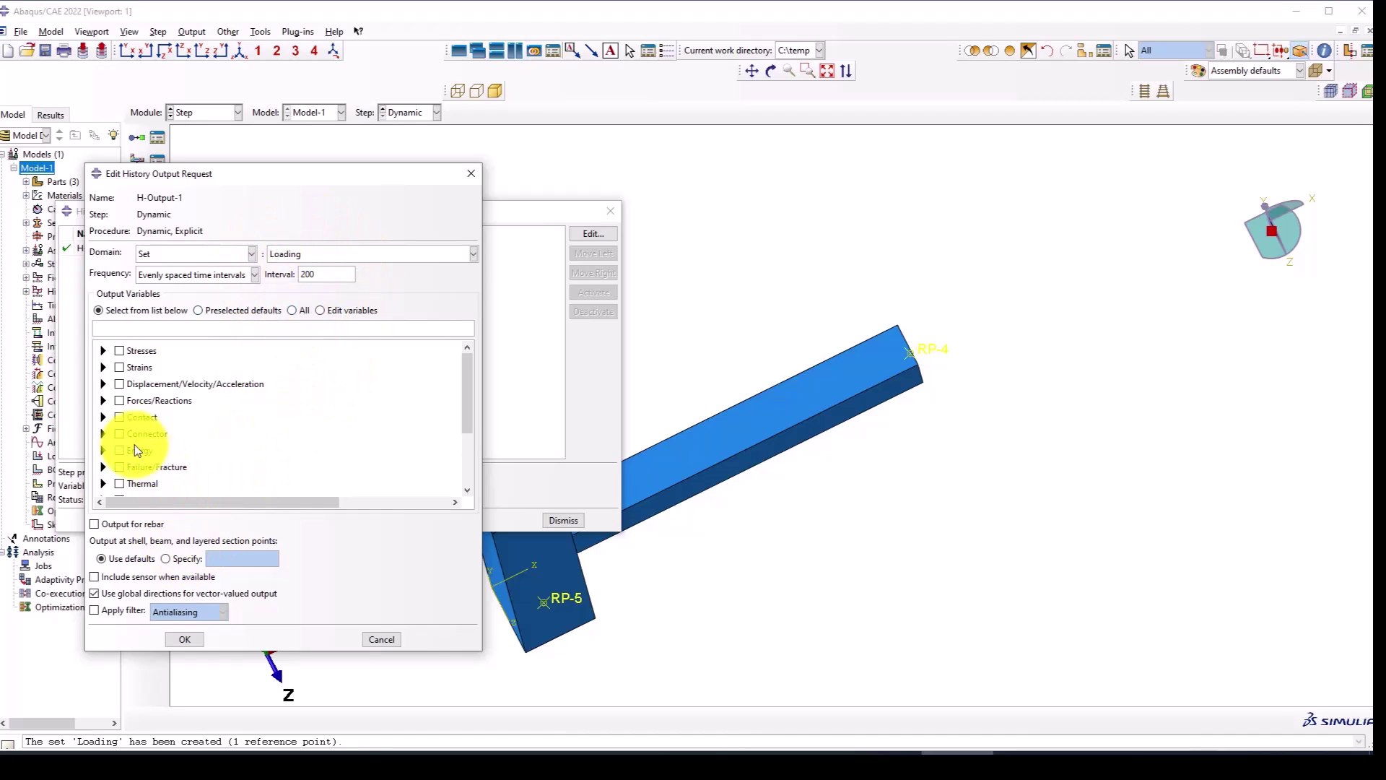
# Add the vertical displacement U2 to the history output variables for the Loading set.
pyautogui.click(103, 384)
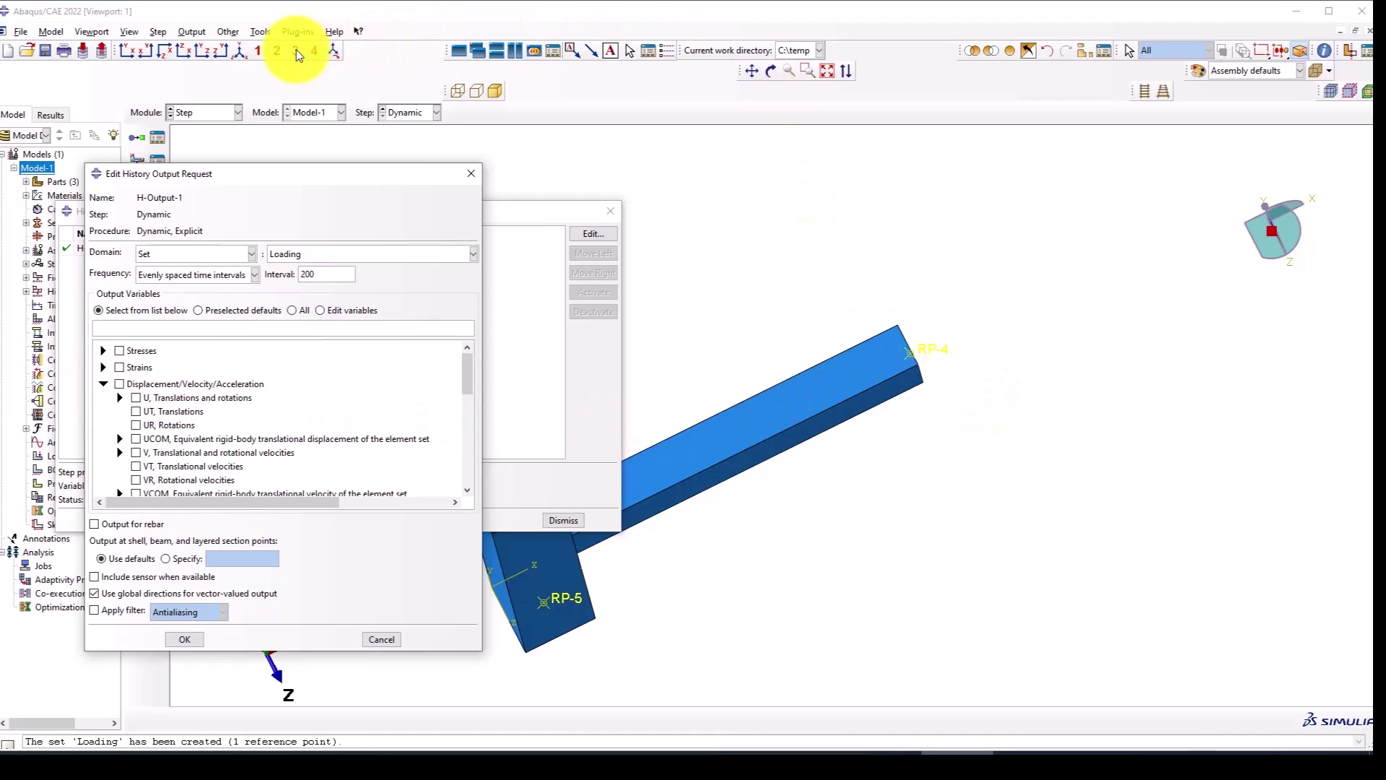
pyautogui.click(239, 51)
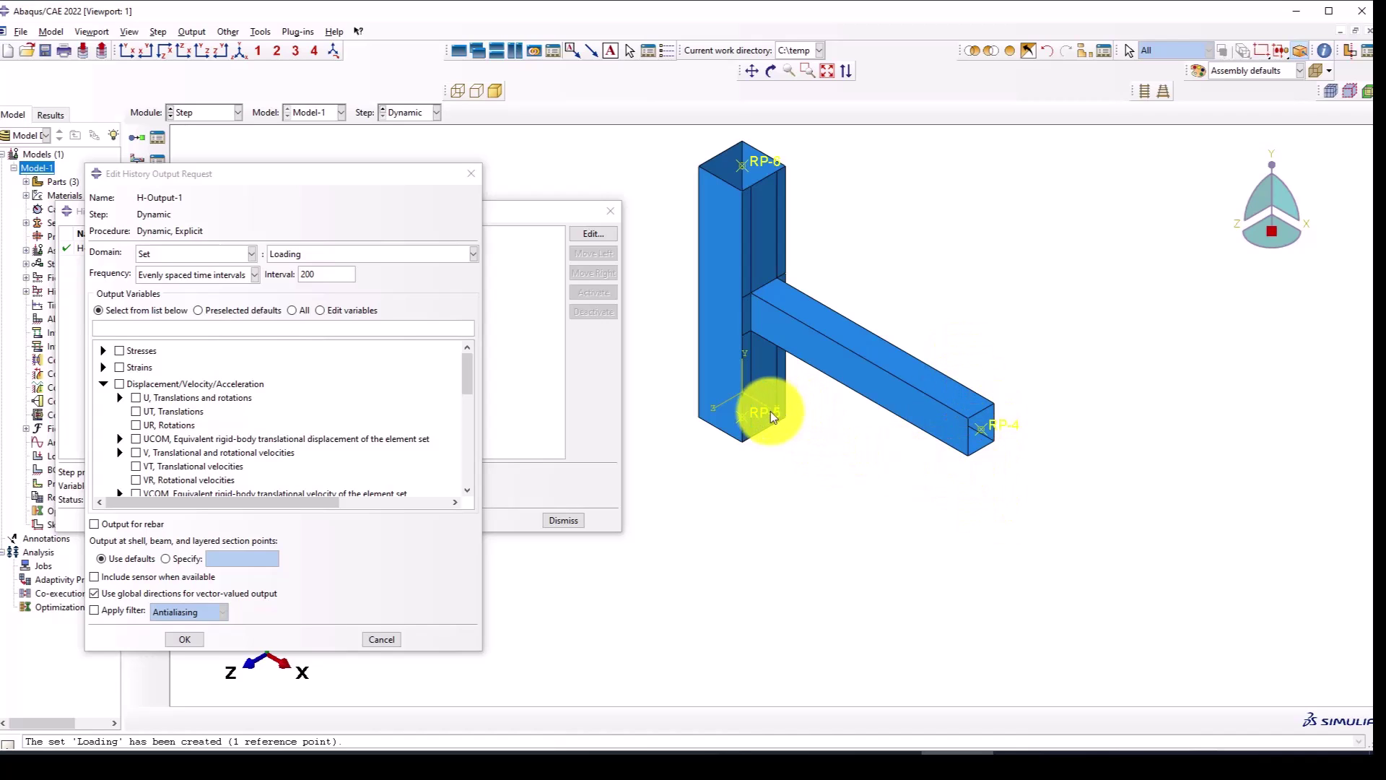
pyautogui.scroll(2, 978, 449)
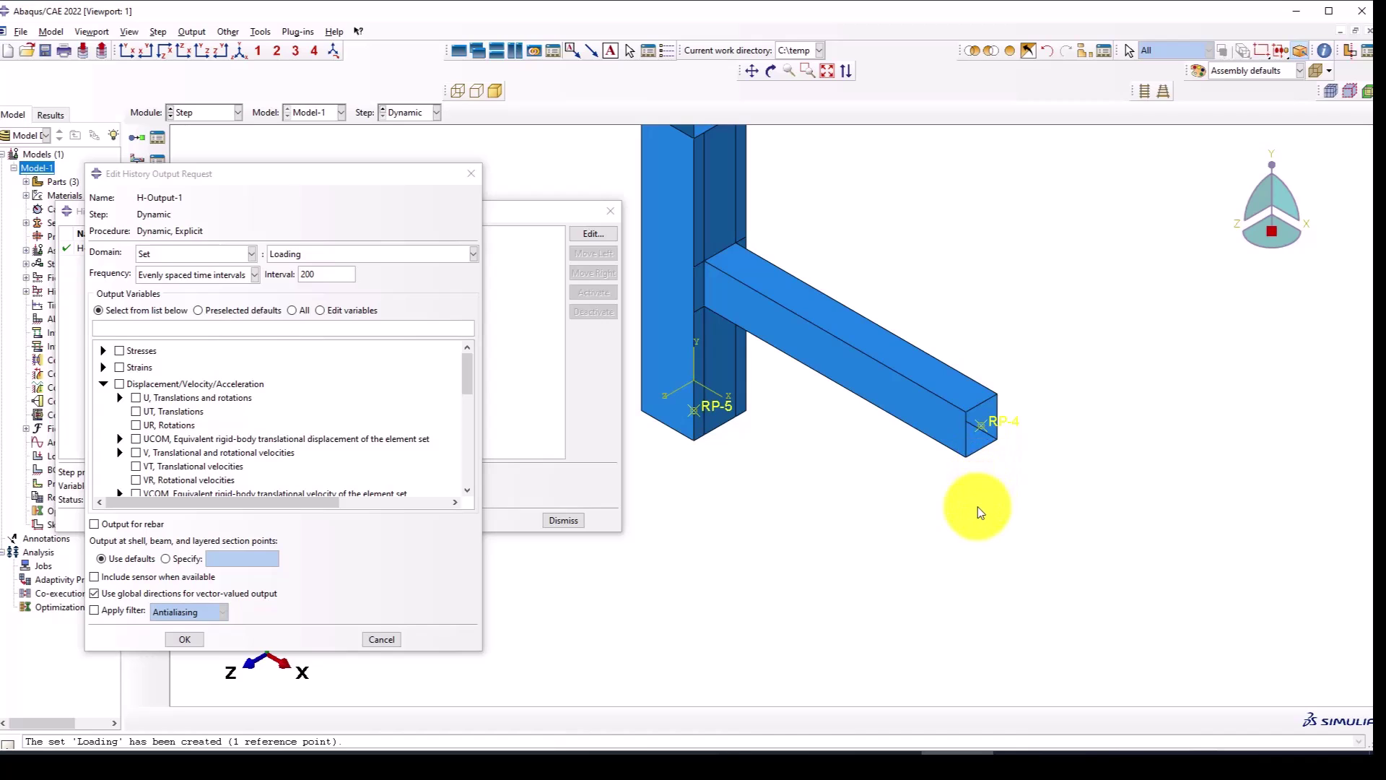
pyautogui.scroll(2, 697, 262)
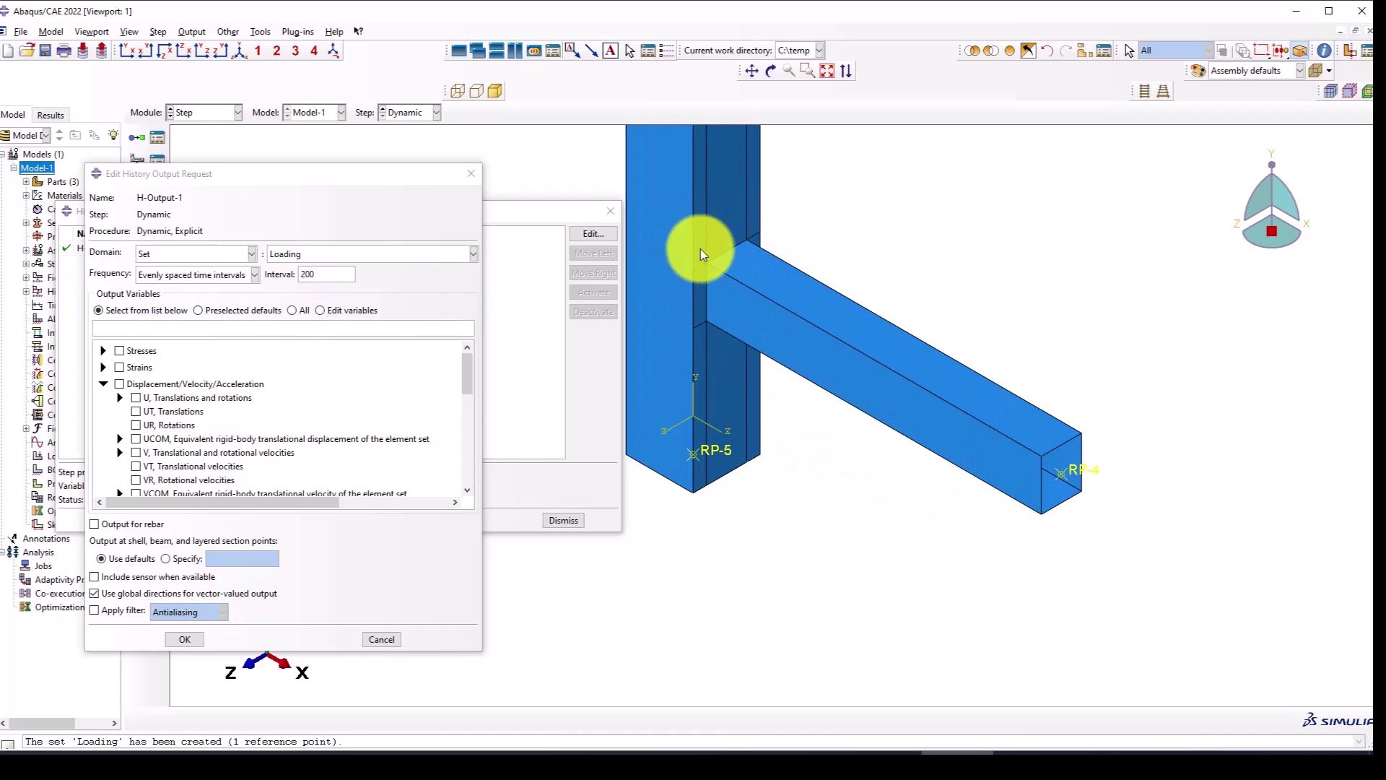
pyautogui.scroll(-1, 777, 416)
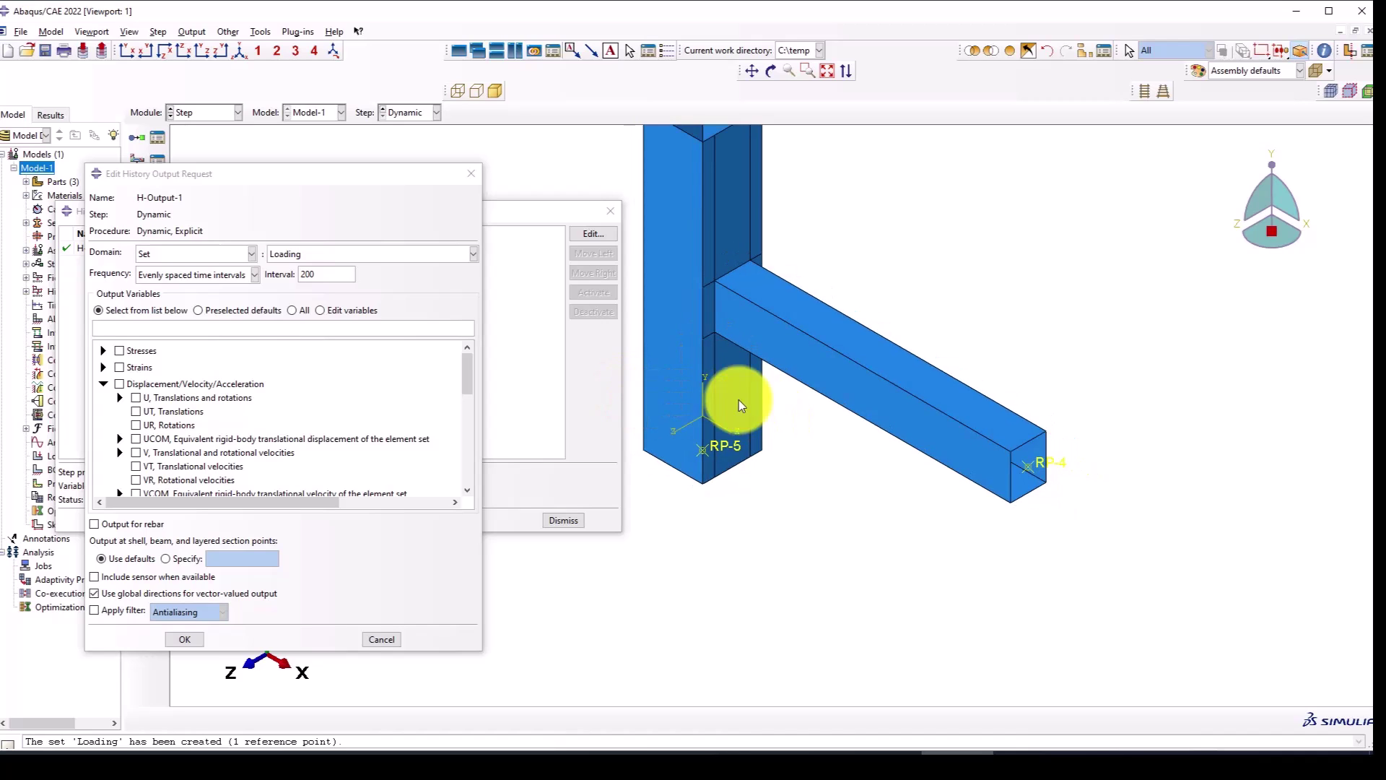
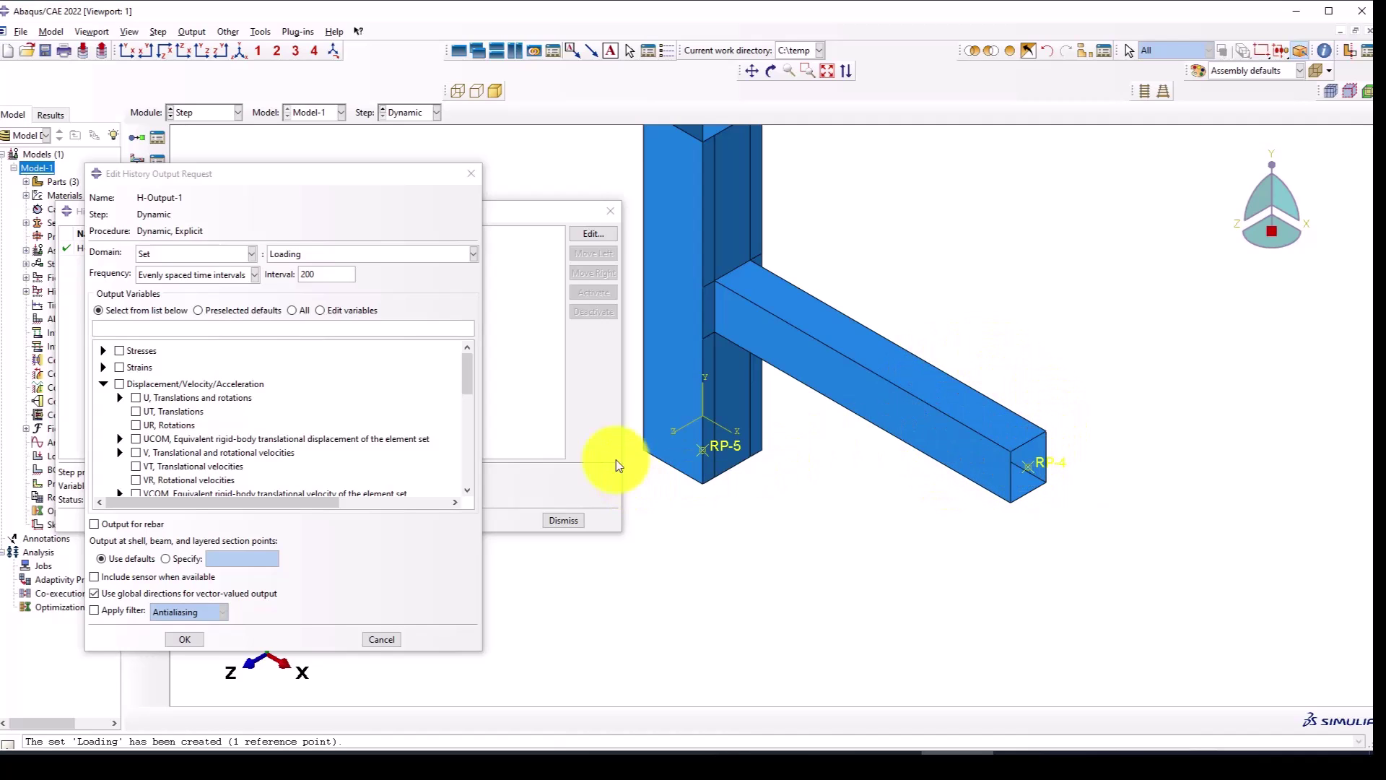
pyautogui.scroll(-2, 735, 423)
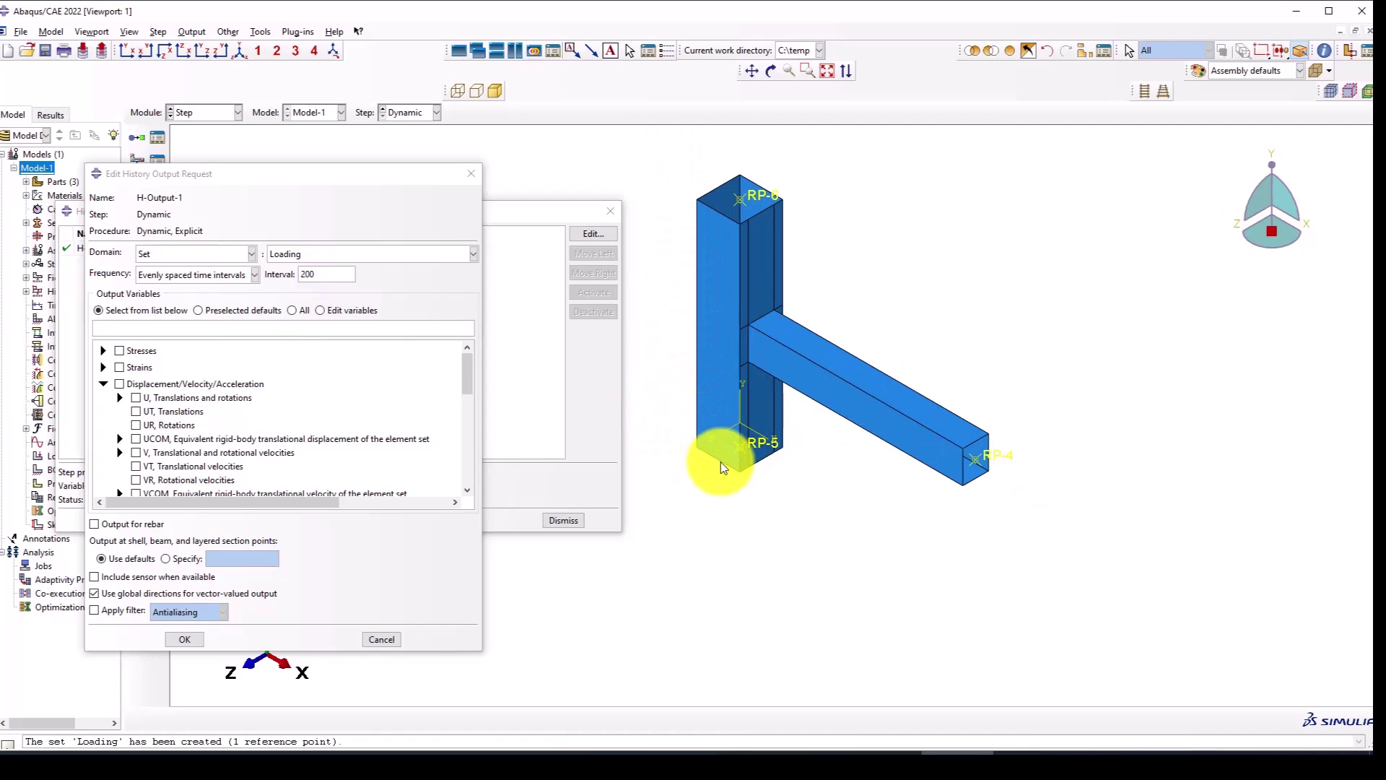
pyautogui.click(120, 397)
pyautogui.click(151, 425)
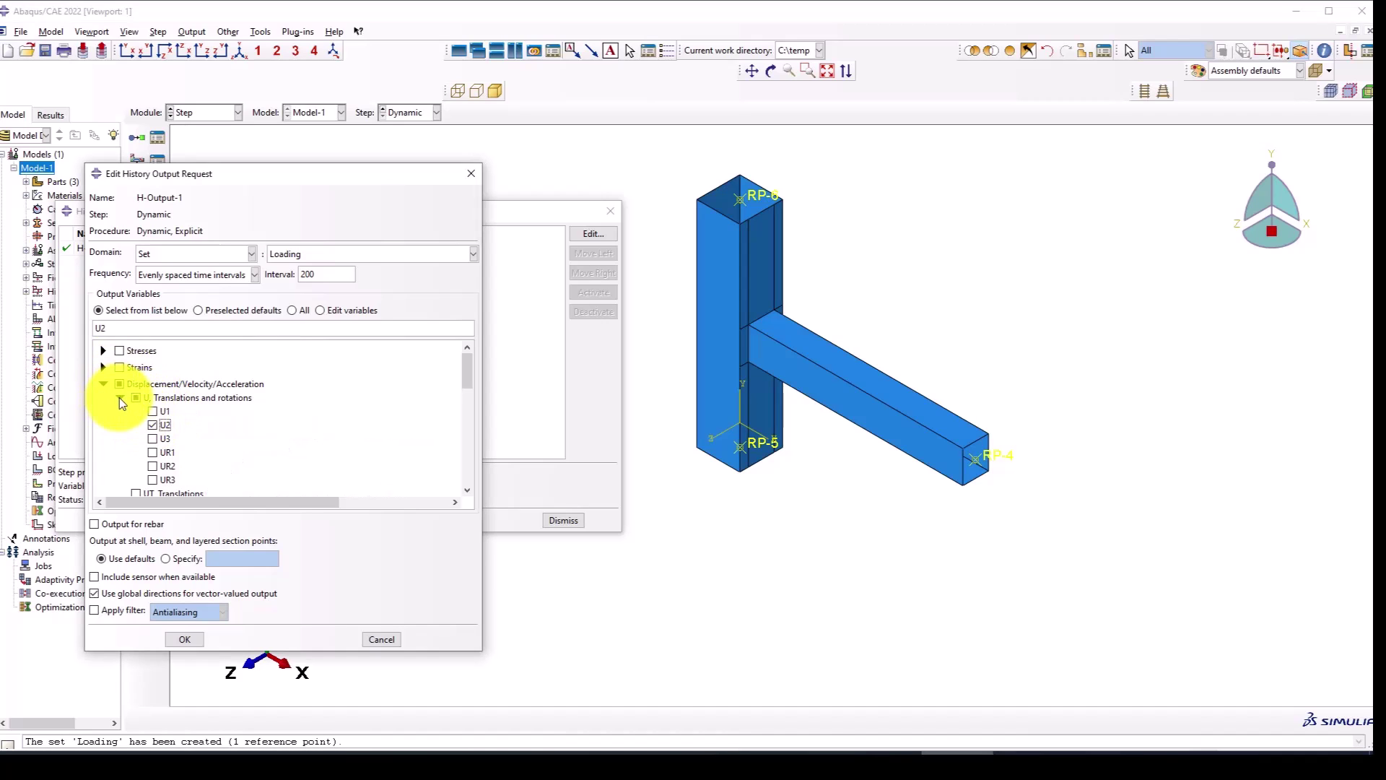
pyautogui.click(120, 397)
pyautogui.click(102, 384)
# Add the vertical reaction force RF2 to the history output variables and save the request.
pyautogui.click(102, 400)
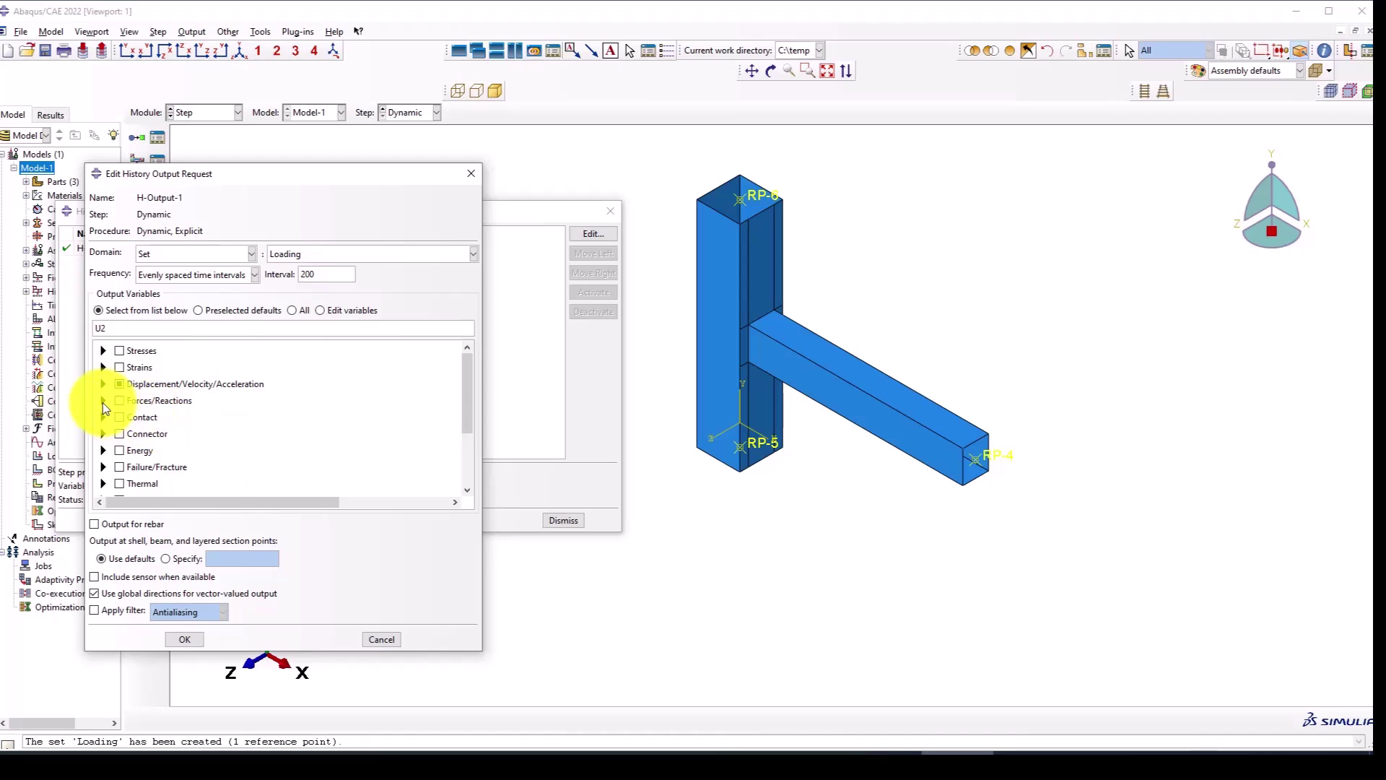
pyautogui.click(120, 415)
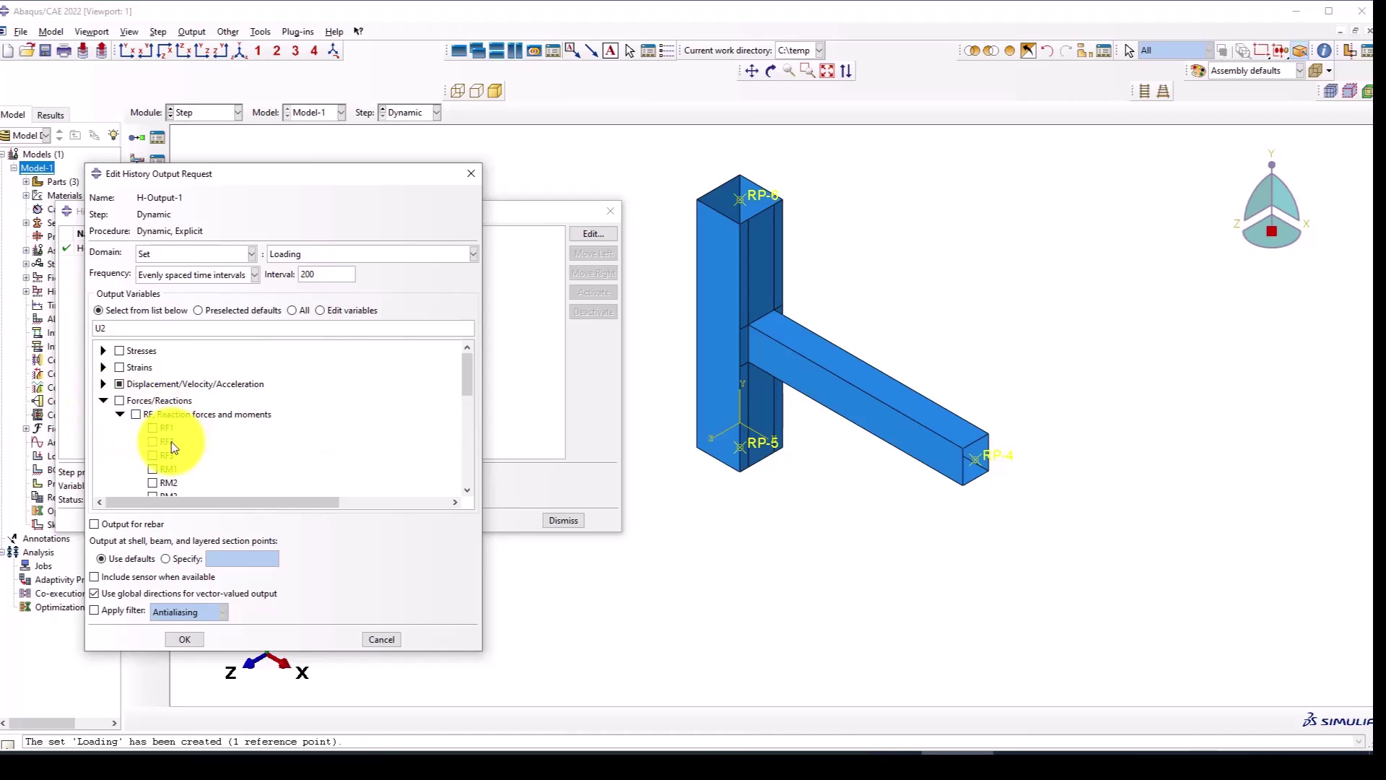
pyautogui.click(155, 442)
pyautogui.click(181, 639)
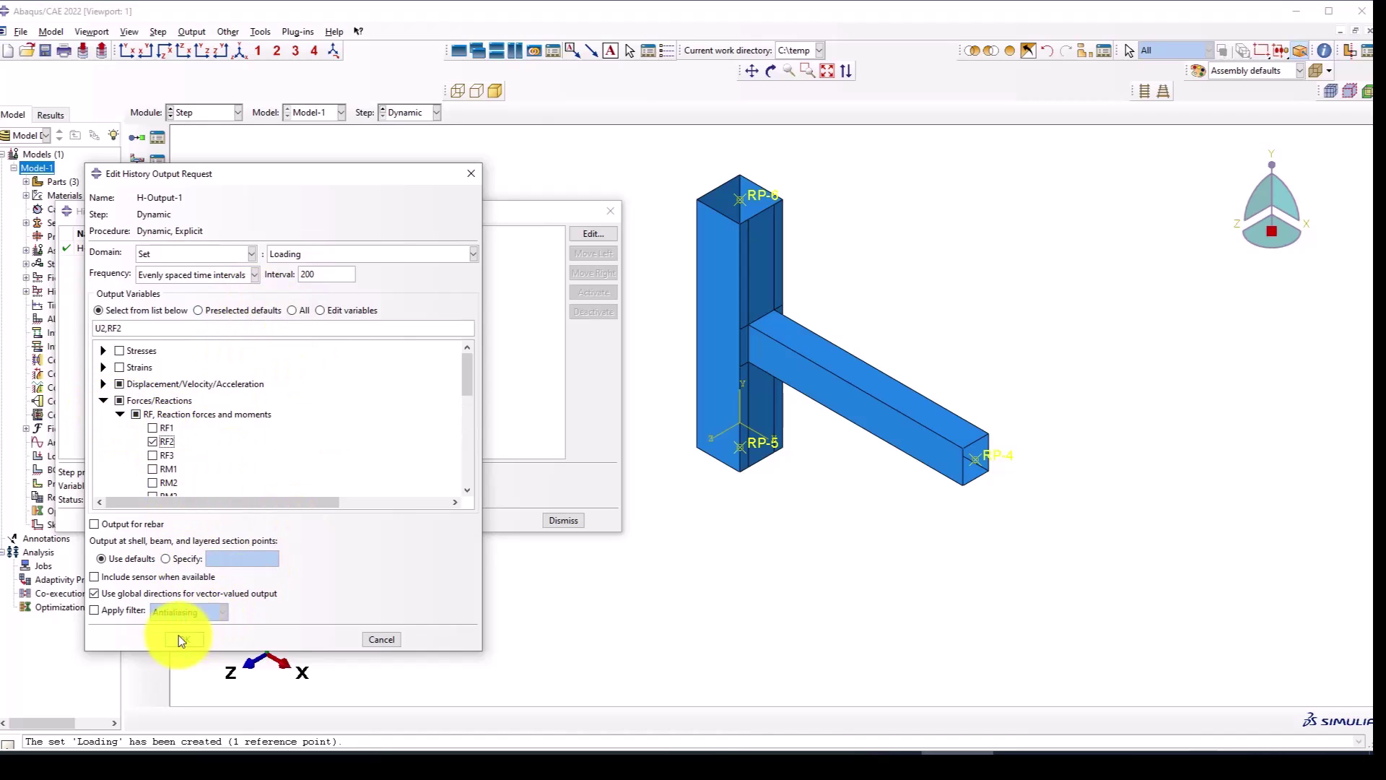
pyautogui.click(611, 210)
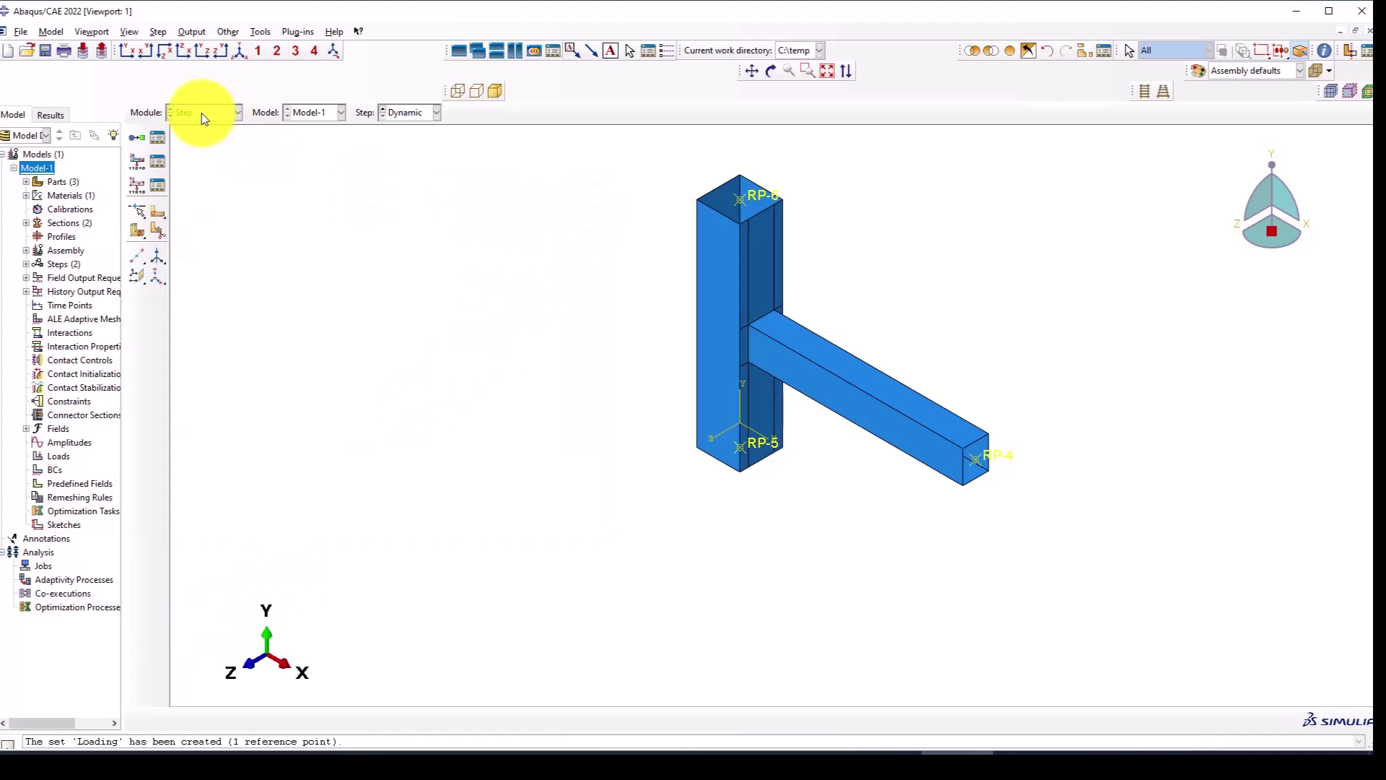
pyautogui.click(201, 113)
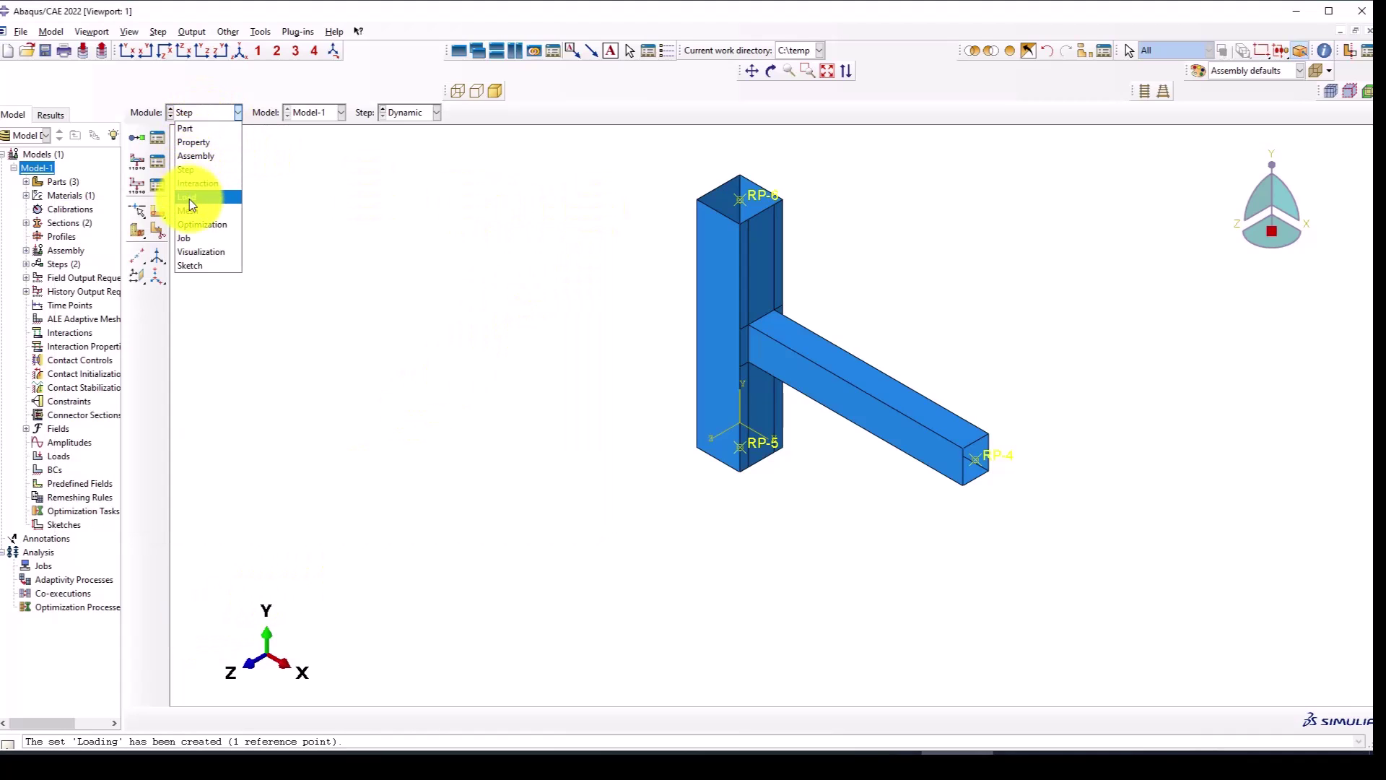
pyautogui.click(195, 198)
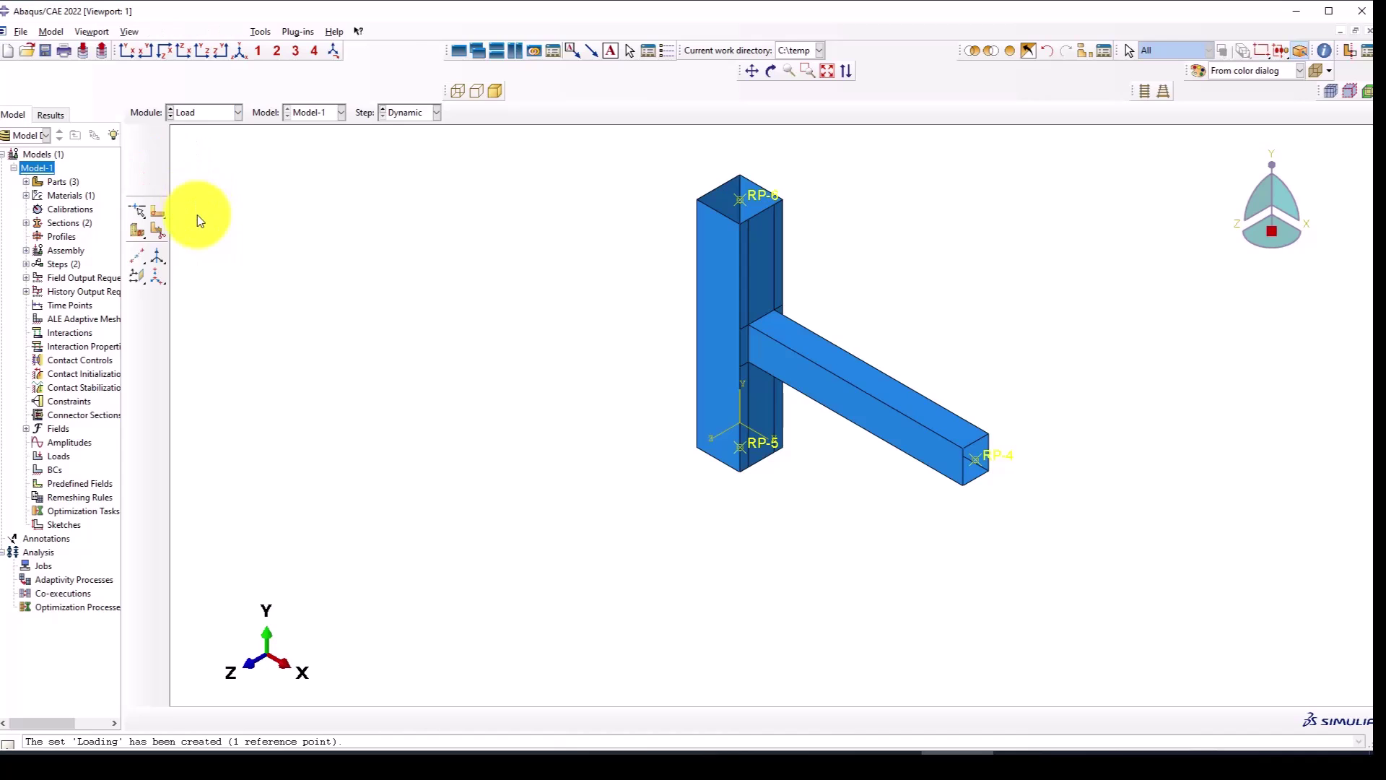
pyautogui.scroll(-2, 542, 367)
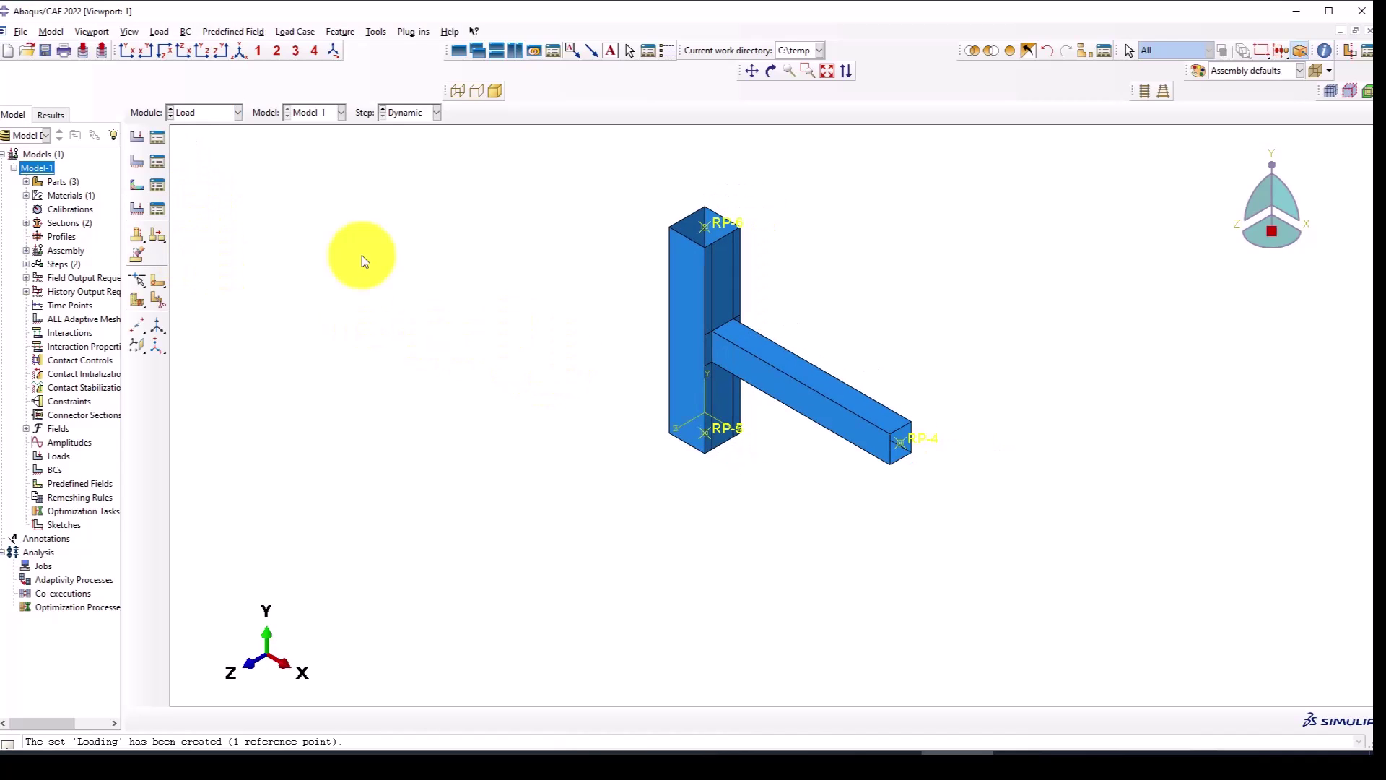
# Switch to the Interaction module to work on the joint's constraints.
pyautogui.click(198, 116)
pyautogui.click(202, 184)
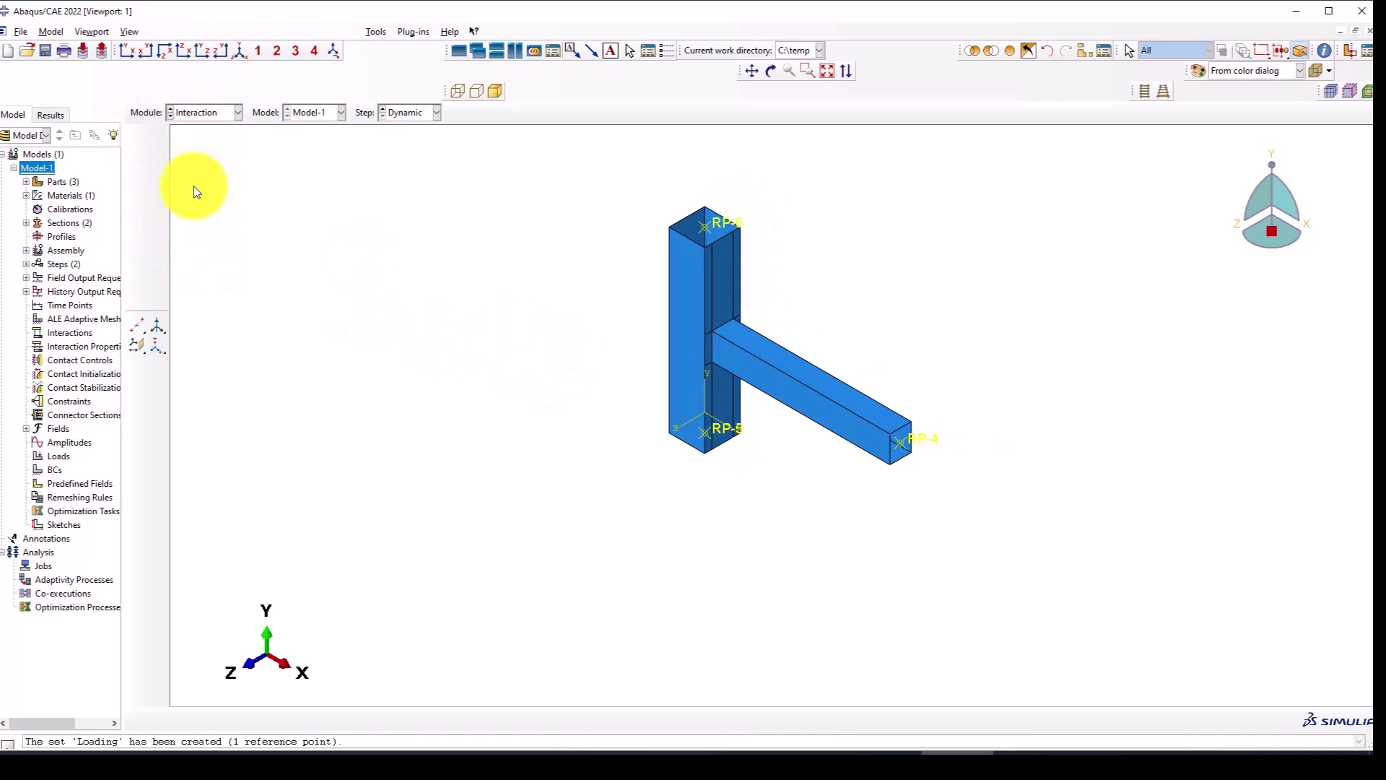
pyautogui.scroll(2, 763, 361)
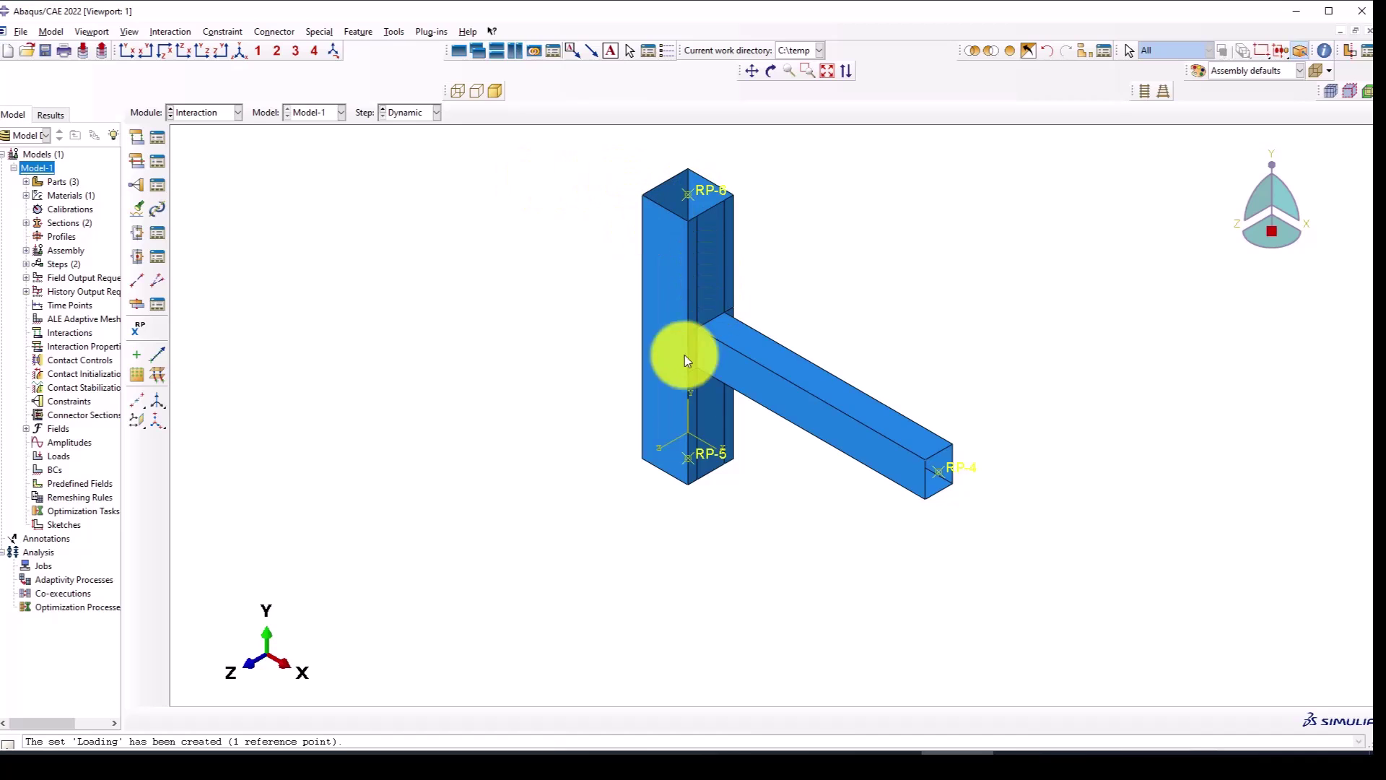
pyautogui.scroll(1, 724, 461)
pyautogui.keyDown('ctrl'); pyautogui.keyDown('alt'); pyautogui.moveTo(804, 456); pyautogui.dragTo(707, 195); pyautogui.keyUp('alt'); pyautogui.keyUp('ctrl')
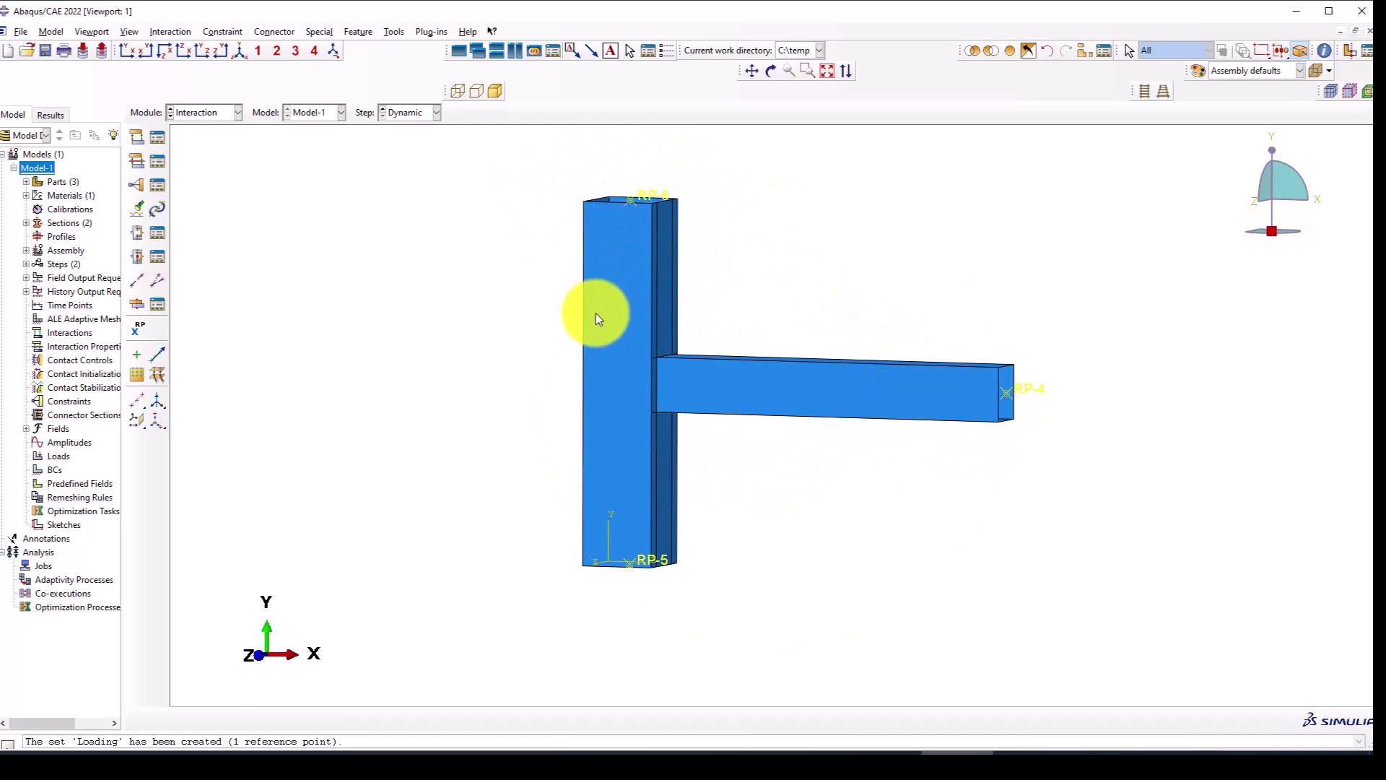
pyautogui.scroll(-2, 596, 313)
pyautogui.scroll(2, 608, 201)
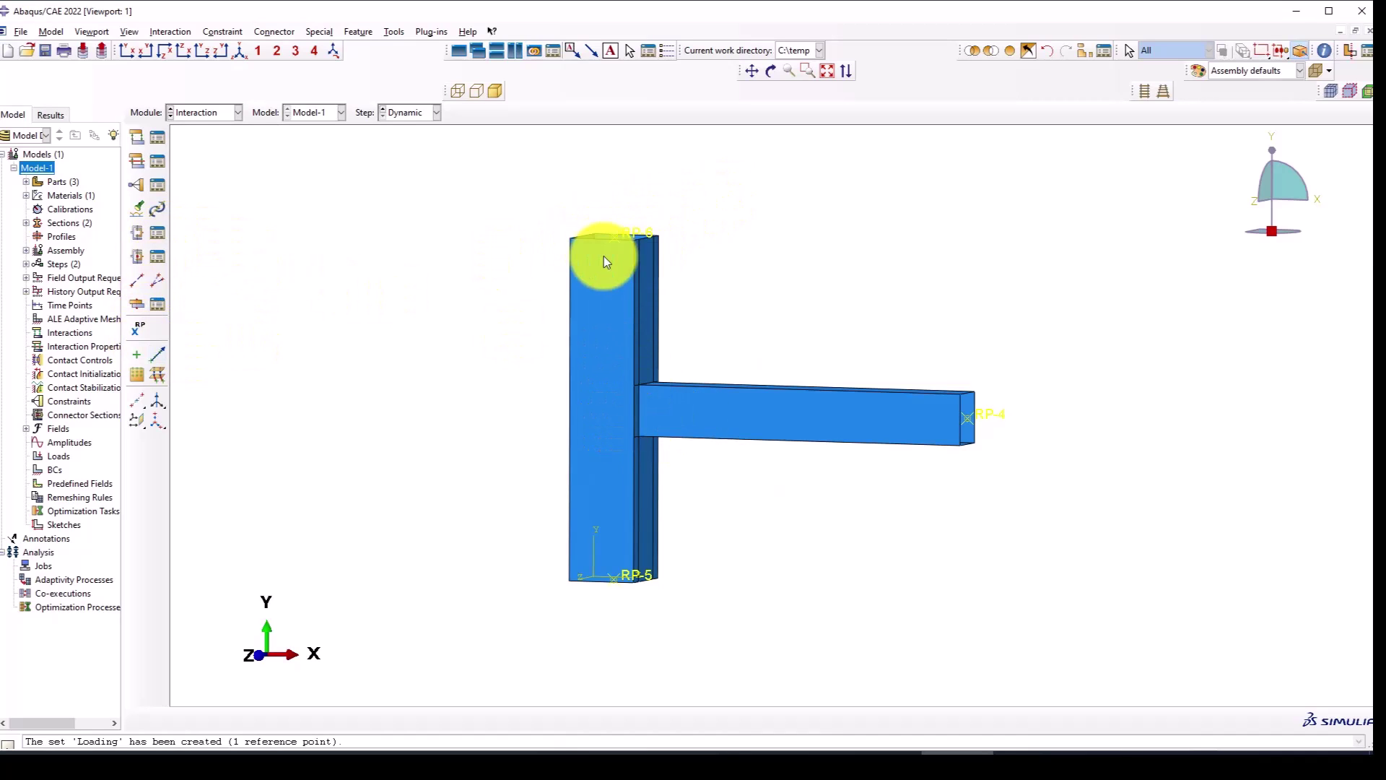
pyautogui.scroll(1, 651, 222)
pyautogui.scroll(1, 638, 235)
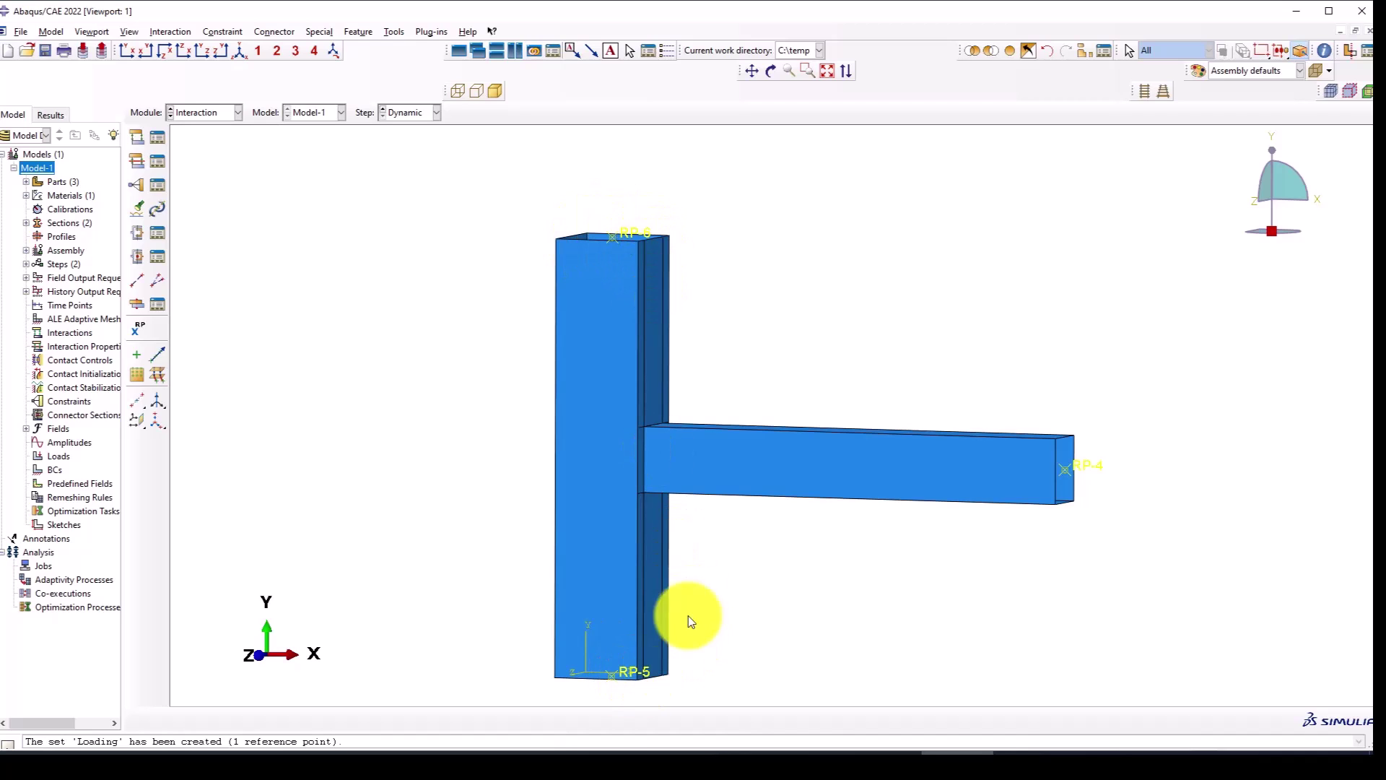
# Create a Beam-type MPC constraint with RP-6 as control point and the column's top edges as secondary nodes.
pyautogui.click(137, 185)
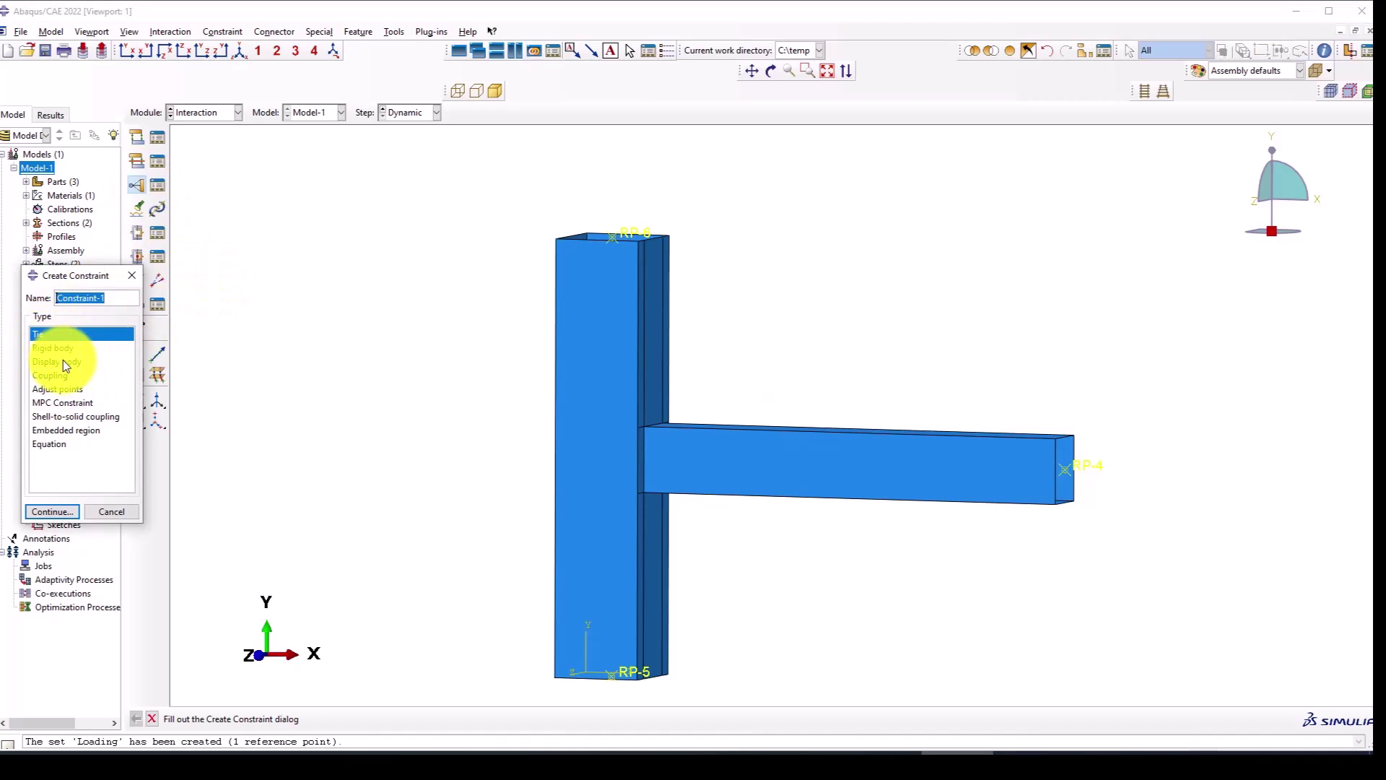
pyautogui.click(51, 402)
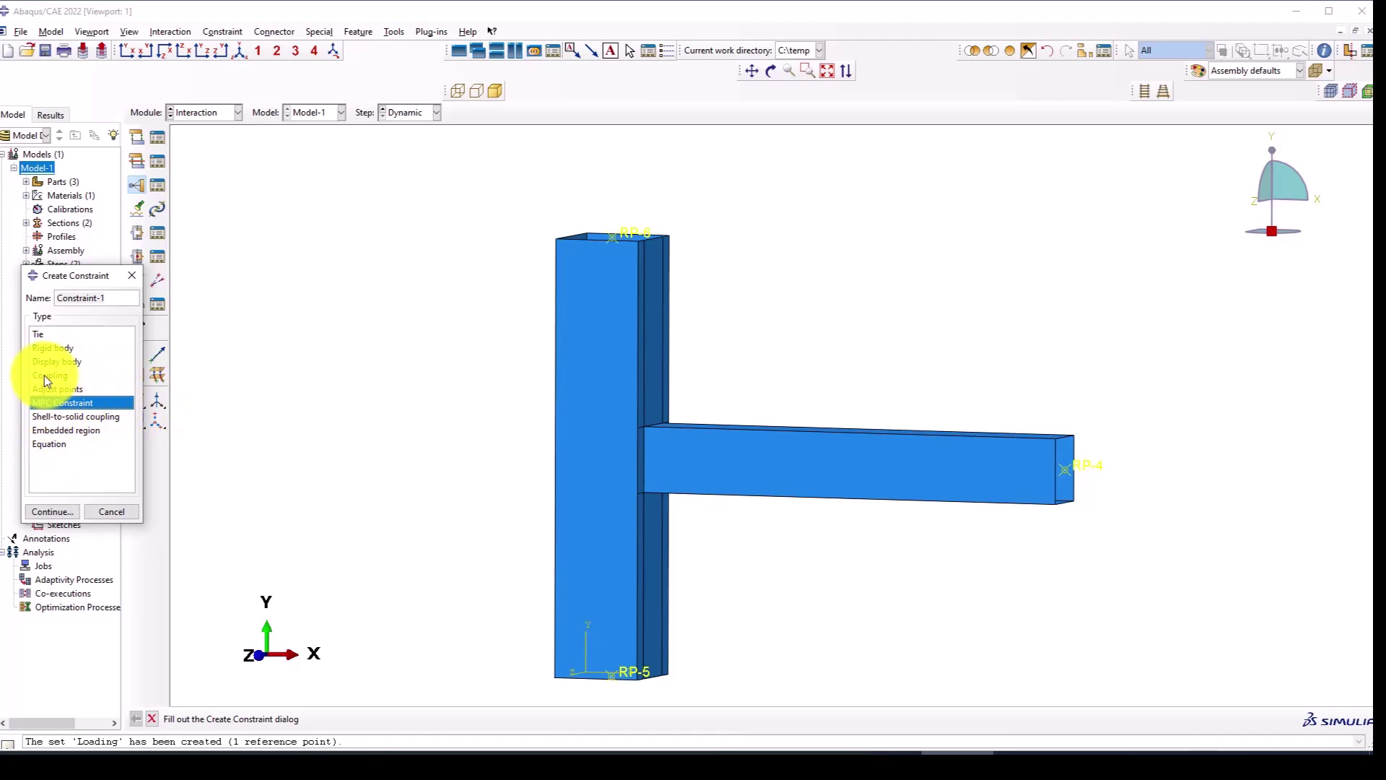
pyautogui.click(45, 375)
pyautogui.click(39, 335)
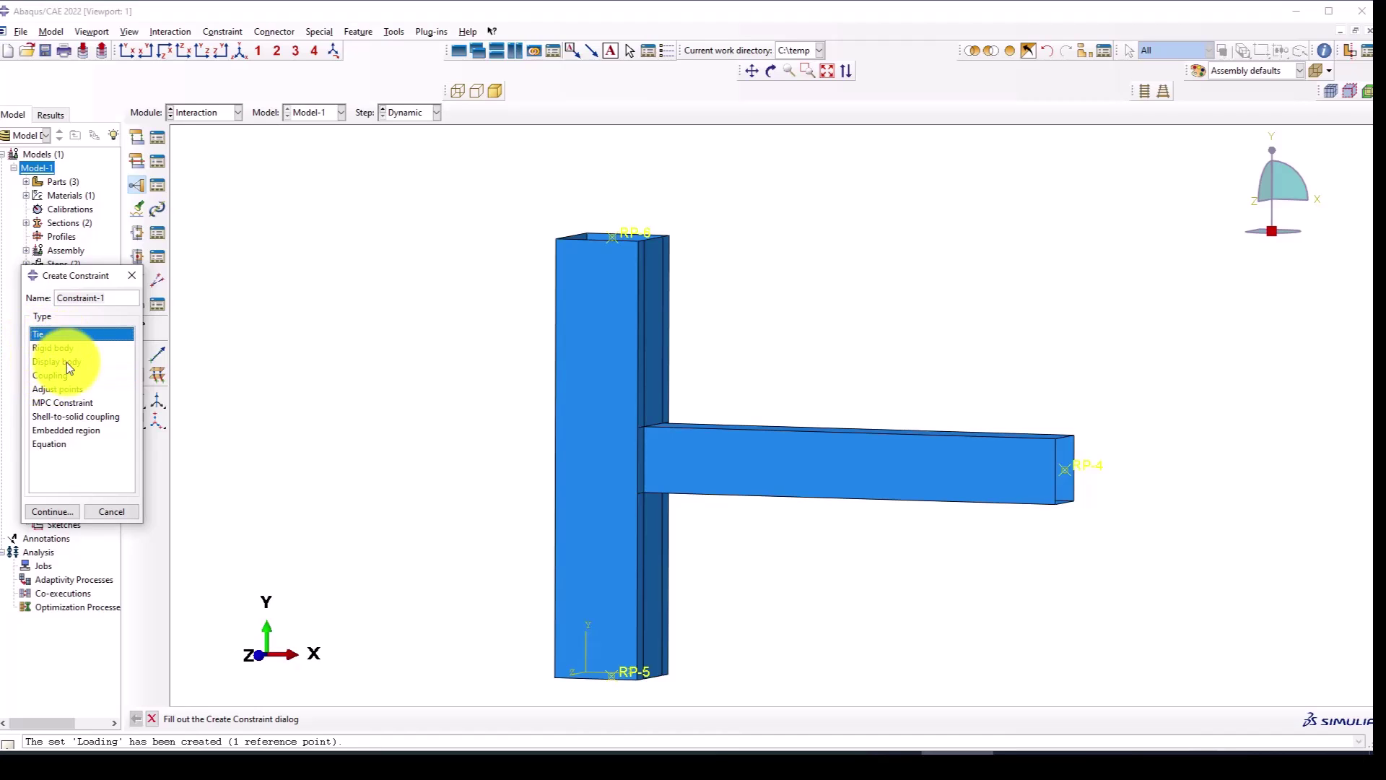
pyautogui.click(50, 403)
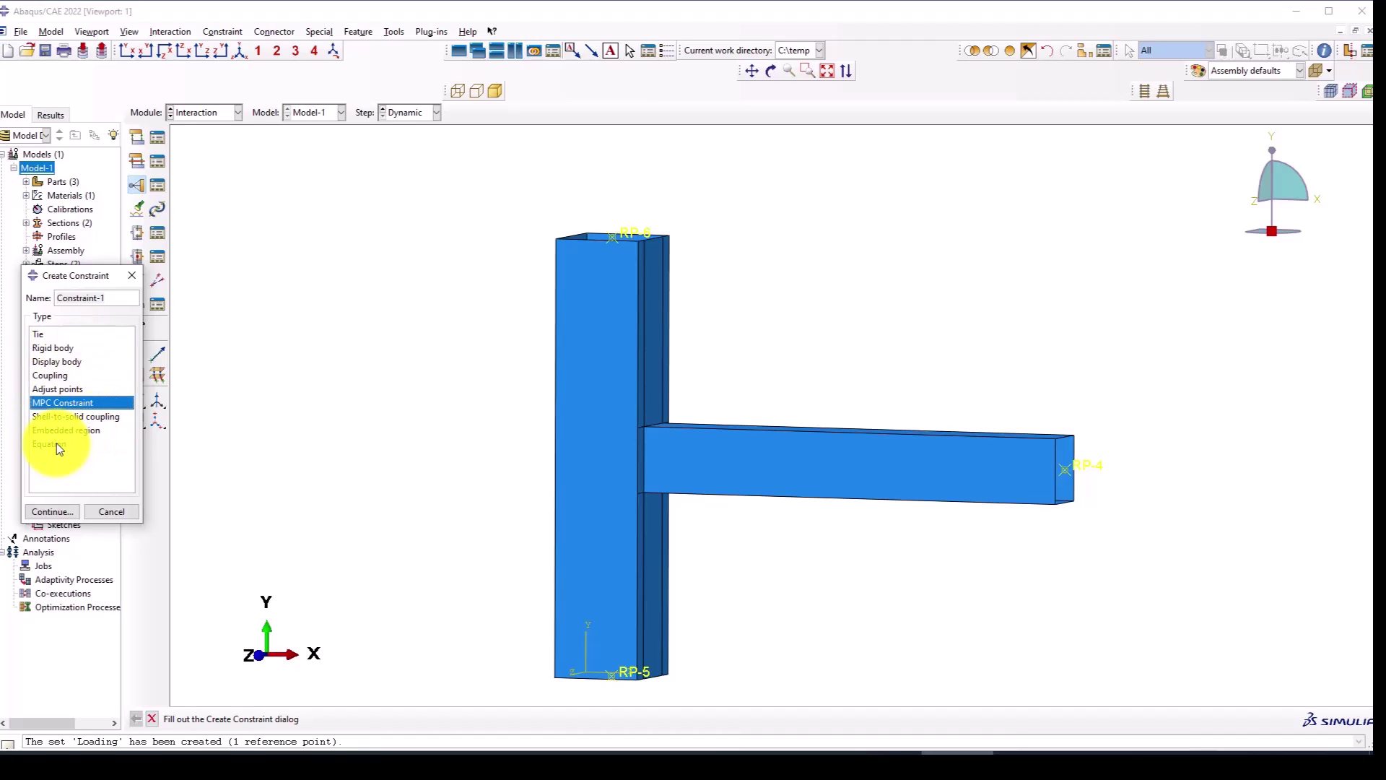
pyautogui.click(63, 510)
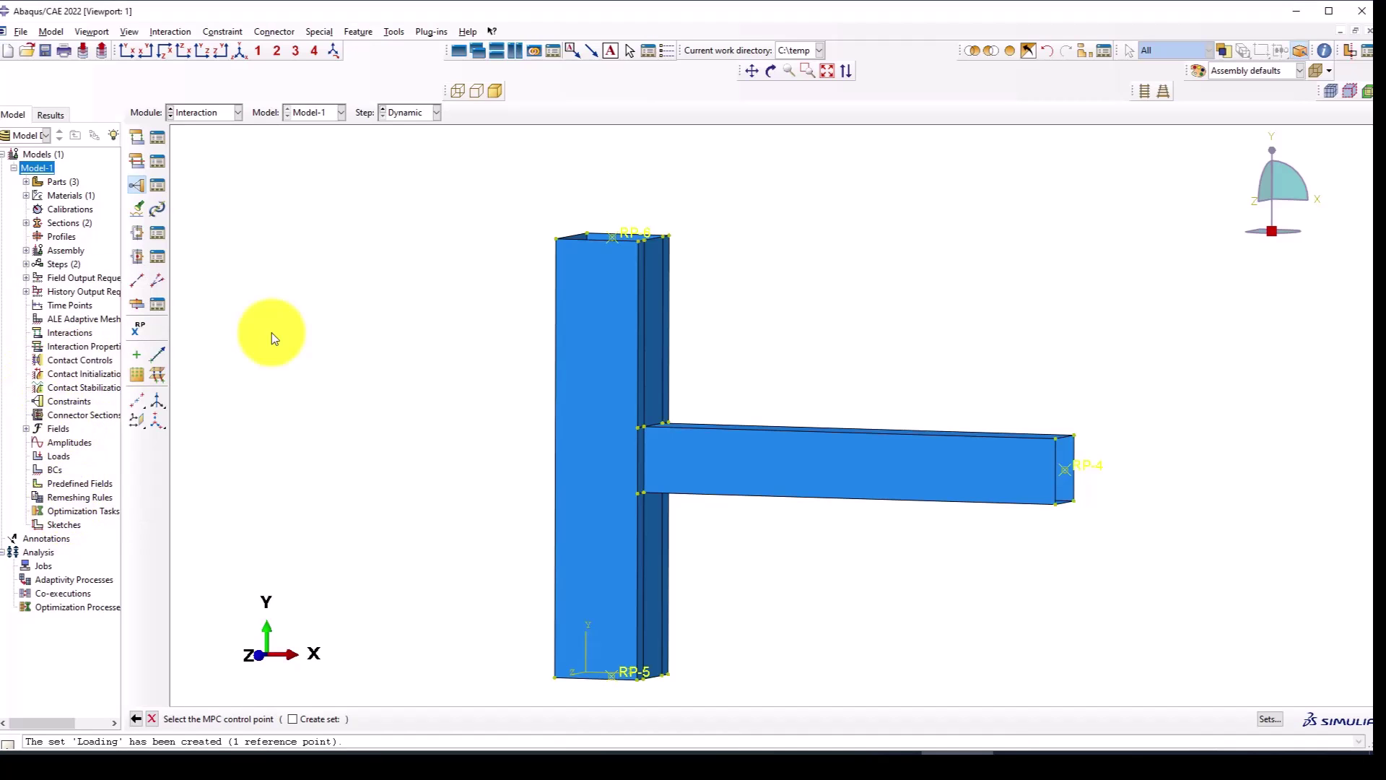
pyautogui.scroll(-1, 618, 241)
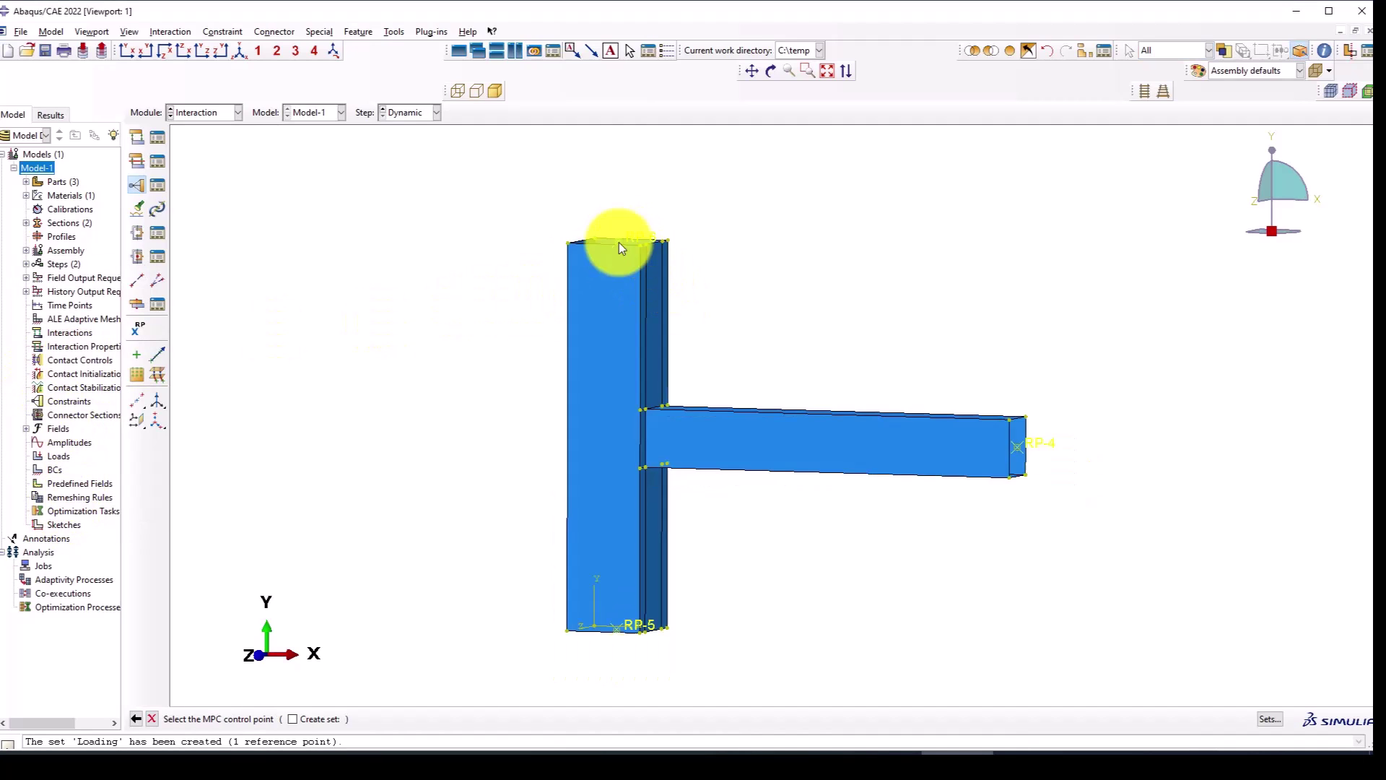
pyautogui.click(258, 49)
pyautogui.click(652, 167)
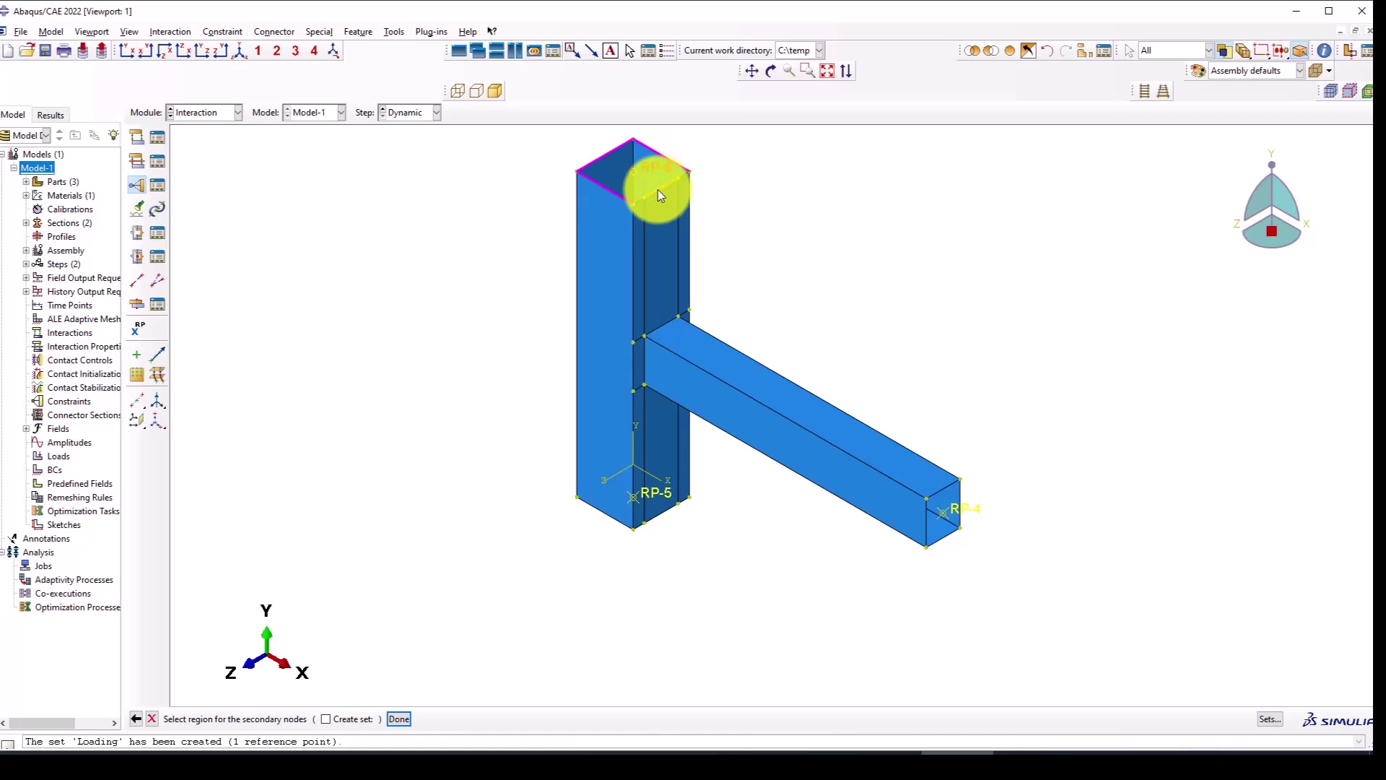
pyautogui.scroll(-1, 643, 205)
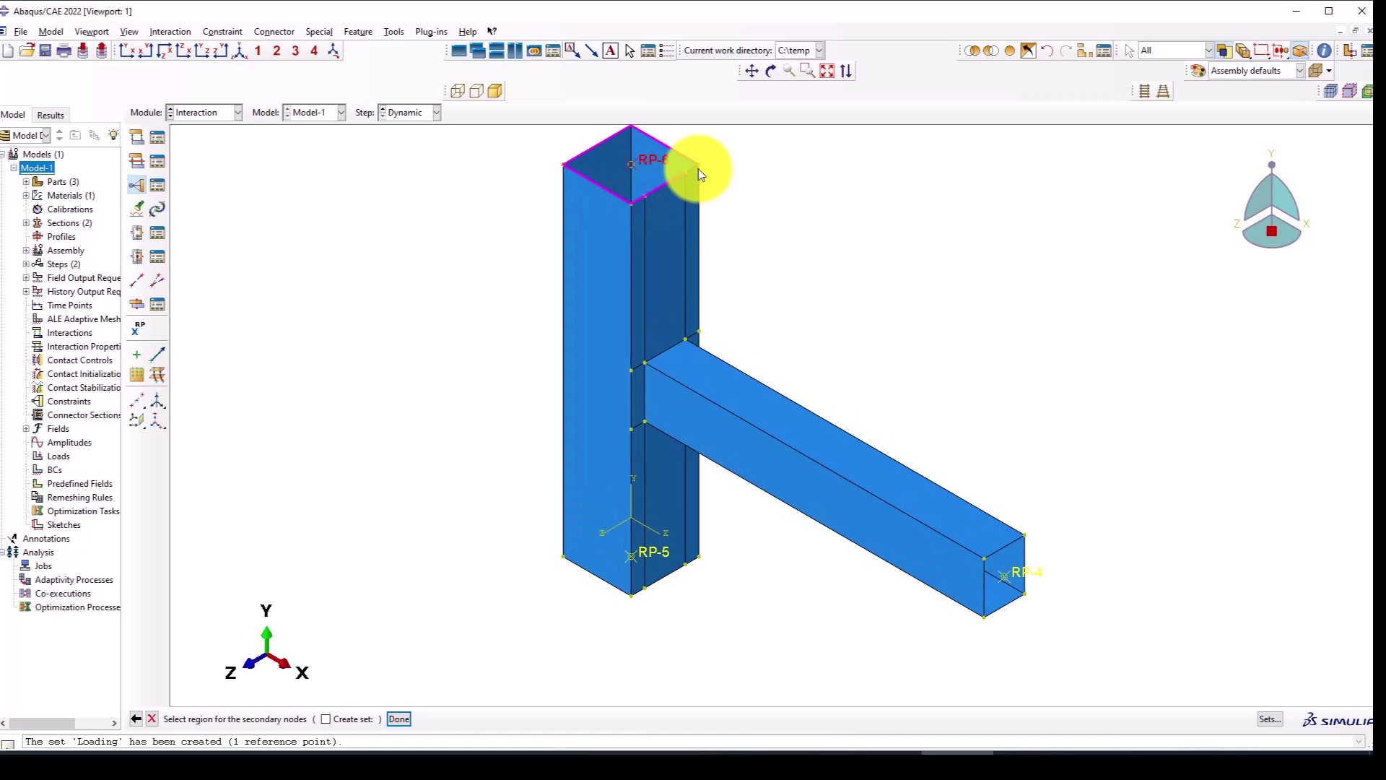
pyautogui.middleClick(460, 218)
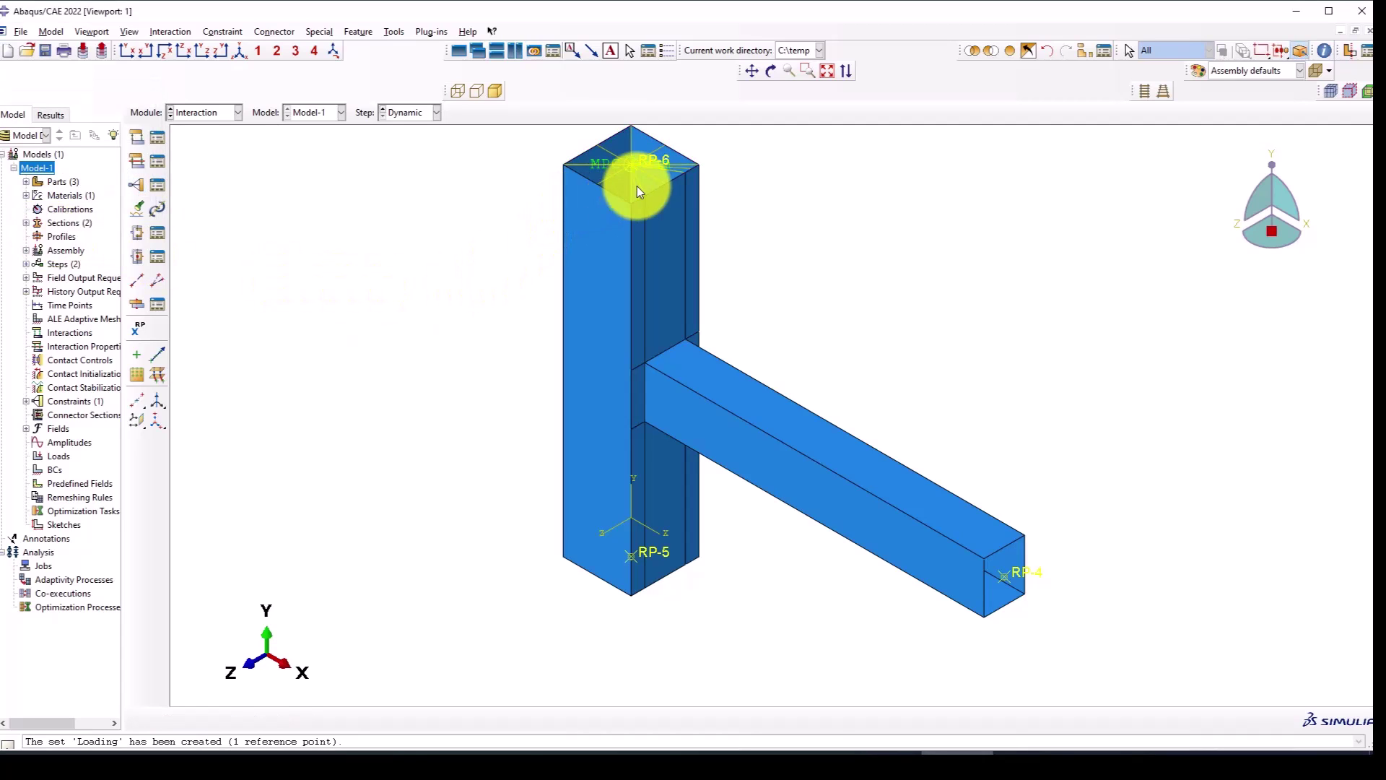
# Start a second MPC constraint with RP-5 at the column's base as the control point.
pyautogui.scroll(-3, 721, 260)
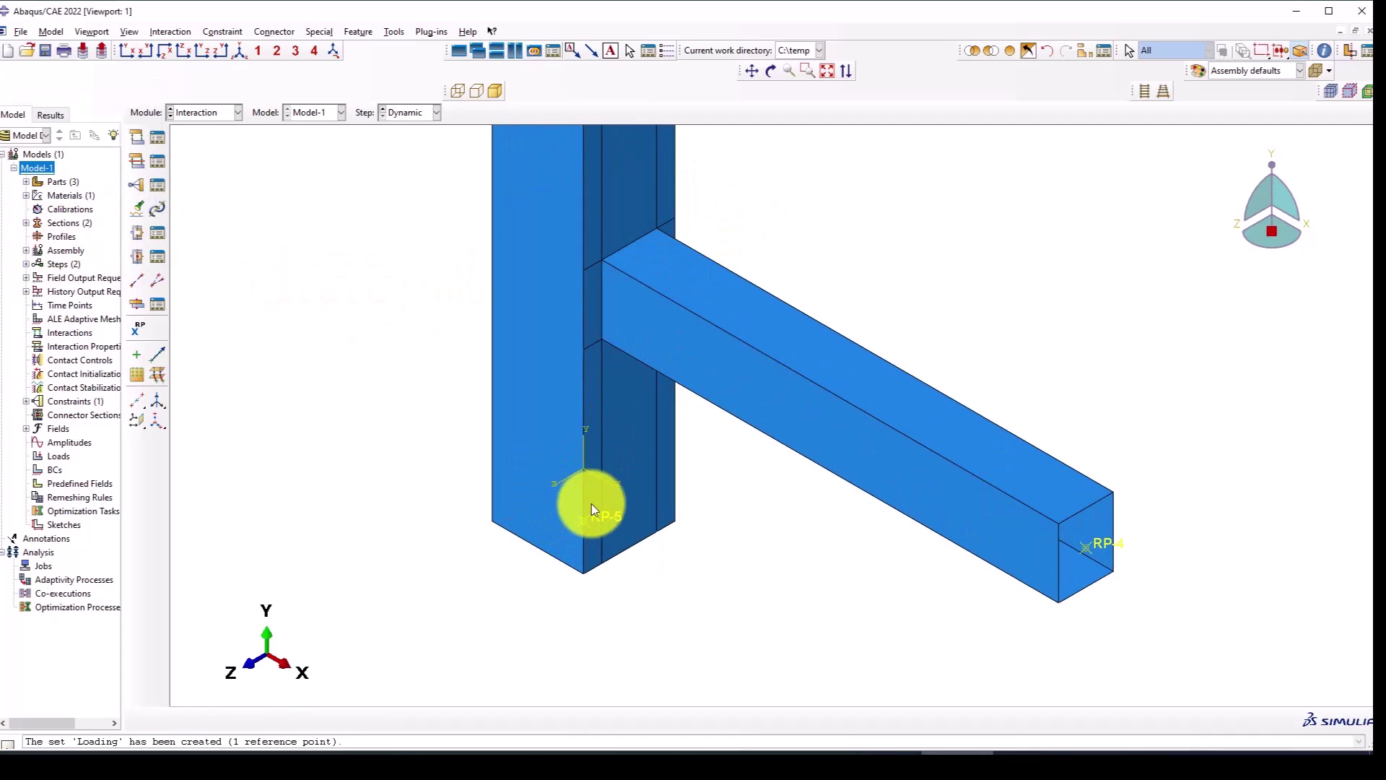
pyautogui.scroll(-1, 609, 491)
pyautogui.scroll(3, 607, 491)
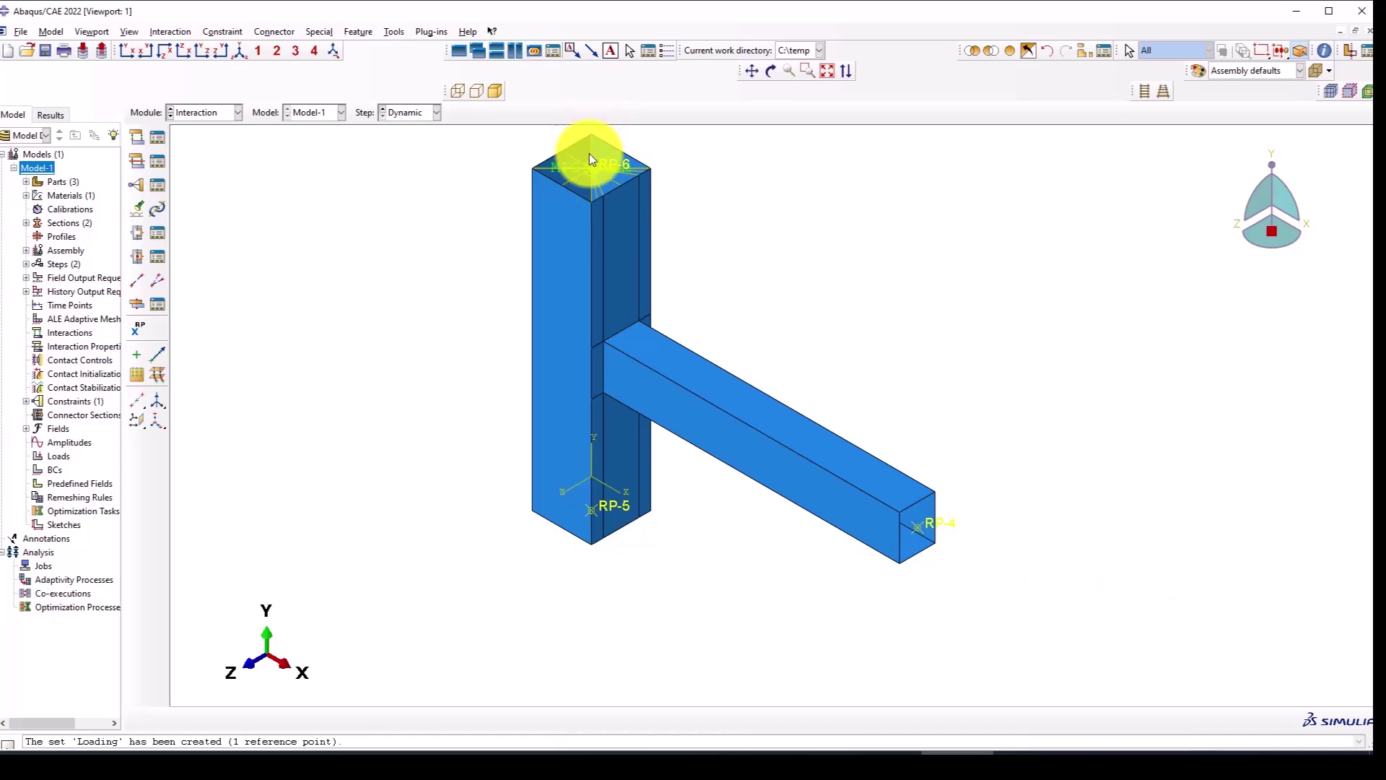
pyautogui.click(770, 70)
pyautogui.moveTo(743, 180); pyautogui.dragTo(669, 517)
pyautogui.moveTo(614, 350); pyautogui.dragTo(542, 526)
pyautogui.press('Escape')
pyautogui.scroll(-4, 542, 526)
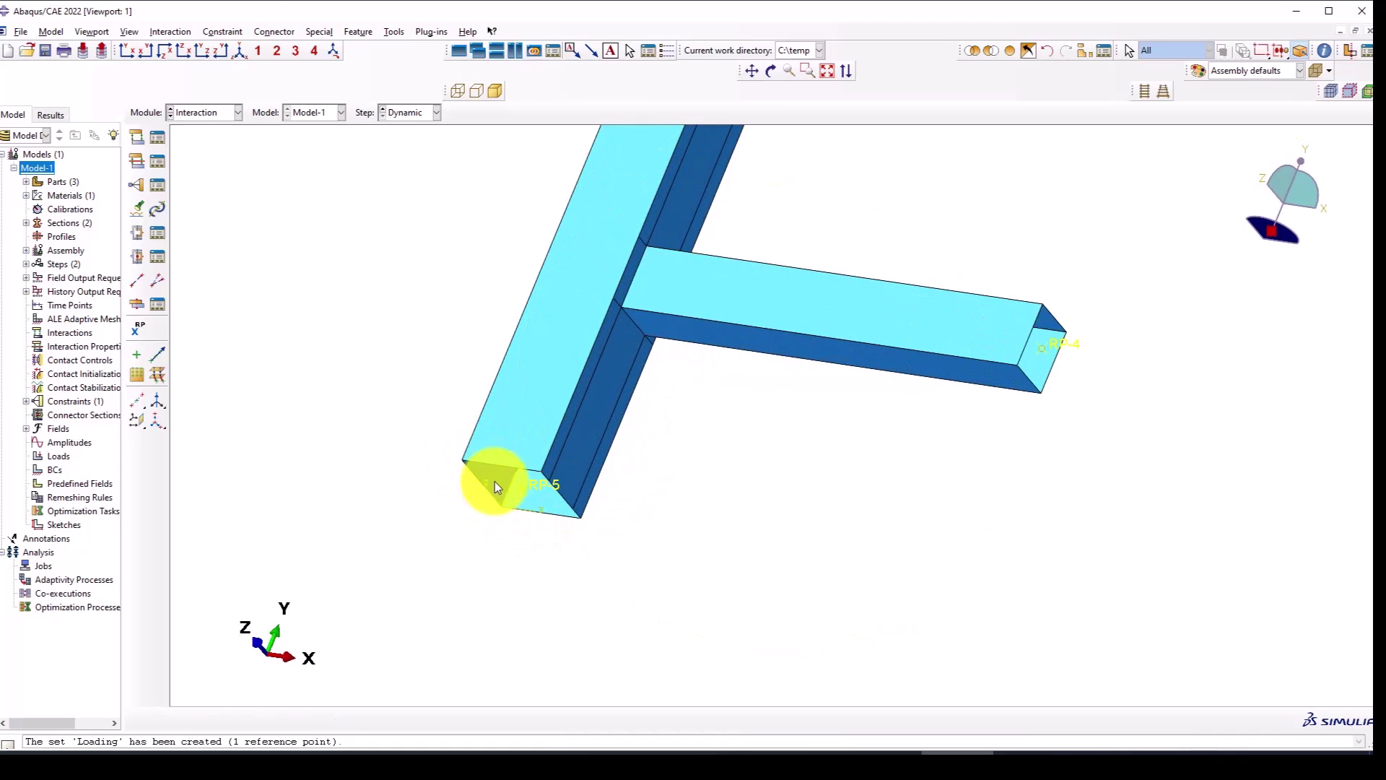
pyautogui.scroll(-2, 491, 488)
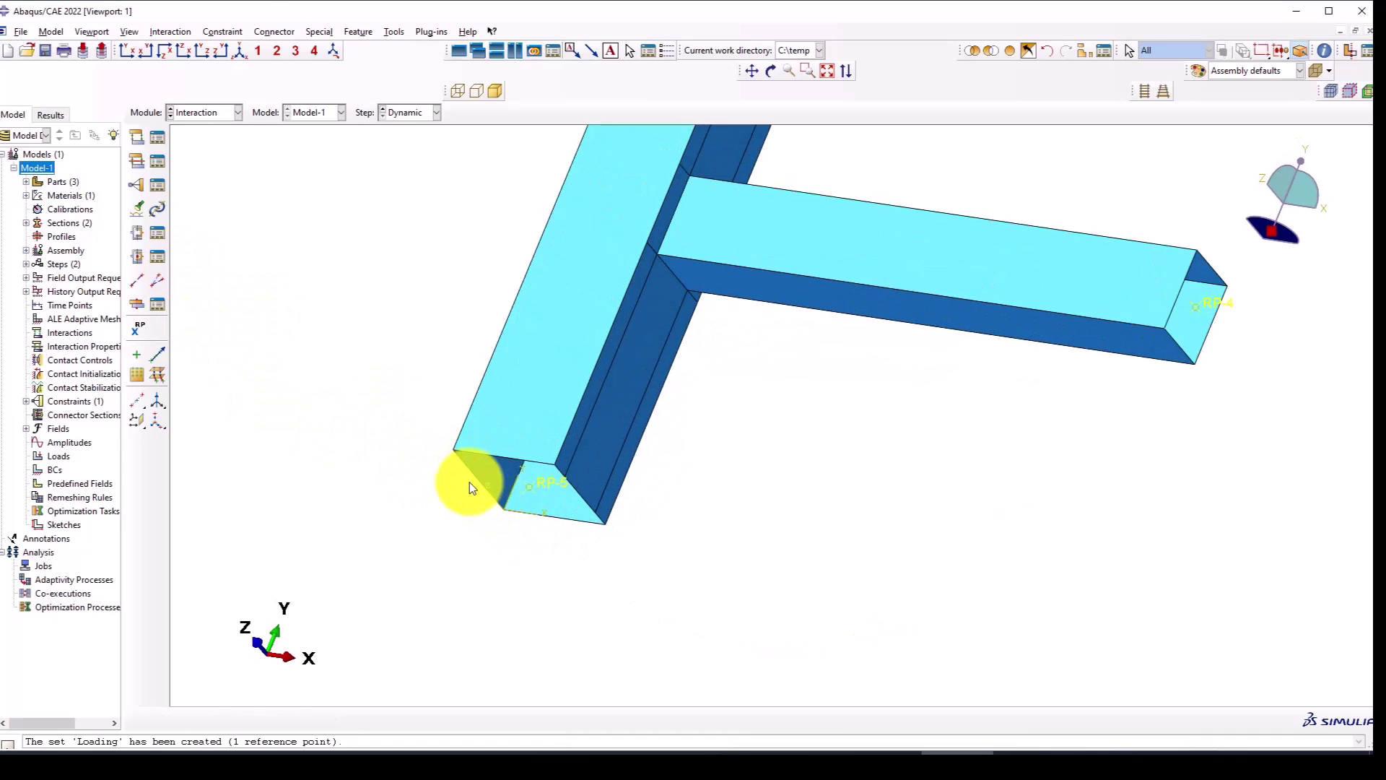
pyautogui.click(136, 184)
pyautogui.click(63, 511)
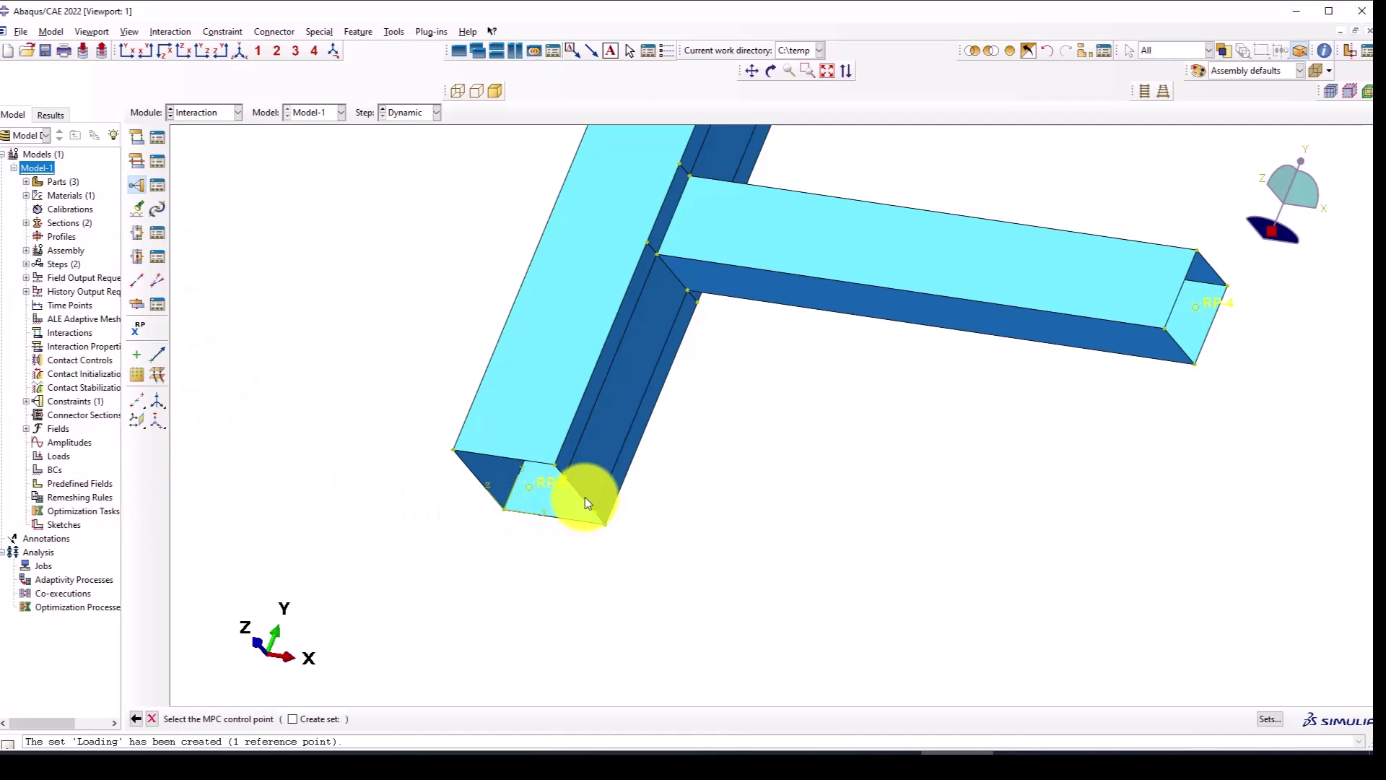
pyautogui.click(556, 482)
pyautogui.scroll(-2, 504, 540)
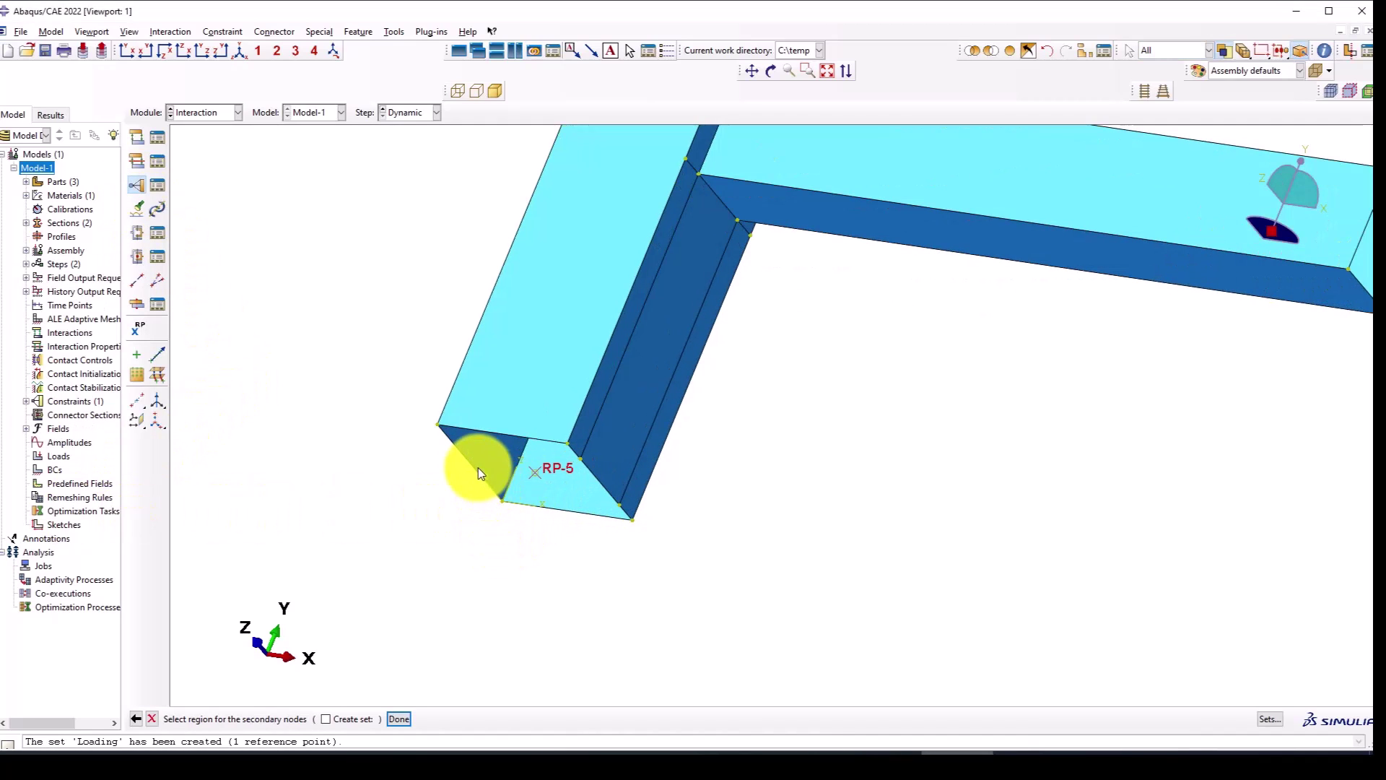
# Assign the column's bottom edges as secondary nodes and save the constraint with MPC type Beam.
pyautogui.click(486, 431)
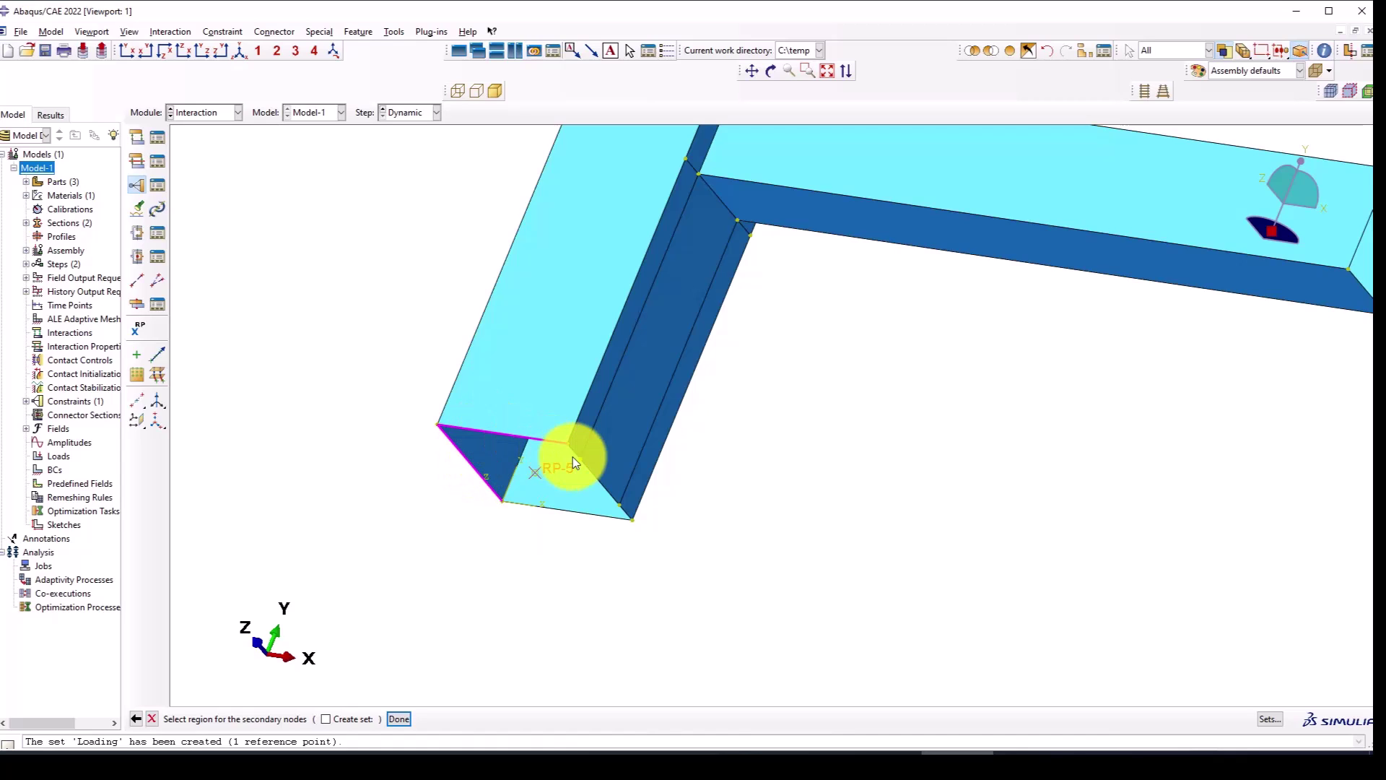
pyautogui.scroll(-1, 578, 457)
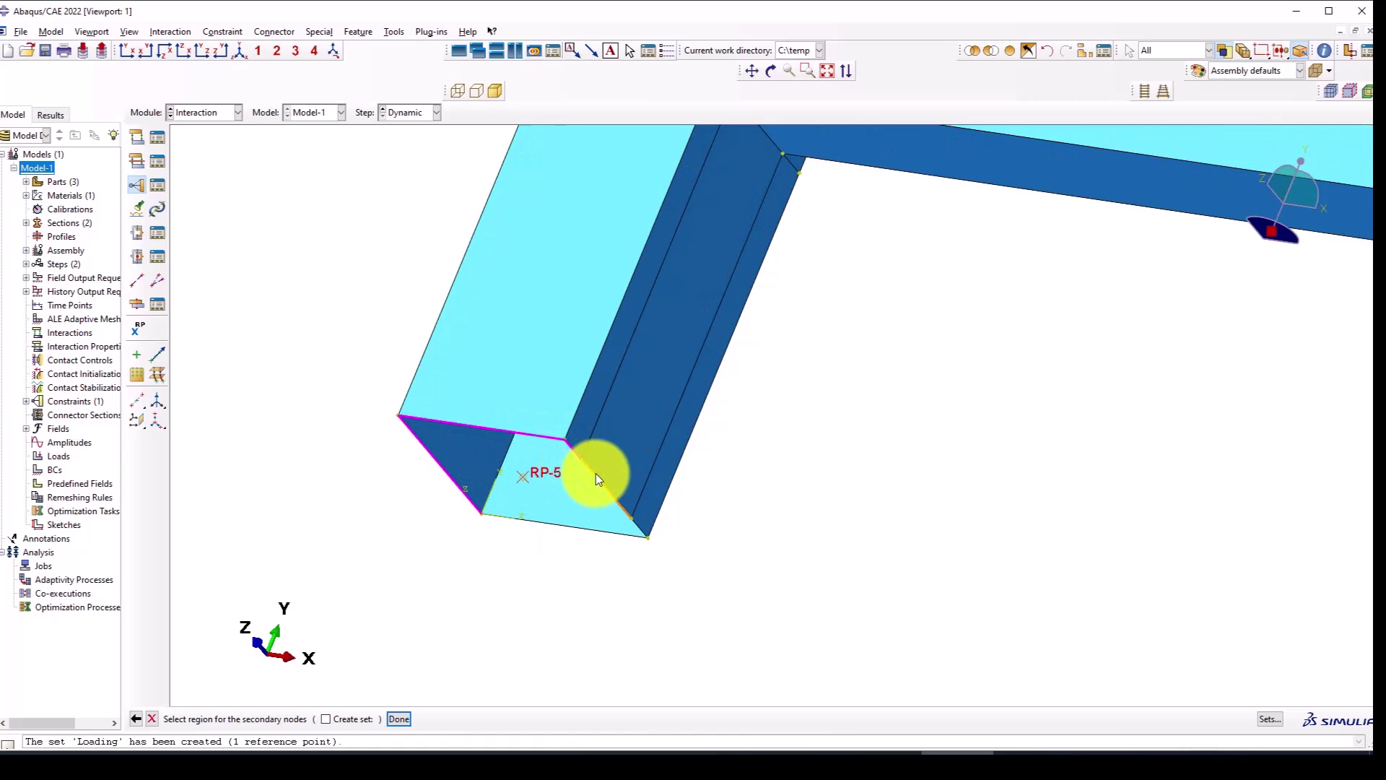
pyautogui.keyDown('shift'); pyautogui.click(613, 533); pyautogui.keyUp('shift')
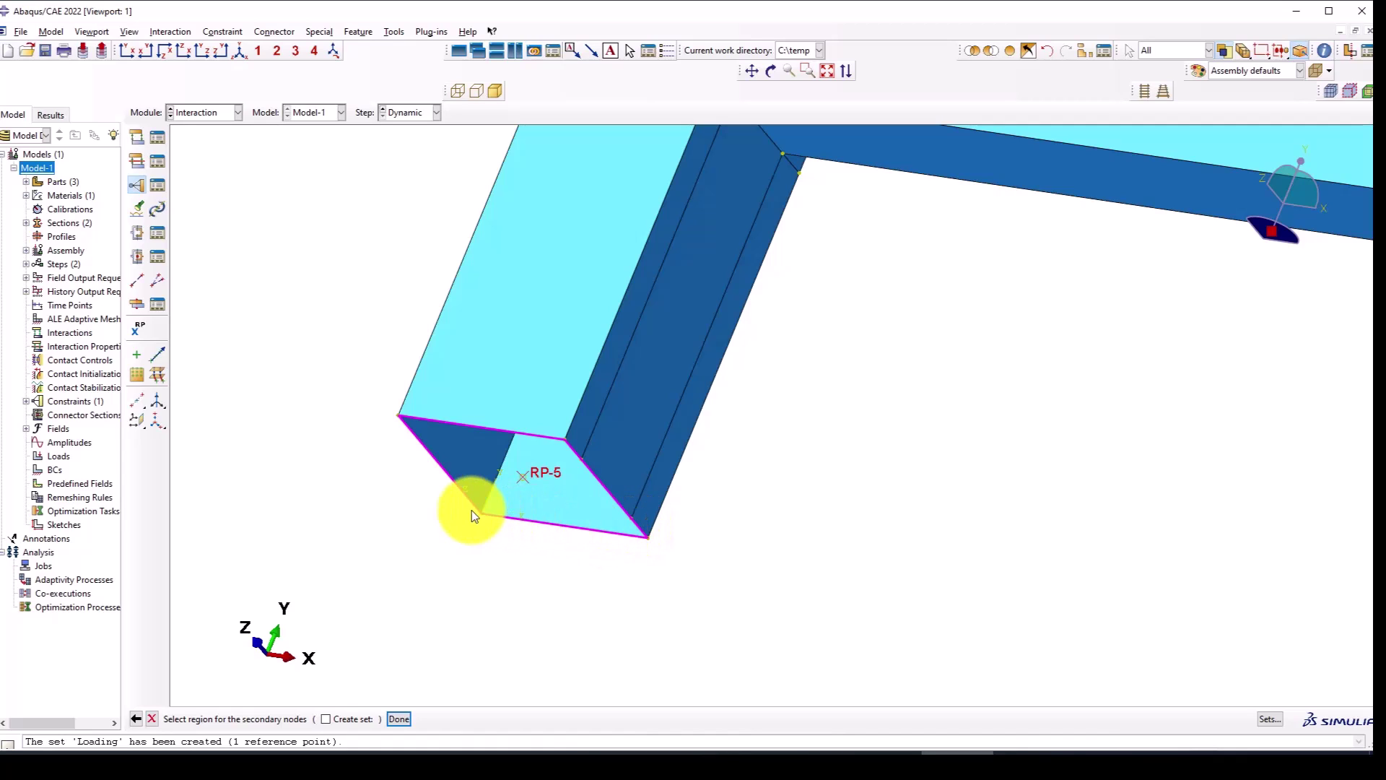
pyautogui.middleClick(387, 477)
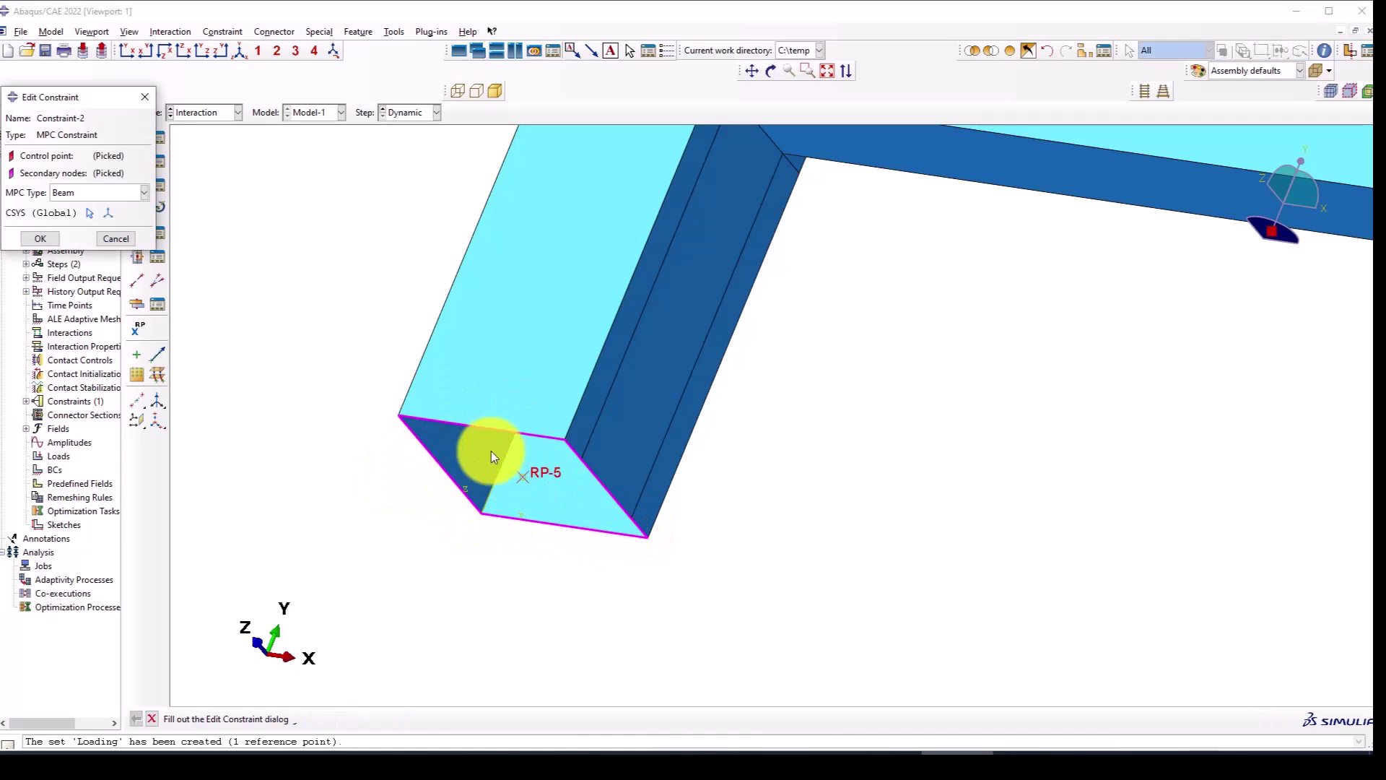
pyautogui.click(41, 238)
# Start a third MPC constraint with RP-4 at the beam's free end as the control point.
pyautogui.scroll(3, 474, 435)
pyautogui.click(240, 51)
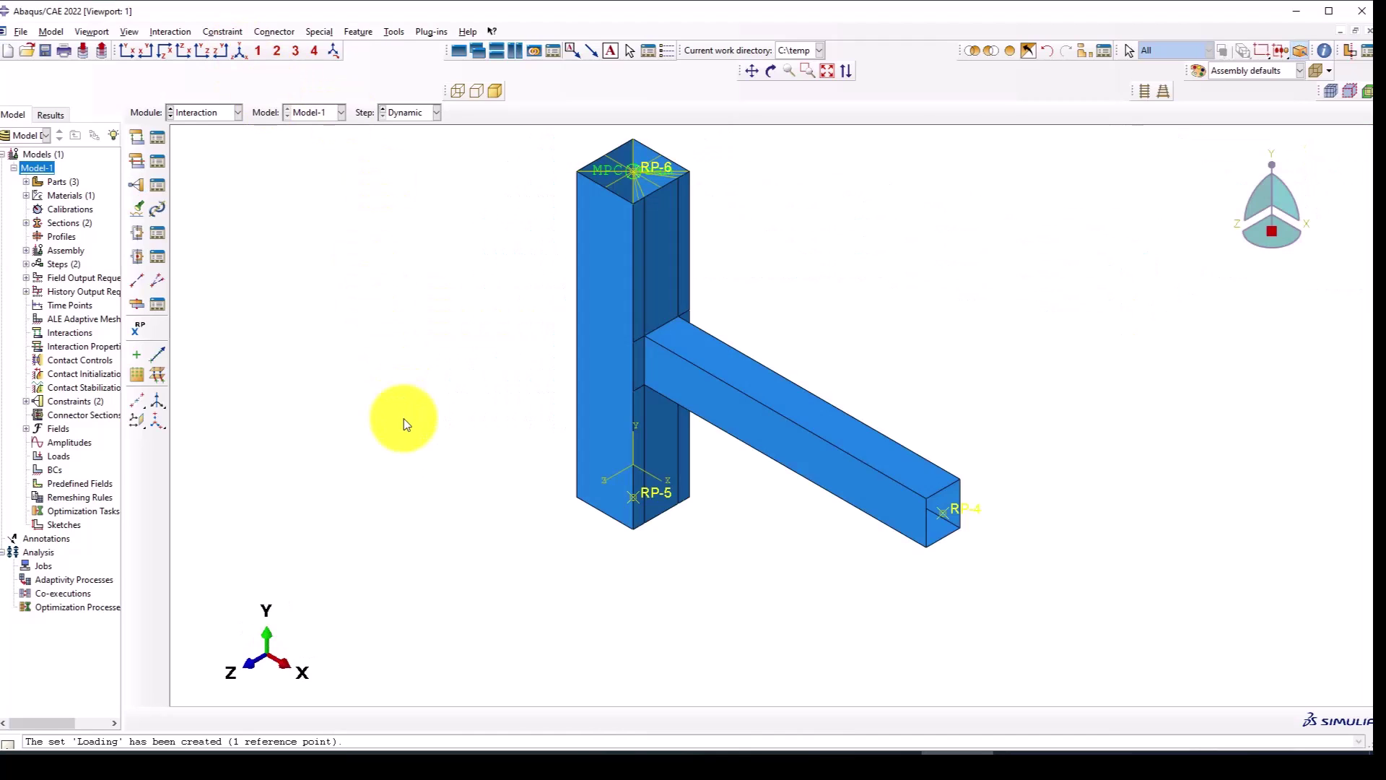
pyautogui.scroll(2, 404, 418)
pyautogui.scroll(-2, 596, 310)
pyautogui.scroll(2, 461, 348)
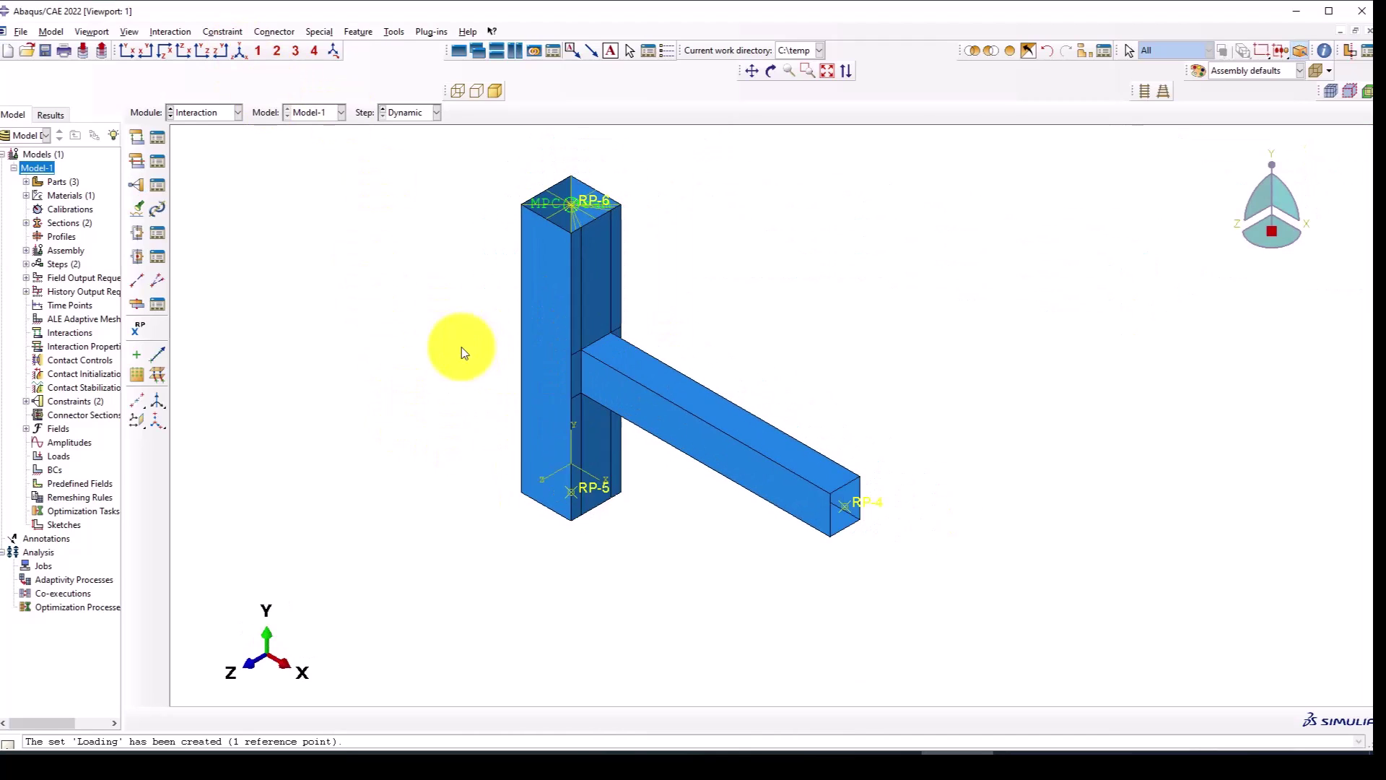
pyautogui.scroll(-4, 799, 498)
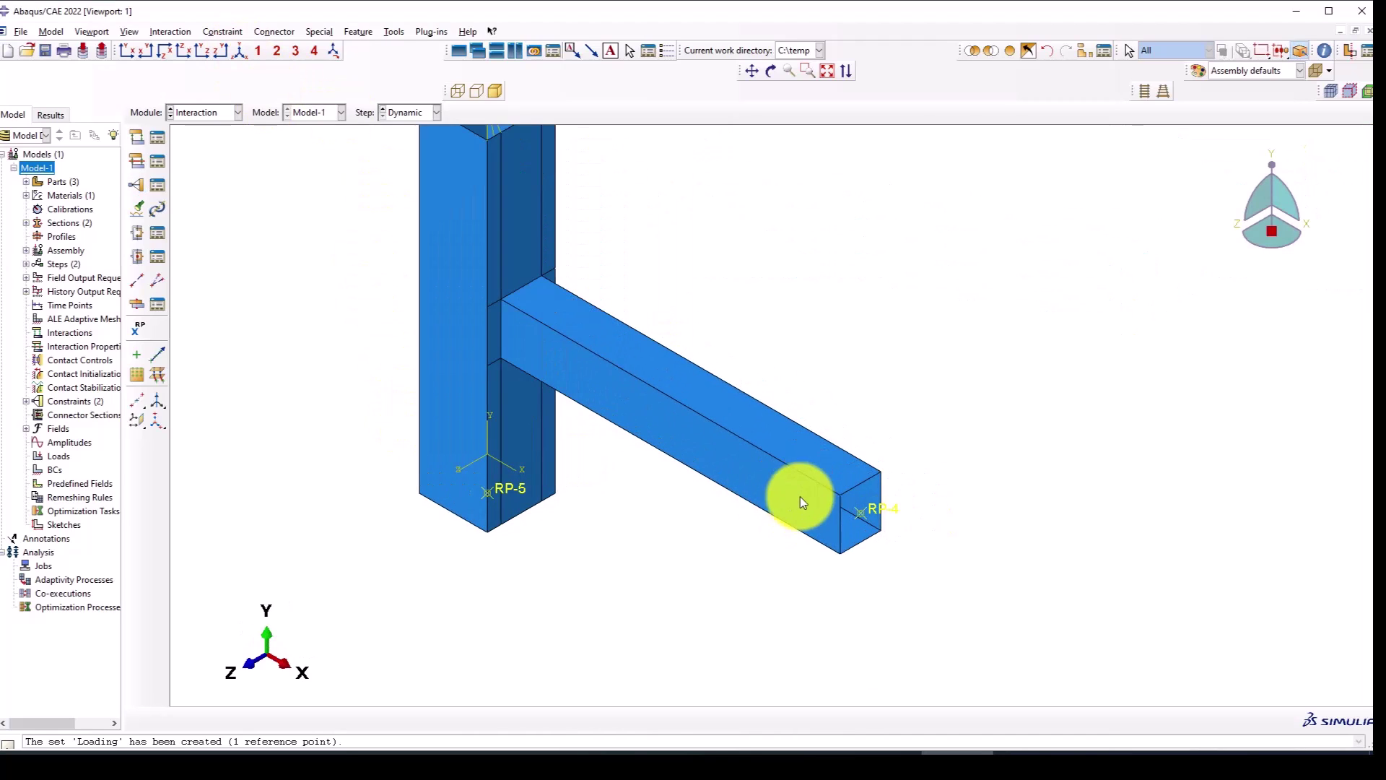
pyautogui.click(136, 185)
pyautogui.click(55, 509)
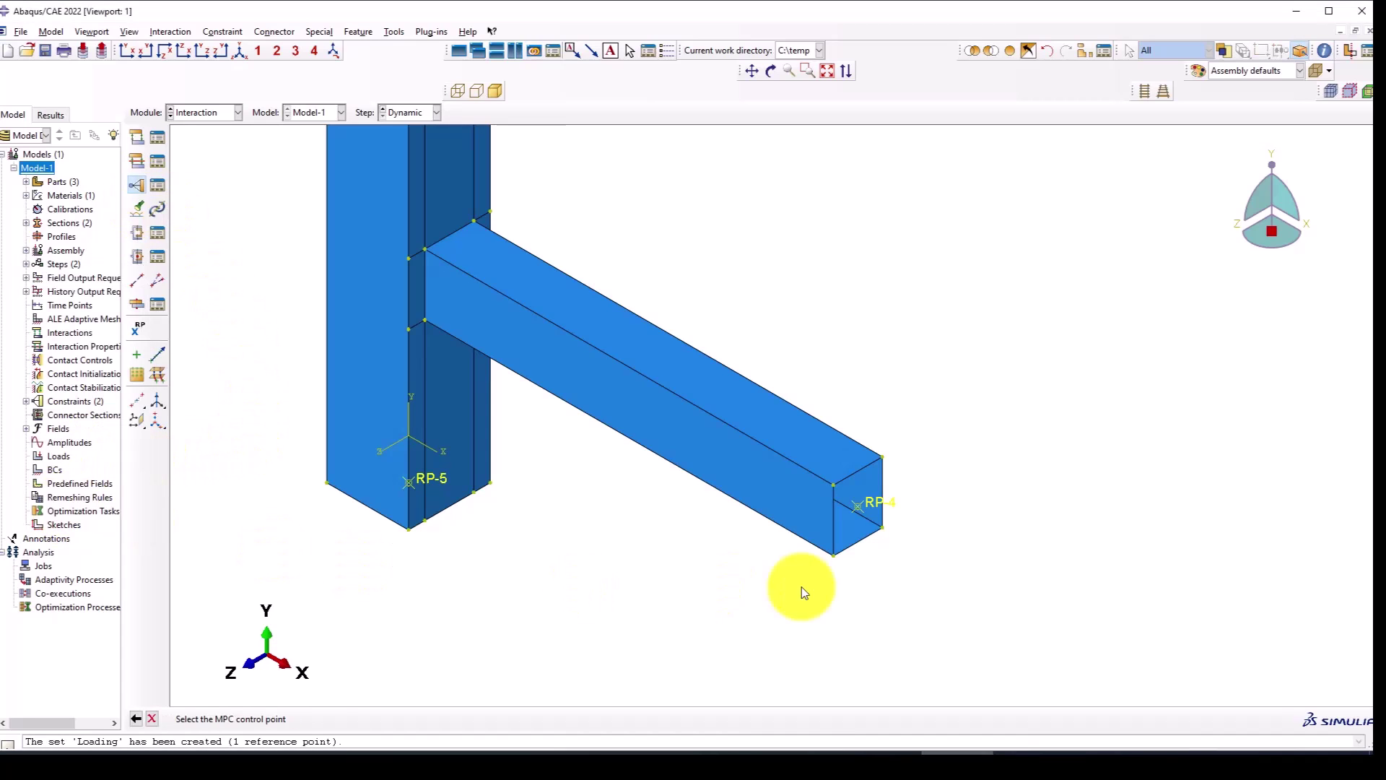
pyautogui.scroll(-1, 865, 509)
pyautogui.click(869, 504)
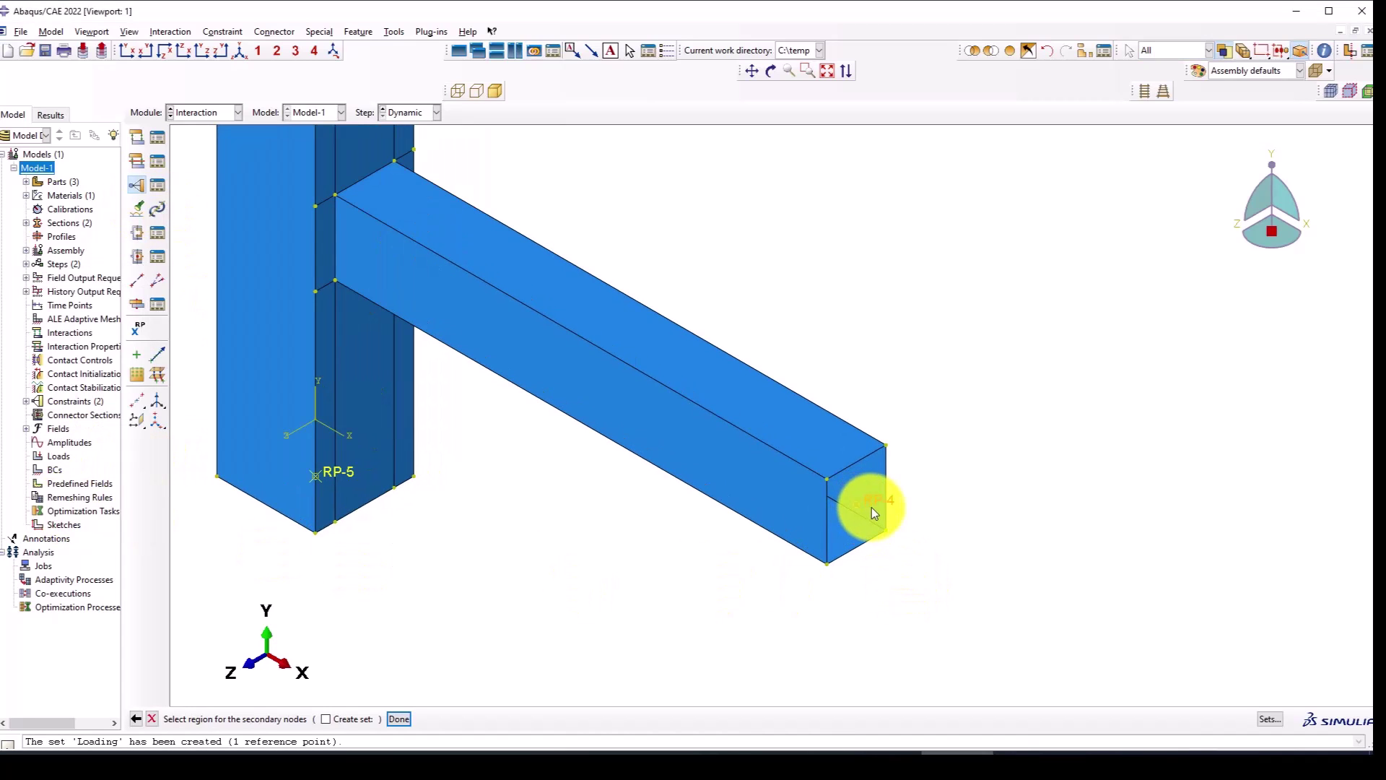
# Assign the four edges of the beam's free end as secondary nodes and save the Beam MPC constraint.
pyautogui.click(884, 464)
pyautogui.keyDown('shift'); pyautogui.click(864, 458); pyautogui.keyUp('shift')
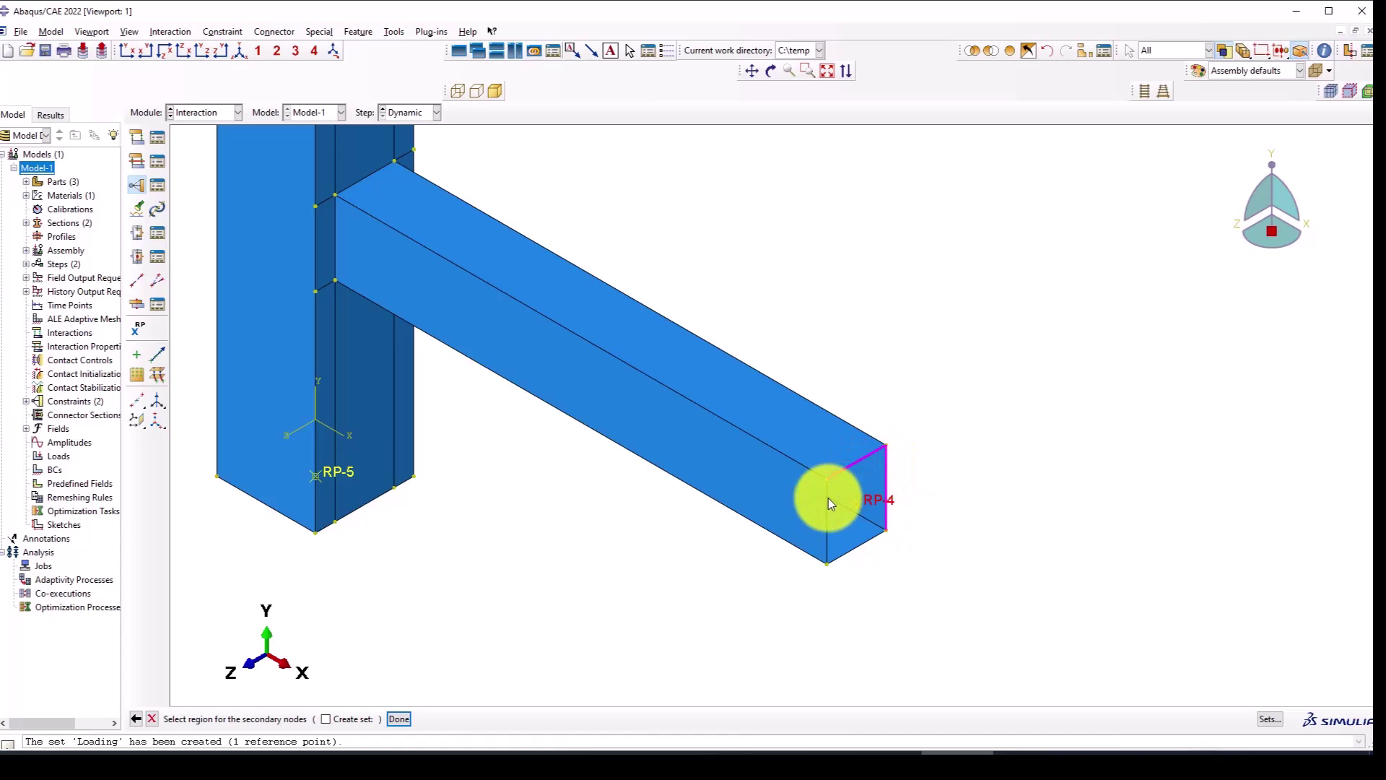
pyautogui.keyDown('shift'); pyautogui.click(829, 505); pyautogui.keyUp('shift')
pyautogui.middleClick(664, 539)
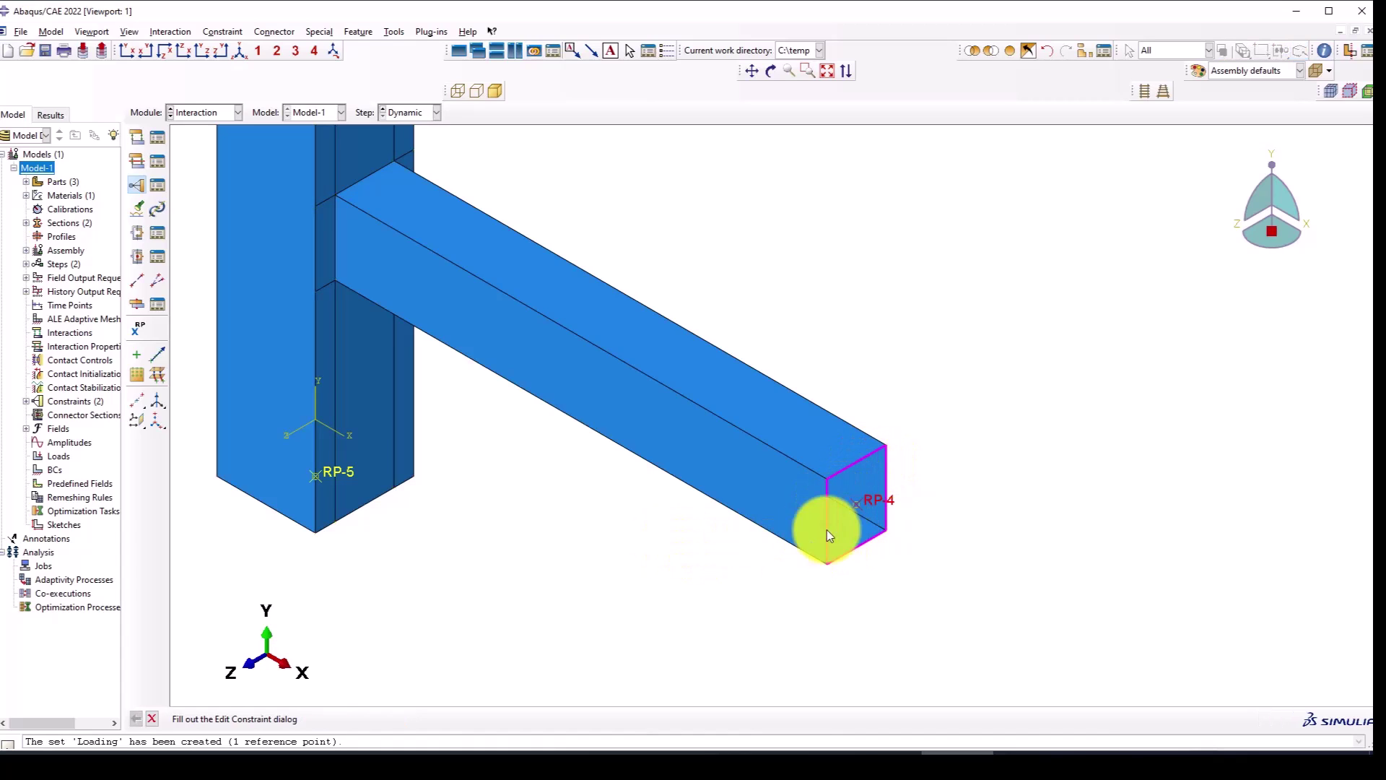
pyautogui.click(37, 237)
# Switch to the Load module with the Dynamic step active.
pyautogui.scroll(5, 760, 483)
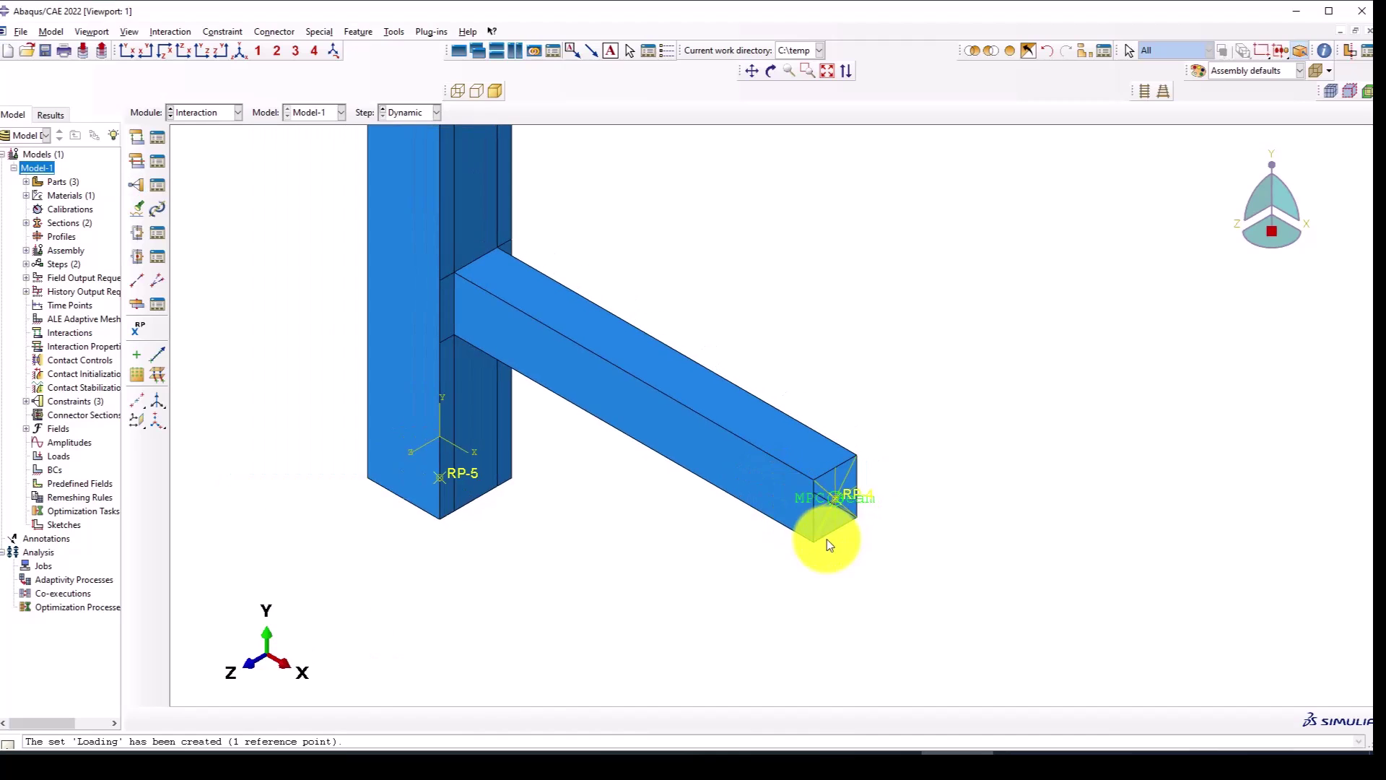
pyautogui.keyDown('ctrl'); pyautogui.keyDown('alt'); pyautogui.moveTo(761, 526); pyautogui.dragTo(421, 361); pyautogui.keyUp('alt'); pyautogui.keyUp('ctrl')
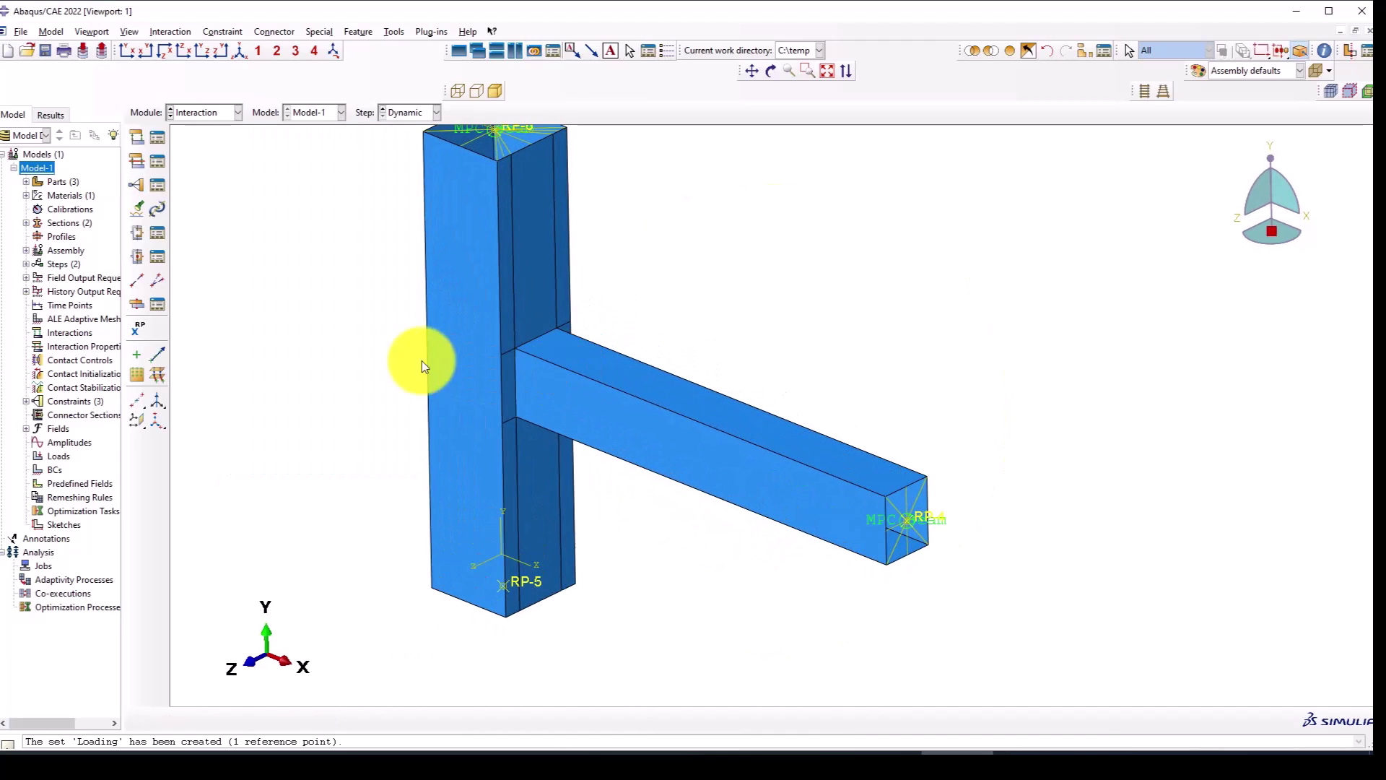
pyautogui.click(193, 113)
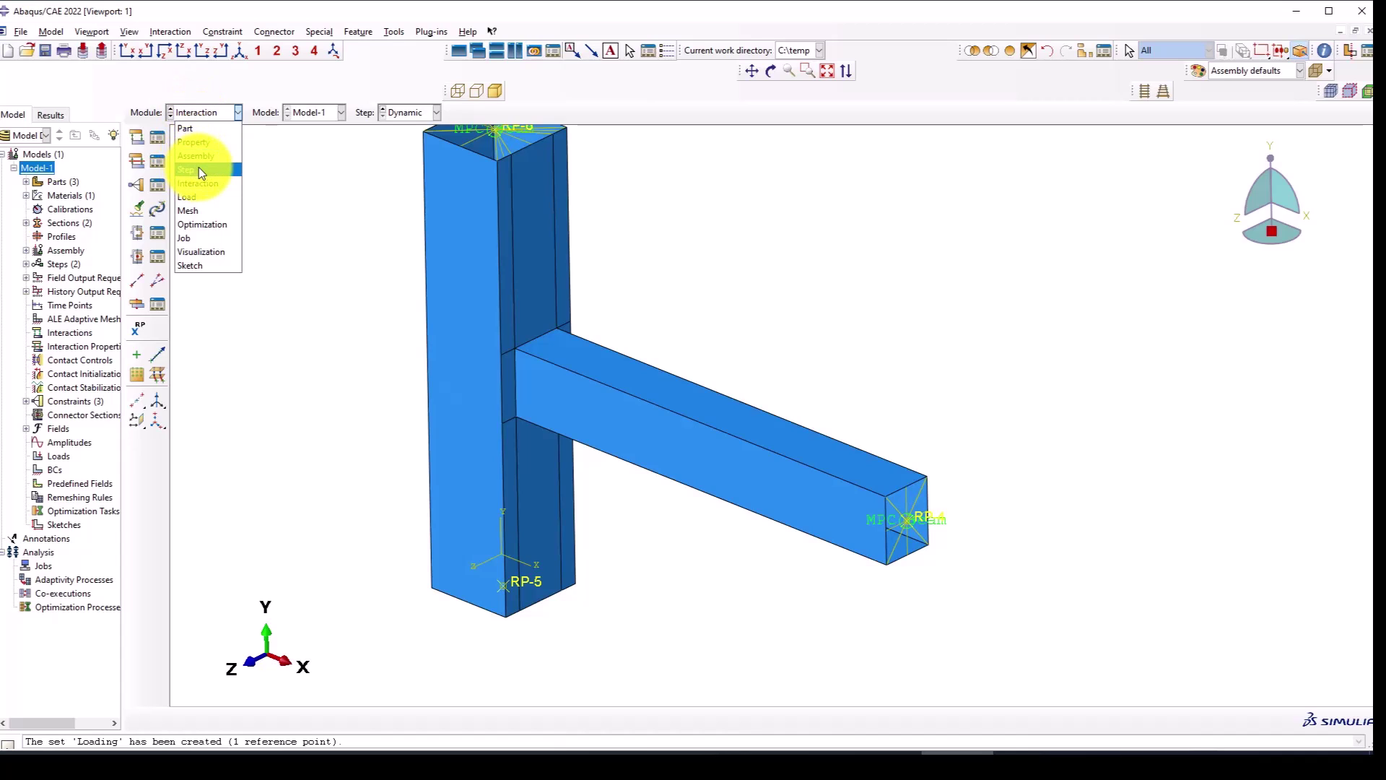
pyautogui.click(190, 197)
pyautogui.scroll(-3, 759, 465)
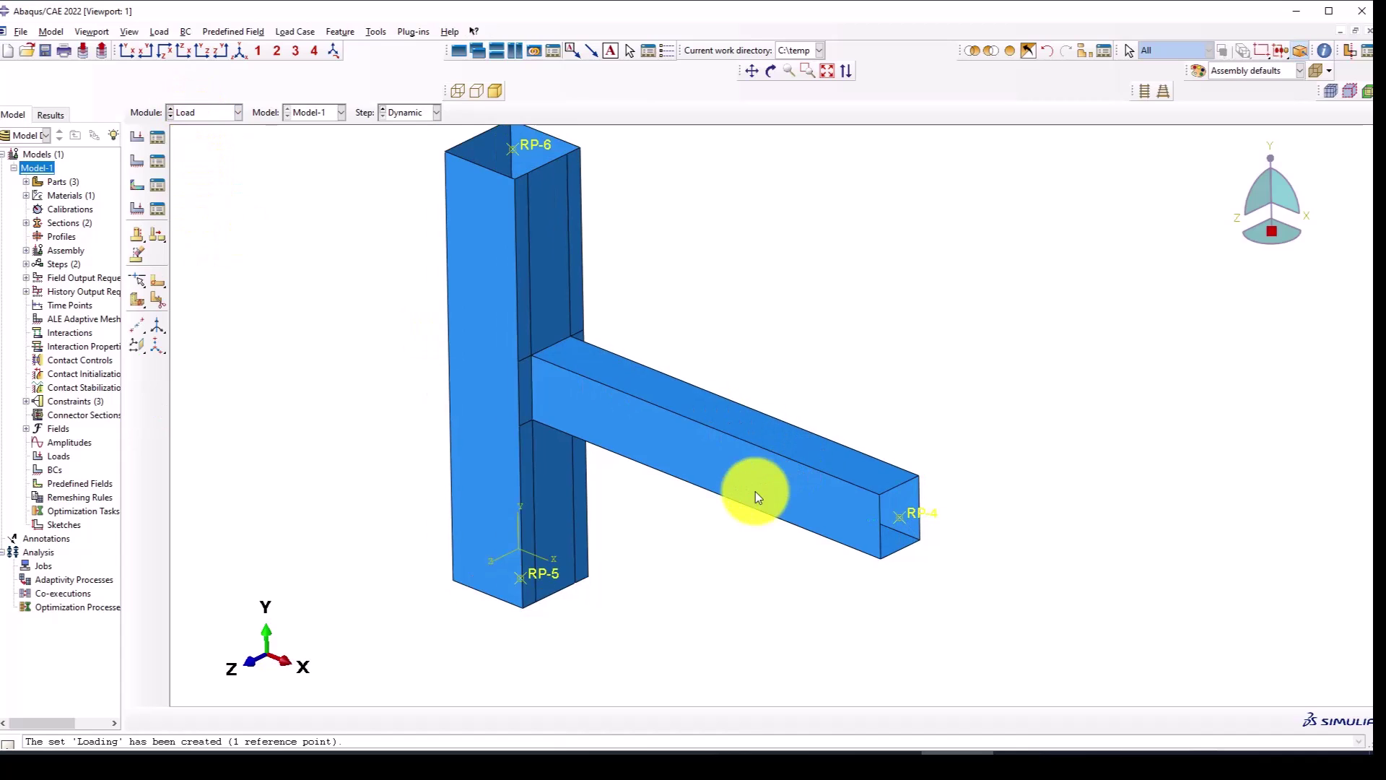
# Create a Symmetry/Antisymmetry/Encastre boundary condition in the Initial step, fully fixing the column face opposite the beam with Encastre.
pyautogui.click(137, 160)
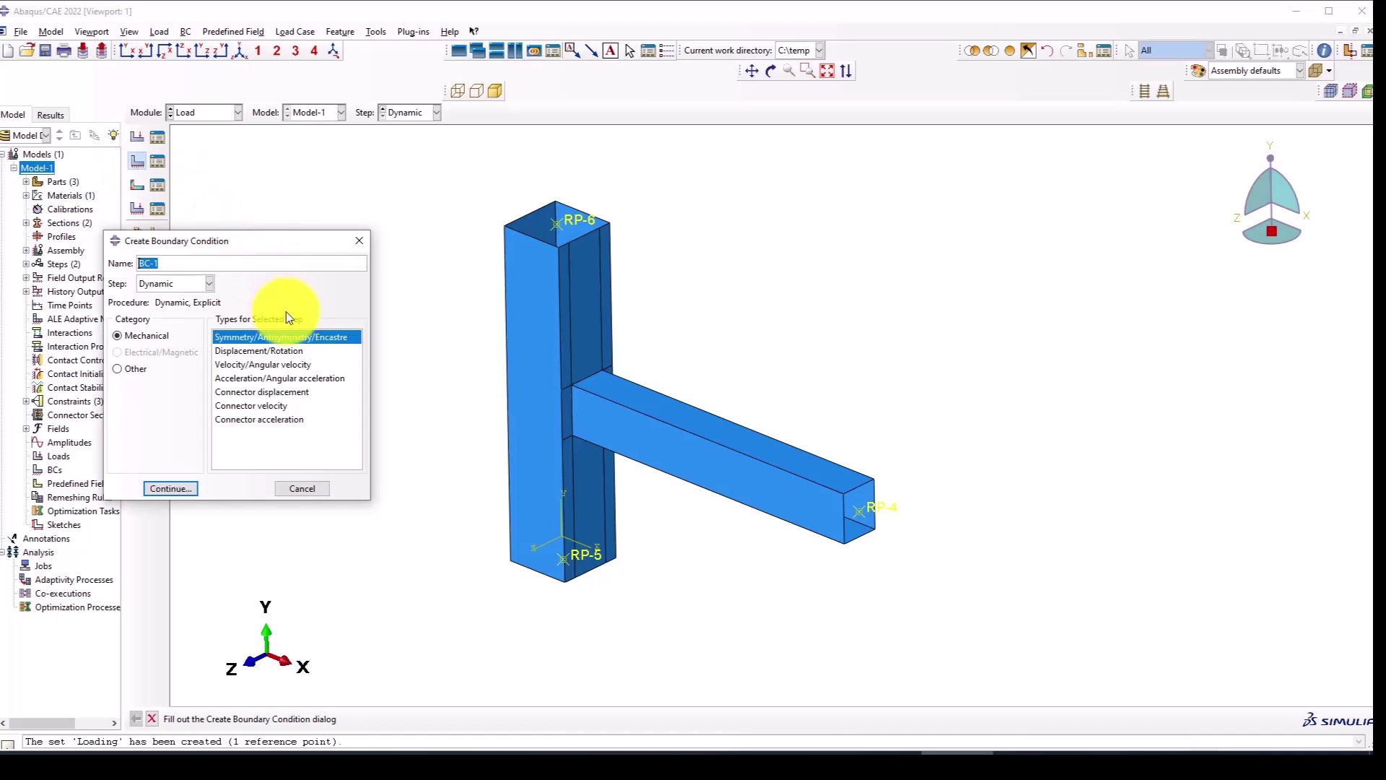
pyautogui.click(166, 280)
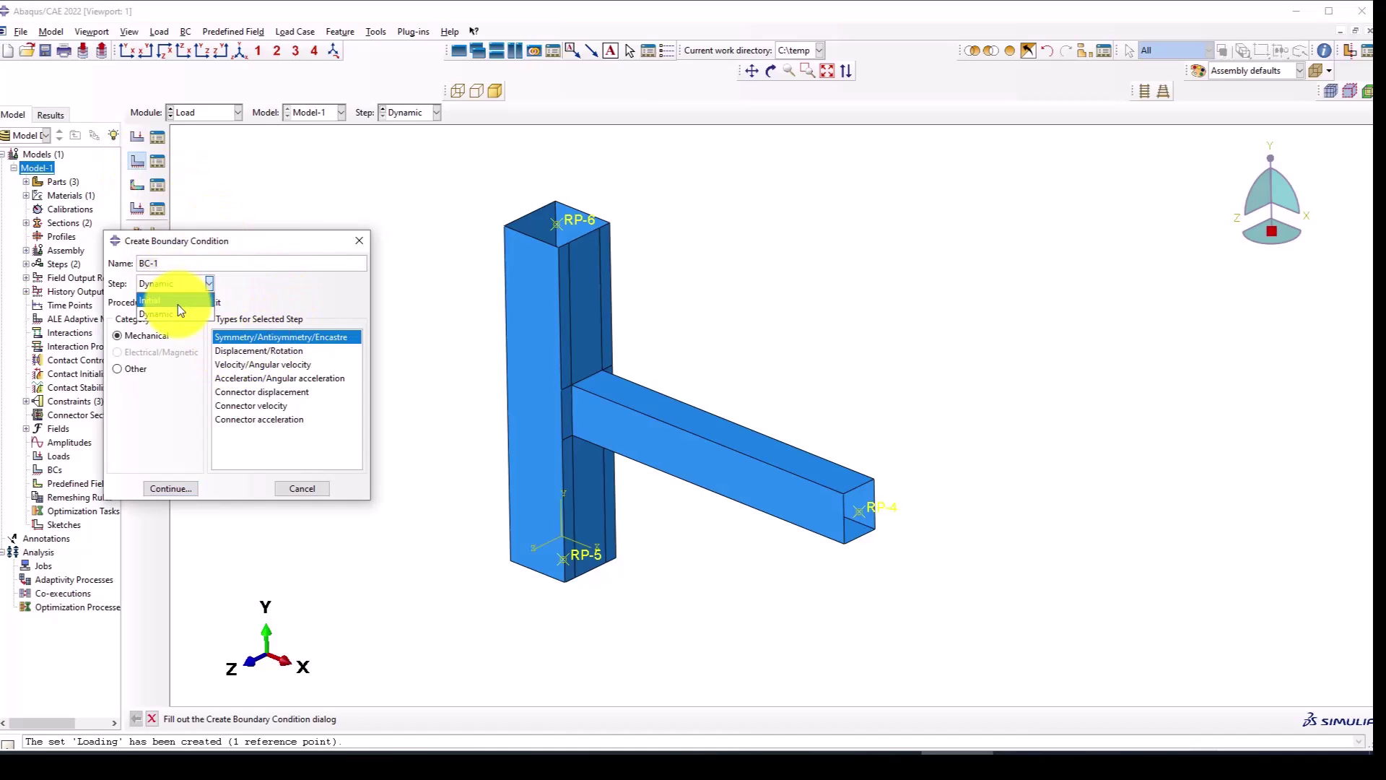
pyautogui.click(178, 303)
pyautogui.click(168, 488)
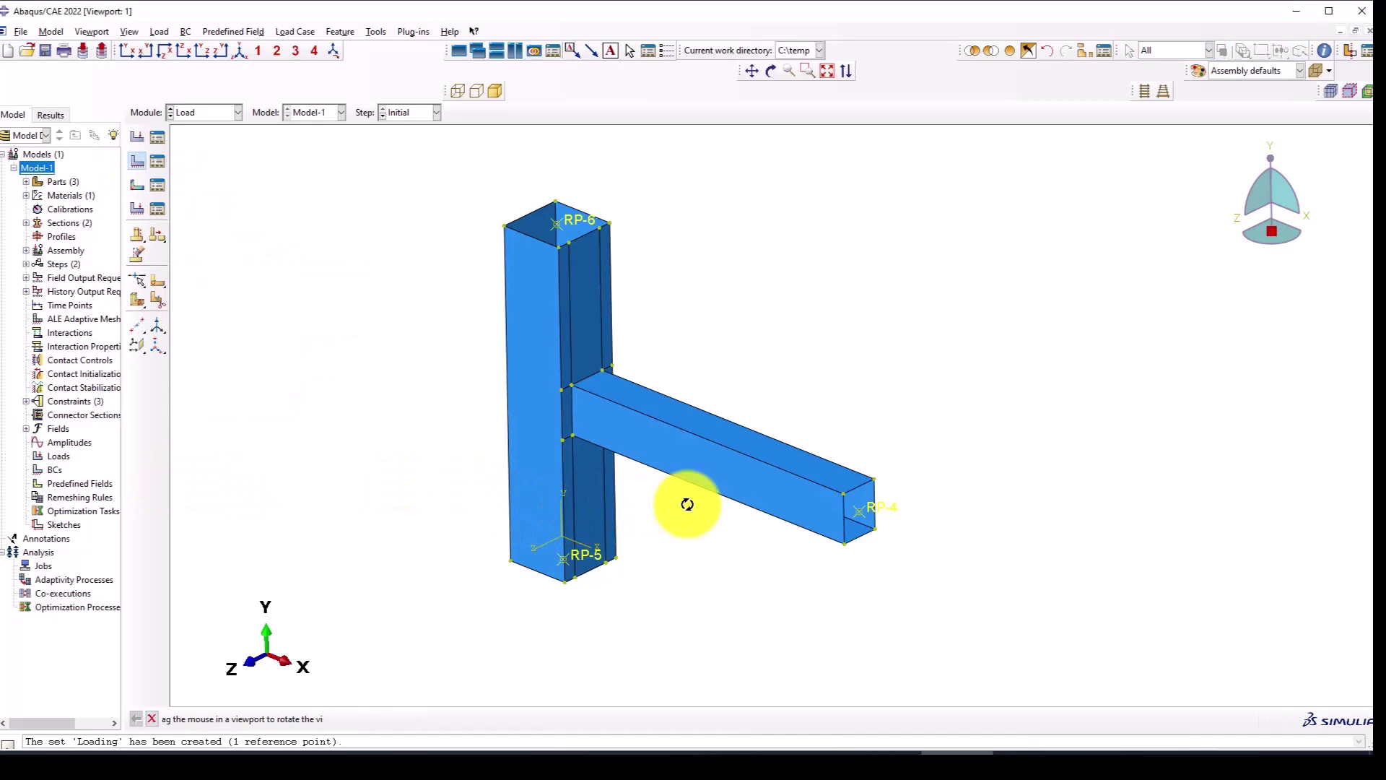
pyautogui.keyDown('ctrl'); pyautogui.keyDown('alt'); pyautogui.moveTo(687, 502); pyautogui.dragTo(561, 325); pyautogui.keyUp('alt'); pyautogui.keyUp('ctrl')
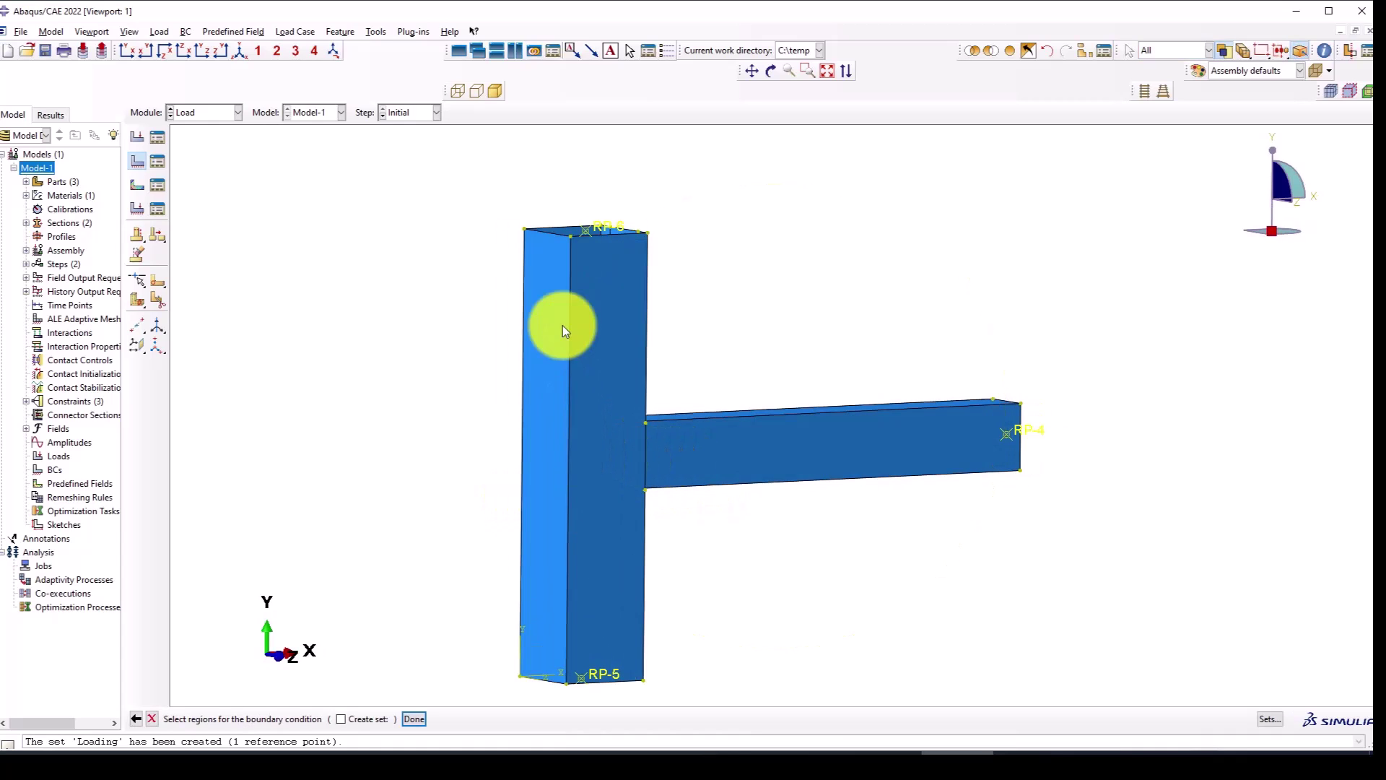
pyautogui.click(548, 432)
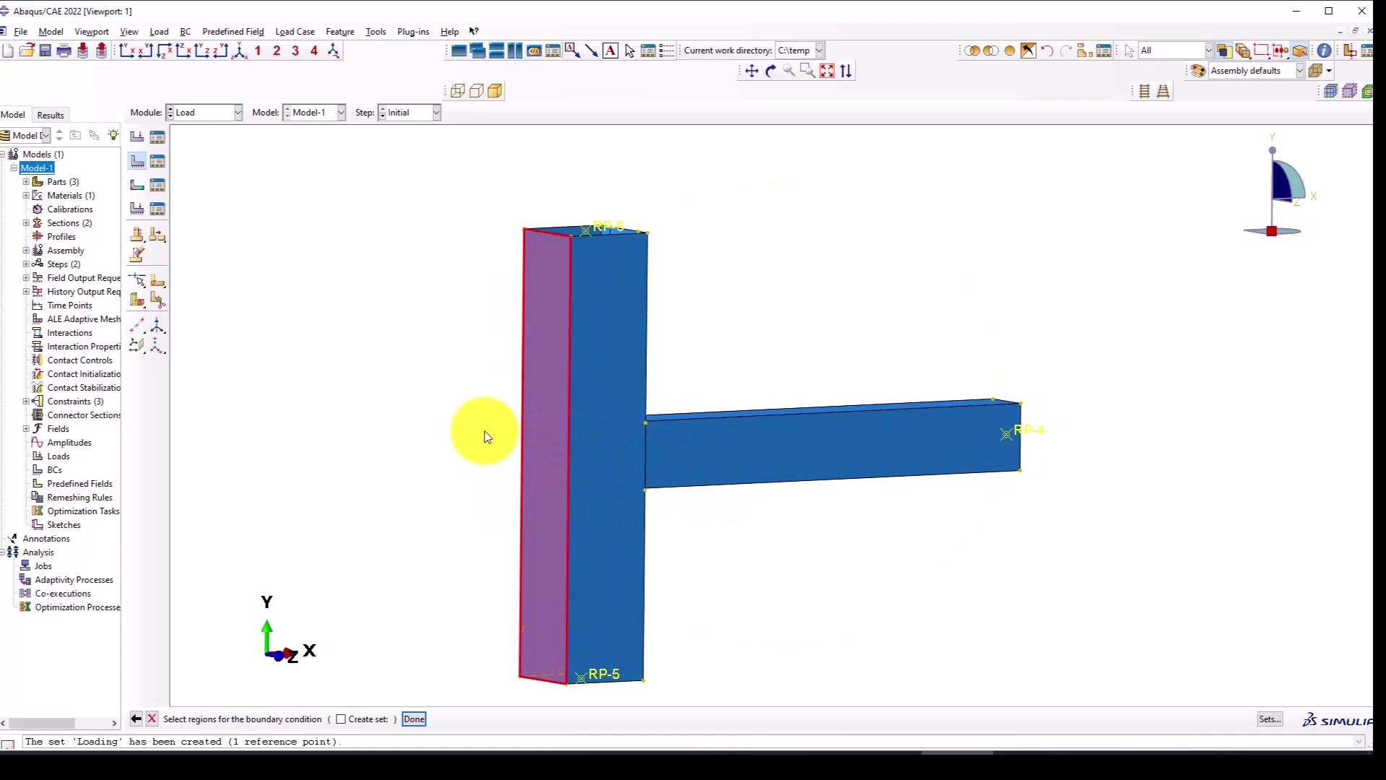
pyautogui.middleClick(427, 387)
pyautogui.click(39, 337)
pyautogui.click(65, 359)
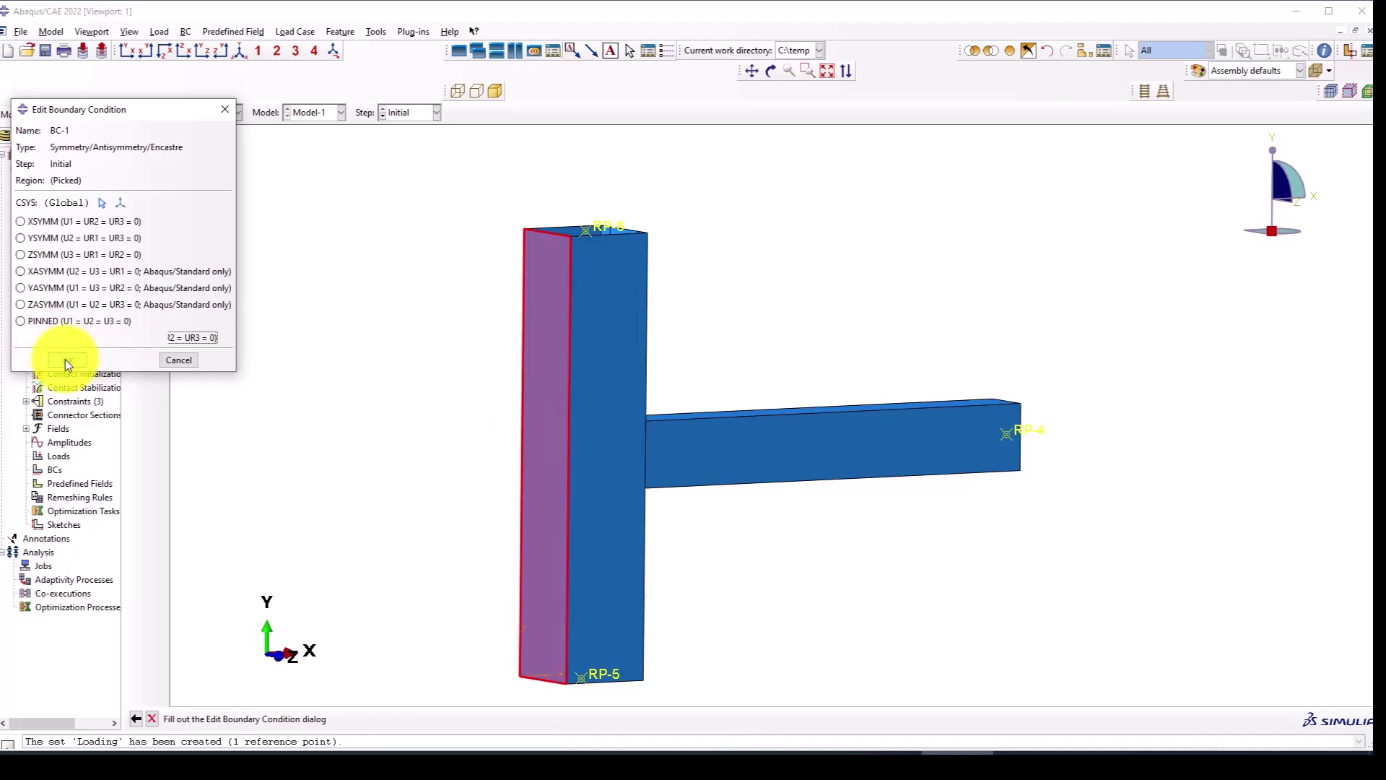
# Examine the fixed-support symbols on the column's back face from isometric and side views.
pyautogui.scroll(2, 530, 393)
pyautogui.click(240, 50)
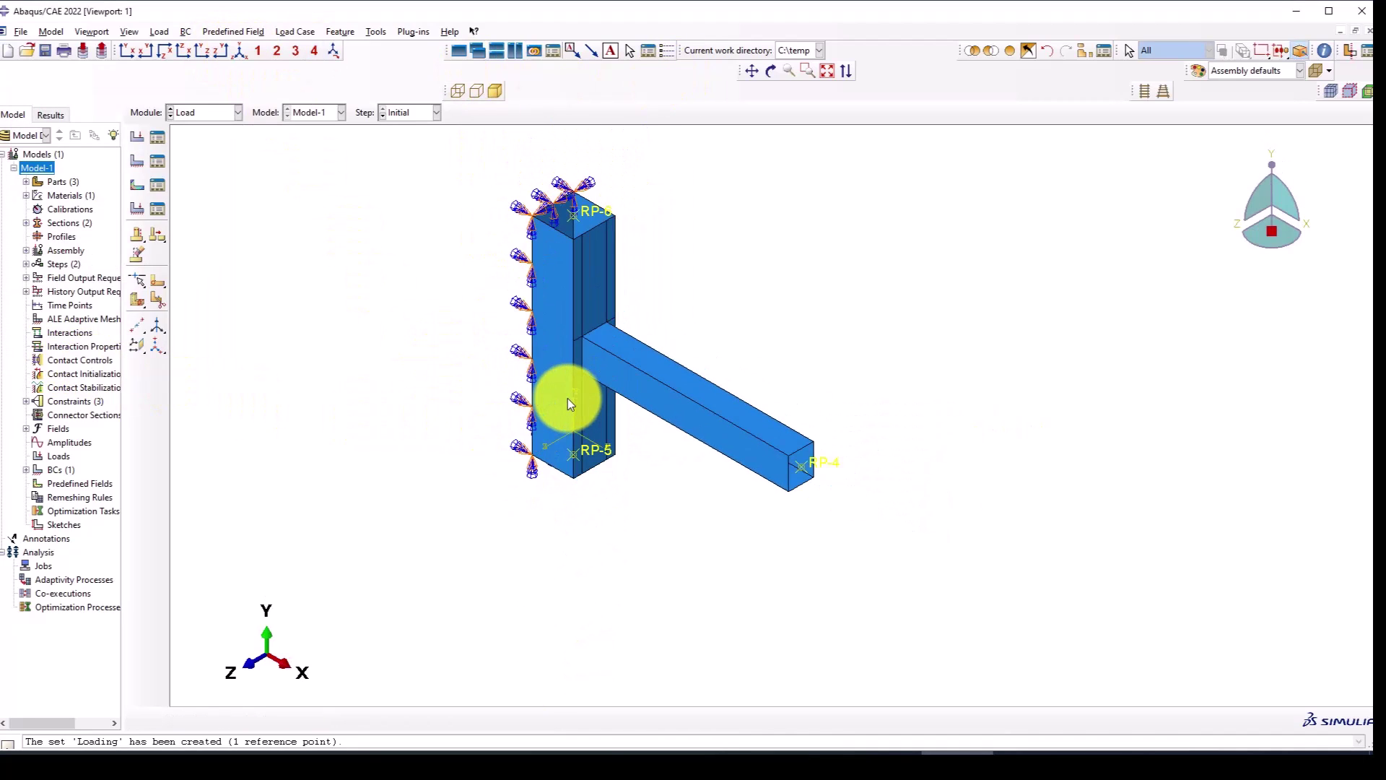
pyautogui.scroll(-2, 514, 332)
pyautogui.scroll(-1, 453, 337)
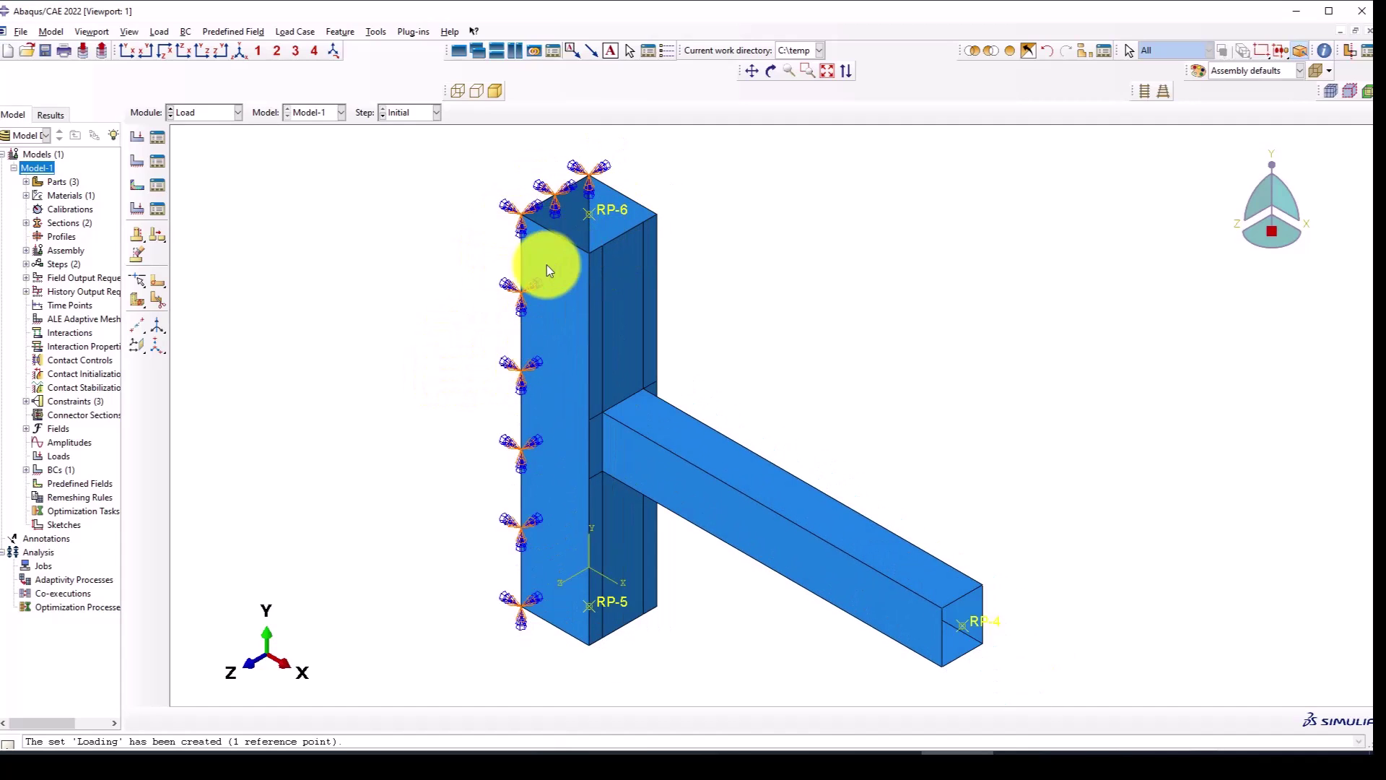
pyautogui.scroll(1, 539, 436)
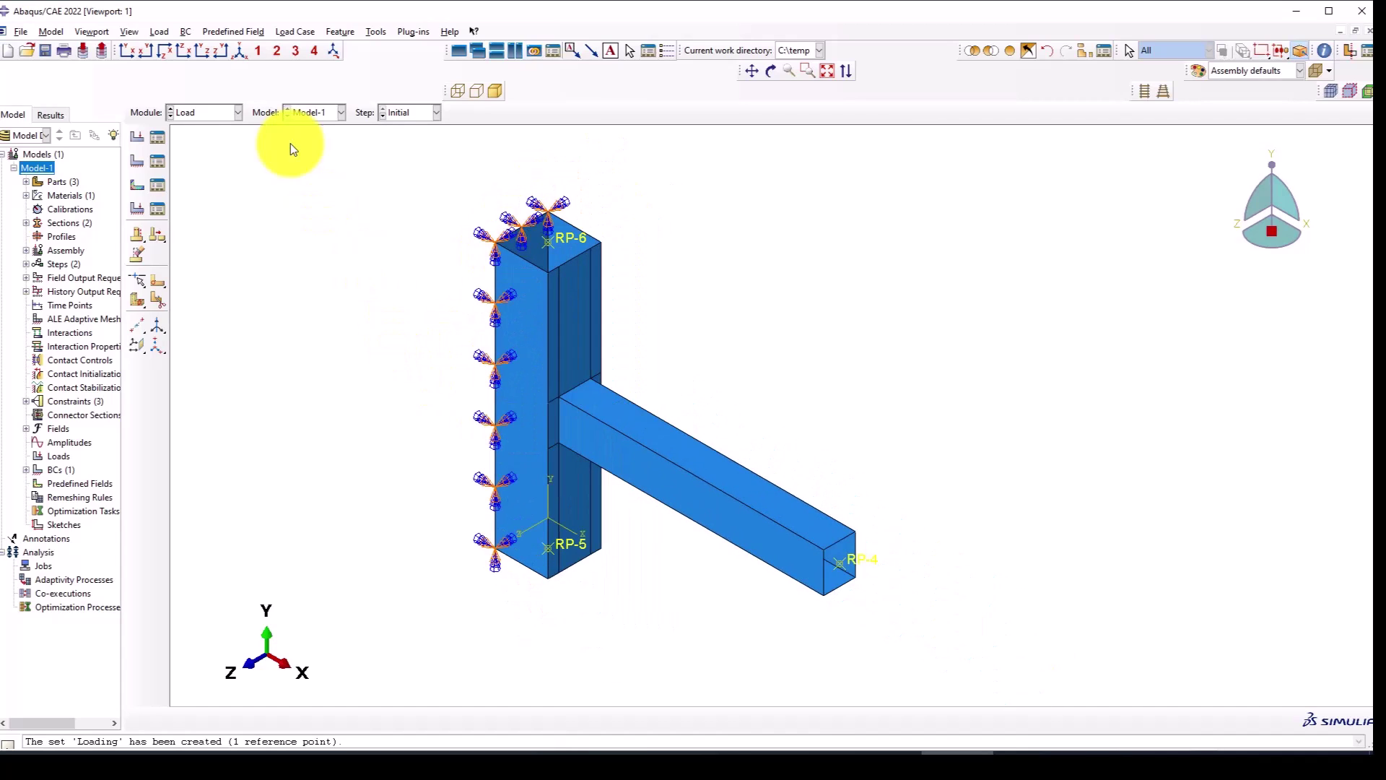
pyautogui.click(770, 70)
pyautogui.moveTo(635, 490); pyautogui.dragTo(681, 366)
pyautogui.press('Escape')
pyautogui.scroll(-1, 636, 430)
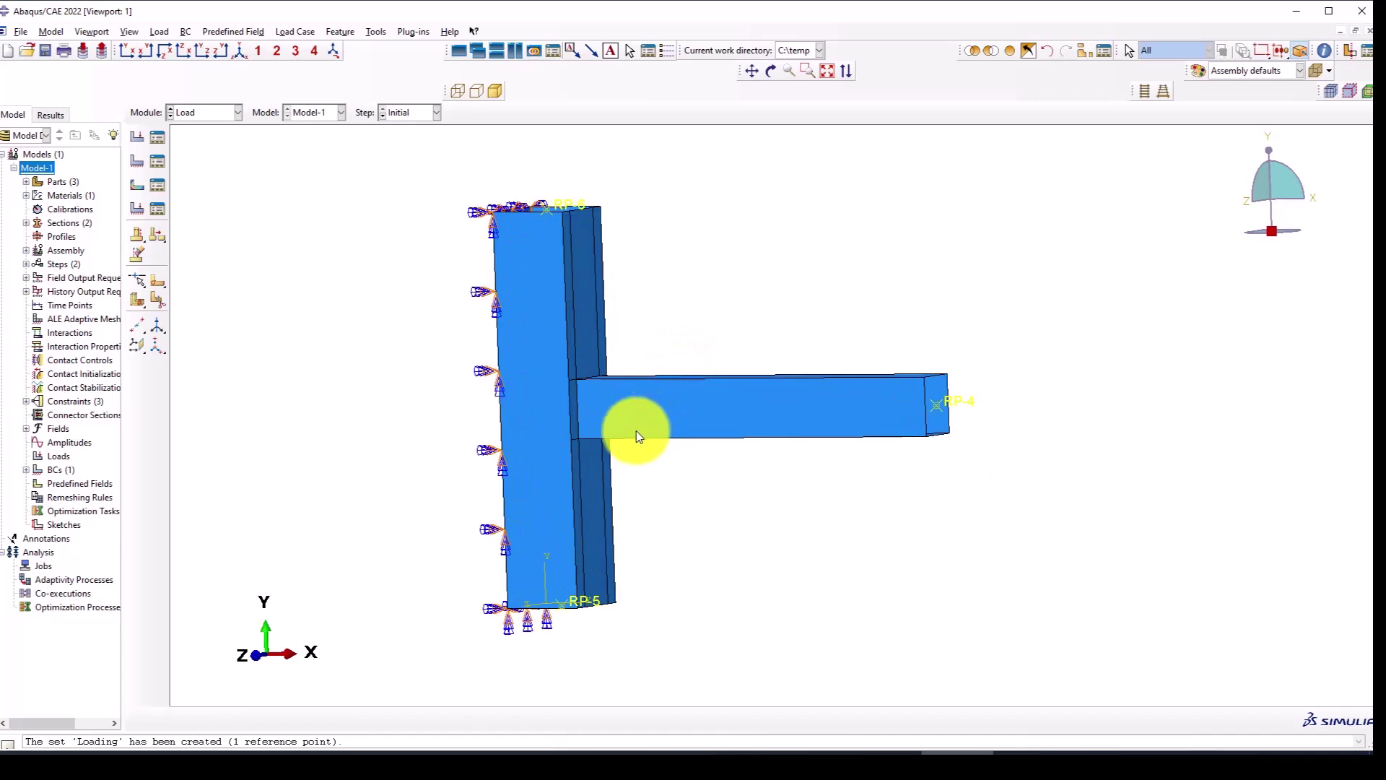
# Start a Displacement/Rotation boundary condition named Dis in the Dynamic step.
pyautogui.click(138, 162)
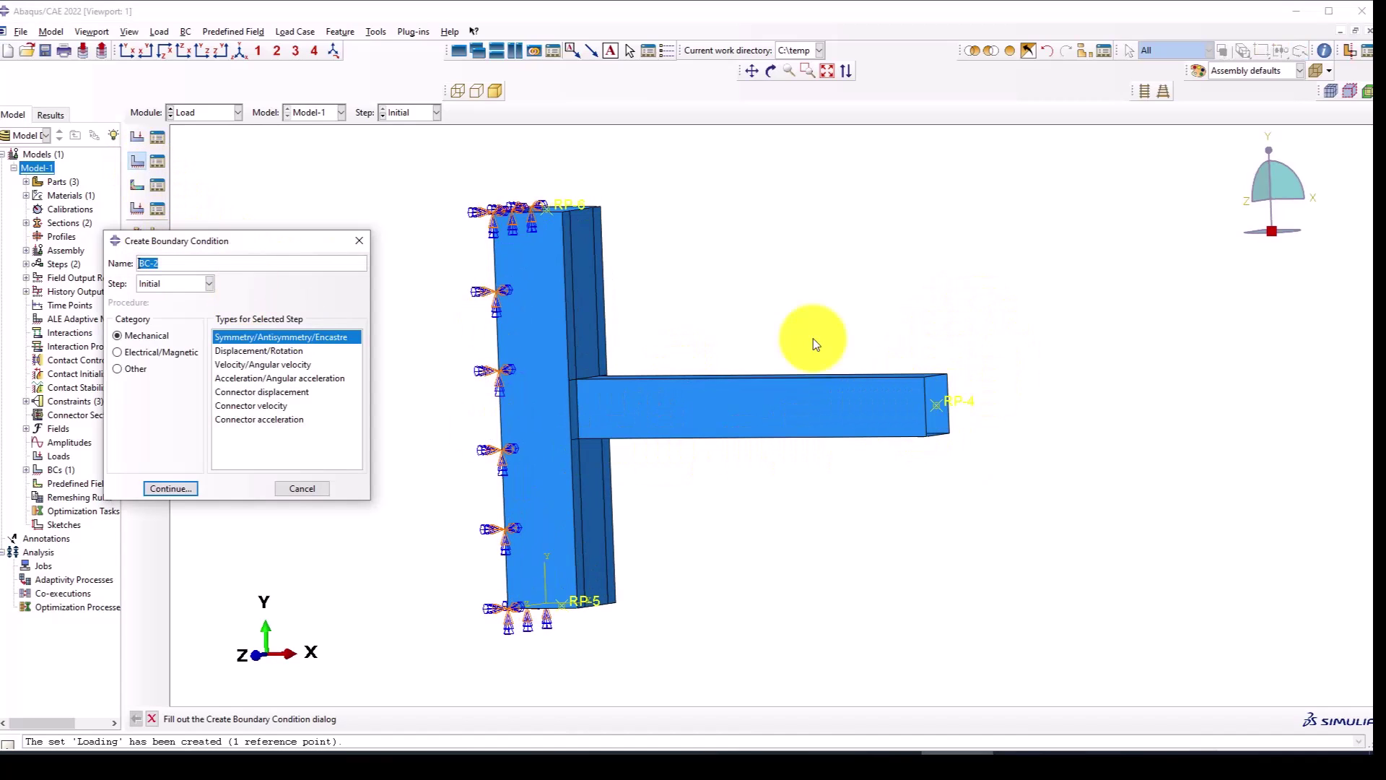
pyautogui.click(287, 350)
pyautogui.click(177, 283)
pyautogui.click(170, 295)
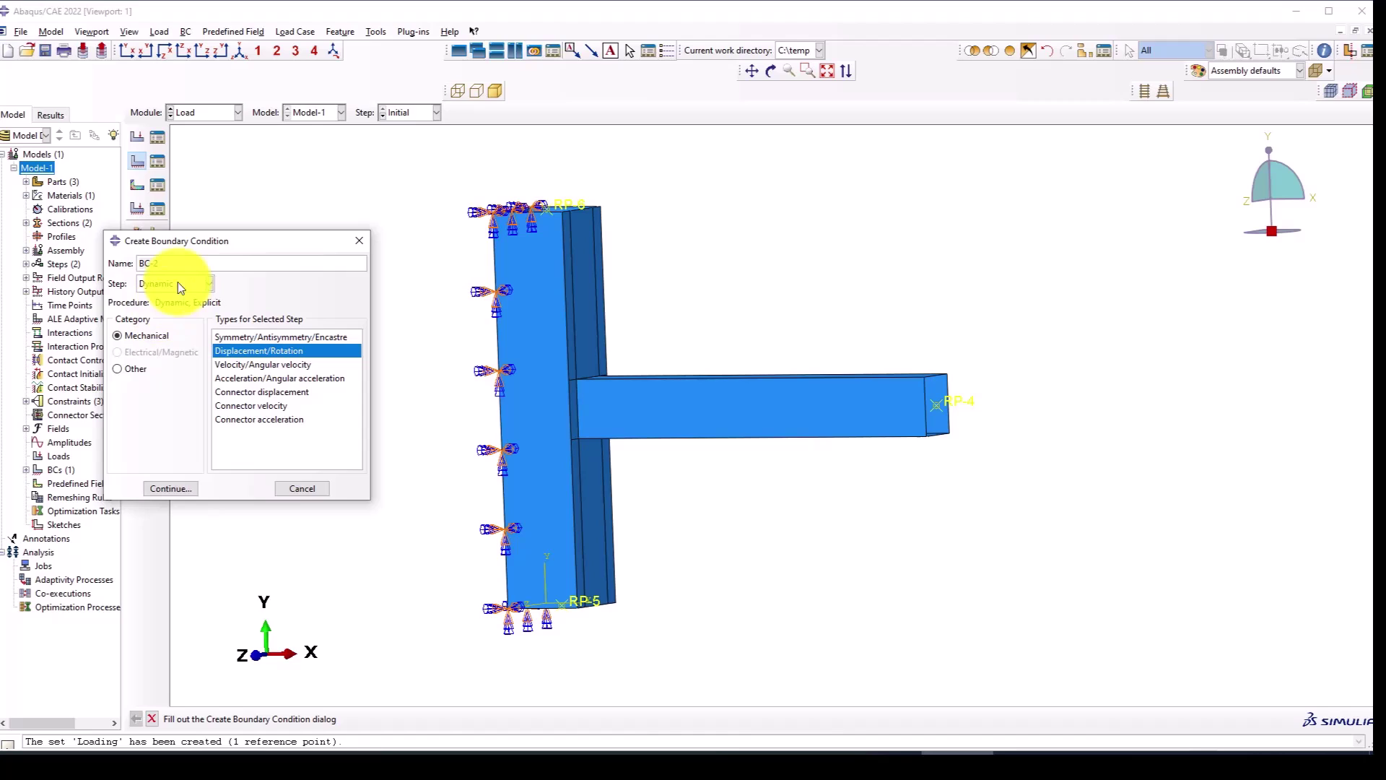
pyautogui.write('D')
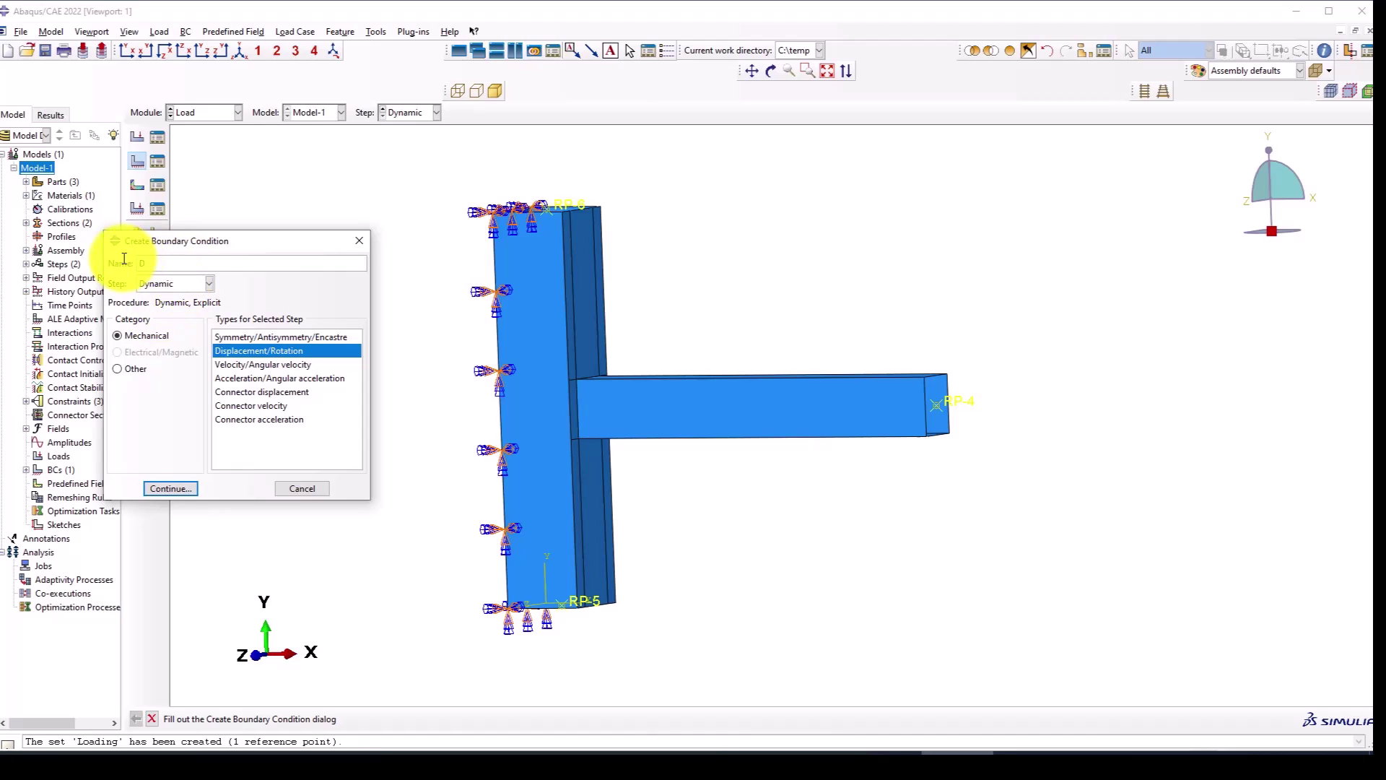
pyautogui.write('is')
pyautogui.click(171, 487)
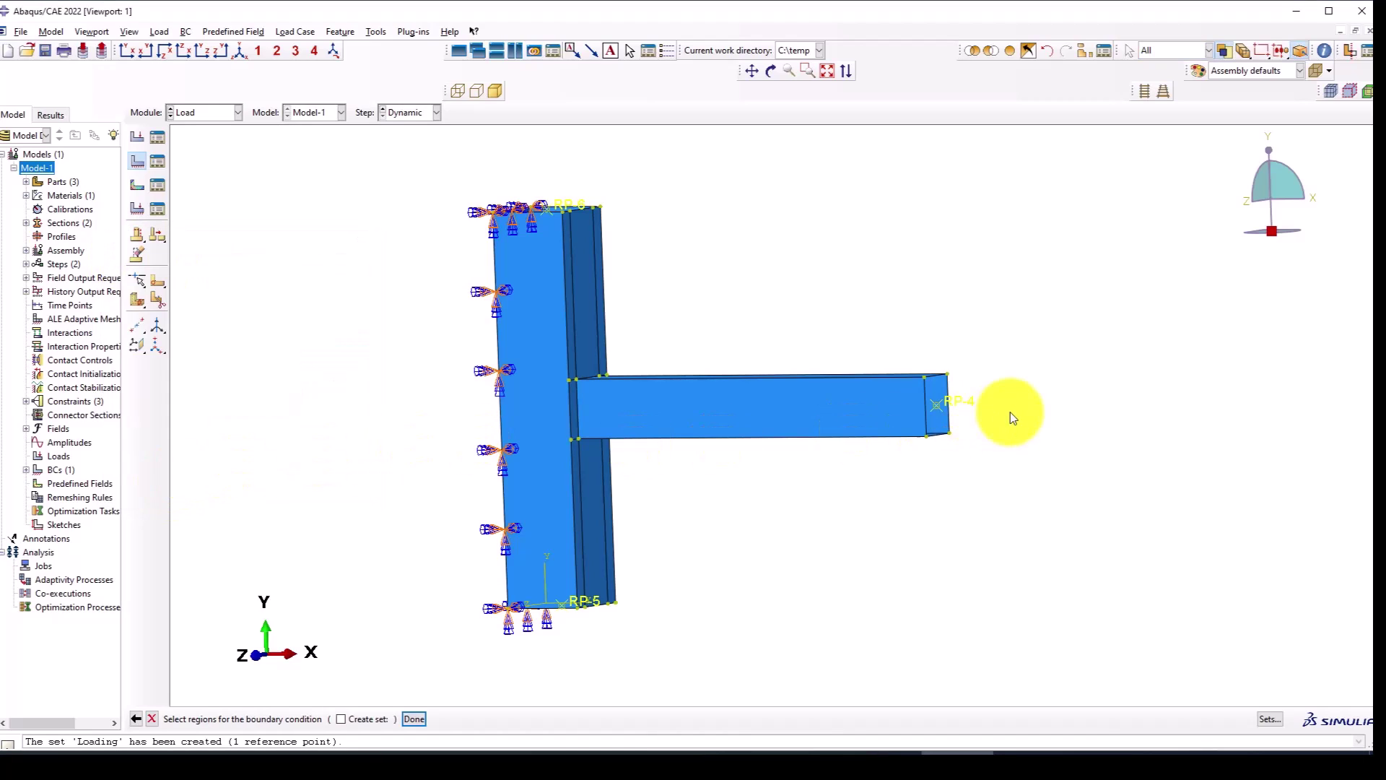
# Apply the displacement condition to the Loading set and set U2 to -200.
pyautogui.click(1265, 725)
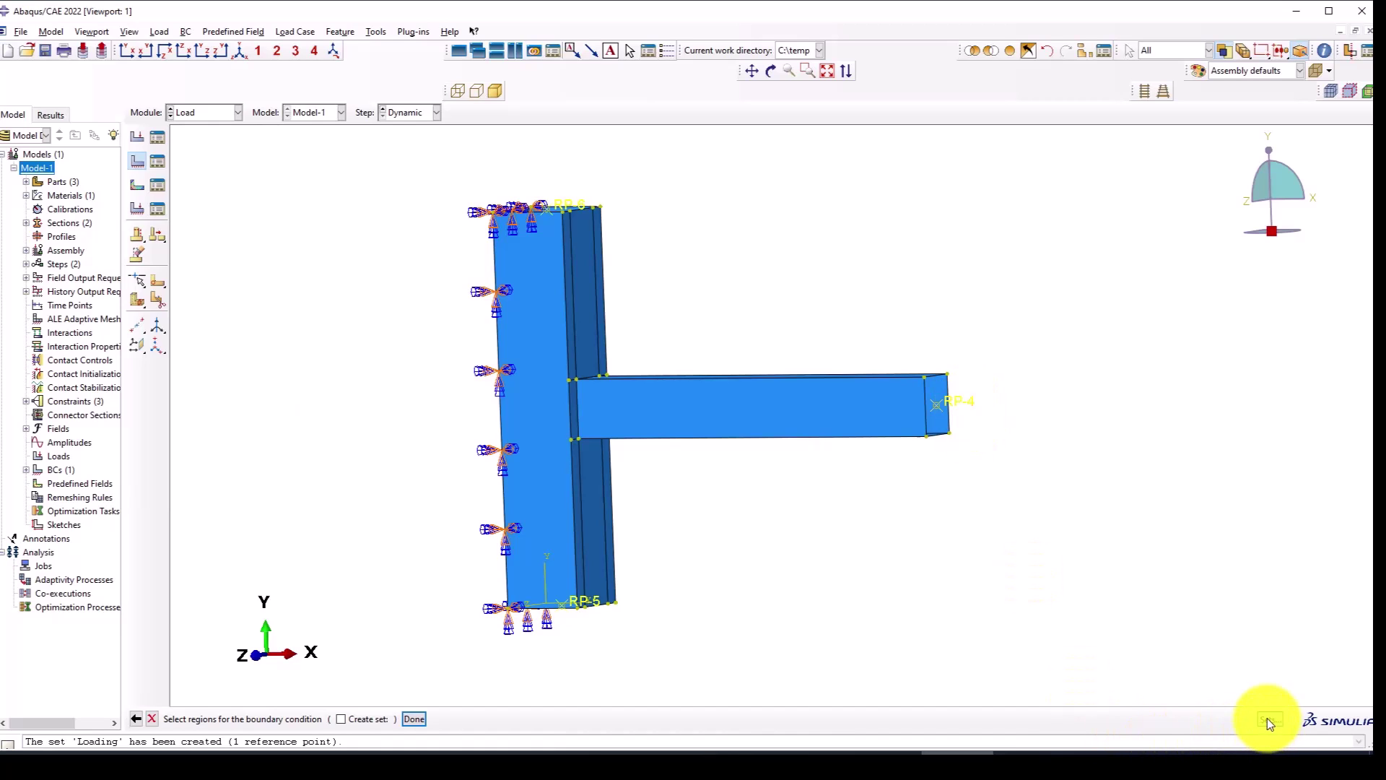
pyautogui.click(107, 255)
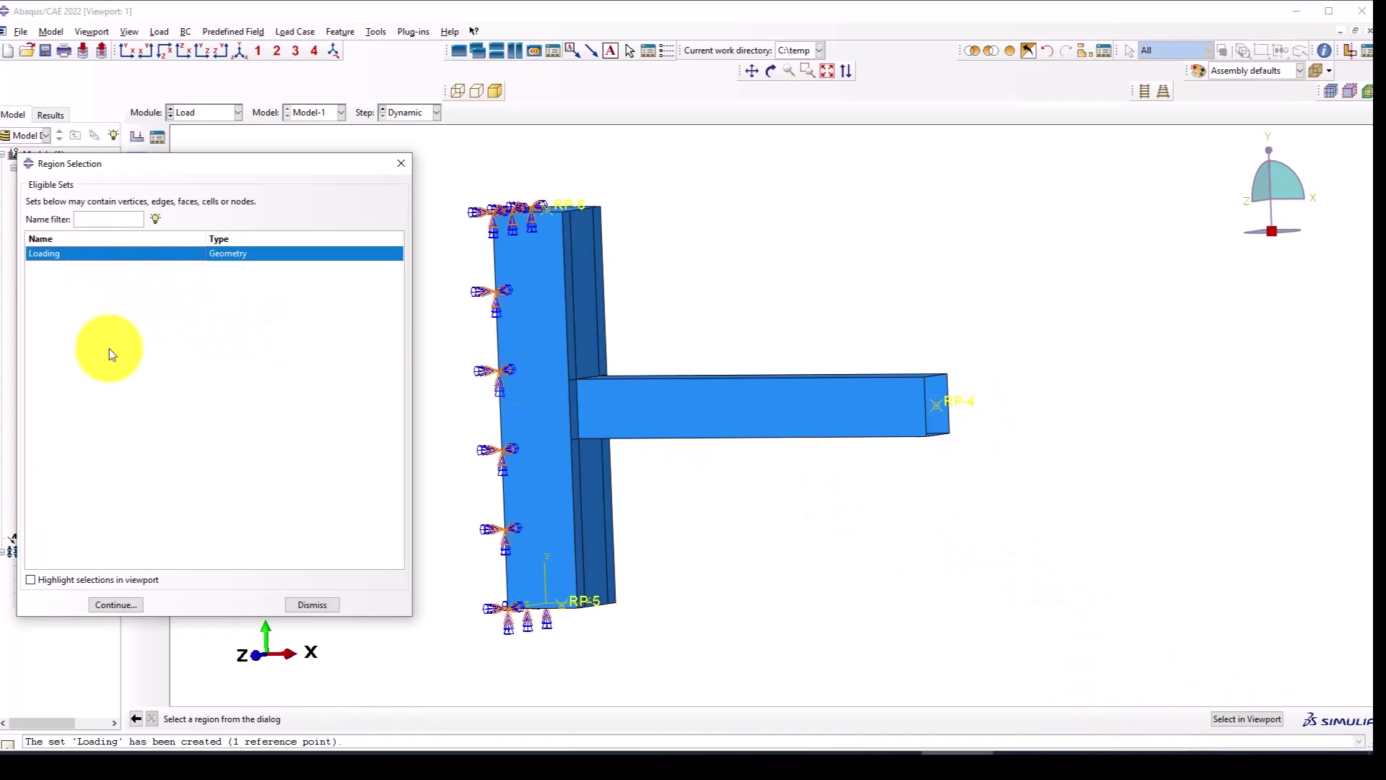
pyautogui.click(115, 602)
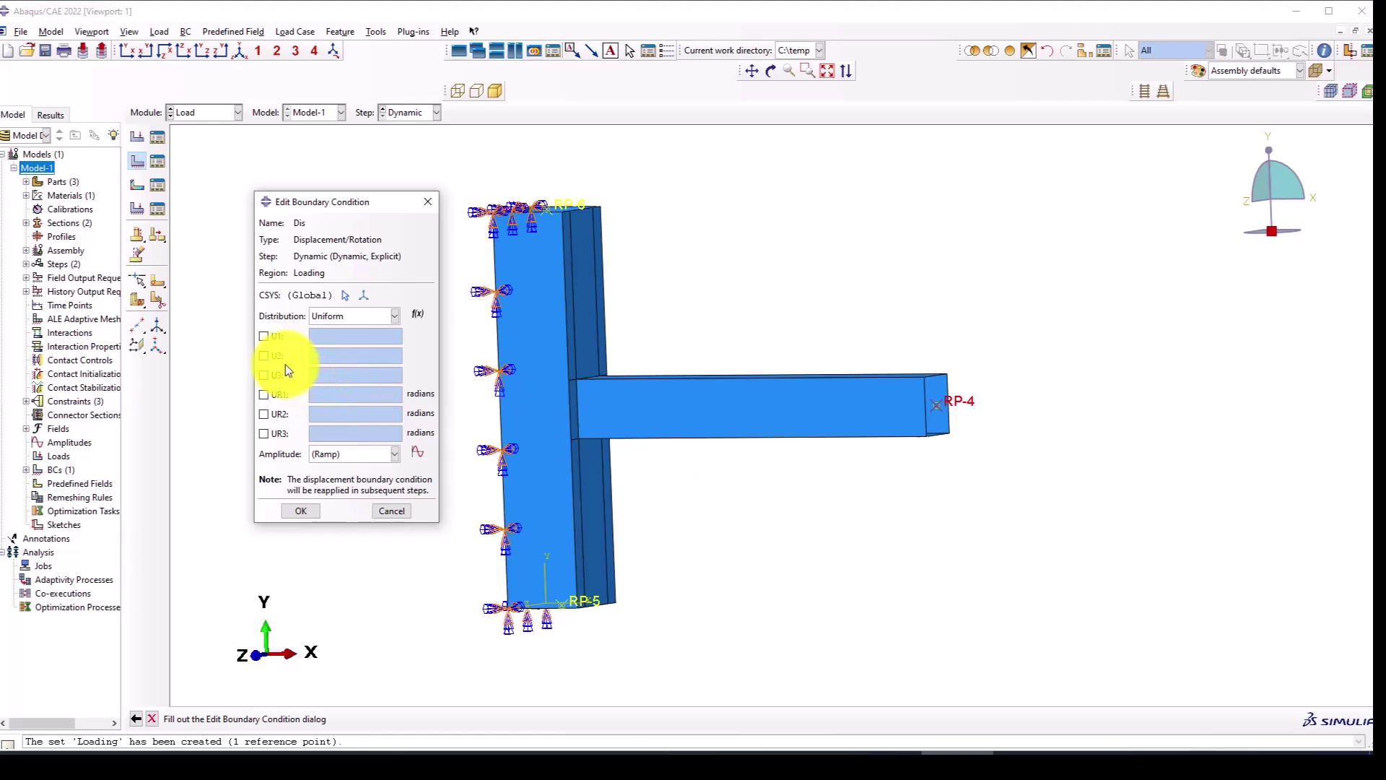
pyautogui.click(278, 356)
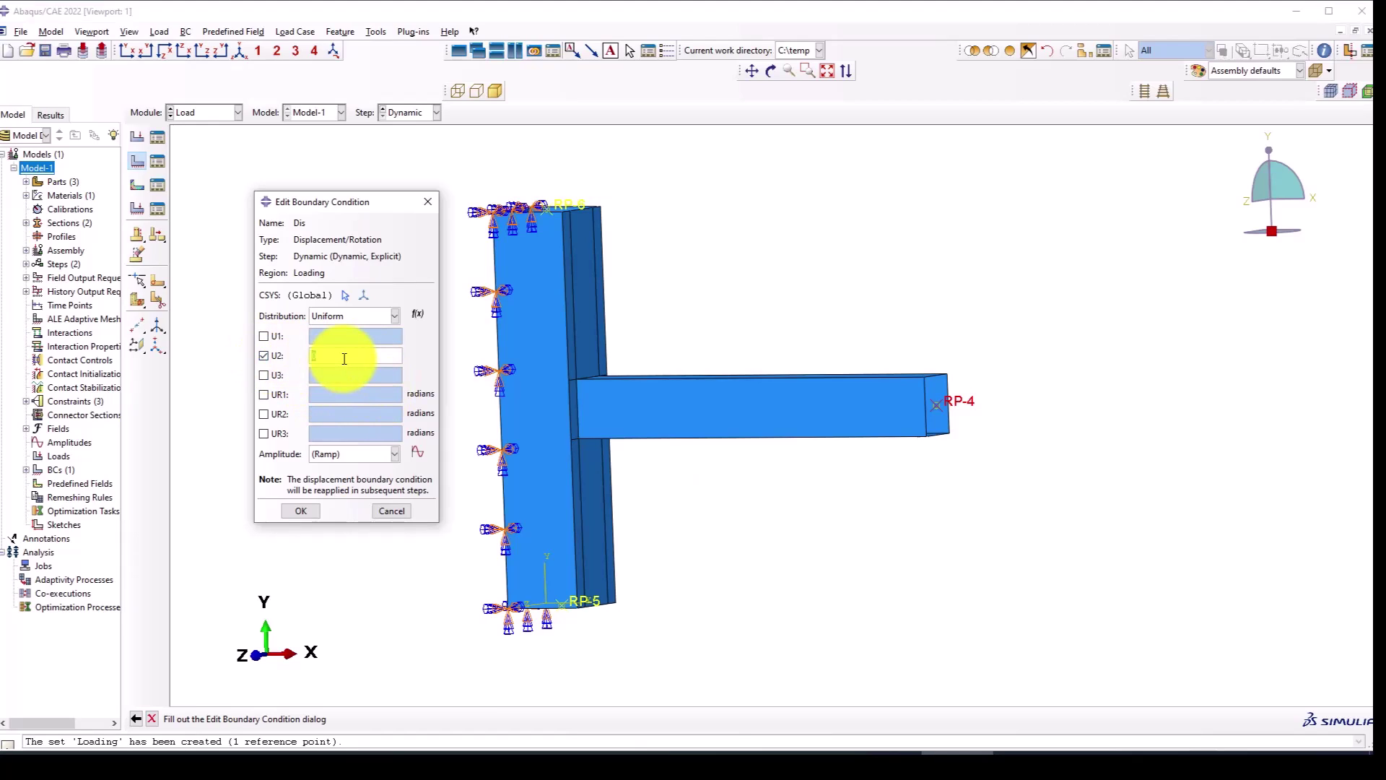
pyautogui.write('-200')
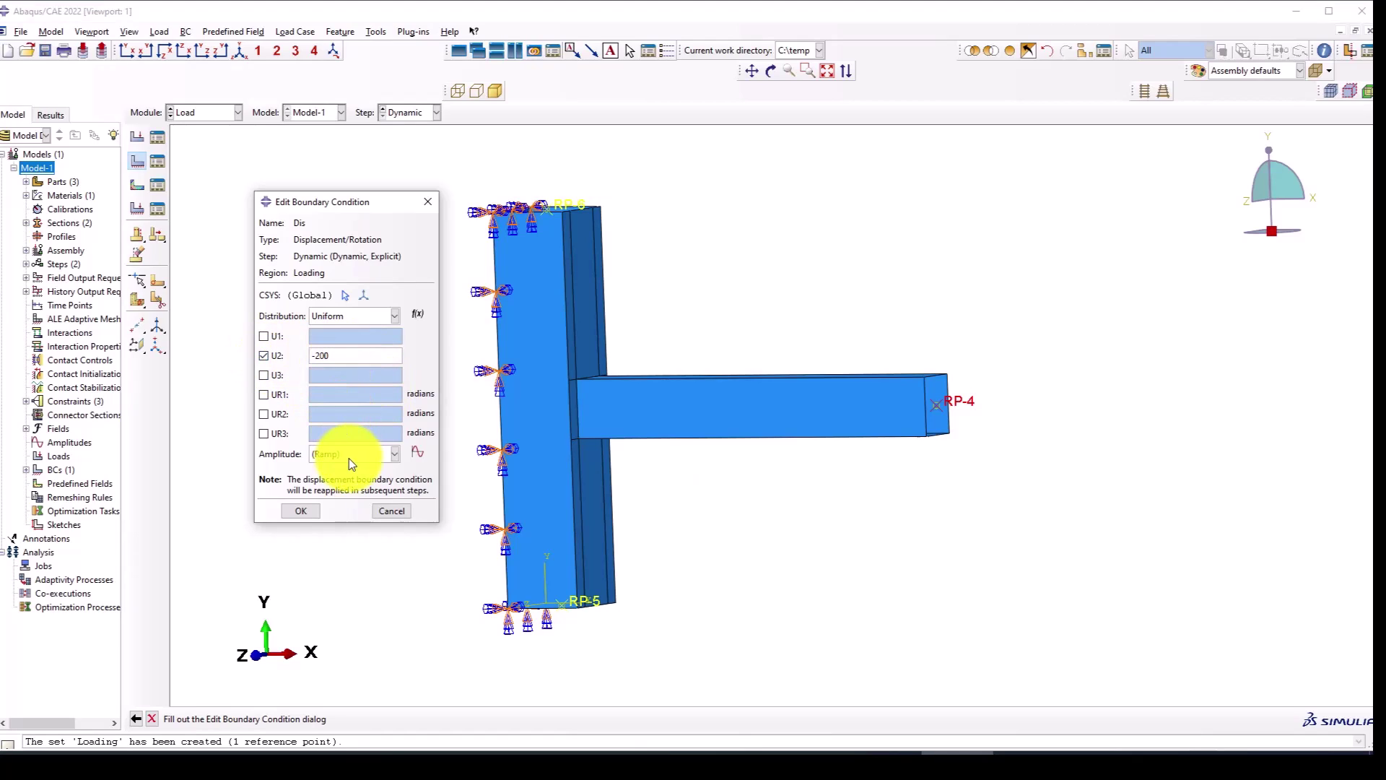
# Create a tabular amplitude with time/amplitude pairs 0, 0 and 1, 1.
pyautogui.click(416, 452)
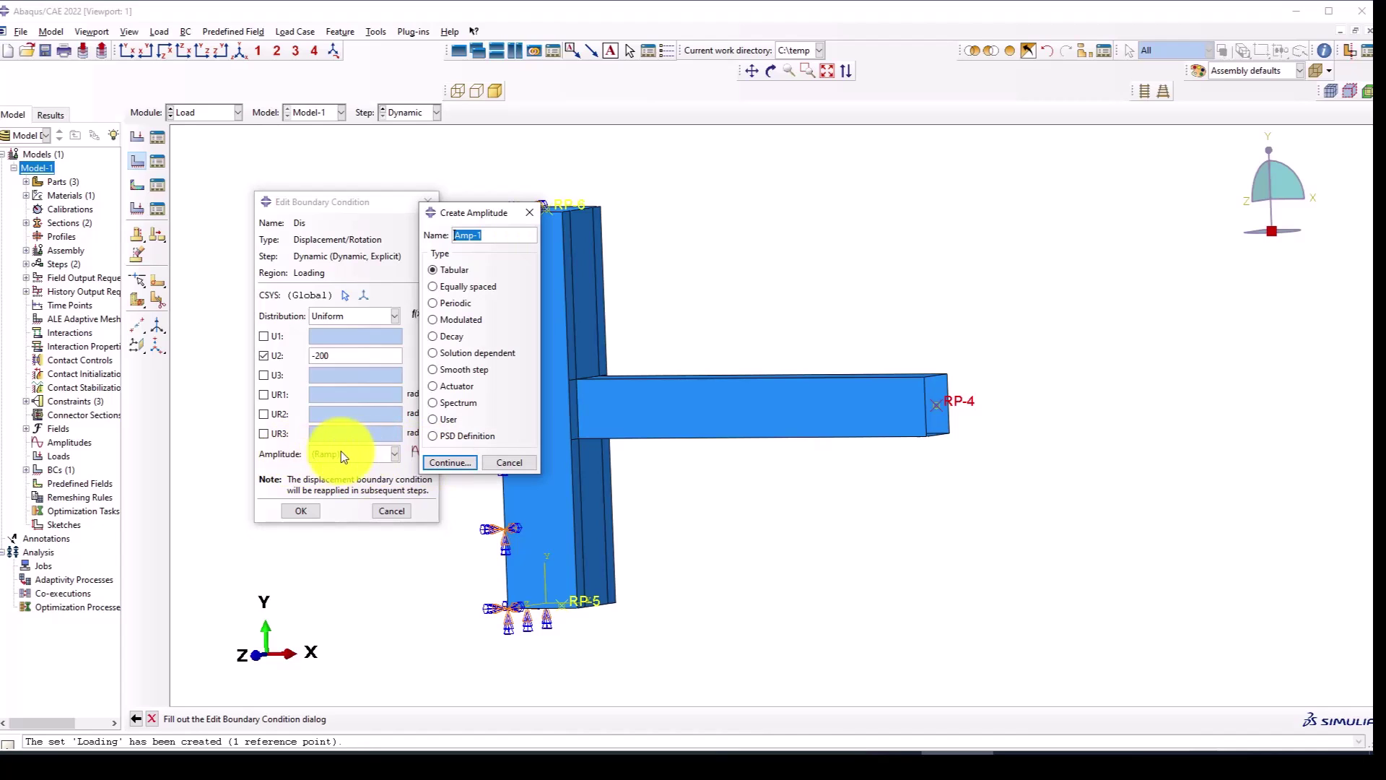
pyautogui.click(443, 462)
pyautogui.click(599, 304)
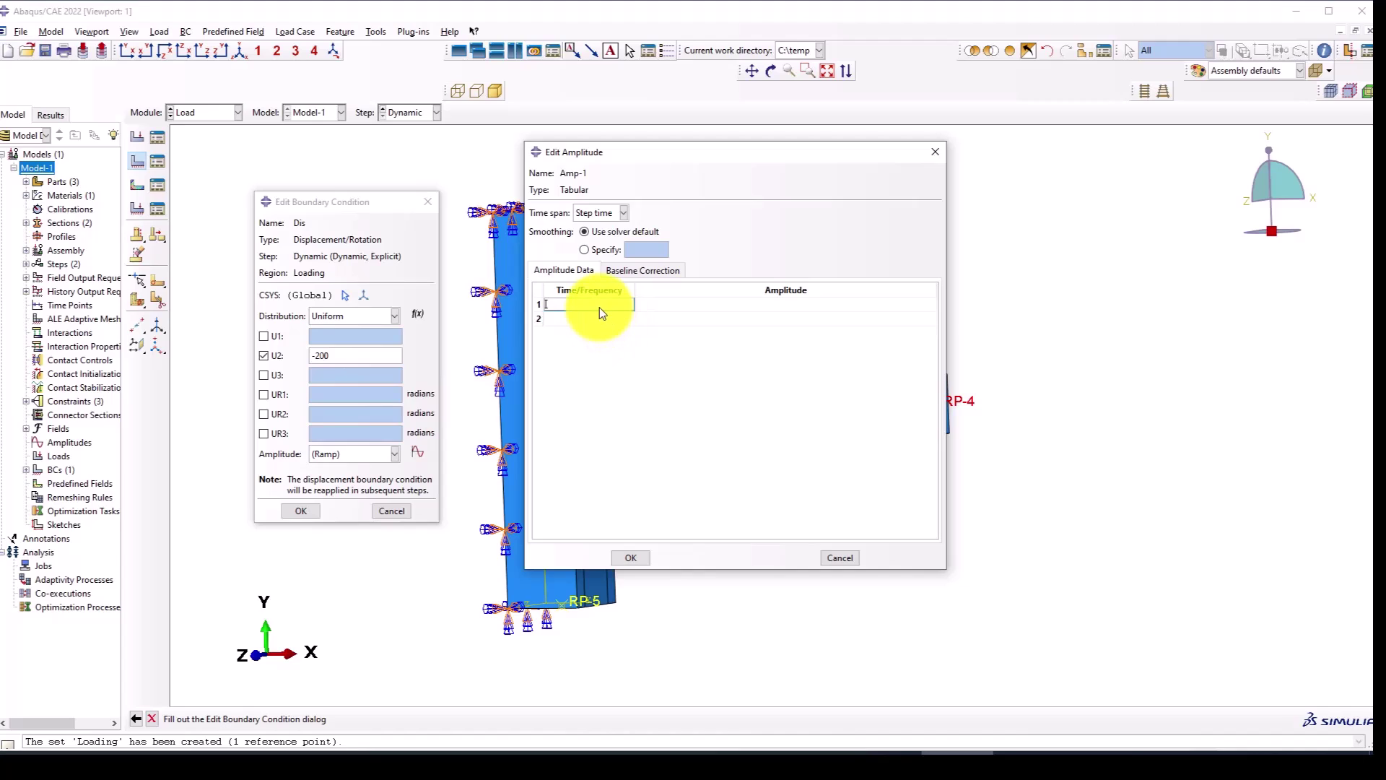
pyautogui.write('0')
pyautogui.press('Tab')
pyautogui.write('0')
pyautogui.press('Tab')
pyautogui.write('1')
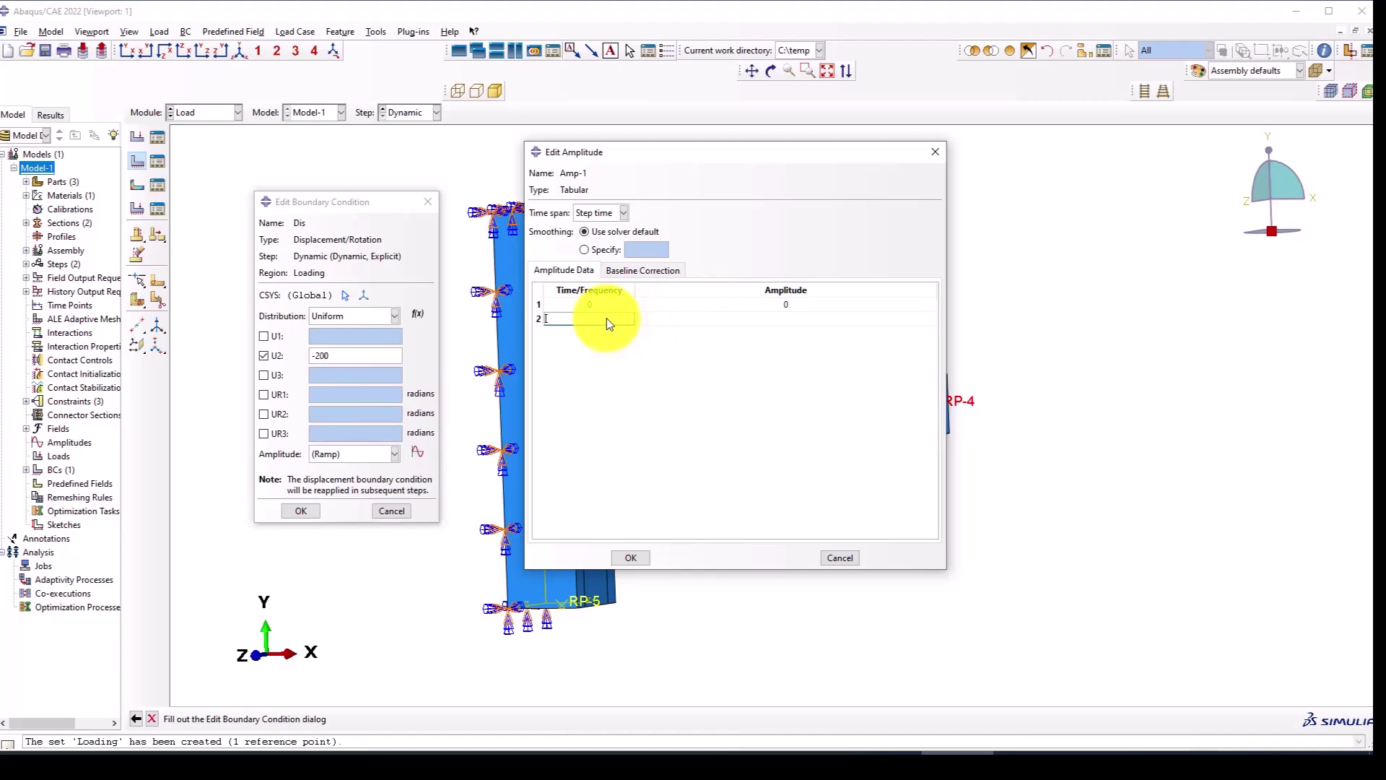
pyautogui.press('Tab')
pyautogui.write('1')
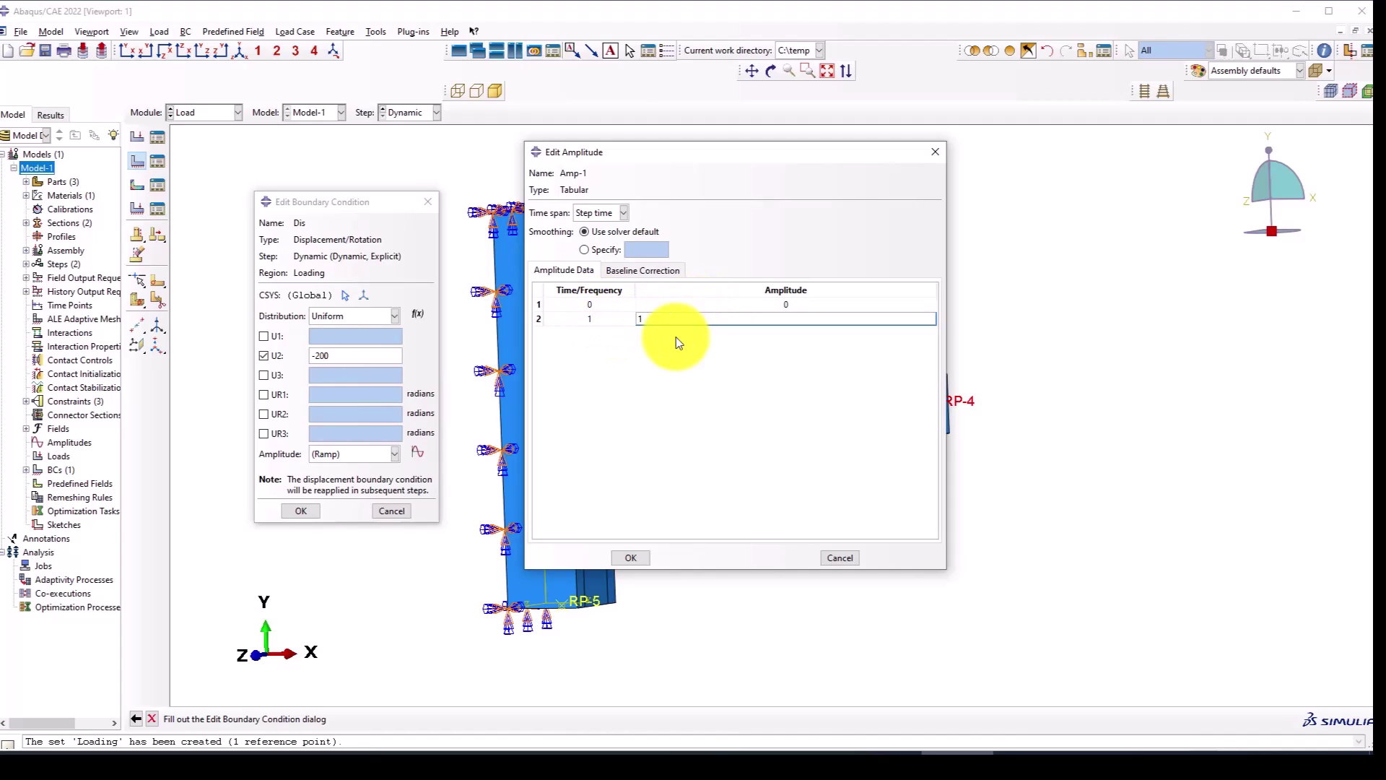
pyautogui.press('Return')
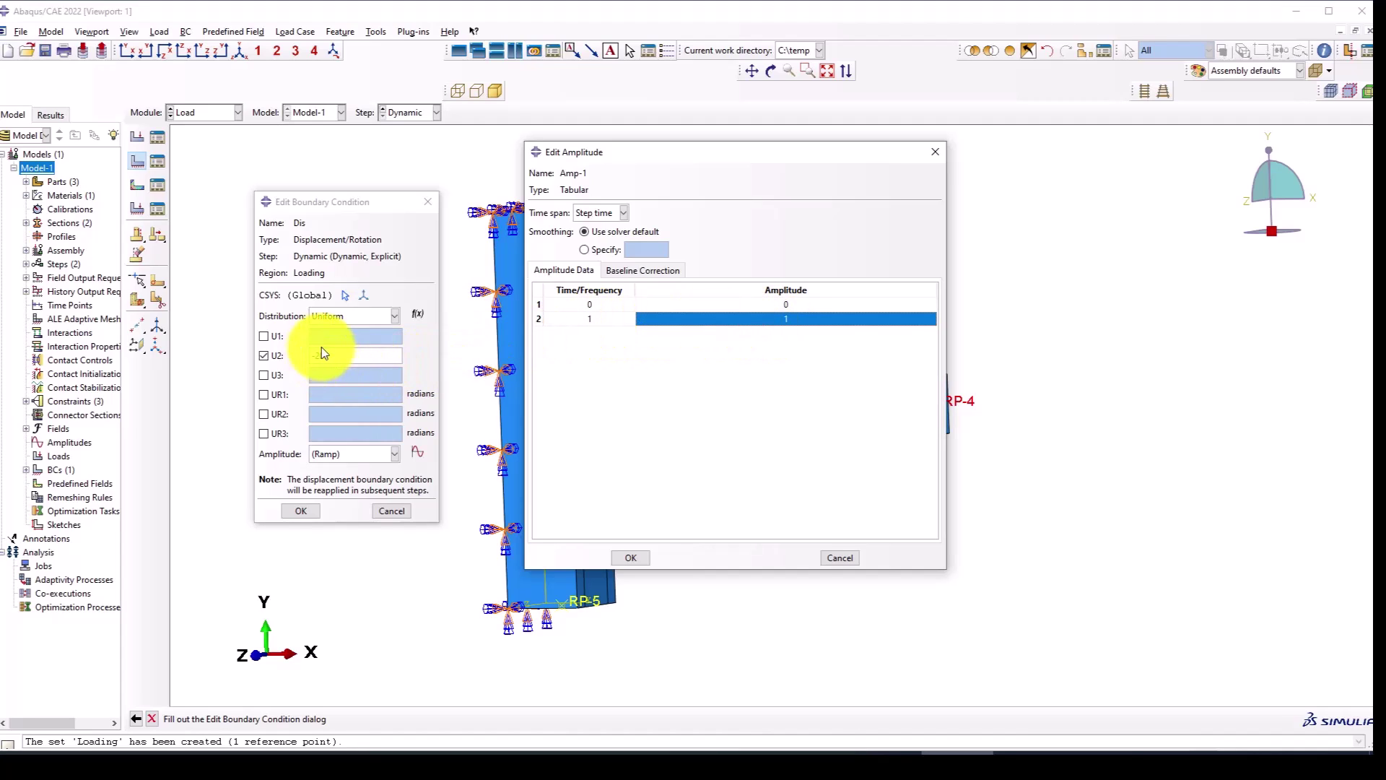
pyautogui.click(629, 556)
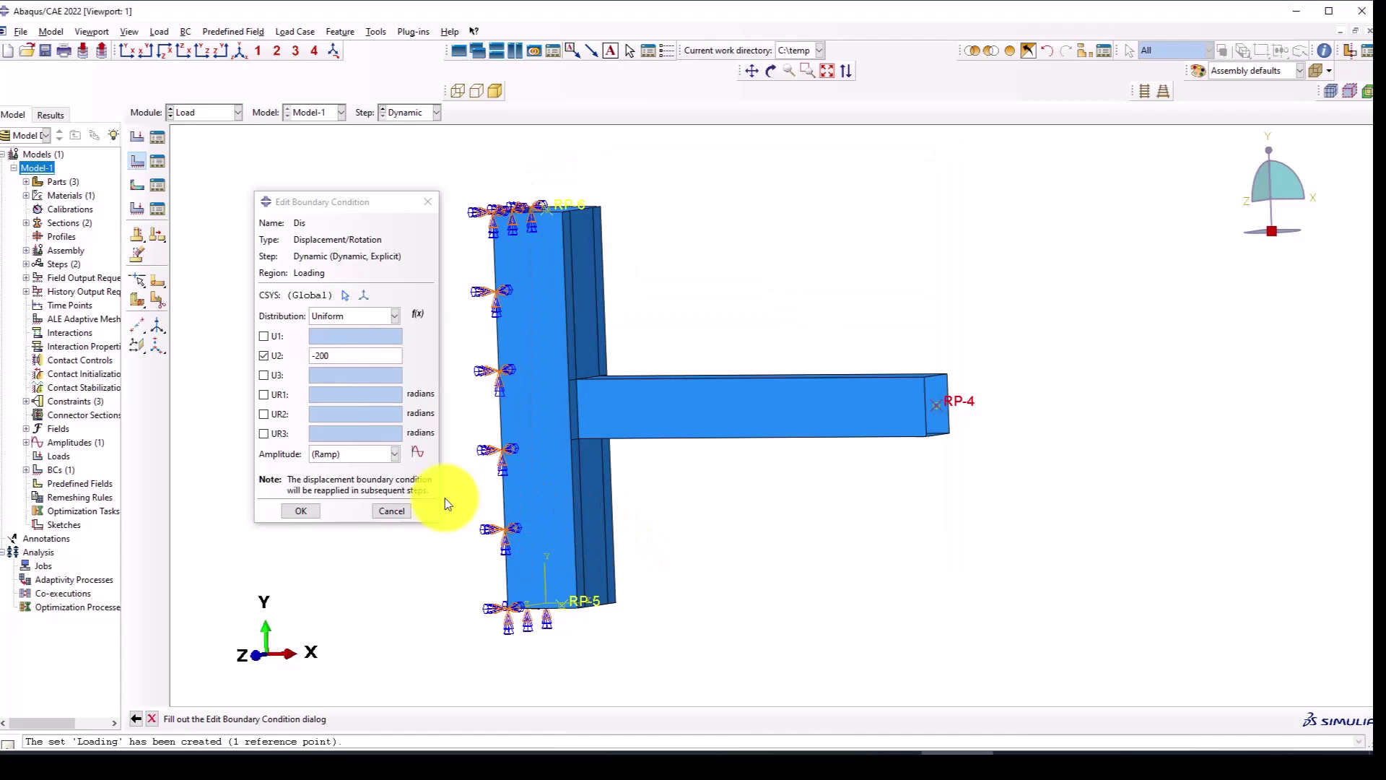
# Assign amplitude Amp-1 to the Dis boundary condition and save it.
pyautogui.click(354, 454)
pyautogui.click(331, 480)
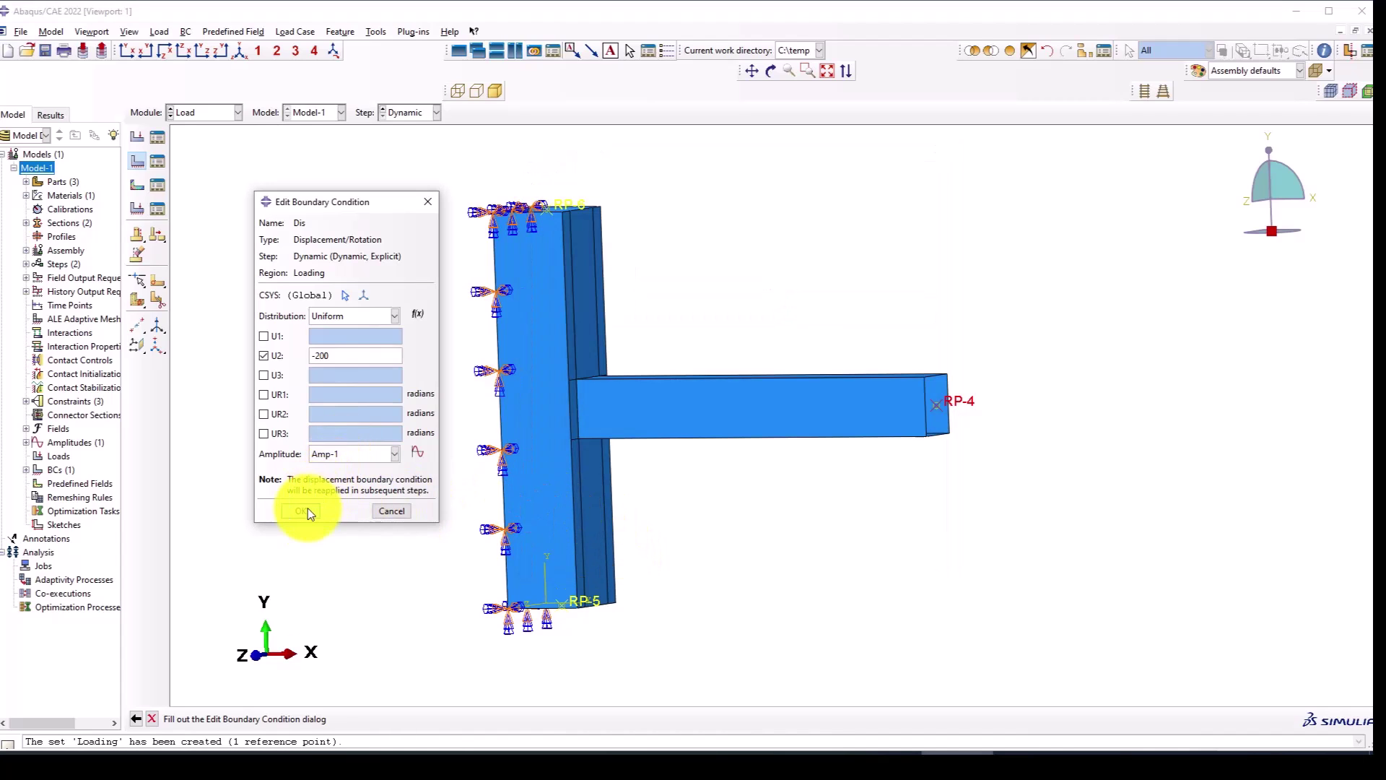
pyautogui.click(305, 512)
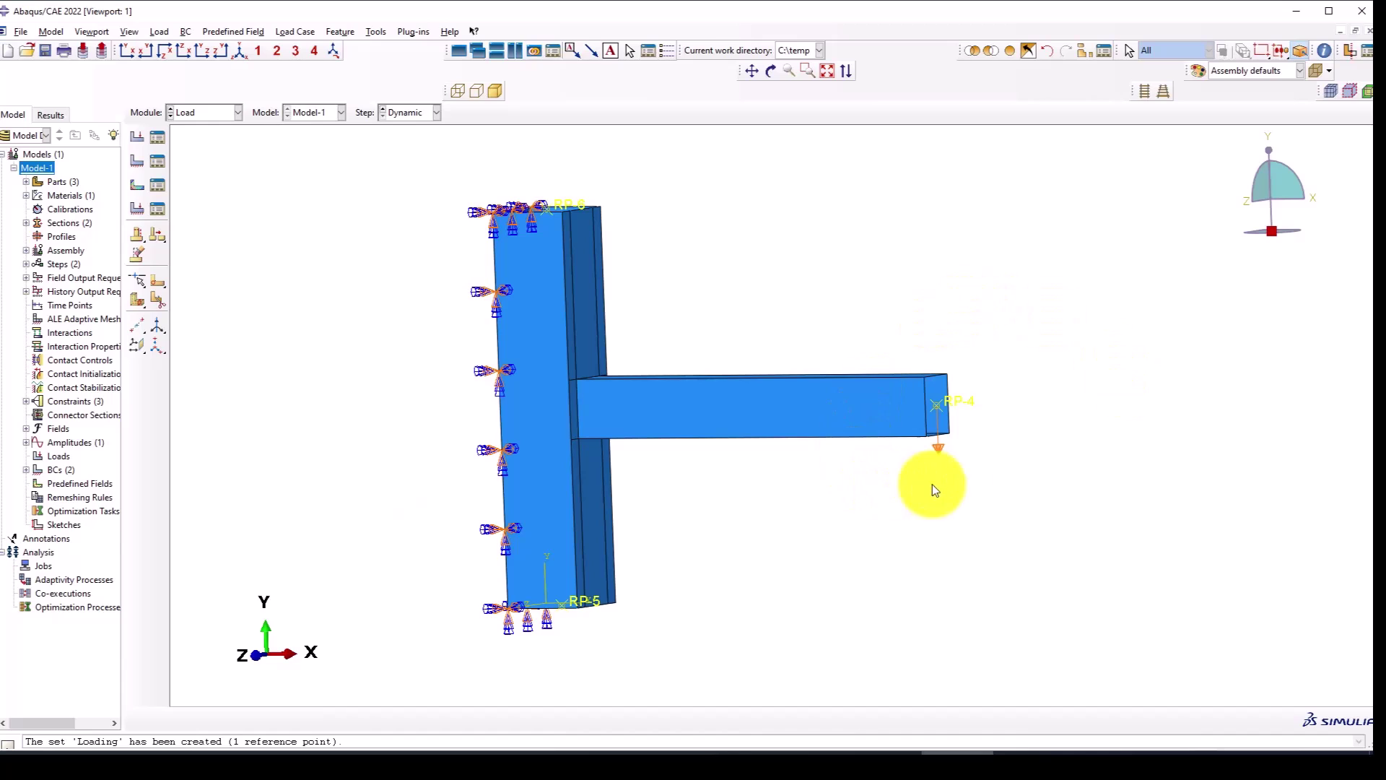
pyautogui.scroll(2, 682, 408)
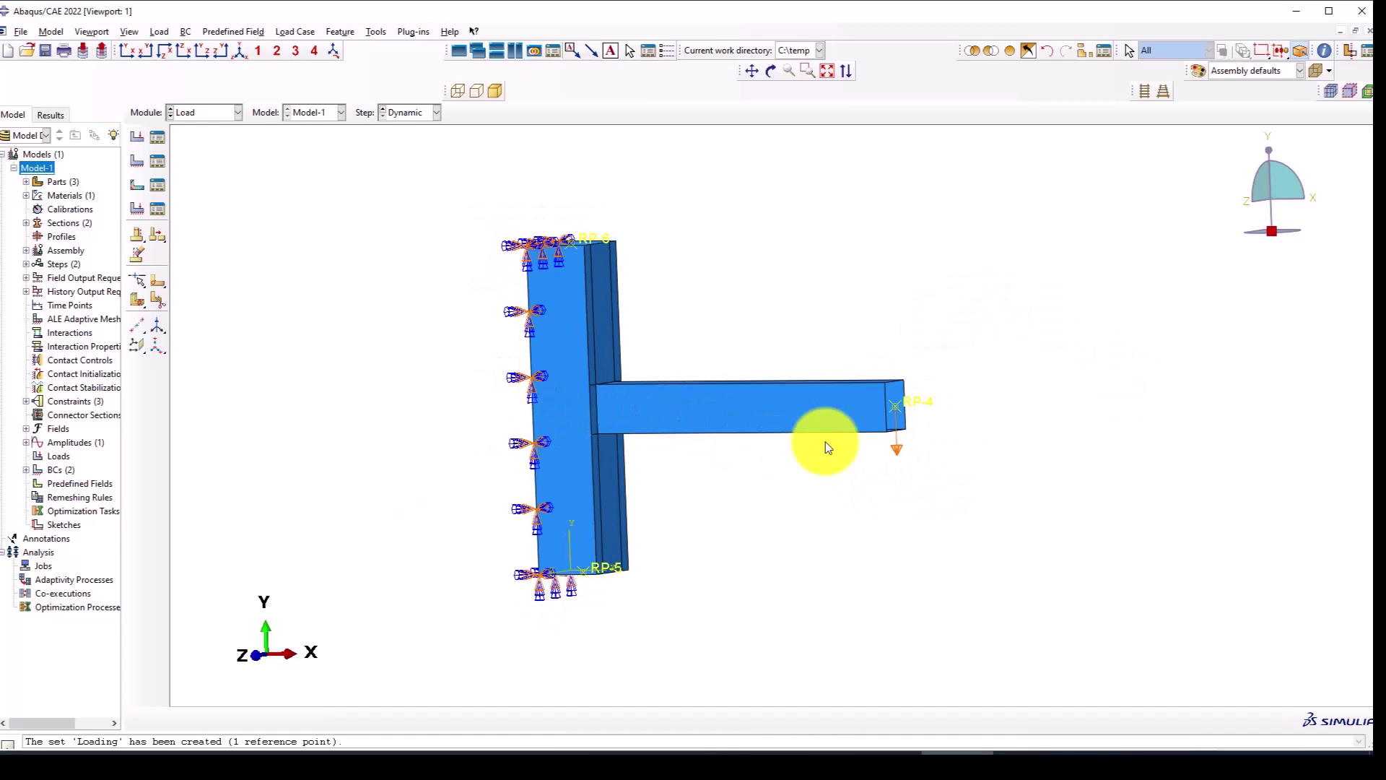
# Switch to the Mesh module and display the part BCJ.
pyautogui.click(189, 113)
pyautogui.click(189, 212)
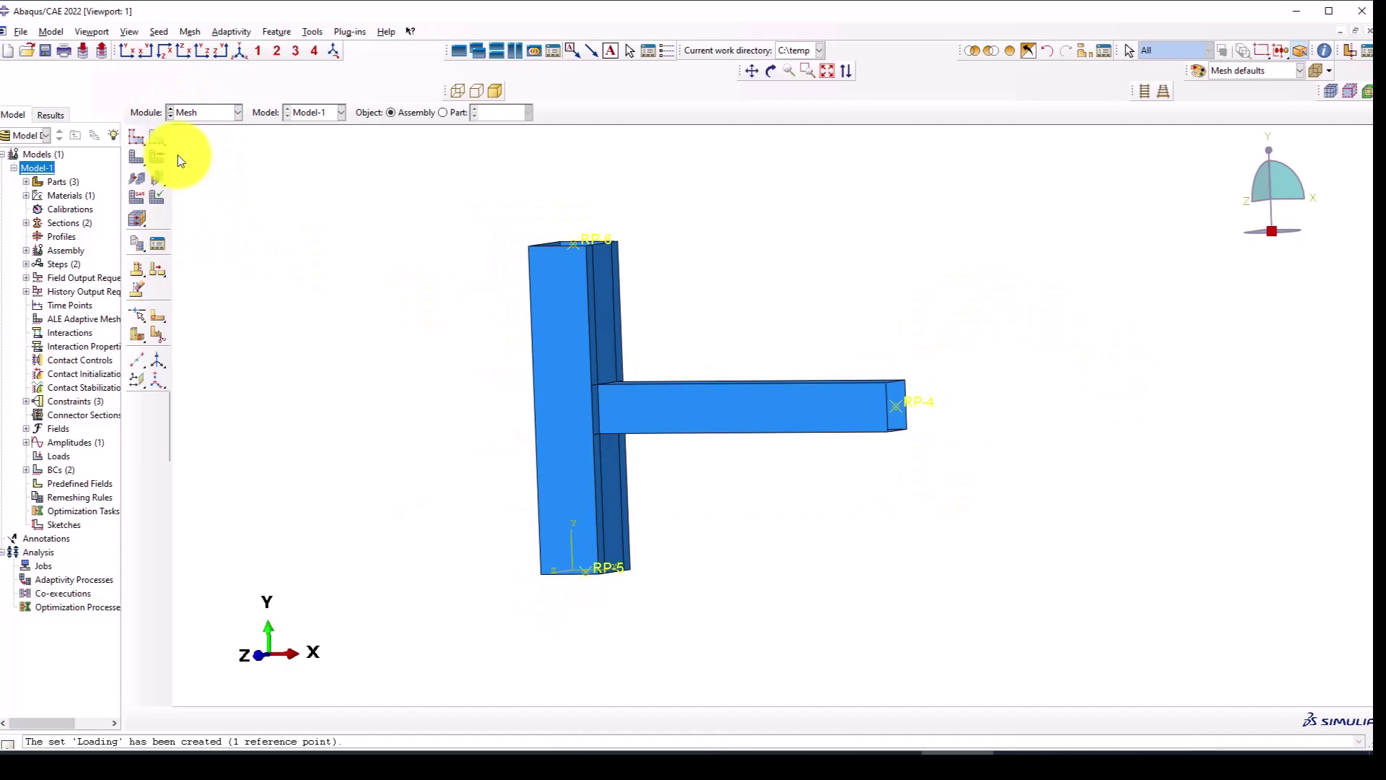
pyautogui.click(444, 112)
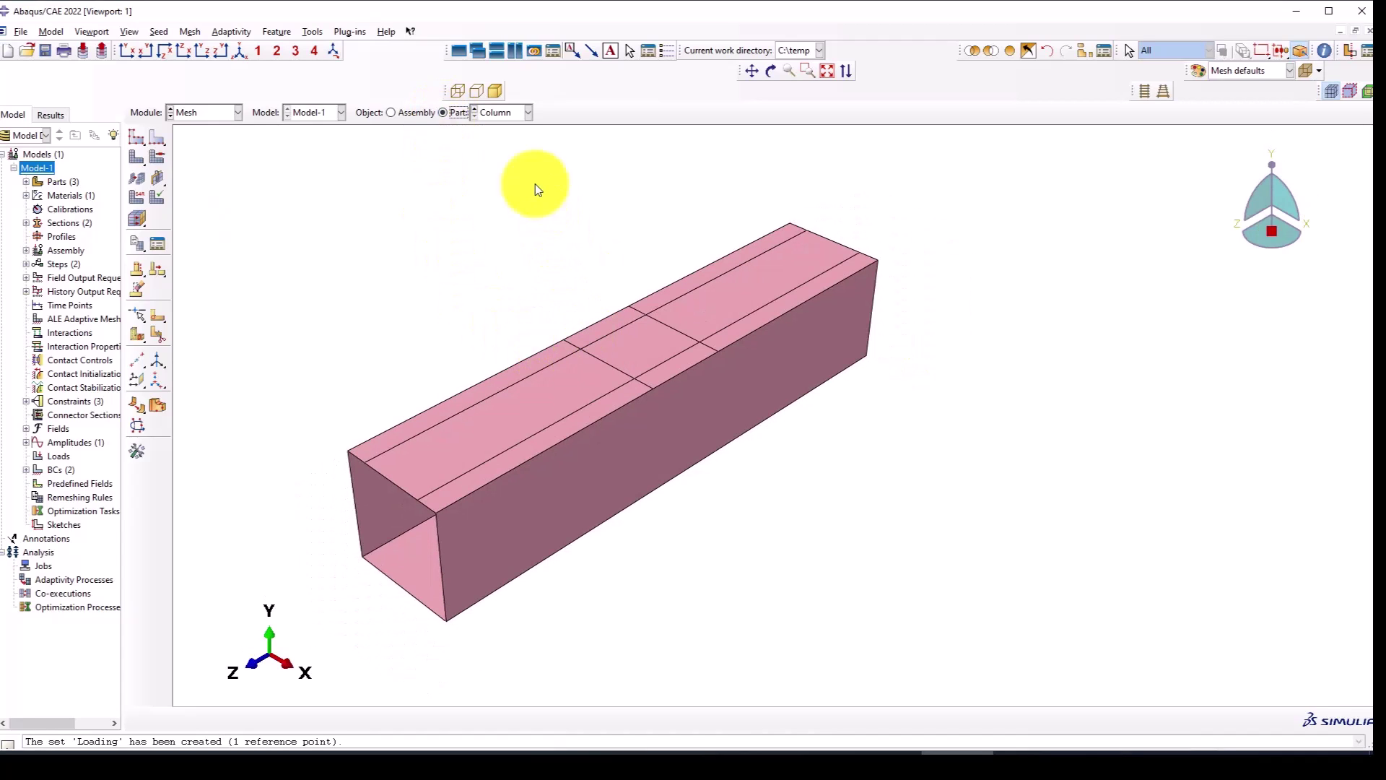
pyautogui.click(496, 130)
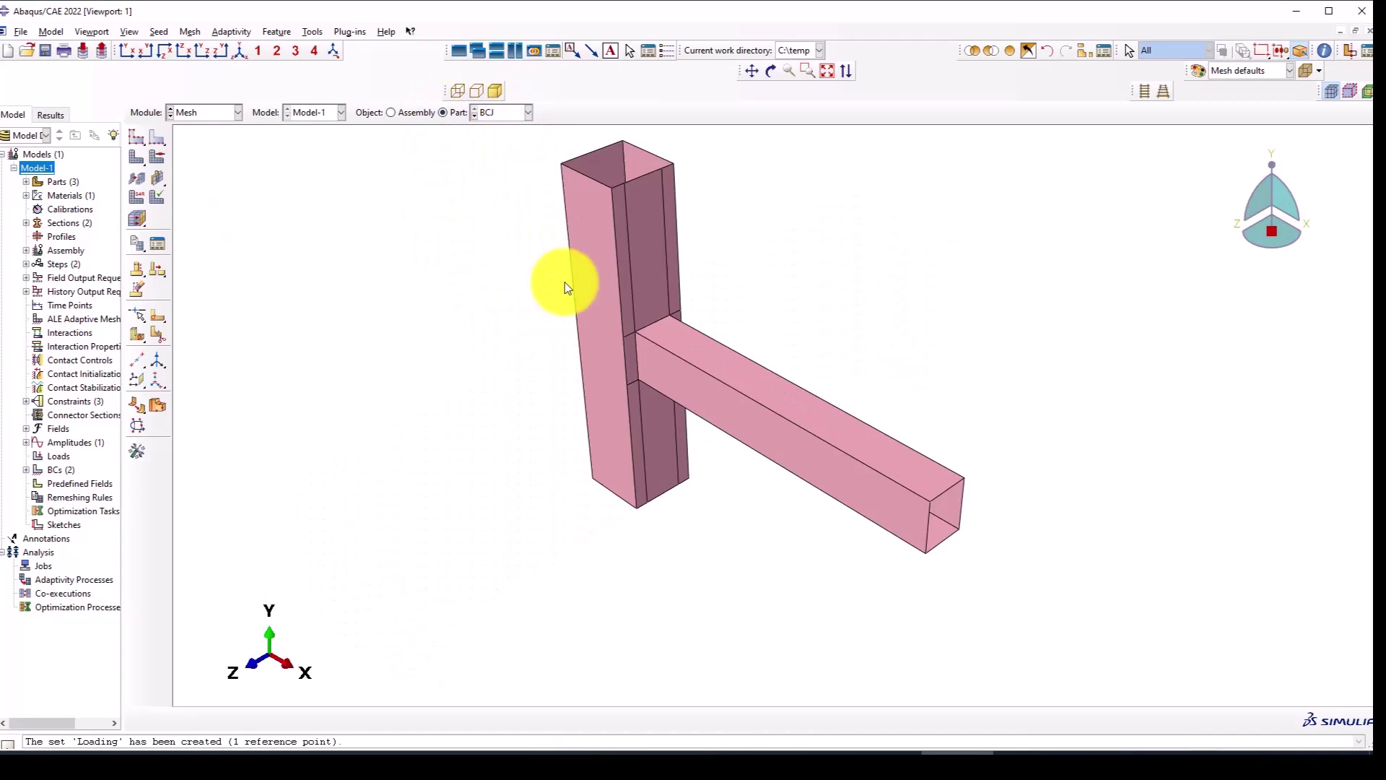
# Seed the BCJ part with an approximate global size of 25.
pyautogui.click(135, 140)
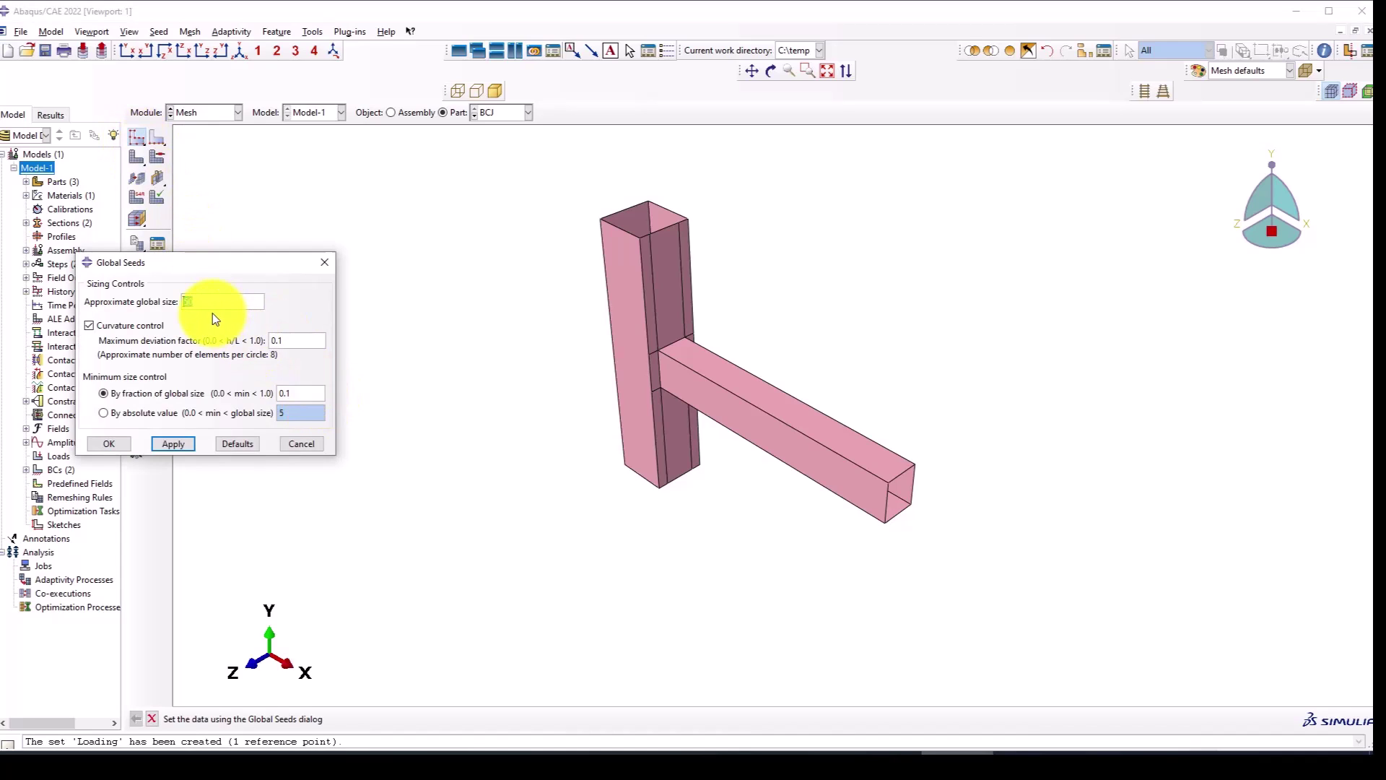
pyautogui.click(172, 444)
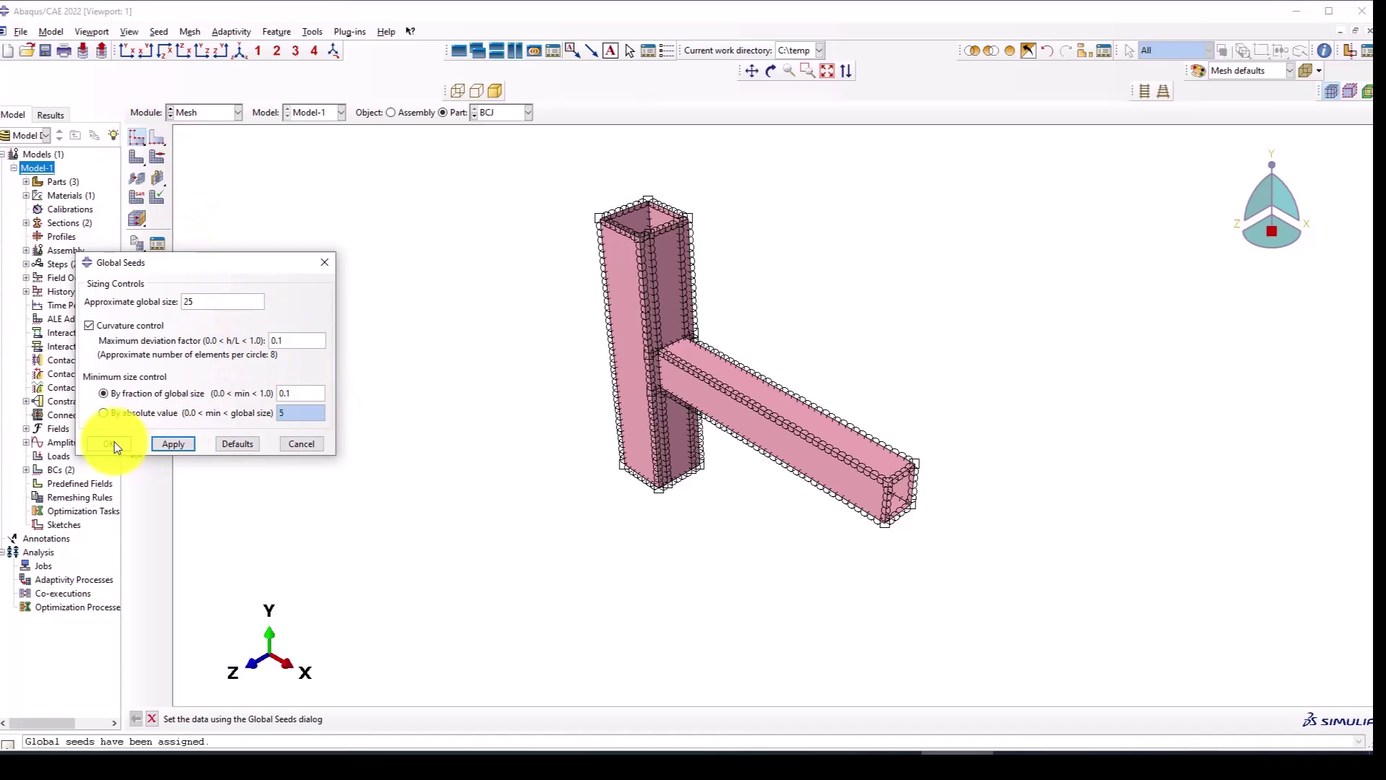
pyautogui.click(110, 443)
pyautogui.scroll(2, 712, 322)
pyautogui.scroll(1, 712, 323)
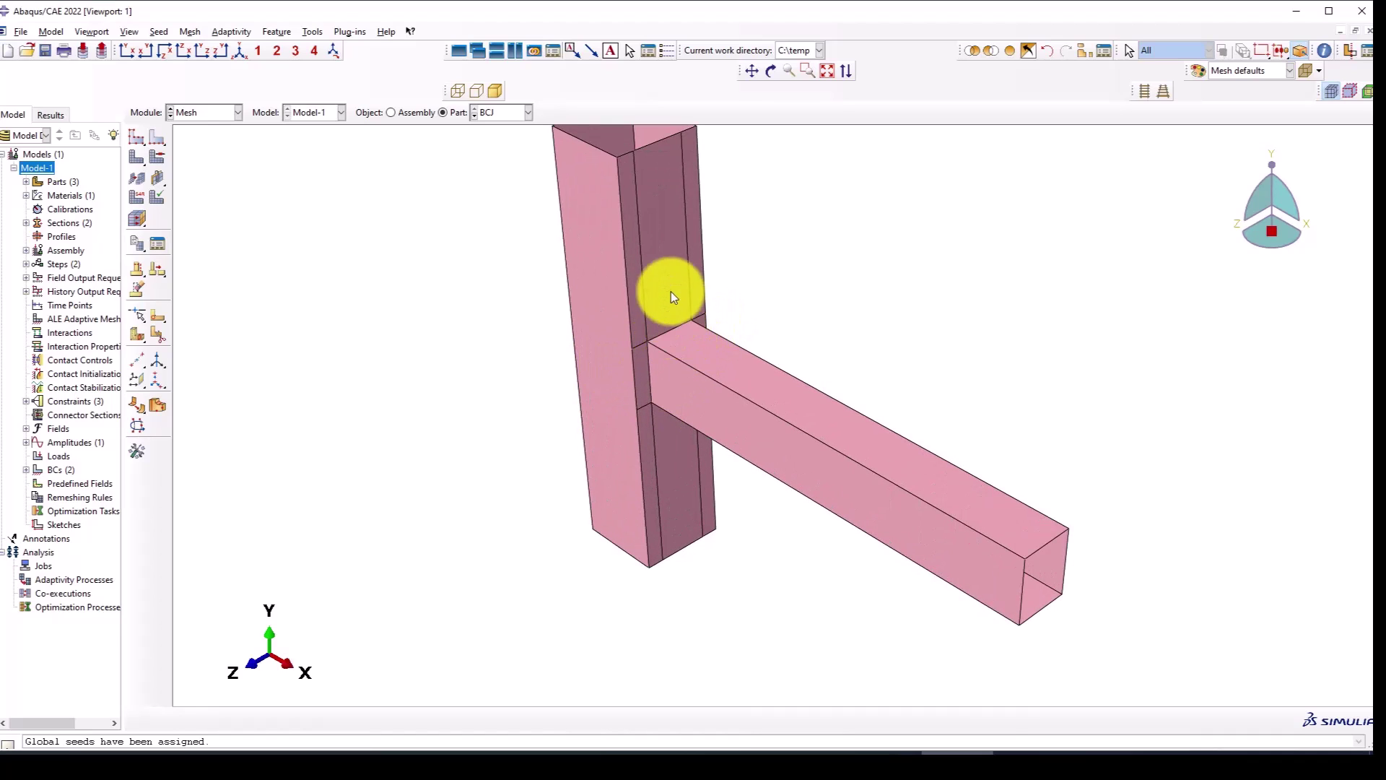
pyautogui.scroll(1, 642, 381)
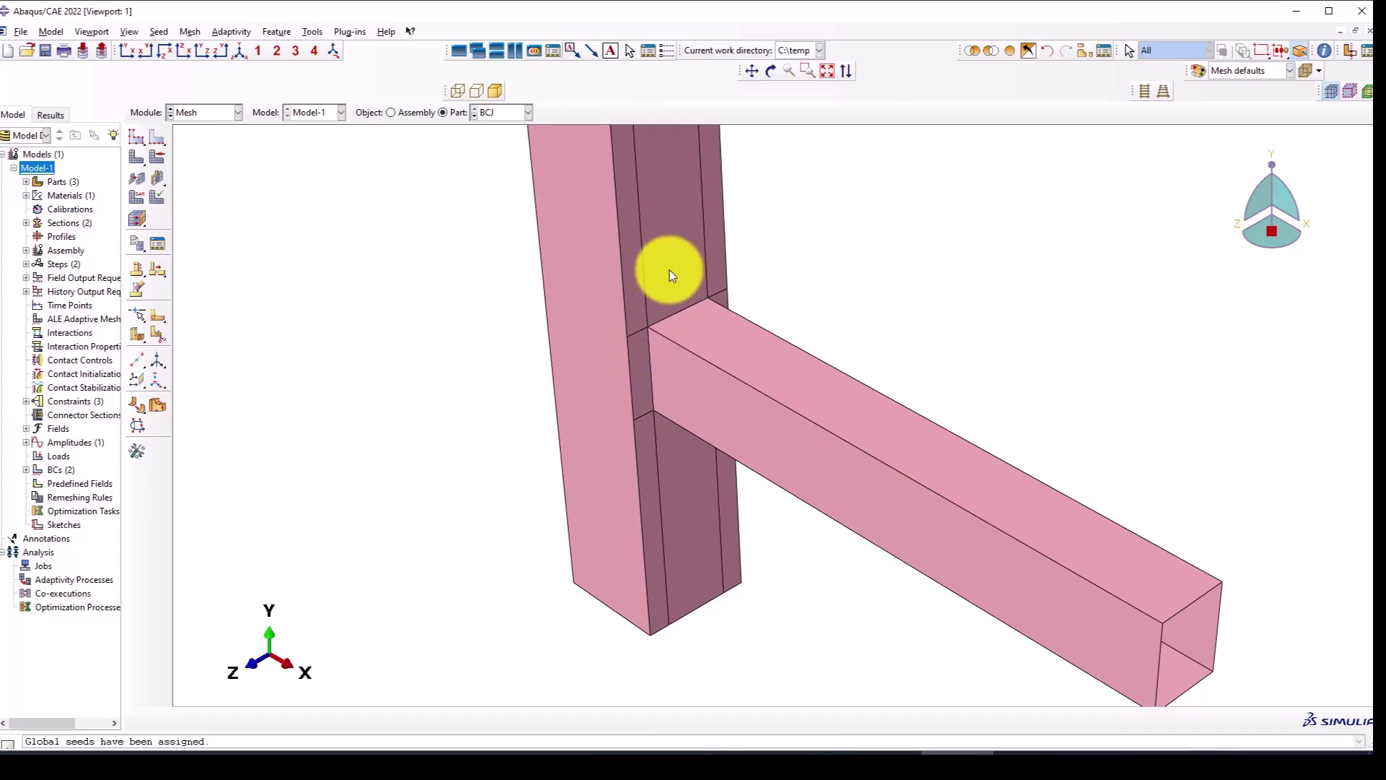
# Generate the mesh on the whole BCJ part from its assigned global seeds.
pyautogui.scroll(-1, 635, 369)
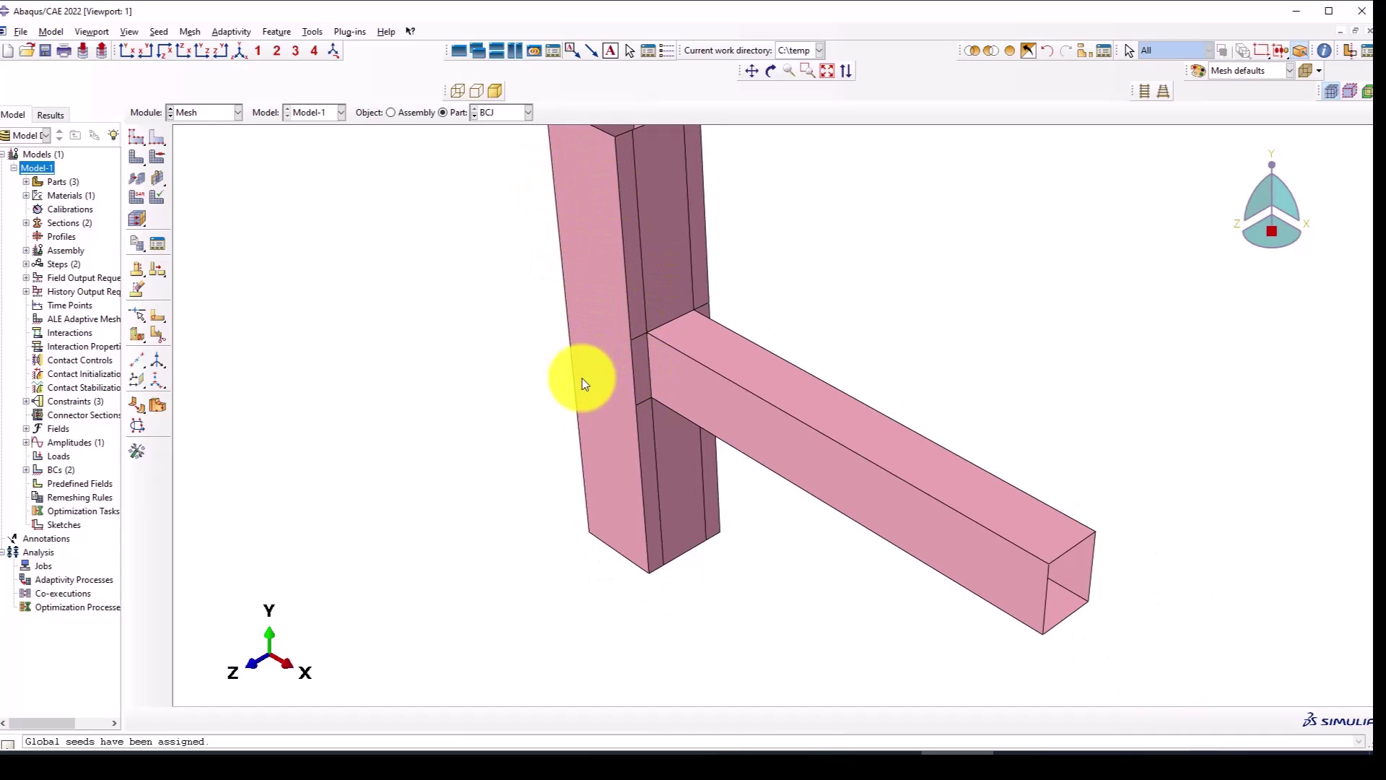
pyautogui.scroll(1, 625, 359)
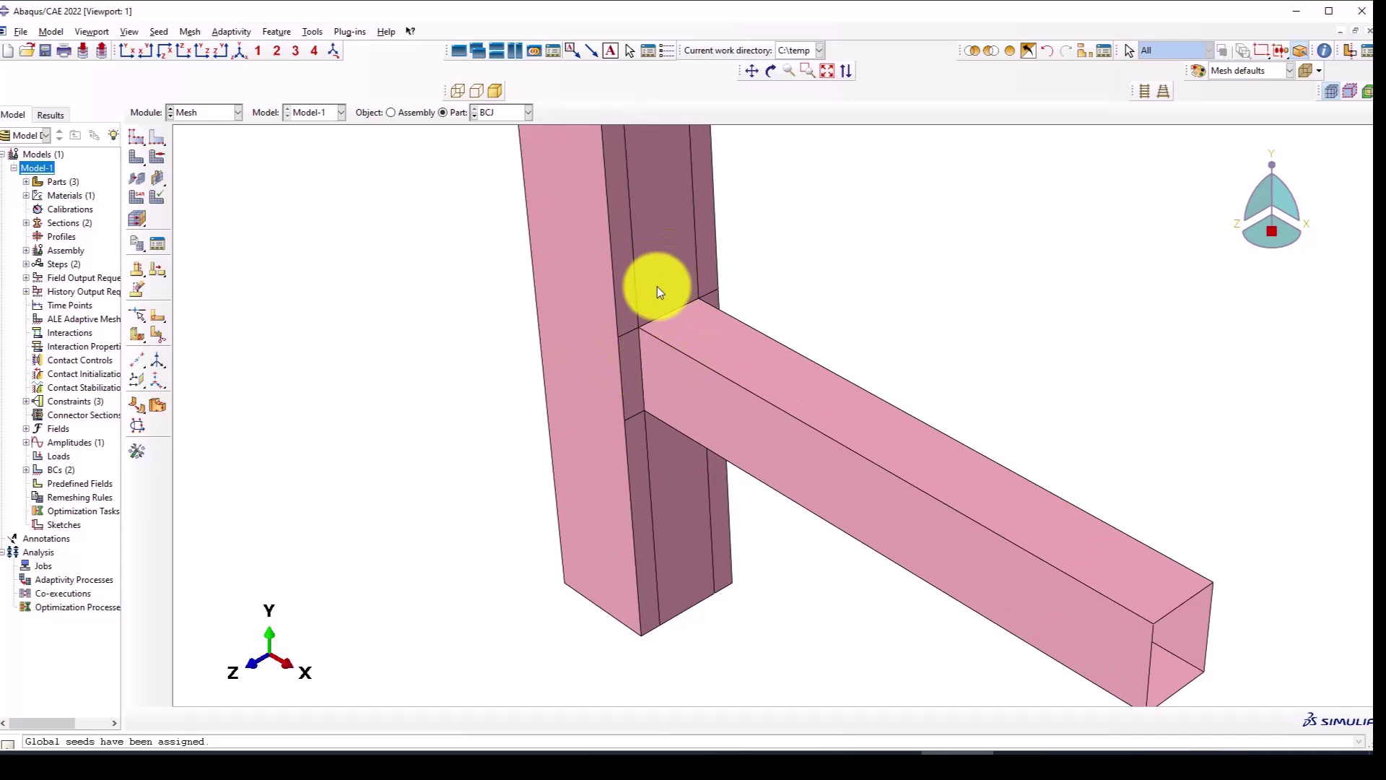
pyautogui.scroll(2, 658, 291)
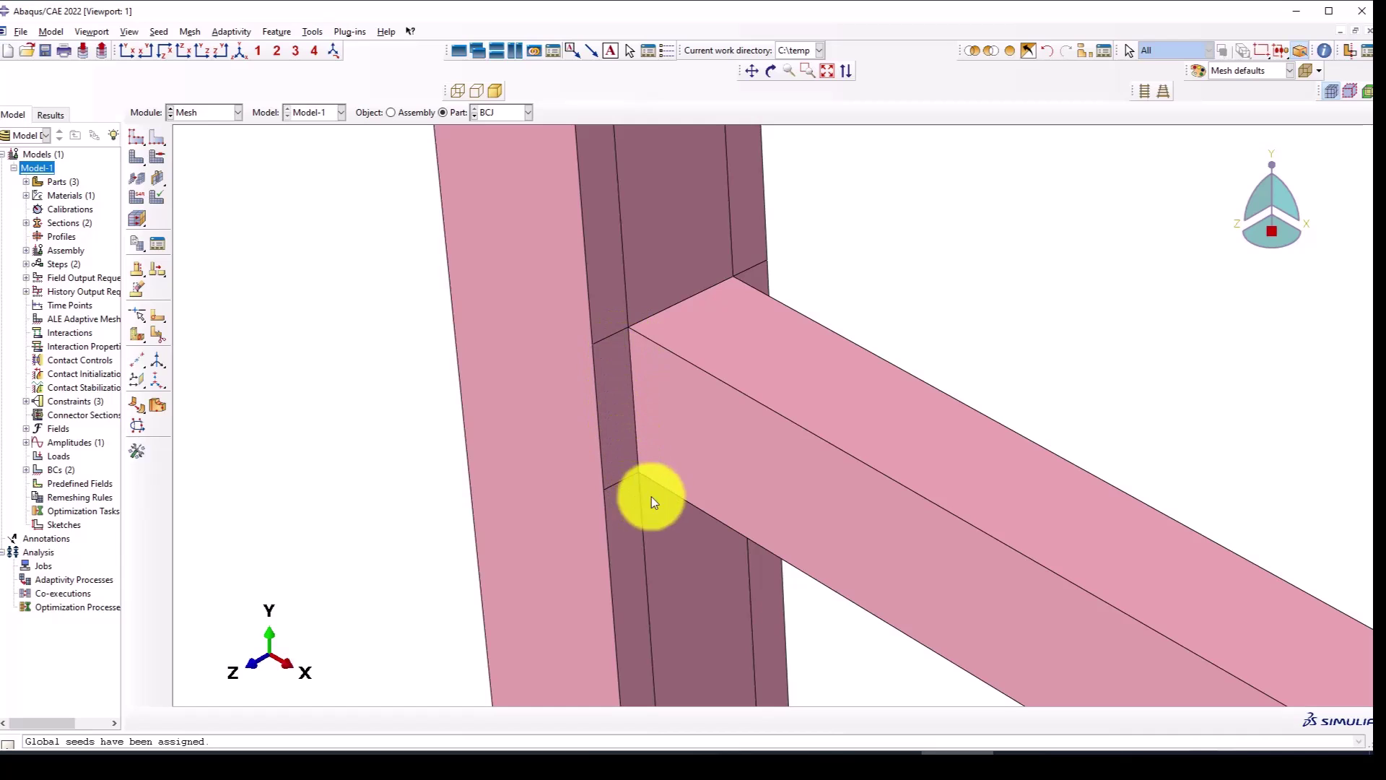
pyautogui.scroll(-5, 661, 388)
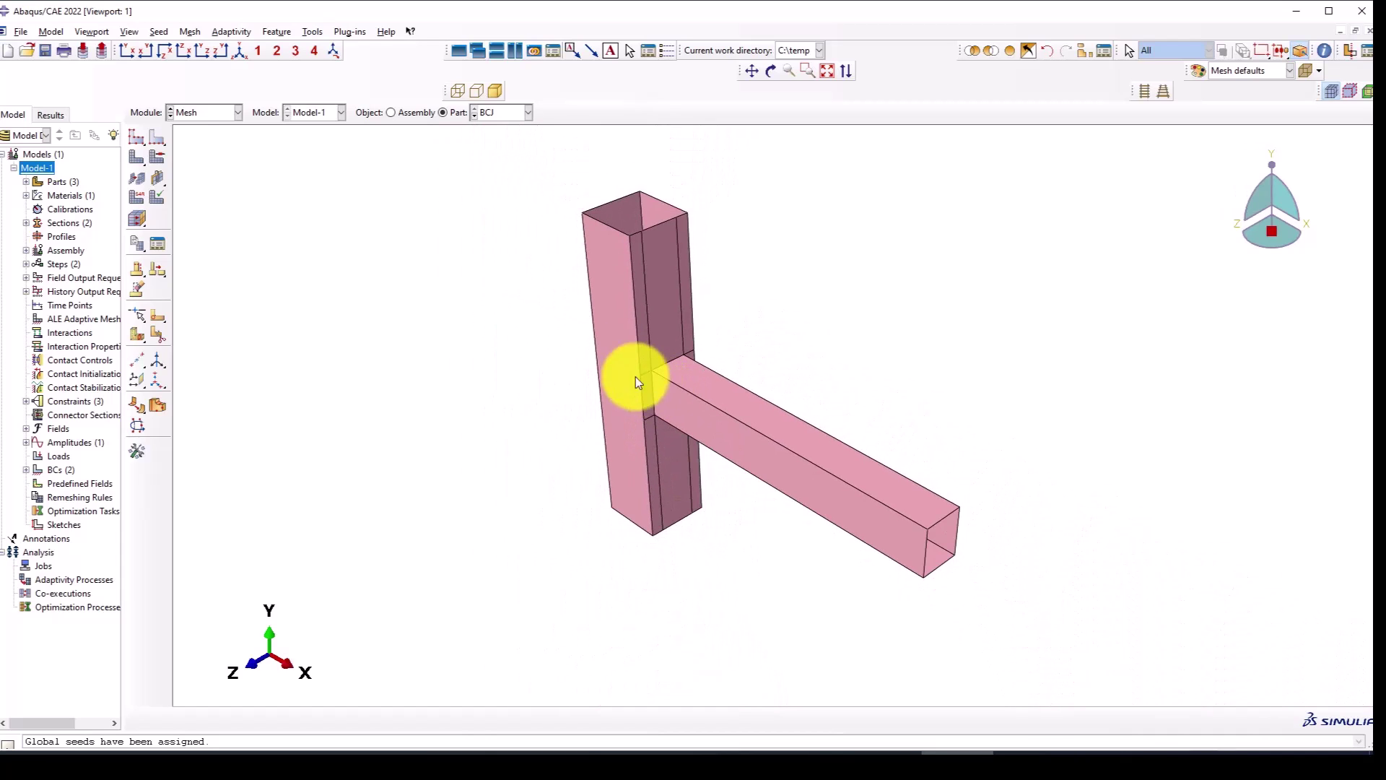
pyautogui.click(142, 158)
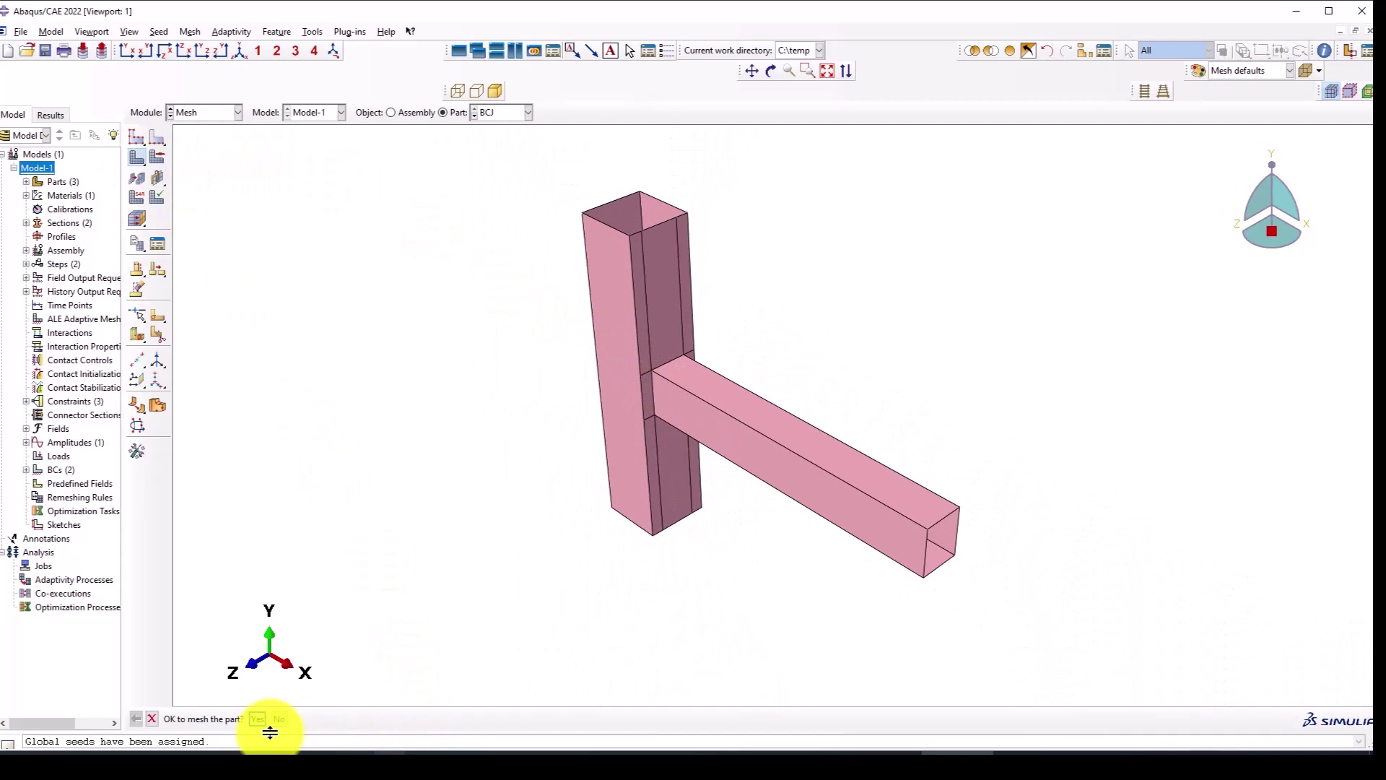
pyautogui.click(259, 718)
pyautogui.scroll(3, 670, 341)
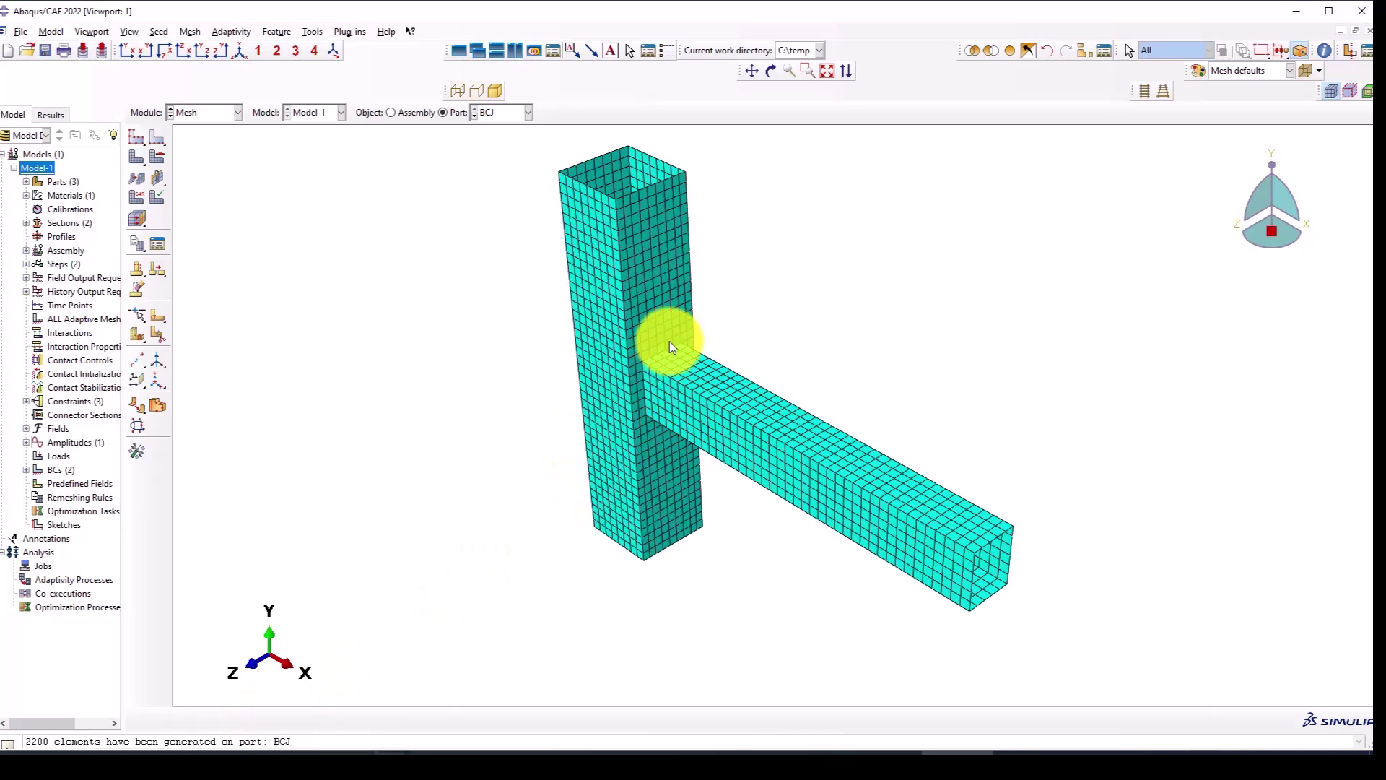
pyautogui.scroll(-2, 549, 389)
pyautogui.scroll(-2, 644, 444)
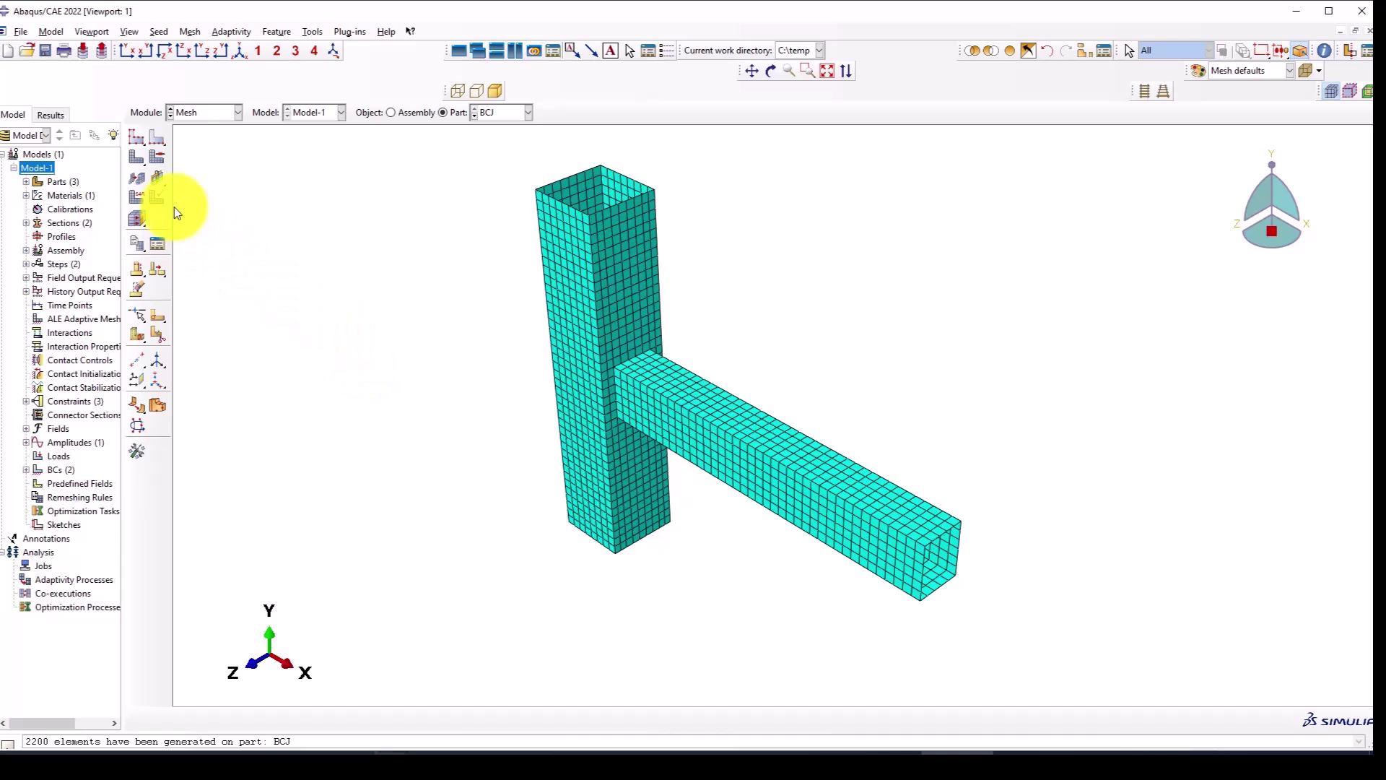
# Select all regions of the BCJ part for element type assignment and choose the Explicit element library.
pyautogui.click(136, 196)
pyautogui.scroll(-3, 539, 413)
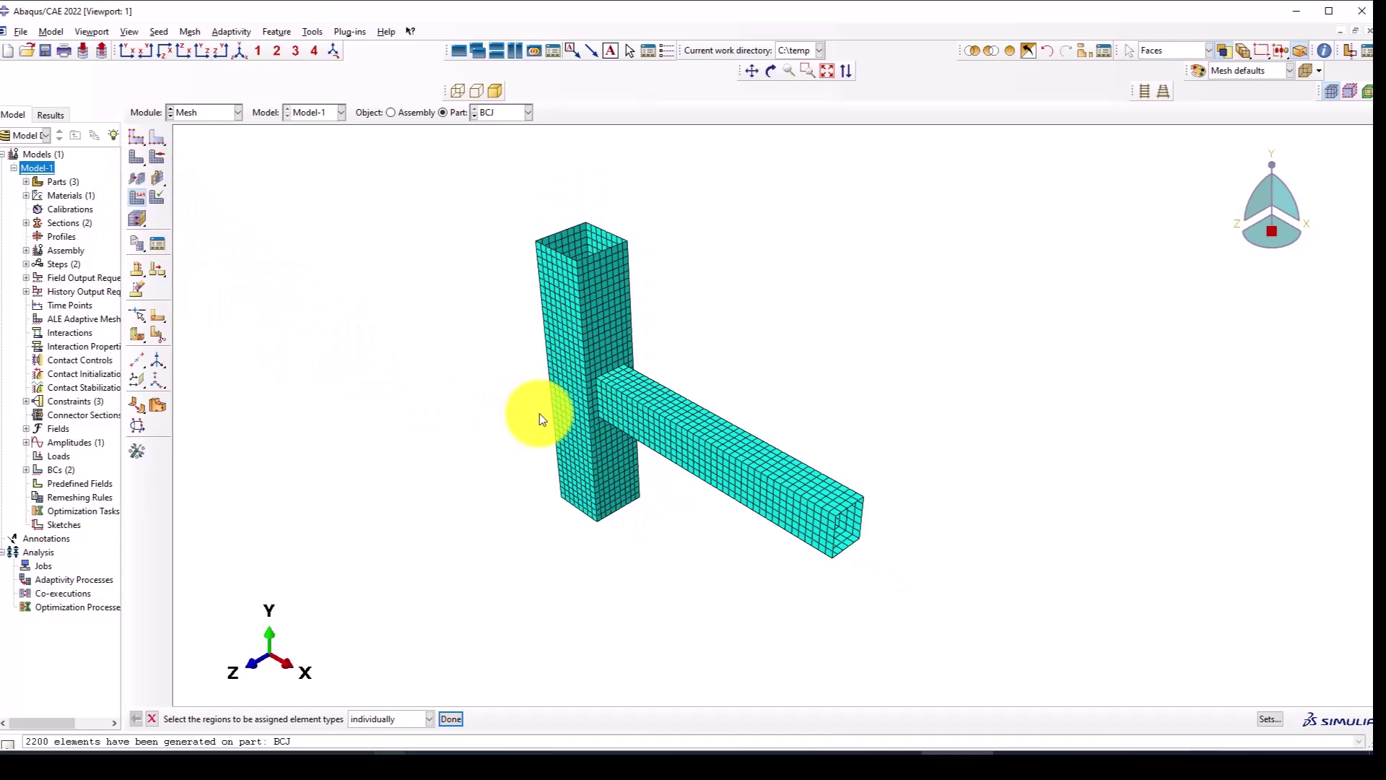
pyautogui.moveTo(456, 227); pyautogui.dragTo(864, 605)
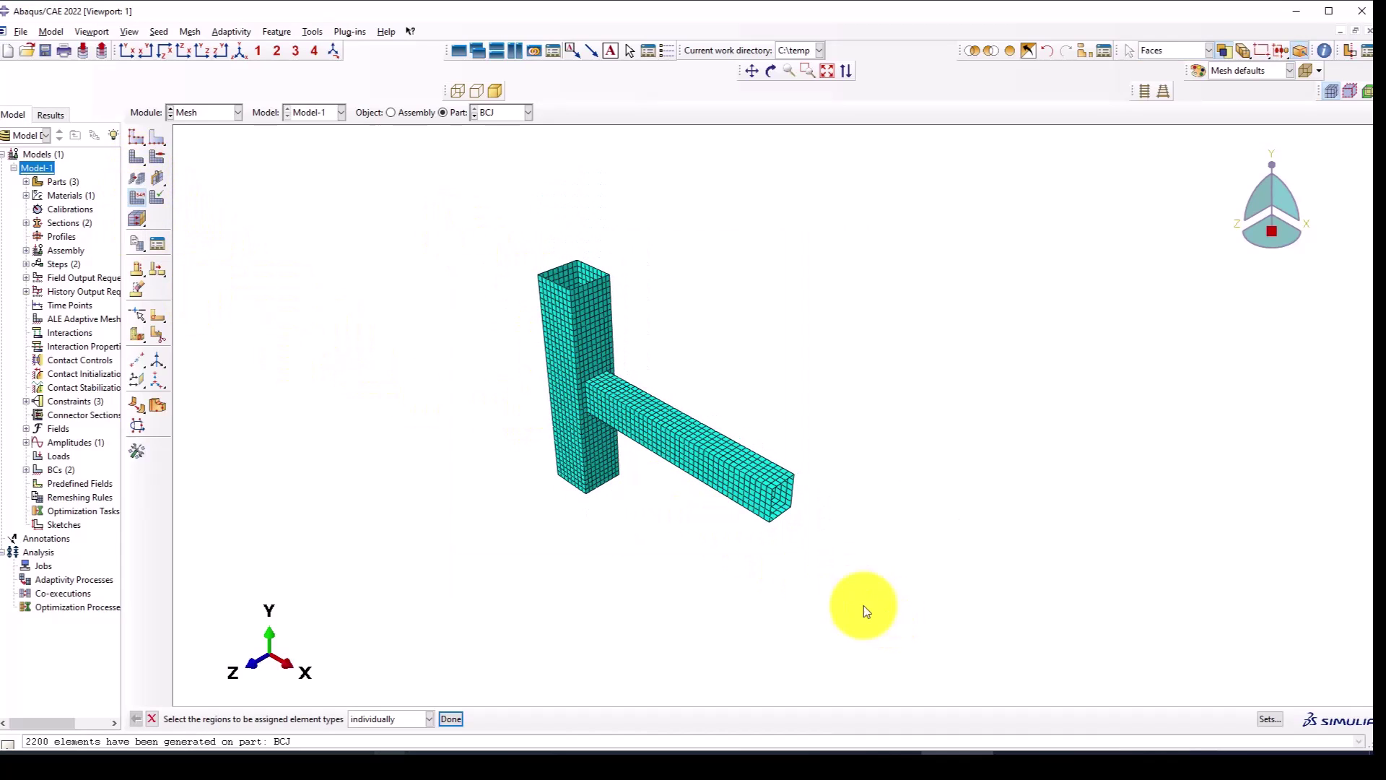
pyautogui.middleClick(527, 445)
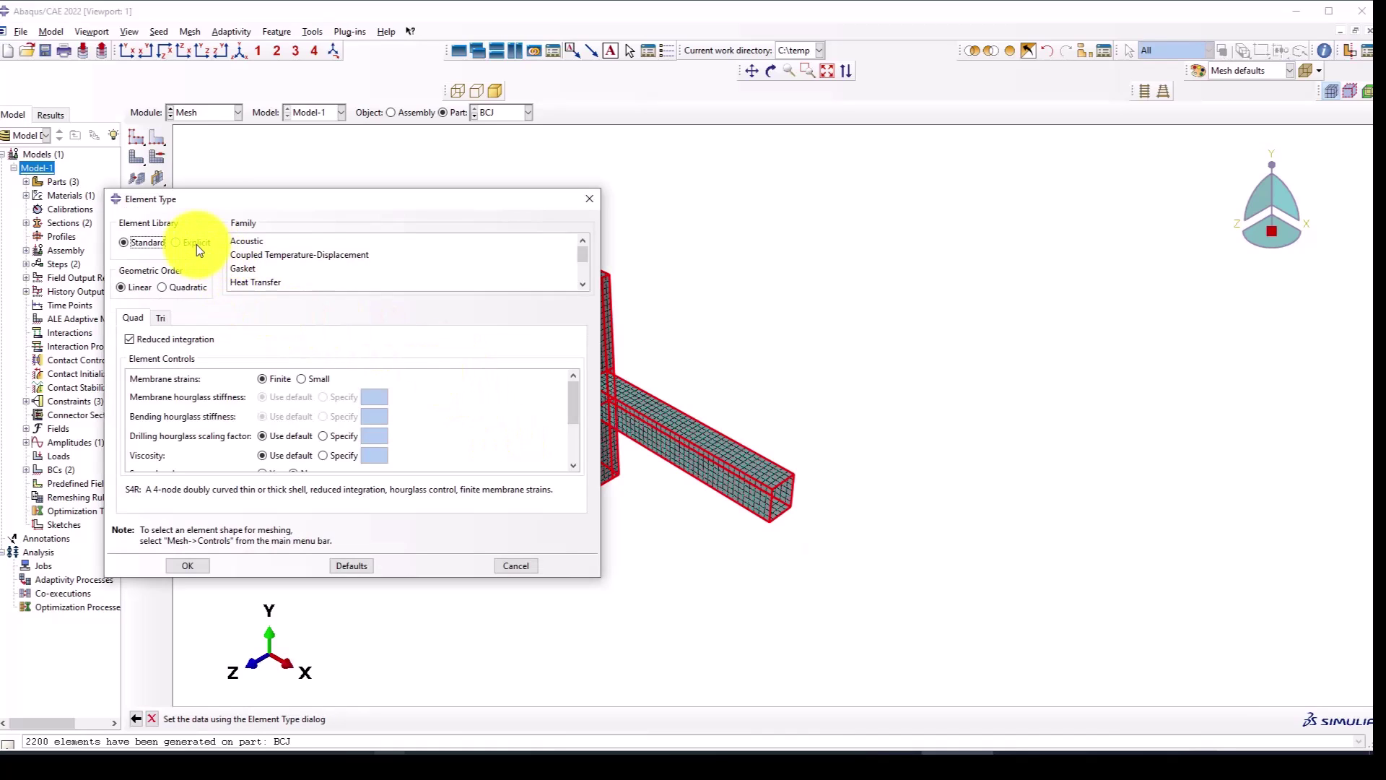
pyautogui.click(193, 242)
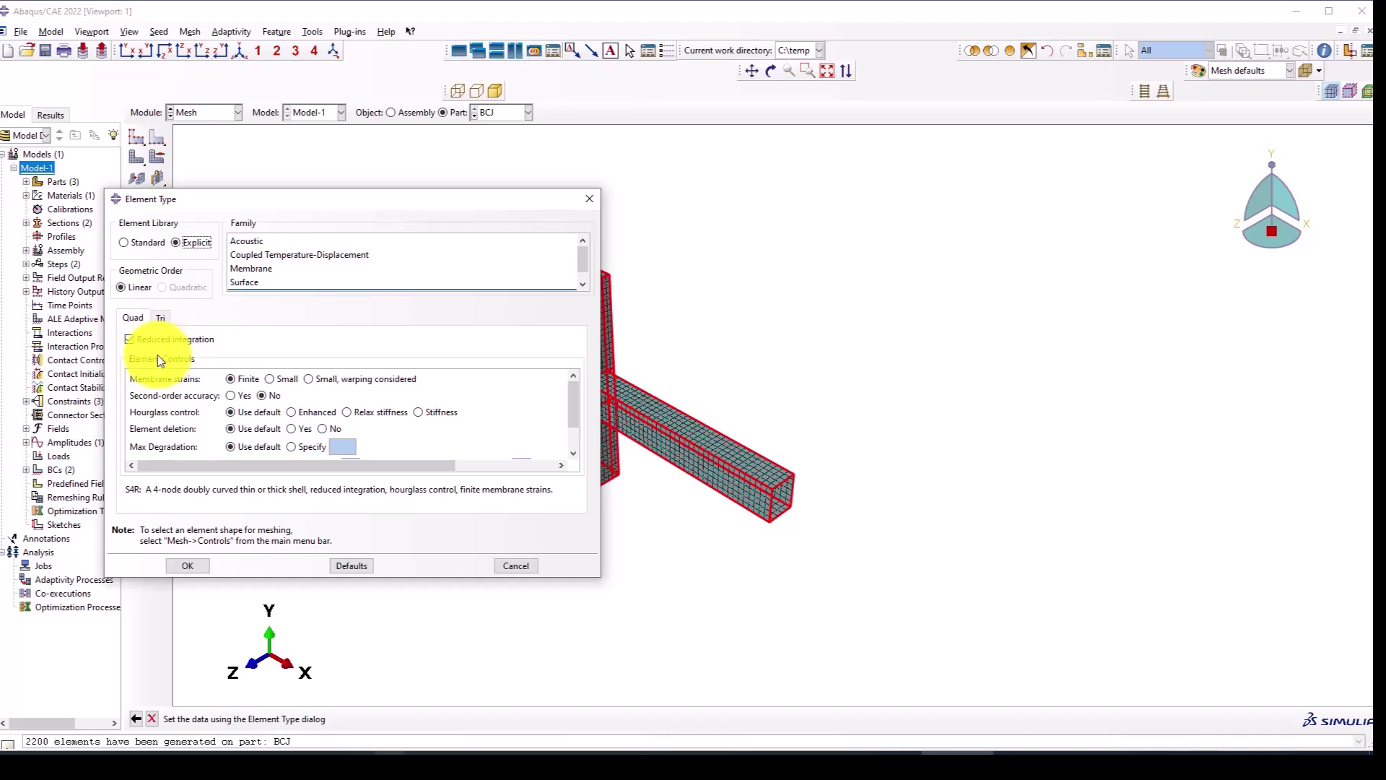
# Examine the shell element mesh up close on the upper part of the column.
pyautogui.scroll(-2, 969, 389)
pyautogui.scroll(5, 717, 384)
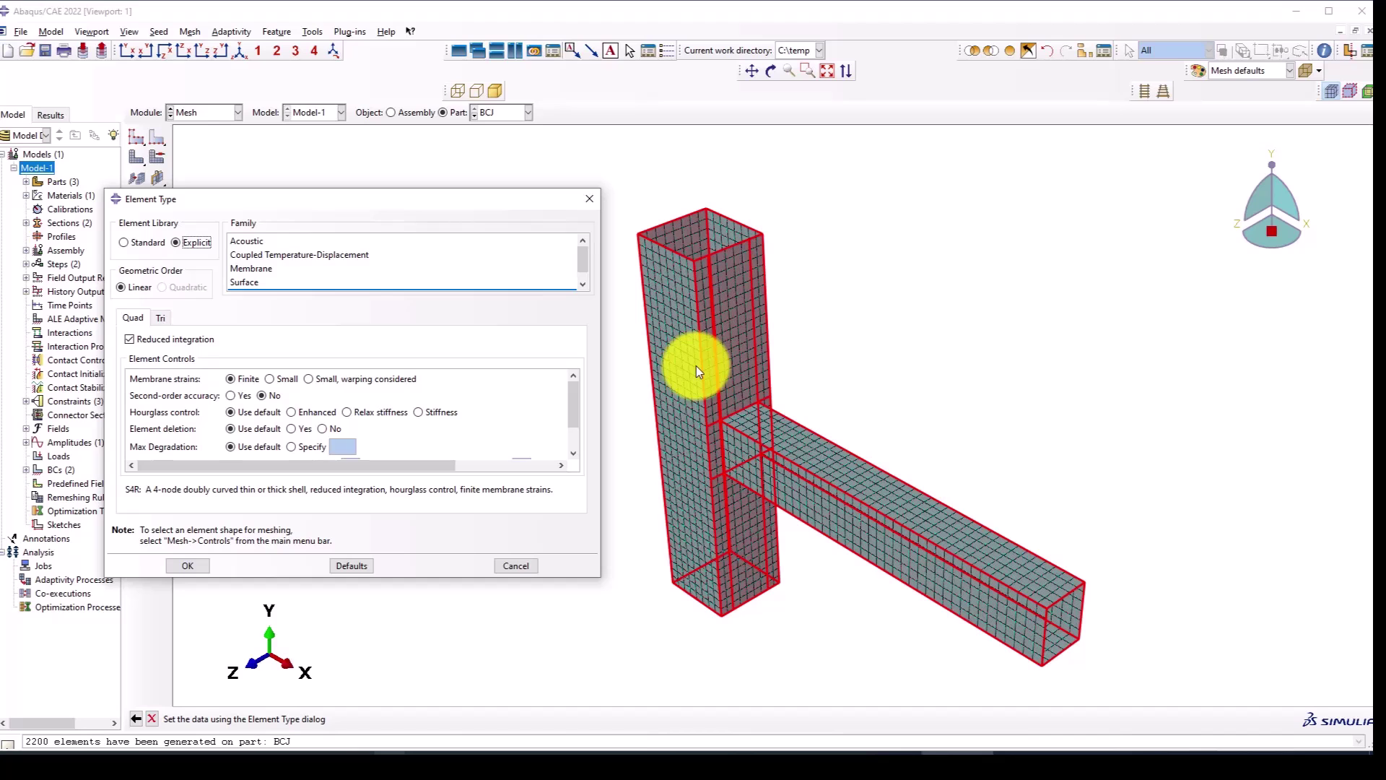
pyautogui.scroll(4, 704, 294)
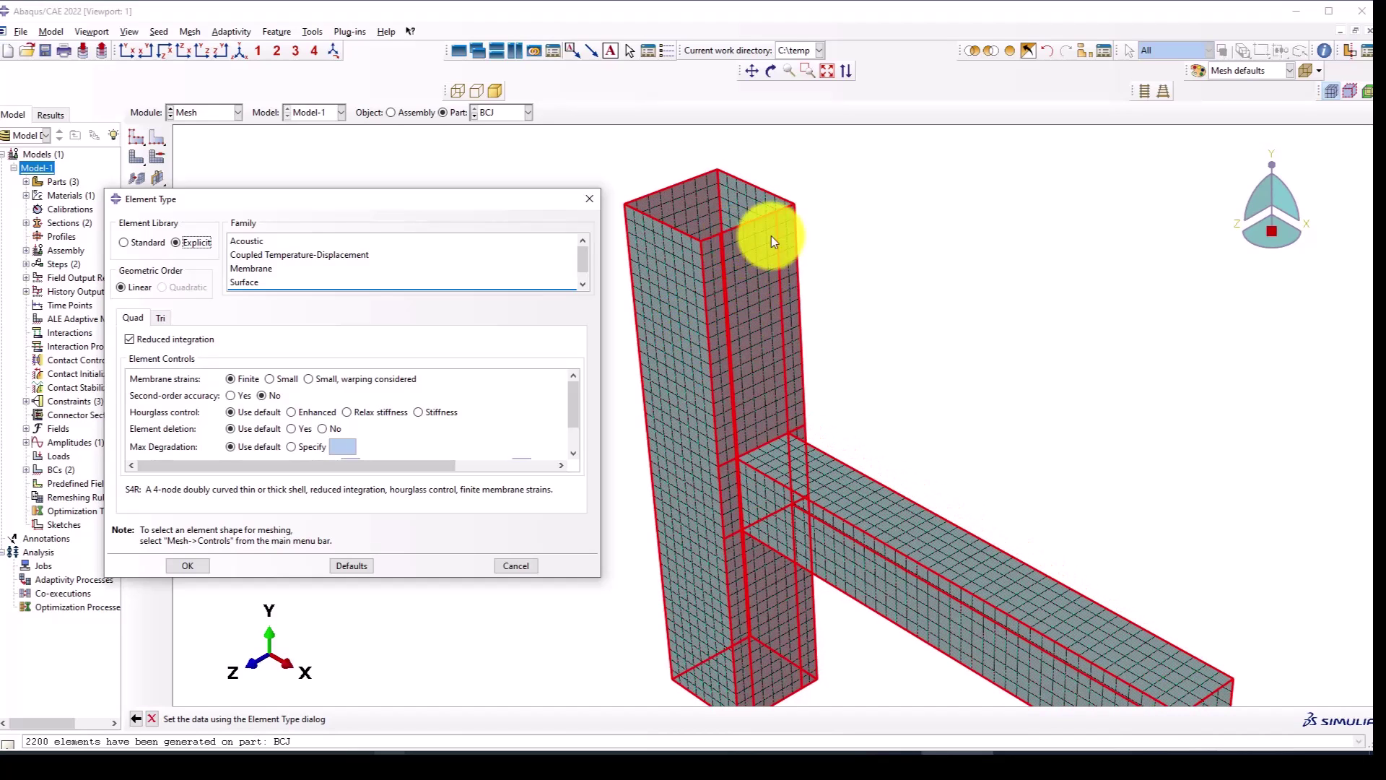
pyautogui.scroll(4, 743, 351)
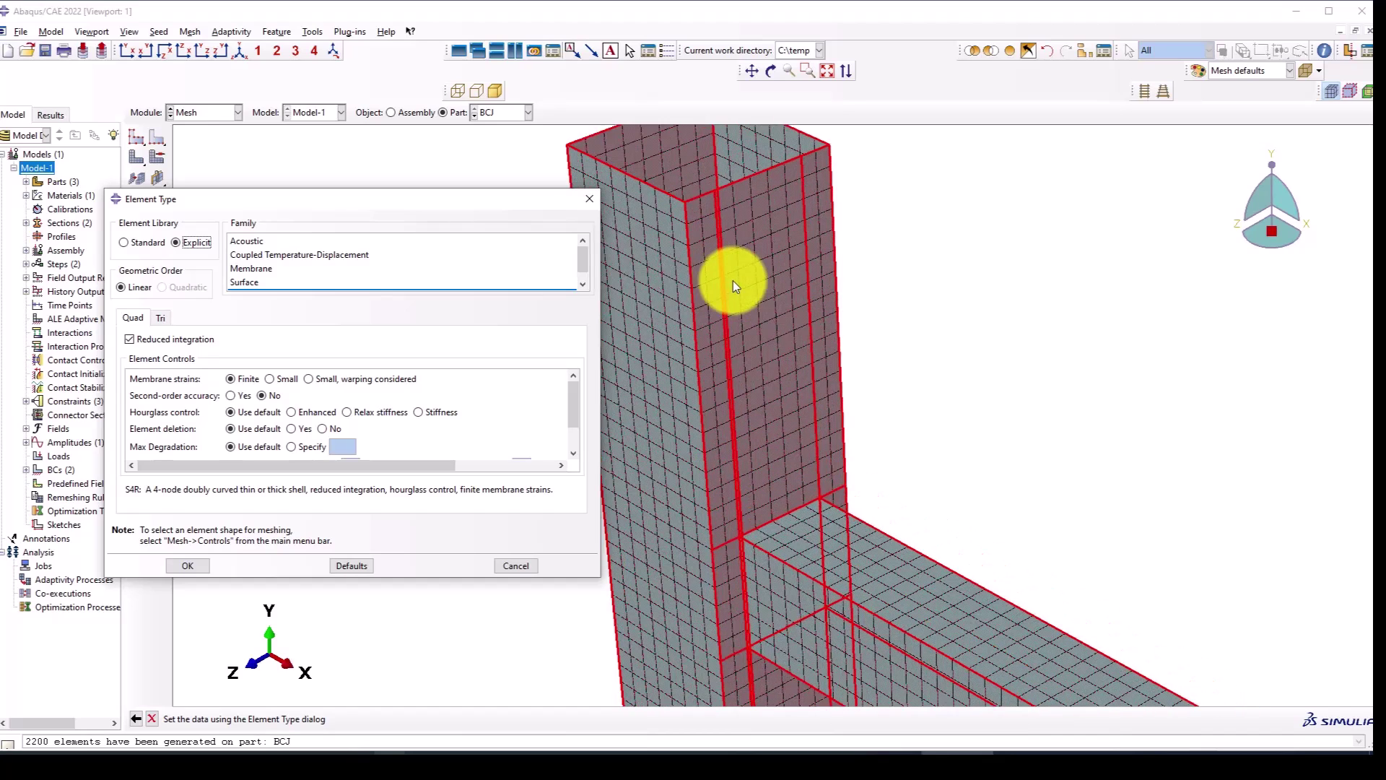
pyautogui.scroll(3, 743, 181)
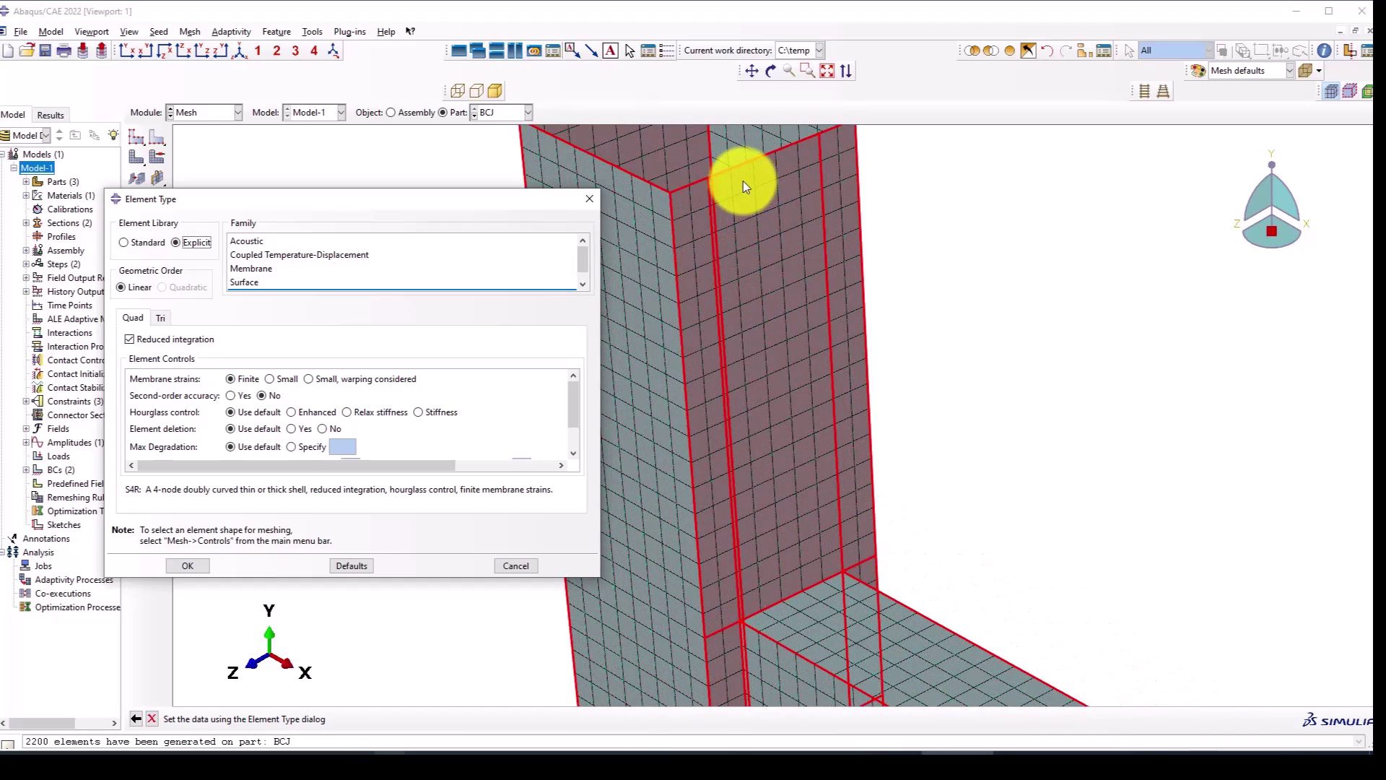
pyautogui.scroll(2, 751, 176)
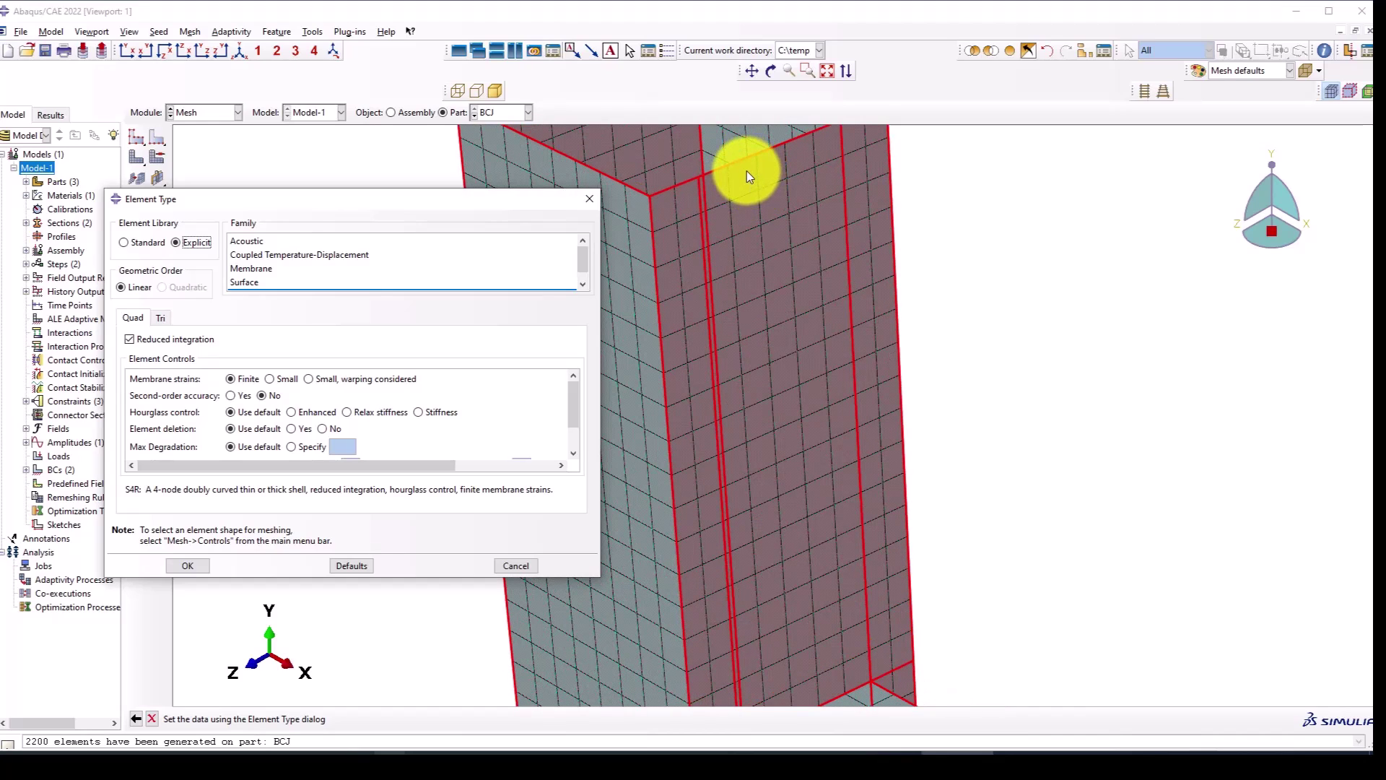
pyautogui.scroll(1, 744, 175)
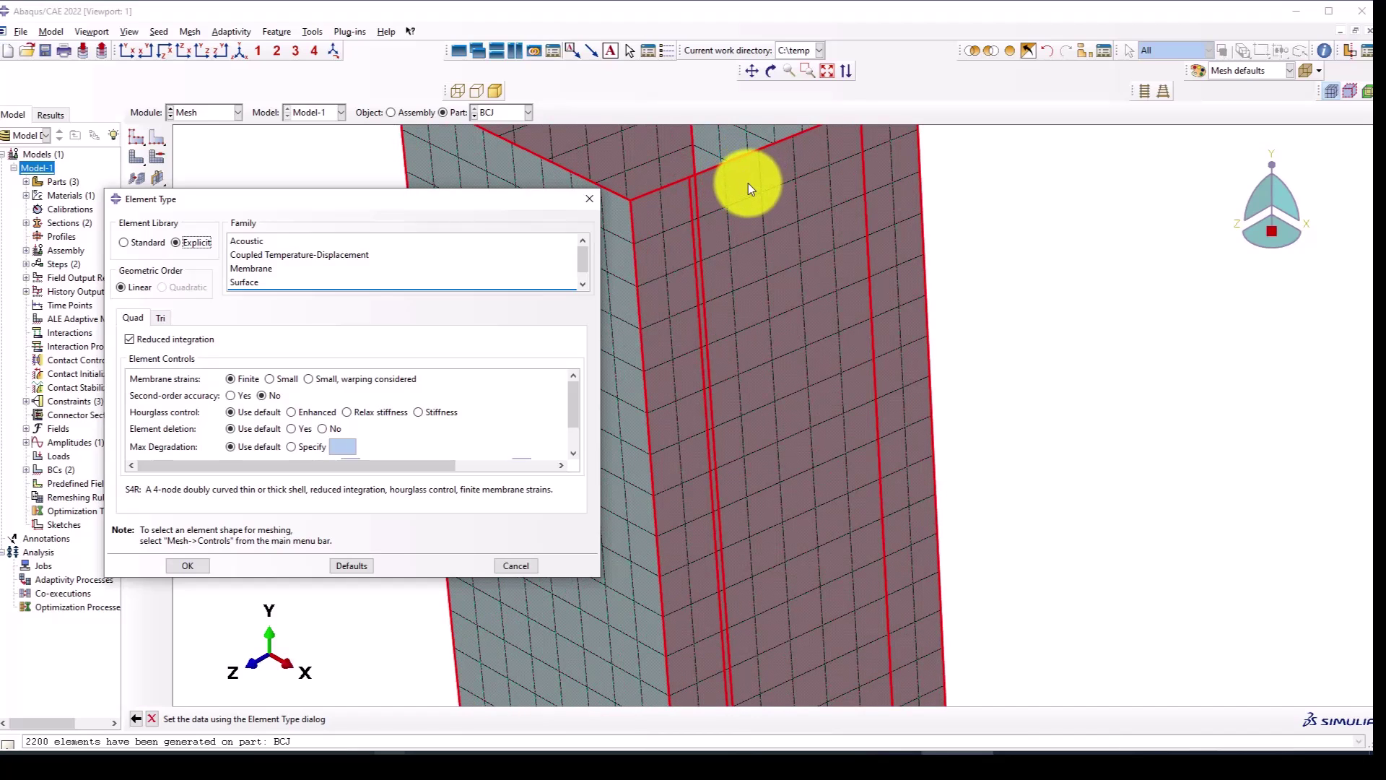
pyautogui.scroll(-3, 748, 189)
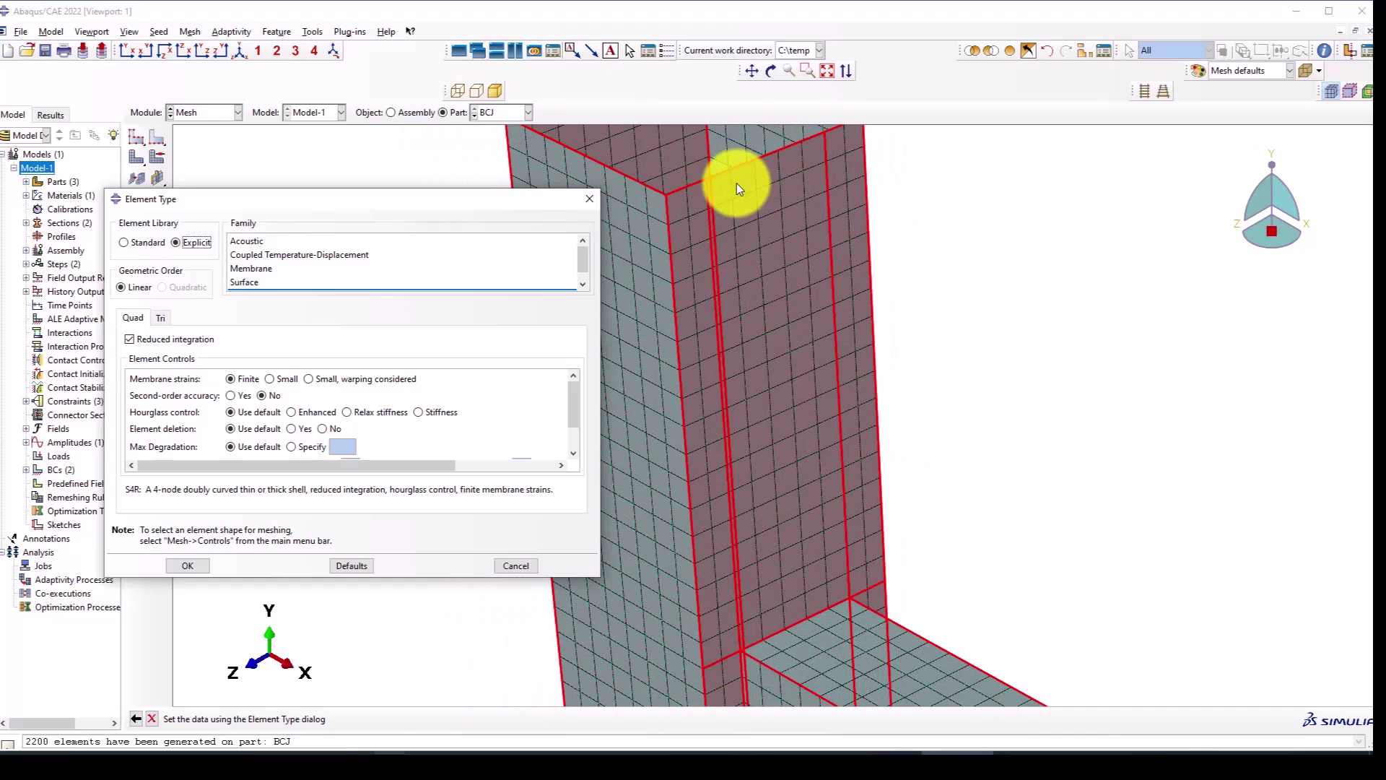
pyautogui.scroll(-2, 747, 174)
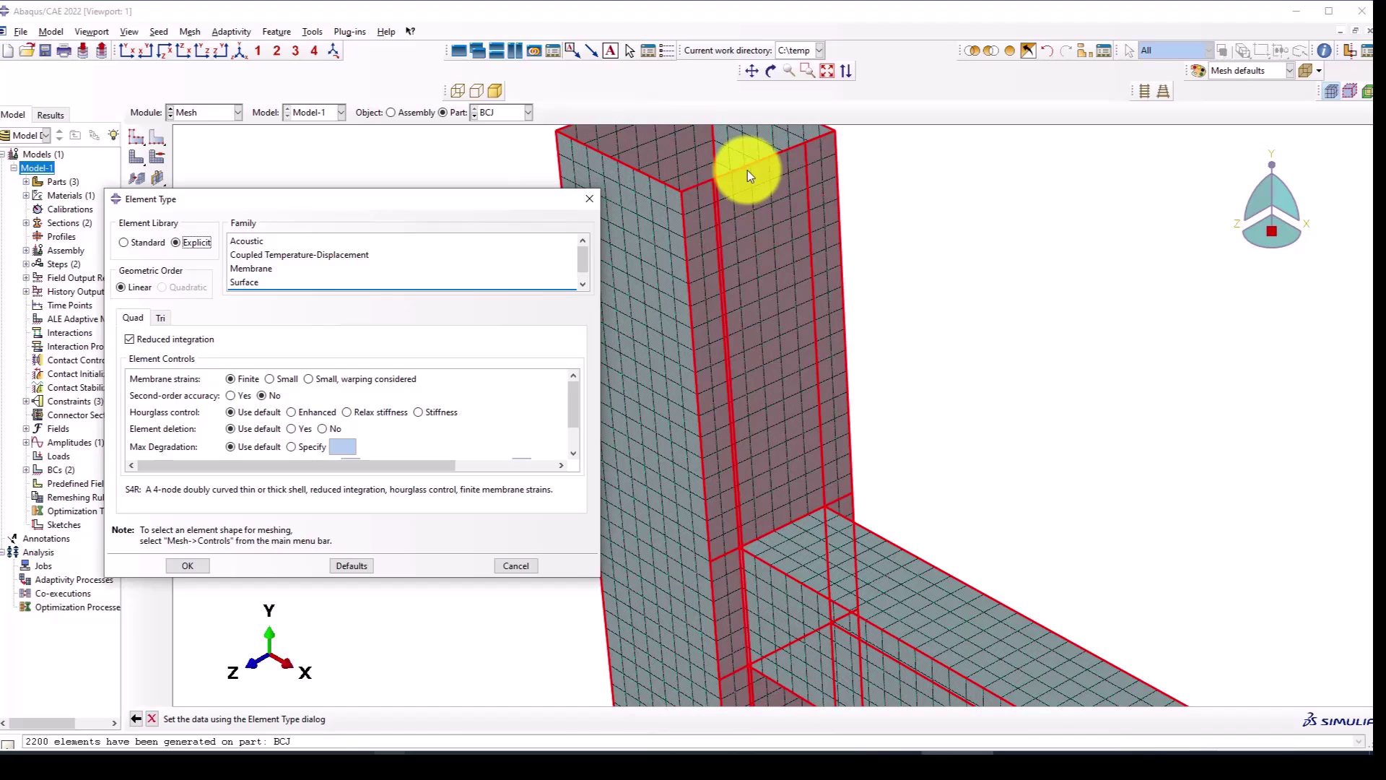
# Turn off reduced integration and set element deletion to Yes, applying the element type to the selected regions.
pyautogui.click(131, 340)
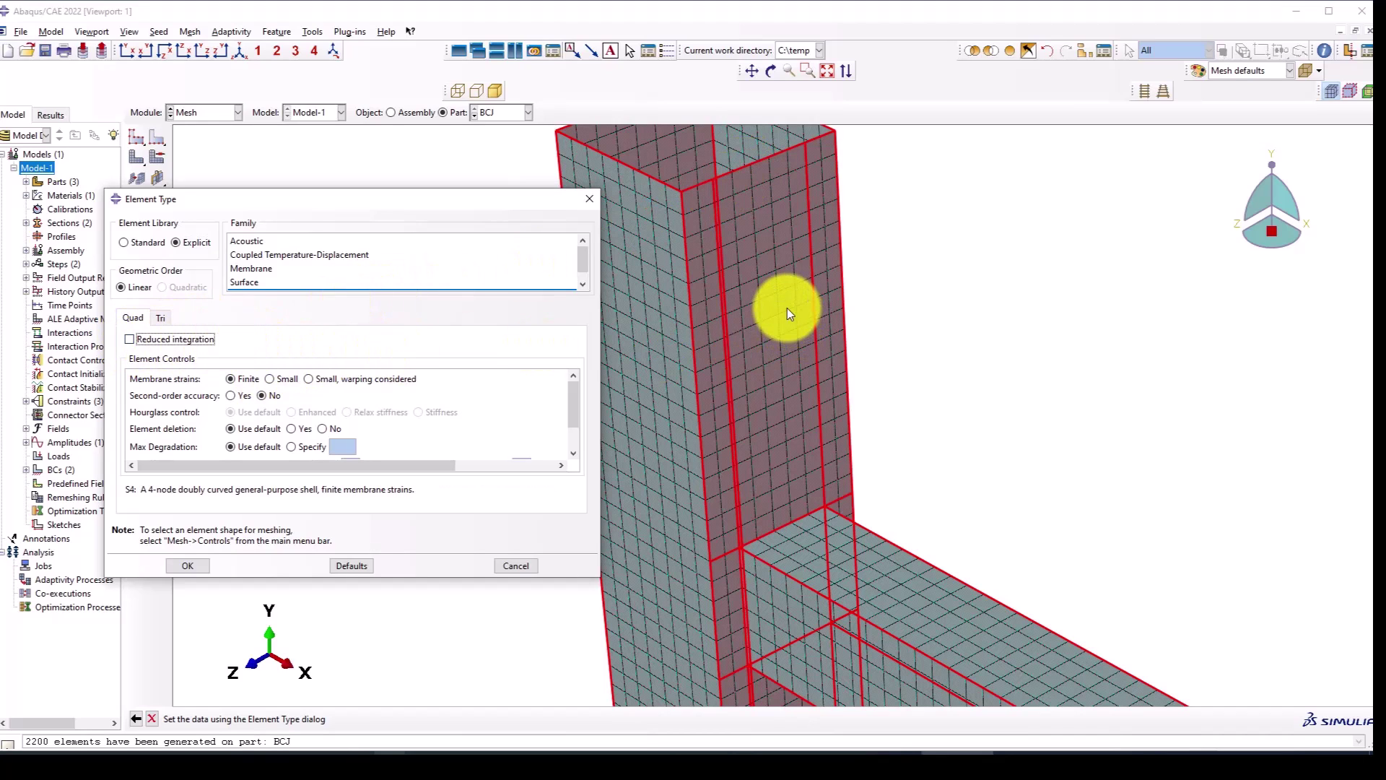
pyautogui.scroll(4, 787, 308)
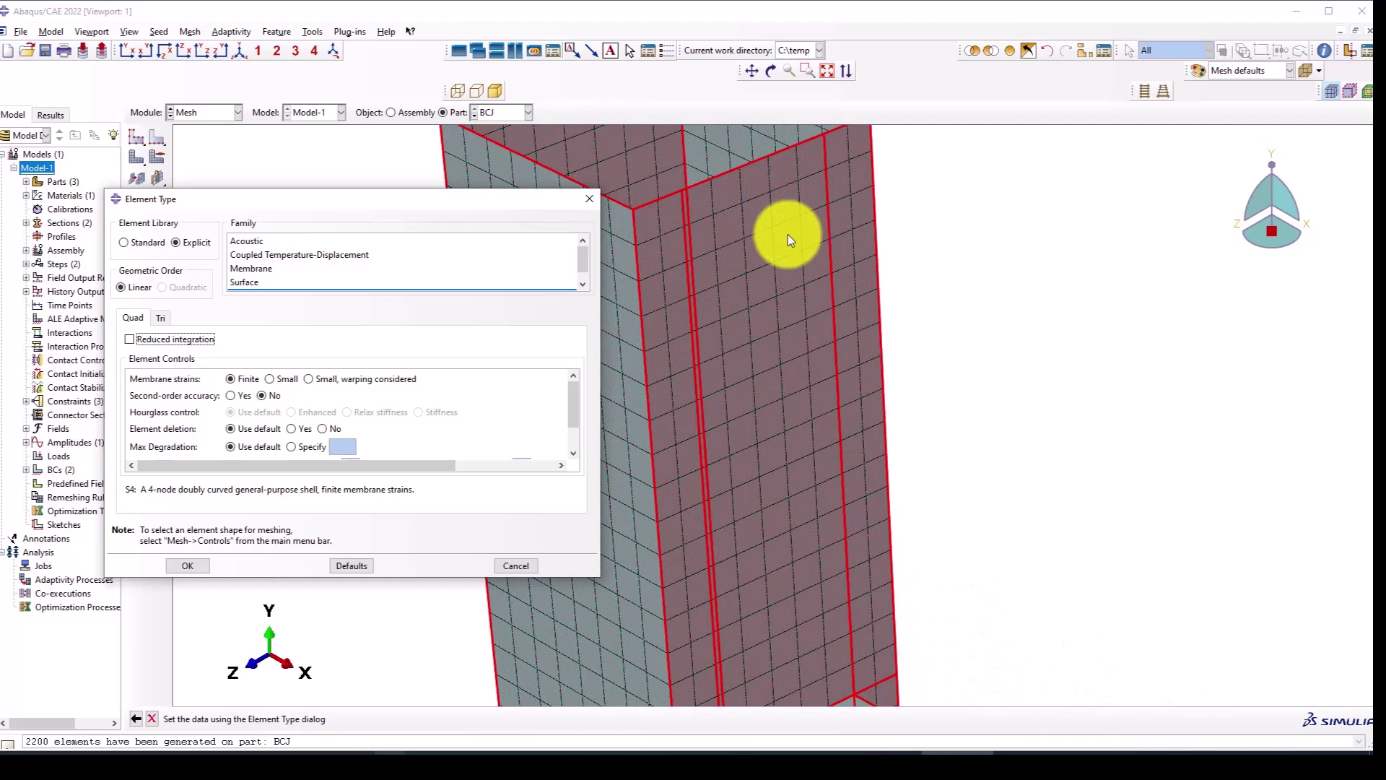
pyautogui.scroll(-1, 790, 259)
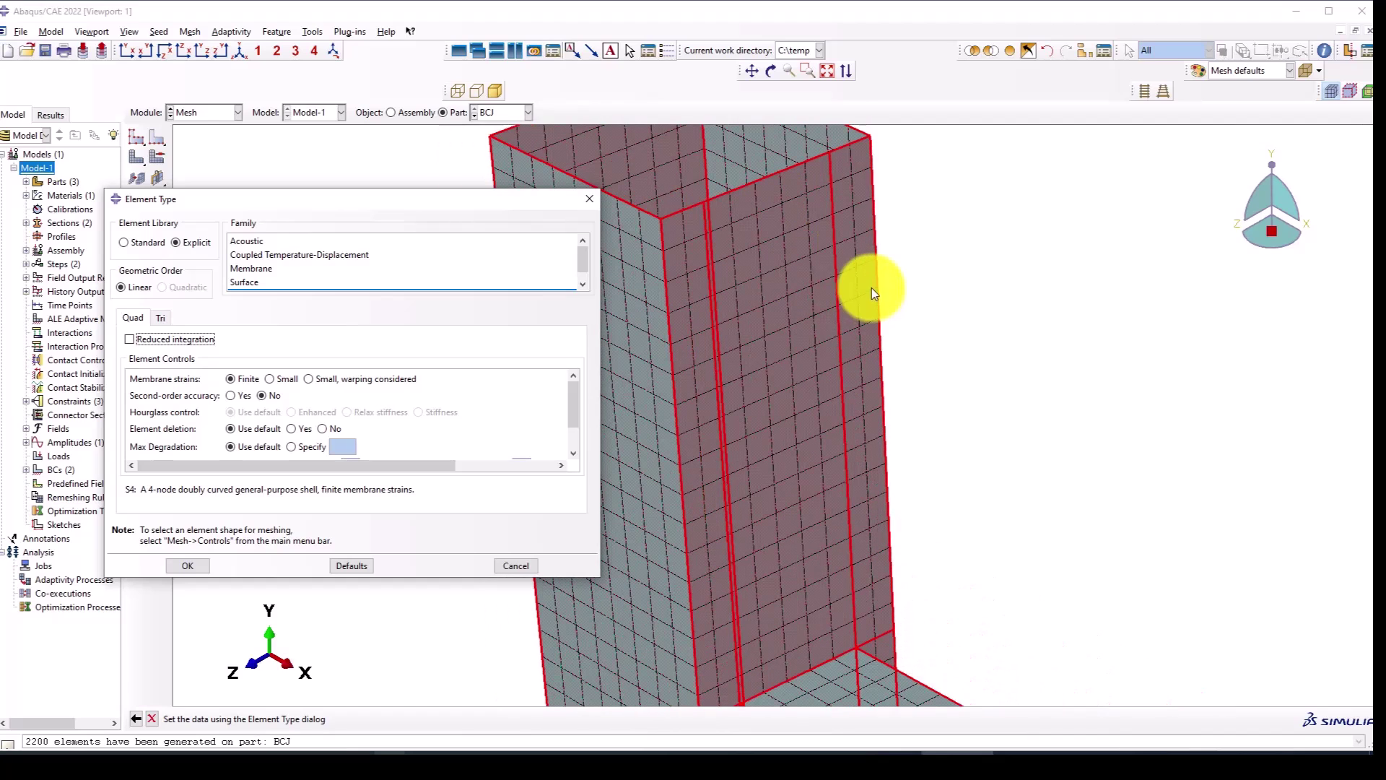
pyautogui.scroll(-1, 303, 404)
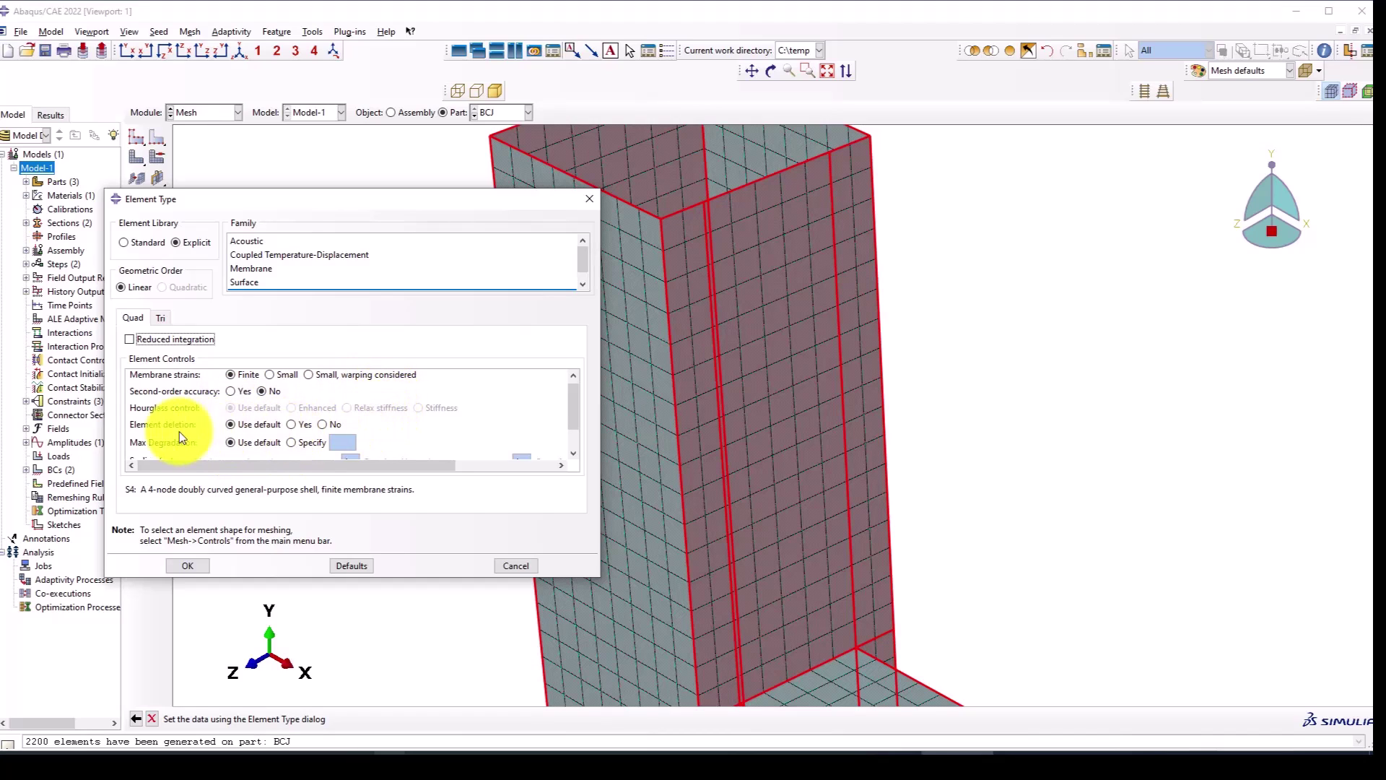
pyautogui.click(292, 424)
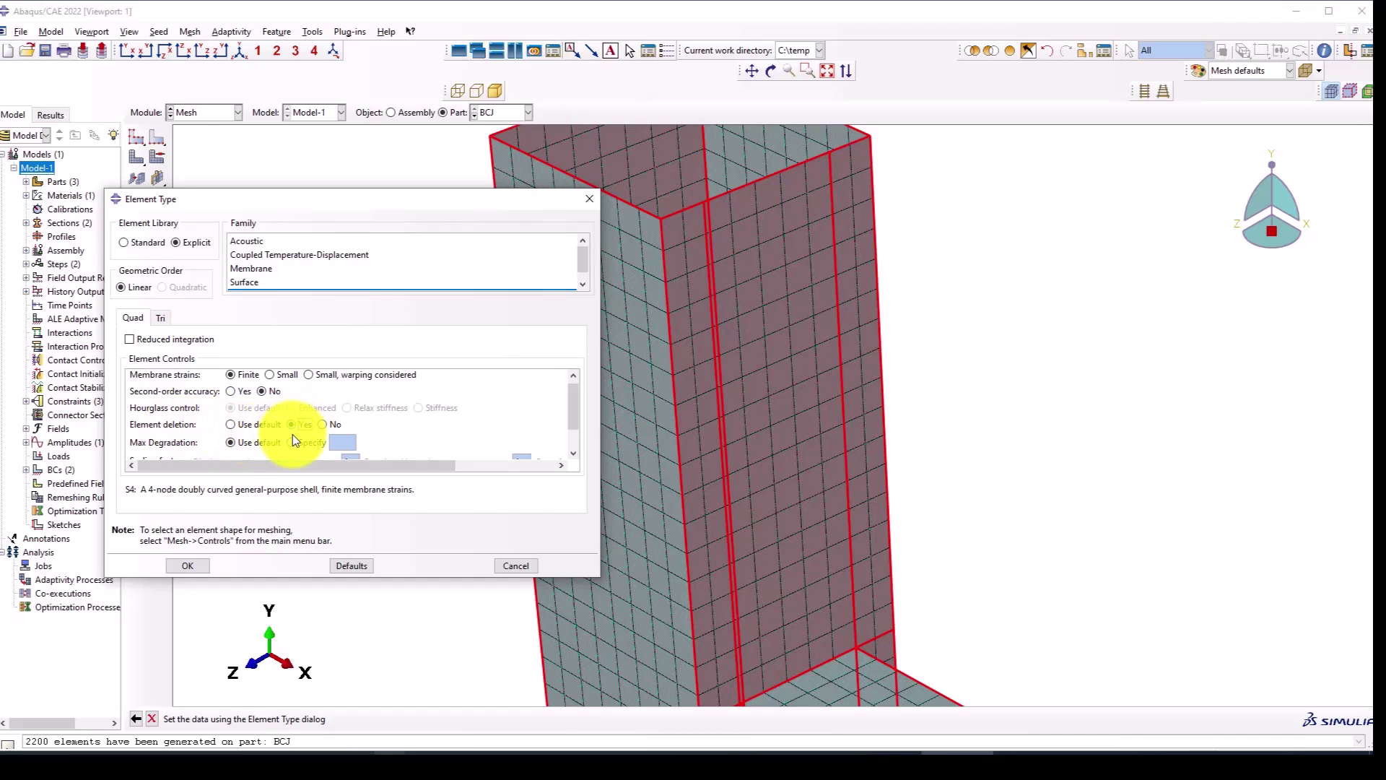
pyautogui.click(189, 563)
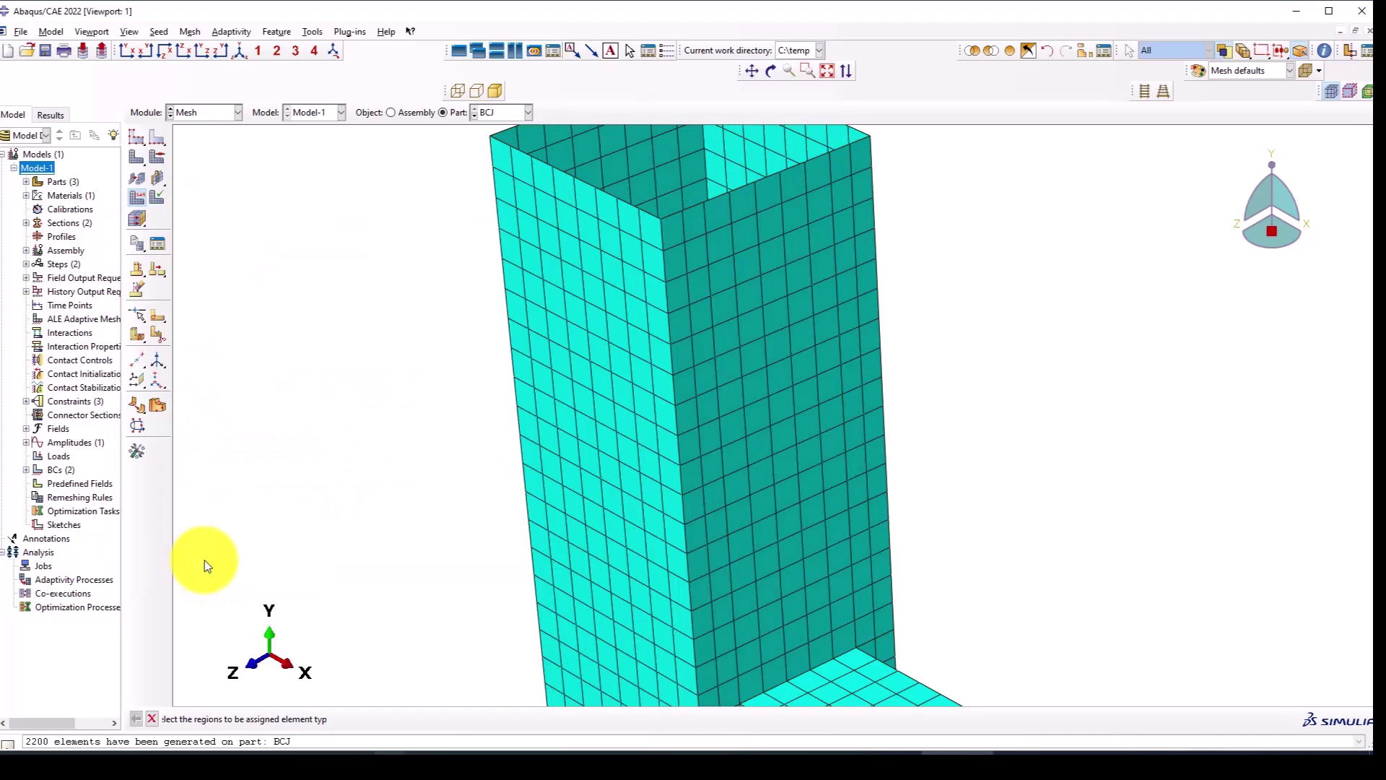
pyautogui.scroll(-5, 552, 219)
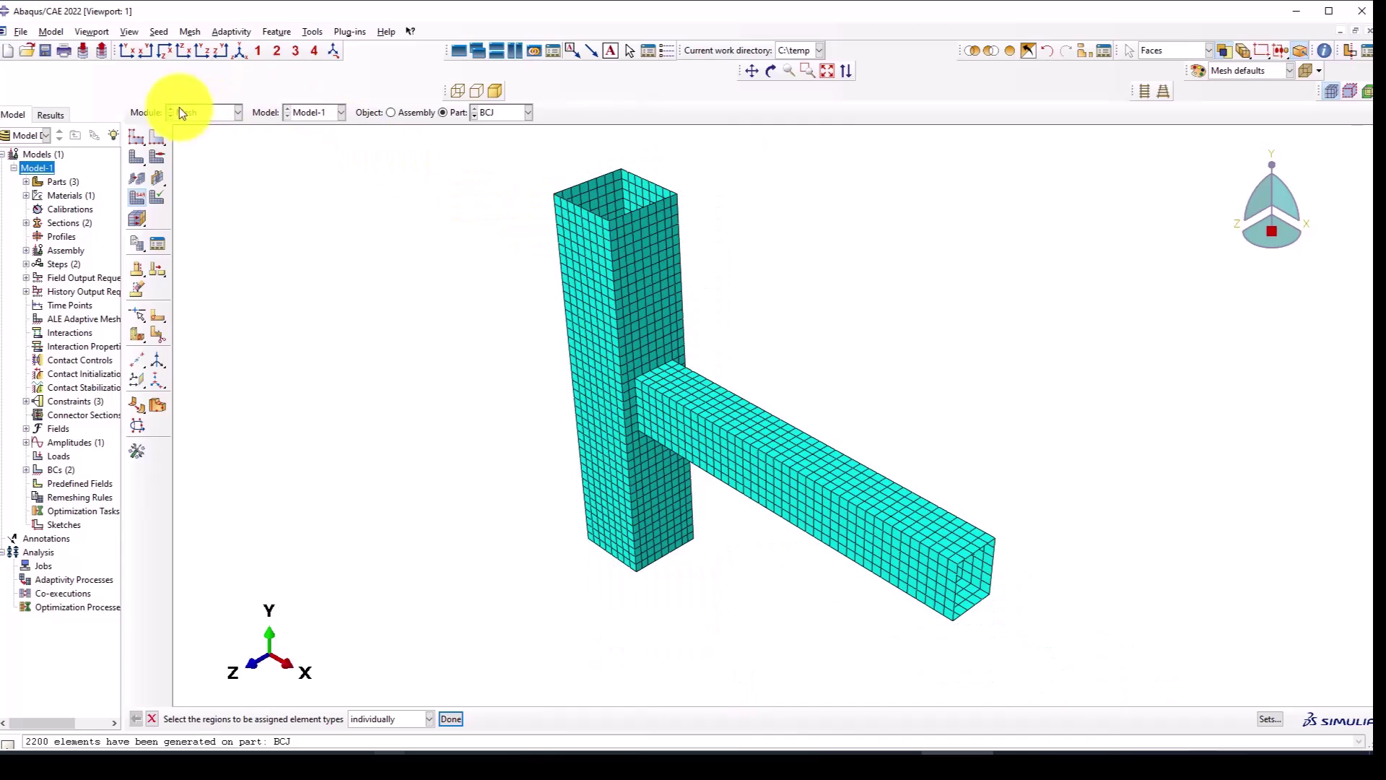
# Switch to the Job module.
pyautogui.click(189, 112)
pyautogui.click(201, 238)
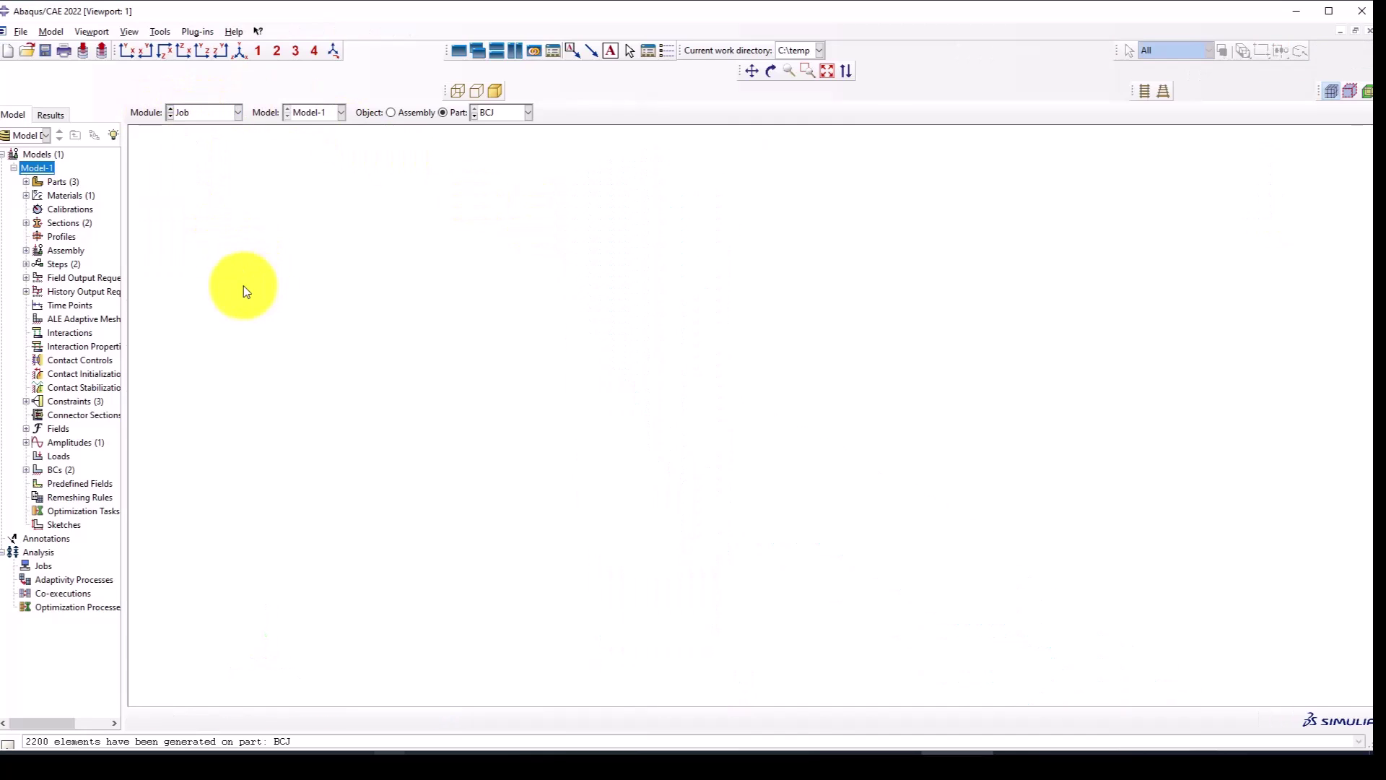
pyautogui.scroll(2, 575, 317)
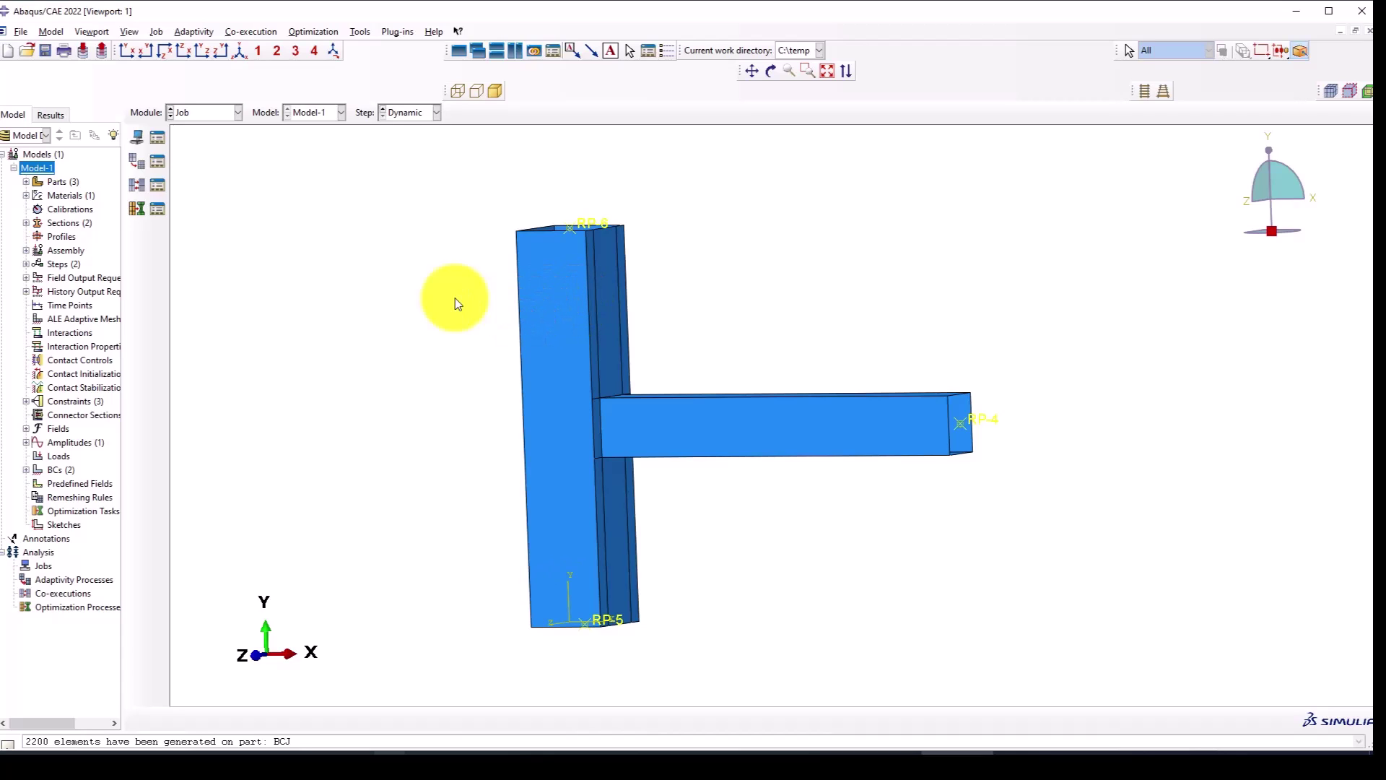
# Edit Model-1's keywords, adding a *Shear Failure line with the data line "0.05," below the *Plastic data, and save them.
pyautogui.rightClick(41, 169)
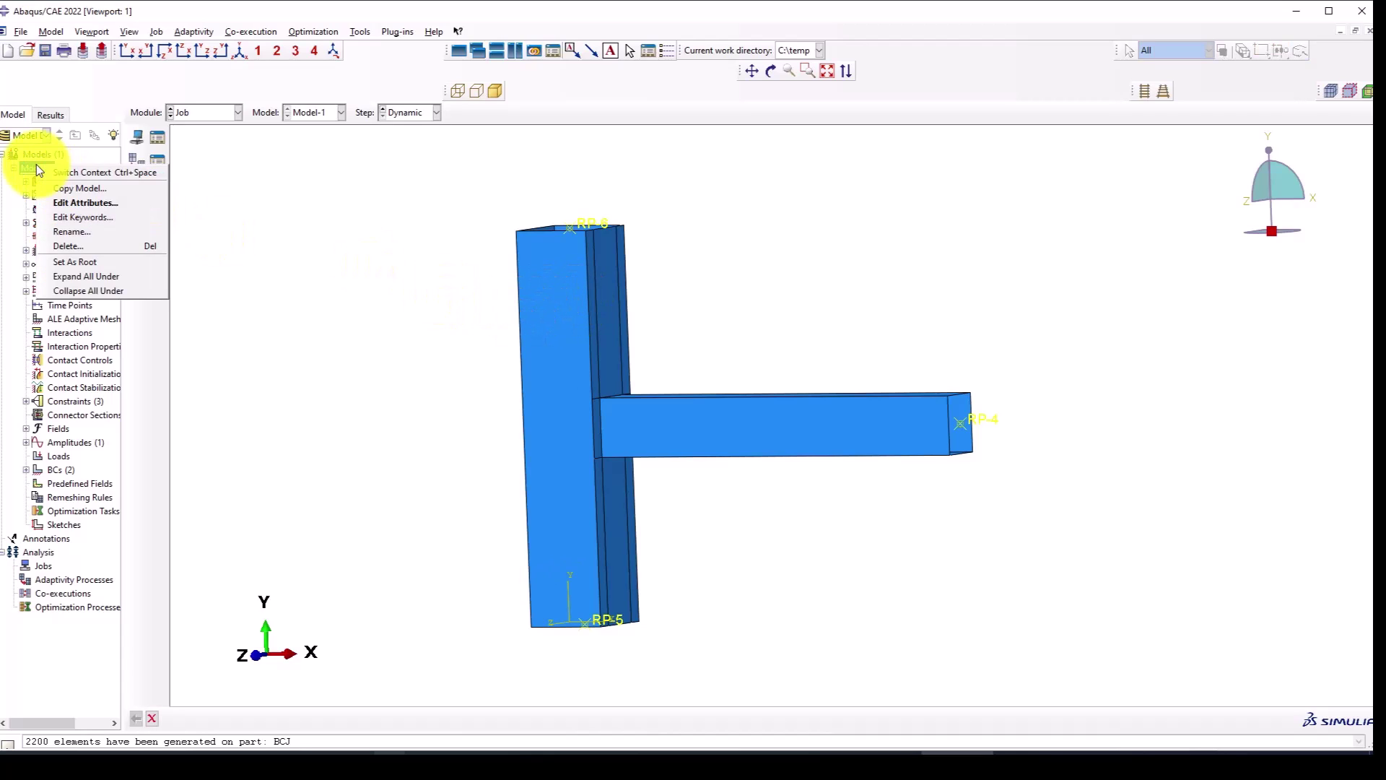
pyautogui.click(89, 219)
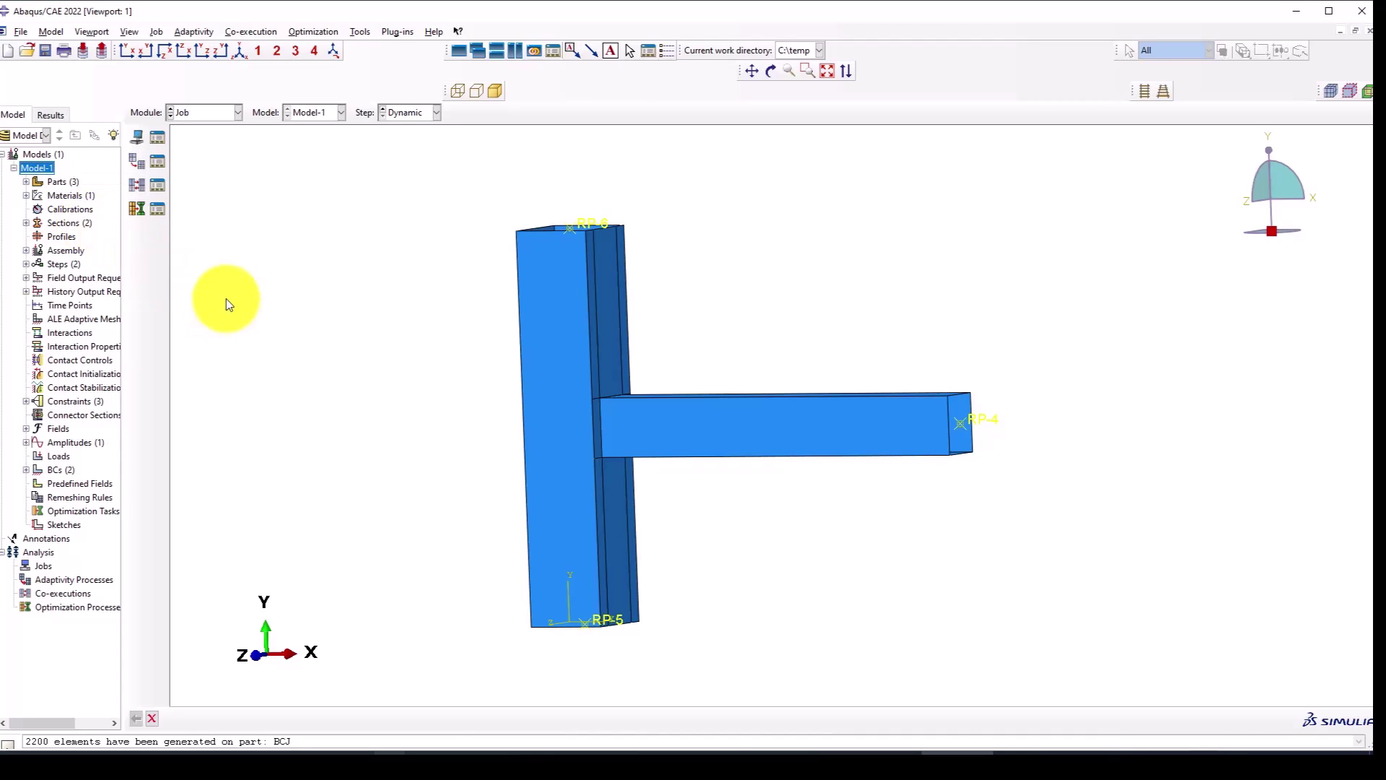
pyautogui.moveTo(241, 84); pyautogui.dragTo(412, 128)
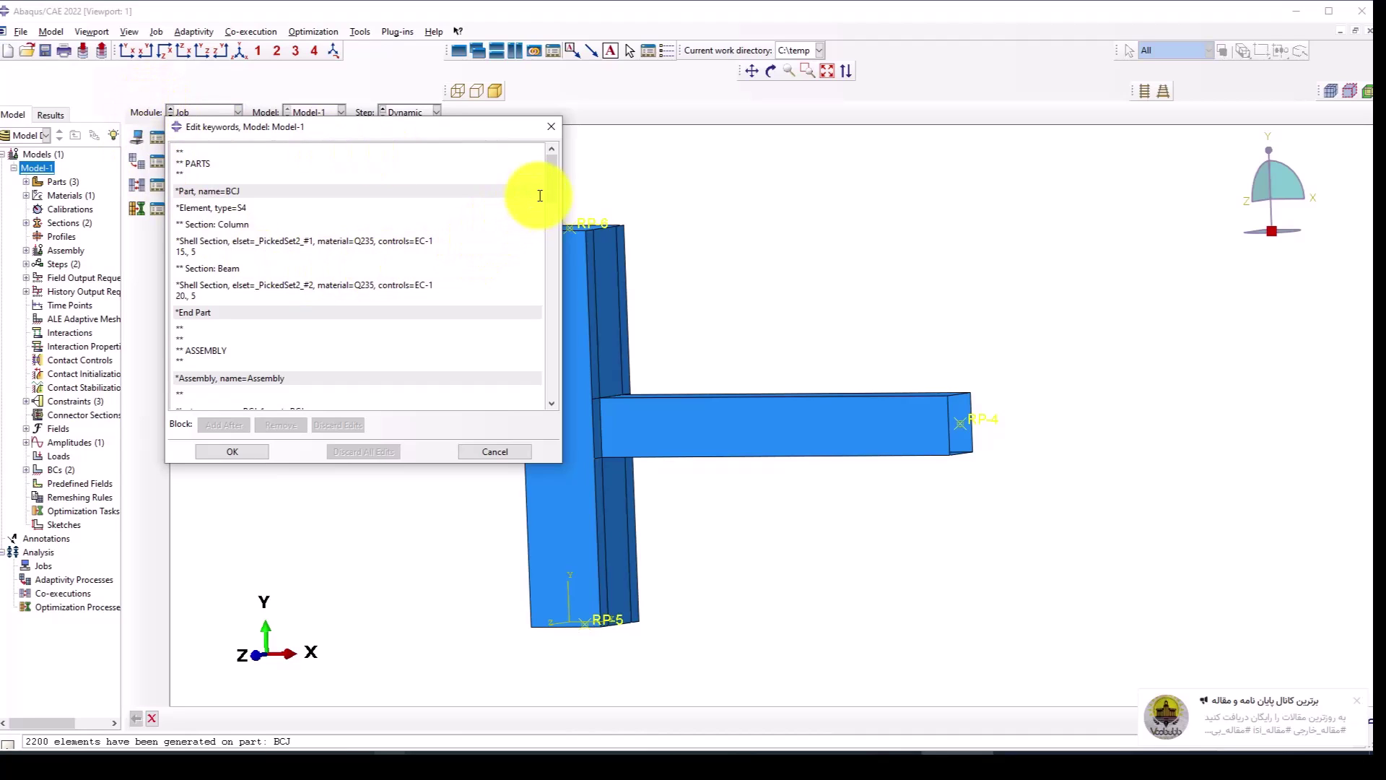
pyautogui.moveTo(551, 189); pyautogui.dragTo(533, 306)
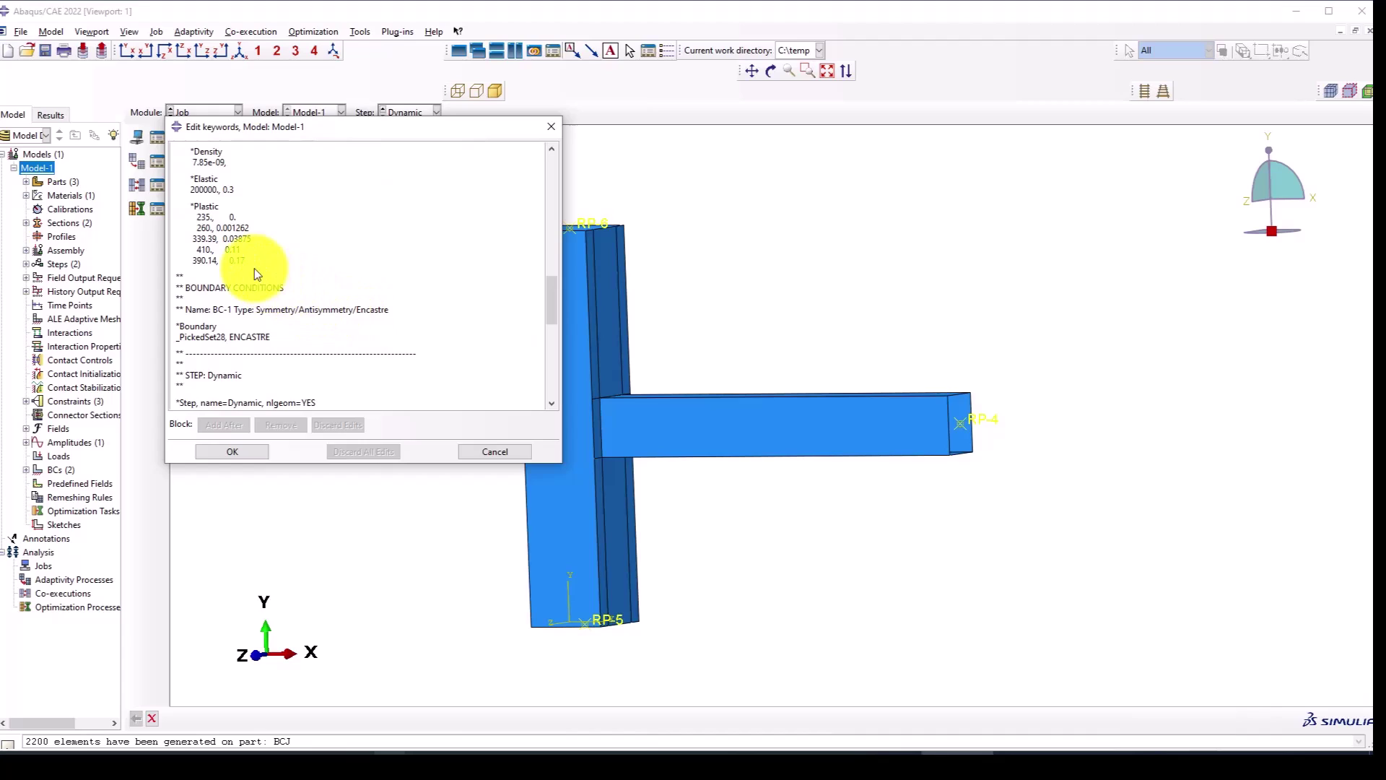
pyautogui.click(302, 260)
pyautogui.press('Return')
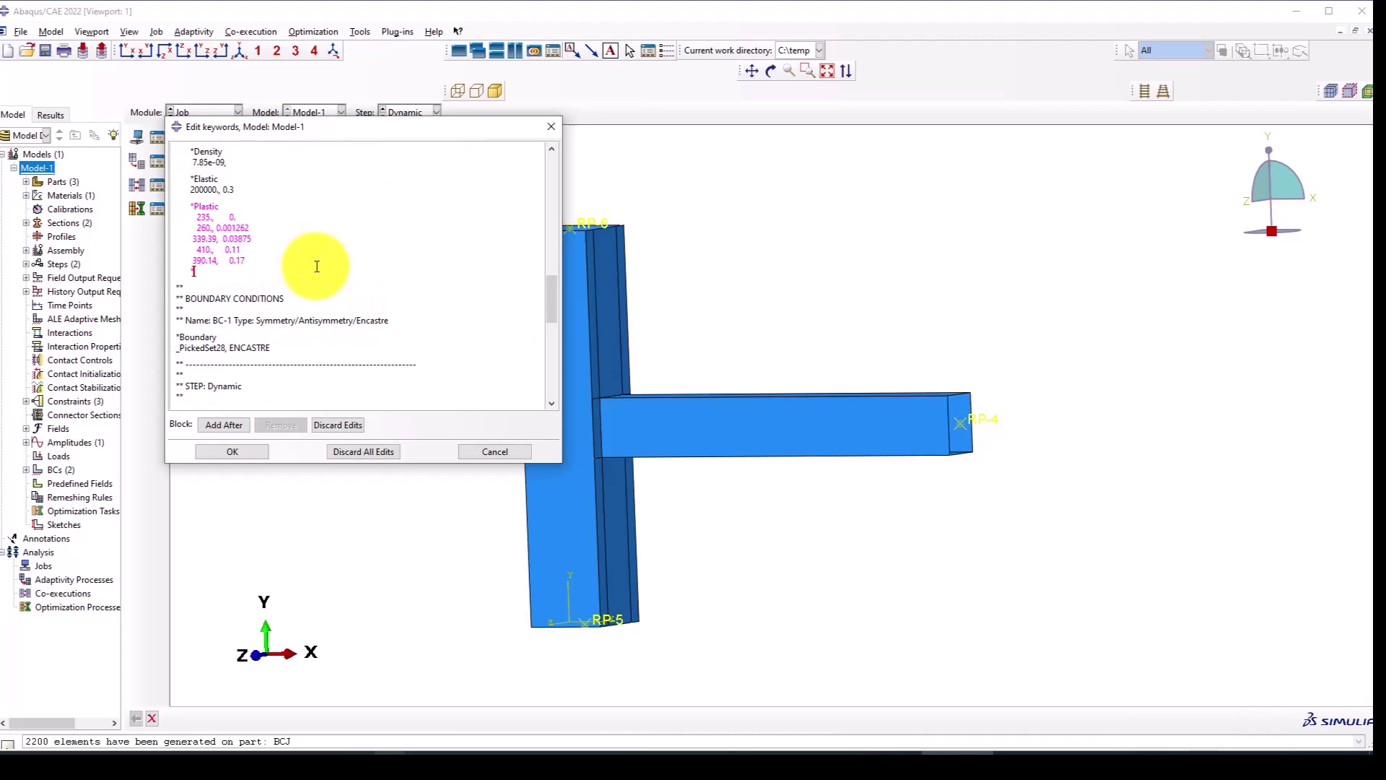
pyautogui.write('*Shear Failure')
pyautogui.press('Return')
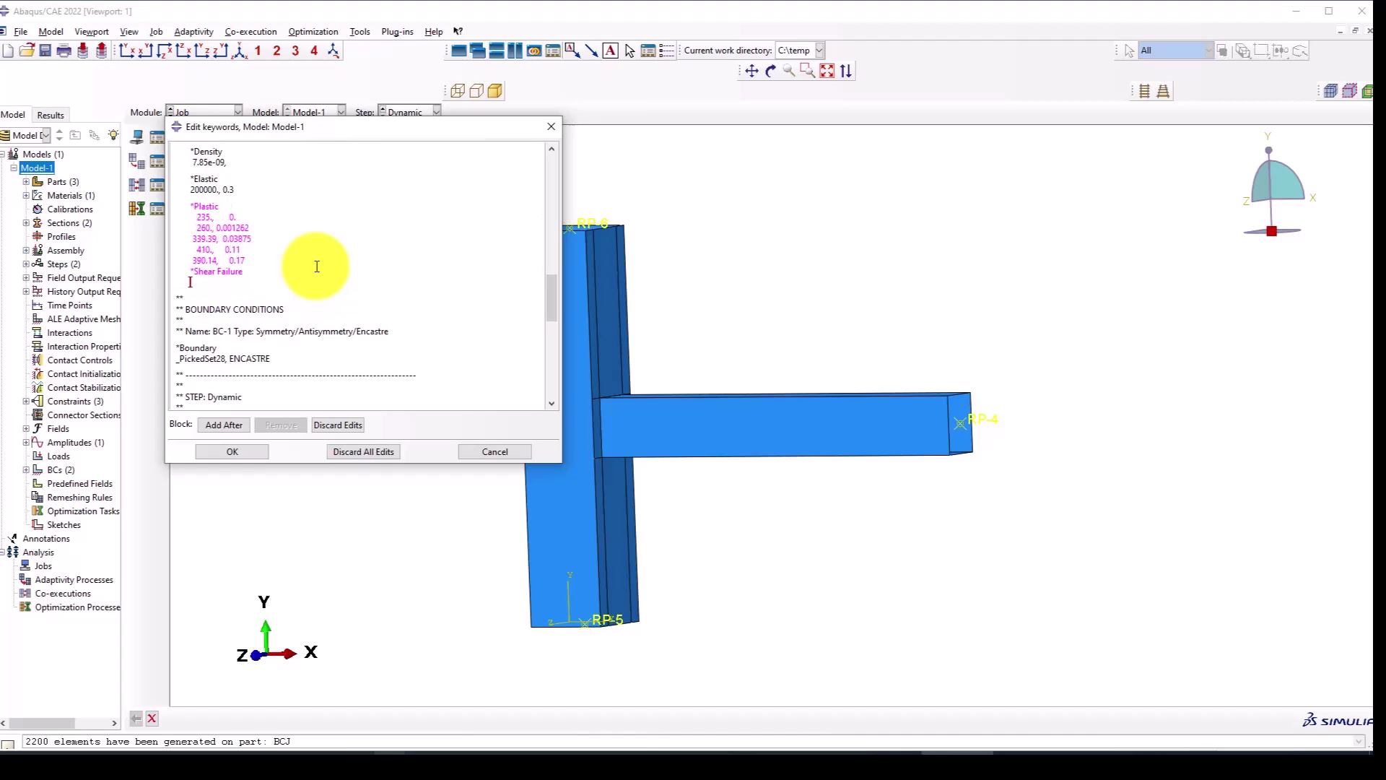
pyautogui.write('0.05')
pyautogui.write(',')
pyautogui.click(227, 454)
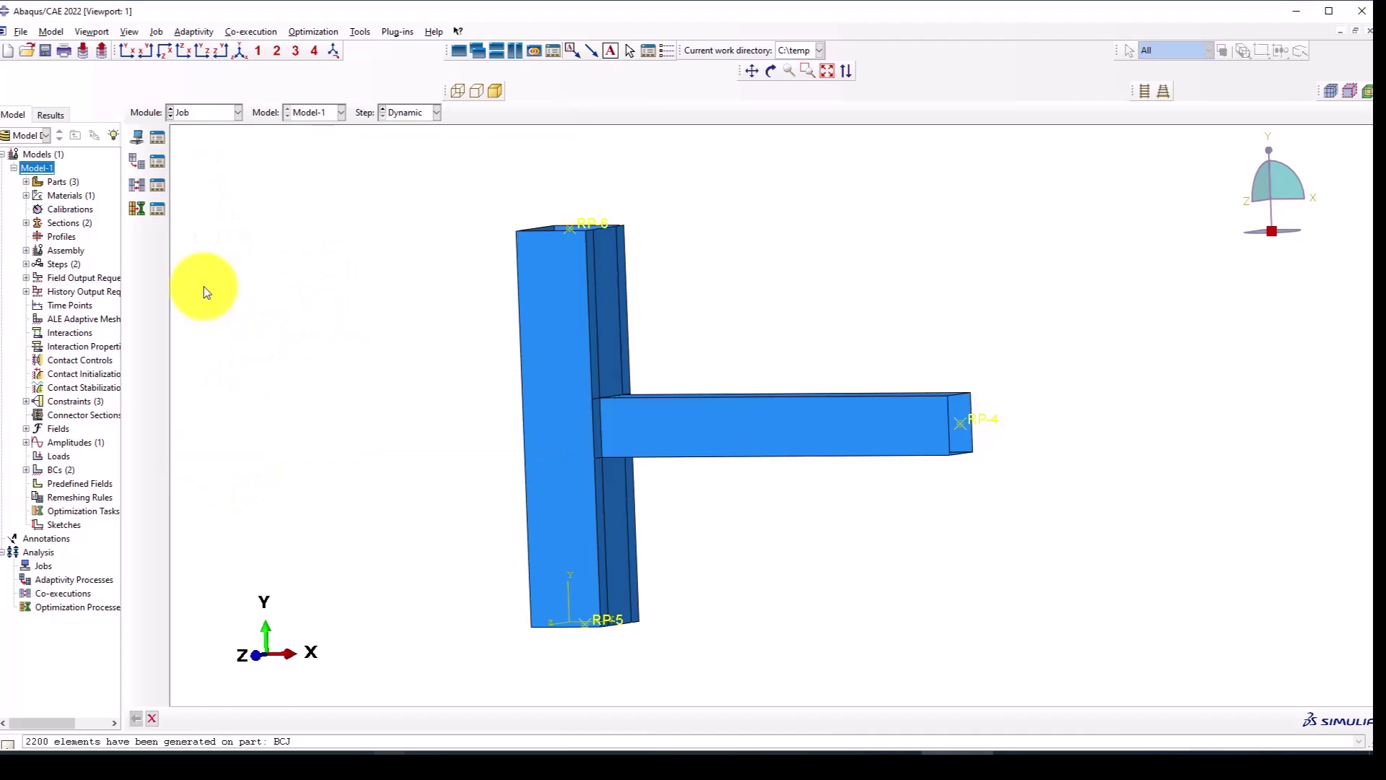
# Create a full-analysis job named BCJ-Model from Model-1 and submit it.
pyautogui.click(189, 114)
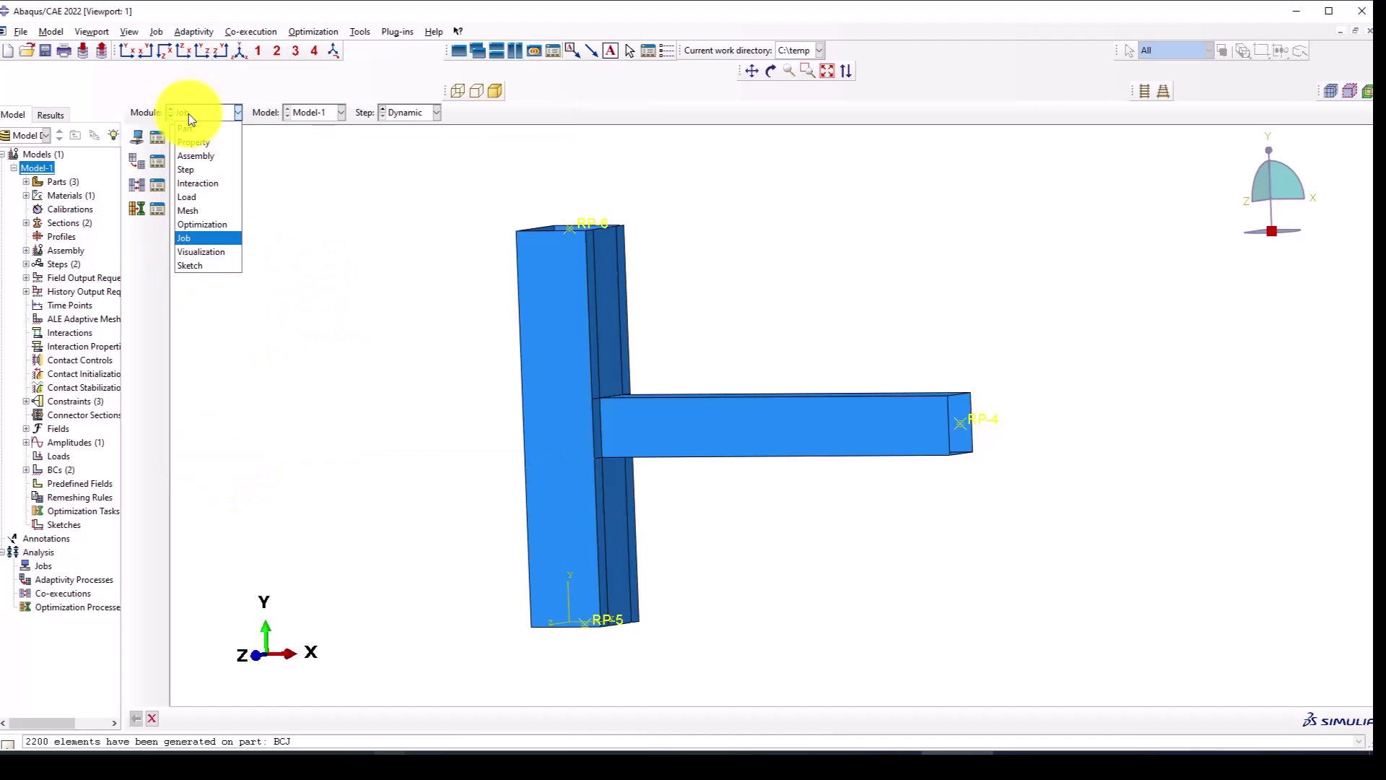
pyautogui.click(158, 137)
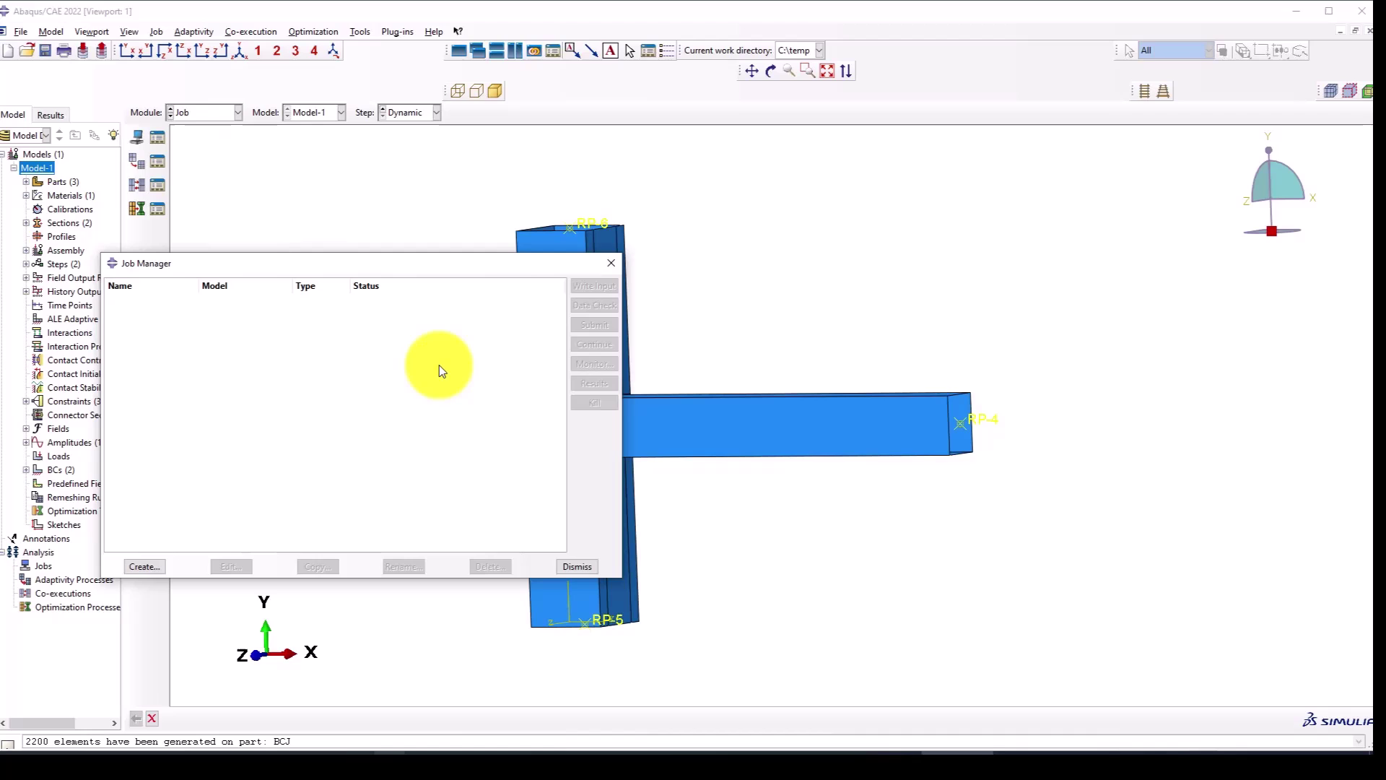
pyautogui.click(144, 566)
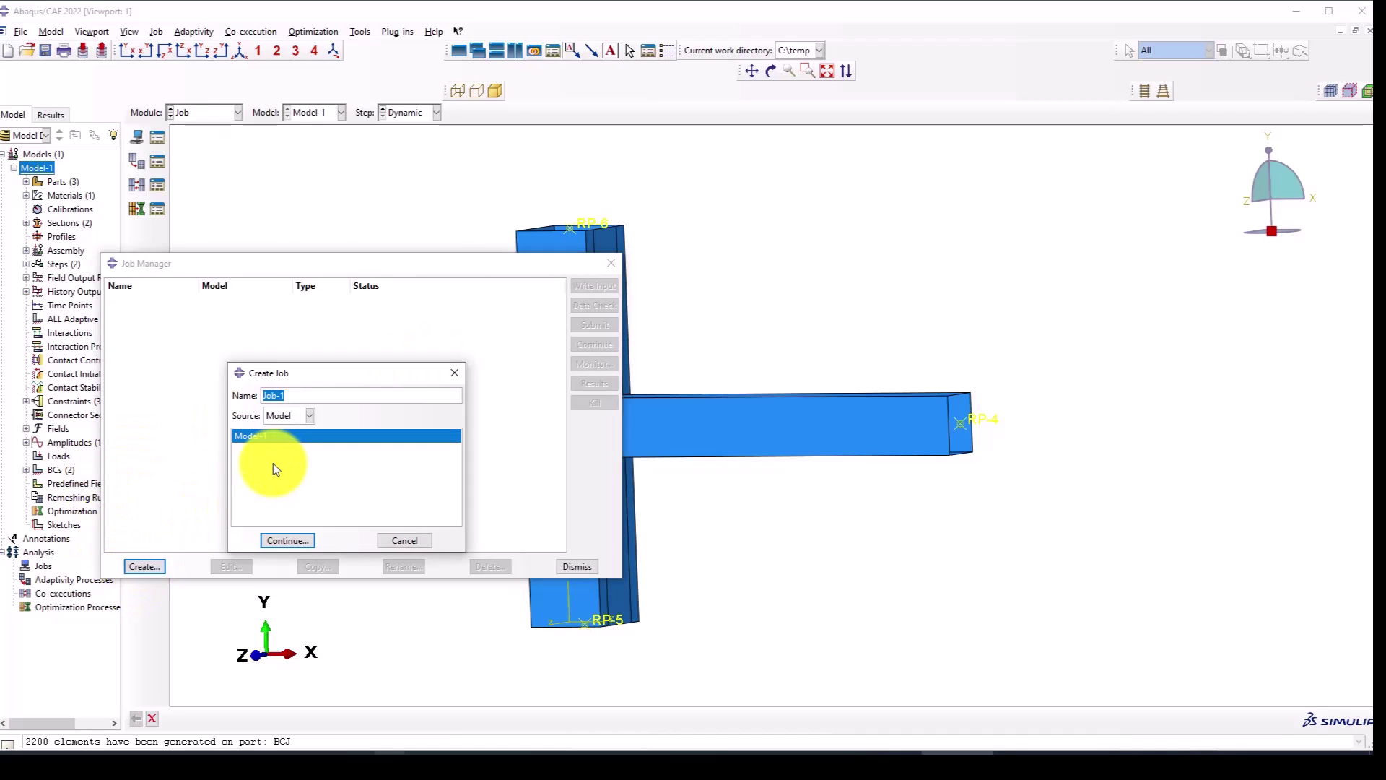
pyautogui.write('BCJ')
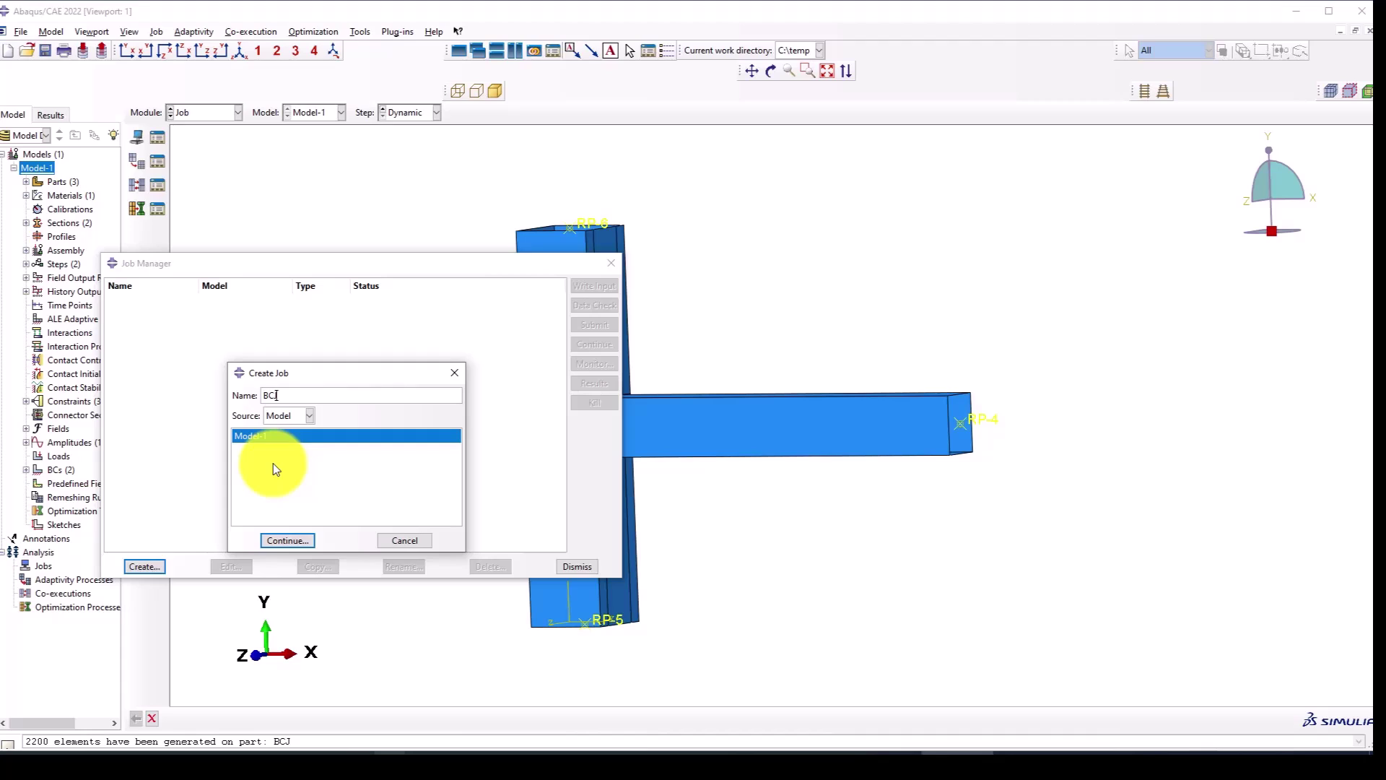
pyautogui.write('-Model')
pyautogui.click(291, 540)
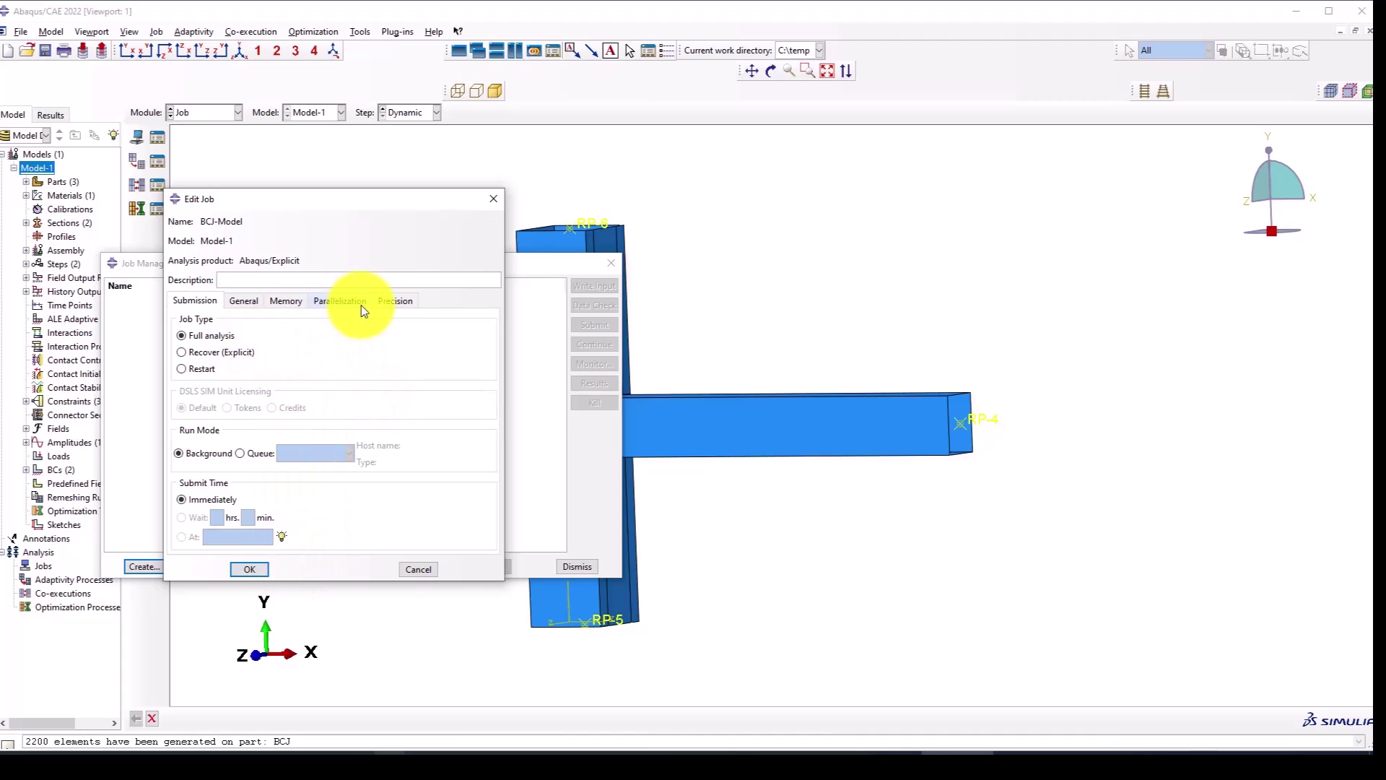
pyautogui.click(337, 301)
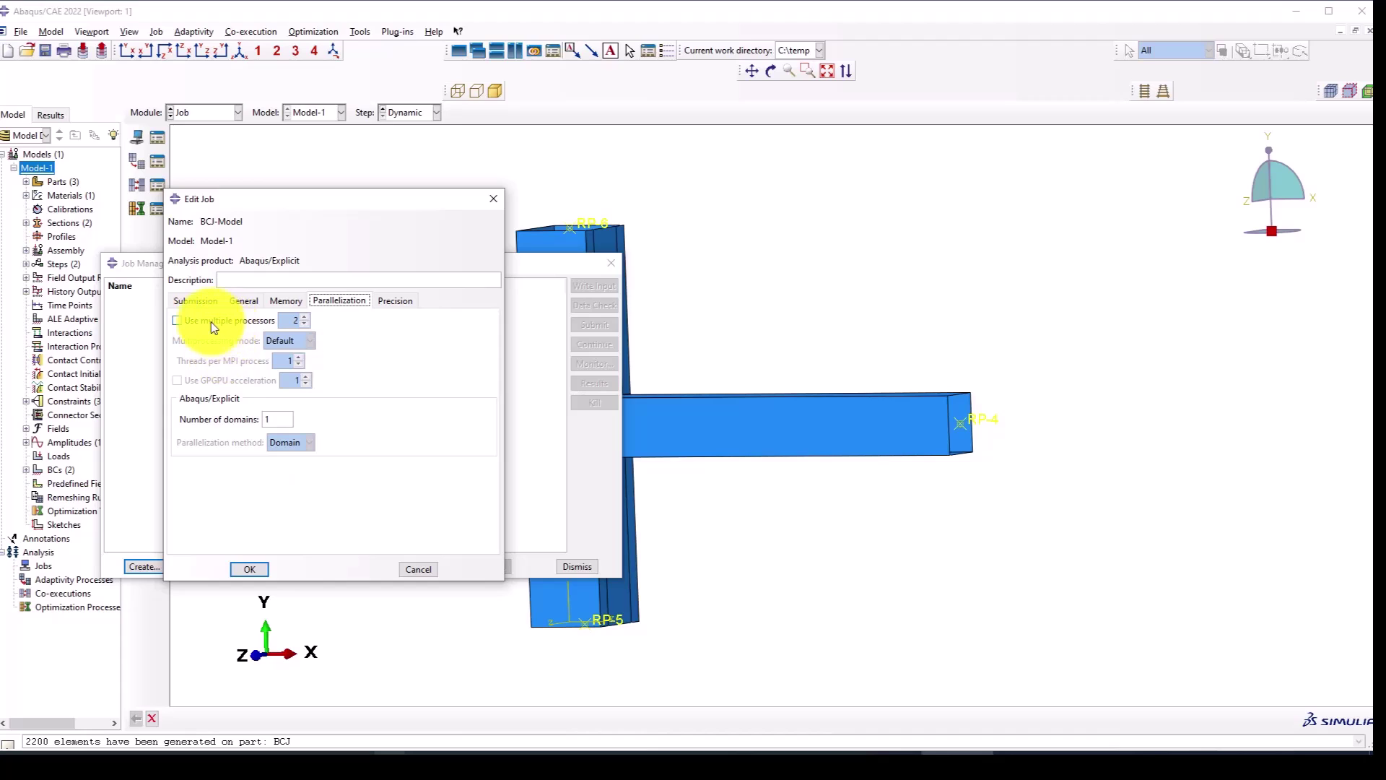
pyautogui.click(248, 568)
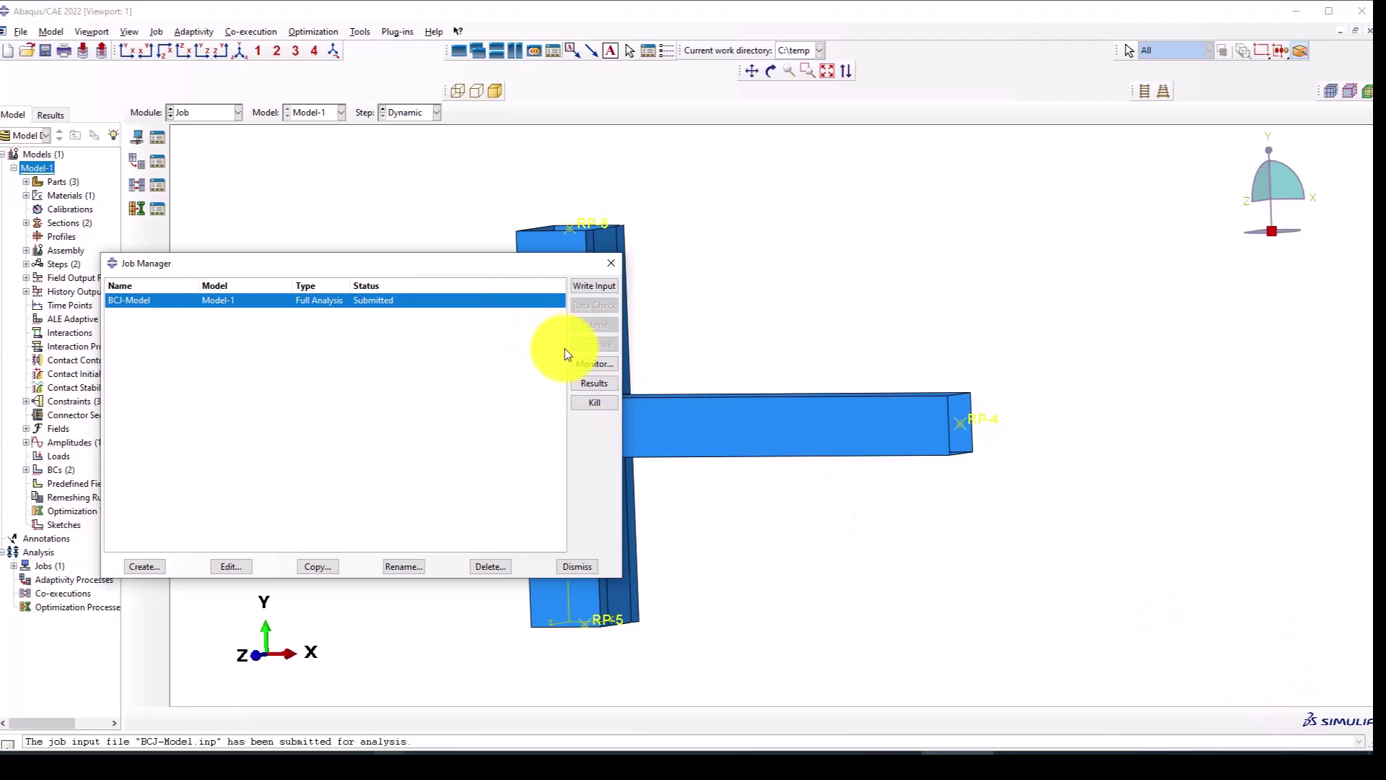
# Monitor the BCJ-Model job's progress, following its increments, step time and energy values.
pyautogui.click(587, 363)
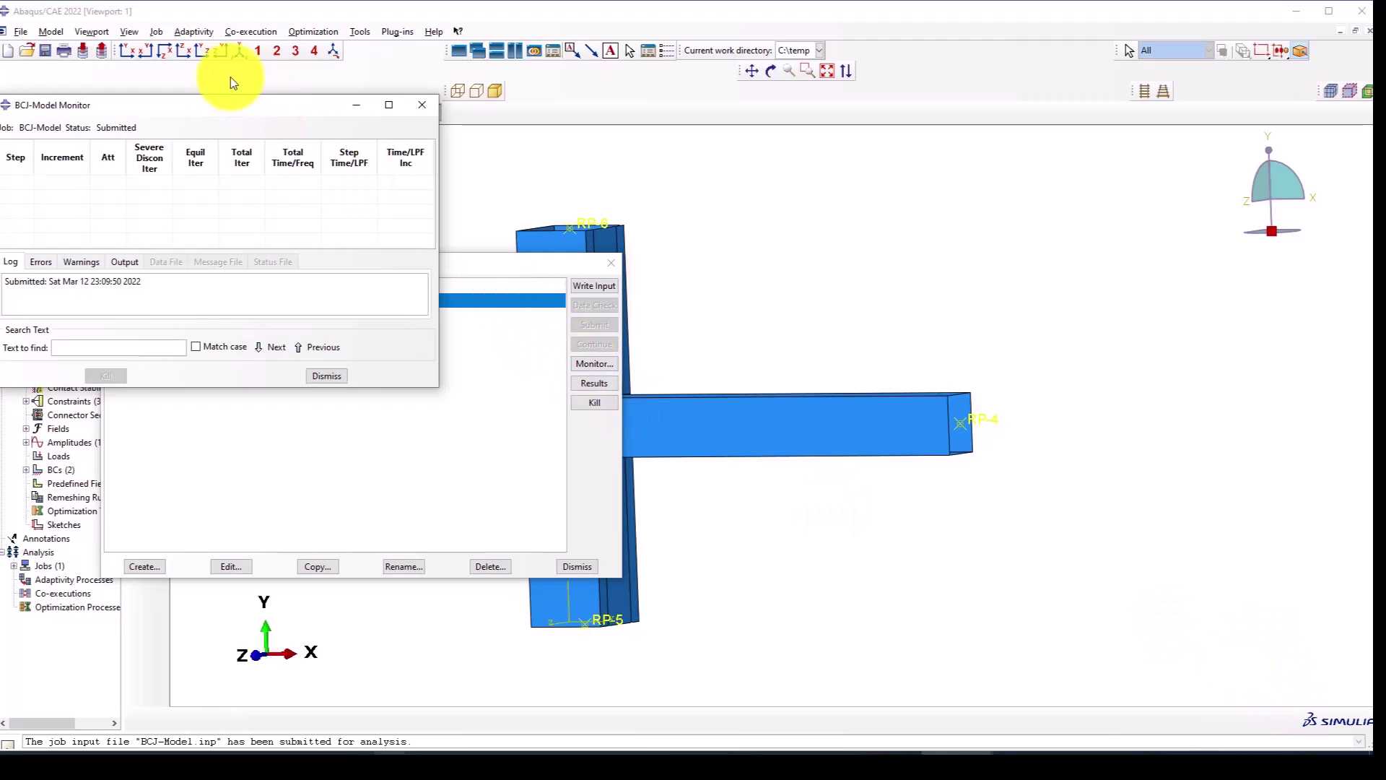
pyautogui.moveTo(270, 108); pyautogui.dragTo(755, 214)
pyautogui.moveTo(647, 197); pyautogui.dragTo(690, 189)
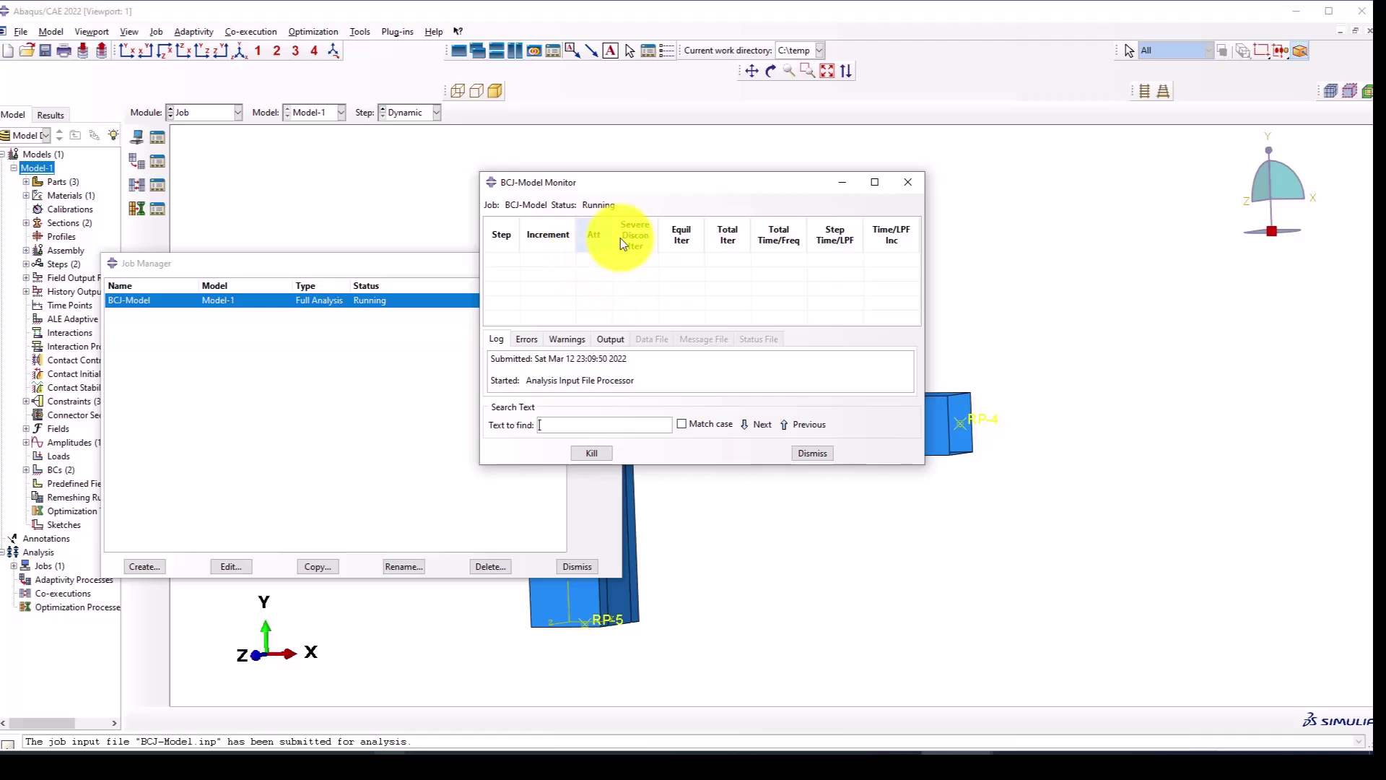
pyautogui.moveTo(776, 181); pyautogui.dragTo(608, 168)
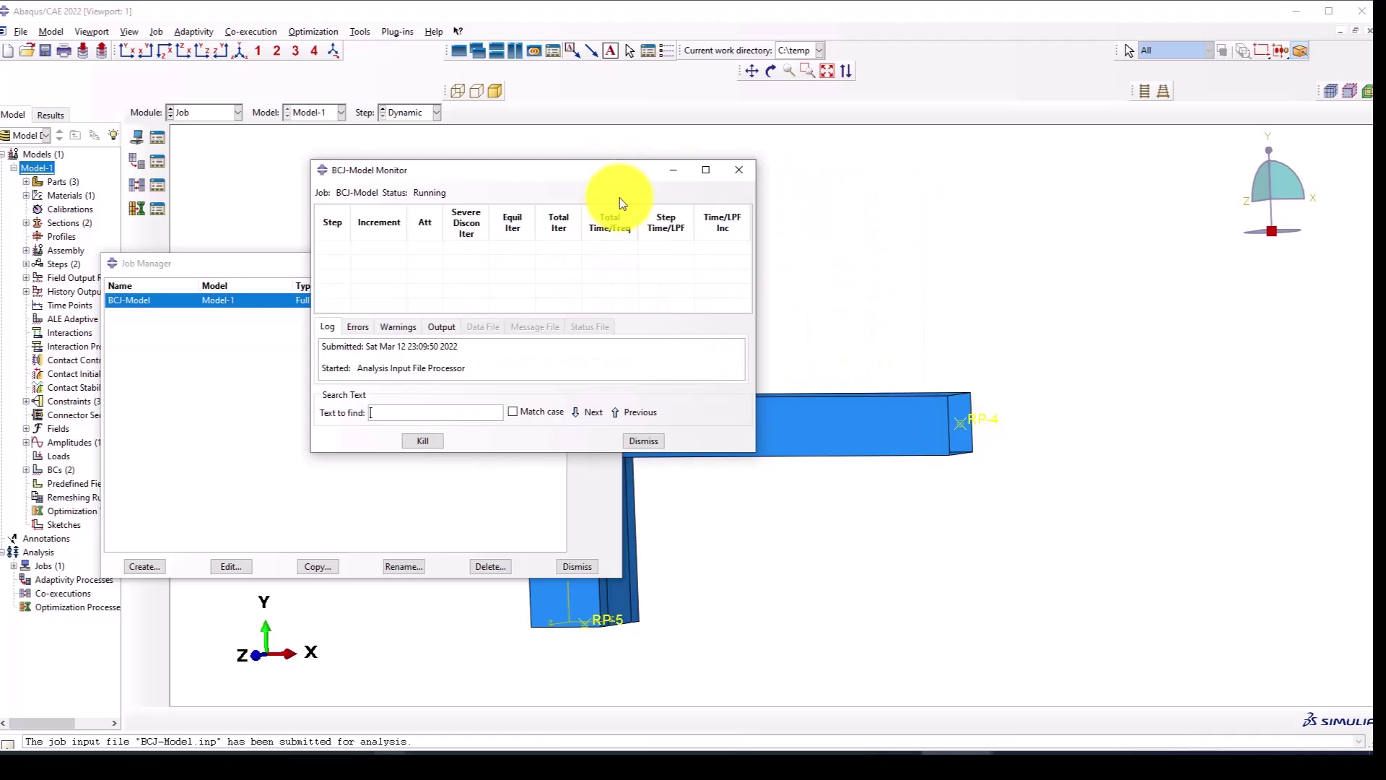
pyautogui.scroll(-4, 1026, 385)
pyautogui.scroll(3, 810, 336)
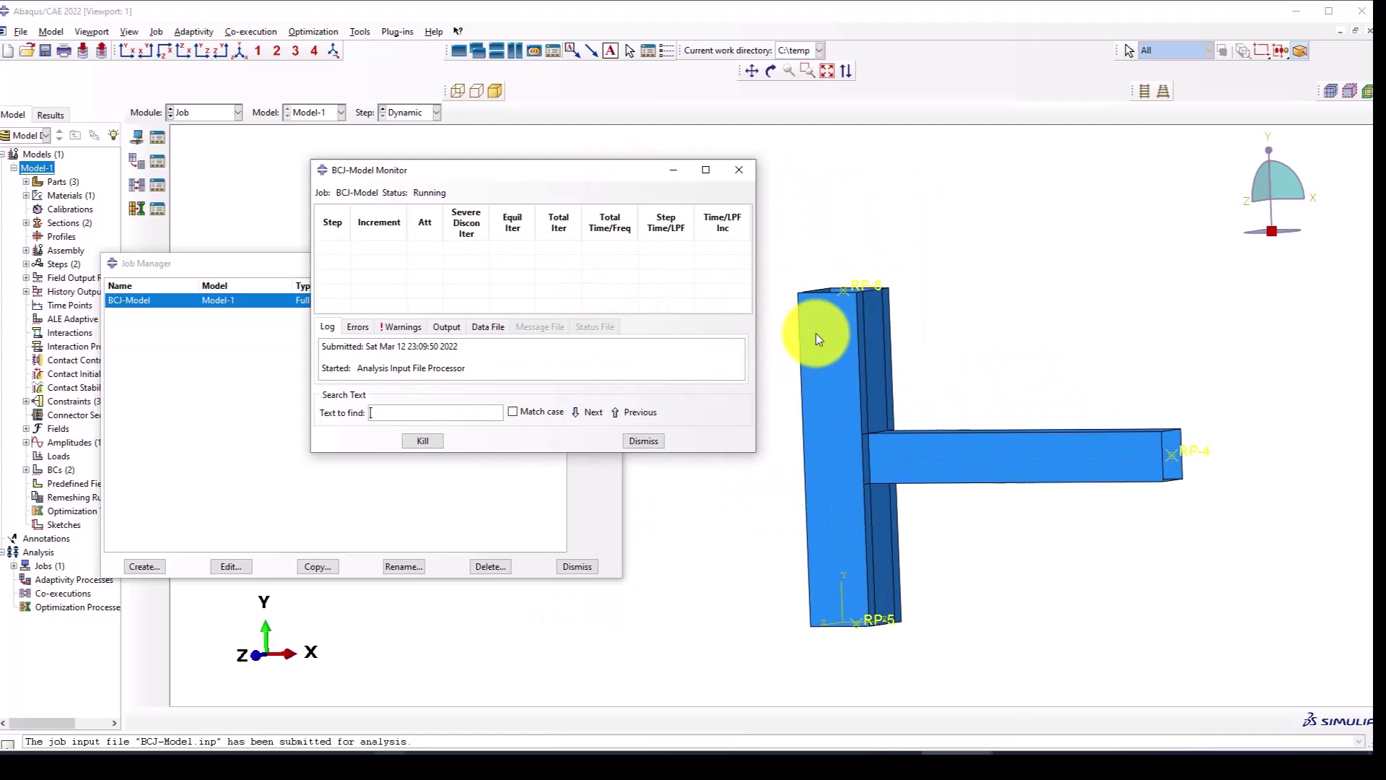
pyautogui.scroll(-2, 807, 358)
pyautogui.scroll(3, 856, 394)
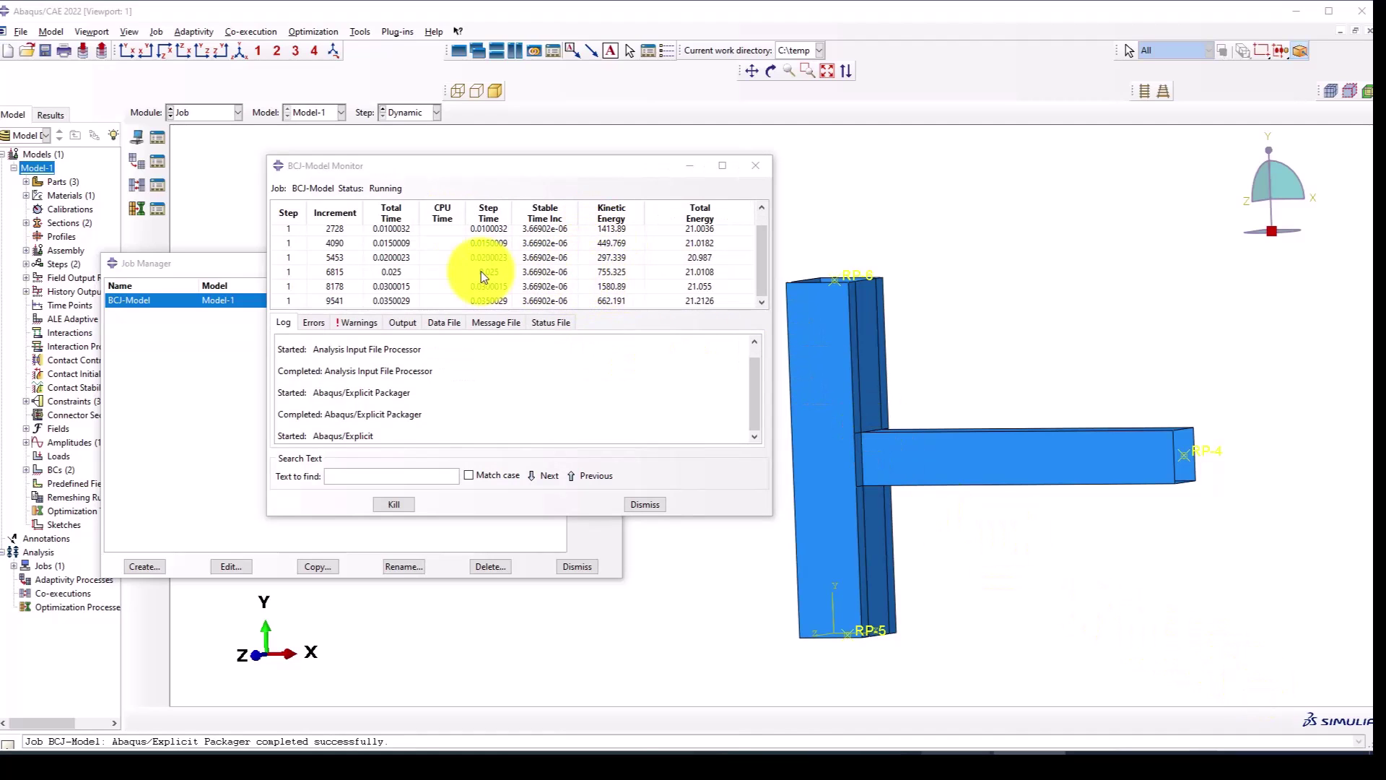
pyautogui.scroll(1, 482, 271)
pyautogui.scroll(-1, 491, 274)
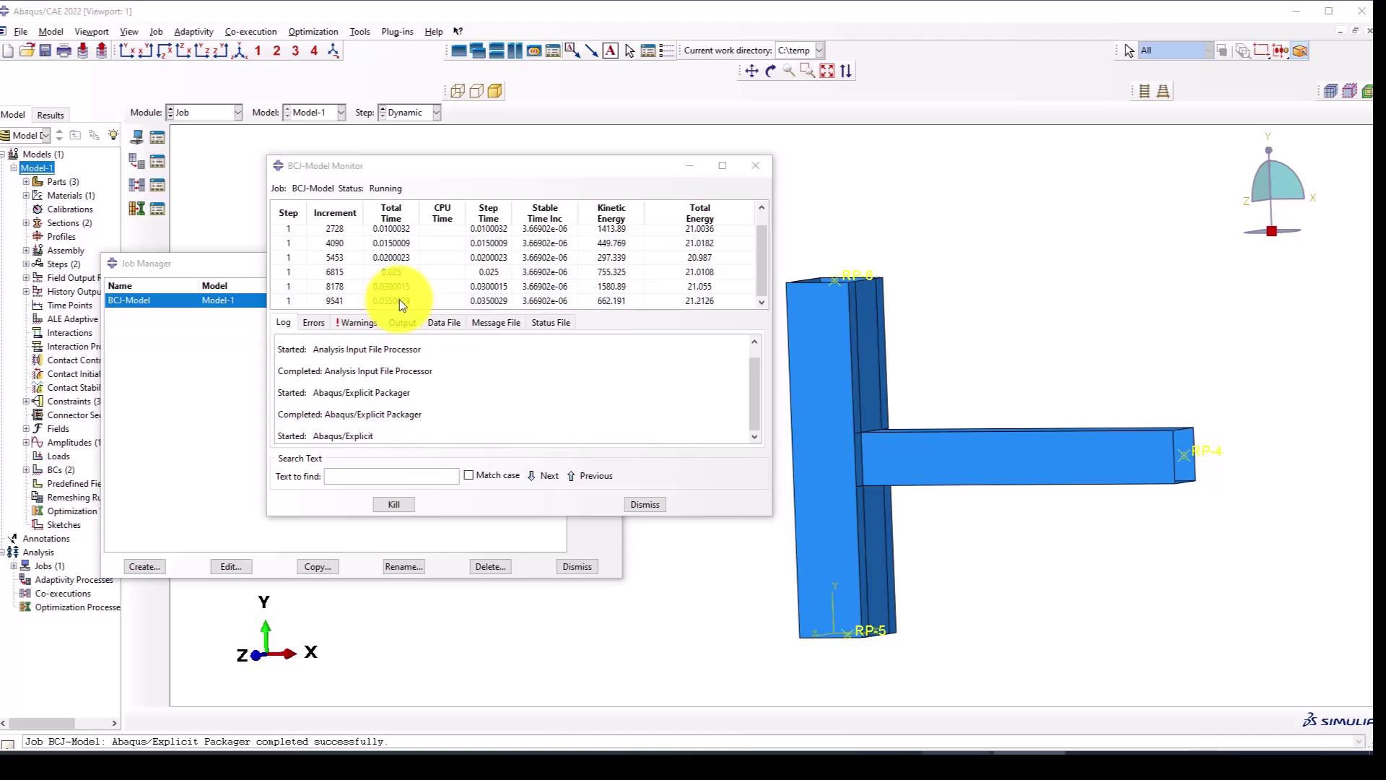
pyautogui.scroll(1, 400, 304)
pyautogui.scroll(-1, 400, 303)
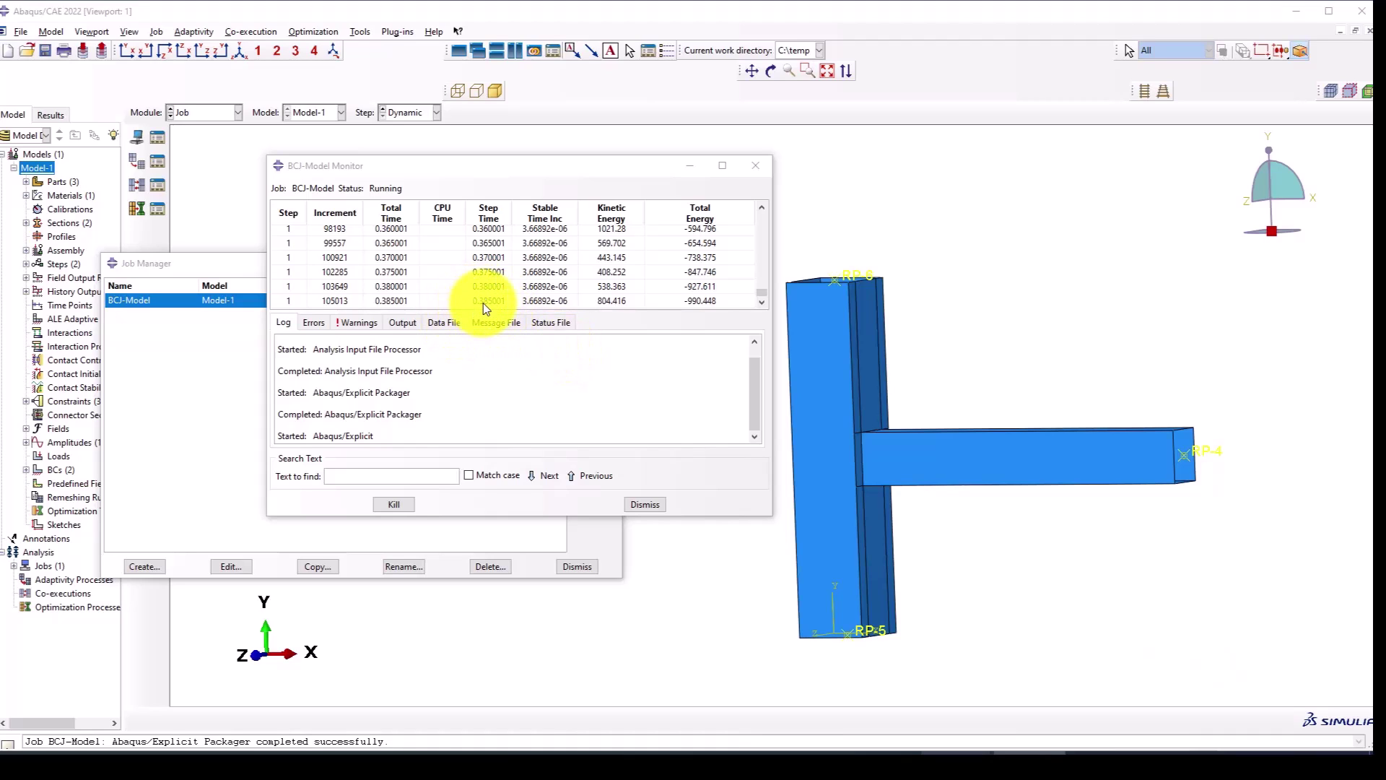
# Open the BCJ-Model job's results and plot the Mises stress contours on the deformed shape.
pyautogui.click(693, 170)
pyautogui.click(597, 379)
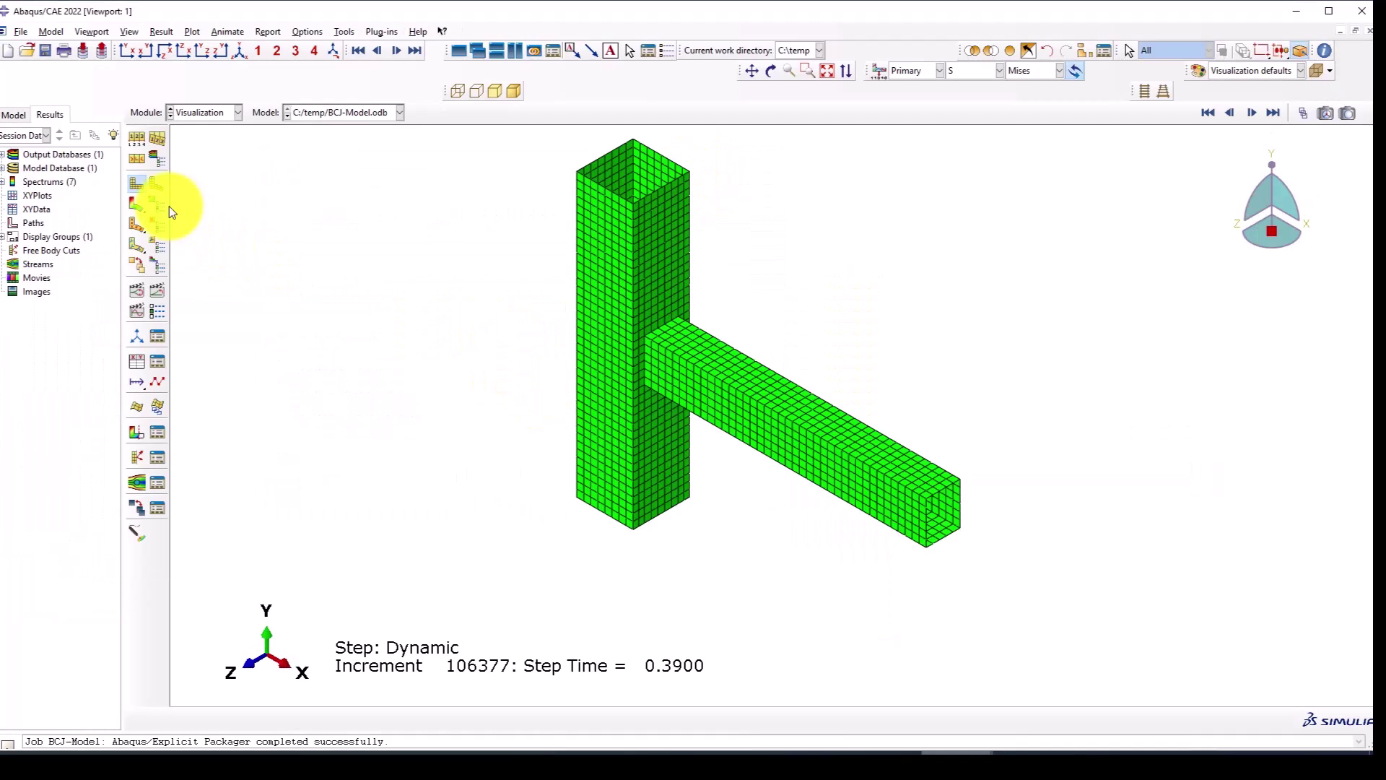
pyautogui.click(138, 205)
# Examine the Mises stress contours and mesh around the beam-to-column connection from several angles.
pyautogui.scroll(2, 678, 332)
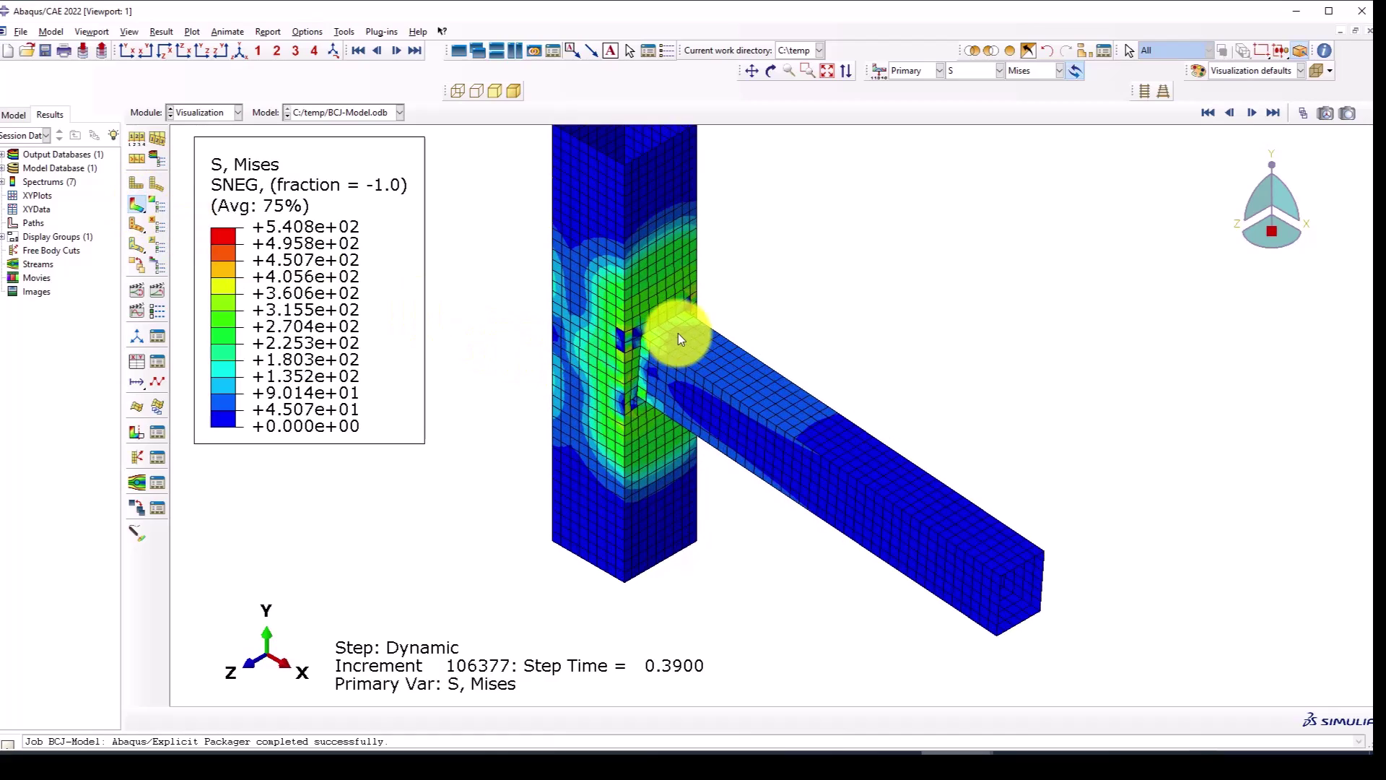
pyautogui.scroll(1, 676, 337)
pyautogui.moveTo(687, 390)
pyautogui.keyDown('ctrl'); pyautogui.keyDown('alt'); pyautogui.mouseDown()
pyautogui.moveTo(674, 318)
pyautogui.moveTo(656, 313)
pyautogui.moveTo(670, 406)
pyautogui.mouseUp(); pyautogui.keyUp('alt'); pyautogui.keyUp('ctrl')
pyautogui.scroll(4, 670, 406)
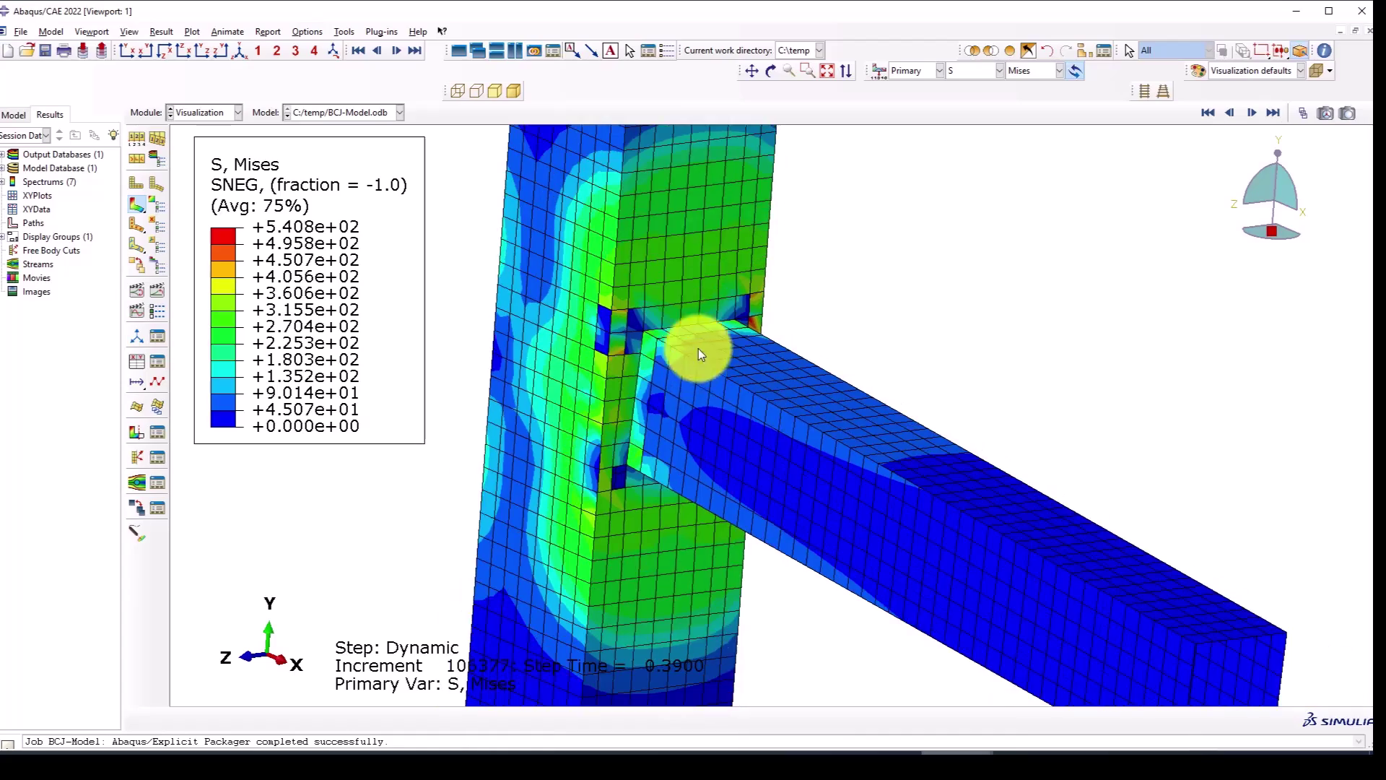
pyautogui.keyDown('ctrl'); pyautogui.keyDown('alt'); pyautogui.moveTo(633, 352); pyautogui.dragTo(763, 365); pyautogui.keyUp('alt'); pyautogui.keyUp('ctrl')
pyautogui.scroll(2, 644, 358)
pyautogui.keyDown('ctrl'); pyautogui.keyDown('alt'); pyautogui.moveTo(643, 358); pyautogui.dragTo(587, 551); pyautogui.keyUp('alt'); pyautogui.keyUp('ctrl')
pyautogui.scroll(3, 640, 566)
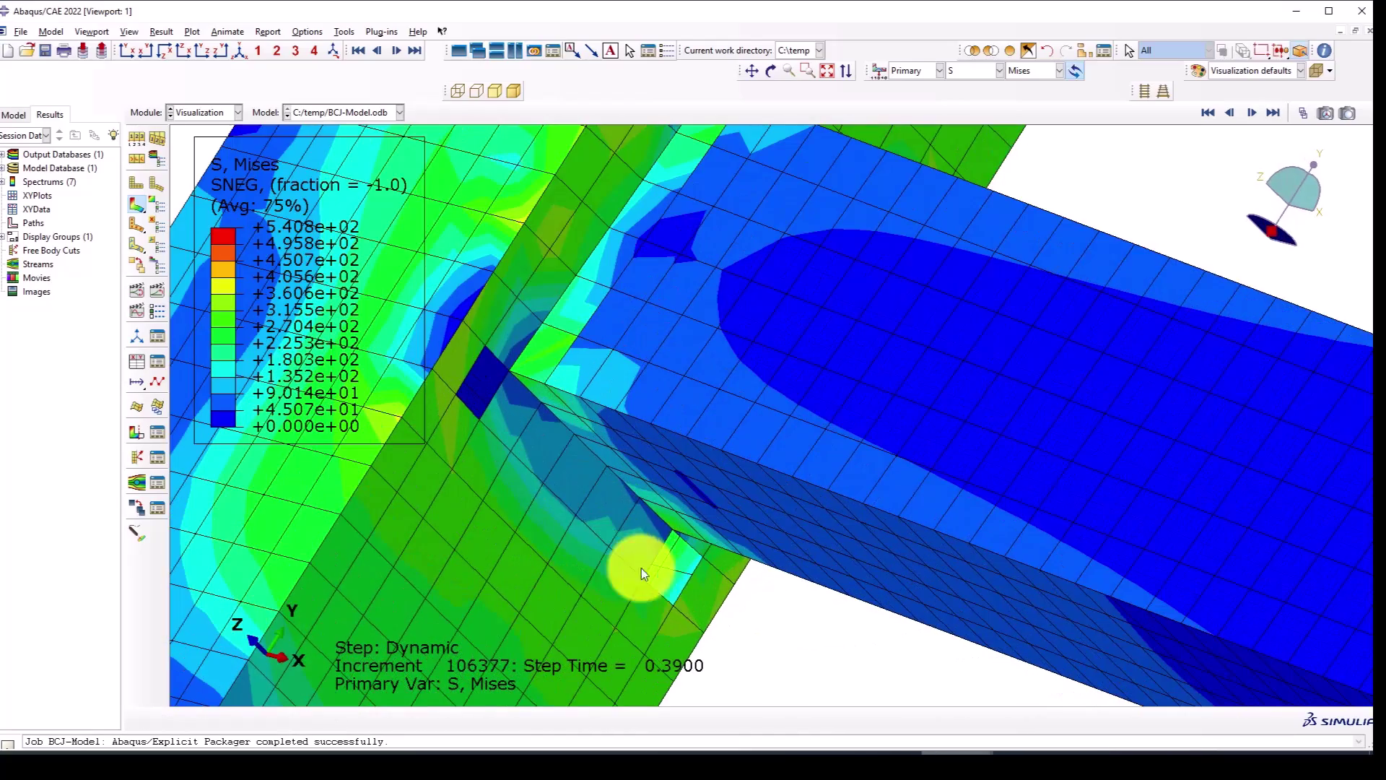
pyautogui.scroll(1, 552, 470)
pyautogui.keyDown('ctrl'); pyautogui.keyDown('alt'); pyautogui.moveTo(553, 470); pyautogui.dragTo(640, 479); pyautogui.keyUp('alt'); pyautogui.keyUp('ctrl')
pyautogui.scroll(2, 517, 512)
pyautogui.moveTo(542, 602); pyautogui.dragTo(537, 597)
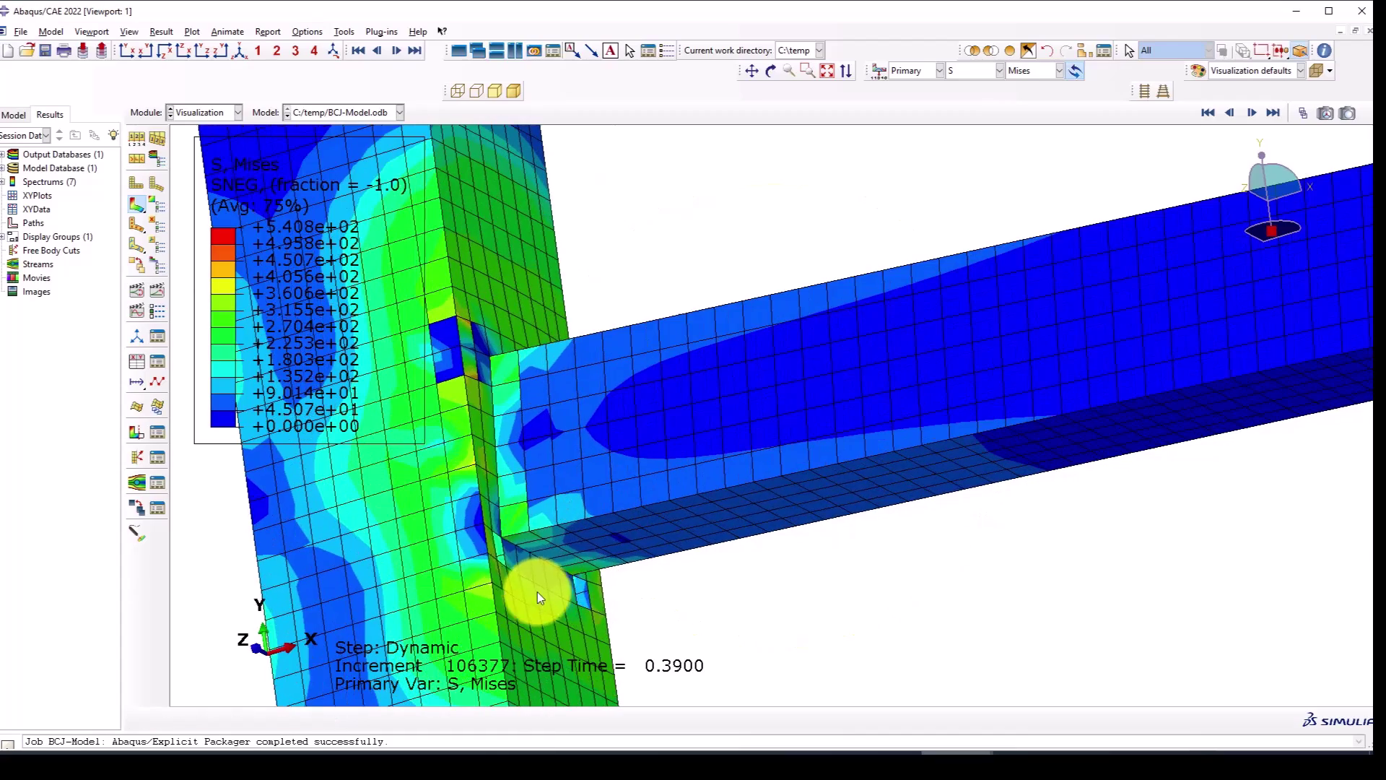
pyautogui.scroll(-4, 531, 391)
pyautogui.keyDown('ctrl'); pyautogui.keyDown('alt'); pyautogui.moveTo(770, 438); pyautogui.dragTo(735, 466); pyautogui.keyUp('alt'); pyautogui.keyUp('ctrl')
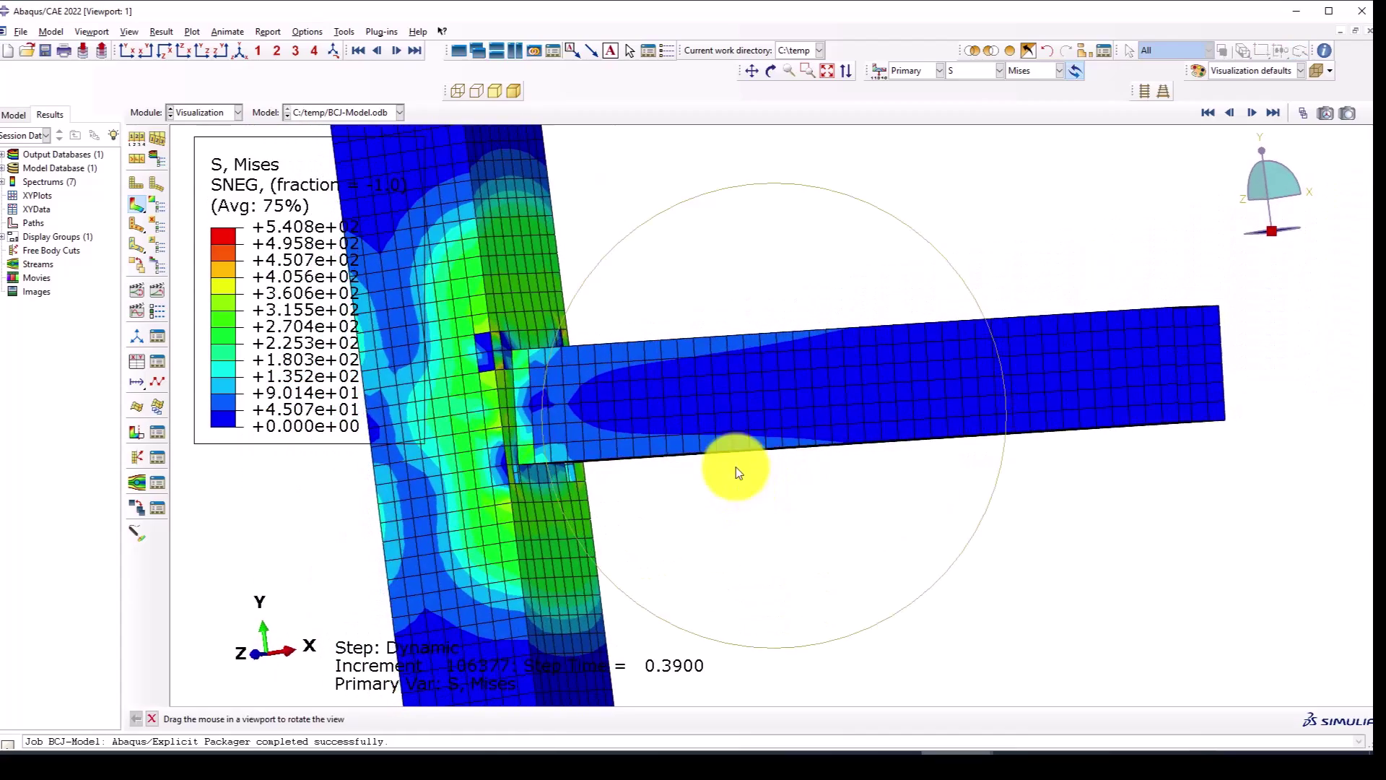
pyautogui.scroll(-4, 717, 431)
pyautogui.scroll(3, 549, 457)
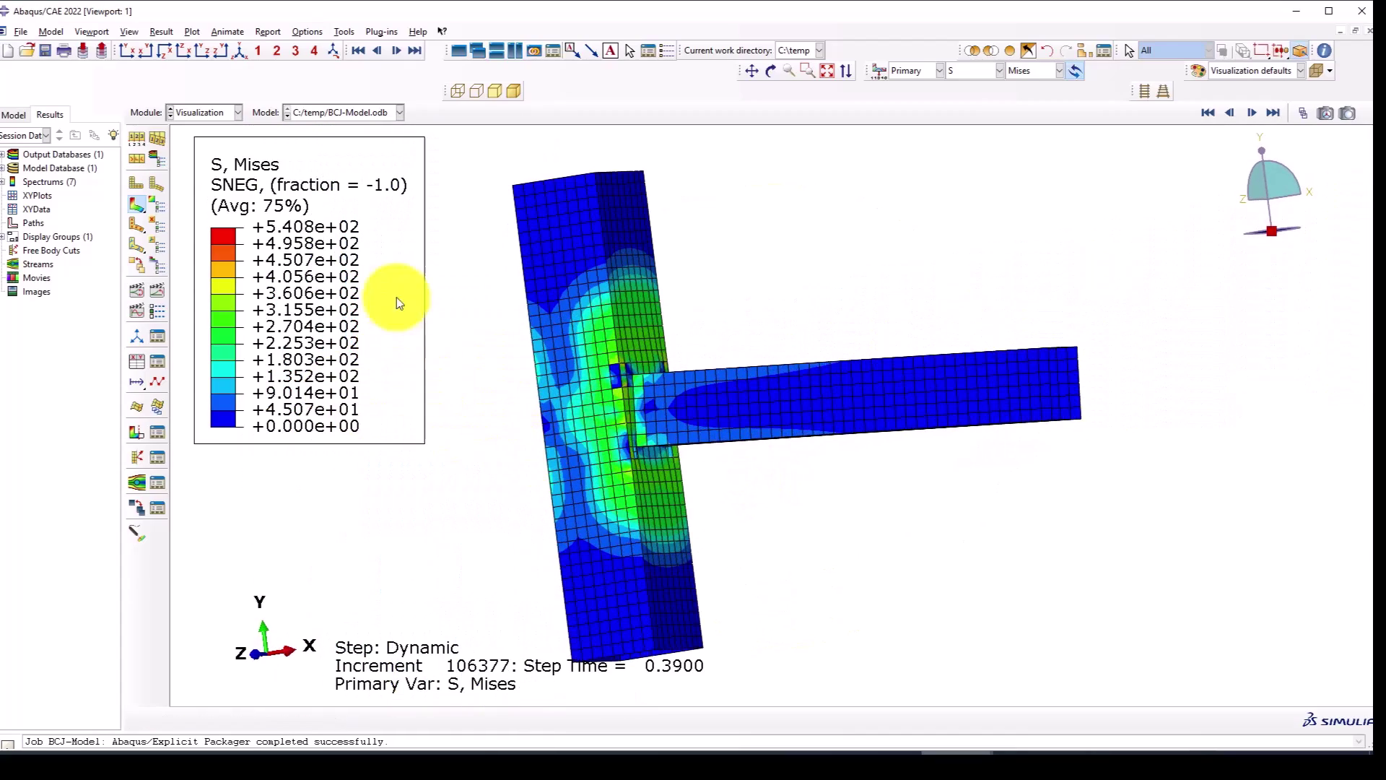
# Animate the Mises contour plot over the time history and view the beam-to-column connection up close.
pyautogui.click(163, 291)
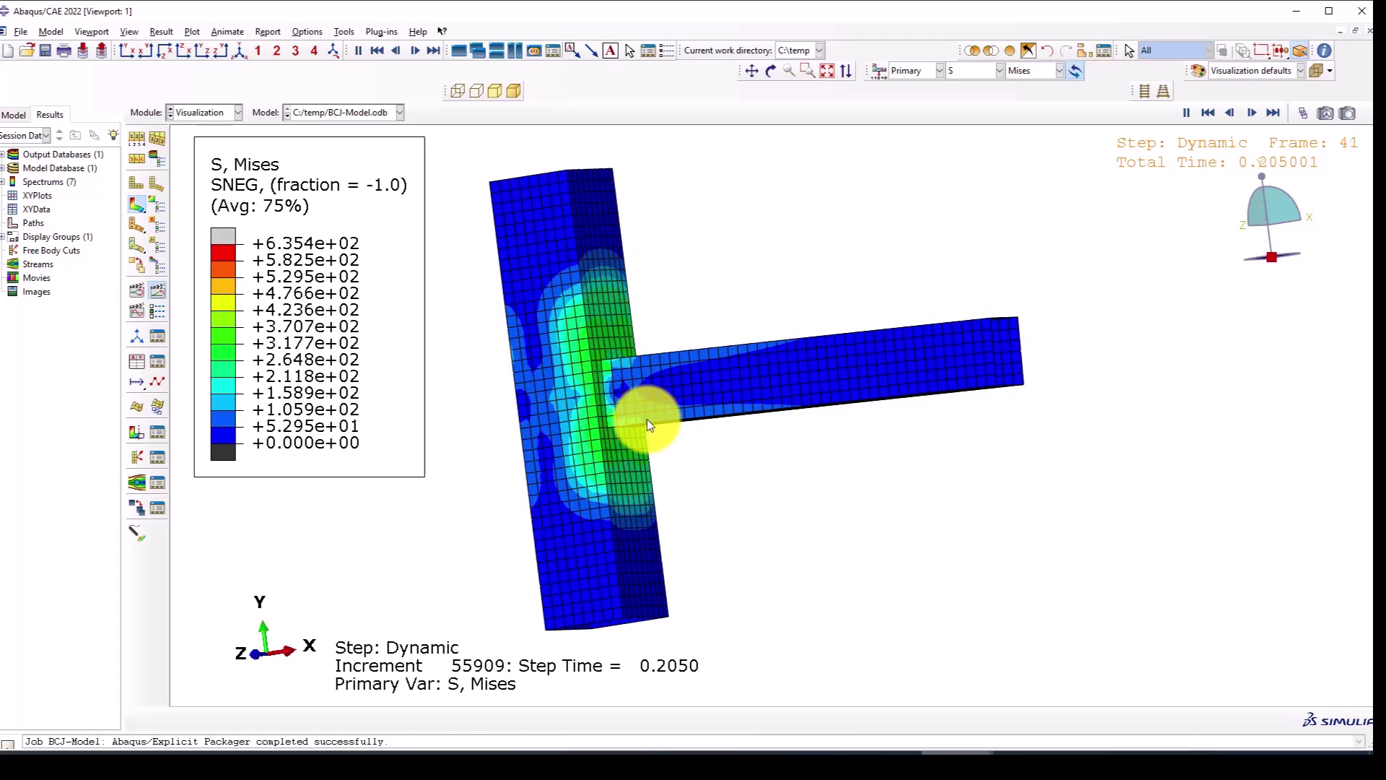
pyautogui.scroll(4, 648, 431)
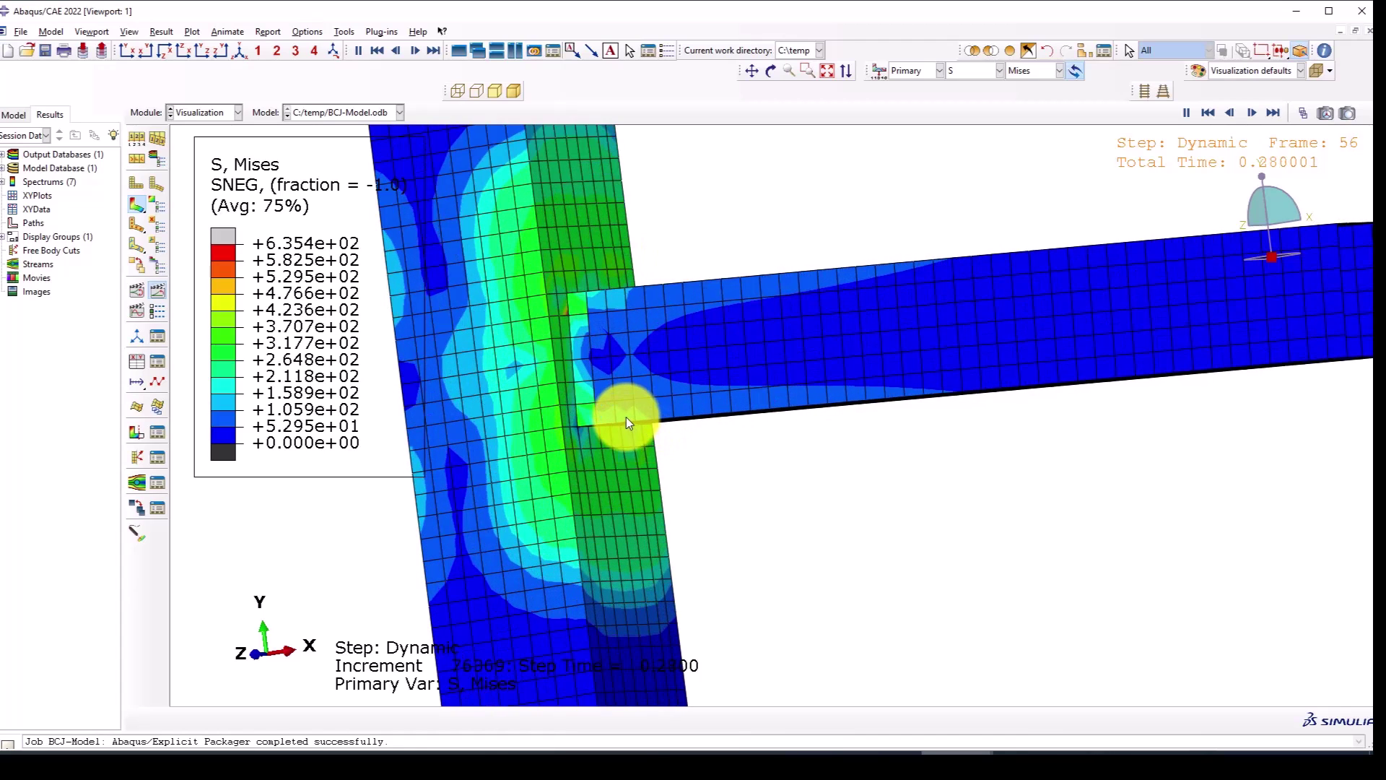
pyautogui.scroll(5, 581, 433)
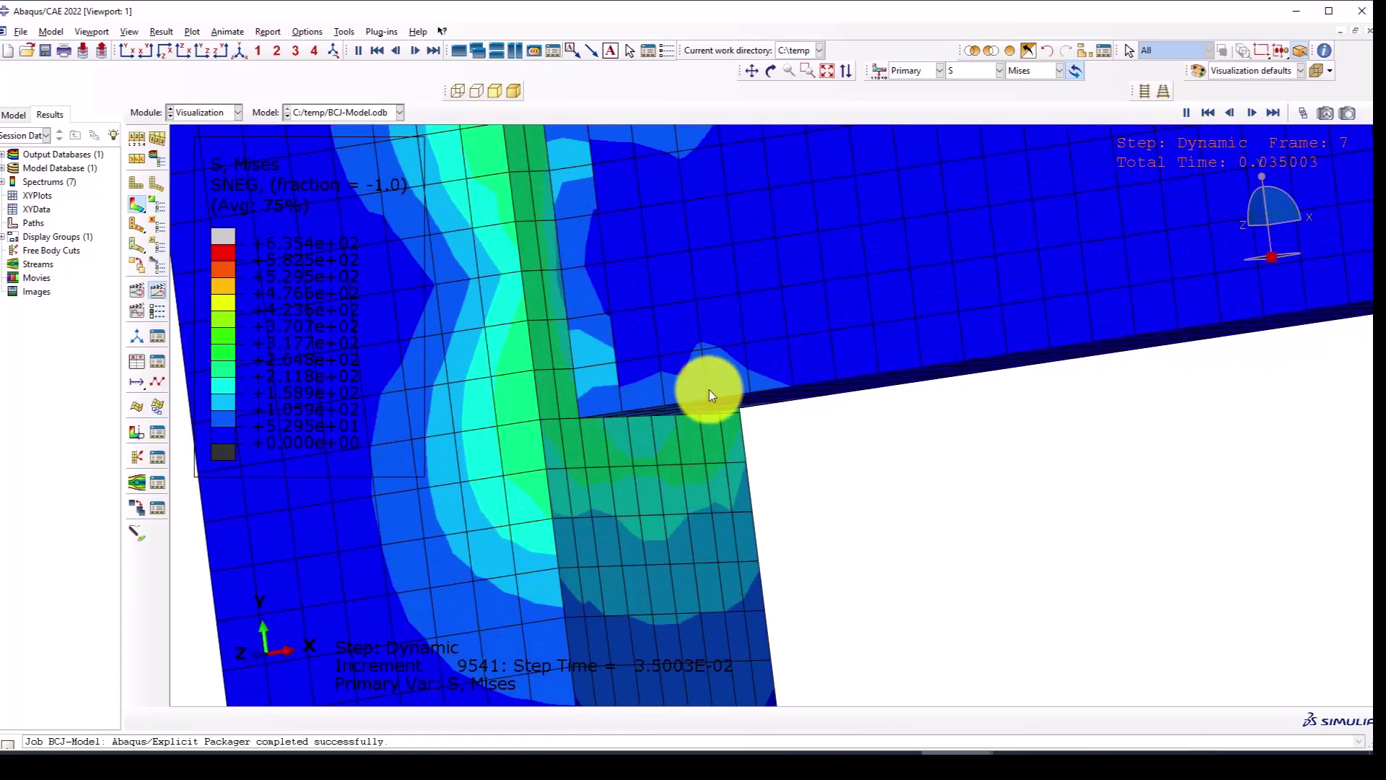
pyautogui.moveTo(698, 520); pyautogui.dragTo(640, 489)
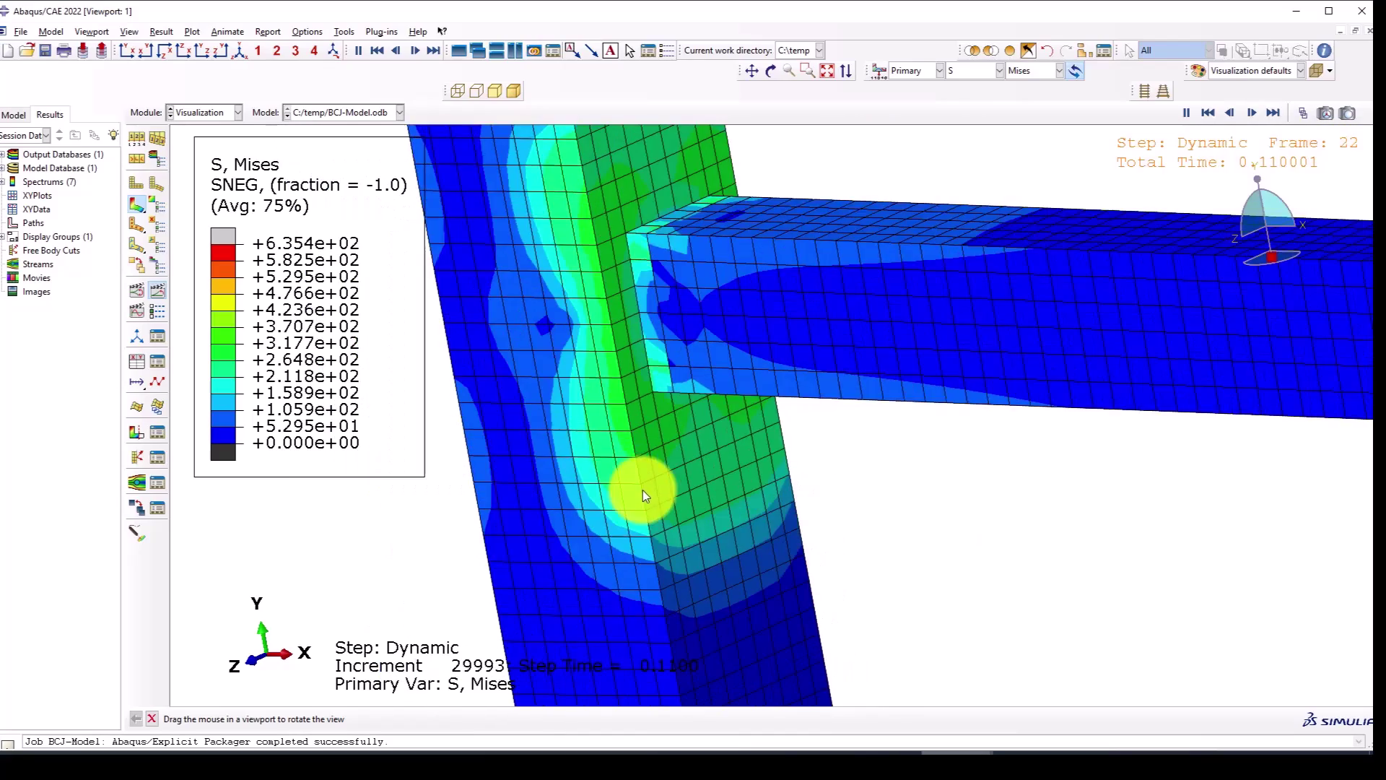
pyautogui.press('Escape')
pyautogui.scroll(3, 678, 279)
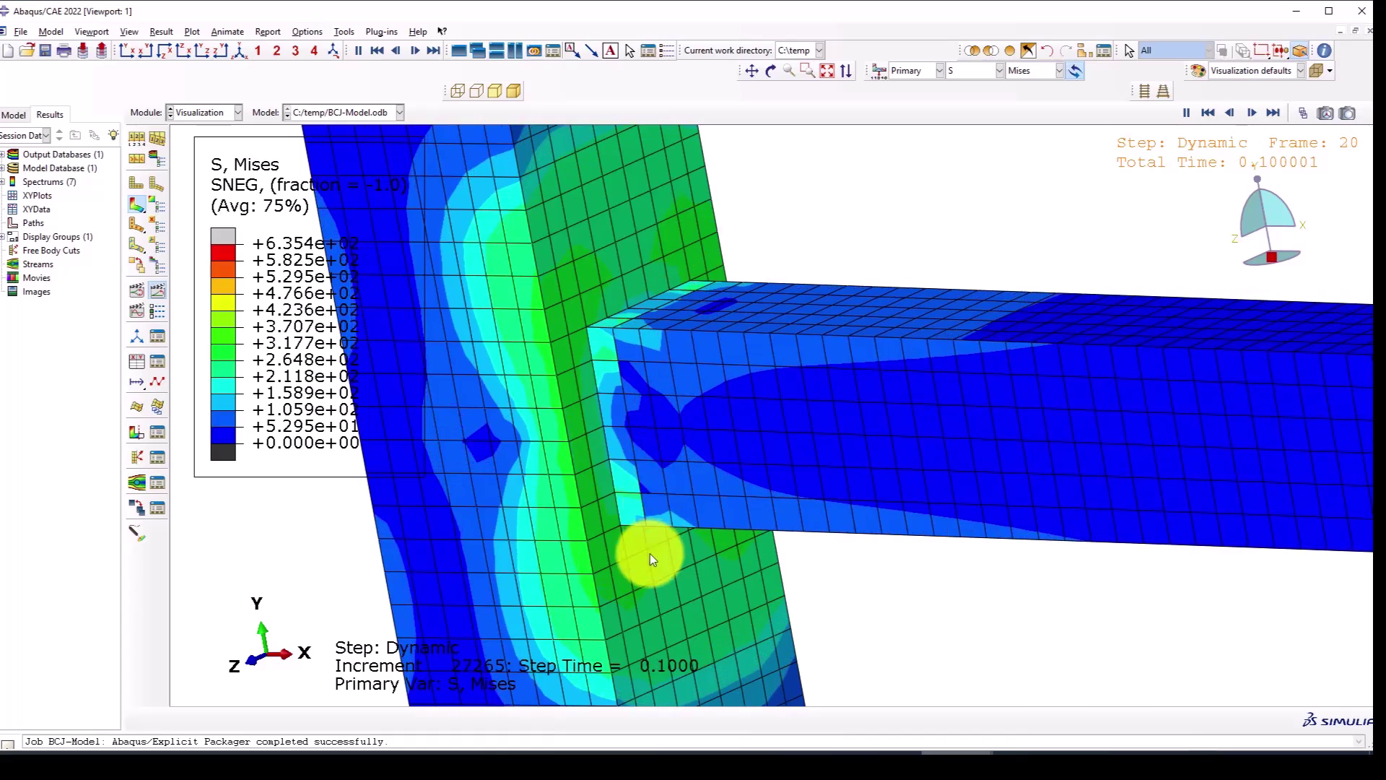
pyautogui.keyDown('ctrl'); pyautogui.keyDown('alt'); pyautogui.moveTo(758, 495); pyautogui.dragTo(742, 432); pyautogui.keyUp('alt'); pyautogui.keyUp('ctrl')
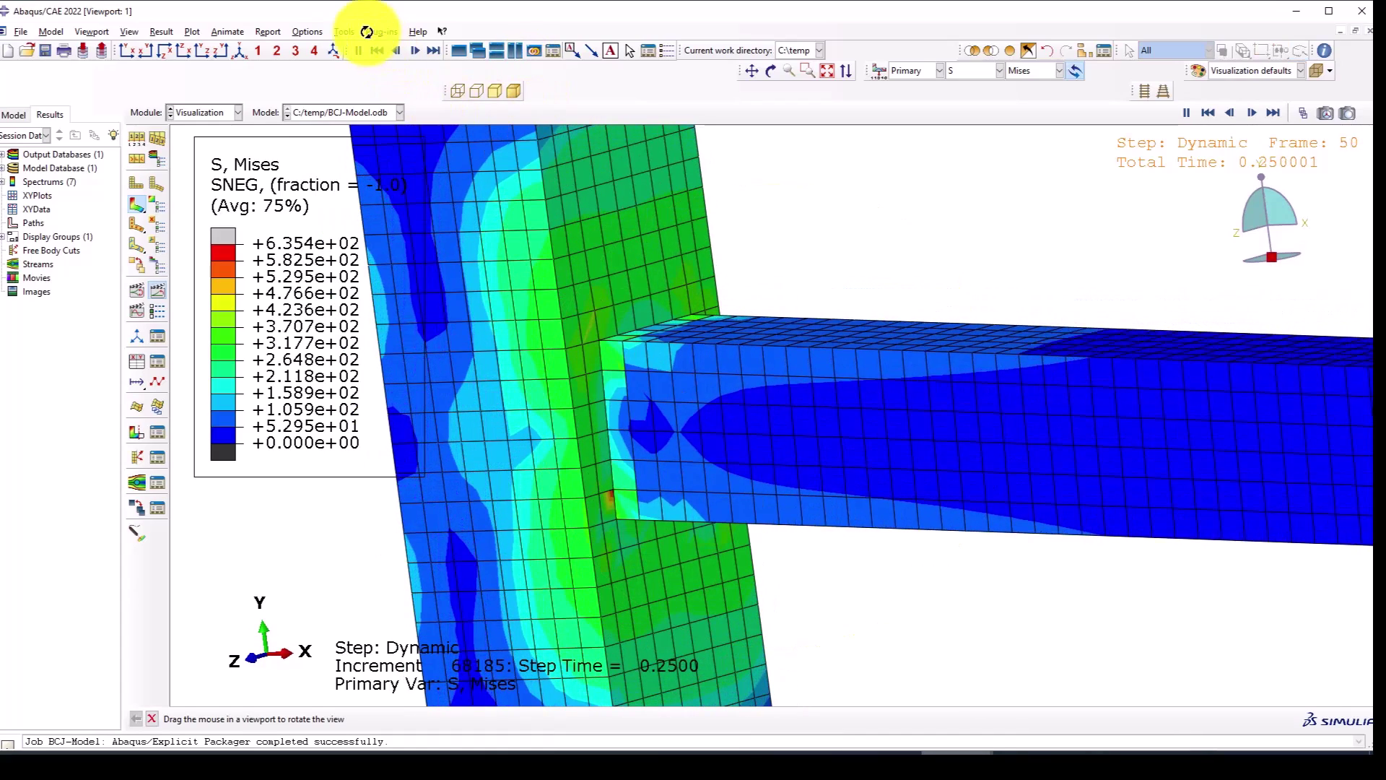
# Set the visible edges to Free edges in the common plot options and apply the change.
pyautogui.click(304, 29)
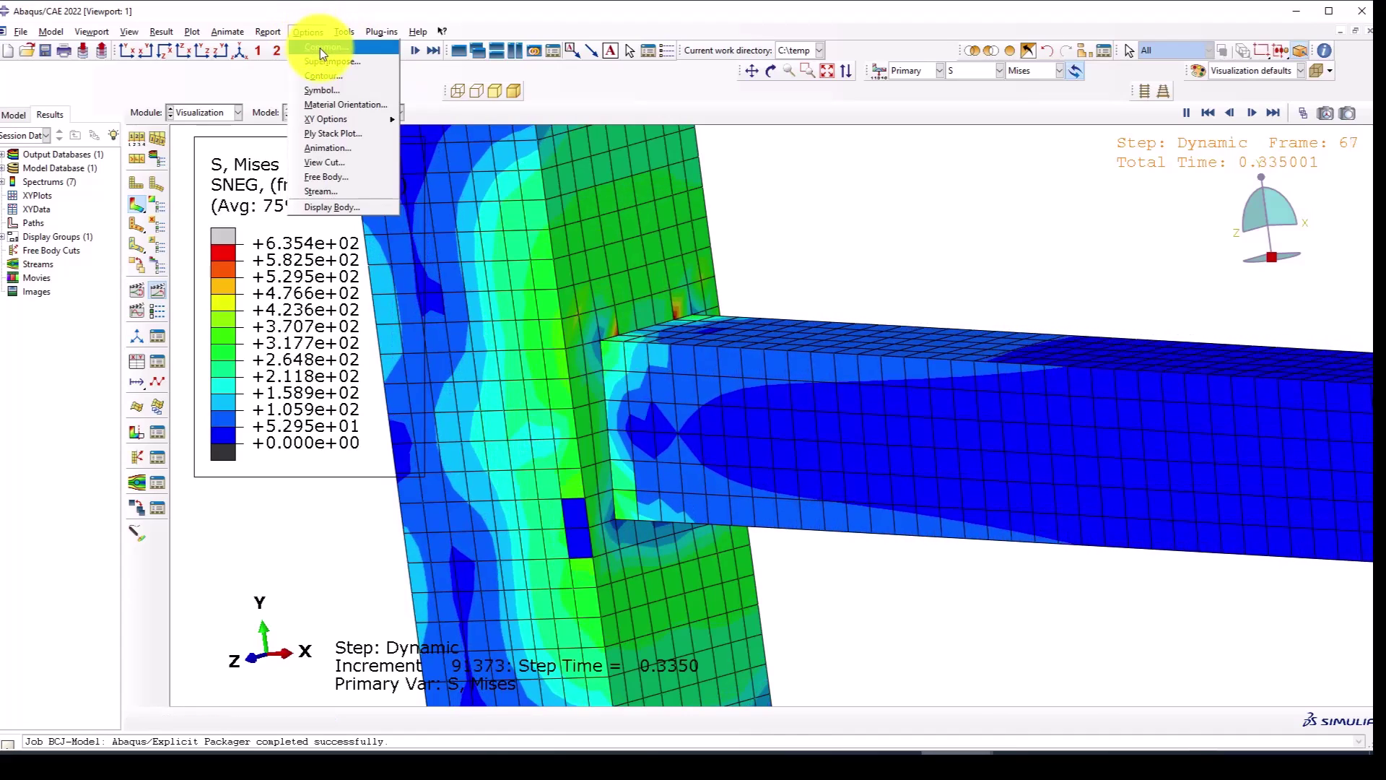
pyautogui.click(327, 144)
pyautogui.click(190, 302)
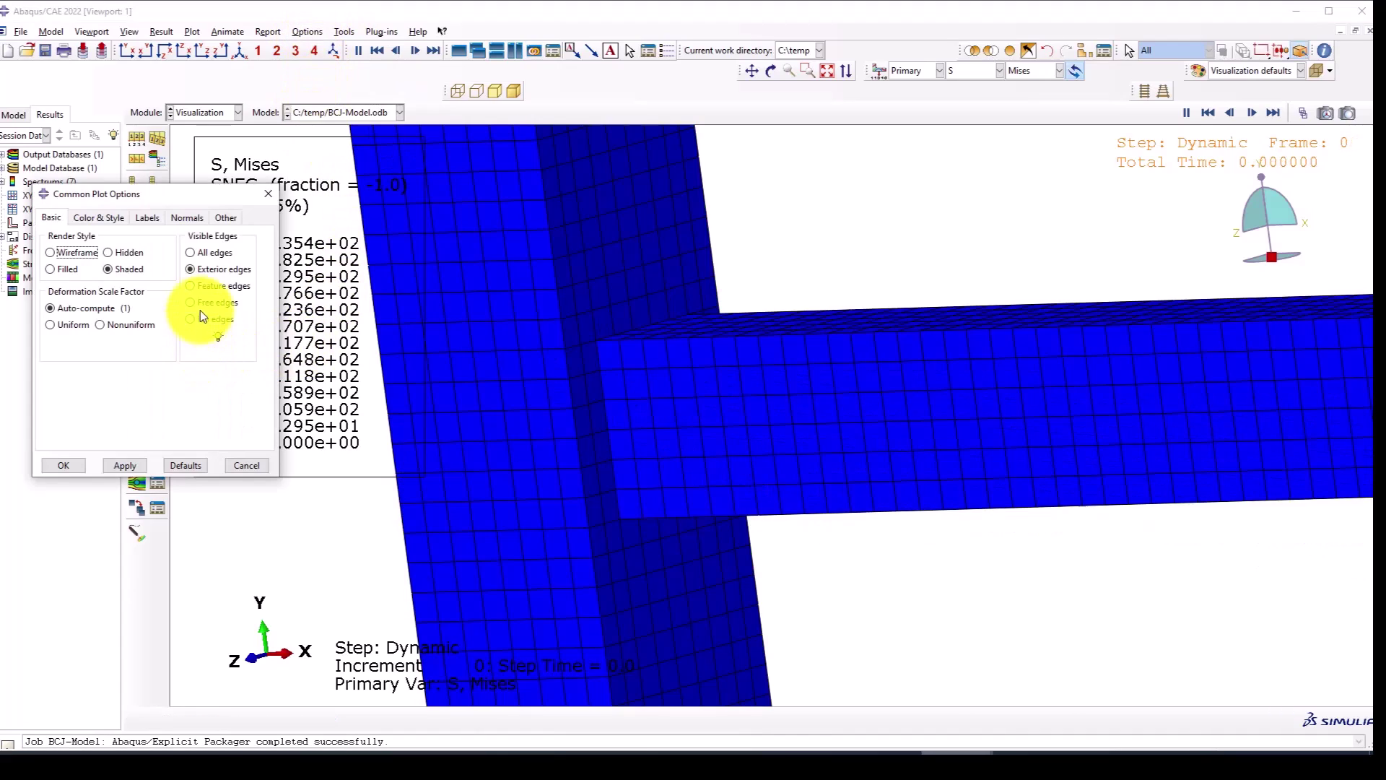
pyautogui.click(69, 463)
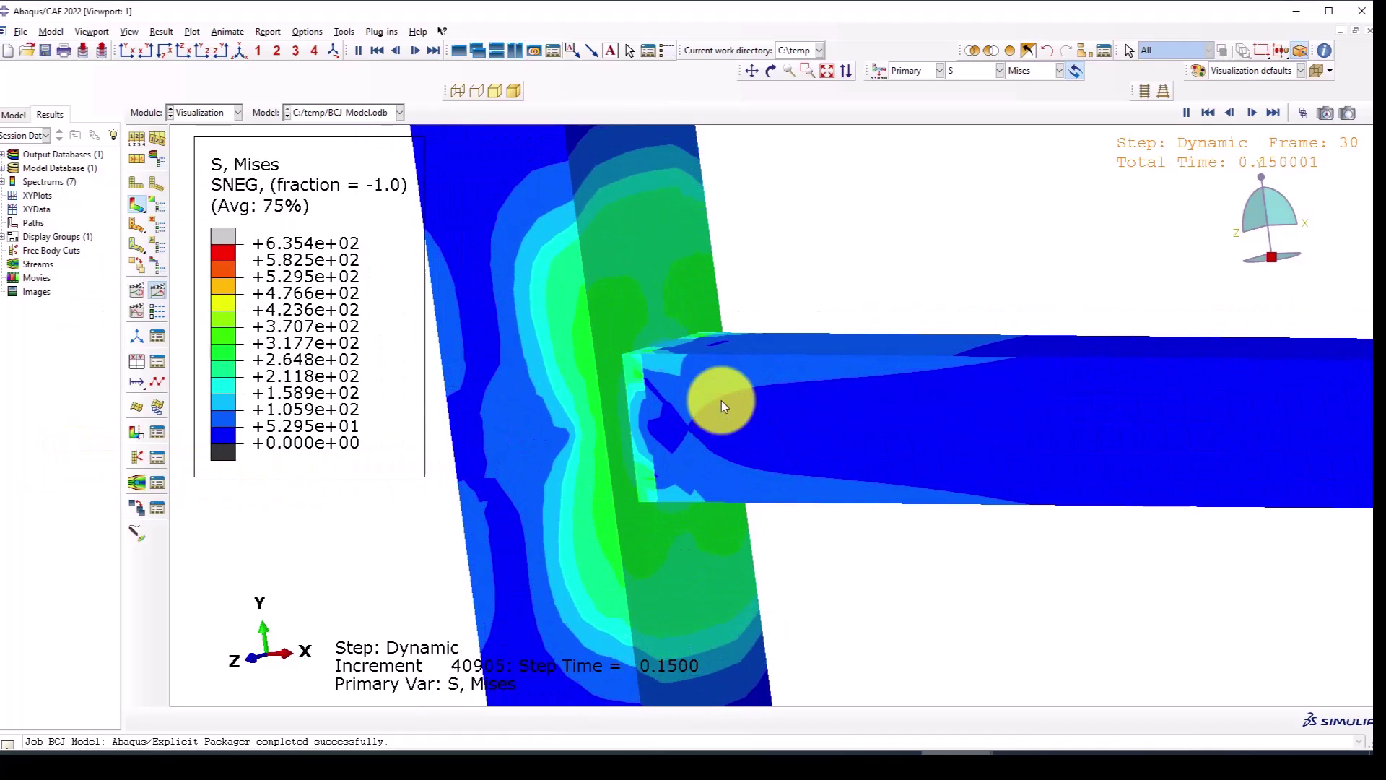
# Enable shell thickness rendering in the ODB display options, and stop the animation with the whole joint shown in isometric view.
pyautogui.moveTo(773, 381); pyautogui.dragTo(808, 582)
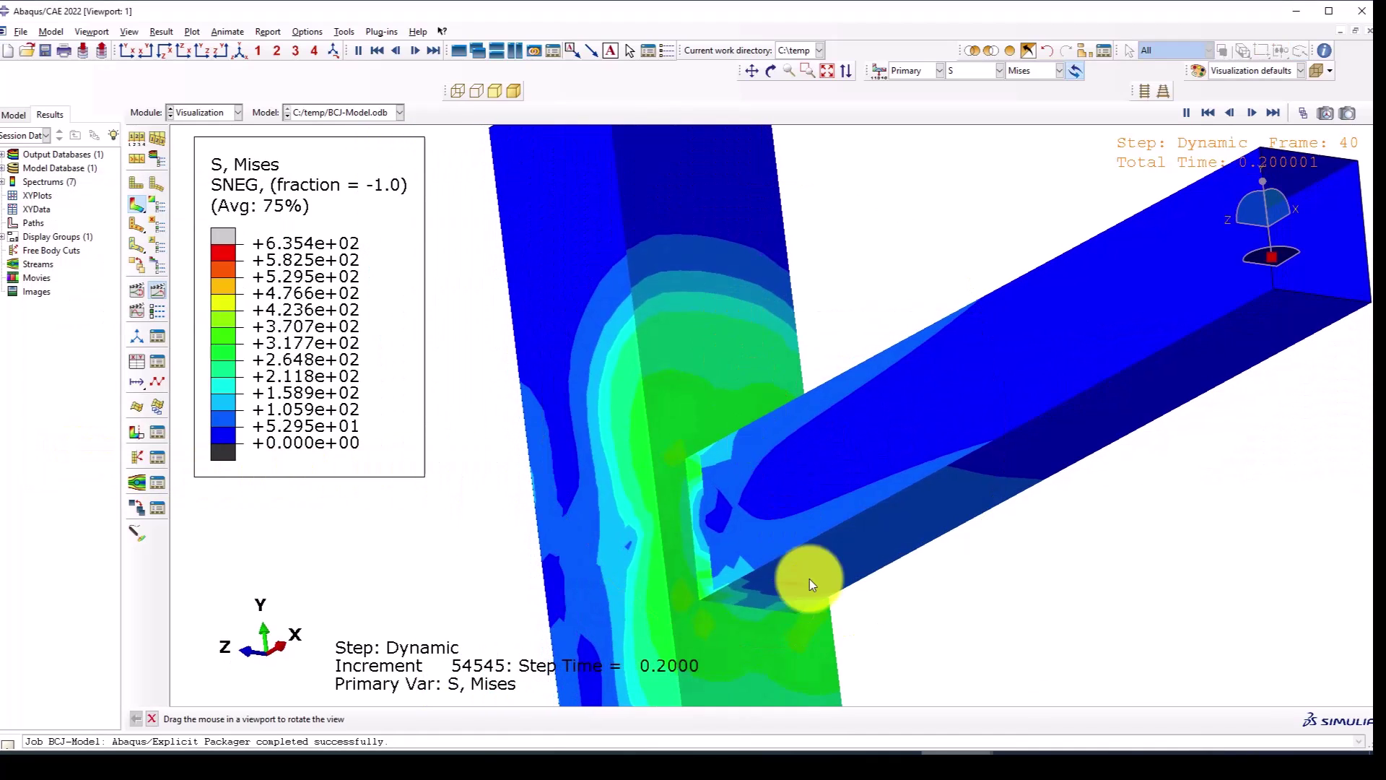
pyautogui.press('Escape')
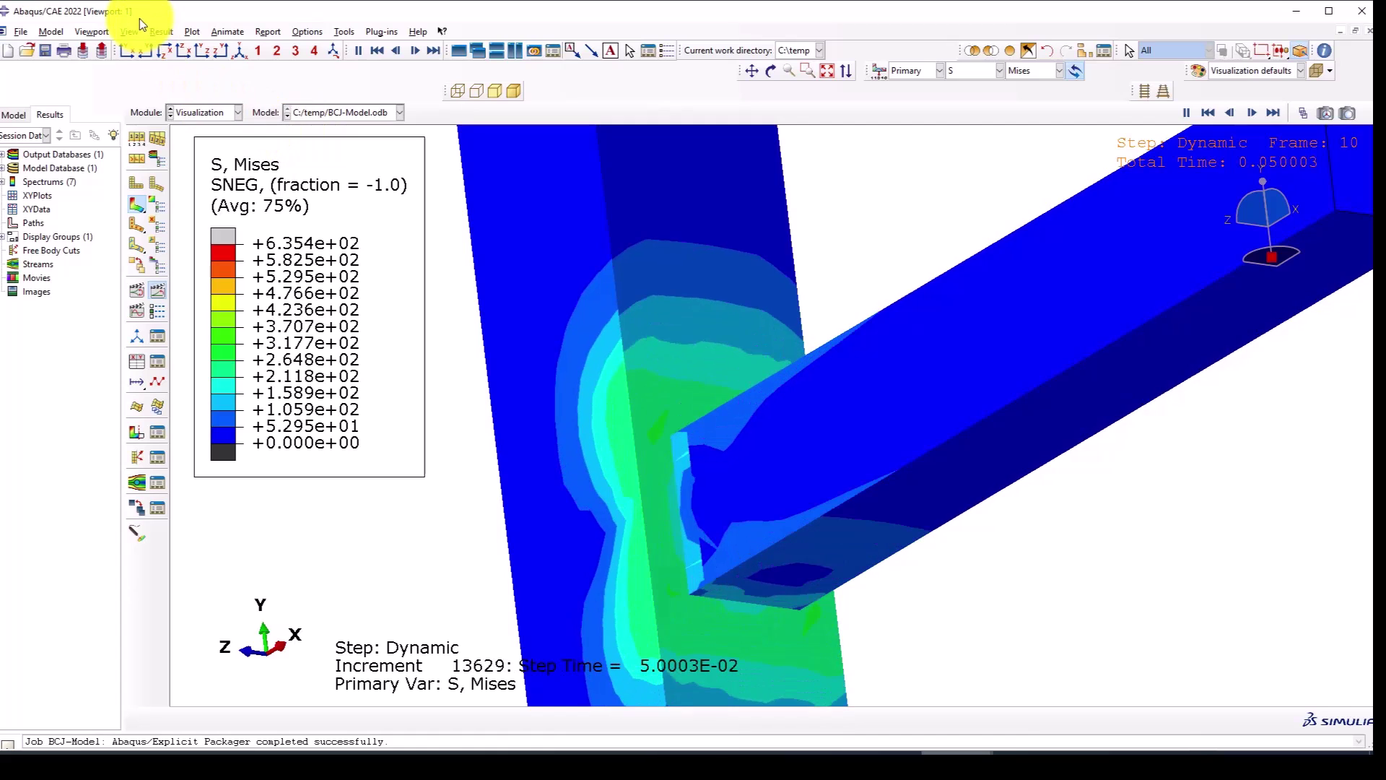
pyautogui.click(132, 31)
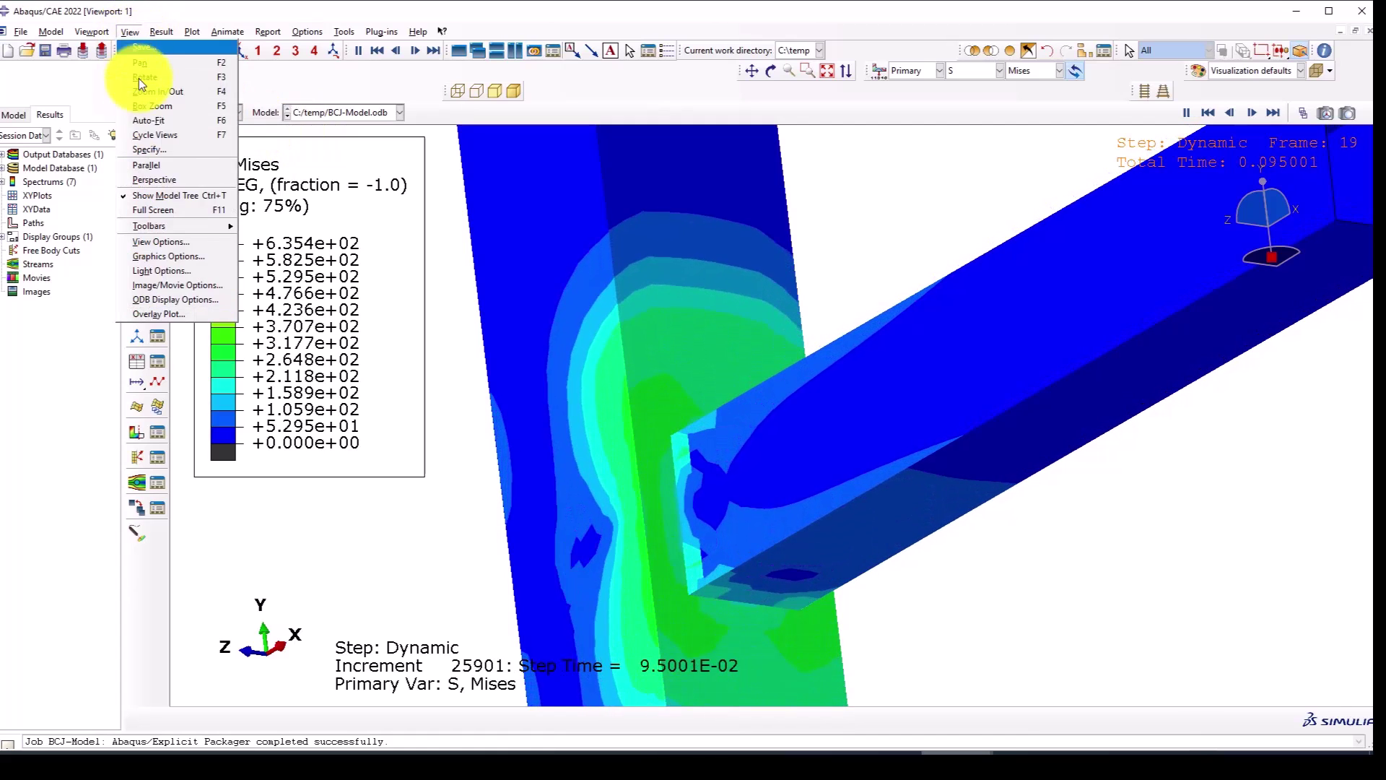
pyautogui.click(179, 297)
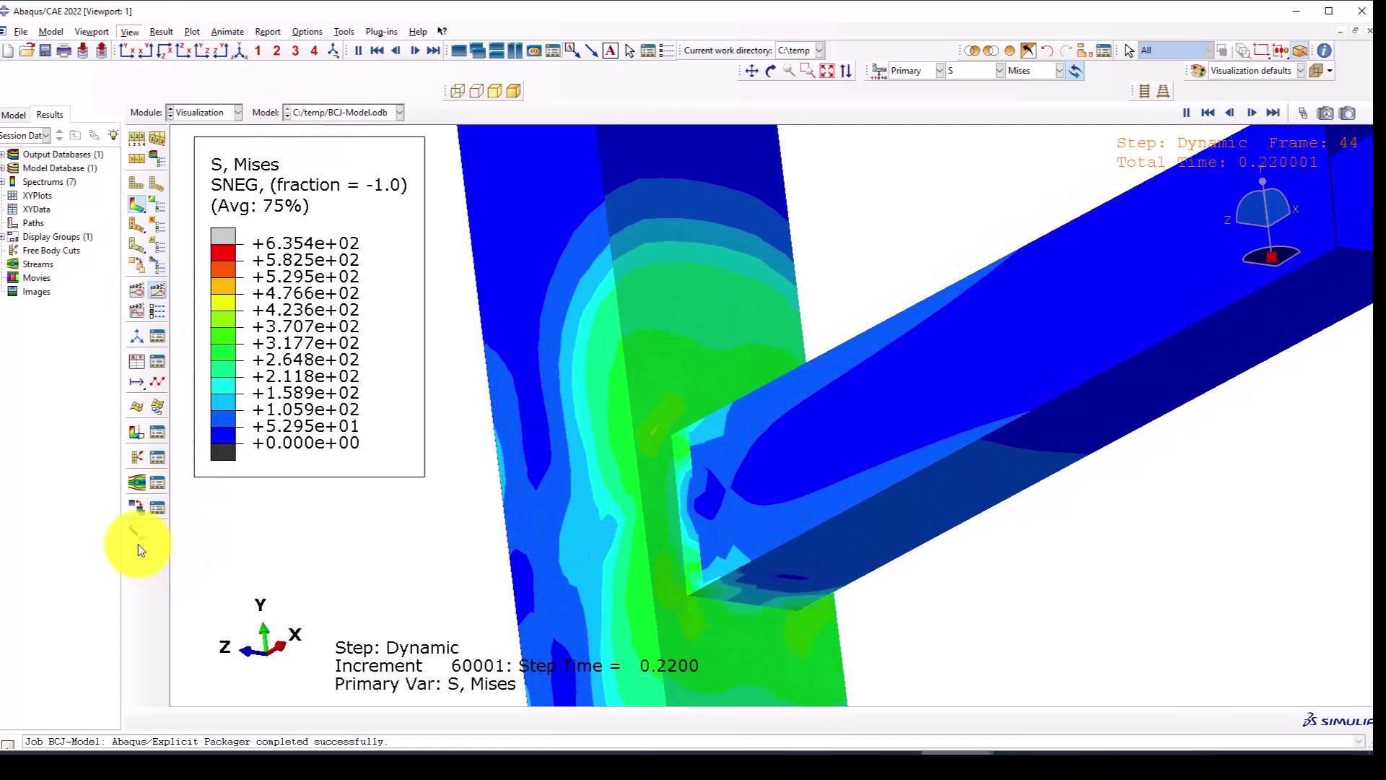
pyautogui.click(81, 433)
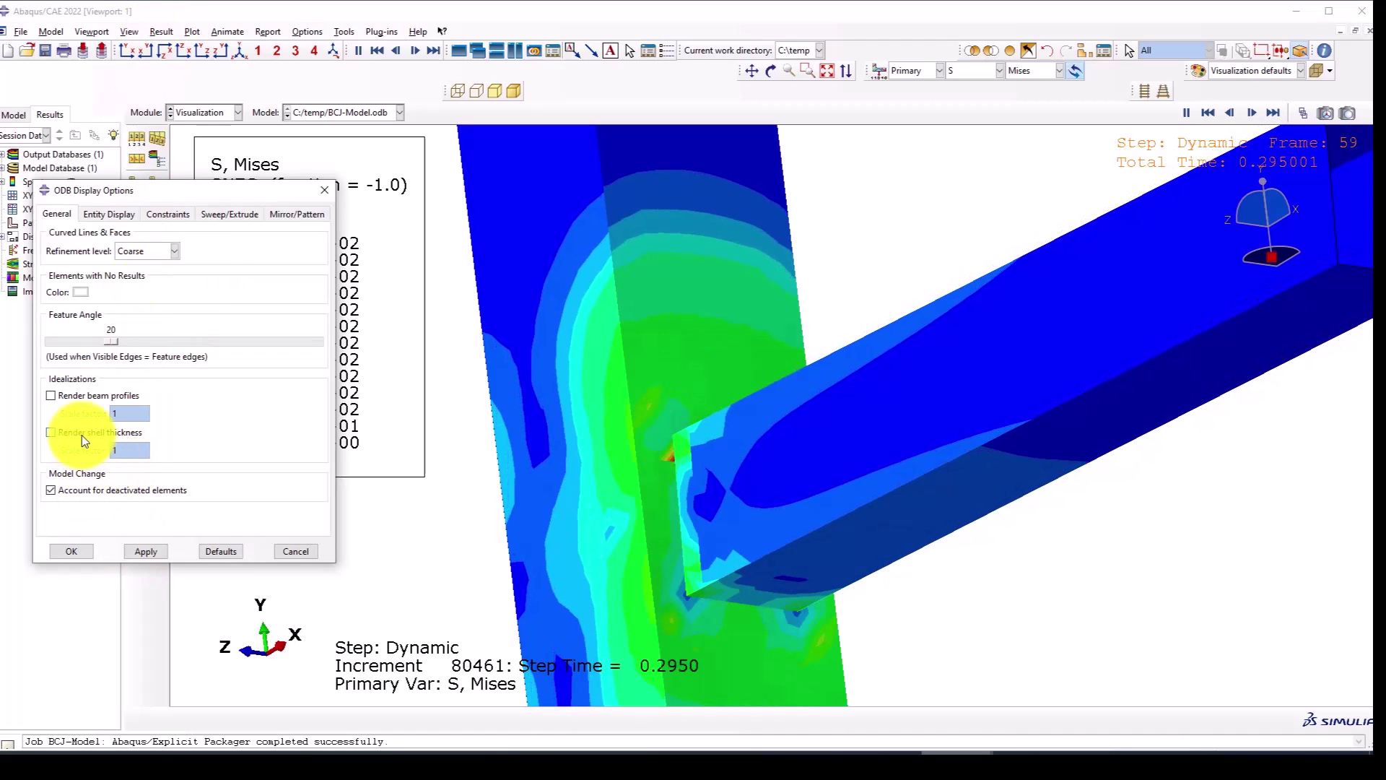
pyautogui.click(146, 551)
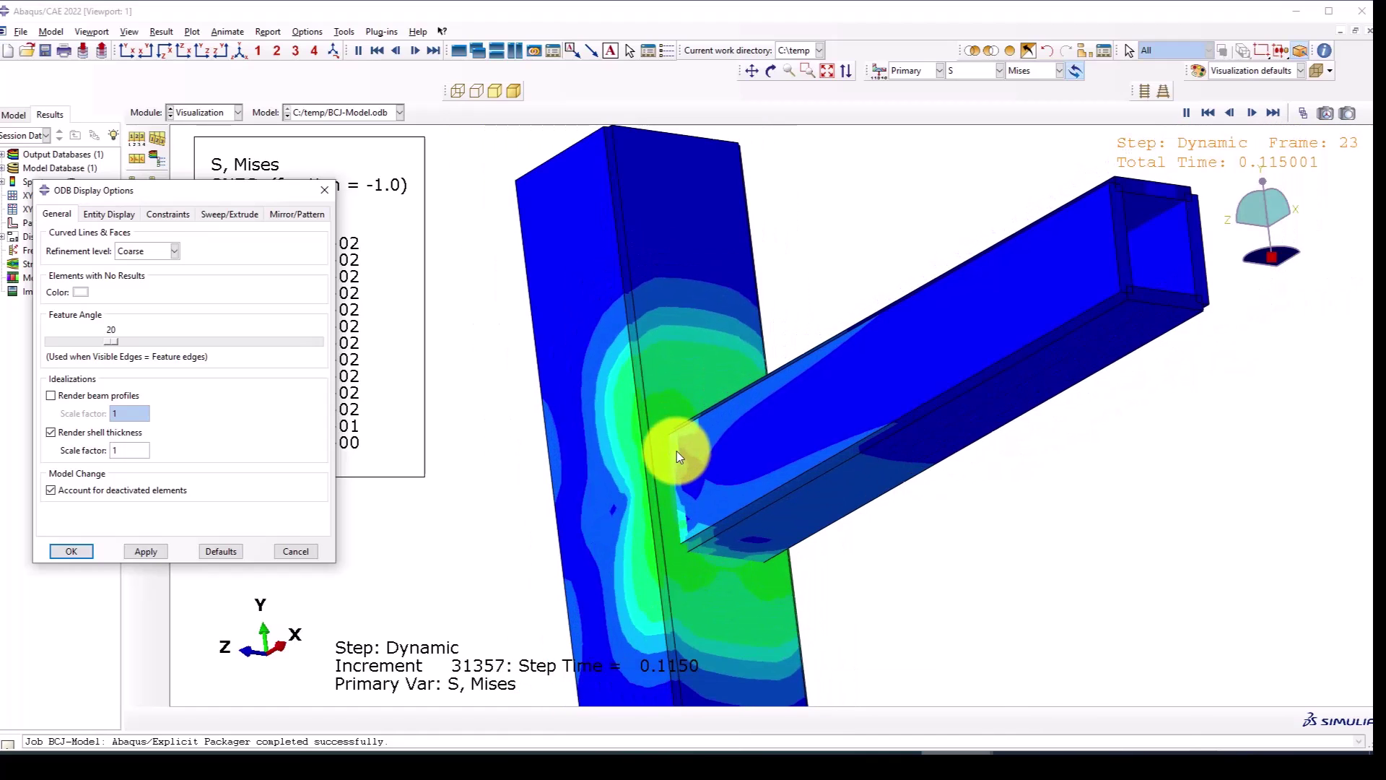
pyautogui.click(325, 190)
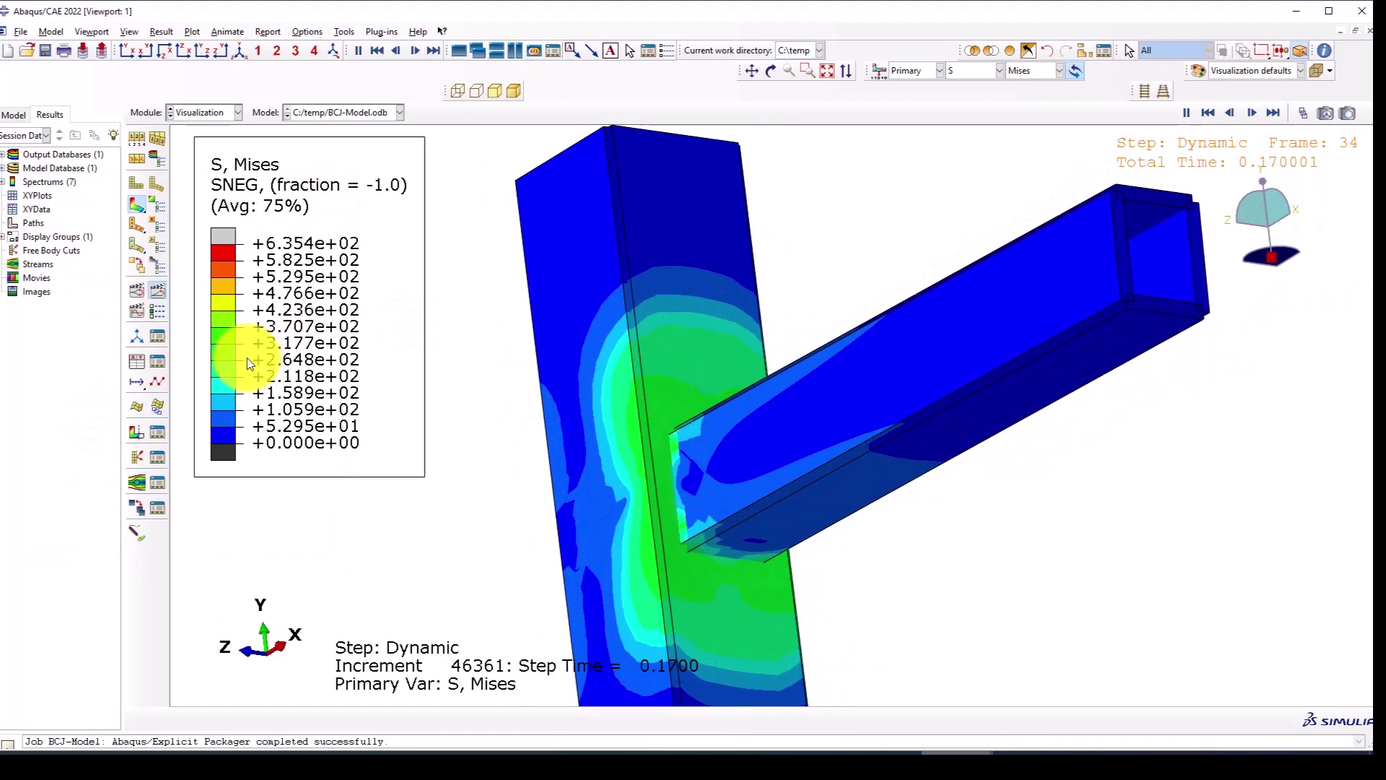
pyautogui.click(163, 297)
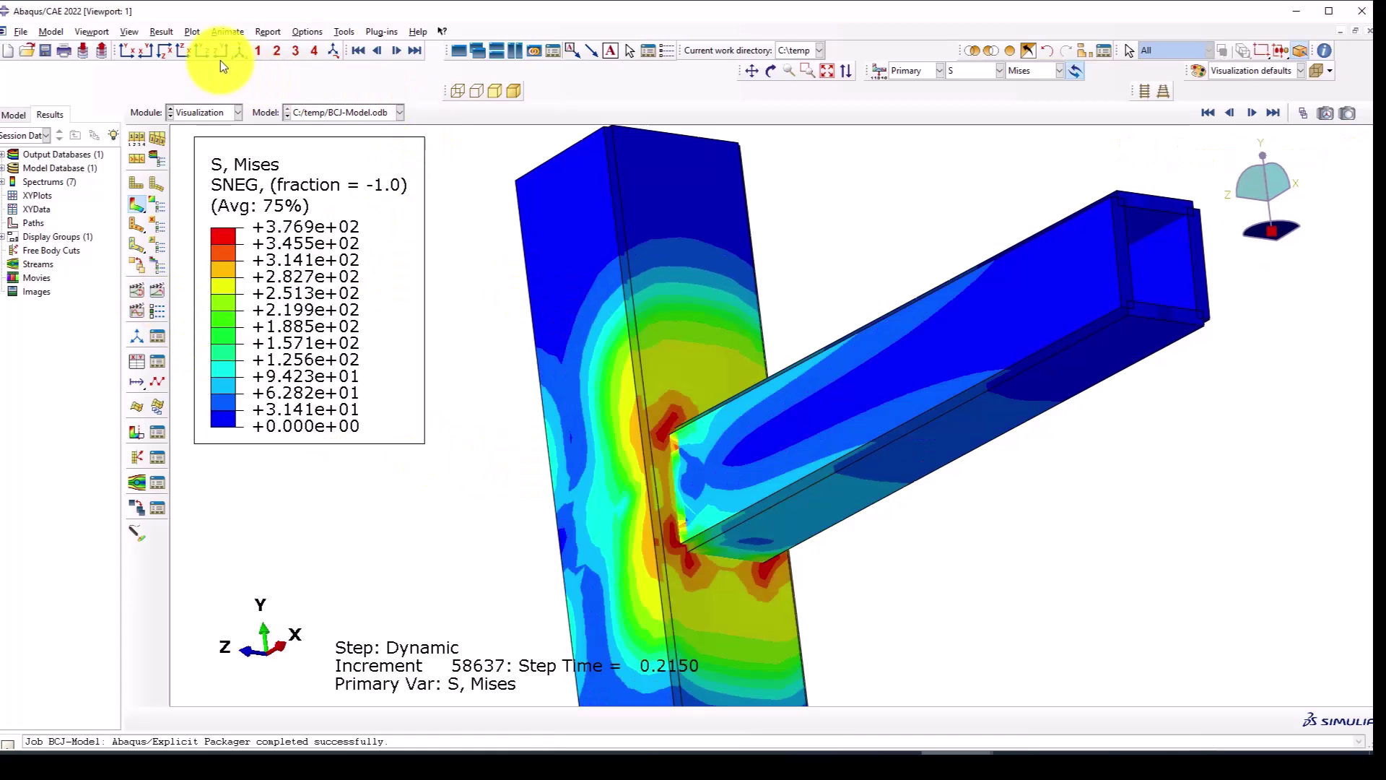
pyautogui.click(239, 52)
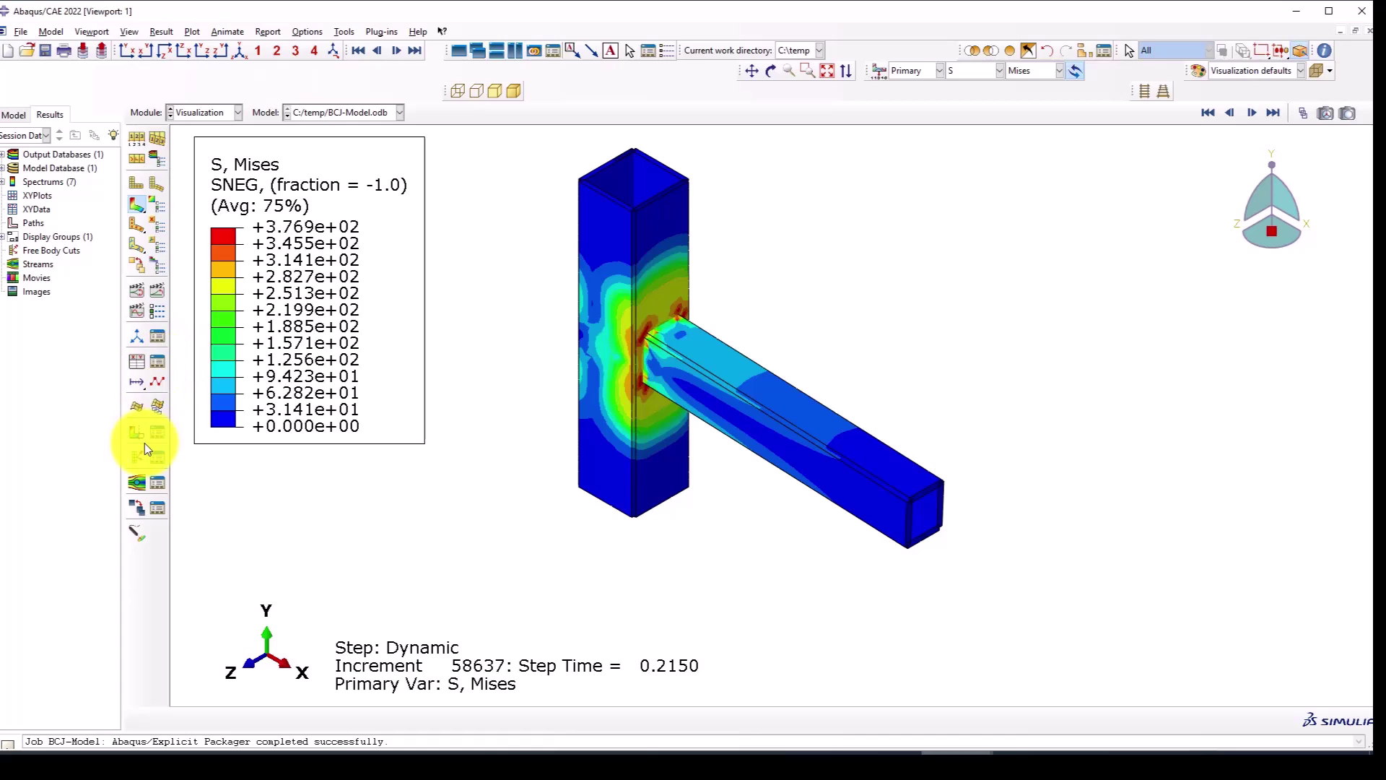
# Create and plot XY data from the ODB history output for reaction force RF2 and spatial displacement U2, saved as is.
pyautogui.click(156, 383)
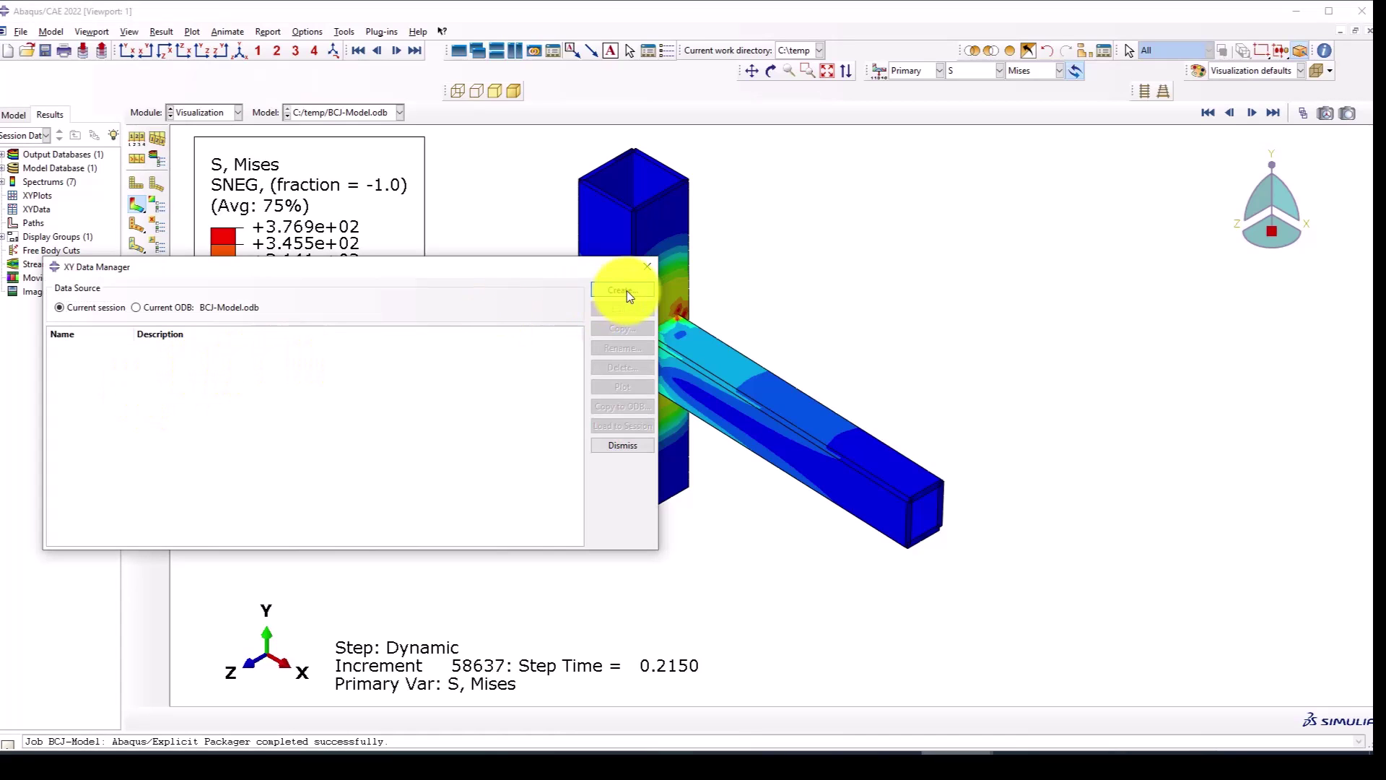
pyautogui.click(624, 290)
pyautogui.click(201, 438)
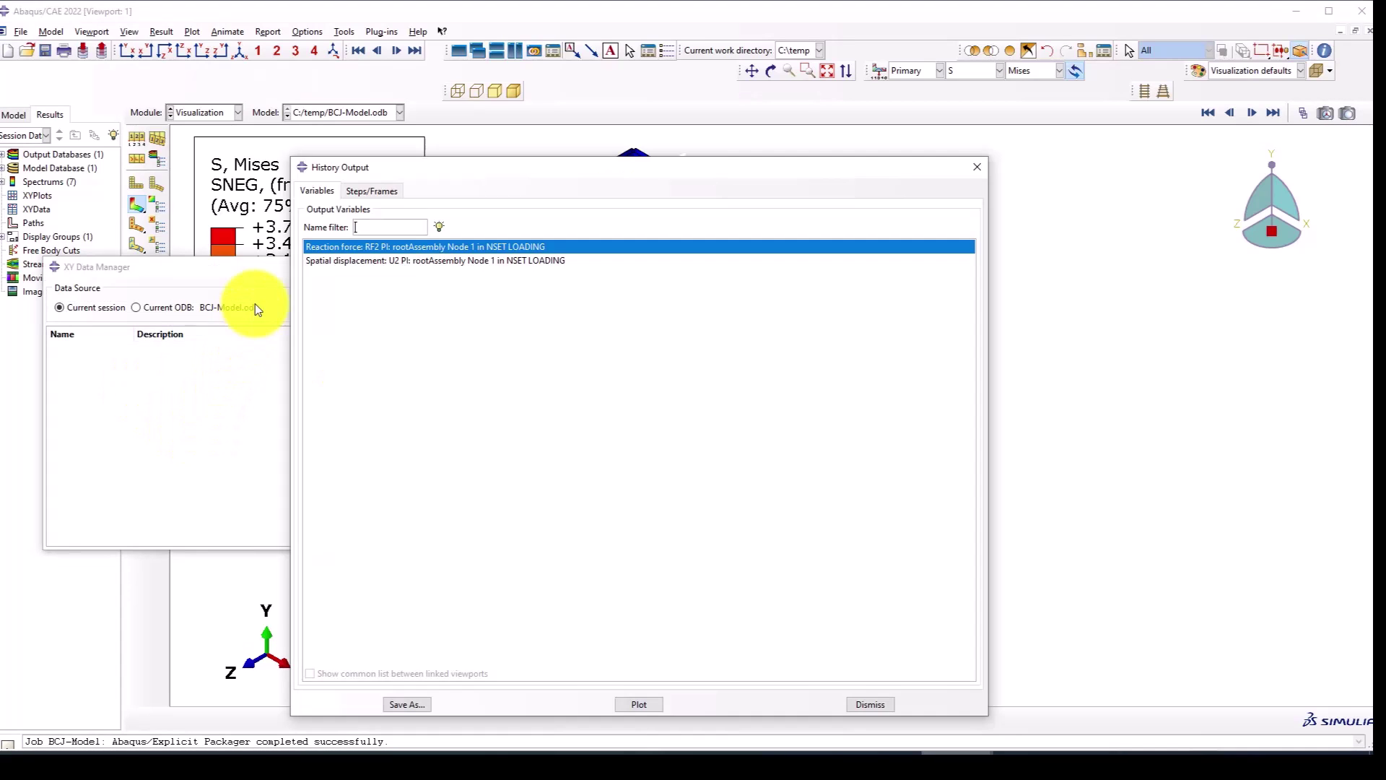
pyautogui.keyDown('ctrl'); pyautogui.click(371, 262); pyautogui.keyUp('ctrl')
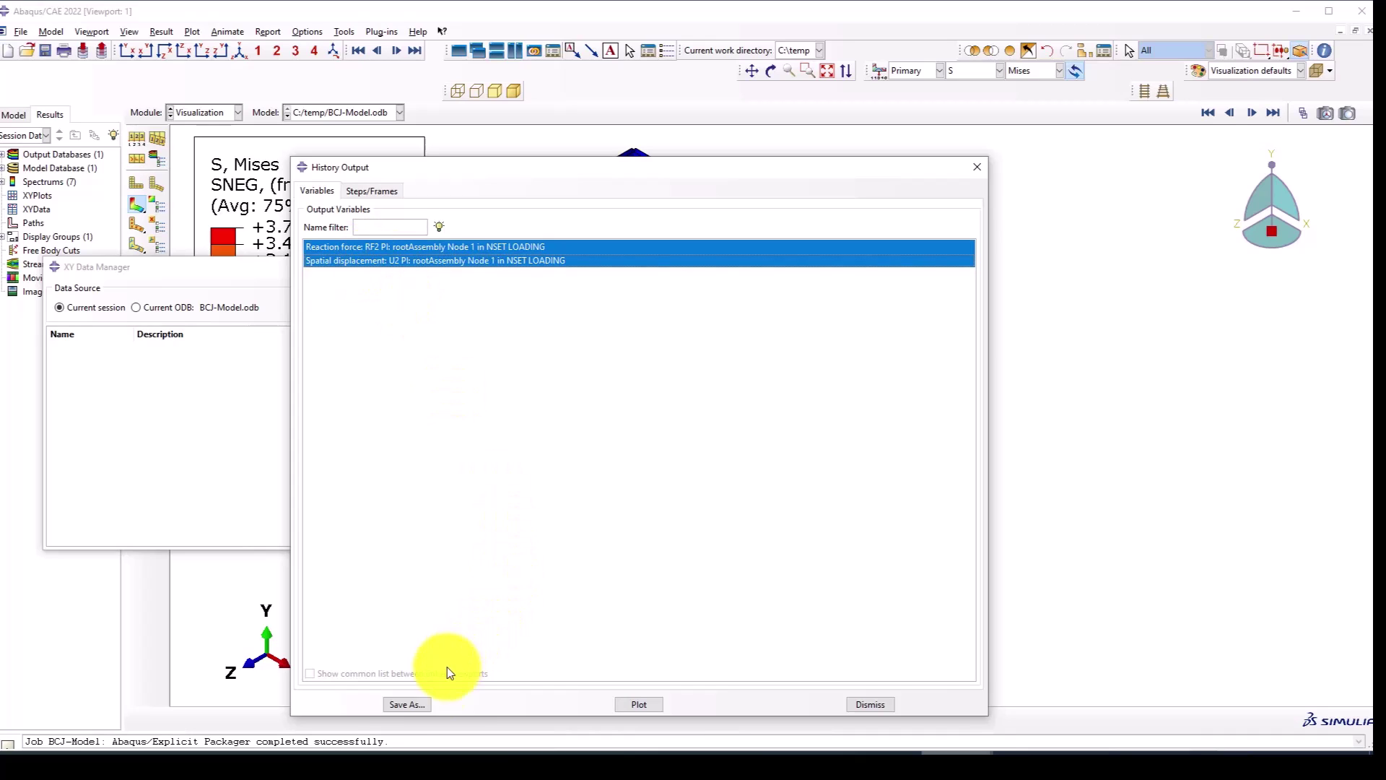
pyautogui.click(421, 704)
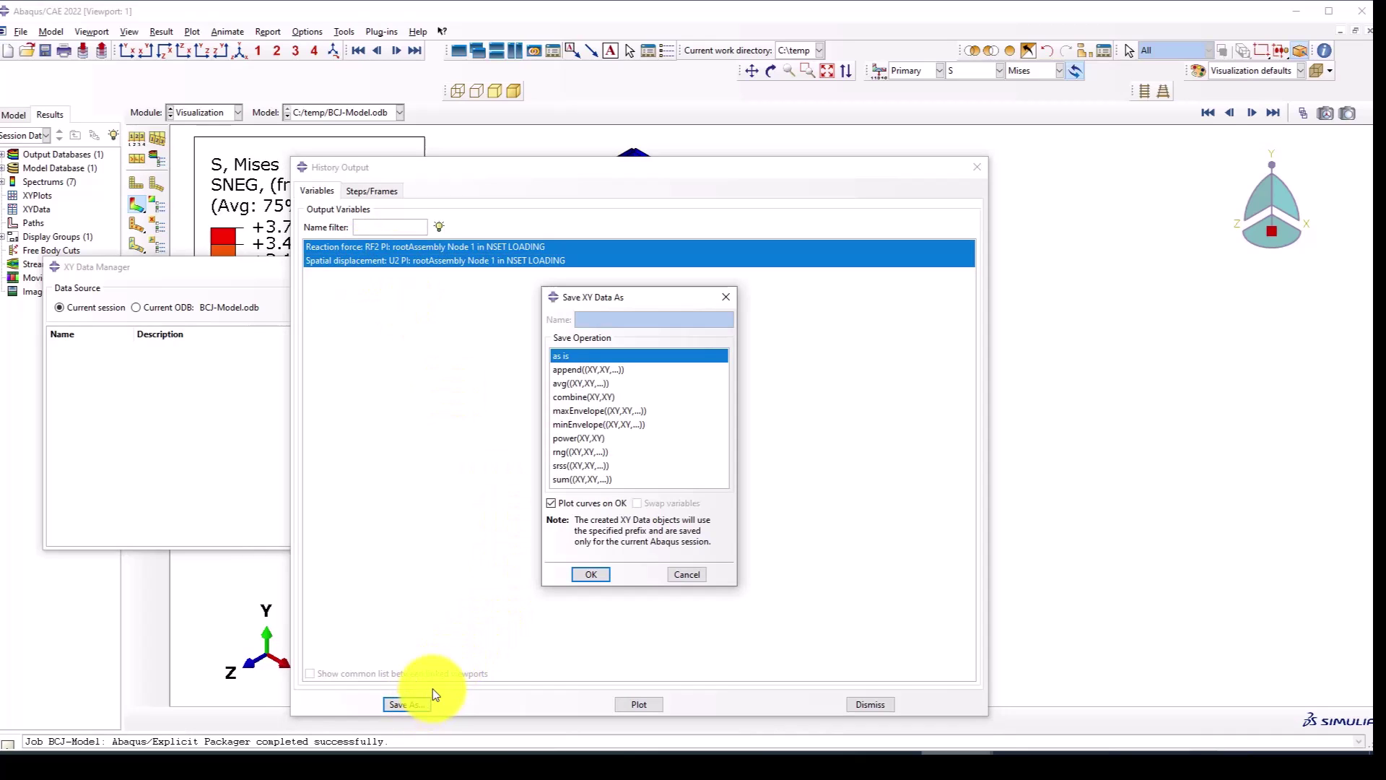
pyautogui.click(591, 574)
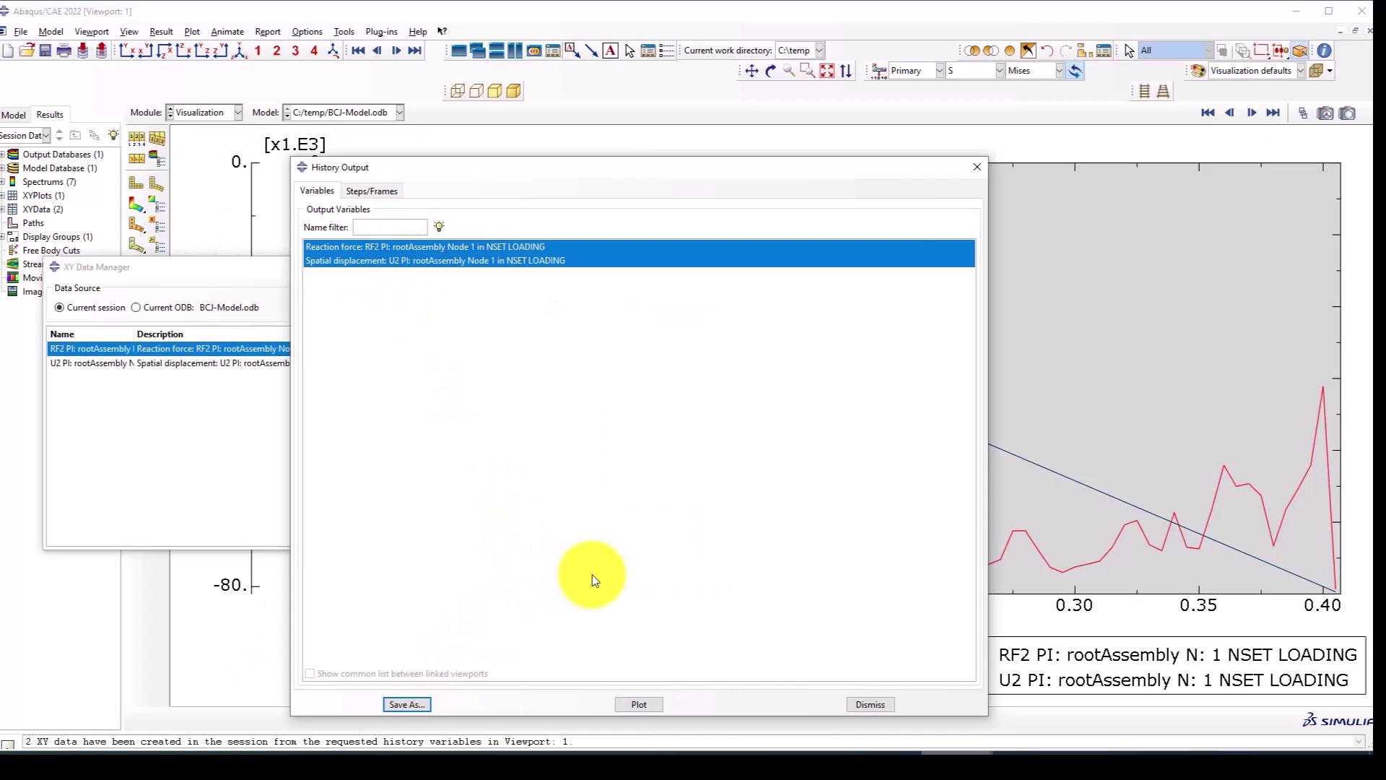
pyautogui.click(976, 168)
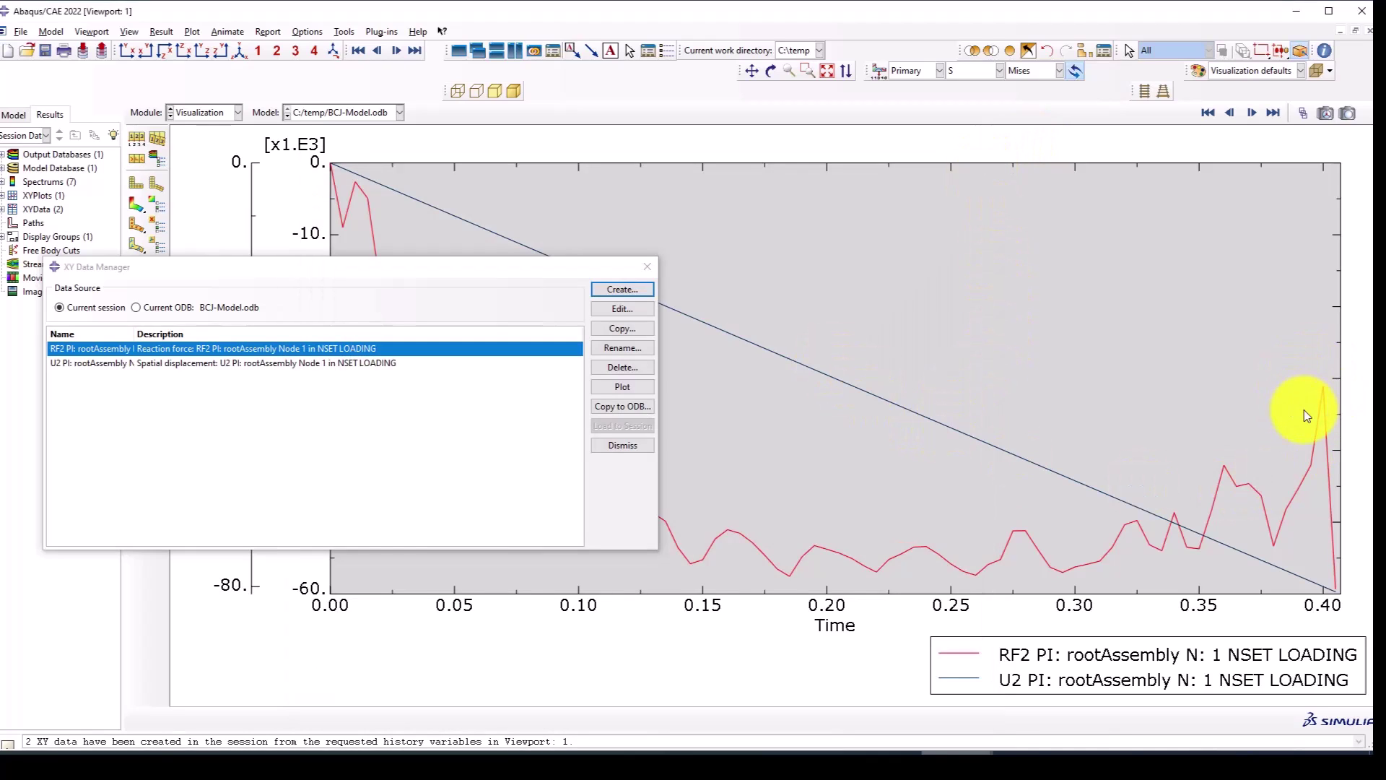
pyautogui.scroll(1, 1173, 409)
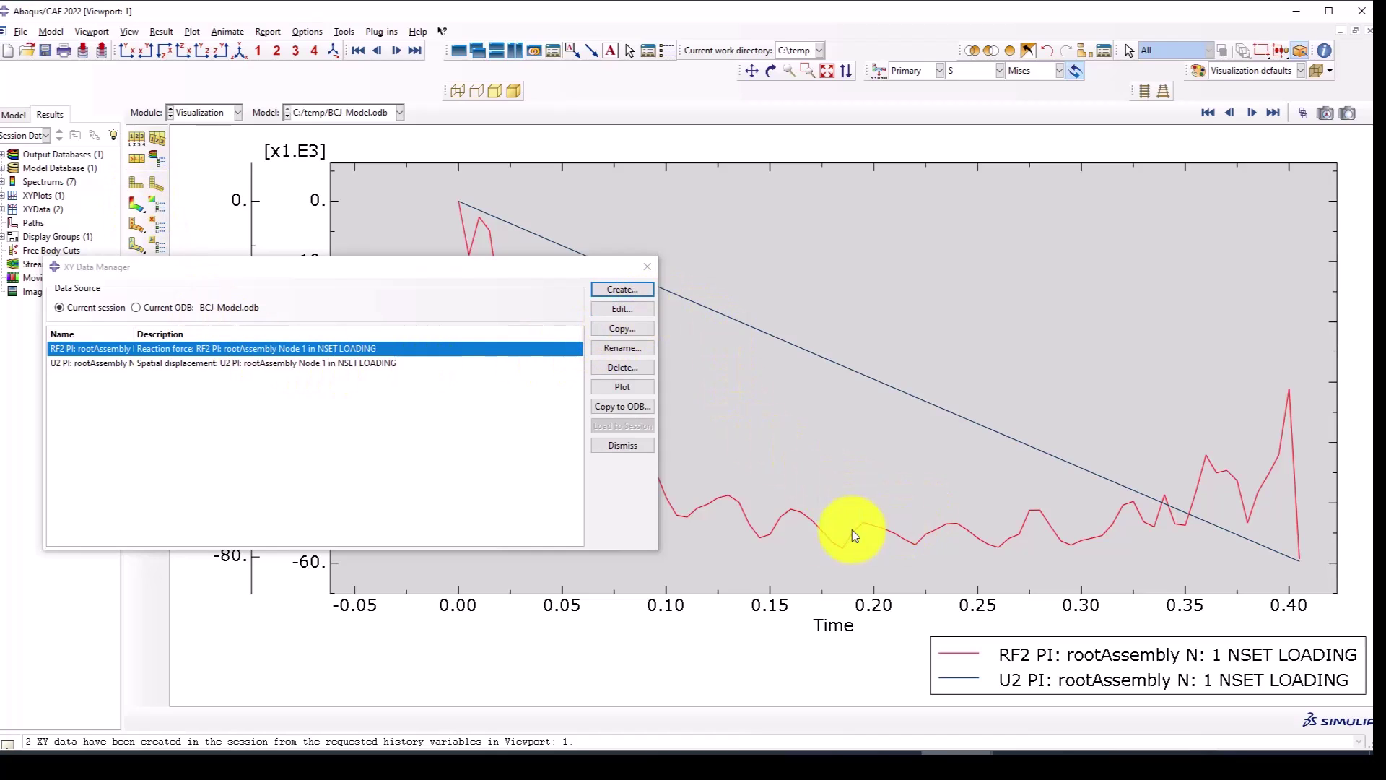
# Operate on XY data to plot a butterworthFilter of the RF2 reaction force with a cutoff frequency of 1.
pyautogui.click(610, 291)
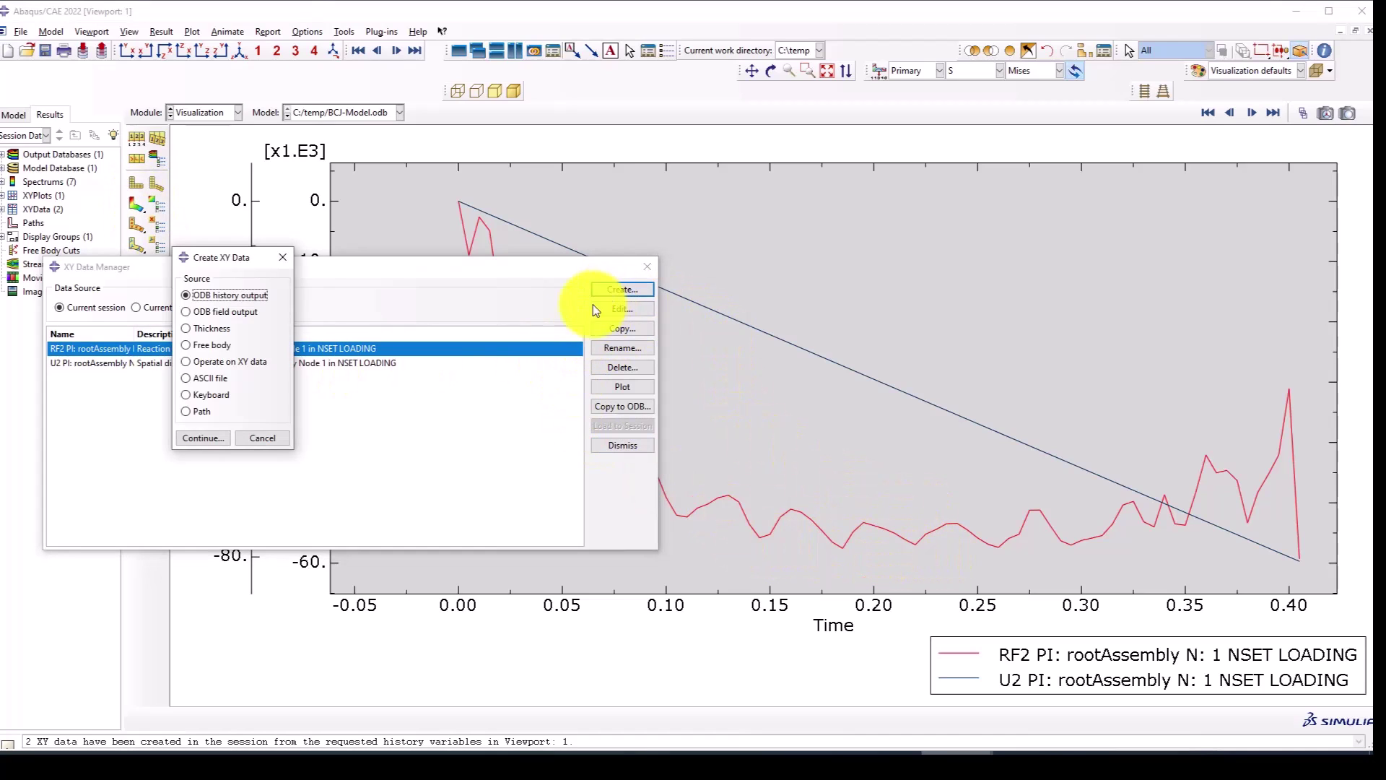
pyautogui.click(209, 439)
pyautogui.scroll(3, 799, 474)
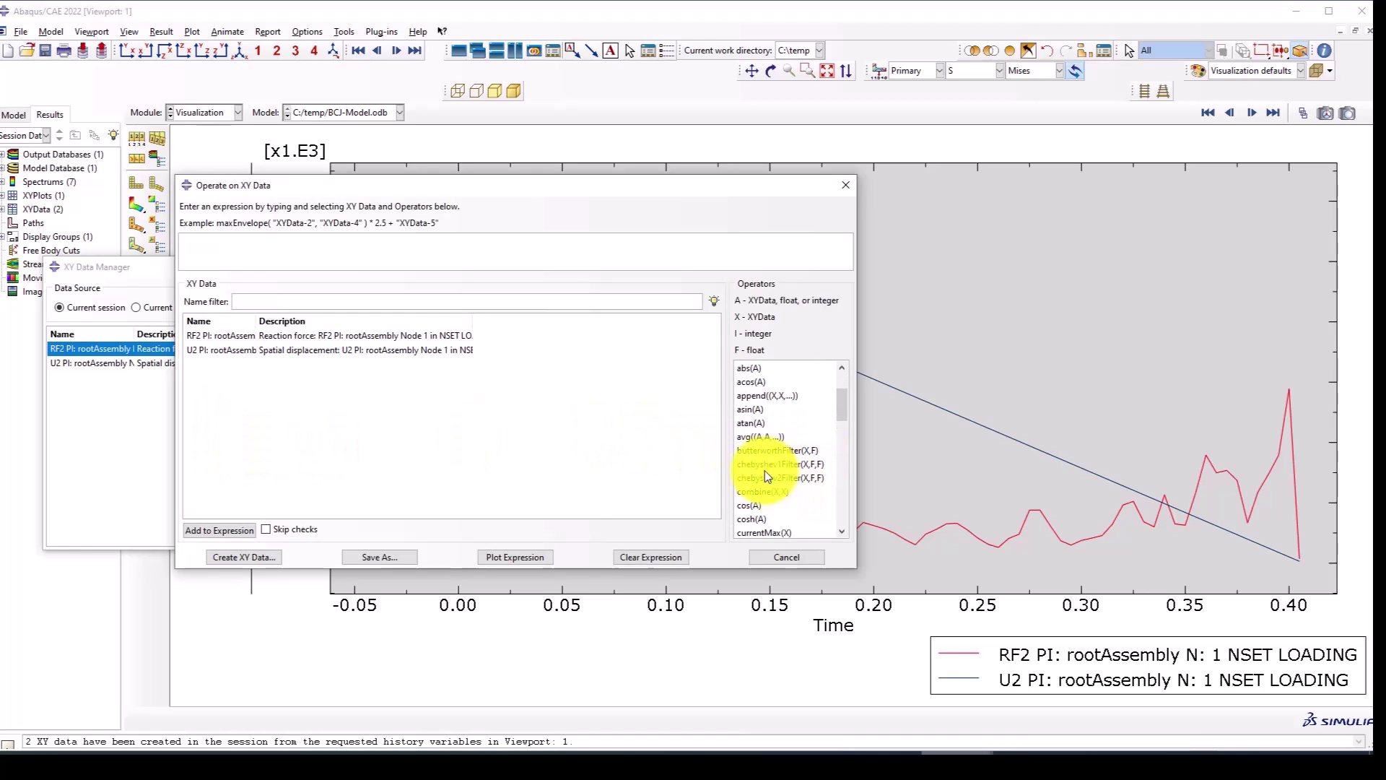
pyautogui.click(760, 453)
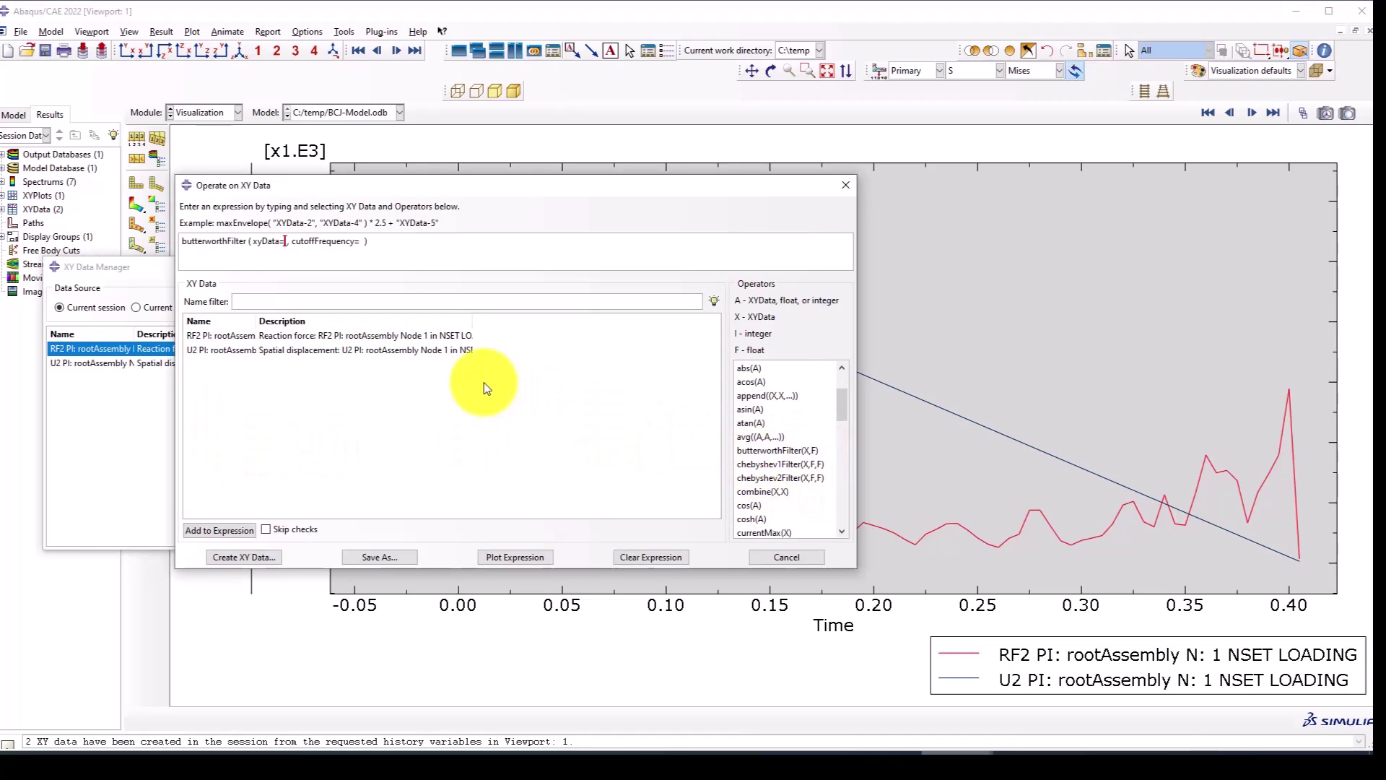
pyautogui.click(349, 338)
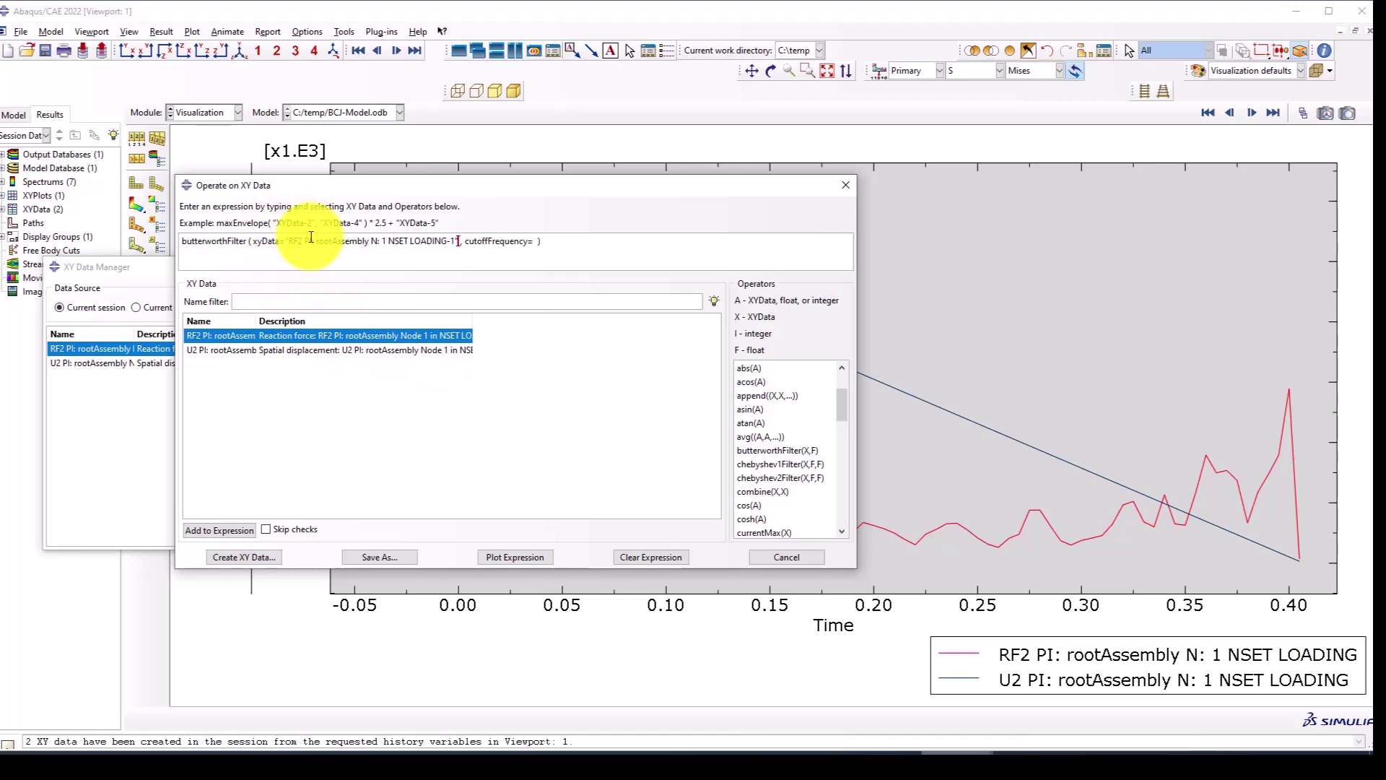
pyautogui.click(534, 244)
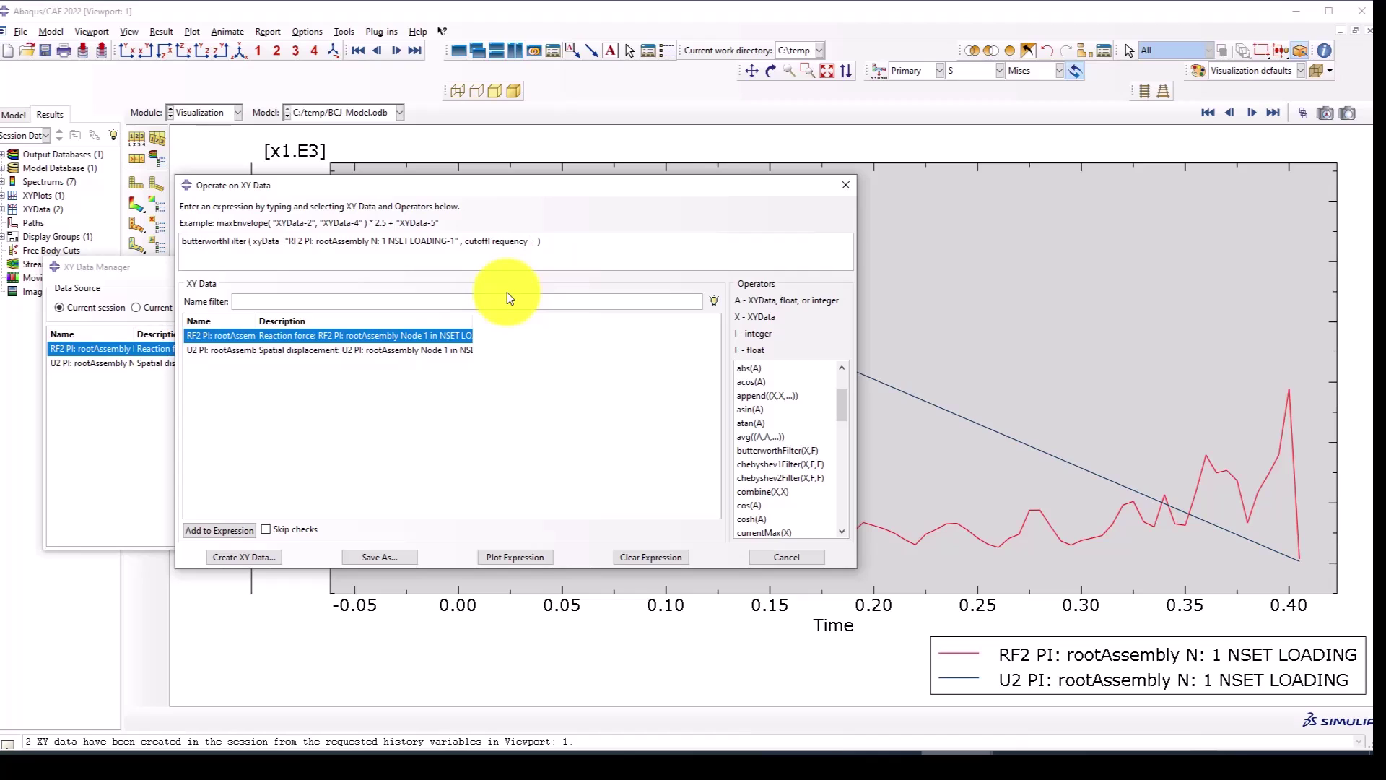
pyautogui.write('1')
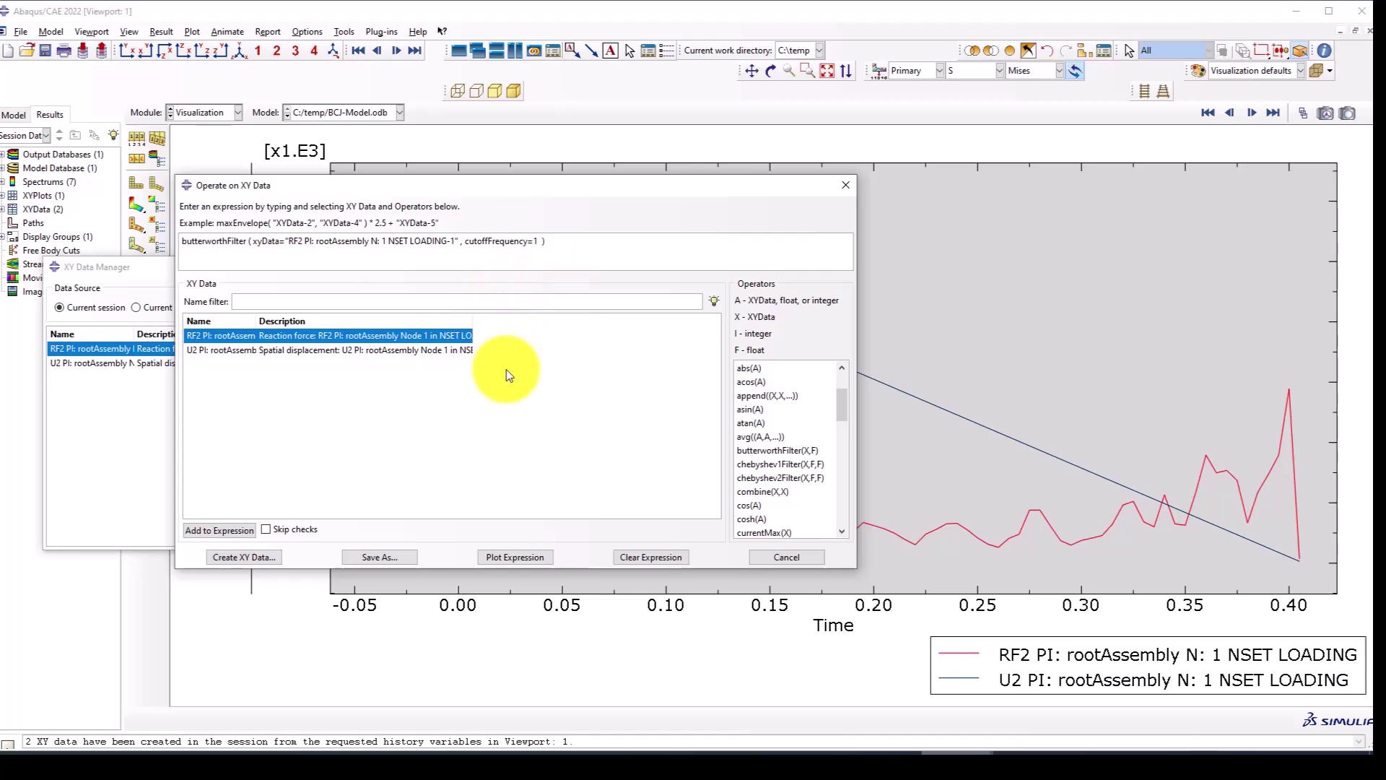
pyautogui.click(504, 554)
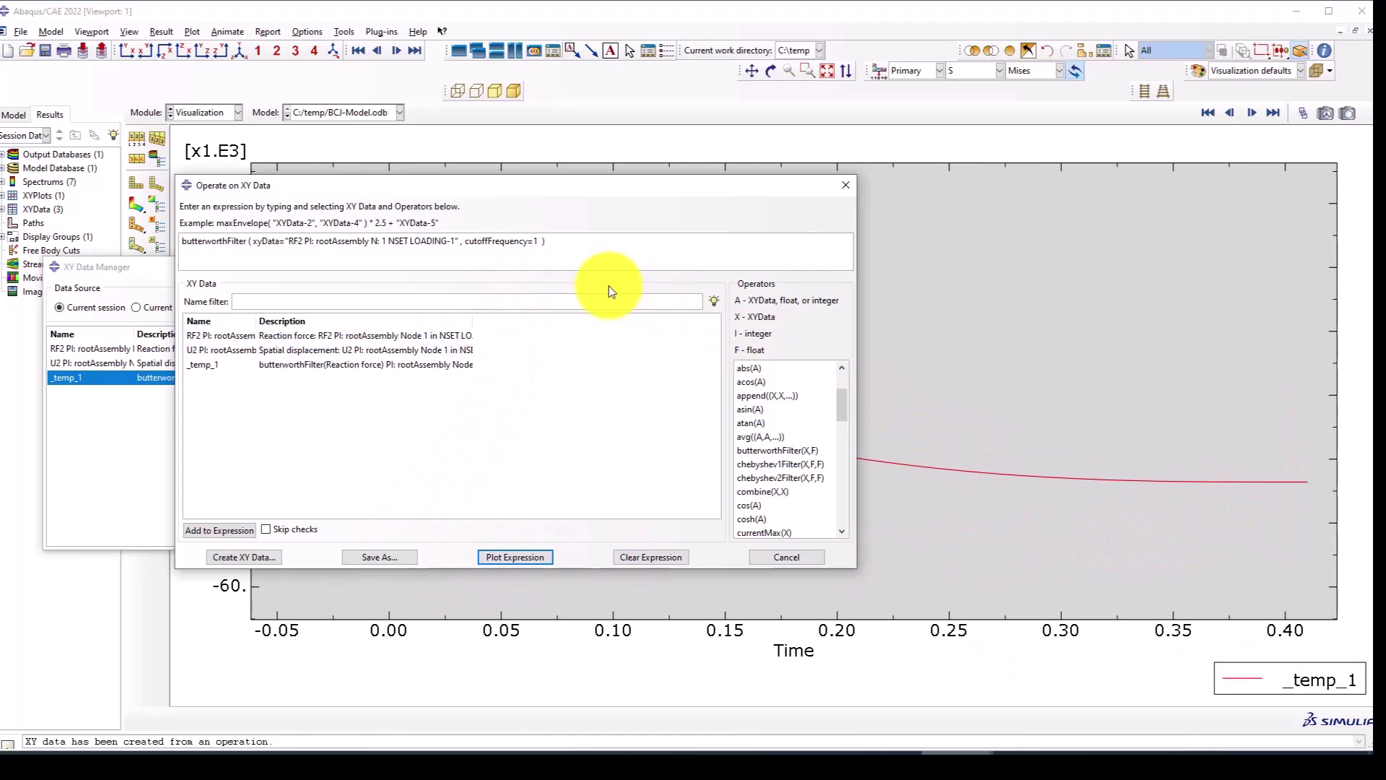
# Save the filtered reaction force expression as XY data named RF.
pyautogui.click(376, 557)
pyautogui.write('RF')
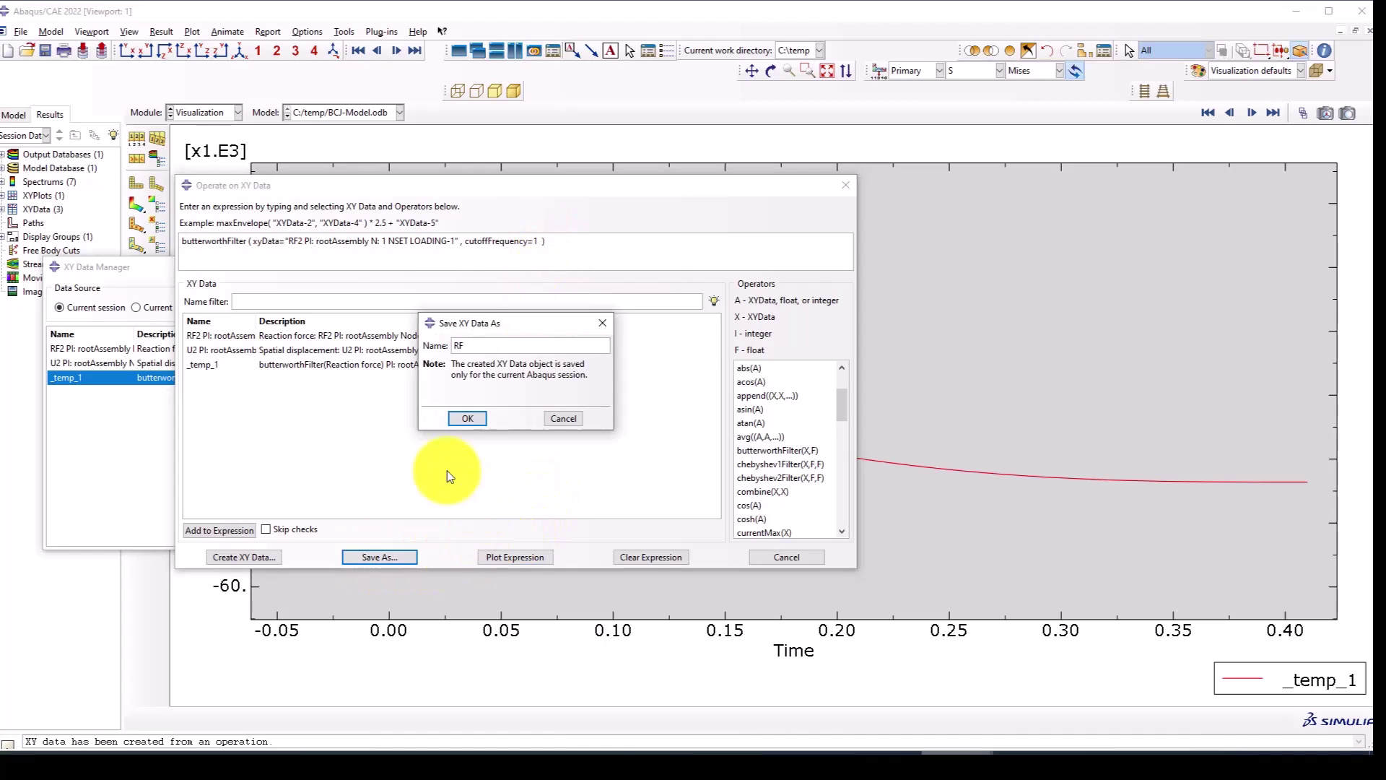
pyautogui.click(469, 422)
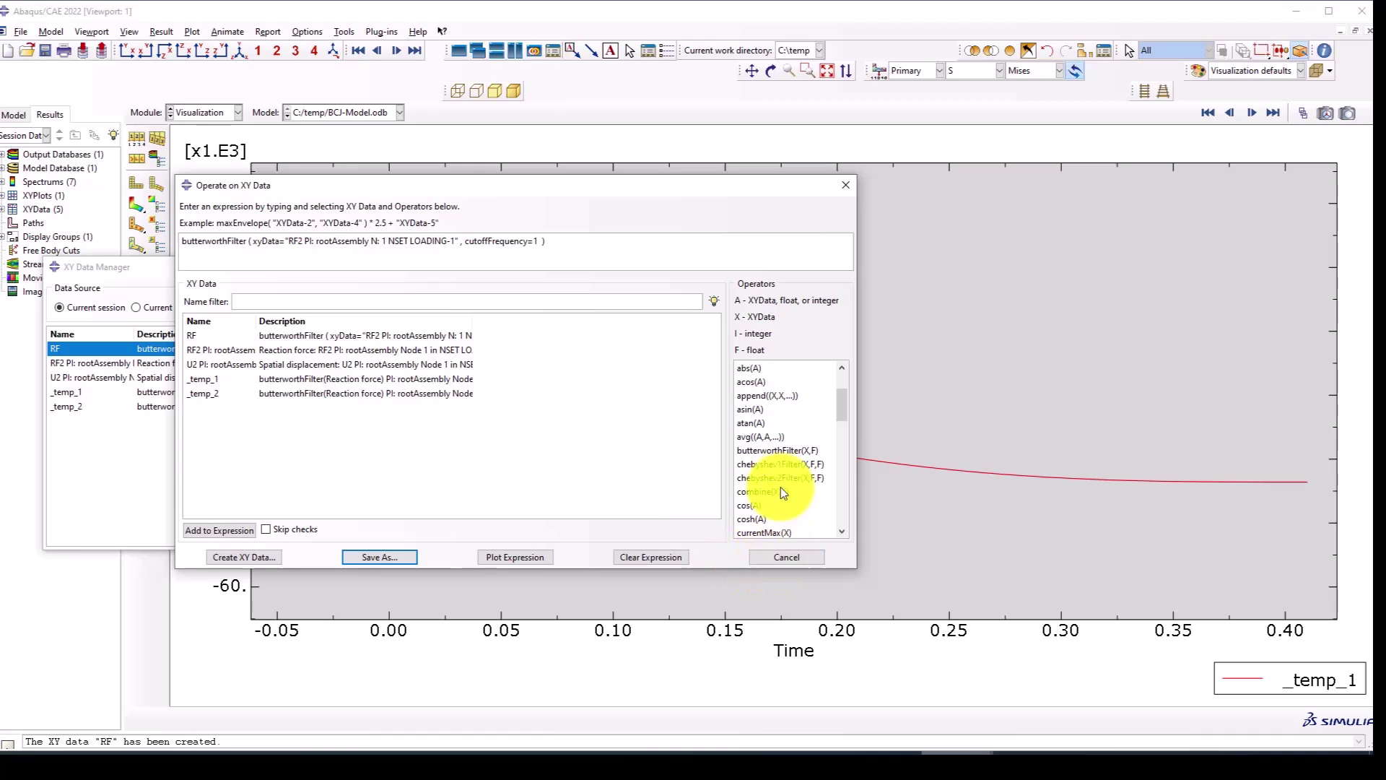
# Replace the filter expression with a combine operation pairing the U2 displacement data with the RF data.
pyautogui.click(657, 561)
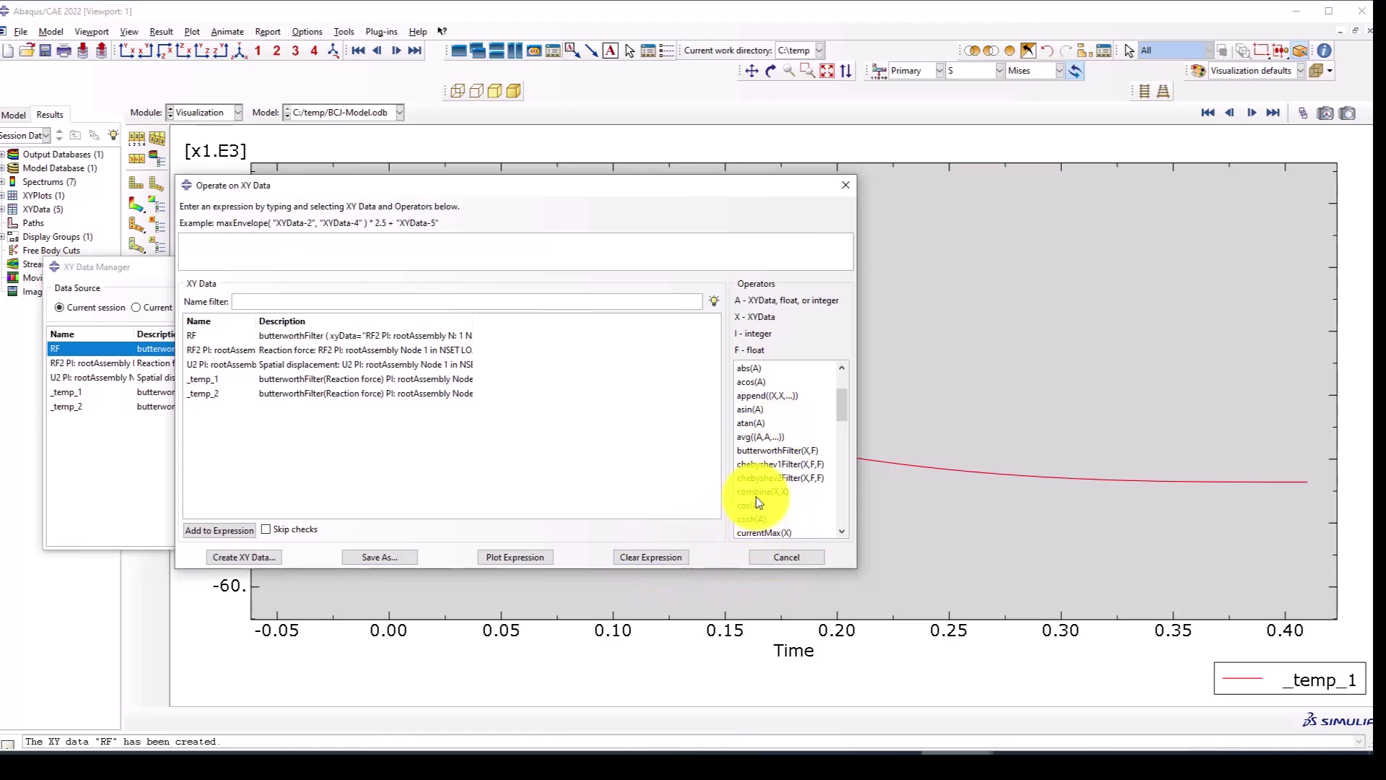
pyautogui.doubleClick(243, 363)
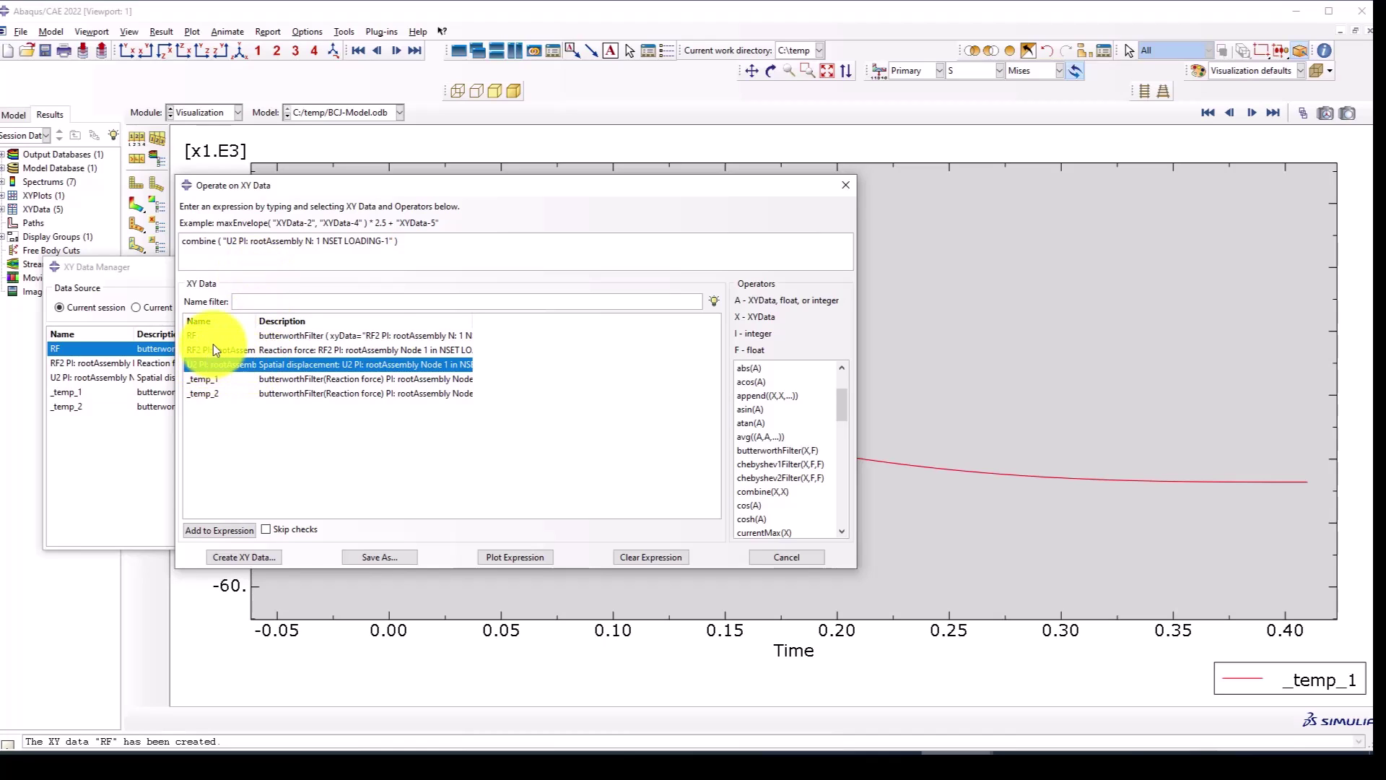
pyautogui.doubleClick(214, 338)
pyautogui.click(383, 559)
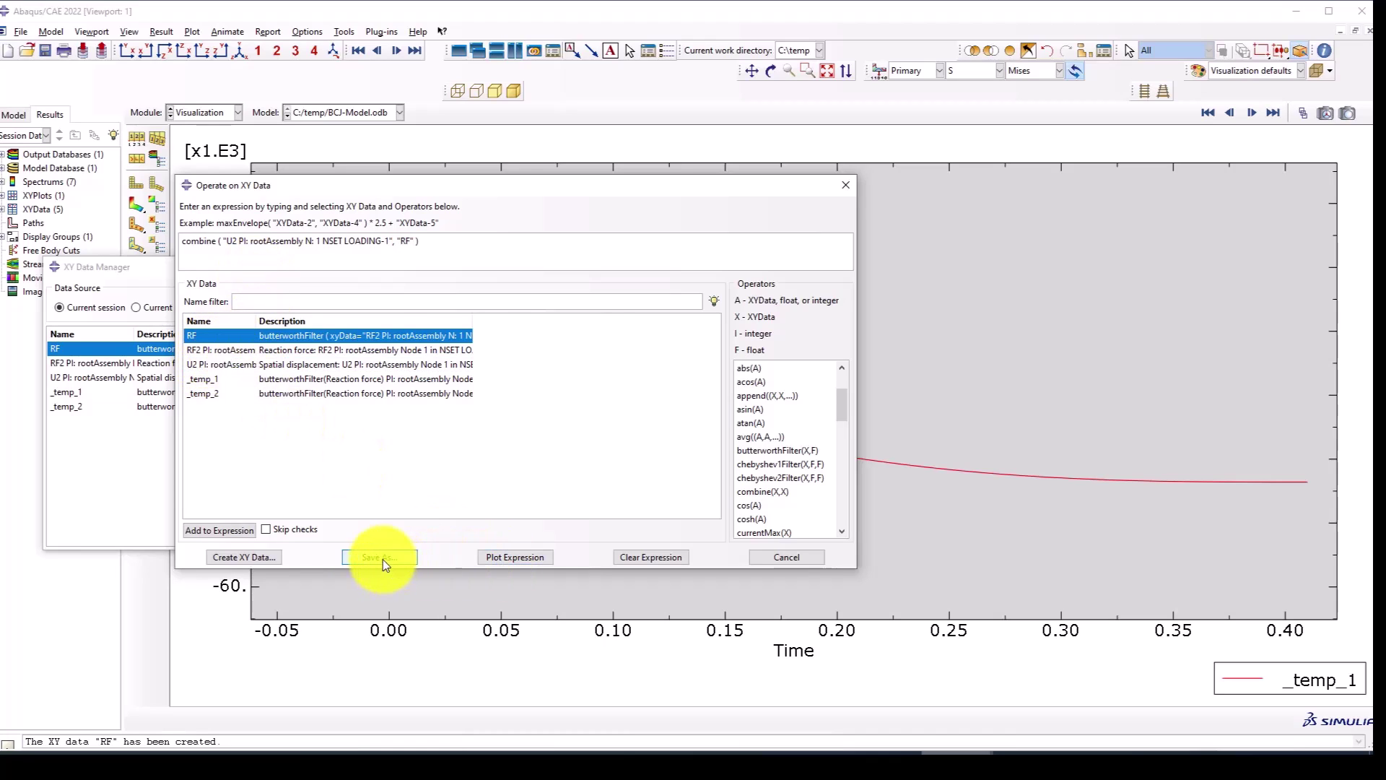
pyautogui.click(611, 318)
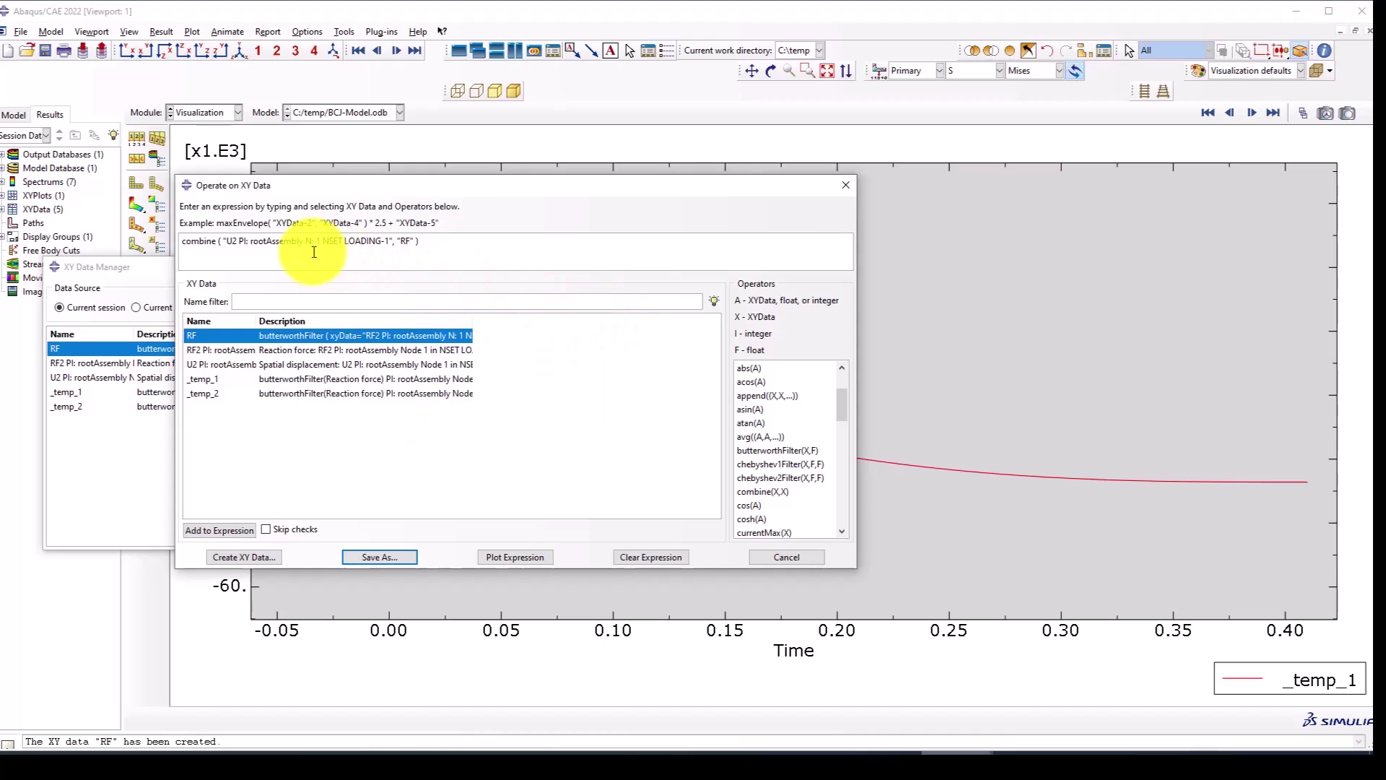
# Multiply both the U2 and RF terms of the combine expression by -1 and plot the force-displacement curve.
pyautogui.click(220, 242)
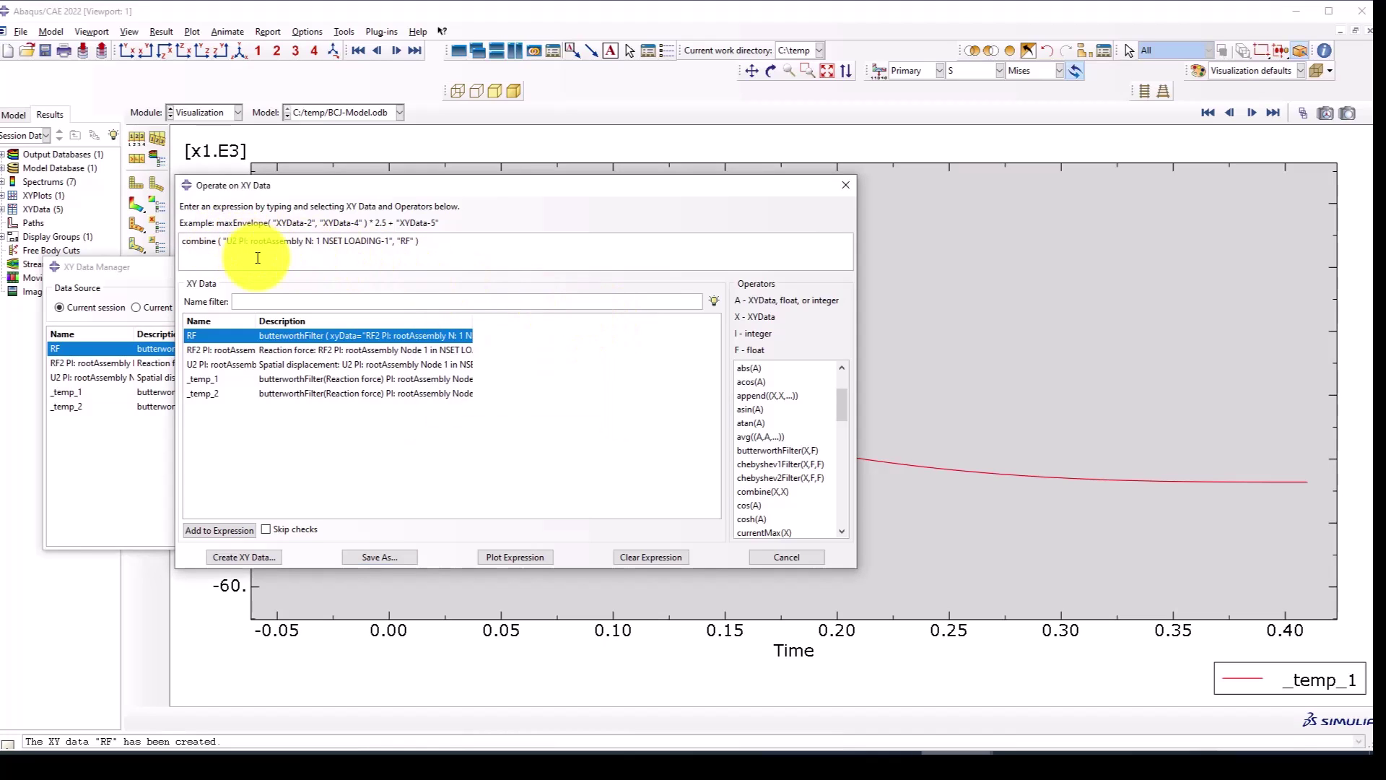
pyautogui.write('-1*')
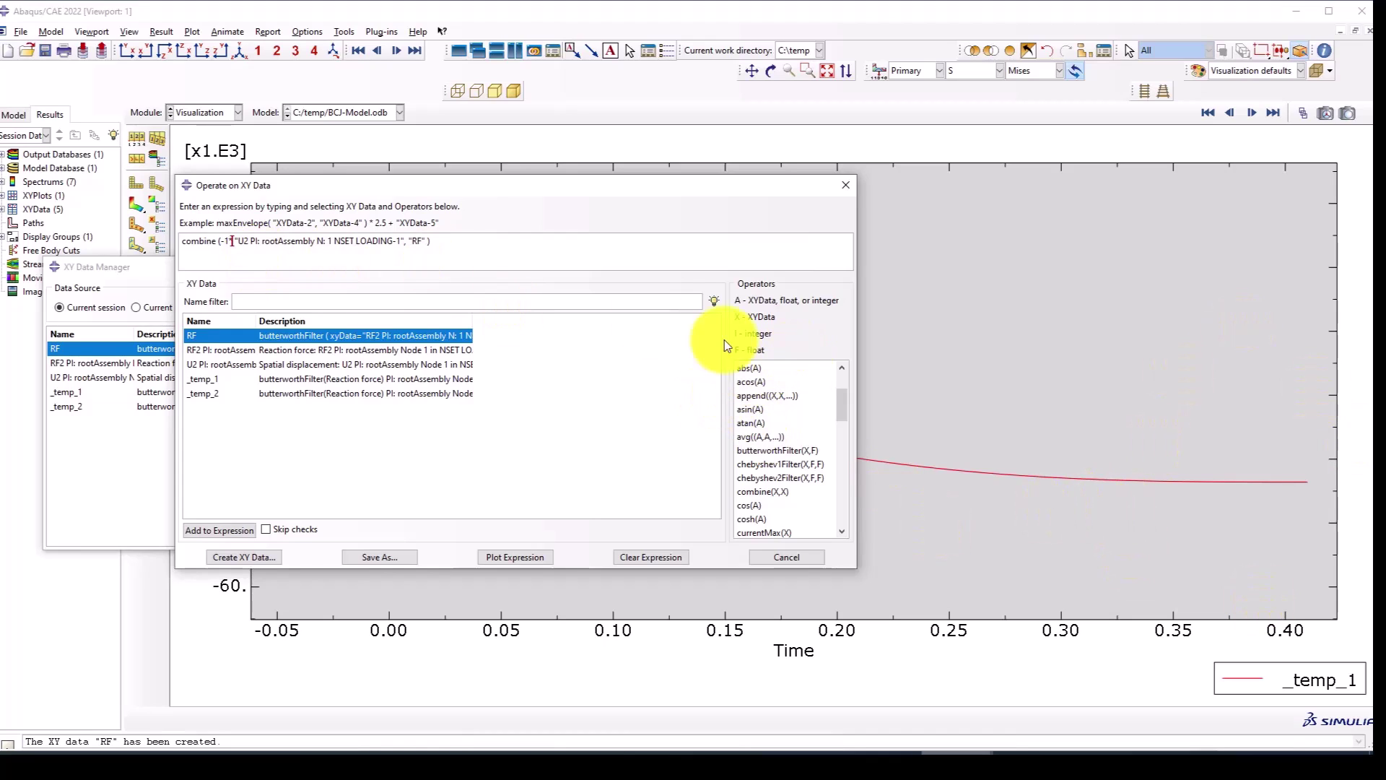
pyautogui.click(407, 241)
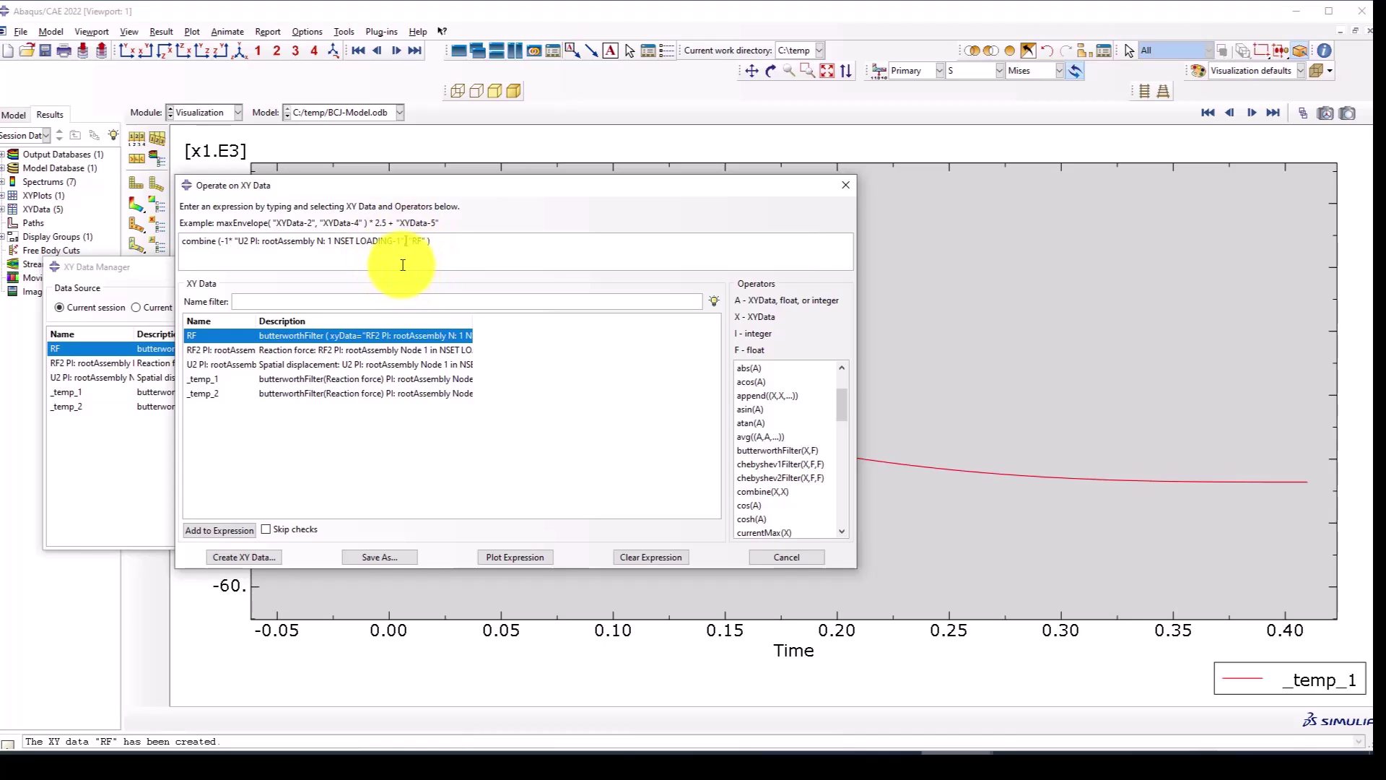
pyautogui.moveTo(406, 241); pyautogui.dragTo(356, 241)
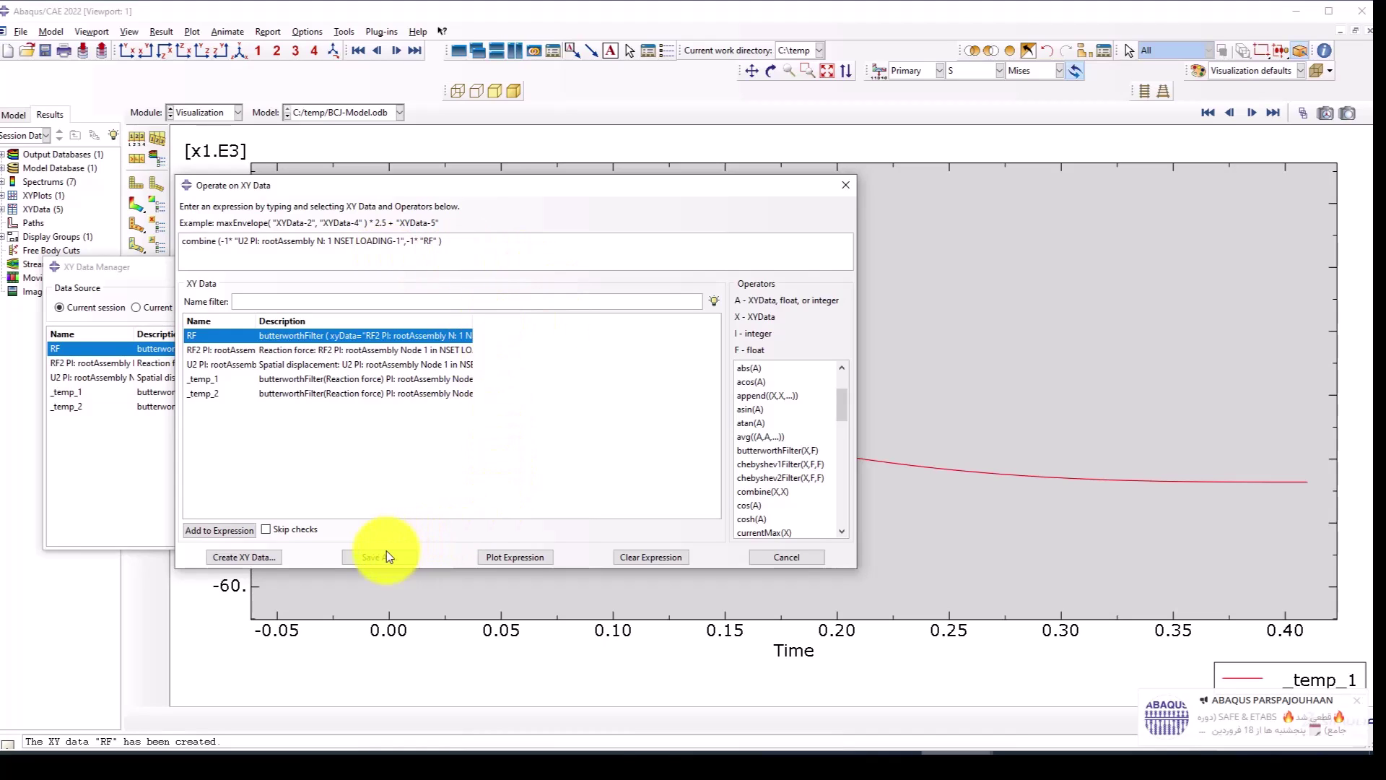
pyautogui.click(491, 558)
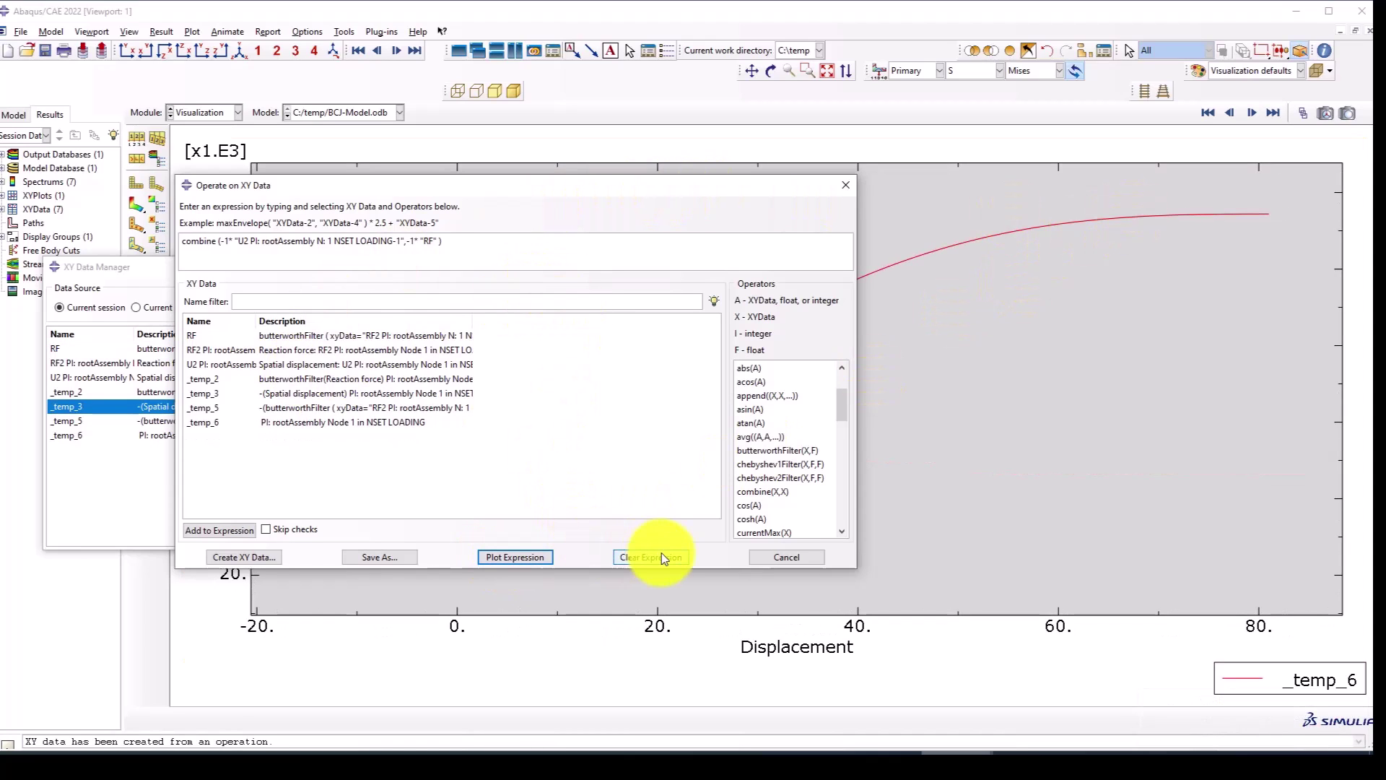
# Save the combined force-displacement expression as XY data named FD and close the XY data operation dialog.
pyautogui.click(371, 557)
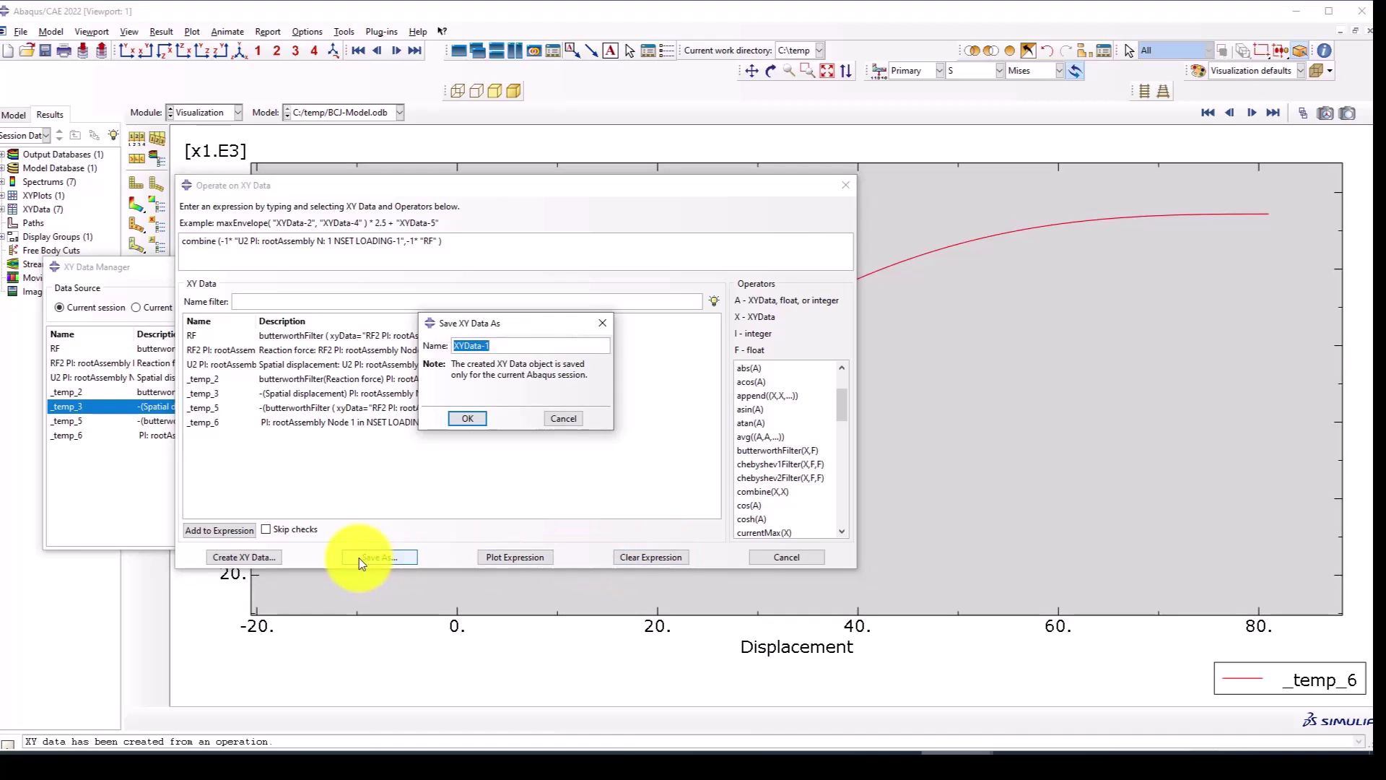
pyautogui.write('FD')
pyautogui.click(469, 416)
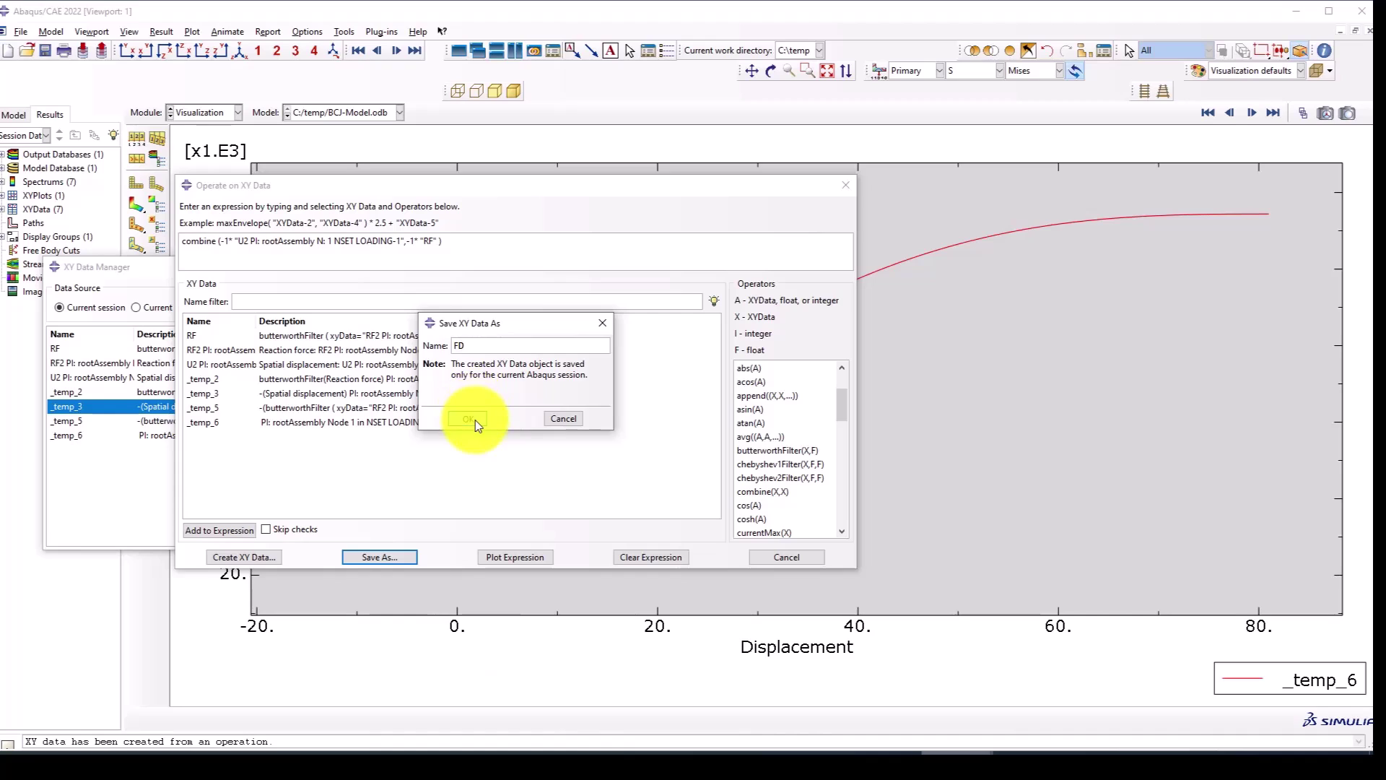
pyautogui.click(786, 556)
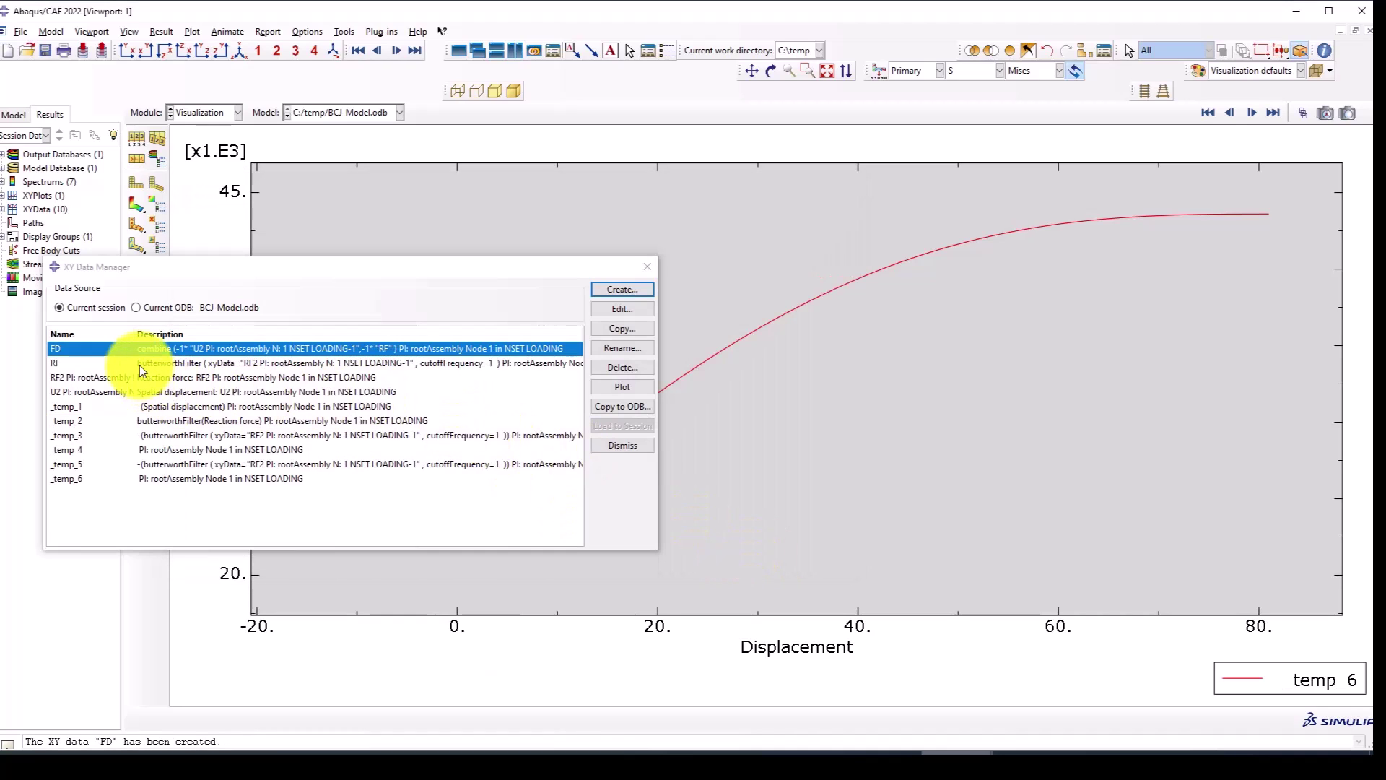
# Delete all session XY data except FD, including RF, the RF2 and U2 histories and the temporary curves.
pyautogui.moveTo(140, 366); pyautogui.dragTo(165, 499)
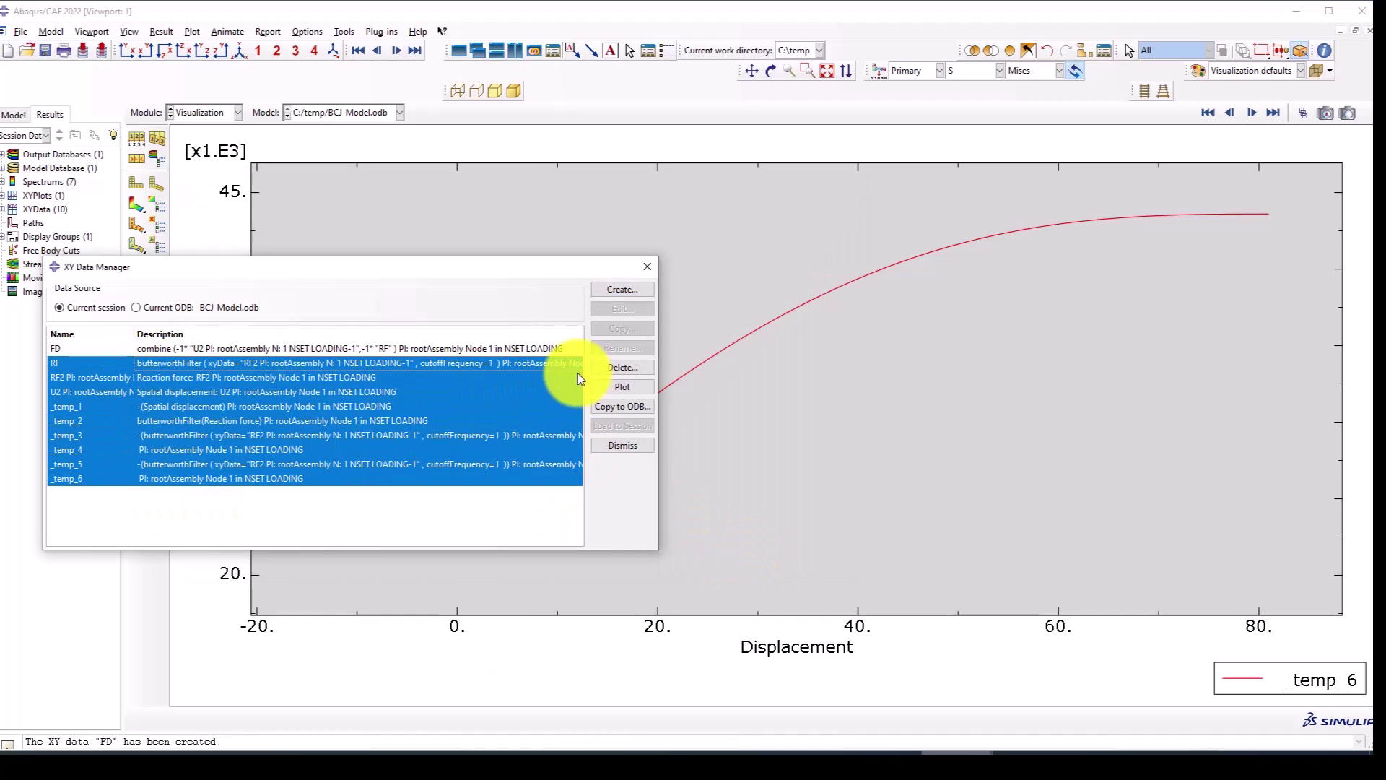
pyautogui.click(601, 367)
pyautogui.click(646, 401)
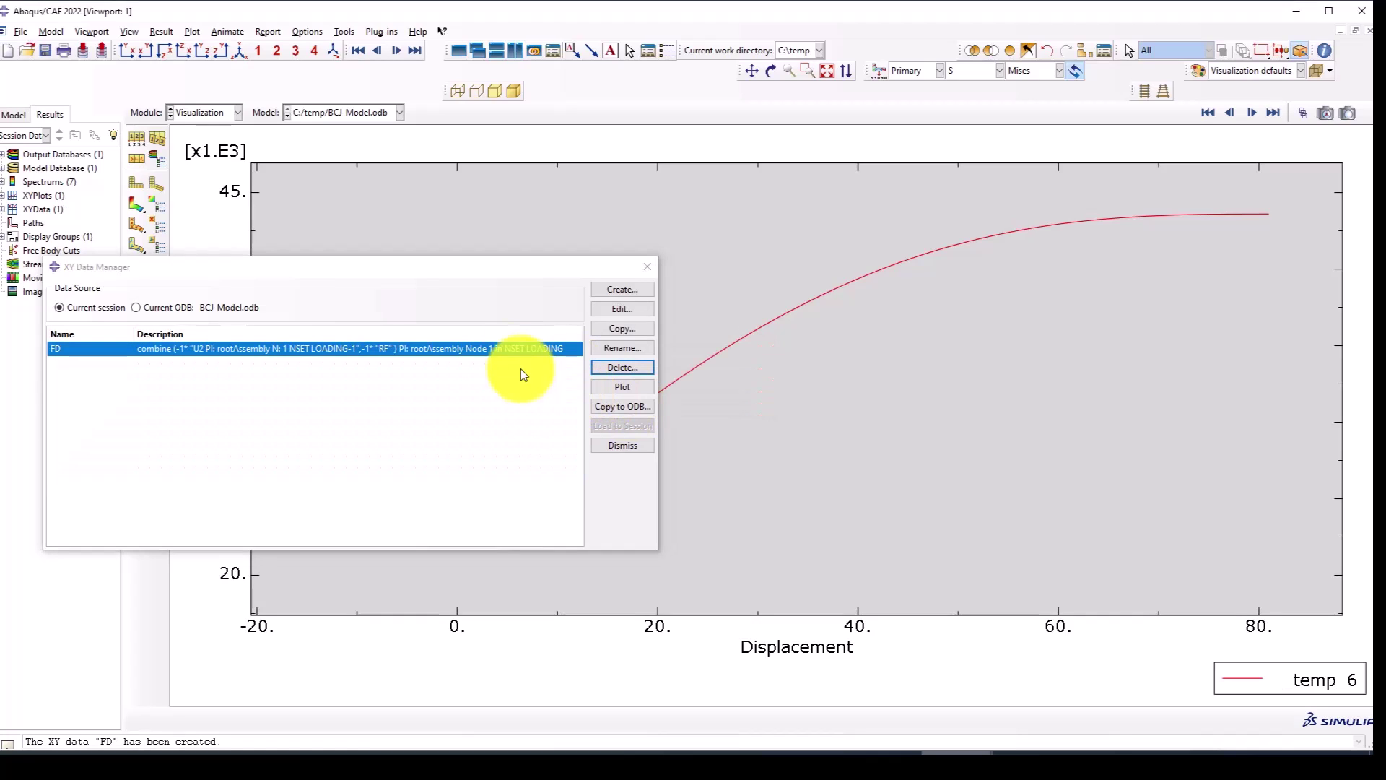
# Plot the FD force-displacement curve, fit it to the viewport and examine its start and end.
pyautogui.click(613, 387)
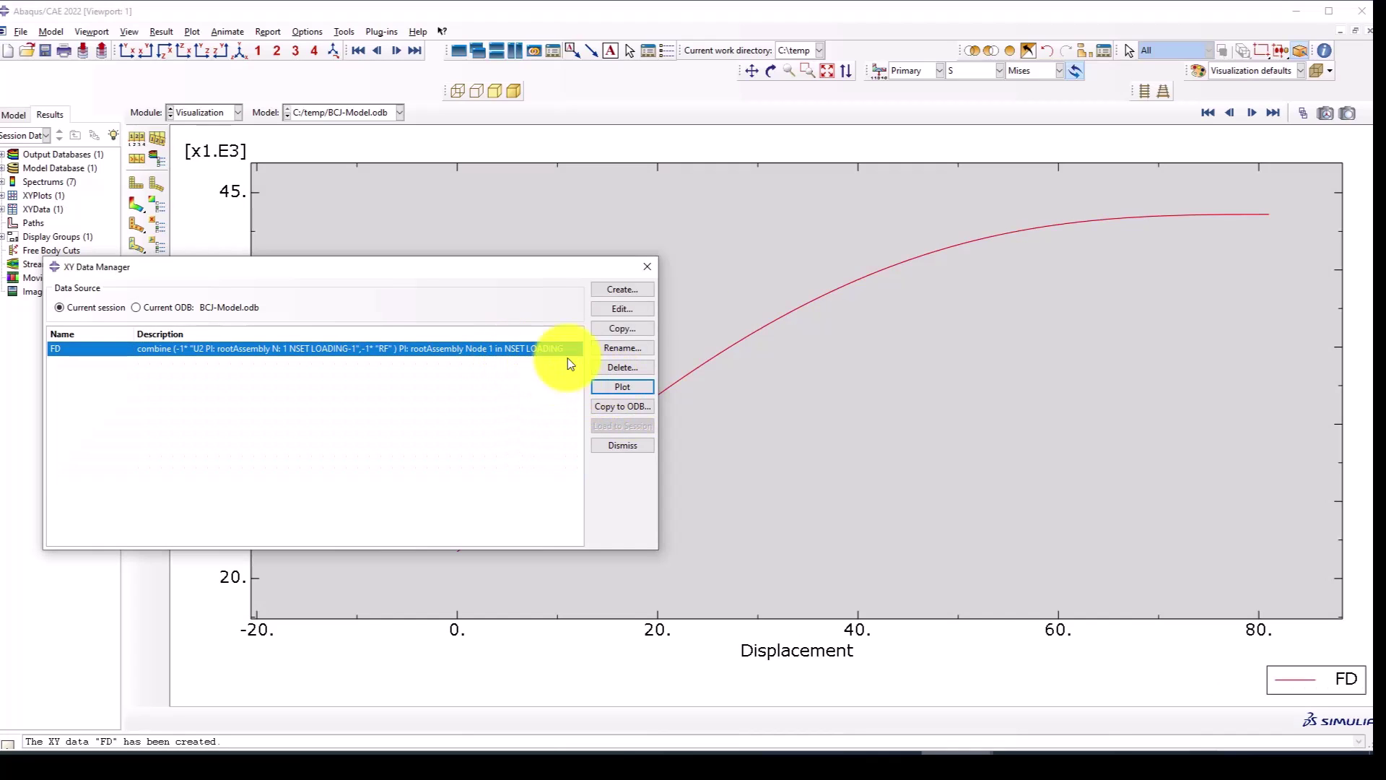
pyautogui.click(650, 267)
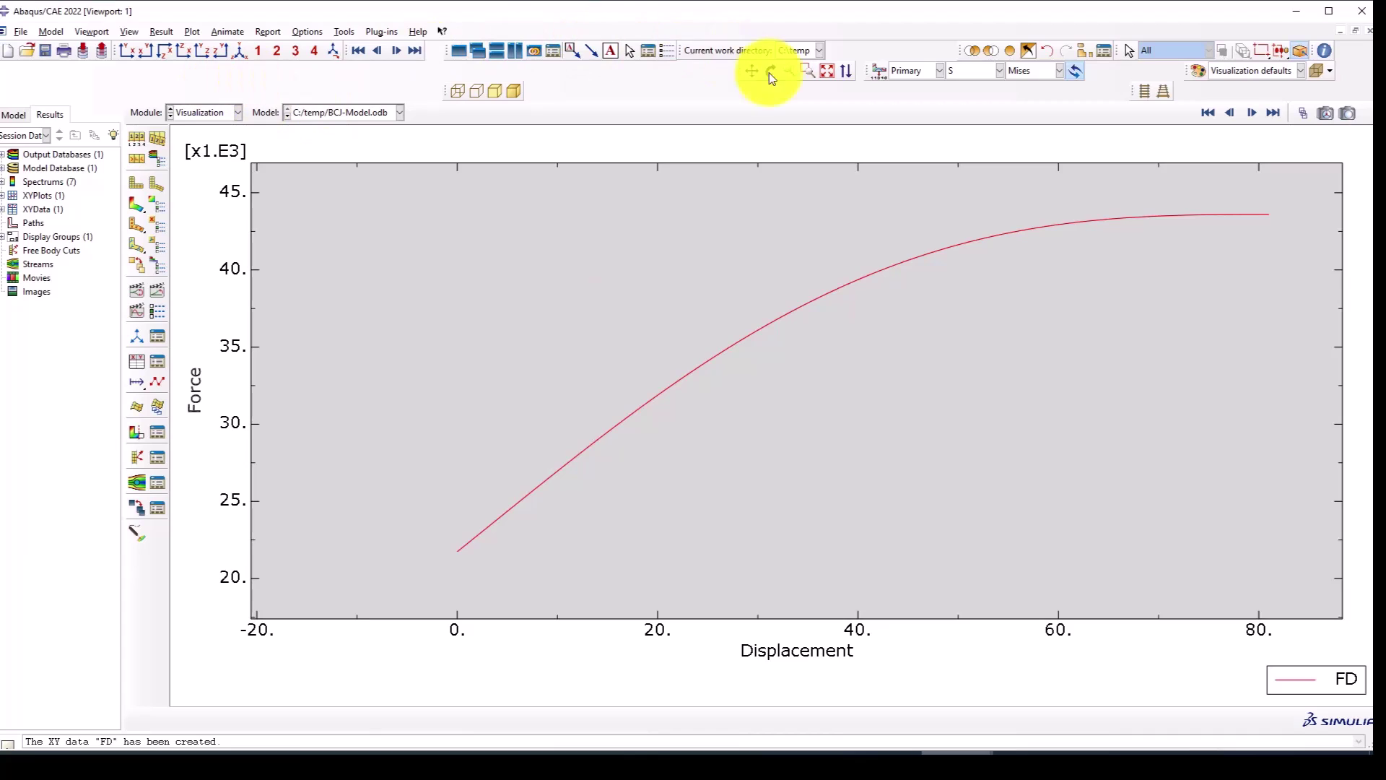
pyautogui.click(827, 69)
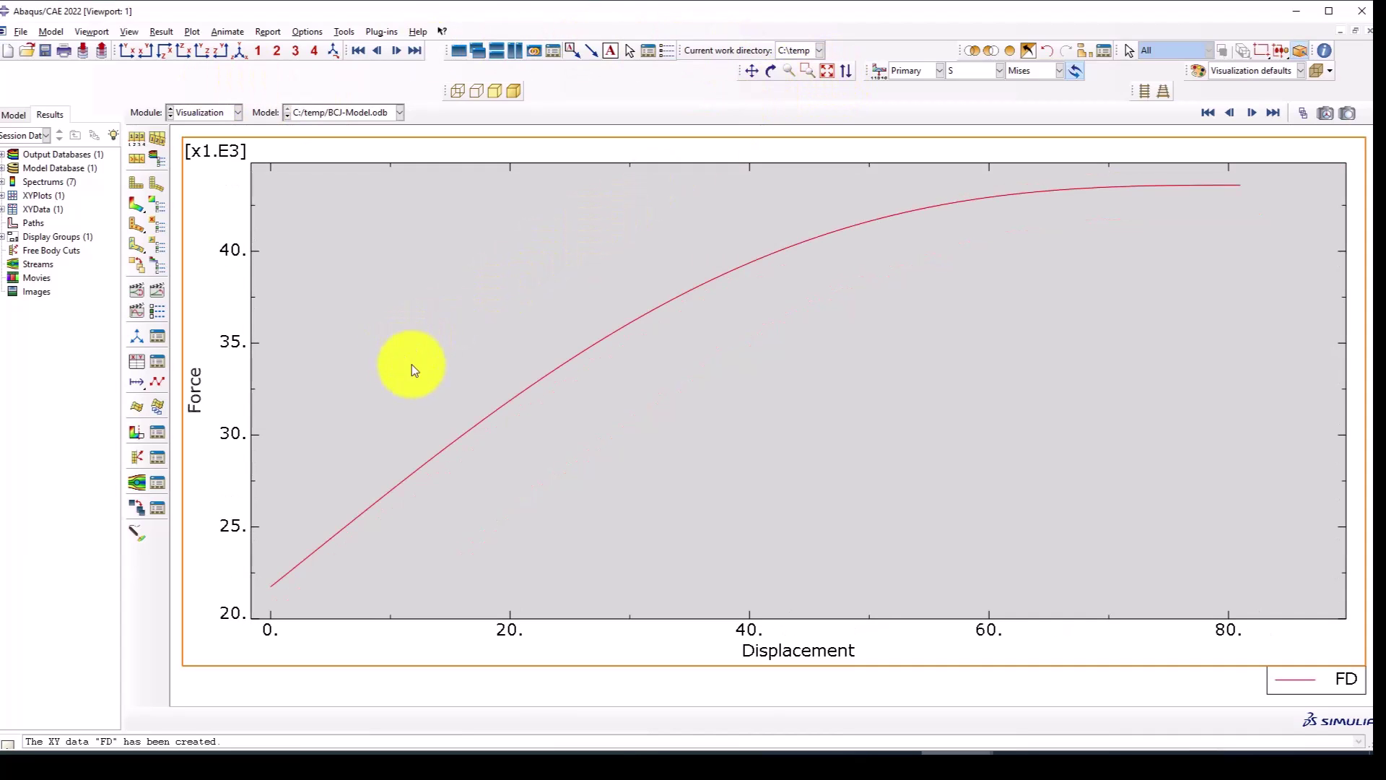
pyautogui.scroll(-1, 373, 496)
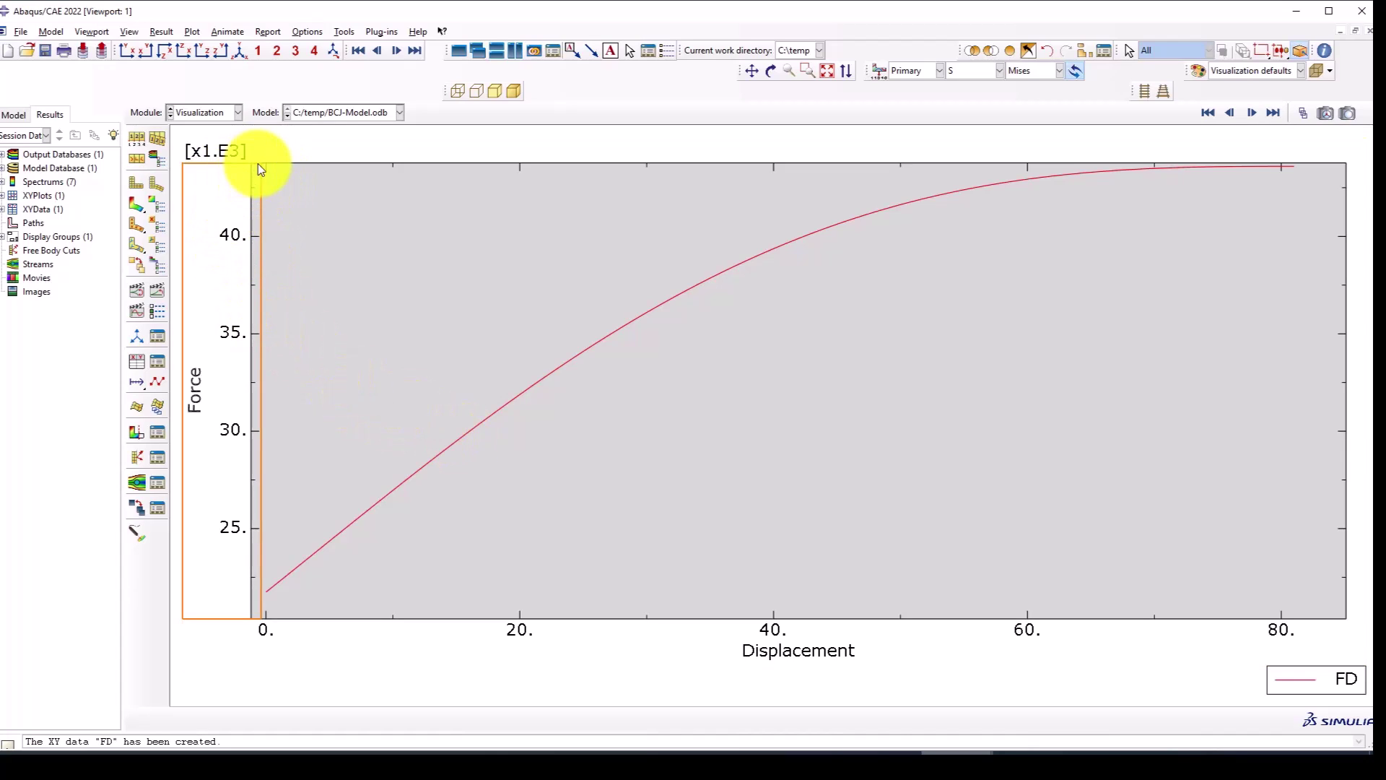
pyautogui.scroll(-1, 1089, 230)
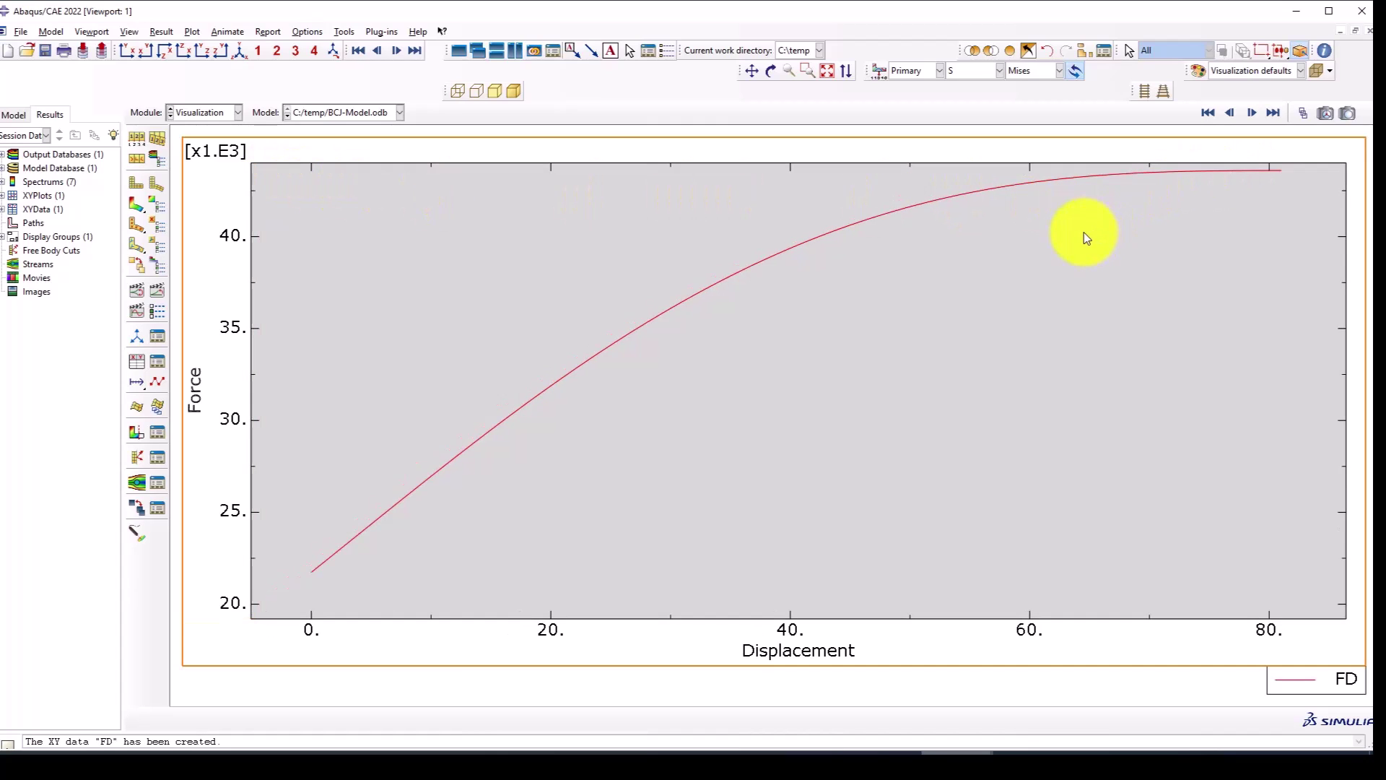
pyautogui.scroll(3, 1285, 174)
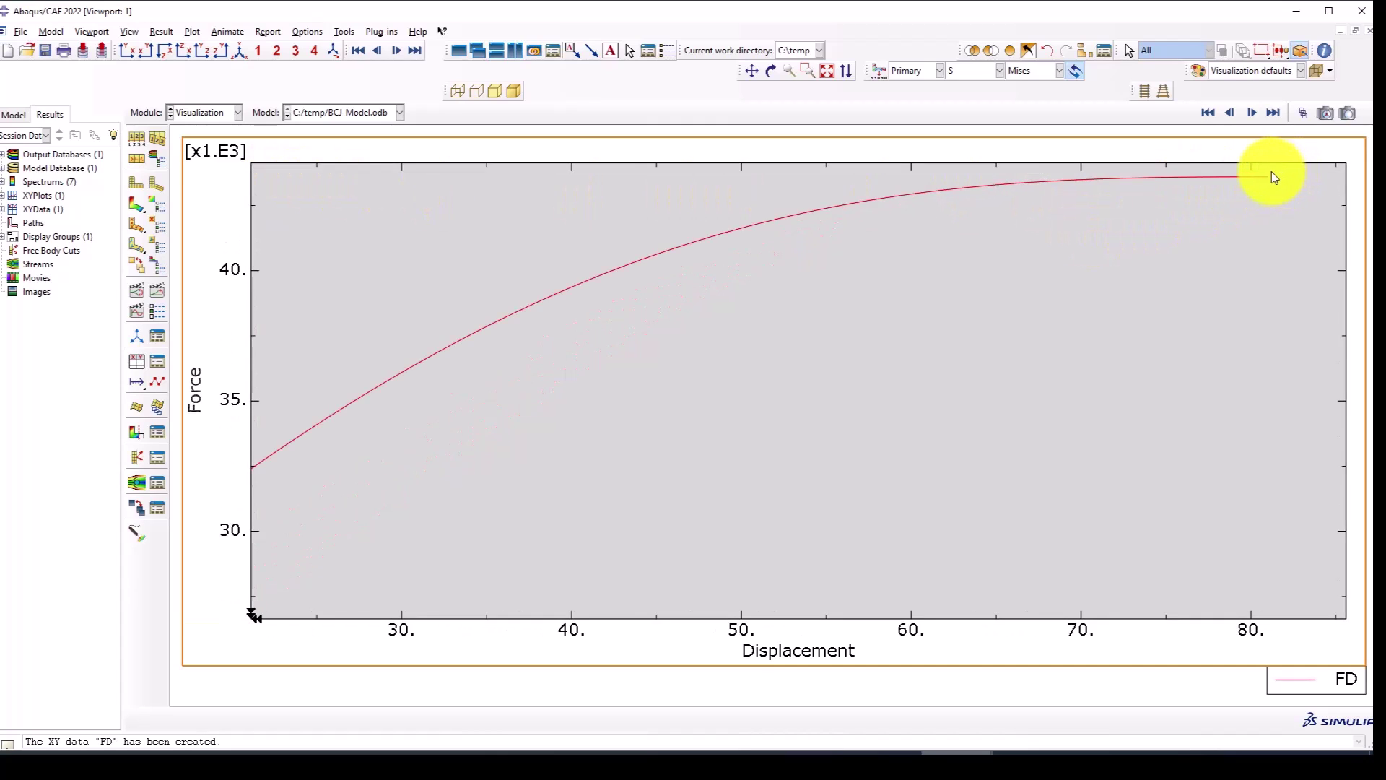
pyautogui.scroll(1, 1249, 182)
pyautogui.scroll(-3, 1248, 183)
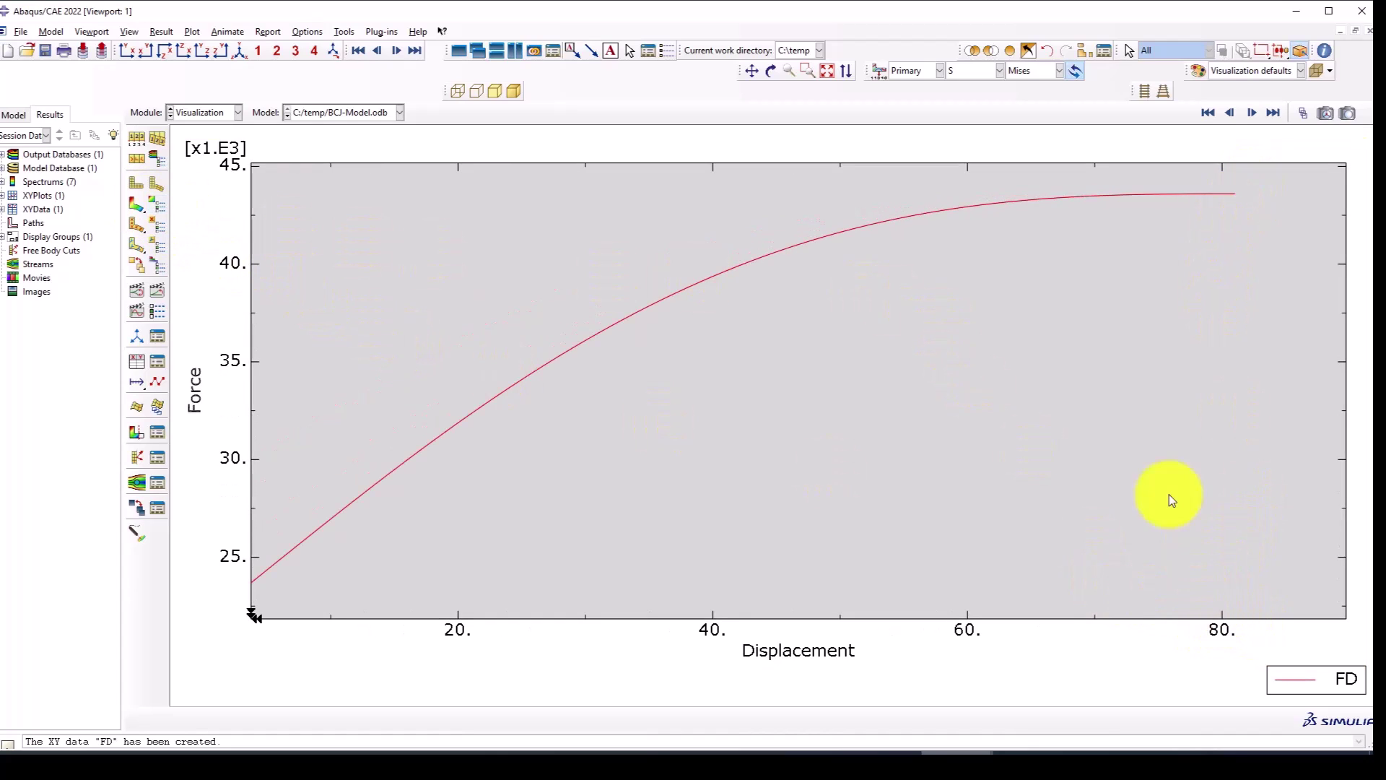
# Examine the final displacement and force rows in FD's data table without changing them.
pyautogui.click(157, 341)
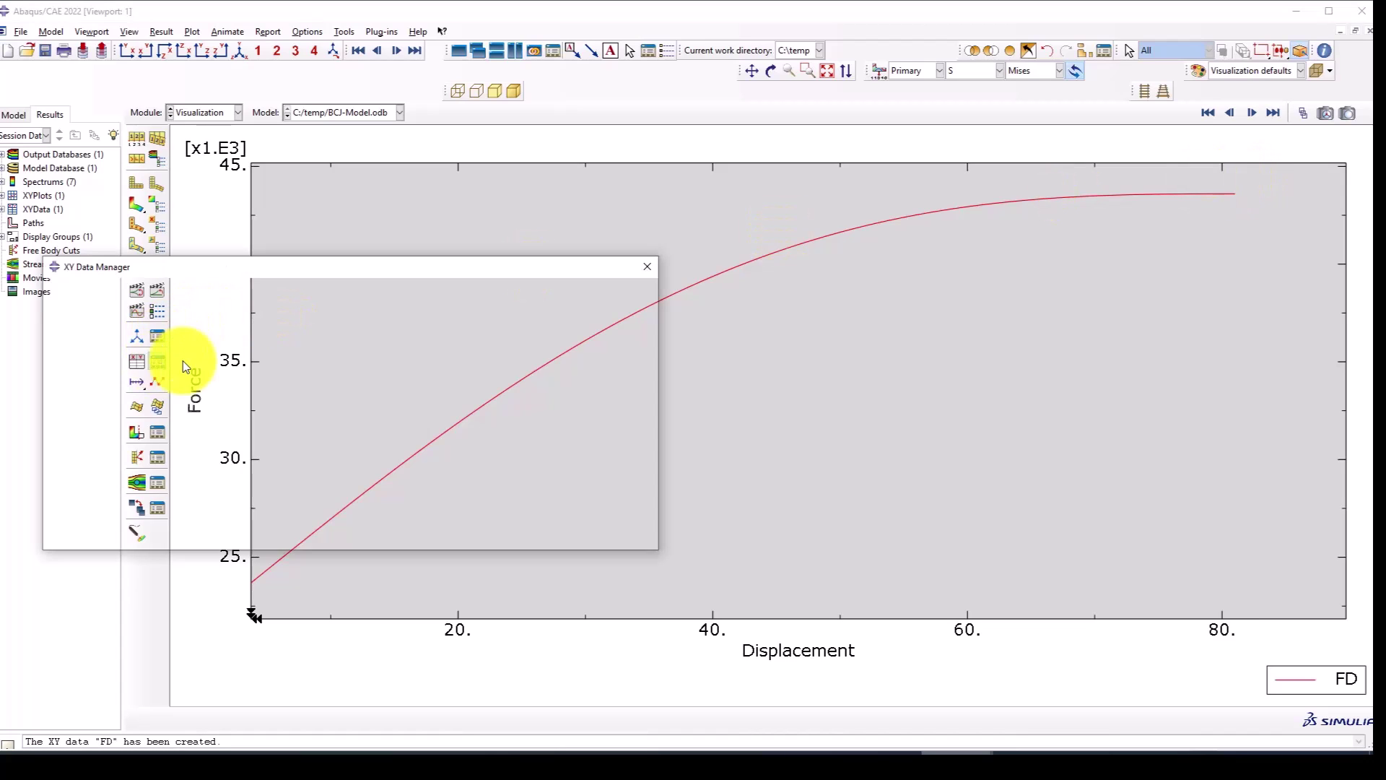
pyautogui.click(618, 307)
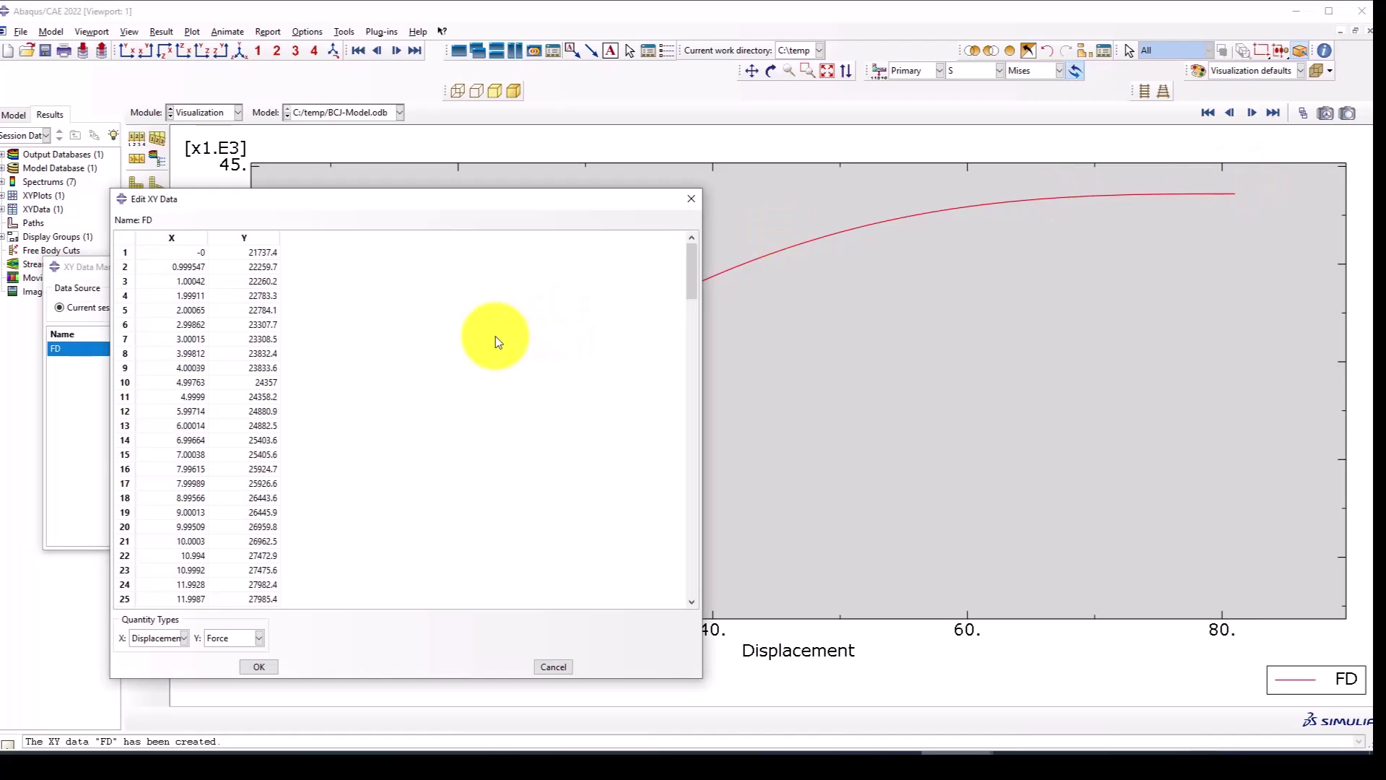
pyautogui.moveTo(687, 281); pyautogui.dragTo(680, 372)
pyautogui.scroll(-4, 653, 563)
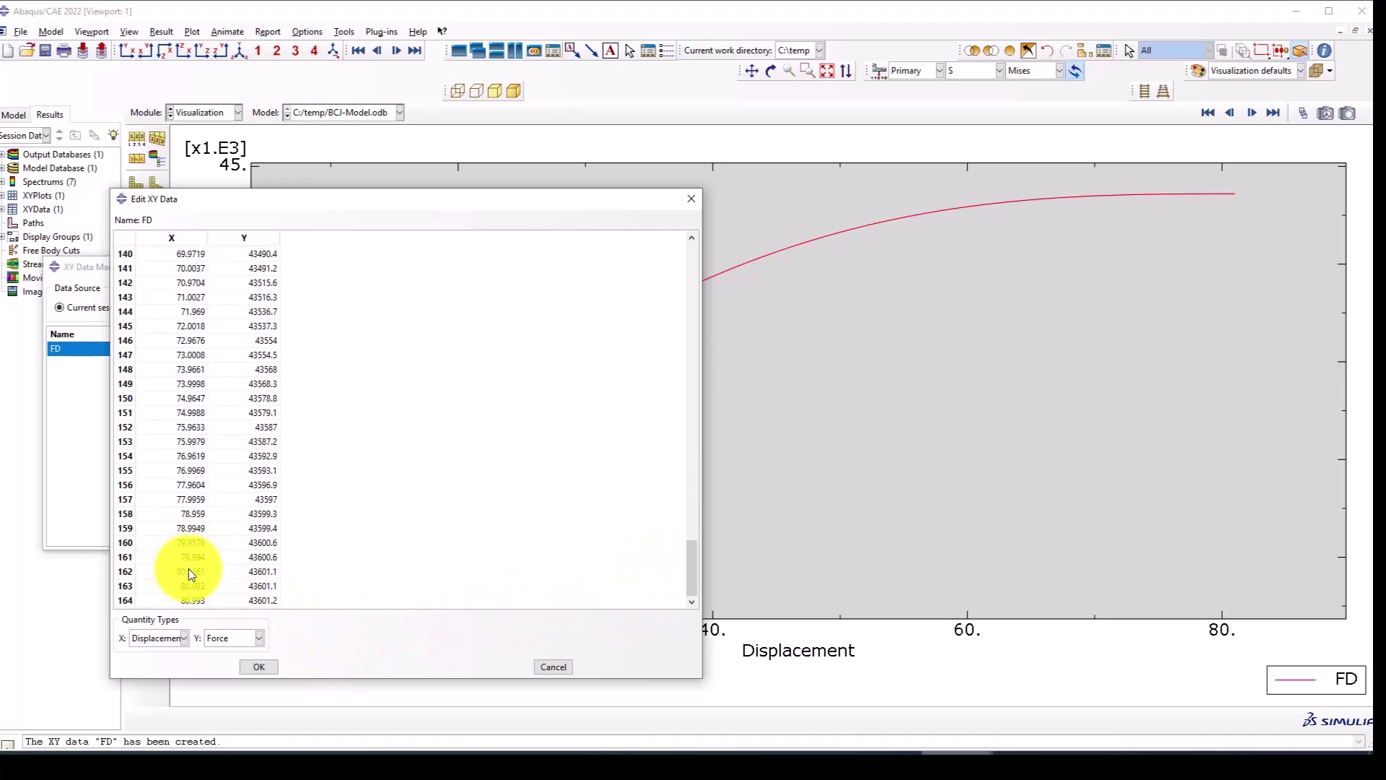
pyautogui.moveTo(189, 569); pyautogui.dragTo(247, 604)
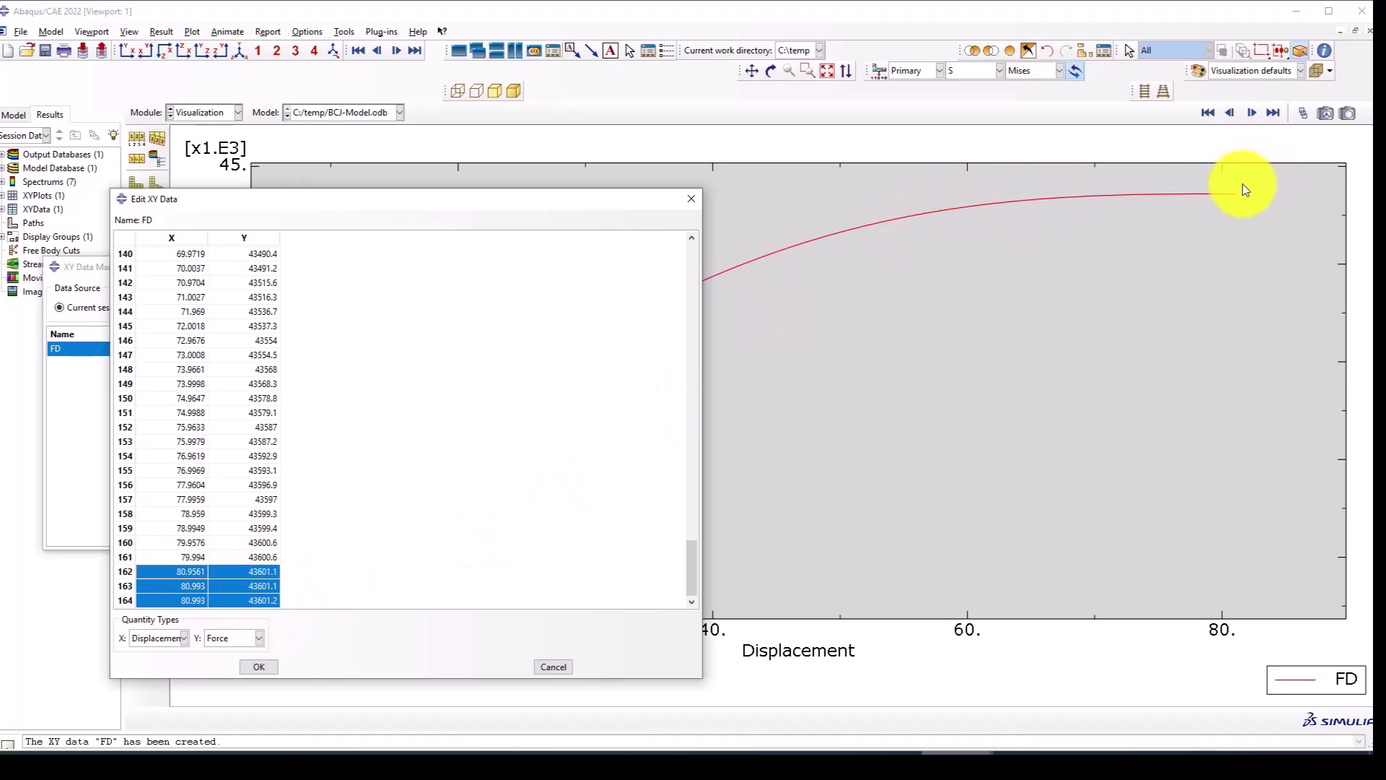
pyautogui.click(1188, 192)
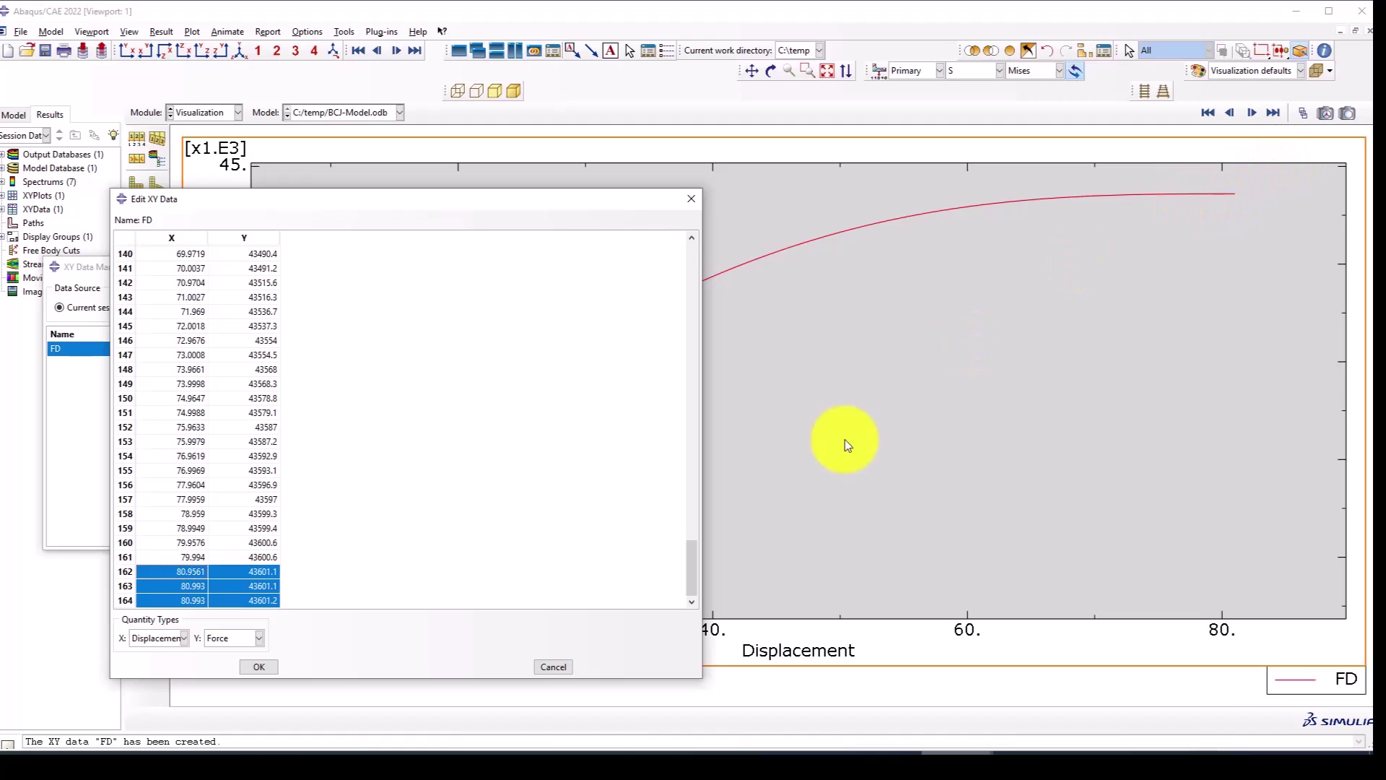
pyautogui.moveTo(263, 542); pyautogui.dragTo(264, 587)
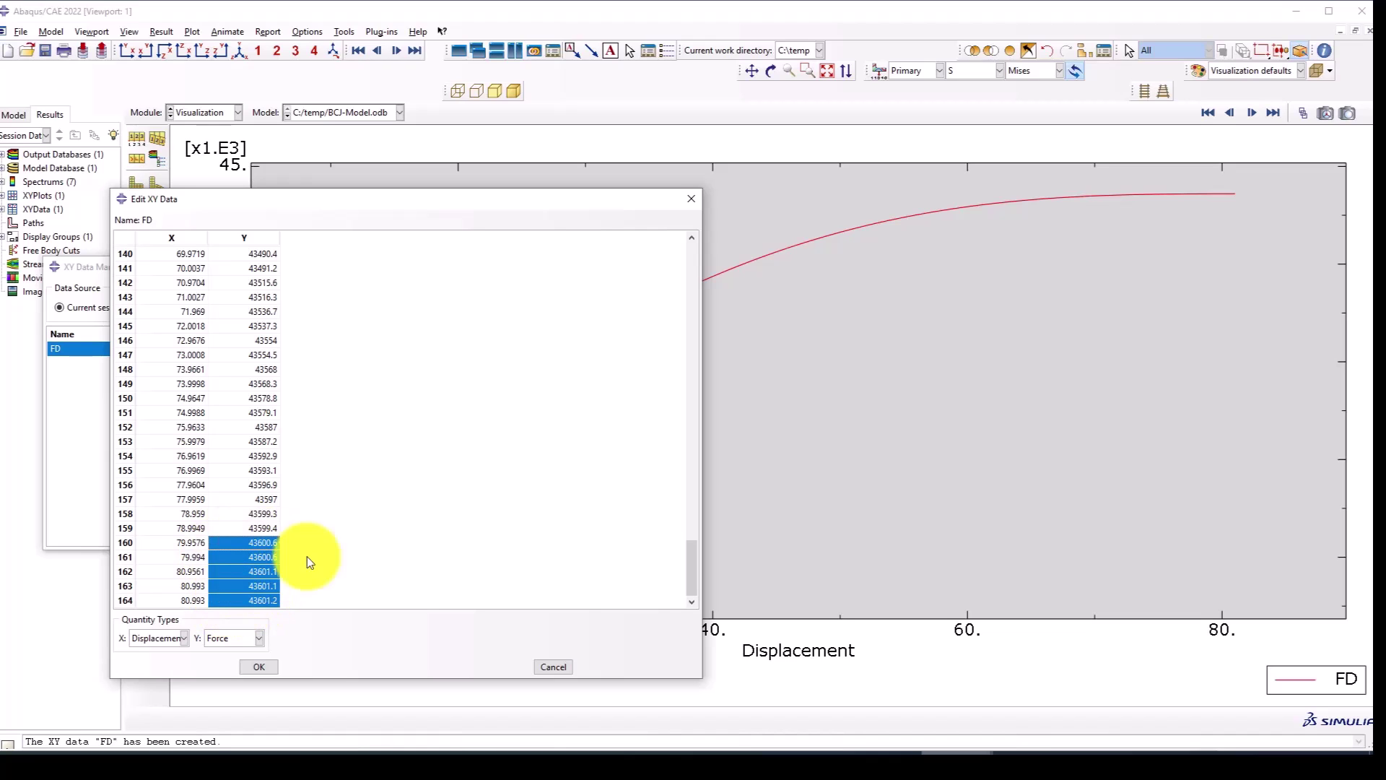
pyautogui.click(695, 199)
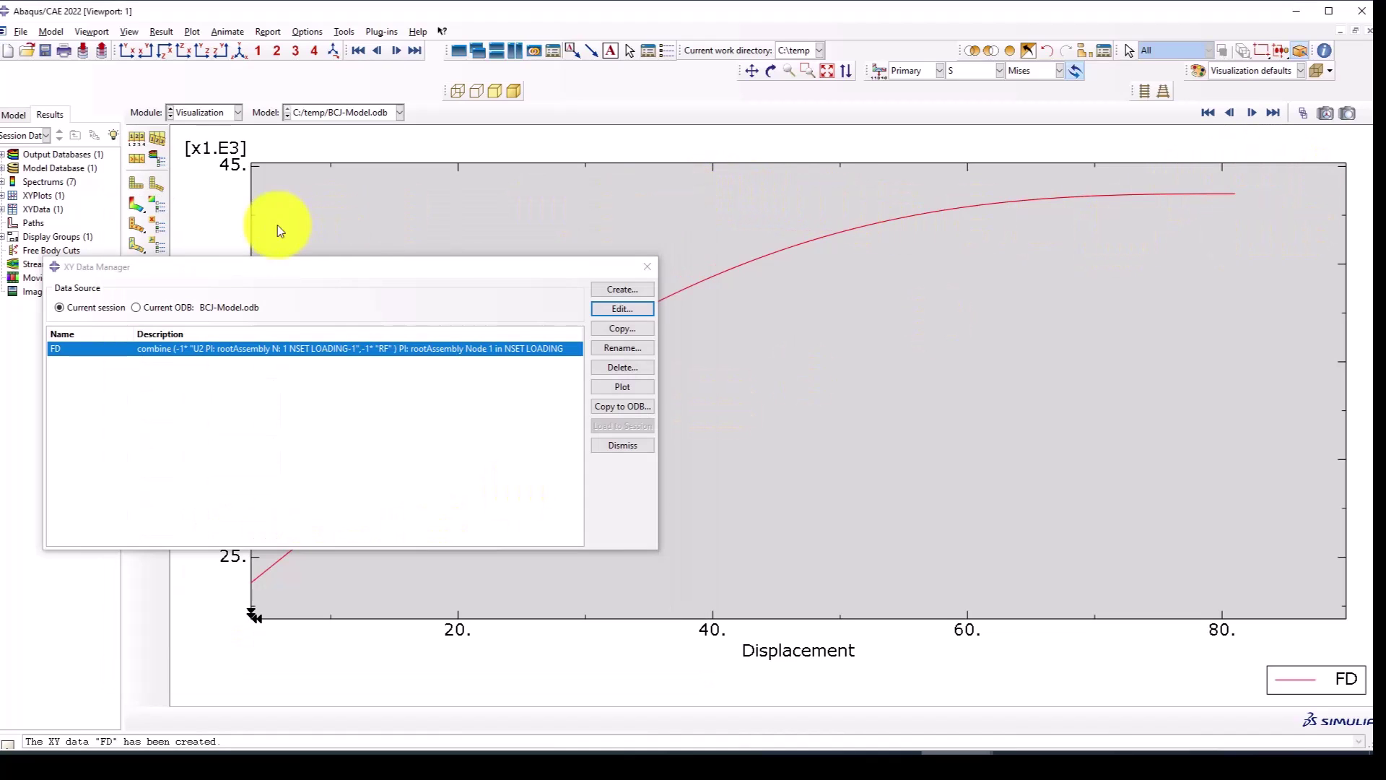
pyautogui.click(647, 266)
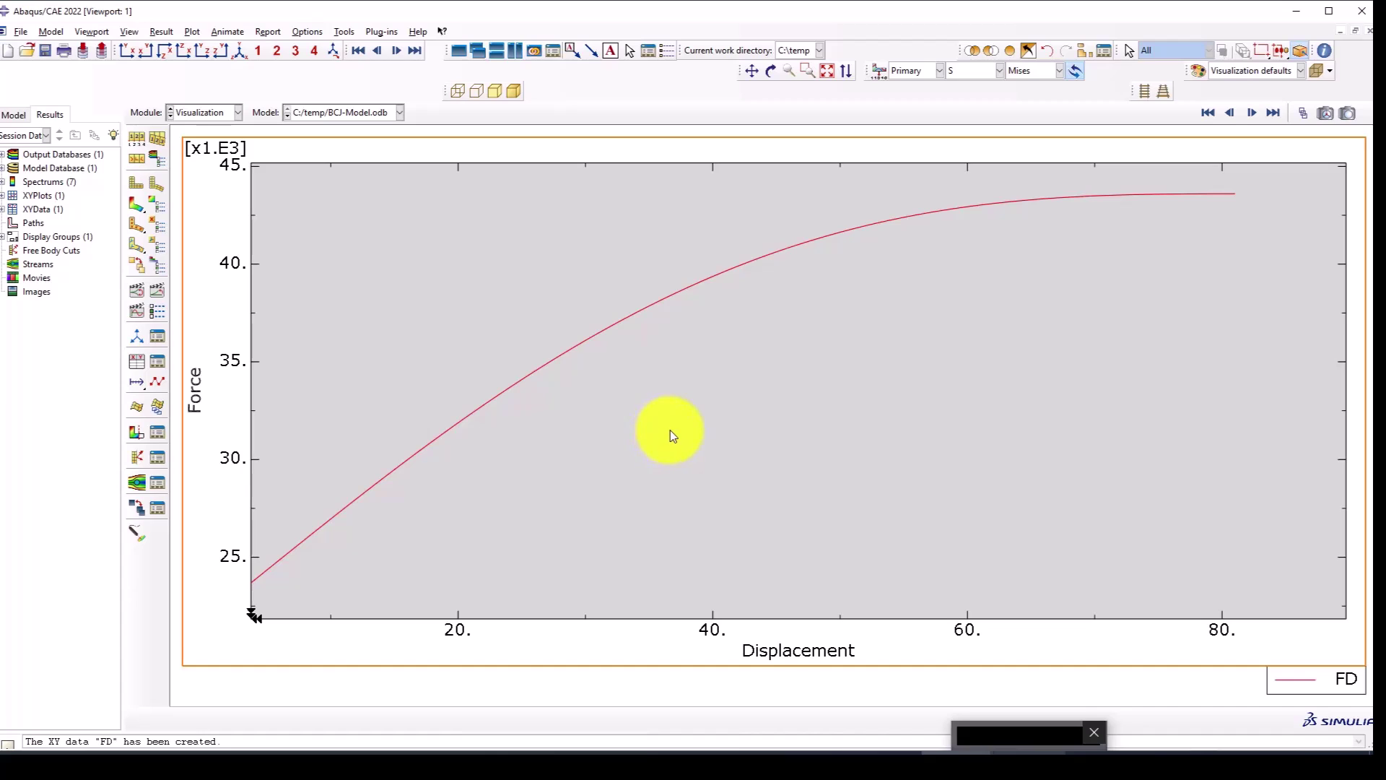
pyautogui.scroll(-1, 690, 473)
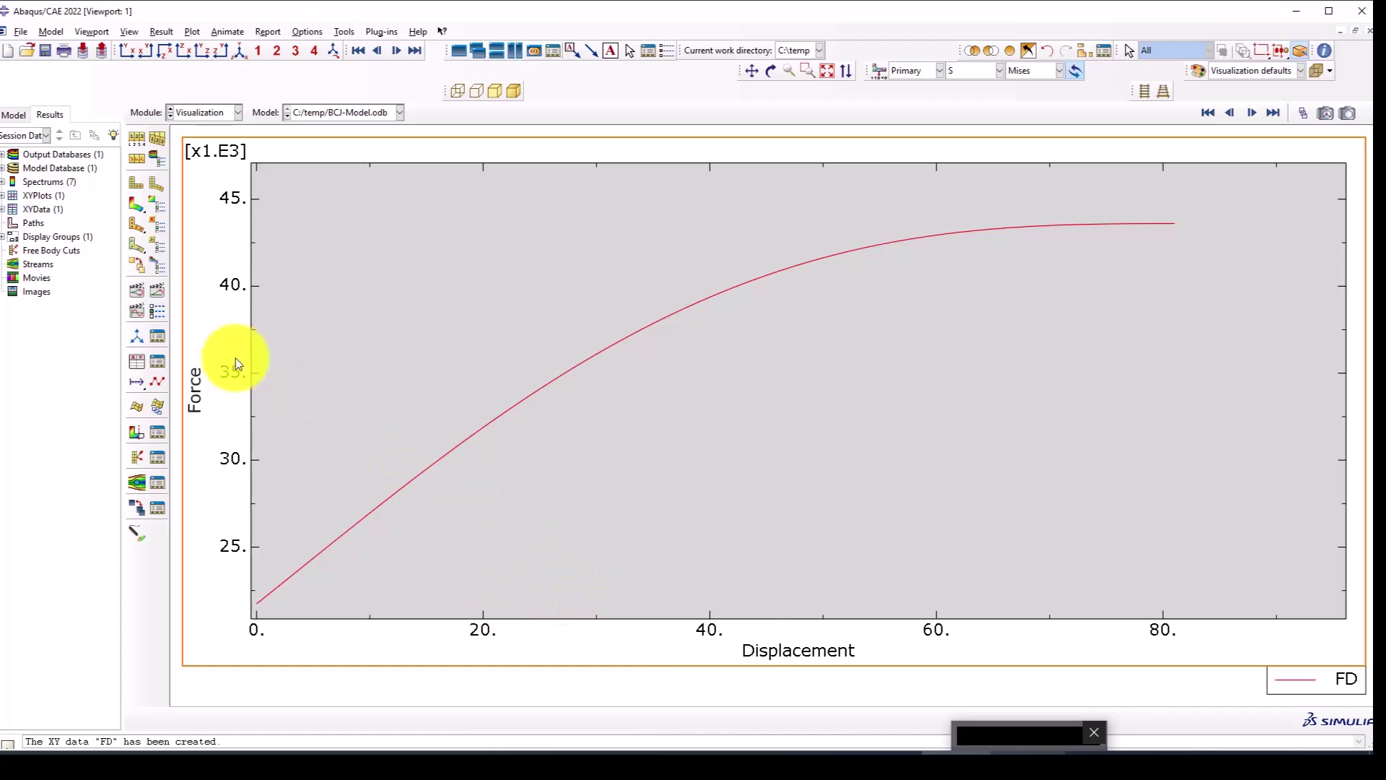
# Display the Mises stress contours on the deformed joint and examine them in the front XY and isometric views.
pyautogui.click(135, 206)
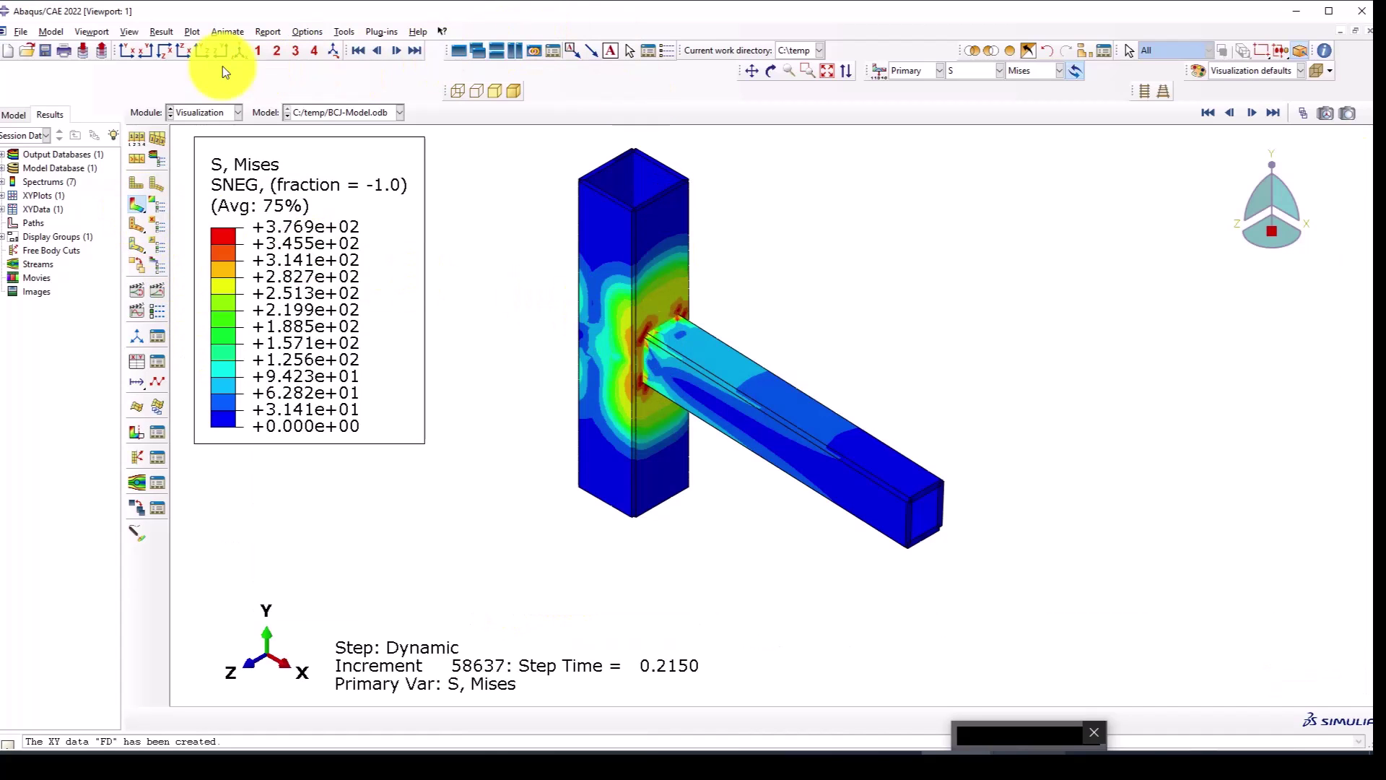
pyautogui.click(136, 52)
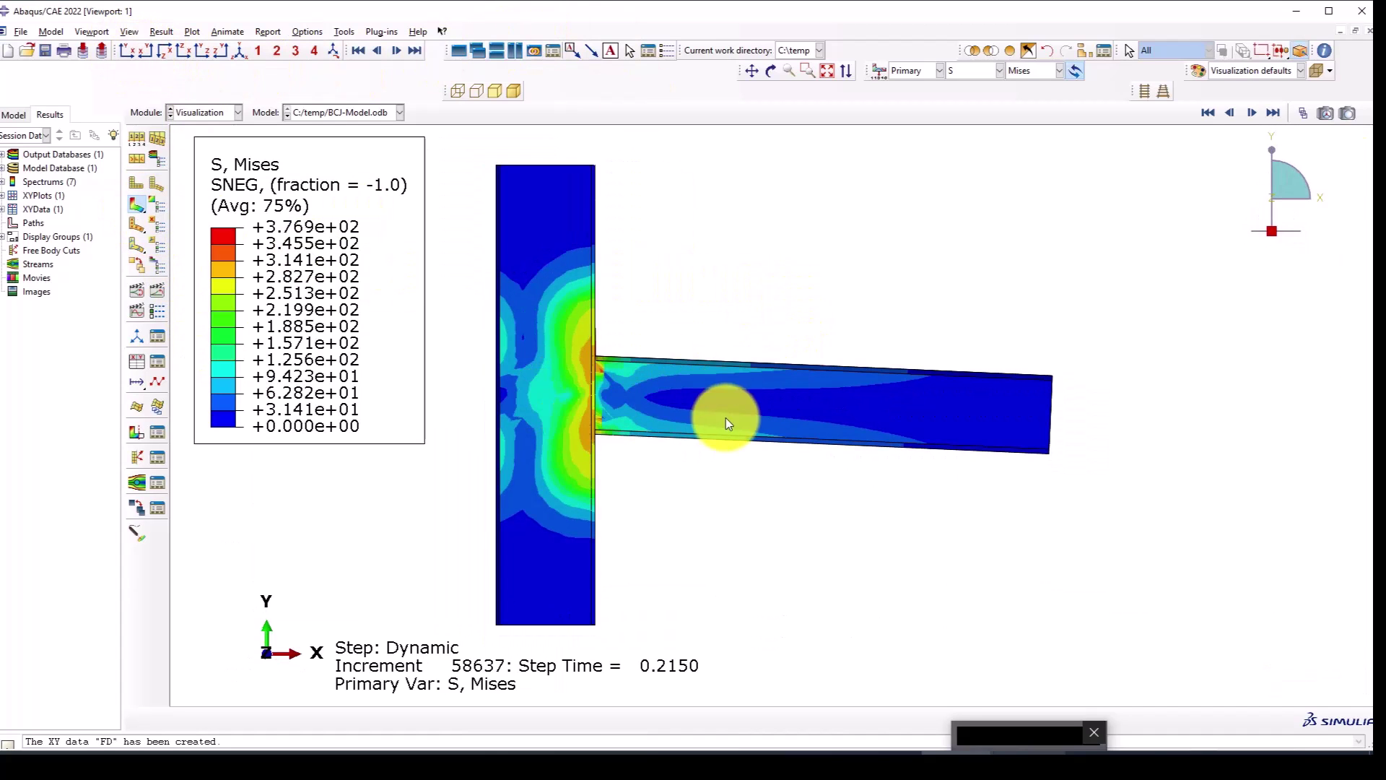
pyautogui.scroll(2, 582, 433)
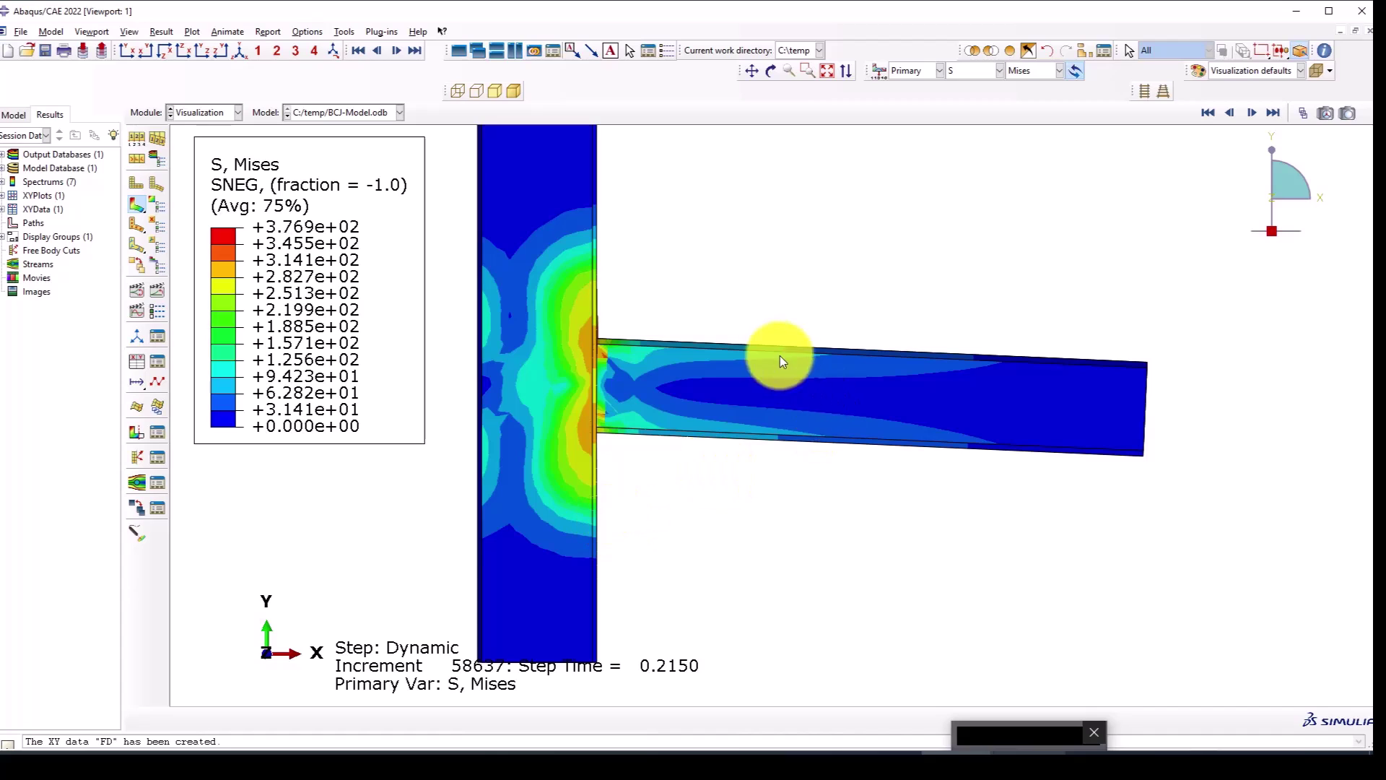
pyautogui.scroll(-3, 599, 526)
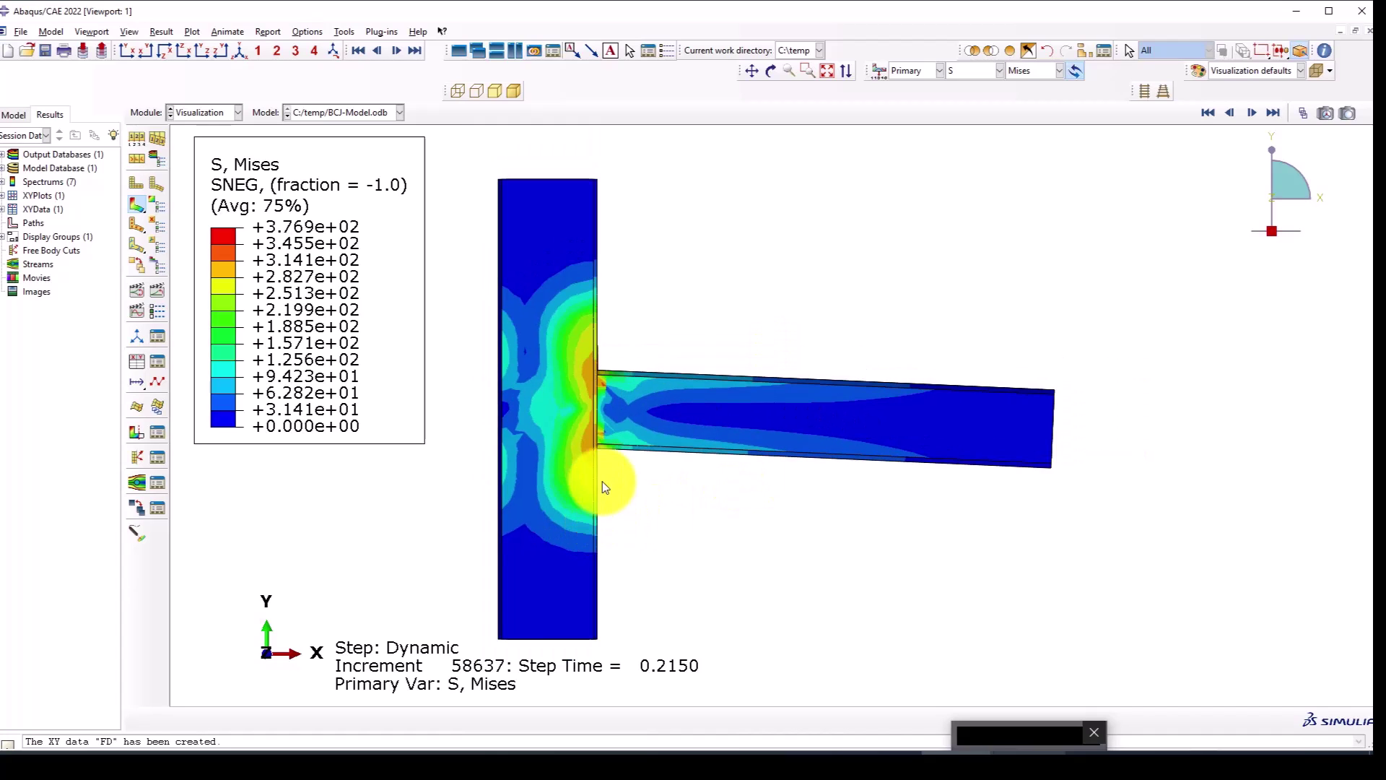
pyautogui.scroll(3, 586, 433)
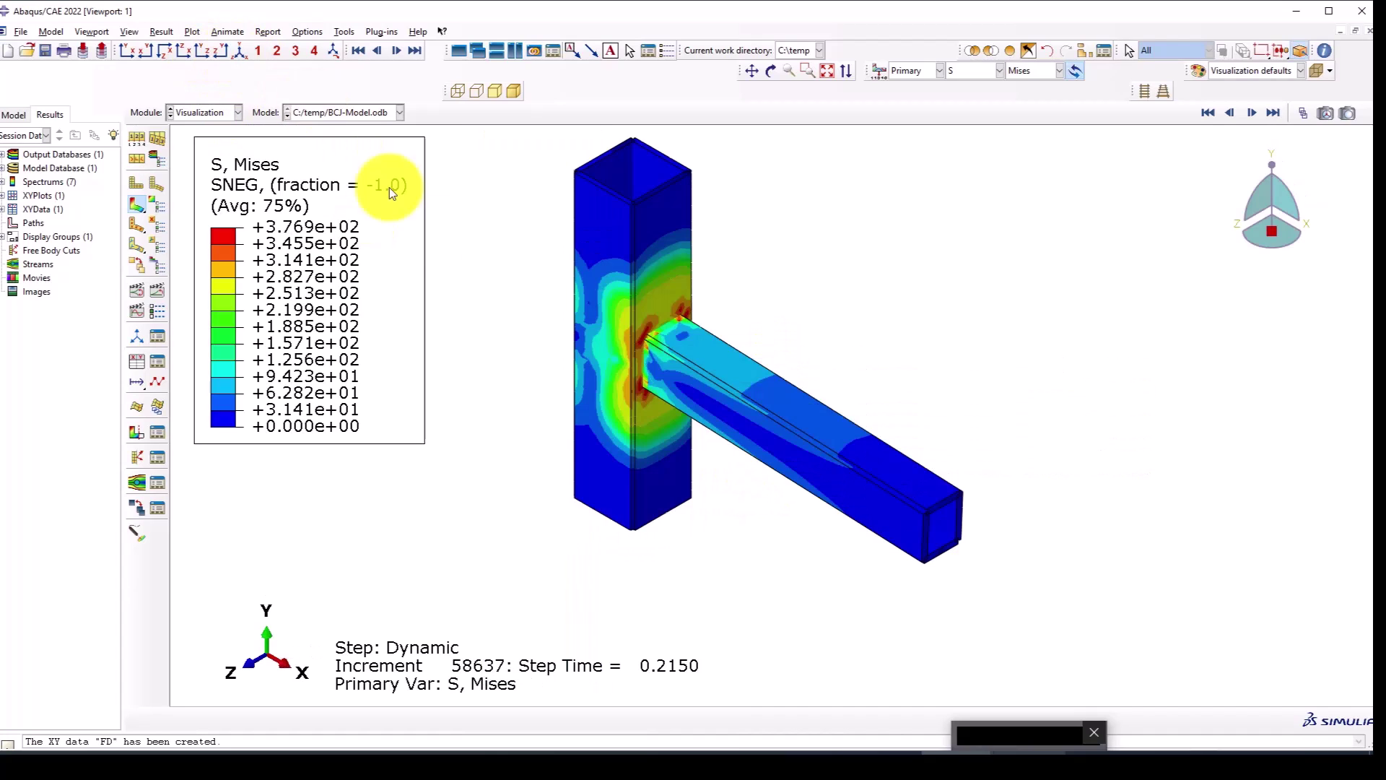
# Advance the results to step time 0.4050 and inspect the failed beam-to-column connection up close from several angles.
pyautogui.scroll(3, 669, 370)
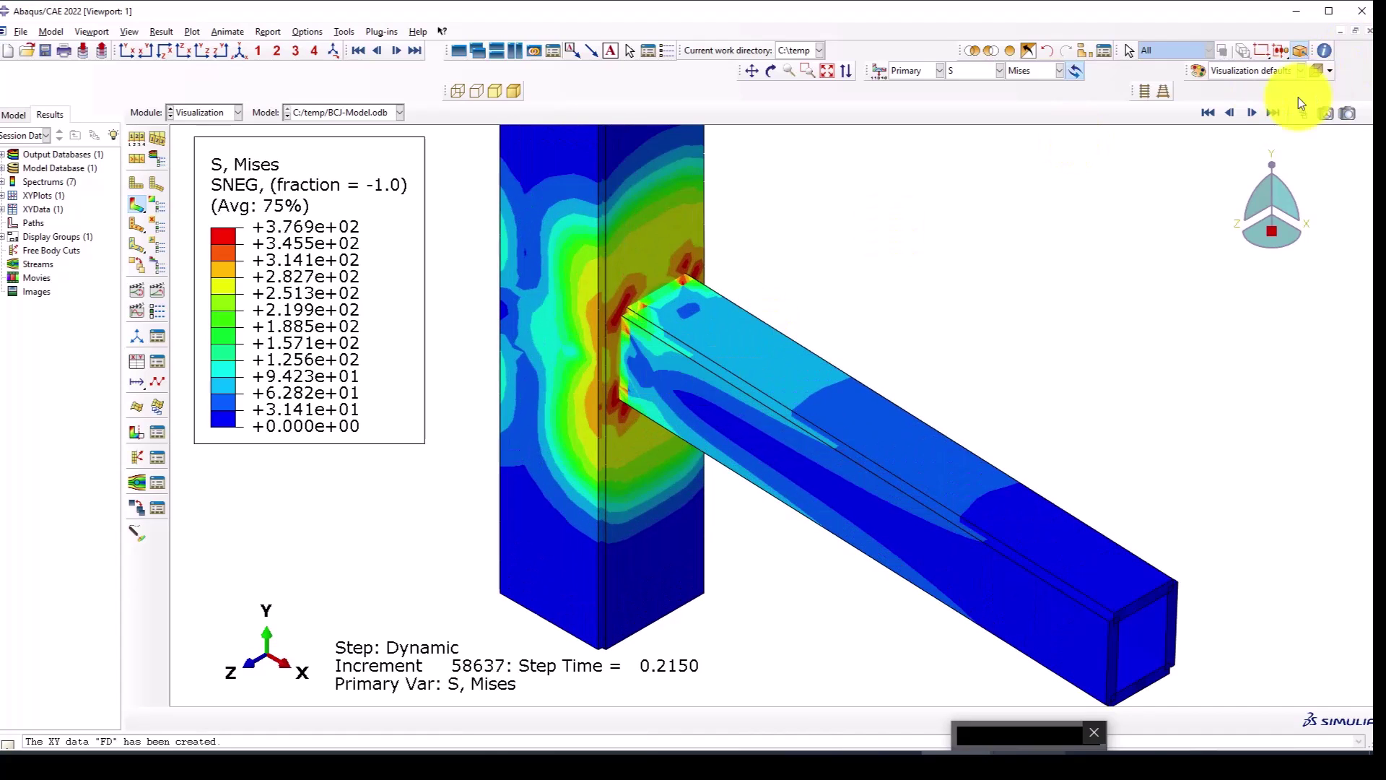
pyautogui.scroll(4, 650, 310)
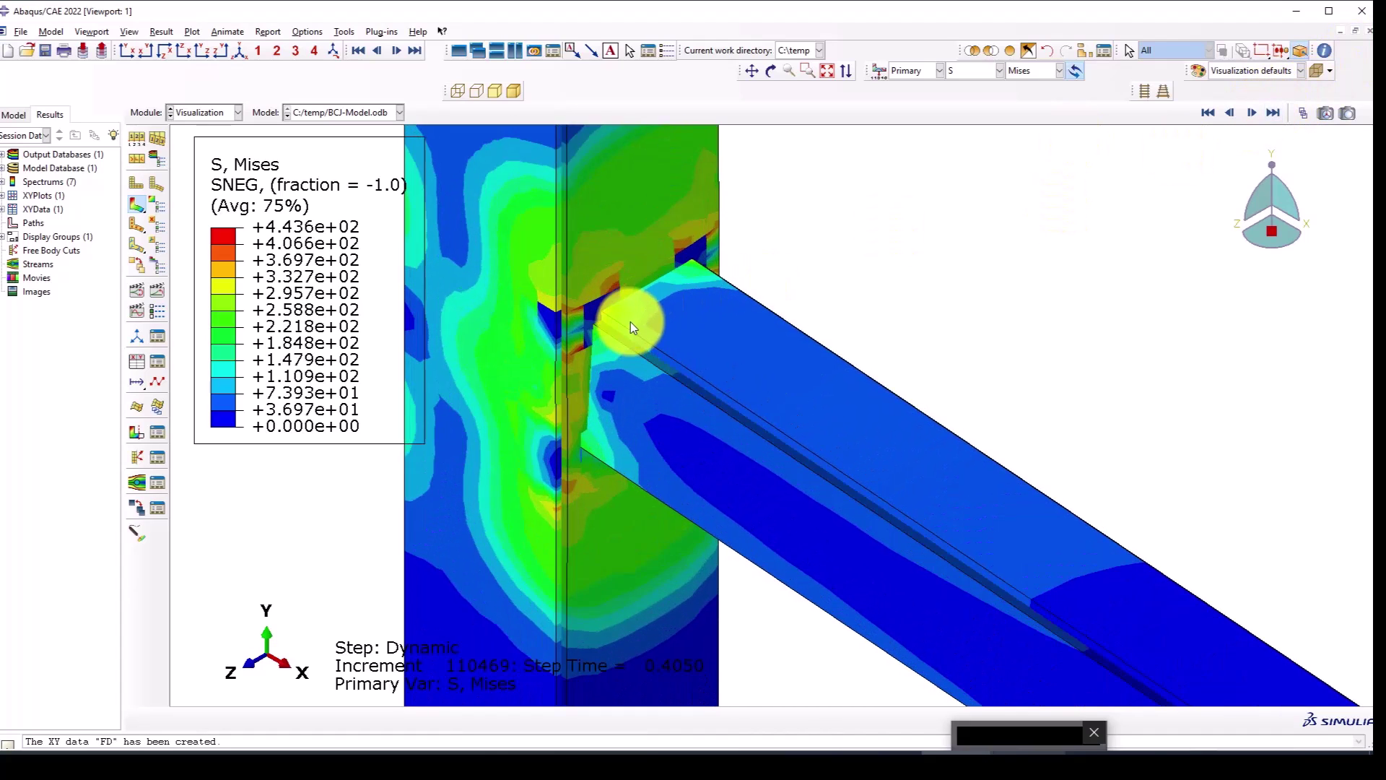
pyautogui.scroll(-3, 706, 224)
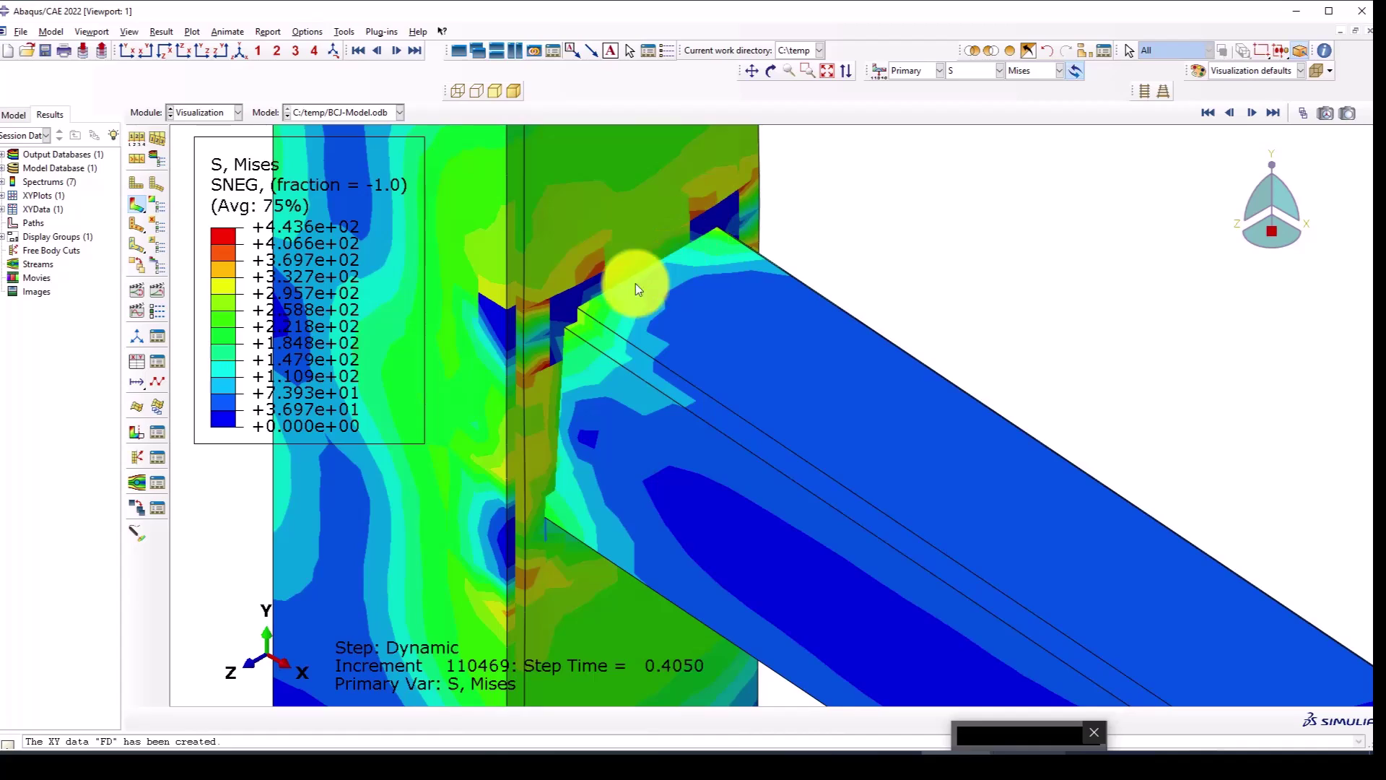
pyautogui.keyDown('ctrl'); pyautogui.keyDown('alt'); pyautogui.moveTo(635, 285); pyautogui.dragTo(517, 638); pyautogui.keyUp('alt'); pyautogui.keyUp('ctrl')
pyautogui.scroll(-5, 608, 461)
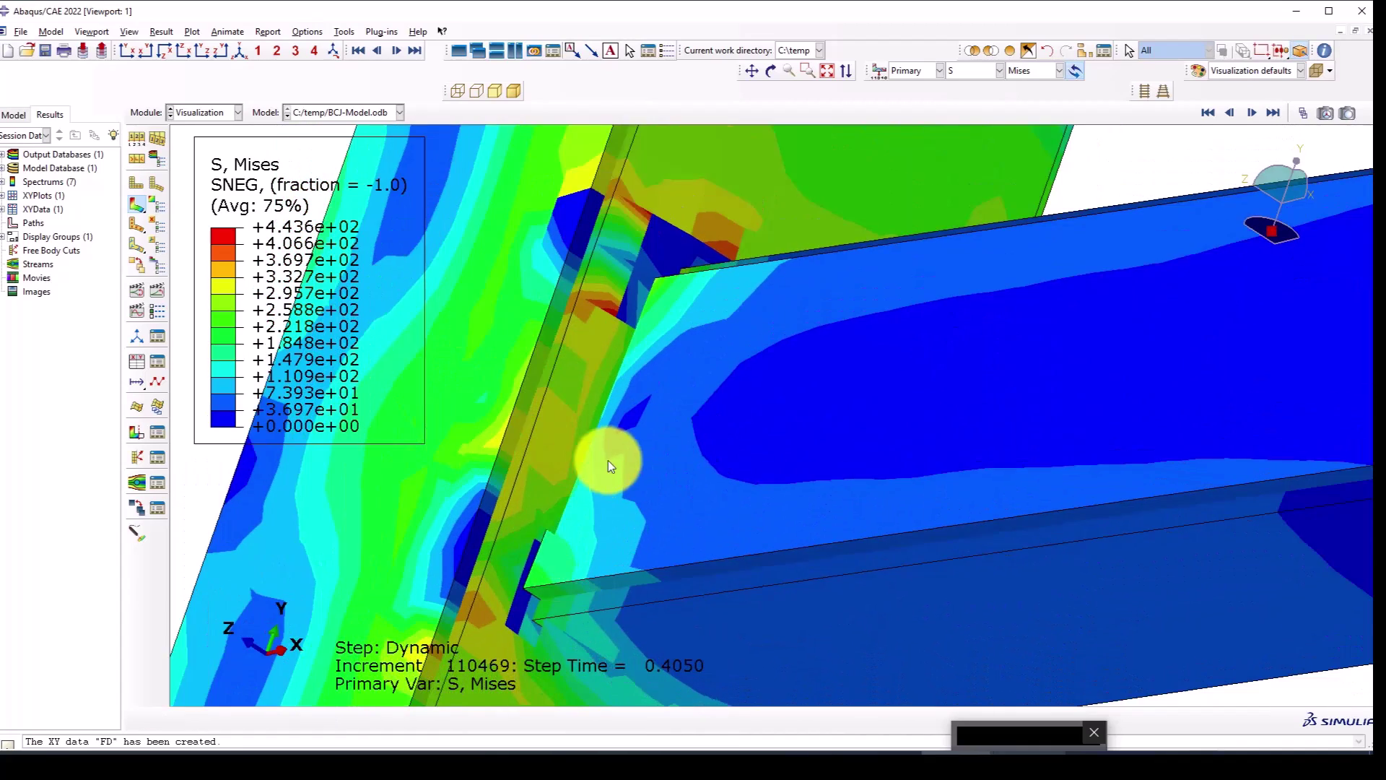
pyautogui.keyDown('ctrl'); pyautogui.keyDown('alt'); pyautogui.moveTo(696, 520); pyautogui.dragTo(872, 592); pyautogui.keyUp('alt'); pyautogui.keyUp('ctrl')
pyautogui.keyDown('ctrl'); pyautogui.keyDown('alt'); pyautogui.moveTo(871, 593); pyautogui.dragTo(796, 455, button='right'); pyautogui.keyUp('alt'); pyautogui.keyUp('ctrl')
pyautogui.keyDown('ctrl'); pyautogui.keyDown('alt'); pyautogui.moveTo(796, 455); pyautogui.dragTo(482, 297); pyautogui.keyUp('alt'); pyautogui.keyUp('ctrl')
pyautogui.keyDown('ctrl'); pyautogui.keyDown('alt'); pyautogui.moveTo(638, 335); pyautogui.dragTo(1198, 39, button='right'); pyautogui.keyUp('alt'); pyautogui.keyUp('ctrl')
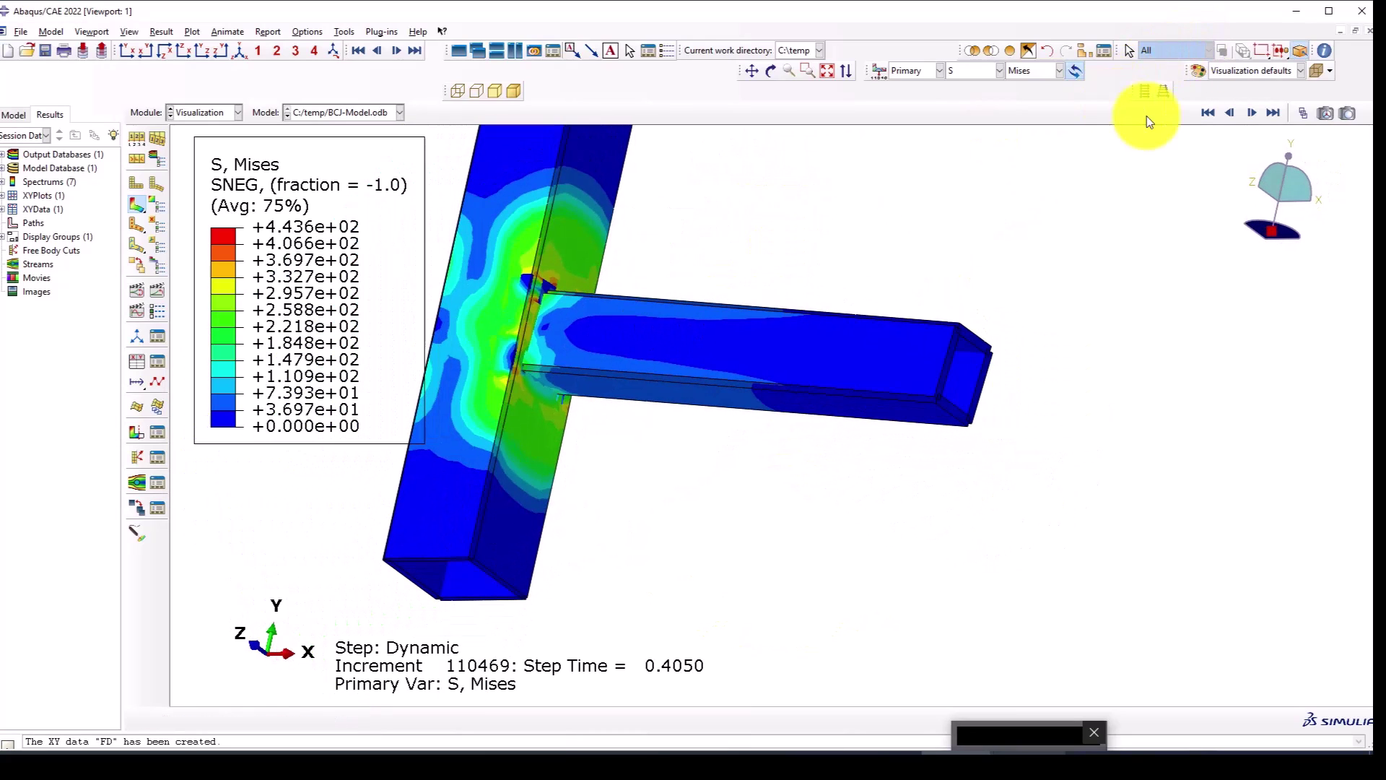
# Show the last frame of the Dynamic step and inspect the Mises stresses around the connection in the isometric view.
pyautogui.click(1267, 113)
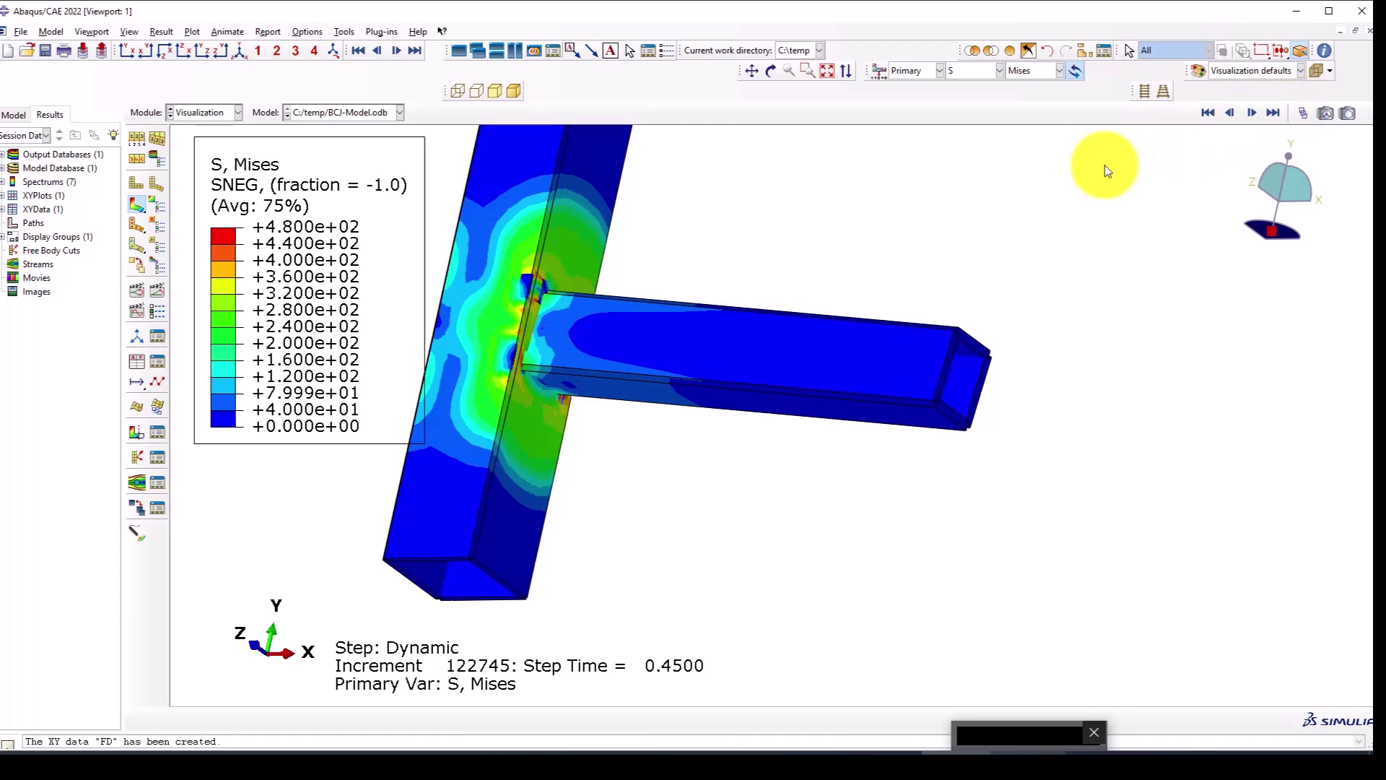
pyautogui.keyDown('ctrl'); pyautogui.keyDown('alt'); pyautogui.moveTo(546, 321); pyautogui.dragTo(928, 189); pyautogui.keyUp('alt'); pyautogui.keyUp('ctrl')
pyautogui.keyDown('ctrl'); pyautogui.keyDown('alt'); pyautogui.moveTo(899, 245); pyautogui.dragTo(816, 318, button='right'); pyautogui.keyUp('alt'); pyautogui.keyUp('ctrl')
pyautogui.click(241, 51)
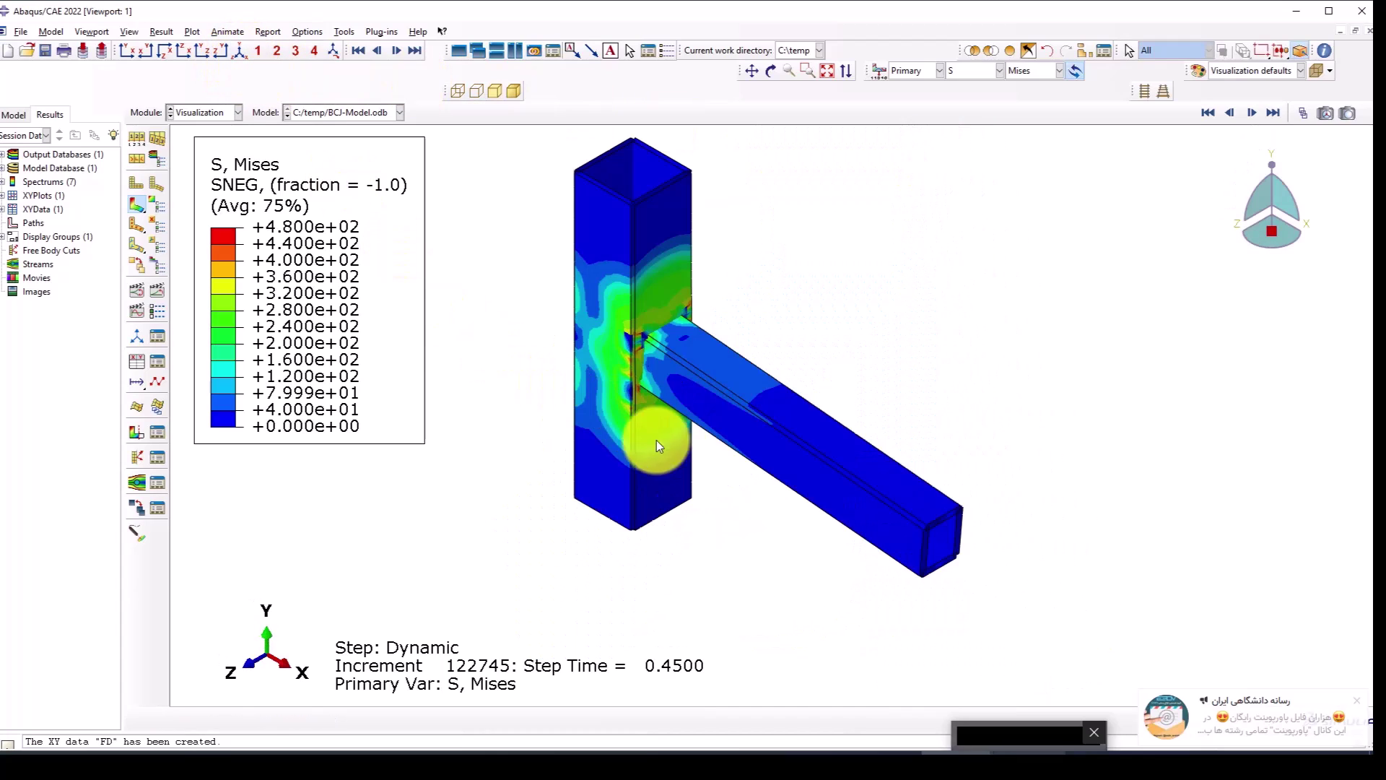
pyautogui.keyDown('ctrl'); pyautogui.keyDown('alt'); pyautogui.moveTo(656, 440); pyautogui.dragTo(666, 387, button='right'); pyautogui.keyUp('alt'); pyautogui.keyUp('ctrl')
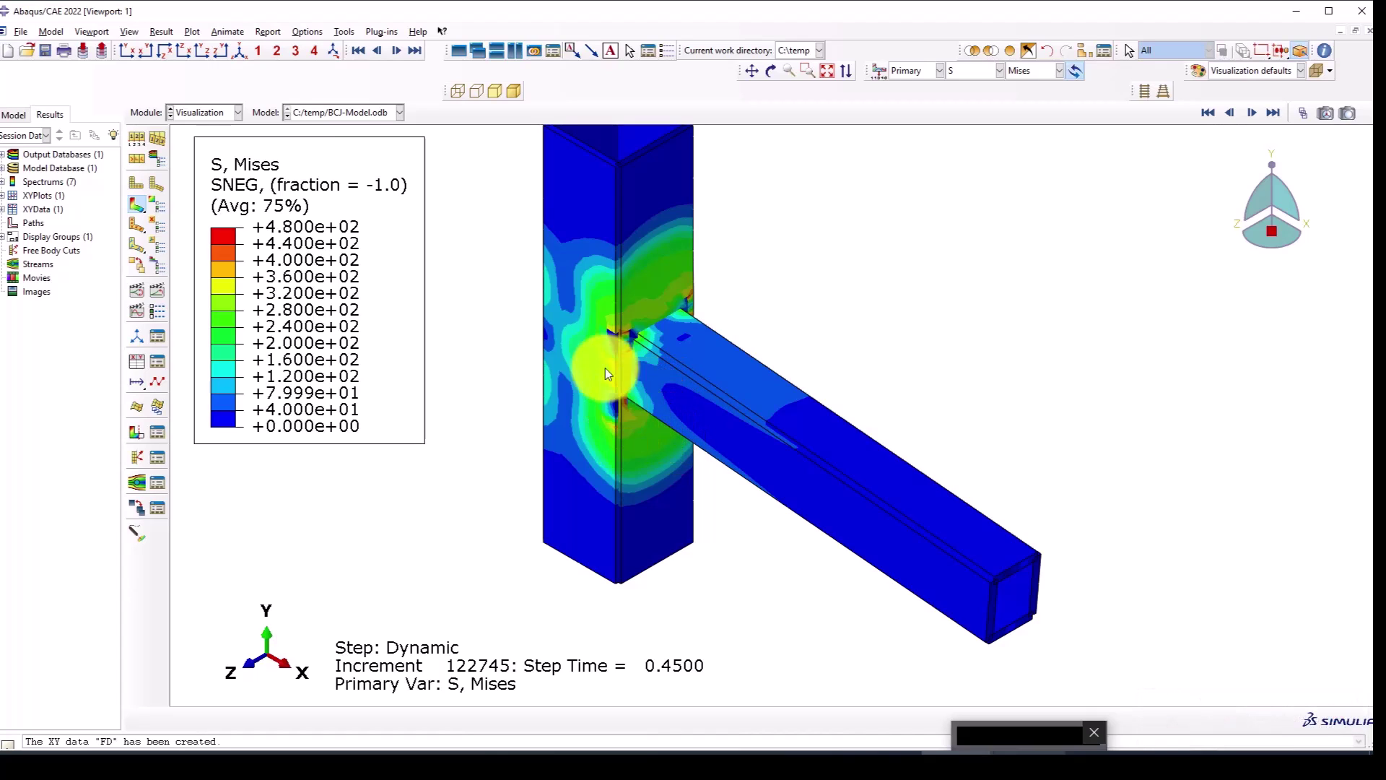
pyautogui.keyDown('ctrl'); pyautogui.keyDown('alt'); pyautogui.moveTo(605, 370); pyautogui.dragTo(598, 348, button='right'); pyautogui.keyUp('alt'); pyautogui.keyUp('ctrl')
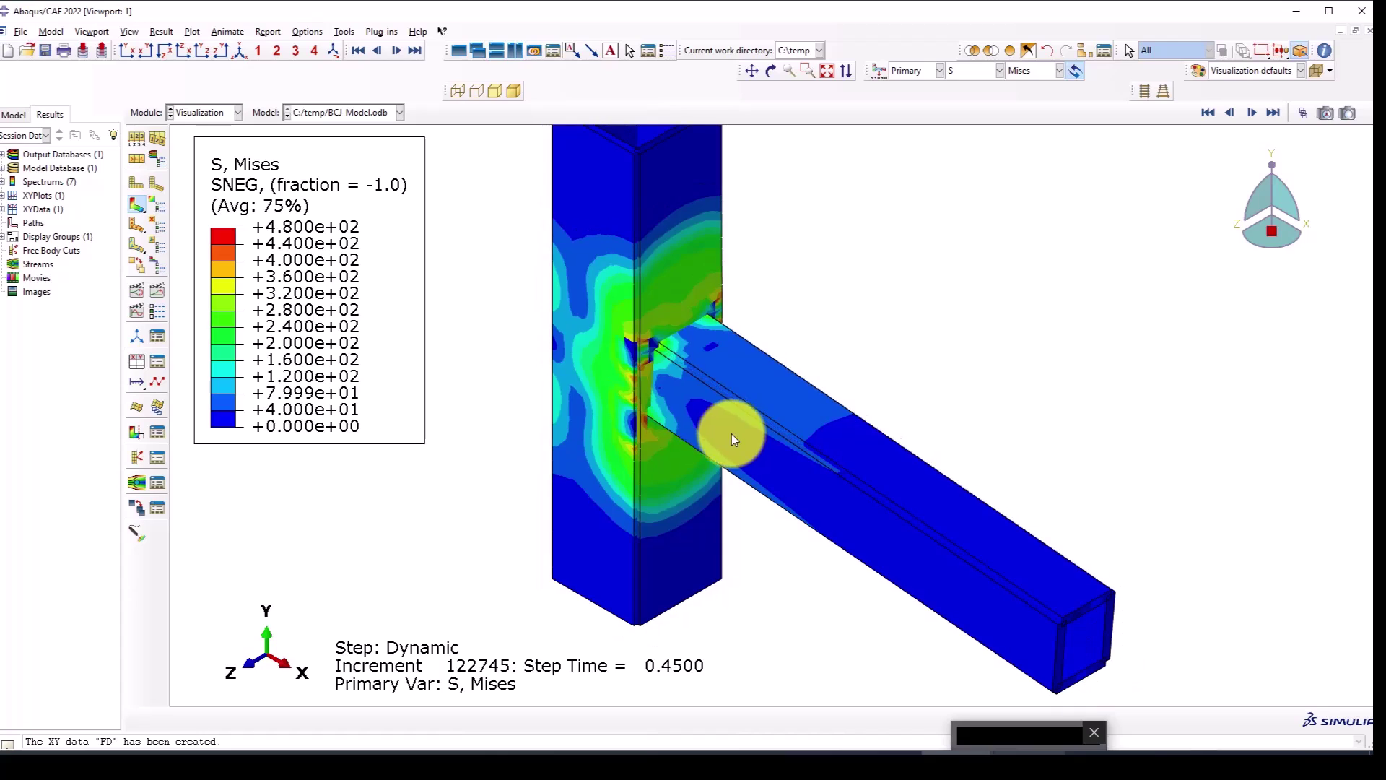